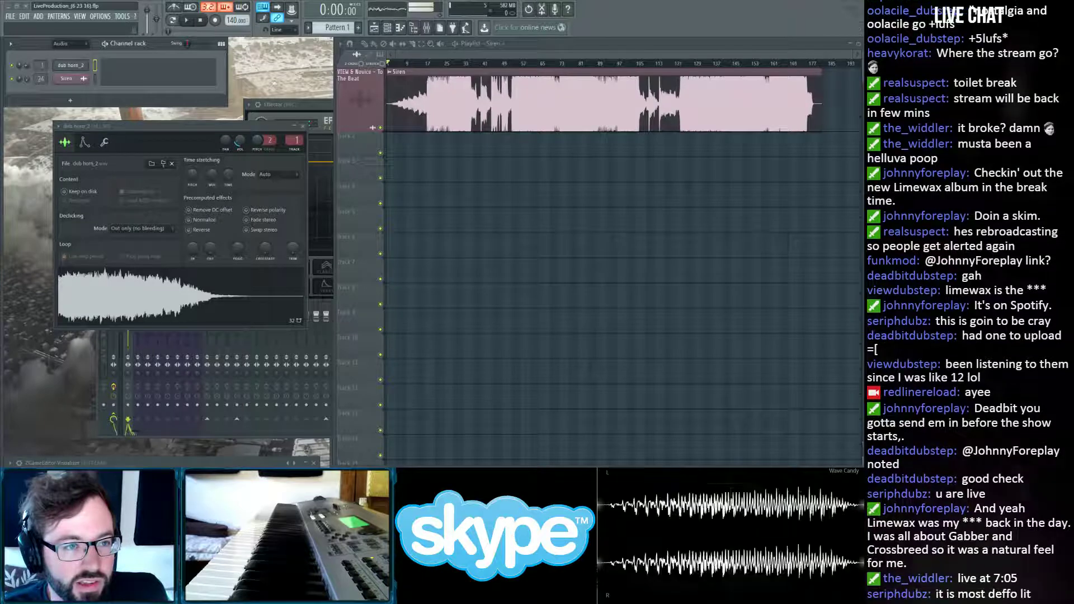
Try effects at different X/Y positions in the MIC track's Effector, switch it back to Reverb and close the plugin.
{"action": "left_click", "coordinate": [68, 66]}
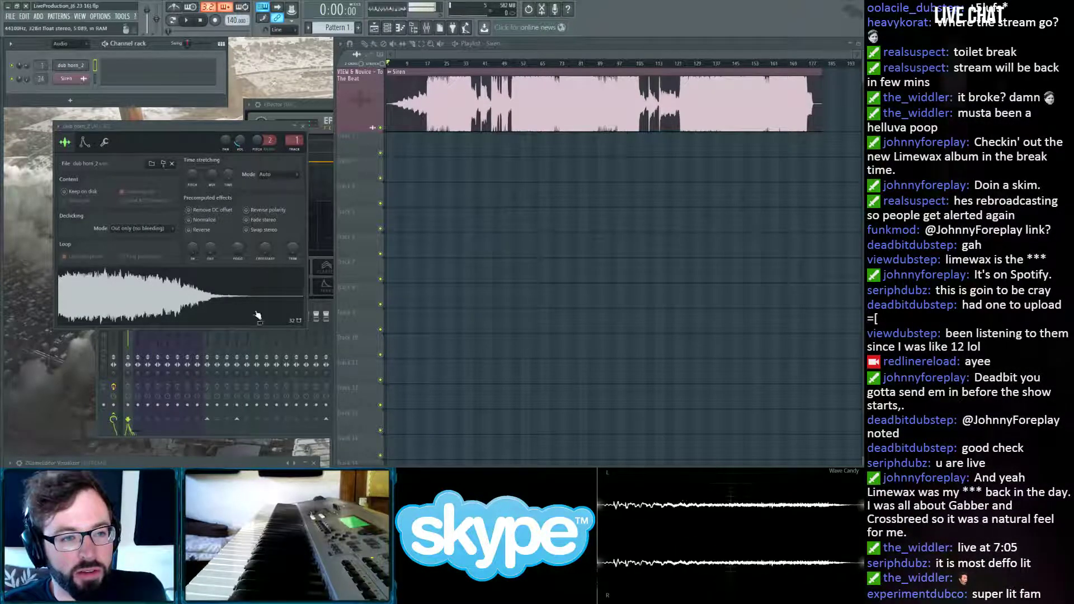
{"action": "left_click", "coordinate": [96, 374]}
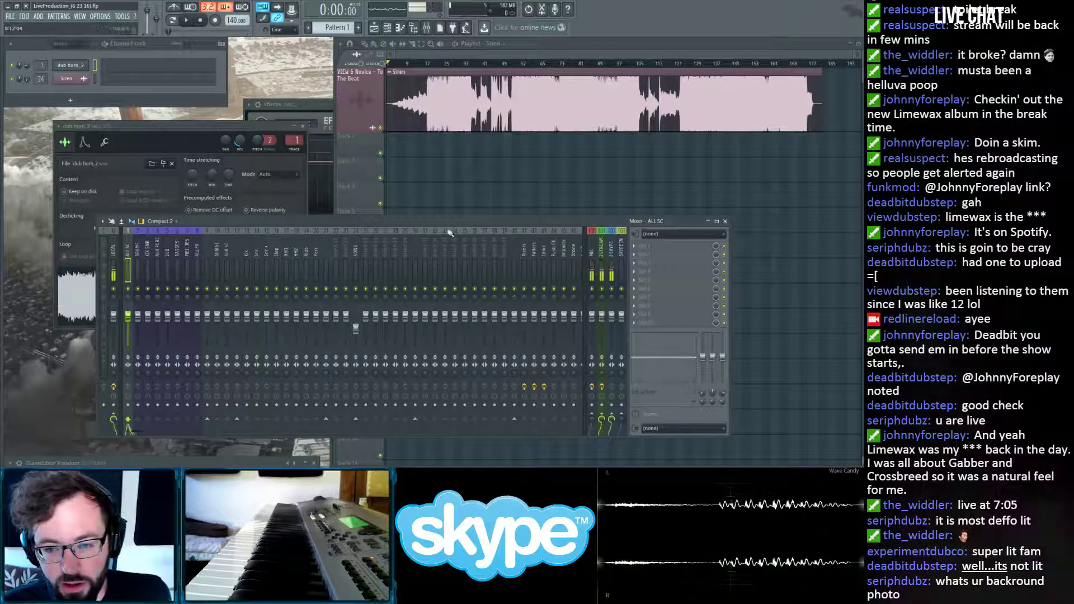
{"action": "left_click", "coordinate": [320, 103]}
{"action": "left_click", "coordinate": [378, 162]}
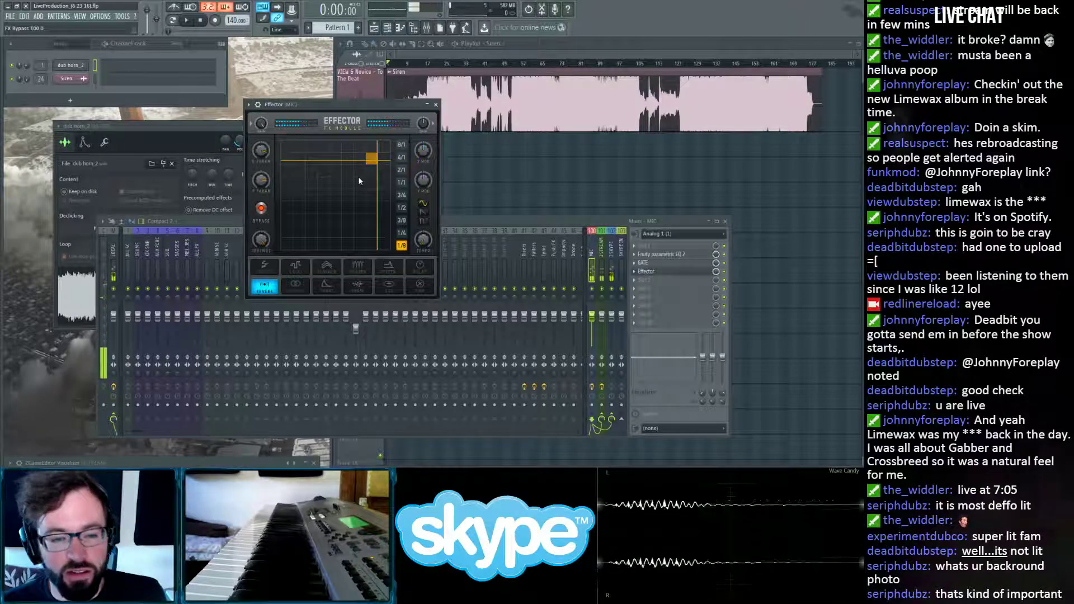
{"action": "left_click", "coordinate": [331, 223]}
{"action": "left_click", "coordinate": [264, 286]}
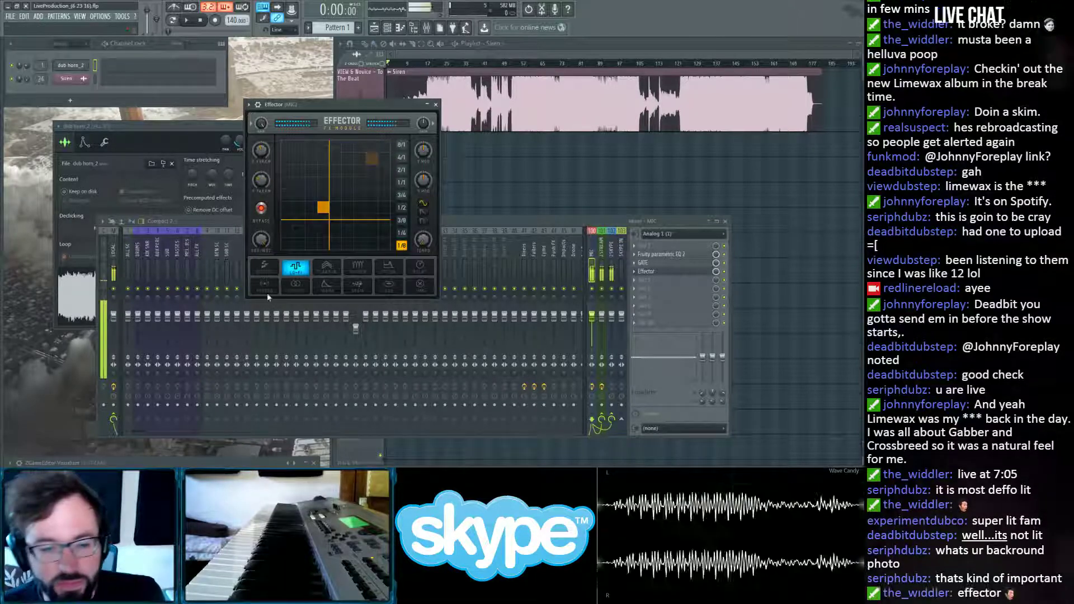
{"action": "left_click", "coordinate": [435, 105]}
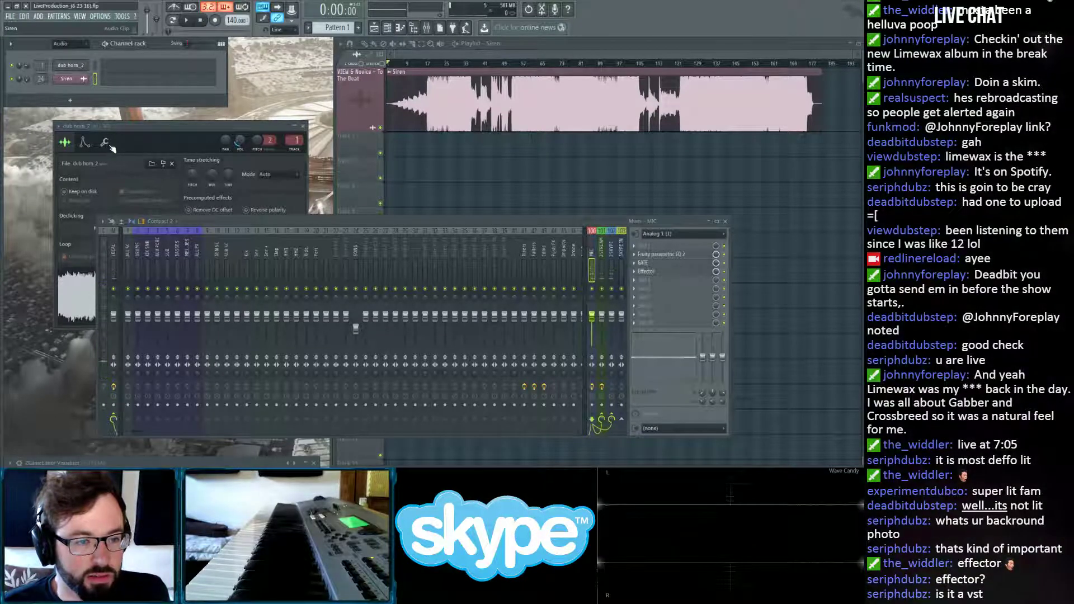
Delete the Siren channel along with its playlist clip, and reset the SONG mixer track to its default state.
{"action": "left_click", "coordinate": [468, 270]}
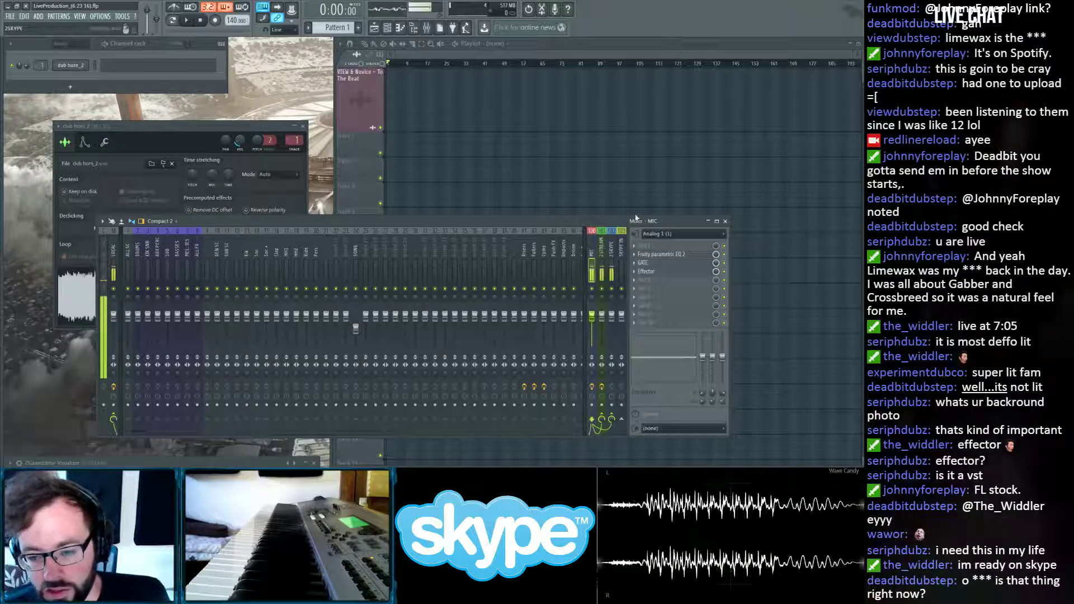
{"action": "left_click", "coordinate": [601, 247]}
{"action": "left_click", "coordinate": [592, 248]}
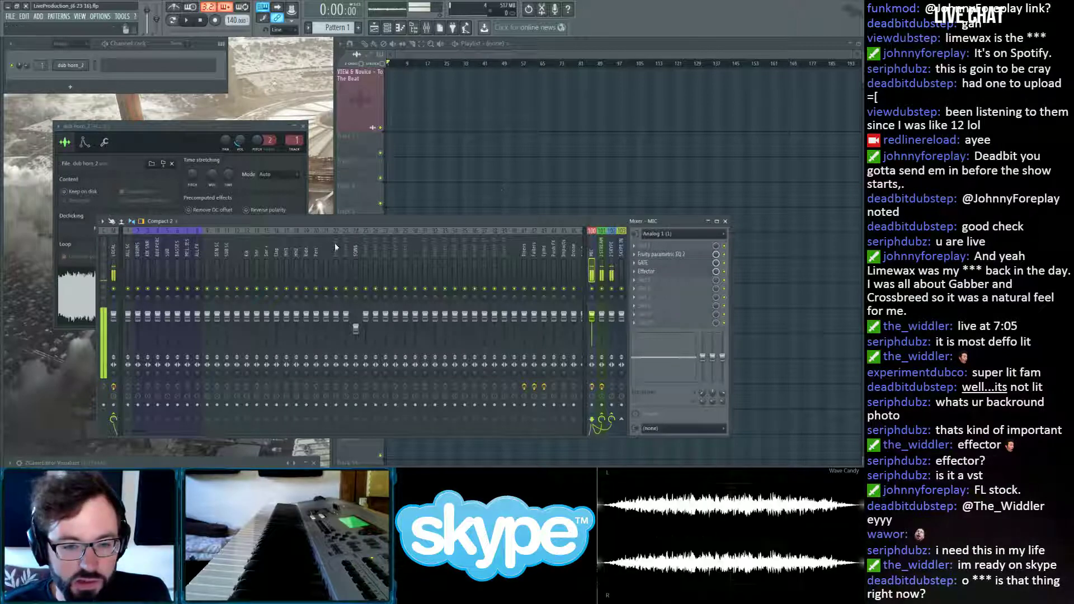
{"action": "left_click", "coordinate": [355, 249]}
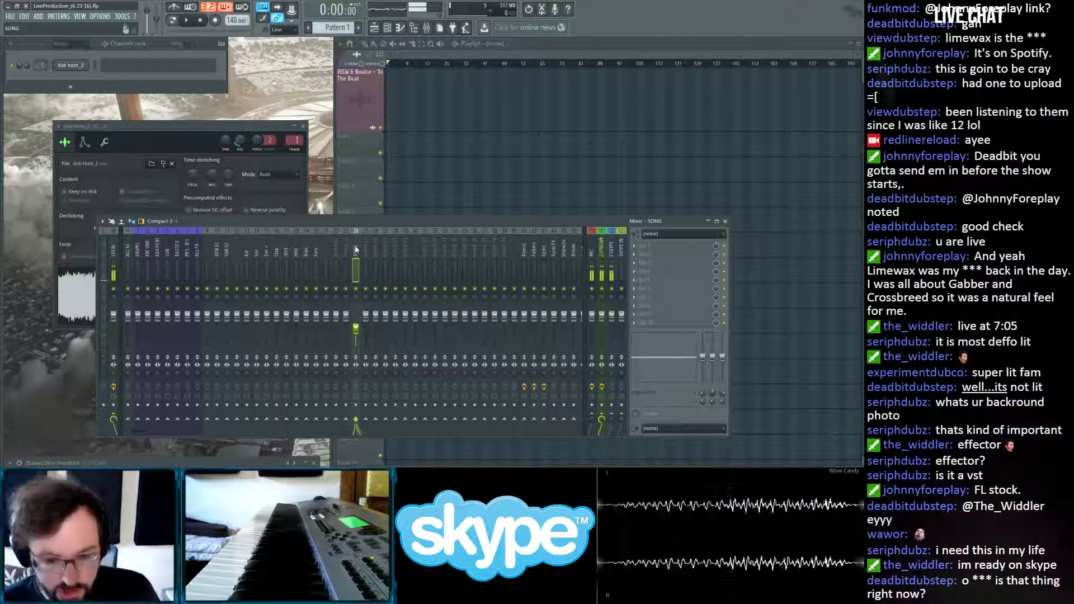
{"action": "key", "text": "ctrl+x"}
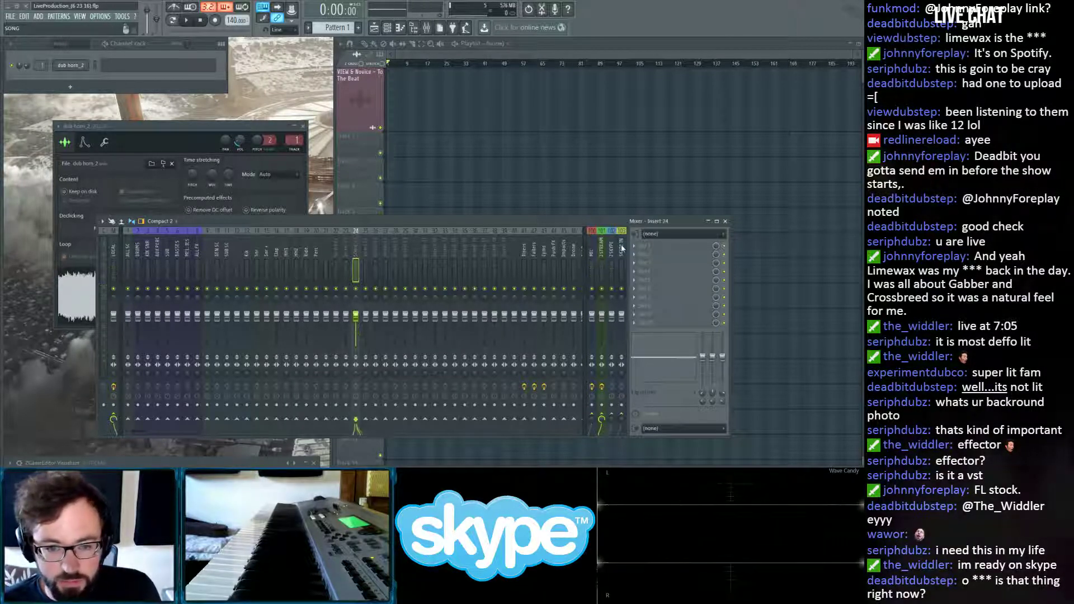
{"action": "left_click", "coordinate": [129, 252]}
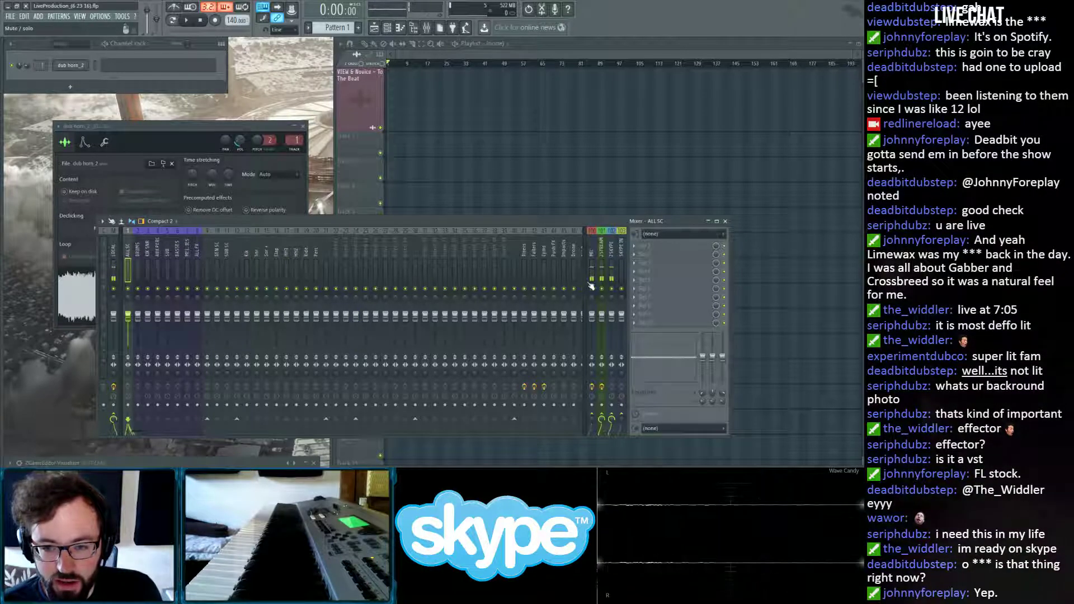
Open the STREAM LIMITER on the 2STREAM mixer track and check the signal levels.
{"action": "left_click", "coordinate": [602, 253]}
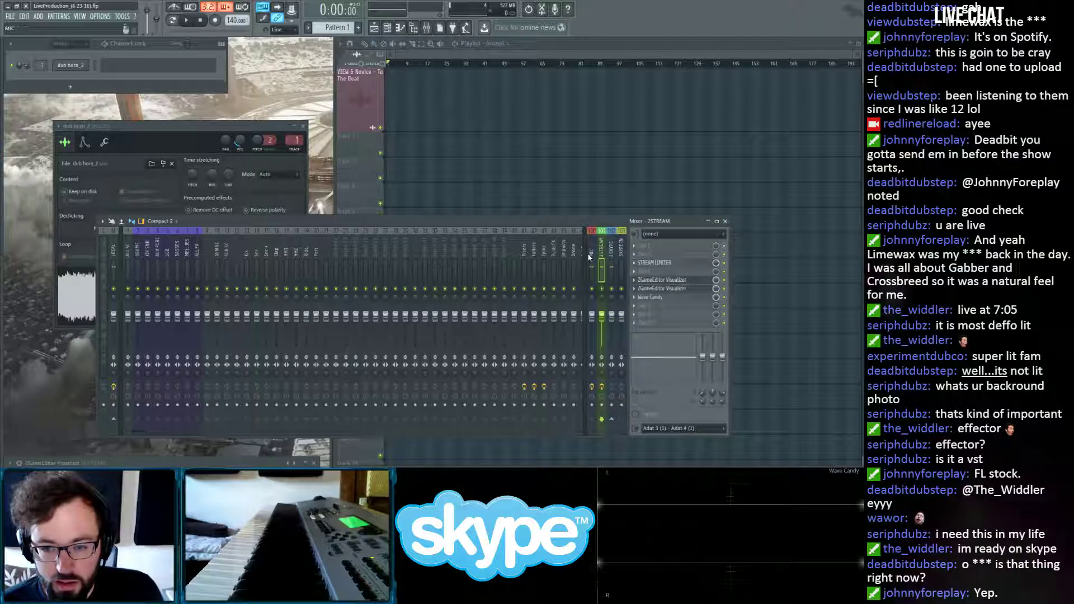
{"action": "left_click", "coordinate": [647, 264]}
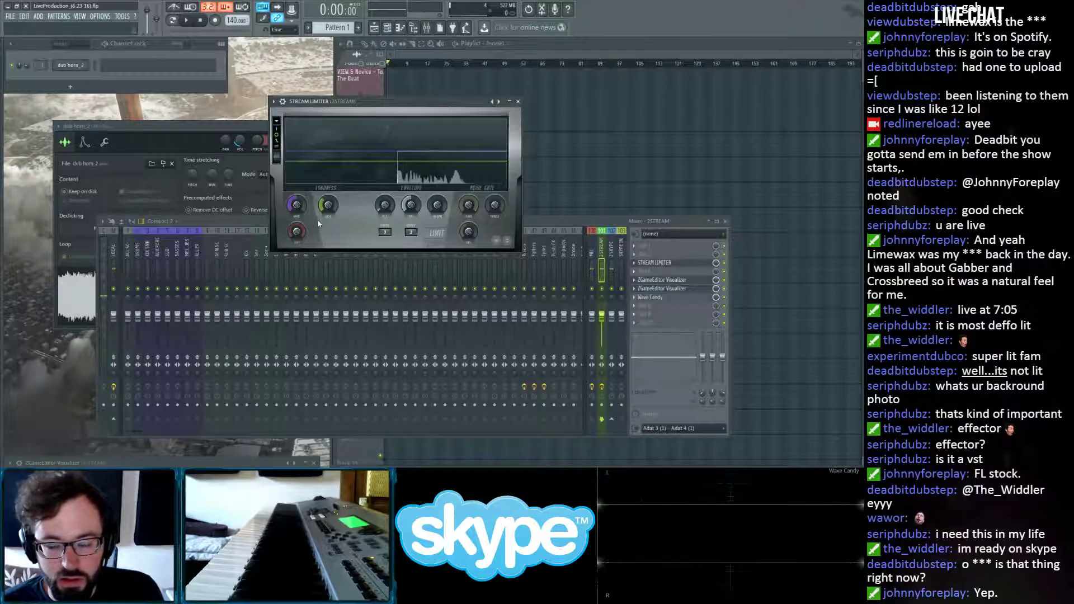
{"action": "left_click", "coordinate": [602, 259]}
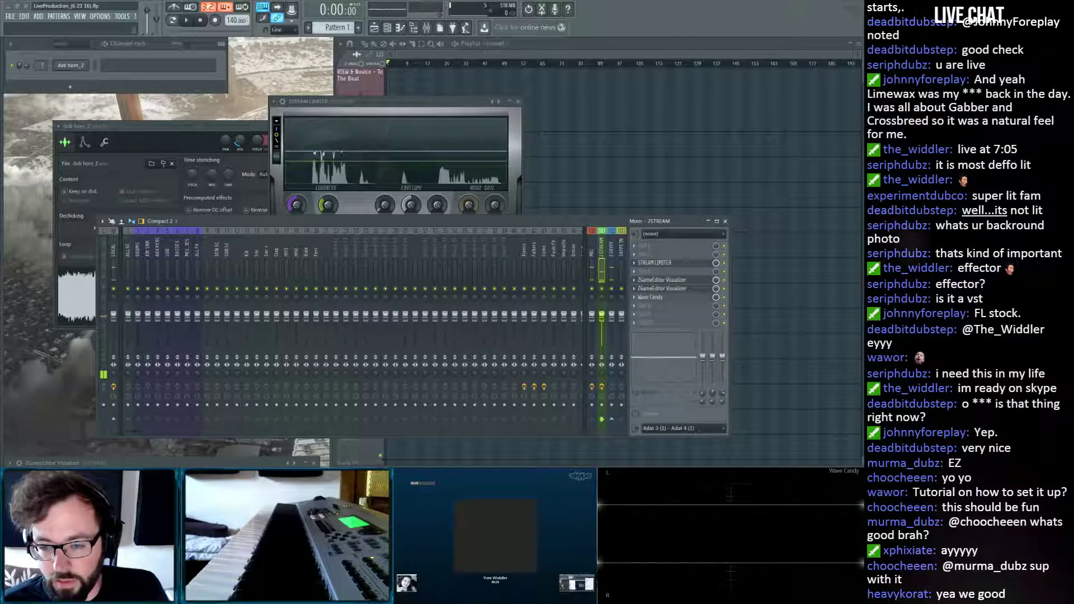
{"action": "left_click", "coordinate": [412, 54]}
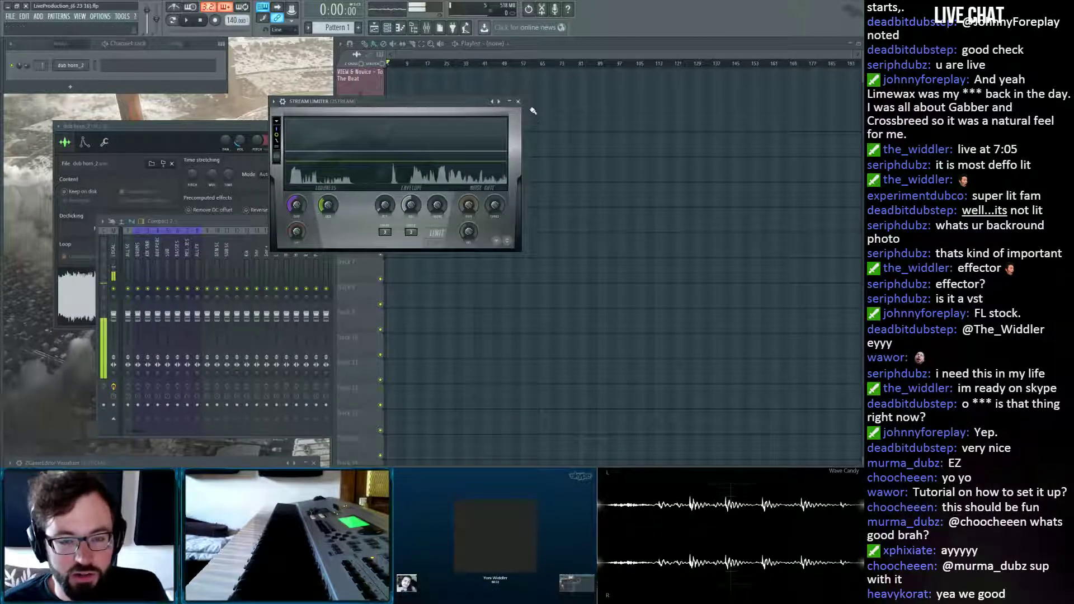
Delete the dub horn_2 channel from the channel rack.
{"action": "left_click", "coordinate": [203, 124]}
{"action": "left_click", "coordinate": [63, 67]}
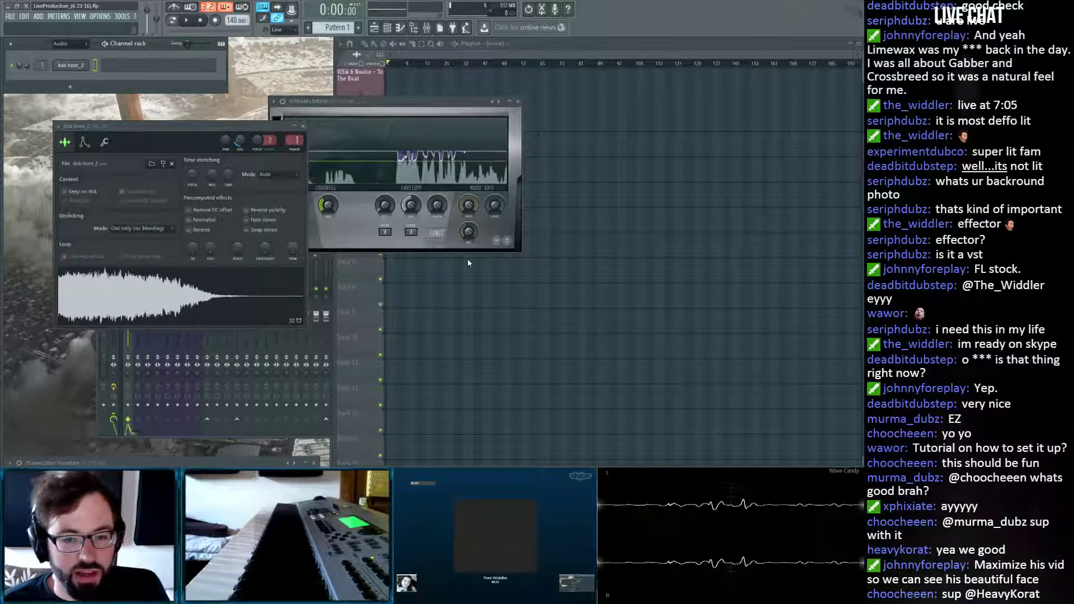
{"action": "left_click", "coordinate": [484, 271]}
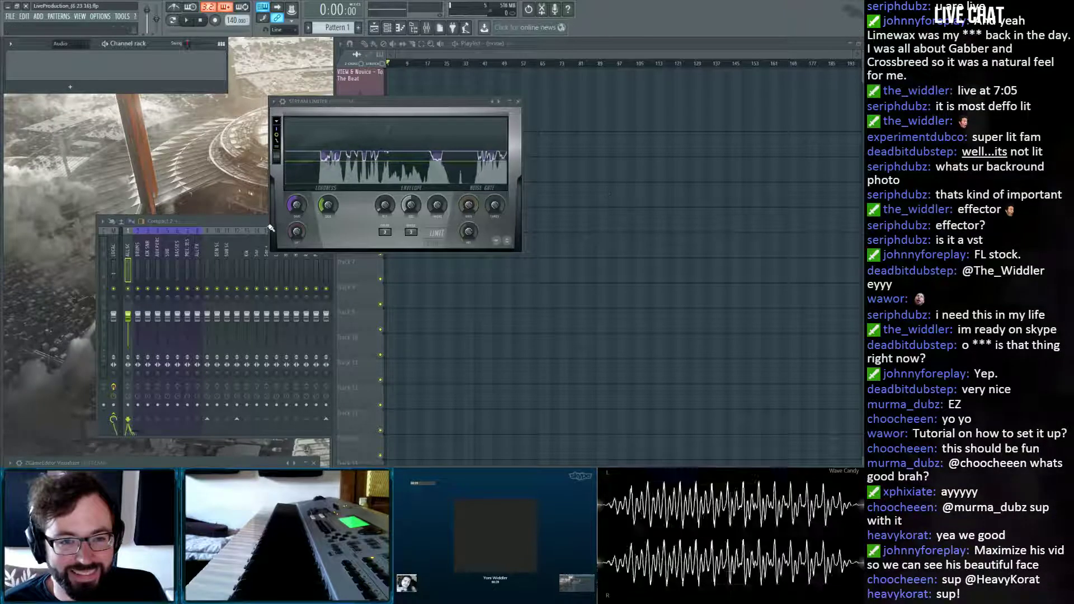
Reset the first playlist track to its default name, colour and height.
{"action": "left_click", "coordinate": [230, 222]}
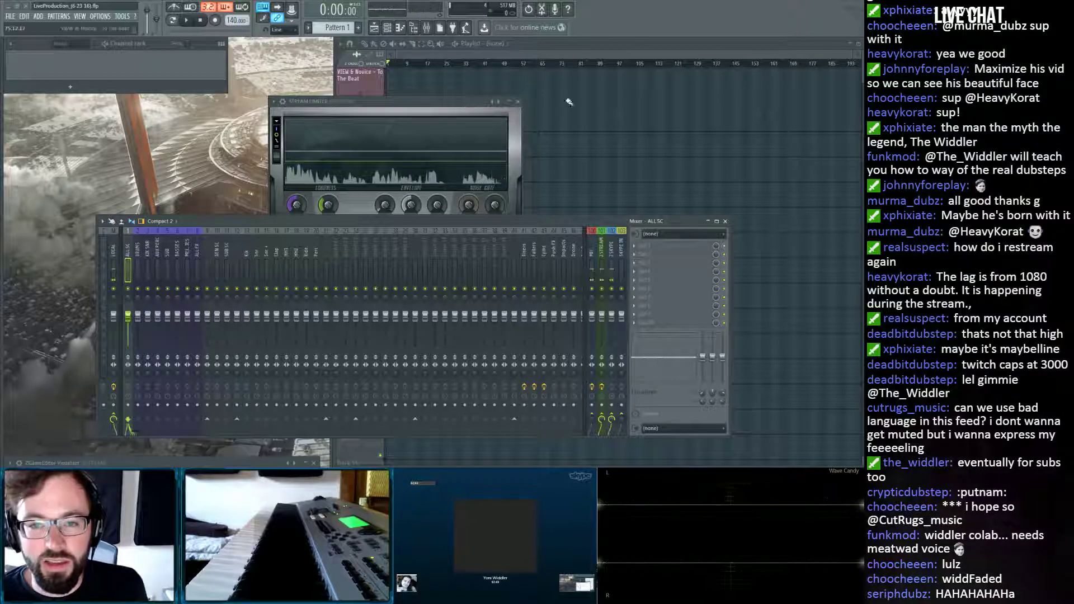
{"action": "left_click", "coordinate": [452, 83]}
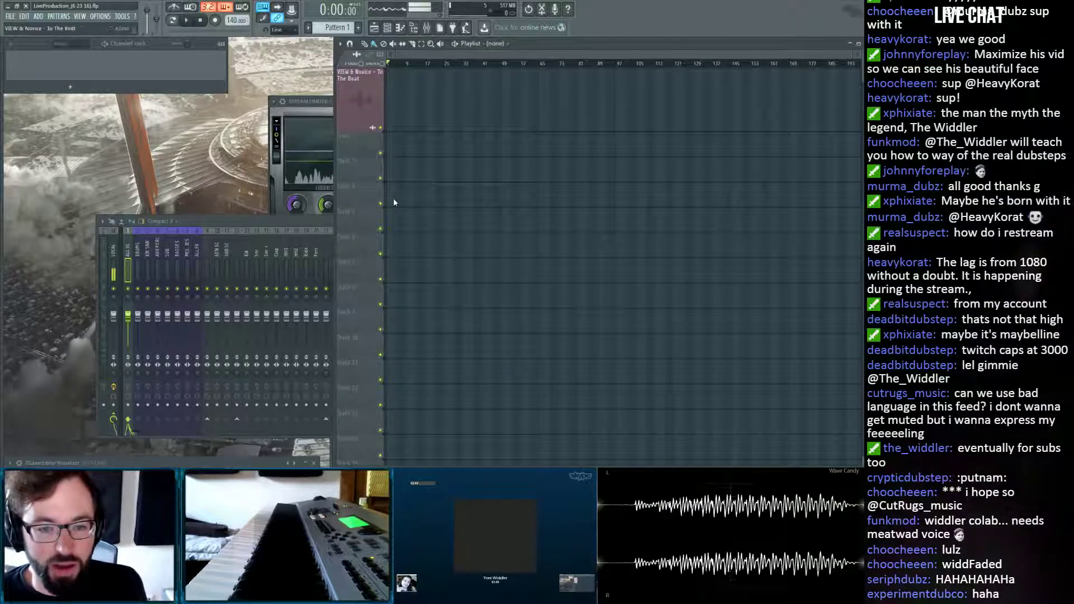
{"action": "key", "text": "ctrl+alt+z"}
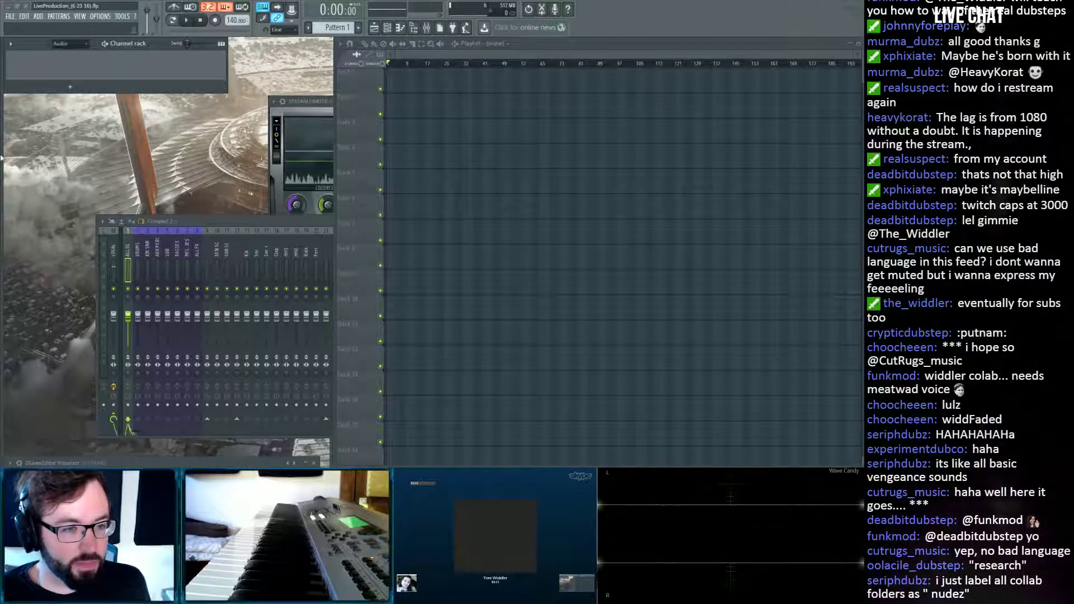
Preview the Gong_2 sample from the Hits (Long) folder in the browser.
{"action": "mouse_move", "coordinate": [10, 170]}
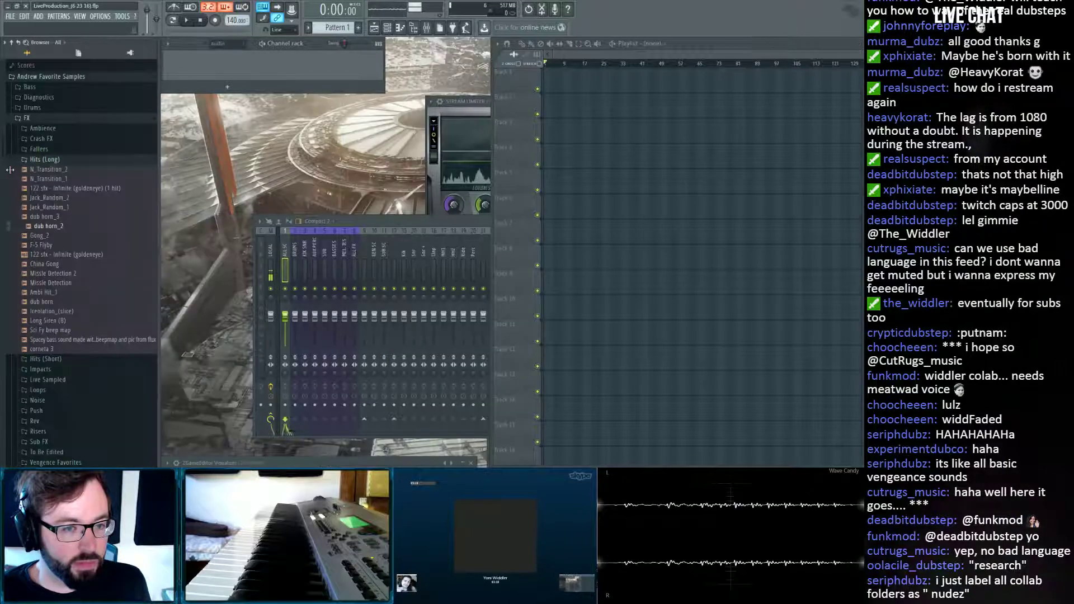
{"action": "left_click", "coordinate": [56, 235]}
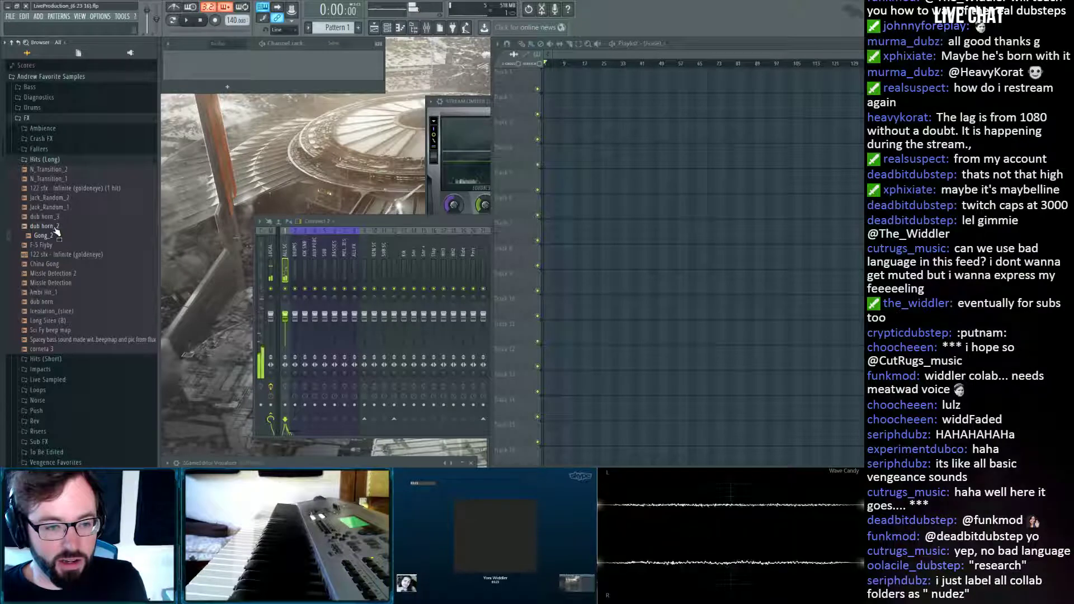
{"action": "left_click", "coordinate": [320, 106]}
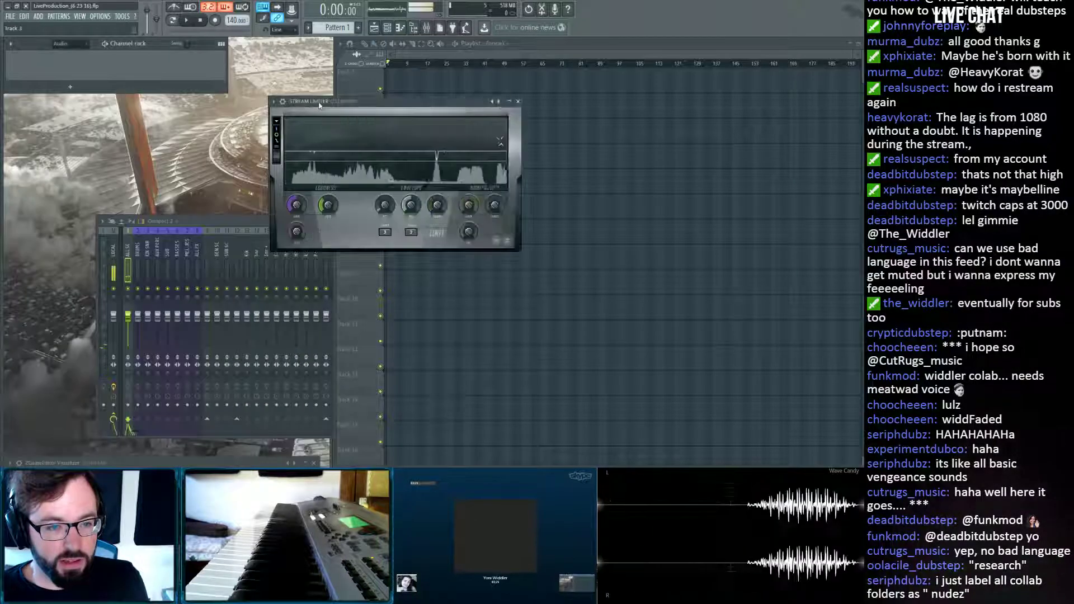
Lower the ceiling of the STREAM LIMITER on the 2STREAM mixer track, select the MIC track and close the limiter.
{"action": "left_click", "coordinate": [127, 249]}
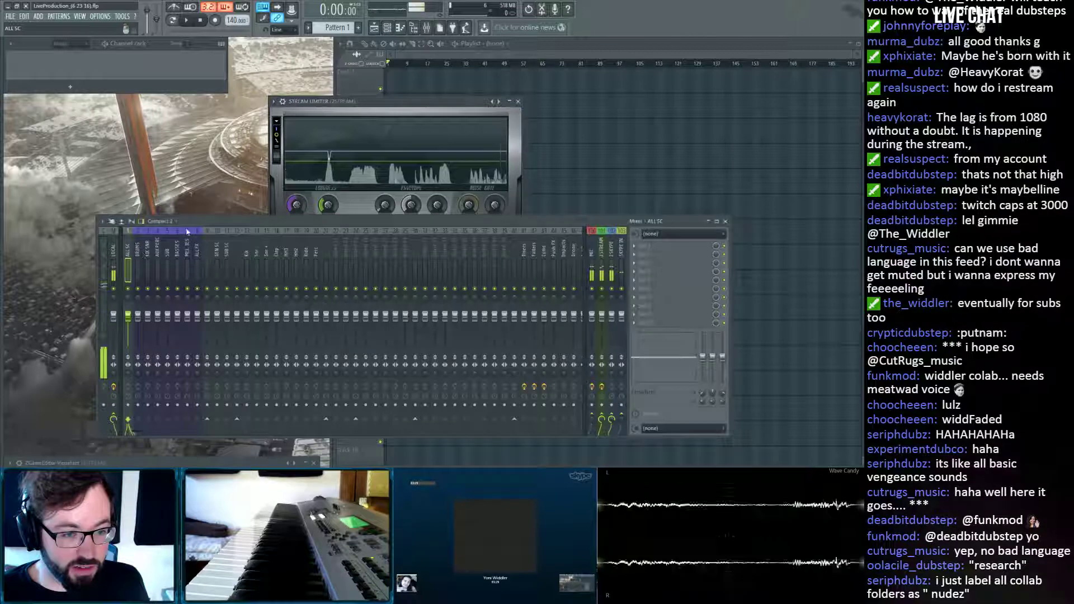
{"action": "left_click", "coordinate": [601, 263]}
{"action": "left_click", "coordinate": [656, 263]}
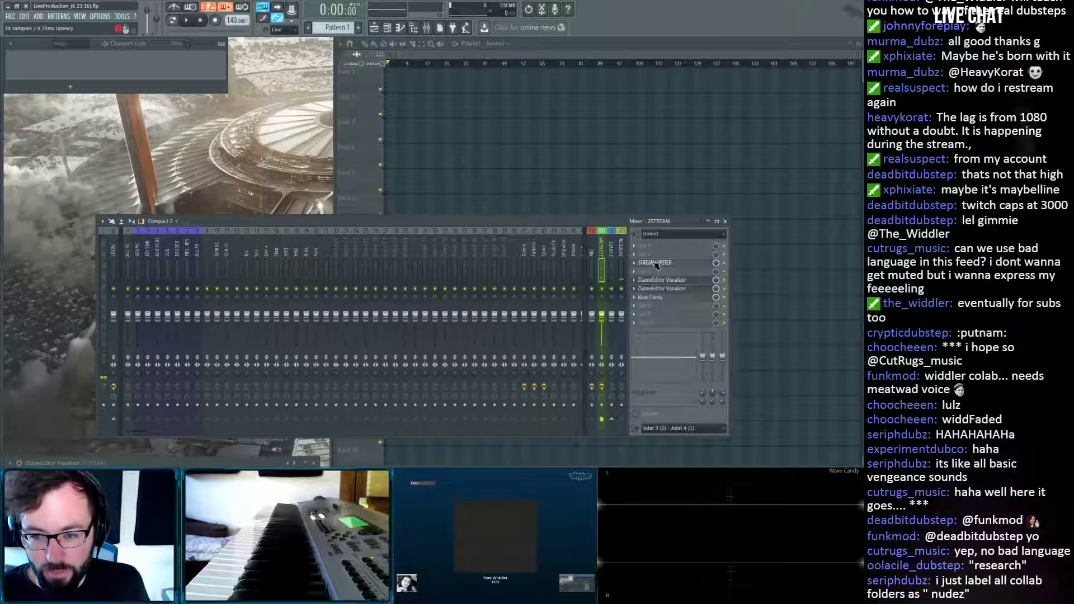
{"action": "left_click", "coordinate": [656, 262]}
{"action": "left_click_drag", "start_coordinate": [300, 206], "coordinate": [299, 226]}
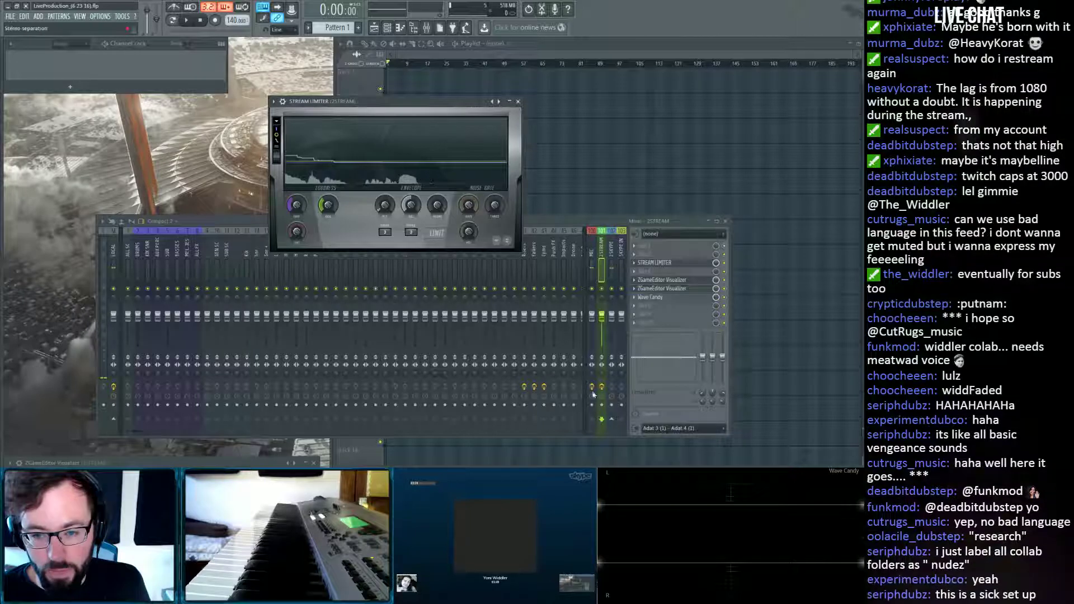
{"action": "left_click", "coordinate": [591, 254]}
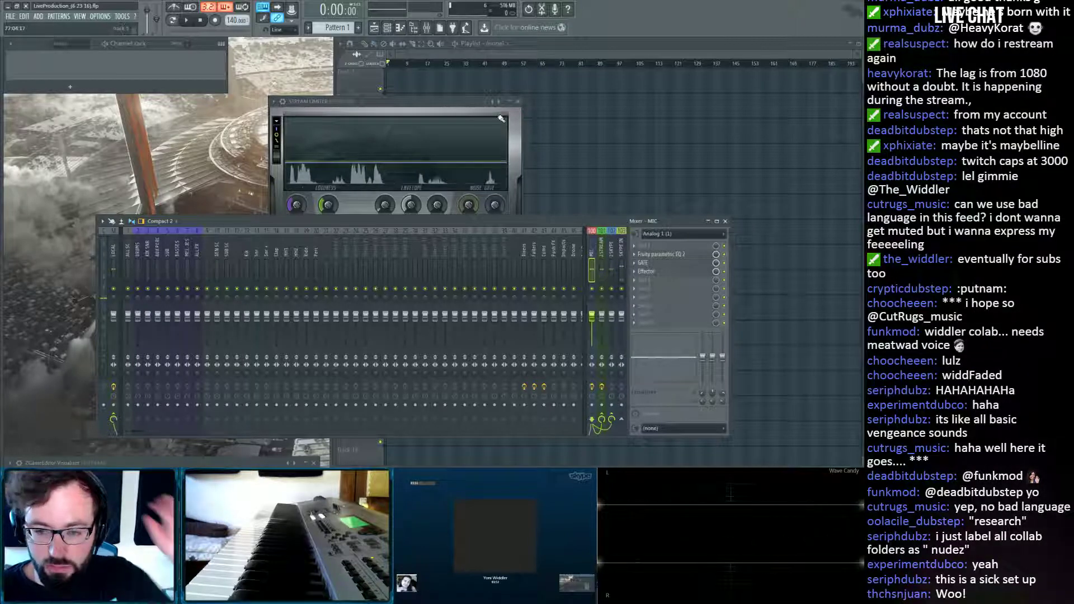
{"action": "left_click", "coordinate": [518, 101]}
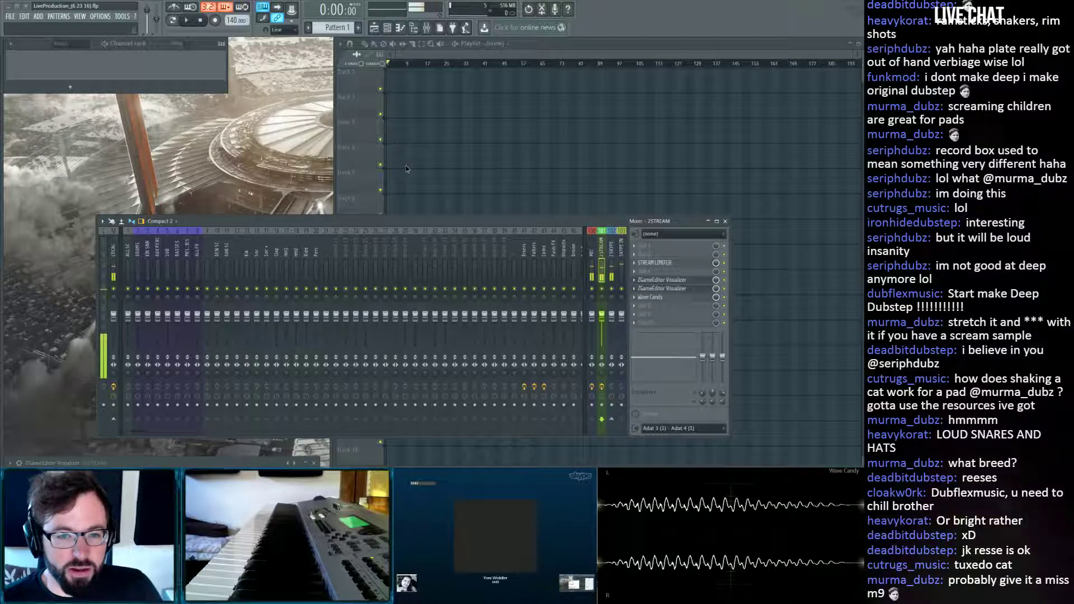
Collapse the favorite samples folder in the browser and expand Sample Packs, From Friends and the Widdstalgia folder.
{"action": "left_click", "coordinate": [408, 54]}
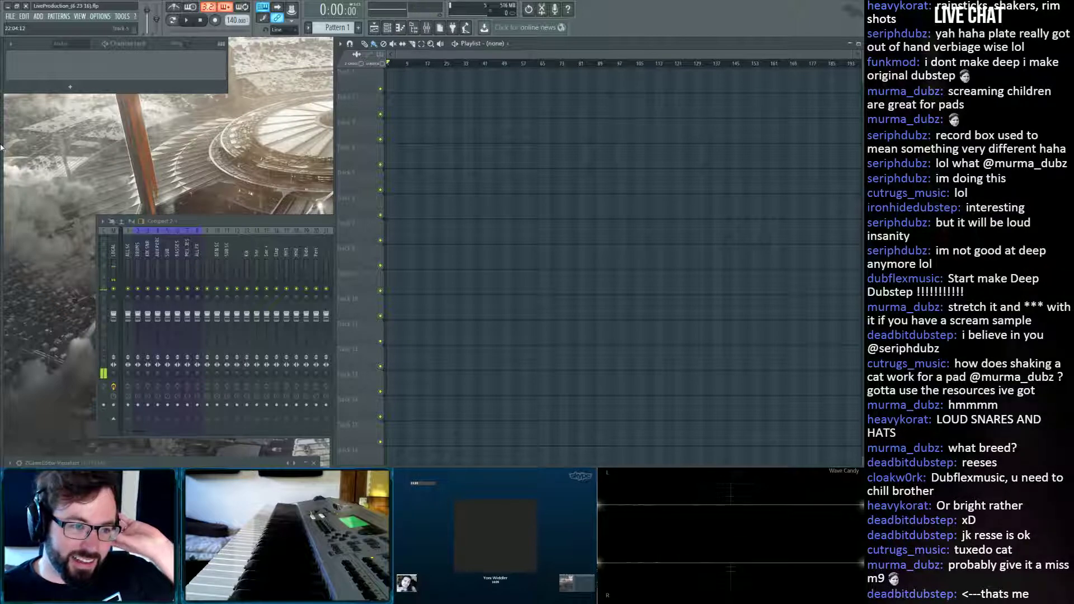
{"action": "key", "text": "alt+F8"}
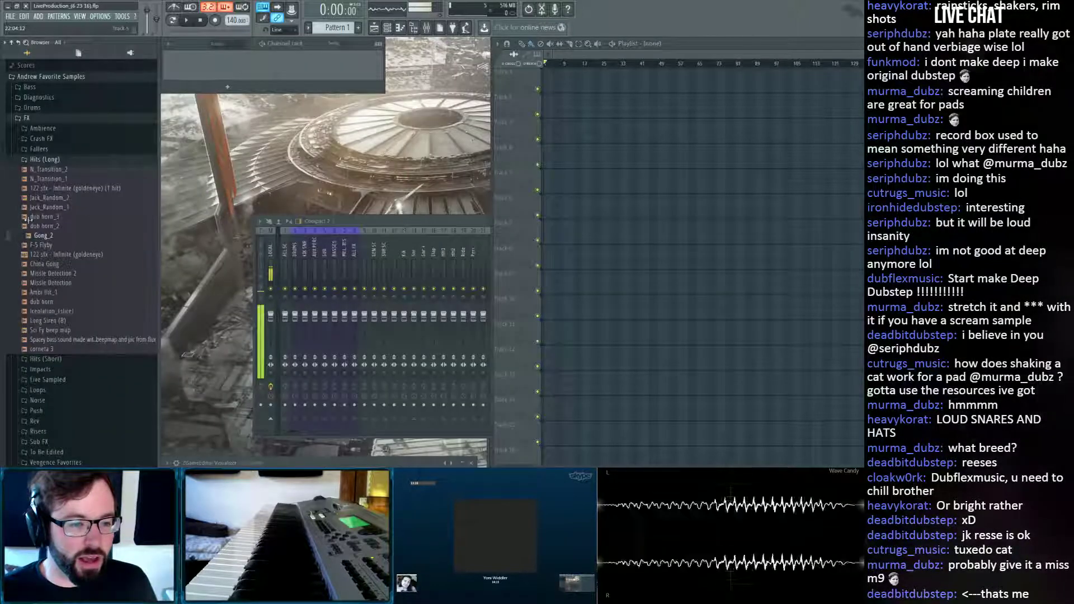
{"action": "left_click", "coordinate": [39, 78]}
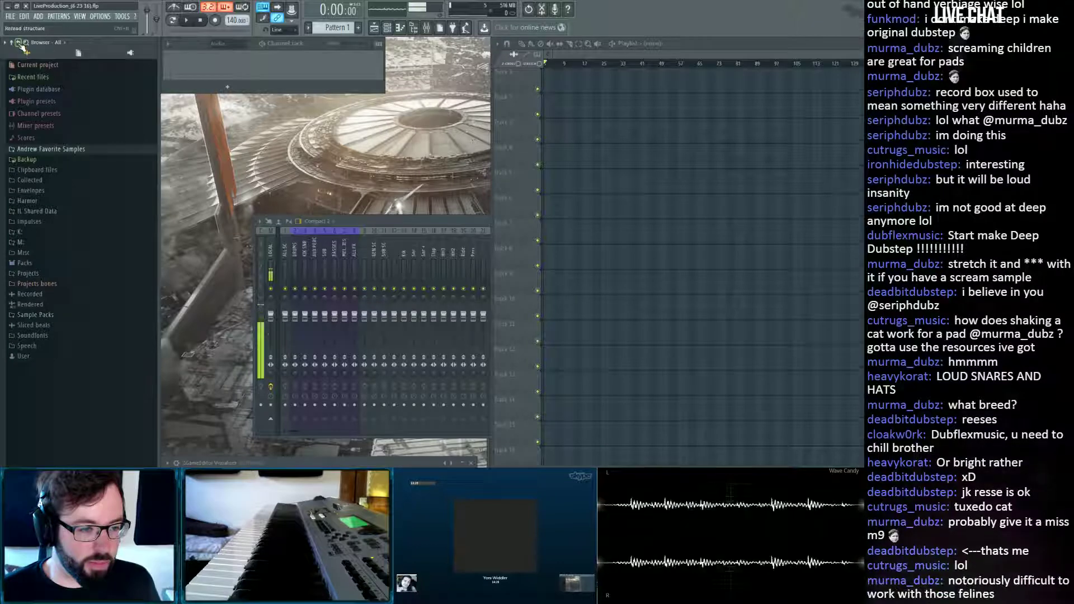
{"action": "left_click", "coordinate": [38, 315]}
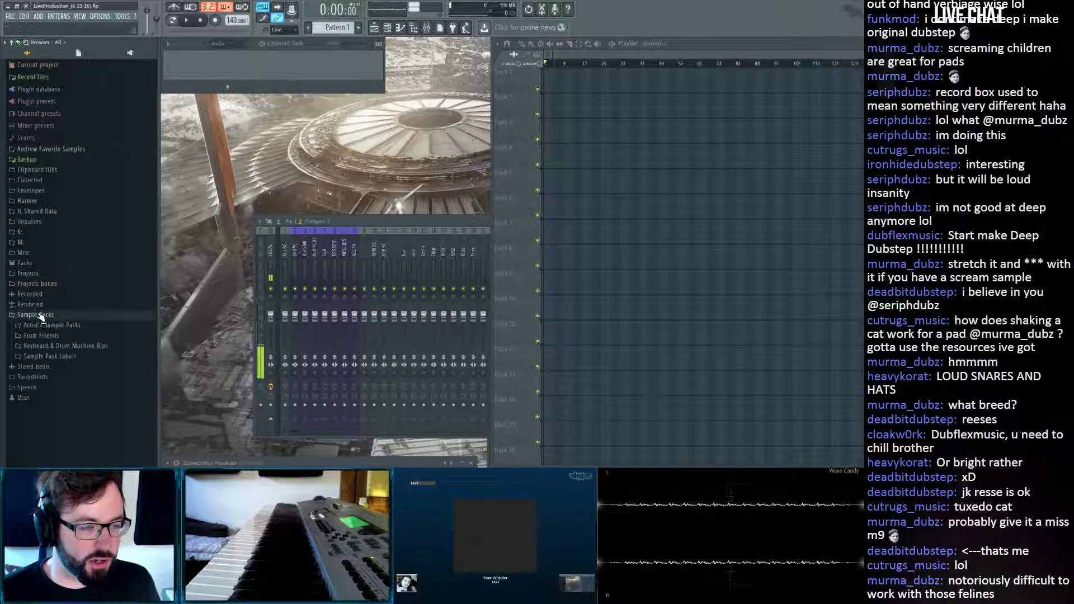
{"action": "left_click", "coordinate": [44, 336]}
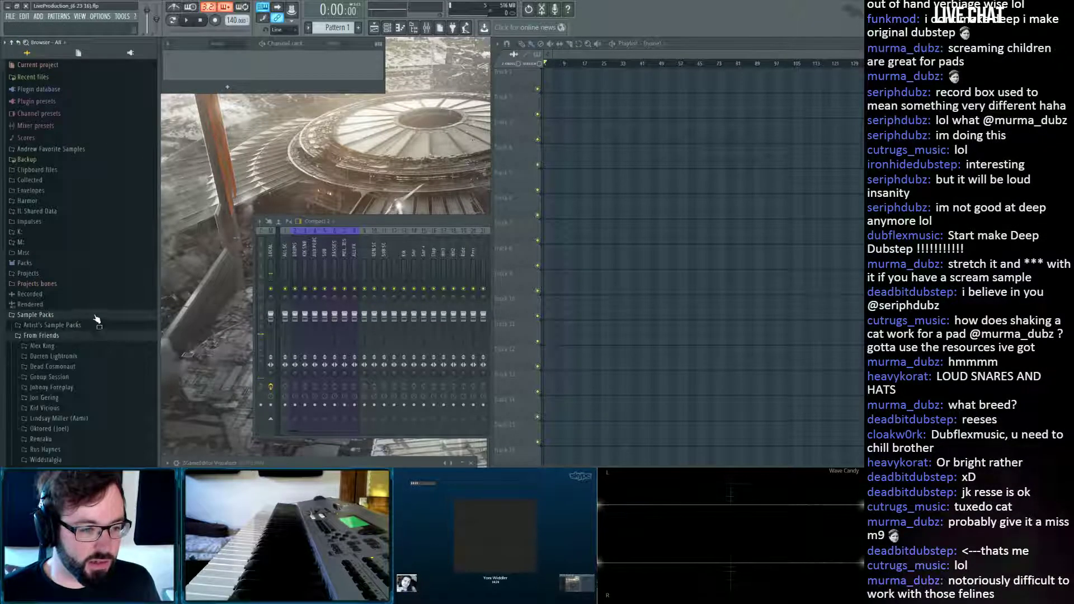
{"action": "scroll", "coordinate": [95, 316], "scroll_direction": "down", "scroll_amount": 2}
{"action": "left_click", "coordinate": [45, 401]}
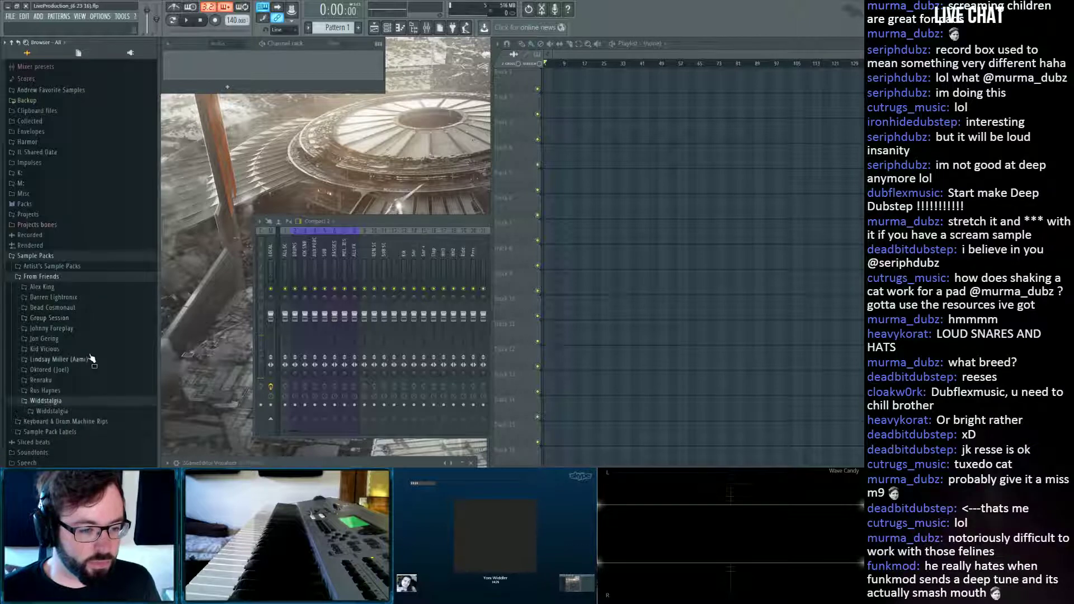
Expand the inner Widdstalgia folder and look through its samples.
{"action": "scroll", "coordinate": [91, 358], "scroll_direction": "down", "scroll_amount": 1}
{"action": "scroll", "coordinate": [82, 336], "scroll_direction": "down", "scroll_amount": 10}
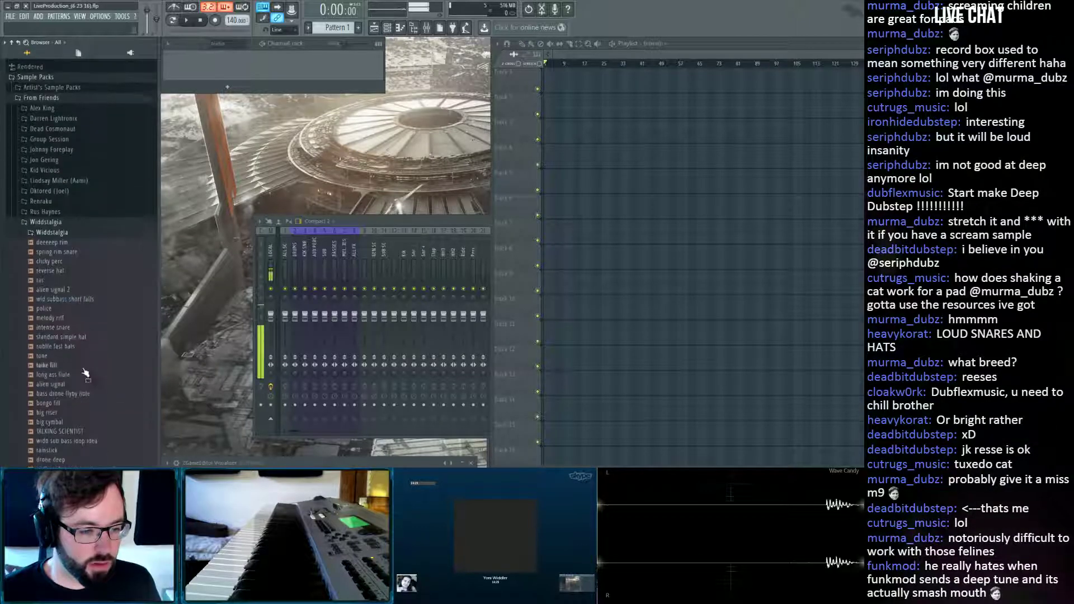
{"action": "left_click", "coordinate": [90, 316]}
{"action": "scroll", "coordinate": [88, 311], "scroll_direction": "up", "scroll_amount": 4}
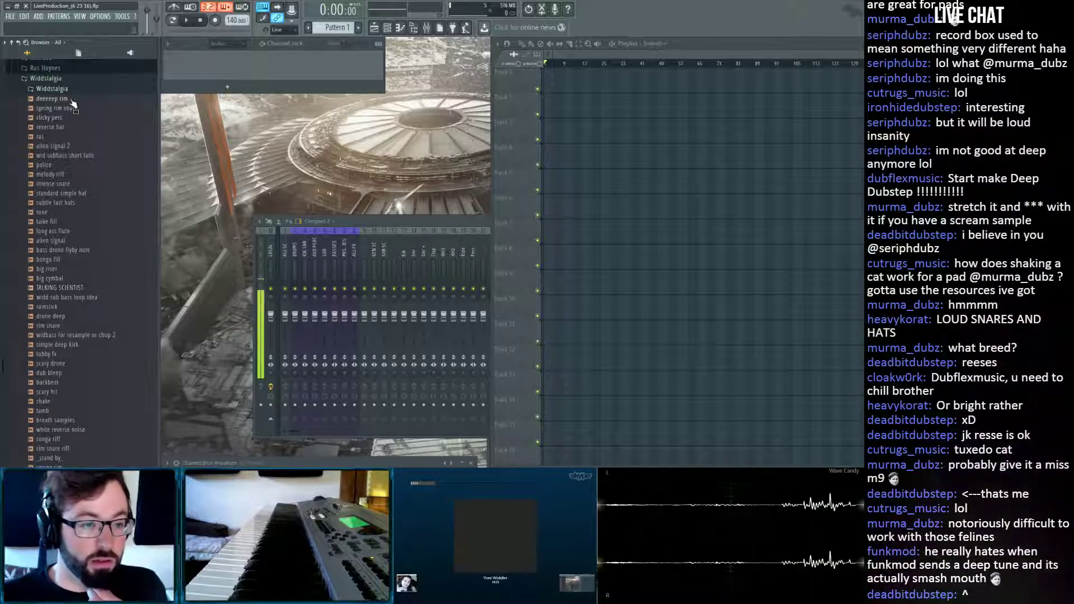
Preview the deeeeep rim sample in the inner Widdstalgia folder several times.
{"action": "left_click", "coordinate": [71, 101]}
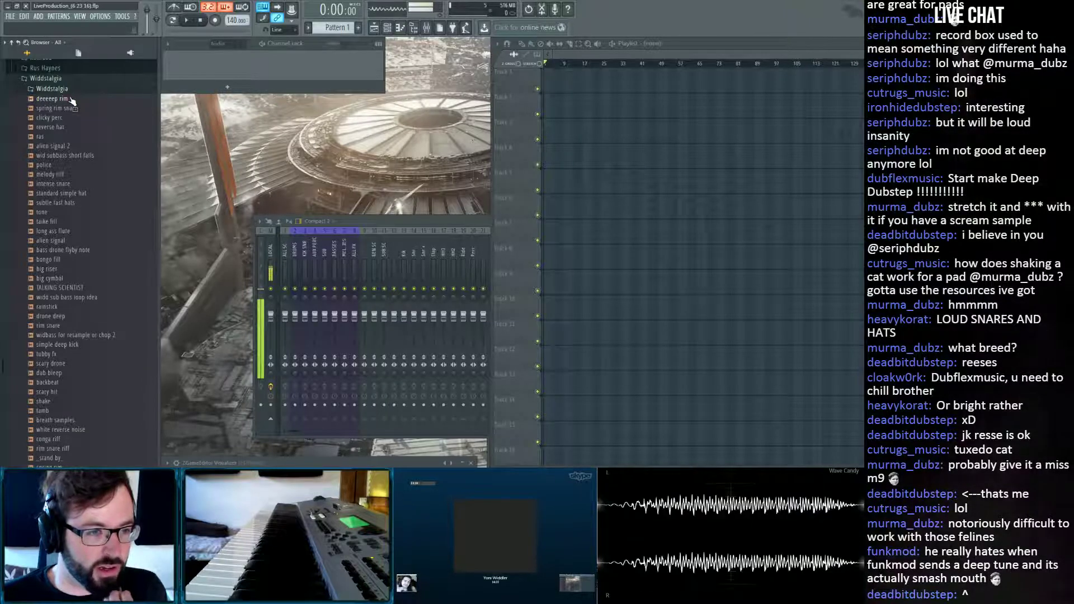
{"action": "scroll", "coordinate": [72, 106], "scroll_direction": "down", "scroll_amount": 1}
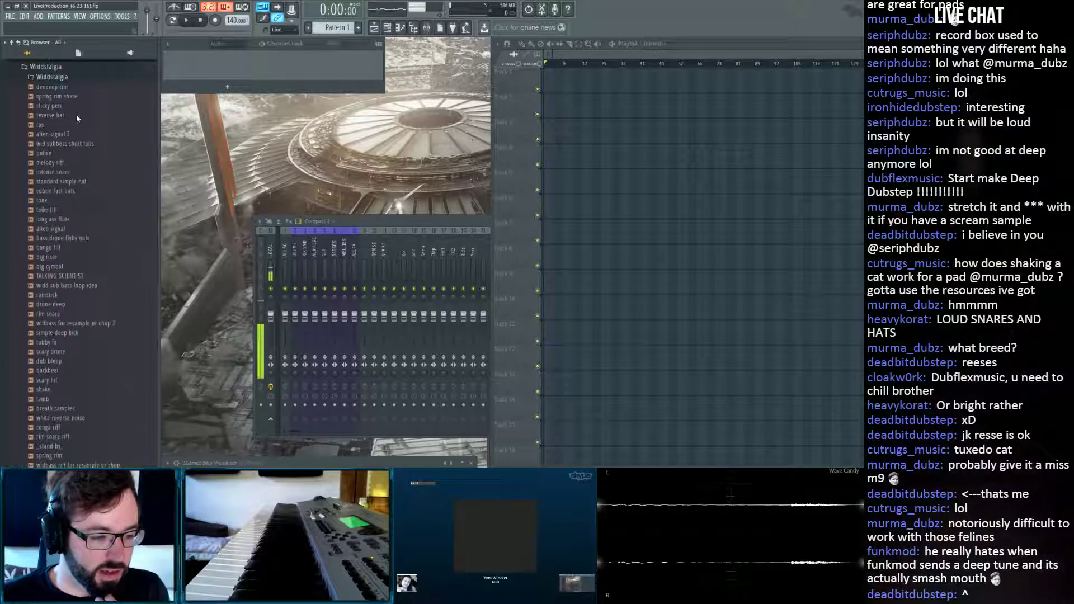
{"action": "scroll", "coordinate": [76, 114], "scroll_direction": "up", "scroll_amount": 1}
{"action": "left_click", "coordinate": [65, 99]}
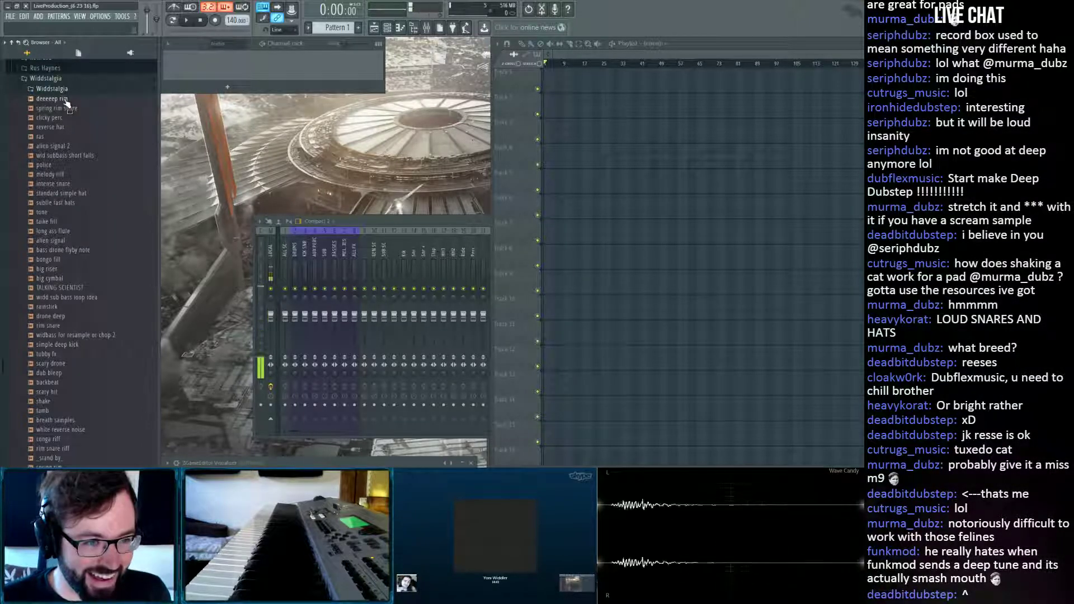
{"action": "left_click", "coordinate": [67, 100]}
{"action": "left_click", "coordinate": [67, 100]}
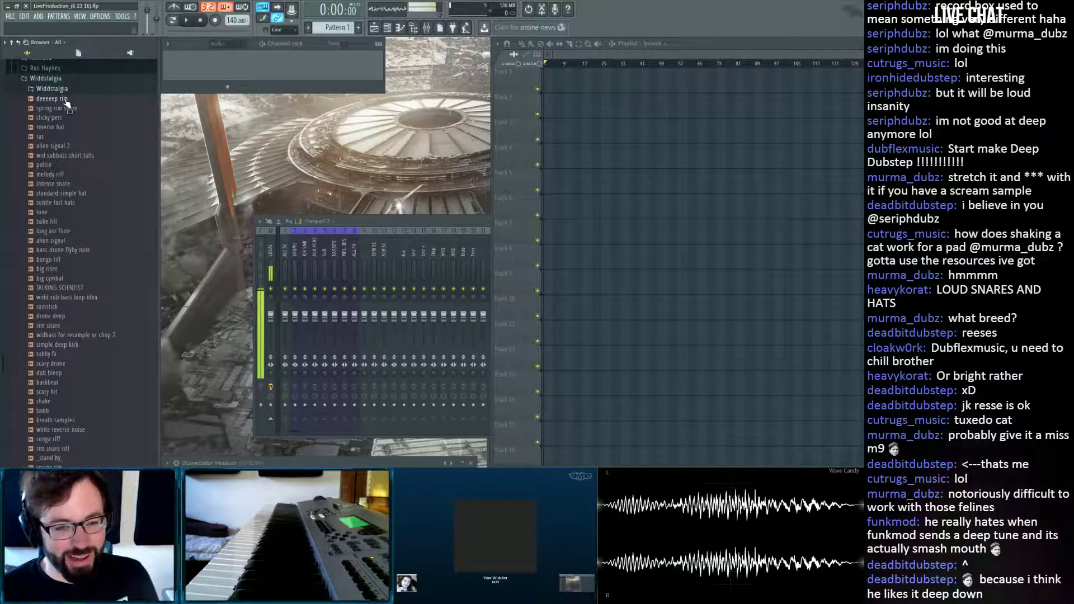
{"action": "left_click", "coordinate": [67, 101]}
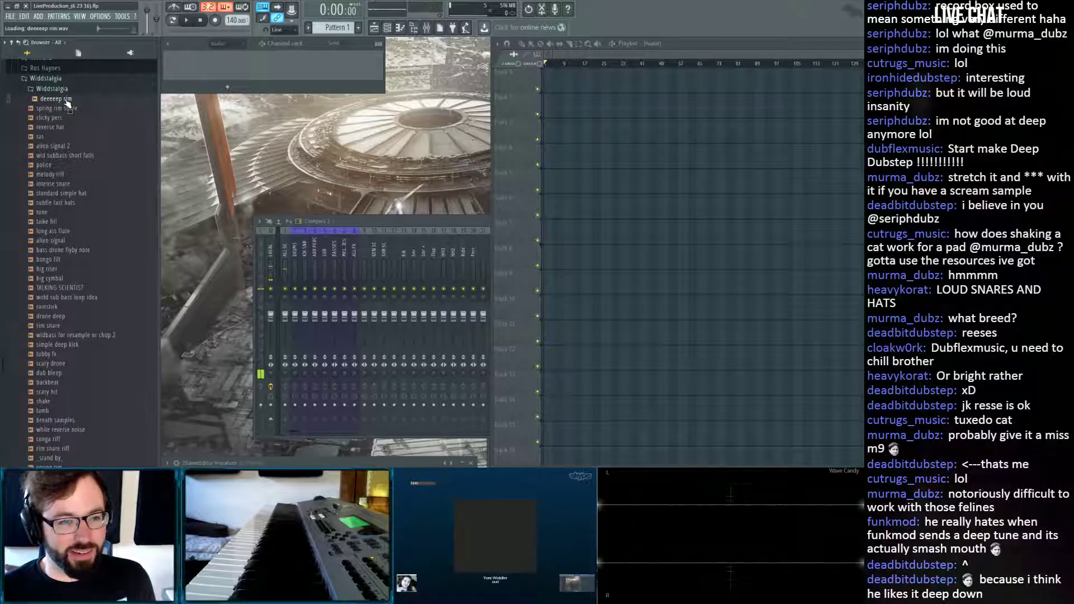
Preview the Widdstalgia samples in order from spring rim snare to police, including reverse hat and alien signal 2.
{"action": "left_click", "coordinate": [71, 106]}
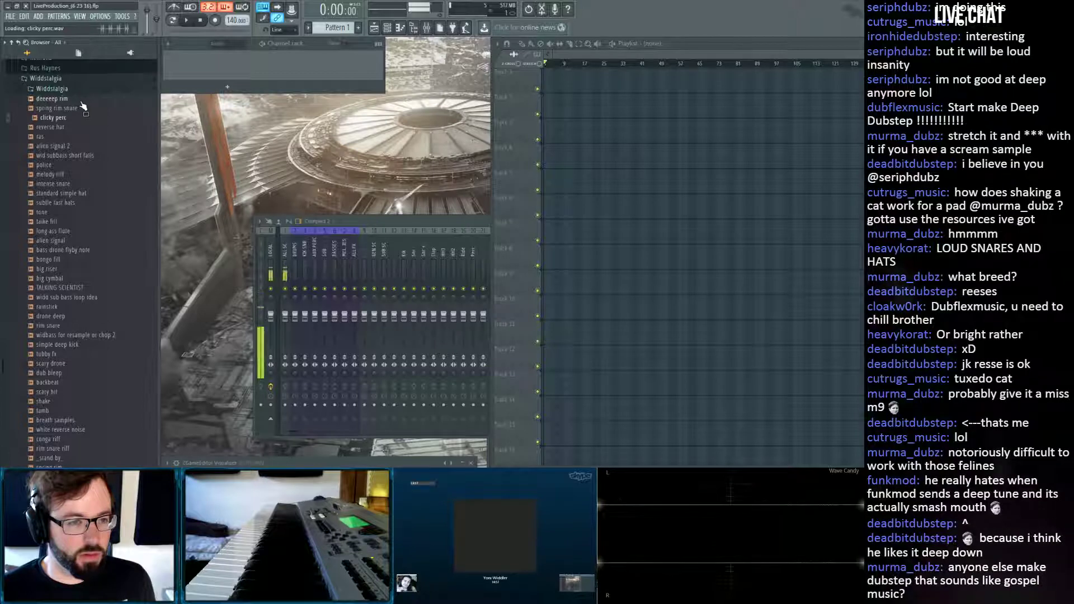
{"action": "key", "text": "Down"}
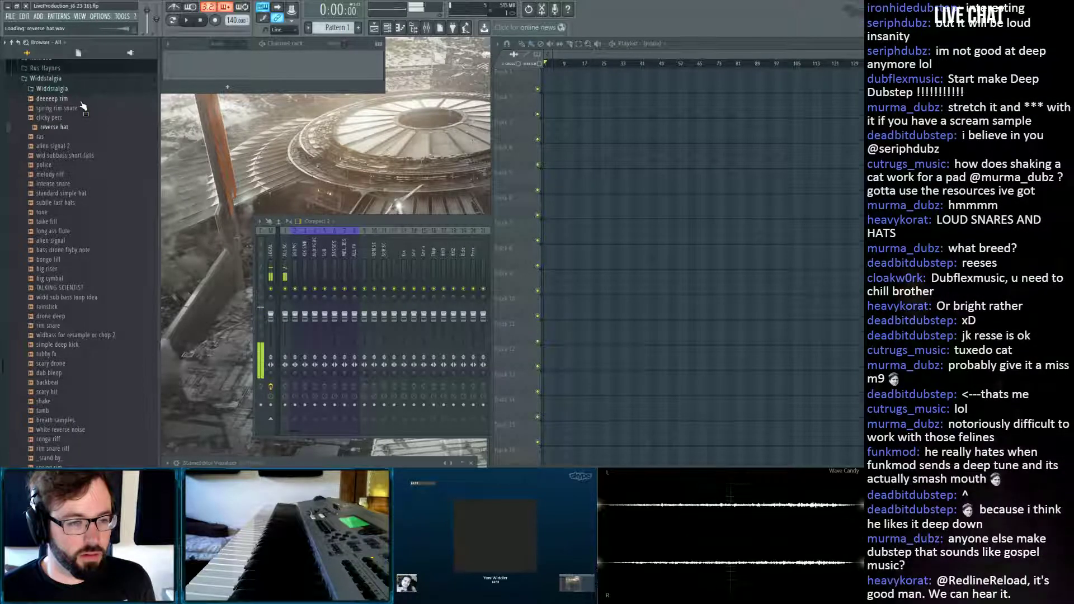
{"action": "key", "text": "Down"}
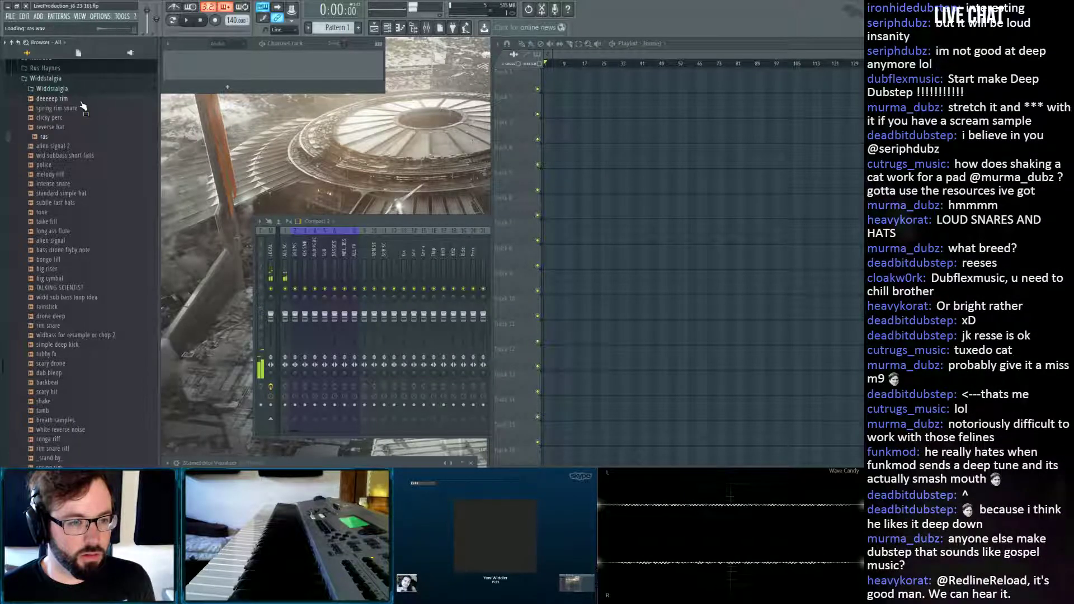
{"action": "key", "text": "Down"}
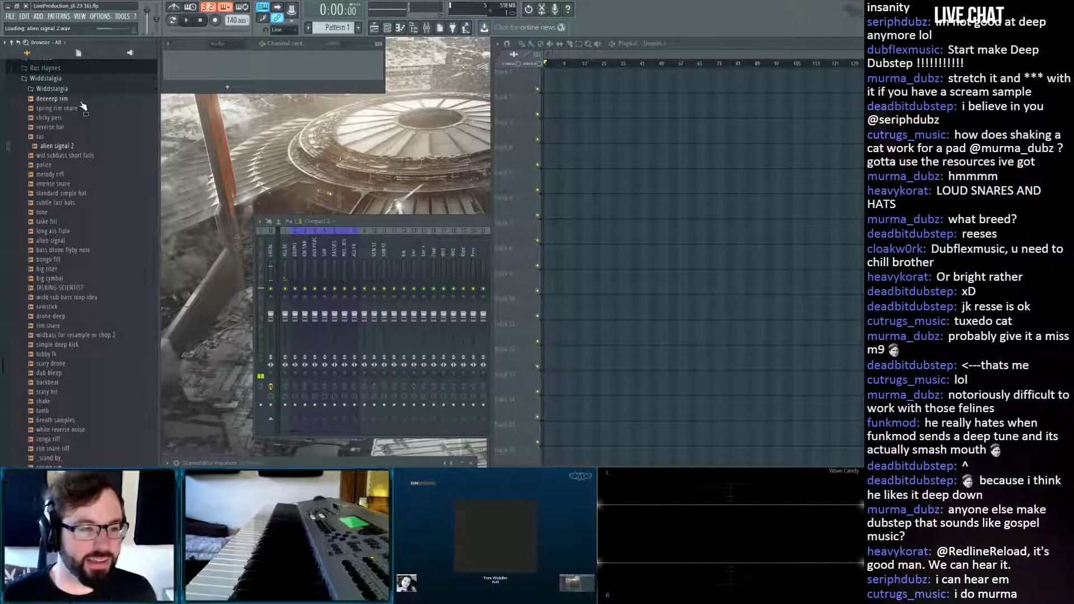
{"action": "key", "text": "Down"}
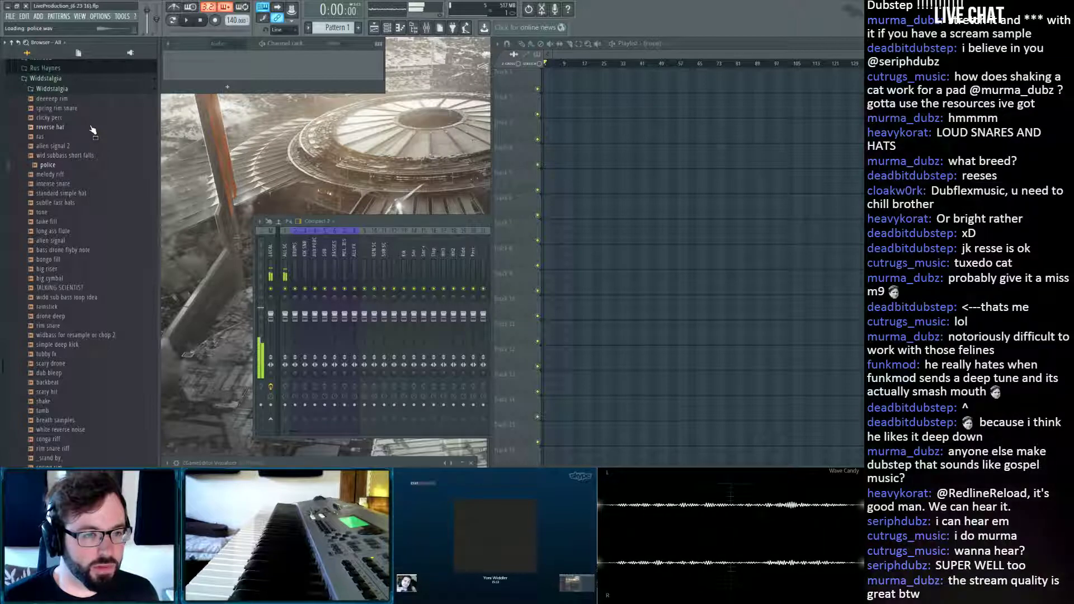
Preview the melody riff and intense snare samples, playing each of them twice.
{"action": "key", "text": "Down"}
{"action": "scroll", "coordinate": [90, 128], "scroll_direction": "down", "scroll_amount": 3}
{"action": "key", "text": "Down"}
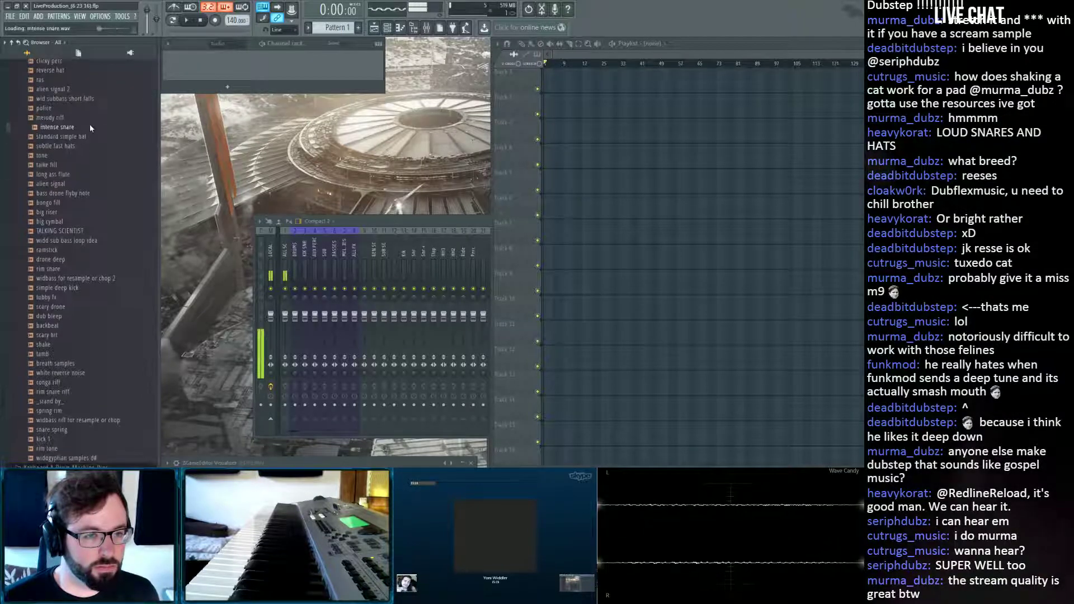
{"action": "key", "text": "Up"}
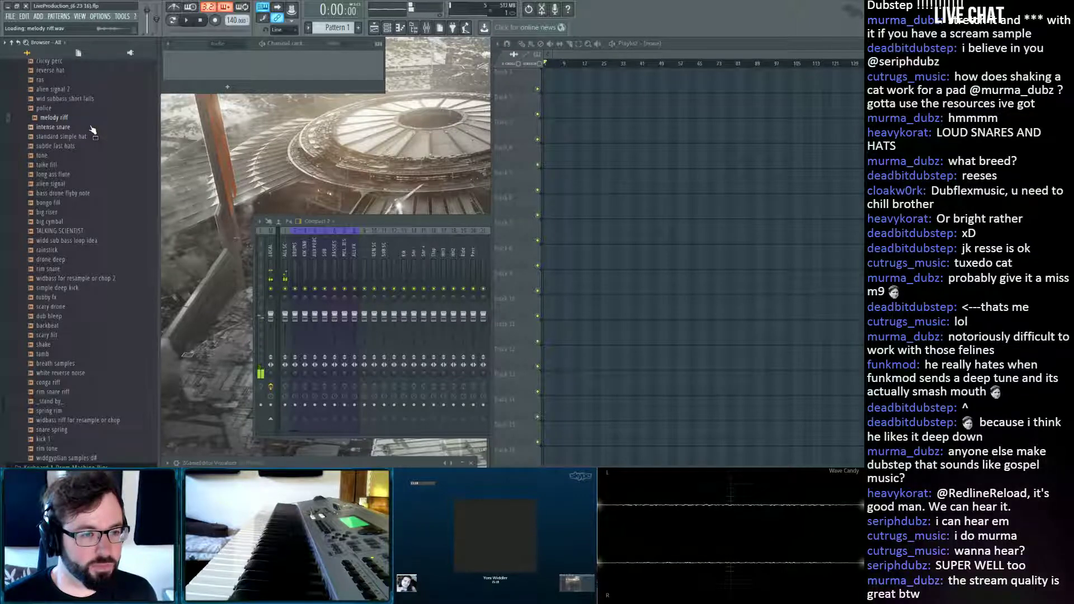
{"action": "left_click", "coordinate": [59, 128]}
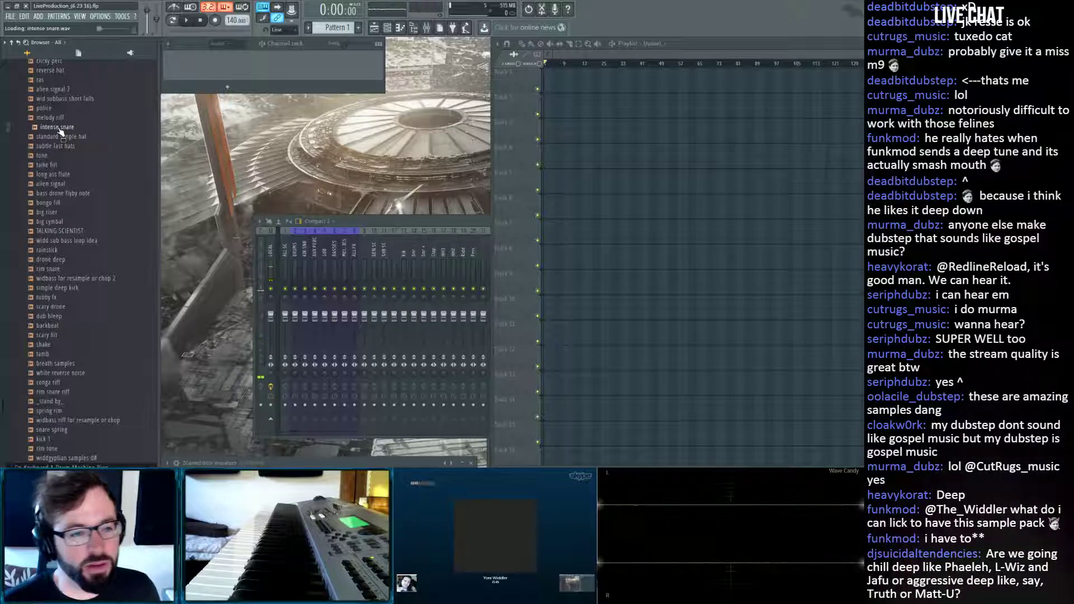
Preview the samples after intense snare down to bass drone flyby note, including take fill, long ass flute and alien signal.
{"action": "key", "text": "Down"}
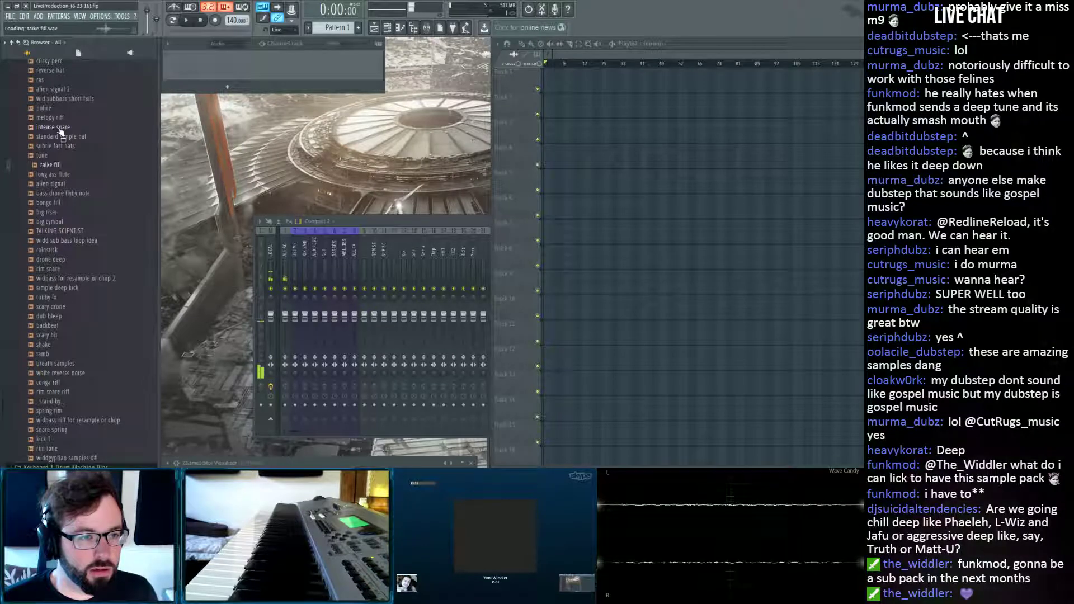
{"action": "key", "text": "Down"}
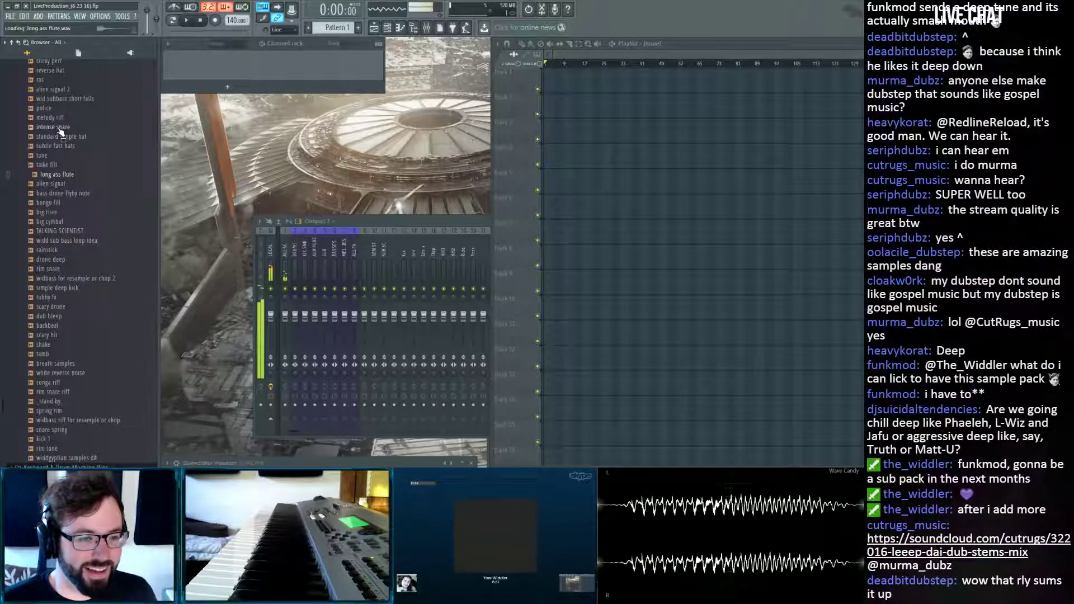
{"action": "key", "text": "Down"}
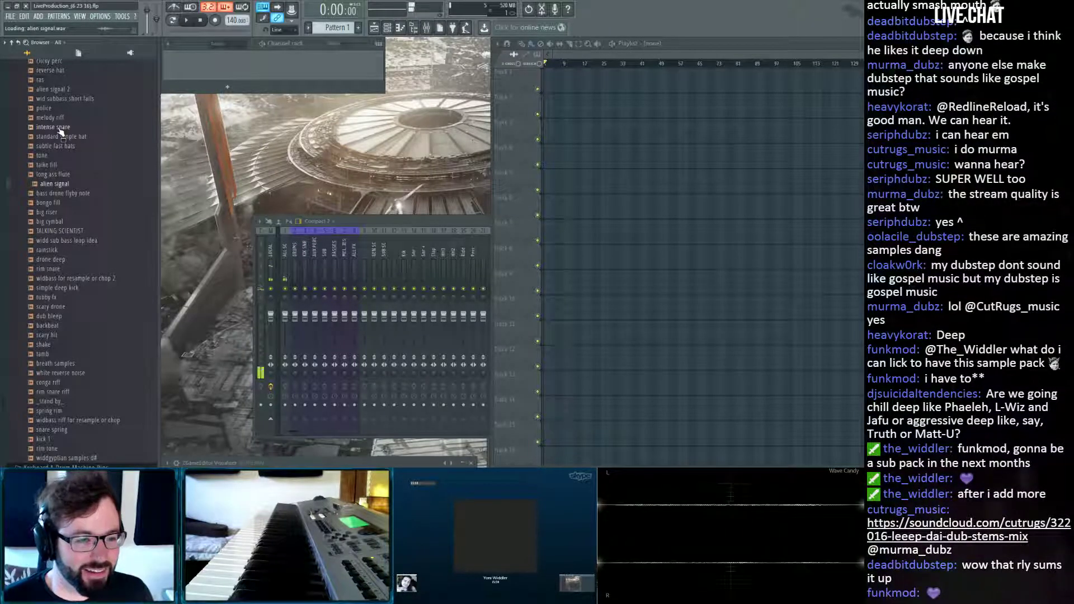
{"action": "scroll", "coordinate": [59, 130], "scroll_direction": "down", "scroll_amount": 2}
{"action": "key", "text": "Down"}
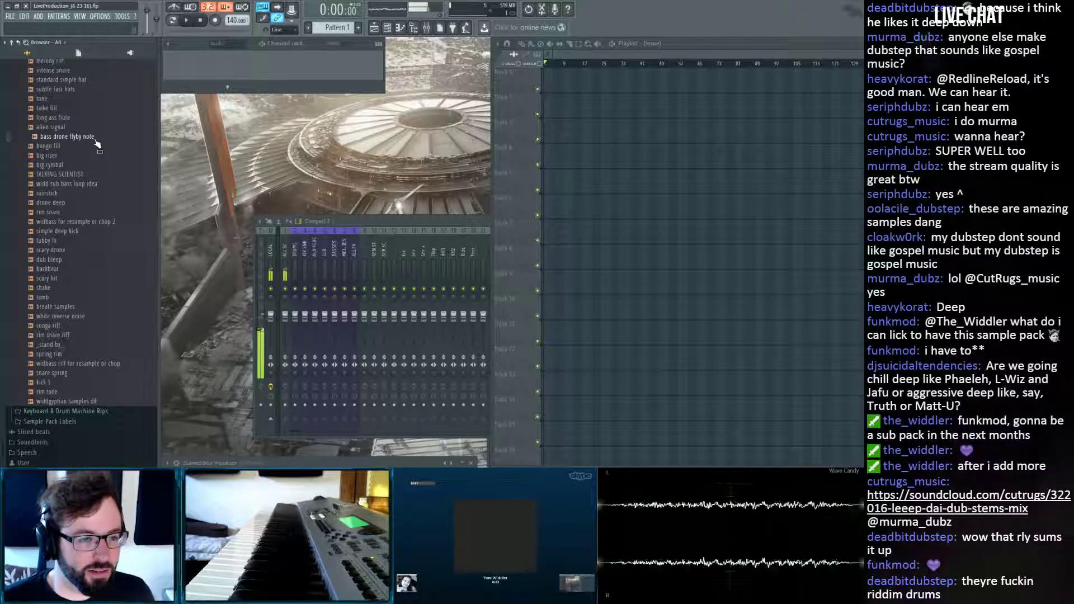
Preview the samples from bongo fill to drone deep, including big riser, TALKING SCIENTIST, widd sub bass loop idea and rainstick.
{"action": "key", "text": "Down"}
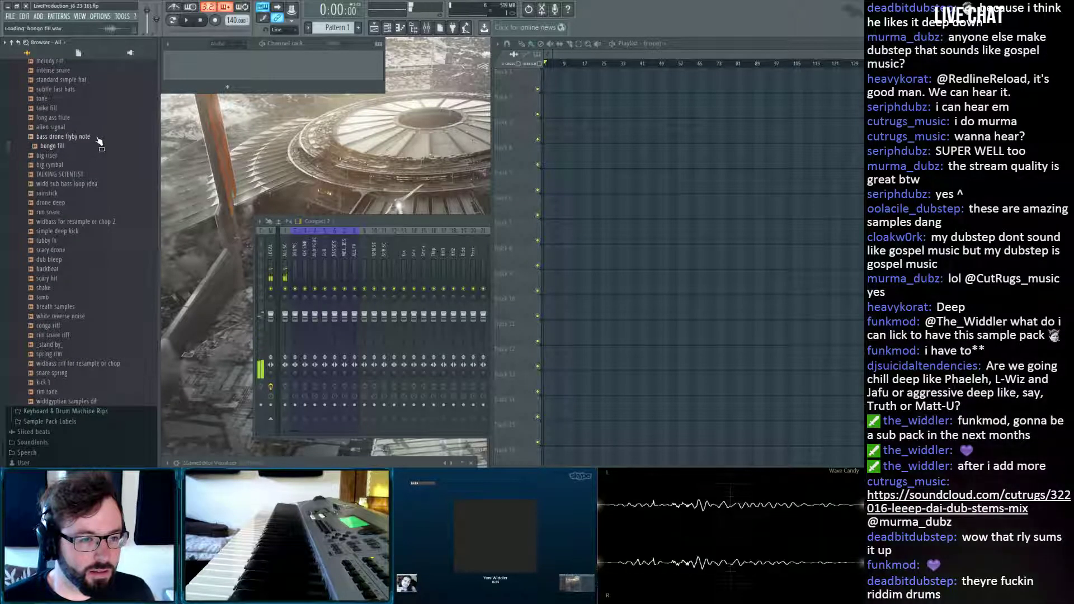
{"action": "key", "text": "Down"}
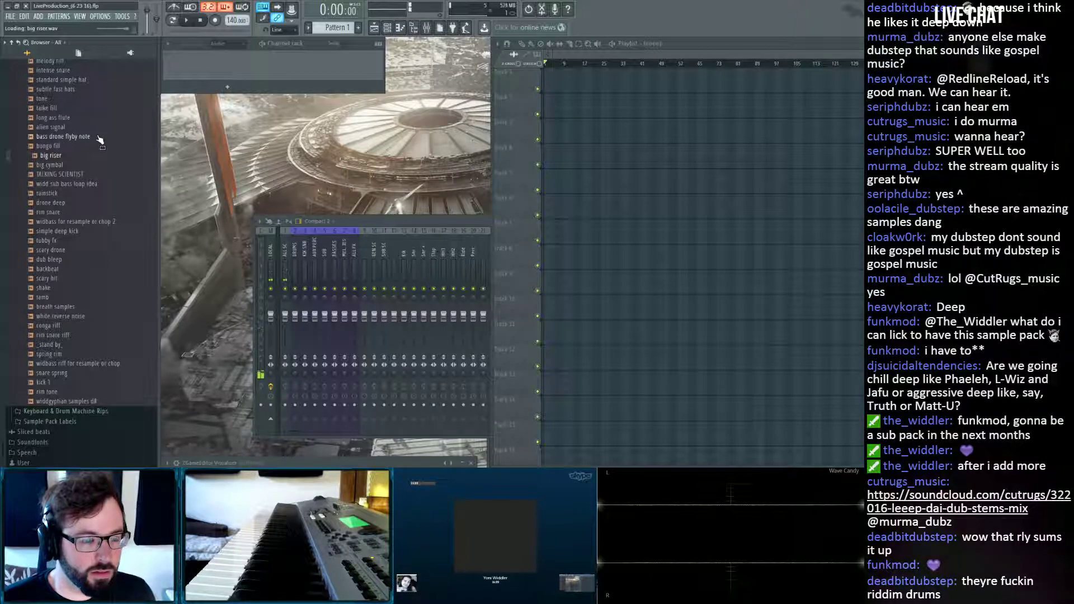
{"action": "key", "text": "Down"}
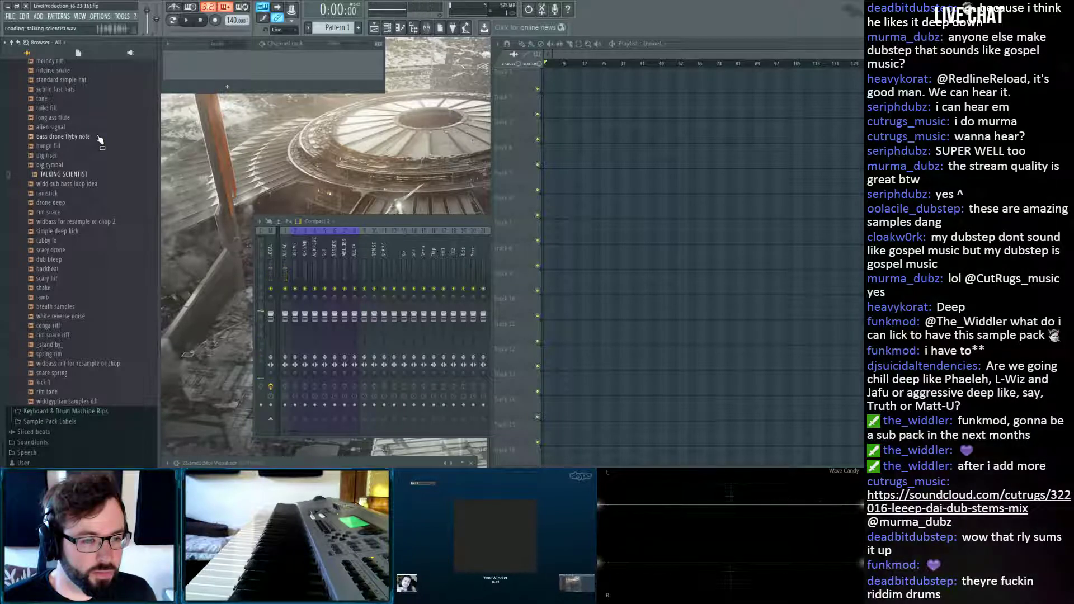
{"action": "key", "text": "Down"}
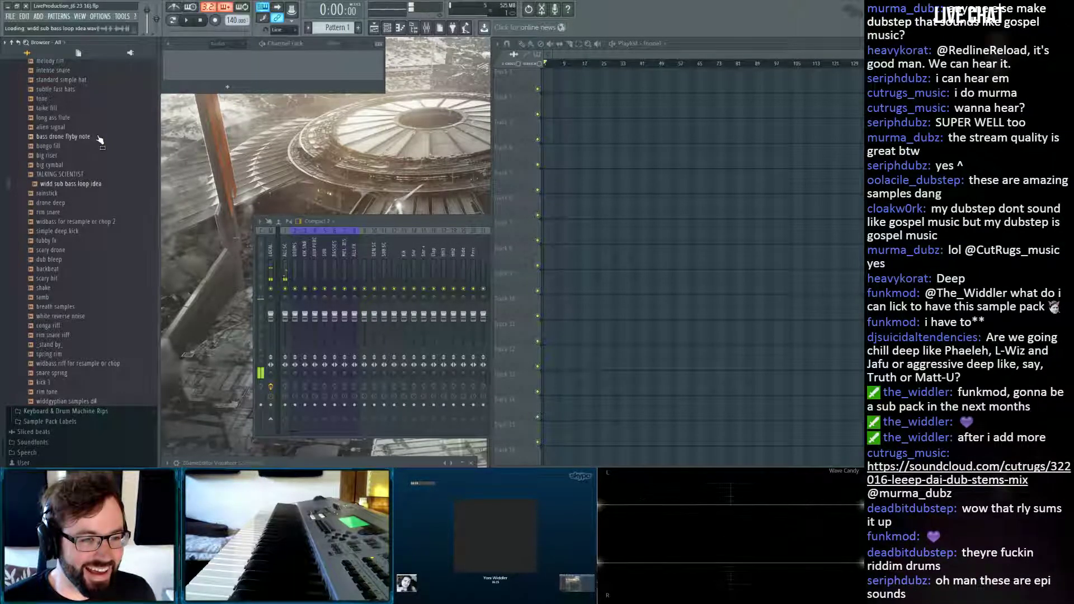
{"action": "key", "text": "Down"}
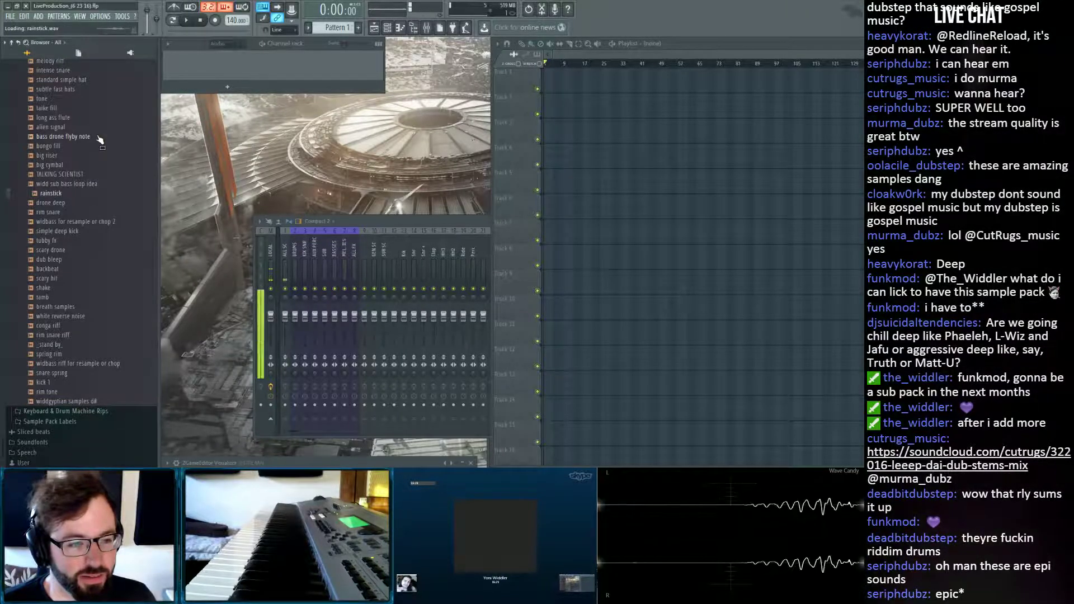
{"action": "key", "text": "Down"}
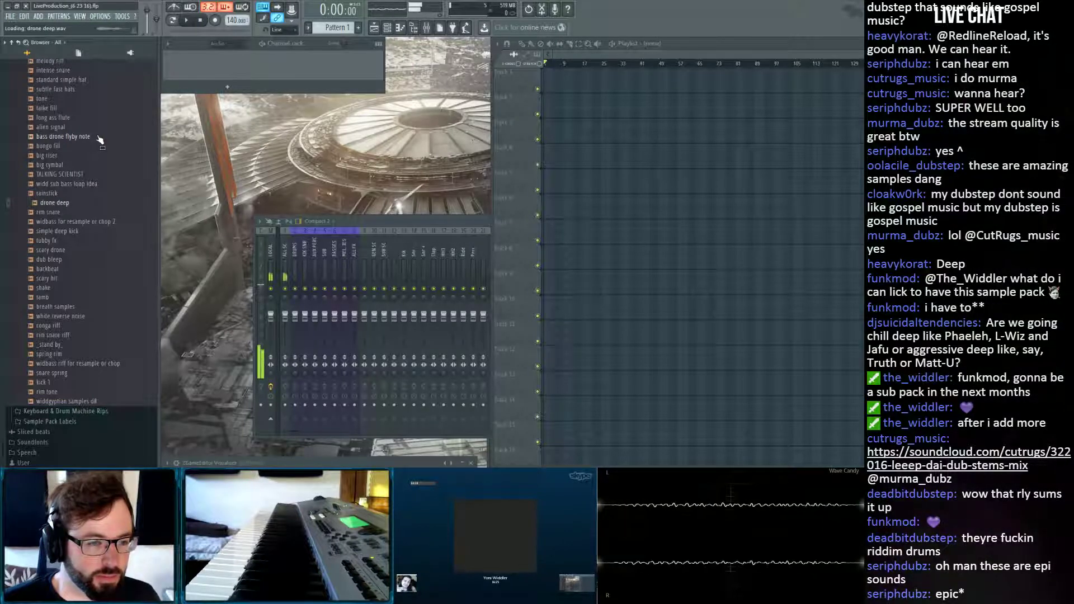
Preview the samples from rim snare to backbeat, including widbass for resample or chop 2, tubby fx and dub bleep.
{"action": "key", "text": "Down"}
{"action": "key", "text": "Down"}
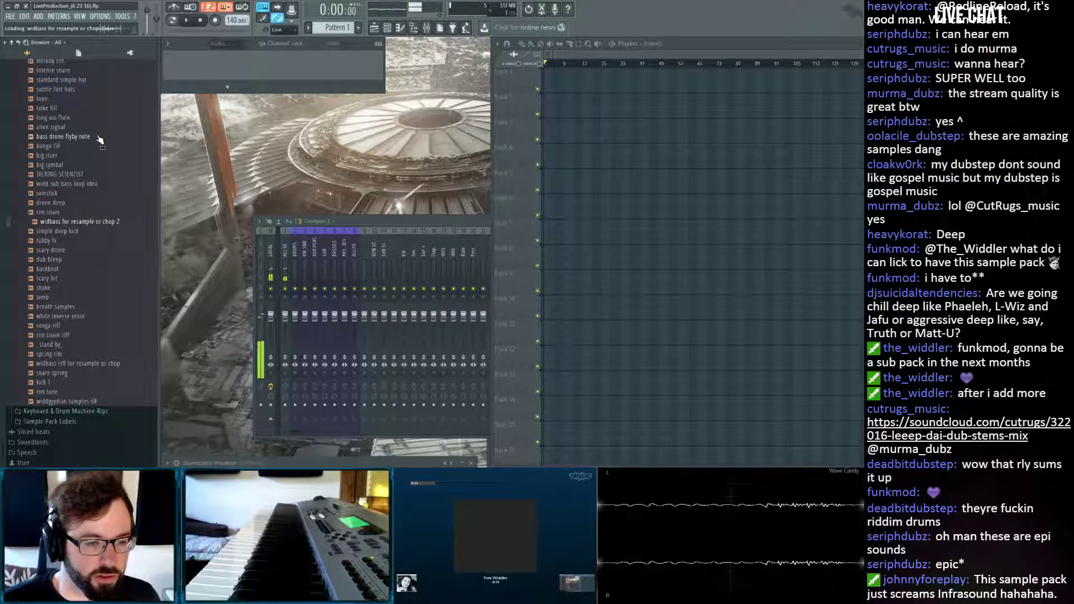
{"action": "key", "text": "Down"}
{"action": "key", "text": "Down"}
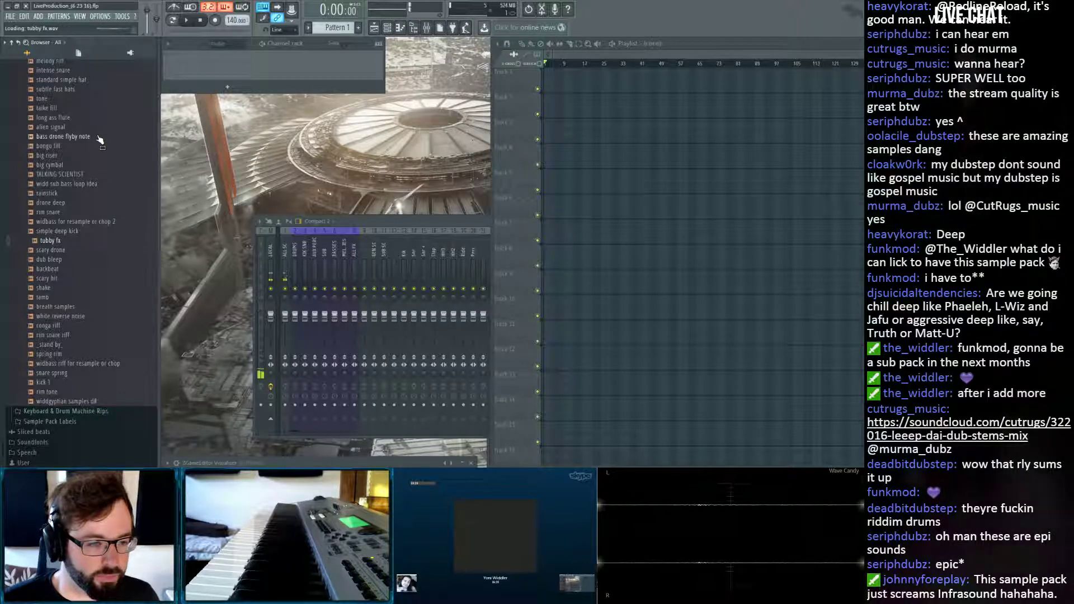
{"action": "key", "text": "Down"}
{"action": "key", "text": "Down"}
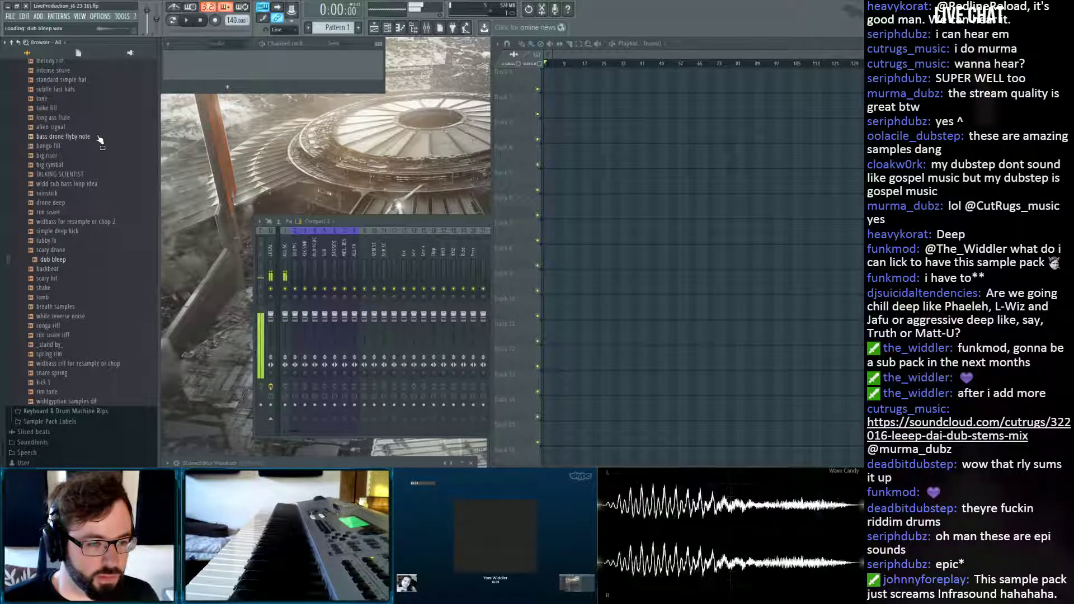
{"action": "key", "text": "Down"}
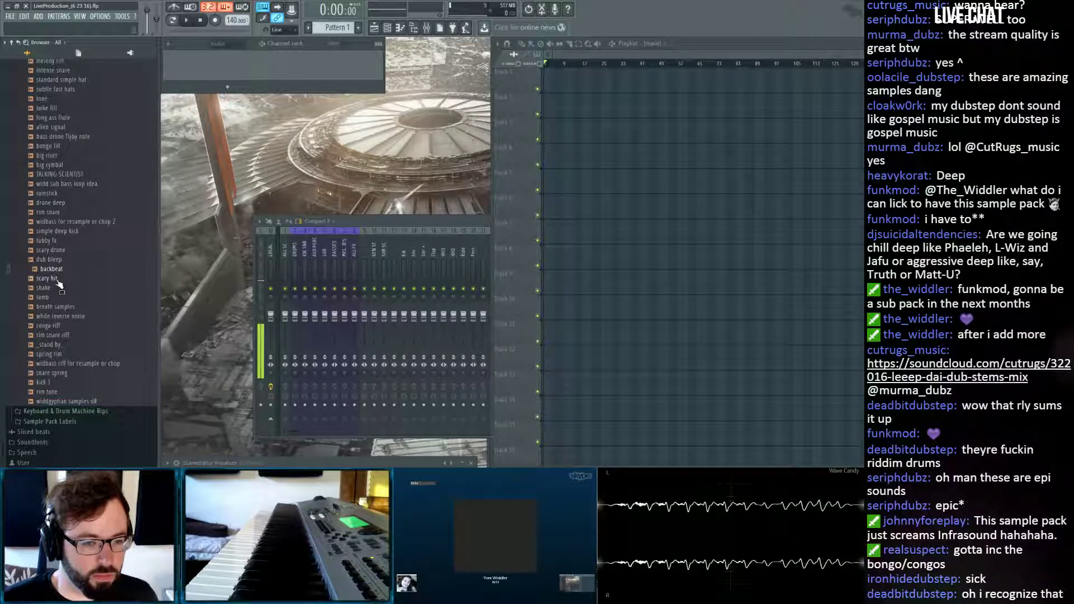
Preview the samples from scary hit to kick 1, including white reverse noise, conga riff, _stand by_ and widbass riff for resample or chop.
{"action": "key", "text": "Down"}
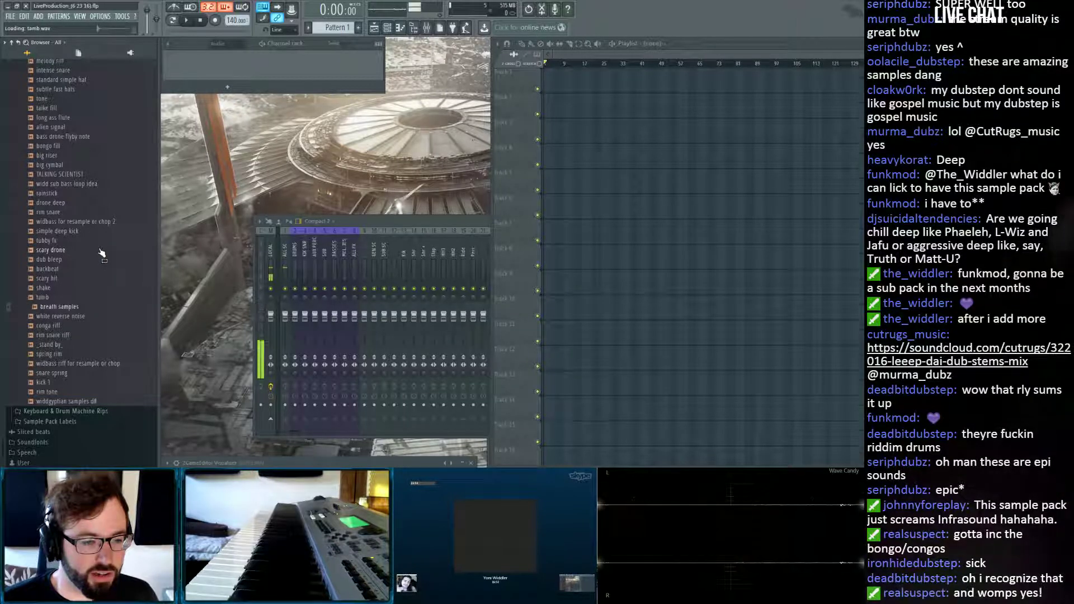
{"action": "key", "text": "Down"}
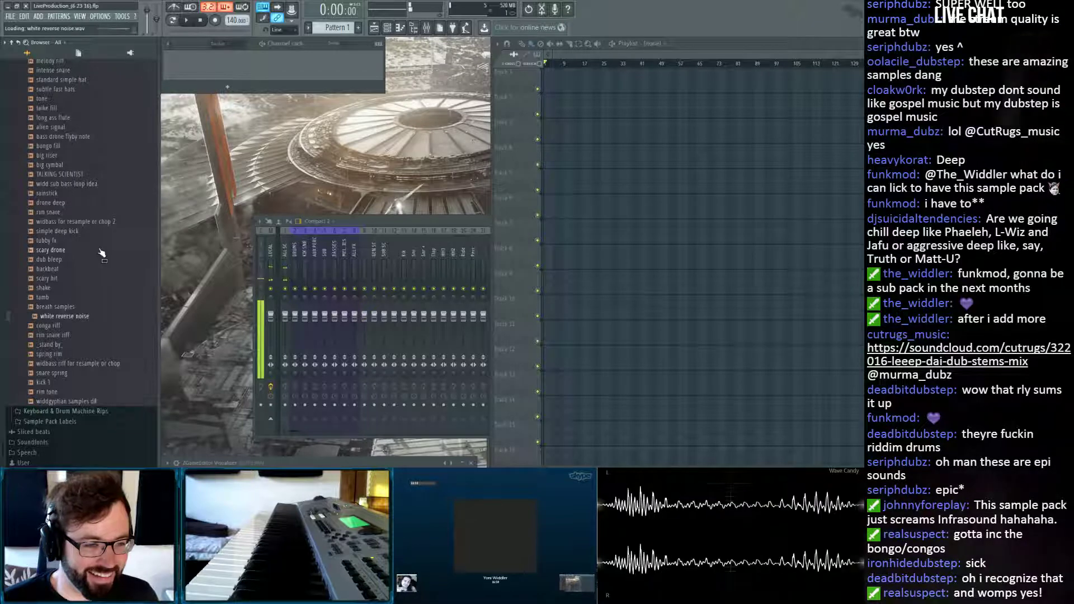
{"action": "key", "text": "Down"}
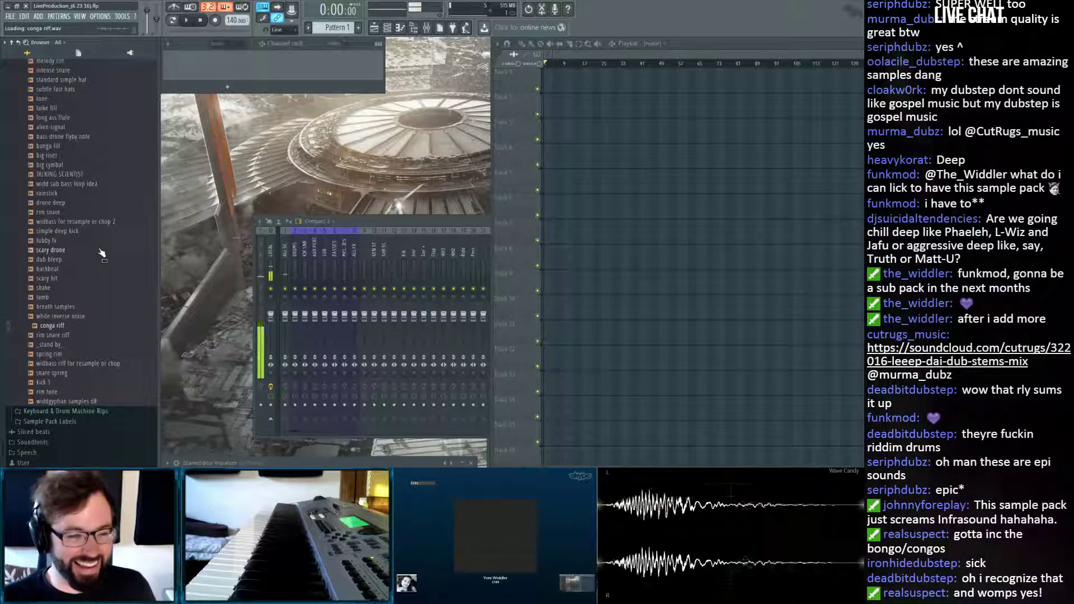
{"action": "key", "text": "Down"}
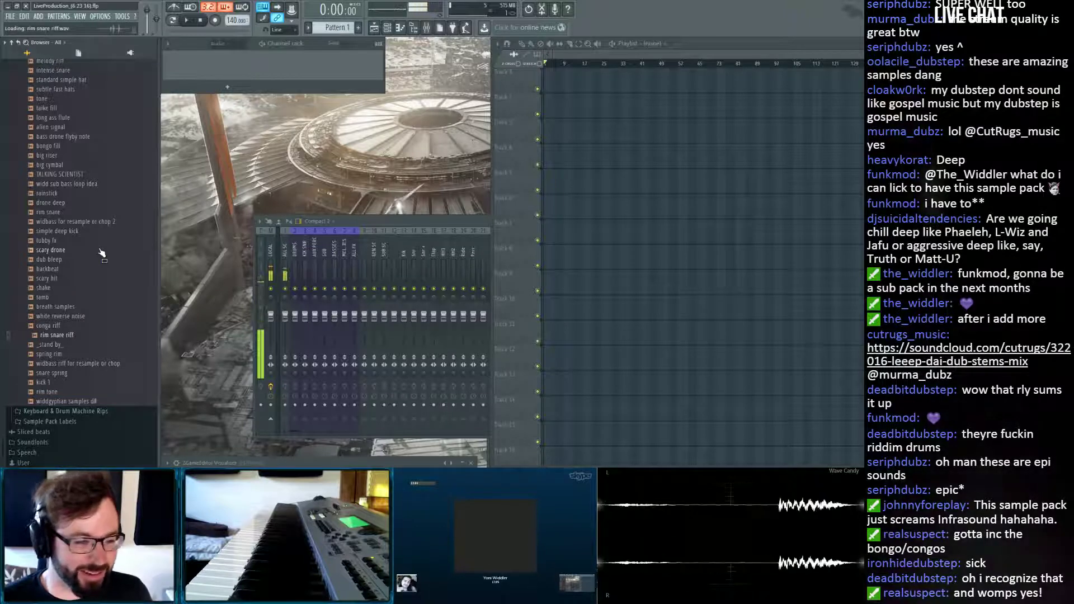
{"action": "key", "text": "Down"}
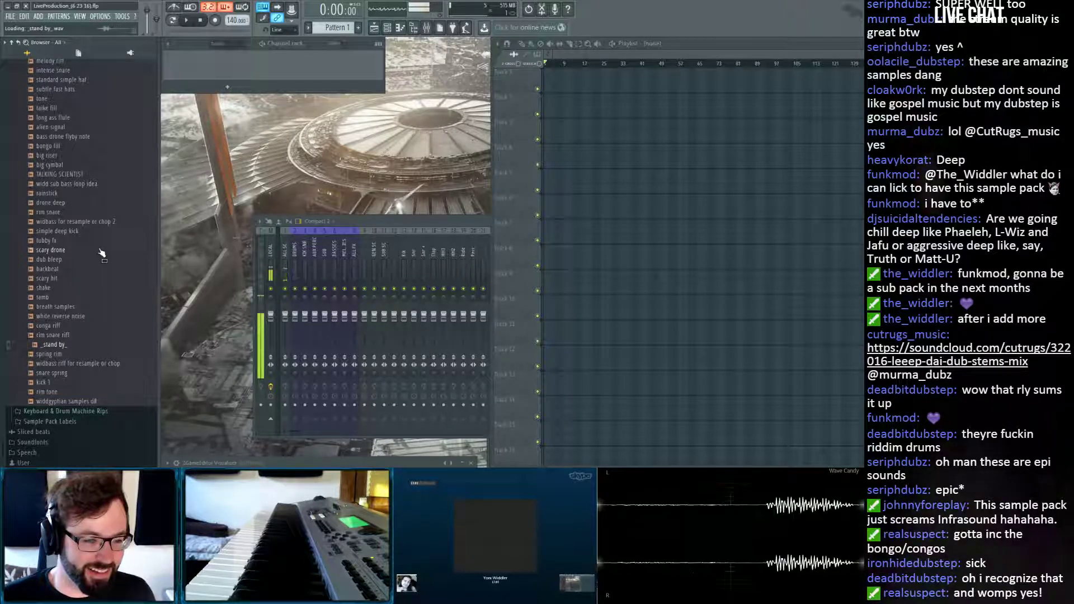
{"action": "key", "text": "Down"}
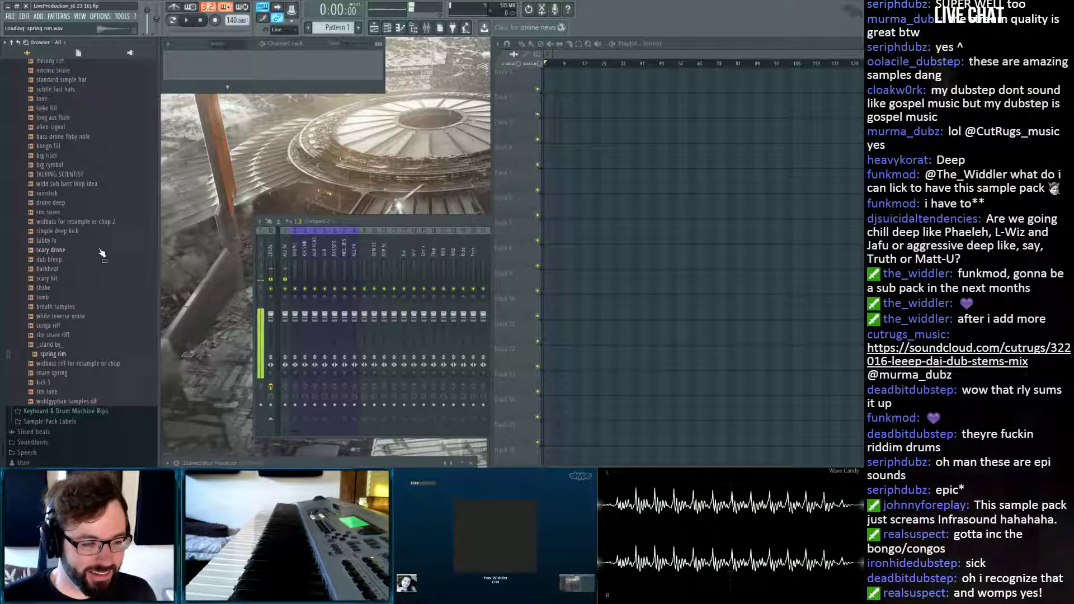
{"action": "key", "text": "Down"}
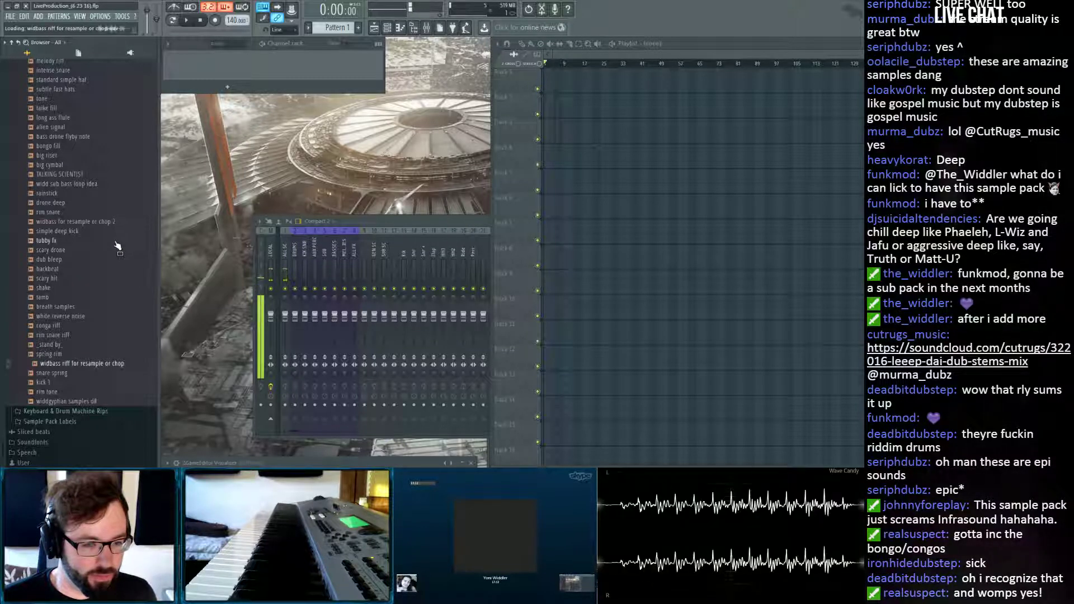
{"action": "key", "text": "Down"}
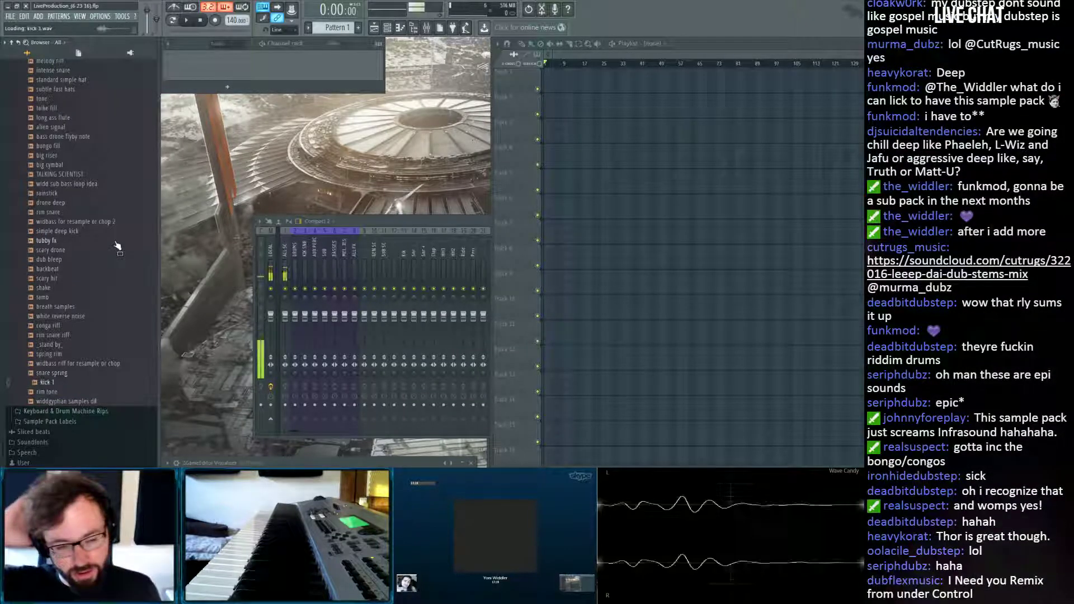
Preview the remaining Widdstalgia samples, including rim tone, widdgyptian samples d# and snare spring.
{"action": "key", "text": "Down"}
{"action": "key", "text": "Down"}
{"action": "key", "text": "Down"}
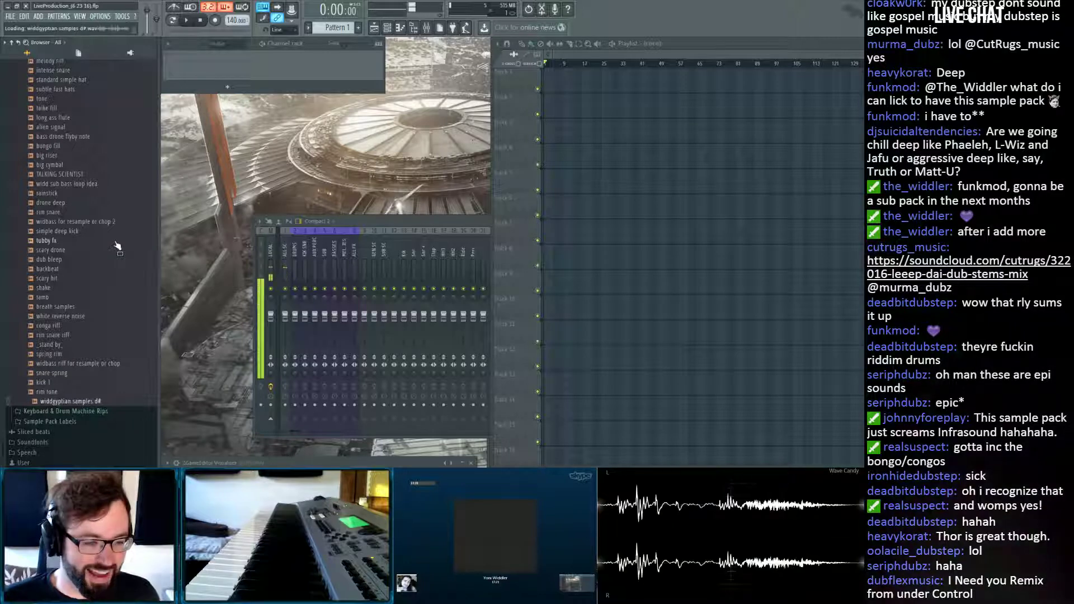
{"action": "left_click", "coordinate": [68, 374]}
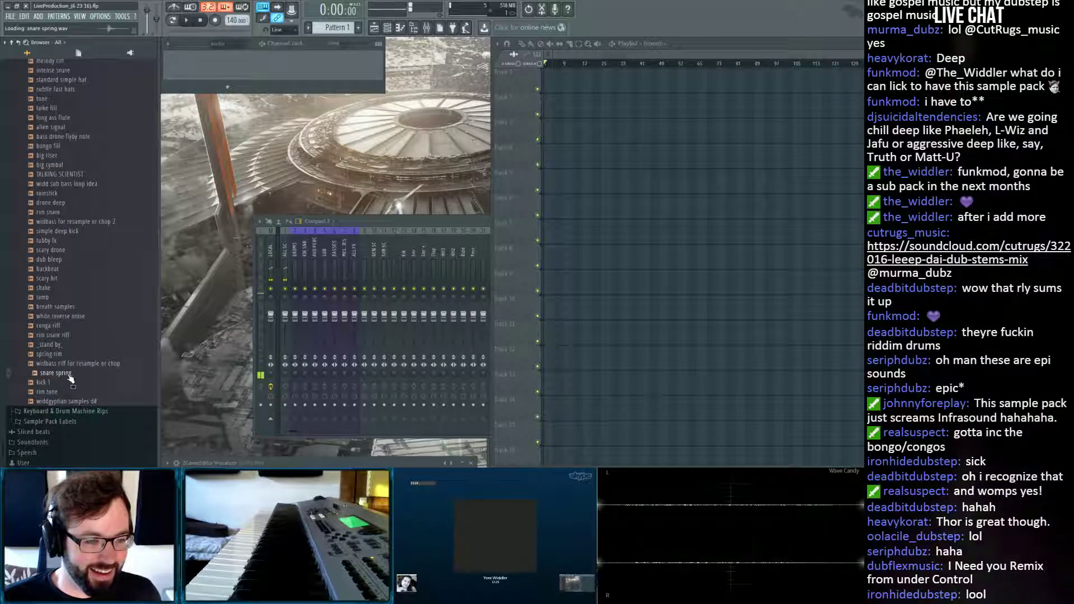
Place the spring rim and spring rim snare samples as audio clips on the playlist's first track.
{"action": "left_click", "coordinate": [54, 354]}
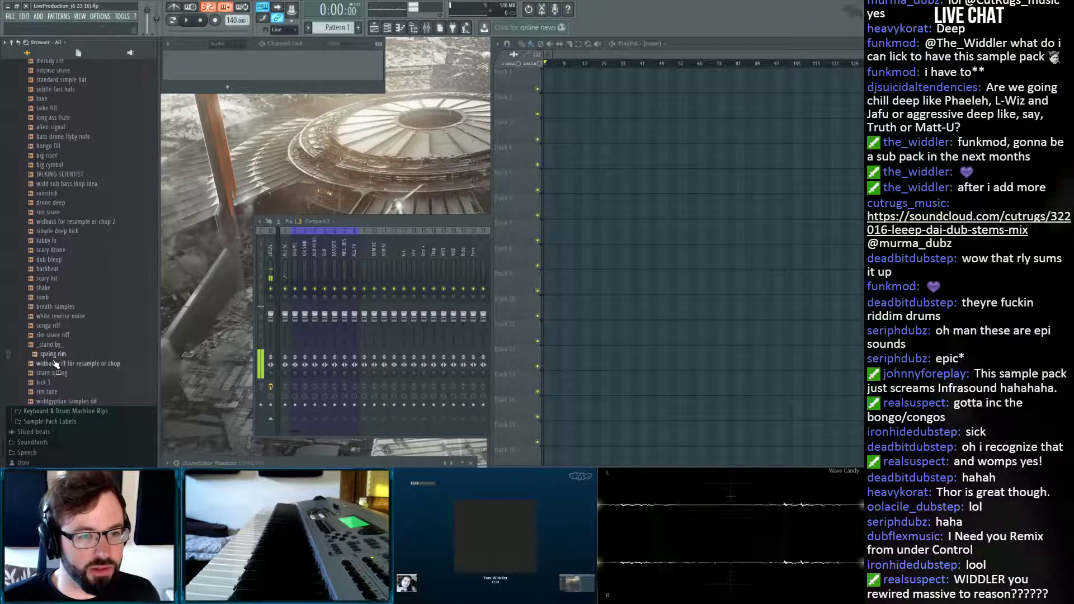
{"action": "left_click_drag", "start_coordinate": [55, 360], "coordinate": [400, 83]}
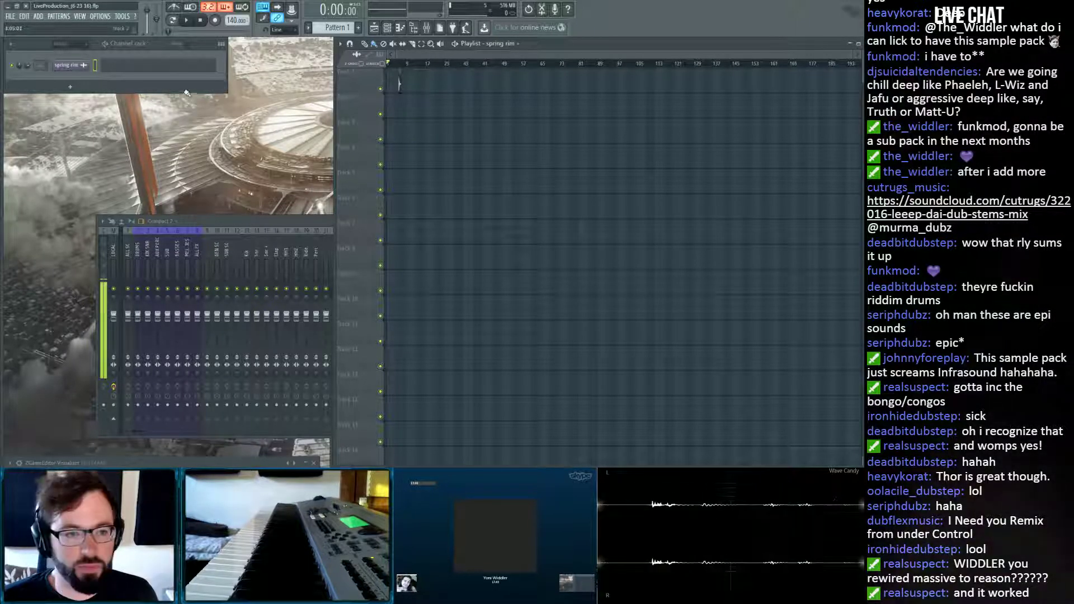
{"action": "mouse_move", "coordinate": [6, 172]}
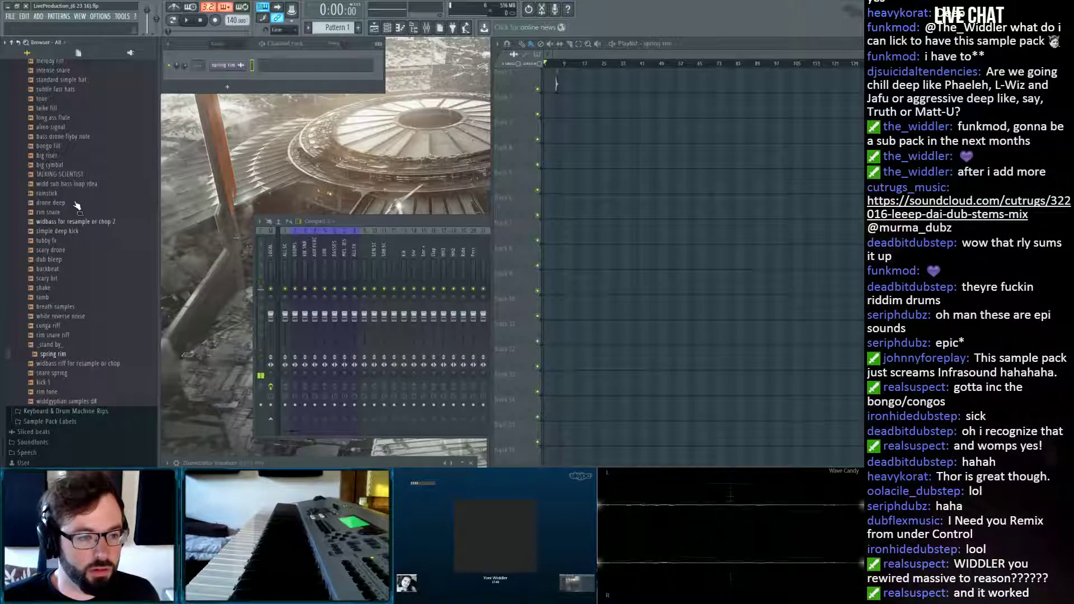
{"action": "scroll", "coordinate": [78, 213], "scroll_direction": "up", "scroll_amount": 8}
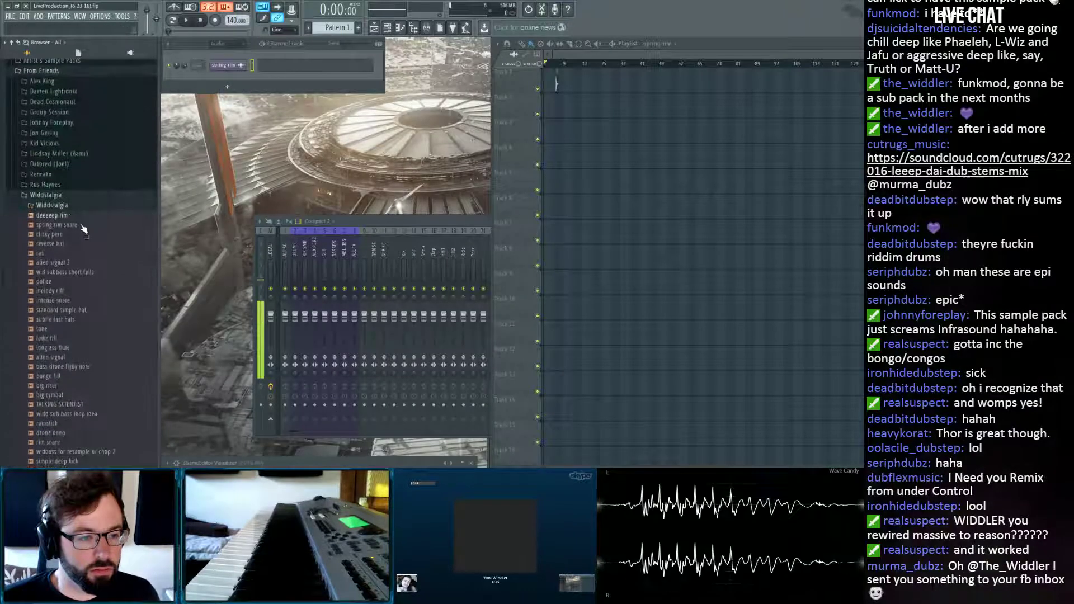
{"action": "scroll", "coordinate": [83, 229], "scroll_direction": "down", "scroll_amount": 1}
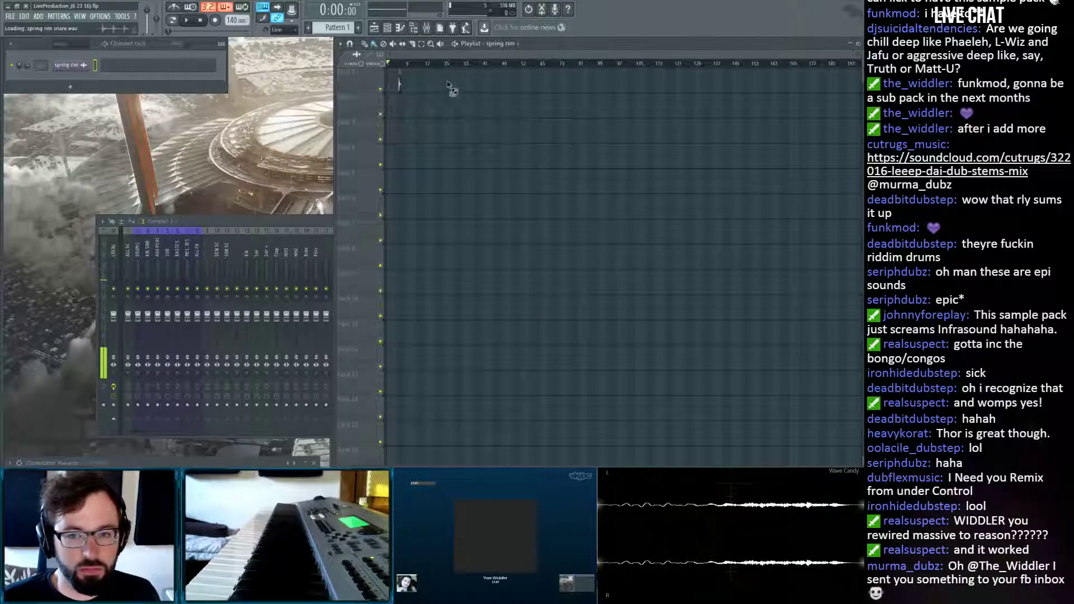
{"action": "left_click_drag", "start_coordinate": [447, 83], "coordinate": [436, 85]}
{"action": "scroll", "coordinate": [441, 68], "scroll_direction": "up", "scroll_amount": 5}
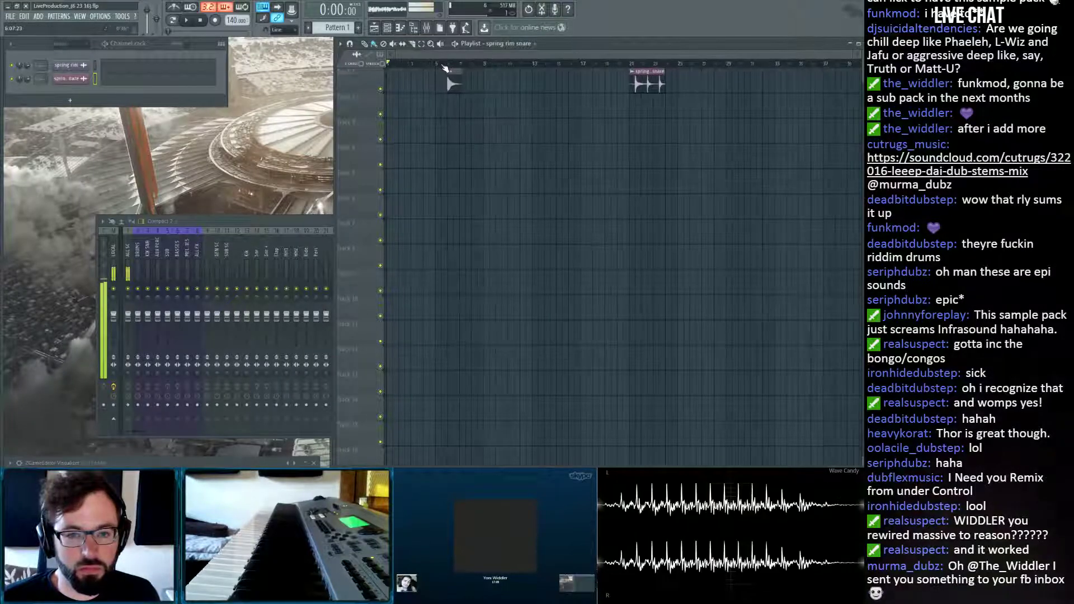
Move the spring rim clip to the start of track 1 and the spring rim snare clip to track 2, starting late in bar 1.
{"action": "scroll", "coordinate": [445, 67], "scroll_direction": "up", "scroll_amount": 4}
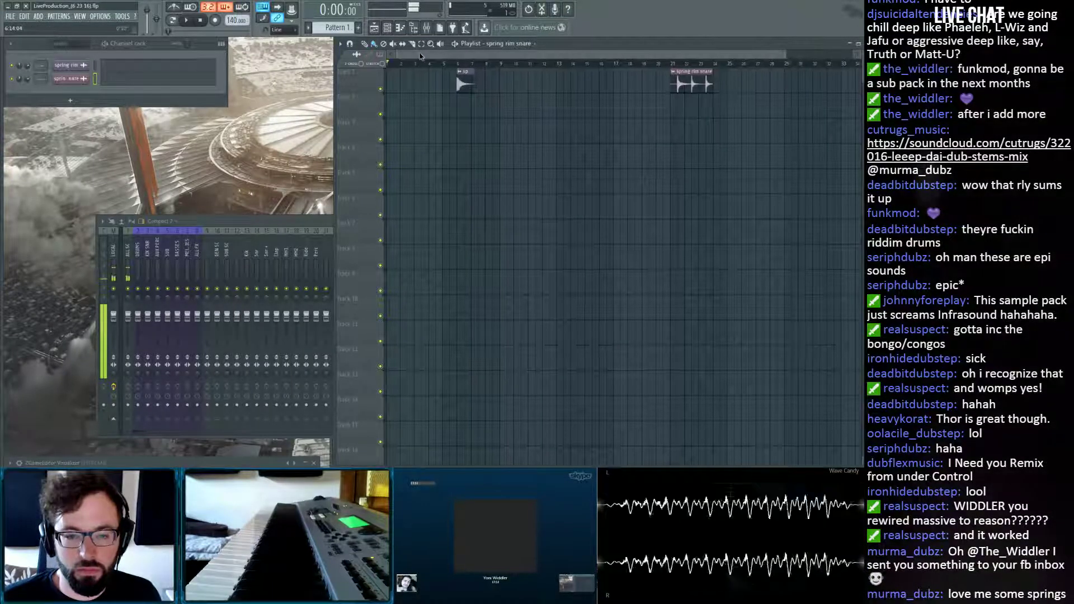
{"action": "left_click_drag", "start_coordinate": [679, 79], "coordinate": [412, 112]}
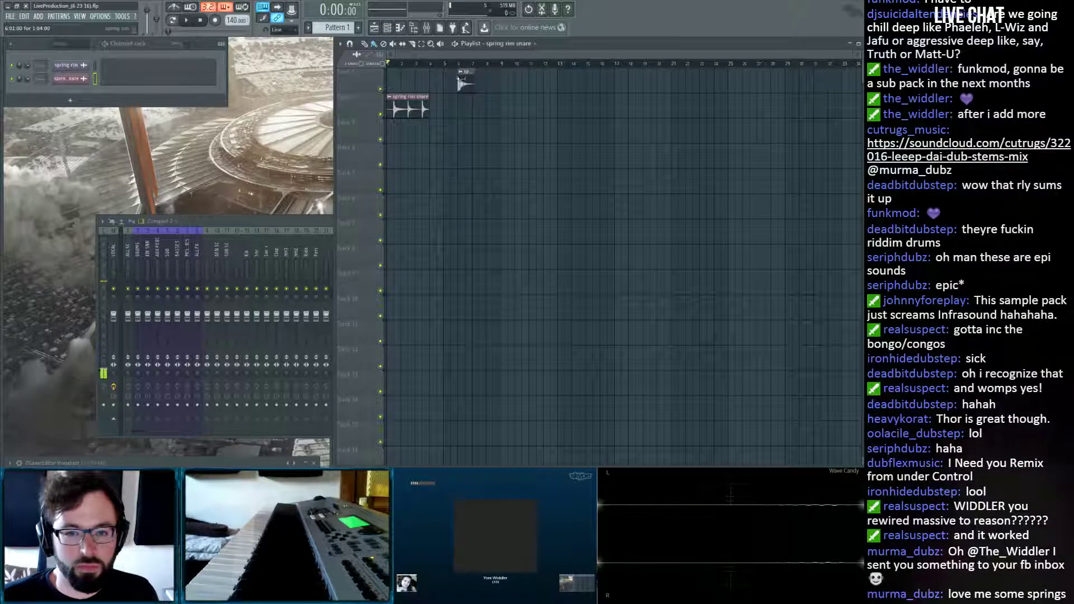
{"action": "left_click_drag", "start_coordinate": [405, 83], "coordinate": [389, 83]}
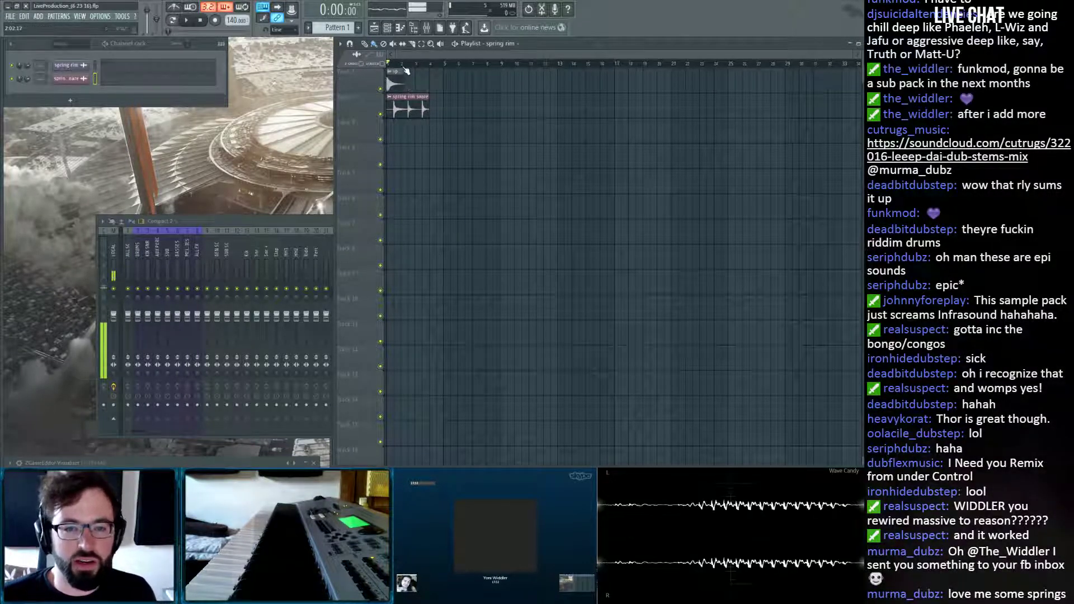
{"action": "scroll", "coordinate": [399, 57], "scroll_direction": "up", "scroll_amount": 5}
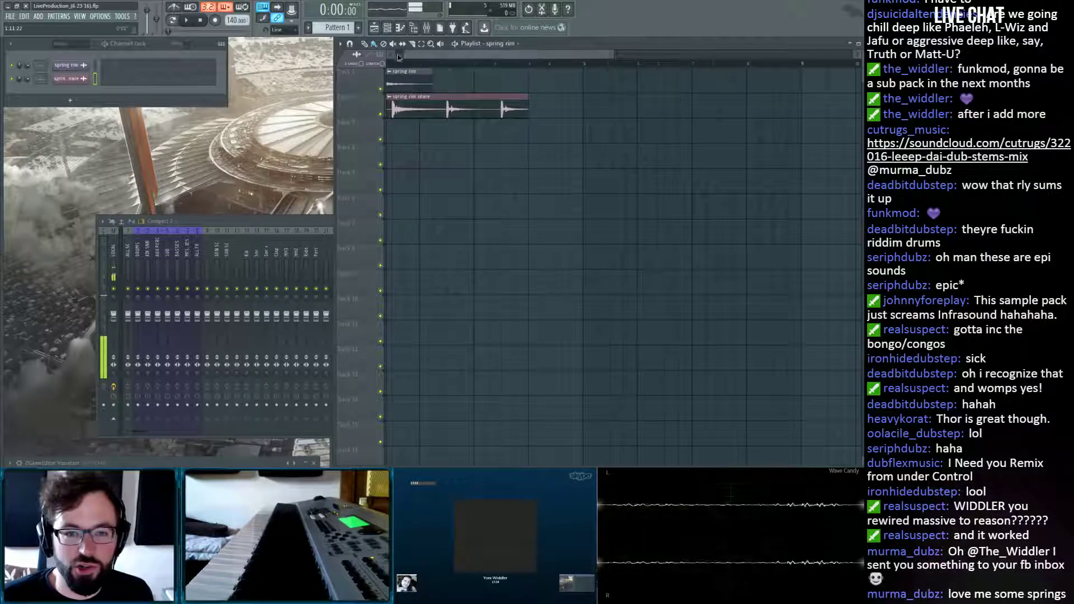
{"action": "scroll", "coordinate": [398, 57], "scroll_direction": "up", "scroll_amount": 2}
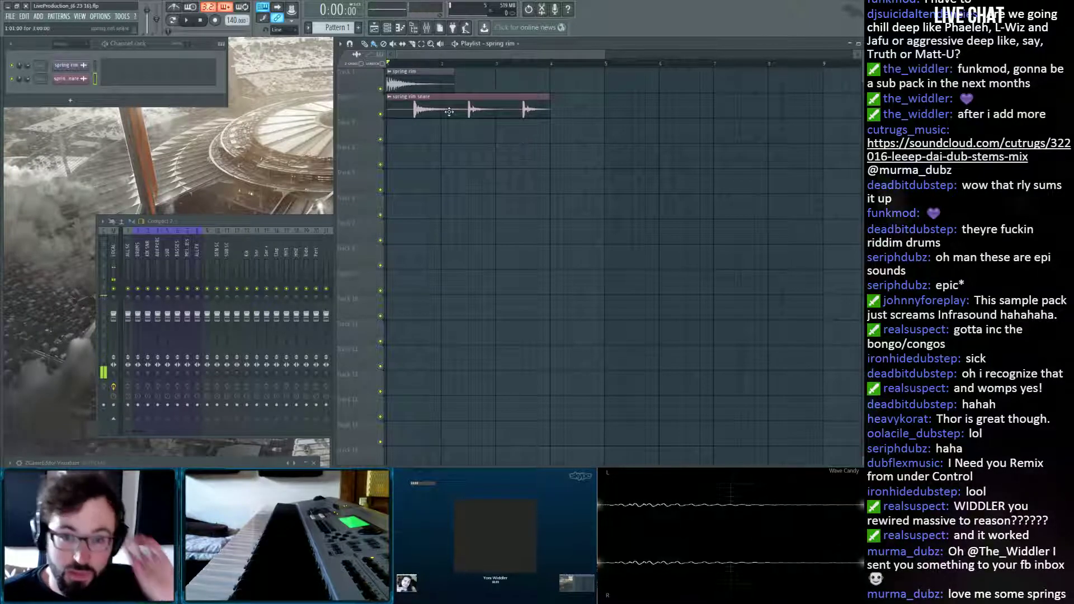
{"action": "left_click_drag", "start_coordinate": [452, 108], "coordinate": [499, 108]}
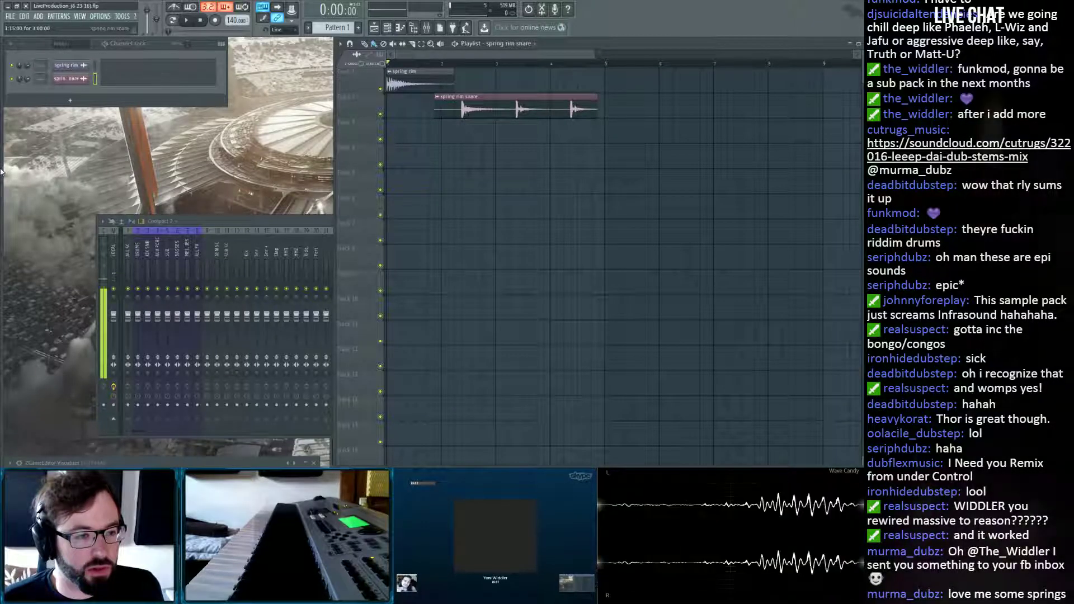
Collapse the From Friends folder within Sample Packs in the browser.
{"action": "left_click", "coordinate": [389, 30]}
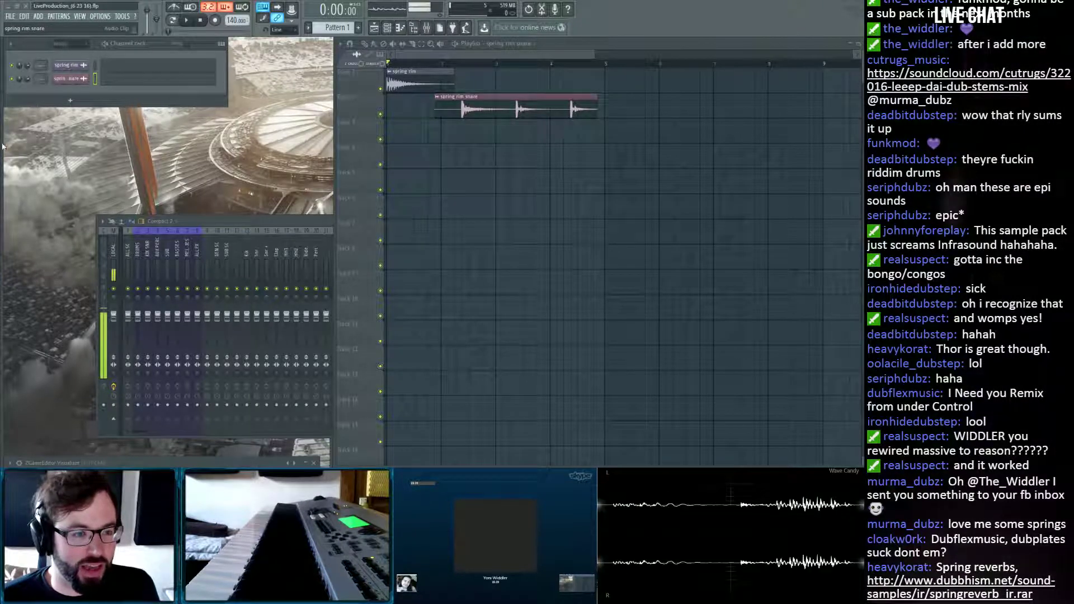
{"action": "mouse_move", "coordinate": [1, 156]}
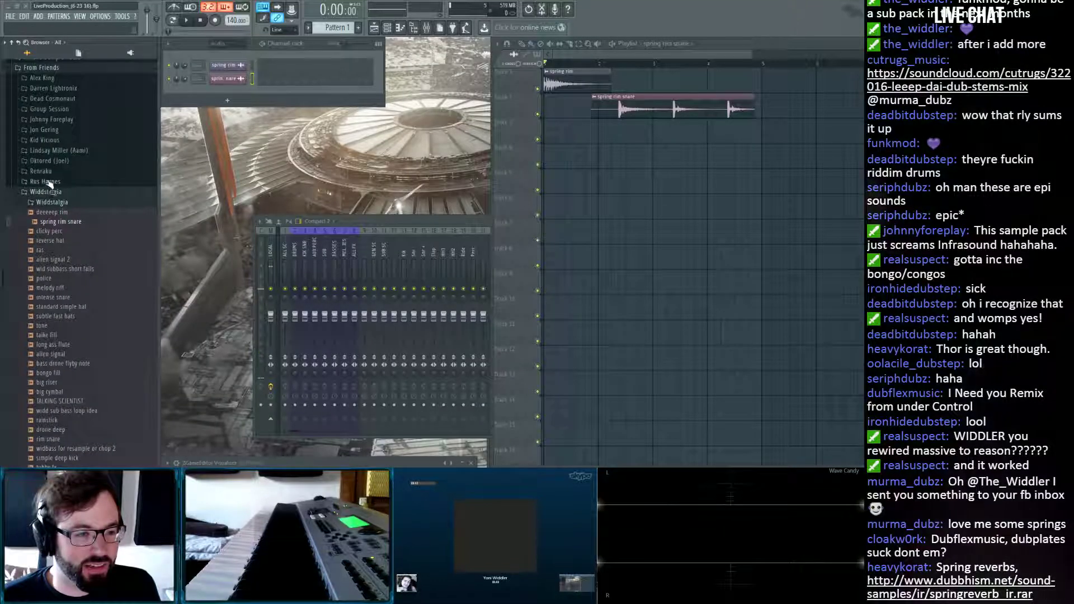
{"action": "left_click", "coordinate": [54, 68]}
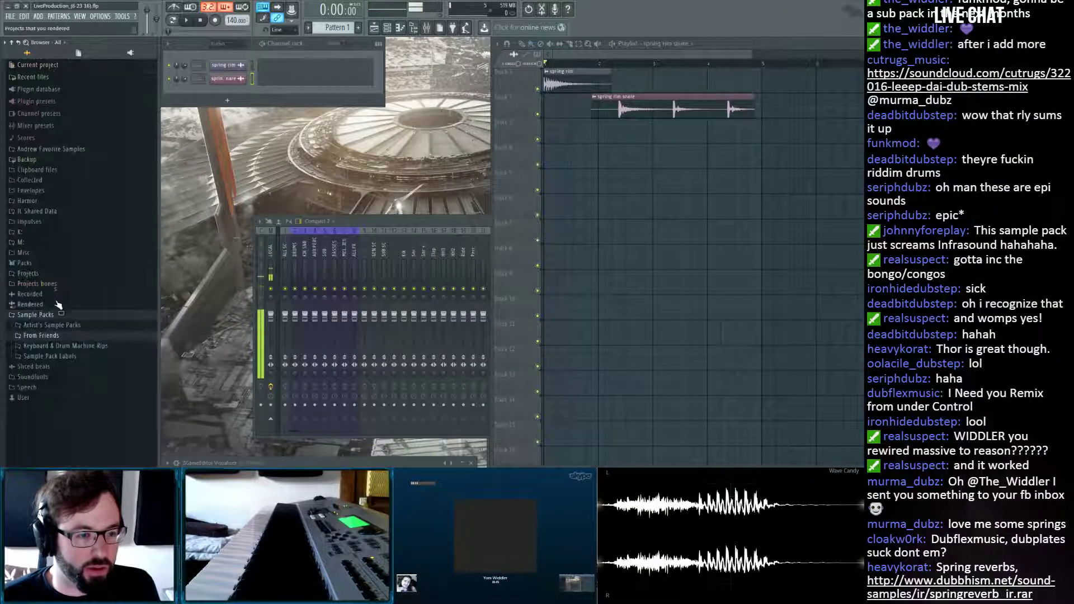
{"action": "key", "text": "alt+F8"}
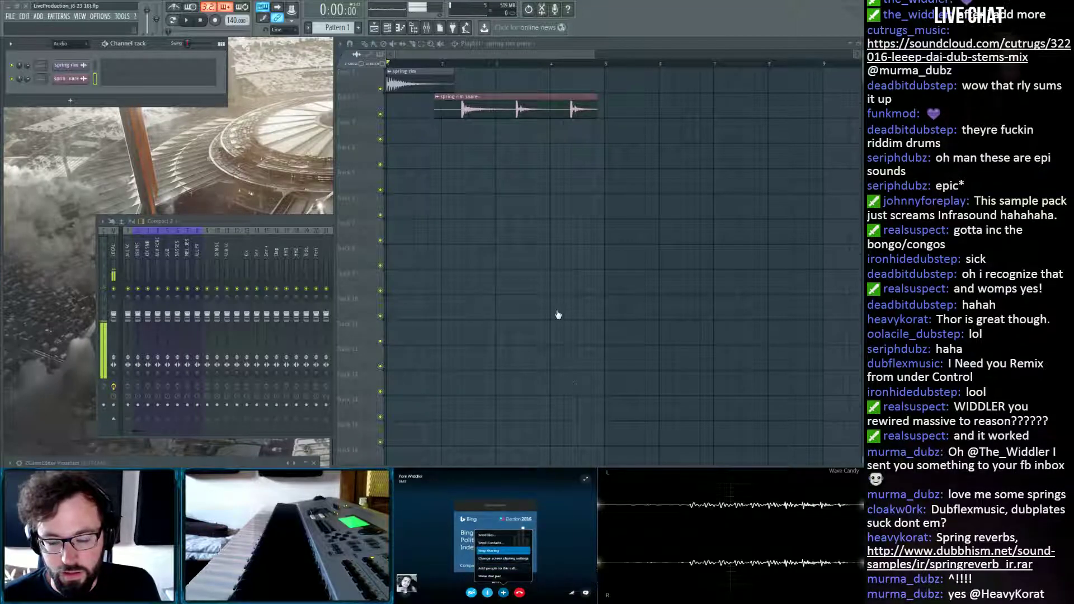
{"action": "key", "text": "alt+F8"}
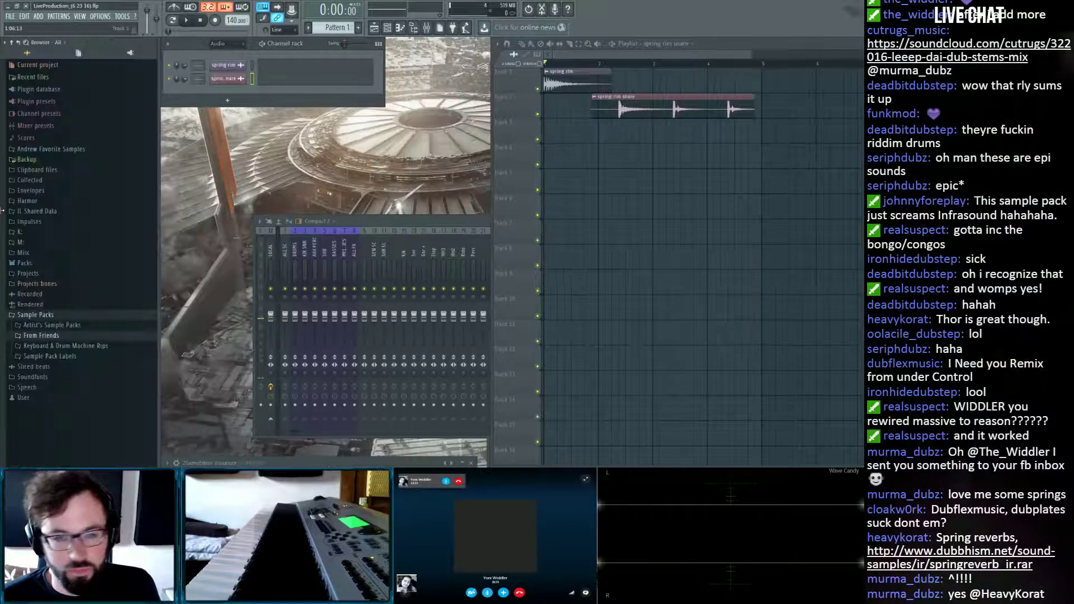
Browse the drum kits in the favorite samples folder, checking the contents of the 2016 Future Beats Kit.
{"action": "left_click", "coordinate": [51, 150]}
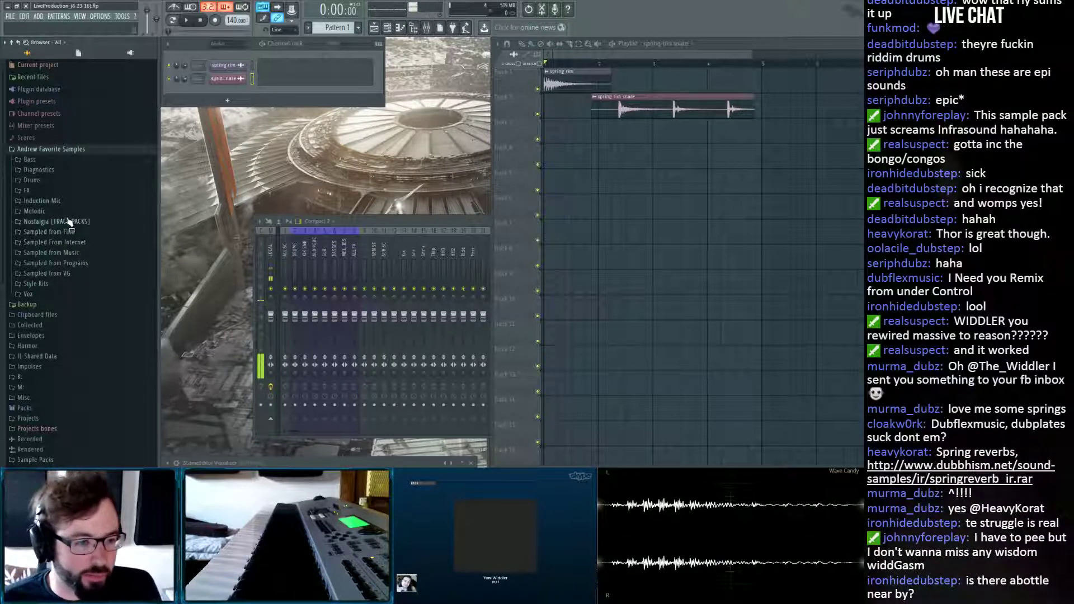
{"action": "left_click", "coordinate": [51, 182]}
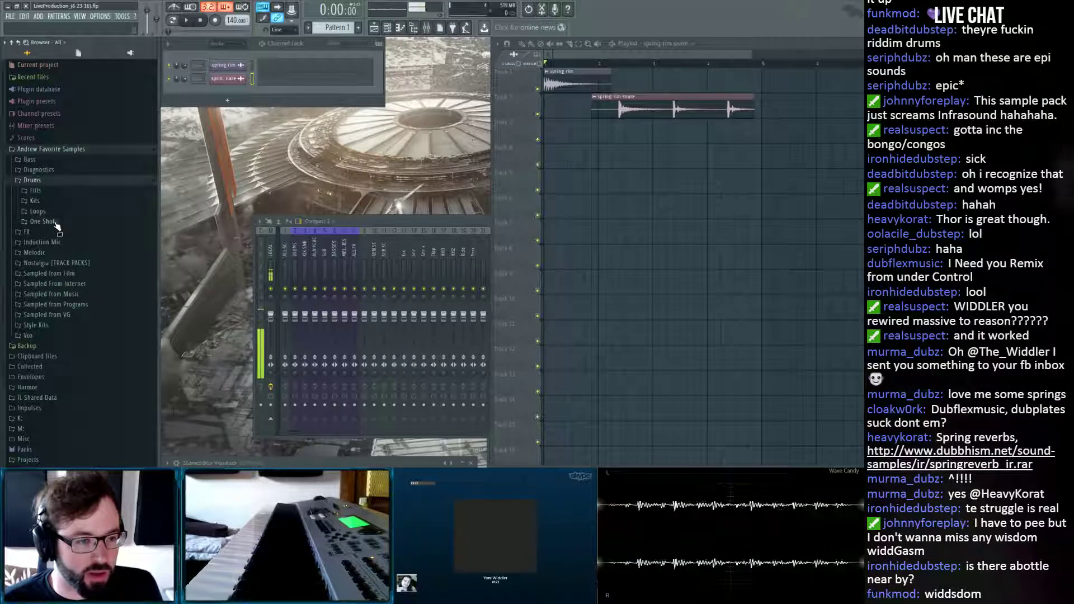
{"action": "left_click", "coordinate": [99, 202]}
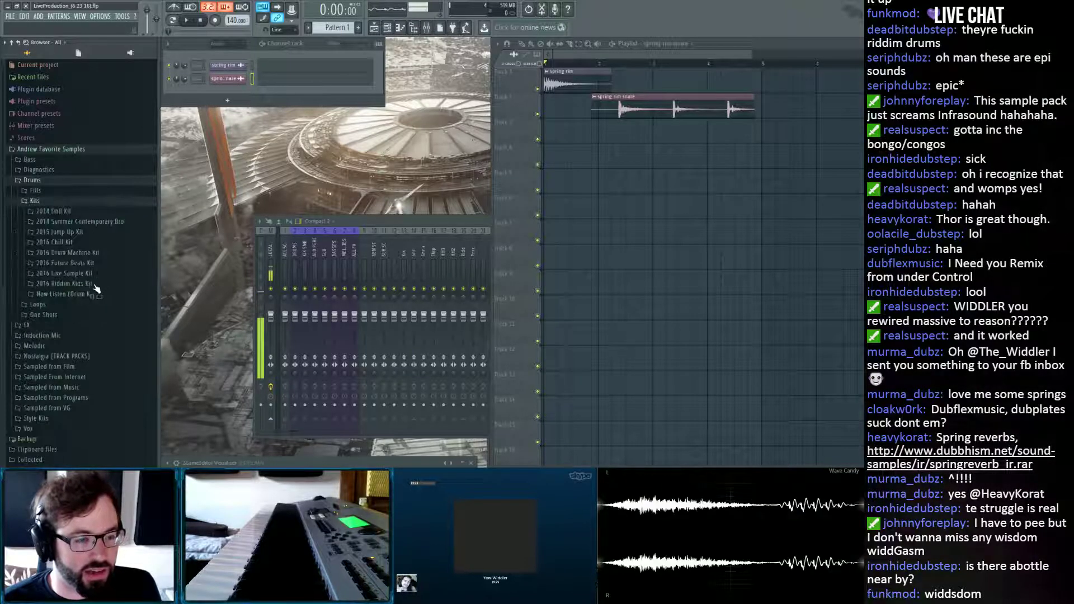
{"action": "left_click", "coordinate": [66, 263]}
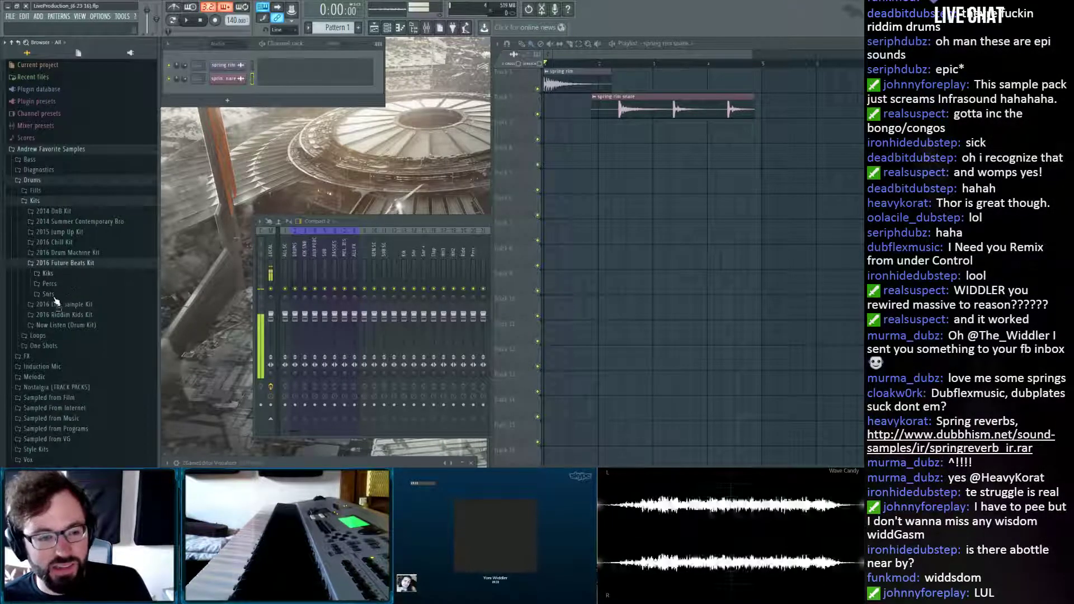
{"action": "left_click", "coordinate": [56, 263]}
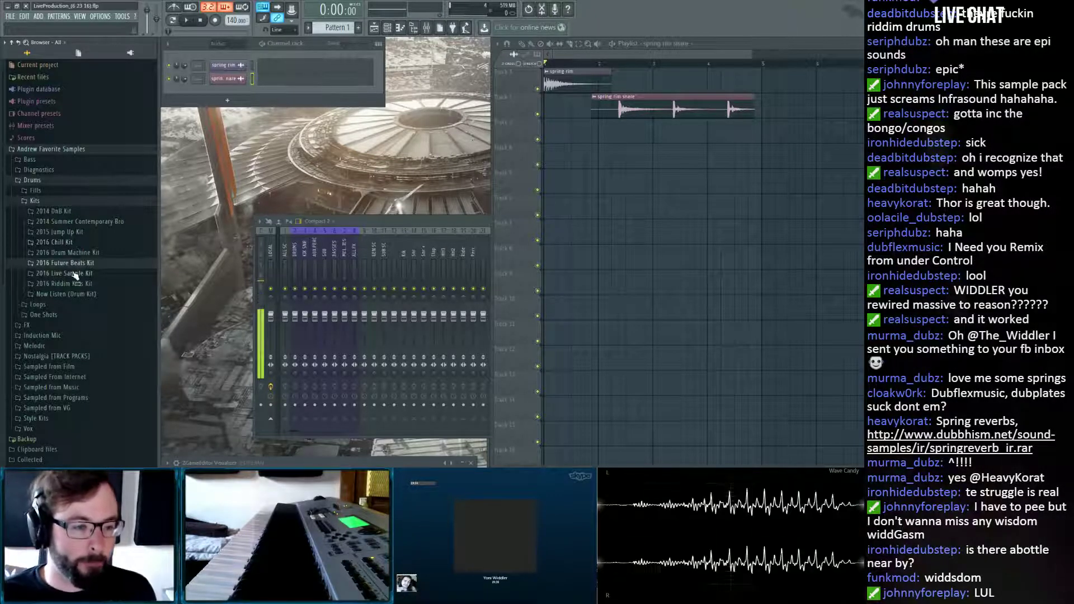
{"action": "scroll", "coordinate": [74, 274], "scroll_direction": "down", "scroll_amount": 3}
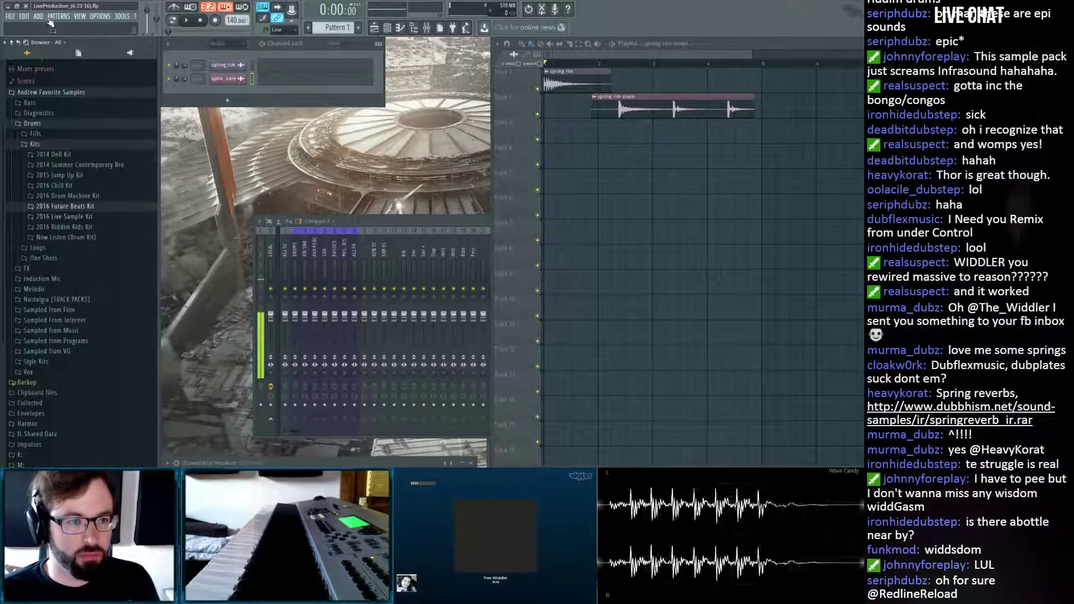
{"action": "key", "text": "alt+F8"}
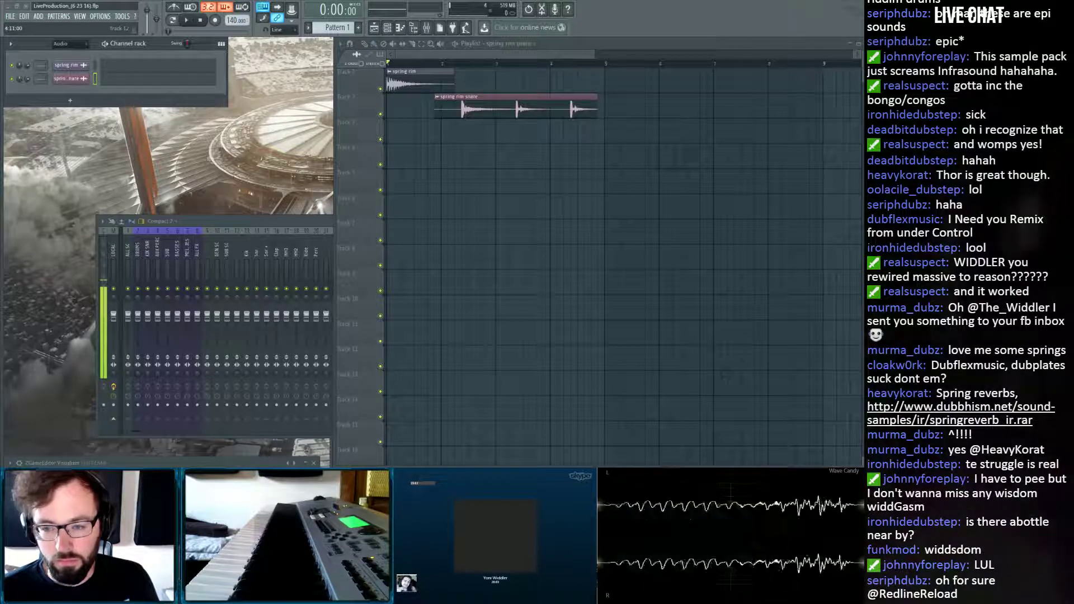
{"action": "key", "text": "alt+F8"}
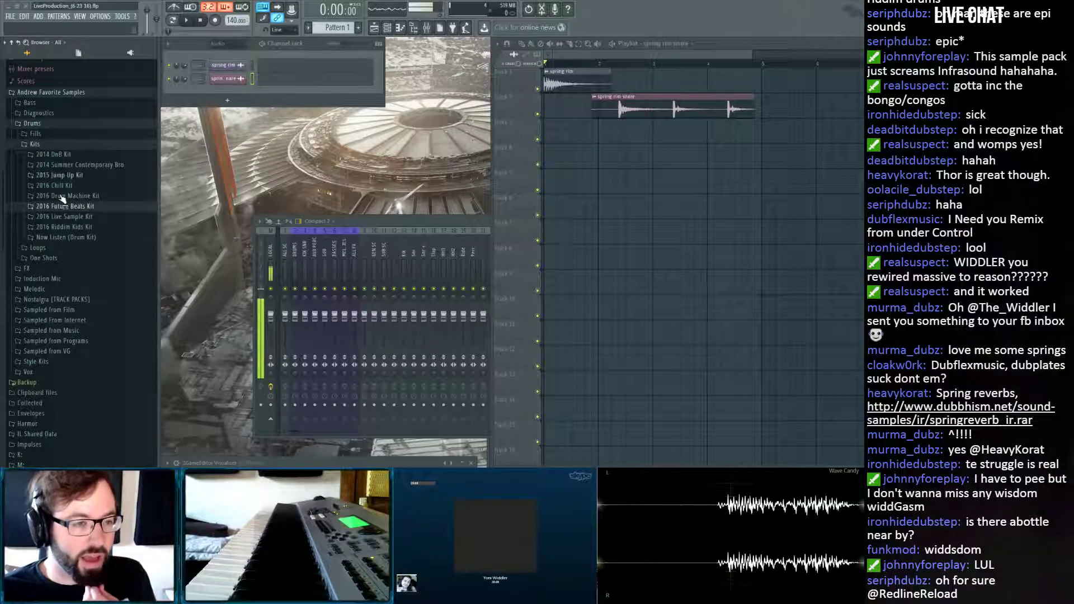
Open the Stolen Goodies folder inside the Deep Dubstep style kit of the favorite samples.
{"action": "left_click", "coordinate": [36, 362]}
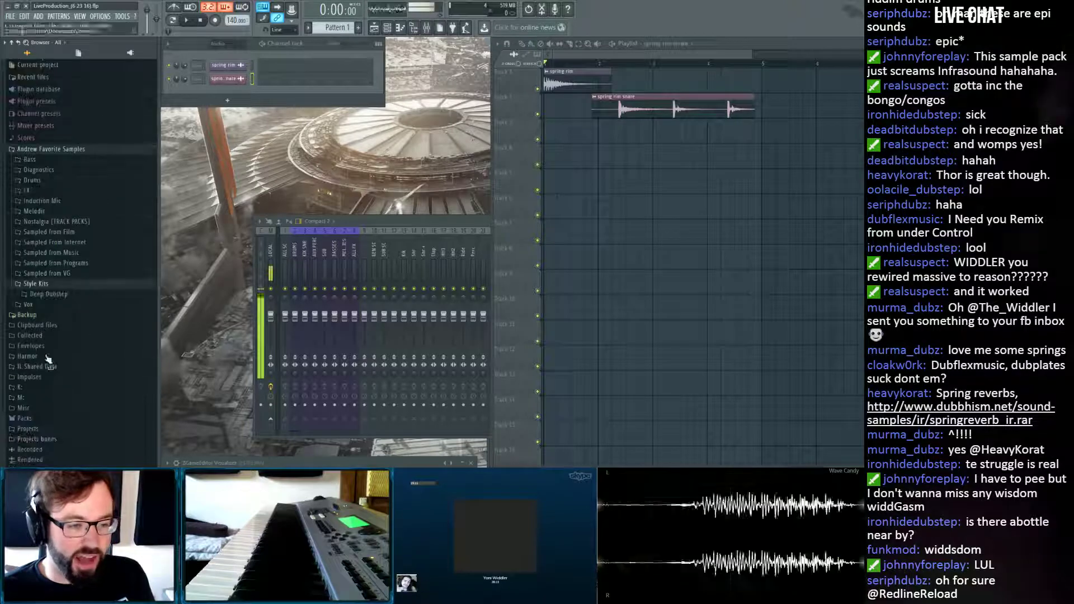
{"action": "left_click", "coordinate": [56, 294]}
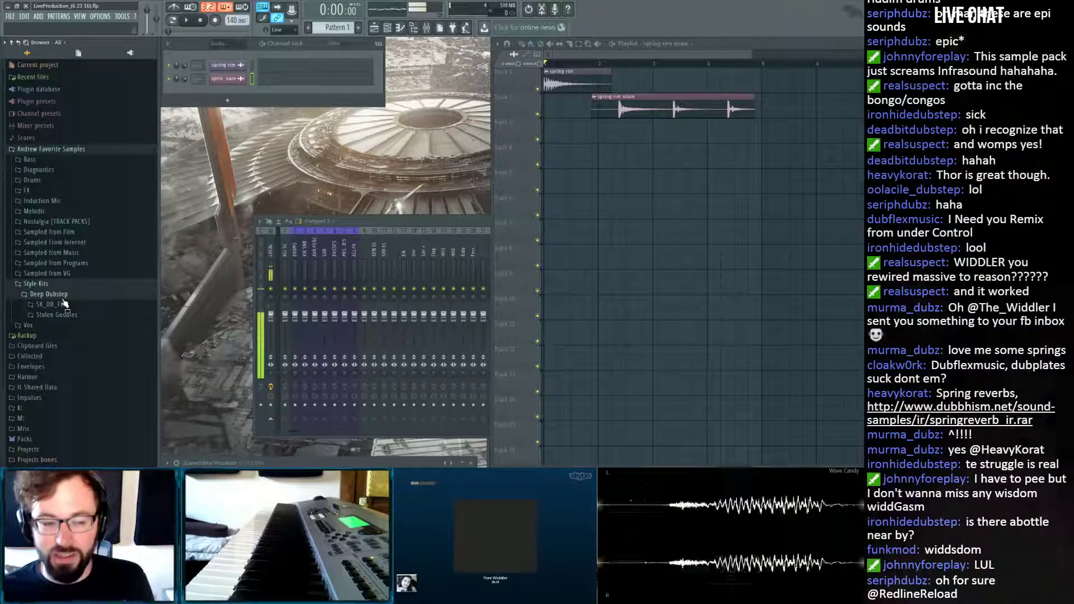
{"action": "left_click", "coordinate": [56, 315]}
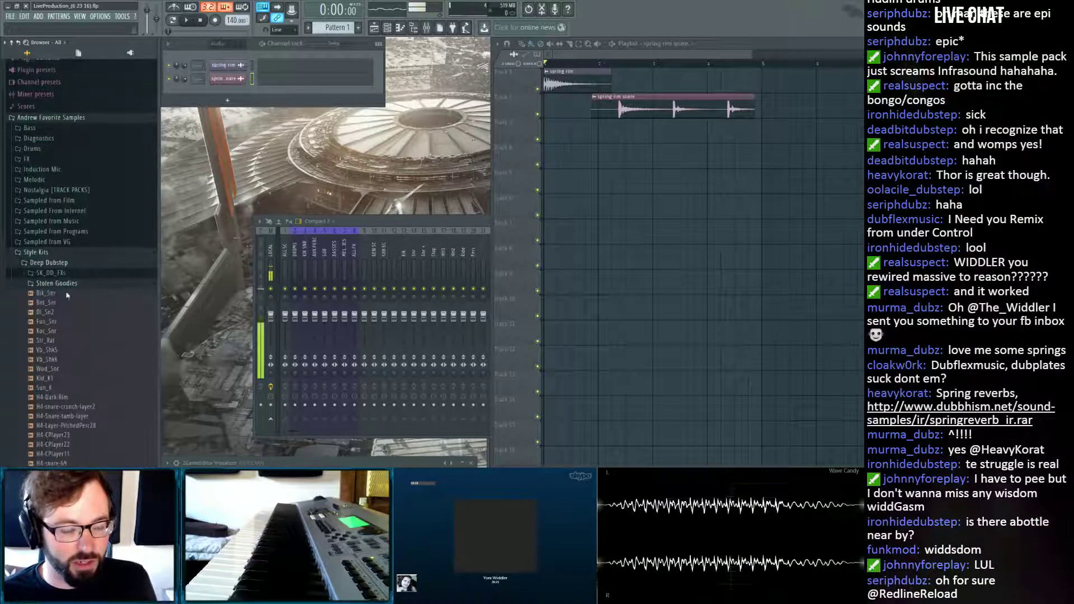
{"action": "scroll", "coordinate": [79, 248], "scroll_direction": "down", "scroll_amount": 3}
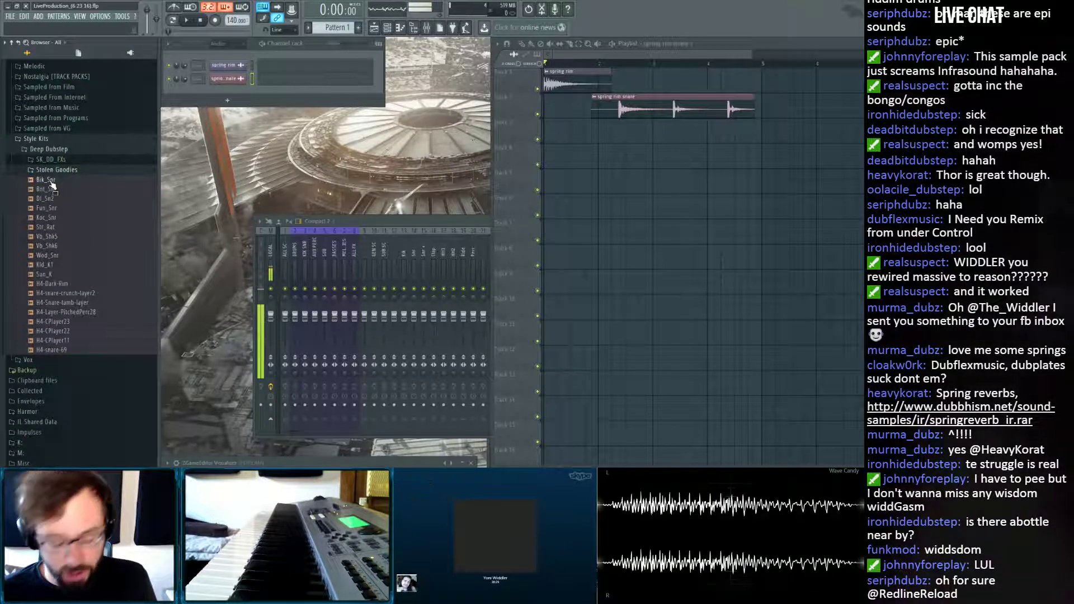
Preview the Deep Dubstep kit's loose samples from Bik_Snr down to H4-snare-69, including Sun_K and H4-Layer-PitchedPerc28.
{"action": "left_click", "coordinate": [49, 180]}
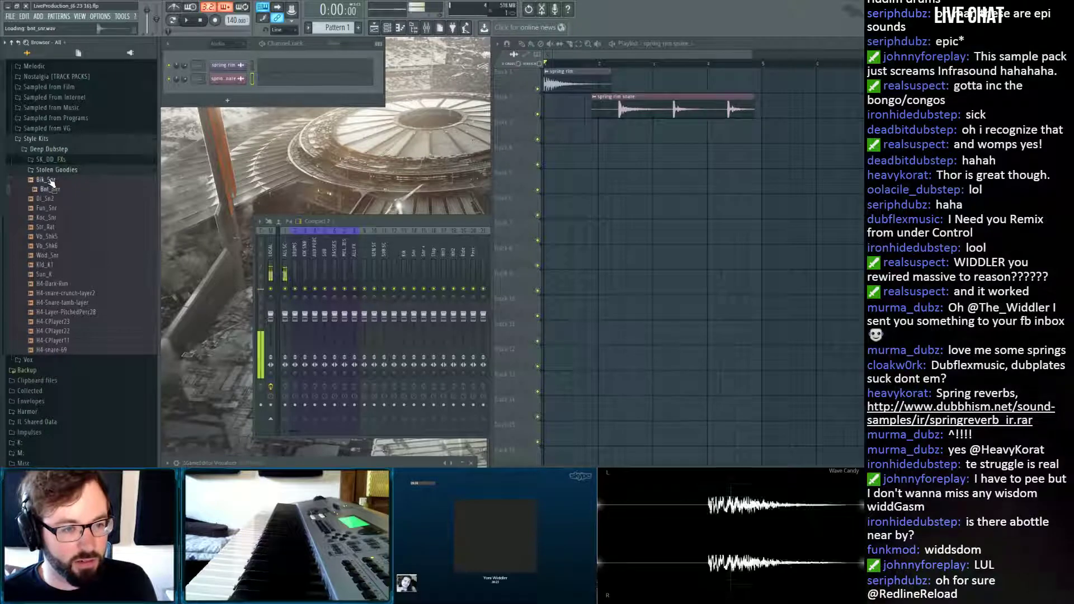
{"action": "key", "text": "Down"}
{"action": "key", "text": "Down"}
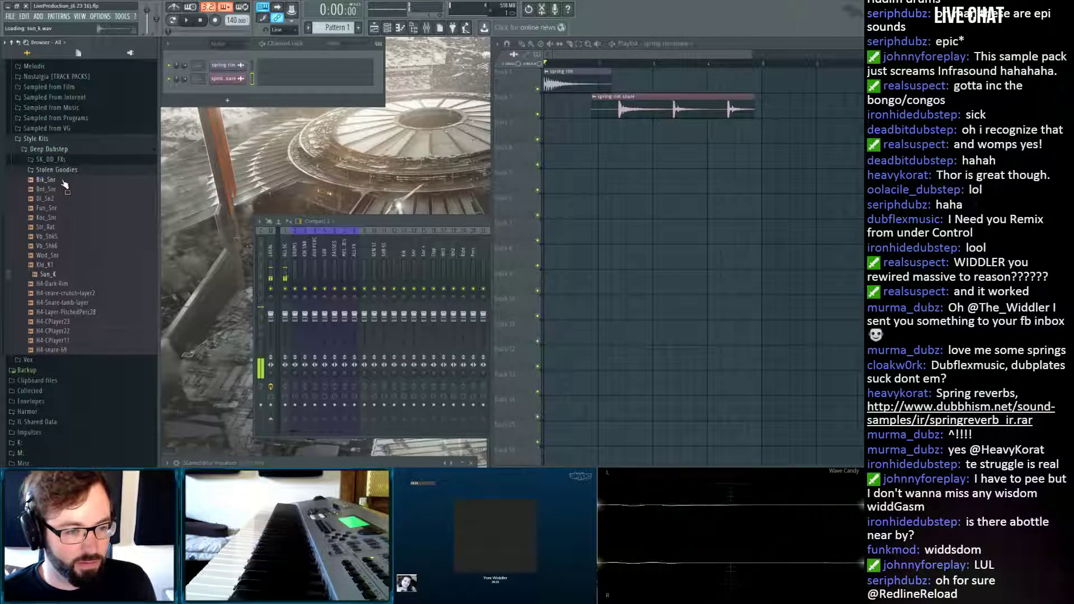
{"action": "key", "text": "Down"}
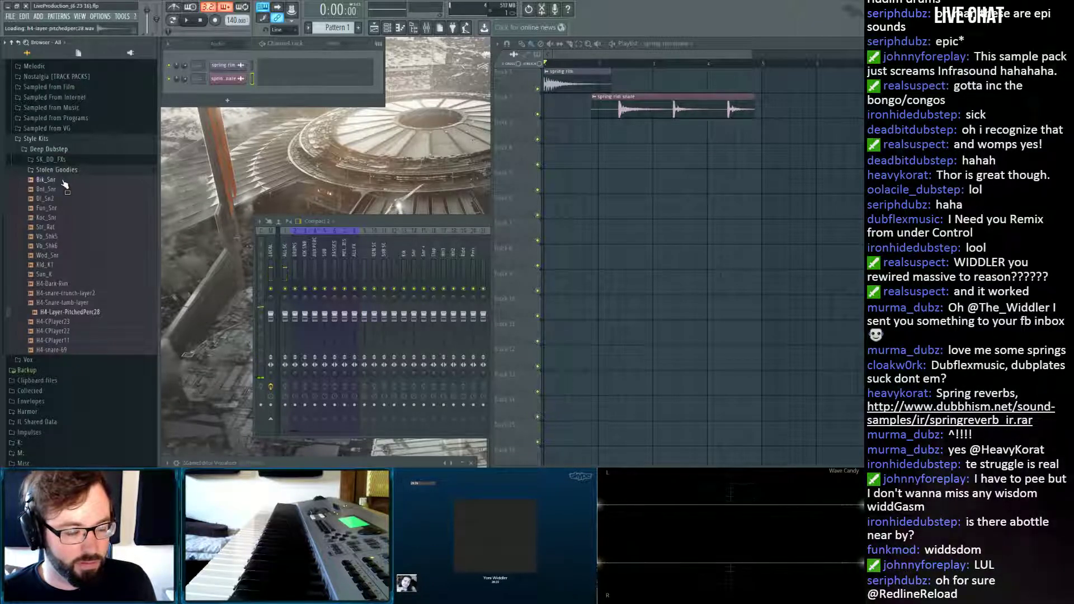
{"action": "key", "text": "Down"}
{"action": "key", "text": "Down"}
{"action": "key", "text": "Down"}
{"action": "key", "text": "Down"}
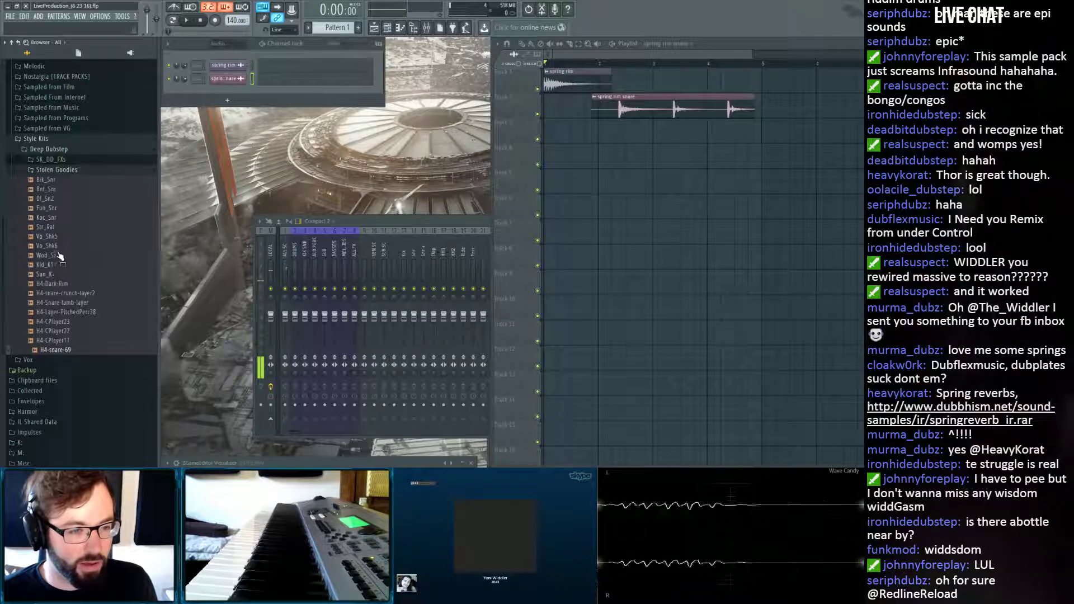
Preview the Sun_K and Kld_K1 kicks in the Deep Dubstep kit and place Kld_K1 at the start of the third playlist track.
{"action": "left_click", "coordinate": [63, 245]}
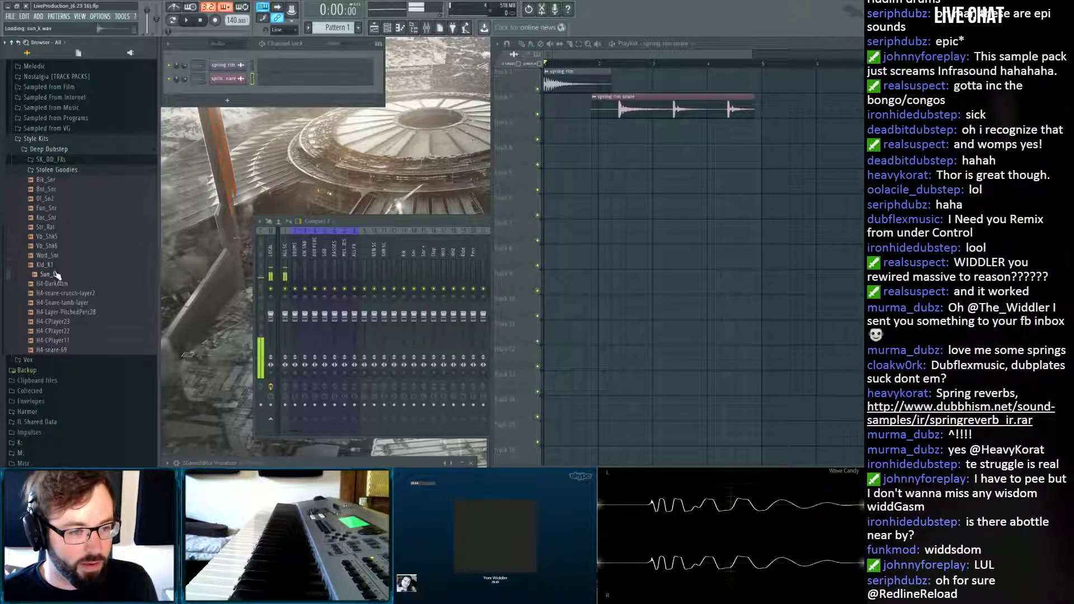
{"action": "left_click", "coordinate": [58, 265]}
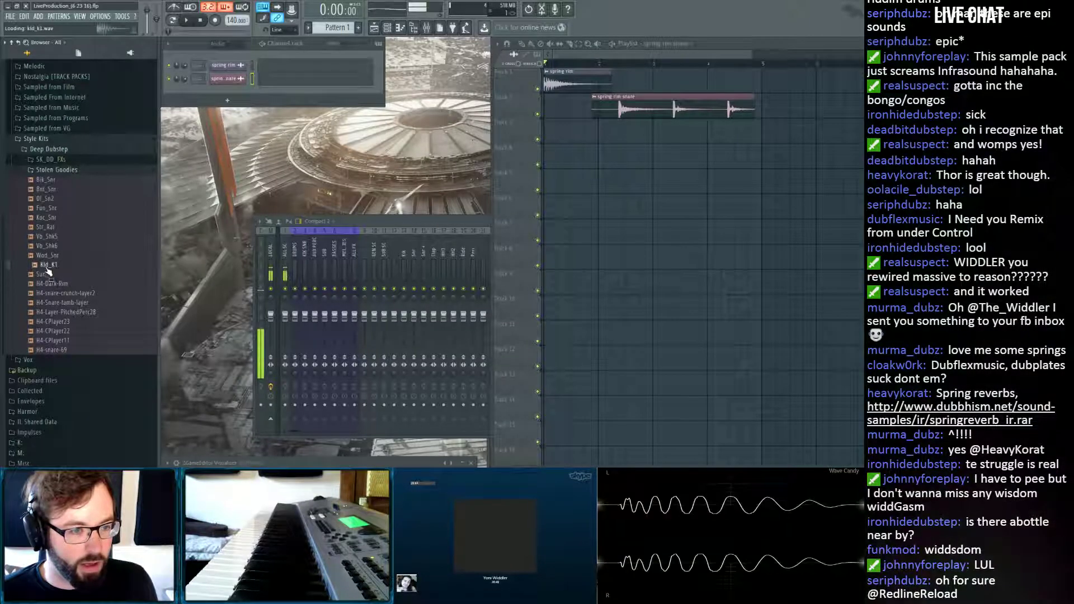
{"action": "left_click_drag", "start_coordinate": [49, 273], "coordinate": [368, 133]}
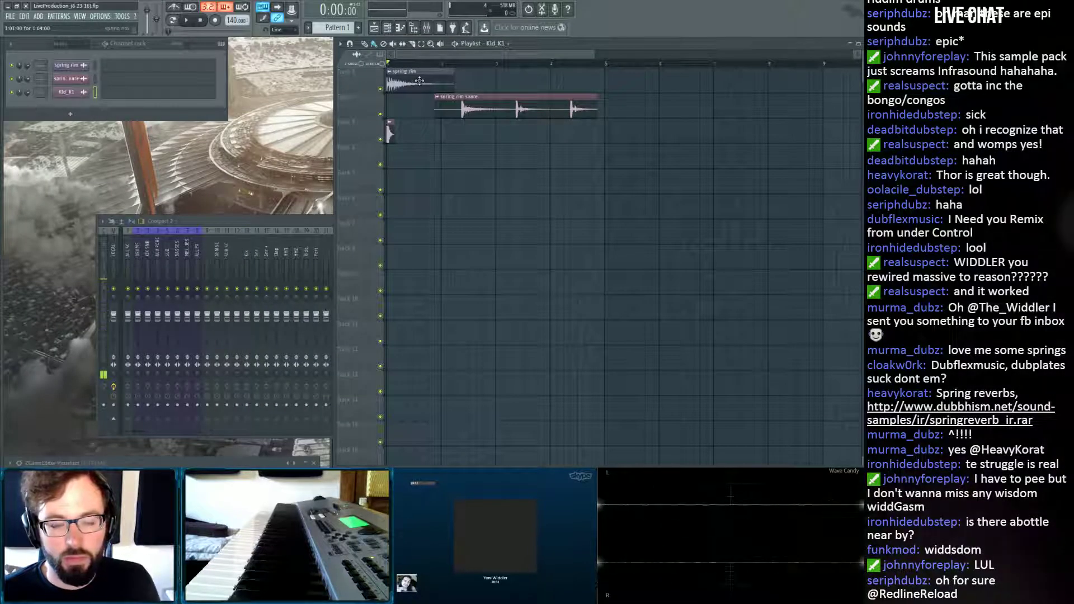
Move the spring rim snare clip earlier so its first hit lands on bar 2, checking the alignment up close.
{"action": "left_click_drag", "start_coordinate": [464, 102], "coordinate": [443, 102]}
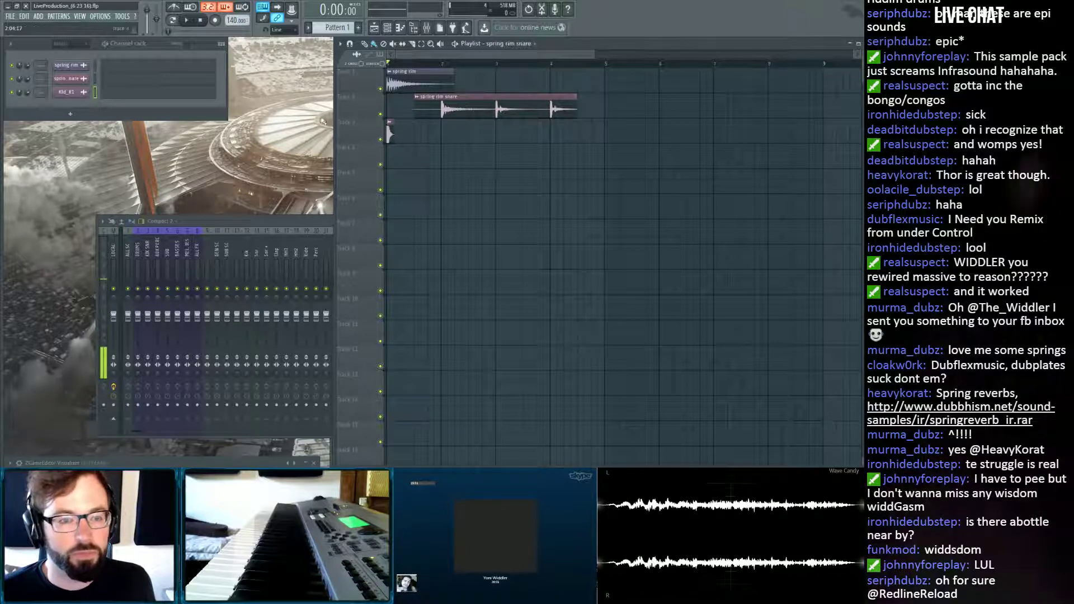
{"action": "left_click", "coordinate": [415, 48]}
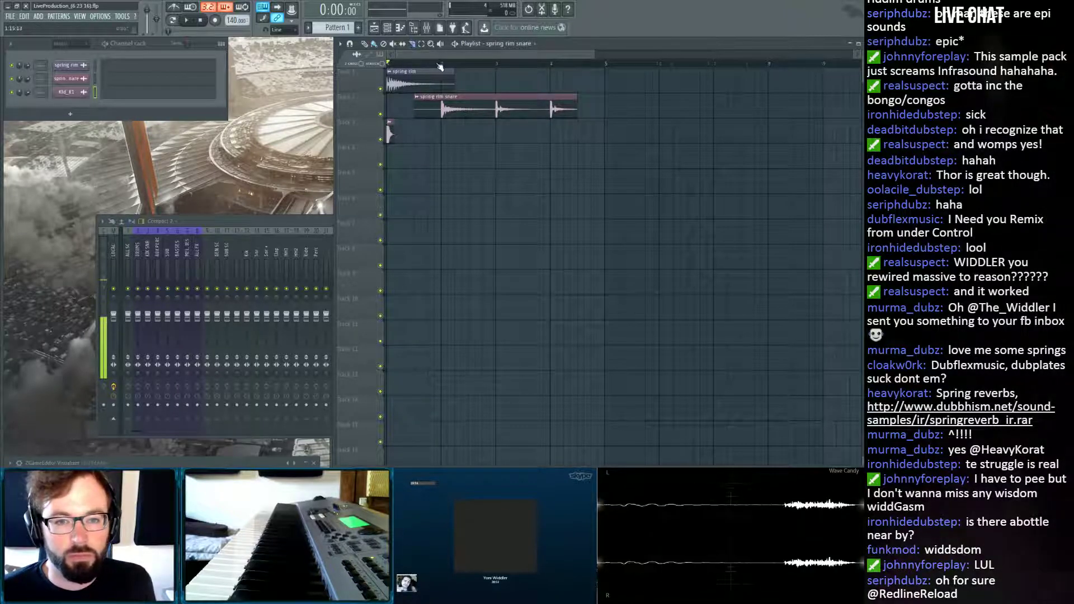
{"action": "scroll", "coordinate": [442, 66], "scroll_direction": "up", "scroll_amount": 5}
{"action": "scroll", "coordinate": [444, 95], "scroll_direction": "up", "scroll_amount": 3}
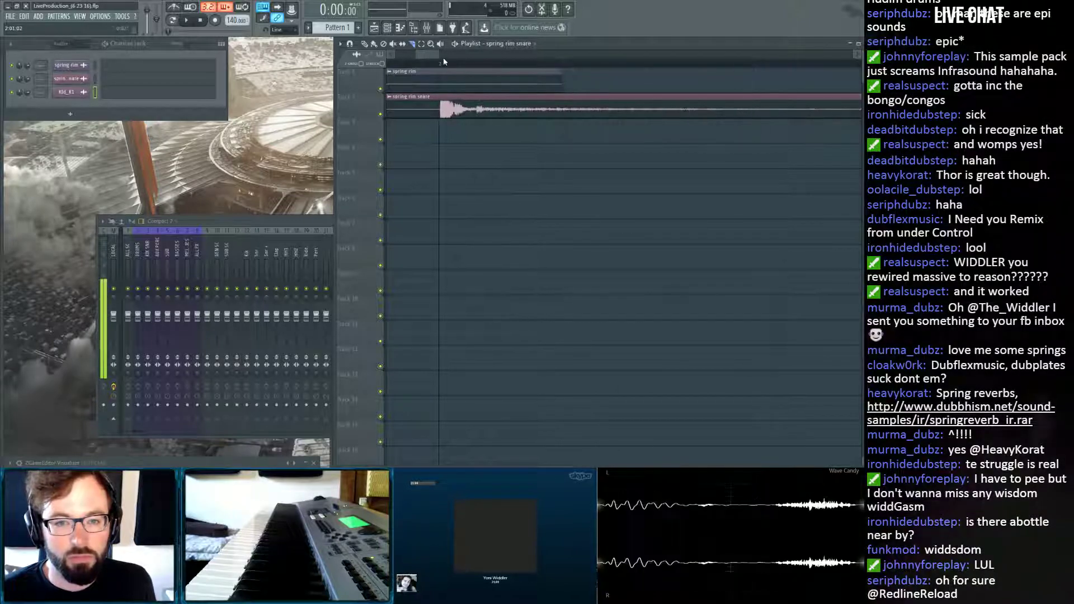
{"action": "scroll", "coordinate": [444, 59], "scroll_direction": "down", "scroll_amount": 5}
{"action": "scroll", "coordinate": [447, 69], "scroll_direction": "down", "scroll_amount": 1}
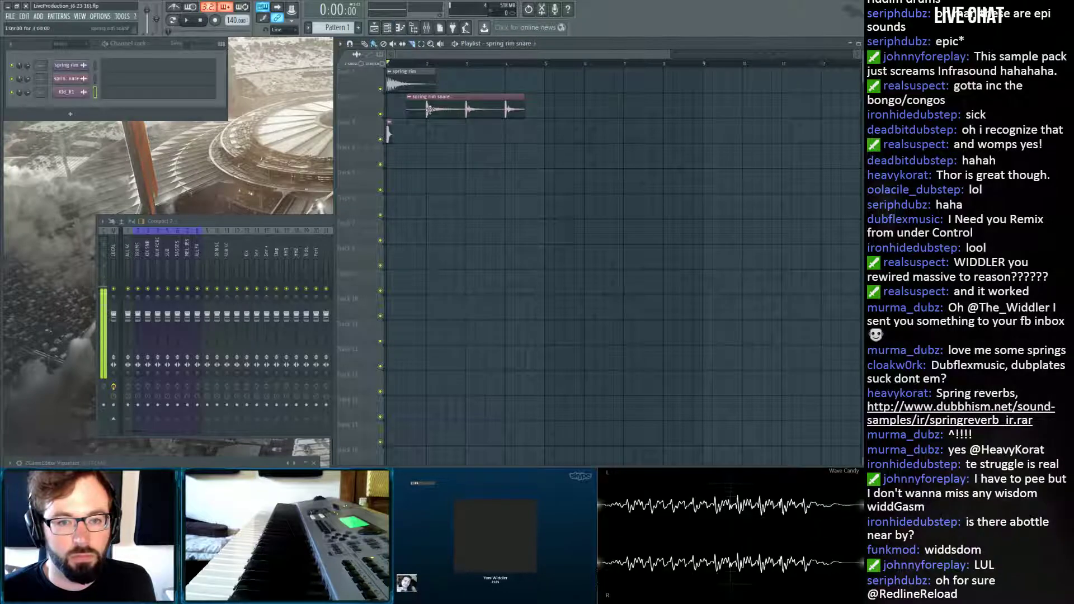
Open the spring rim snare sample in Edison and set the selection's start at the onset of the first hit.
{"action": "double_click", "coordinate": [425, 111]}
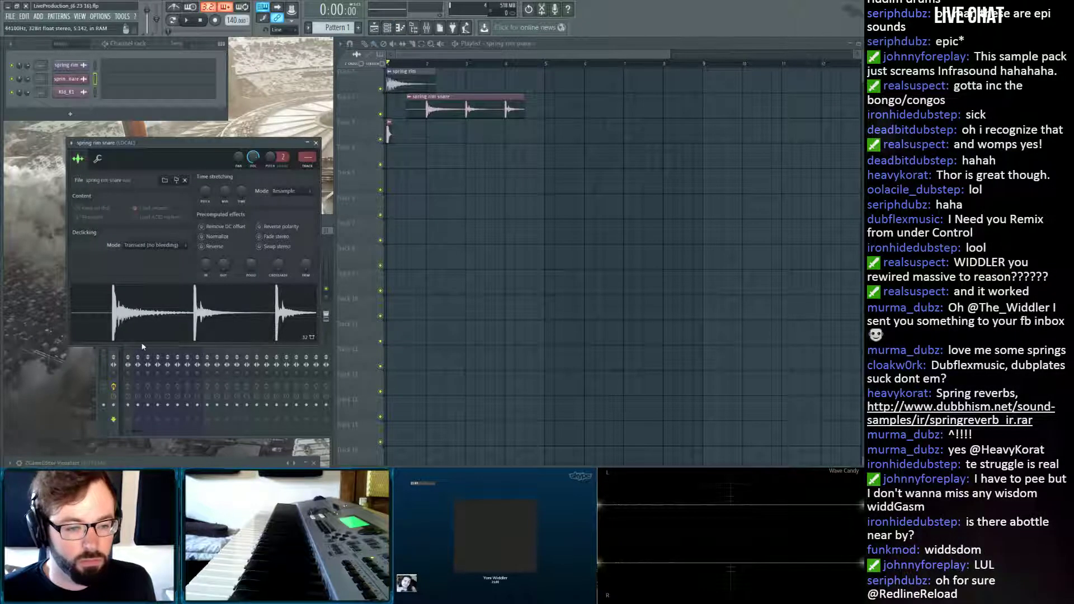
{"action": "left_click_drag", "start_coordinate": [220, 267], "coordinate": [110, 264]}
{"action": "scroll", "coordinate": [116, 264], "scroll_direction": "up", "scroll_amount": 1}
{"action": "scroll", "coordinate": [117, 264], "scroll_direction": "up", "scroll_amount": 5}
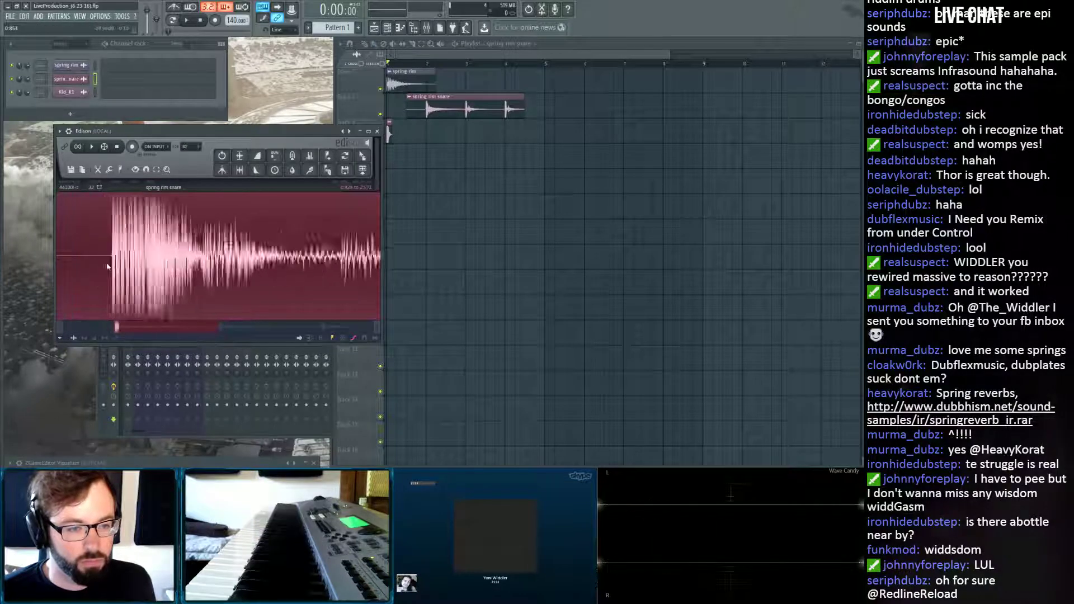
{"action": "scroll", "coordinate": [126, 261], "scroll_direction": "up", "scroll_amount": 4}
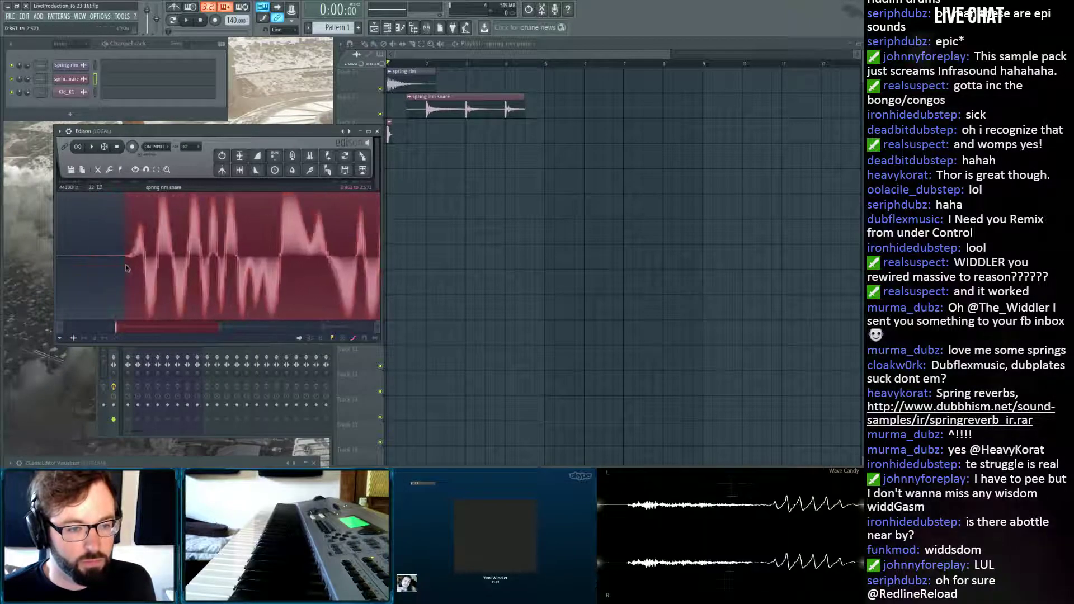
End the selection just before the second hit, trim the sample to the first hit, and close Edison.
{"action": "scroll", "coordinate": [167, 274], "scroll_direction": "down", "scroll_amount": 8}
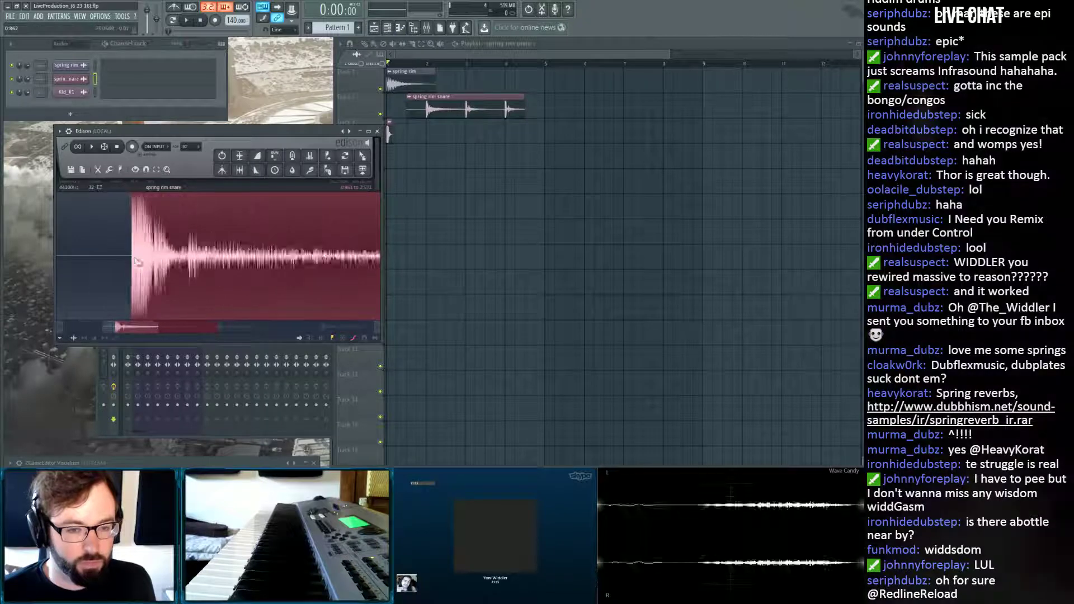
{"action": "scroll", "coordinate": [213, 264], "scroll_direction": "up", "scroll_amount": 6}
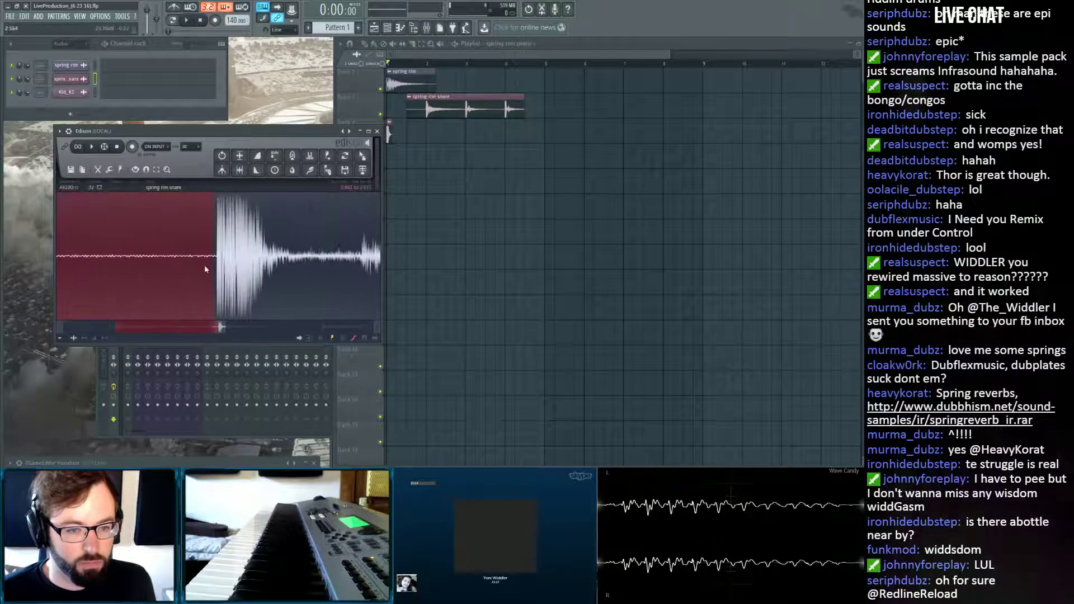
{"action": "left_click_drag", "start_coordinate": [272, 278], "coordinate": [281, 277]}
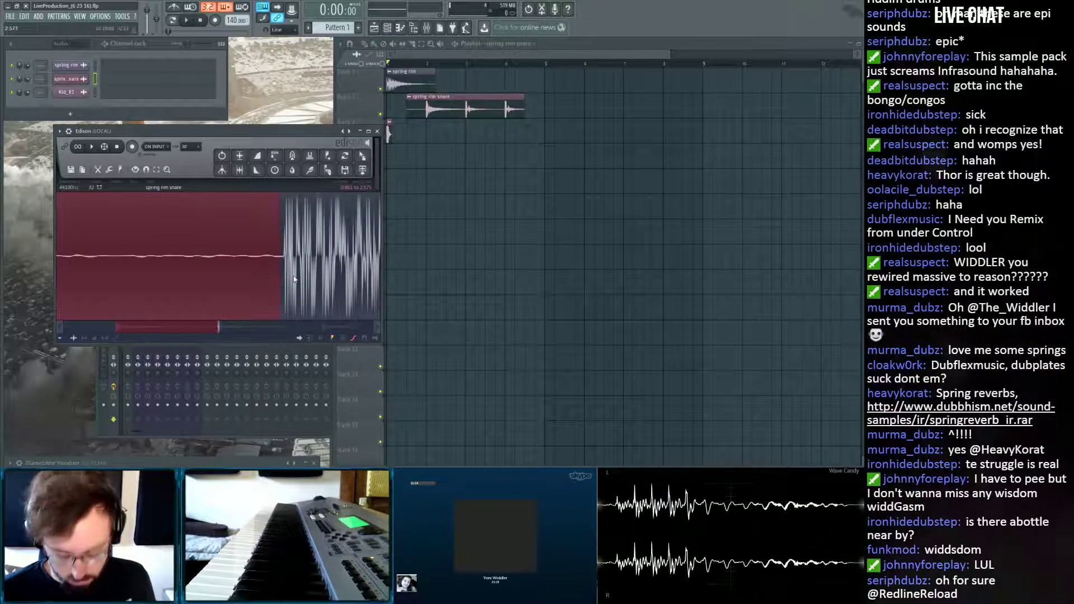
{"action": "key", "text": "ctrl+Delete"}
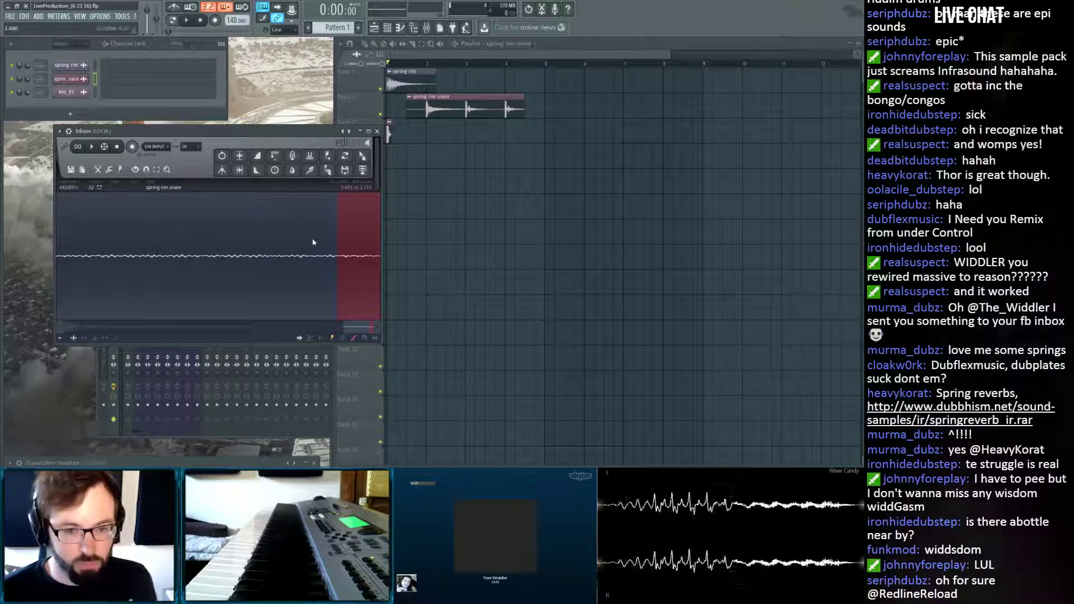
{"action": "scroll", "coordinate": [320, 237], "scroll_direction": "down", "scroll_amount": 6}
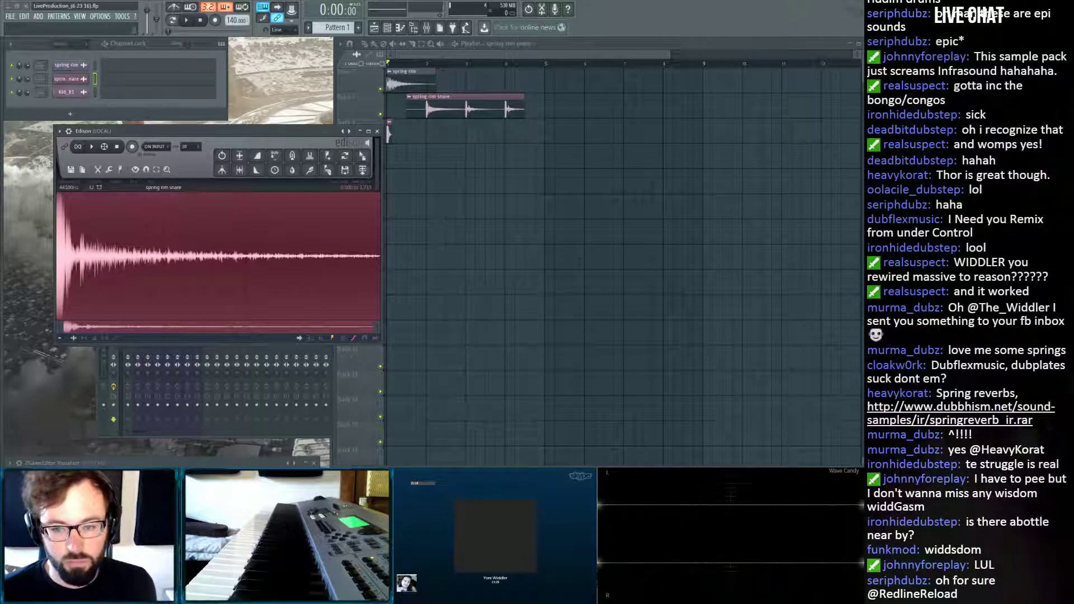
{"action": "left_click", "coordinate": [377, 132]}
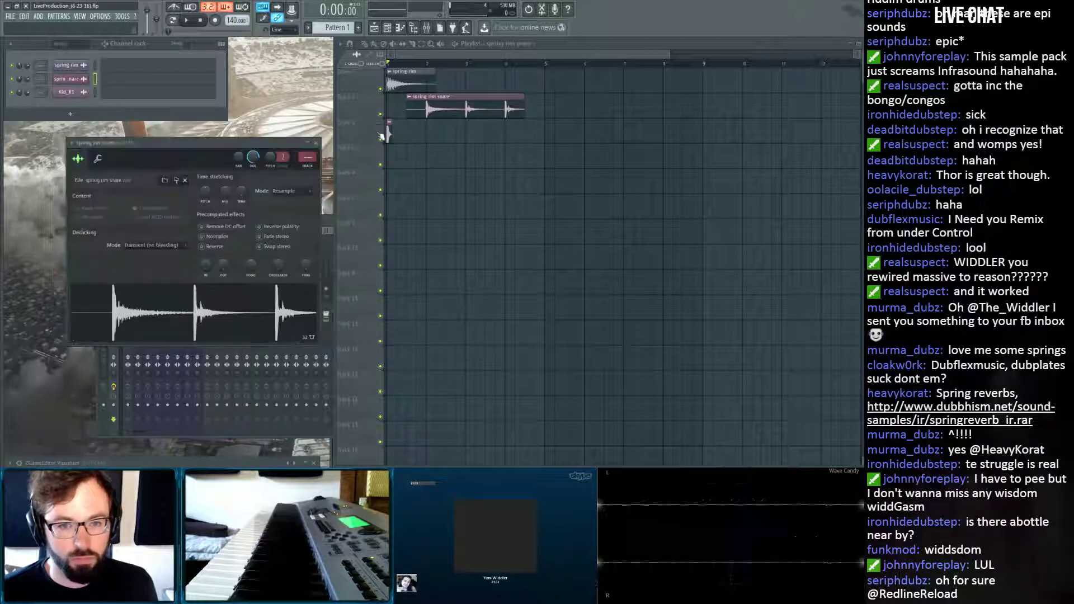
Reopen the spring rim snare sample in Edison and set the selection's start at the onset of the second hit.
{"action": "left_click", "coordinate": [272, 352]}
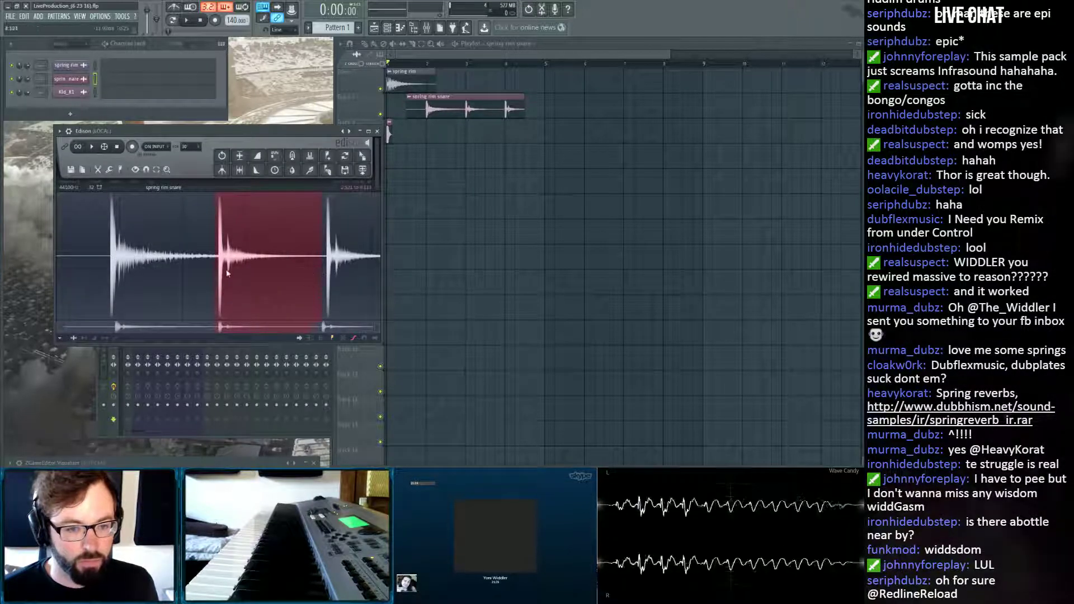
{"action": "scroll", "coordinate": [231, 265], "scroll_direction": "up", "scroll_amount": 5}
{"action": "scroll", "coordinate": [231, 265], "scroll_direction": "up", "scroll_amount": 6}
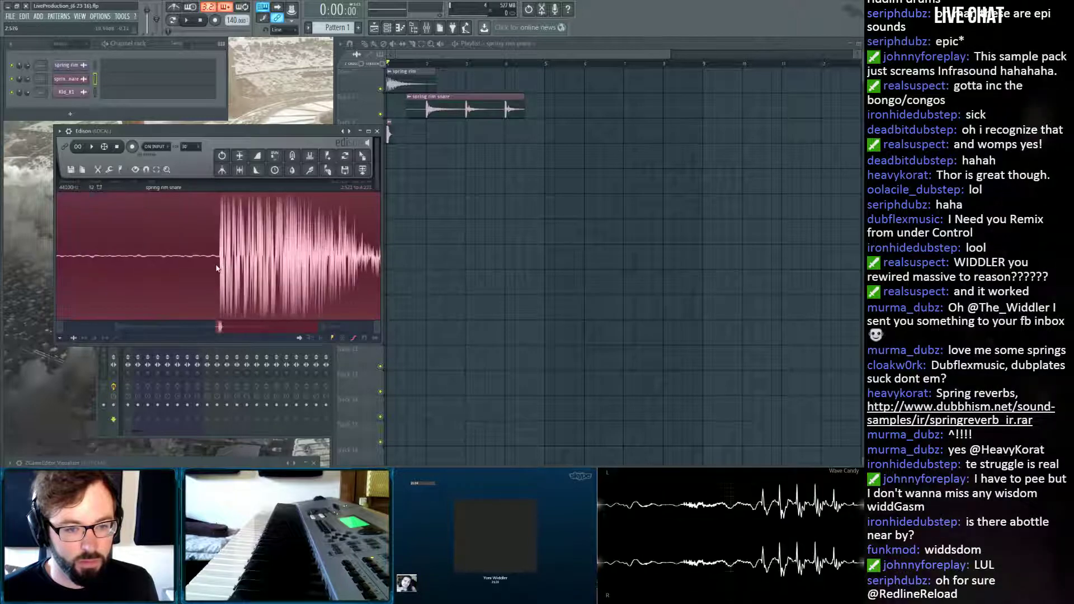
{"action": "scroll", "coordinate": [227, 268], "scroll_direction": "up", "scroll_amount": 3}
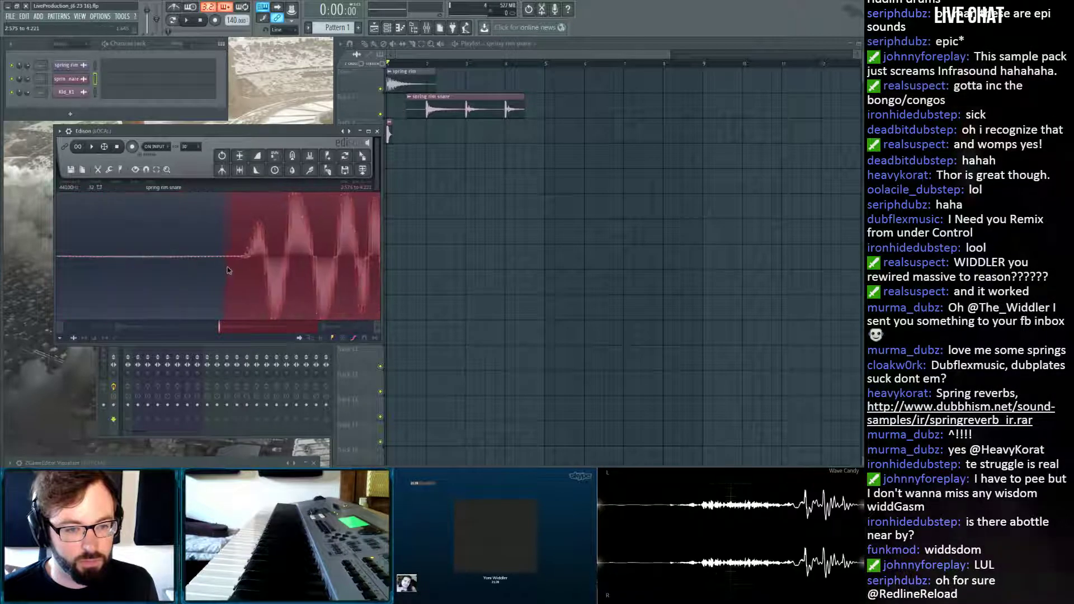
{"action": "scroll", "coordinate": [237, 267], "scroll_direction": "down", "scroll_amount": 12}
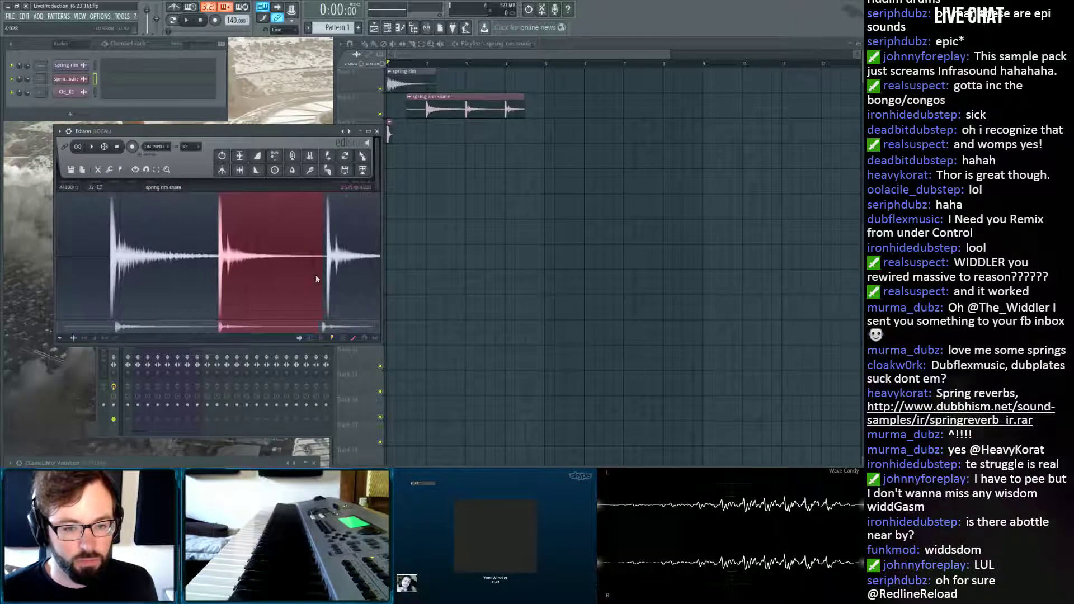
Extend the selection's end to just before the third hit and trim the sample to the second hit.
{"action": "scroll", "coordinate": [316, 274], "scroll_direction": "up", "scroll_amount": 5}
{"action": "scroll", "coordinate": [318, 269], "scroll_direction": "up", "scroll_amount": 4}
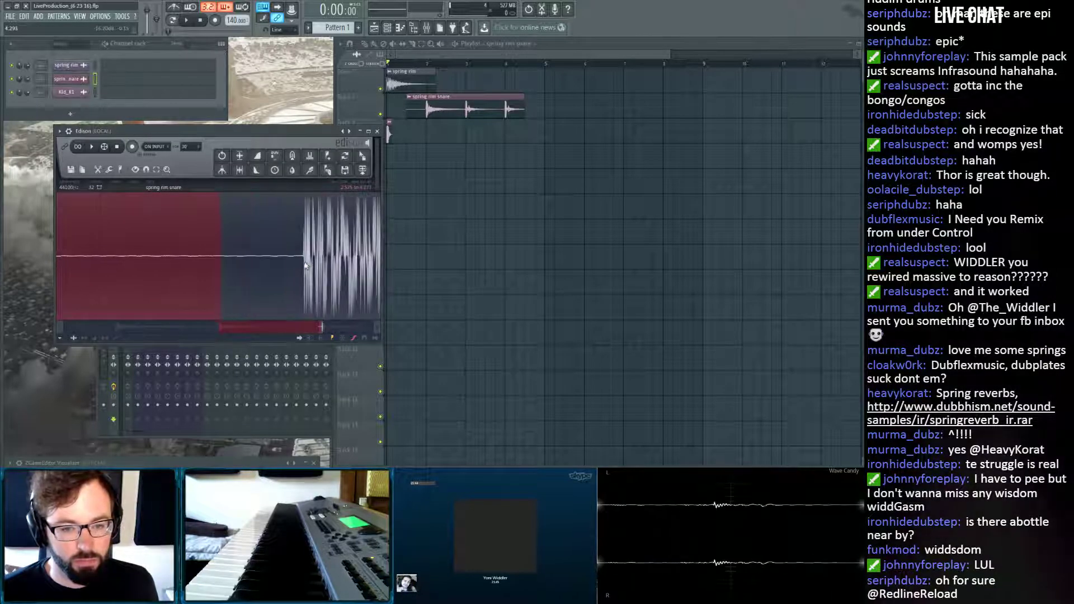
{"action": "scroll", "coordinate": [310, 269], "scroll_direction": "up", "scroll_amount": 3}
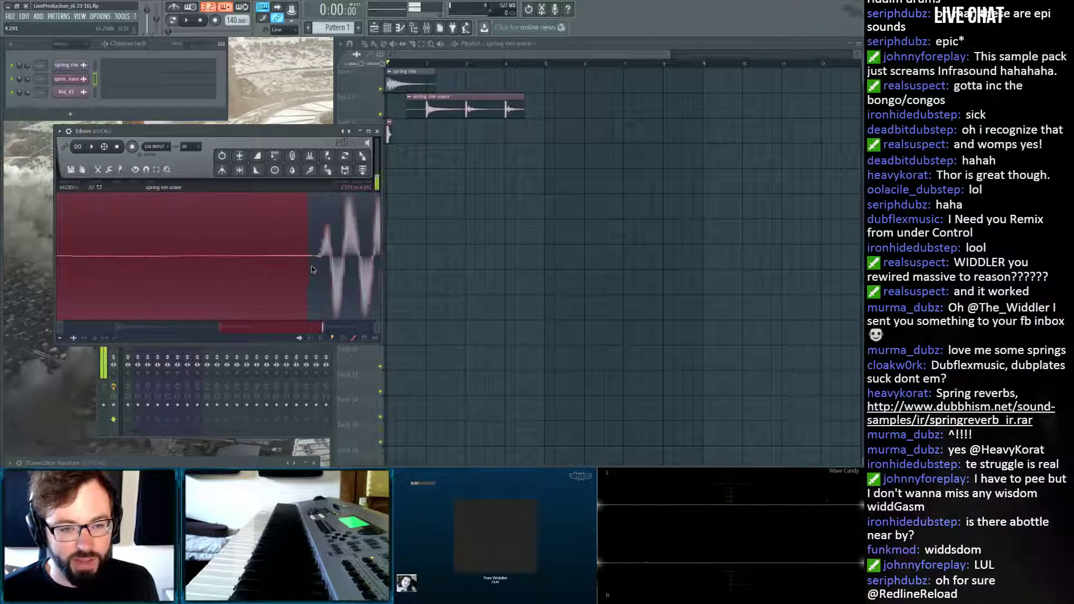
{"action": "scroll", "coordinate": [309, 267], "scroll_direction": "down", "scroll_amount": 4}
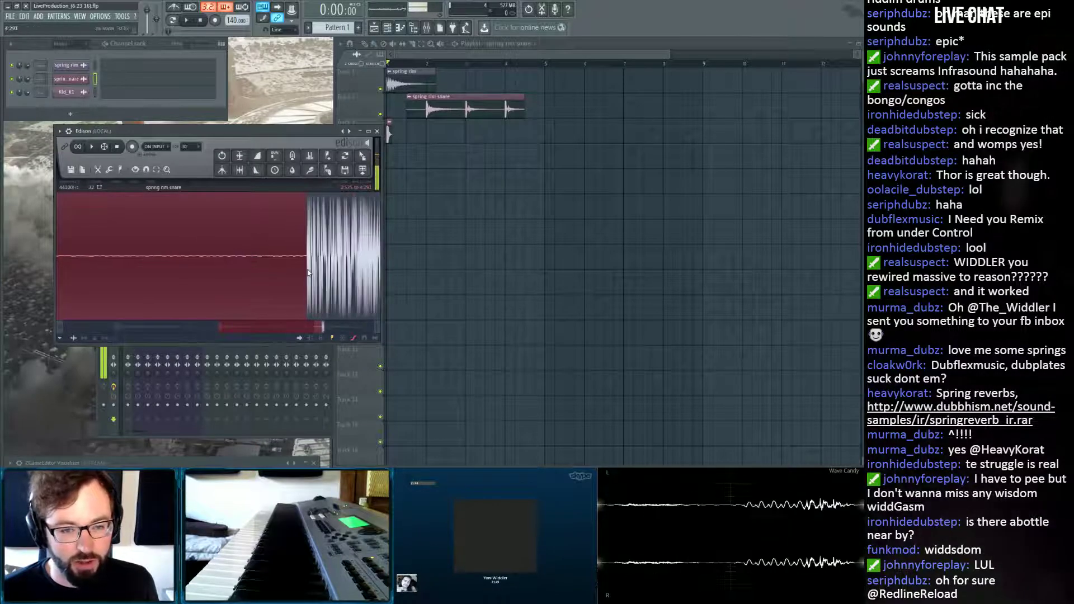
{"action": "scroll", "coordinate": [307, 274], "scroll_direction": "down", "scroll_amount": 6}
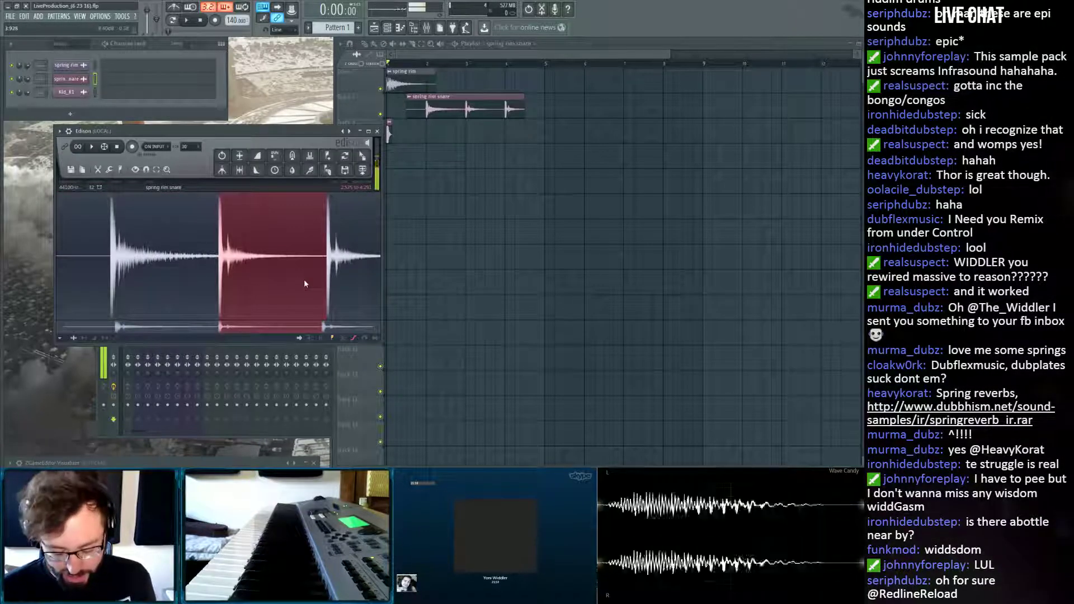
{"action": "key", "text": "ctrl+Delete"}
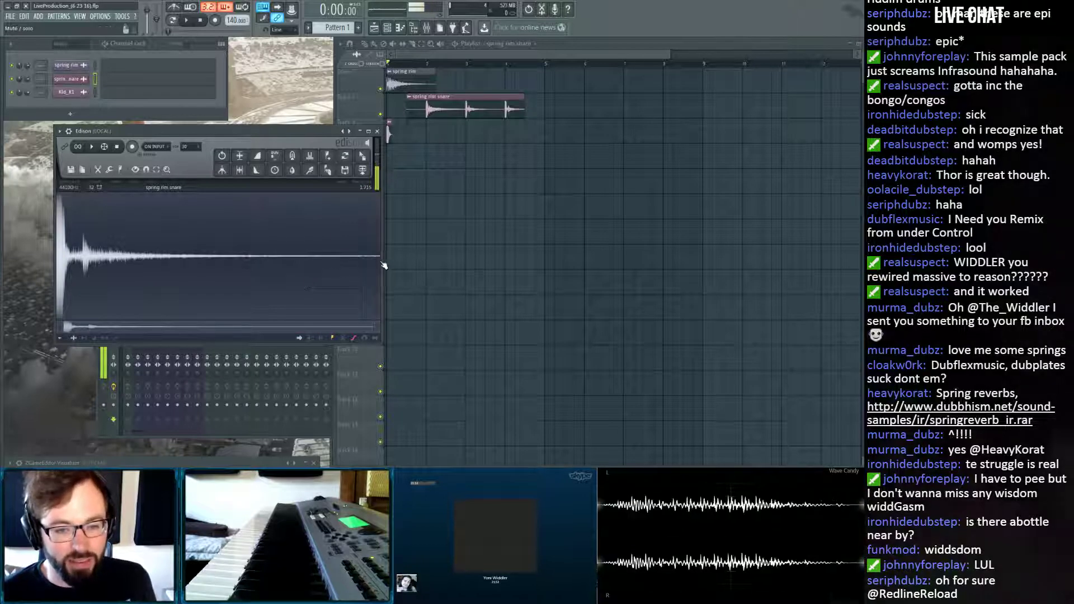
Select the tail end of the trimmed second hit, followed by the whole waveform.
{"action": "left_click_drag", "start_coordinate": [378, 263], "coordinate": [388, 264]}
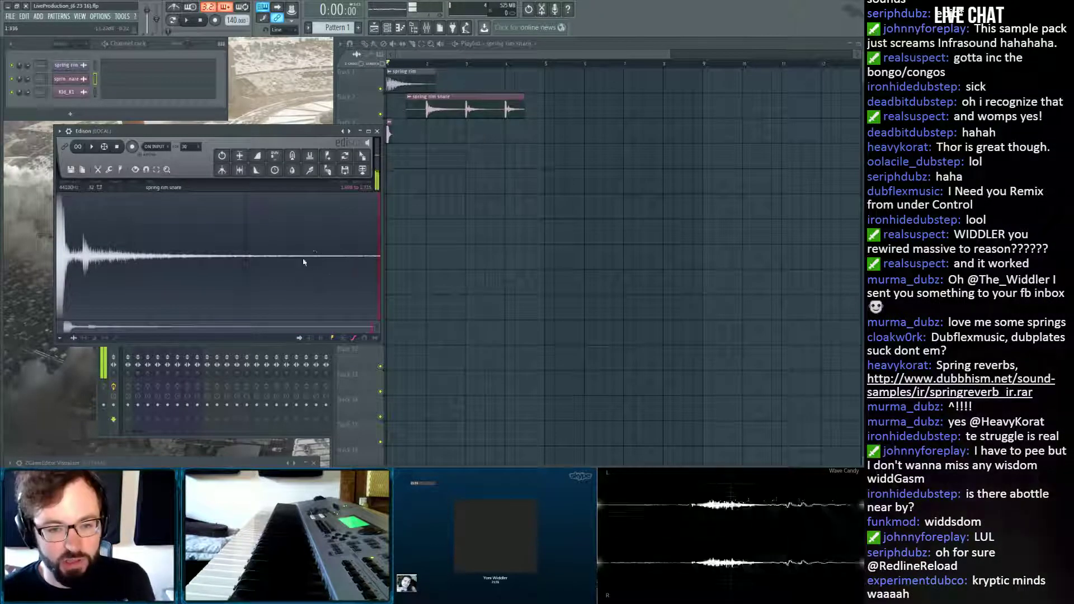
{"action": "key", "text": "ctrl+a"}
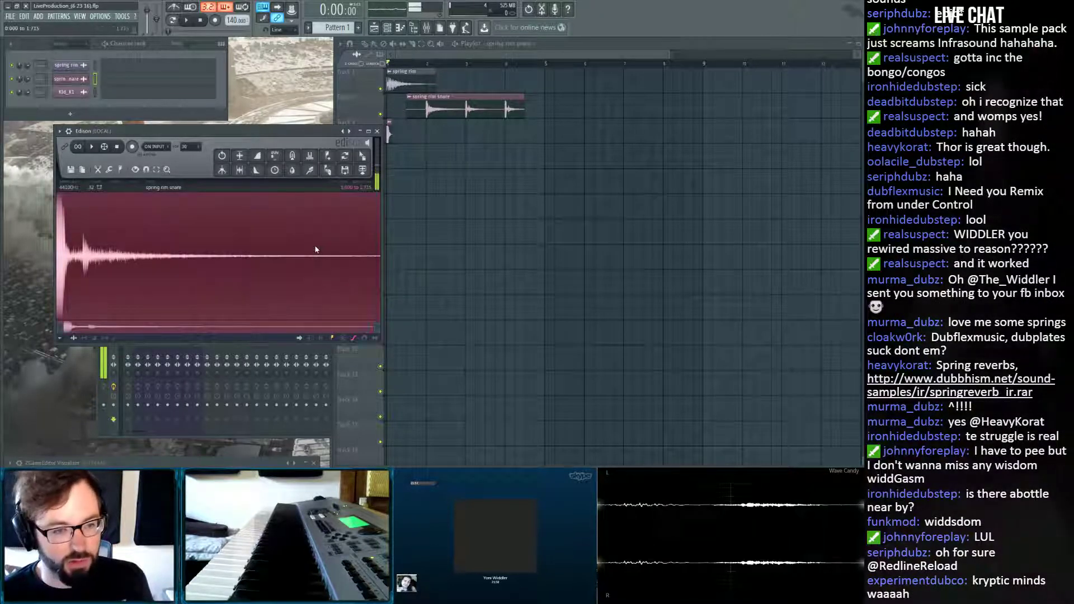
{"action": "left_click_drag", "start_coordinate": [314, 250], "coordinate": [275, 263]}
Narrow the selection to a tiny portion at the very start of the trimmed hit, before its first wave rises.
{"action": "left_click_drag", "start_coordinate": [75, 273], "coordinate": [60, 271]}
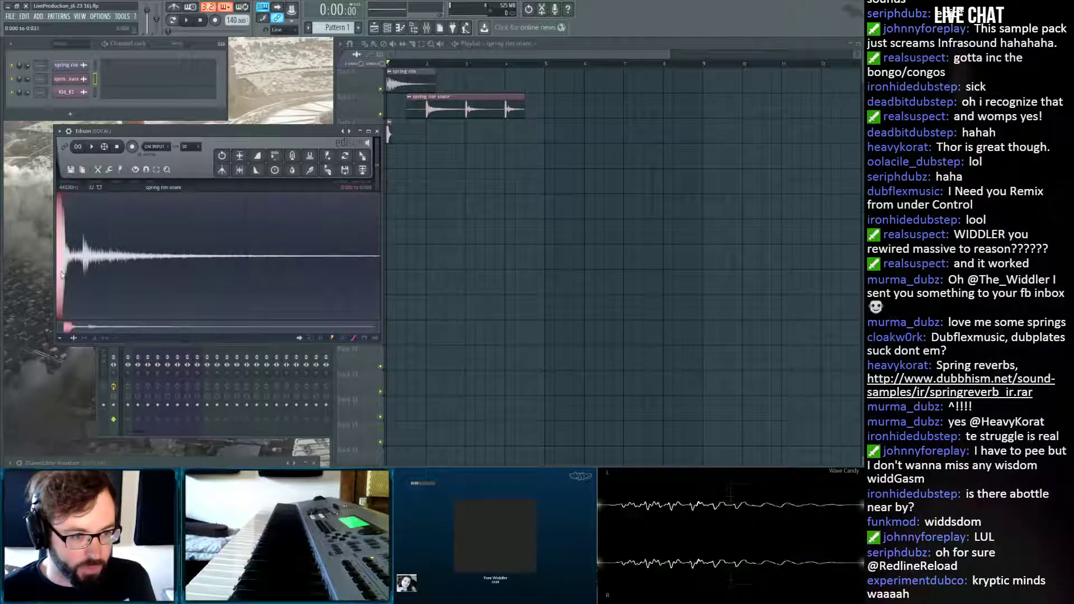
{"action": "scroll", "coordinate": [67, 270], "scroll_direction": "up", "scroll_amount": 5}
{"action": "left_click_drag", "start_coordinate": [75, 328], "coordinate": [63, 328]}
{"action": "scroll", "coordinate": [66, 280], "scroll_direction": "up", "scroll_amount": 5}
{"action": "left_click_drag", "start_coordinate": [68, 266], "coordinate": [57, 267]}
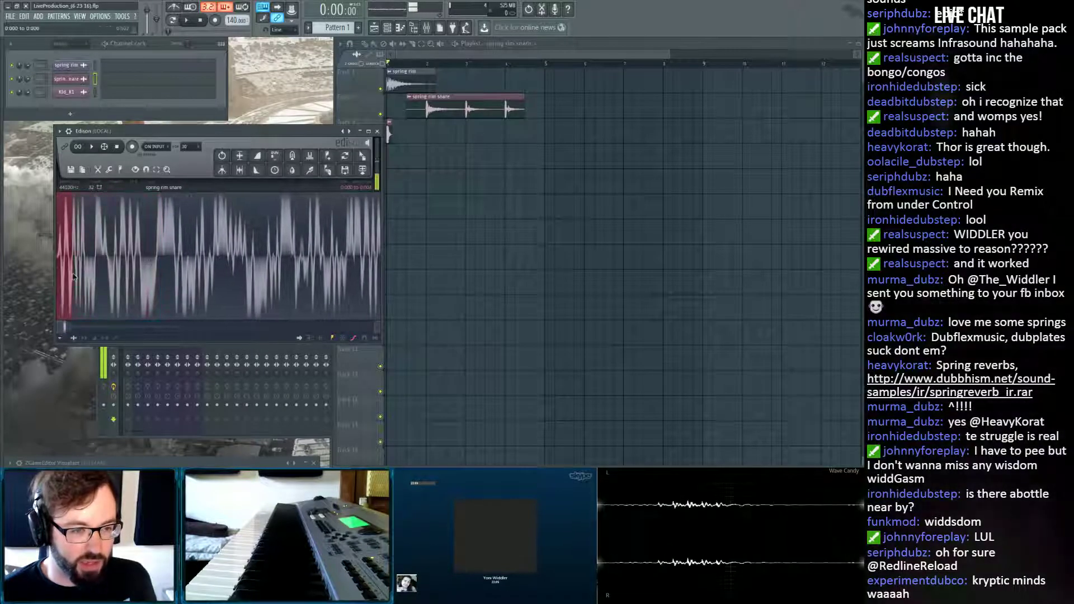
{"action": "scroll", "coordinate": [63, 269], "scroll_direction": "up", "scroll_amount": 5}
{"action": "left_click_drag", "start_coordinate": [58, 325], "coordinate": [56, 325]}
{"action": "left_click_drag", "start_coordinate": [129, 252], "coordinate": [69, 274]}
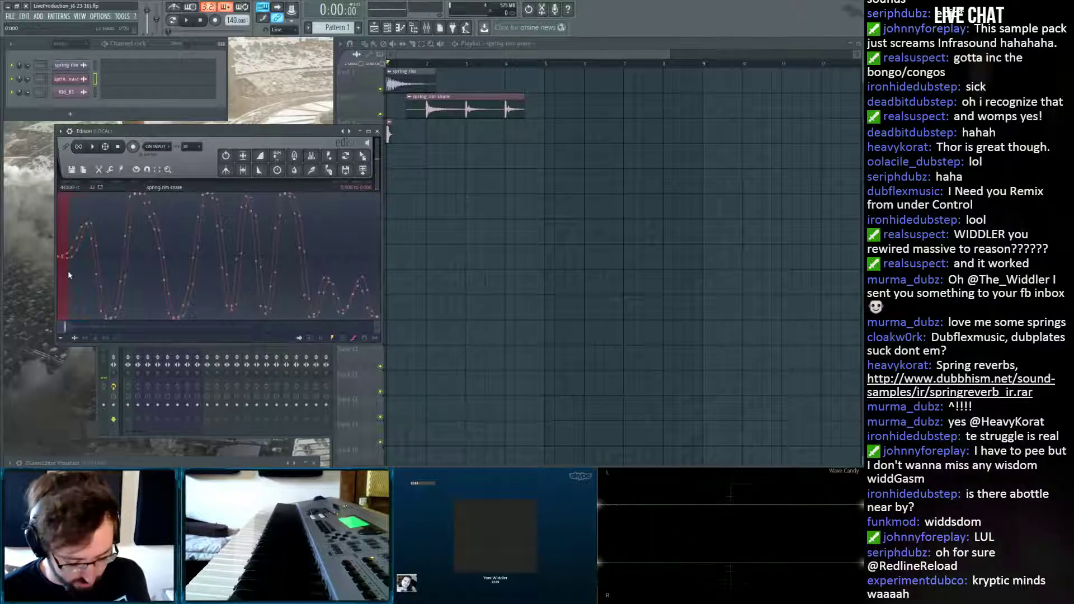
Select the entire trimmed snare hit and play it back.
{"action": "scroll", "coordinate": [69, 272], "scroll_direction": "down", "scroll_amount": 6}
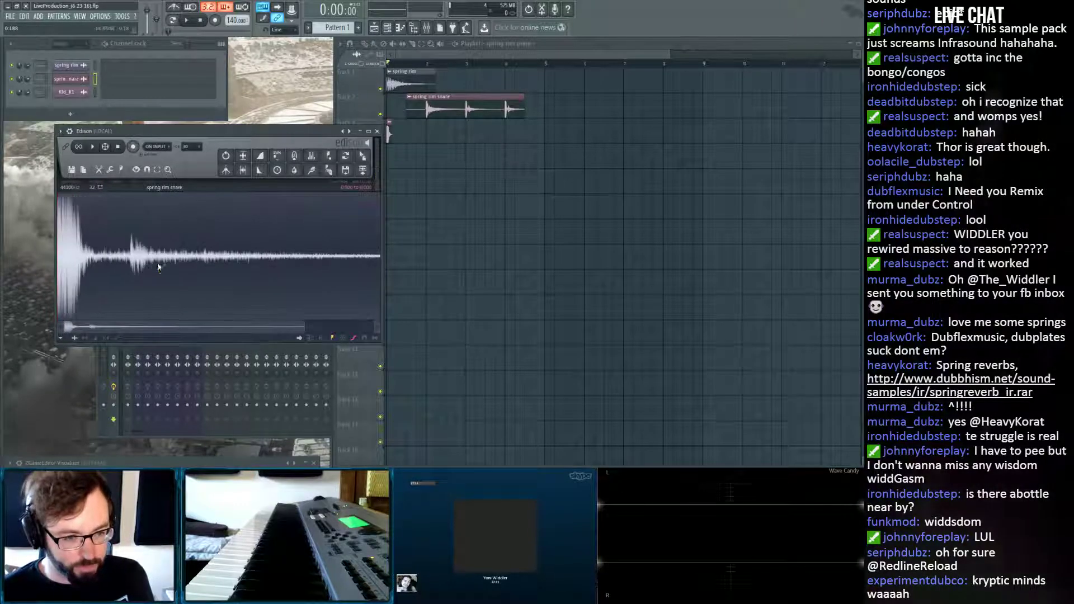
{"action": "scroll", "coordinate": [157, 269], "scroll_direction": "down", "scroll_amount": 2}
{"action": "key", "text": "ctrl+a"}
{"action": "key", "text": "space"}
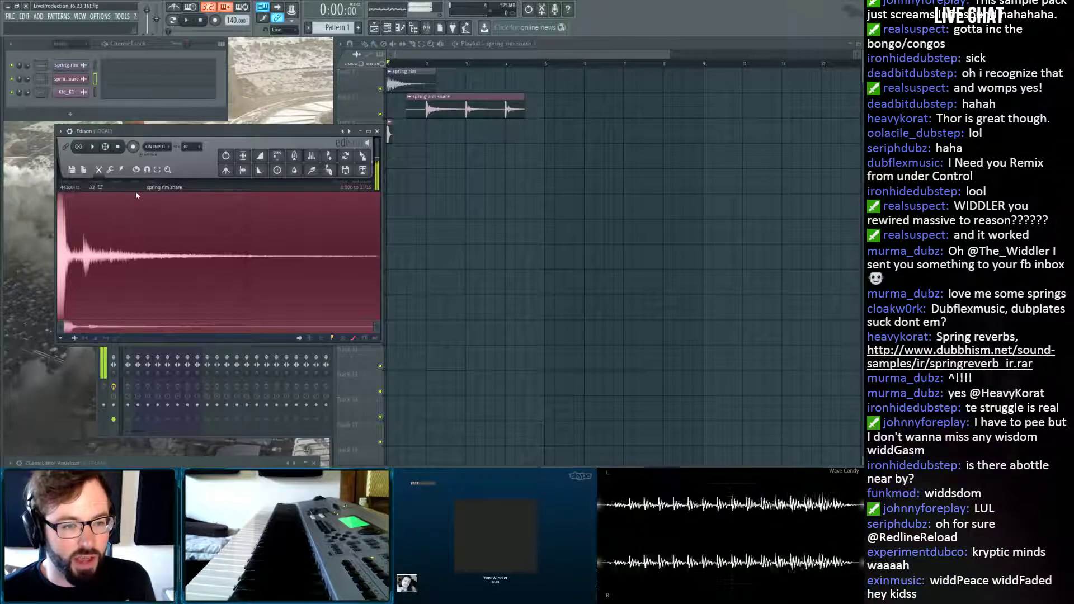
Undo the trim to the second hit, select the whole three-hit snare waveform and close Edison.
{"action": "key", "text": "ctrl+z"}
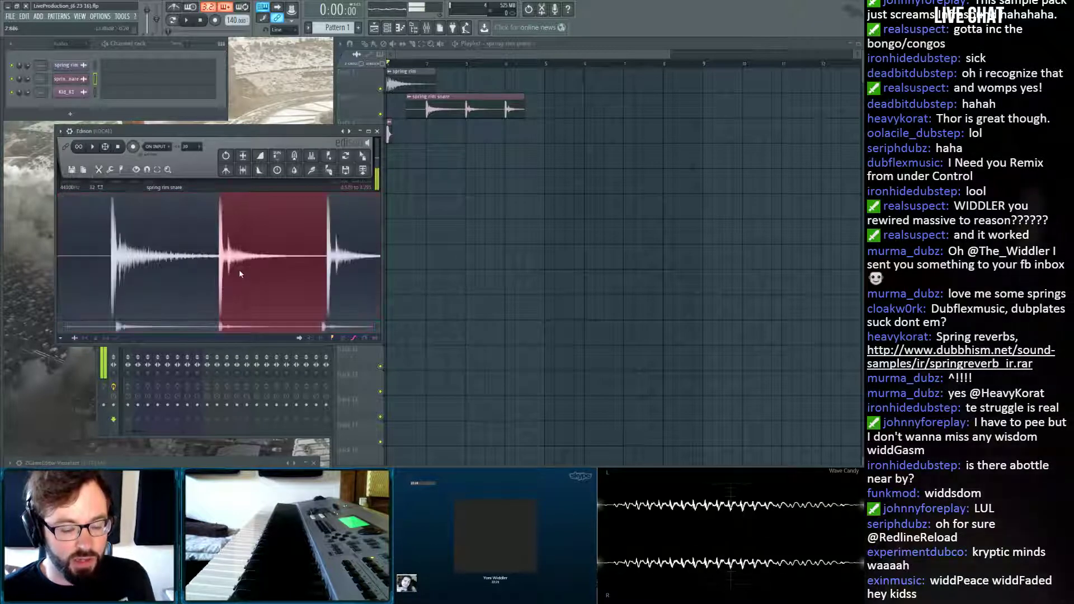
{"action": "left_click_drag", "start_coordinate": [327, 289], "coordinate": [508, 300]}
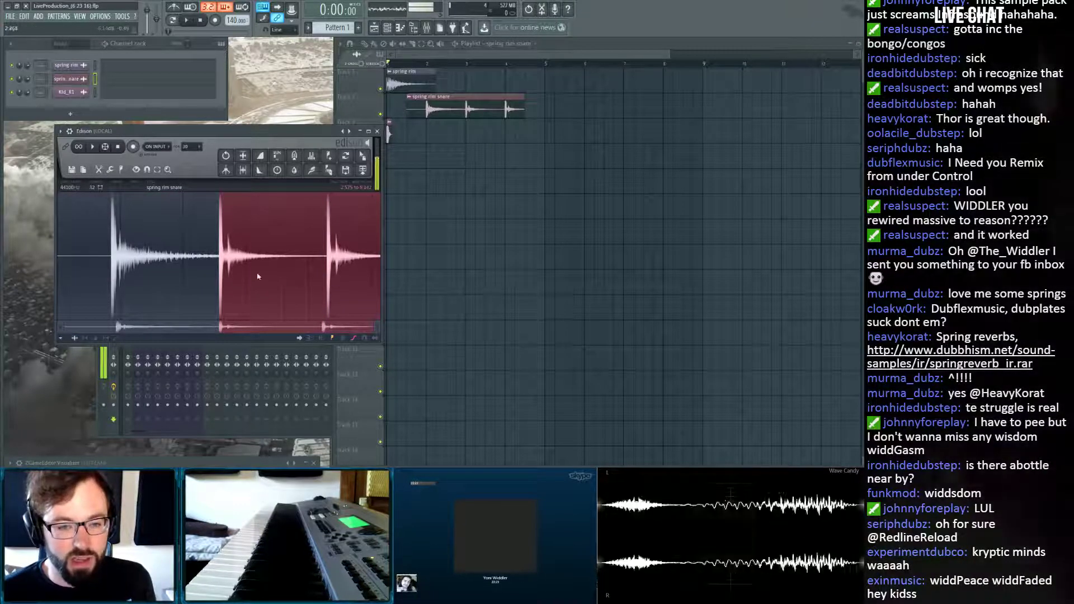
{"action": "left_click_drag", "start_coordinate": [379, 279], "coordinate": [102, 263]}
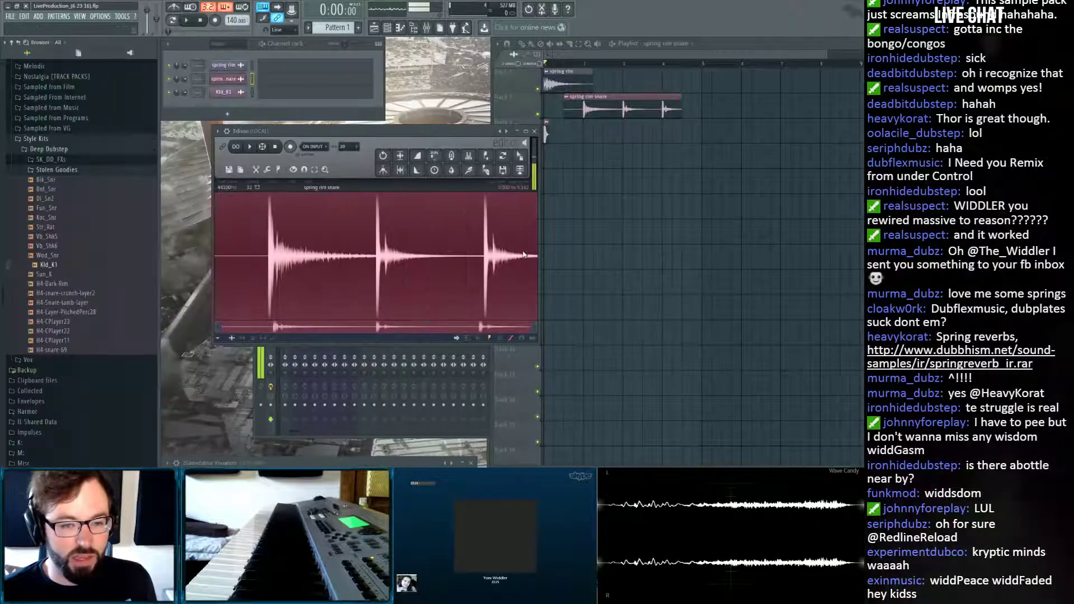
{"action": "left_click", "coordinate": [377, 130]}
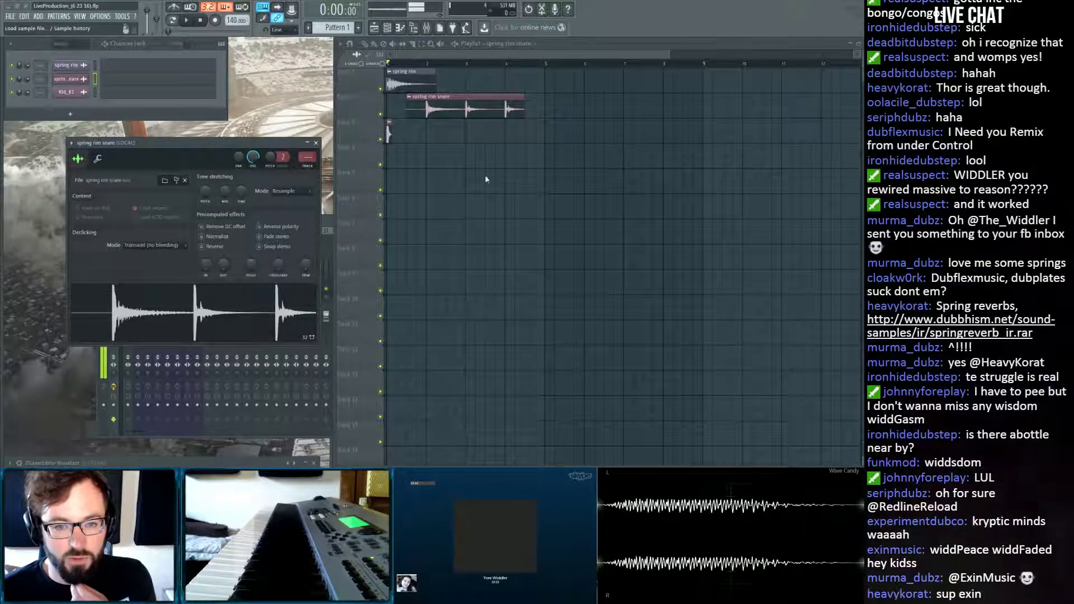
Load spring rim snare_2 into the snare channel and clone the channel to hold spring rim snare_3.
{"action": "left_click", "coordinate": [392, 184]}
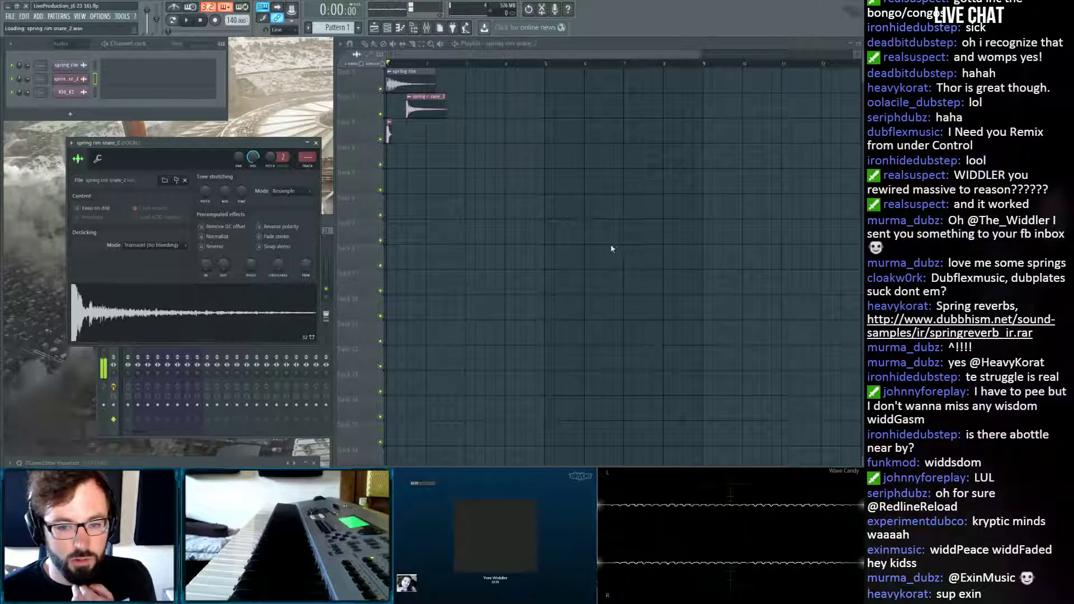
{"action": "left_click", "coordinate": [83, 79]}
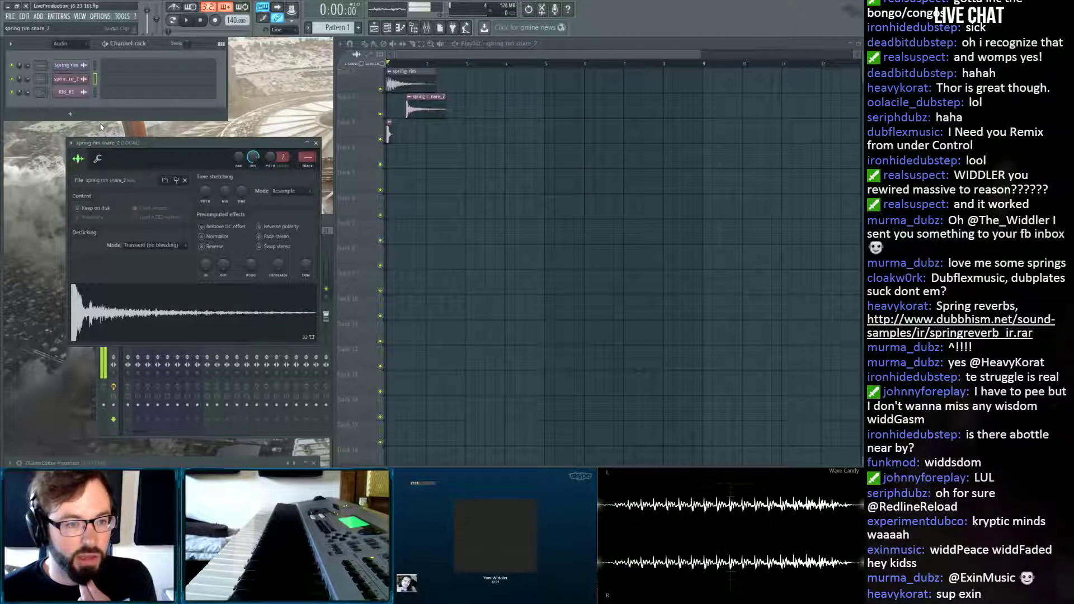
{"action": "left_click", "coordinate": [106, 142]}
{"action": "left_click", "coordinate": [70, 94]}
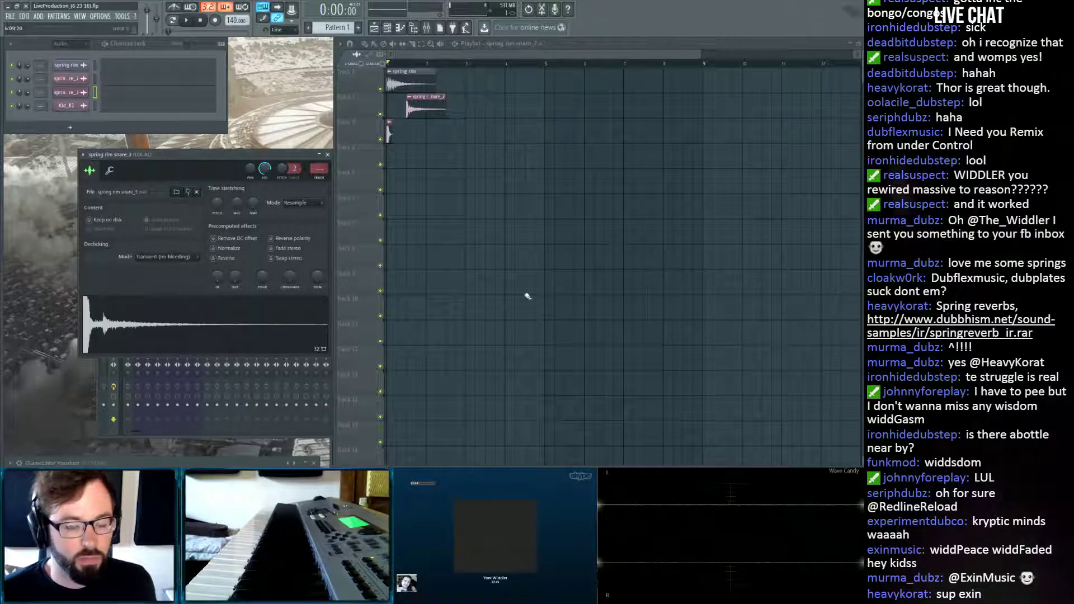
{"action": "left_click_drag", "start_coordinate": [234, 154], "coordinate": [621, 224]}
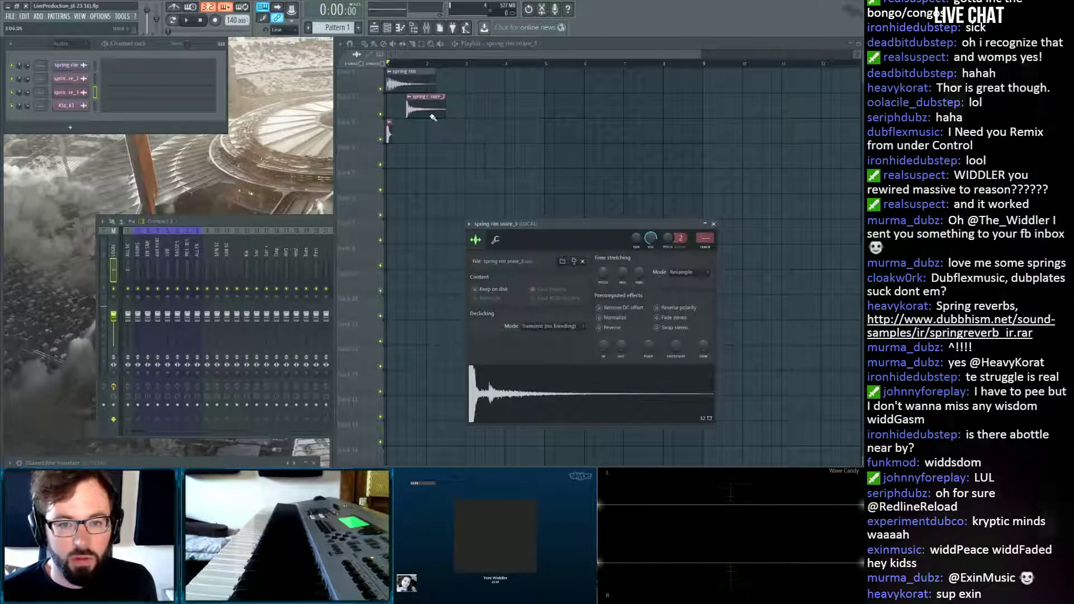
Move the spring rim clip from the first playlist track down to the fourth, keeping it at the song start.
{"action": "left_click", "coordinate": [420, 104]}
{"action": "scroll", "coordinate": [404, 70], "scroll_direction": "up", "scroll_amount": 4}
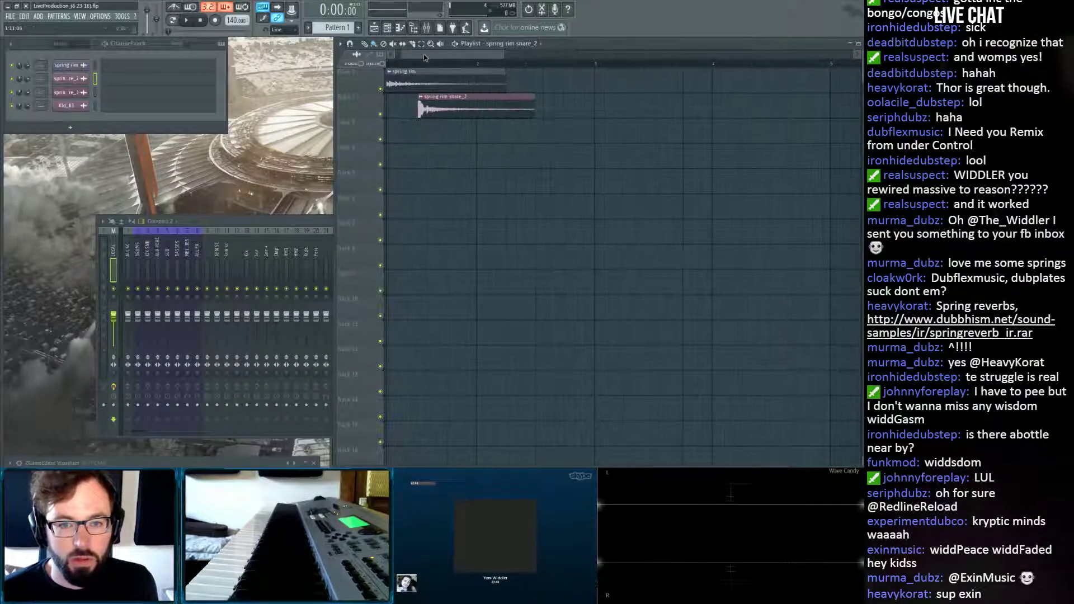
{"action": "left_click_drag", "start_coordinate": [400, 80], "coordinate": [381, 177]}
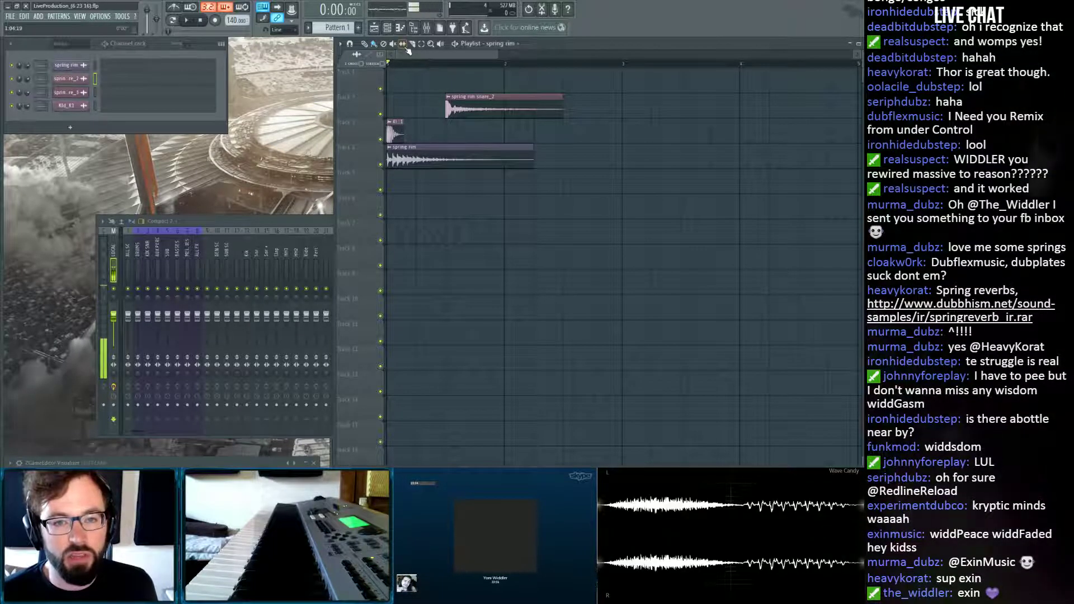
Turn playlist snapping off and slip the spring rim audio inside its clip so the hit starts exactly at the clip's beginning.
{"action": "left_click", "coordinate": [289, 32]}
{"action": "left_click", "coordinate": [284, 54]}
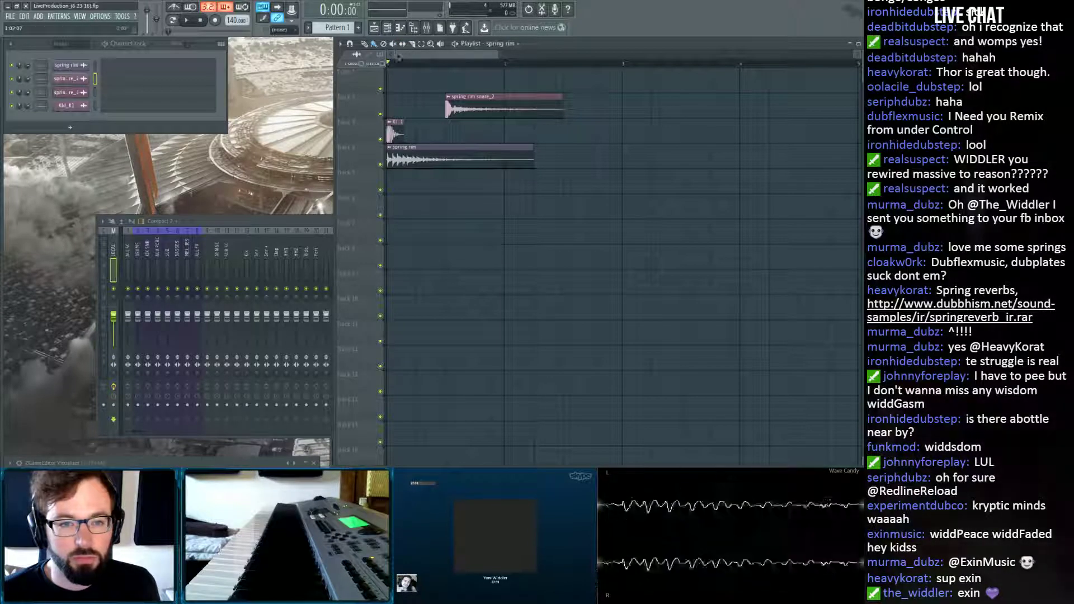
{"action": "scroll", "coordinate": [395, 66], "scroll_direction": "up", "scroll_amount": 8}
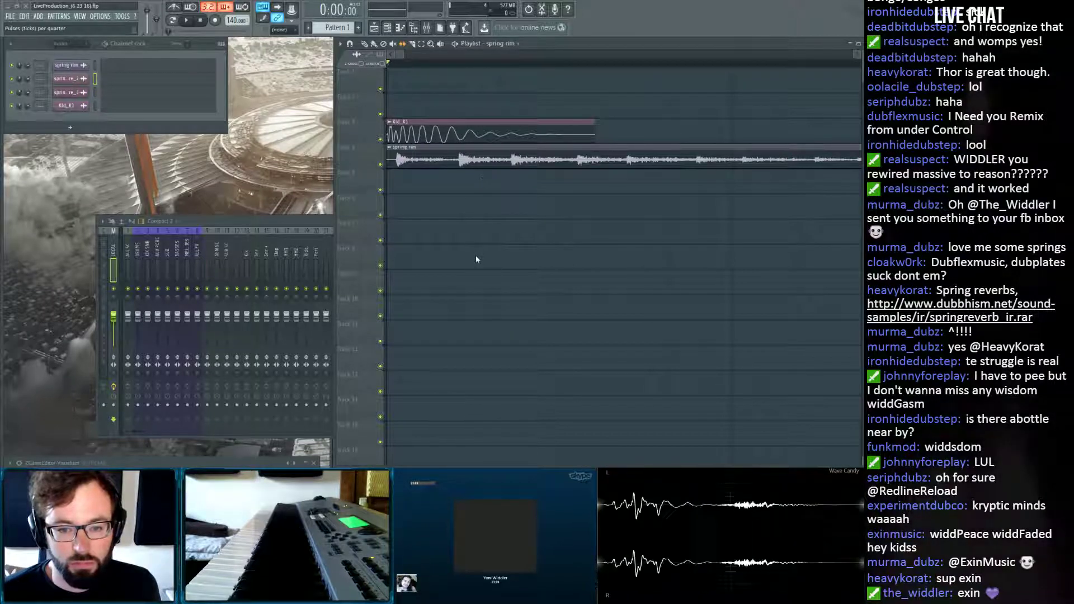
{"action": "scroll", "coordinate": [475, 263], "scroll_direction": "up", "scroll_amount": 5}
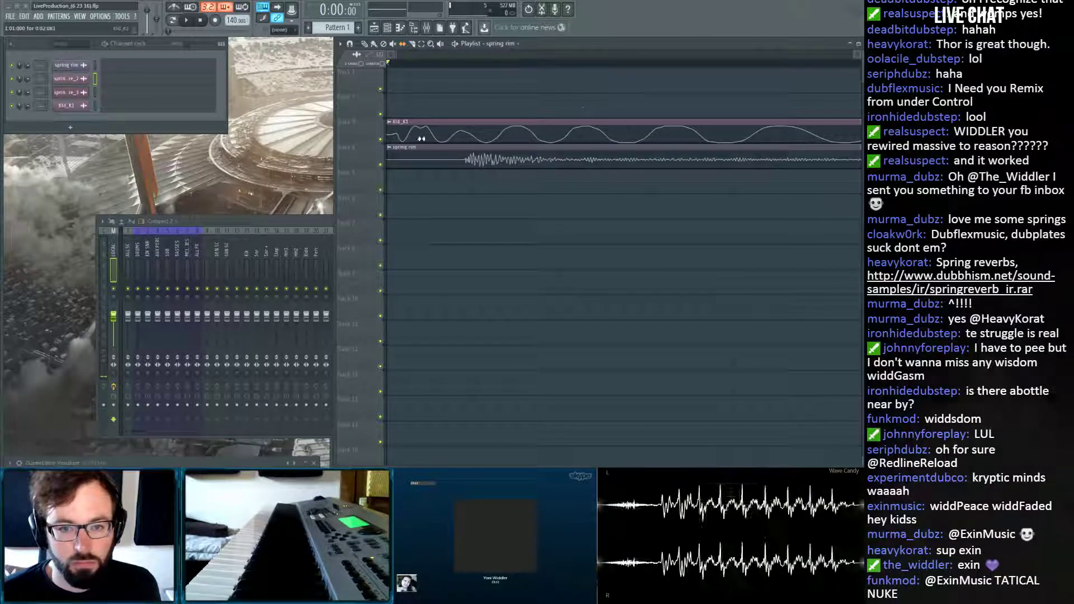
{"action": "left_click_drag", "start_coordinate": [463, 161], "coordinate": [422, 176]}
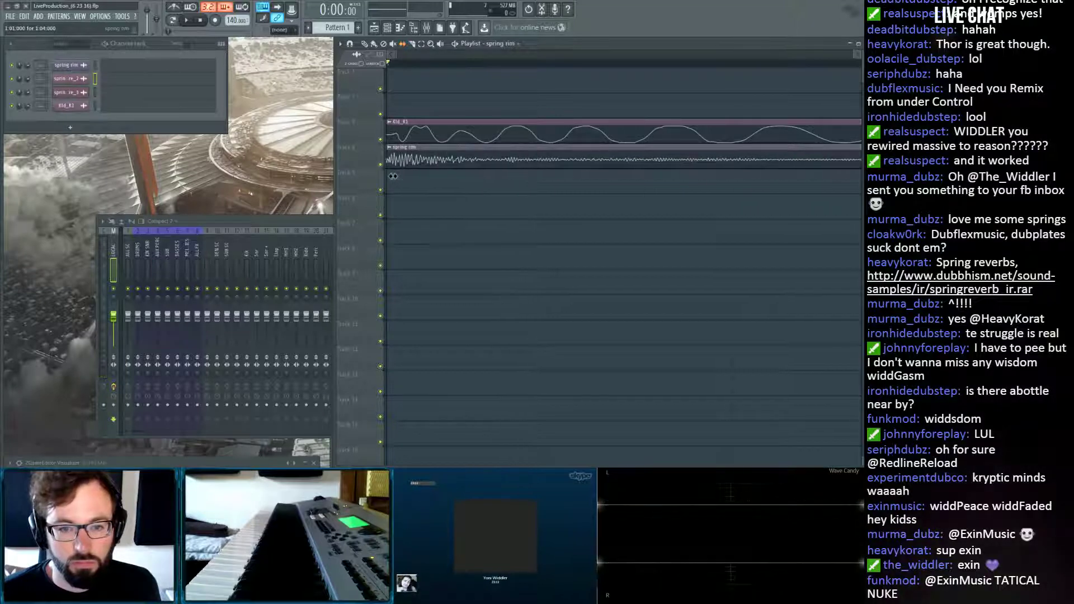
Switch back to the Paint tool and set the snap to Line.
{"action": "scroll", "coordinate": [425, 71], "scroll_direction": "down", "scroll_amount": 3}
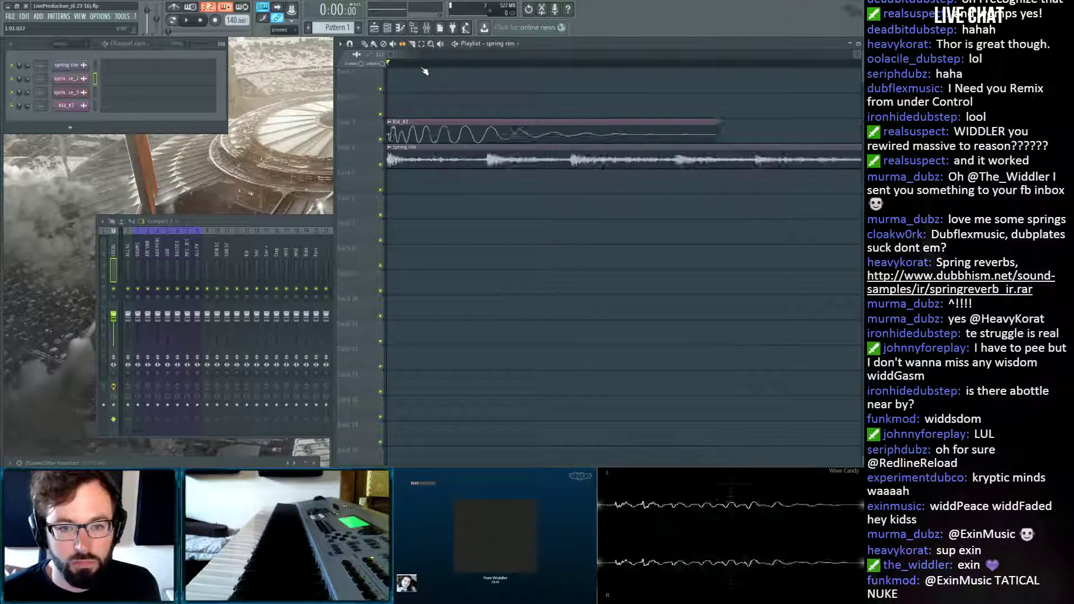
{"action": "scroll", "coordinate": [425, 71], "scroll_direction": "down", "scroll_amount": 9}
{"action": "left_click", "coordinate": [365, 44]}
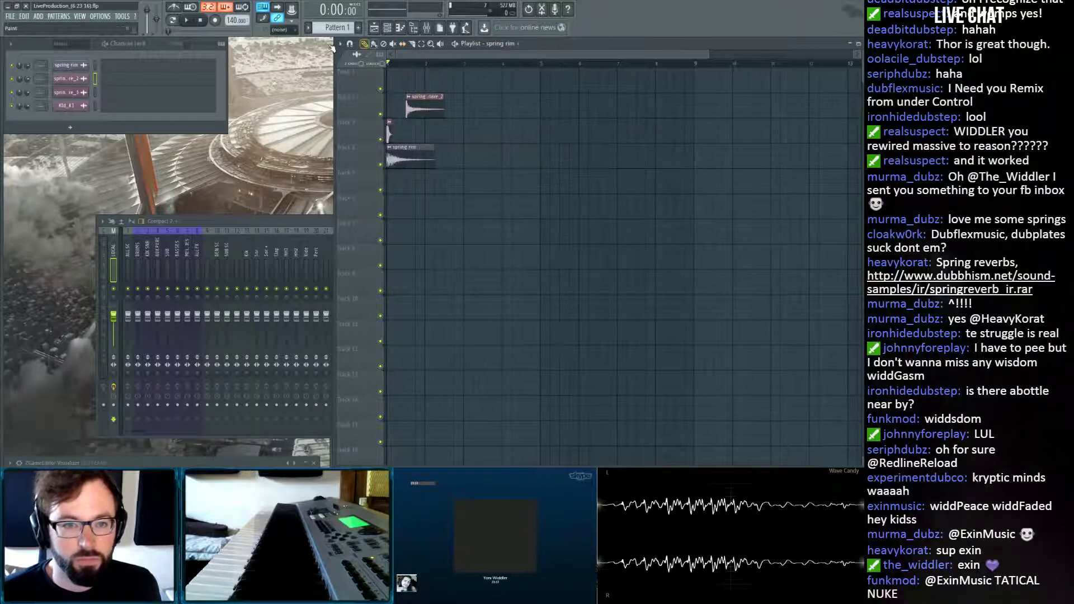
{"action": "key", "text": "b"}
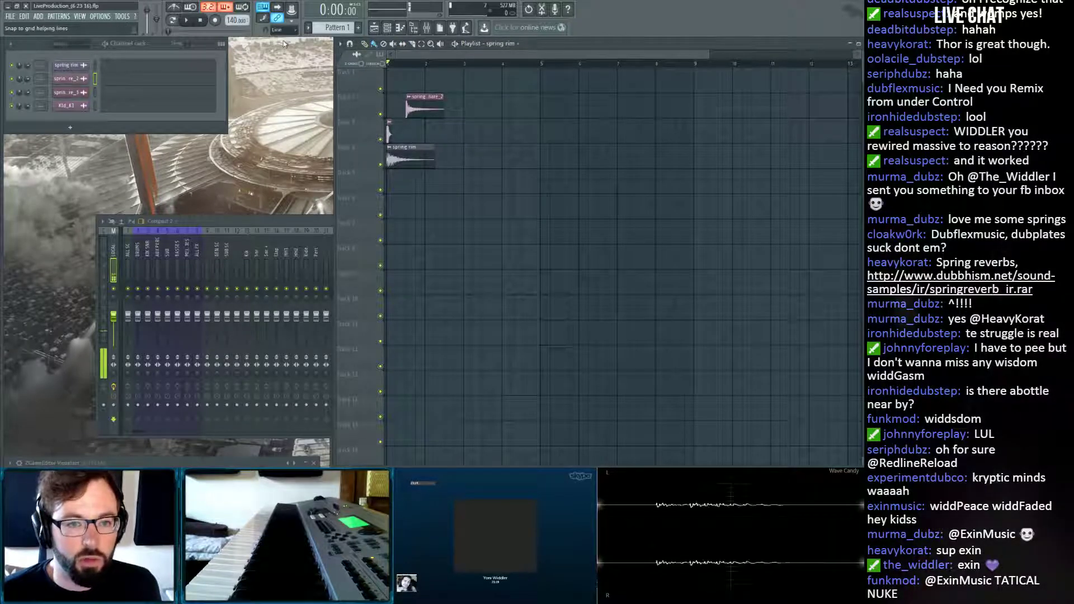
{"action": "left_click", "coordinate": [424, 108]}
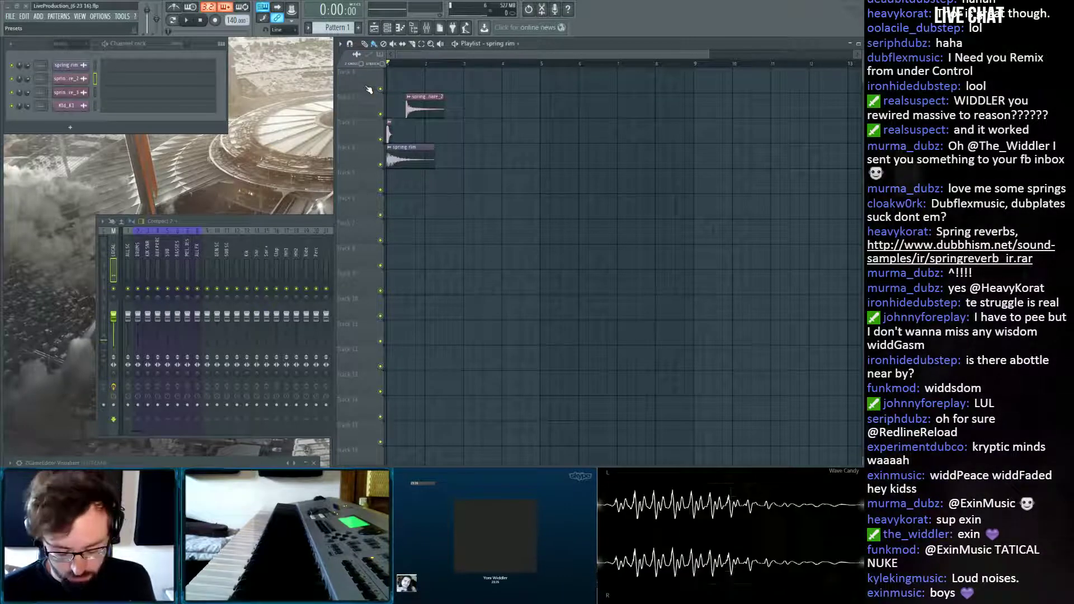
Name the first four playlist tracks KIK, SNR, SNR + and SNR ++, moving the kick clip to KIK and the snare clip to SNR +.
{"action": "left_click_drag", "start_coordinate": [390, 129], "coordinate": [390, 82]}
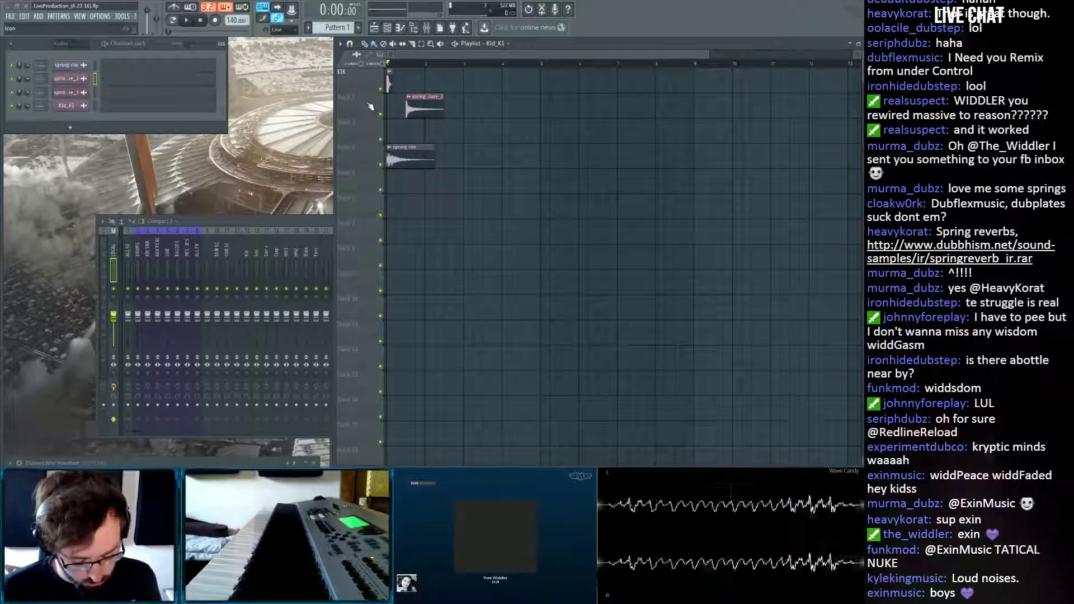
{"action": "type", "text": "SNR"}
{"action": "key", "text": "Return"}
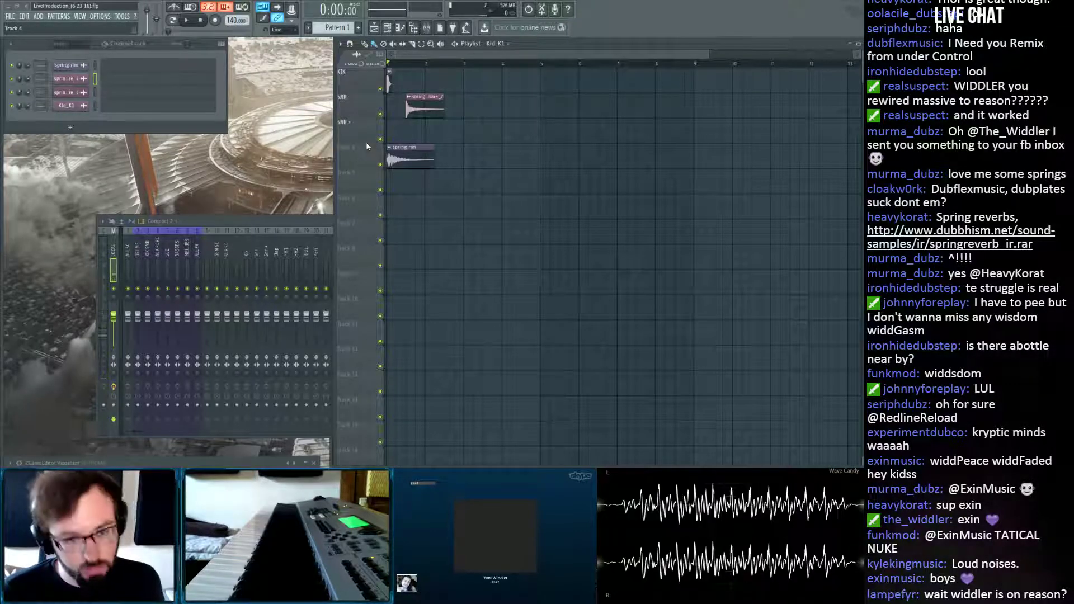
{"action": "type", "text": "SNR ++"}
{"action": "key", "text": "Return"}
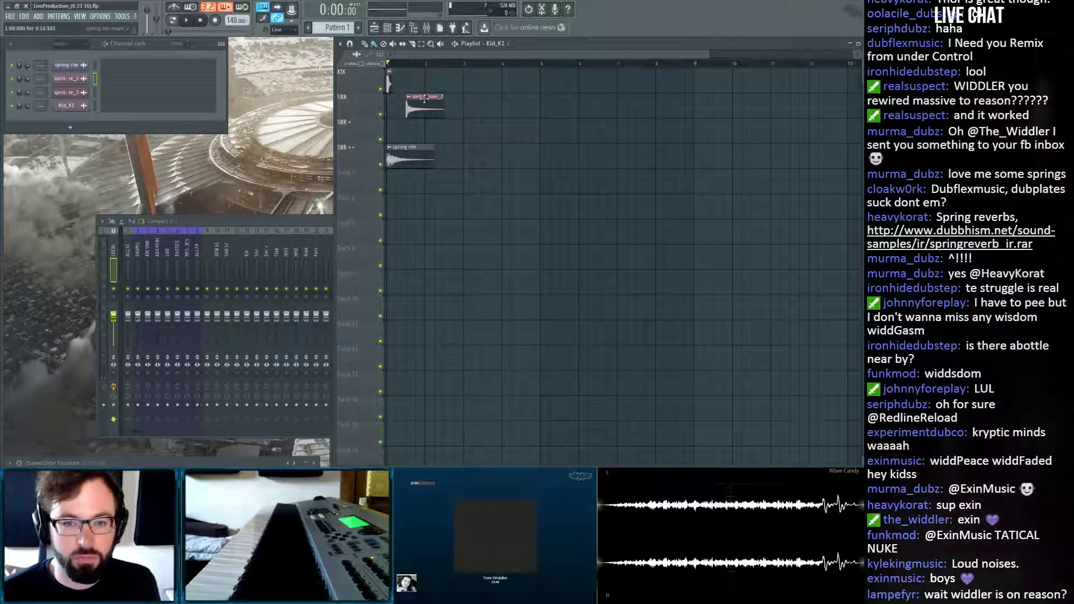
{"action": "left_click_drag", "start_coordinate": [420, 104], "coordinate": [420, 129]}
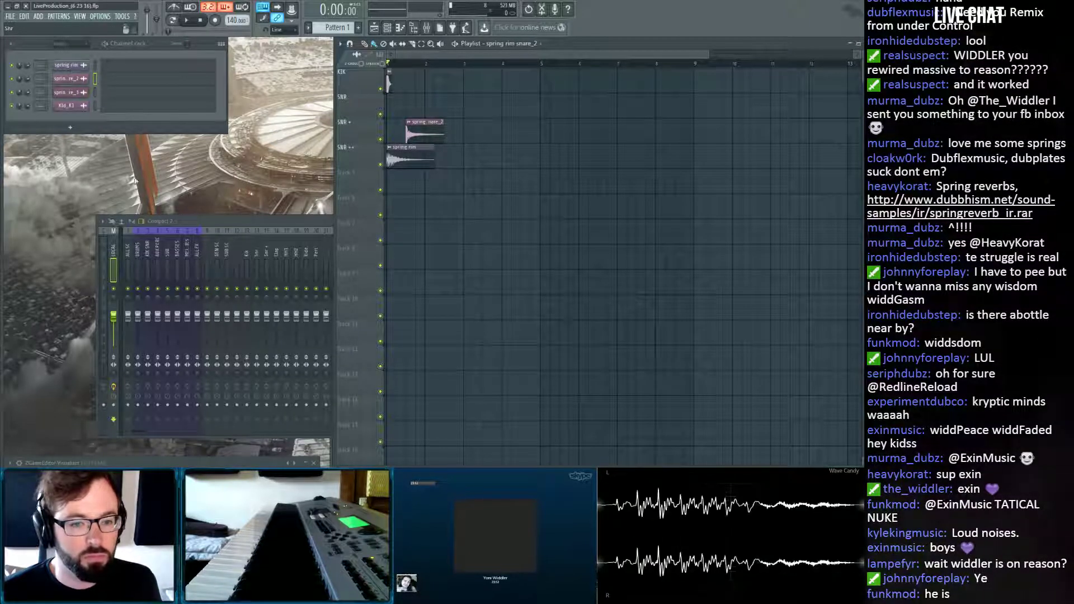
Route the Kid_K1 channel to mixer track 13 and both spring rim snare channels to mixer track 15.
{"action": "left_click_drag", "start_coordinate": [41, 106], "coordinate": [41, 86]}
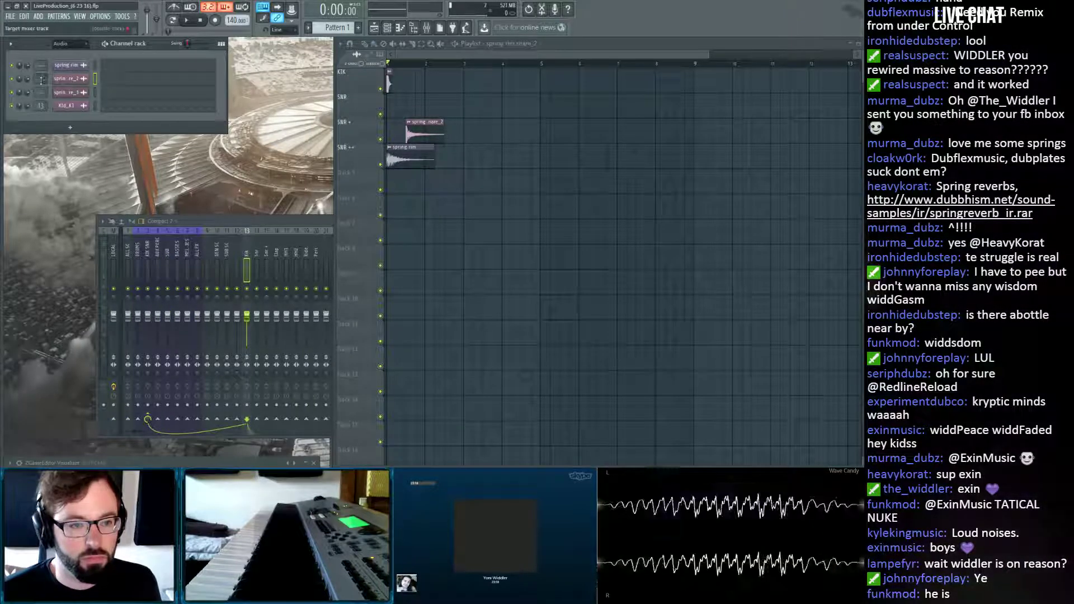
{"action": "left_click_drag", "start_coordinate": [41, 80], "coordinate": [41, 55]}
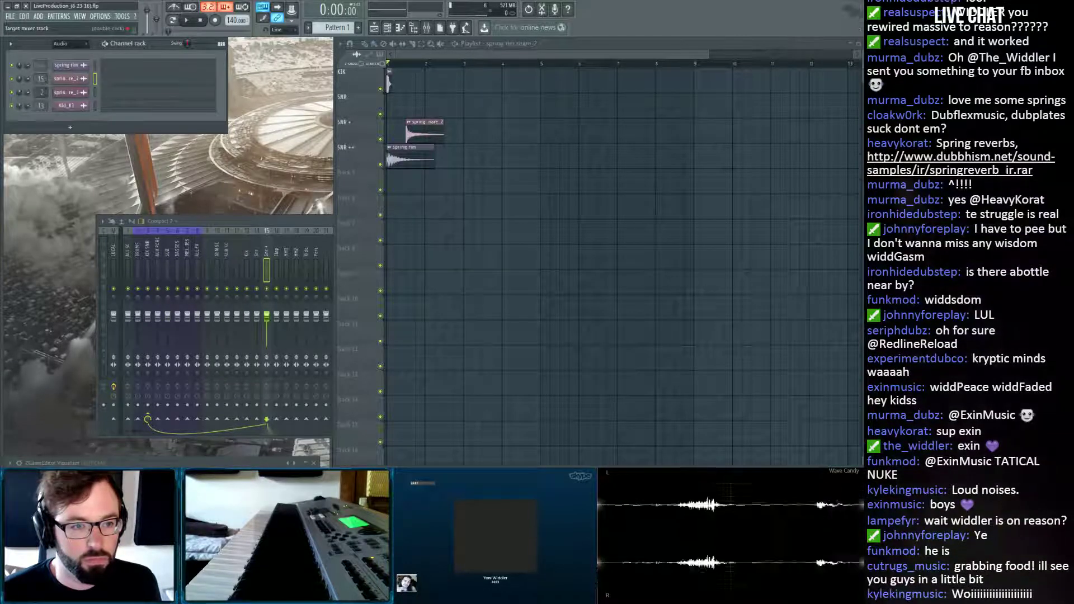
{"action": "left_click_drag", "start_coordinate": [41, 93], "coordinate": [41, 66]}
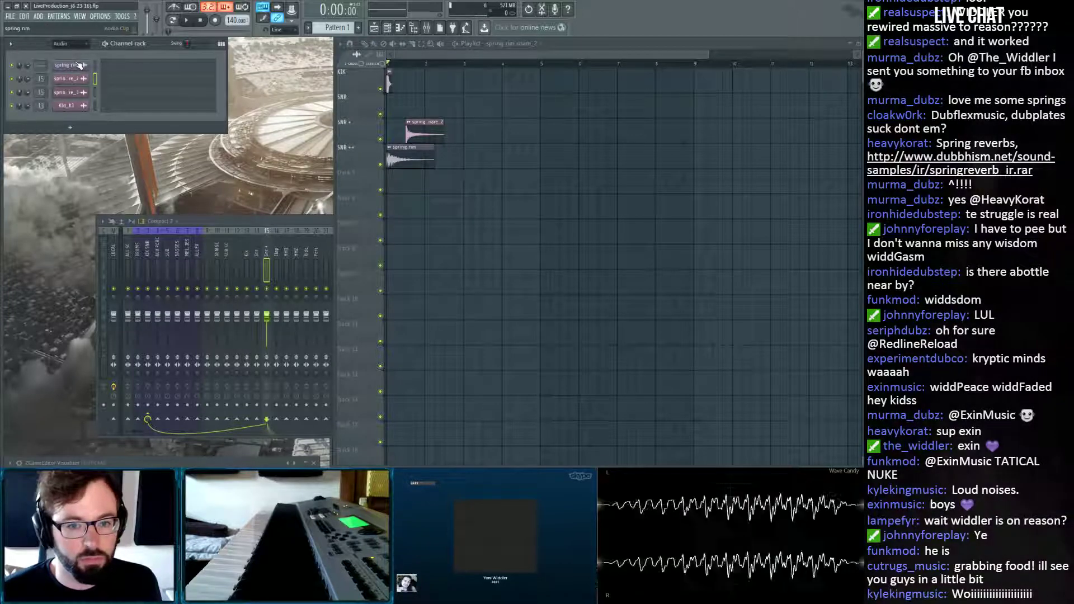
Route the spring rim channel to mixer track 49 and name that mixer track Spring Rim FX.
{"action": "left_click_drag", "start_coordinate": [280, 230], "coordinate": [272, 228]}
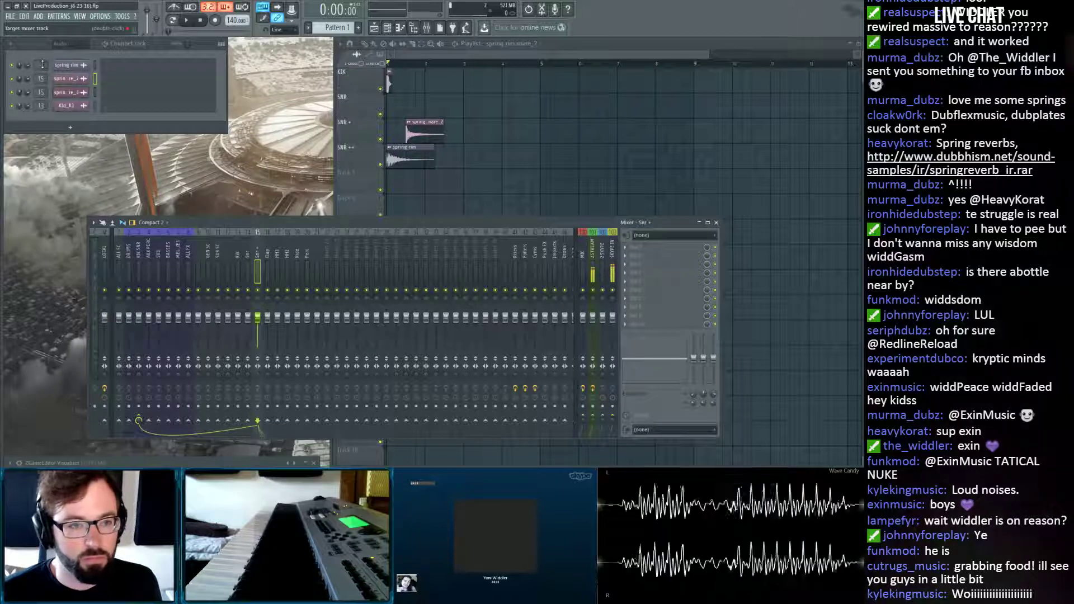
{"action": "left_click_drag", "start_coordinate": [41, 66], "coordinate": [41, 5]}
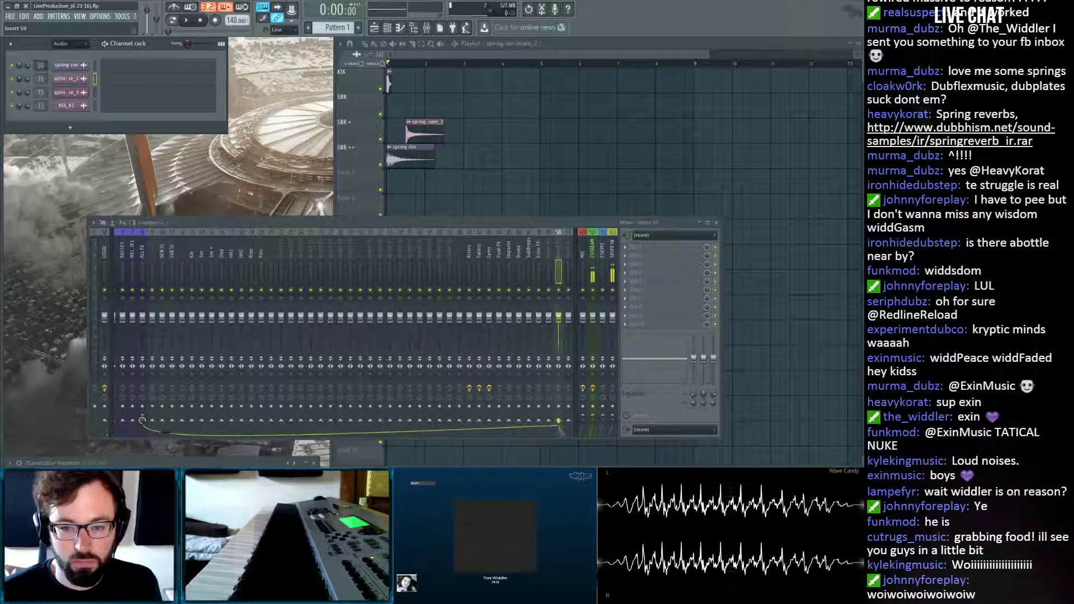
{"action": "left_click", "coordinate": [549, 250]}
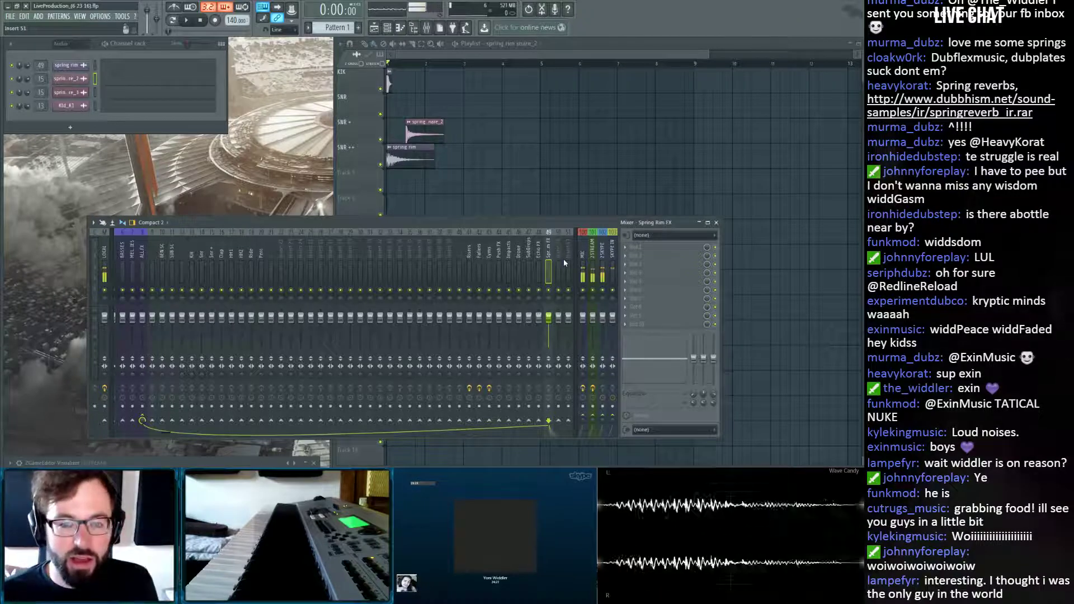
Examine the mixer's track layout from the drum tracks to the FX tracks and select the Snr + track.
{"action": "right_click", "coordinate": [575, 116]}
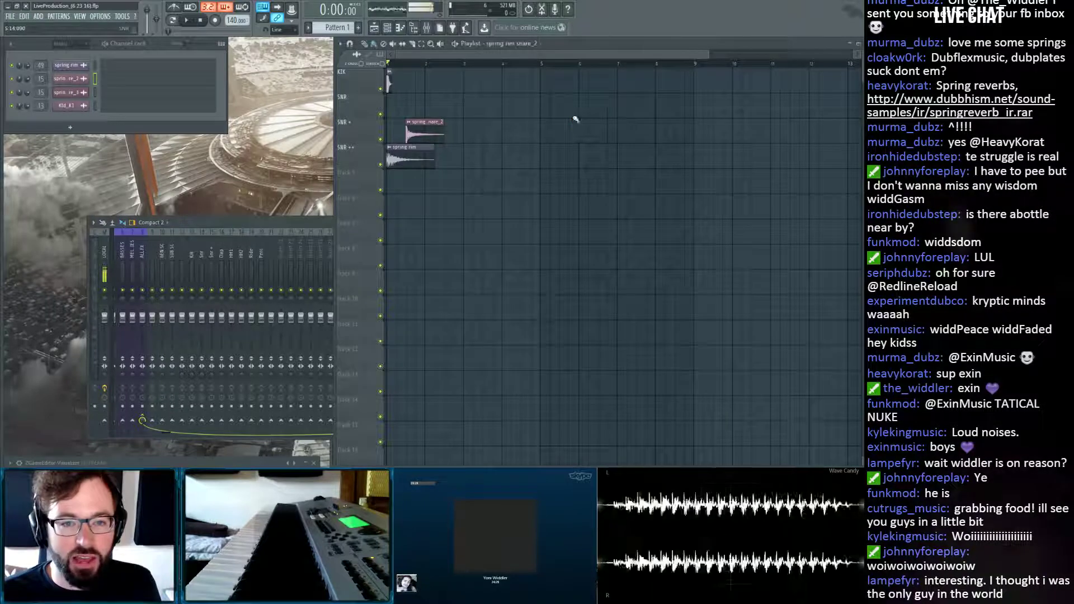
{"action": "left_click", "coordinate": [273, 221]}
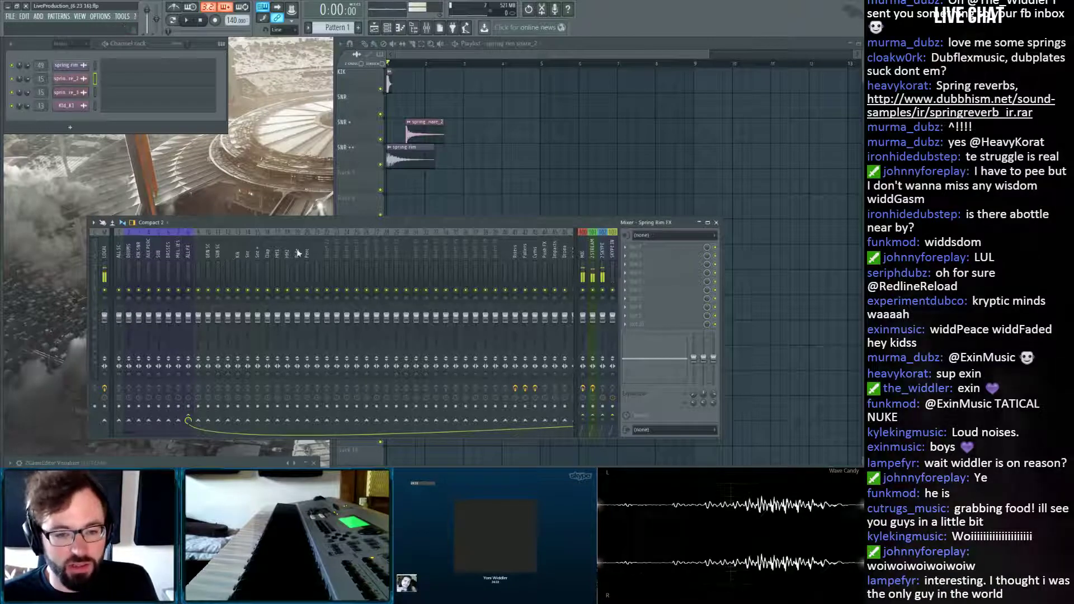
{"action": "scroll", "coordinate": [296, 255], "scroll_direction": "right", "scroll_amount": 8}
{"action": "scroll", "coordinate": [335, 253], "scroll_direction": "left", "scroll_amount": 8}
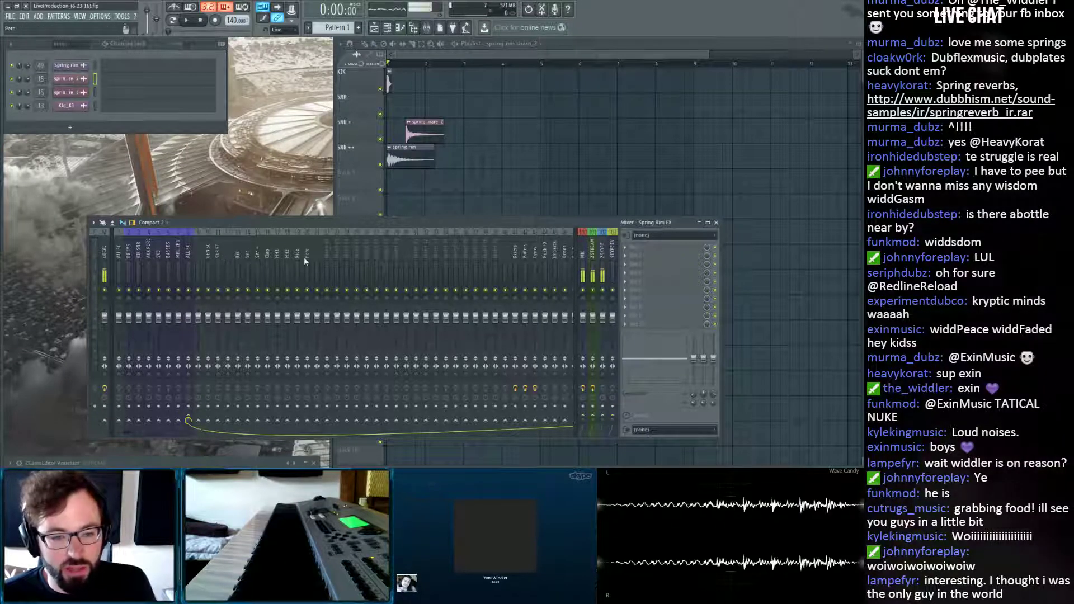
{"action": "scroll", "coordinate": [374, 256], "scroll_direction": "down", "scroll_amount": 3}
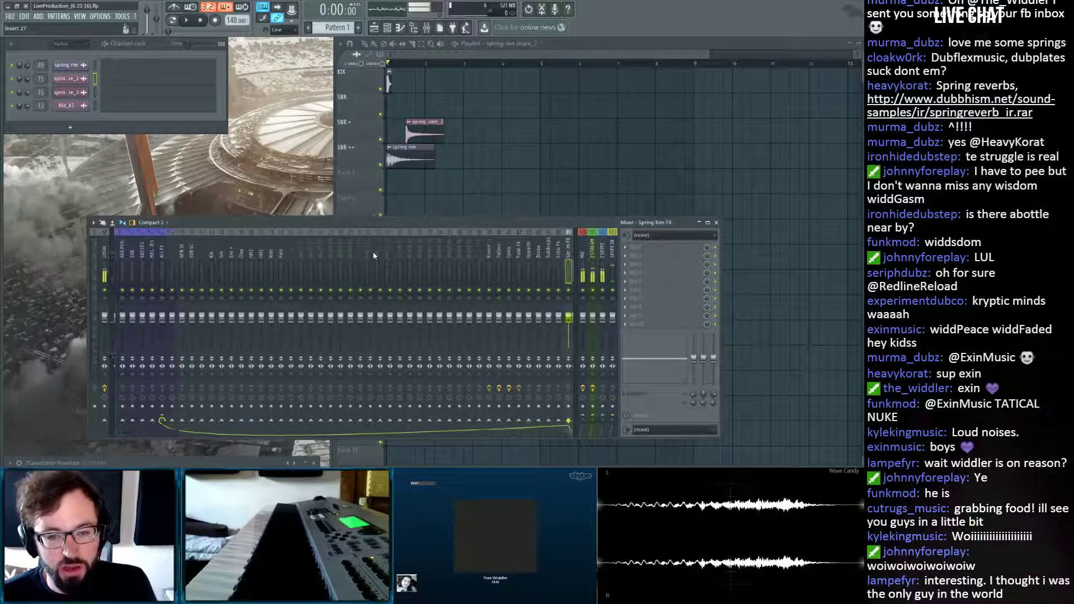
{"action": "scroll", "coordinate": [372, 252], "scroll_direction": "down", "scroll_amount": 9}
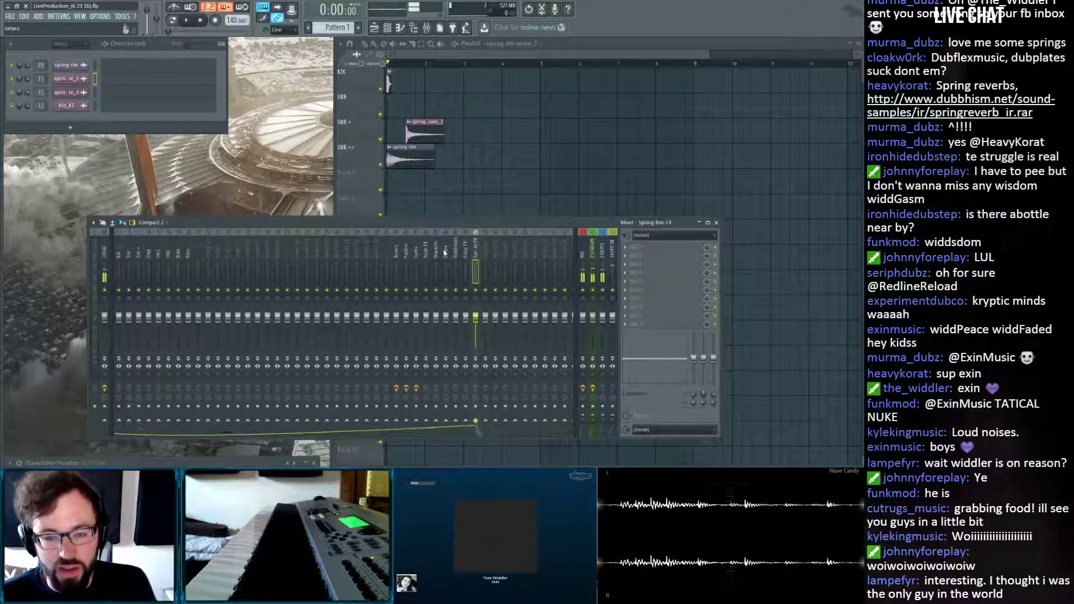
{"action": "scroll", "coordinate": [434, 259], "scroll_direction": "up", "scroll_amount": 12}
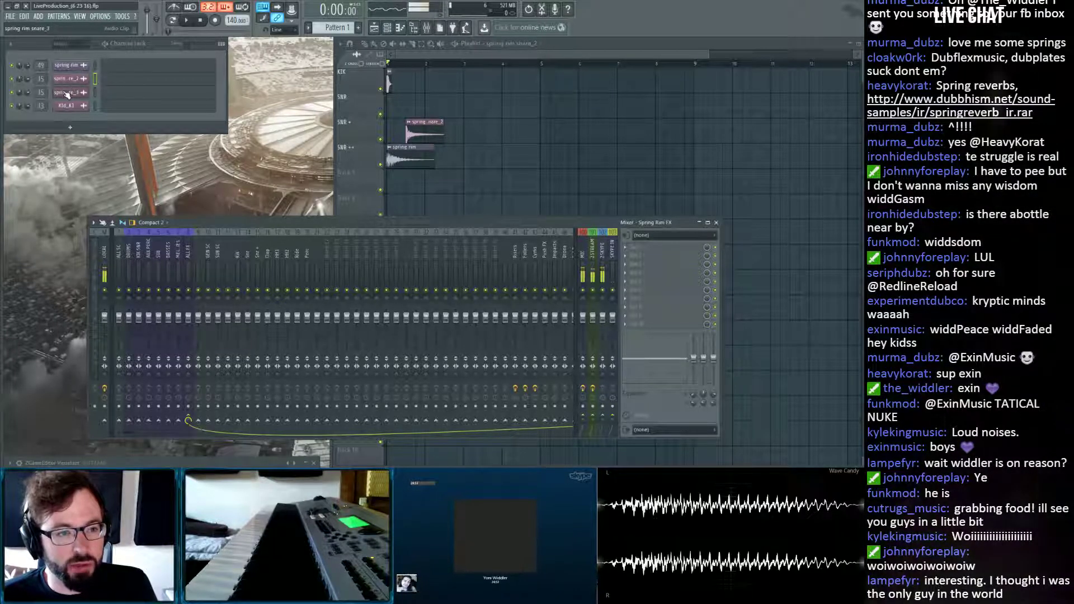
{"action": "left_click", "coordinate": [258, 268]}
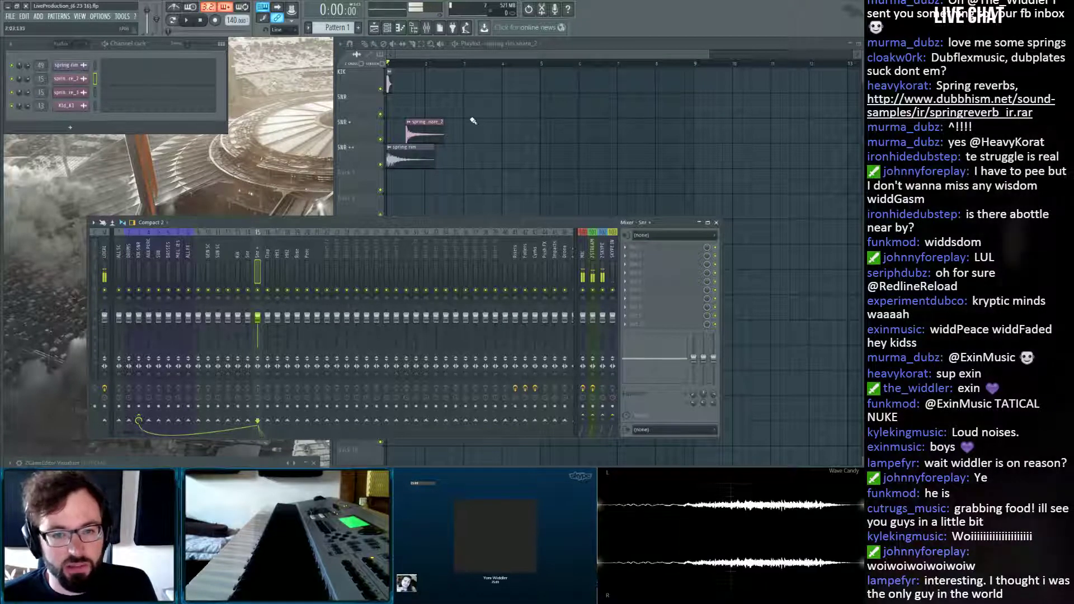
Load Fruity Parametric EQ 2 on the Spring Rim FX mixer track.
{"action": "left_click", "coordinate": [248, 260]}
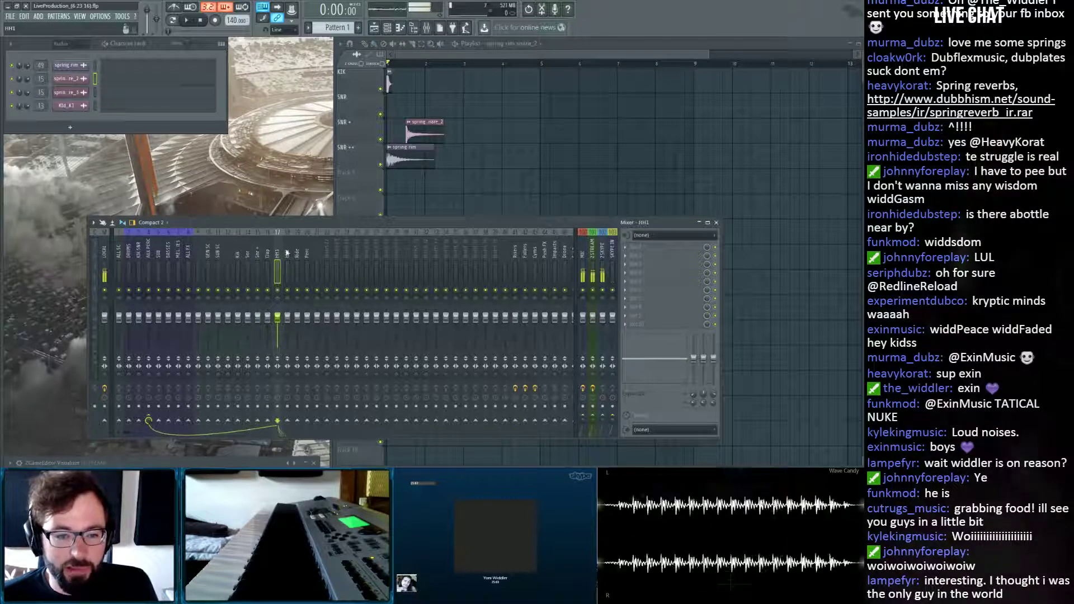
{"action": "left_click", "coordinate": [257, 263]}
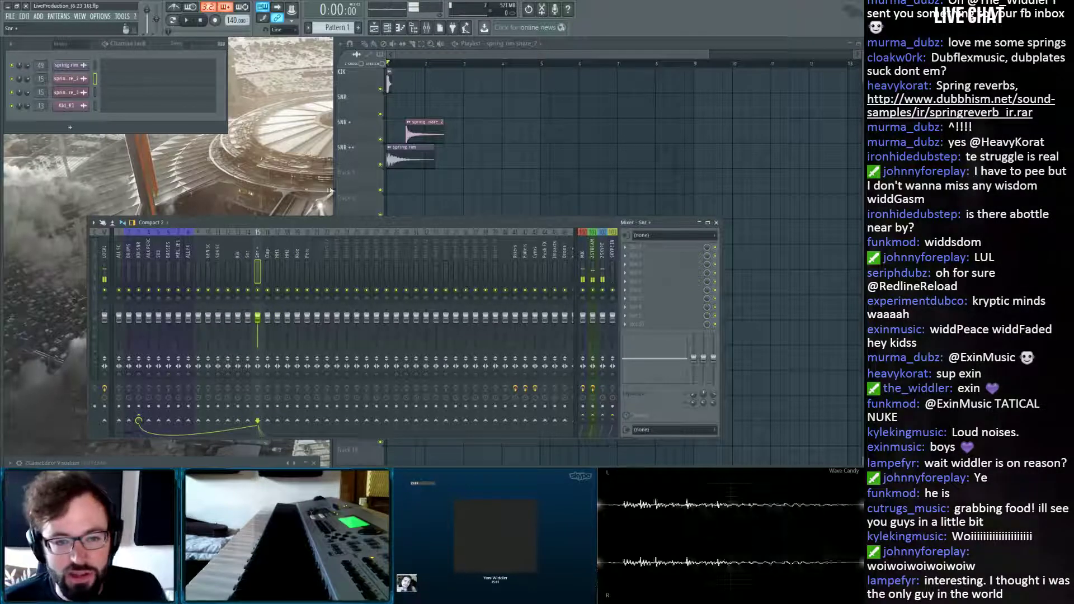
{"action": "scroll", "coordinate": [300, 246], "scroll_direction": "right", "scroll_amount": 3}
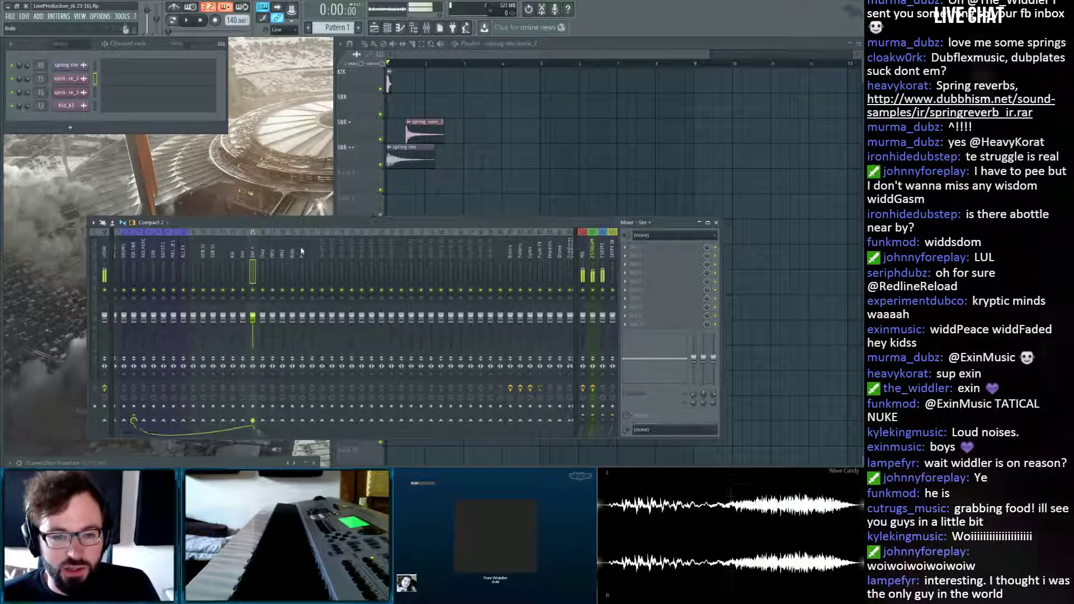
{"action": "scroll", "coordinate": [300, 247], "scroll_direction": "right", "scroll_amount": 3}
{"action": "scroll", "coordinate": [394, 253], "scroll_direction": "left", "scroll_amount": 6}
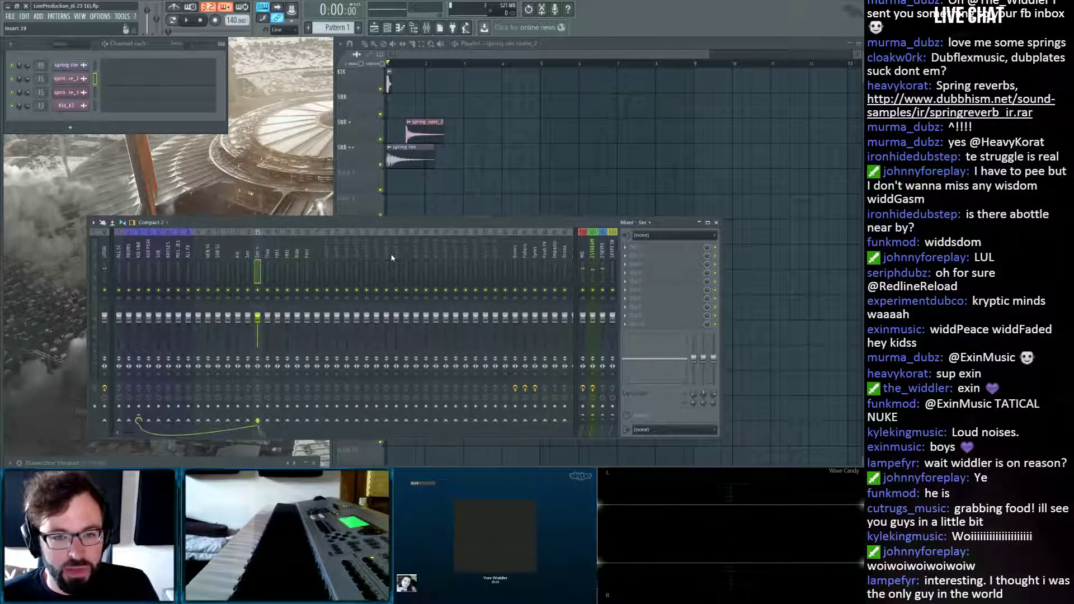
{"action": "scroll", "coordinate": [391, 240], "scroll_direction": "right", "scroll_amount": 5}
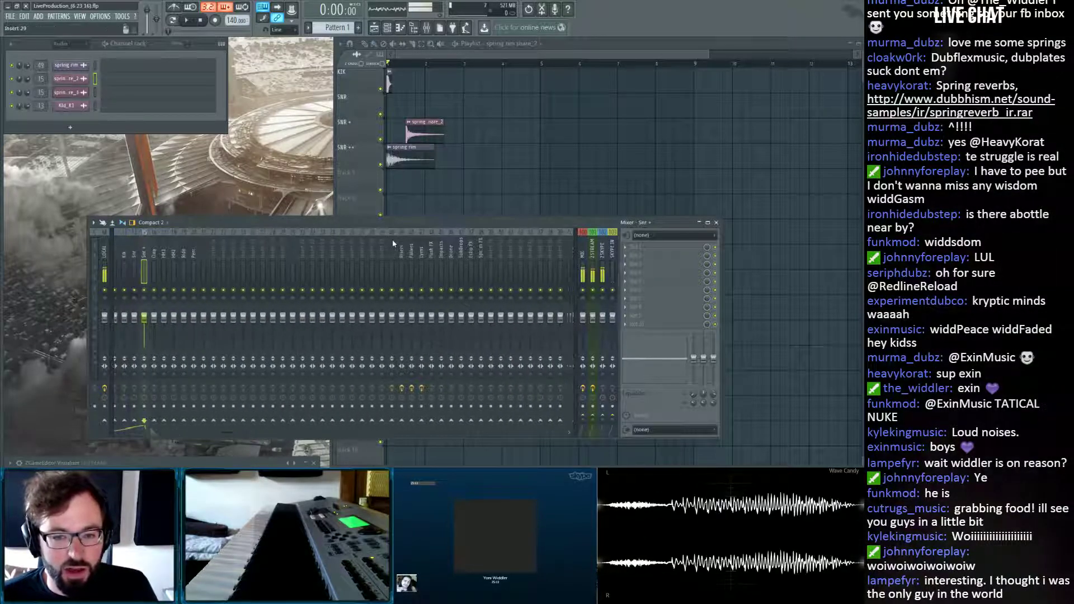
{"action": "left_click", "coordinate": [384, 254]}
{"action": "scroll", "coordinate": [503, 291], "scroll_direction": "left", "scroll_amount": 2}
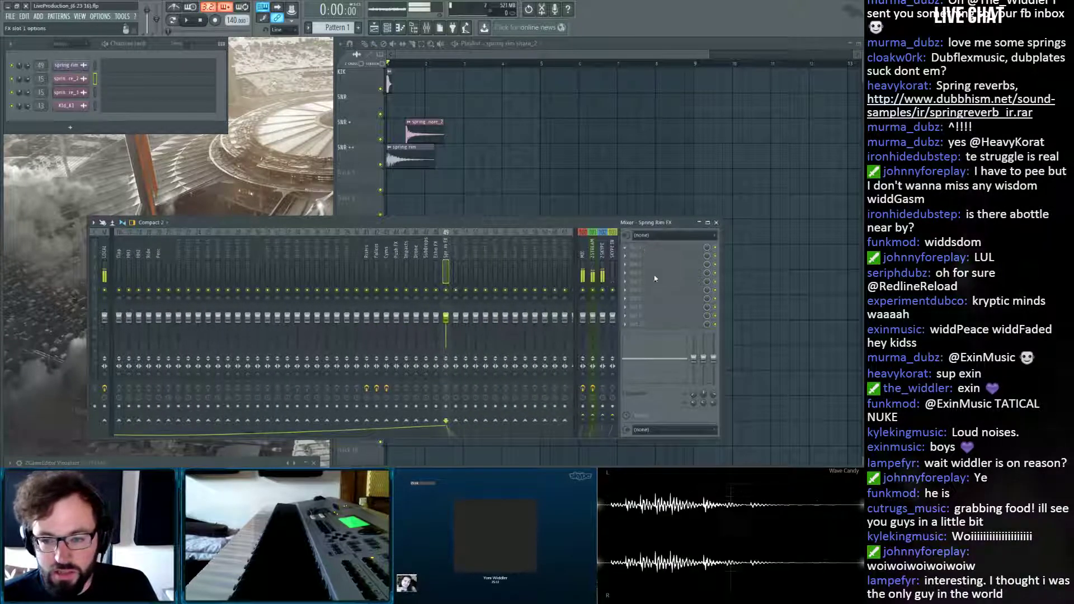
{"action": "left_click", "coordinate": [745, 436]}
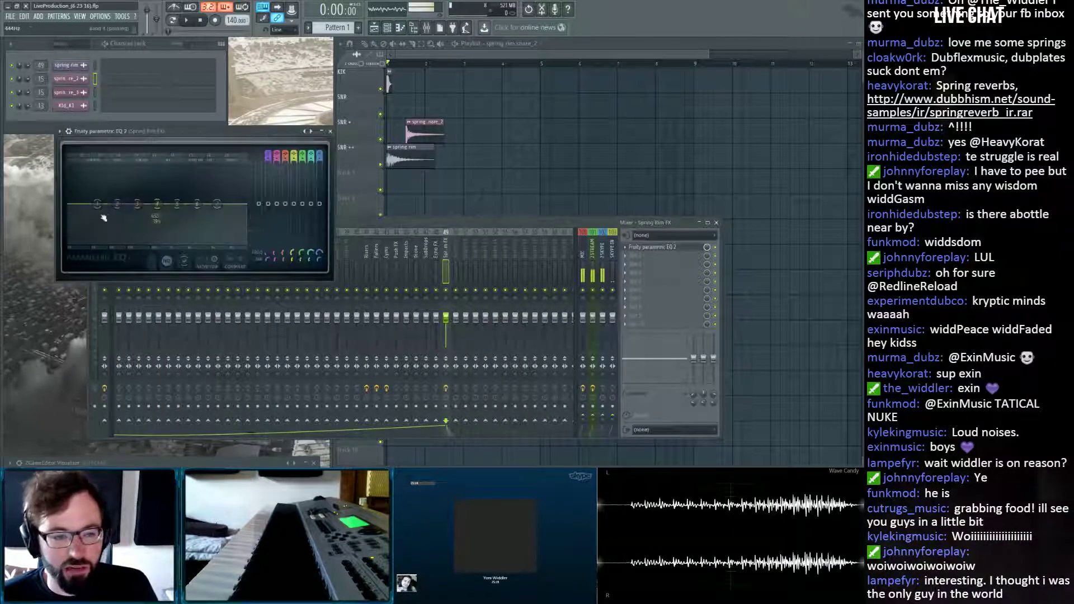
Turn the first EQ band into a steep high-pass, raise its cutoff to the second band's frequency, and close the EQ.
{"action": "middle_click", "coordinate": [97, 204]}
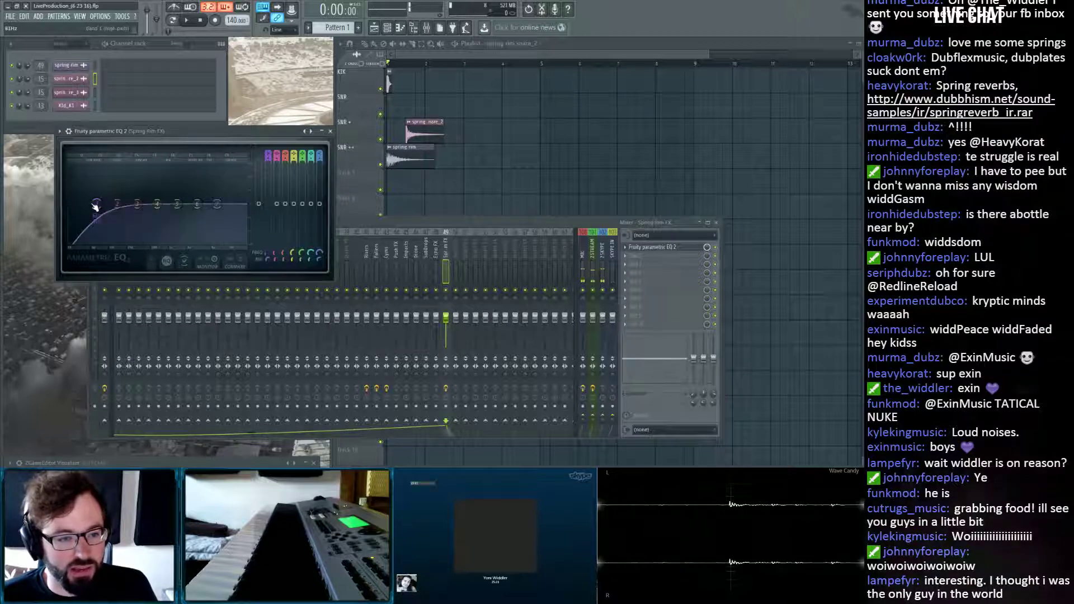
{"action": "left_click", "coordinate": [124, 241]}
{"action": "left_click_drag", "start_coordinate": [97, 205], "coordinate": [116, 205]}
{"action": "right_click", "coordinate": [526, 141]}
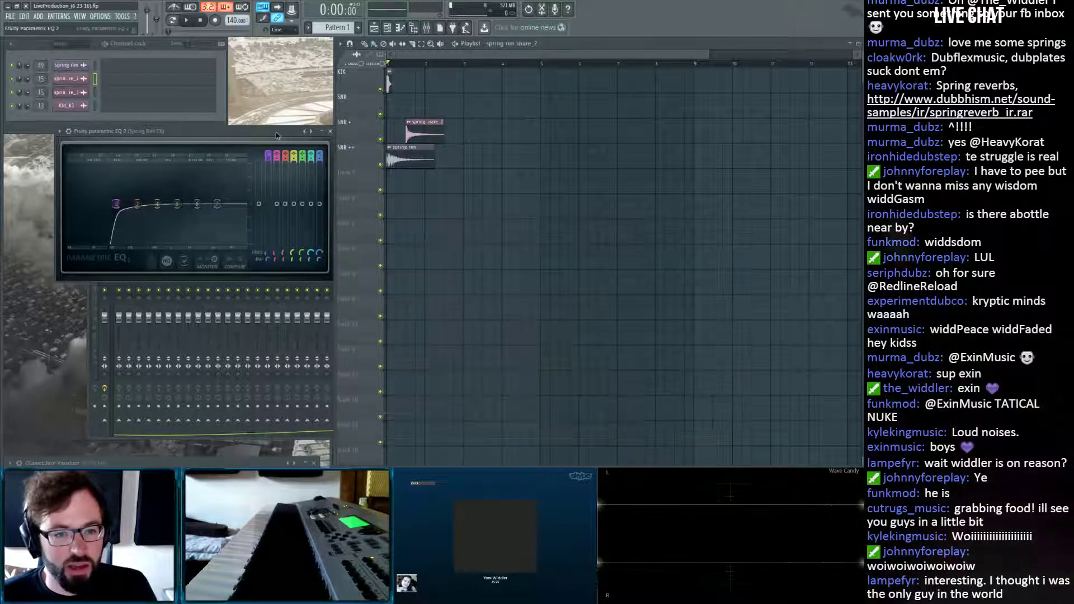
{"action": "left_click_drag", "start_coordinate": [276, 133], "coordinate": [286, 169]}
{"action": "left_click", "coordinate": [341, 169]}
{"action": "left_click", "coordinate": [302, 221]}
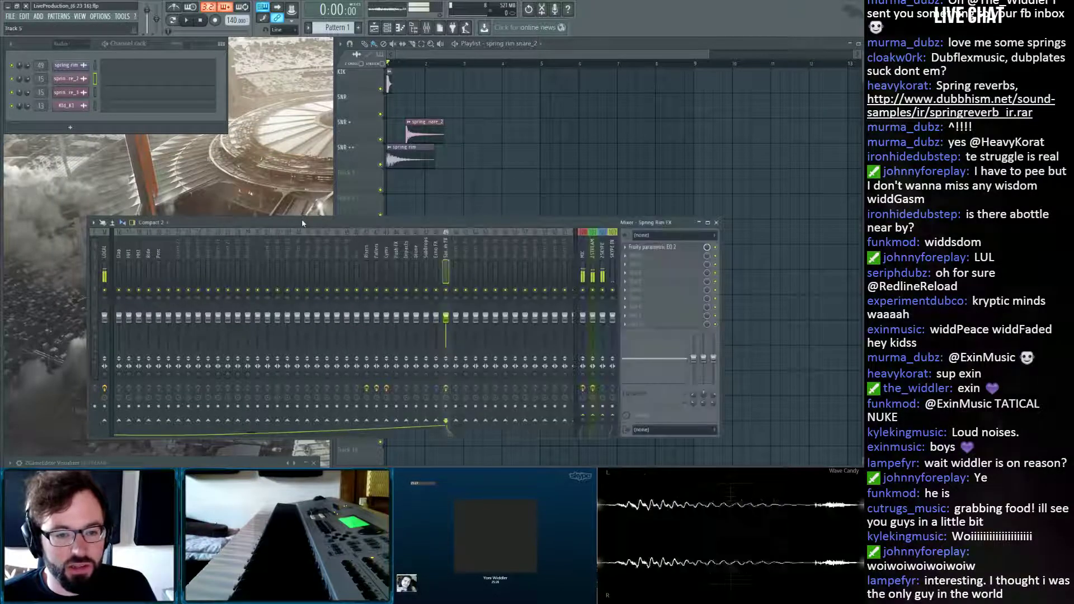
Audition the Stolen Goodies snares and add Dl_Sn2 to the SNR playlist track, aligned with the start of spring rim snare_2.
{"action": "left_click", "coordinate": [393, 65]}
{"action": "scroll", "coordinate": [414, 64], "scroll_direction": "up", "scroll_amount": 4}
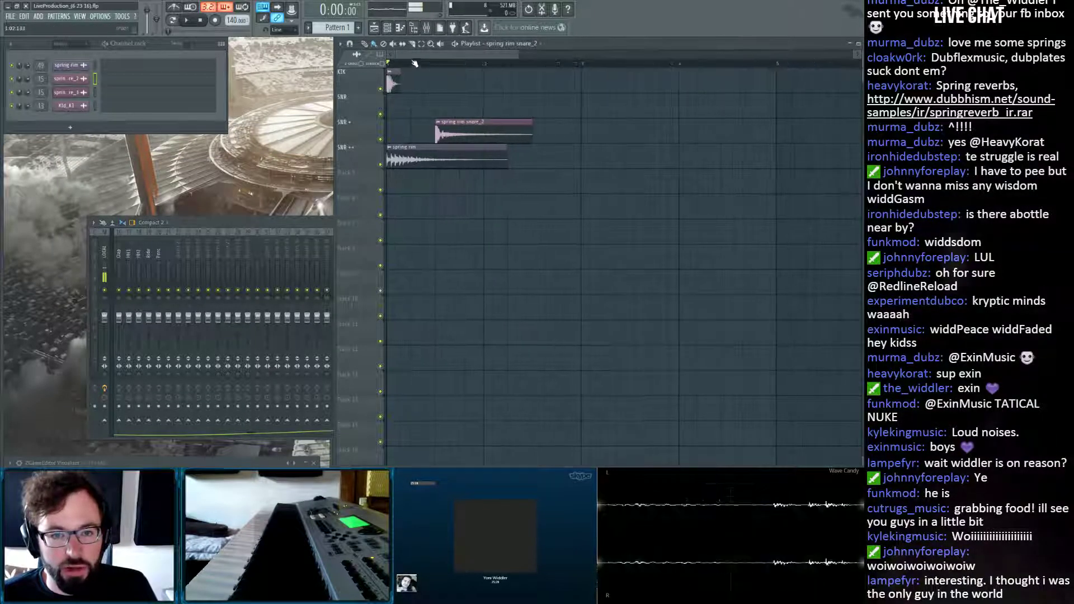
{"action": "mouse_move", "coordinate": [55, 212]}
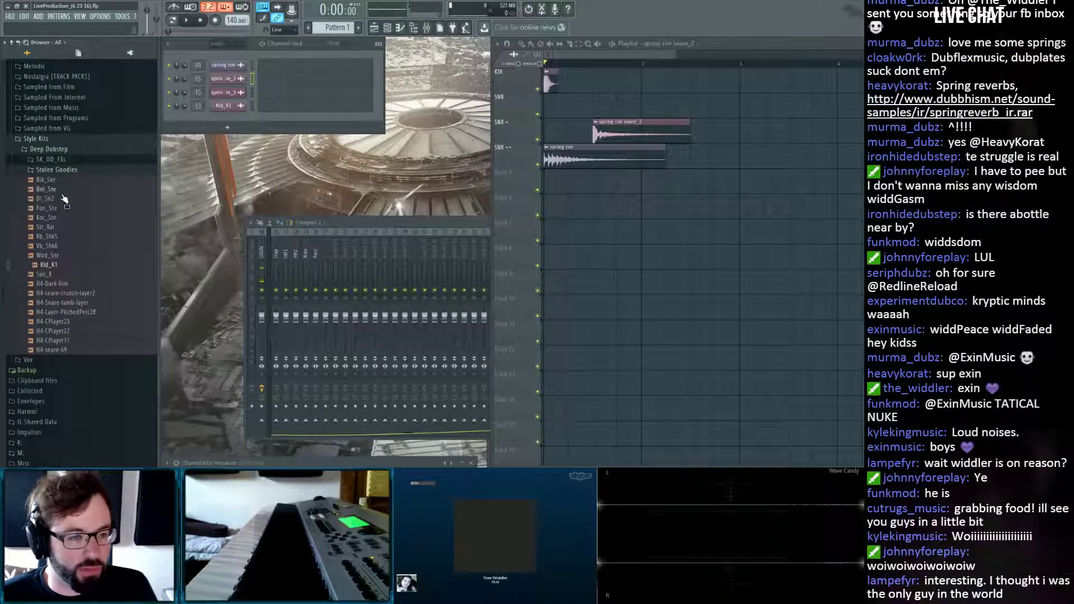
{"action": "left_click", "coordinate": [63, 228]}
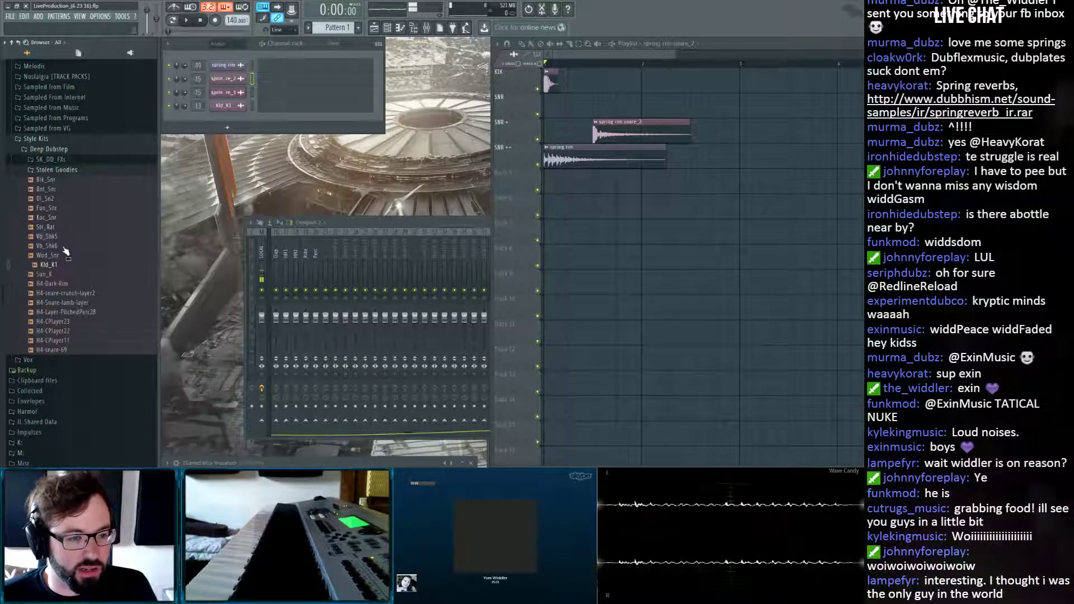
{"action": "left_click", "coordinate": [57, 188]}
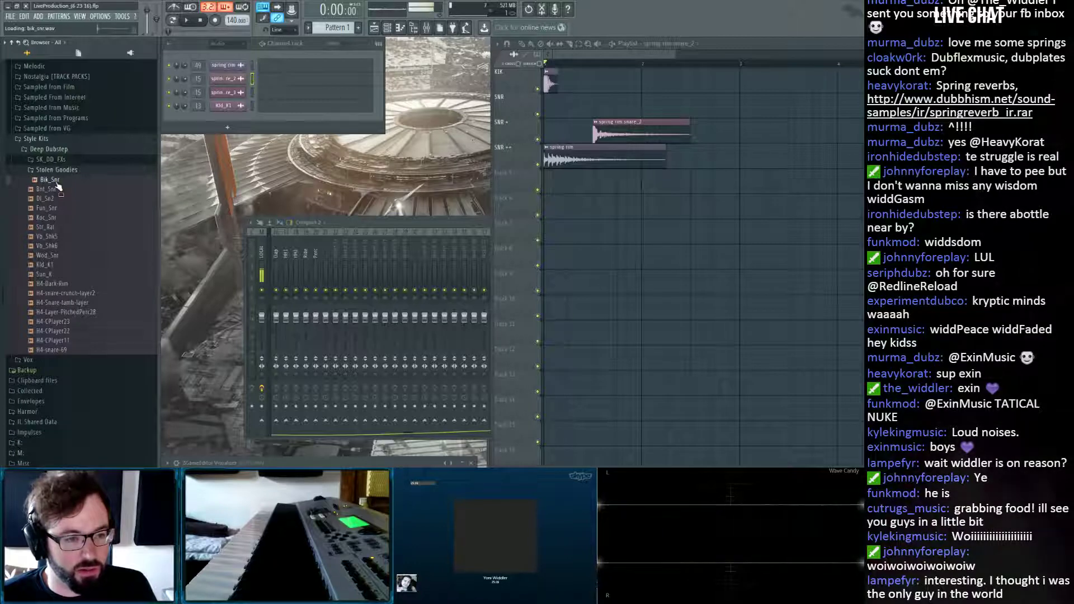
{"action": "left_click", "coordinate": [47, 199]}
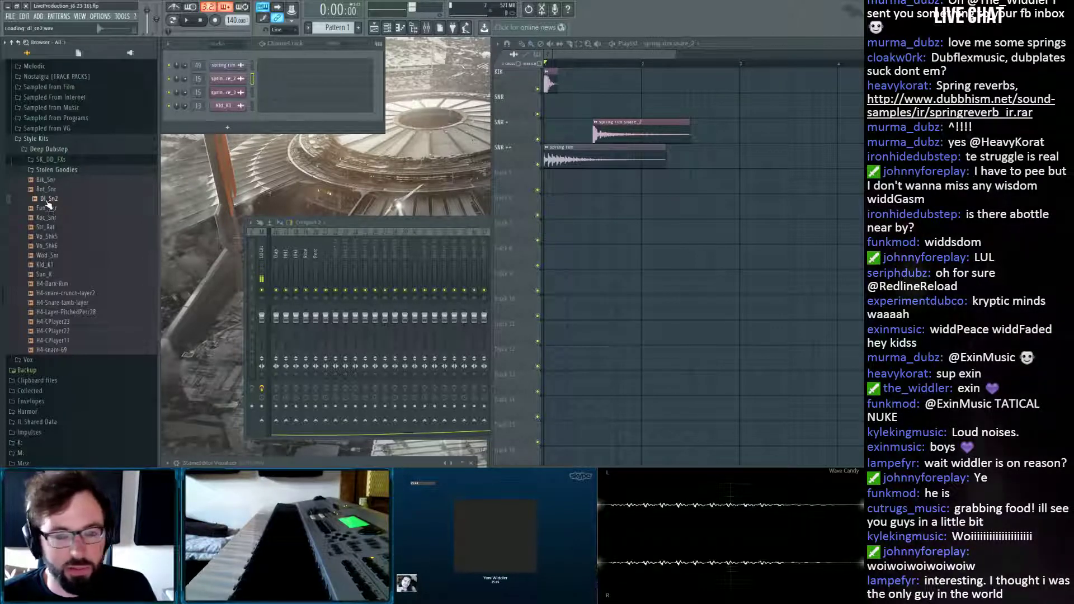
{"action": "left_click_drag", "start_coordinate": [49, 205], "coordinate": [447, 104]}
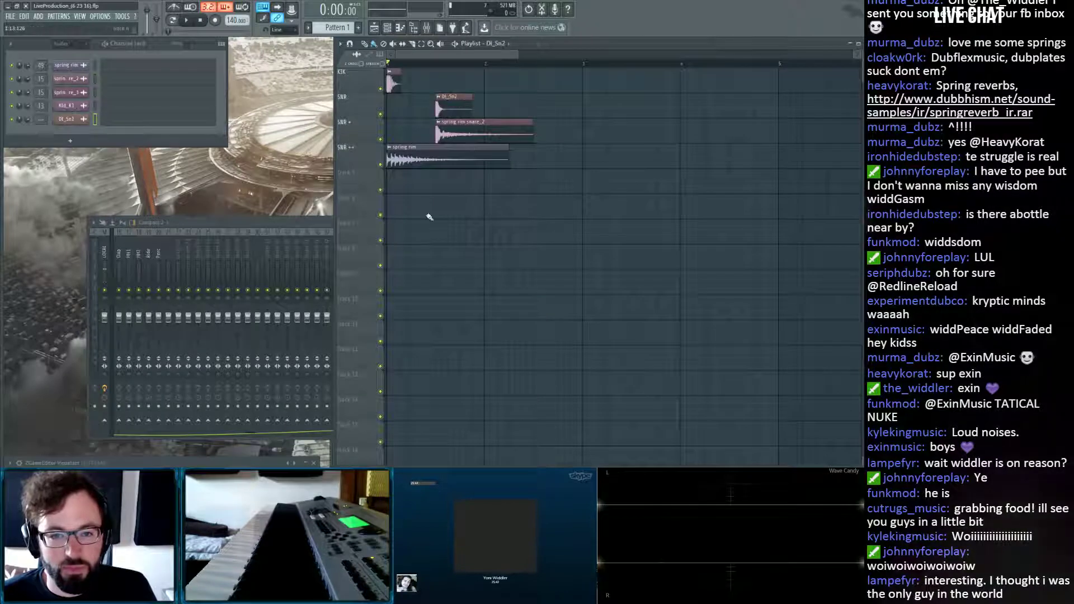
Route the Dl_Sn2 channel to mixer track 14 and rename that mixer track Snr/RIM.
{"action": "left_click", "coordinate": [252, 235]}
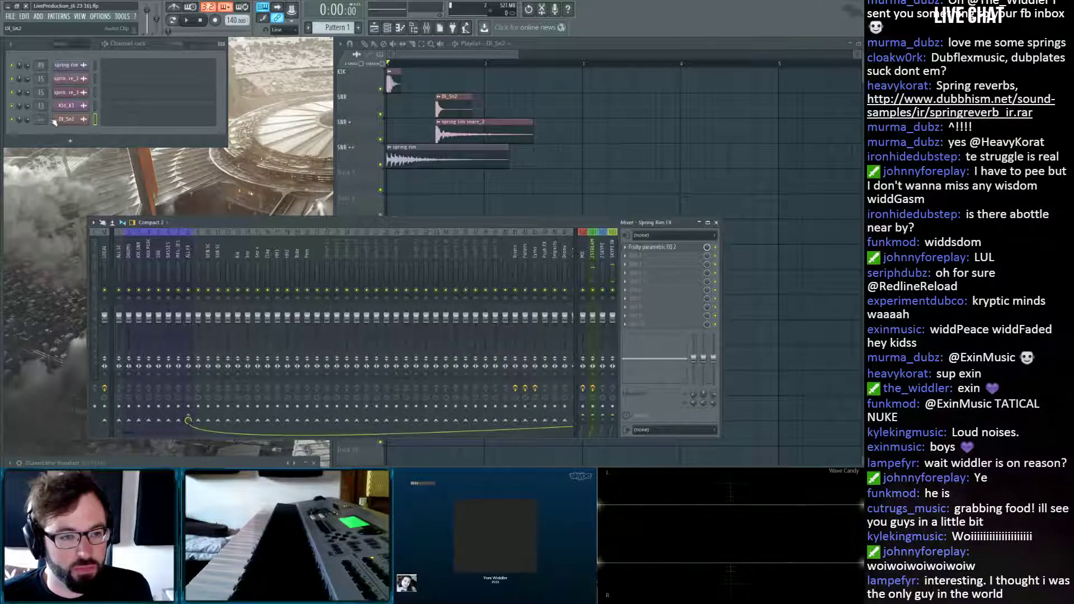
{"action": "left_click_drag", "start_coordinate": [41, 119], "coordinate": [42, 95]}
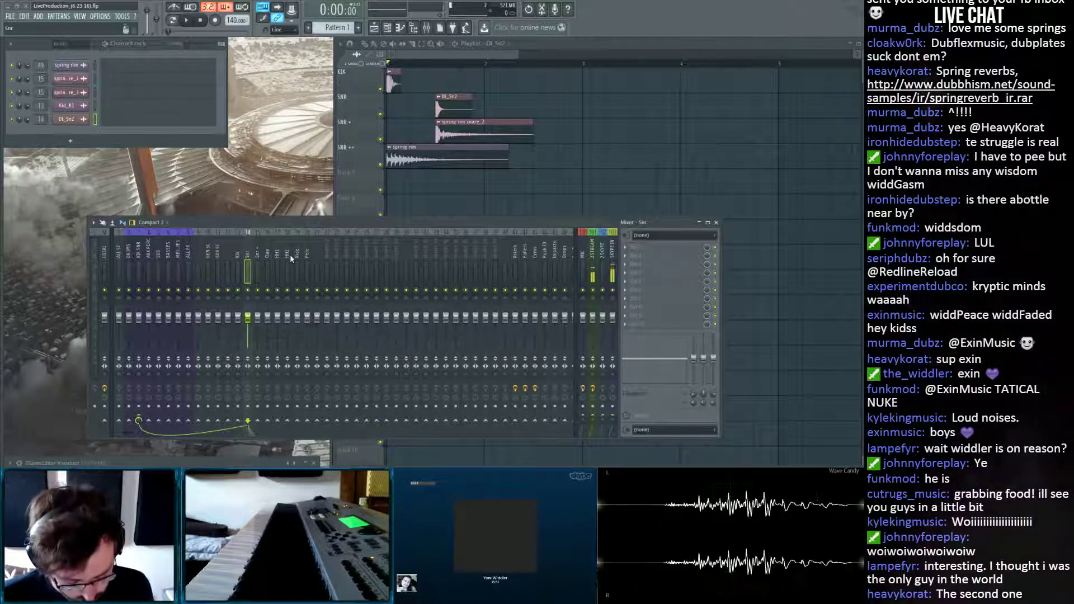
{"action": "type", "text": "/RIM"}
{"action": "key", "text": "Return"}
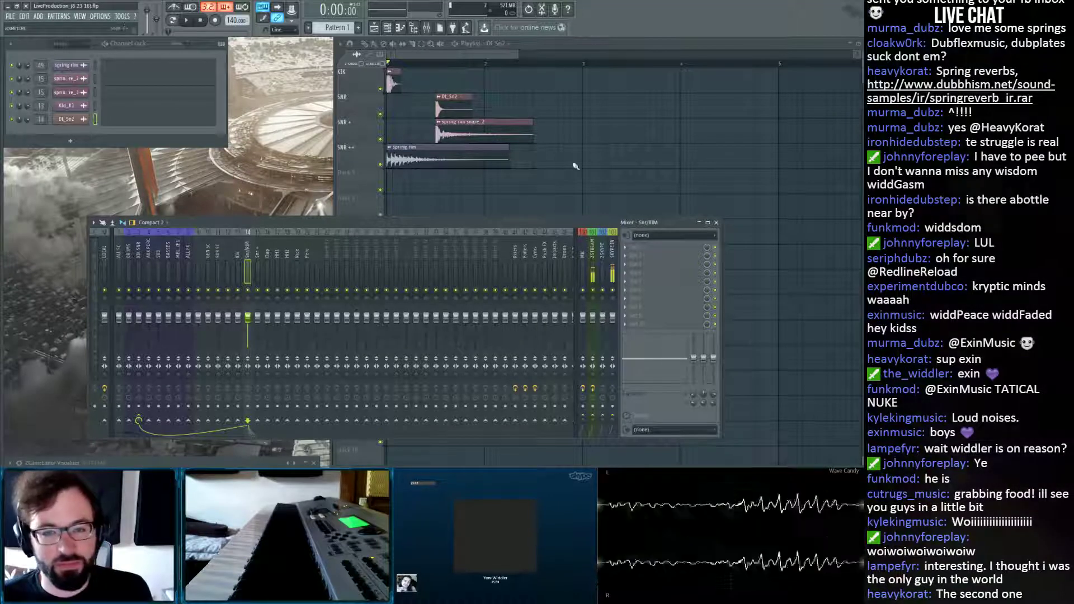
{"action": "right_click", "coordinate": [603, 150]}
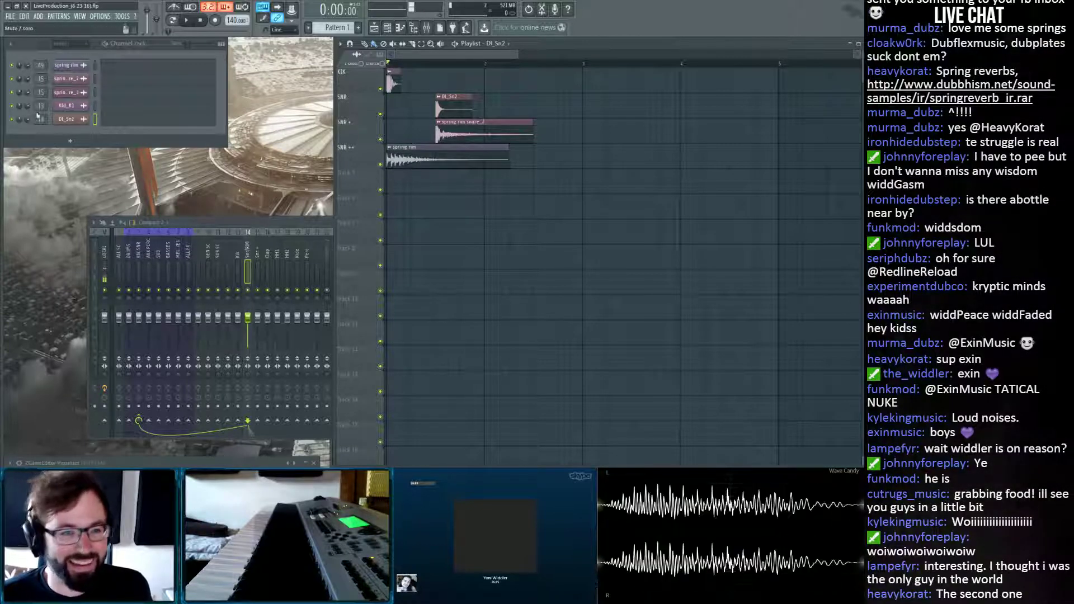
Place a spring rim snare_3 clip directly after spring rim snare_2 on the SNR + track and play the arrangement.
{"action": "left_click", "coordinate": [67, 92]}
{"action": "left_click_drag", "start_coordinate": [557, 387], "coordinate": [561, 127]}
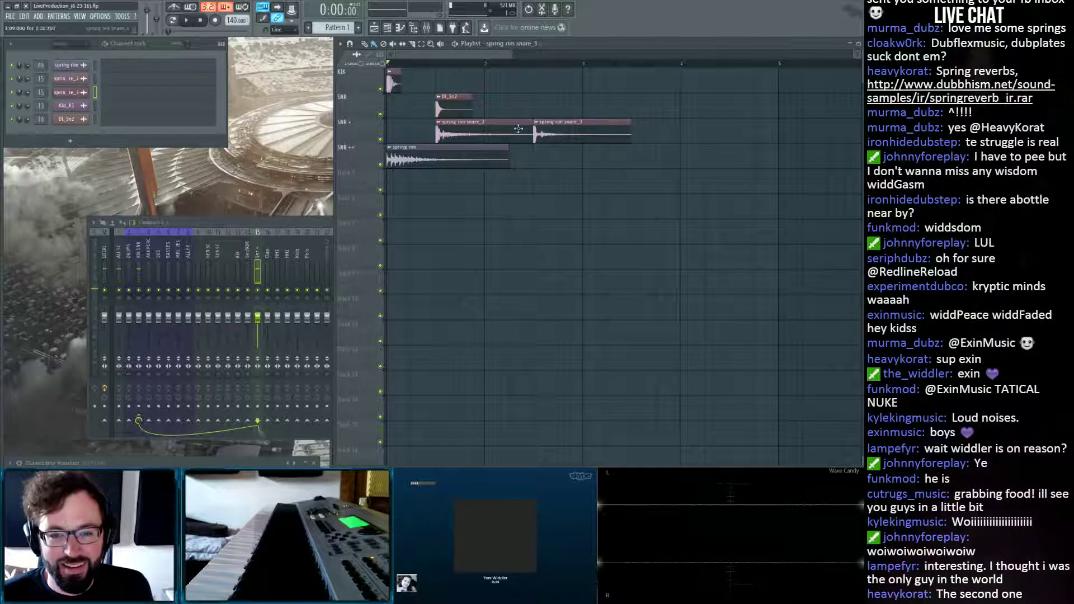
{"action": "key", "text": "space"}
{"action": "key", "text": "space"}
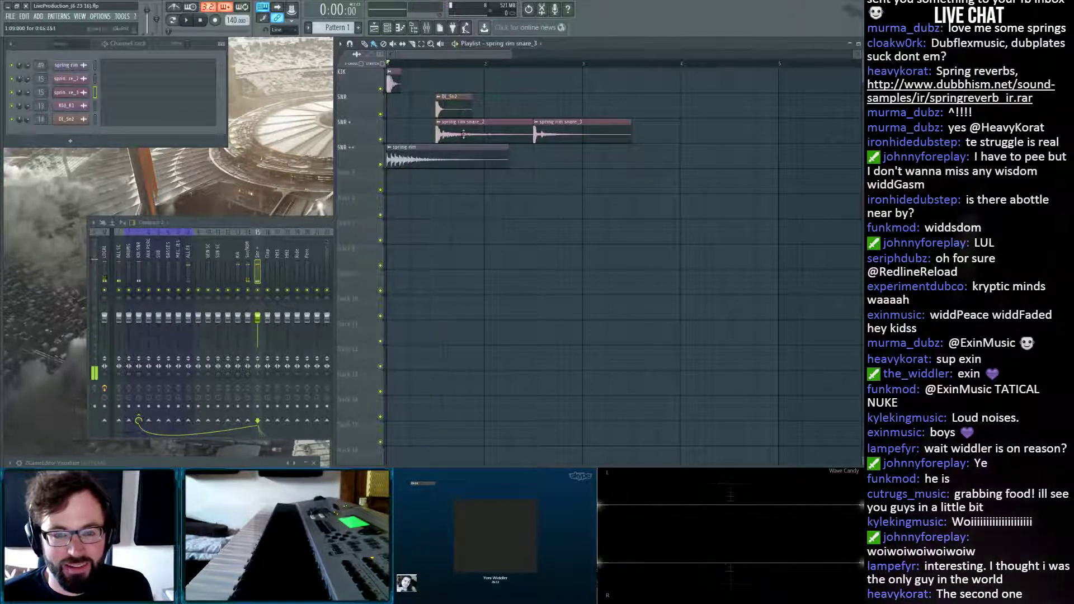
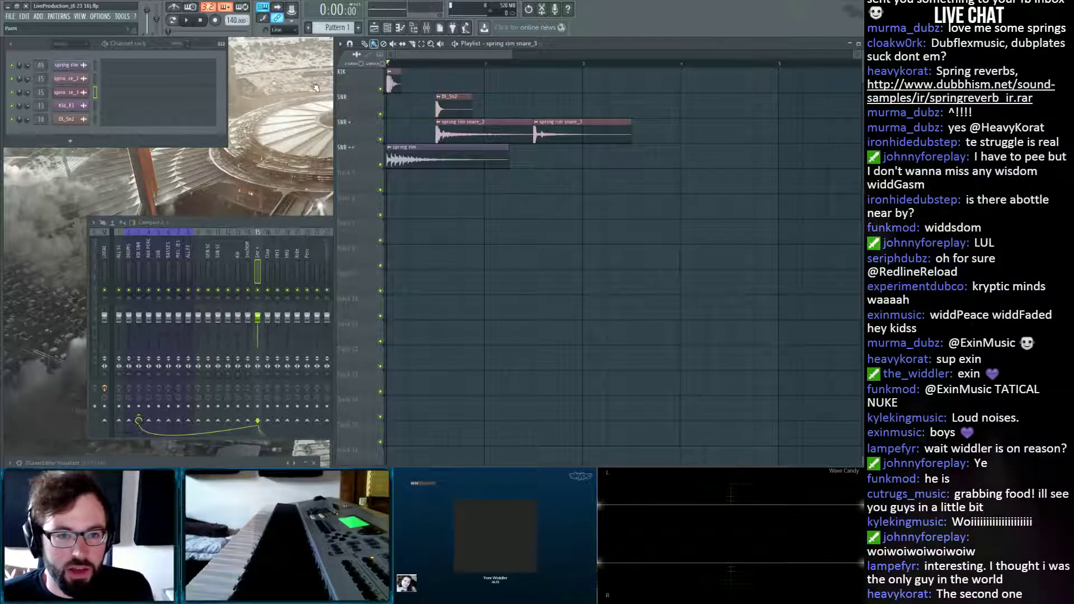
Lower the Spring Rim FX mixer track's volume to about -26 dB.
{"action": "left_click", "coordinate": [284, 226]}
{"action": "scroll", "coordinate": [291, 247], "scroll_direction": "right", "scroll_amount": 3}
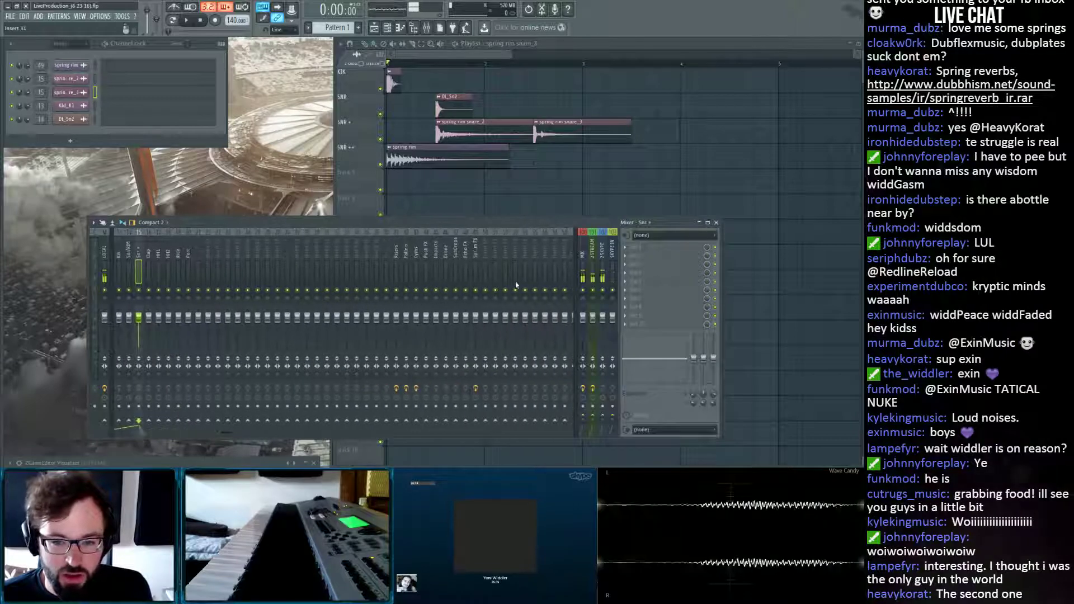
{"action": "left_click", "coordinate": [474, 251]}
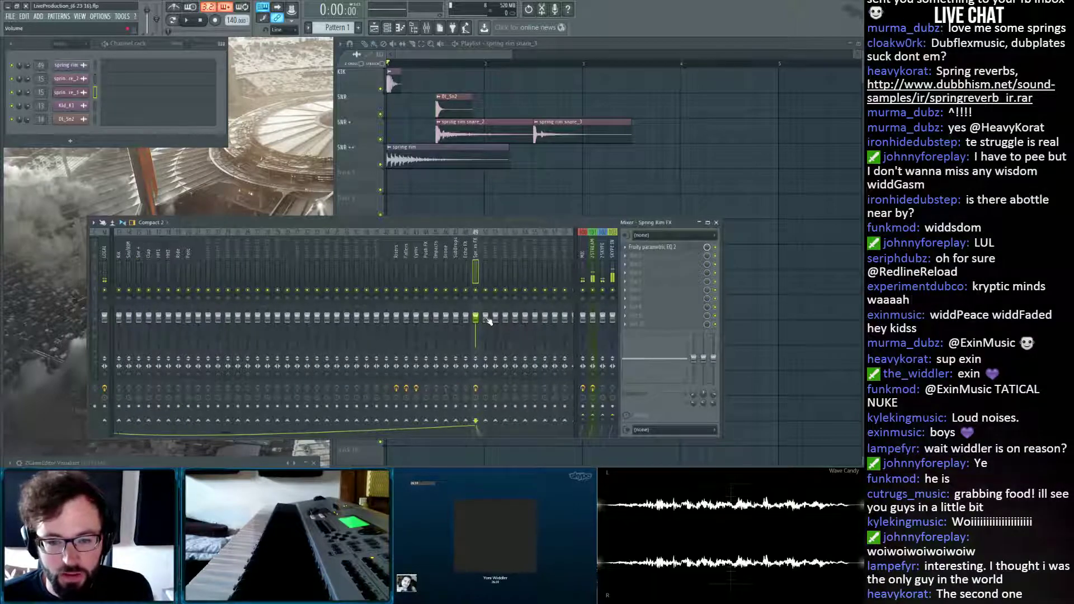
{"action": "left_click_drag", "start_coordinate": [482, 319], "coordinate": [479, 345]}
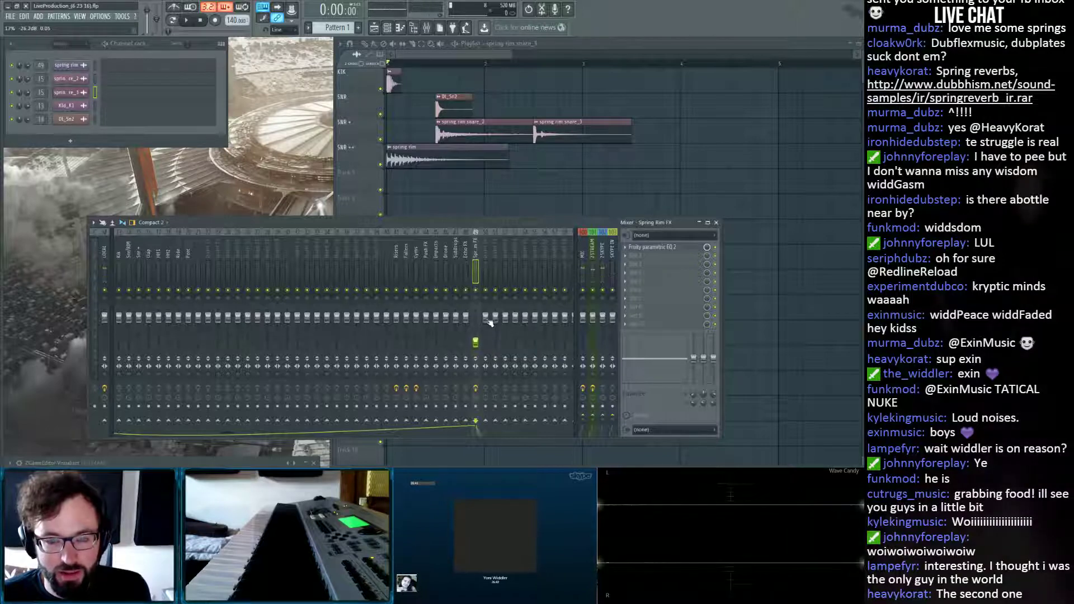
Mute the SNR + and SNR ++ playlist tracks.
{"action": "left_click", "coordinate": [463, 186]}
{"action": "left_click", "coordinate": [381, 165]}
{"action": "left_click", "coordinate": [380, 140]}
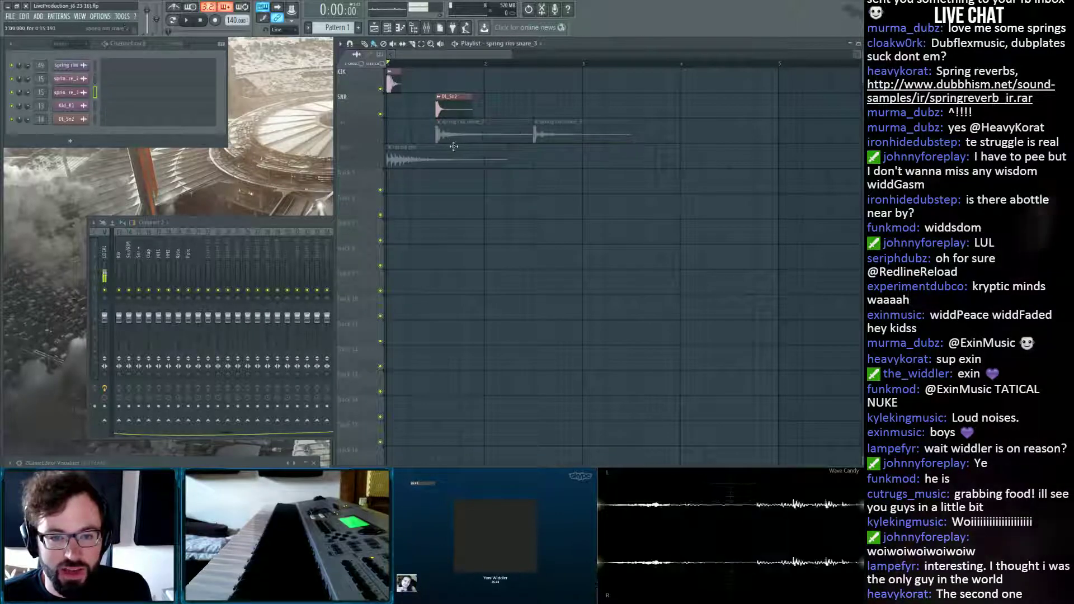
Duplicate the kick and Dl_Sn2 snare clips so the one-bar pattern repeats across bars 1 to 4.
{"action": "left_click_drag", "start_coordinate": [529, 76], "coordinate": [593, 80]}
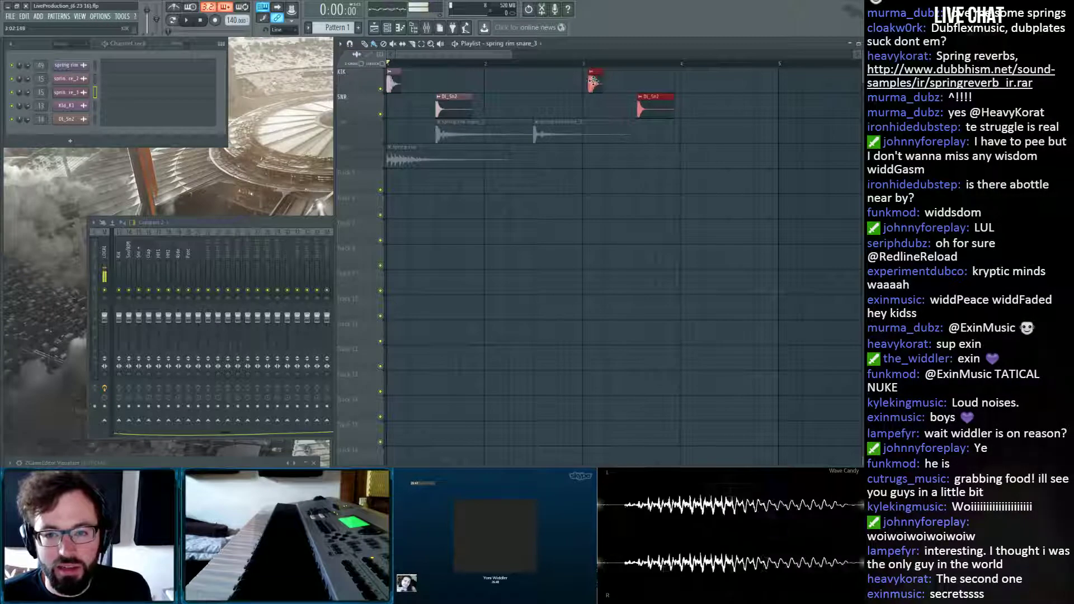
{"action": "scroll", "coordinate": [517, 189], "scroll_direction": "down", "scroll_amount": 2}
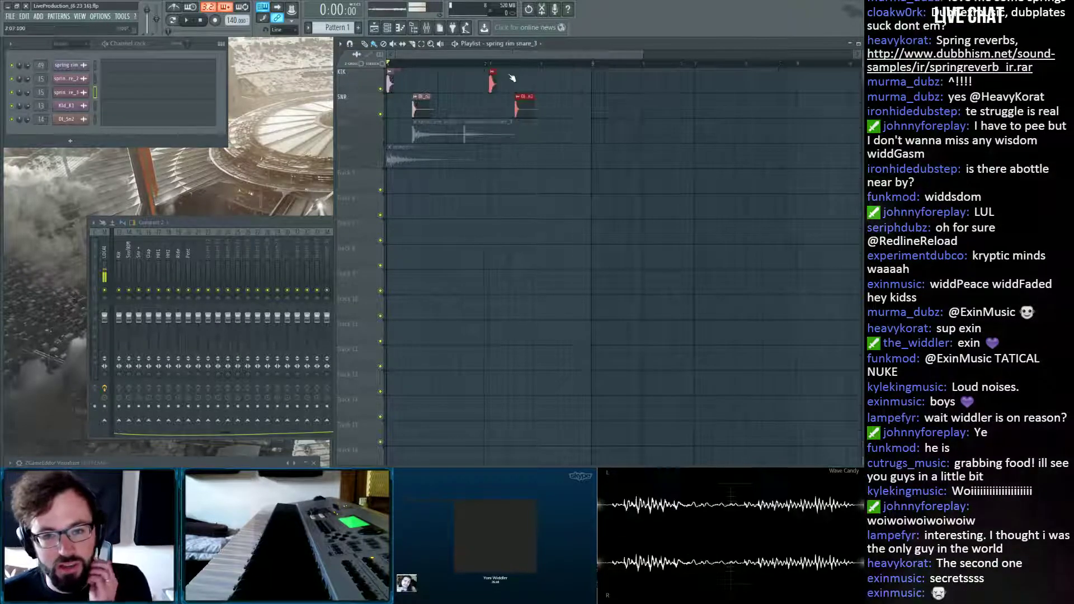
{"action": "left_click", "coordinate": [462, 84], "text": "ctrl"}
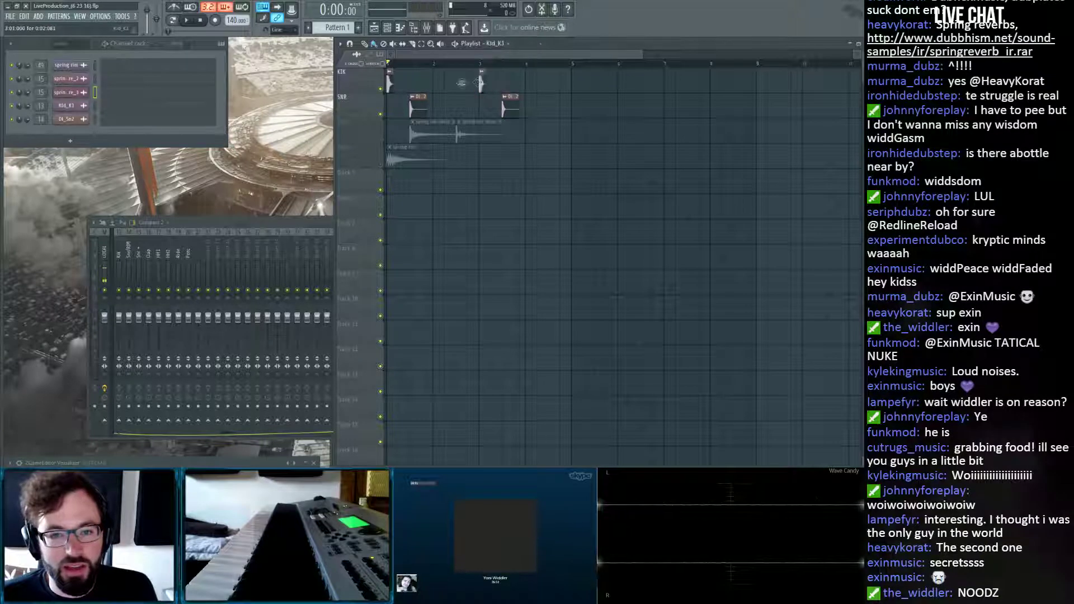
{"action": "left_click_drag", "start_coordinate": [481, 83], "coordinate": [440, 84]}
{"action": "left_click_drag", "start_coordinate": [511, 108], "coordinate": [387, 69]}
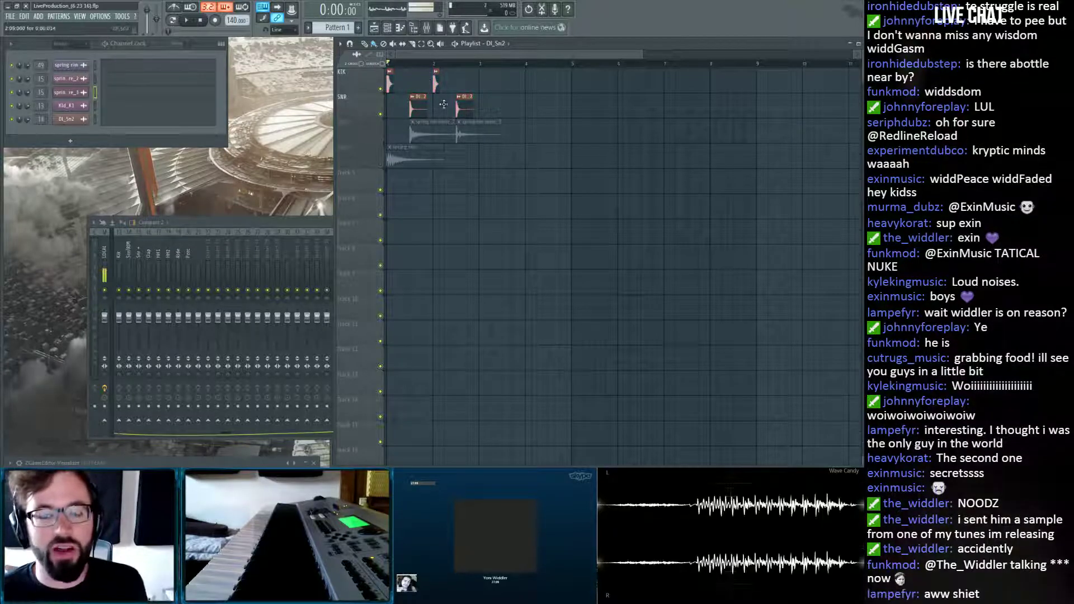
{"action": "mouse_move", "coordinate": [520, 90]}
{"action": "left_mouse_down"}
{"action": "mouse_move", "coordinate": [386, 84]}
{"action": "mouse_move", "coordinate": [480, 84]}
{"action": "left_mouse_up"}
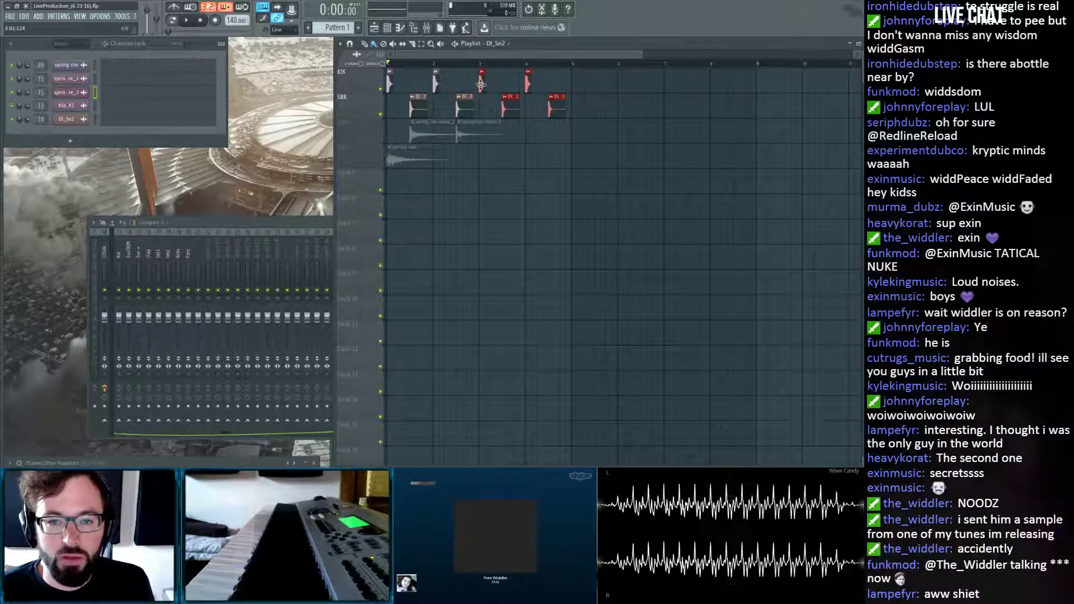
{"action": "left_click", "coordinate": [509, 174], "text": "ctrl"}
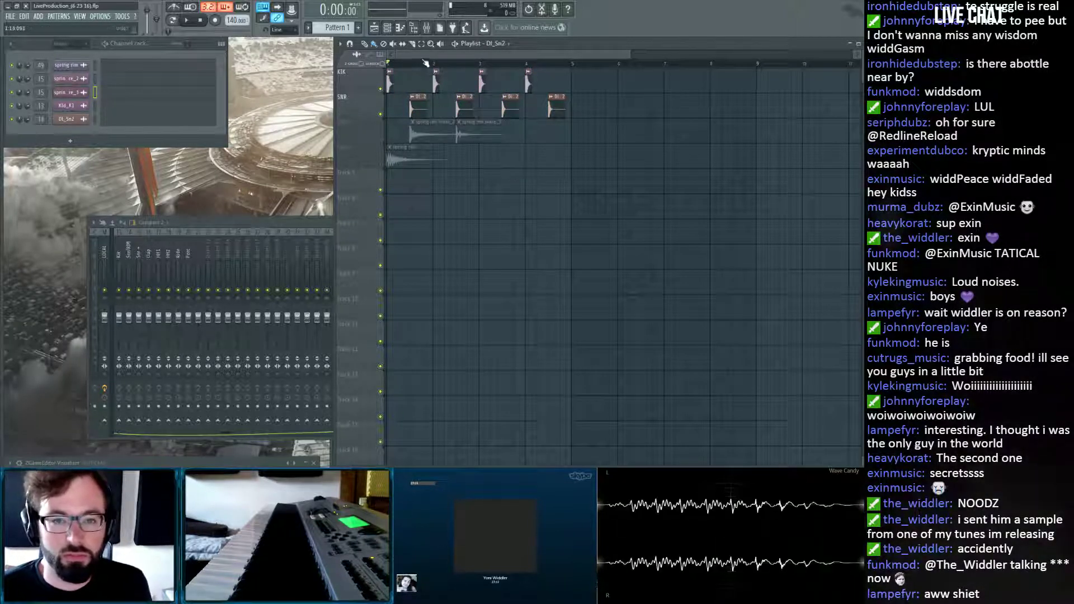
Move the kick at the start of bar 2 one beat later.
{"action": "scroll", "coordinate": [441, 70], "scroll_direction": "up", "scroll_amount": 4}
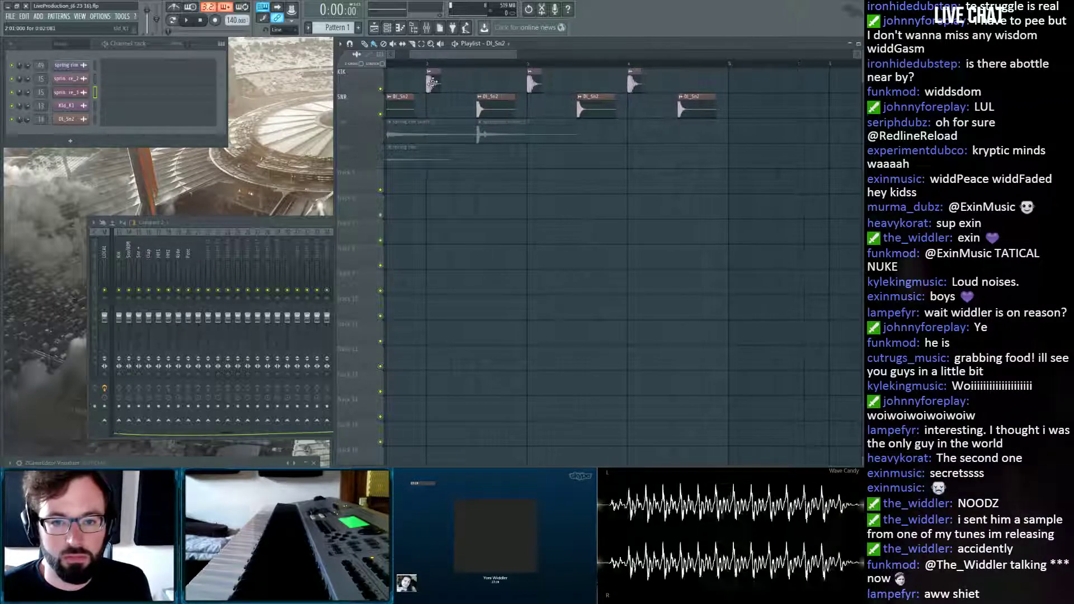
{"action": "left_click_drag", "start_coordinate": [441, 82], "coordinate": [466, 82]}
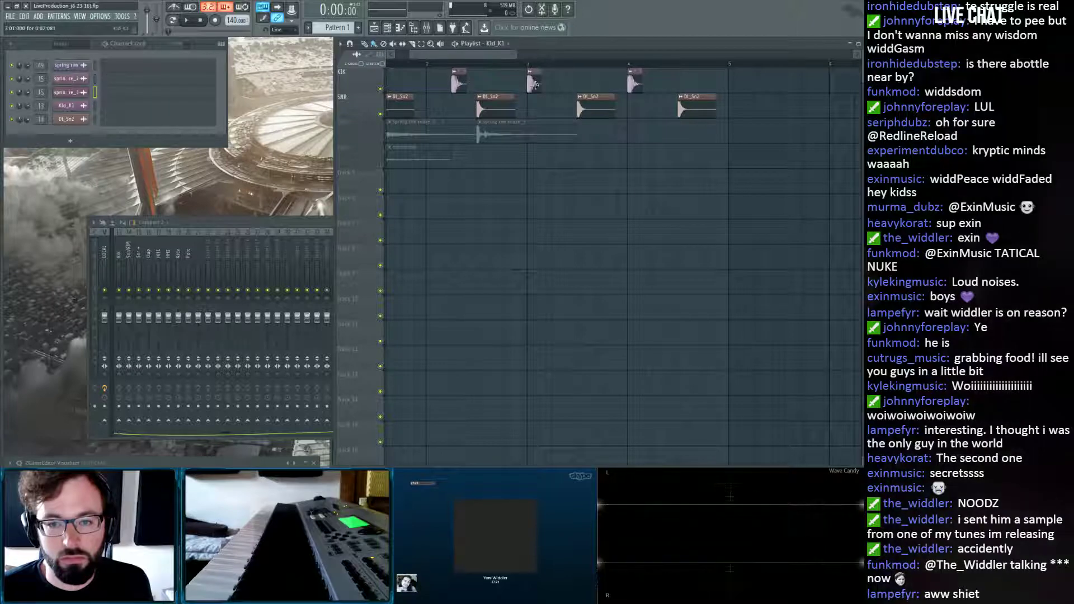
Move the bar 4 kick one and a half beats later and add another kick half a beat before bar 5.
{"action": "left_click_drag", "start_coordinate": [633, 76], "coordinate": [671, 83]}
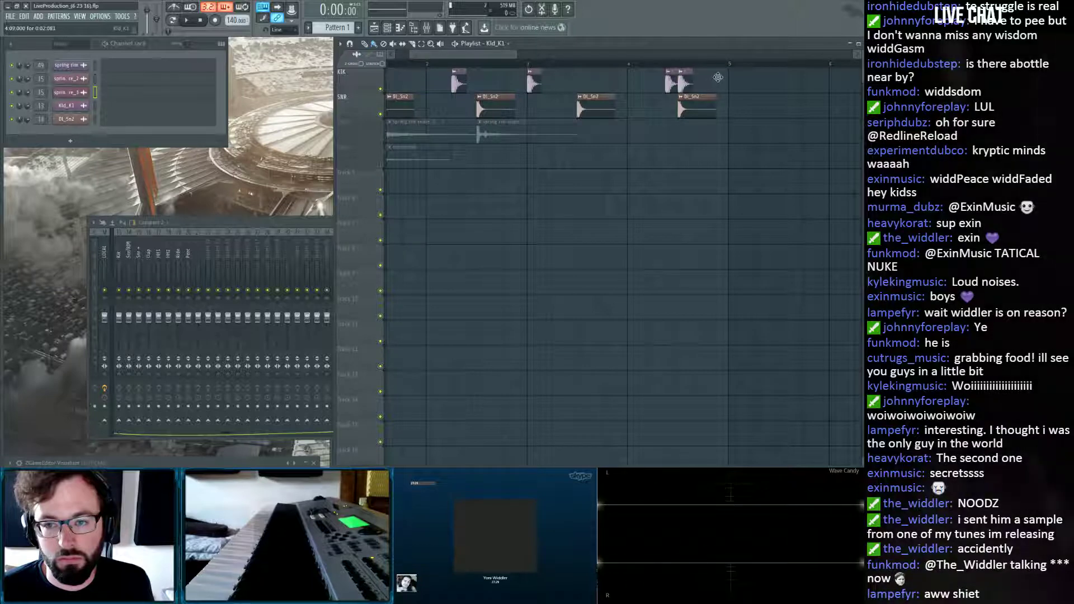
{"action": "left_click", "coordinate": [722, 83]}
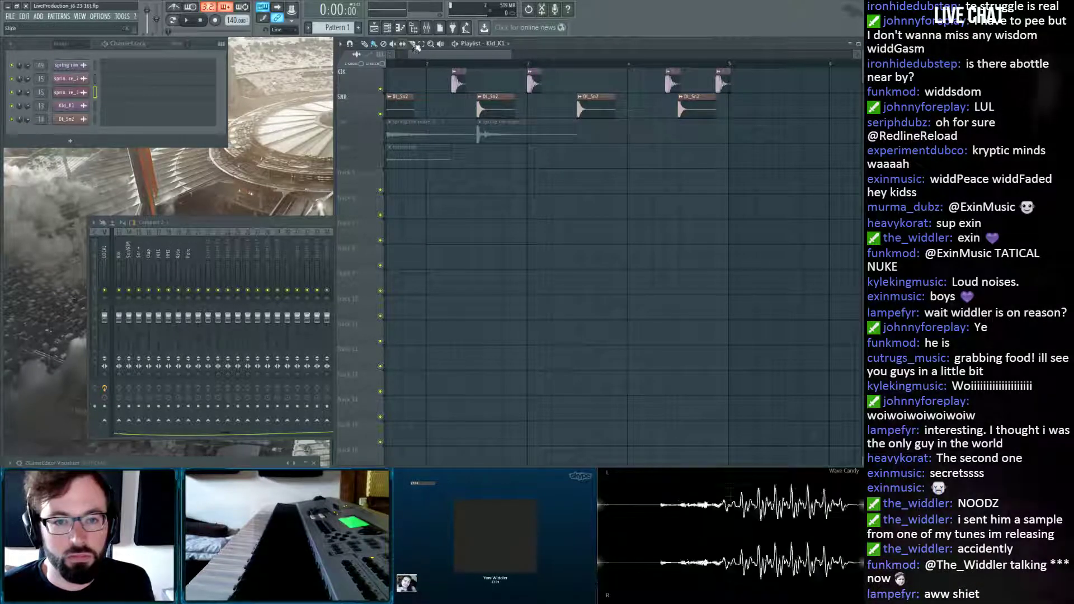
{"action": "scroll", "coordinate": [549, 70], "scroll_direction": "up", "scroll_amount": 3}
{"action": "scroll", "coordinate": [549, 69], "scroll_direction": "up", "scroll_amount": 3}
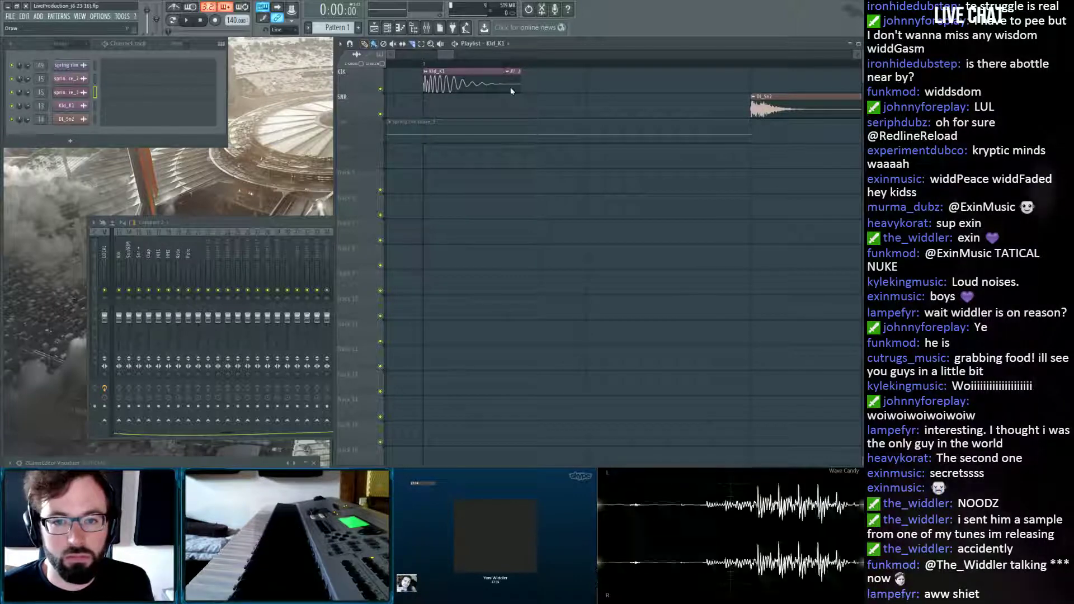
{"action": "scroll", "coordinate": [501, 84], "scroll_direction": "down", "scroll_amount": 5}
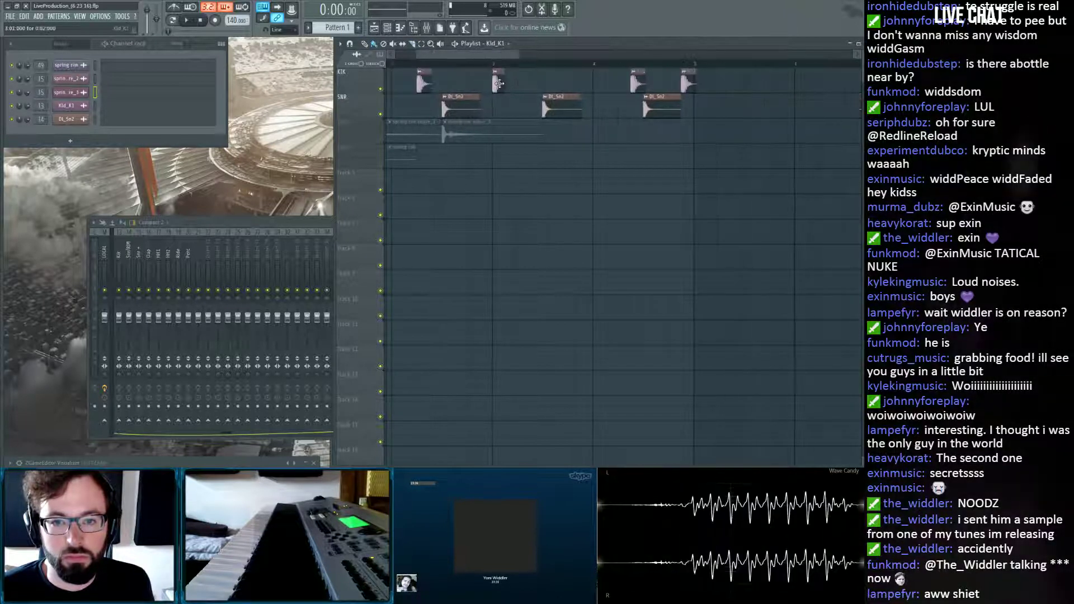
{"action": "scroll", "coordinate": [475, 83], "scroll_direction": "left", "scroll_amount": 2}
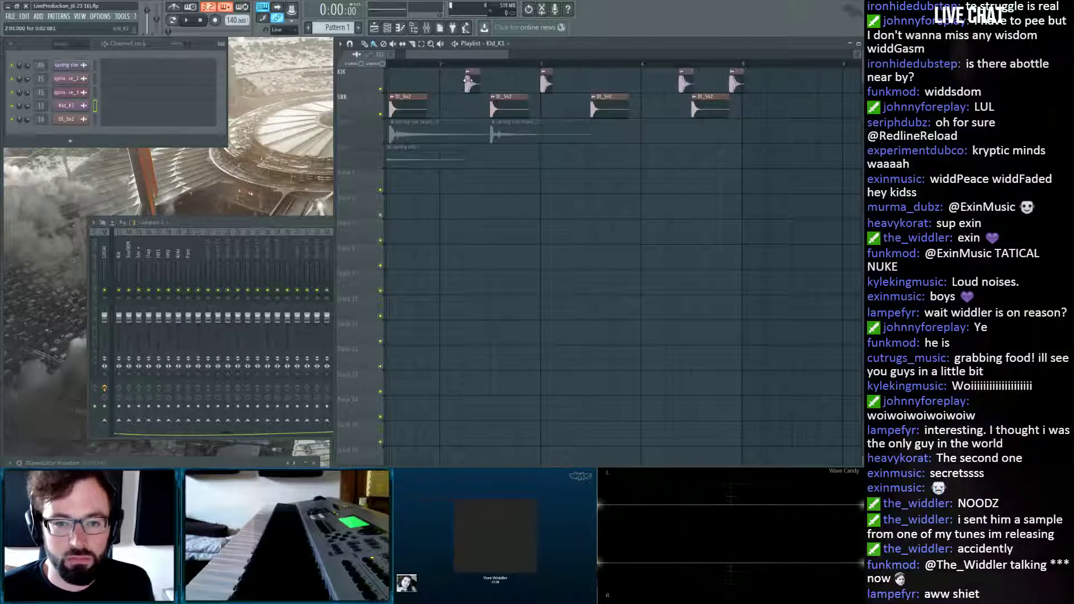
Try shifting the last kick of bar 4 slightly later, and return it to half a beat before bar 5.
{"action": "left_click", "coordinate": [470, 84]}
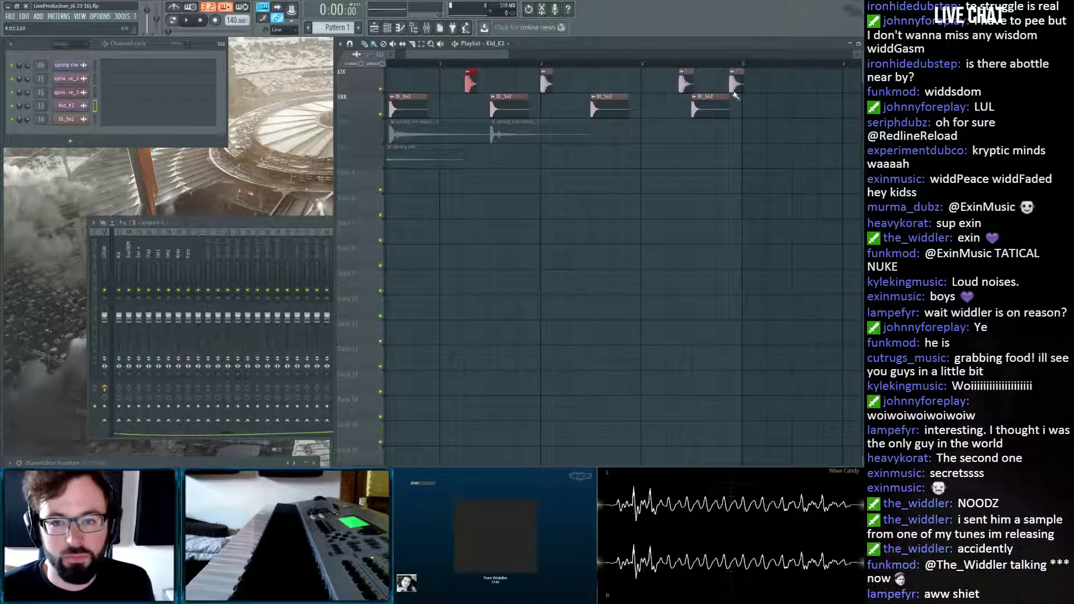
{"action": "right_click", "coordinate": [685, 84]}
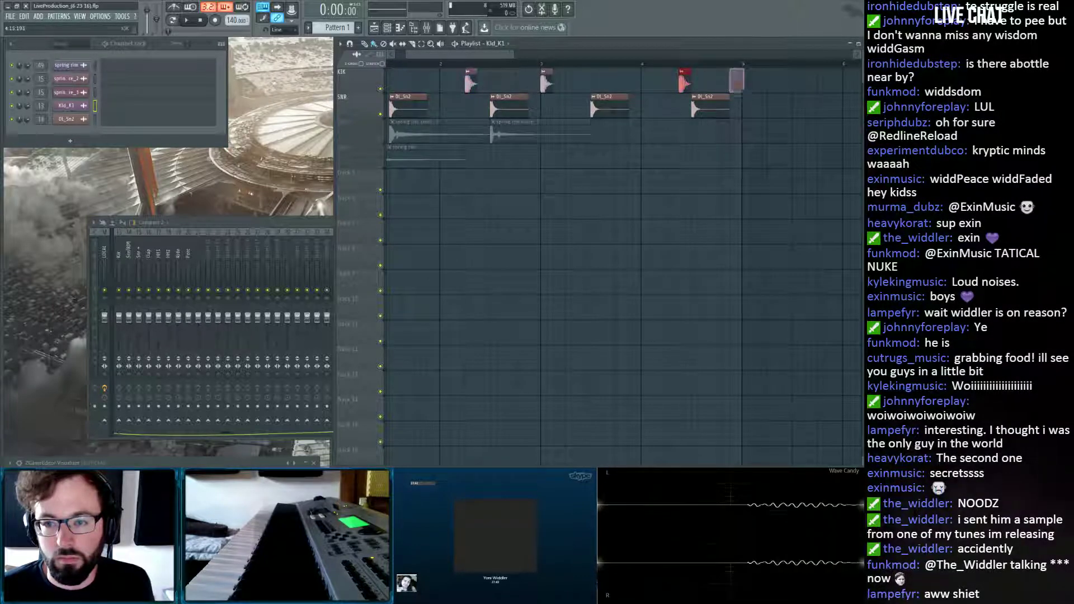
{"action": "left_click", "coordinate": [738, 82]}
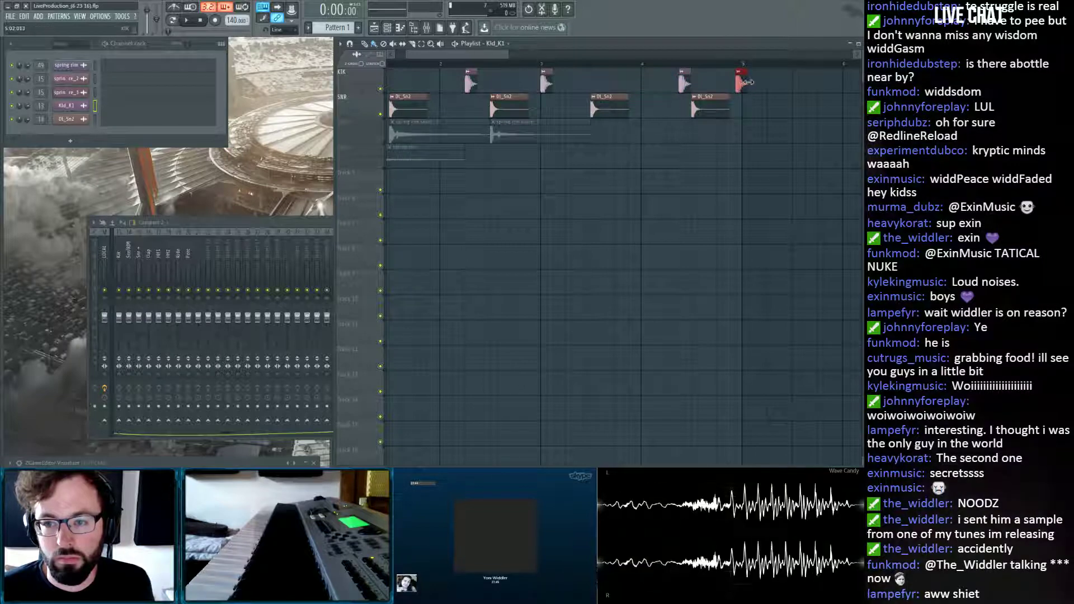
{"action": "left_click_drag", "start_coordinate": [740, 86], "coordinate": [733, 87]}
{"action": "scroll", "coordinate": [485, 62], "scroll_direction": "left", "scroll_amount": 2}
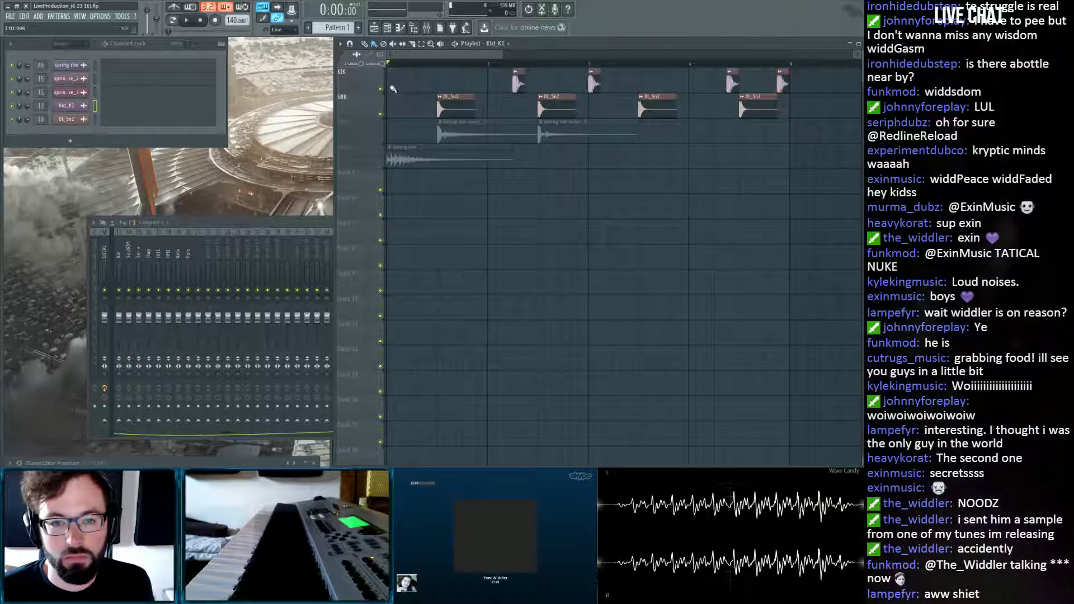
{"action": "scroll", "coordinate": [481, 145], "scroll_direction": "down", "scroll_amount": 5}
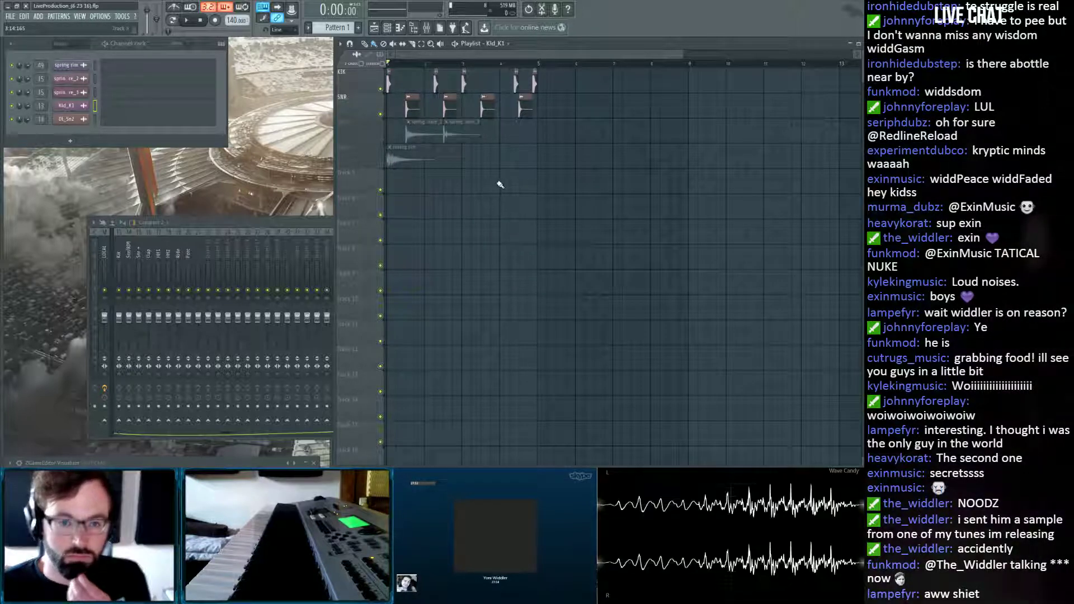
Audition the snare, kick, rim and shaker samples in the Deep Dubstep kit's Stolen Goodies folder.
{"action": "key", "text": "alt+F8"}
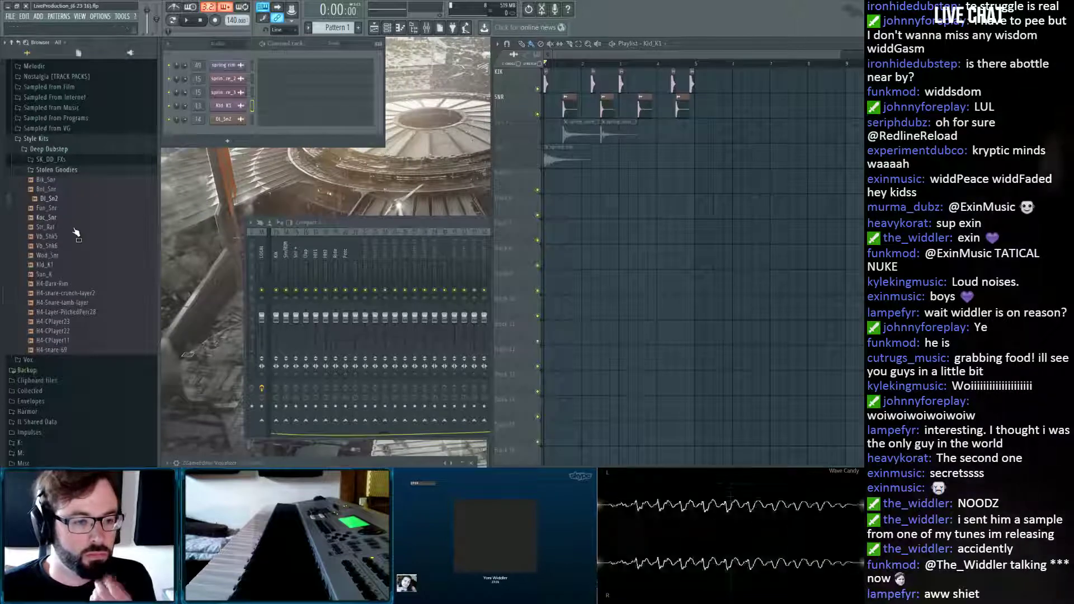
{"action": "left_click", "coordinate": [78, 322]}
{"action": "left_click", "coordinate": [79, 303]}
{"action": "left_click", "coordinate": [74, 294]}
{"action": "left_click", "coordinate": [68, 284]}
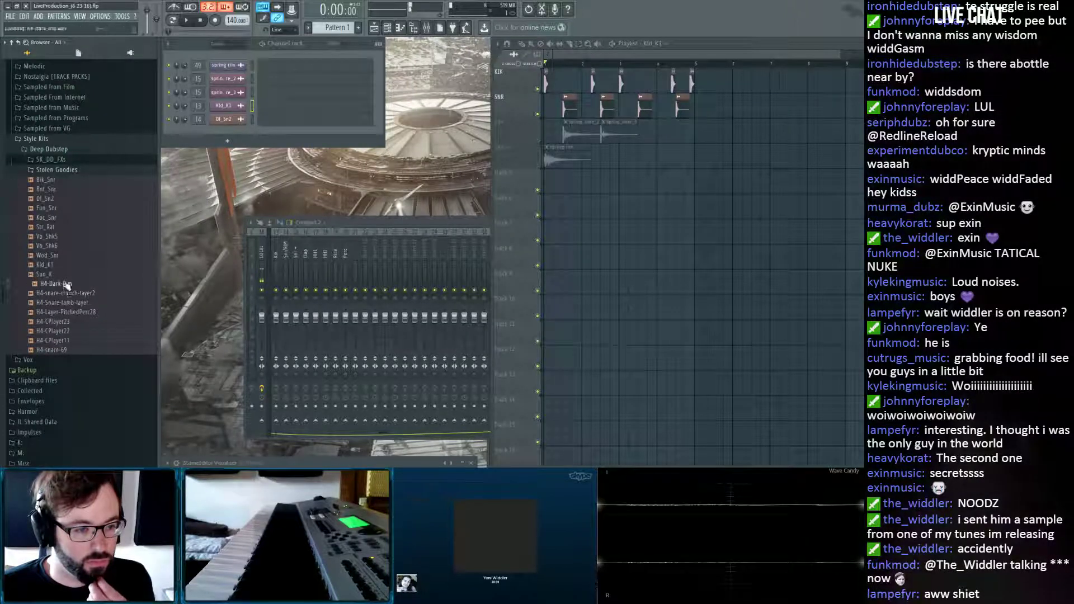
{"action": "left_click", "coordinate": [59, 274]}
{"action": "left_click", "coordinate": [58, 265]}
{"action": "left_click", "coordinate": [58, 255]}
{"action": "left_click", "coordinate": [58, 246]}
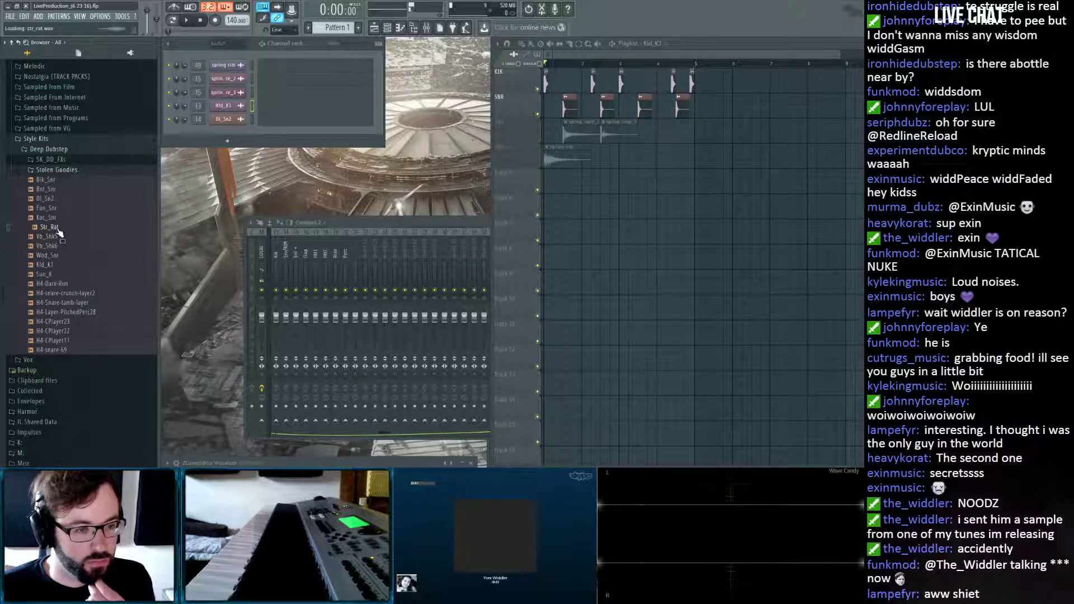
{"action": "left_click", "coordinate": [50, 189]}
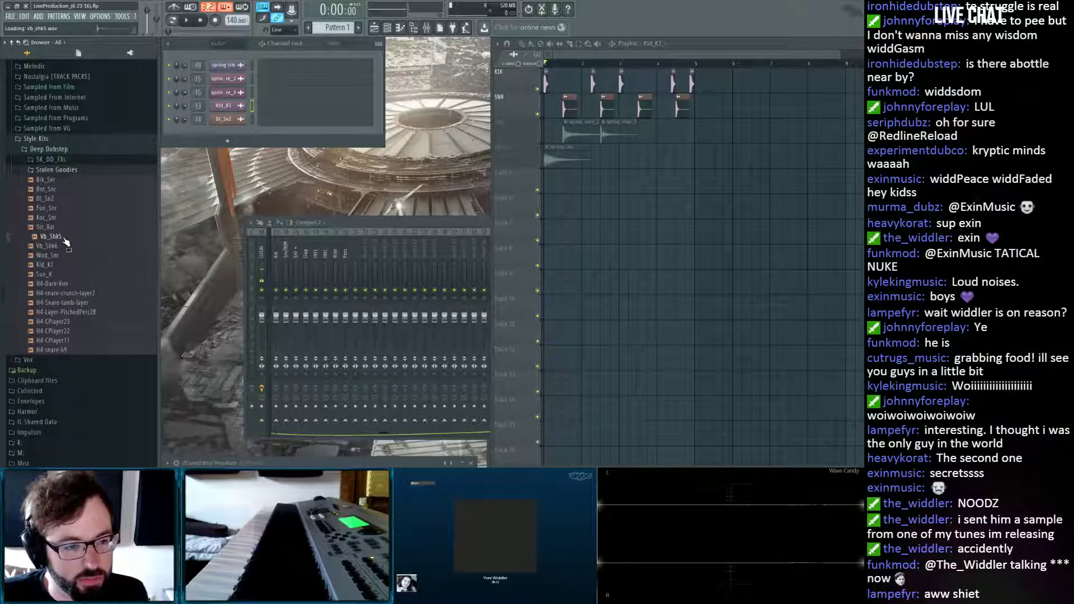
{"action": "key", "text": "alt+F8"}
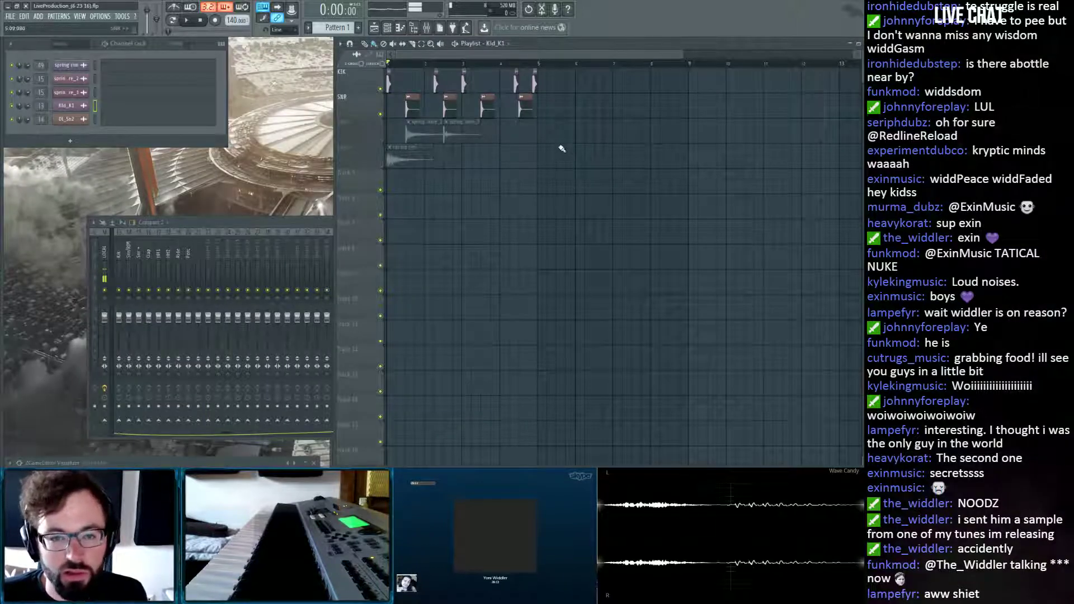
Lower the Kik mixer track's volume while playing back the pattern.
{"action": "left_click", "coordinate": [226, 225]}
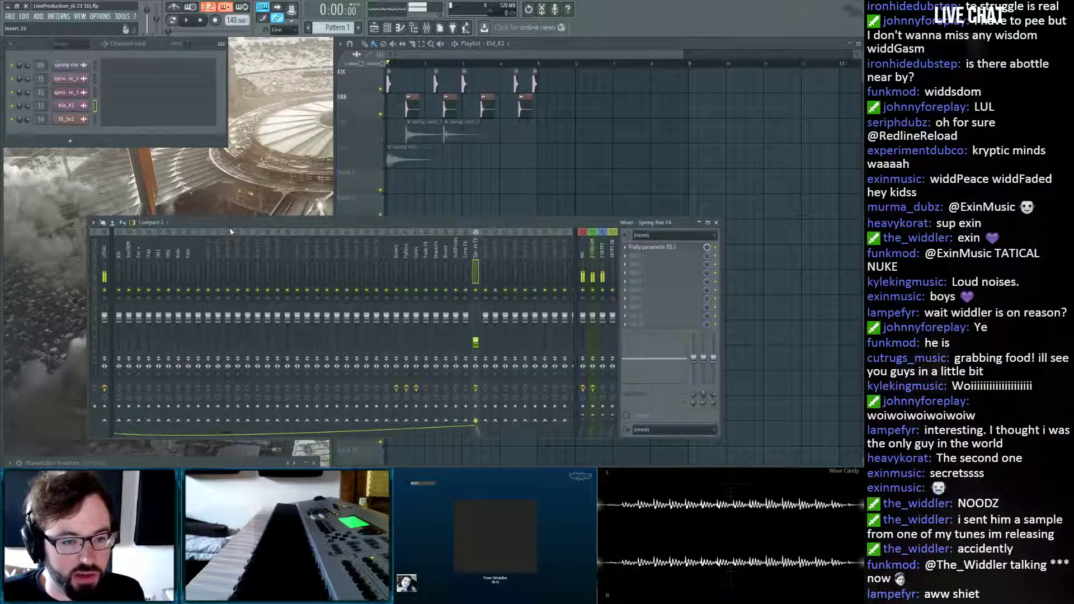
{"action": "scroll", "coordinate": [237, 248], "scroll_direction": "up", "scroll_amount": 4}
{"action": "key", "text": "space"}
{"action": "key", "text": "space"}
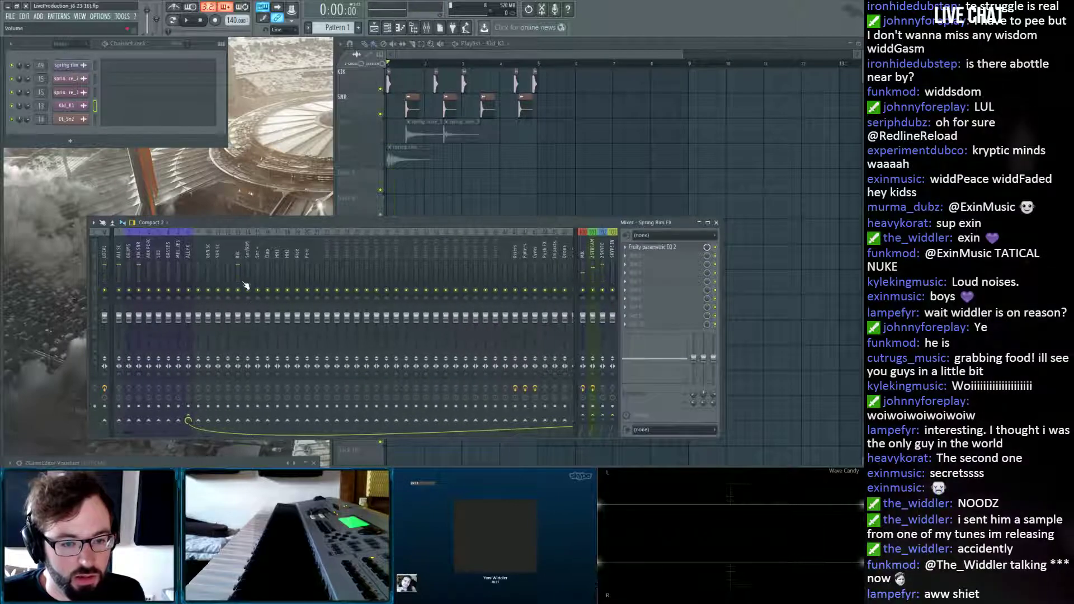
{"action": "left_click", "coordinate": [239, 276]}
{"action": "left_click_drag", "start_coordinate": [240, 319], "coordinate": [239, 329]}
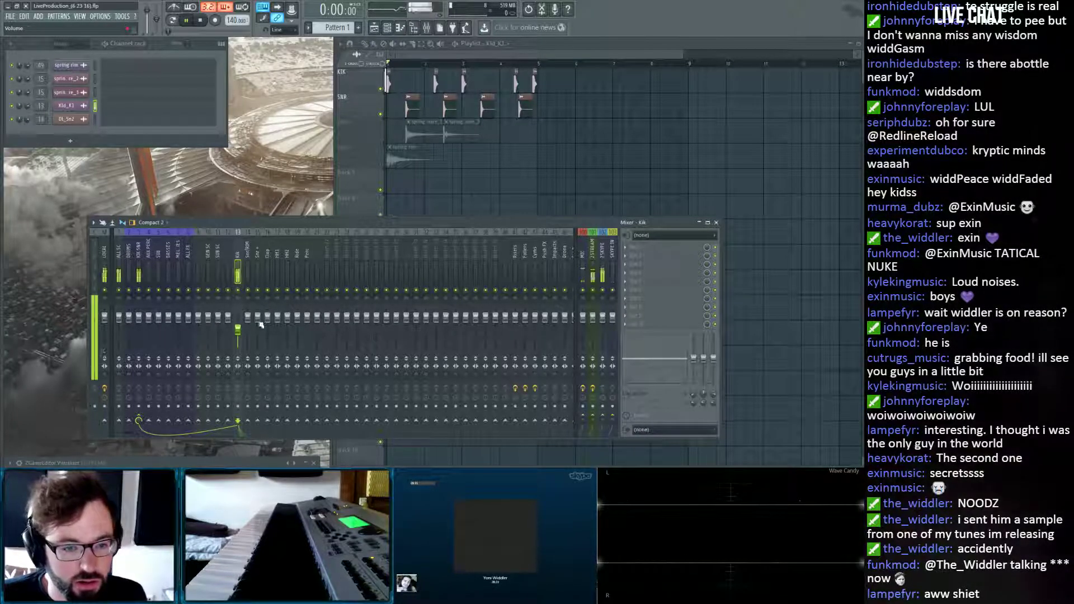
{"action": "key", "text": "space"}
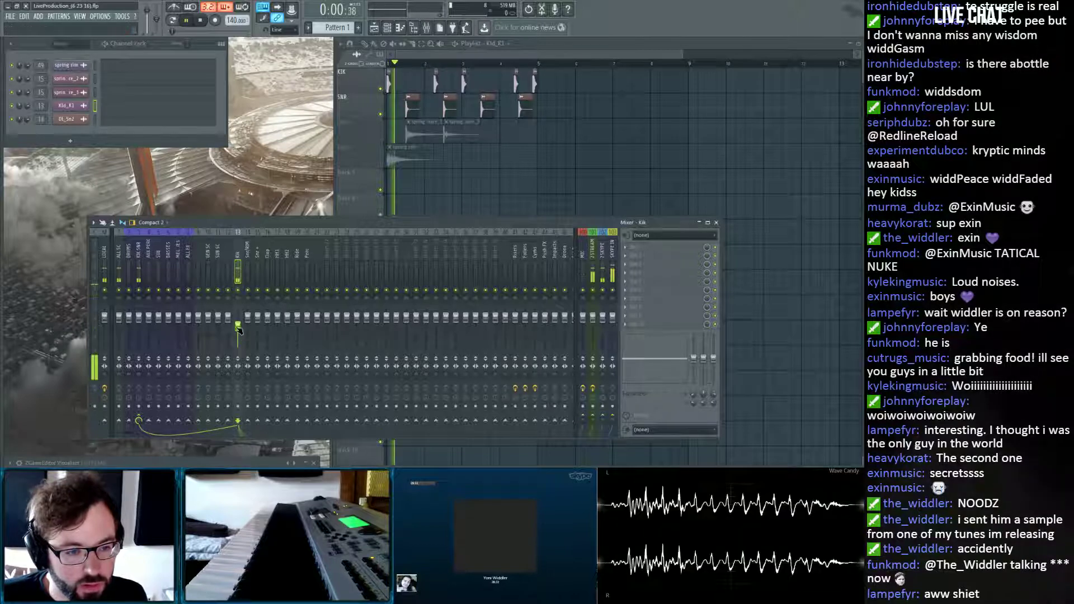
Lower the Snr/RIM mixer track's volume to about the same fader level as Kik, and play back the pattern to check the balance.
{"action": "key", "text": "space"}
{"action": "left_click_drag", "start_coordinate": [250, 318], "coordinate": [250, 326]}
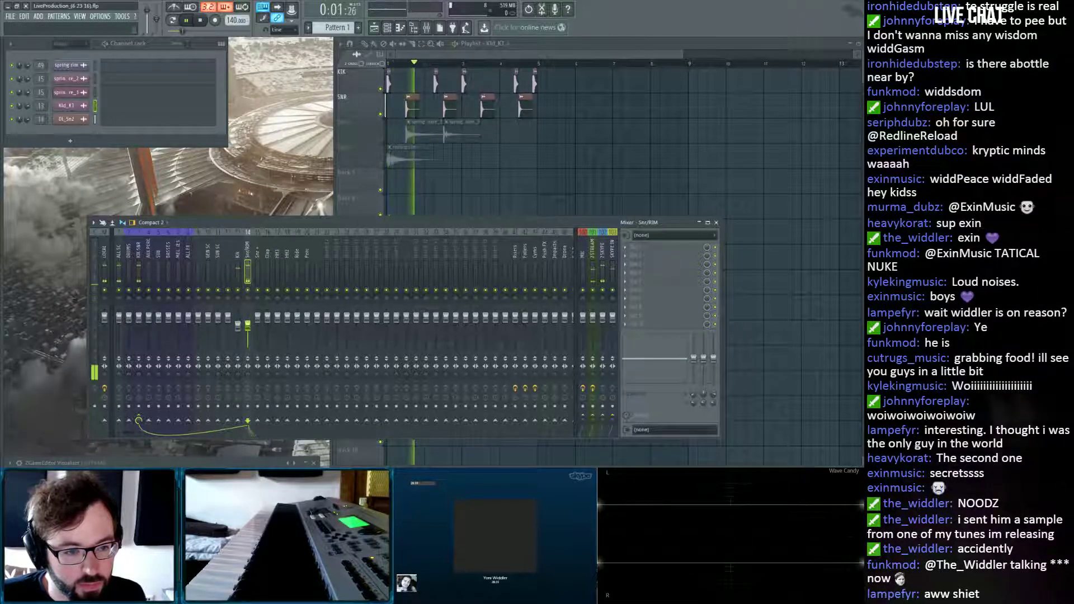
{"action": "key", "text": "space"}
{"action": "key", "text": "space"}
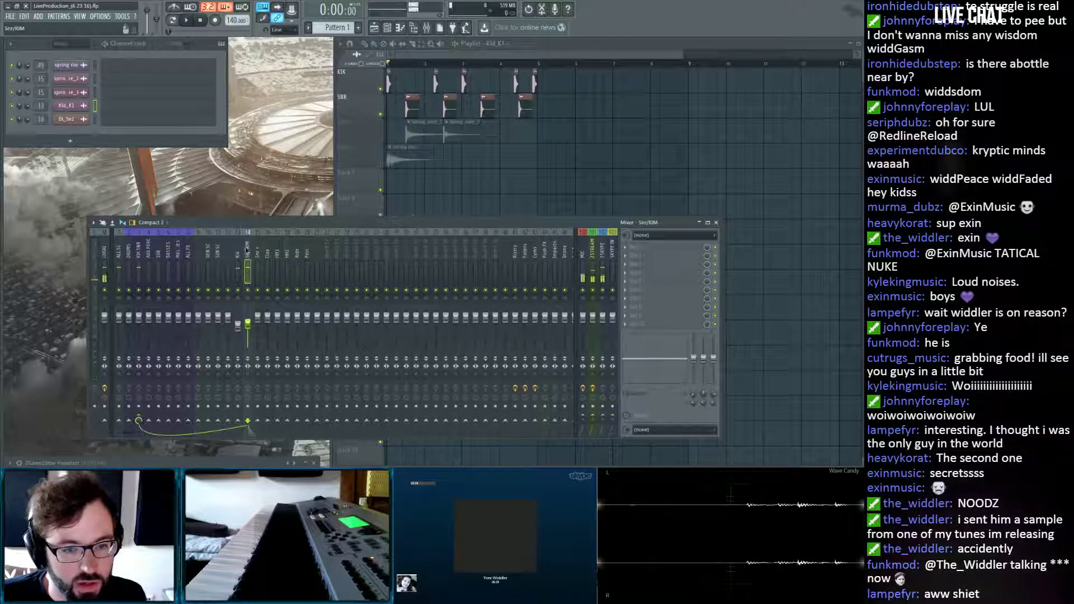
{"action": "right_click", "coordinate": [564, 150]}
{"action": "key", "text": "space"}
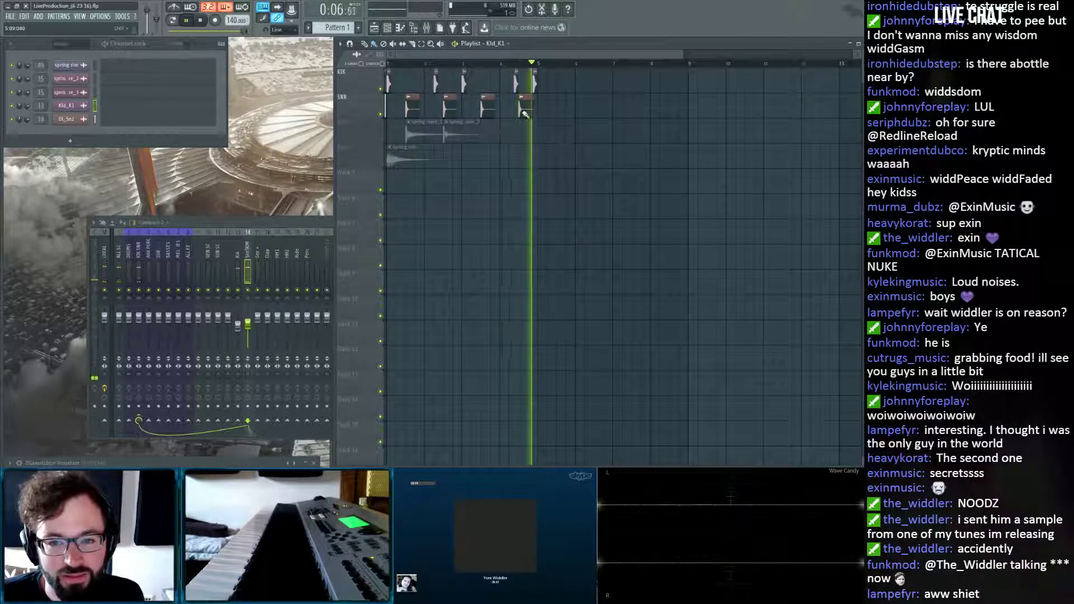
{"action": "key", "text": "space"}
Delete every kick clip after the first one in bar 1, leaving the four snare clips.
{"action": "scroll", "coordinate": [509, 64], "scroll_direction": "up", "scroll_amount": 2}
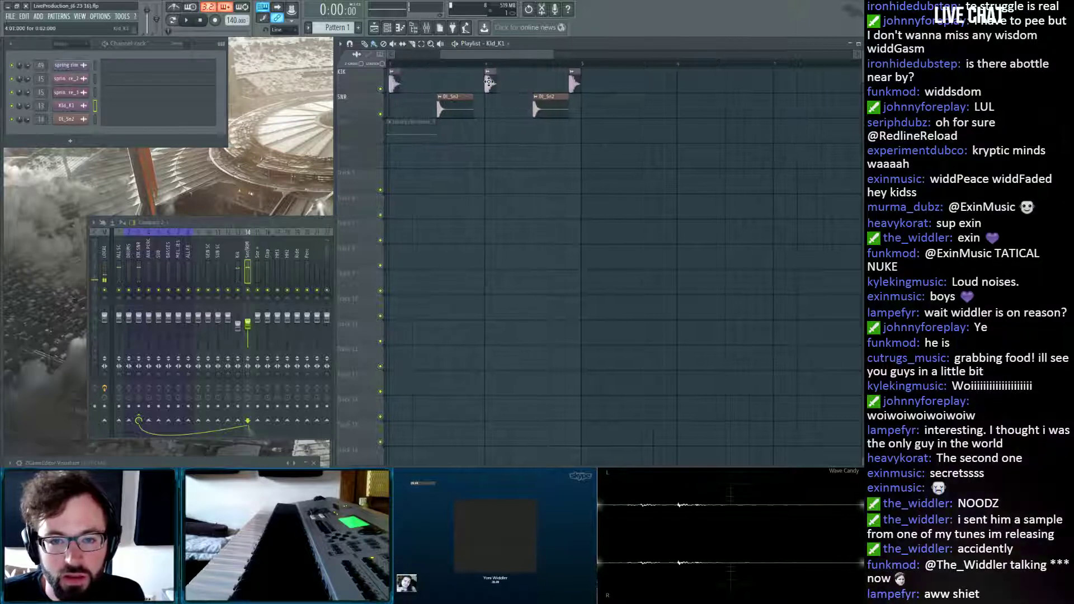
{"action": "scroll", "coordinate": [492, 69], "scroll_direction": "down", "scroll_amount": 4}
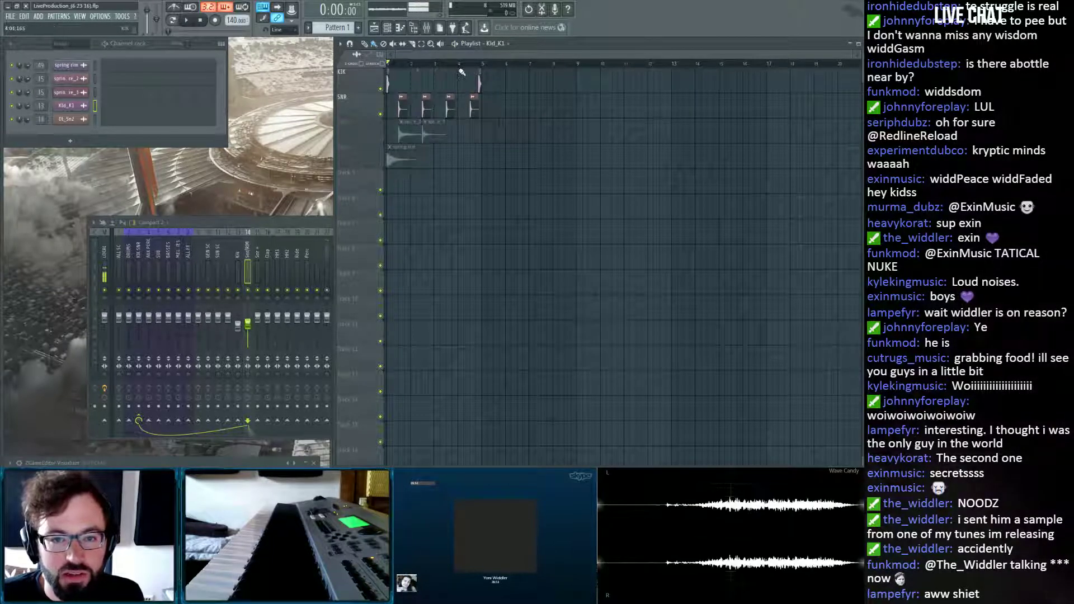
{"action": "right_click", "coordinate": [481, 77]}
{"action": "right_click", "coordinate": [465, 72]}
{"action": "scroll", "coordinate": [442, 66], "scroll_direction": "up", "scroll_amount": 3}
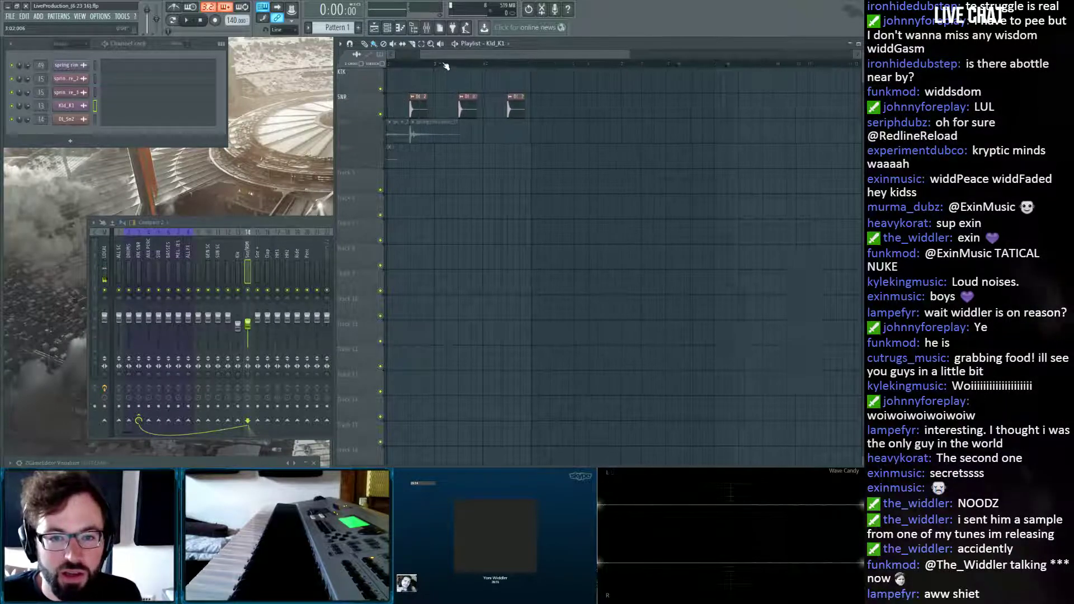
{"action": "scroll", "coordinate": [446, 66], "scroll_direction": "up", "scroll_amount": 1}
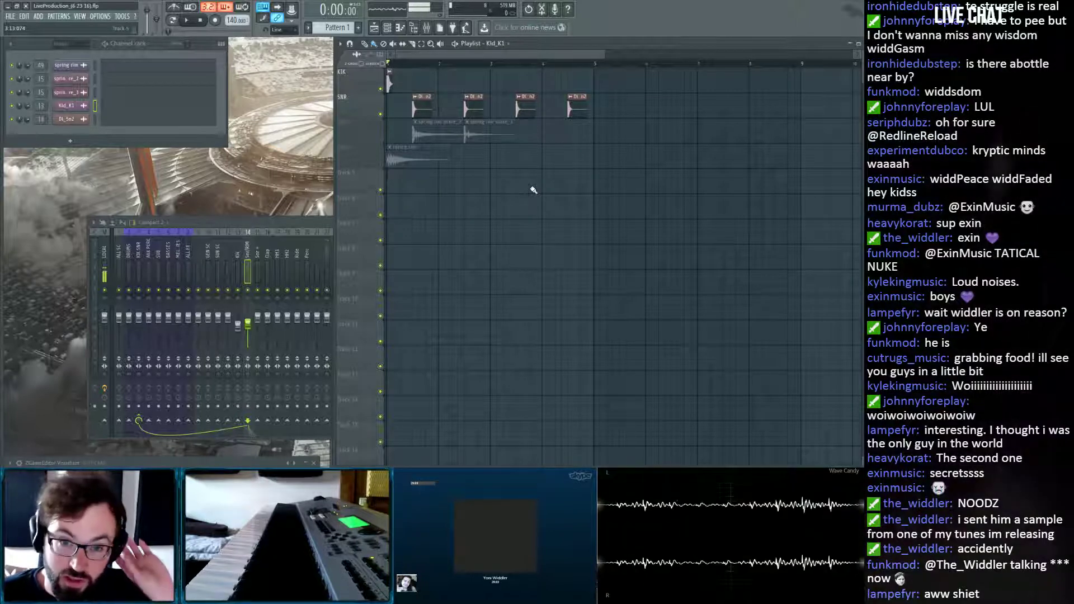
Unmute the SNR ++ playlist track, keep SNR + muted, and place a kick at the start of bar 3.
{"action": "left_click", "coordinate": [381, 140]}
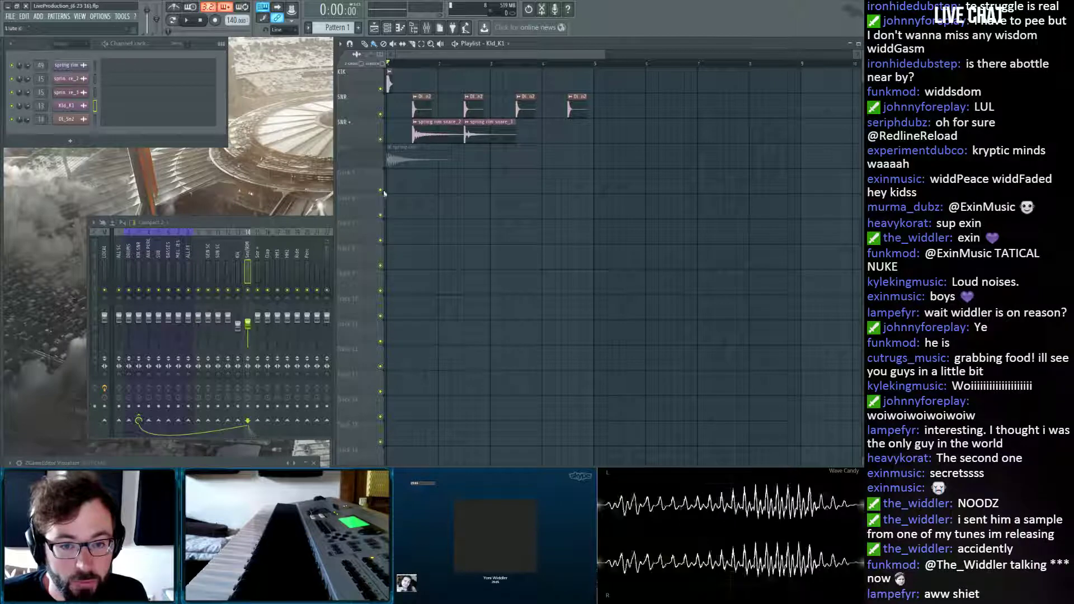
{"action": "left_click", "coordinate": [381, 139]}
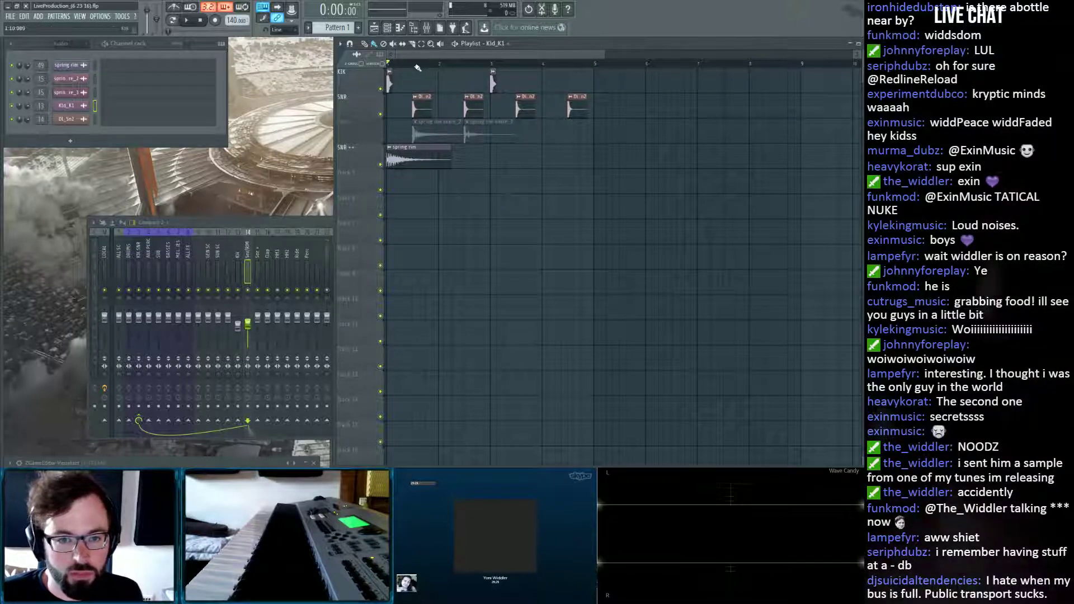
{"action": "scroll", "coordinate": [469, 135], "scroll_direction": "down", "scroll_amount": 2}
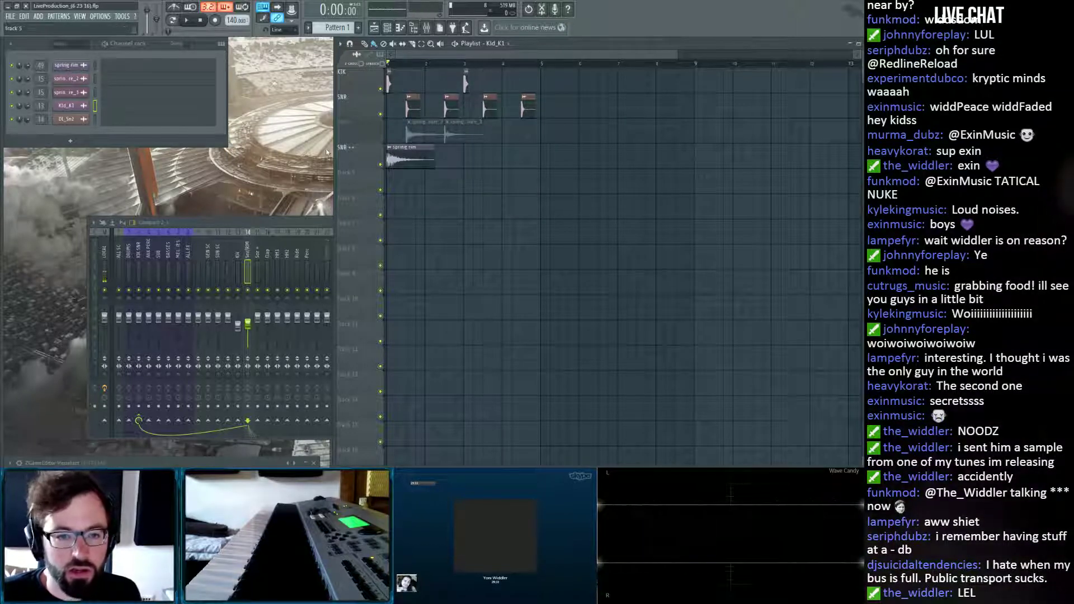
Add Fruity delay 2 to the third effect slot of the Spring Rim FX mixer track, after playing back the pattern.
{"action": "left_click", "coordinate": [292, 233]}
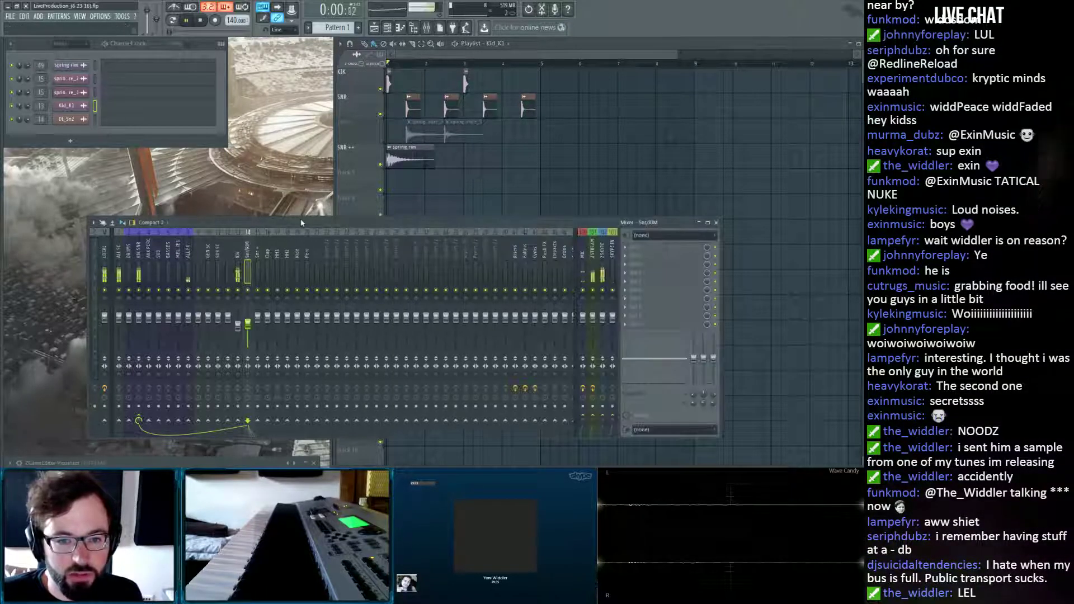
{"action": "key", "text": "space"}
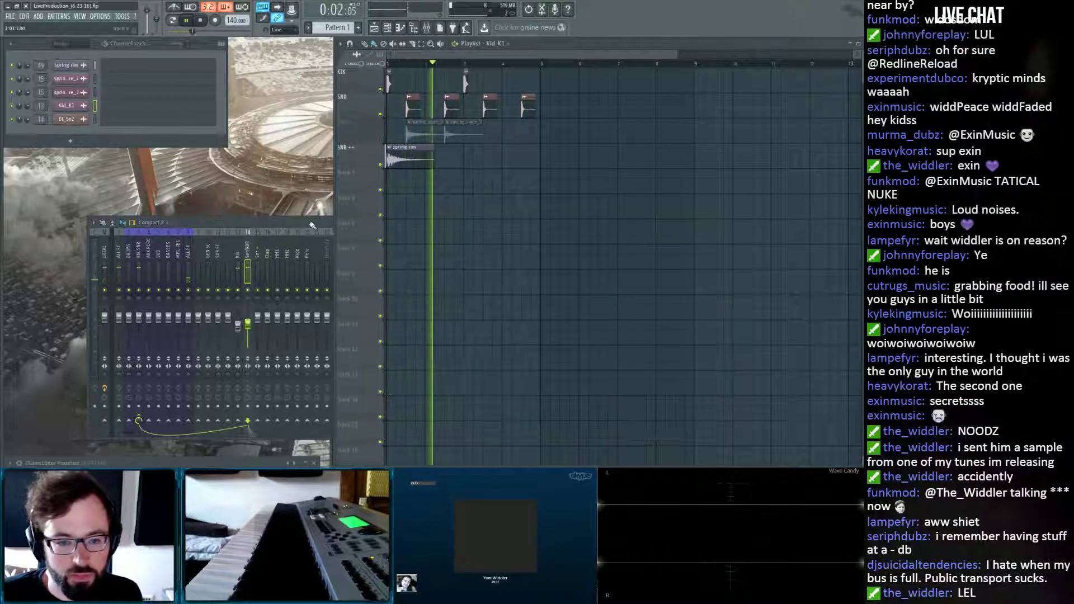
{"action": "key", "text": "space"}
{"action": "left_click", "coordinate": [412, 151]}
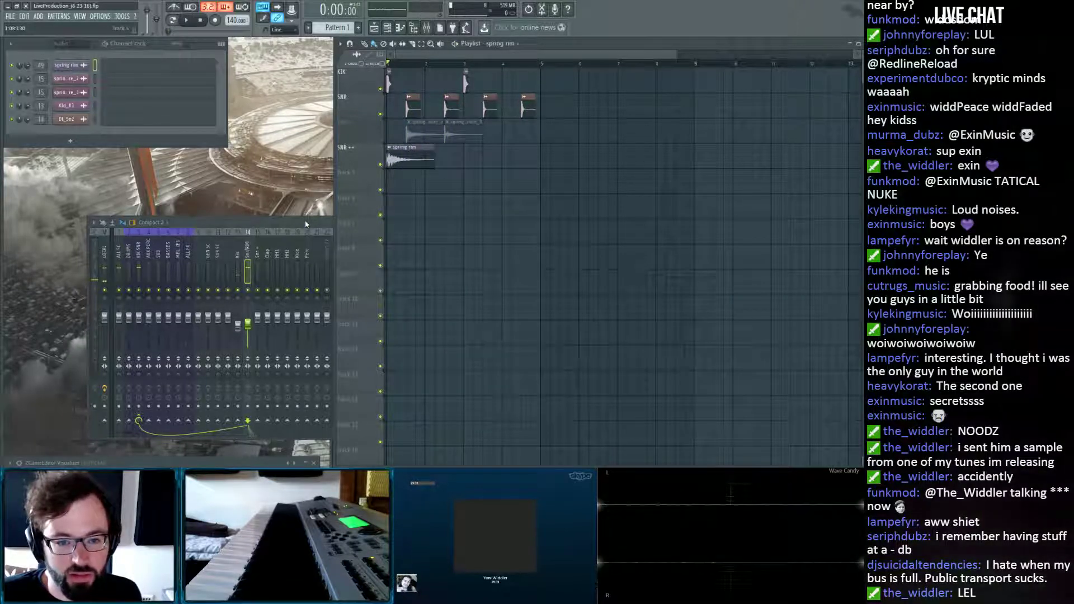
{"action": "left_click", "coordinate": [306, 223]}
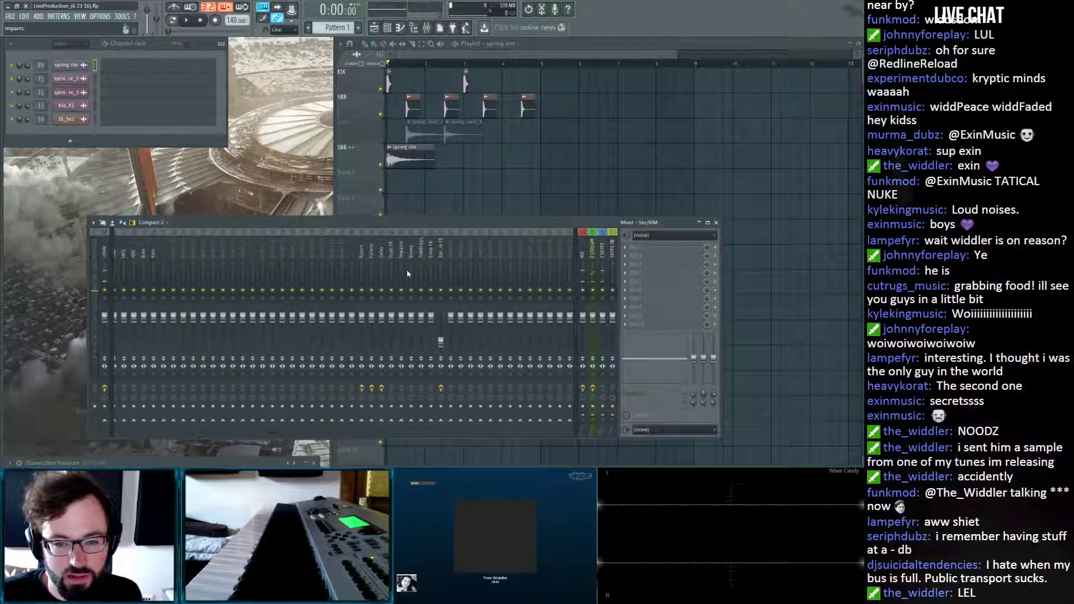
{"action": "scroll", "coordinate": [414, 263], "scroll_direction": "down", "scroll_amount": 2}
{"action": "left_click", "coordinate": [417, 255]}
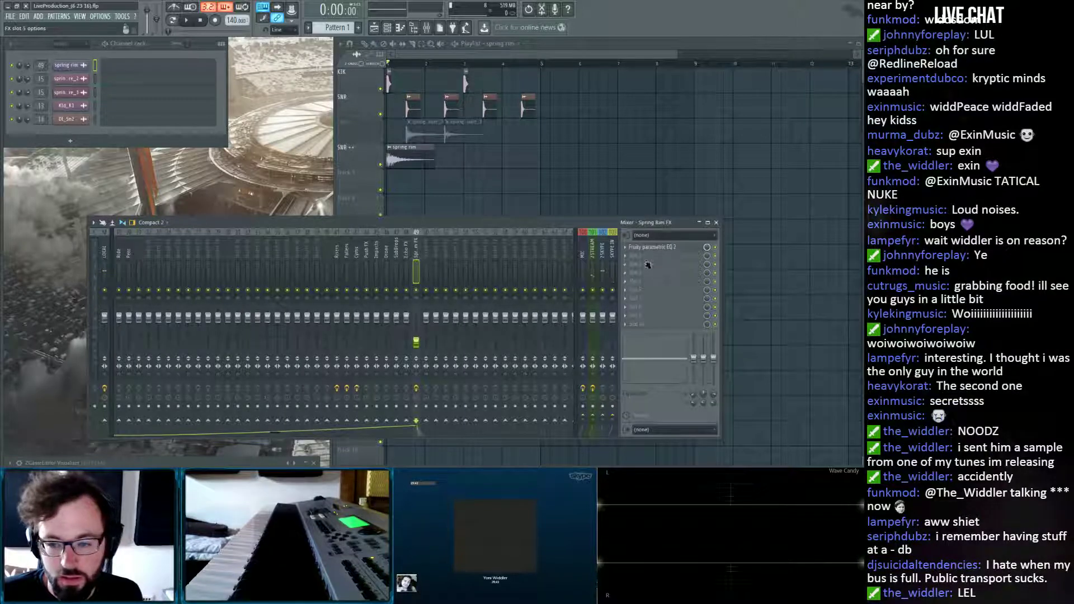
{"action": "left_click", "coordinate": [759, 143]}
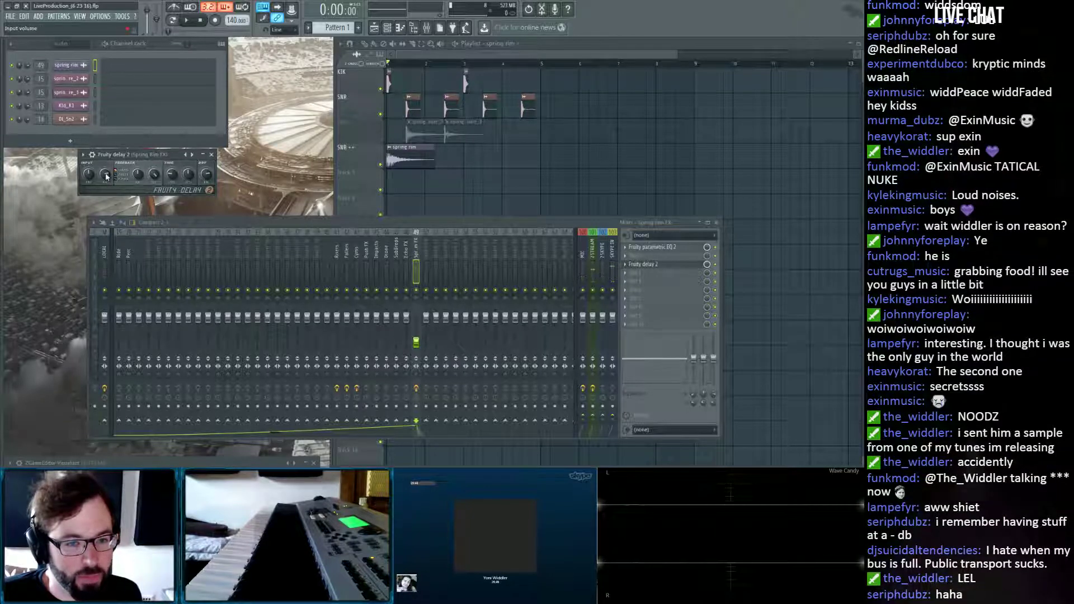
Play back the pattern to hear the spring rim's delay, and close the Fruity delay 2 settings.
{"action": "key", "text": "space"}
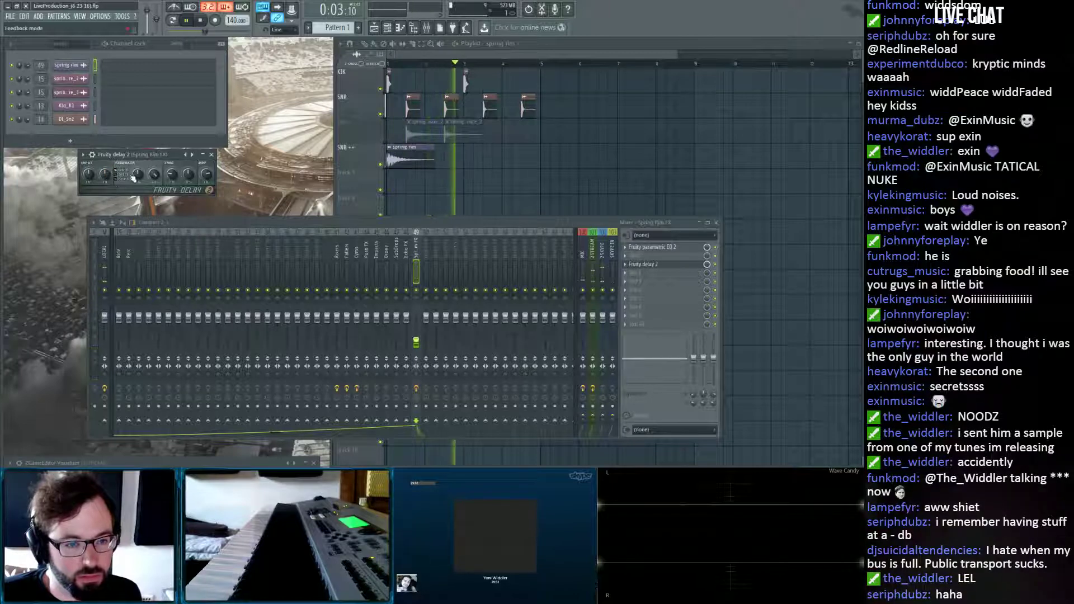
{"action": "left_click", "coordinate": [211, 154]}
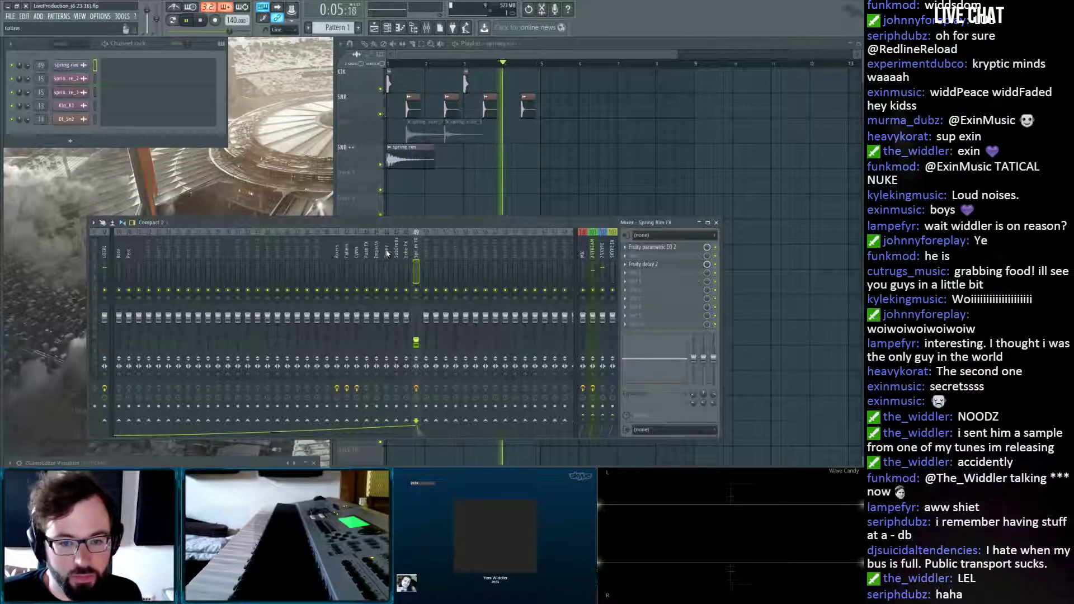
{"action": "scroll", "coordinate": [394, 252], "scroll_direction": "up", "scroll_amount": 3}
{"action": "left_click", "coordinate": [594, 169]}
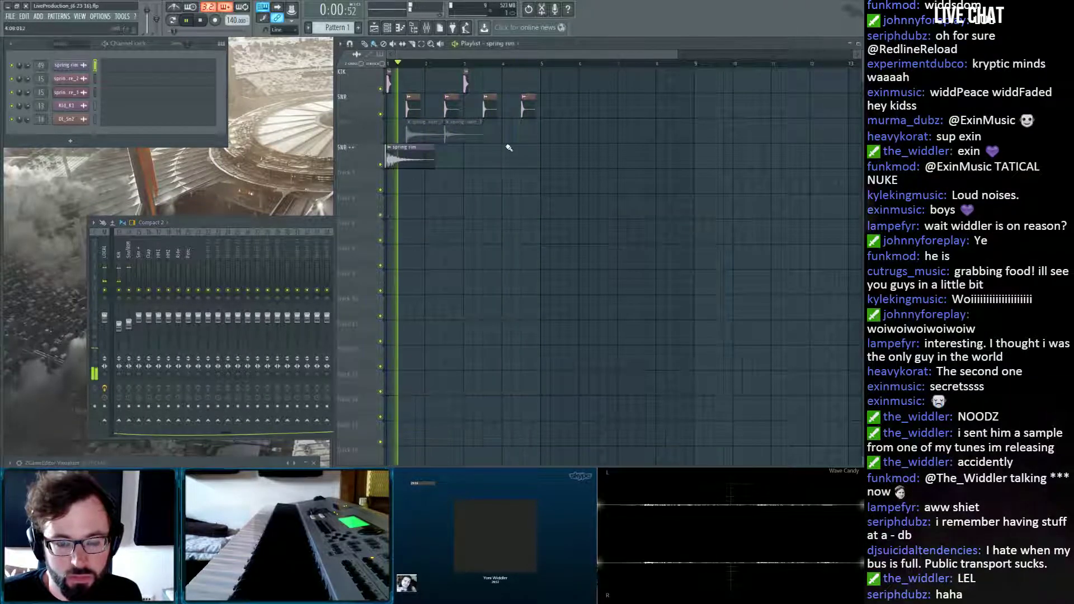
{"action": "key", "text": "space"}
Select all the clips across bars 1 to 4 as the loop range and unmute the SNR + playlist track.
{"action": "key", "text": "ctrl+a"}
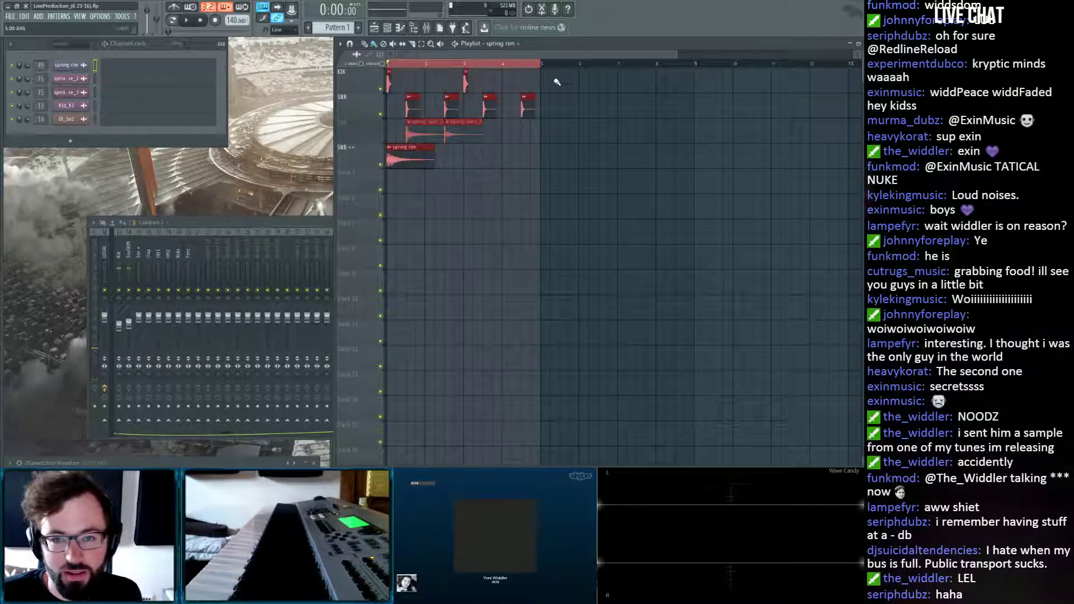
{"action": "scroll", "coordinate": [546, 72], "scroll_direction": "down", "scroll_amount": 3}
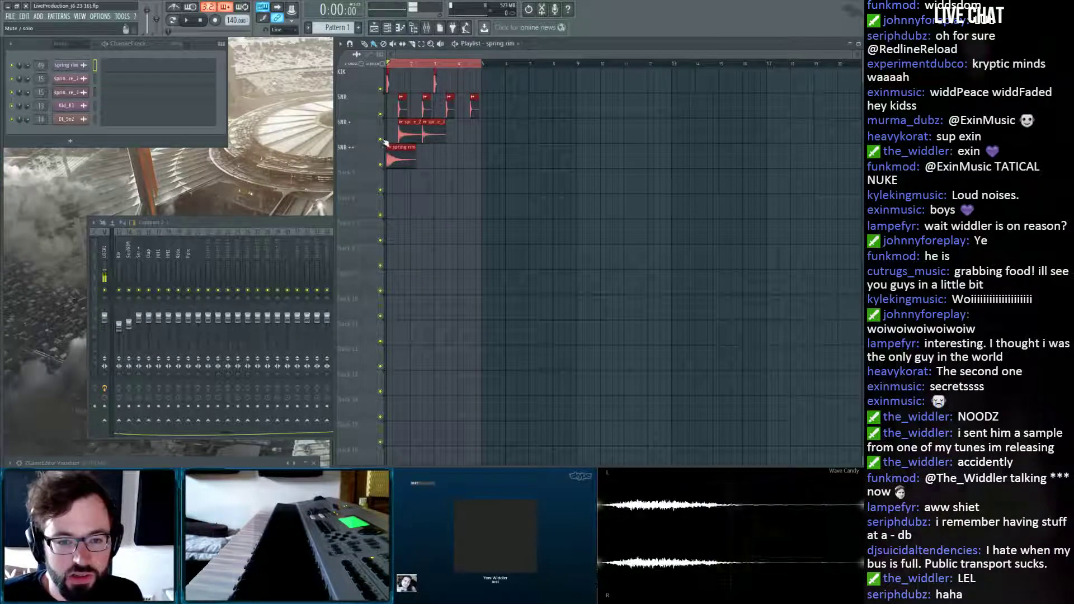
{"action": "left_click", "coordinate": [249, 228]}
{"action": "scroll", "coordinate": [243, 249], "scroll_direction": "up", "scroll_amount": 4}
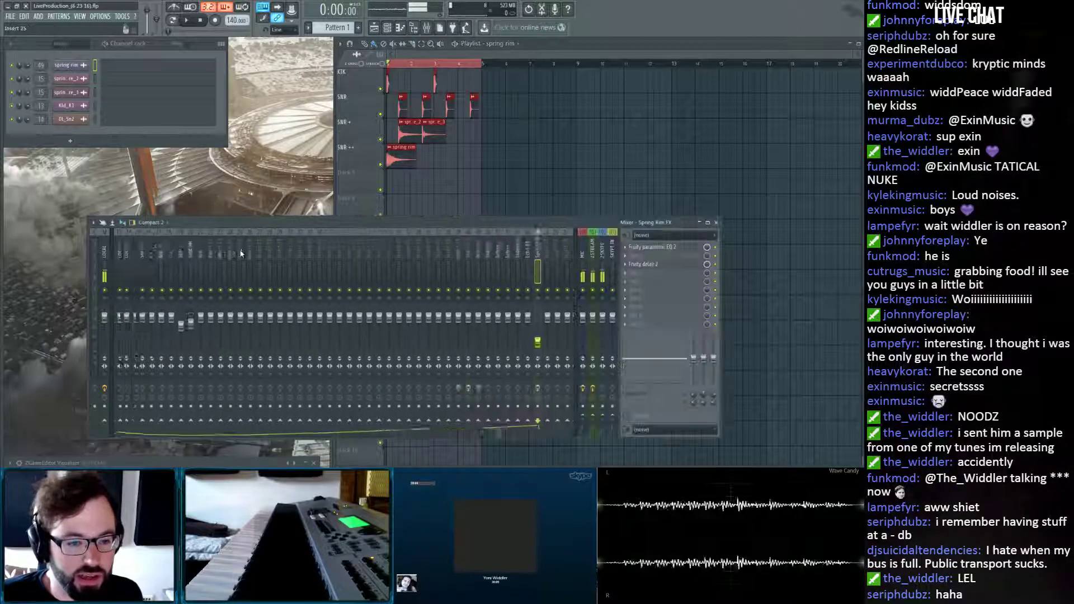
Find the spring rim snare_2 sample's mixer track and lower the Snr + fader to about 47% during playback.
{"action": "left_click", "coordinate": [417, 119]}
{"action": "double_click", "coordinate": [416, 120]}
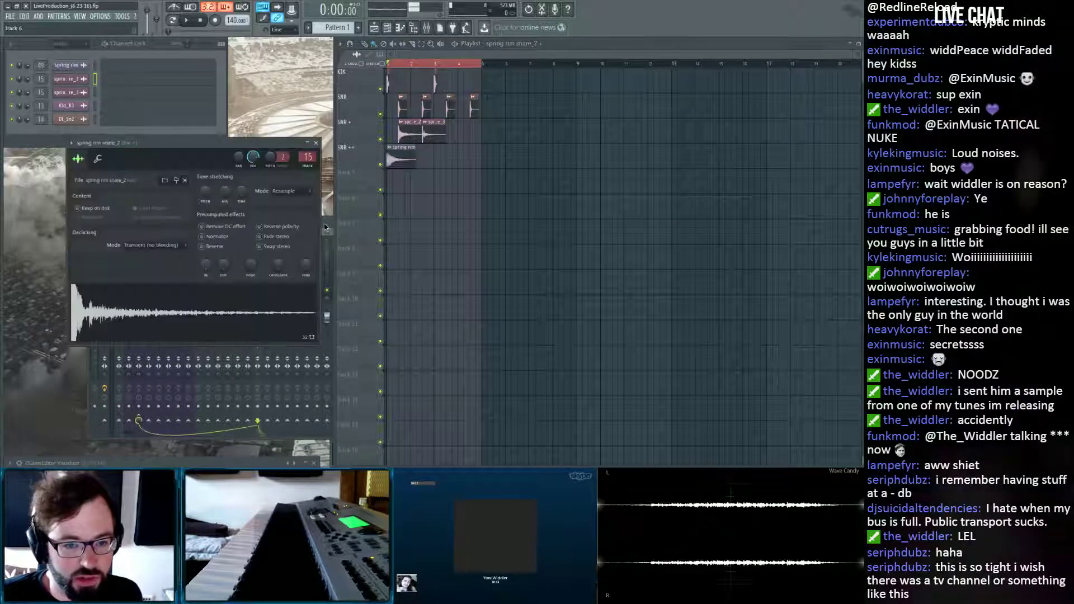
{"action": "left_click", "coordinate": [324, 226]}
{"action": "key", "text": "space"}
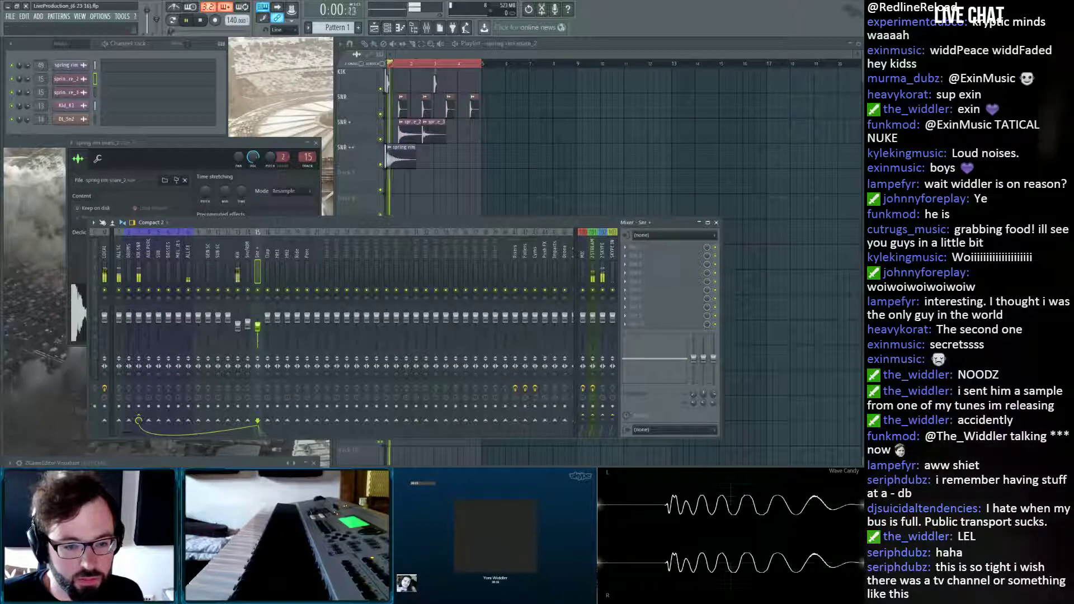
{"action": "left_click_drag", "start_coordinate": [257, 326], "coordinate": [257, 333]}
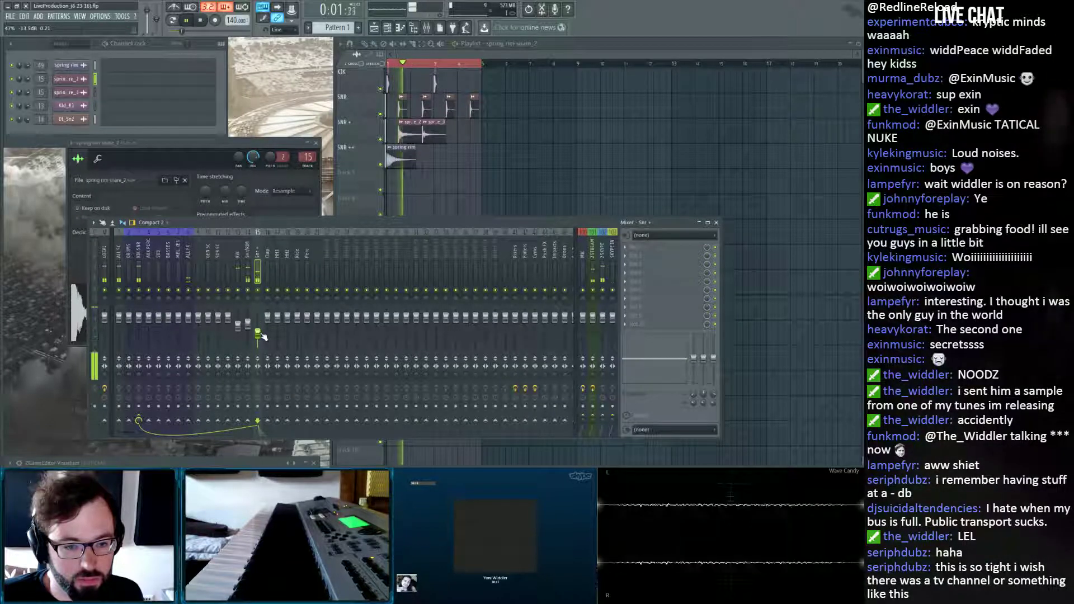
Rearrange the SNR + clips so one spring rim snare plays with the first snare and the other with the fourth.
{"action": "left_click", "coordinate": [315, 143]}
{"action": "left_click", "coordinate": [401, 128]}
{"action": "key", "text": "space"}
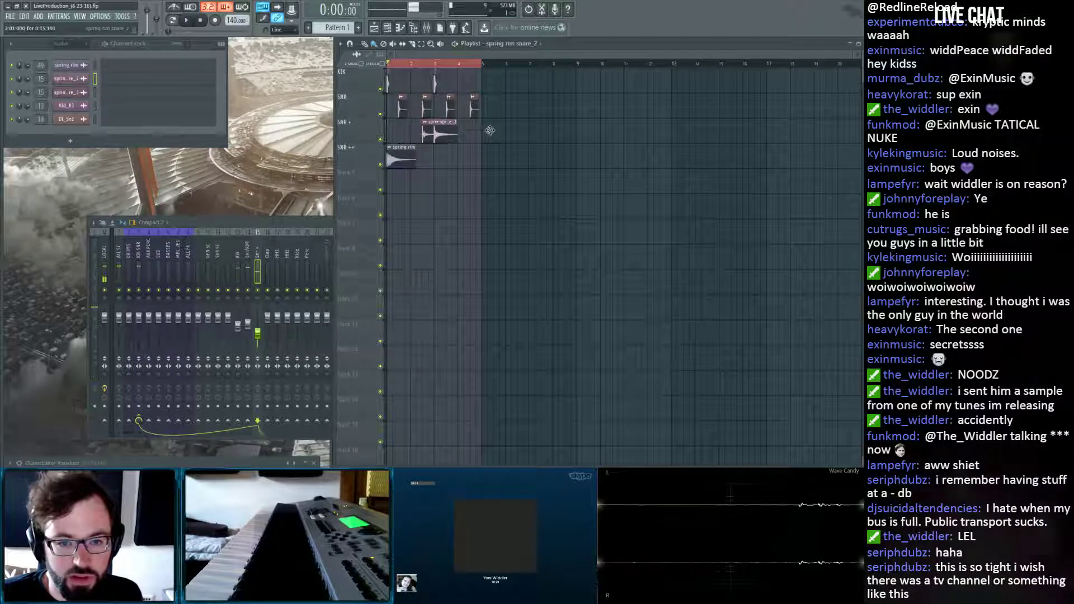
{"action": "left_click_drag", "start_coordinate": [435, 133], "coordinate": [410, 137]}
{"action": "key", "text": "space"}
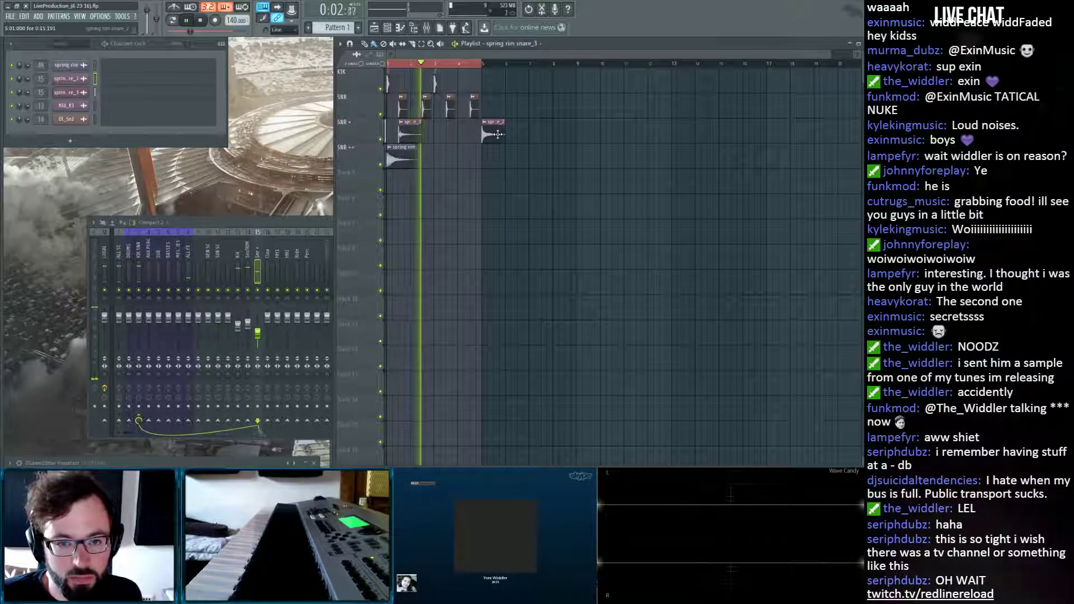
{"action": "left_click_drag", "start_coordinate": [487, 139], "coordinate": [475, 137]}
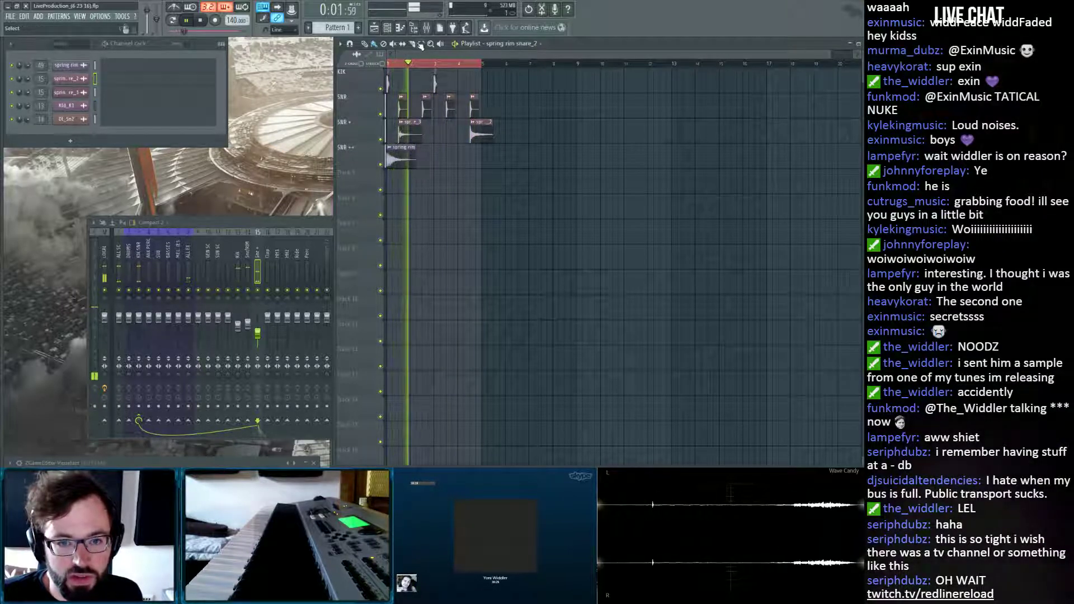
Slice the last spring rim snare clip at bar 5, place its tail at the start of bar 1, and delete the leftover piece.
{"action": "left_click", "coordinate": [412, 43]}
{"action": "scroll", "coordinate": [481, 64], "scroll_direction": "up", "scroll_amount": 2}
{"action": "key", "text": "space"}
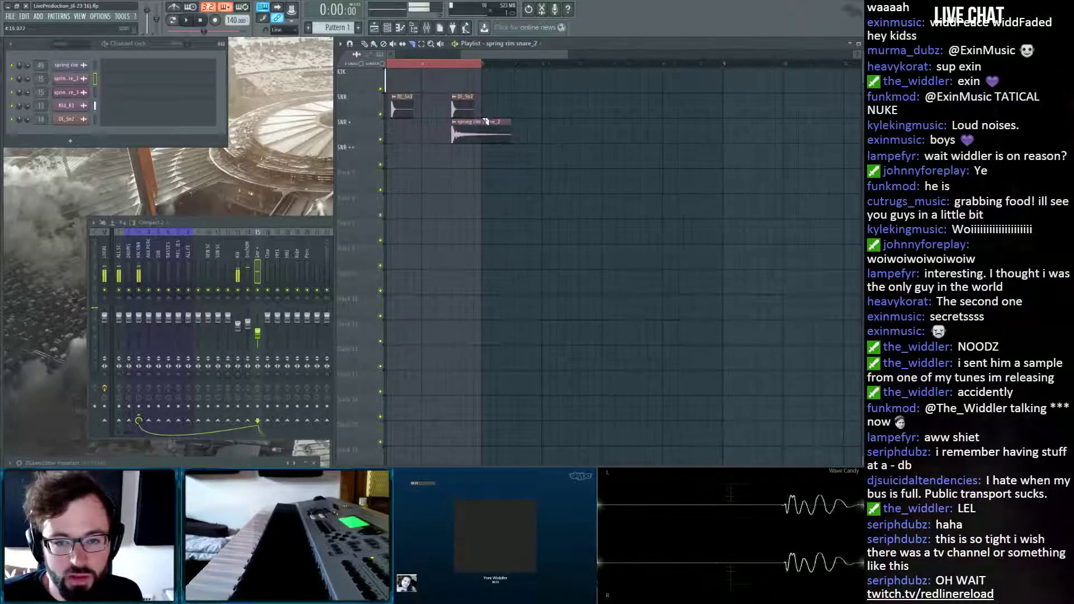
{"action": "scroll", "coordinate": [484, 66], "scroll_direction": "down", "scroll_amount": 2}
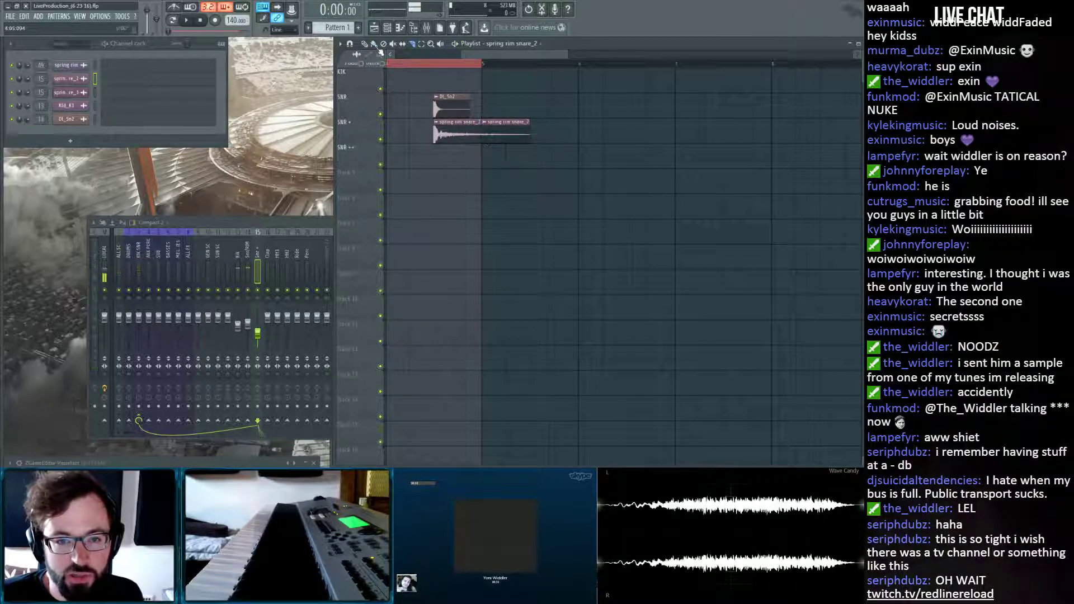
{"action": "scroll", "coordinate": [468, 70], "scroll_direction": "down", "scroll_amount": 2}
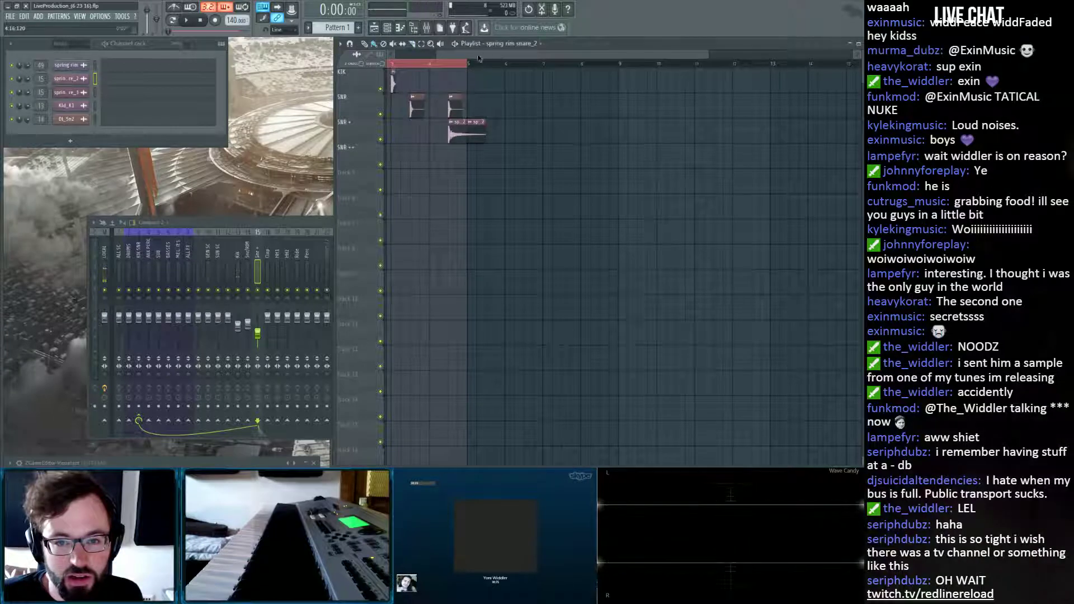
{"action": "scroll", "coordinate": [478, 58], "scroll_direction": "left", "scroll_amount": 2}
{"action": "left_click", "coordinate": [547, 129]}
{"action": "left_click", "coordinate": [396, 132]}
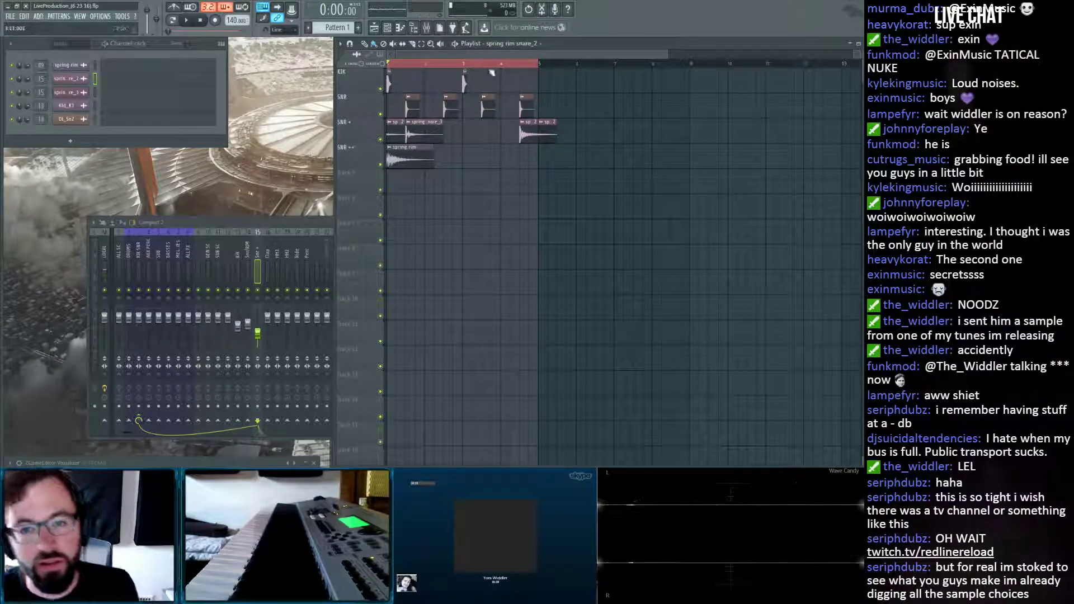
{"action": "right_click", "coordinate": [548, 133]}
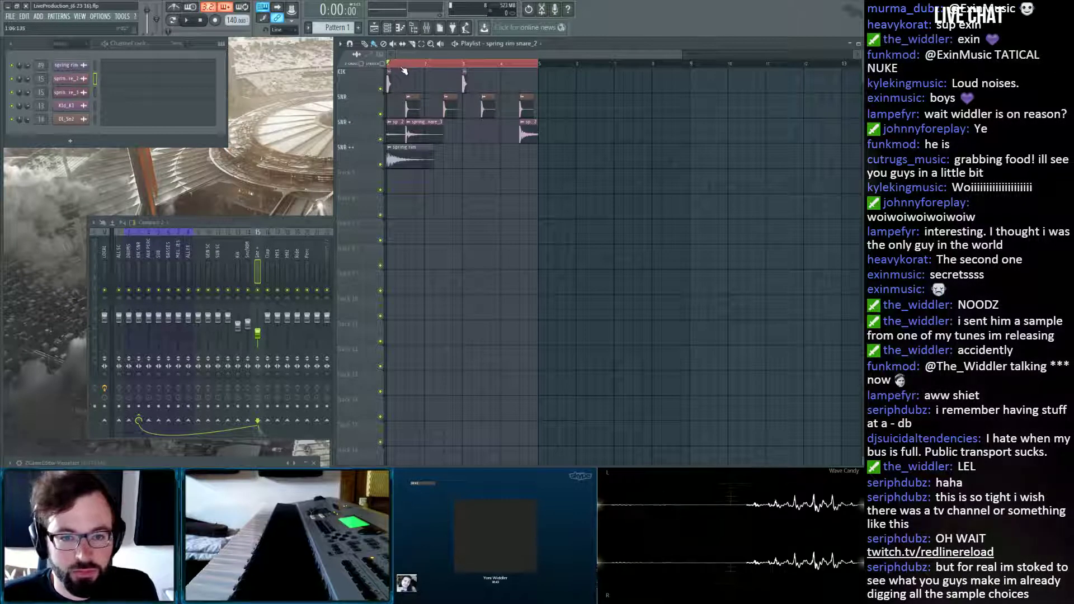
Add Fruity parametric EQ 2 to the Snr + track's fourth effect slot, with a steep high-pass on band 1 and a low-pass on band 7.
{"action": "scroll", "coordinate": [470, 264], "scroll_direction": "down", "scroll_amount": 1}
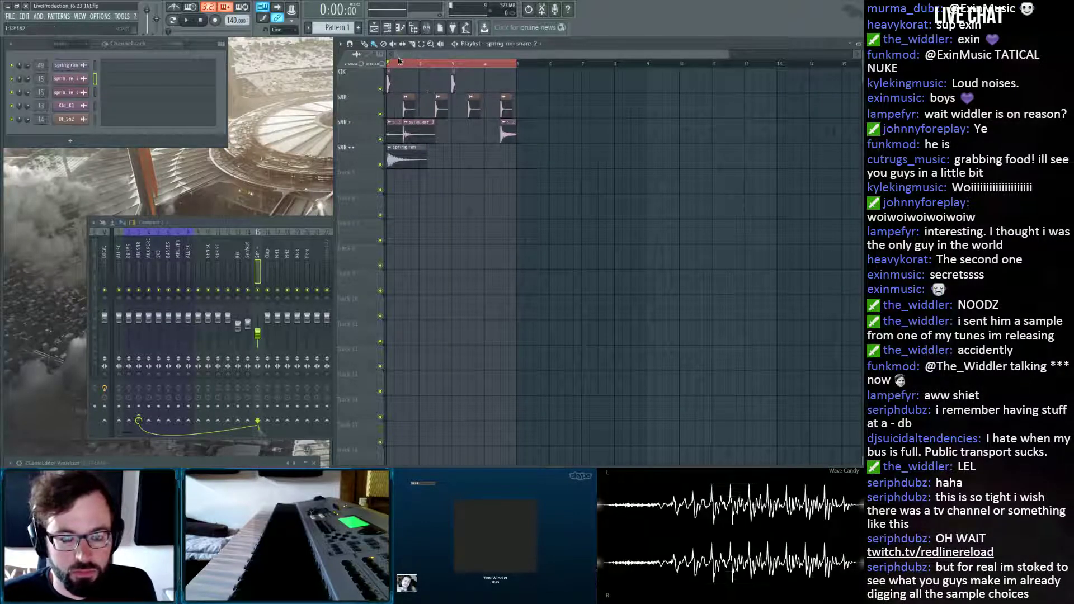
{"action": "left_click", "coordinate": [254, 252]}
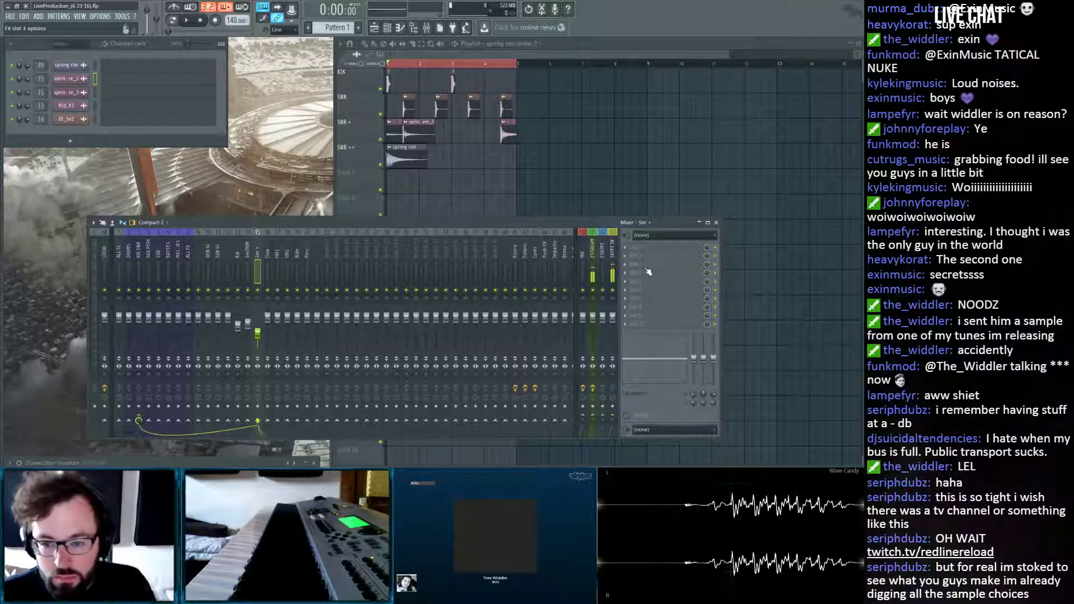
{"action": "left_click", "coordinate": [741, 426]}
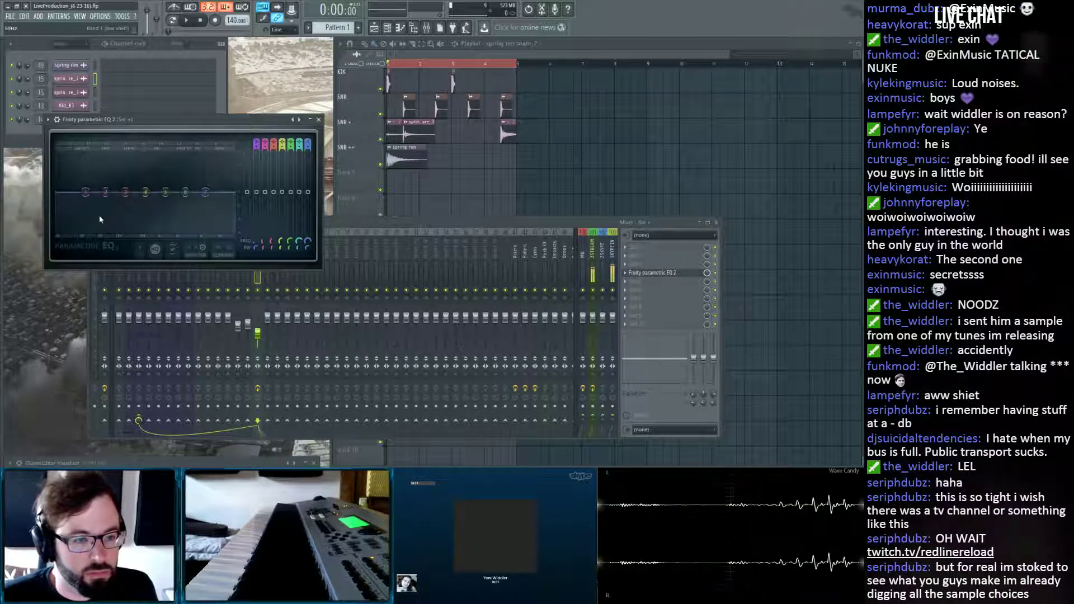
{"action": "left_click", "coordinate": [140, 247]}
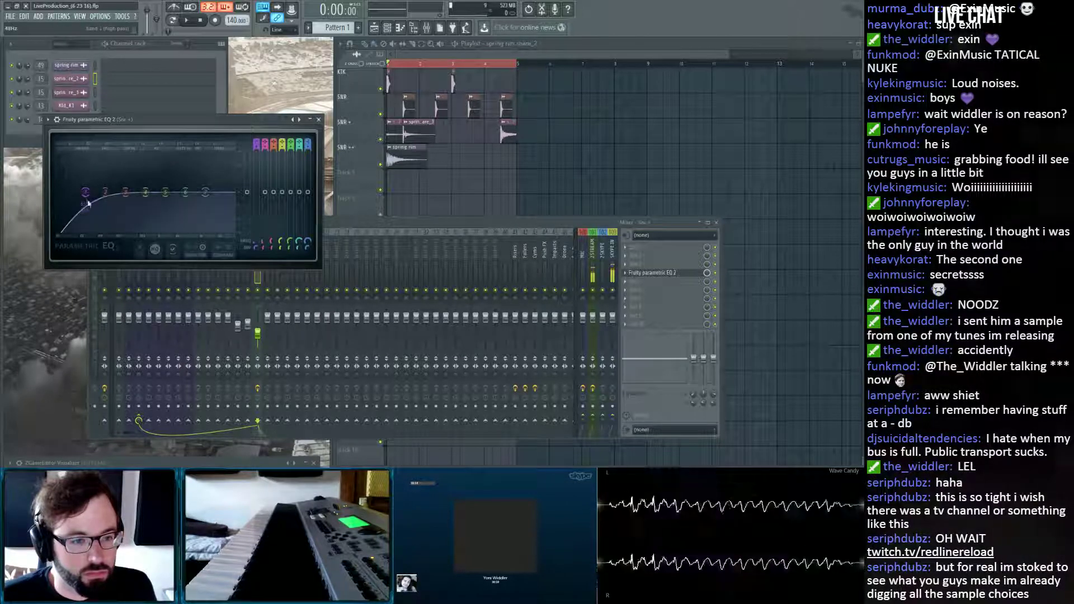
{"action": "left_click_drag", "start_coordinate": [85, 192], "coordinate": [98, 192]}
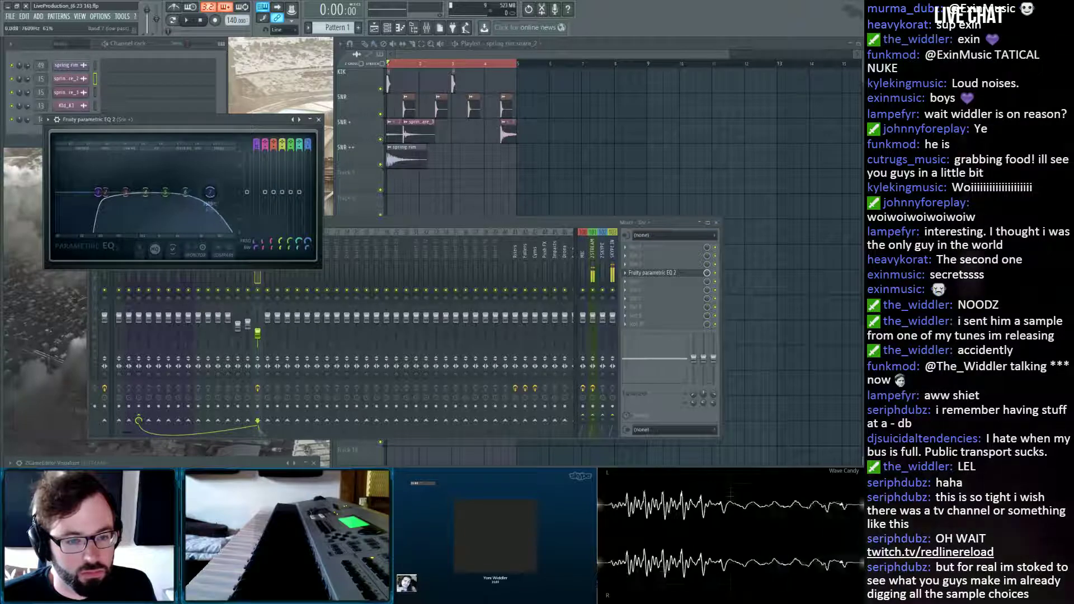
{"action": "left_click_drag", "start_coordinate": [207, 198], "coordinate": [215, 252]}
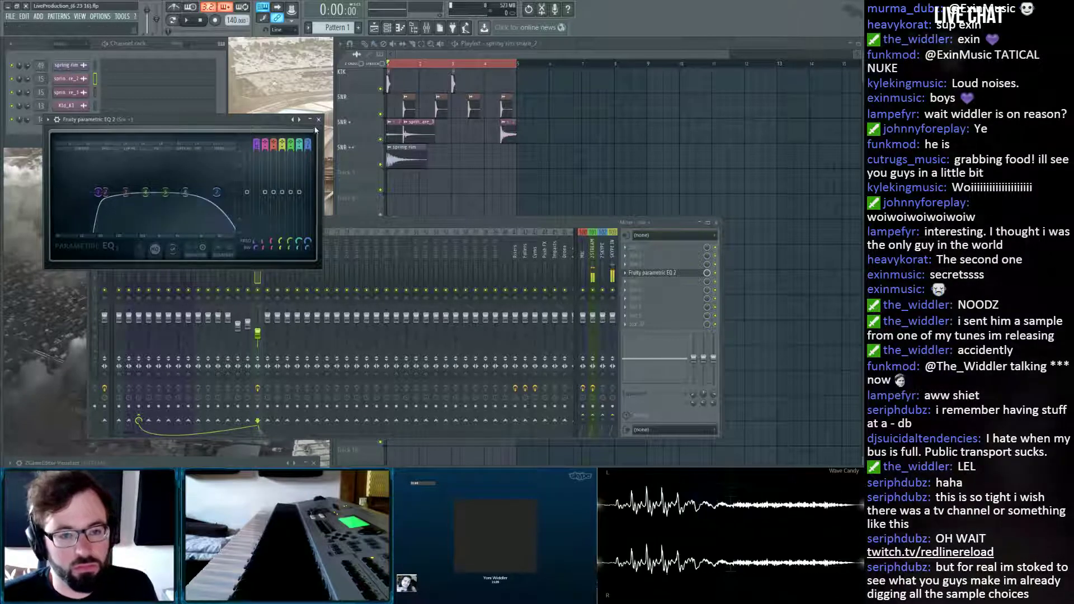
{"action": "left_click", "coordinate": [319, 119]}
{"action": "left_click", "coordinate": [440, 29]}
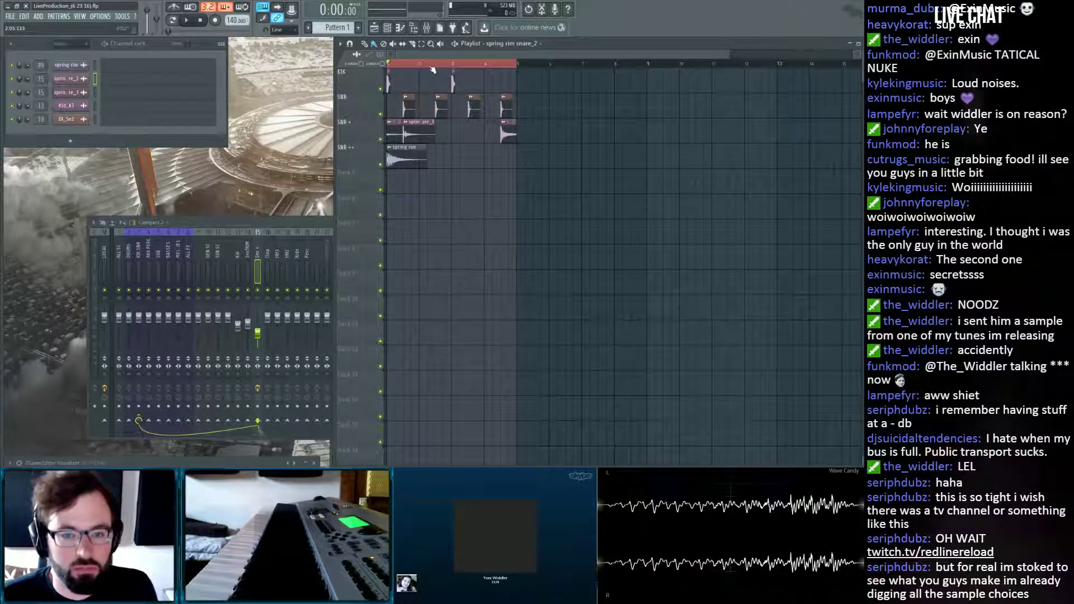
Solo the Snr + mixer track and review its parametric EQ curve.
{"action": "scroll", "coordinate": [433, 70], "scroll_direction": "down", "scroll_amount": 2}
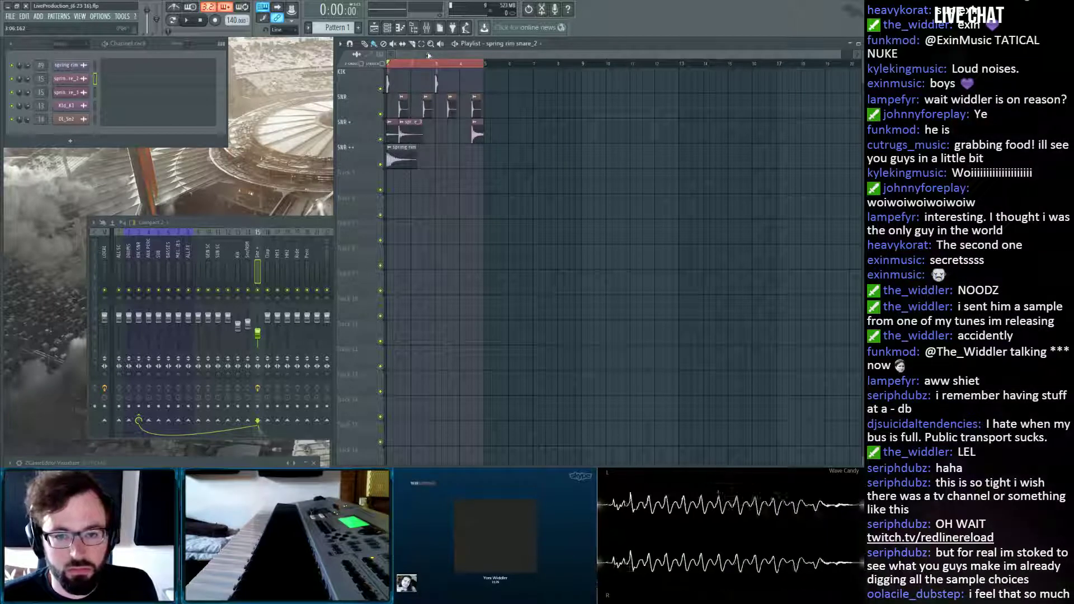
{"action": "left_click", "coordinate": [256, 257]}
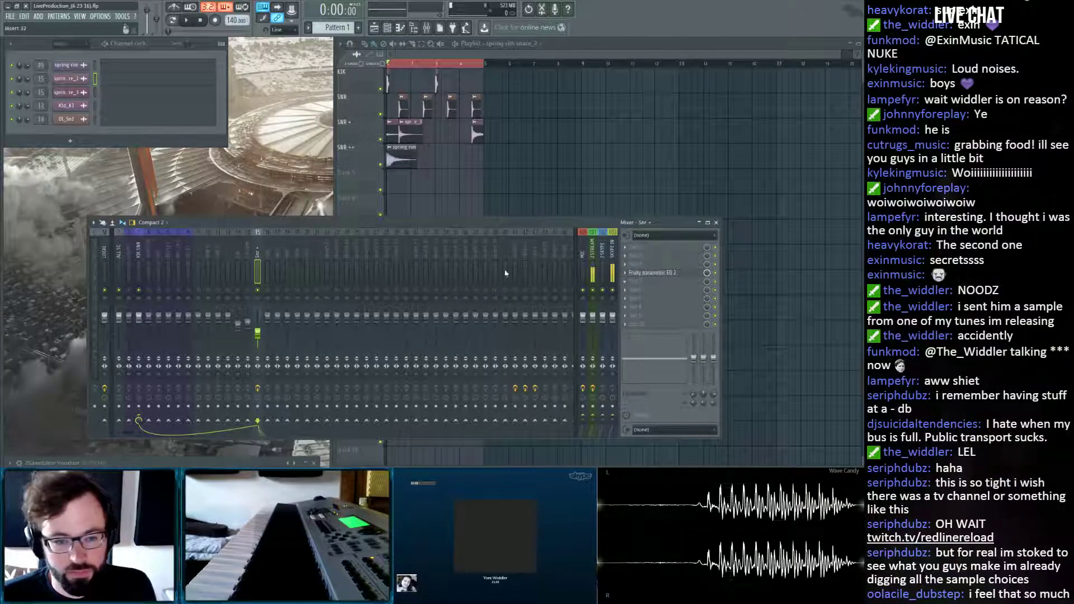
{"action": "left_click", "coordinate": [651, 273]}
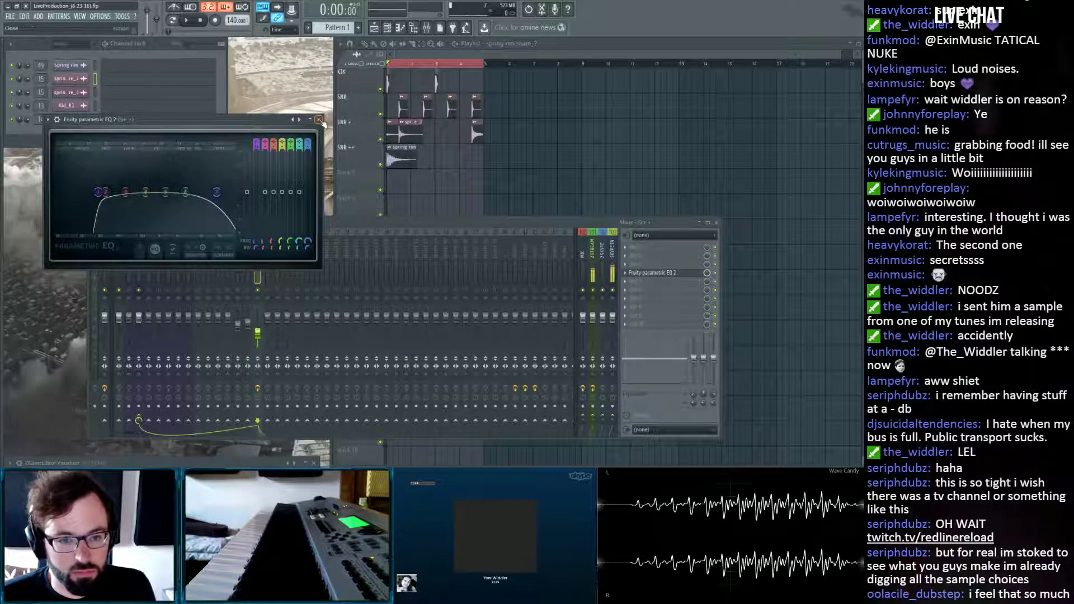
{"action": "left_click", "coordinate": [319, 119]}
Solo the Snr/RIM mixer track and select the second half of bar 1 in the playlist as the loop range.
{"action": "left_click", "coordinate": [250, 252]}
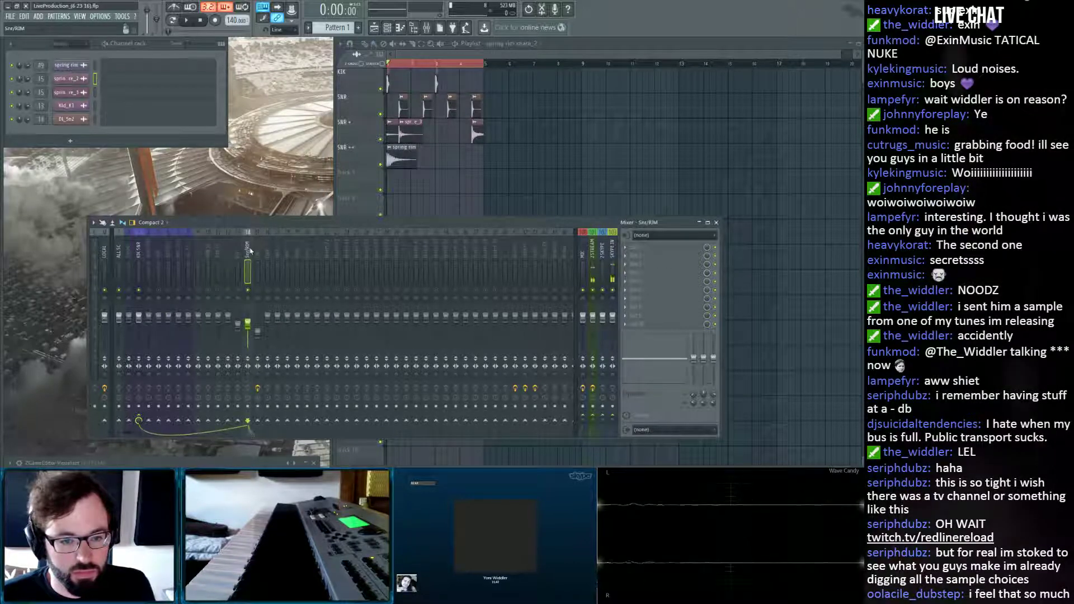
{"action": "left_click", "coordinate": [405, 68]}
{"action": "scroll", "coordinate": [407, 67], "scroll_direction": "up", "scroll_amount": 7}
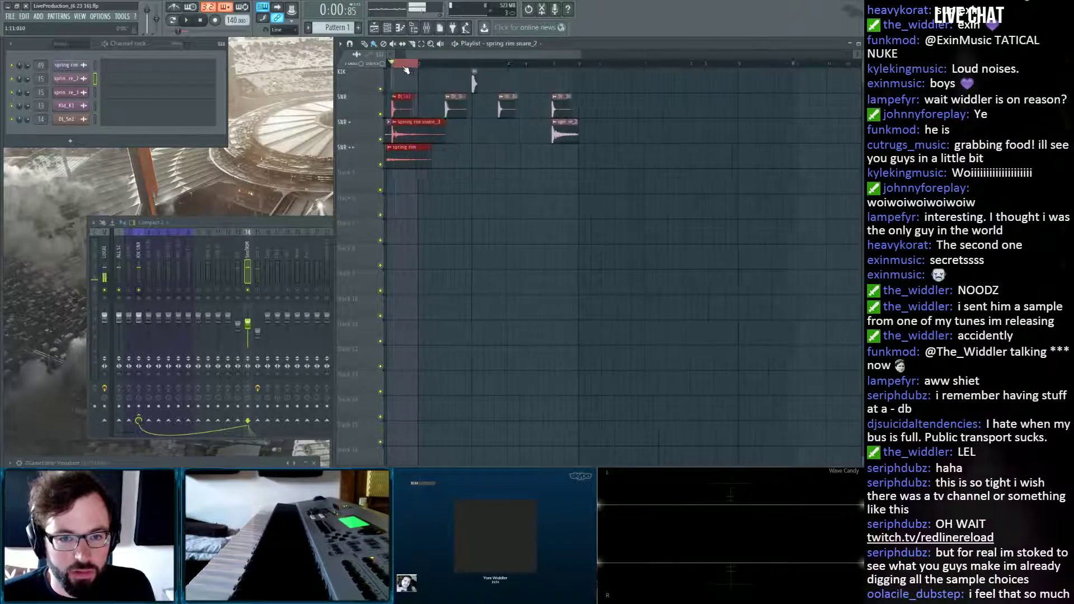
{"action": "left_click_drag", "start_coordinate": [428, 57], "coordinate": [423, 57]}
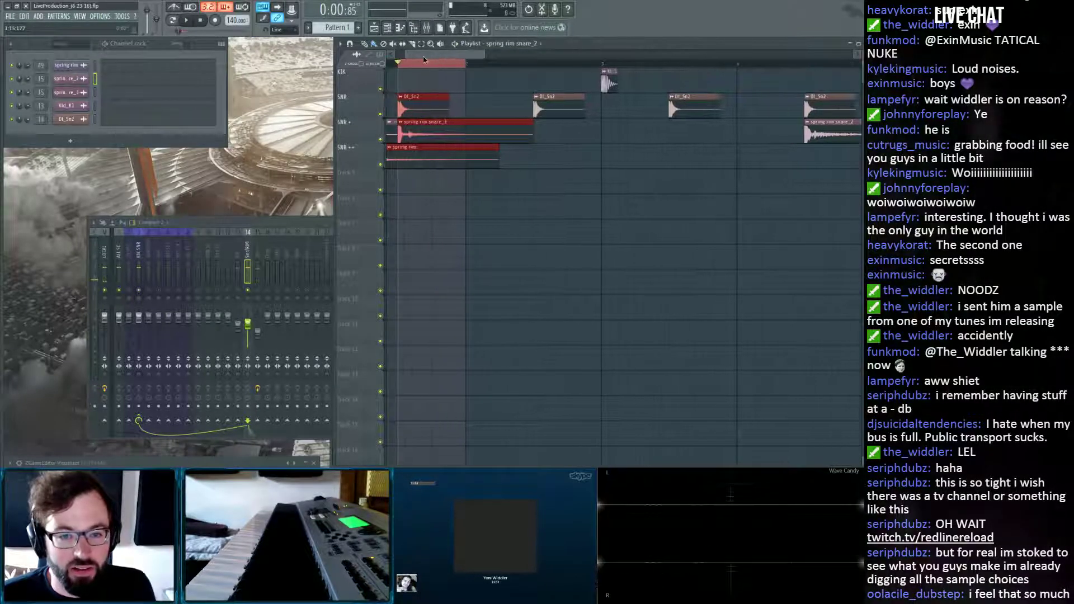
Add Fruity parametric EQ 2 to the Snr/RIM track's third effect slot and tune a steep high-pass on band 1 during playback.
{"action": "left_click", "coordinate": [250, 253]}
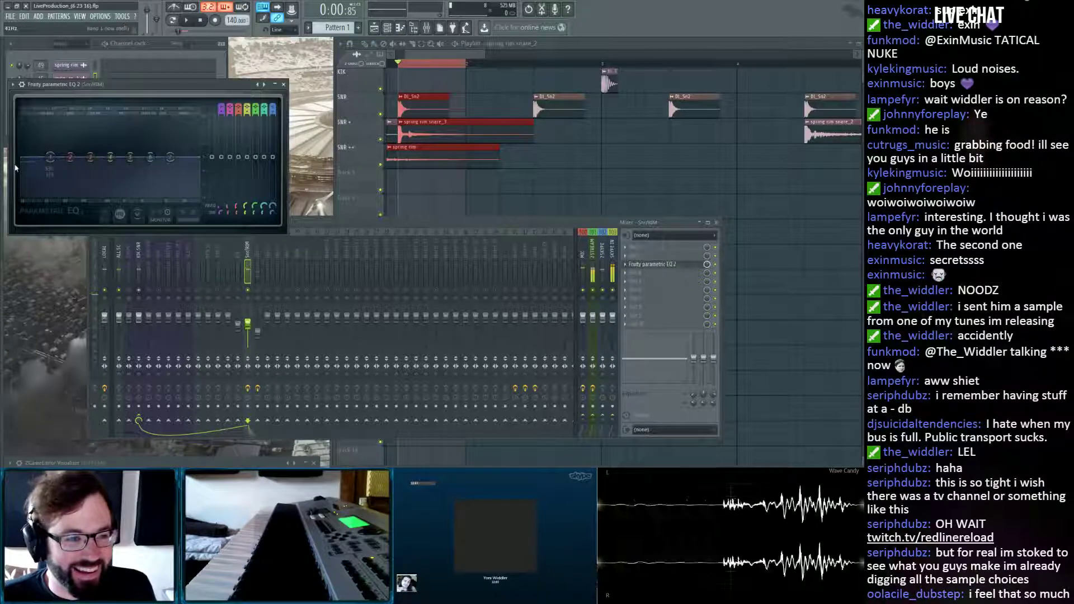
{"action": "left_click", "coordinate": [99, 206]}
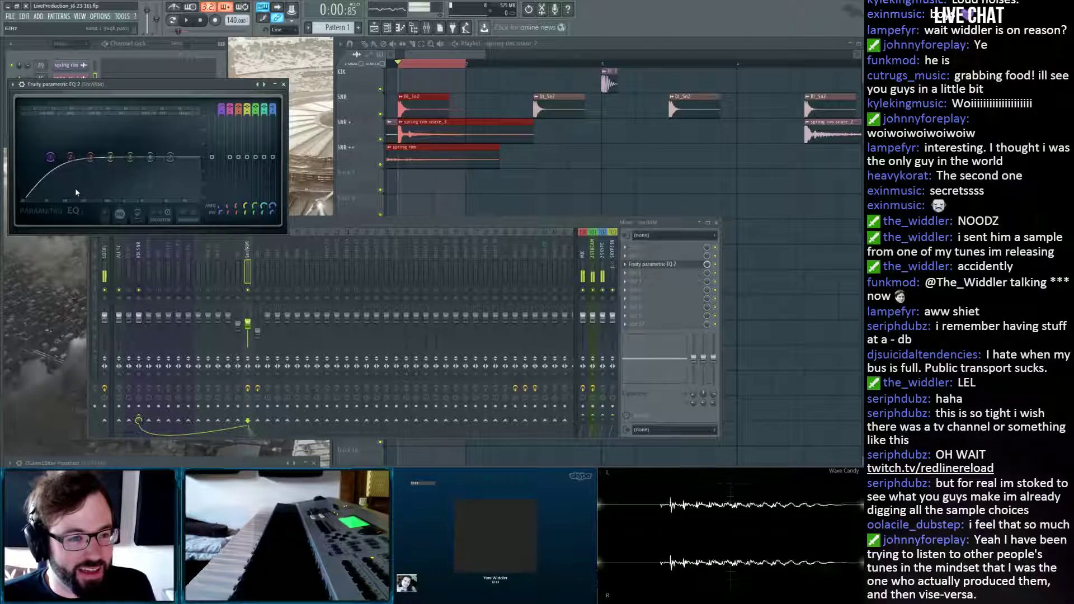
{"action": "left_click_drag", "start_coordinate": [50, 157], "coordinate": [74, 158]}
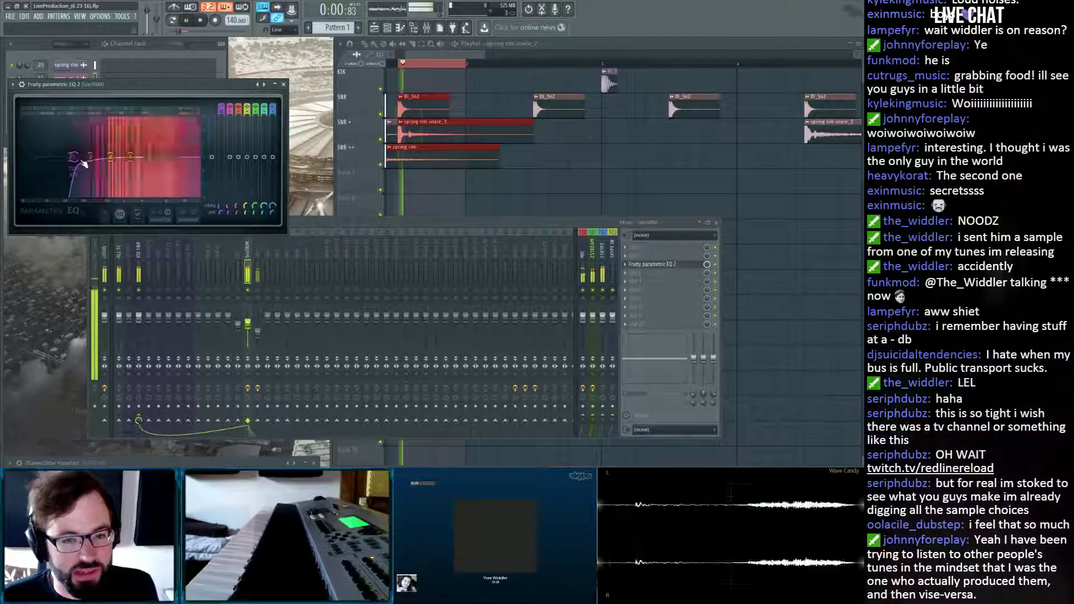
{"action": "mouse_move", "coordinate": [82, 161]}
{"action": "left_mouse_down"}
{"action": "mouse_move", "coordinate": [97, 161]}
{"action": "mouse_move", "coordinate": [77, 158]}
{"action": "left_mouse_up"}
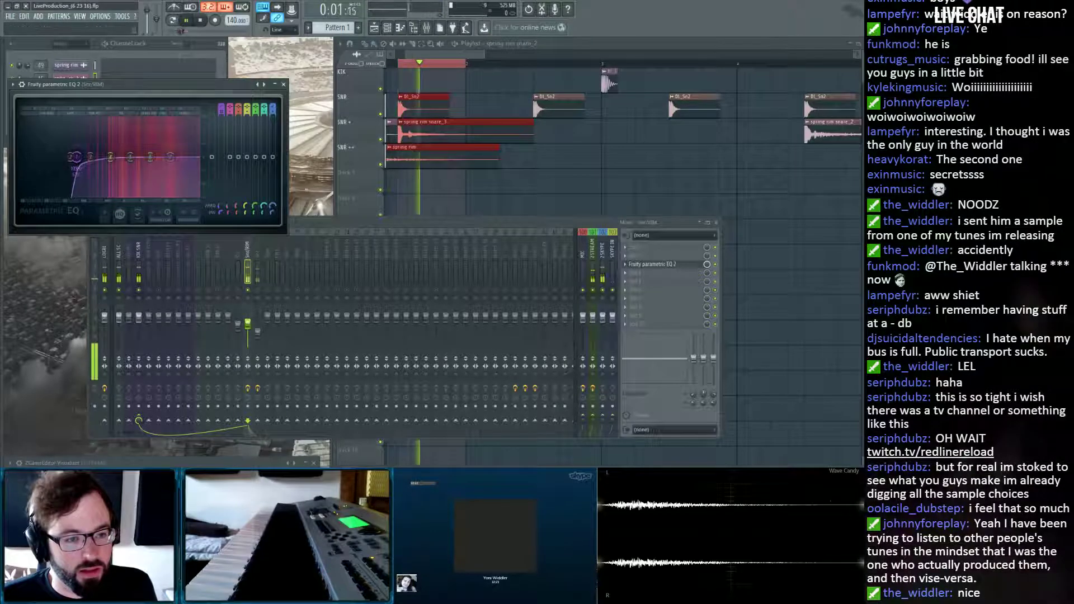
{"action": "key", "text": "space"}
{"action": "left_click", "coordinate": [284, 84]}
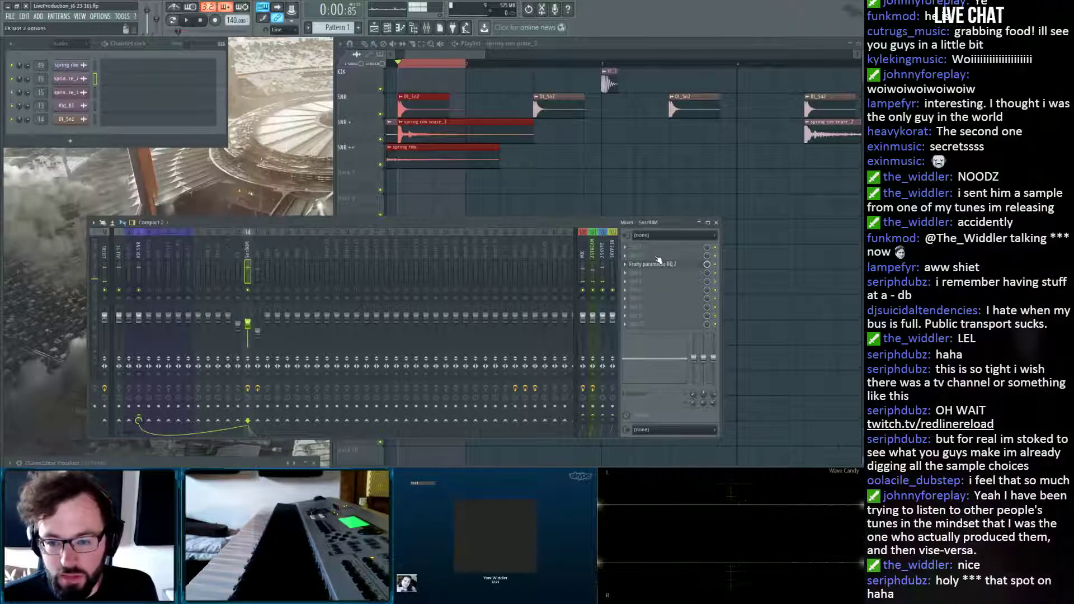
Move the Snr/RIM track's EQ up a slot, add Fruity WaveShaper below it with a steeper clipping curve, and lower the track's fader.
{"action": "scroll", "coordinate": [640, 265], "scroll_direction": "up", "scroll_amount": 1}
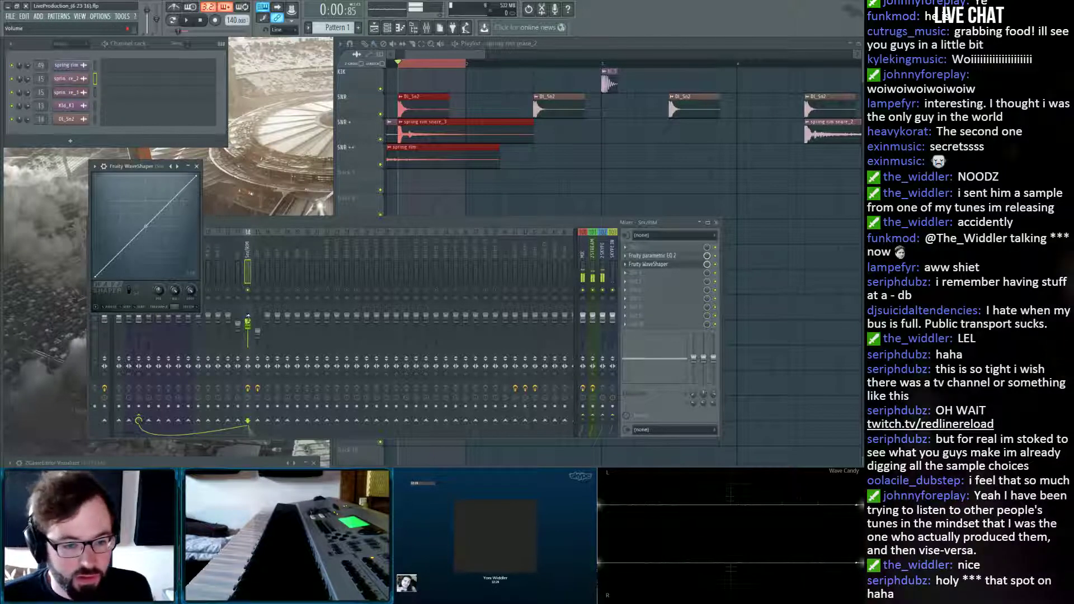
{"action": "left_click_drag", "start_coordinate": [248, 320], "coordinate": [248, 324]}
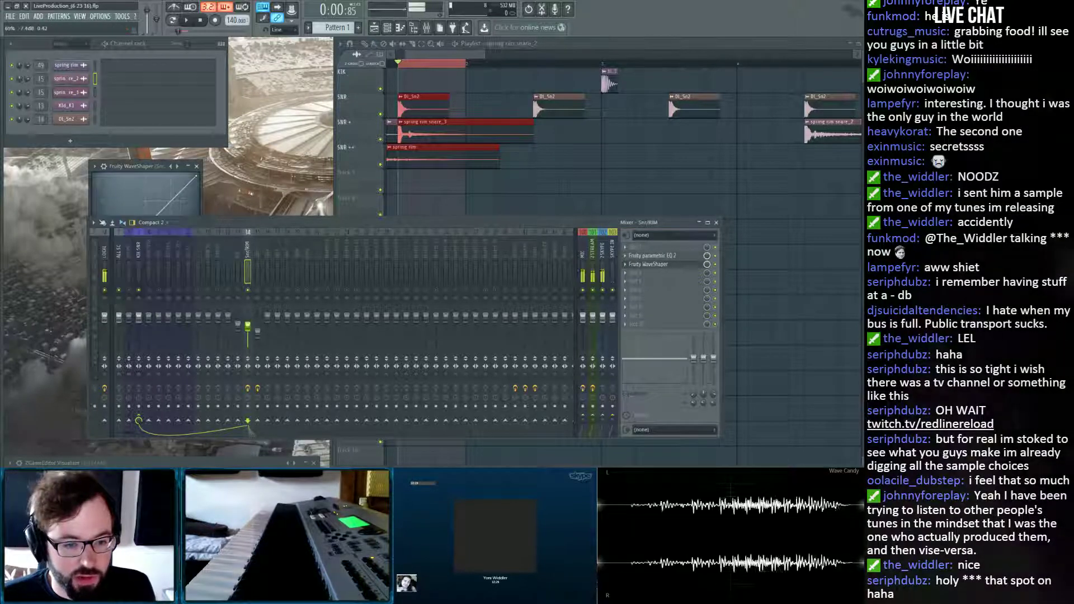
{"action": "right_click", "coordinate": [185, 190]}
{"action": "key", "text": "space"}
{"action": "left_click_drag", "start_coordinate": [185, 189], "coordinate": [141, 129]}
{"action": "left_click", "coordinate": [197, 167]}
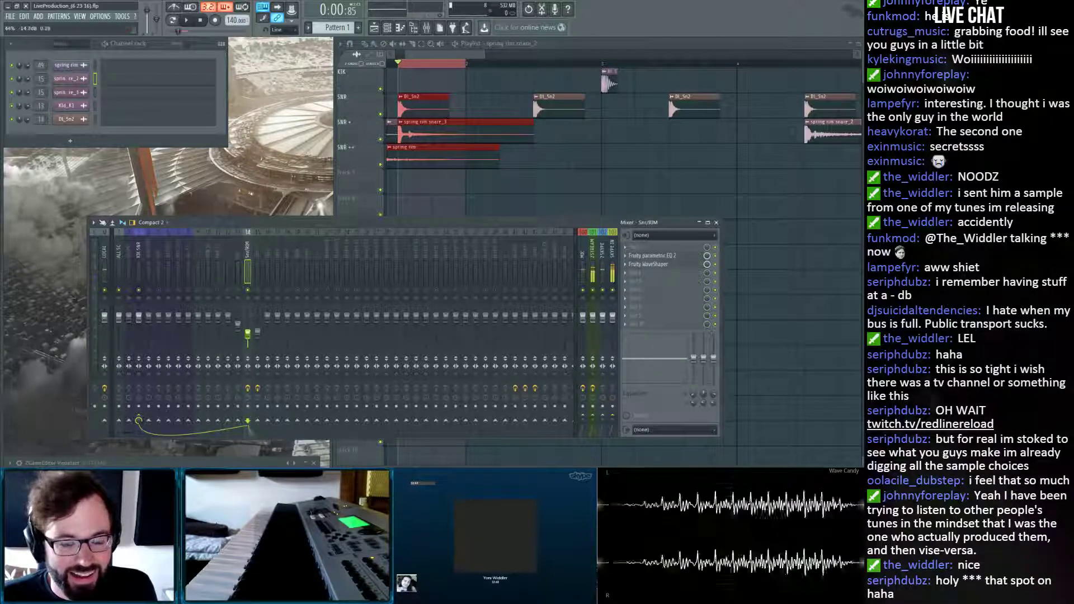
{"action": "left_click_drag", "start_coordinate": [248, 336], "coordinate": [247, 333]}
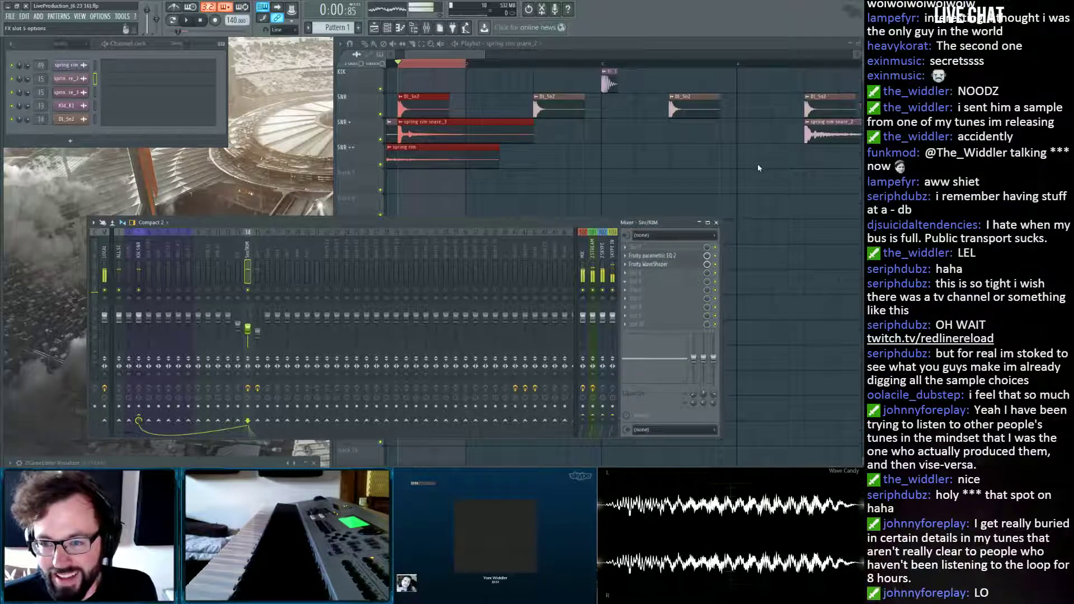
Add Fruity Reeverb 2 to the Snr/RIM track's fifth effect slot and adjust its high cut and wet level.
{"action": "left_click", "coordinate": [758, 164]}
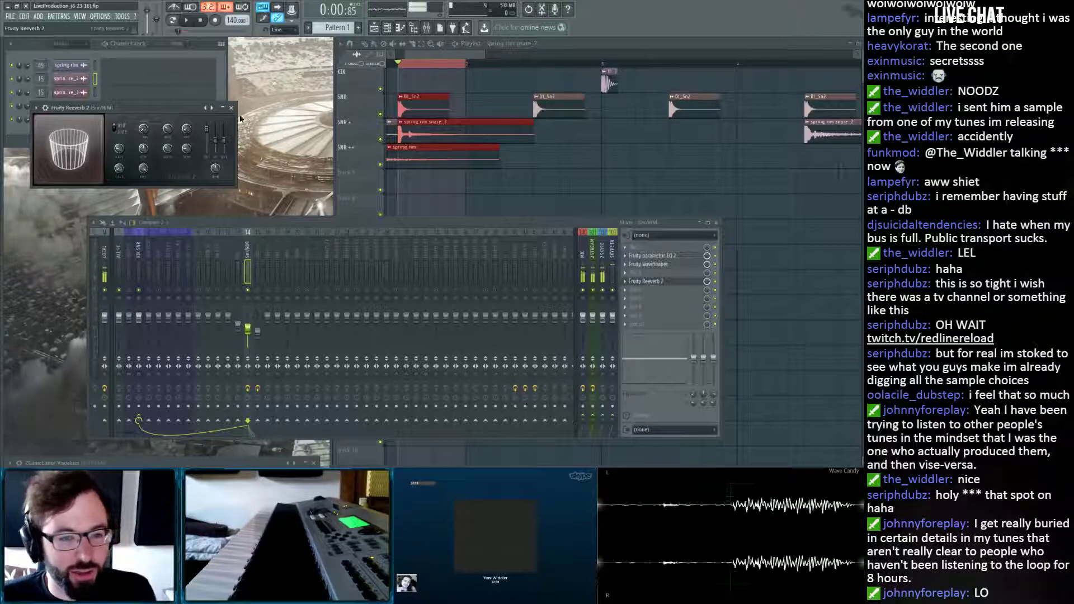
{"action": "left_click_drag", "start_coordinate": [185, 108], "coordinate": [294, 135]}
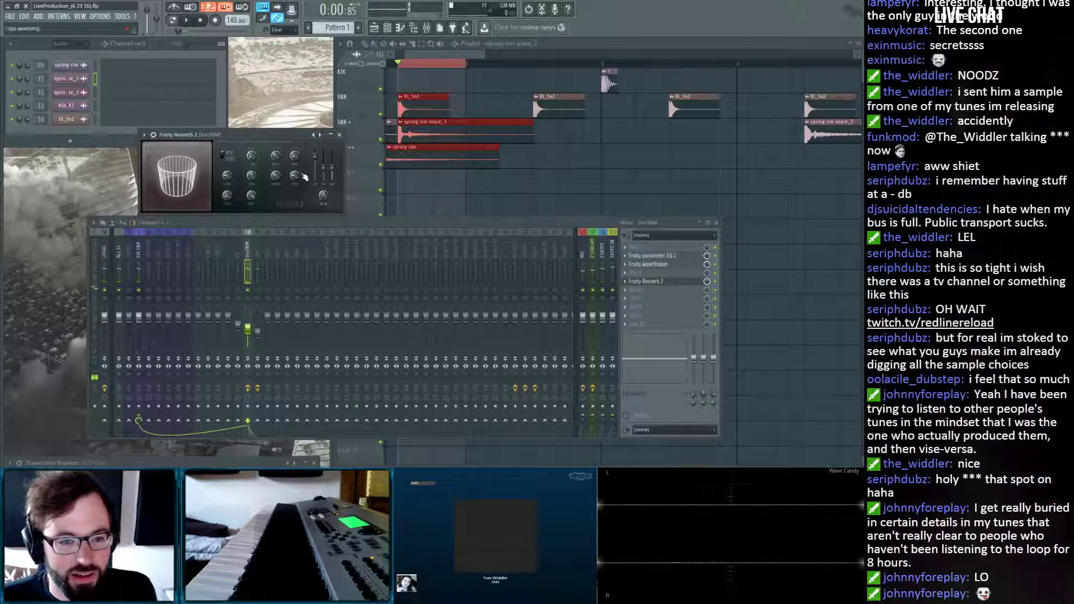
{"action": "left_click_drag", "start_coordinate": [227, 197], "coordinate": [226, 192]}
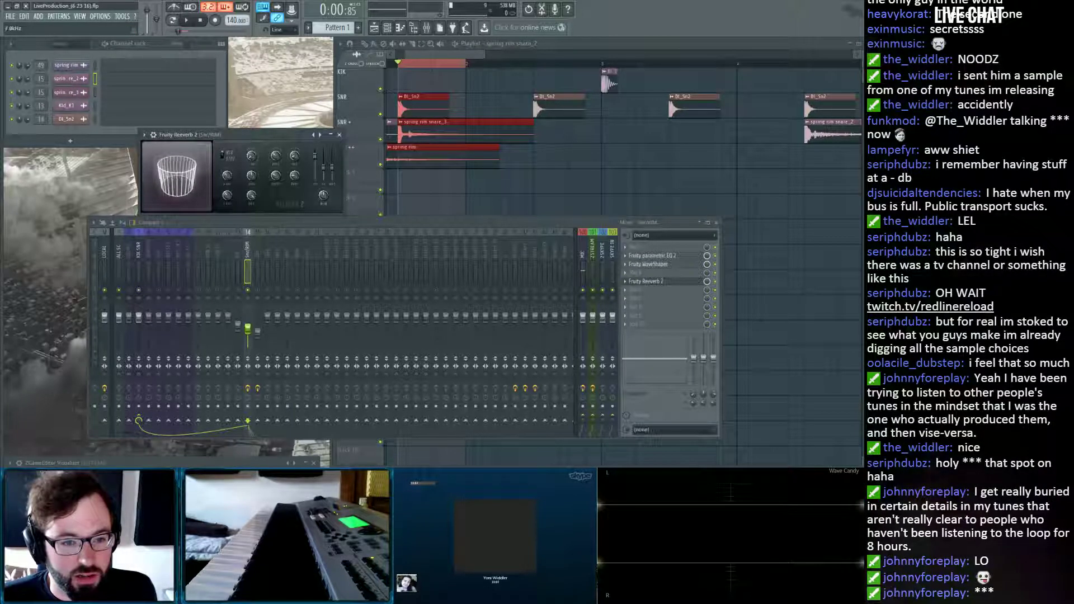
{"action": "left_click_drag", "start_coordinate": [281, 177], "coordinate": [325, 179]}
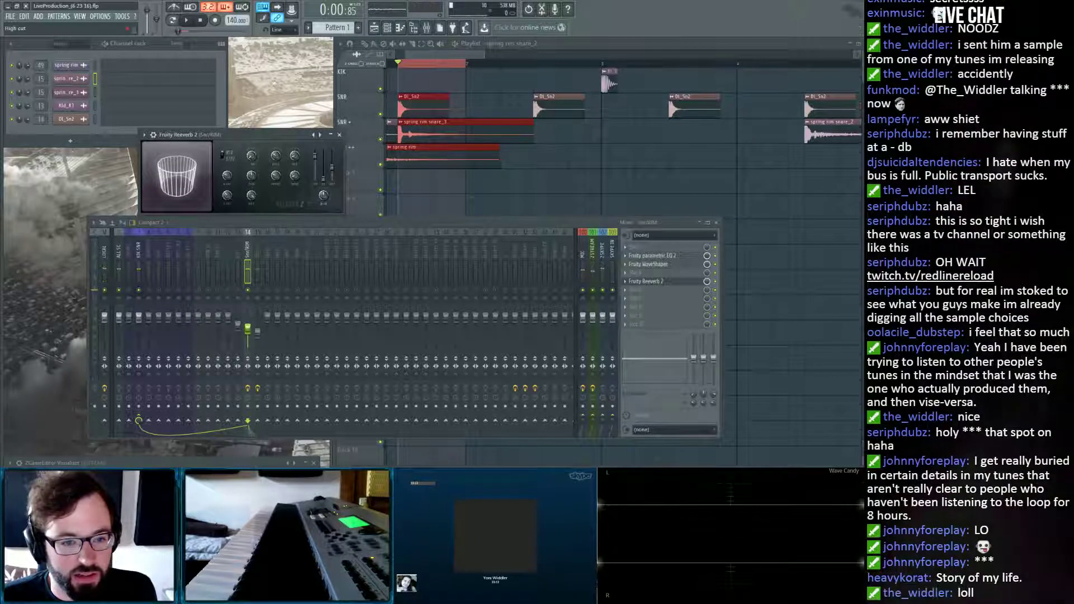
{"action": "key", "text": "space"}
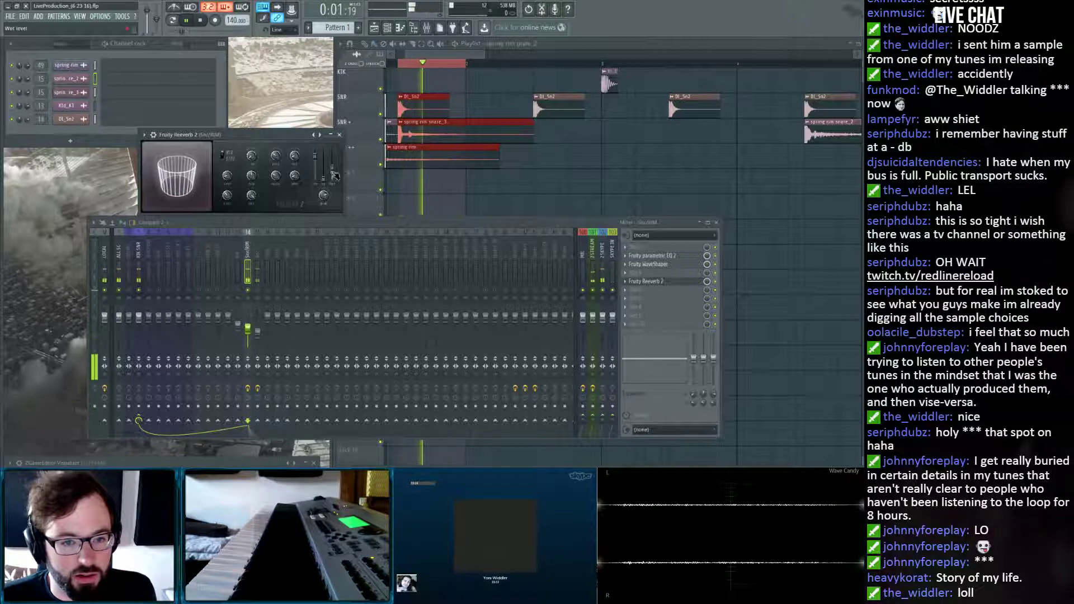
{"action": "key", "text": "space"}
Clear the playlist's loop selection, unsolo the Snr/RIM track, and play the whole pattern with every track audible.
{"action": "left_click", "coordinate": [419, 64], "text": "ctrl"}
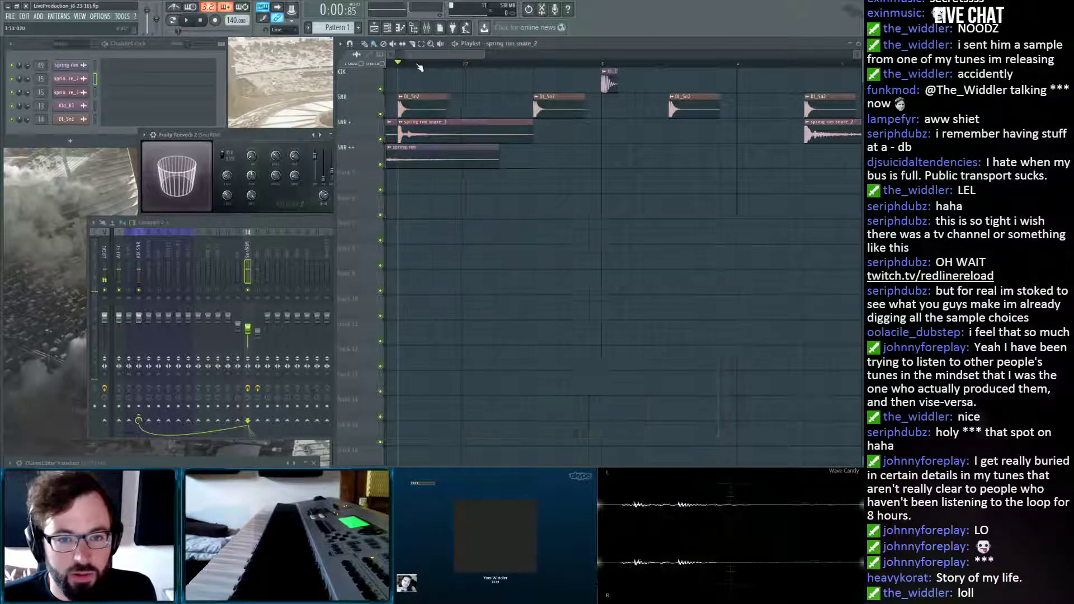
{"action": "scroll", "coordinate": [419, 64], "scroll_direction": "down", "scroll_amount": 6}
{"action": "key", "text": "space"}
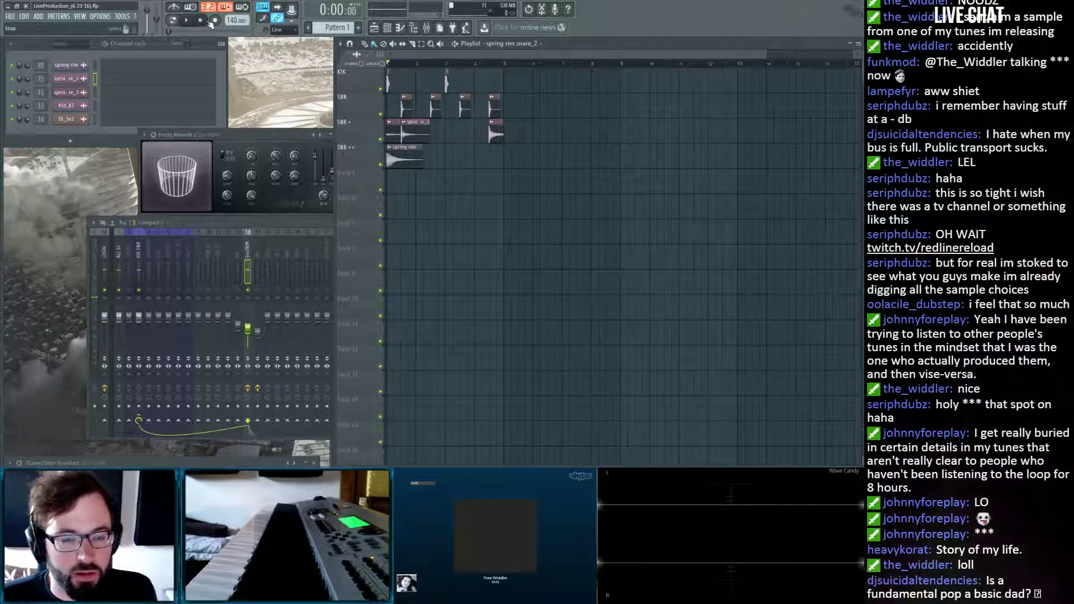
{"action": "left_click", "coordinate": [253, 292]}
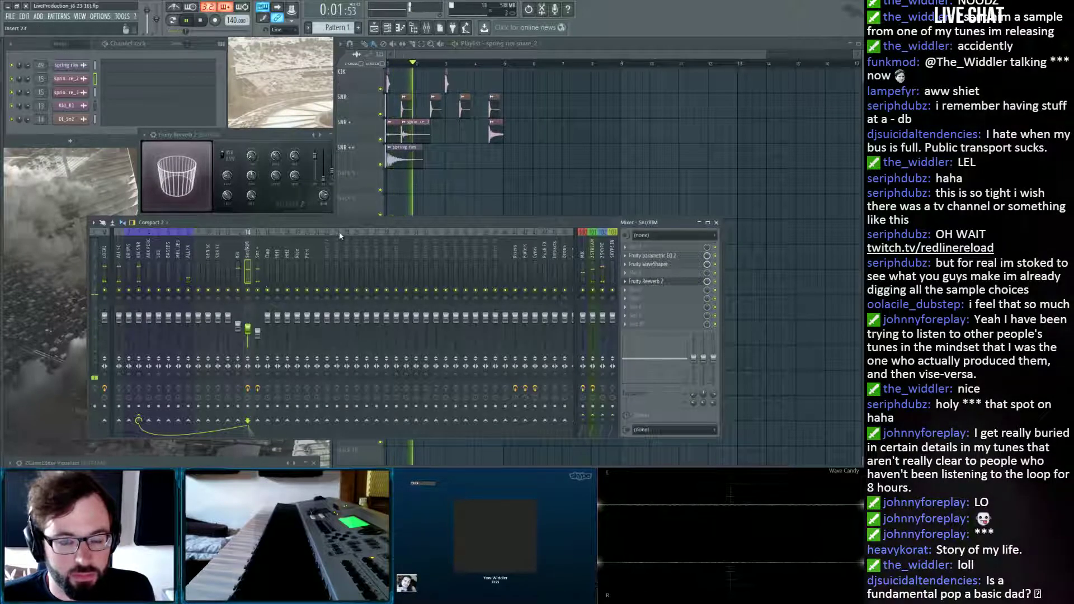
{"action": "left_click", "coordinate": [295, 136]}
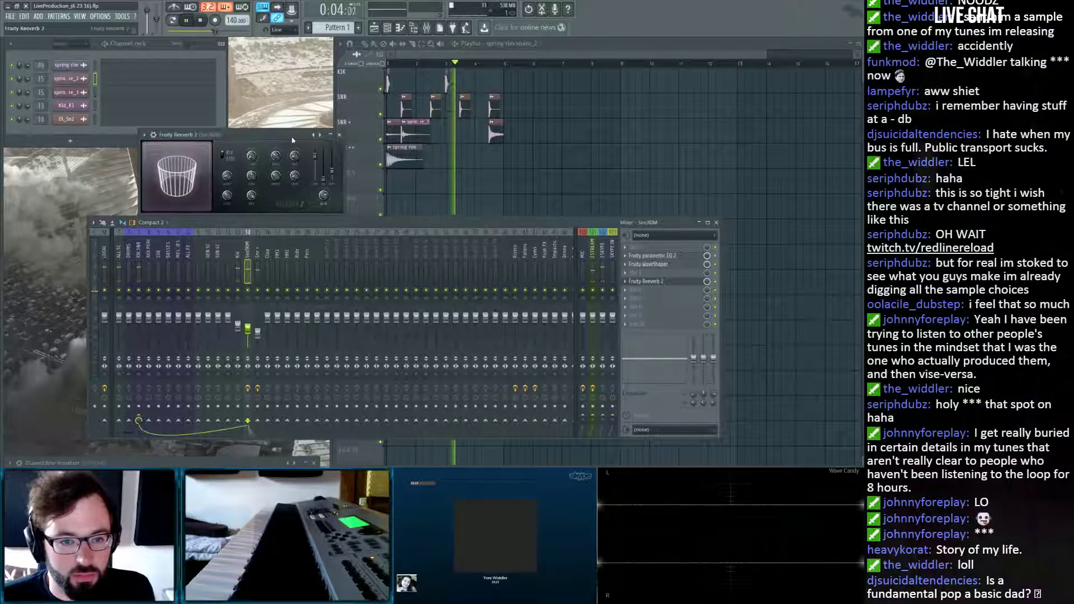
{"action": "left_click", "coordinate": [340, 135]}
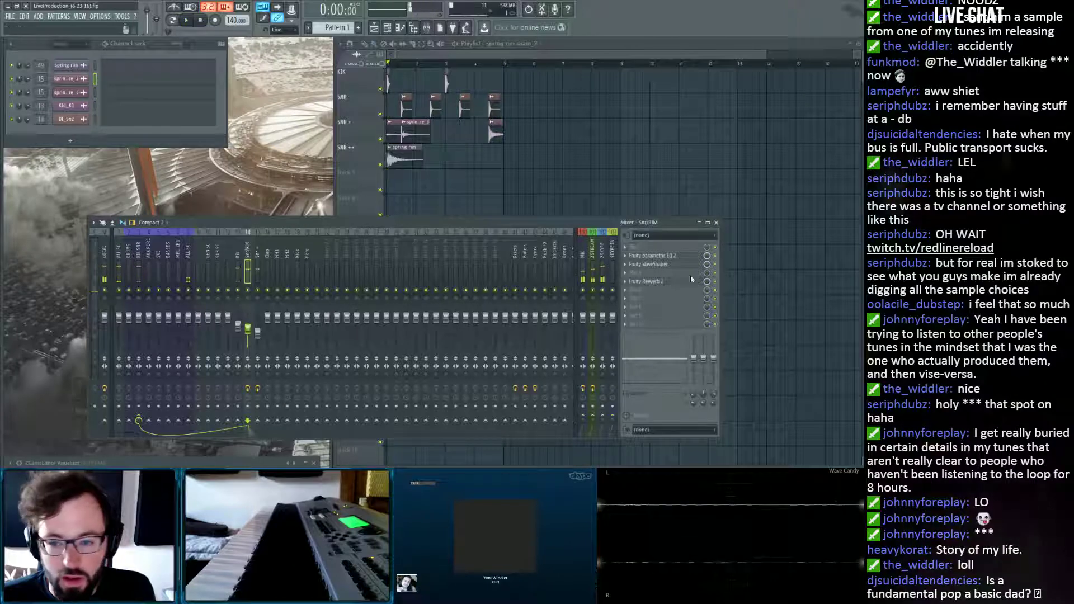
Move Fruity Reeverb 2 down to the sixth slot and insert Transient Shaper between the Snr/RIM track's EQ and WaveShaper.
{"action": "left_click_drag", "start_coordinate": [663, 281], "coordinate": [663, 290]}
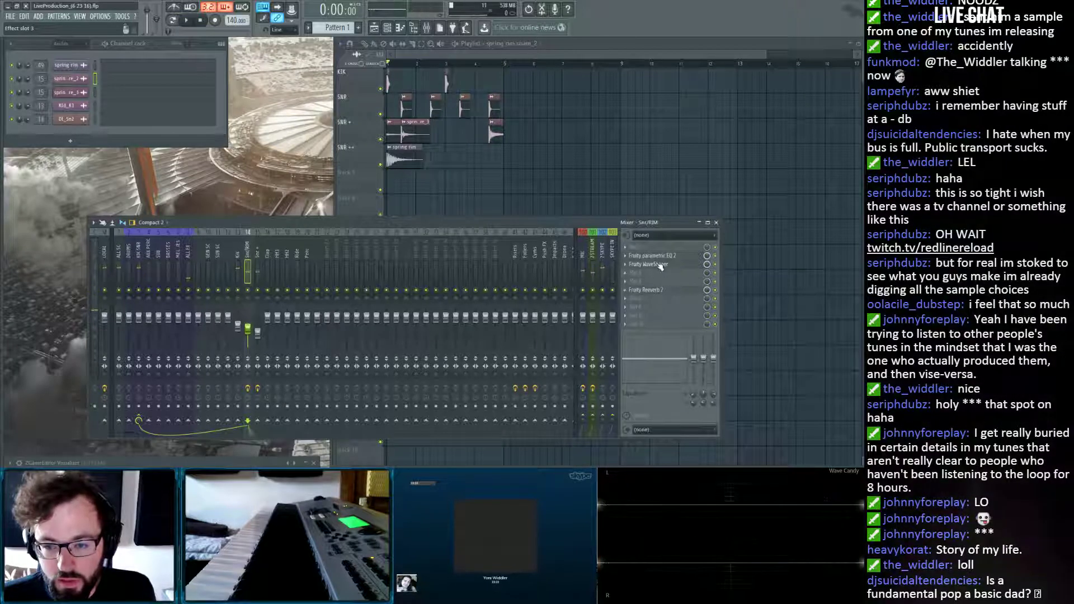
{"action": "mouse_move", "coordinate": [1, 291]}
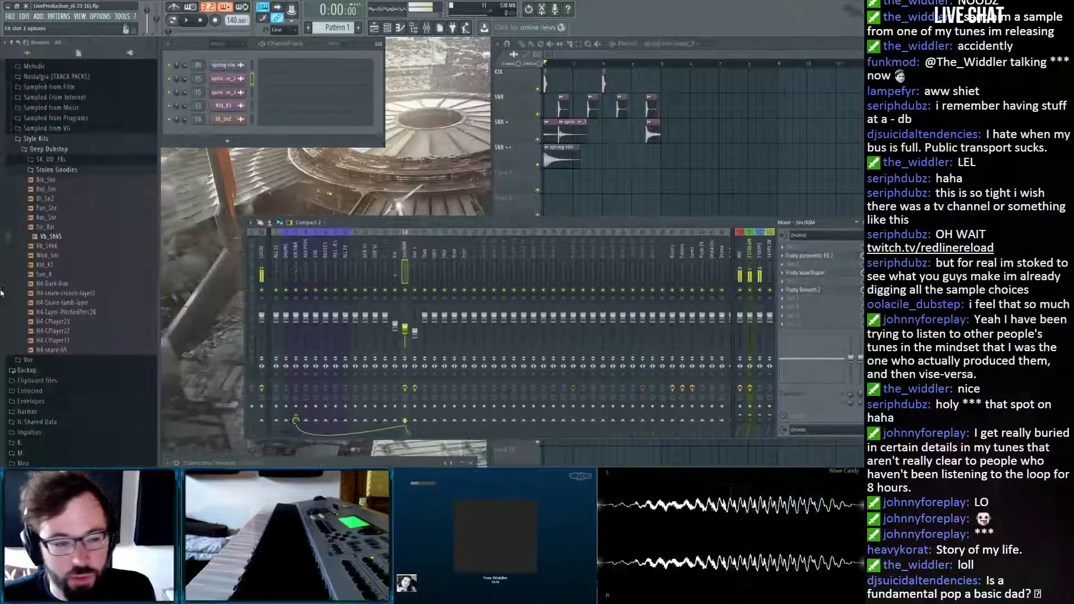
{"action": "left_click", "coordinate": [130, 53]}
{"action": "scroll", "coordinate": [82, 308], "scroll_direction": "down", "scroll_amount": 10}
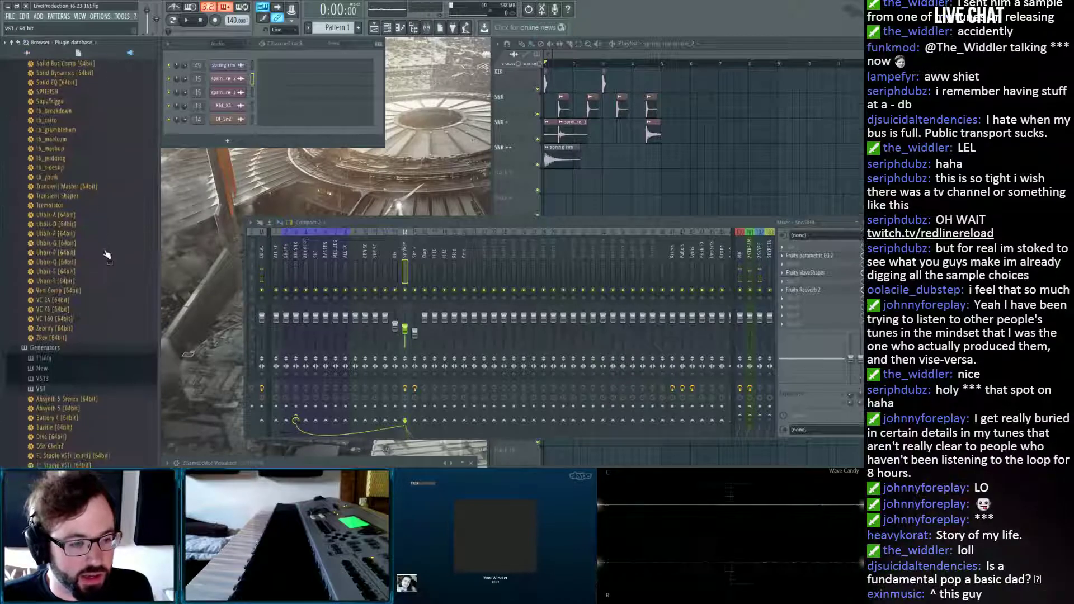
{"action": "scroll", "coordinate": [104, 249], "scroll_direction": "up", "scroll_amount": 3}
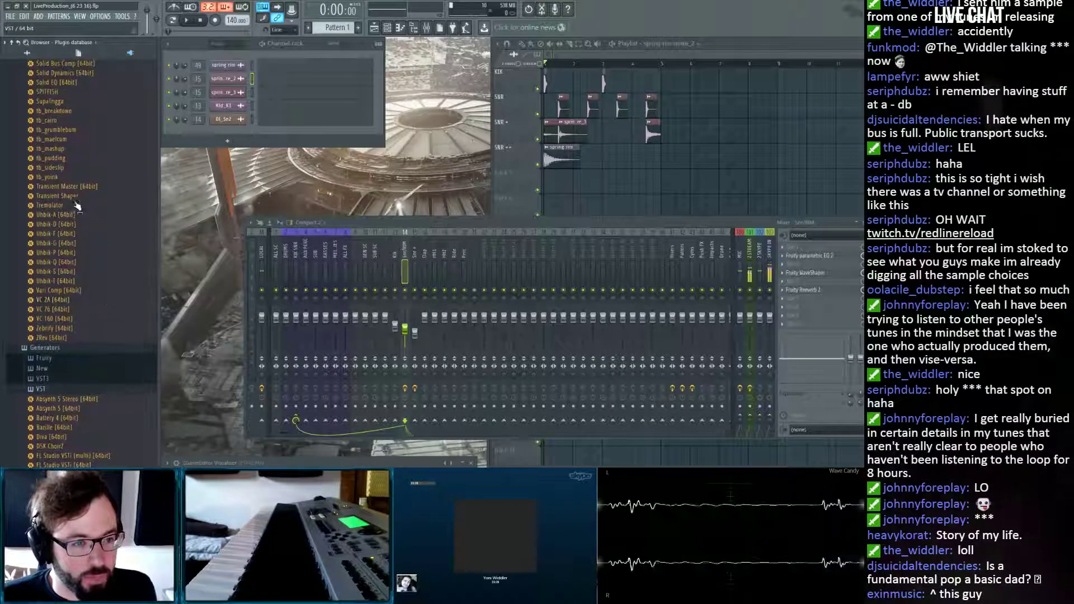
{"action": "left_click_drag", "start_coordinate": [157, 195], "coordinate": [648, 271]}
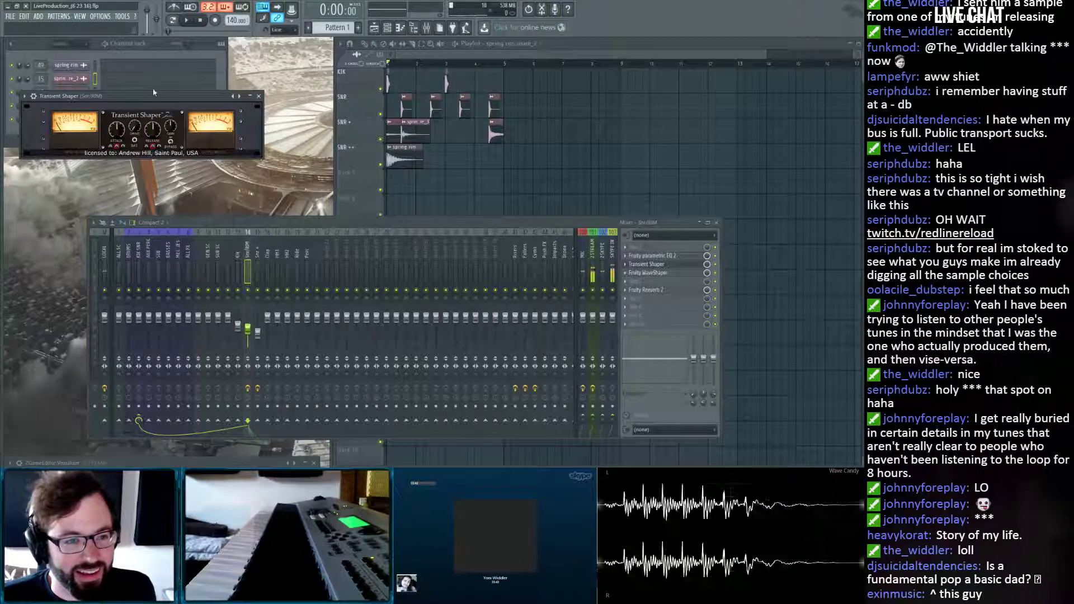
Reduce the Transient Shaper's release to about -23 % during playback and fine-tune the upper point of the WaveShaper curve.
{"action": "left_click_drag", "start_coordinate": [147, 100], "coordinate": [220, 157]}
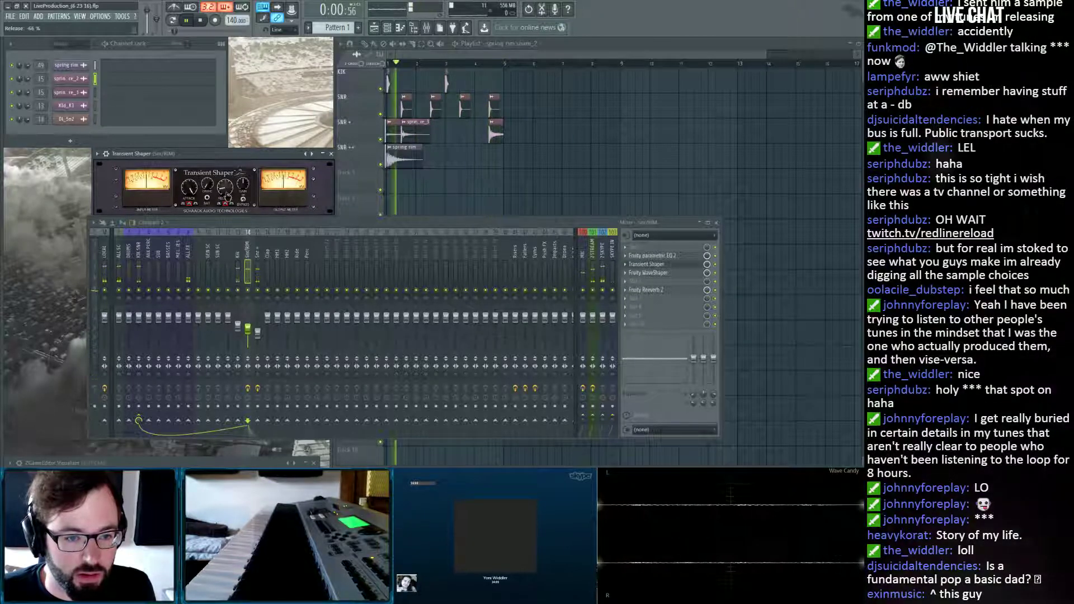
{"action": "left_click_drag", "start_coordinate": [226, 196], "coordinate": [229, 186]}
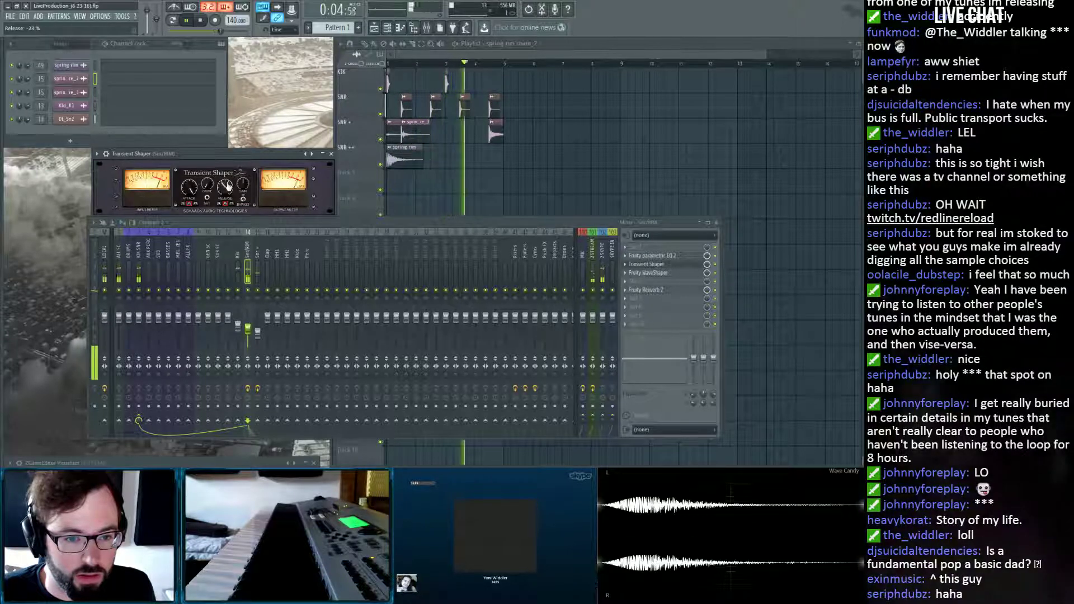
{"action": "left_click", "coordinate": [330, 153]}
{"action": "left_click", "coordinate": [648, 273]}
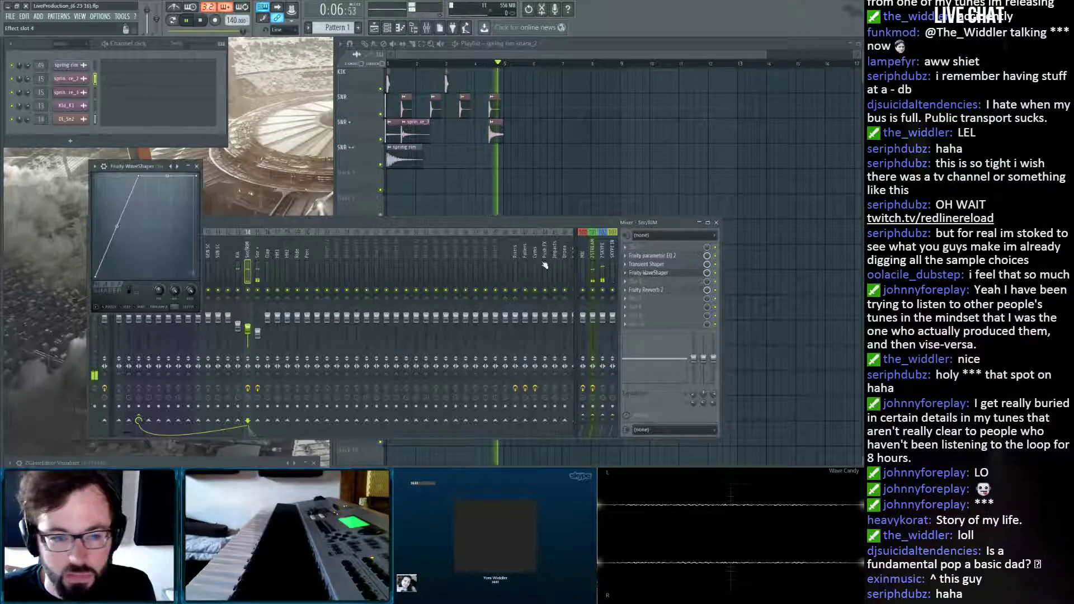
{"action": "mouse_move", "coordinate": [139, 175]}
{"action": "left_mouse_down"}
{"action": "mouse_move", "coordinate": [149, 174]}
{"action": "mouse_move", "coordinate": [140, 171]}
{"action": "left_mouse_up"}
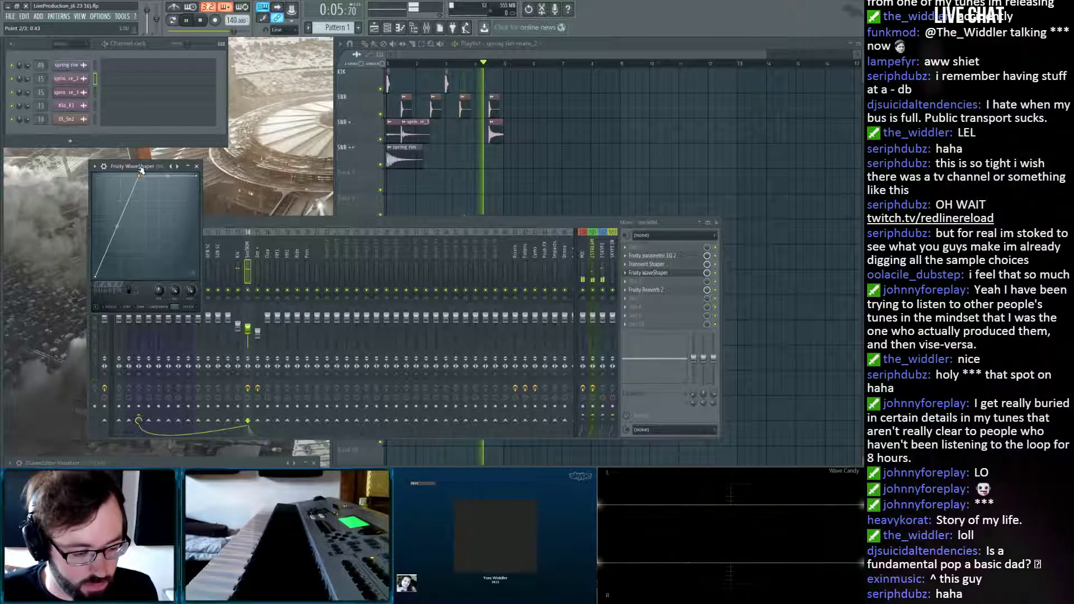
{"action": "left_click", "coordinate": [197, 167]}
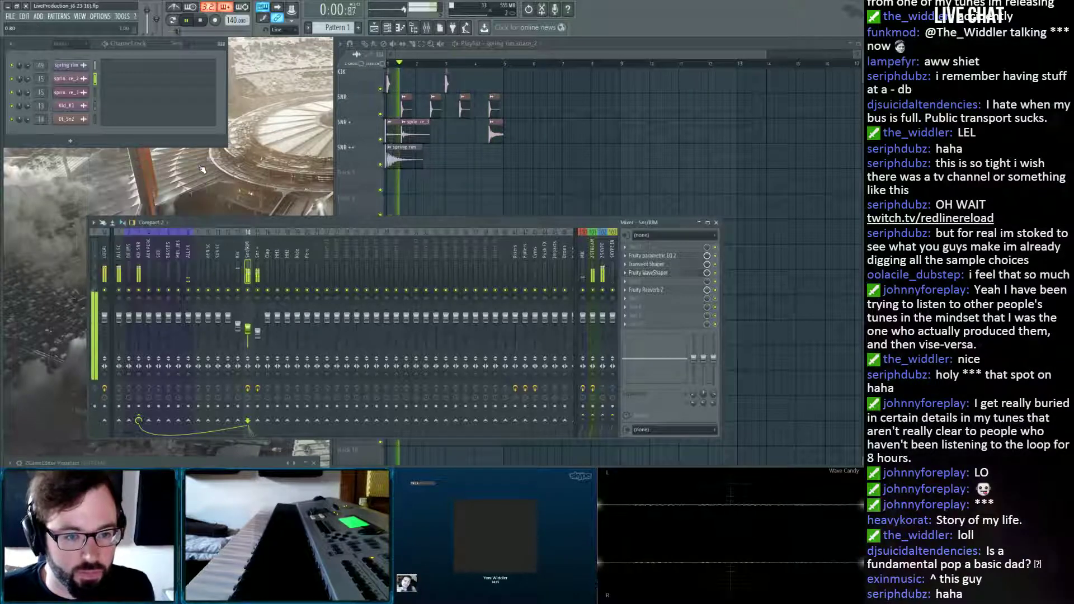
Boost band 4 slightly in the Snr/RIM track's parametric EQ and make band 7 a low-pass at the high end.
{"action": "left_click", "coordinate": [652, 255]}
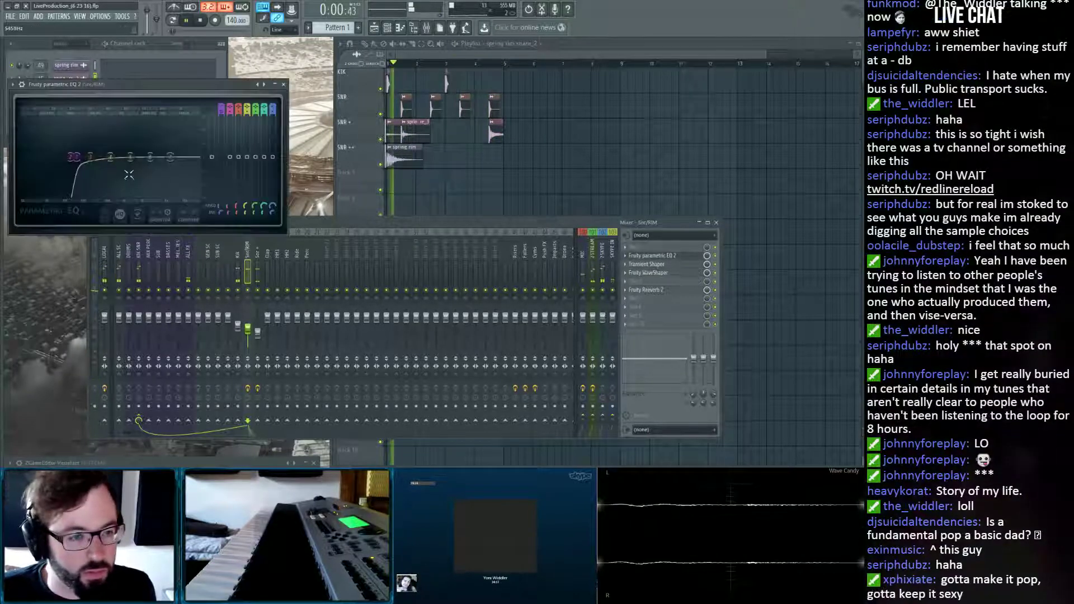
{"action": "key", "text": "space"}
{"action": "left_click_drag", "start_coordinate": [124, 151], "coordinate": [203, 171]}
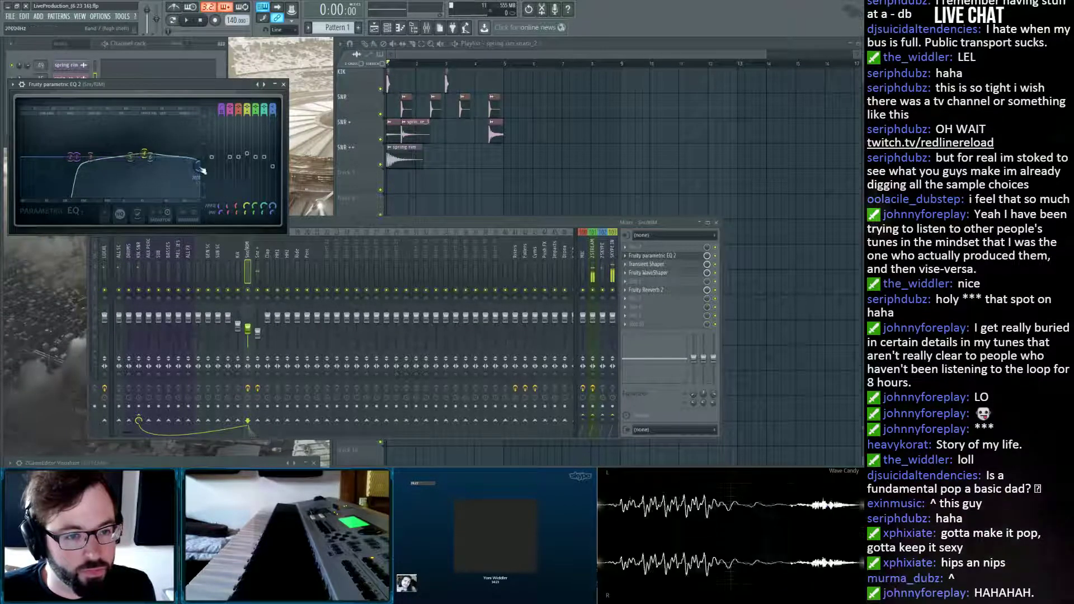
{"action": "right_click", "coordinate": [200, 166]}
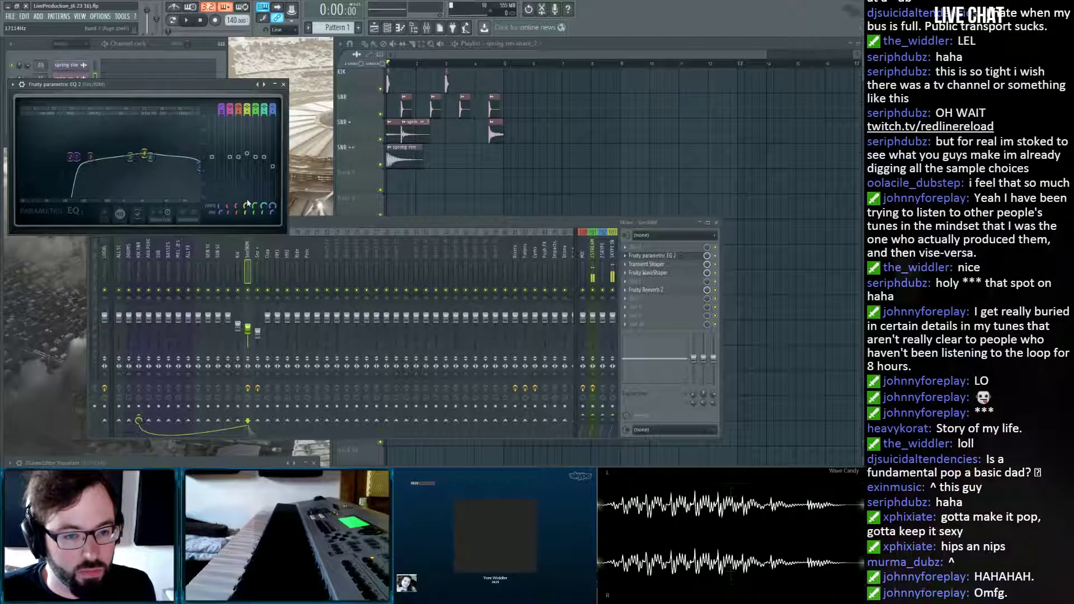
{"action": "left_click", "coordinate": [206, 177]}
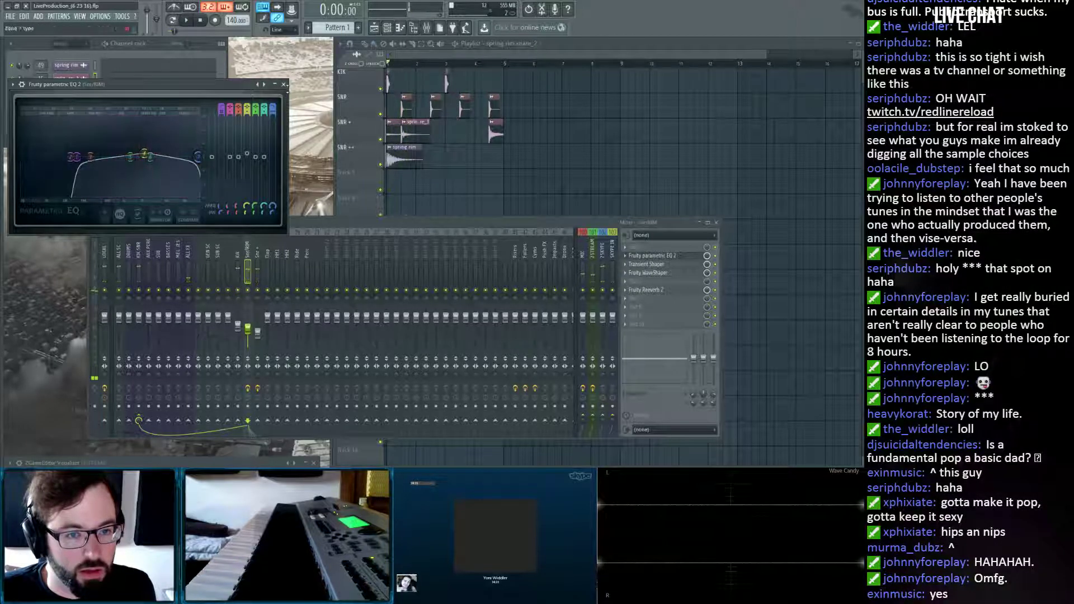
{"action": "left_click", "coordinate": [284, 85]}
Browse the sample library to the Widdstalgia folder inside Sample Packs, From Friends.
{"action": "mouse_move", "coordinate": [3, 173]}
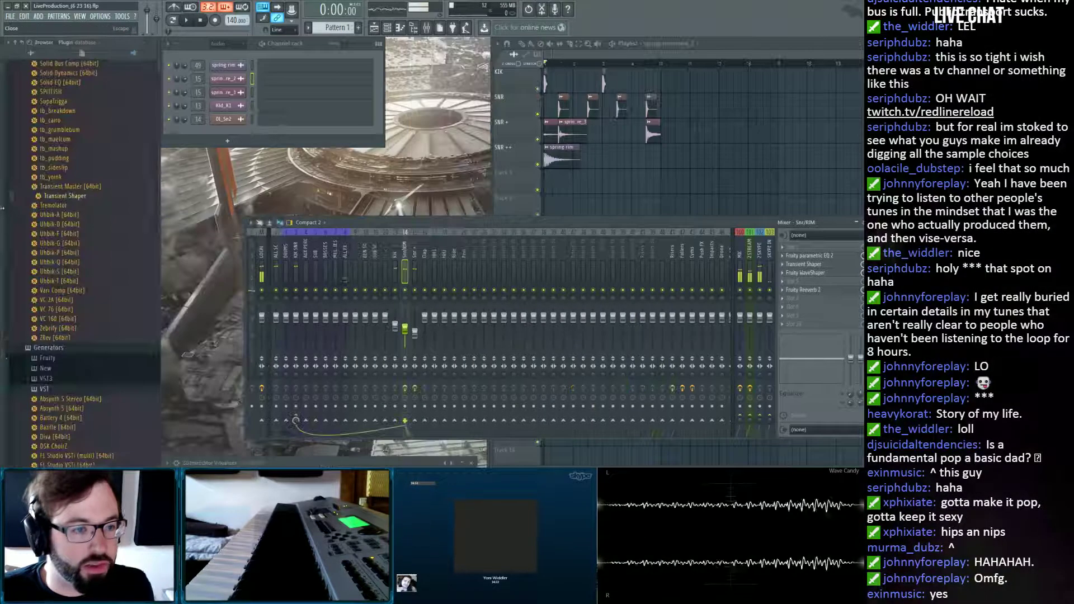
{"action": "left_click", "coordinate": [25, 56]}
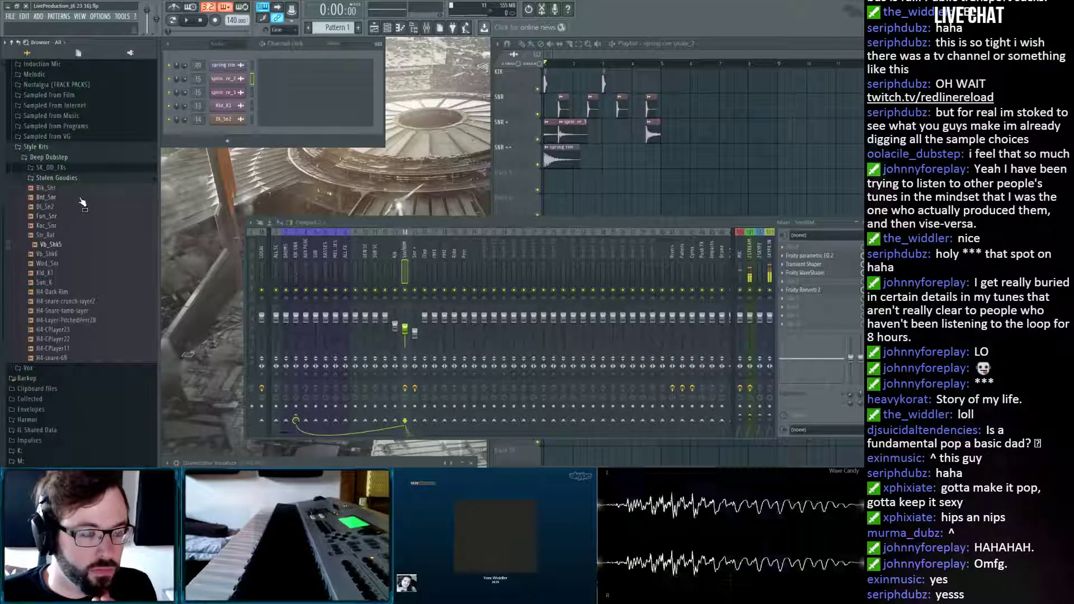
{"action": "scroll", "coordinate": [78, 335], "scroll_direction": "down", "scroll_amount": 4}
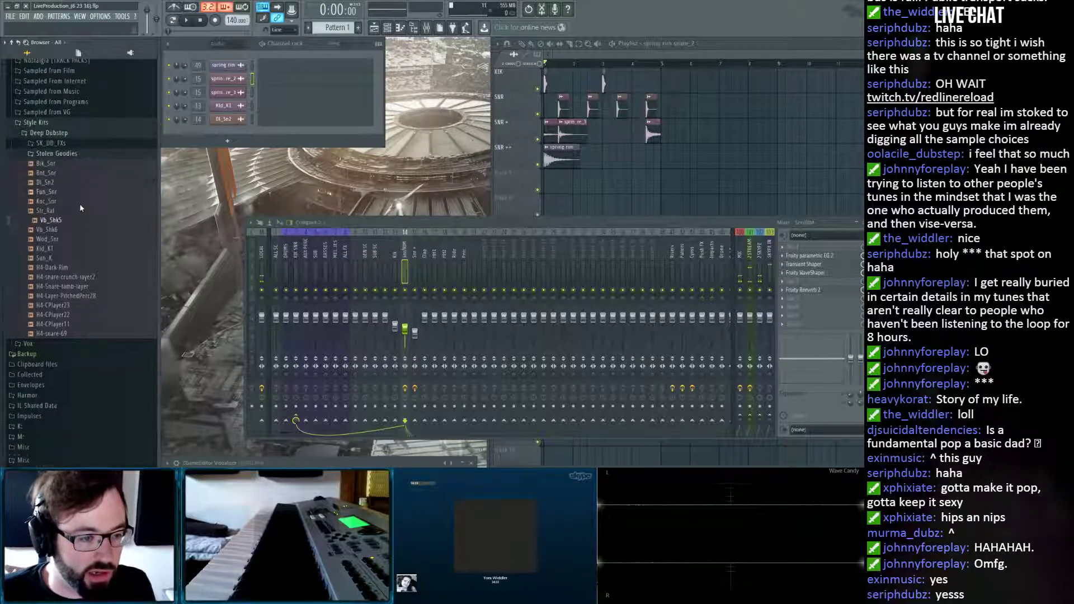
{"action": "left_click", "coordinate": [78, 421]}
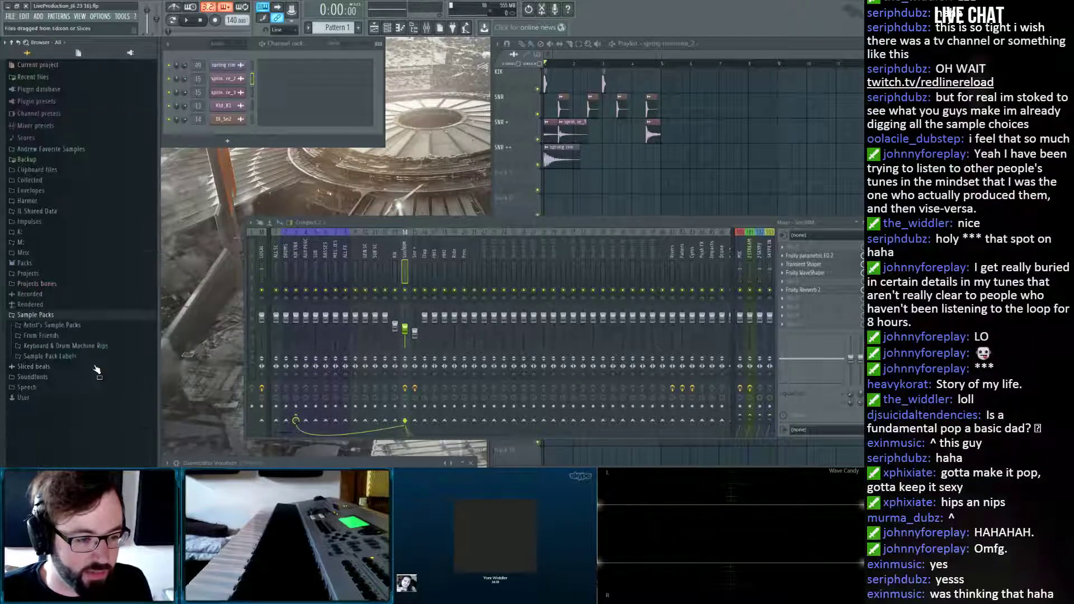
{"action": "left_click", "coordinate": [81, 335]}
{"action": "scroll", "coordinate": [84, 336], "scroll_direction": "down", "scroll_amount": 2}
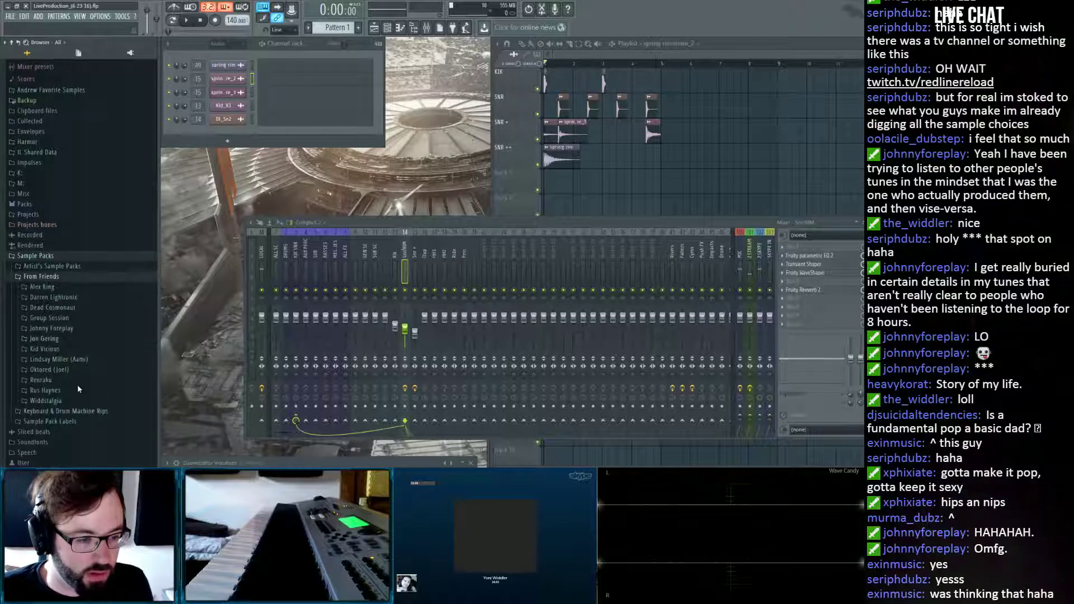
{"action": "left_click", "coordinate": [62, 401]}
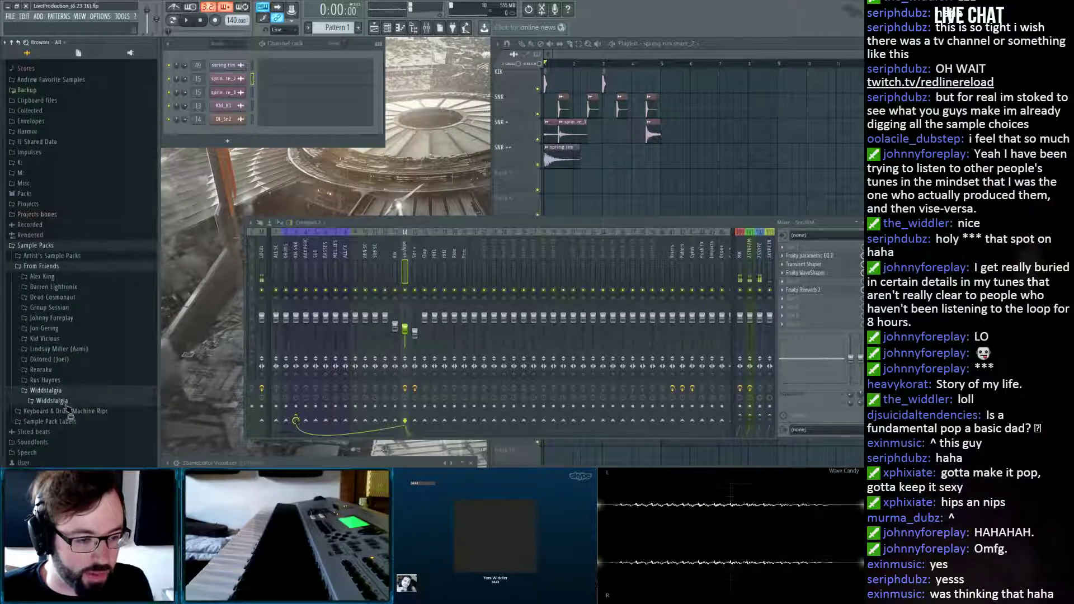
{"action": "scroll", "coordinate": [89, 377], "scroll_direction": "down", "scroll_amount": 8}
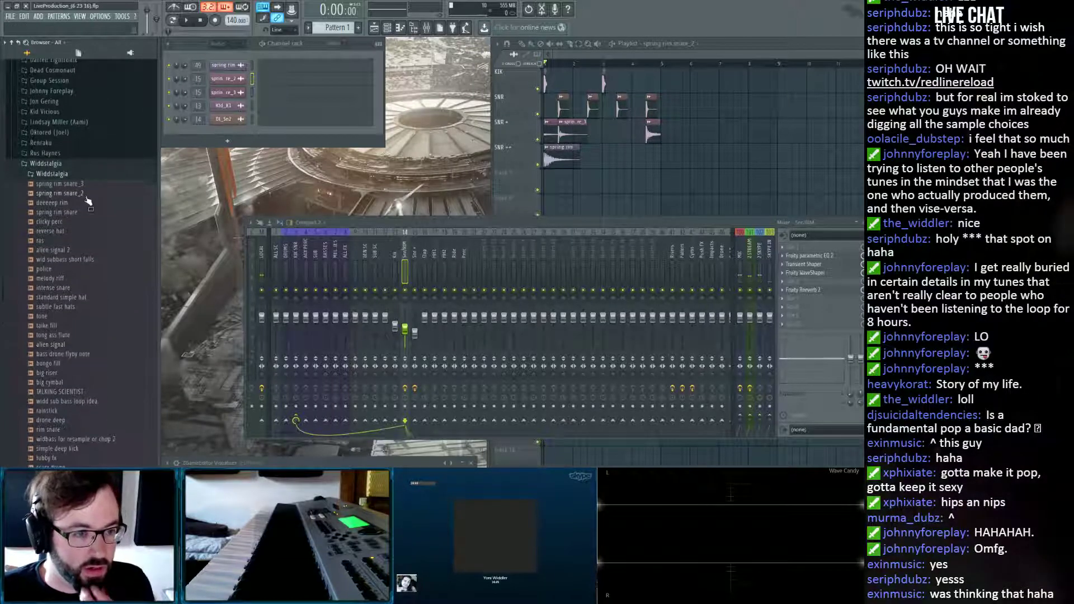
Add the tamb sample to the empty fifth playlist track on beat 2 of bar 1 and name the track TAMB.
{"action": "scroll", "coordinate": [79, 289], "scroll_direction": "down", "scroll_amount": 4}
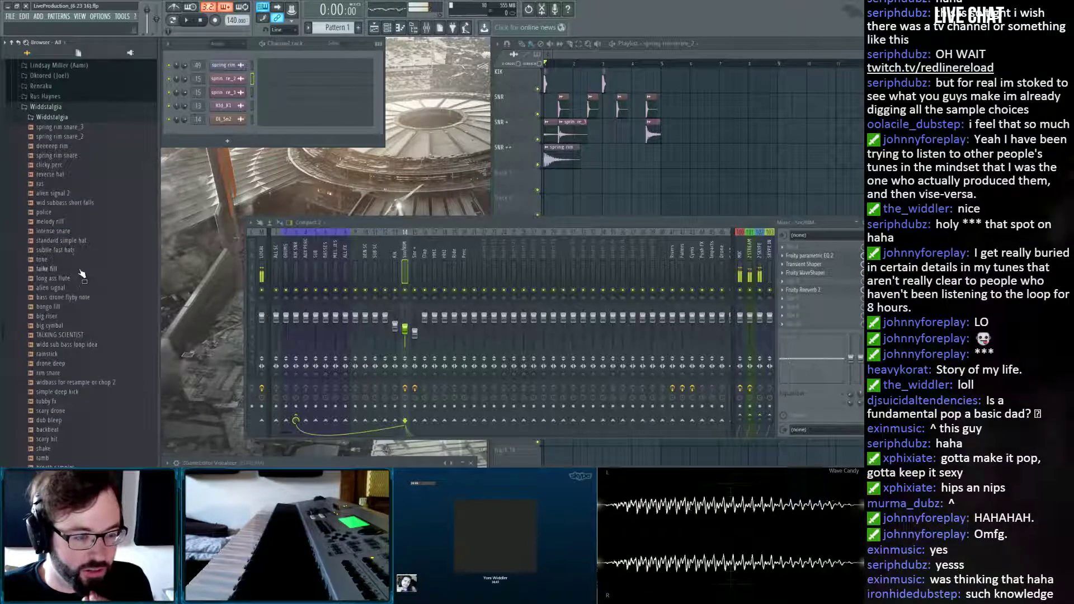
{"action": "scroll", "coordinate": [67, 285], "scroll_direction": "down", "scroll_amount": 4}
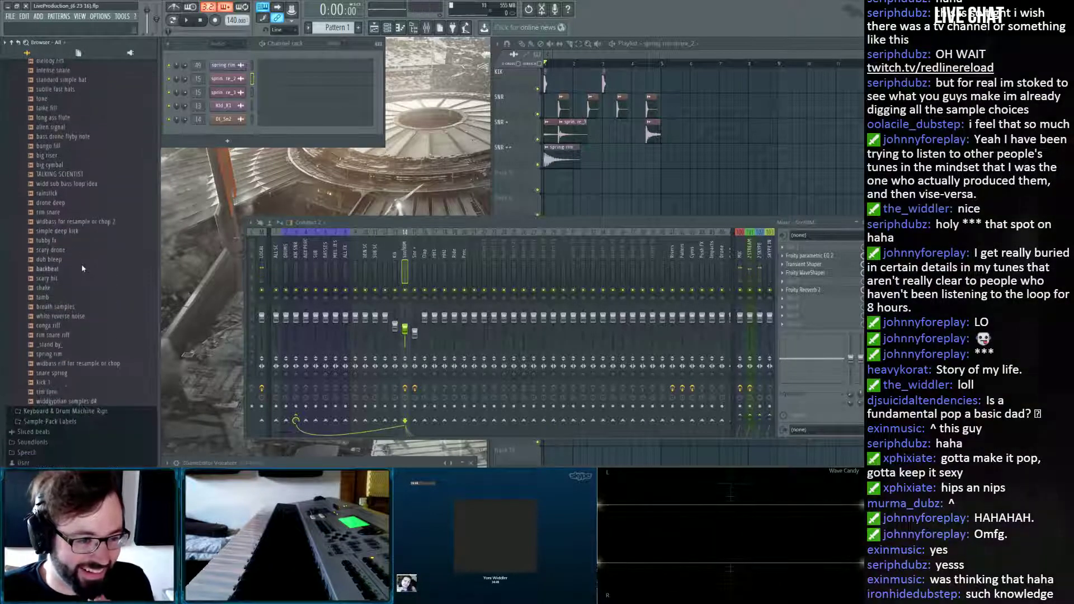
{"action": "left_click", "coordinate": [47, 298]}
{"action": "left_click_drag", "start_coordinate": [50, 302], "coordinate": [406, 175]}
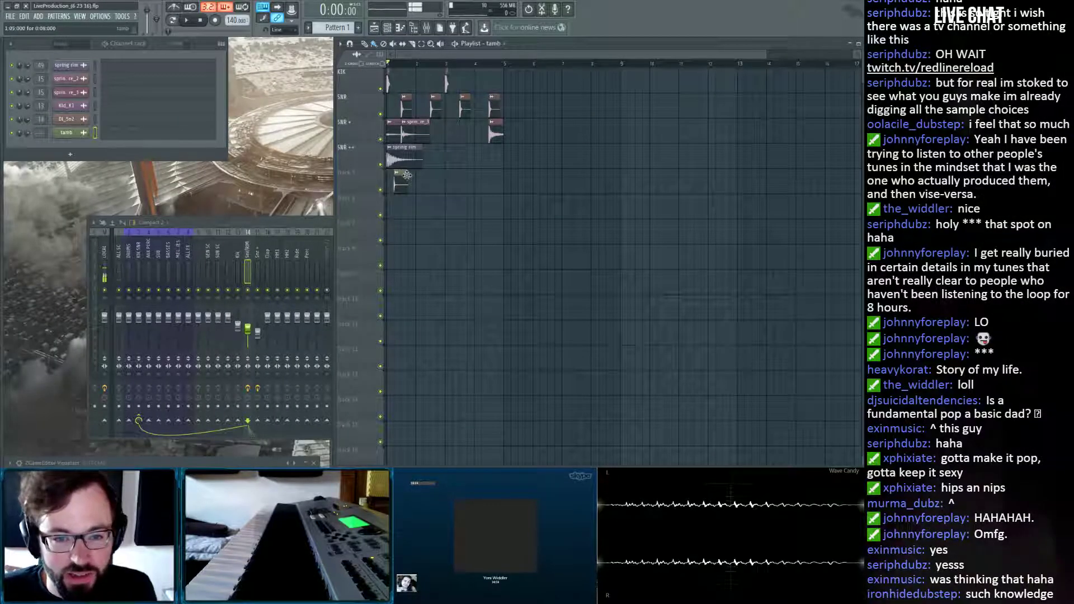
{"action": "scroll", "coordinate": [406, 72], "scroll_direction": "up", "scroll_amount": 3}
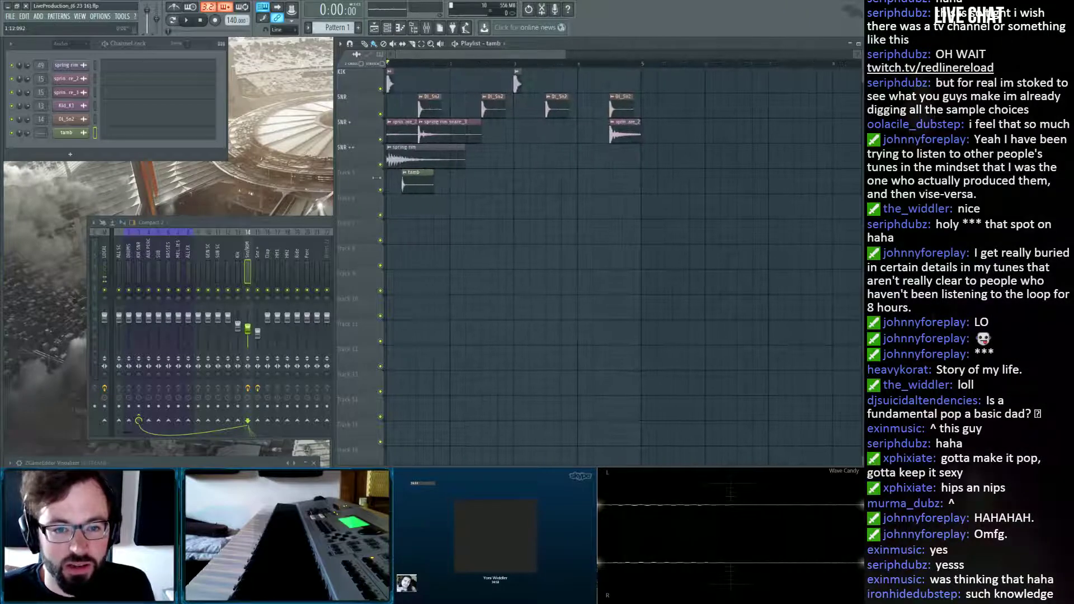
{"action": "scroll", "coordinate": [351, 177], "scroll_direction": "up", "scroll_amount": 2}
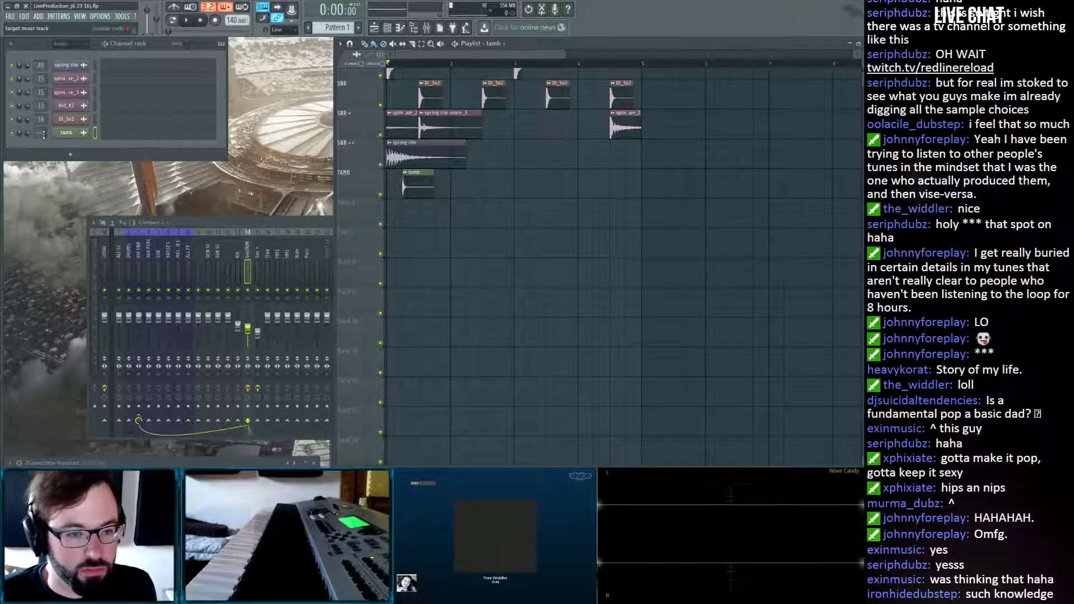
Route the tamb channel to mixer track 18 and rename that mixer track TAMB.
{"action": "mouse_move", "coordinate": [40, 132]}
{"action": "left_mouse_down"}
{"action": "mouse_move", "coordinate": [40, 119]}
{"action": "mouse_move", "coordinate": [40, 134]}
{"action": "left_mouse_up"}
{"action": "left_click", "coordinate": [198, 246]}
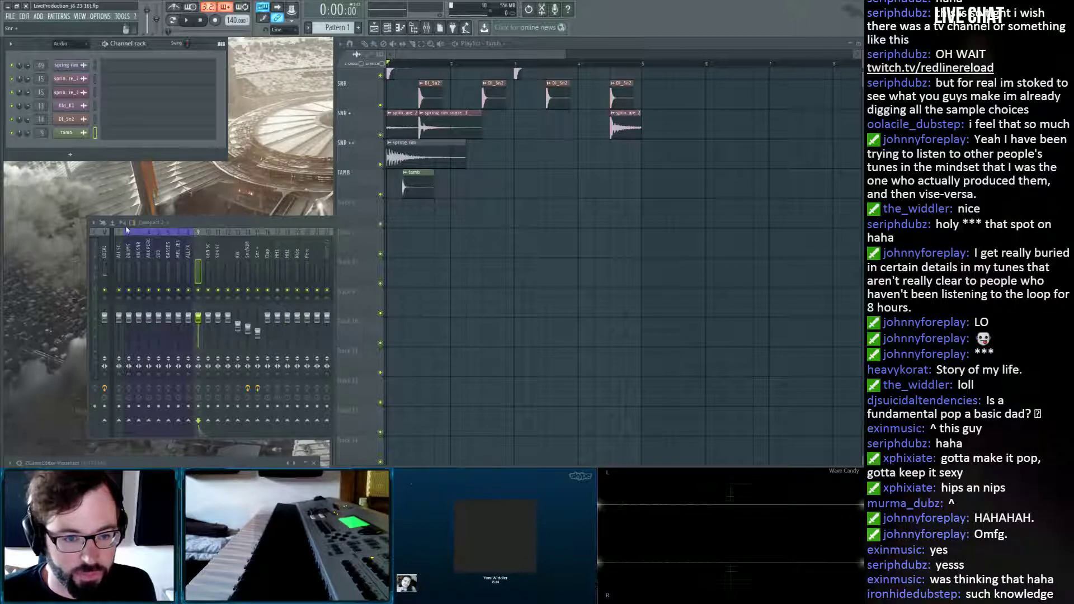
{"action": "left_click", "coordinate": [76, 134]}
{"action": "left_click_drag", "start_coordinate": [42, 132], "coordinate": [42, 128]}
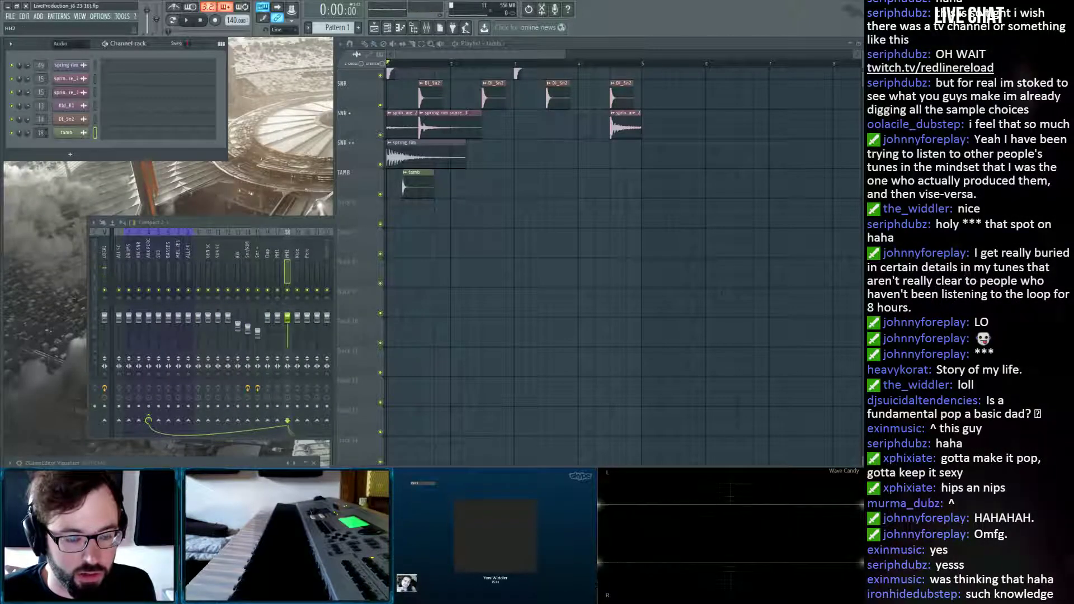
{"action": "left_click", "coordinate": [288, 251]}
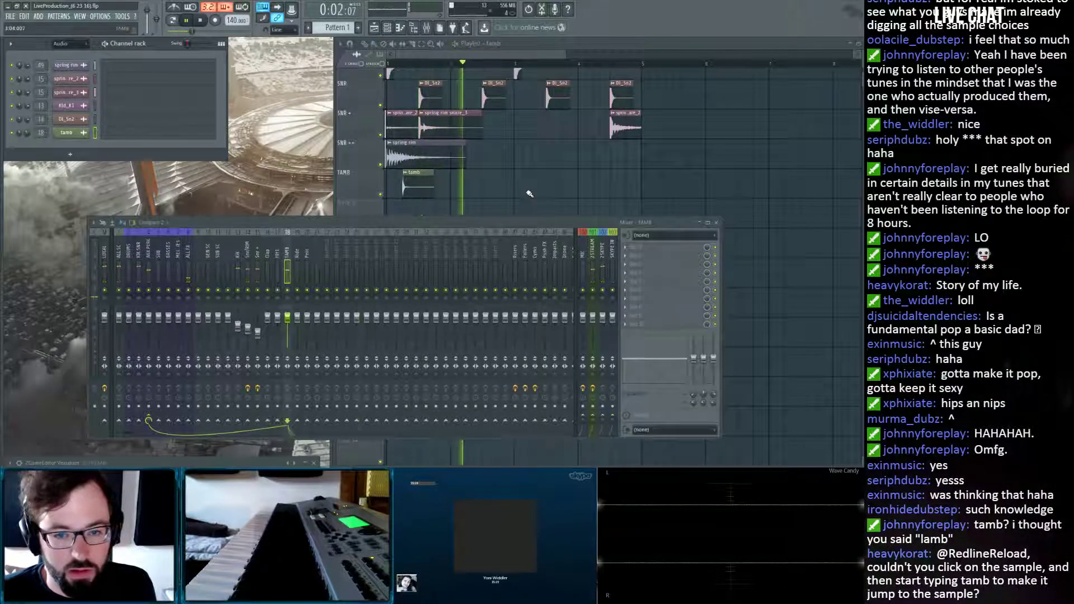
Repeat the tamb clip on beat 2 of all four bars, shorten every clip to one beat, and play the pattern.
{"action": "left_click", "coordinate": [477, 185]}
{"action": "key", "text": "space"}
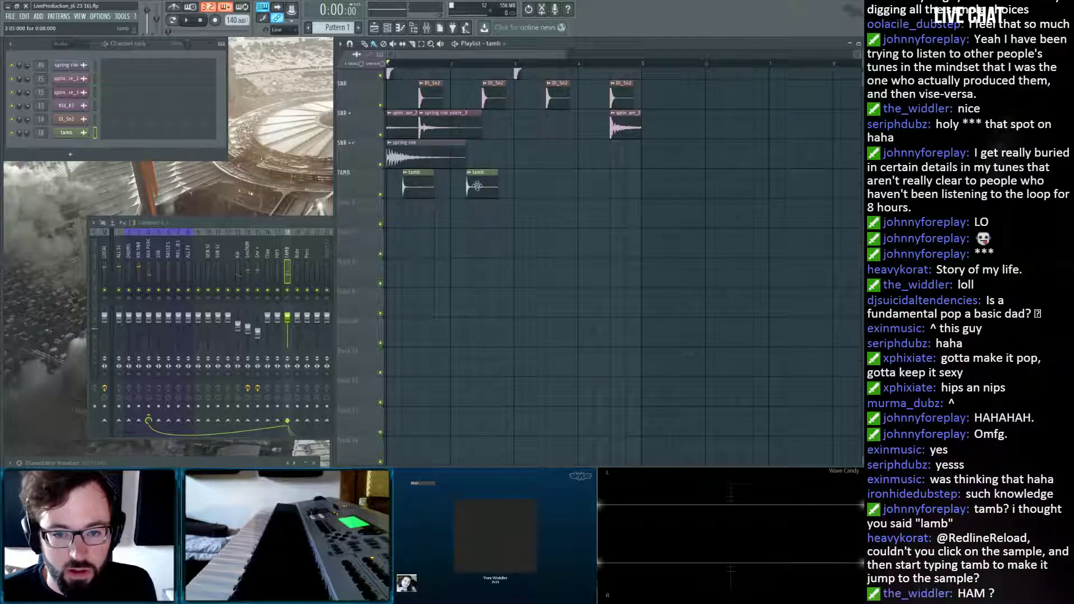
{"action": "left_click_drag", "start_coordinate": [524, 190], "coordinate": [411, 186]}
{"action": "key", "text": "ctrl+b"}
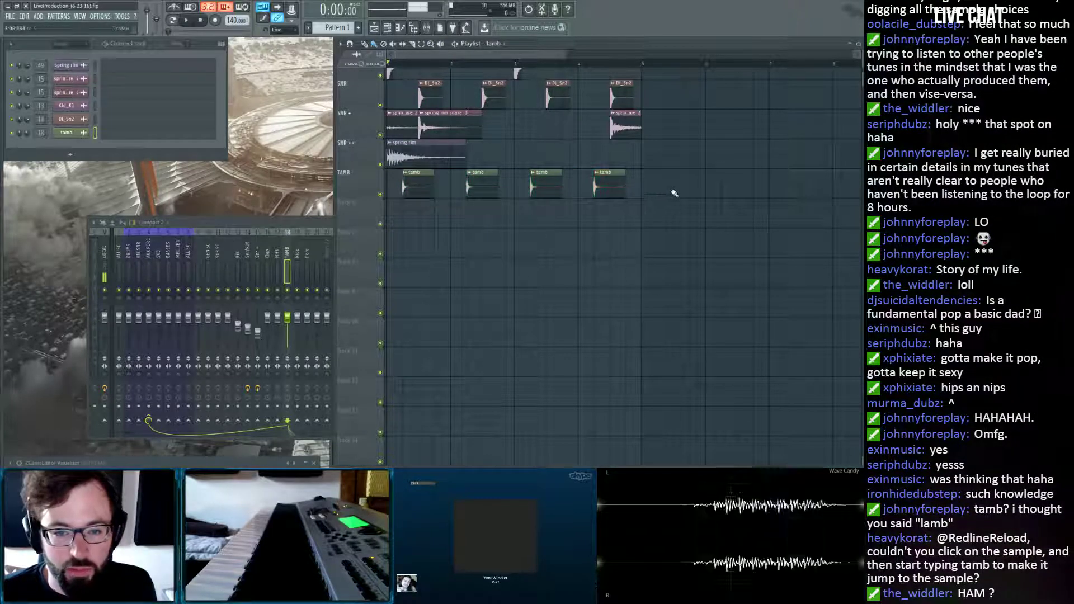
{"action": "left_click_drag", "start_coordinate": [668, 196], "coordinate": [417, 182]}
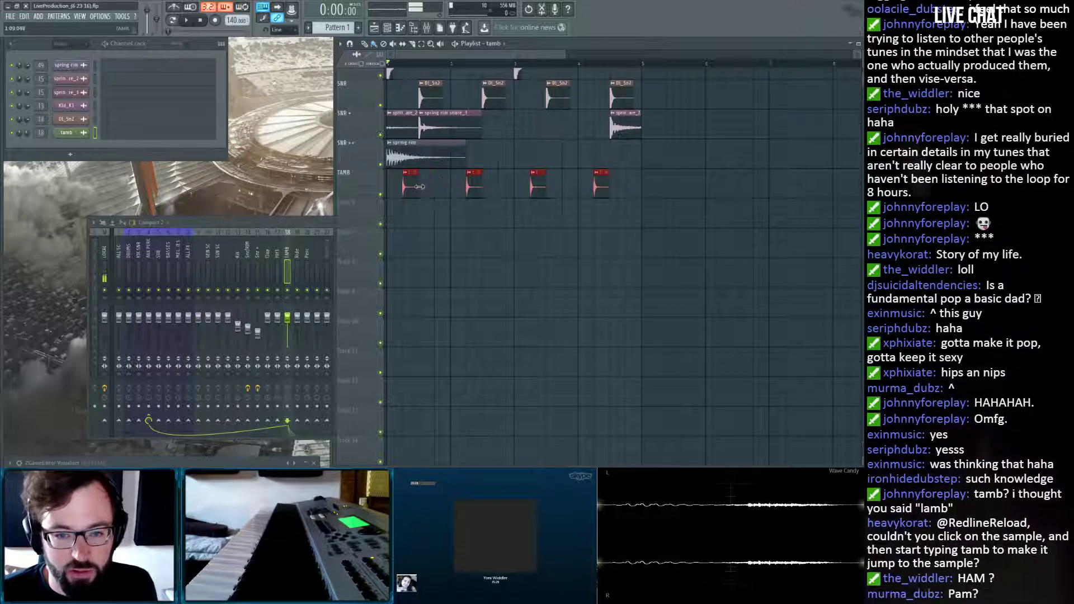
{"action": "key", "text": "space"}
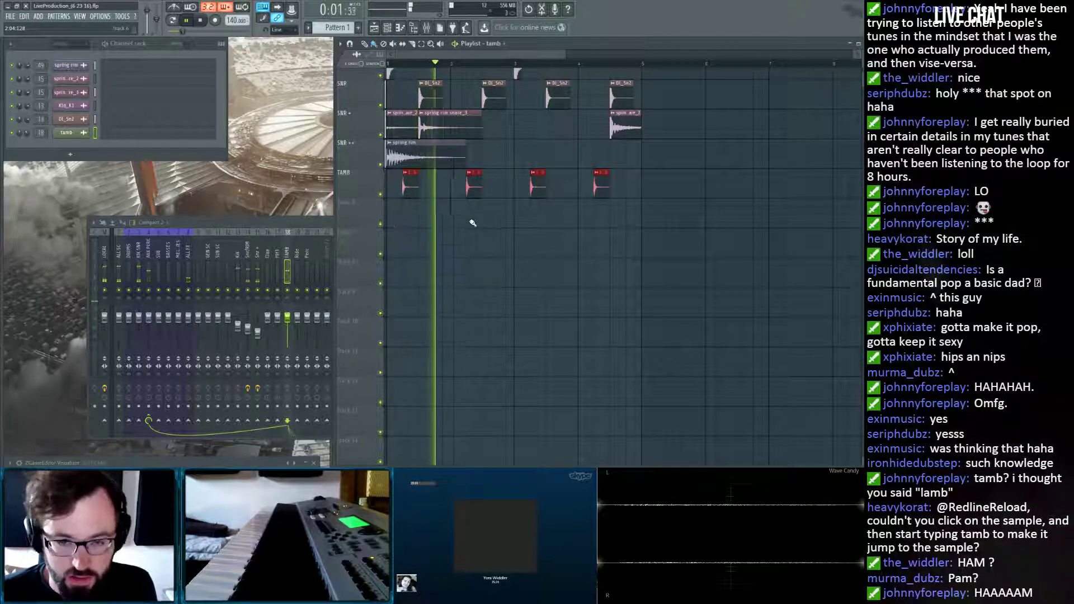
{"action": "left_click", "coordinate": [475, 222], "text": "ctrl"}
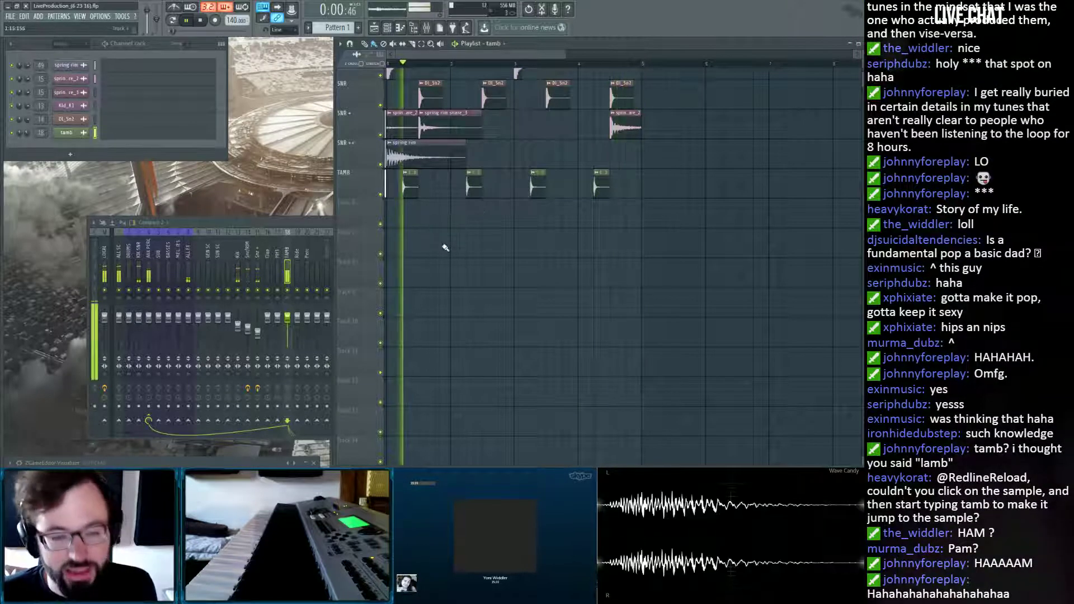
Try extra tamb copies on beat 4 of each bar, then remove those copies.
{"action": "mouse_move", "coordinate": [649, 170]}
{"action": "left_mouse_down"}
{"action": "mouse_move", "coordinate": [379, 200]}
{"action": "mouse_move", "coordinate": [442, 186]}
{"action": "left_mouse_up"}
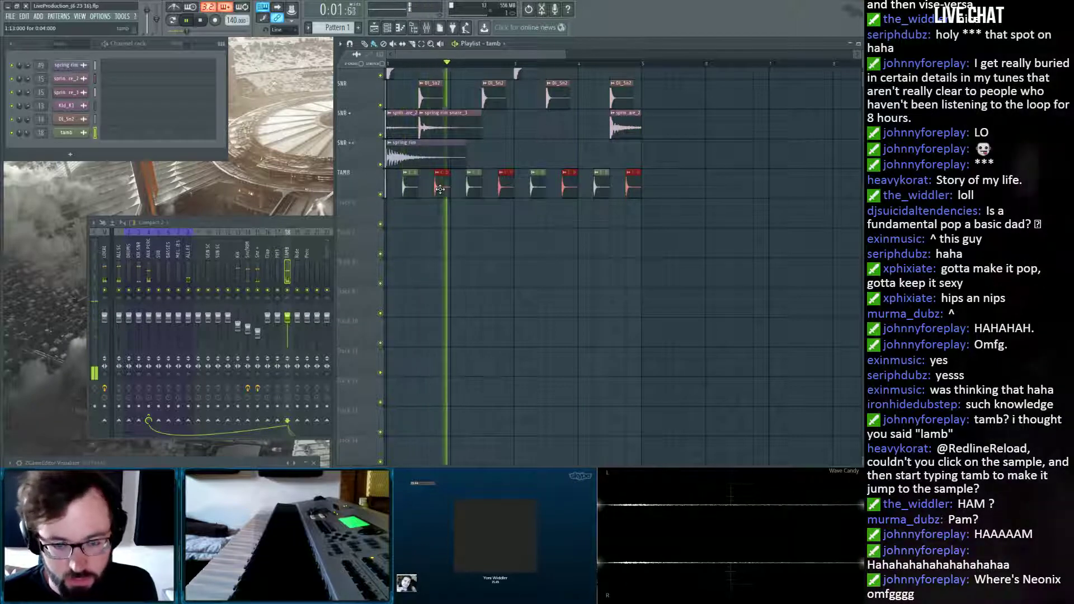
{"action": "left_click", "coordinate": [451, 218], "text": "ctrl"}
{"action": "right_click", "coordinate": [443, 188]}
{"action": "right_click", "coordinate": [498, 184]}
{"action": "key", "text": "space"}
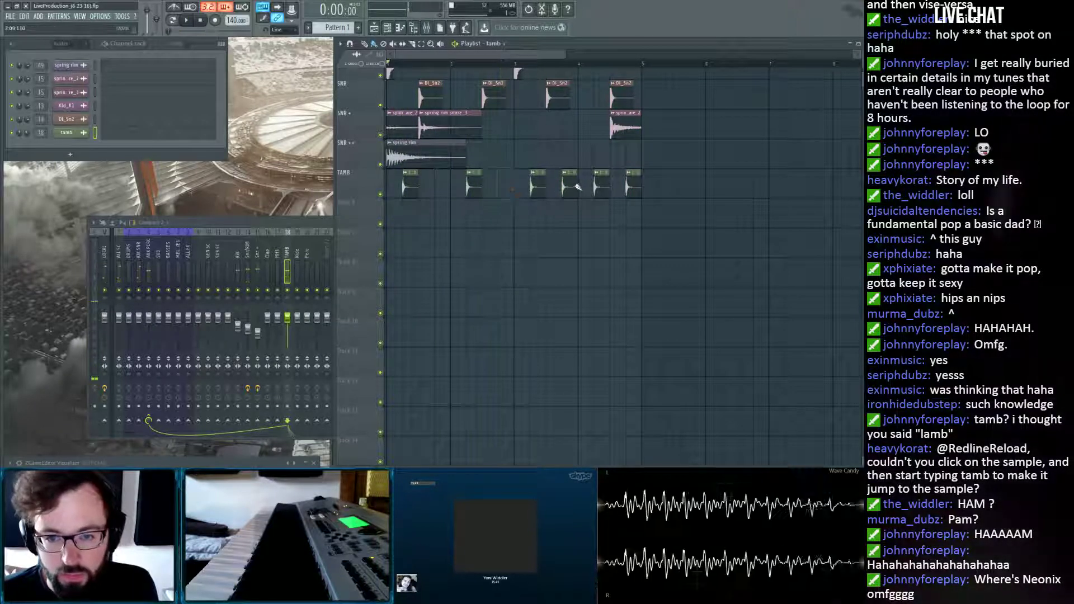
{"action": "right_click", "coordinate": [631, 177]}
Place Vb_Shk5 from the Deep Dubstep kit's Stolen Goodies folder on beat 4 of bar 1 in the TAMB track and play it.
{"action": "key", "text": "alt+F8"}
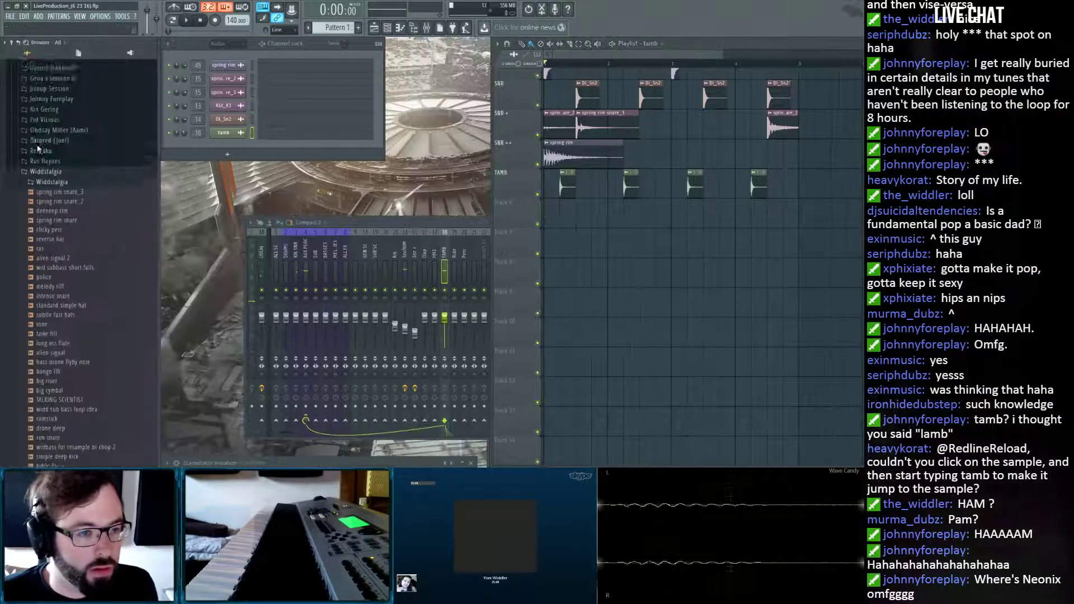
{"action": "left_click", "coordinate": [60, 90]}
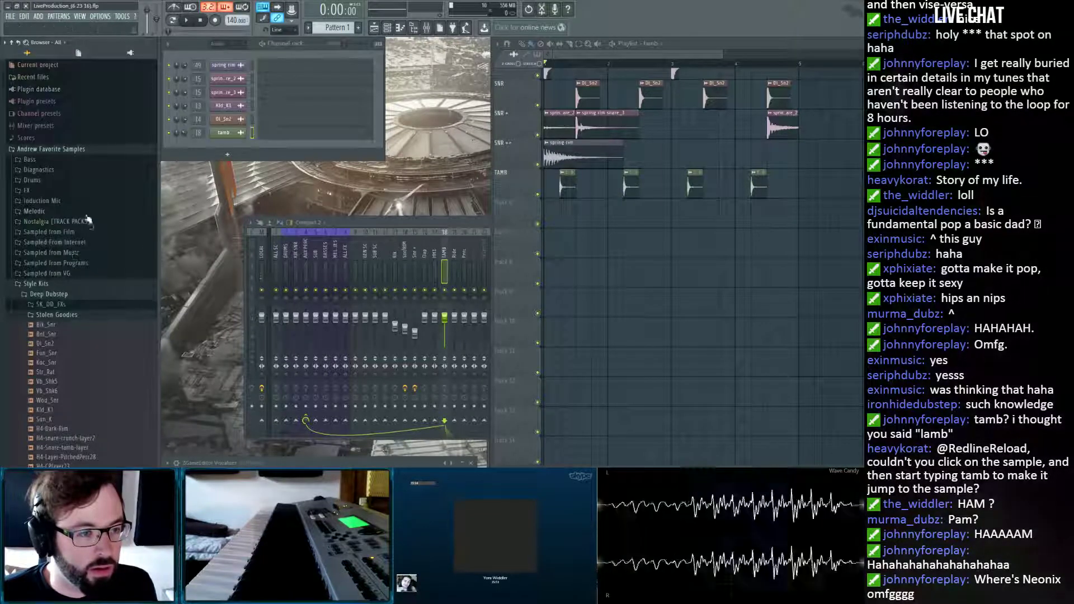
{"action": "scroll", "coordinate": [91, 260], "scroll_direction": "down", "scroll_amount": 3}
{"action": "scroll", "coordinate": [93, 261], "scroll_direction": "down", "scroll_amount": 1}
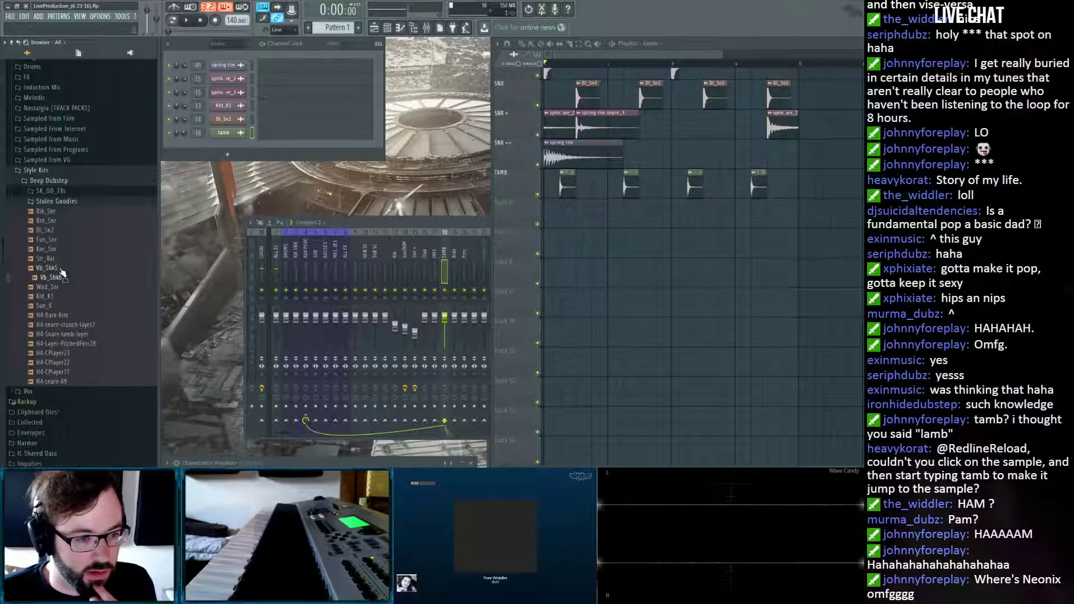
{"action": "left_click_drag", "start_coordinate": [61, 270], "coordinate": [531, 220]}
{"action": "left_click_drag", "start_coordinate": [454, 194], "coordinate": [448, 190]}
{"action": "key", "text": "space"}
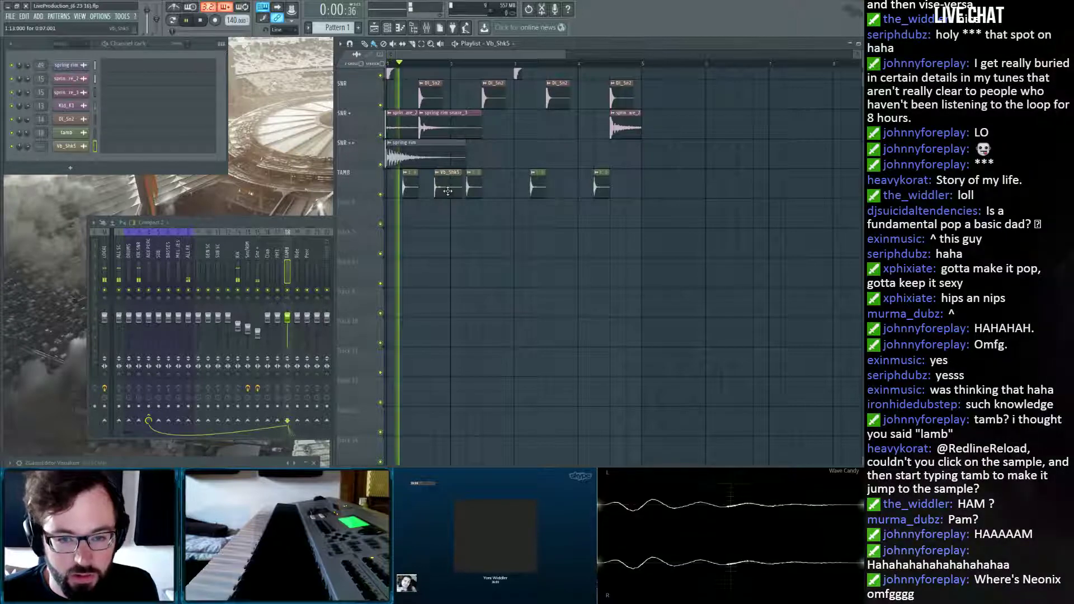
Raise the time-stretching multiplier of the Vb_Shk5 sample in two stages, playing the pattern after each change.
{"action": "double_click", "coordinate": [449, 188]}
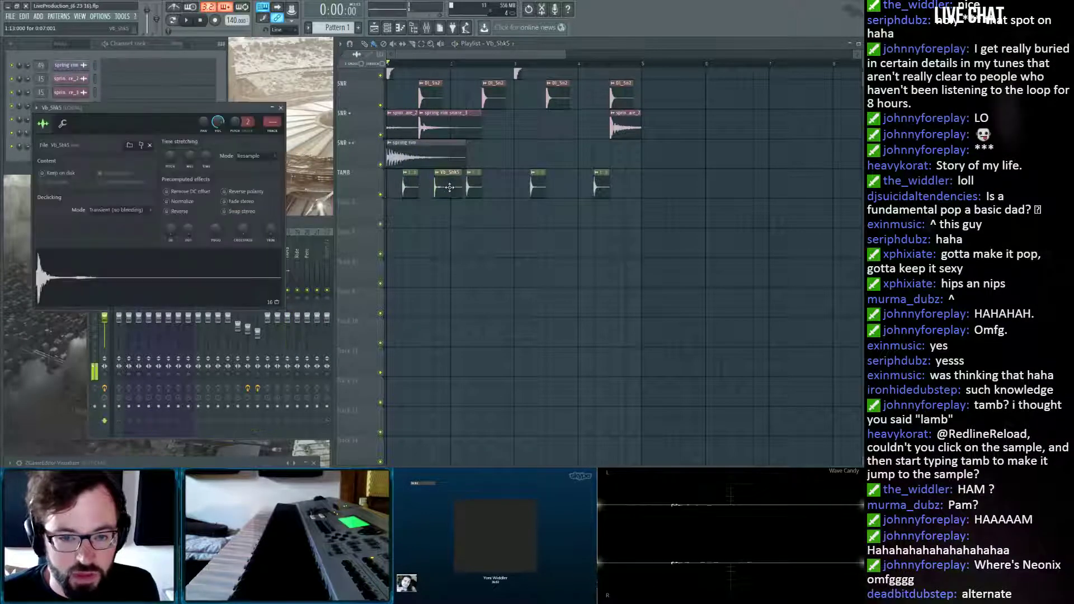
{"action": "left_click_drag", "start_coordinate": [190, 156], "coordinate": [190, 149]}
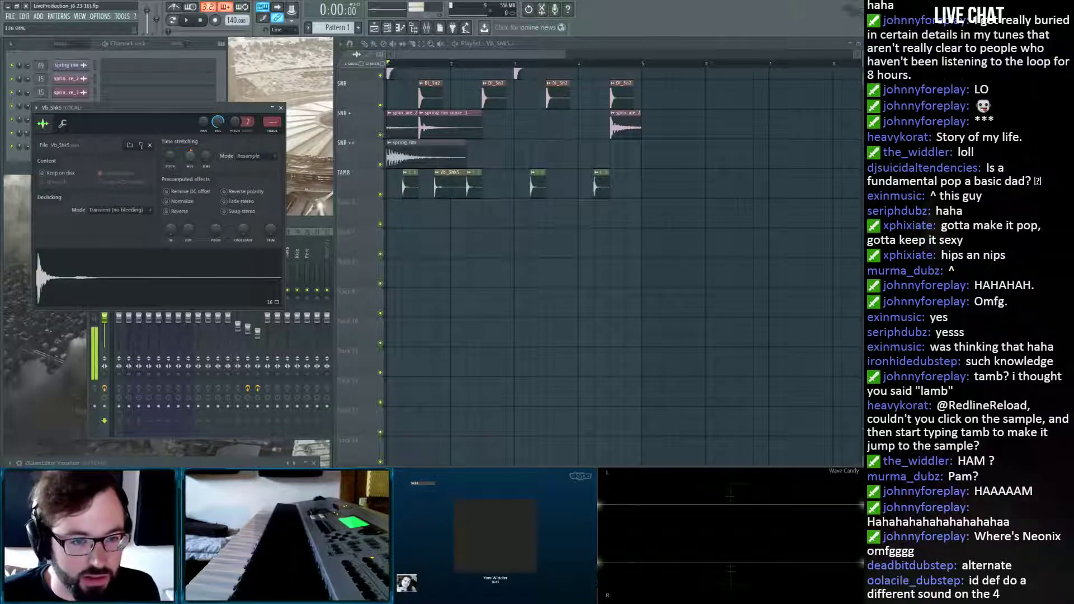
{"action": "key", "text": "space"}
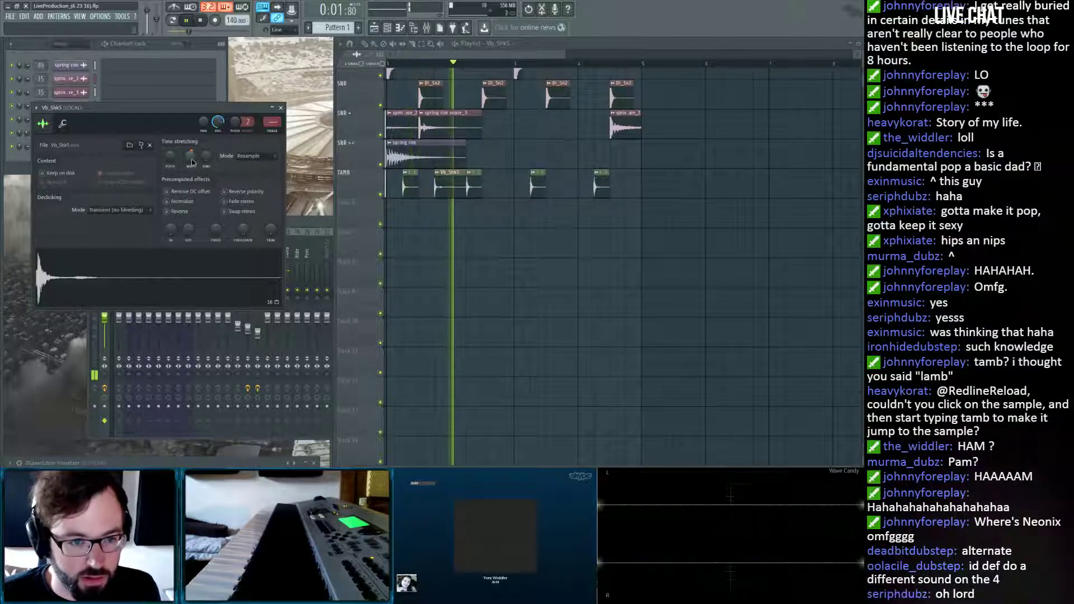
{"action": "key", "text": "space"}
{"action": "left_click_drag", "start_coordinate": [192, 162], "coordinate": [192, 150]}
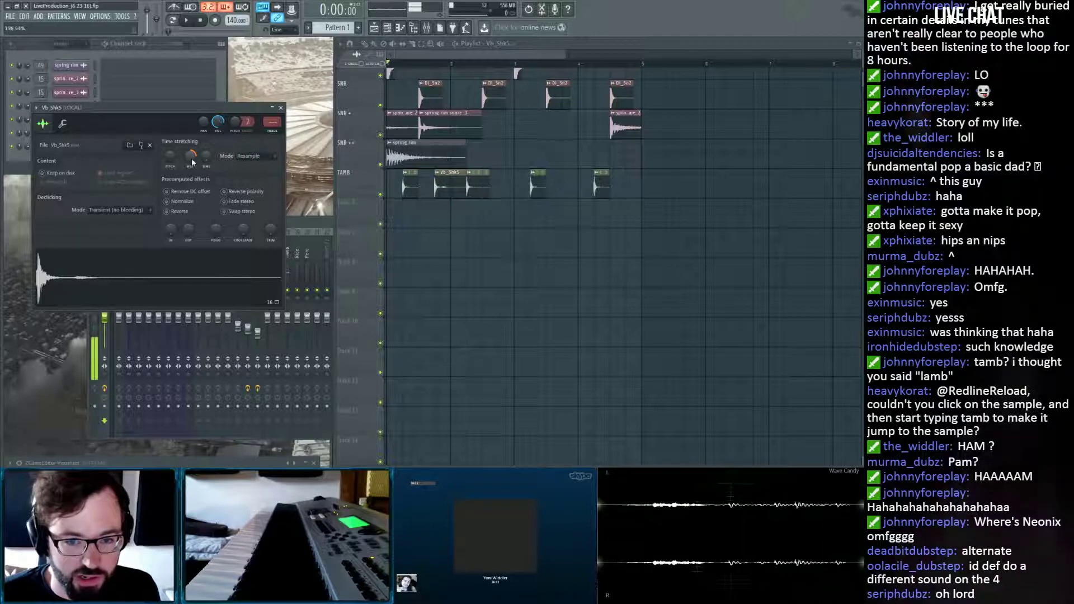
{"action": "key", "text": "space"}
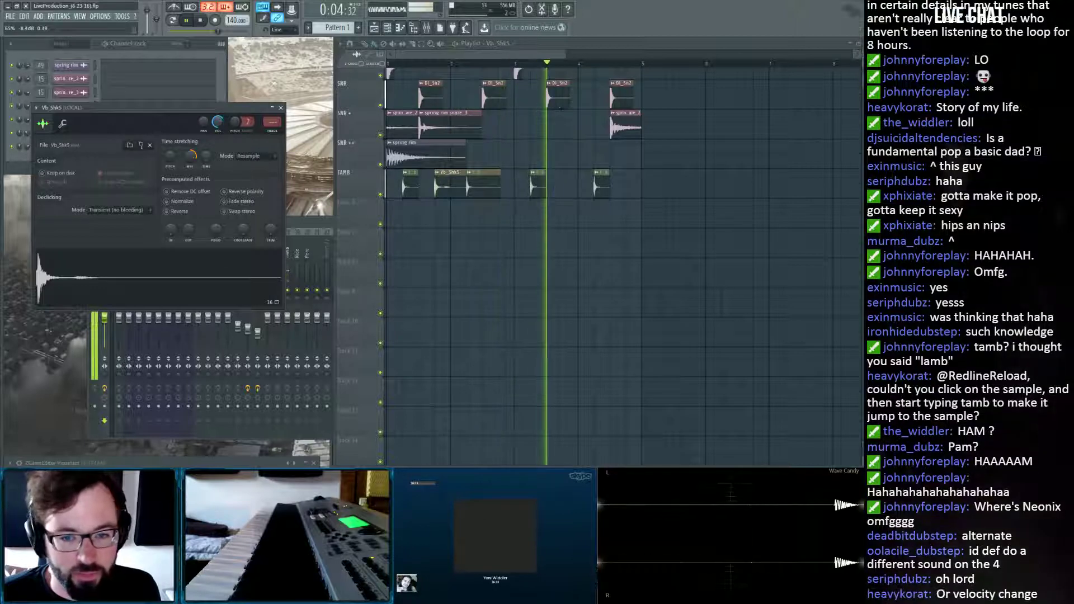
{"action": "key", "text": "space"}
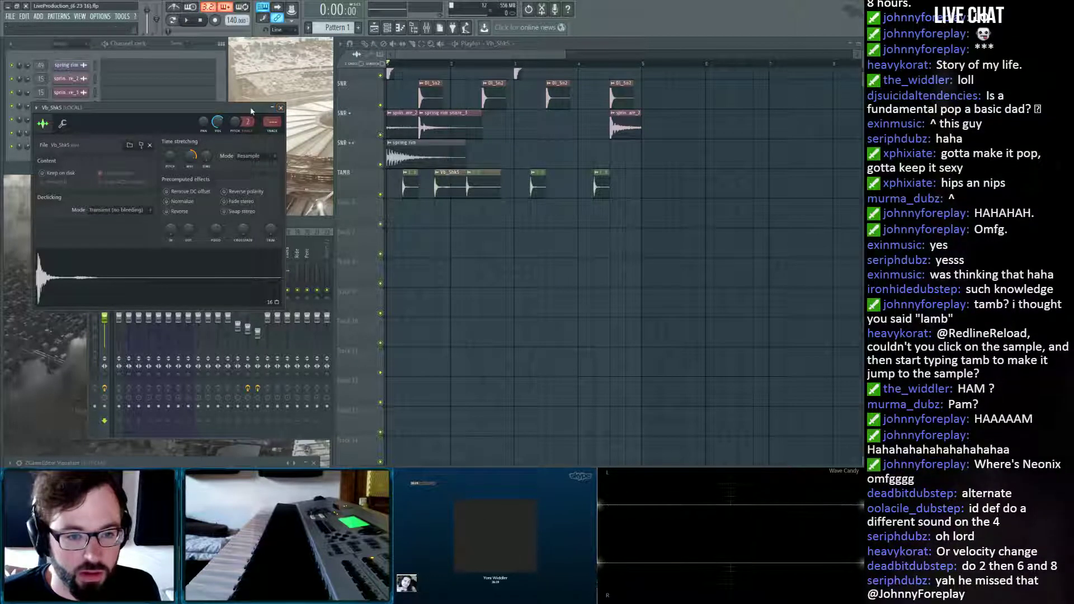
Route the Vb_Shk5 channel to mixer track 20 and rename that mixer track Shakers.
{"action": "left_click_drag", "start_coordinate": [251, 113], "coordinate": [237, 72]}
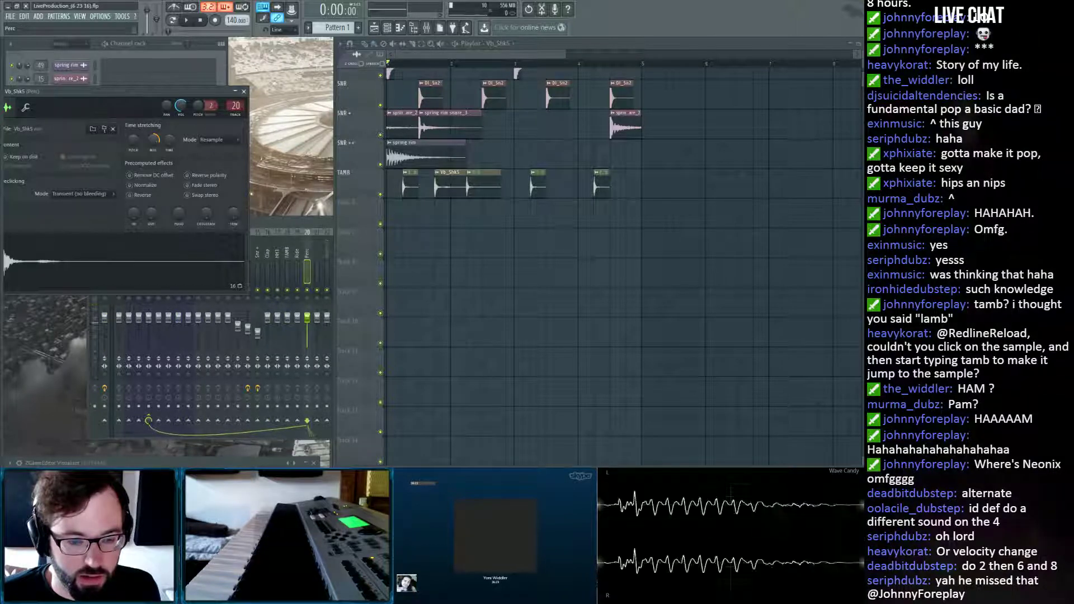
{"action": "left_click", "coordinate": [306, 258]}
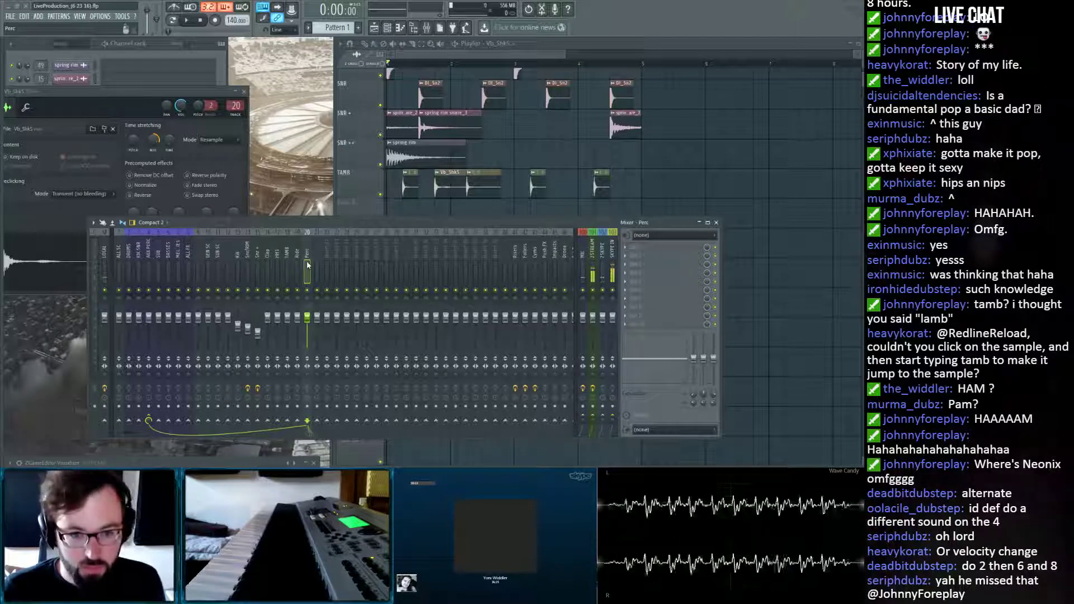
{"action": "key", "text": "F2"}
{"action": "type", "text": "Shakers"}
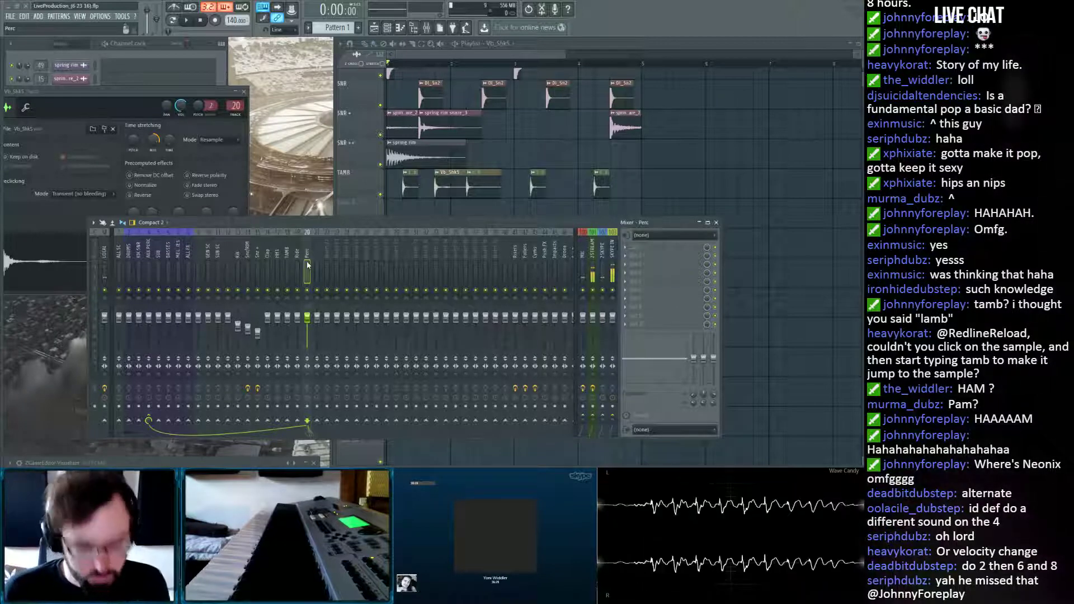
{"action": "key", "text": "Return"}
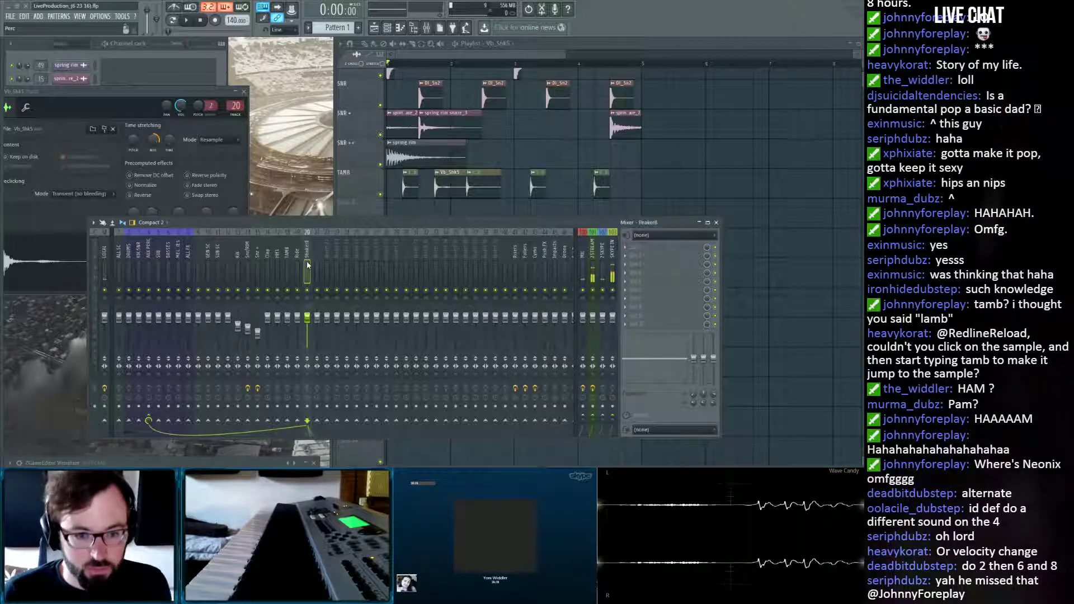
Close the Vb_Shk5 channel settings and shorten its playlist clip to one beat.
{"action": "left_click", "coordinate": [244, 92]}
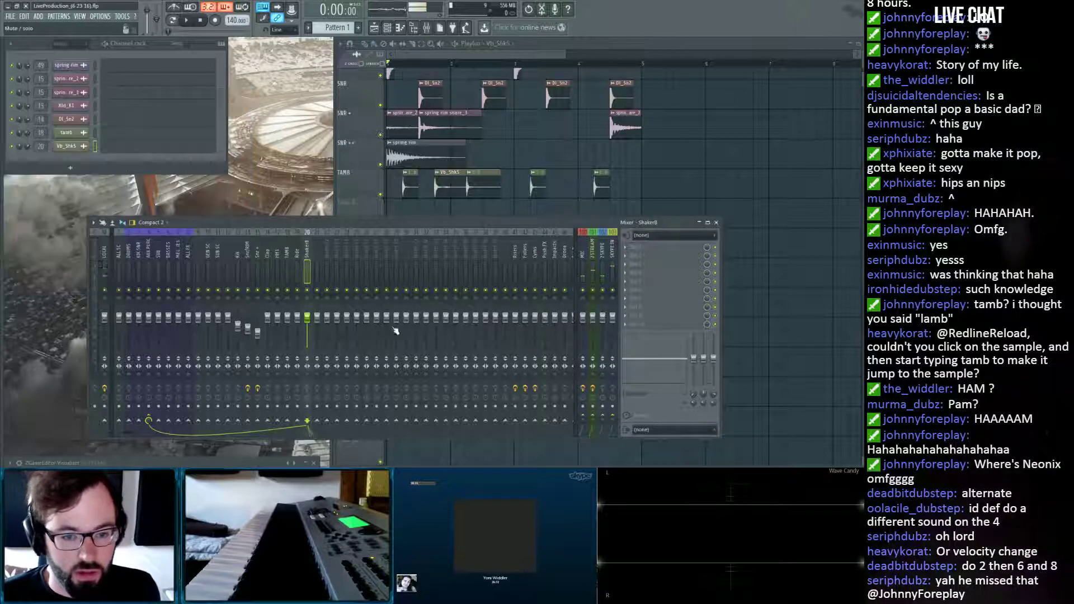
{"action": "left_click", "coordinate": [415, 46]}
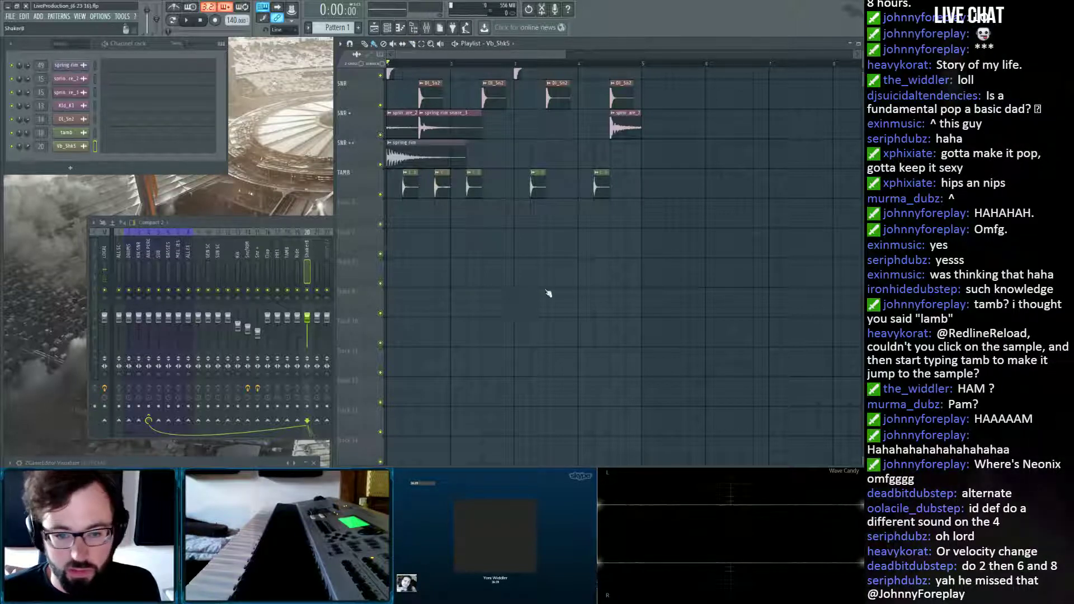
Add Fruity parametric EQ 2 to the shaker's mixer track and shape it with a low cut and a steep high cut.
{"action": "key", "text": "F9"}
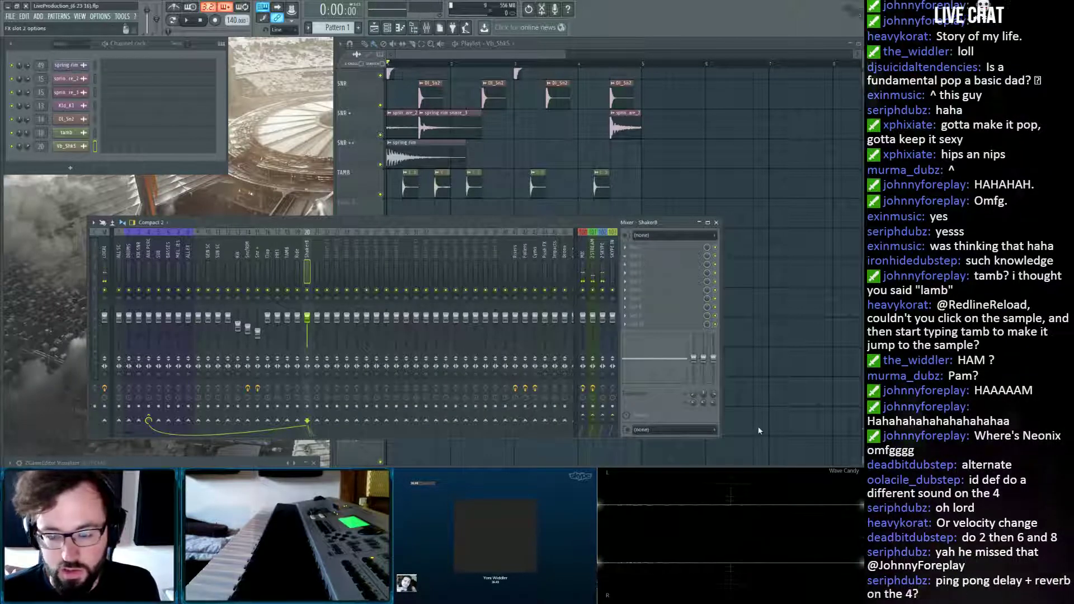
{"action": "left_click", "coordinate": [757, 427]}
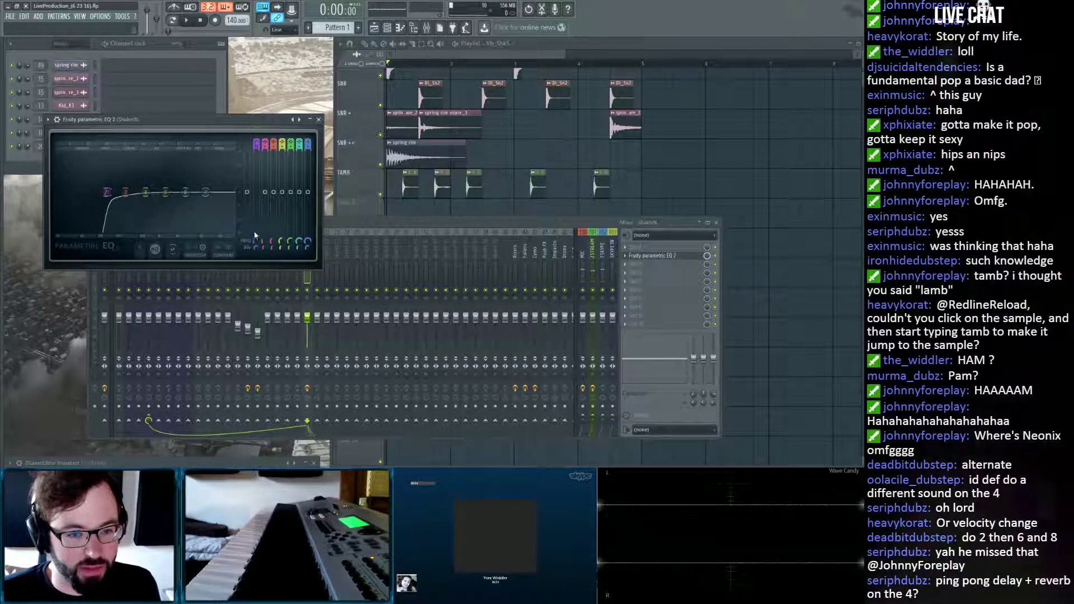
{"action": "middle_click", "coordinate": [206, 193]}
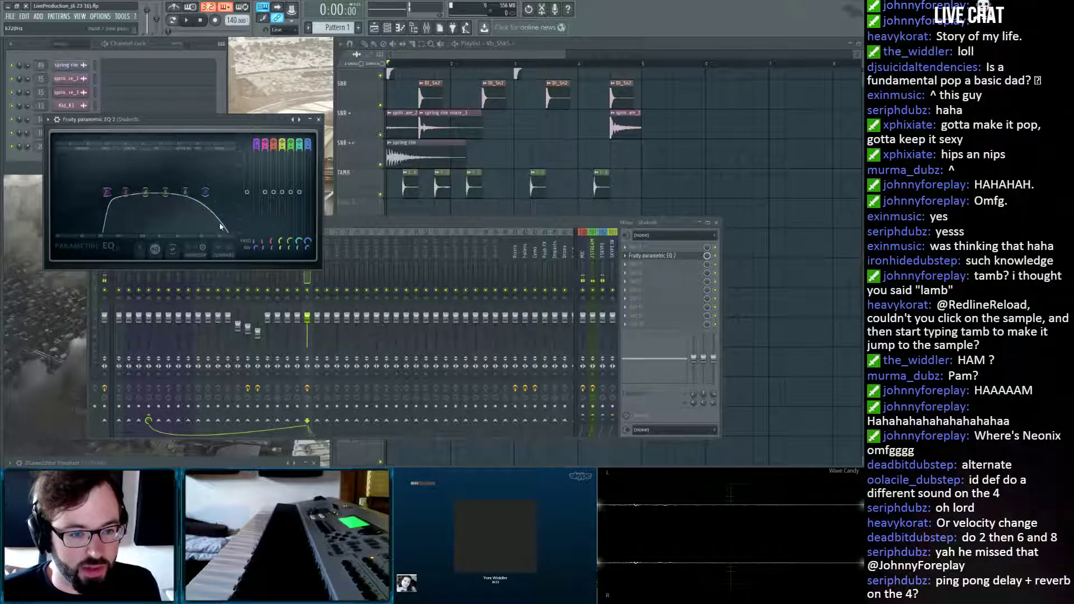
{"action": "key", "text": "space"}
{"action": "mouse_move", "coordinate": [205, 193]}
{"action": "left_mouse_down"}
{"action": "mouse_move", "coordinate": [183, 199]}
{"action": "mouse_move", "coordinate": [219, 193]}
{"action": "mouse_move", "coordinate": [171, 194]}
{"action": "mouse_move", "coordinate": [207, 193]}
{"action": "left_mouse_up"}
{"action": "key", "text": "space"}
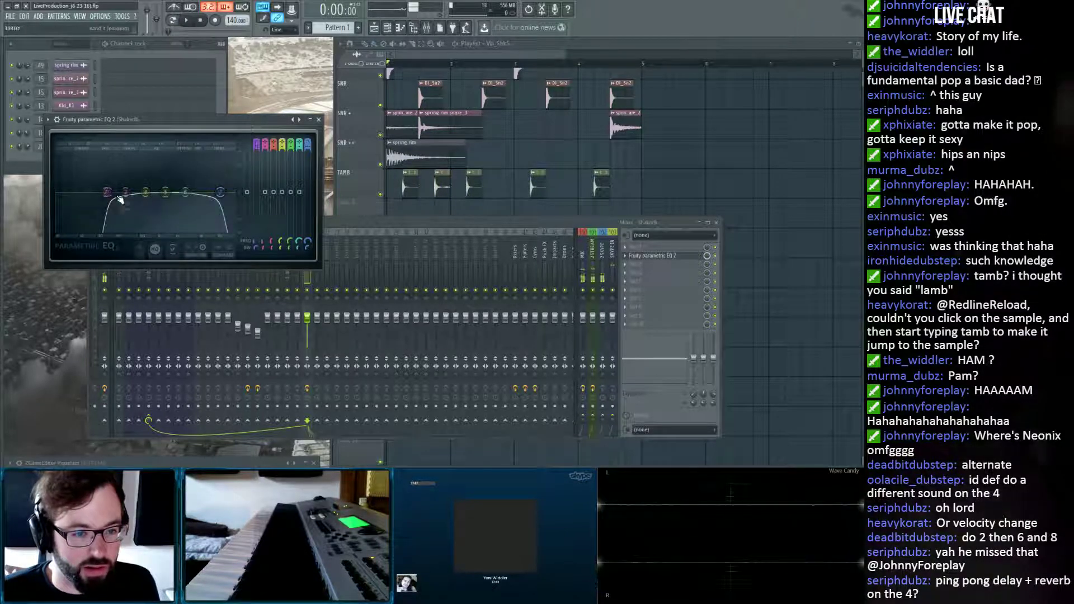
Narrow the shaker EQ to a midrange band by raising the low cut and lowering the high cut during playback.
{"action": "left_click_drag", "start_coordinate": [119, 200], "coordinate": [168, 196]}
{"action": "key", "text": "space"}
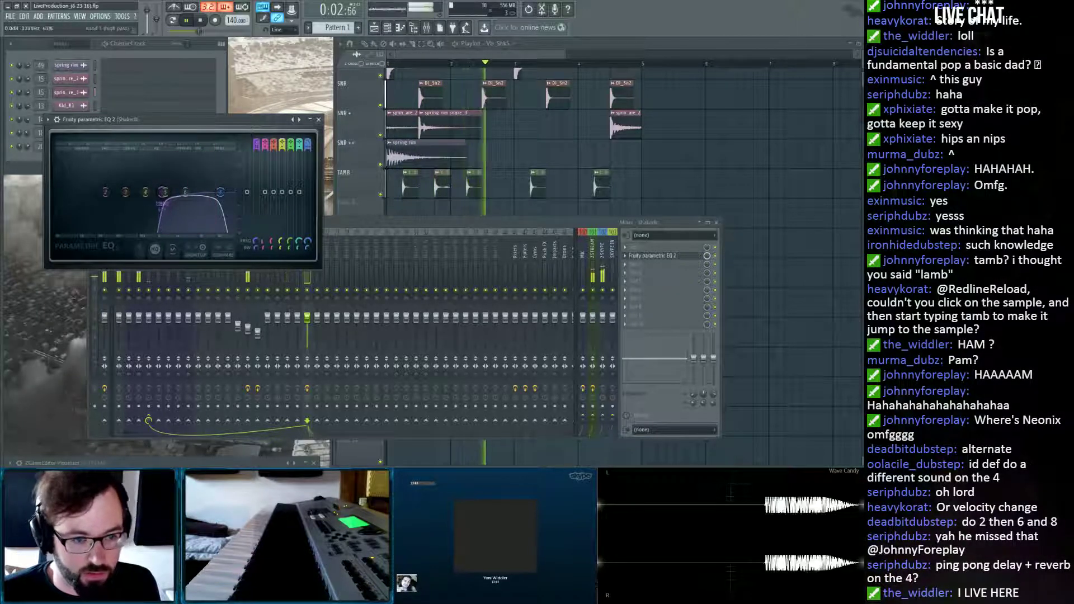
{"action": "key", "text": "space"}
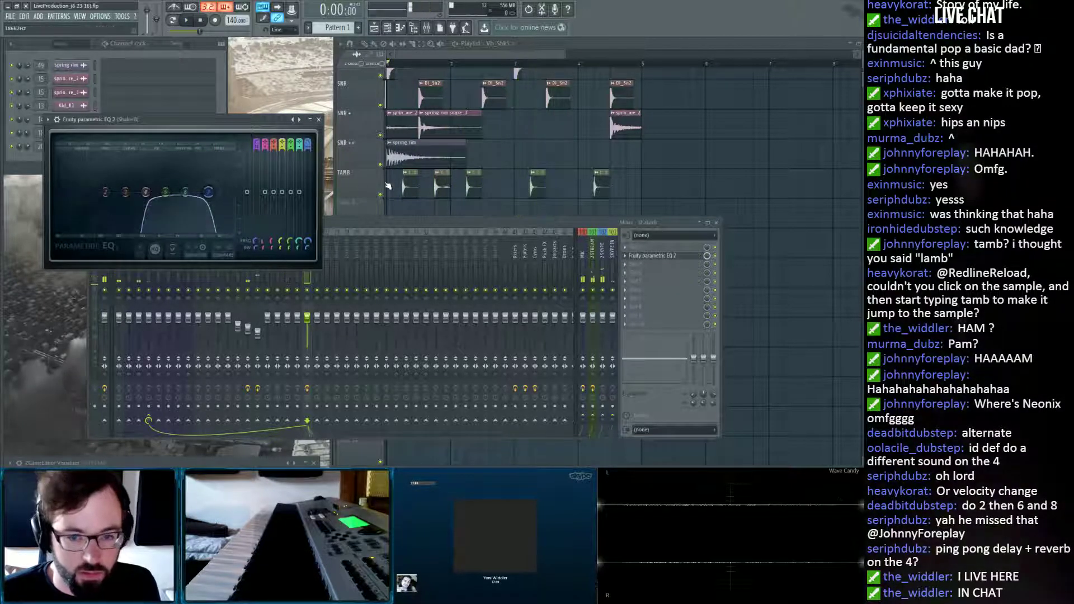
{"action": "key", "text": "space"}
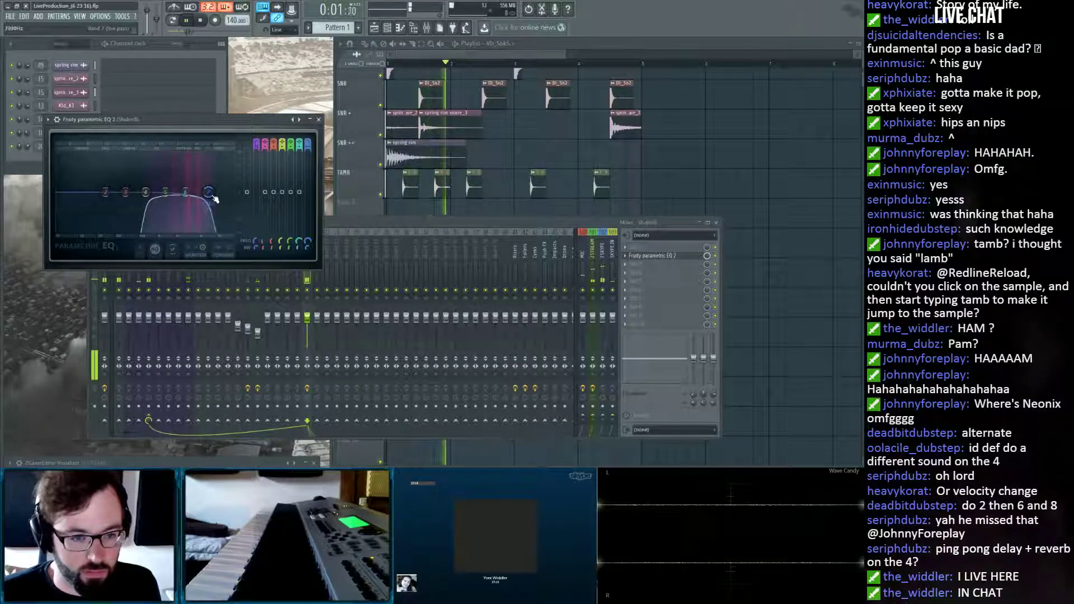
{"action": "key", "text": "space"}
{"action": "left_click", "coordinate": [319, 119]}
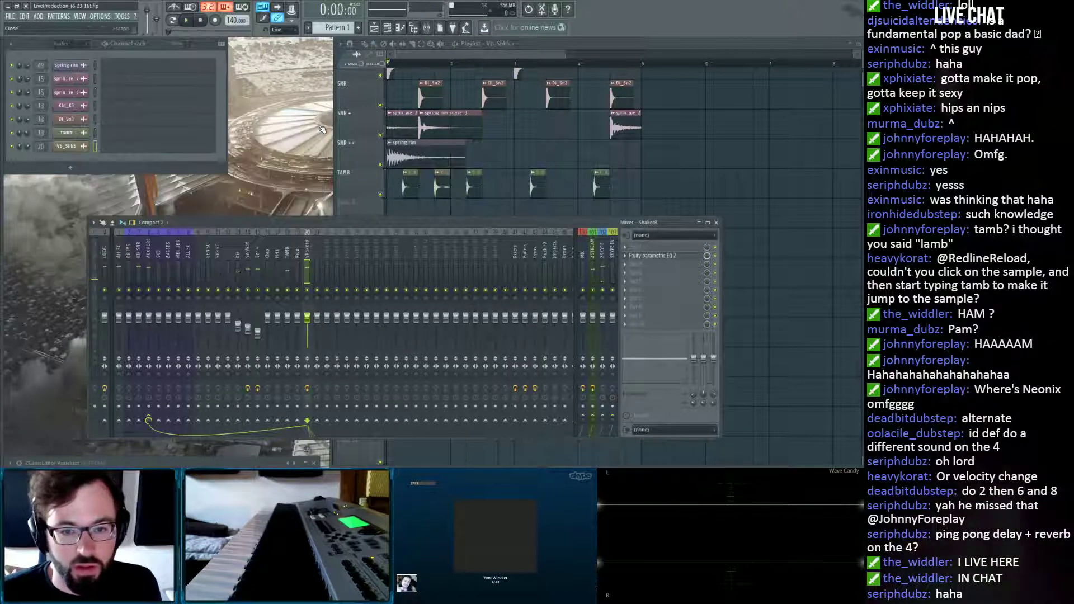
Try placing a separate copy of the Vb_ShkS clip on the track beneath TAMB and check the original's channel settings.
{"action": "left_click", "coordinate": [439, 176]}
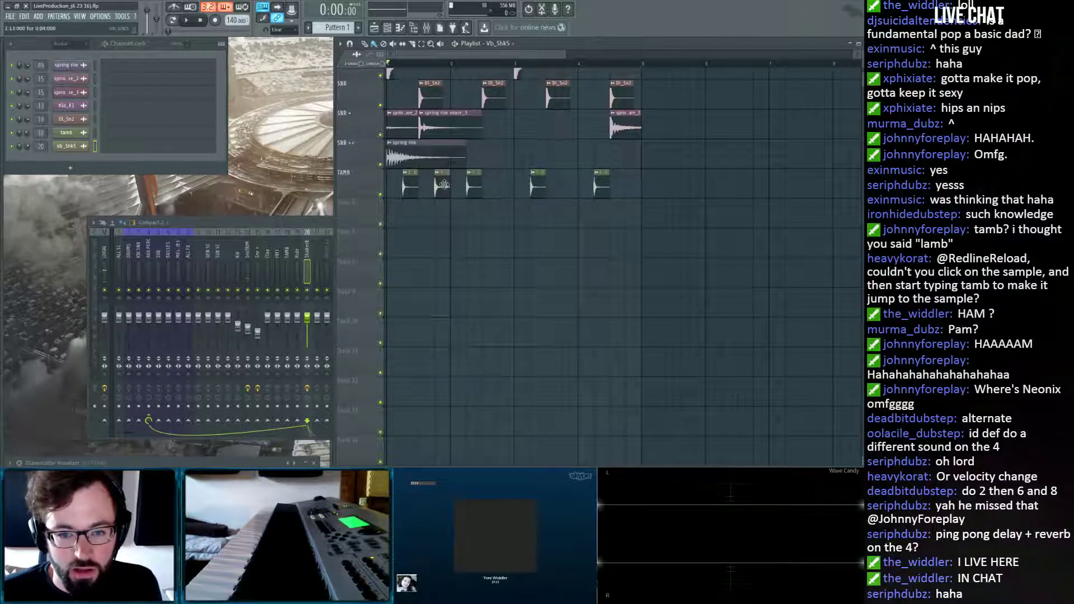
{"action": "left_click_drag", "start_coordinate": [439, 221], "coordinate": [442, 214]}
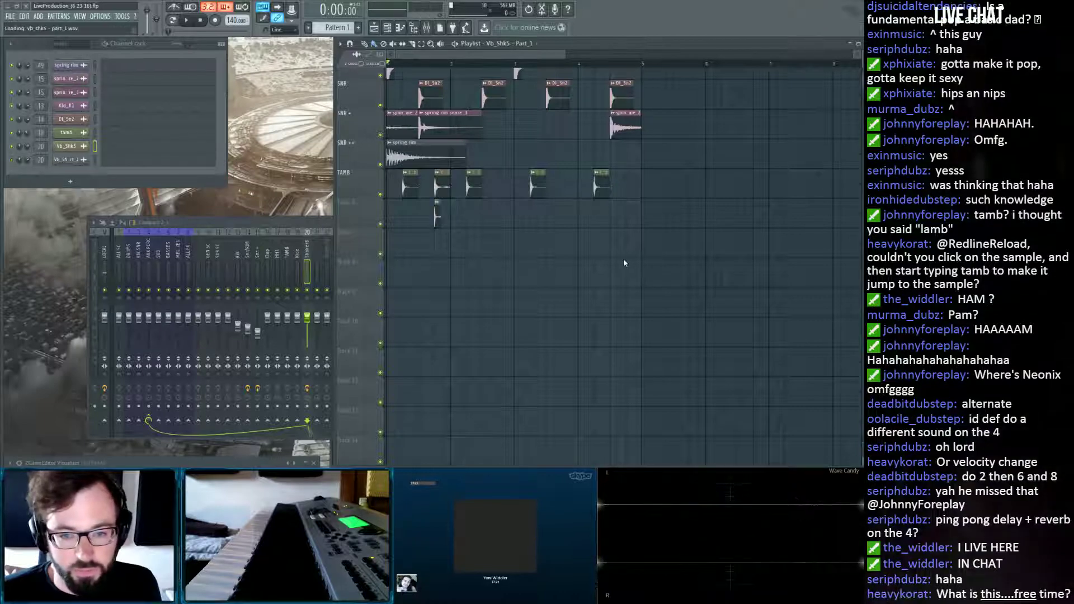
{"action": "double_click", "coordinate": [442, 188]}
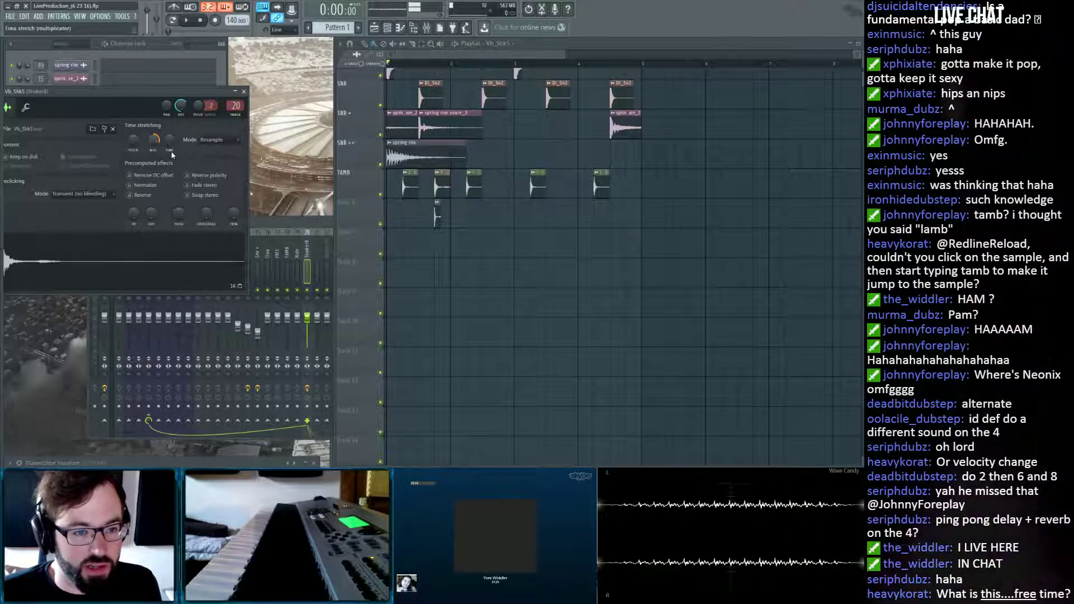
{"action": "left_click", "coordinate": [244, 92]}
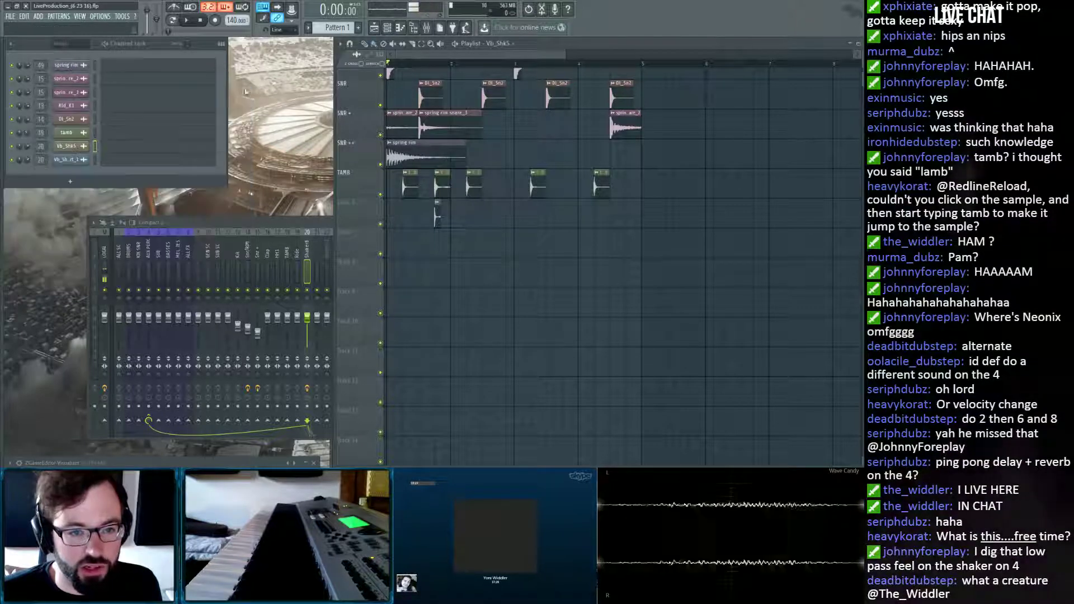
Load Edison on the shaker's mixer track and record the shaker hit from song playback.
{"action": "key", "text": "F9"}
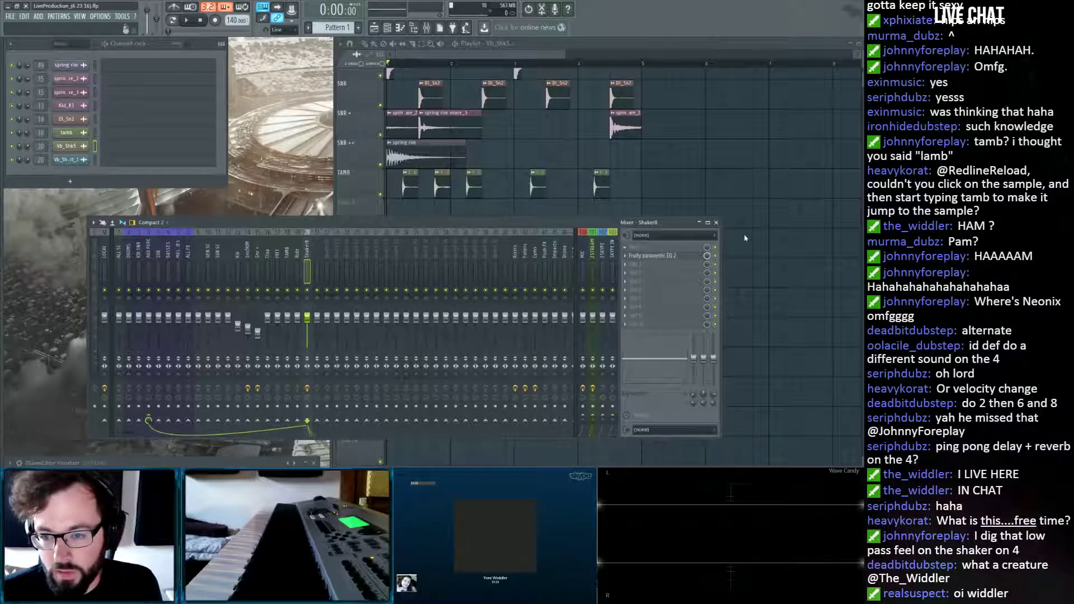
{"action": "key", "text": "ctrl+e"}
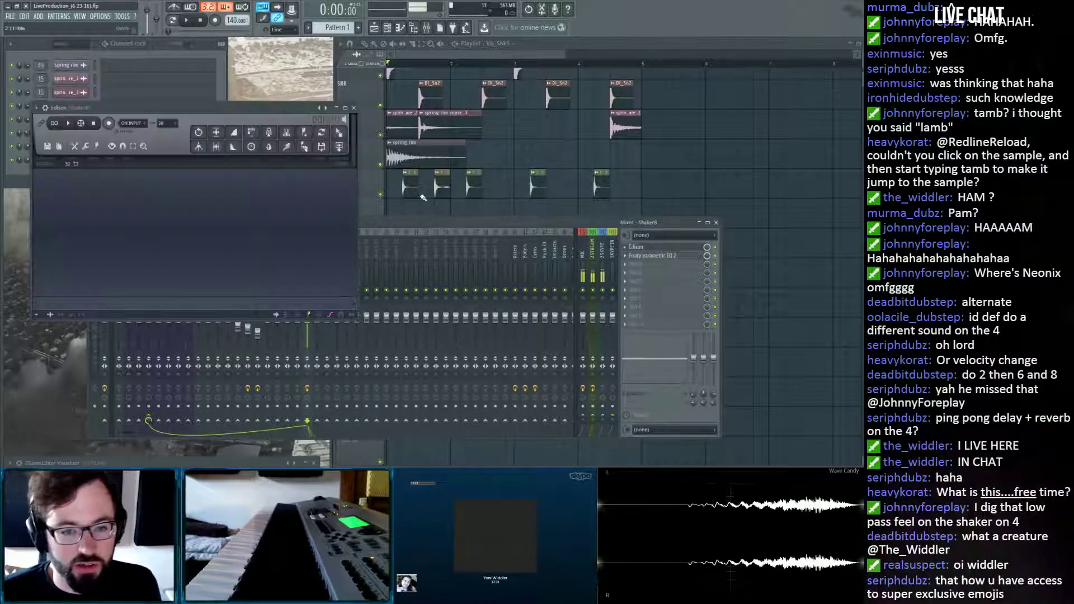
{"action": "left_click", "coordinate": [109, 123]}
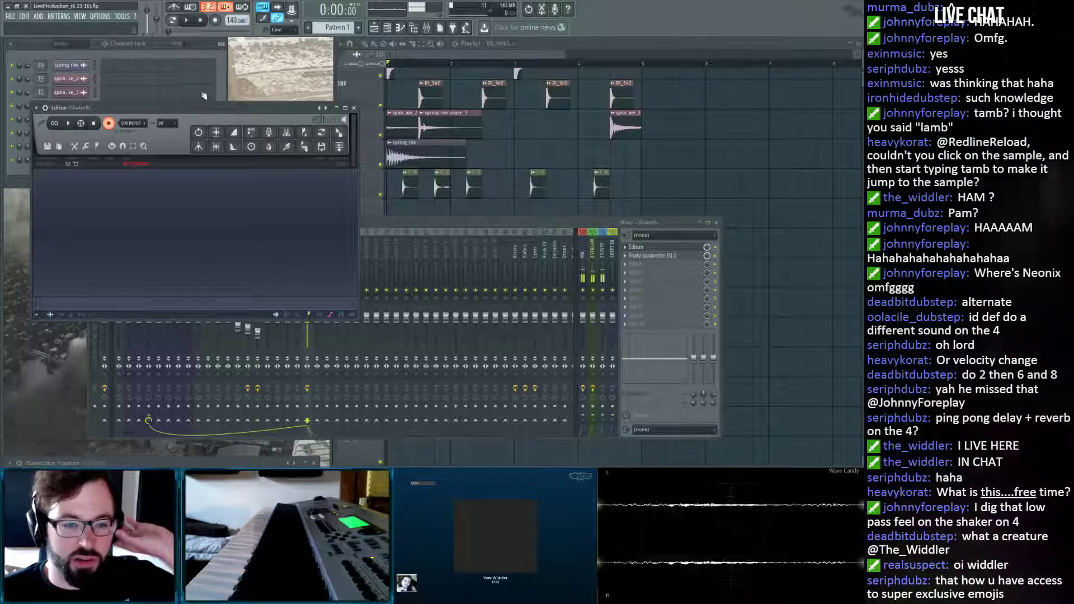
{"action": "left_click", "coordinate": [188, 21]}
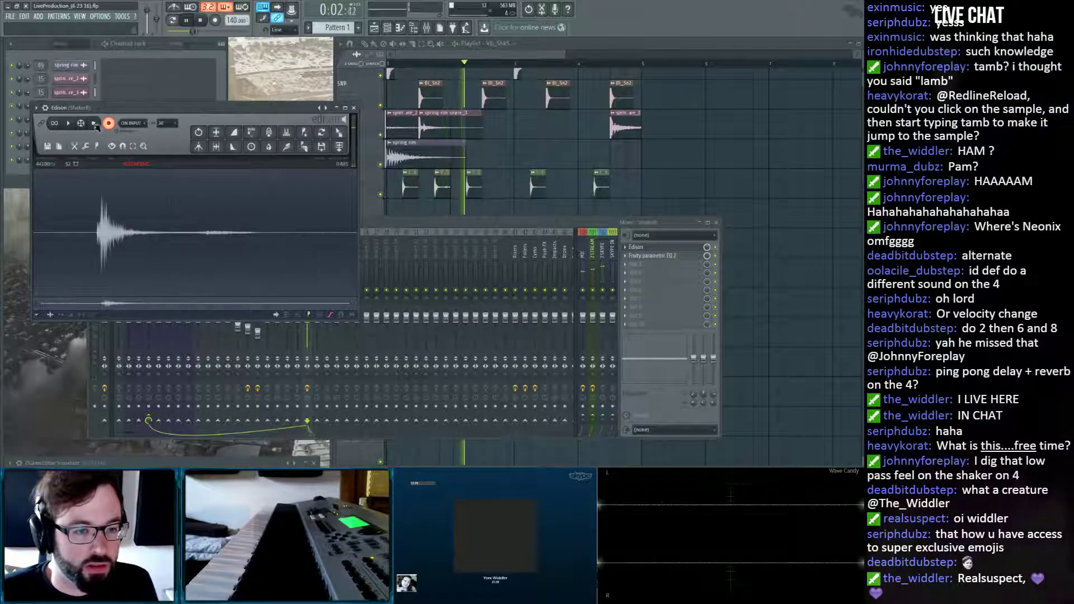
{"action": "left_click", "coordinate": [94, 123]}
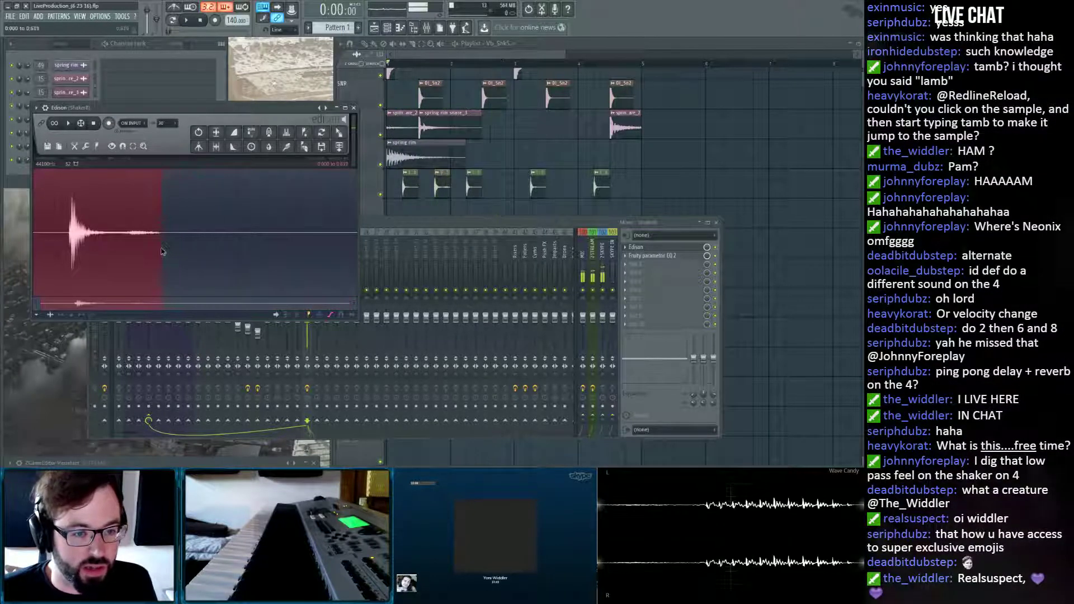
Trim the Edison recording to just the shaker hit and its tail, and select the whole remaining sample.
{"action": "scroll", "coordinate": [69, 255], "scroll_direction": "up", "scroll_amount": 10}
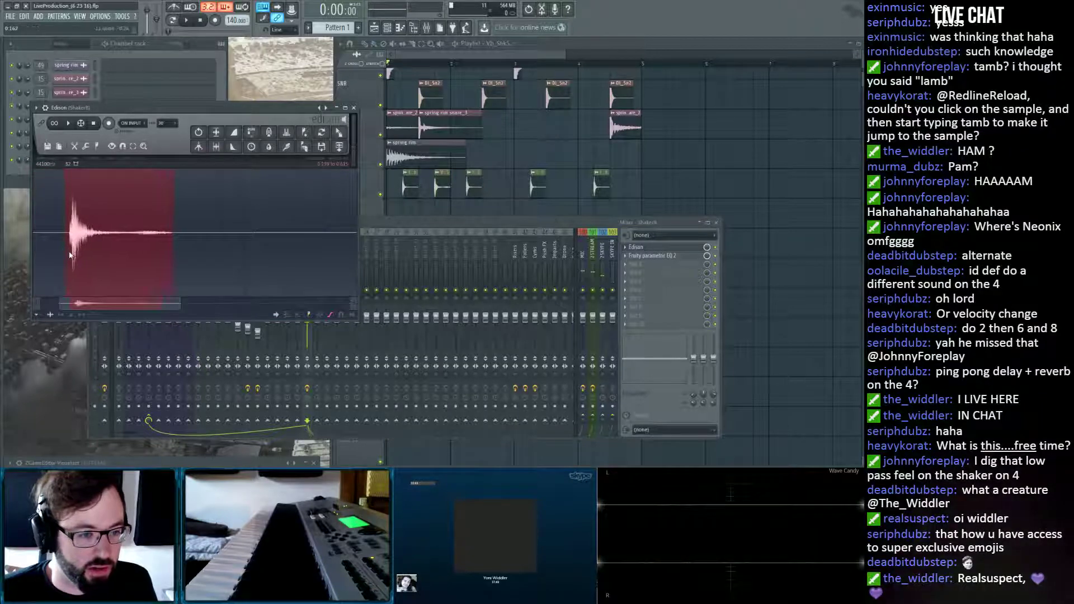
{"action": "scroll", "coordinate": [78, 243], "scroll_direction": "down", "scroll_amount": 2}
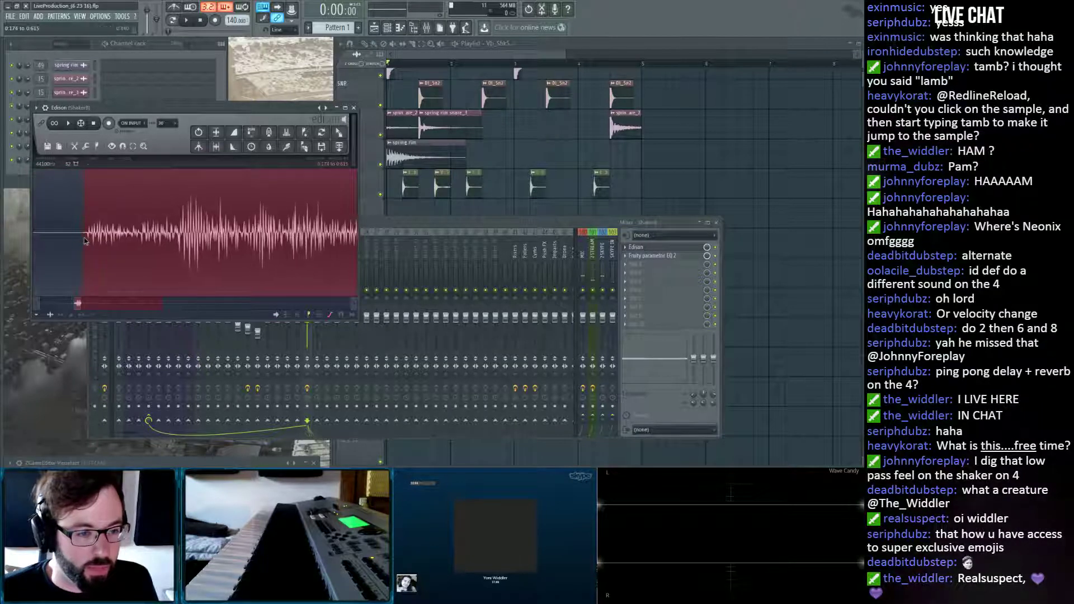
{"action": "scroll", "coordinate": [99, 239], "scroll_direction": "down", "scroll_amount": 2}
{"action": "scroll", "coordinate": [112, 251], "scroll_direction": "down", "scroll_amount": 3}
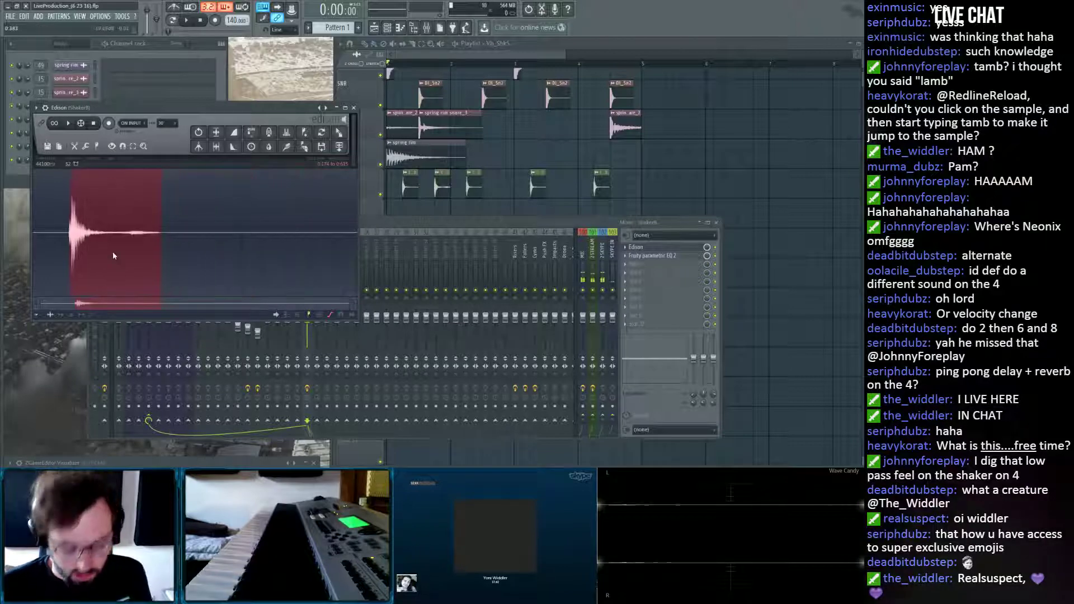
{"action": "key", "text": "ctrl+Delete"}
{"action": "key", "text": "ctrl+a"}
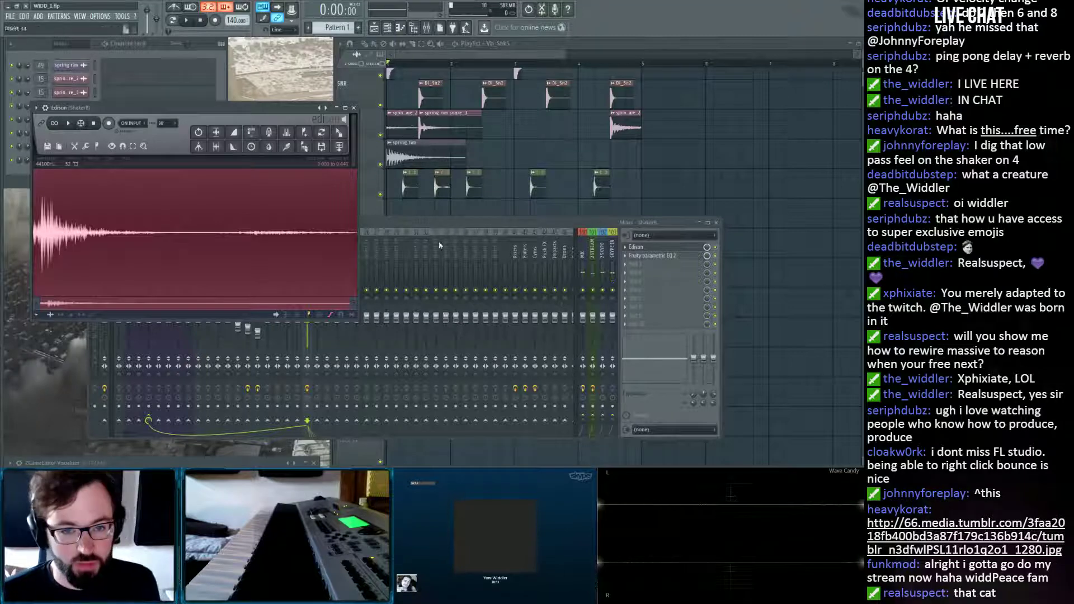
Close Edison and place the Shaker printed sample at bar 2 on the playlist track beneath TAMB.
{"action": "left_click", "coordinate": [354, 108]}
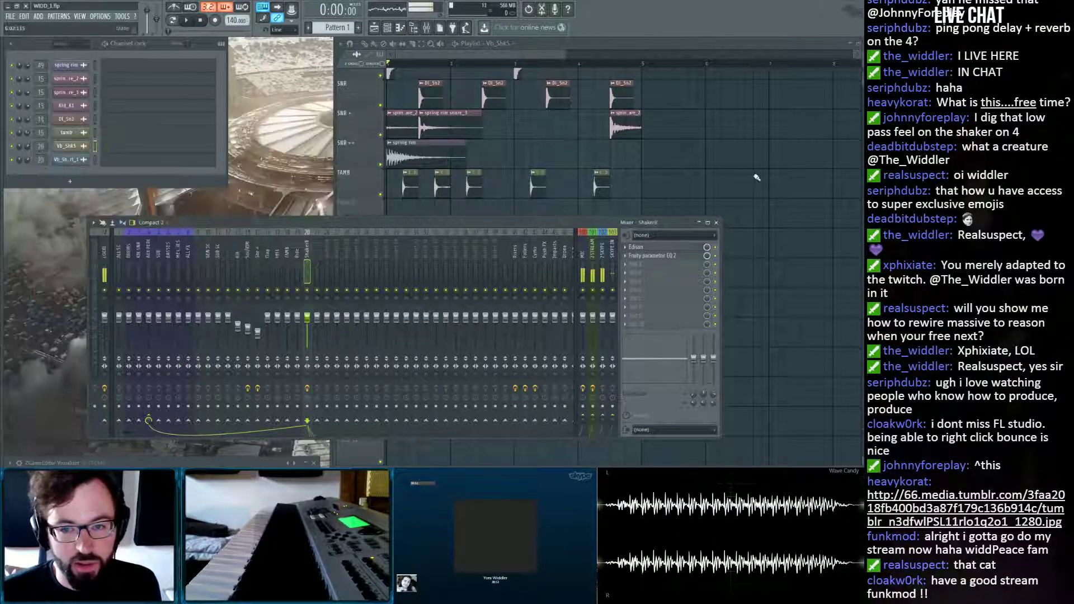
{"action": "right_click", "coordinate": [757, 175]}
{"action": "left_click", "coordinate": [1, 122]}
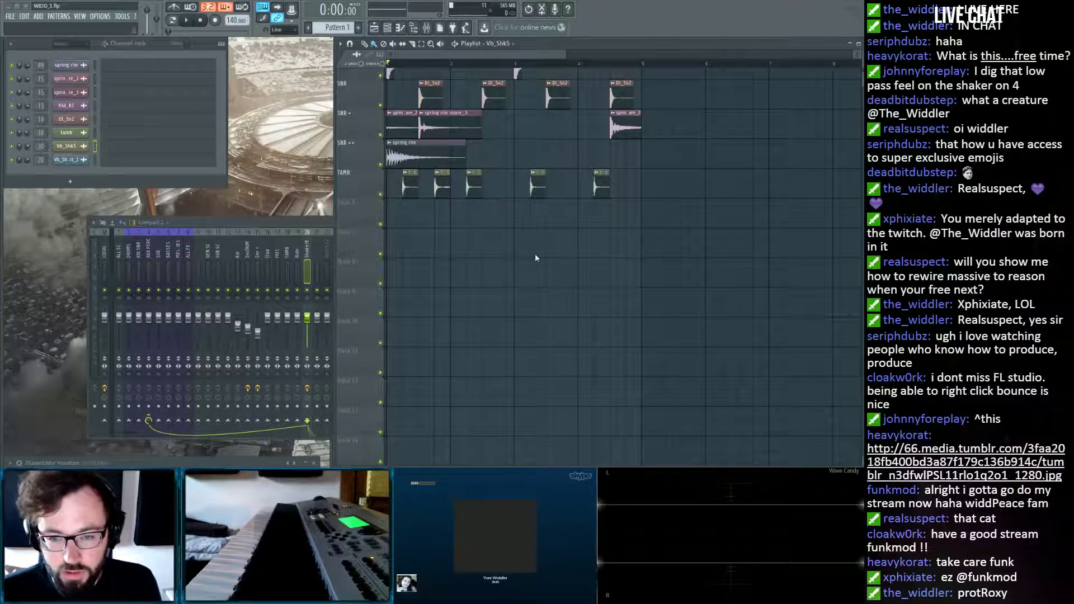
{"action": "left_click_drag", "start_coordinate": [532, 254], "coordinate": [706, 154]}
{"action": "left_click_drag", "start_coordinate": [511, 213], "coordinate": [459, 222]}
Reverse the Shaker printed sample, route its channel to mixer track 20, and audition it with the beat.
{"action": "double_click", "coordinate": [458, 220]}
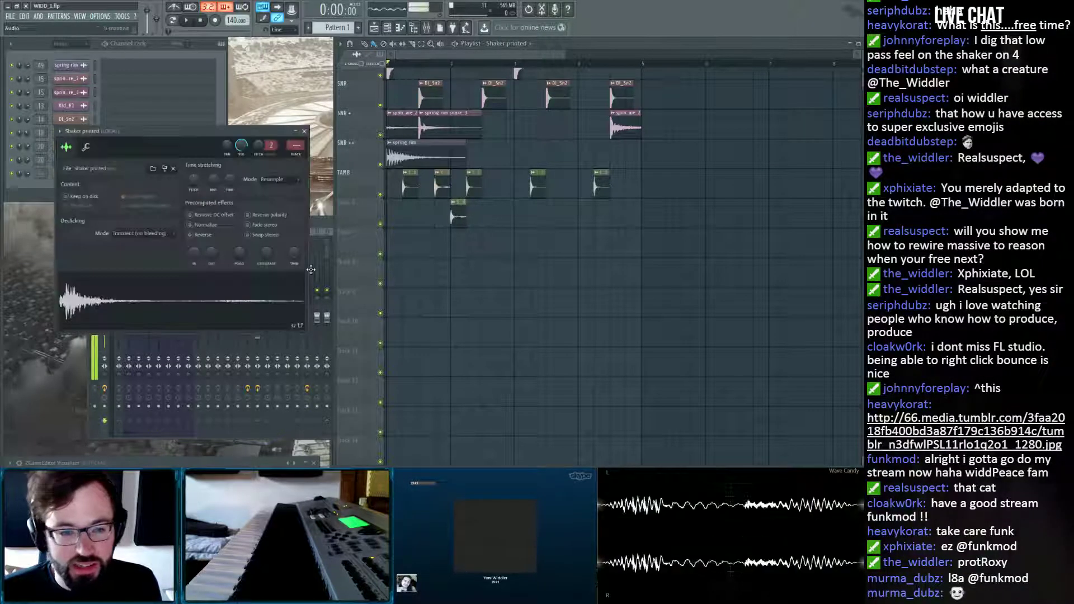
{"action": "left_click", "coordinate": [202, 235]}
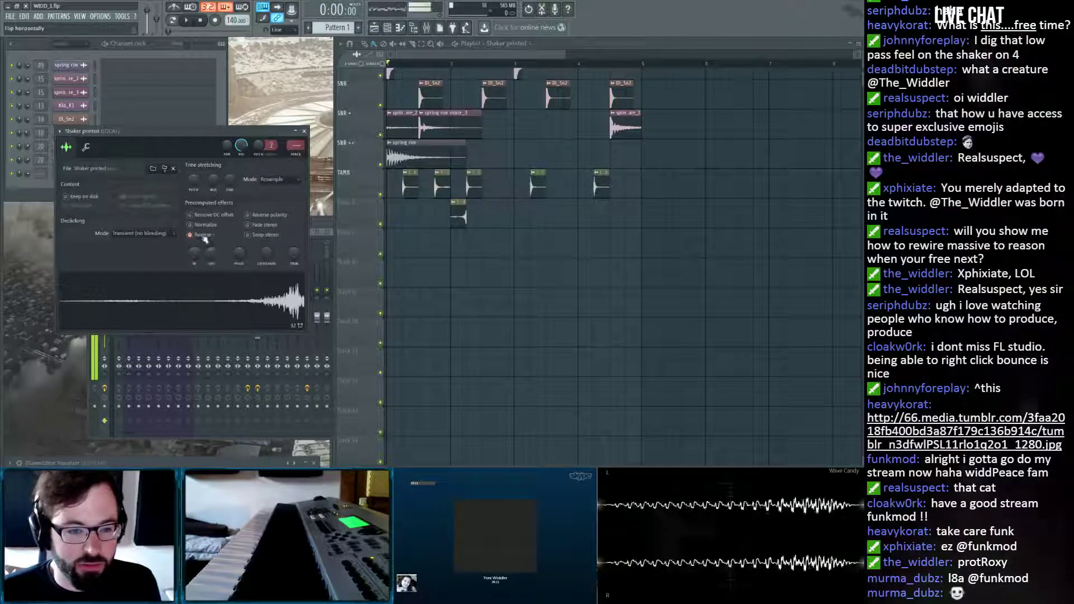
{"action": "left_click_drag", "start_coordinate": [283, 142], "coordinate": [230, 131]}
{"action": "left_click", "coordinate": [299, 228]}
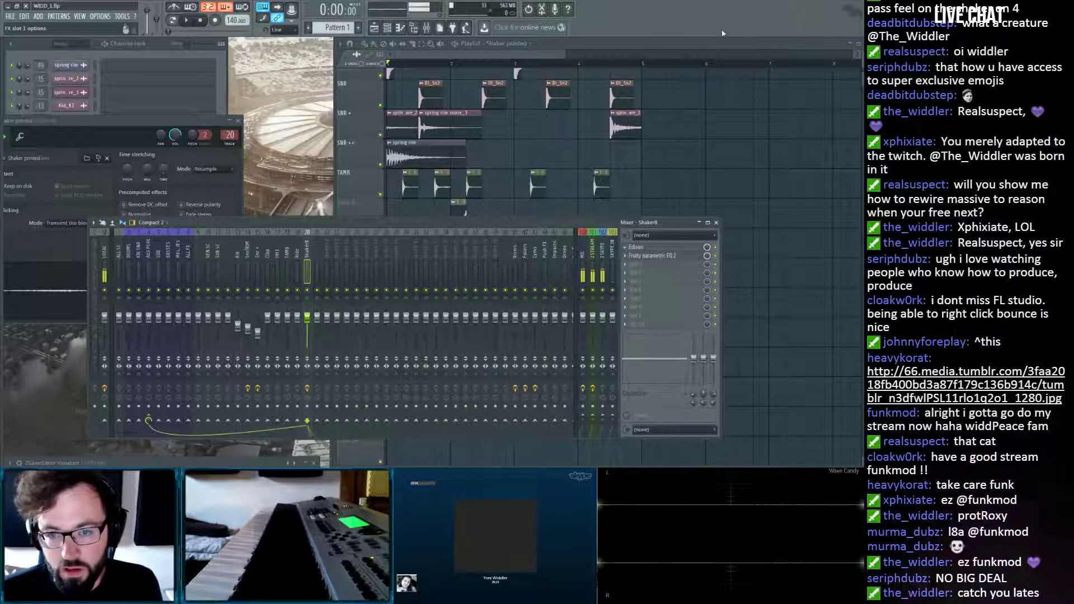
{"action": "left_click", "coordinate": [175, 137]}
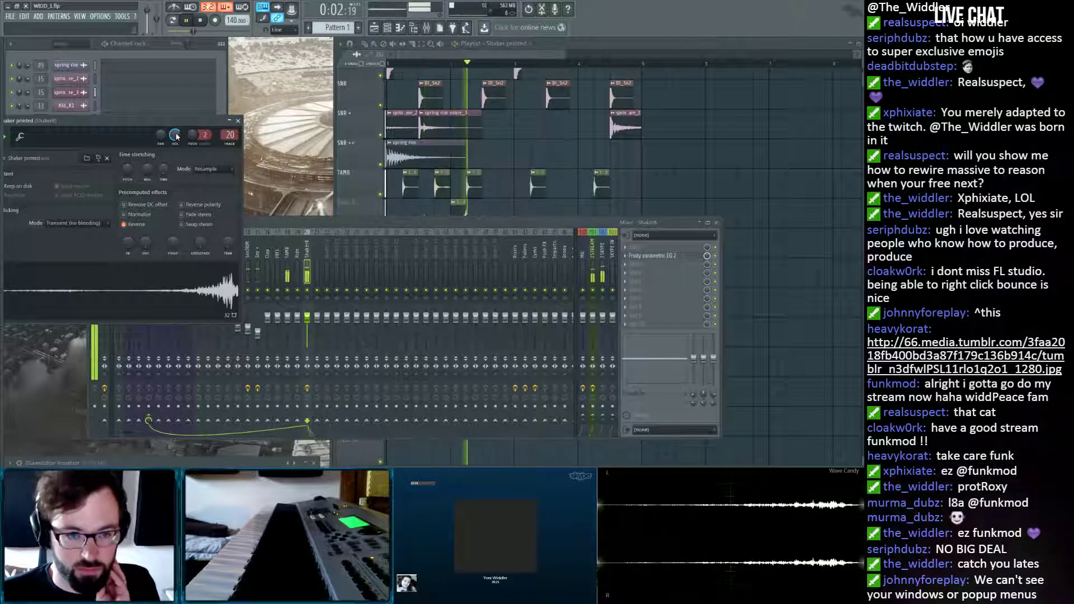
{"action": "left_click_drag", "start_coordinate": [202, 123], "coordinate": [240, 125]}
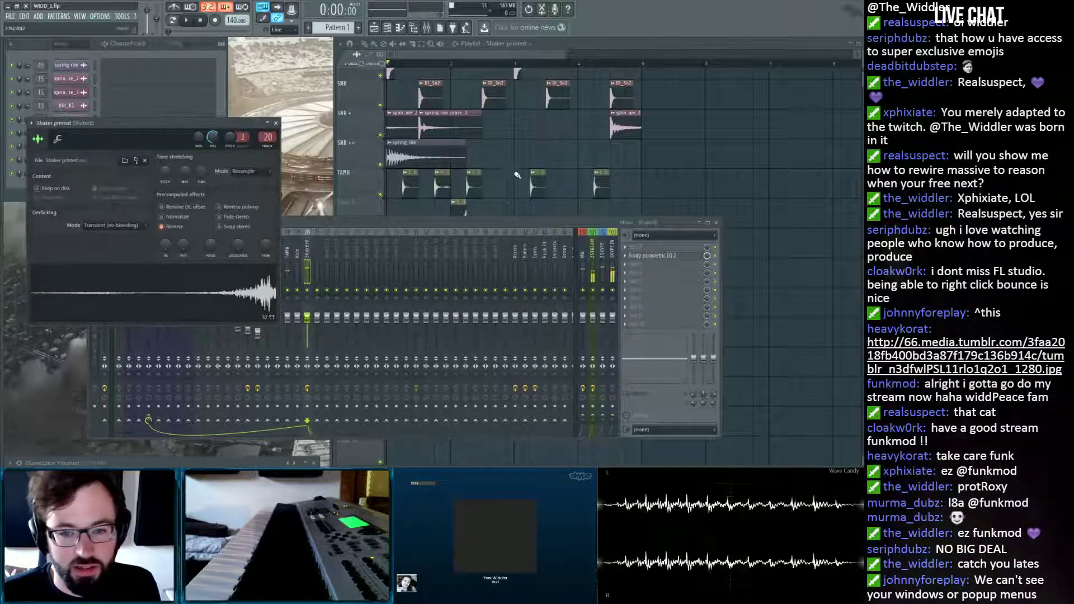
Try shortening the start of the reversed shaker clip during playback and restore its full length.
{"action": "left_click", "coordinate": [454, 217]}
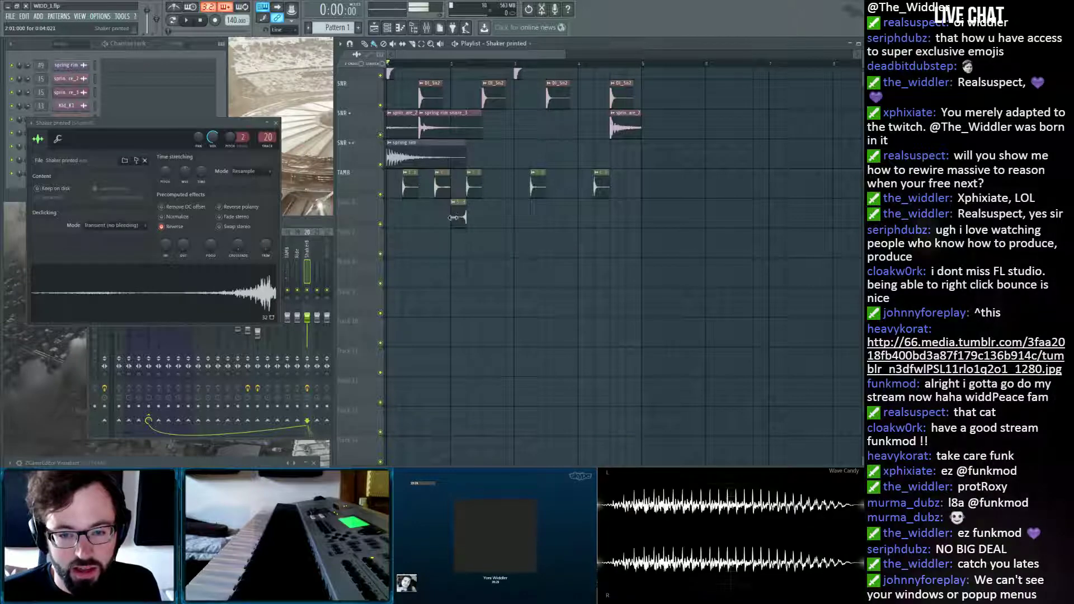
{"action": "key", "text": "space"}
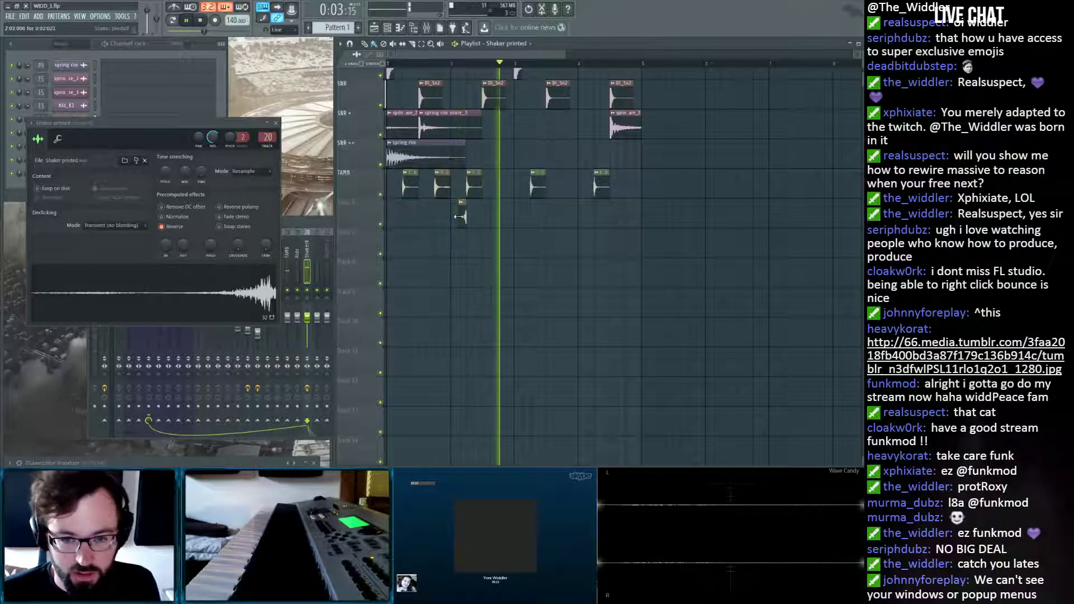
{"action": "left_click_drag", "start_coordinate": [459, 220], "coordinate": [451, 221]}
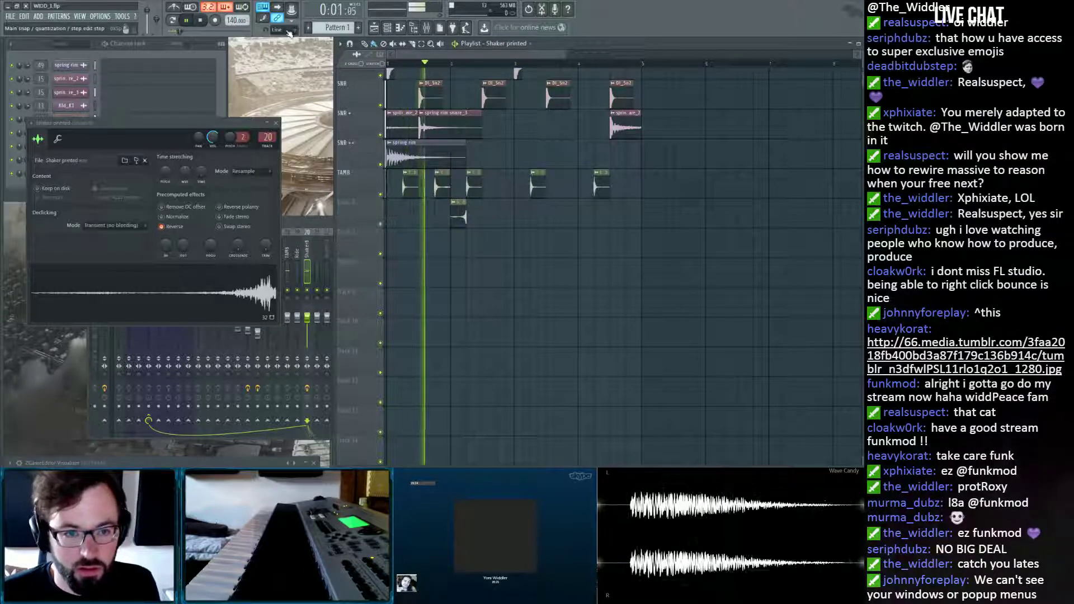
Set the global snap to none and shift the Shaker printed clip slightly later so it overlaps the tamb hit.
{"action": "left_click", "coordinate": [286, 49]}
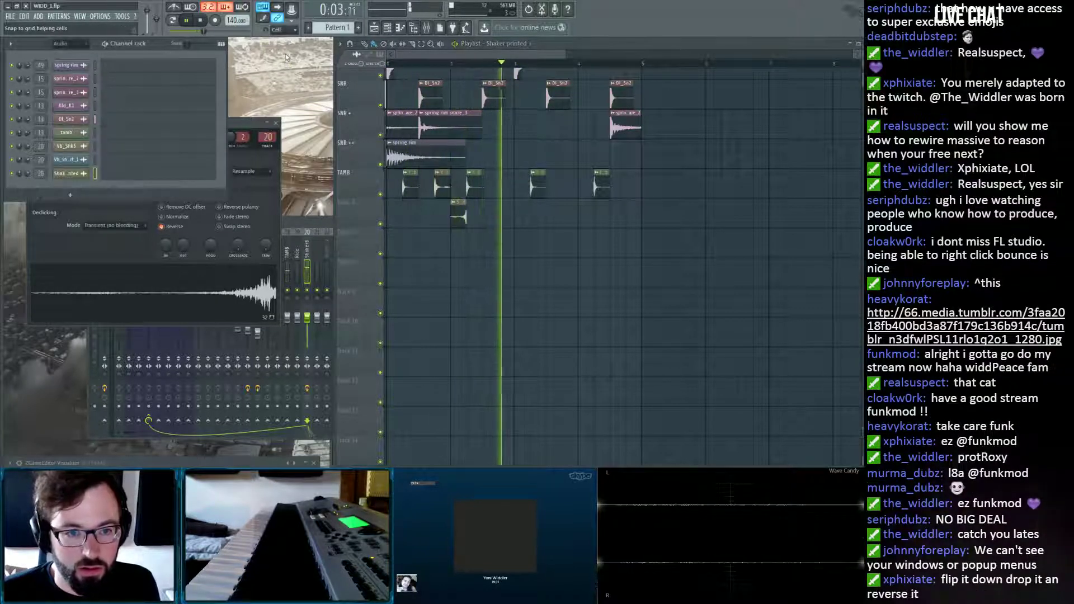
{"action": "scroll", "coordinate": [457, 204], "scroll_direction": "up", "scroll_amount": 5}
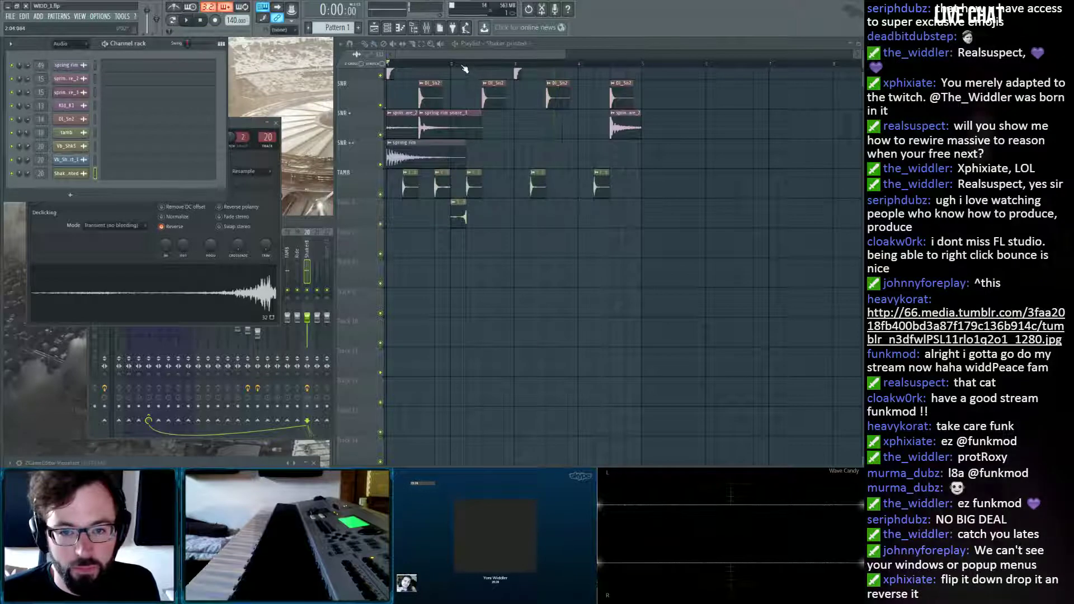
{"action": "left_click_drag", "start_coordinate": [457, 204], "coordinate": [469, 210]}
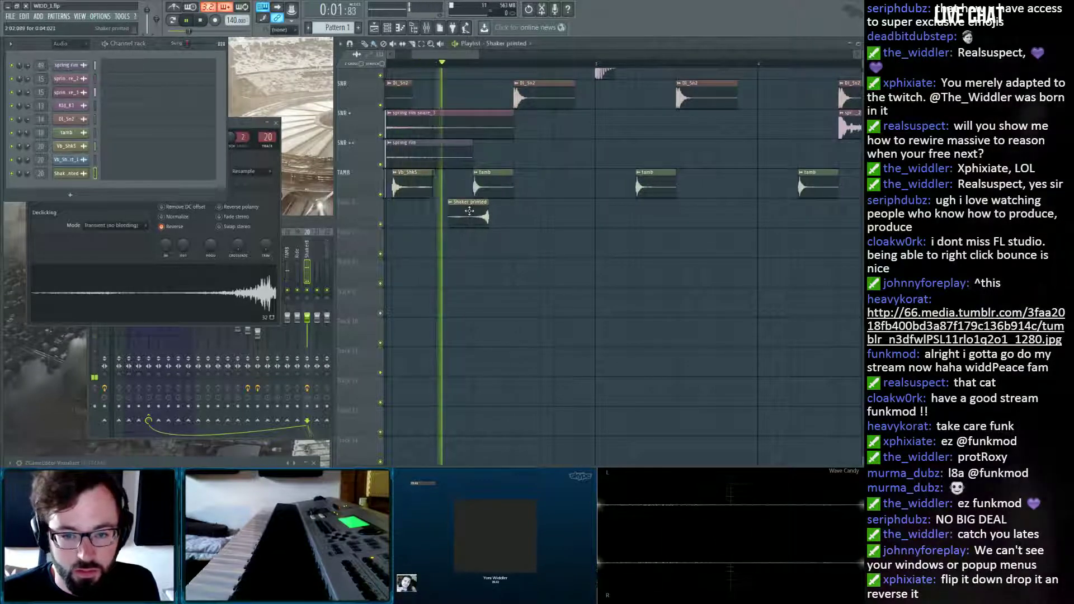
{"action": "key", "text": "space"}
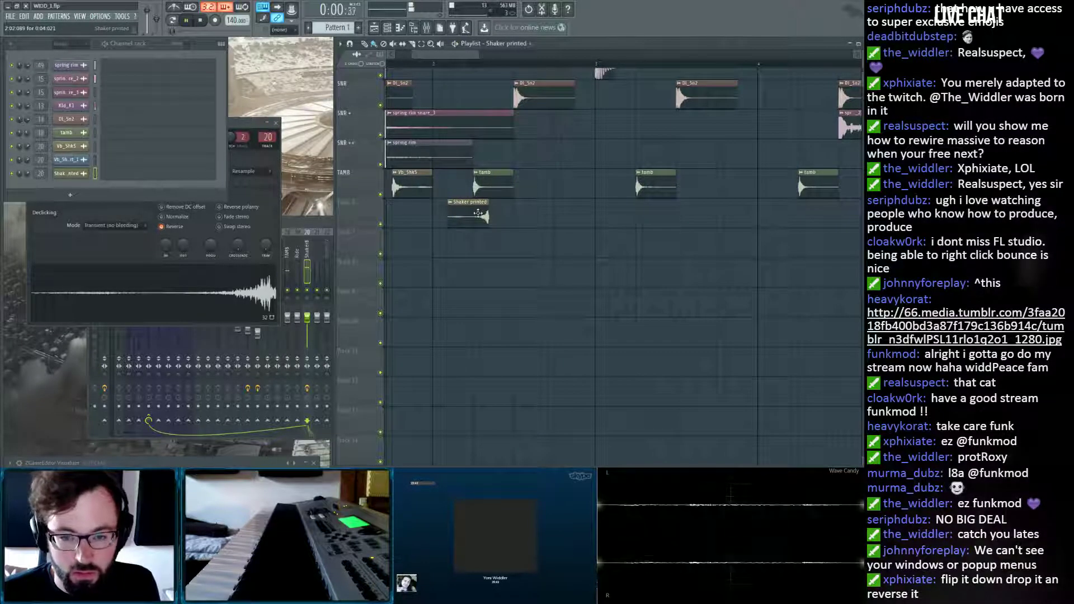
Nudge the Shaker printed clip slightly later against the tamb hit and audition it with the beat.
{"action": "key", "text": "space"}
{"action": "left_click_drag", "start_coordinate": [480, 214], "coordinate": [482, 216]}
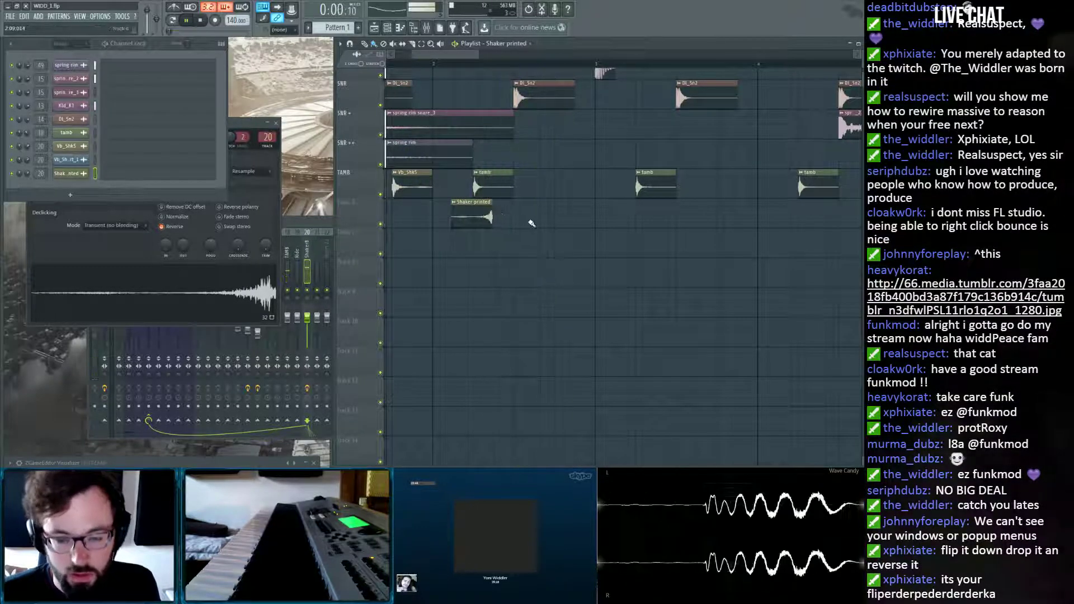
{"action": "key", "text": "space"}
{"action": "key", "text": "space"}
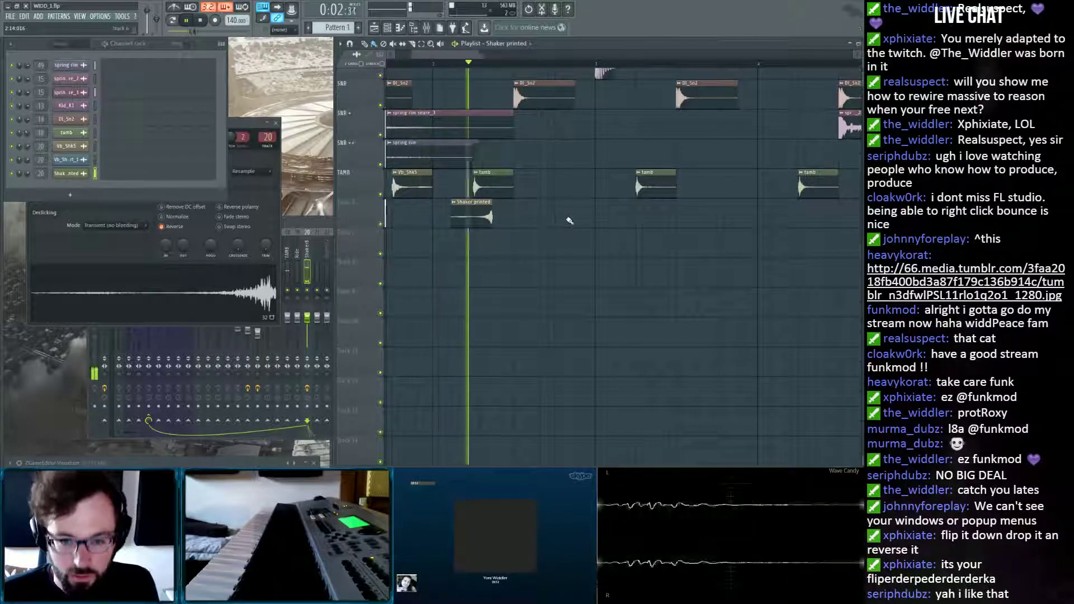
{"action": "scroll", "coordinate": [440, 66], "scroll_direction": "down", "scroll_amount": 5}
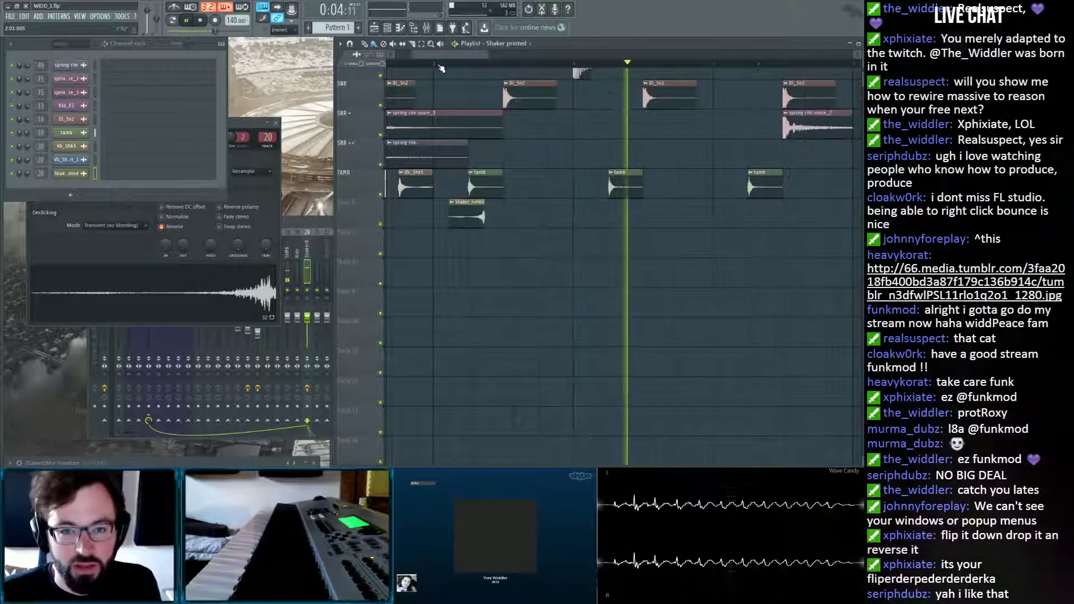
{"action": "left_click", "coordinate": [201, 21]}
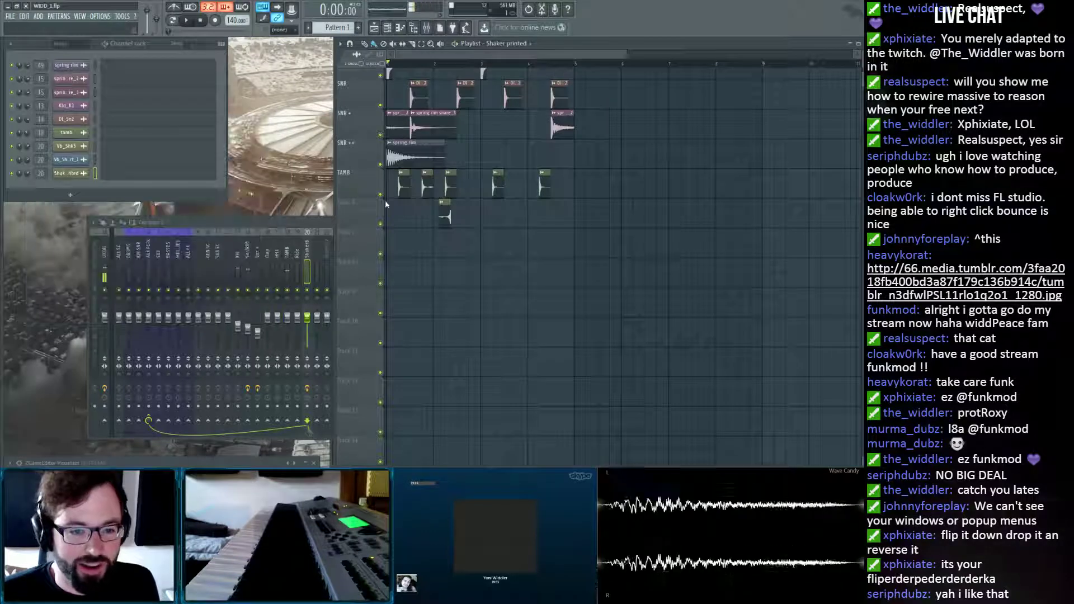
Close the shaker's channel settings, name the playlist track beneath TAMB "Tamb 2", and play the pattern.
{"action": "left_click", "coordinate": [275, 122]}
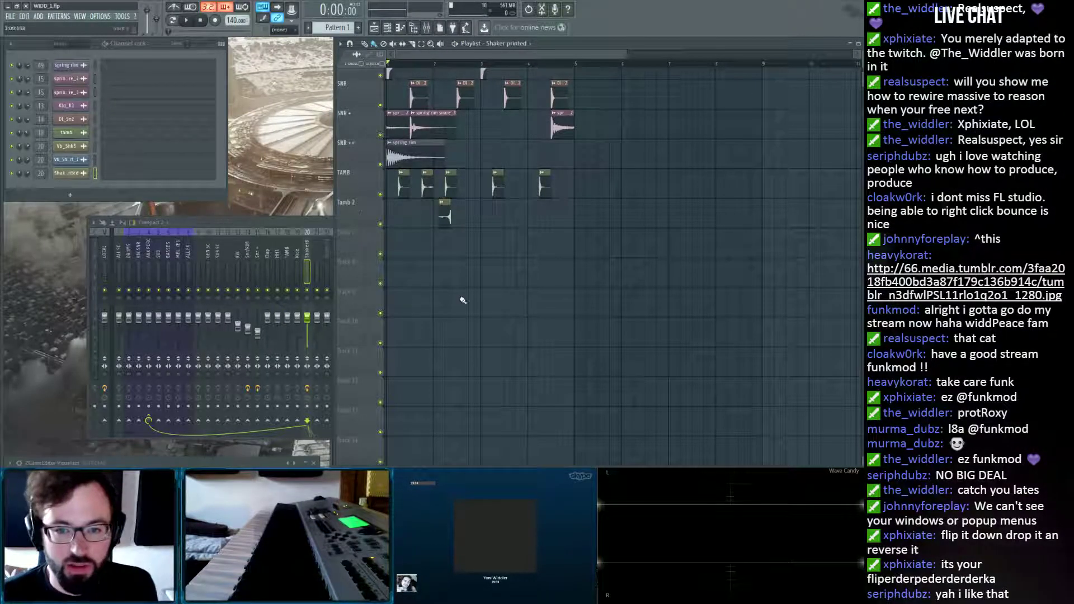
{"action": "scroll", "coordinate": [463, 301], "scroll_direction": "up", "scroll_amount": 1}
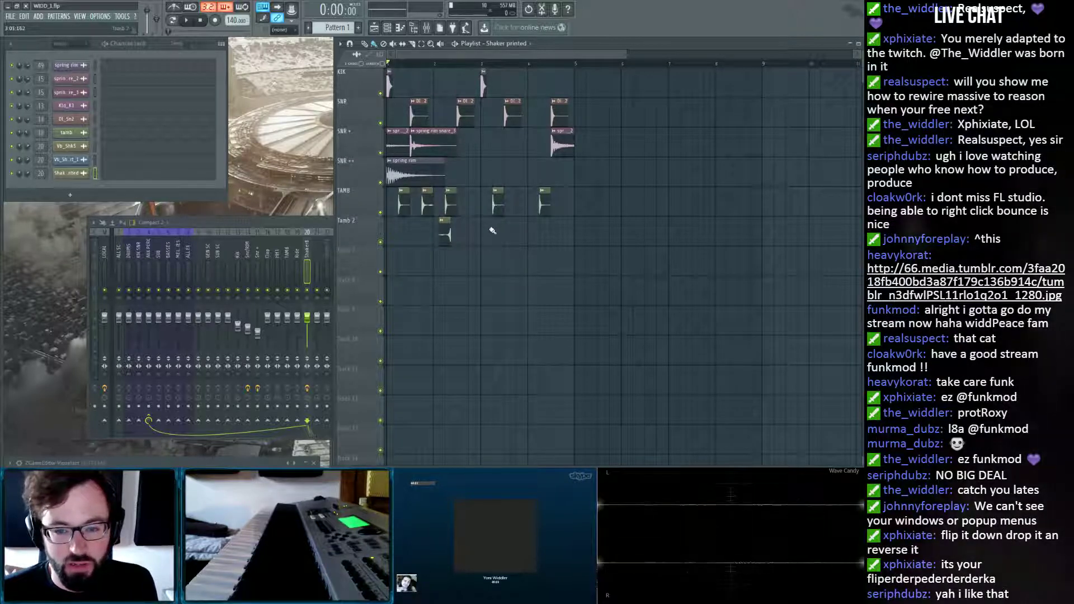
{"action": "key", "text": "space"}
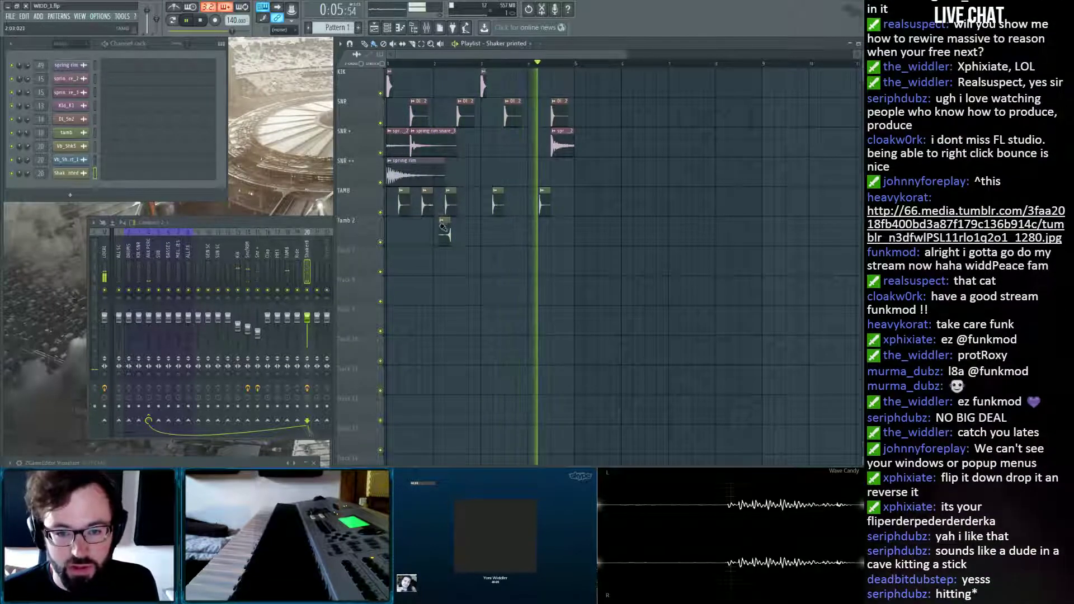
{"action": "left_click", "coordinate": [427, 206]}
{"action": "left_click_drag", "start_coordinate": [428, 207], "coordinate": [524, 218]}
{"action": "key", "text": "Delete"}
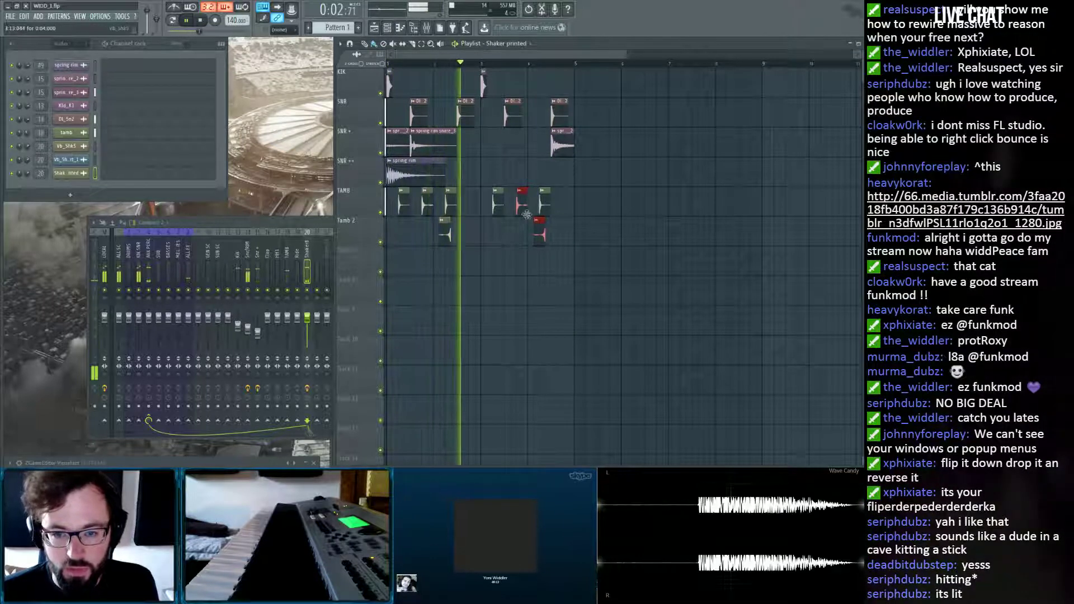
{"action": "key", "text": "space"}
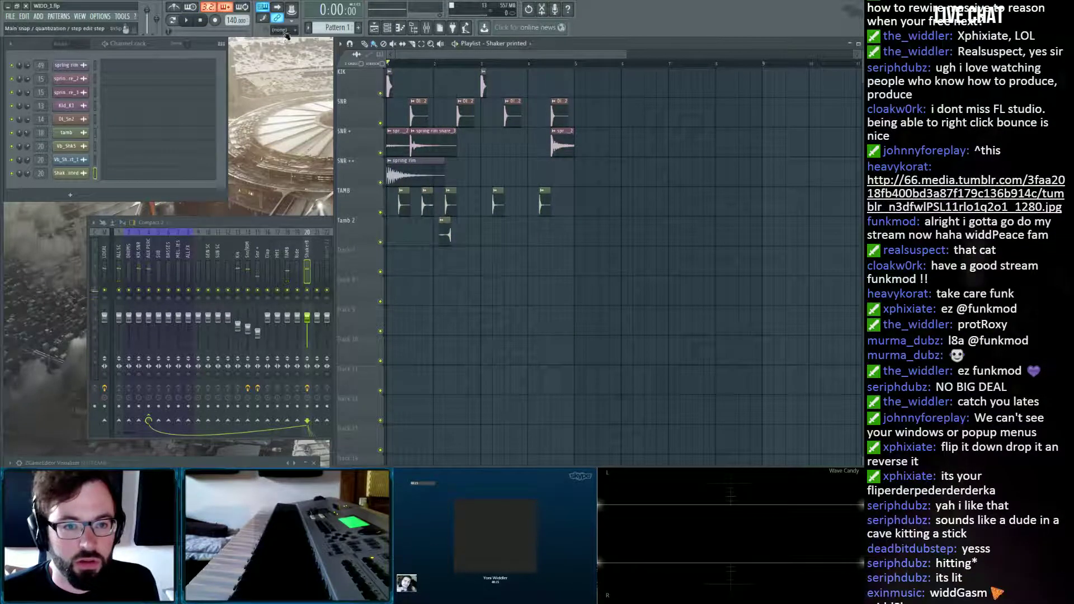
With the global snap set to Line, copy the Vb_Shk5 and Shaker printed clips two bars later and audition the pattern.
{"action": "left_click", "coordinate": [282, 34]}
{"action": "left_click", "coordinate": [284, 42]}
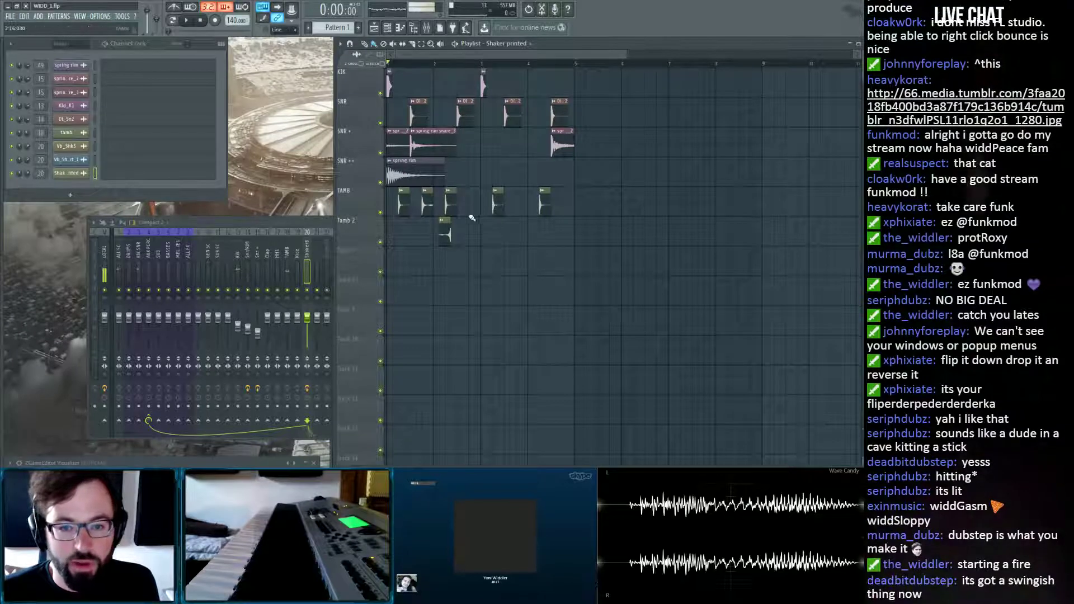
{"action": "left_click_drag", "start_coordinate": [420, 196], "coordinate": [522, 209]}
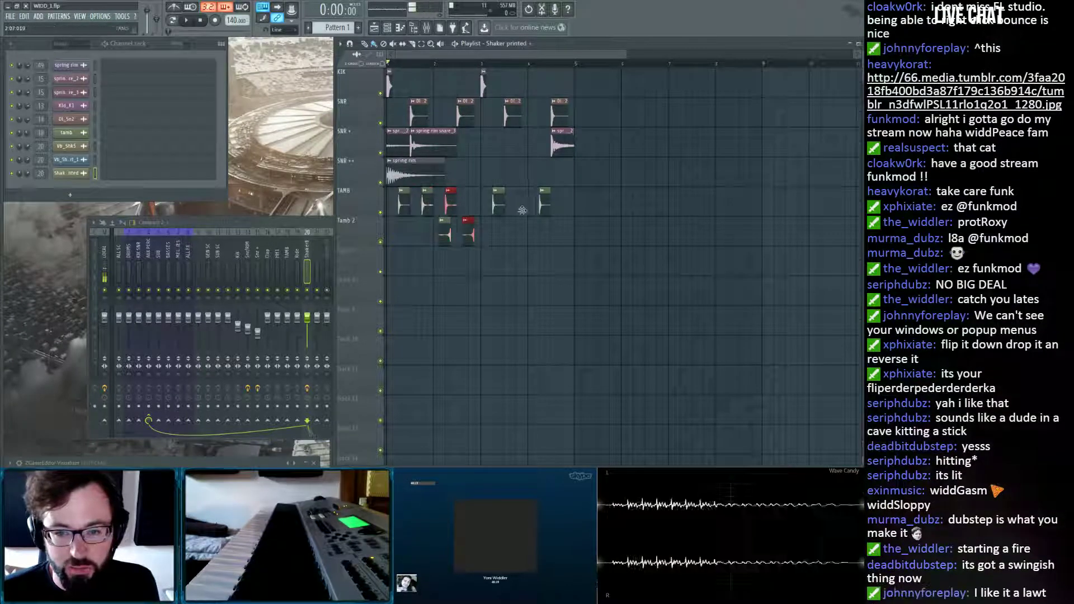
{"action": "left_click", "coordinate": [524, 293], "text": "ctrl"}
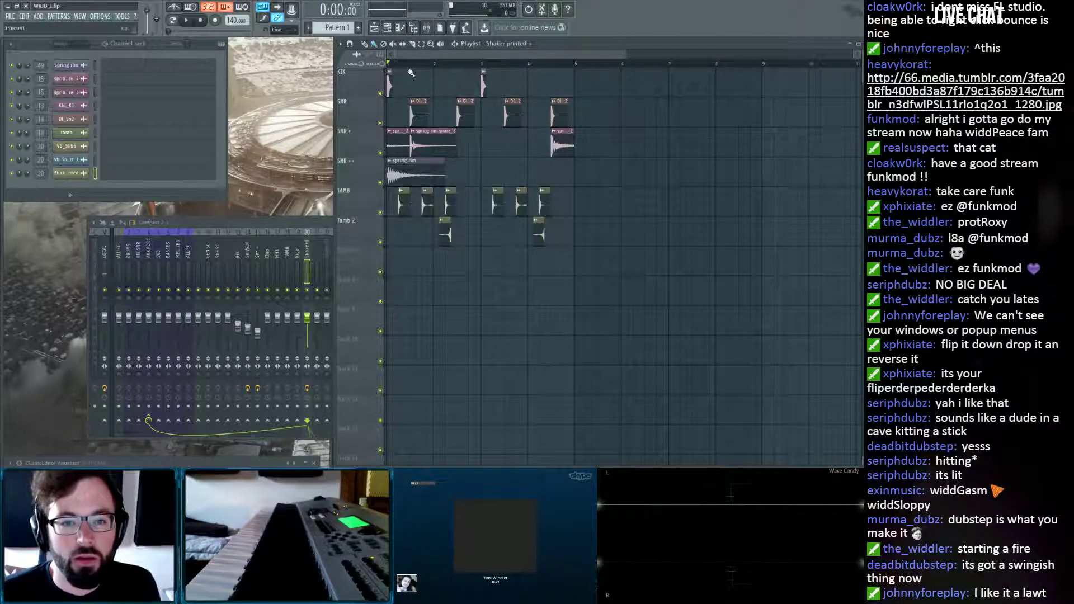
{"action": "scroll", "coordinate": [415, 56], "scroll_direction": "down", "scroll_amount": 3}
{"action": "key", "text": "space"}
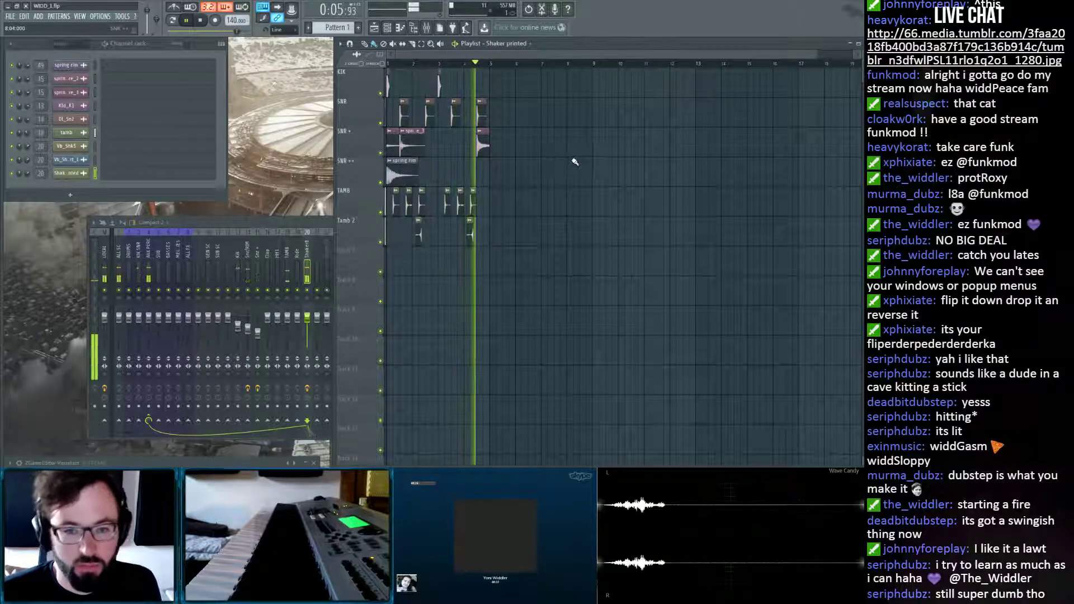
{"action": "key", "text": "space"}
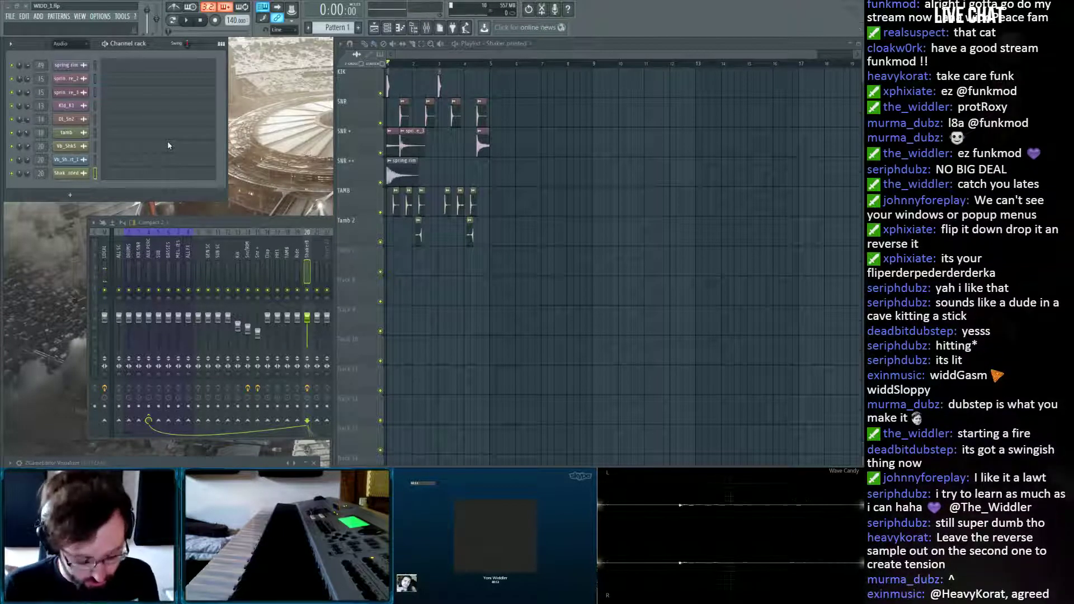
Show the BASS channel group and add Reaktor5 [64bit] from the VST generators in the plugin database.
{"action": "left_click", "coordinate": [168, 146]}
{"action": "key", "text": "alt+F8"}
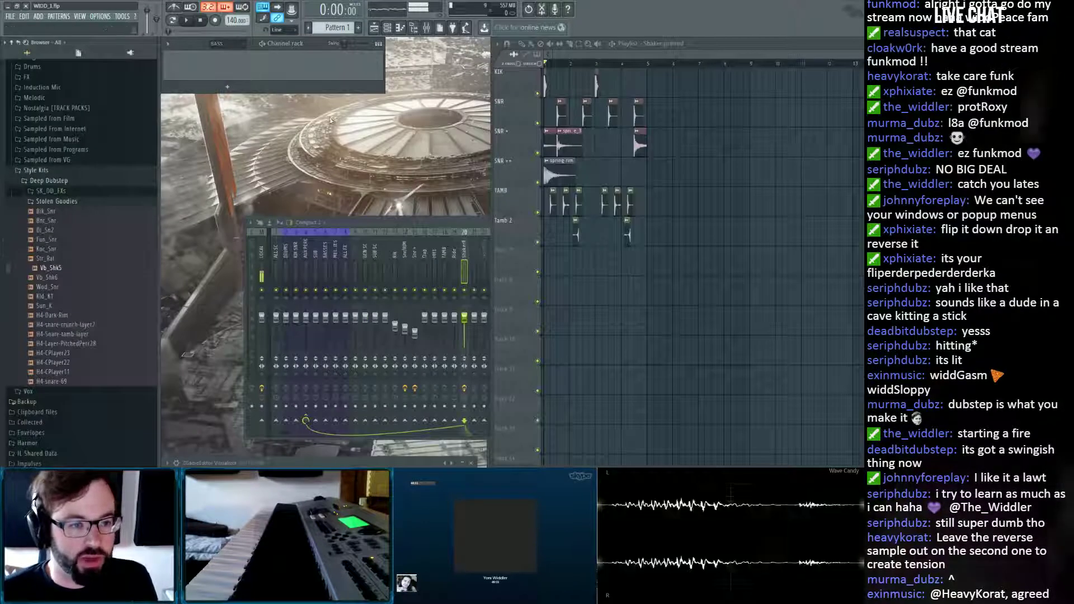
{"action": "left_click", "coordinate": [129, 54]}
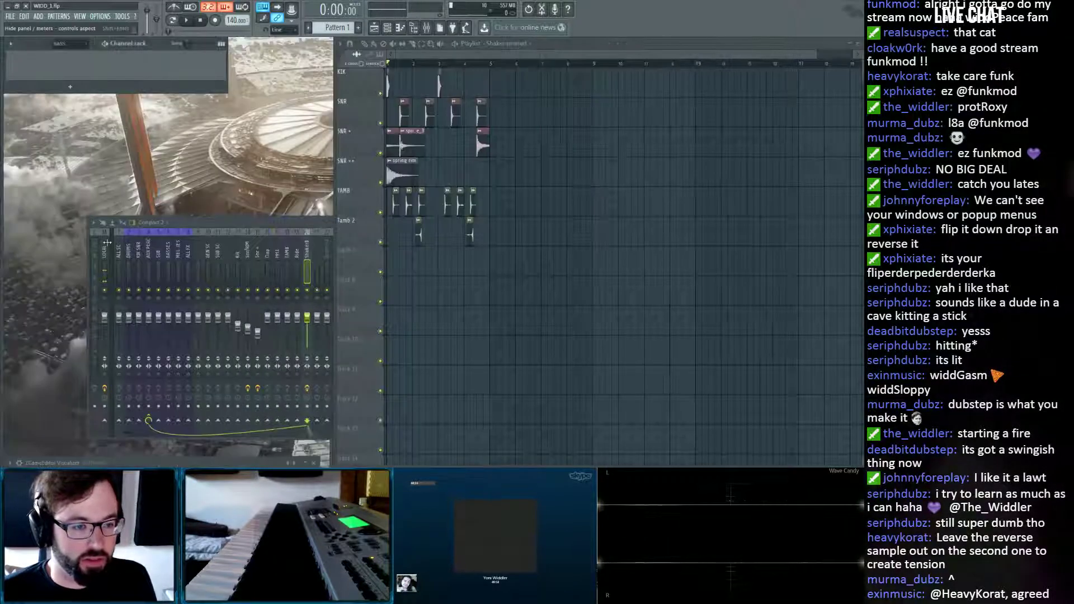
{"action": "scroll", "coordinate": [74, 210], "scroll_direction": "down", "scroll_amount": 1}
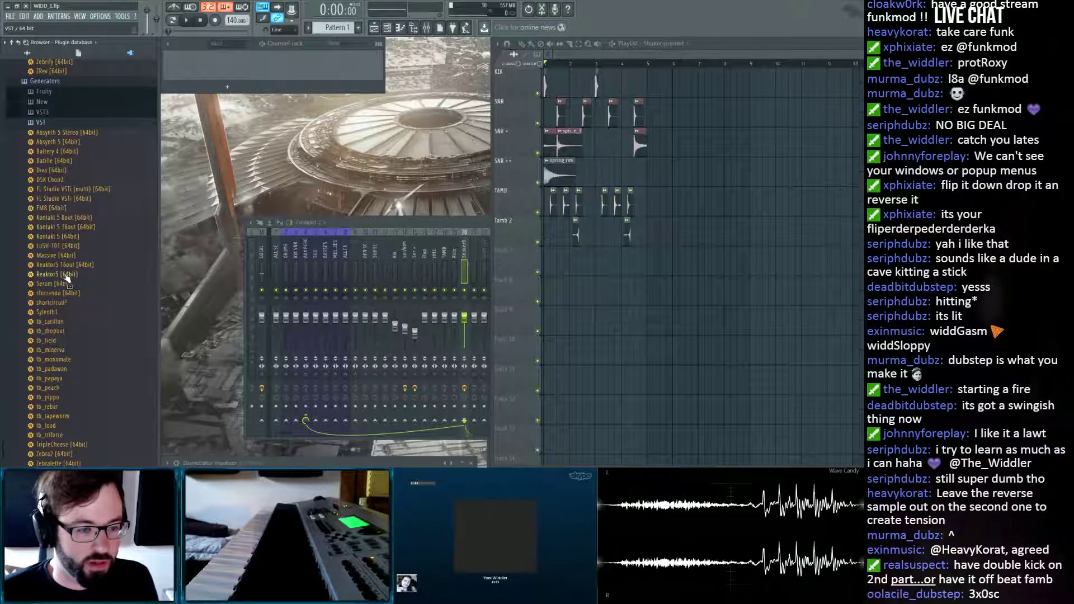
{"action": "left_click_drag", "start_coordinate": [56, 278], "coordinate": [97, 69]}
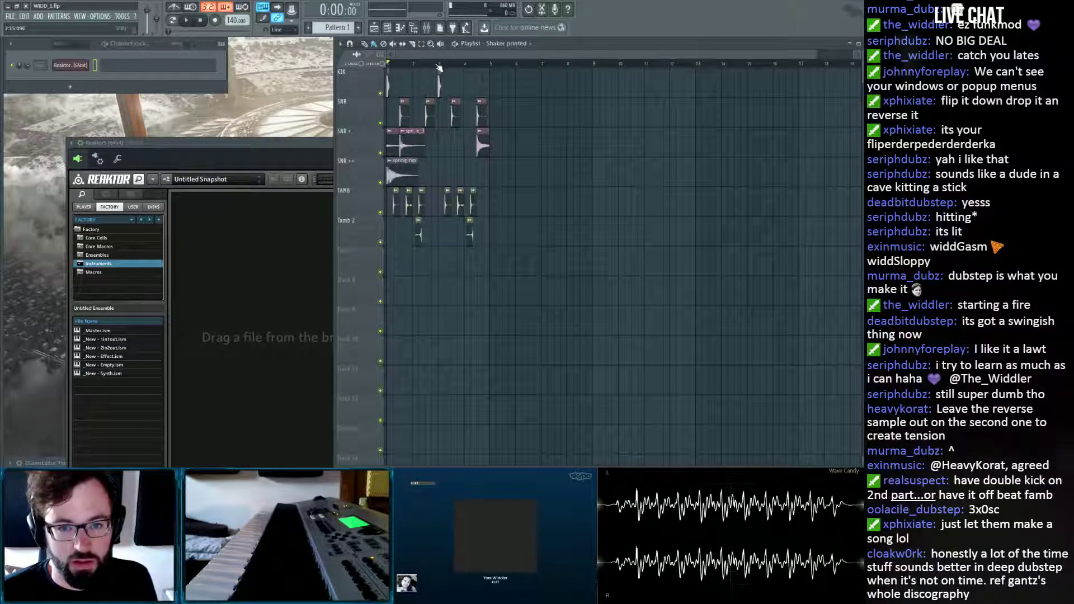
Mute the second Shaker printed clip on the Tamb 2 playlist track.
{"action": "scroll", "coordinate": [439, 68], "scroll_direction": "up", "scroll_amount": 3}
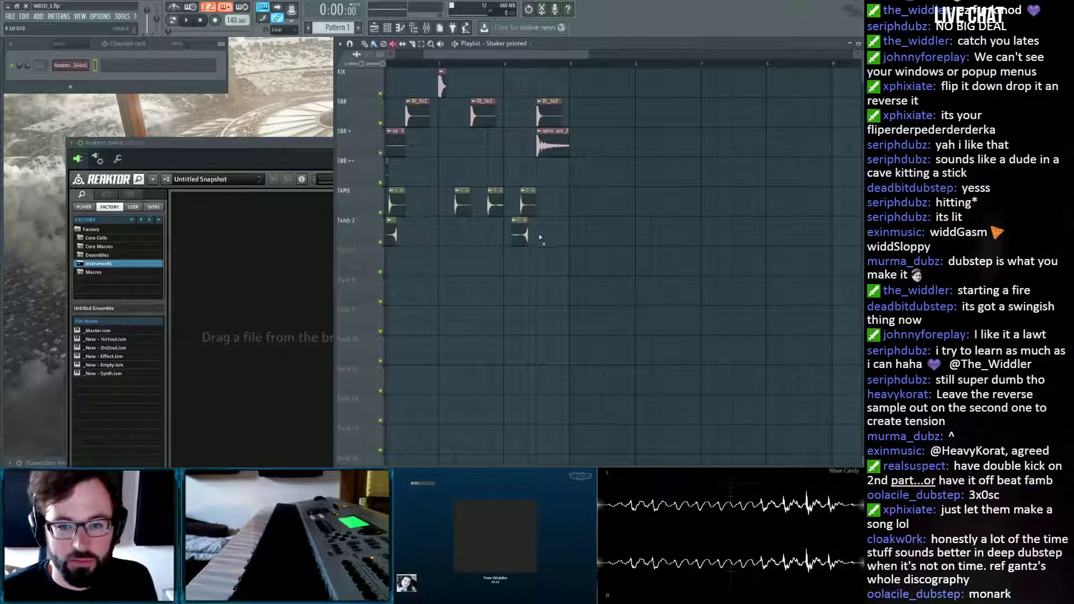
{"action": "left_click", "coordinate": [374, 45]}
{"action": "scroll", "coordinate": [416, 63], "scroll_direction": "down", "scroll_amount": 3}
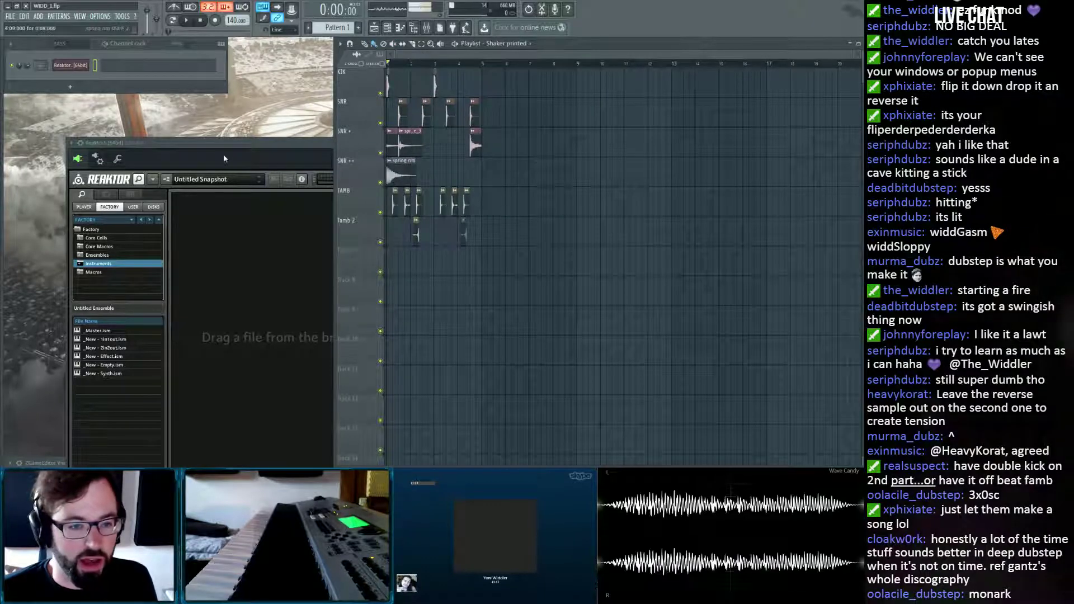
Load the Monark ensemble from Reaktor's player library and route its channel to mixer track 5.
{"action": "left_click_drag", "start_coordinate": [223, 153], "coordinate": [234, 130]}
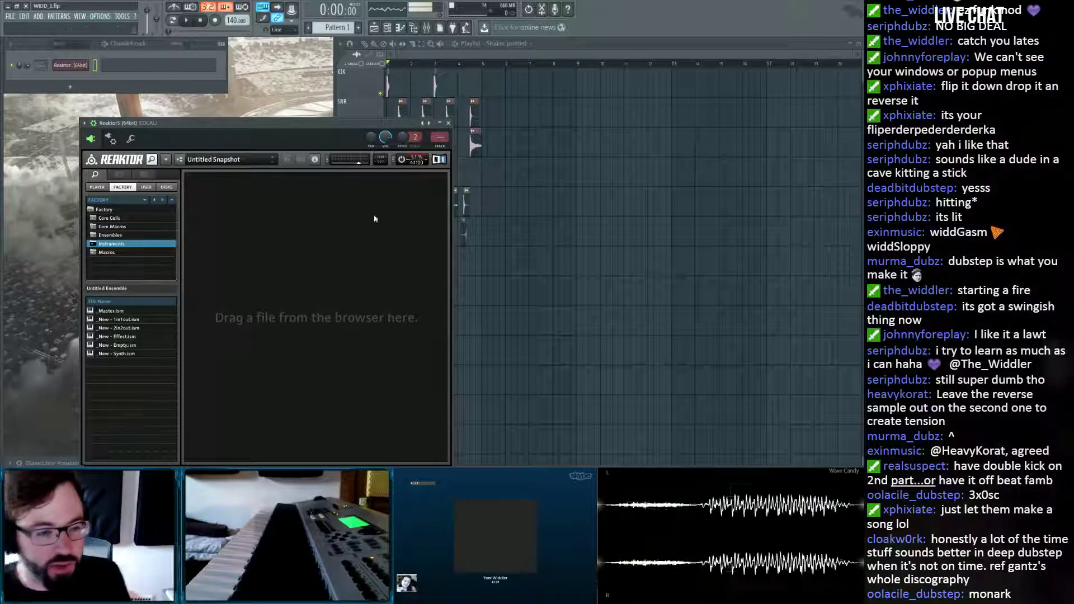
{"action": "left_click", "coordinate": [98, 186]}
{"action": "left_click", "coordinate": [105, 227]}
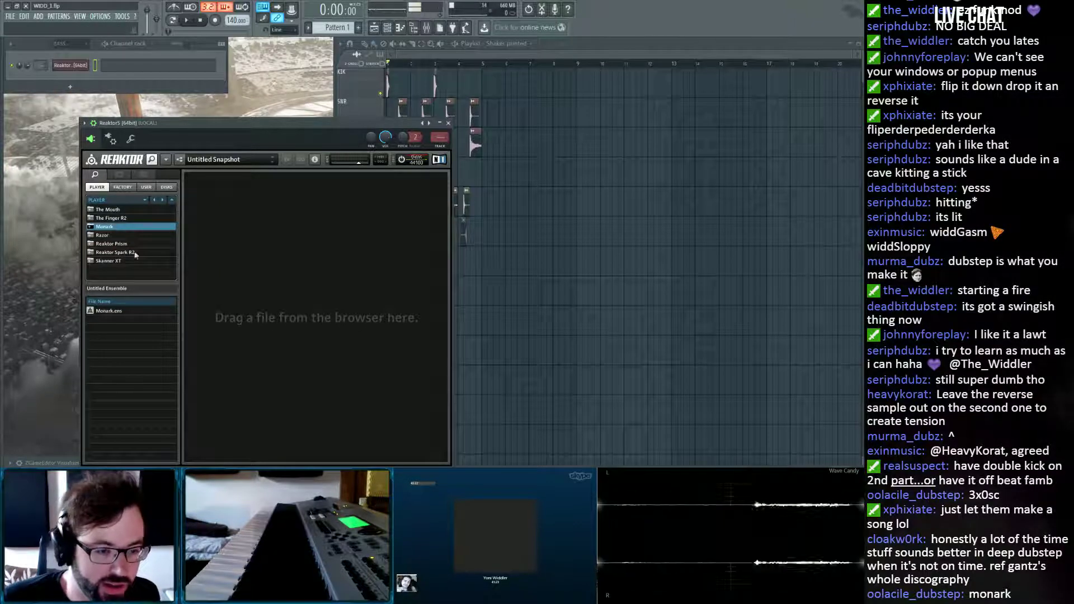
{"action": "left_click", "coordinate": [120, 313]}
{"action": "left_click_drag", "start_coordinate": [273, 326], "coordinate": [274, 327]}
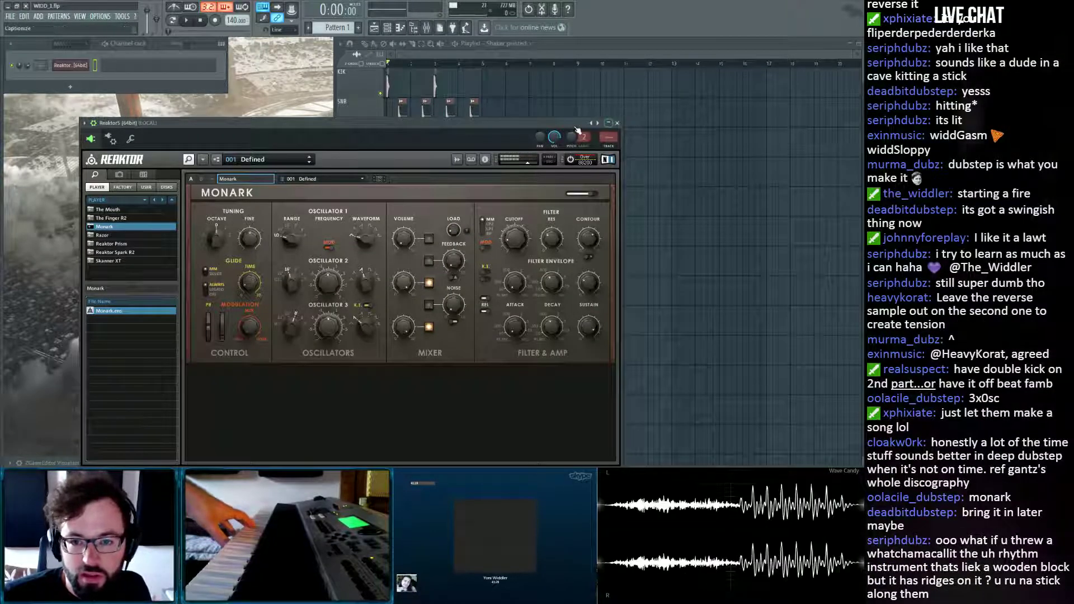
{"action": "left_click_drag", "start_coordinate": [571, 126], "coordinate": [758, 118]}
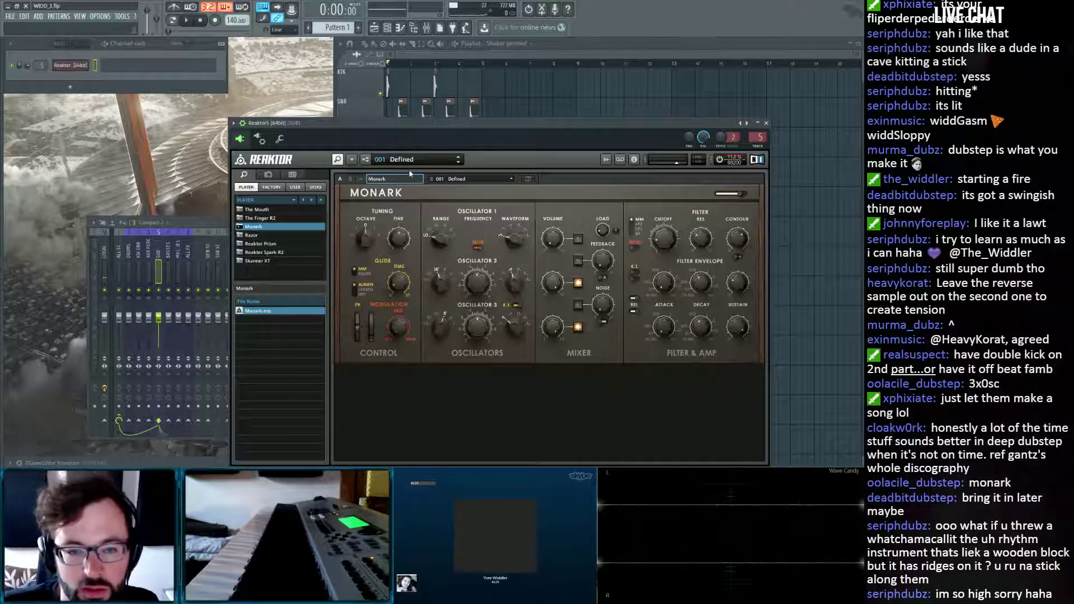
Open the saved "SUB - Simple Deep N" preset in Monark.
{"action": "left_click", "coordinate": [352, 160]}
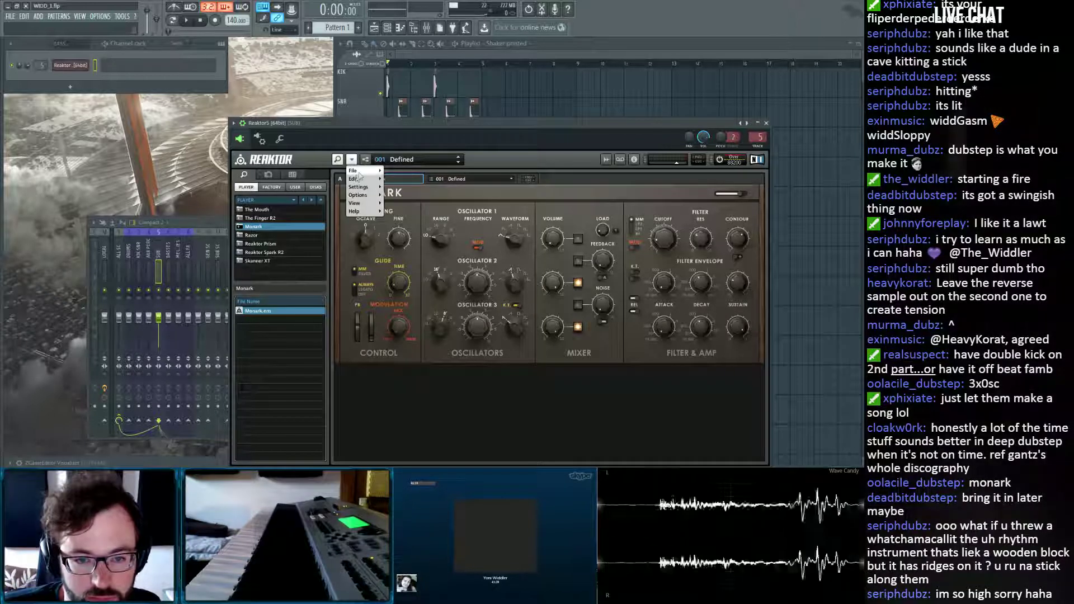
{"action": "mouse_move", "coordinate": [361, 171]}
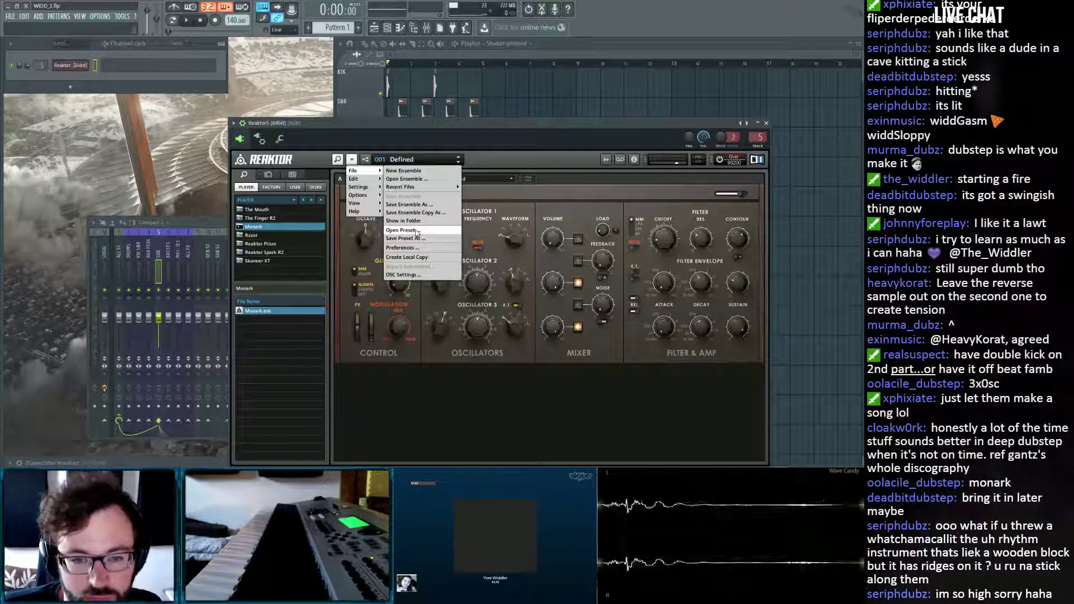
{"action": "double_click", "coordinate": [303, 201]}
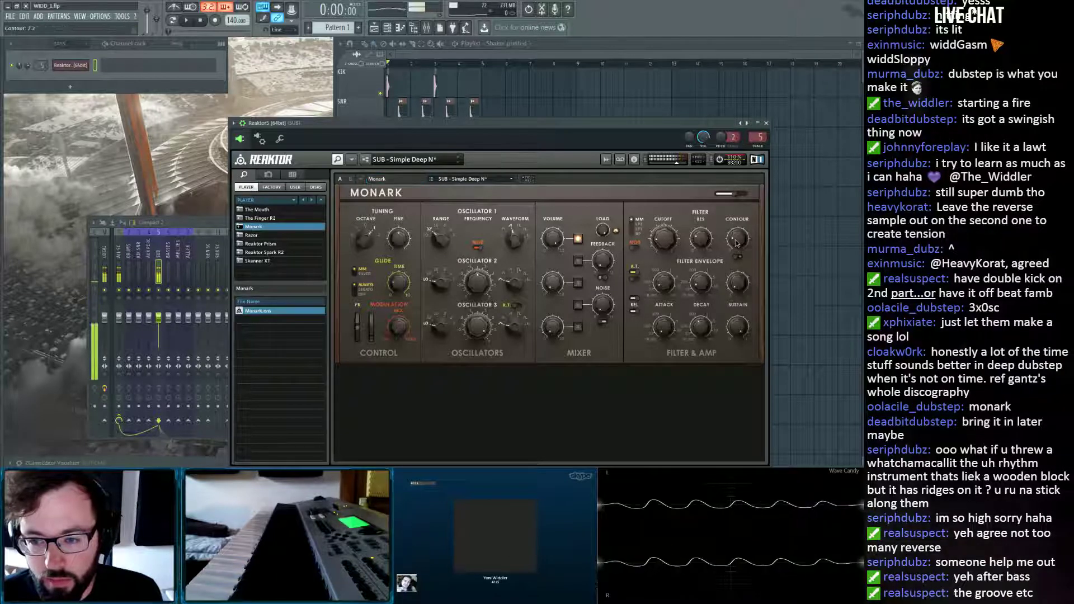
Lower Monark's filter contour and filter envelope decay, check the sound, and close the Reaktor window.
{"action": "left_click_drag", "start_coordinate": [729, 241], "coordinate": [731, 248]}
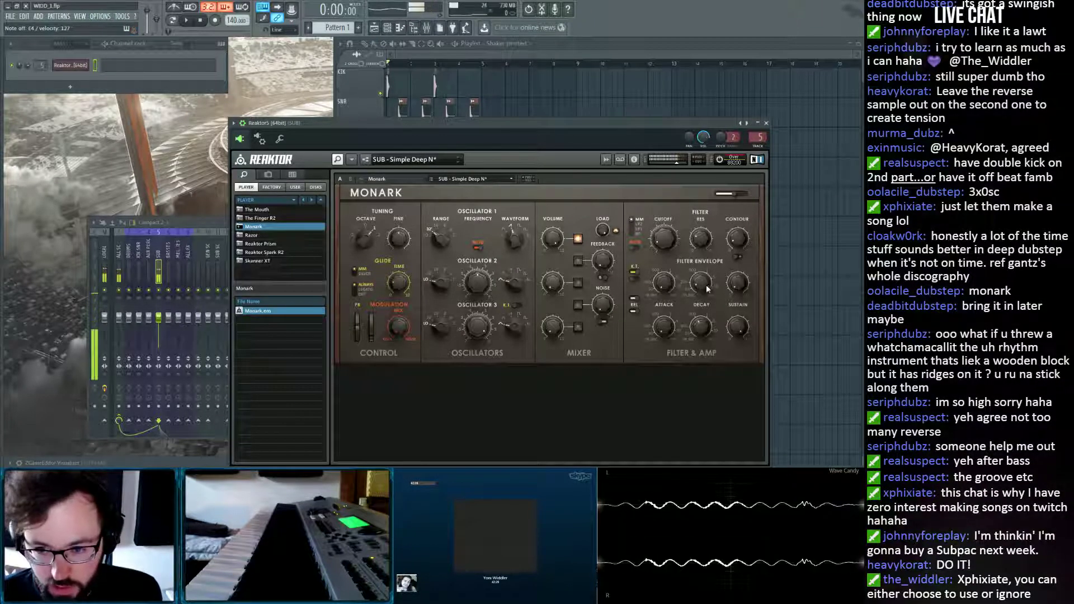
{"action": "left_click_drag", "start_coordinate": [701, 295], "coordinate": [703, 303]}
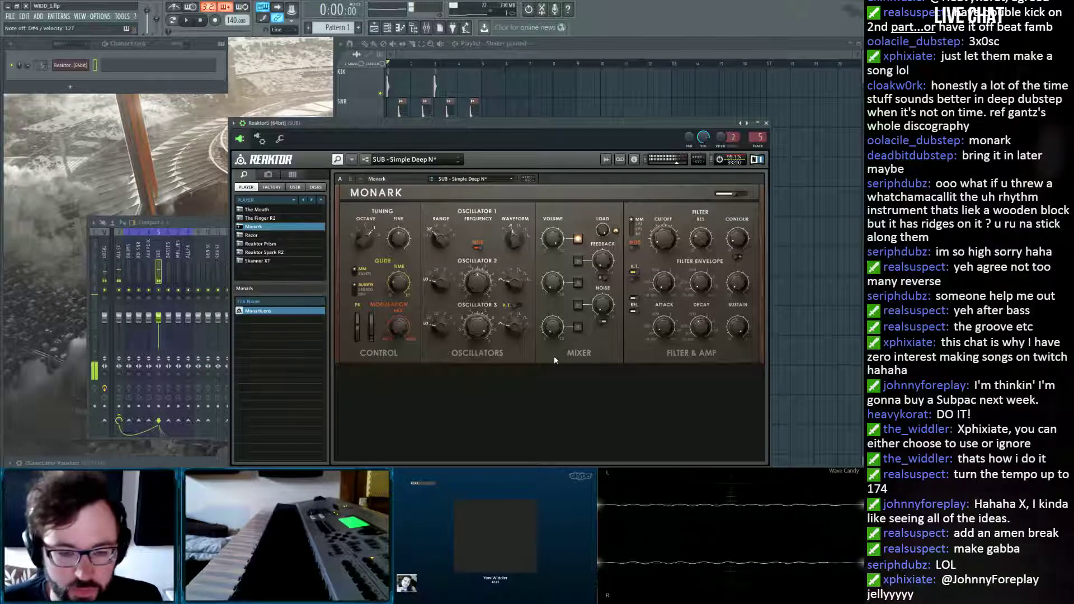
{"action": "left_click", "coordinate": [766, 123]}
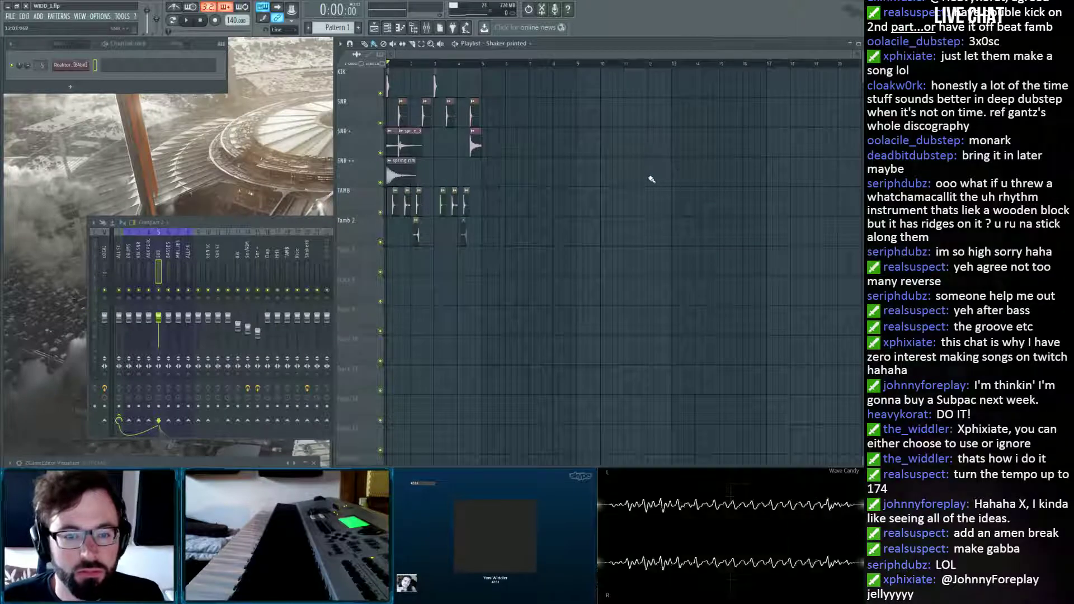
{"action": "left_click", "coordinate": [71, 65]}
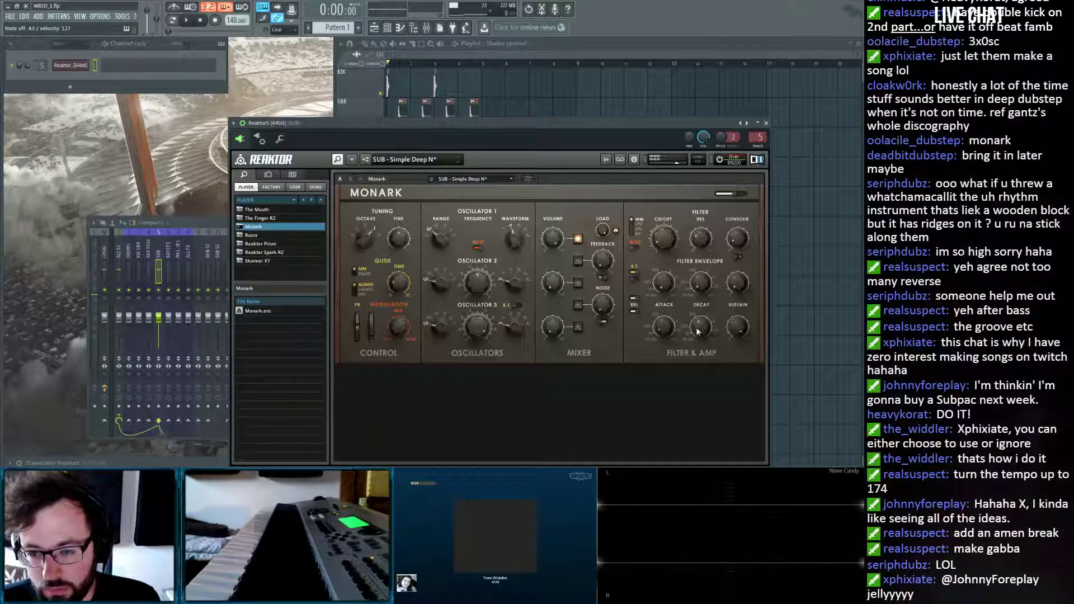
{"action": "left_click", "coordinate": [765, 122]}
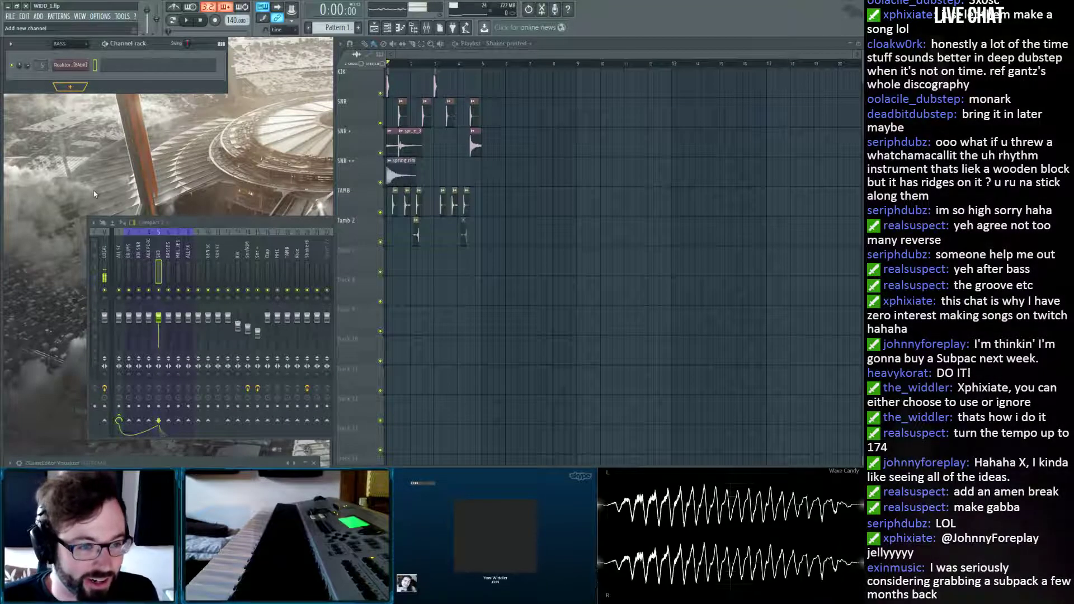
Add a 3x Osc channel to the BASS group and rename it SUB.
{"action": "left_click", "coordinate": [70, 86]}
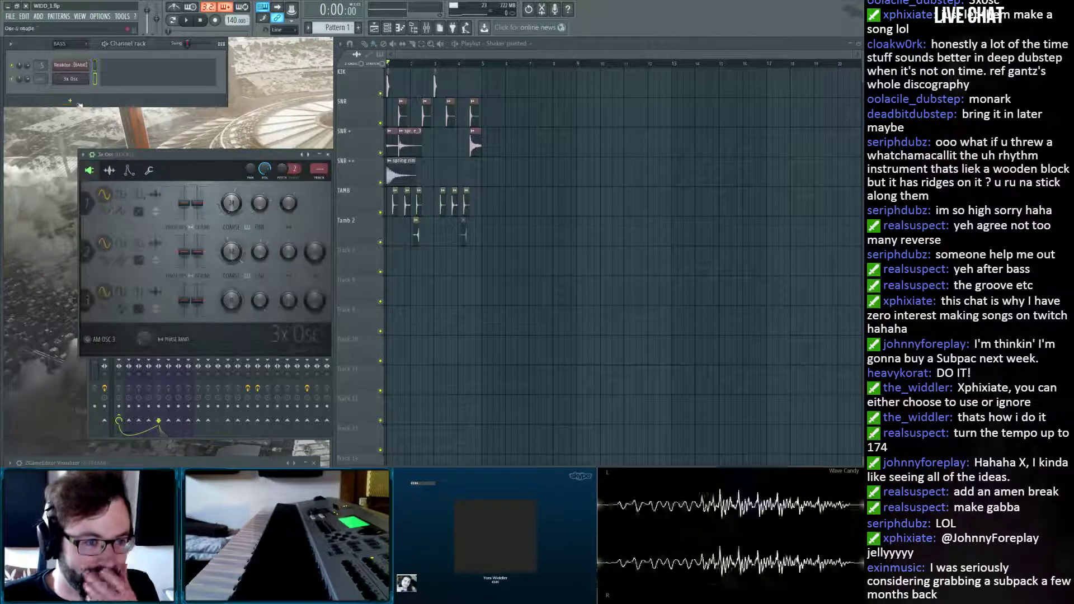
{"action": "type", "text": "SUB"}
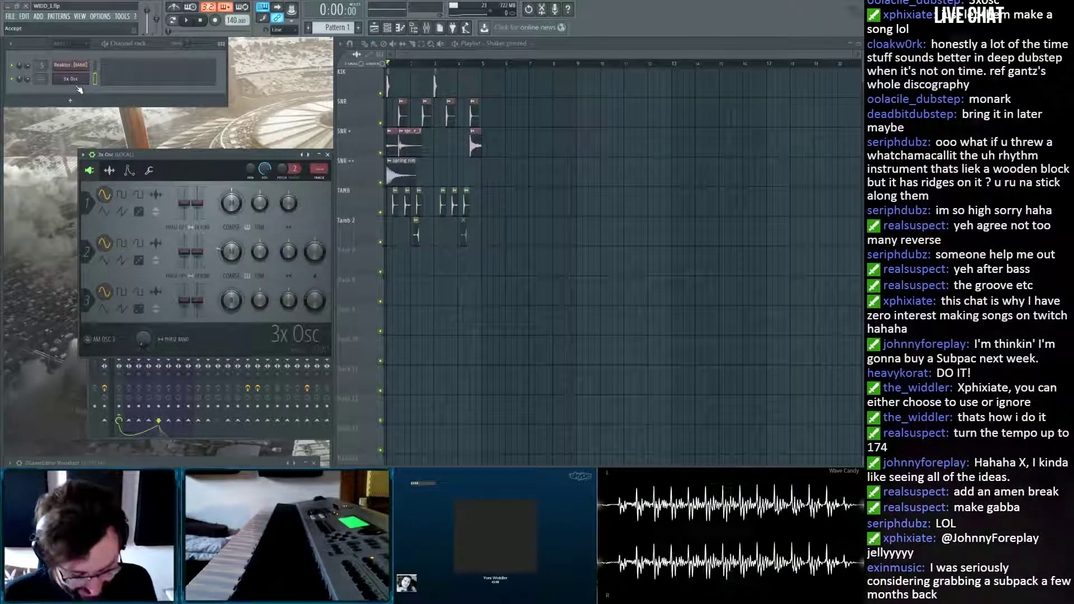
{"action": "key", "text": "Return"}
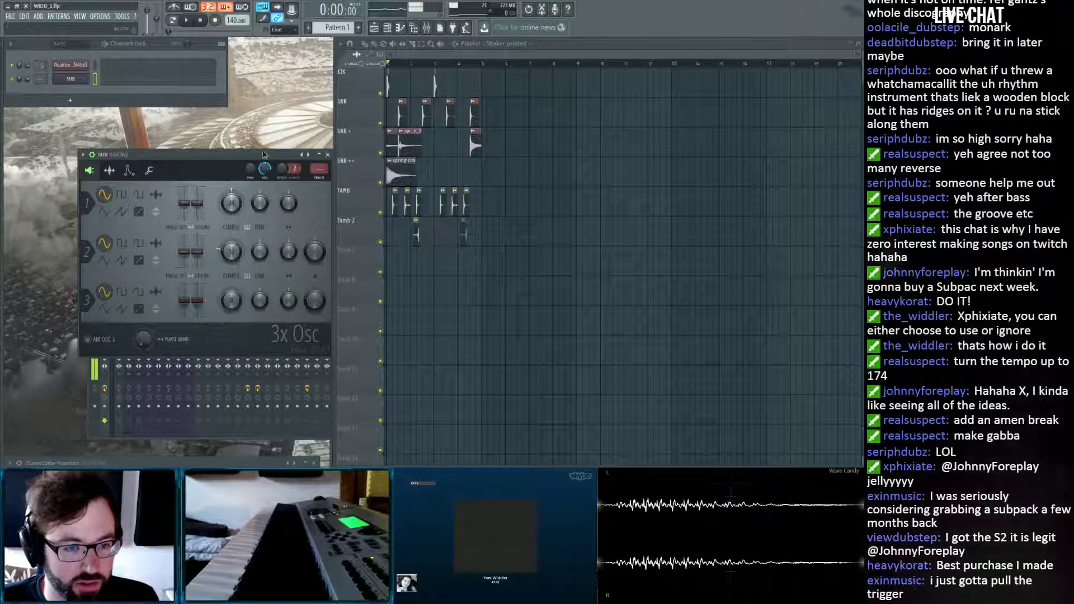
Enable the SUB channel's volume envelope and minimize its attack, hold, decay and release, keeping sustain at full.
{"action": "left_click_drag", "start_coordinate": [154, 155], "coordinate": [214, 156]}
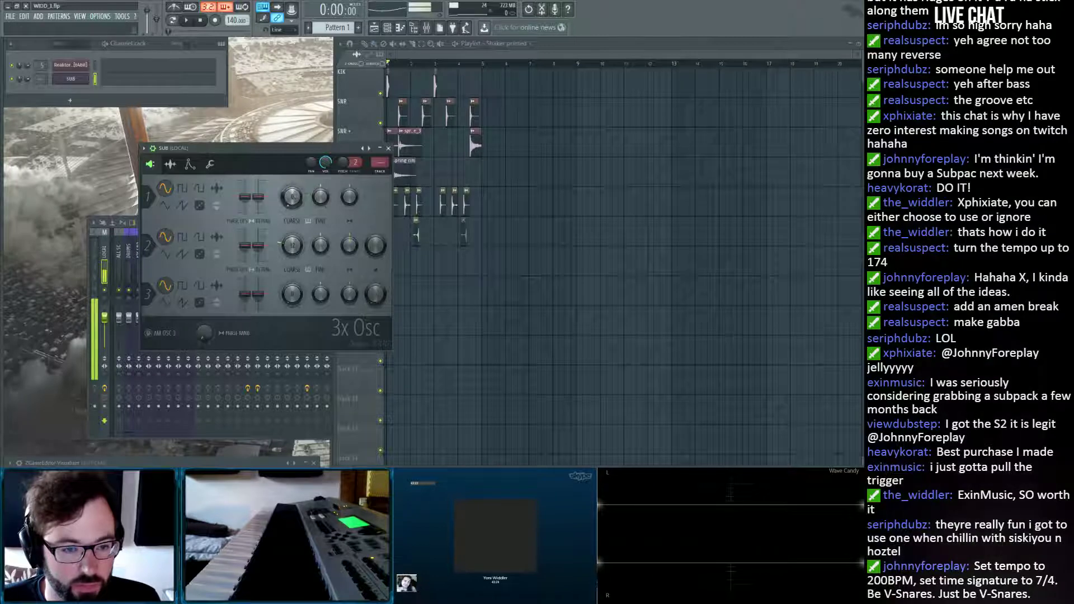
{"action": "left_click", "coordinate": [189, 165]}
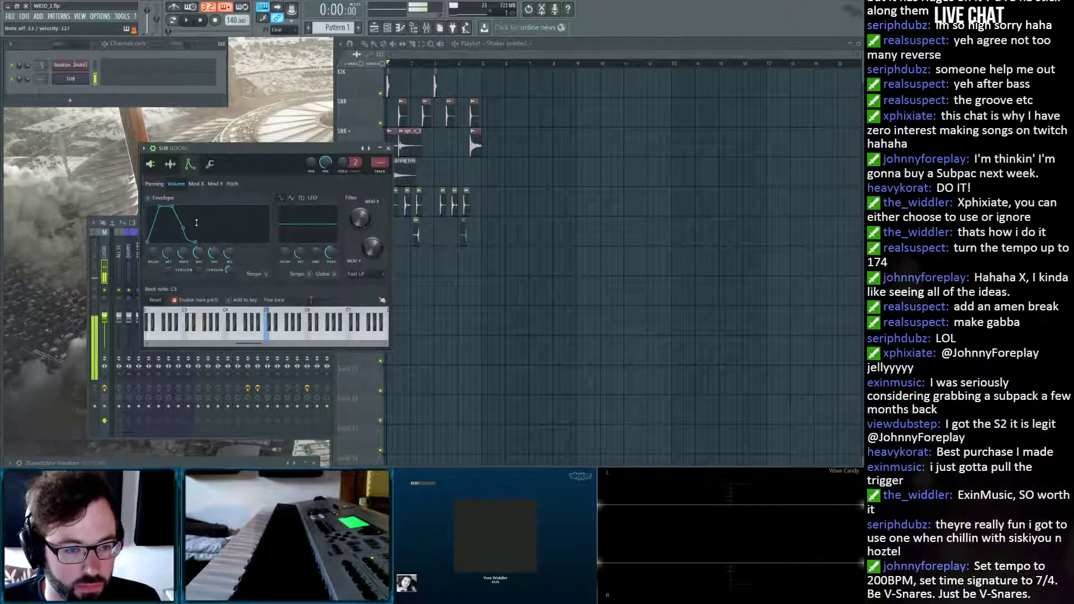
{"action": "left_click_drag", "start_coordinate": [187, 229], "coordinate": [166, 220]}
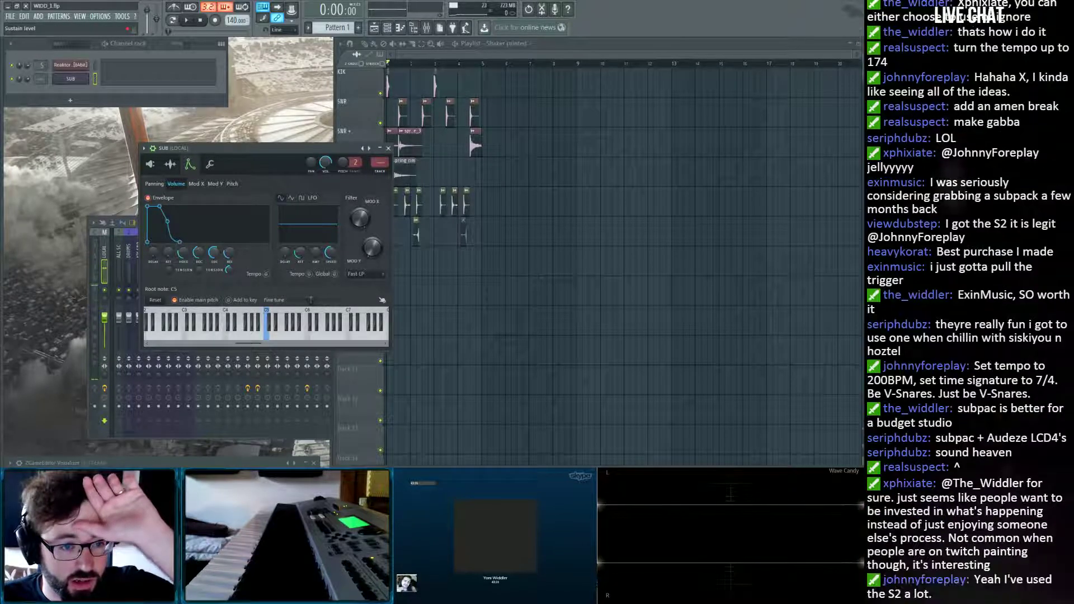
{"action": "left_click_drag", "start_coordinate": [186, 256], "coordinate": [186, 264]}
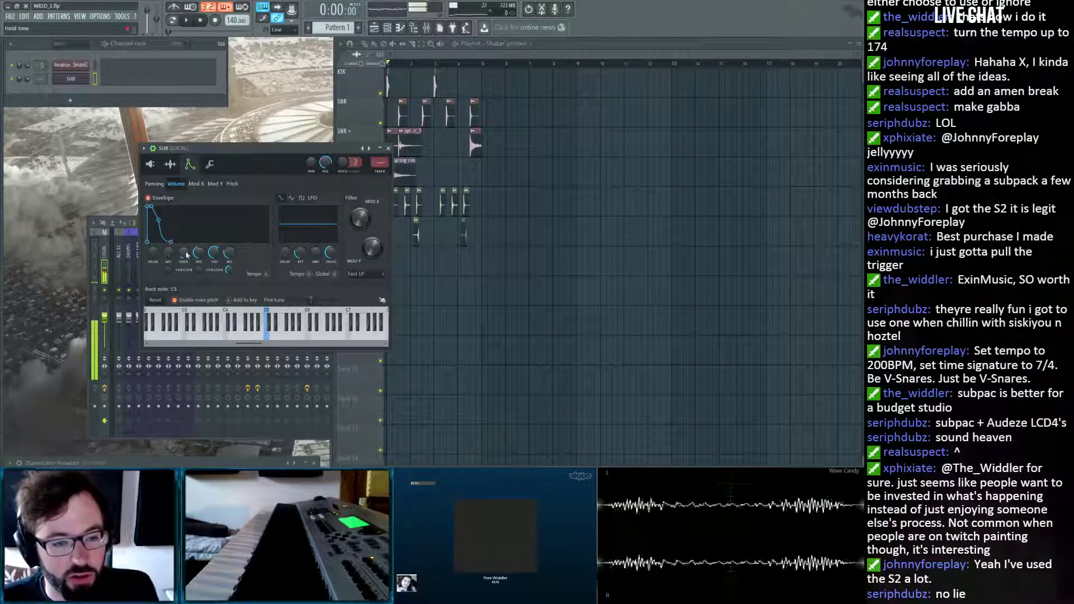
{"action": "left_click_drag", "start_coordinate": [214, 253], "coordinate": [230, 268]}
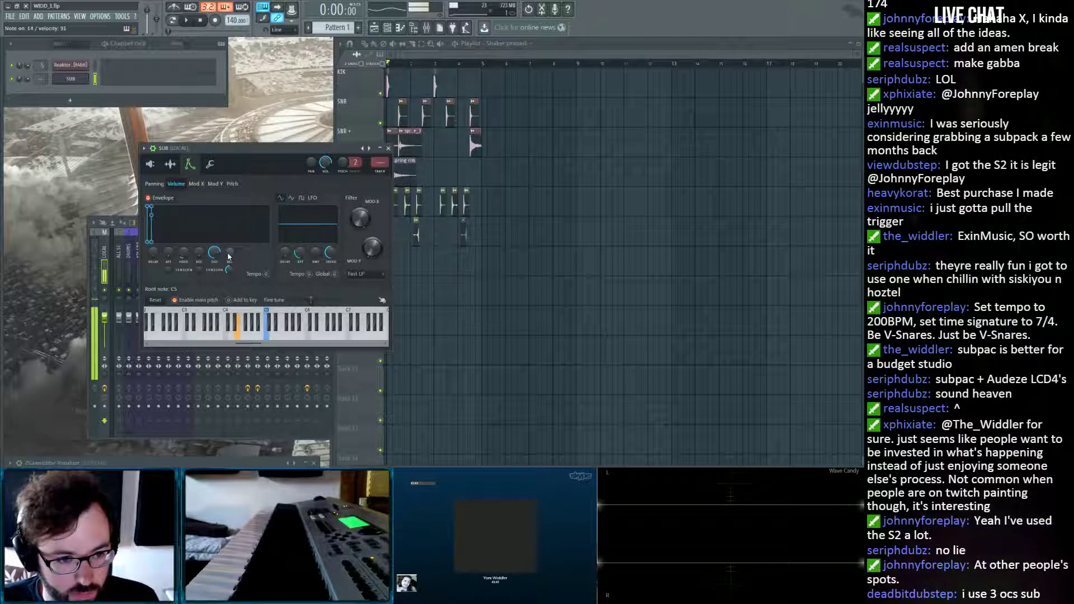
Enable the SUB channel's pitch envelope, minimize its attack, hold, decay and release, and raise the modulation amount slightly.
{"action": "left_click", "coordinate": [232, 183]}
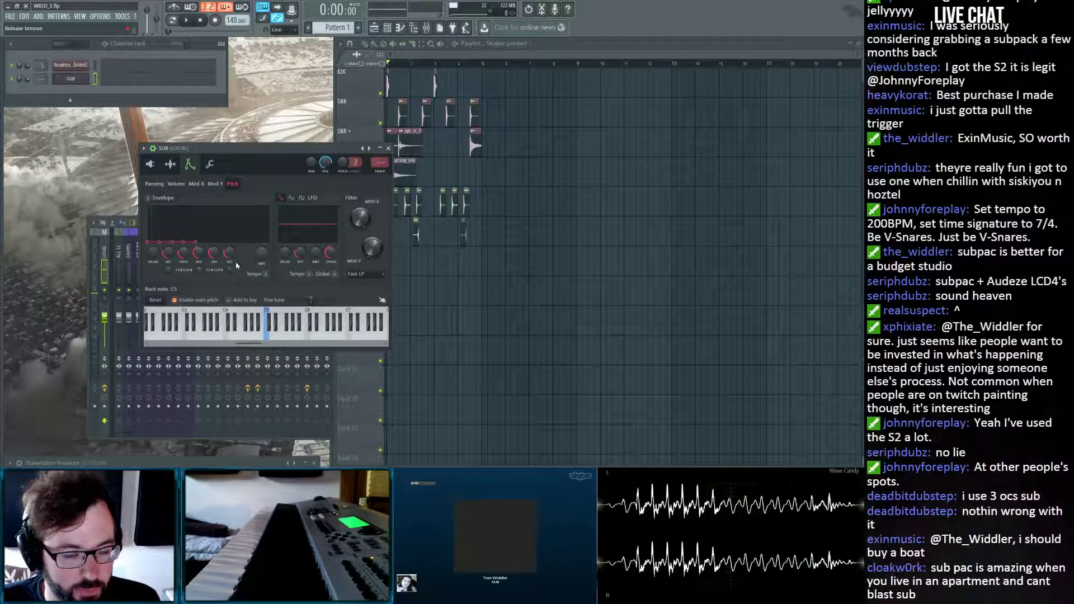
{"action": "left_click", "coordinate": [147, 197]}
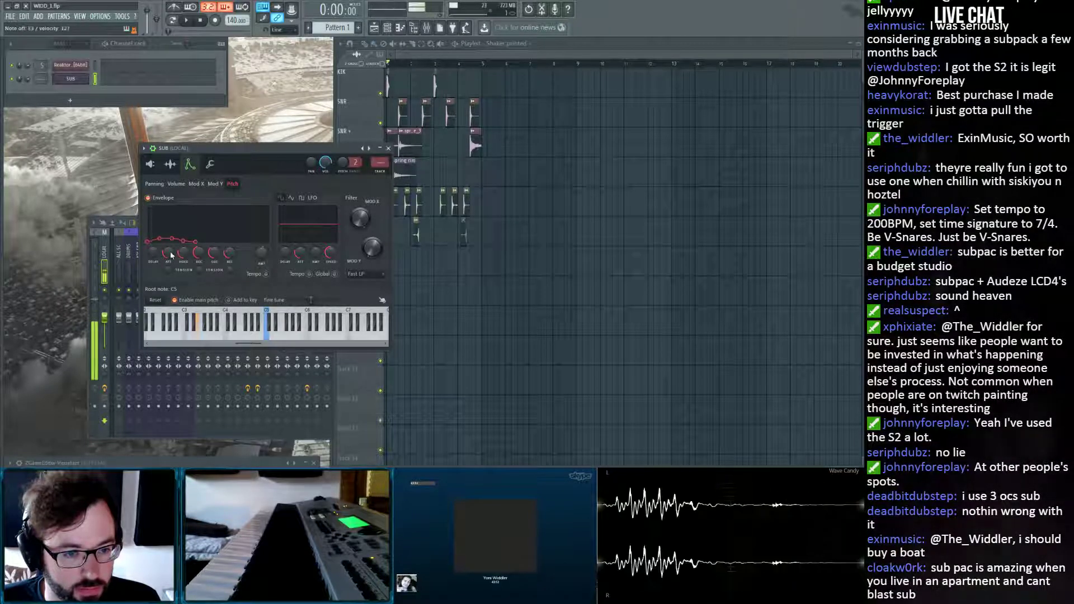
{"action": "left_click_drag", "start_coordinate": [170, 252], "coordinate": [170, 285]}
{"action": "left_click_drag", "start_coordinate": [229, 253], "coordinate": [187, 285]}
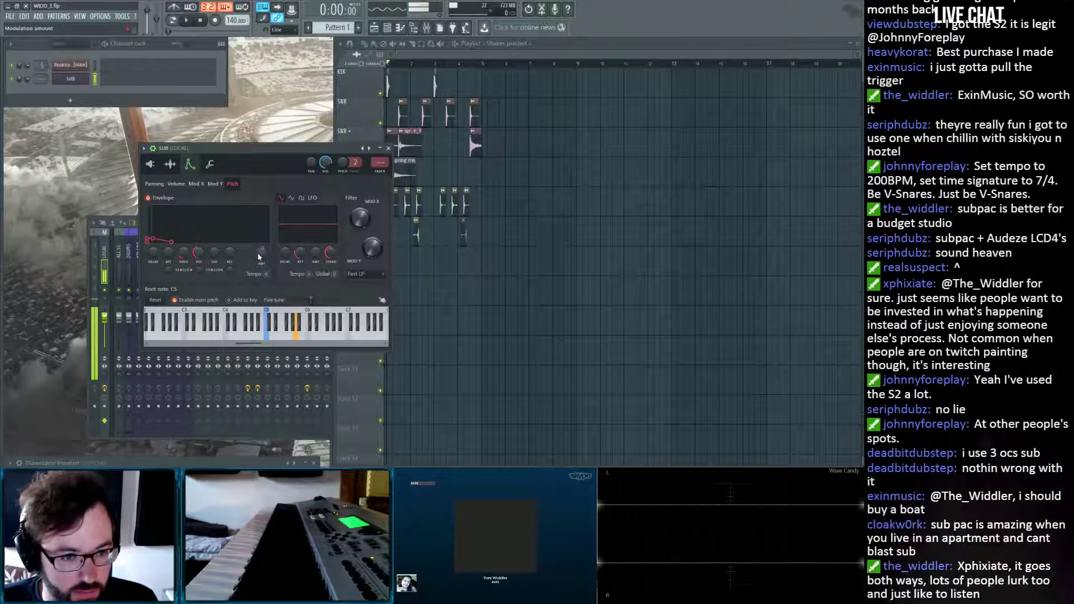
{"action": "left_click_drag", "start_coordinate": [262, 255], "coordinate": [262, 241]}
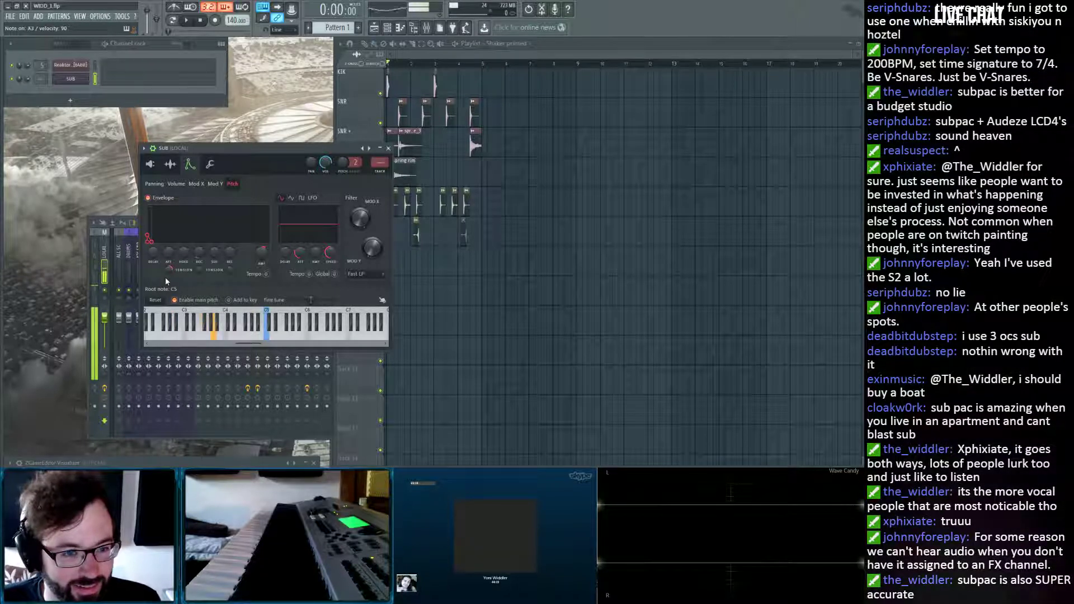
Lengthen the SUB volume envelope's release slightly, route the channel to the SUB mixer track, and close its window.
{"action": "left_click", "coordinate": [210, 164]}
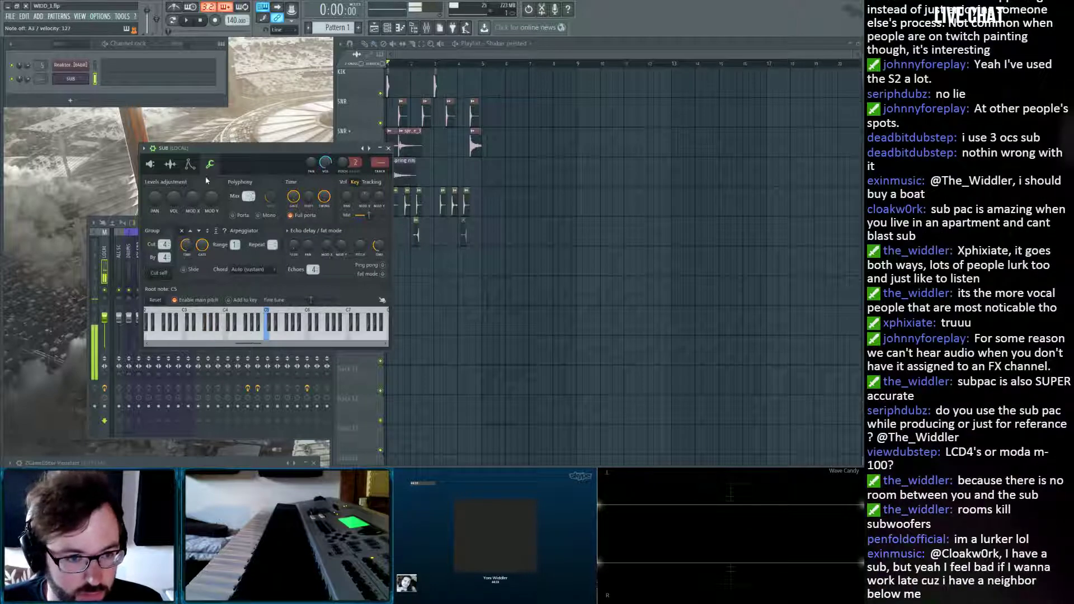
{"action": "left_click", "coordinate": [190, 166]}
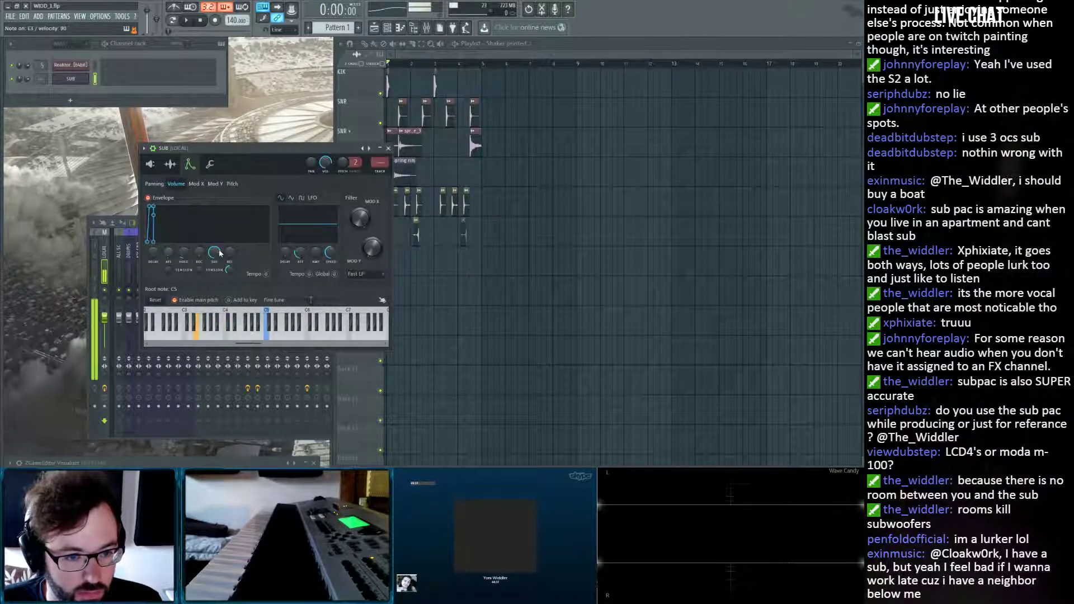
{"action": "left_click_drag", "start_coordinate": [233, 255], "coordinate": [234, 250]}
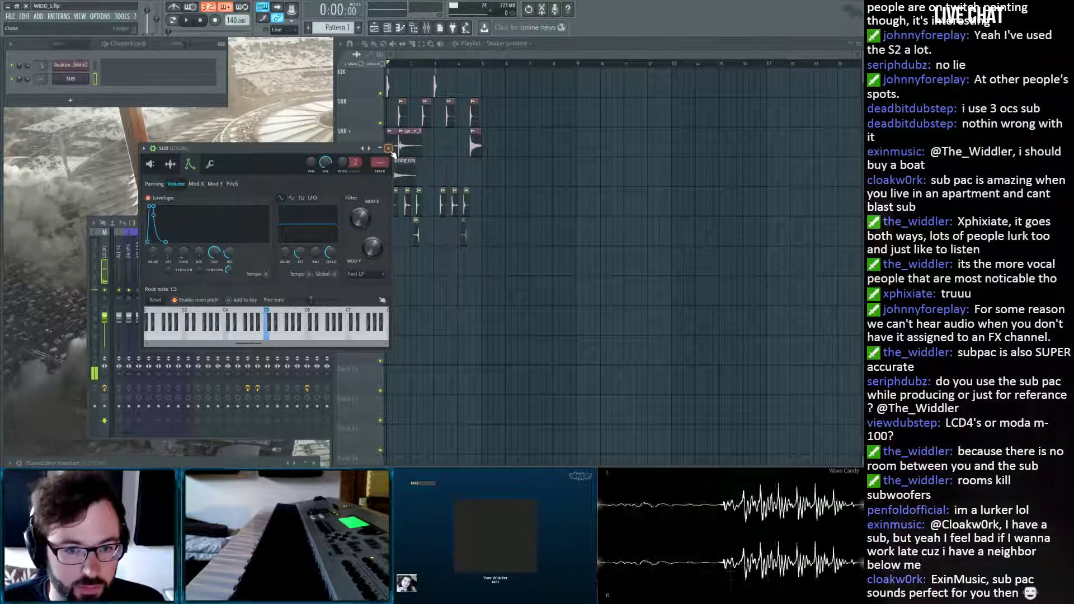
{"action": "left_click_drag", "start_coordinate": [343, 148], "coordinate": [502, 143]}
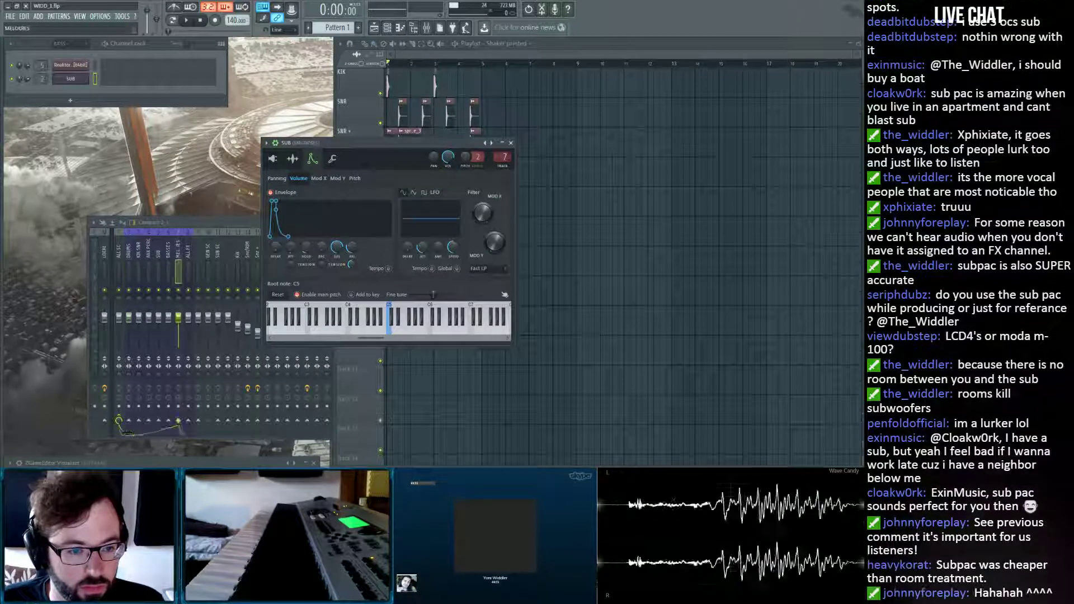
{"action": "left_click", "coordinate": [510, 143]}
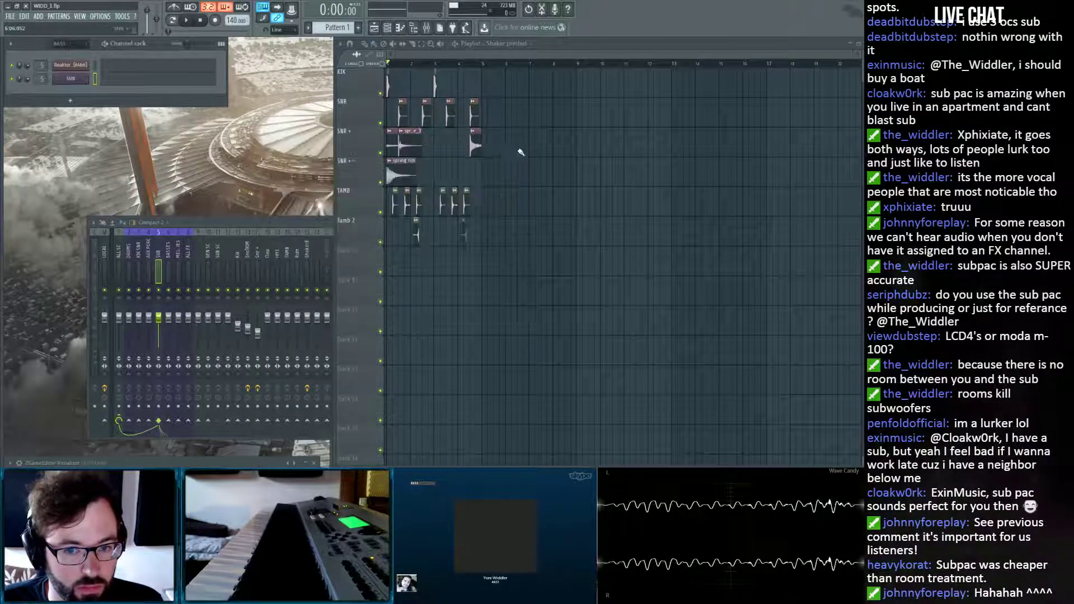
{"action": "left_click", "coordinate": [121, 84]}
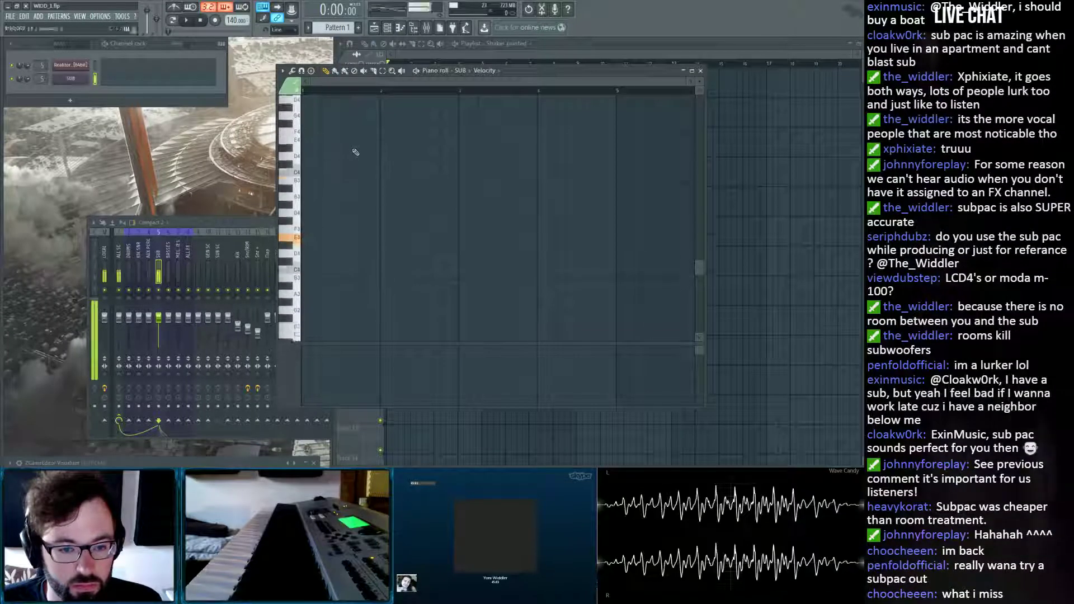
{"action": "scroll", "coordinate": [356, 152], "scroll_direction": "down", "scroll_amount": 4}
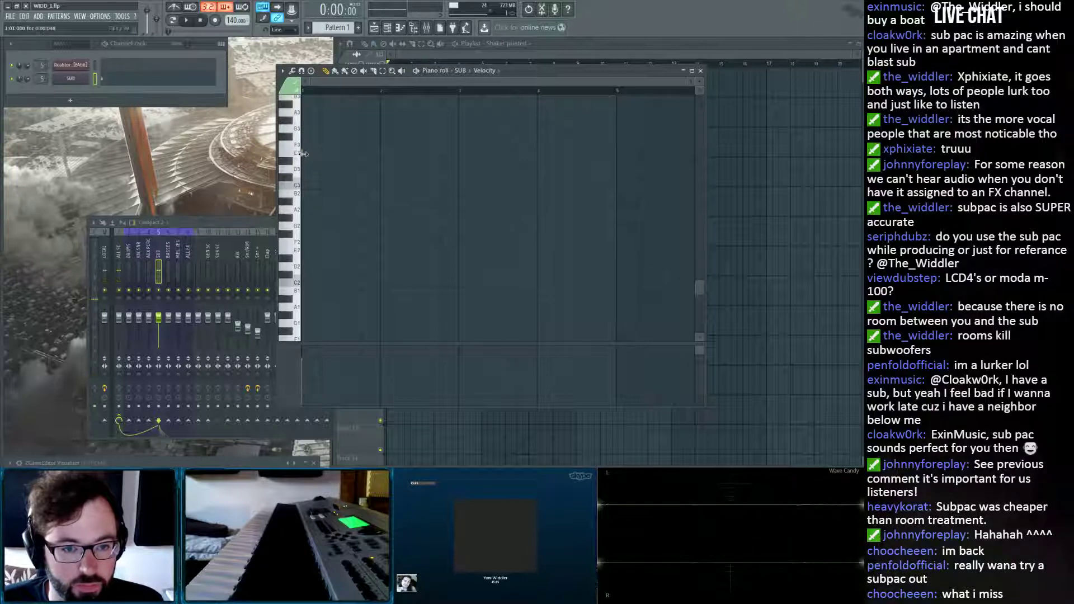
{"action": "left_click", "coordinate": [483, 276]}
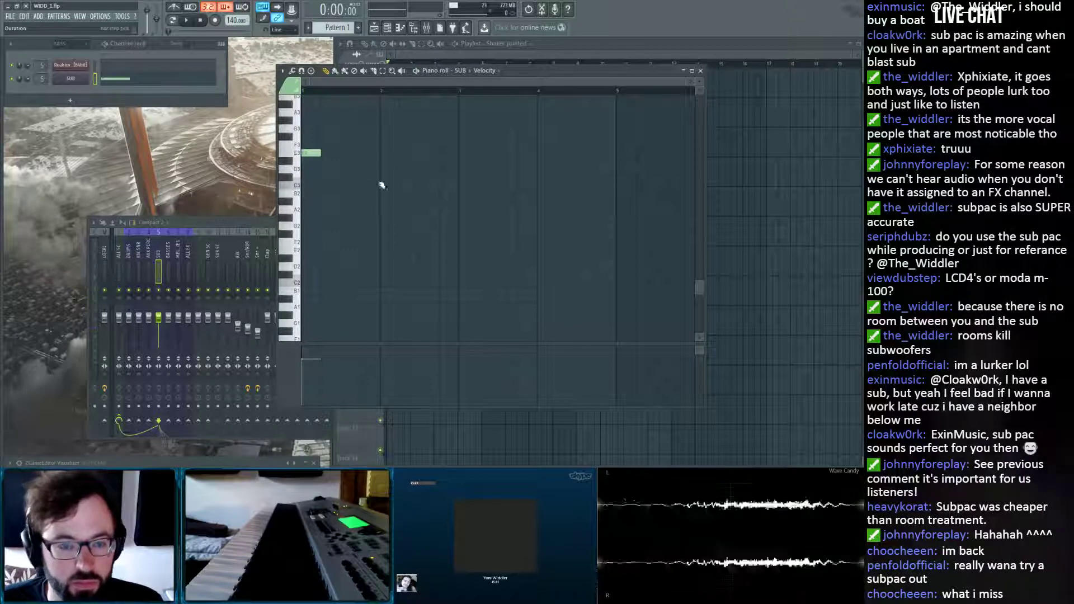
{"action": "scroll", "coordinate": [328, 91], "scroll_direction": "up", "scroll_amount": 3}
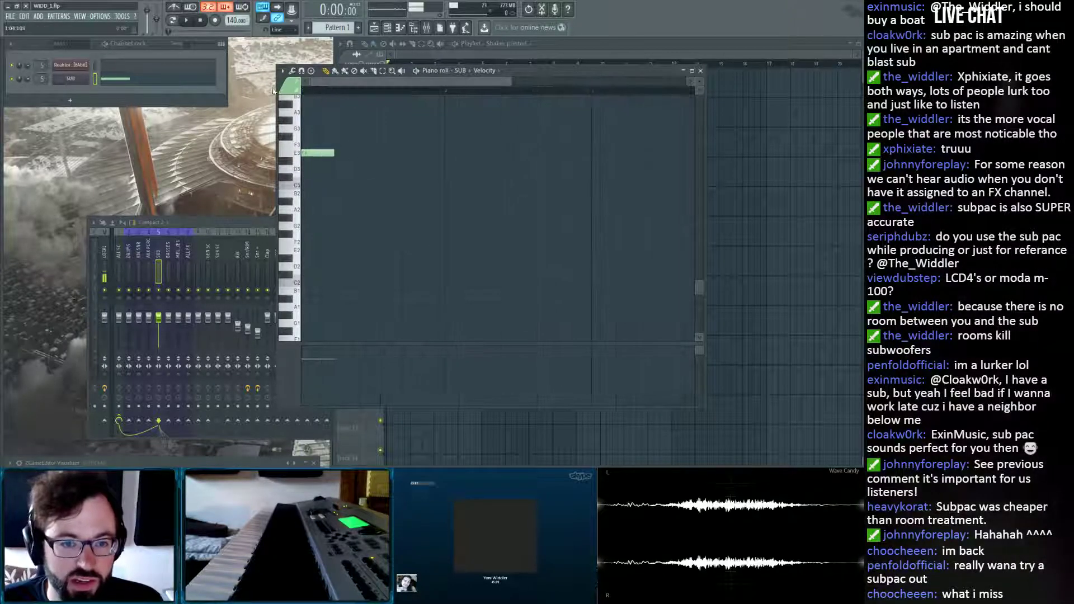
{"action": "scroll", "coordinate": [329, 91], "scroll_direction": "up", "scroll_amount": 2}
{"action": "scroll", "coordinate": [364, 171], "scroll_direction": "up", "scroll_amount": 3}
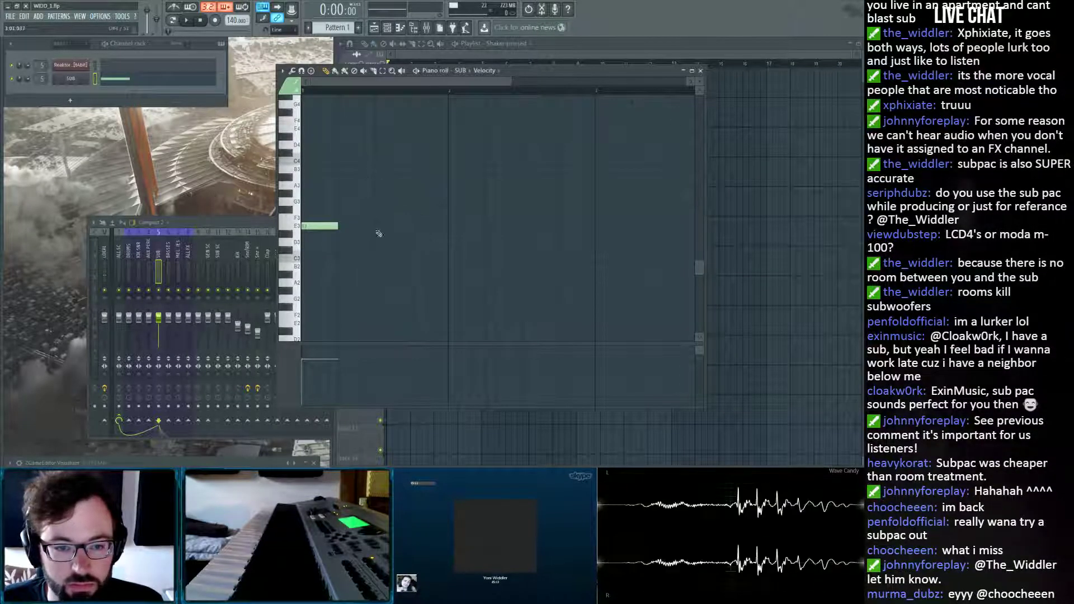
{"action": "right_click", "coordinate": [329, 226]}
{"action": "left_click", "coordinate": [701, 71]}
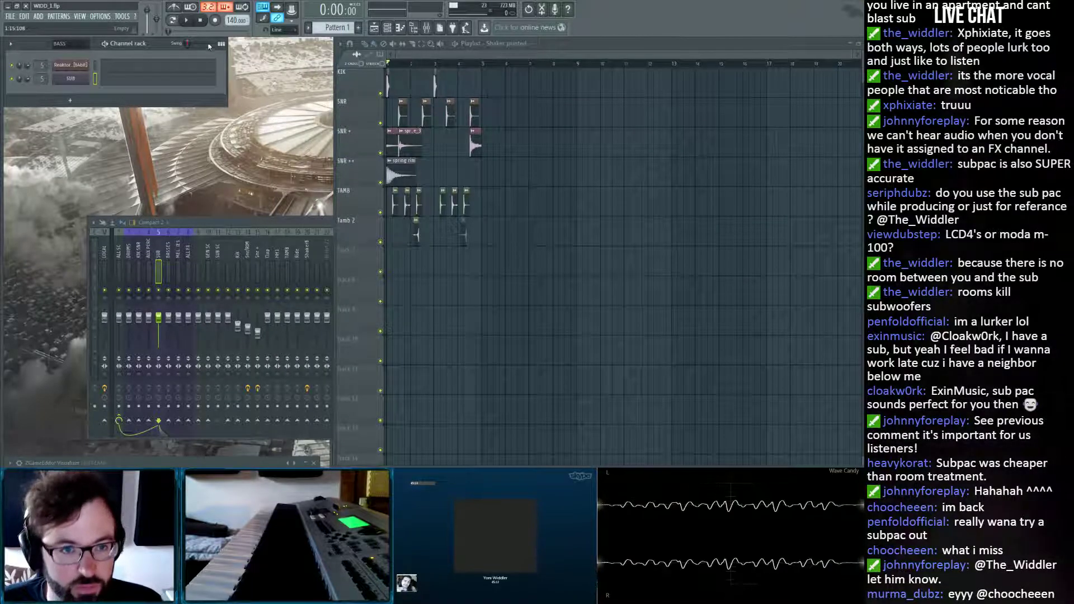
Audition the sub over the drums, then name the pattern SUB and record a live bassline into it across the four-bar loop.
{"action": "left_click", "coordinate": [189, 22]}
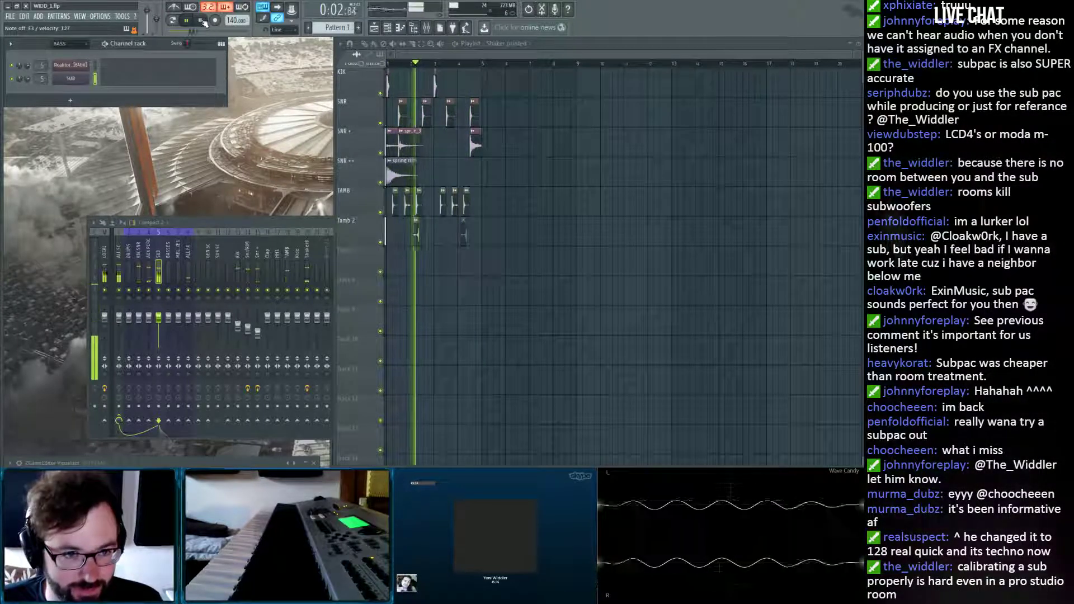
{"action": "left_click", "coordinate": [201, 20]}
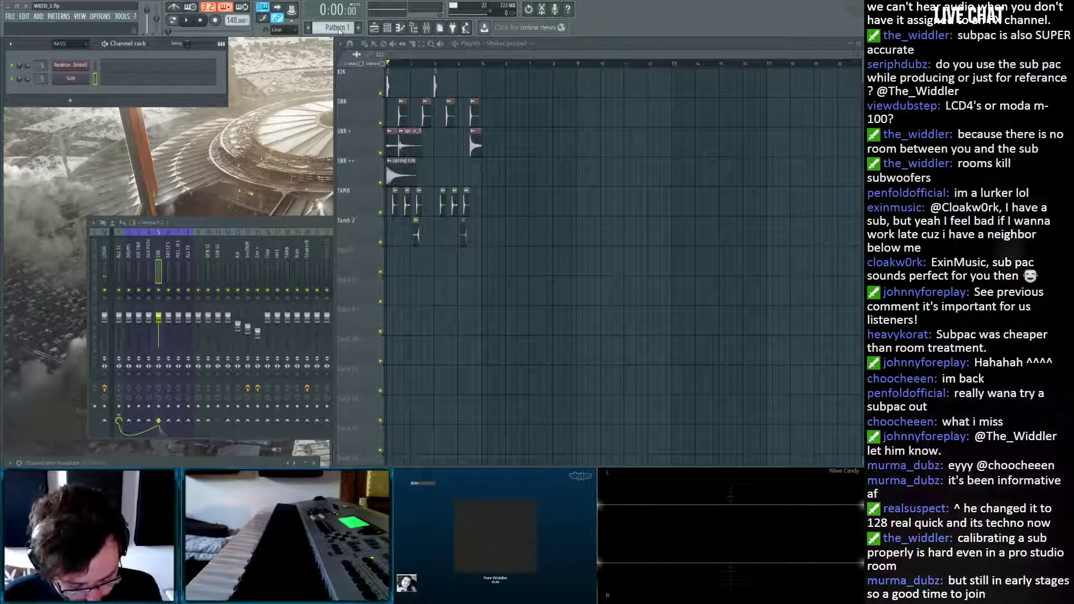
{"action": "left_click", "coordinate": [217, 21]}
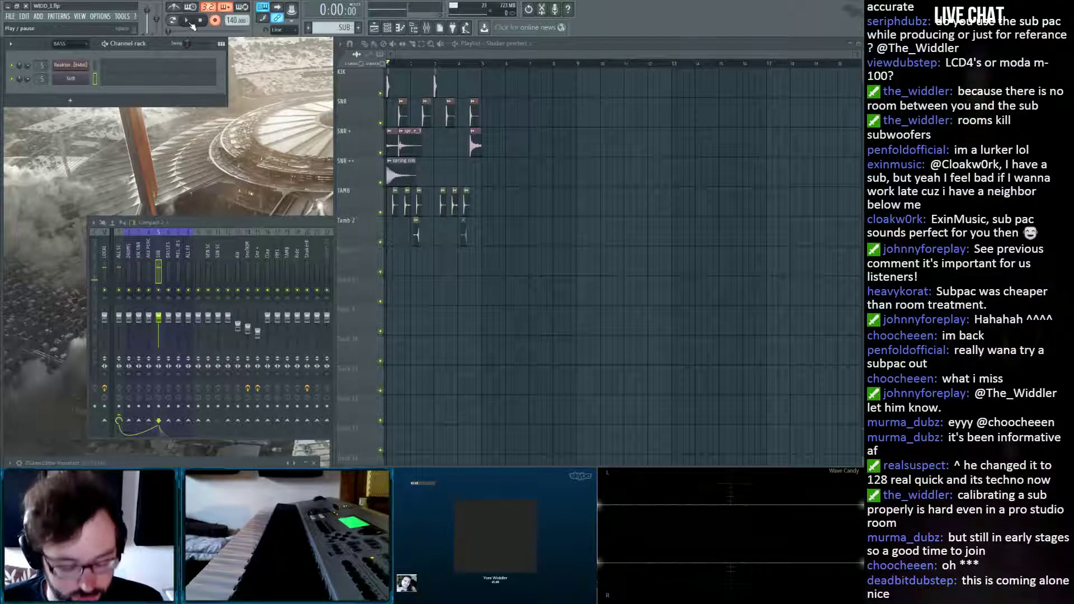
{"action": "left_click", "coordinate": [187, 21]}
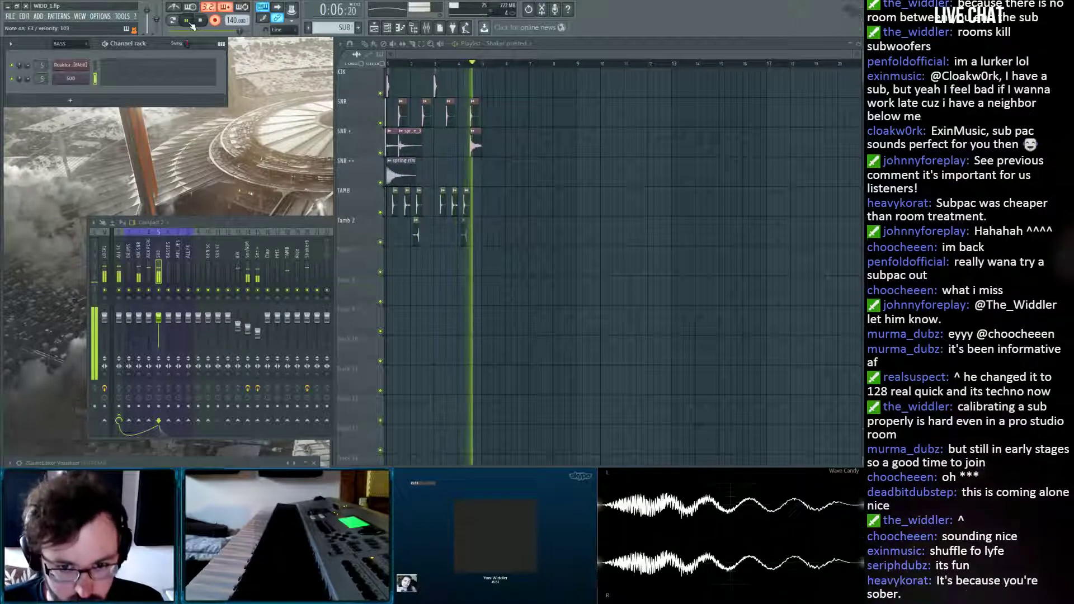
{"action": "key", "text": "space"}
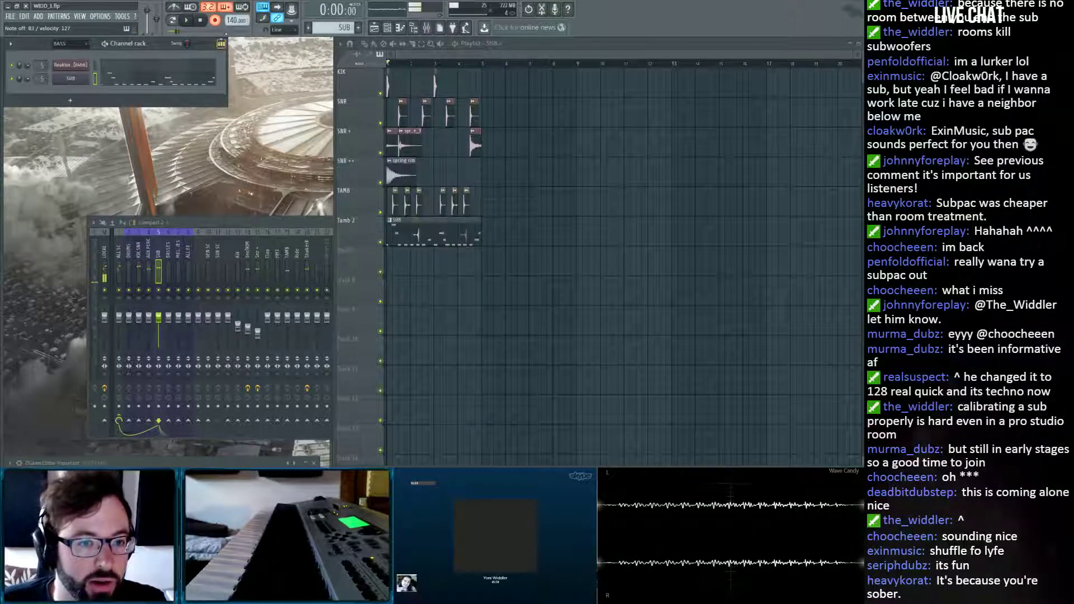
Replace the first E3 note of the recorded SUB bassline with a half-beat note aligned to the start of bar 1.
{"action": "left_click", "coordinate": [135, 80]}
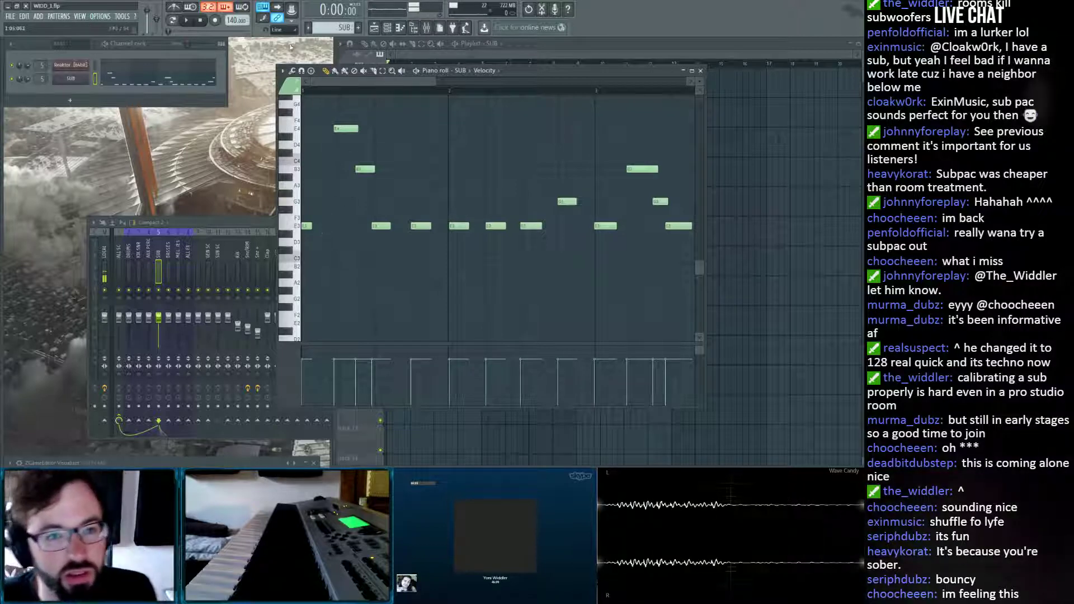
{"action": "right_click", "coordinate": [307, 226]}
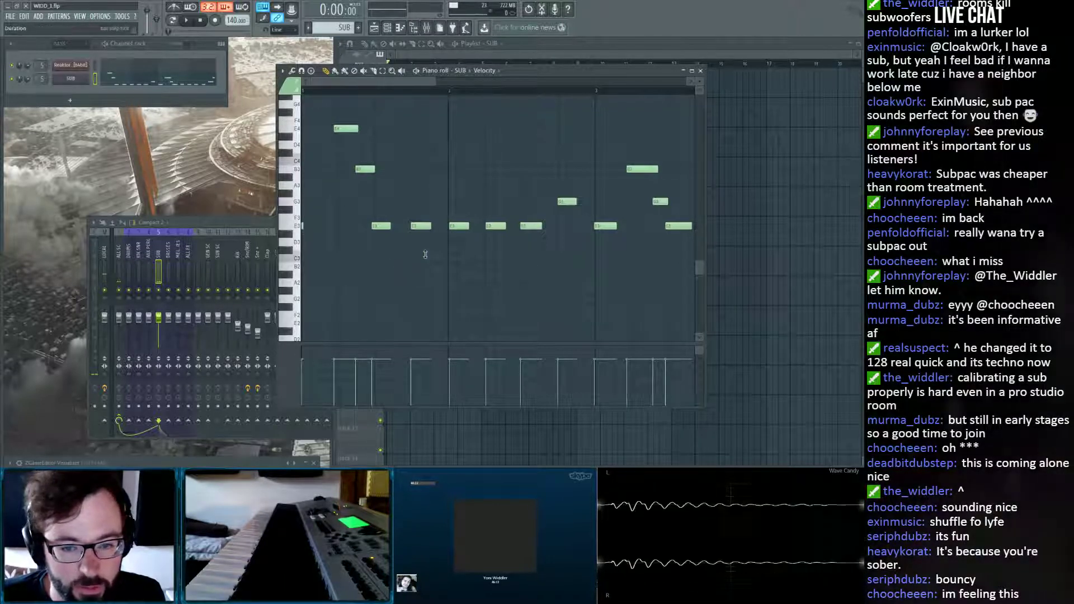
{"action": "left_click", "coordinate": [321, 227]}
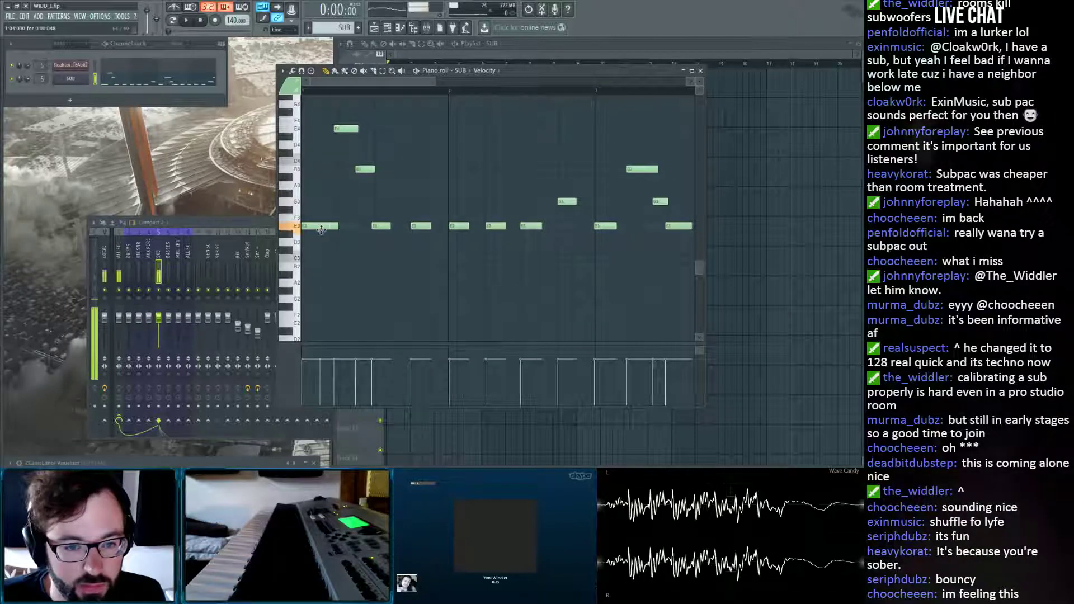
{"action": "right_click", "coordinate": [328, 227]}
{"action": "mouse_move", "coordinate": [318, 227]}
{"action": "left_mouse_down"}
{"action": "mouse_move", "coordinate": [335, 229]}
{"action": "mouse_move", "coordinate": [317, 229]}
{"action": "left_mouse_up"}
{"action": "left_click", "coordinate": [342, 250]}
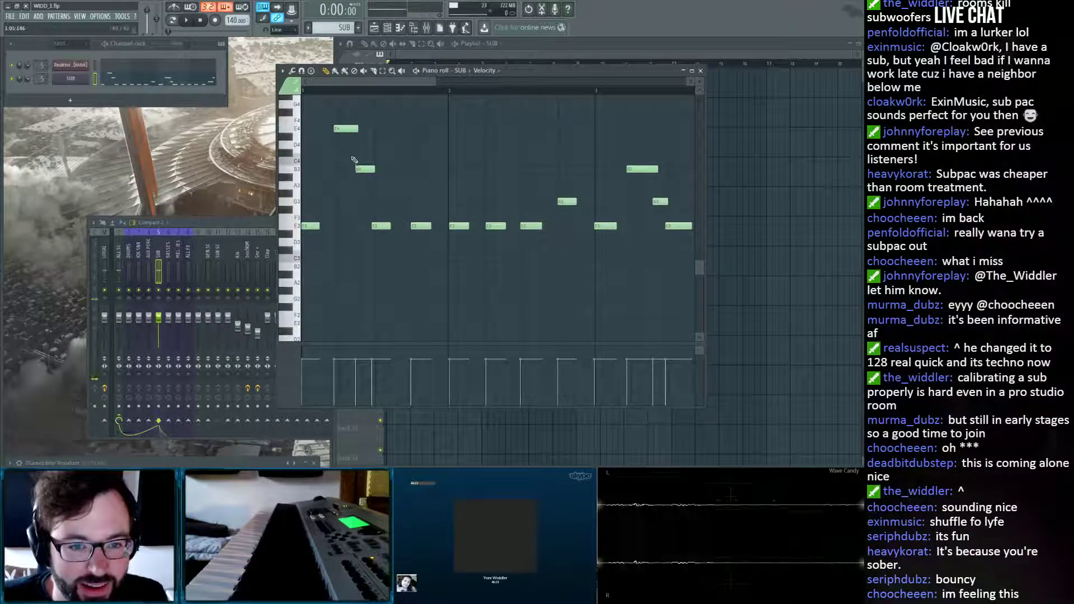
Replace bar 1's recorded E4 and E3 notes and bar 2's first E3 note with half-beat notes snapped to the grid.
{"action": "right_click", "coordinate": [345, 130]}
{"action": "left_click", "coordinate": [343, 130]}
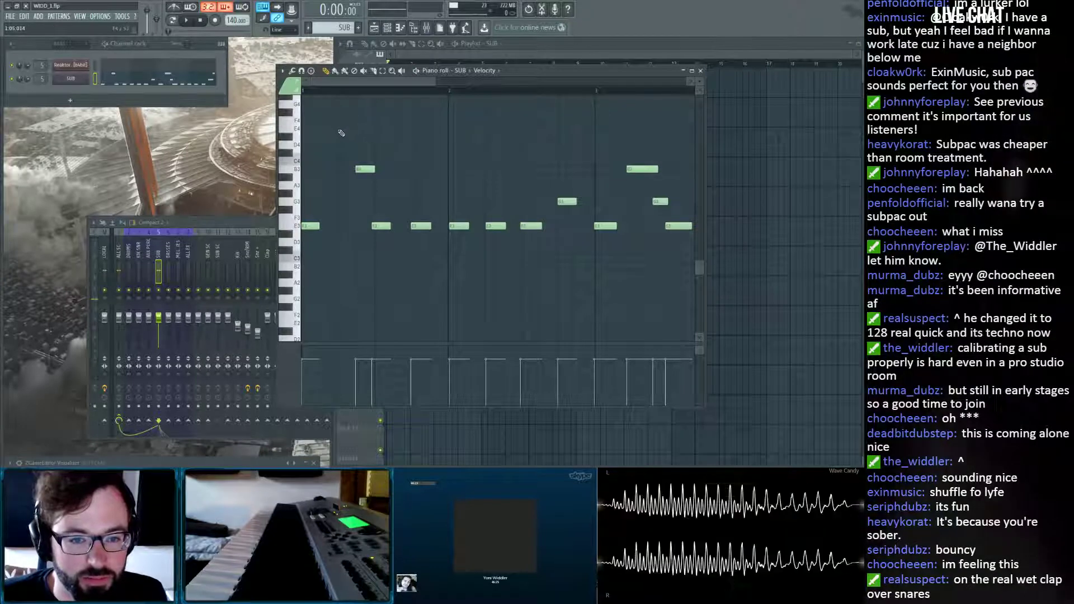
{"action": "right_click", "coordinate": [381, 226]}
{"action": "left_click", "coordinate": [382, 226]}
{"action": "right_click", "coordinate": [421, 227]}
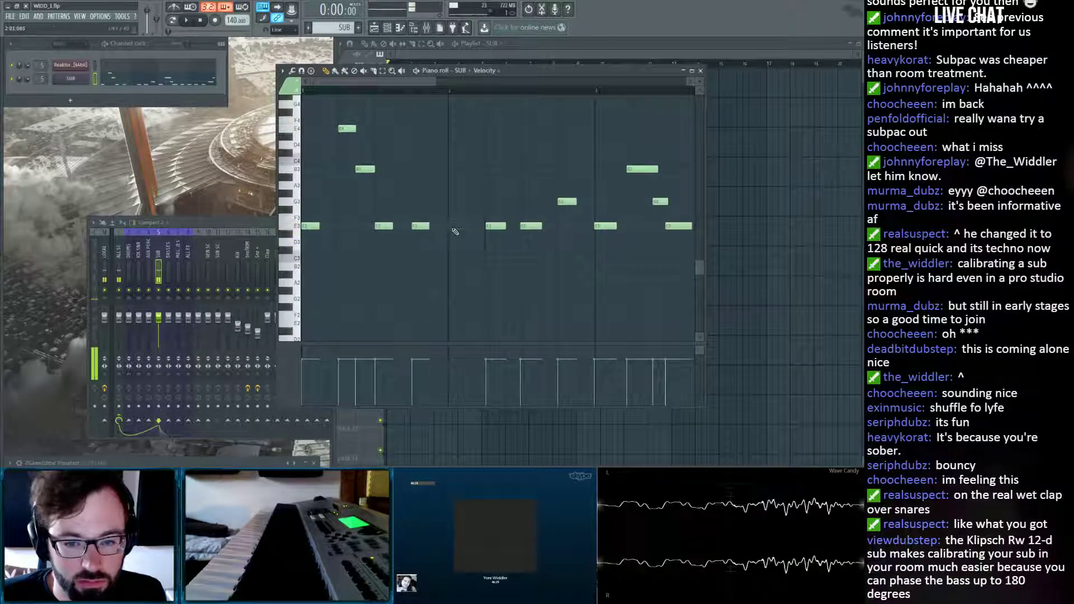
{"action": "left_click", "coordinate": [456, 227]}
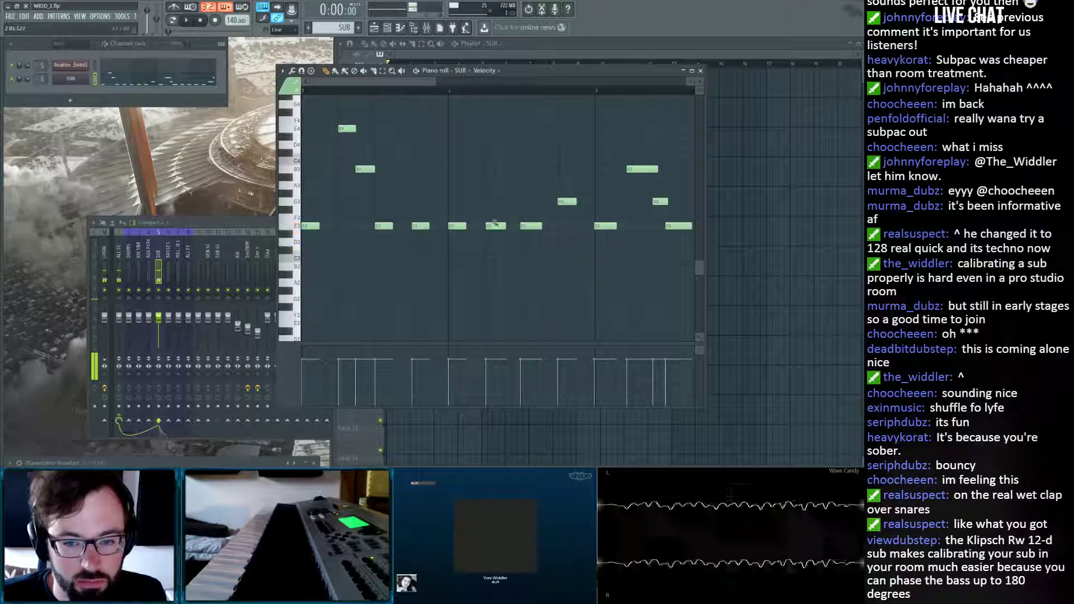
Replace the remaining uneven E3, G3 and B3 notes in bars 2 and 3 with half-beat notes snapped to the grid.
{"action": "left_click", "coordinate": [561, 202]}
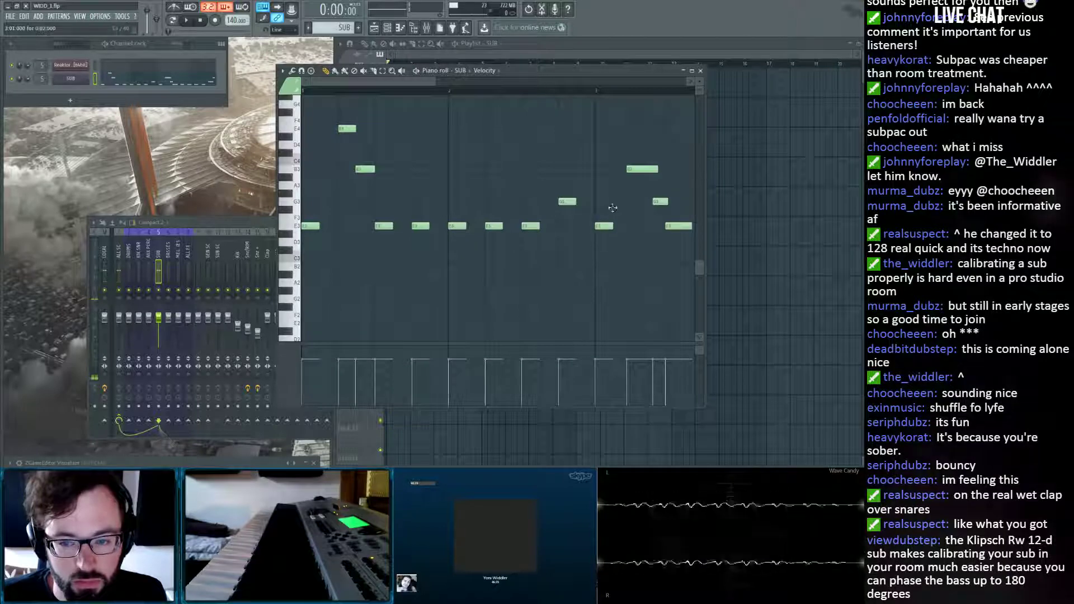
{"action": "right_click", "coordinate": [641, 169]}
{"action": "left_click", "coordinate": [639, 171]}
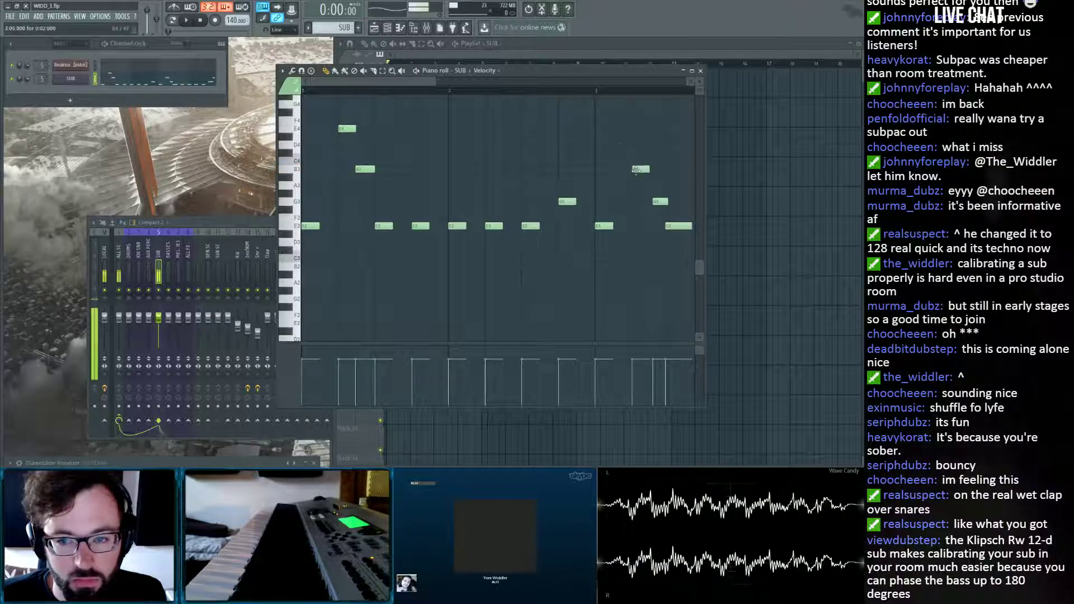
{"action": "right_click", "coordinate": [678, 228]}
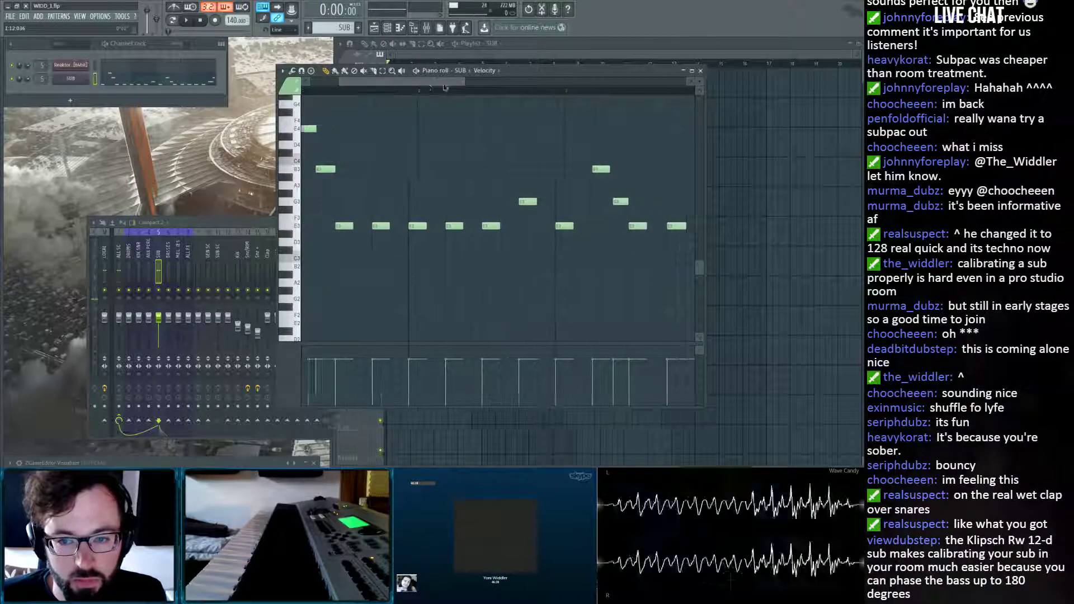
Replace bar 4's uneven E3 notes, G3 note and final B3 note with half-beat notes snapped to the grid.
{"action": "left_click_drag", "start_coordinate": [395, 83], "coordinate": [452, 87]}
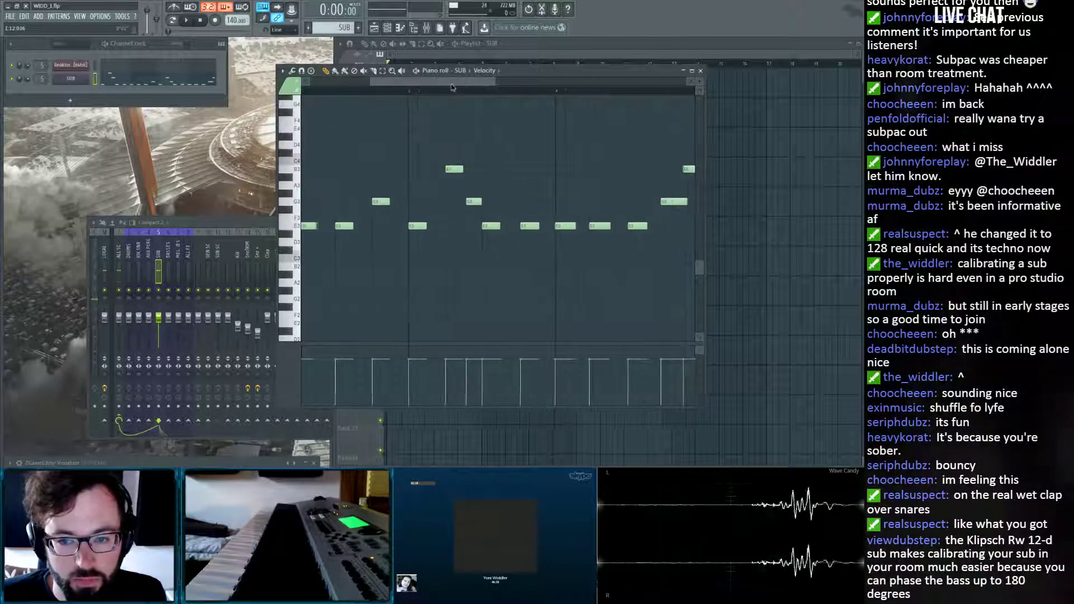
{"action": "right_click", "coordinate": [560, 227]}
{"action": "left_click", "coordinate": [560, 227]}
{"action": "right_click", "coordinate": [594, 229]}
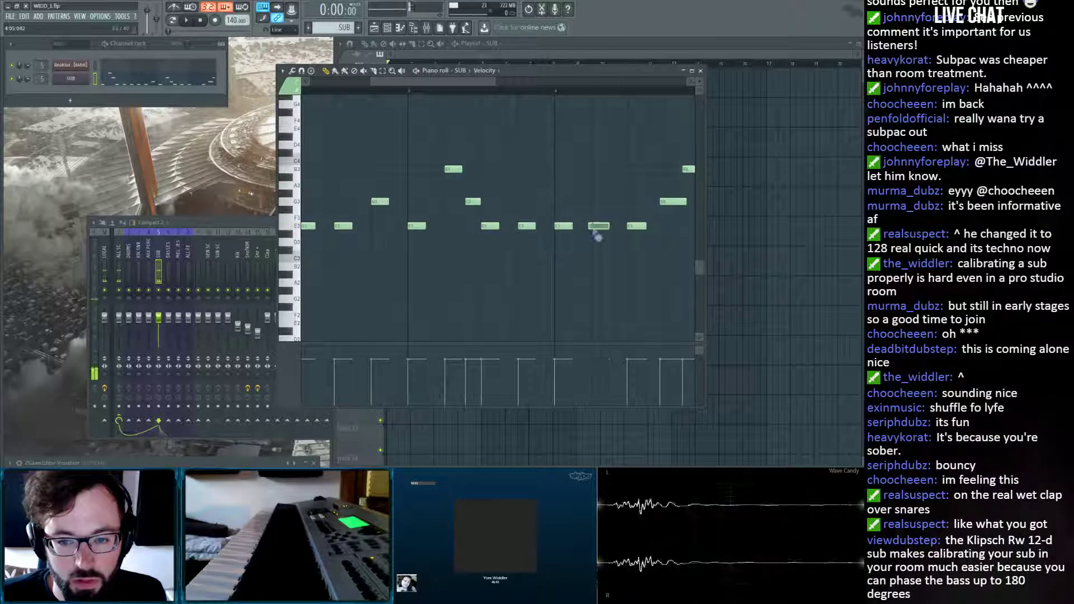
{"action": "right_click", "coordinate": [633, 229]}
{"action": "left_click", "coordinate": [633, 228]}
{"action": "left_click_drag", "start_coordinate": [448, 84], "coordinate": [502, 84]}
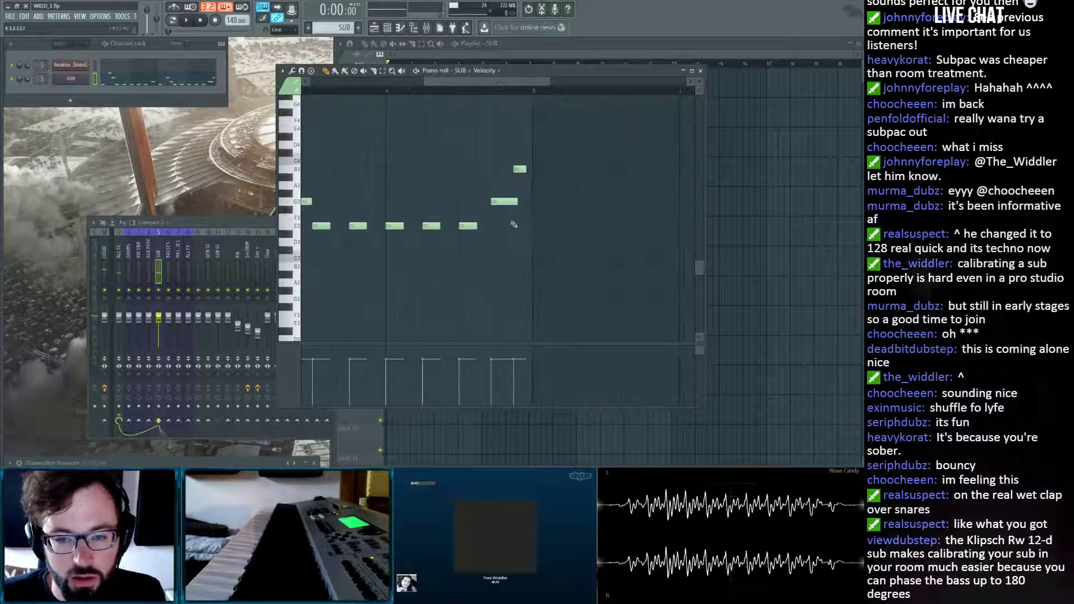
{"action": "left_click", "coordinate": [500, 203]}
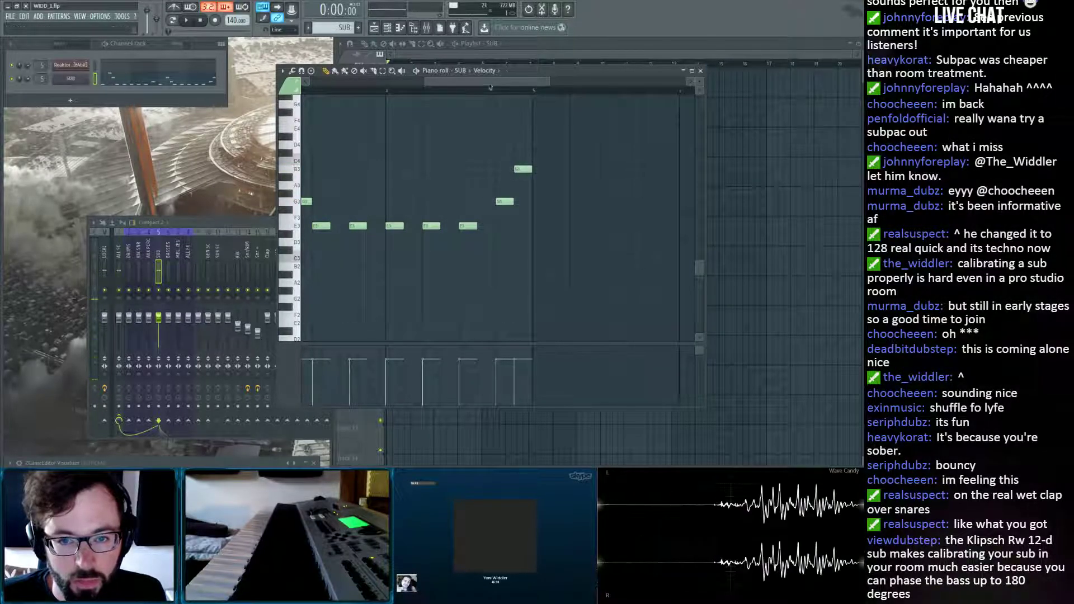
Inspect the tidied SUB bassline's note timing across all four bars and play it back with the drums.
{"action": "scroll", "coordinate": [489, 87], "scroll_direction": "down", "scroll_amount": 4}
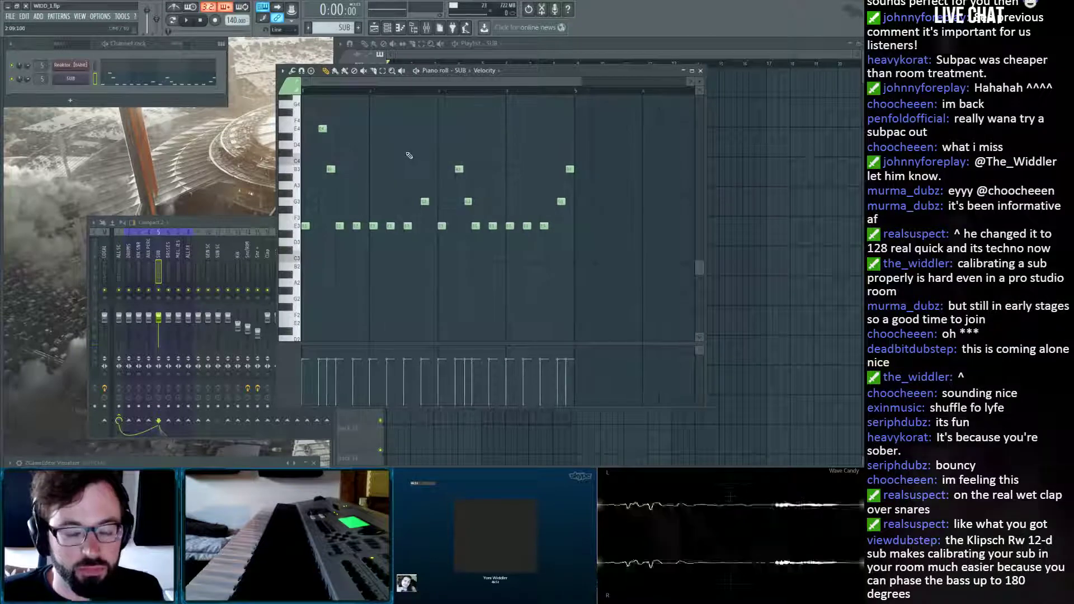
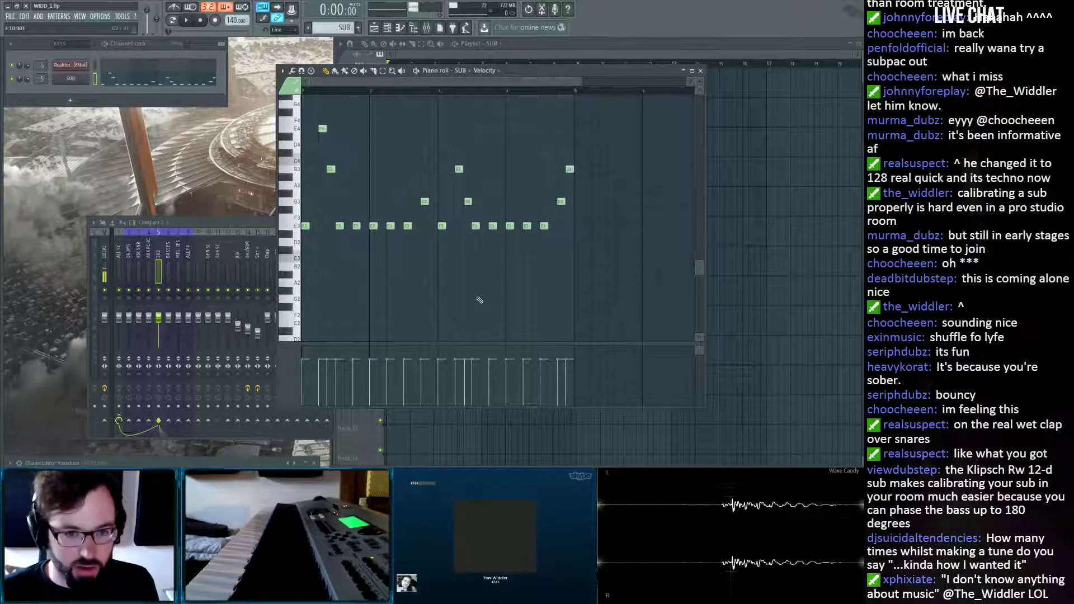
{"action": "scroll", "coordinate": [320, 94], "scroll_direction": "up", "scroll_amount": 3}
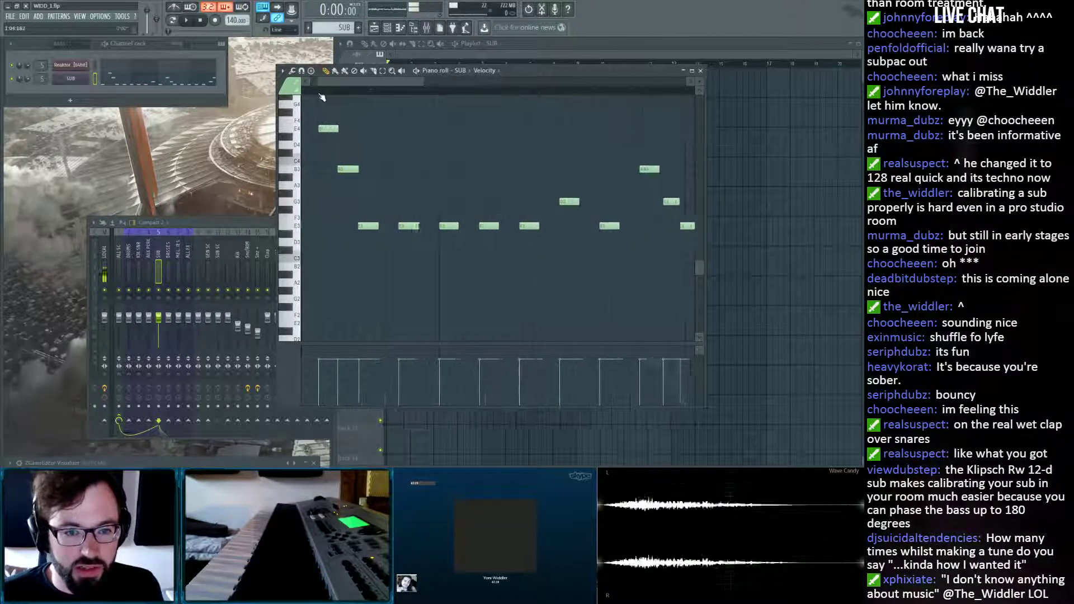
{"action": "scroll", "coordinate": [322, 98], "scroll_direction": "up", "scroll_amount": 2}
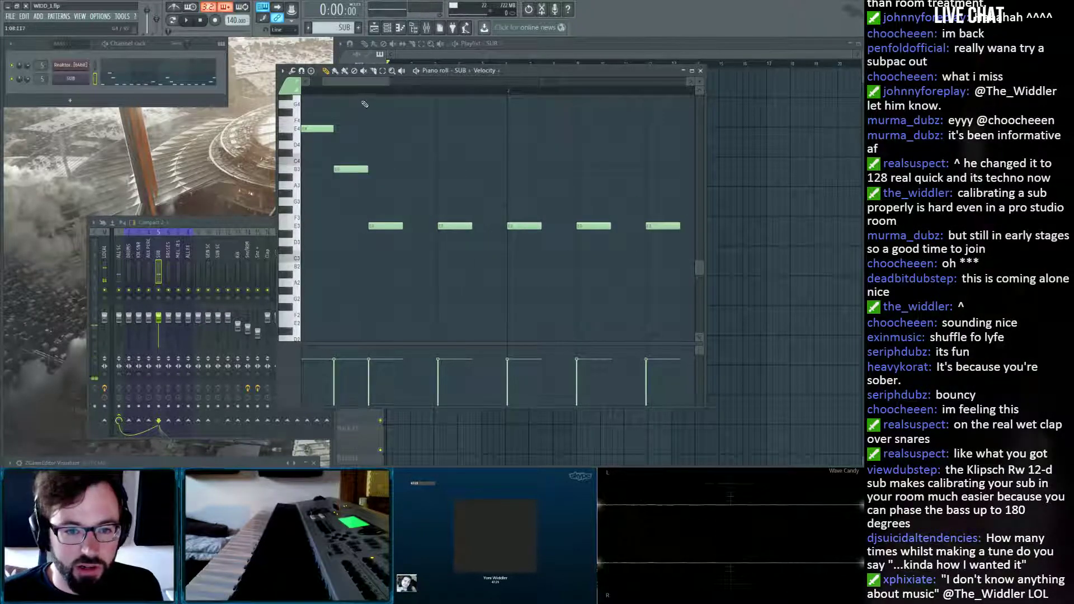
{"action": "scroll", "coordinate": [362, 96], "scroll_direction": "down", "scroll_amount": 3}
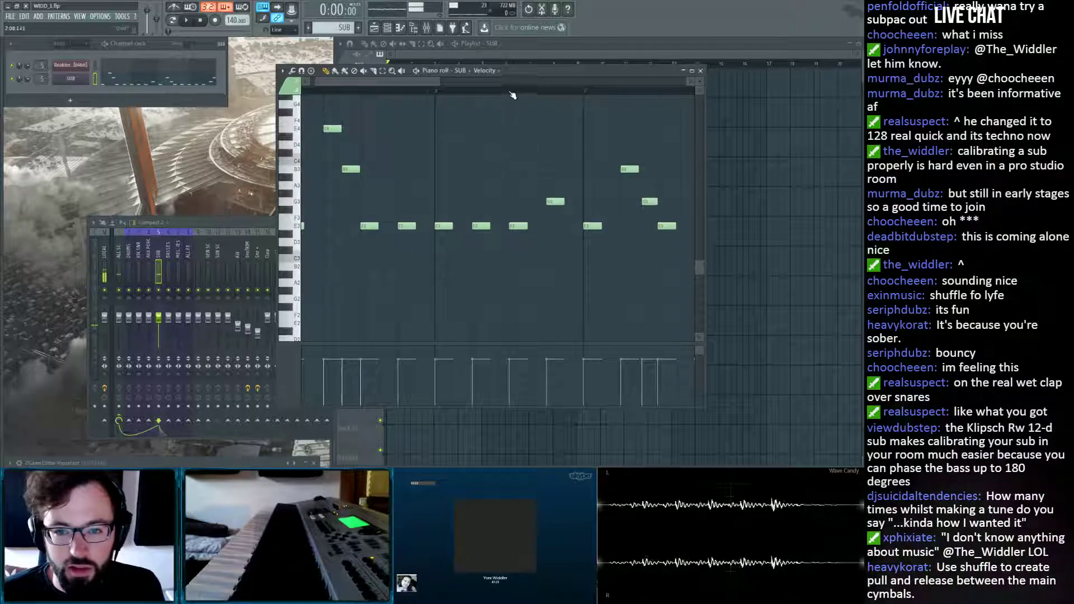
{"action": "scroll", "coordinate": [560, 163], "scroll_direction": "right", "scroll_amount": 2}
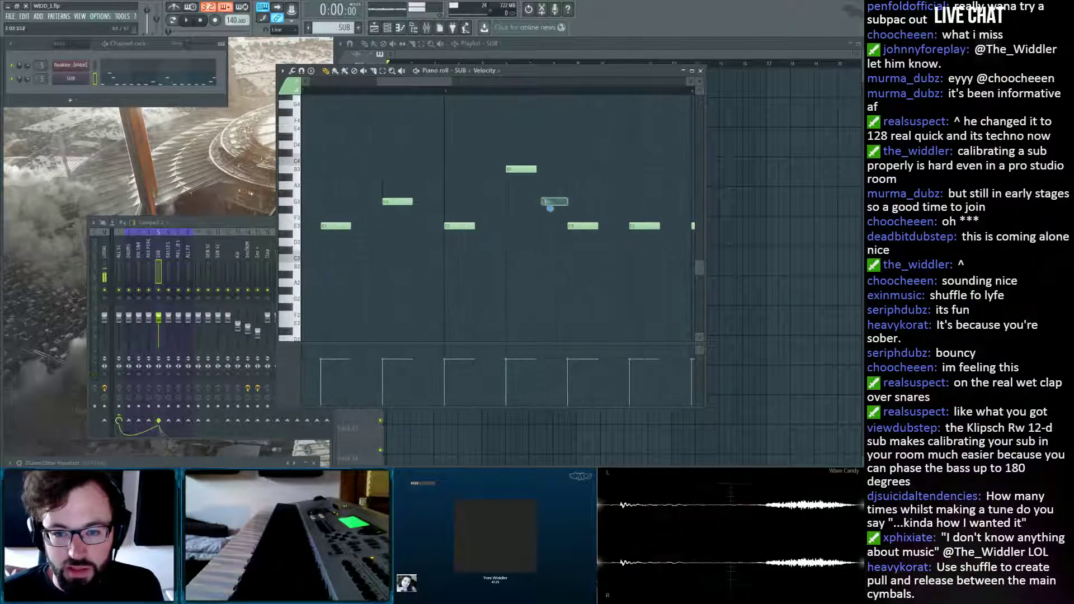
{"action": "scroll", "coordinate": [550, 98], "scroll_direction": "down", "scroll_amount": 1}
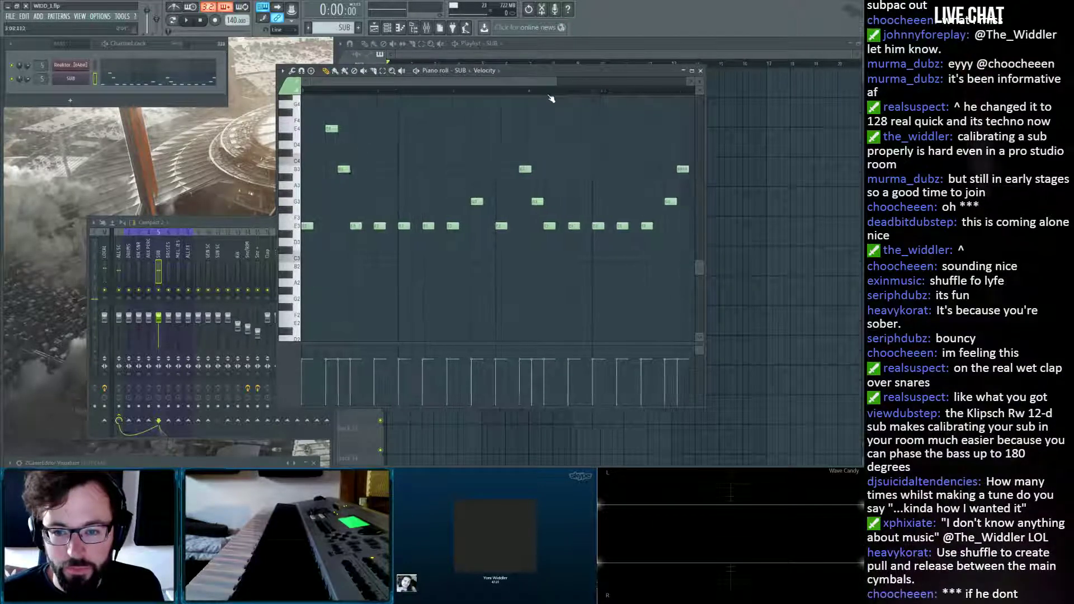
{"action": "scroll", "coordinate": [601, 95], "scroll_direction": "up", "scroll_amount": 2}
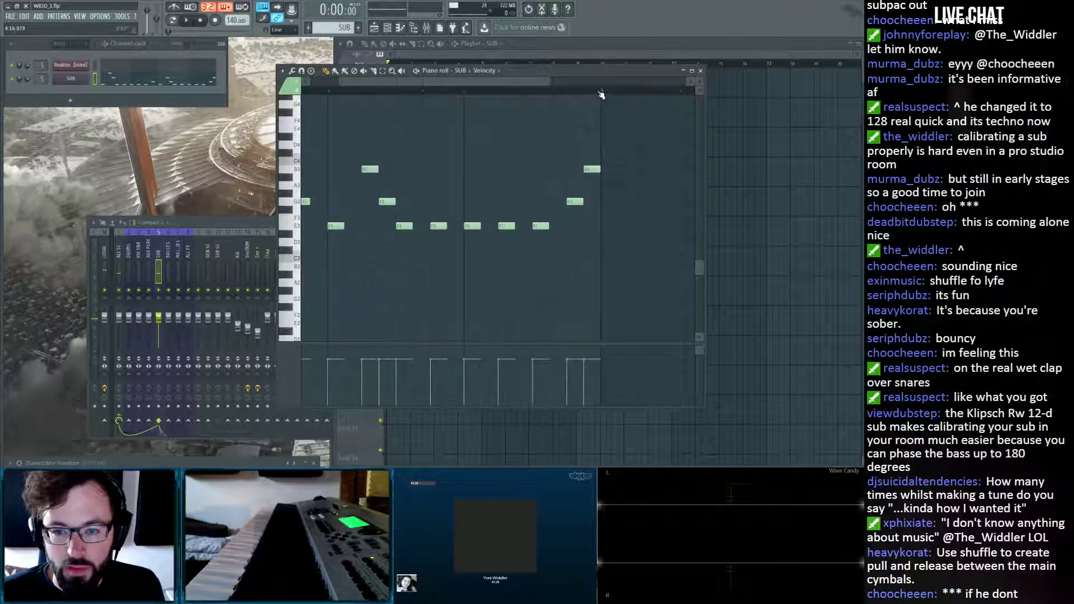
{"action": "scroll", "coordinate": [600, 96], "scroll_direction": "down", "scroll_amount": 2}
{"action": "key", "text": "space"}
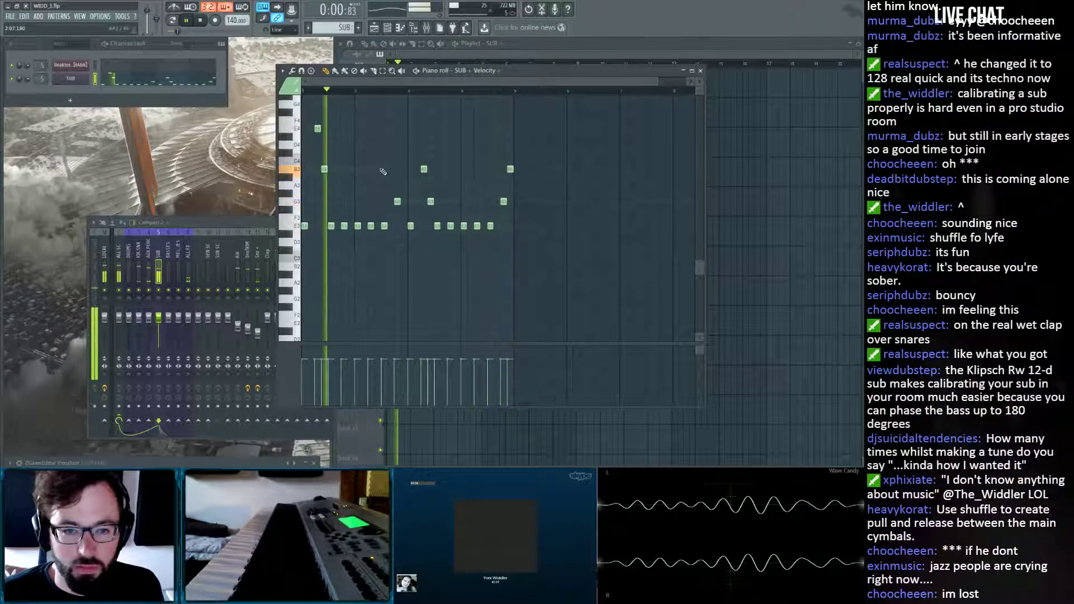
{"action": "key", "text": "space"}
Transpose the entire SUB bassline up one octave, audition it and clear the note selection.
{"action": "scroll", "coordinate": [325, 93], "scroll_direction": "up", "scroll_amount": 2}
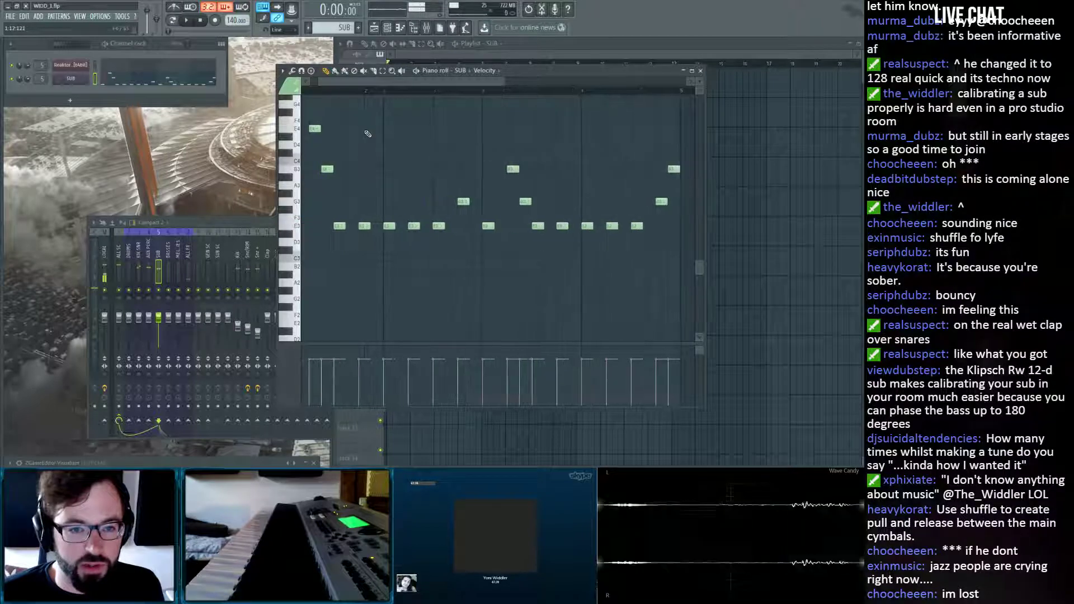
{"action": "scroll", "coordinate": [326, 93], "scroll_direction": "up", "scroll_amount": 1}
{"action": "key", "text": "ctrl+a"}
{"action": "key", "text": "ctrl+Up"}
{"action": "key", "text": "space"}
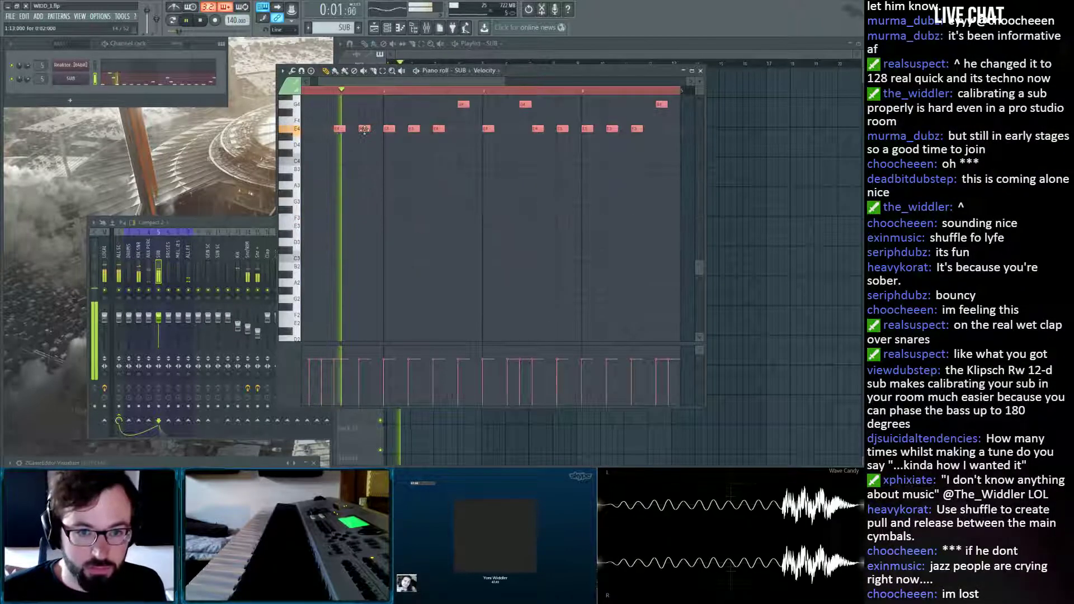
{"action": "scroll", "coordinate": [285, 168], "scroll_direction": "up", "scroll_amount": 3}
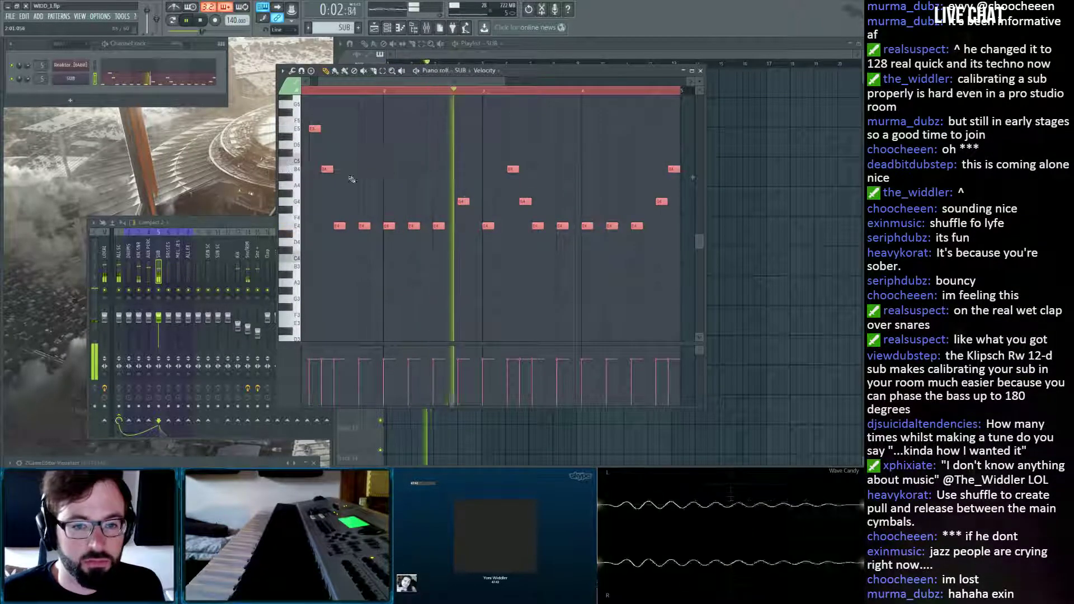
{"action": "left_click", "coordinate": [340, 113], "text": "ctrl"}
{"action": "key", "text": "space"}
Give bar 1's B4 note a slightly late, off-grid start ending at the following E4, and audition the groove.
{"action": "left_click_drag", "start_coordinate": [339, 82], "coordinate": [329, 81]}
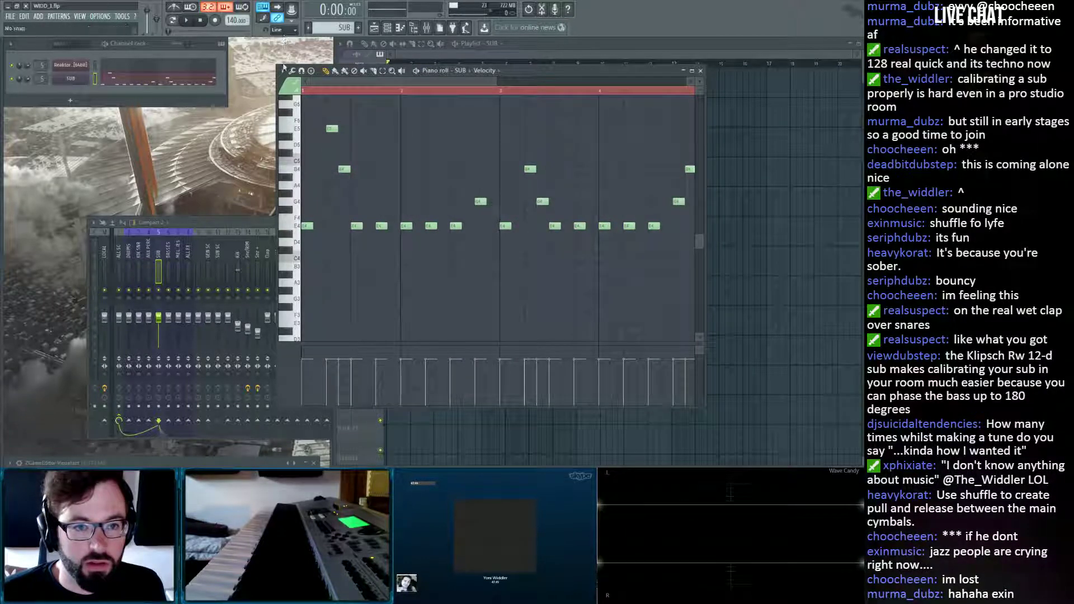
{"action": "key", "text": "space"}
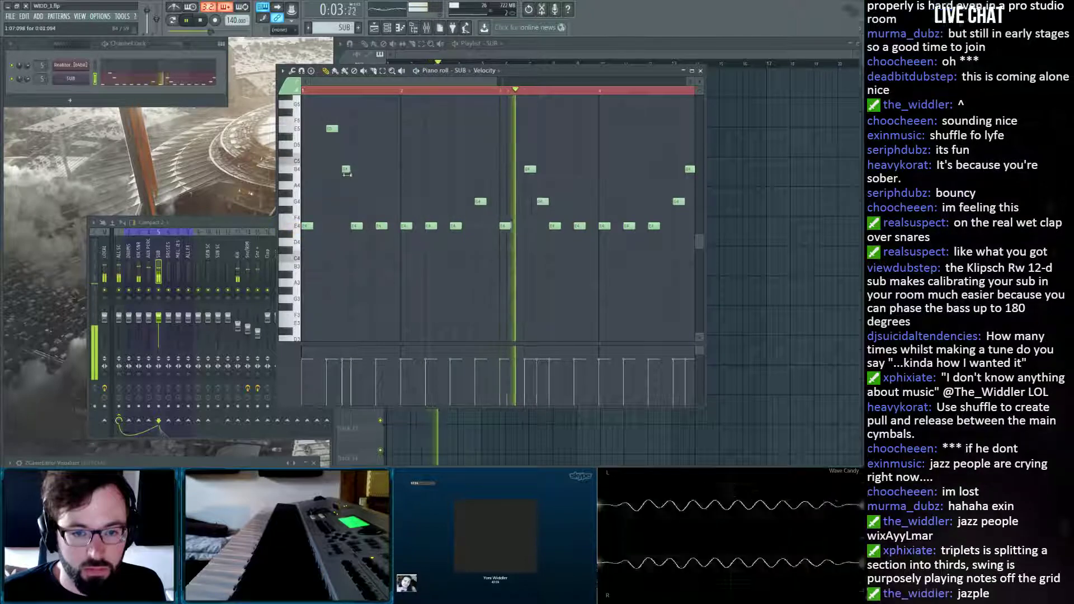
{"action": "key", "text": "space"}
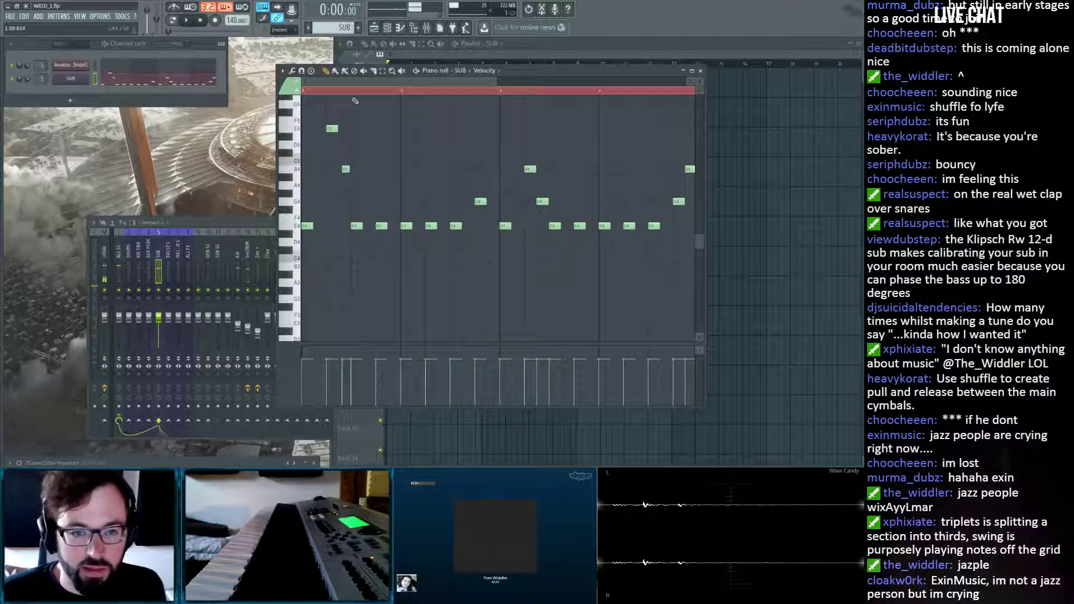
{"action": "scroll", "coordinate": [355, 102], "scroll_direction": "up", "scroll_amount": 3}
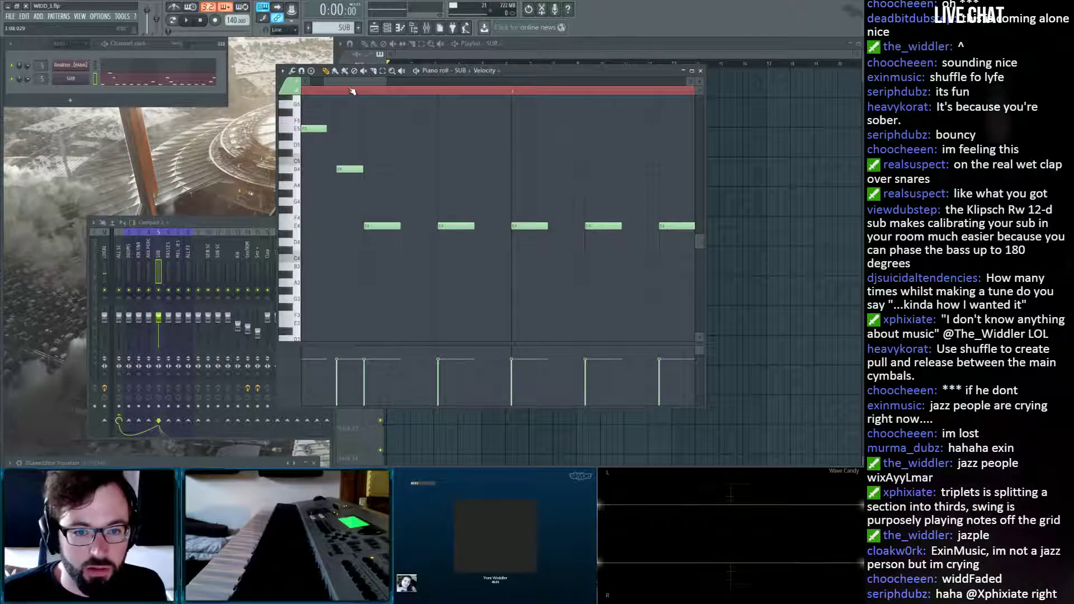
{"action": "scroll", "coordinate": [354, 91], "scroll_direction": "down", "scroll_amount": 3}
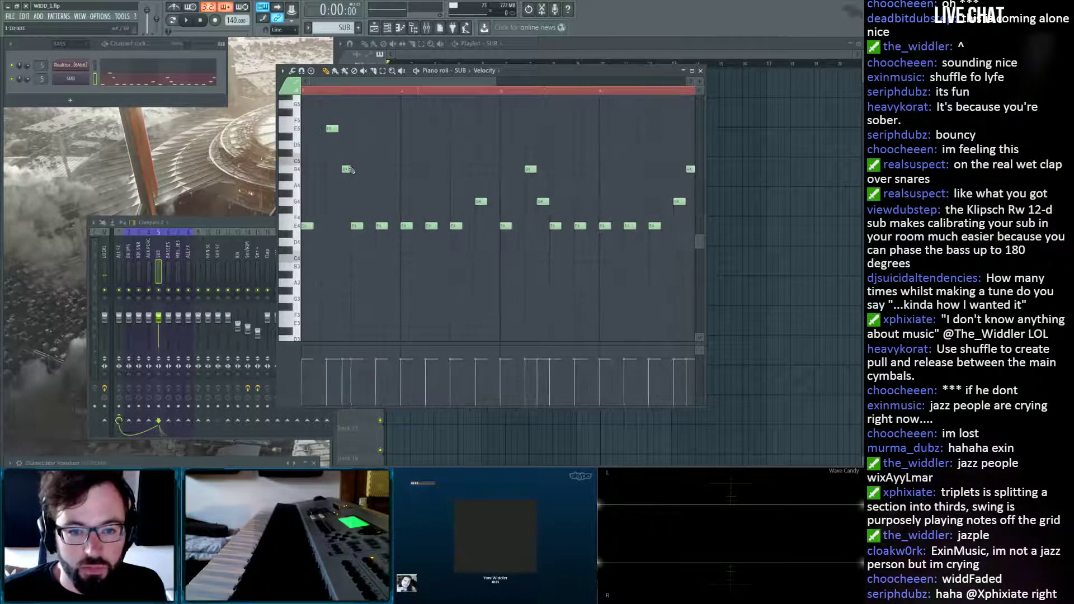
Replace bar 3's second-beat G4 and bar 4's final B4 with the same shortened, late-starting note, and audition the loop.
{"action": "left_click", "coordinate": [531, 184]}
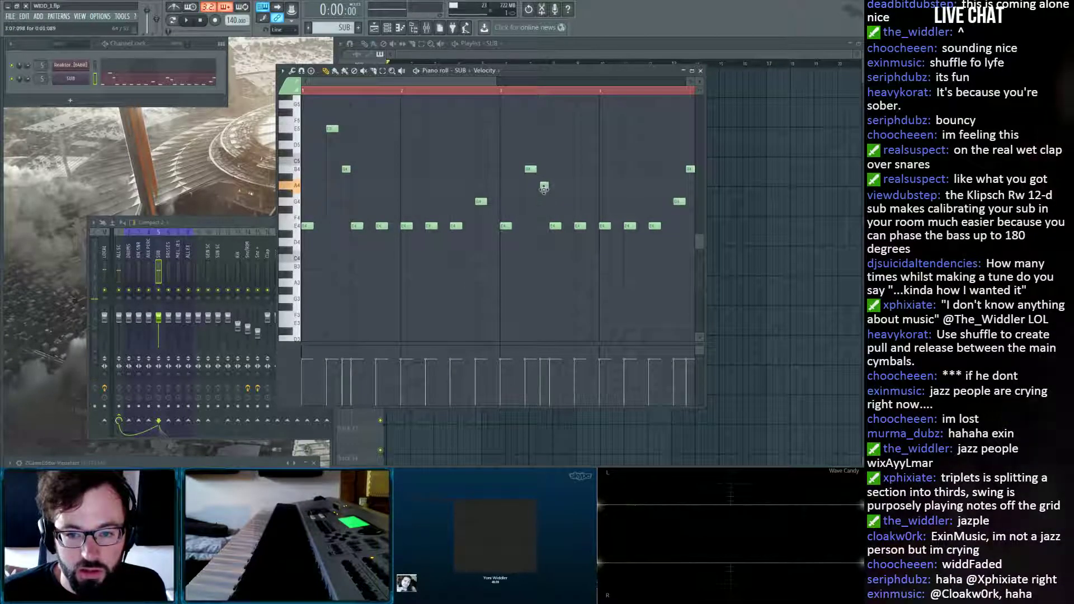
{"action": "left_click_drag", "start_coordinate": [544, 185], "coordinate": [545, 203]}
{"action": "key", "text": "space"}
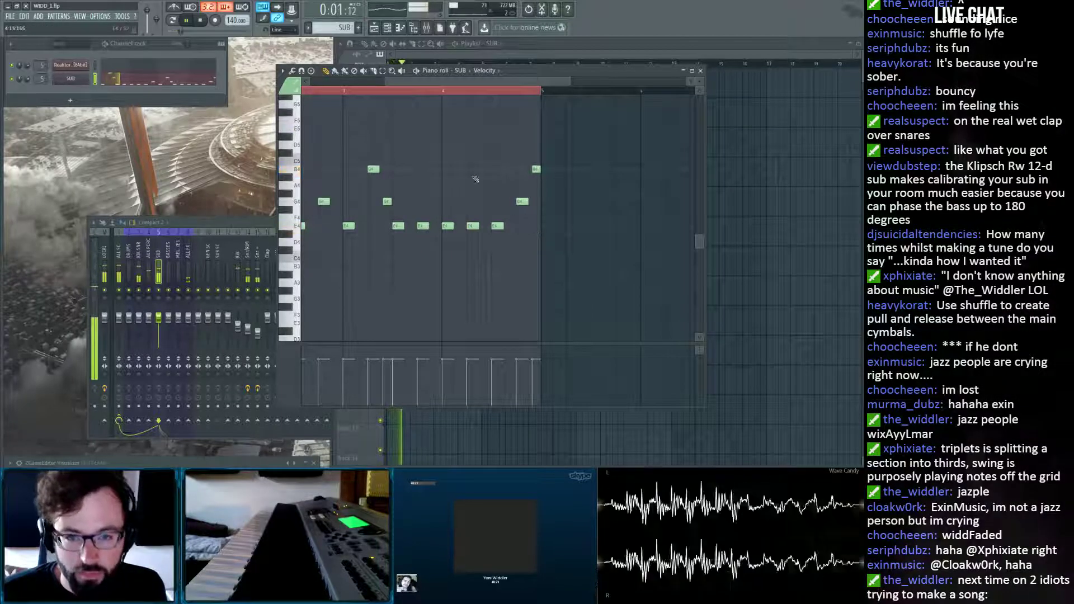
{"action": "scroll", "coordinate": [425, 92], "scroll_direction": "down", "scroll_amount": 3}
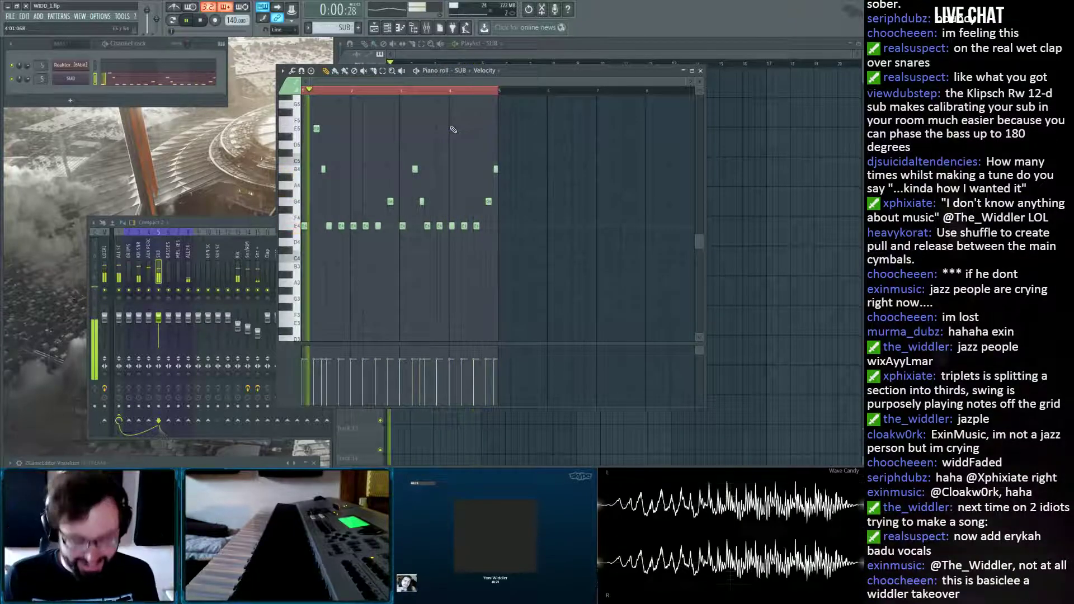
Try the whole SUB bassline another octave higher during playback, return it to the previous octave and clear the selection.
{"action": "key", "text": "ctrl+a"}
{"action": "key", "text": "ctrl+Up"}
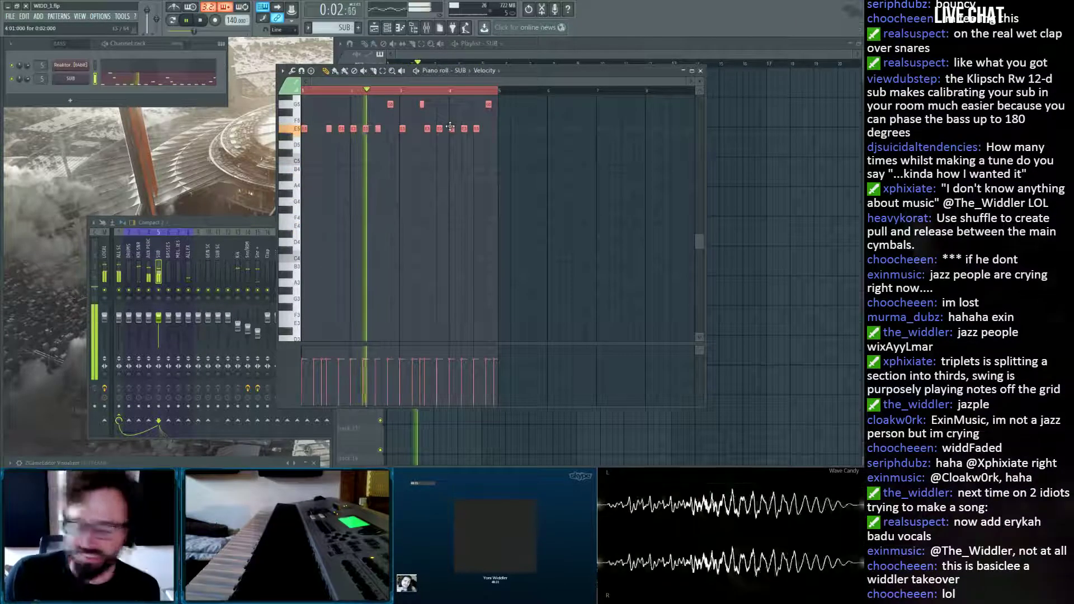
{"action": "key", "text": "ctrl+Down"}
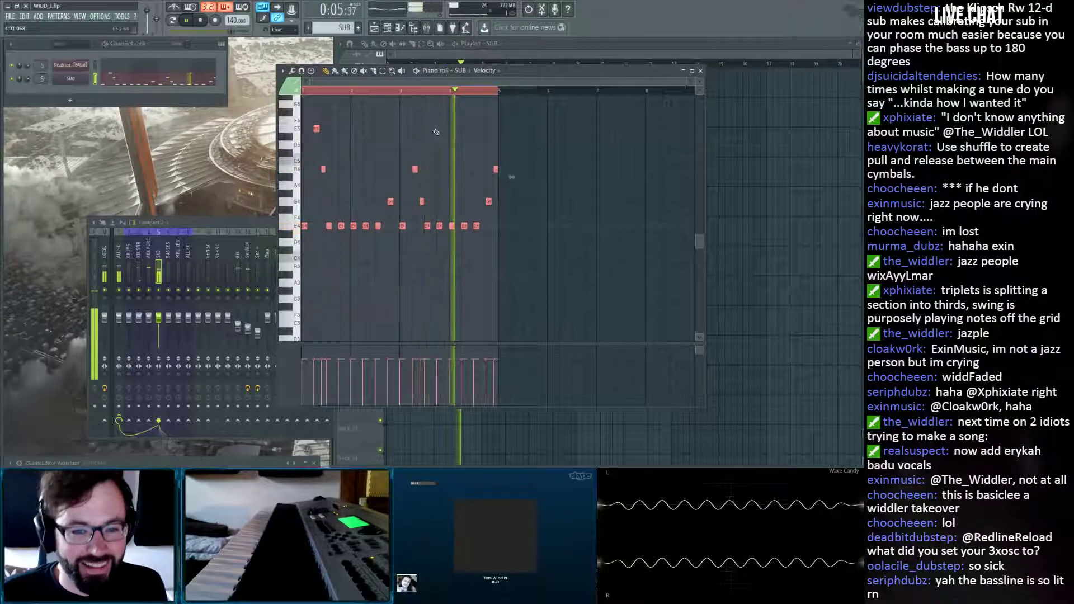
{"action": "key", "text": "space"}
{"action": "left_click", "coordinate": [321, 90]}
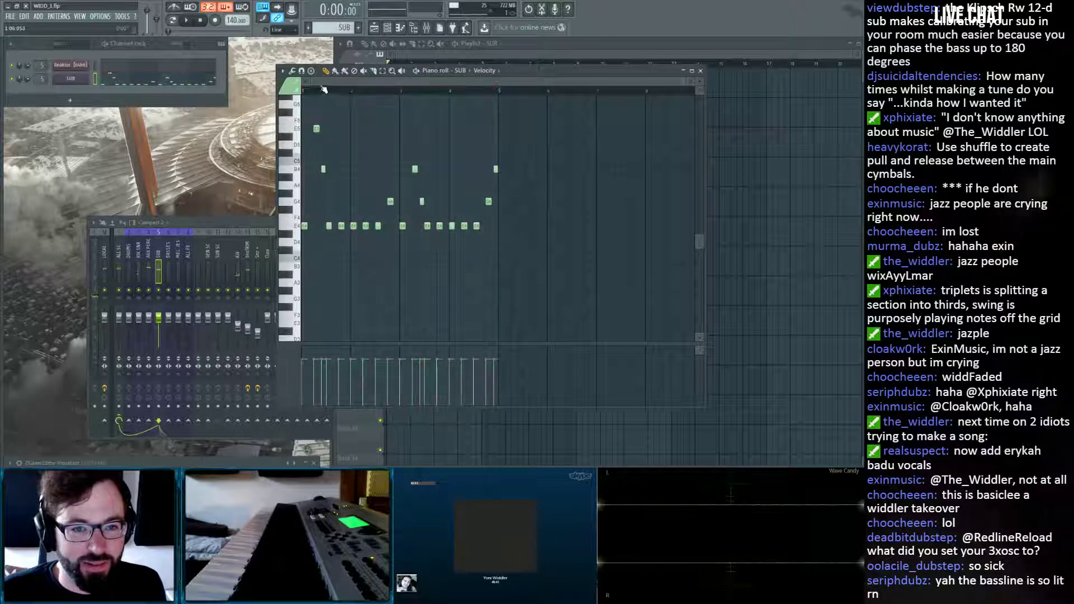
Add a half-beat G4 note between bar 1's opening E4 and E5 notes, and audition the bassline.
{"action": "scroll", "coordinate": [311, 92], "scroll_direction": "up", "scroll_amount": 3}
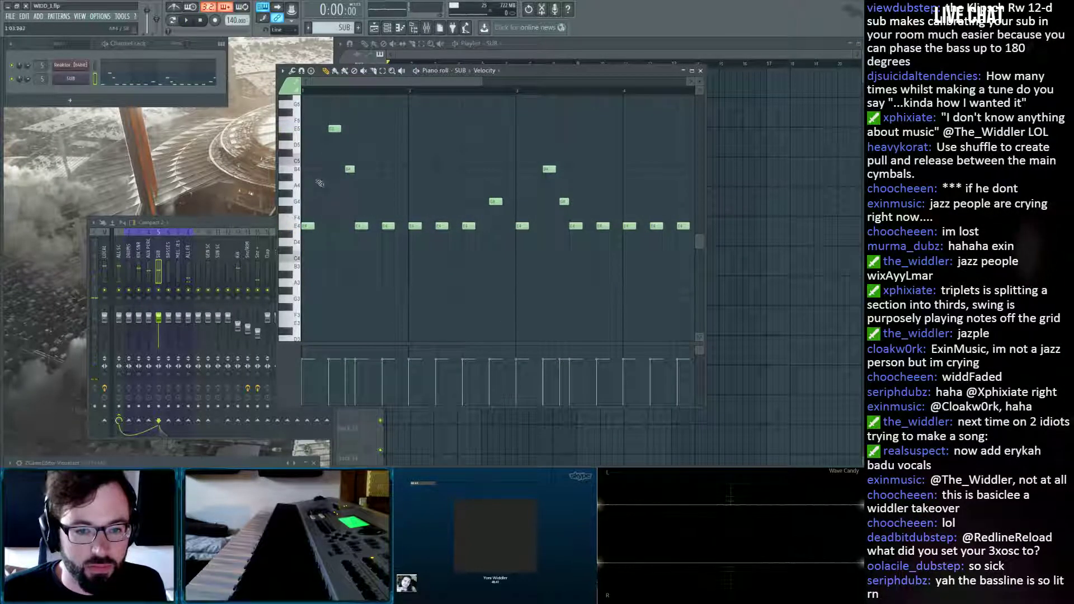
{"action": "left_click_drag", "start_coordinate": [321, 201], "coordinate": [322, 202]}
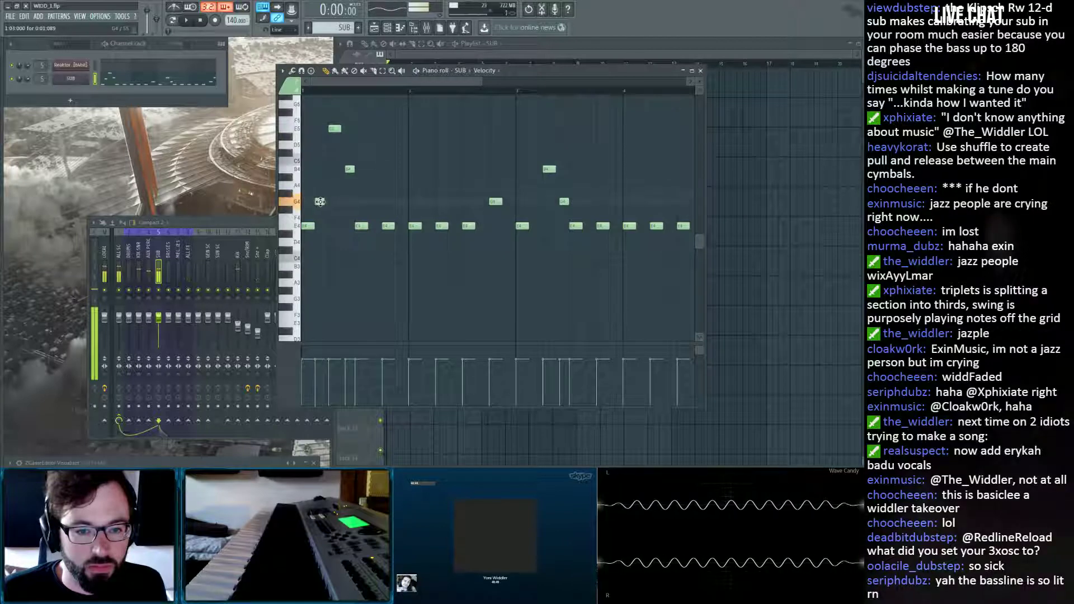
{"action": "key", "text": "space"}
{"action": "key", "text": "space"}
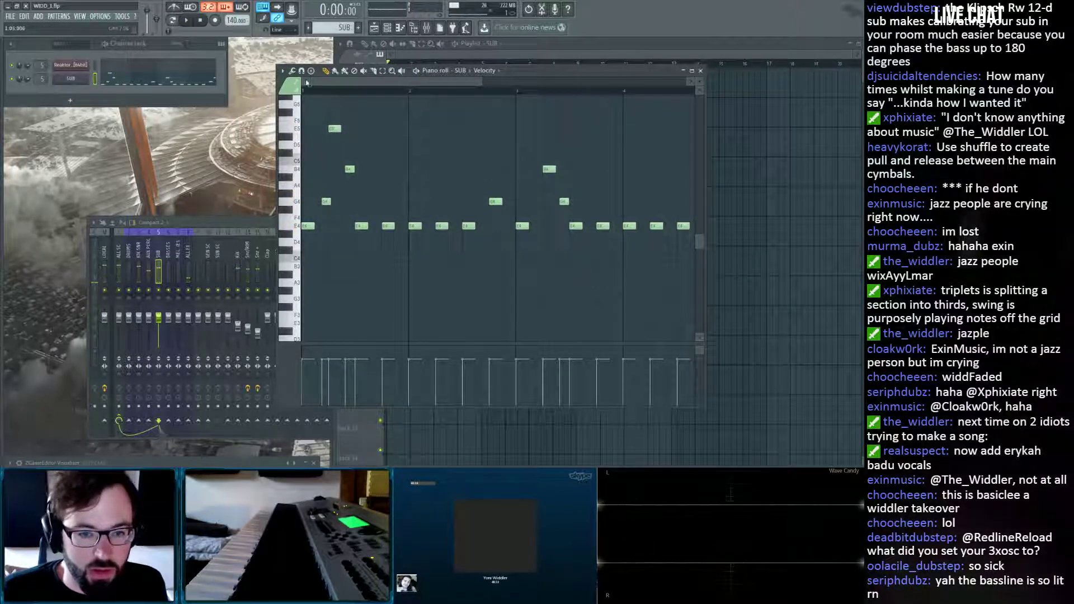
{"action": "scroll", "coordinate": [306, 83], "scroll_direction": "up", "scroll_amount": 3}
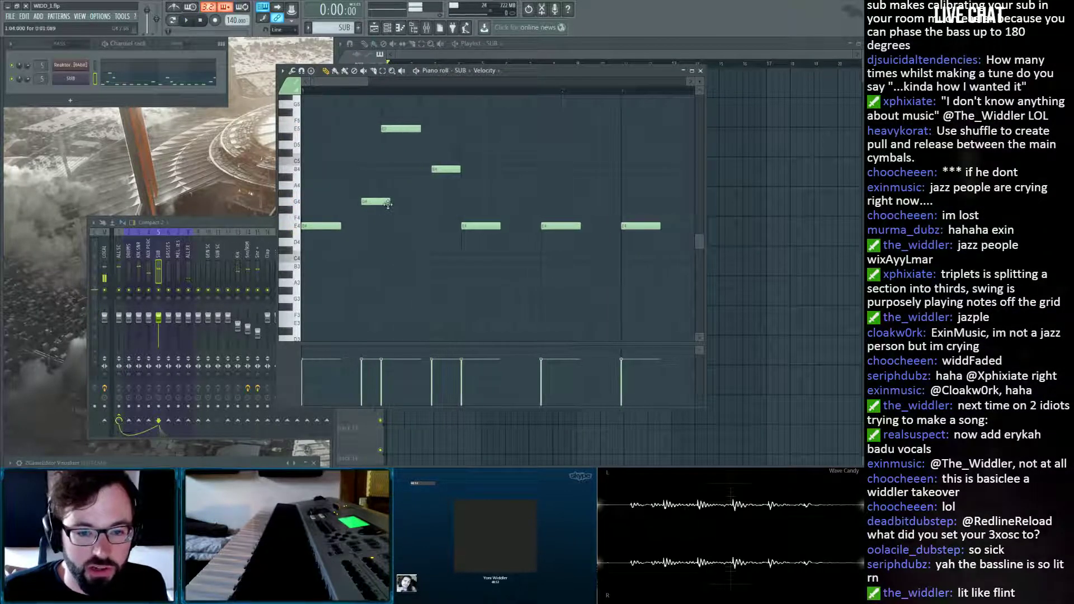
{"action": "left_click_drag", "start_coordinate": [388, 203], "coordinate": [367, 201]}
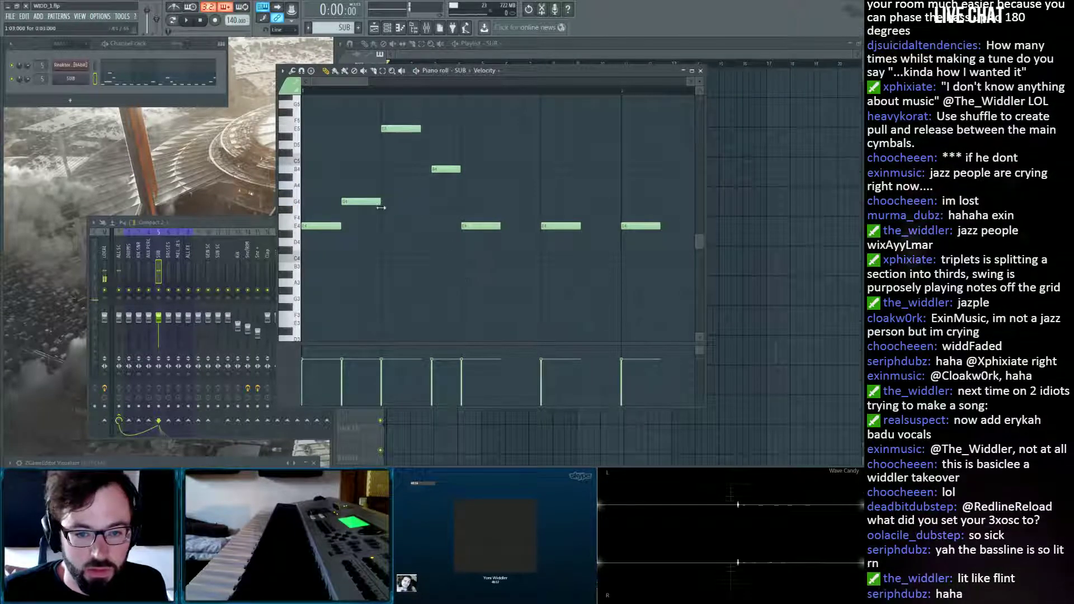
{"action": "left_click", "coordinate": [364, 169]}
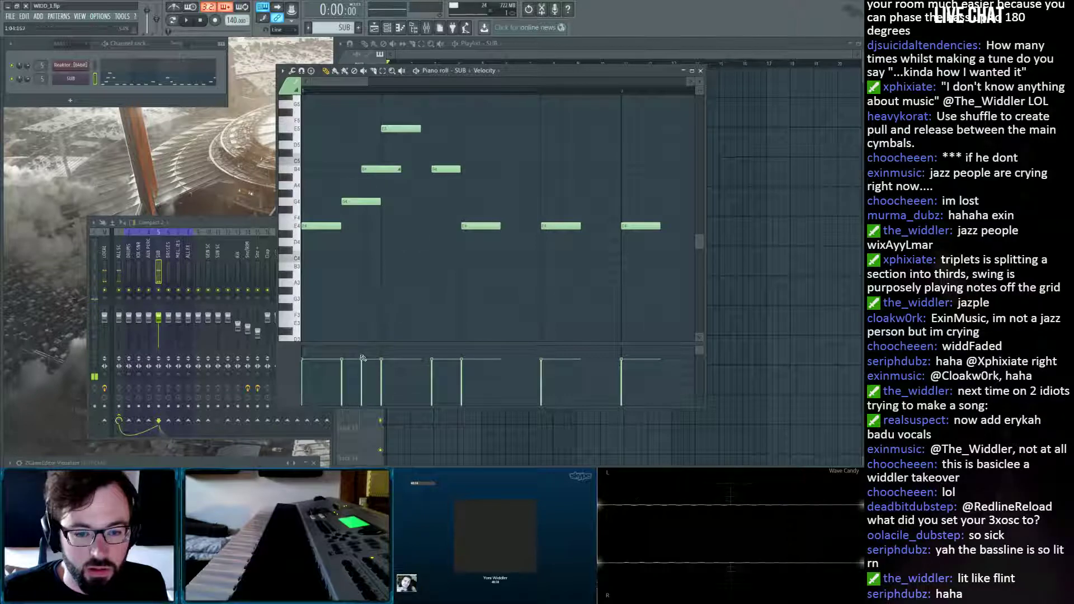
{"action": "left_click_drag", "start_coordinate": [387, 170], "coordinate": [367, 203]}
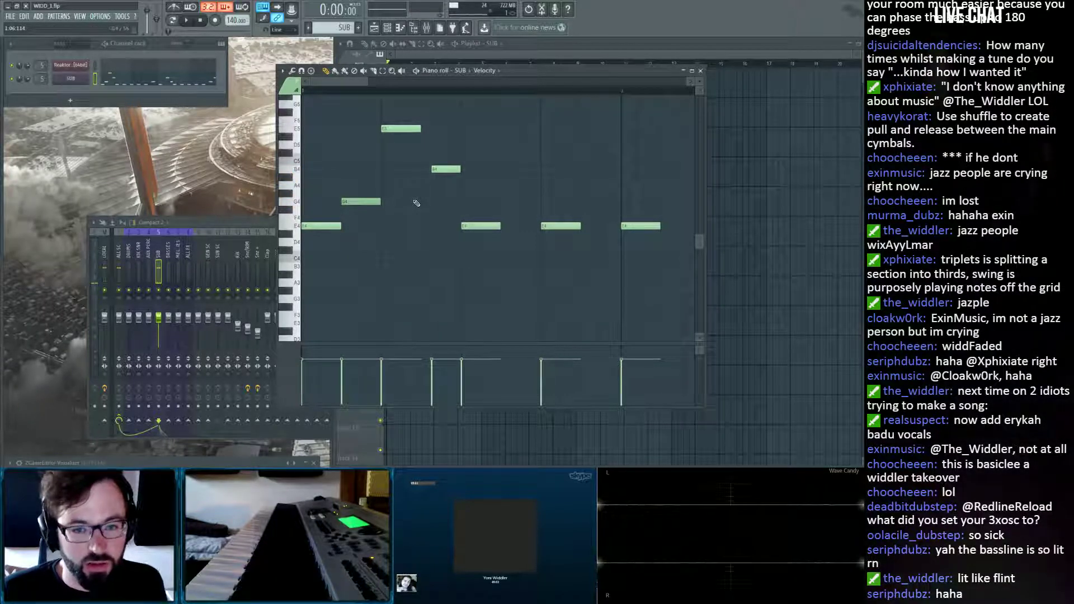
{"action": "key", "text": "space"}
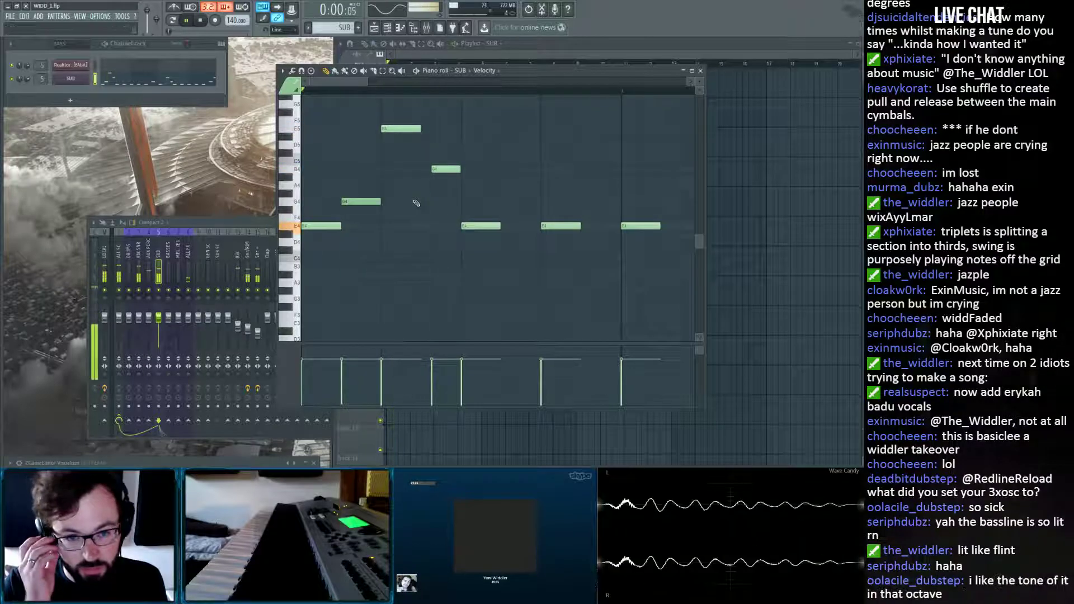
Replace bar 1's G4 with an F#4 note and a softer half-length slide note up to G4, and audition the loop.
{"action": "key", "text": "space"}
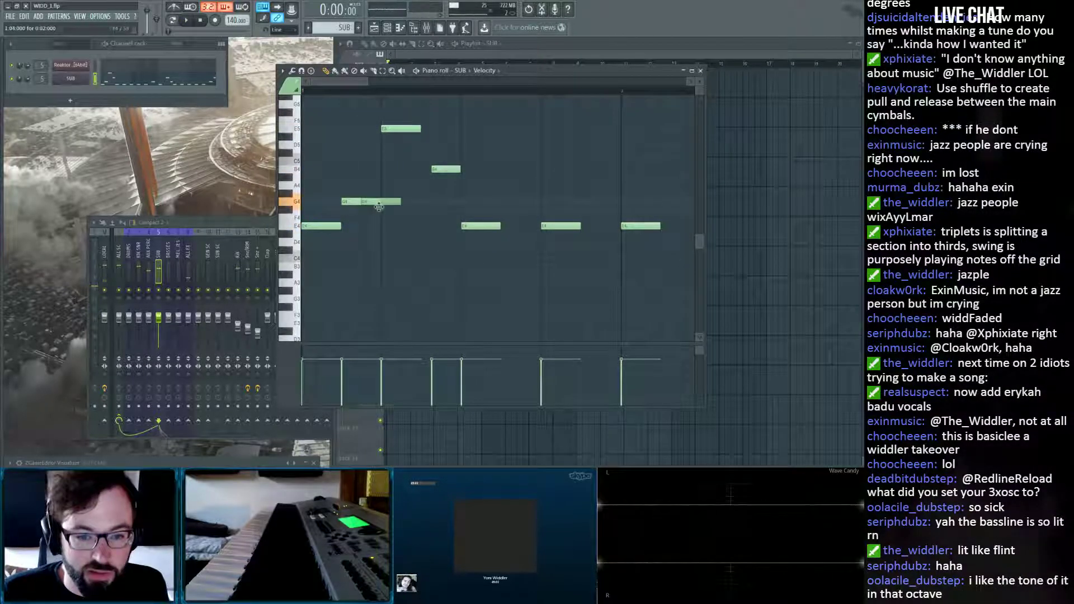
{"action": "left_click", "coordinate": [360, 217]}
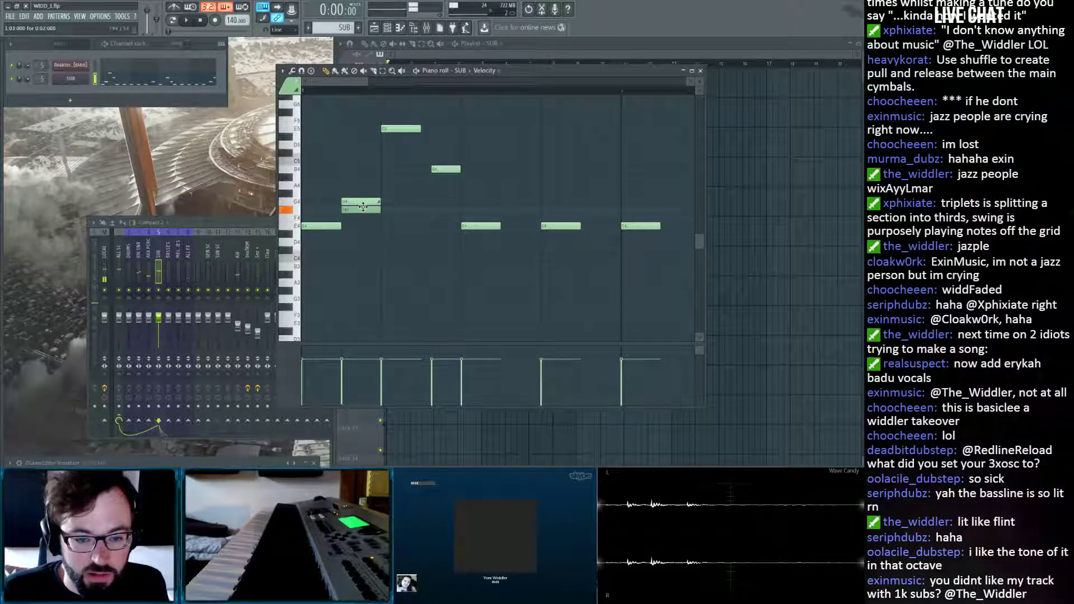
{"action": "left_click", "coordinate": [364, 384]}
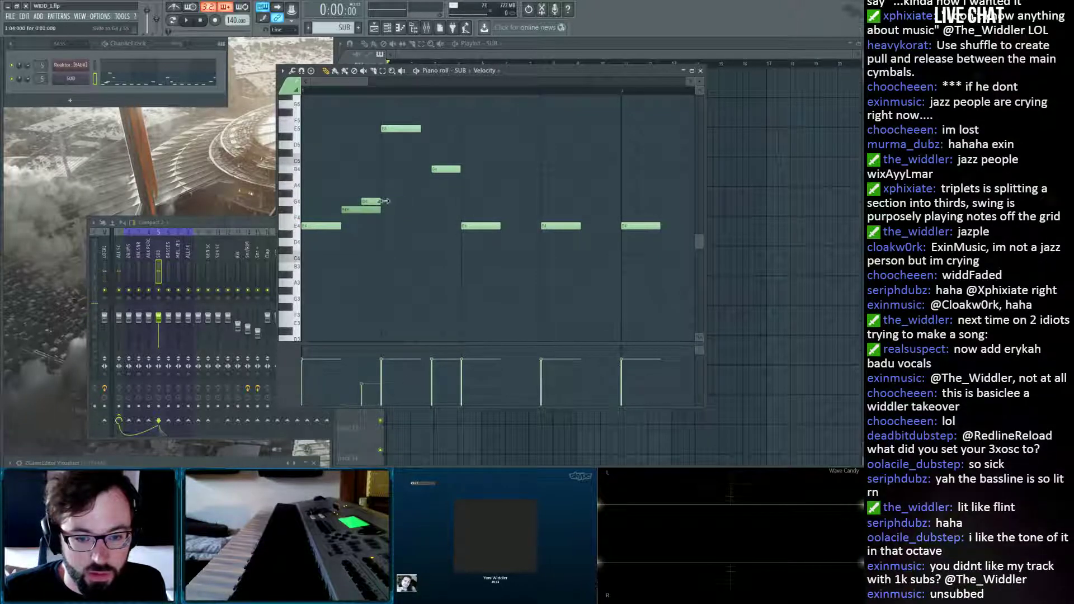
{"action": "key", "text": "space"}
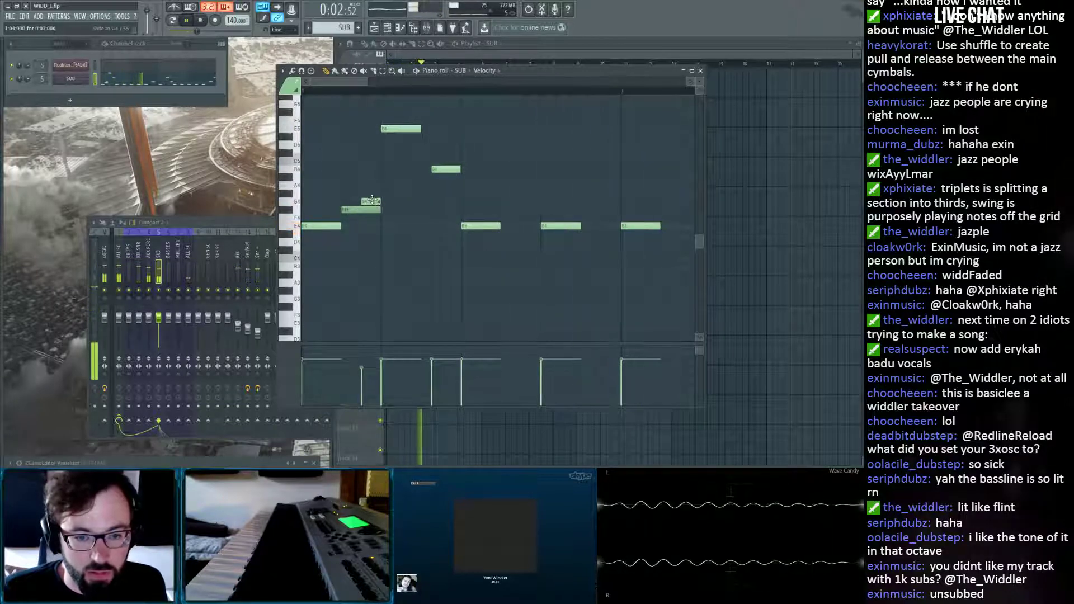
{"action": "key", "text": "space"}
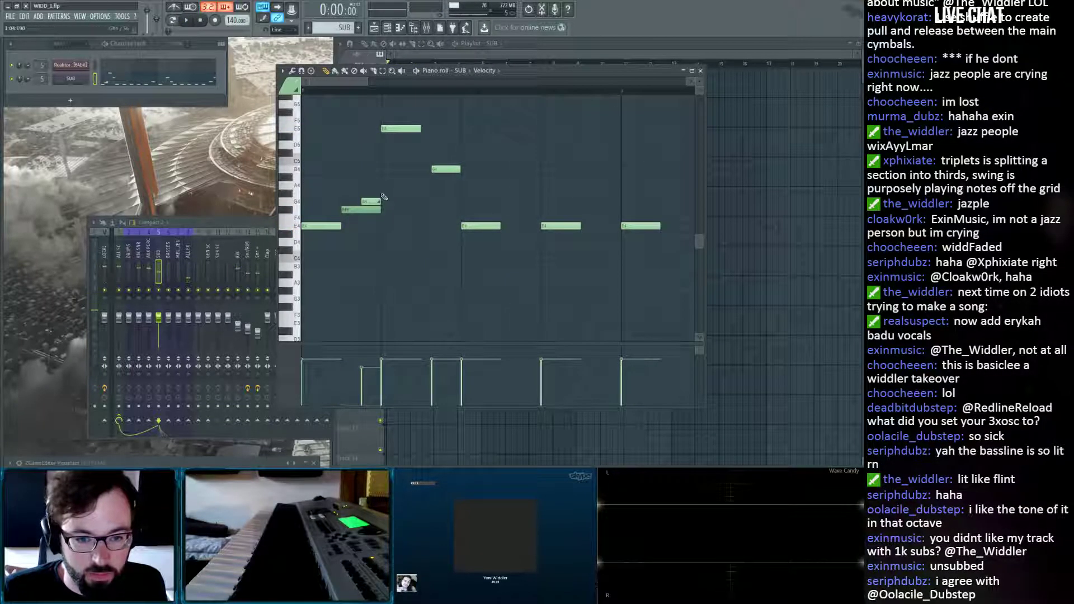
{"action": "key", "text": "space"}
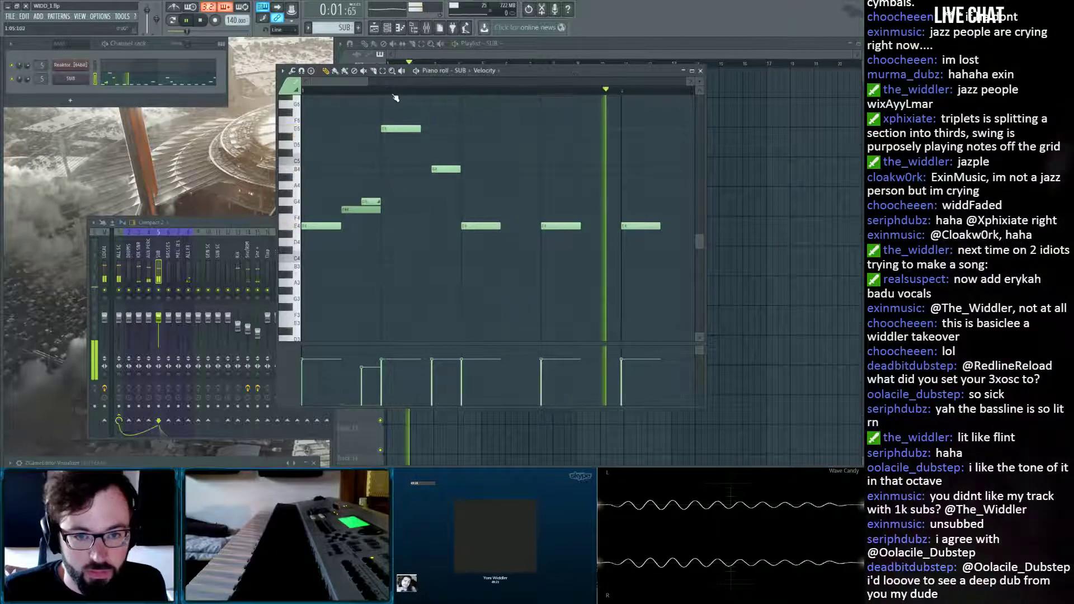
{"action": "scroll", "coordinate": [393, 95], "scroll_direction": "down", "scroll_amount": 6}
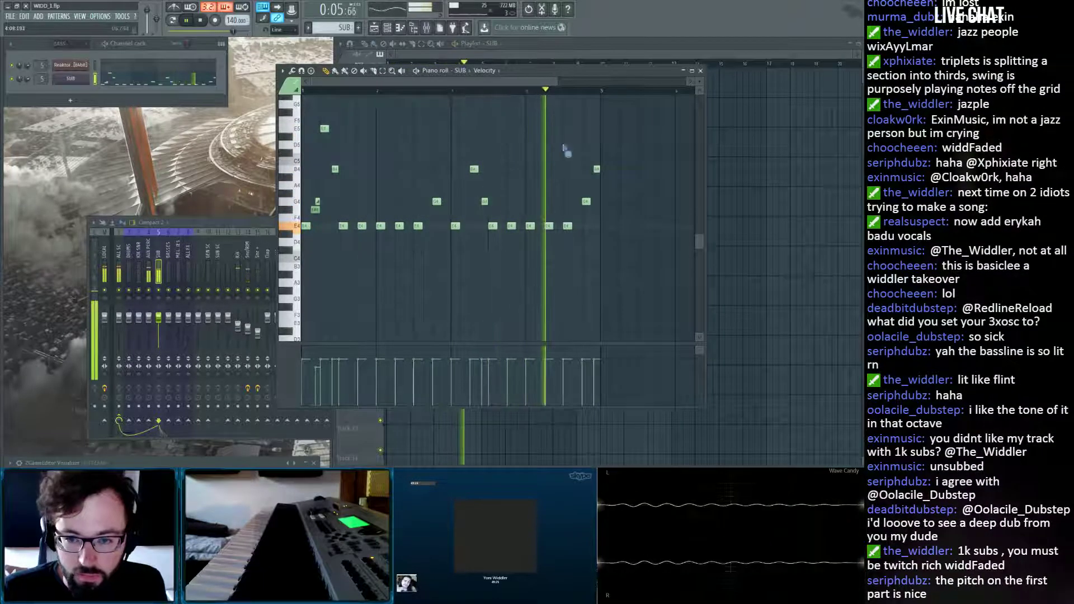
{"action": "key", "text": "space"}
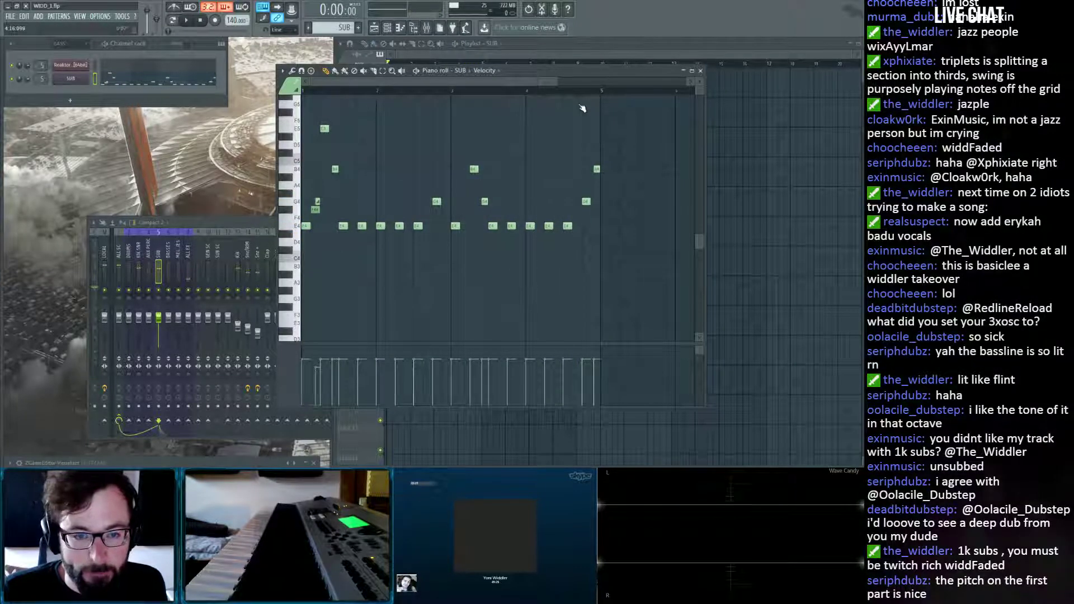
Transpose the whole SUB bassline down one octave, audition it and clear the selection.
{"action": "scroll", "coordinate": [553, 93], "scroll_direction": "down", "scroll_amount": 2}
{"action": "key", "text": "ctrl+a"}
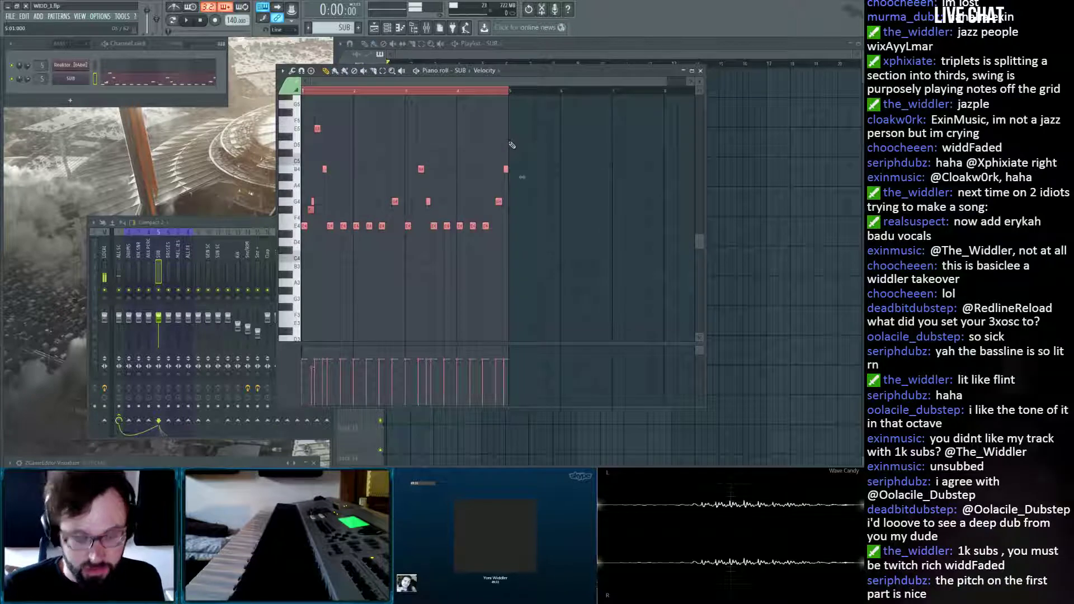
{"action": "key", "text": "ctrl+Down"}
{"action": "key", "text": "space"}
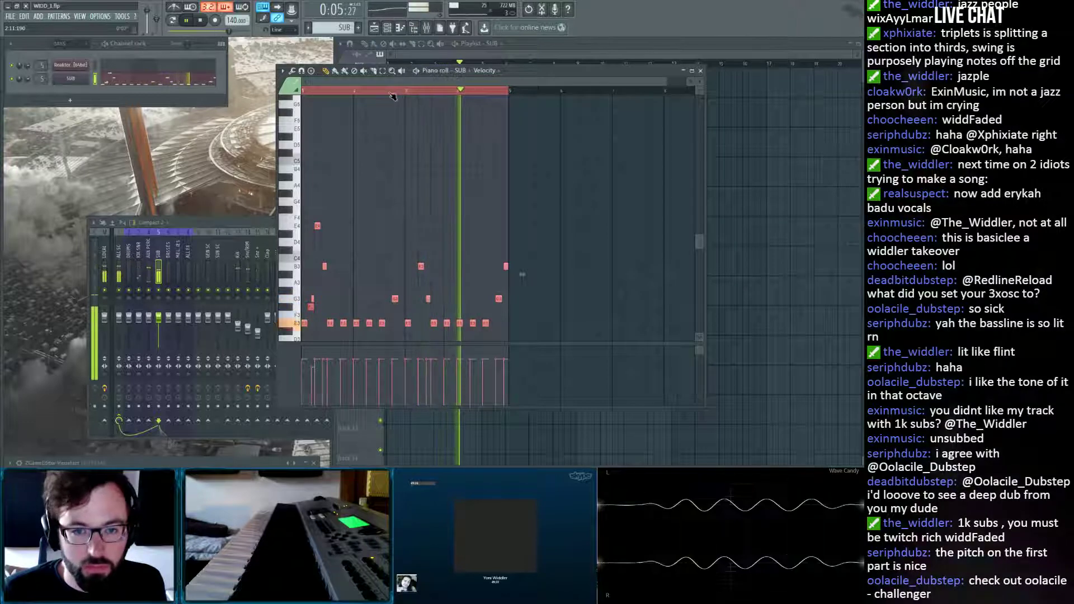
{"action": "key", "text": "ctrl+d"}
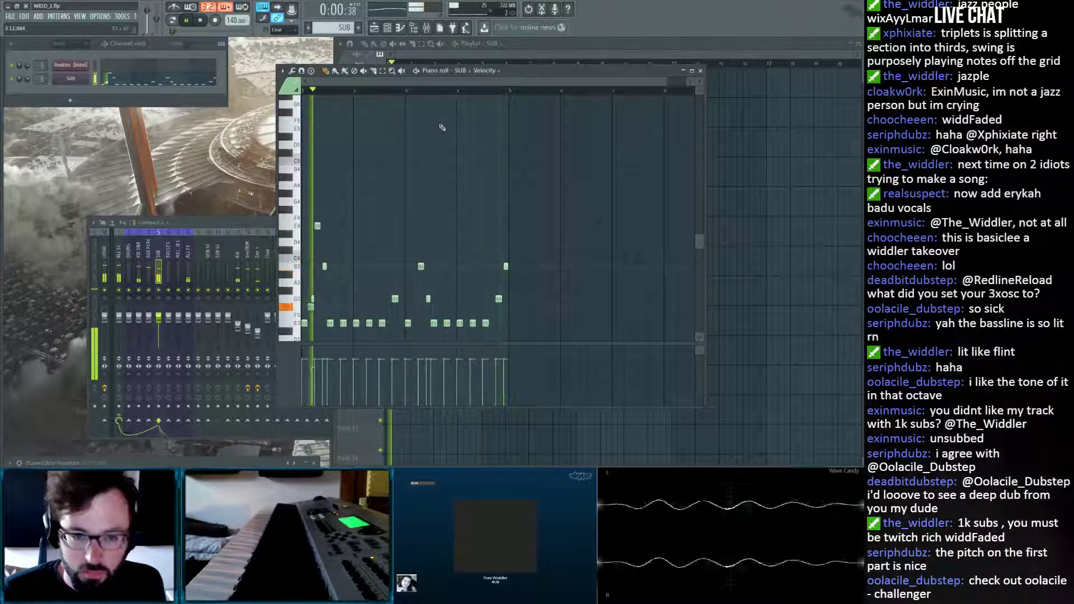
{"action": "key", "text": "space"}
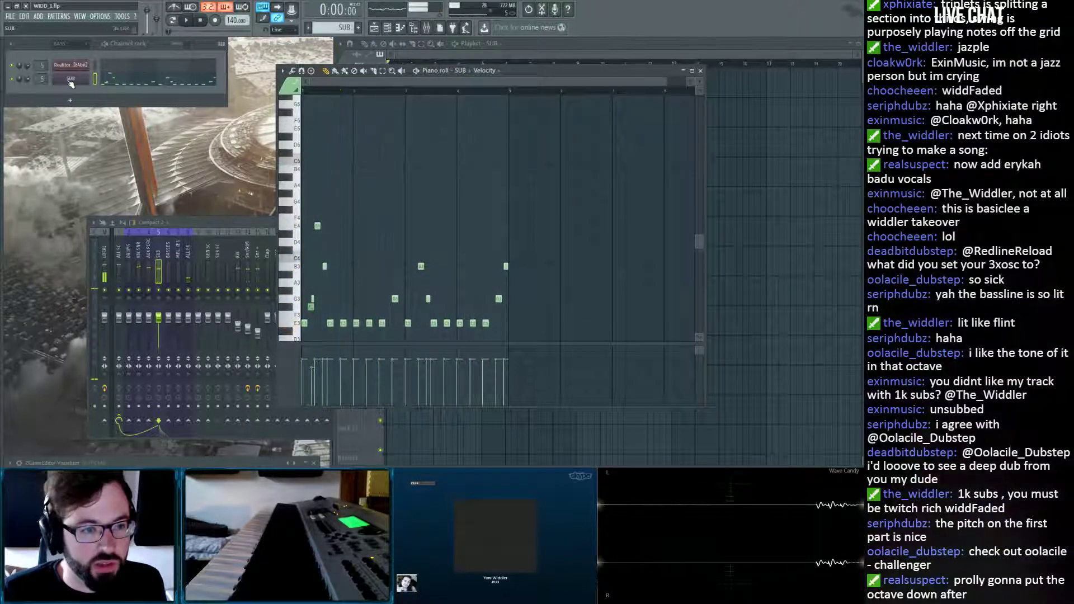
Check the SUB channel's volume envelope, clone the channel and copy its bassline into the clone.
{"action": "left_click", "coordinate": [71, 81]}
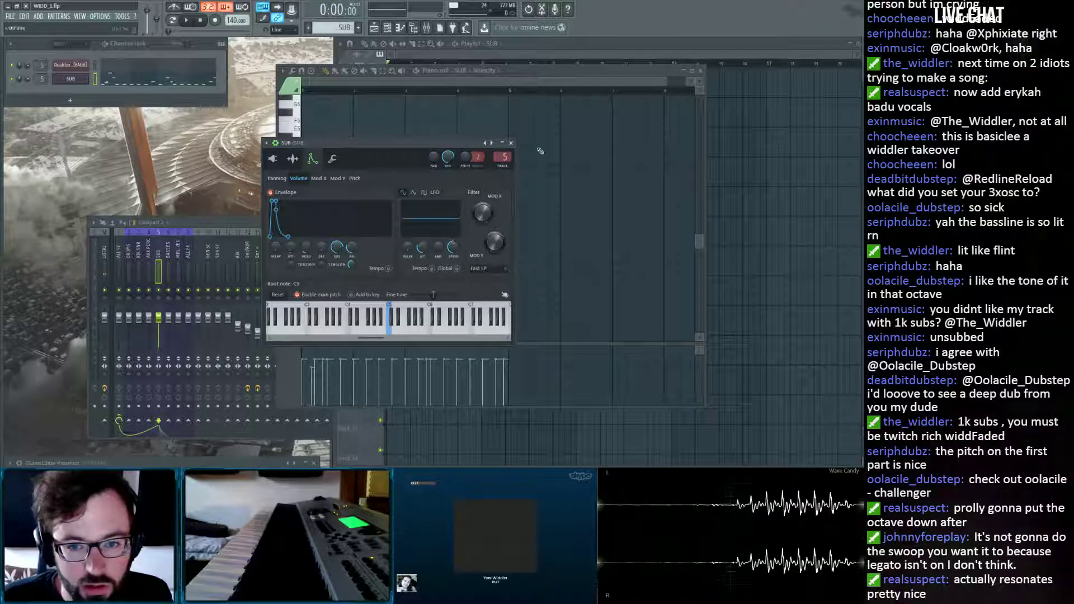
{"action": "right_click", "coordinate": [539, 149]}
{"action": "scroll", "coordinate": [511, 180], "scroll_direction": "down", "scroll_amount": 3}
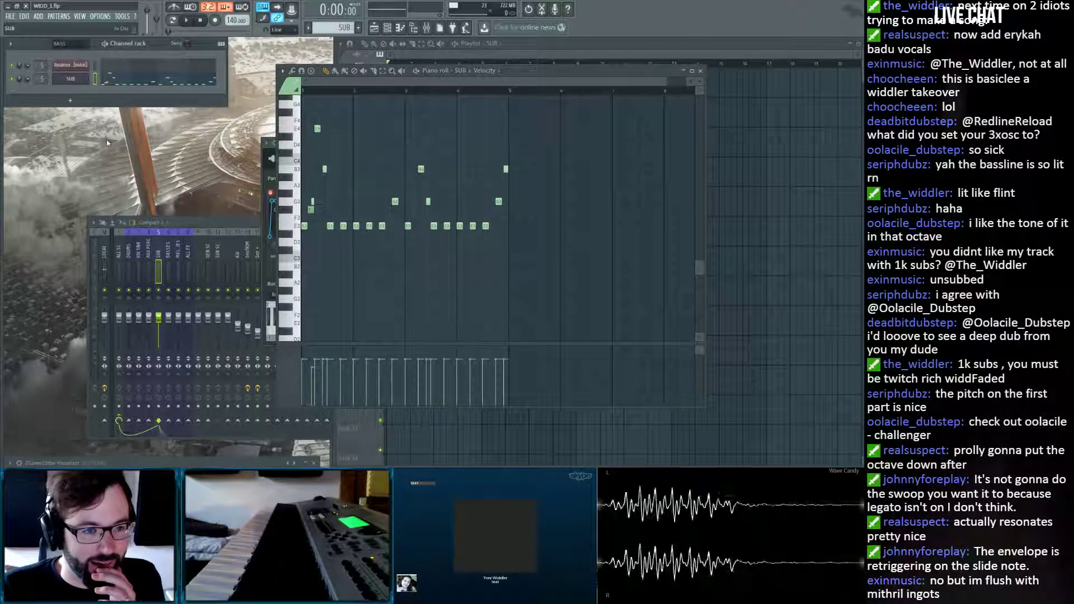
{"action": "key", "text": "alt+c"}
{"action": "left_click", "coordinate": [95, 79]}
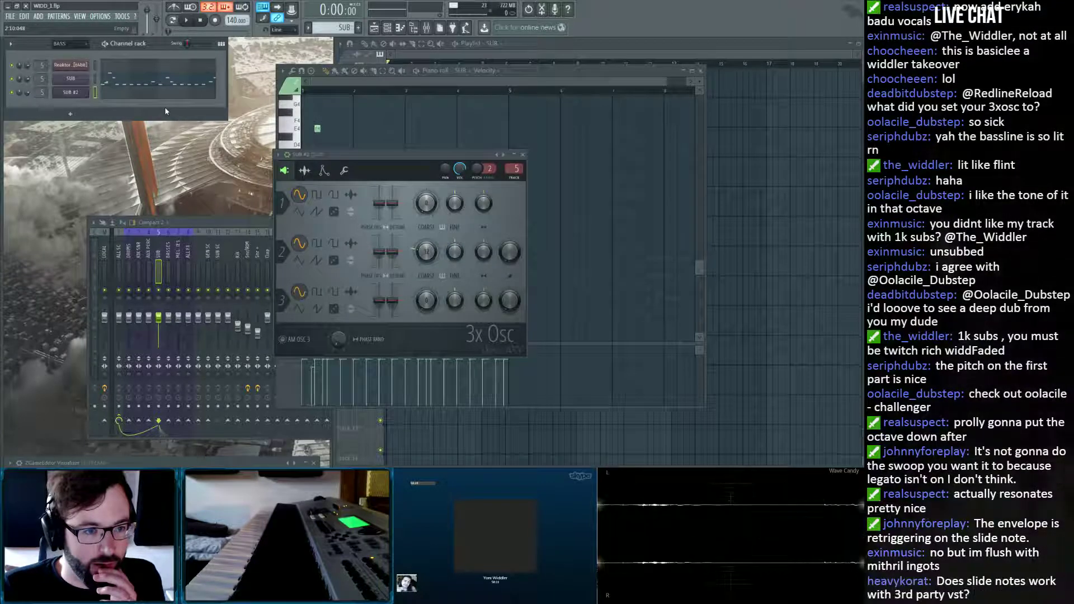
{"action": "left_click", "coordinate": [117, 93]}
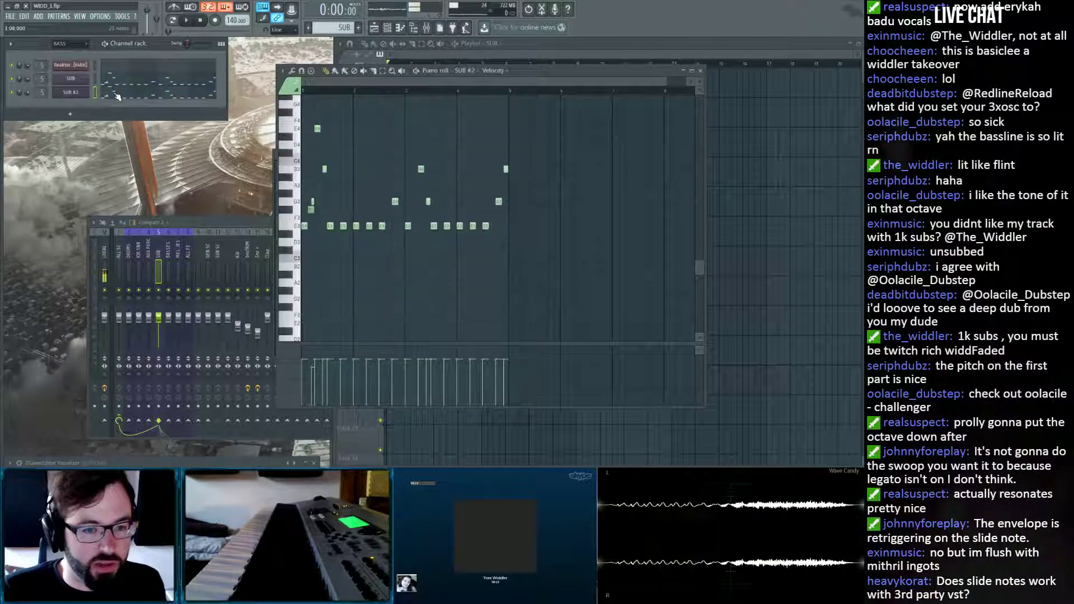
Delete bar 1's first five notes and the high B3 and G3 notes in bars 3 and 4 from the cloned sub channel.
{"action": "left_click_drag", "start_coordinate": [327, 108], "coordinate": [296, 235]}
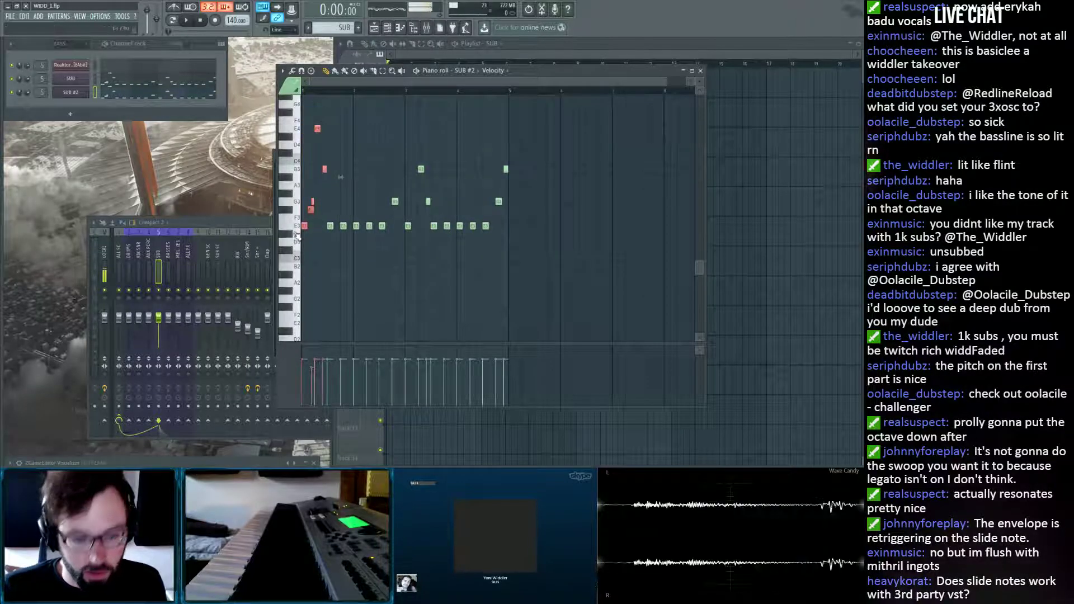
{"action": "key", "text": "Delete"}
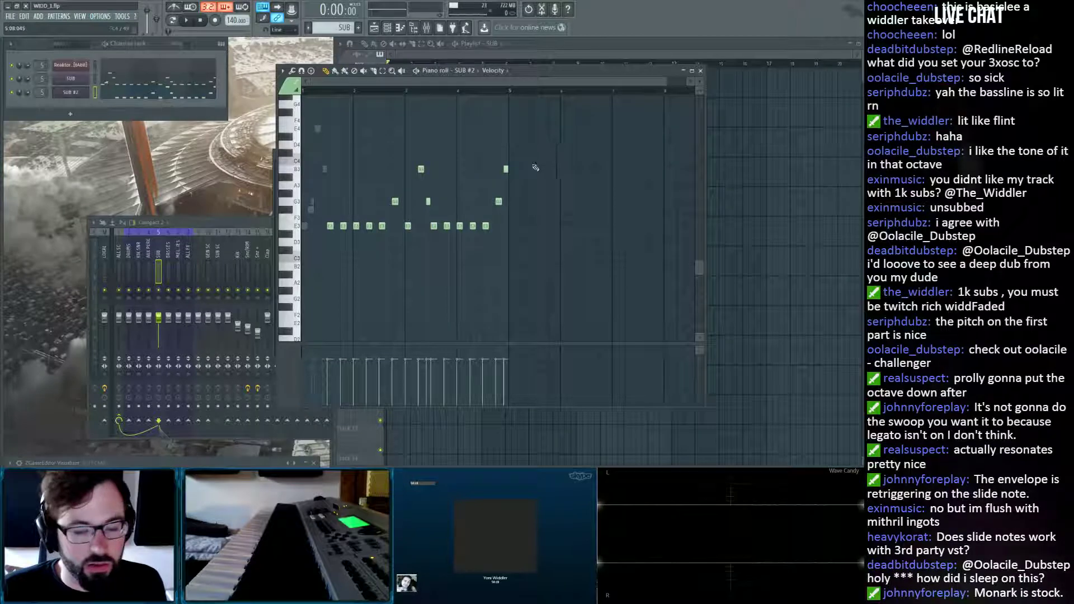
{"action": "left_click_drag", "start_coordinate": [544, 150], "coordinate": [467, 196]}
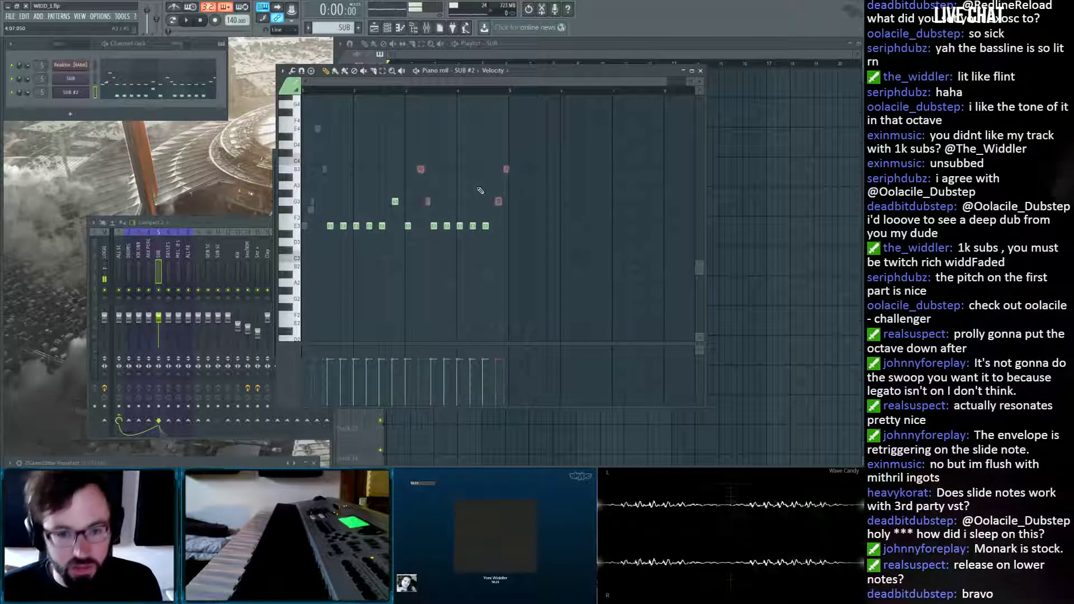
Remove the repeated E3 notes after the opening one and bar 2's G3 from the original SUB channel, and audition both parts.
{"action": "left_click", "coordinate": [172, 91]}
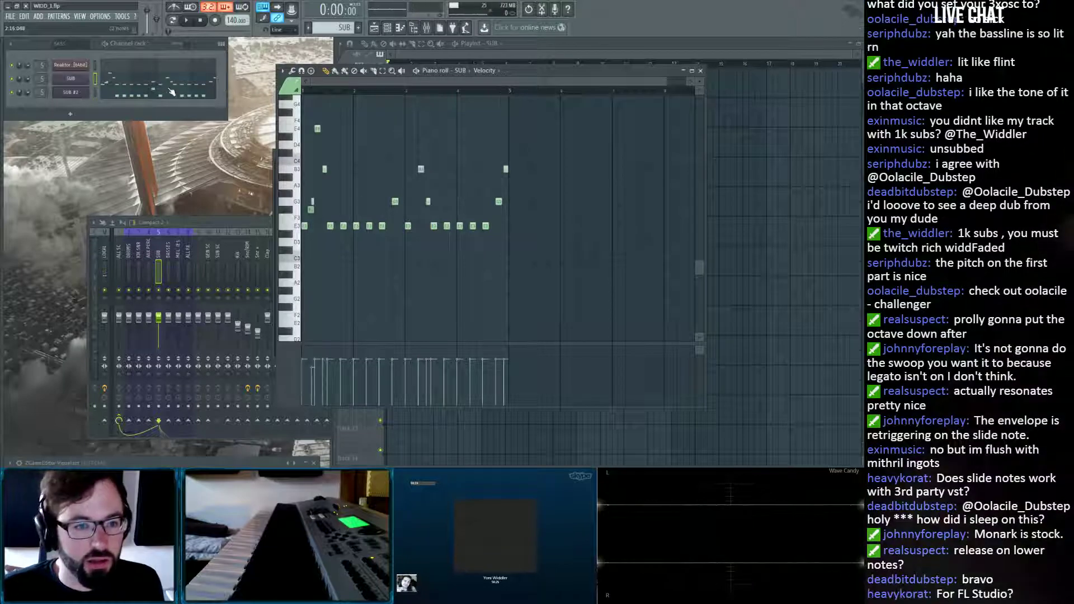
{"action": "left_click_drag", "start_coordinate": [528, 223], "coordinate": [321, 233]}
{"action": "key", "text": "Delete"}
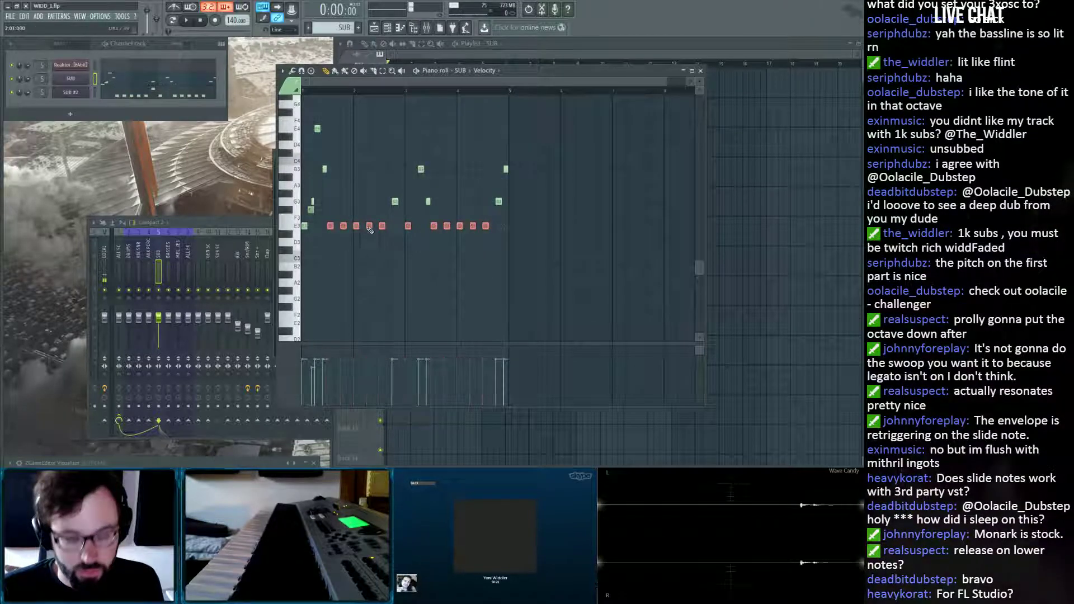
{"action": "key", "text": "space"}
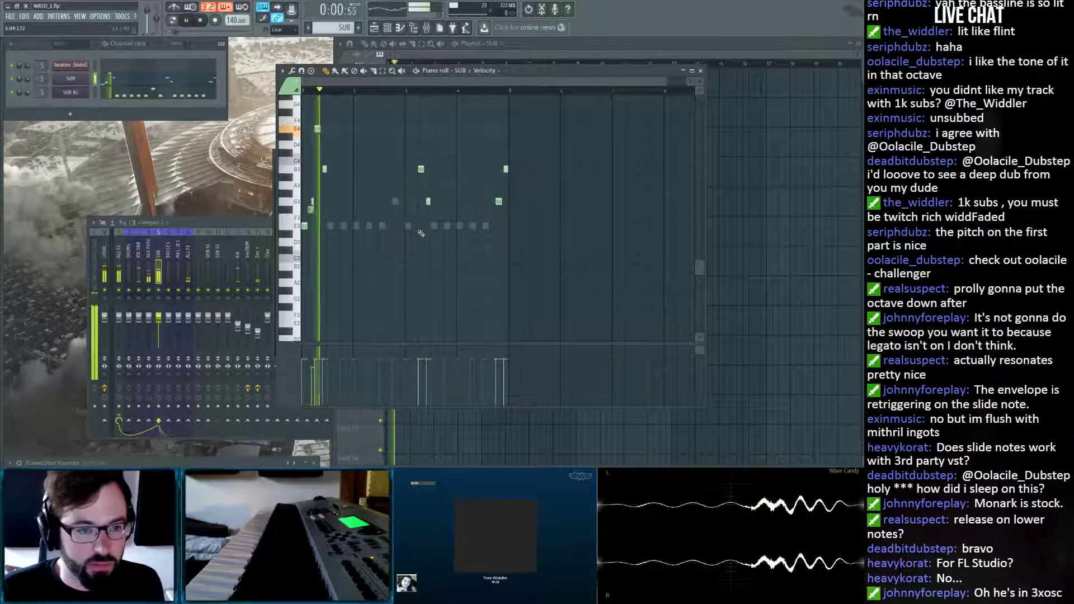
{"action": "key", "text": "space"}
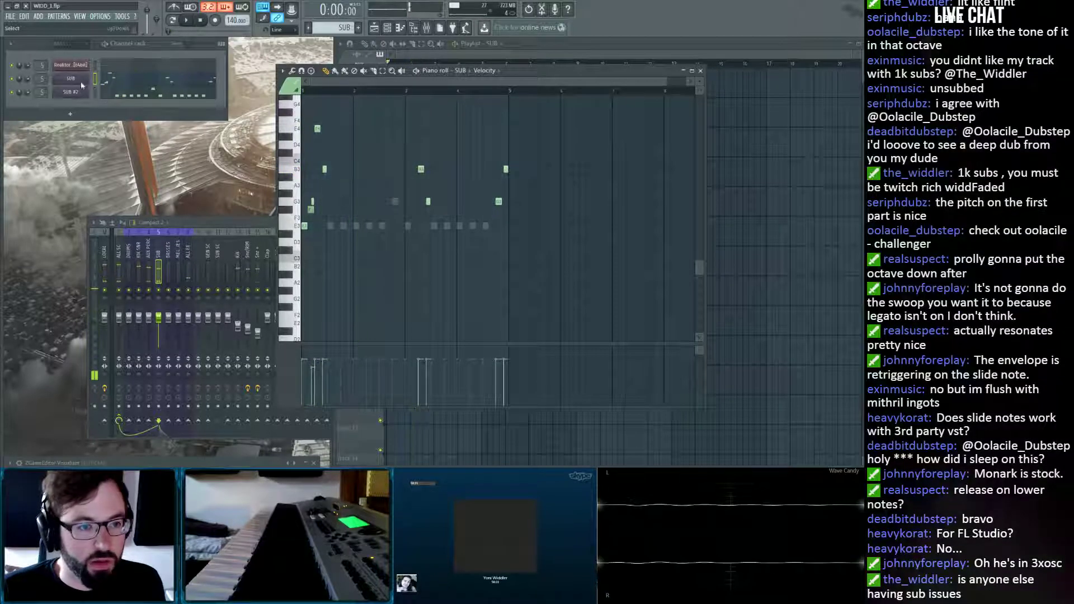
Cut the release of the original SUB channel's volume envelope to its minimum, and audition it while viewing its piano roll.
{"action": "left_click", "coordinate": [115, 83]}
{"action": "left_click", "coordinate": [87, 83]}
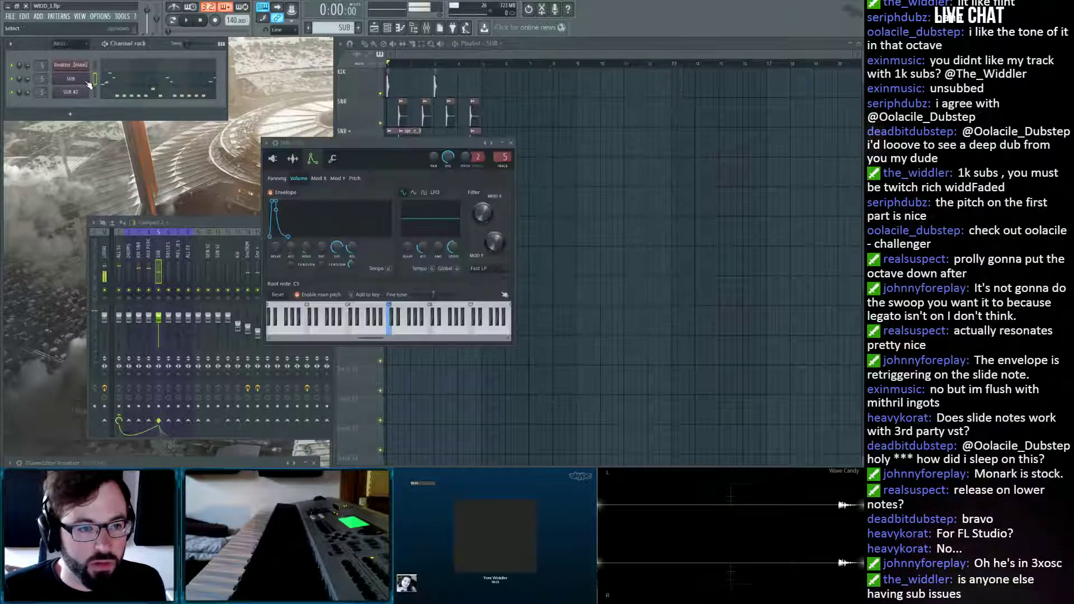
{"action": "key", "text": "space"}
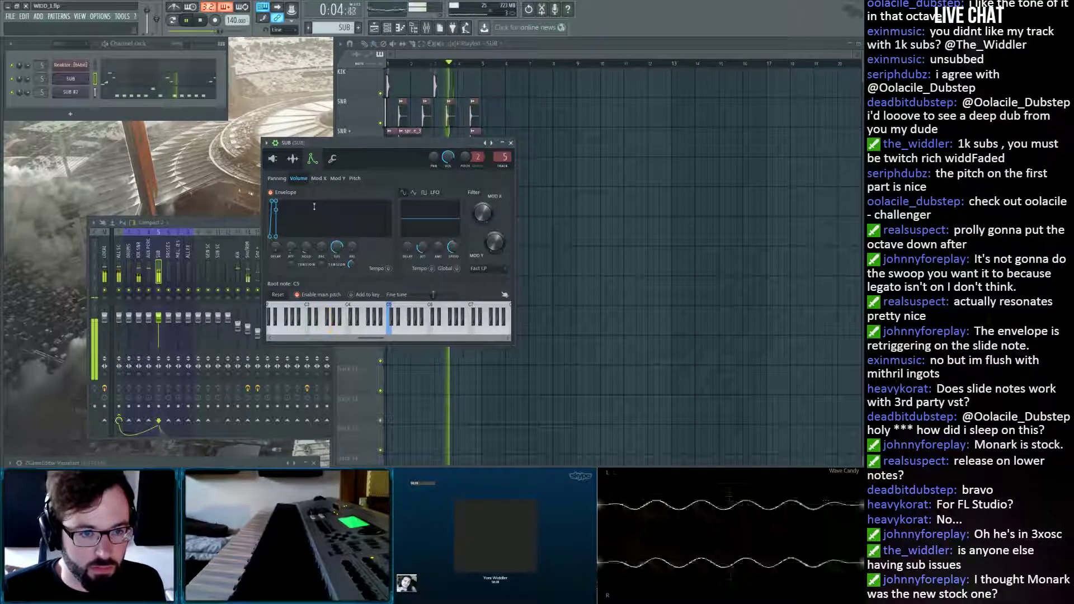
{"action": "left_click", "coordinate": [123, 87]}
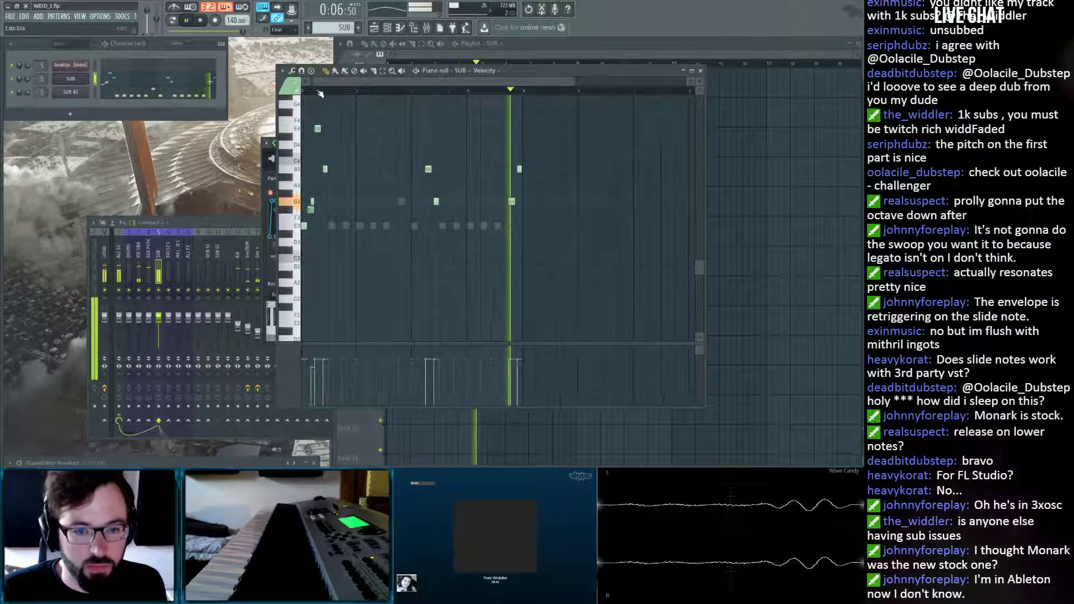
{"action": "scroll", "coordinate": [329, 95], "scroll_direction": "up", "scroll_amount": 2}
{"action": "scroll", "coordinate": [329, 95], "scroll_direction": "up", "scroll_amount": 2}
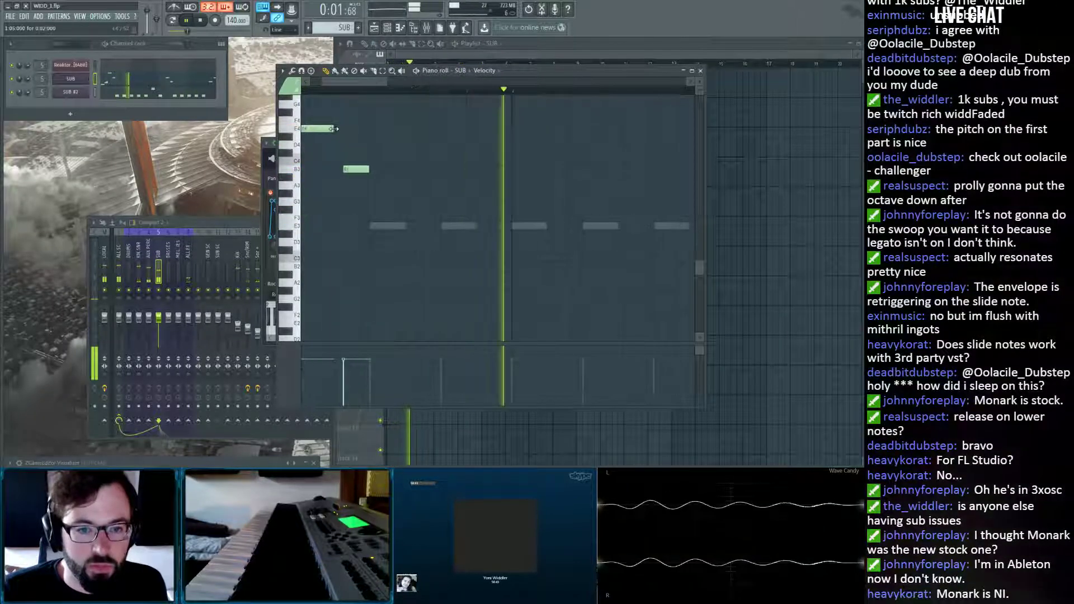
{"action": "key", "text": "space"}
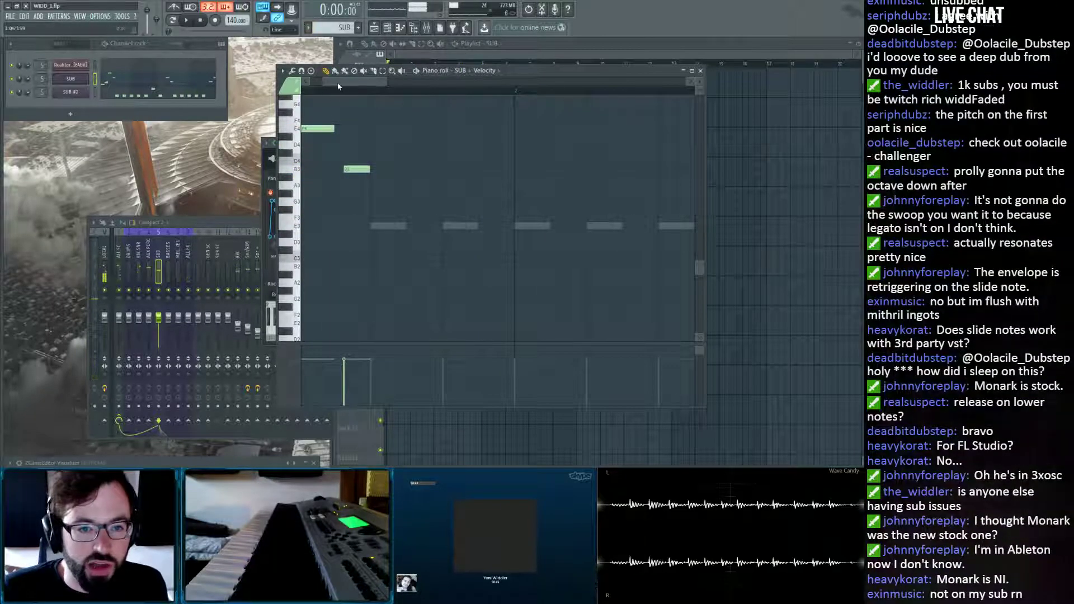
Try Quick Legato on bar 1's E4 and B3 notes and undo it.
{"action": "left_click_drag", "start_coordinate": [337, 84], "coordinate": [322, 84]}
{"action": "left_click_drag", "start_coordinate": [478, 105], "coordinate": [402, 189]}
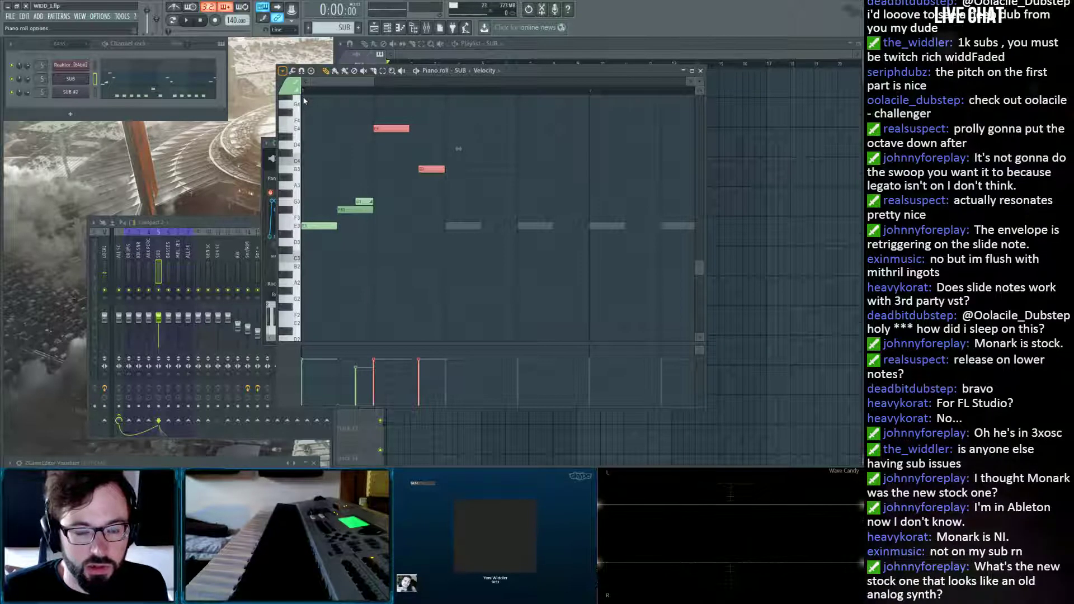
{"action": "key", "text": "ctrl+l"}
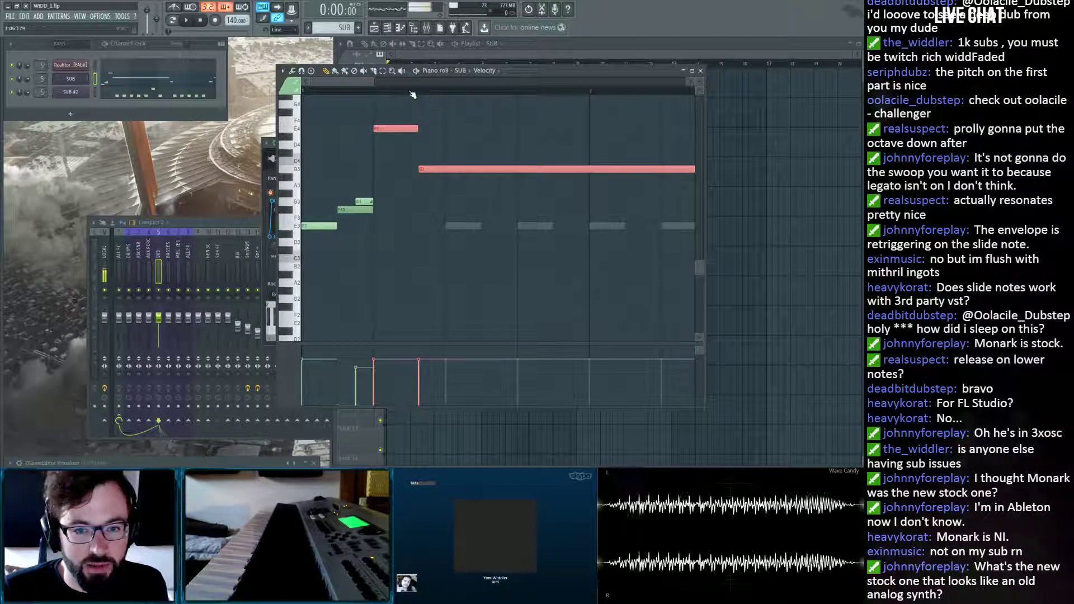
{"action": "scroll", "coordinate": [412, 95], "scroll_direction": "down", "scroll_amount": 2}
{"action": "scroll", "coordinate": [412, 95], "scroll_direction": "down", "scroll_amount": 2}
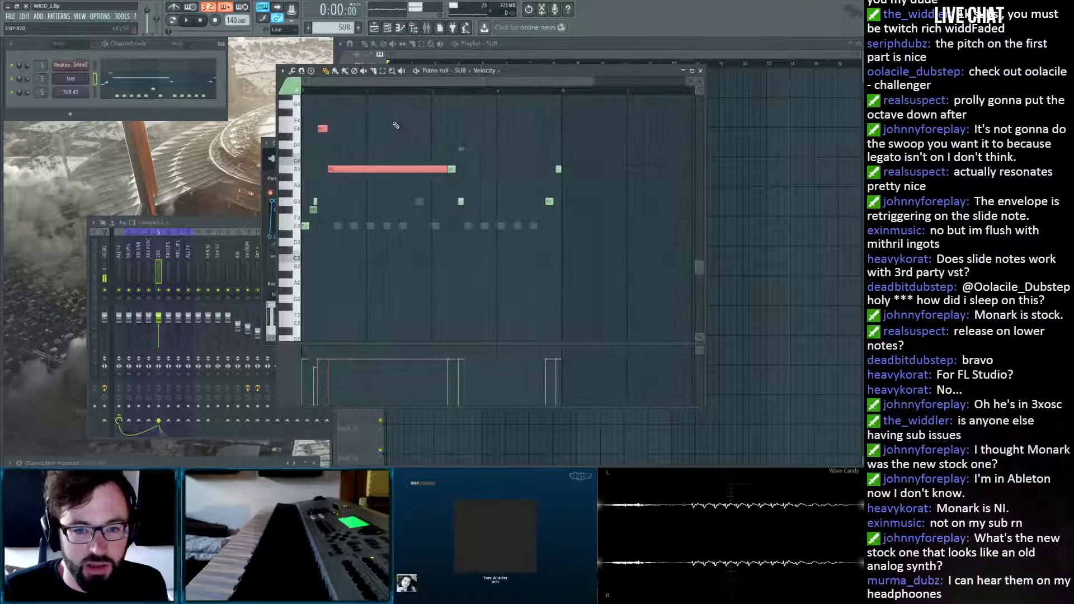
{"action": "key", "text": "ctrl+z"}
Lengthen bar 1's E4, bar 3's B3 and bar 4's G3 to meet their following notes, and audition the loop.
{"action": "left_click", "coordinate": [321, 128]}
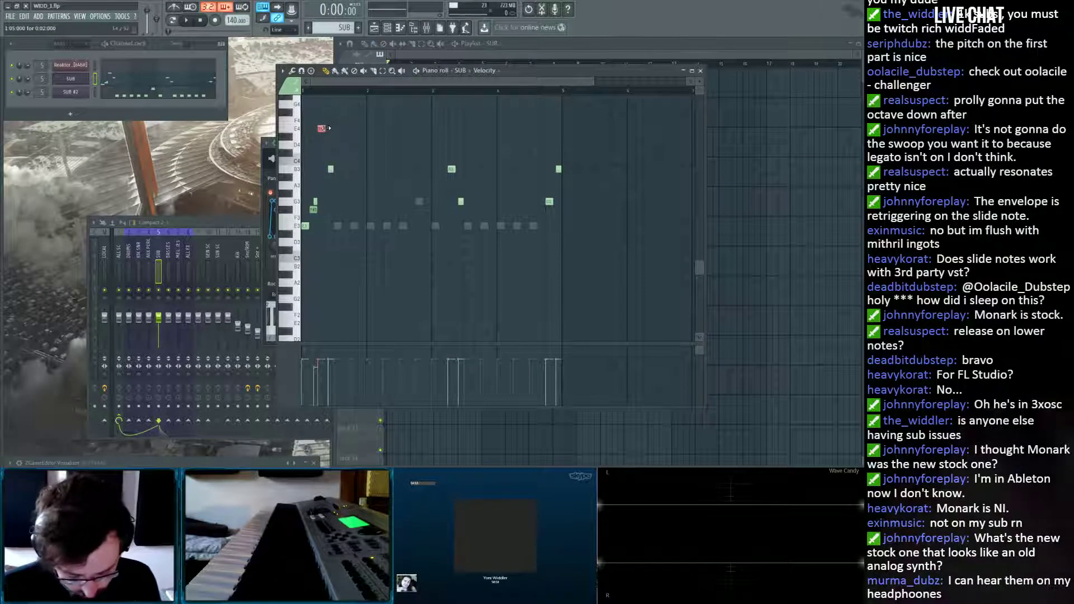
{"action": "left_click", "coordinate": [451, 169]}
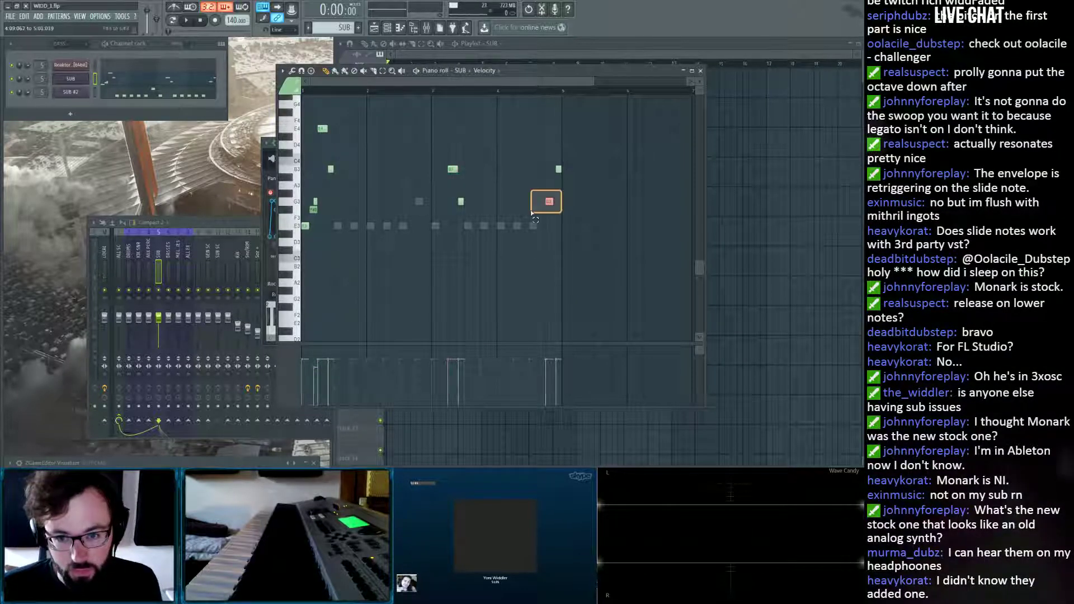
{"action": "key", "text": "space"}
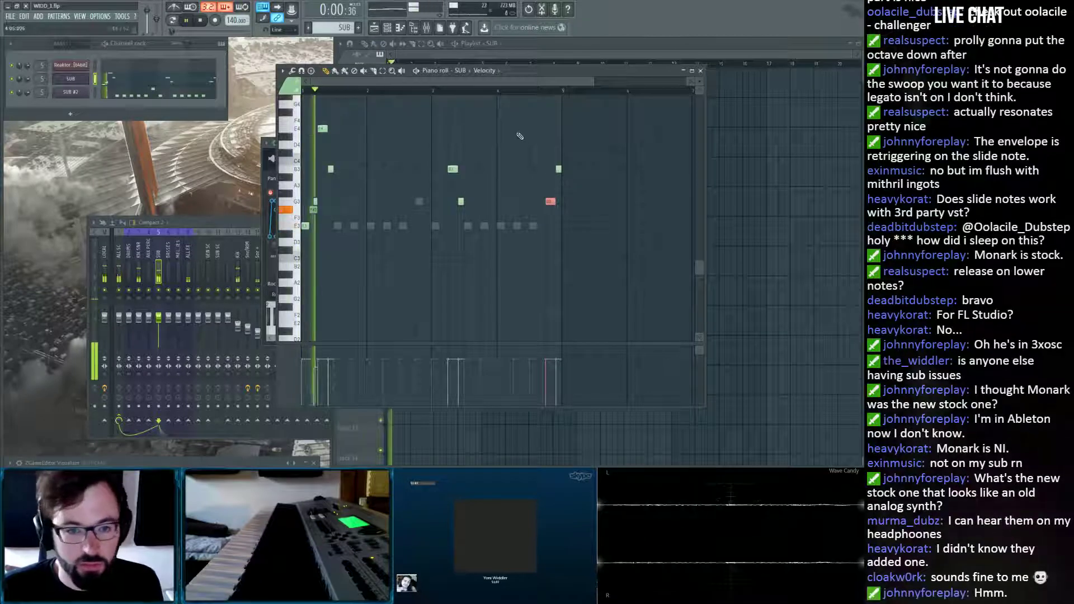
{"action": "key", "text": "space"}
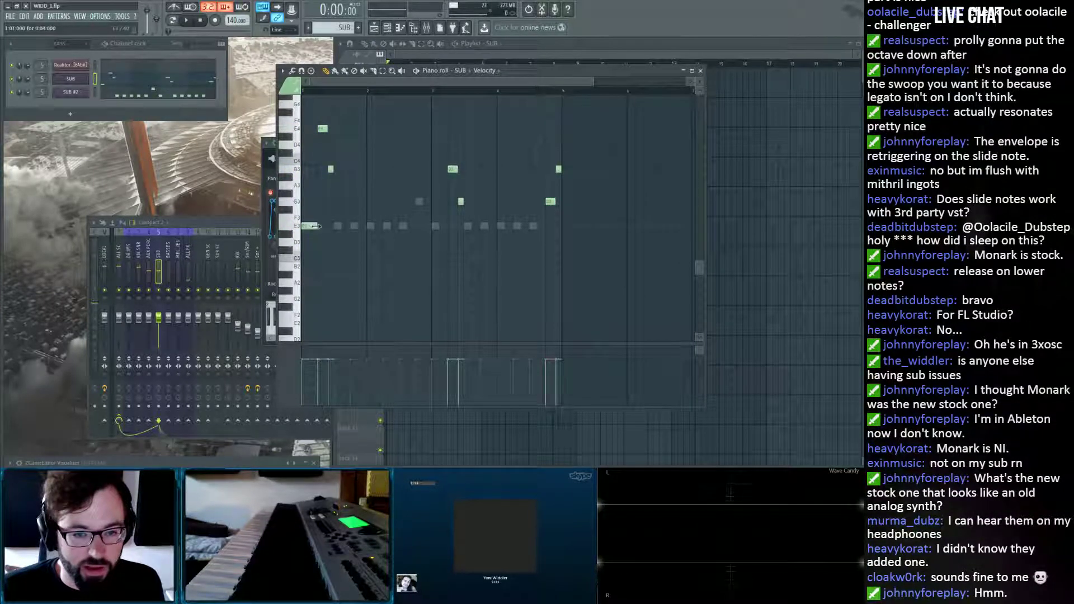
Audition the loop and move the opening E3 note from the SUB channel to the start of SUB #2.
{"action": "key", "text": "space"}
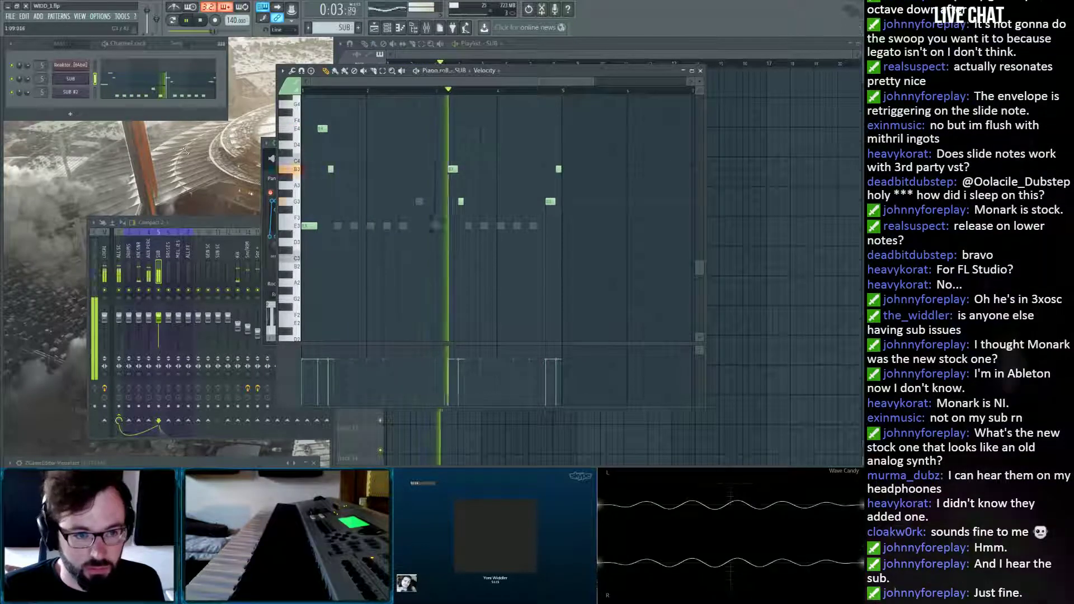
{"action": "left_click", "coordinate": [109, 82]}
{"action": "left_click", "coordinate": [109, 82]}
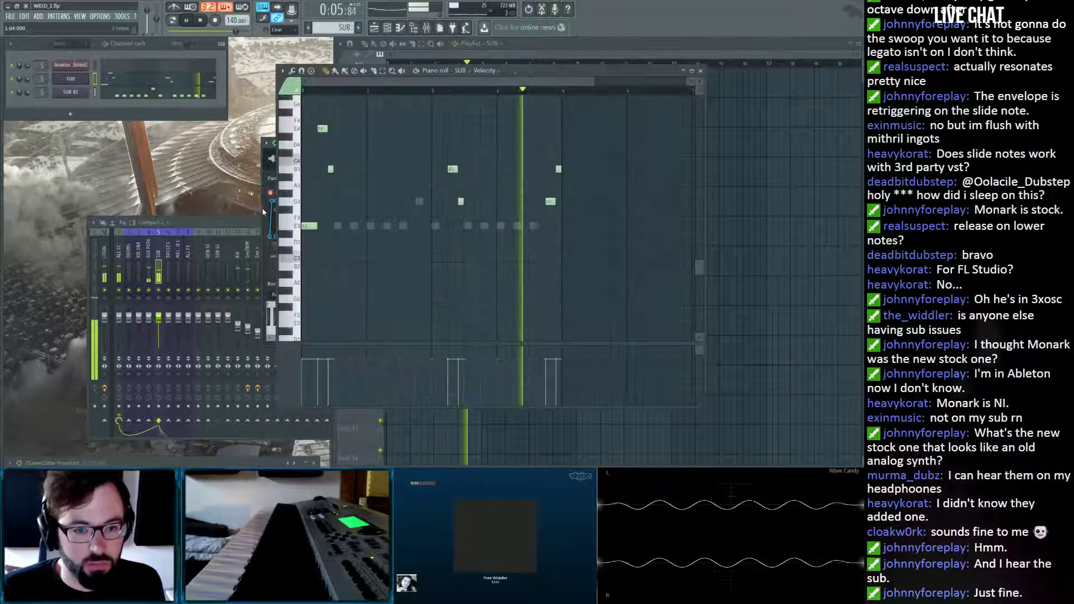
{"action": "left_click", "coordinate": [121, 97]}
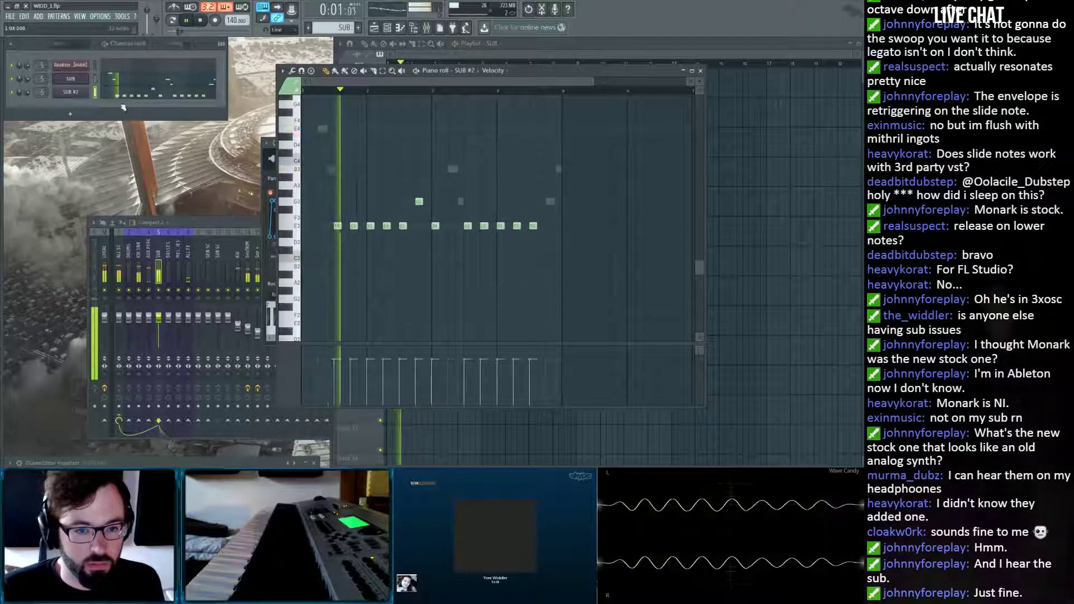
{"action": "left_click", "coordinate": [311, 226]}
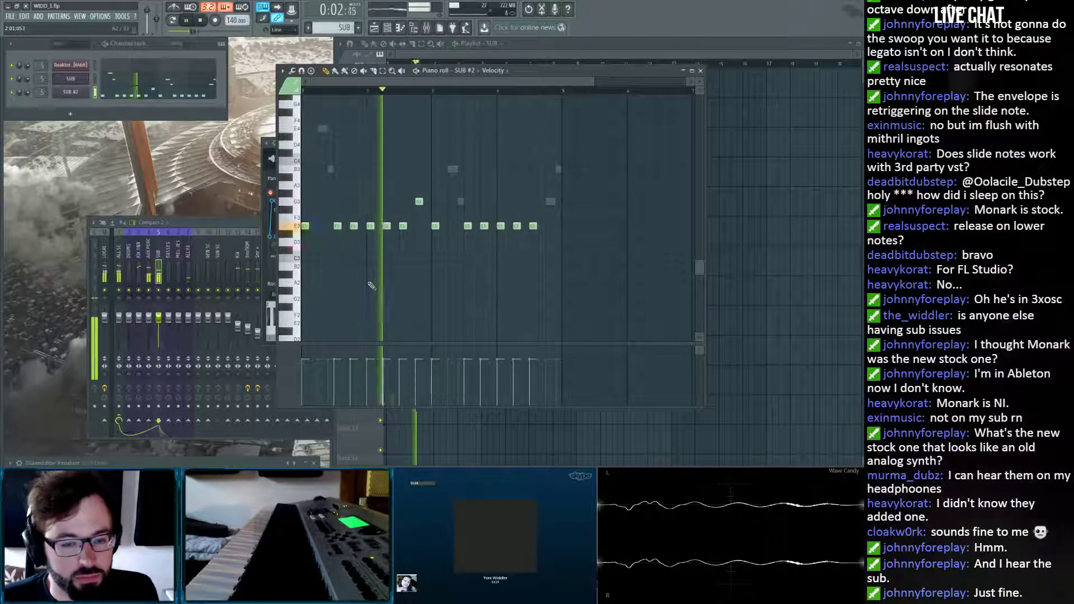
Transpose all notes in SUB #2 and SUB up two semitones, and audition the loop.
{"action": "key", "text": "ctrl+a"}
{"action": "key", "text": "space"}
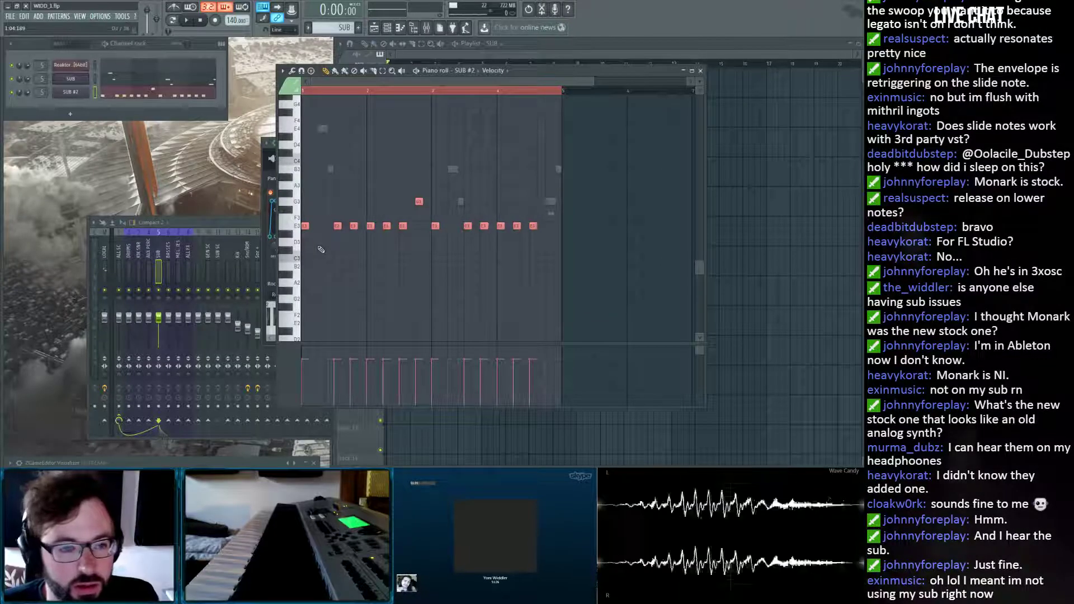
{"action": "left_click", "coordinate": [357, 273]}
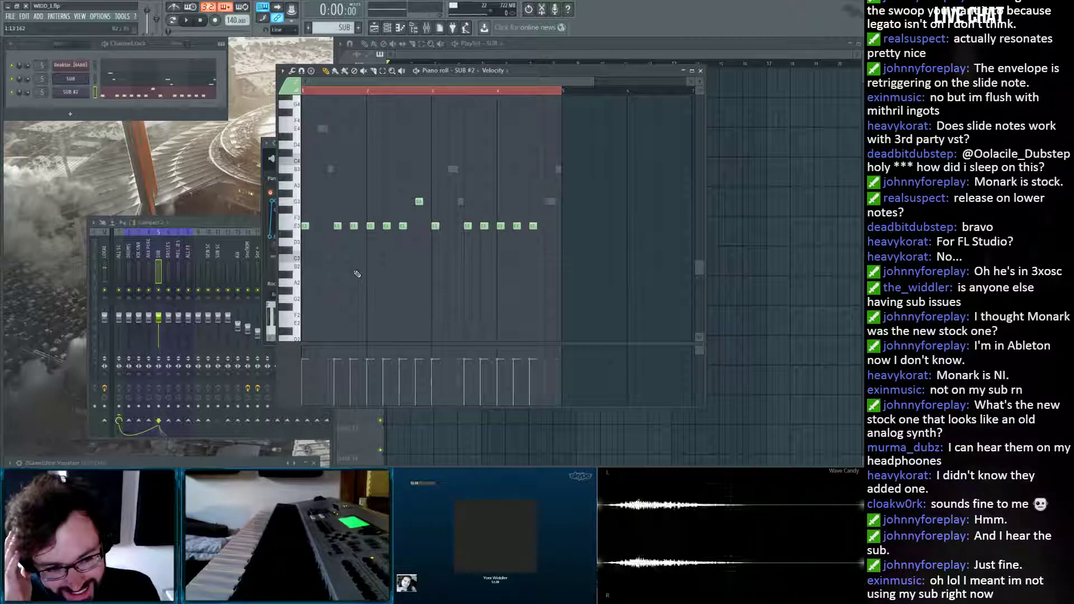
{"action": "key", "text": "ctrl+a"}
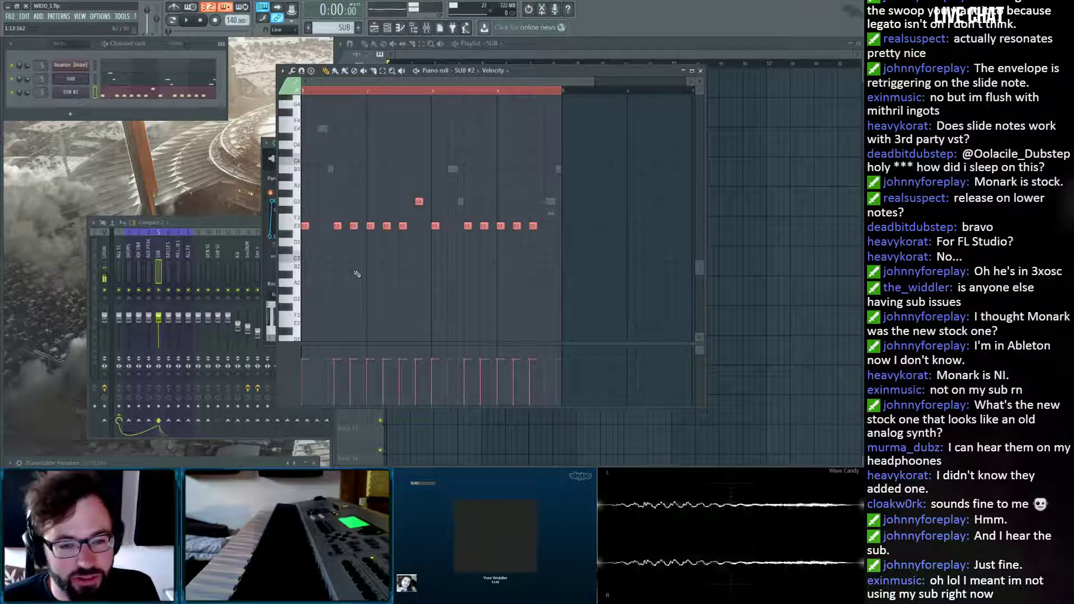
{"action": "key", "text": "Up"}
{"action": "key", "text": "Up"}
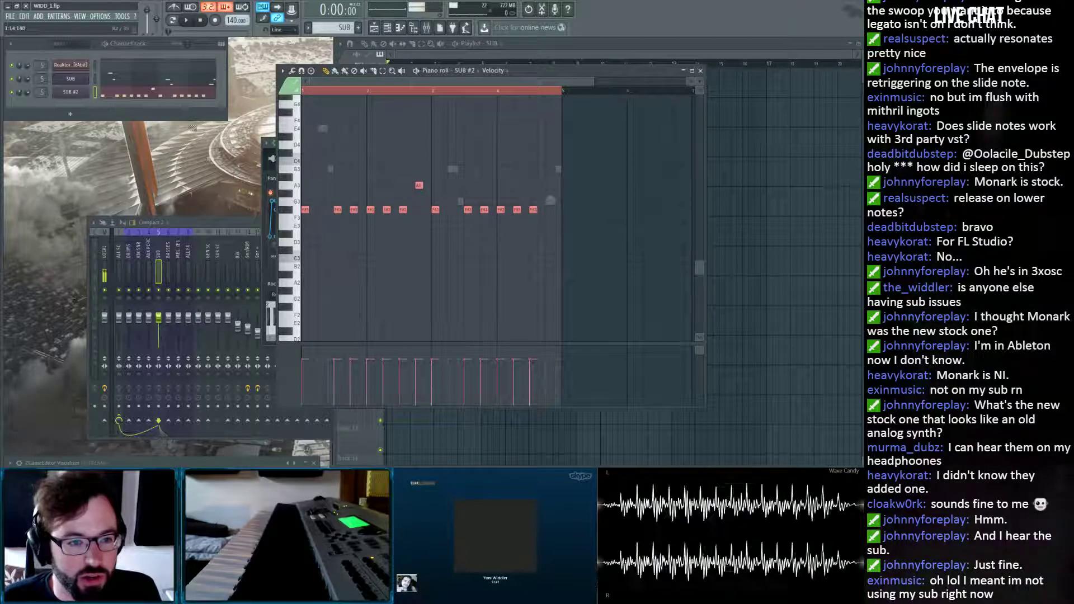
{"action": "left_click", "coordinate": [126, 80]}
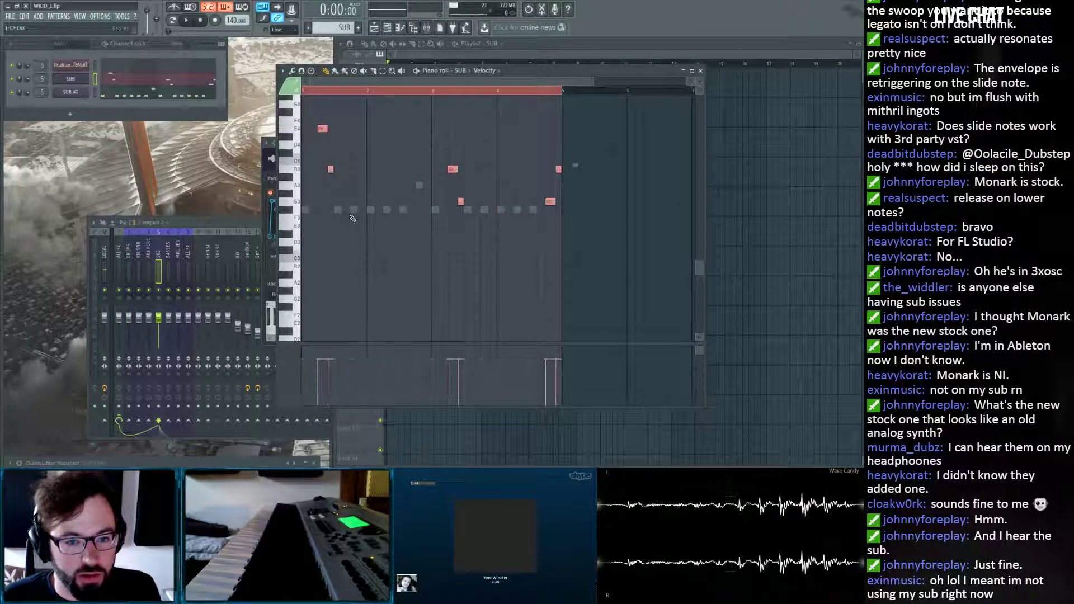
{"action": "key", "text": "Up"}
{"action": "key", "text": "Up"}
{"action": "key", "text": "space"}
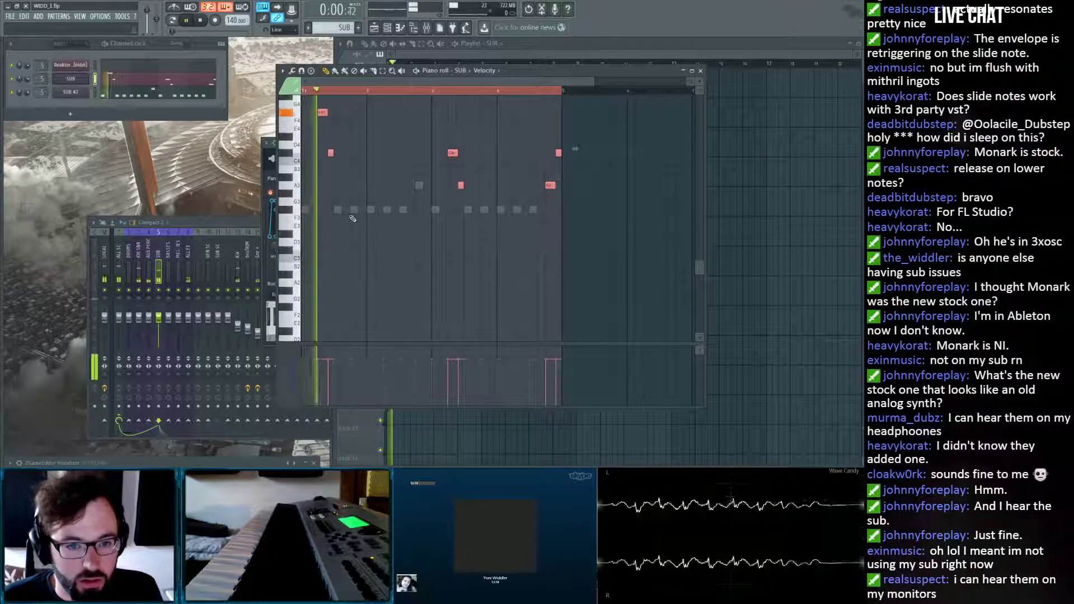
{"action": "left_click", "coordinate": [543, 285], "text": "ctrl"}
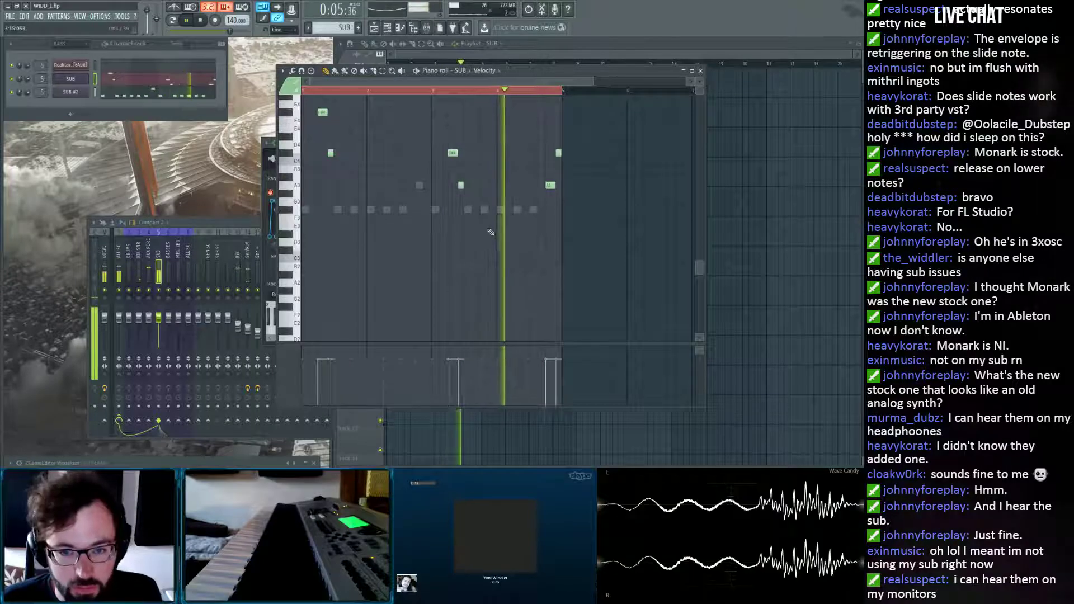
Transpose all notes in SUB and SUB #2 down one semitone, and audition the loop.
{"action": "key", "text": "space"}
{"action": "key", "text": "Down"}
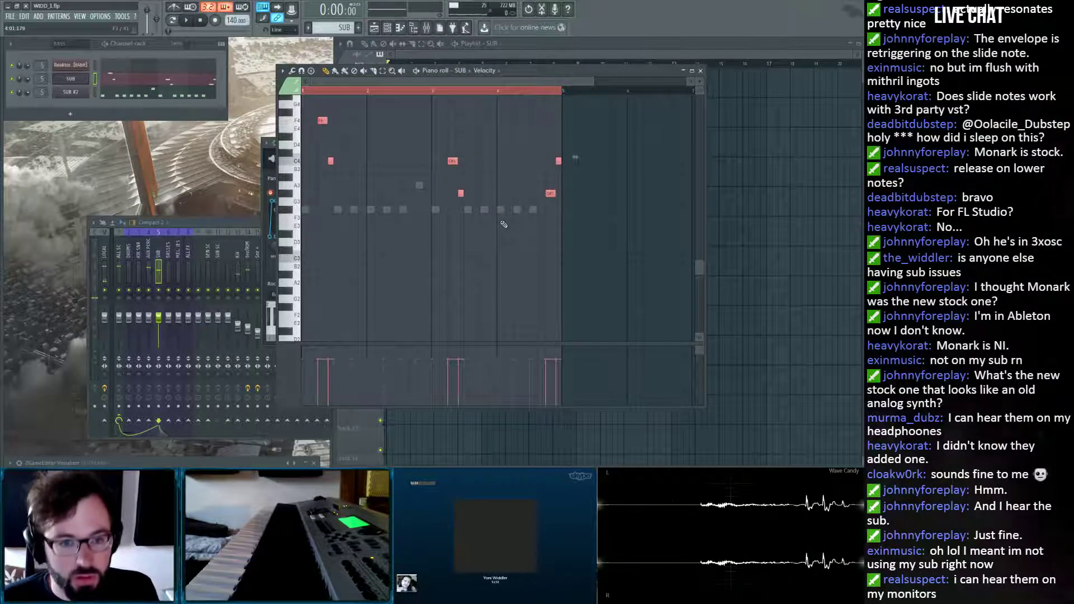
{"action": "left_click", "coordinate": [117, 98]}
{"action": "key", "text": "Down"}
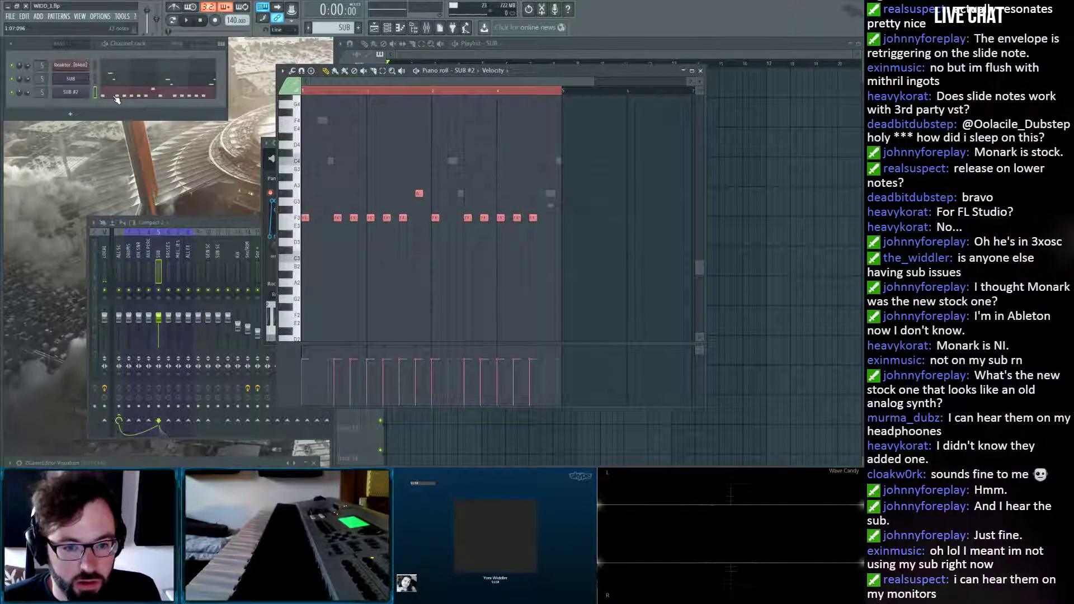
{"action": "key", "text": "space"}
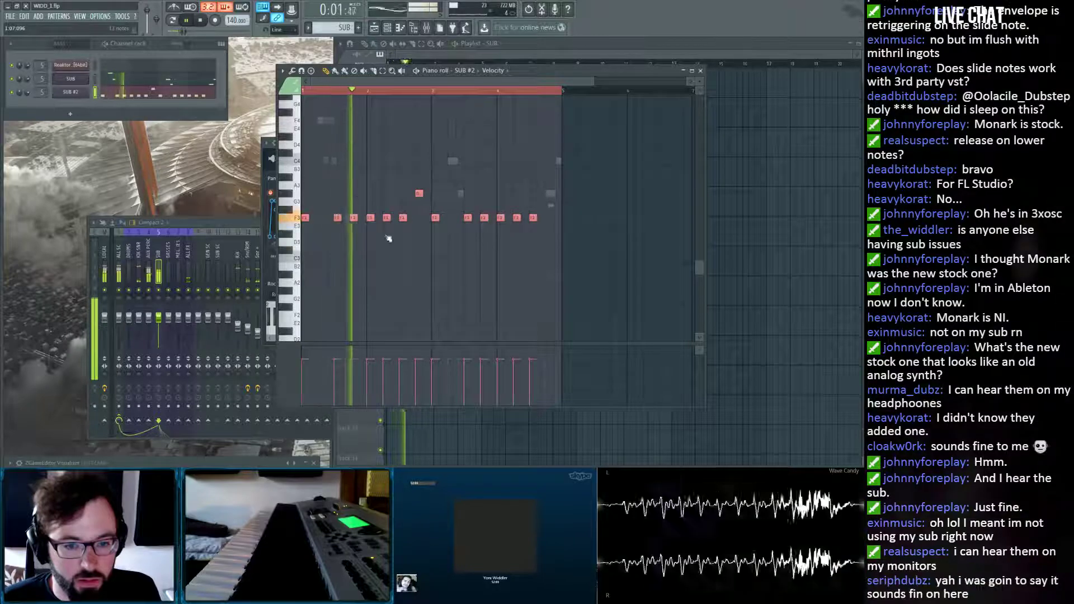
{"action": "right_click", "coordinate": [436, 277]}
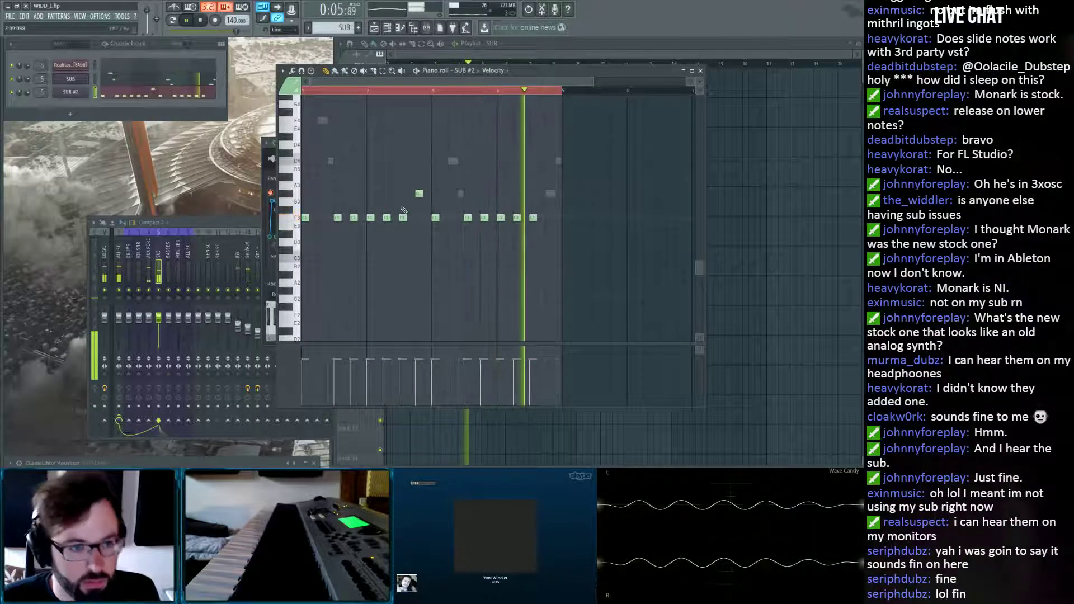
Close the piano roll and adjust oscillator 2's mix level in the SUB channel's 3x Osc during playback.
{"action": "left_click", "coordinate": [700, 71]}
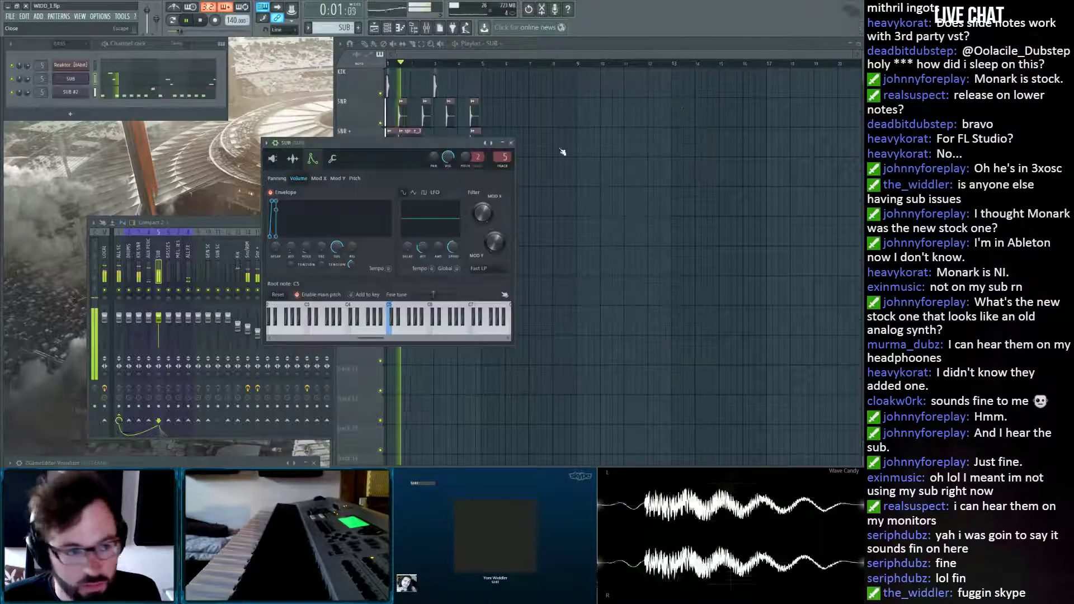
{"action": "left_click", "coordinate": [272, 159]}
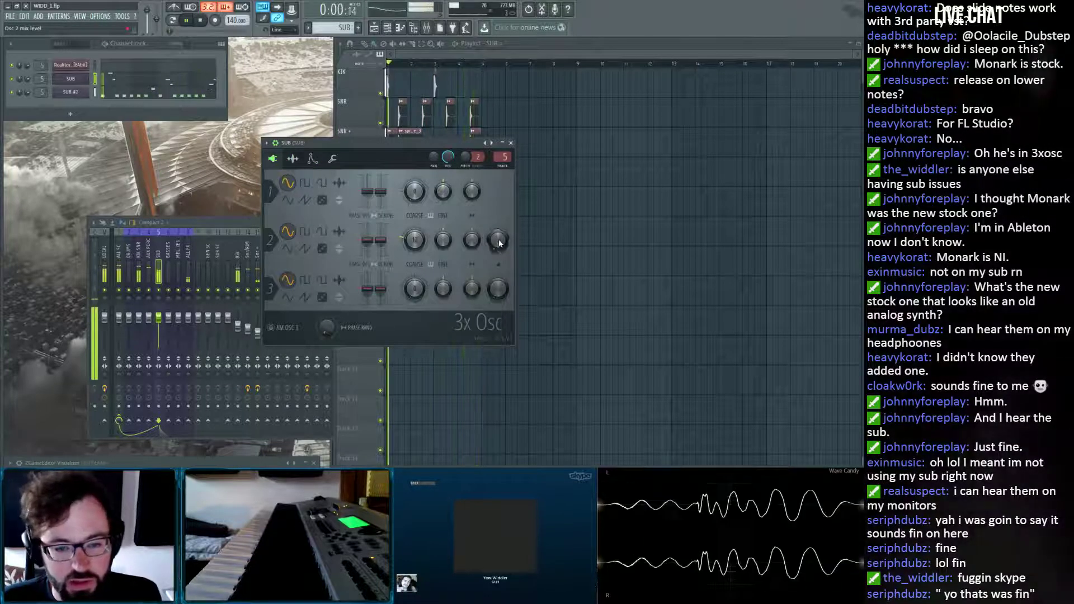
{"action": "left_click_drag", "start_coordinate": [500, 243], "coordinate": [500, 183]}
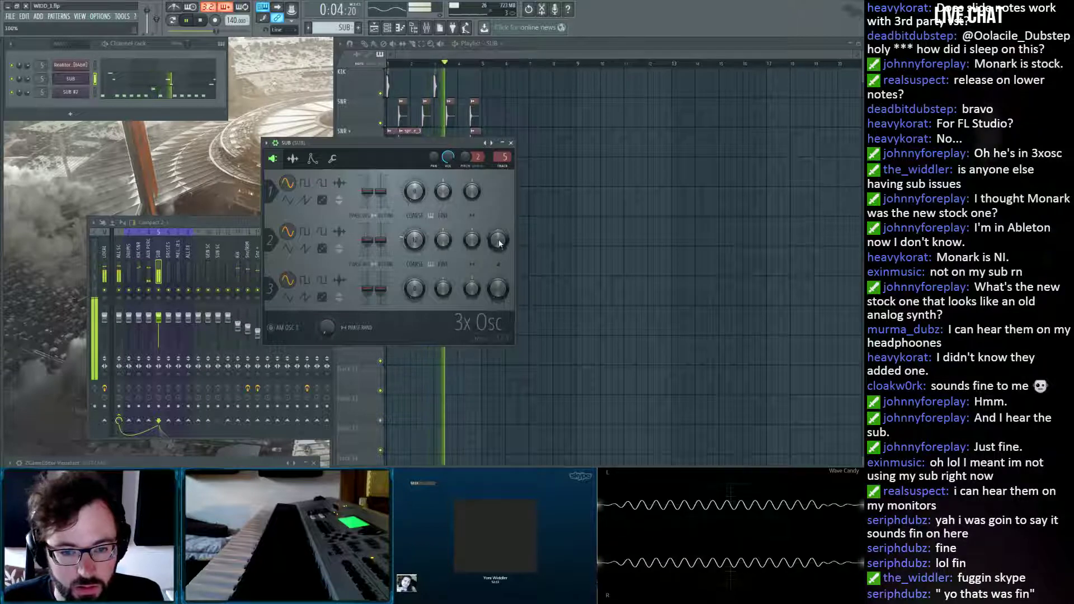
{"action": "left_click_drag", "start_coordinate": [500, 241], "coordinate": [499, 246]}
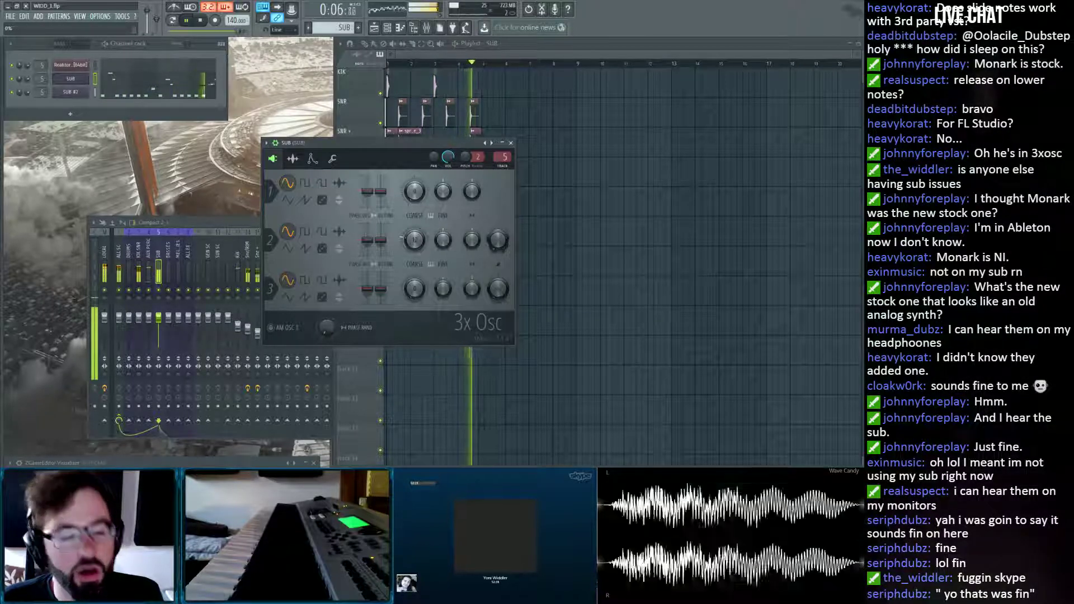
Adjust oscillator 2's mix level in the SUB #2 channel's 3x Osc while auditioning, and close its window.
{"action": "key", "text": "space"}
{"action": "left_click", "coordinate": [76, 93]}
{"action": "key", "text": "space"}
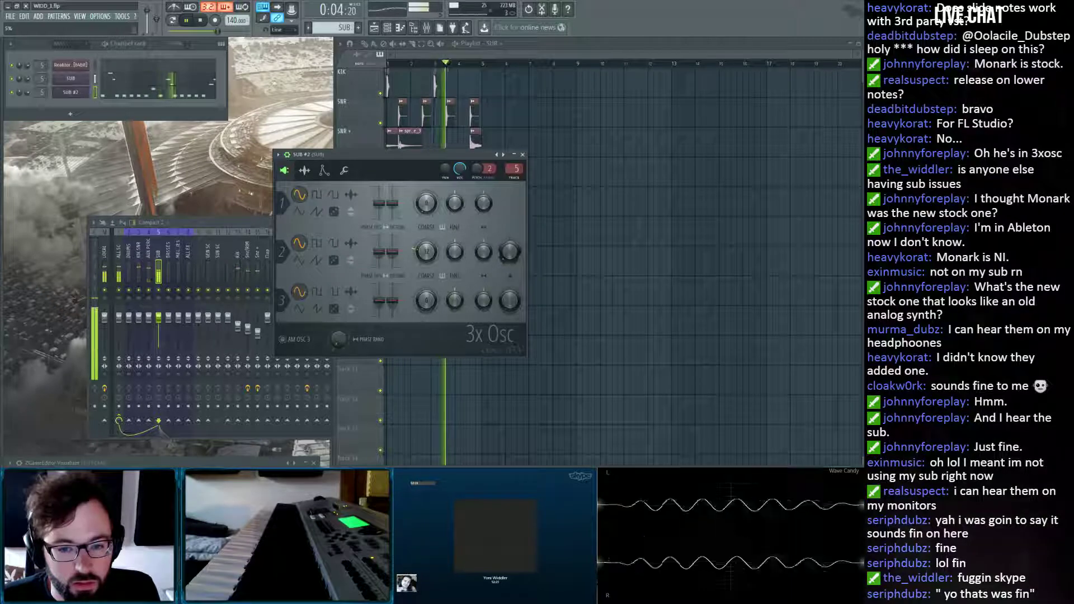
{"action": "key", "text": "space"}
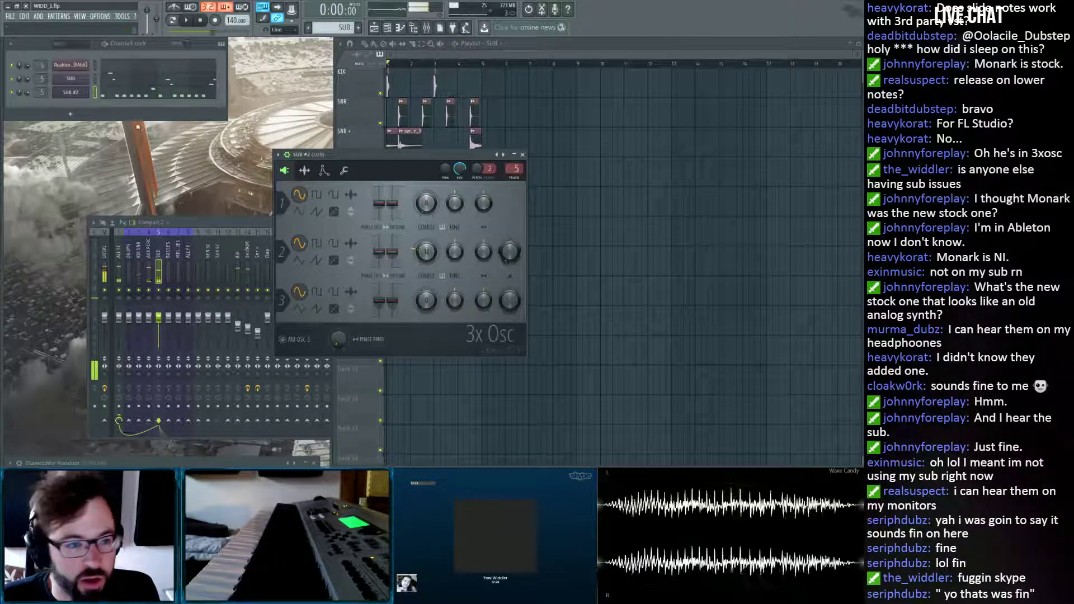
{"action": "left_click", "coordinate": [522, 154]}
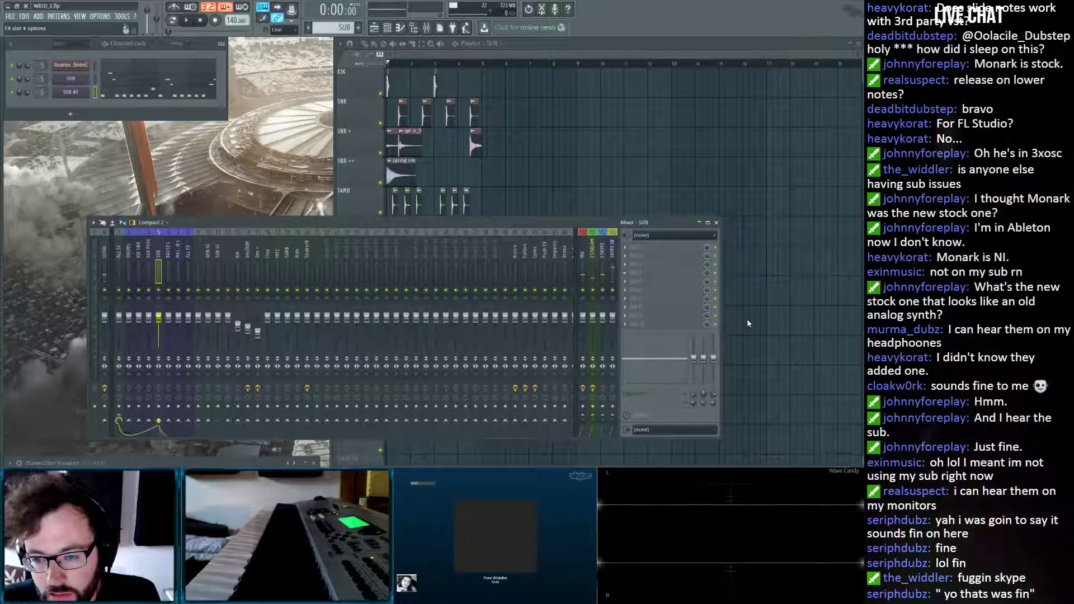
Load Fruity Limiter in the fourth effect slot of the SUB mixer track and switch it to compressor mode.
{"action": "left_click", "coordinate": [747, 335]}
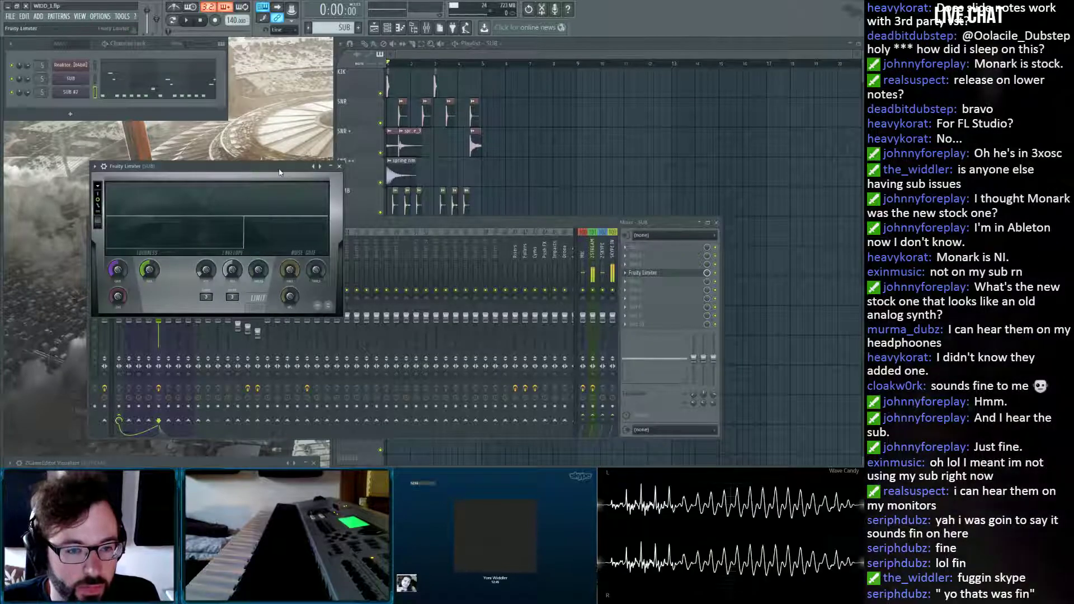
{"action": "left_click_drag", "start_coordinate": [276, 170], "coordinate": [438, 134]}
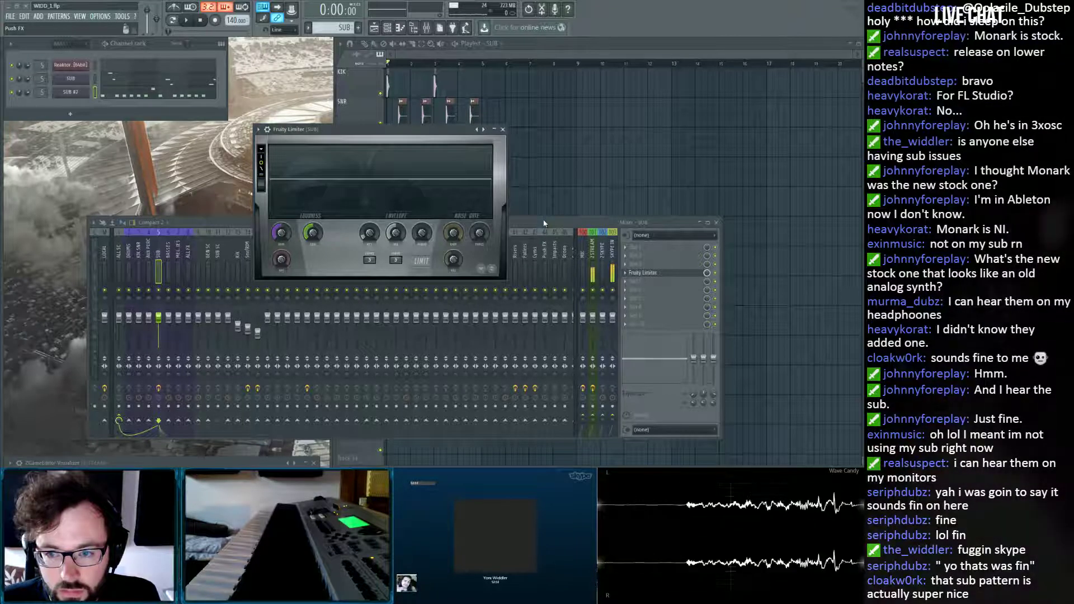
{"action": "left_click", "coordinate": [544, 224]}
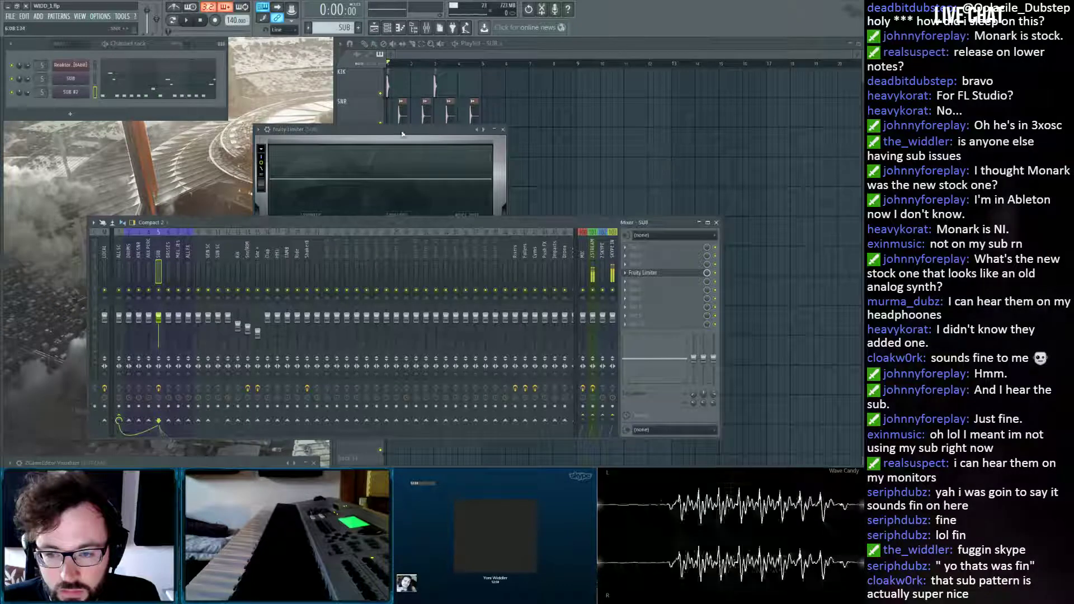
{"action": "left_click_drag", "start_coordinate": [363, 140], "coordinate": [371, 149]}
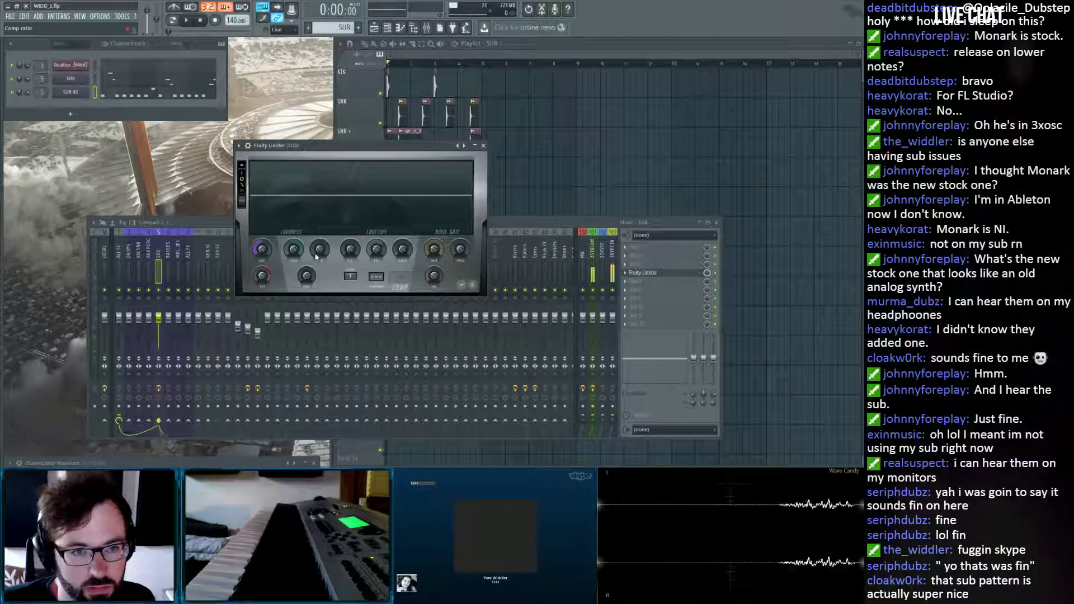
Adjust the threshold, ratio and release time of the SUB track's Fruity Limiter compressor while auditioning the bassline.
{"action": "left_click_drag", "start_coordinate": [293, 249], "coordinate": [295, 253]}
{"action": "left_click_drag", "start_coordinate": [379, 268], "coordinate": [401, 269]}
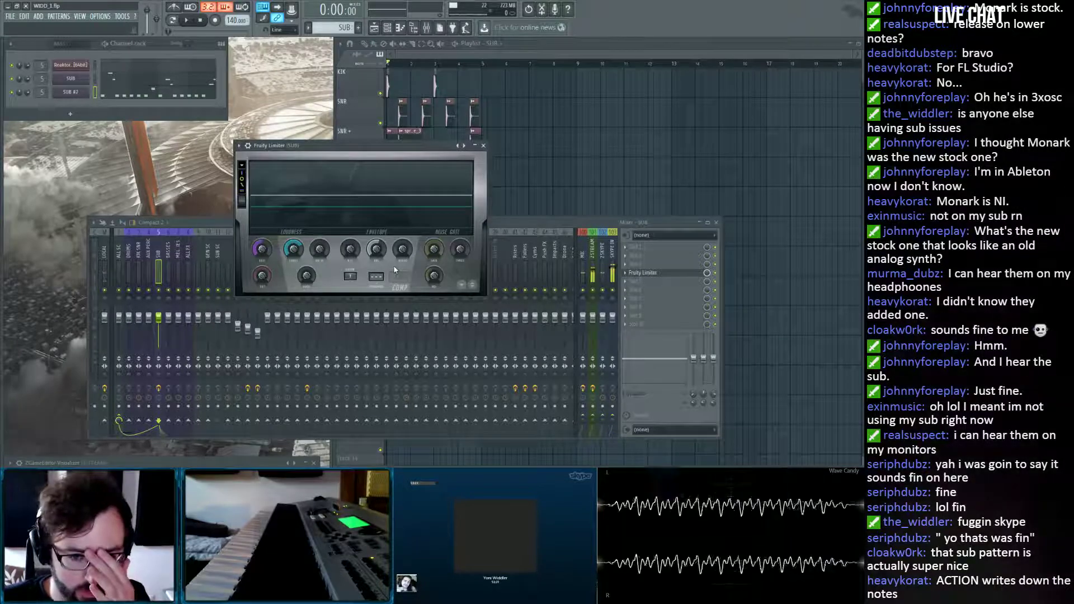
{"action": "key", "text": "space"}
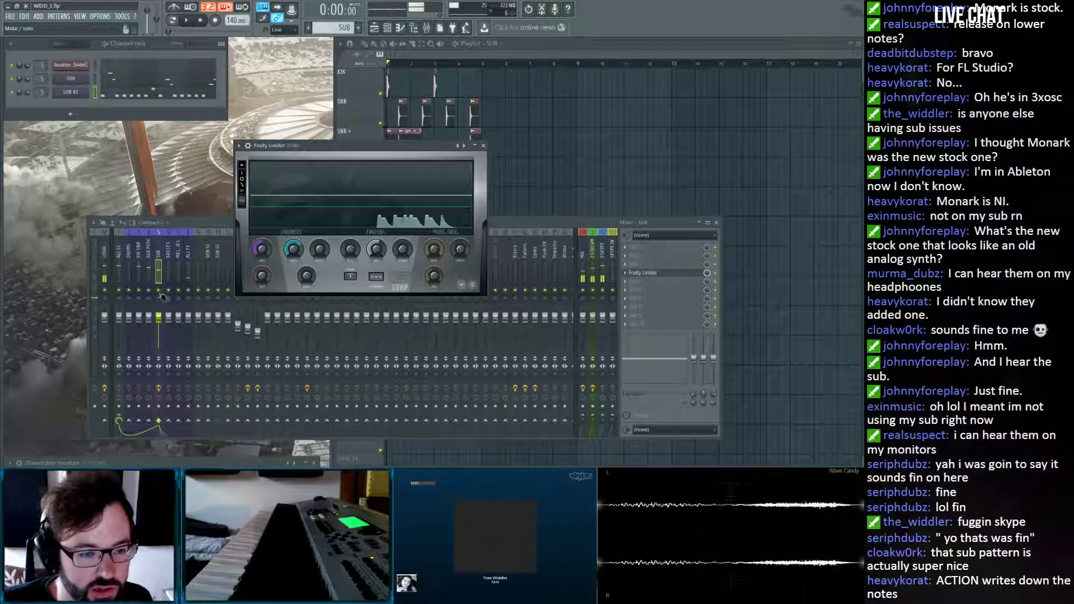
{"action": "left_click", "coordinate": [271, 222]}
{"action": "left_click", "coordinate": [349, 154]}
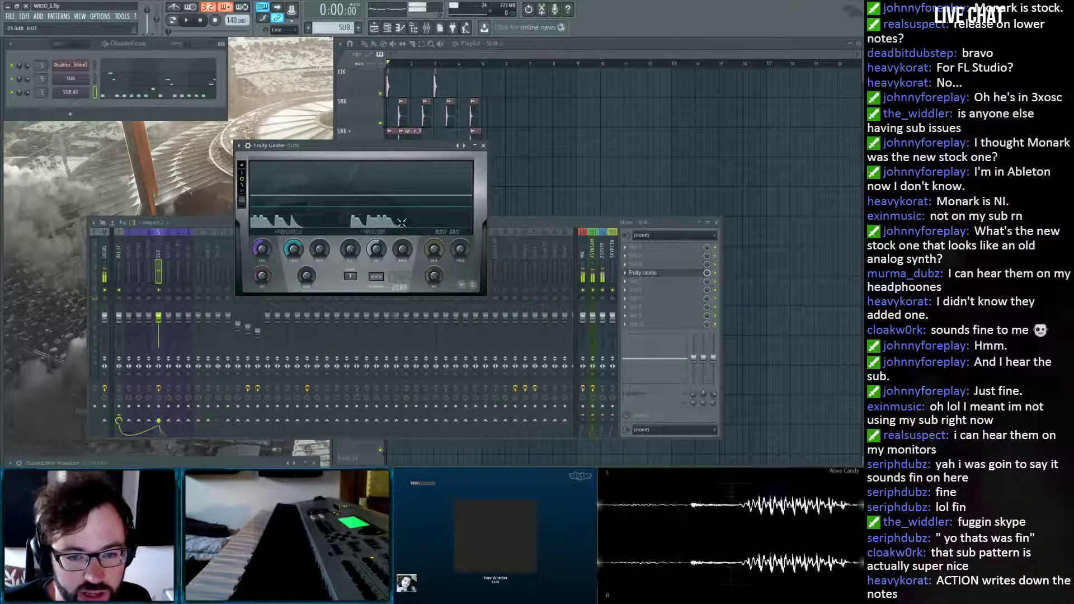
{"action": "key", "text": "space"}
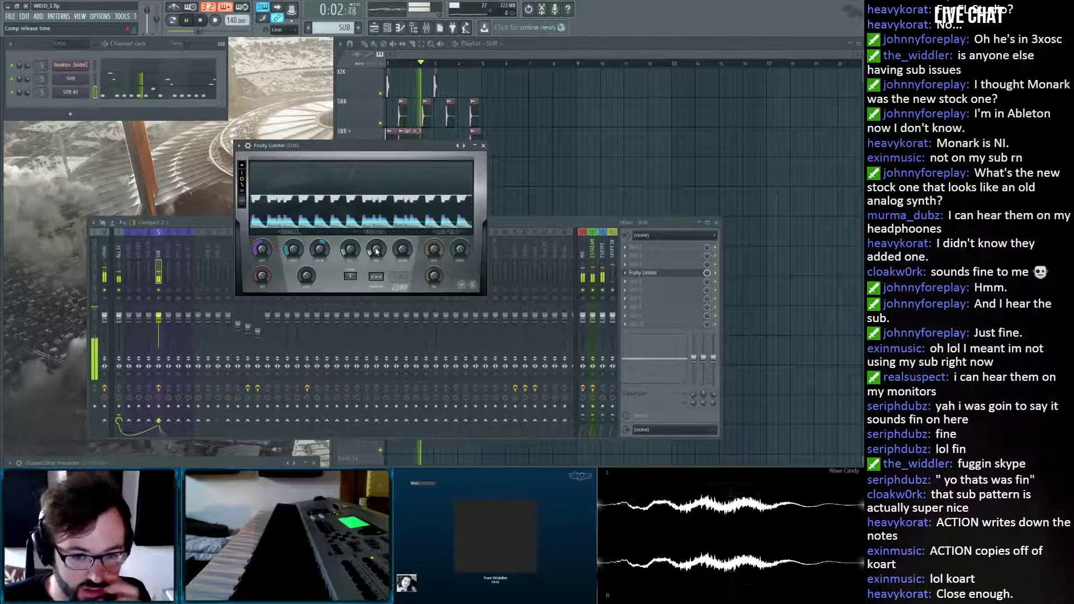
{"action": "left_click_drag", "start_coordinate": [376, 250], "coordinate": [376, 252]}
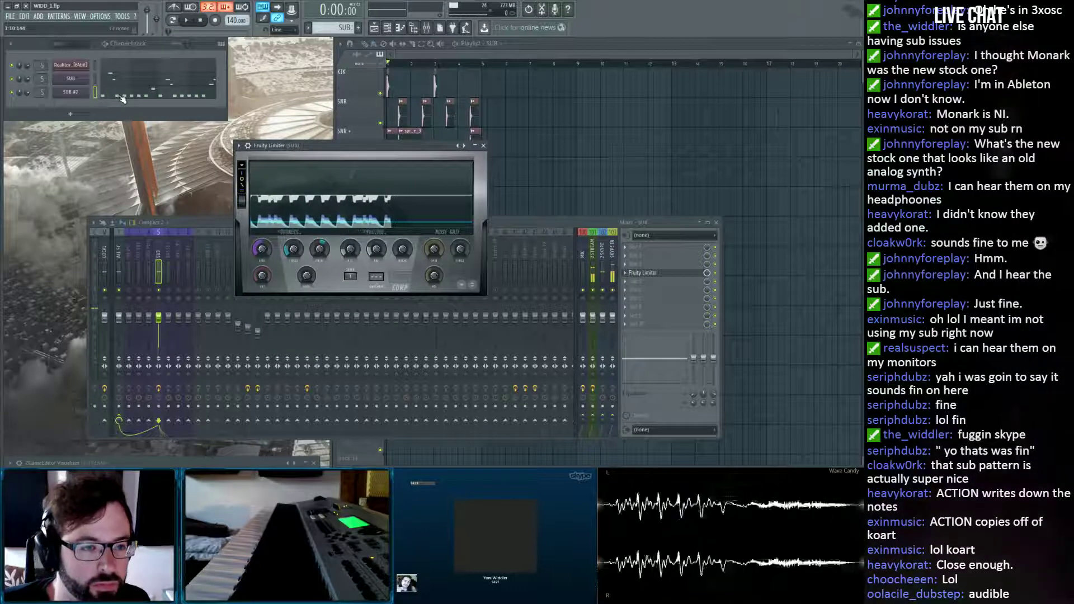
Bring the playlist forward and move the SUB pattern clip down from the Tamb 2 track to track 7.
{"action": "right_click", "coordinate": [574, 127]}
{"action": "left_click_drag", "start_coordinate": [526, 81], "coordinate": [330, 251]}
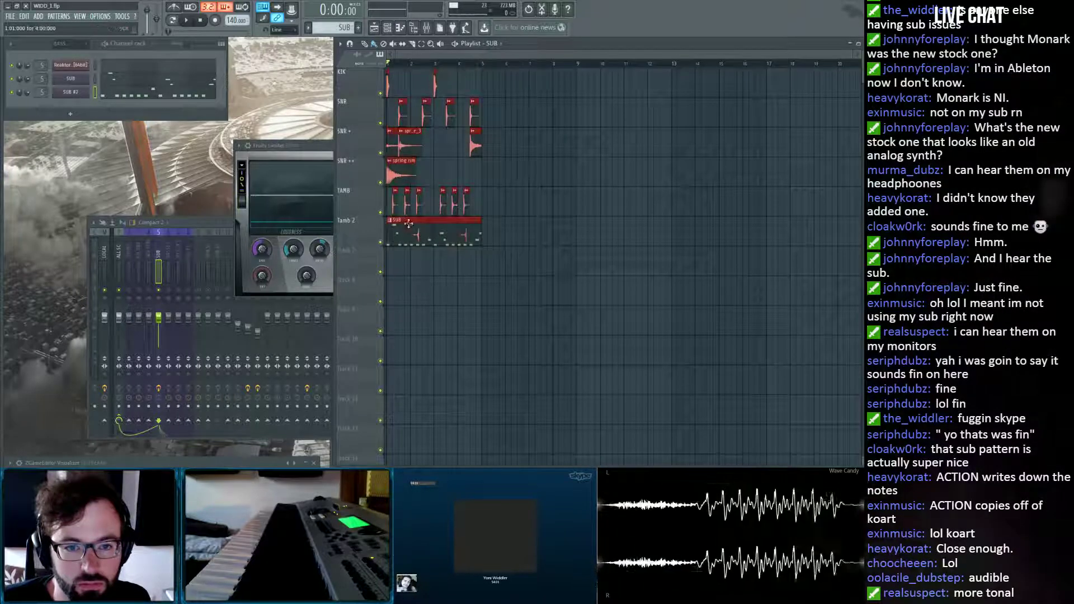
{"action": "left_click", "coordinate": [412, 273], "text": "ctrl"}
{"action": "left_click_drag", "start_coordinate": [396, 232], "coordinate": [391, 263]}
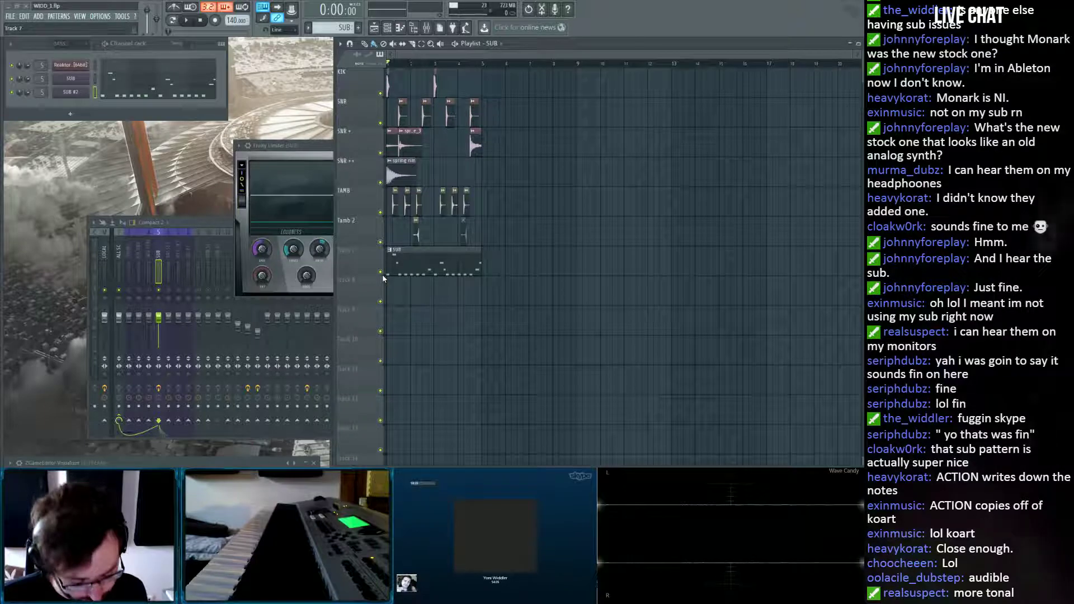
Name playlist track 7 SUB and duplicate all clips from the first four bars into bars 5 to 8.
{"action": "left_click_drag", "start_coordinate": [595, 93], "coordinate": [390, 258]}
{"action": "left_click", "coordinate": [698, 221], "text": "ctrl"}
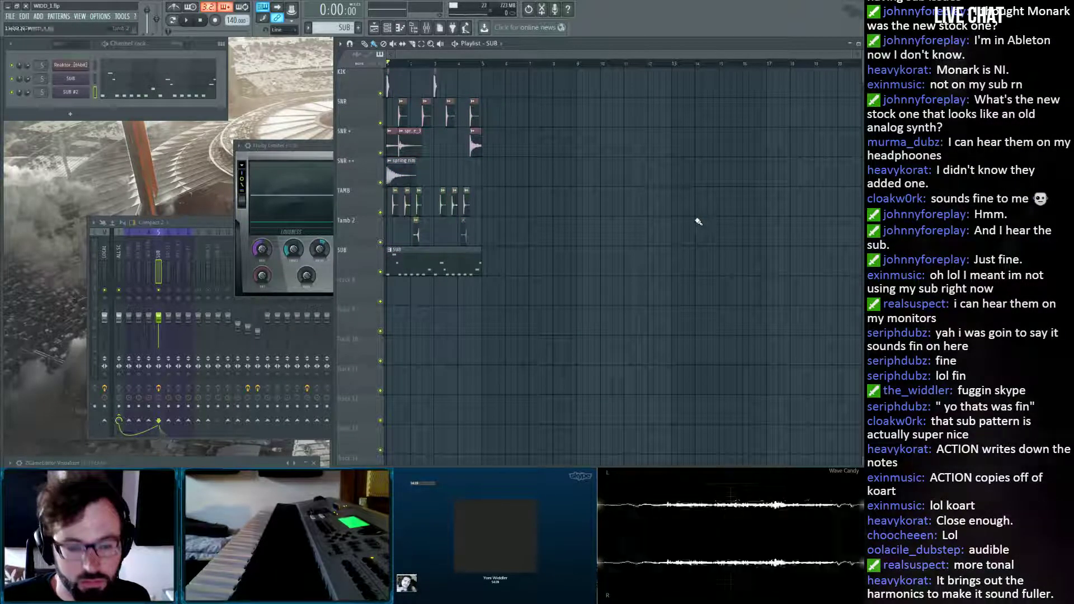
{"action": "mouse_move", "coordinate": [510, 81]}
{"action": "left_mouse_down"}
{"action": "mouse_move", "coordinate": [487, 88]}
{"action": "mouse_move", "coordinate": [390, 266]}
{"action": "mouse_move", "coordinate": [390, 285]}
{"action": "left_mouse_up"}
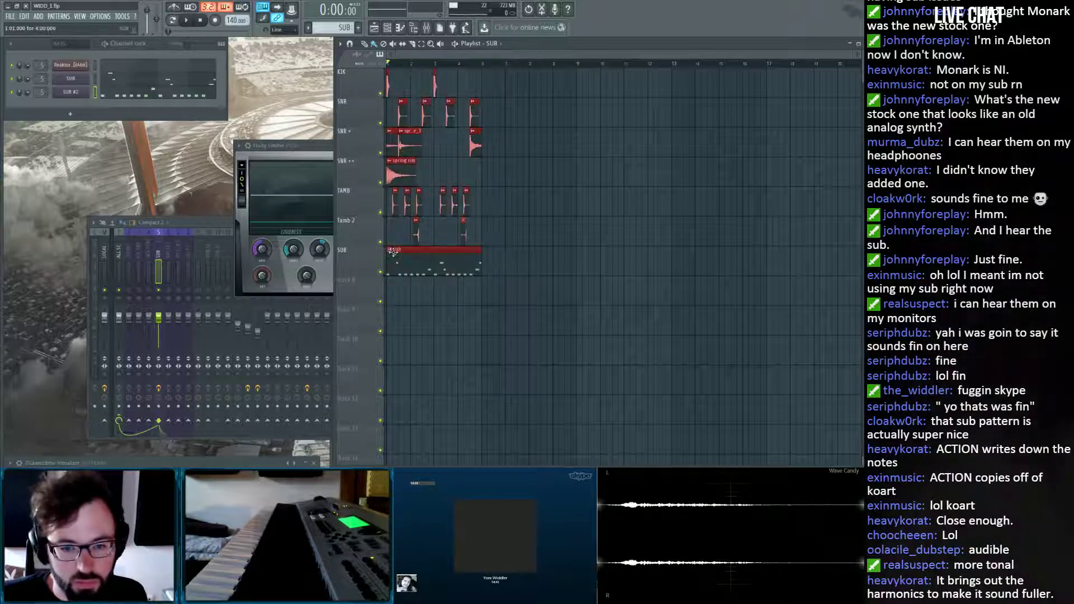
{"action": "left_click_drag", "start_coordinate": [448, 255], "coordinate": [497, 259]}
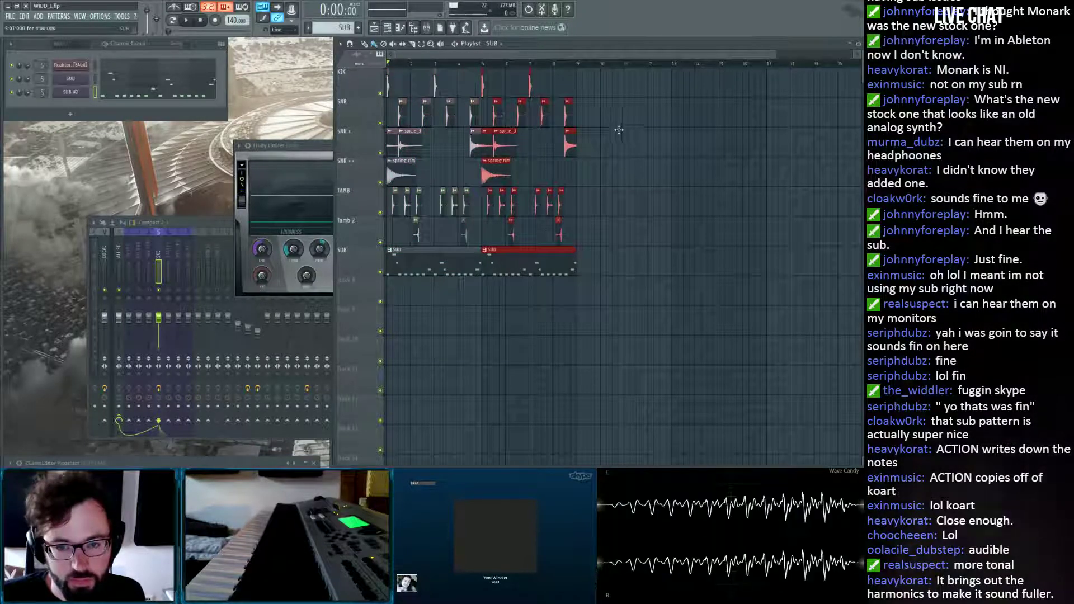
{"action": "left_click", "coordinate": [660, 170], "text": "ctrl"}
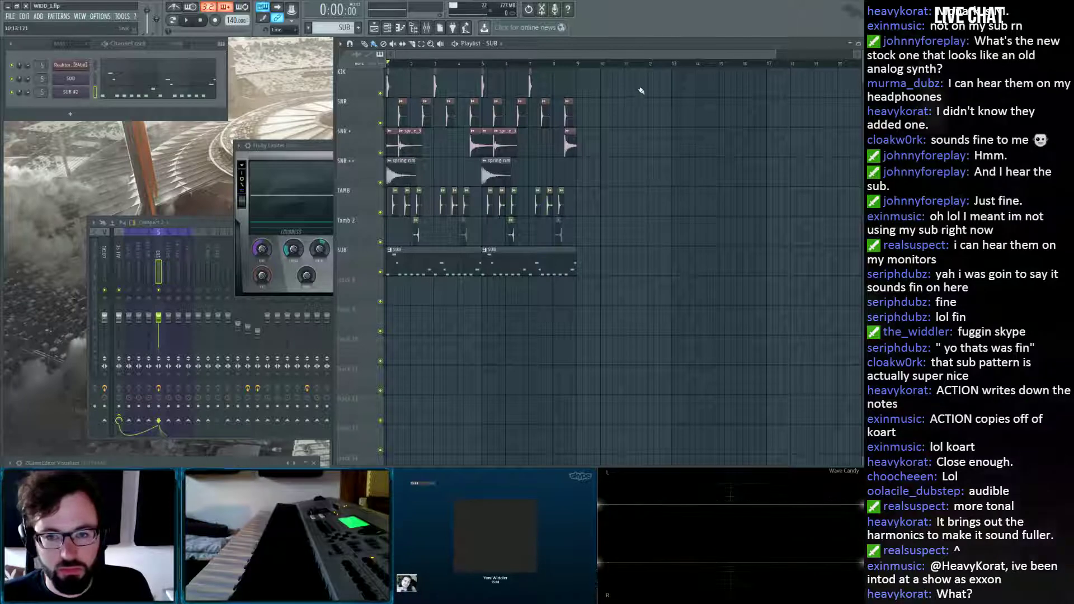
Duplicate the whole eight-bar arrangement across all tracks into bars 9 to 16.
{"action": "left_click_drag", "start_coordinate": [638, 69], "coordinate": [339, 297]}
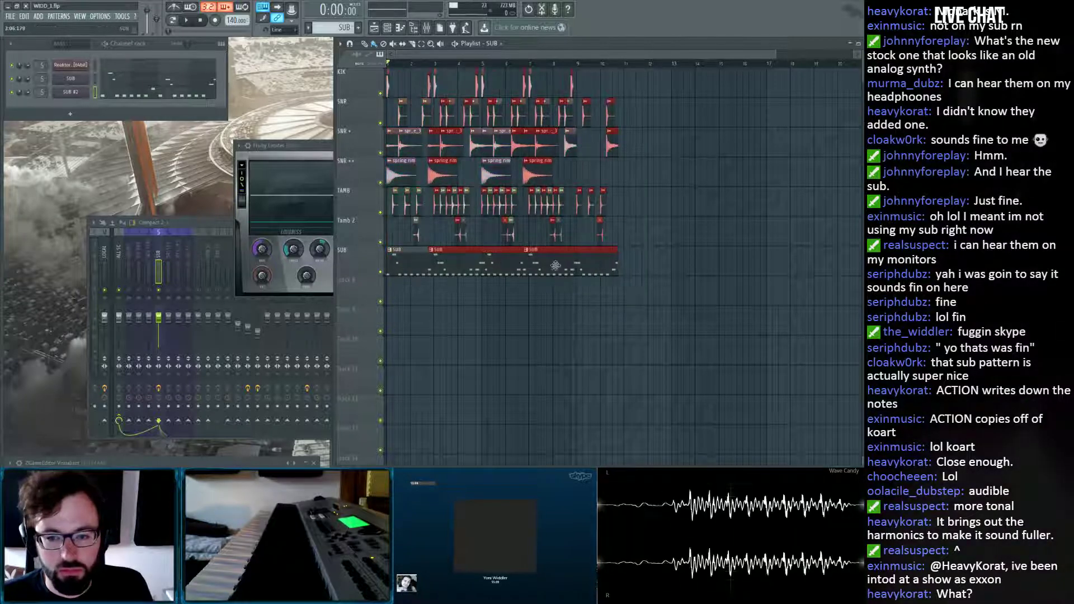
{"action": "key", "text": "ctrl+b"}
{"action": "left_click", "coordinate": [608, 330]}
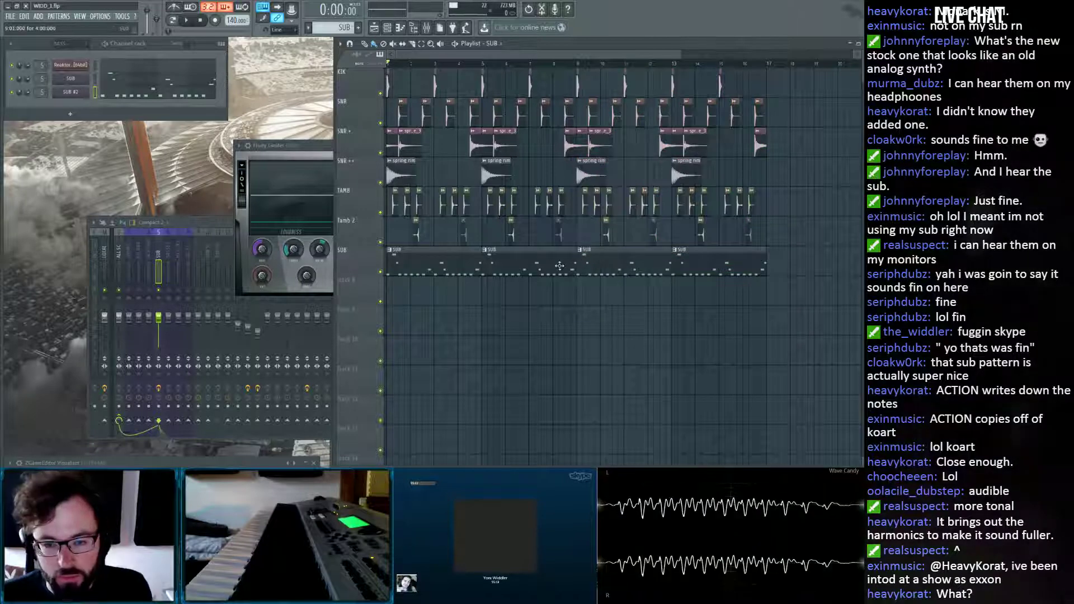
Clone the SUB pattern as SUB #2 and replace the SUB clips at bars 9 and 13 with it.
{"action": "left_click_drag", "start_coordinate": [567, 260], "coordinate": [387, 268]}
{"action": "left_click", "coordinate": [340, 46]}
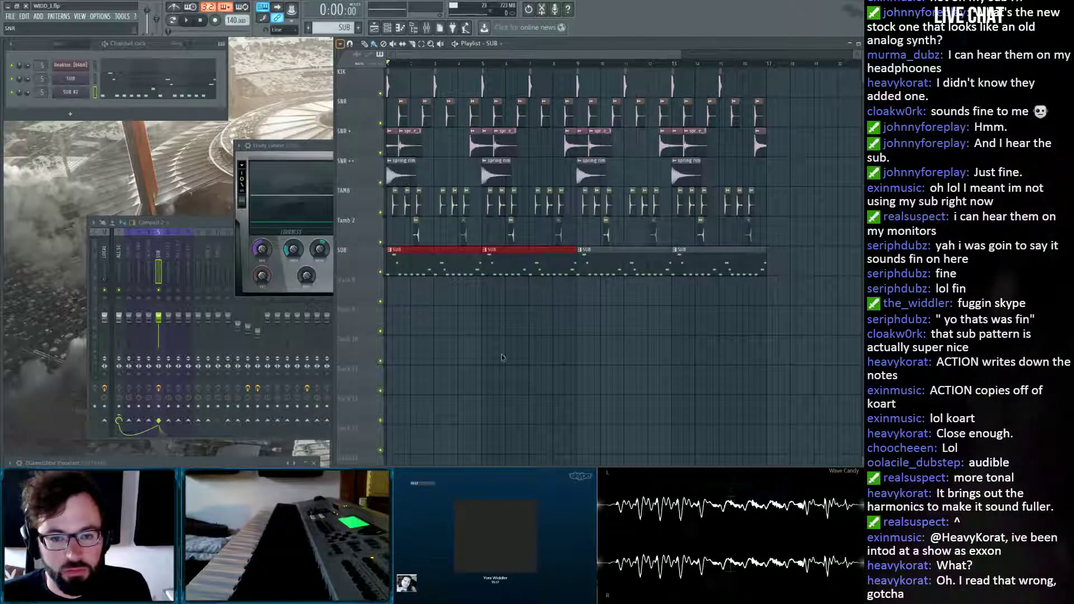
{"action": "key", "text": "ctrl+d"}
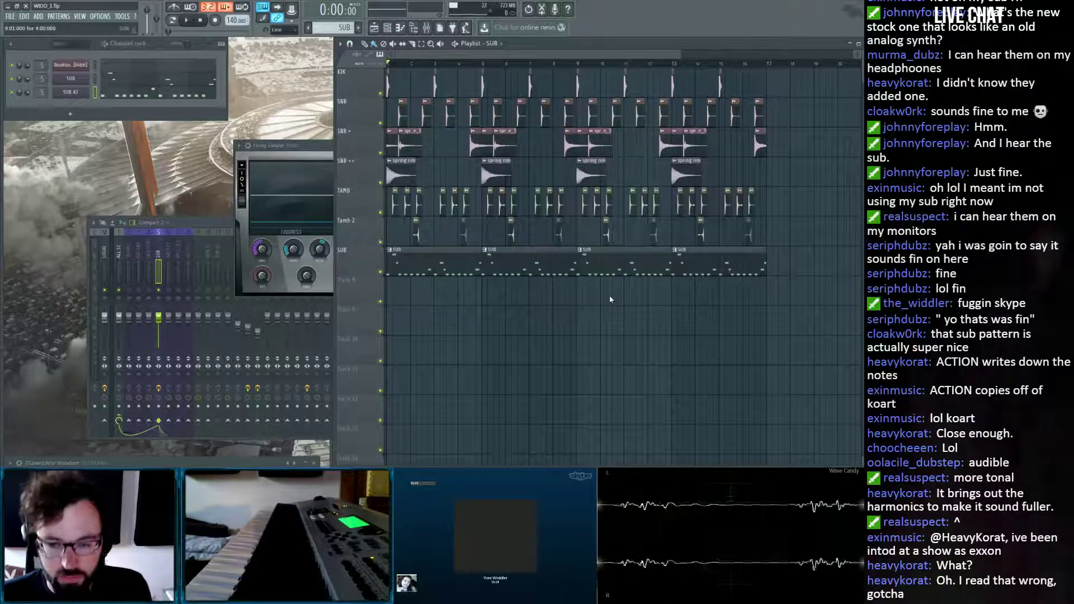
{"action": "right_click", "coordinate": [698, 276]}
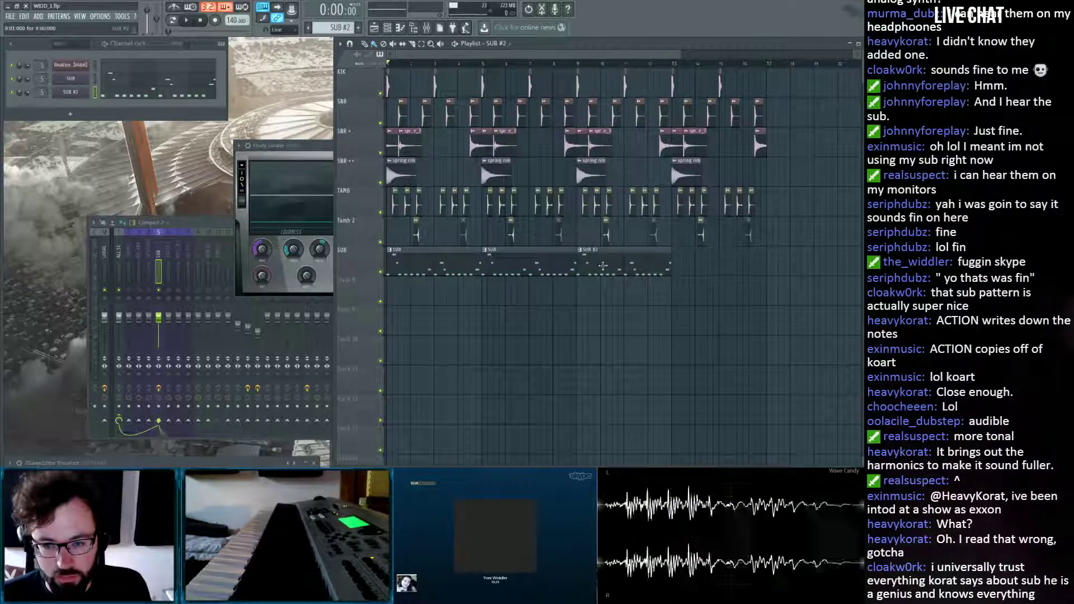
{"action": "left_click", "coordinate": [693, 262]}
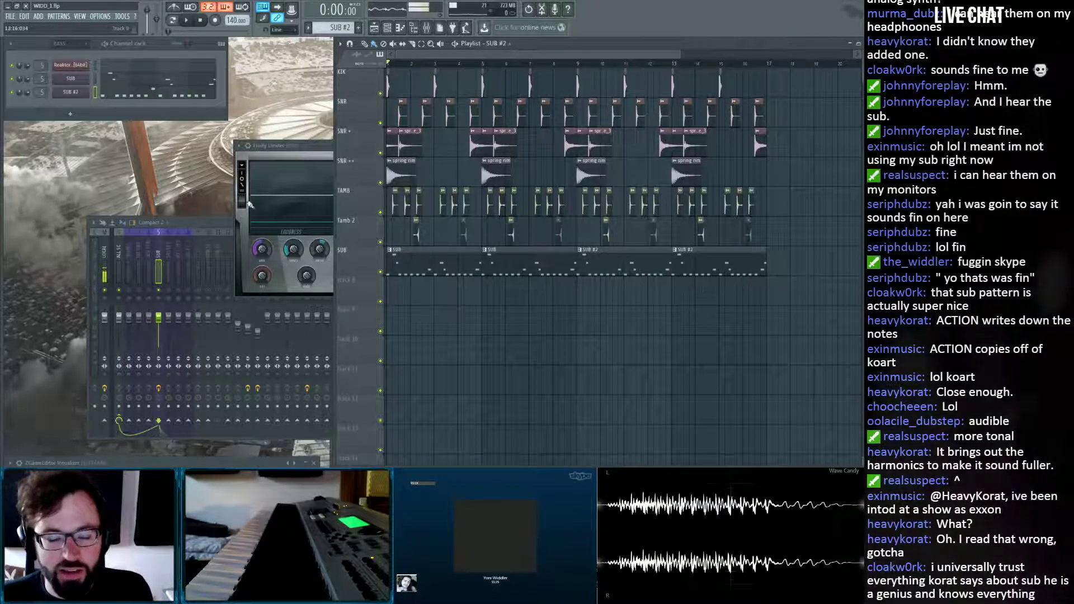
Close the SUB mixer track's Fruity Limiter window.
{"action": "left_click", "coordinate": [293, 146]}
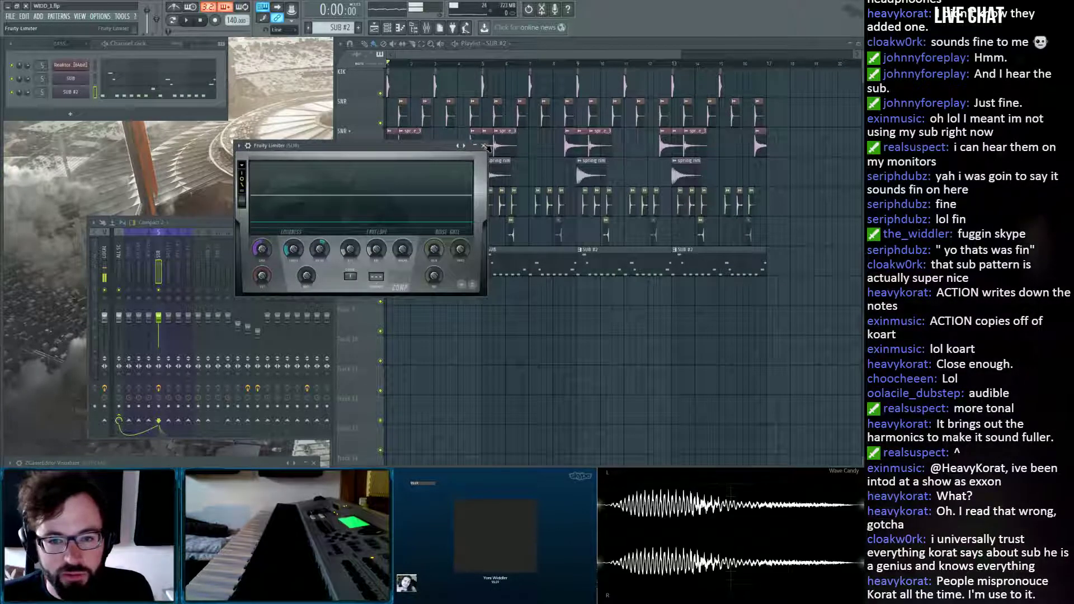
{"action": "left_click", "coordinate": [485, 146]}
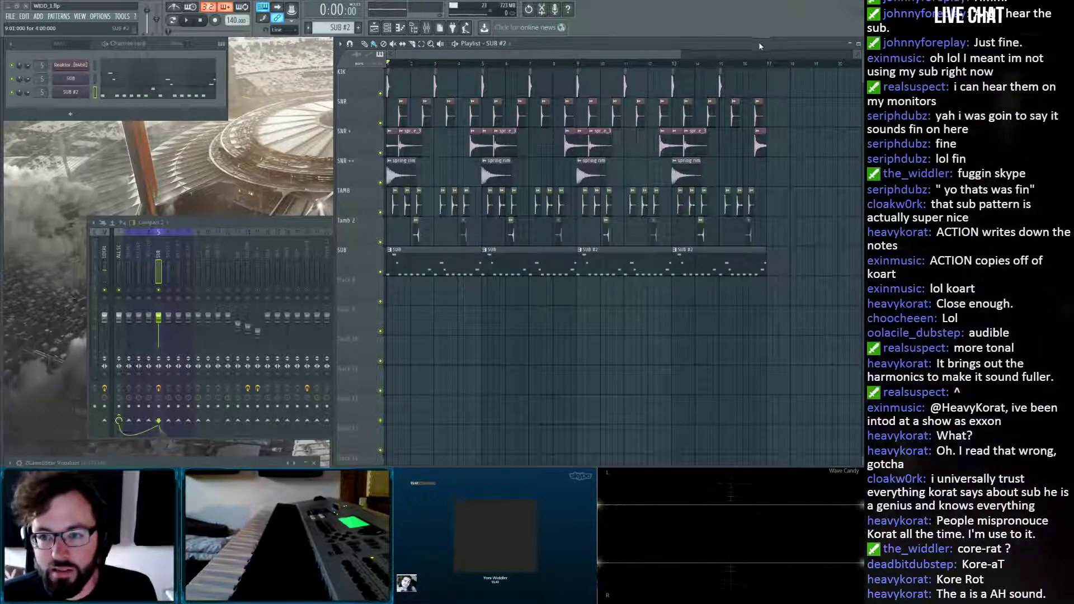
{"action": "left_click_drag", "start_coordinate": [784, 266], "coordinate": [607, 267]}
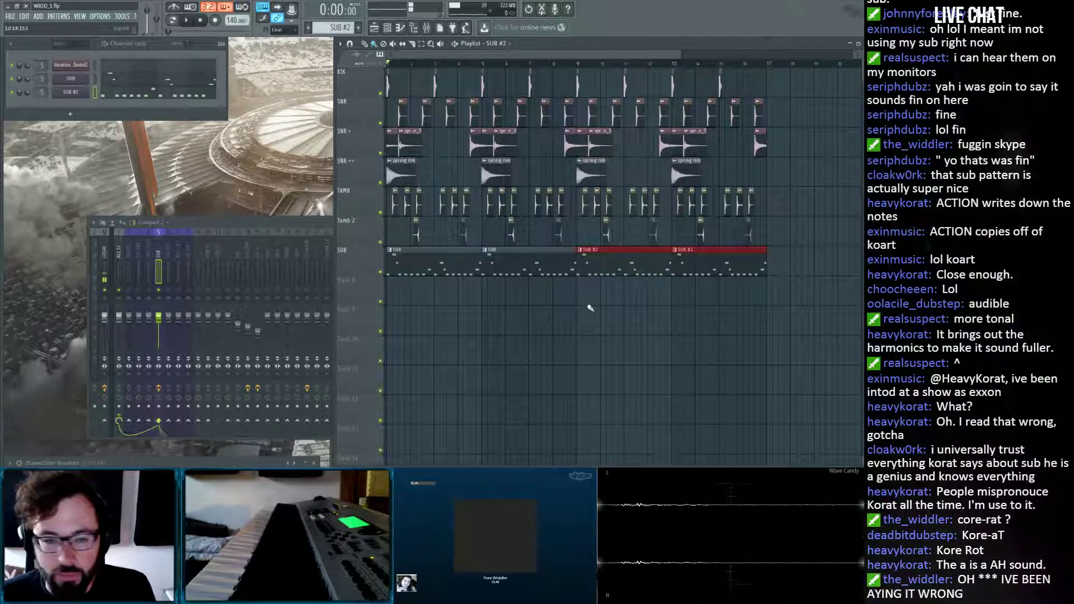
{"action": "left_click", "coordinate": [576, 331], "text": "ctrl"}
Open the SUB #2 pattern in the piano roll, switch to the SUB #2 channel's notes and audition them.
{"action": "double_click", "coordinate": [599, 272]}
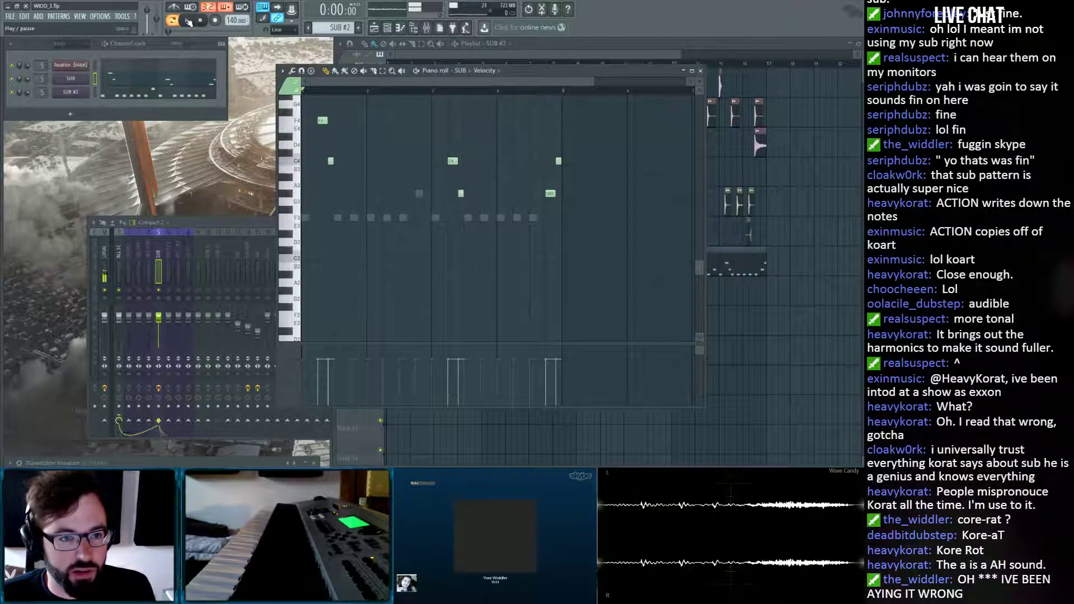
{"action": "left_click", "coordinate": [188, 22]}
{"action": "left_click", "coordinate": [127, 97]}
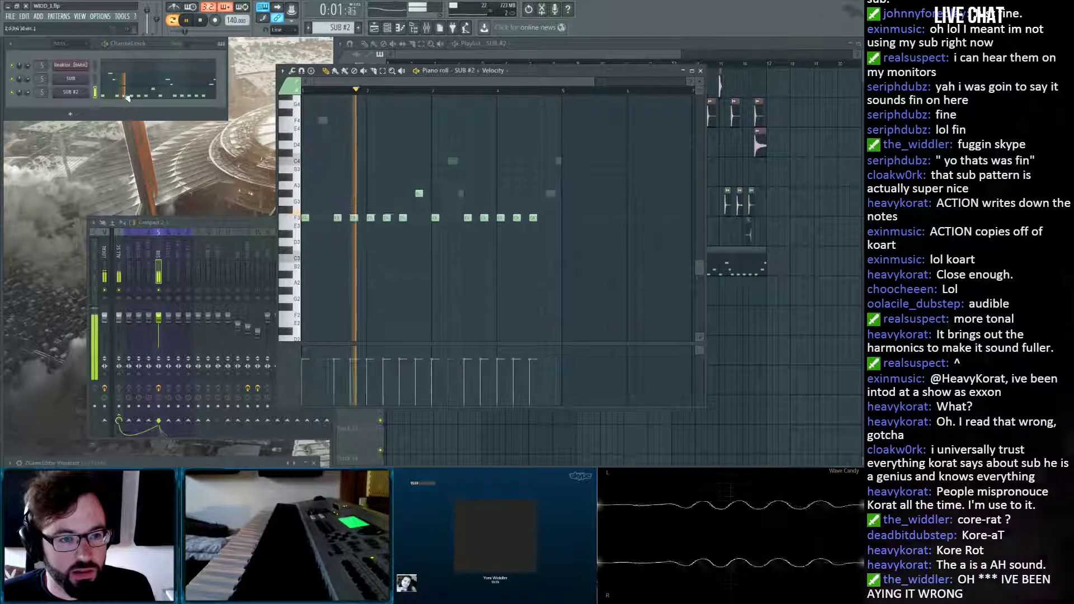
{"action": "key", "text": "space"}
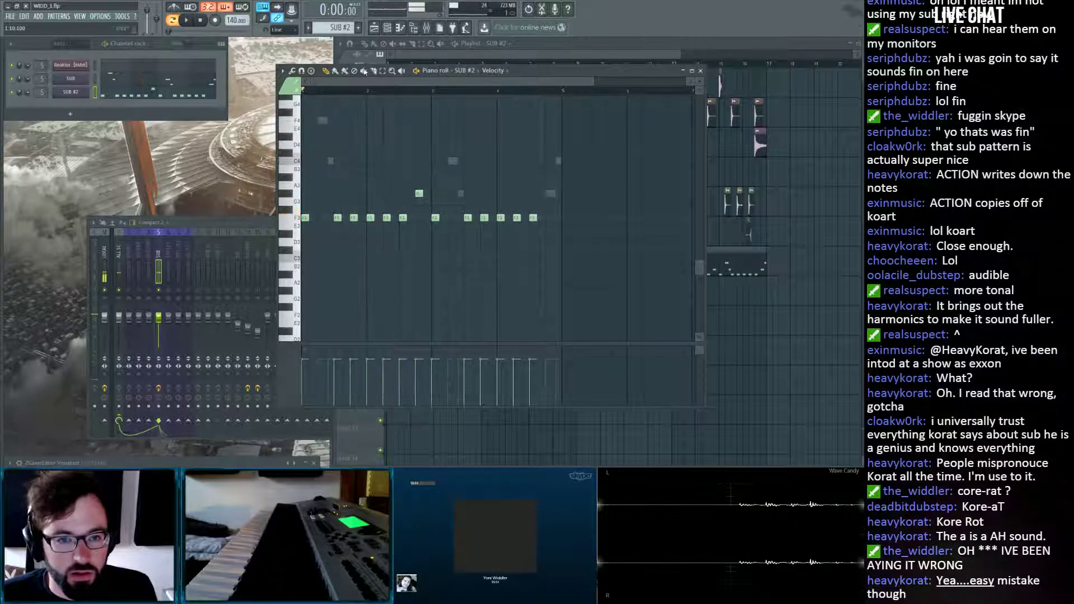
{"action": "key", "text": "space"}
Add short C#3 slide notes beneath each F3 note after the first in the SUB #2 channel, auditioning the pattern.
{"action": "left_click", "coordinate": [355, 251]}
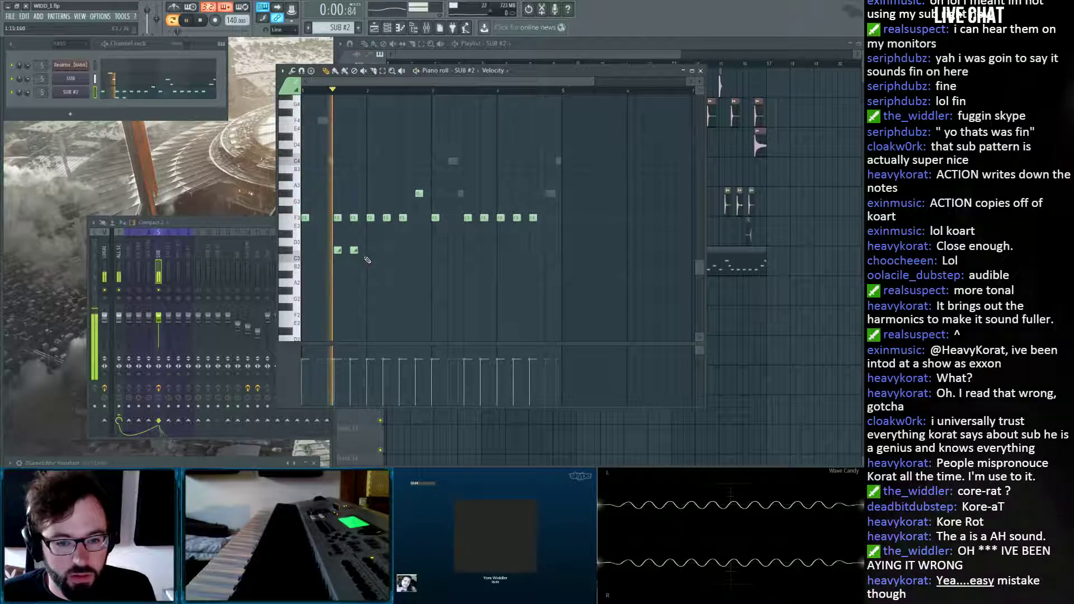
{"action": "left_click_drag", "start_coordinate": [379, 251], "coordinate": [371, 251]}
{"action": "key", "text": "space"}
{"action": "left_click", "coordinate": [386, 250]}
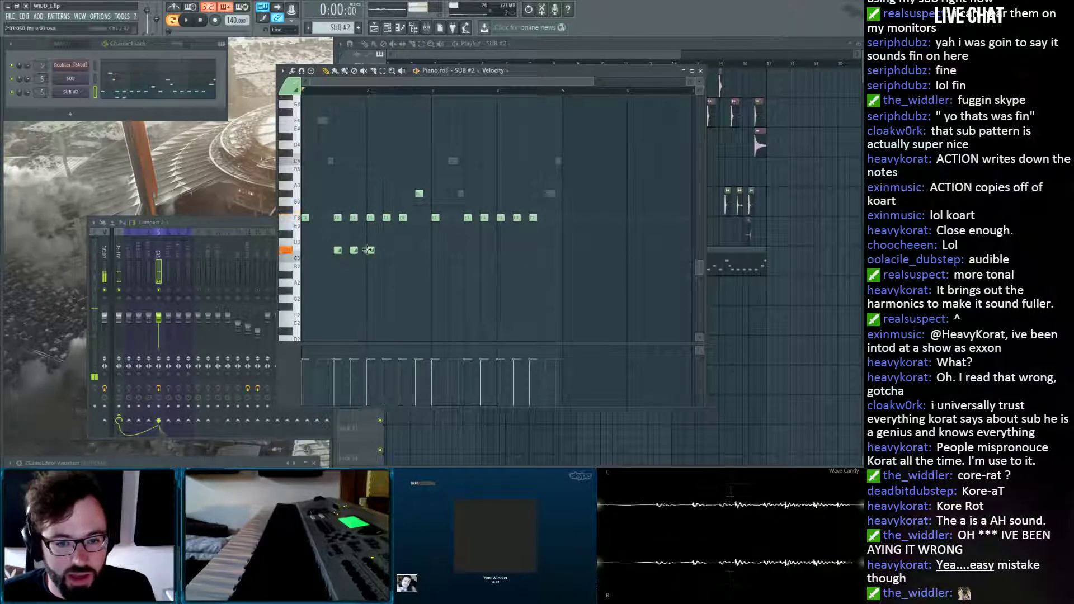
{"action": "left_click", "coordinate": [403, 251]}
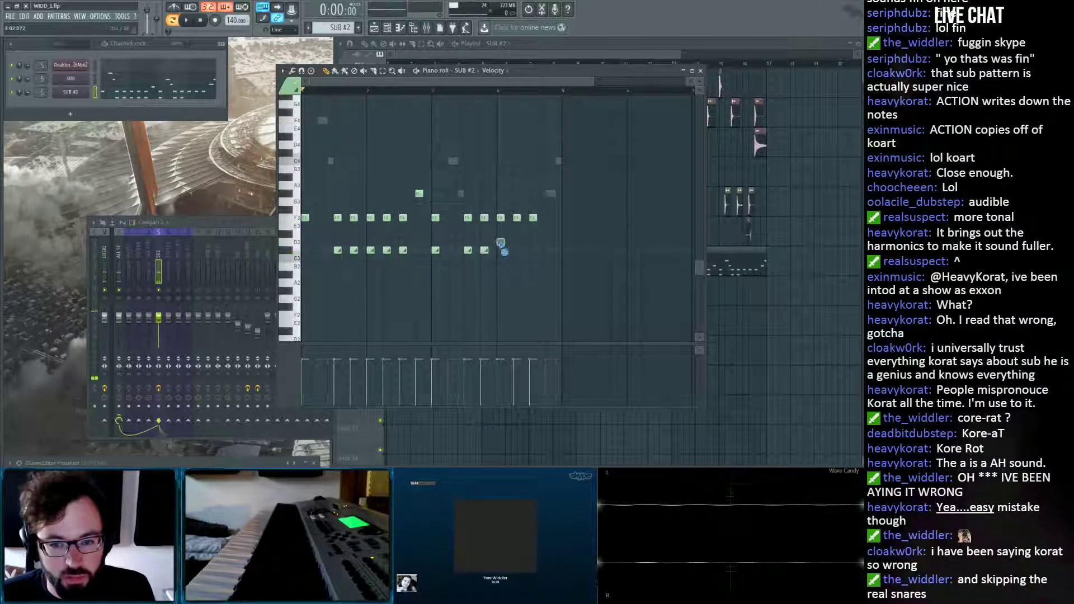
{"action": "left_click_drag", "start_coordinate": [501, 244], "coordinate": [501, 250]}
{"action": "left_click", "coordinate": [516, 251]}
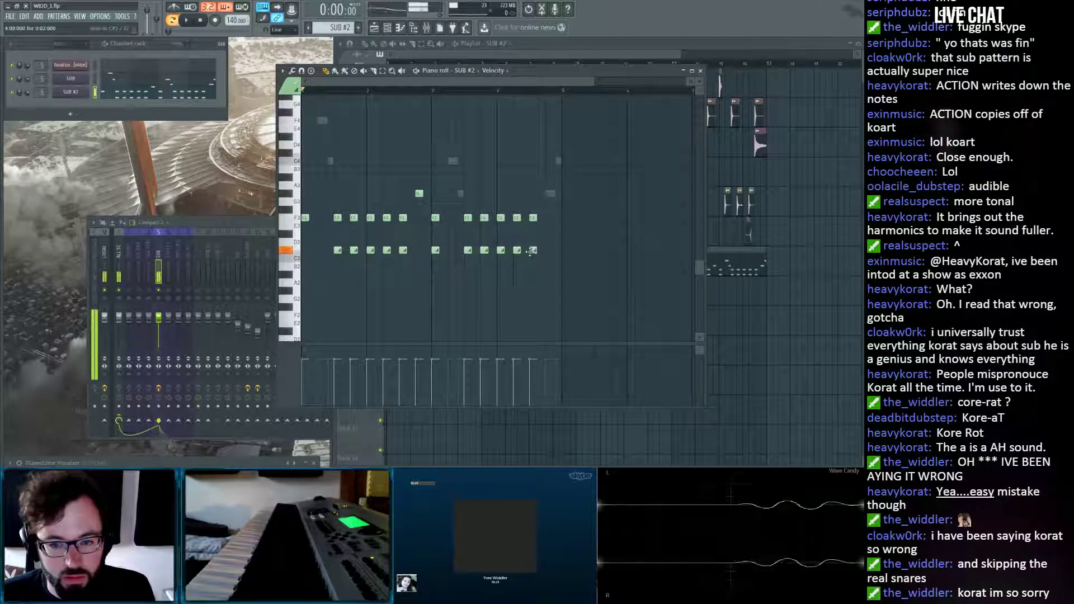
{"action": "key", "text": "space"}
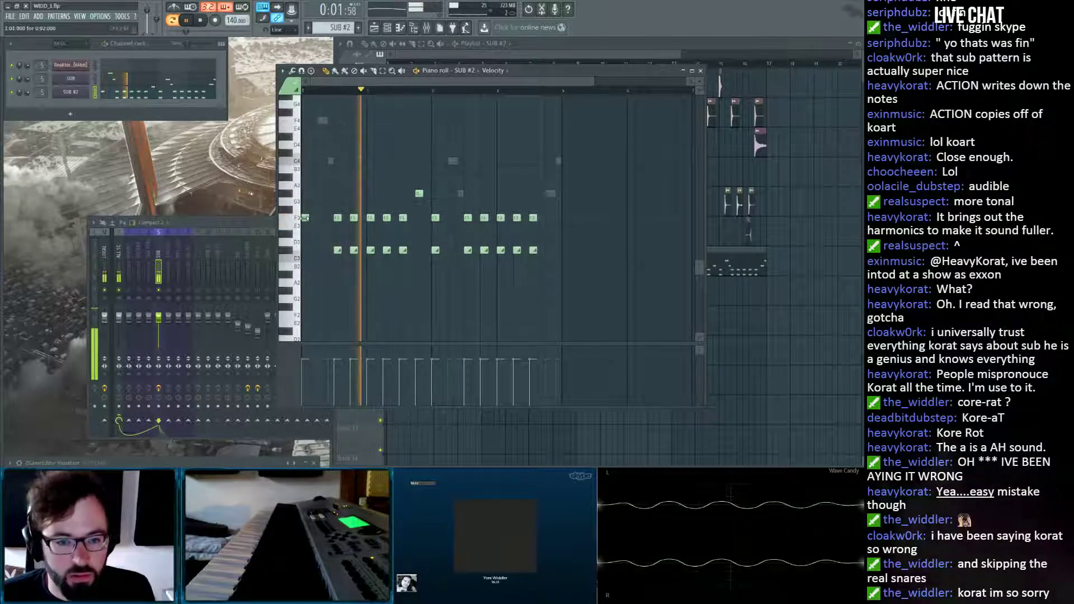
{"action": "key", "text": "space"}
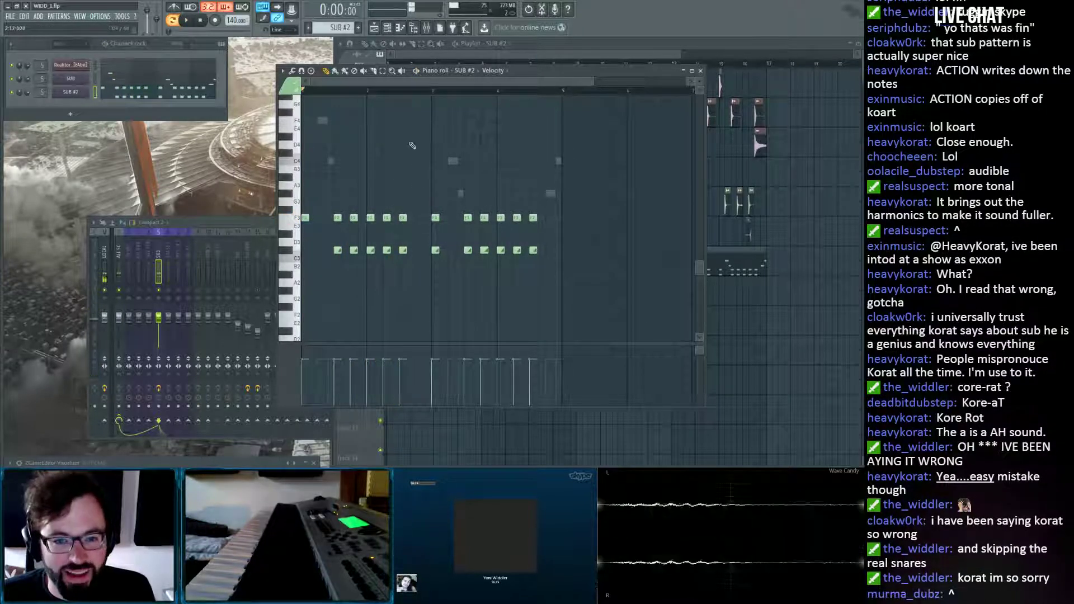
Replace the G#3 note just before bar 3 with longer, lower-velocity stacked notes on G4 and A4, auditioning the result.
{"action": "scroll", "coordinate": [418, 107], "scroll_direction": "up", "scroll_amount": 1}
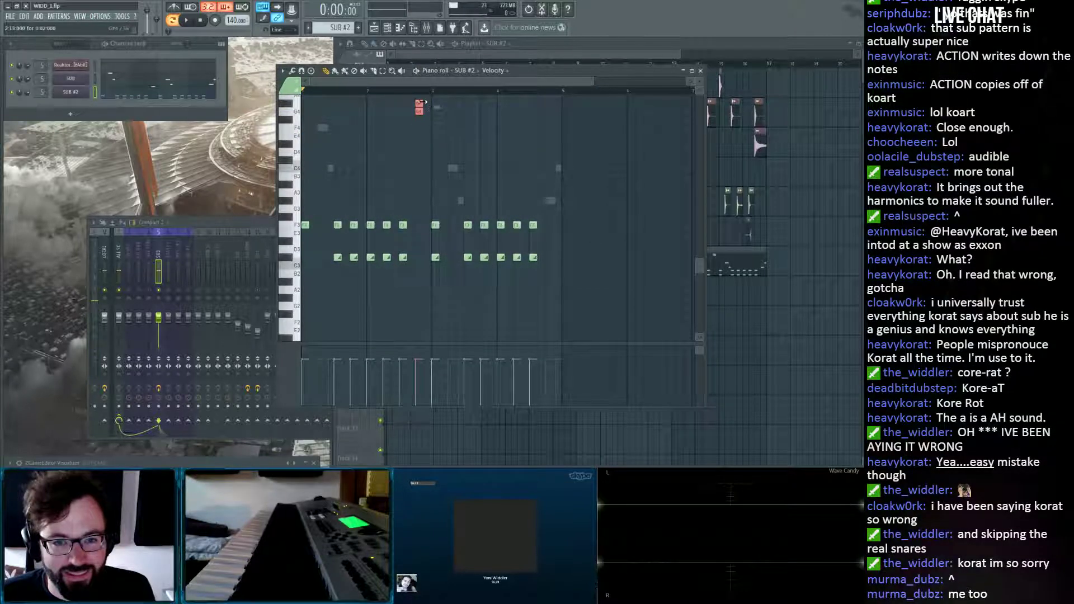
{"action": "key", "text": "space"}
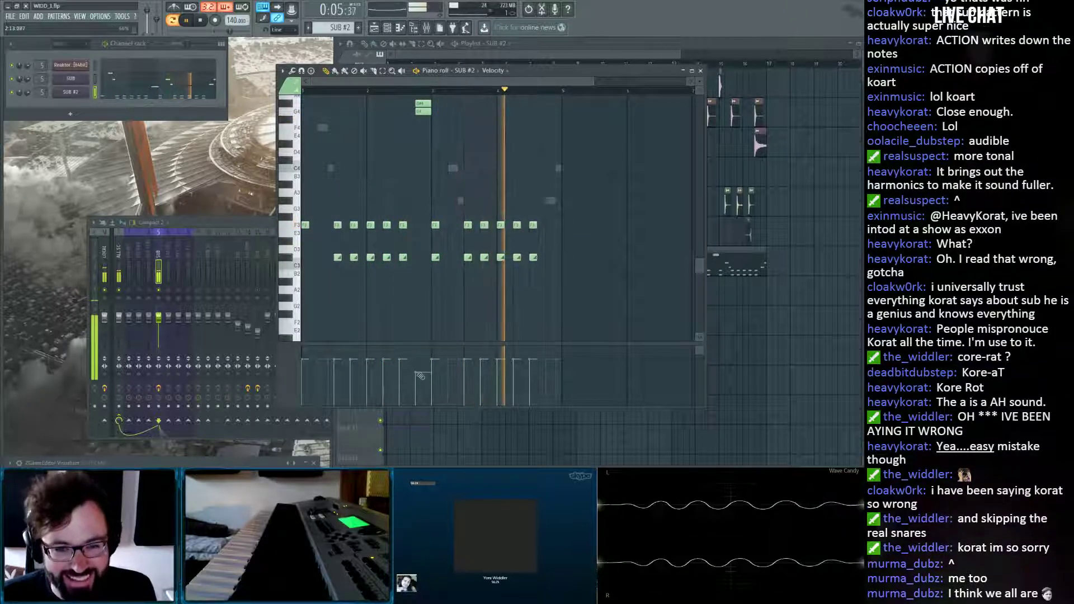
{"action": "key", "text": "space"}
{"action": "scroll", "coordinate": [437, 143], "scroll_direction": "up", "scroll_amount": 3}
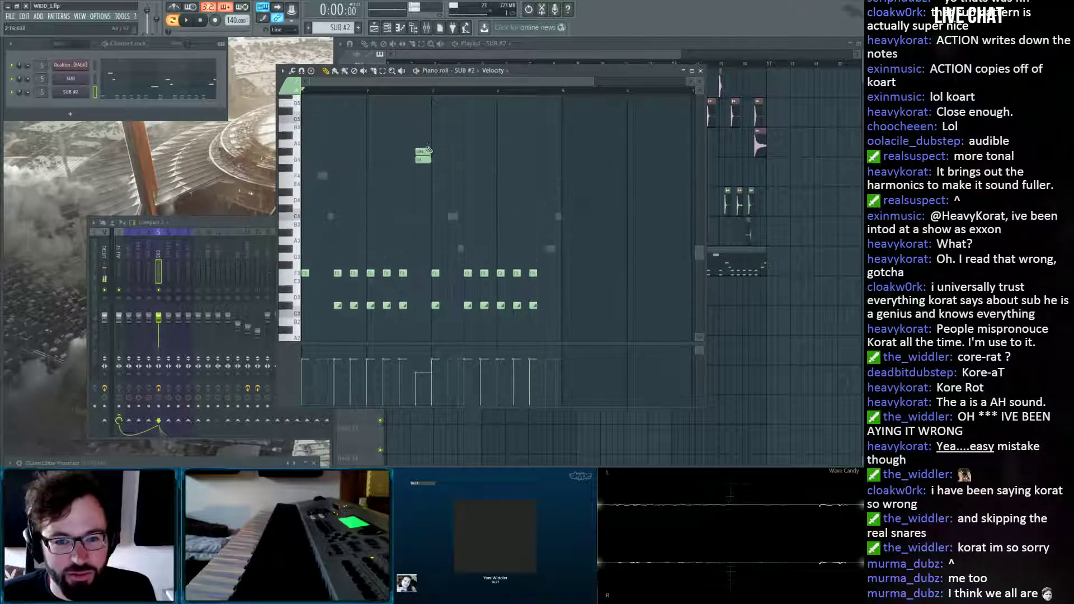
{"action": "left_click", "coordinate": [423, 152]}
{"action": "key", "text": "space"}
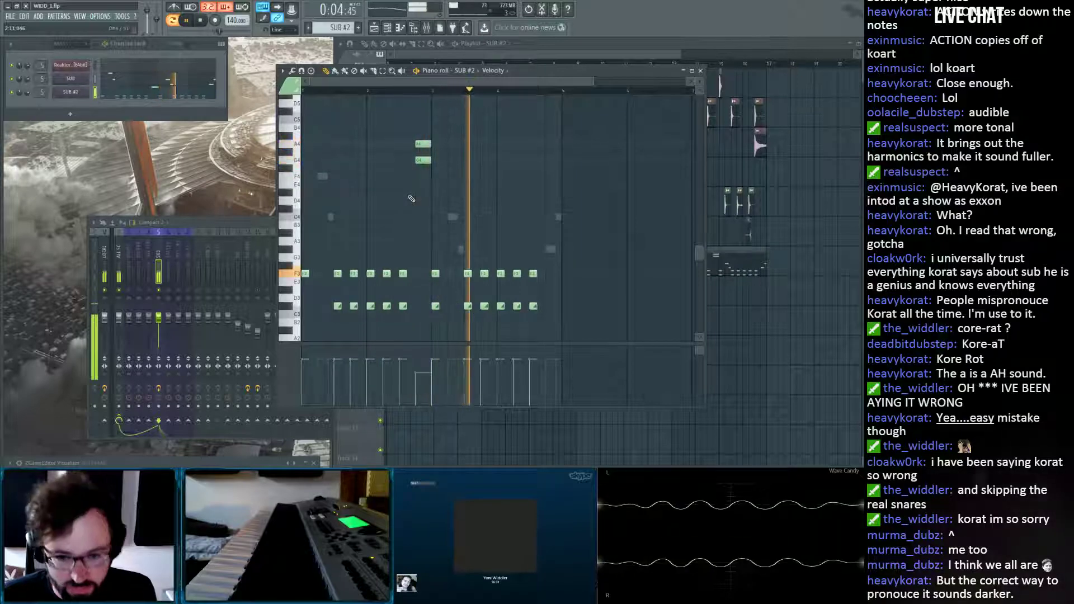
{"action": "key", "text": "space"}
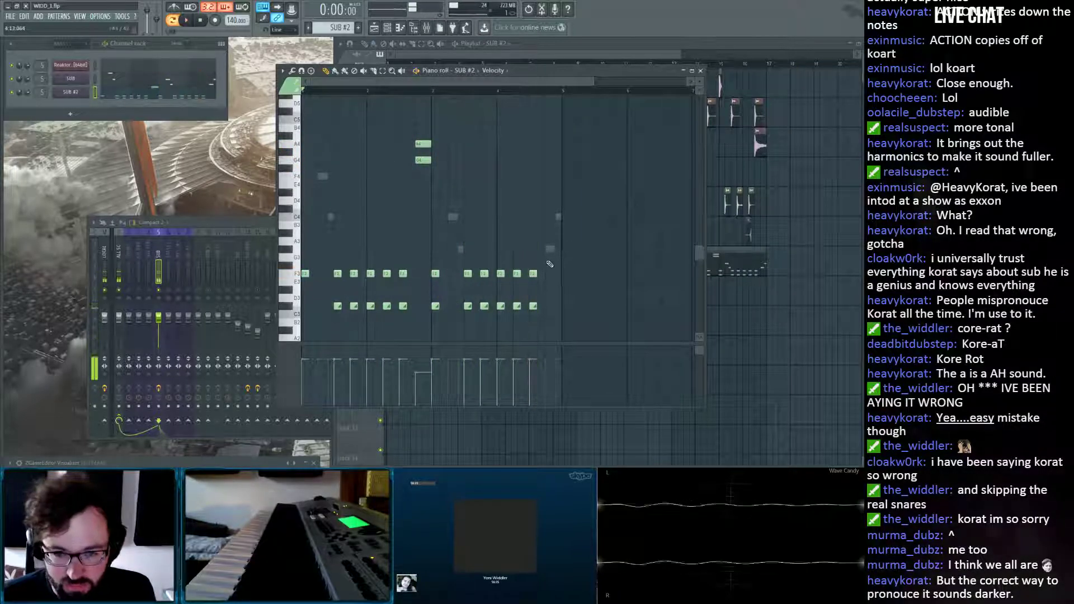
Delete the last F3 note and its C#3 slide note in bar 4, and close the piano roll.
{"action": "left_click_drag", "start_coordinate": [546, 255], "coordinate": [536, 312]}
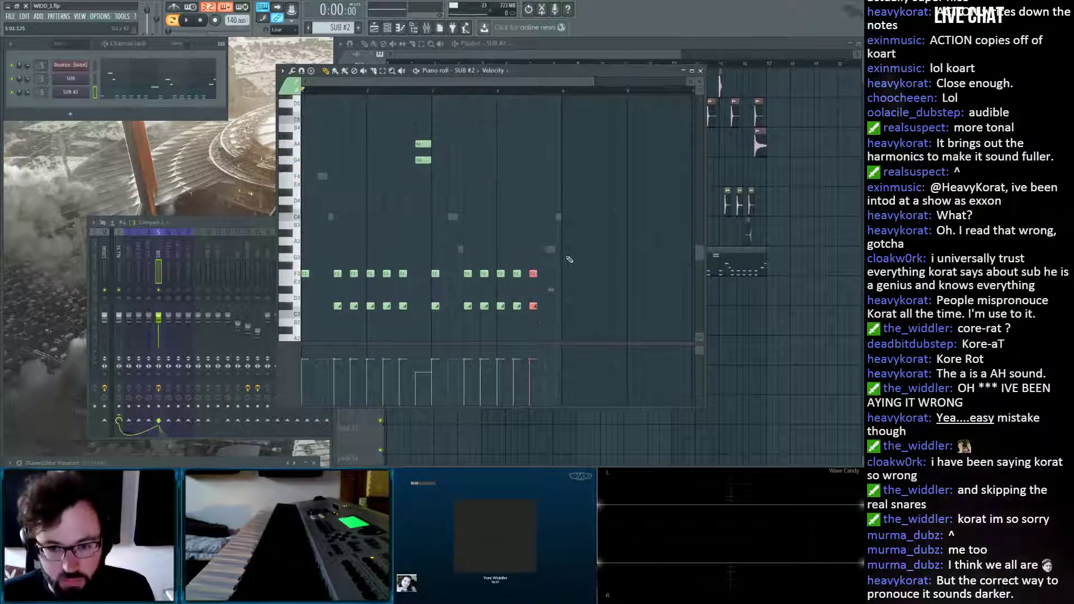
{"action": "key", "text": "Delete"}
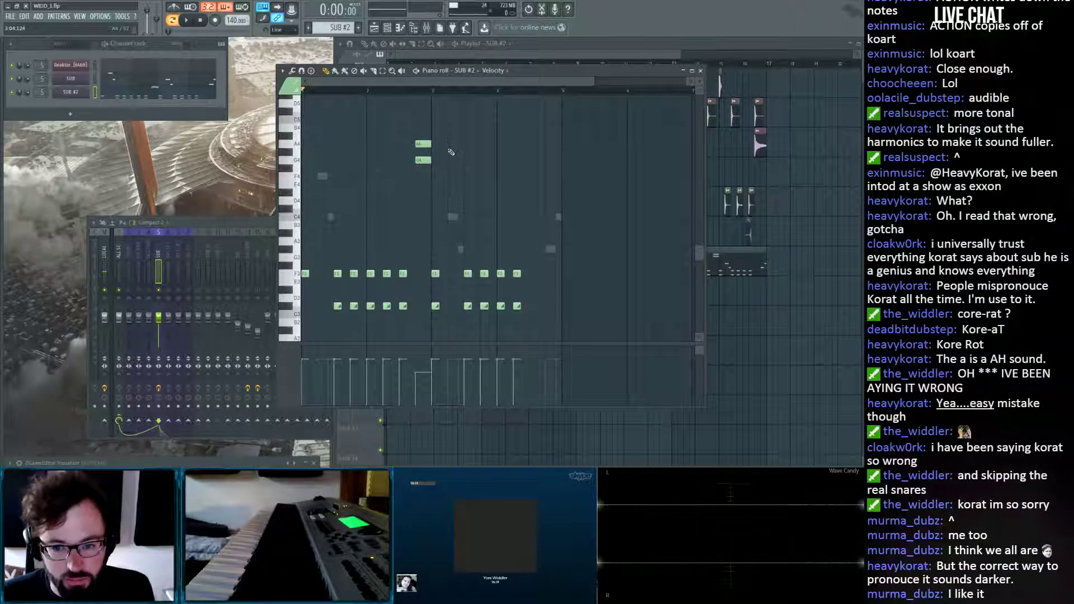
{"action": "left_click", "coordinate": [700, 71]}
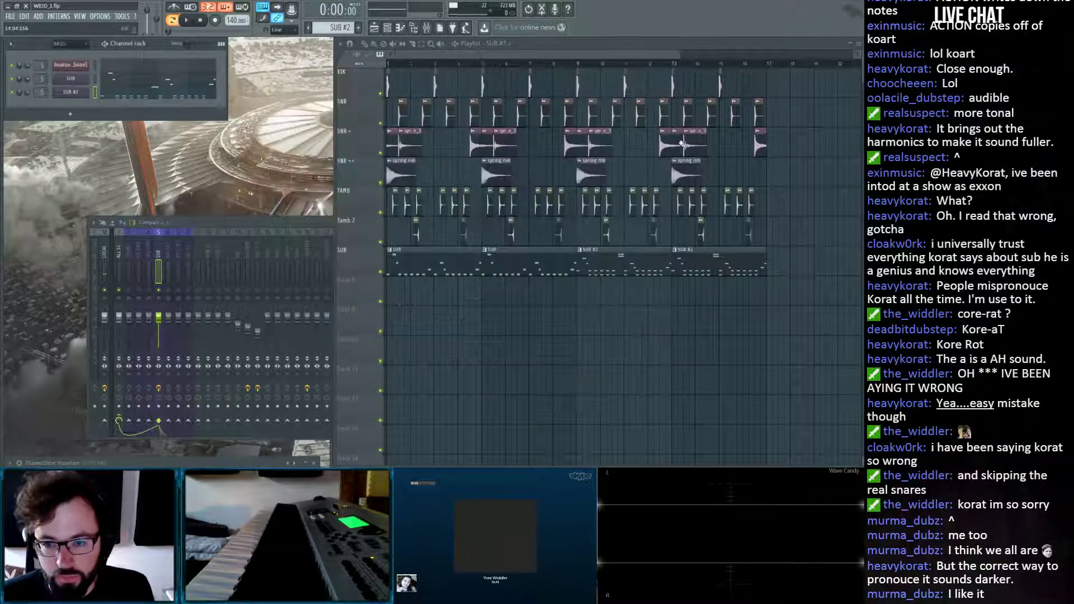
Switch playback to song mode and save the project.
{"action": "left_click", "coordinate": [203, 21]}
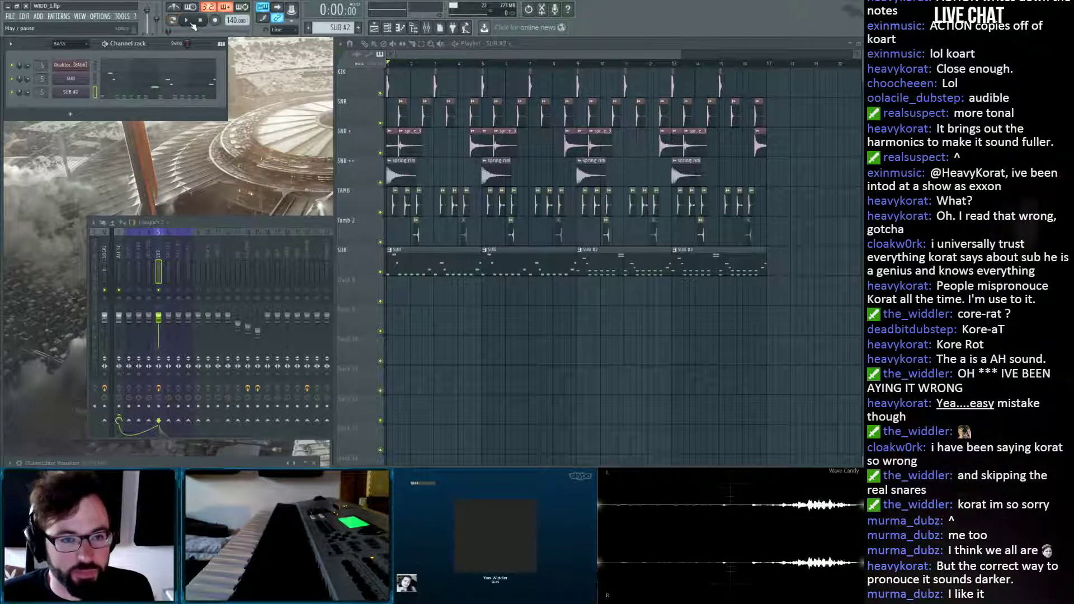
{"action": "key", "text": "ctrl+s"}
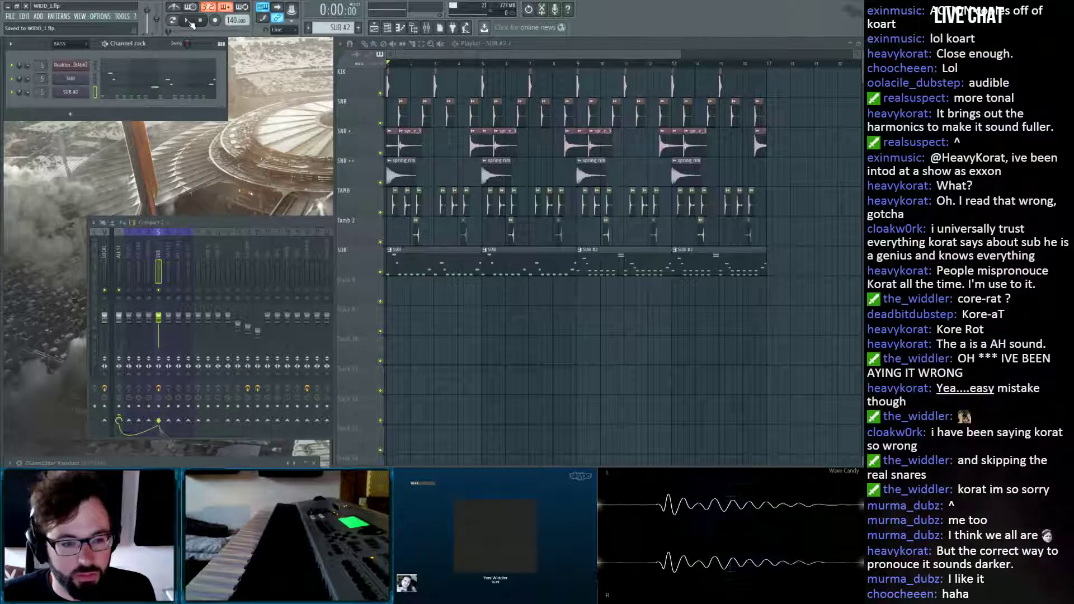
Play the full arrangement from the start, checking the mixer levels and the playlist during playback.
{"action": "left_click", "coordinate": [160, 289]}
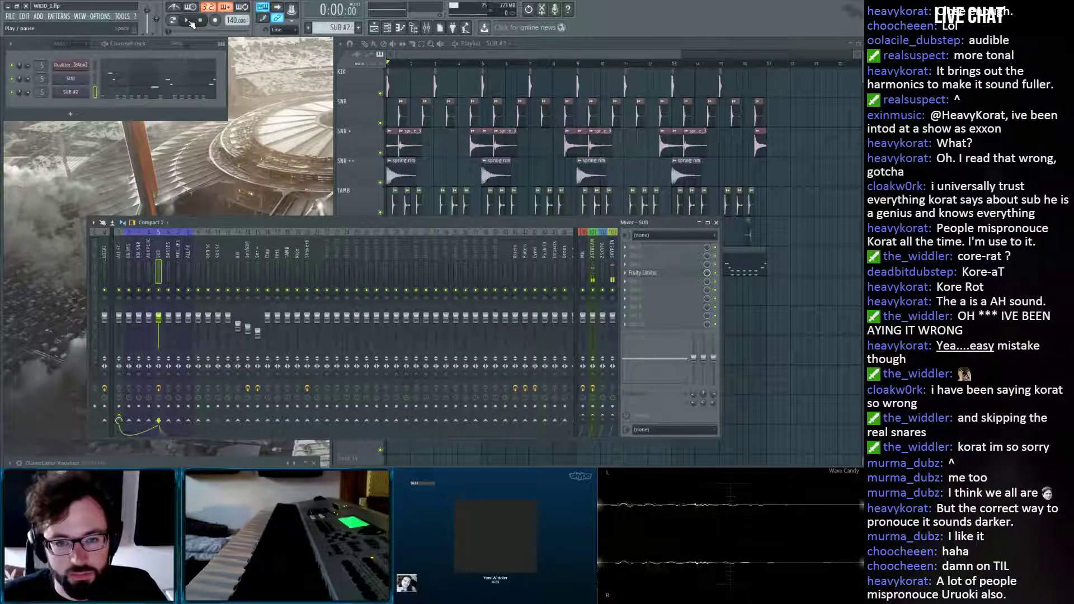
{"action": "left_click", "coordinate": [189, 21]}
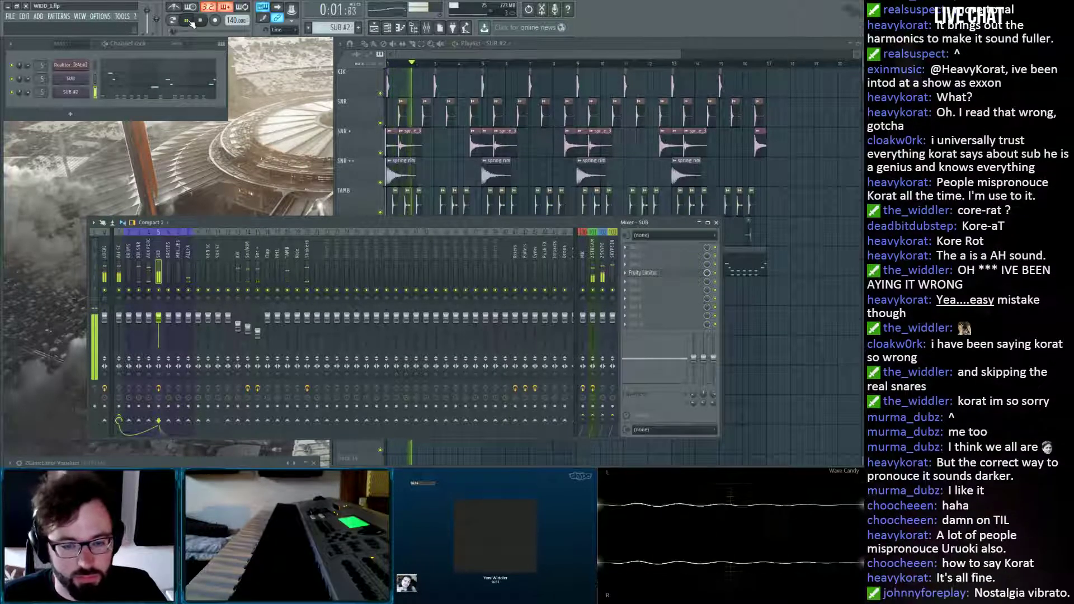
{"action": "left_click", "coordinate": [453, 59]}
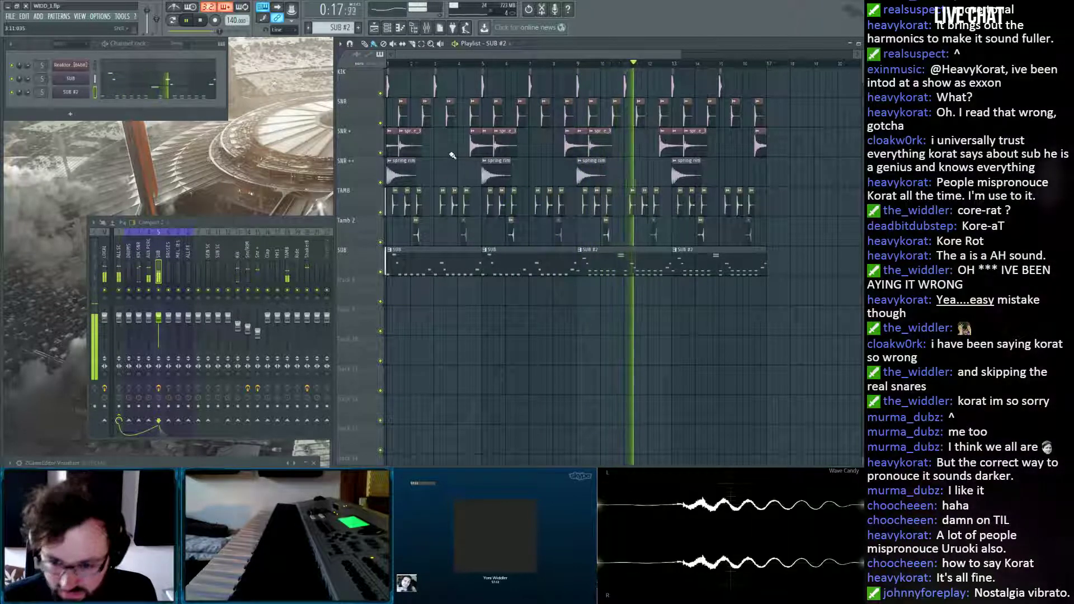
Replace the second SUB #2 clip at bar 13 with the original SUB pattern clip, and stop playback.
{"action": "right_click", "coordinate": [678, 269]}
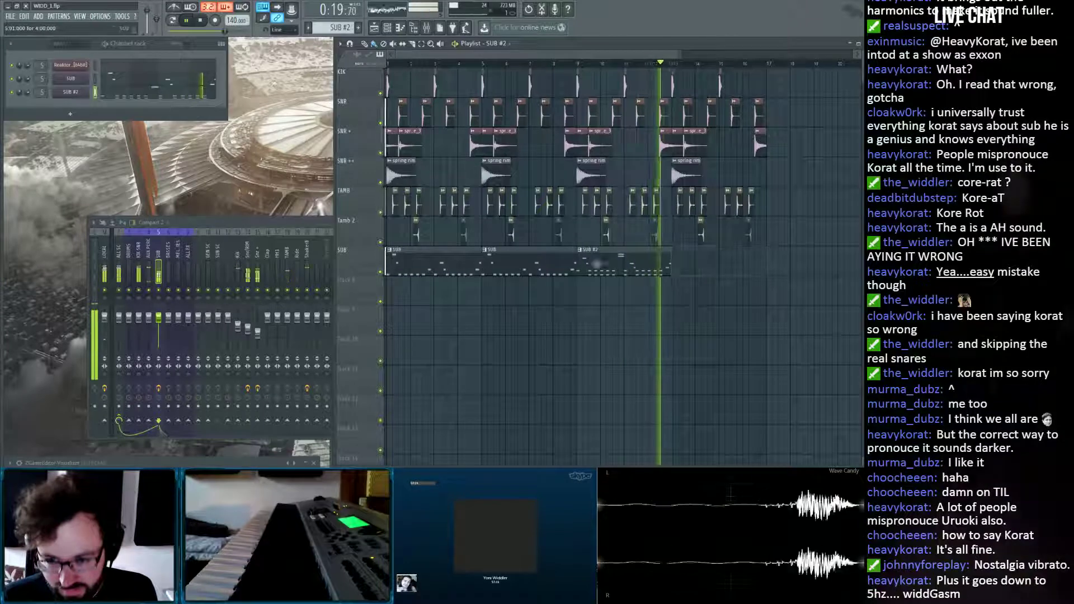
{"action": "left_click_drag", "start_coordinate": [533, 267], "coordinate": [725, 267]}
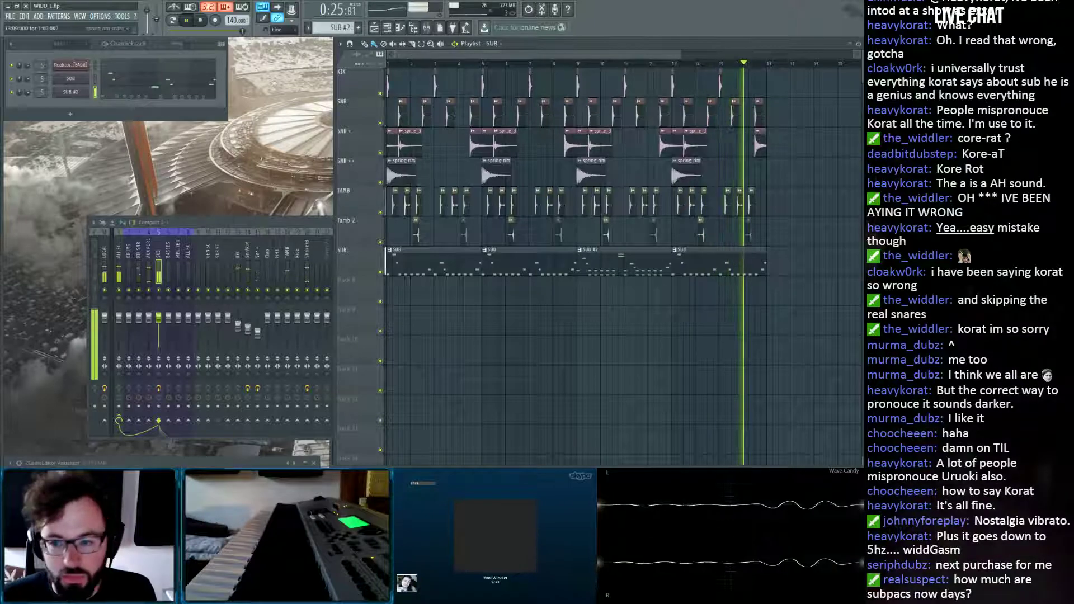
{"action": "key", "text": "space"}
Add a time marker named "drum fill" at bar 17, just past the end of the arrangement.
{"action": "scroll", "coordinate": [775, 69], "scroll_direction": "up", "scroll_amount": 4}
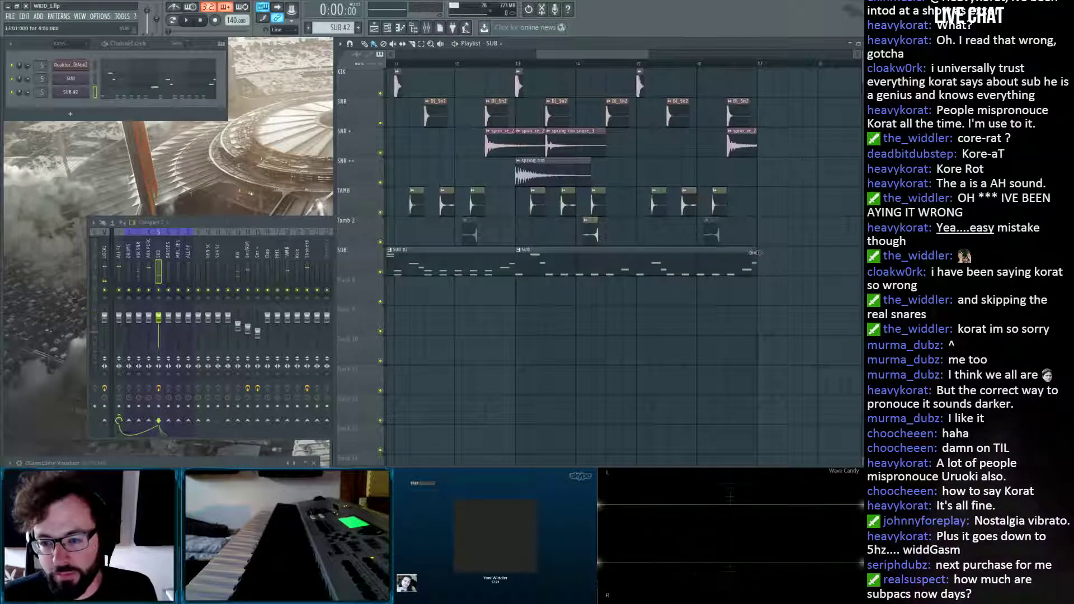
{"action": "left_click_drag", "start_coordinate": [607, 54], "coordinate": [682, 58]}
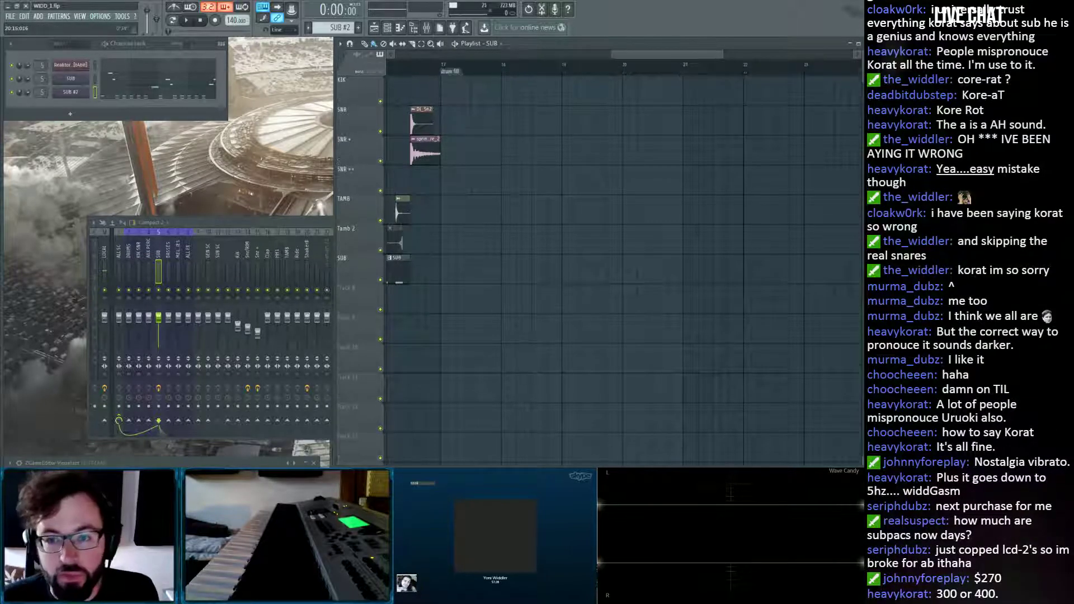
{"action": "left_click_drag", "start_coordinate": [640, 56], "coordinate": [412, 59]}
{"action": "scroll", "coordinate": [394, 72], "scroll_direction": "down", "scroll_amount": 1}
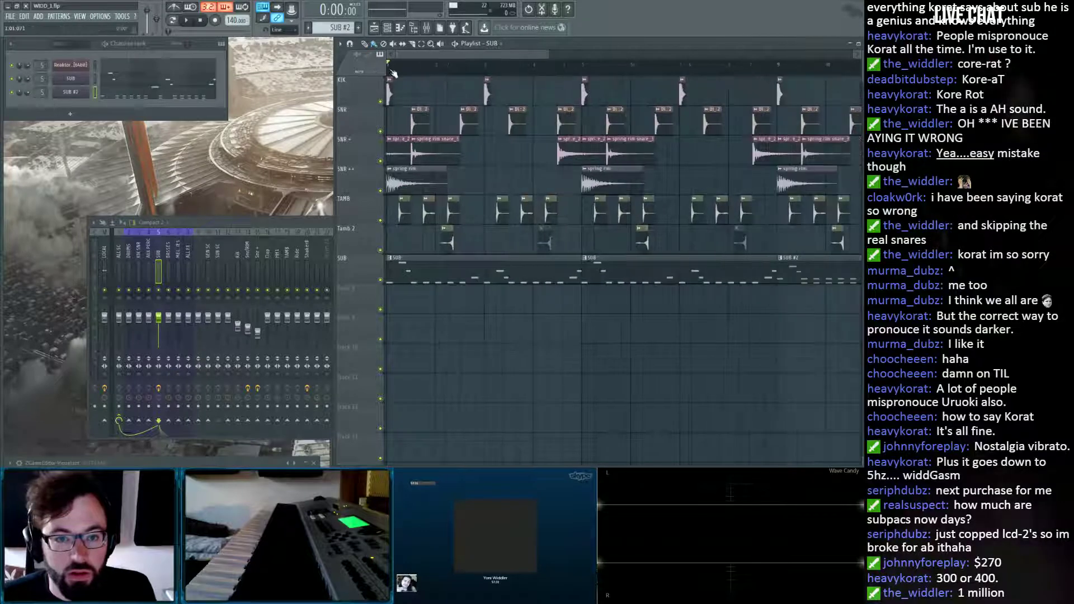
{"action": "scroll", "coordinate": [394, 72], "scroll_direction": "down", "scroll_amount": 3}
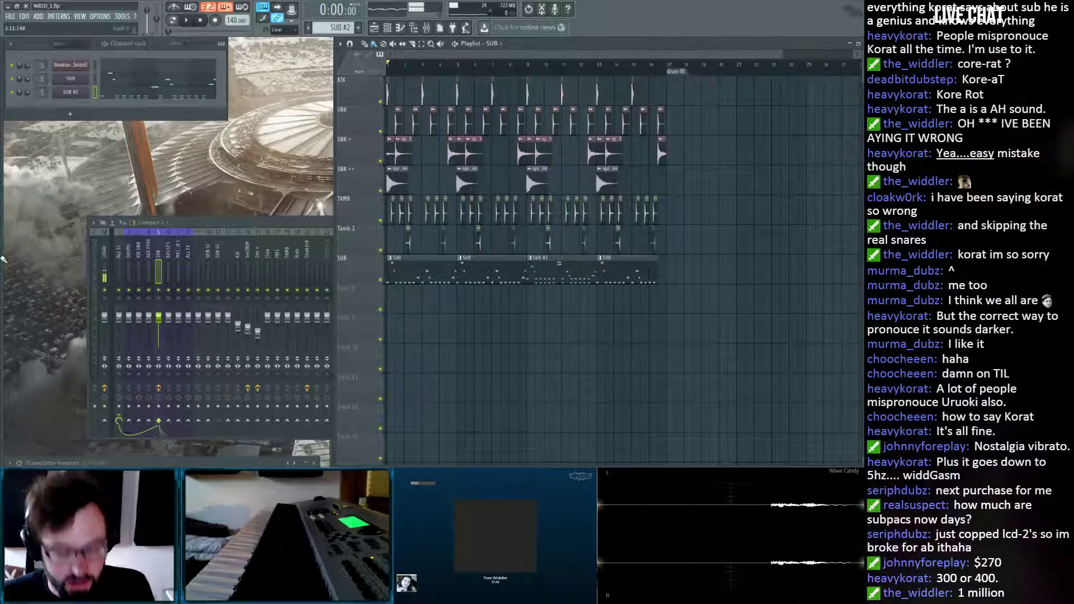
Audition snare and percussion samples in the Stolen Goodies folder of the Deep Dubstep kit.
{"action": "mouse_move", "coordinate": [3, 248]}
{"action": "left_click", "coordinate": [34, 56]}
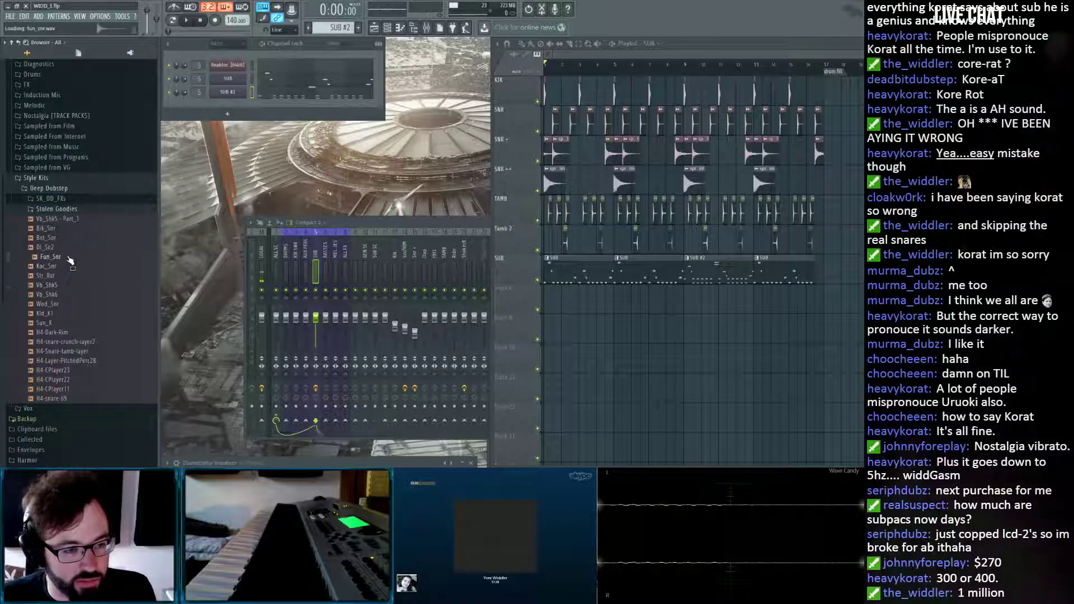
{"action": "left_click", "coordinate": [49, 266]}
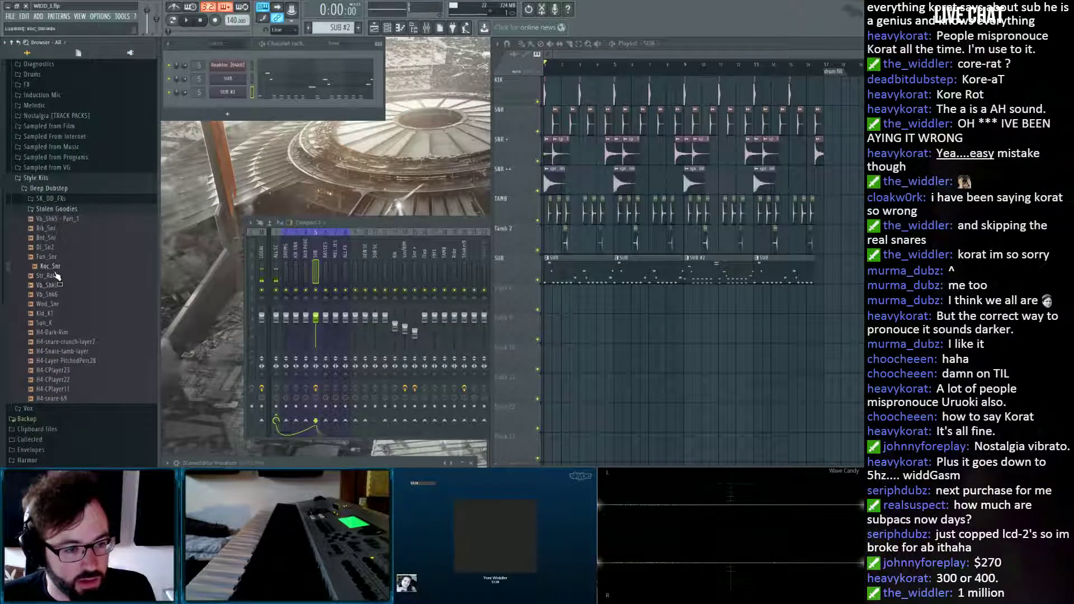
{"action": "left_click", "coordinate": [54, 304]}
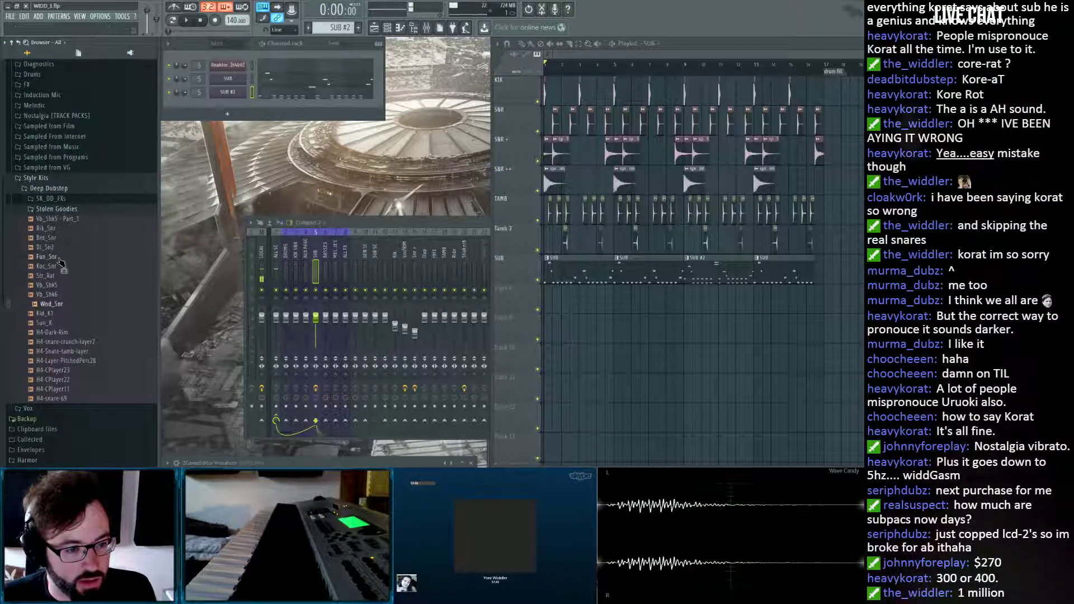
{"action": "left_click", "coordinate": [56, 257]}
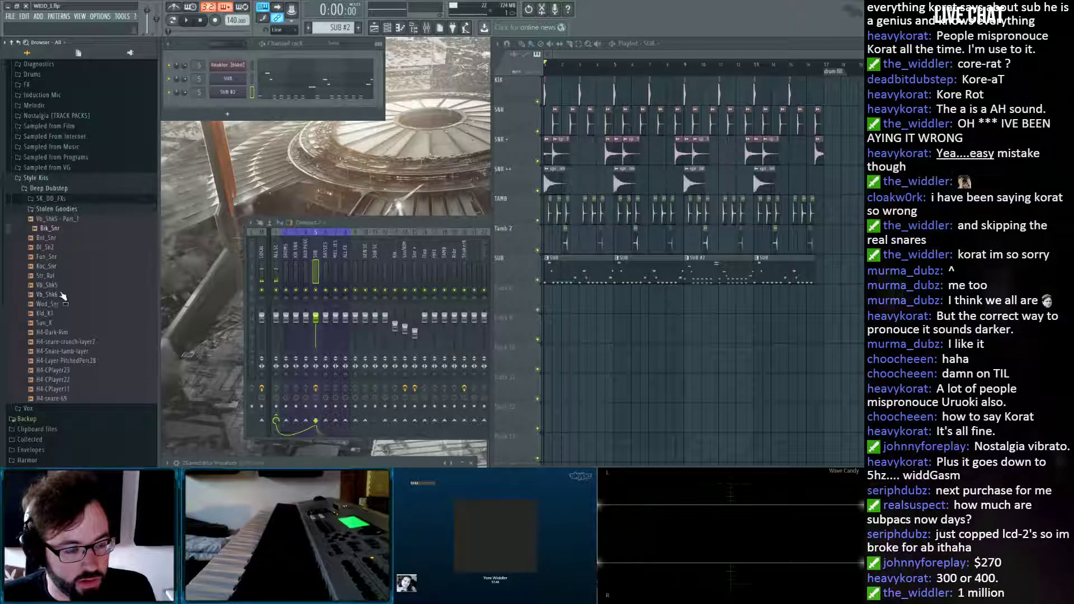
{"action": "left_click", "coordinate": [70, 341]}
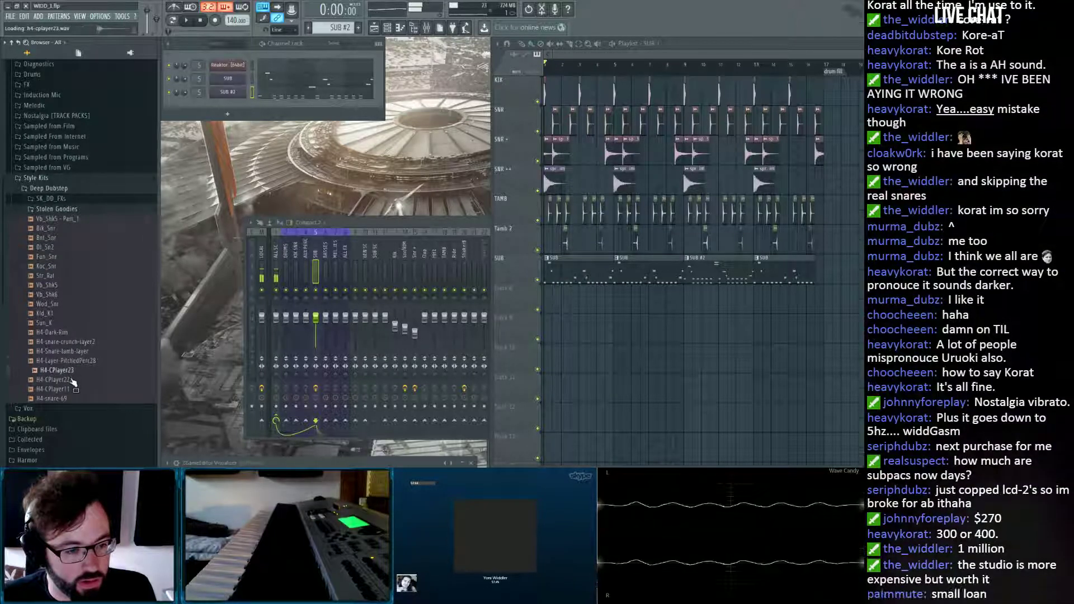
Place the H4-snare-69 sample near bar 3 on an empty track, and move that track directly below SNR ++.
{"action": "left_click", "coordinate": [67, 397]}
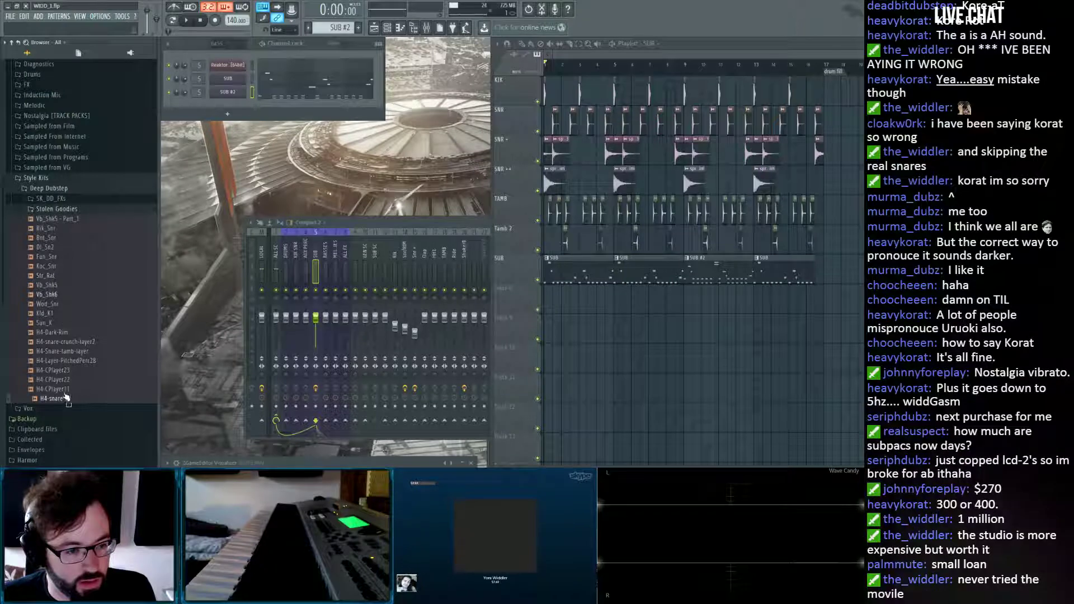
{"action": "left_click_drag", "start_coordinate": [367, 343], "coordinate": [434, 308]}
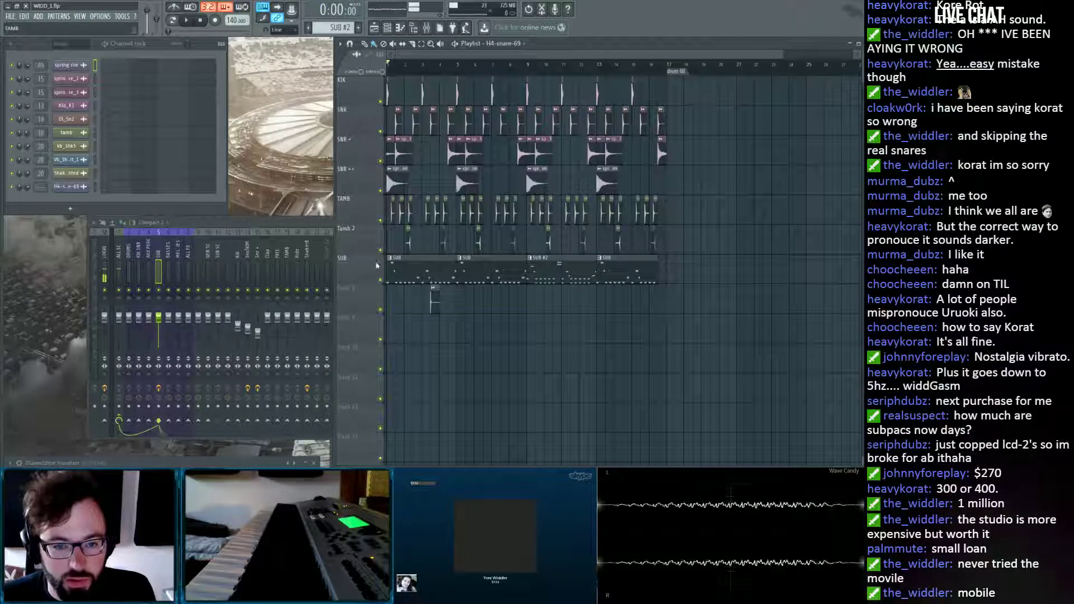
{"action": "left_click", "coordinate": [383, 321]}
{"action": "left_click_drag", "start_coordinate": [434, 330], "coordinate": [434, 208]}
Play the section, shift the new snare clip to just before bar 3, and rename its track "Verb Snr".
{"action": "key", "text": "space"}
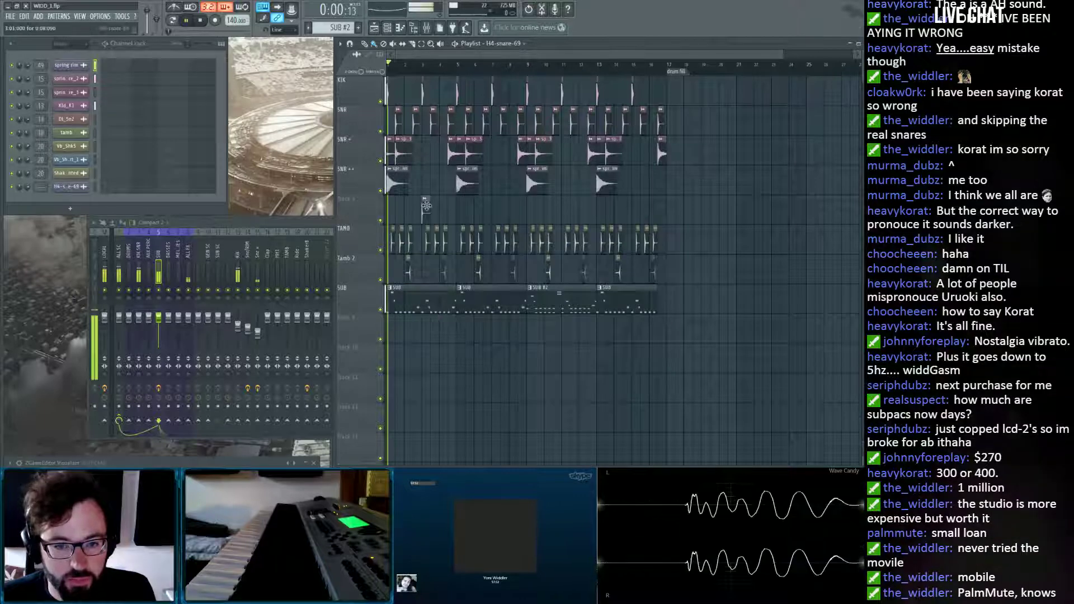
{"action": "scroll", "coordinate": [439, 145], "scroll_direction": "up", "scroll_amount": 4}
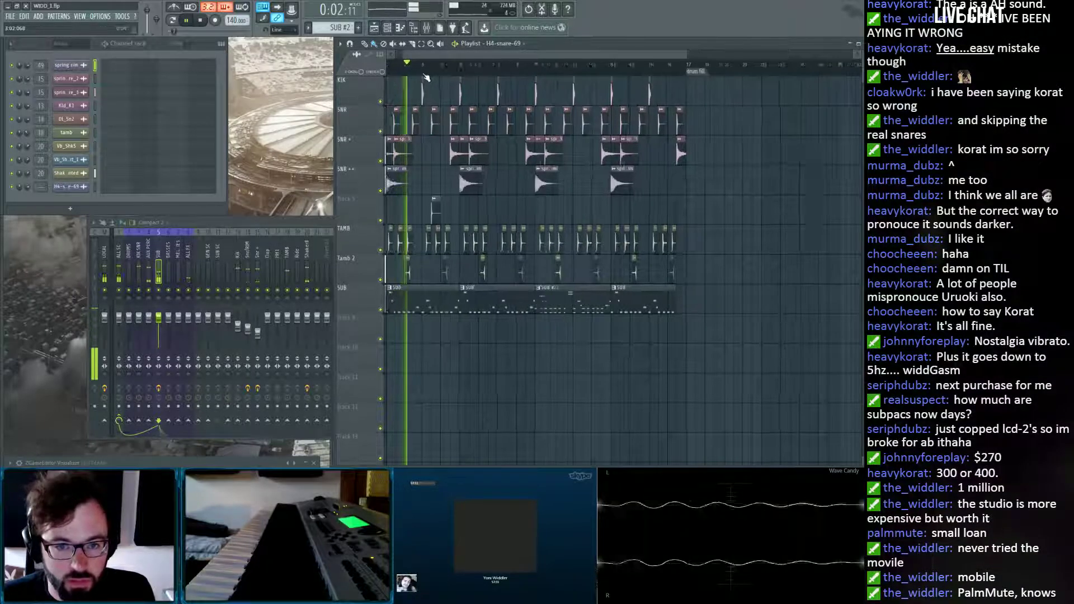
{"action": "key", "text": "space"}
{"action": "left_click_drag", "start_coordinate": [425, 208], "coordinate": [422, 208]}
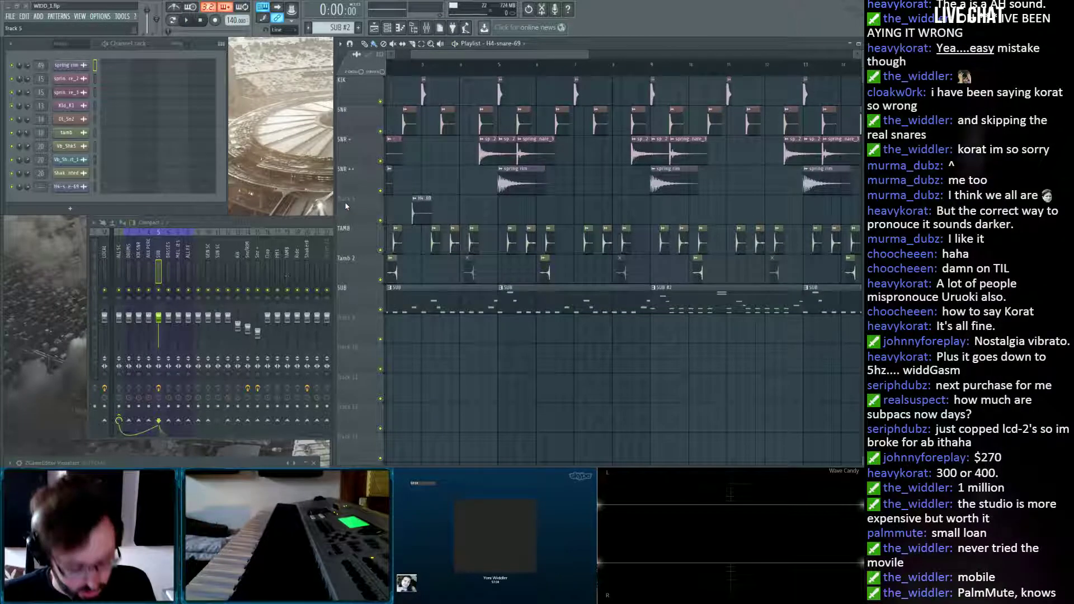
{"action": "left_click", "coordinate": [301, 225]}
Route the H4-snare-69 channel to mixer track 50 and name that mixer track "Gate Snr".
{"action": "double_click", "coordinate": [420, 205]}
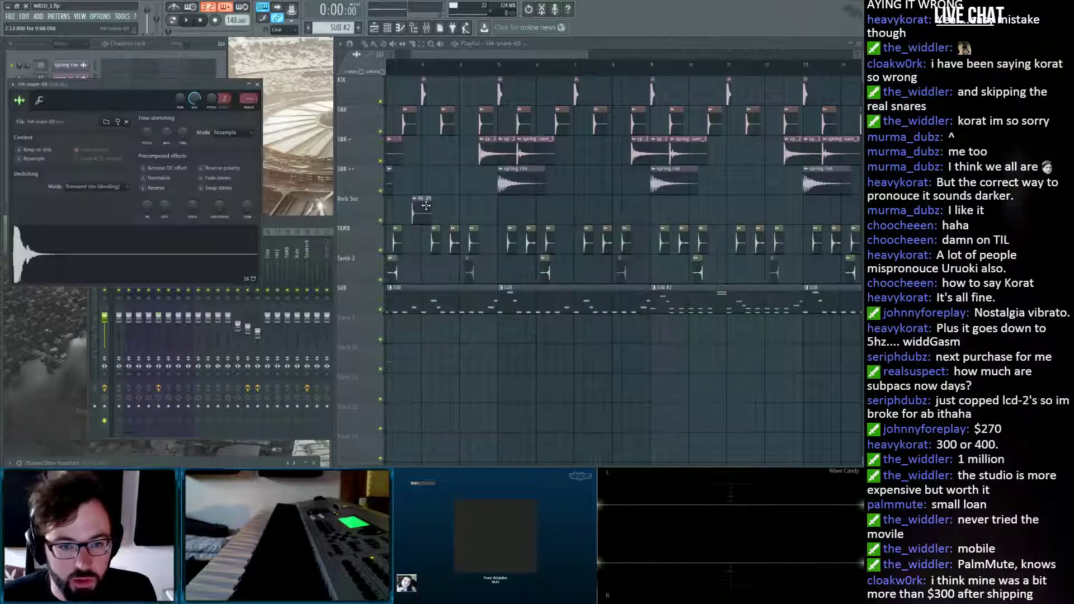
{"action": "left_click", "coordinate": [297, 223]}
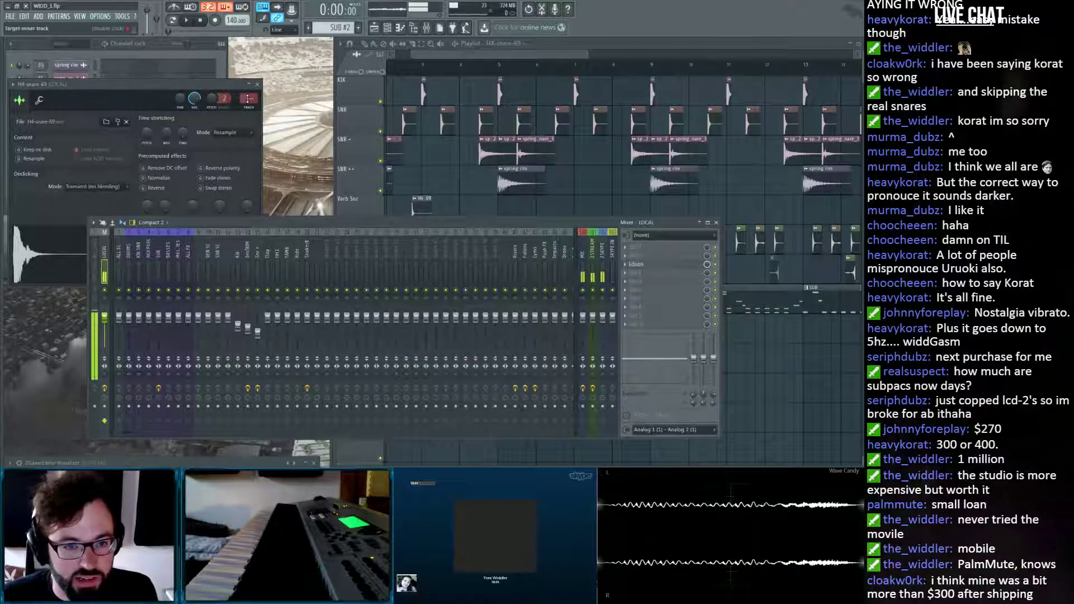
{"action": "left_click_drag", "start_coordinate": [248, 99], "coordinate": [250, 54]}
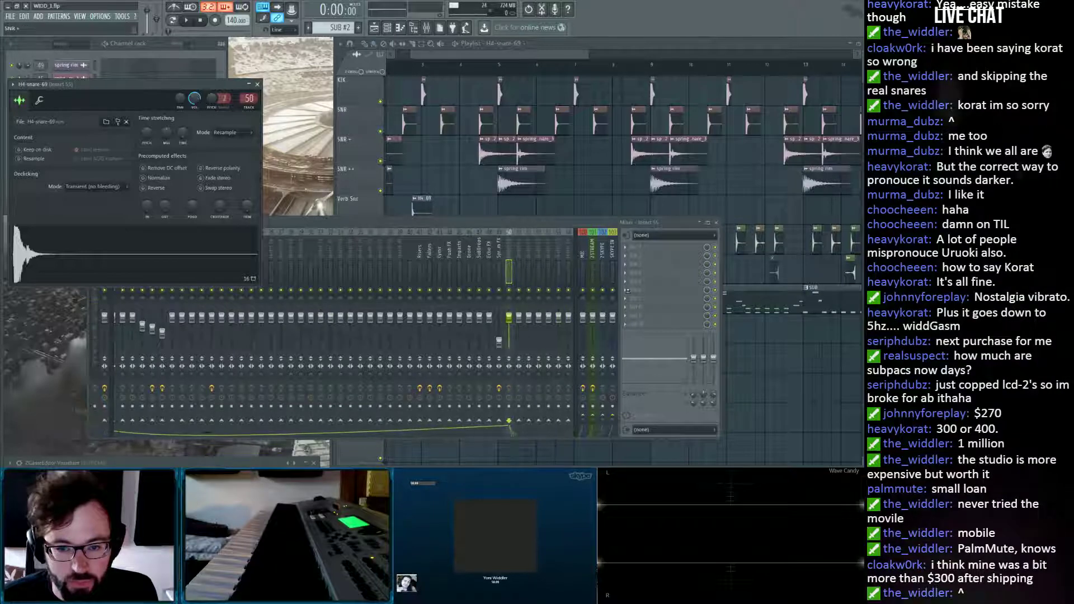
{"action": "left_click", "coordinate": [510, 258]}
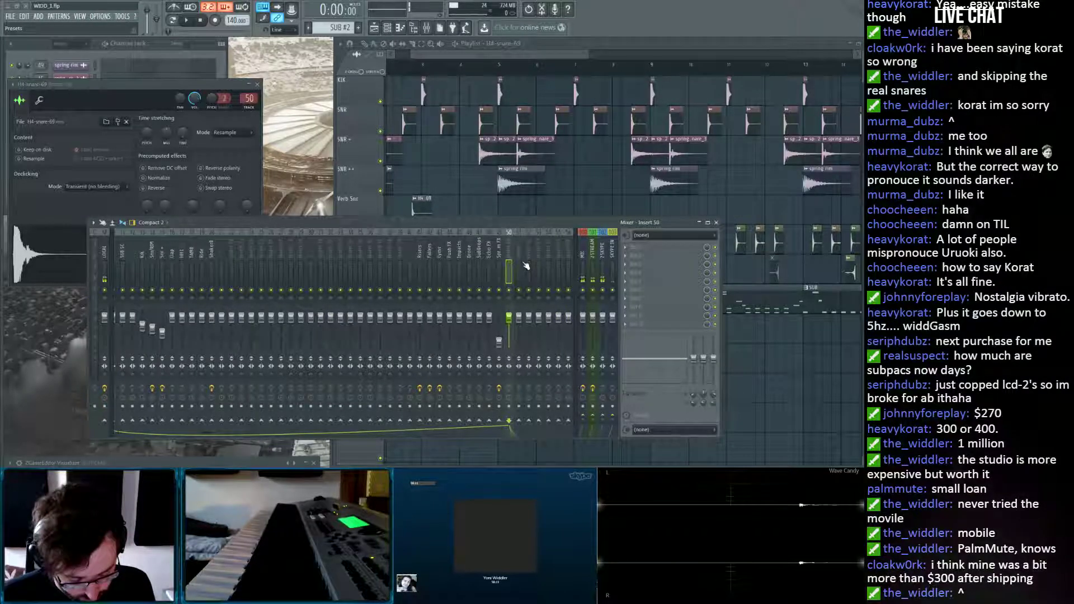
{"action": "key", "text": "Return"}
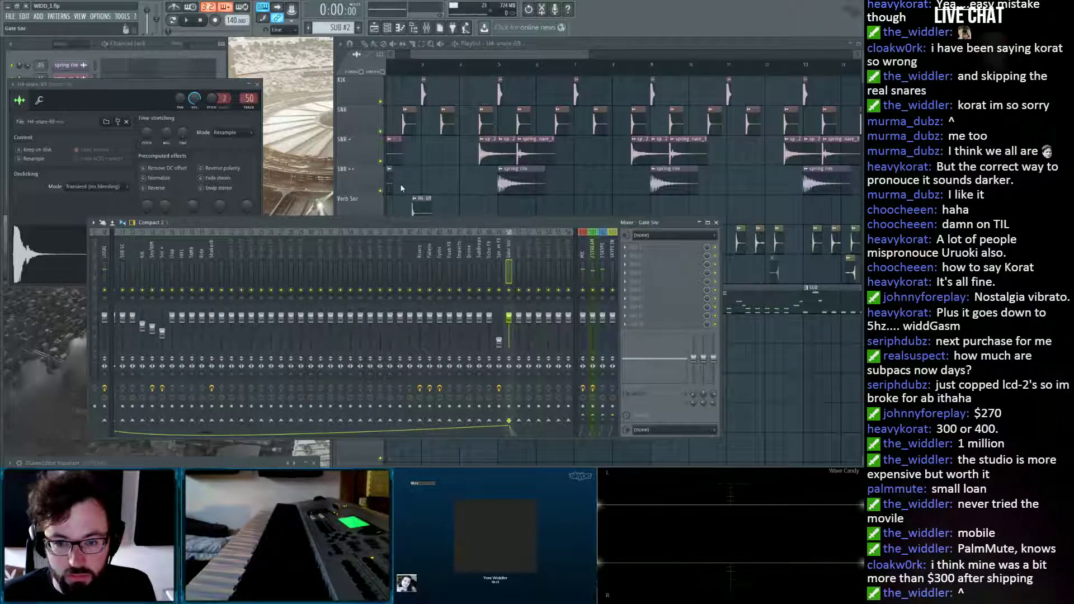
Lower the Gate Snr fader, add Fruity Reeverb 2 to that mixer track, and adjust the reverb settings.
{"action": "scroll", "coordinate": [246, 242], "scroll_direction": "right", "scroll_amount": 2}
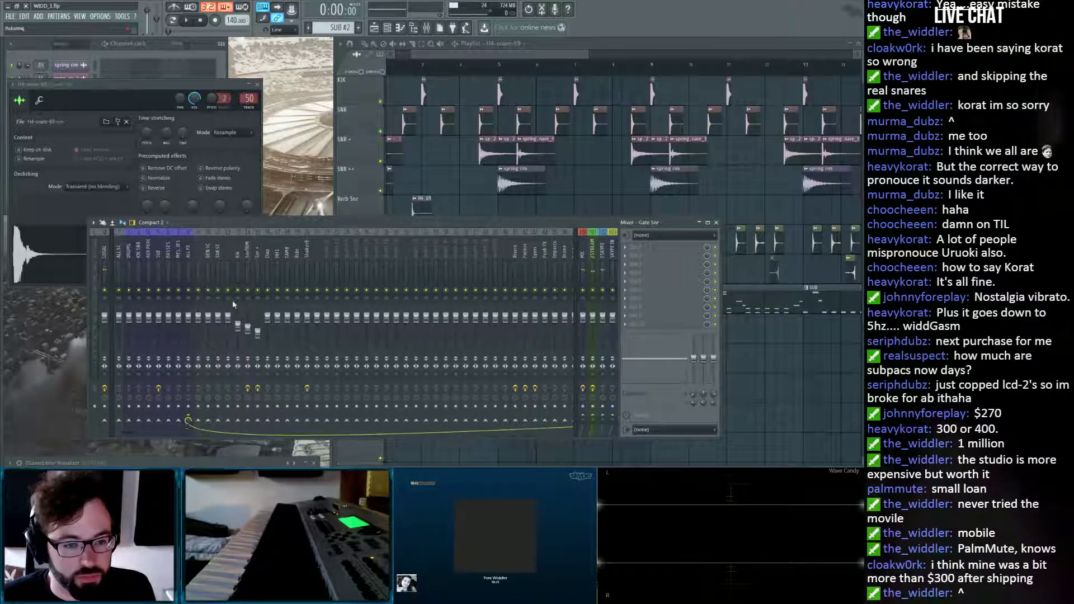
{"action": "left_click", "coordinate": [258, 84]}
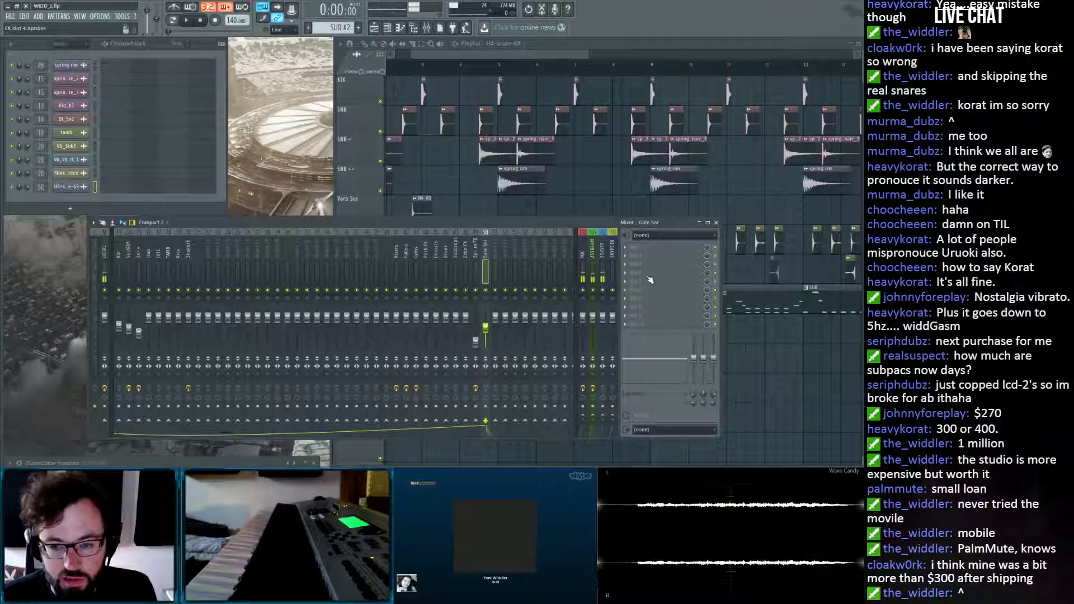
{"action": "left_click", "coordinate": [737, 160]}
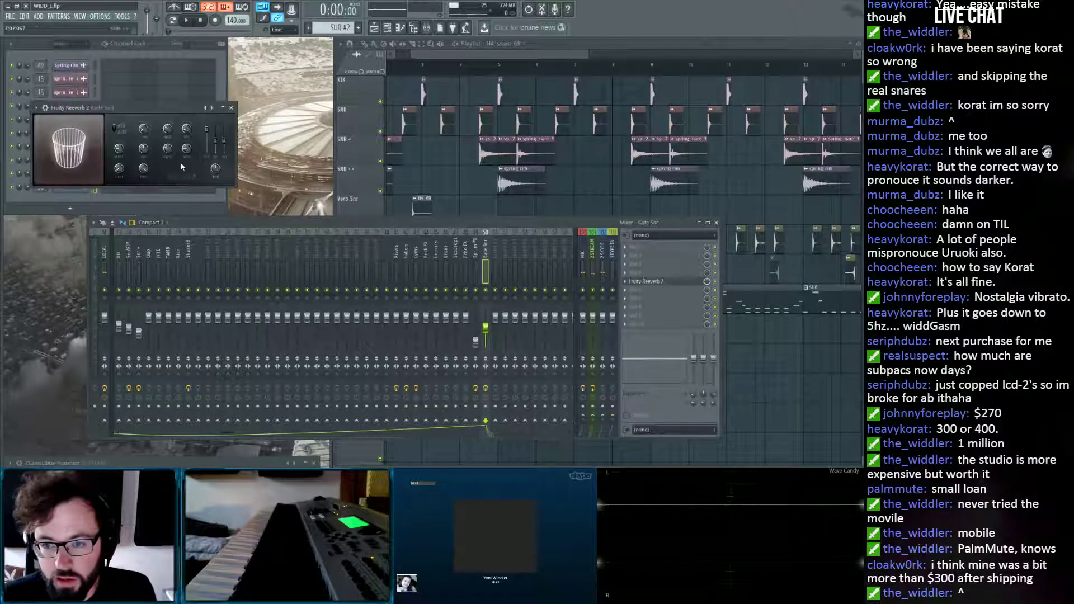
{"action": "left_click_drag", "start_coordinate": [213, 141], "coordinate": [213, 151]}
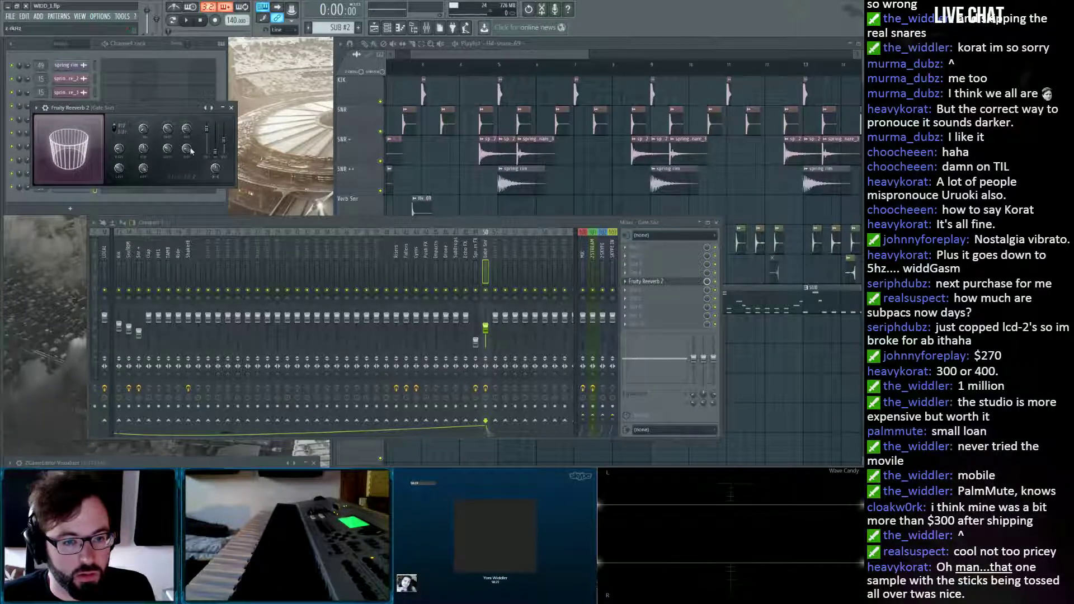
Play the arrangement while lowering the Gate Snr fader slightly further, and stop playback.
{"action": "key", "text": "space"}
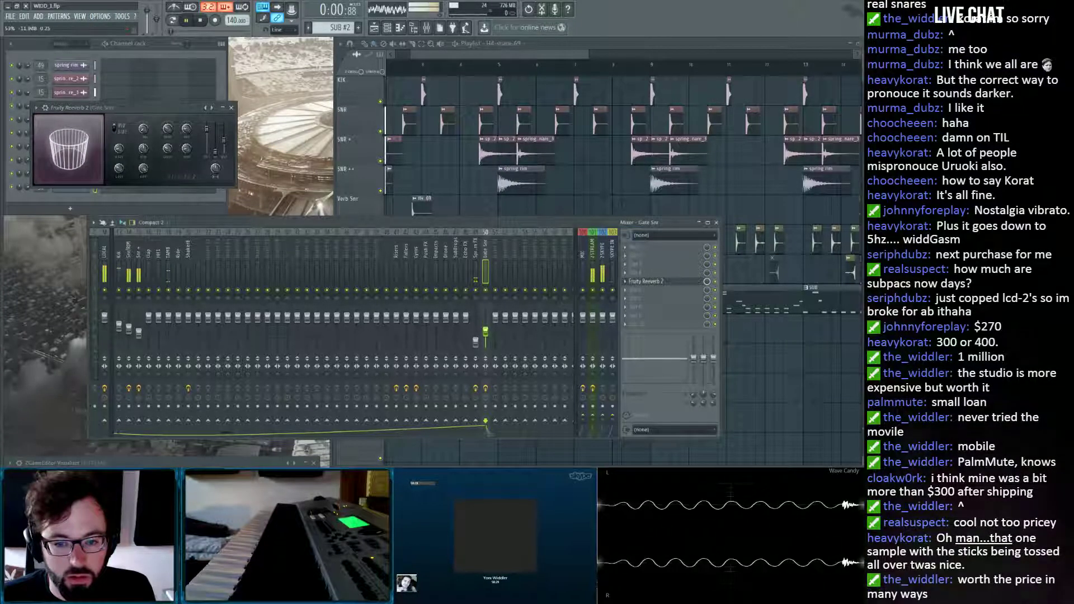
{"action": "left_click_drag", "start_coordinate": [488, 330], "coordinate": [488, 339]}
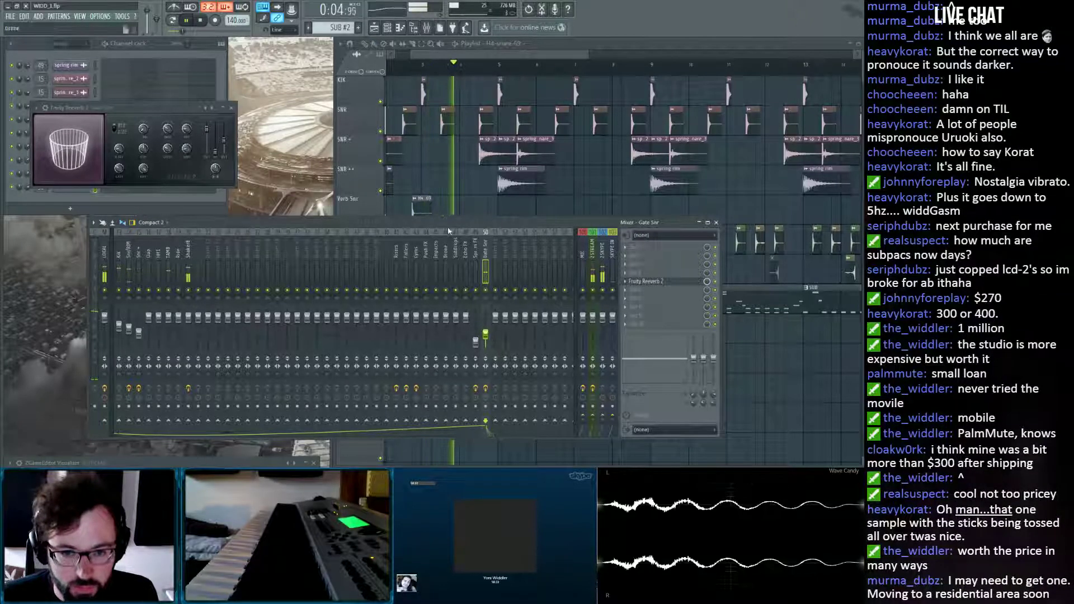
{"action": "left_click", "coordinate": [423, 212]}
{"action": "key", "text": "space"}
Open the H4-snare-69 channel settings, audition the snare with its reverb, and close the settings.
{"action": "double_click", "coordinate": [423, 214]}
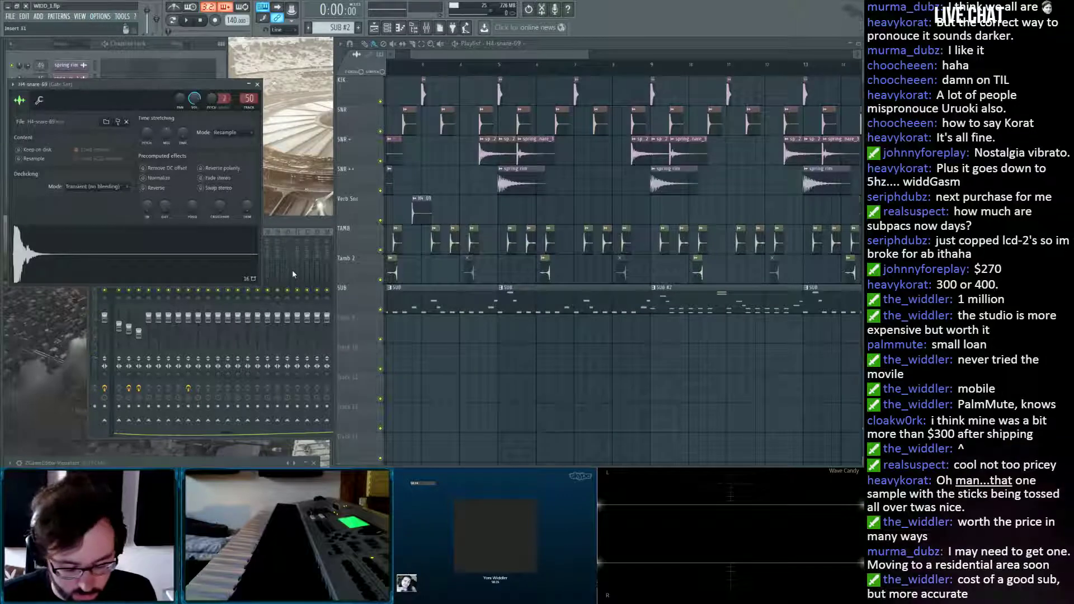
{"action": "key", "text": "q"}
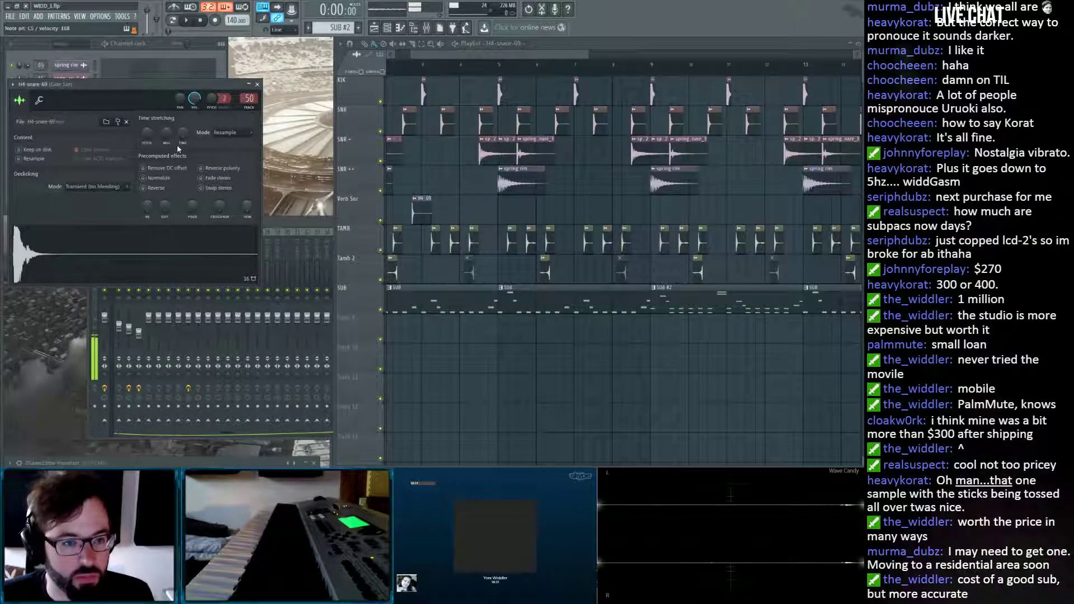
{"action": "left_click", "coordinate": [257, 84]}
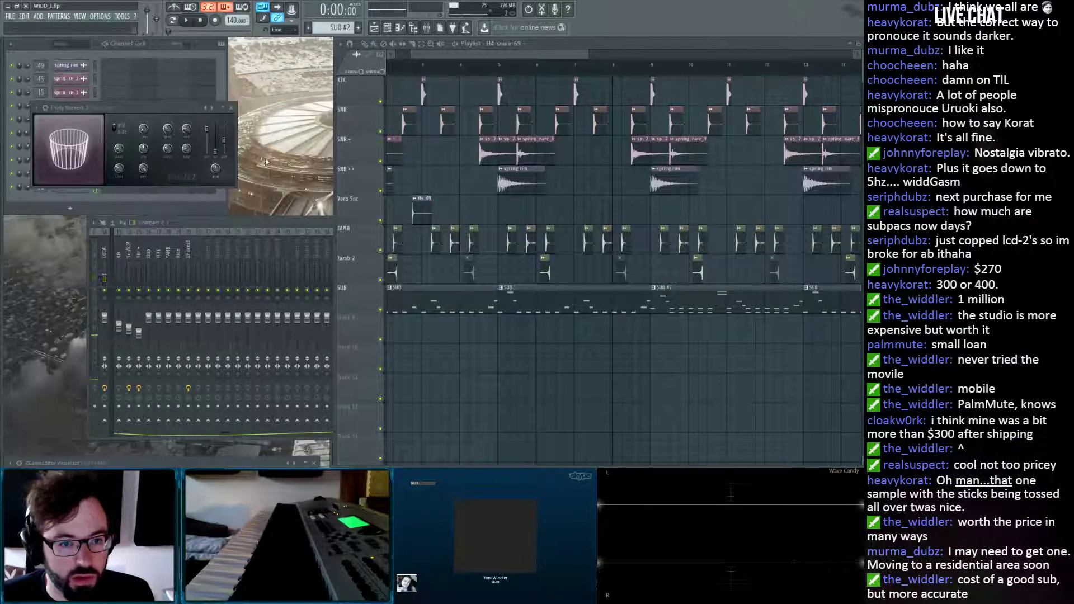
Add Fruity parametric EQ 2 ahead of the reverb on the Gate Snr track and boost band 5.
{"action": "left_click", "coordinate": [283, 226]}
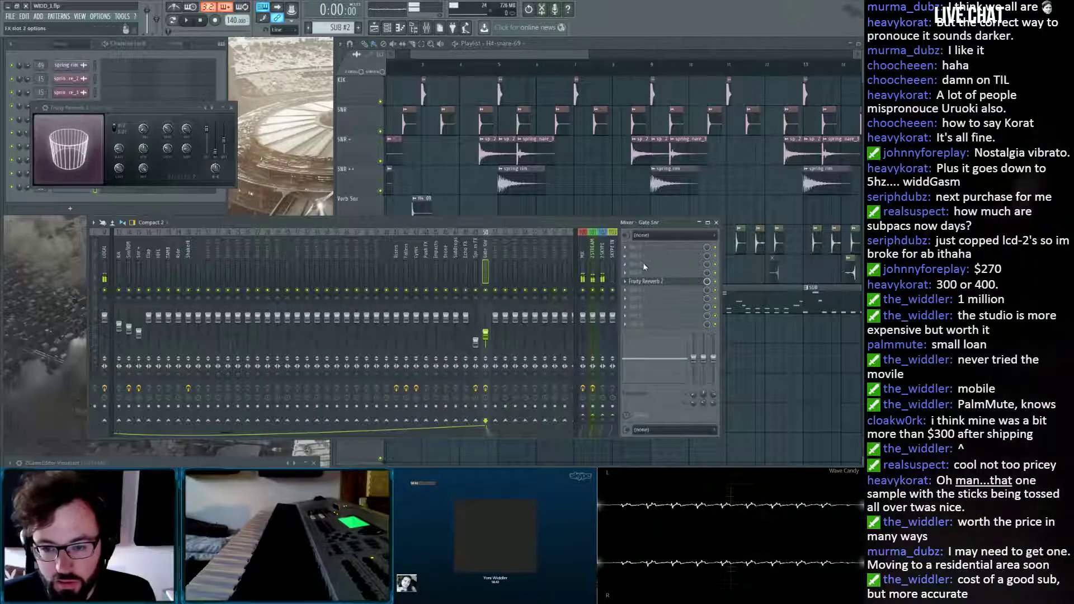
{"action": "left_click", "coordinate": [726, 424]}
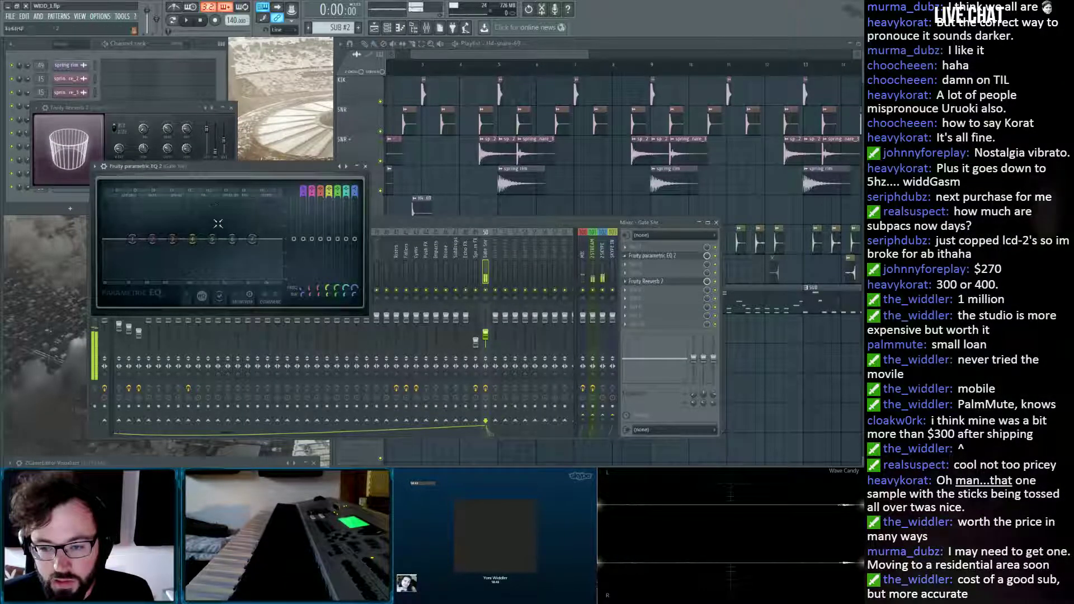
{"action": "mouse_move", "coordinate": [212, 238]}
{"action": "left_mouse_down"}
{"action": "mouse_move", "coordinate": [220, 216]}
{"action": "mouse_move", "coordinate": [202, 240]}
{"action": "mouse_move", "coordinate": [175, 231]}
{"action": "mouse_move", "coordinate": [221, 224]}
{"action": "left_mouse_up"}
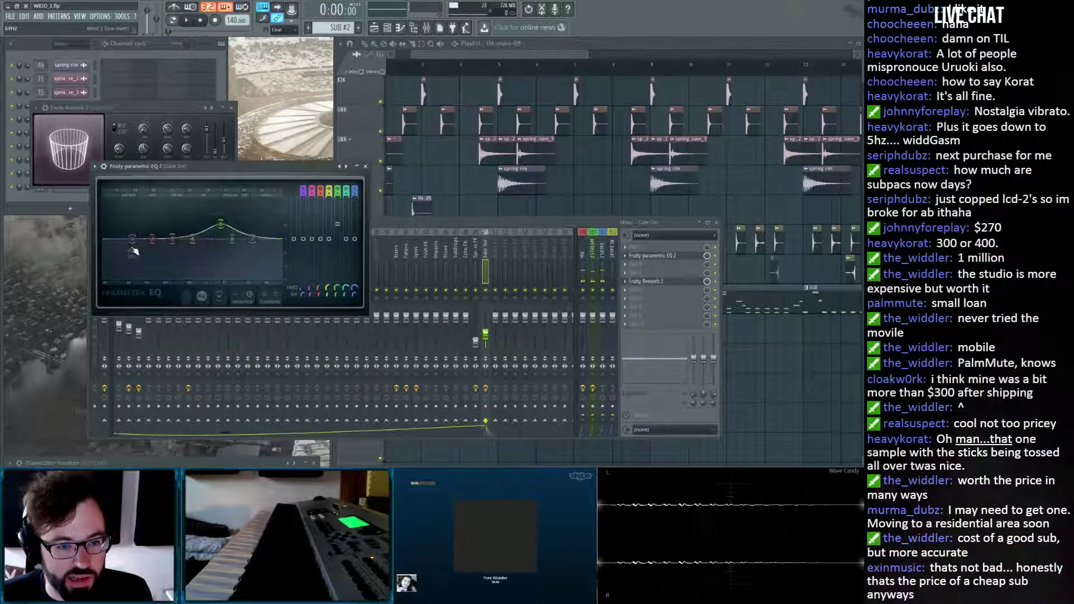
Turn EQ band 1 into a steep high-pass filter and raise its cutoff to around band 4's frequency.
{"action": "left_click", "coordinate": [169, 281]}
{"action": "right_click", "coordinate": [155, 273]}
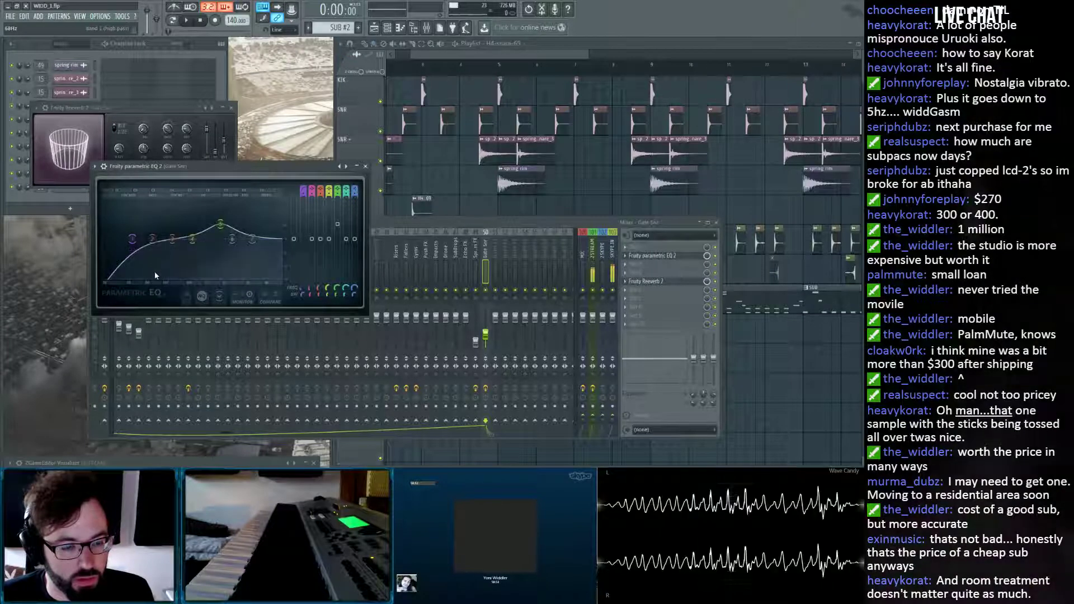
{"action": "left_click", "coordinate": [176, 277]}
{"action": "left_click_drag", "start_coordinate": [136, 244], "coordinate": [193, 240]}
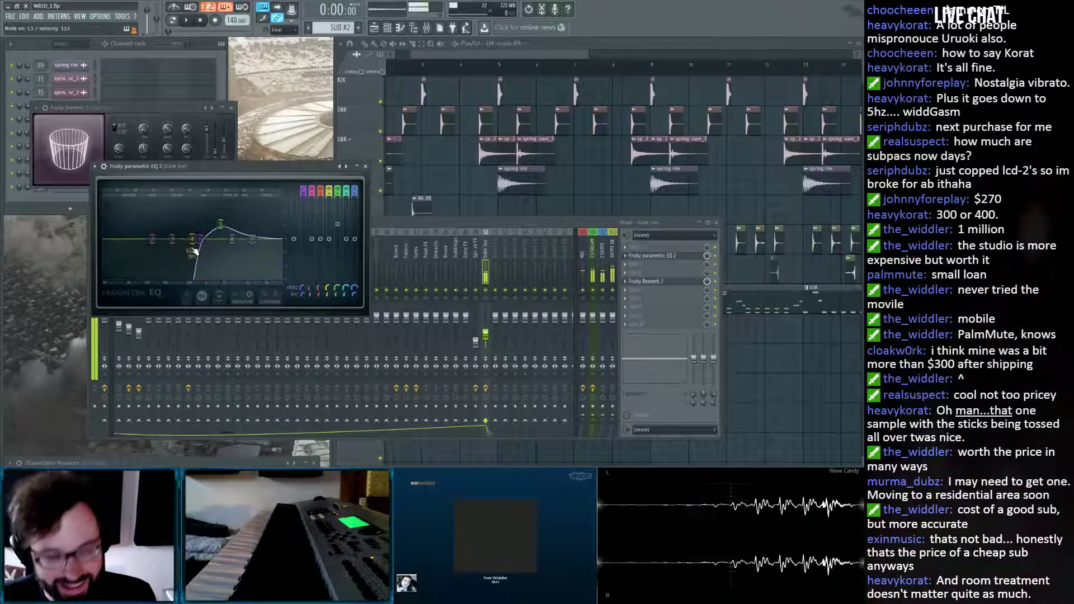
Pull EQ band 7 down to cut the highs, boost band 5 further at a slightly lower frequency, and close the equalizer.
{"action": "left_click_drag", "start_coordinate": [220, 224], "coordinate": [276, 264]}
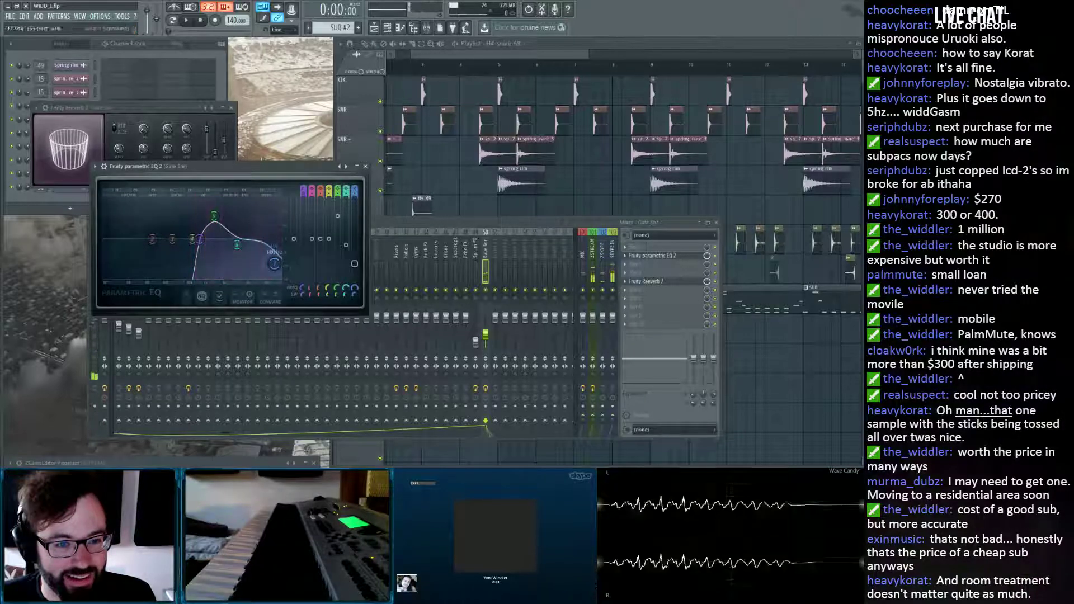
{"action": "left_click_drag", "start_coordinate": [214, 216], "coordinate": [211, 212]}
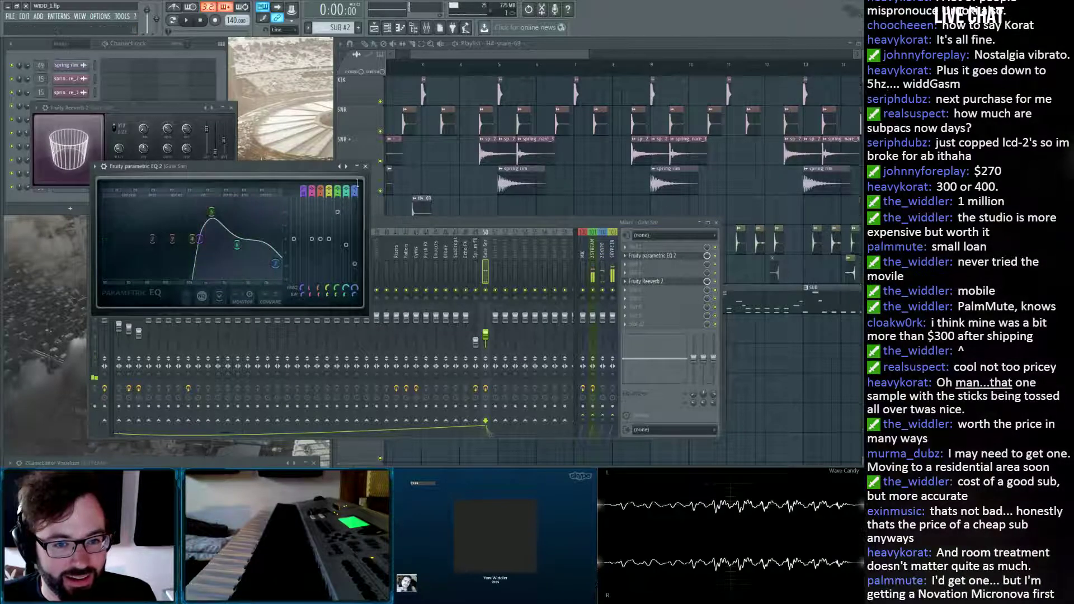
{"action": "left_click", "coordinate": [366, 167]}
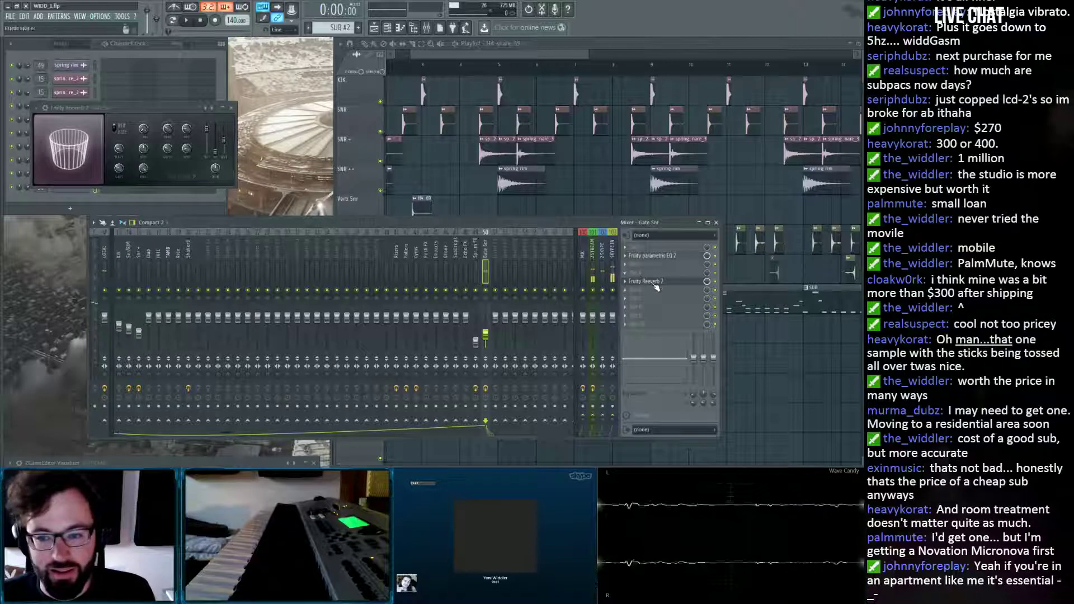
Fine-tune Fruity Reeverb 2 on the Gate Snr track, play the arrangement from the start, and close the reverb.
{"action": "left_click", "coordinate": [657, 287]}
{"action": "left_click_drag", "start_coordinate": [188, 131], "coordinate": [188, 133]}
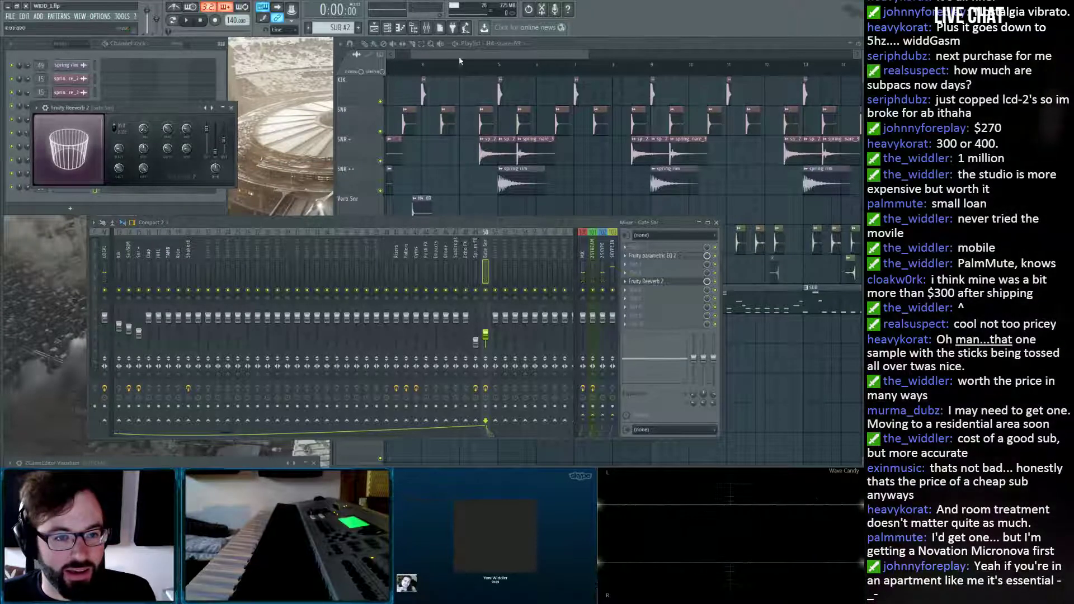
{"action": "left_click_drag", "start_coordinate": [459, 56], "coordinate": [419, 68]}
{"action": "scroll", "coordinate": [420, 68], "scroll_direction": "down", "scroll_amount": 5}
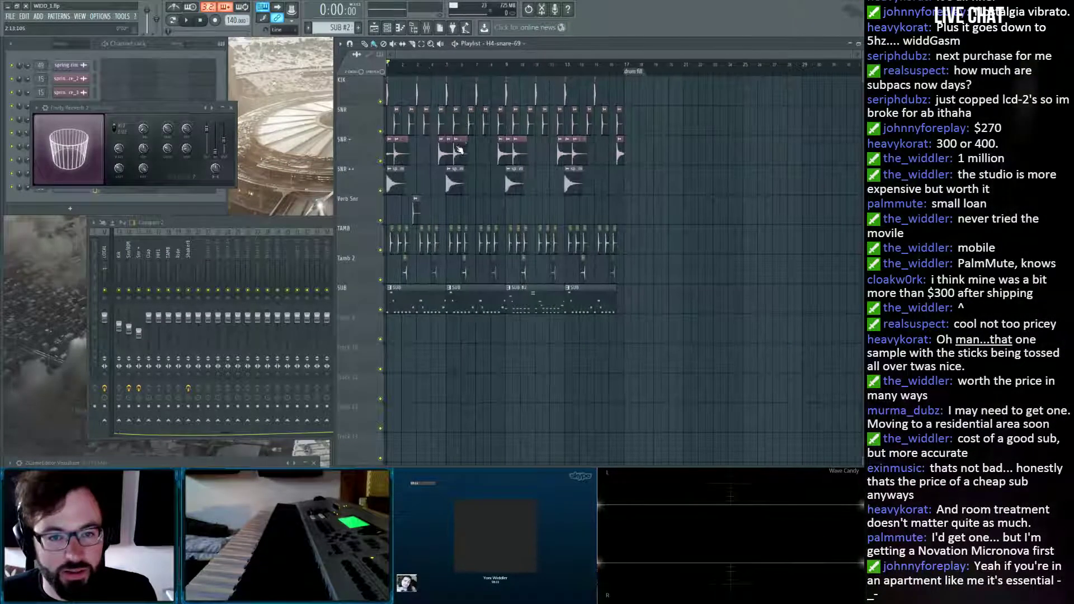
{"action": "key", "text": "space"}
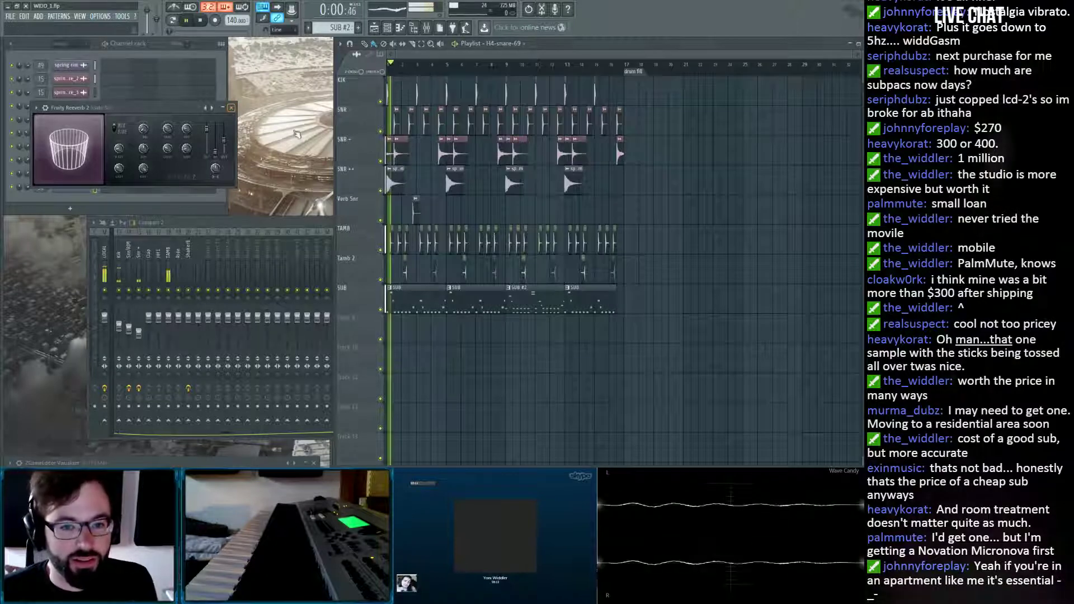
{"action": "left_click", "coordinate": [234, 110]}
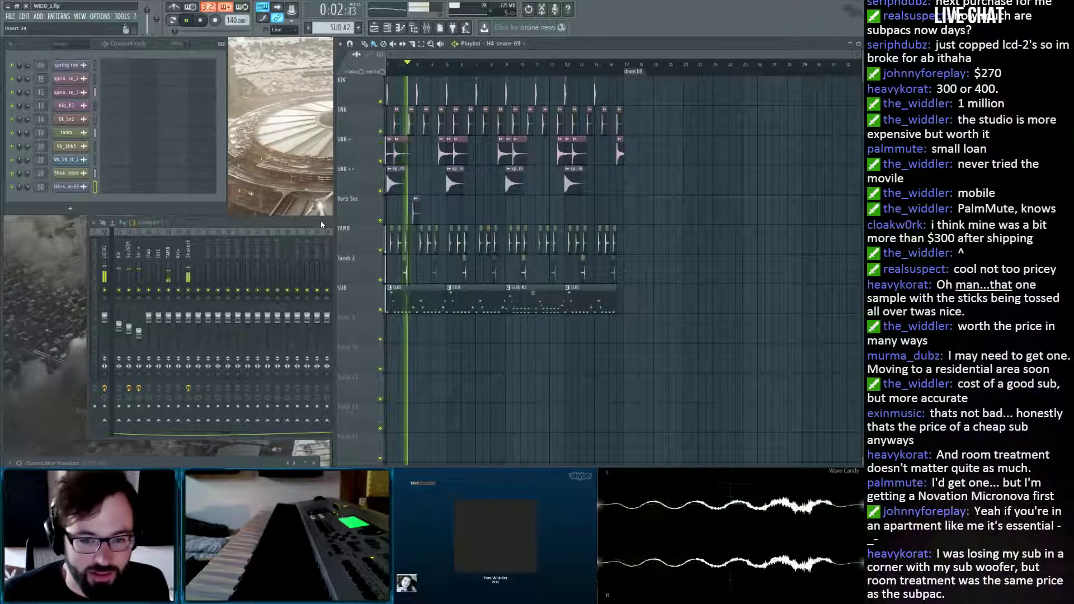
Check the mixer while the arrangement plays, and return to the playlist.
{"action": "left_click", "coordinate": [321, 224]}
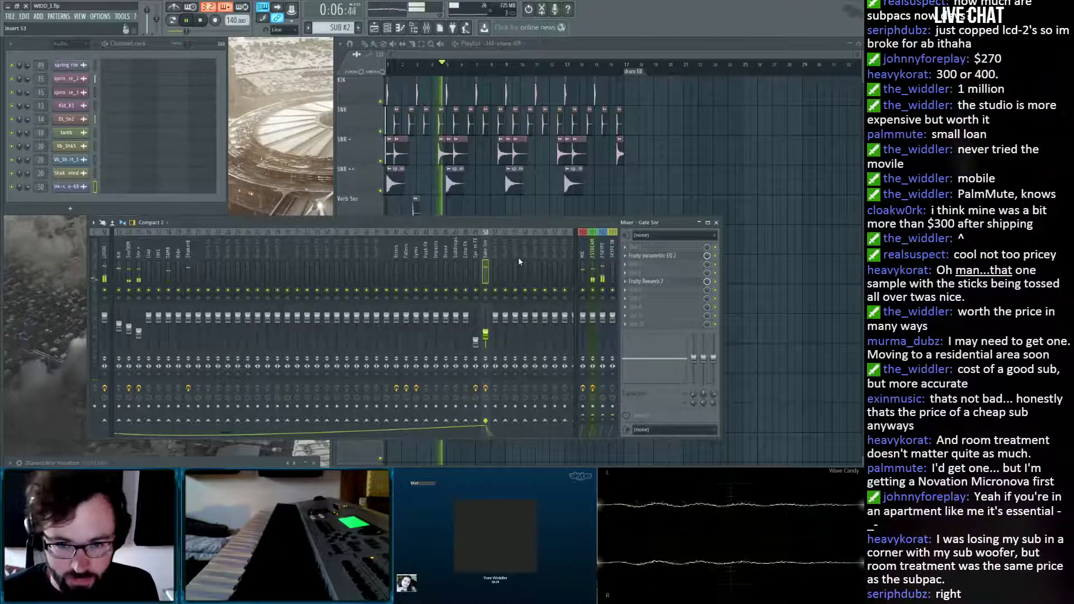
{"action": "right_click", "coordinate": [683, 163]}
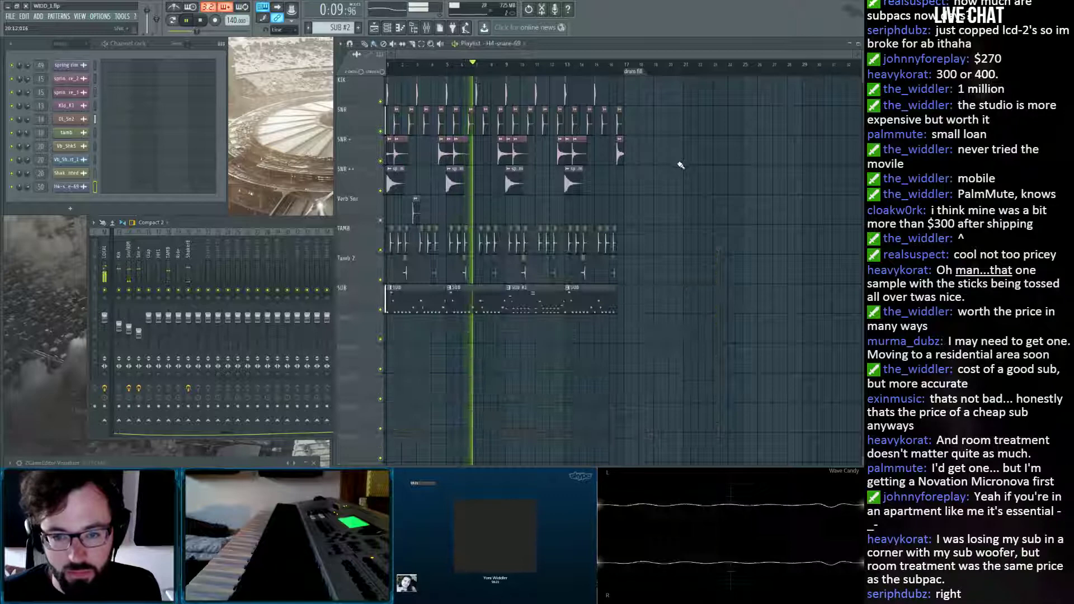
{"action": "left_click", "coordinate": [301, 224]}
{"action": "left_click", "coordinate": [707, 193]}
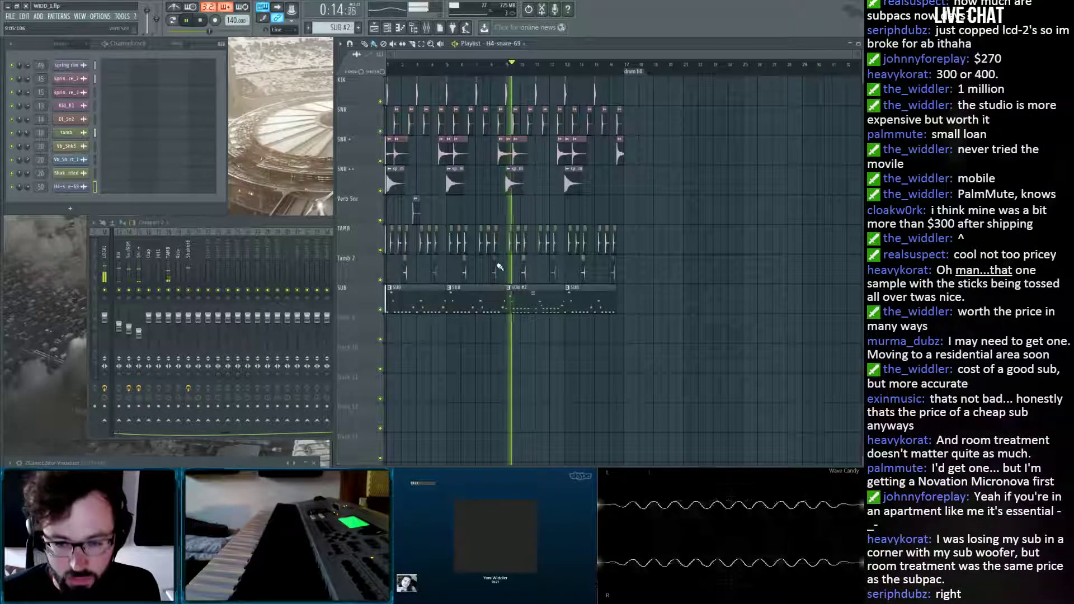
Merge all four clips on the SUB track into one pattern clip and clear the selection.
{"action": "left_click_drag", "start_coordinate": [495, 297], "coordinate": [390, 303]}
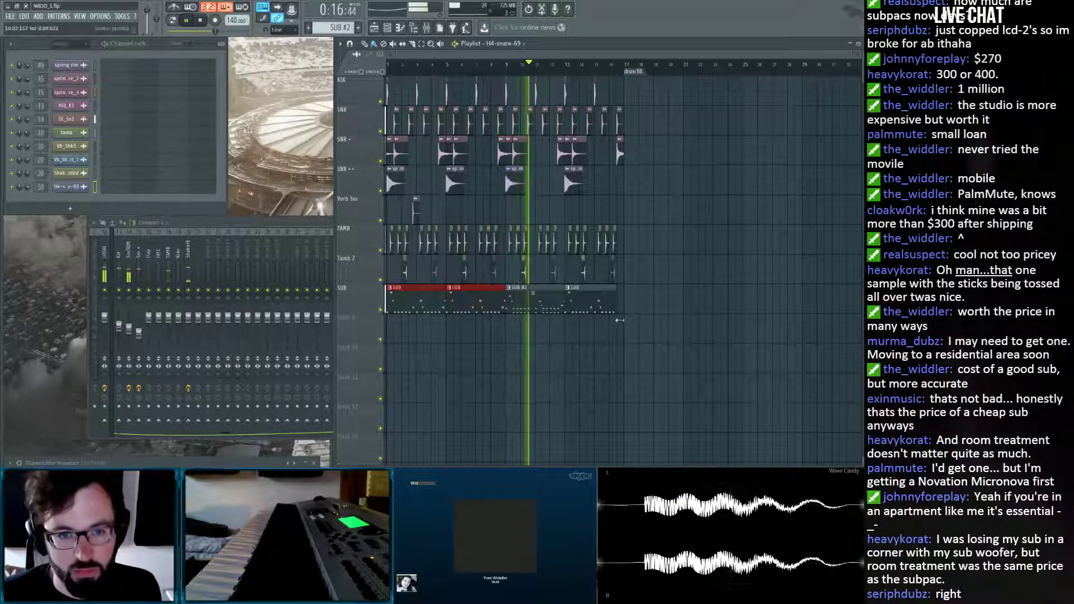
{"action": "left_click_drag", "start_coordinate": [631, 305], "coordinate": [391, 299]}
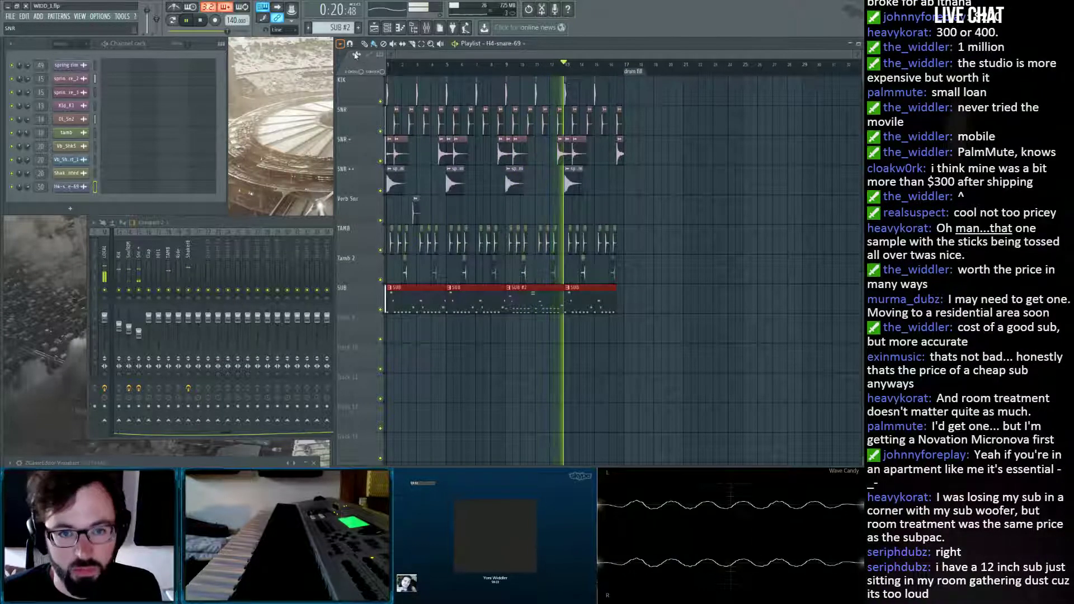
{"action": "left_click", "coordinate": [472, 203]}
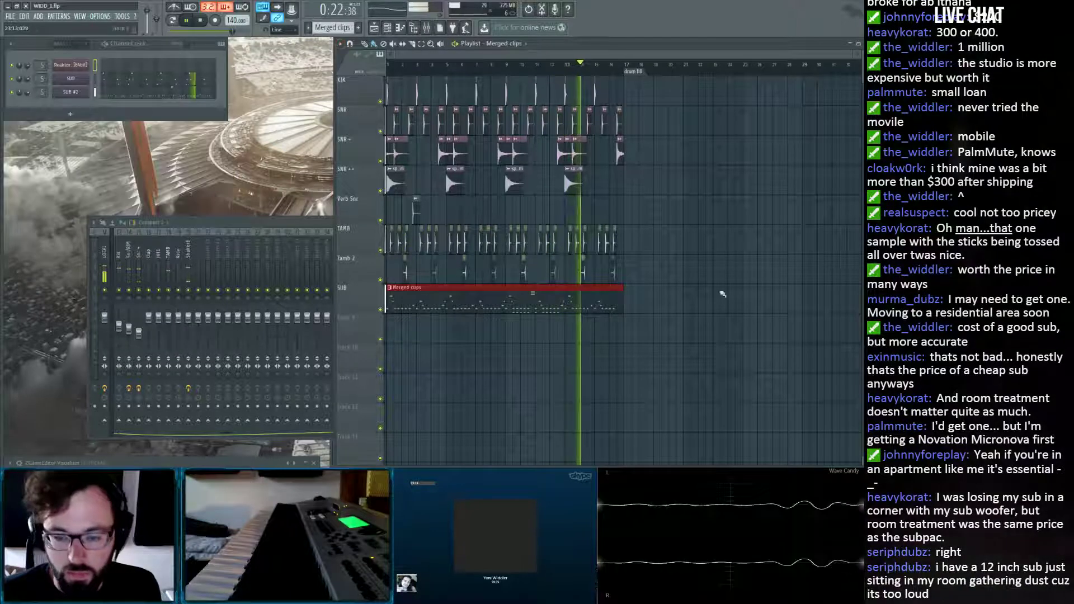
{"action": "left_click", "coordinate": [628, 306], "text": "ctrl"}
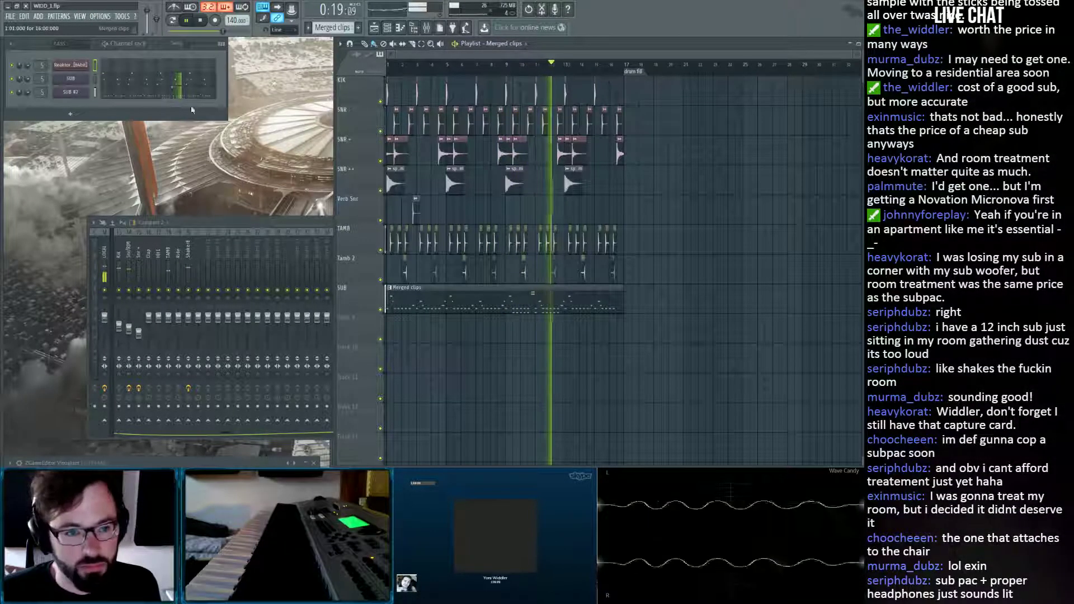
In the merged clip's SUB #2 notes, replace the F3 and C#3 pair at the start of bar 12 with a copy of the A4 and G4 chord.
{"action": "double_click", "coordinate": [567, 304]}
{"action": "scroll", "coordinate": [489, 99], "scroll_direction": "down", "scroll_amount": 4}
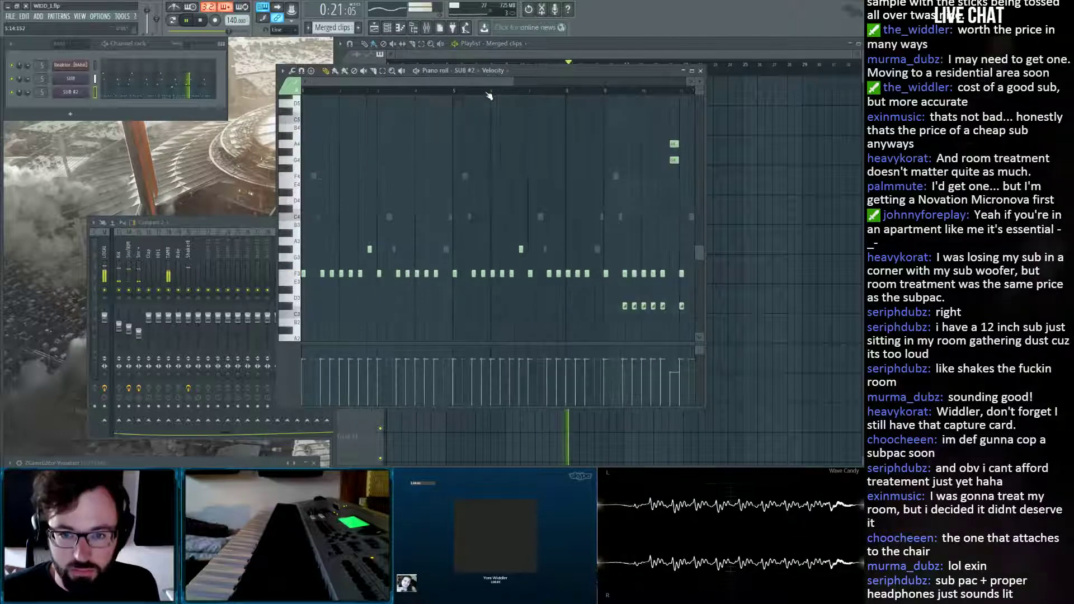
{"action": "left_click", "coordinate": [469, 91]}
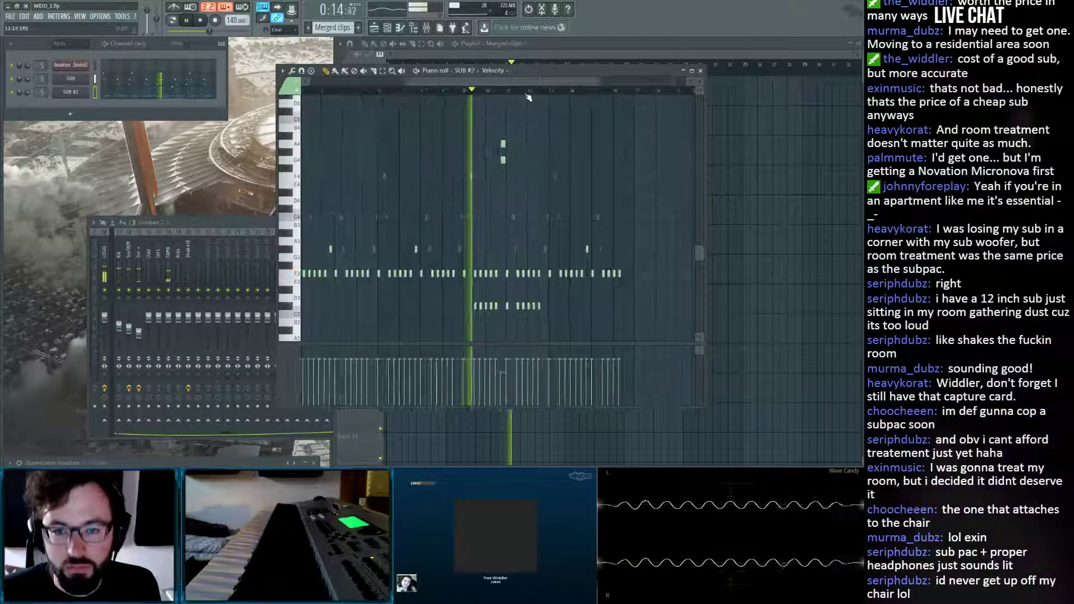
{"action": "scroll", "coordinate": [511, 103], "scroll_direction": "up", "scroll_amount": 4}
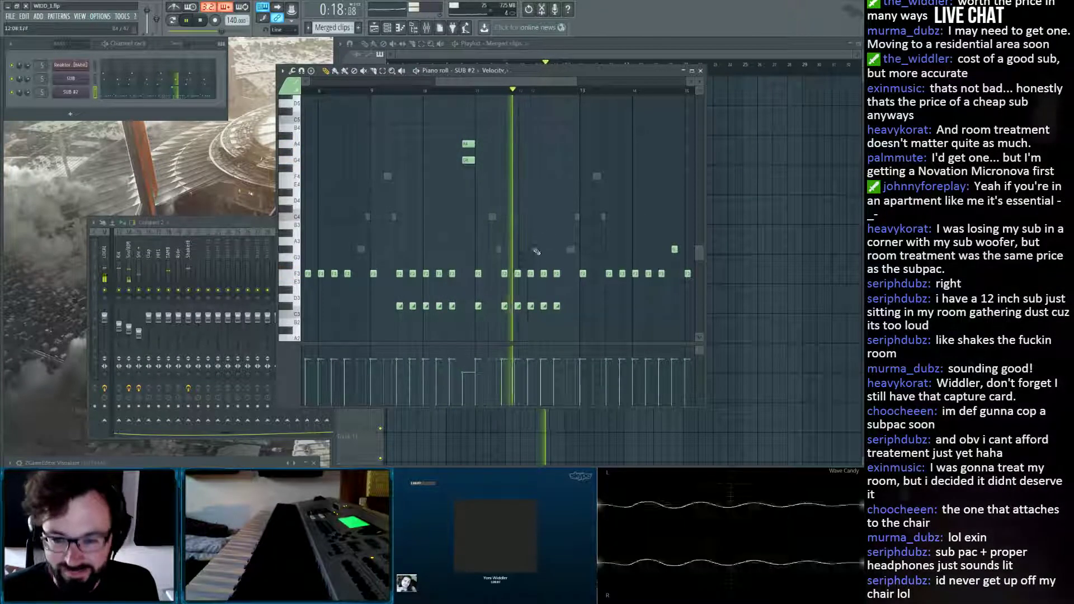
{"action": "key", "text": "space"}
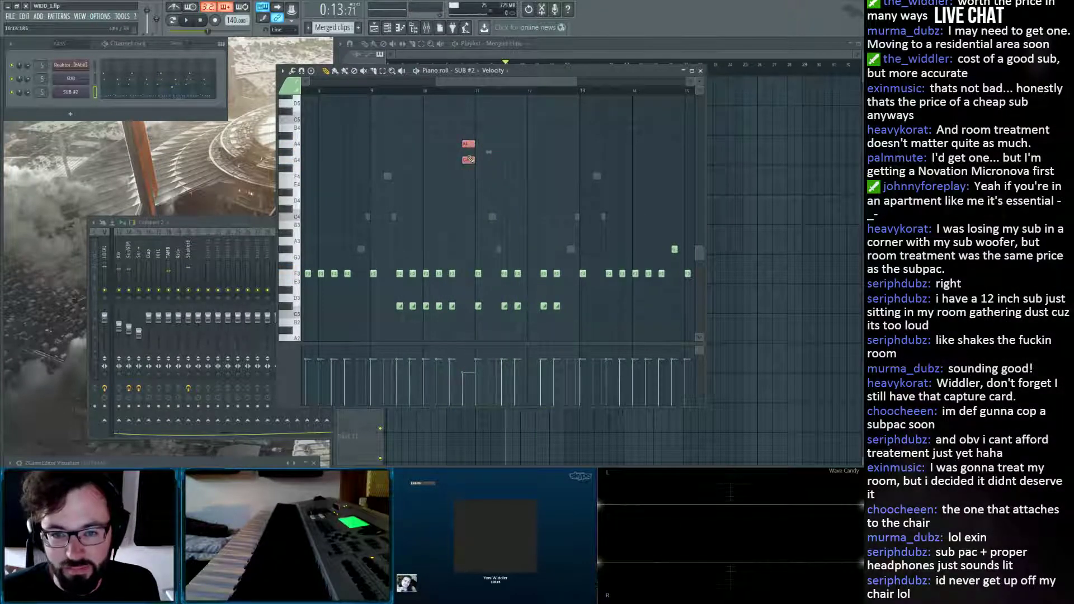
{"action": "left_click_drag", "start_coordinate": [526, 147], "coordinate": [535, 137]}
{"action": "key", "text": "space"}
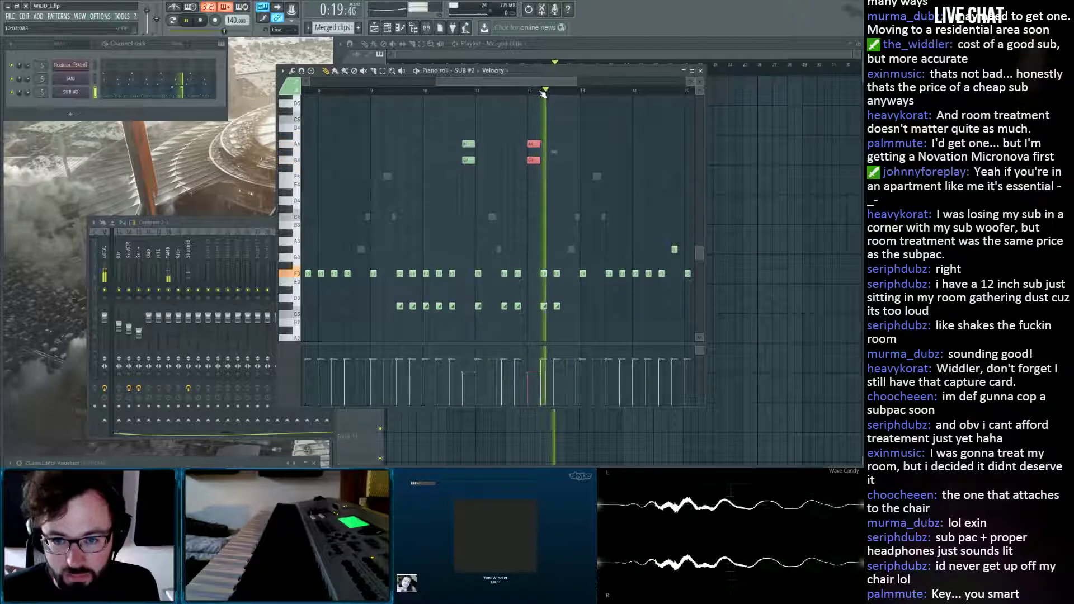
Audition bar 12 and place a longer F4 and D#4 chord in its second half, ending at bar 13.
{"action": "key", "text": "space"}
{"action": "left_click", "coordinate": [531, 93]}
{"action": "key", "text": "space"}
{"action": "scroll", "coordinate": [541, 111], "scroll_direction": "up", "scroll_amount": 3}
{"action": "key", "text": "space"}
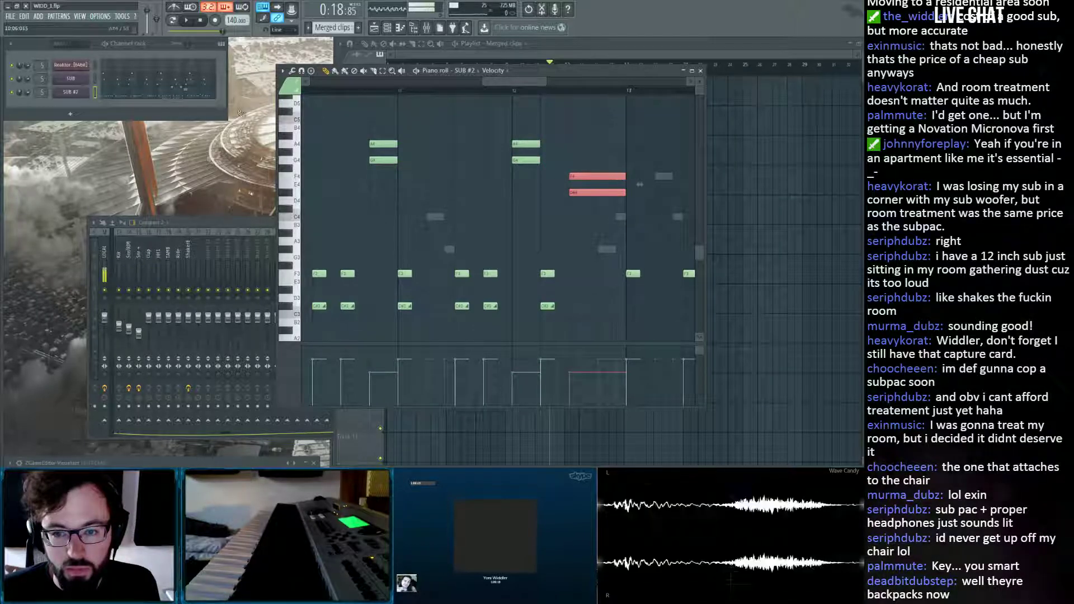
Delete the SUB channel's G#3 note just before bar 13 and audition the passage.
{"action": "left_click", "coordinate": [191, 83]}
{"action": "right_click", "coordinate": [608, 252]}
{"action": "key", "text": "space"}
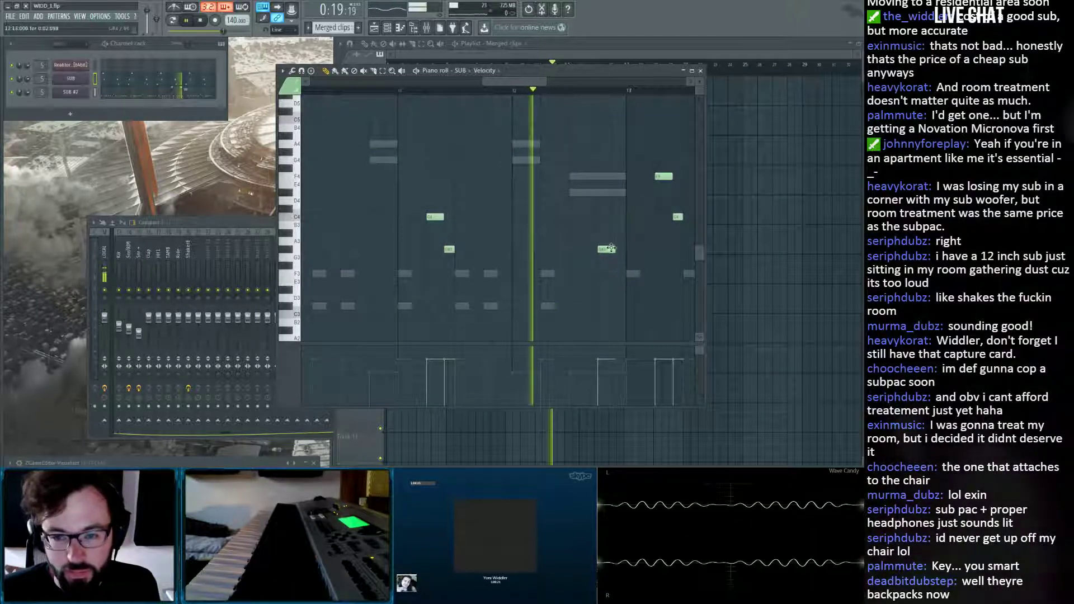
{"action": "key", "text": "space"}
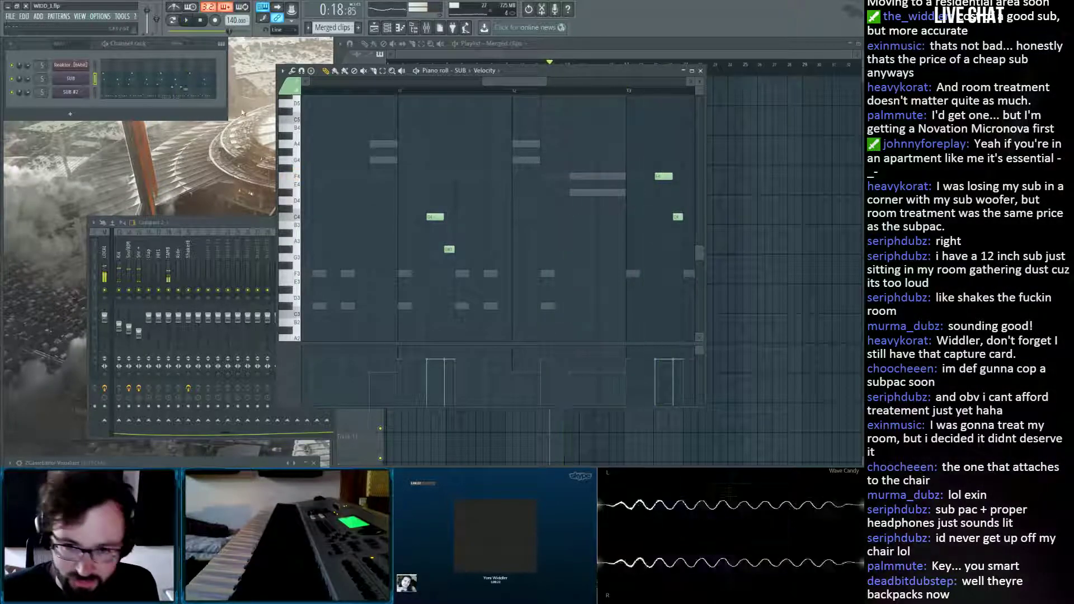
Add a C#4 note under the F4 and D#4 chord in SUB #2, listen to it, close the piano roll, and stop playback.
{"action": "left_click", "coordinate": [187, 95]}
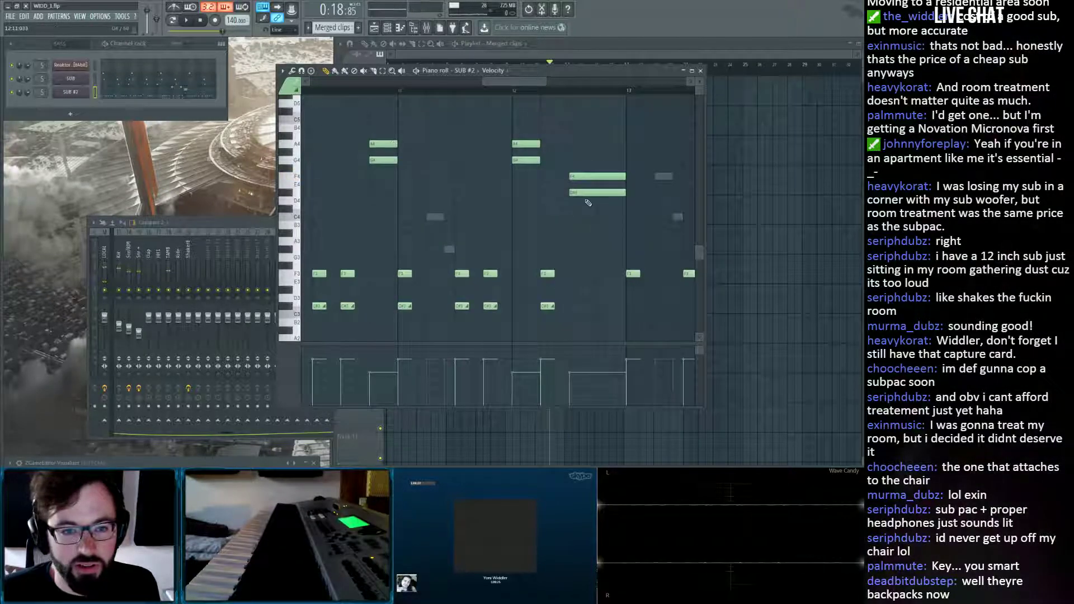
{"action": "key", "text": "space"}
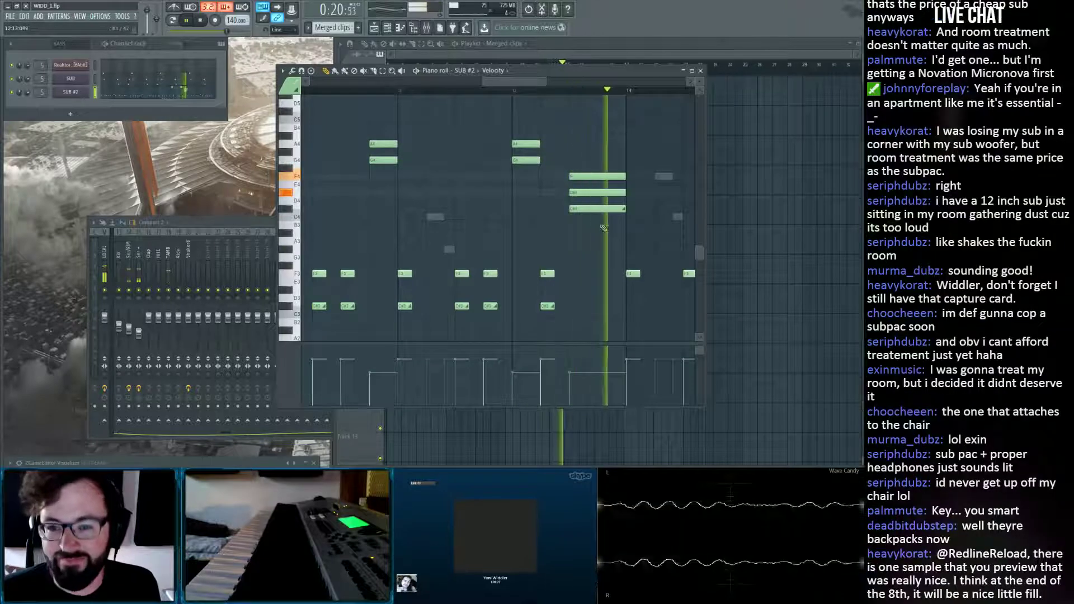
{"action": "left_click", "coordinate": [702, 71]}
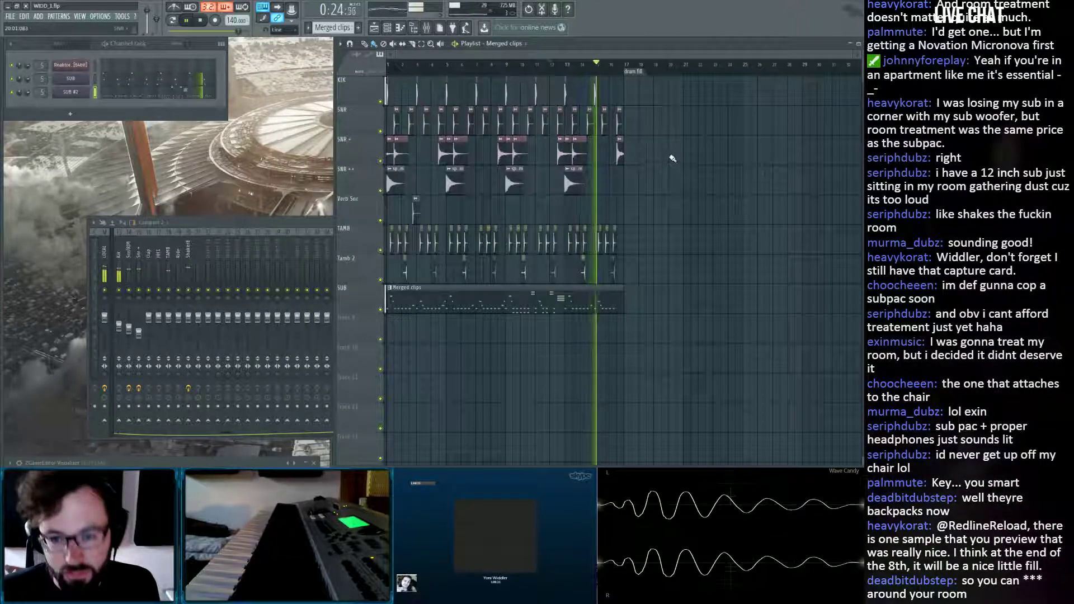
{"action": "key", "text": "space"}
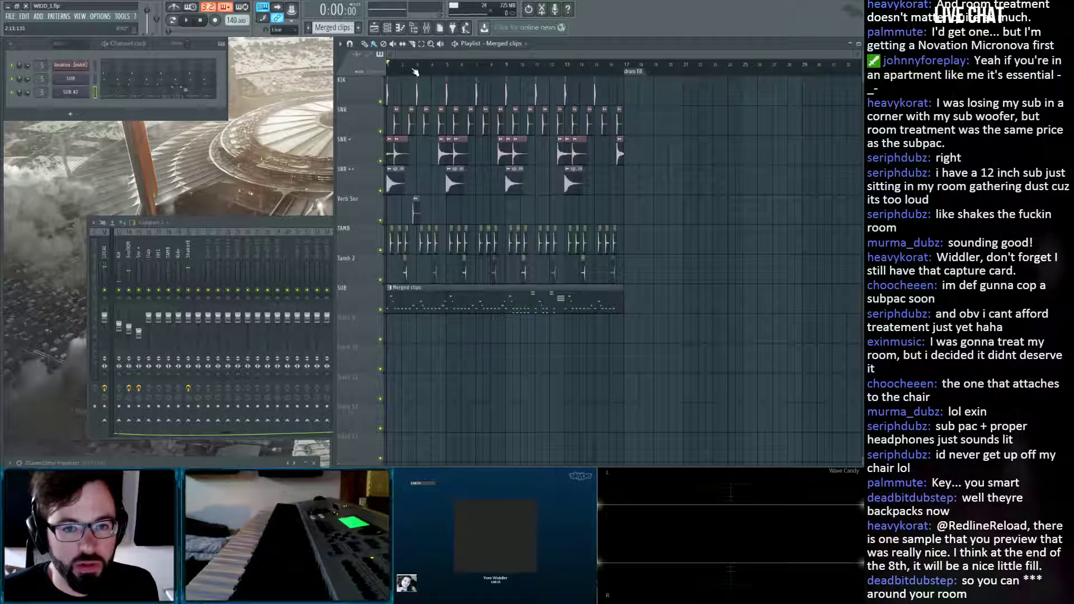
Browse the Sample Packs library and look through the Artist's Sample Packs folder.
{"action": "mouse_move", "coordinate": [2, 137]}
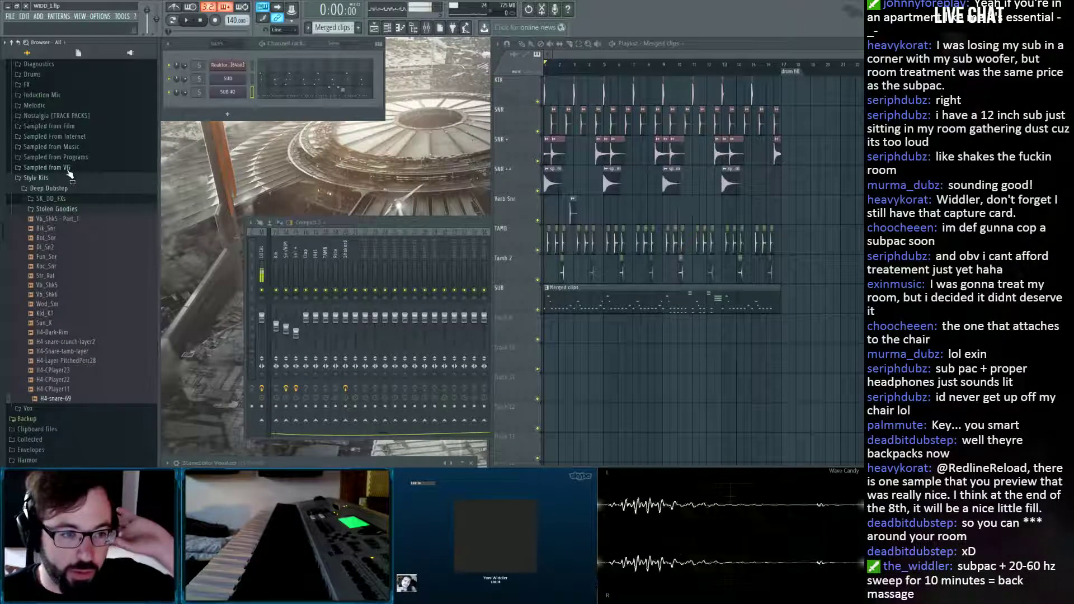
{"action": "scroll", "coordinate": [56, 148], "scroll_direction": "up", "scroll_amount": 3}
{"action": "scroll", "coordinate": [61, 126], "scroll_direction": "down", "scroll_amount": 10}
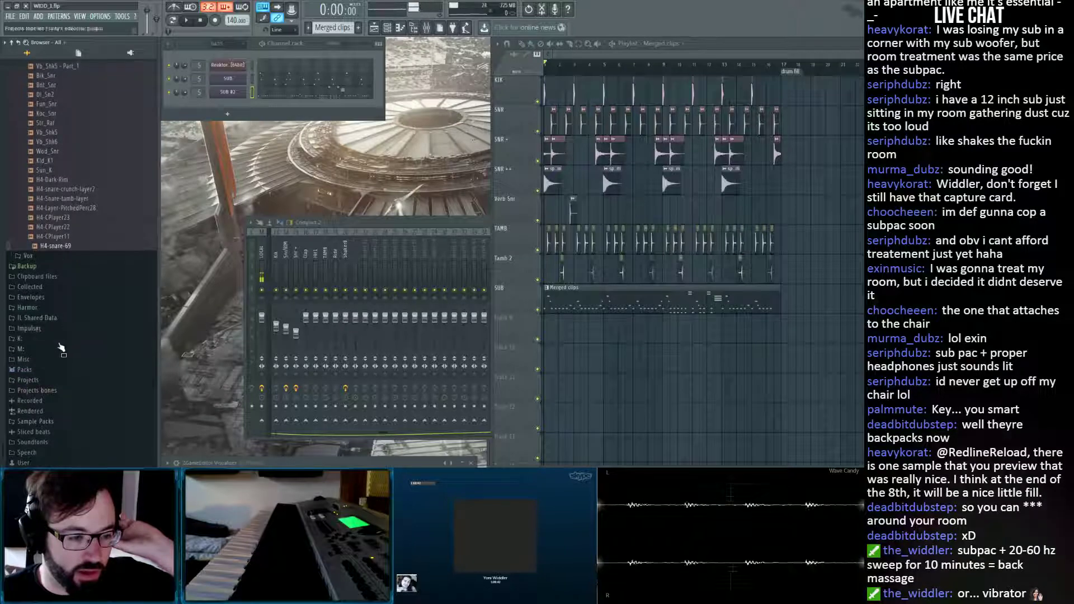
{"action": "left_click", "coordinate": [54, 425]}
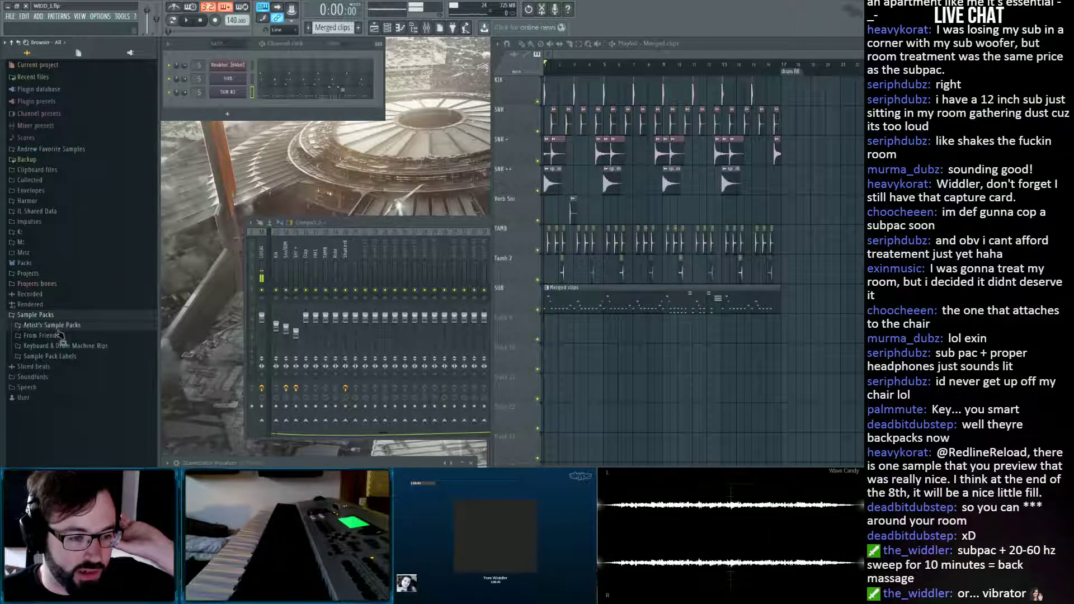
{"action": "left_click", "coordinate": [58, 327]}
{"action": "scroll", "coordinate": [74, 379], "scroll_direction": "down", "scroll_amount": 5}
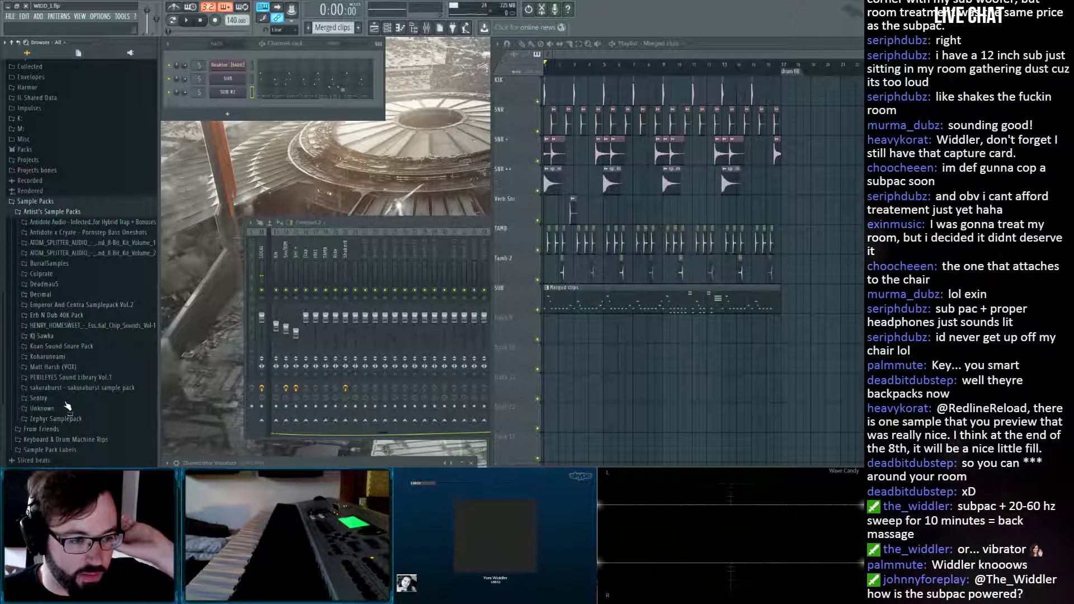
Open the District label's Vol.1 sample pack and go to its dark atmospheres folder of atmospheric hits and stabs.
{"action": "left_click", "coordinate": [50, 450]}
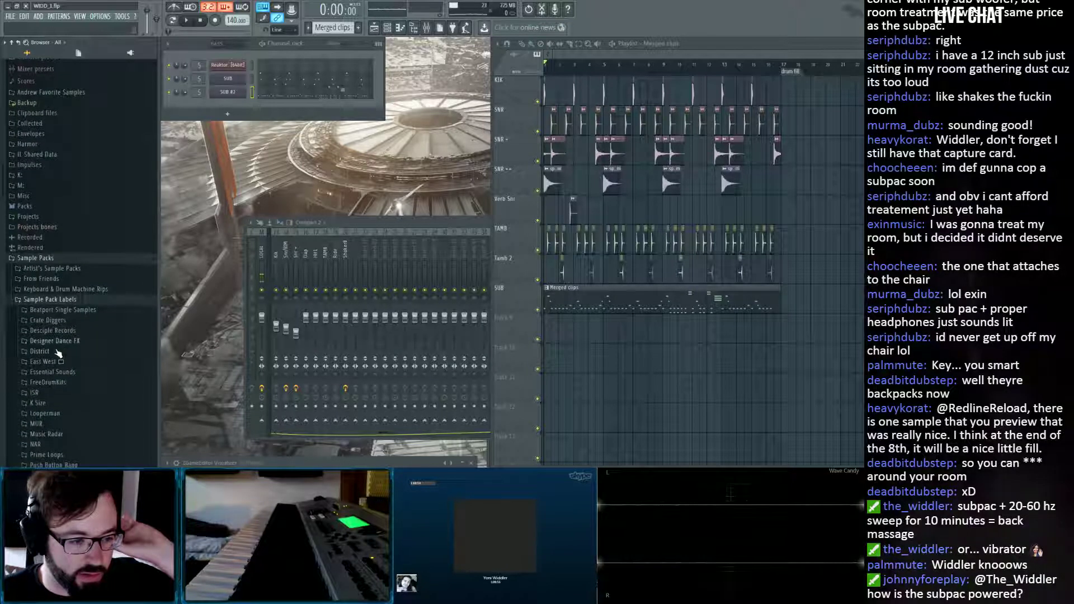
{"action": "left_click", "coordinate": [58, 353]}
{"action": "left_click", "coordinate": [80, 362]}
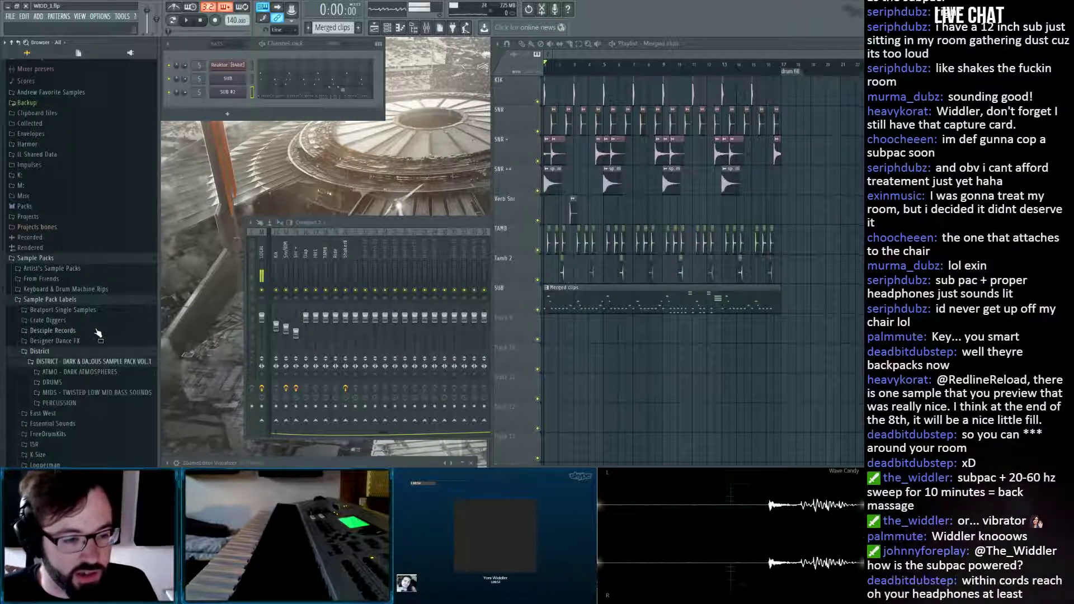
{"action": "scroll", "coordinate": [111, 330], "scroll_direction": "down", "scroll_amount": 4}
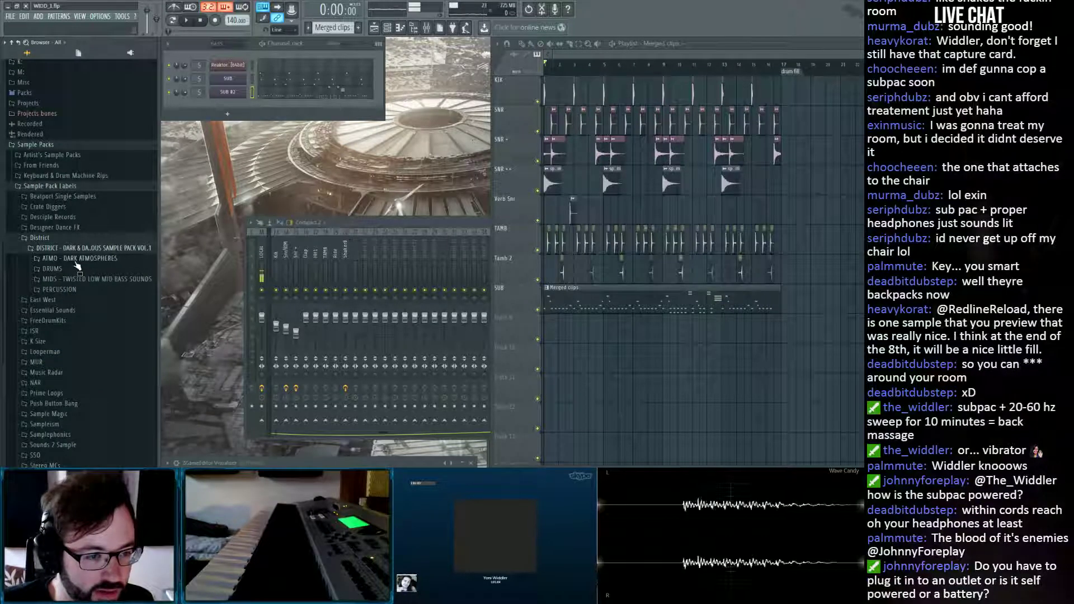
{"action": "left_click", "coordinate": [77, 259]}
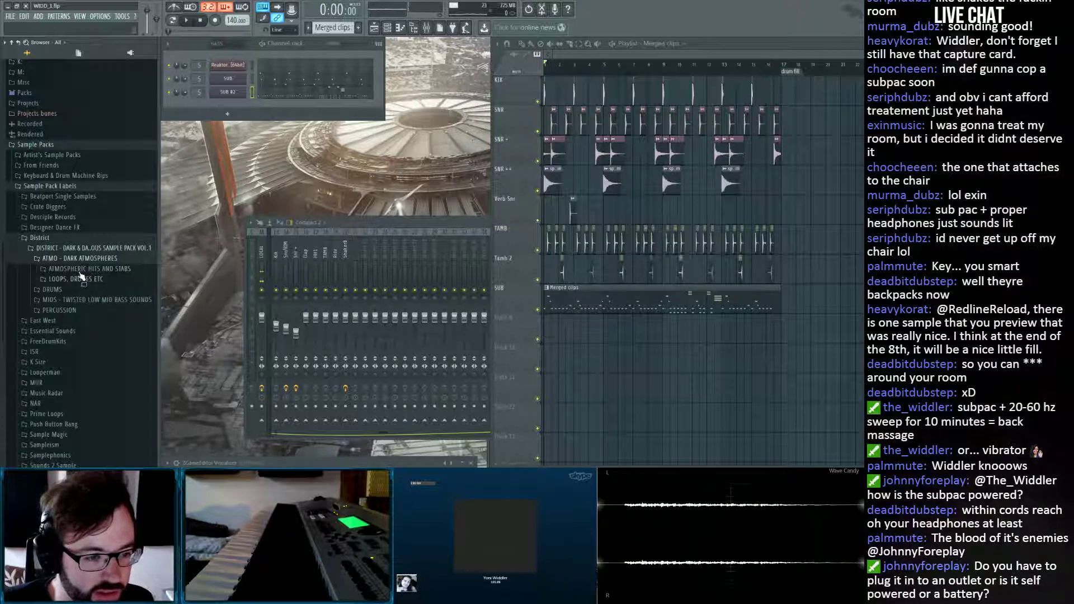
{"action": "left_click", "coordinate": [80, 270]}
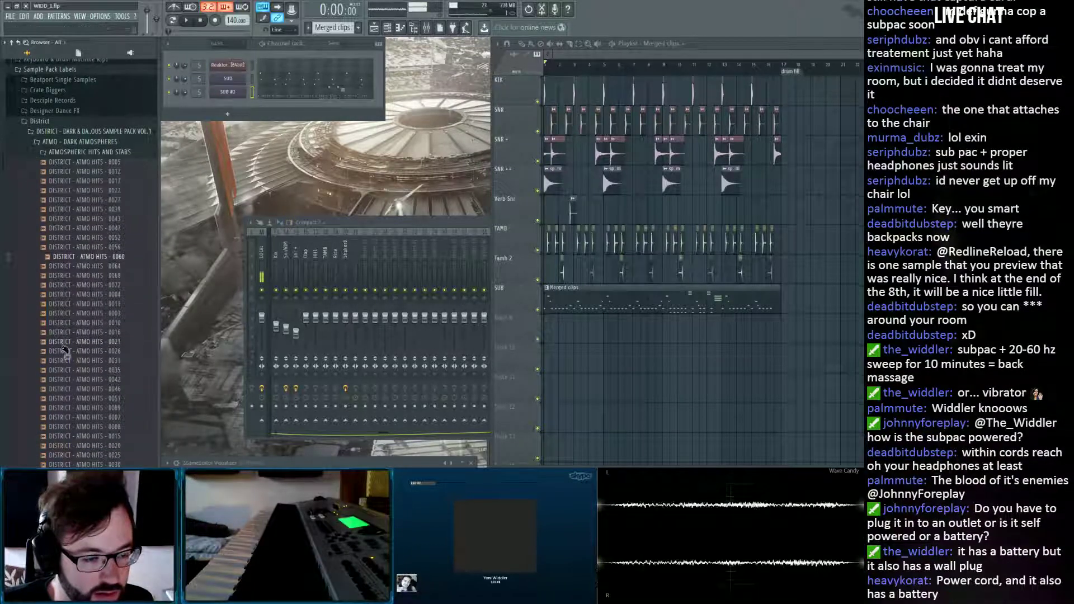
Audition the District atmospheric hits and place DISTRICT - ATMO HITS - 0033 on playlist Track 9 at about bar 10.
{"action": "left_click", "coordinate": [66, 351]}
{"action": "scroll", "coordinate": [83, 302], "scroll_direction": "down", "scroll_amount": 2}
{"action": "scroll", "coordinate": [86, 302], "scroll_direction": "down", "scroll_amount": 1}
{"action": "left_click", "coordinate": [96, 314]}
{"action": "scroll", "coordinate": [96, 315], "scroll_direction": "down", "scroll_amount": 3}
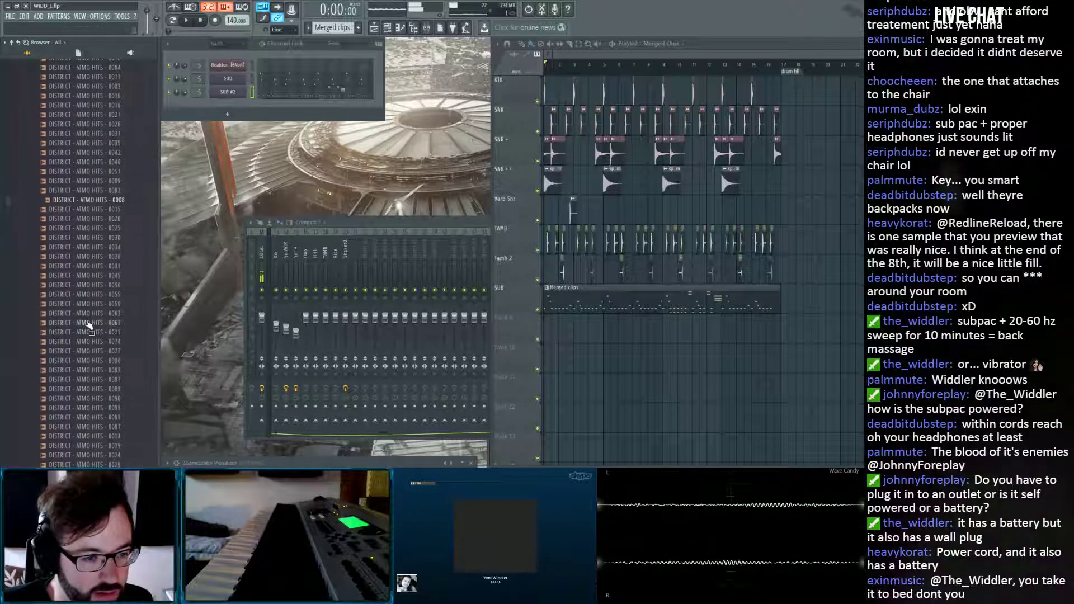
{"action": "left_click", "coordinate": [86, 287]}
{"action": "scroll", "coordinate": [85, 290], "scroll_direction": "down", "scroll_amount": 3}
{"action": "left_click", "coordinate": [79, 296]}
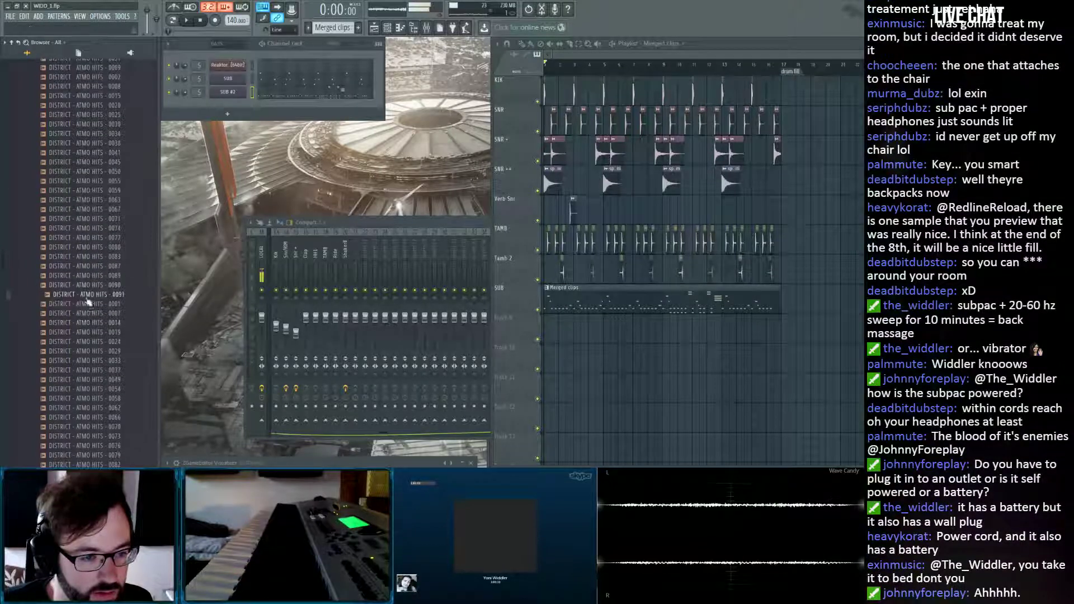
{"action": "left_click", "coordinate": [86, 323]}
{"action": "scroll", "coordinate": [87, 320], "scroll_direction": "down", "scroll_amount": 2}
{"action": "left_click", "coordinate": [92, 303]}
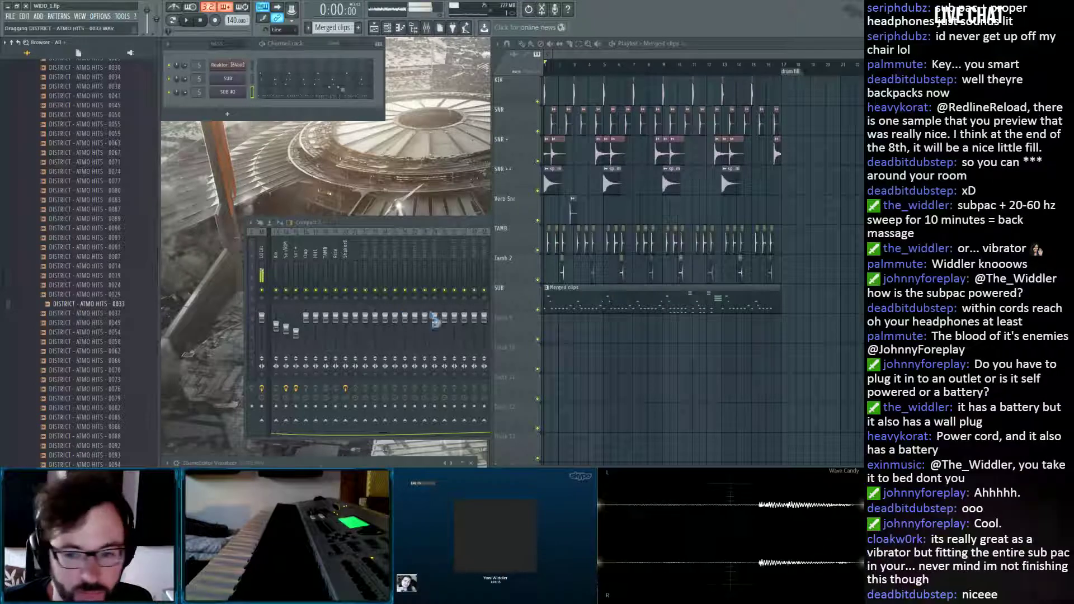
{"action": "left_click_drag", "start_coordinate": [434, 319], "coordinate": [525, 339]}
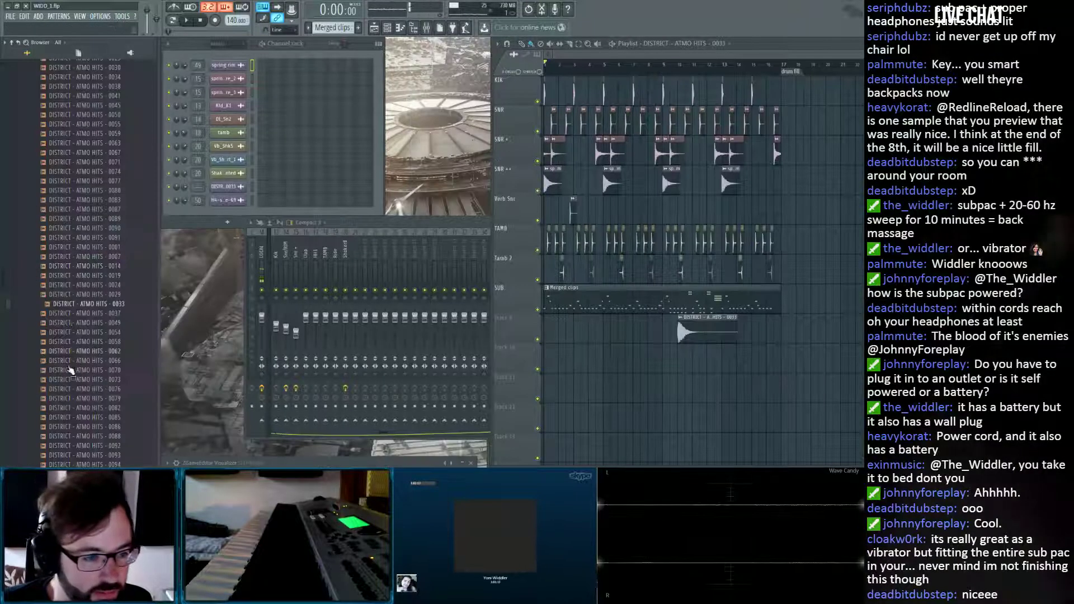
Preview more atmospheric hits and place DISTRICT - ATMO HITS - 0101 on Track 9 around bar 5, before the first hit clip.
{"action": "left_click", "coordinate": [70, 370]}
{"action": "scroll", "coordinate": [73, 364], "scroll_direction": "down", "scroll_amount": 4}
{"action": "left_click", "coordinate": [69, 354]}
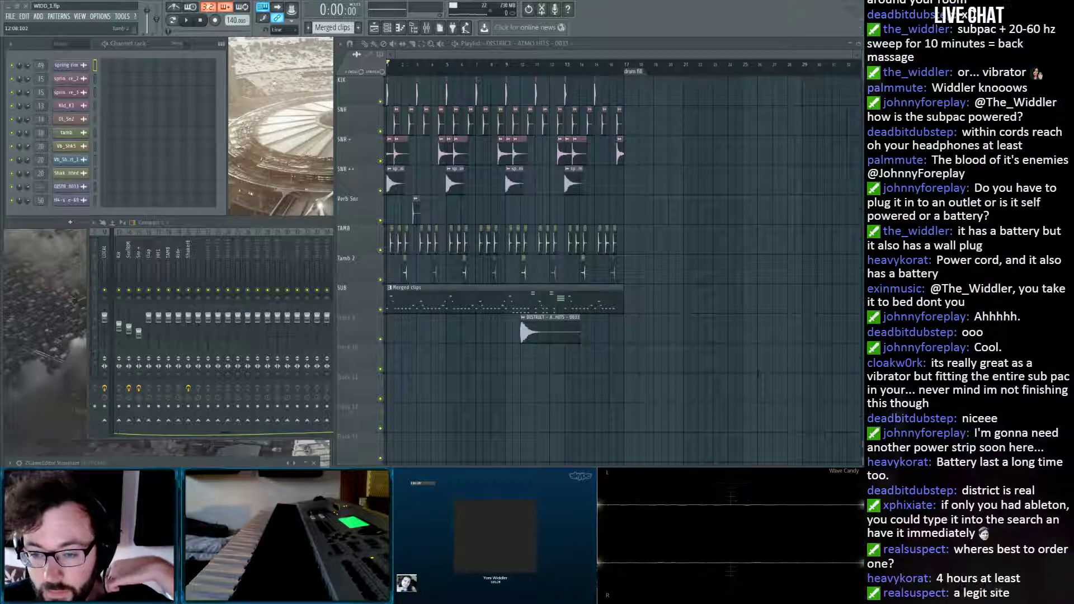
{"action": "mouse_move", "coordinate": [1, 279]}
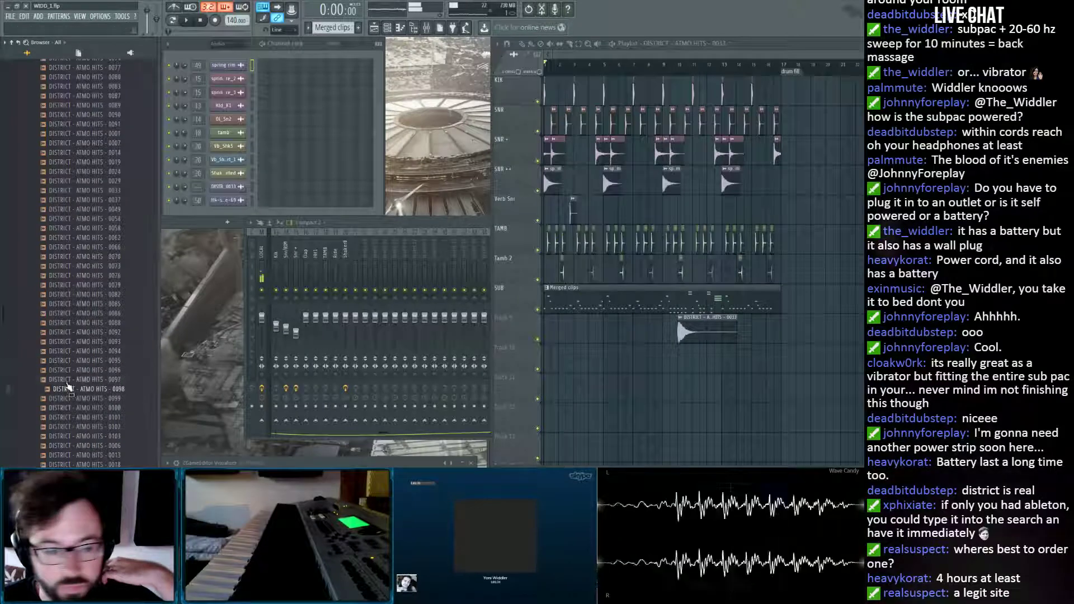
{"action": "left_click", "coordinate": [95, 416]}
{"action": "scroll", "coordinate": [104, 364], "scroll_direction": "down", "scroll_amount": 4}
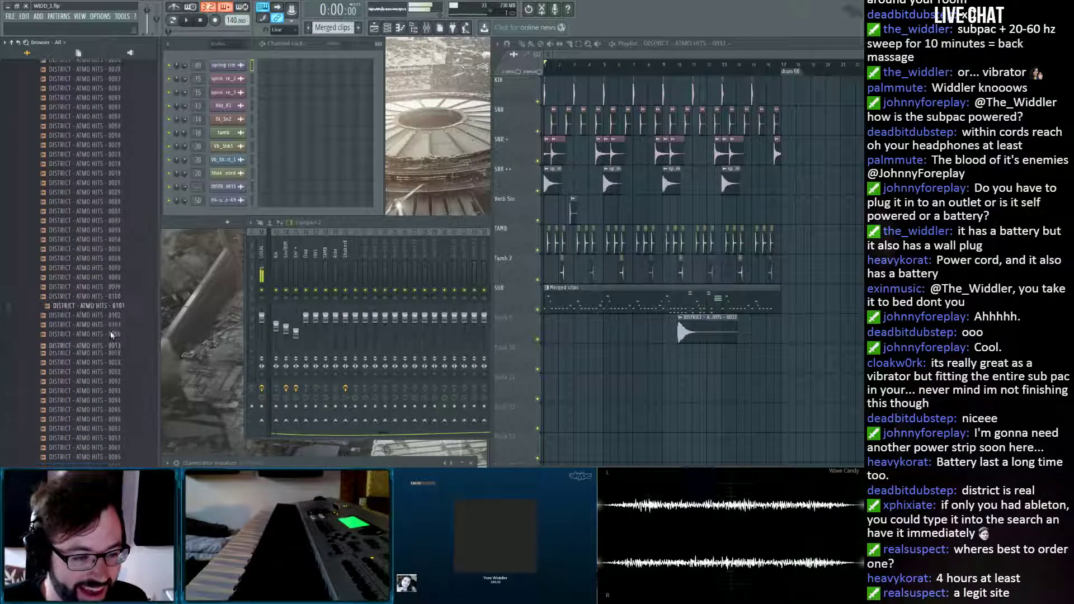
{"action": "left_click_drag", "start_coordinate": [125, 302], "coordinate": [456, 331]}
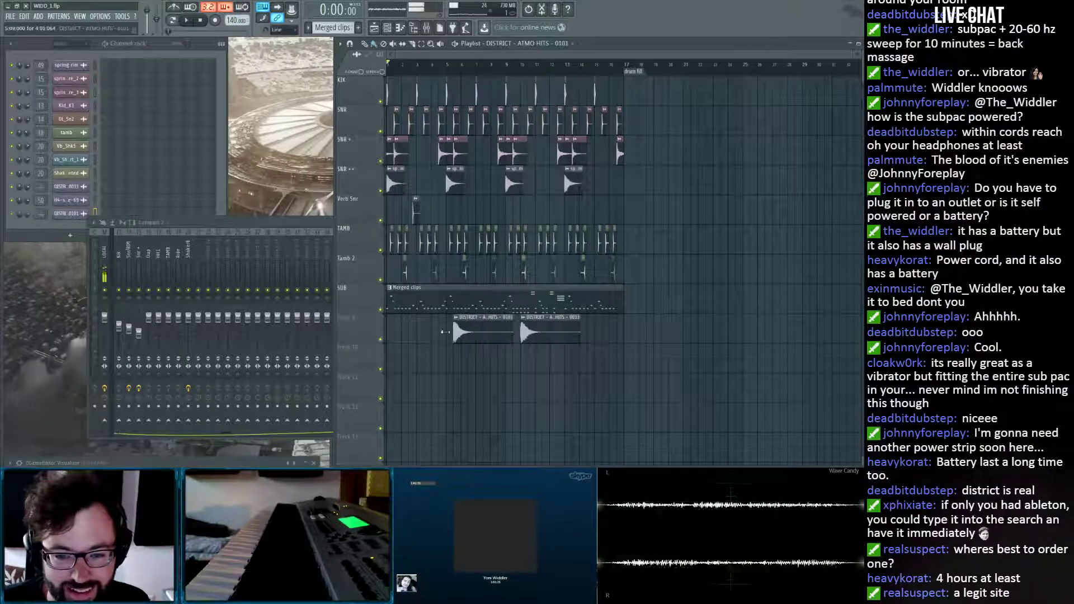
Preview another hit, collapse the atmospheric hits and stabs folder, and open the pack's Loops, Drones Etc folder.
{"action": "mouse_move", "coordinate": [2, 280]}
{"action": "scroll", "coordinate": [89, 187], "scroll_direction": "up", "scroll_amount": 7}
{"action": "scroll", "coordinate": [93, 187], "scroll_direction": "up", "scroll_amount": 11}
{"action": "left_click", "coordinate": [99, 186]}
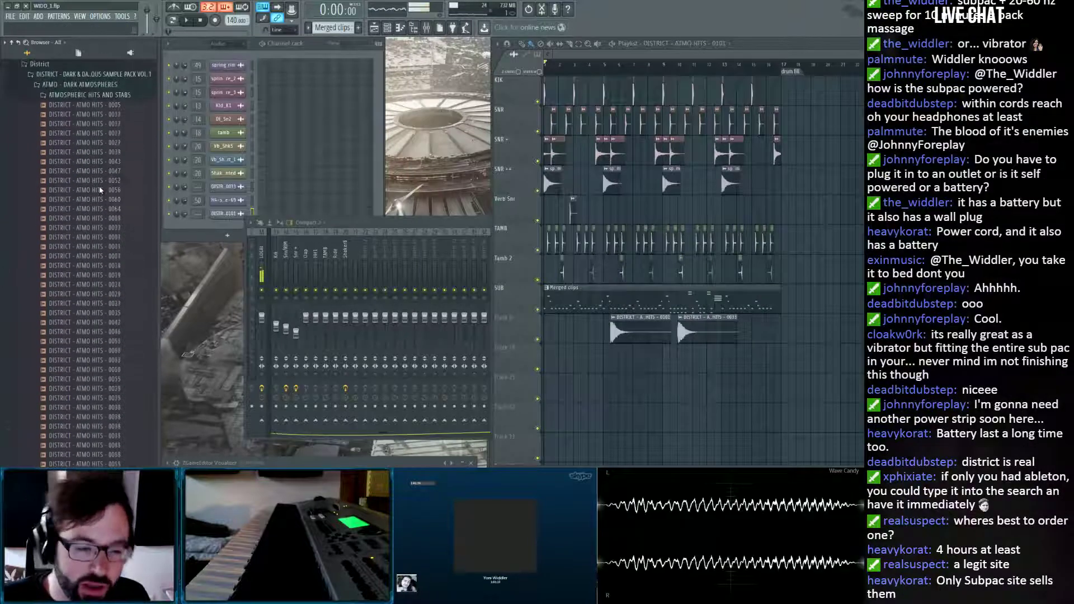
{"action": "scroll", "coordinate": [99, 186], "scroll_direction": "up", "scroll_amount": 2}
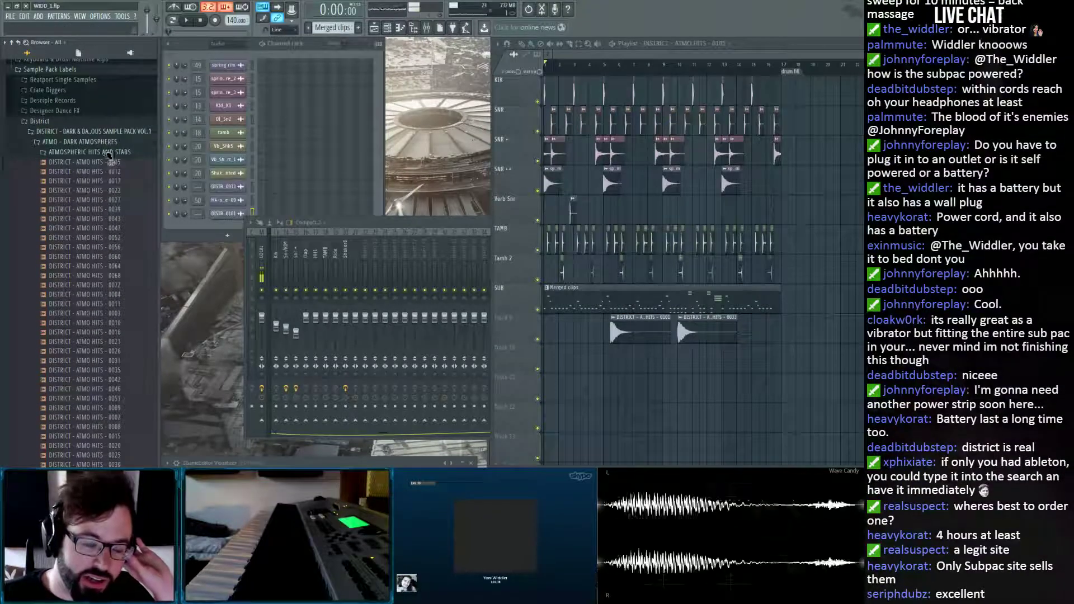
{"action": "left_click", "coordinate": [109, 154]}
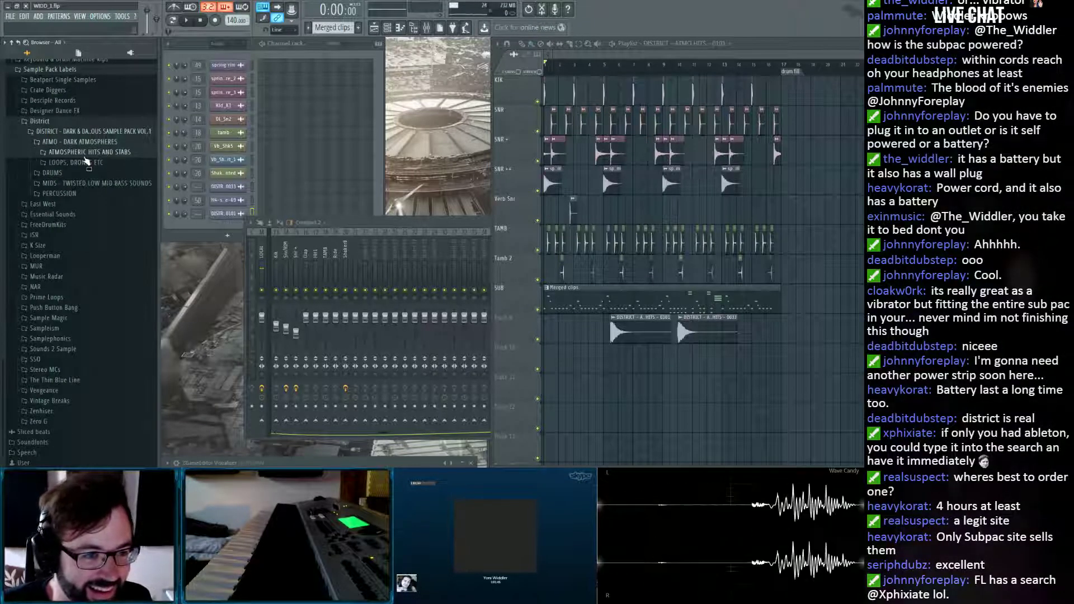
{"action": "left_click", "coordinate": [85, 162]}
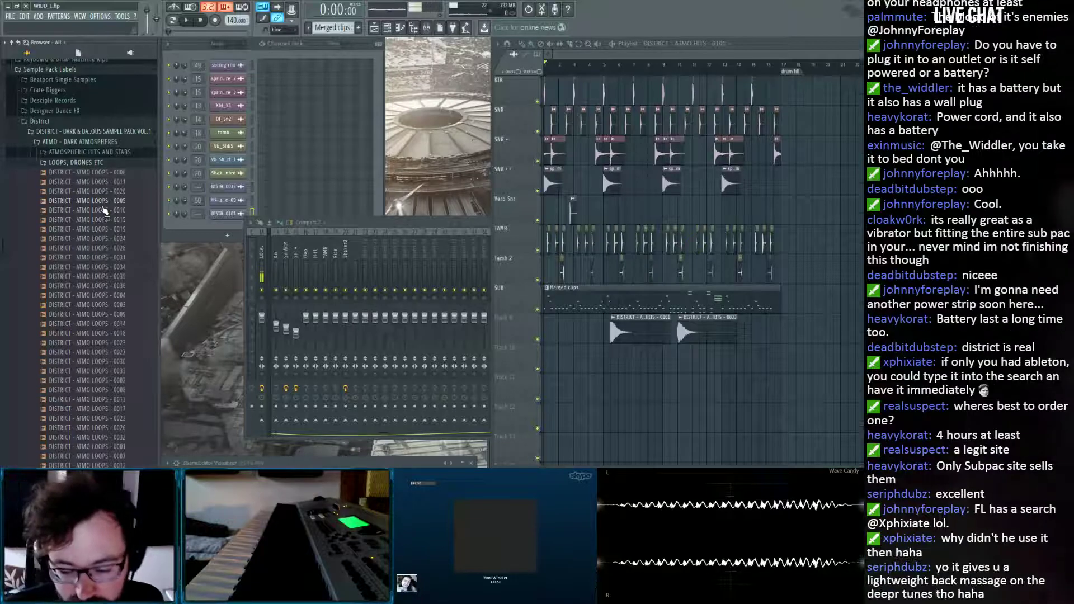
Place DISTRICT - ATMO LOOPS - 0014 on playlist Track 11 and align its start with bar 1.
{"action": "scroll", "coordinate": [104, 212], "scroll_direction": "down", "scroll_amount": 2}
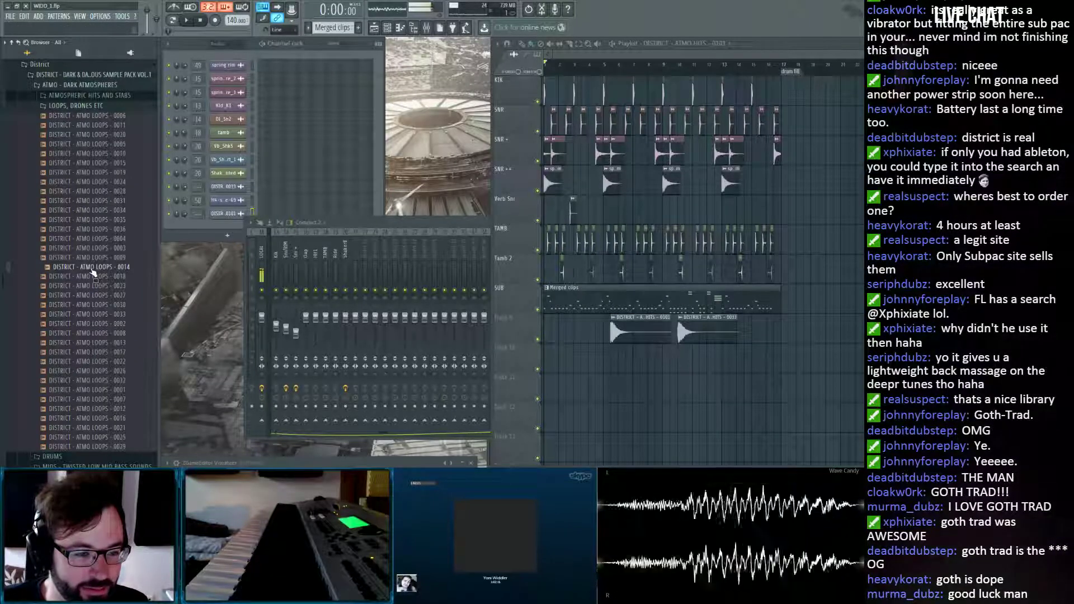
{"action": "left_click_drag", "start_coordinate": [94, 273], "coordinate": [583, 386]}
{"action": "key", "text": "alt+F8"}
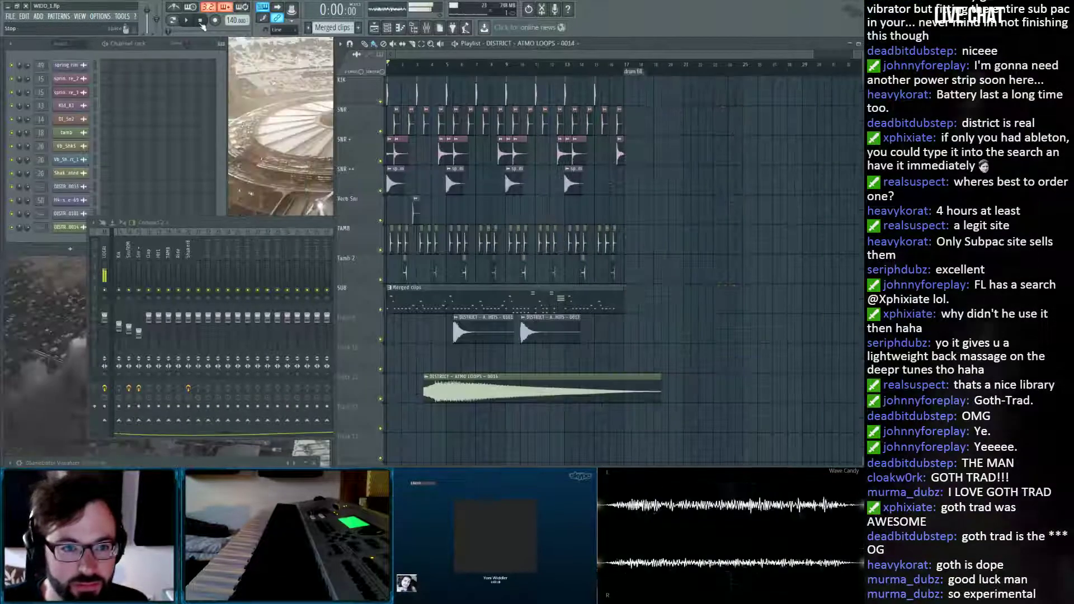
{"action": "left_click", "coordinate": [201, 23]}
{"action": "left_click_drag", "start_coordinate": [475, 388], "coordinate": [398, 388]}
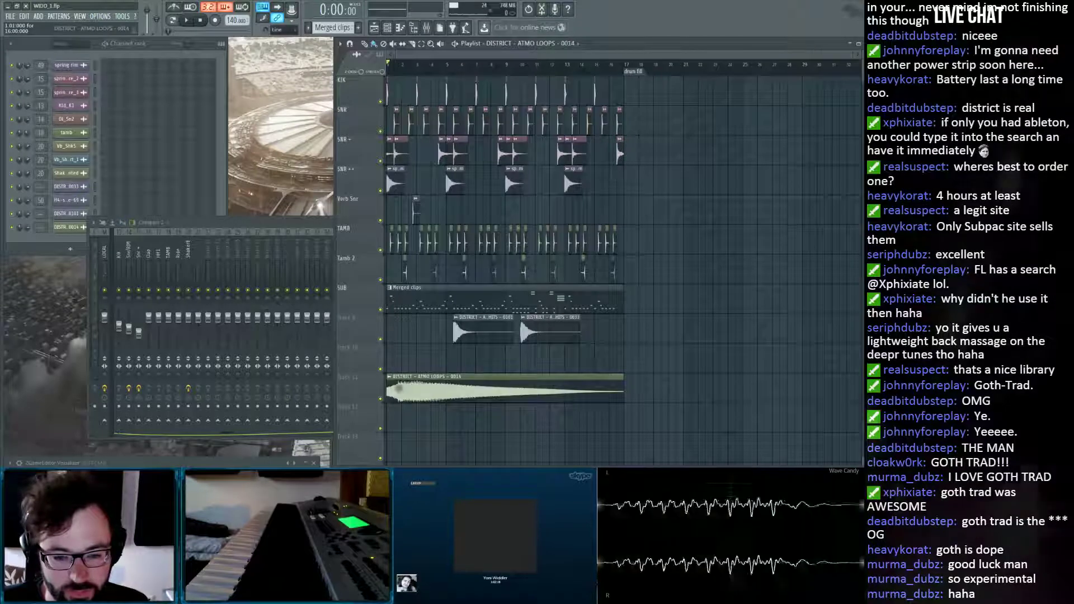
{"action": "key", "text": "alt+F8"}
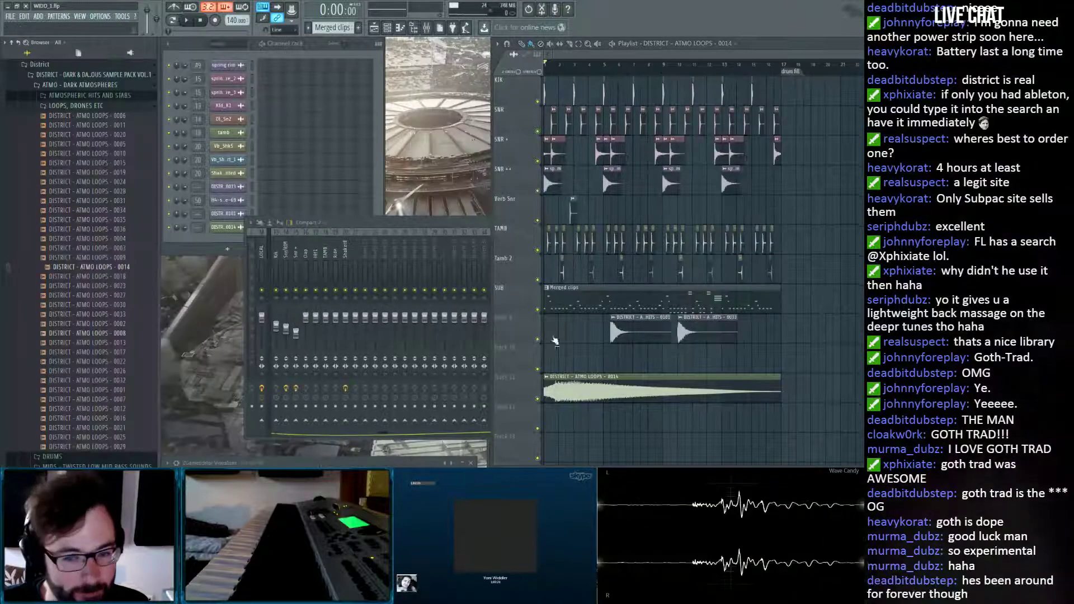
Hide the browser and rename mixer insert 31 as ATMOS.
{"action": "key", "text": "alt+F8"}
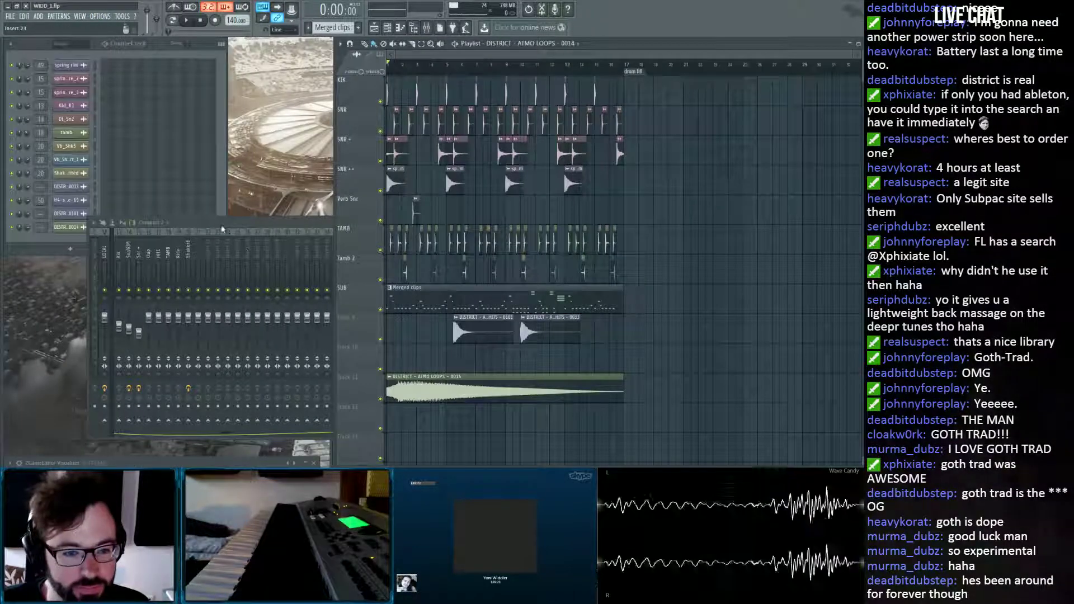
{"action": "left_click", "coordinate": [255, 249]}
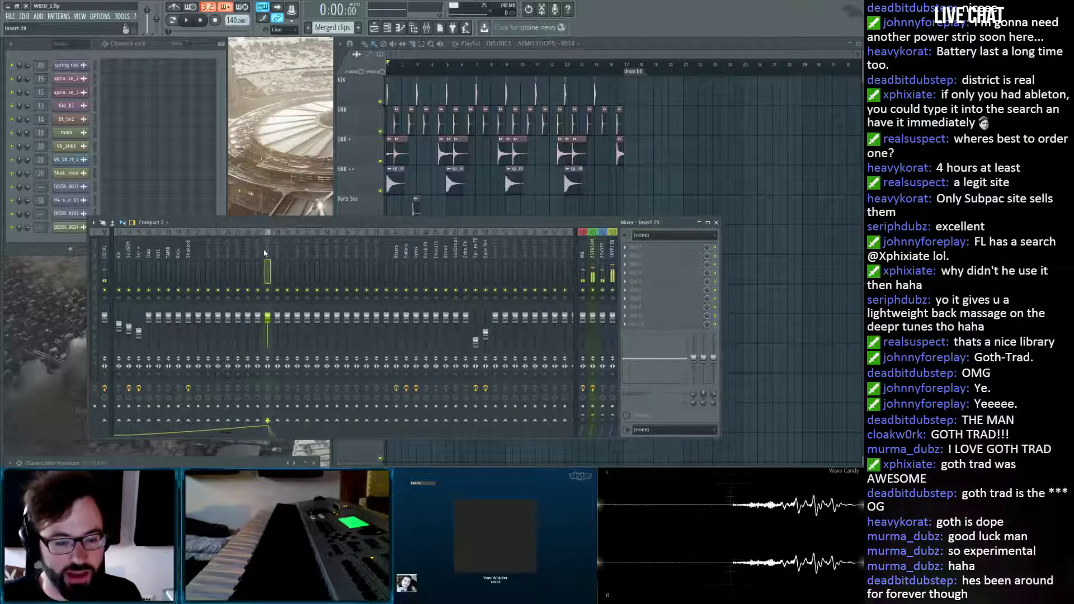
{"action": "left_click", "coordinate": [299, 255]}
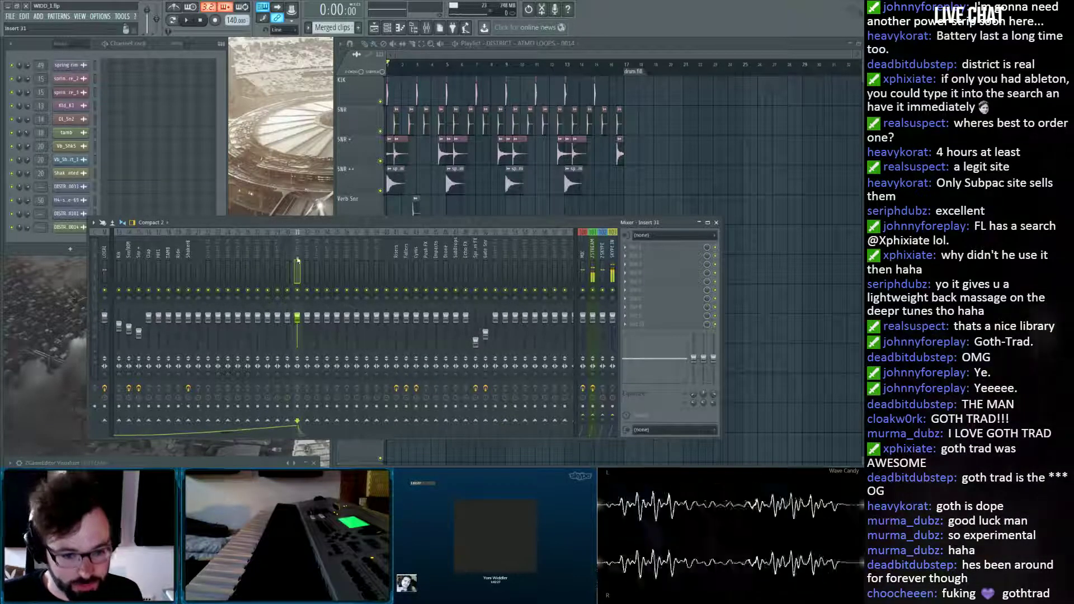
{"action": "type", "text": "ATMOS"}
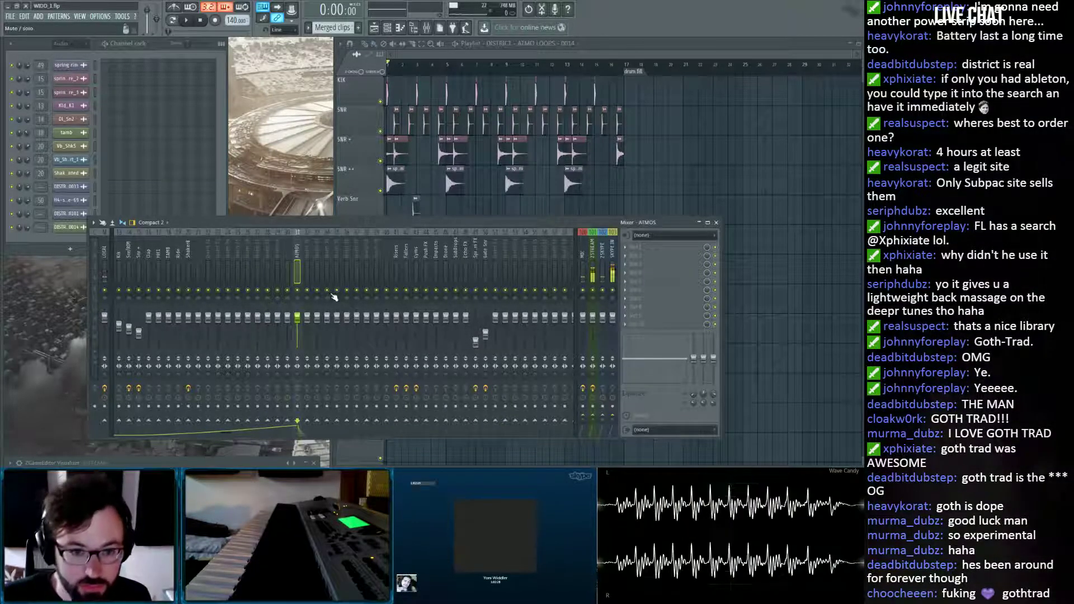
{"action": "key", "text": "Return"}
{"action": "scroll", "coordinate": [360, 266], "scroll_direction": "up", "scroll_amount": 12}
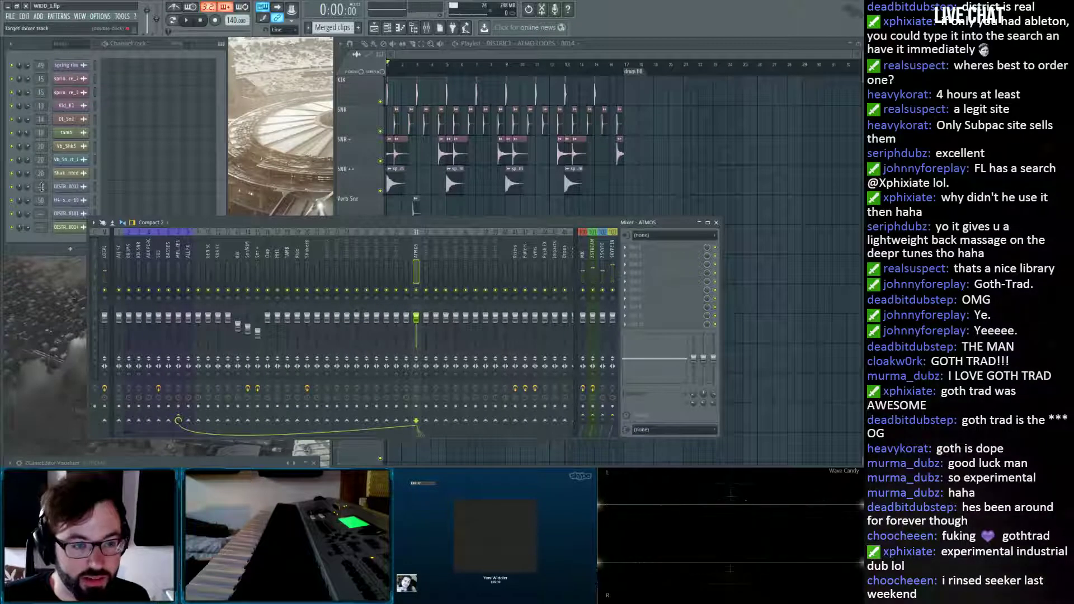
Route the two District hit channels and the ATMO LOOPS - 0014 channel to mixer track 31.
{"action": "left_click_drag", "start_coordinate": [42, 188], "coordinate": [41, 137]}
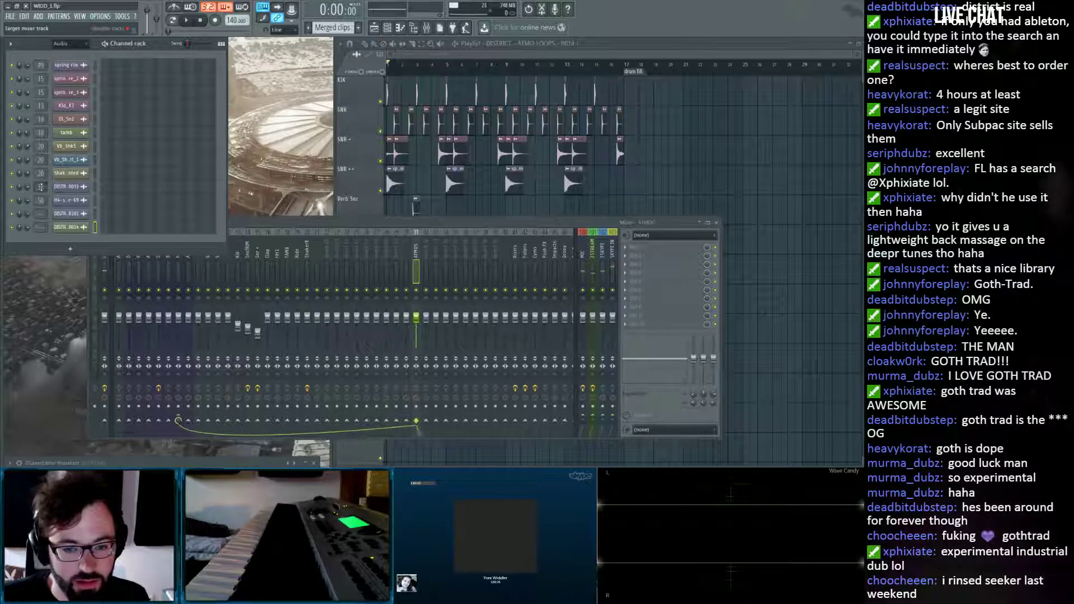
{"action": "left_click_drag", "start_coordinate": [40, 213], "coordinate": [40, 161]}
{"action": "left_click_drag", "start_coordinate": [42, 226], "coordinate": [42, 205]}
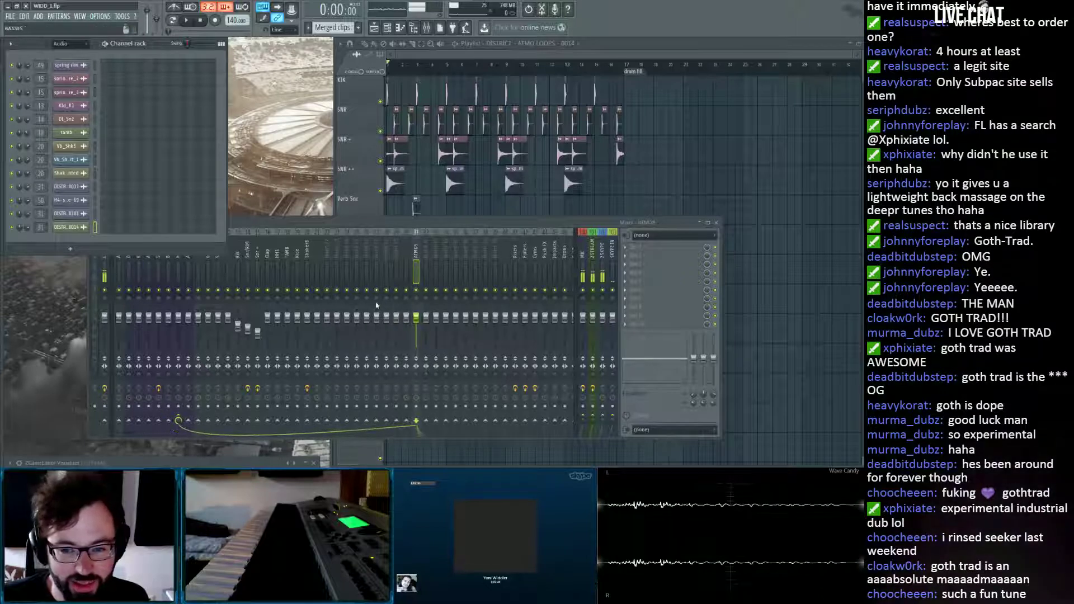
Check the ATMO LOOPS - 0014 sample settings, move both hit clips past the arrangement to about bar 22, and play the song.
{"action": "right_click", "coordinate": [755, 202]}
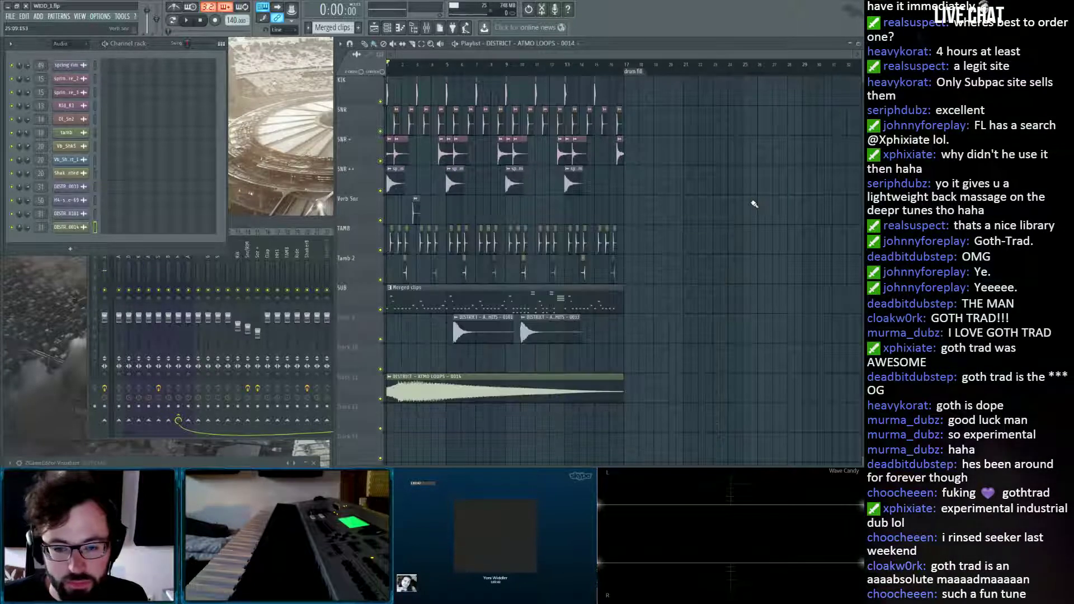
{"action": "double_click", "coordinate": [501, 388]}
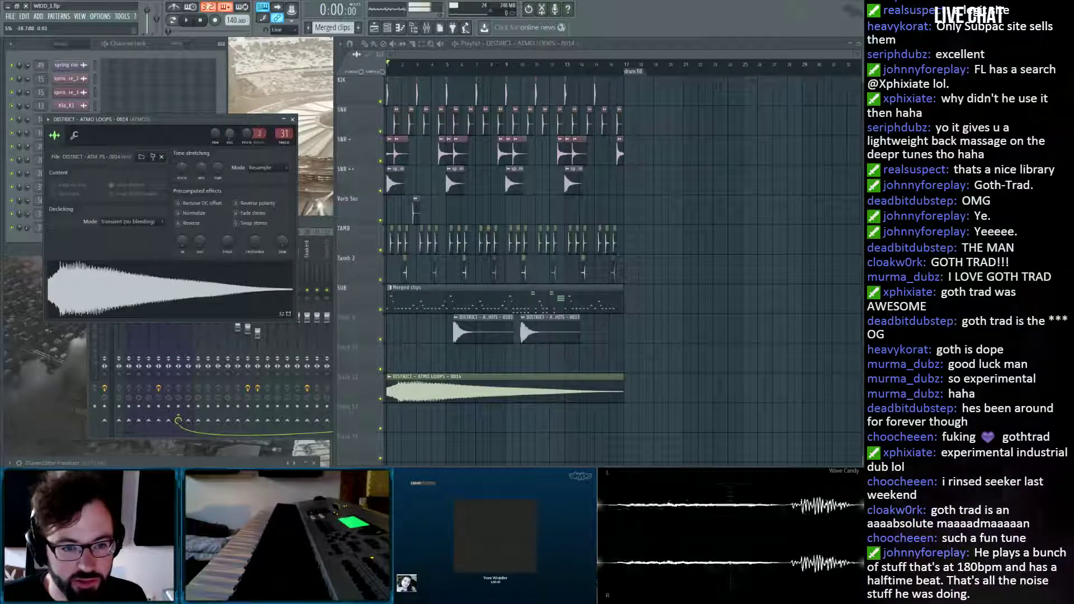
{"action": "left_click_drag", "start_coordinate": [469, 330], "coordinate": [825, 330]}
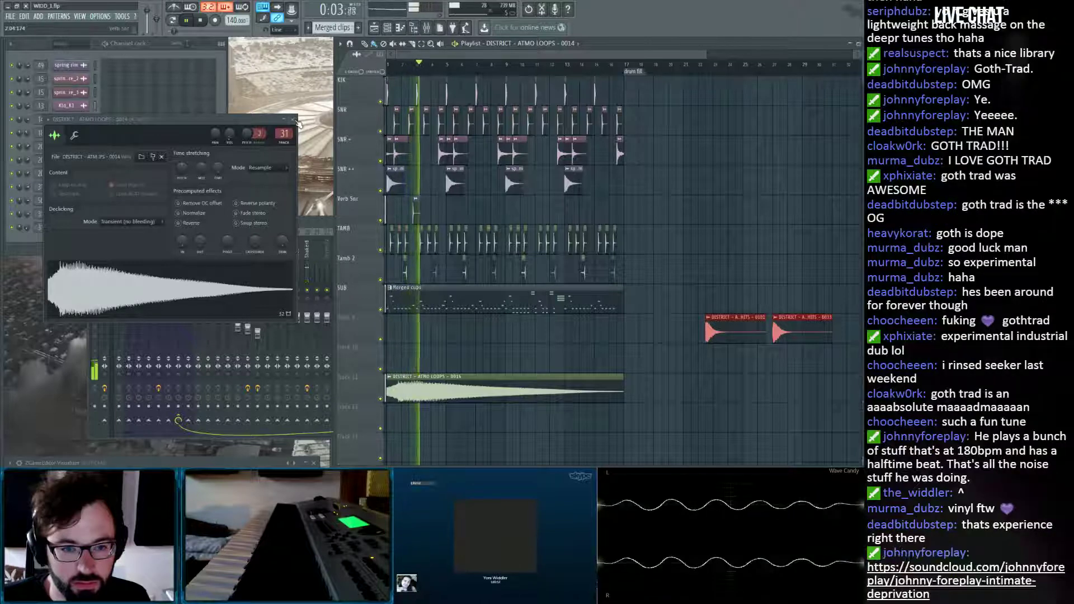
{"action": "left_click", "coordinate": [292, 119]}
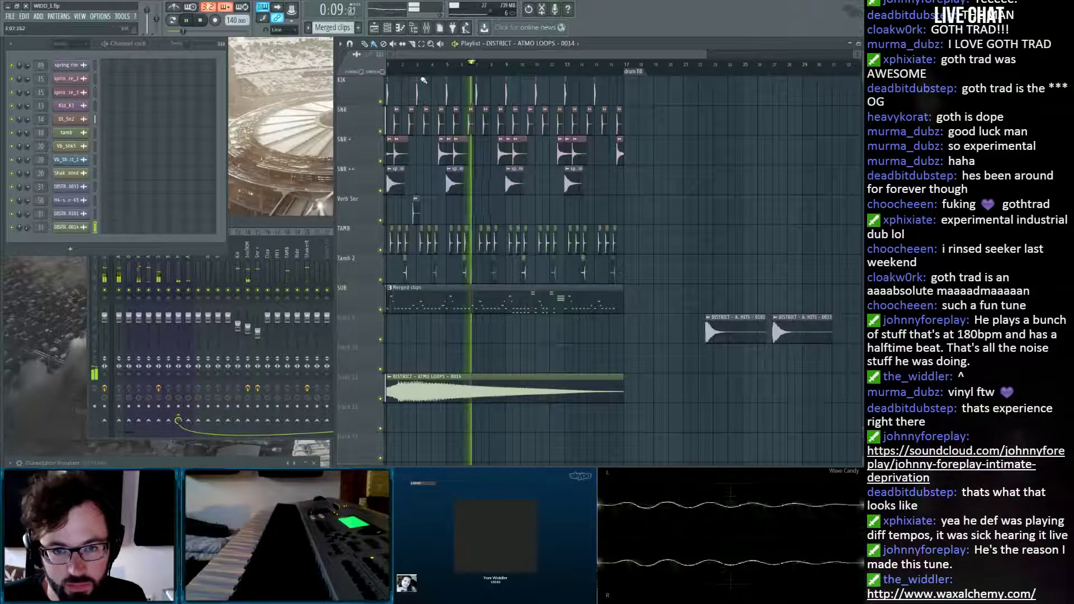
Select the two atmospheric hit clips on Track 9 and move them further along the timeline to about bar 39.
{"action": "left_click", "coordinate": [412, 43]}
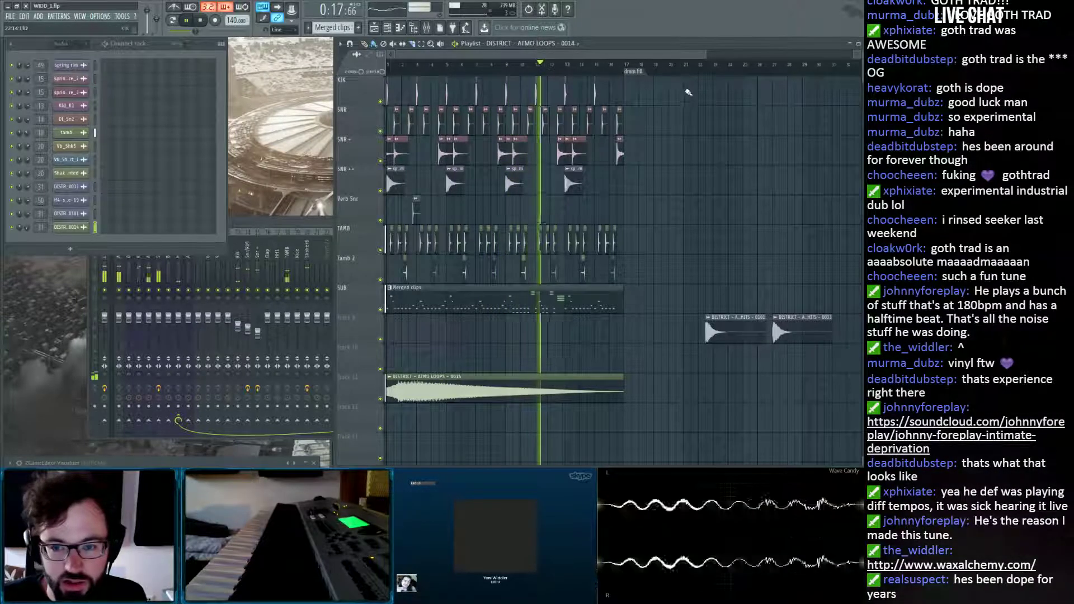
{"action": "scroll", "coordinate": [675, 69], "scroll_direction": "down", "scroll_amount": 2}
{"action": "left_click_drag", "start_coordinate": [733, 325], "coordinate": [629, 347]}
{"action": "left_click_drag", "start_coordinate": [769, 330], "coordinate": [828, 330]}
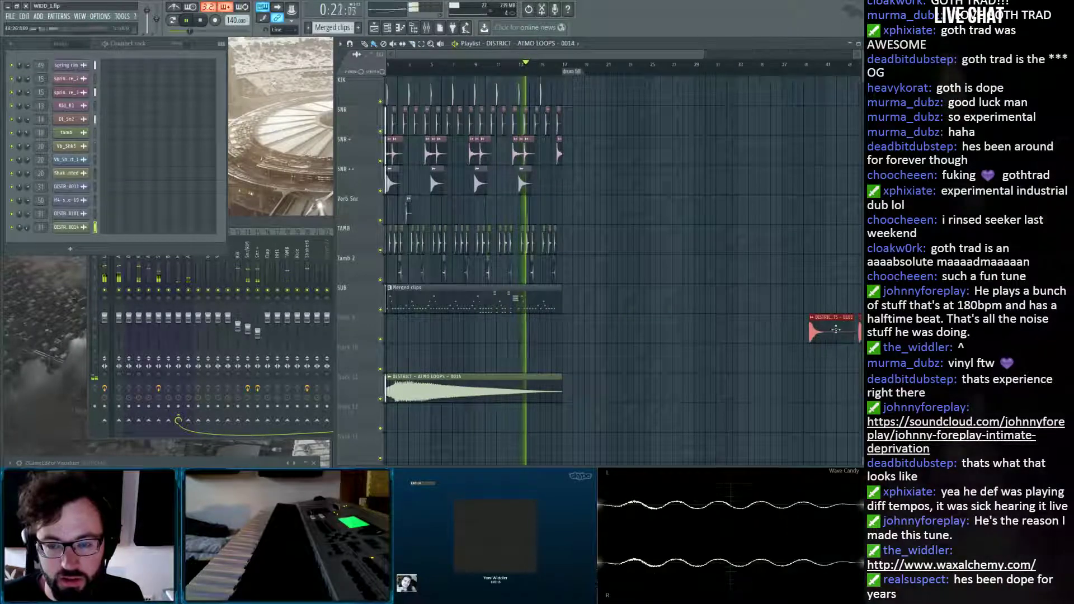
Stop playback and select the whole arrangement from bar 1 to bar 17 across all tracks.
{"action": "key", "text": "space"}
{"action": "left_click_drag", "start_coordinate": [564, 70], "coordinate": [322, 81]}
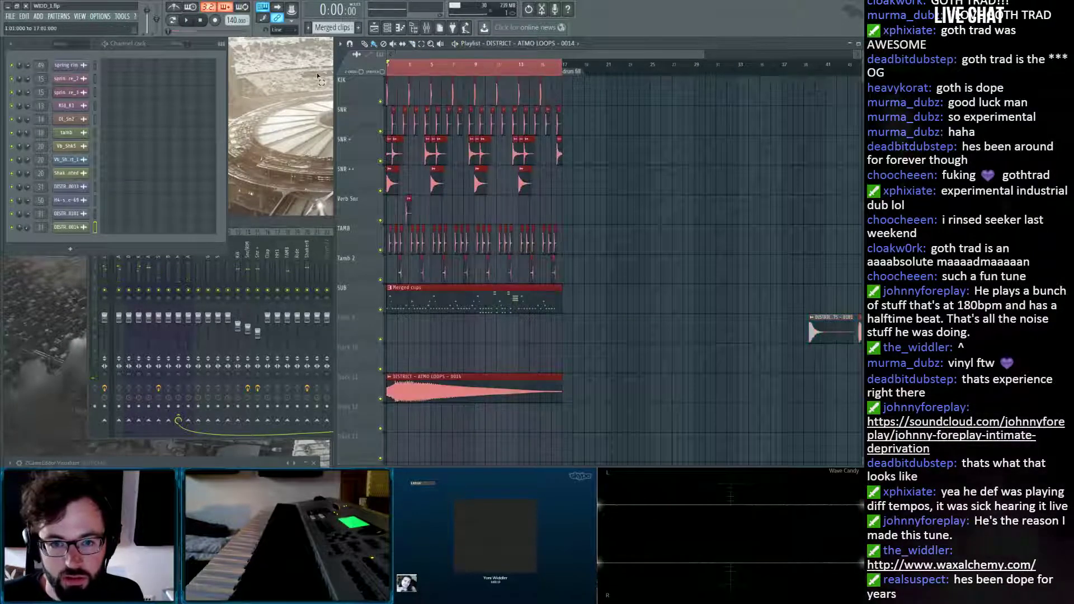
Duplicate the 16-bar arrangement directly after itself, and place the DISTRICT - ATMO HITS - 0101 clip at bar 5.
{"action": "key", "text": "ctrl+b"}
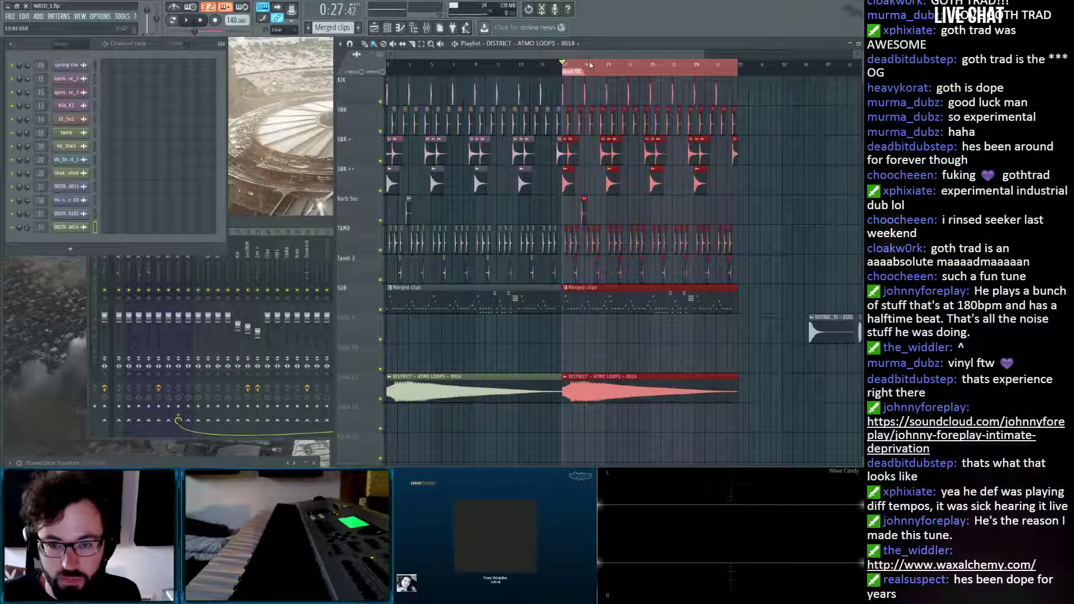
{"action": "left_click_drag", "start_coordinate": [831, 331], "coordinate": [400, 332]}
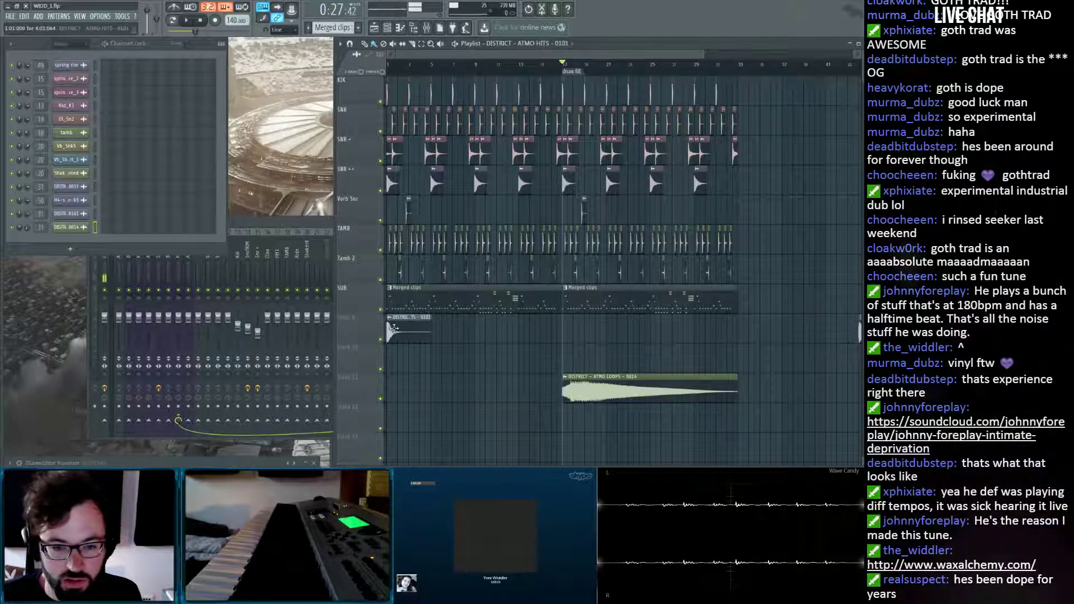
{"action": "double_click", "coordinate": [414, 329]}
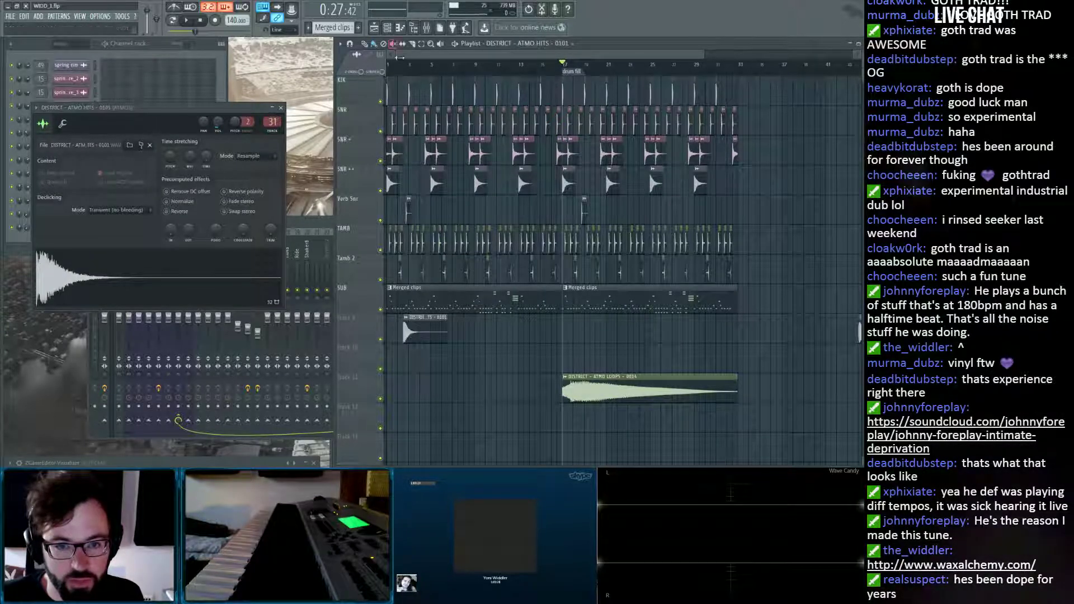
{"action": "left_click_drag", "start_coordinate": [399, 56], "coordinate": [350, 60]}
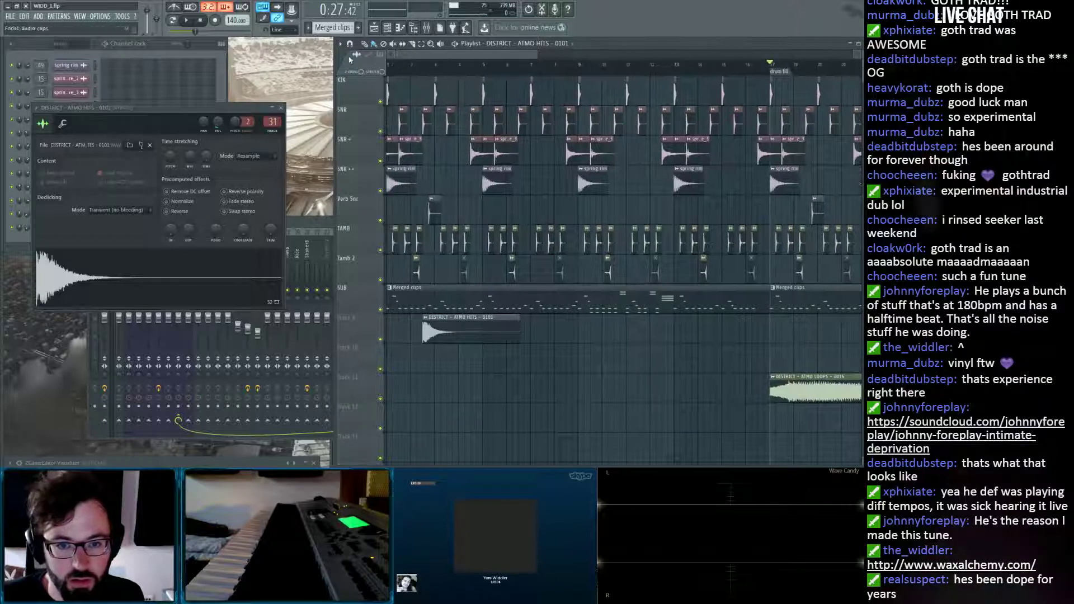
{"action": "left_click", "coordinate": [202, 21]}
{"action": "key", "text": "space"}
{"action": "left_click_drag", "start_coordinate": [454, 330], "coordinate": [517, 332]}
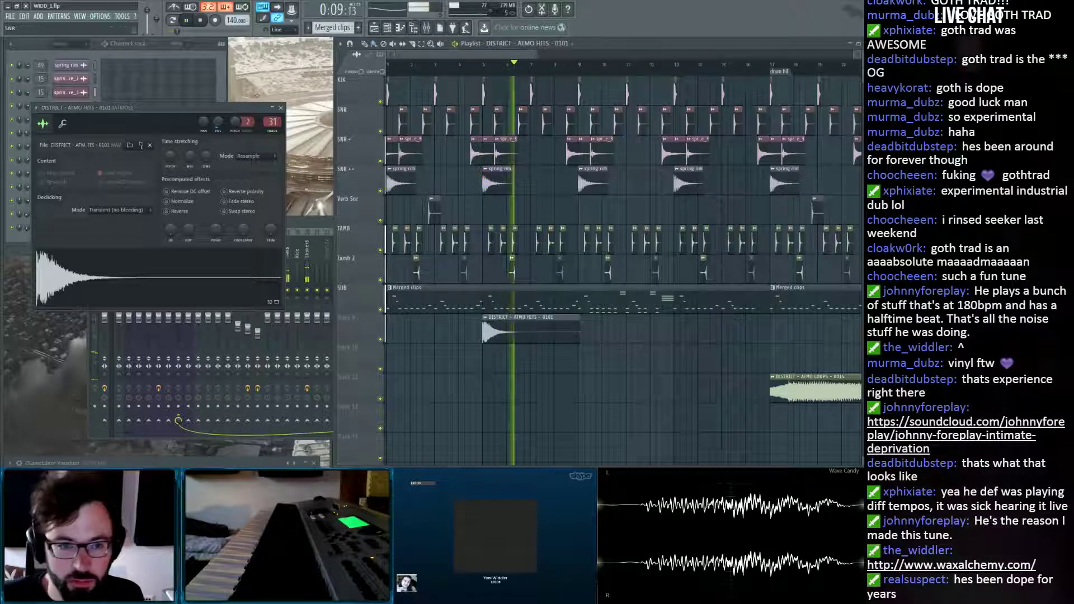
{"action": "left_click", "coordinate": [285, 114]}
Move the DISTRICT - ATMO HITS - 0033 clip to bar 9, directly behind the 0101 hit on the same track.
{"action": "scroll", "coordinate": [673, 175], "scroll_direction": "down", "scroll_amount": 4}
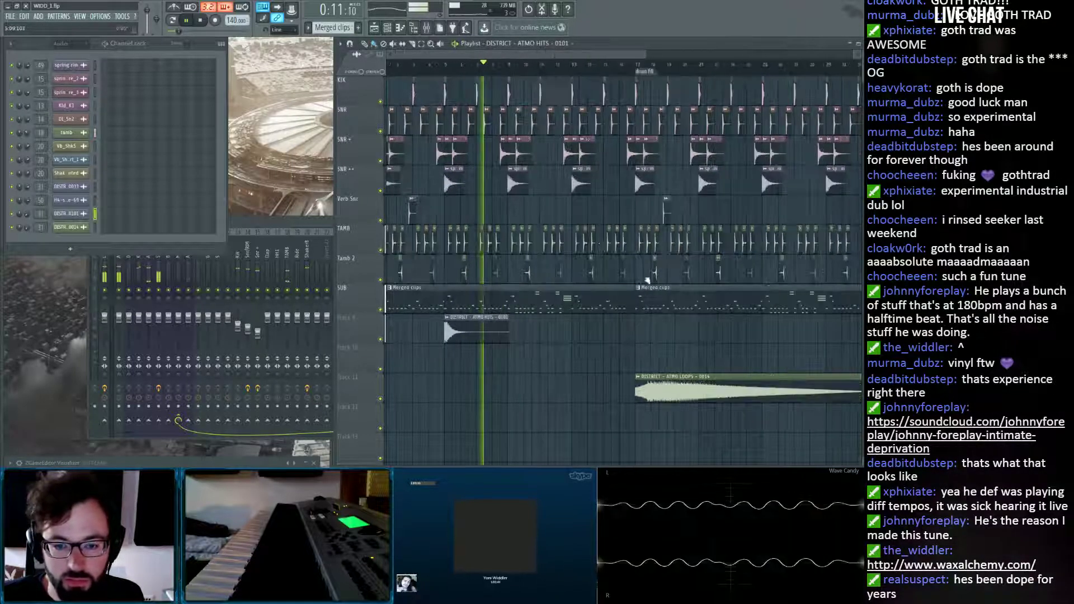
{"action": "scroll", "coordinate": [580, 71], "scroll_direction": "down", "scroll_amount": 2}
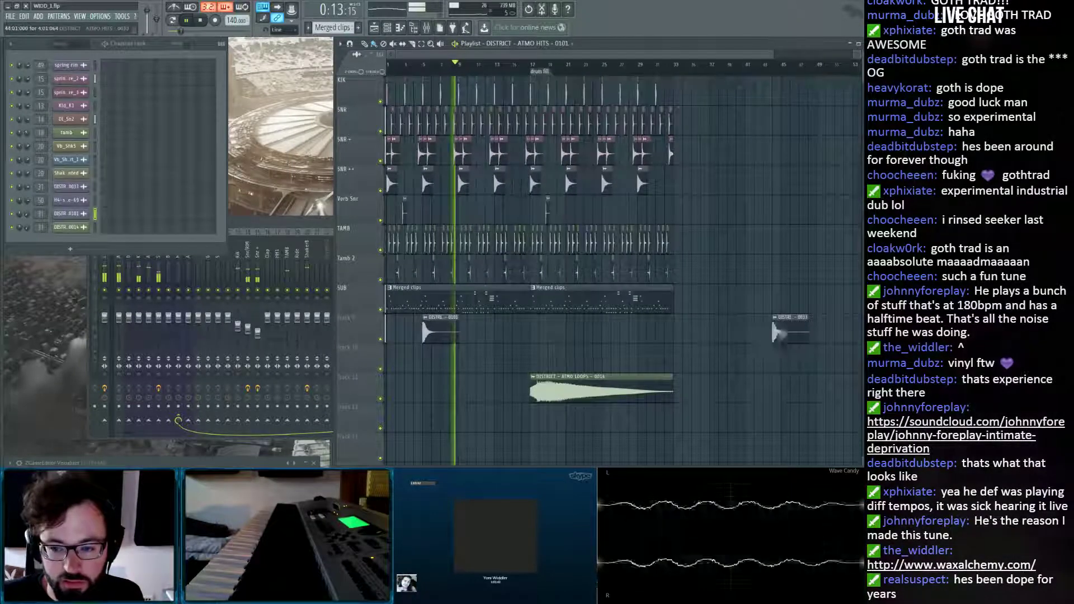
{"action": "left_click_drag", "start_coordinate": [781, 330], "coordinate": [476, 331]}
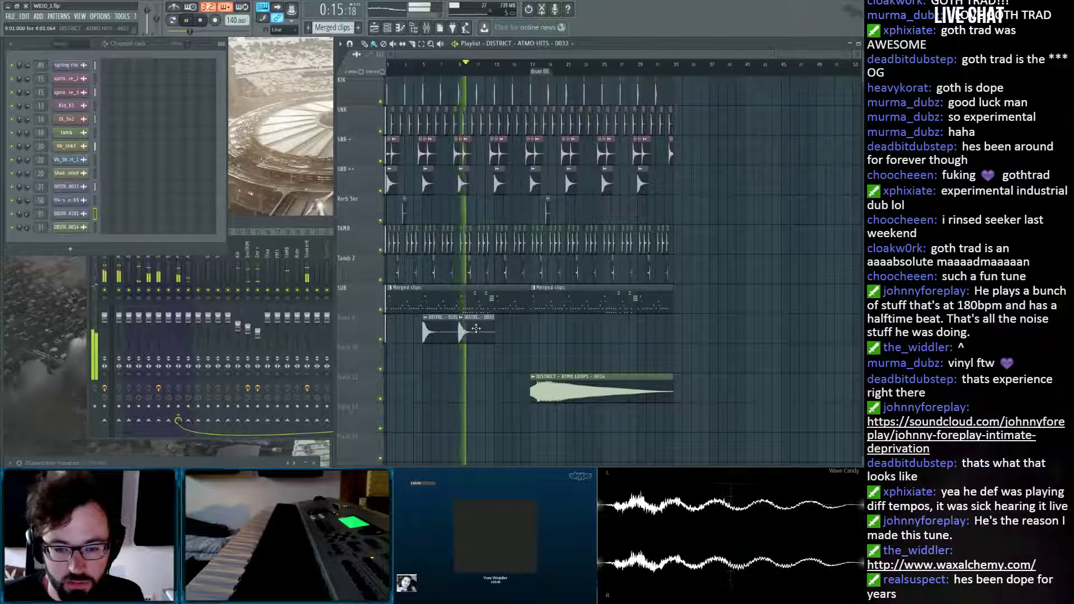
Route the DISTRICT - ATMO HITS - 0033 channel to mixer track 32 and name that mixer track Atmos 2.
{"action": "double_click", "coordinate": [476, 331]}
{"action": "key", "text": "space"}
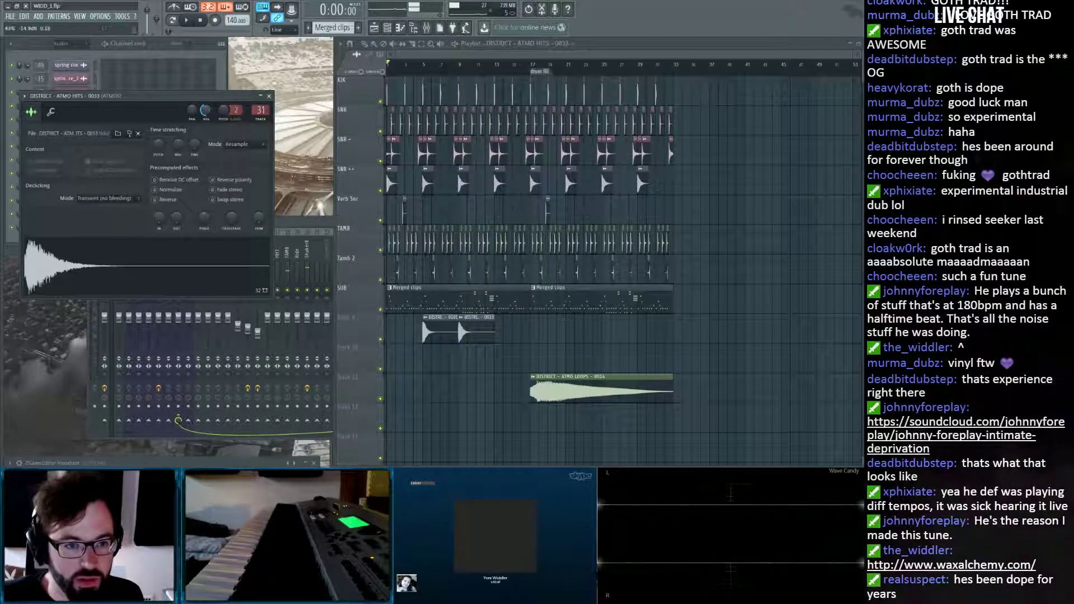
{"action": "key", "text": "F9"}
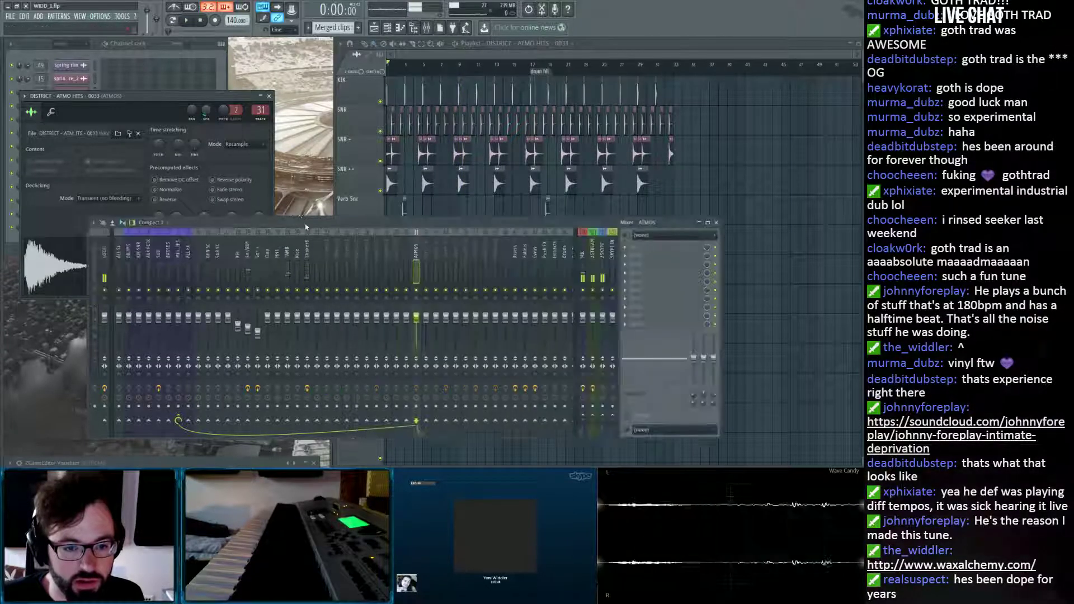
{"action": "left_click", "coordinate": [259, 111]}
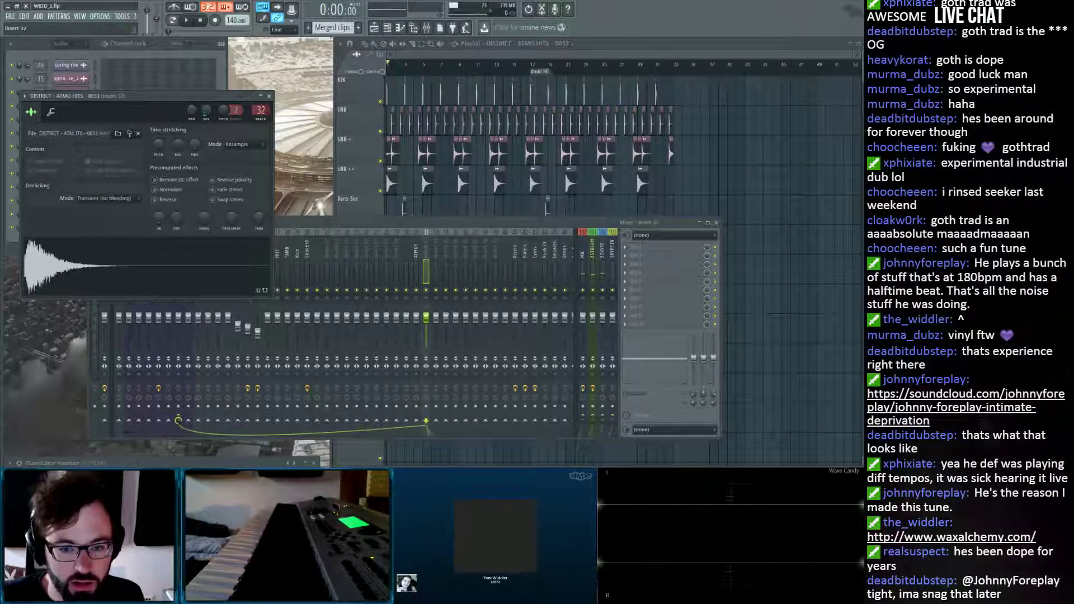
{"action": "left_click", "coordinate": [426, 257]}
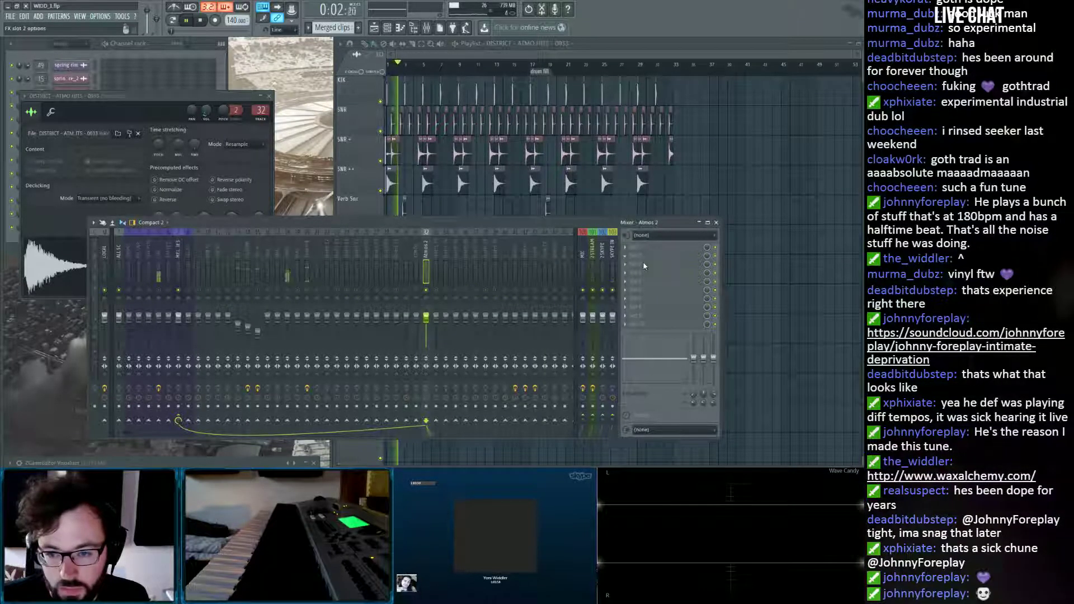
Add Fruity Reeverb 2 to slot 2 of the Atmos 2 mixer track and adjust its early reflection and wet levels during playback.
{"action": "left_click", "coordinate": [759, 167]}
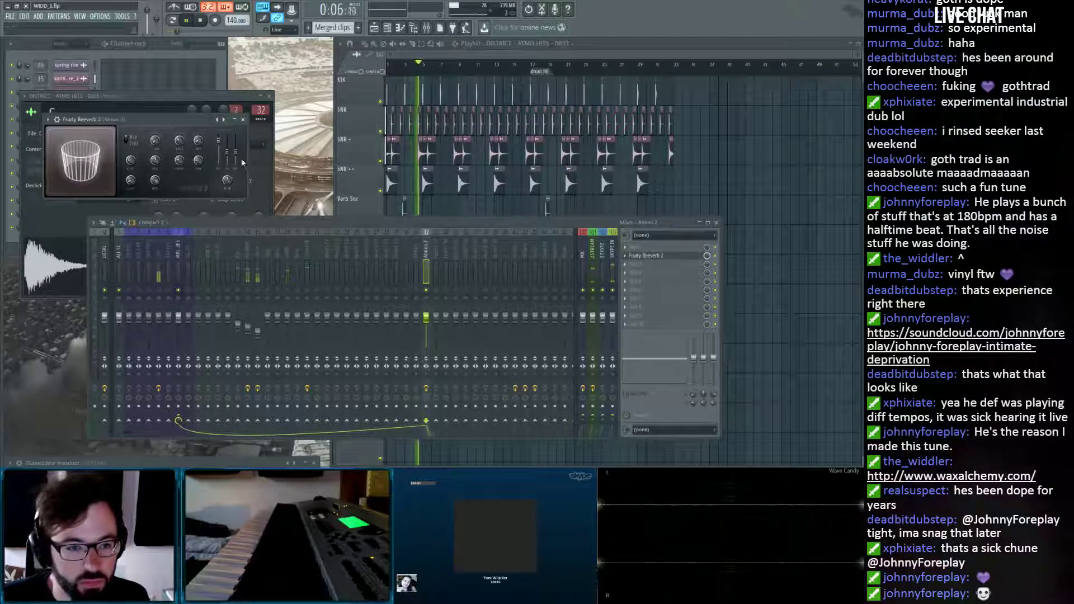
{"action": "left_click_drag", "start_coordinate": [226, 151], "coordinate": [227, 162]}
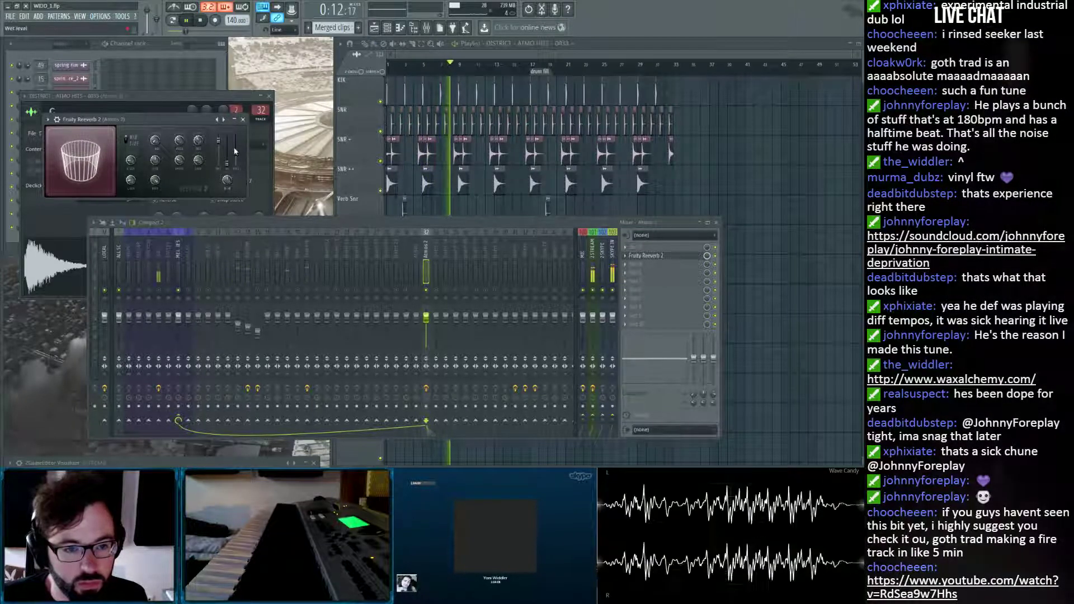
{"action": "left_click_drag", "start_coordinate": [236, 152], "coordinate": [236, 150]}
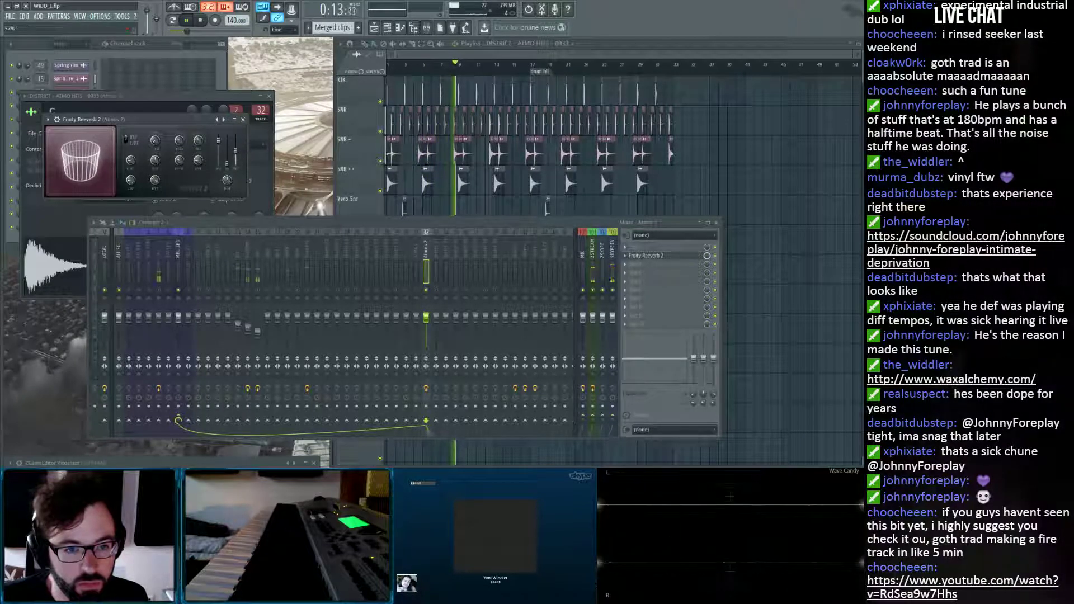
{"action": "left_click", "coordinate": [242, 119]}
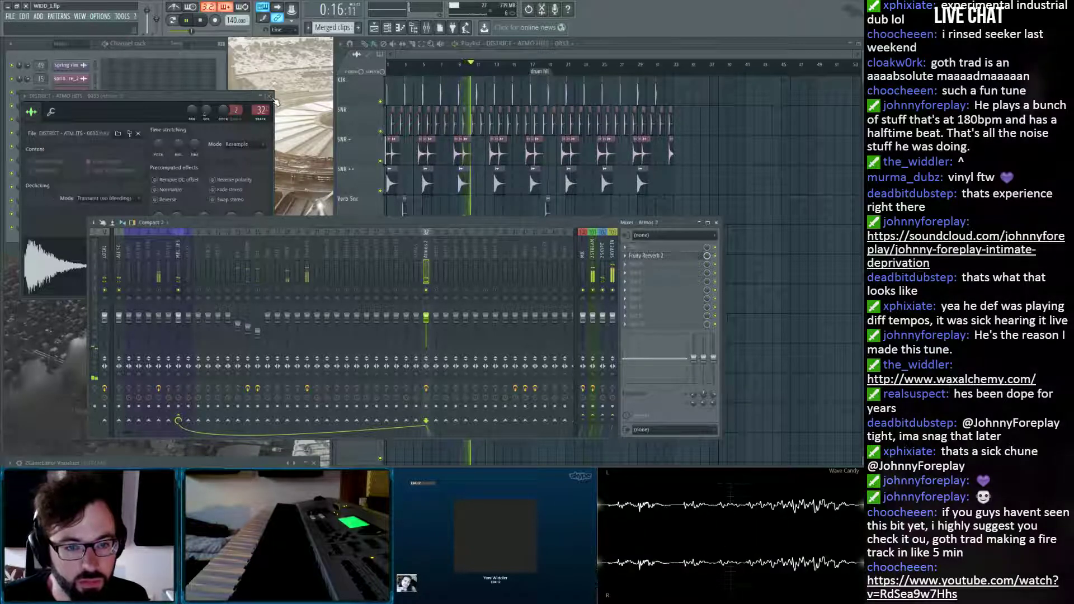
{"action": "left_click", "coordinate": [268, 97]}
Reopen the Atmos 2 reverb with playback stopped and fine-tune its dry level and room settings.
{"action": "left_click", "coordinate": [676, 257]}
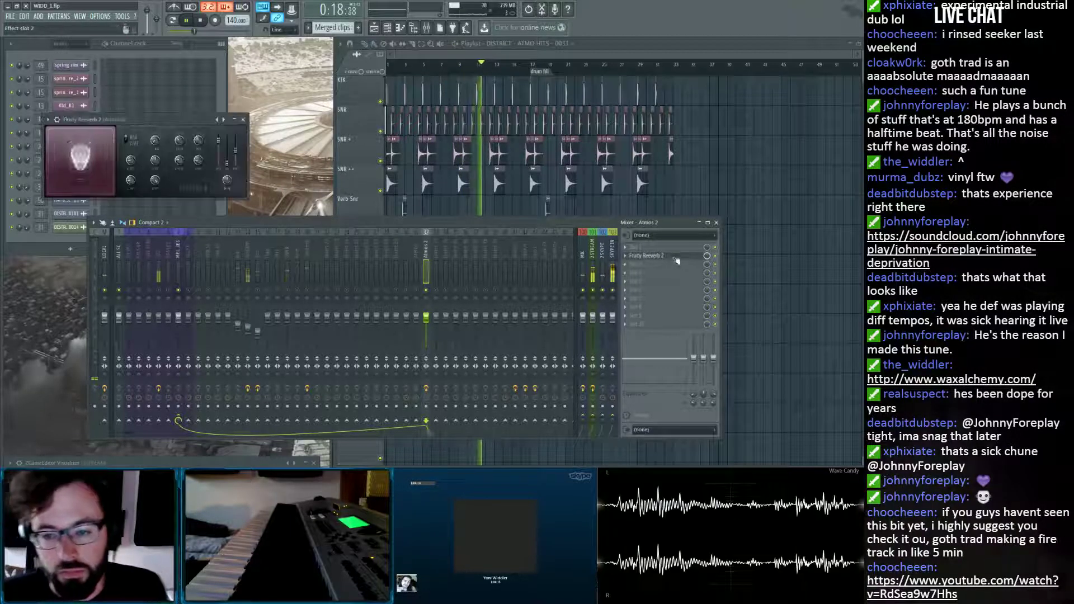
{"action": "key", "text": "space"}
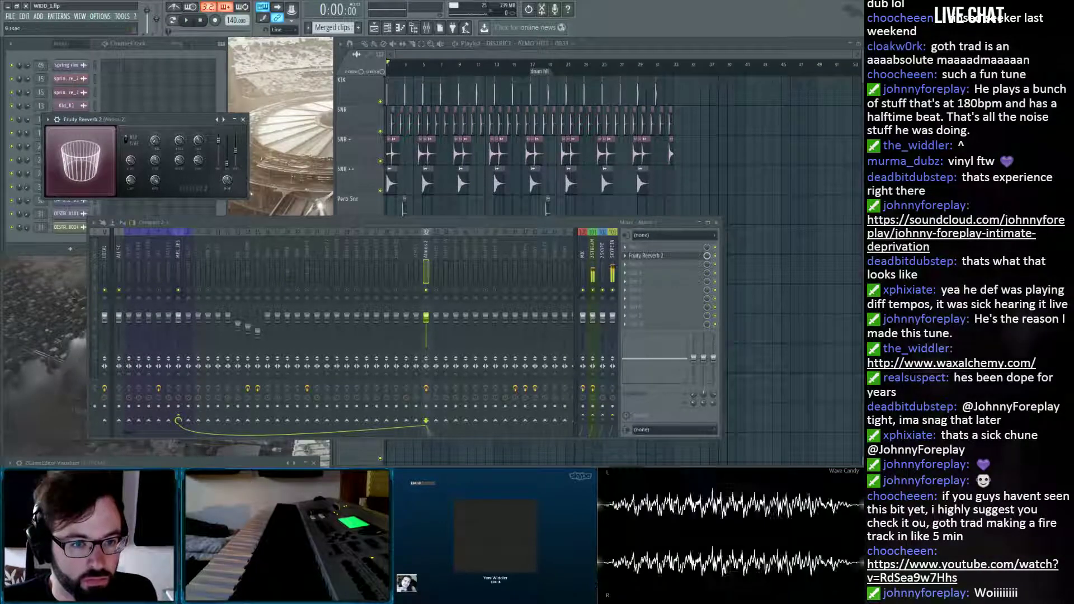
{"action": "left_click_drag", "start_coordinate": [219, 141], "coordinate": [215, 160]}
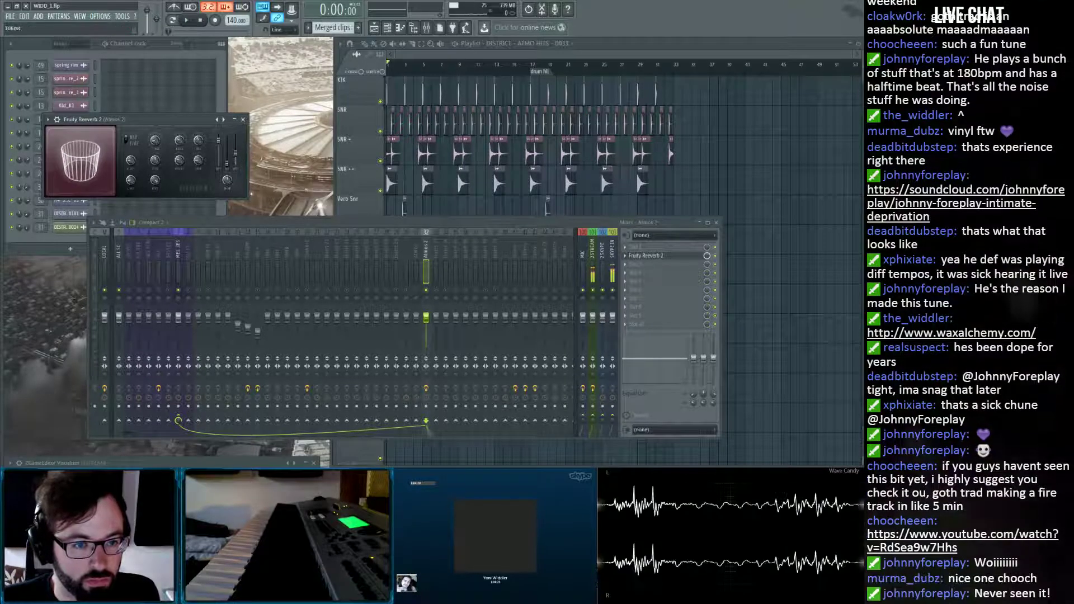
{"action": "left_click_drag", "start_coordinate": [155, 140], "coordinate": [155, 132]}
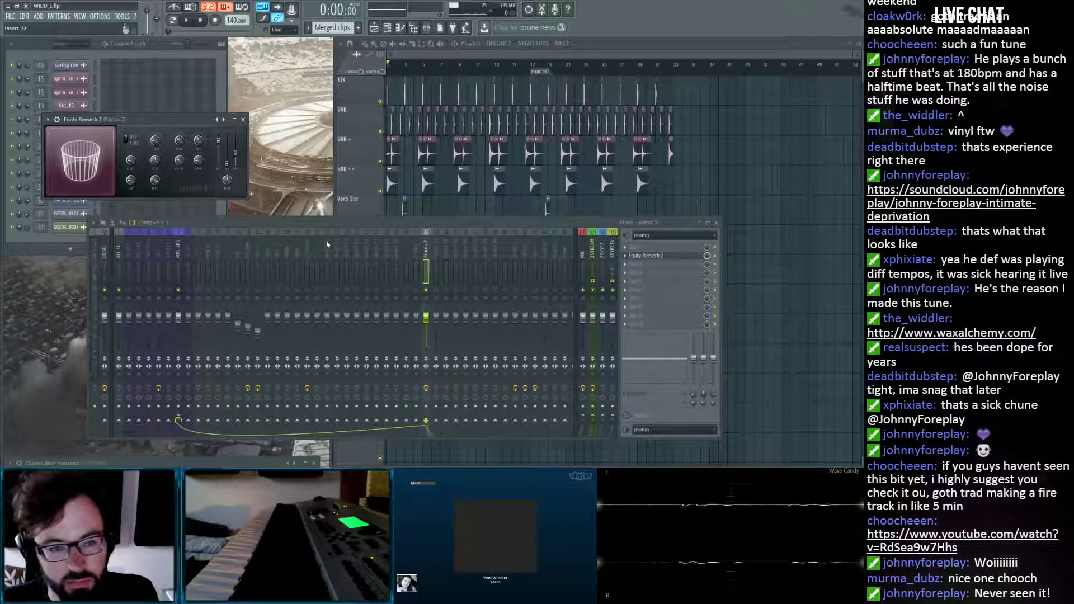
{"action": "left_click_drag", "start_coordinate": [170, 121], "coordinate": [215, 123]}
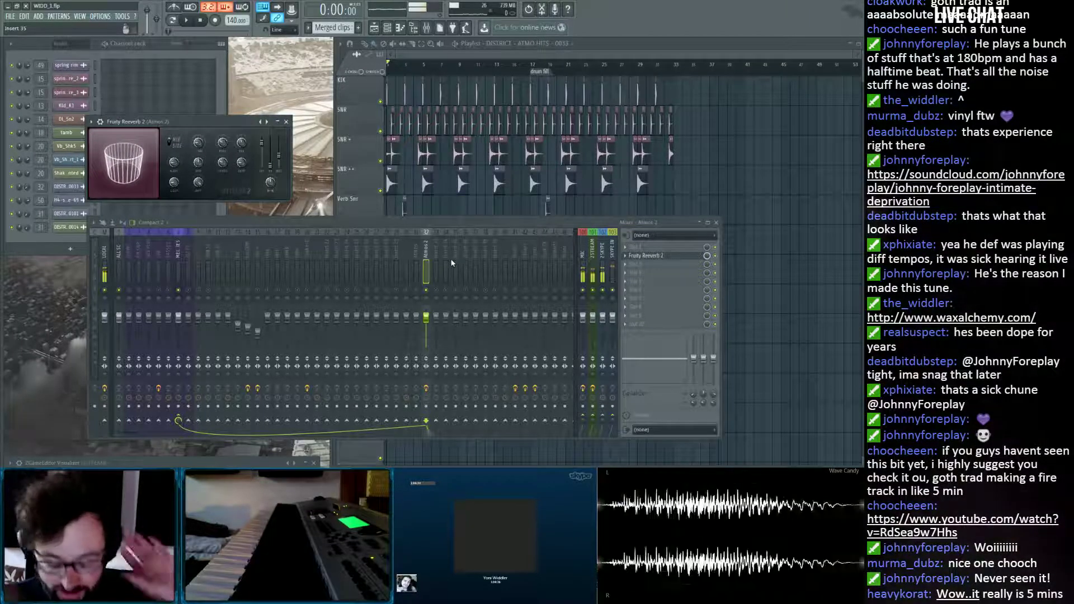
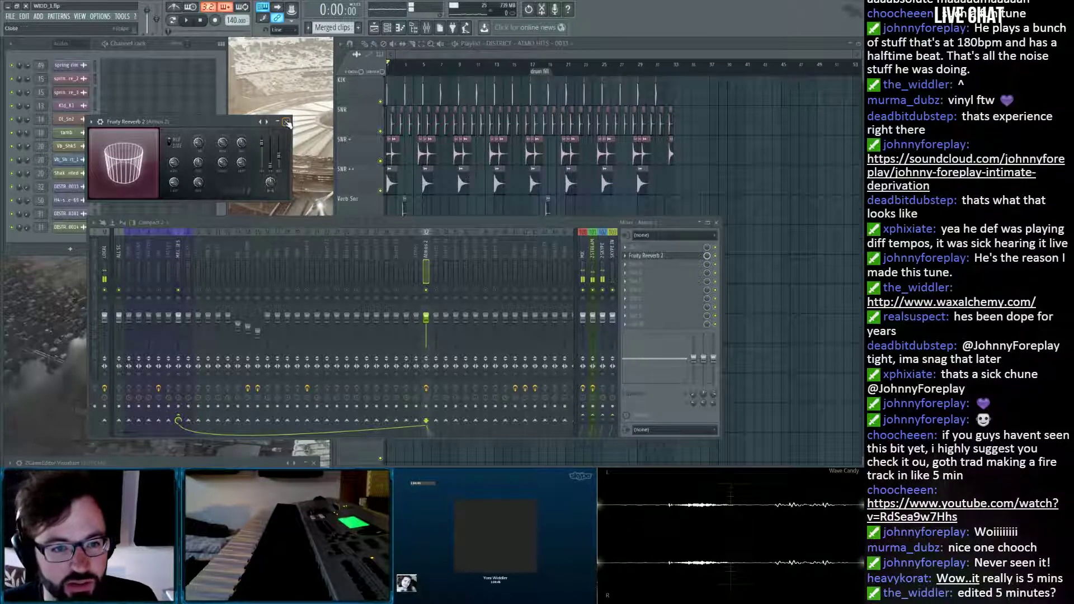
Set the playback position to bar 4 and name the playlist track holding the two atmo hits ATMOS 2.
{"action": "left_click", "coordinate": [367, 144]}
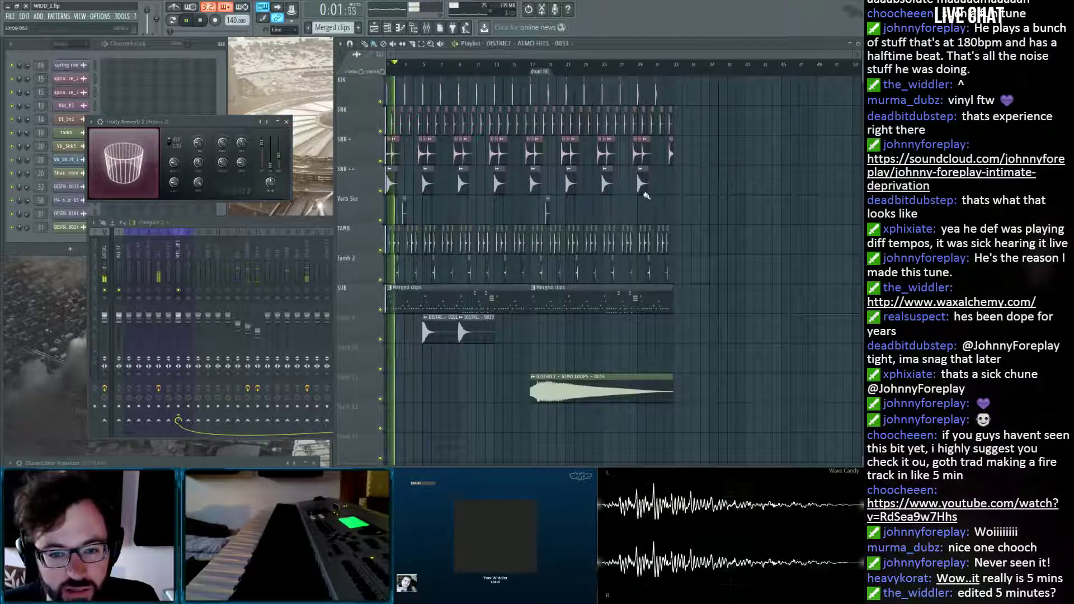
{"action": "key", "text": "space"}
{"action": "left_click", "coordinate": [420, 72]}
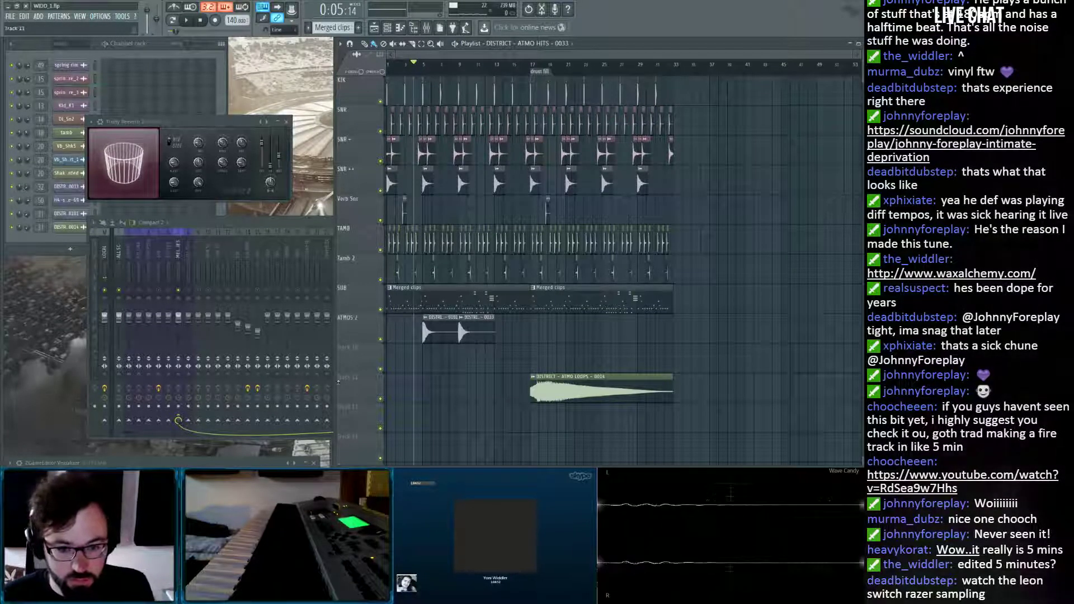
Name the playlist track holding the ATMO LOOPS clip ATMOS and move it up directly above the ATMOS 2 track.
{"action": "scroll", "coordinate": [338, 382], "scroll_direction": "down", "scroll_amount": 2}
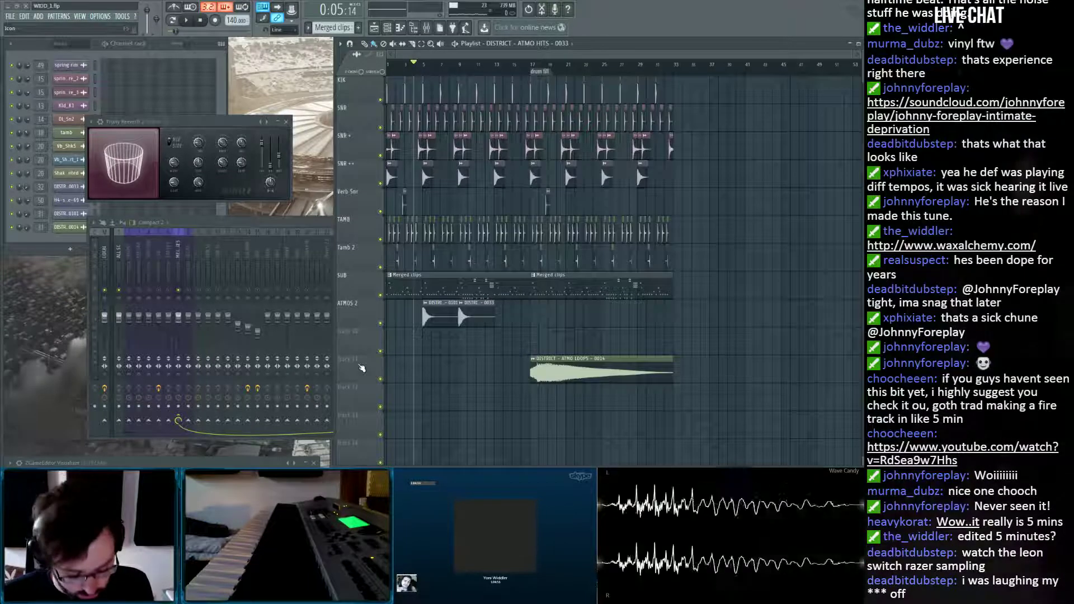
{"action": "type", "text": "ATMOS"}
{"action": "key", "text": "Return"}
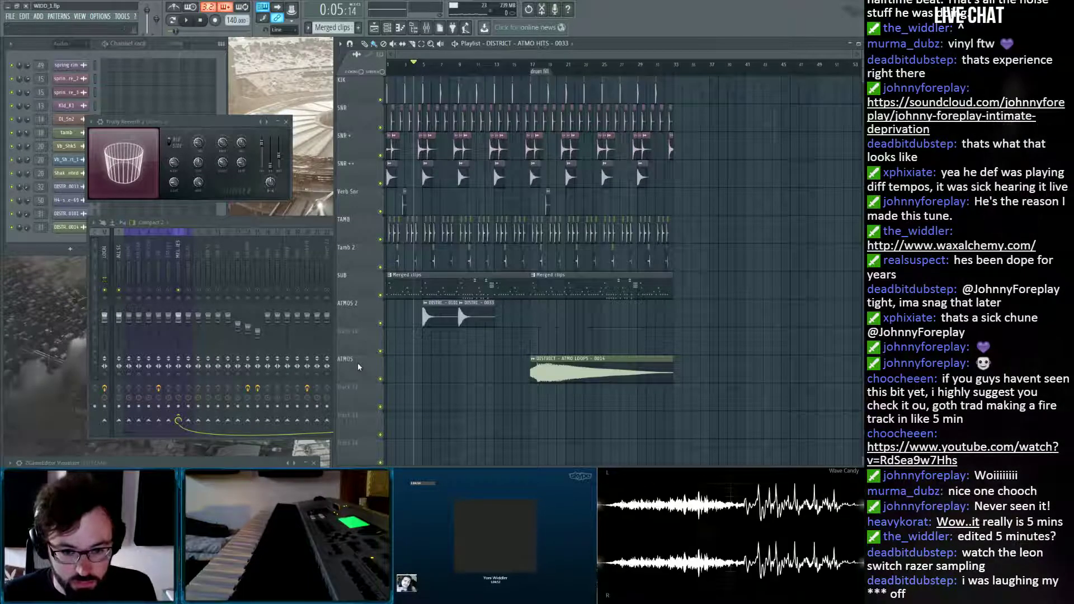
{"action": "scroll", "coordinate": [358, 367], "scroll_direction": "up", "scroll_amount": 1}
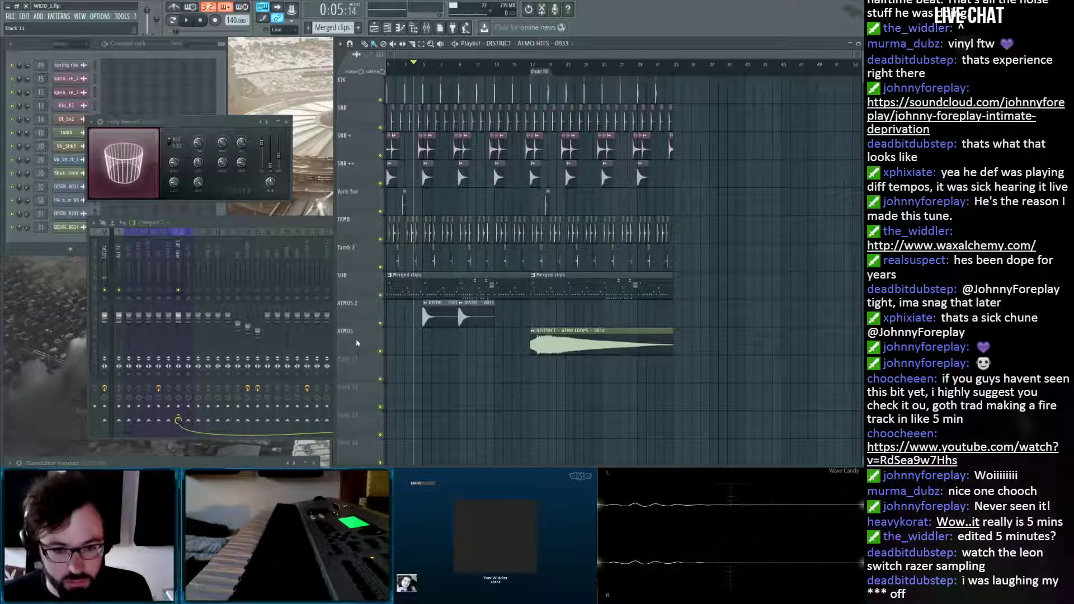
{"action": "scroll", "coordinate": [357, 343], "scroll_direction": "up", "scroll_amount": 1}
Clear the solo state in the mixer so all tracks are active, and play the arrangement from bar 4.
{"action": "key", "text": "space"}
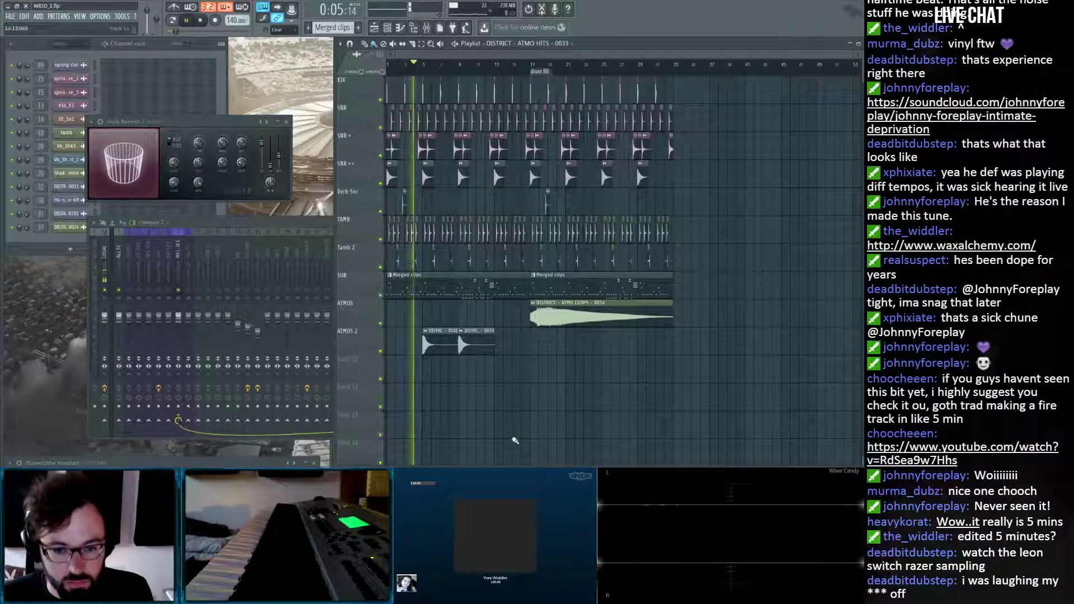
{"action": "key", "text": "space"}
{"action": "right_click", "coordinate": [298, 292]}
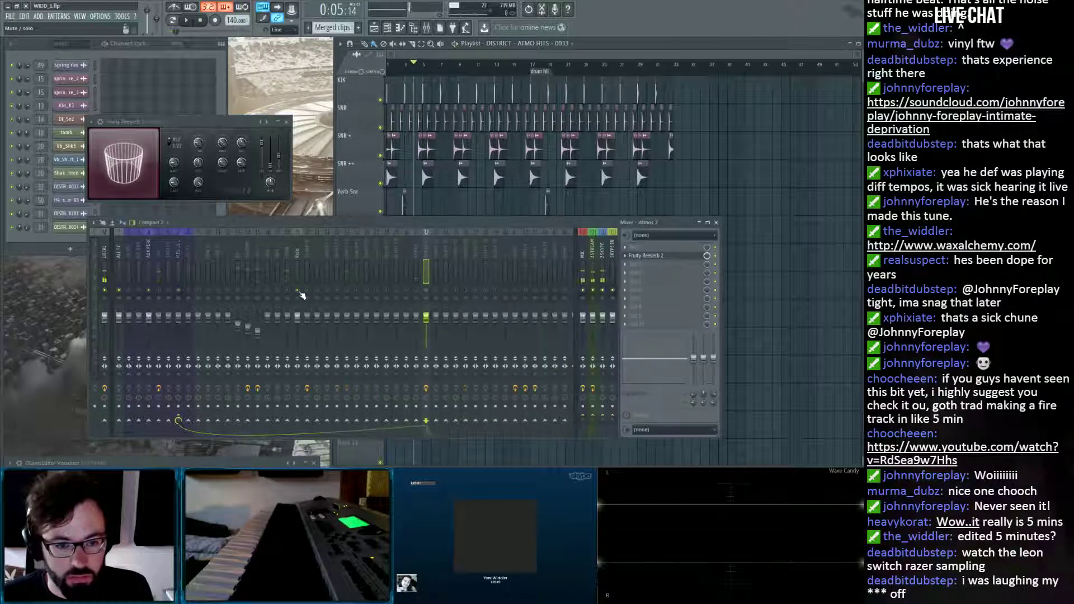
{"action": "right_click", "coordinate": [300, 295]}
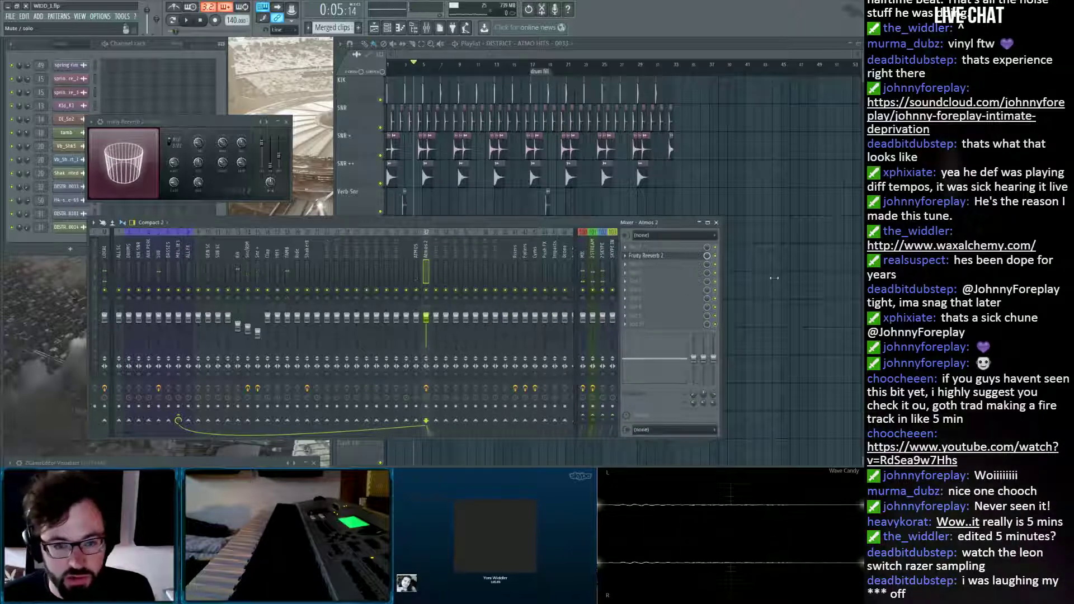
{"action": "key", "text": "space"}
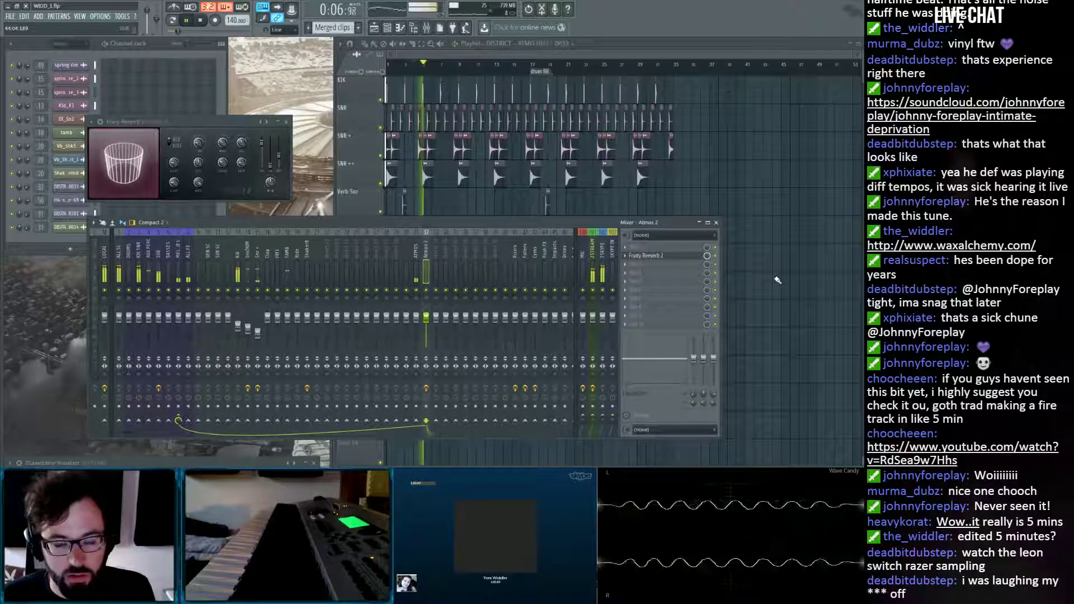
{"action": "right_click", "coordinate": [777, 279]}
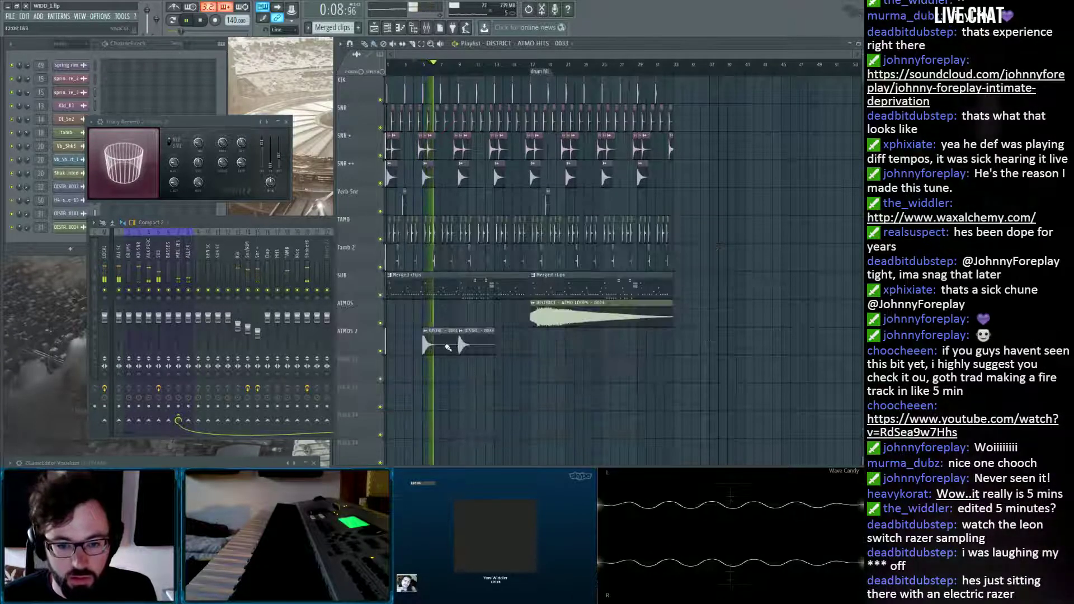
Route the DISTRICT - ATMO HITS - 0101 channel to mixer track 32 and play it through the Atmos 2 reverb.
{"action": "left_click", "coordinate": [445, 344]}
{"action": "double_click", "coordinate": [445, 344]}
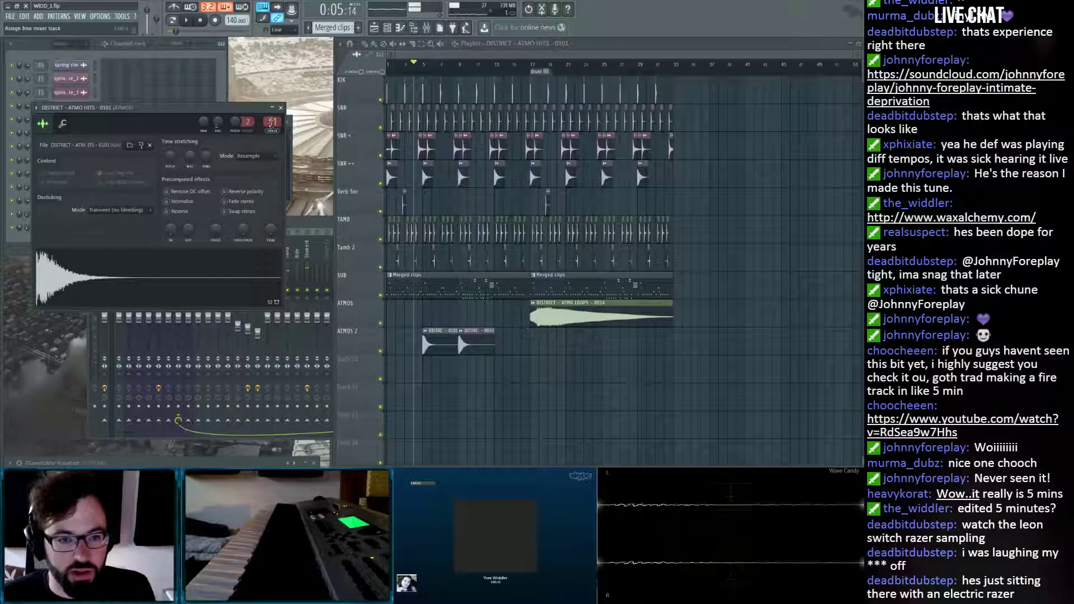
{"action": "key", "text": "space"}
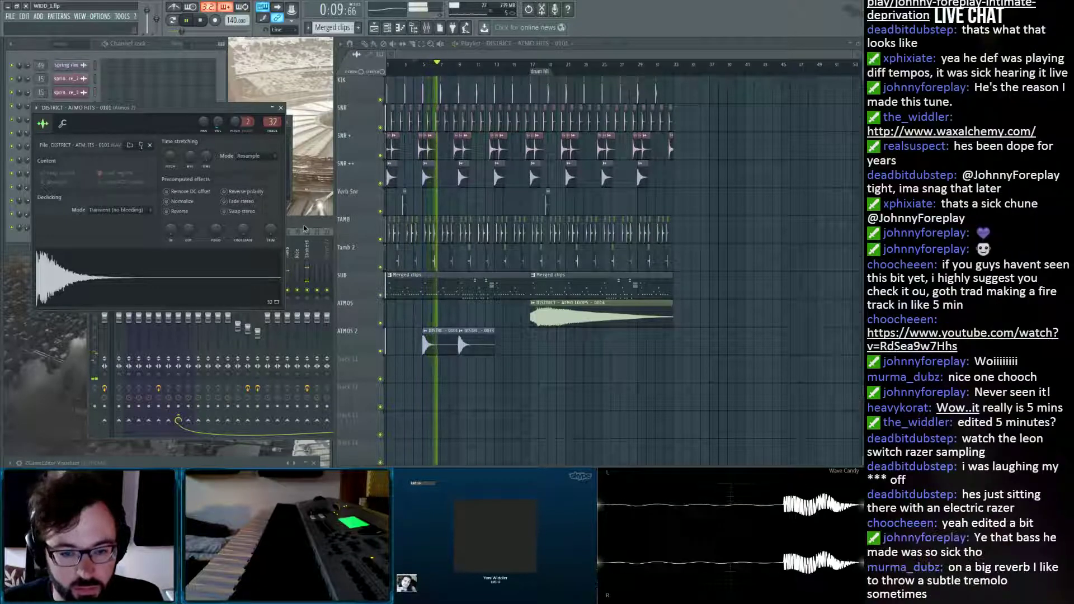
{"action": "left_click", "coordinate": [303, 225]}
{"action": "left_click", "coordinate": [280, 108]}
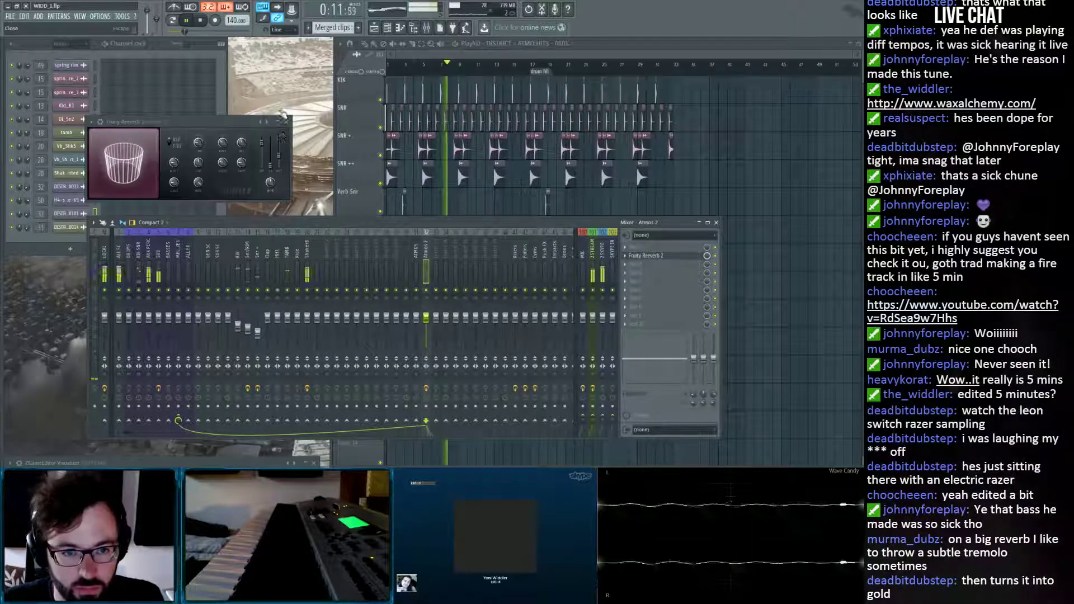
Close the reverb, stop playback and check the channel settings of the second atmo hit on the ATMOS 2 track.
{"action": "left_click", "coordinate": [286, 122]}
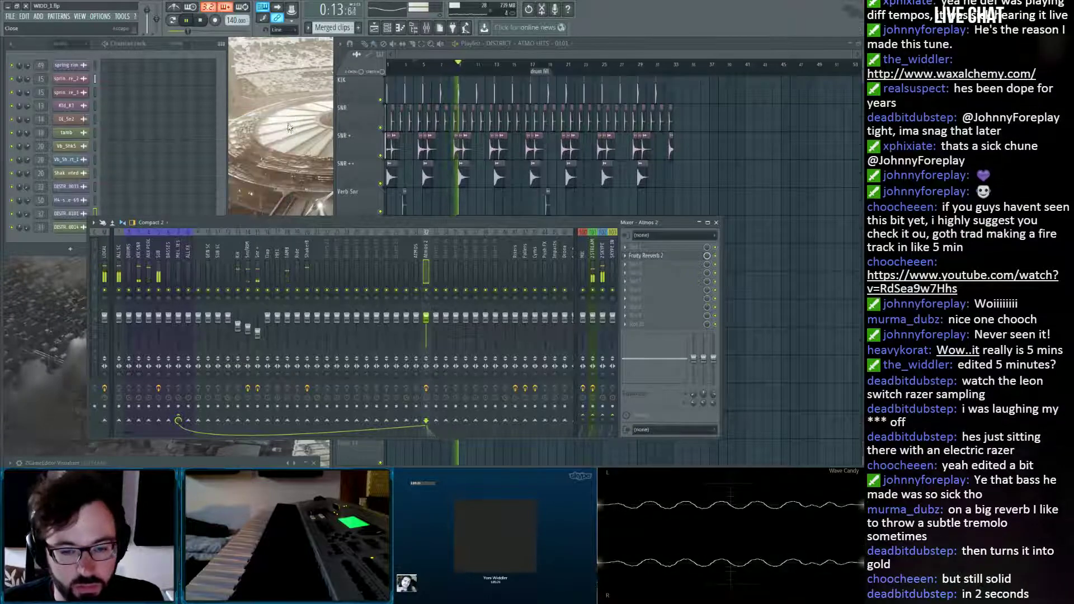
{"action": "right_click", "coordinate": [771, 230]}
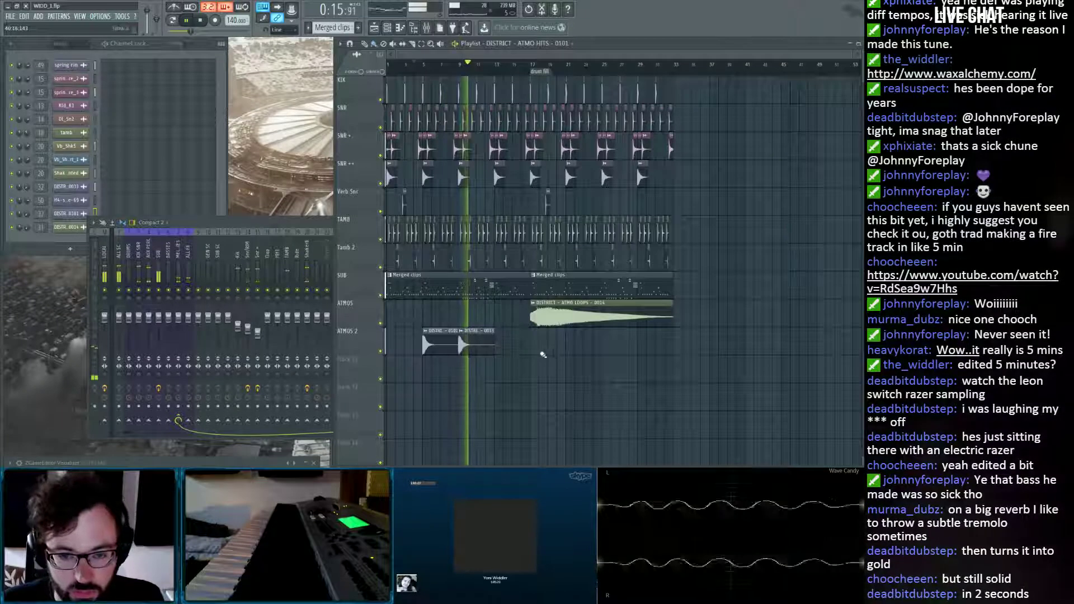
{"action": "key", "text": "space"}
{"action": "scroll", "coordinate": [460, 74], "scroll_direction": "up", "scroll_amount": 2}
{"action": "scroll", "coordinate": [462, 77], "scroll_direction": "up", "scroll_amount": 3}
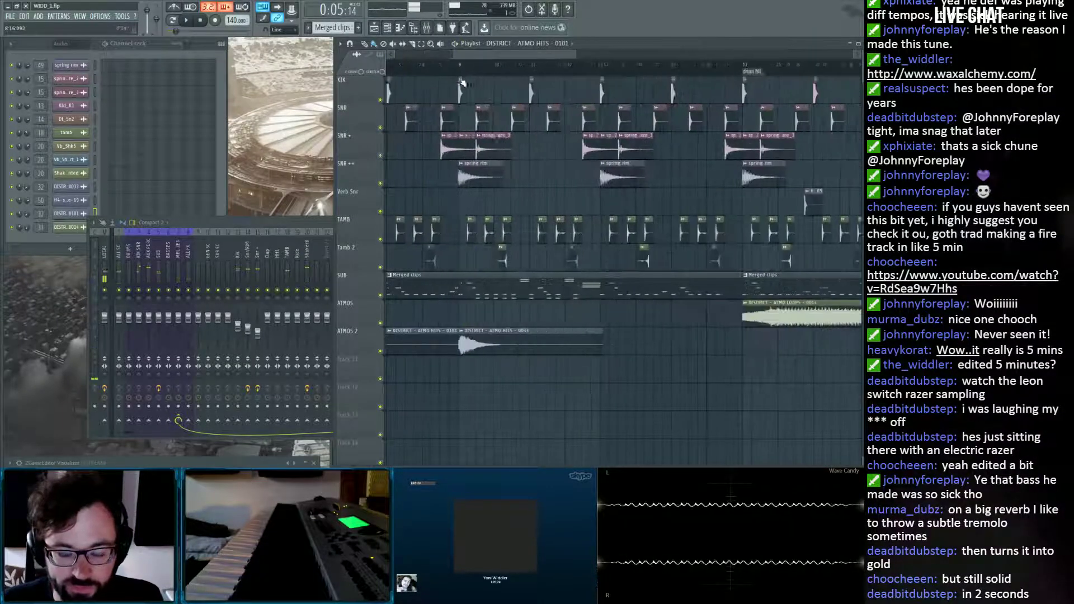
{"action": "double_click", "coordinate": [513, 339]}
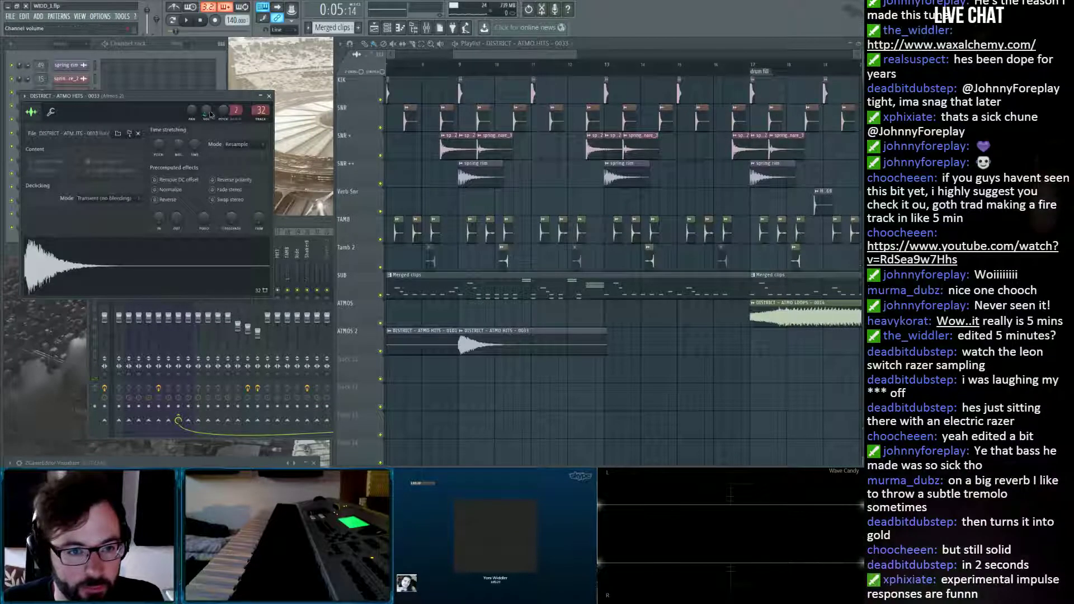
{"action": "left_click", "coordinate": [269, 96]}
{"action": "scroll", "coordinate": [438, 73], "scroll_direction": "down", "scroll_amount": 3}
Audition ATMO LOOPS samples in the District pack, look into its DRUMS folder and open its PERCUSSION folder.
{"action": "key", "text": "alt+F8"}
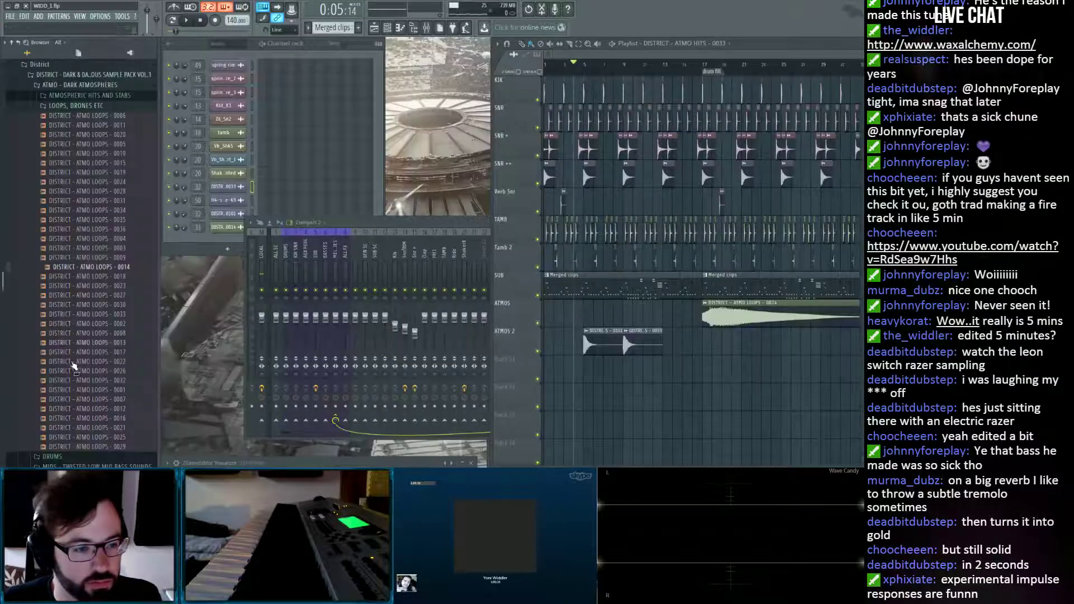
{"action": "left_click", "coordinate": [89, 391]}
{"action": "left_click", "coordinate": [84, 419]}
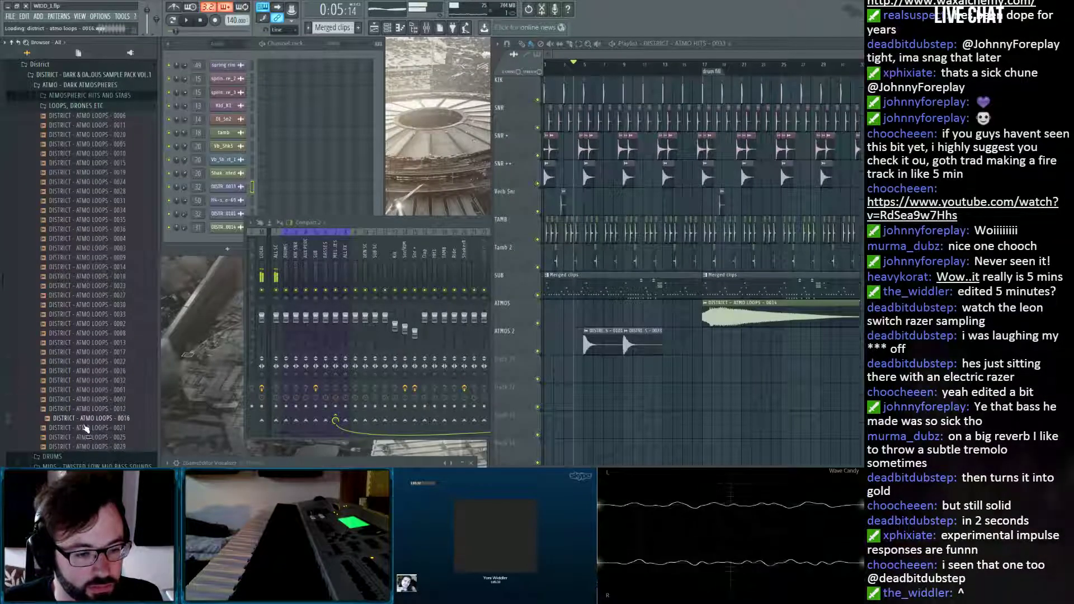
{"action": "left_click", "coordinate": [89, 107]}
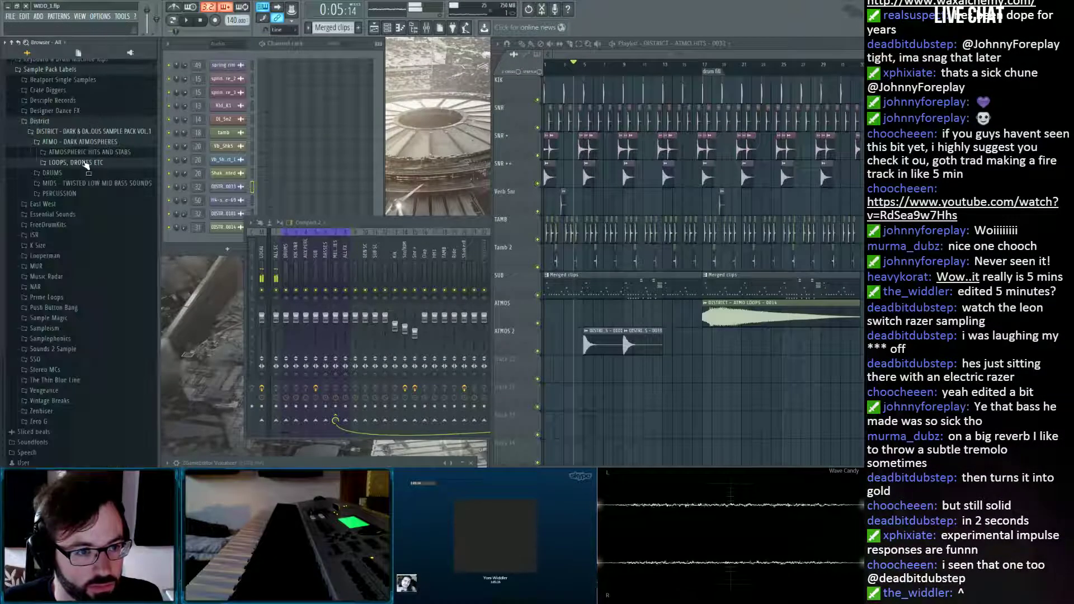
{"action": "left_click", "coordinate": [55, 174]}
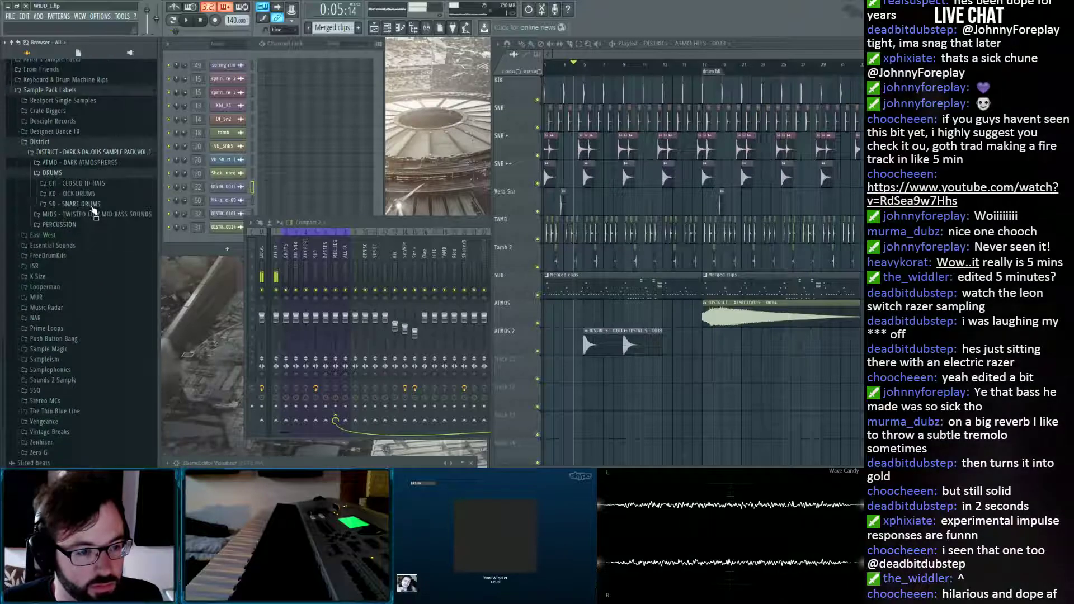
{"action": "left_click", "coordinate": [62, 225]}
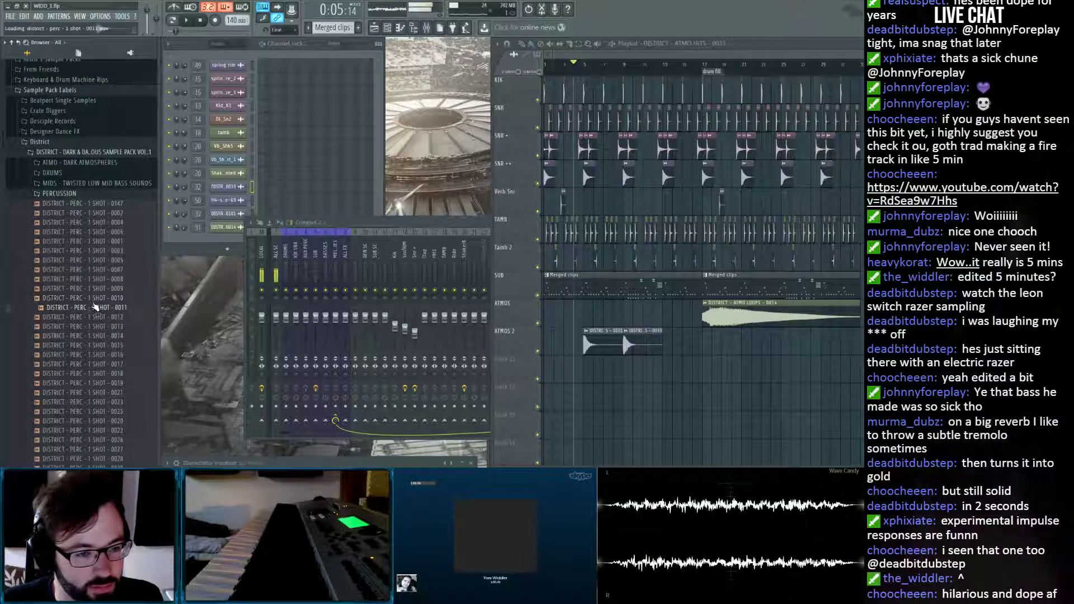
Place DISTRICT - PERC - 1 SHOT - 0014 at bar 8 on the track below ATMOS 2, opening its channel settings and playing the arrangement.
{"action": "left_click", "coordinate": [89, 335]}
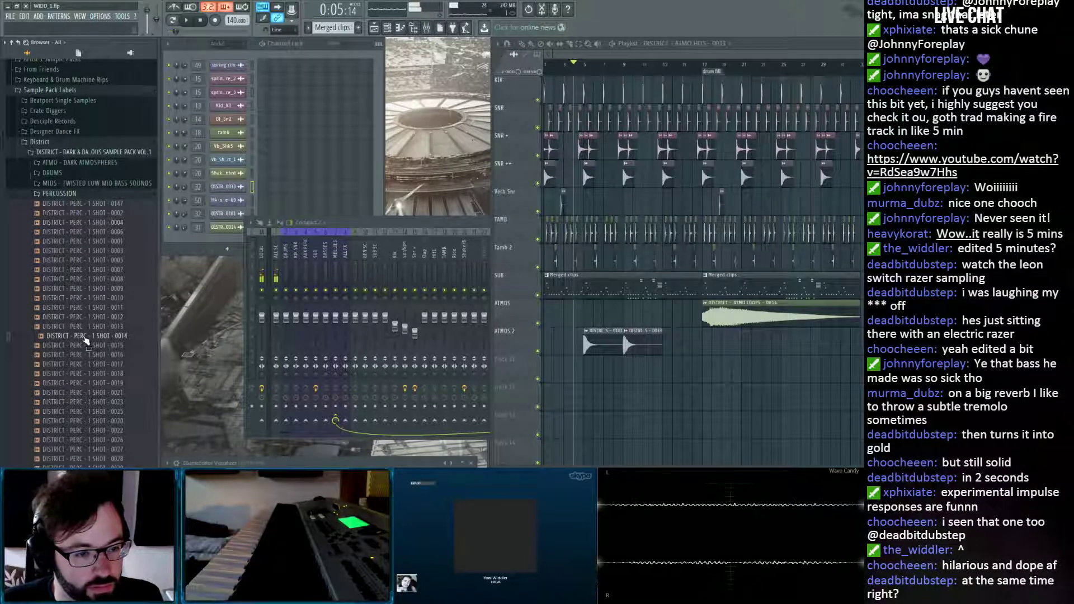
{"action": "left_click_drag", "start_coordinate": [479, 368], "coordinate": [599, 378]}
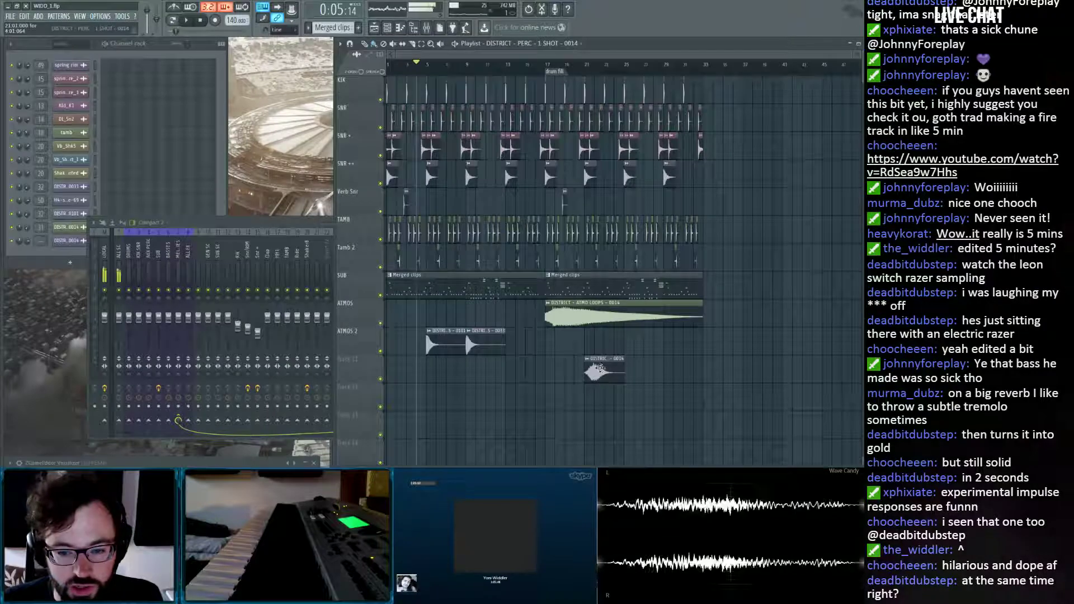
{"action": "left_click_drag", "start_coordinate": [467, 380], "coordinate": [457, 379]}
{"action": "double_click", "coordinate": [457, 377]}
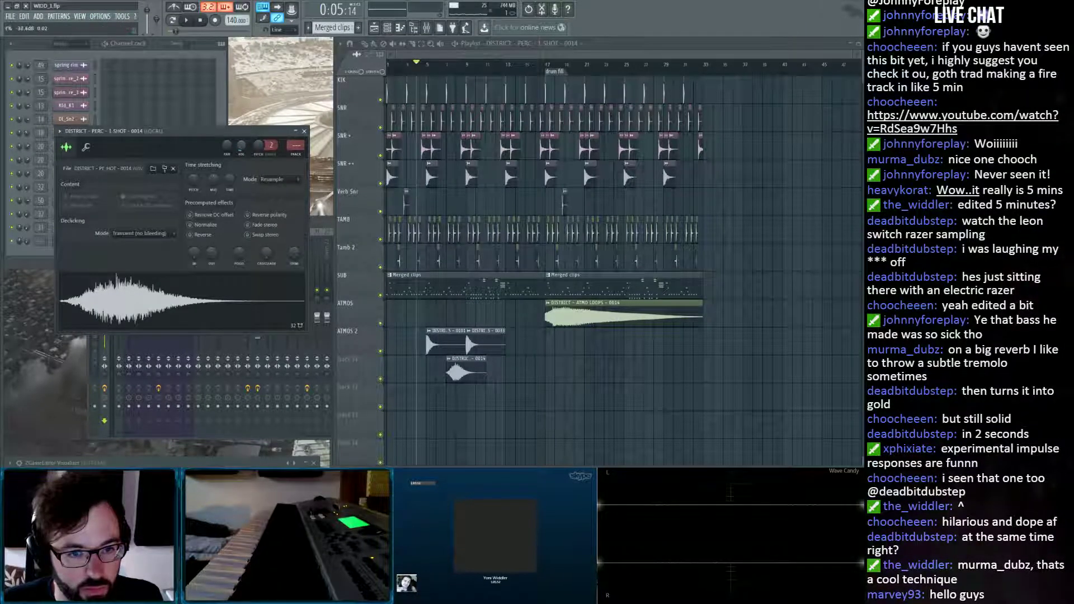
{"action": "key", "text": "space"}
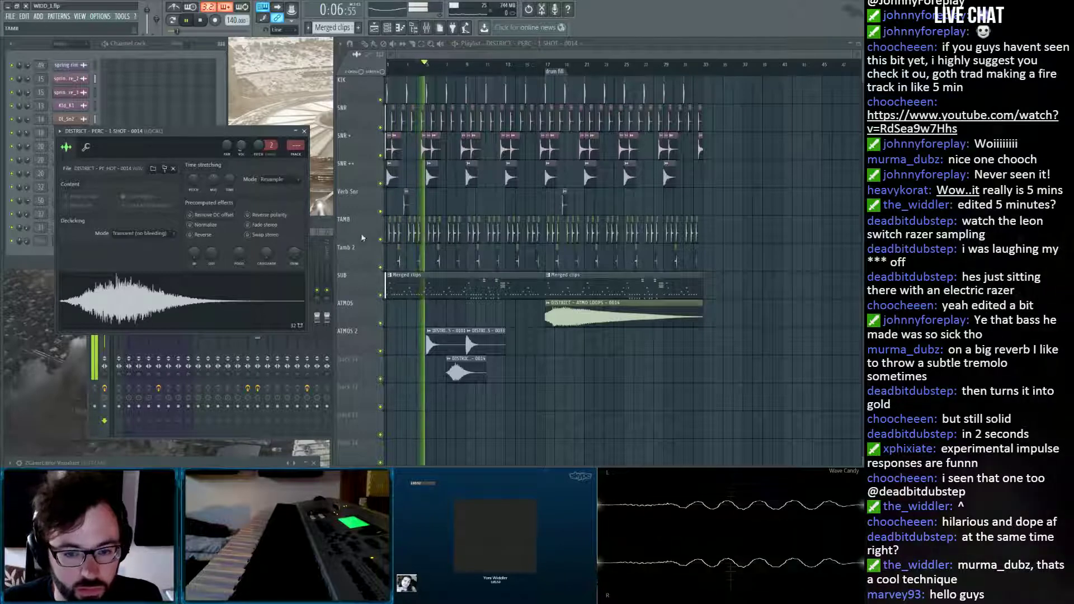
{"action": "left_click_drag", "start_coordinate": [473, 358], "coordinate": [482, 358]}
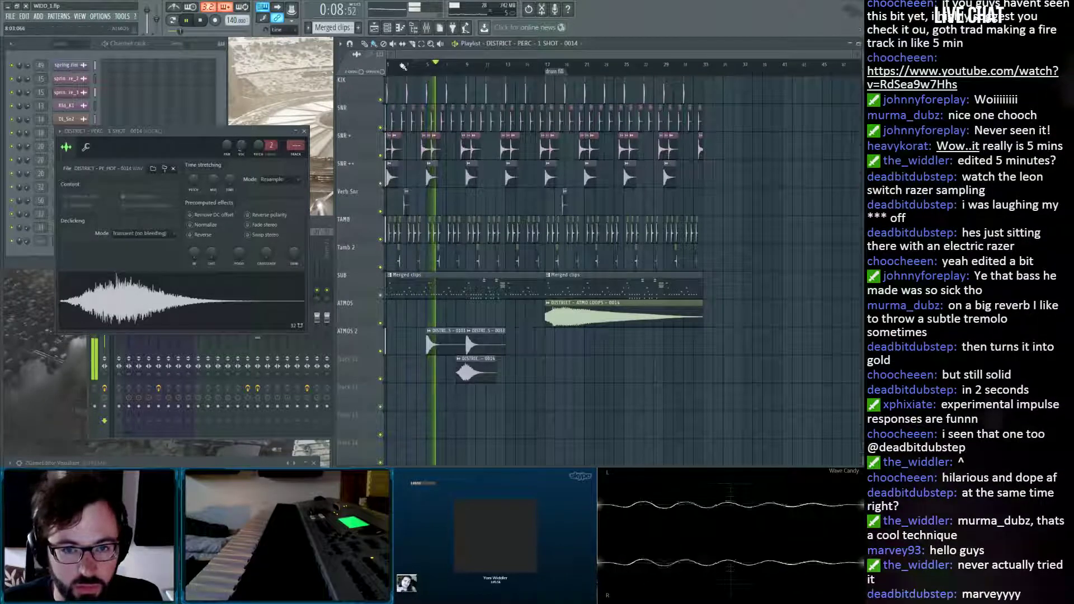
Slice the percussion one-shot clip at bar 9 and delete the part after the cut.
{"action": "left_click", "coordinate": [413, 44]}
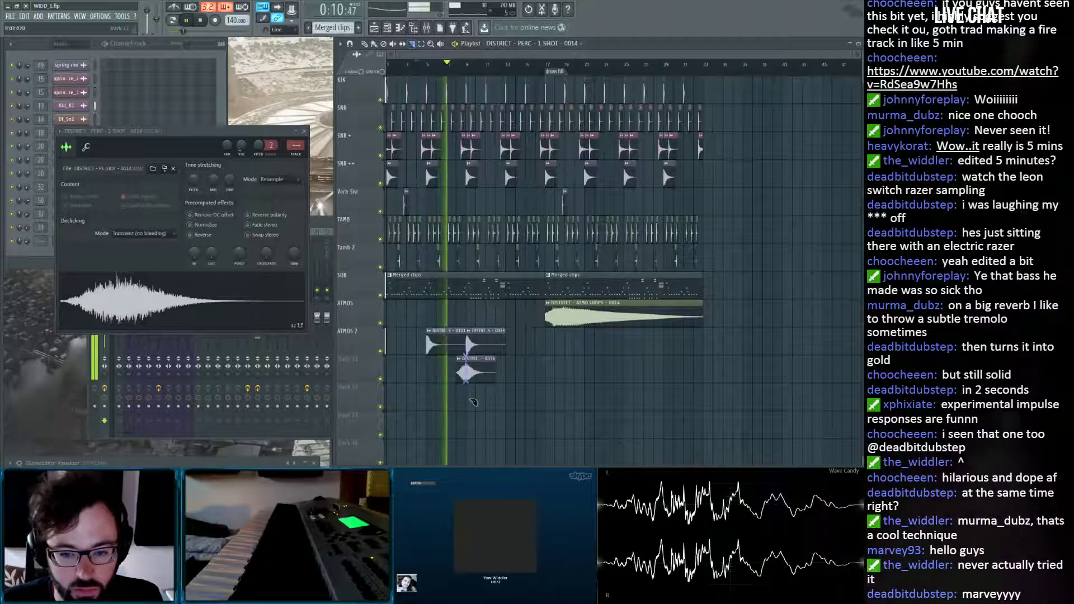
{"action": "left_click_drag", "start_coordinate": [466, 355], "coordinate": [468, 403]}
{"action": "left_click", "coordinate": [374, 44]}
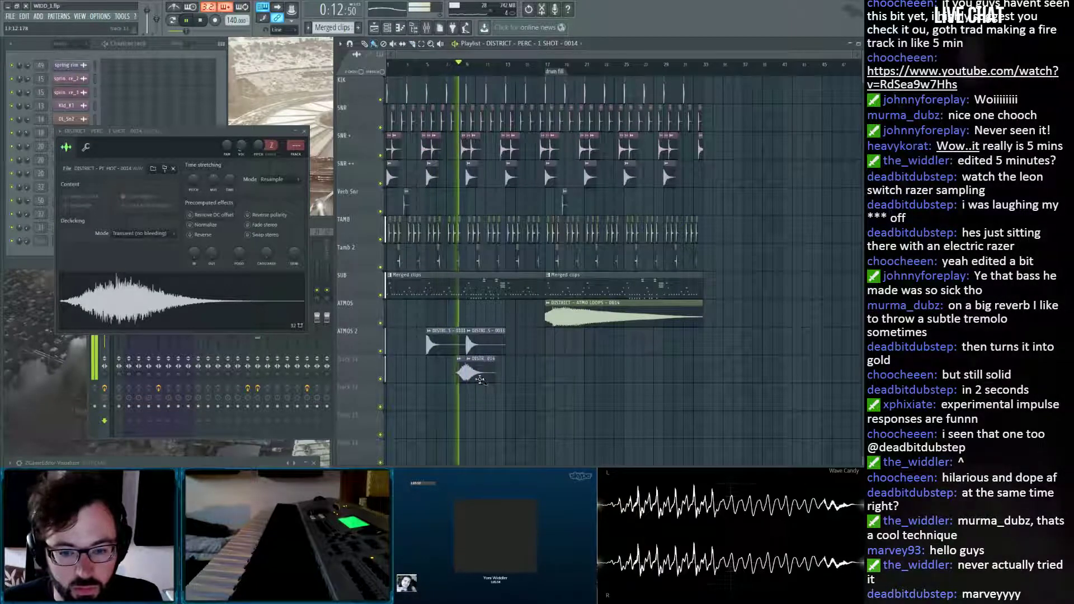
{"action": "right_click", "coordinate": [484, 367]}
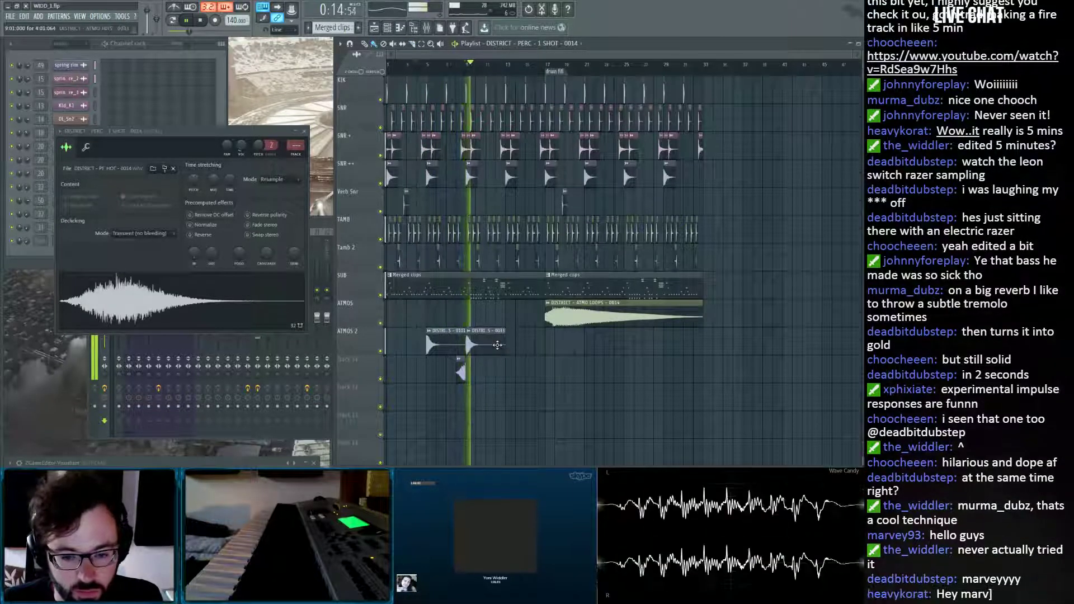
Route the DISTRICT - PERC - 1 SHOT - 0014 channel to the Atmos 2 mixer track and play the arrangement.
{"action": "key", "text": "space"}
{"action": "left_click", "coordinate": [322, 223]}
{"action": "left_click_drag", "start_coordinate": [296, 145], "coordinate": [295, 92]}
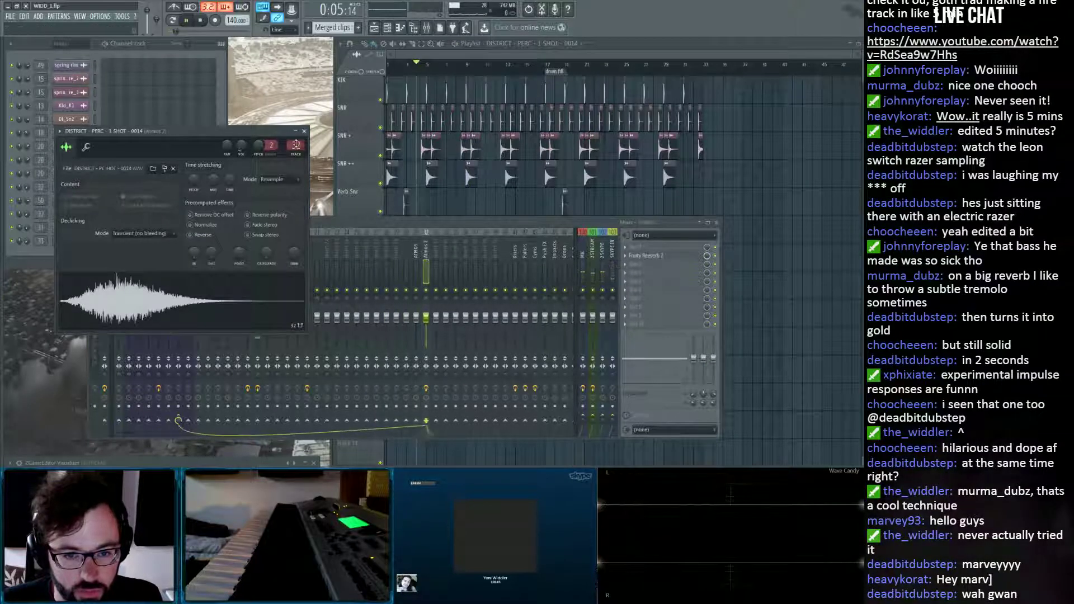
{"action": "key", "text": "space"}
{"action": "left_click", "coordinate": [304, 131]}
{"action": "left_click", "coordinate": [758, 320]}
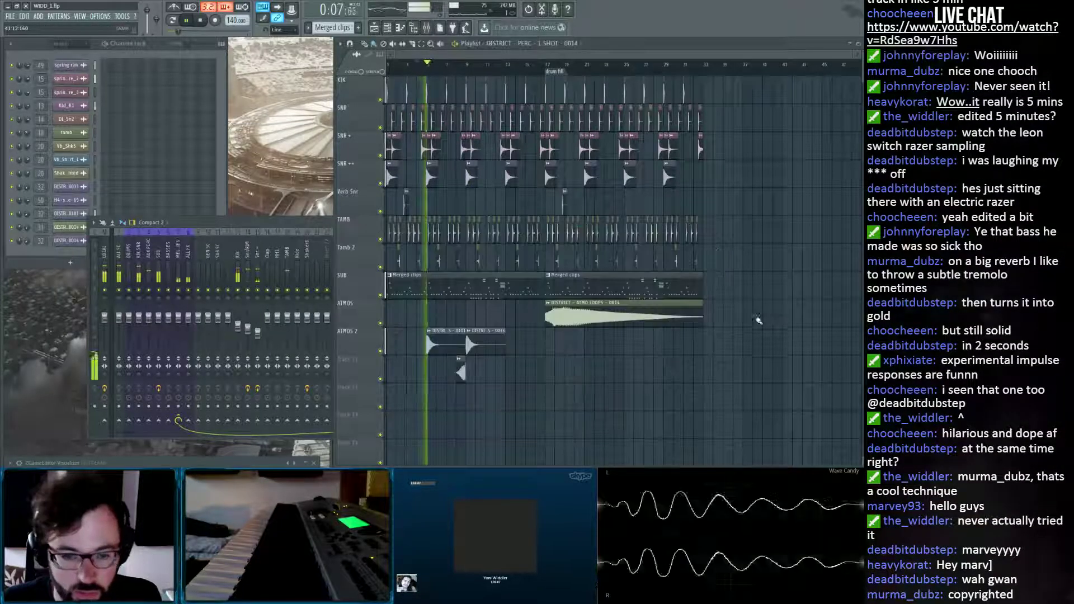
Move the sliced percussion clip up onto the ATMOS 2 track so it leads into the second atmo hit.
{"action": "scroll", "coordinate": [762, 337], "scroll_direction": "down", "scroll_amount": 1}
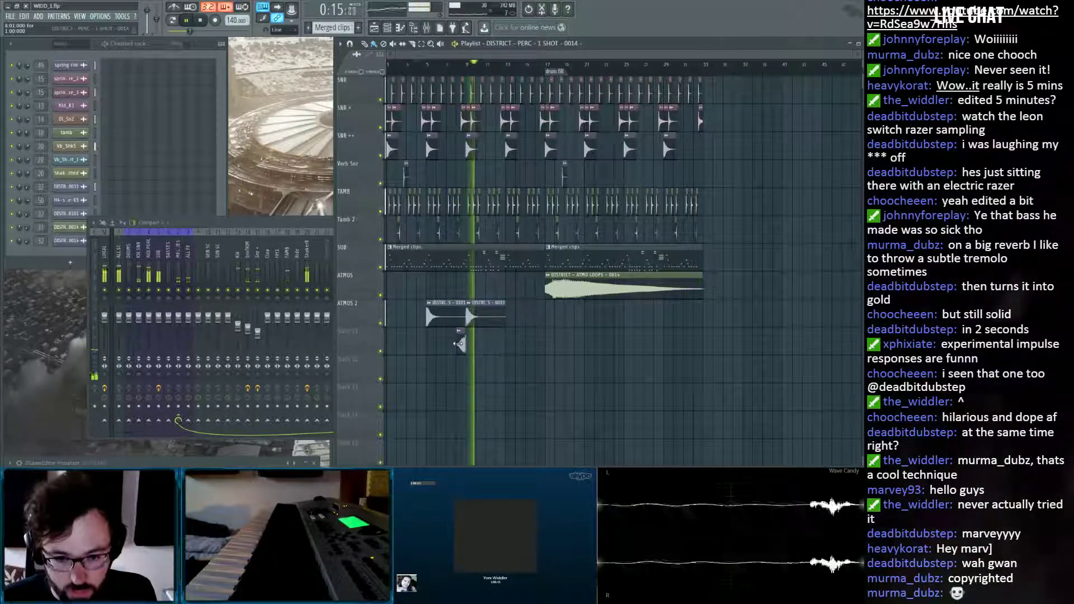
{"action": "left_click_drag", "start_coordinate": [461, 342], "coordinate": [462, 316]}
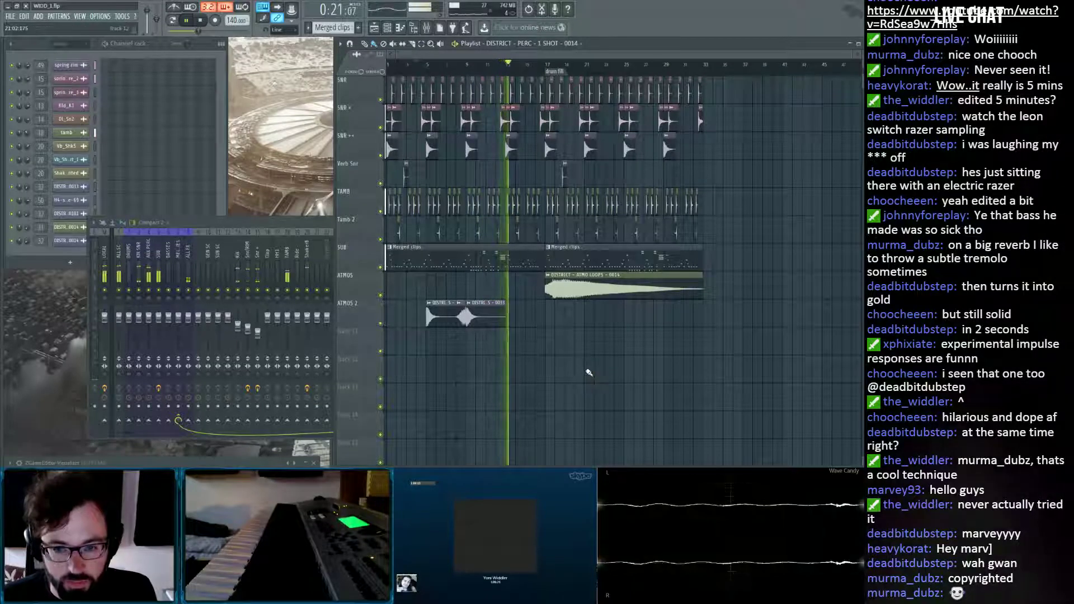
{"action": "key", "text": "space"}
Add the DISTRICT - ATMO HITS - 0101 clip at bar 13 on ATMOS 2 and play the arrangement from bar 12.
{"action": "left_click", "coordinate": [523, 316]}
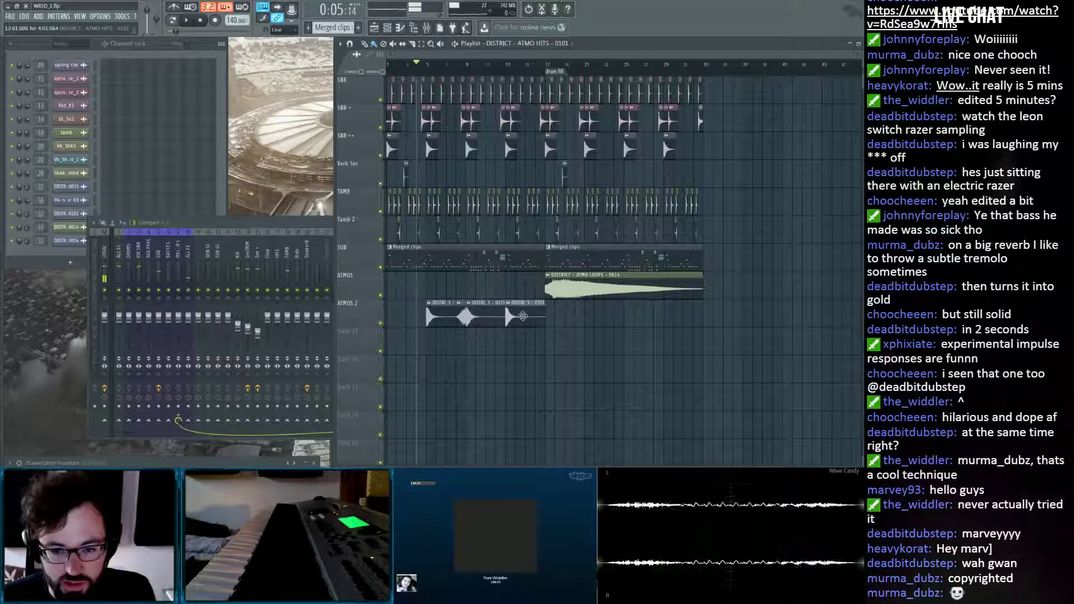
{"action": "left_click", "coordinate": [498, 70]}
{"action": "key", "text": "space"}
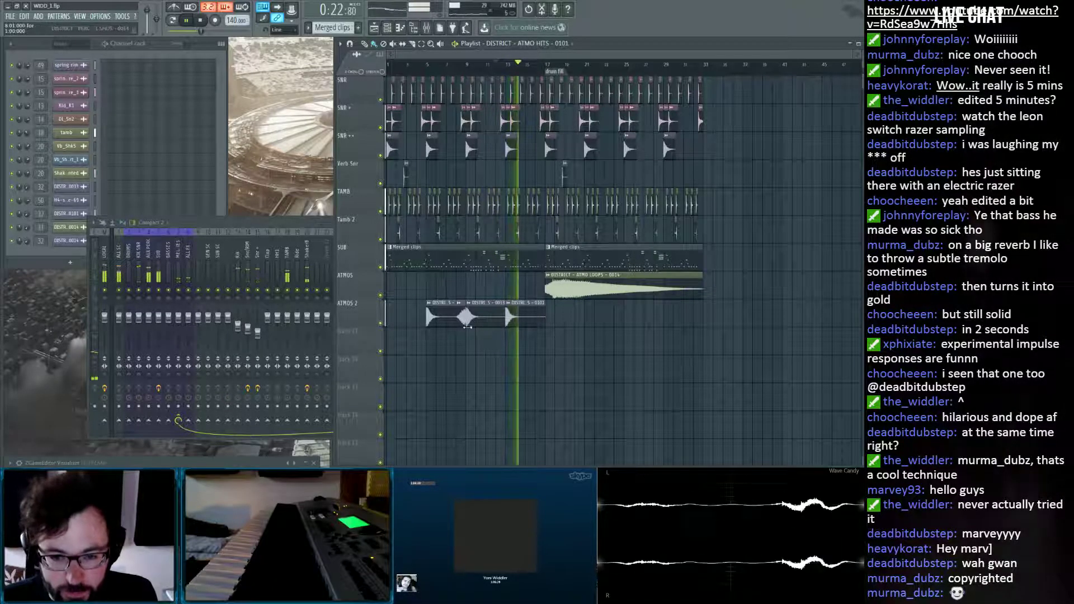
{"action": "key", "text": "space"}
Browse the sample pack labels to Designer Dance FX and open its DDFX_DOWN_SHIFTERS folder.
{"action": "mouse_move", "coordinate": [37, 256]}
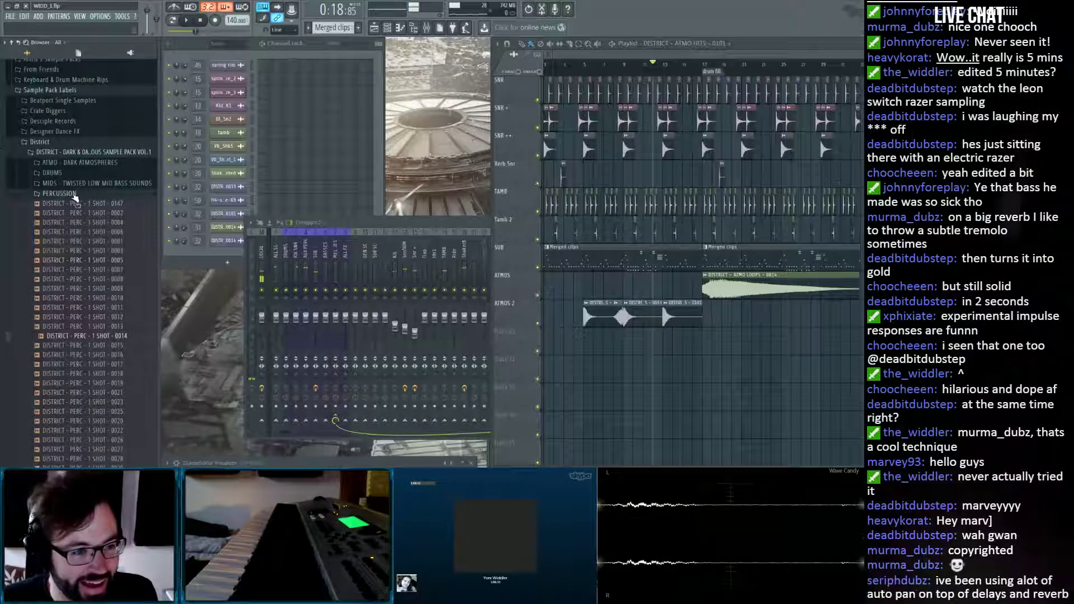
{"action": "scroll", "coordinate": [64, 198], "scroll_direction": "up", "scroll_amount": 6}
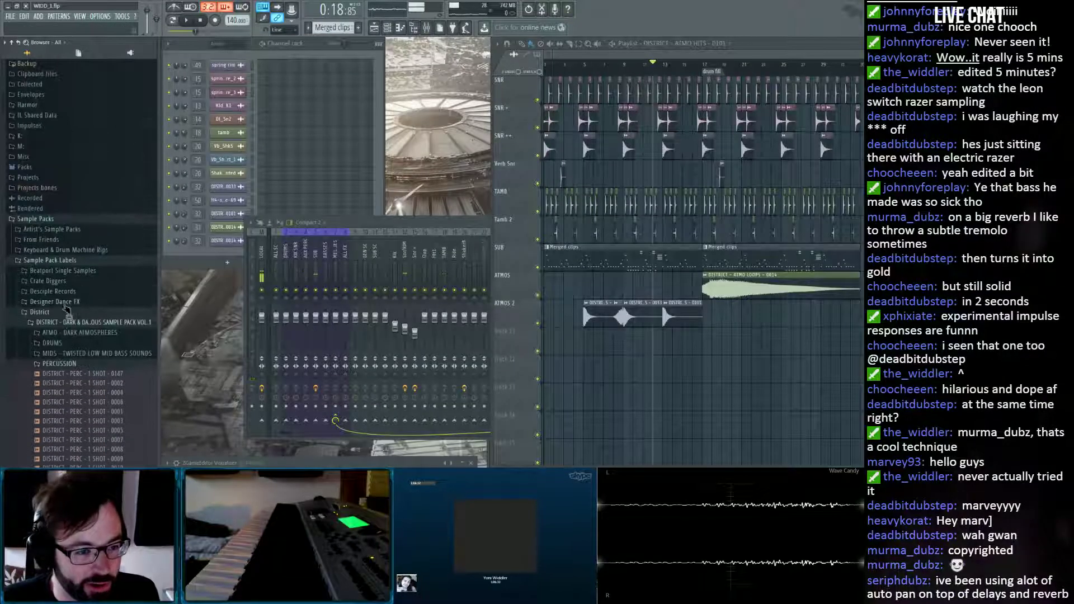
{"action": "left_click", "coordinate": [65, 304]}
{"action": "scroll", "coordinate": [92, 289], "scroll_direction": "down", "scroll_amount": 4}
{"action": "left_click", "coordinate": [73, 201]}
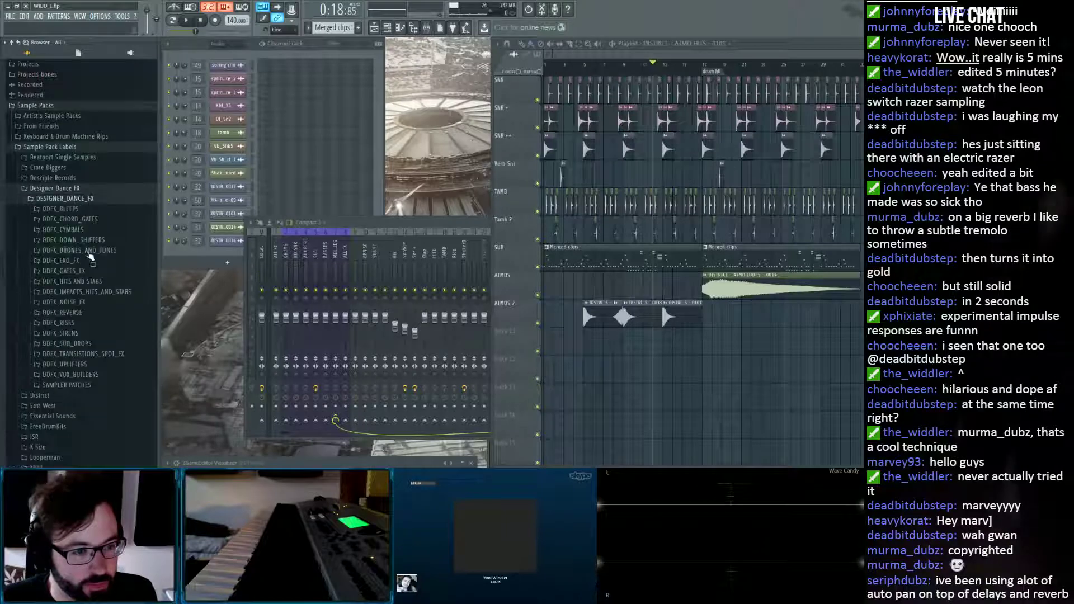
{"action": "left_click", "coordinate": [84, 240]}
{"action": "scroll", "coordinate": [106, 268], "scroll_direction": "down", "scroll_amount": 5}
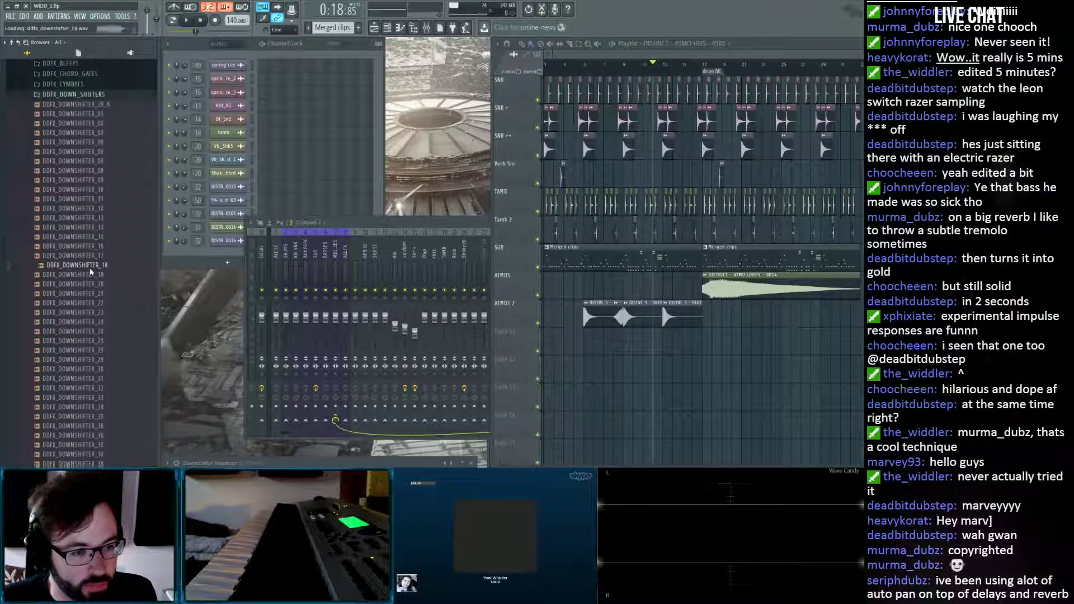
Audition the downshifters from 20 onward and place DDFX_DOWNSHIFTER_22 at bar 15 on the track below ATMOS 2.
{"action": "left_click", "coordinate": [109, 284]}
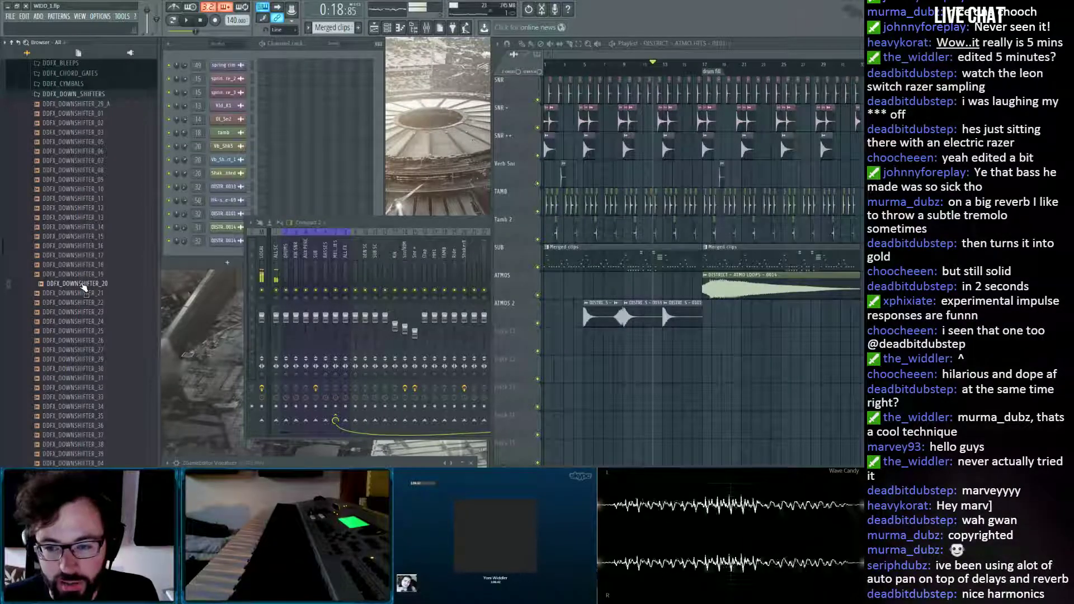
{"action": "key", "text": "Down"}
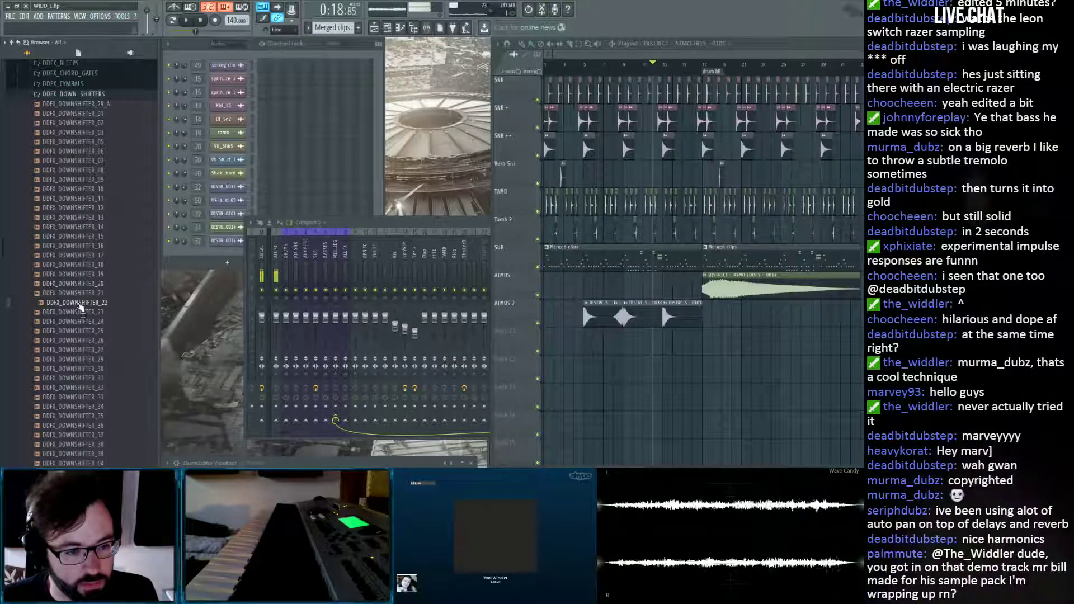
{"action": "left_click_drag", "start_coordinate": [80, 308], "coordinate": [535, 347]}
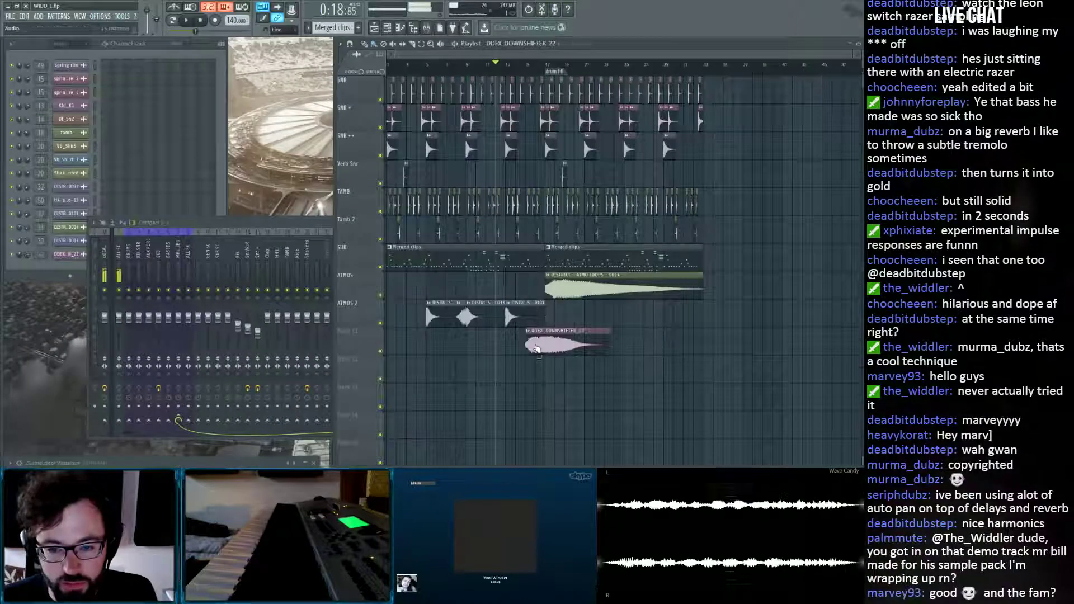
{"action": "left_click", "coordinate": [202, 24]}
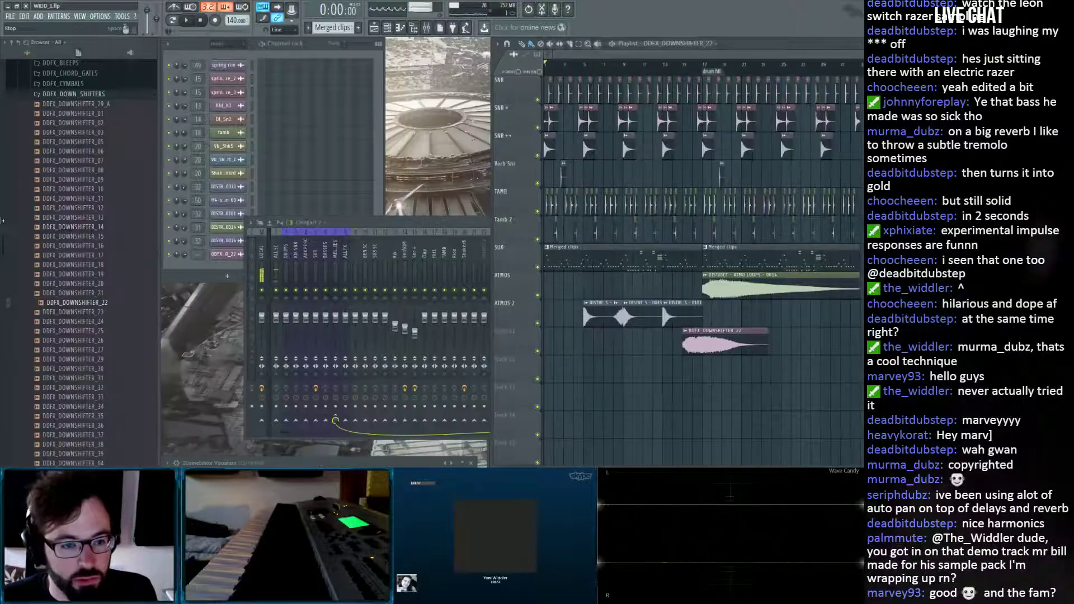
Route the DDFX_DOWNSHIFTER_22 channel to mixer track 42.
{"action": "left_click", "coordinate": [328, 245]}
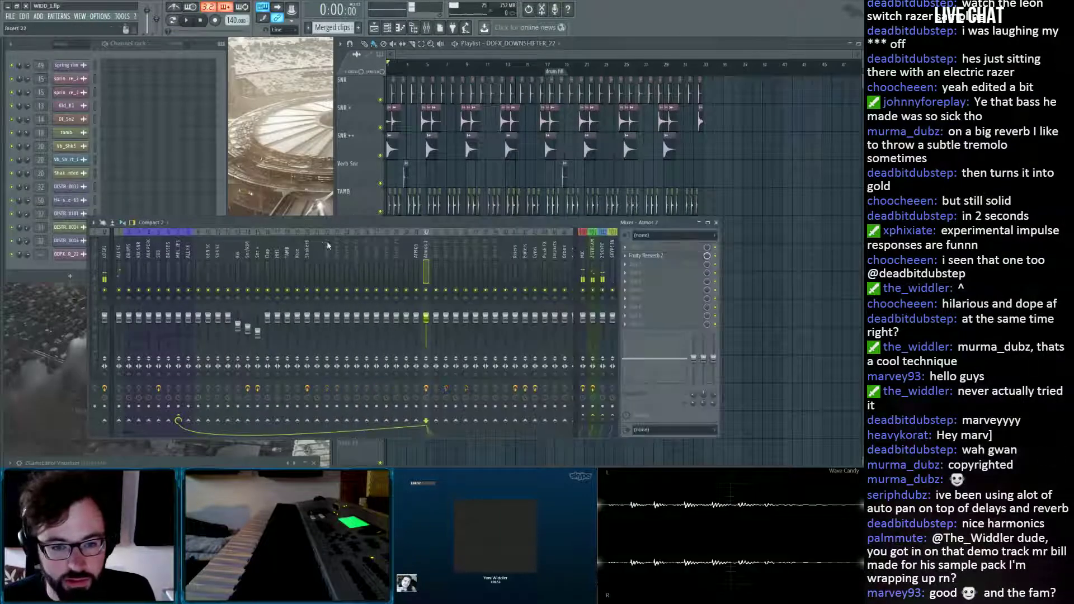
{"action": "left_click", "coordinate": [681, 364]}
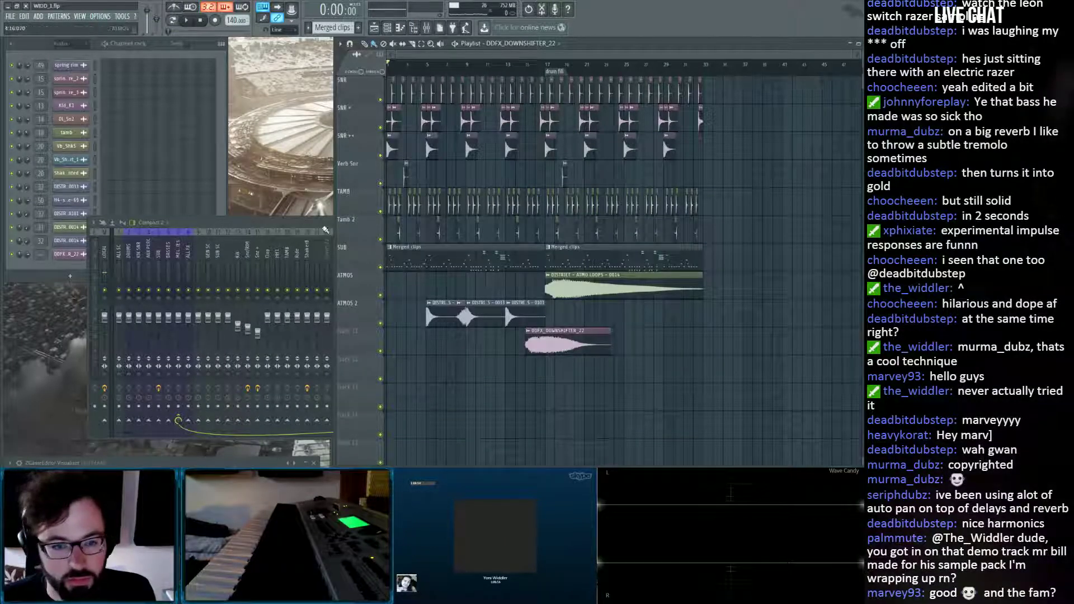
{"action": "double_click", "coordinate": [567, 341]}
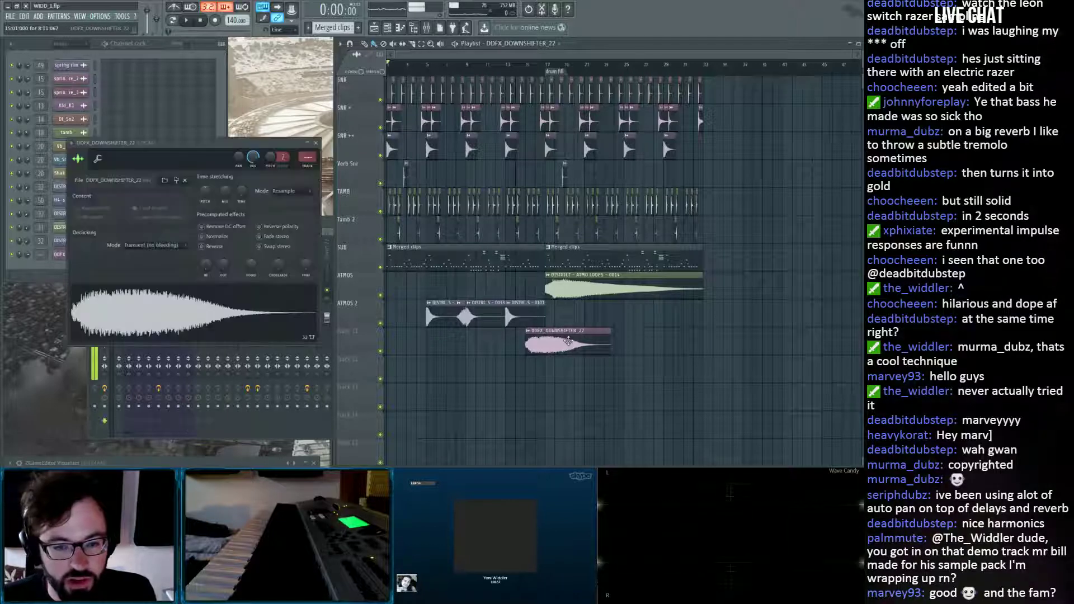
{"action": "left_click", "coordinate": [329, 222]}
{"action": "left_click_drag", "start_coordinate": [307, 158], "coordinate": [307, 124]}
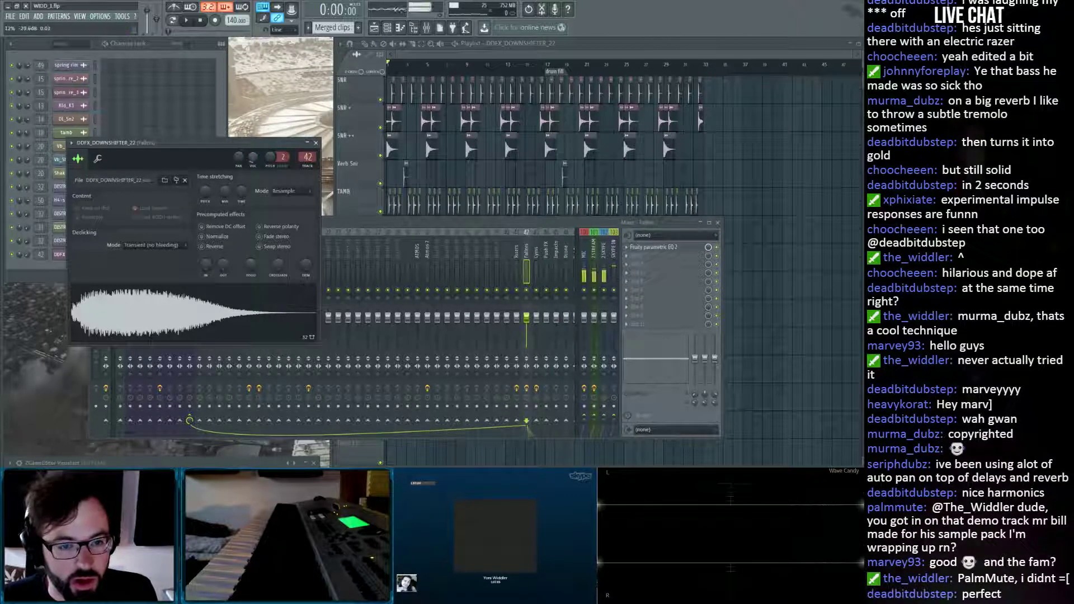
Load dblue TapeStop into the fourth effect slot of the Fallers mixer track and lower its SlowDown to 0.00.
{"action": "left_click", "coordinate": [432, 237]}
{"action": "left_click_drag", "start_coordinate": [431, 237], "coordinate": [426, 247]}
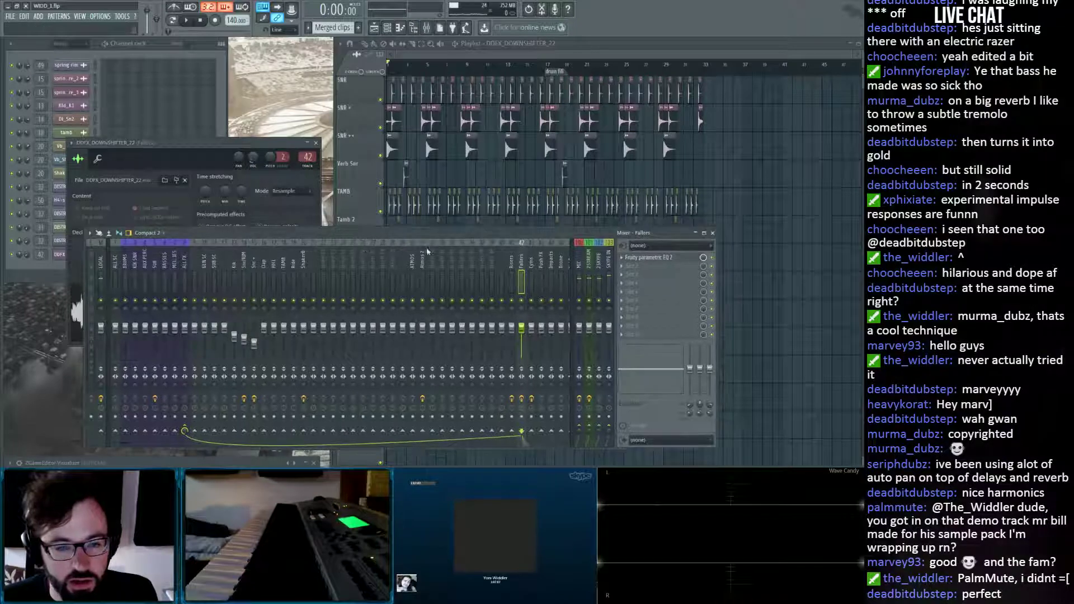
{"action": "mouse_move", "coordinate": [3, 187]}
{"action": "left_click", "coordinate": [128, 54]}
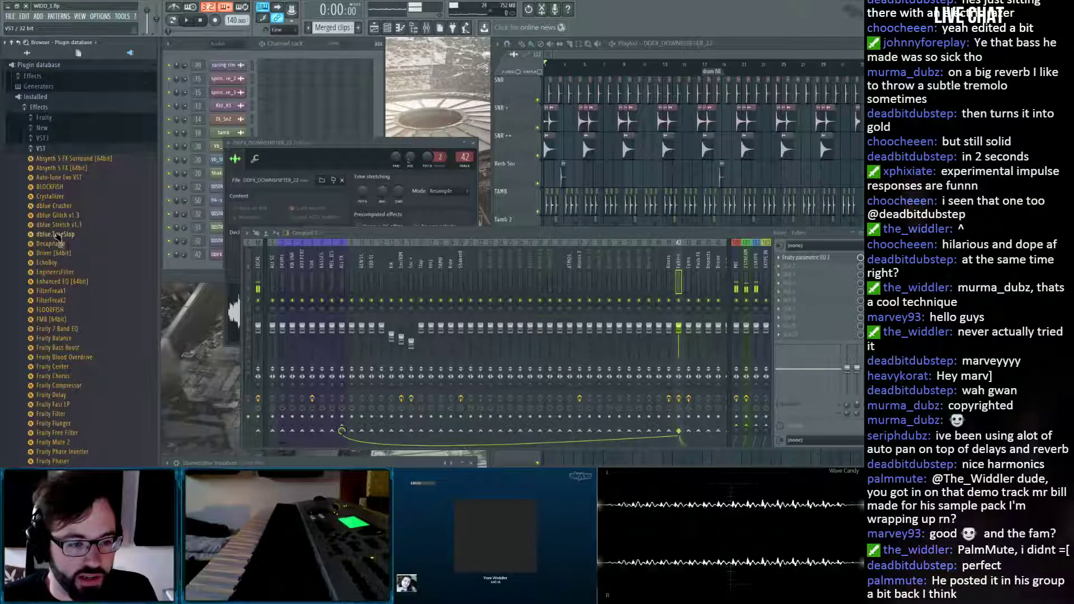
{"action": "left_click_drag", "start_coordinate": [56, 238], "coordinate": [637, 283]}
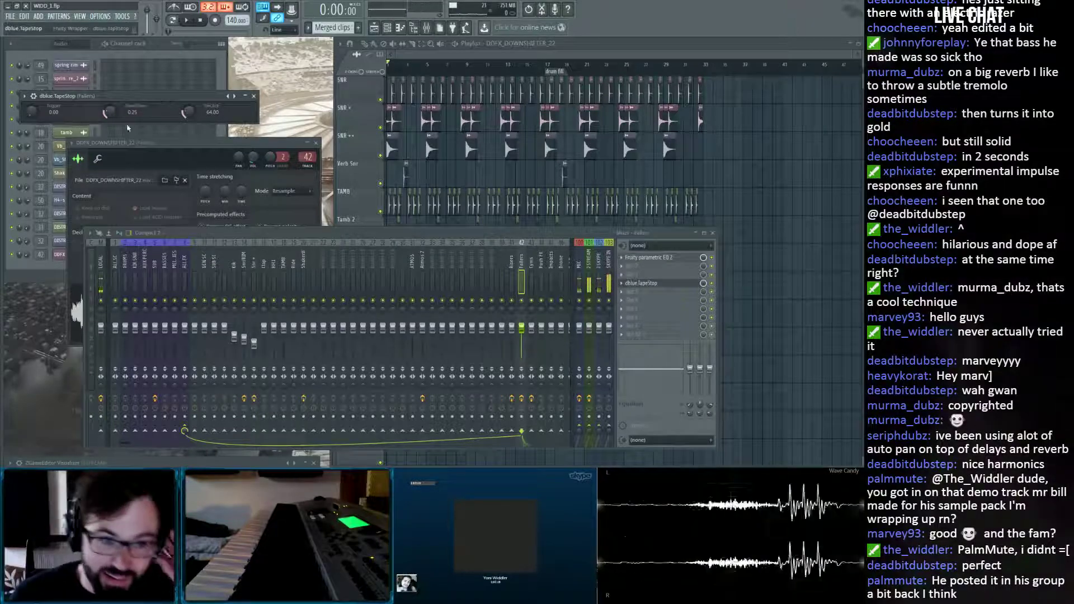
{"action": "left_click_drag", "start_coordinate": [109, 112], "coordinate": [109, 135]}
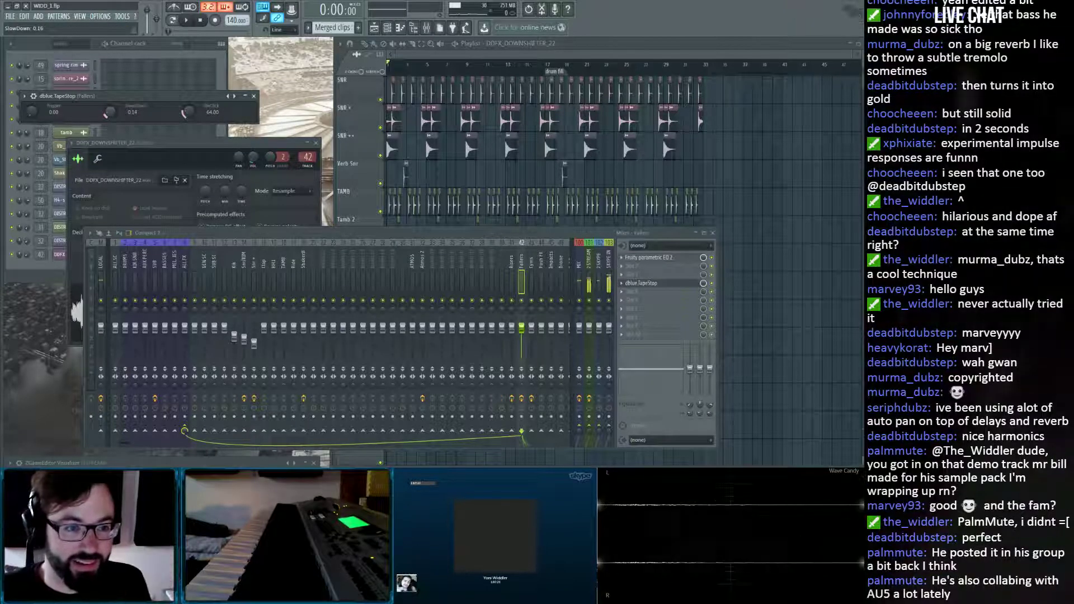
Play the arrangement from bar 9 through the start of the downshifter clip.
{"action": "left_click", "coordinate": [817, 212]}
{"action": "scroll", "coordinate": [815, 214], "scroll_direction": "down", "scroll_amount": 3}
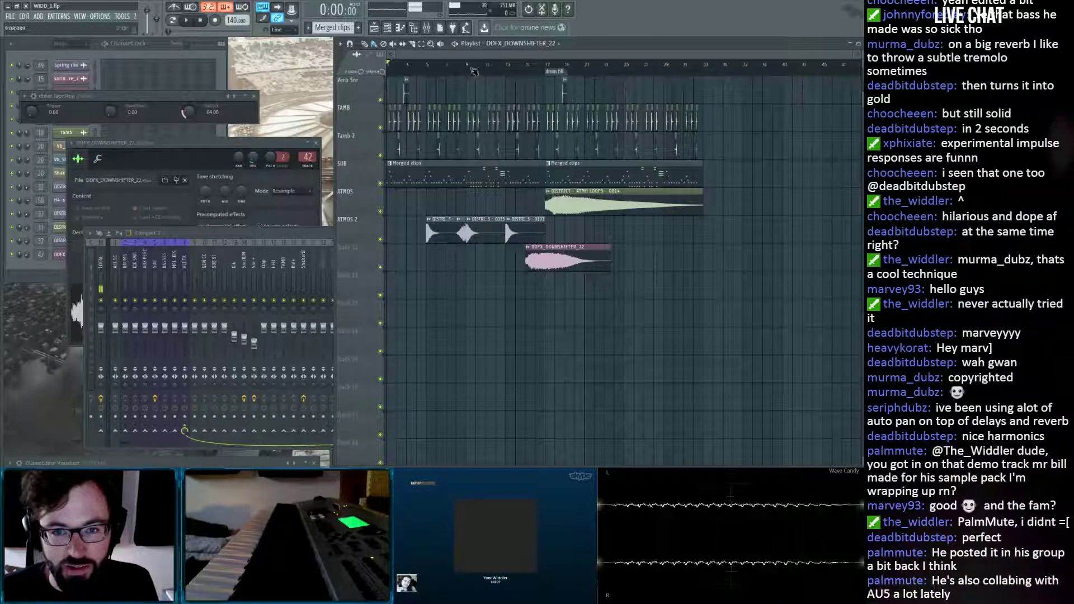
{"action": "left_click", "coordinate": [472, 67]}
{"action": "key", "text": "space"}
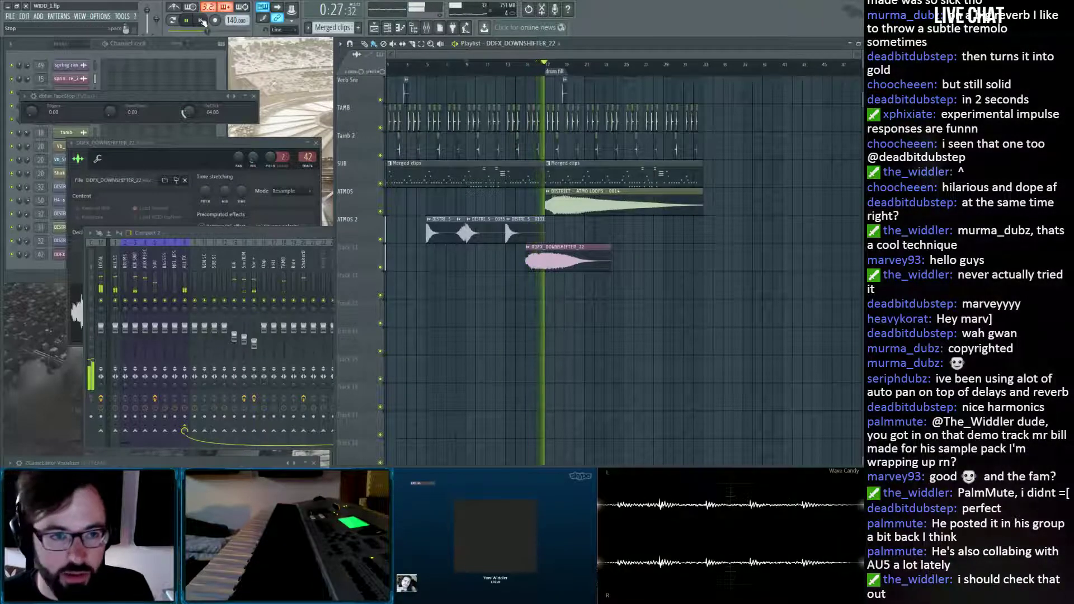
{"action": "left_click", "coordinate": [203, 20]}
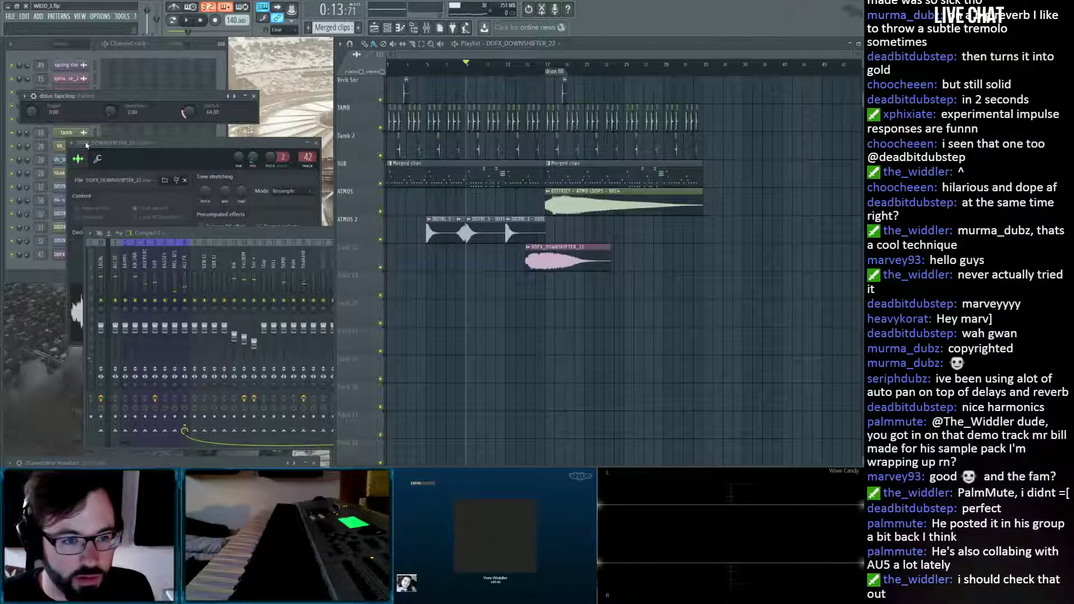
Create an automation clip for TapeStop's Trigger and shape it to be on only from mid-bar 16 until just after bar 17 begins.
{"action": "left_click", "coordinate": [68, 172]}
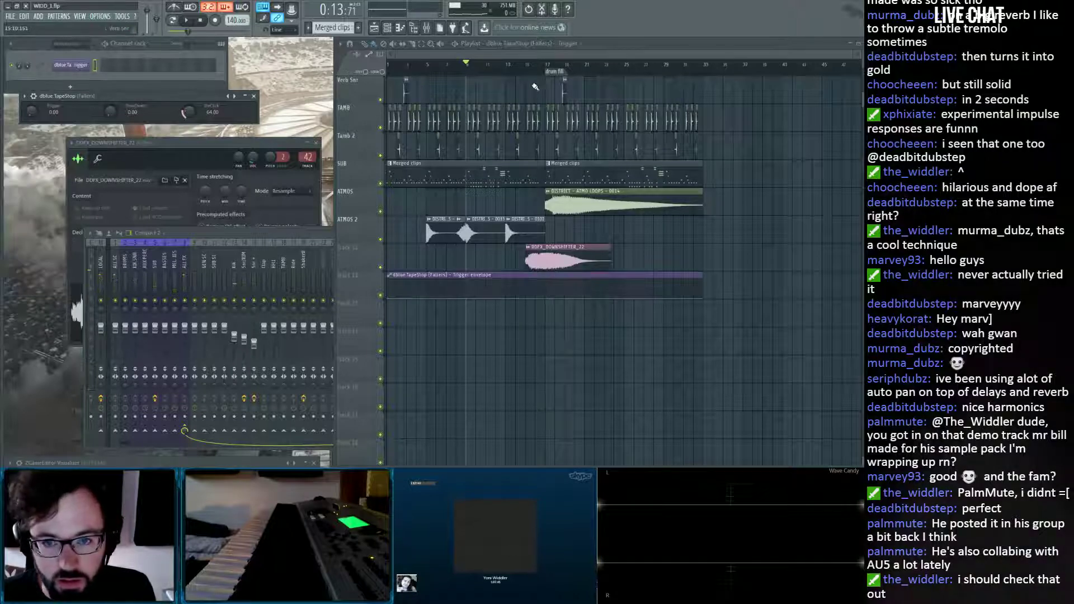
{"action": "scroll", "coordinate": [543, 74], "scroll_direction": "up", "scroll_amount": 3}
{"action": "scroll", "coordinate": [543, 74], "scroll_direction": "up", "scroll_amount": 3}
{"action": "left_click_drag", "start_coordinate": [525, 292], "coordinate": [513, 254]}
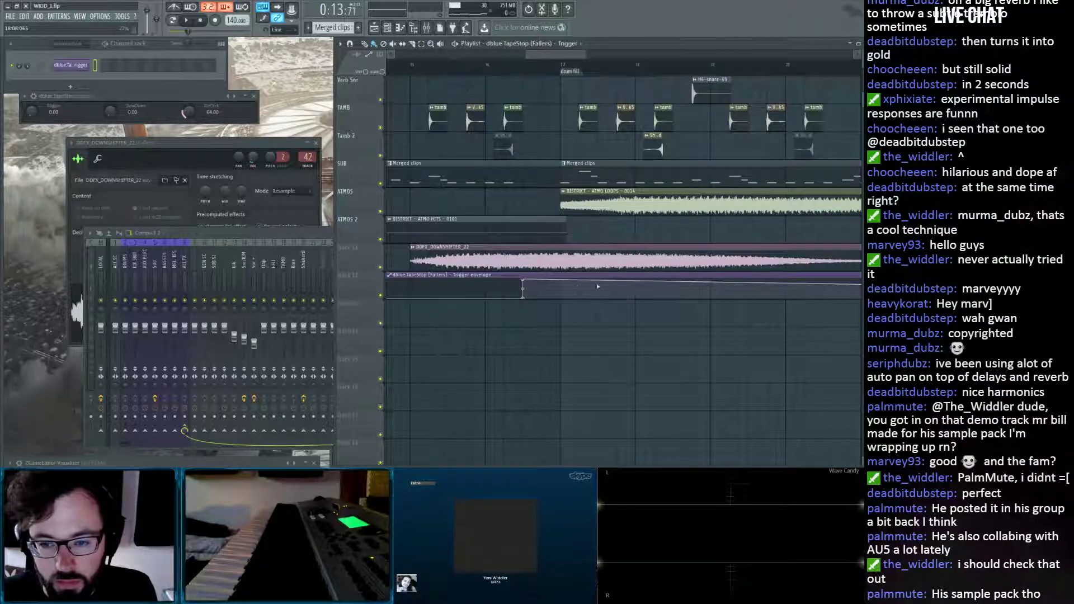
{"action": "left_click_drag", "start_coordinate": [579, 279], "coordinate": [559, 320]}
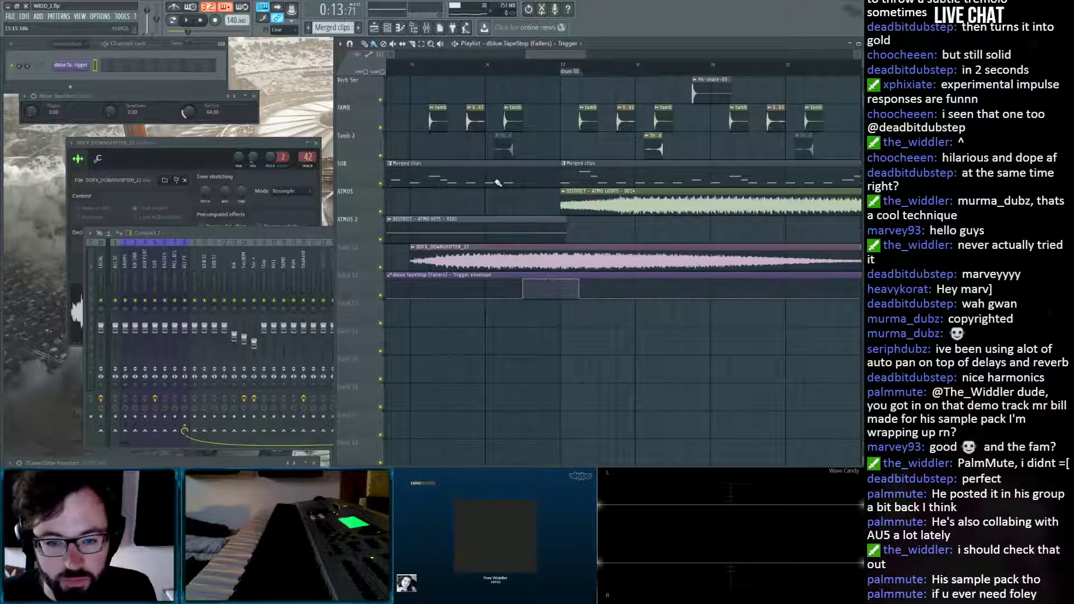
Slice the DDFX_DOWNSHIFTER_22 and ATMOS 2 clips at bar 17 and delete the parts after the cut.
{"action": "left_click", "coordinate": [412, 46]}
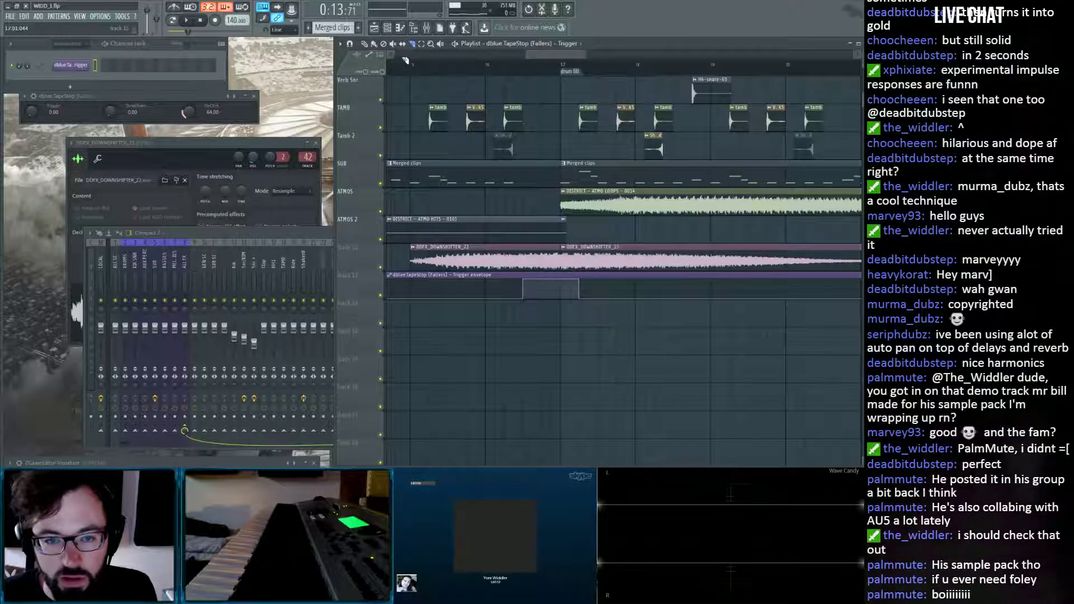
{"action": "left_click", "coordinate": [374, 45]}
{"action": "right_click", "coordinate": [576, 262]}
{"action": "right_click", "coordinate": [565, 237]}
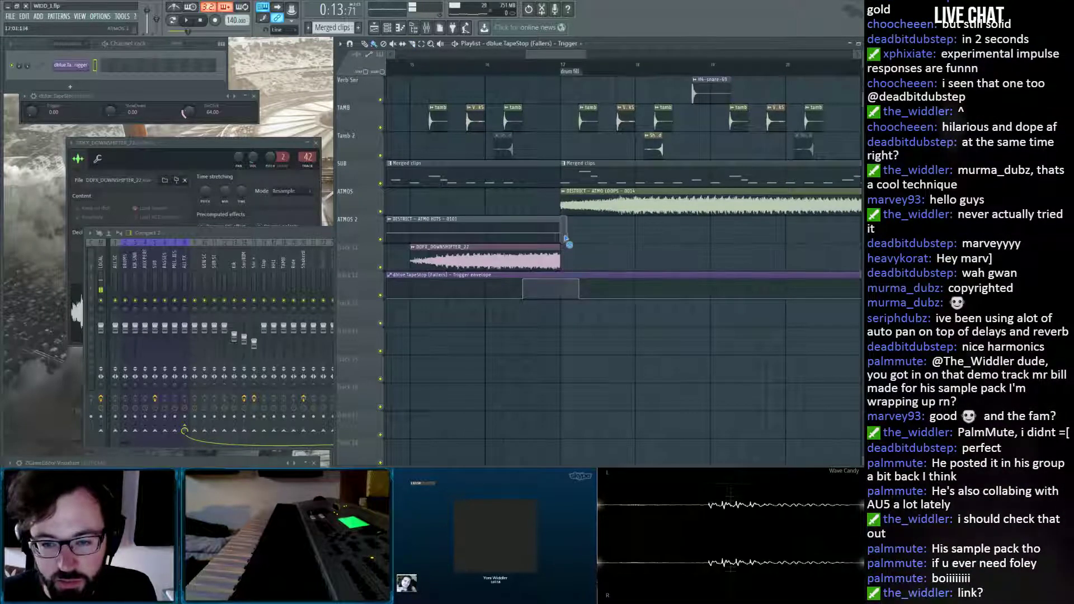
Name the downshifter track Faller and the one below after its Trigger envelope, and add volume automation over the DDFX_DOWNSHIFTER_22 clip.
{"action": "scroll", "coordinate": [554, 63], "scroll_direction": "down", "scroll_amount": 5}
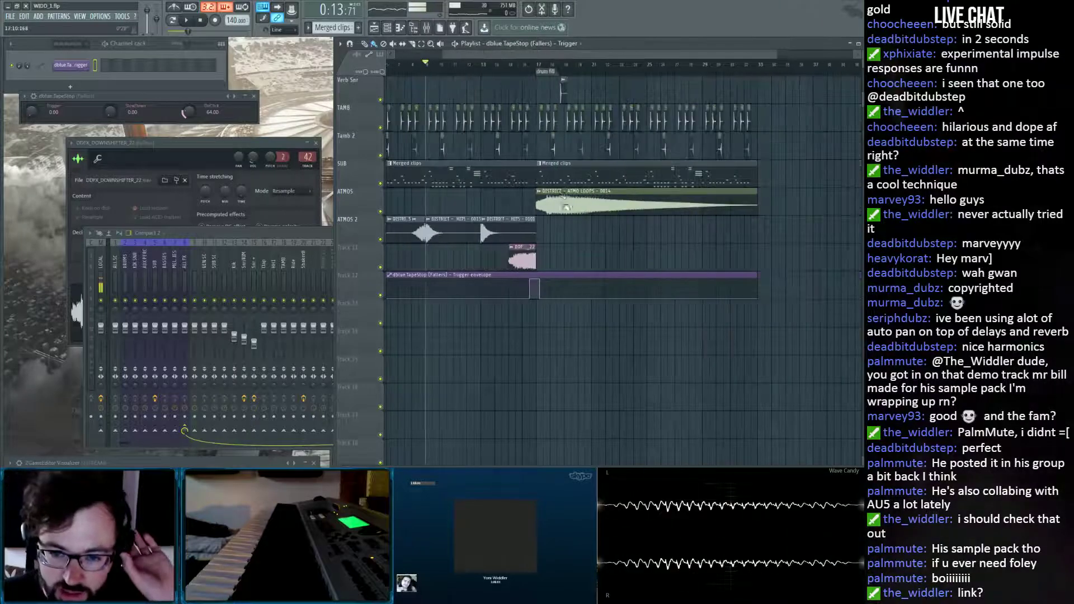
{"action": "middle_click", "coordinate": [352, 280]}
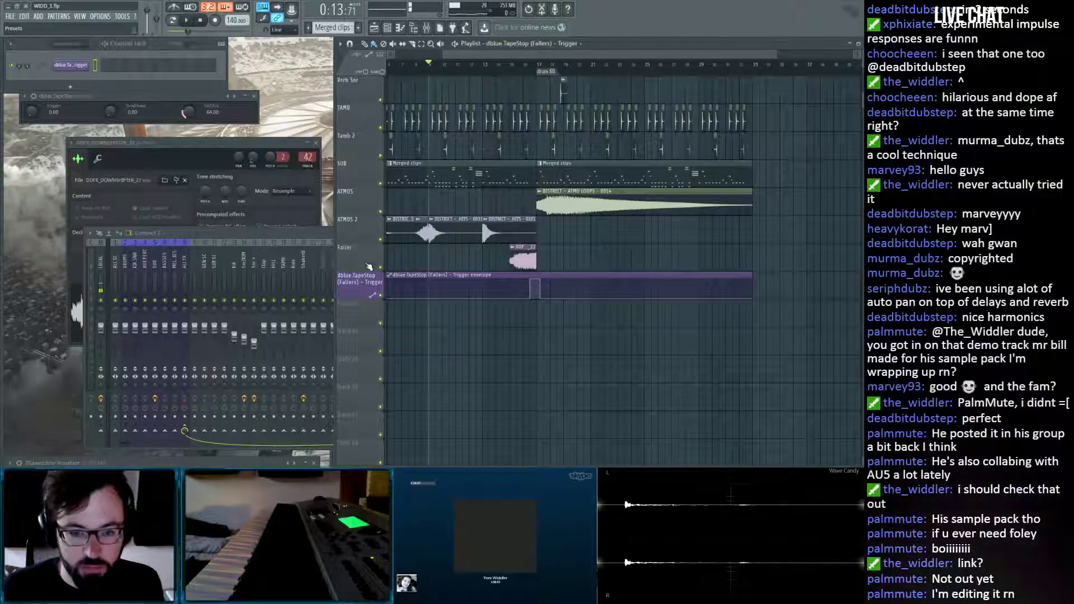
{"action": "key", "text": "space"}
{"action": "key", "text": "space"}
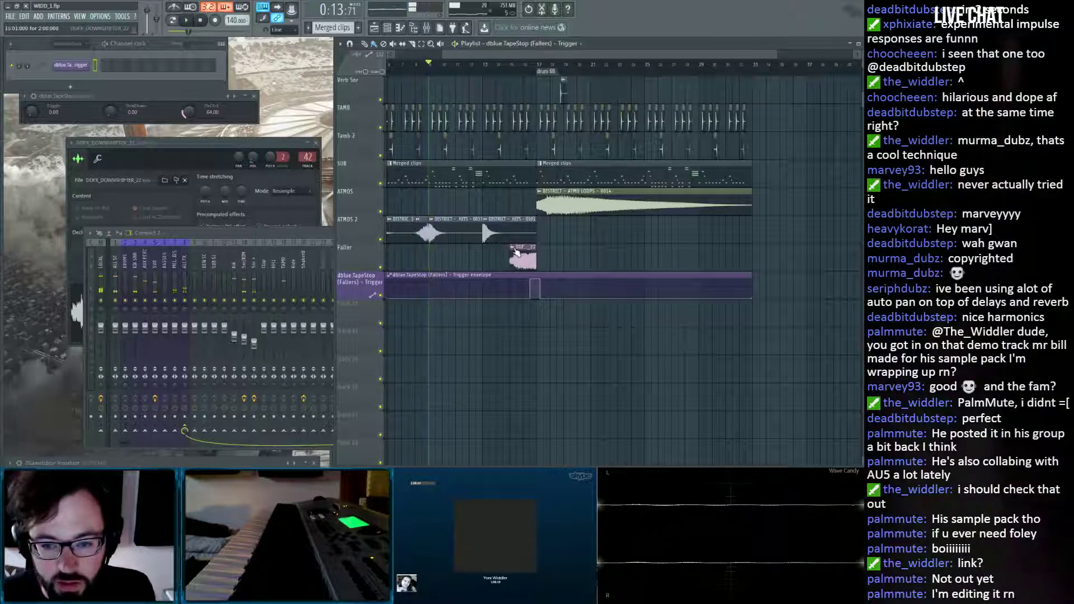
{"action": "left_click", "coordinate": [655, 323]}
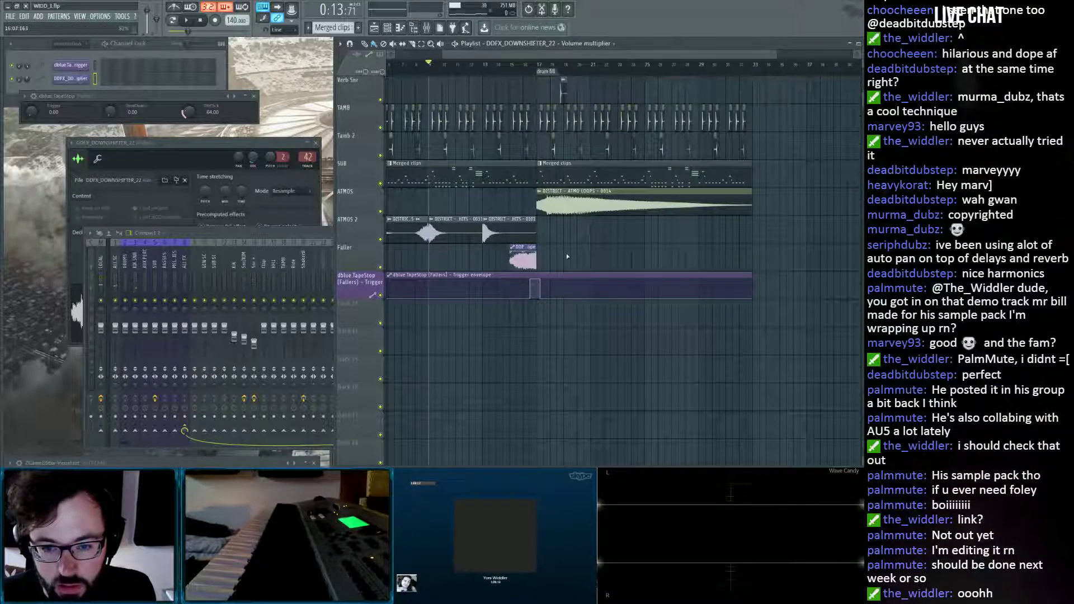
Raise TapeStop's SlowDown to 0.14 during playback, close the plugin and replay the transition into bar 17.
{"action": "key", "text": "space"}
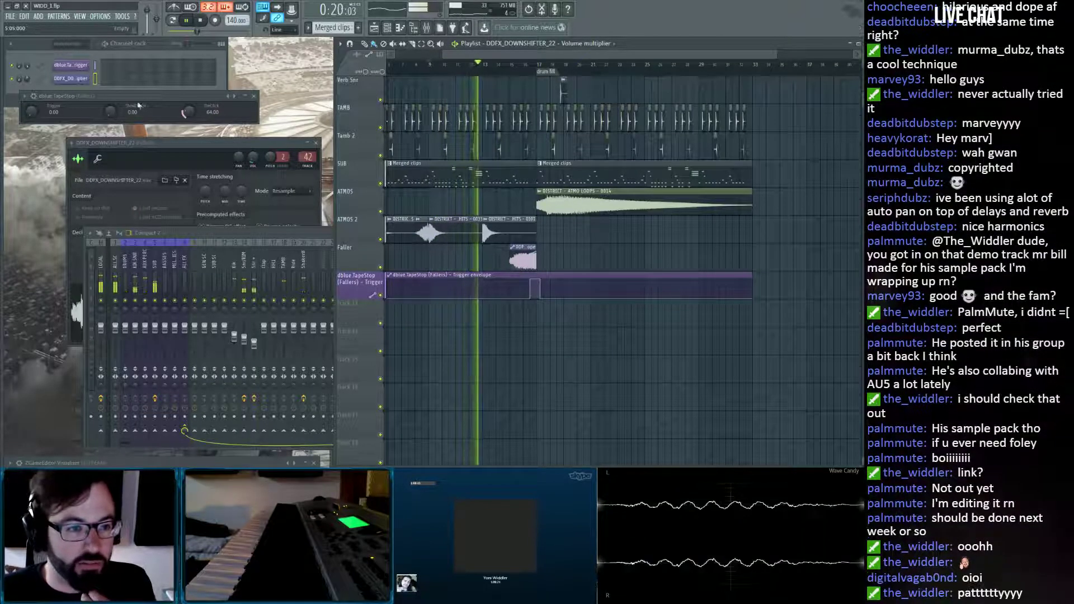
{"action": "left_click_drag", "start_coordinate": [110, 112], "coordinate": [110, 98]}
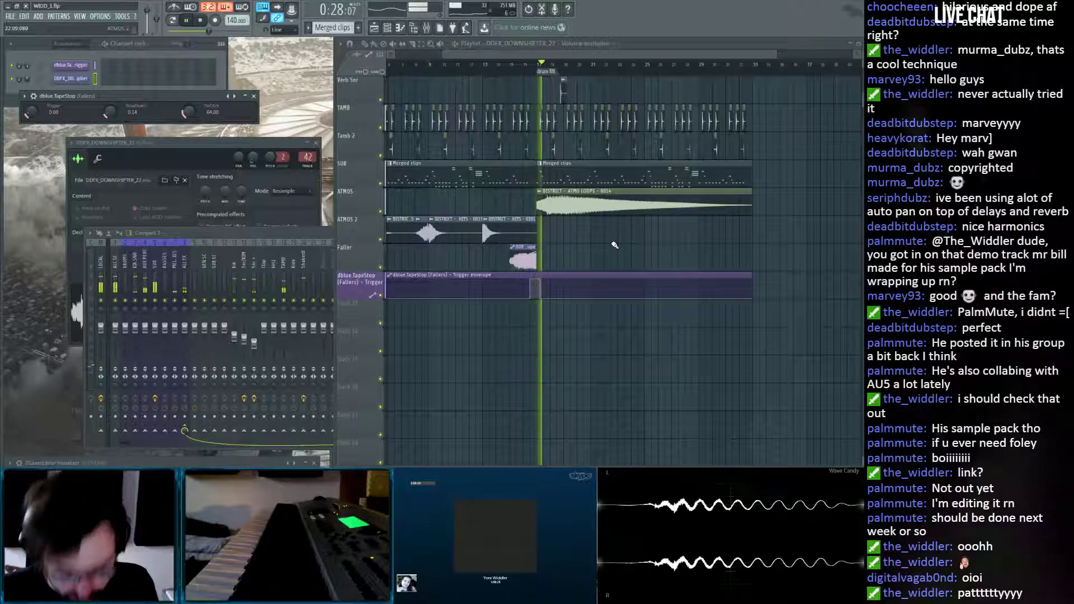
{"action": "left_click", "coordinate": [253, 96]}
{"action": "key", "text": "space"}
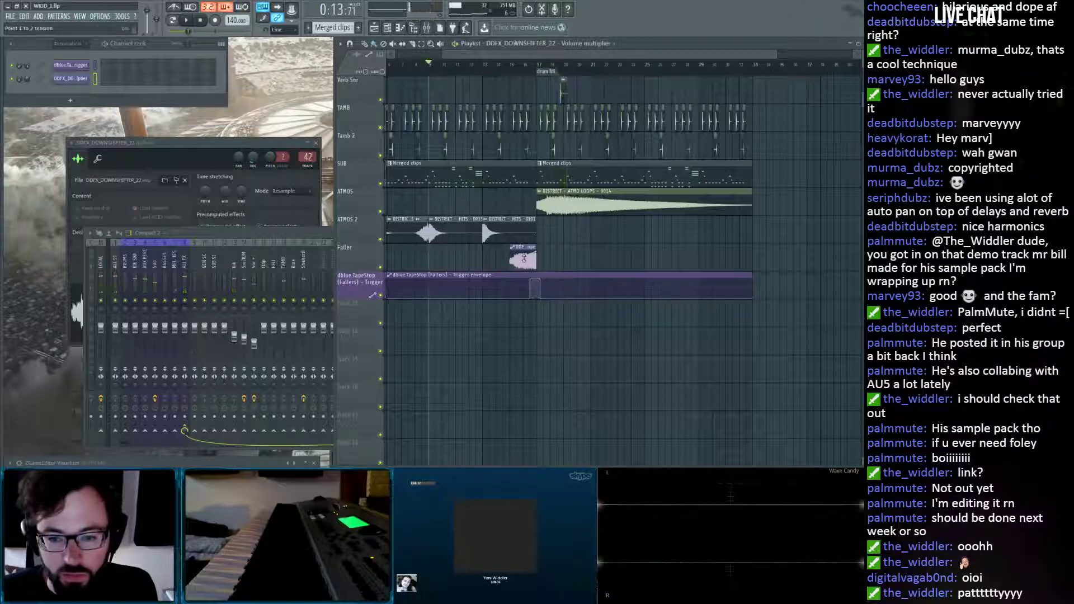
{"action": "key", "text": "space"}
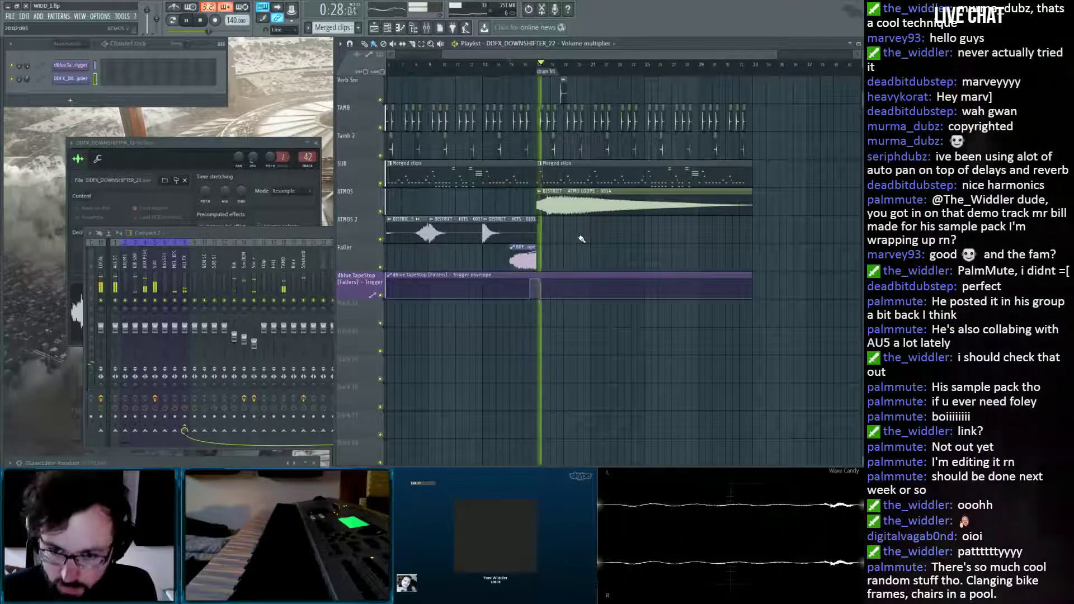
Copy the ATMOS 2 hits into the second half up to bar 33 and delete the first copied hit.
{"action": "scroll", "coordinate": [480, 67], "scroll_direction": "down", "scroll_amount": 2}
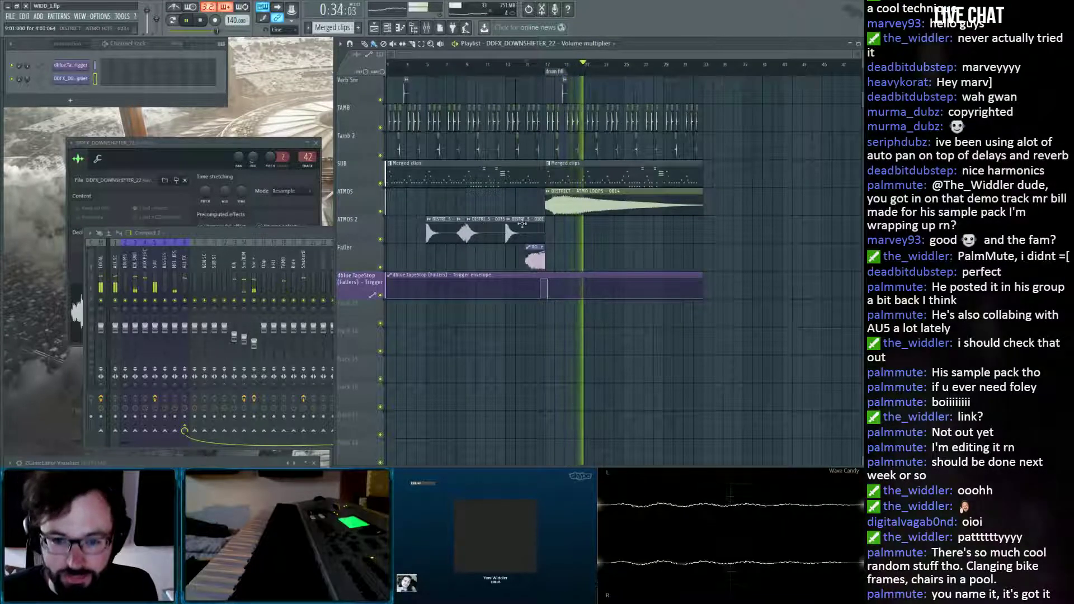
{"action": "left_click_drag", "start_coordinate": [547, 232], "coordinate": [594, 236]}
{"action": "right_click", "coordinate": [600, 236]}
{"action": "left_click", "coordinate": [597, 250], "text": "ctrl"}
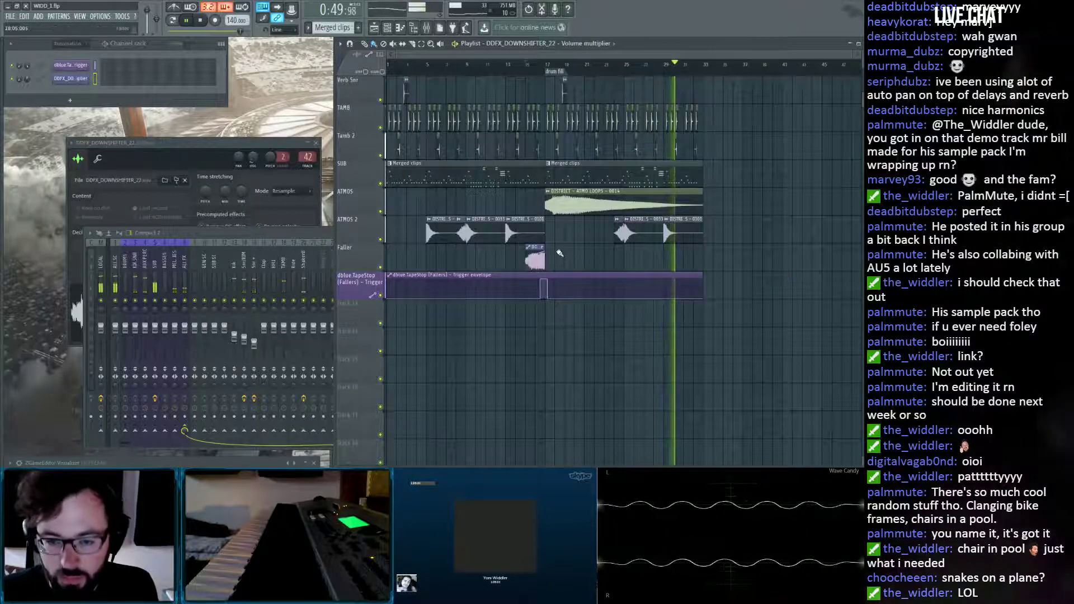
Delete the last SNR, SNR+ and TAMB hits in bar 32 to leave a gap before bar 33.
{"action": "scroll", "coordinate": [707, 73], "scroll_direction": "up", "scroll_amount": 2}
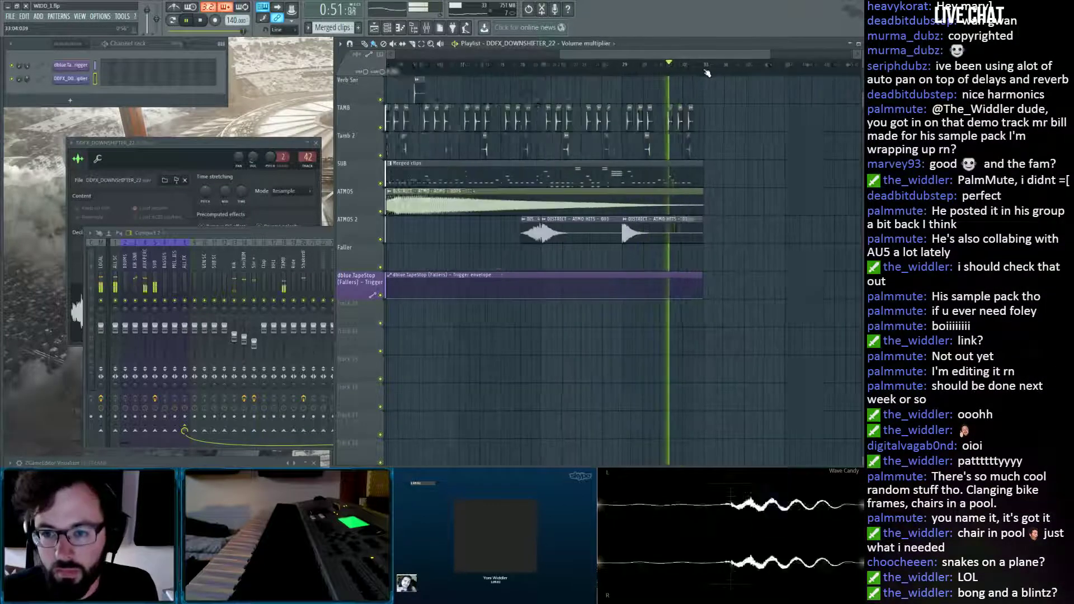
{"action": "key", "text": "space"}
{"action": "scroll", "coordinate": [674, 100], "scroll_direction": "up", "scroll_amount": 3}
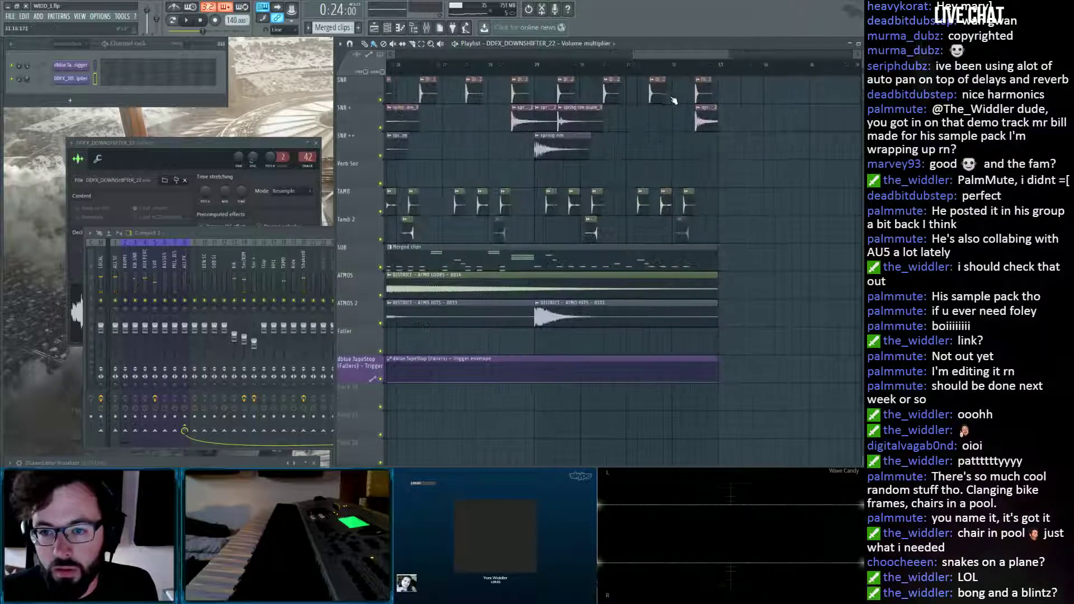
{"action": "scroll", "coordinate": [677, 102], "scroll_direction": "up", "scroll_amount": 1}
{"action": "key", "text": "space"}
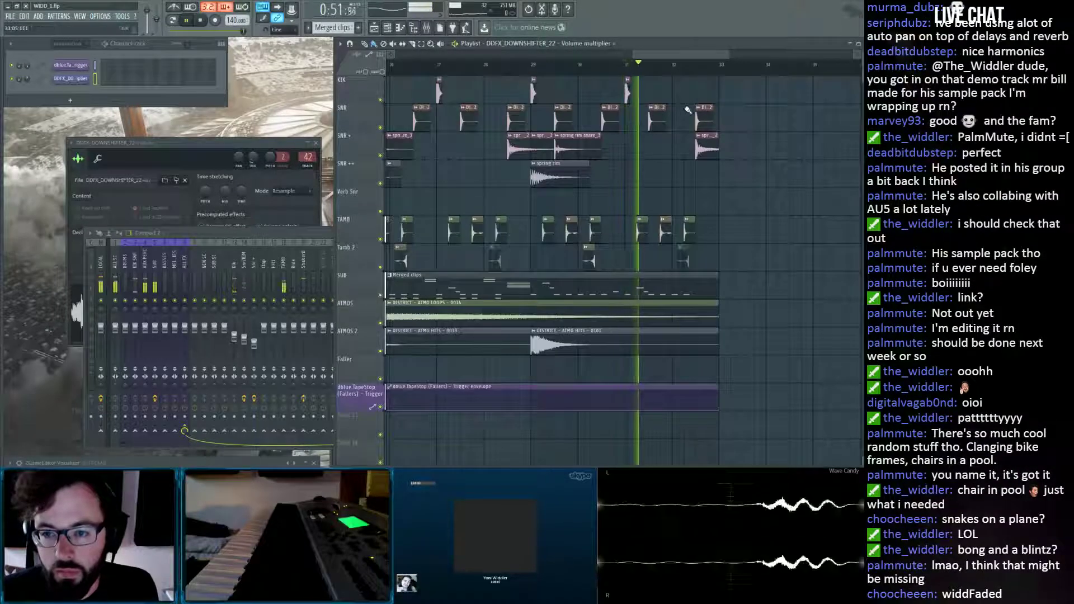
{"action": "right_click", "coordinate": [704, 115]}
{"action": "right_click", "coordinate": [706, 146]}
{"action": "right_click", "coordinate": [690, 228]}
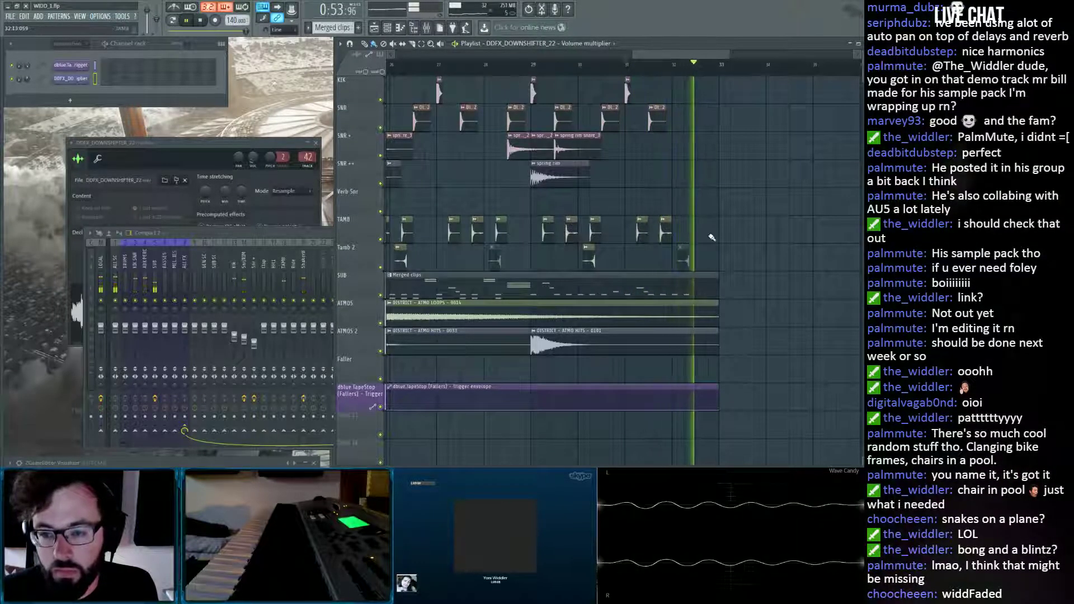
Open the SUB track's merged clips in the piano roll and compare the SUB #2 notes with the SUB notes.
{"action": "scroll", "coordinate": [685, 74], "scroll_direction": "down", "scroll_amount": 5}
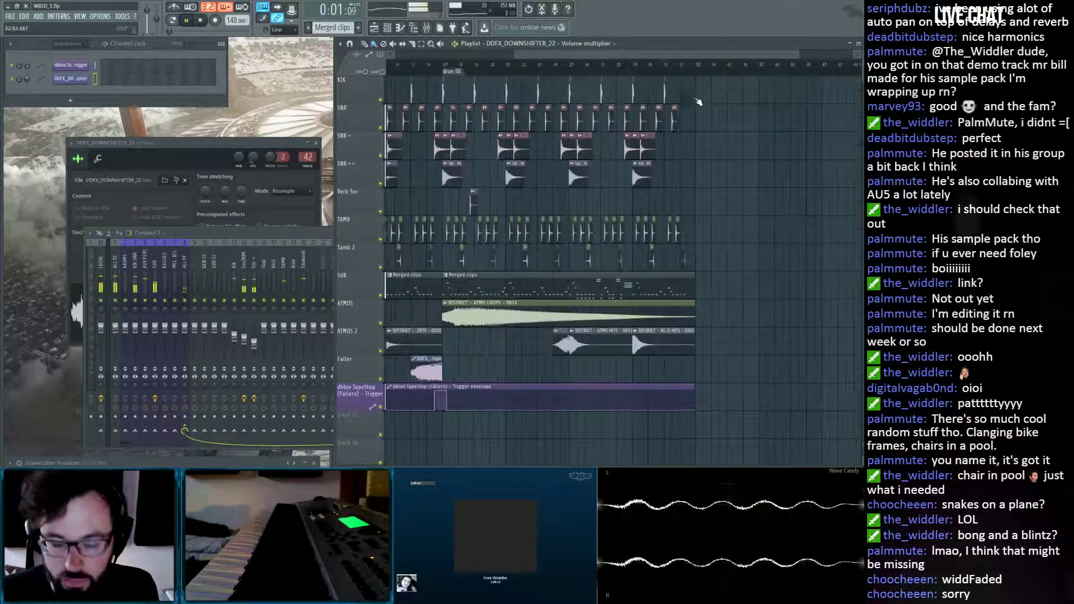
{"action": "scroll", "coordinate": [698, 102], "scroll_direction": "down", "scroll_amount": 3}
{"action": "key", "text": "space"}
{"action": "double_click", "coordinate": [395, 285]}
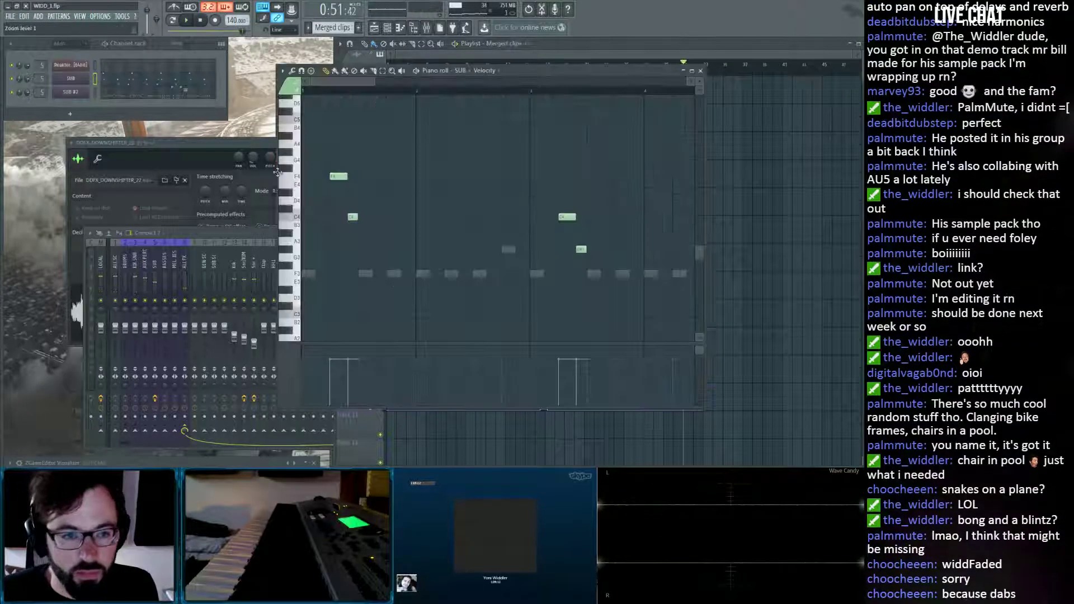
{"action": "left_click", "coordinate": [129, 96]}
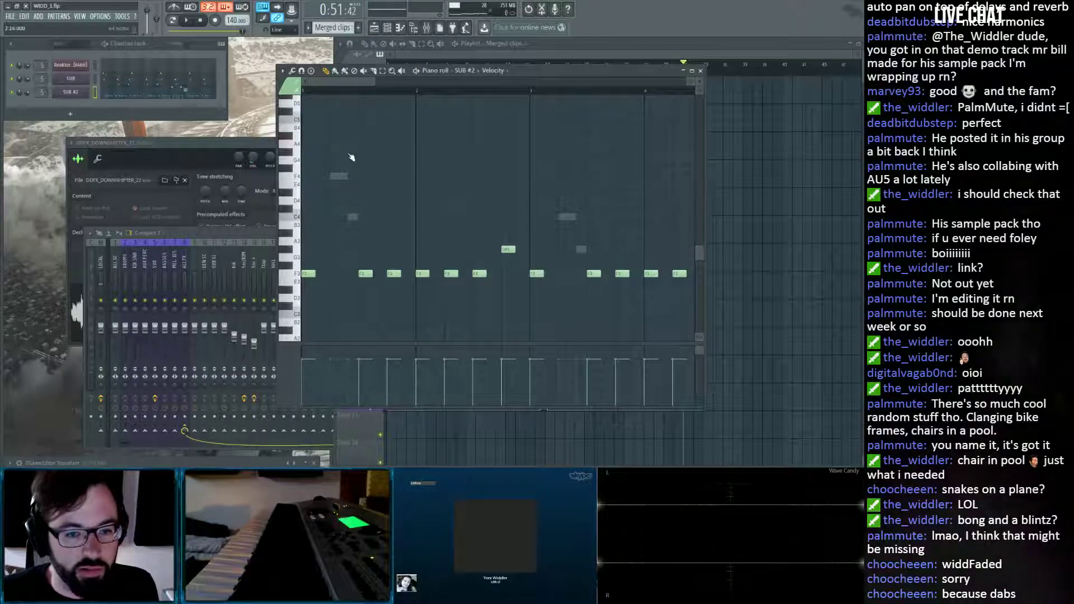
{"action": "left_click", "coordinate": [113, 83]}
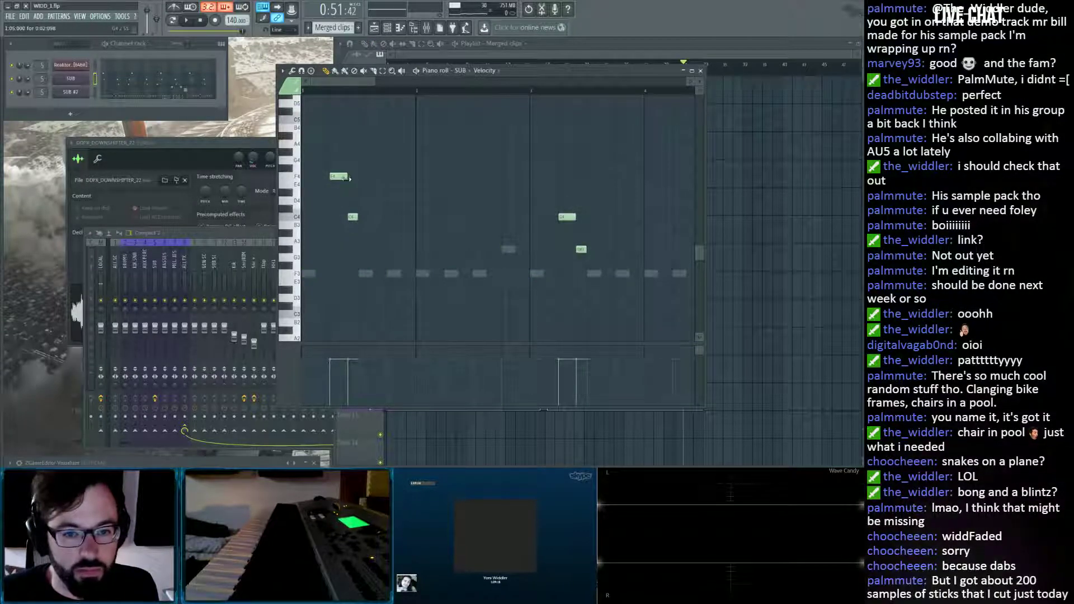
Transpose all notes of the SUB channel up one octave and play them back.
{"action": "left_click", "coordinate": [284, 78]}
{"action": "key", "text": "ctrl+a"}
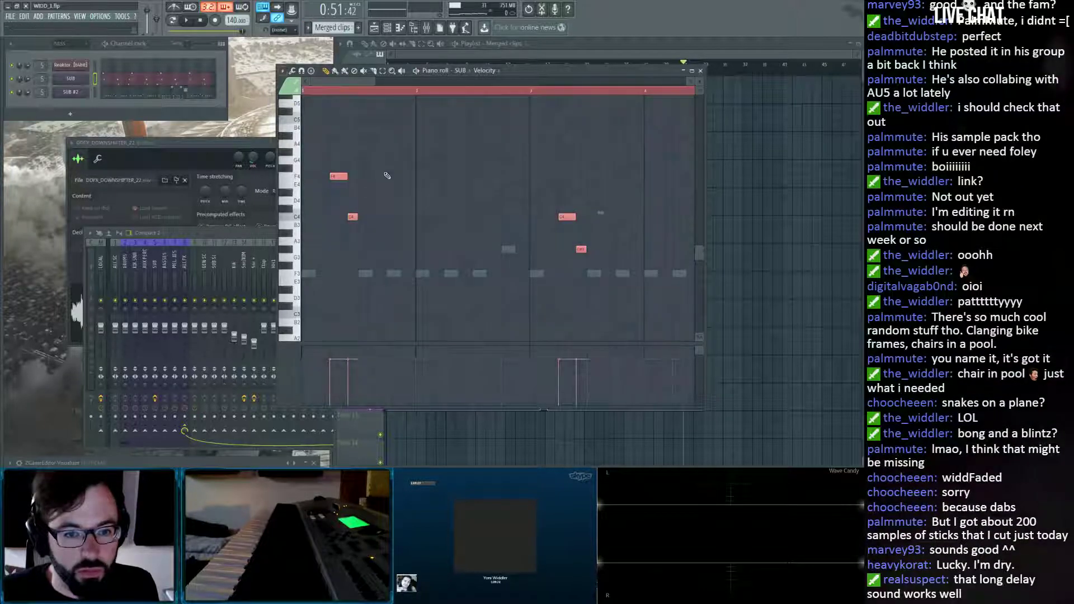
{"action": "key", "text": "ctrl+Up"}
{"action": "key", "text": "space"}
{"action": "scroll", "coordinate": [377, 182], "scroll_direction": "up", "scroll_amount": 3}
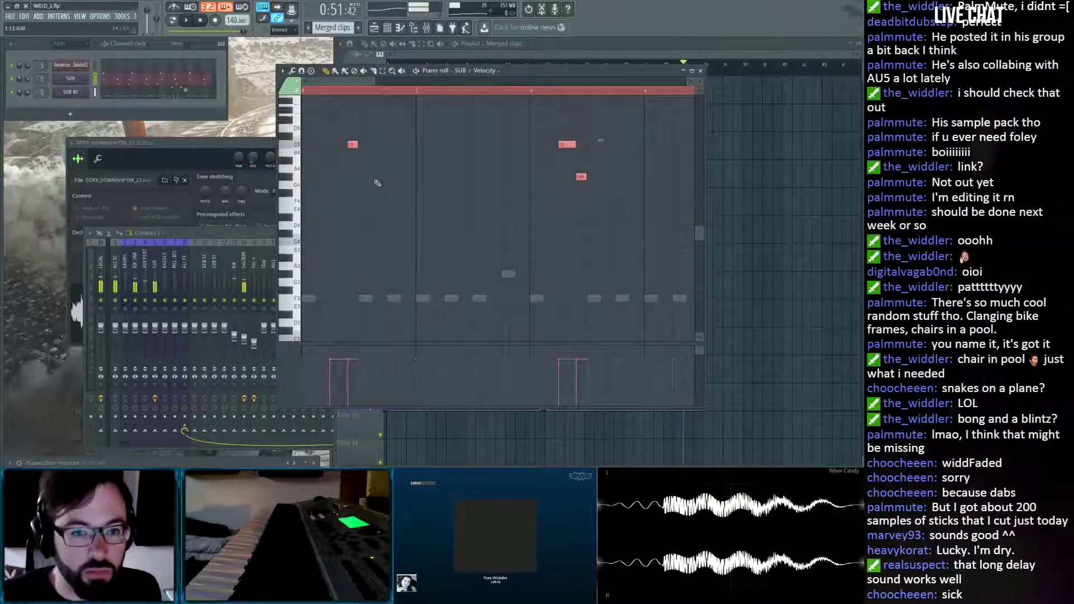
{"action": "key", "text": "space"}
Shorten the first F5 note of the SUB channel slightly and play the result.
{"action": "left_click", "coordinate": [346, 153]}
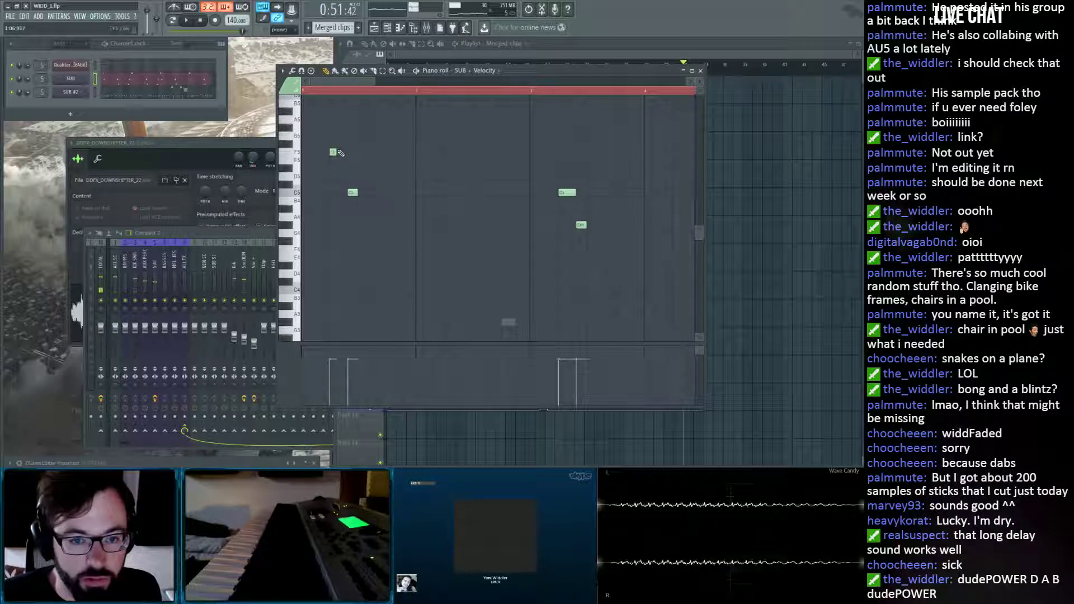
{"action": "left_click_drag", "start_coordinate": [340, 154], "coordinate": [345, 147]}
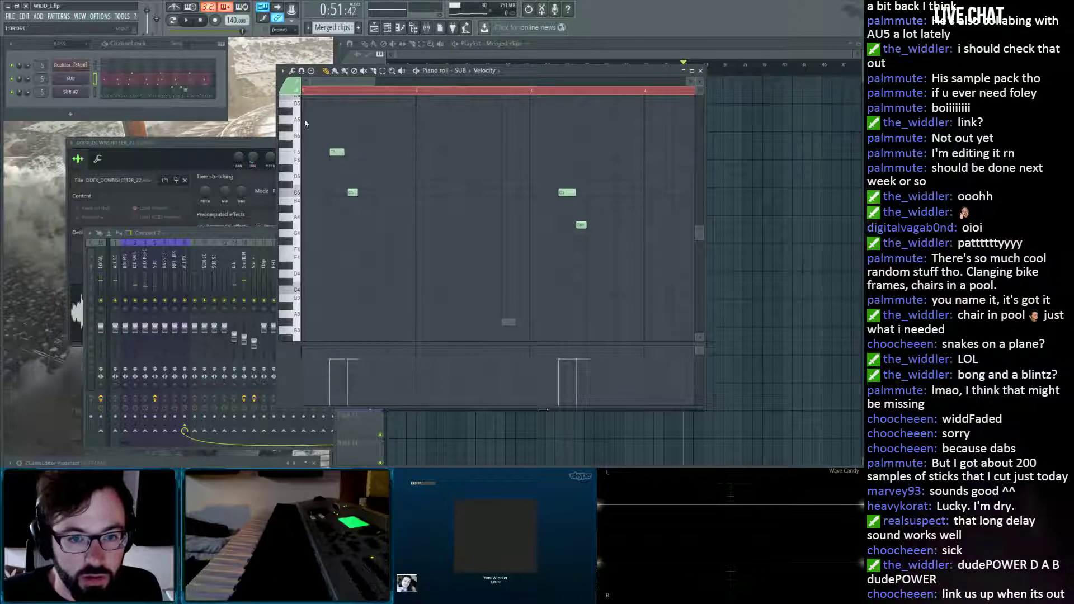
{"action": "key", "text": "space"}
{"action": "key", "text": "space"}
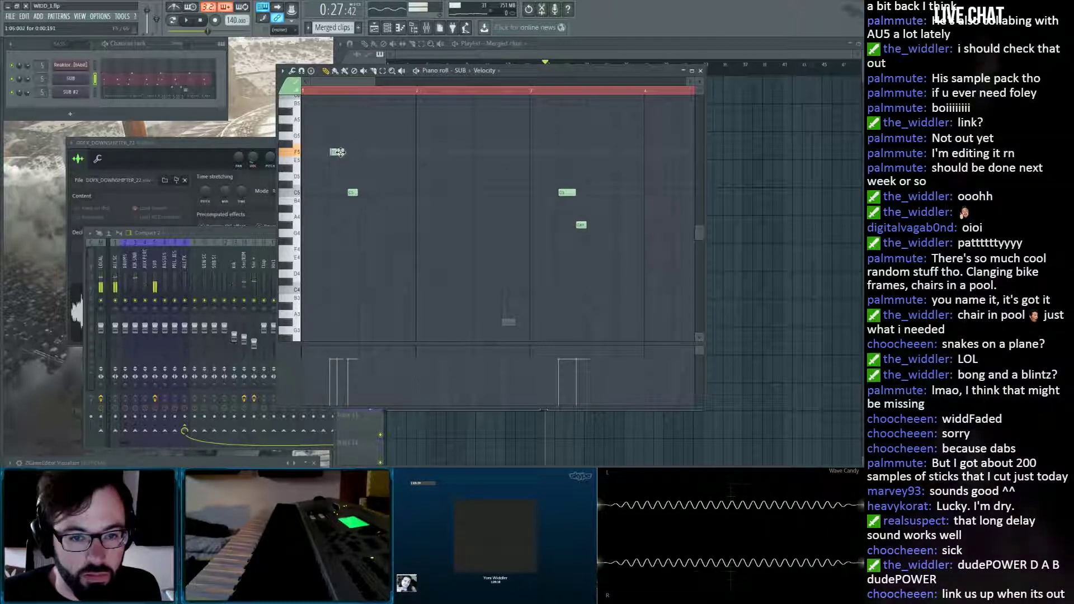
Play back the opening bars of the SUB channel repeatedly in the piano roll to judge the shortened first F5 note.
{"action": "key", "text": "space"}
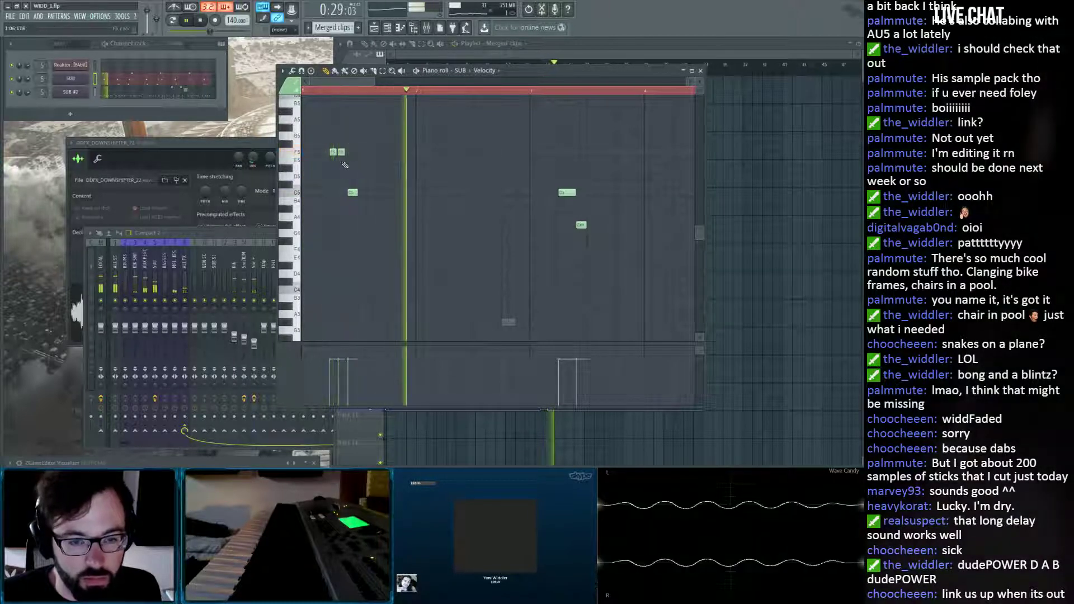
{"action": "key", "text": "space"}
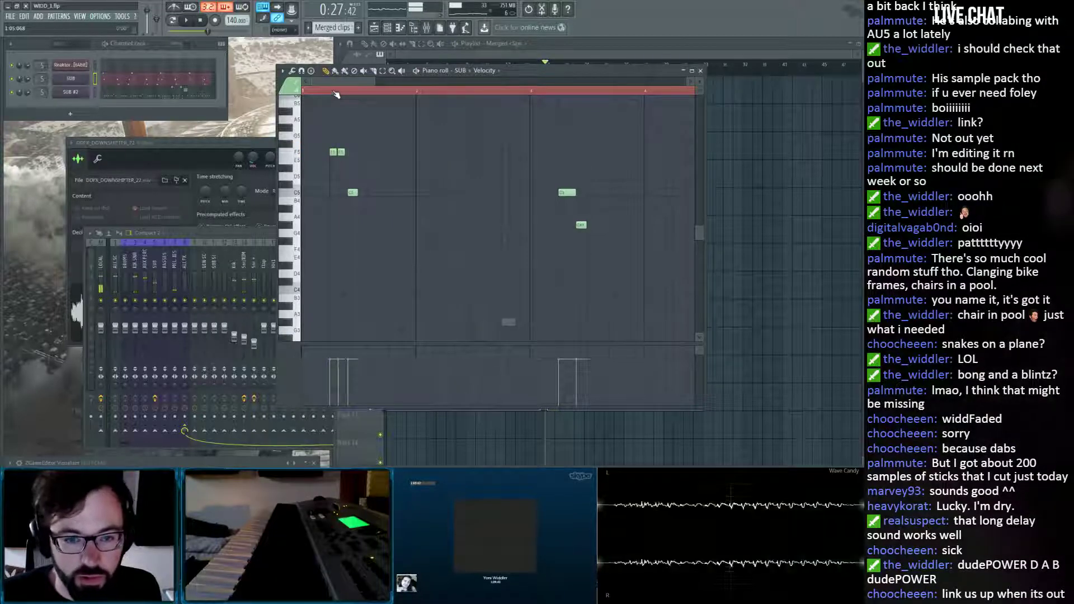
{"action": "scroll", "coordinate": [336, 94], "scroll_direction": "down", "scroll_amount": 2}
{"action": "key", "text": "space"}
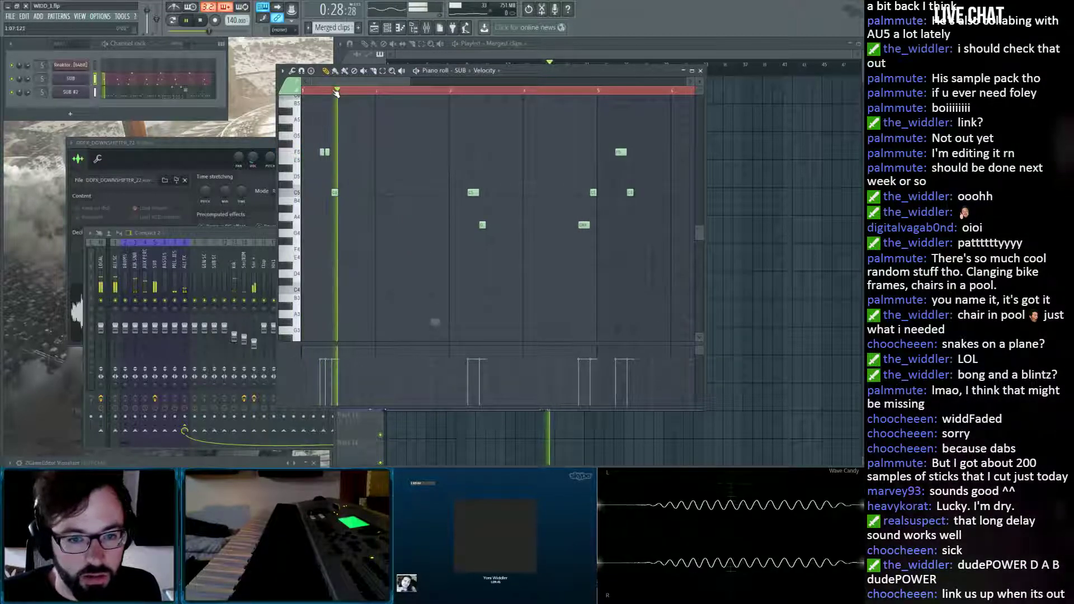
{"action": "scroll", "coordinate": [337, 94], "scroll_direction": "down", "scroll_amount": 2}
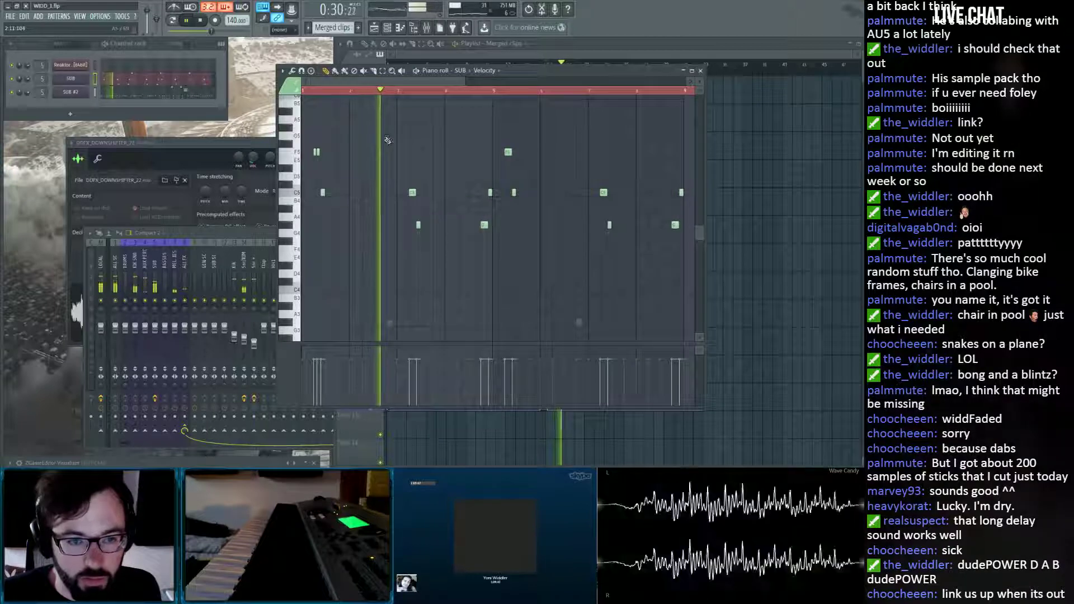
{"action": "key", "text": "space"}
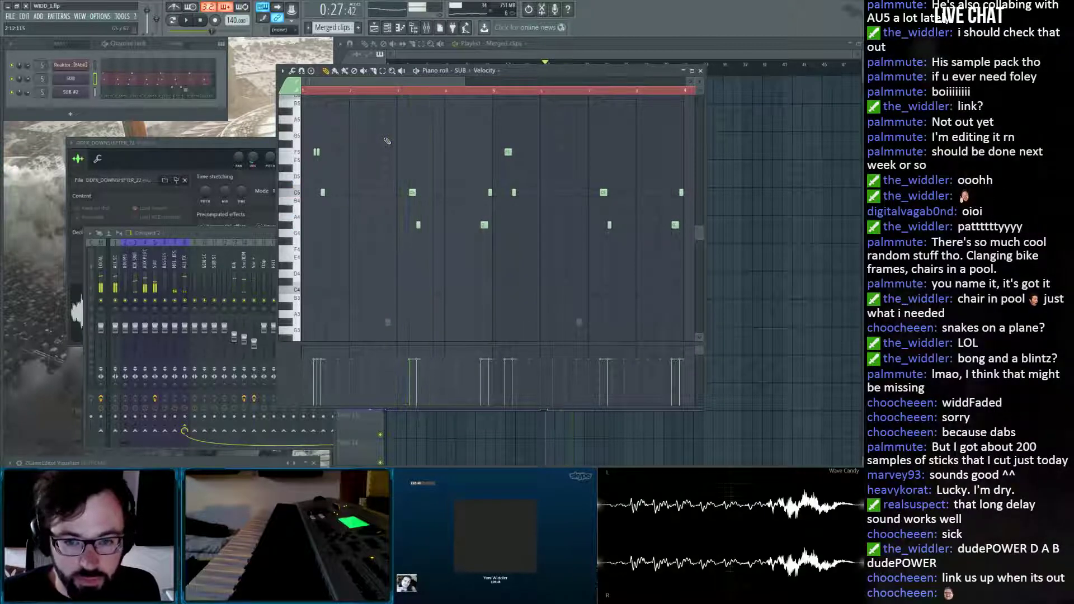
Transpose all notes of the SUB channel down one octave, play them back and close the piano roll.
{"action": "key", "text": "ctrl+a"}
{"action": "key", "text": "ctrl+Down"}
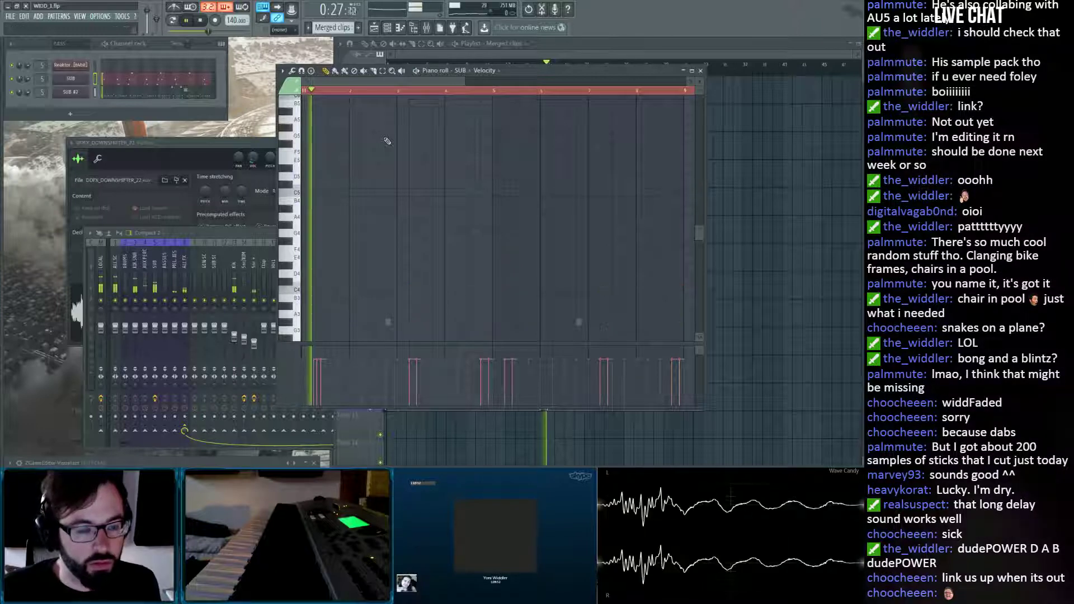
{"action": "scroll", "coordinate": [358, 179], "scroll_direction": "down", "scroll_amount": 4}
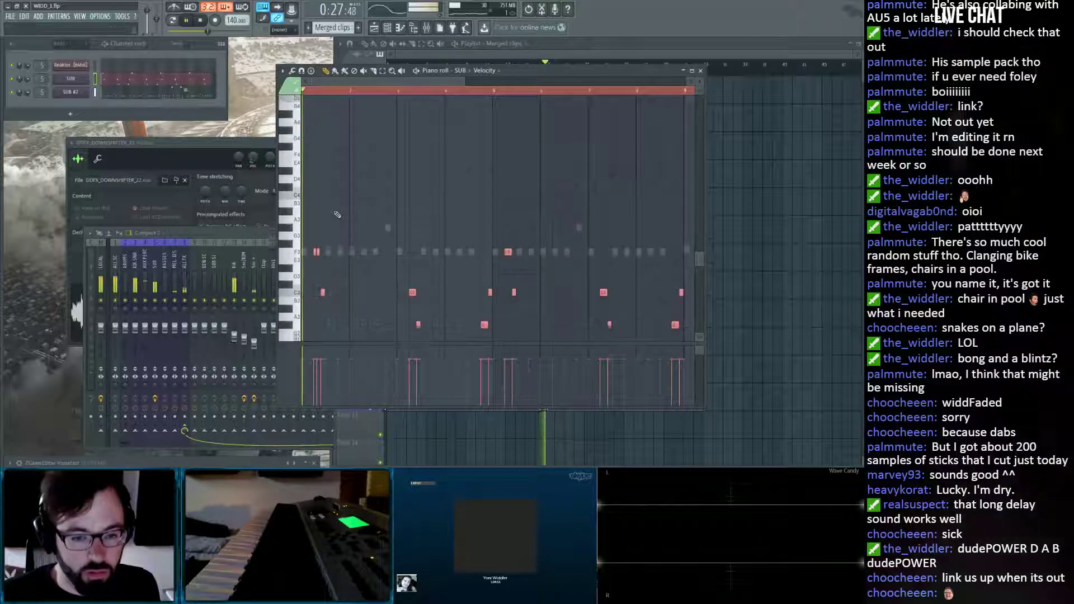
{"action": "key", "text": "space"}
{"action": "key", "text": "ctrl+Up"}
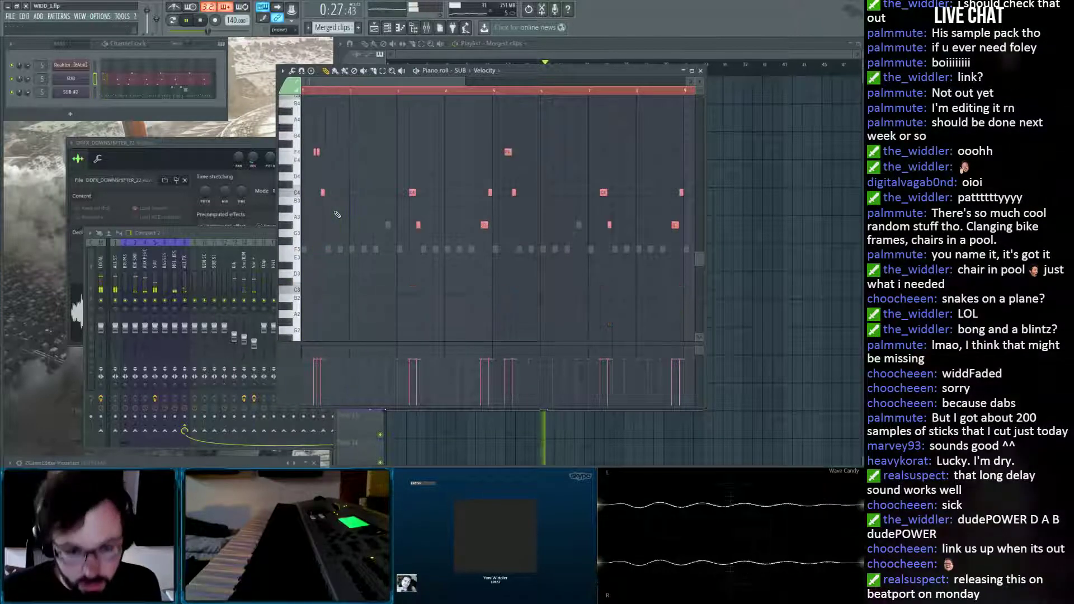
{"action": "key", "text": "ctrl+d"}
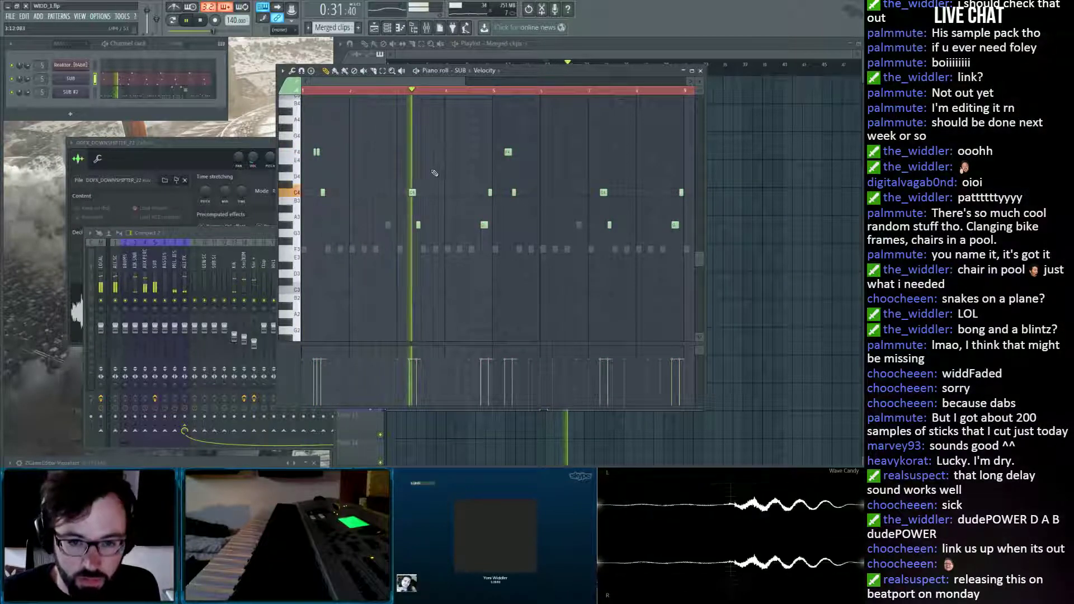
{"action": "key", "text": "space"}
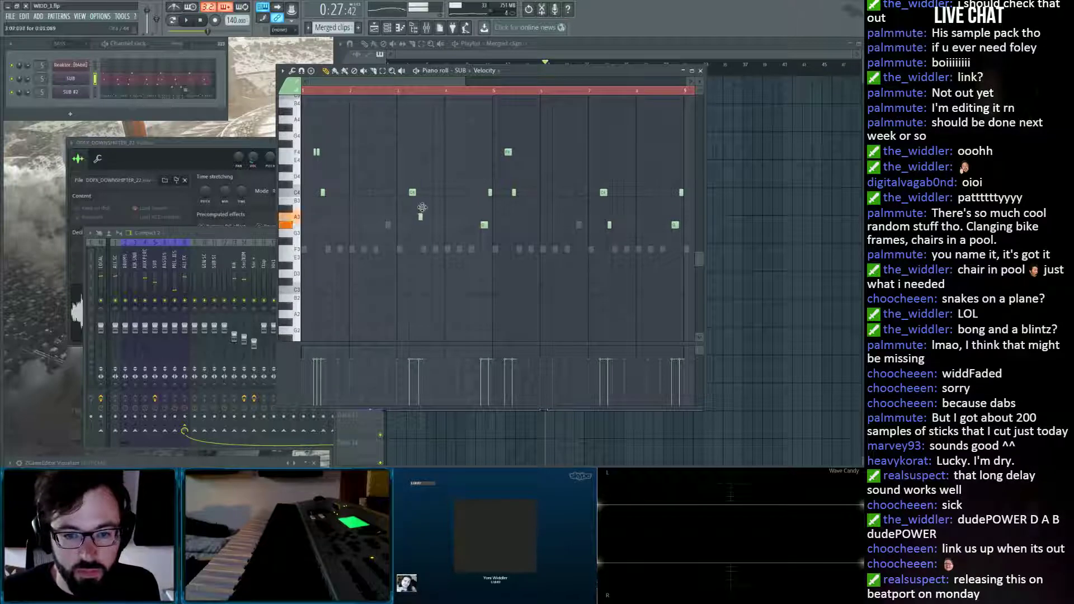
{"action": "left_click_drag", "start_coordinate": [422, 207], "coordinate": [422, 235]}
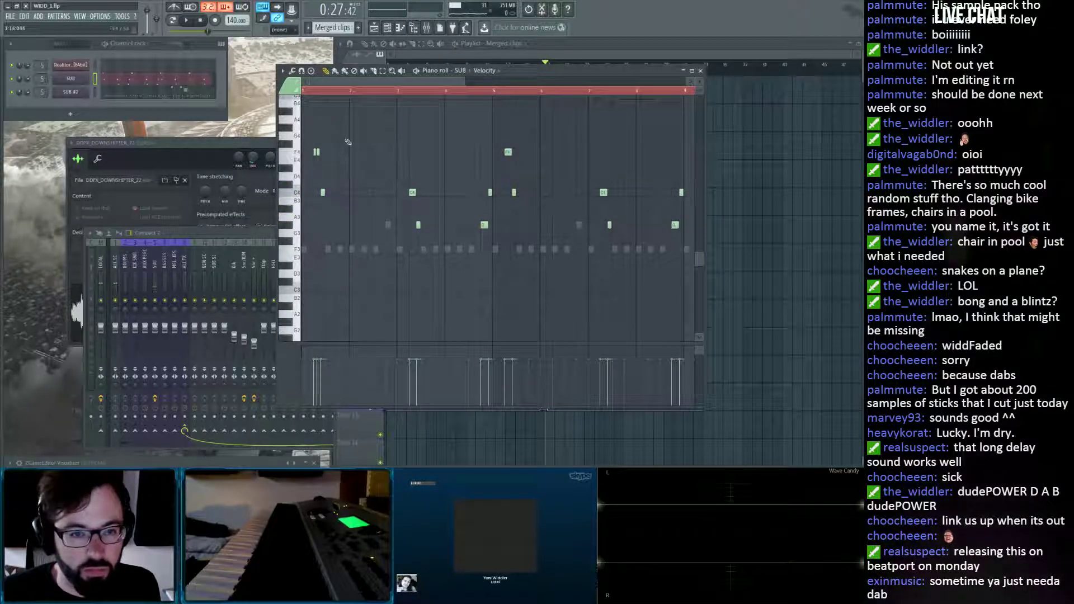
{"action": "left_click", "coordinate": [701, 71]}
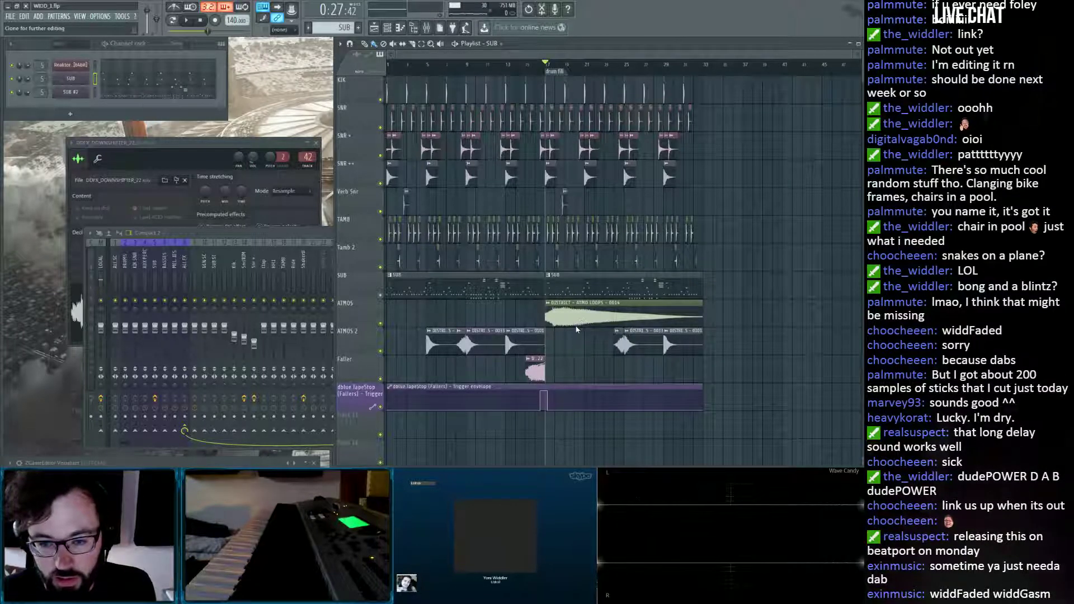
Make the second SUB clip in the playlist a unique pattern and review its SUB notes in the piano roll.
{"action": "key", "text": "space"}
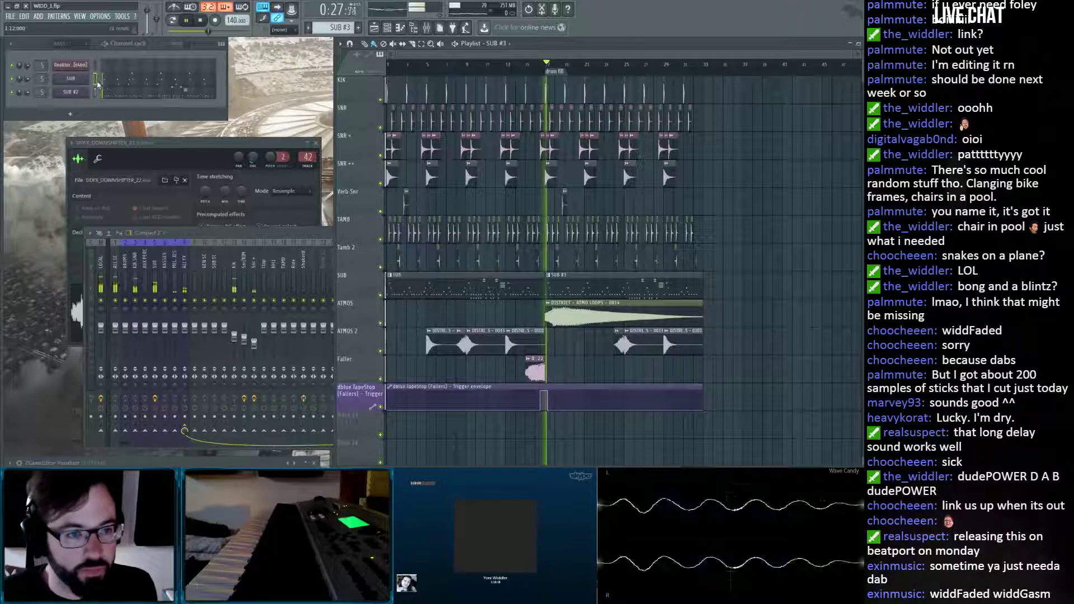
{"action": "left_click", "coordinate": [109, 82]}
{"action": "key", "text": "space"}
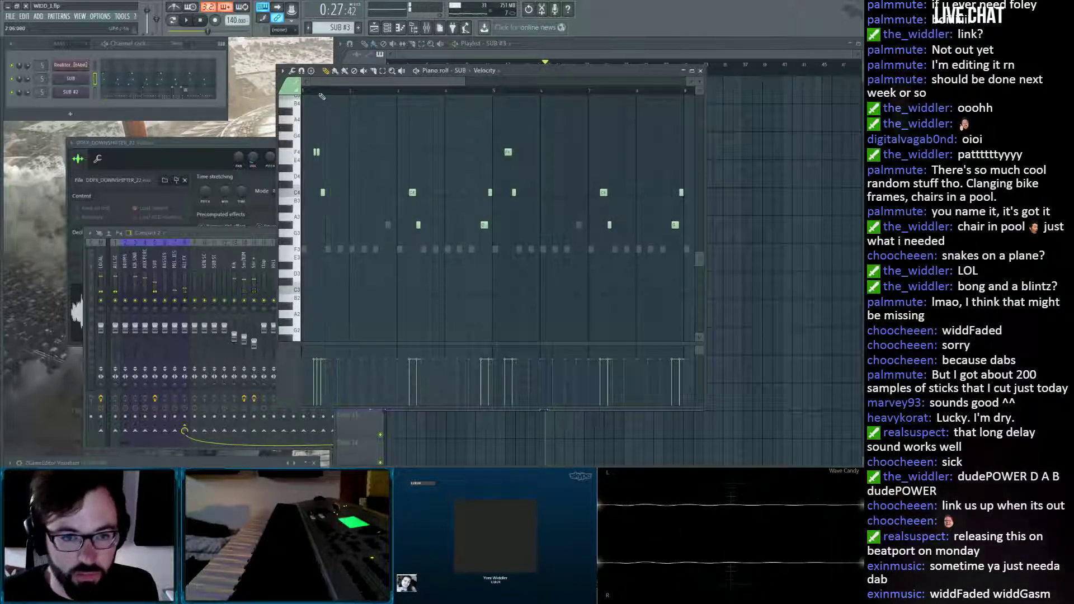
{"action": "scroll", "coordinate": [334, 89], "scroll_direction": "up", "scroll_amount": 3}
{"action": "scroll", "coordinate": [334, 92], "scroll_direction": "down", "scroll_amount": 3}
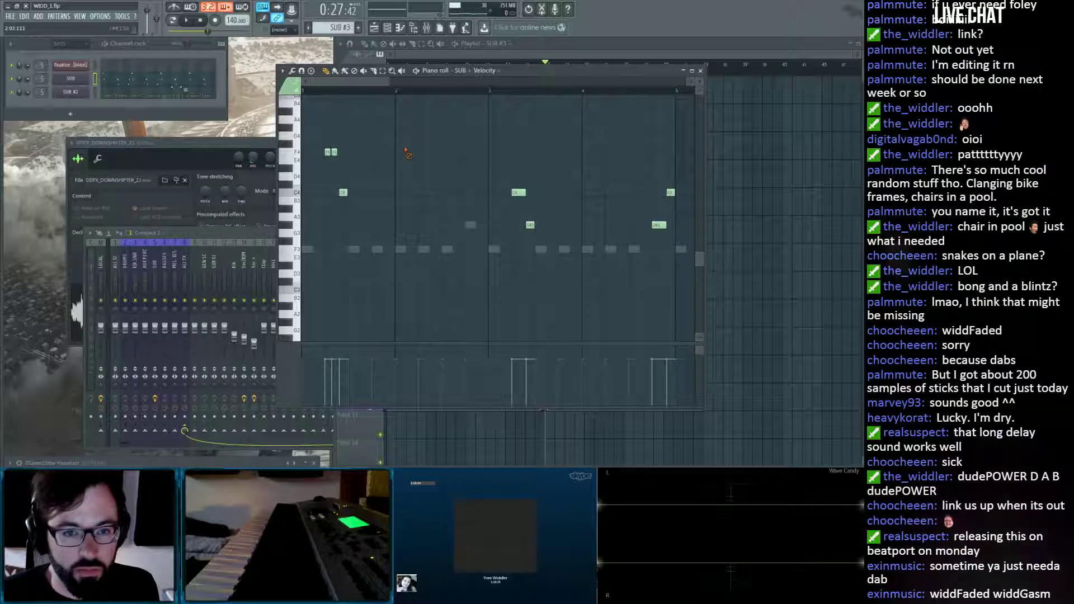
{"action": "left_click", "coordinate": [702, 72]}
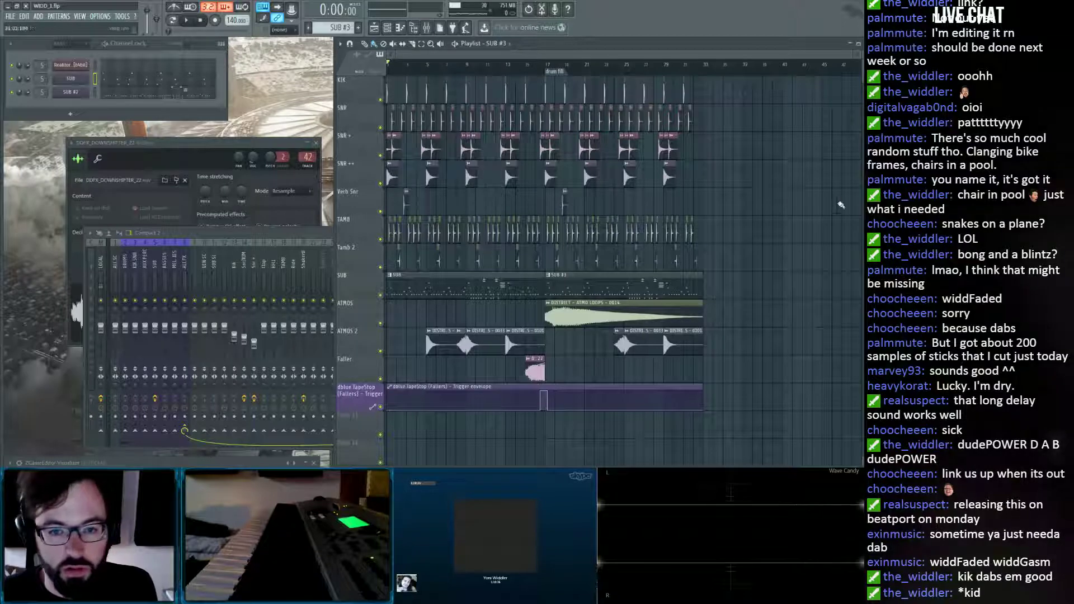
In the first SUB clip, replace the two short opening F4 notes with one longer F4 note and play the result.
{"action": "scroll", "coordinate": [780, 196], "scroll_direction": "down", "scroll_amount": 2}
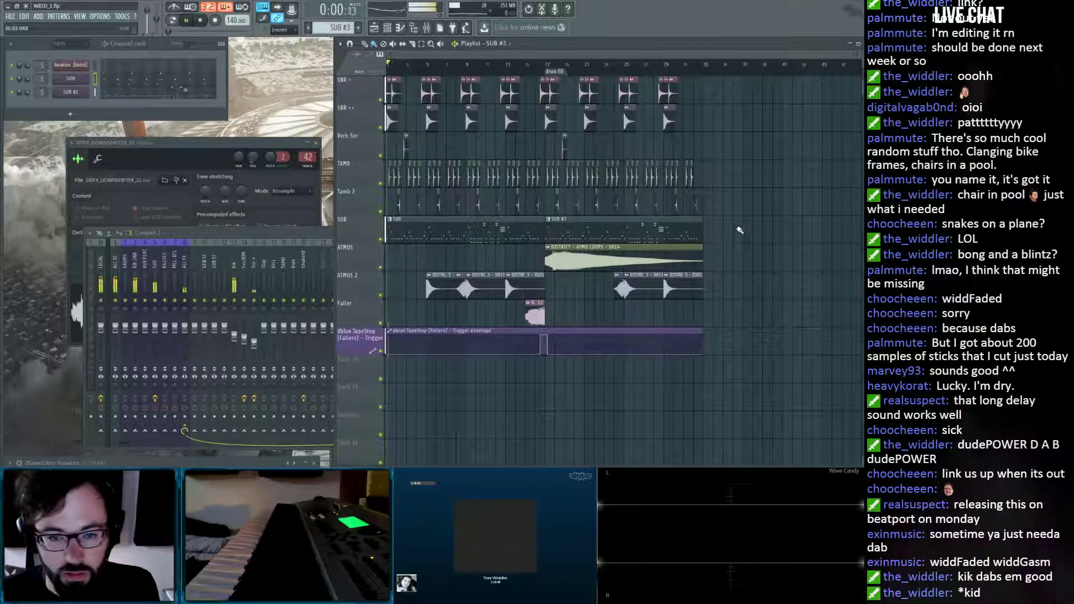
{"action": "key", "text": "space"}
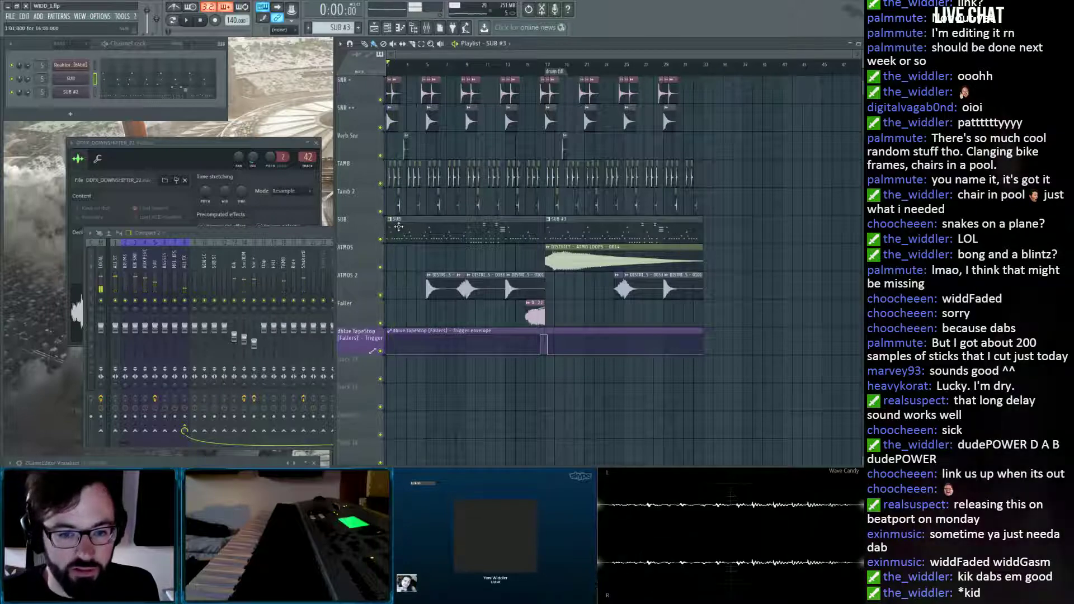
{"action": "double_click", "coordinate": [398, 226]}
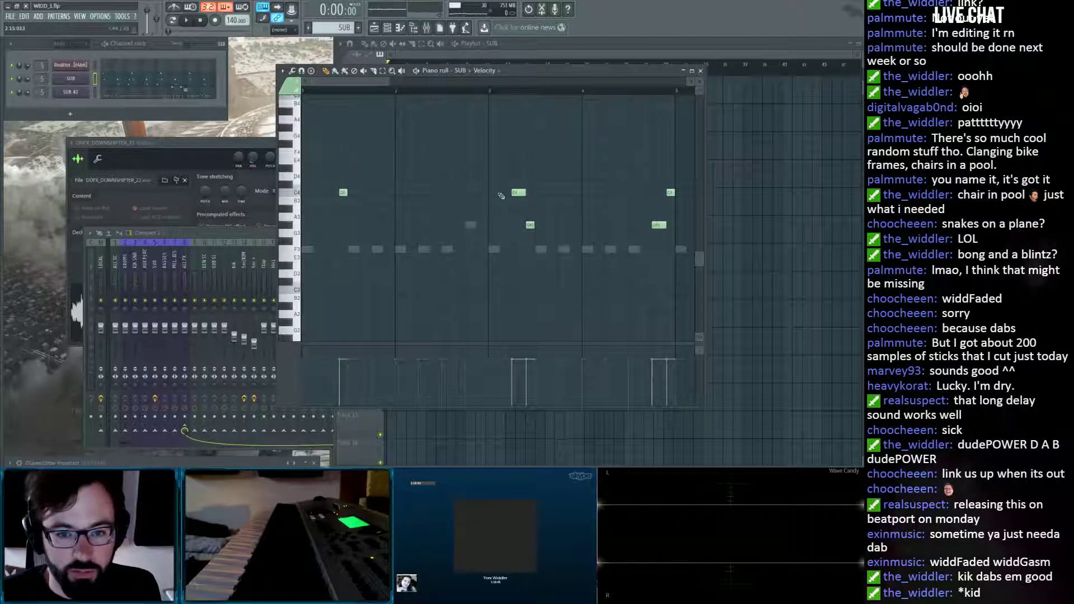
{"action": "left_click_drag", "start_coordinate": [349, 155], "coordinate": [327, 148]}
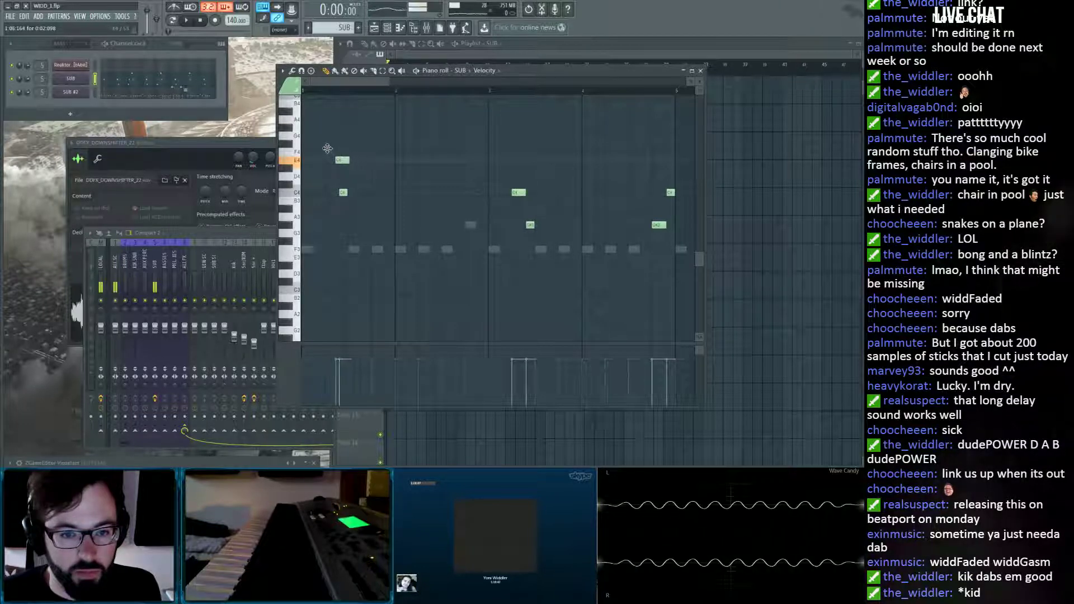
{"action": "key", "text": "space"}
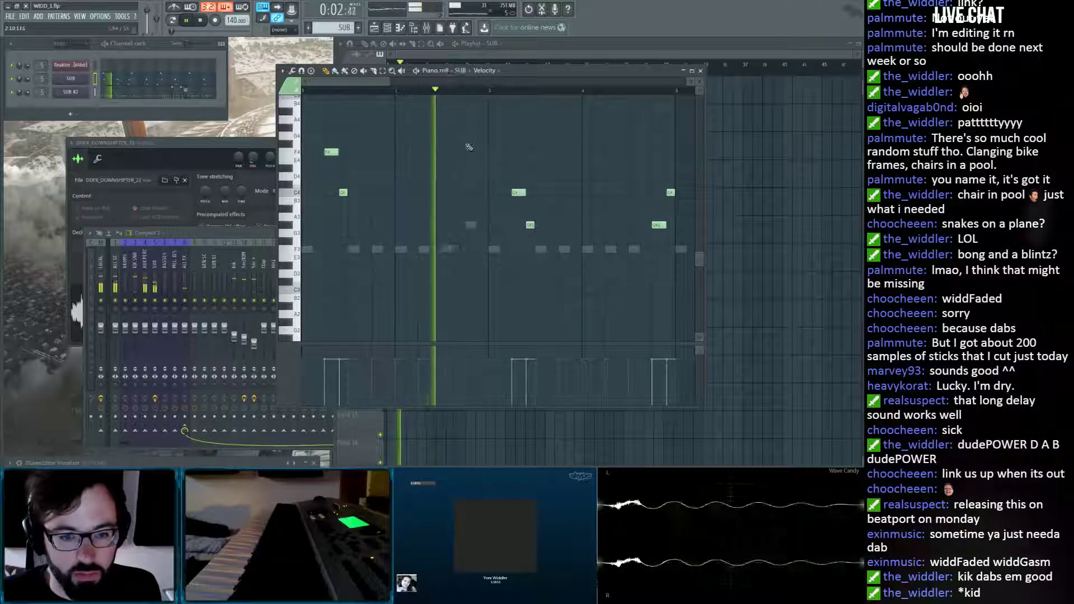
Return to the playlist, listen to the edited SUB part with the full arrangement, and save the project.
{"action": "left_click", "coordinate": [700, 72]}
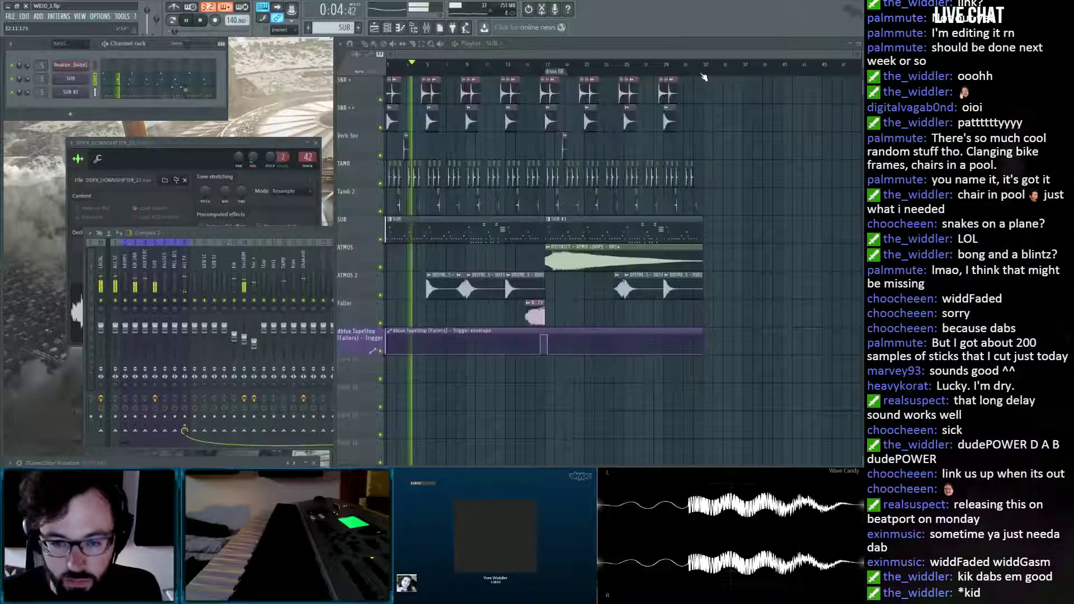
{"action": "scroll", "coordinate": [785, 190], "scroll_direction": "up", "scroll_amount": 2}
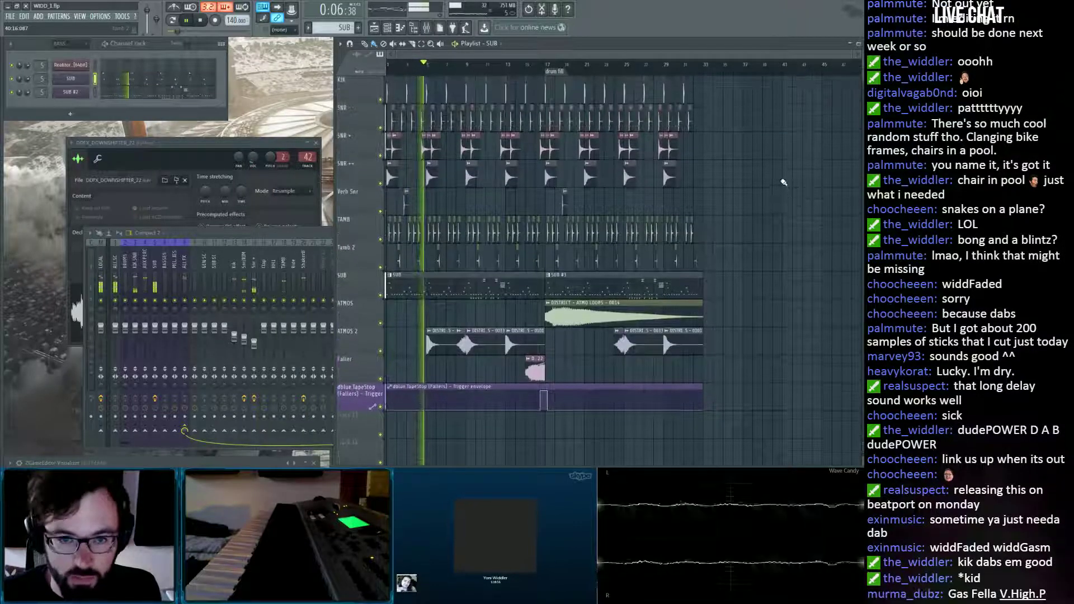
{"action": "key", "text": "space"}
{"action": "key", "text": "ctrl+s"}
List the installed VST generator plugins in the browser's plugin database.
{"action": "mouse_move", "coordinate": [1, 186]}
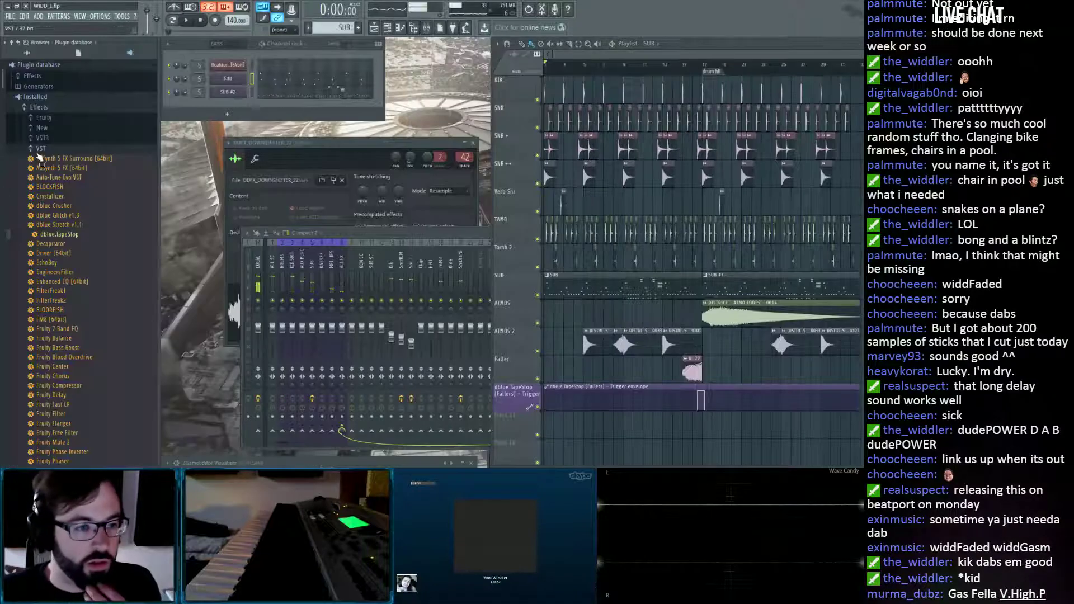
{"action": "left_click", "coordinate": [39, 108]}
{"action": "left_click", "coordinate": [44, 118]}
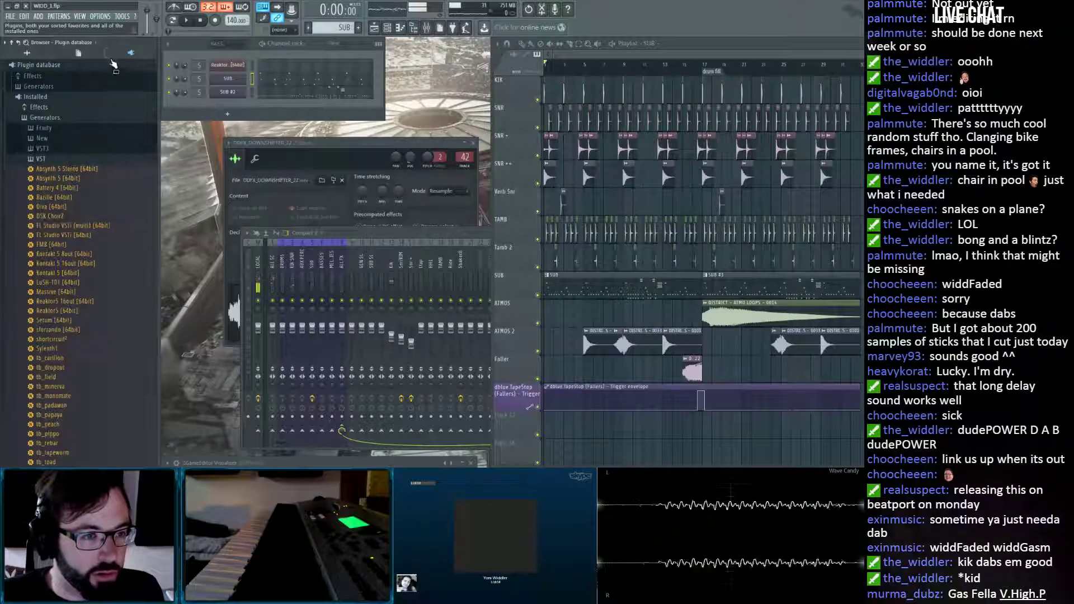
Switch the browser to all files and open the inner Widdstalgia folder under Sample Packs > From Friends.
{"action": "left_click", "coordinate": [27, 53]}
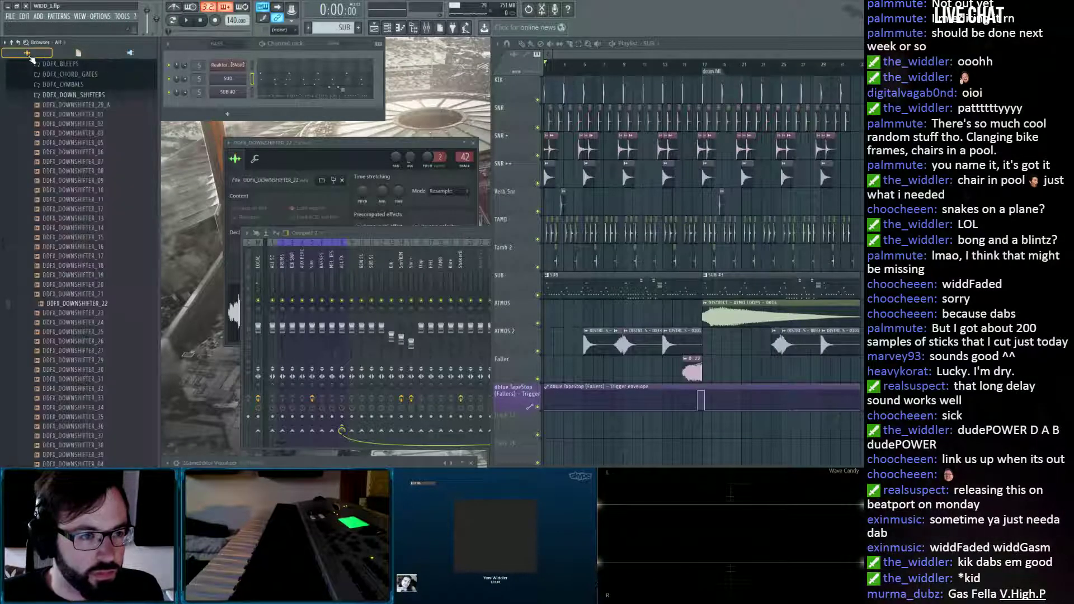
{"action": "scroll", "coordinate": [94, 167], "scroll_direction": "up", "scroll_amount": 5}
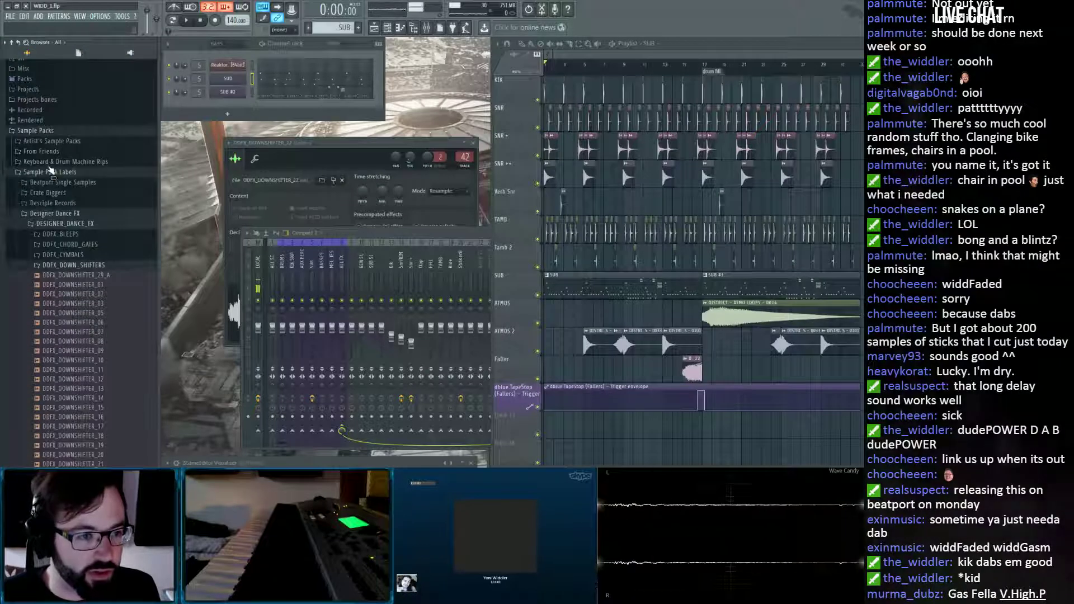
{"action": "left_click", "coordinate": [34, 132]}
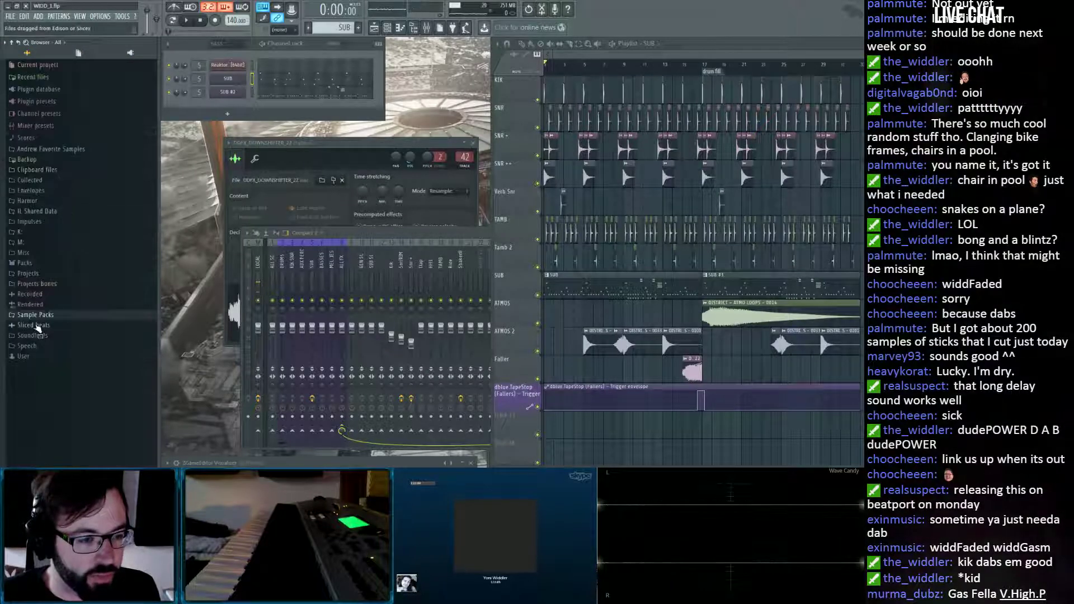
{"action": "left_click", "coordinate": [41, 316]}
{"action": "scroll", "coordinate": [72, 307], "scroll_direction": "down", "scroll_amount": 3}
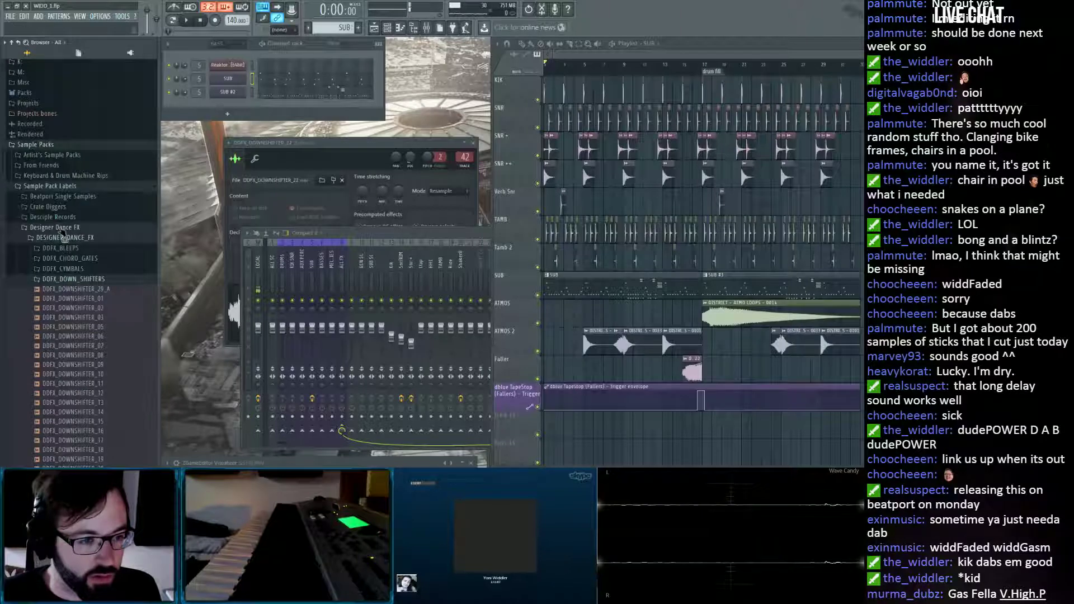
{"action": "left_click", "coordinate": [63, 230]}
{"action": "left_click", "coordinate": [41, 165]}
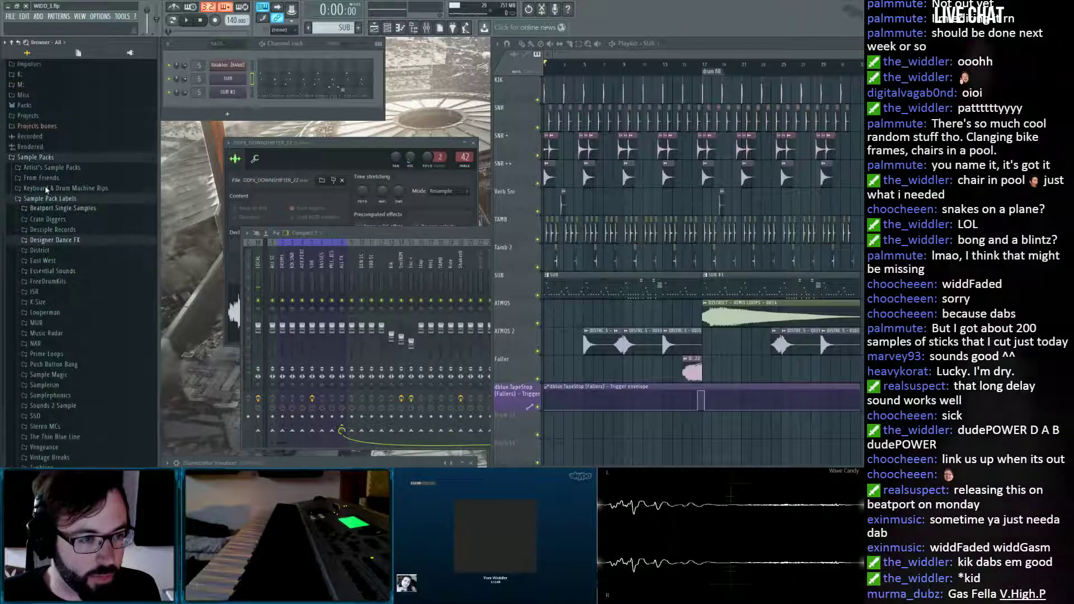
{"action": "scroll", "coordinate": [48, 189], "scroll_direction": "up", "scroll_amount": 5}
{"action": "scroll", "coordinate": [94, 298], "scroll_direction": "down", "scroll_amount": 2}
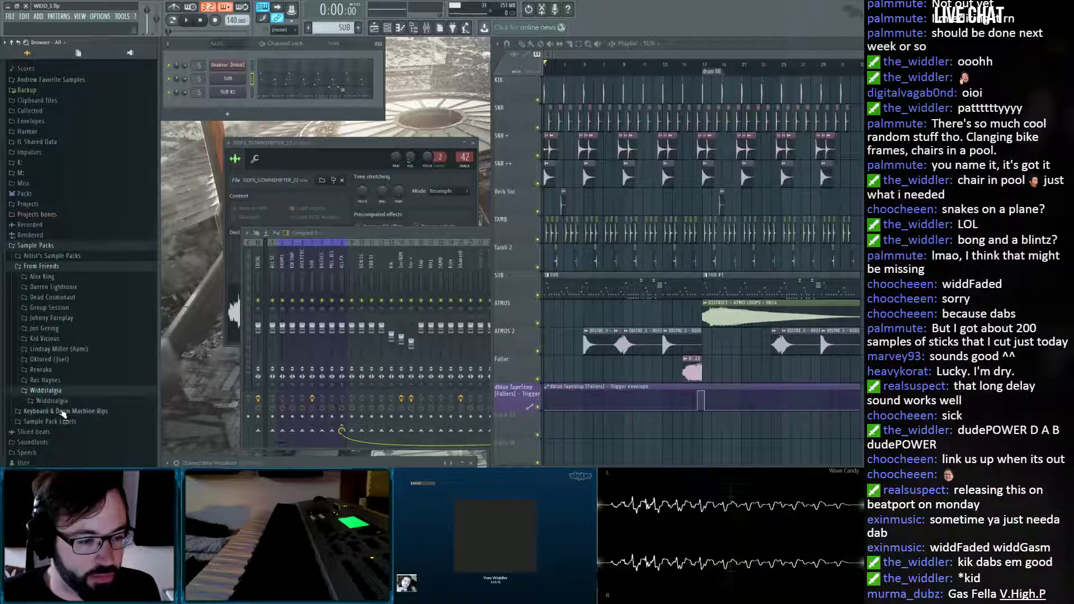
{"action": "left_click", "coordinate": [68, 401]}
Browse the inner Widdstalgia folder and audition several of its samples, including bongo fill and backbeat.
{"action": "scroll", "coordinate": [86, 326], "scroll_direction": "down", "scroll_amount": 5}
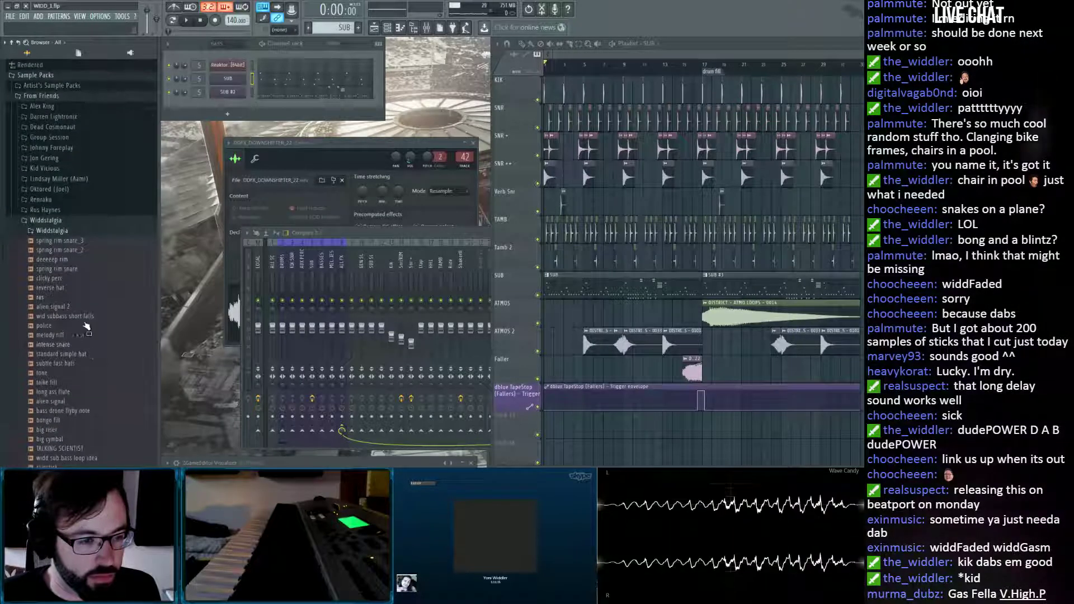
{"action": "left_click", "coordinate": [75, 316]}
{"action": "scroll", "coordinate": [81, 311], "scroll_direction": "down", "scroll_amount": 2}
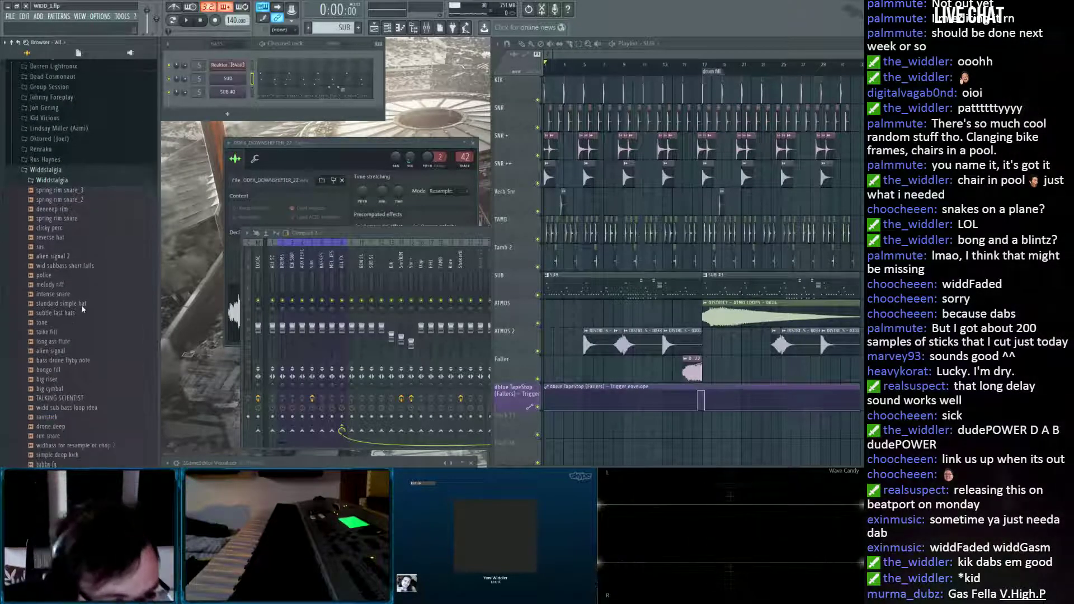
{"action": "left_click", "coordinate": [89, 299]}
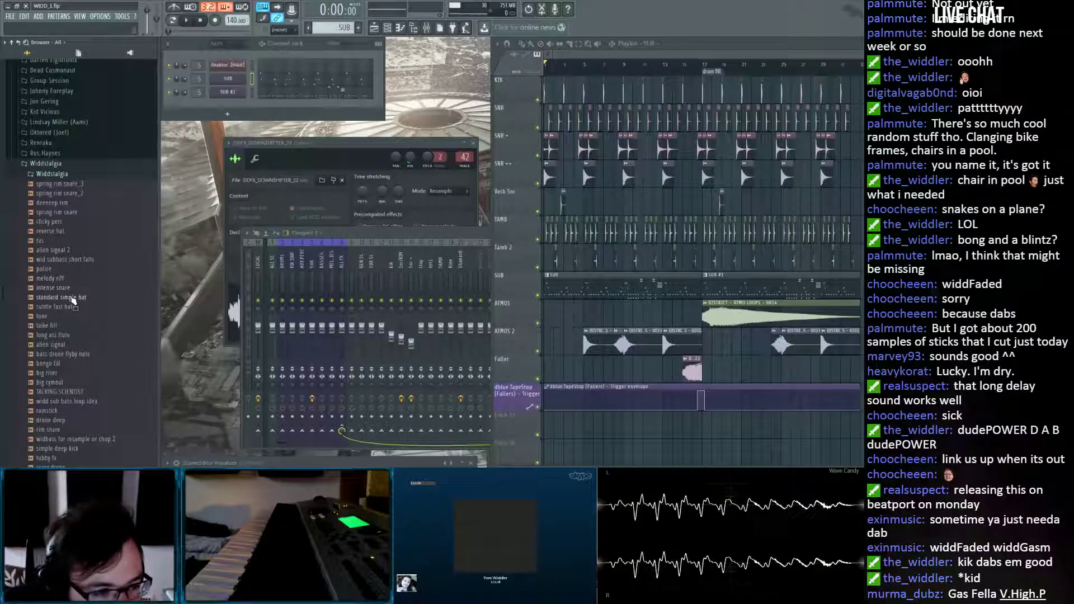
{"action": "scroll", "coordinate": [72, 301], "scroll_direction": "down", "scroll_amount": 2}
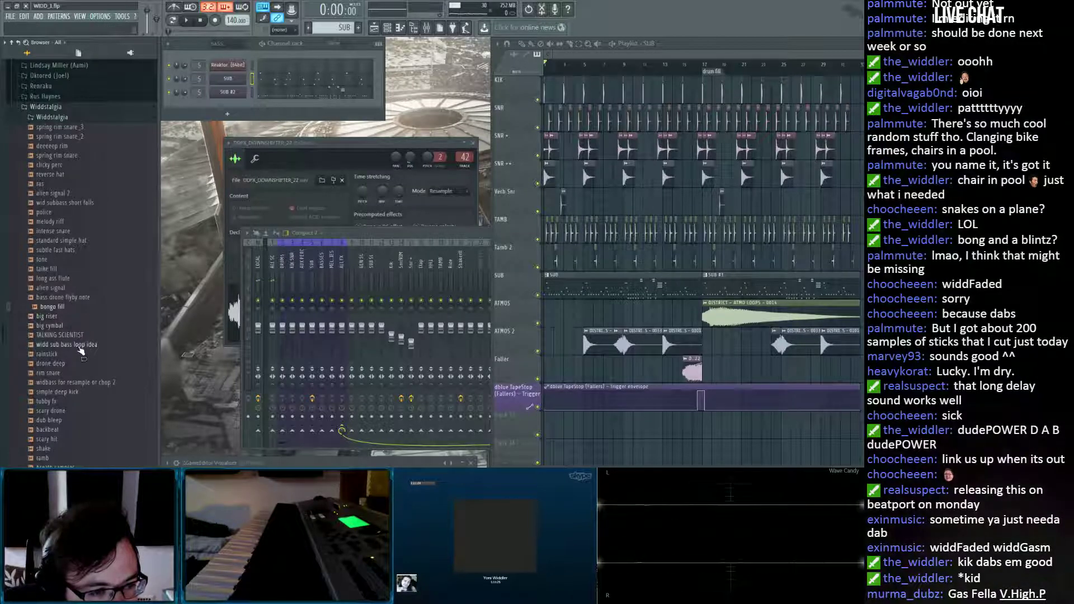
{"action": "scroll", "coordinate": [81, 351], "scroll_direction": "down", "scroll_amount": 2}
{"action": "scroll", "coordinate": [73, 330], "scroll_direction": "down", "scroll_amount": 2}
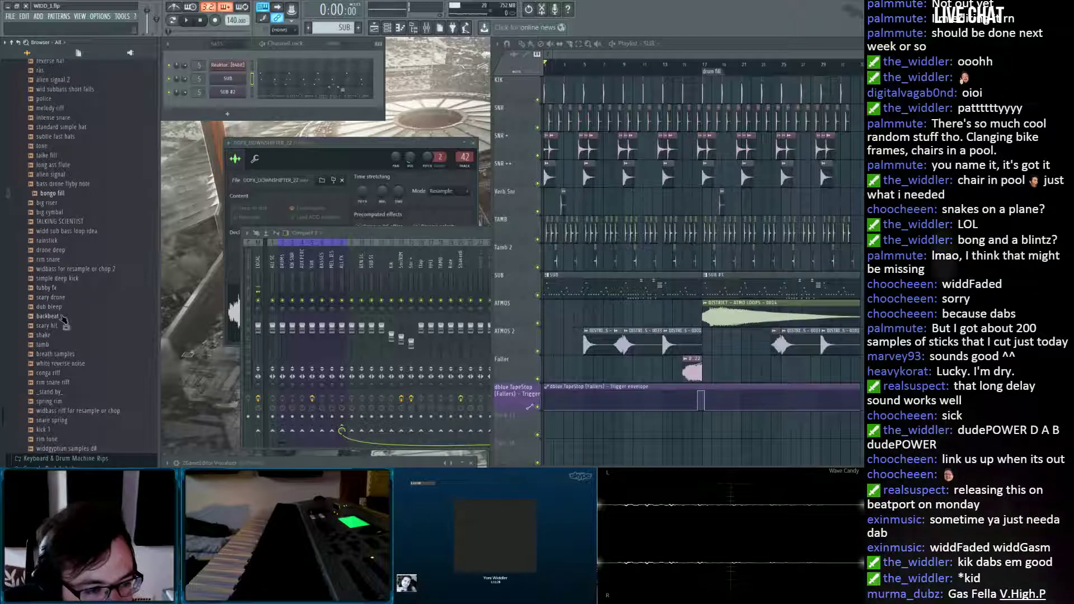
{"action": "left_click", "coordinate": [61, 317]}
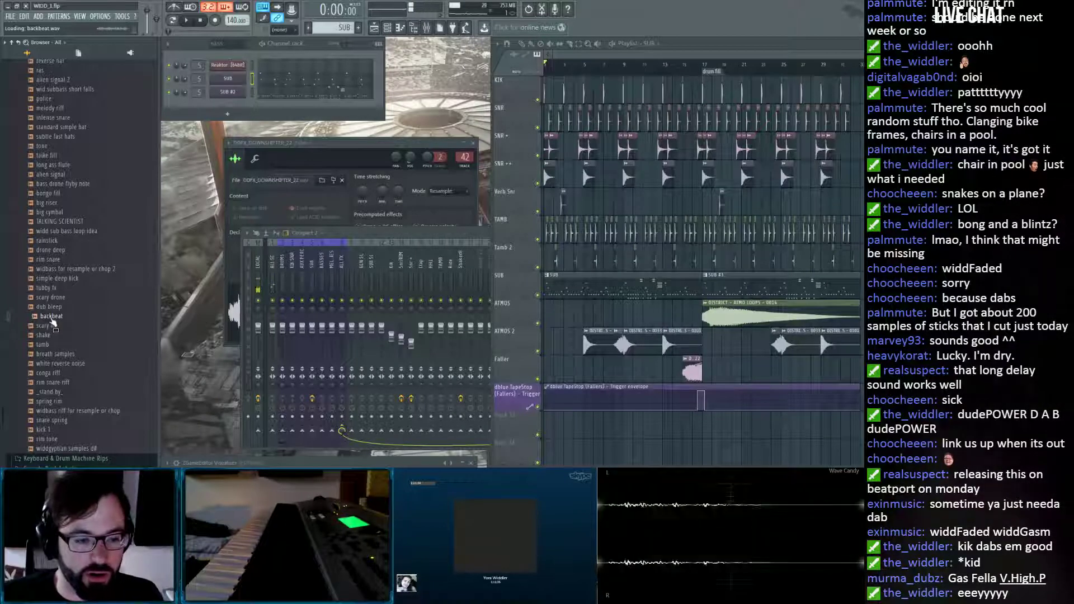
Add the backbeat sample to the playlist on a new track inserted between Tamb 2 and SUB, starting just before bar 5.
{"action": "left_click_drag", "start_coordinate": [145, 290], "coordinate": [460, 201]}
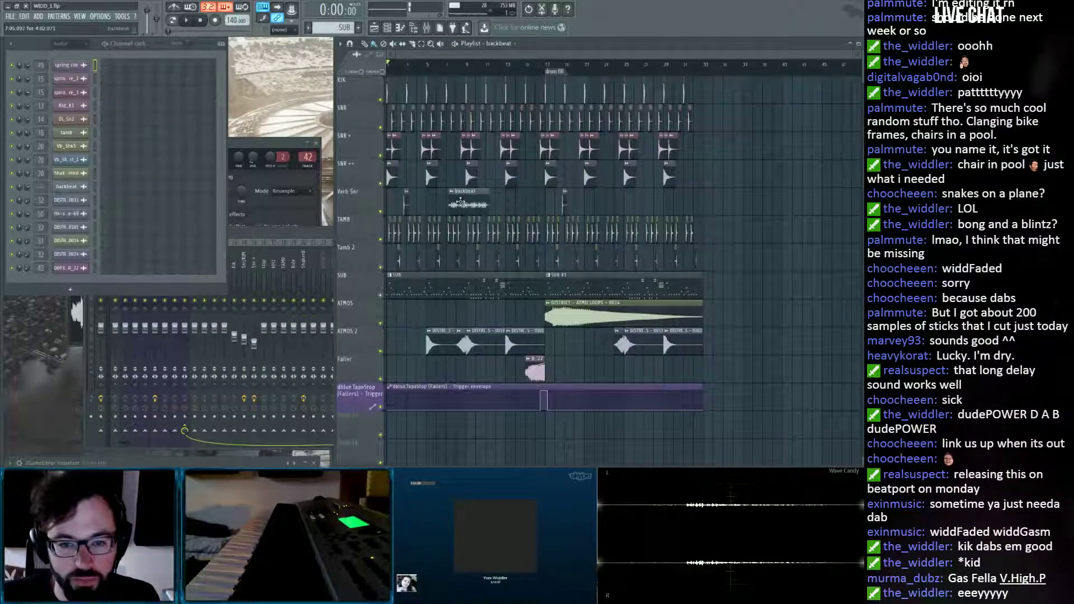
{"action": "left_click", "coordinate": [202, 21]}
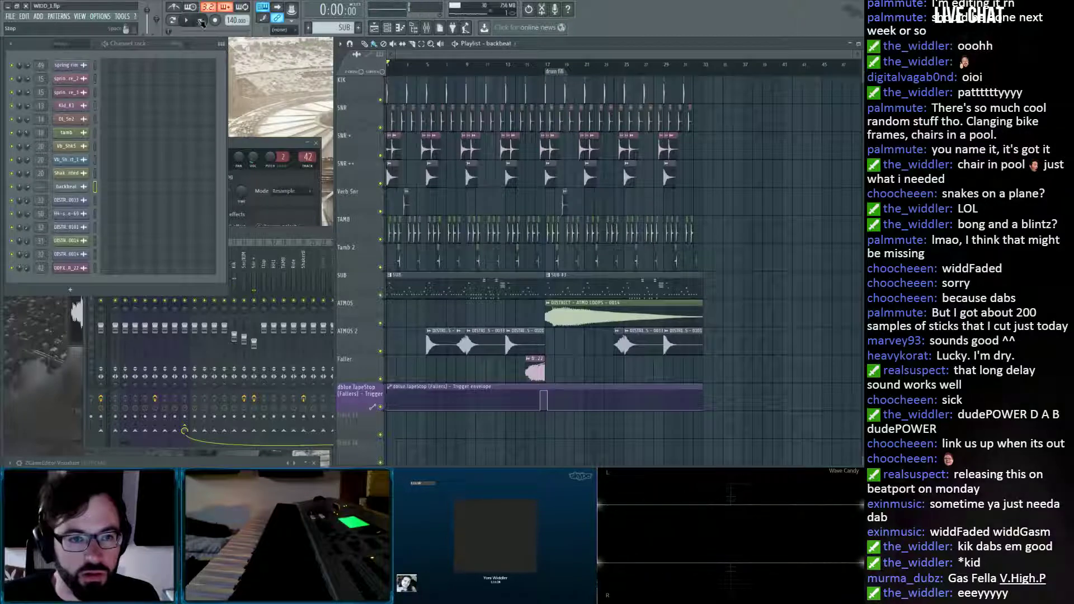
{"action": "scroll", "coordinate": [424, 186], "scroll_direction": "down", "scroll_amount": 3}
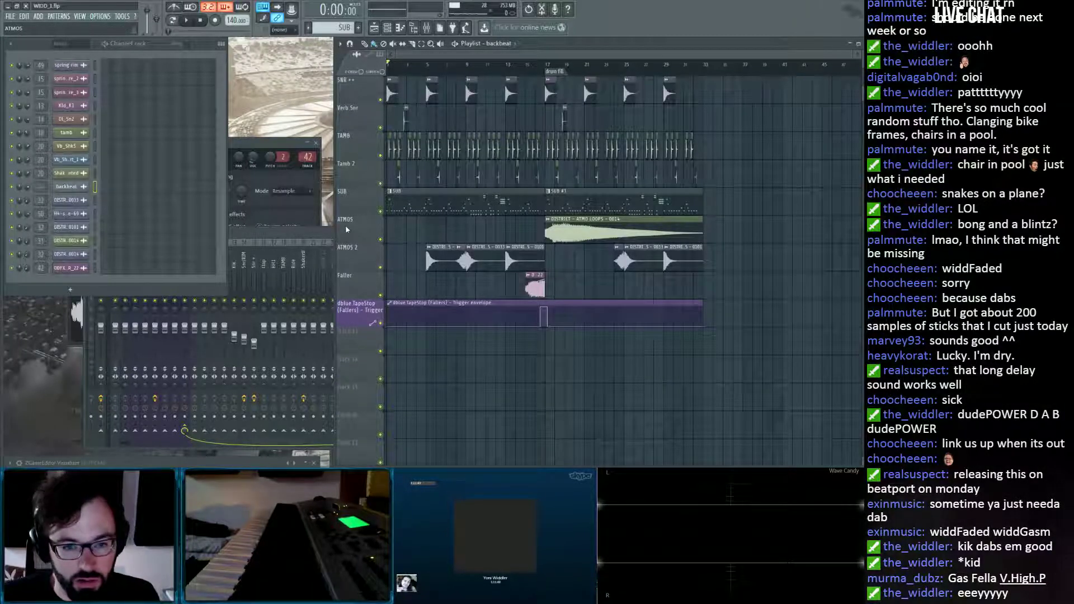
{"action": "left_click", "coordinate": [359, 205]}
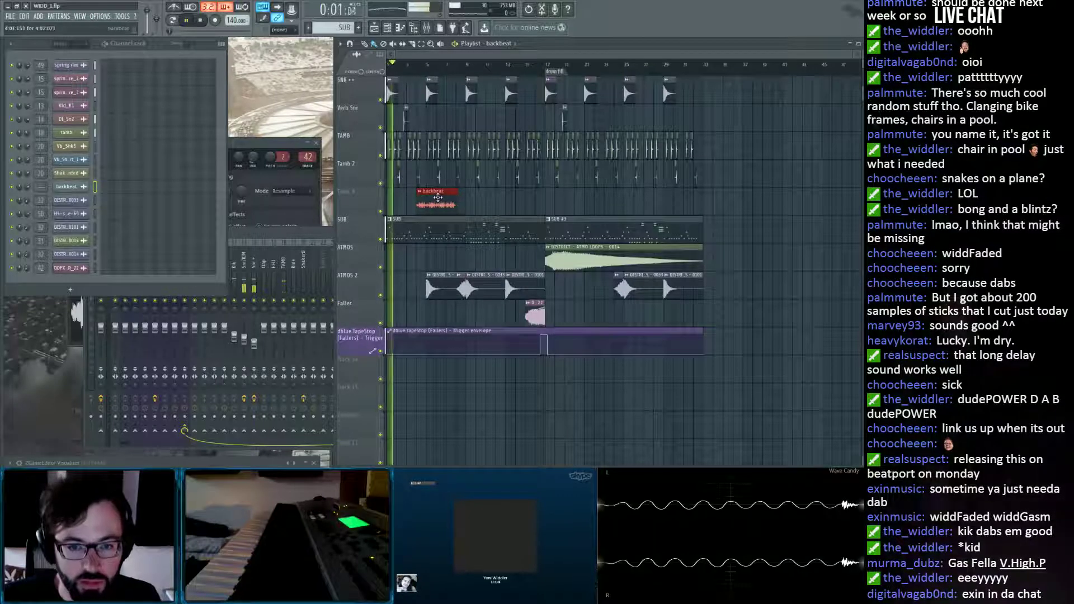
{"action": "right_click", "coordinate": [439, 193]}
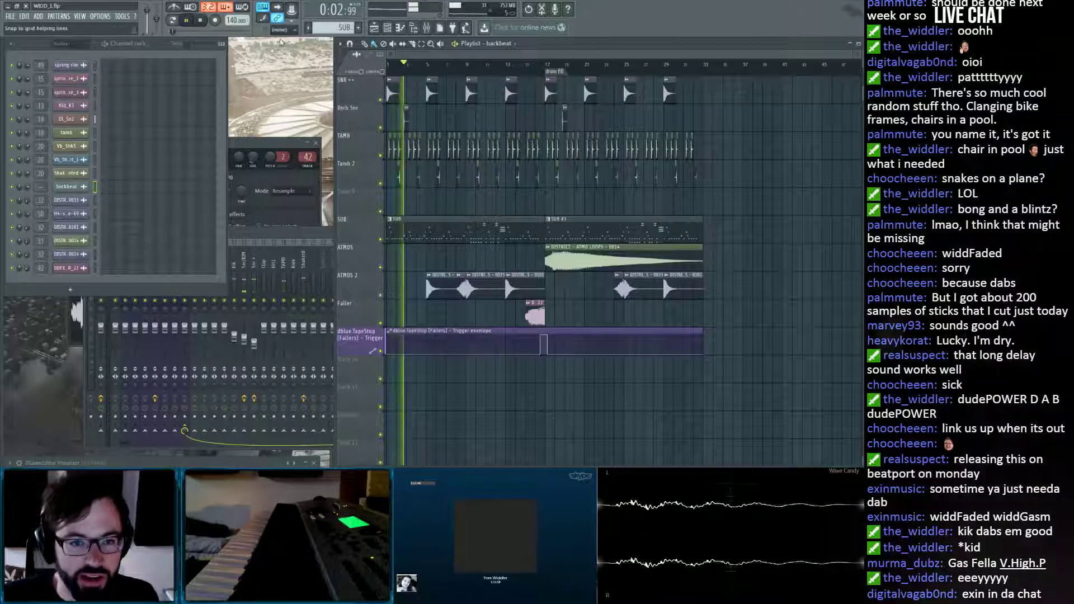
{"action": "left_click", "coordinate": [423, 199]}
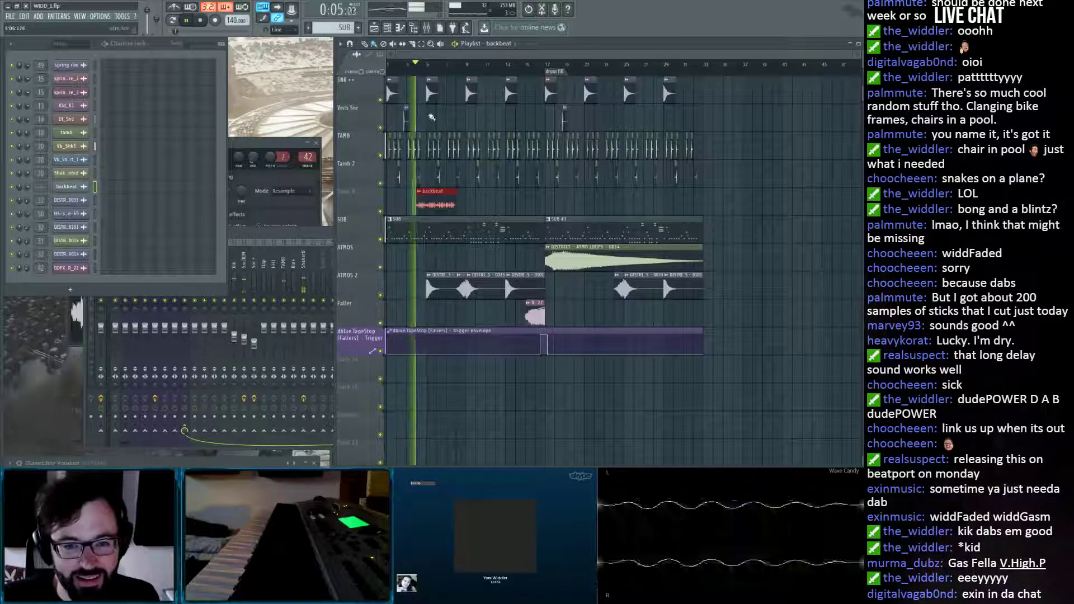
Shift the backbeat clip slightly later in its lead-in to bar 5 and play it against the arrangement.
{"action": "scroll", "coordinate": [423, 66], "scroll_direction": "up", "scroll_amount": 2}
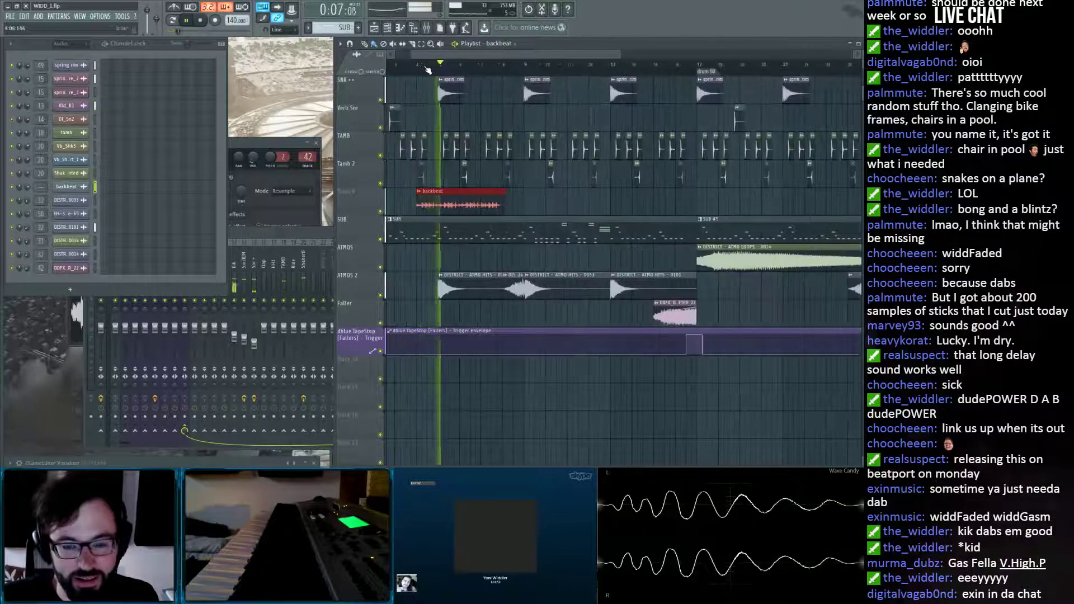
{"action": "key", "text": "space"}
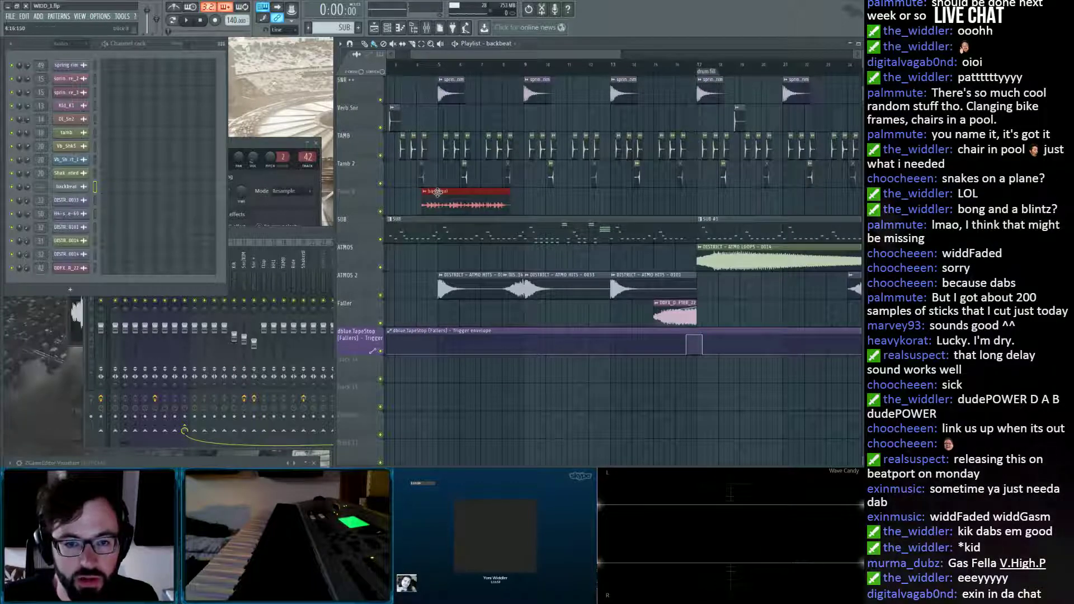
{"action": "key", "text": "space"}
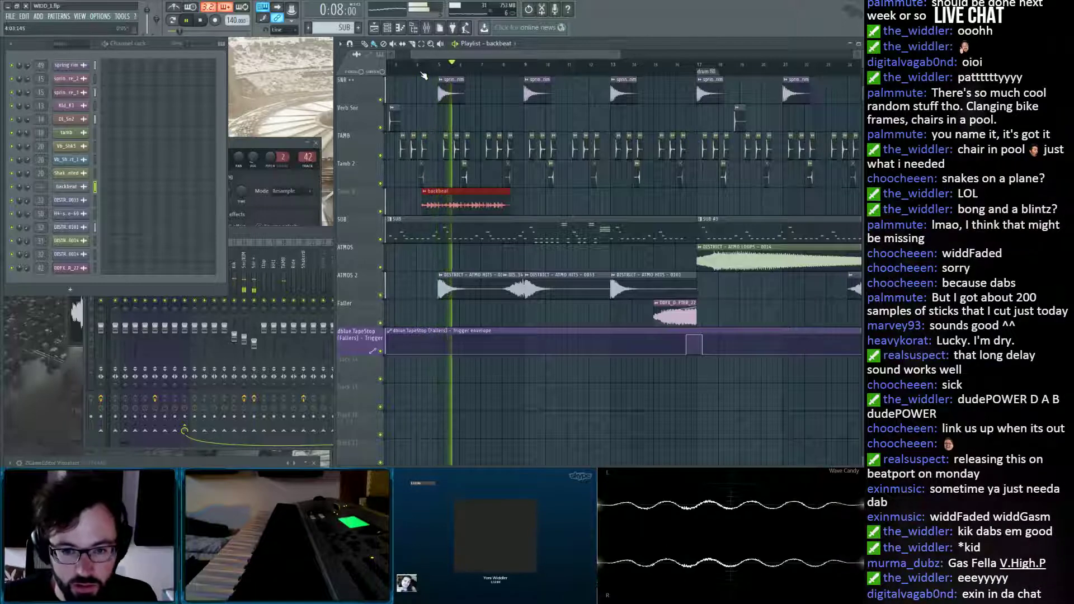
{"action": "key", "text": "space"}
{"action": "left_click_drag", "start_coordinate": [420, 56], "coordinate": [401, 57]}
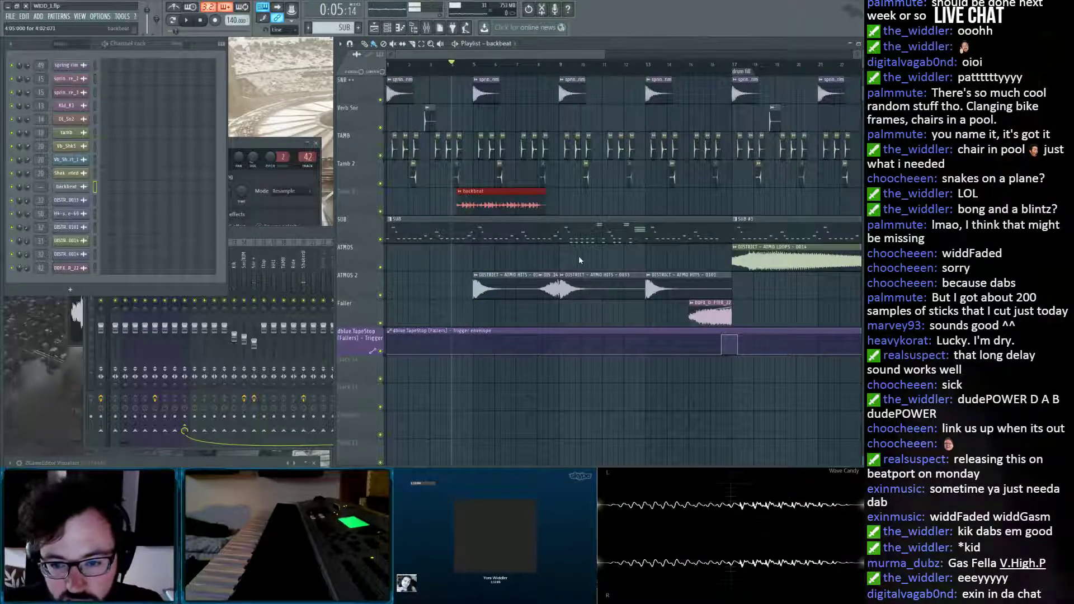
{"action": "left_click", "coordinate": [602, 268]}
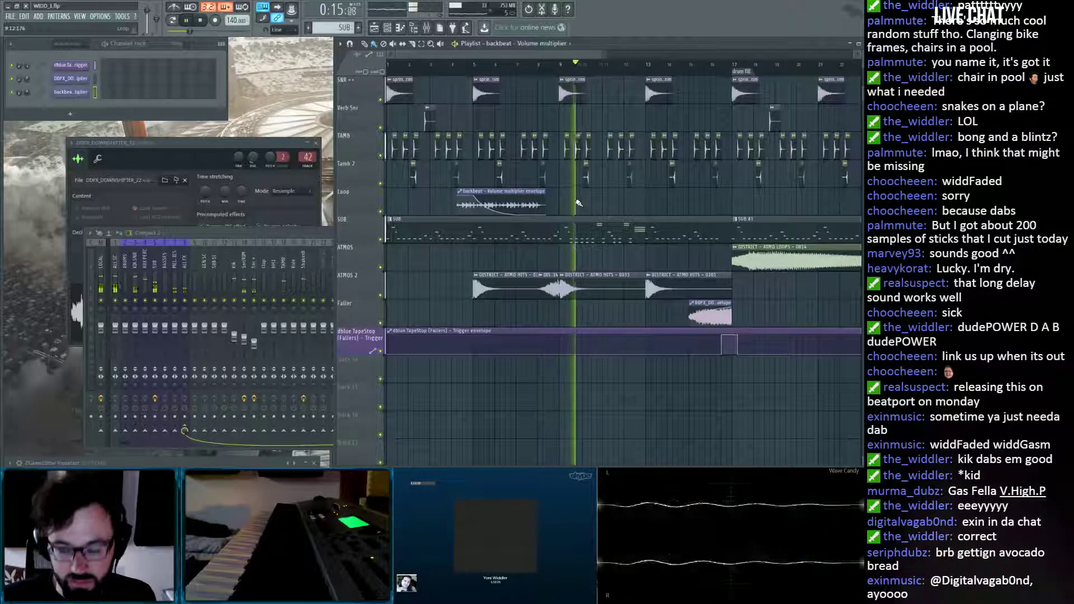
Place a copy of the backbeat clip with its volume envelope at about bar 9 on the Loop track and listen to it.
{"action": "key", "text": "space"}
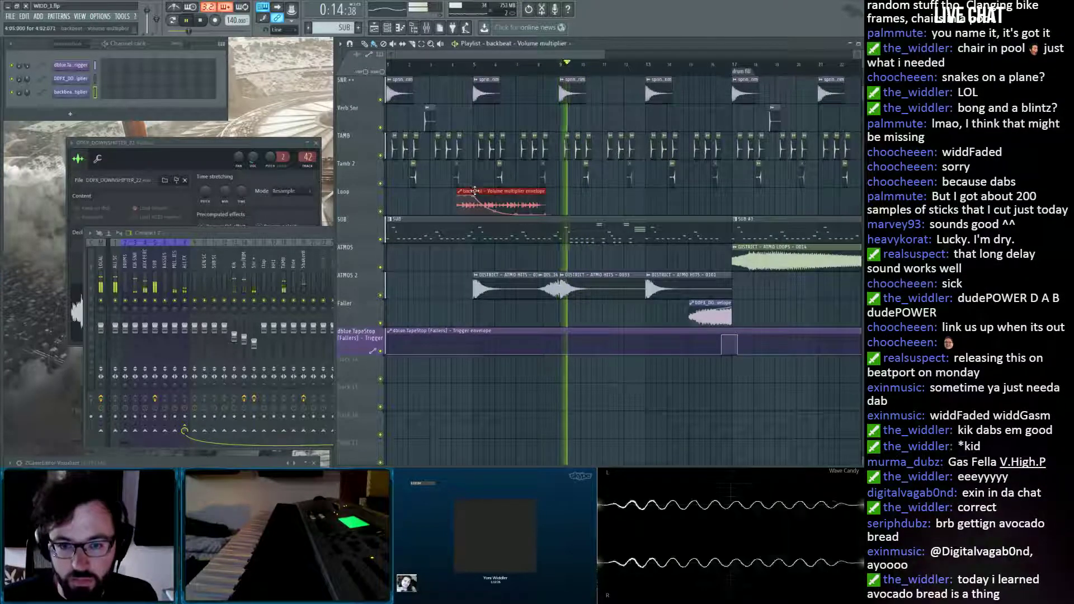
{"action": "left_click", "coordinate": [586, 194]}
{"action": "left_click_drag", "start_coordinate": [586, 194], "coordinate": [580, 195]}
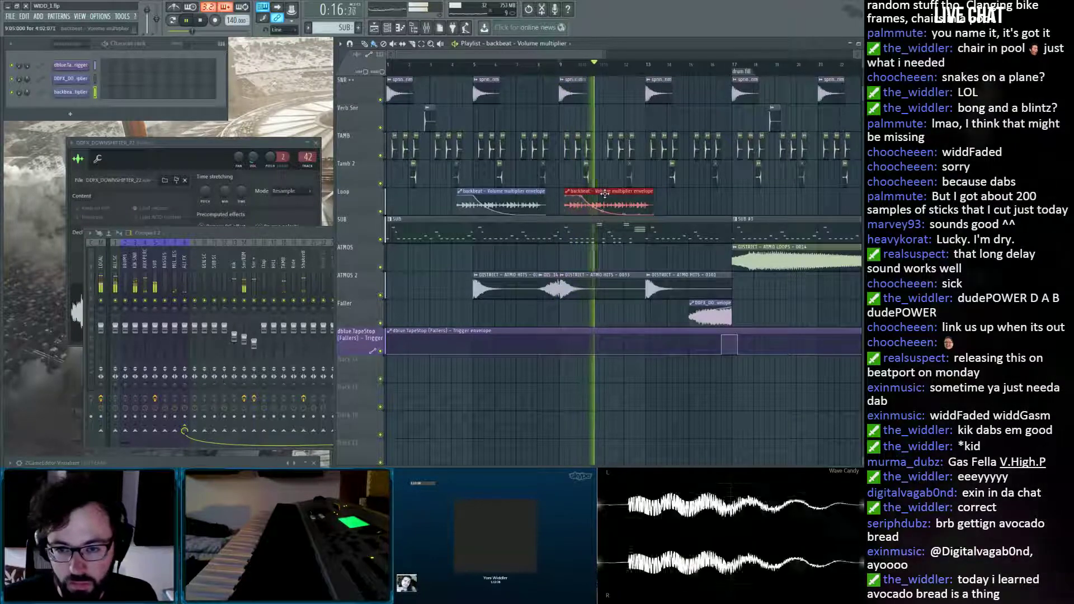
{"action": "left_click", "coordinate": [682, 202], "text": "ctrl"}
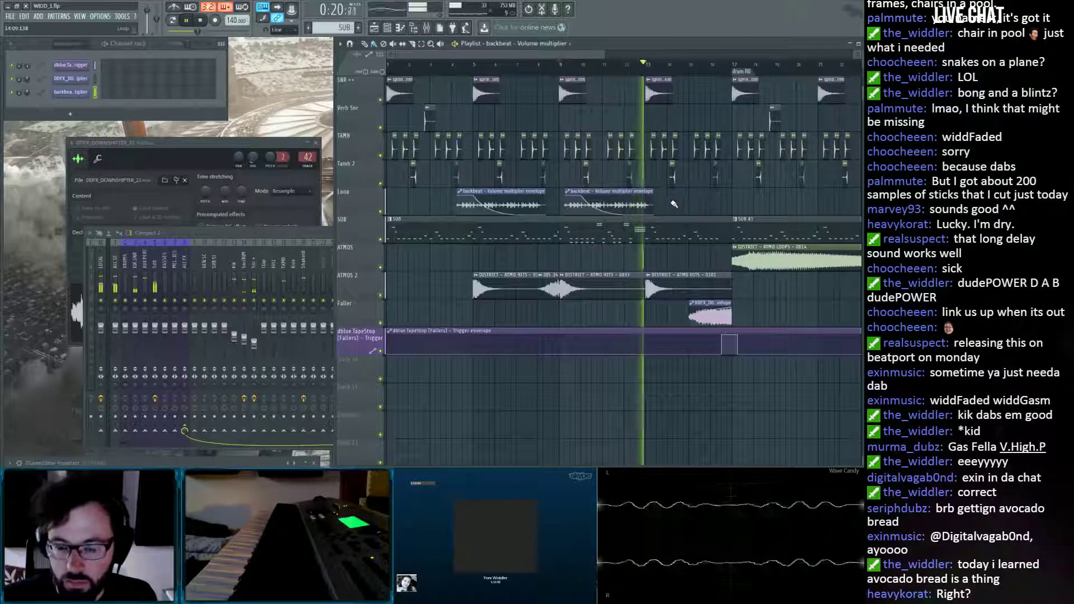
{"action": "left_click_drag", "start_coordinate": [678, 189], "coordinate": [577, 206]}
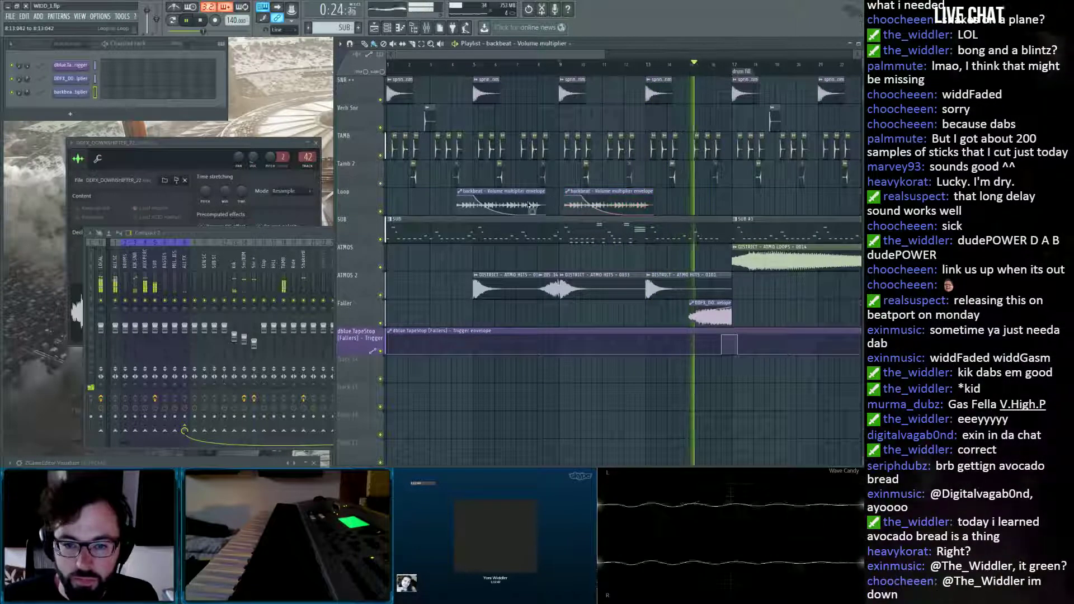
{"action": "left_click", "coordinate": [480, 190]}
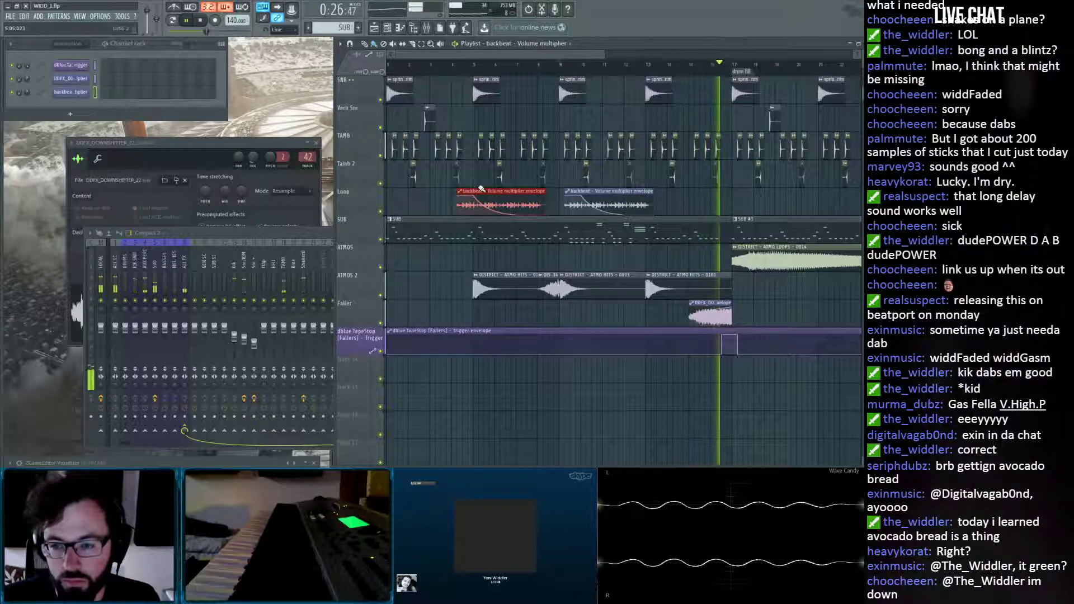
{"action": "key", "text": "space"}
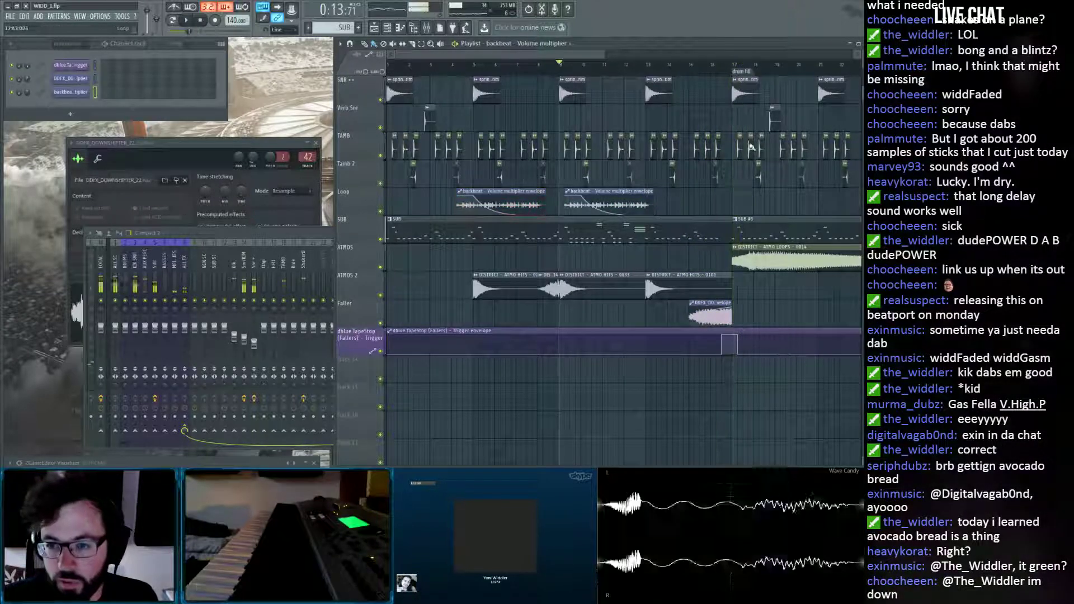
Mute and then delete the spring rim snare_2 clip just before bar 17 on the SNR + track, playing the transition into the drum fill.
{"action": "scroll", "coordinate": [748, 75], "scroll_direction": "up", "scroll_amount": 5}
{"action": "scroll", "coordinate": [727, 135], "scroll_direction": "up", "scroll_amount": 3}
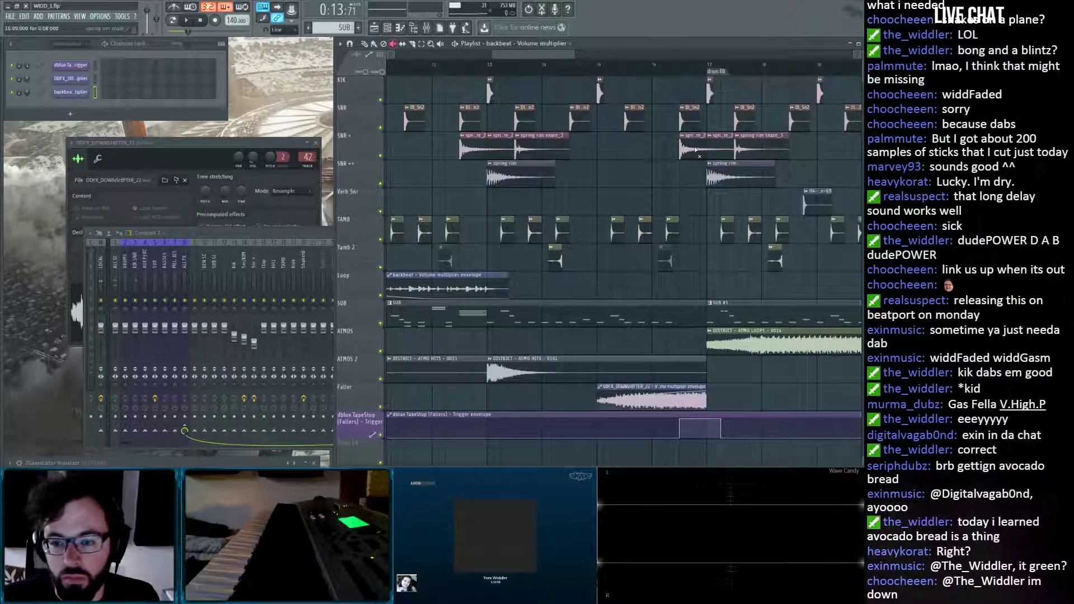
{"action": "left_click", "coordinate": [619, 70]}
{"action": "key", "text": "space"}
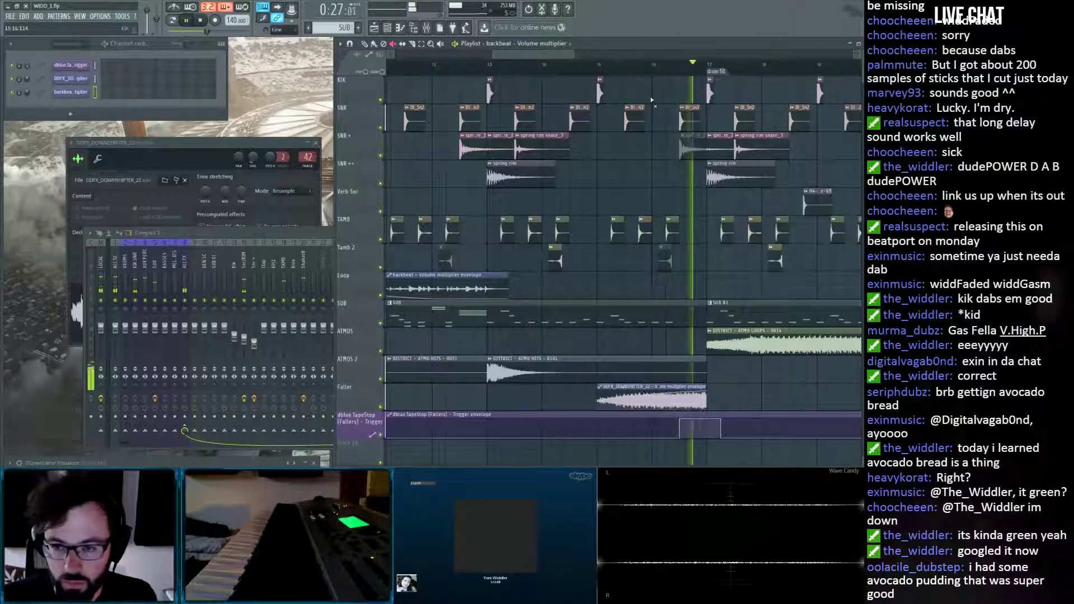
{"action": "left_click", "coordinate": [374, 44]}
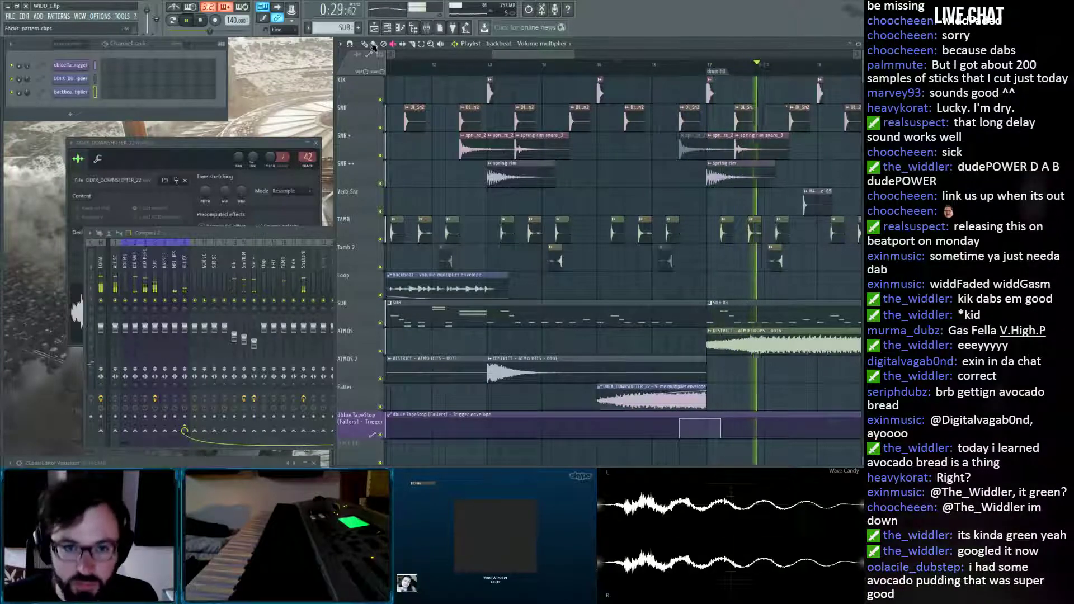
{"action": "right_click", "coordinate": [689, 151]}
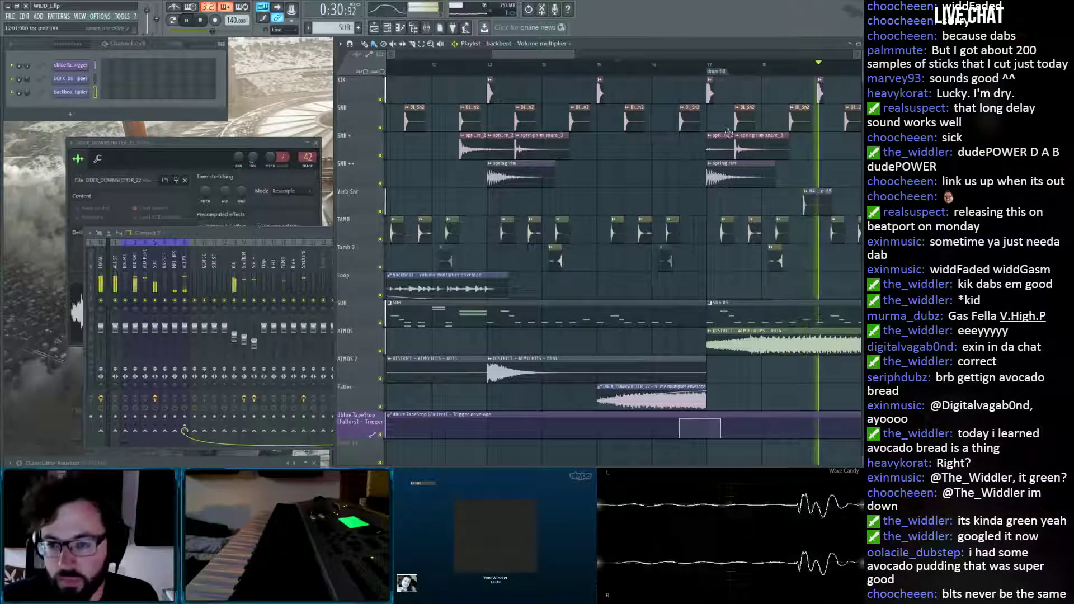
{"action": "left_click", "coordinate": [709, 66]}
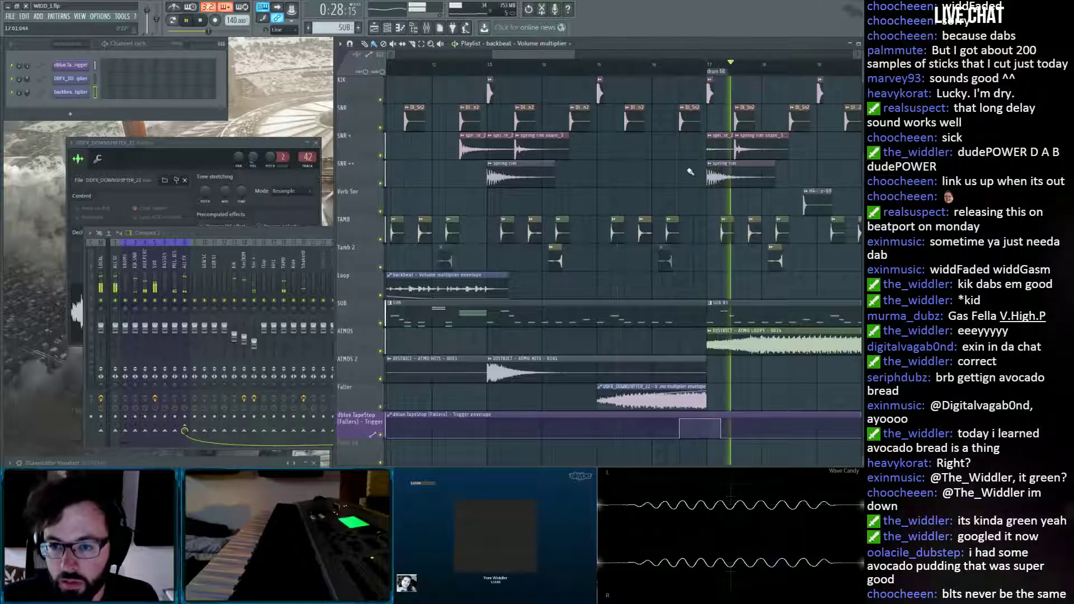
{"action": "key", "text": "space"}
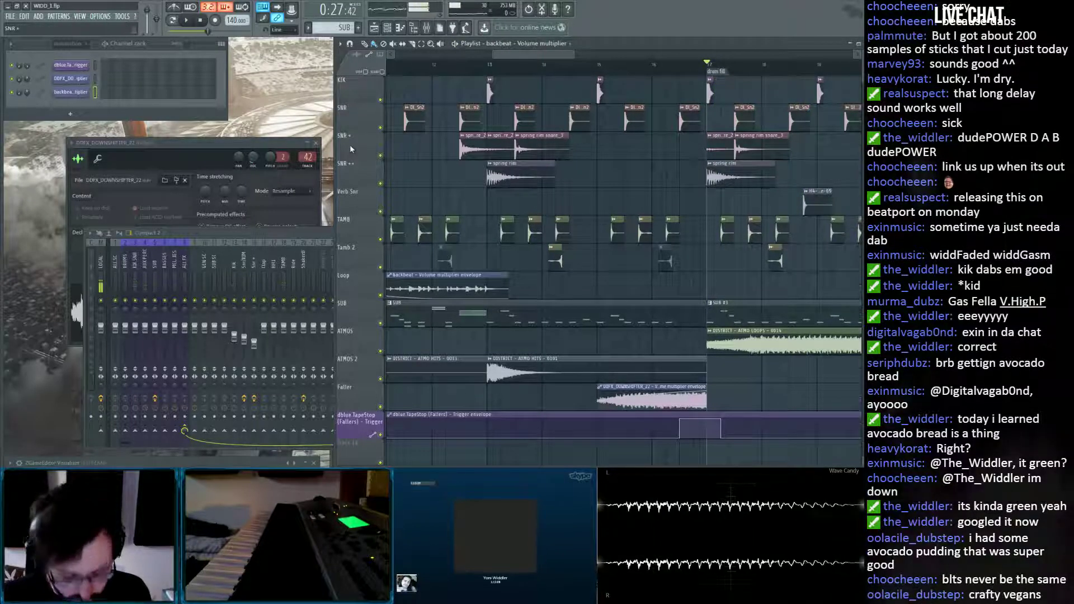
Insert a track below SNR and place on it an automation clip for the mix level of Fruity Reeverb 2 on the Snr/RIM mixer channel.
{"action": "key", "text": "Insert"}
{"action": "left_click", "coordinate": [251, 264]}
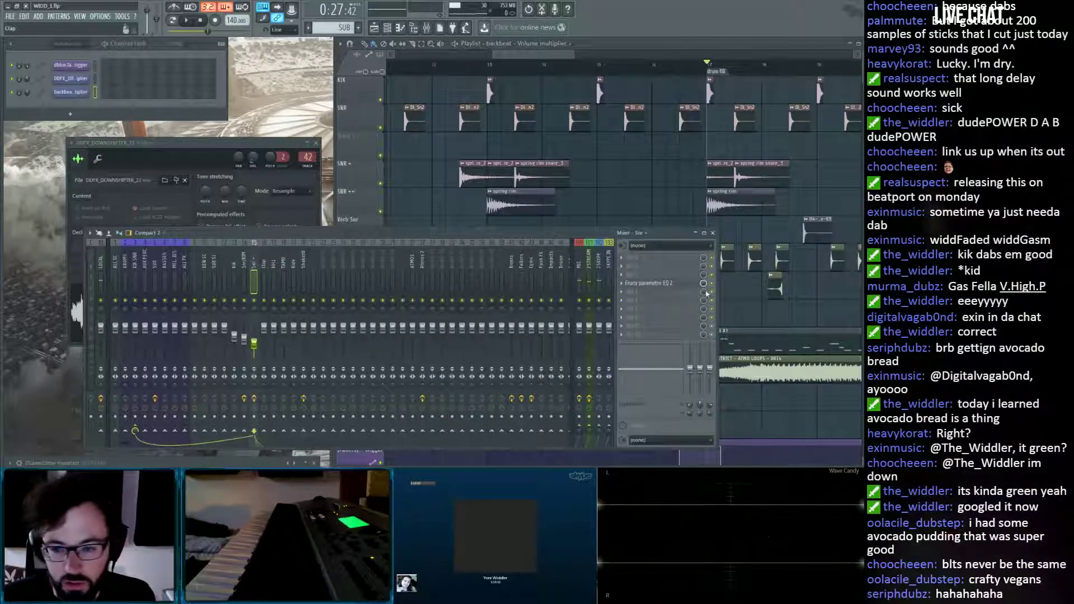
{"action": "left_click", "coordinate": [244, 267]}
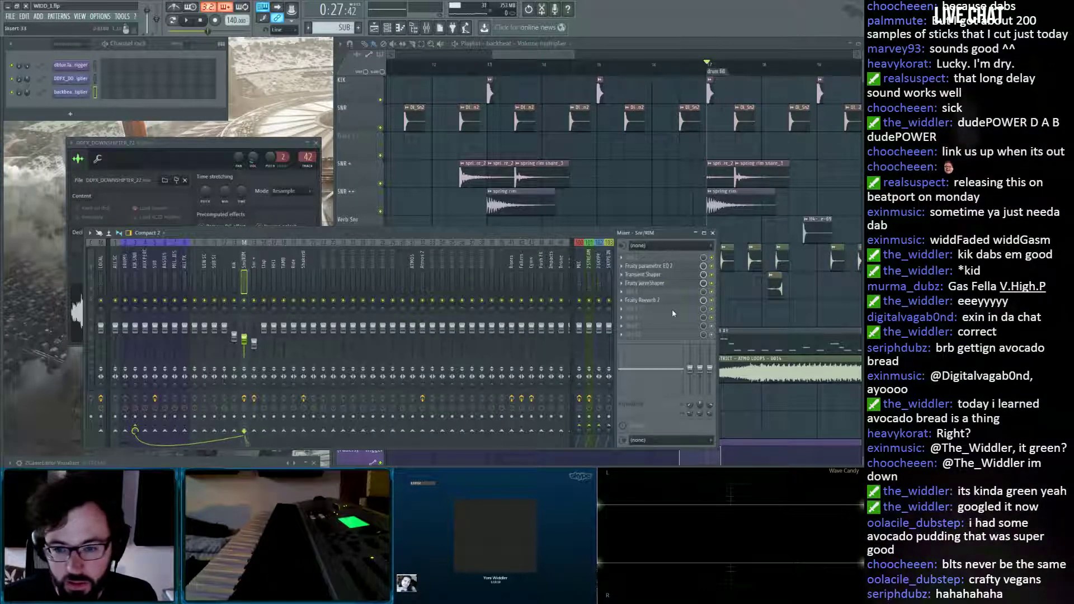
{"action": "left_click", "coordinate": [732, 366]}
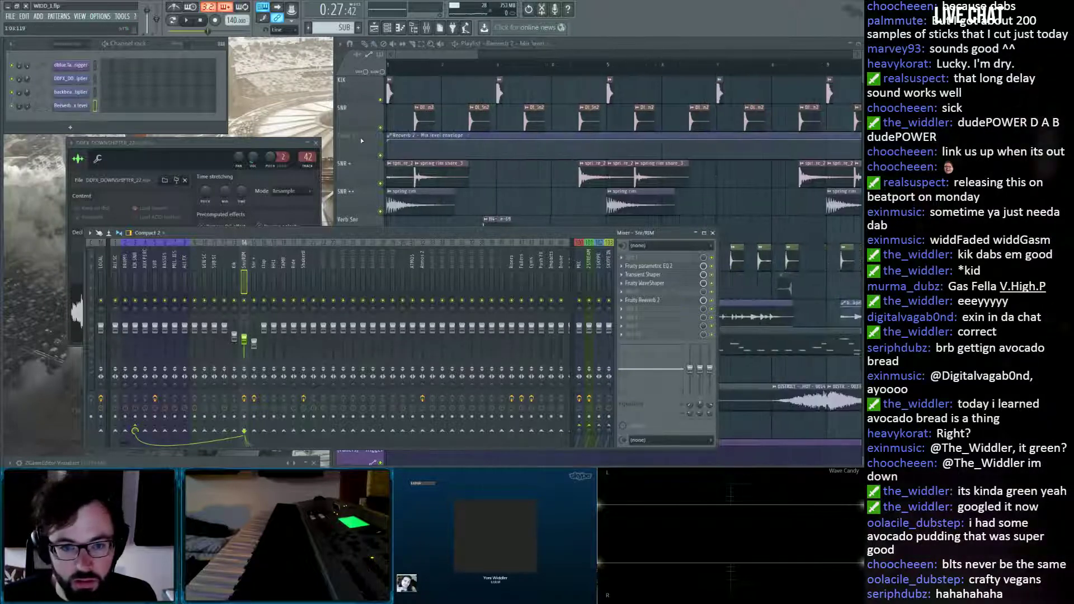
{"action": "left_click", "coordinate": [361, 142]}
Shape the Reeverb 2 mix level automation to drop halfway through bar 16 and jump back to its earlier level at bar 17.
{"action": "left_click_drag", "start_coordinate": [428, 57], "coordinate": [553, 64]}
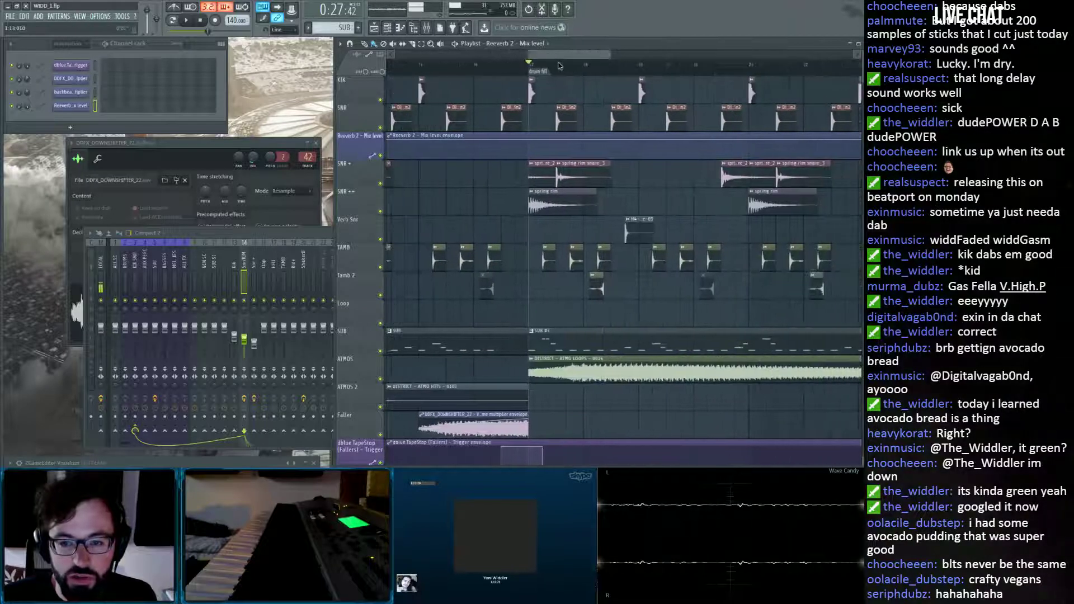
{"action": "left_click", "coordinate": [471, 65]}
{"action": "key", "text": "space"}
{"action": "key", "text": "space"}
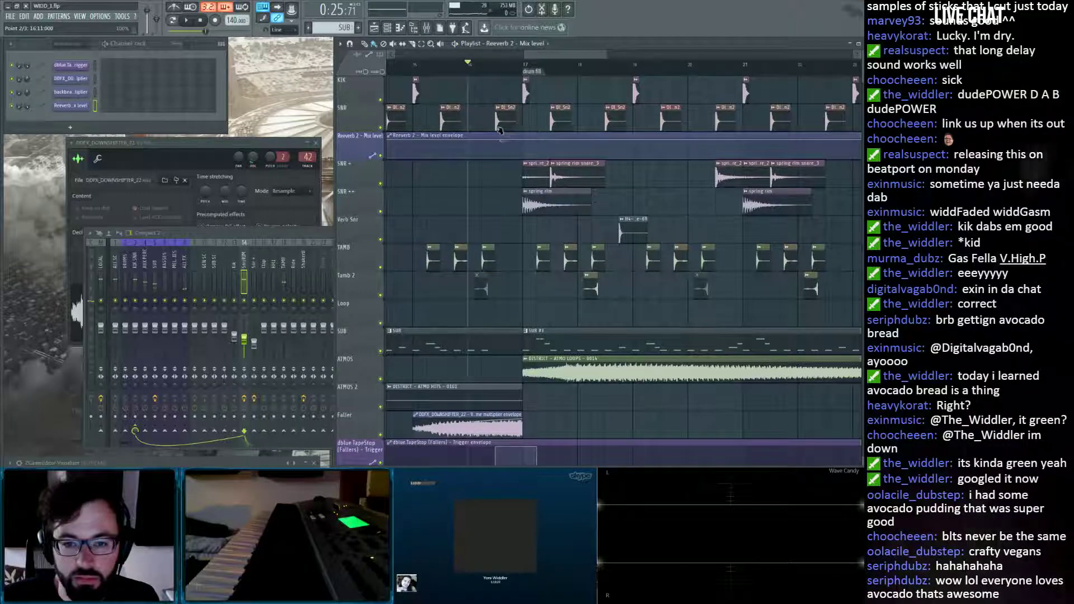
{"action": "left_click_drag", "start_coordinate": [500, 138], "coordinate": [528, 160]}
{"action": "right_click", "coordinate": [524, 154]}
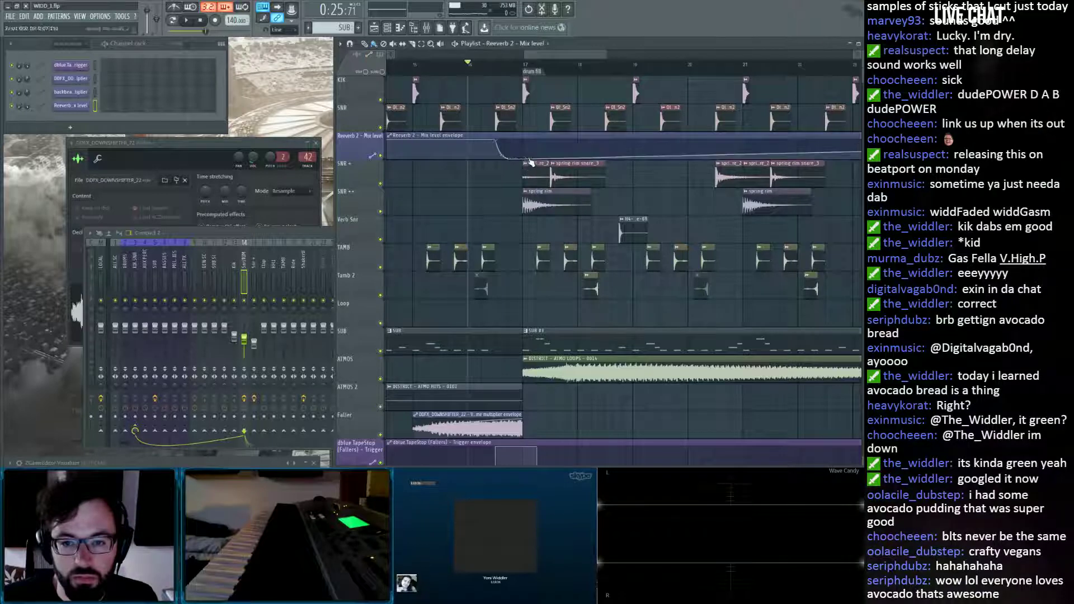
{"action": "right_click", "coordinate": [524, 144]}
Play the arrangement through the drum fill into the second section and review the tracks below.
{"action": "key", "text": "space"}
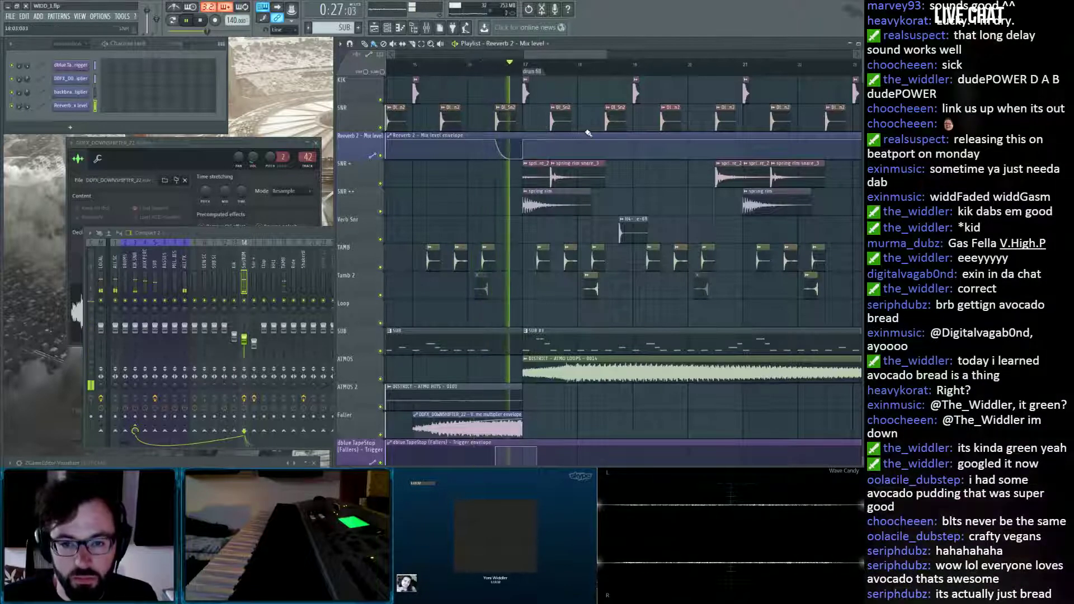
{"action": "scroll", "coordinate": [547, 72], "scroll_direction": "down", "scroll_amount": 6}
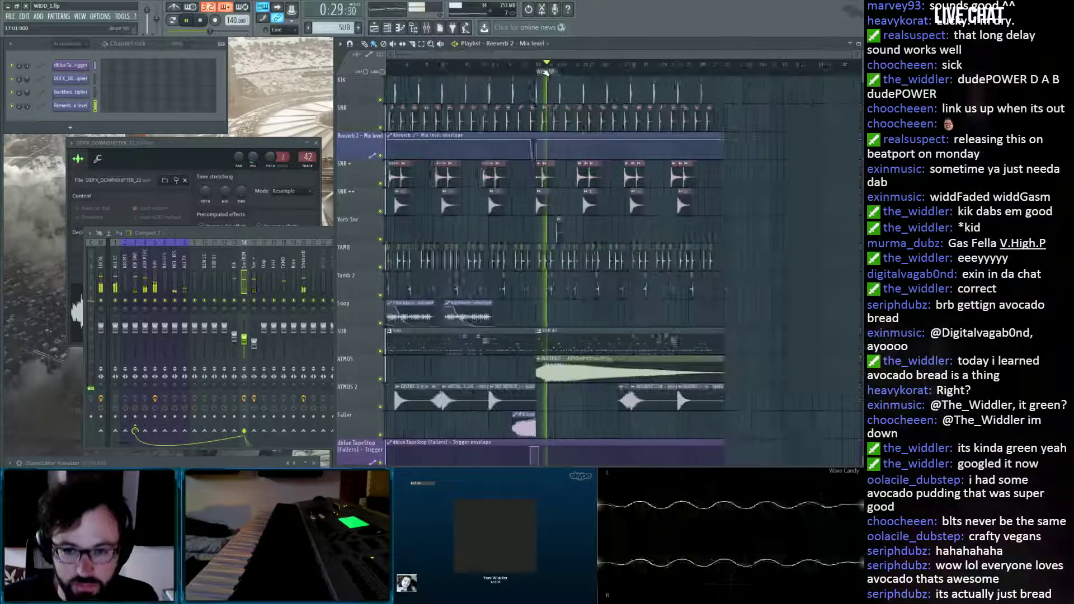
{"action": "scroll", "coordinate": [698, 160], "scroll_direction": "down", "scroll_amount": 2}
{"action": "scroll", "coordinate": [698, 159], "scroll_direction": "down", "scroll_amount": 2}
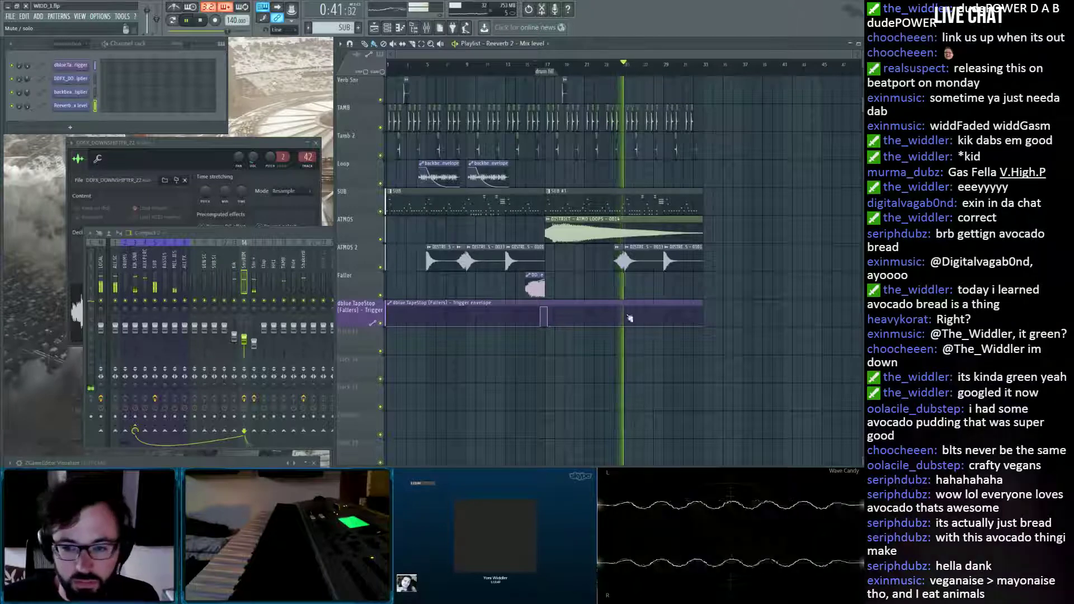
{"action": "scroll", "coordinate": [794, 274], "scroll_direction": "up", "scroll_amount": 4}
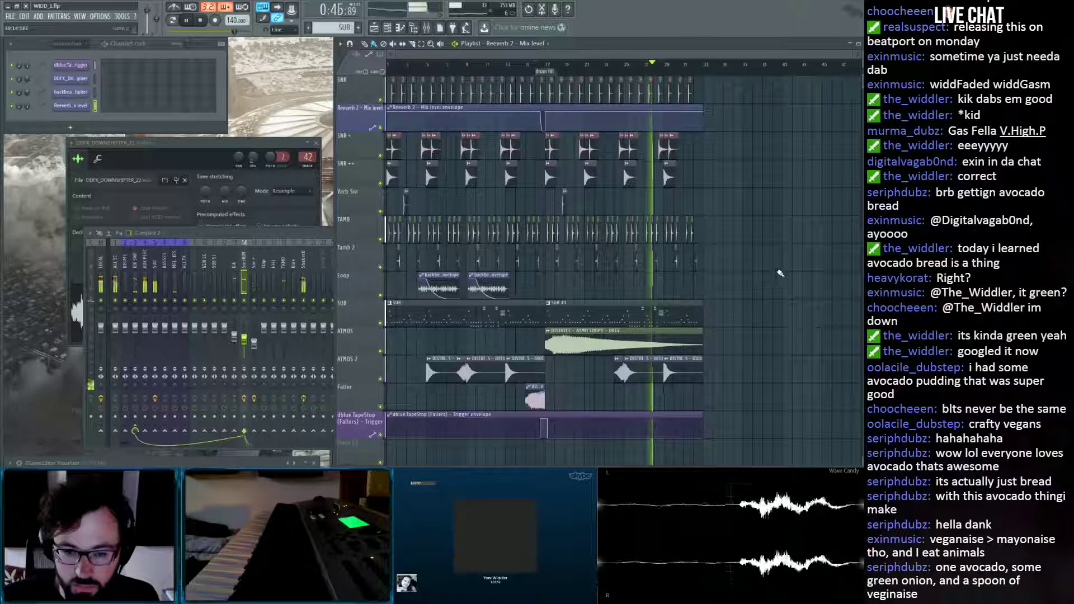
{"action": "key", "text": "space"}
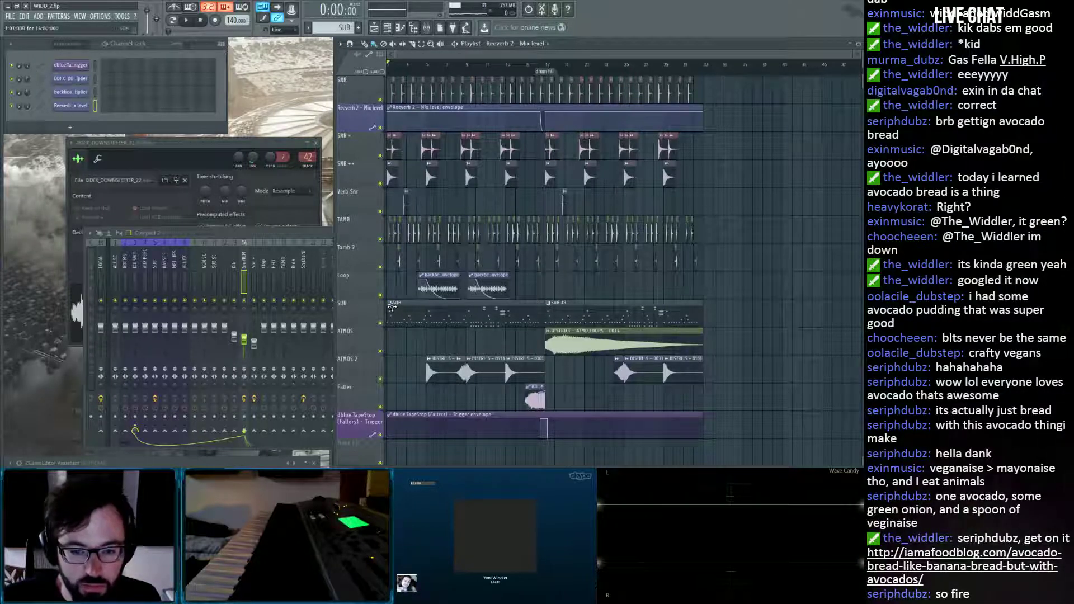
Make the first SUB clip in the playlist a unique pattern and open its SUB #2 notes in the piano roll.
{"action": "left_click", "coordinate": [424, 315]}
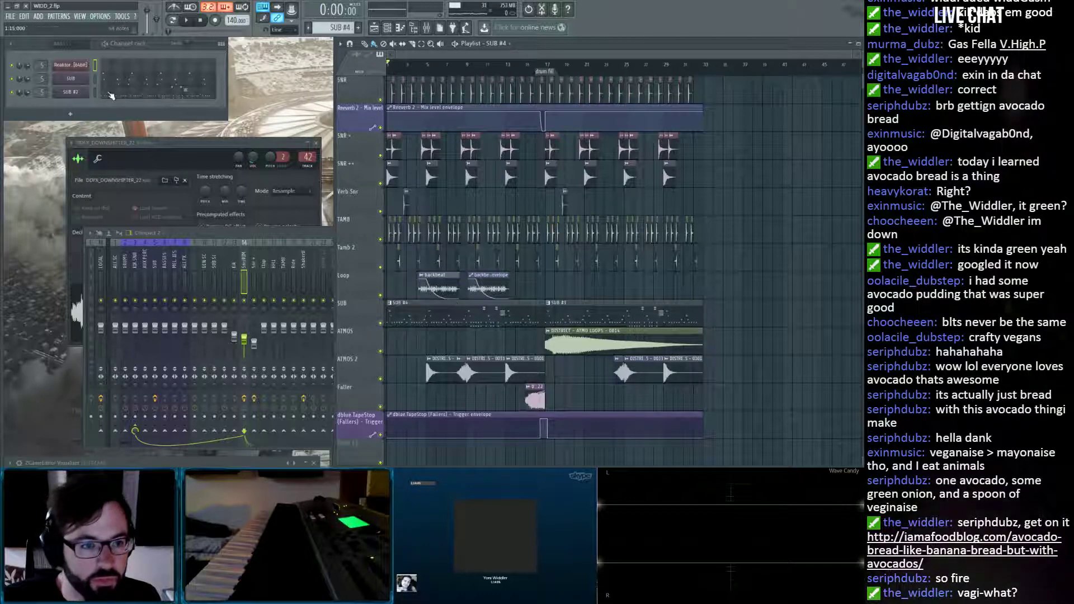
{"action": "left_click", "coordinate": [112, 94]}
{"action": "left_click", "coordinate": [120, 80]}
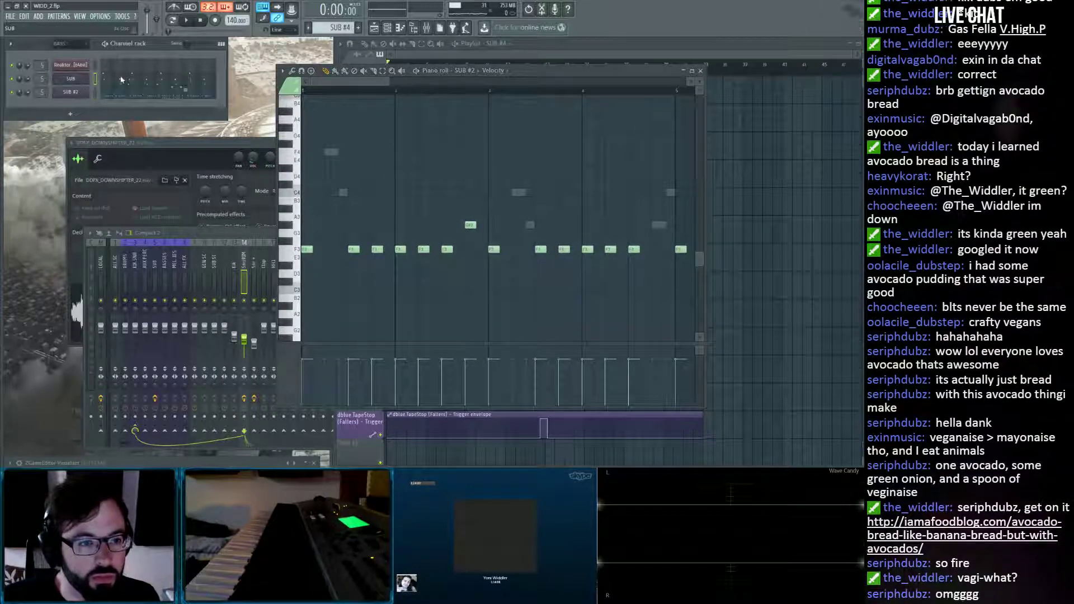
Try copying all of the SUB channel's notes into the SUB #2 piano roll.
{"action": "left_click", "coordinate": [131, 83]}
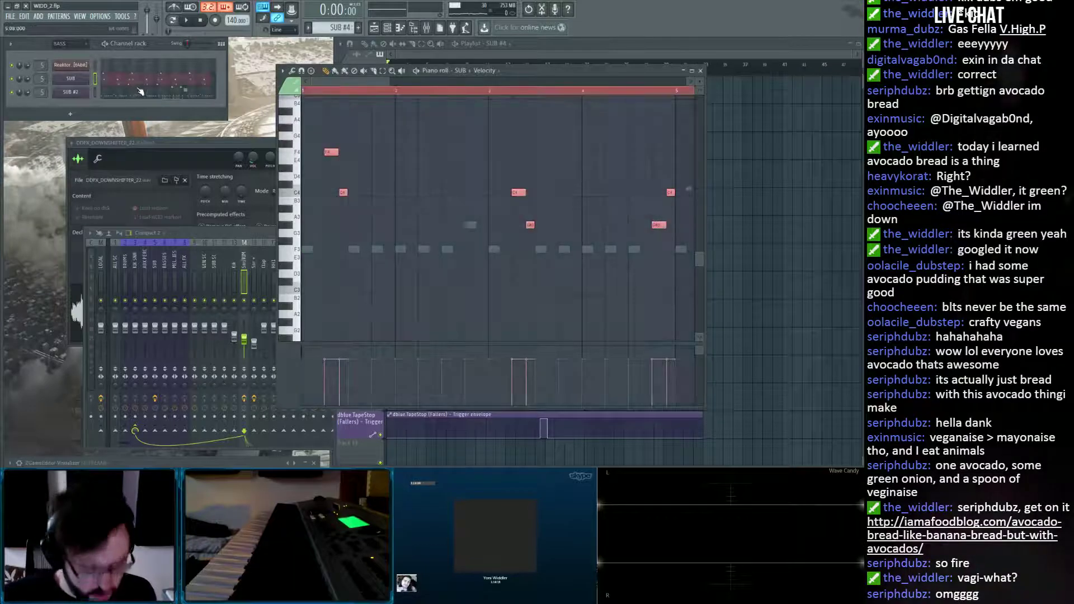
{"action": "left_click", "coordinate": [152, 97]}
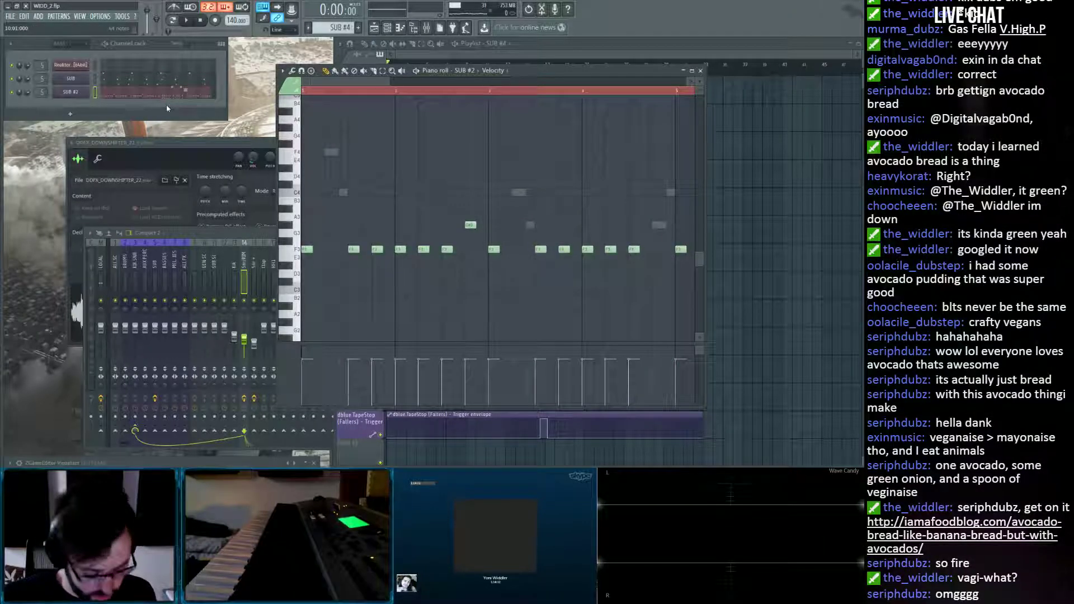
{"action": "key", "text": "ctrl+v"}
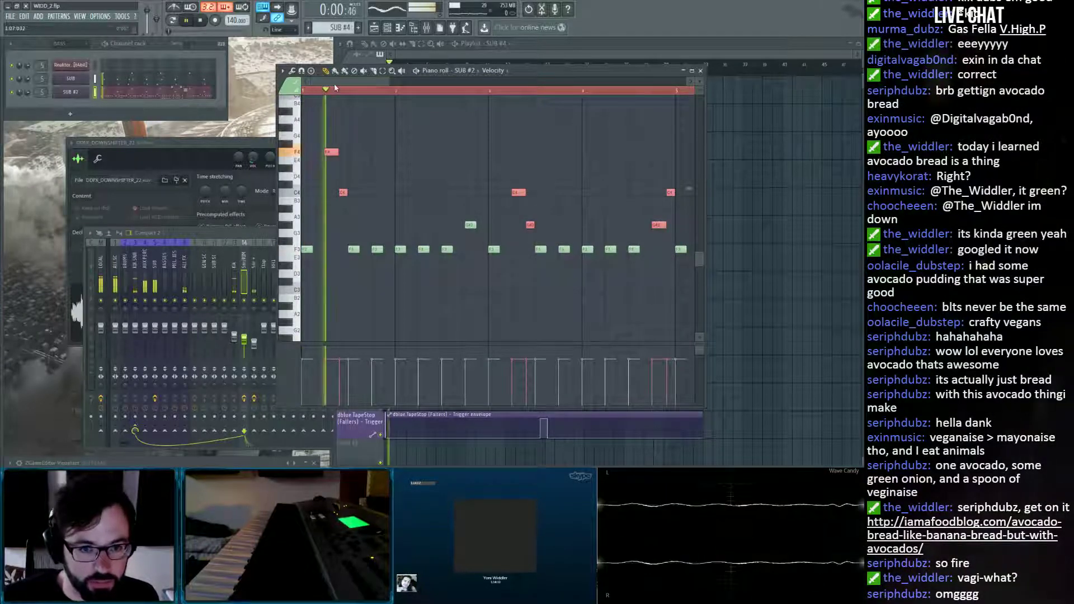
{"action": "left_click", "coordinate": [372, 152]}
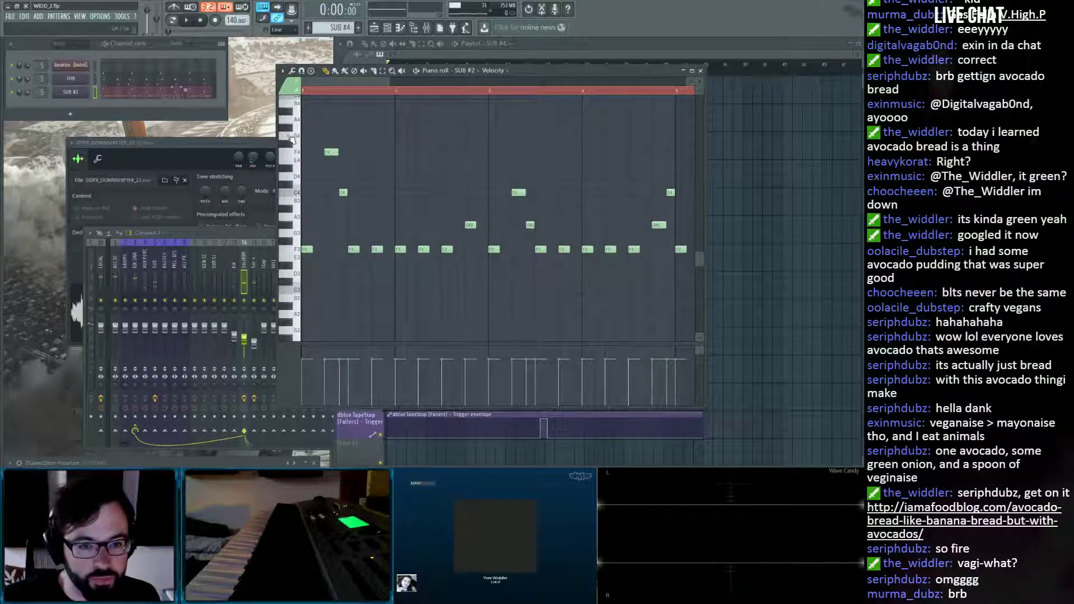
{"action": "key", "text": "ctrl+z"}
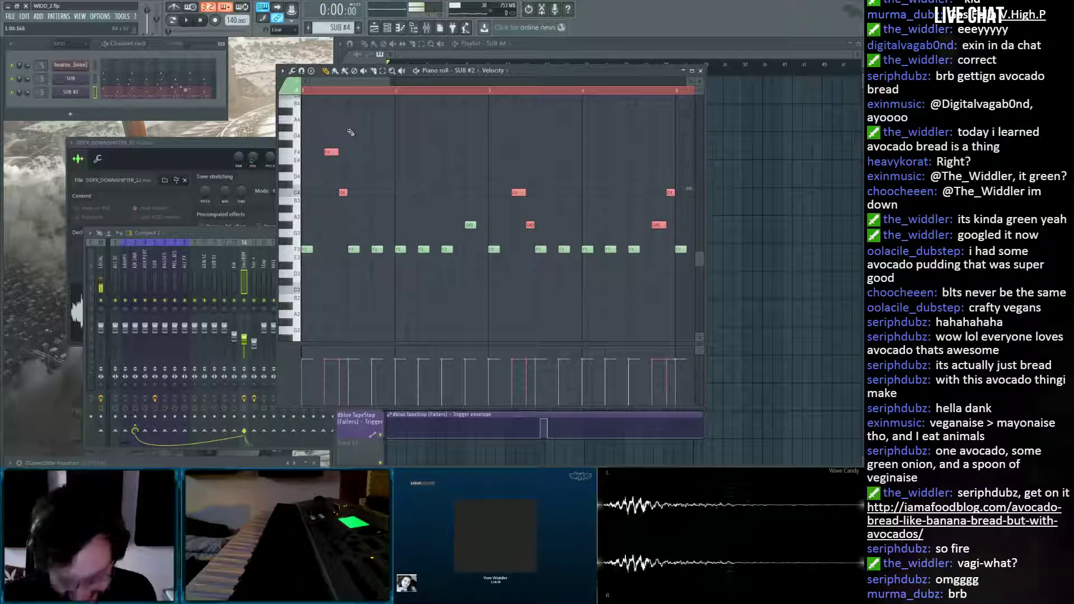
{"action": "key", "text": "Delete"}
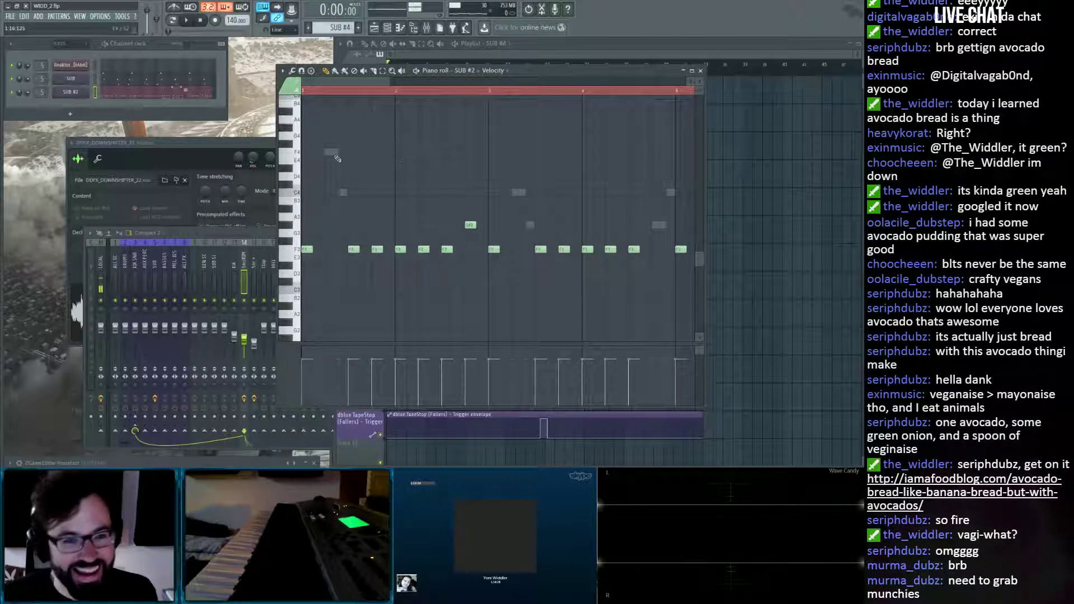
{"action": "left_click", "coordinate": [120, 93]}
{"action": "left_click", "coordinate": [120, 94]}
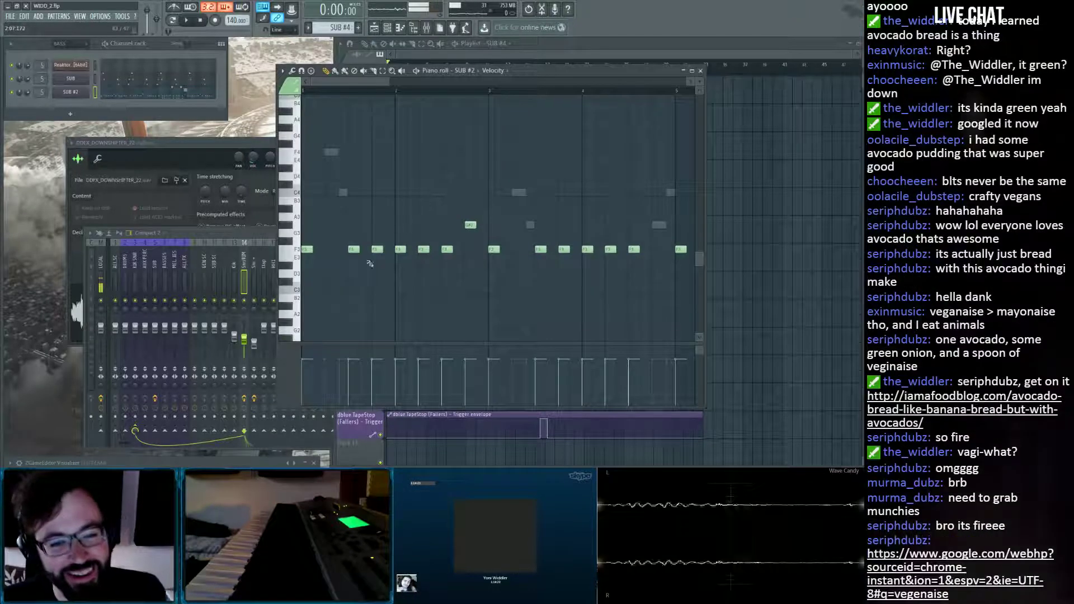
Lengthen the second F3 note in bar 1 to half a bar, add a D#3 slide note beneath it, and clear the short notes after it.
{"action": "key", "text": "space"}
{"action": "key", "text": "space"}
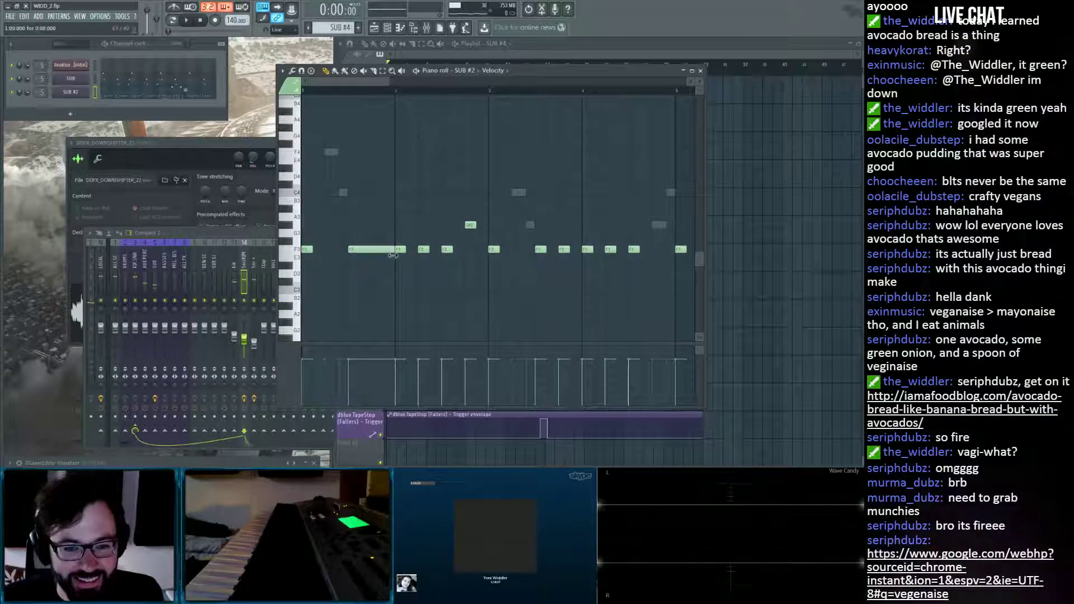
{"action": "left_click_drag", "start_coordinate": [393, 255], "coordinate": [370, 275]}
{"action": "right_click", "coordinate": [401, 250]}
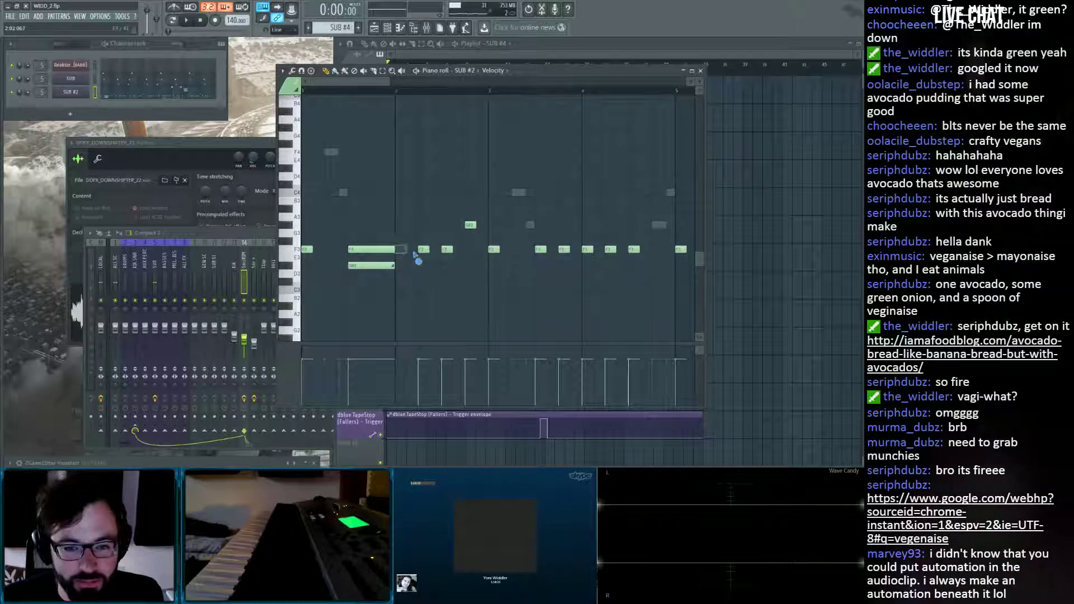
{"action": "right_click", "coordinate": [423, 250]}
{"action": "right_click", "coordinate": [447, 250]}
Place two copies of the F3 and D#3 note pair across bar 2, deleting the short notes in and after it.
{"action": "mouse_move", "coordinate": [408, 237]}
{"action": "left_mouse_down"}
{"action": "mouse_move", "coordinate": [377, 276]}
{"action": "mouse_move", "coordinate": [416, 251]}
{"action": "mouse_move", "coordinate": [419, 266]}
{"action": "mouse_move", "coordinate": [414, 251]}
{"action": "left_mouse_up"}
{"action": "right_click", "coordinate": [494, 250]}
{"action": "right_click", "coordinate": [540, 250]}
{"action": "right_click", "coordinate": [564, 250]}
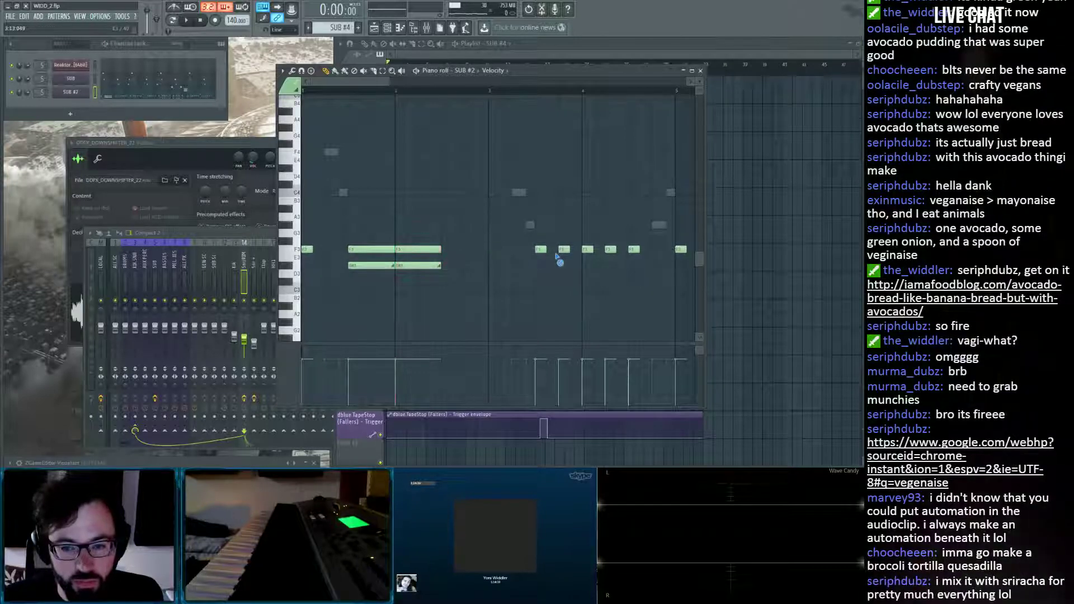
{"action": "mouse_move", "coordinate": [477, 248]}
{"action": "left_mouse_down"}
{"action": "mouse_move", "coordinate": [419, 259]}
{"action": "mouse_move", "coordinate": [484, 249]}
{"action": "left_mouse_up"}
{"action": "key", "text": "space"}
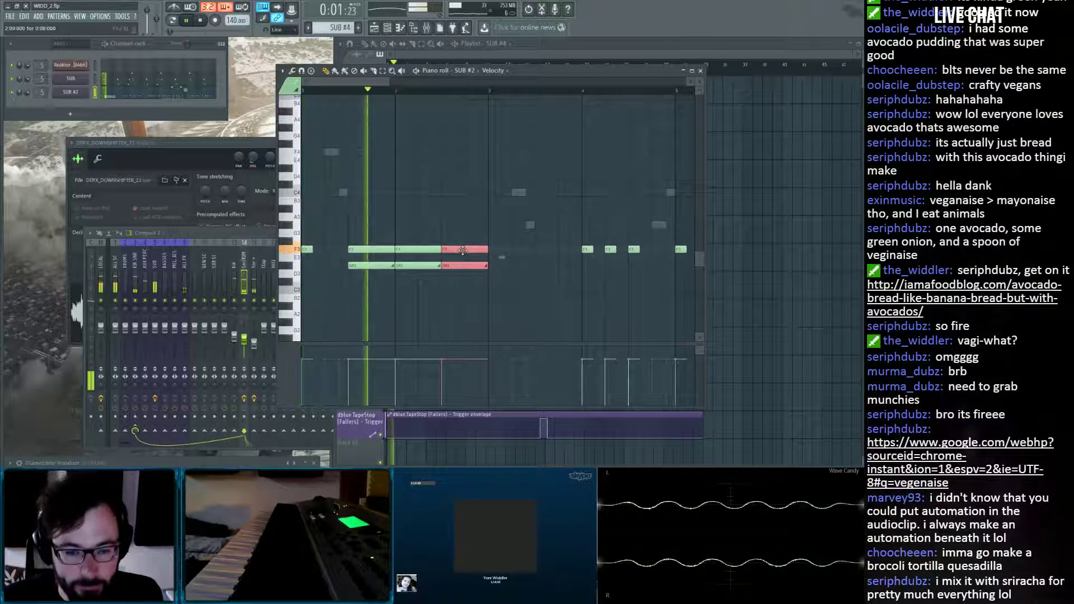
Copy the note pair to the second half of bar 3 and add an F3 slide note just before it.
{"action": "left_click_drag", "start_coordinate": [523, 239], "coordinate": [386, 292]}
{"action": "key", "text": "space"}
{"action": "left_click", "coordinate": [523, 258], "text": "ctrl"}
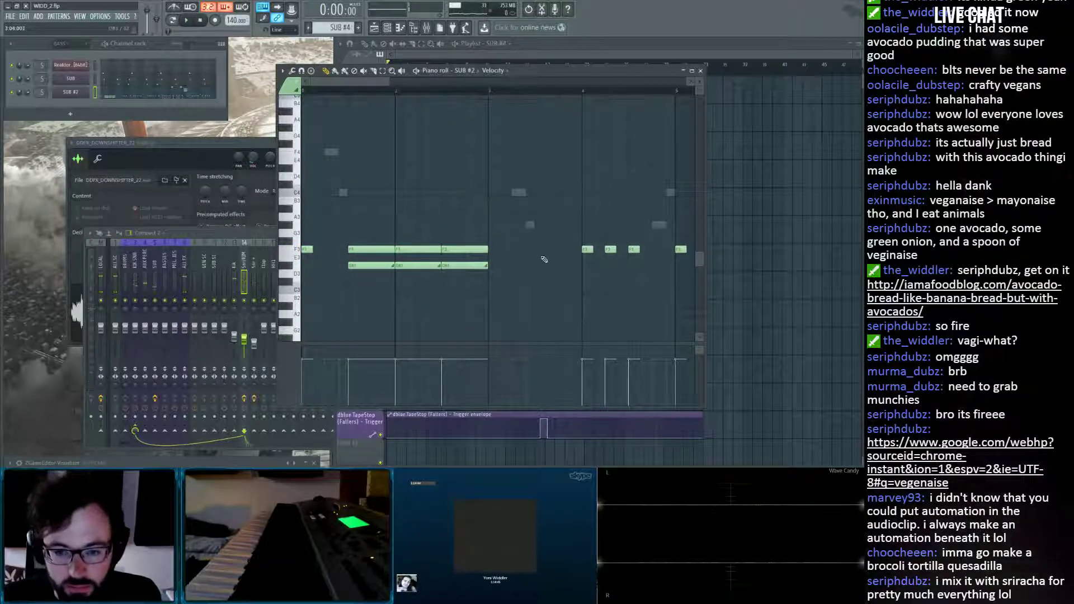
{"action": "mouse_move", "coordinate": [502, 257]}
{"action": "left_mouse_down"}
{"action": "mouse_move", "coordinate": [464, 260]}
{"action": "mouse_move", "coordinate": [560, 250]}
{"action": "mouse_move", "coordinate": [513, 251]}
{"action": "mouse_move", "coordinate": [514, 287]}
{"action": "mouse_move", "coordinate": [502, 284]}
{"action": "left_mouse_up"}
{"action": "left_click", "coordinate": [523, 241], "text": "ctrl"}
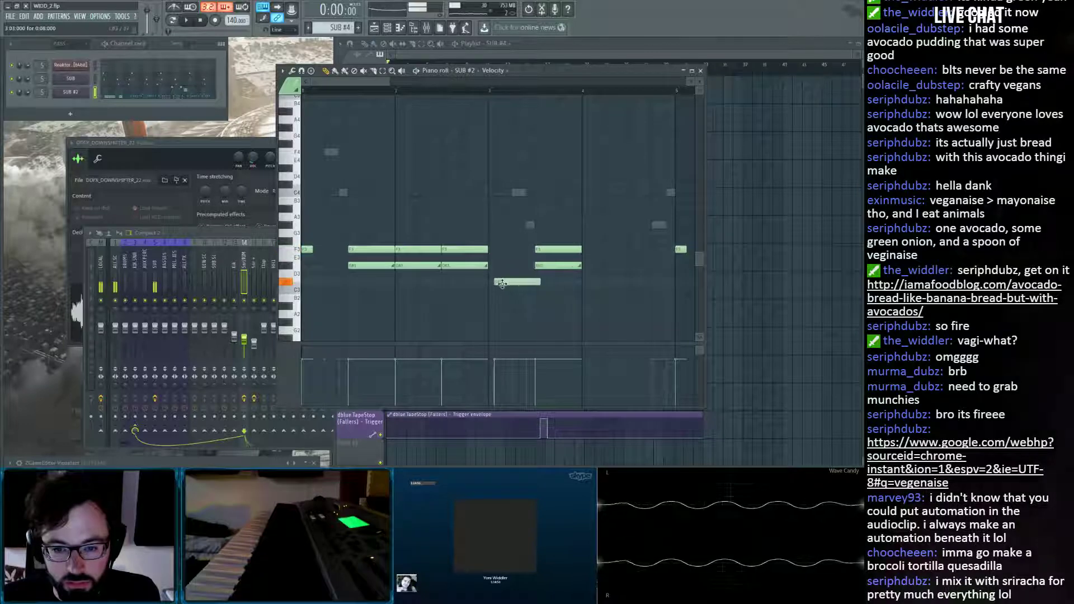
{"action": "left_click", "coordinate": [508, 291]}
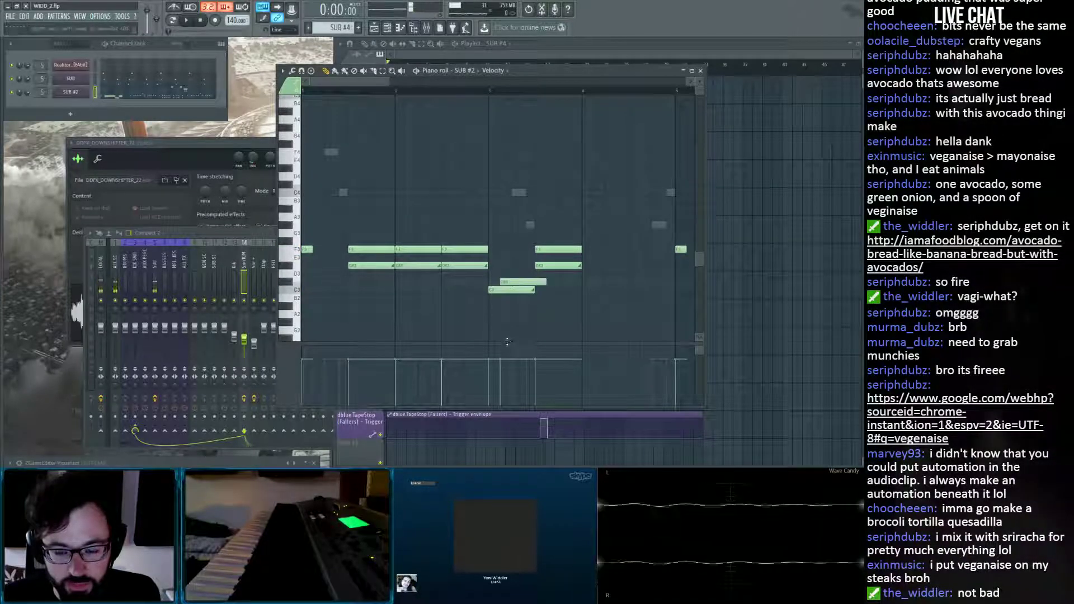
{"action": "left_click_drag", "start_coordinate": [510, 282], "coordinate": [523, 247]}
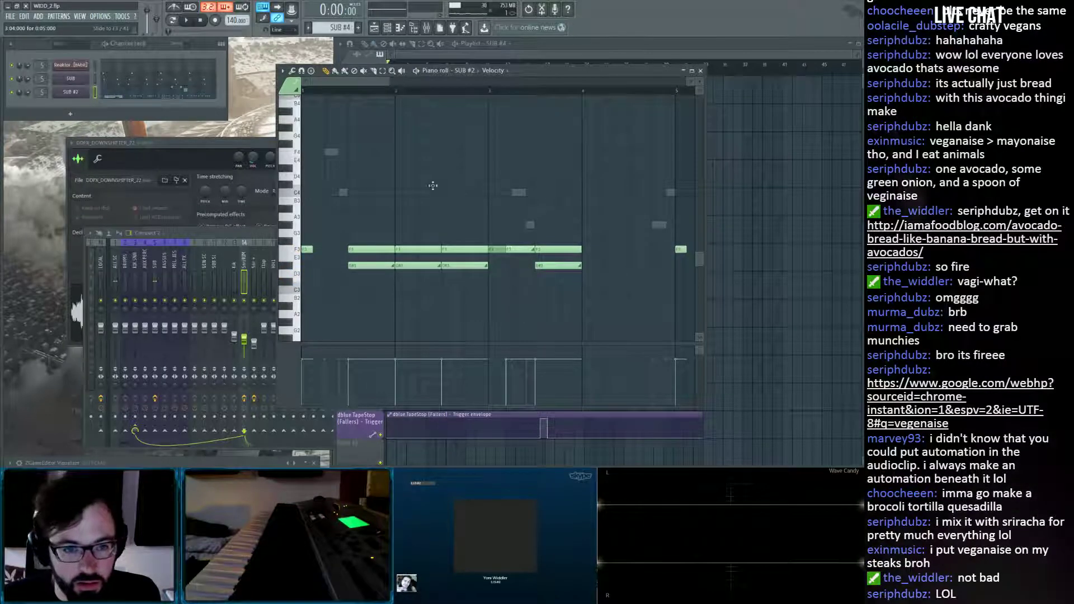
Remove the C4 and G#3 notes in bar 3 of the SUB channel and play the pattern.
{"action": "left_click", "coordinate": [123, 79]}
{"action": "key", "text": "space"}
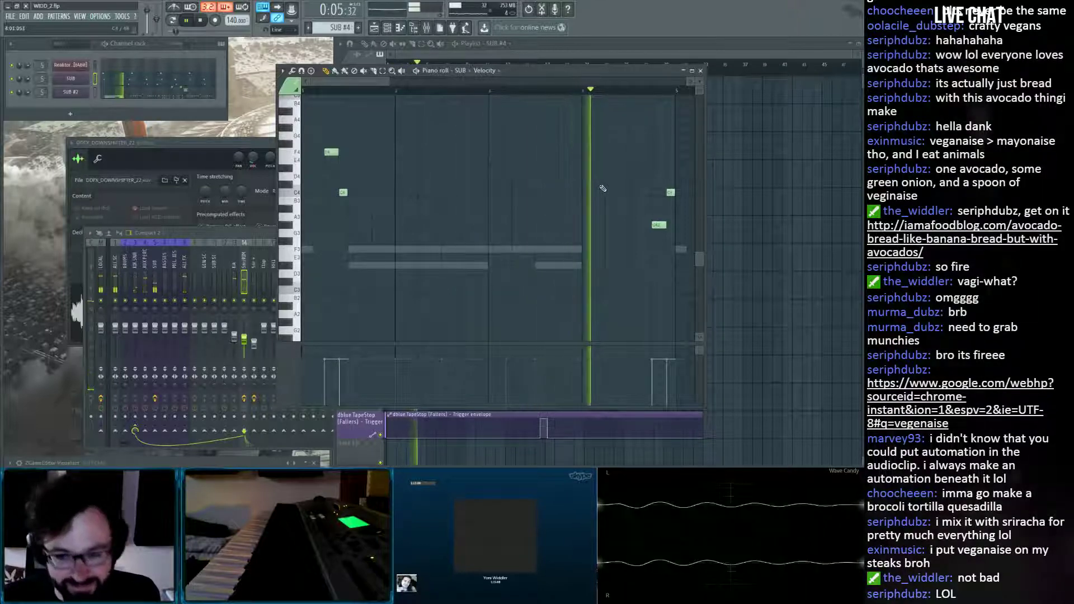
{"action": "key", "text": "space"}
Replace the short SUB #2 notes in bar 4 with a copy of the F3 and D#3 pair at the bar's start, and play into bar 5.
{"action": "left_click", "coordinate": [112, 93]}
{"action": "left_click_drag", "start_coordinate": [470, 237], "coordinate": [601, 253]}
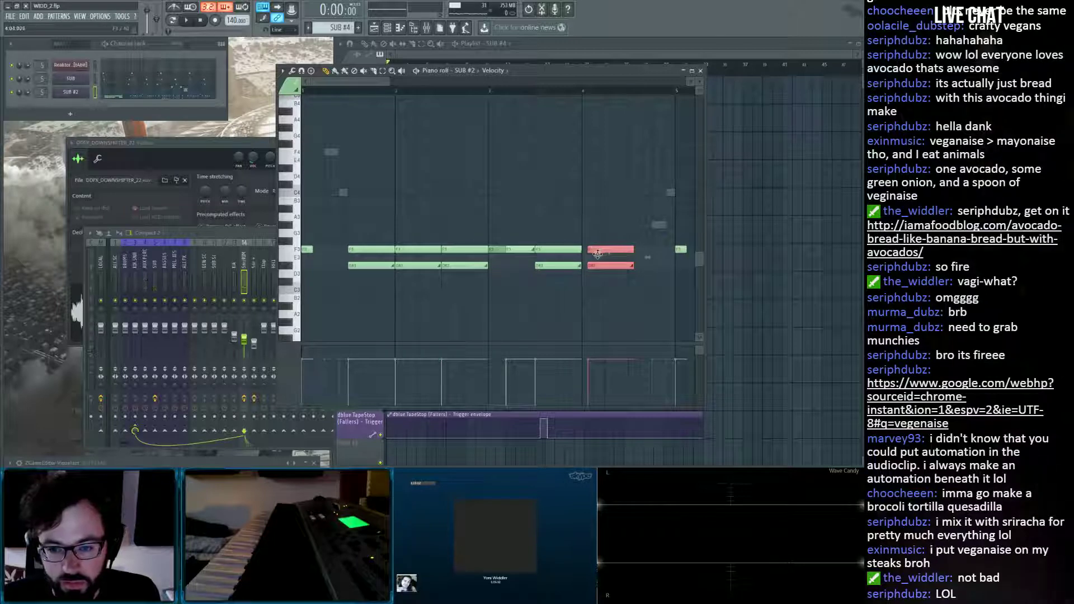
{"action": "left_click", "coordinate": [585, 93]}
{"action": "key", "text": "space"}
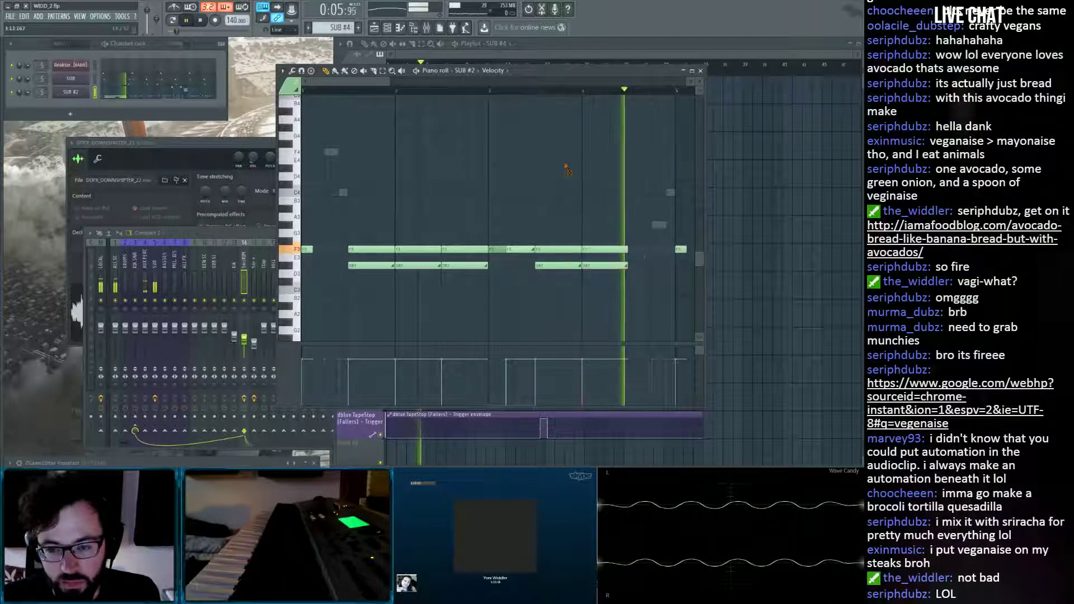
{"action": "left_click_drag", "start_coordinate": [364, 82], "coordinate": [416, 89]}
{"action": "key", "text": "space"}
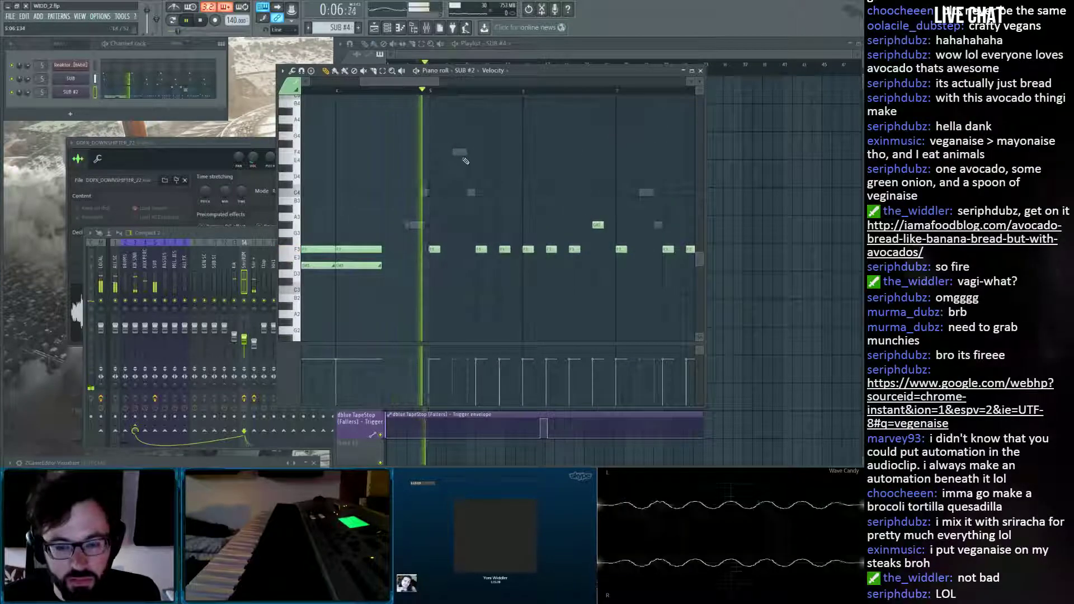
{"action": "key", "text": "space"}
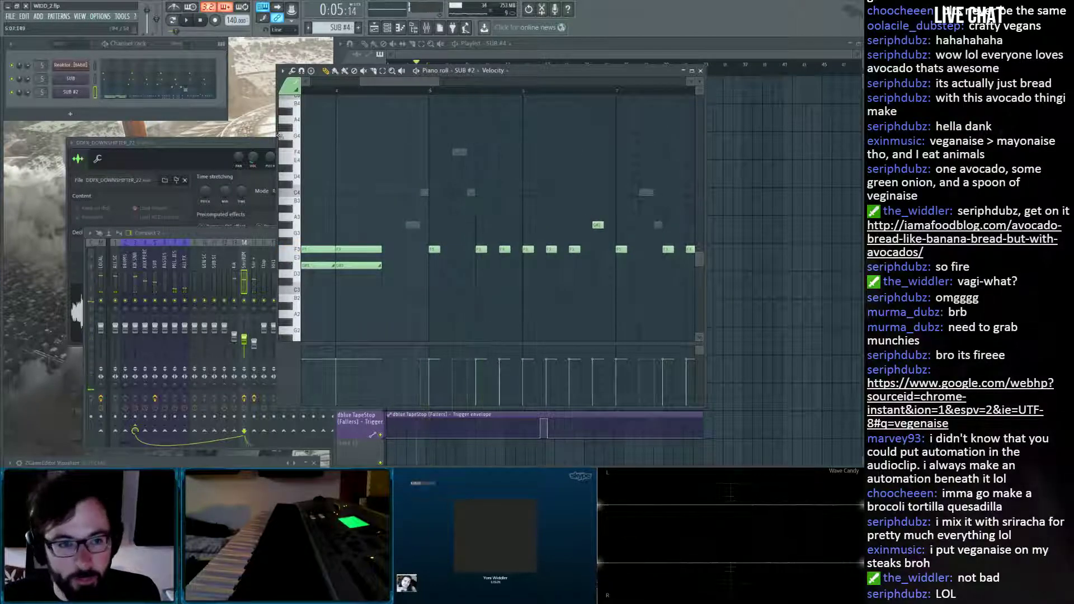
Turn the F4 note in bar 5 of the SUB channel into two short F4 notes and play the pattern.
{"action": "double_click", "coordinate": [459, 152]}
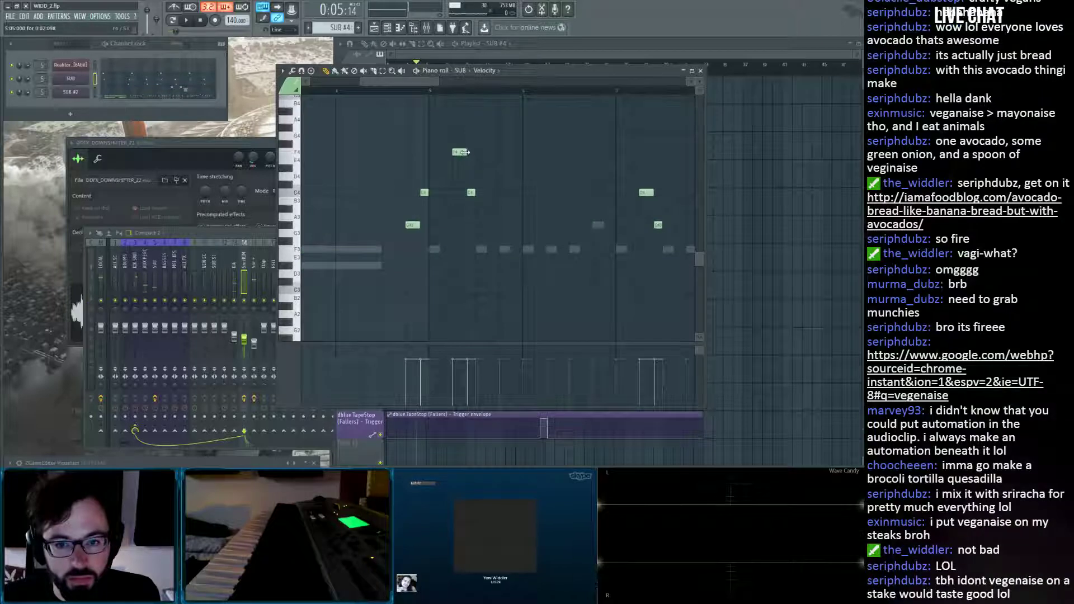
{"action": "scroll", "coordinate": [472, 96], "scroll_direction": "up", "scroll_amount": 2}
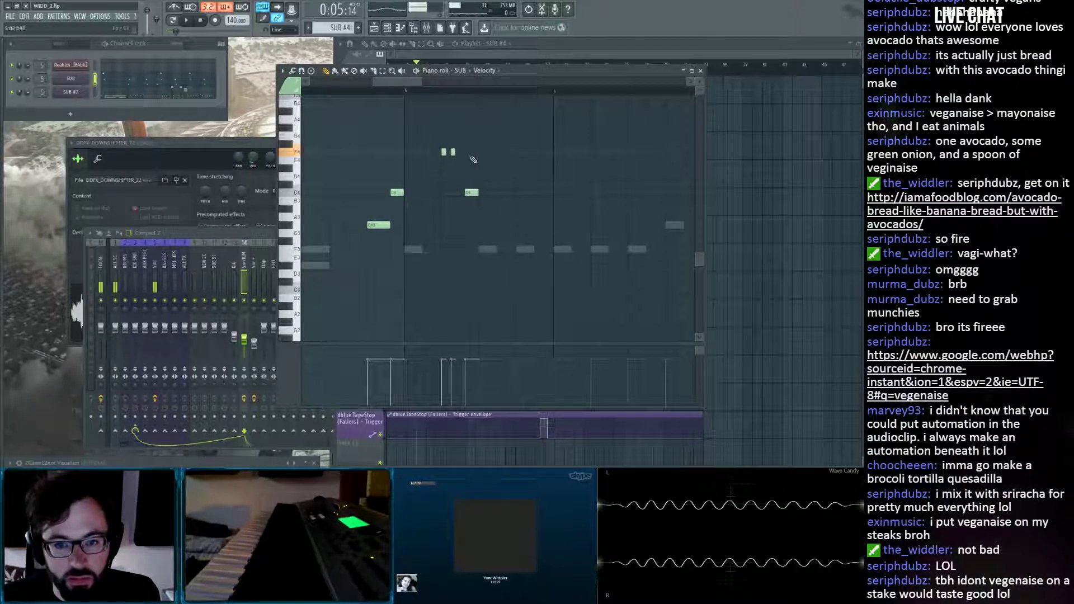
{"action": "key", "text": "space"}
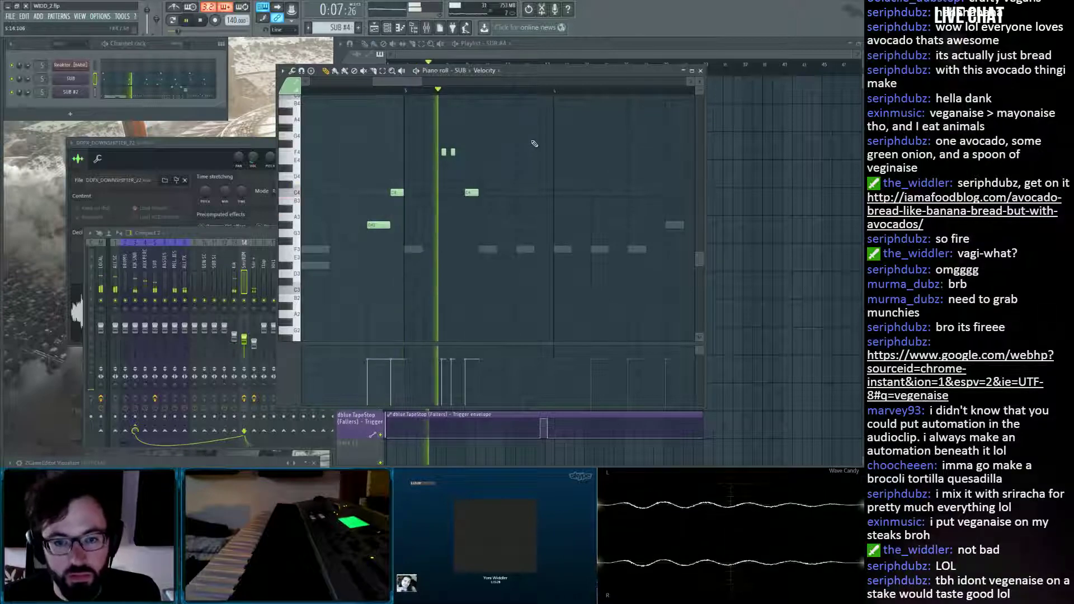
{"action": "key", "text": "space"}
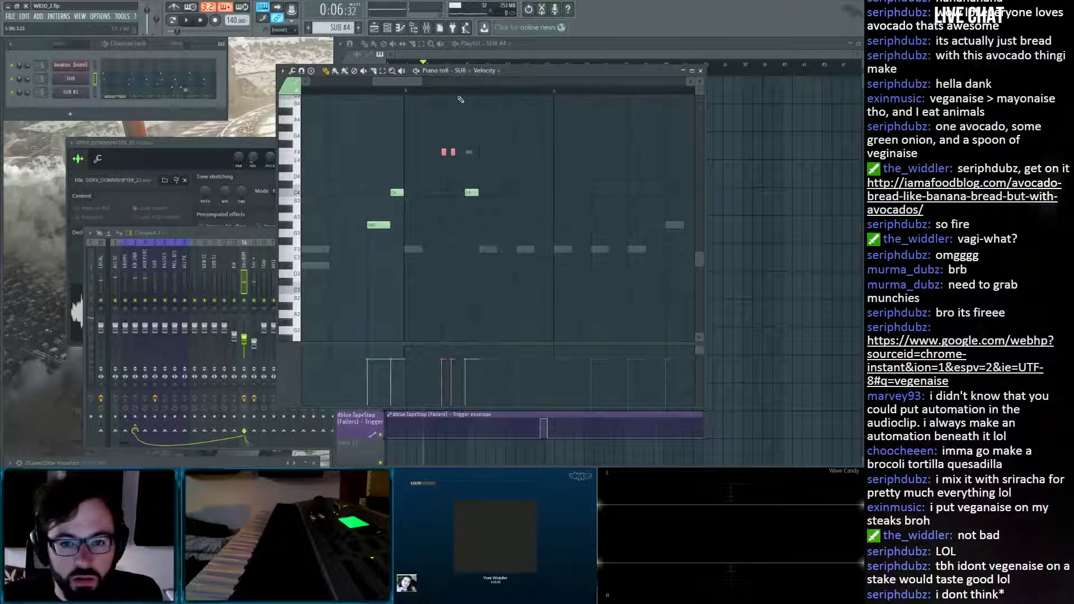
Lengthen both short F4 notes in bar 5 so they meet end to end, and play the passage from the preceding bar.
{"action": "scroll", "coordinate": [459, 99], "scroll_direction": "up", "scroll_amount": 7}
{"action": "scroll", "coordinate": [465, 128], "scroll_direction": "down", "scroll_amount": 4}
{"action": "scroll", "coordinate": [463, 146], "scroll_direction": "up", "scroll_amount": 3}
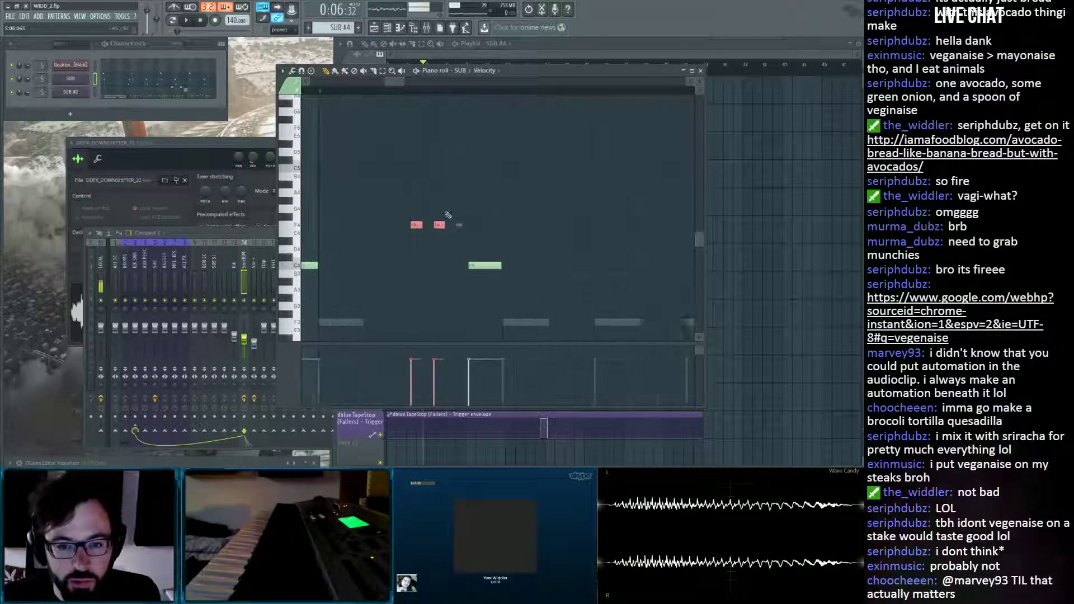
{"action": "left_click_drag", "start_coordinate": [444, 226], "coordinate": [456, 225]}
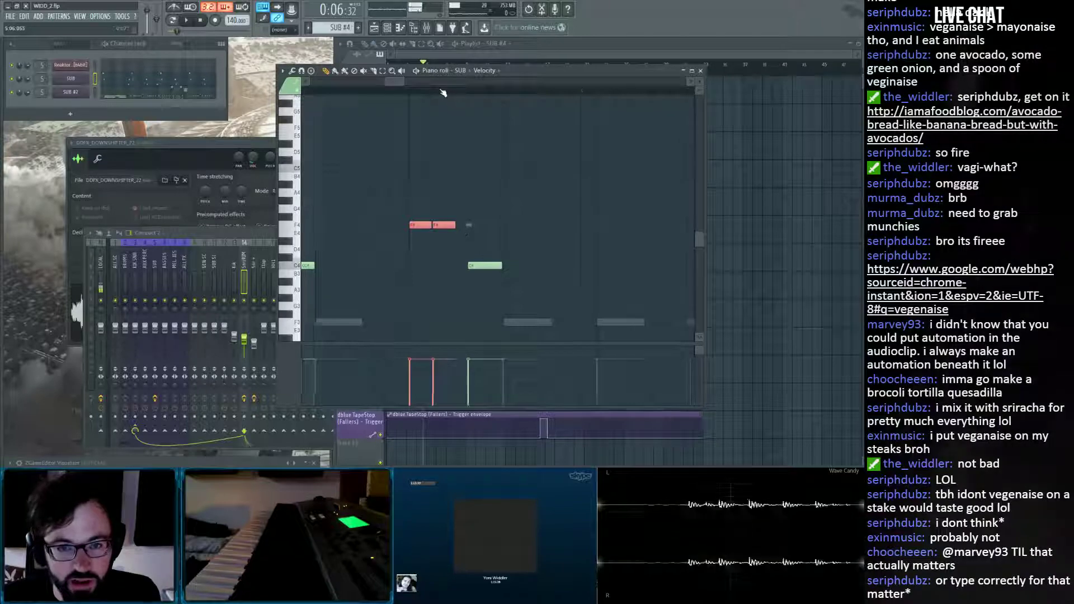
{"action": "scroll", "coordinate": [443, 92], "scroll_direction": "down", "scroll_amount": 5}
{"action": "left_click", "coordinate": [365, 91]}
{"action": "key", "text": "space"}
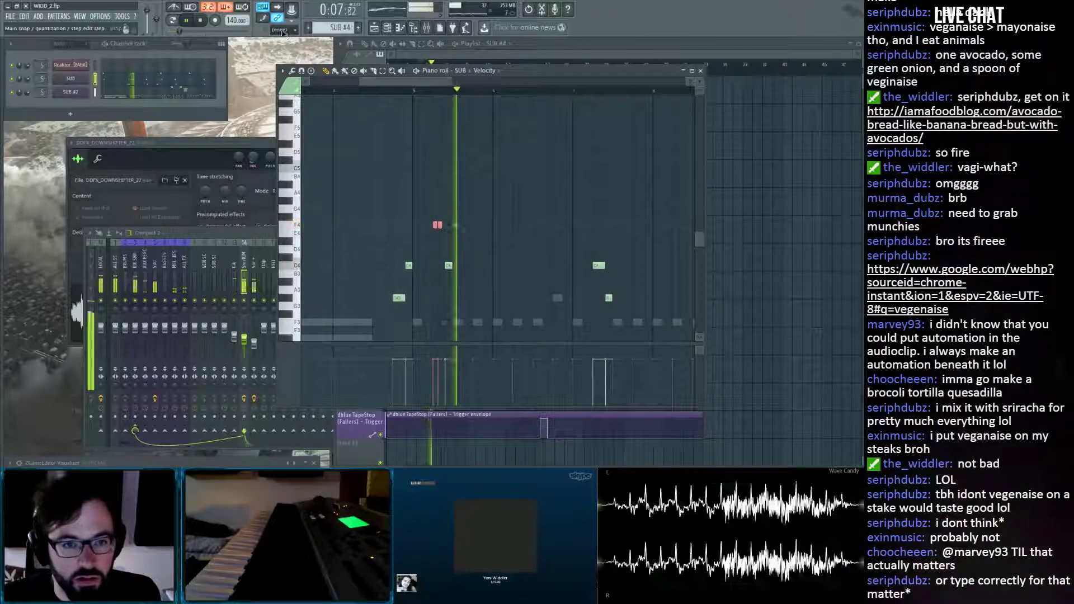
{"action": "scroll", "coordinate": [283, 30], "scroll_direction": "up", "scroll_amount": 2}
{"action": "key", "text": "space"}
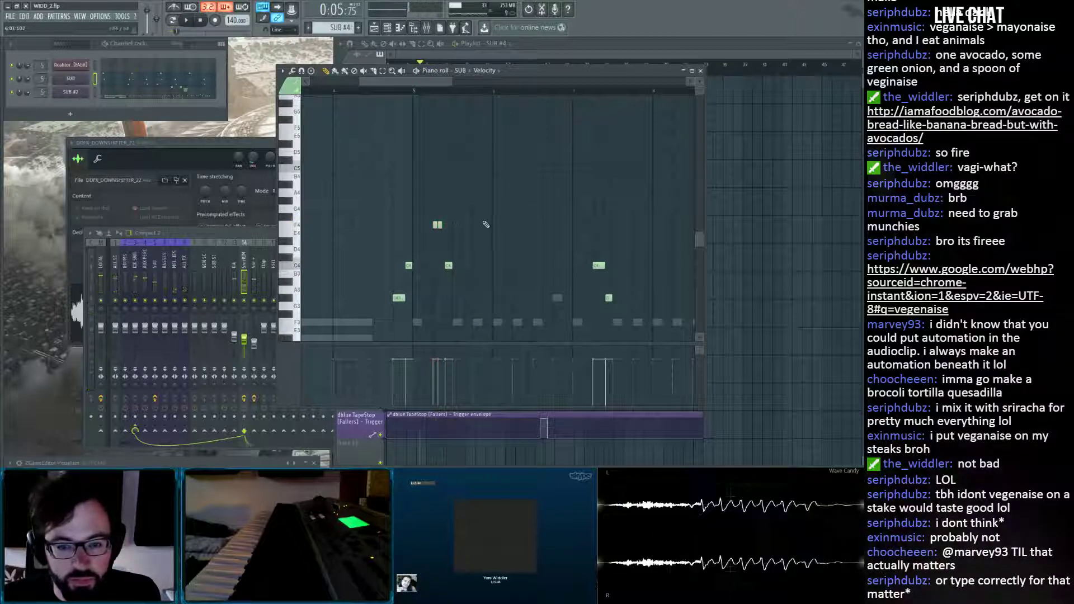
Delete the second F4 note and, with 1/3 beat snapping, arrange bar 5 as a short F4, C4, F4 triplet, playing it back.
{"action": "scroll", "coordinate": [466, 94], "scroll_direction": "up", "scroll_amount": 3}
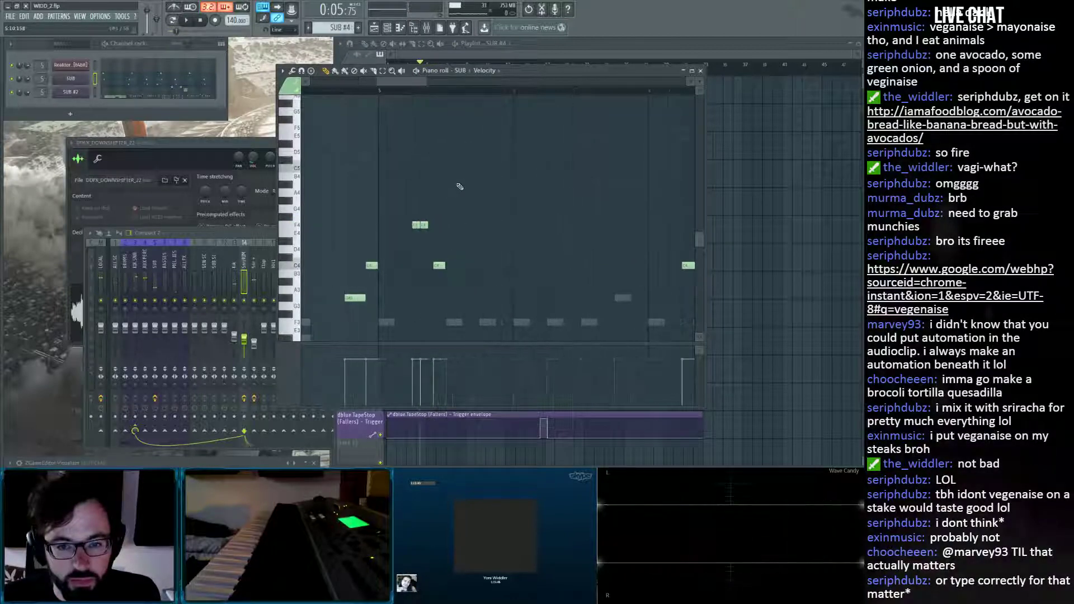
{"action": "right_click", "coordinate": [420, 224]}
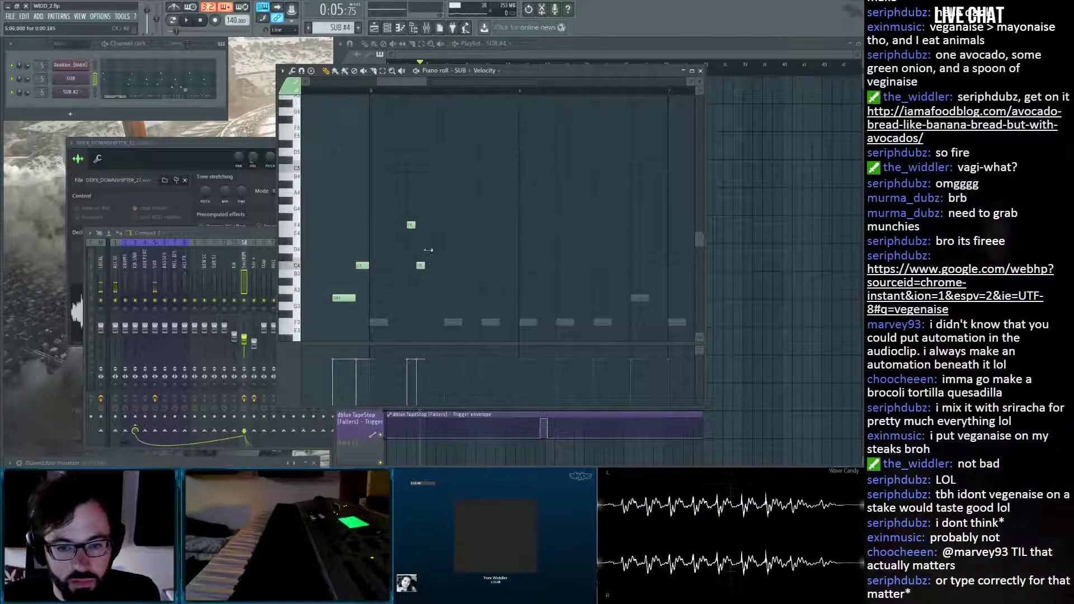
{"action": "right_click", "coordinate": [438, 225]}
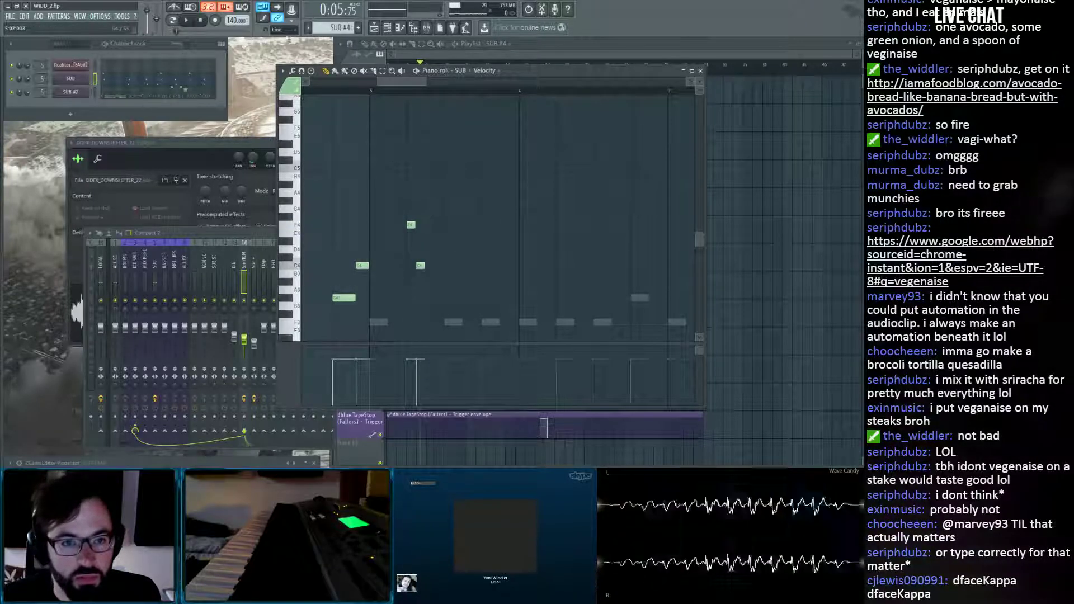
{"action": "scroll", "coordinate": [279, 31], "scroll_direction": "up", "scroll_amount": 2}
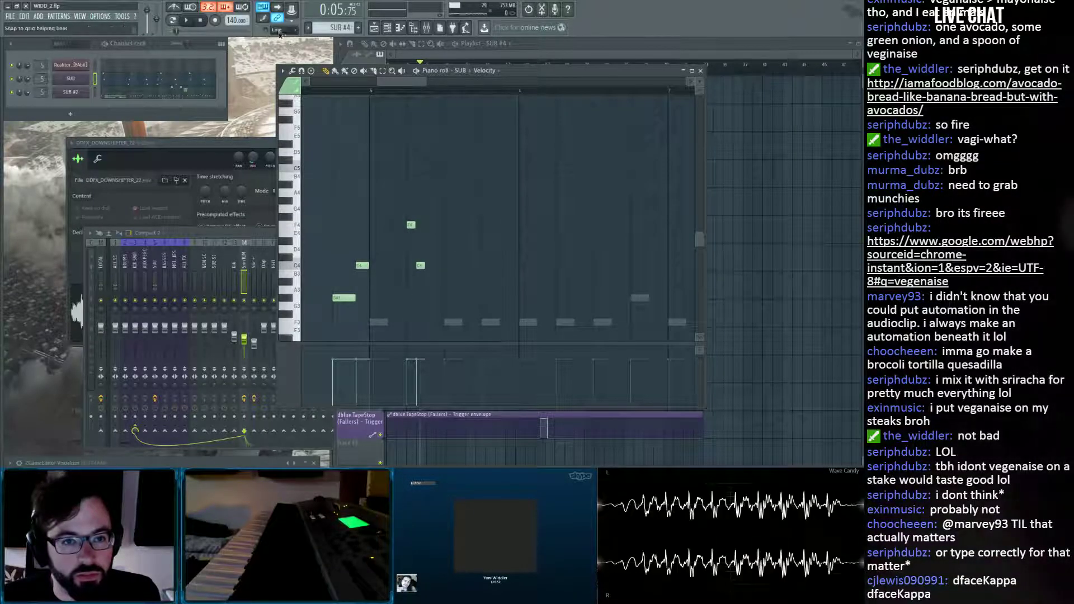
{"action": "left_click", "coordinate": [289, 87]}
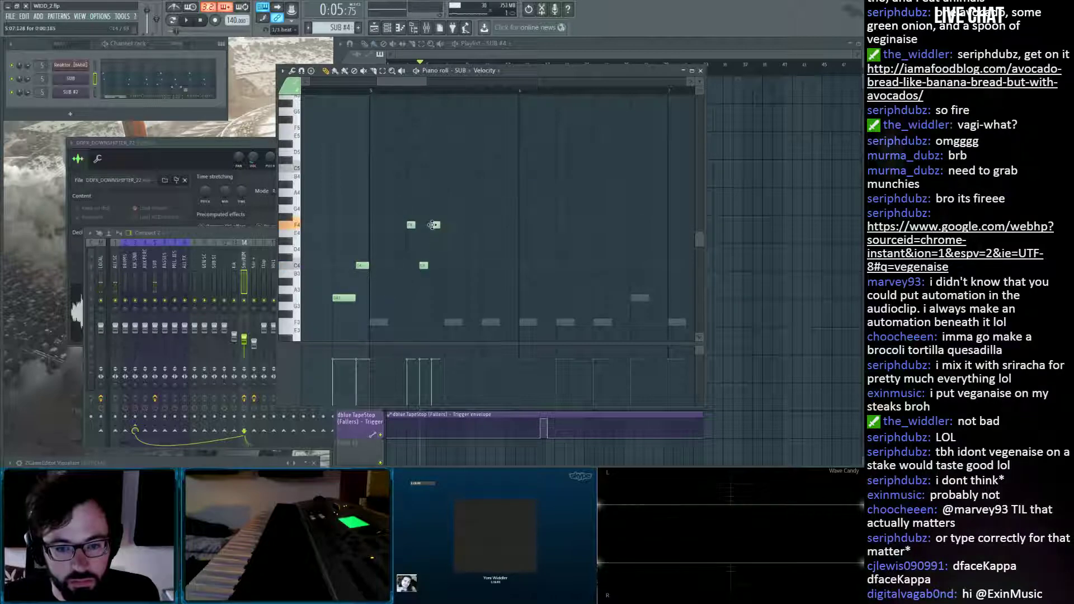
{"action": "key", "text": "space"}
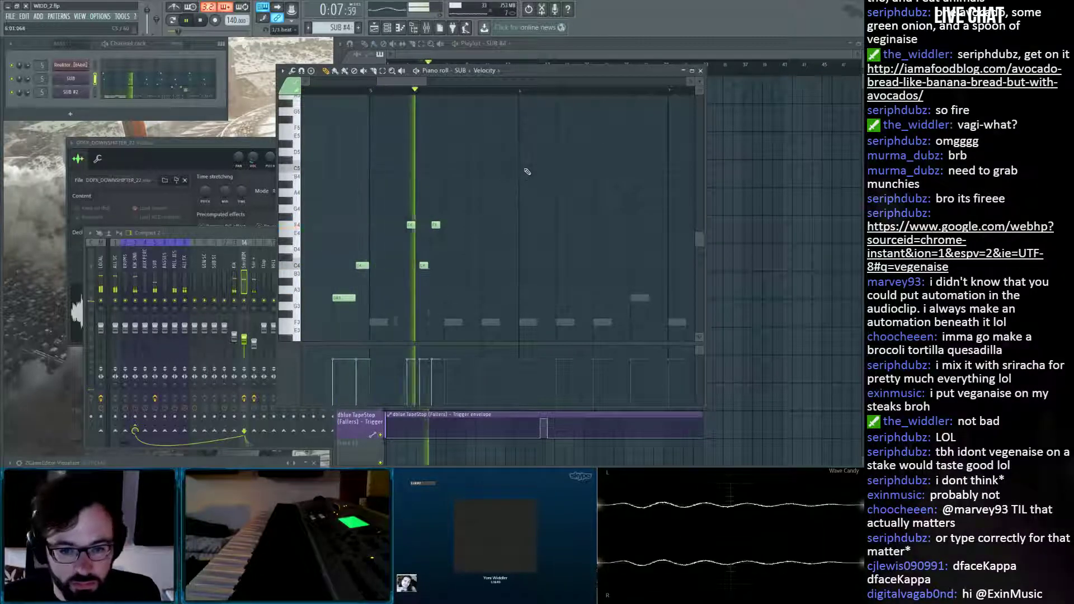
Turn snapping off, lengthen the three triplet notes together until each reaches the next, and play the pattern.
{"action": "left_click_drag", "start_coordinate": [524, 179], "coordinate": [411, 270]}
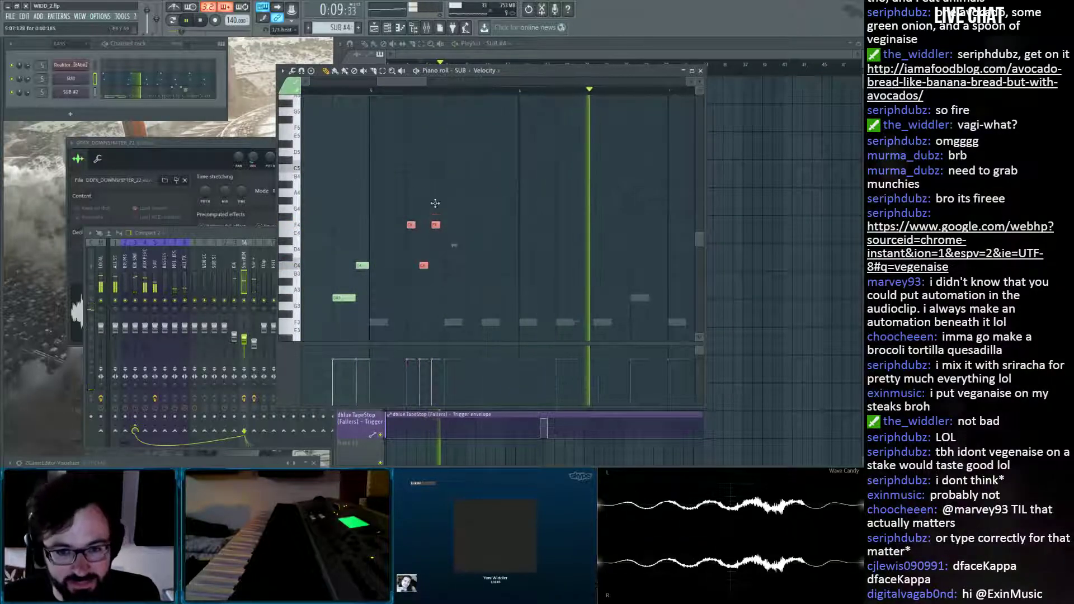
{"action": "key", "text": "space"}
{"action": "left_click", "coordinate": [283, 60]}
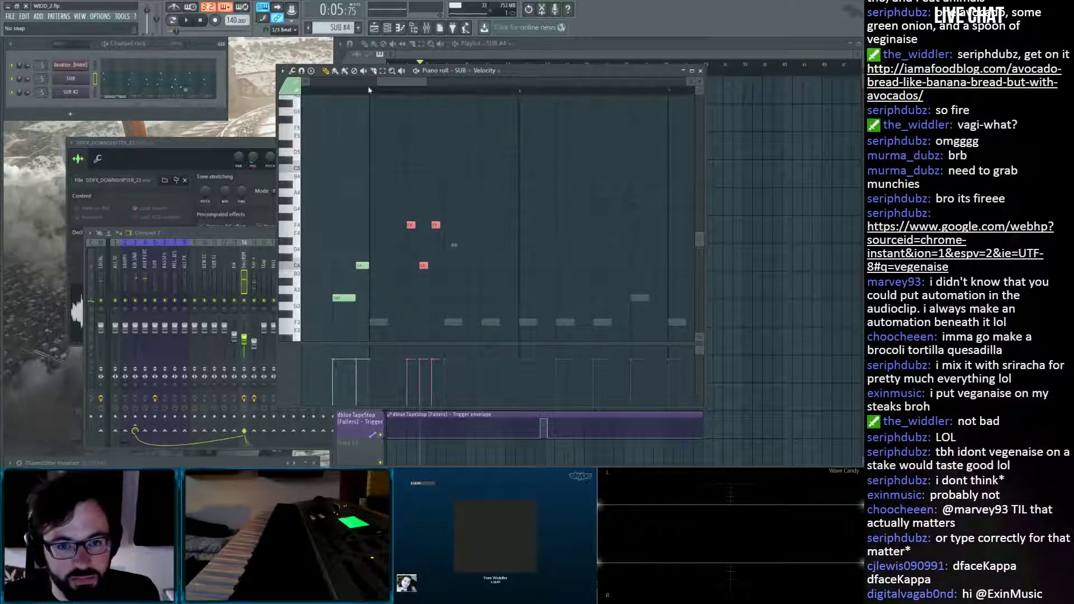
{"action": "scroll", "coordinate": [425, 112], "scroll_direction": "up", "scroll_amount": 4}
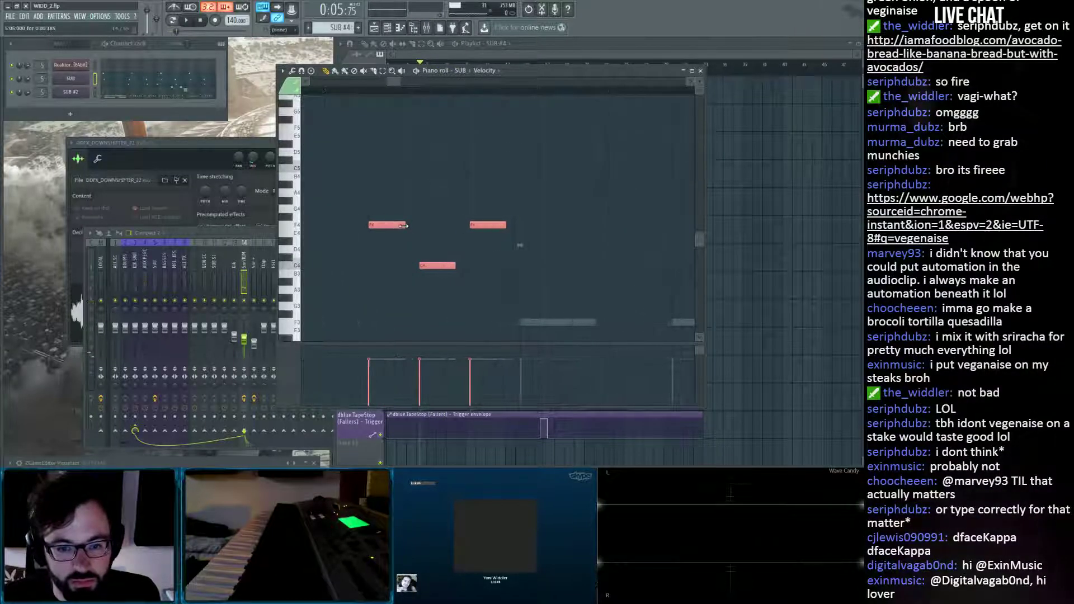
{"action": "left_click_drag", "start_coordinate": [404, 226], "coordinate": [417, 231]}
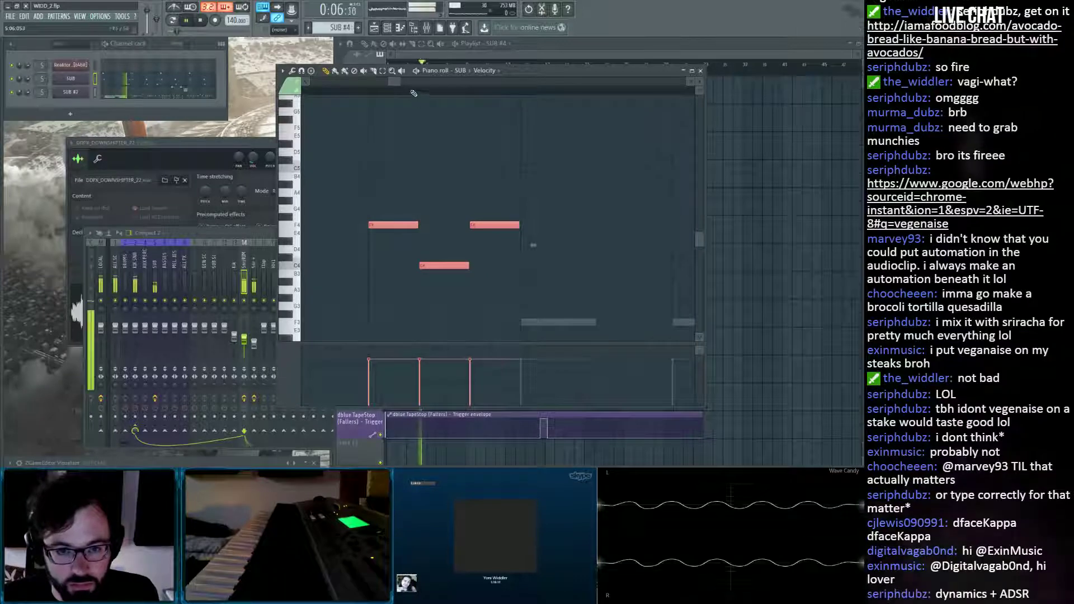
{"action": "scroll", "coordinate": [420, 101], "scroll_direction": "down", "scroll_amount": 5}
{"action": "key", "text": "space"}
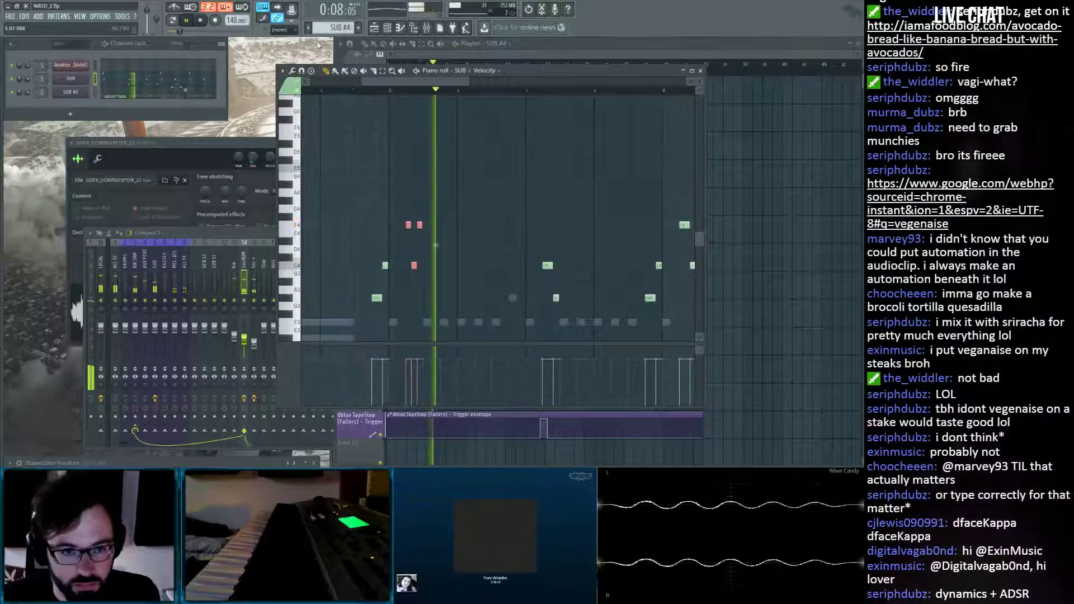
{"action": "key", "text": "space"}
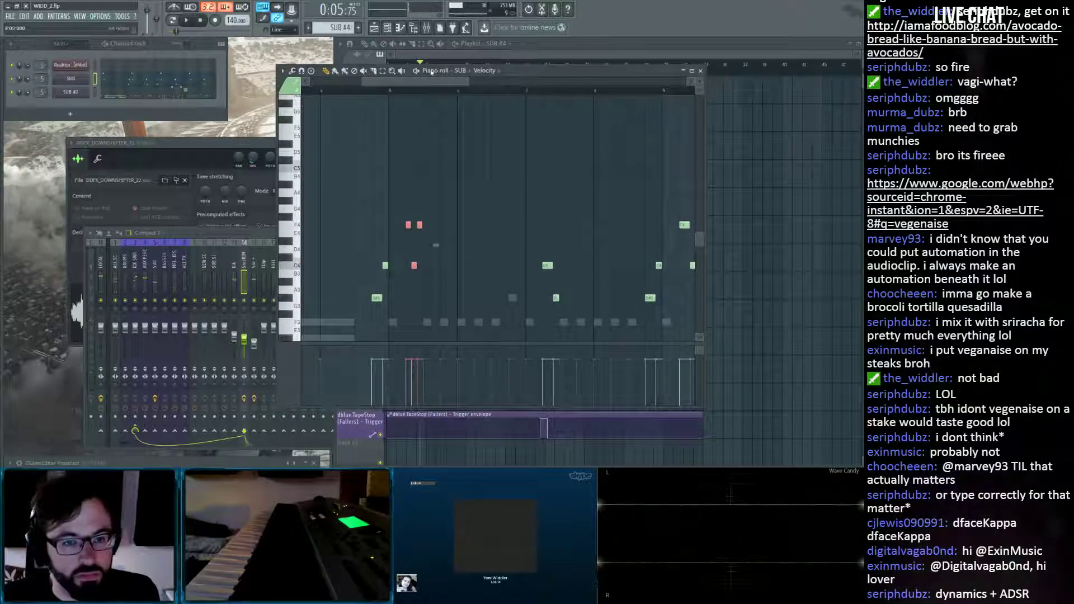
Close the piano roll and play the arrangement from the start through bar 5 to review the changed sub bass.
{"action": "left_click", "coordinate": [700, 71]}
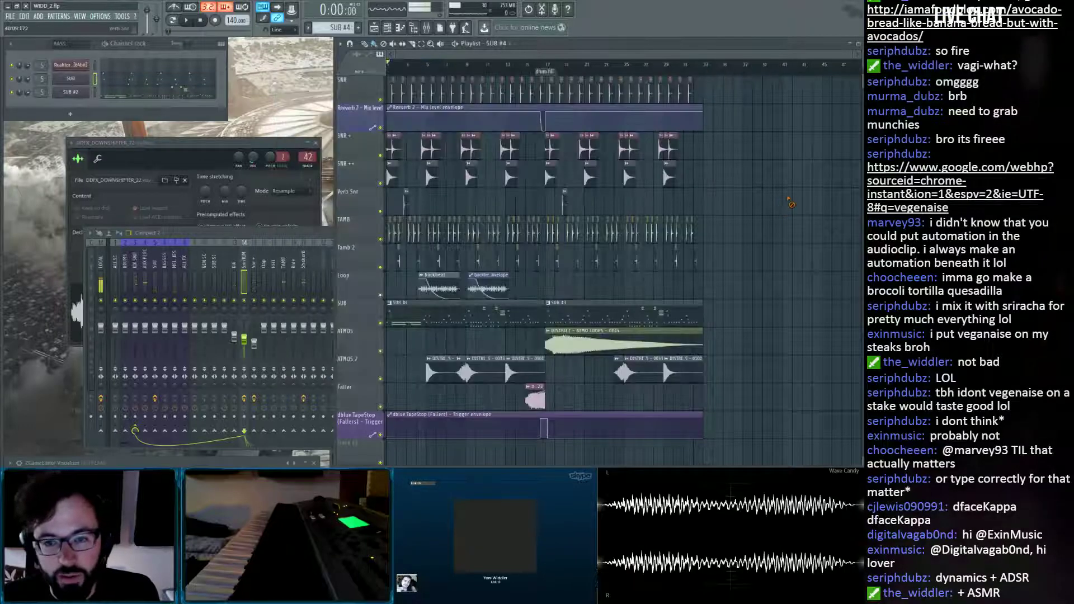
{"action": "scroll", "coordinate": [790, 203], "scroll_direction": "up", "scroll_amount": 1}
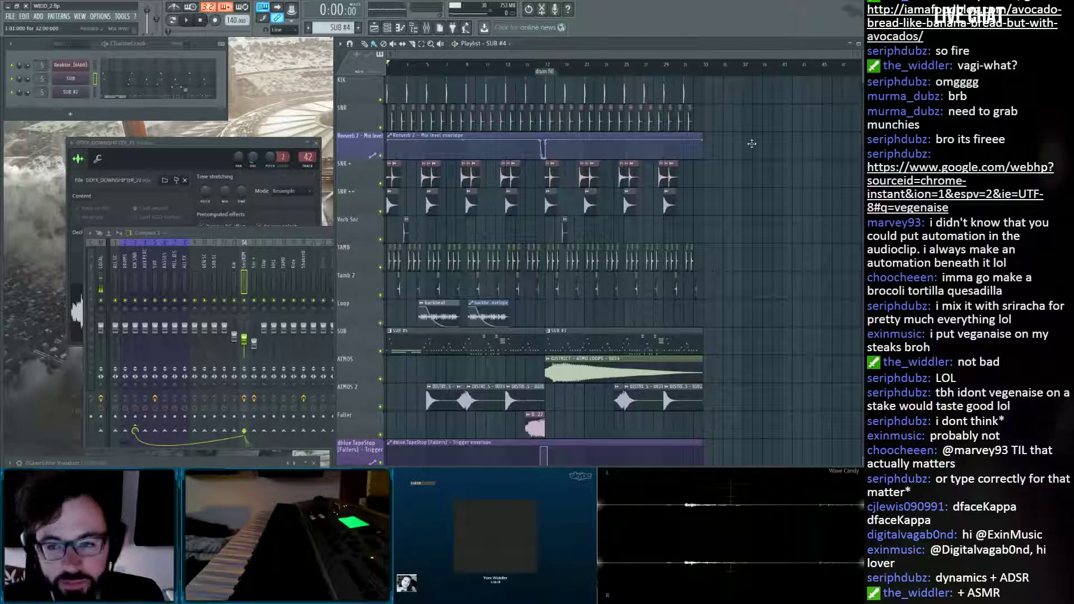
{"action": "key", "text": "space"}
{"action": "scroll", "coordinate": [780, 150], "scroll_direction": "down", "scroll_amount": 2}
{"action": "scroll", "coordinate": [780, 149], "scroll_direction": "down", "scroll_amount": 2}
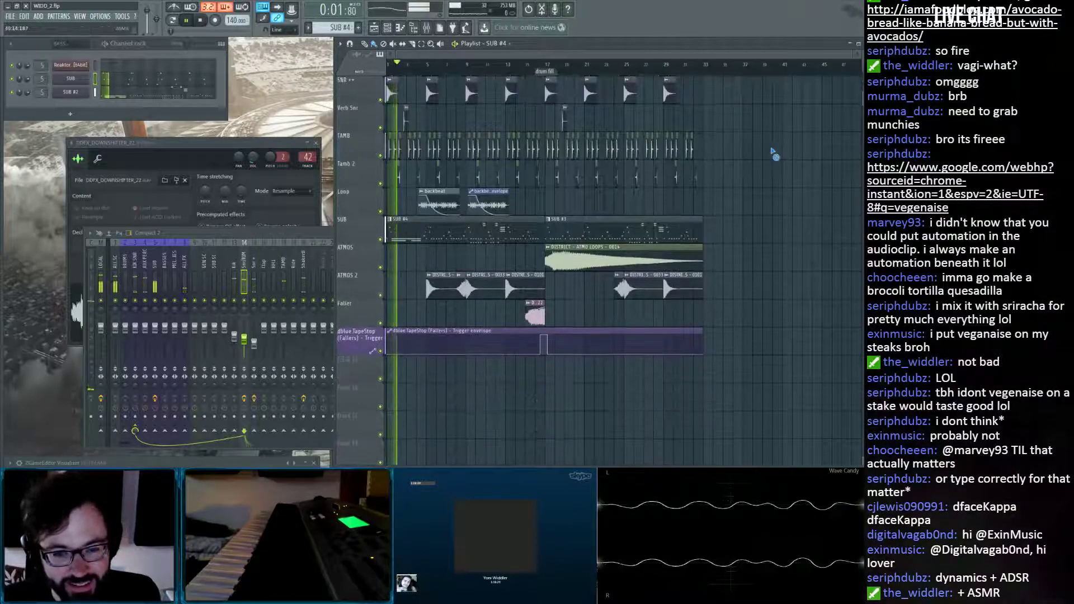
{"action": "key", "text": "space"}
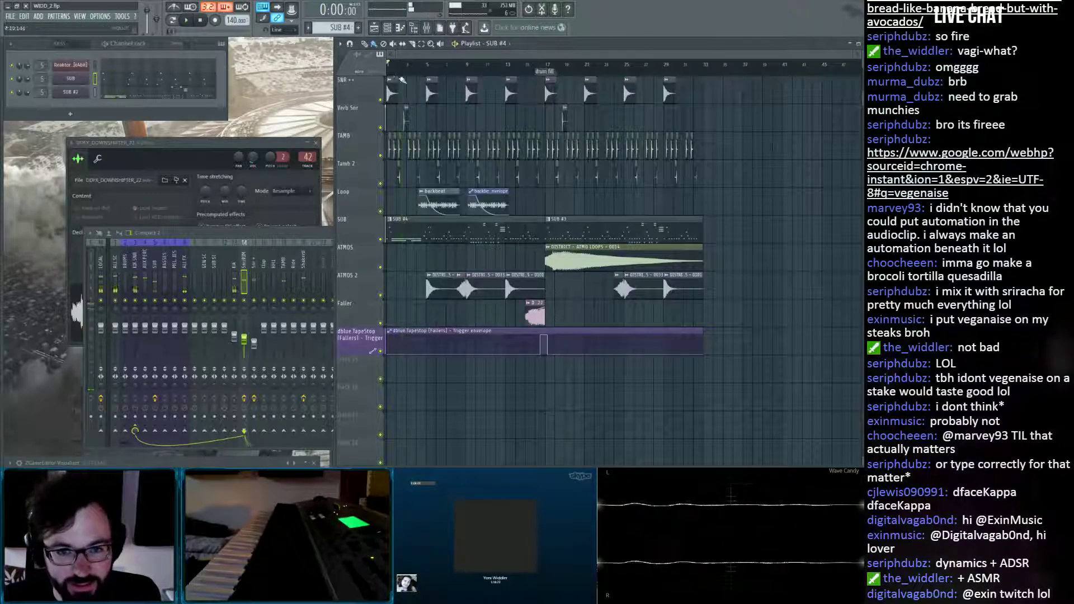
{"action": "scroll", "coordinate": [407, 55], "scroll_direction": "up", "scroll_amount": 3}
{"action": "scroll", "coordinate": [407, 55], "scroll_direction": "up", "scroll_amount": 1}
{"action": "key", "text": "space"}
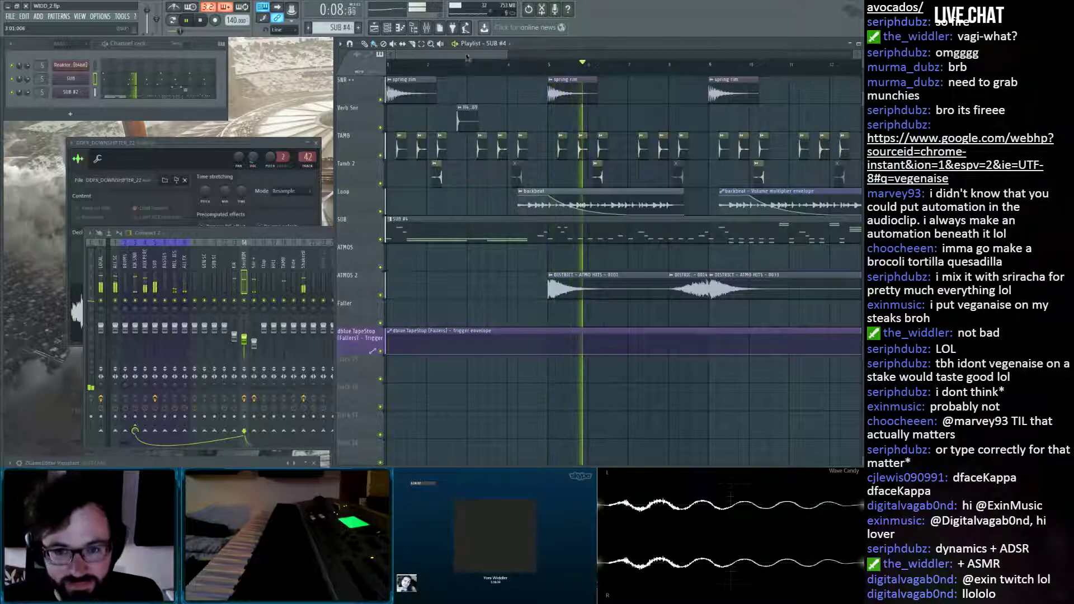
{"action": "key", "text": "space"}
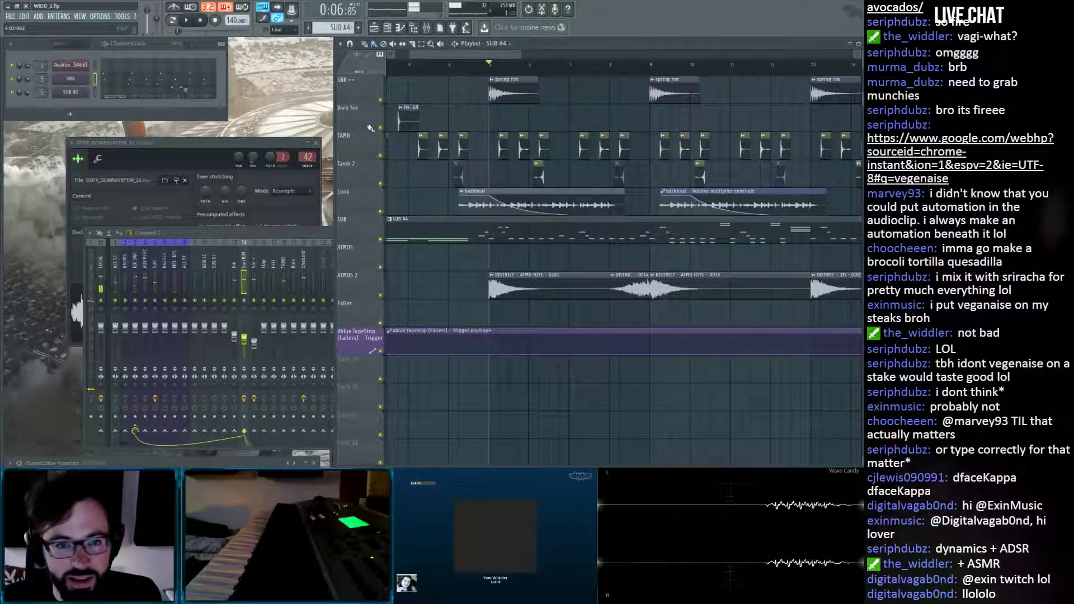
Convert the five short F3 notes across bars 5 and 6 of SUB #2 into a continuous run of short 1/3 beat F3 notes.
{"action": "left_click", "coordinate": [139, 98]}
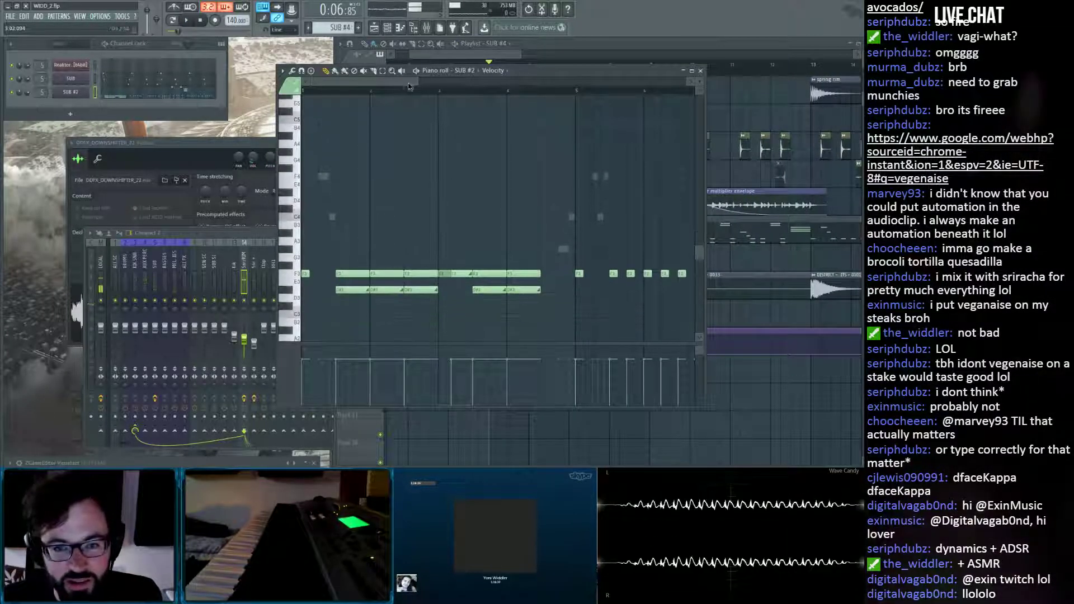
{"action": "left_click_drag", "start_coordinate": [436, 91], "coordinate": [437, 91]}
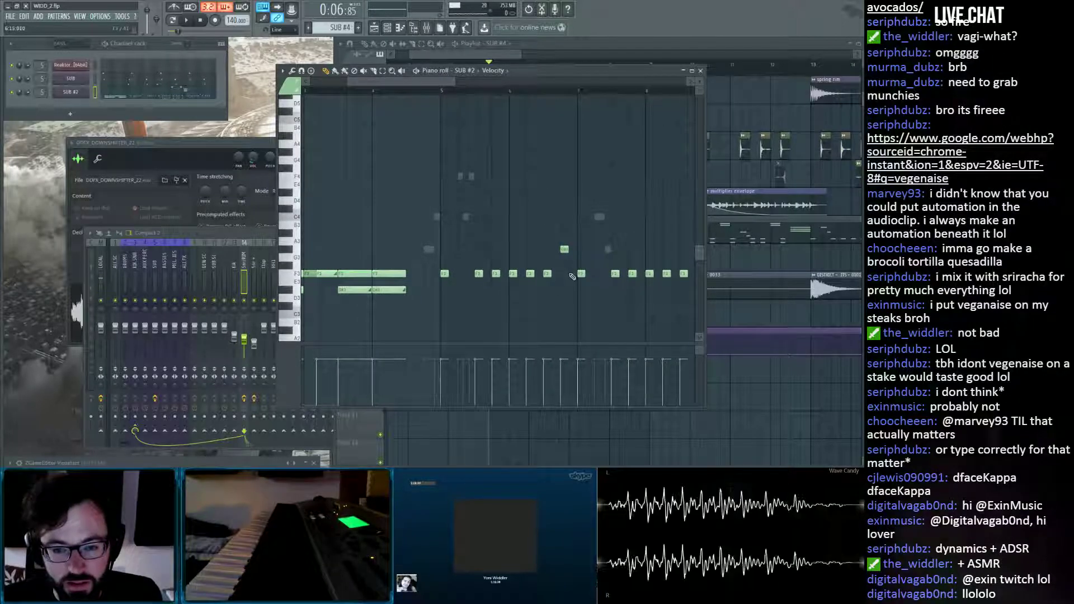
{"action": "left_click_drag", "start_coordinate": [566, 271], "coordinate": [480, 284]}
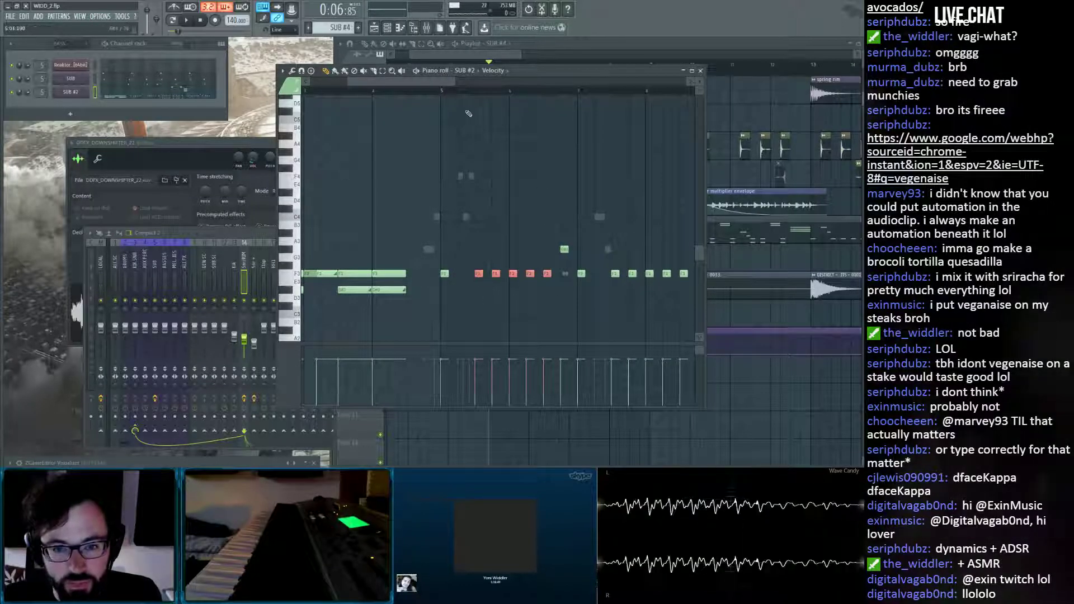
{"action": "key", "text": "space"}
{"action": "key", "text": "space"}
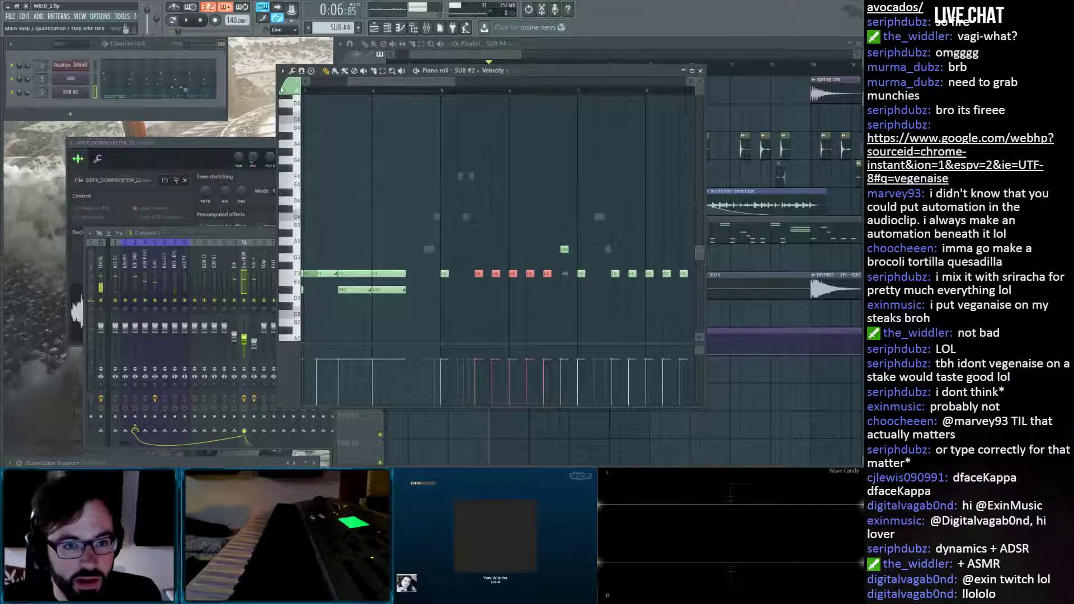
{"action": "left_click", "coordinate": [286, 134]}
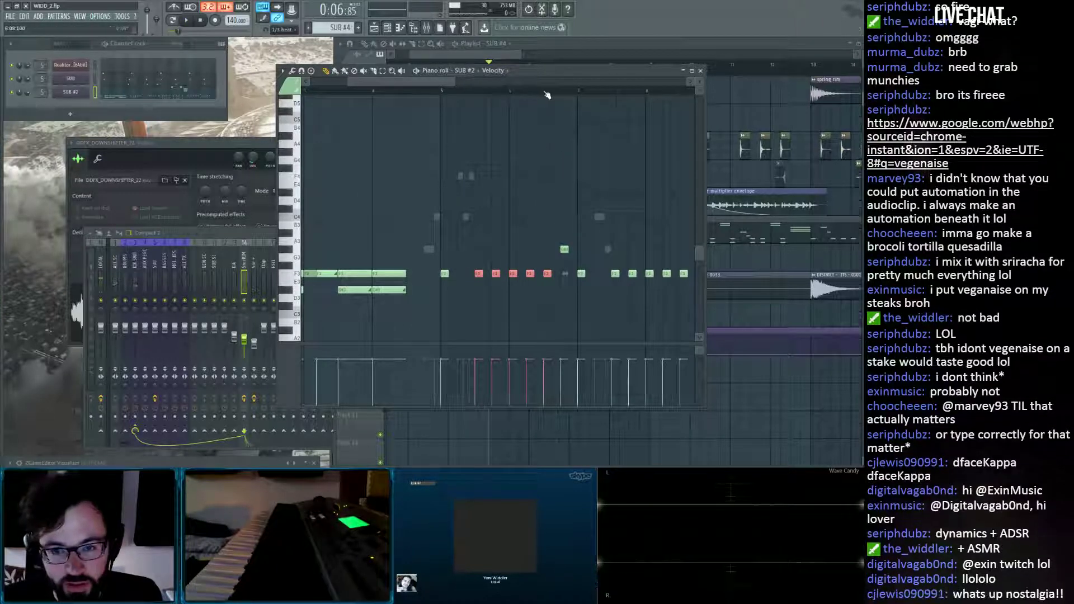
{"action": "scroll", "coordinate": [548, 263], "scroll_direction": "up", "scroll_amount": 3}
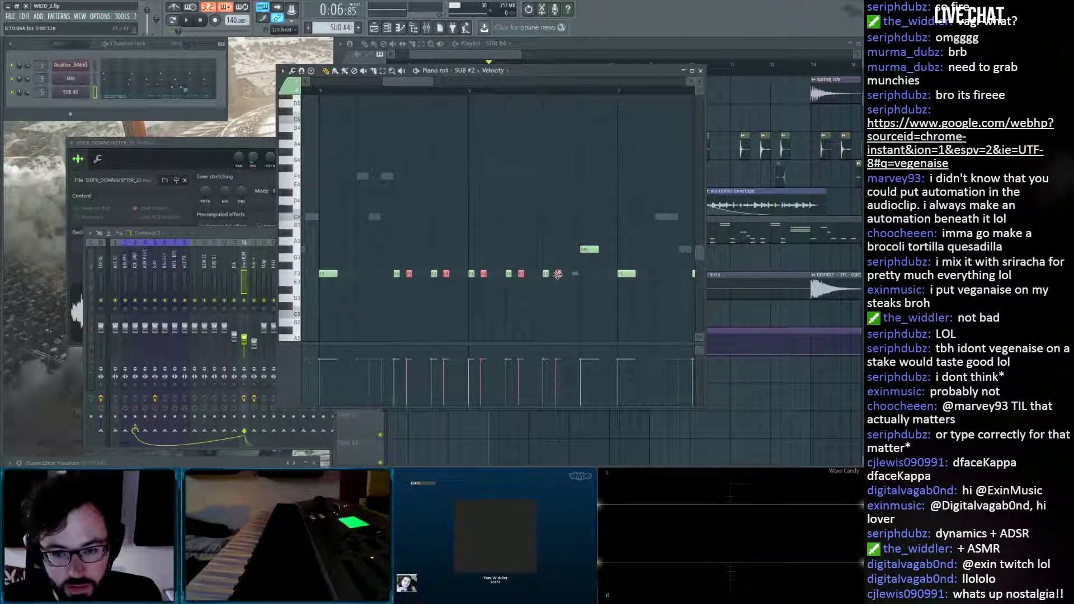
Play the repeated F3 run in bars 5 and 6 and draw its velocities as a ramp rising from low to high.
{"action": "key", "text": "space"}
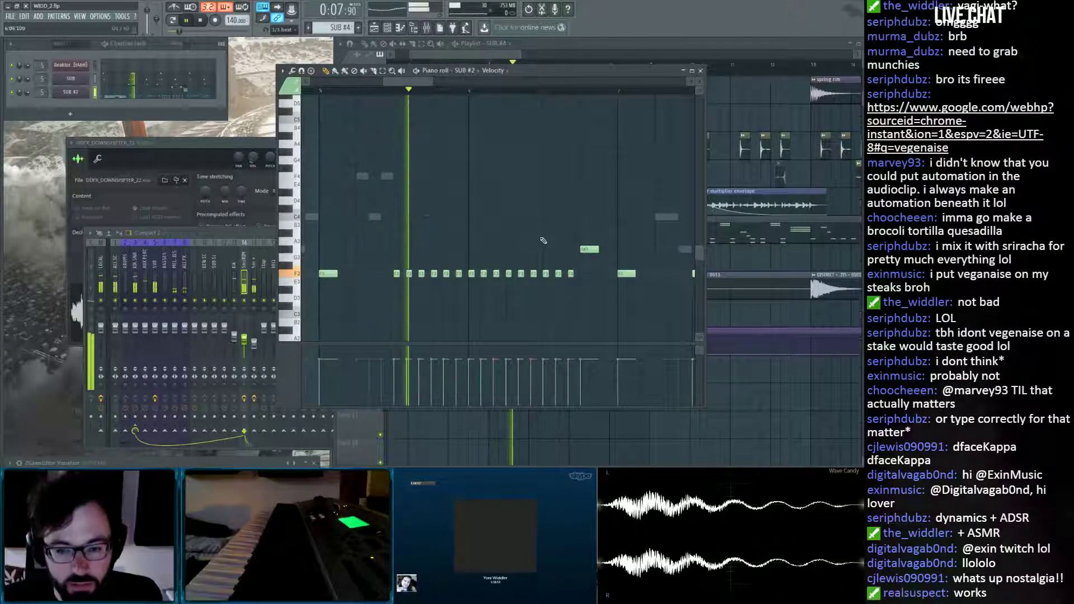
{"action": "key", "text": "space"}
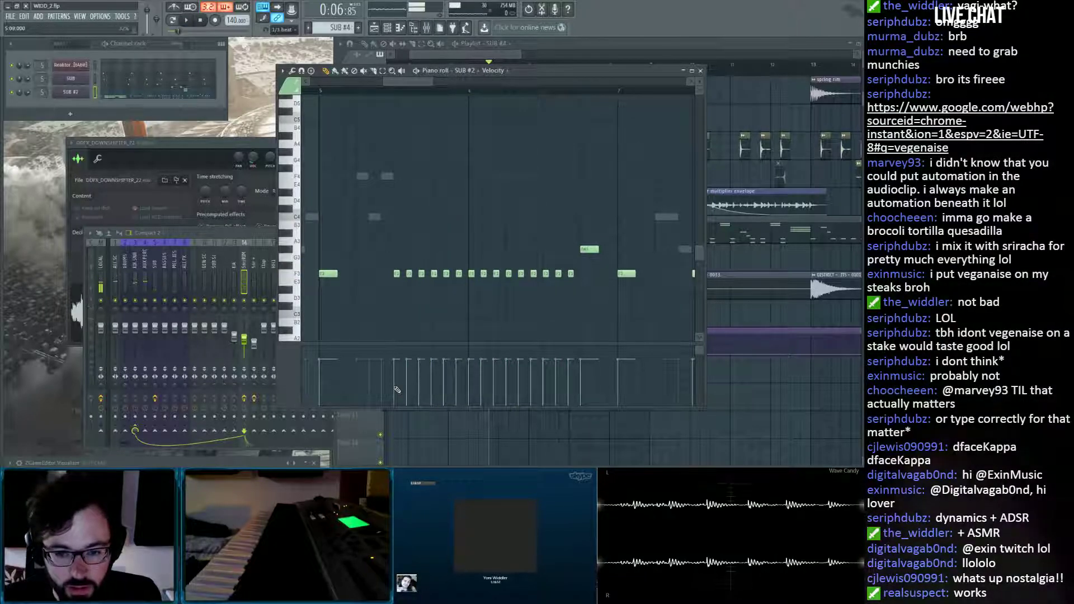
{"action": "left_click_drag", "start_coordinate": [396, 392], "coordinate": [577, 366]}
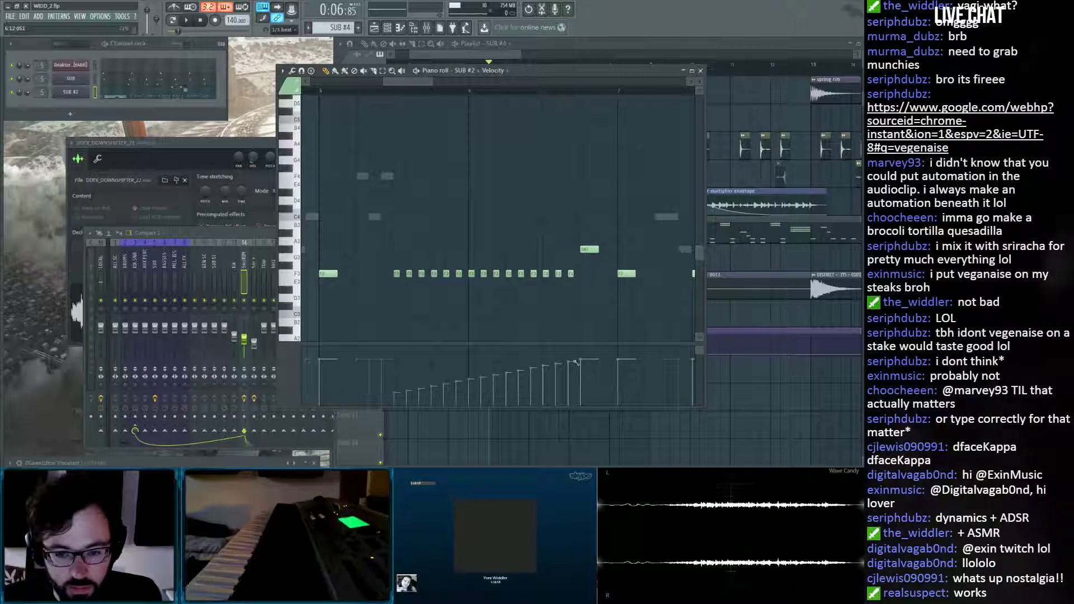
Extend the rising run of short F3 notes to the end of bar 6, replacing the G#3 note and bar 7's opening F3, and play it.
{"action": "key", "text": "space"}
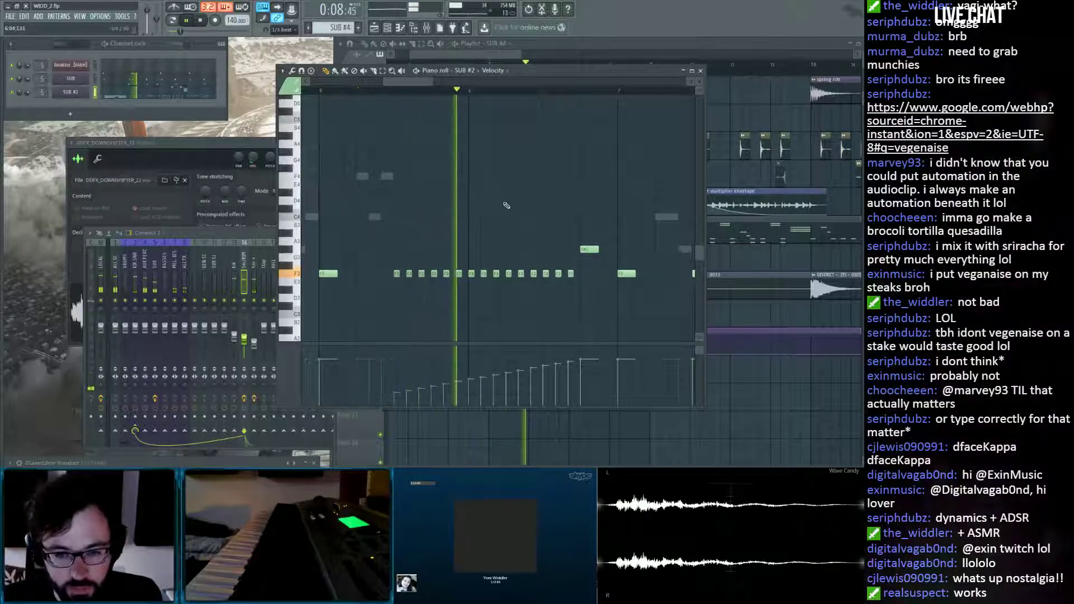
{"action": "key", "text": "space"}
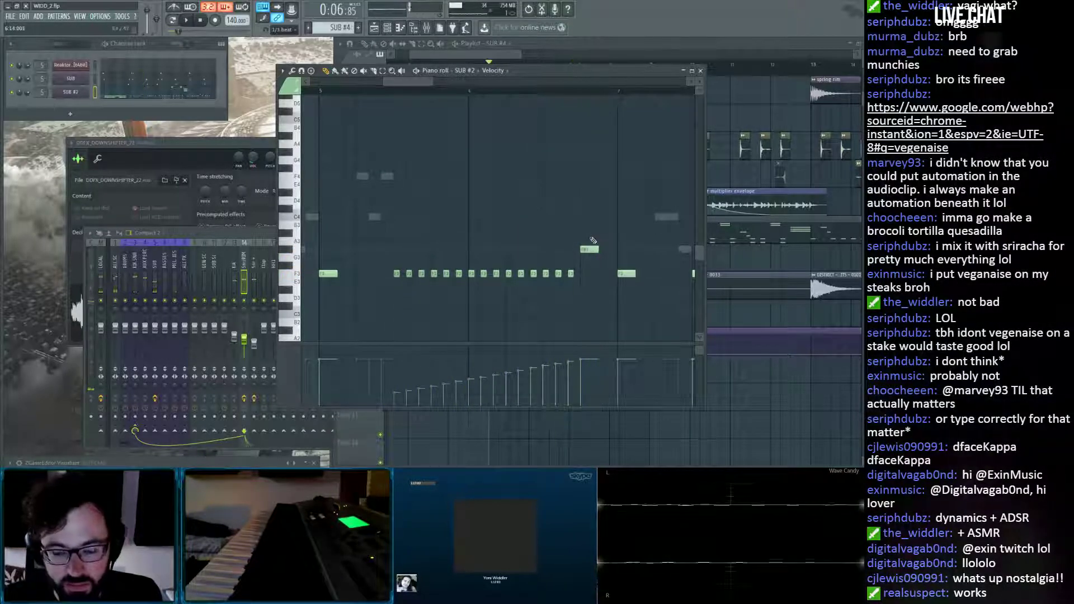
{"action": "right_click", "coordinate": [627, 275]}
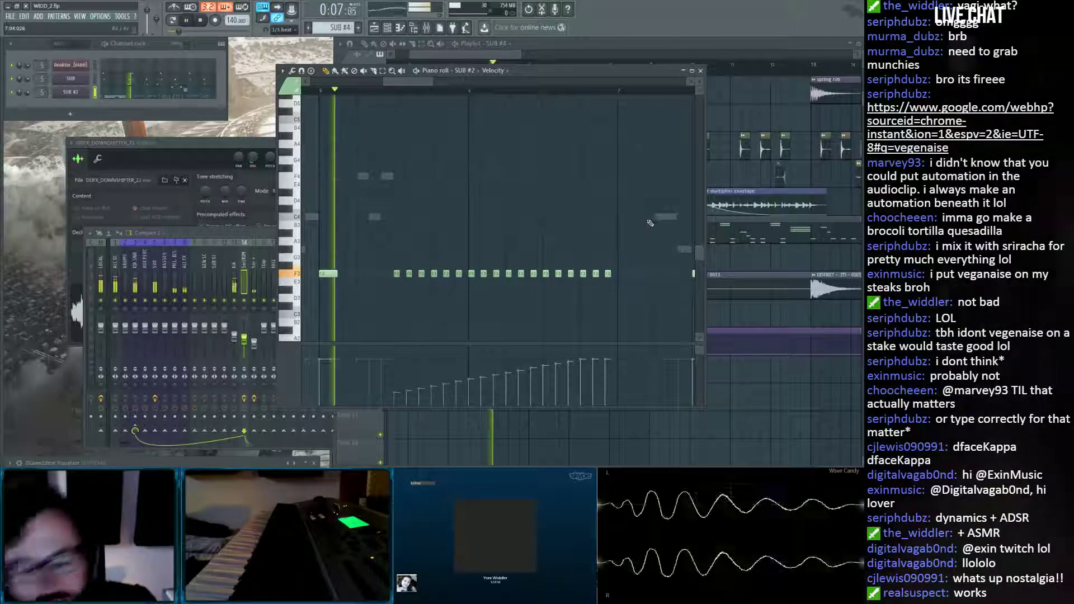
{"action": "key", "text": "space"}
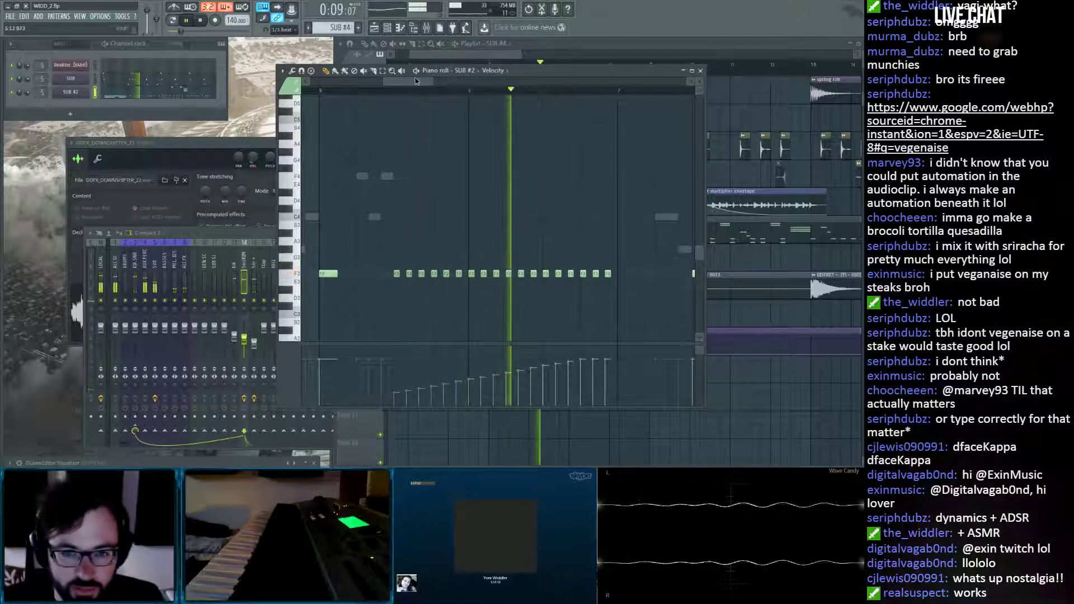
{"action": "key", "text": "space"}
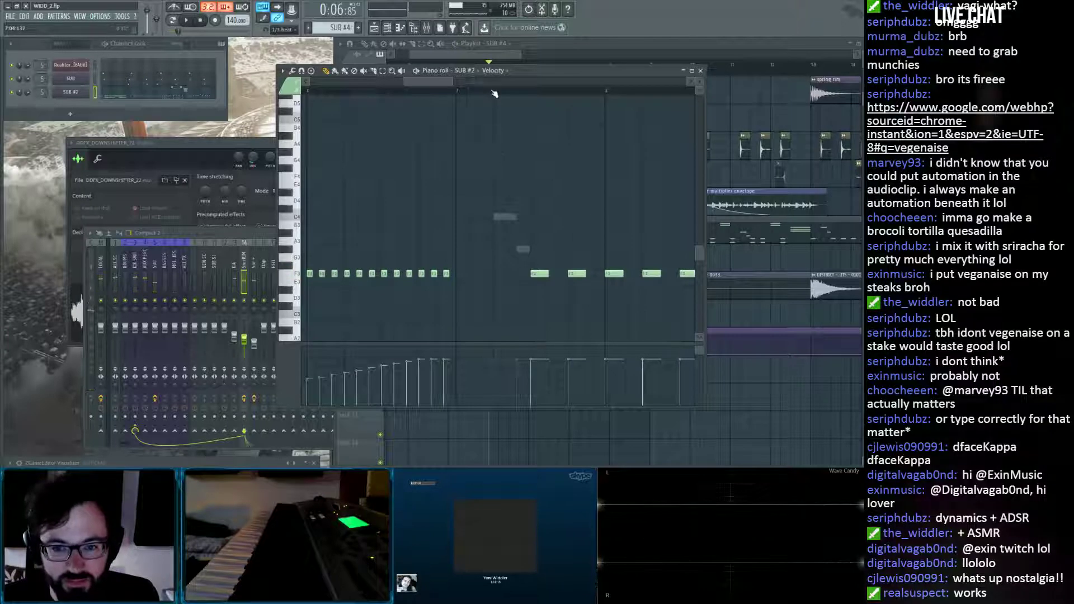
Replace the five spaced F3 notes from bar 7 on with four beat-long F3 notes filling bar 7, each with a short C#3 slide note.
{"action": "scroll", "coordinate": [509, 184], "scroll_direction": "down", "scroll_amount": 3}
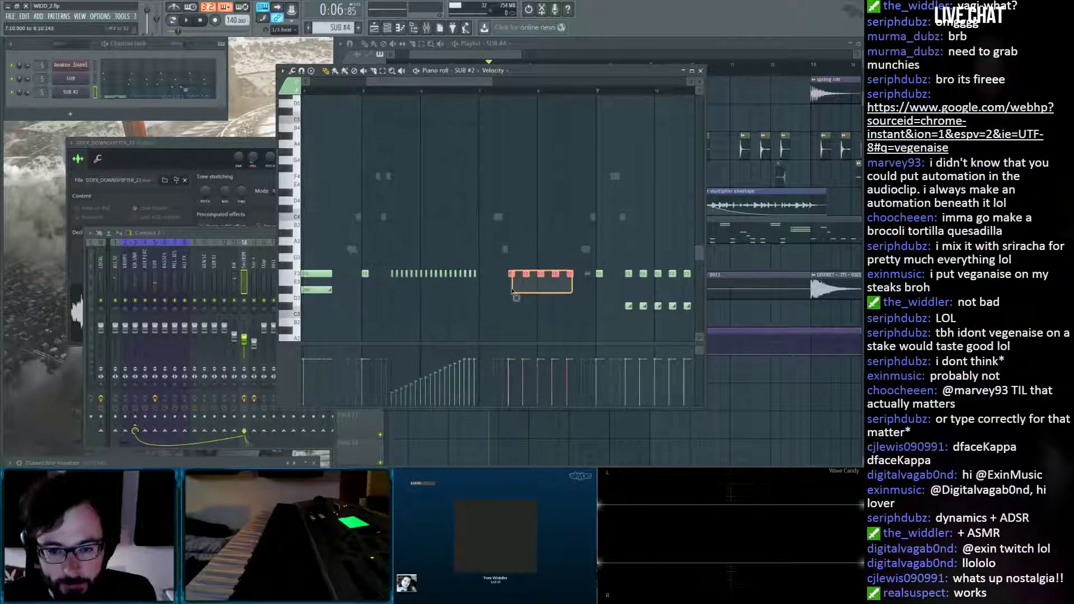
{"action": "left_click_drag", "start_coordinate": [513, 291], "coordinate": [517, 292]}
{"action": "scroll", "coordinate": [466, 273], "scroll_direction": "up", "scroll_amount": 3}
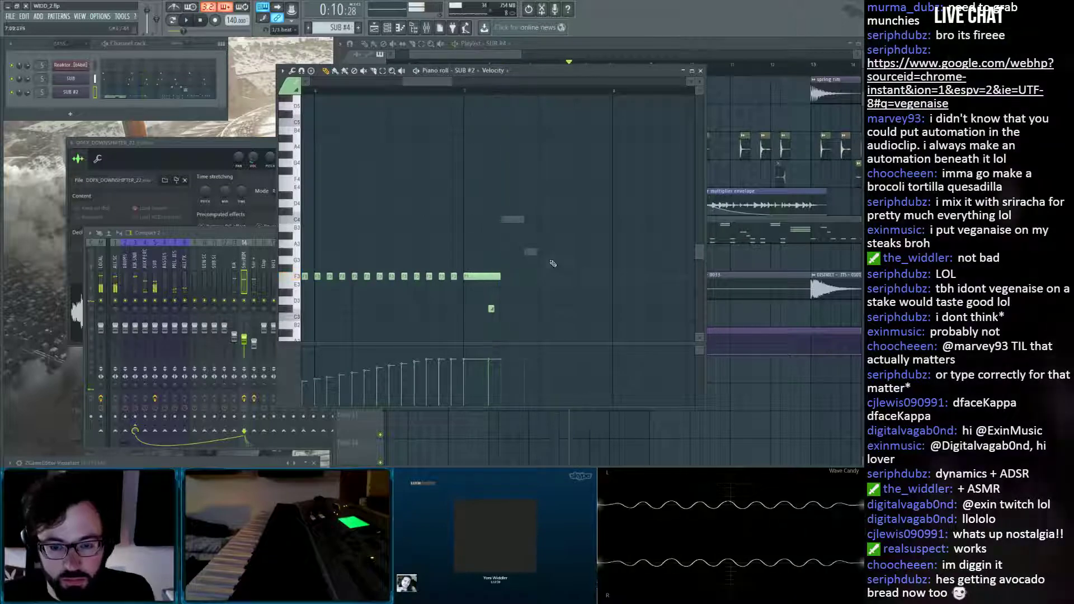
{"action": "left_click", "coordinate": [514, 277]}
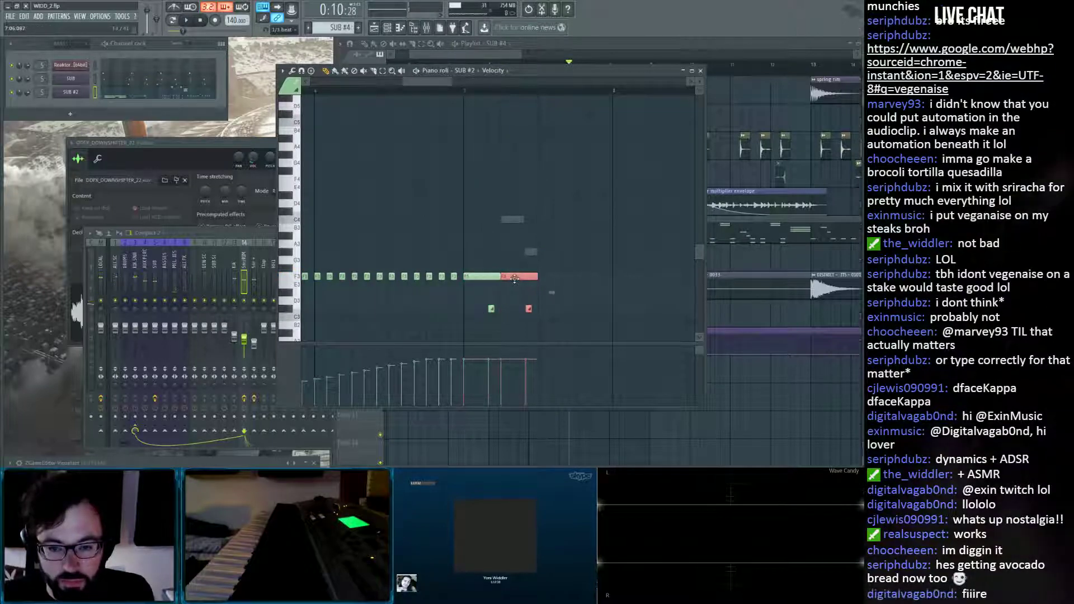
Delete the C4 and G#3 notes of the SUB channel in bar 7.
{"action": "right_click", "coordinate": [516, 222]}
{"action": "right_click", "coordinate": [516, 222]}
{"action": "right_click", "coordinate": [516, 222]}
{"action": "right_click", "coordinate": [532, 253]}
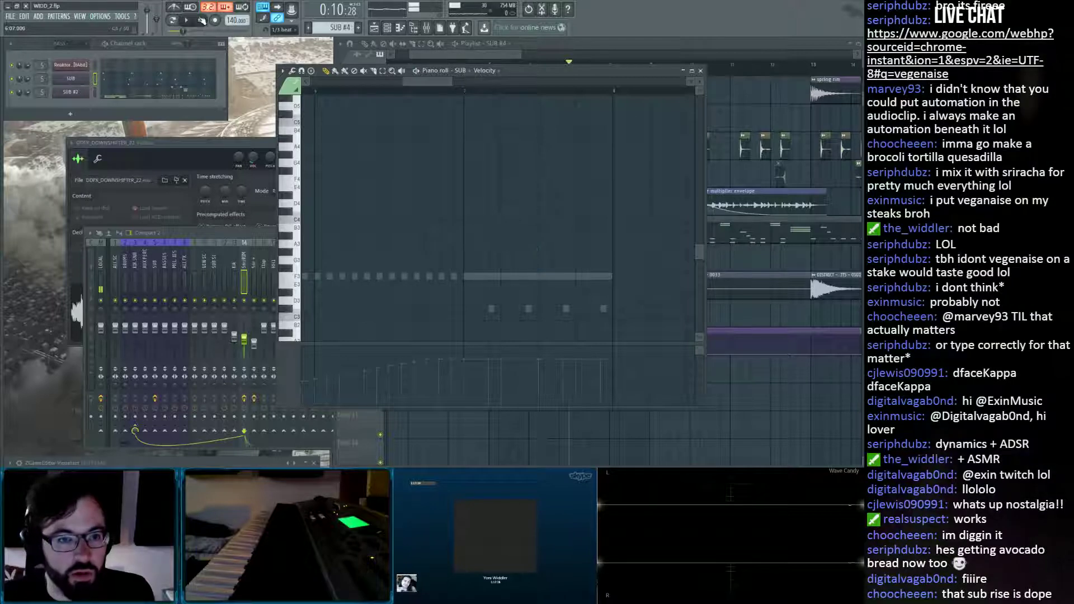
Return to SUB #2, play the arrangement, and duplicate bar 7's F3 notes and C#3 slides into bar 8.
{"action": "left_click", "coordinate": [202, 21]}
{"action": "left_click", "coordinate": [148, 95]}
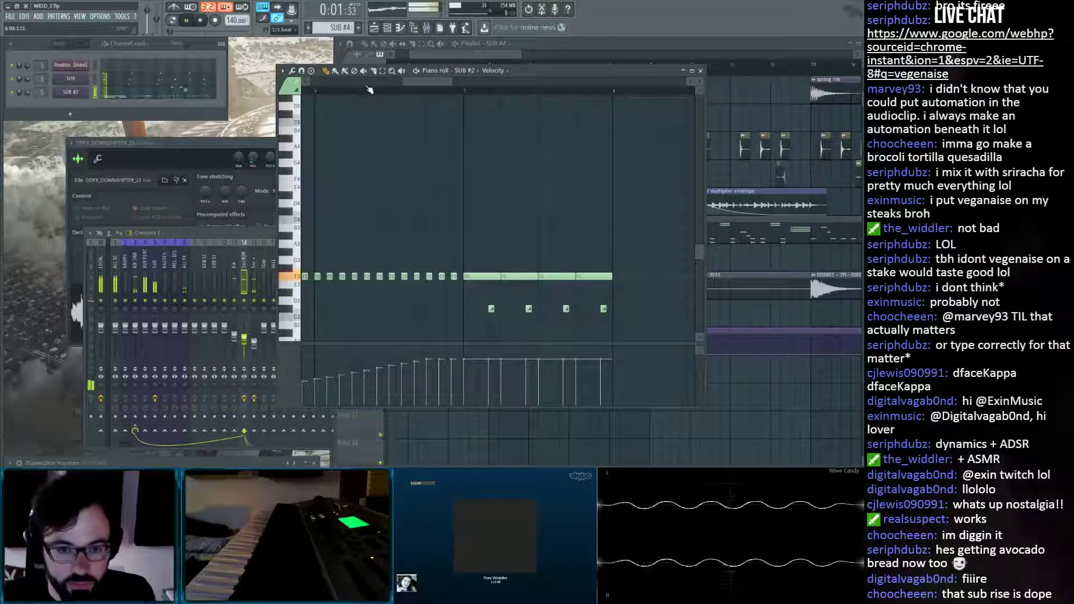
{"action": "scroll", "coordinate": [370, 93], "scroll_direction": "down", "scroll_amount": 2}
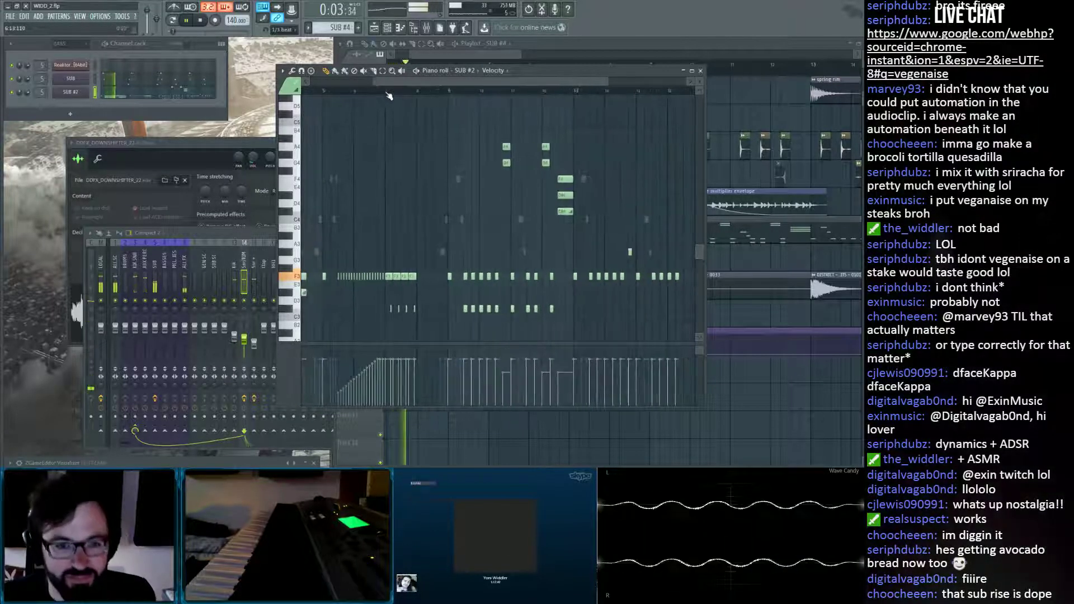
{"action": "scroll", "coordinate": [390, 94], "scroll_direction": "up", "scroll_amount": 2}
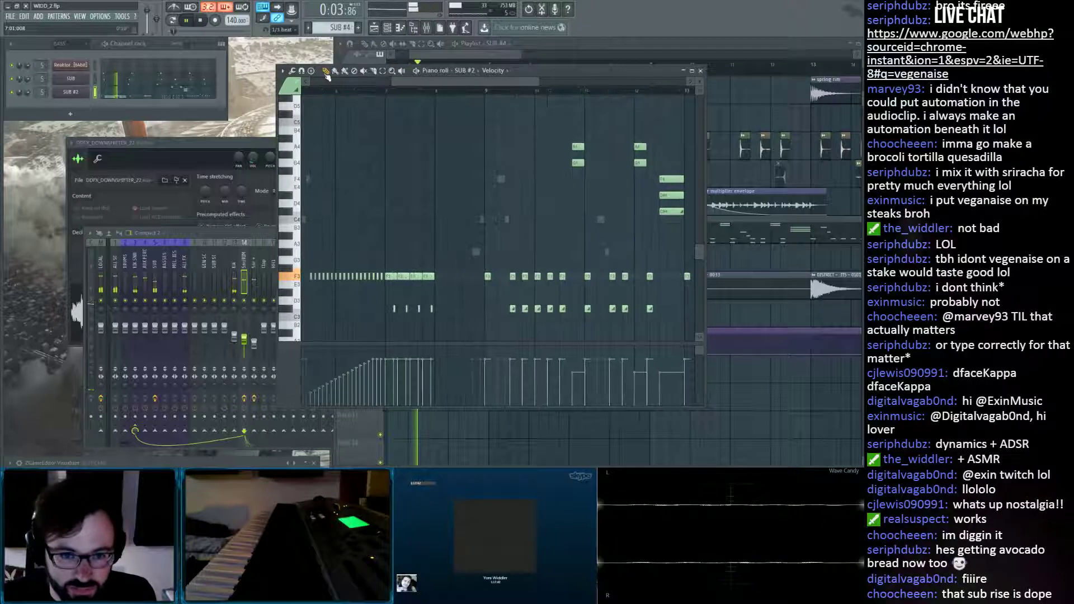
{"action": "left_click", "coordinate": [289, 45]}
{"action": "left_click_drag", "start_coordinate": [424, 310], "coordinate": [383, 316]}
{"action": "left_click_drag", "start_coordinate": [438, 275], "coordinate": [445, 275]}
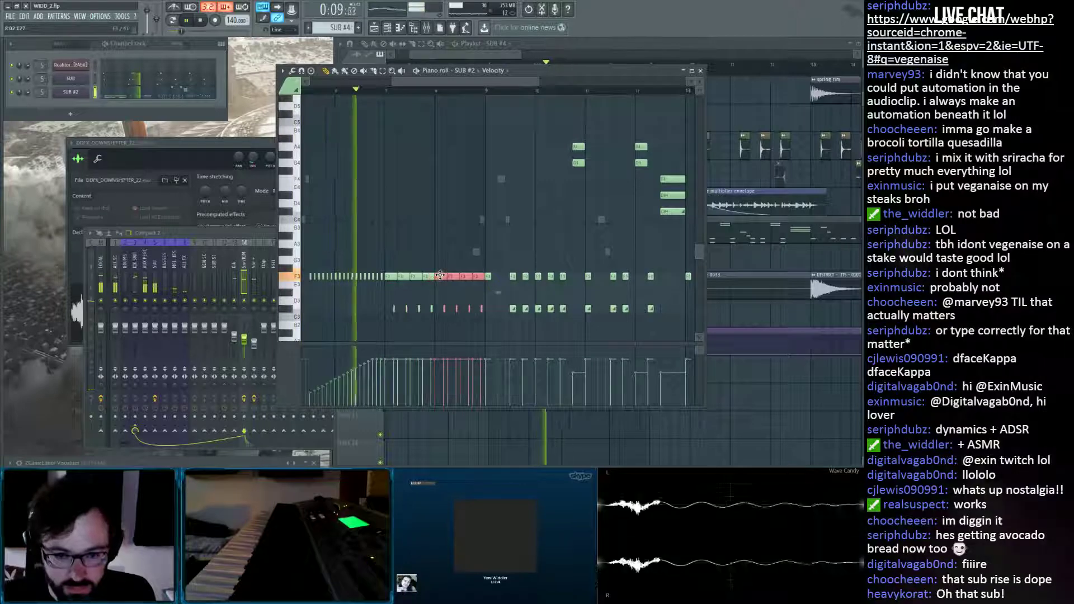
{"action": "left_click", "coordinate": [453, 239], "text": "ctrl"}
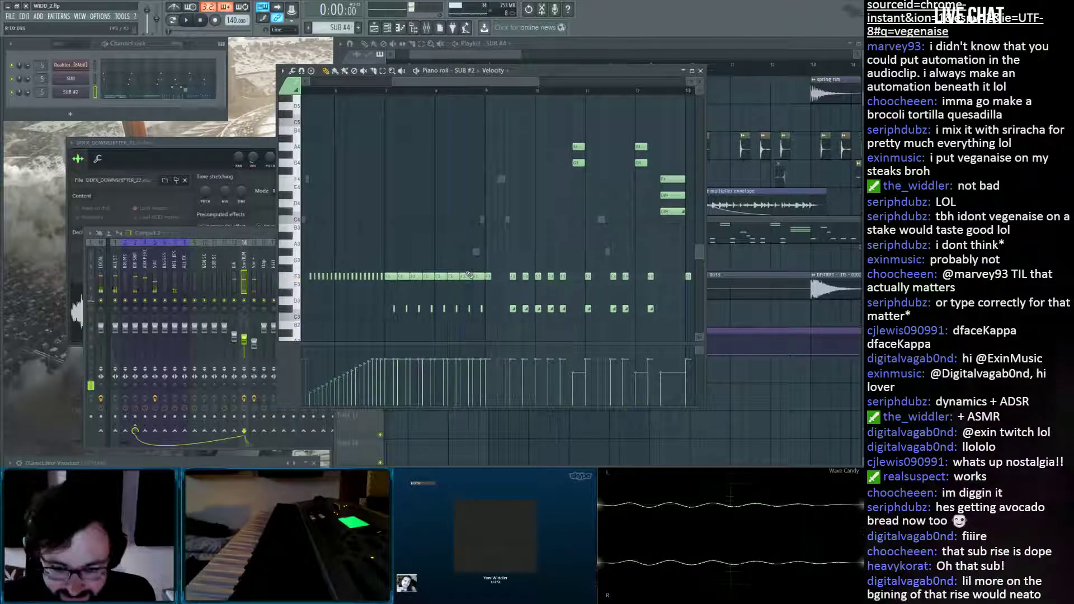
{"action": "key", "text": "space"}
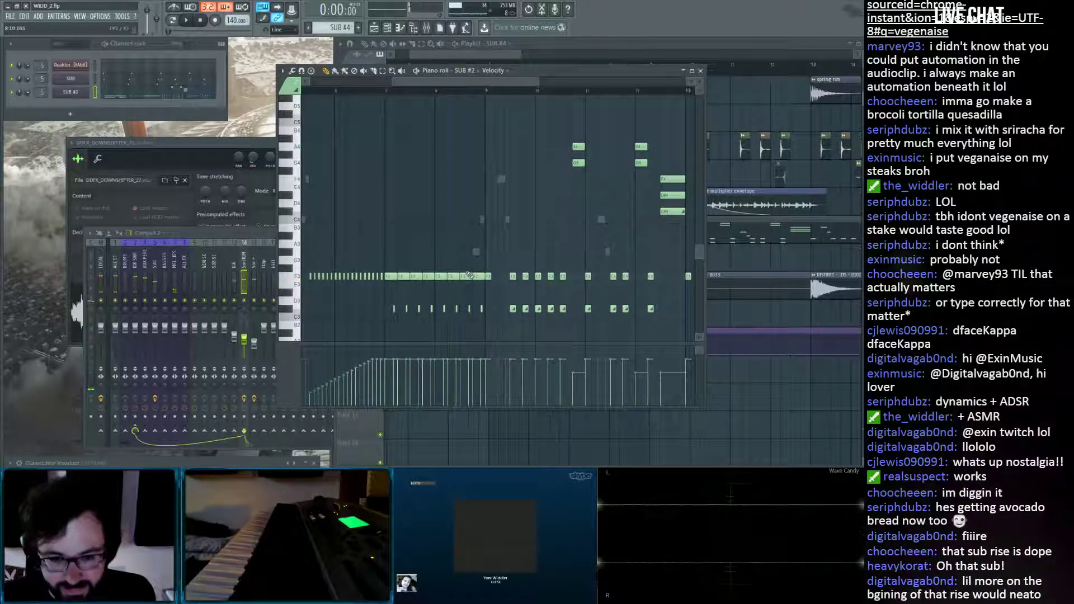
Delete the last F3 note and its slide in bar 8, plus the SUB channel's G#3 and C4 notes at the end of that bar.
{"action": "right_click", "coordinate": [482, 309]}
{"action": "scroll", "coordinate": [489, 102], "scroll_direction": "up", "scroll_amount": 5}
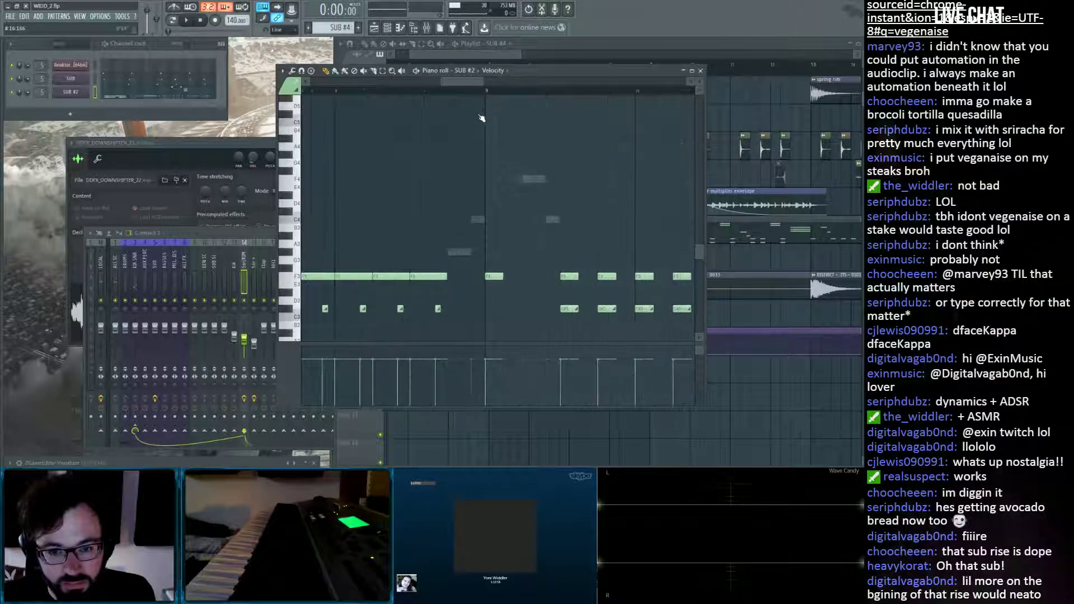
{"action": "right_click", "coordinate": [455, 253]}
{"action": "right_click", "coordinate": [454, 253]}
{"action": "right_click", "coordinate": [455, 253]}
{"action": "right_click", "coordinate": [476, 219]}
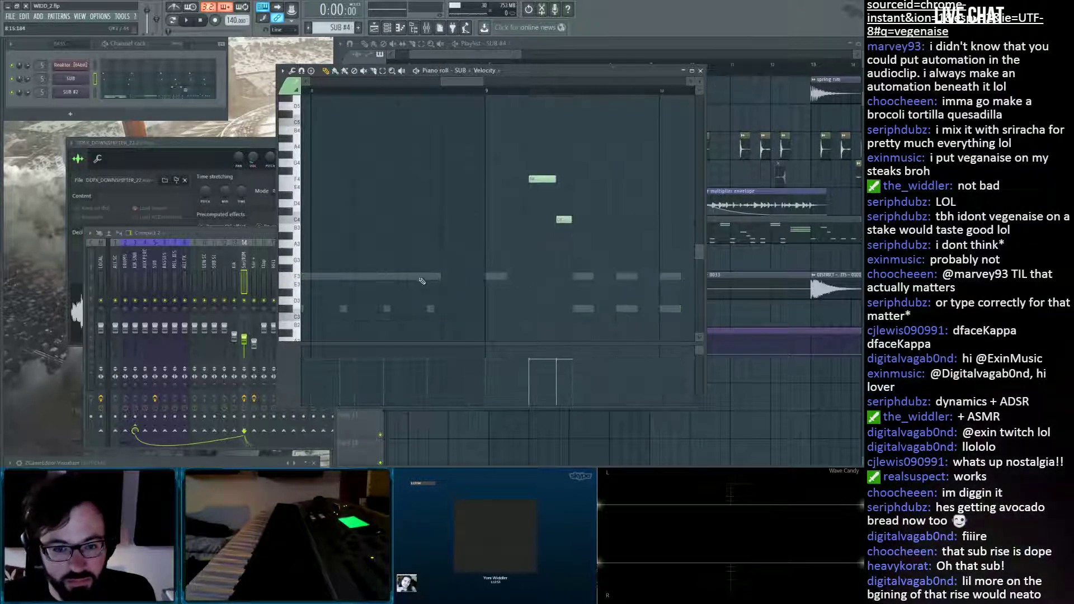
In SUB #2, shift bar 8's last C#3 slide earlier, stretch it nearly to the end of its F3 note, lower its velocity, and play it.
{"action": "double_click", "coordinate": [421, 278]}
{"action": "key", "text": "space"}
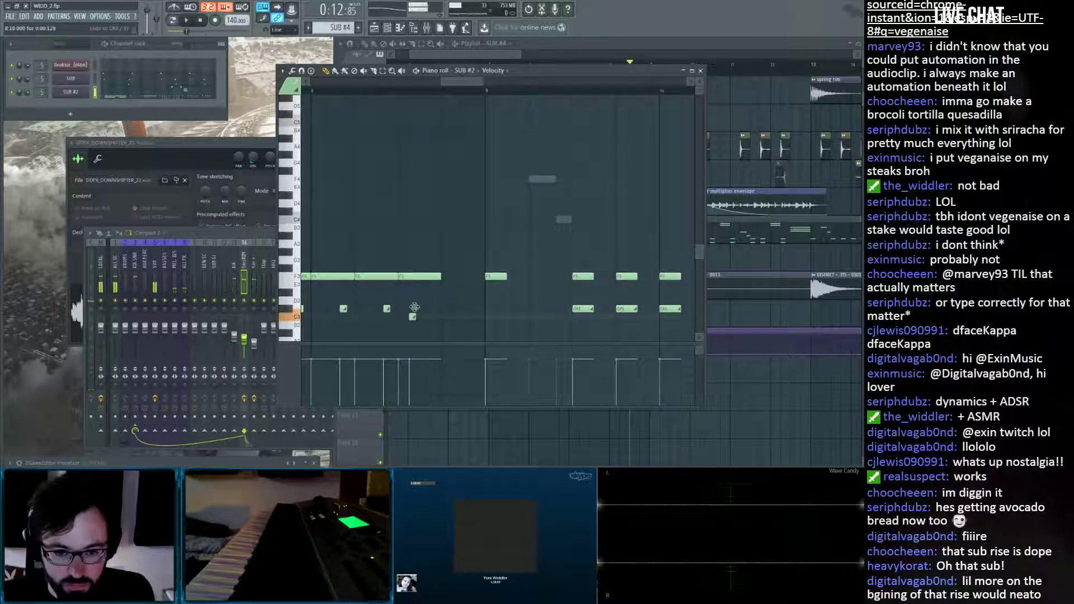
{"action": "left_click", "coordinate": [413, 309]}
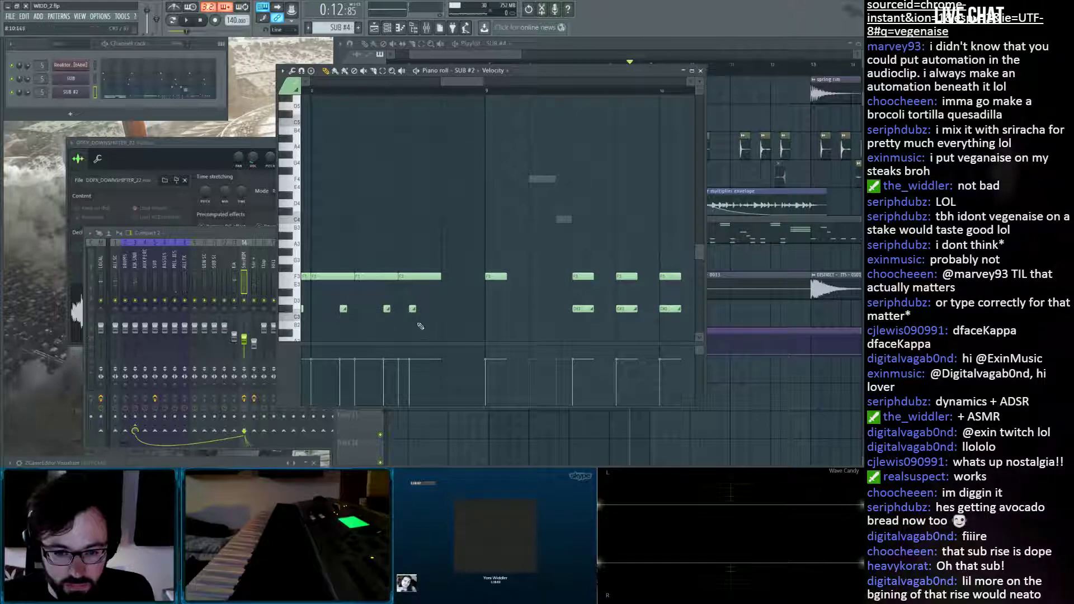
{"action": "left_click_drag", "start_coordinate": [416, 309], "coordinate": [437, 310]}
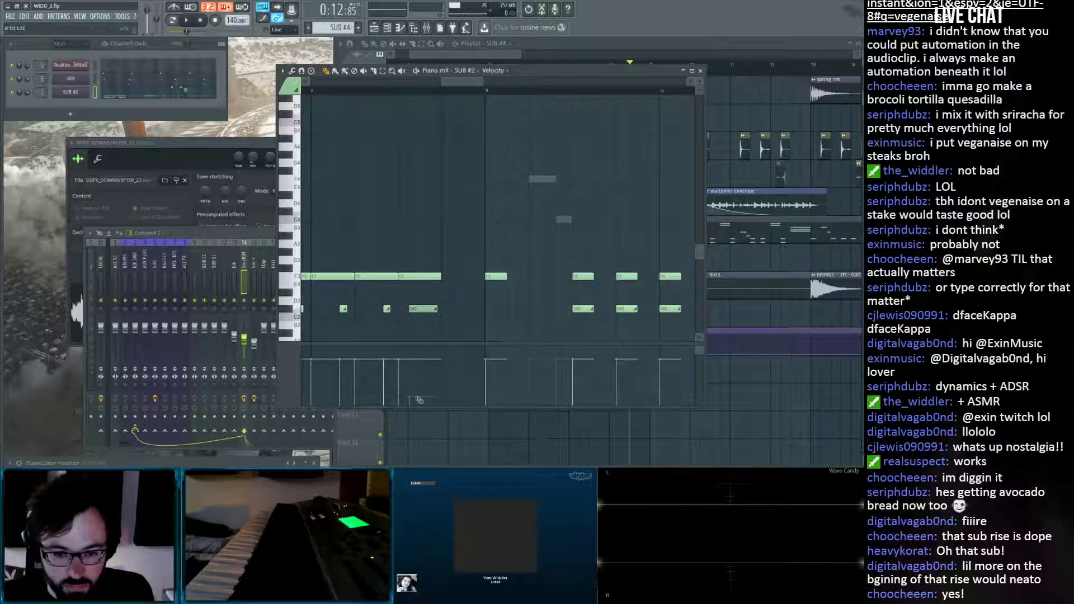
{"action": "key", "text": "space"}
{"action": "key", "text": "space"}
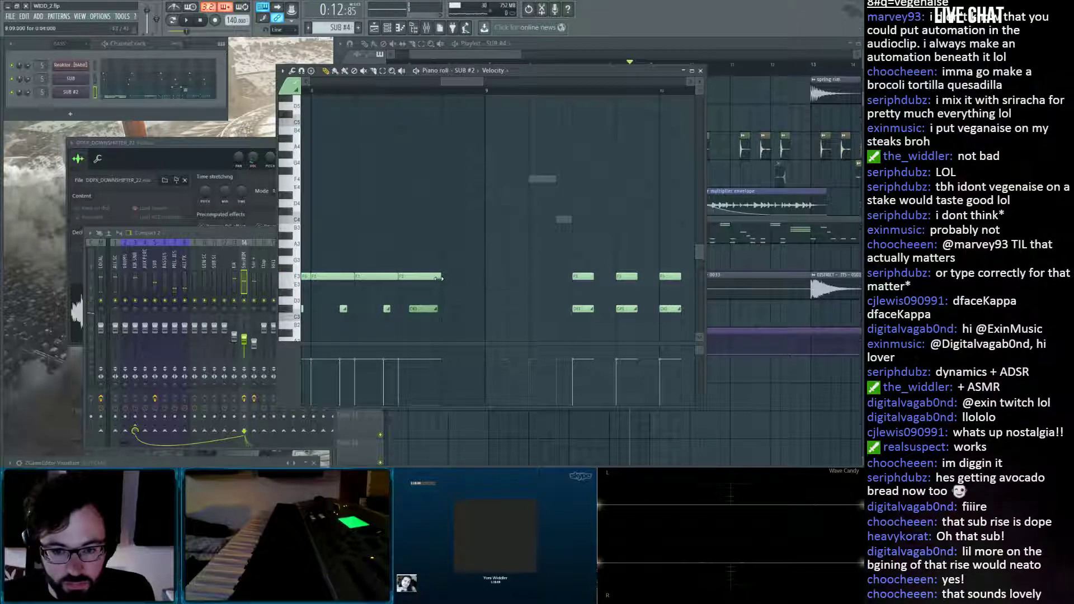
Remove bar 9's opening F3, extend bar 8's last F3 note to beat 3 of bar 9, and add a long F3 slide ending there.
{"action": "left_click_drag", "start_coordinate": [495, 282], "coordinate": [569, 296]}
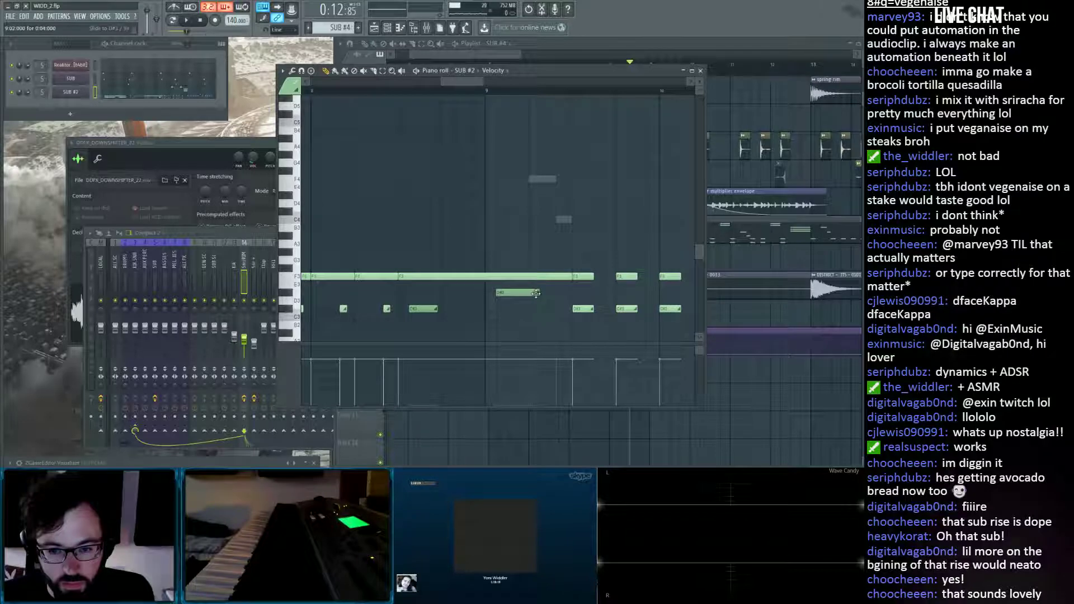
{"action": "left_click_drag", "start_coordinate": [555, 295], "coordinate": [566, 295]}
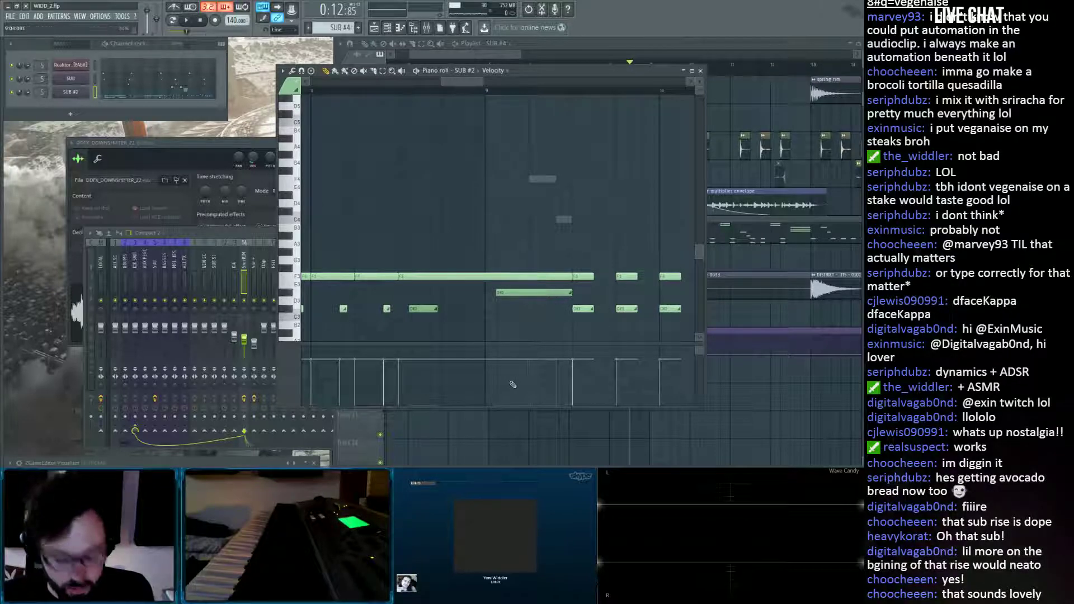
{"action": "left_click_drag", "start_coordinate": [517, 277], "coordinate": [517, 277]}
{"action": "key", "text": "space"}
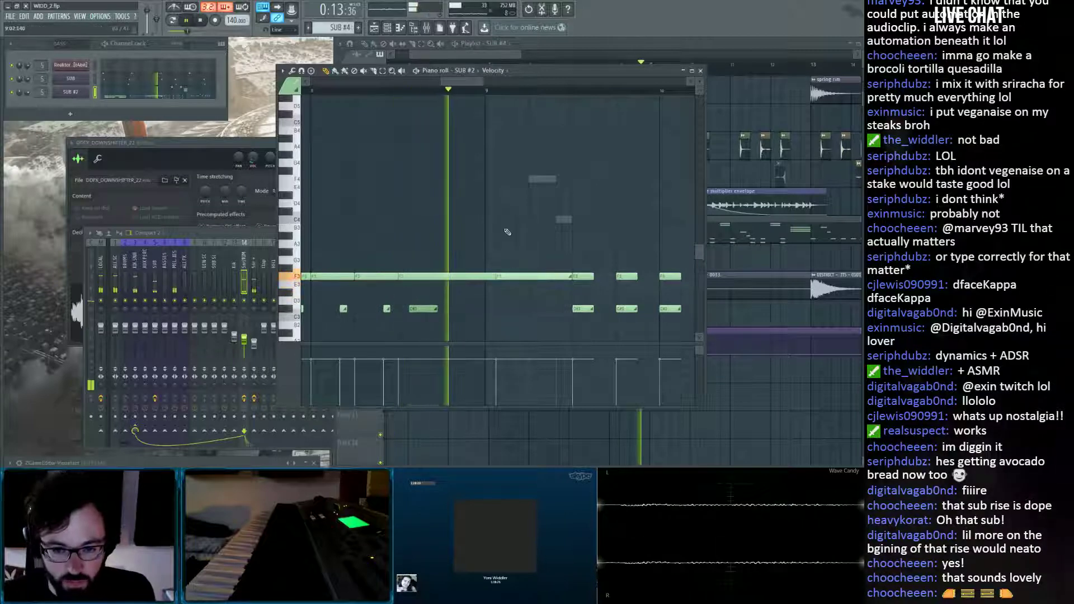
{"action": "key", "text": "space"}
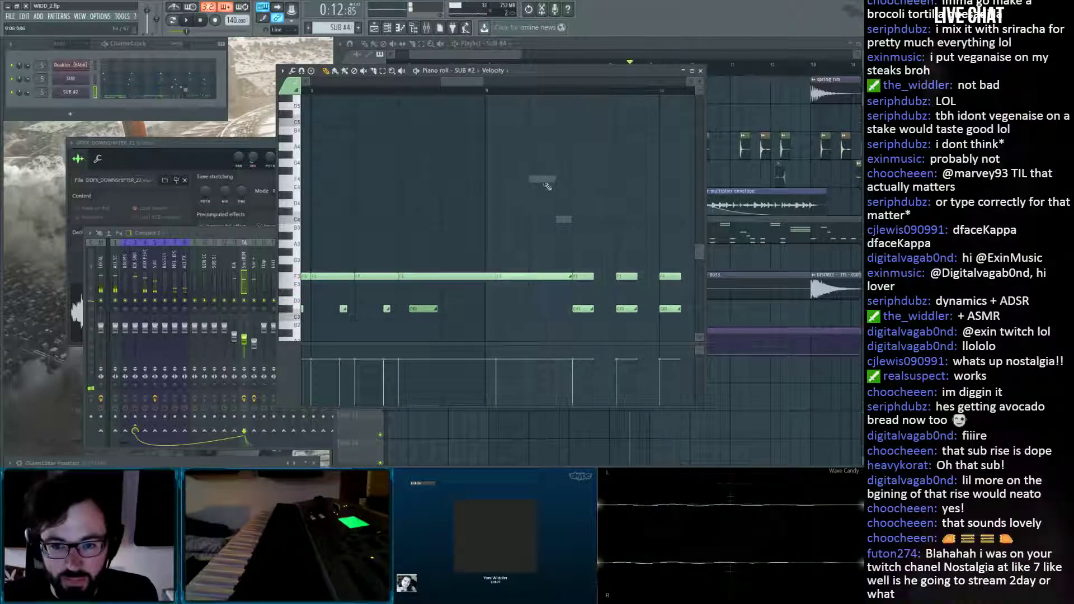
Delete the SUB channel's F4 and C4 notes in bar 9 and play the pattern through to bar 13.
{"action": "right_click", "coordinate": [544, 181]}
{"action": "right_click", "coordinate": [545, 181]}
{"action": "right_click", "coordinate": [564, 219]}
{"action": "key", "text": "space"}
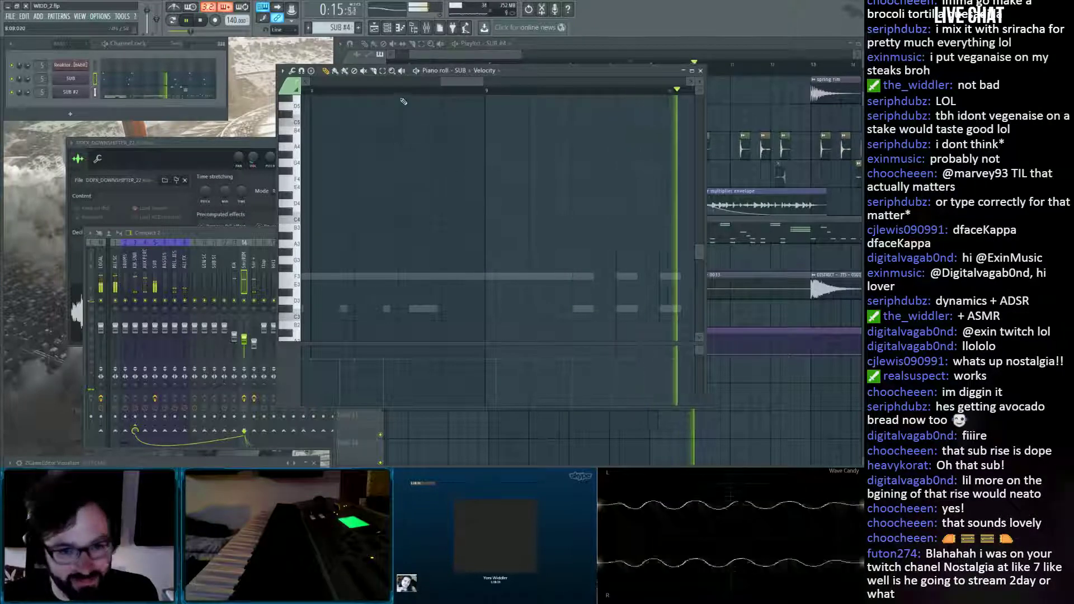
{"action": "scroll", "coordinate": [404, 87], "scroll_direction": "down", "scroll_amount": 5}
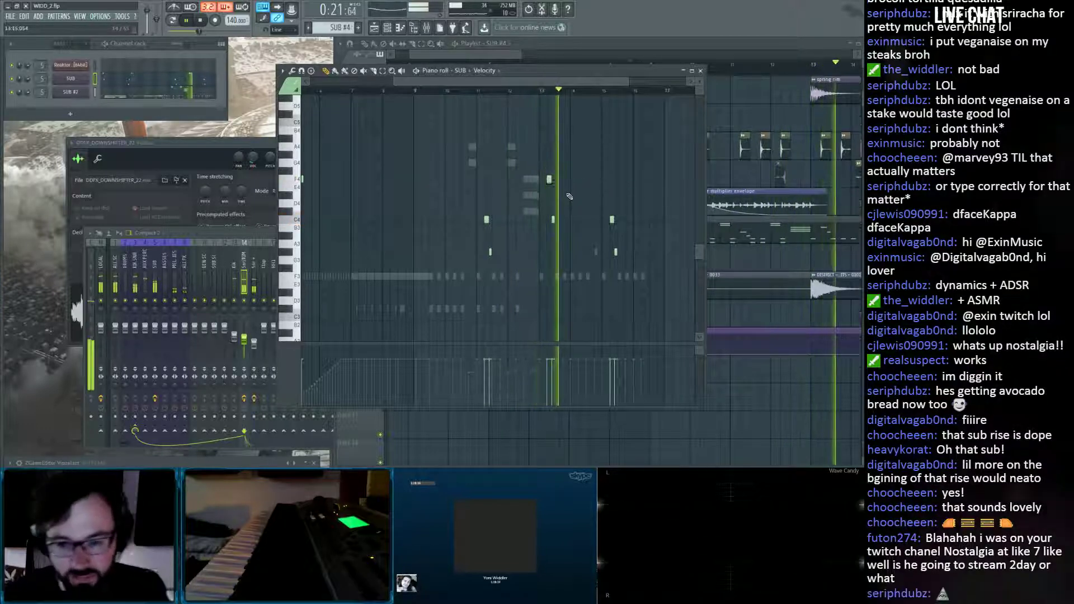
{"action": "key", "text": "space"}
In SUB #2, play from bar 13 and replace the F3 notes in its second half with six short 1/3 beat F3 notes.
{"action": "double_click", "coordinate": [558, 277]}
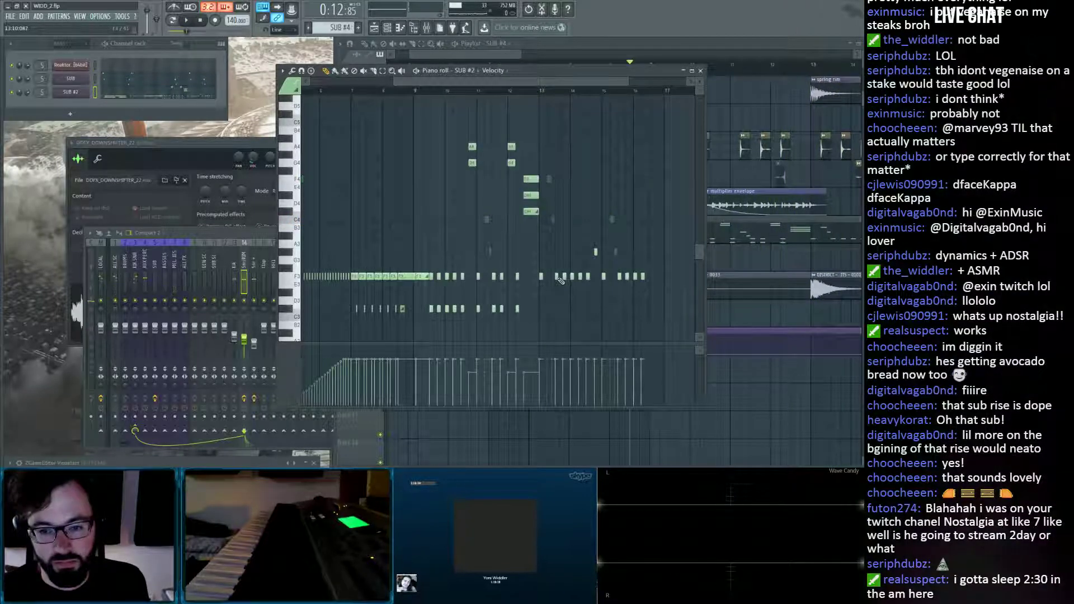
{"action": "scroll", "coordinate": [572, 132], "scroll_direction": "up", "scroll_amount": 5}
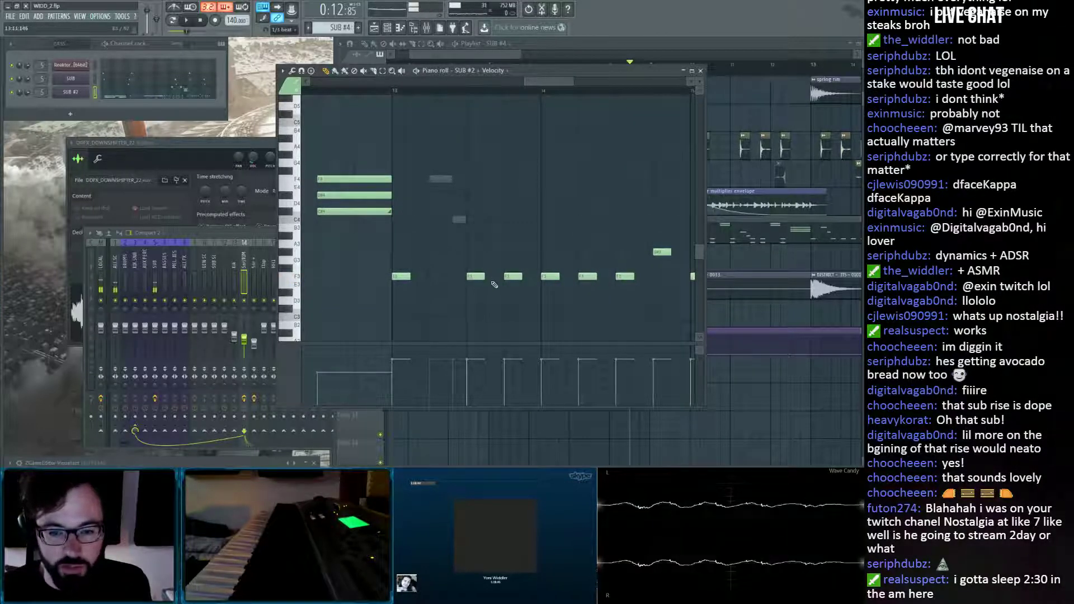
{"action": "left_click", "coordinate": [395, 93]}
{"action": "key", "text": "space"}
{"action": "key", "text": "space"}
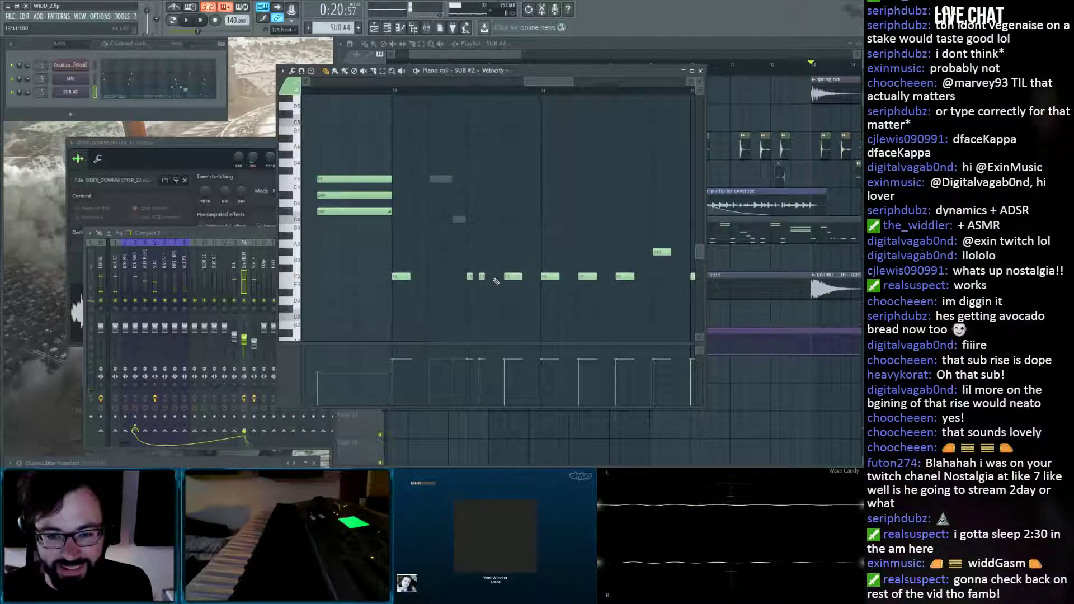
{"action": "left_click", "coordinate": [494, 278]}
{"action": "left_click_drag", "start_coordinate": [521, 277], "coordinate": [509, 278]}
{"action": "left_click", "coordinate": [519, 278]}
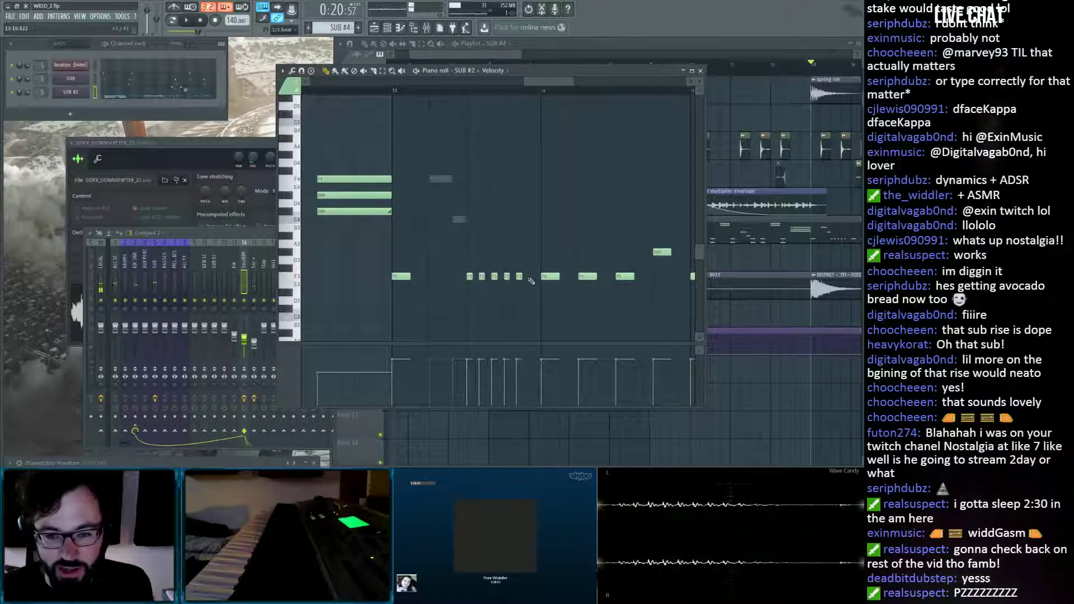
{"action": "left_click", "coordinate": [532, 278]}
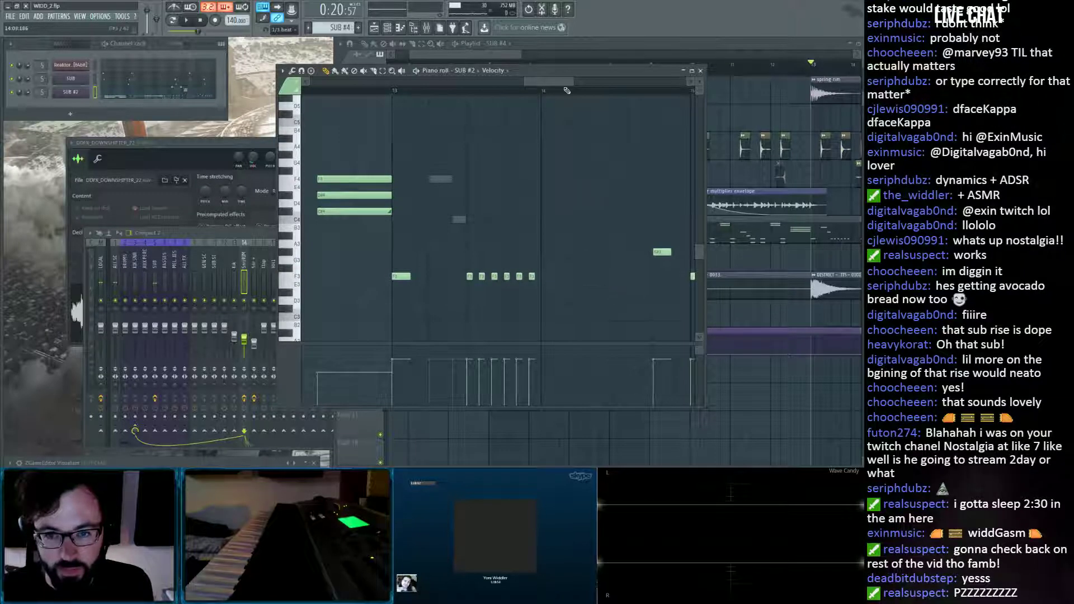
Replace the remaining notes in bars 14 to 16 with copies of the short-note run, on F3 through bar 14 and on C4 from bar 15.
{"action": "scroll", "coordinate": [567, 91], "scroll_direction": "down", "scroll_amount": 2}
{"action": "left_click_drag", "start_coordinate": [566, 83], "coordinate": [588, 82]}
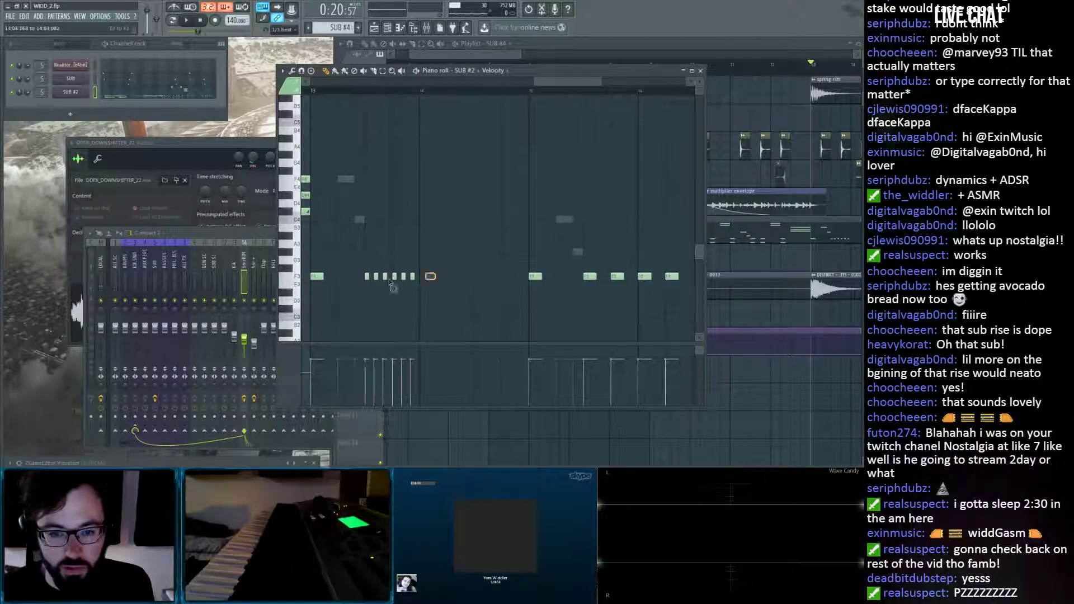
{"action": "left_click_drag", "start_coordinate": [390, 282], "coordinate": [423, 276]}
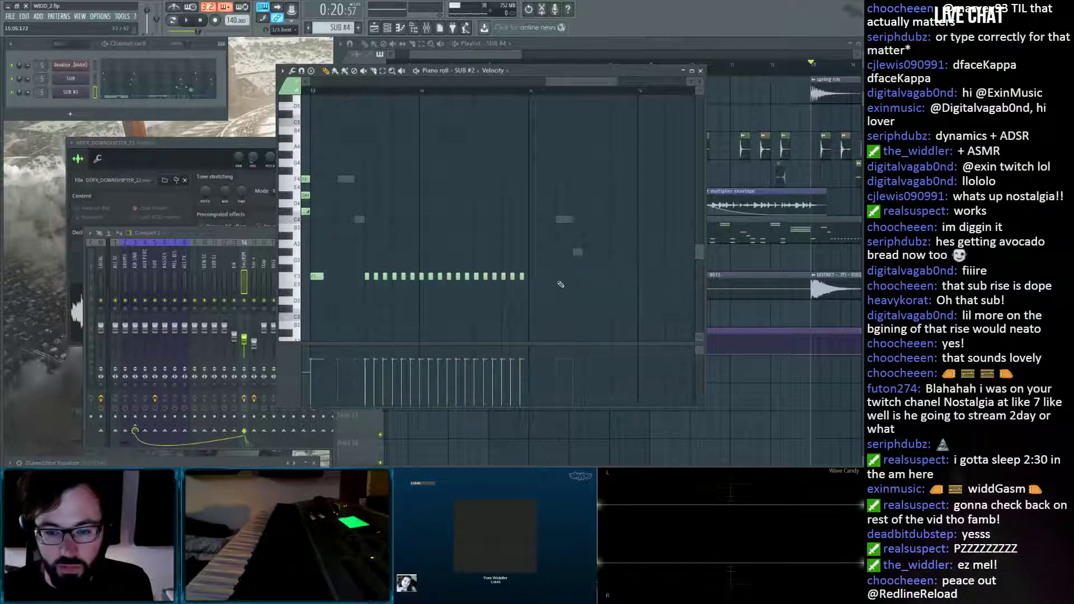
{"action": "left_click_drag", "start_coordinate": [473, 279], "coordinate": [531, 215]}
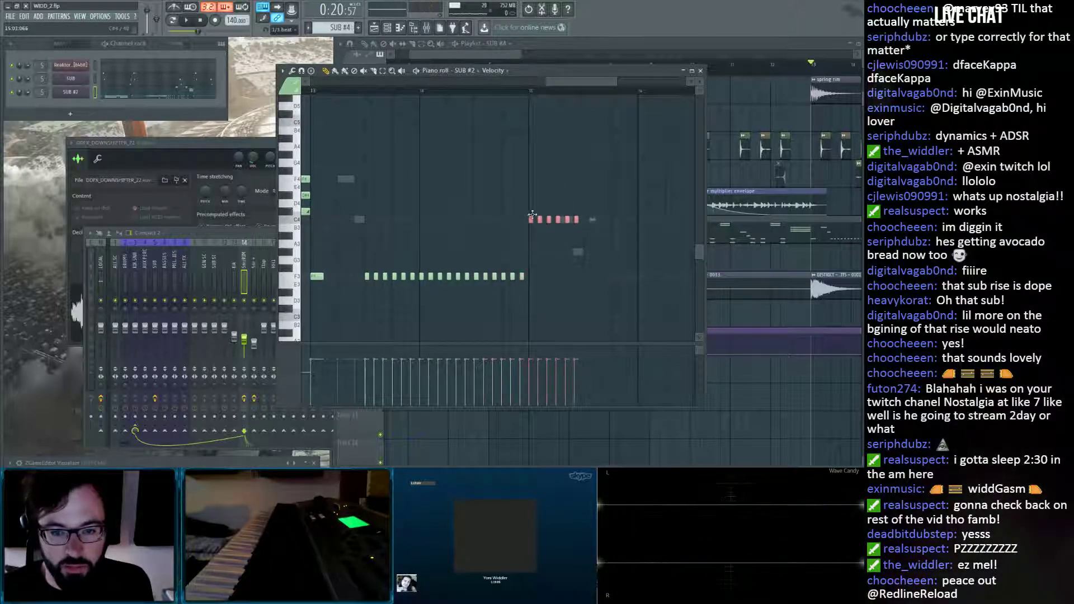
Duplicate the six-note C4 run onto B3 in the second half of bar 15 and onto G#3 at bar 16.
{"action": "key", "text": "ctrl+b"}
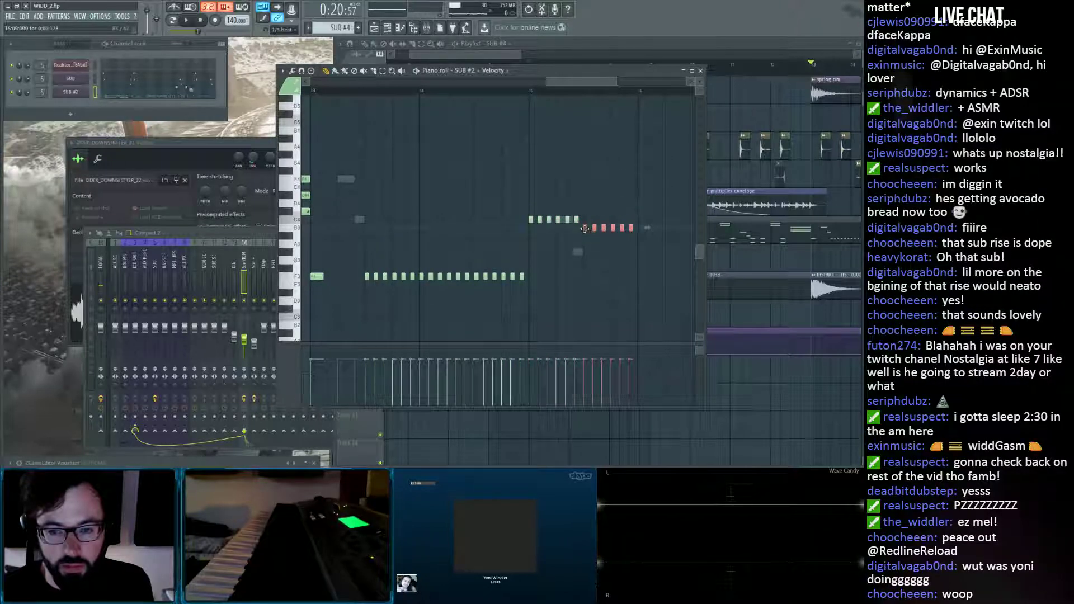
{"action": "key", "text": "ctrl+b"}
{"action": "left_click_drag", "start_coordinate": [640, 231], "coordinate": [640, 258]}
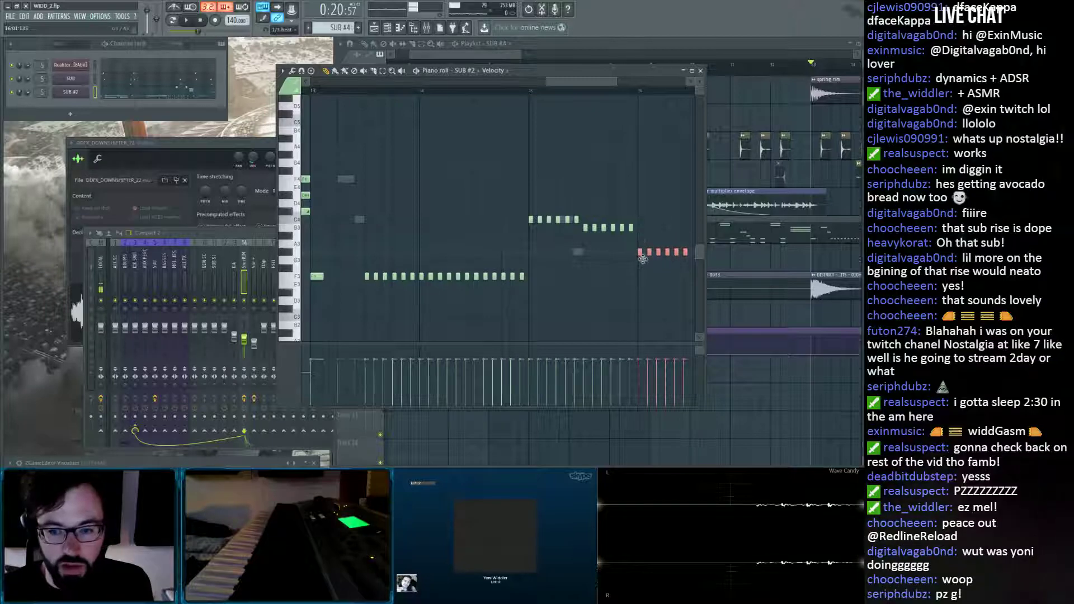
Delete the SUB channel's G#3 note in bar 15, where the new SUB #2 runs play.
{"action": "scroll", "coordinate": [566, 85], "scroll_direction": "down", "scroll_amount": 2}
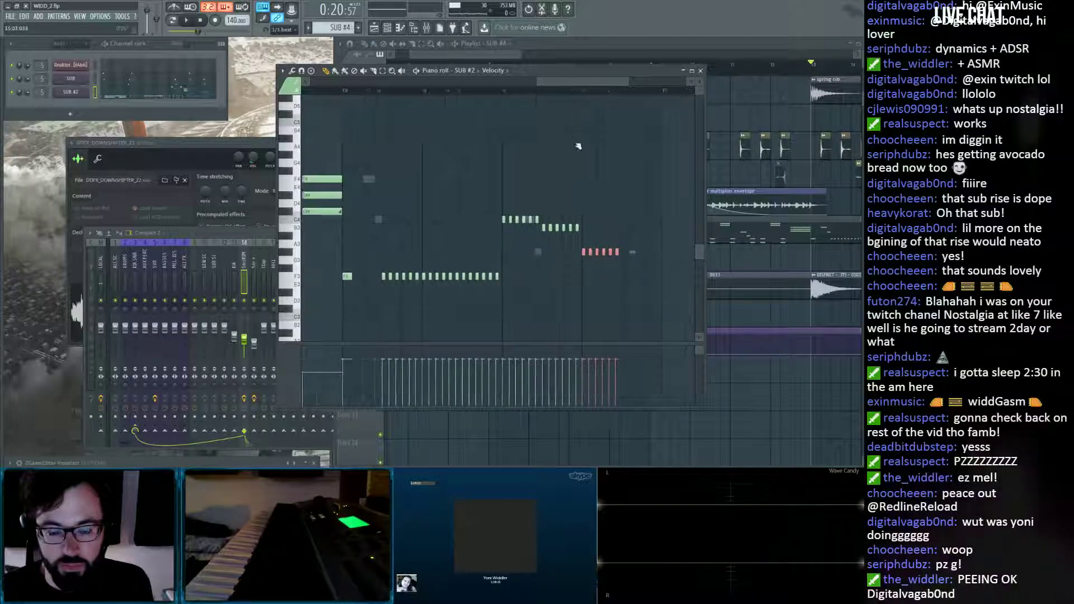
{"action": "right_click", "coordinate": [492, 251]}
{"action": "right_click", "coordinate": [493, 251]}
{"action": "right_click", "coordinate": [492, 251]}
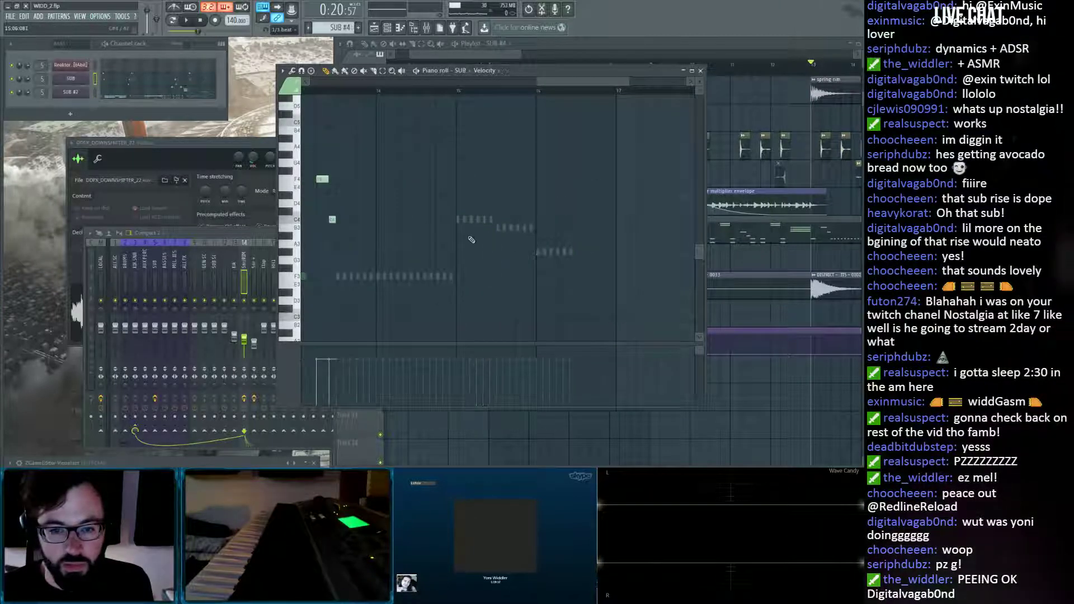
Quick-legato all the short SUB #2 notes from the middle of bar 13 through bar 16, then deselect them.
{"action": "double_click", "coordinate": [399, 278]}
{"action": "left_click_drag", "start_coordinate": [574, 235], "coordinate": [337, 312]}
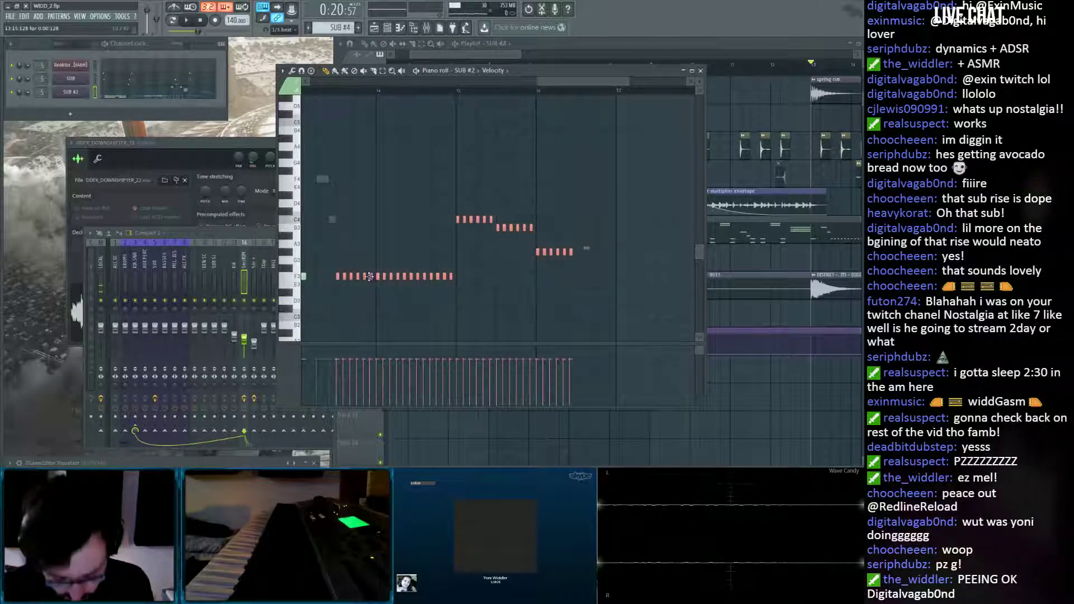
{"action": "key", "text": "ctrl+l"}
{"action": "left_click", "coordinate": [515, 293], "text": "ctrl"}
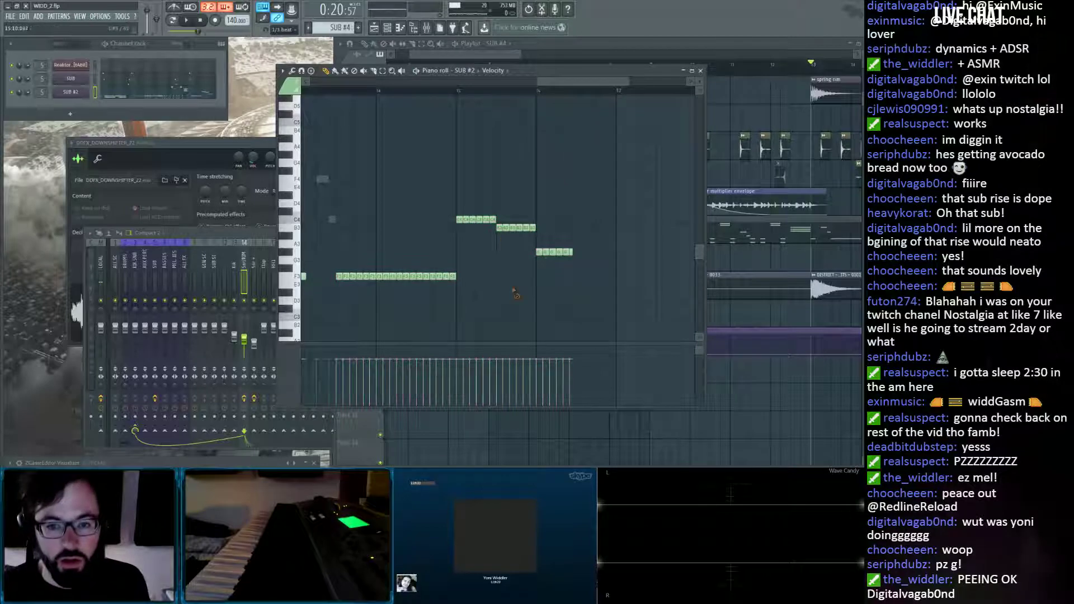
Play the arrangement from the start past bar 17, then review the SUB #2 notes across the whole pattern.
{"action": "left_click", "coordinate": [703, 73]}
{"action": "left_click", "coordinate": [200, 20]}
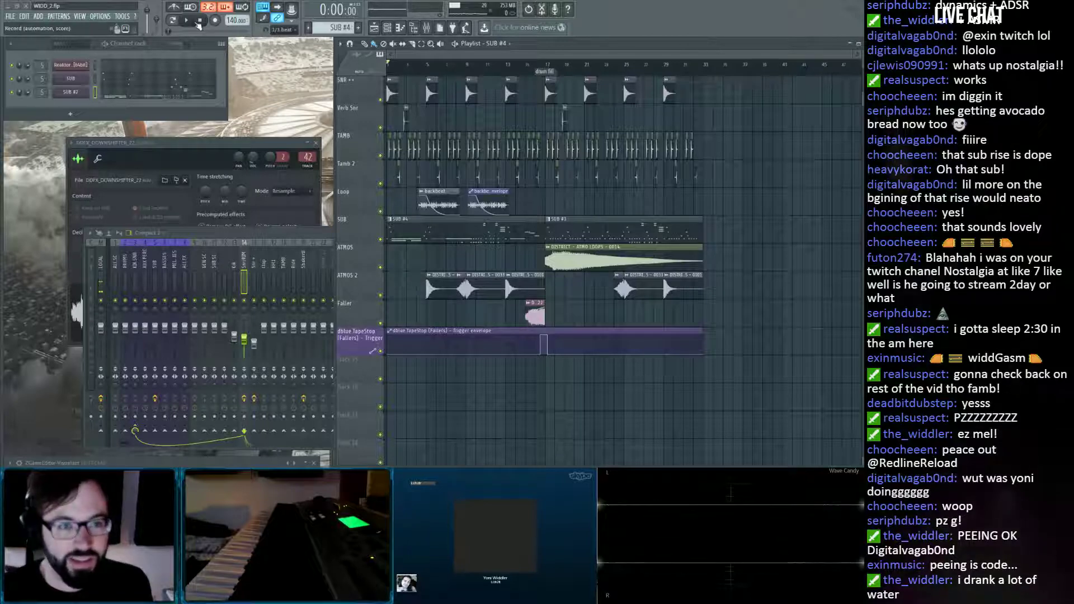
{"action": "key", "text": "space"}
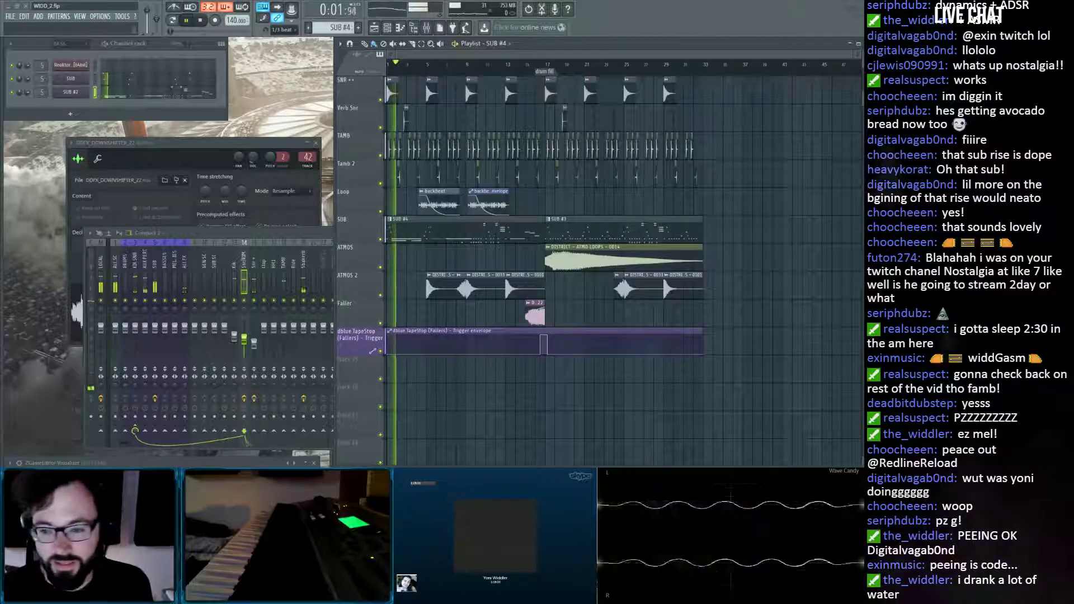
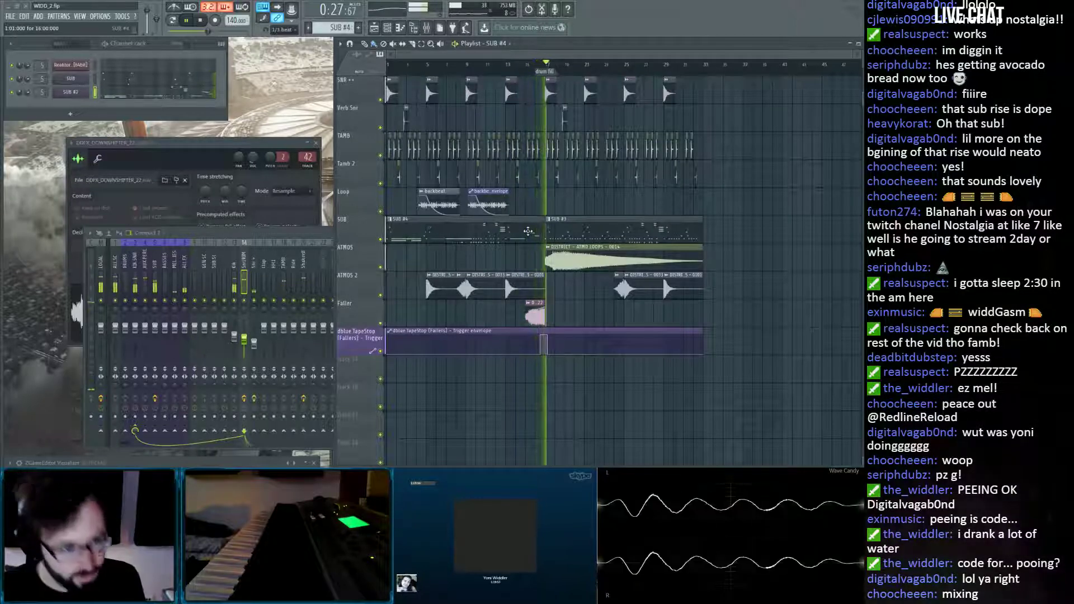
{"action": "key", "text": "F7"}
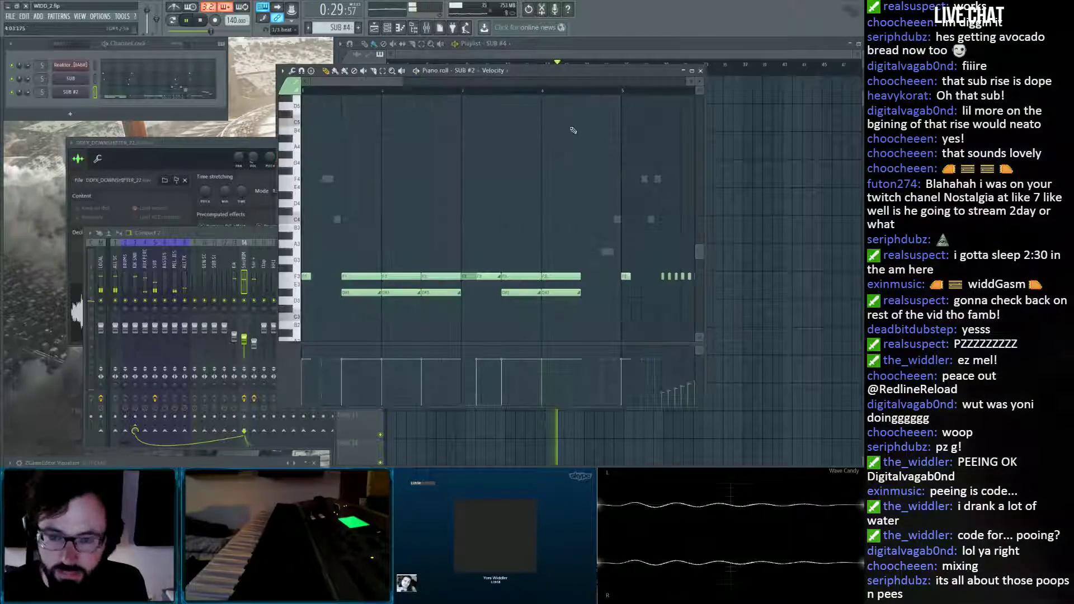
{"action": "key", "text": "space"}
{"action": "scroll", "coordinate": [561, 91], "scroll_direction": "down", "scroll_amount": 3}
{"action": "scroll", "coordinate": [673, 99], "scroll_direction": "down", "scroll_amount": 3}
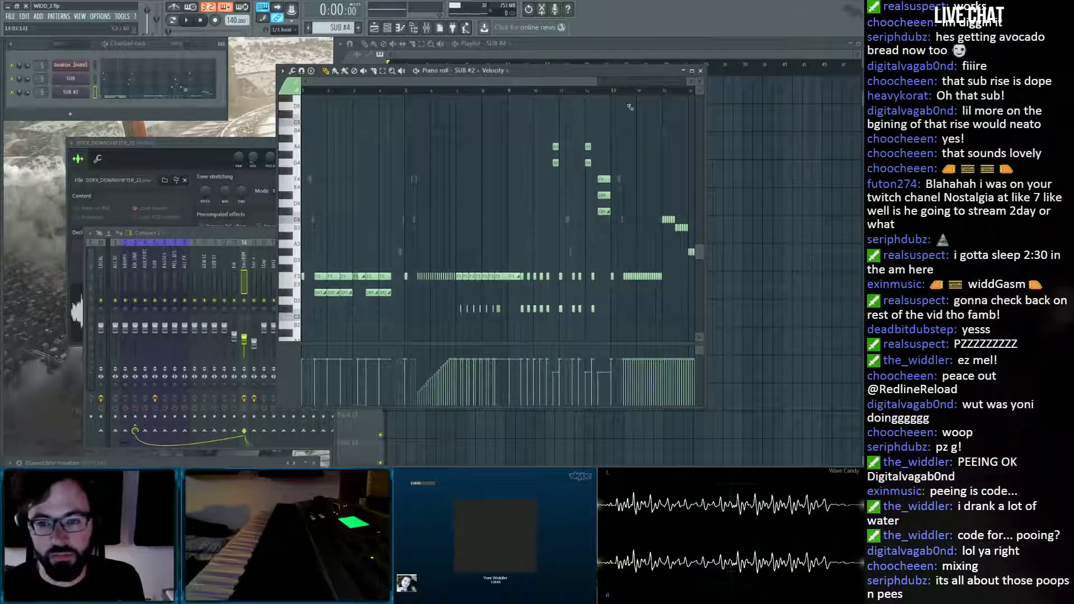
{"action": "scroll", "coordinate": [579, 88], "scroll_direction": "down", "scroll_amount": 2}
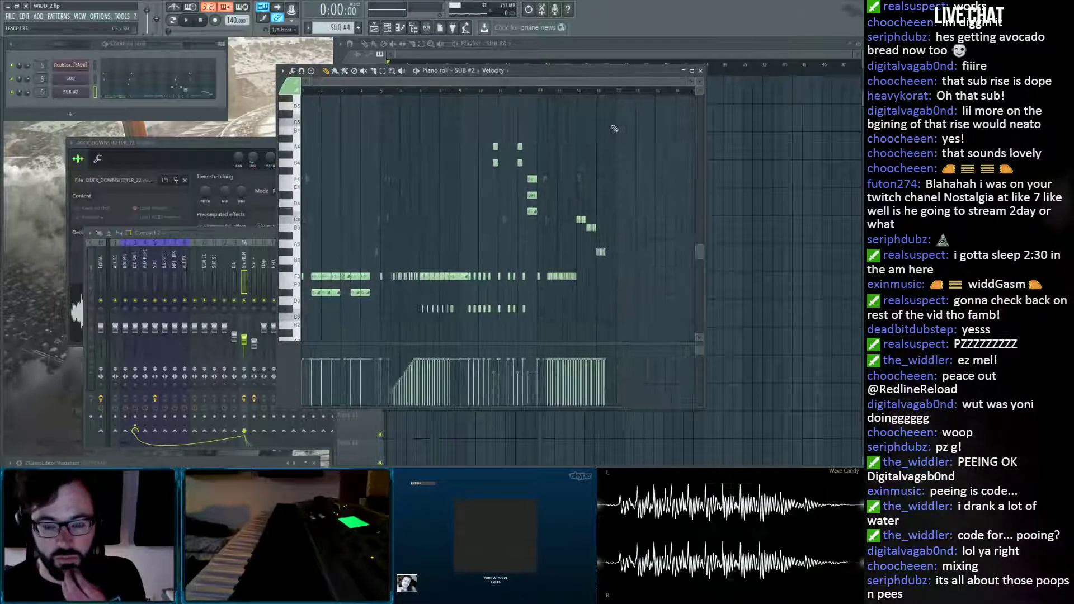
{"action": "left_click", "coordinate": [701, 71]}
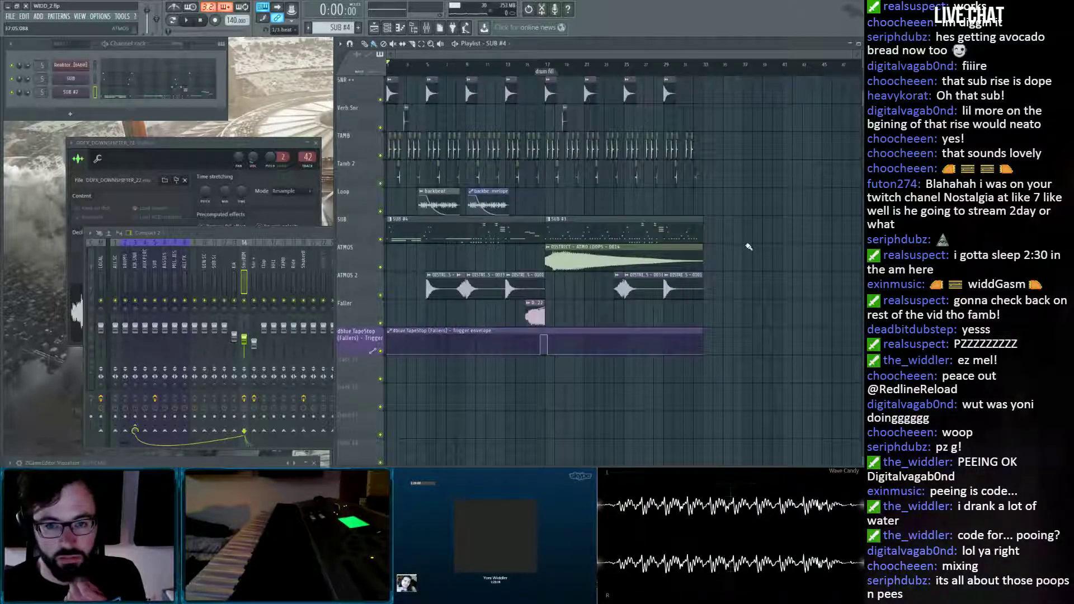
Browse the sample library for a transition sound, auditioning samples including tubby fx and big cymbal.
{"action": "left_click", "coordinate": [3, 213]}
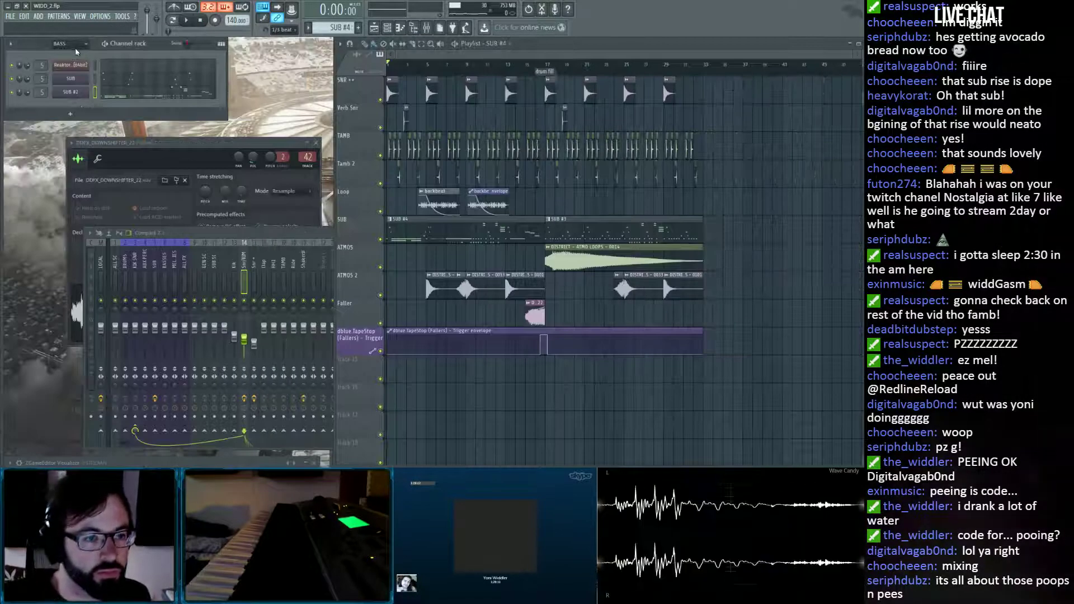
{"action": "mouse_move", "coordinate": [2, 138]}
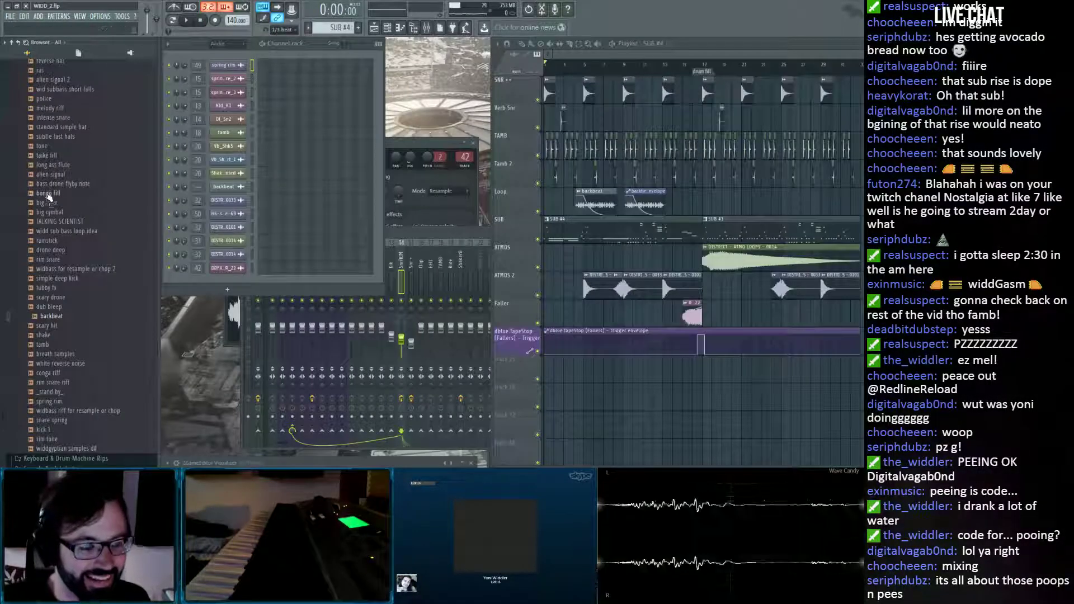
{"action": "scroll", "coordinate": [50, 200], "scroll_direction": "down", "scroll_amount": 3}
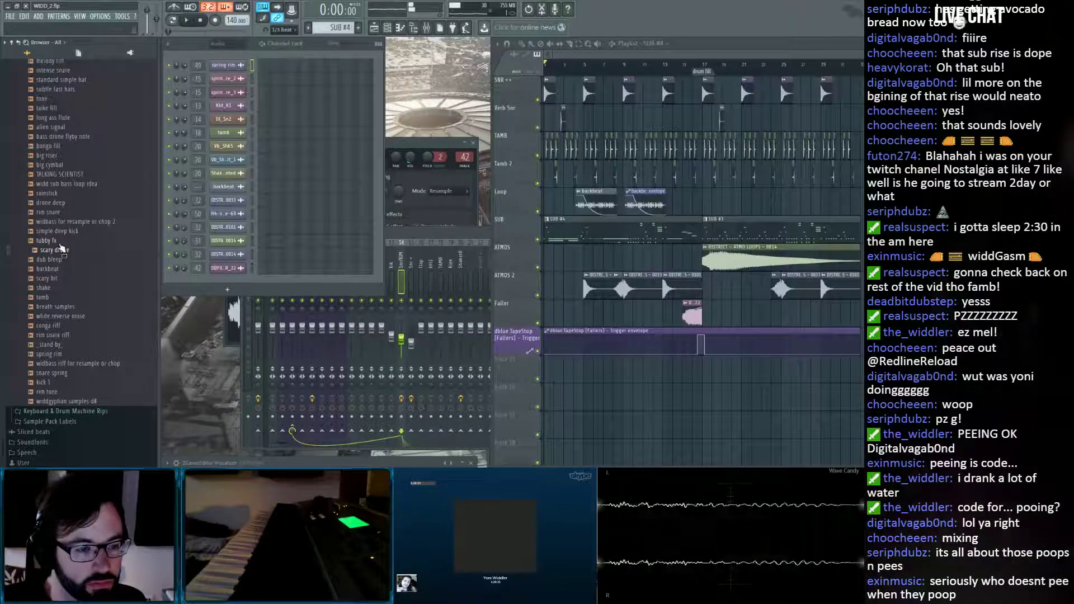
{"action": "left_click", "coordinate": [61, 241]}
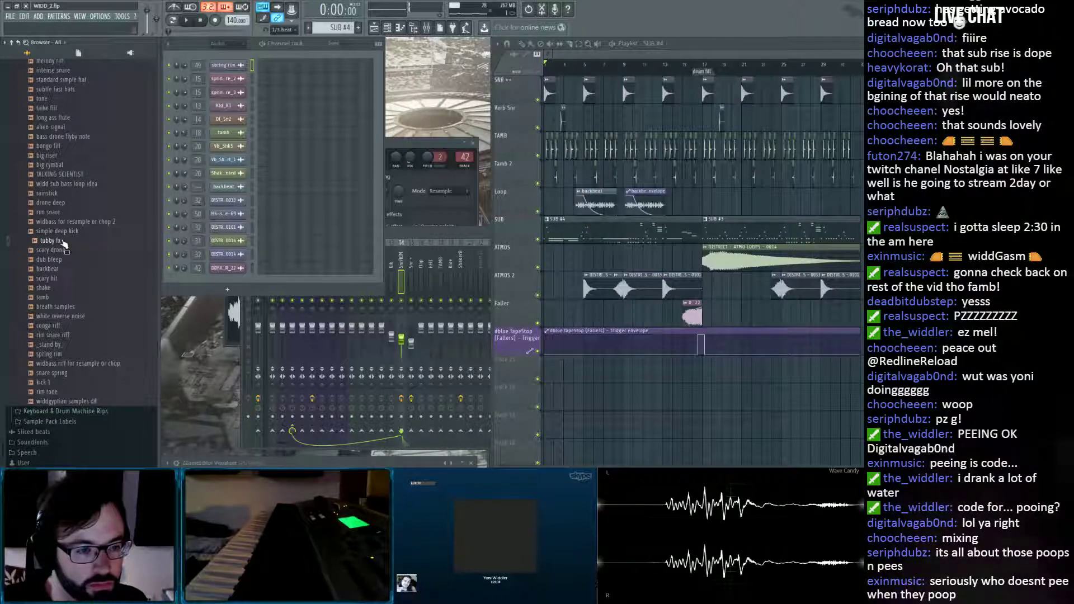
{"action": "scroll", "coordinate": [66, 227], "scroll_direction": "up", "scroll_amount": 3}
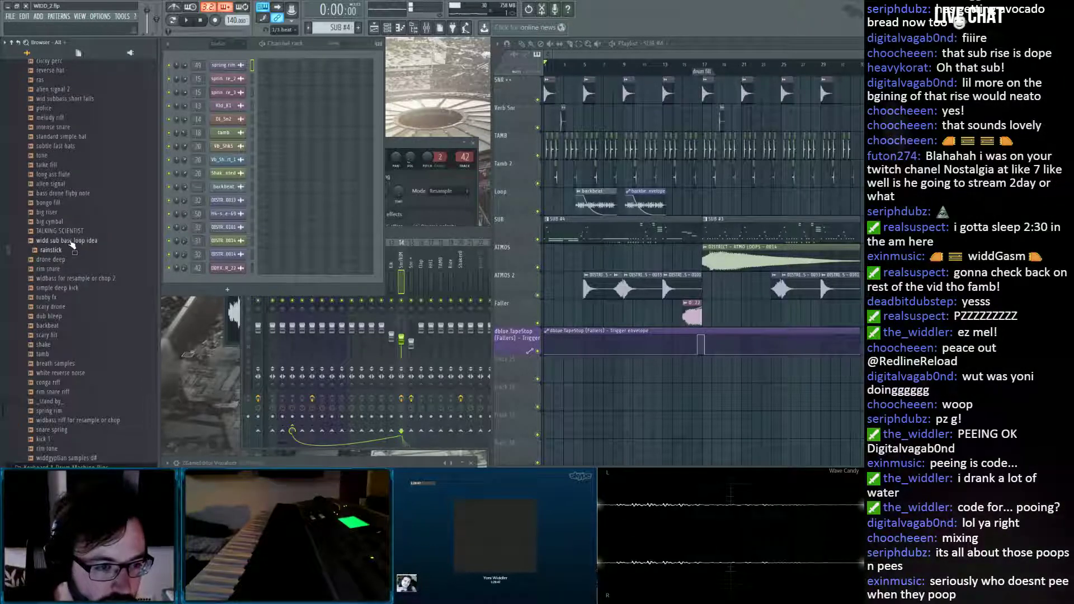
{"action": "left_click", "coordinate": [56, 222]}
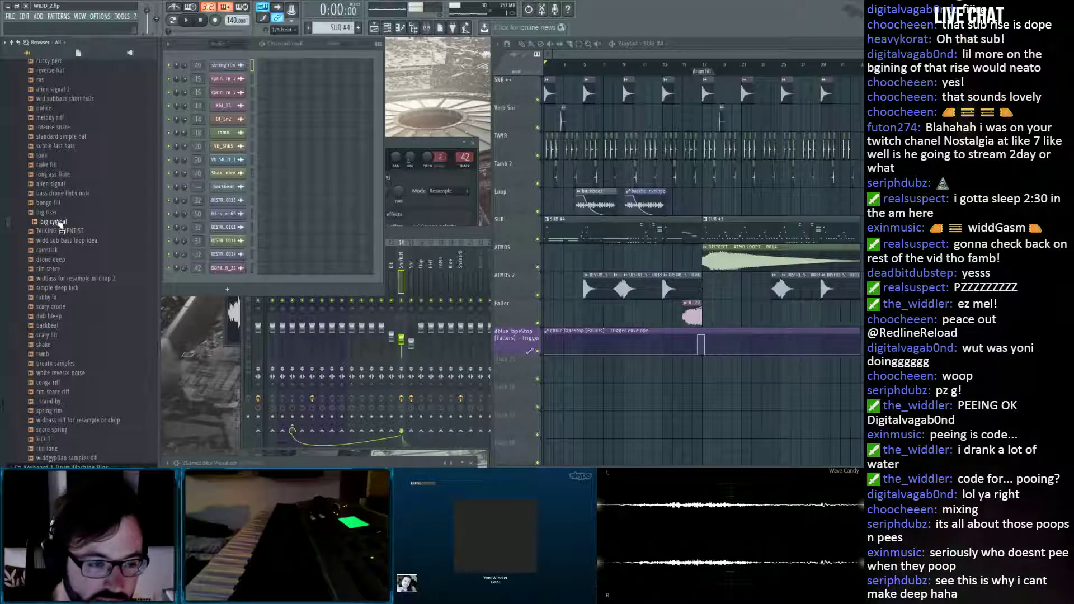
Replace the DDFX_DOWNSHIFTER_22 sample in the Faller clip's channel with big cymbal and normalize it.
{"action": "key", "text": "alt+F8"}
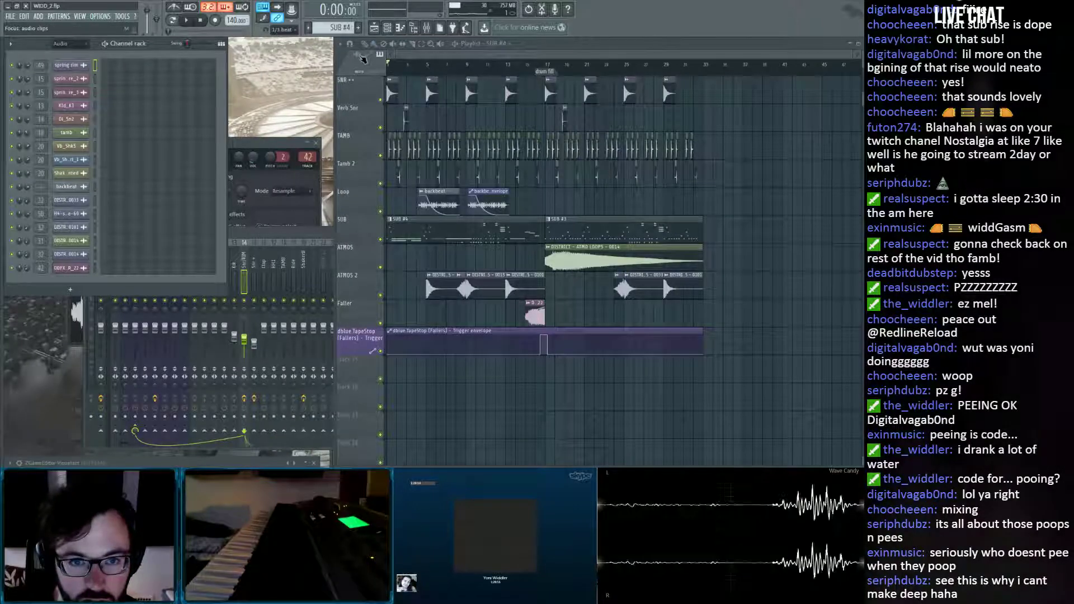
{"action": "double_click", "coordinate": [533, 305]}
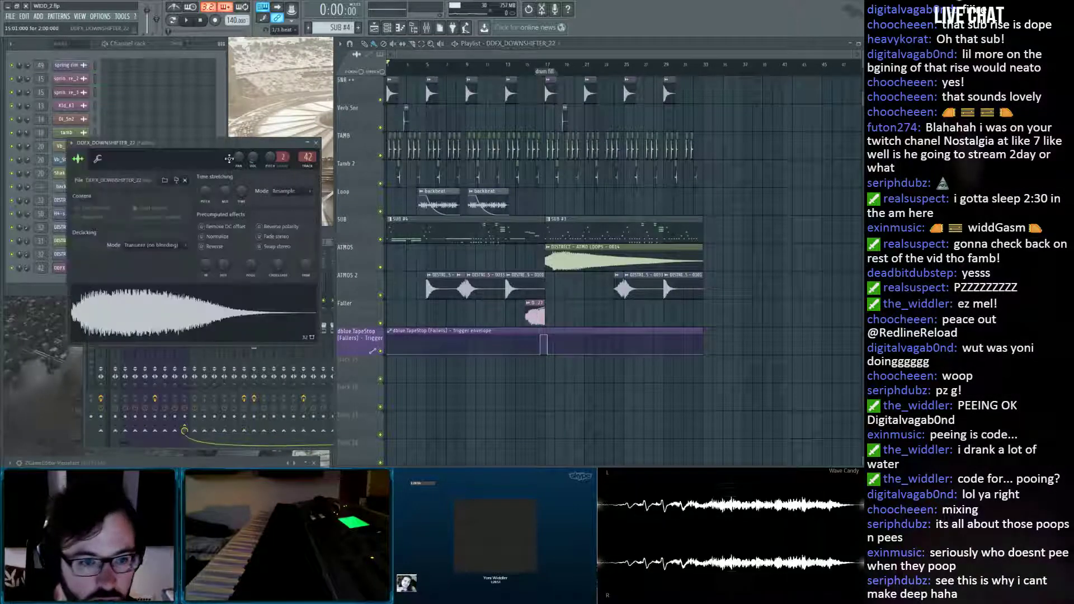
{"action": "key", "text": "alt+F8"}
{"action": "left_click_drag", "start_coordinate": [58, 226], "coordinate": [347, 311]}
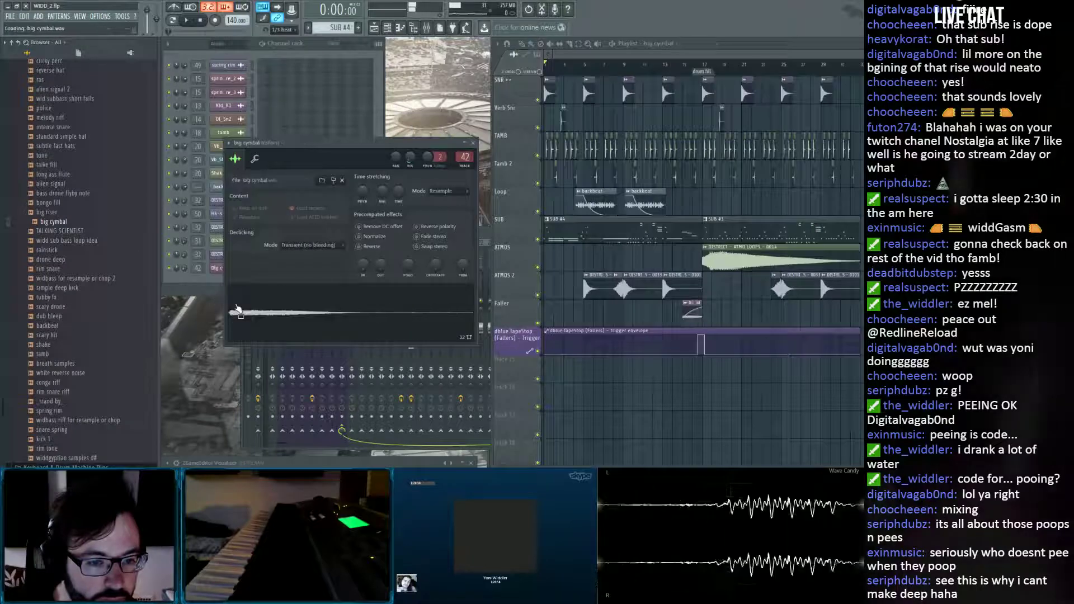
{"action": "key", "text": "alt+F8"}
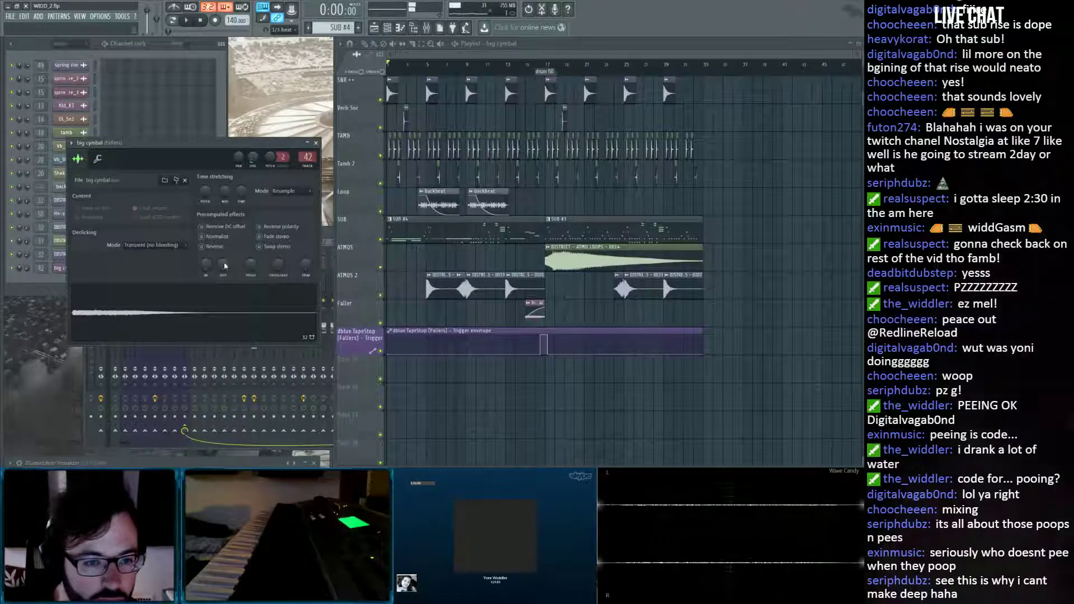
{"action": "left_click", "coordinate": [214, 236]}
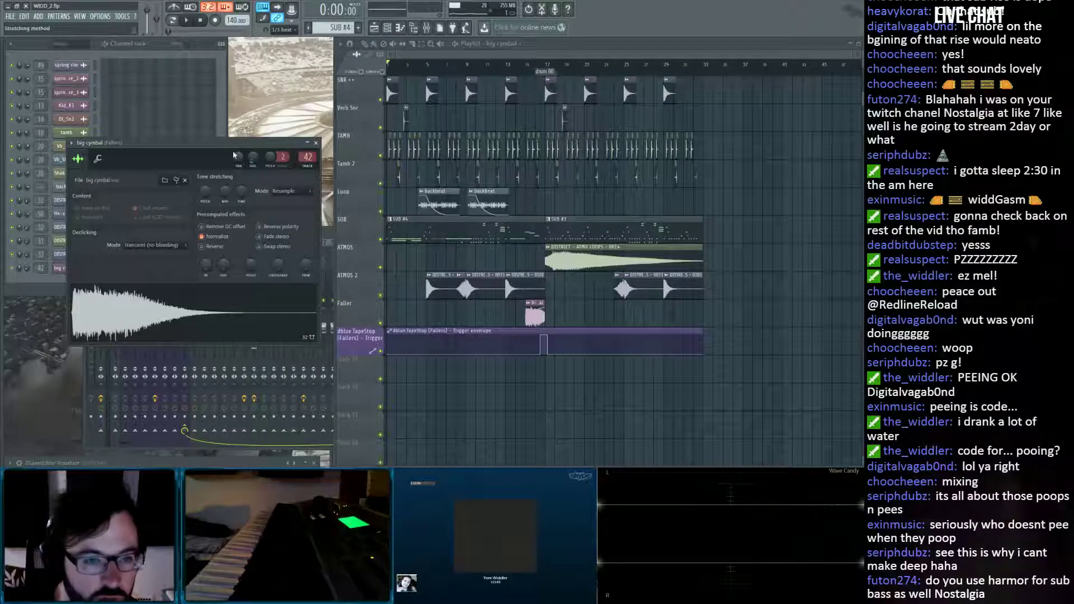
Play the arrangement from bar 13 to hear the cymbal leading into bar 17, then close its channel settings.
{"action": "left_click", "coordinate": [510, 67]}
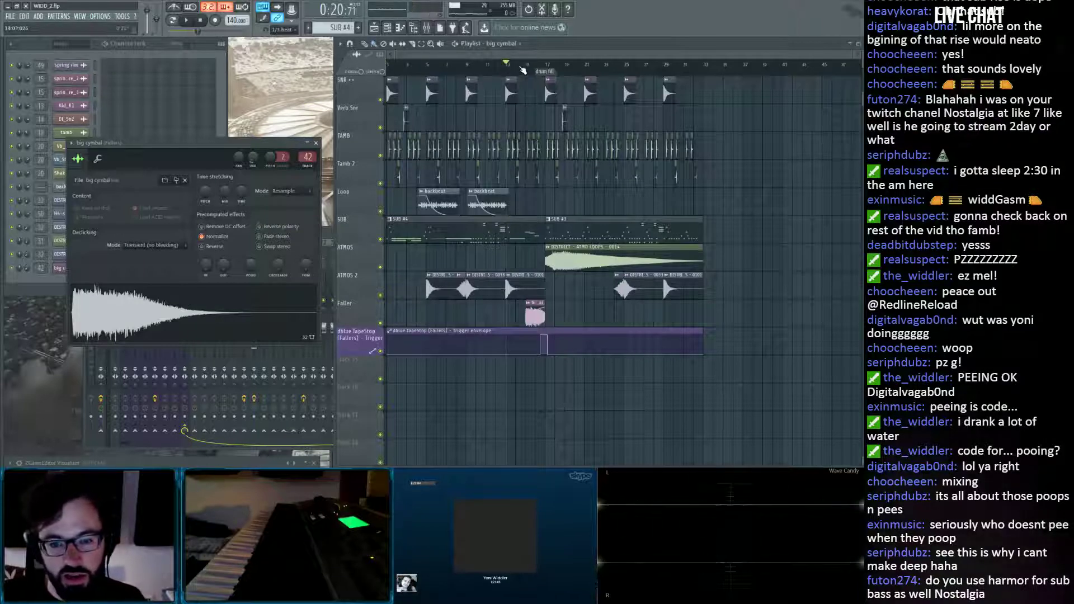
{"action": "key", "text": "space"}
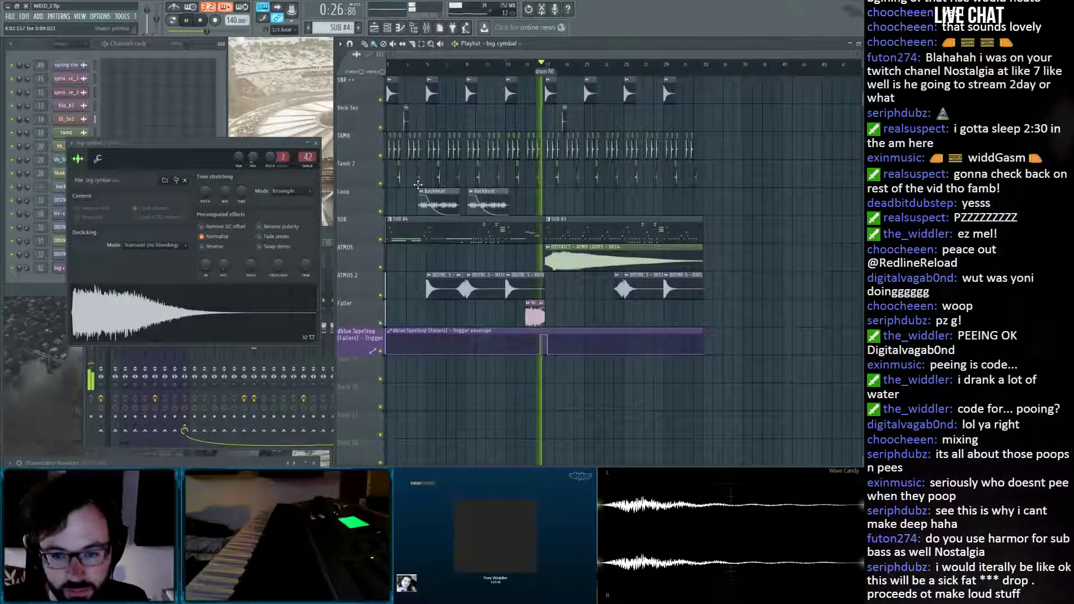
{"action": "key", "text": "space"}
{"action": "left_click", "coordinate": [316, 143]}
Replace the big cymbal sample with alien signal and play the arrangement from bar 13 up to bar 17.
{"action": "mouse_move", "coordinate": [3, 245]}
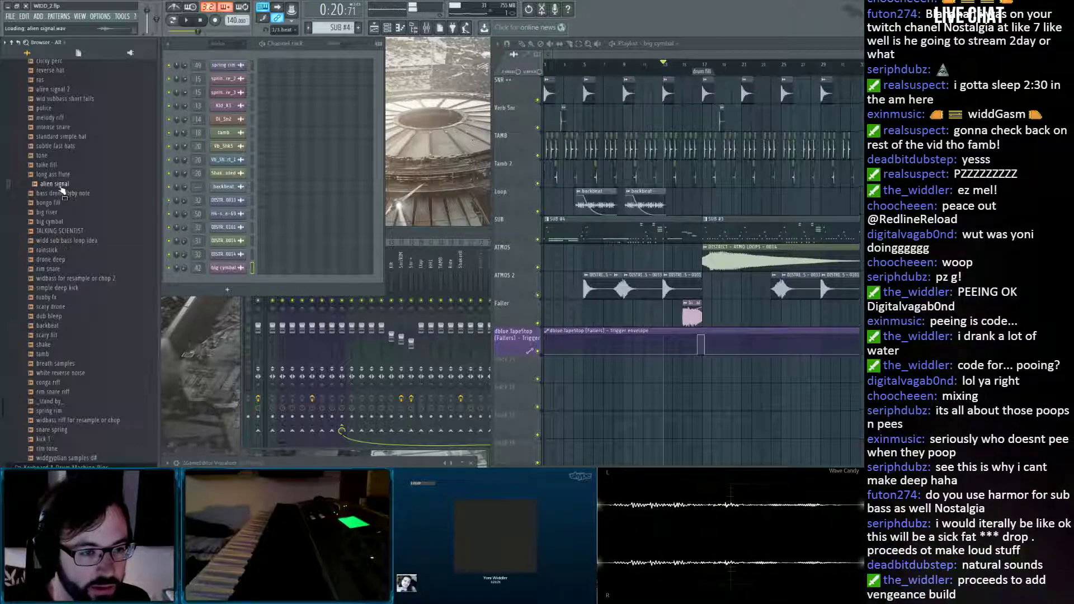
{"action": "left_click_drag", "start_coordinate": [167, 240], "coordinate": [180, 285]}
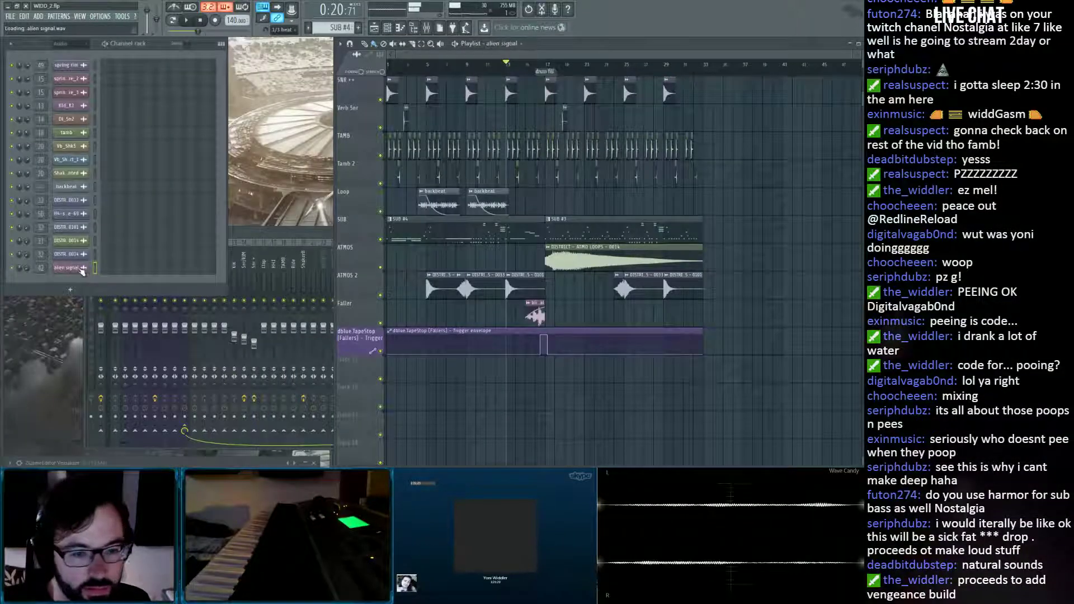
{"action": "key", "text": "space"}
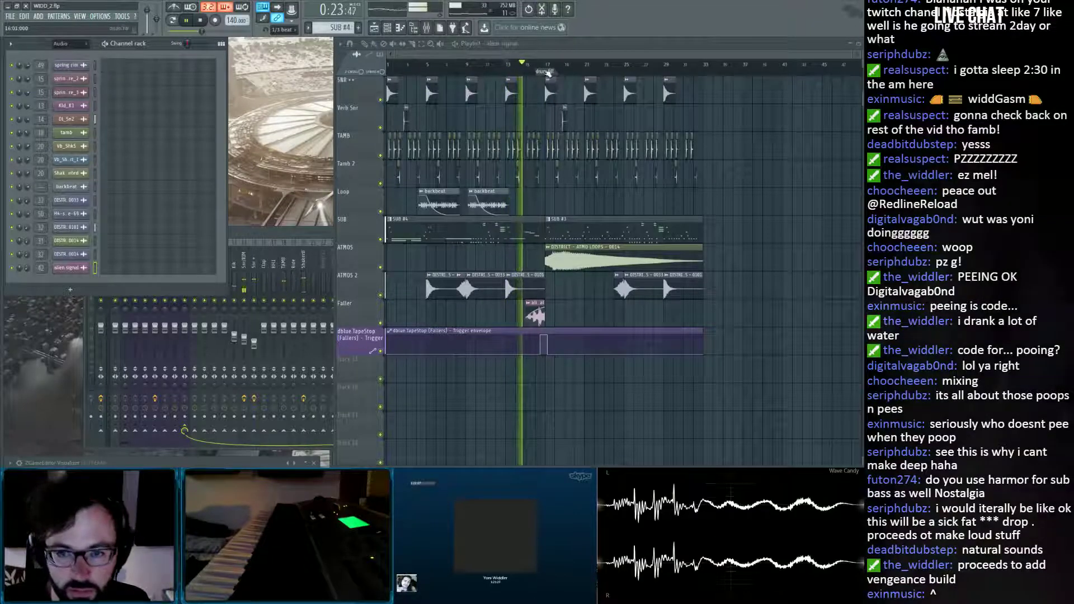
{"action": "scroll", "coordinate": [548, 68], "scroll_direction": "up", "scroll_amount": 3}
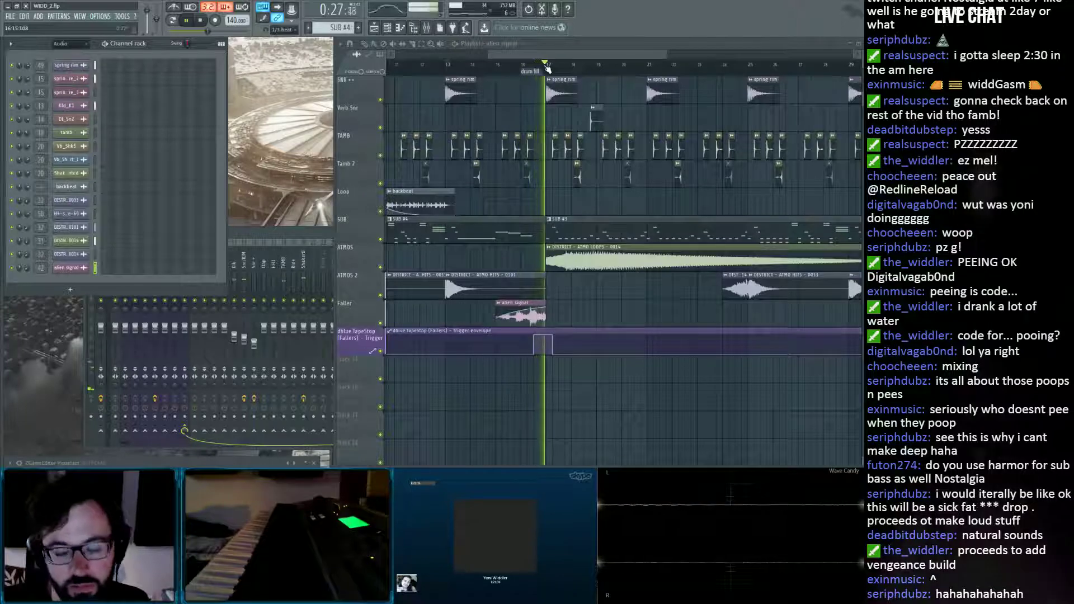
{"action": "key", "text": "space"}
Adjust the starting point of the volume multiplier envelope over the Faller clip at bar 15.
{"action": "scroll", "coordinate": [548, 68], "scroll_direction": "up", "scroll_amount": 2}
{"action": "scroll", "coordinate": [549, 68], "scroll_direction": "up", "scroll_amount": 1}
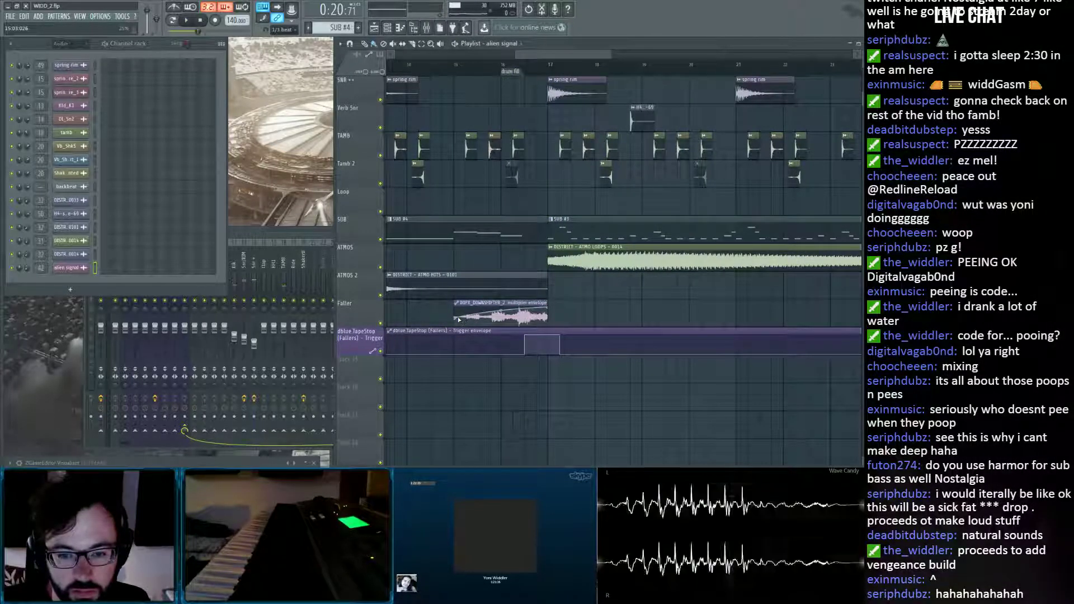
{"action": "left_click", "coordinate": [457, 319]}
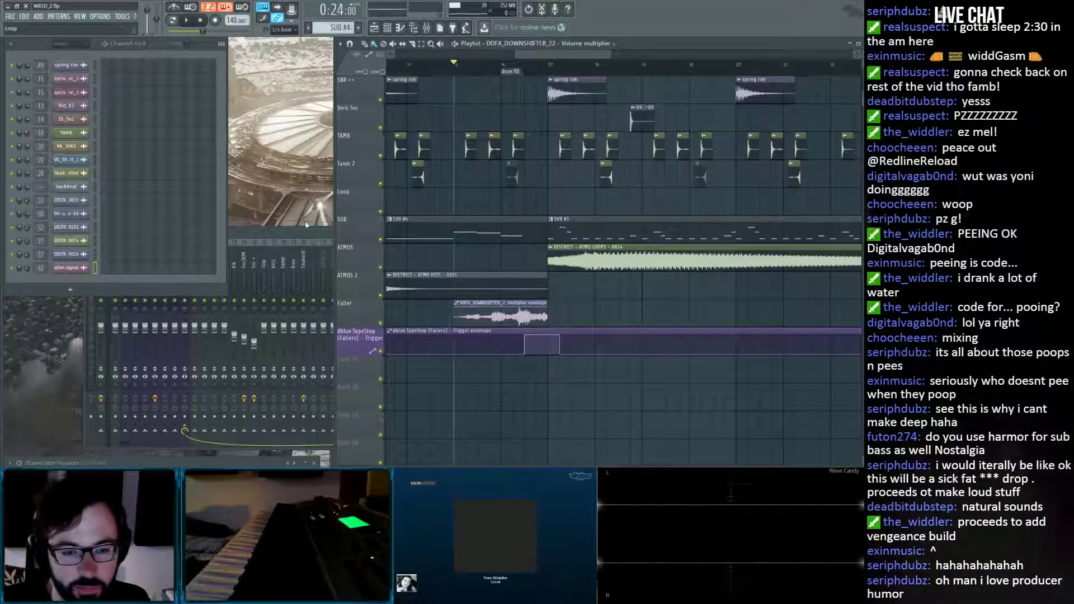
Check the Fallers mixer track's Fruity parametric EQ 2, load Edison on that track, and arm it for recording.
{"action": "left_click", "coordinate": [285, 235]}
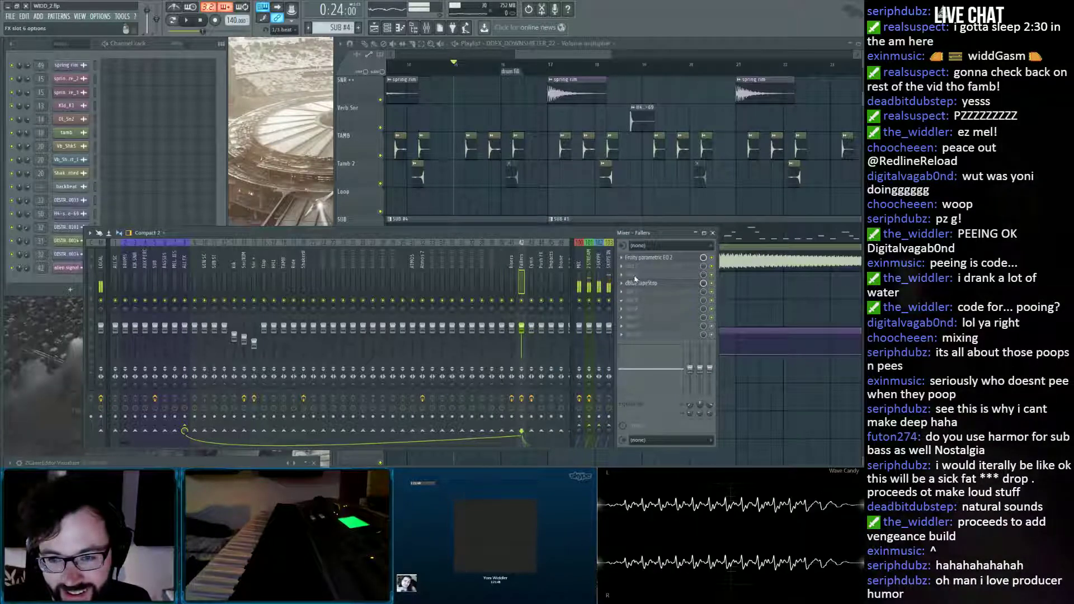
{"action": "left_click", "coordinate": [647, 260]}
{"action": "left_click", "coordinate": [647, 260]}
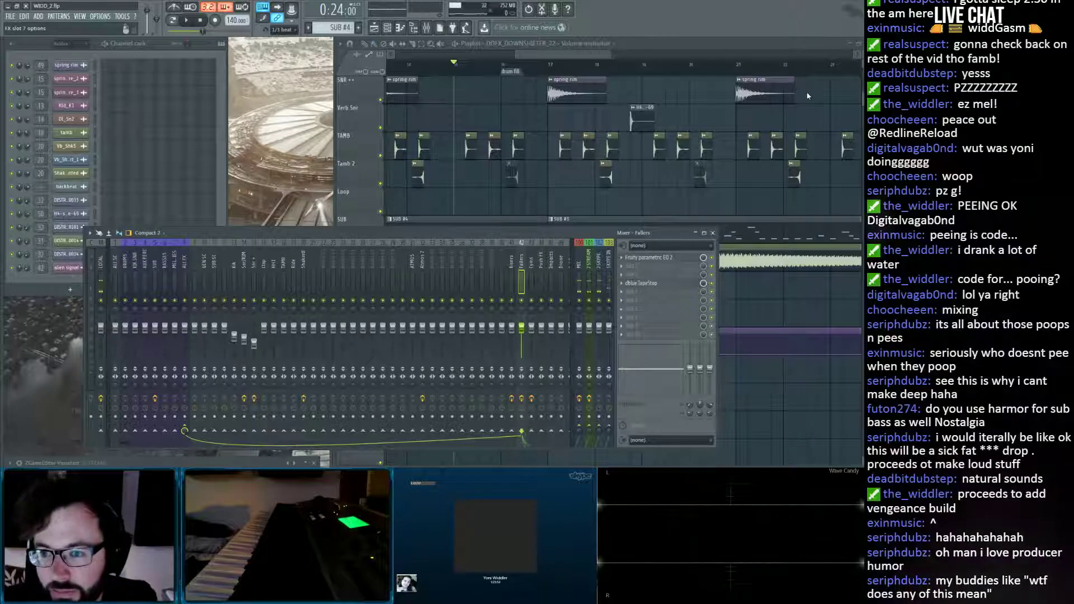
{"action": "left_click", "coordinate": [132, 146]}
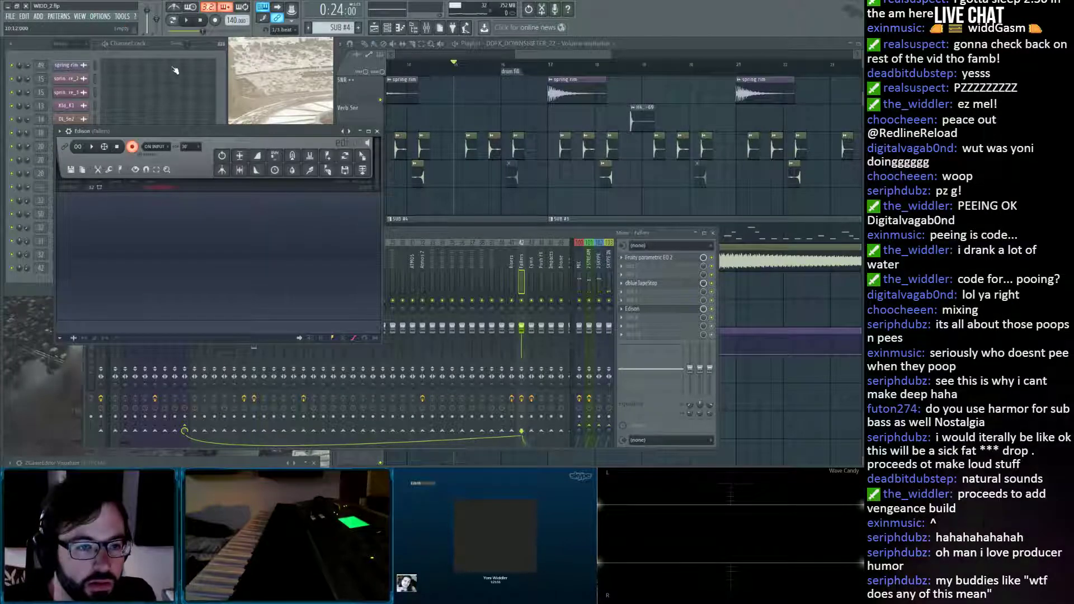
{"action": "left_click", "coordinate": [187, 21]}
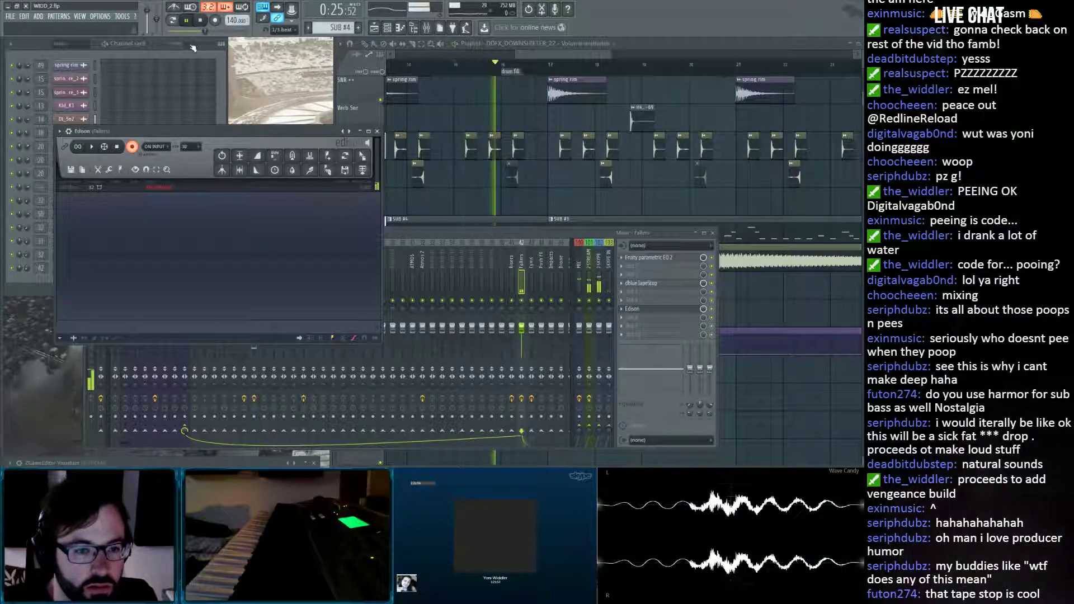
{"action": "left_click", "coordinate": [117, 146]}
{"action": "left_click", "coordinate": [199, 20]}
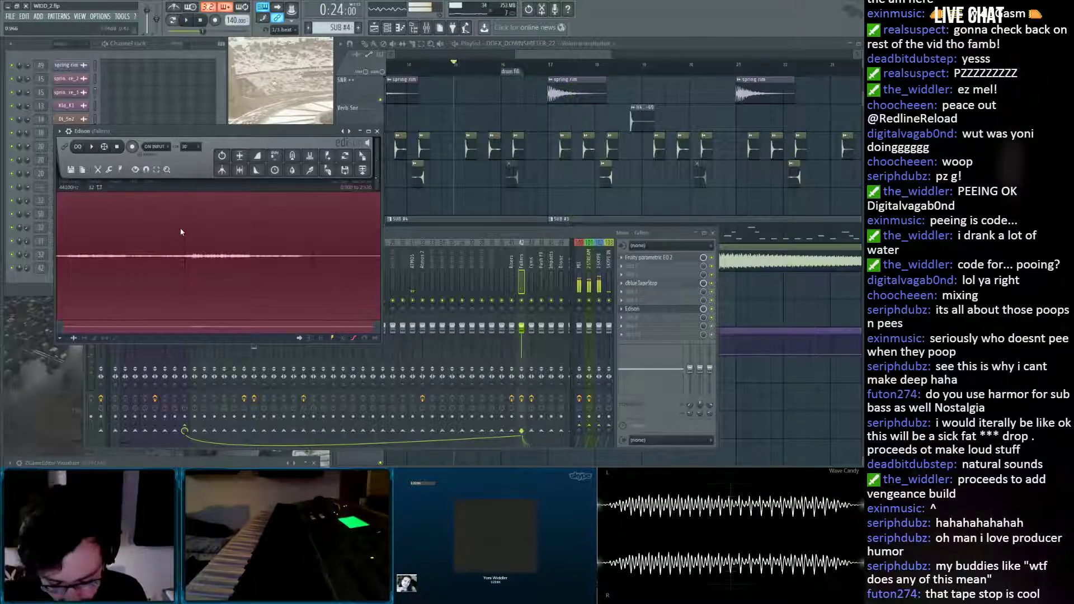
{"action": "key", "text": "Delete"}
Set Edison to record on play and capture the Fallers track while playing the arrangement from bar 15 past bar 17.
{"action": "left_click", "coordinate": [160, 147]}
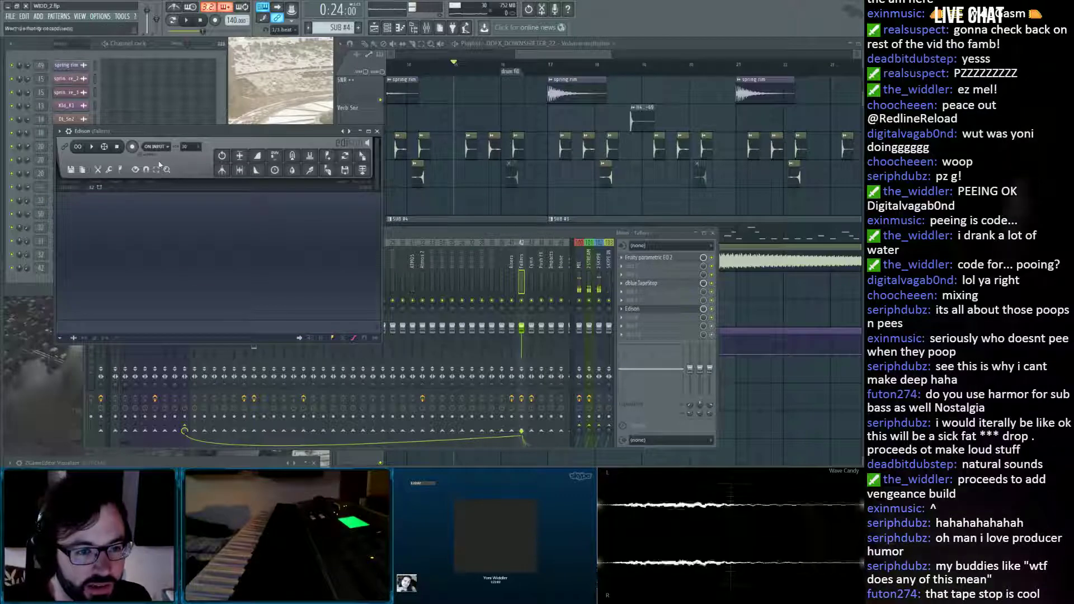
{"action": "left_click", "coordinate": [159, 181]}
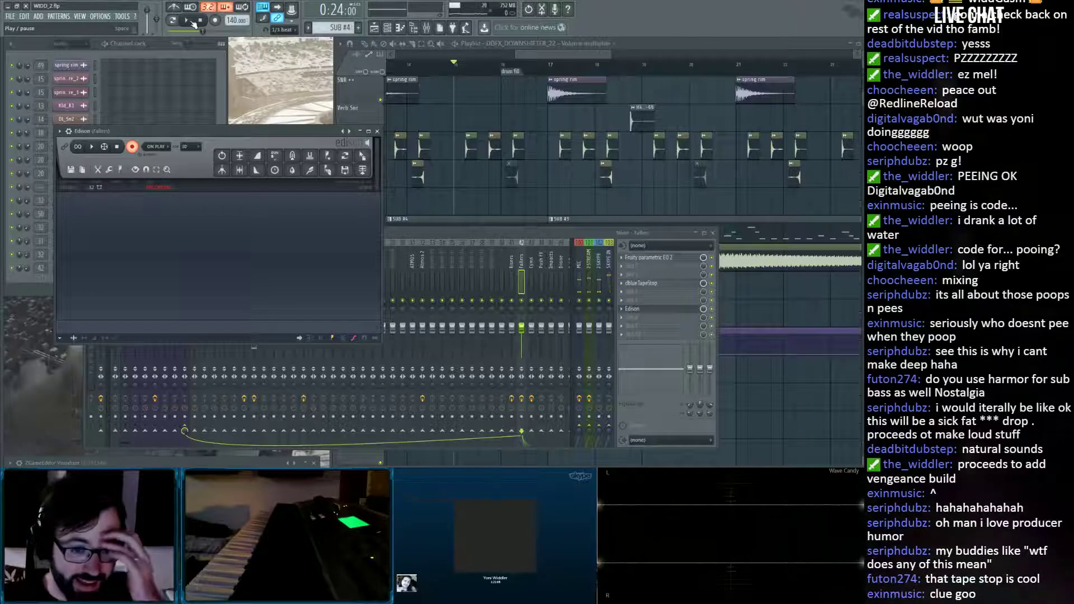
{"action": "left_click", "coordinate": [193, 23]}
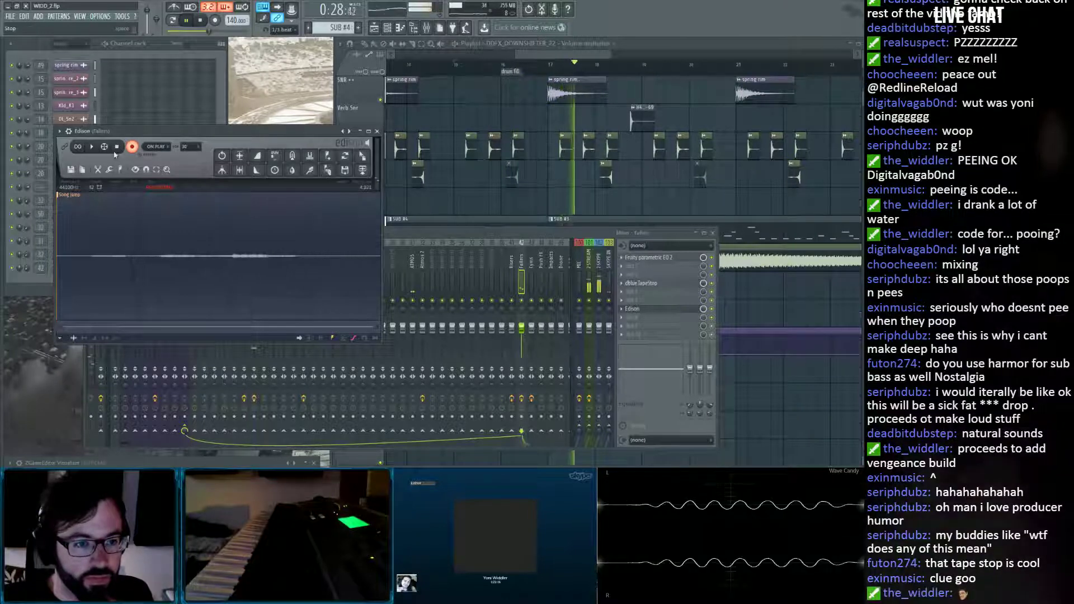
{"action": "left_click", "coordinate": [200, 21]}
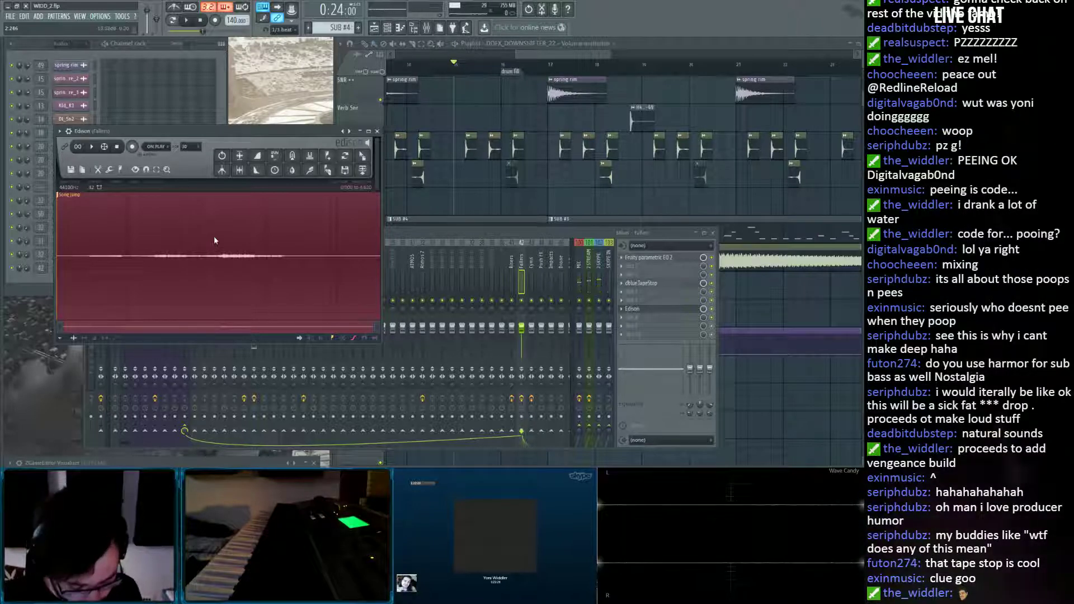
Normalize the recorded faller take in Edison and crop the silence from its end.
{"action": "key", "text": "ctrl+n"}
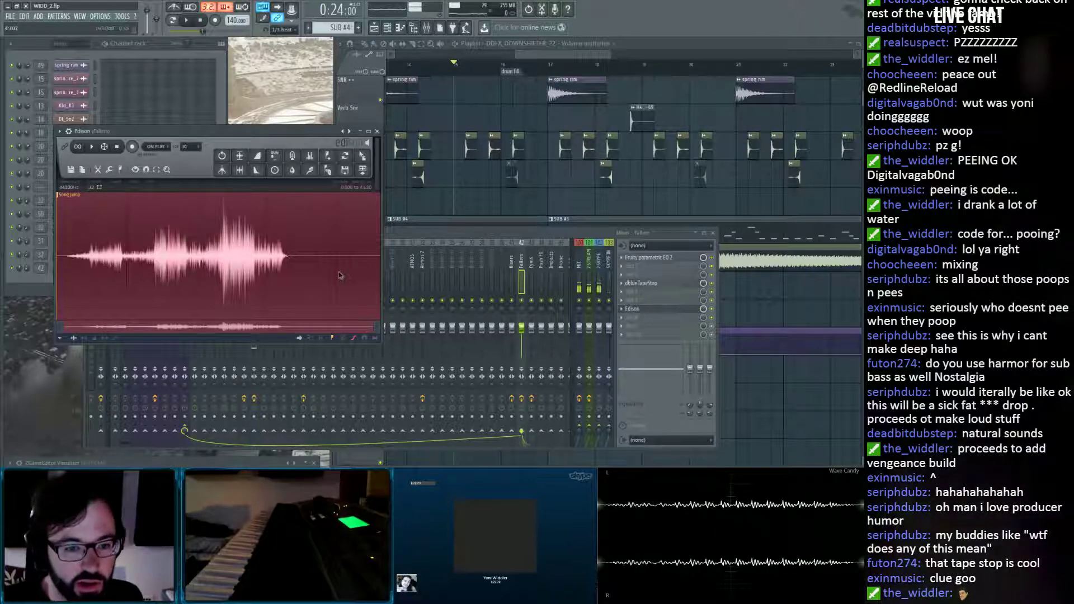
{"action": "left_click_drag", "start_coordinate": [379, 284], "coordinate": [299, 286]}
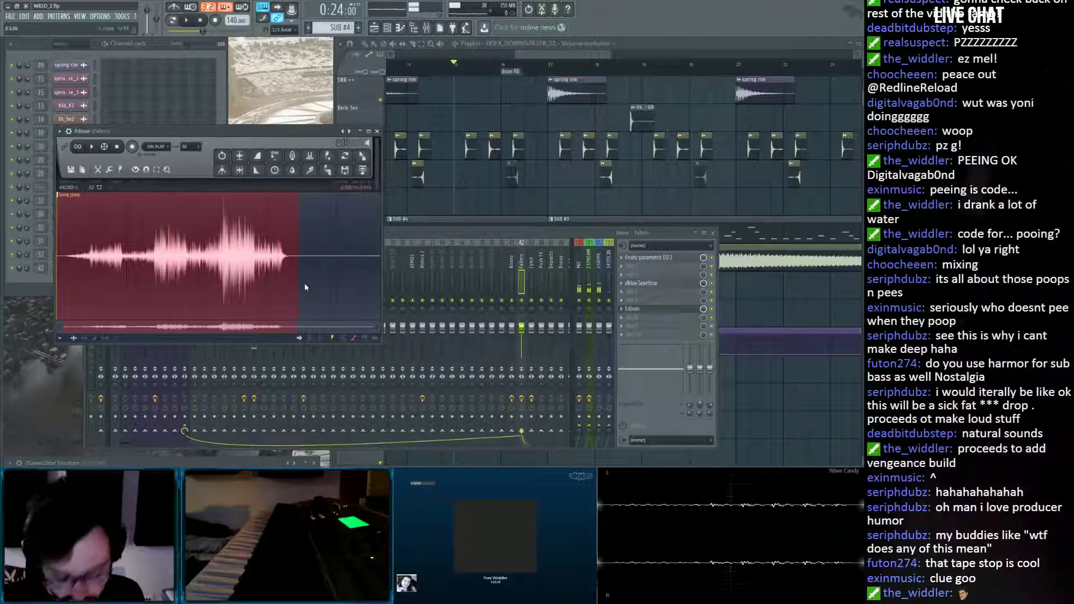
{"action": "key", "text": "ctrl+Delete"}
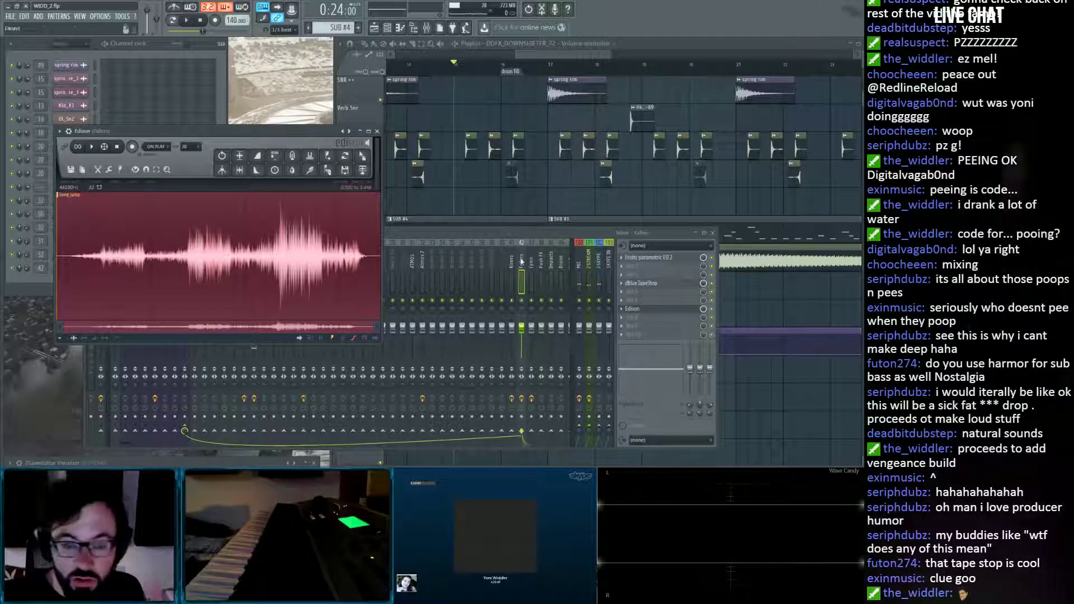
Clear and remove Edison from the Fallers mixer track, then place the Alien TT stop print sample on the Faller playlist track after bar 17.
{"action": "key", "text": "Delete"}
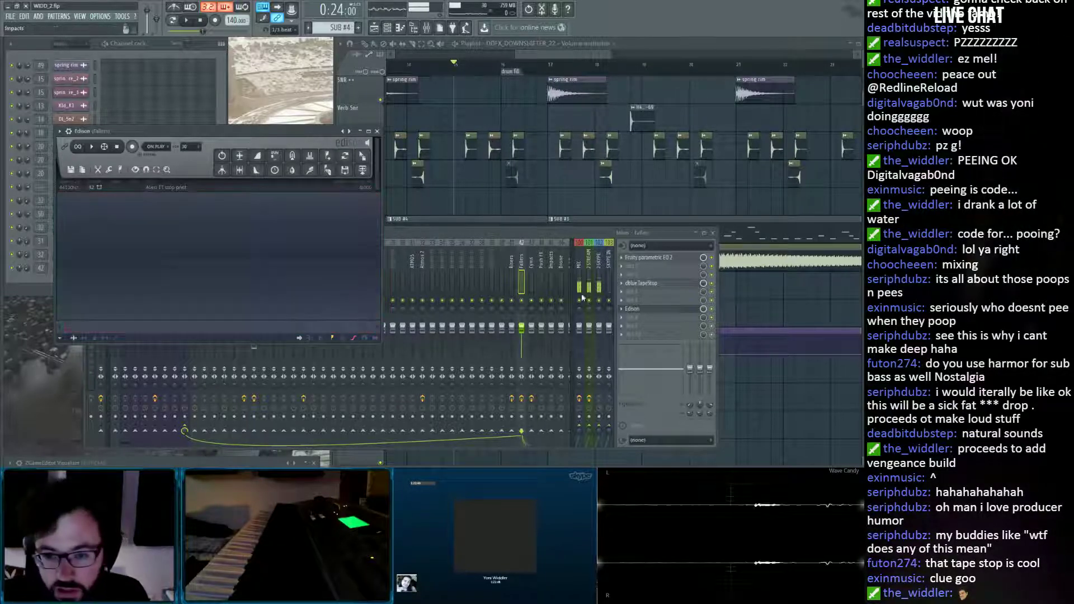
{"action": "left_click", "coordinate": [628, 309]}
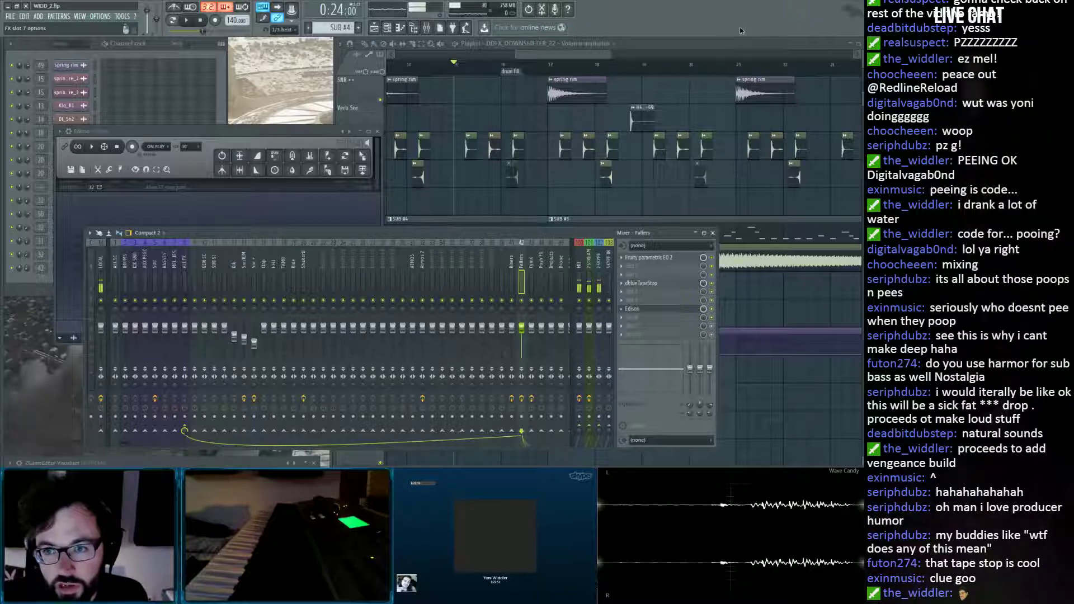
{"action": "left_click", "coordinate": [655, 275]}
{"action": "right_click", "coordinate": [637, 202]}
{"action": "scroll", "coordinate": [632, 224], "scroll_direction": "down", "scroll_amount": 2}
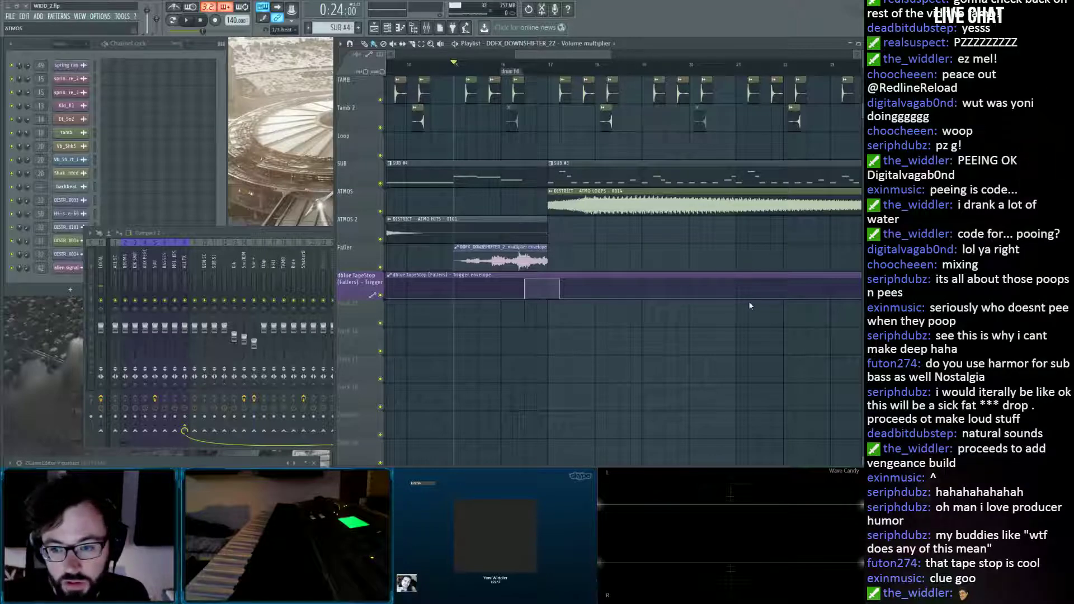
{"action": "left_click_drag", "start_coordinate": [614, 277], "coordinate": [589, 257]}
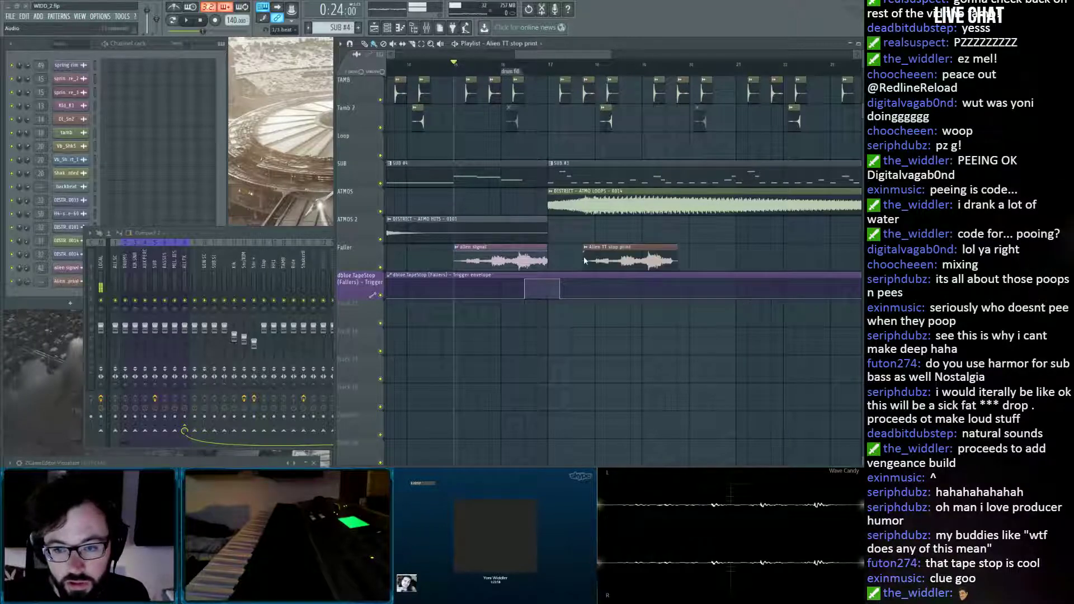
Name an empty mixer track Alien Print and route it to the Fallers track's bus instead of LOCAL.
{"action": "left_click", "coordinate": [315, 255]}
{"action": "scroll", "coordinate": [497, 271], "scroll_direction": "down", "scroll_amount": 15}
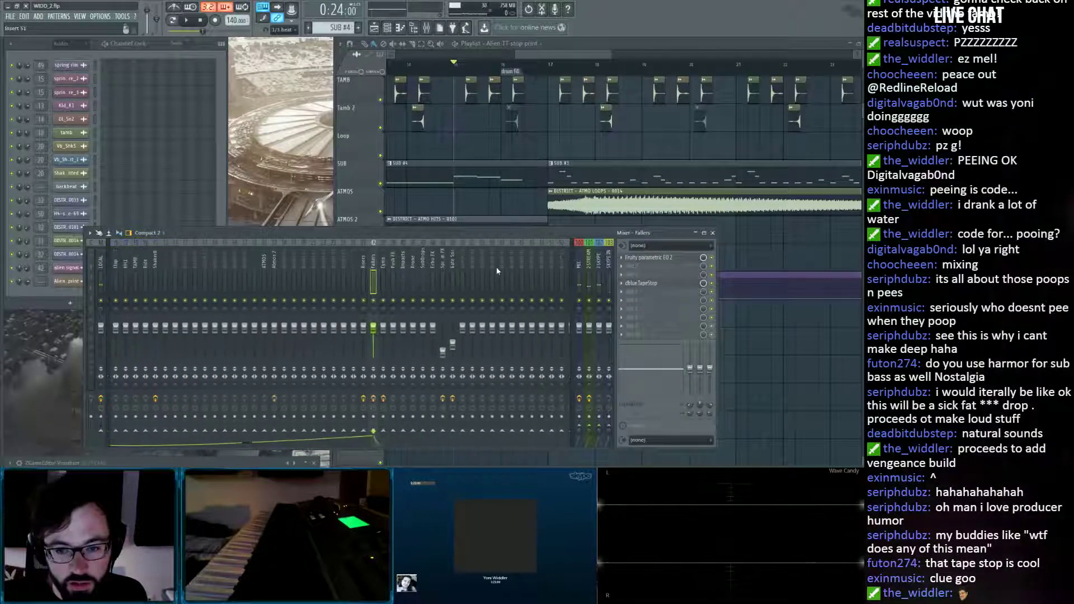
{"action": "left_click", "coordinate": [462, 266]}
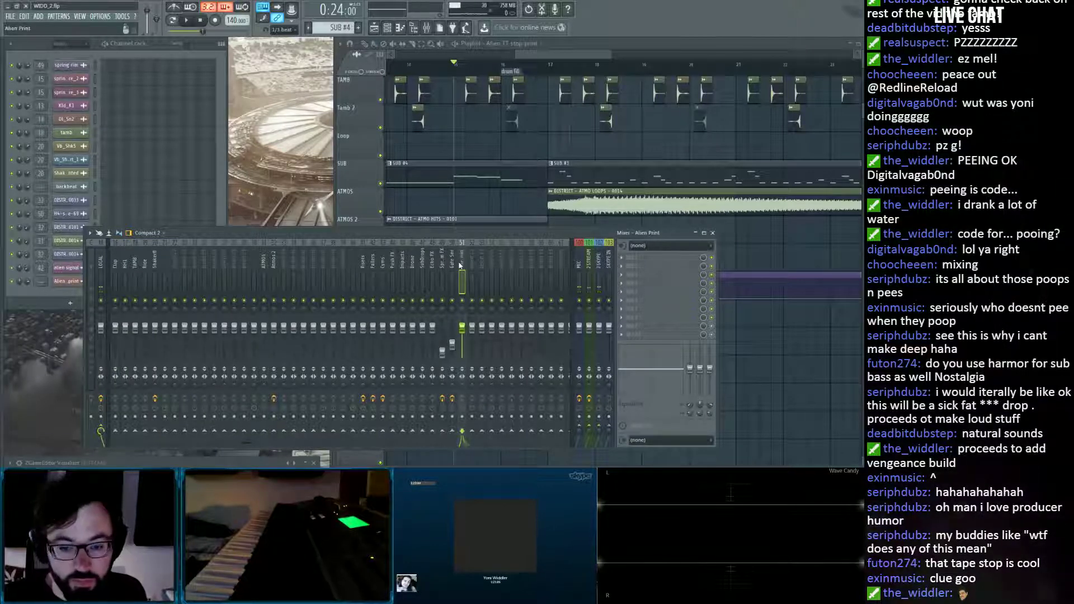
{"action": "scroll", "coordinate": [321, 305], "scroll_direction": "up", "scroll_amount": 15}
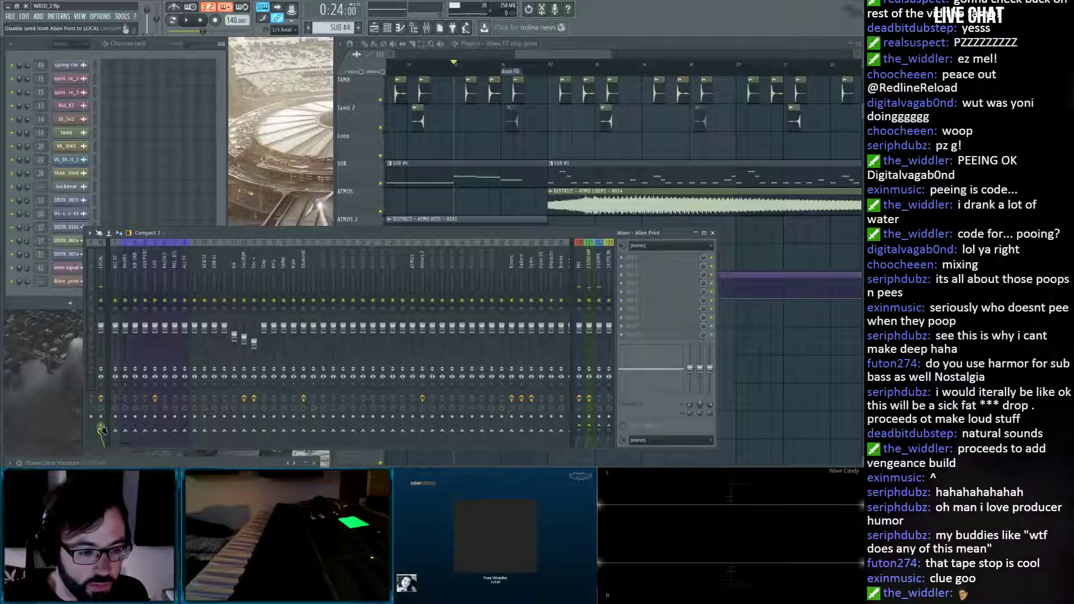
{"action": "left_click", "coordinate": [185, 432]}
{"action": "scroll", "coordinate": [277, 284], "scroll_direction": "down", "scroll_amount": 8}
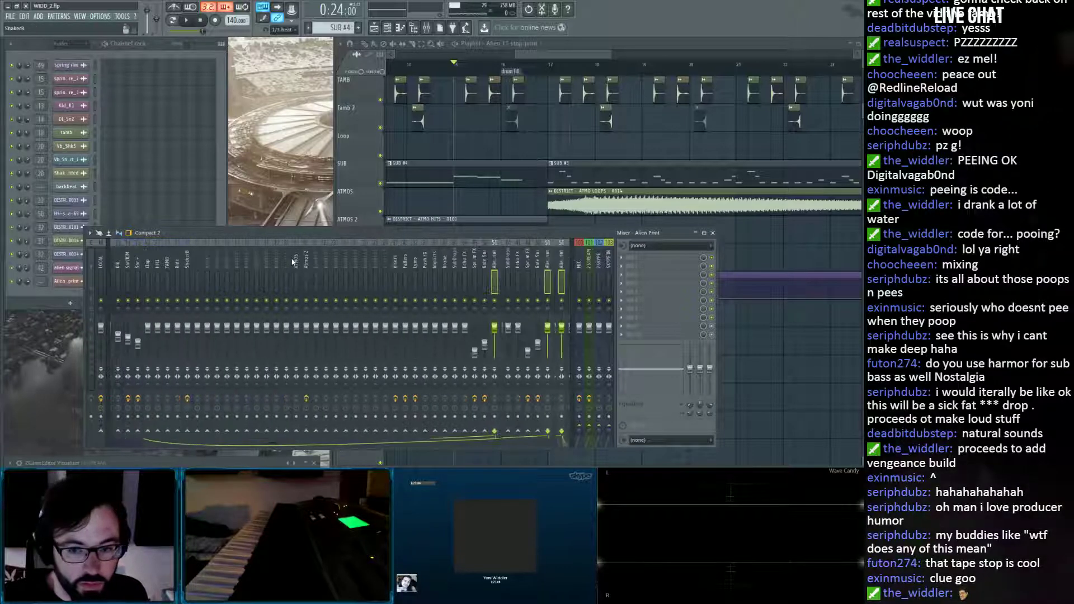
Open the Alien TT stop print clip's channel settings and reverse the sample.
{"action": "right_click", "coordinate": [747, 319]}
{"action": "double_click", "coordinate": [638, 259]}
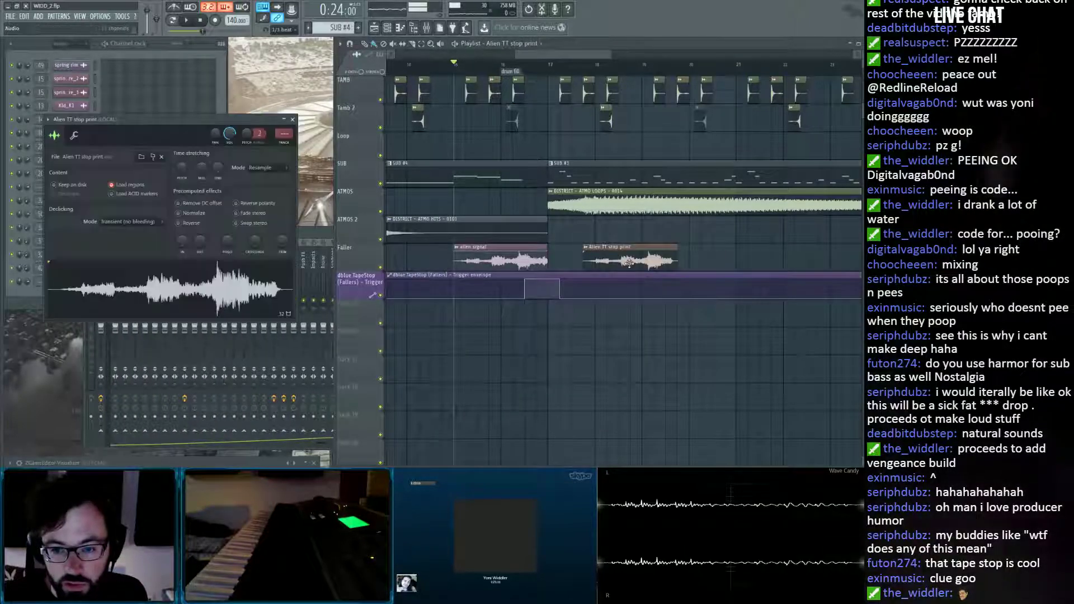
{"action": "left_click", "coordinate": [178, 224]}
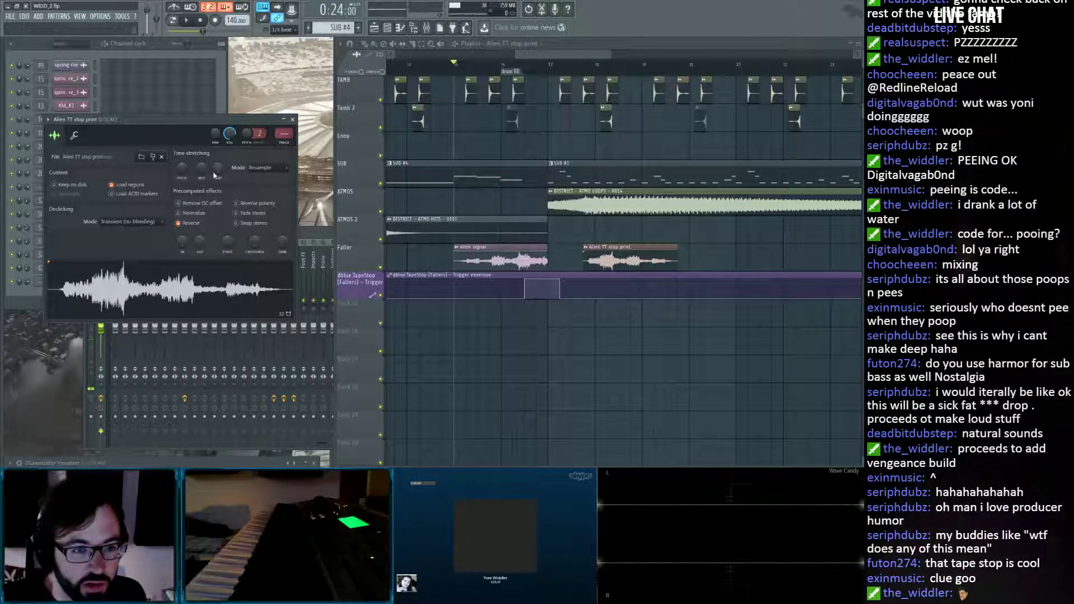
Assign the Alien TT stop print channel to mixer track 51 and lower its volume.
{"action": "double_click", "coordinate": [284, 134]}
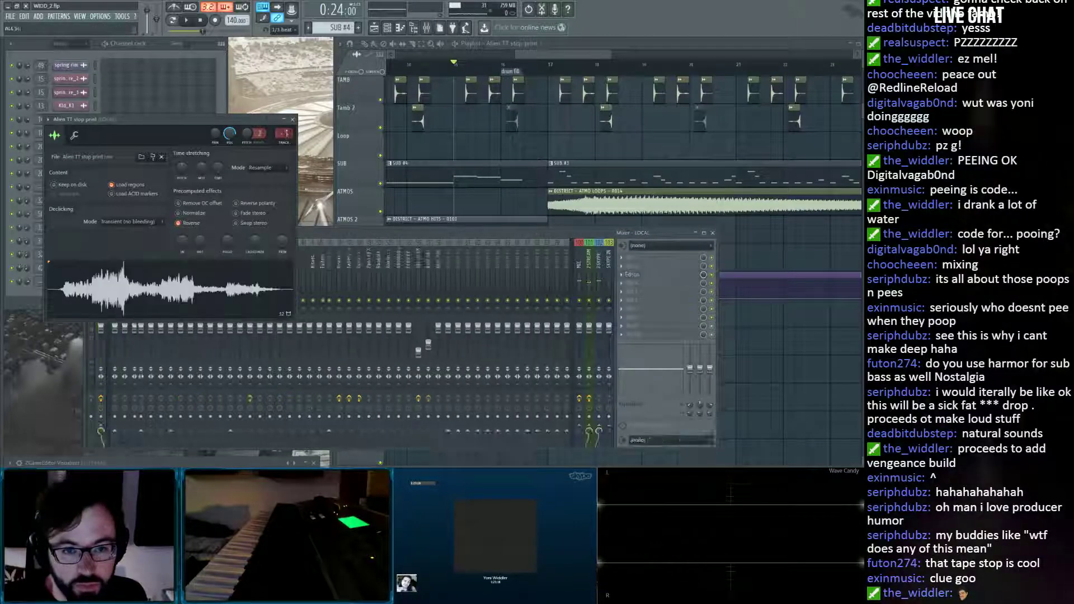
{"action": "left_click_drag", "start_coordinate": [284, 134], "coordinate": [284, 79]}
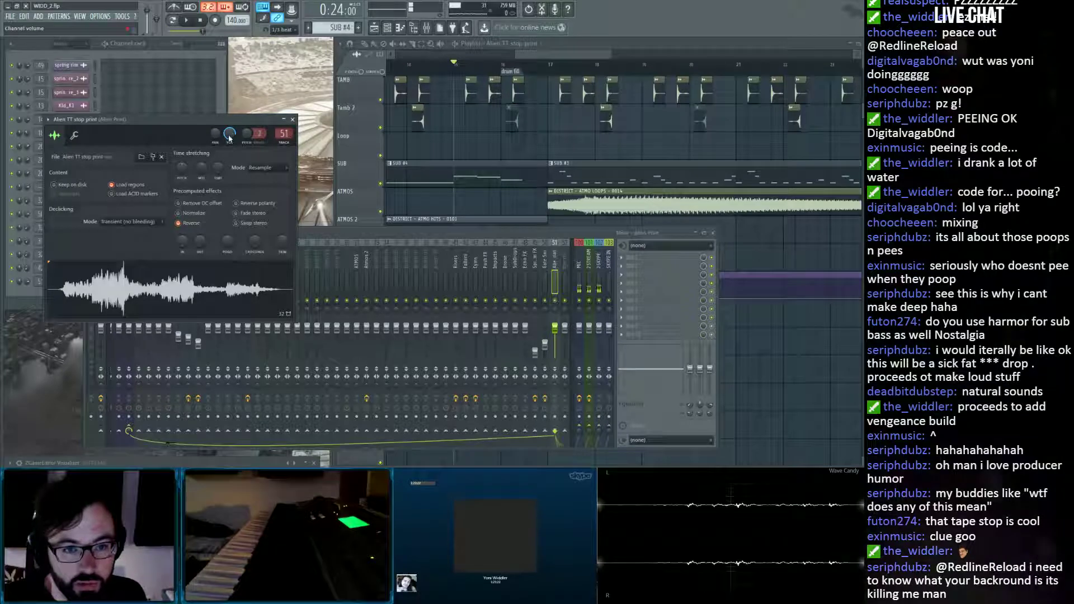
{"action": "left_click_drag", "start_coordinate": [555, 332], "coordinate": [554, 346]}
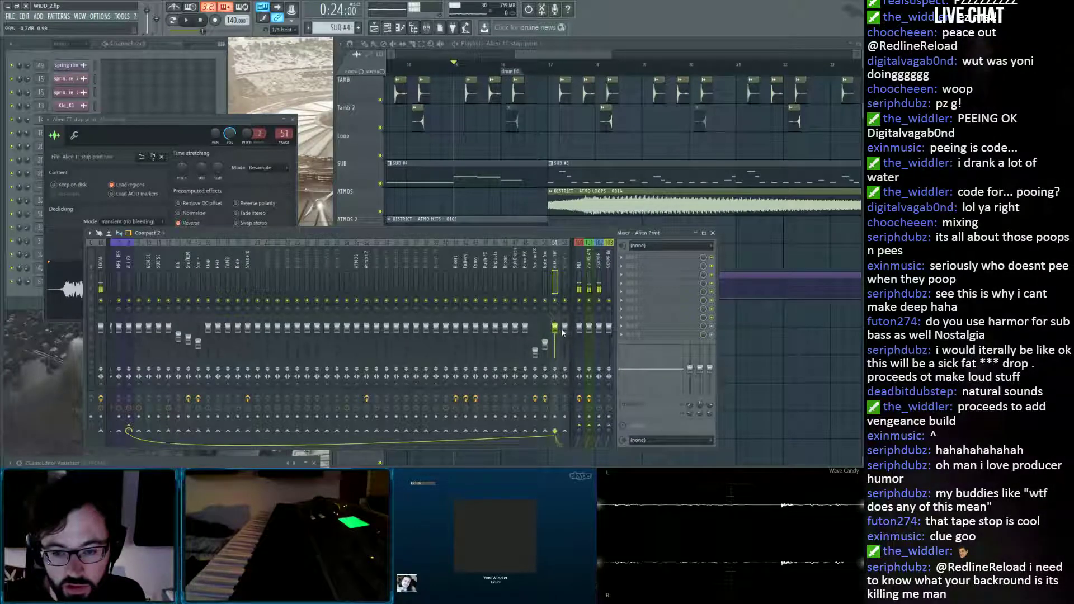
{"action": "left_click", "coordinate": [297, 225]}
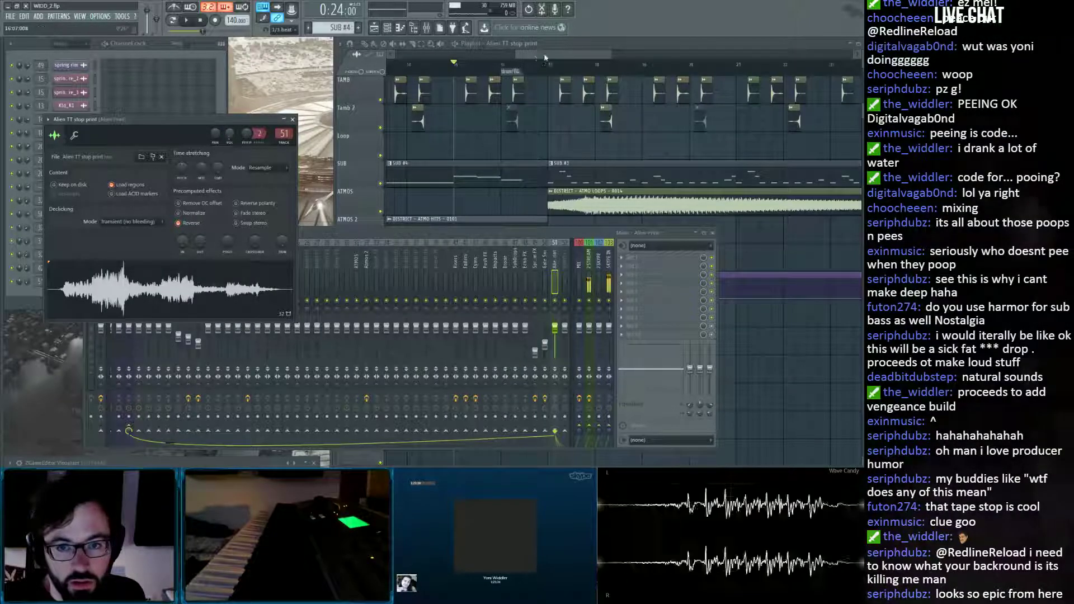
Play the arrangement from bar 15 and move the Alien TT stop print clip so it starts at bar 17.
{"action": "left_click_drag", "start_coordinate": [547, 56], "coordinate": [556, 55]}
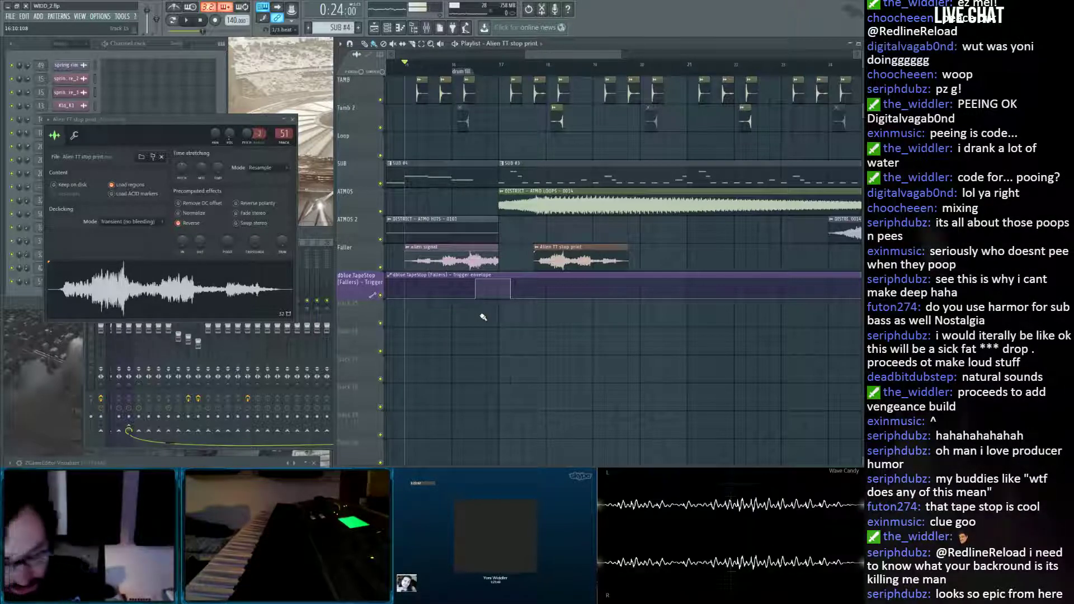
{"action": "key", "text": "space"}
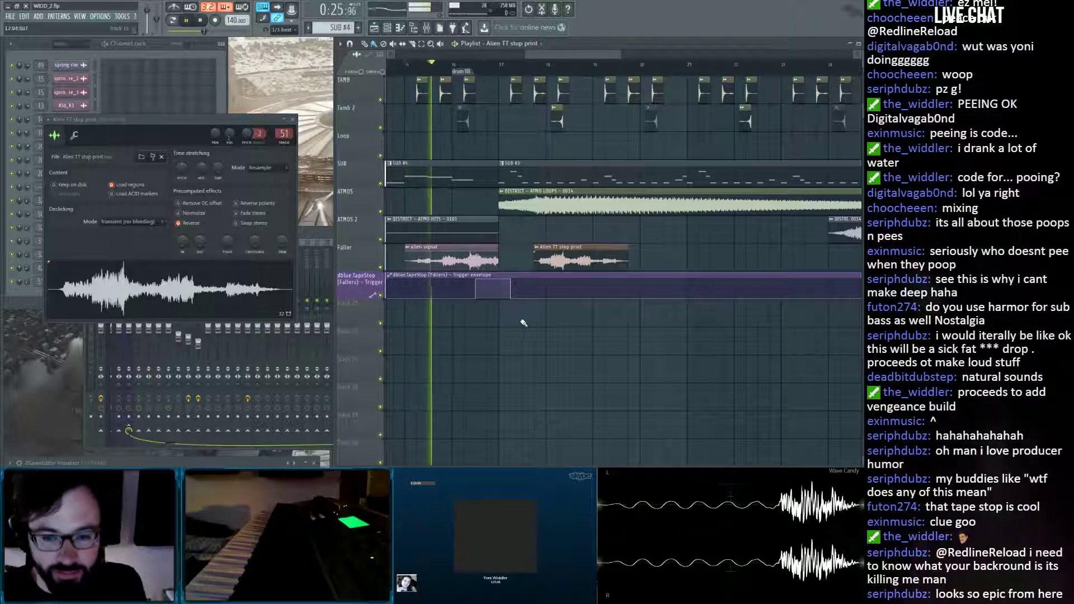
{"action": "left_click_drag", "start_coordinate": [554, 255], "coordinate": [503, 278]}
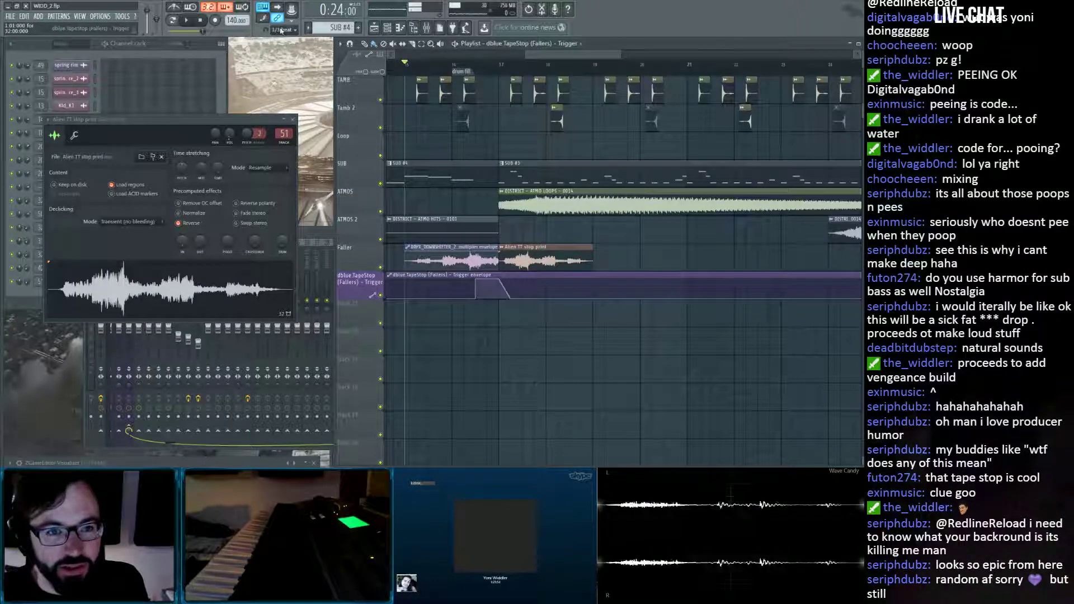
End the dblue TapeStop trigger envelope's pulse exactly at bar 17 and play the transition.
{"action": "scroll", "coordinate": [495, 71], "scroll_direction": "up", "scroll_amount": 3}
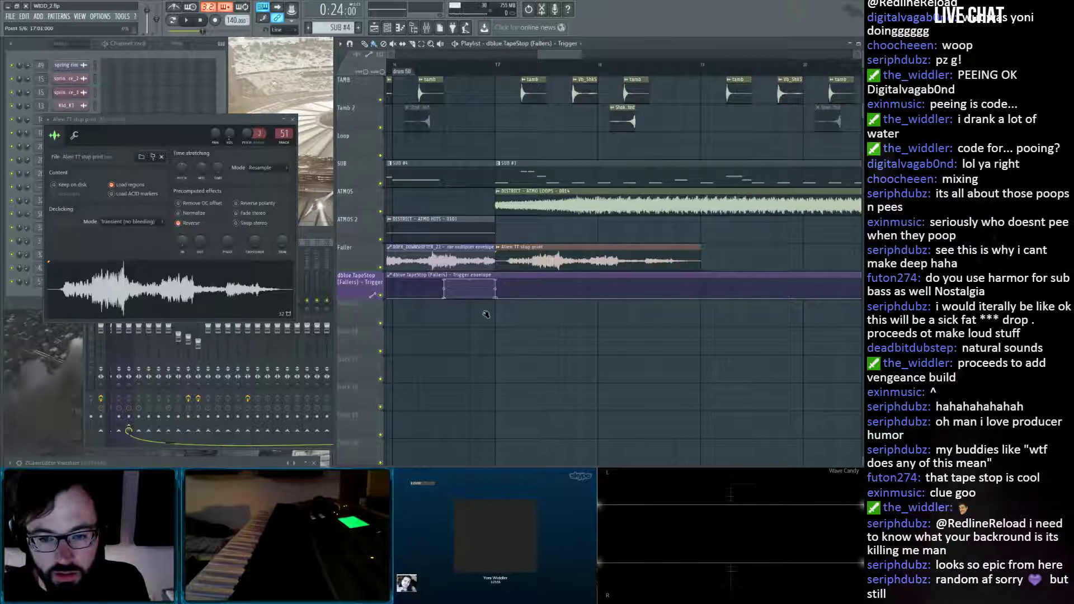
{"action": "key", "text": "space"}
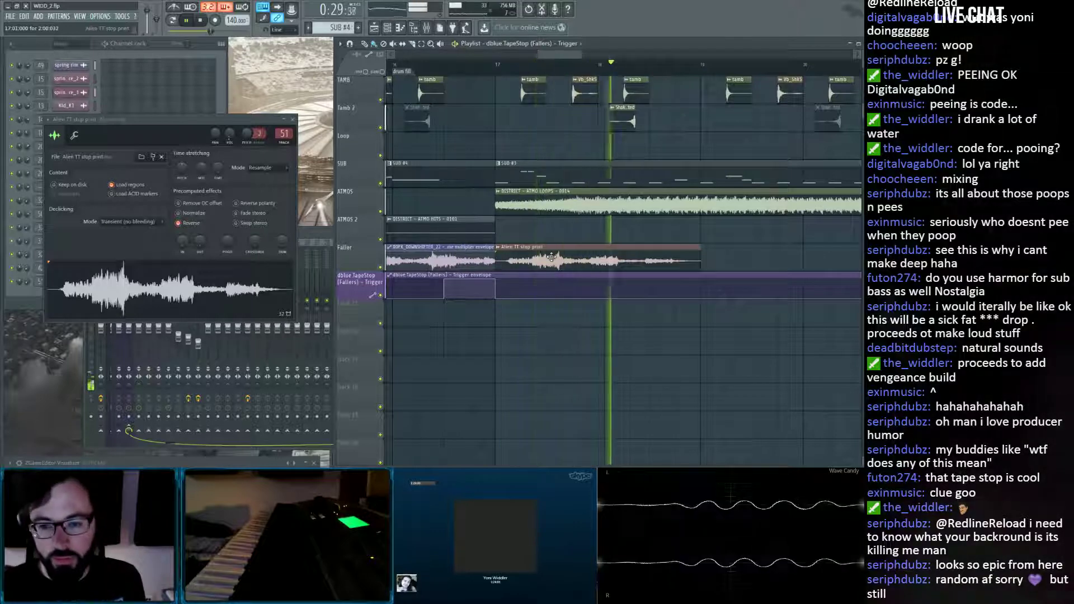
{"action": "key", "text": "space"}
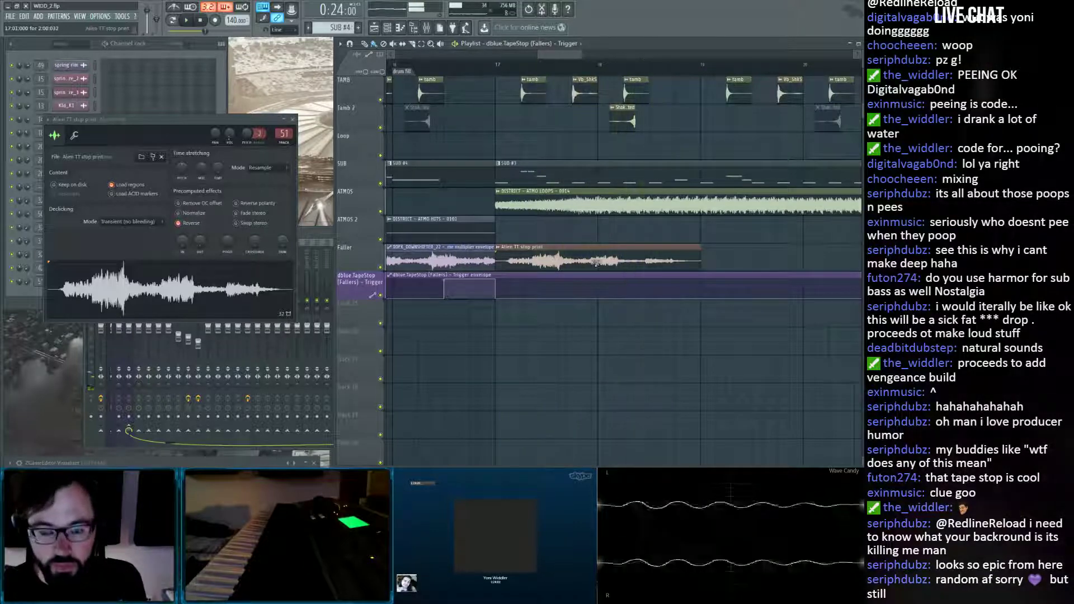
With snapping set to none, slip the audio inside the Alien TT stop print clip slightly earlier and play the transition.
{"action": "left_click", "coordinate": [547, 250]}
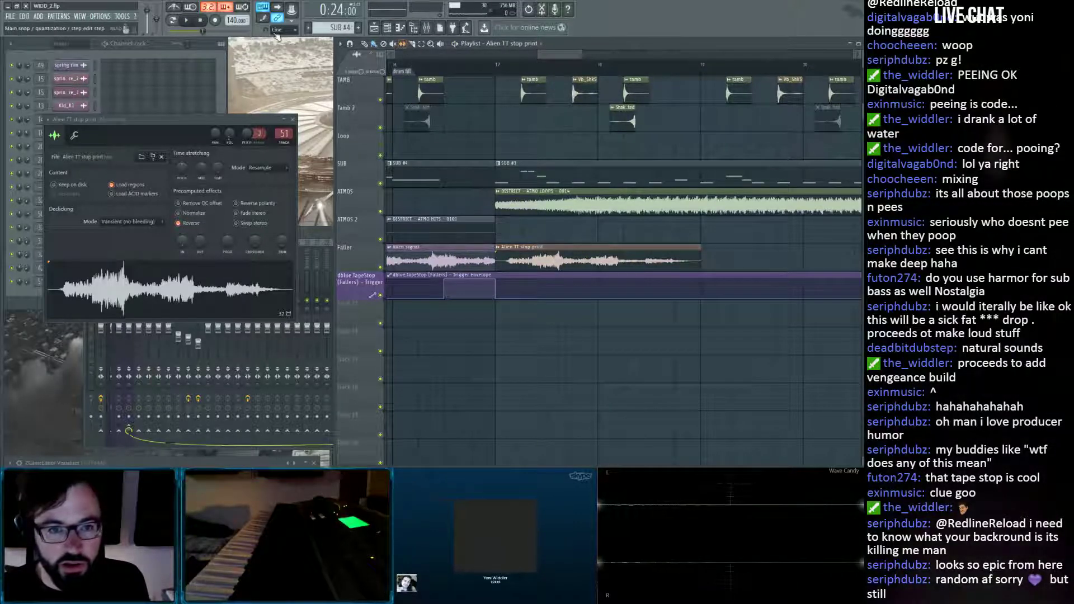
{"action": "left_click_drag", "start_coordinate": [542, 260], "coordinate": [531, 263]}
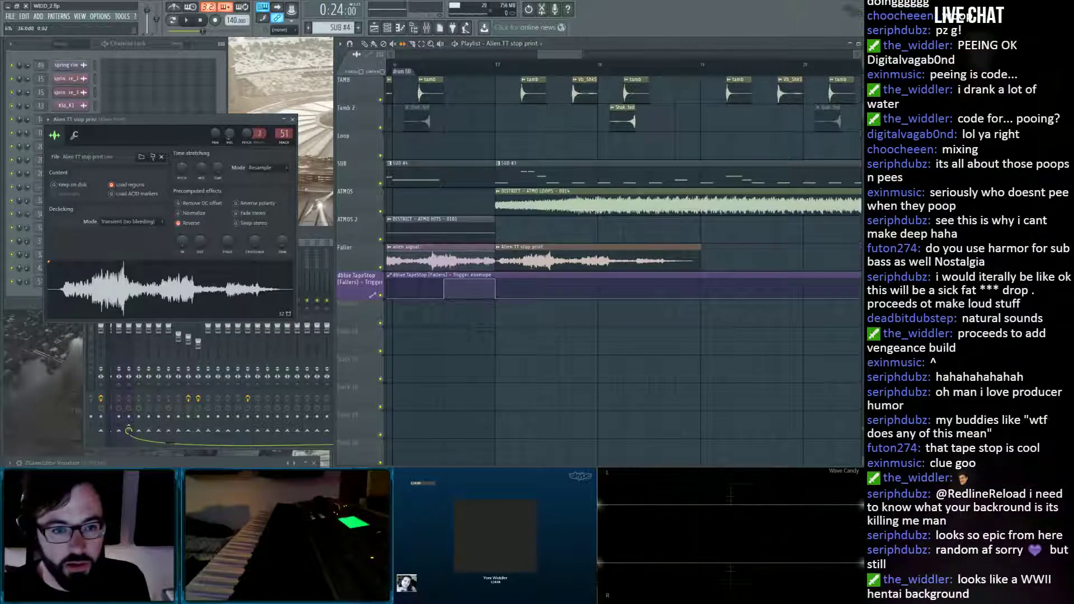
{"action": "key", "text": "space"}
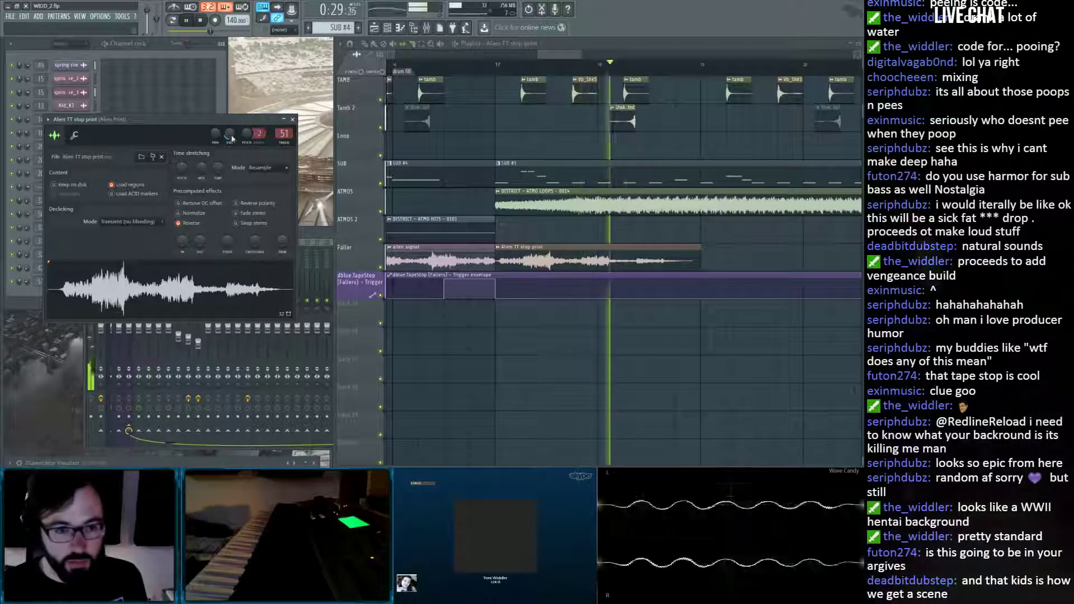
{"action": "key", "text": "space"}
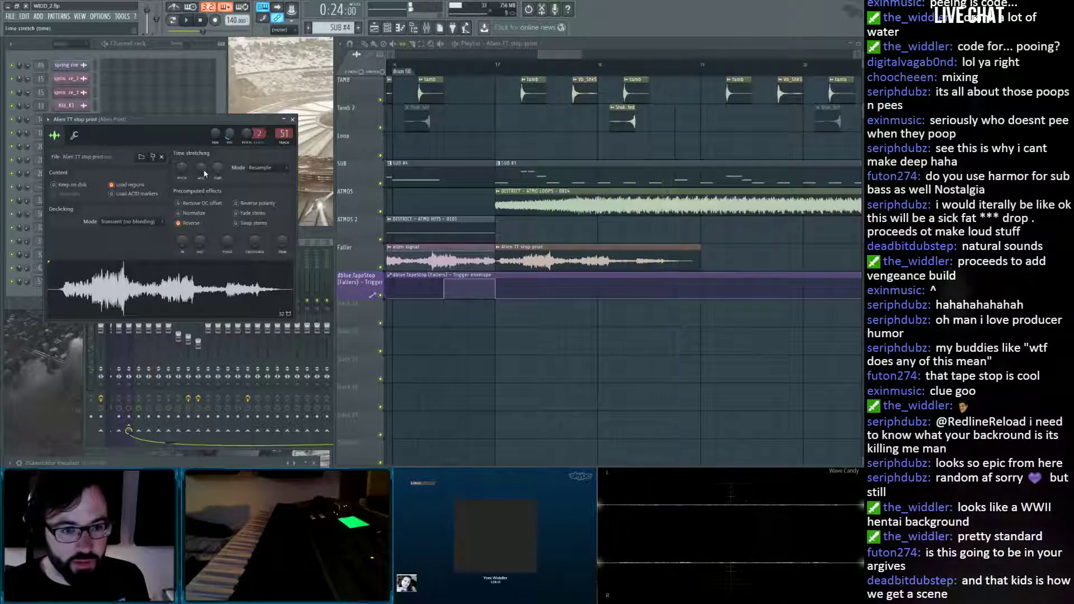
Shorten the Alien TT stop print sample to about 81% with e3 generic time stretching and play the transition.
{"action": "left_click_drag", "start_coordinate": [205, 174], "coordinate": [242, 170]}
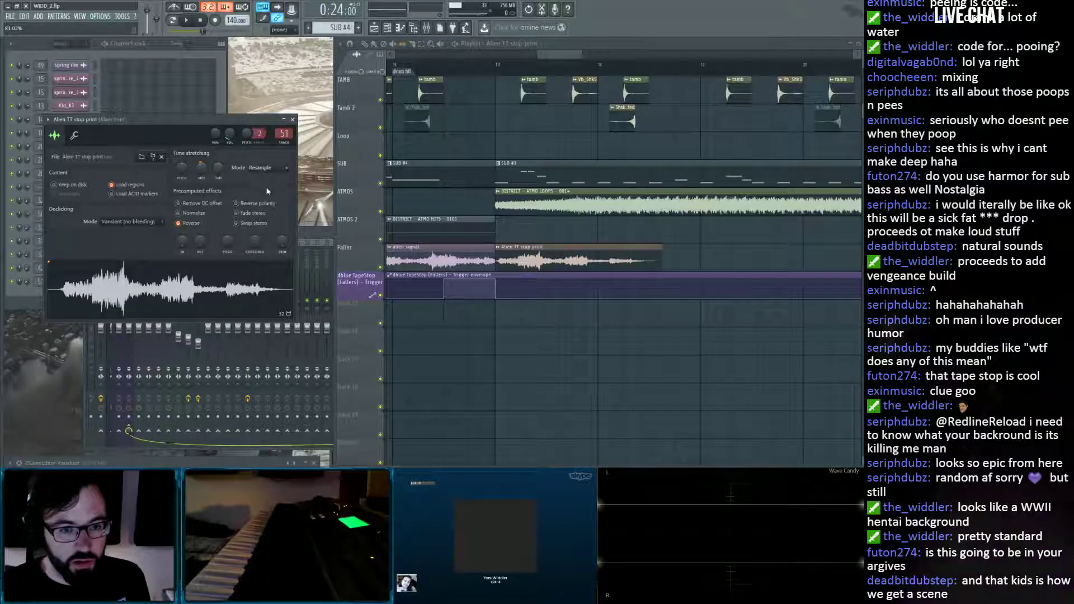
{"action": "key", "text": "space"}
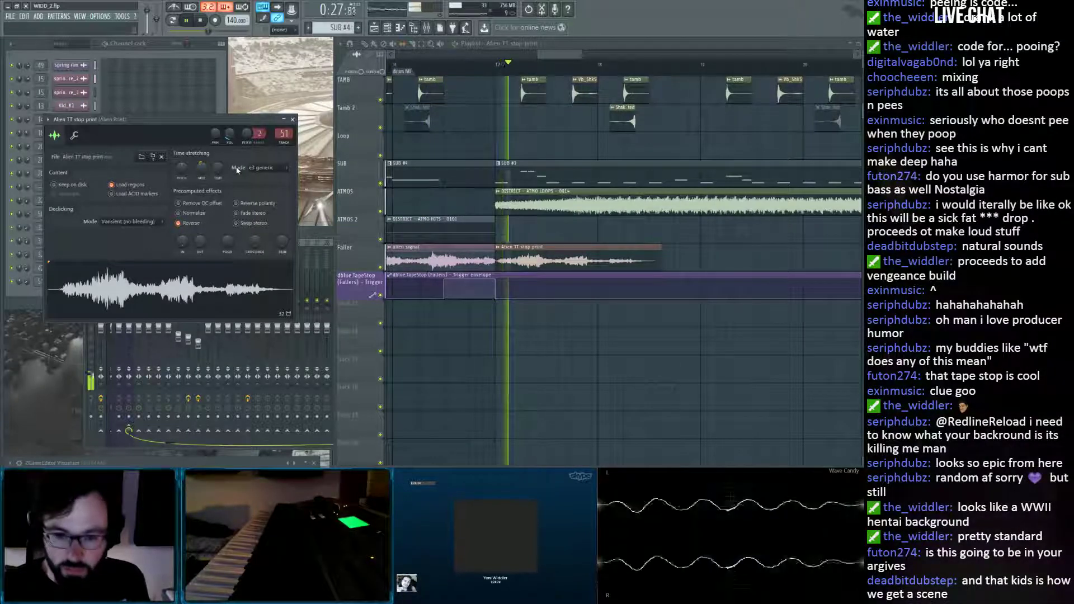
Shorten the Alien TT stop print sample further with time stretching so its clip ends at bar 18, and play the transition.
{"action": "key", "text": "space"}
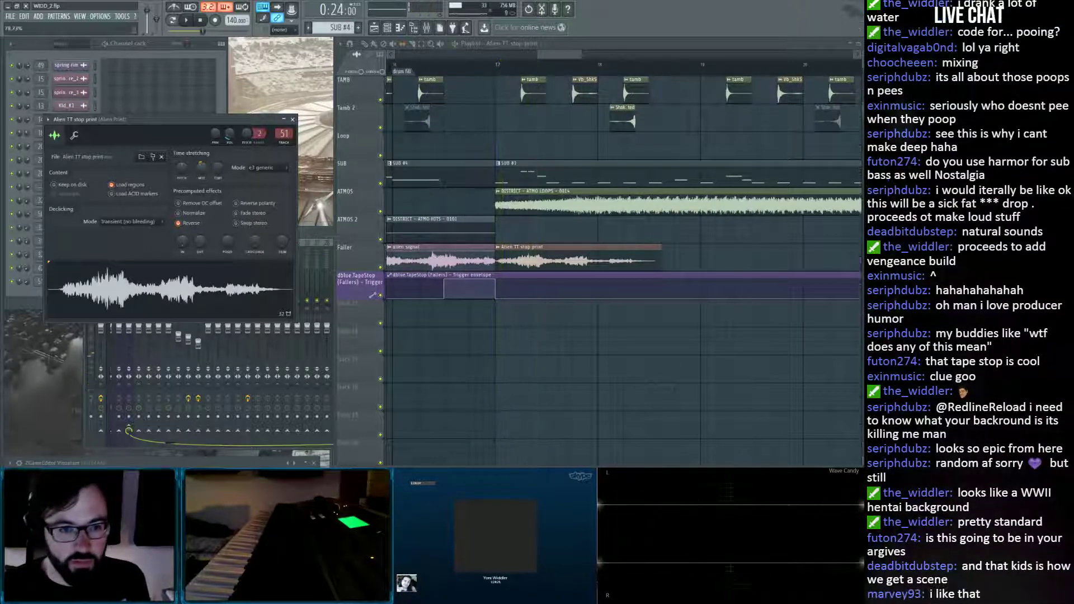
{"action": "left_click_drag", "start_coordinate": [200, 167], "coordinate": [206, 168]}
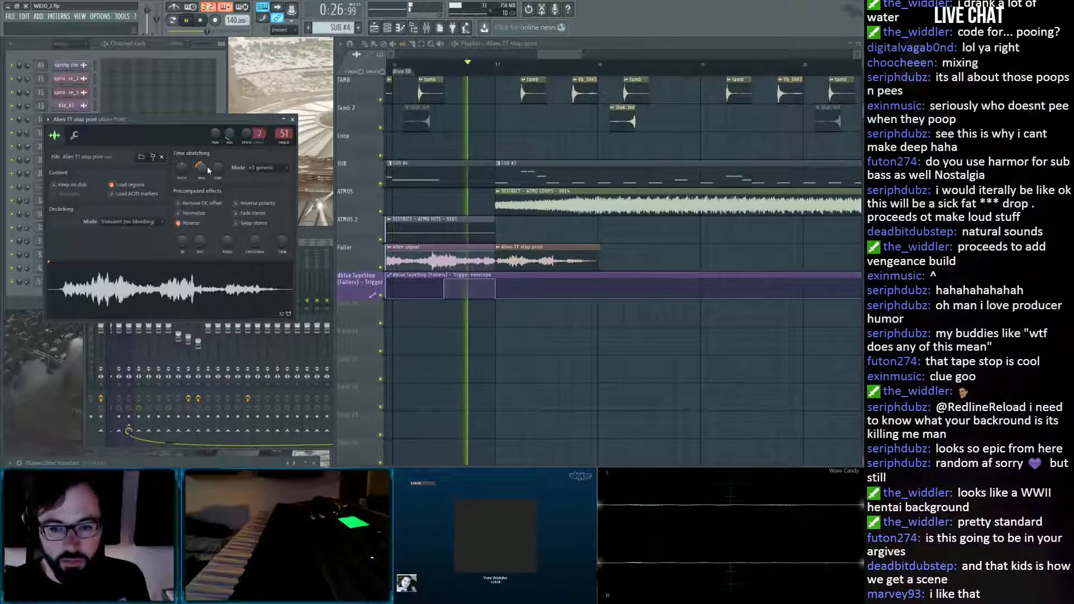
{"action": "key", "text": "space"}
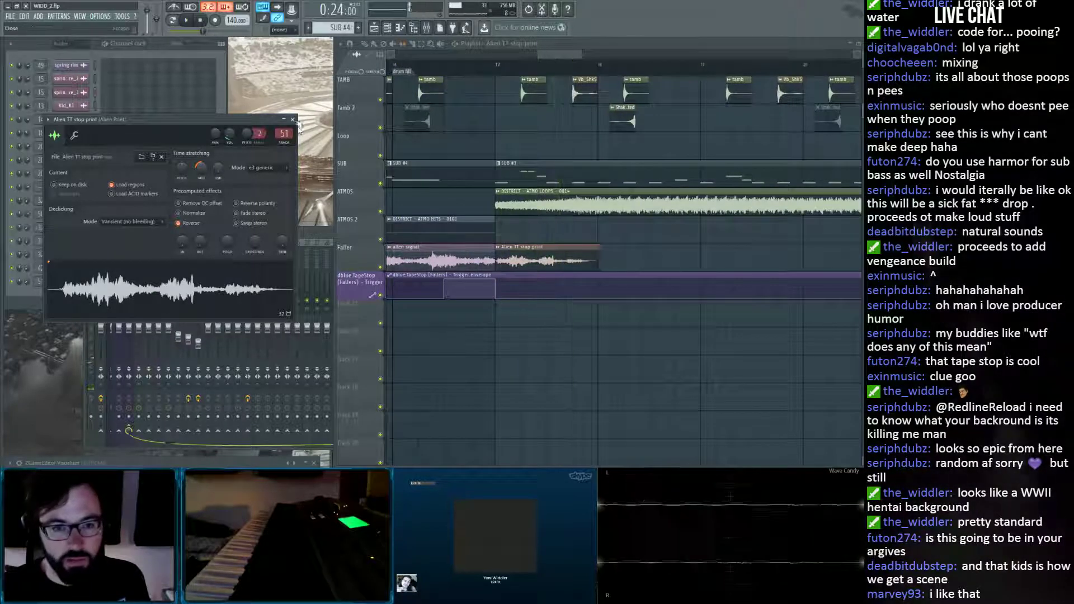
{"action": "left_click", "coordinate": [292, 119]}
Add Fruity Reeverb 2 to the Alien Print mixer insert and return to the playlist.
{"action": "left_click", "coordinate": [309, 235]}
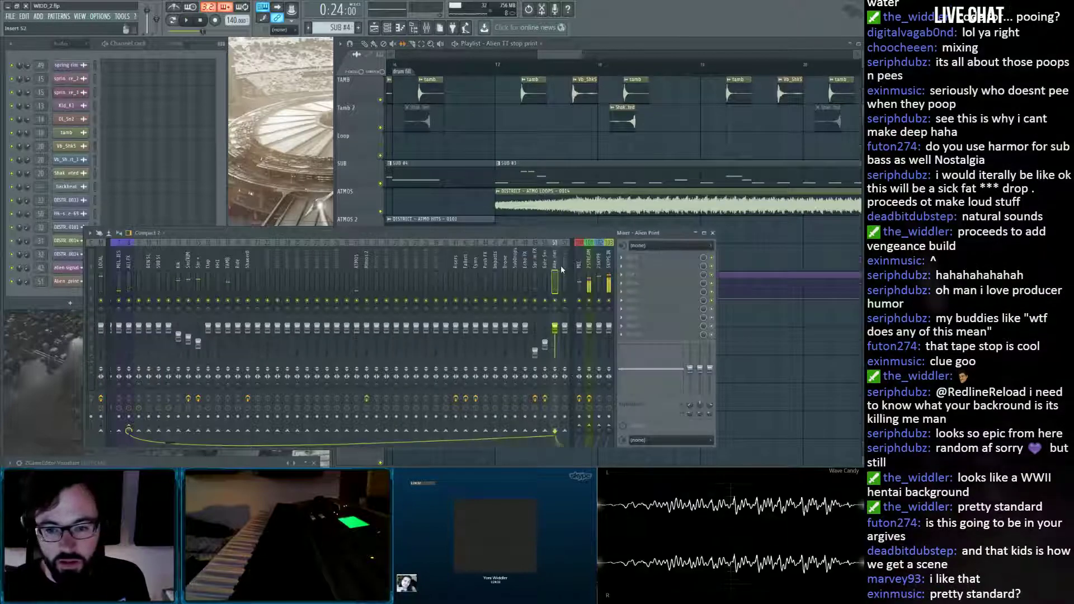
{"action": "left_click", "coordinate": [751, 162]}
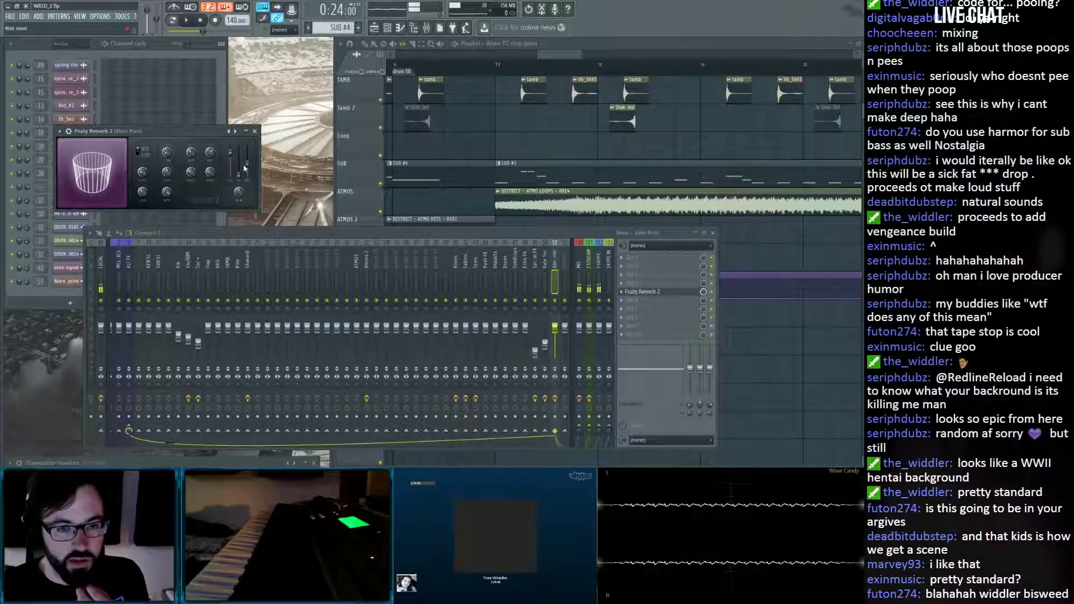
{"action": "right_click", "coordinate": [798, 341]}
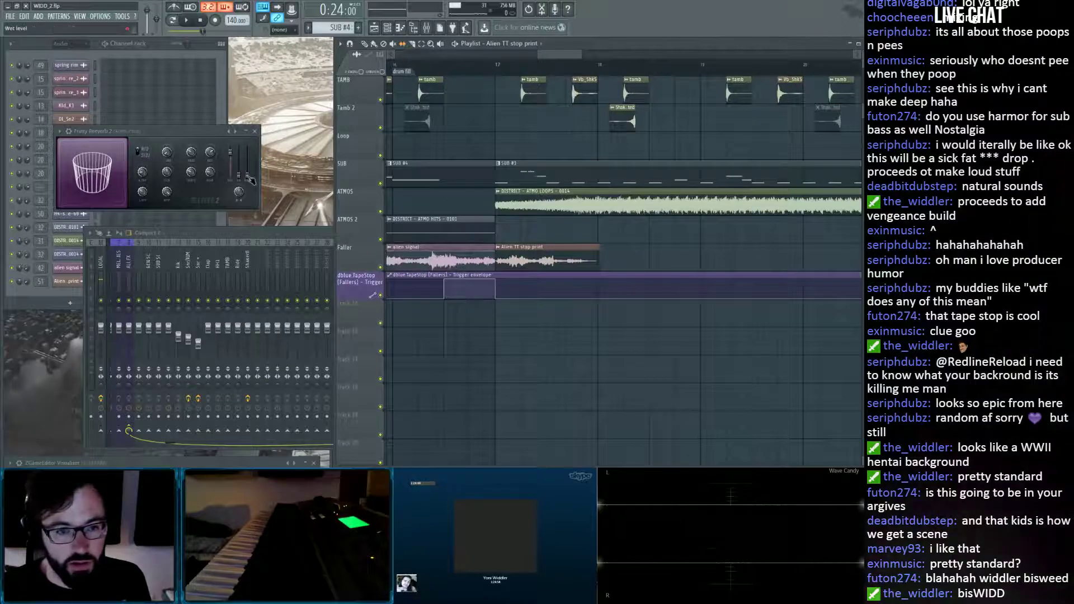
Create an automation clip for the Wet level of Fruity Reeverb 2 on the Alien Print track, on the empty track below the TapeStop envelope.
{"action": "left_click", "coordinate": [289, 239]}
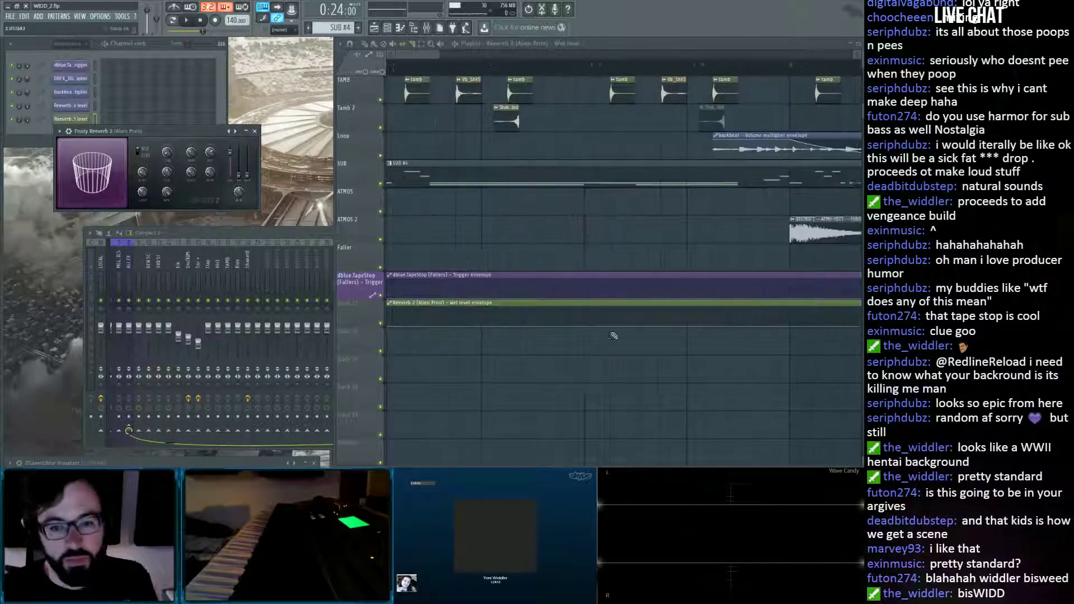
{"action": "left_click", "coordinate": [352, 317]}
{"action": "scroll", "coordinate": [445, 72], "scroll_direction": "down", "scroll_amount": 1}
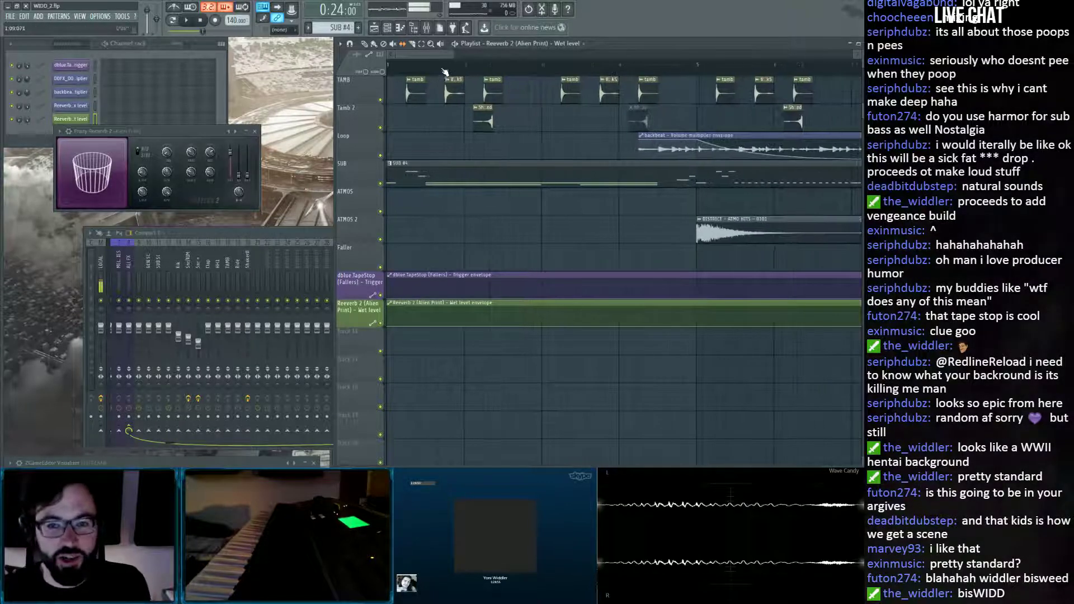
Add a step up in the Reeverb 2 wet level envelope at the second beat of bar 17 (17:05:000).
{"action": "scroll", "coordinate": [445, 71], "scroll_direction": "down", "scroll_amount": 6}
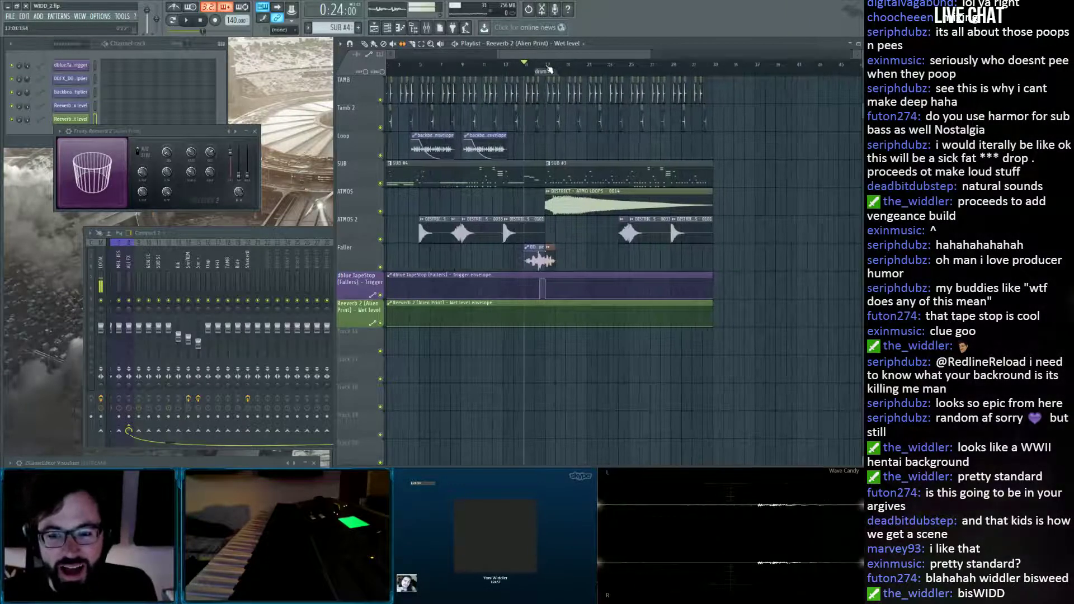
{"action": "scroll", "coordinate": [549, 70], "scroll_direction": "up", "scroll_amount": 7}
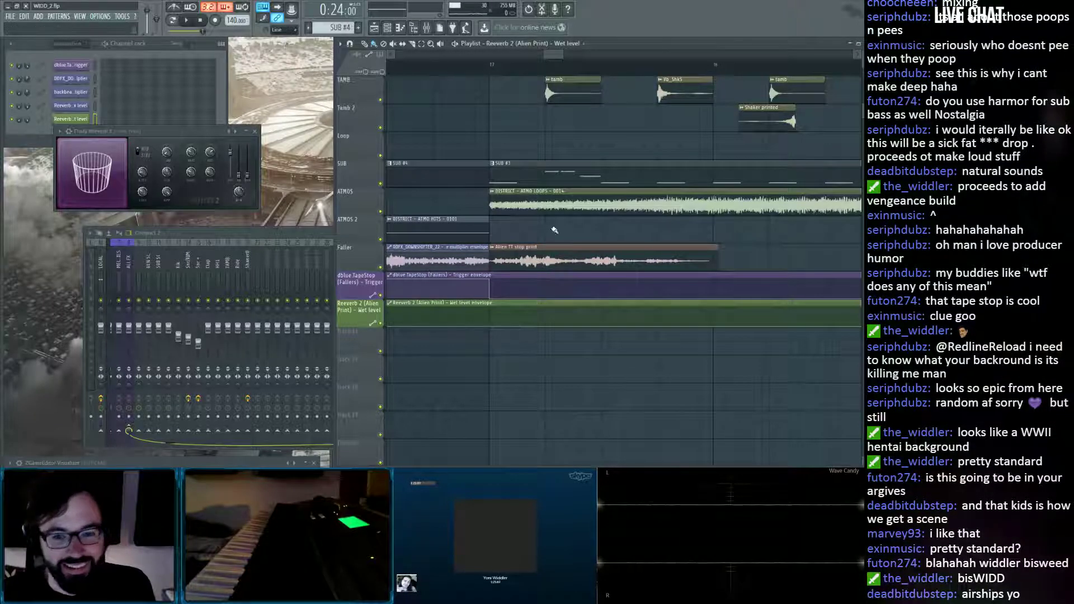
{"action": "left_click_drag", "start_coordinate": [546, 327], "coordinate": [550, 315]}
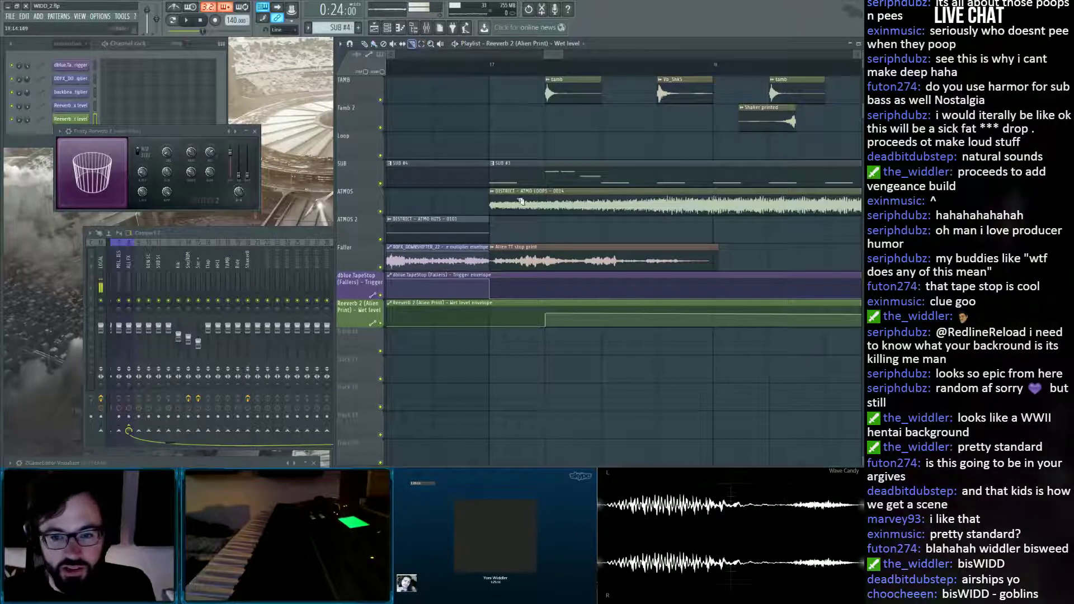
Slice the Alien TT stop print clip where the wet level envelope steps up and mute the piece after the cut.
{"action": "left_click_drag", "start_coordinate": [548, 242], "coordinate": [547, 263]}
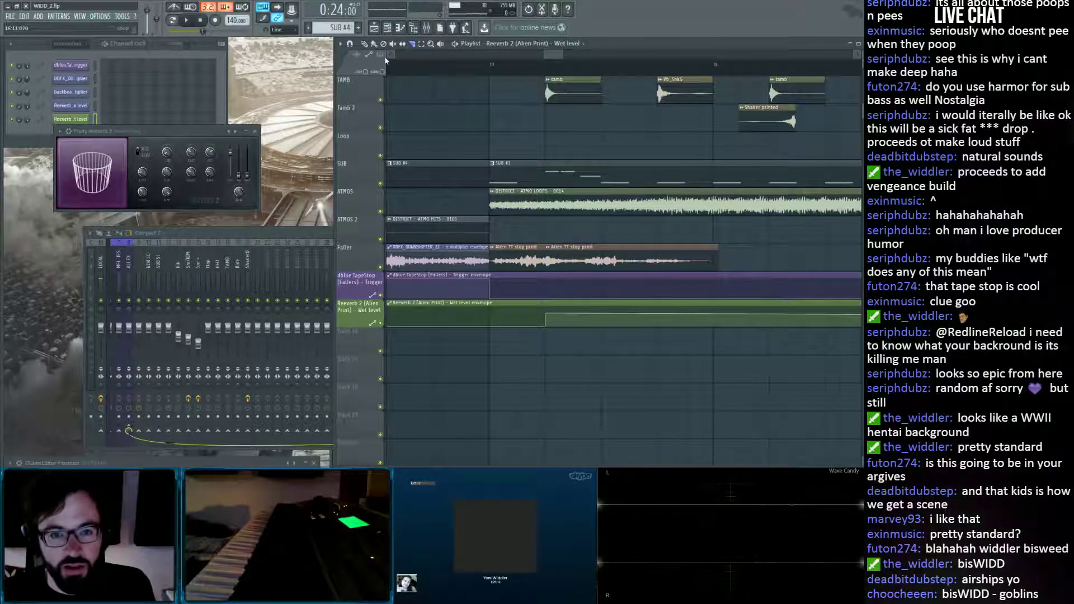
{"action": "left_click", "coordinate": [394, 43]}
{"action": "left_click", "coordinate": [594, 257]}
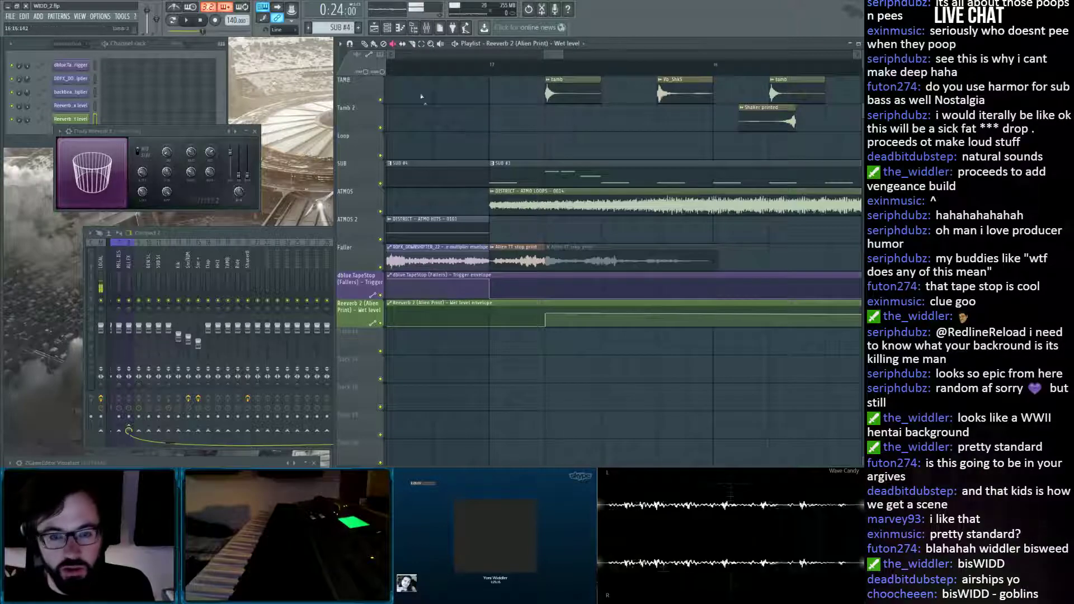
{"action": "key", "text": "b"}
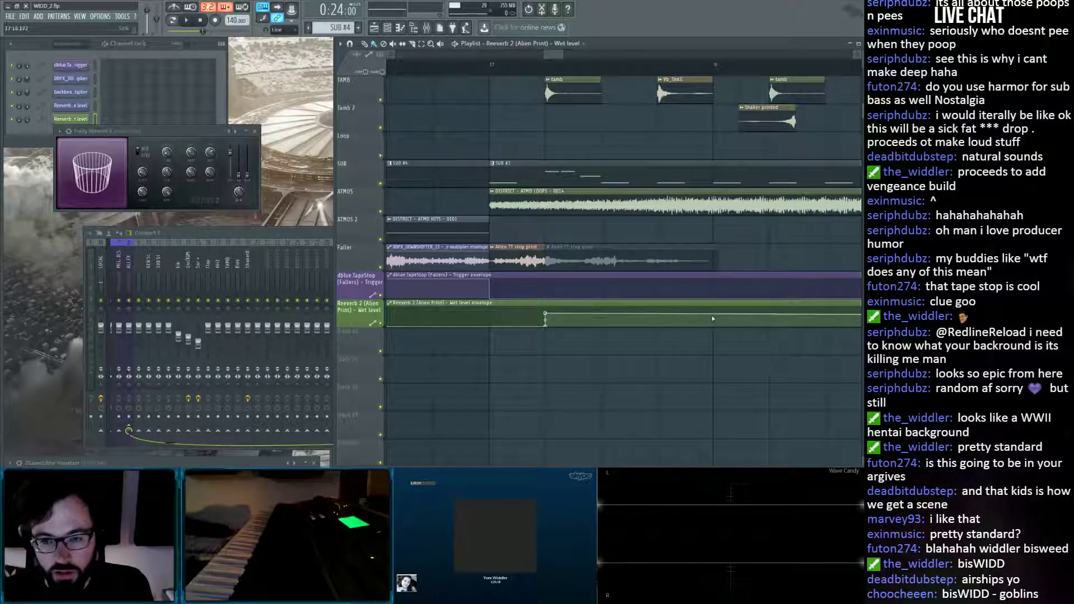
Hold the Reeverb 2 wet level envelope flat up to bar 29, with the decline only from there to its end.
{"action": "scroll", "coordinate": [657, 67], "scroll_direction": "down", "scroll_amount": 5}
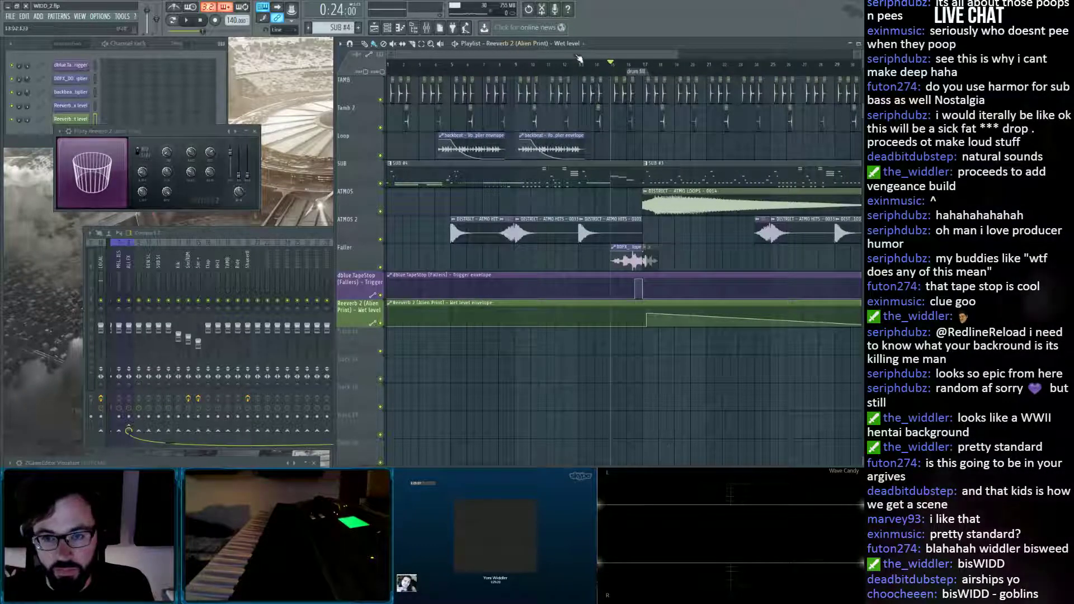
{"action": "left_click_drag", "start_coordinate": [584, 56], "coordinate": [626, 56]}
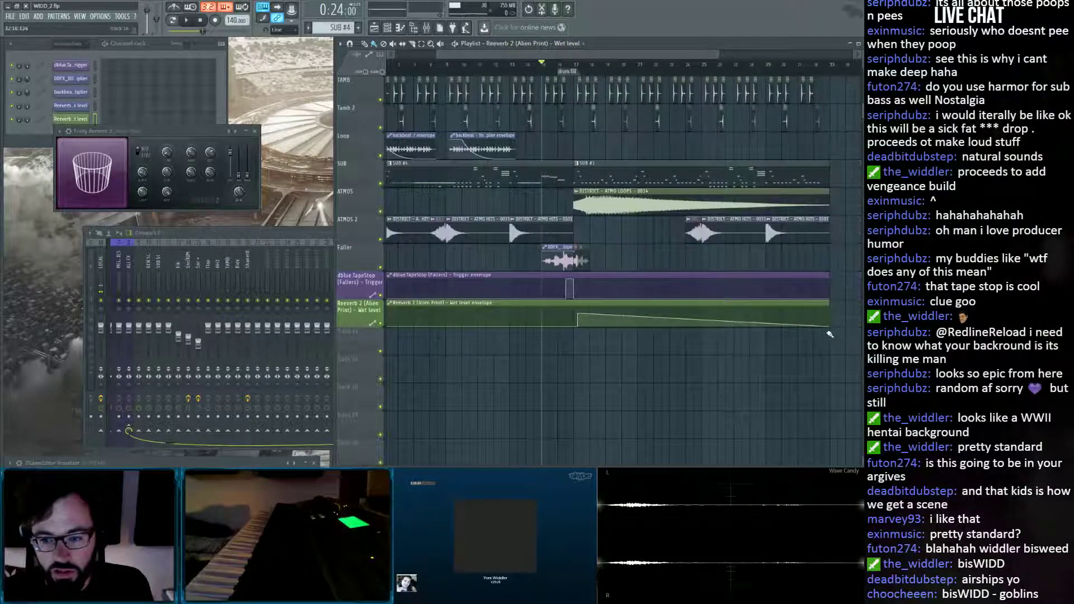
{"action": "left_click_drag", "start_coordinate": [765, 319], "coordinate": [770, 314]}
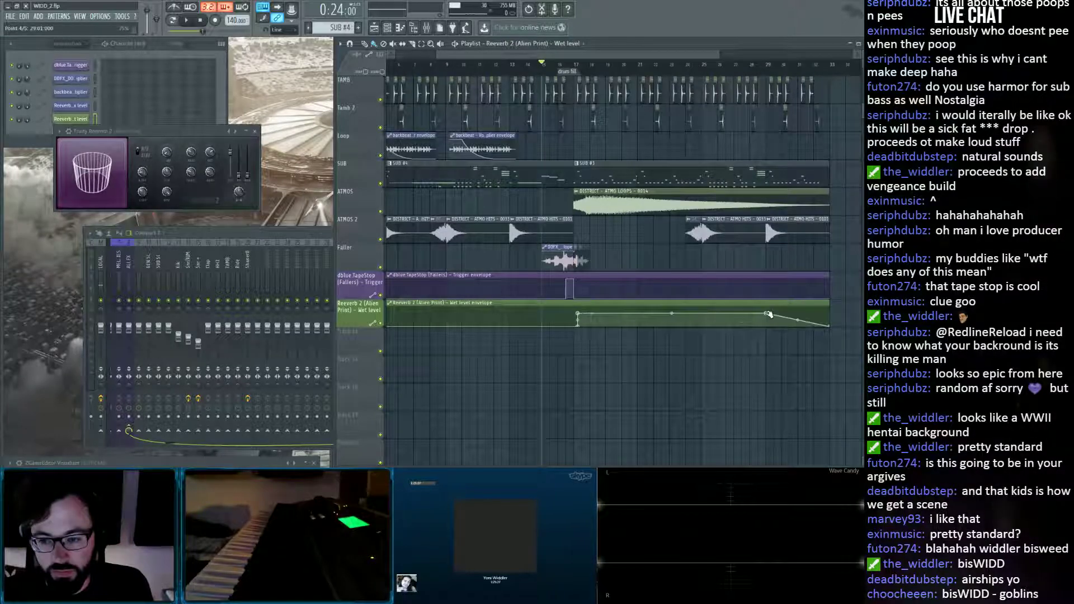
Raise the wet level envelope's point at 17:05:000 and play back the transition into bar 17 before and after.
{"action": "key", "text": "space"}
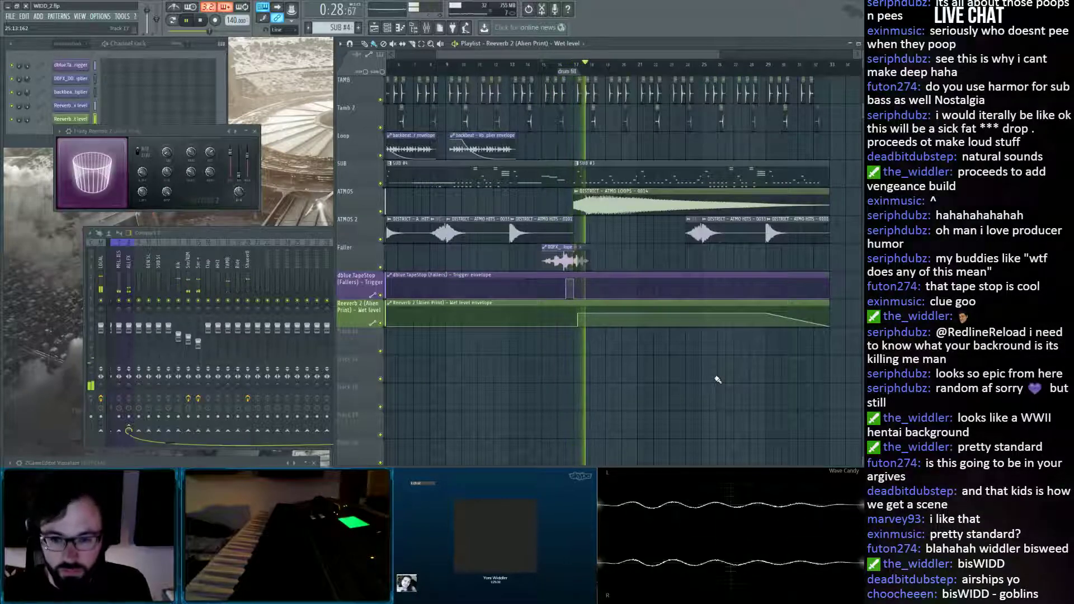
{"action": "key", "text": "space"}
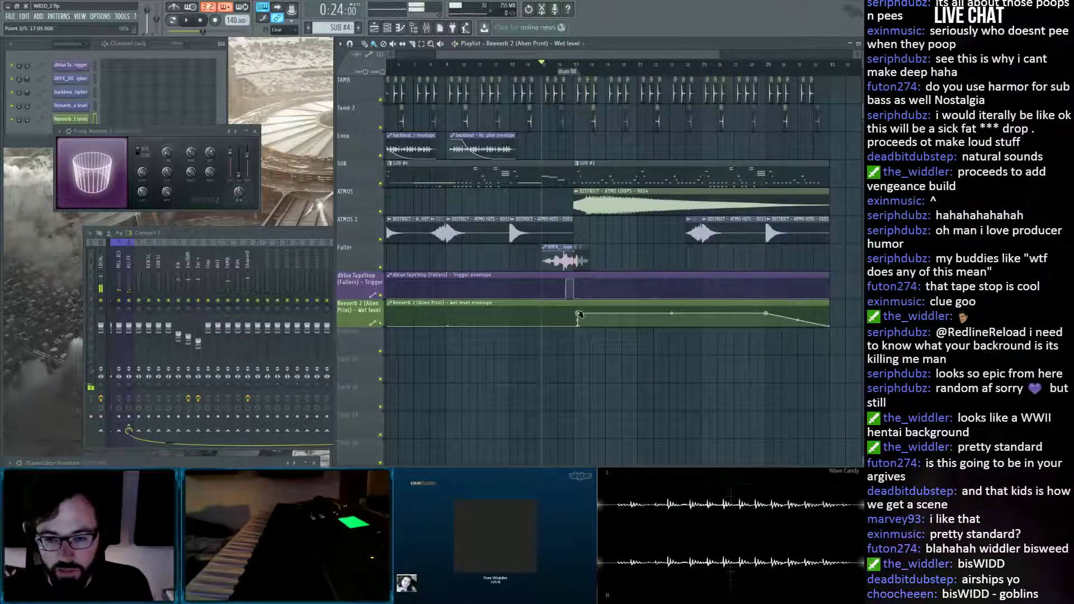
{"action": "left_click_drag", "start_coordinate": [578, 313], "coordinate": [578, 306]}
{"action": "key", "text": "space"}
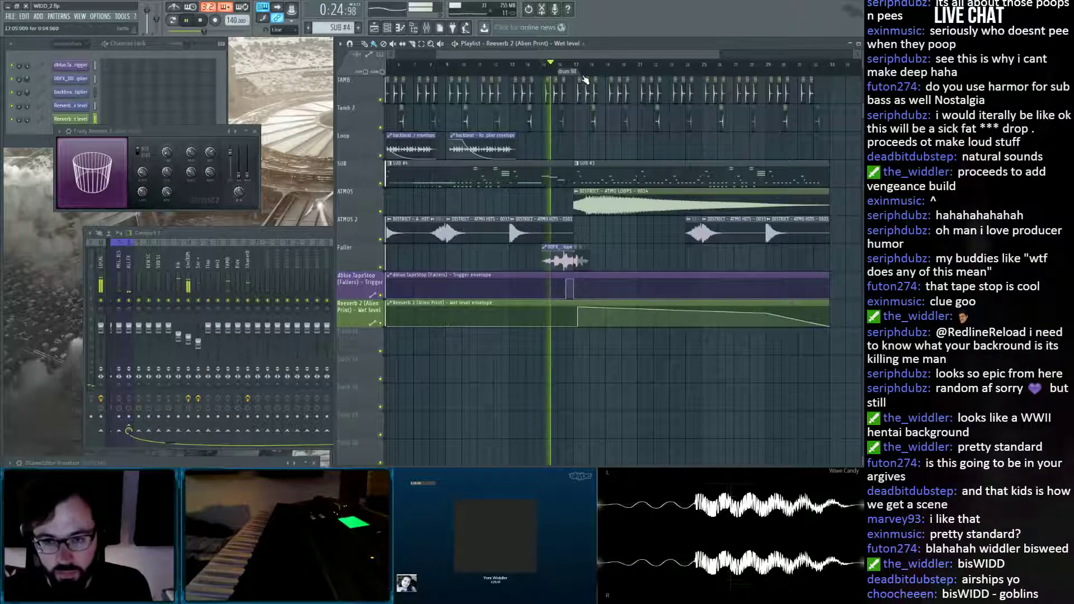
{"action": "scroll", "coordinate": [586, 67], "scroll_direction": "up", "scroll_amount": 3}
{"action": "scroll", "coordinate": [586, 67], "scroll_direction": "up", "scroll_amount": 2}
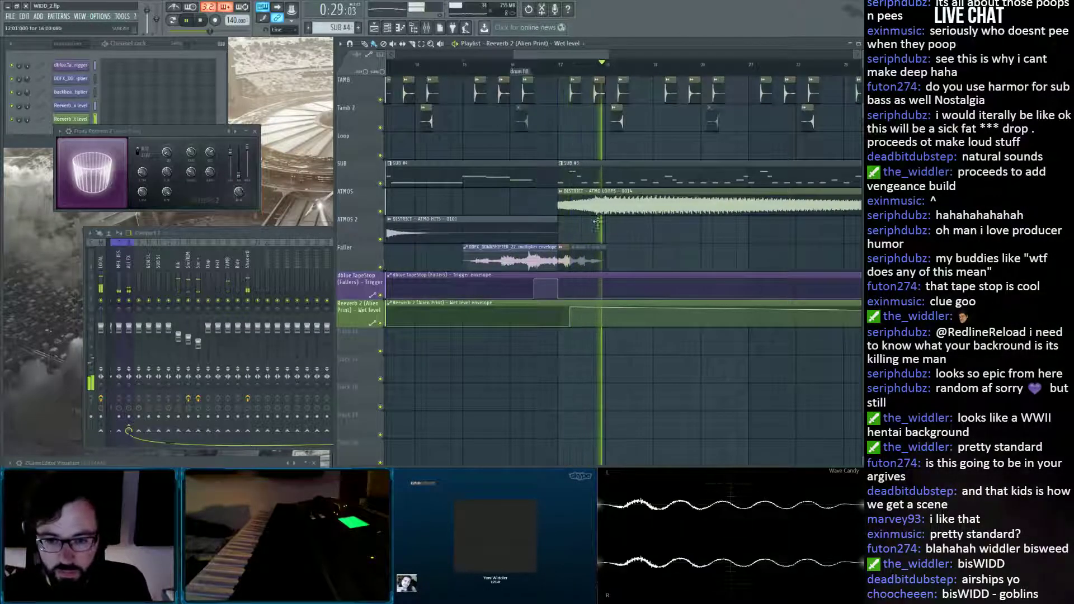
{"action": "key", "text": "space"}
Unmute the second piece of the Alien TT stop print clip, play the arrangement through, and close the Reeverb 2 window.
{"action": "left_click", "coordinate": [587, 262]}
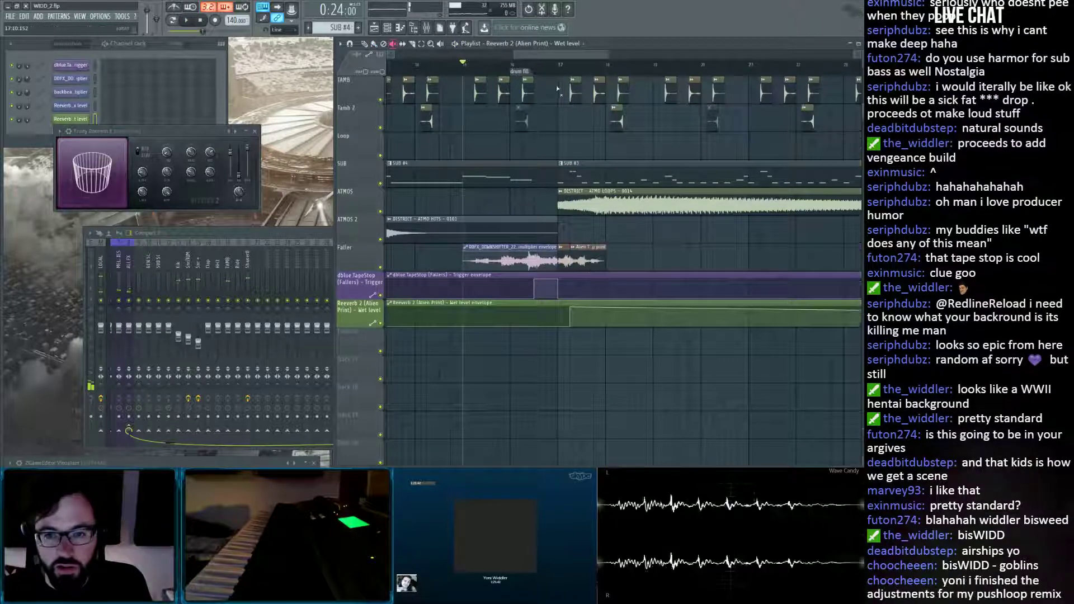
{"action": "key", "text": "space"}
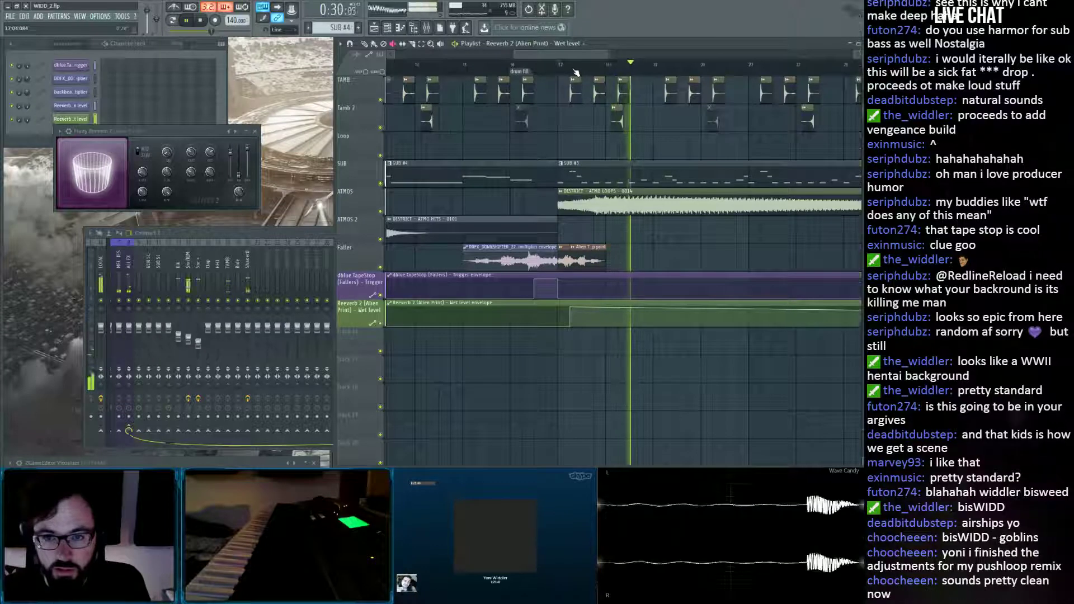
{"action": "left_click_drag", "start_coordinate": [570, 55], "coordinate": [591, 59]}
{"action": "scroll", "coordinate": [591, 60], "scroll_direction": "down", "scroll_amount": 7}
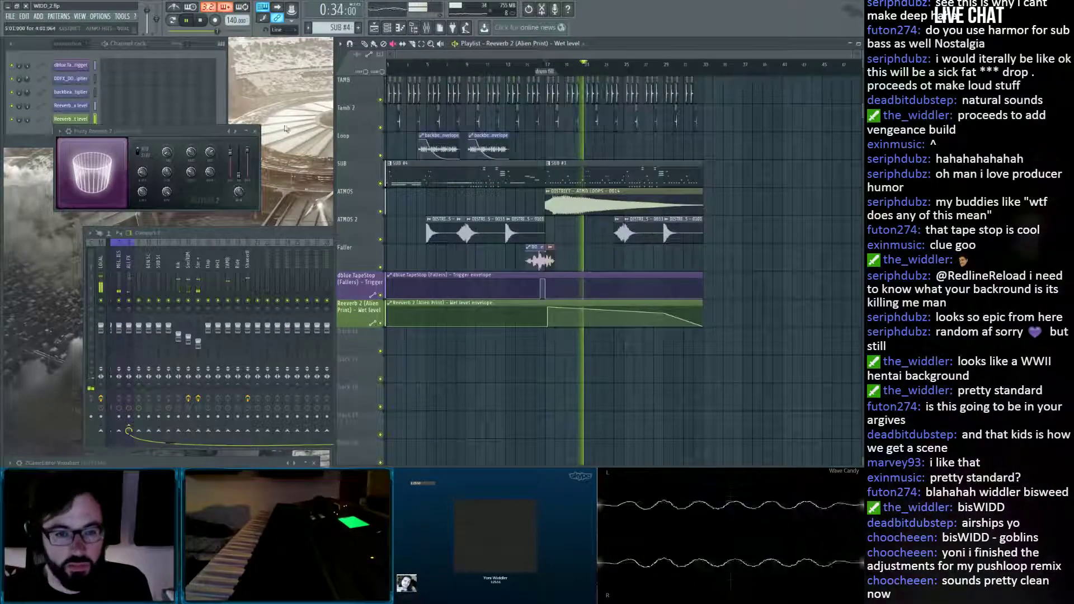
{"action": "left_click", "coordinate": [255, 131]}
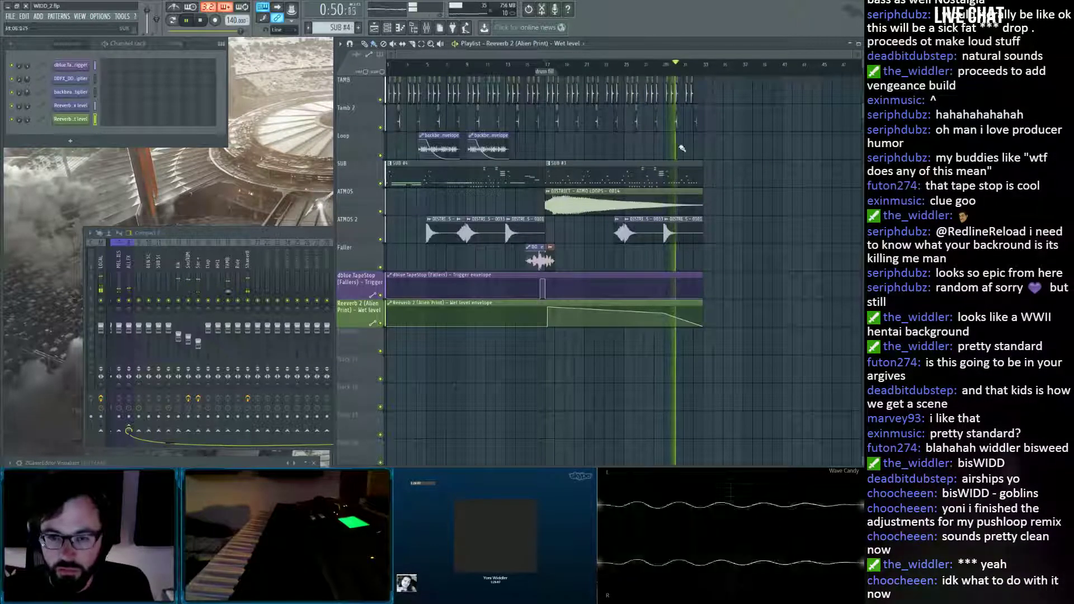
{"action": "key", "text": "space"}
Set the playback position to bar 17 and listen to the section while viewing the snare and tambourine tracks.
{"action": "scroll", "coordinate": [559, 71], "scroll_direction": "up", "scroll_amount": 5}
{"action": "key", "text": "space"}
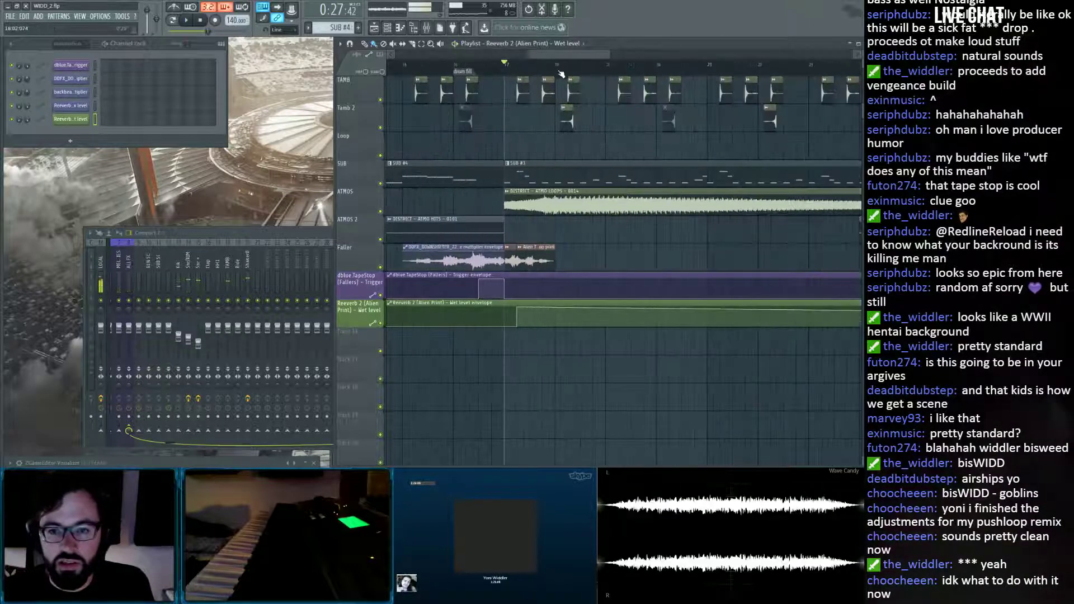
{"action": "scroll", "coordinate": [560, 74], "scroll_direction": "up", "scroll_amount": 4}
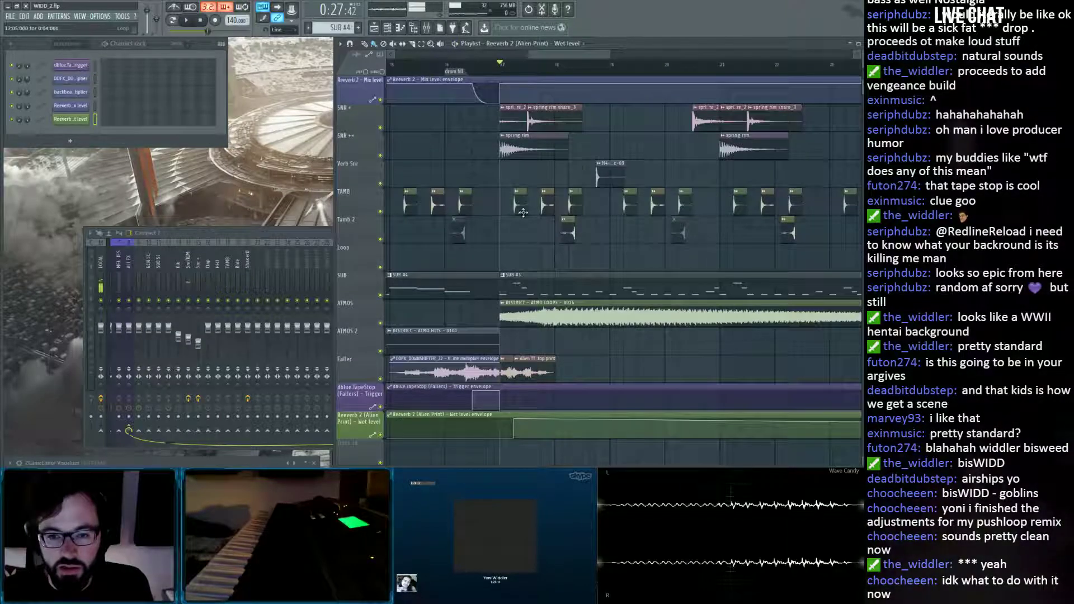
{"action": "key", "text": "space"}
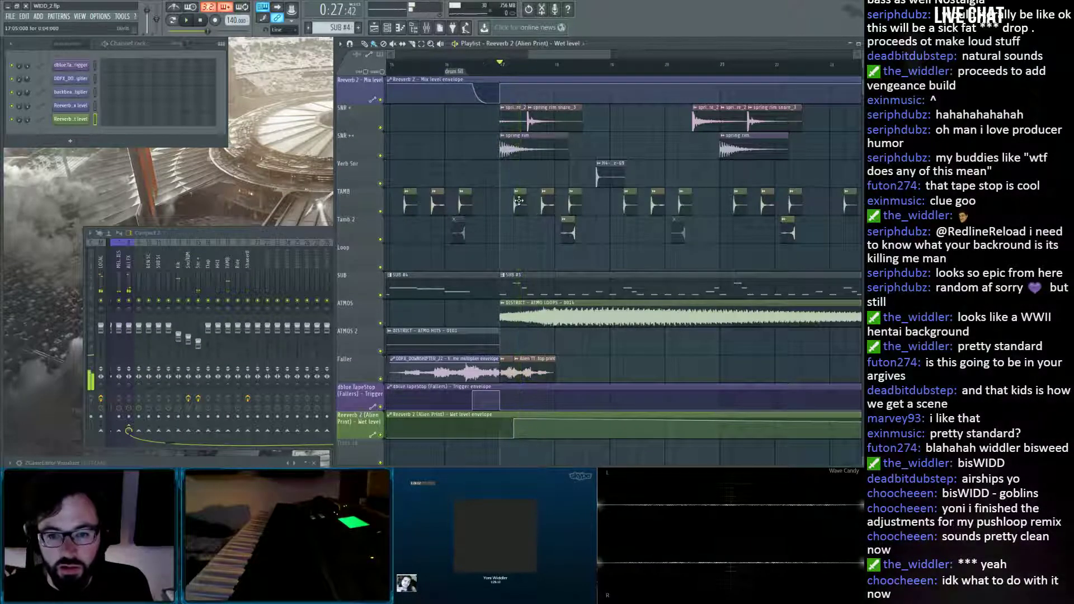
Place the shake sample from the Widdstalgia folder on the Tamb 2 track just after the start of bar 17.
{"action": "key", "text": "alt+F8"}
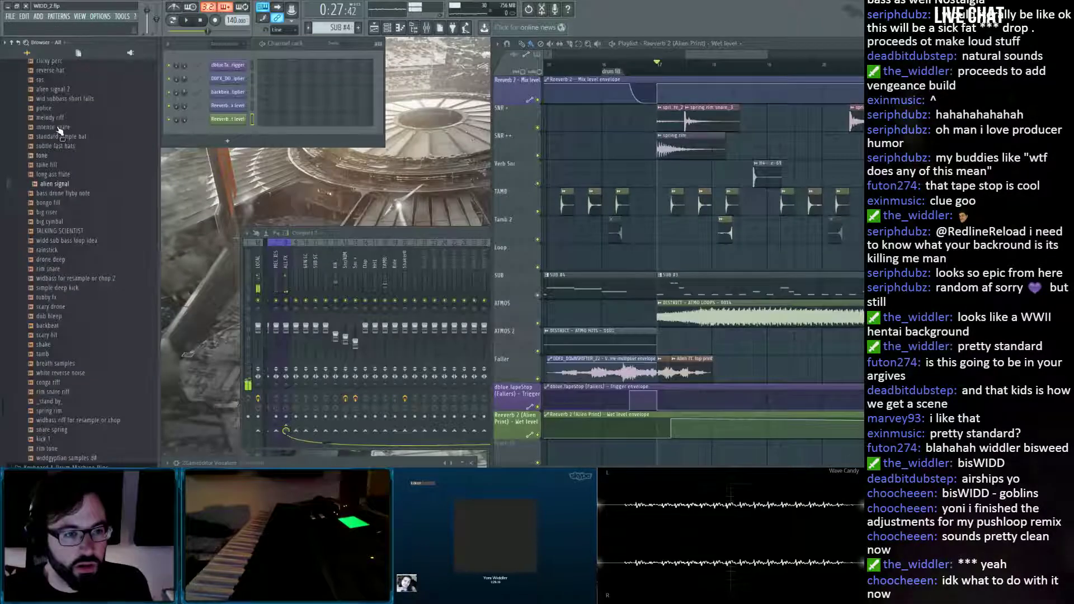
{"action": "scroll", "coordinate": [72, 175], "scroll_direction": "up", "scroll_amount": 2}
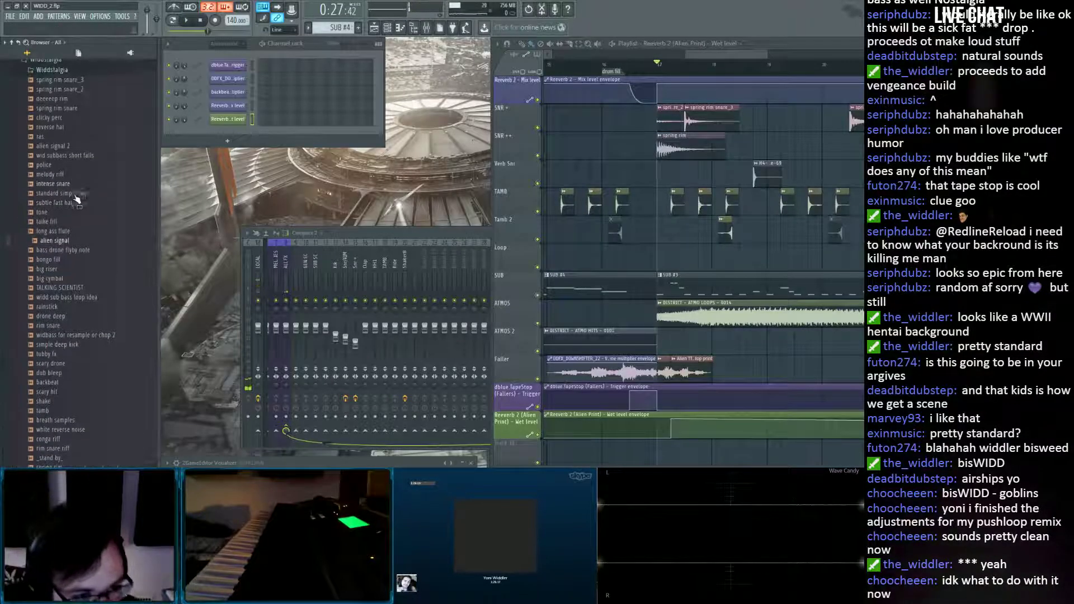
{"action": "left_click", "coordinate": [50, 401]}
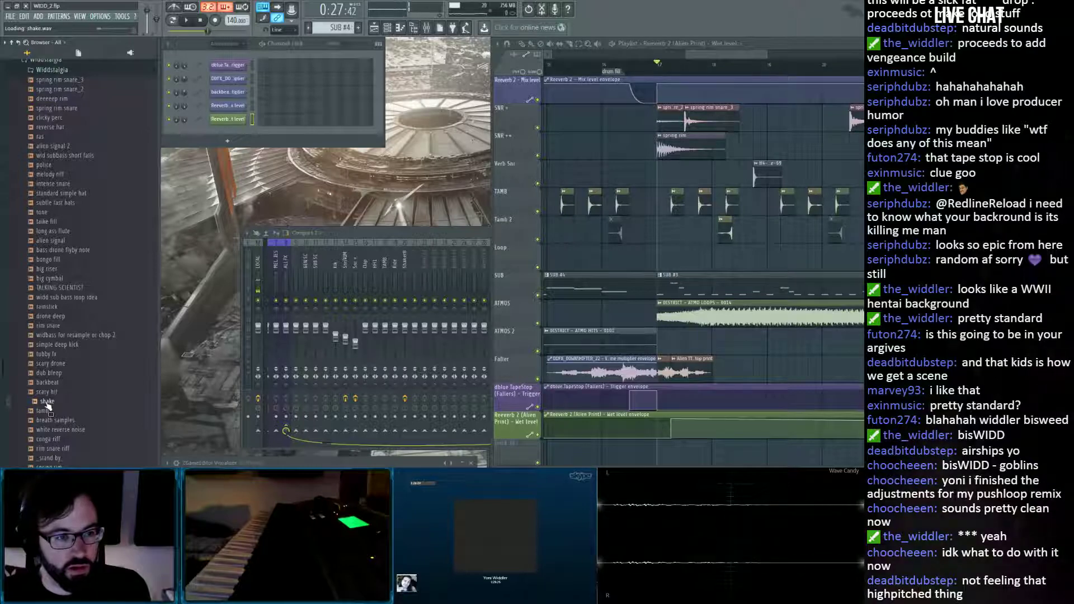
{"action": "left_click_drag", "start_coordinate": [81, 383], "coordinate": [662, 221]}
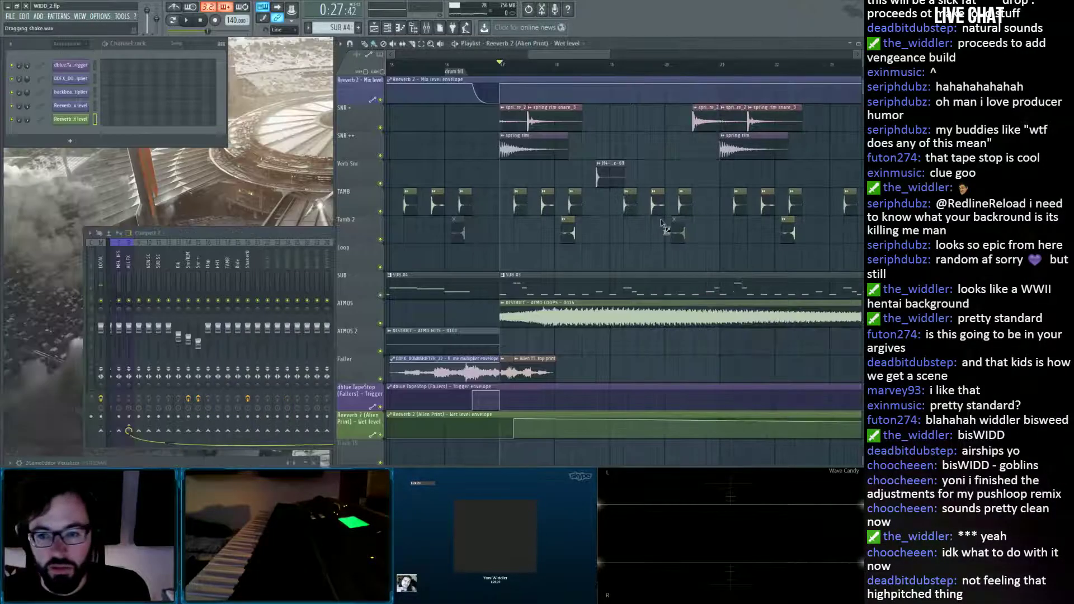
{"action": "left_click_drag", "start_coordinate": [539, 238], "coordinate": [525, 239]}
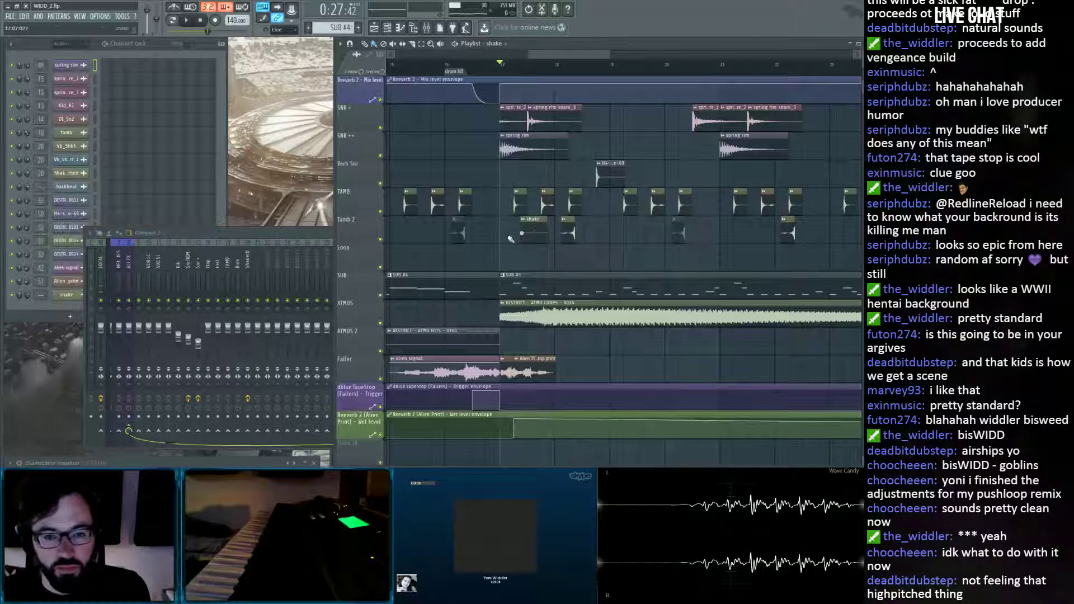
Route the shake channel to mixer track 18, adjust its volume, and play it back in the section.
{"action": "double_click", "coordinate": [543, 230]}
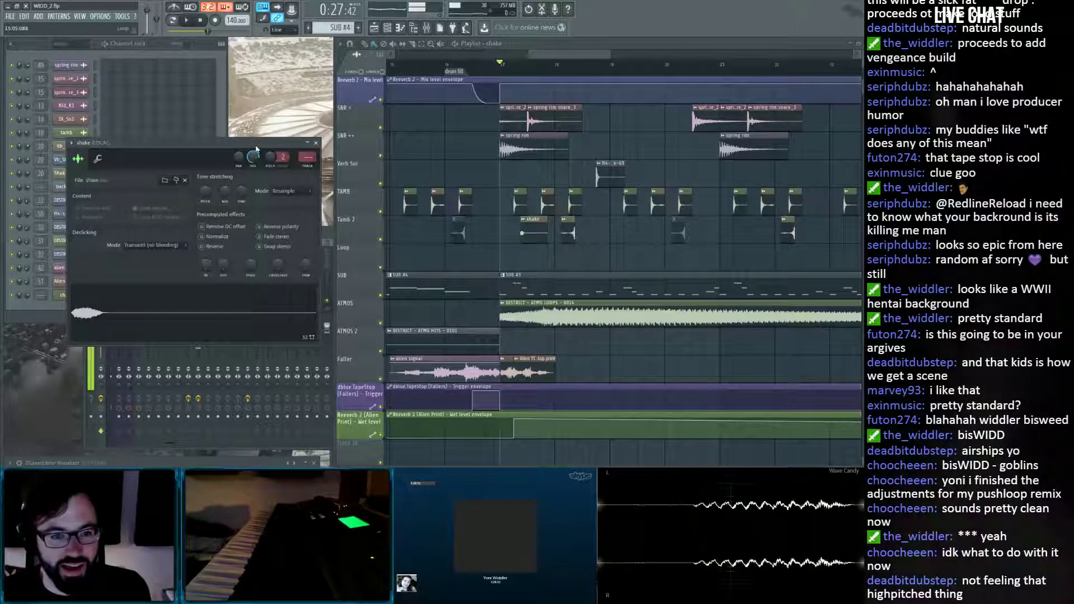
{"action": "left_click_drag", "start_coordinate": [253, 144], "coordinate": [637, 142]}
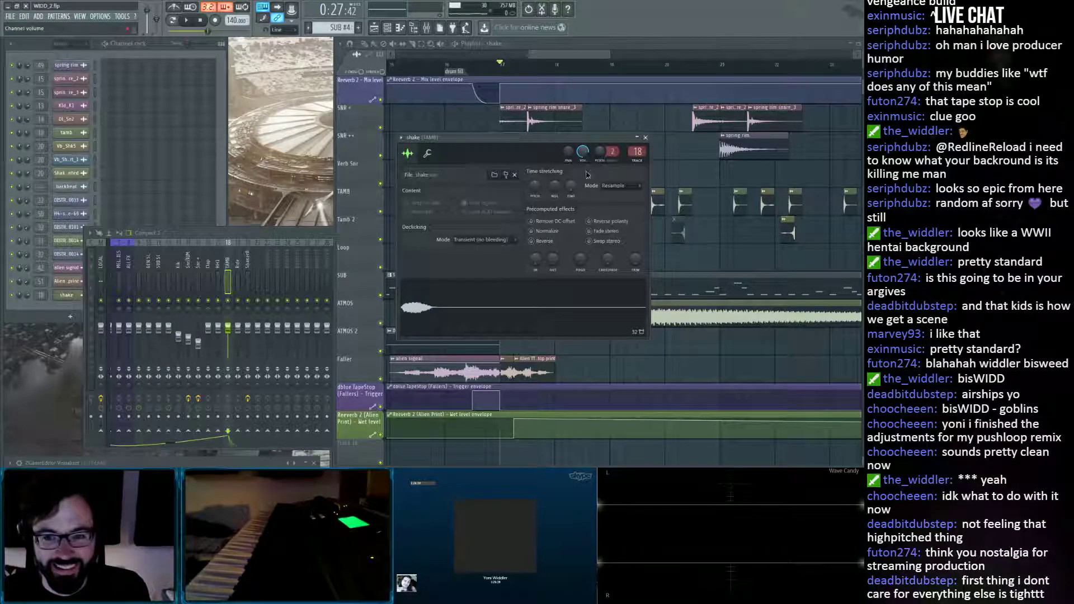
{"action": "key", "text": "space"}
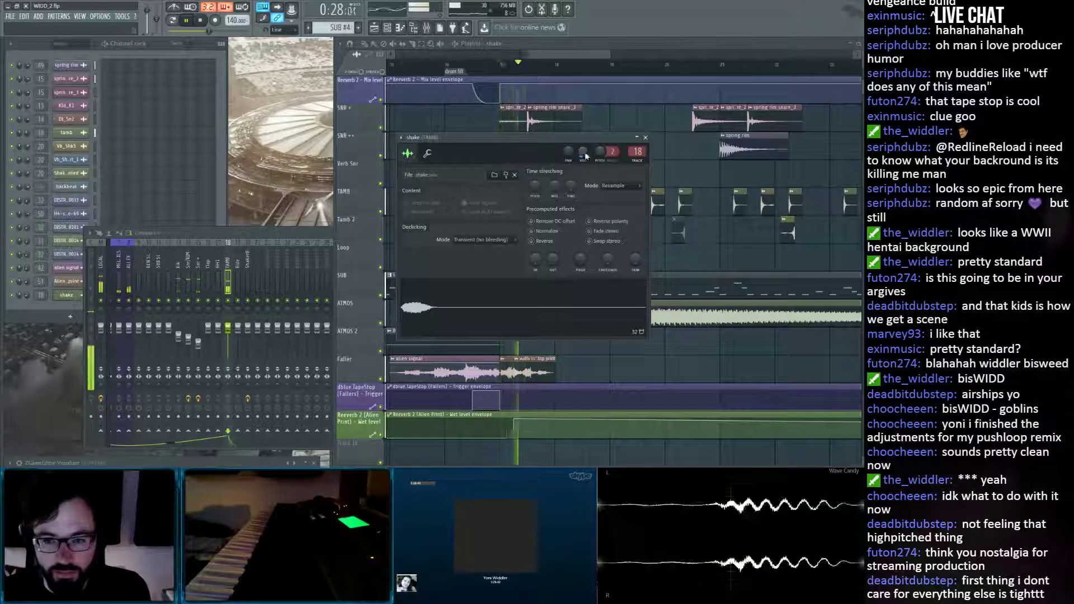
{"action": "left_click", "coordinate": [645, 137]}
Stop playback and delete the shake clip from the Tamb 2 track.
{"action": "key", "text": "space"}
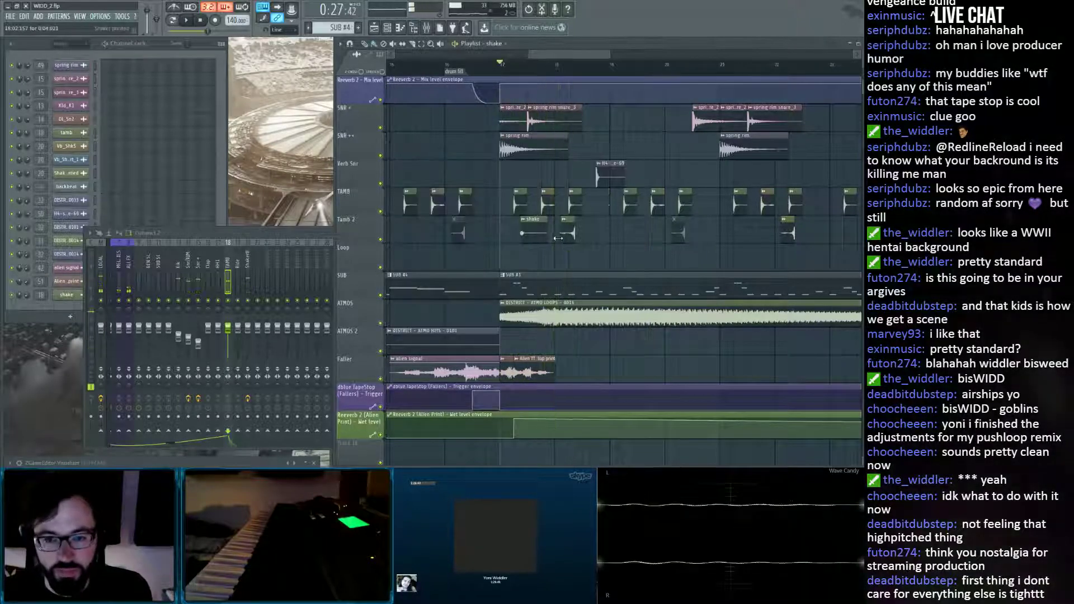
{"action": "right_click", "coordinate": [534, 238]}
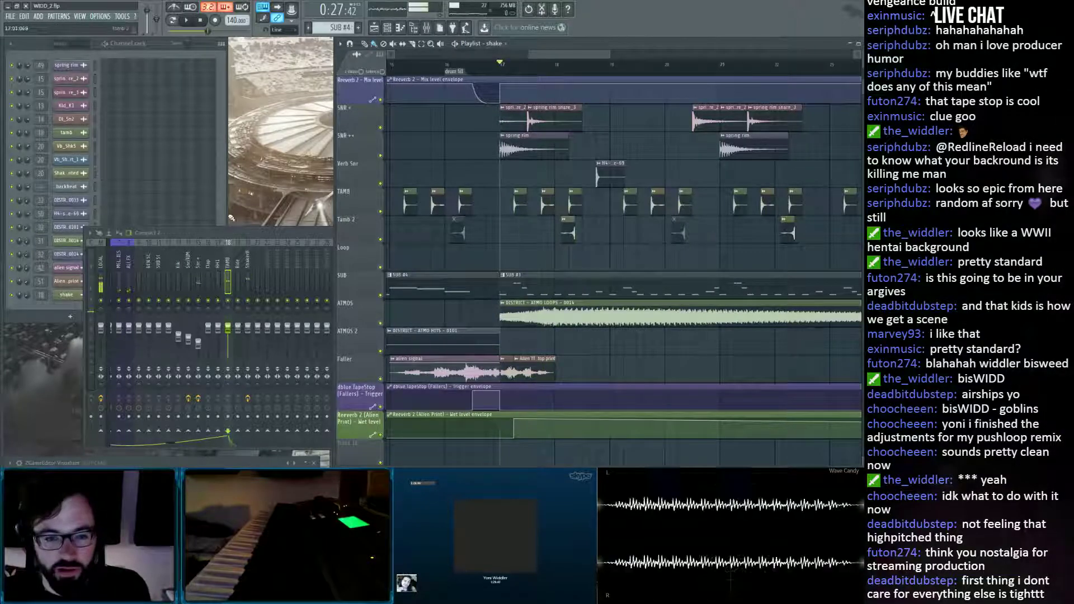
Look through the Widdstalgia samples and audition high hat one-shots from the favorite drum samples, including HH_Bicycle Rattles_2 B.
{"action": "key", "text": "alt+F8"}
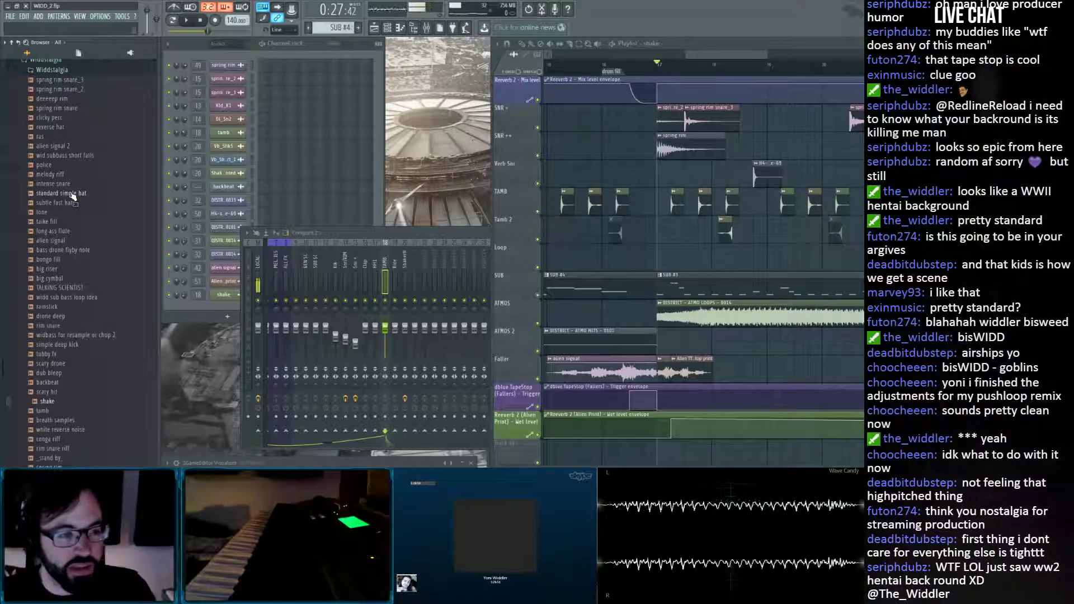
{"action": "scroll", "coordinate": [73, 195], "scroll_direction": "down", "scroll_amount": 4}
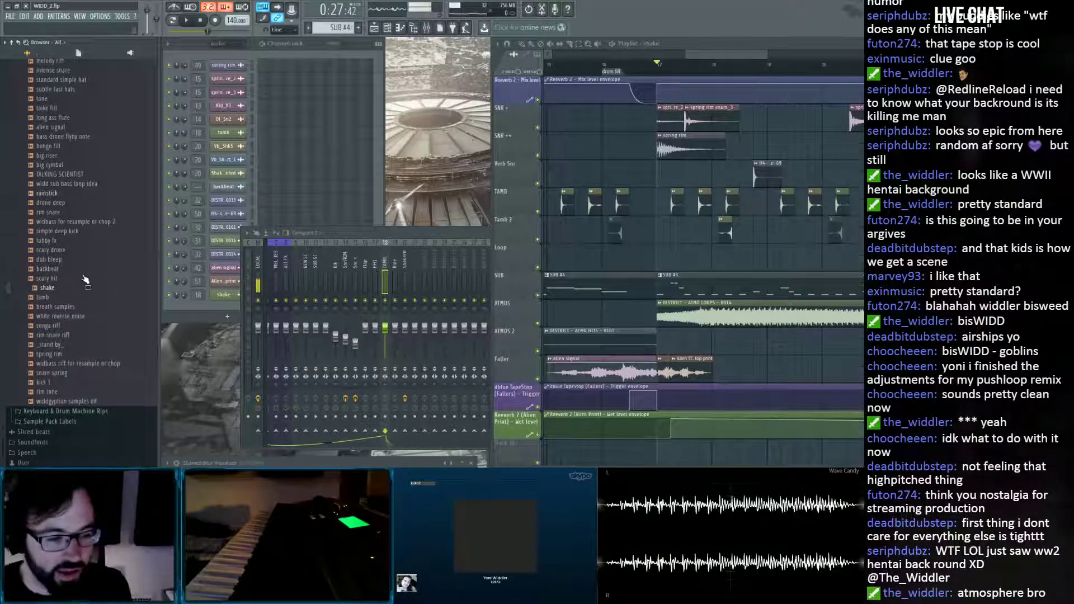
{"action": "scroll", "coordinate": [98, 253], "scroll_direction": "up", "scroll_amount": 2}
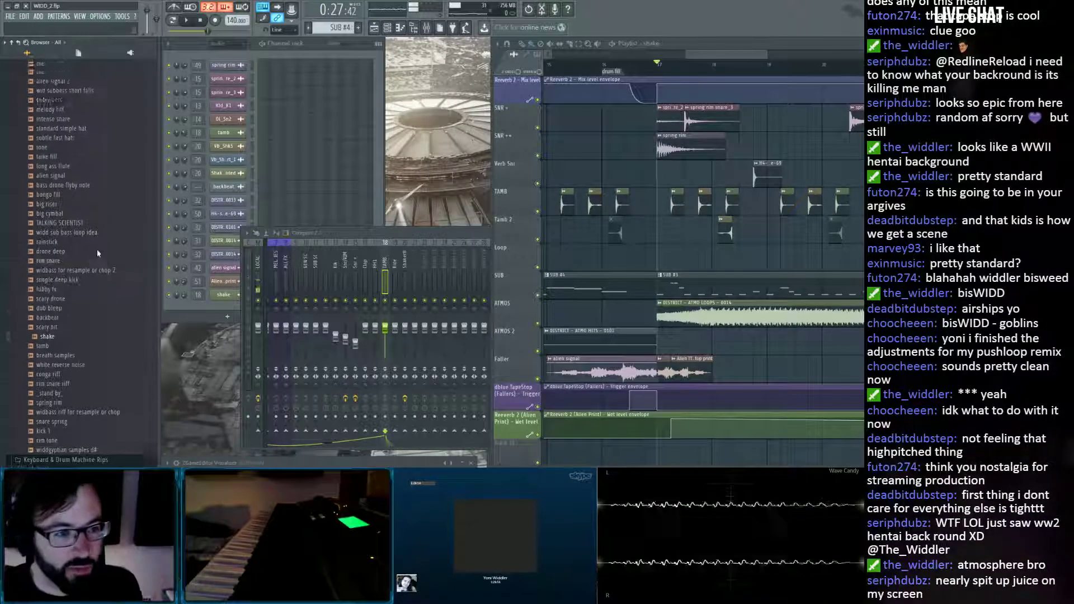
{"action": "scroll", "coordinate": [99, 250], "scroll_direction": "up", "scroll_amount": 15}
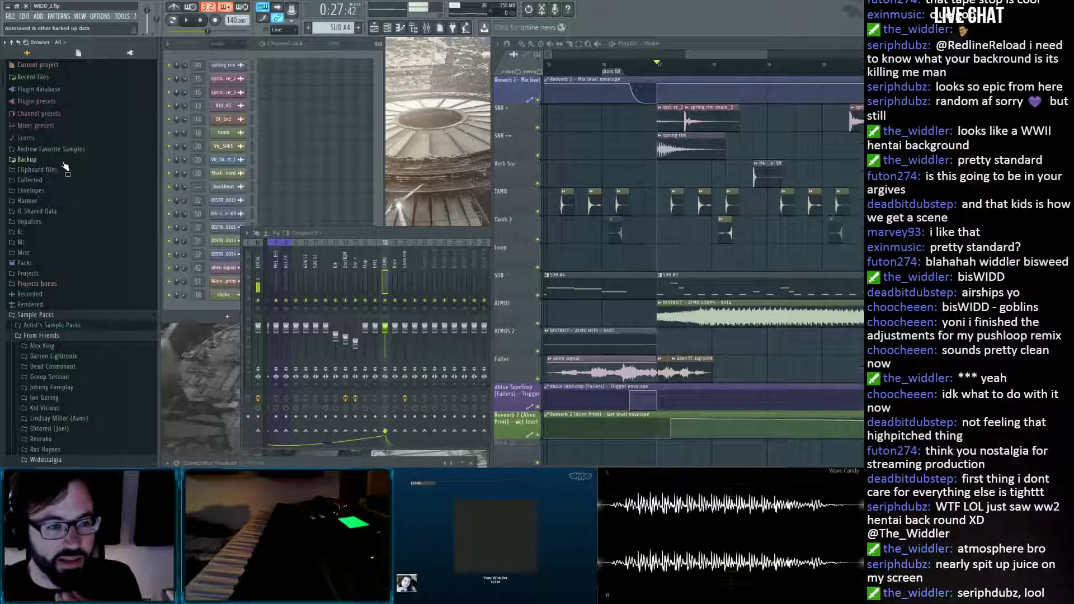
{"action": "left_click", "coordinate": [60, 151]}
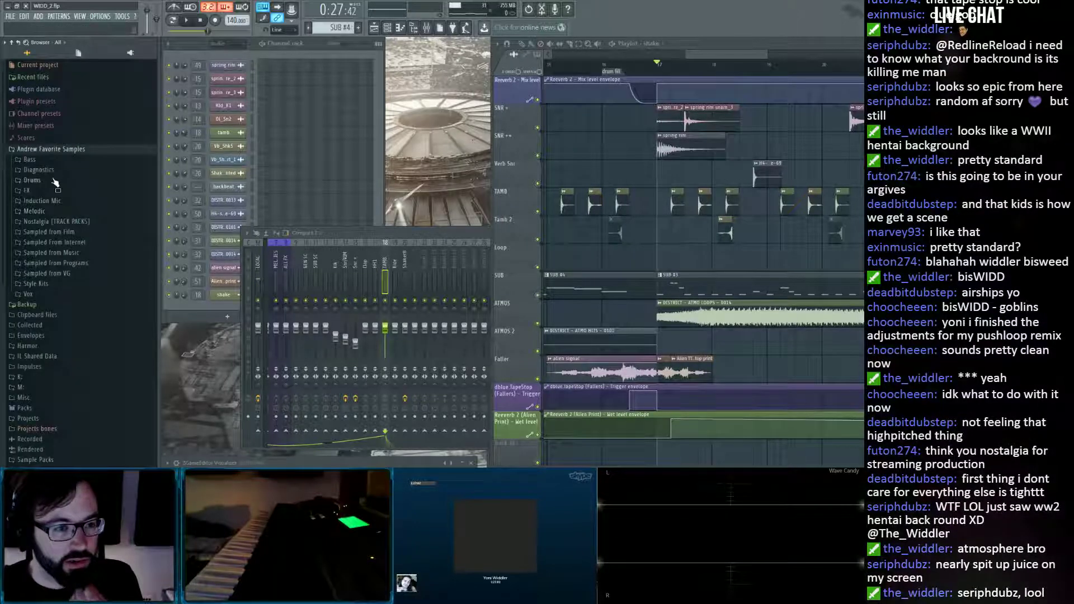
{"action": "left_click", "coordinate": [54, 182]}
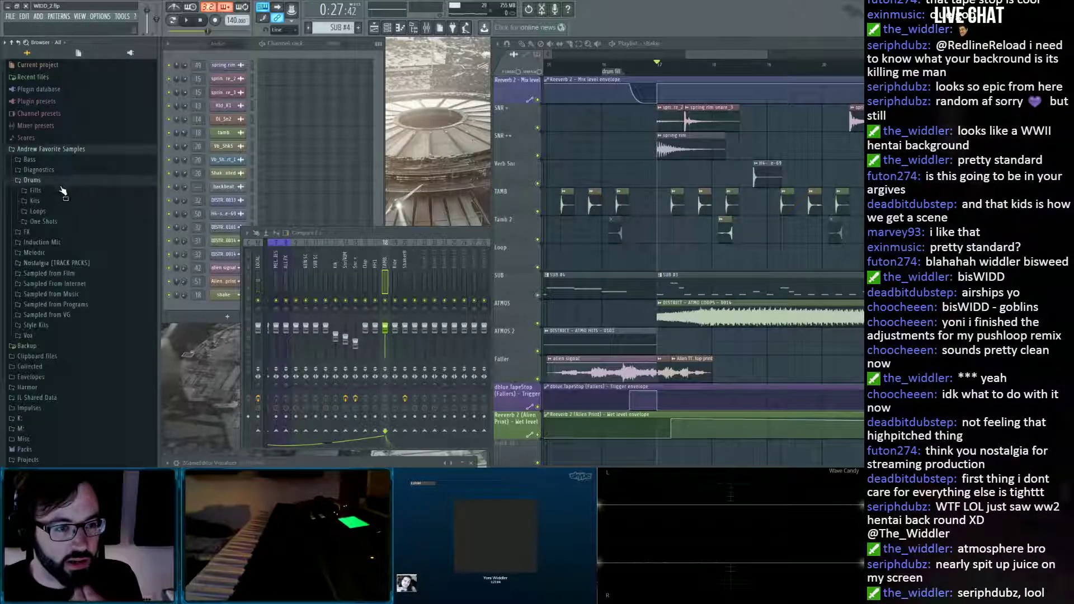
{"action": "left_click", "coordinate": [43, 222]}
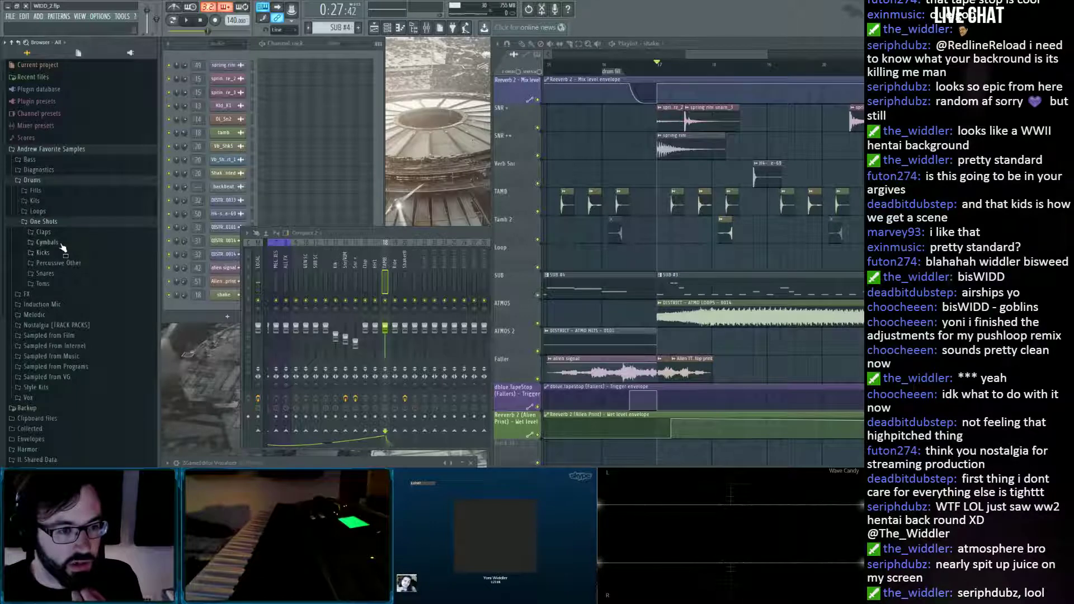
{"action": "left_click", "coordinate": [48, 243]}
{"action": "left_click", "coordinate": [69, 265]}
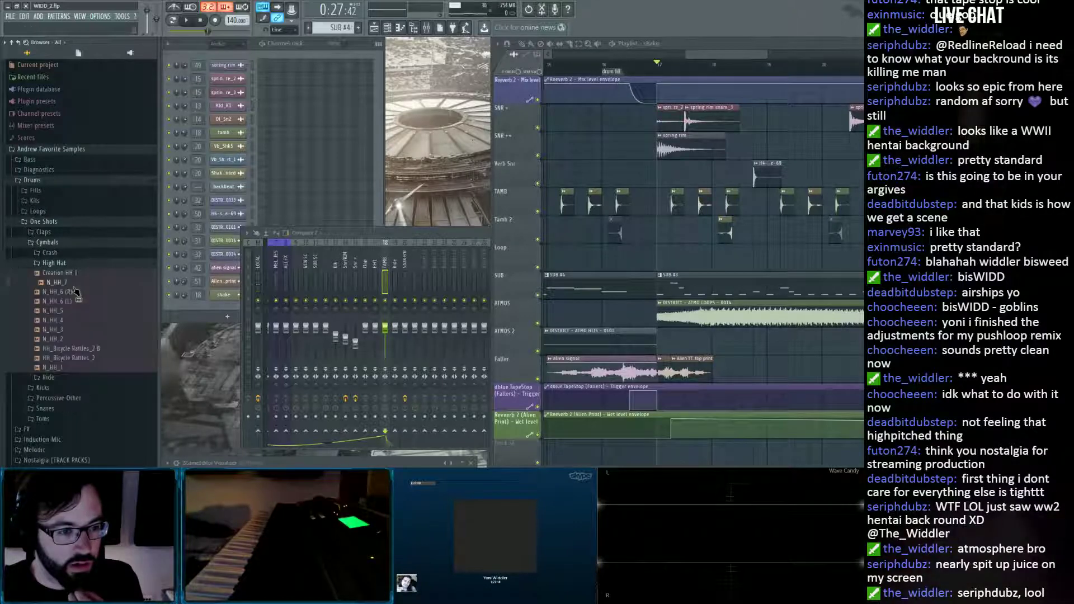
{"action": "left_click", "coordinate": [76, 312]}
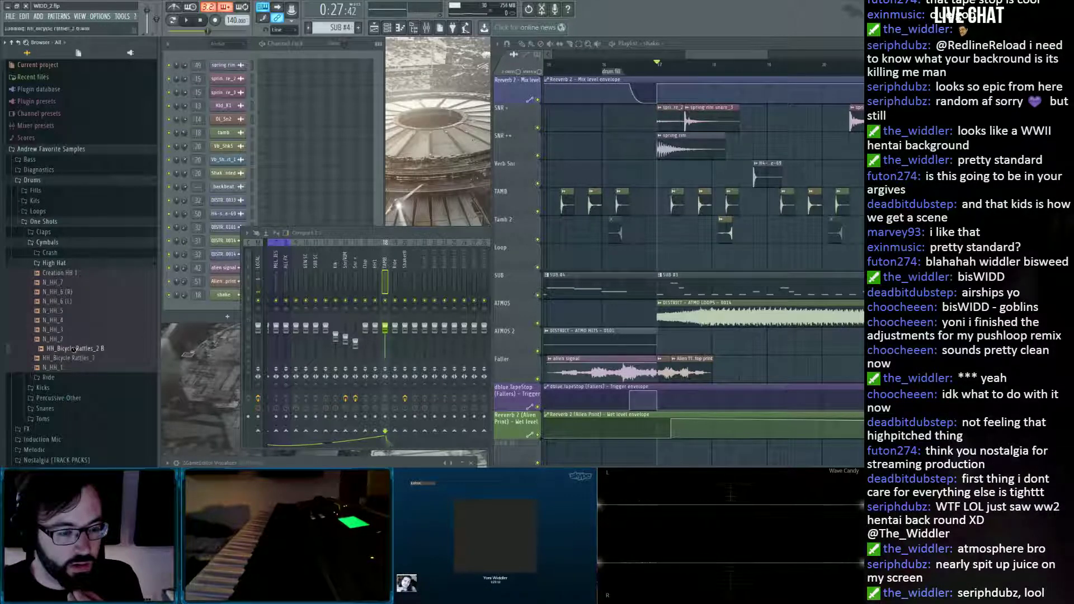
{"action": "left_click", "coordinate": [68, 265]}
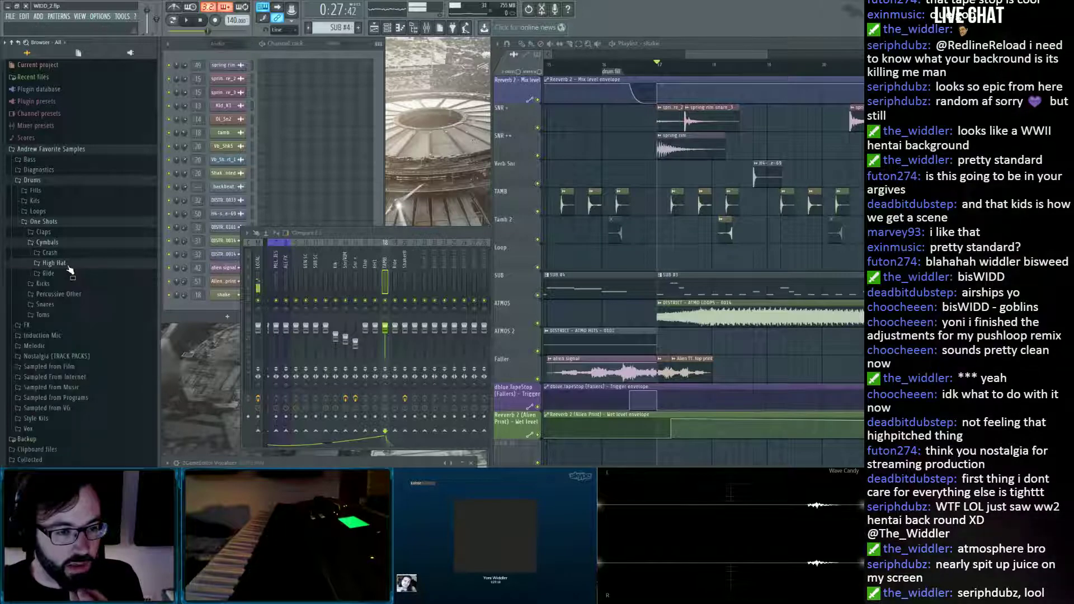
{"action": "left_click", "coordinate": [65, 243]}
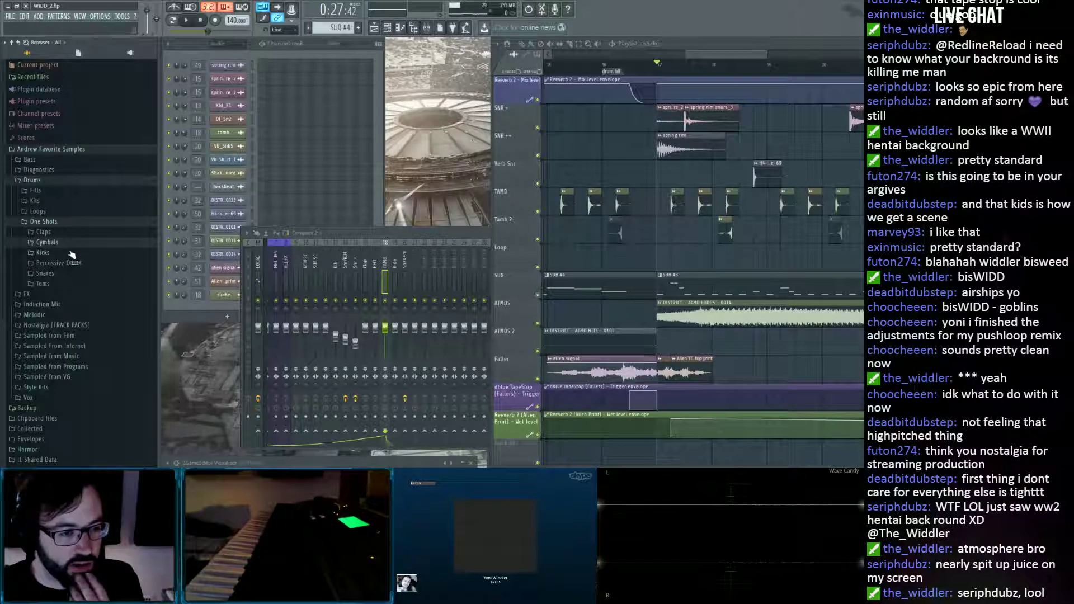
Audition the snare and shaker samples in the Stolen Goodies folder of the Deep Dubstep style kit.
{"action": "left_click", "coordinate": [39, 387]}
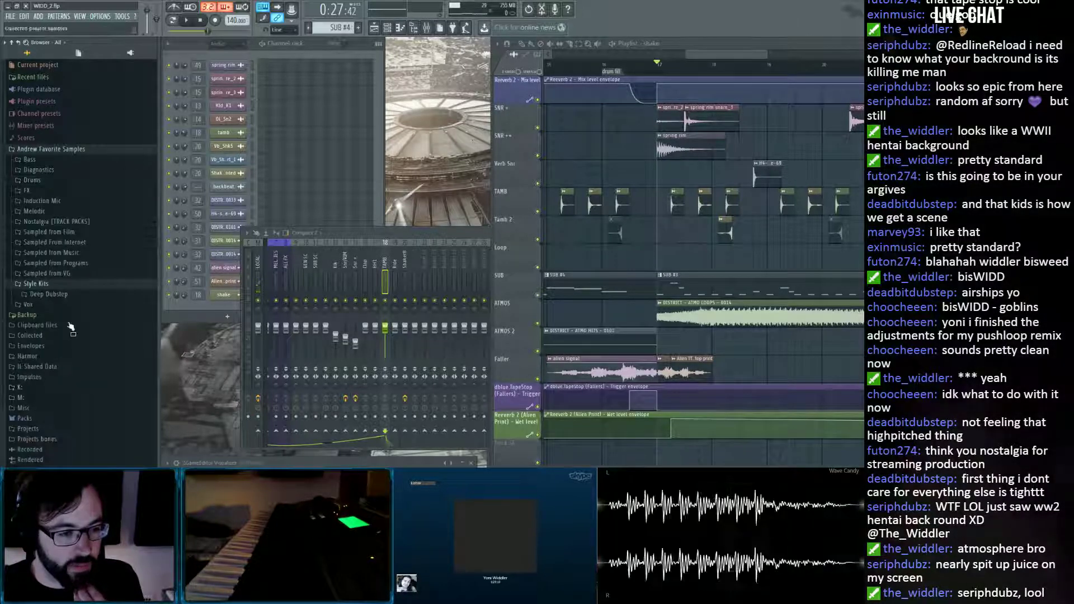
{"action": "left_click", "coordinate": [51, 295]}
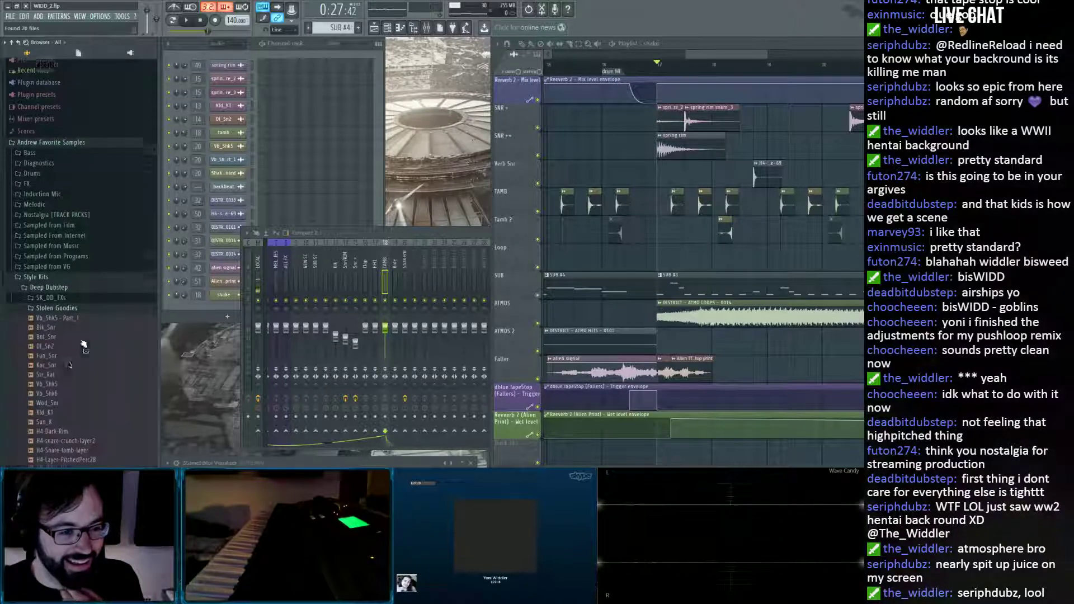
{"action": "scroll", "coordinate": [82, 343], "scroll_direction": "down", "scroll_amount": 3}
{"action": "left_click", "coordinate": [64, 313]}
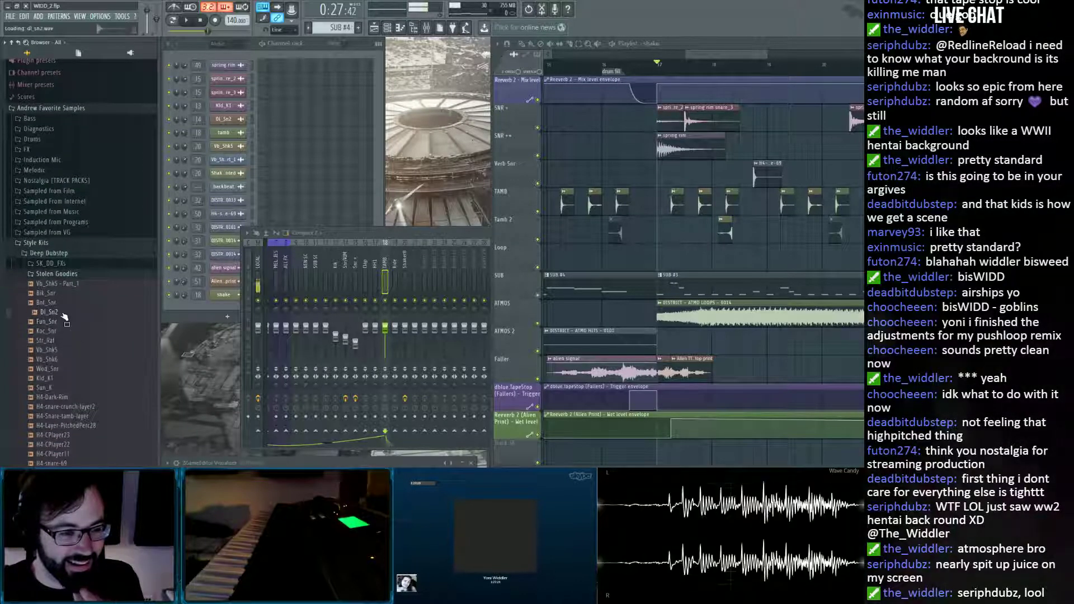
{"action": "key", "text": "Up"}
{"action": "key", "text": "Up"}
{"action": "key", "text": "Down"}
{"action": "key", "text": "Down"}
{"action": "key", "text": "Down"}
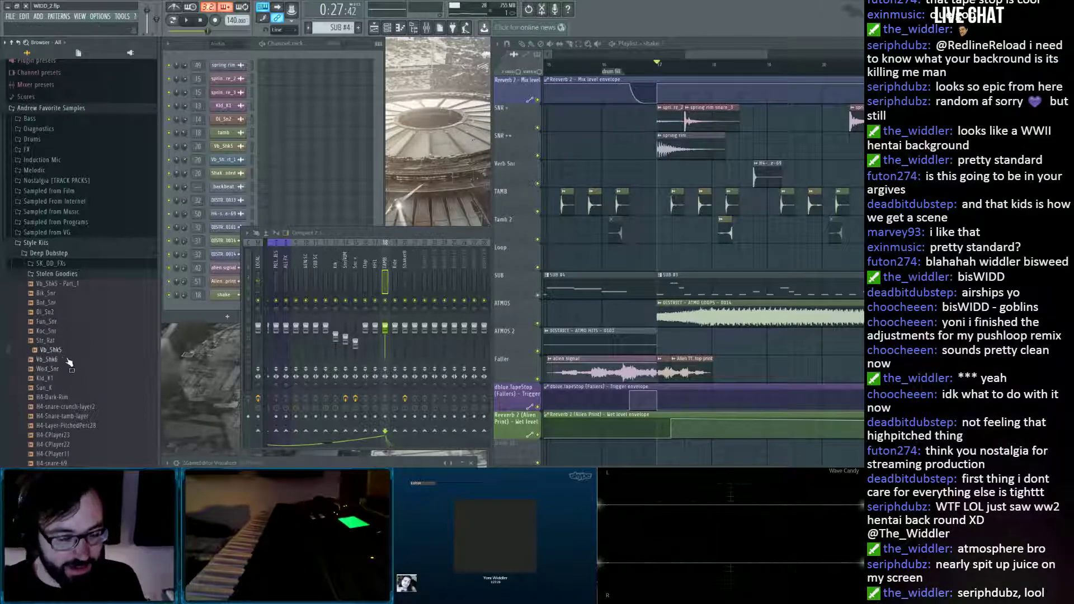
Place the Vb_Shk6 sample from the Stolen Goodies folder on the Tamb 2 track in bar 17.
{"action": "left_click_drag", "start_coordinate": [61, 356], "coordinate": [70, 355]}
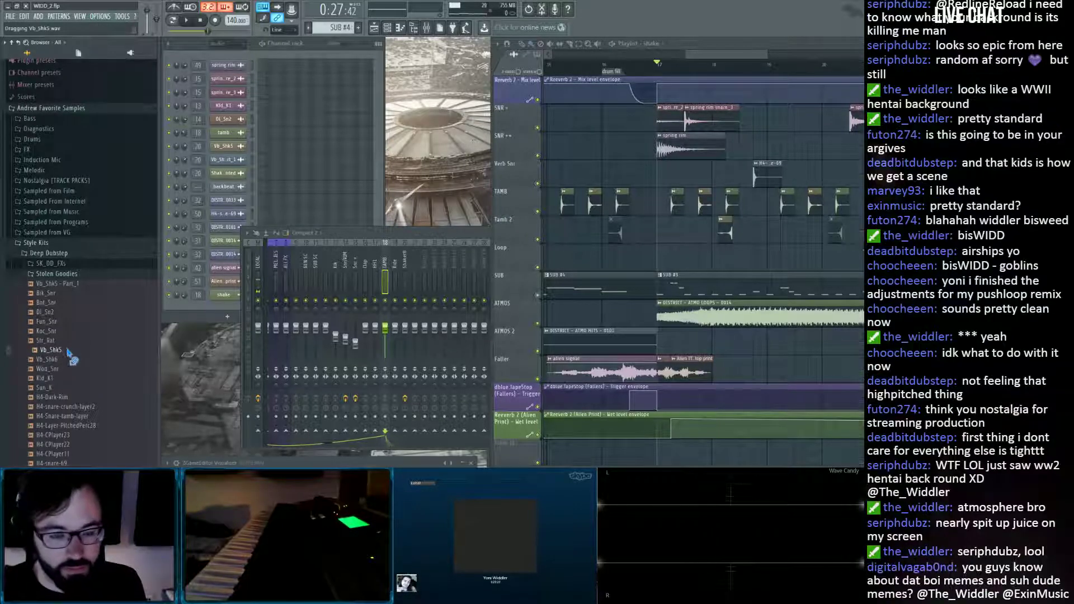
{"action": "scroll", "coordinate": [64, 374], "scroll_direction": "down", "scroll_amount": 2}
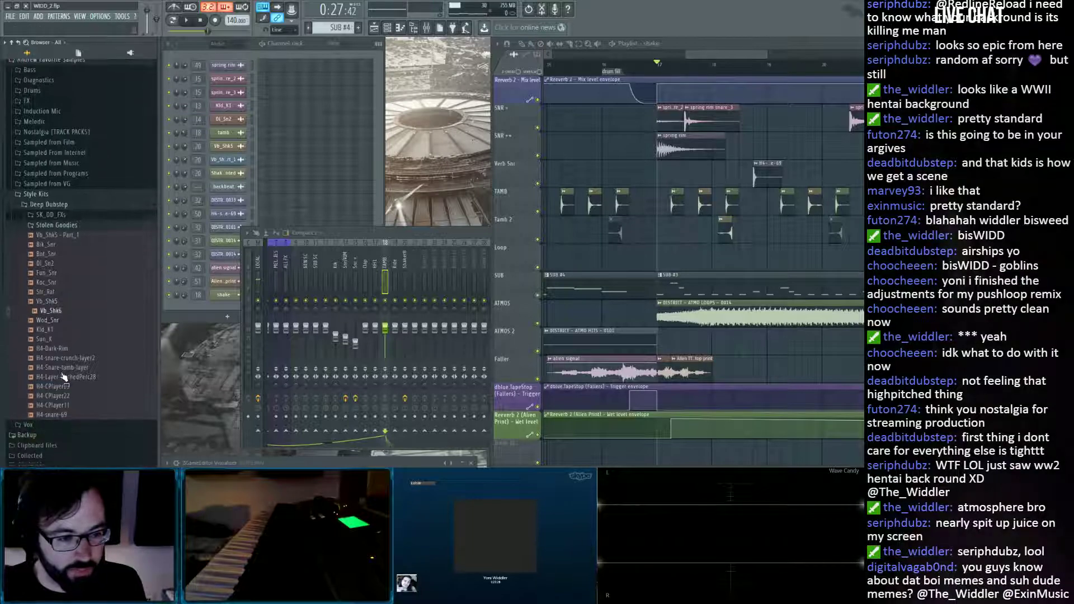
{"action": "left_click_drag", "start_coordinate": [54, 306], "coordinate": [520, 249]}
Route the Vb_Shk6 channel to mixer track 18, adjust its volume, and play it back in the section.
{"action": "double_click", "coordinate": [528, 233]}
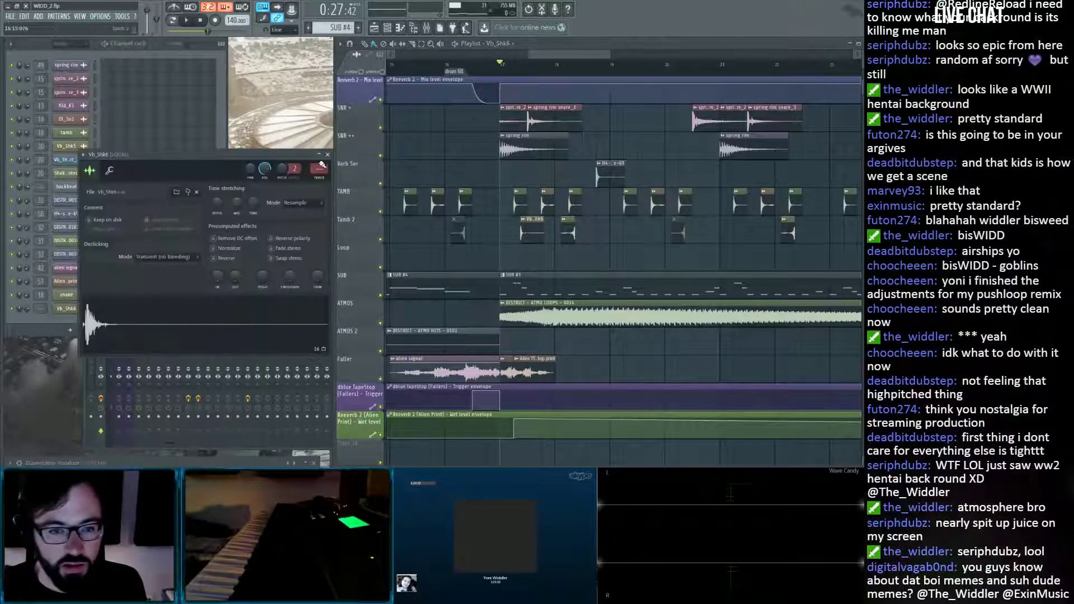
{"action": "left_click_drag", "start_coordinate": [322, 163], "coordinate": [626, 128]}
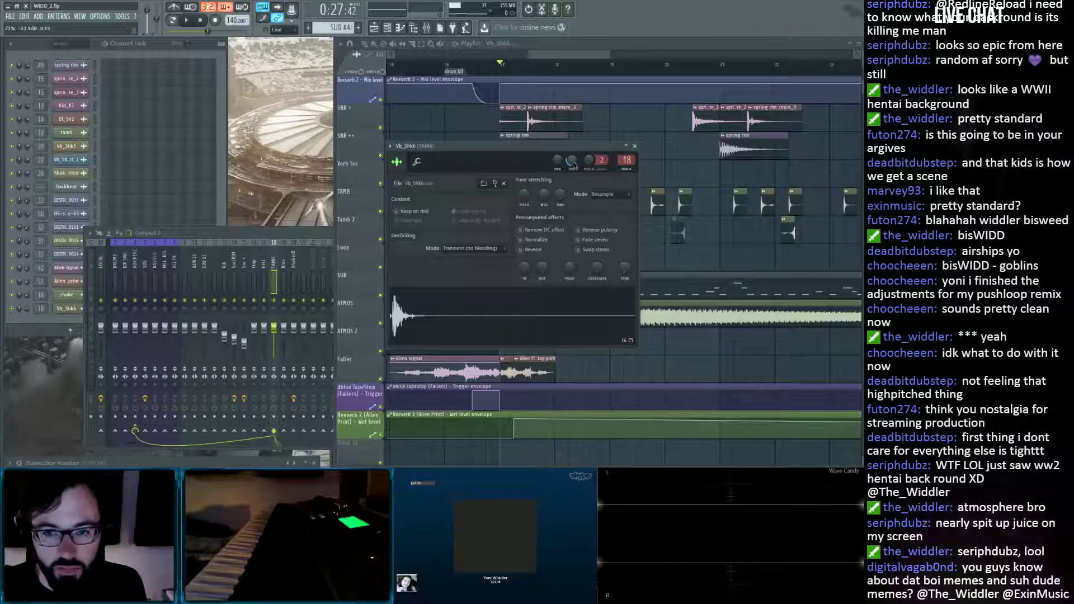
{"action": "key", "text": "space"}
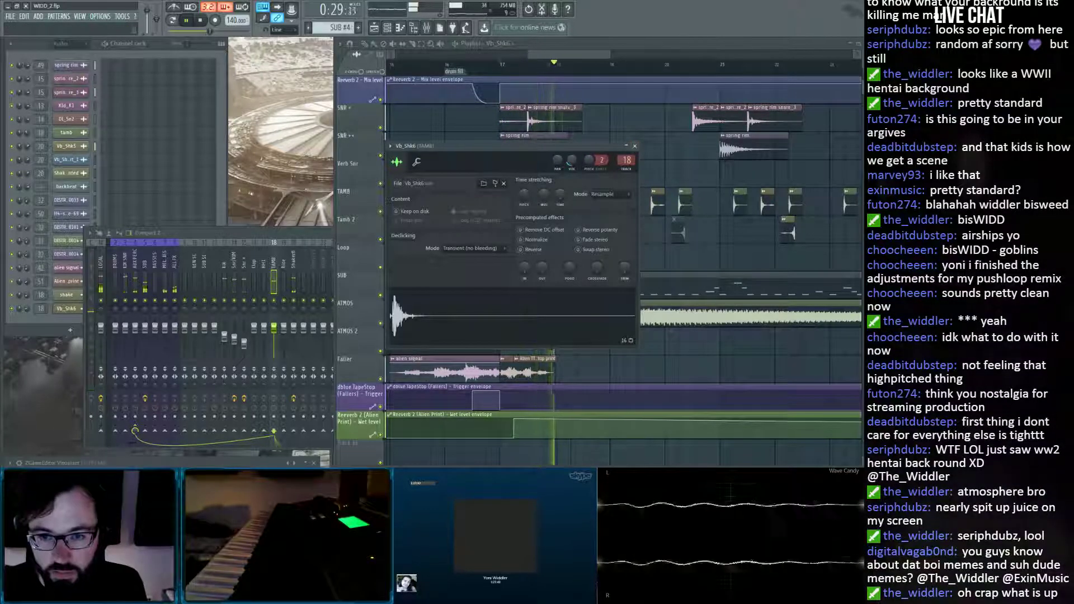
{"action": "left_click", "coordinate": [634, 148]}
{"action": "key", "text": "space"}
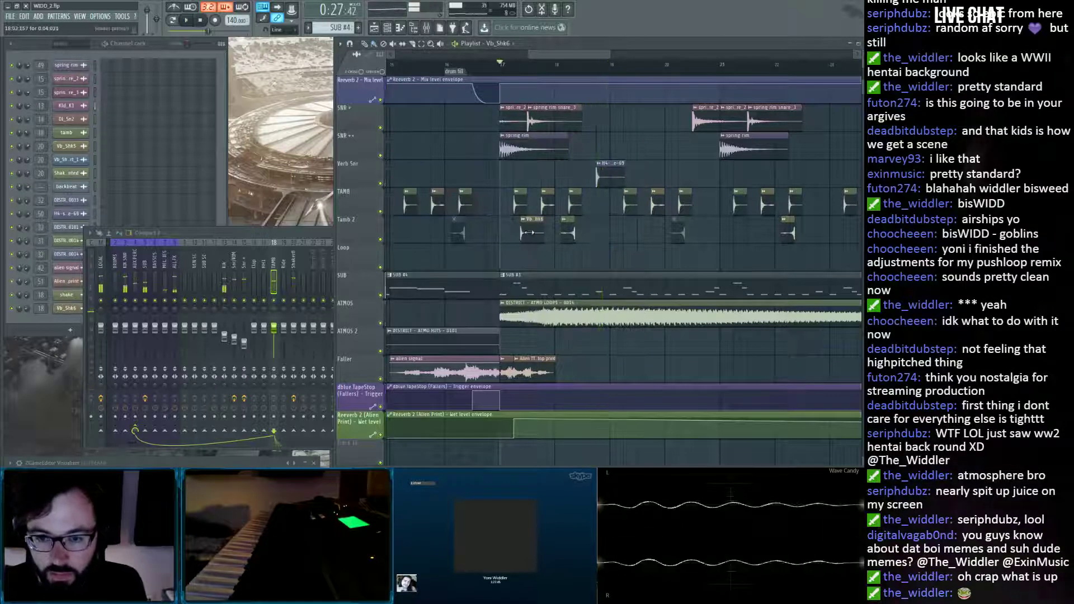
Try a second Vb_Shk6 clip in bar 18 of the Tamb 2 track, close behind the shaker clip, during playback.
{"action": "left_click_drag", "start_coordinate": [576, 228], "coordinate": [604, 229]}
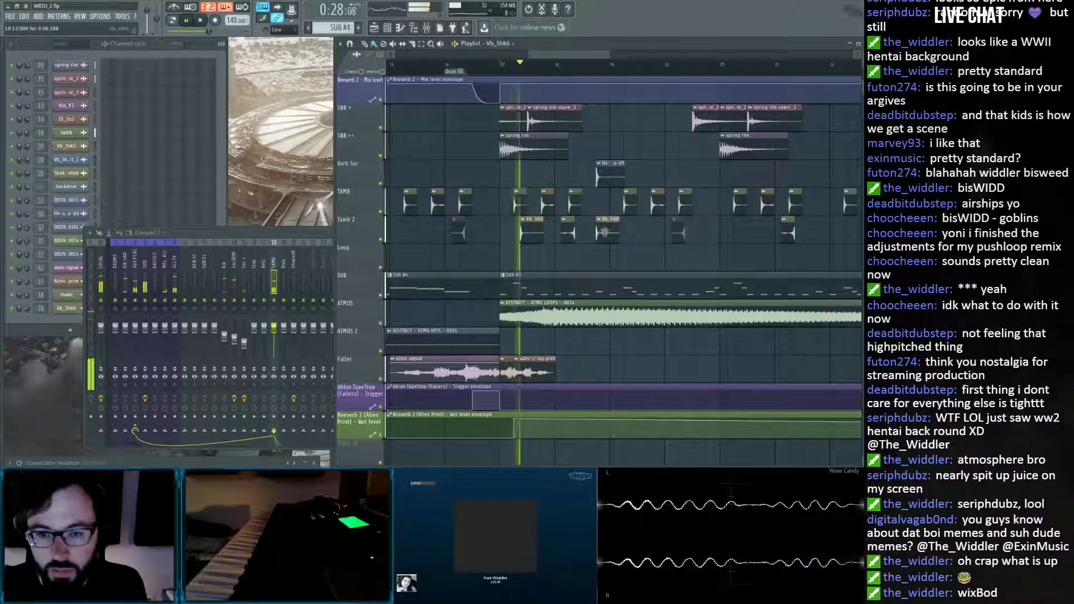
{"action": "left_click_drag", "start_coordinate": [607, 231], "coordinate": [585, 227]}
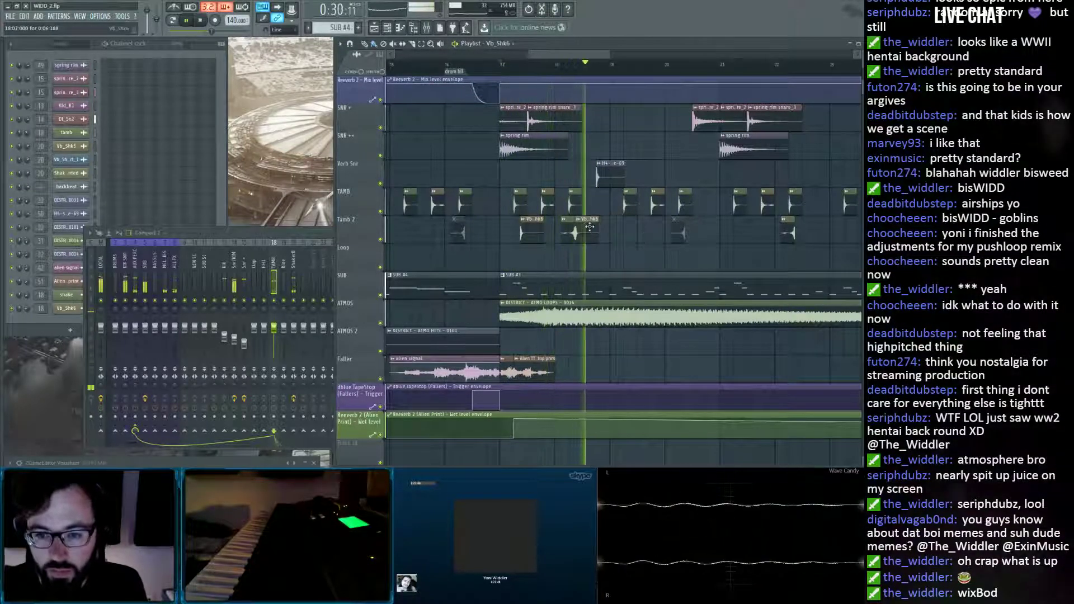
{"action": "key", "text": "space"}
{"action": "right_click", "coordinate": [585, 228]}
With snapping off, nudge the Vb_Shk6 clip in bar 17 slightly later and play back its timing.
{"action": "scroll", "coordinate": [531, 73], "scroll_direction": "up", "scroll_amount": 1}
{"action": "scroll", "coordinate": [531, 73], "scroll_direction": "up", "scroll_amount": 3}
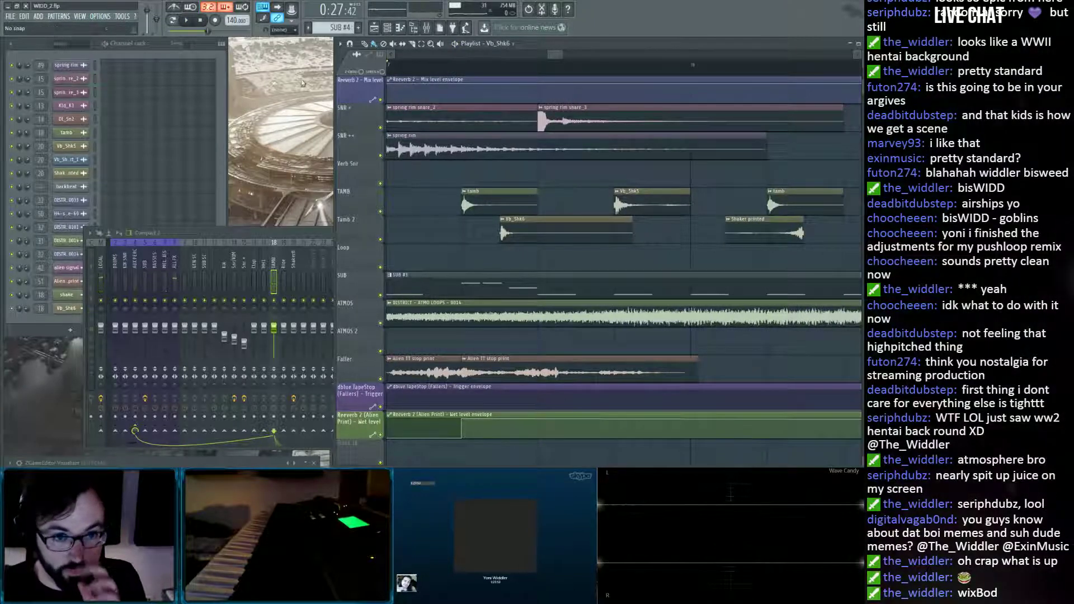
{"action": "left_click_drag", "start_coordinate": [558, 241], "coordinate": [573, 232]}
{"action": "key", "text": "space"}
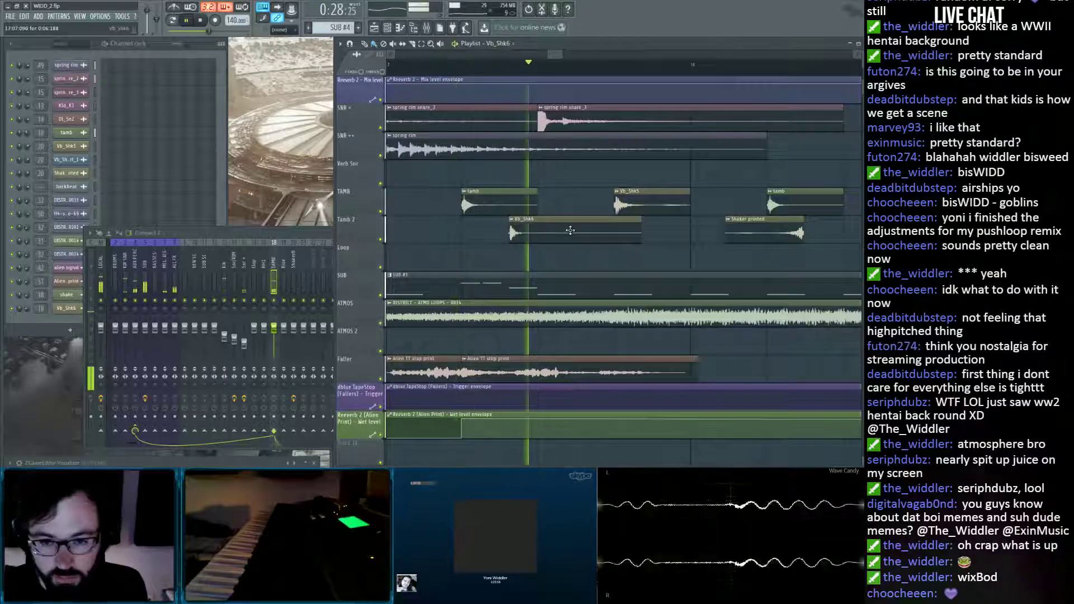
{"action": "key", "text": "space"}
Repeat the Vb_Shk6 clip on the Tamb 2 track at the same offset in each of bars 18 to 24 during playback.
{"action": "scroll", "coordinate": [570, 73], "scroll_direction": "down", "scroll_amount": 4}
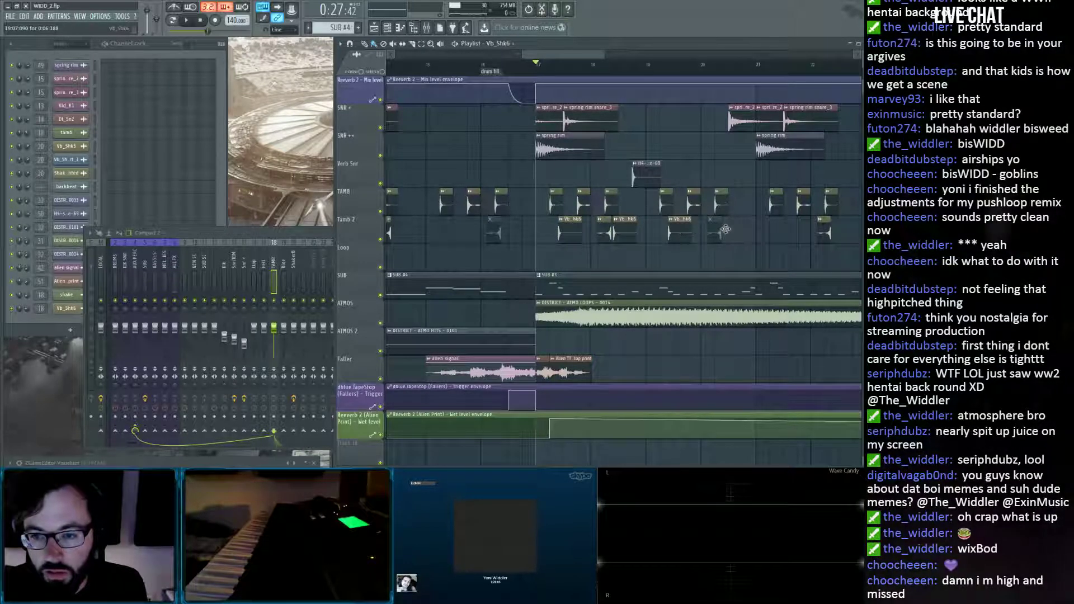
{"action": "key", "text": "space"}
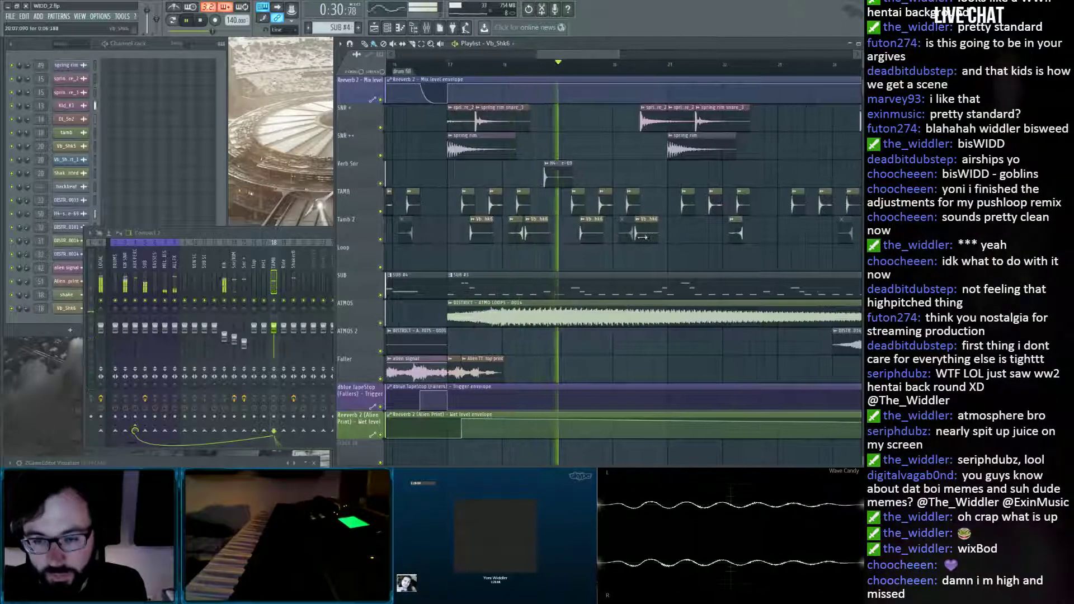
{"action": "left_click", "coordinate": [694, 232]}
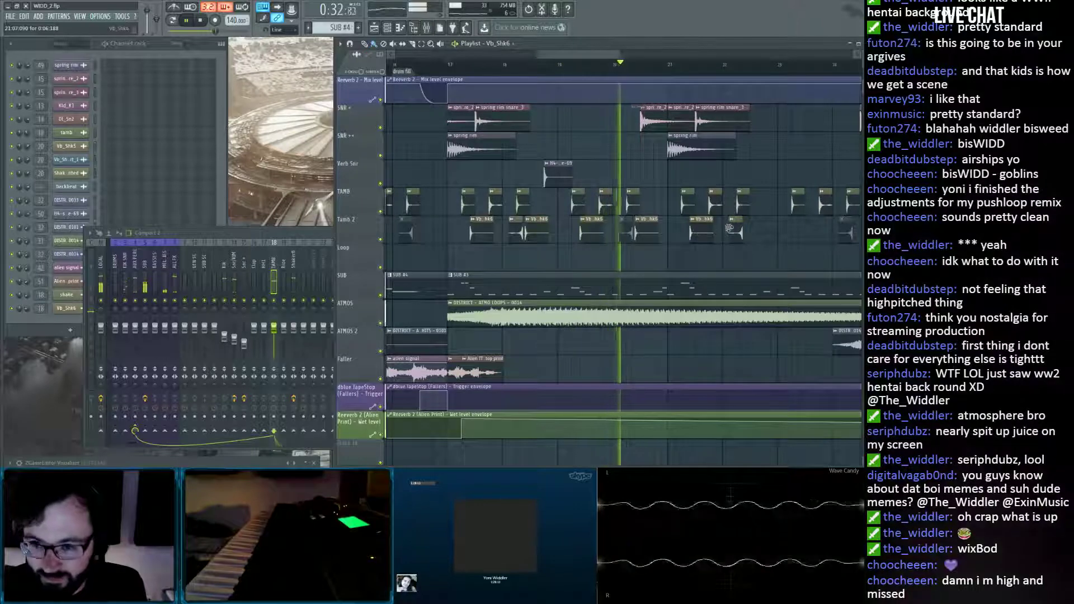
{"action": "left_click", "coordinate": [749, 231]}
{"action": "left_click_drag", "start_coordinate": [597, 57], "coordinate": [626, 59]}
{"action": "left_click", "coordinate": [647, 230]}
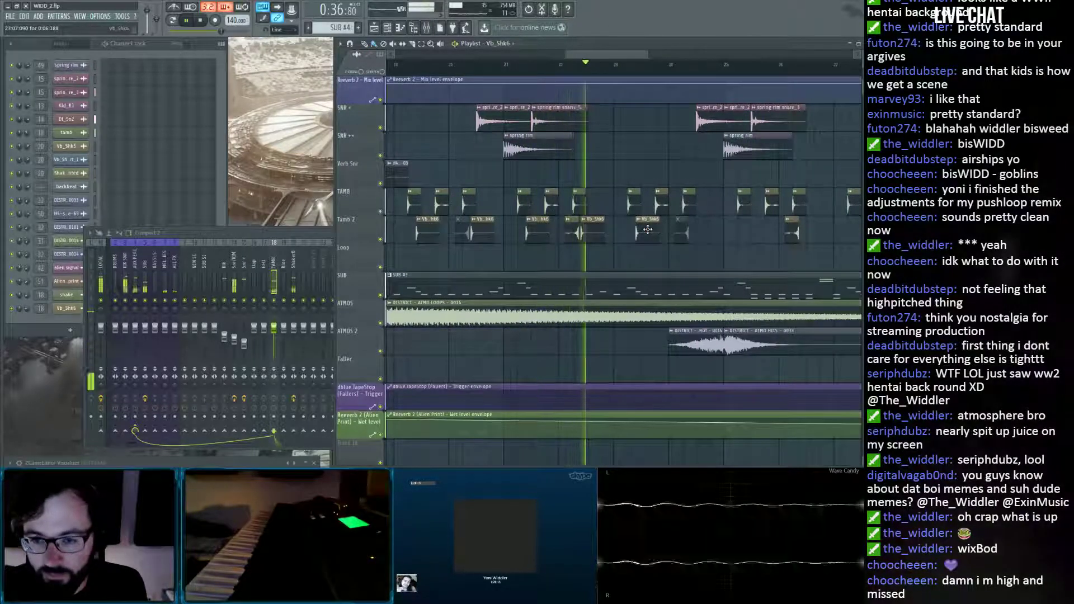
{"action": "left_click", "coordinate": [703, 230]}
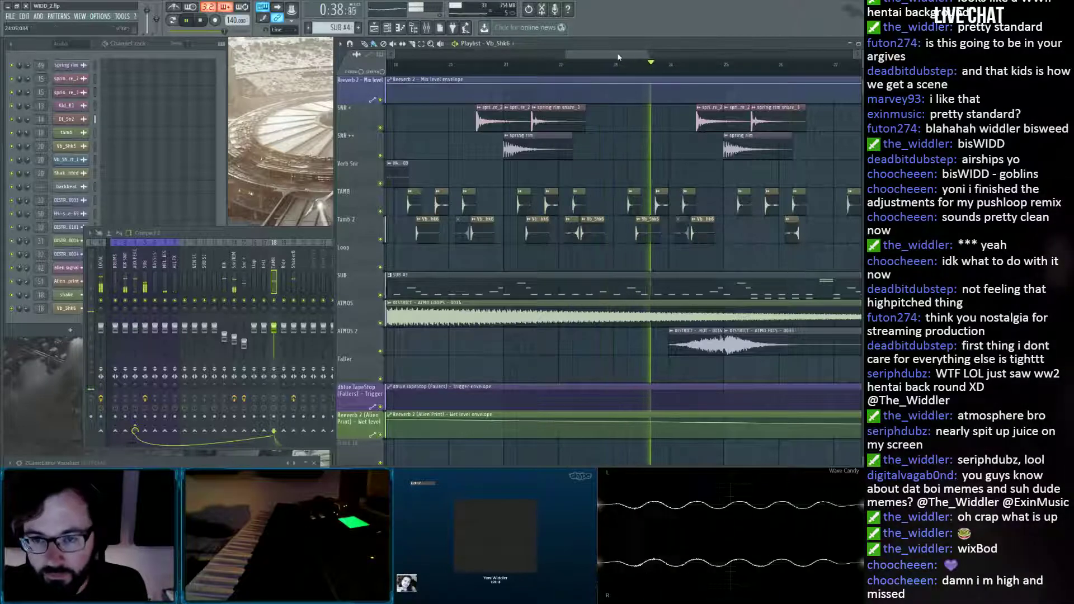
Add Vb_Shk6 clips on the Tamb 2 track in bars 25, 27, 29 and 30, aligning the bar 25 clip to the same offset.
{"action": "left_click_drag", "start_coordinate": [618, 57], "coordinate": [636, 58]}
{"action": "left_click", "coordinate": [666, 230]}
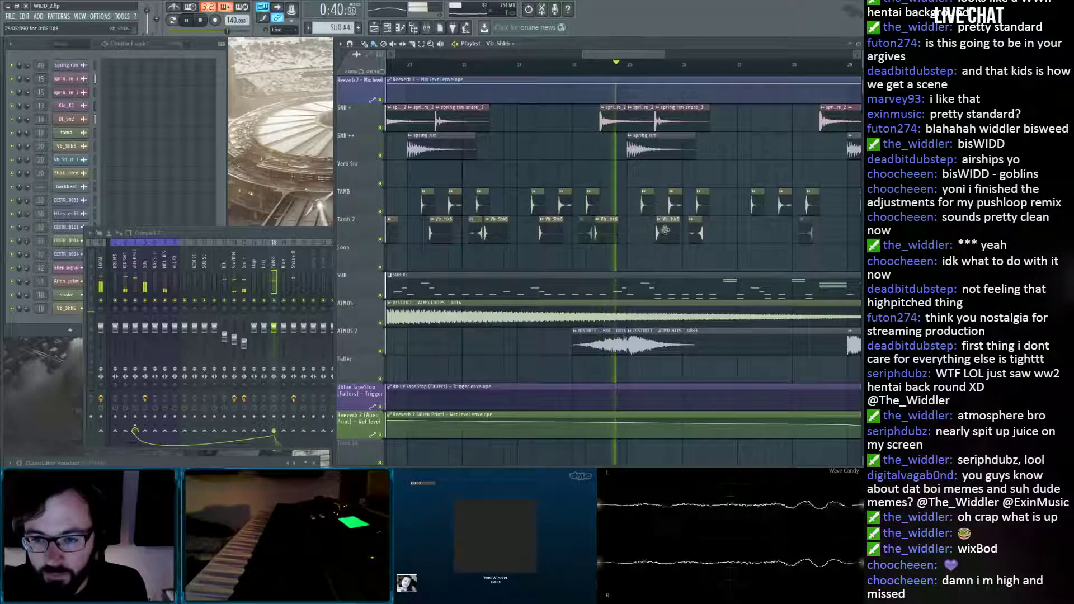
{"action": "left_click_drag", "start_coordinate": [666, 230], "coordinate": [658, 230]}
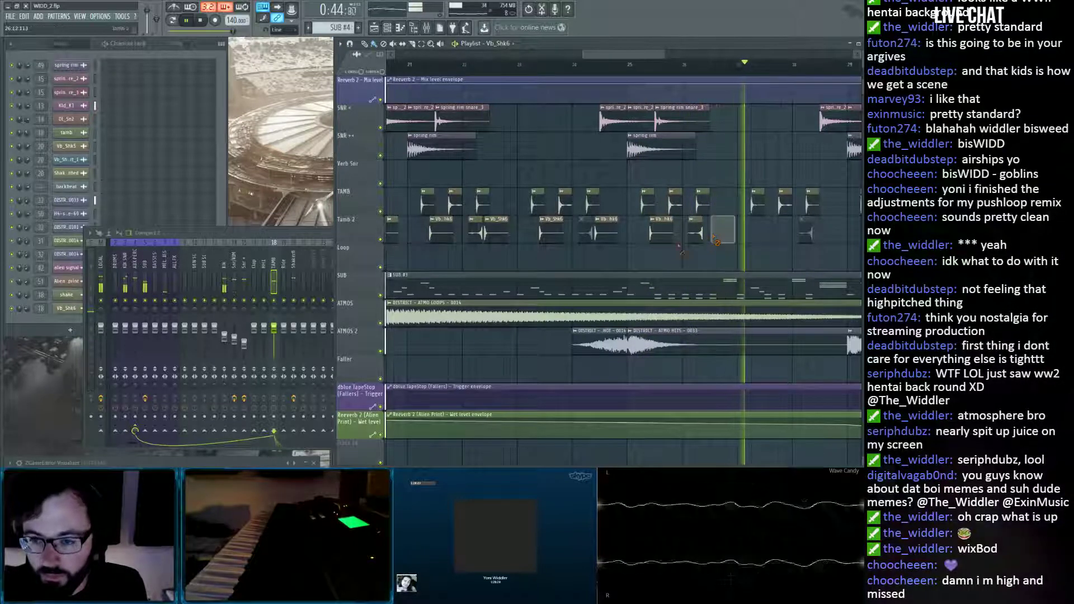
{"action": "left_click", "coordinate": [770, 230]}
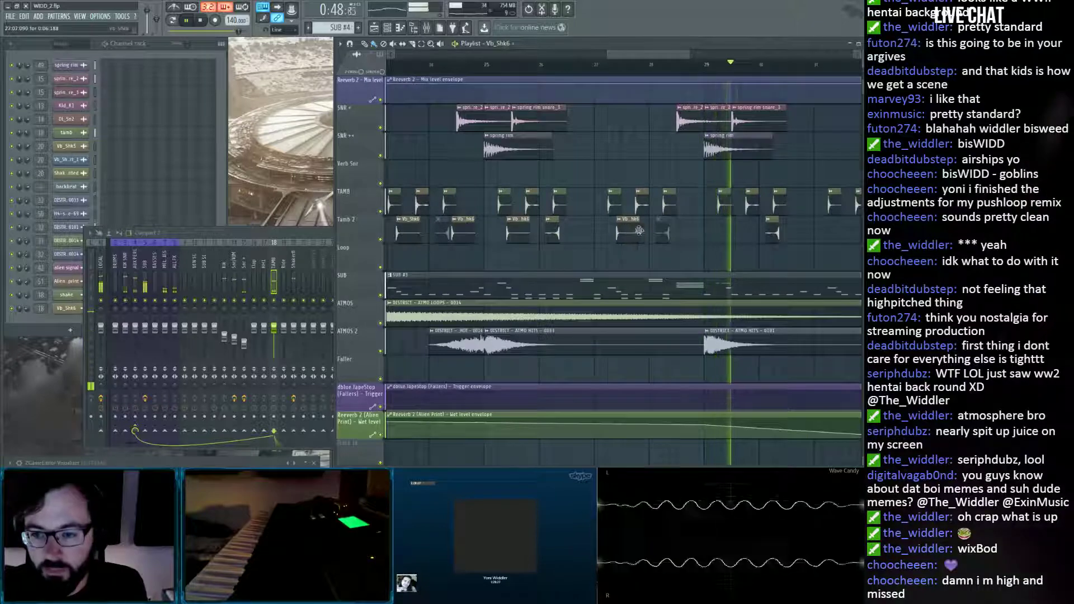
{"action": "left_click", "coordinate": [733, 230]}
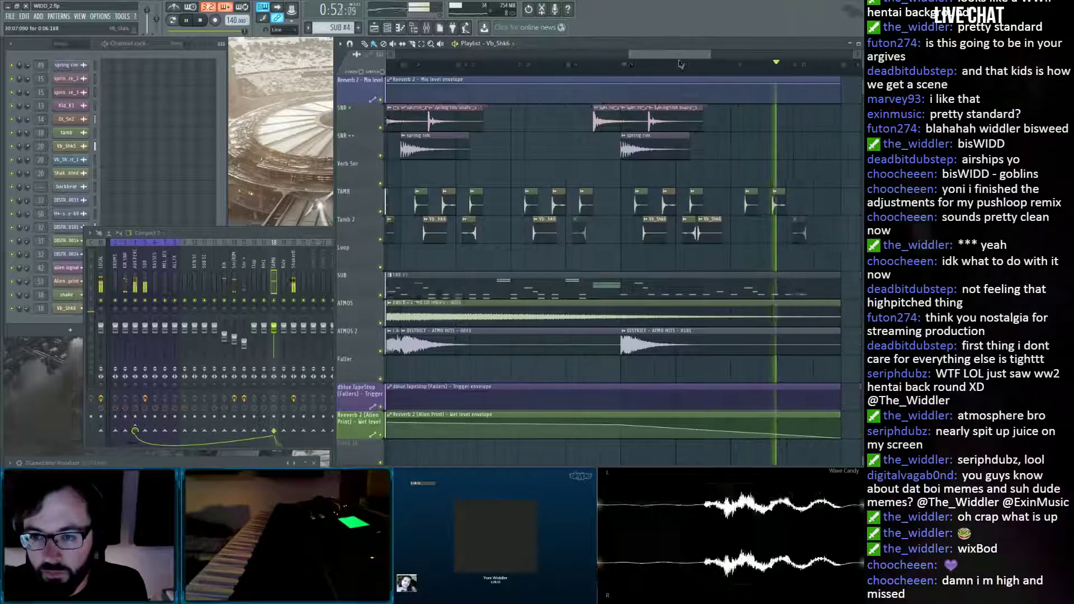
{"action": "left_click", "coordinate": [698, 235]}
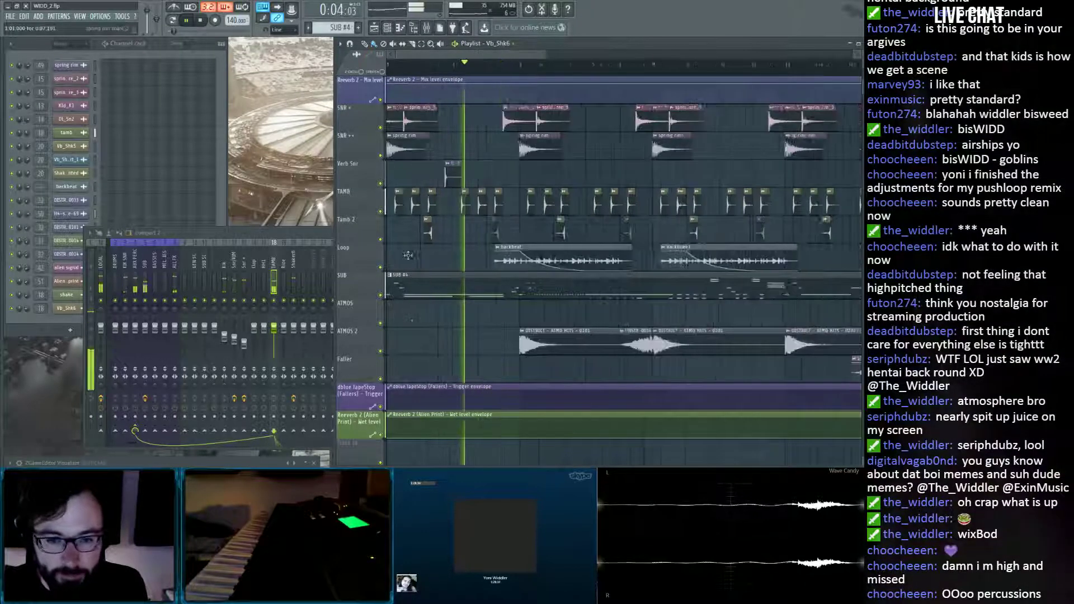
Stop playback and open the Widdstalgia folder under Sample Packs > From Friends to look through its samples.
{"action": "key", "text": "space"}
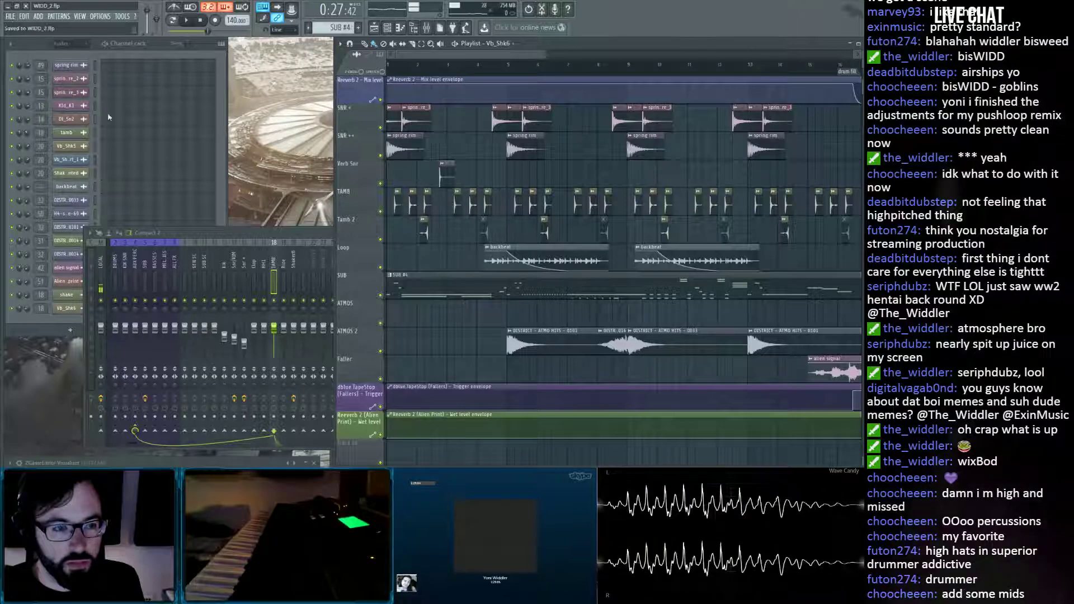
{"action": "key", "text": "alt+F8"}
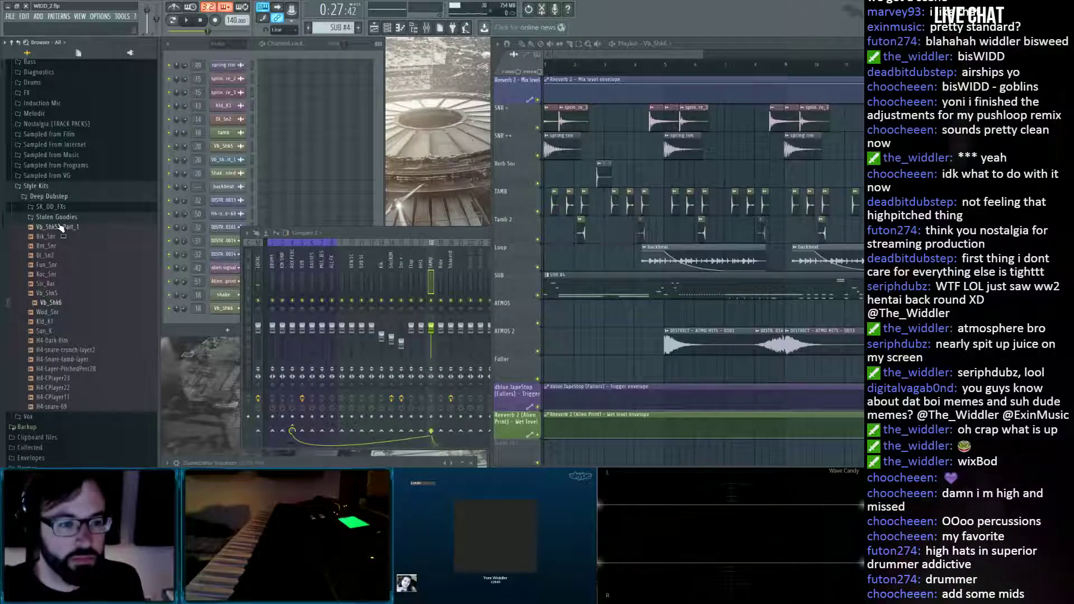
{"action": "left_click", "coordinate": [46, 187]}
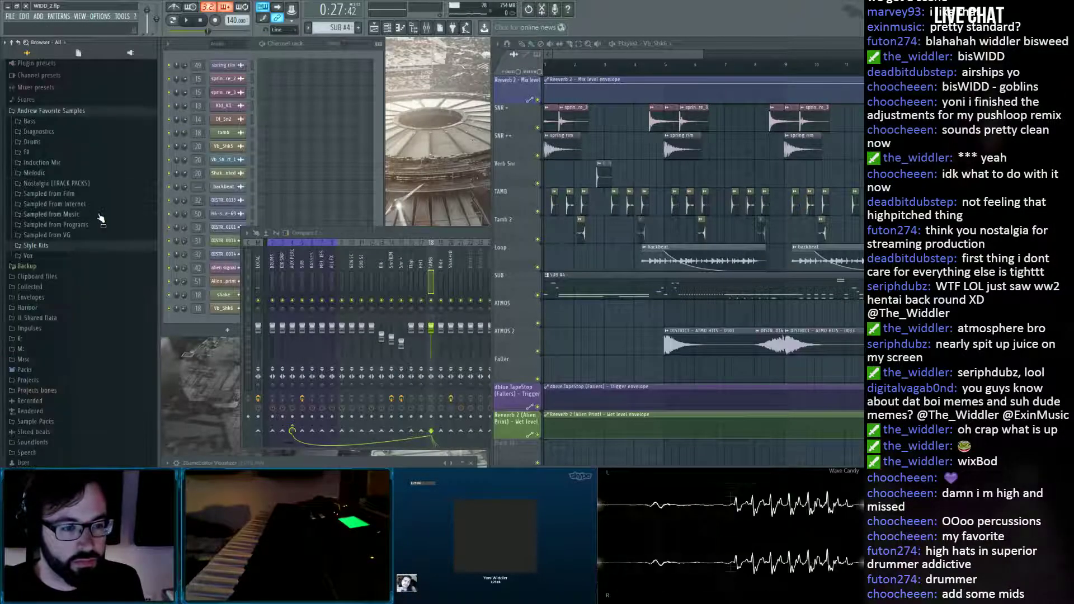
{"action": "left_click", "coordinate": [56, 422]}
{"action": "left_click", "coordinate": [45, 460]}
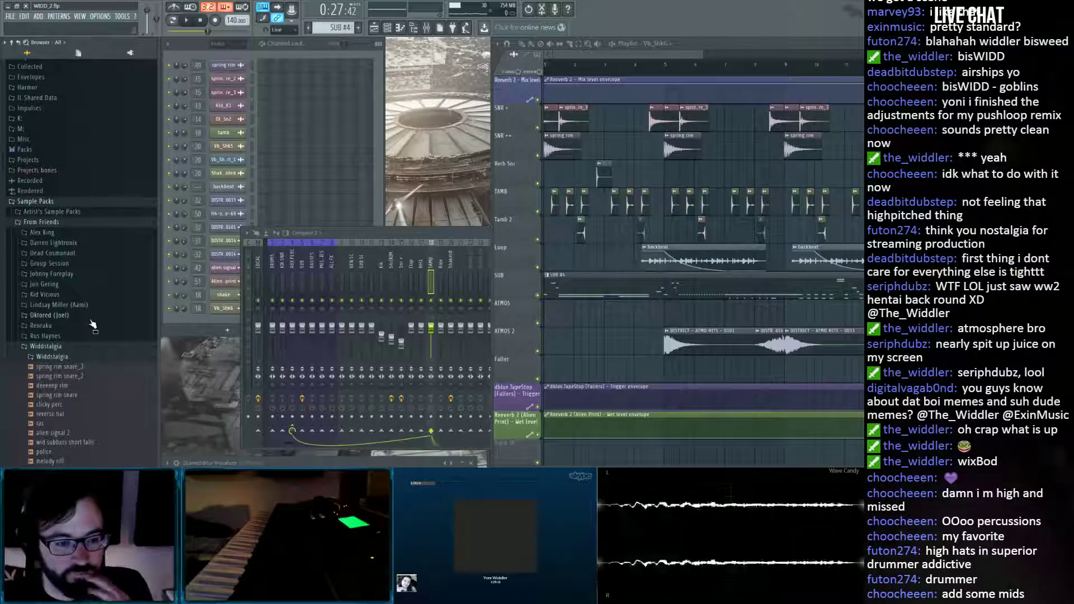
{"action": "scroll", "coordinate": [93, 325], "scroll_direction": "down", "scroll_amount": 8}
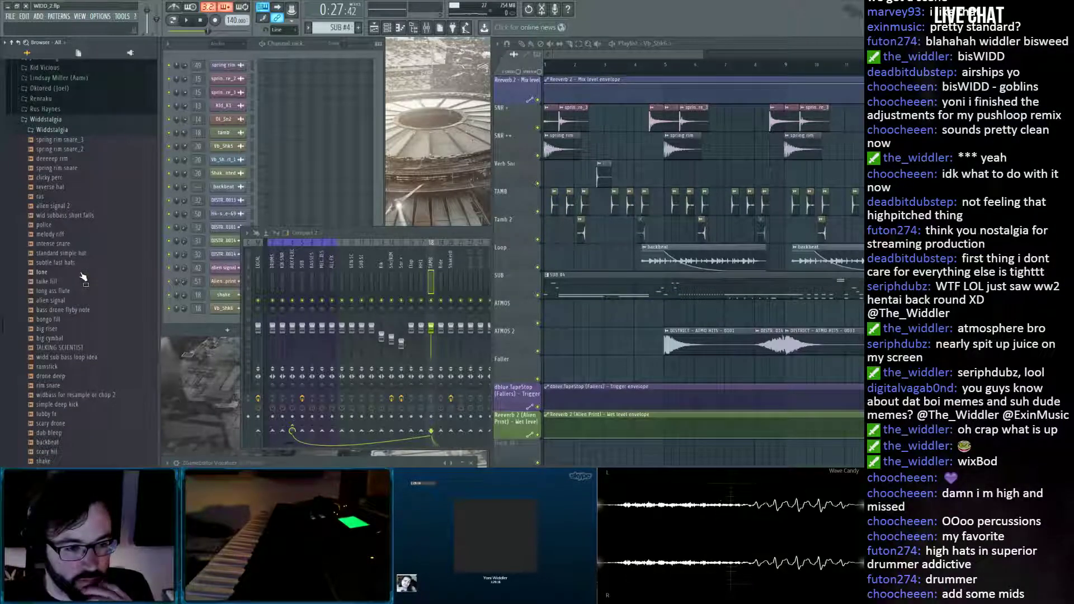
{"action": "scroll", "coordinate": [87, 278], "scroll_direction": "down", "scroll_amount": 2}
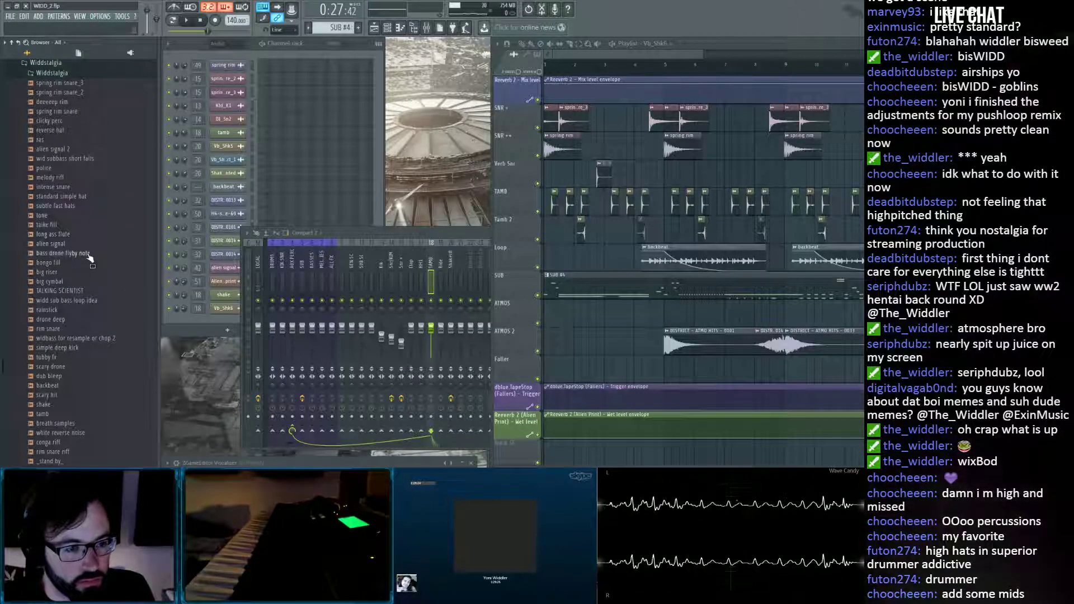
{"action": "scroll", "coordinate": [90, 258], "scroll_direction": "down", "scroll_amount": 2}
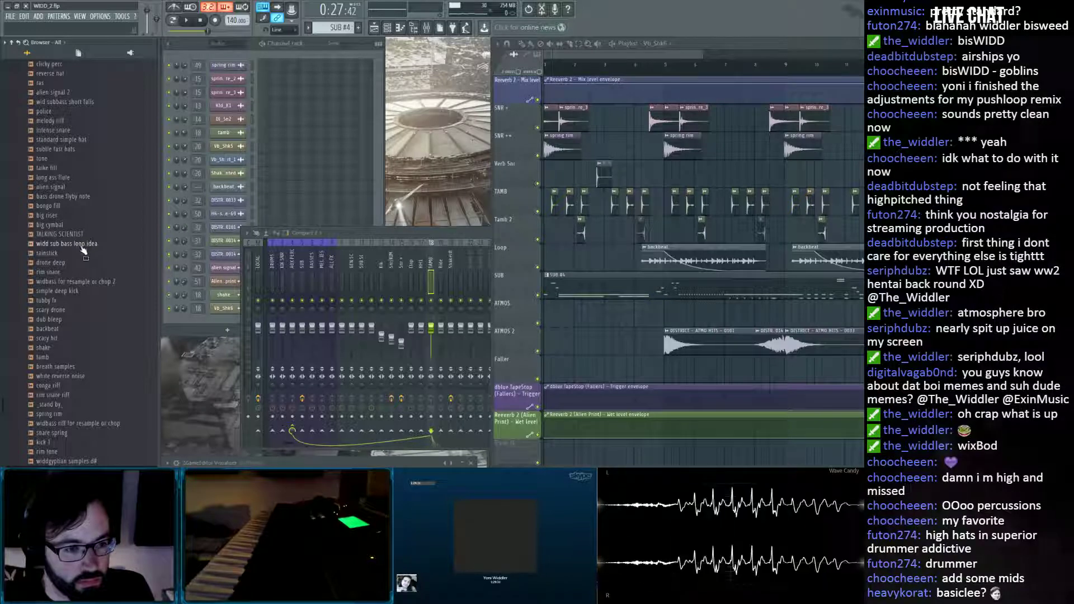
Audition the samples widd sub bass loop idea, widbass for resample or chop 2, and widbass riff for resample or chop.
{"action": "left_click", "coordinate": [82, 246]}
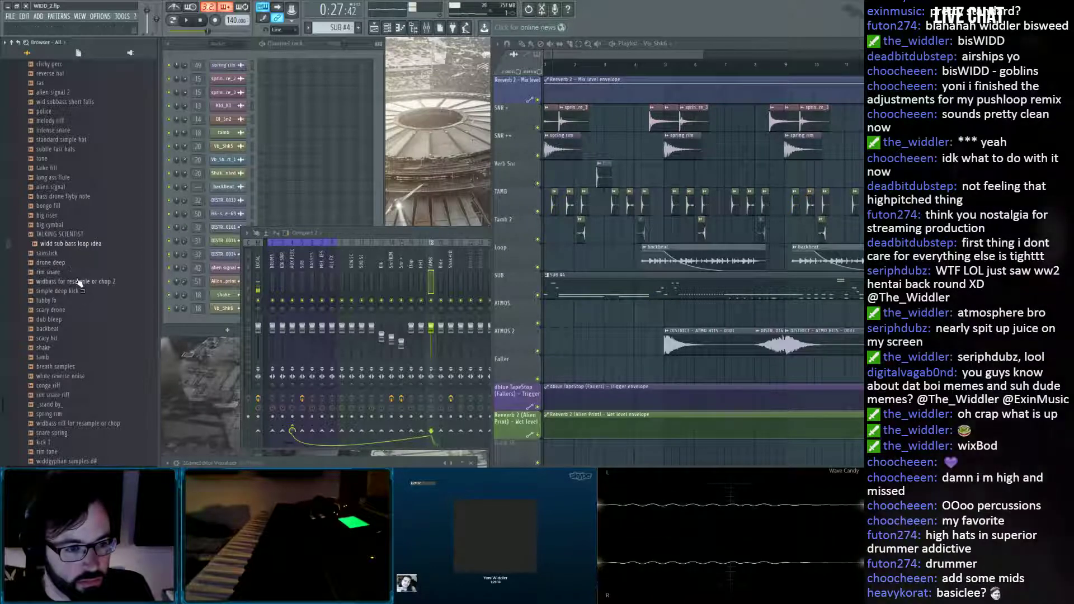
{"action": "left_click", "coordinate": [82, 283]}
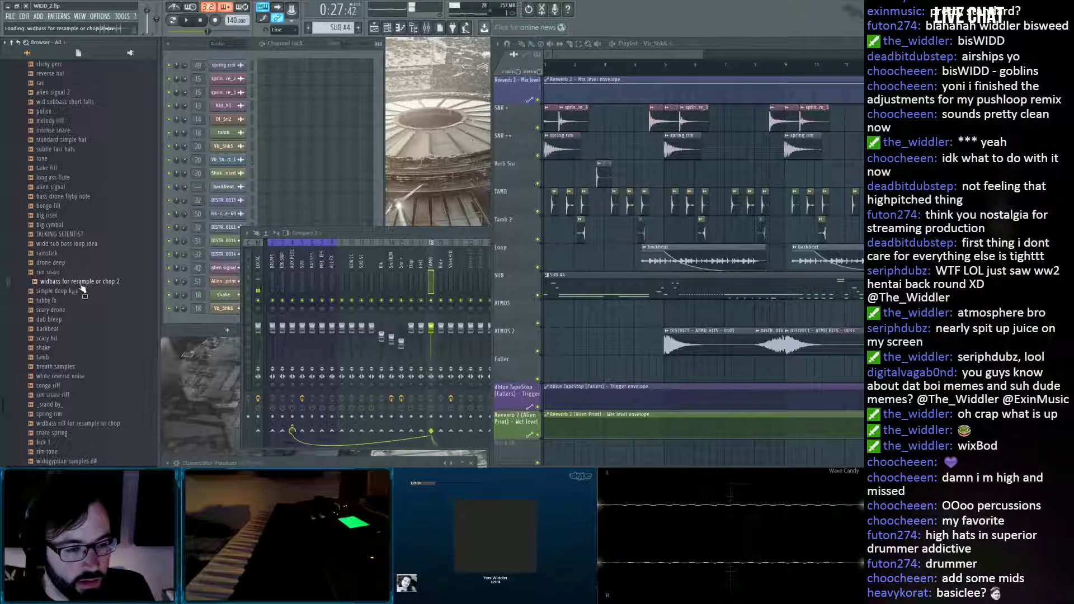
{"action": "left_click", "coordinate": [75, 426]}
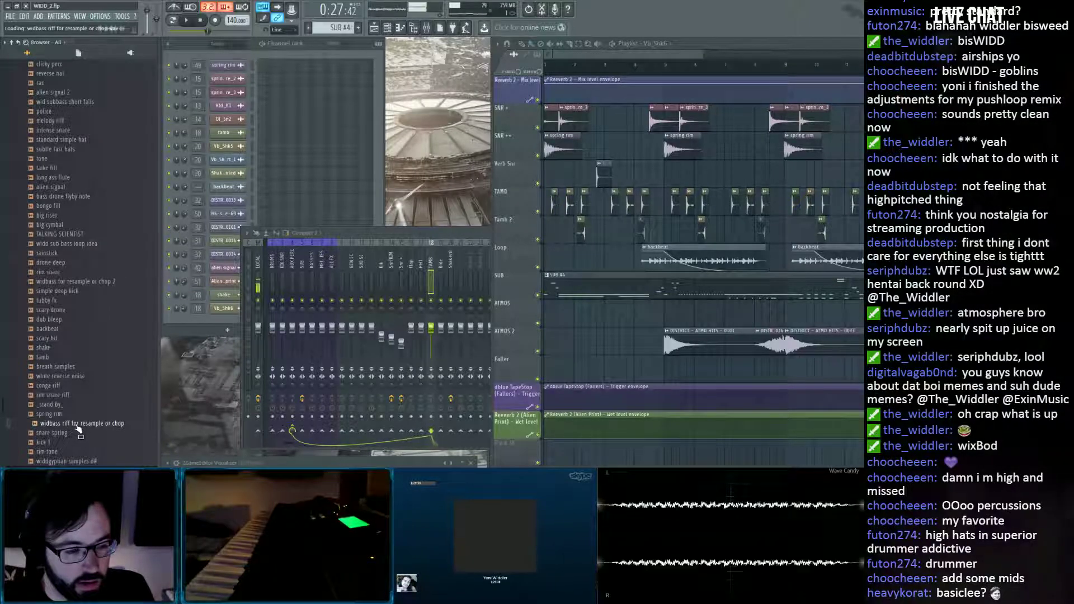
{"action": "left_click", "coordinate": [59, 282]}
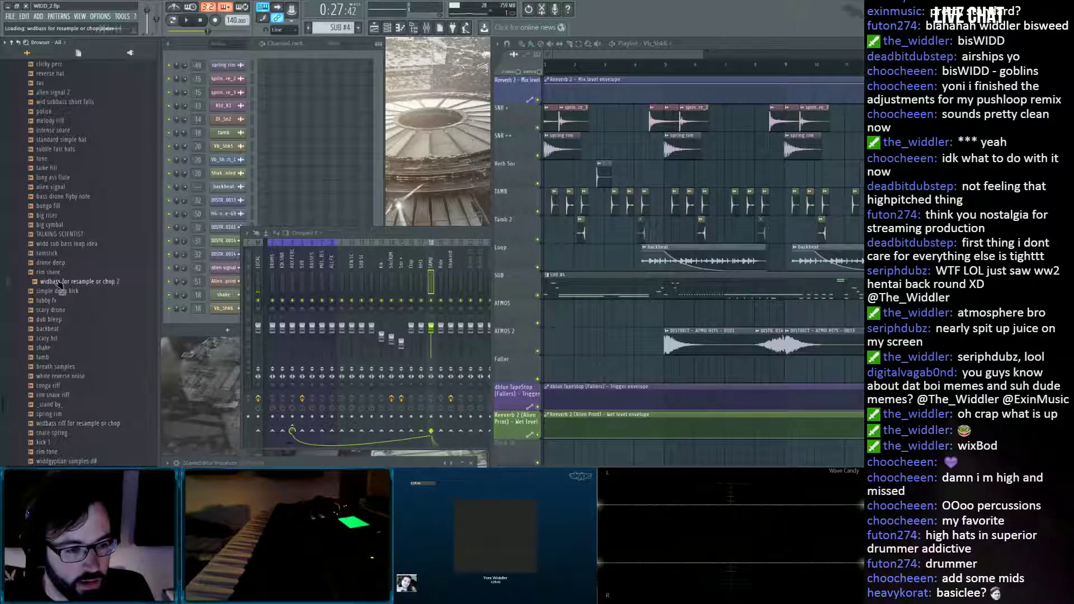
Place the sample widbass for resample or chop 2 on the ATMOS track, starting in the middle of bar 1.
{"action": "key", "text": "alt+F8"}
{"action": "left_click", "coordinate": [200, 21]}
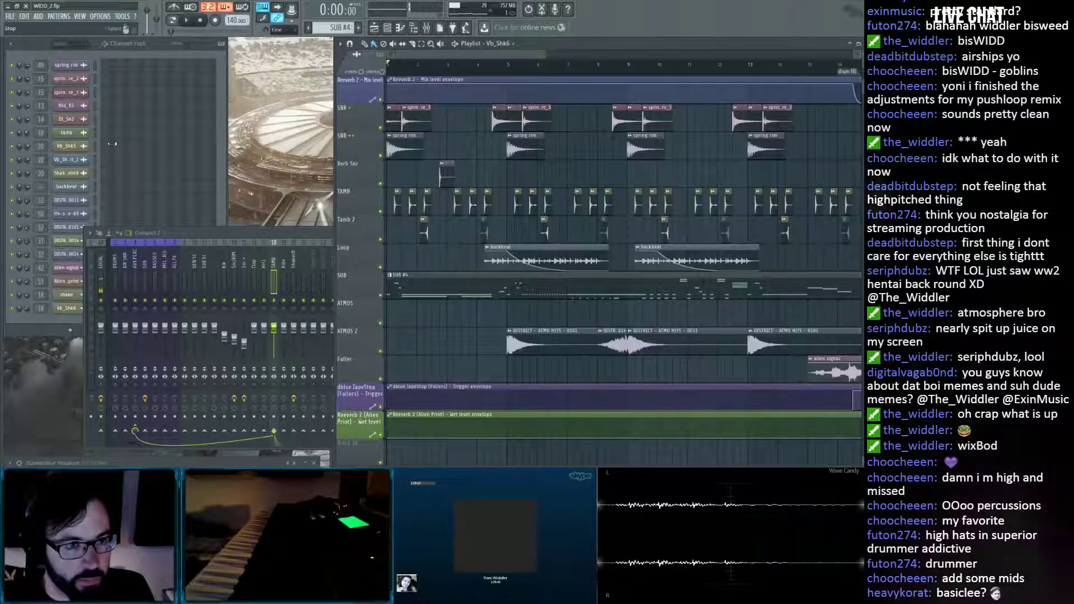
{"action": "key", "text": "alt+F8"}
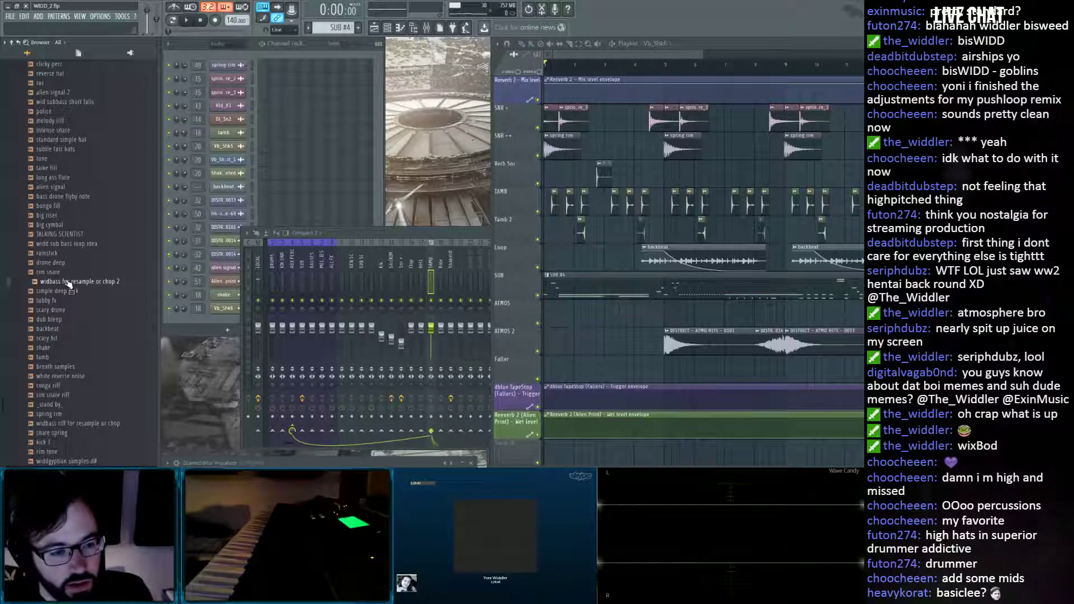
{"action": "left_click_drag", "start_coordinate": [68, 285], "coordinate": [442, 324]}
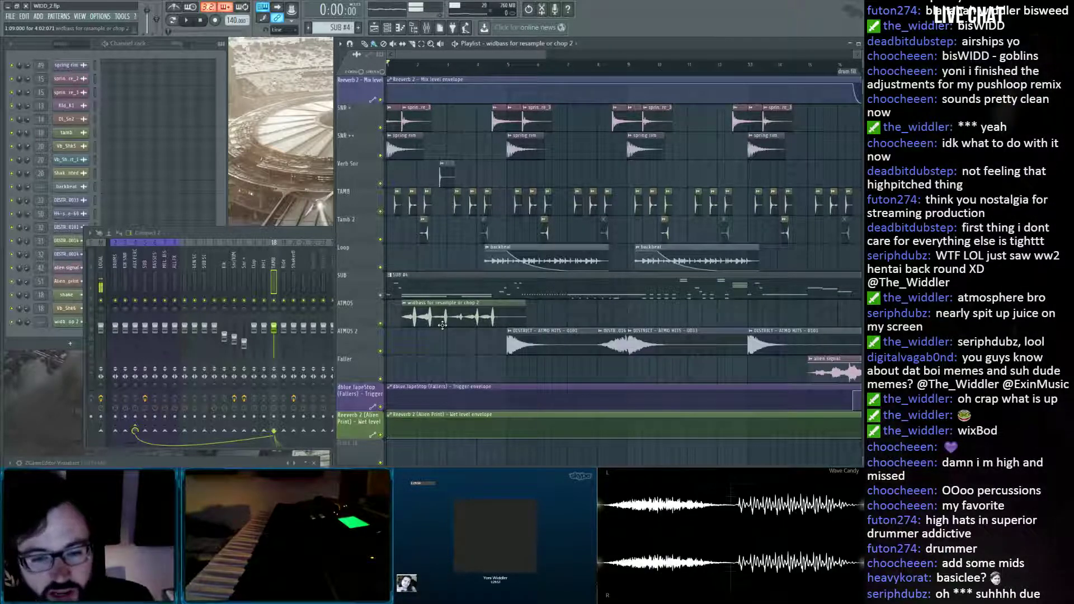
Insert a playlist track named MID BASS above SUB and move the widbass clip onto it at the same start position.
{"action": "scroll", "coordinate": [398, 84], "scroll_direction": "up", "scroll_amount": 6}
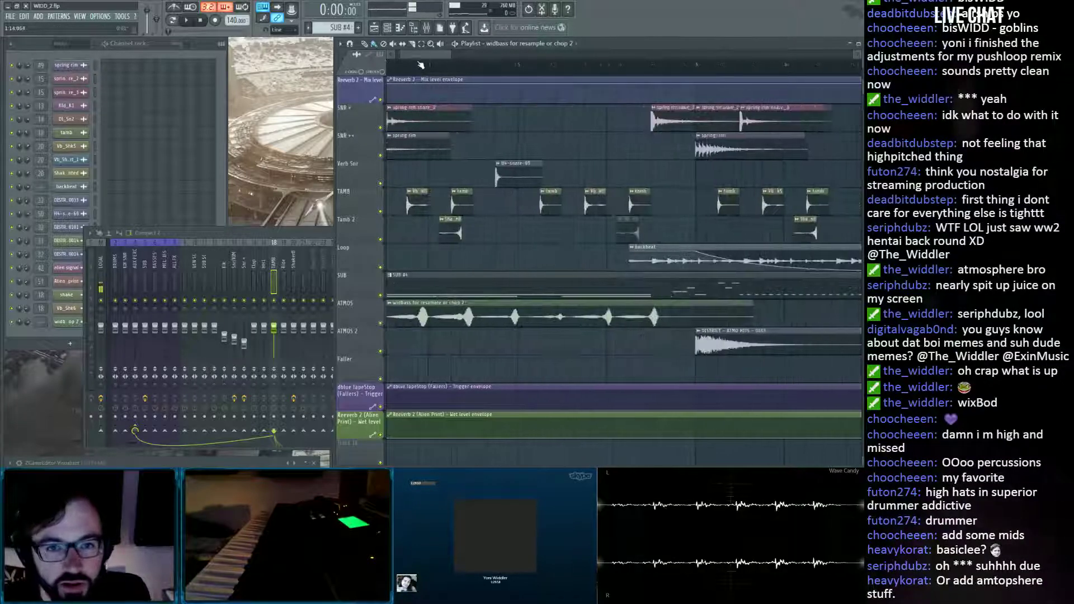
{"action": "scroll", "coordinate": [471, 308], "scroll_direction": "down", "scroll_amount": 2}
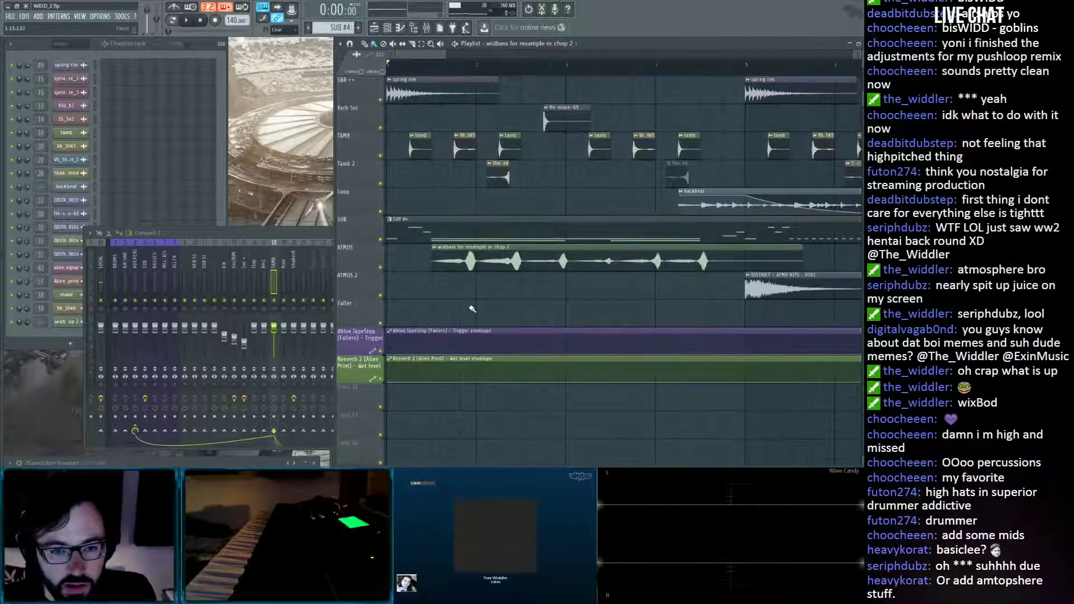
{"action": "left_click", "coordinate": [369, 339]}
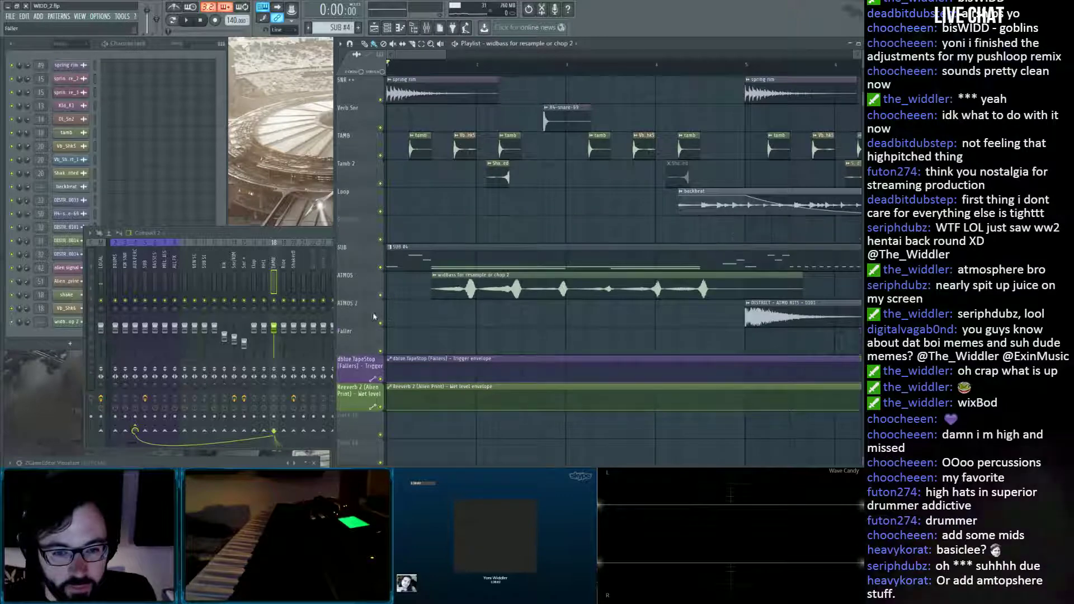
{"action": "type", "text": "MID BASS"}
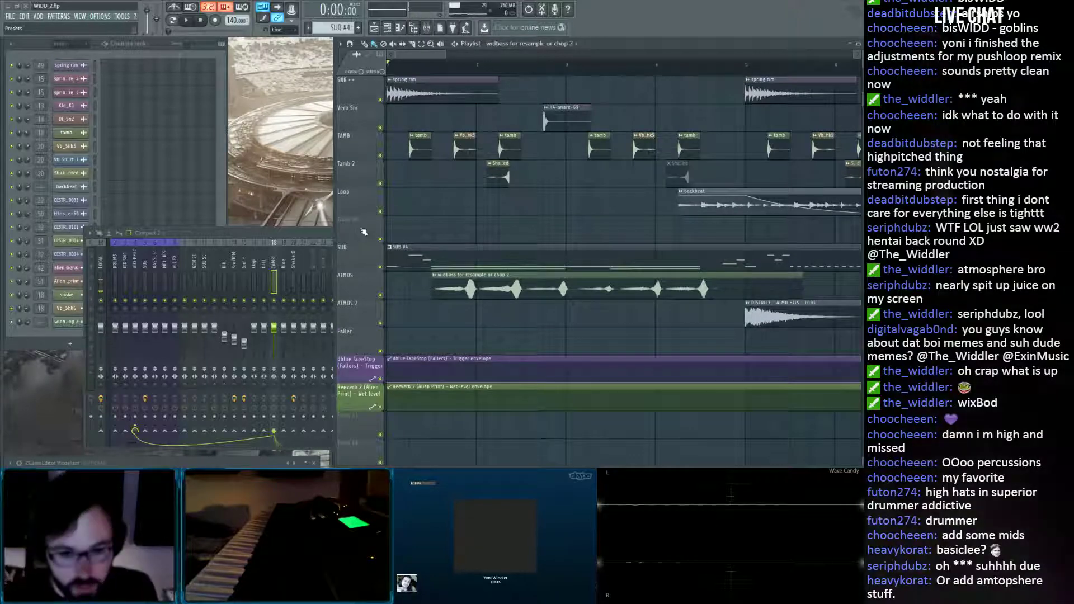
{"action": "key", "text": "Return"}
{"action": "left_click_drag", "start_coordinate": [495, 283], "coordinate": [495, 228]}
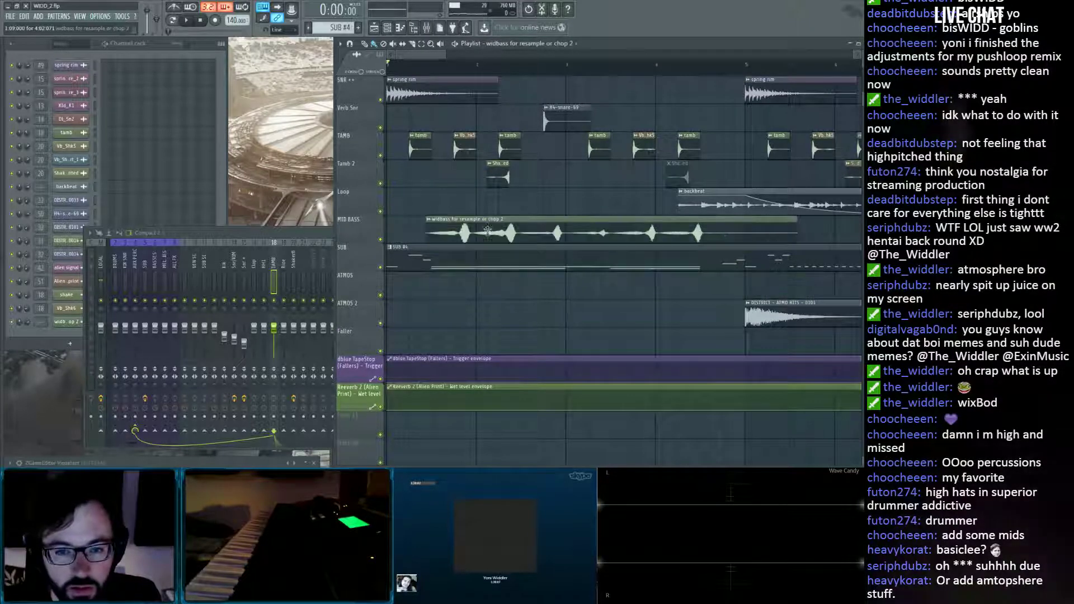
Slice the widbass clip on the MID BASS track at the start of bar 2 and halfway through bar 2.
{"action": "left_click", "coordinate": [413, 44]}
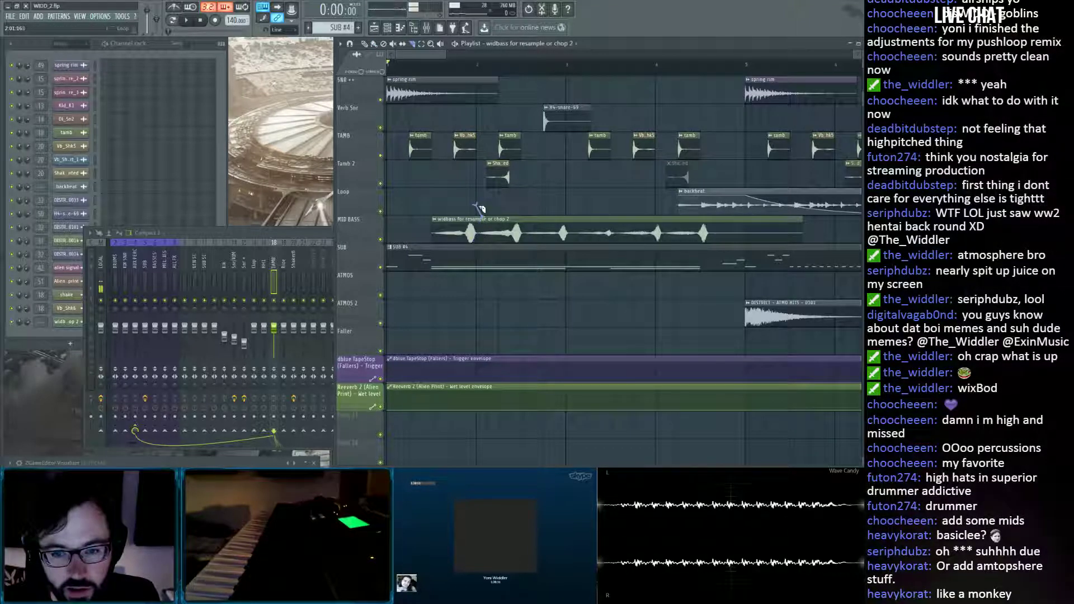
{"action": "left_click_drag", "start_coordinate": [485, 229], "coordinate": [484, 244]}
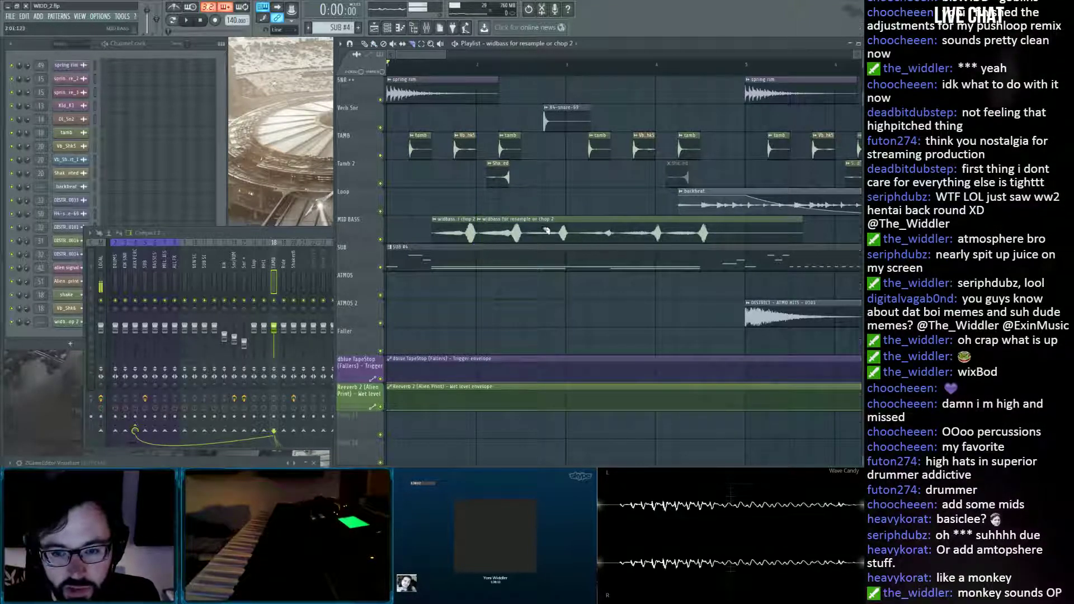
{"action": "left_click_drag", "start_coordinate": [521, 212], "coordinate": [525, 240]}
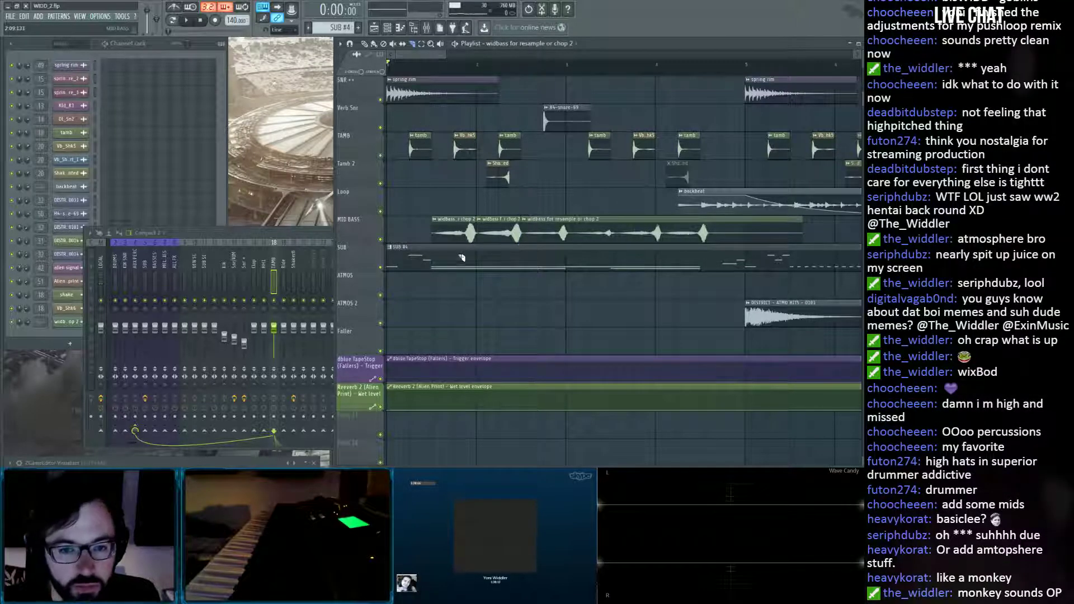
Route the widbass channel to the Mid Bass AUD mixer track, lower its fader to about -11.5 dB, and play back briefly.
{"action": "left_click", "coordinate": [325, 256]}
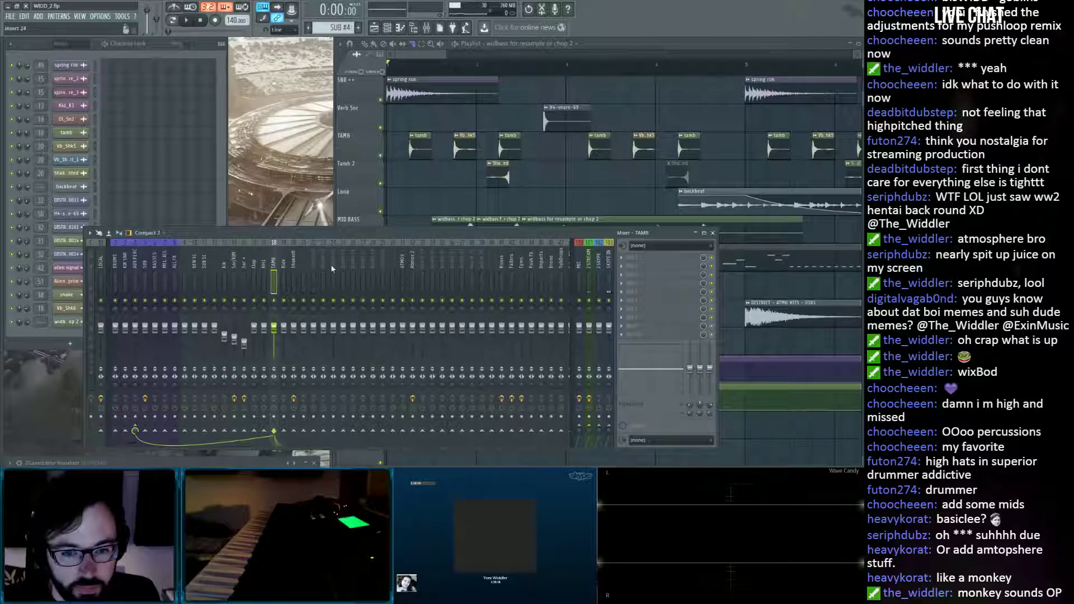
{"action": "left_click", "coordinate": [314, 267]}
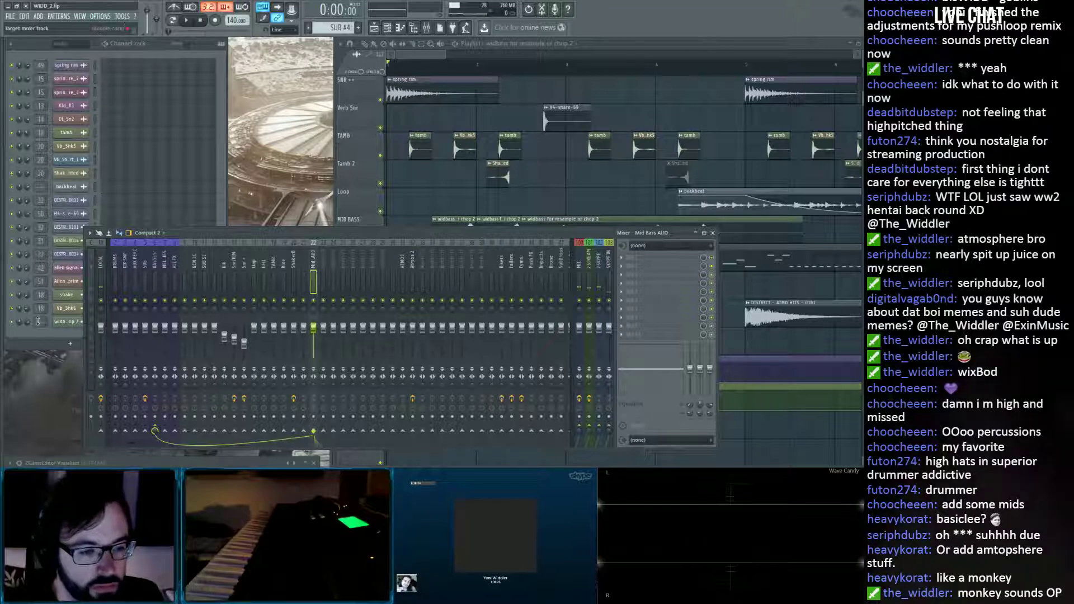
{"action": "left_click_drag", "start_coordinate": [40, 322], "coordinate": [40, 305]}
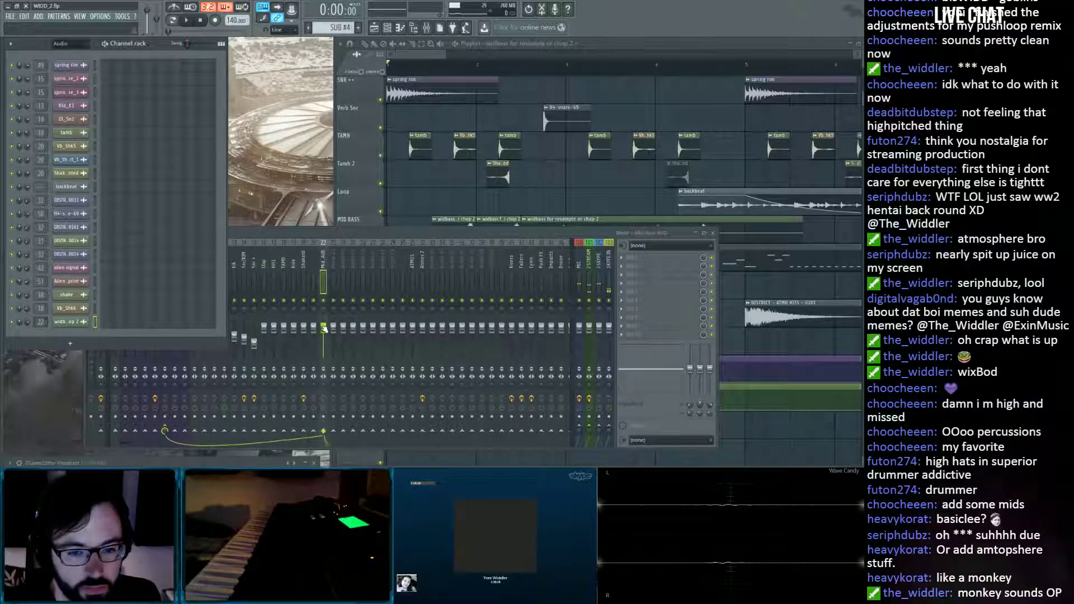
{"action": "left_click_drag", "start_coordinate": [323, 327], "coordinate": [325, 342]}
{"action": "key", "text": "space"}
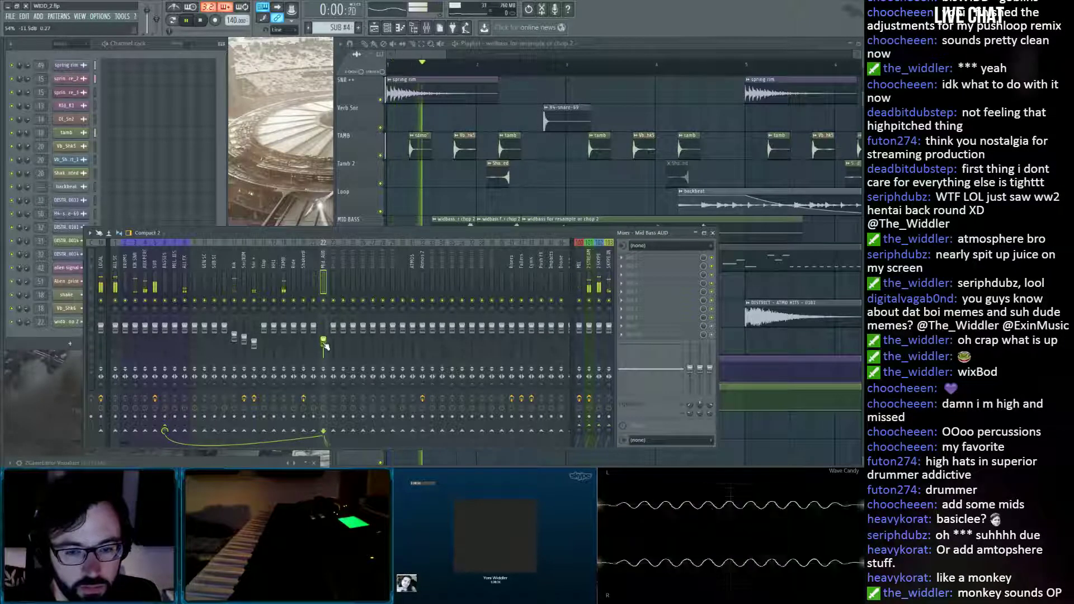
{"action": "key", "text": "space"}
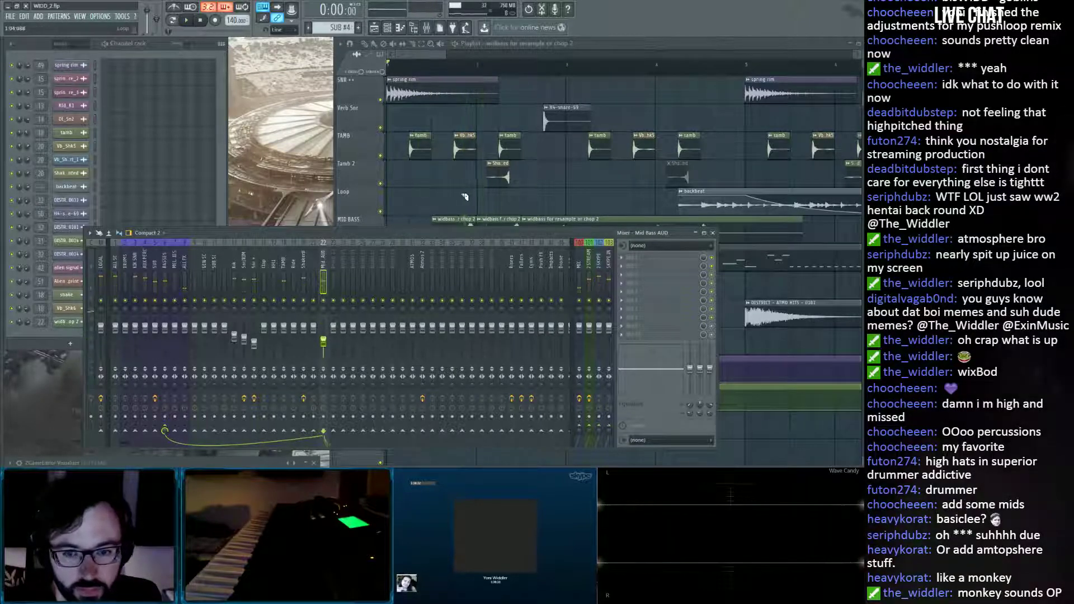
Delete the middle widbass slice in the first half of bar 2 on MID BASS and play back the opening.
{"action": "left_click", "coordinate": [497, 202]}
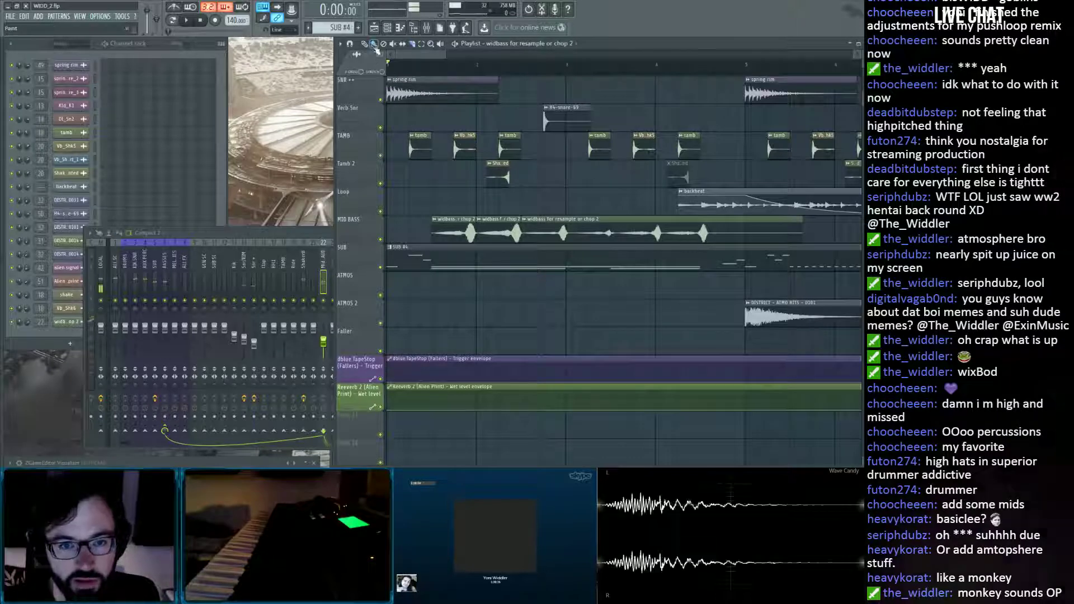
{"action": "left_click", "coordinate": [501, 233]}
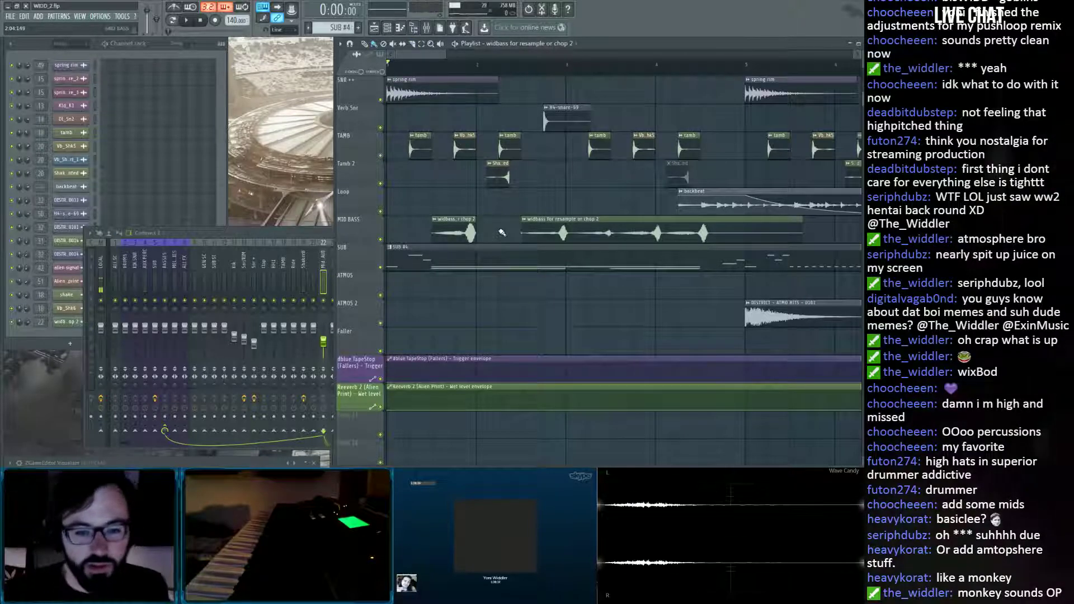
{"action": "left_click", "coordinate": [188, 21]}
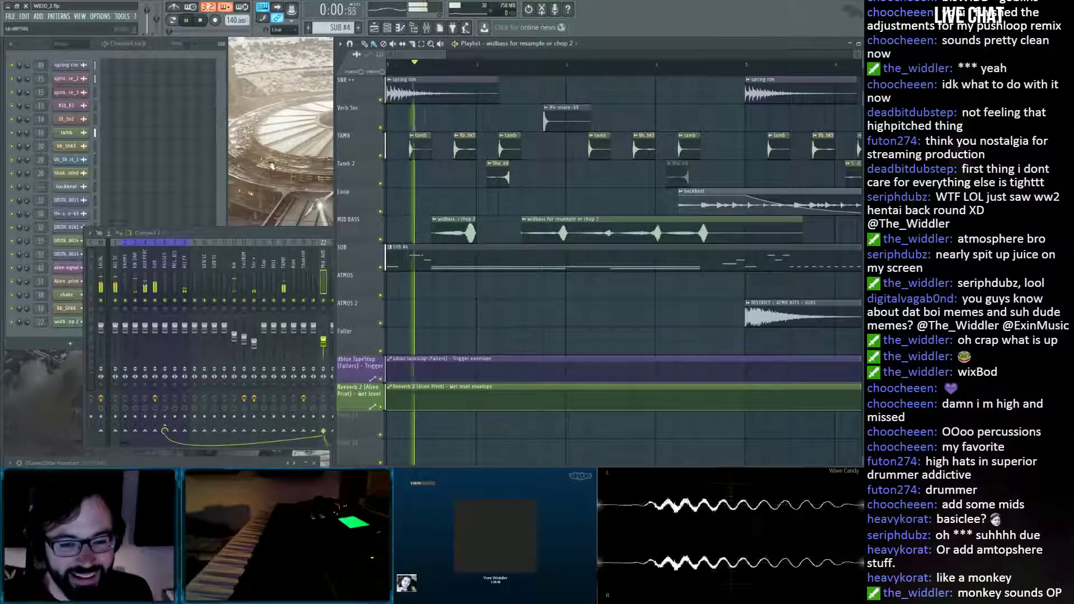
{"action": "key", "text": "space"}
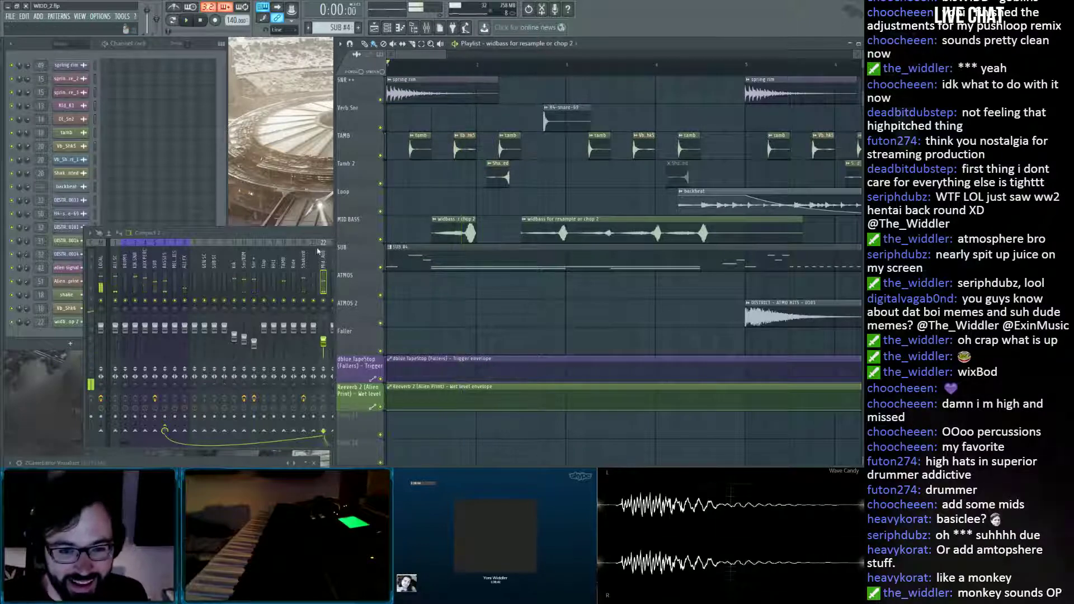
Add Fruity Reeverb 2 in the third effect slot of the Mid Bass AUD mixer track and lower its early reflections level, then audition it.
{"action": "left_click", "coordinate": [327, 264]}
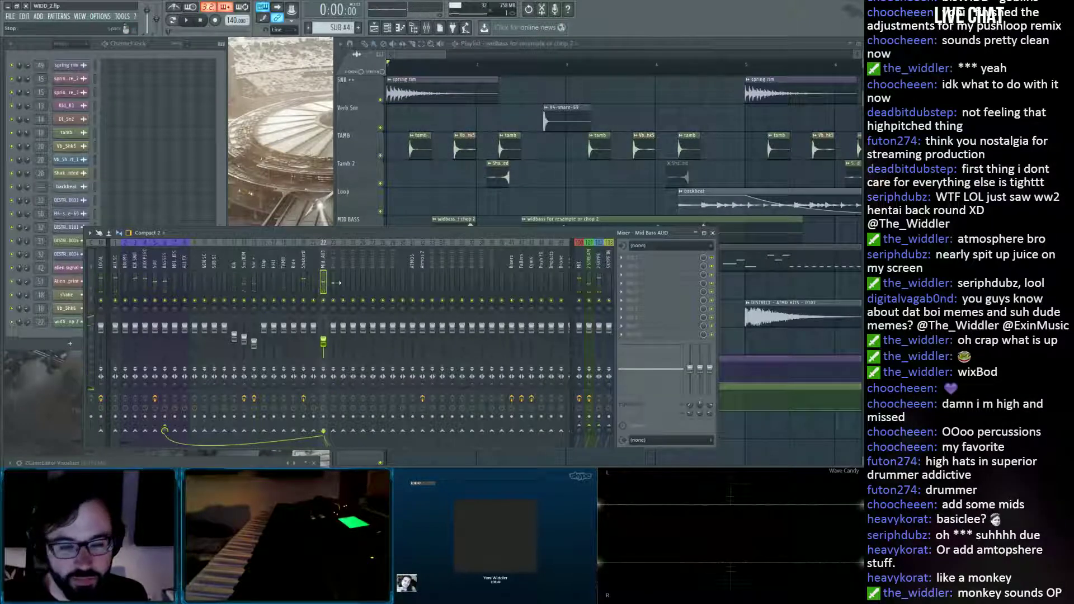
{"action": "left_click", "coordinate": [634, 275]}
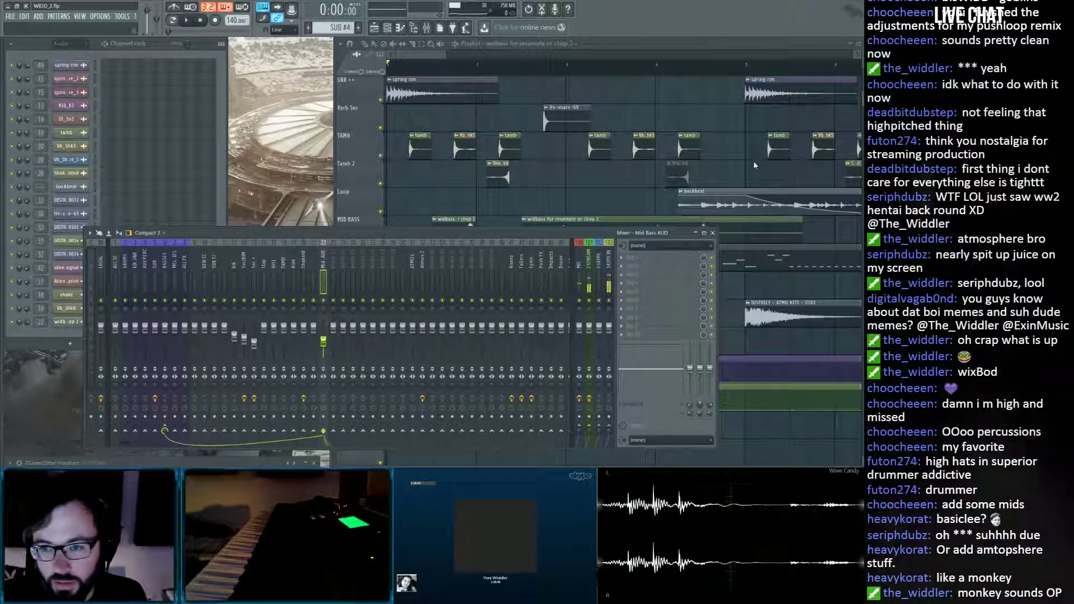
{"action": "left_click", "coordinate": [721, 204]}
{"action": "left_click_drag", "start_coordinate": [191, 117], "coordinate": [192, 130]}
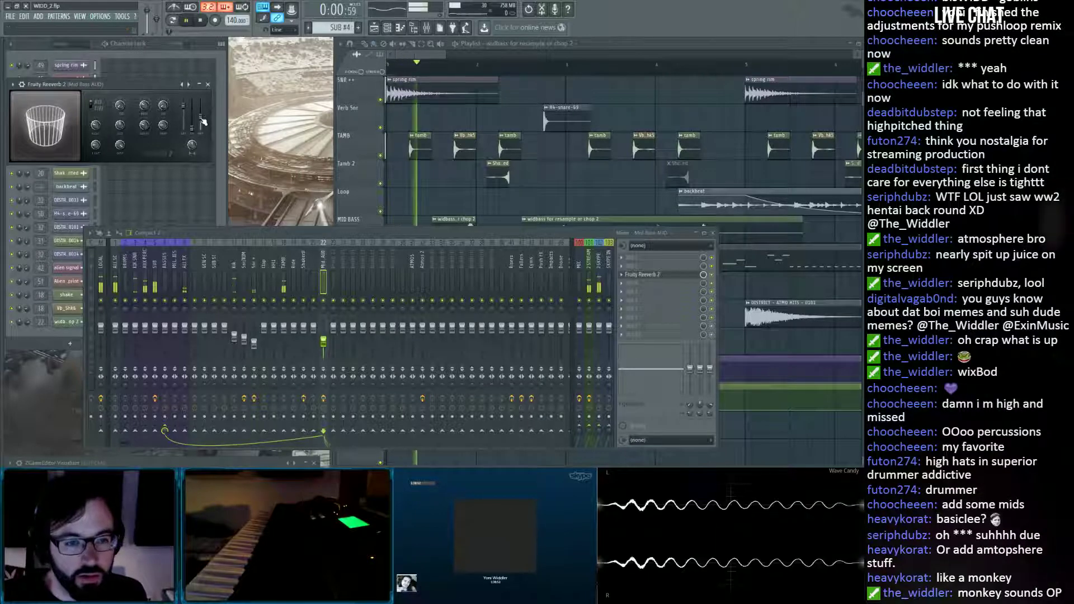
{"action": "key", "text": "space"}
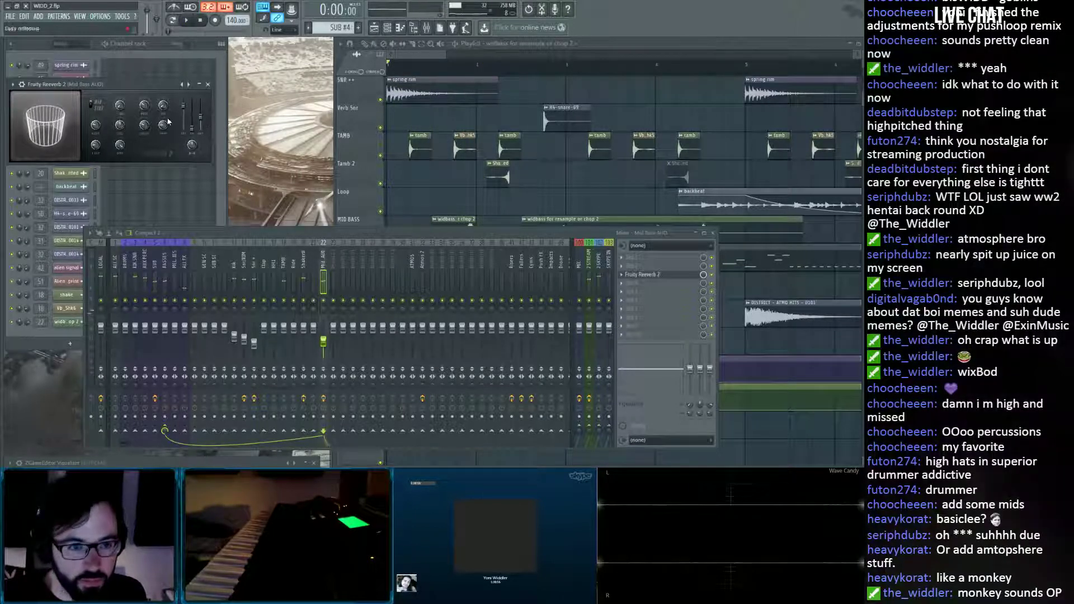
Audition the mix, nudge the first widbass slice on MID BASS slightly later with snapping off, and play it back.
{"action": "key", "text": "space"}
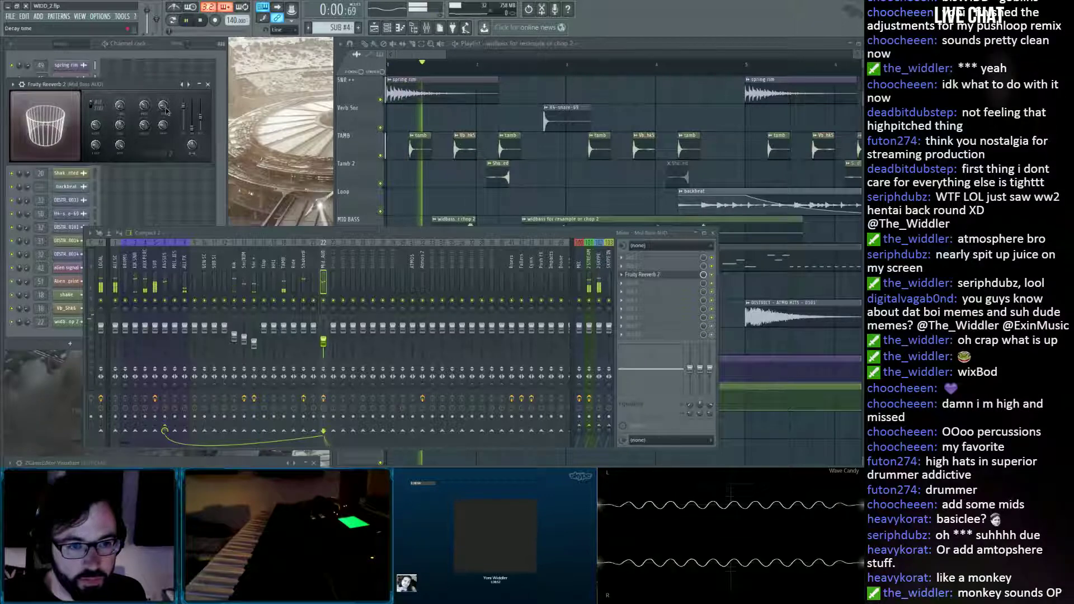
{"action": "key", "text": "space"}
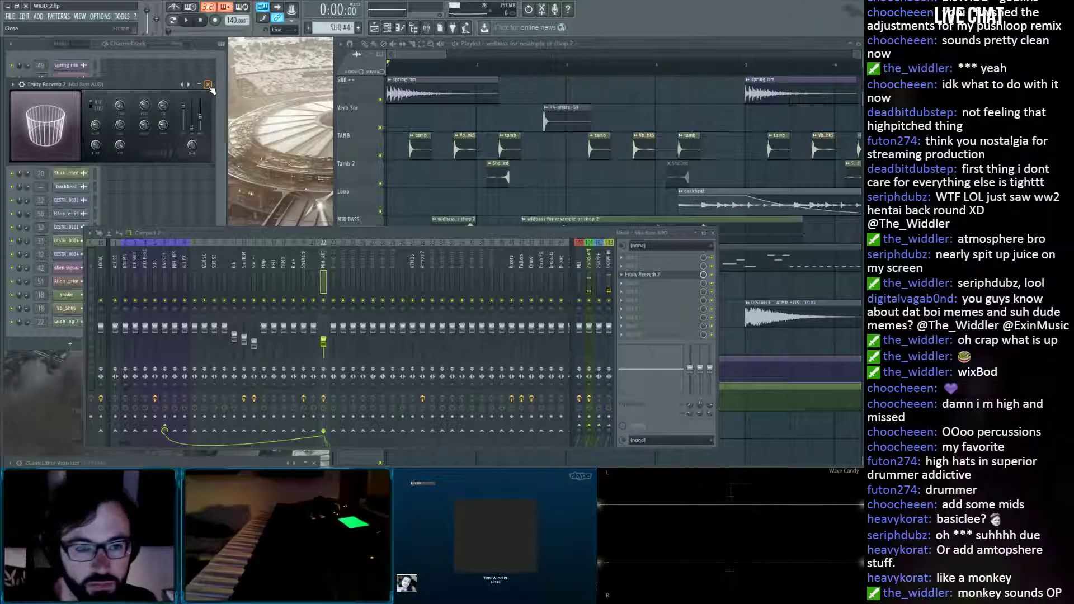
{"action": "left_click", "coordinate": [434, 188]}
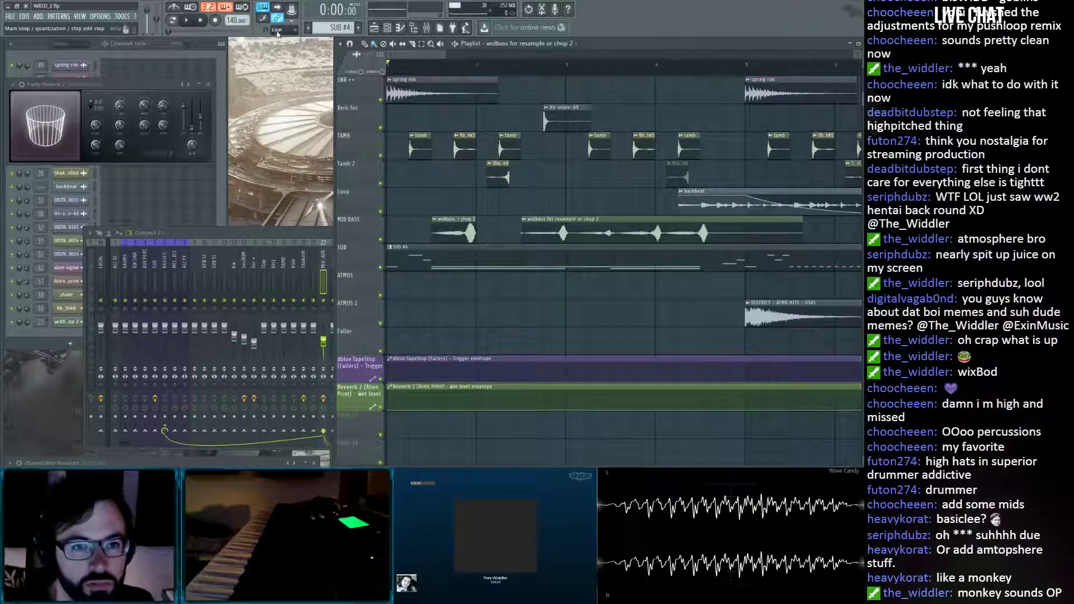
{"action": "scroll", "coordinate": [425, 85], "scroll_direction": "up", "scroll_amount": 4}
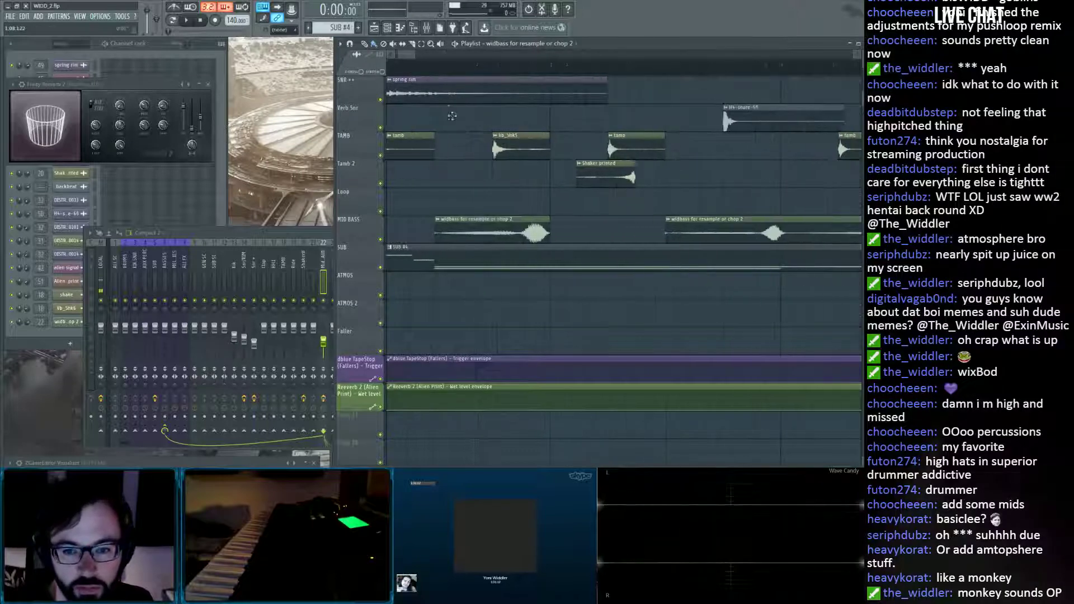
{"action": "left_click_drag", "start_coordinate": [536, 233], "coordinate": [539, 234]}
{"action": "key", "text": "space"}
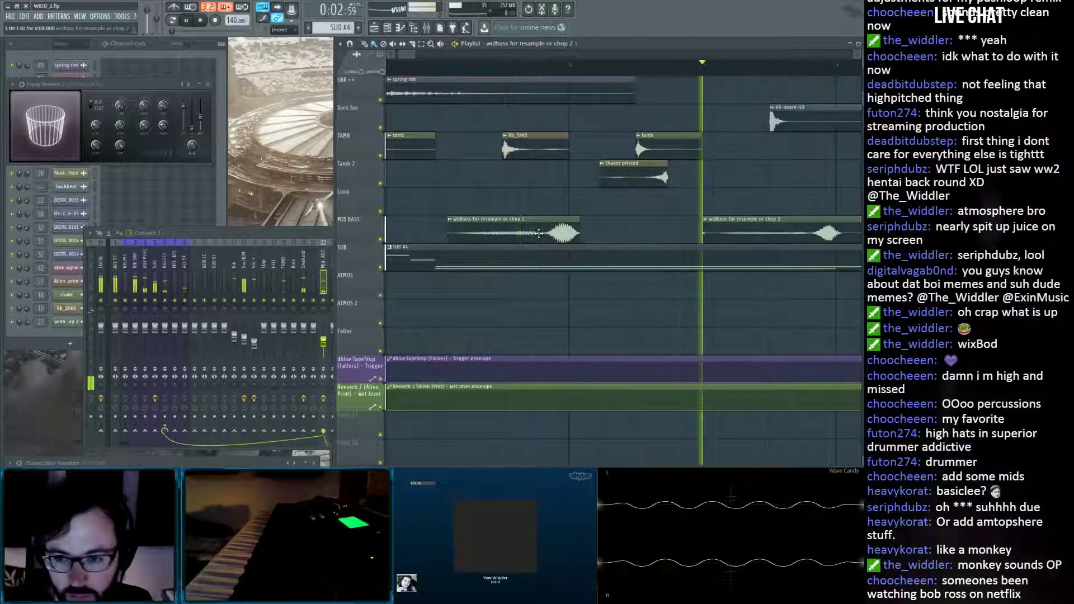
{"action": "key", "text": "space"}
Delete the long widbass slice that follows the first one on MID BASS and play back the opening.
{"action": "scroll", "coordinate": [554, 192], "scroll_direction": "down", "scroll_amount": 4}
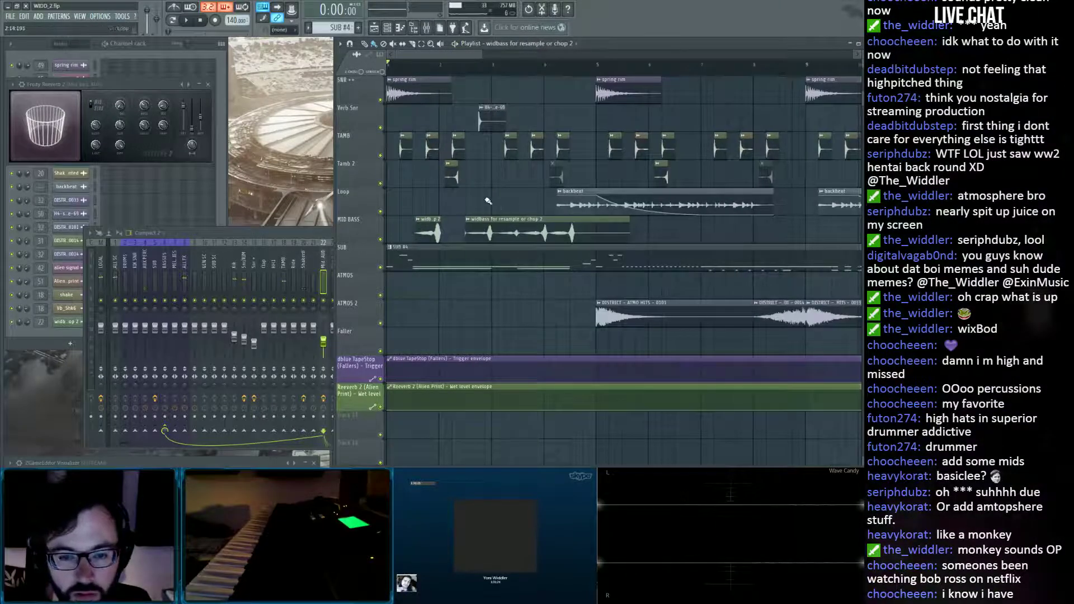
{"action": "right_click", "coordinate": [501, 226]}
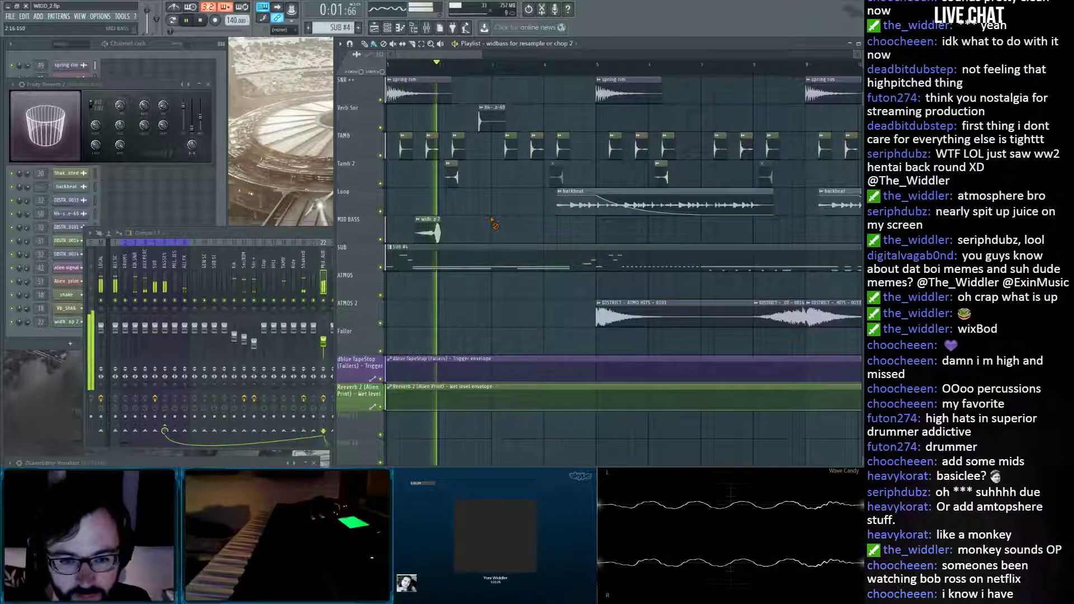
{"action": "key", "text": "space"}
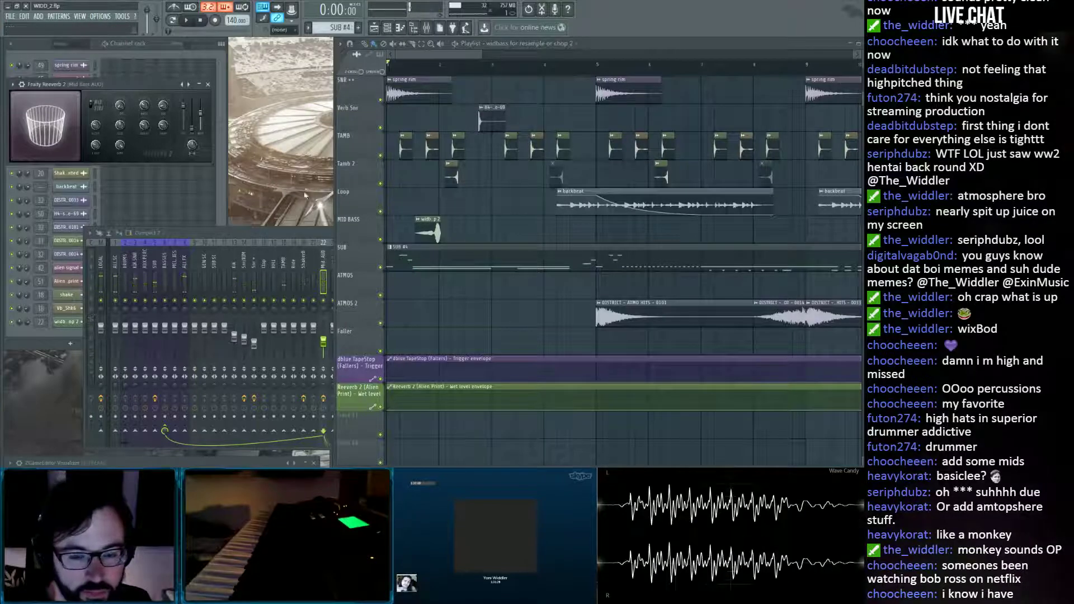
Shift the remaining widbass slice on MID BASS later so it overlaps the start of bar 2, and audition the timing.
{"action": "scroll", "coordinate": [481, 228], "scroll_direction": "up", "scroll_amount": 5}
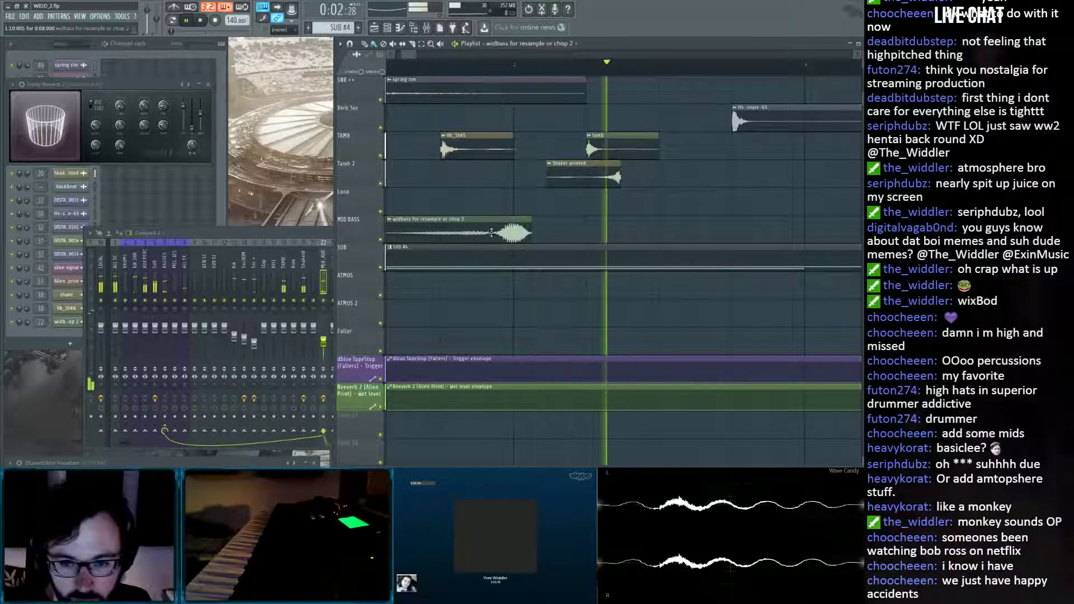
{"action": "key", "text": "space"}
{"action": "left_click_drag", "start_coordinate": [491, 233], "coordinate": [516, 231]}
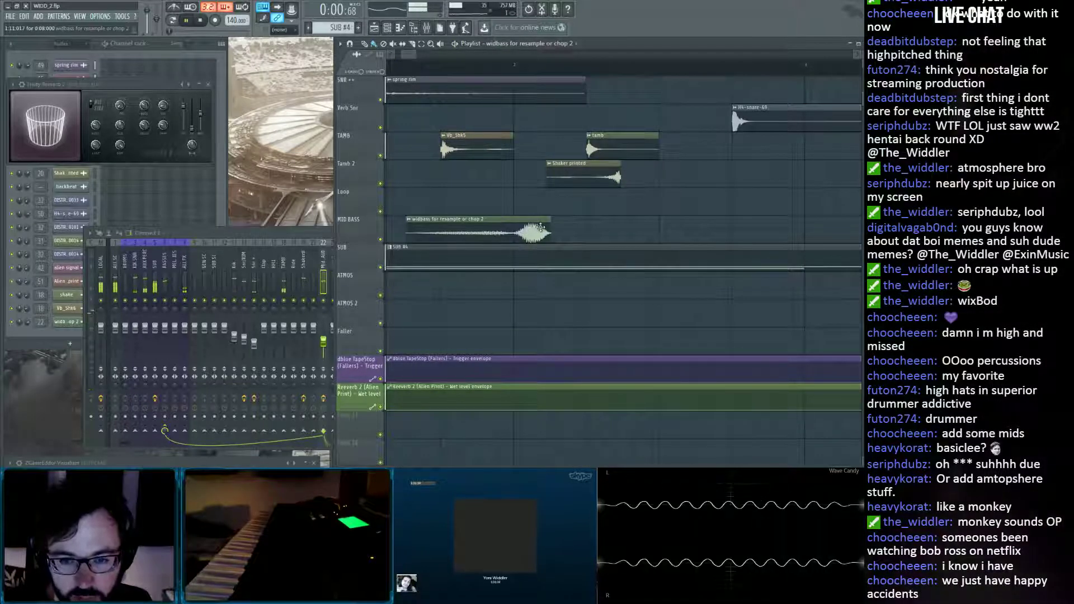
{"action": "key", "text": "space"}
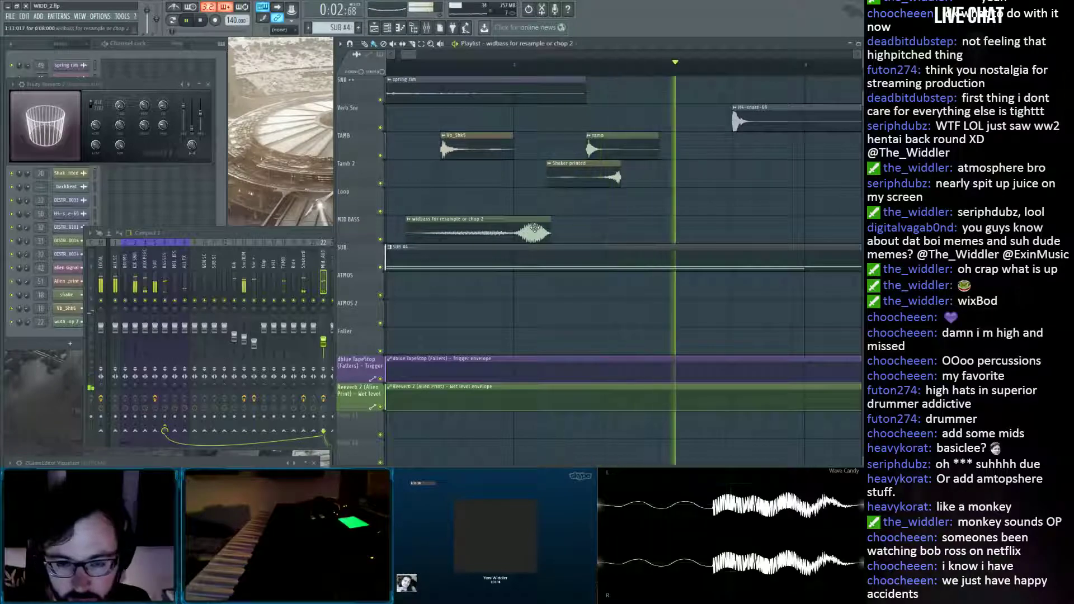
{"action": "key", "text": "space"}
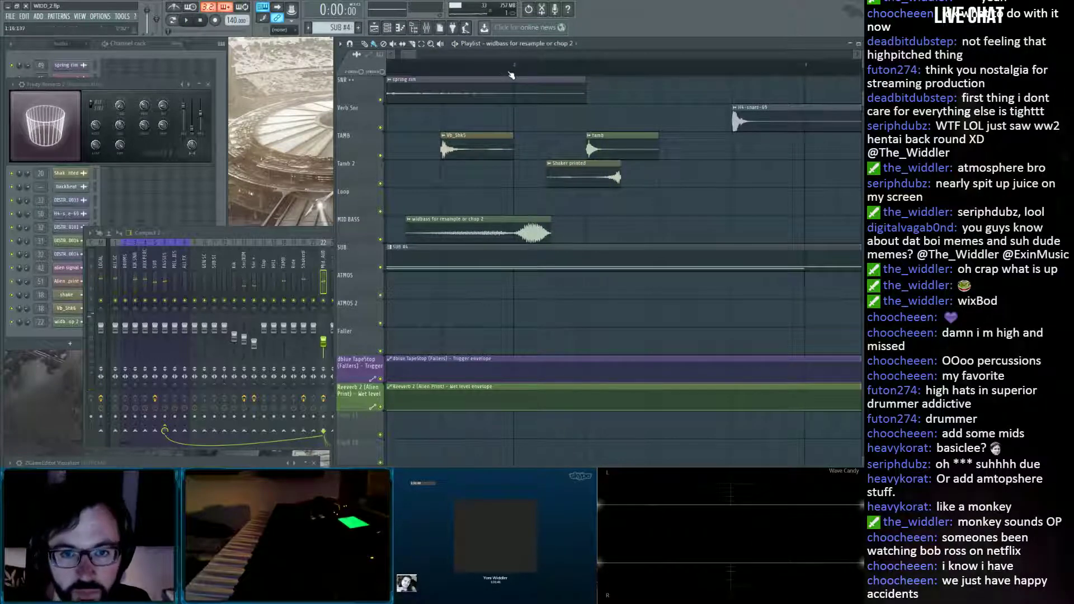
Nudge the widbass slice slightly earlier and trim off its loud swelling tail, auditioning the opening between changes.
{"action": "scroll", "coordinate": [511, 75], "scroll_direction": "down", "scroll_amount": 3}
{"action": "key", "text": "space"}
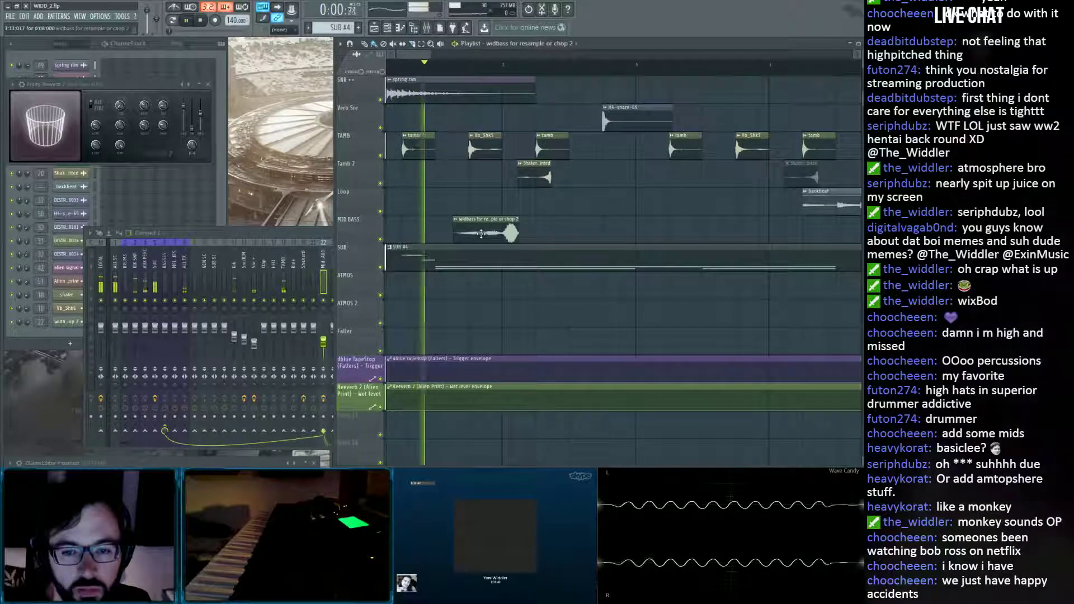
{"action": "key", "text": "space"}
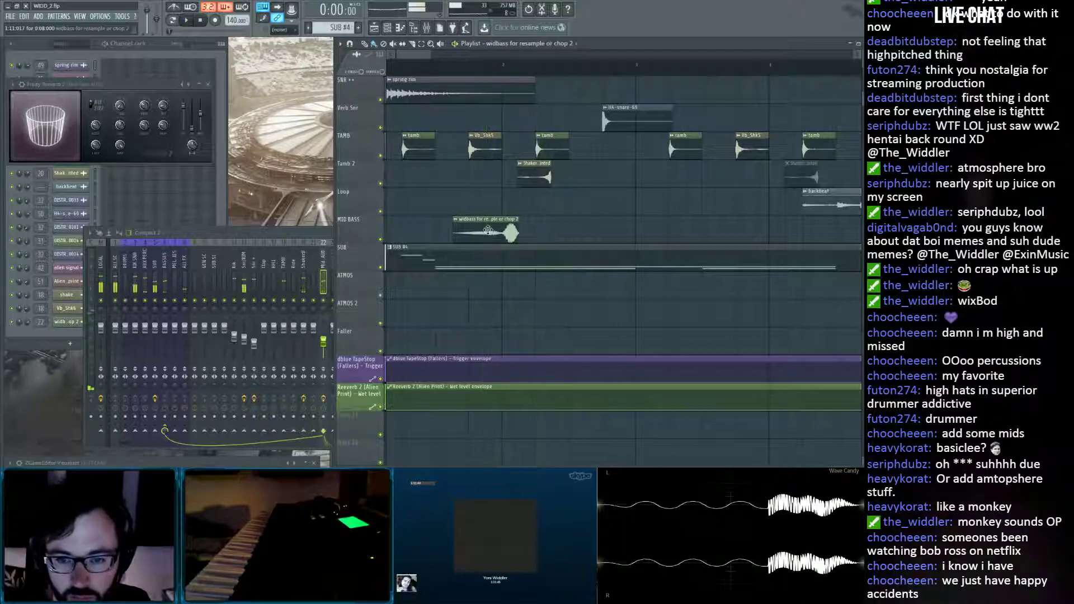
{"action": "key", "text": "space"}
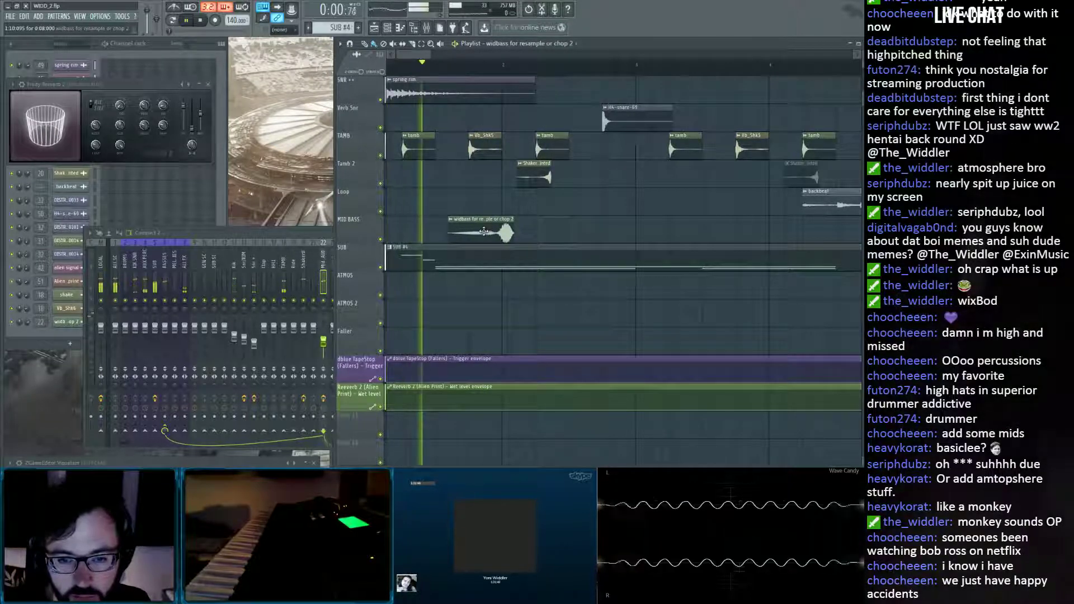
{"action": "key", "text": "space"}
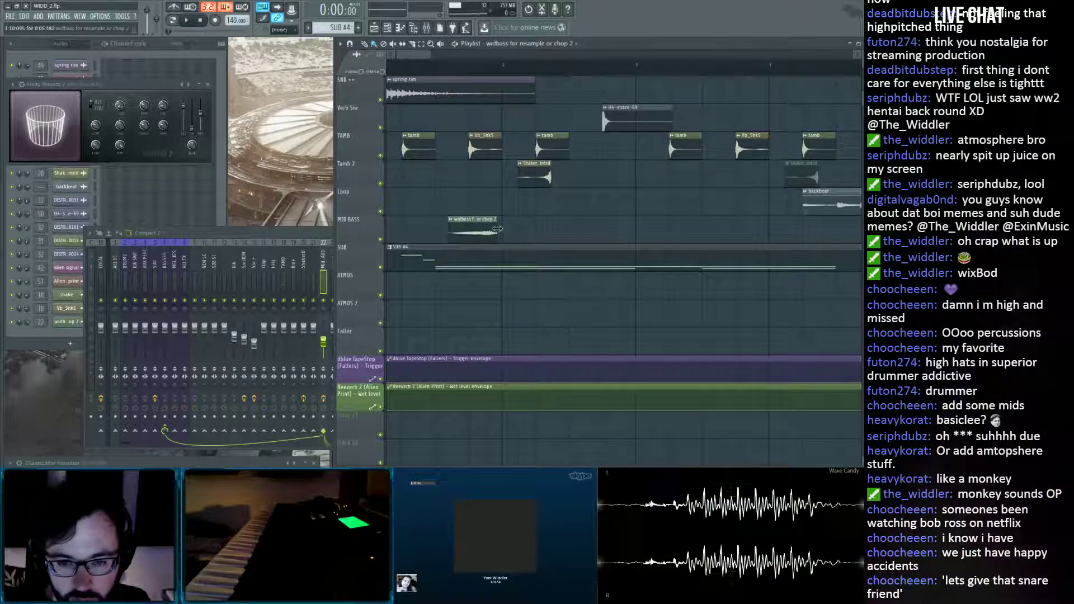
{"action": "key", "text": "space"}
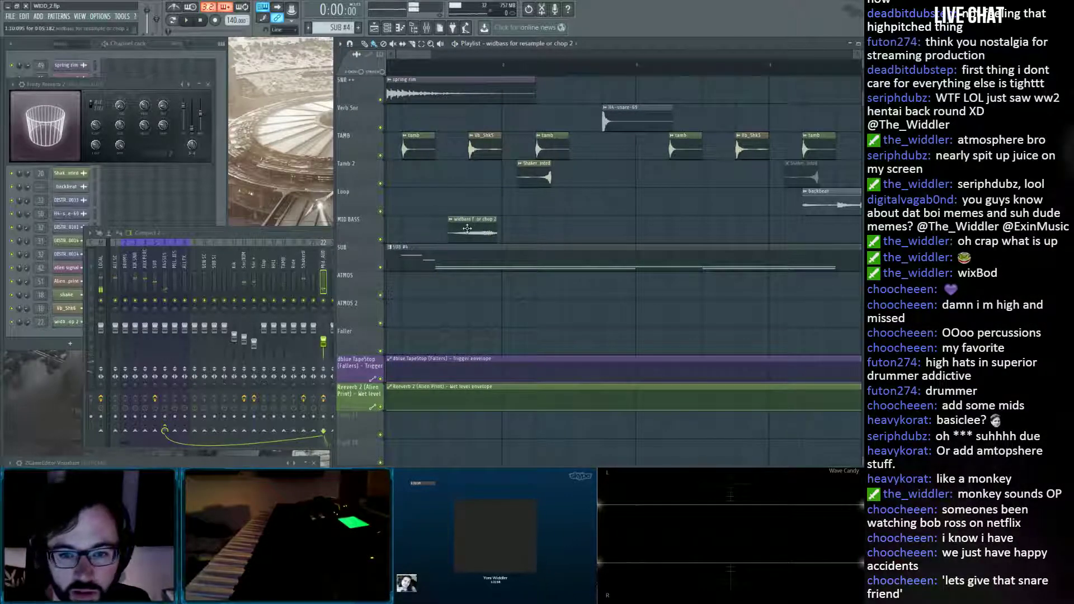
Copy the trimmed widbass slice twice along MID BASS at half-bar intervals and play back the three hits.
{"action": "left_click_drag", "start_coordinate": [467, 228], "coordinate": [542, 226]}
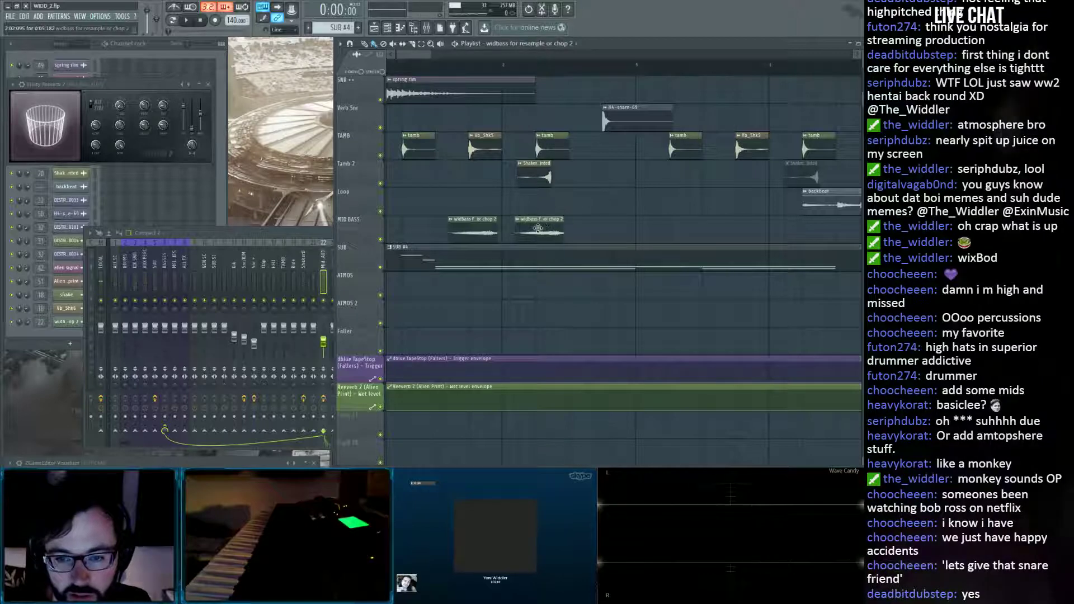
{"action": "key", "text": "space"}
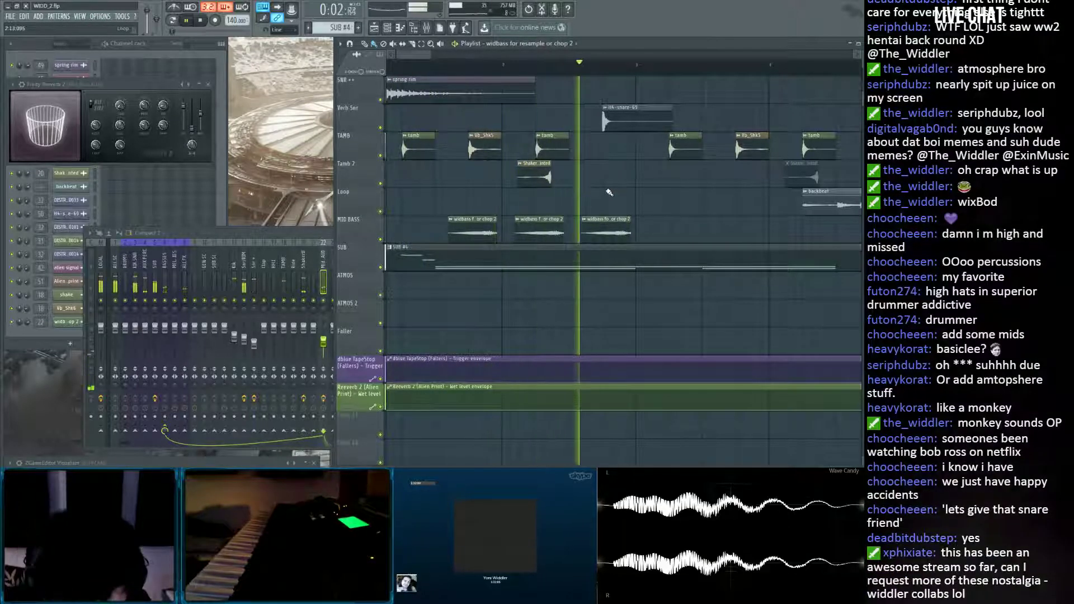
{"action": "key", "text": "space"}
Select the three widbass slices and loop playback from halfway through bar 1 to the start of bar 3.
{"action": "left_click_drag", "start_coordinate": [639, 230], "coordinate": [480, 228]}
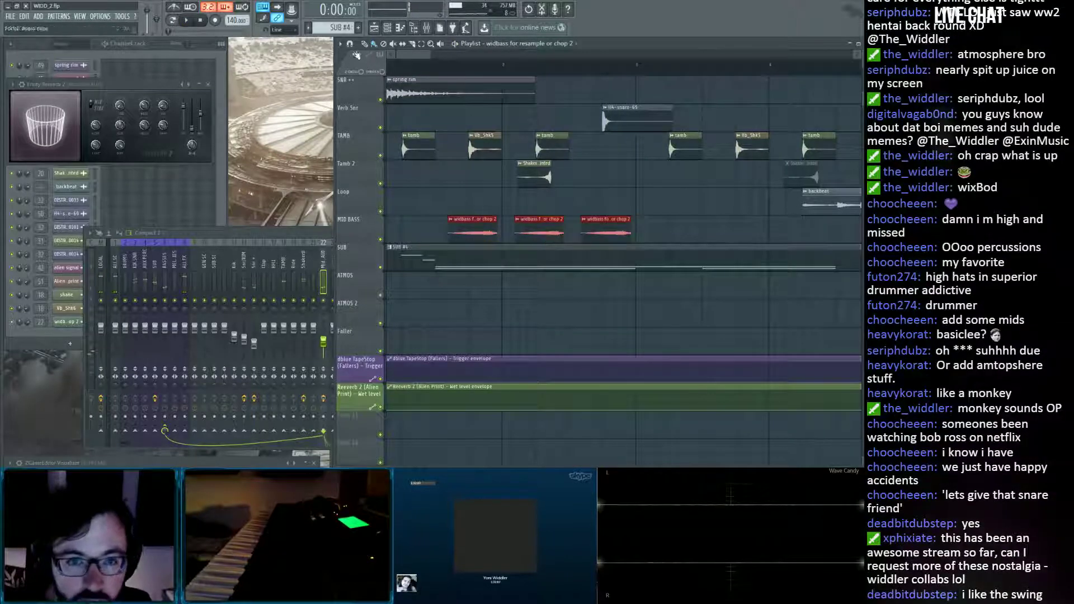
{"action": "left_click_drag", "start_coordinate": [638, 72], "coordinate": [444, 78]}
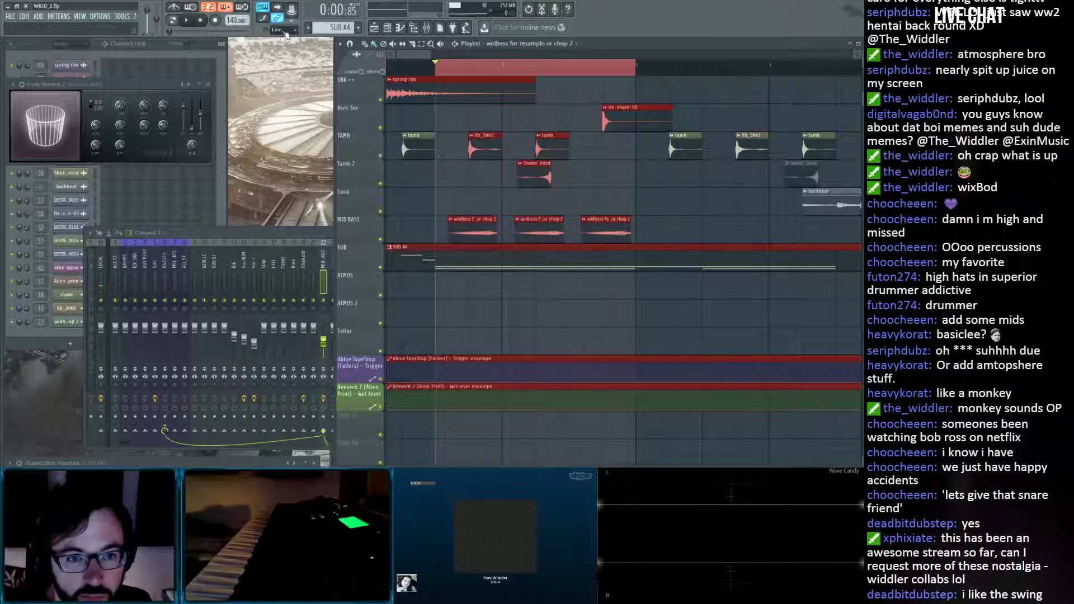
{"action": "key", "text": "space"}
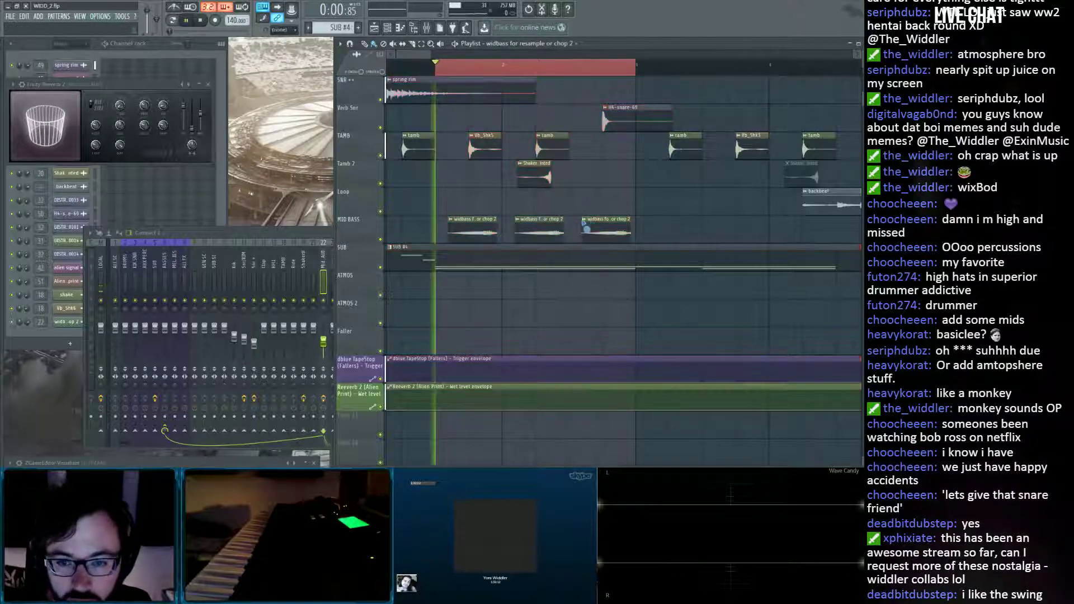
Slide the three selected widbass slices together to a slightly later off-grid position while the loop plays.
{"action": "scroll", "coordinate": [443, 69], "scroll_direction": "up", "scroll_amount": 2}
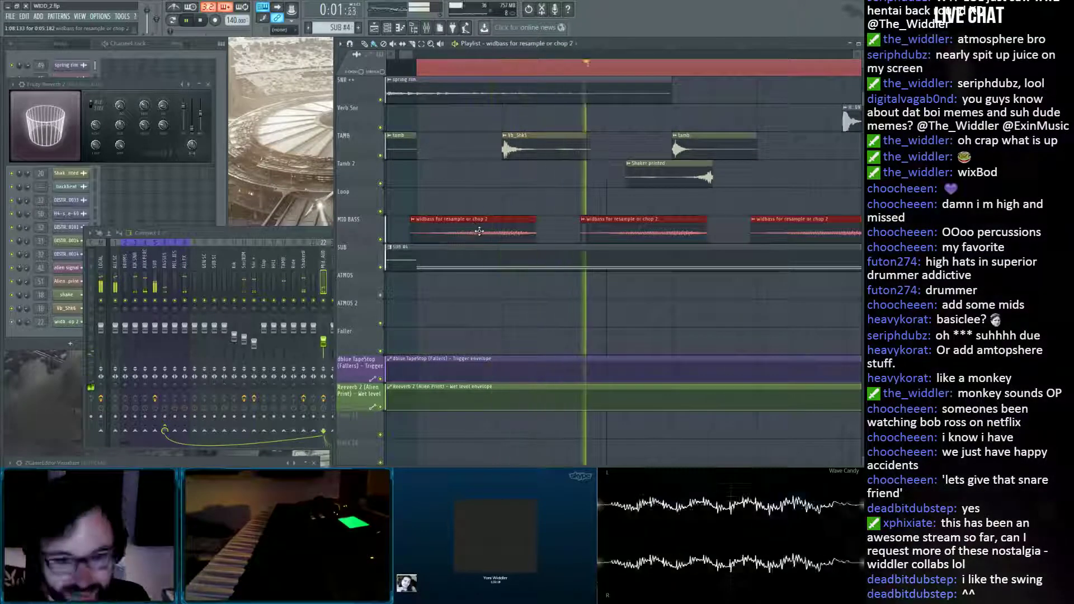
{"action": "scroll", "coordinate": [482, 69], "scroll_direction": "down", "scroll_amount": 1}
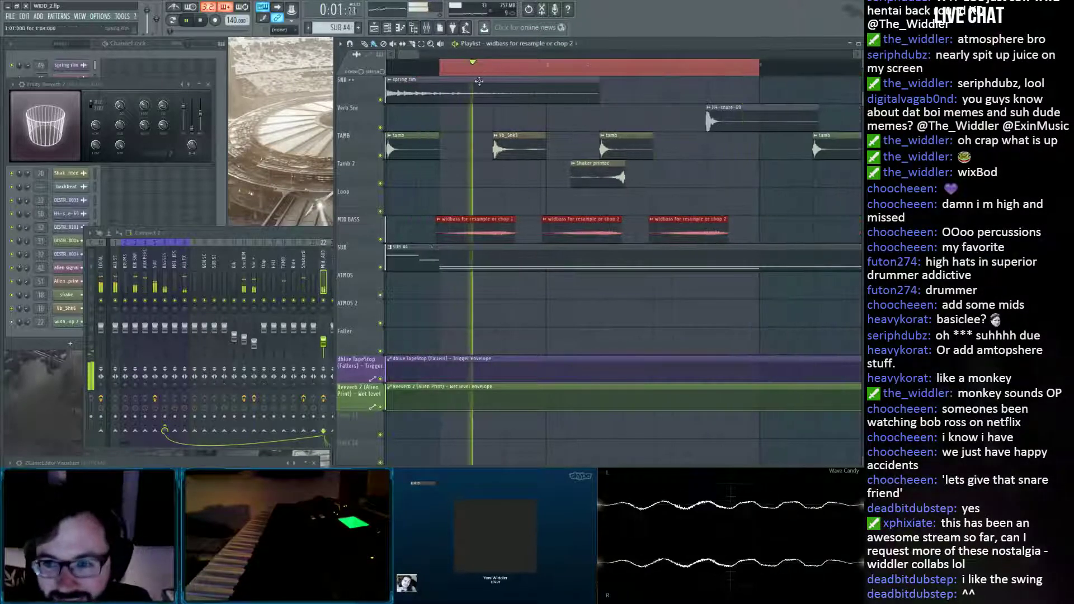
{"action": "left_click_drag", "start_coordinate": [465, 228], "coordinate": [494, 231]}
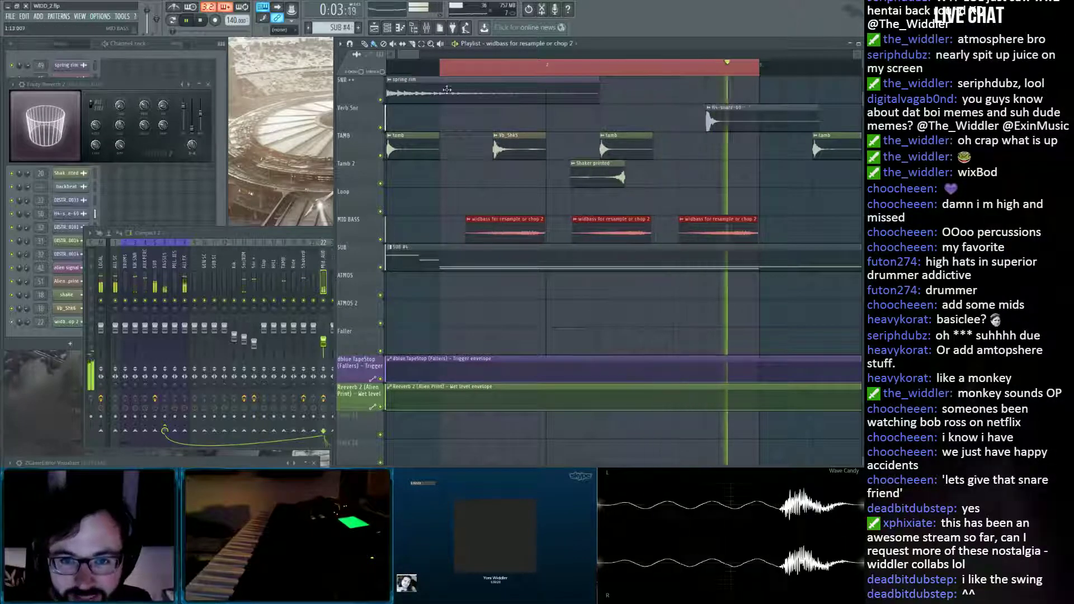
Extend the loop region back to the start of bar 1 and restart playback.
{"action": "key", "text": "ctrl+a"}
{"action": "key", "text": "space"}
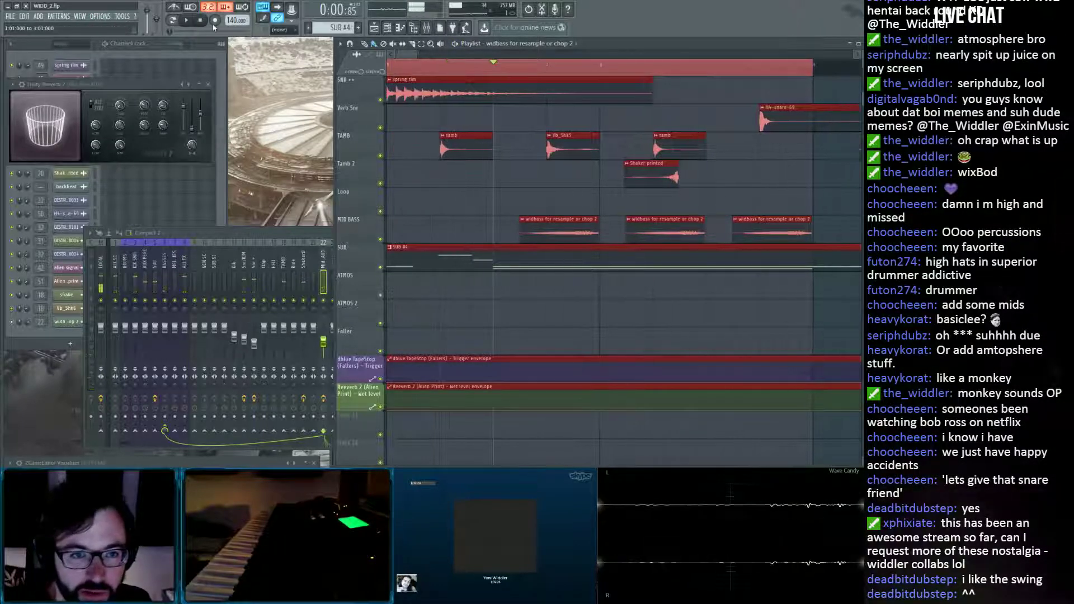
{"action": "key", "text": "space"}
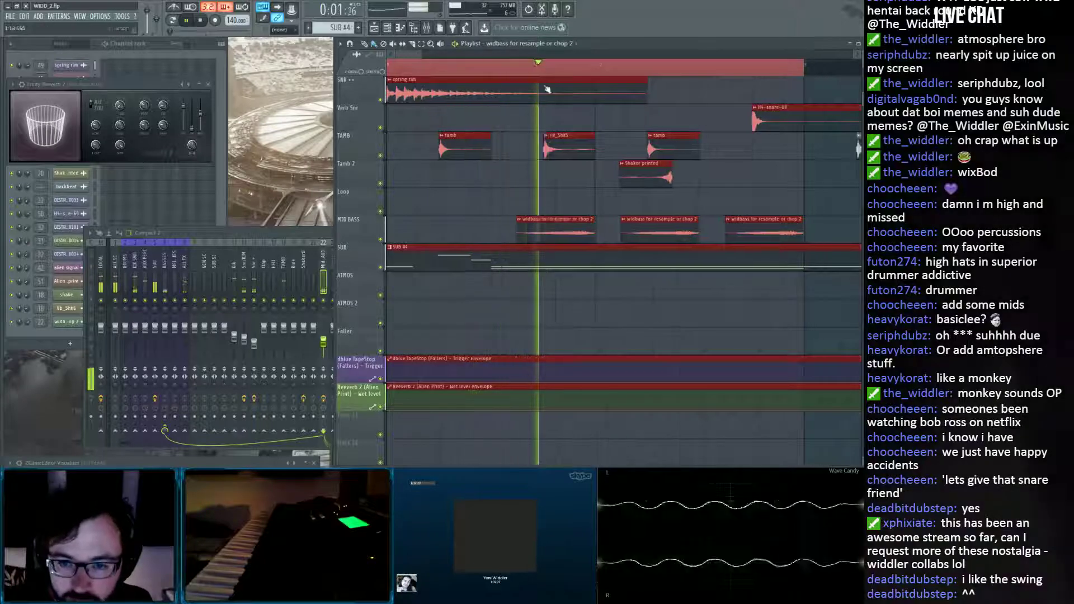
Reposition the three widbass slices together during loop playback so the first one starts halfway through bar 1.
{"action": "scroll", "coordinate": [547, 90], "scroll_direction": "down", "scroll_amount": 1}
{"action": "left_click_drag", "start_coordinate": [747, 225], "coordinate": [536, 232]}
{"action": "left_click", "coordinate": [551, 202], "text": "ctrl"}
{"action": "left_click_drag", "start_coordinate": [728, 229], "coordinate": [545, 229]}
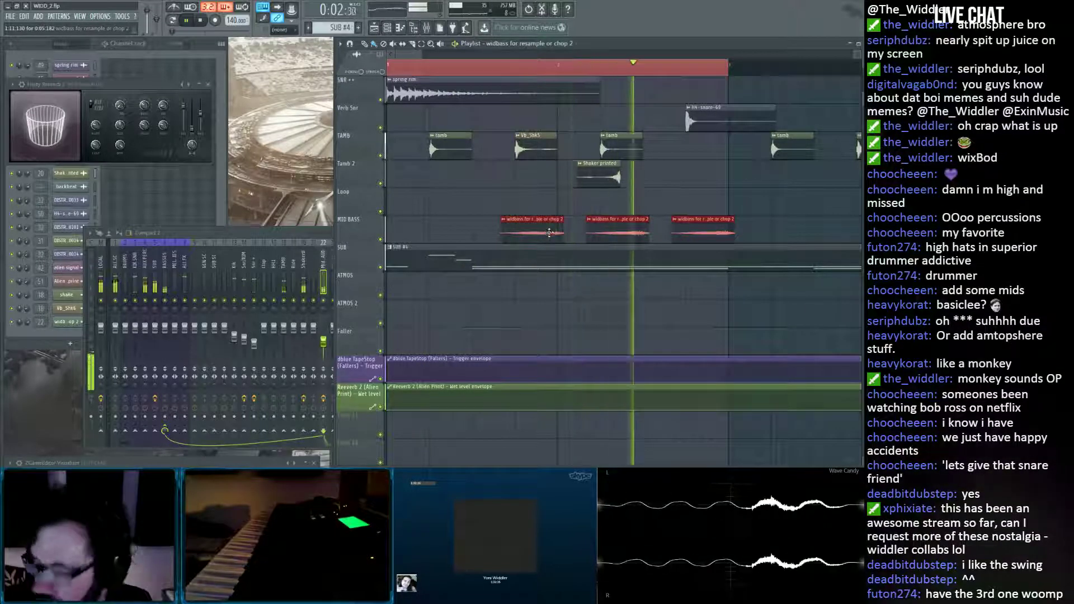
{"action": "left_click_drag", "start_coordinate": [544, 233], "coordinate": [503, 237]}
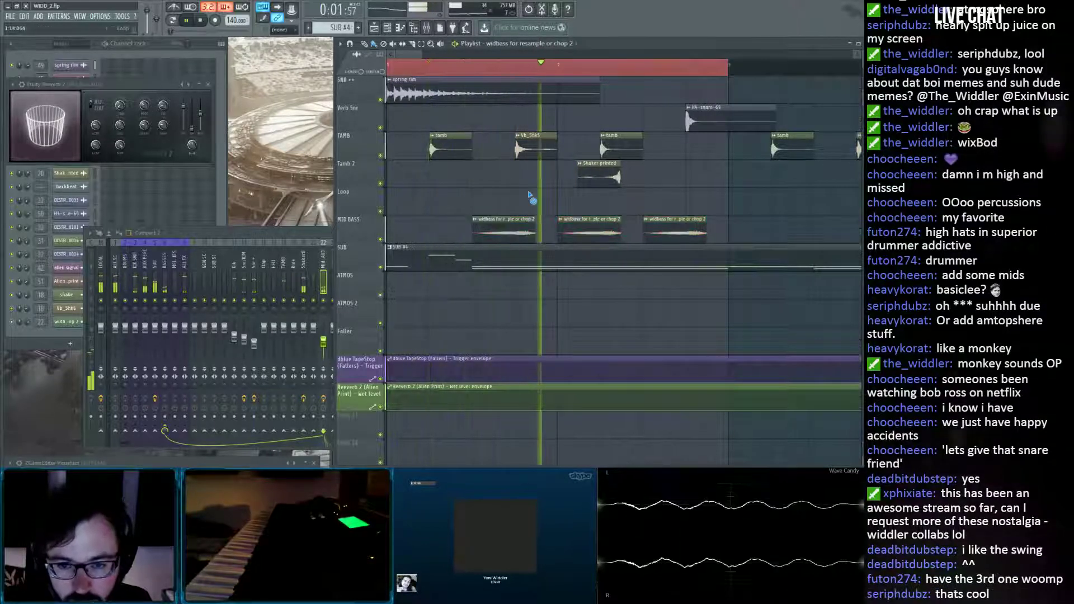
Delete the second and third widbass slices, restore the first slice's swelling tail up to bar 2, and play back.
{"action": "key", "text": "space"}
{"action": "right_click", "coordinate": [664, 235]}
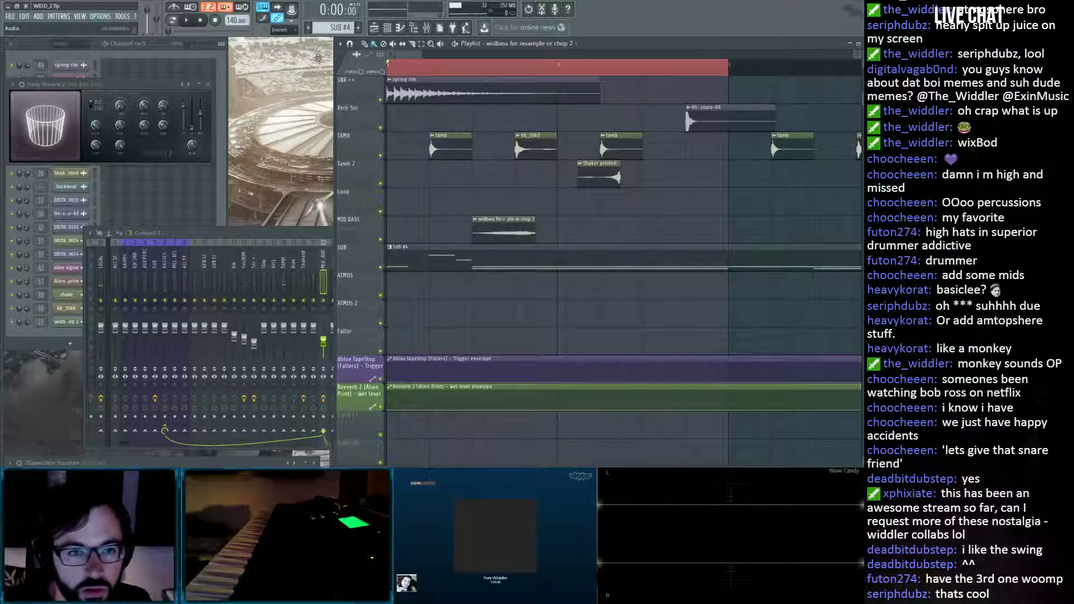
{"action": "right_click", "coordinate": [475, 225]}
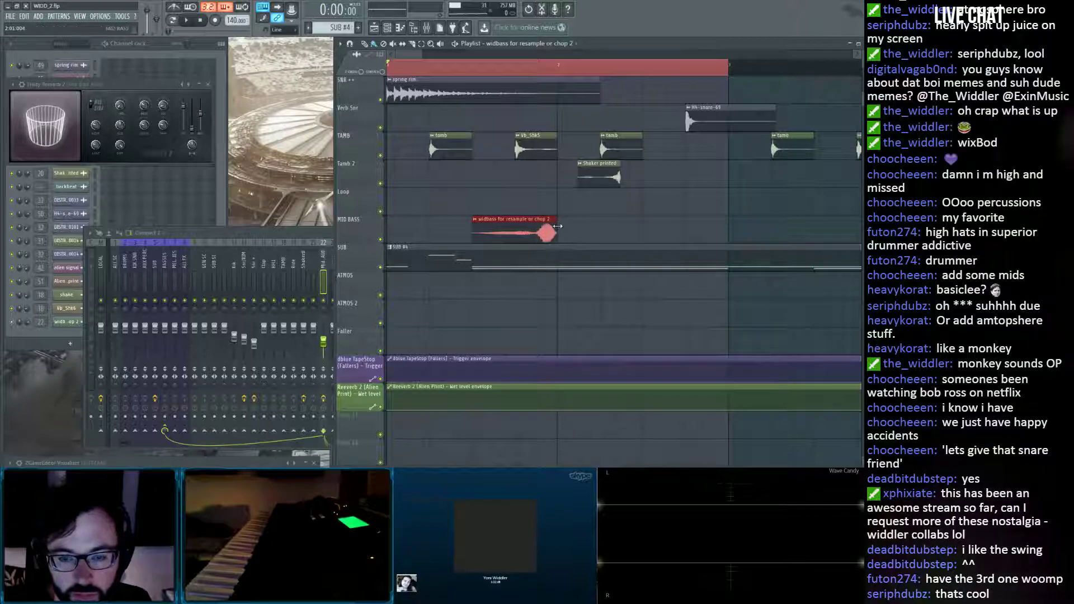
{"action": "key", "text": "space"}
{"action": "left_click", "coordinate": [596, 222], "text": "ctrl"}
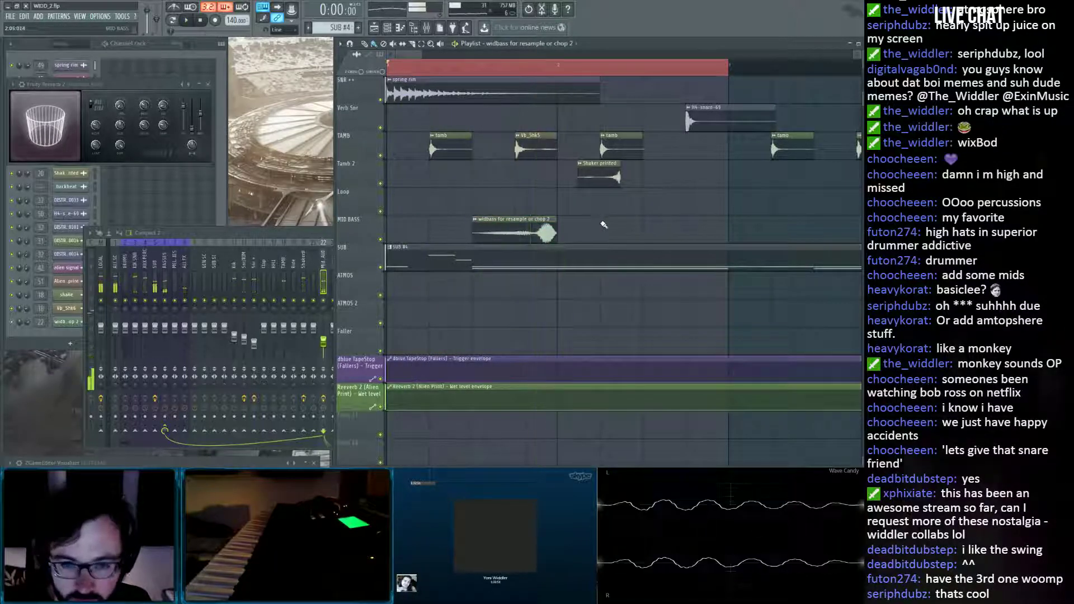
{"action": "key", "text": "space"}
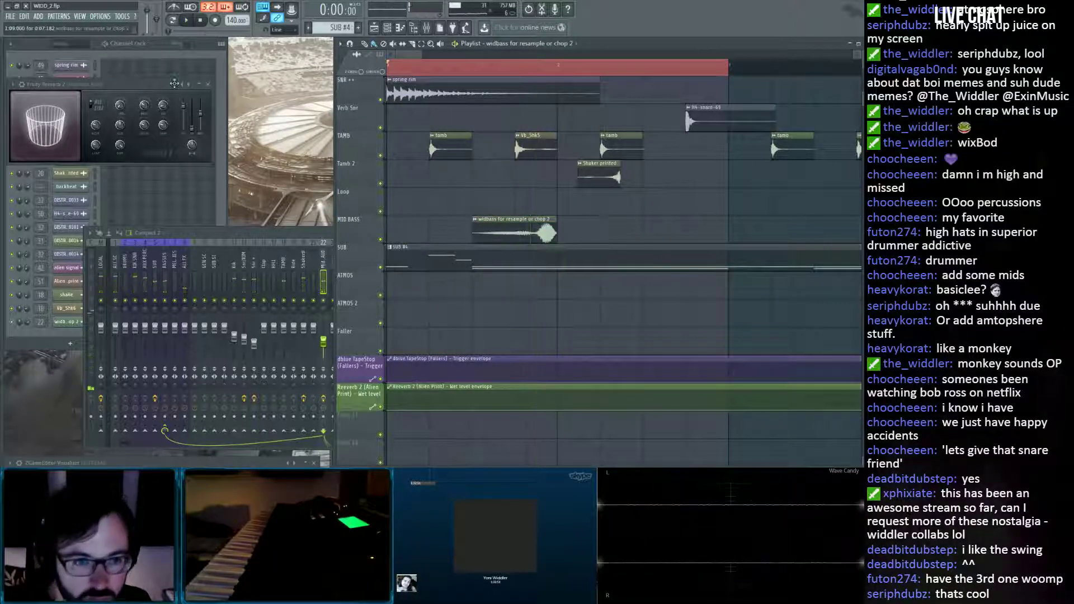
Close the reverb window and duplicate the widbass slice on MID BASS to the start of bar 2.
{"action": "left_click", "coordinate": [110, 67]}
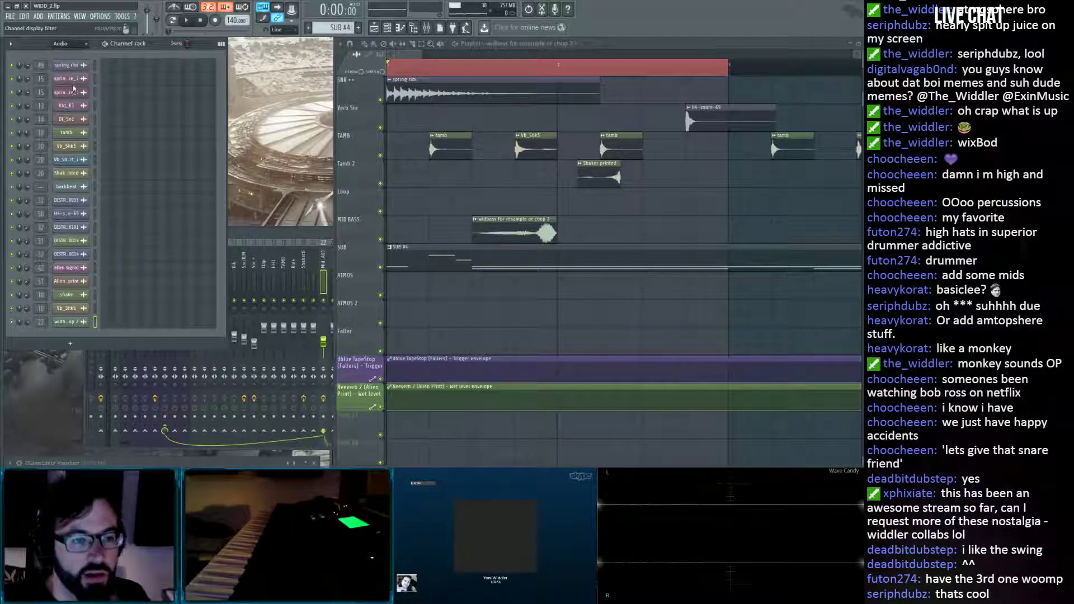
{"action": "left_click_drag", "start_coordinate": [534, 228], "coordinate": [625, 230]}
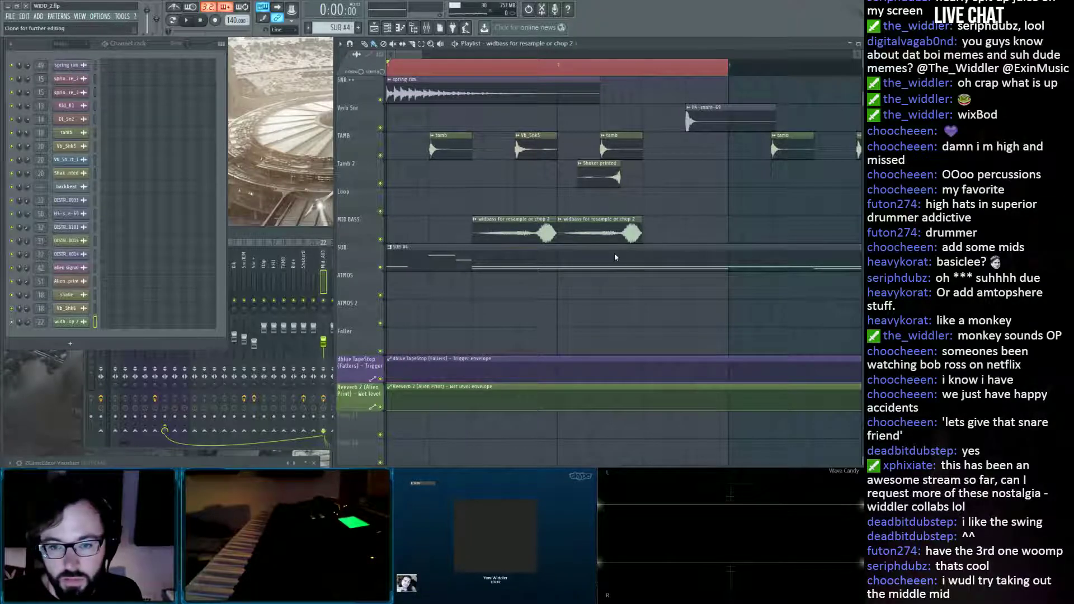
Make the second widbass slice on MID BASS unique and reverse its sample.
{"action": "double_click", "coordinate": [608, 224]}
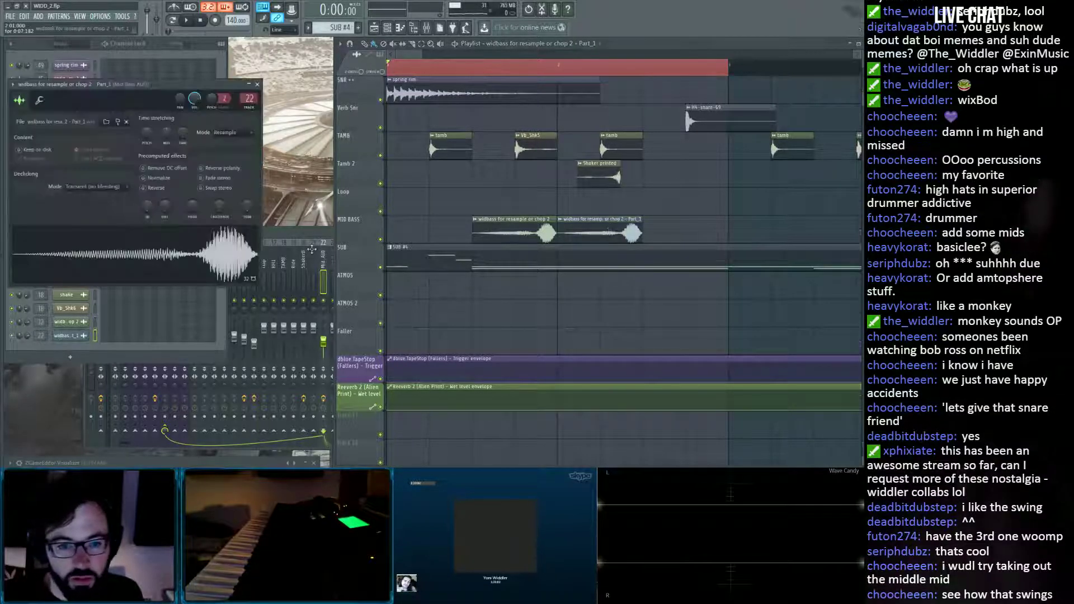
{"action": "left_click", "coordinate": [158, 191]}
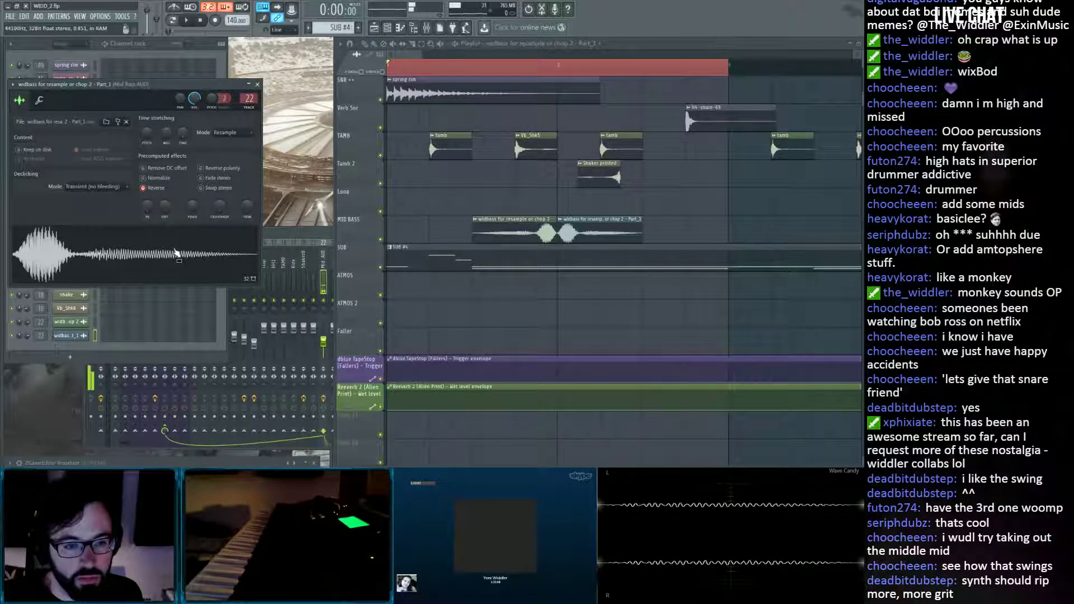
{"action": "left_click", "coordinate": [258, 85]}
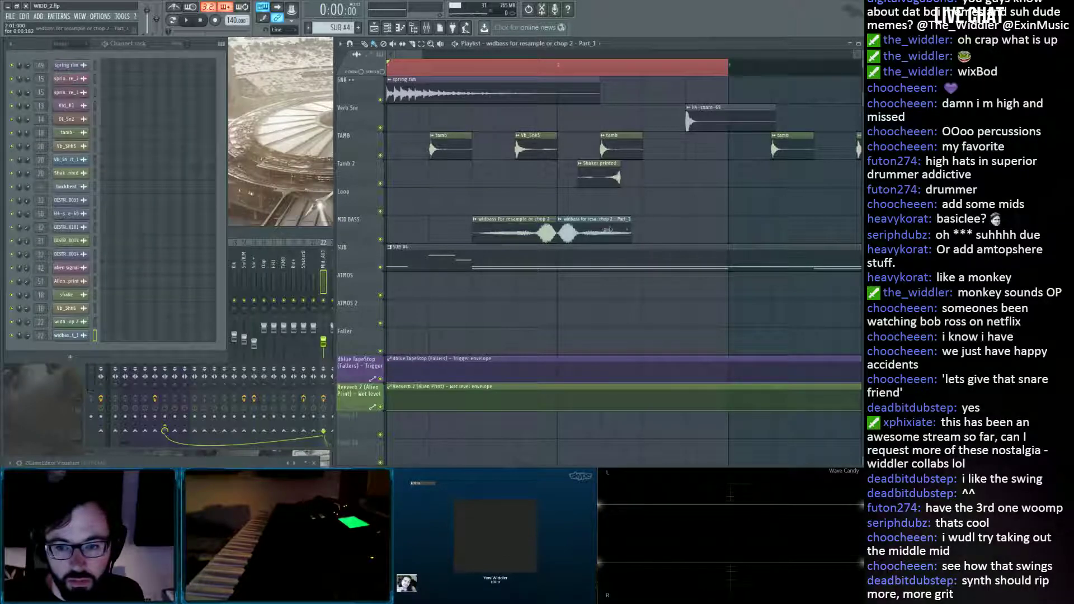
Trim the reversed widbass slice, add an unreversed copy after it, and move the pair to start halfway through bar 2 during playback.
{"action": "left_click_drag", "start_coordinate": [581, 230], "coordinate": [619, 234]}
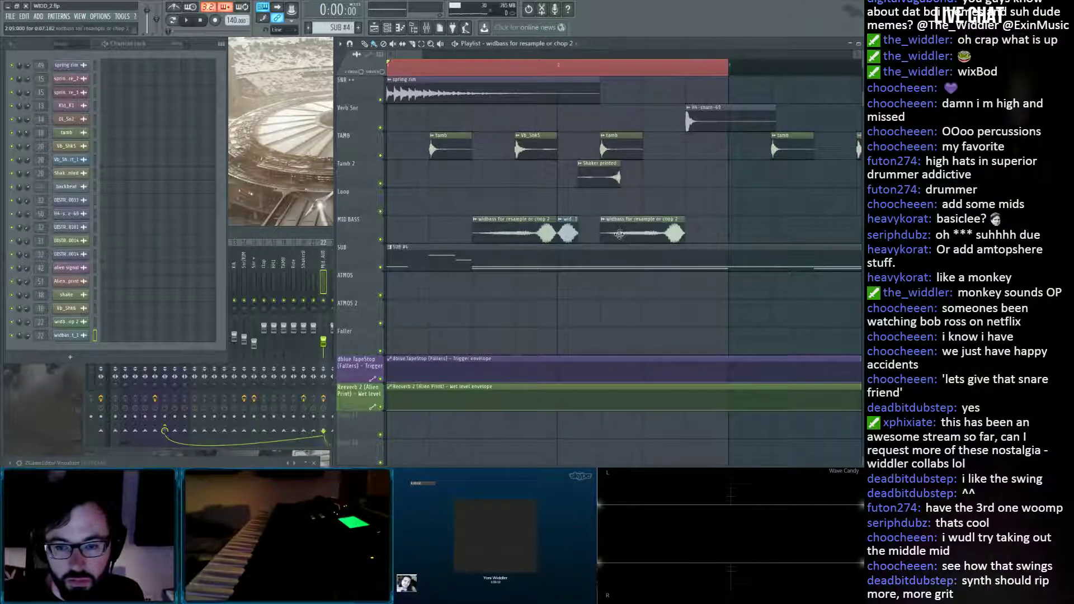
{"action": "key", "text": "space"}
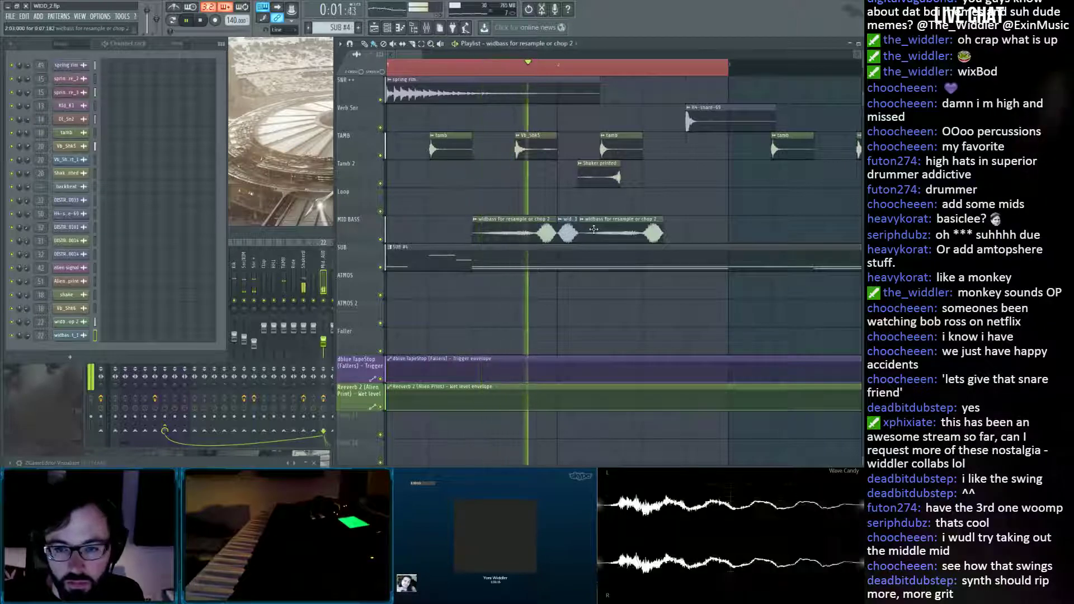
{"action": "left_click_drag", "start_coordinate": [598, 230], "coordinate": [683, 232]}
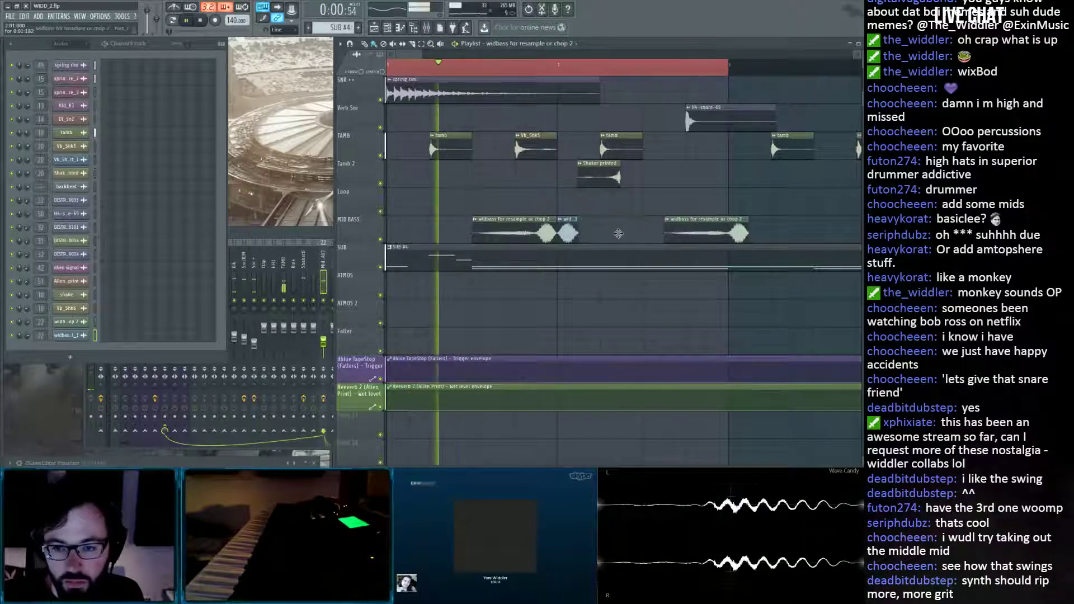
{"action": "left_click_drag", "start_coordinate": [566, 233], "coordinate": [652, 234]}
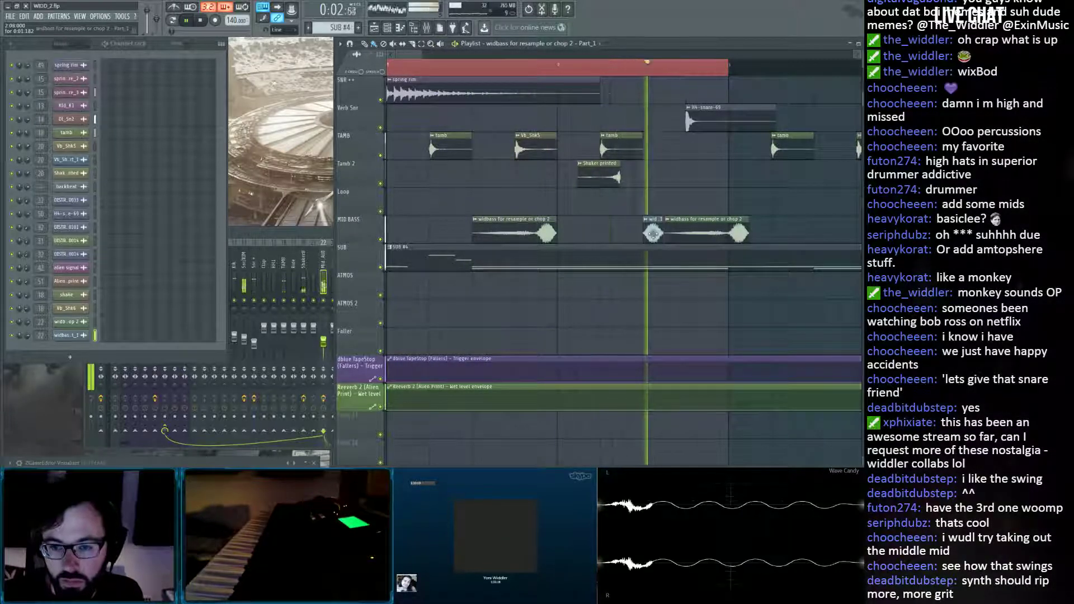
Shorten the last widbass slice to end at the start of bar 3 and play back the loop.
{"action": "key", "text": "space"}
{"action": "left_click_drag", "start_coordinate": [744, 229], "coordinate": [728, 232]}
{"action": "key", "text": "space"}
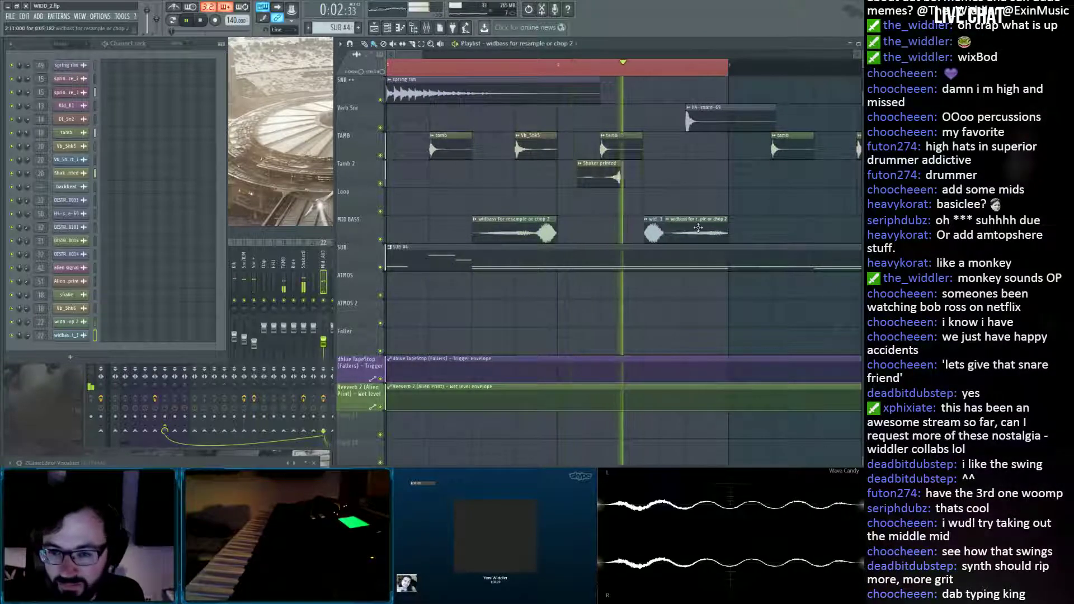
{"action": "key", "text": "space"}
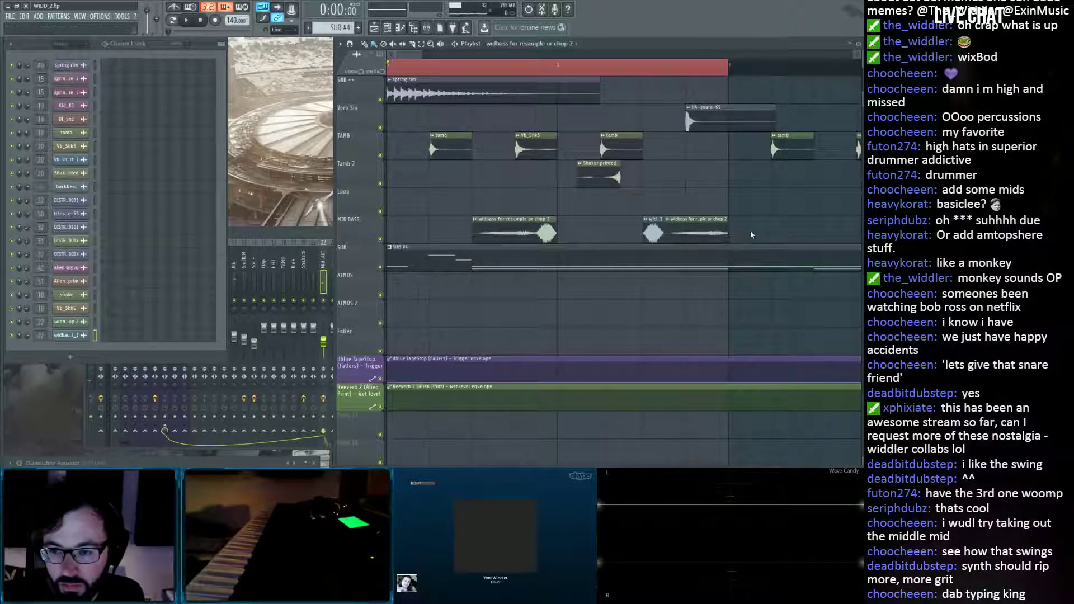
Make the last widbass slice unique, normalize it with a fade-in, and audition it.
{"action": "left_click", "coordinate": [610, 258]}
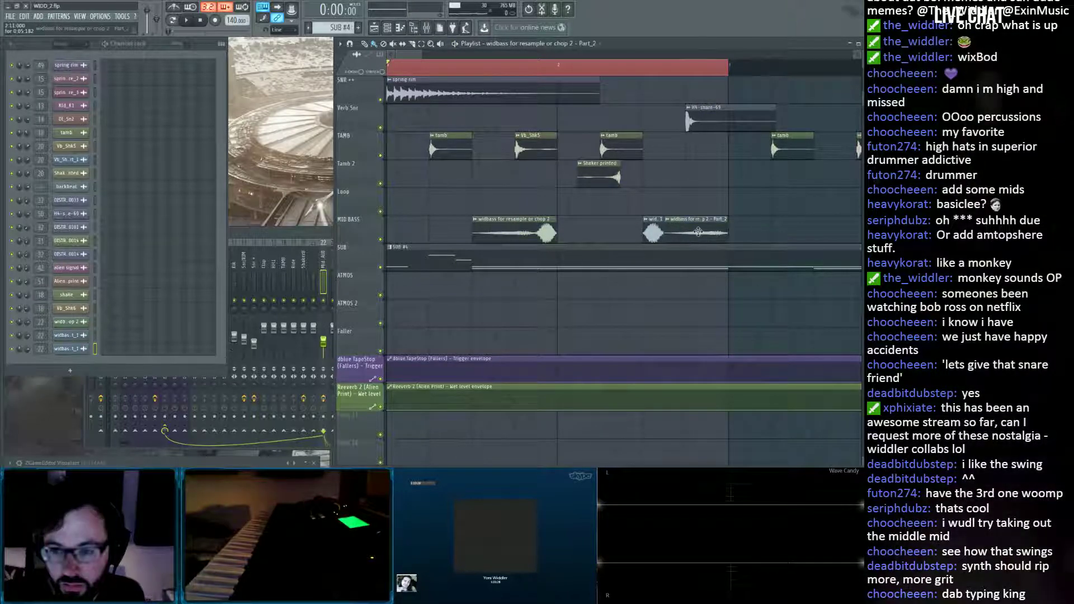
{"action": "left_click", "coordinate": [168, 200]}
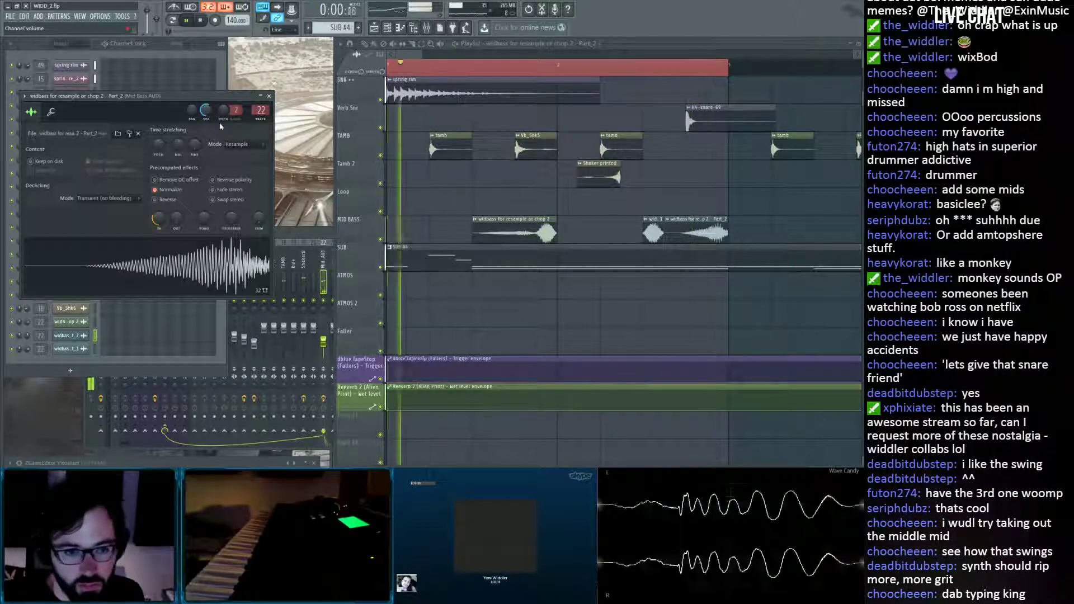
{"action": "key", "text": "space"}
{"action": "left_click", "coordinate": [270, 97]}
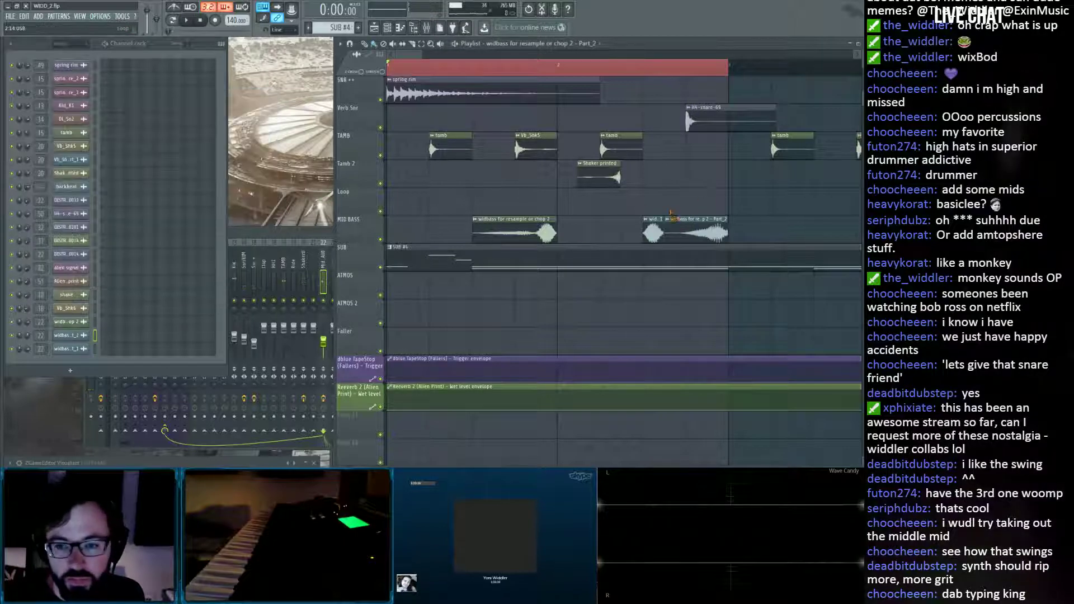
Loop playback from halfway through bar 1 to bar 3 and insert Fruity WaveShaper before the reverb on the Mid Bass AUD mixer track.
{"action": "key", "text": "F9"}
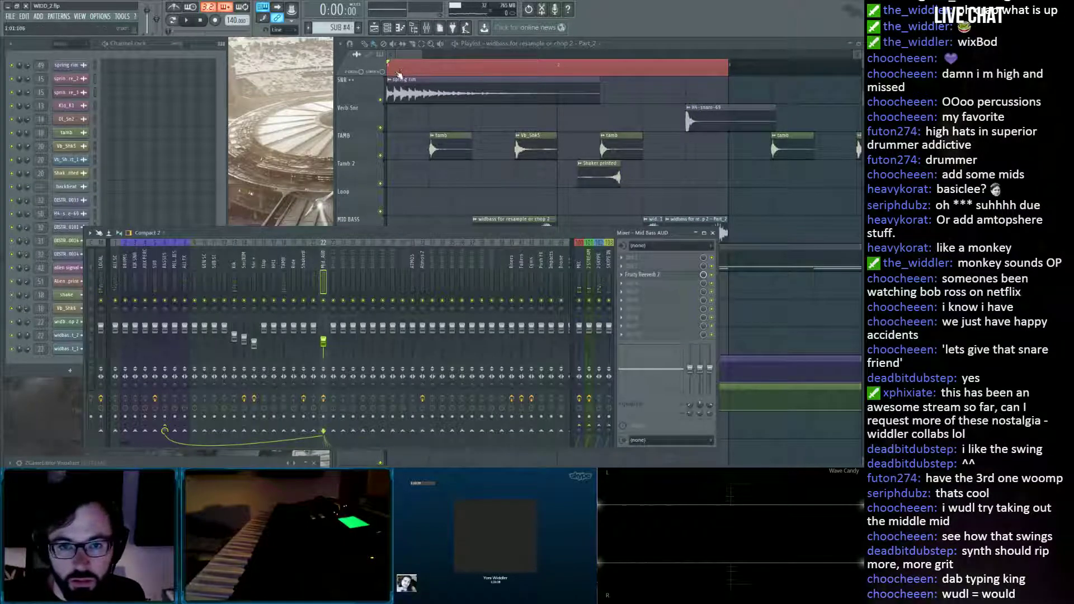
{"action": "left_click_drag", "start_coordinate": [475, 72], "coordinate": [731, 86]}
{"action": "key", "text": "space"}
{"action": "left_click", "coordinate": [328, 269]}
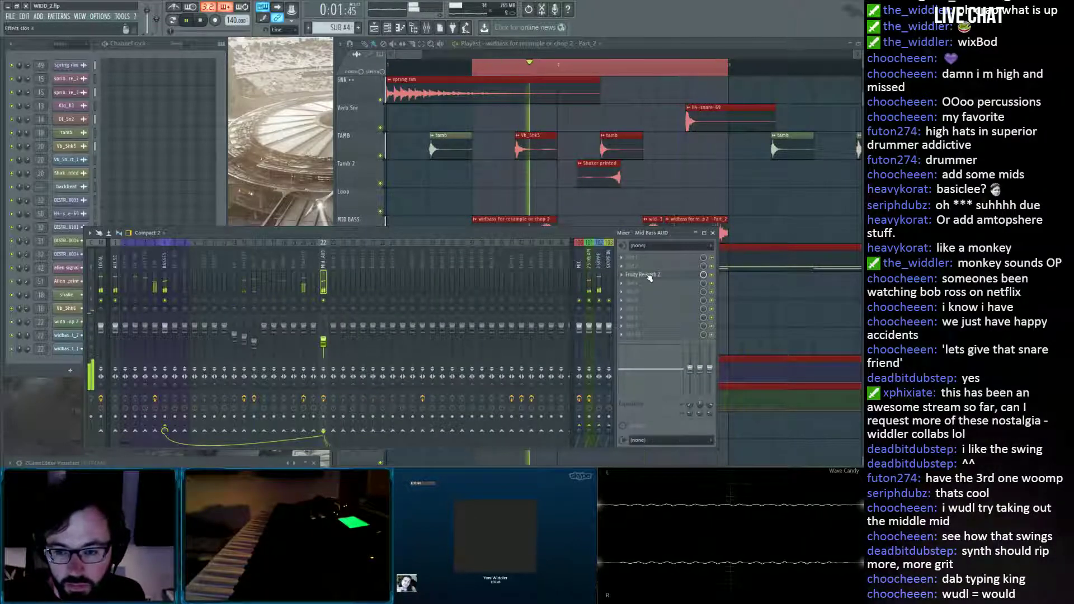
{"action": "left_click", "coordinate": [759, 268]}
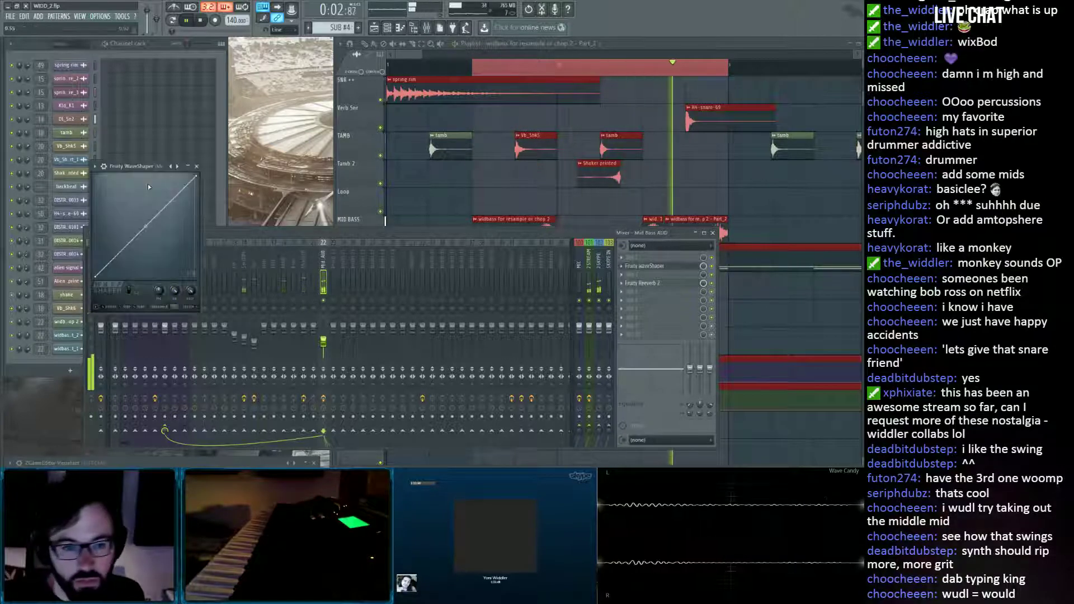
Lower the Mid Bass AUD fader and shape the WaveShaper curve into a steep rise with a flat, clipped top.
{"action": "left_click_drag", "start_coordinate": [323, 342], "coordinate": [323, 350]}
{"action": "right_click", "coordinate": [170, 197]}
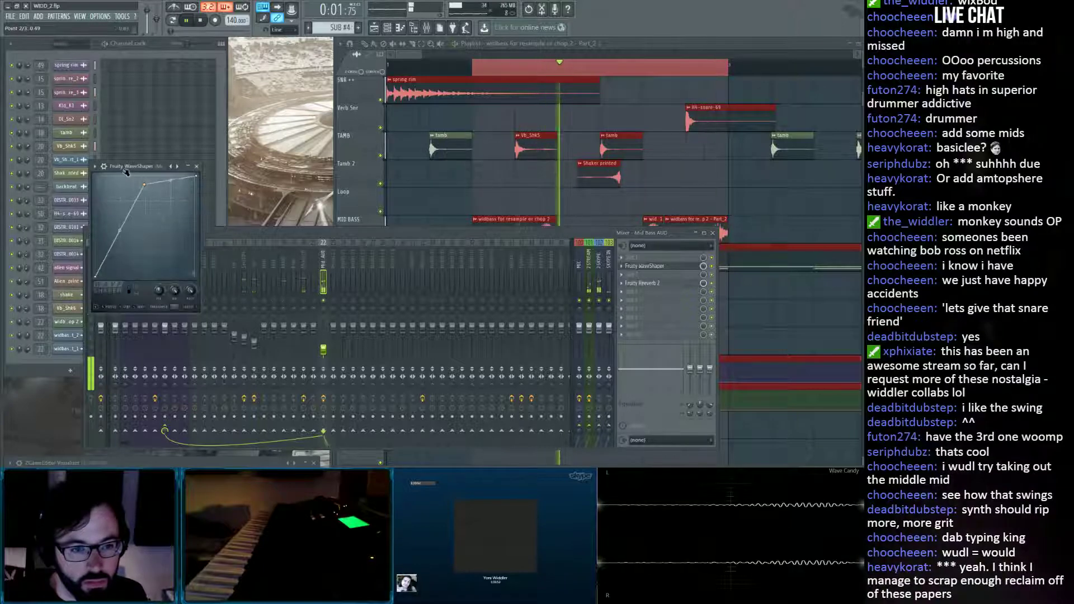
{"action": "left_click_drag", "start_coordinate": [126, 172], "coordinate": [147, 154]}
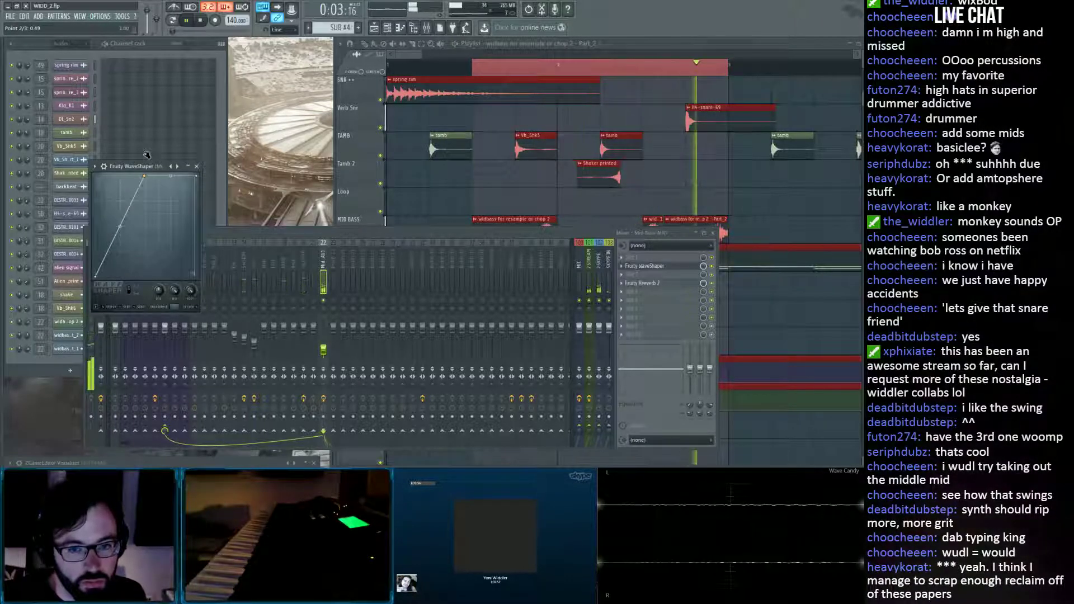
{"action": "left_click_drag", "start_coordinate": [121, 149], "coordinate": [129, 146]}
{"action": "key", "text": "space"}
Create a volume automation clip for the first widbass slice on MID BASS.
{"action": "left_click", "coordinate": [508, 191]}
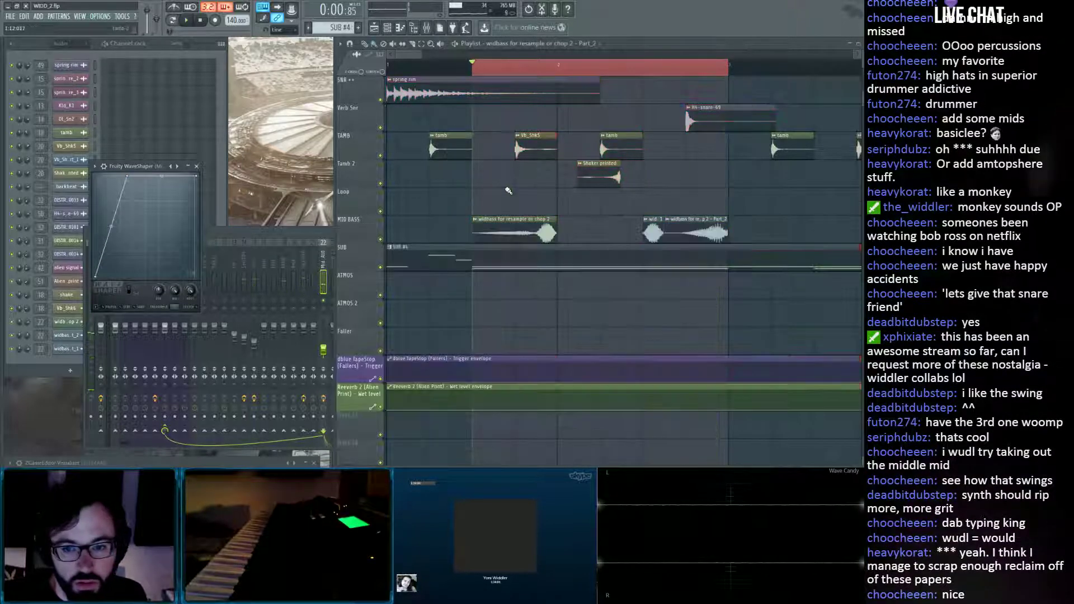
{"action": "left_click", "coordinate": [472, 219]}
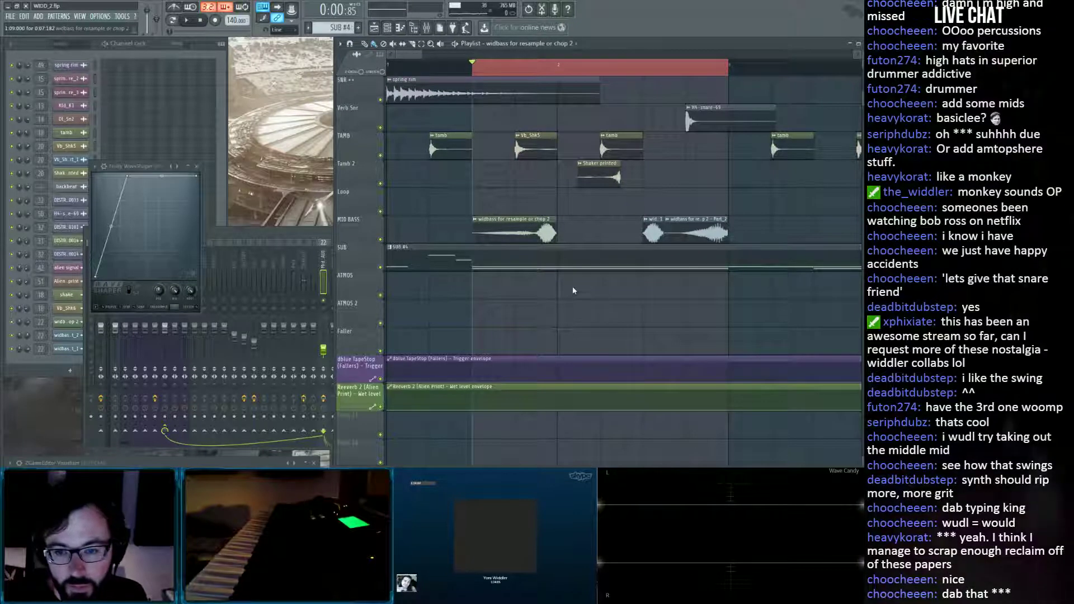
{"action": "left_click", "coordinate": [565, 186]}
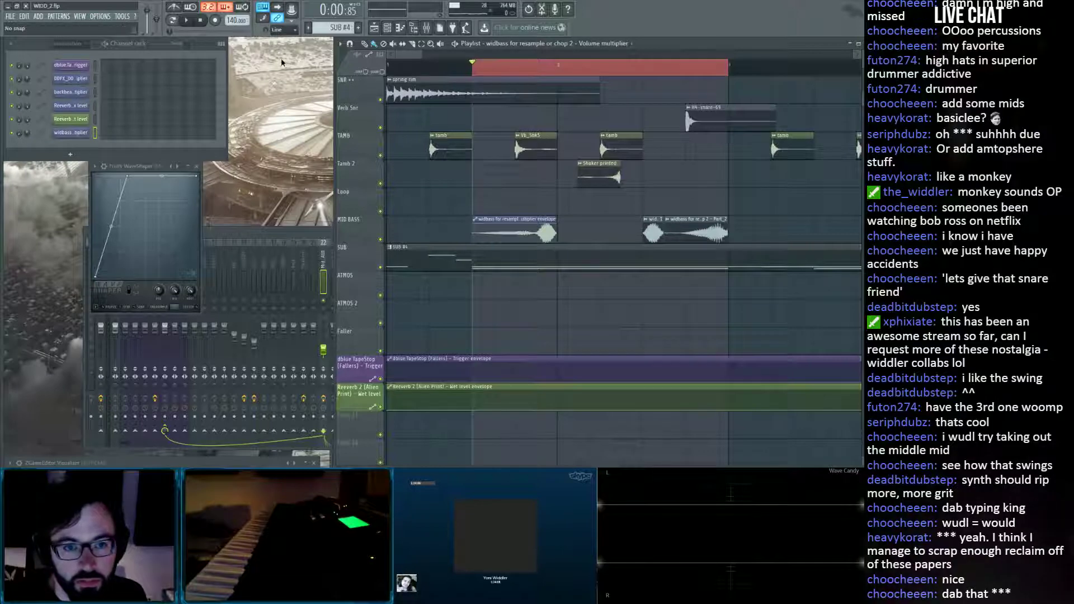
Shape the first widbass slice's volume envelope with snapping off so it dips across the swelling tail, and audition it.
{"action": "scroll", "coordinate": [549, 72], "scroll_direction": "up", "scroll_amount": 6}
{"action": "right_click", "coordinate": [513, 221]}
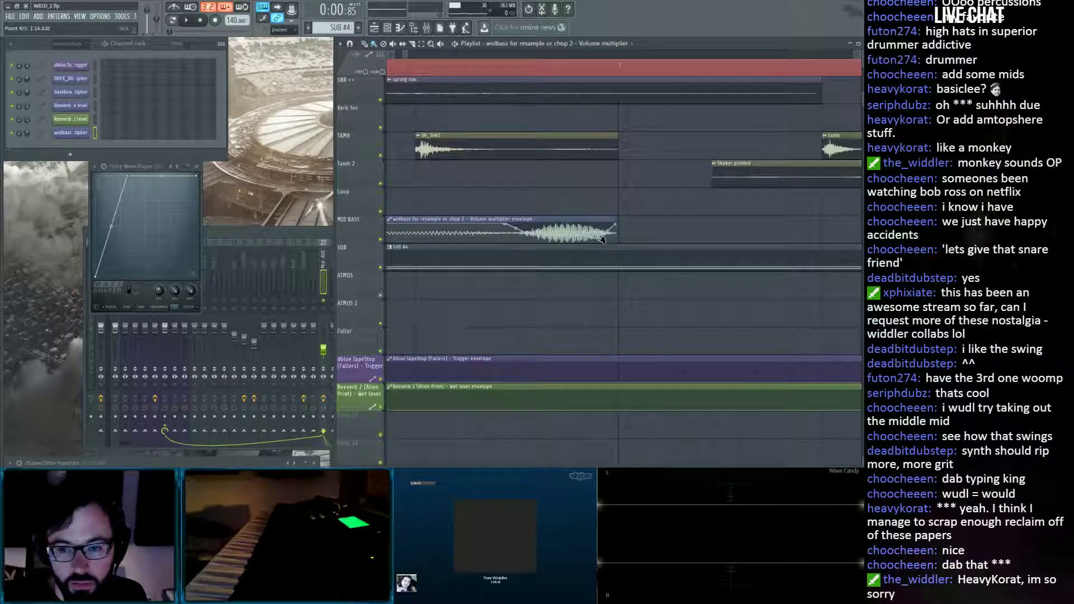
{"action": "key", "text": "space"}
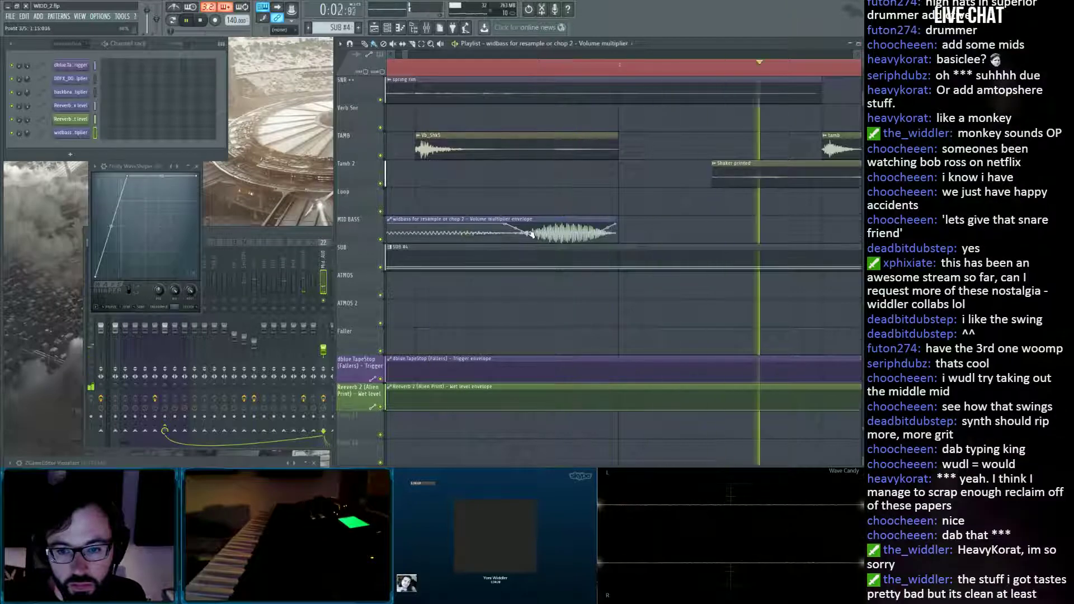
{"action": "key", "text": "space"}
{"action": "key", "text": "space"}
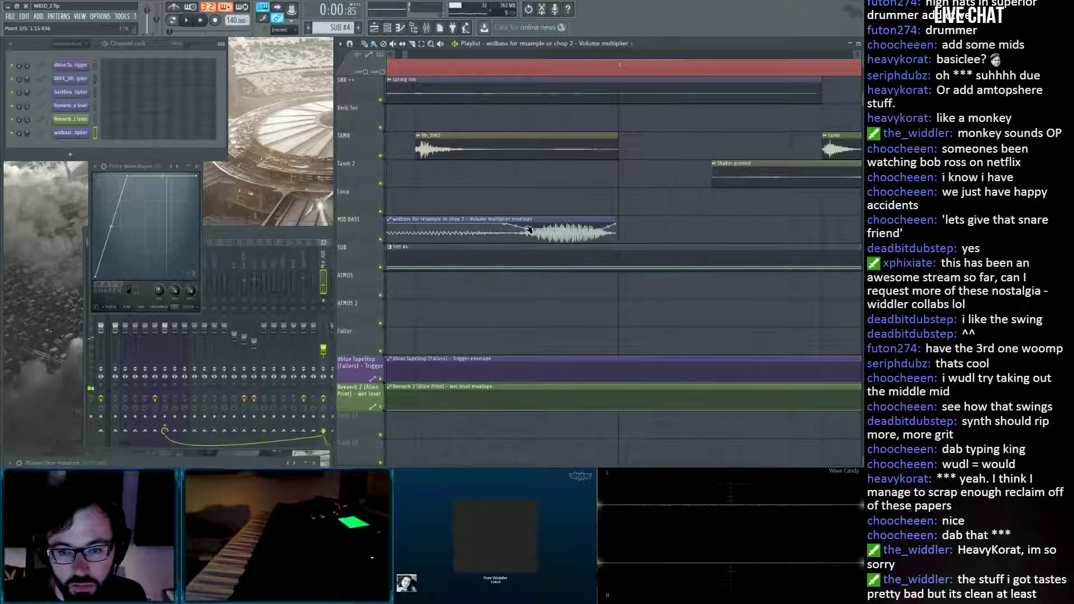
{"action": "key", "text": "space"}
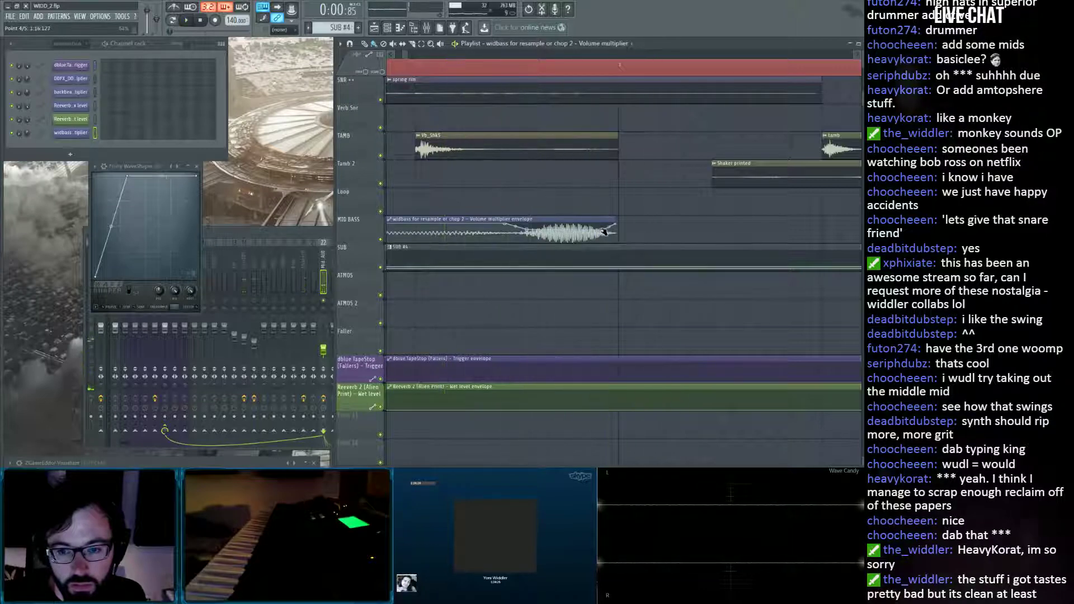
{"action": "key", "text": "space"}
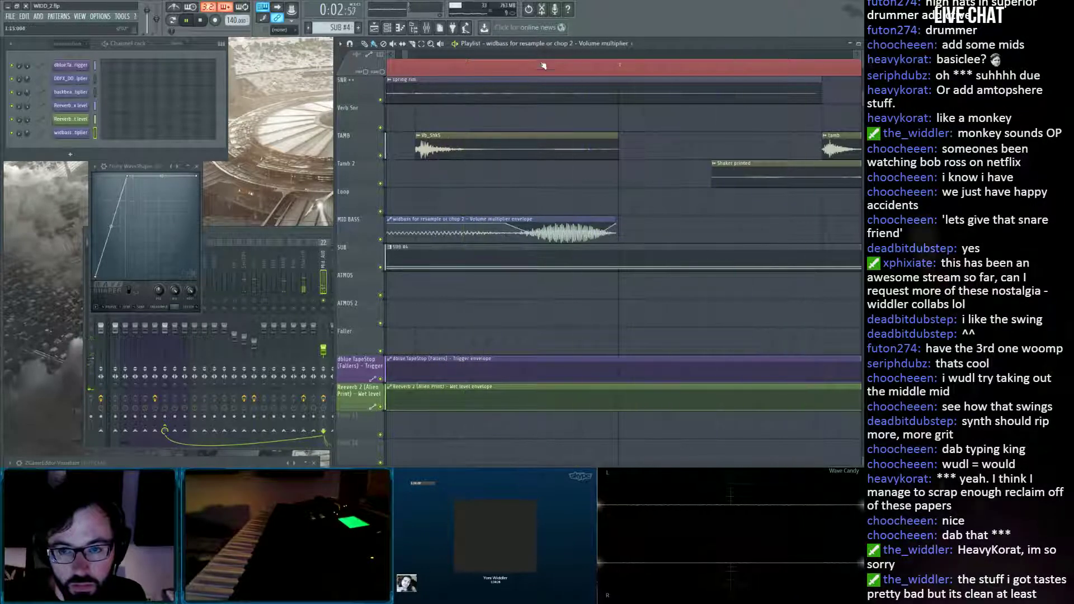
Time-stretch the reversed widbass slice longer using the e2 transient mode and play back the loop.
{"action": "scroll", "coordinate": [546, 72], "scroll_direction": "down", "scroll_amount": 3}
{"action": "scroll", "coordinate": [545, 72], "scroll_direction": "down", "scroll_amount": 2}
{"action": "double_click", "coordinate": [685, 230]}
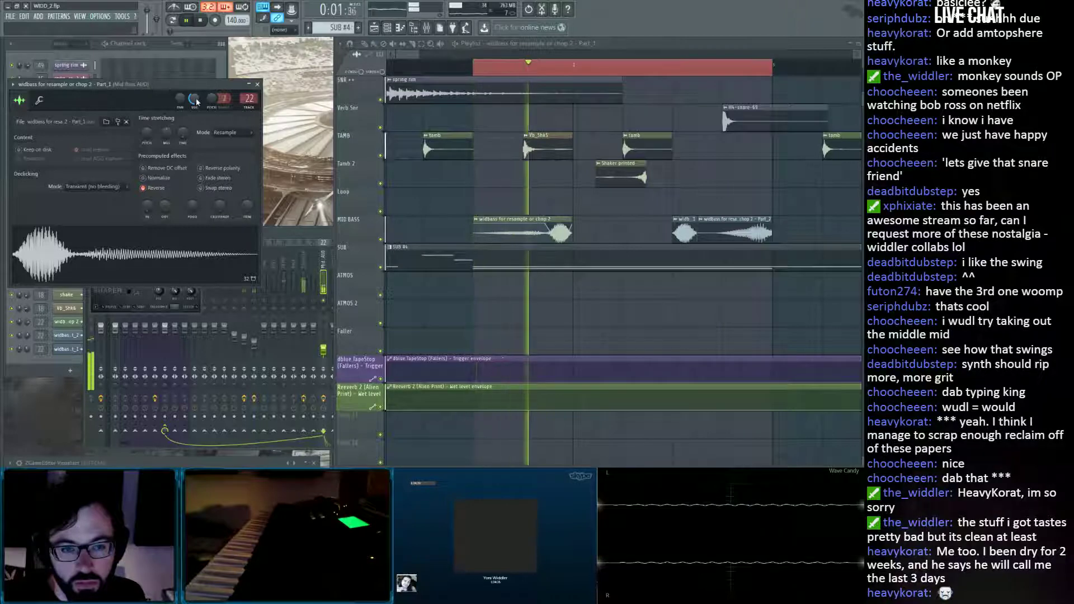
{"action": "key", "text": "space"}
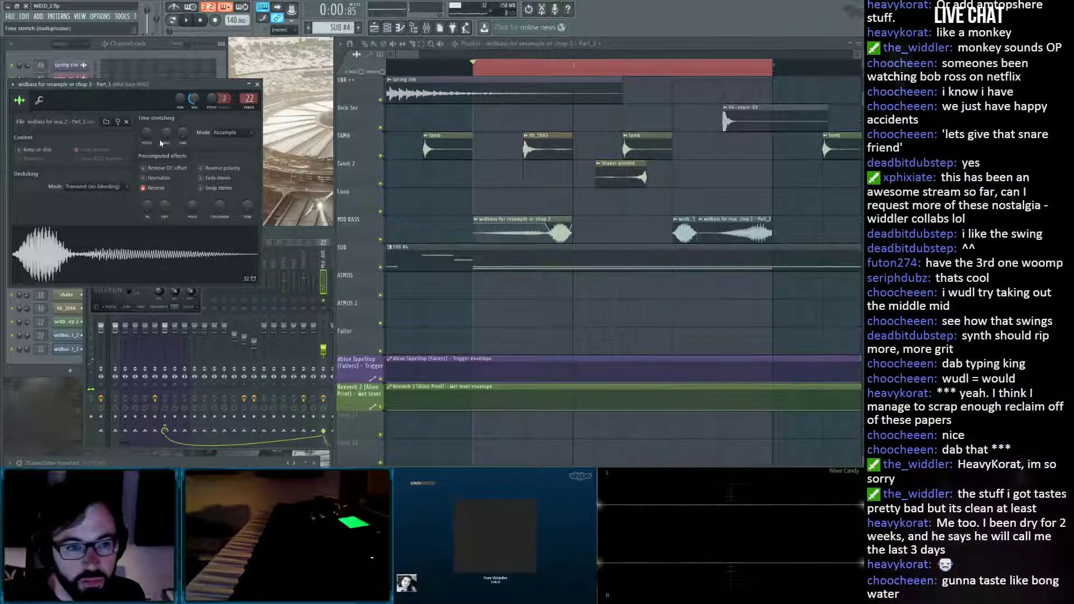
{"action": "left_click_drag", "start_coordinate": [167, 133], "coordinate": [167, 122]}
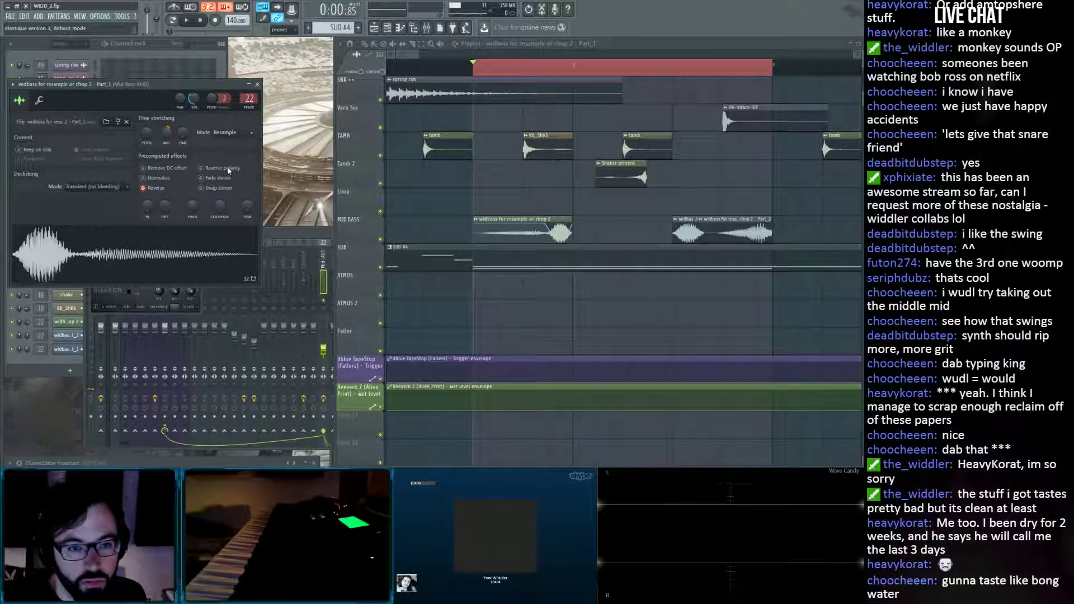
{"action": "left_click", "coordinate": [231, 219]}
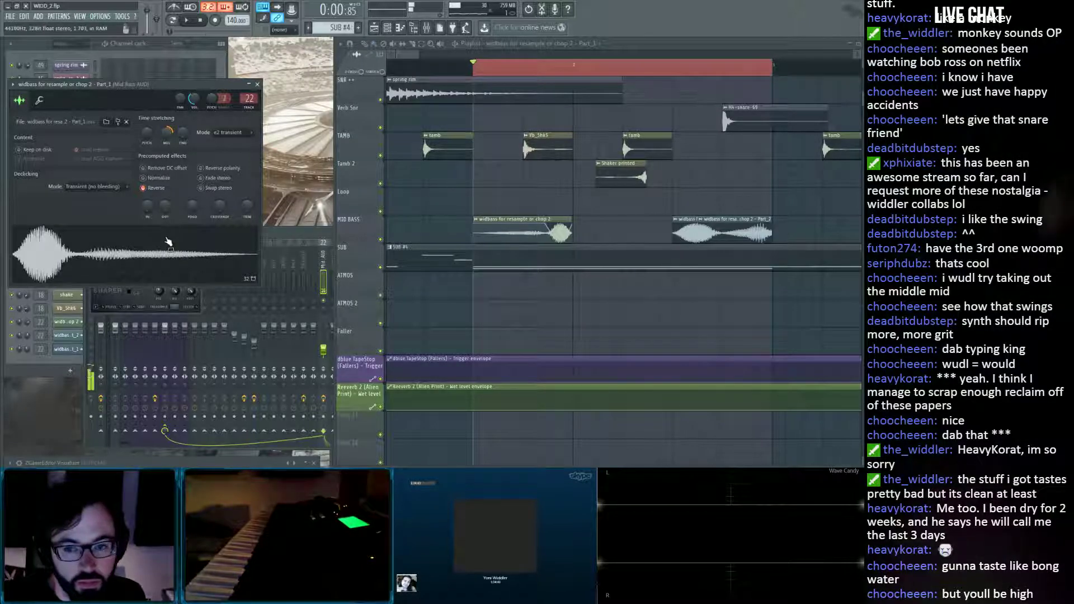
{"action": "key", "text": "space"}
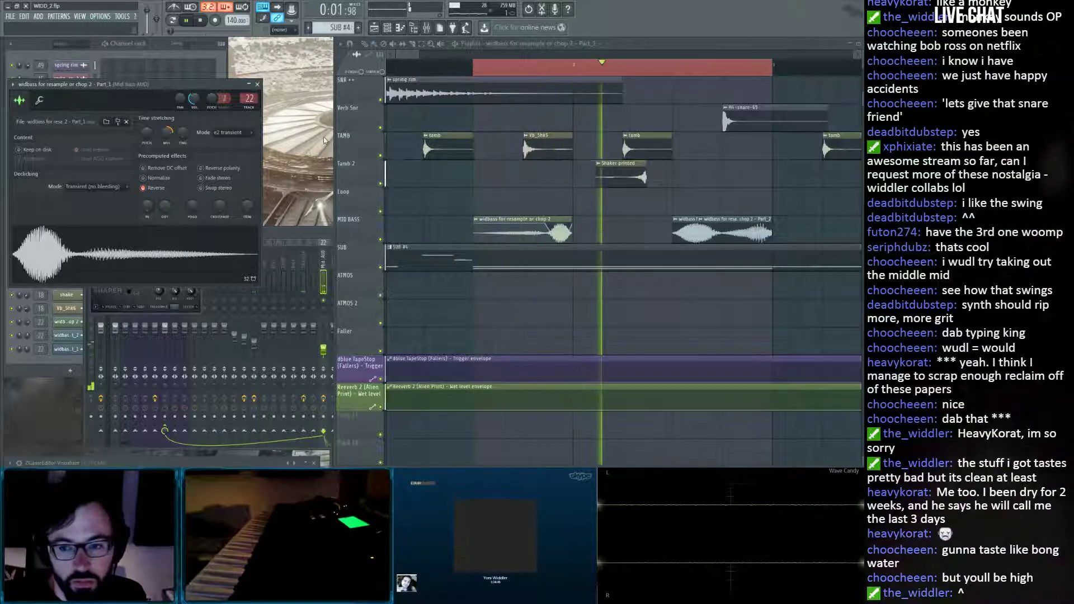
Close the reversed slice's settings, bring up the mixer, and close the Fruity WaveShaper window.
{"action": "left_click", "coordinate": [257, 84]}
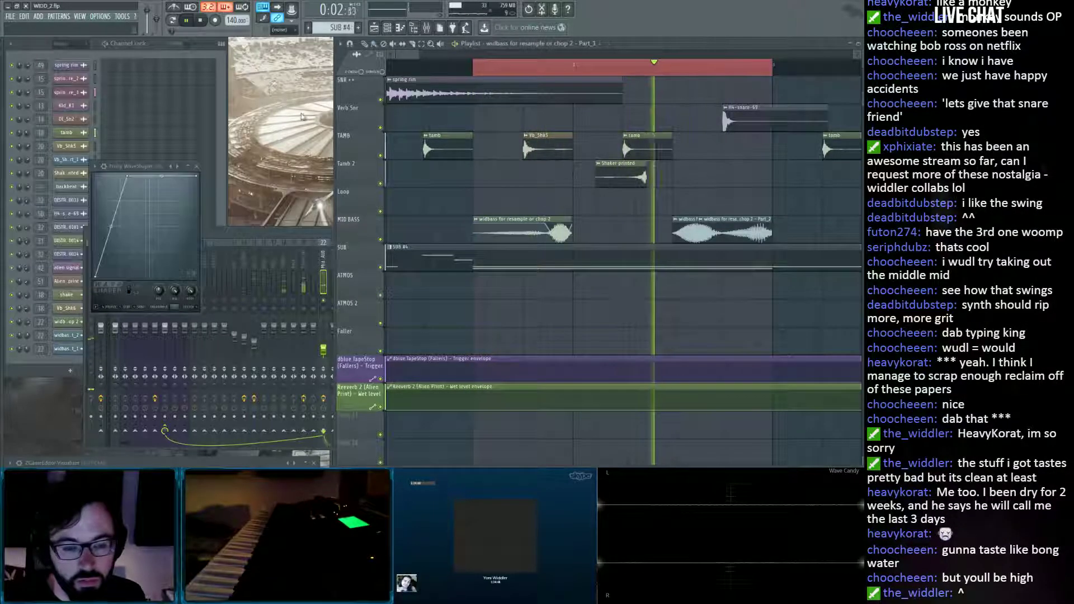
{"action": "left_click", "coordinate": [309, 297]}
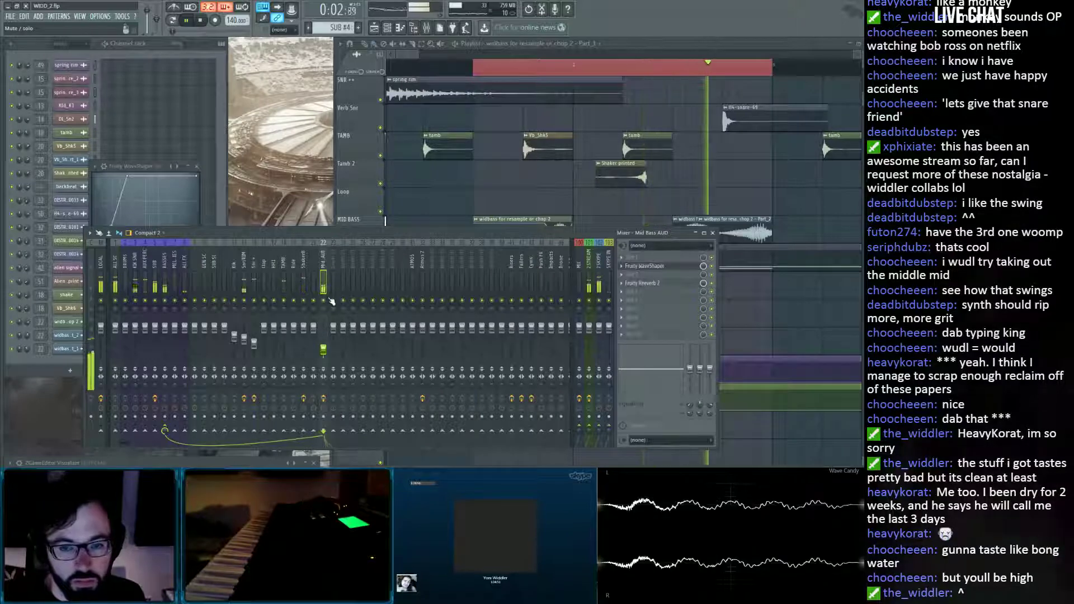
{"action": "left_click", "coordinate": [197, 166]}
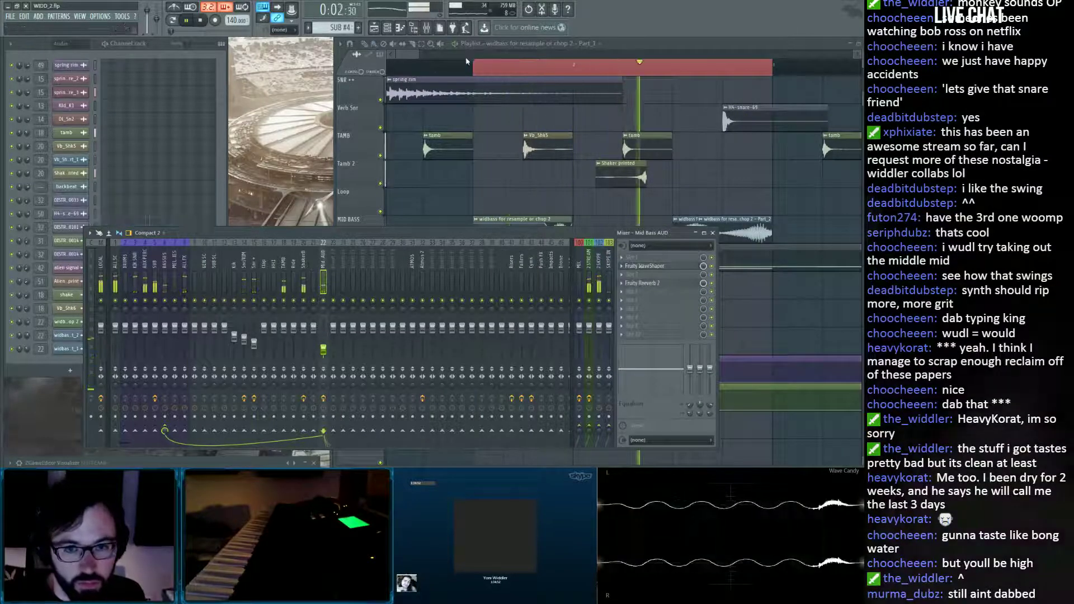
Stop playback and select the playlist range from bar 1 to the start of bar 3 with all its clips.
{"action": "left_click", "coordinate": [473, 63]}
{"action": "left_click_drag", "start_coordinate": [774, 71], "coordinate": [358, 64]}
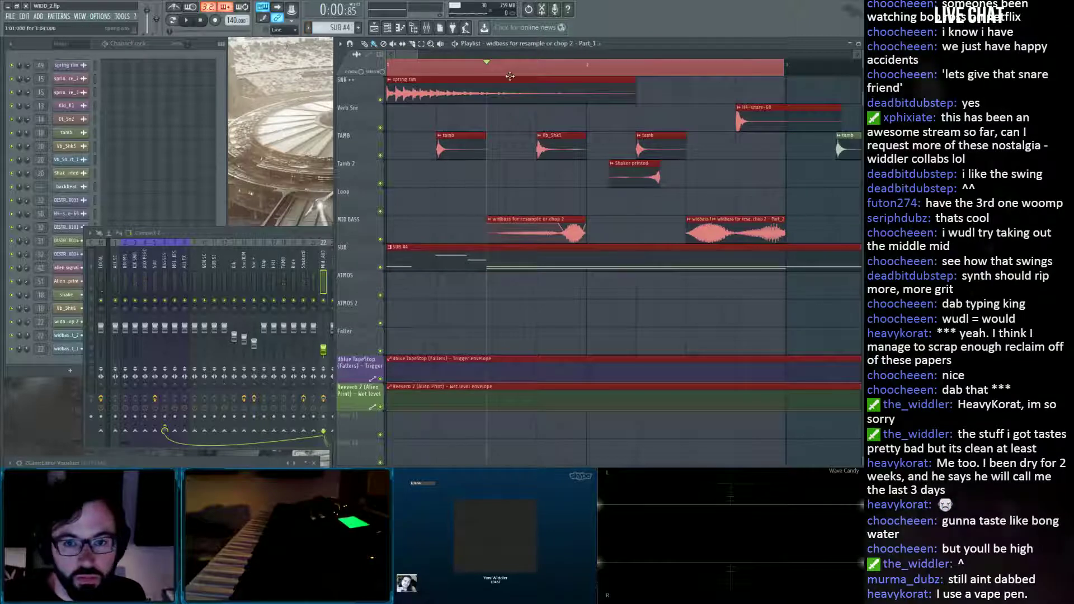
{"action": "scroll", "coordinate": [510, 76], "scroll_direction": "down", "scroll_amount": 5}
{"action": "scroll", "coordinate": [631, 70], "scroll_direction": "down", "scroll_amount": 3}
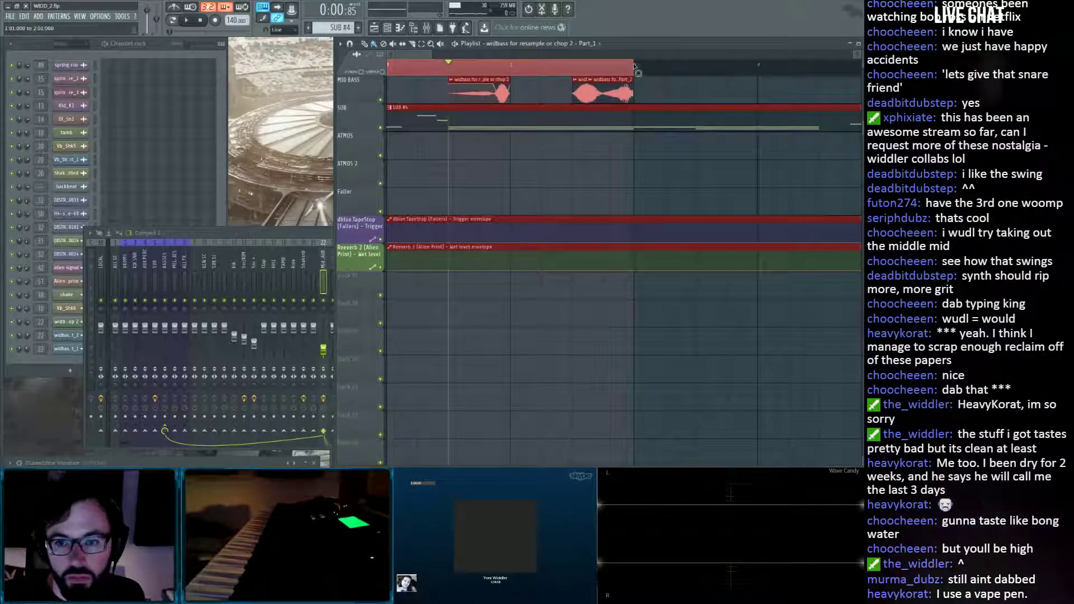
Play the arrangement, copy the widbass slice pair on MID BASS to the third and fourth bars, and delete the copied pair's last slice.
{"action": "key", "text": "space"}
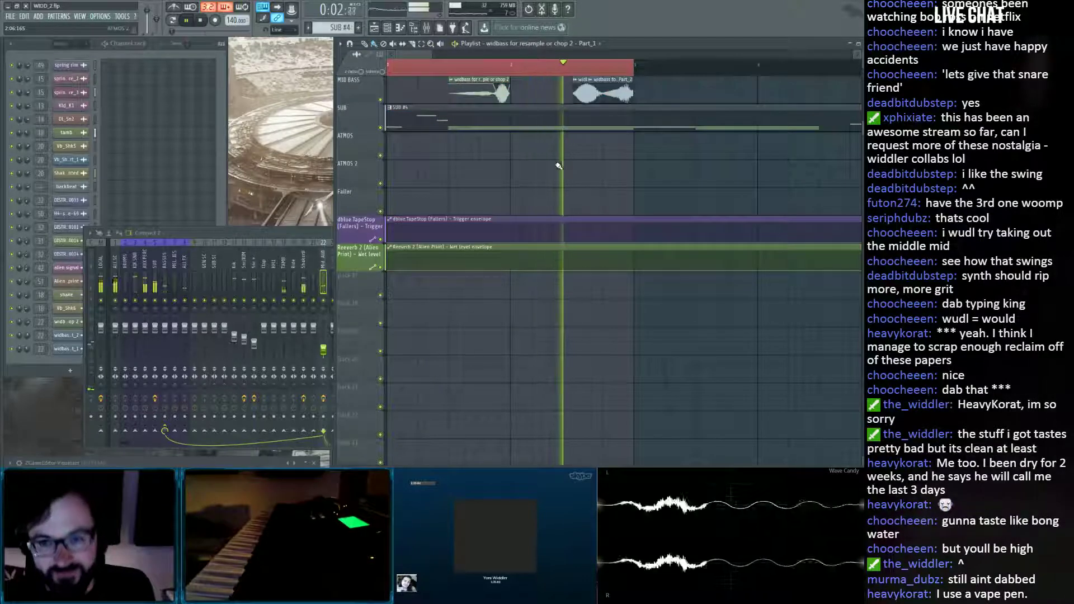
{"action": "left_click", "coordinate": [547, 72]}
{"action": "scroll", "coordinate": [547, 73], "scroll_direction": "down", "scroll_amount": 4}
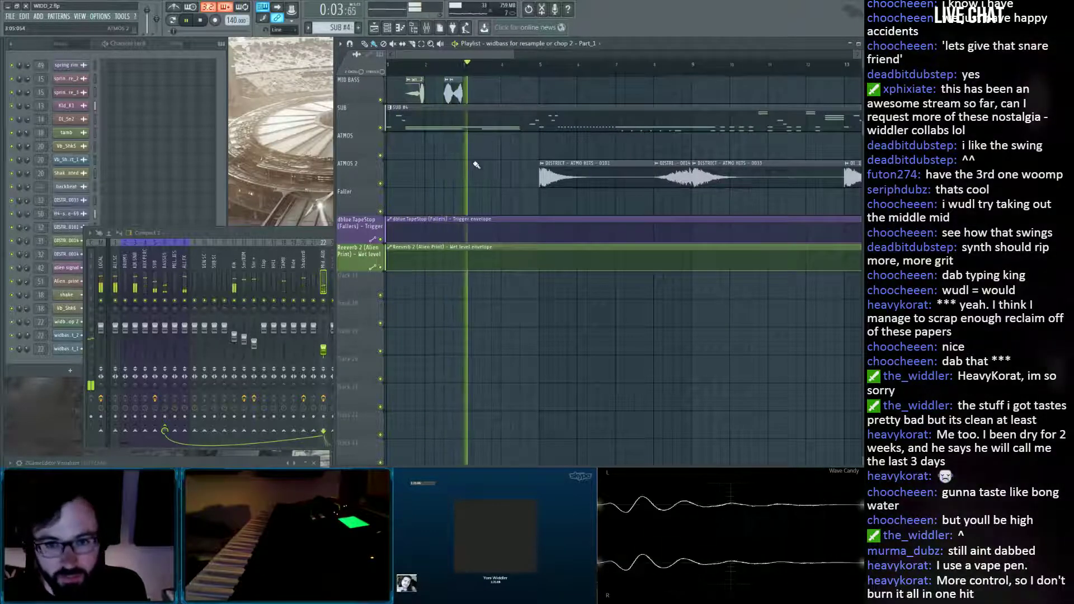
{"action": "mouse_move", "coordinate": [486, 87]}
{"action": "left_mouse_down"}
{"action": "mouse_move", "coordinate": [407, 99]}
{"action": "mouse_move", "coordinate": [499, 82]}
{"action": "left_mouse_up"}
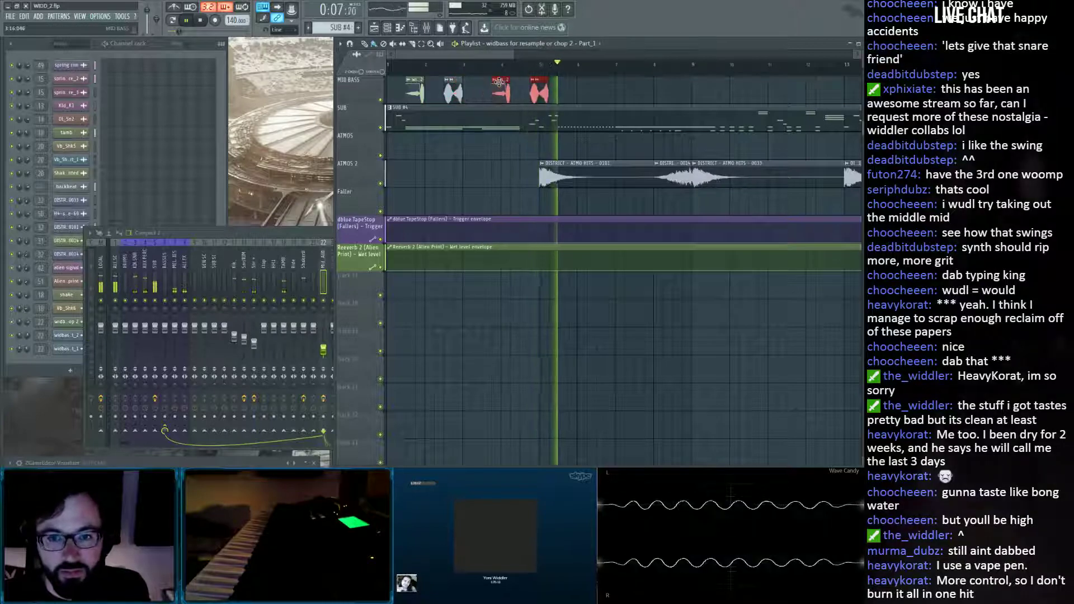
{"action": "left_click", "coordinate": [573, 91], "text": "ctrl"}
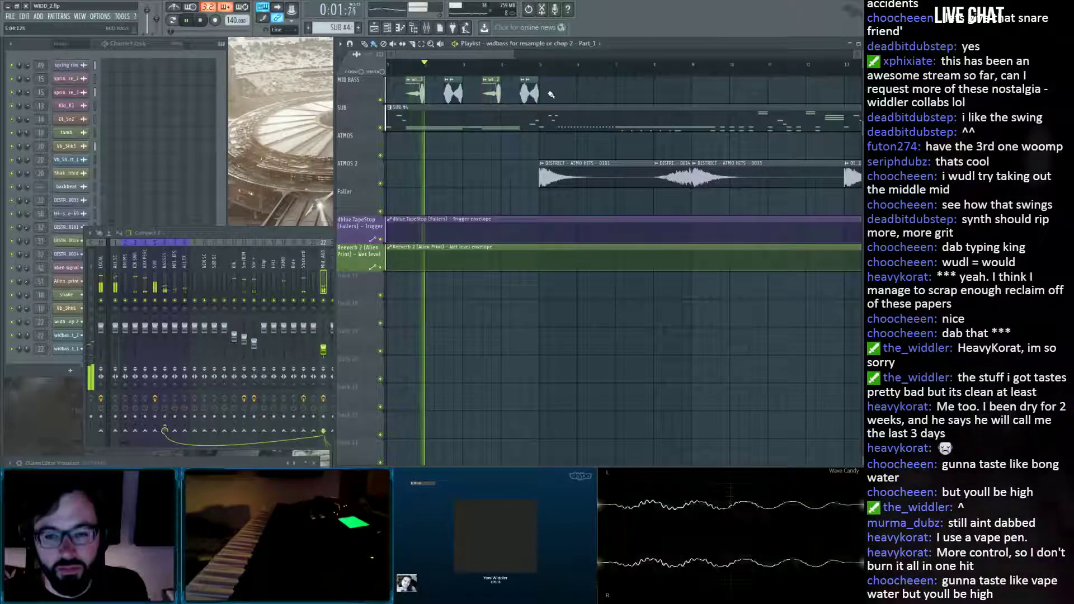
{"action": "right_click", "coordinate": [530, 92]}
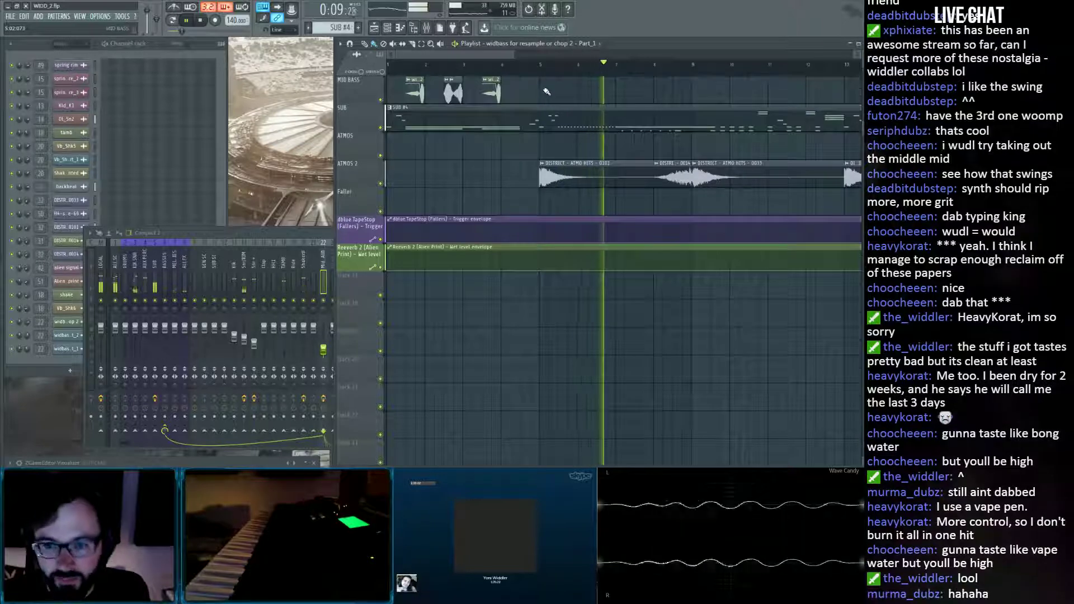
Open the SUB track's pattern in the piano roll, examine the SUB #2 notes while the track plays, and close it.
{"action": "scroll", "coordinate": [539, 92], "scroll_direction": "down", "scroll_amount": 1}
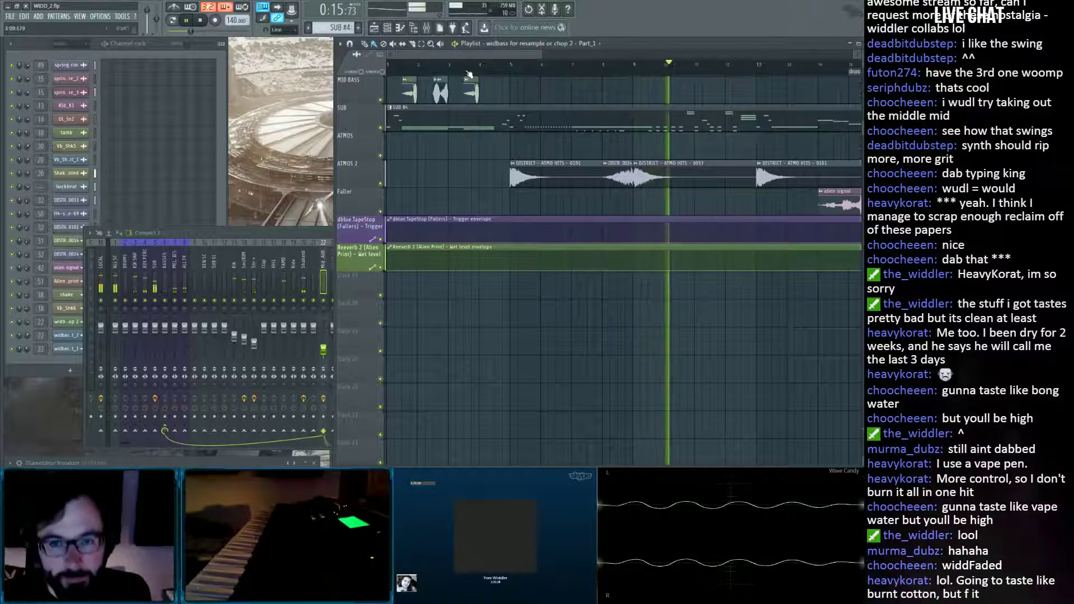
{"action": "scroll", "coordinate": [514, 101], "scroll_direction": "down", "scroll_amount": 1}
{"action": "scroll", "coordinate": [472, 163], "scroll_direction": "up", "scroll_amount": 3}
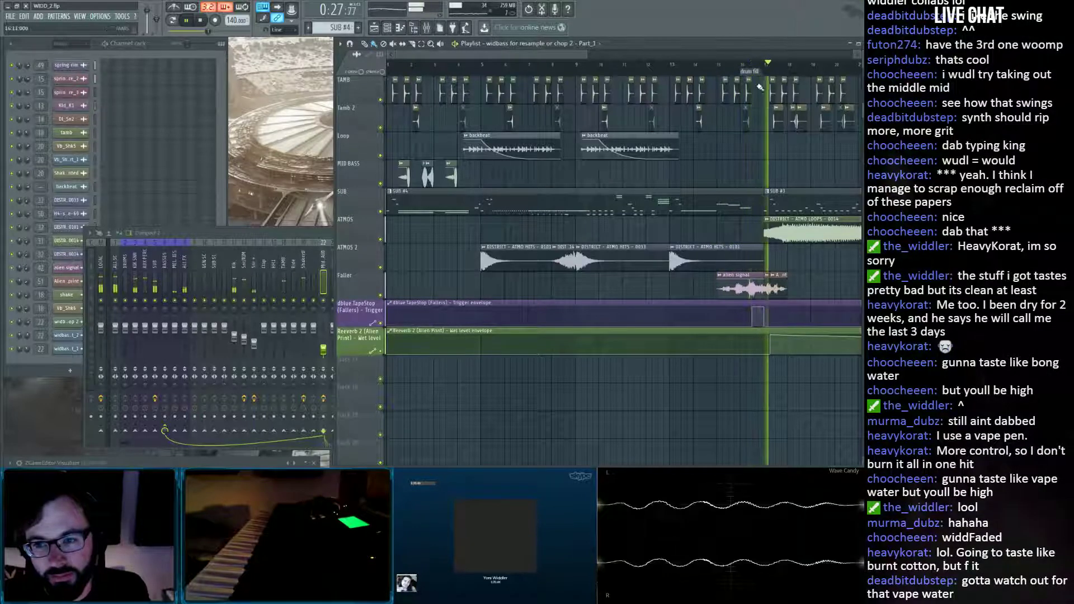
{"action": "double_click", "coordinate": [740, 199]}
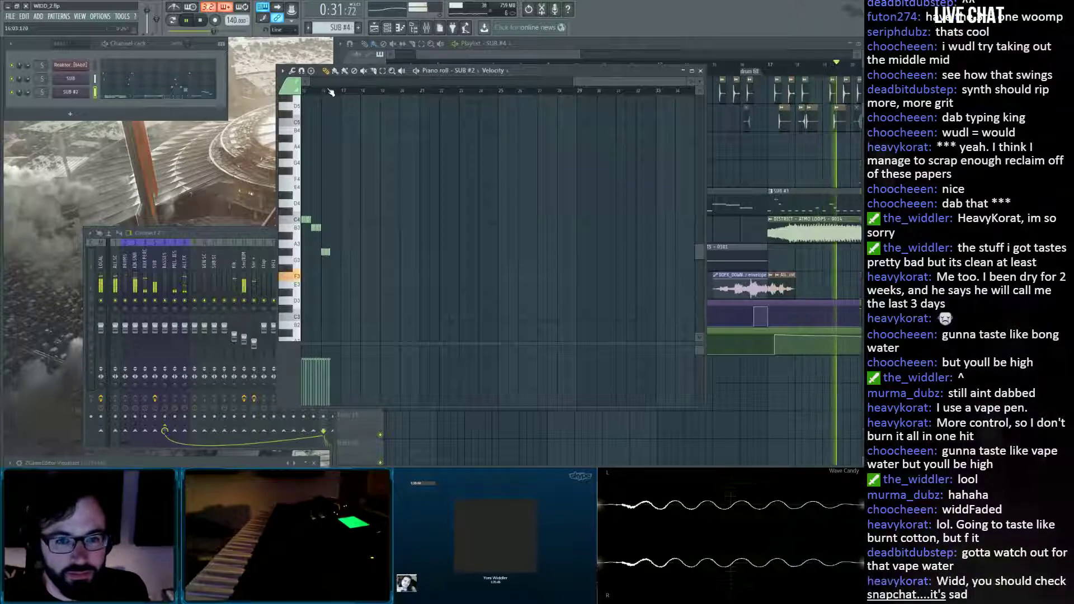
{"action": "scroll", "coordinate": [328, 98], "scroll_direction": "up", "scroll_amount": 3}
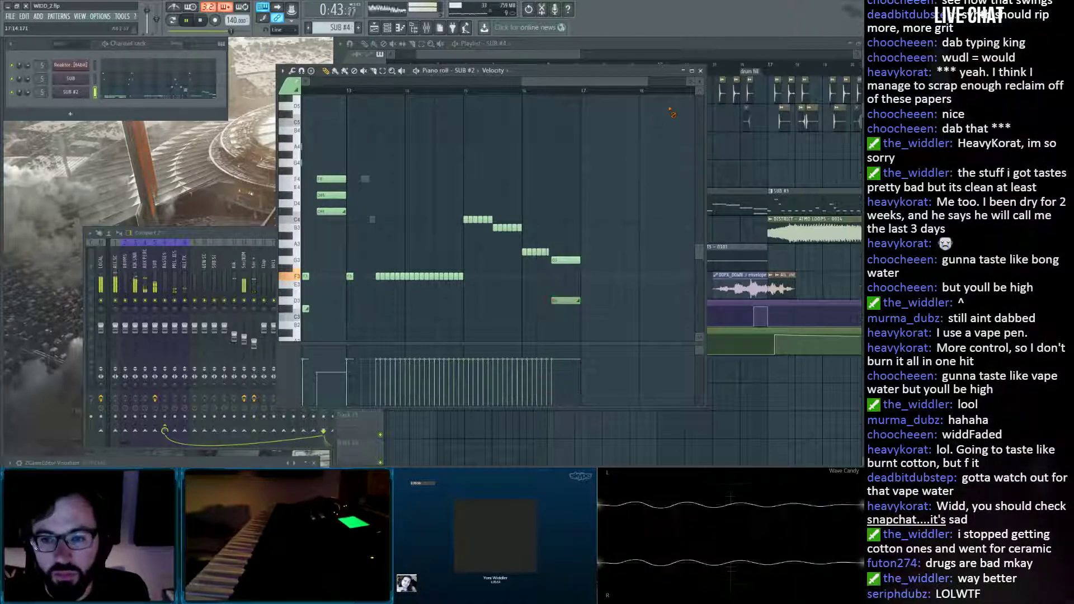
{"action": "left_click", "coordinate": [700, 71]}
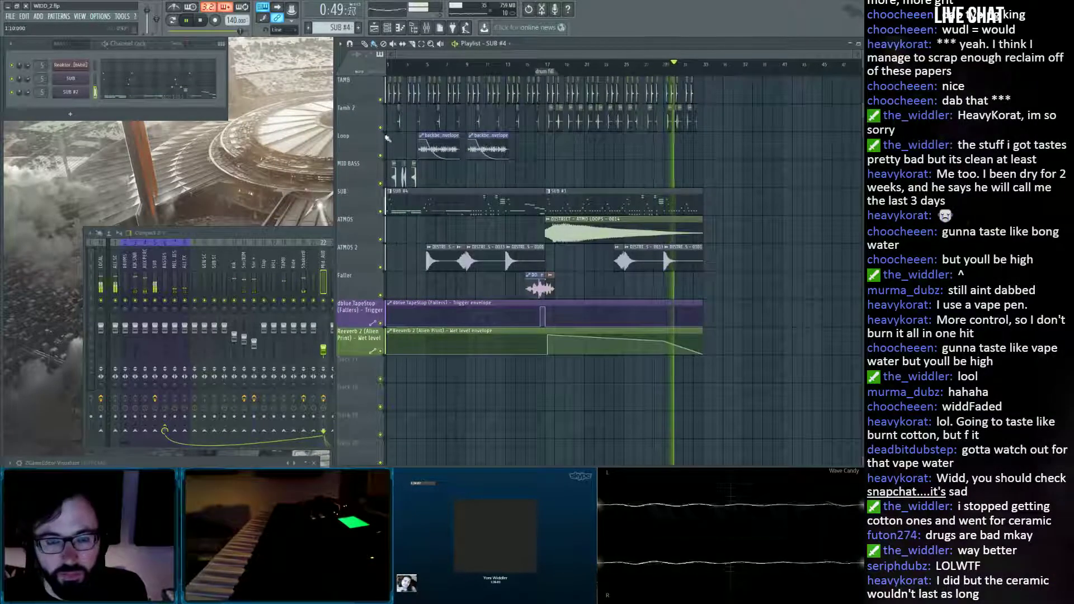
Mute the third widbass slice on MID BASS and stop playback.
{"action": "scroll", "coordinate": [394, 49], "scroll_direction": "up", "scroll_amount": 4}
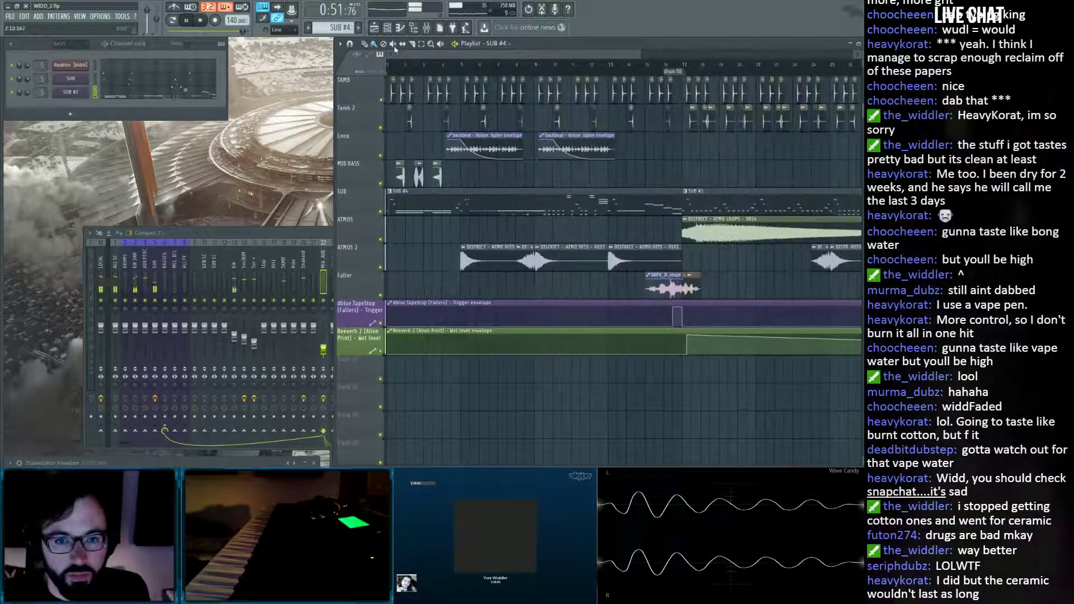
{"action": "left_click", "coordinate": [392, 44]}
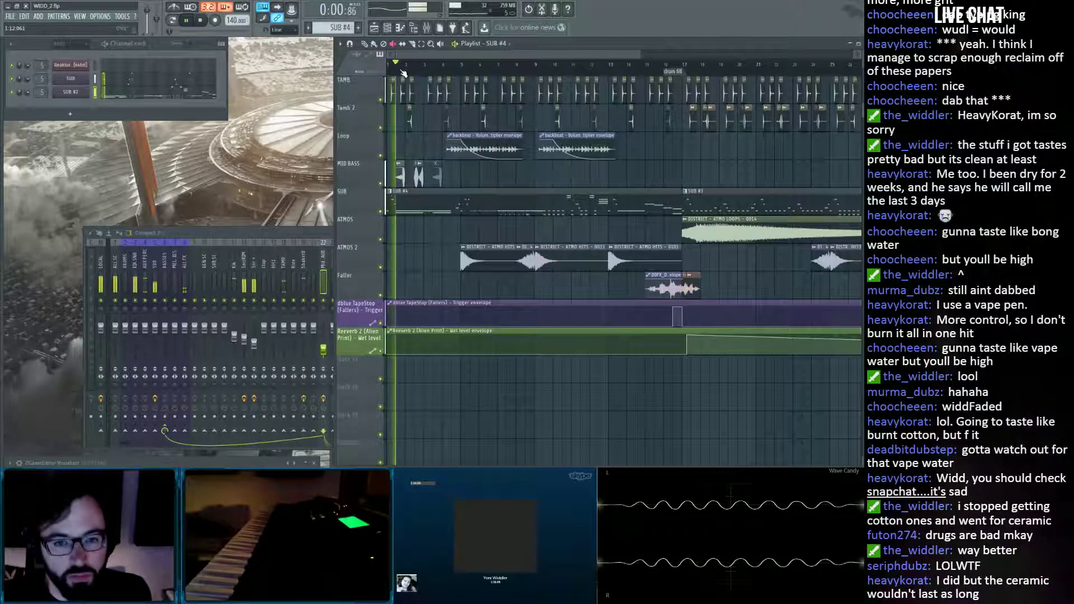
{"action": "key", "text": "space"}
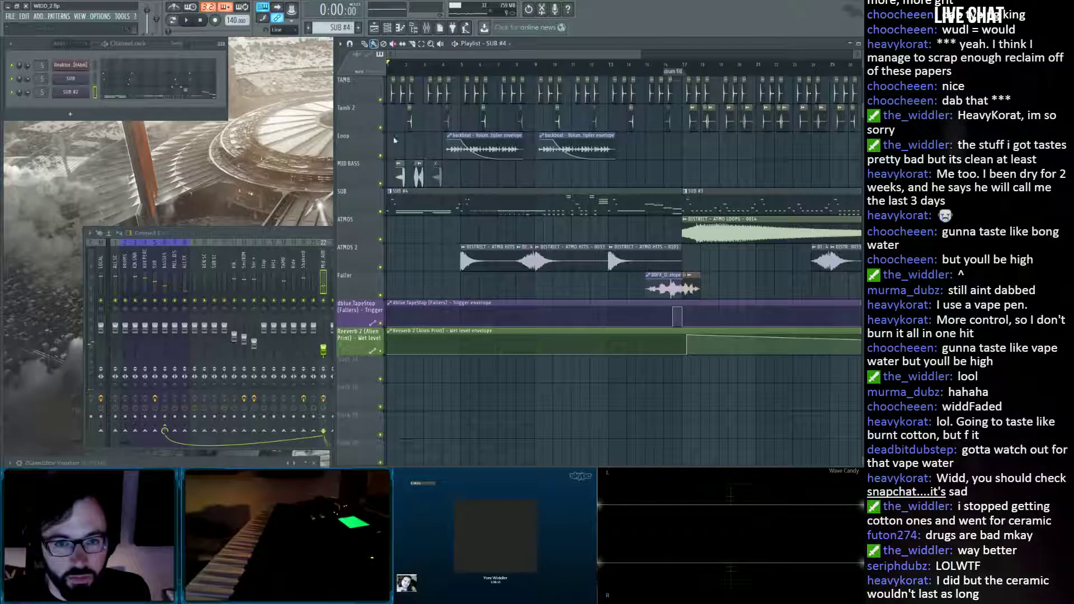
Clear all the widbass slices from MID BASS and delete the Reaktor channel from the channel rack.
{"action": "scroll", "coordinate": [416, 56], "scroll_direction": "down", "scroll_amount": 1}
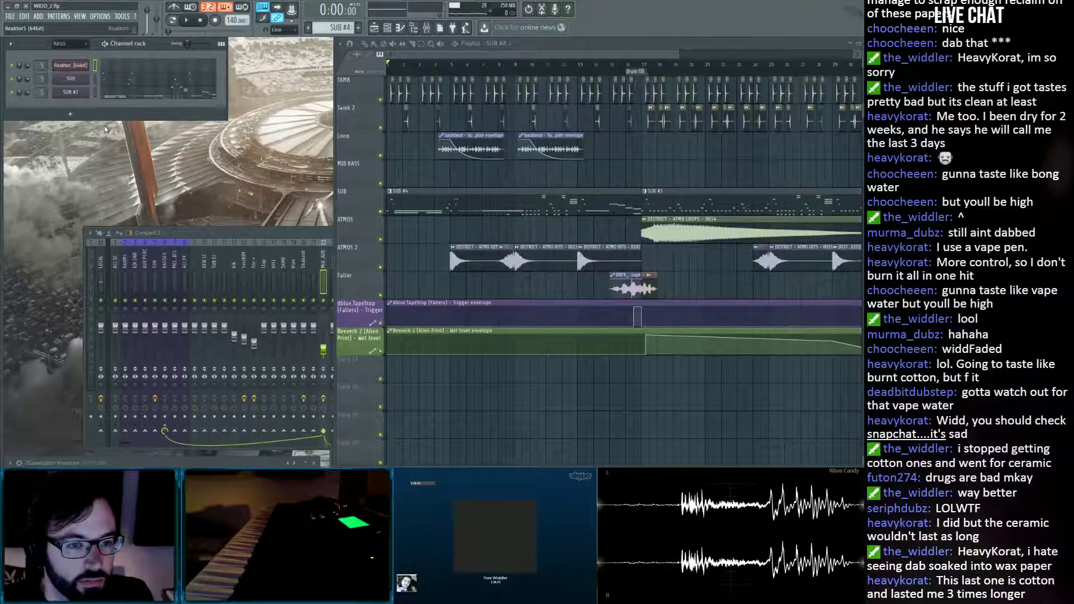
{"action": "left_click", "coordinate": [486, 268]}
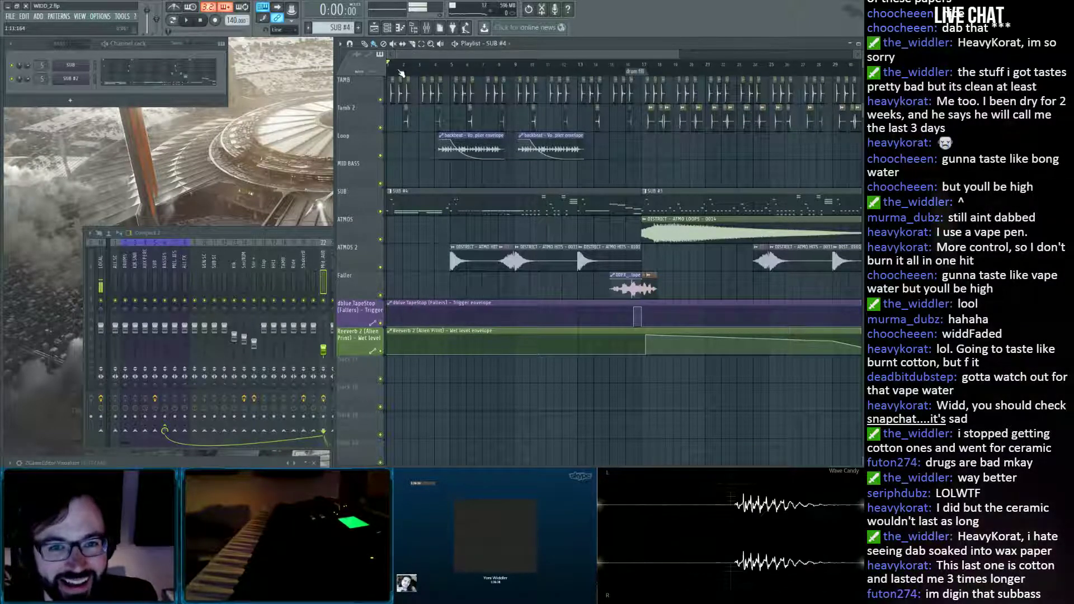
{"action": "scroll", "coordinate": [401, 73], "scroll_direction": "down", "scroll_amount": 2}
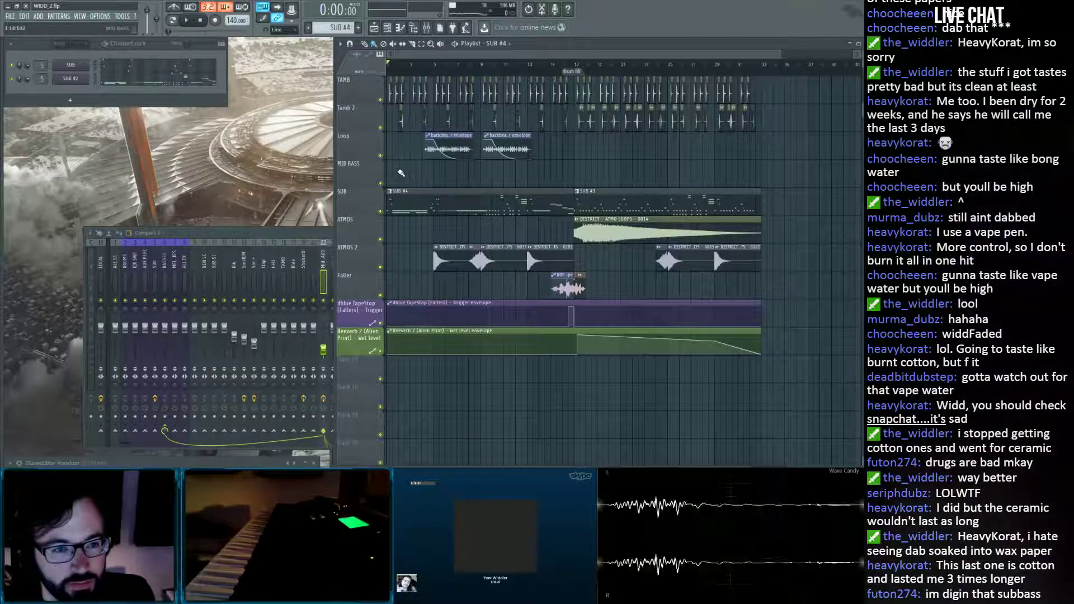
Adjust SUB #2's oscillator 1 coarse pitch in 3x Osc, check the SUB channel's settings, play the track, and close the settings.
{"action": "left_click", "coordinate": [70, 79]}
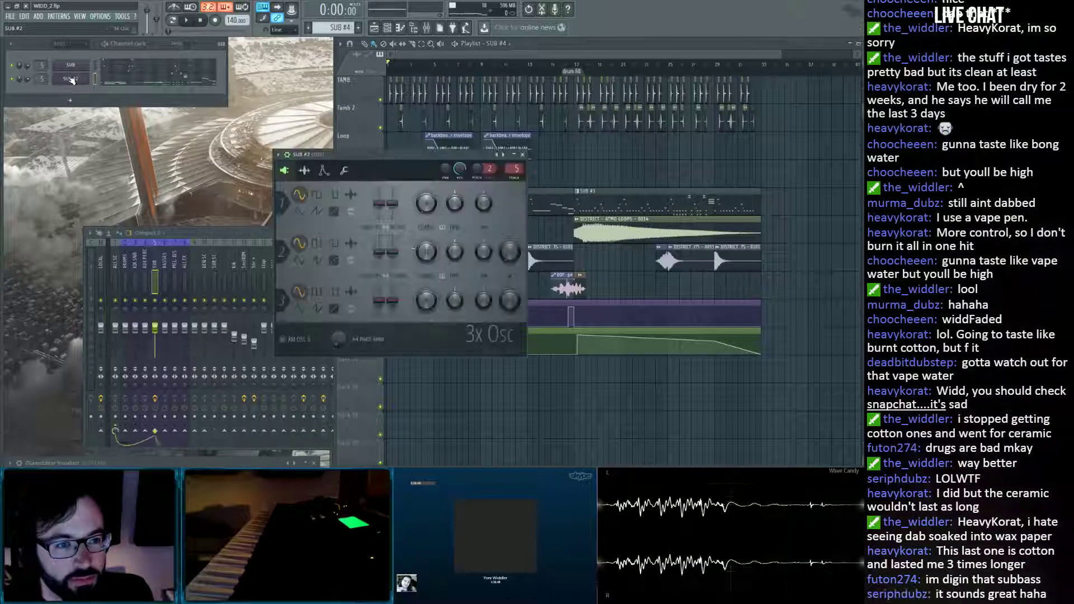
{"action": "left_click_drag", "start_coordinate": [435, 209], "coordinate": [435, 217]}
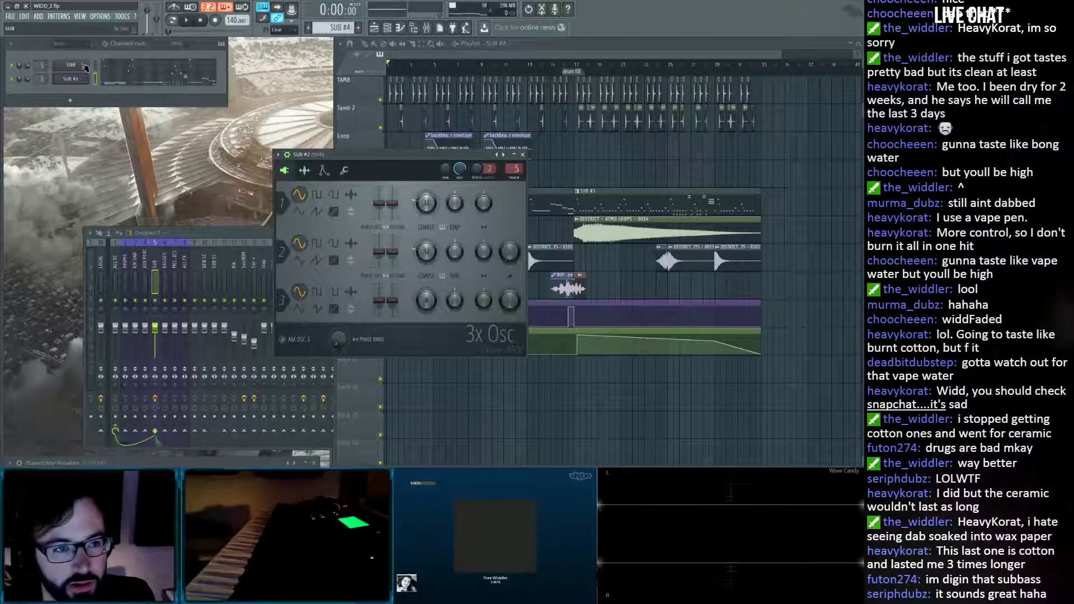
{"action": "left_click", "coordinate": [84, 66]}
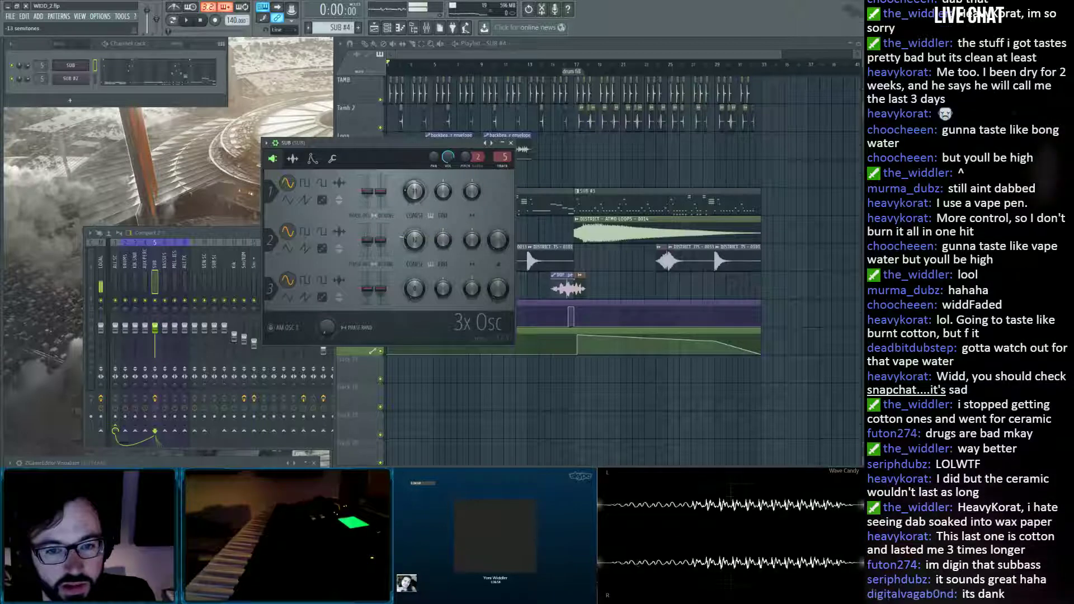
{"action": "key", "text": "space"}
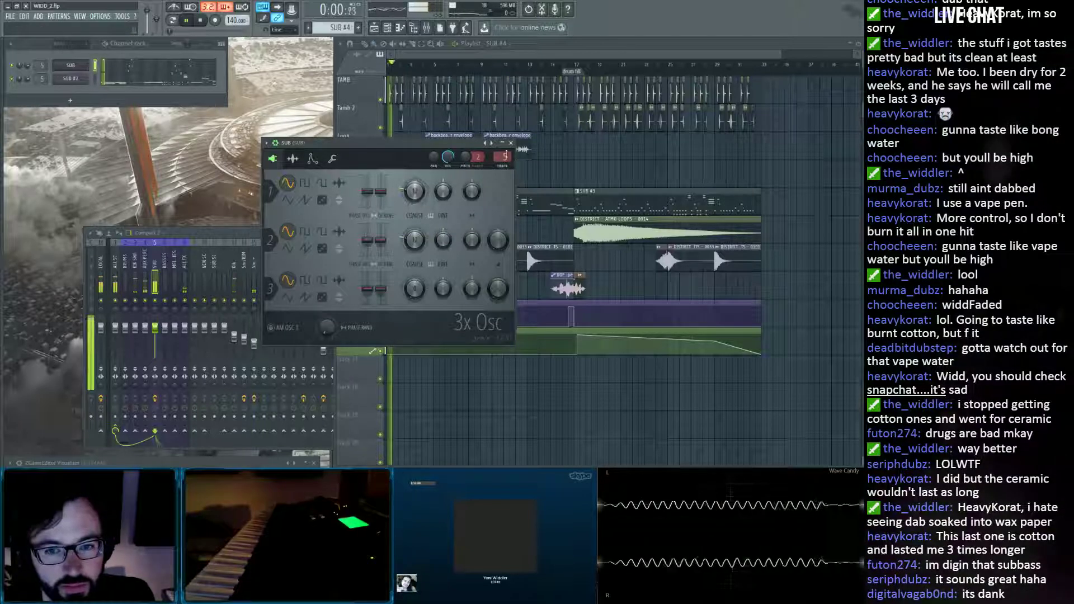
{"action": "left_click", "coordinate": [511, 143]}
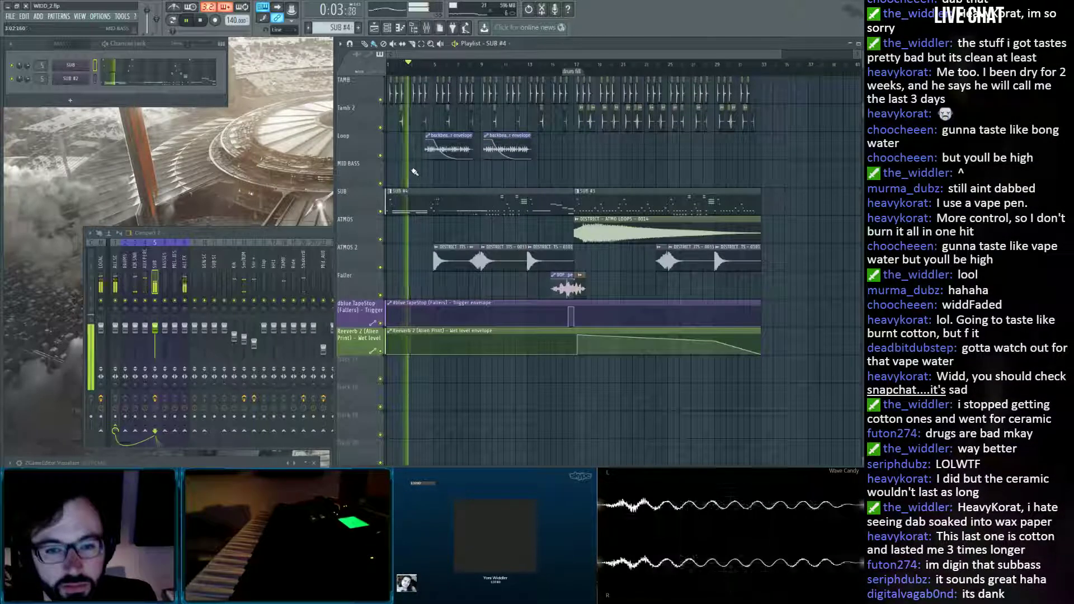
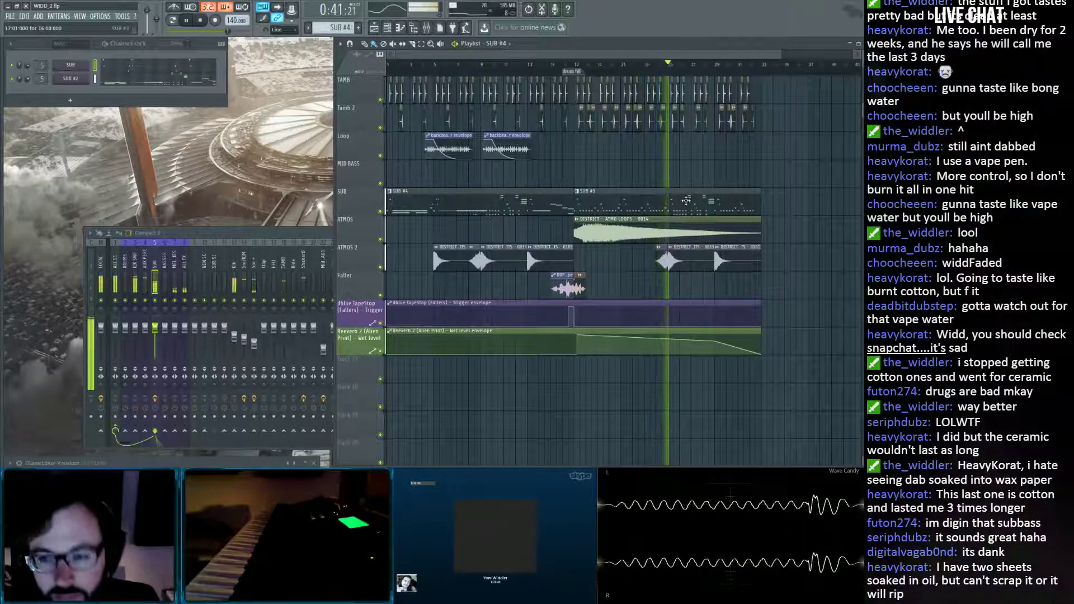
Stop playback, slice the second SUB clip at bars 25 and 29, and delete the piece between the cuts.
{"action": "key", "text": "space"}
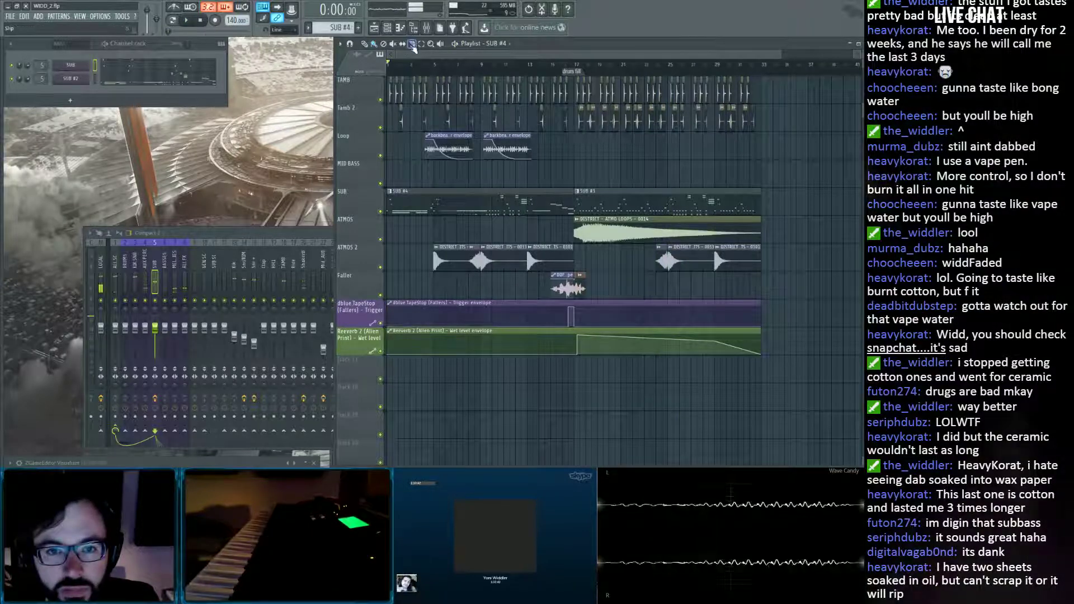
{"action": "left_click_drag", "start_coordinate": [675, 213], "coordinate": [675, 217]}
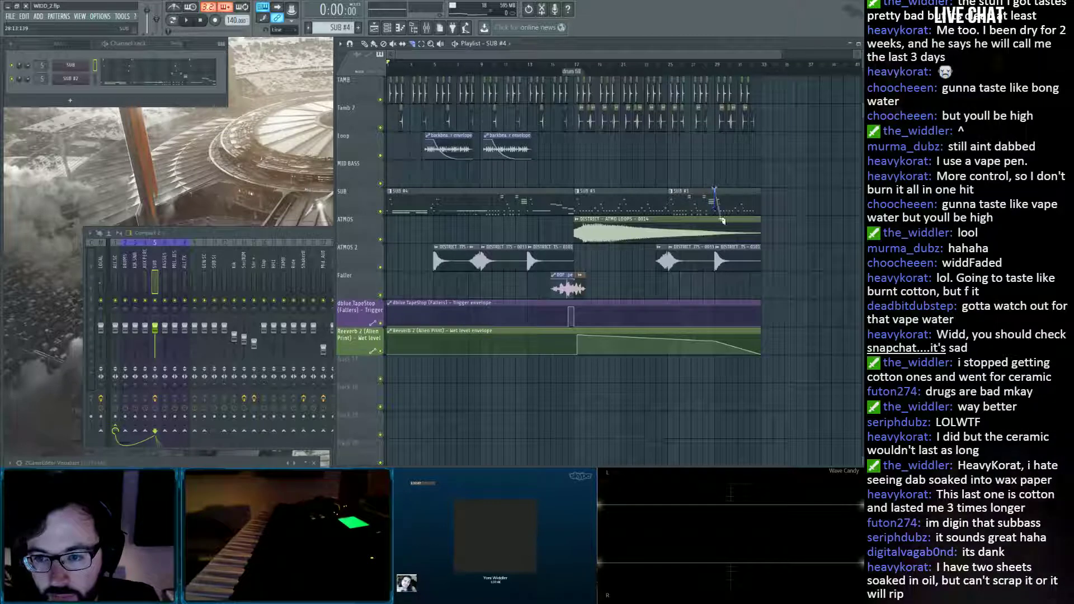
{"action": "left_click", "coordinate": [716, 206]}
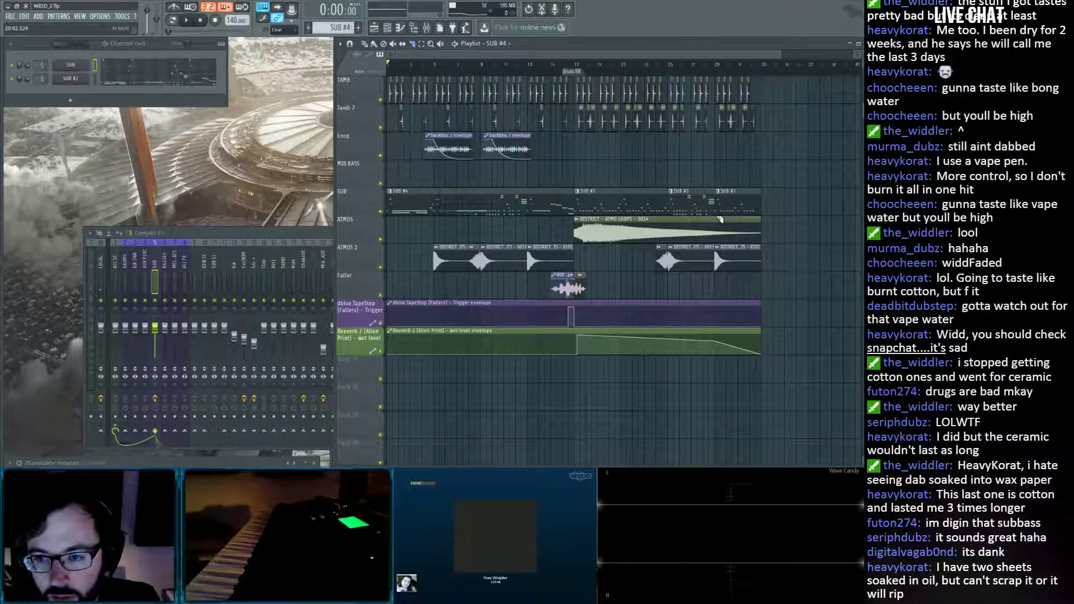
{"action": "left_click", "coordinate": [374, 44]}
{"action": "right_click", "coordinate": [695, 200]}
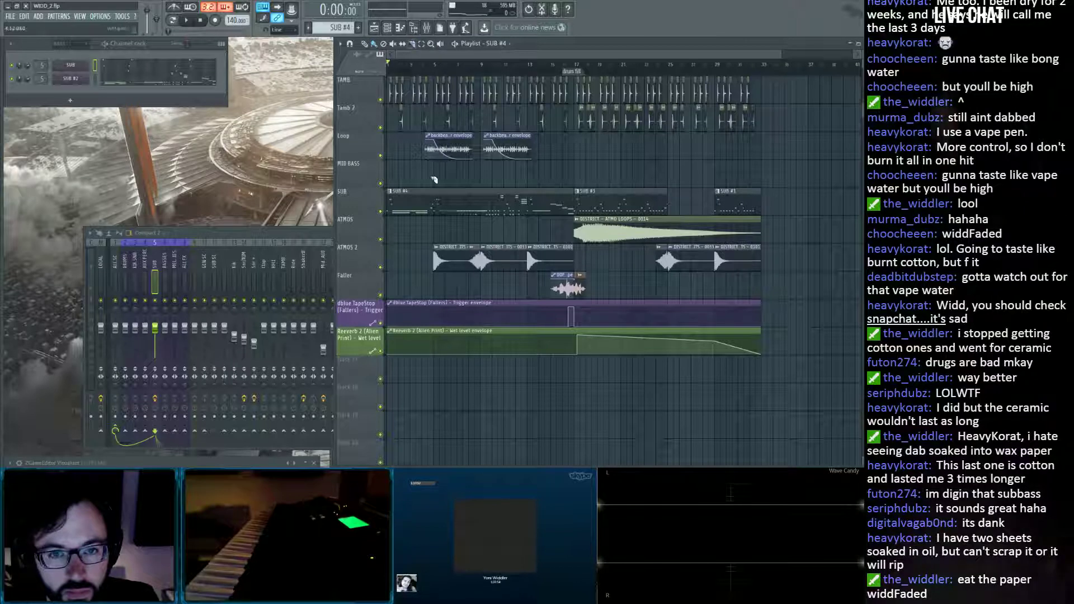
Slice the first SUB #4 clip at bar 5, copy its opening four bars into the gap at bar 25, and play from there.
{"action": "left_click", "coordinate": [435, 203]}
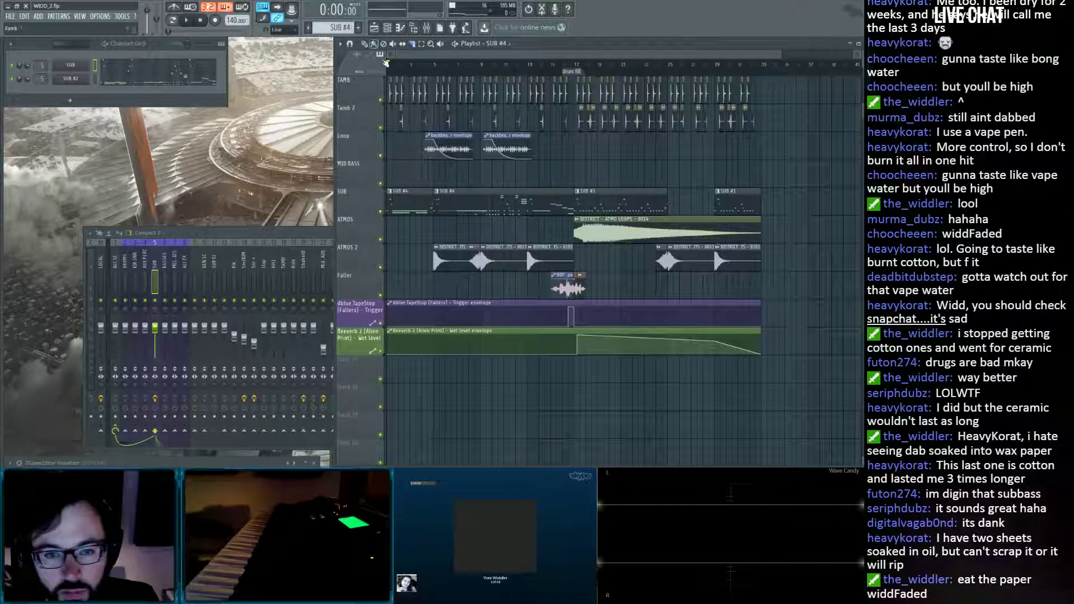
{"action": "left_click", "coordinate": [651, 203]}
{"action": "left_click_drag", "start_coordinate": [652, 203], "coordinate": [685, 198]}
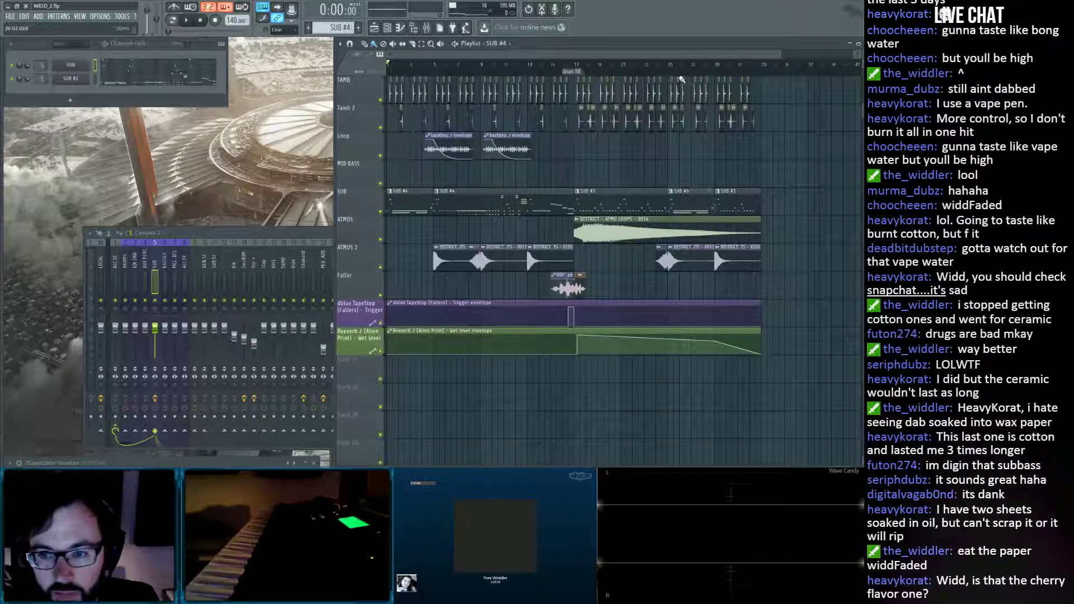
{"action": "left_click", "coordinate": [671, 66]}
{"action": "key", "text": "space"}
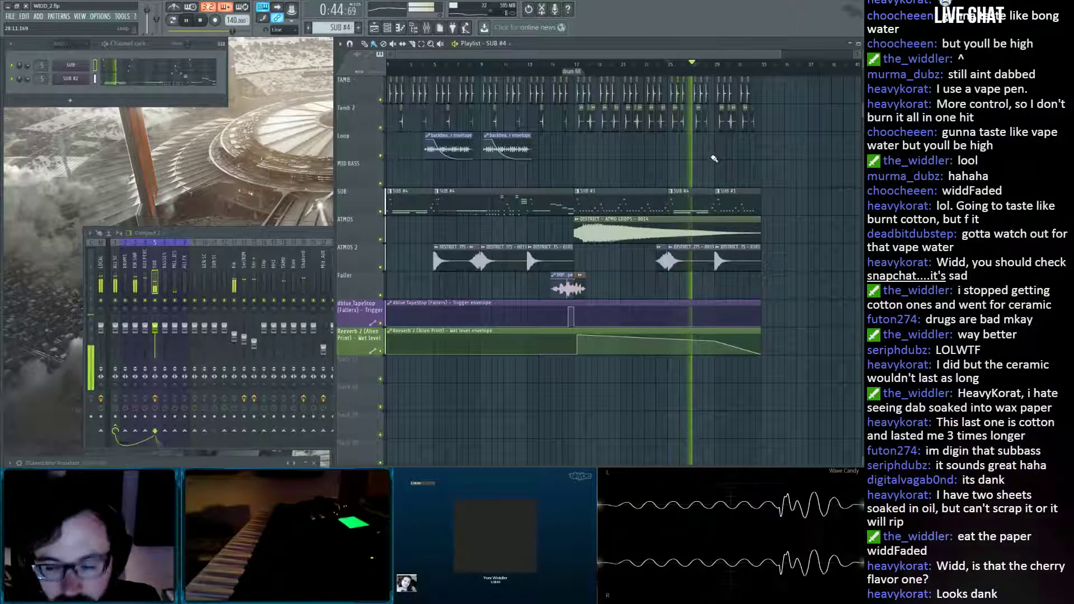
Replace the SUB clip at bar 29 with a copy of SUB #4's last four bars, sliced off at bar 13.
{"action": "right_click", "coordinate": [728, 200]}
{"action": "key", "text": "space"}
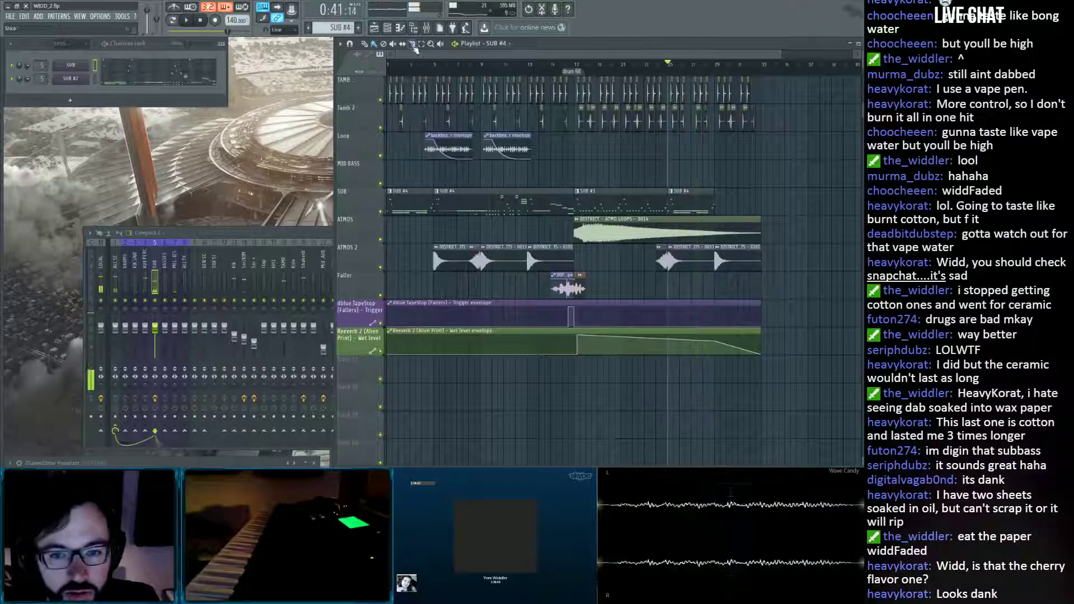
{"action": "mouse_move", "coordinate": [530, 195]}
{"action": "left_mouse_down"}
{"action": "mouse_move", "coordinate": [528, 217]}
{"action": "mouse_move", "coordinate": [684, 204]}
{"action": "left_mouse_up"}
{"action": "key", "text": "b"}
{"action": "left_click", "coordinate": [733, 204]}
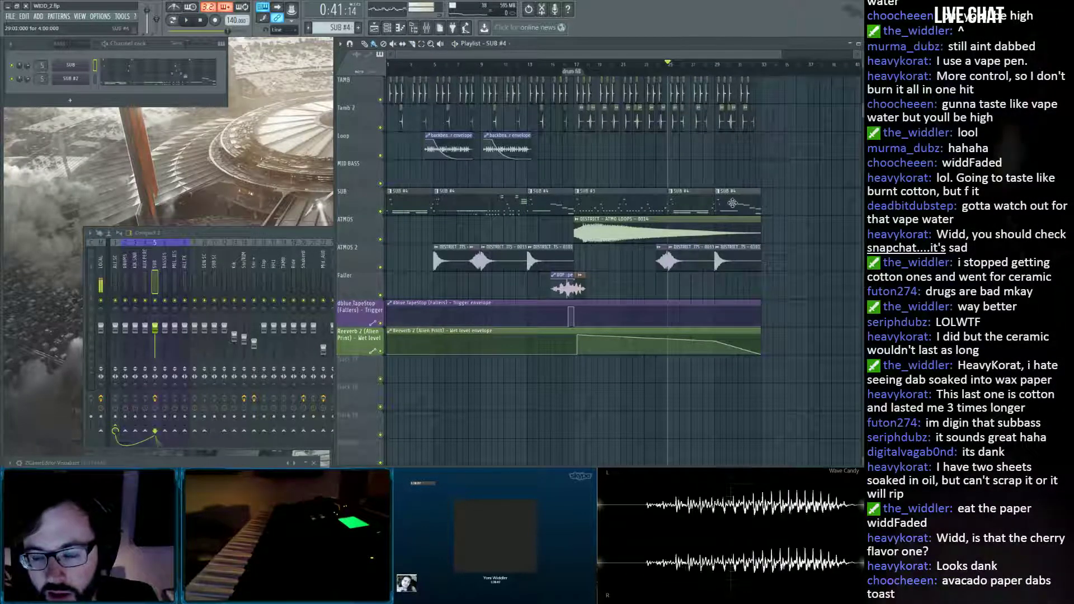
Merge all the clips on the SUB track into a single pattern clip, name it SUB A_2, and return the song position to the start.
{"action": "left_click_drag", "start_coordinate": [782, 201], "coordinate": [374, 196], "text": "ctrl"}
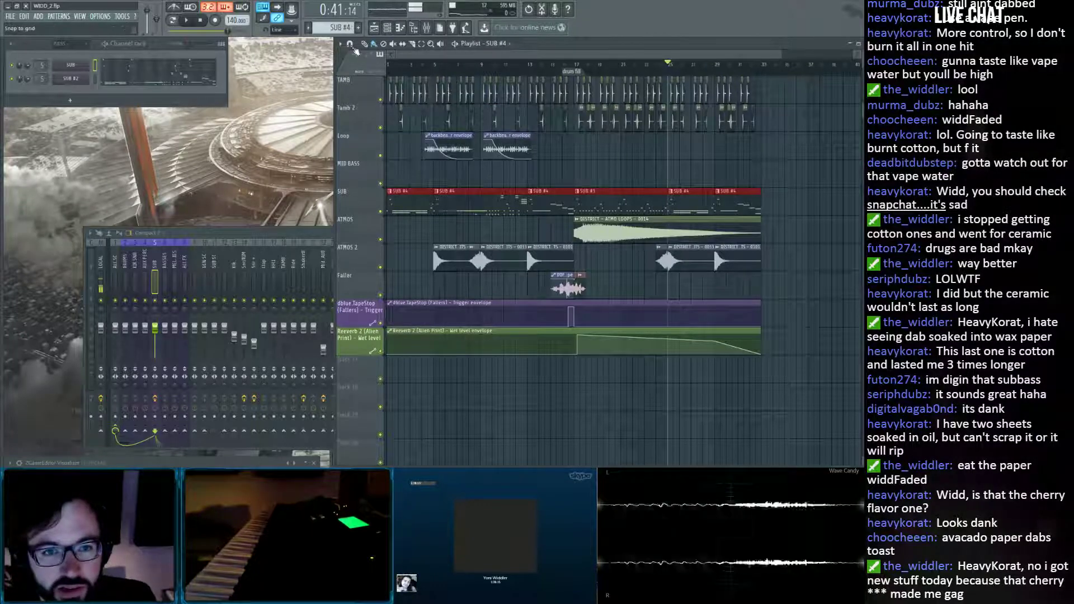
{"action": "left_click", "coordinate": [454, 198]}
{"action": "left_click", "coordinate": [794, 265], "text": "ctrl"}
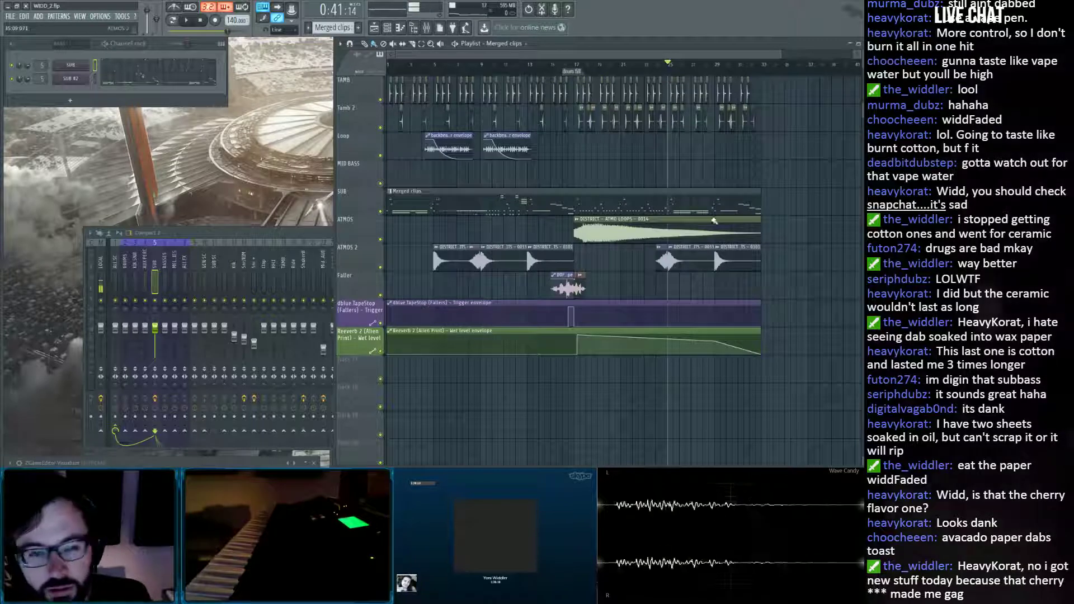
{"action": "left_click", "coordinate": [201, 20]}
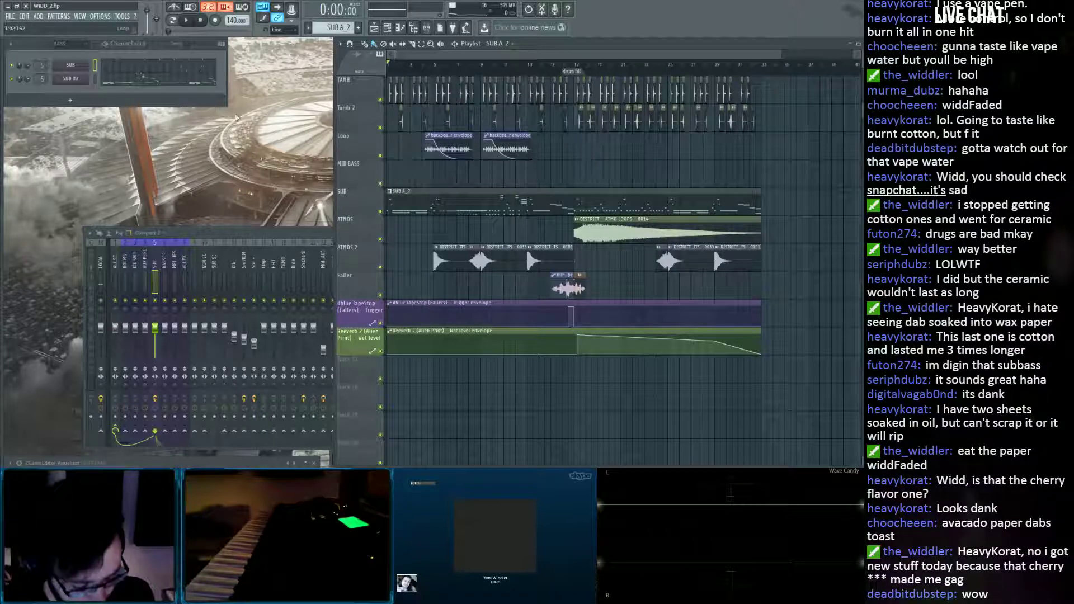
Check the 3x Osc settings of the SUB #2 and SUB channels, closing each window.
{"action": "left_click", "coordinate": [80, 80]}
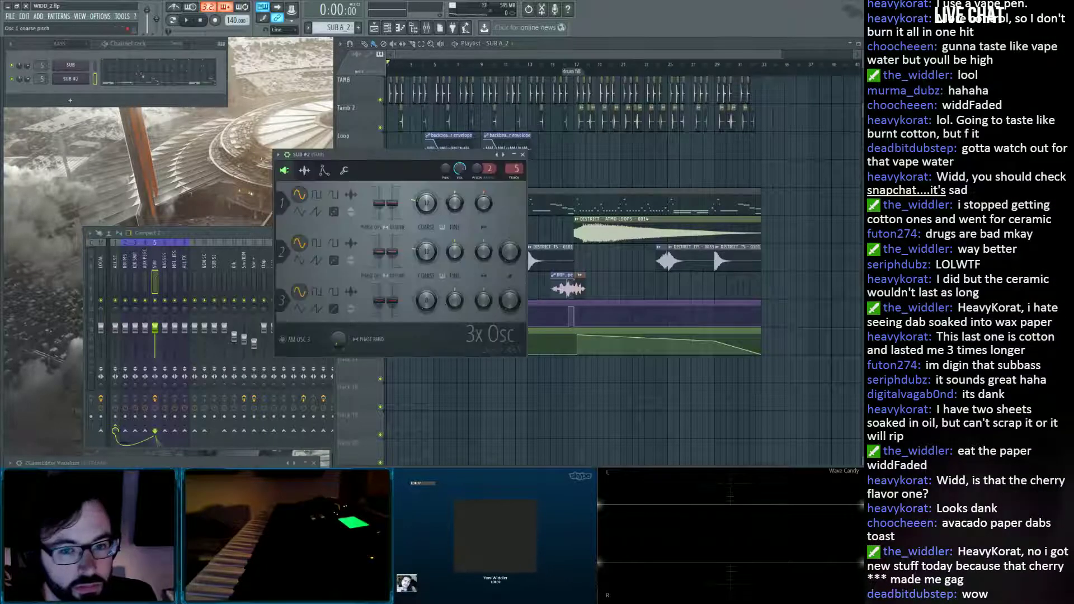
{"action": "left_click", "coordinate": [523, 154]}
{"action": "left_click", "coordinate": [70, 65]}
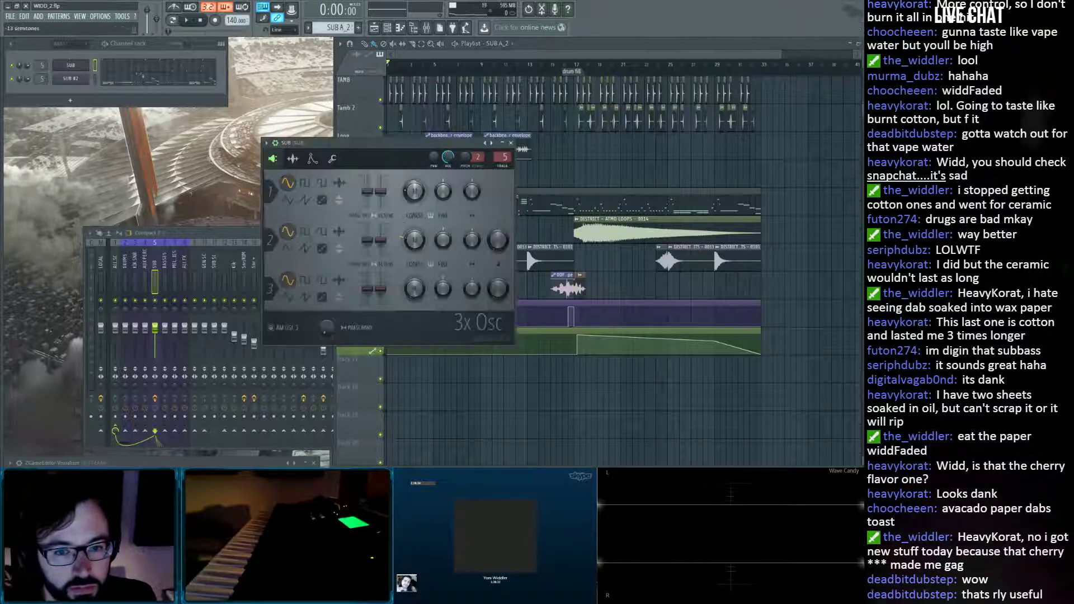
{"action": "left_click", "coordinate": [511, 143]}
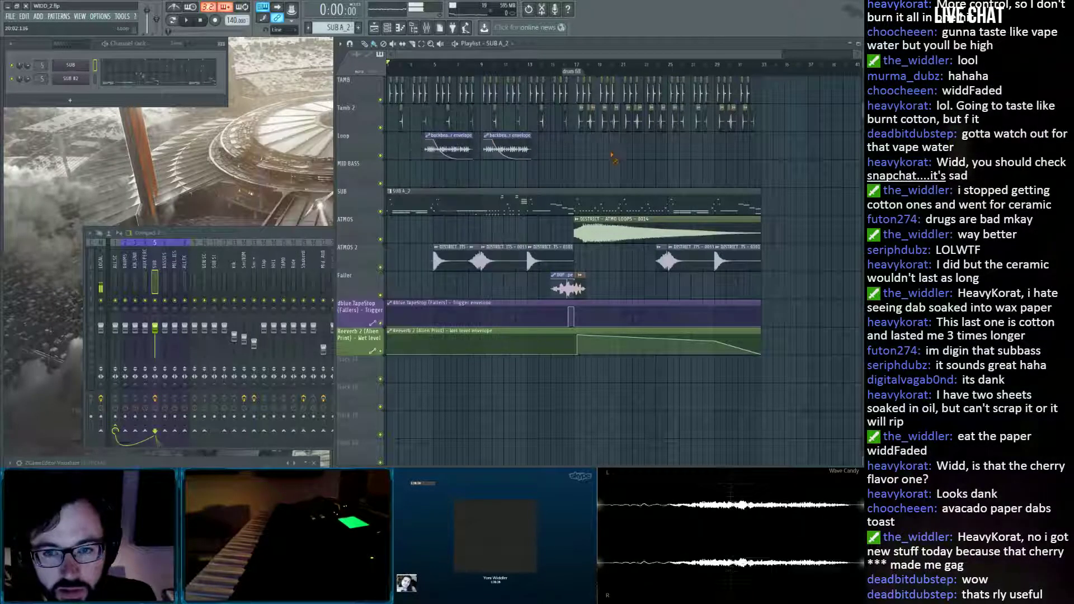
Play the arrangement from the start, save the project during playback, and stop.
{"action": "key", "text": "space"}
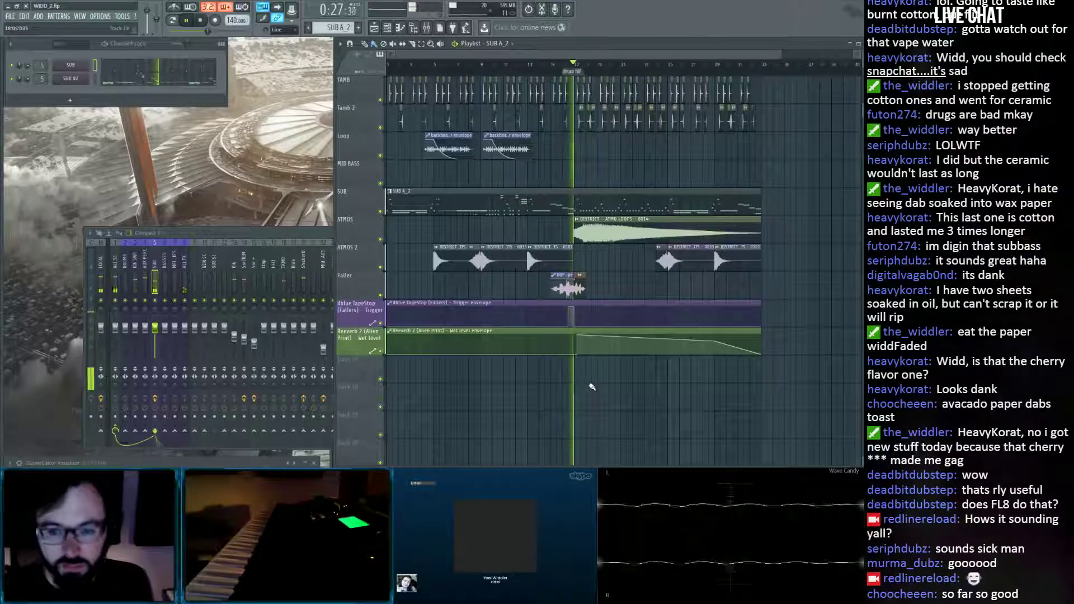
{"action": "key", "text": "ctrl+s"}
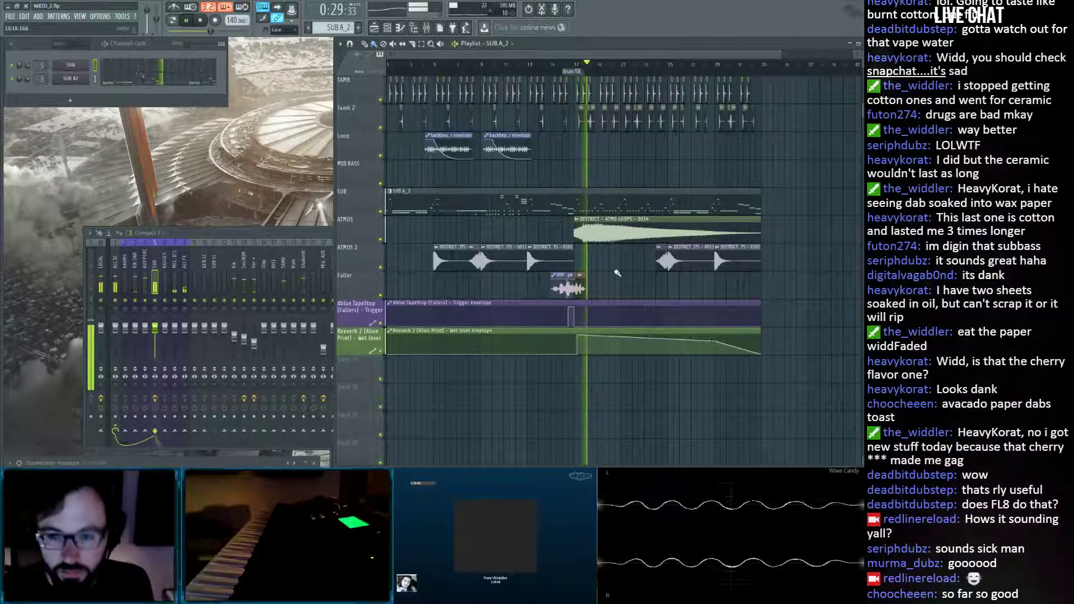
{"action": "key", "text": "space"}
Audition samples in the Widdstalgia folder, including spring rim snare, ras, standard simple hat, alien signal and long ass flute.
{"action": "scroll", "coordinate": [586, 56], "scroll_direction": "up", "scroll_amount": 5}
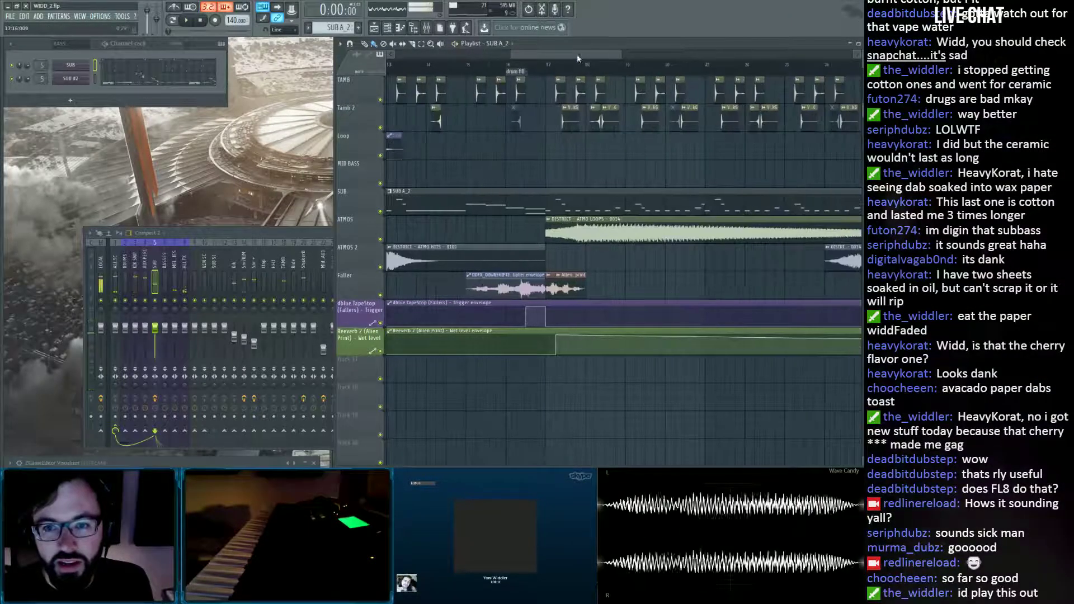
{"action": "mouse_move", "coordinate": [2, 173]}
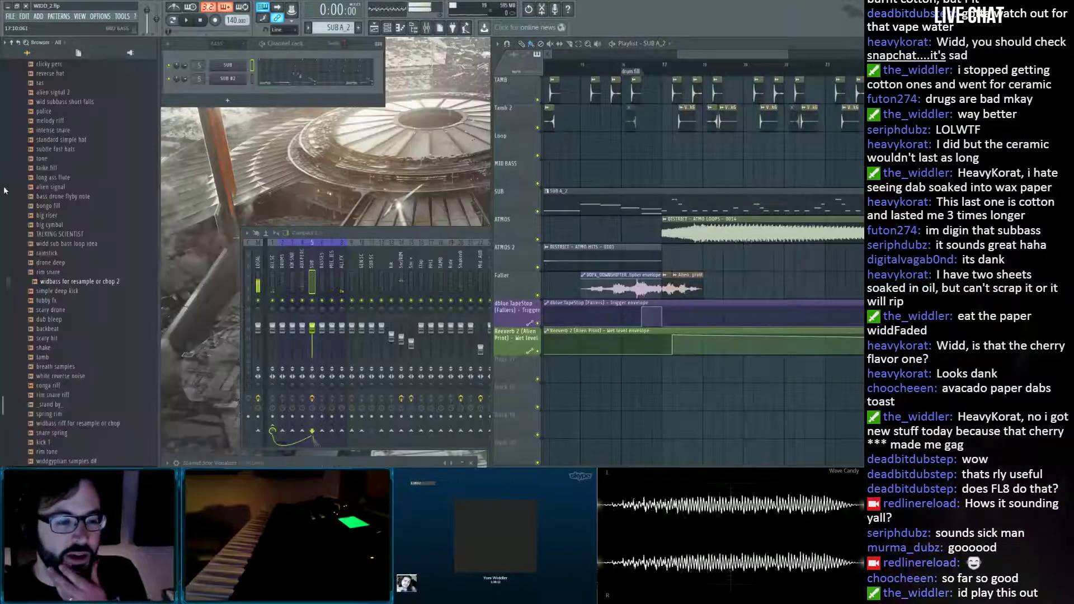
{"action": "left_click", "coordinate": [55, 179]}
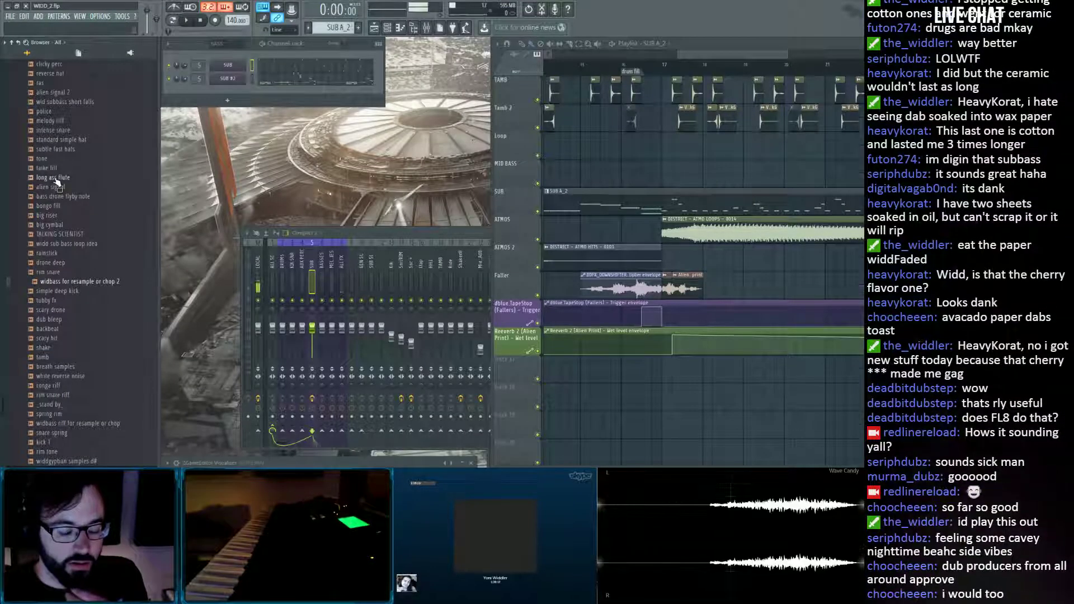
{"action": "scroll", "coordinate": [56, 179], "scroll_direction": "up", "scroll_amount": 2}
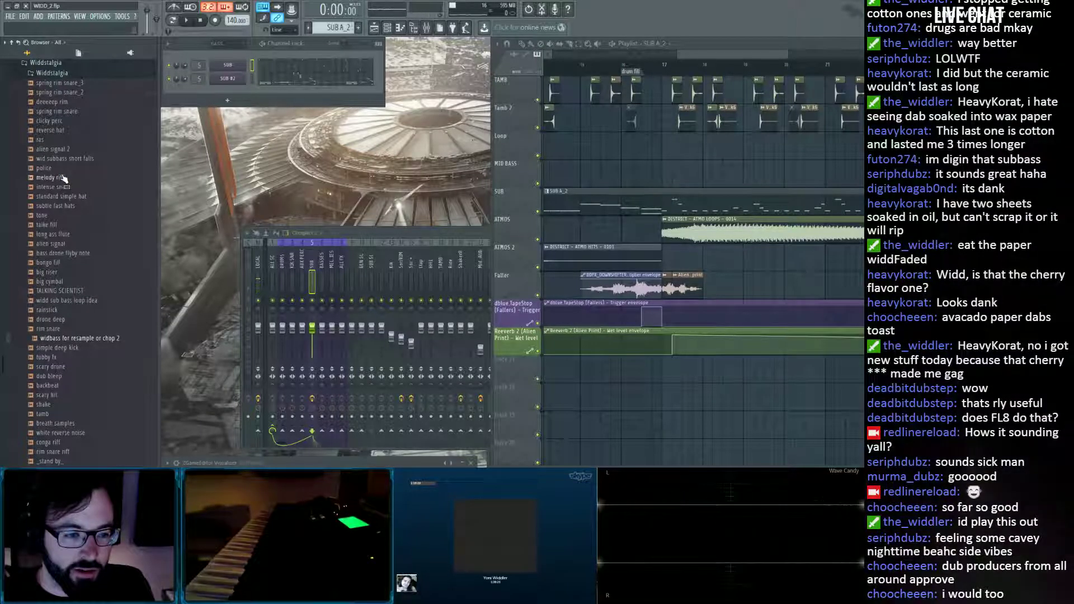
{"action": "left_click", "coordinate": [74, 112]}
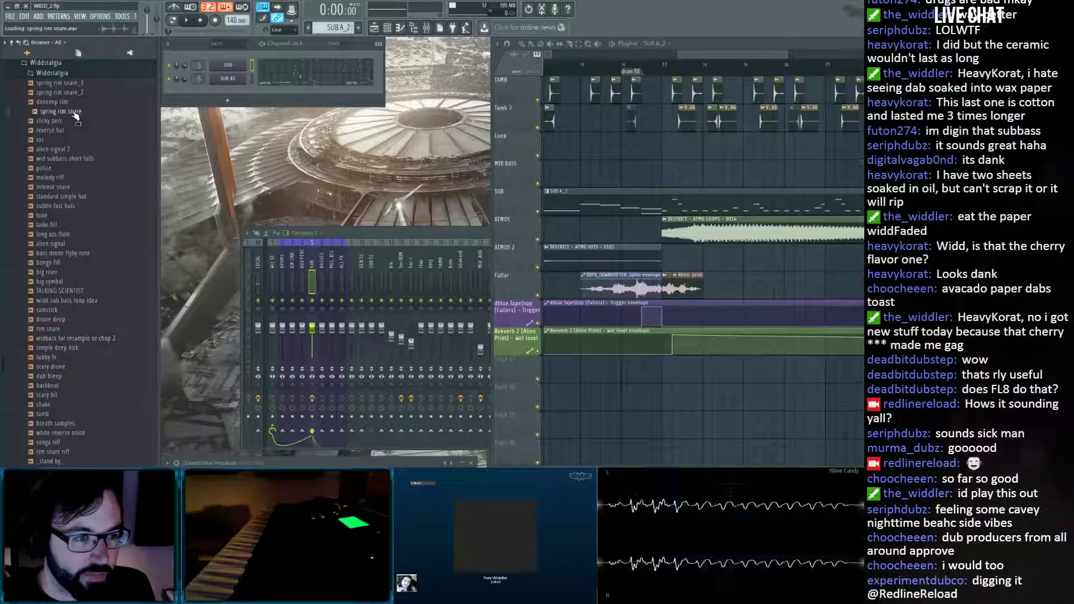
{"action": "left_click", "coordinate": [66, 149]}
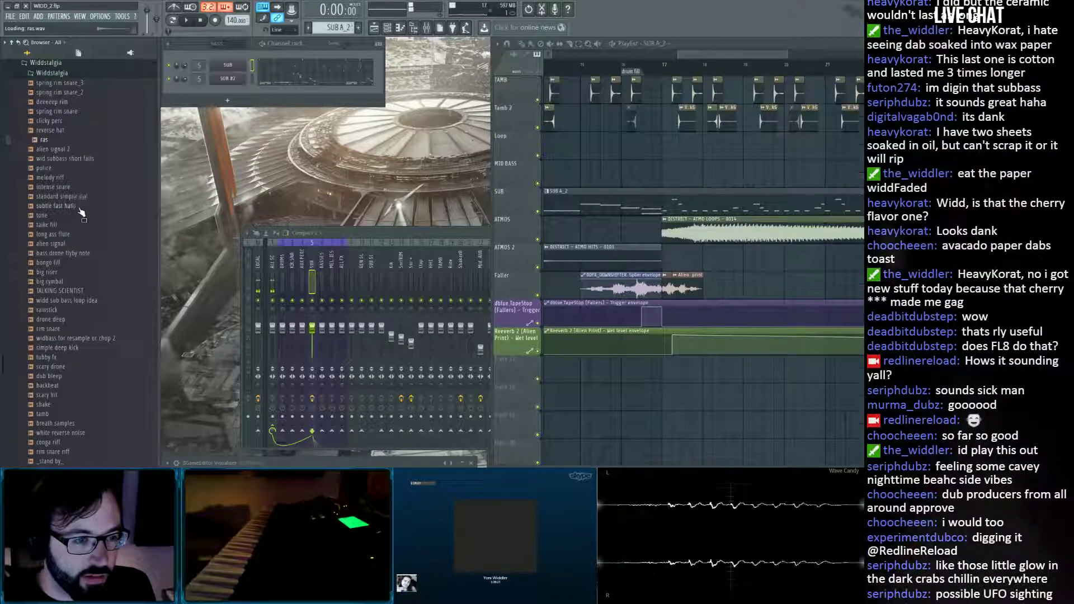
{"action": "scroll", "coordinate": [60, 137], "scroll_direction": "down", "scroll_amount": 2}
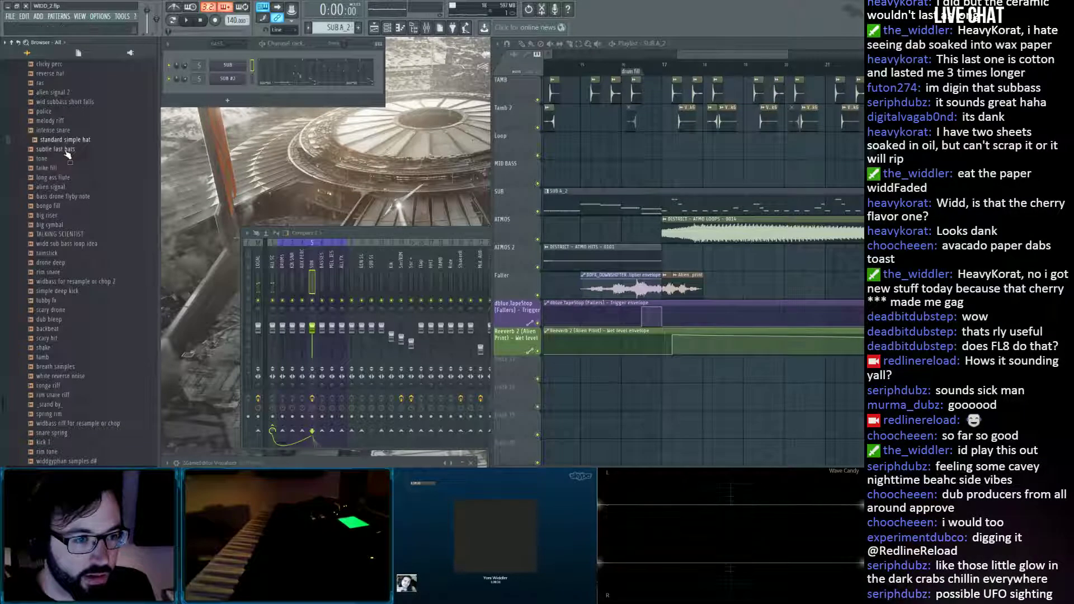
{"action": "left_click", "coordinate": [64, 160]}
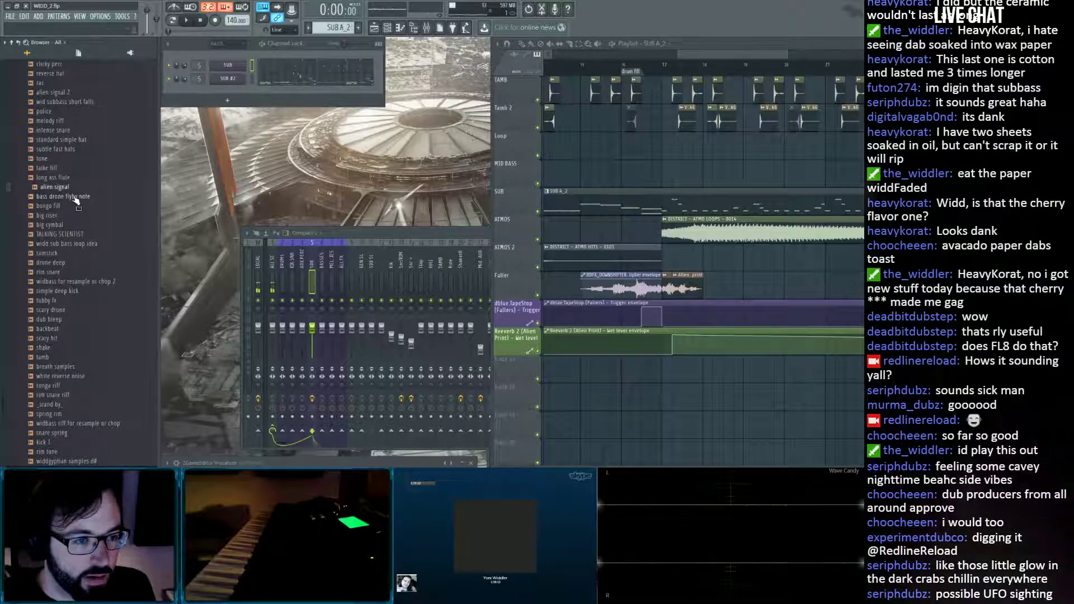
{"action": "left_click", "coordinate": [62, 178]}
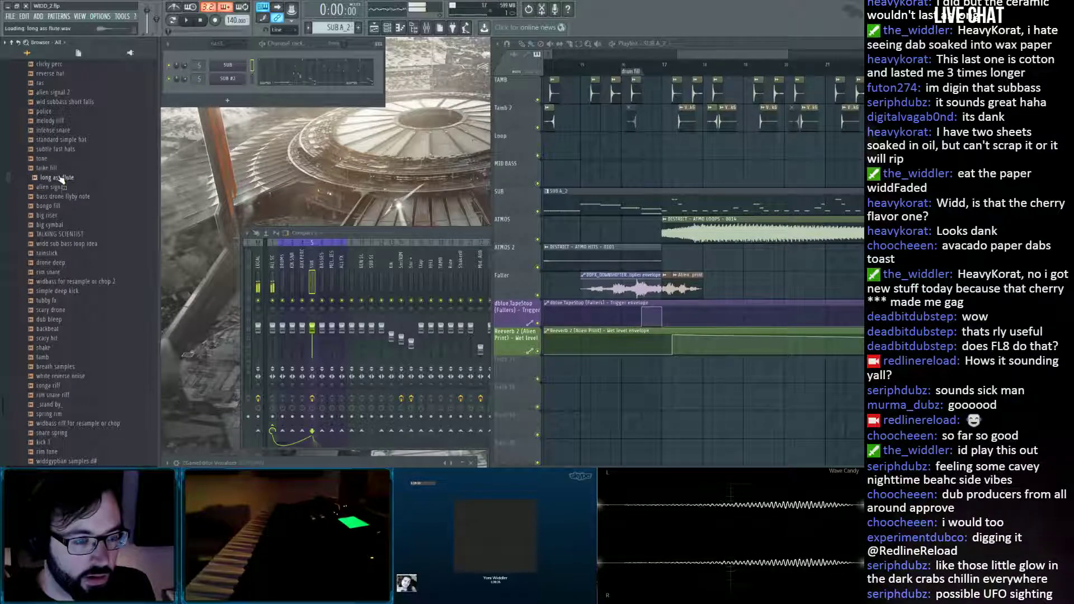
{"action": "scroll", "coordinate": [70, 162], "scroll_direction": "down", "scroll_amount": 2}
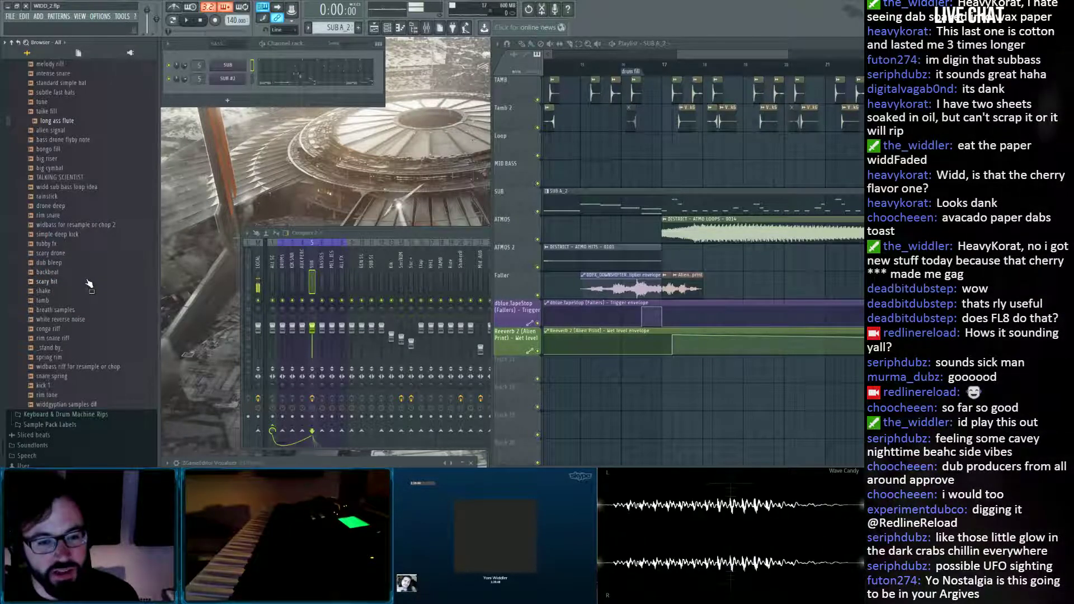
Audition the tamb, spring rim, _stand by_, white reverse noise and conga riff samples further down the Widdstalgia folder.
{"action": "left_click", "coordinate": [83, 300]}
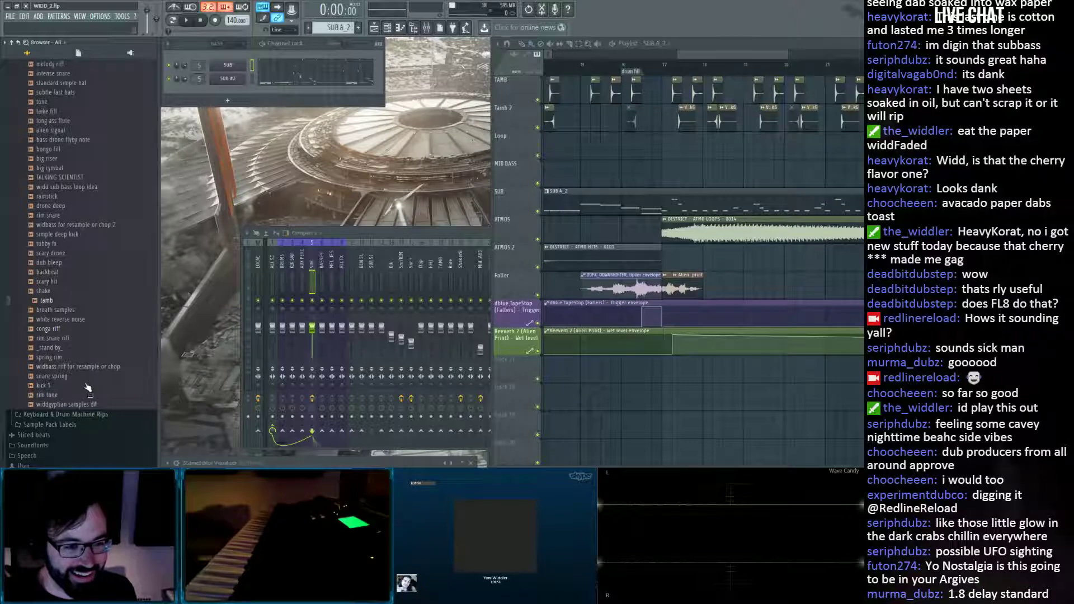
{"action": "left_click", "coordinate": [84, 358]}
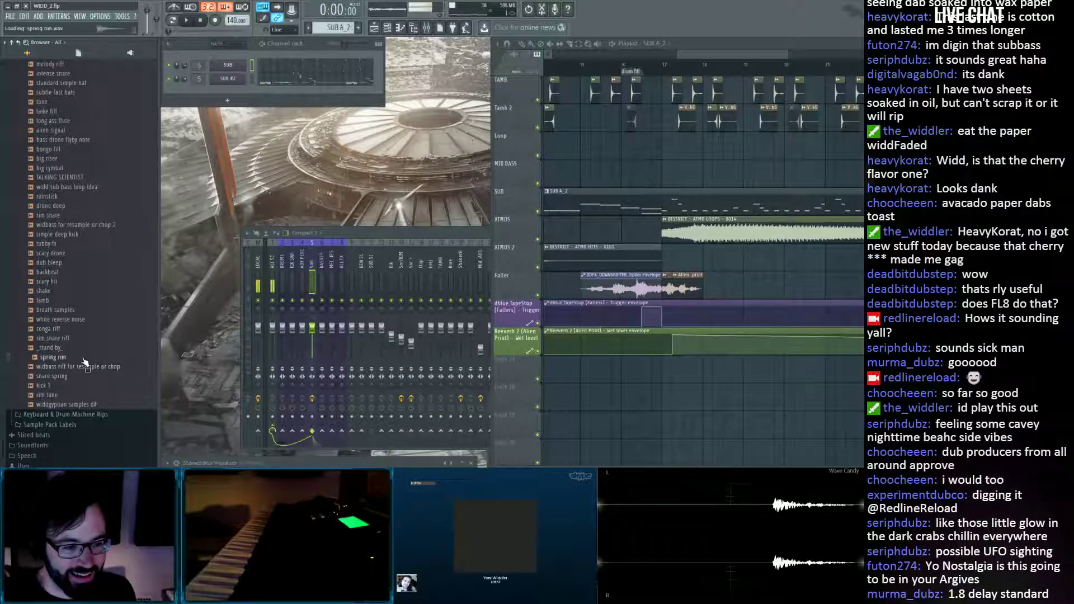
{"action": "key", "text": "Down"}
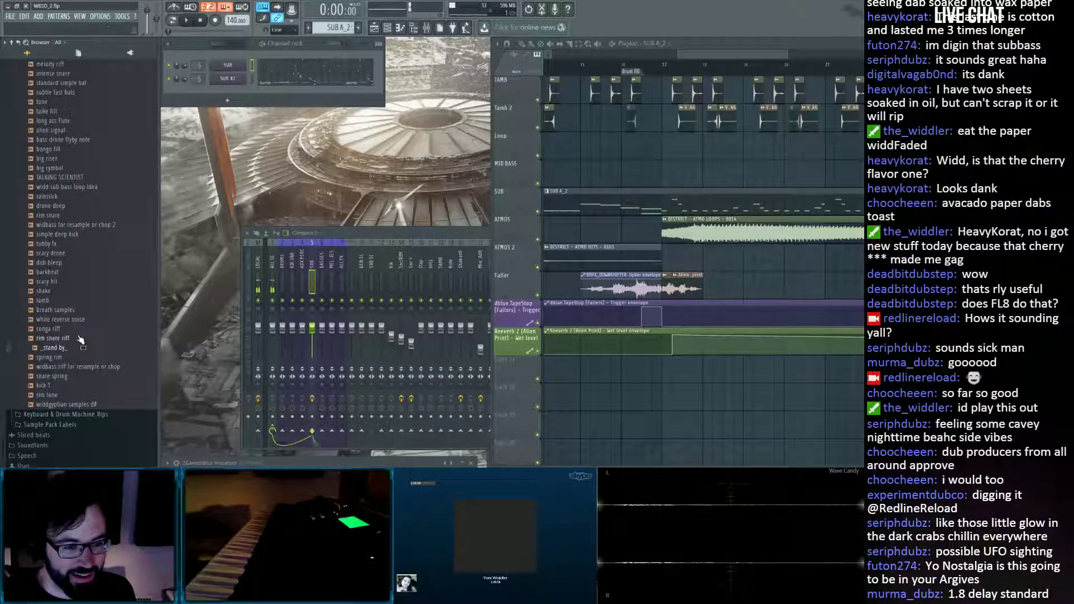
{"action": "left_click", "coordinate": [84, 319]}
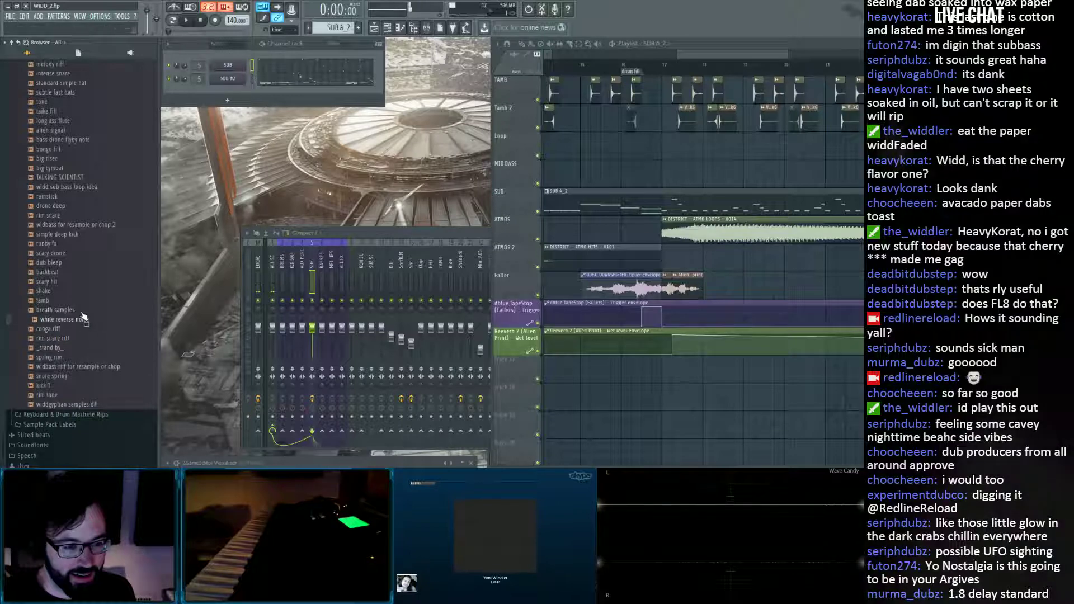
{"action": "left_click", "coordinate": [72, 331]}
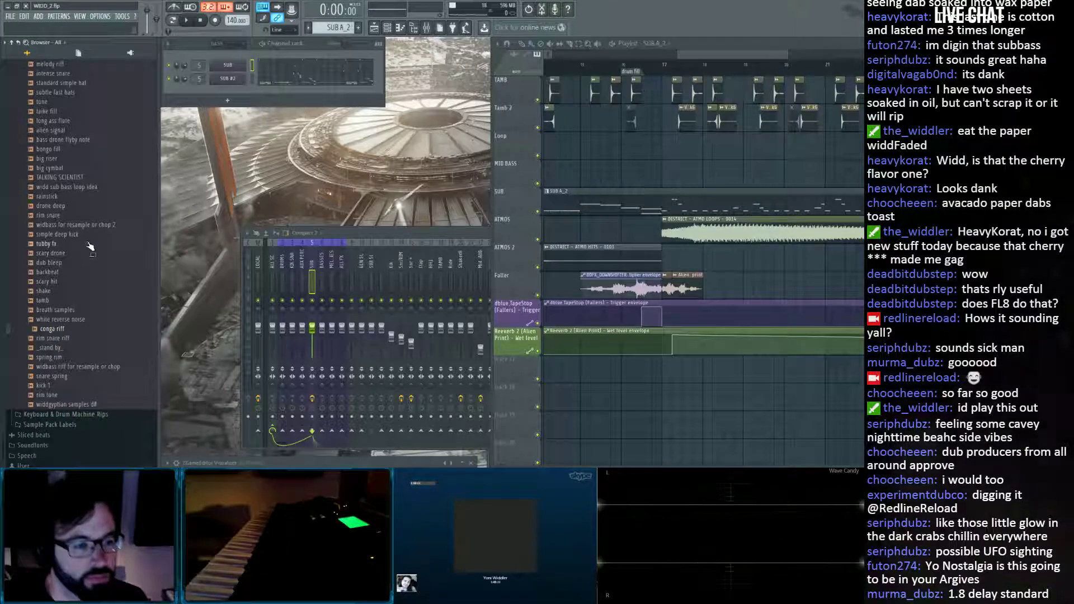
Place the TALKING SCIENTIST sample from the Widdstalgia folder at bar 1 of the MID BASS playlist track.
{"action": "scroll", "coordinate": [90, 246], "scroll_direction": "up", "scroll_amount": 4}
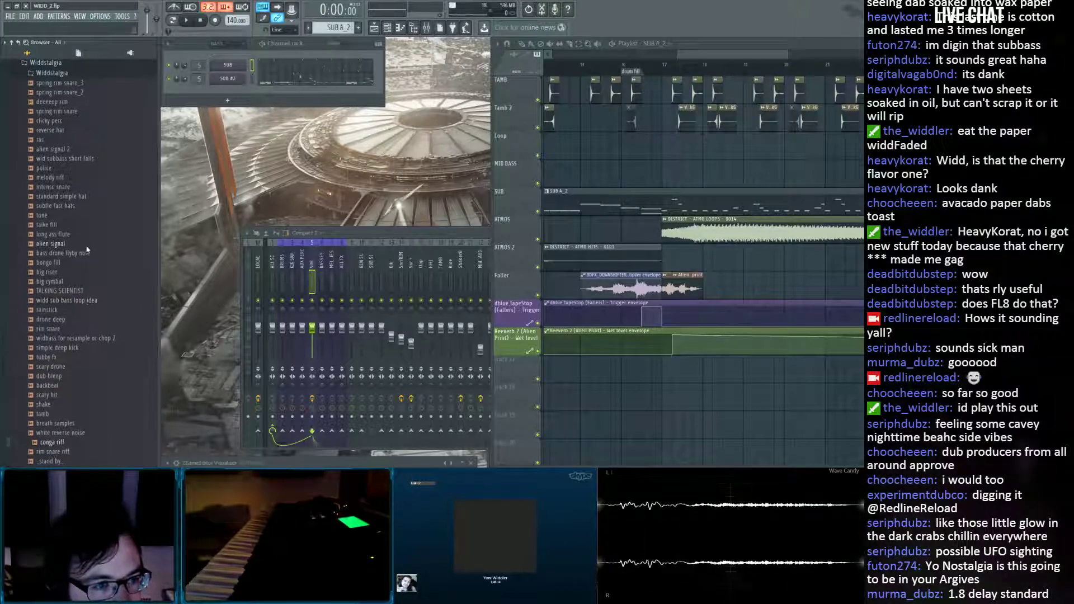
{"action": "scroll", "coordinate": [83, 247], "scroll_direction": "down", "scroll_amount": 2}
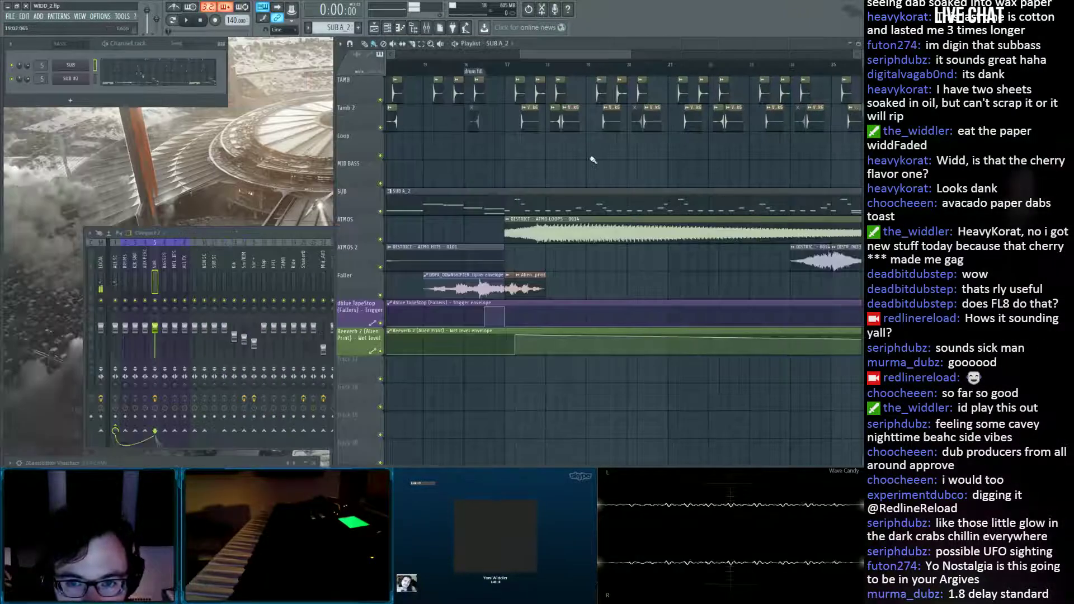
{"action": "scroll", "coordinate": [477, 69], "scroll_direction": "down", "scroll_amount": 5}
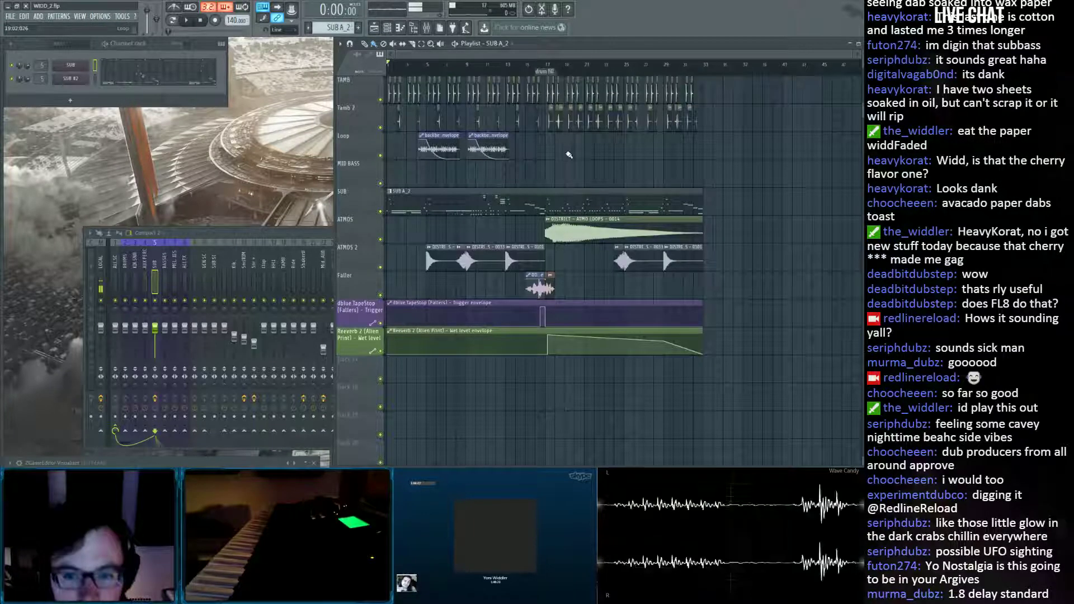
{"action": "key", "text": "alt+F8"}
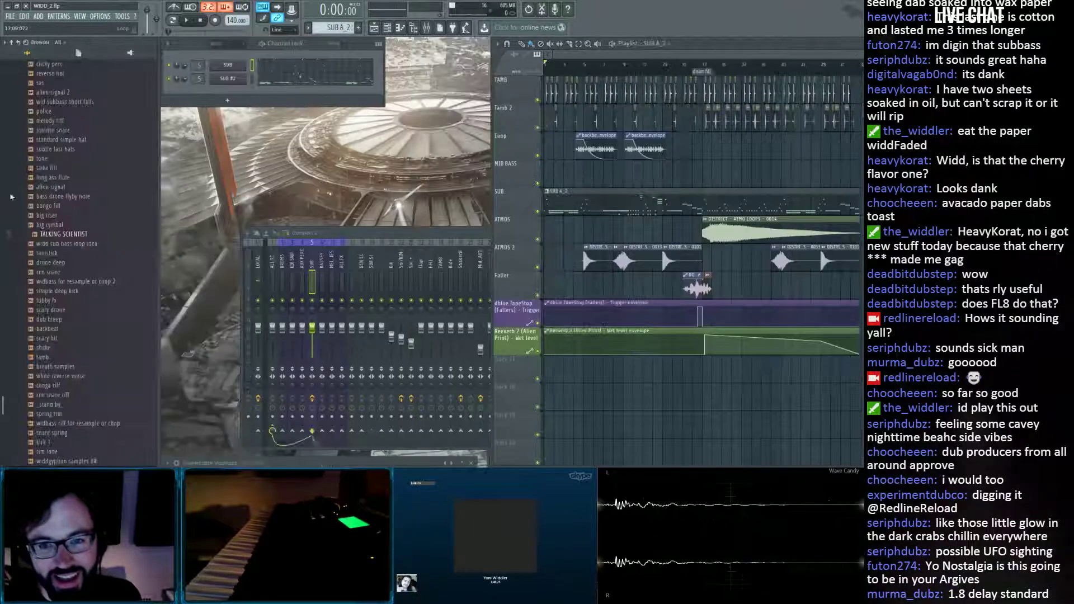
{"action": "left_click_drag", "start_coordinate": [71, 236], "coordinate": [329, 160]}
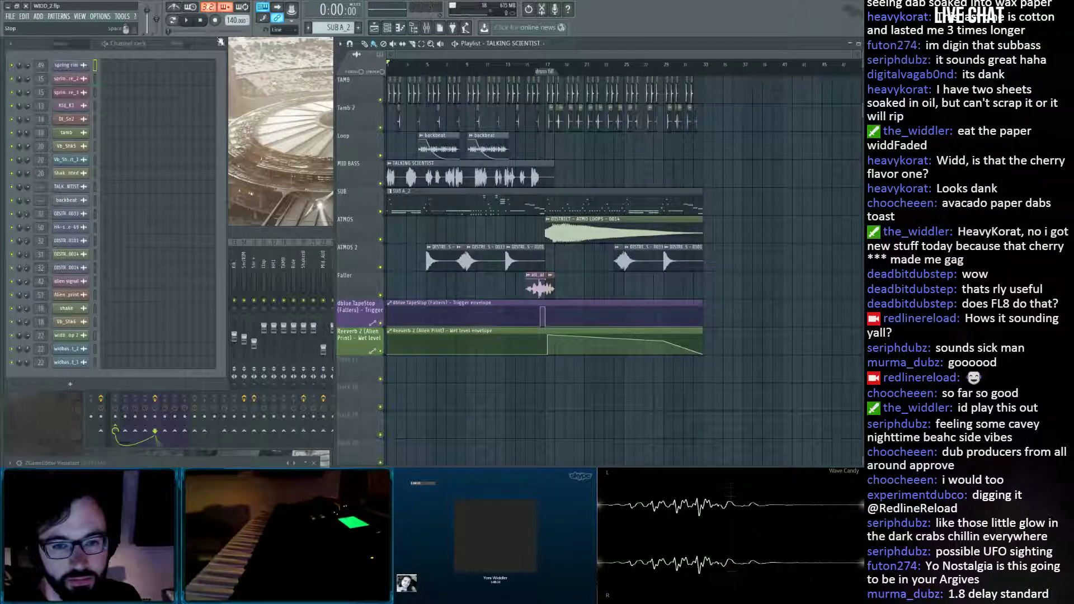
Open the TALKING SCIENTIST channel settings and route the sample to mixer track 33.
{"action": "double_click", "coordinate": [399, 177]}
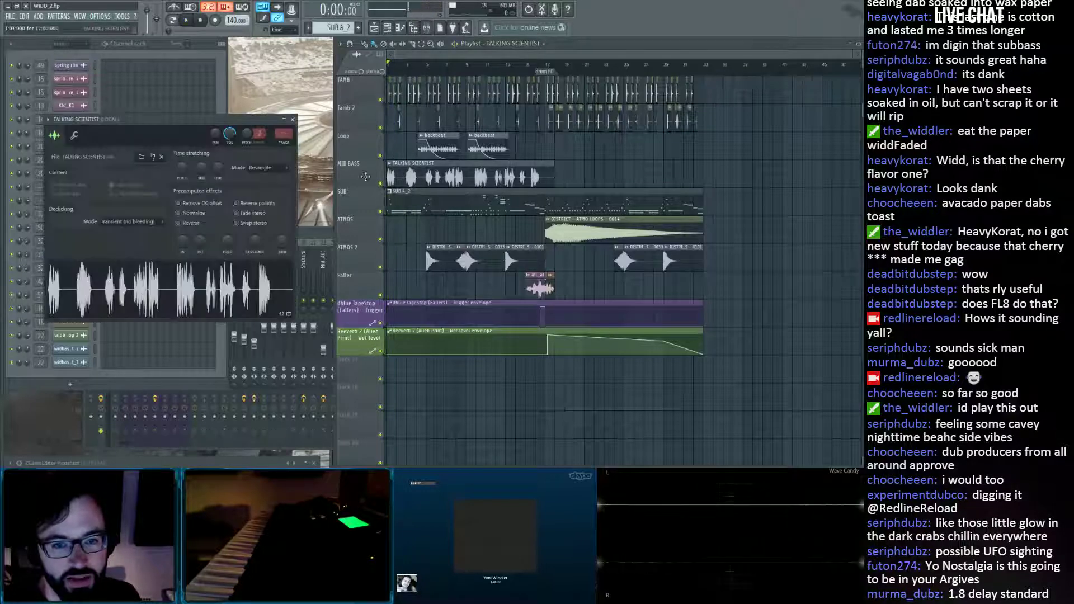
{"action": "double_click", "coordinate": [284, 137]}
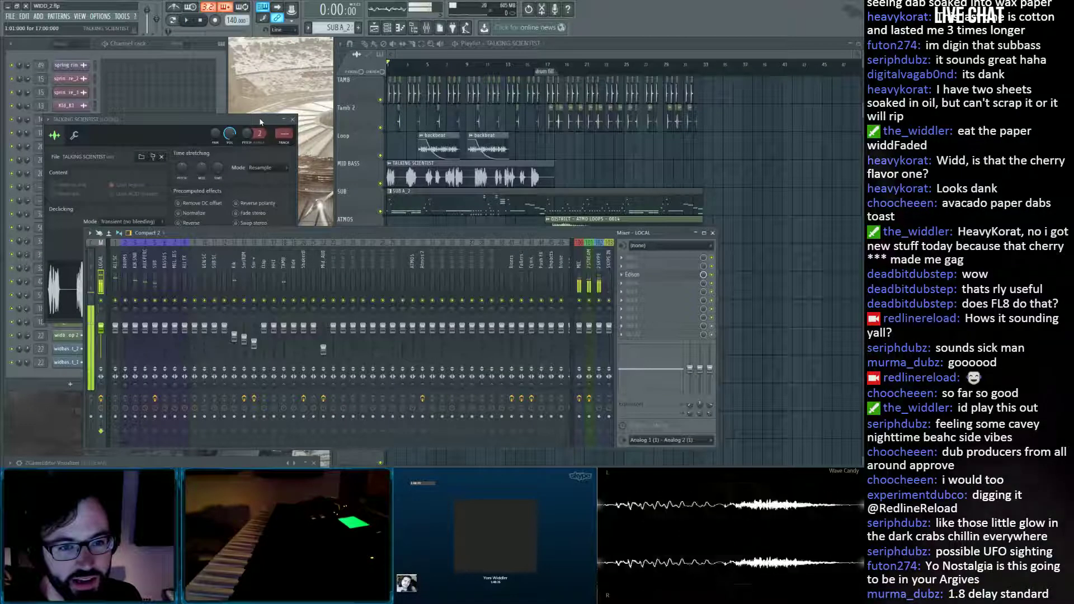
{"action": "left_click_drag", "start_coordinate": [283, 136], "coordinate": [283, 105]}
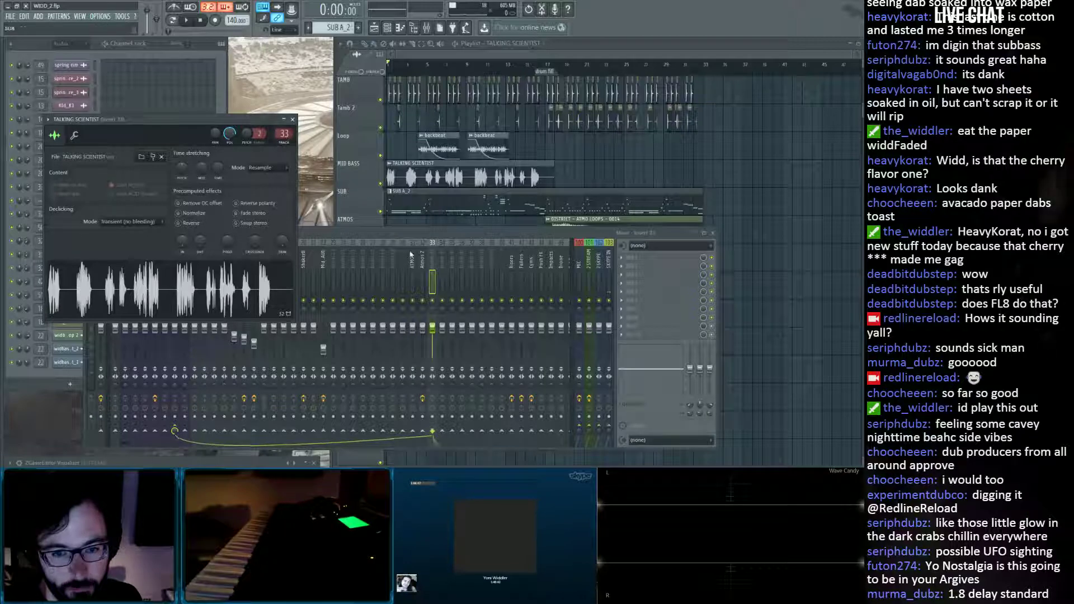
Name mixer track 33 Sci, lower its fader slightly, and close the sample's channel settings.
{"action": "left_click", "coordinate": [434, 265]}
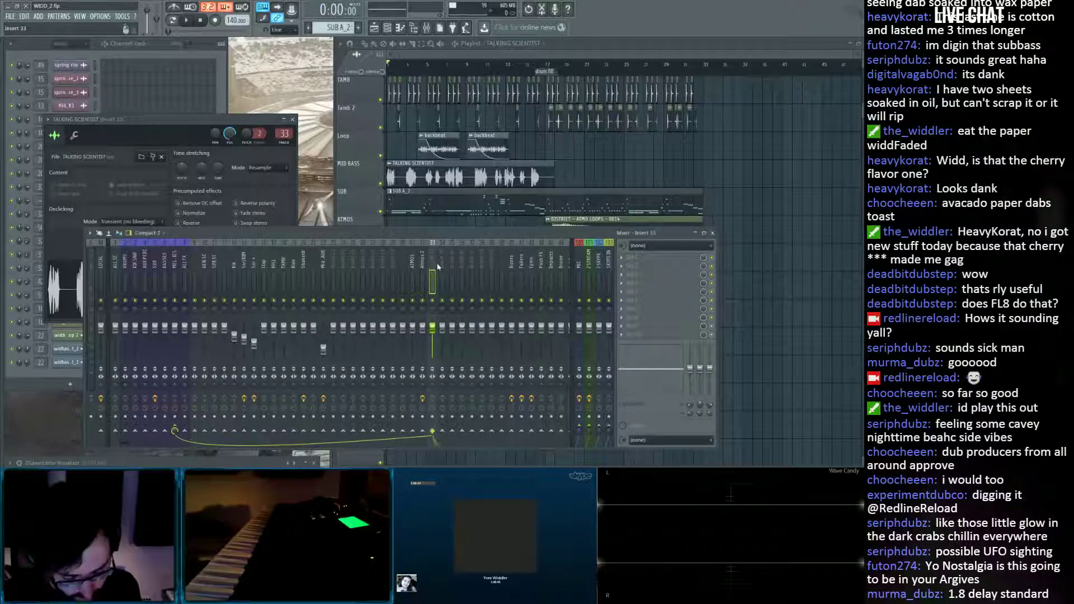
{"action": "key", "text": "F2"}
{"action": "type", "text": "Sci"}
{"action": "key", "text": "Return"}
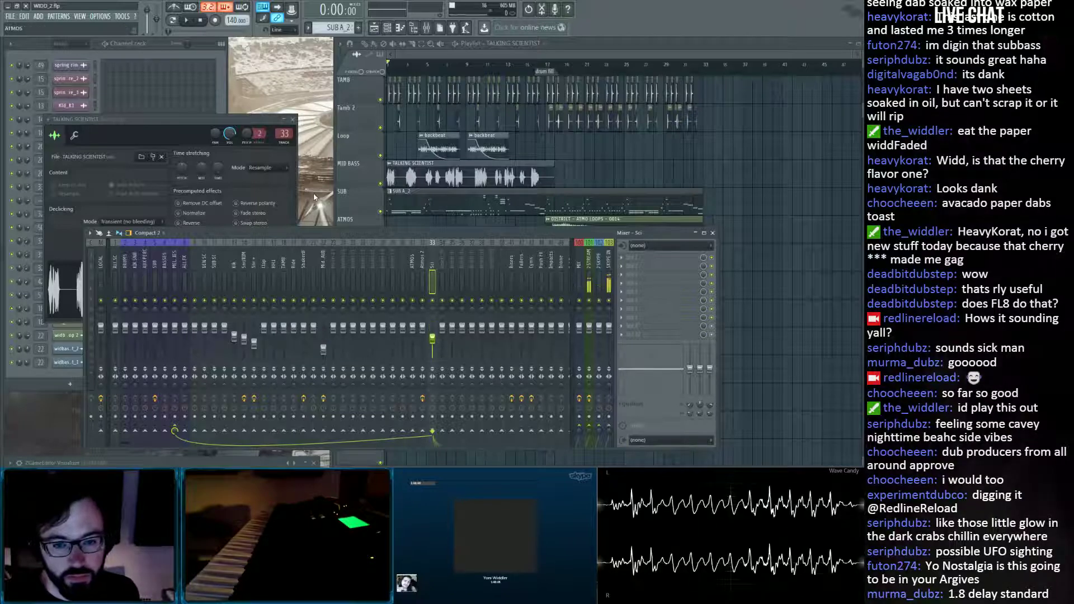
{"action": "left_click", "coordinate": [293, 121]}
{"action": "left_click", "coordinate": [614, 161]}
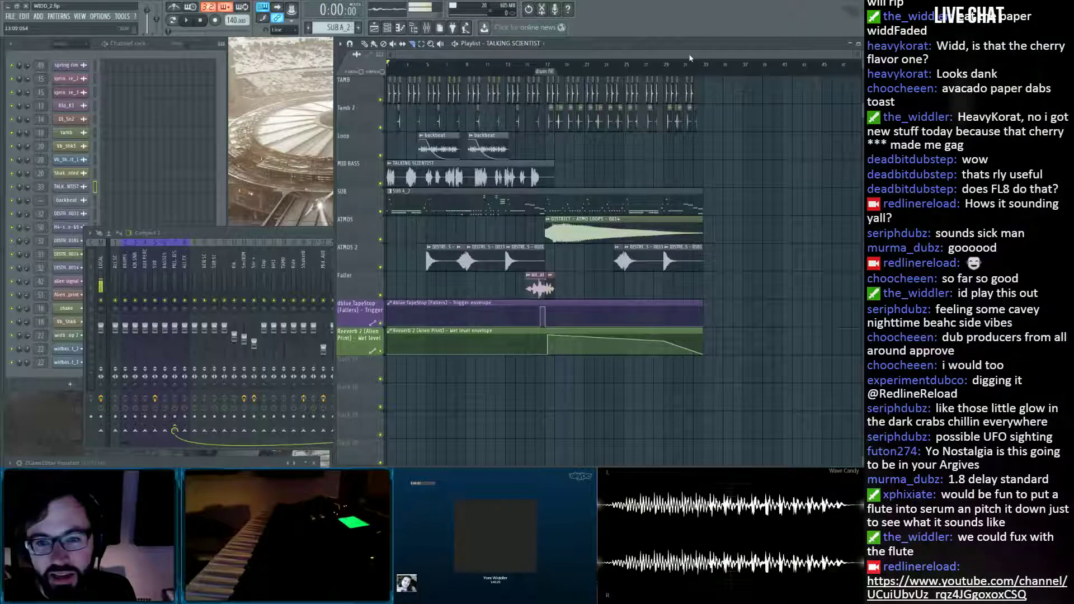
Play the arrangement, lower the Sci mixer fader a little further against the mix, and stop playback.
{"action": "left_click", "coordinate": [283, 244]}
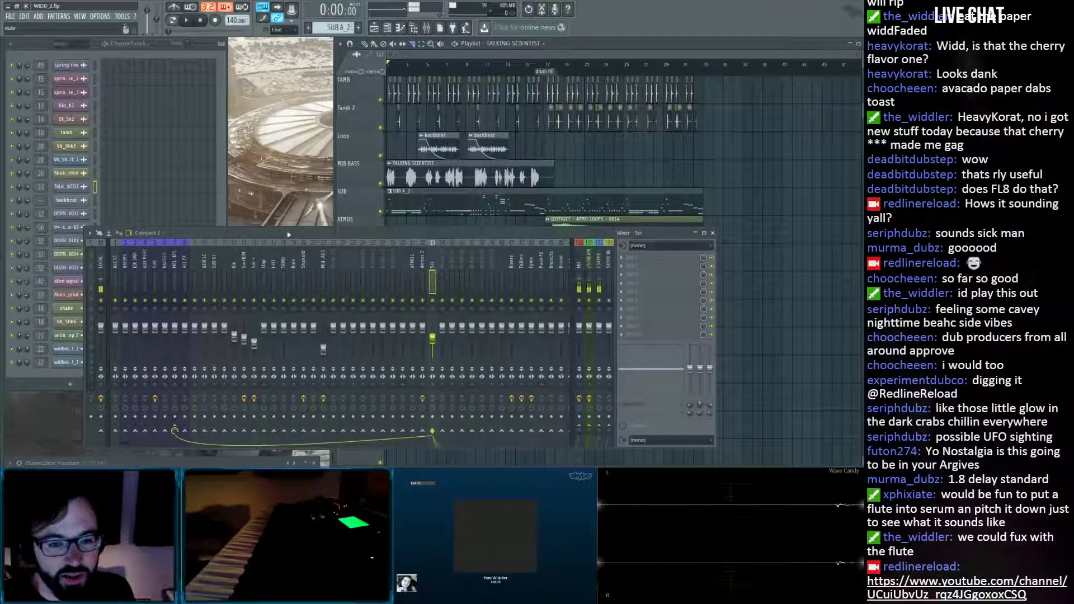
{"action": "key", "text": "space"}
{"action": "left_click_drag", "start_coordinate": [434, 347], "coordinate": [434, 355]}
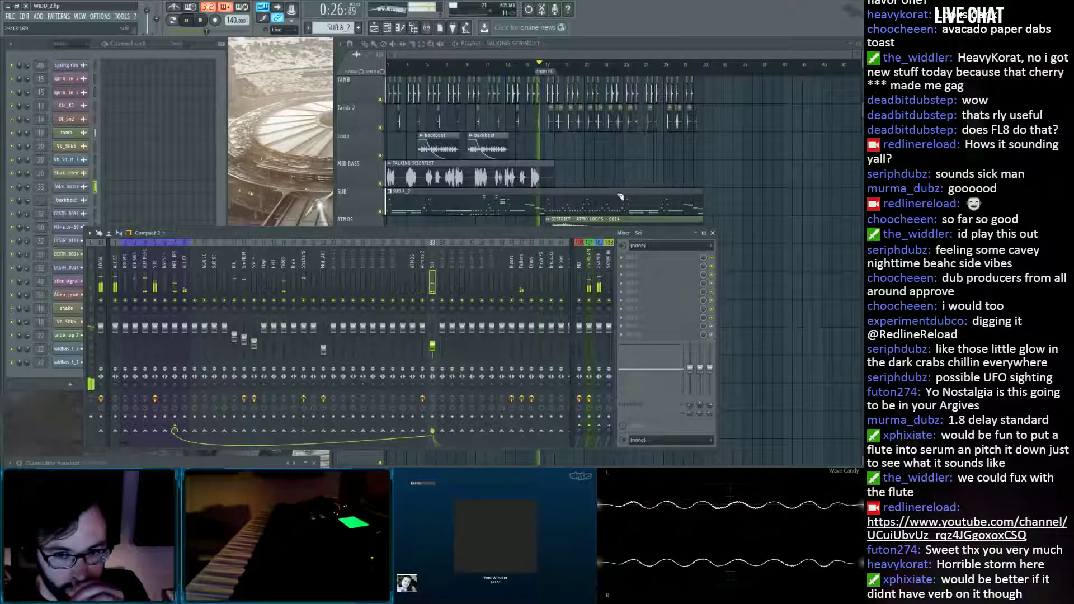
{"action": "left_click", "coordinate": [625, 164]}
{"action": "key", "text": "space"}
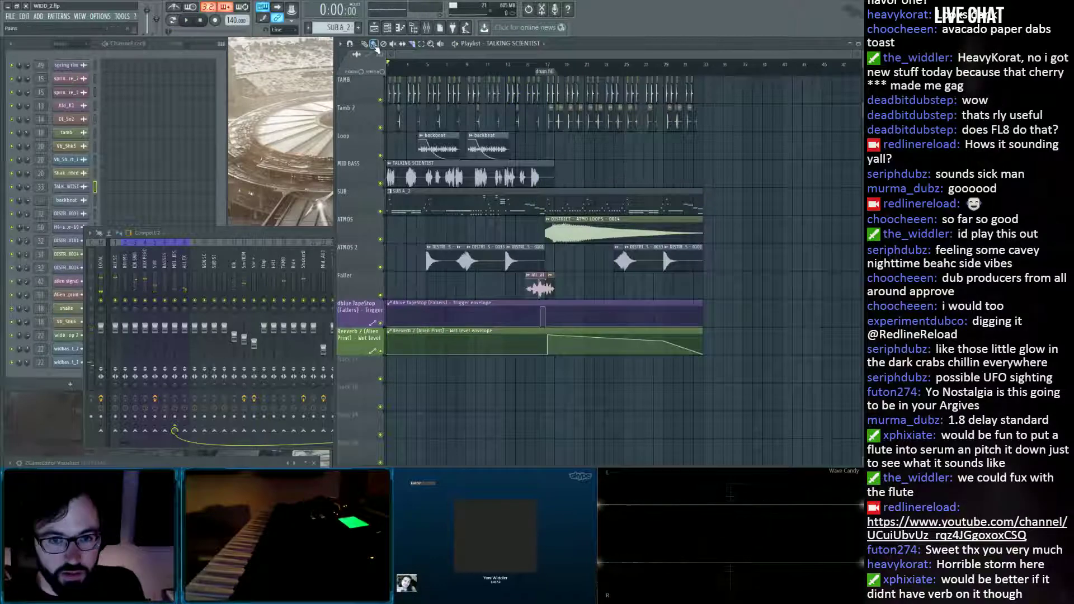
Shift every clip except TALKING SCIENTIST to start at bar 17, remove the sample's leftover past bar 17, and clear the selection.
{"action": "key", "text": "ctrl+a"}
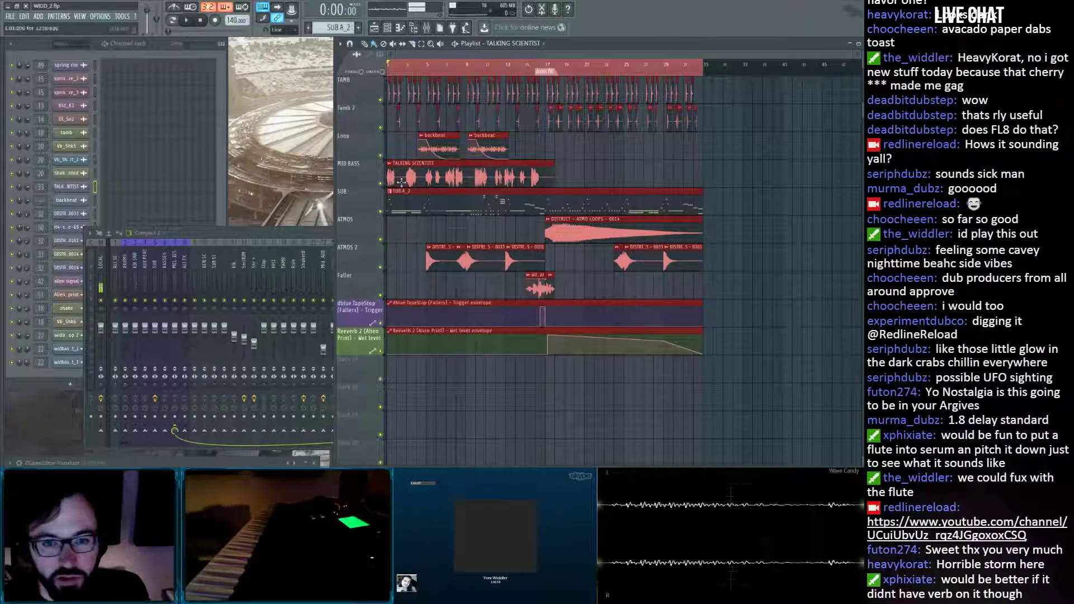
{"action": "left_click_drag", "start_coordinate": [395, 164], "coordinate": [424, 174]}
{"action": "key", "text": "ctrl+d"}
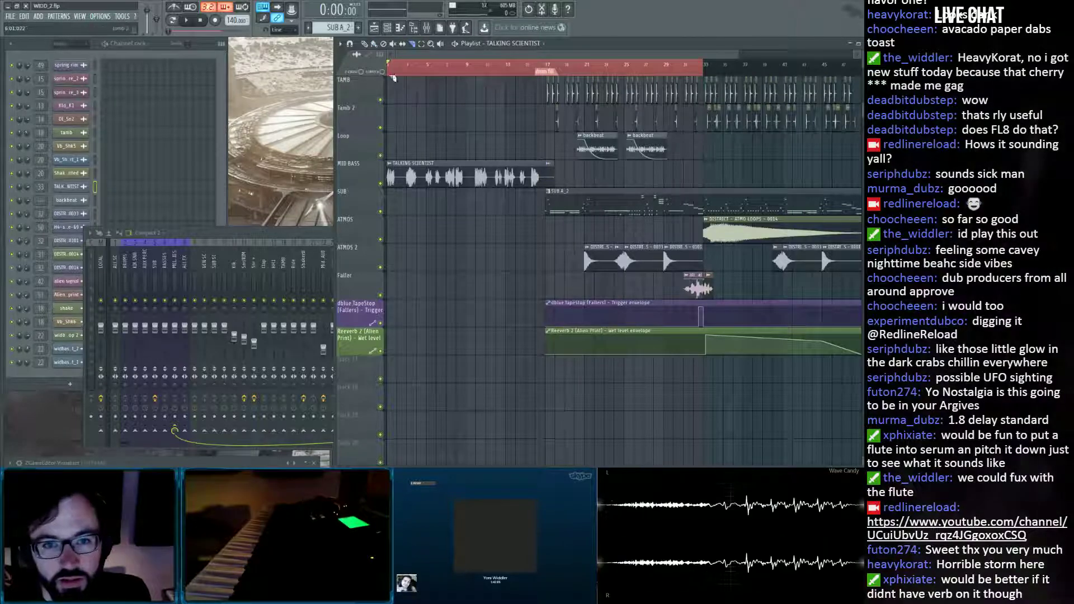
{"action": "right_click", "coordinate": [551, 180]}
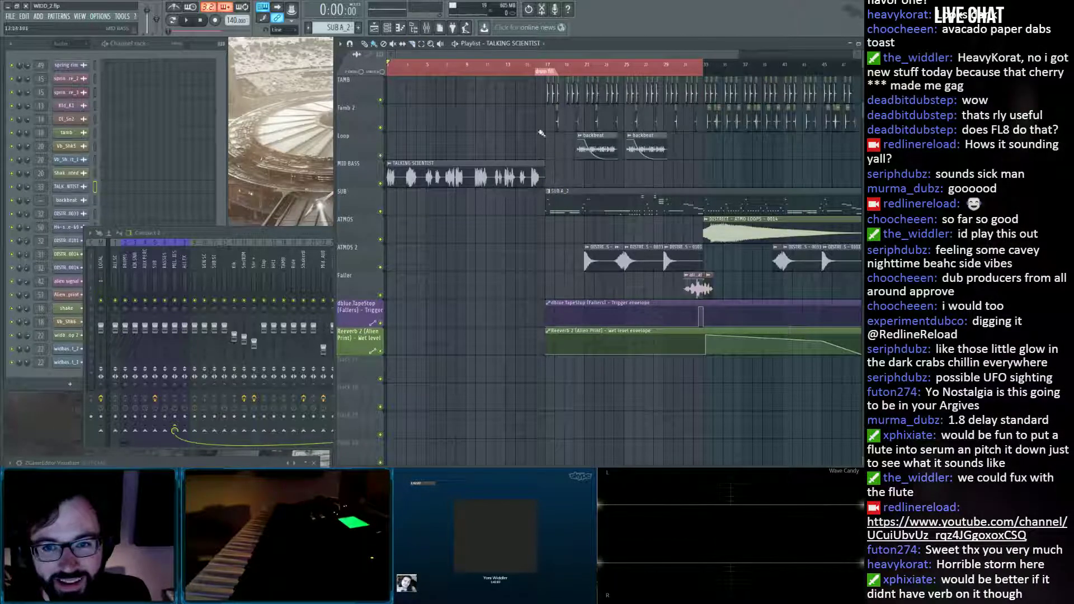
{"action": "right_click", "coordinate": [510, 69]}
{"action": "scroll", "coordinate": [495, 87], "scroll_direction": "down", "scroll_amount": 2}
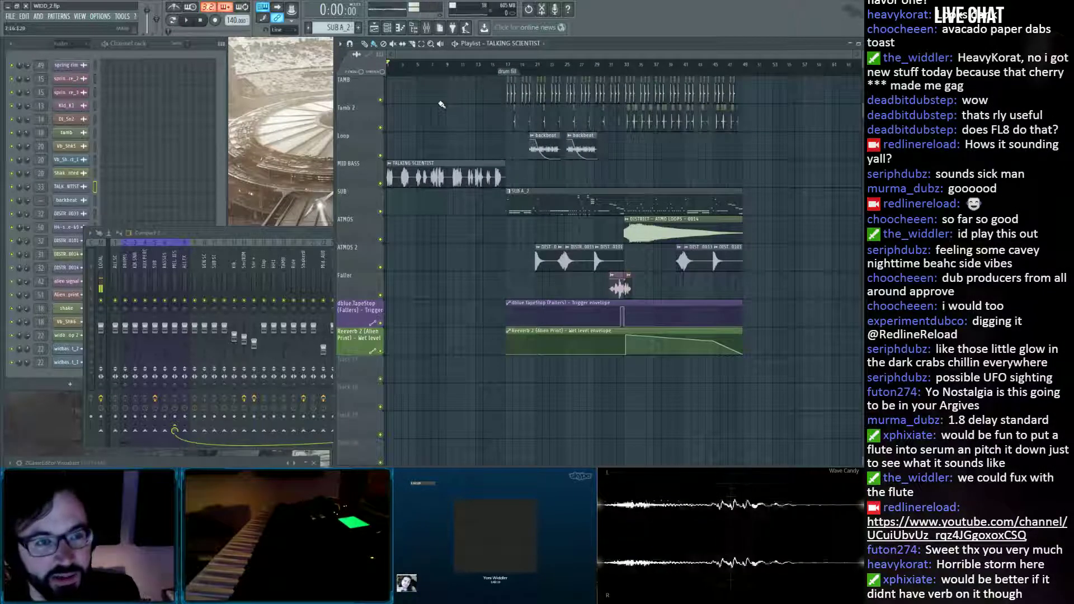
{"action": "scroll", "coordinate": [441, 104], "scroll_direction": "up", "scroll_amount": 5}
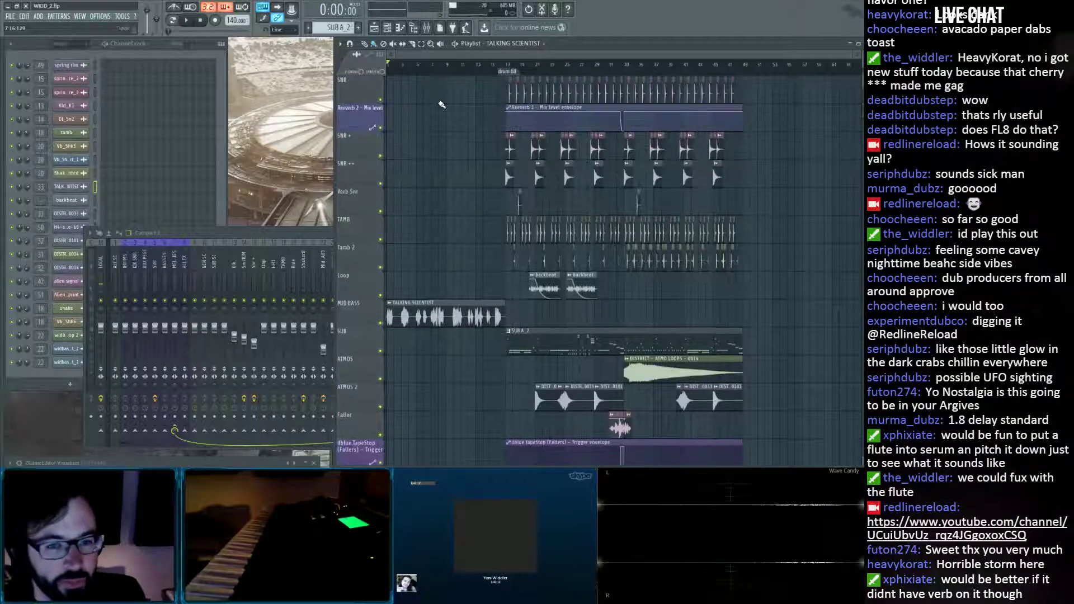
Add a Harmor channel to the BASS channel group and route it to mixer track 23.
{"action": "left_click", "coordinate": [129, 43]}
{"action": "scroll", "coordinate": [63, 43], "scroll_direction": "down", "scroll_amount": 3}
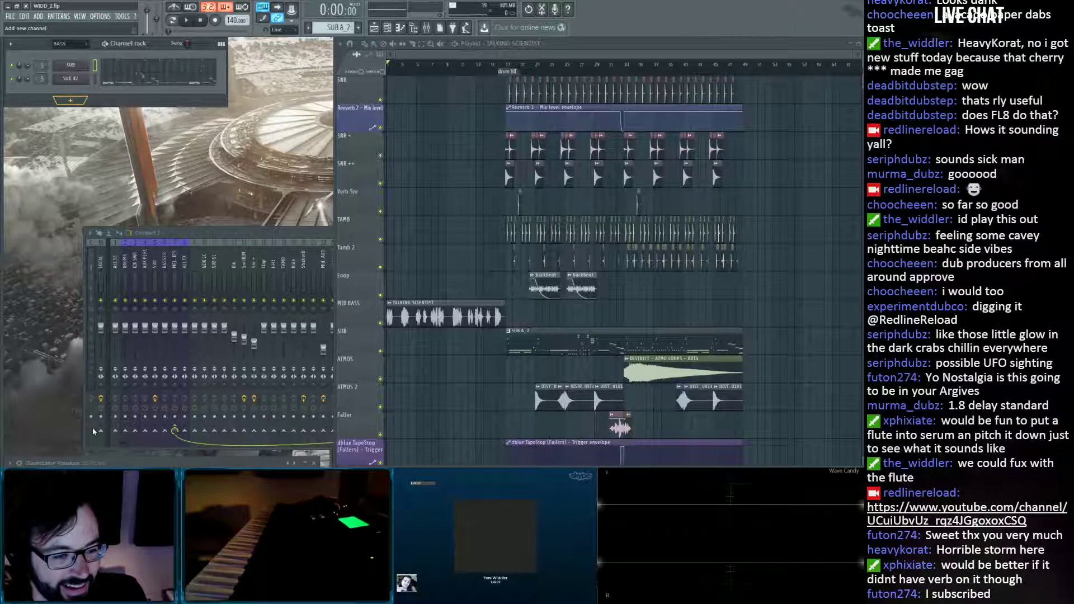
{"action": "left_click", "coordinate": [155, 62]}
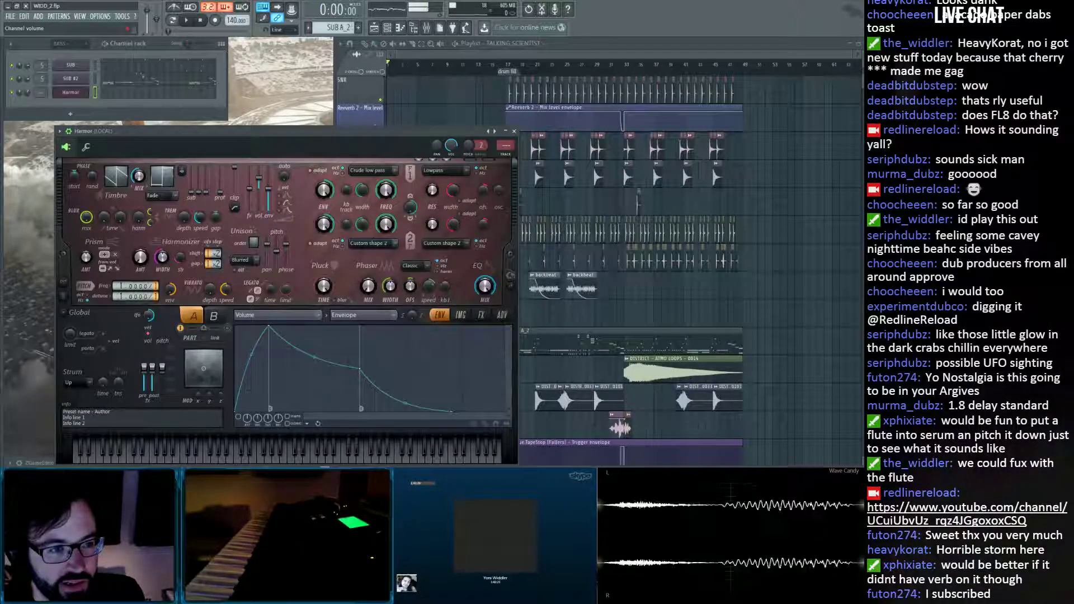
{"action": "left_click", "coordinate": [427, 29]}
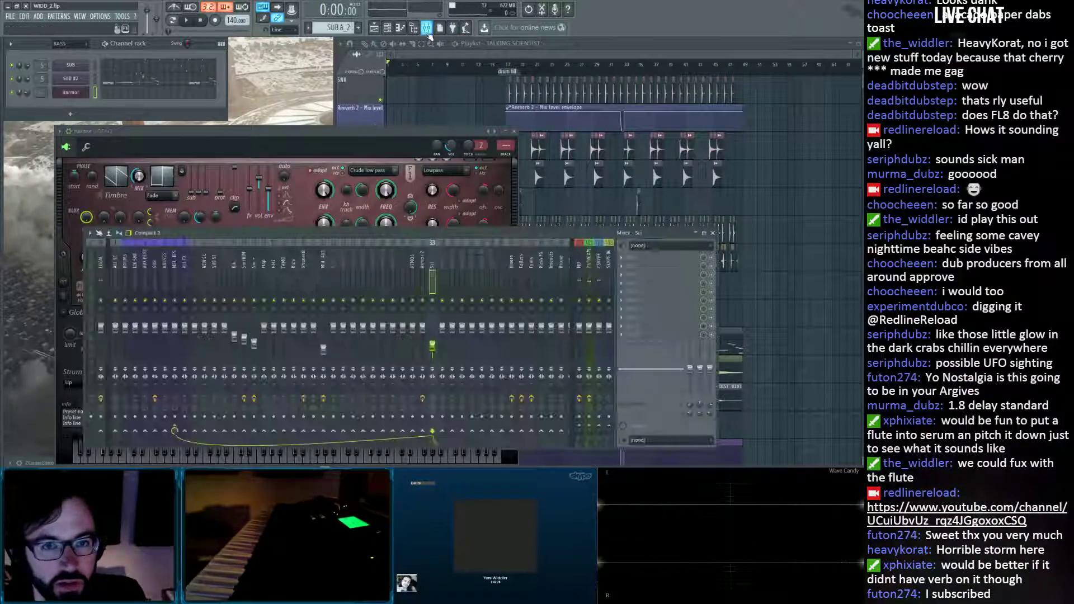
{"action": "left_click_drag", "start_coordinate": [481, 132], "coordinate": [248, 56]}
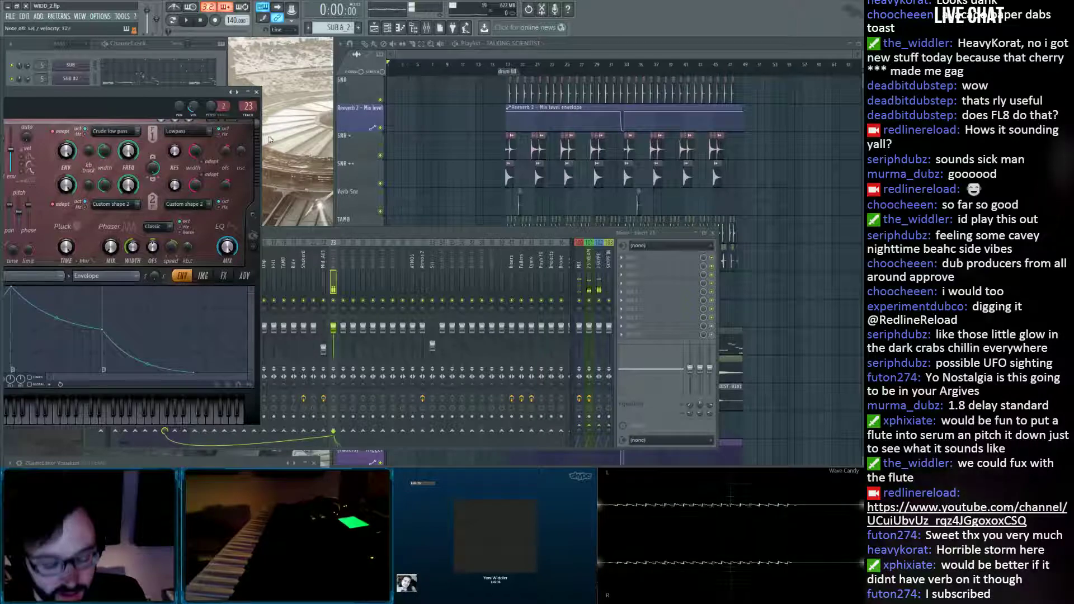
Open Harmor's image section and load a sample from the Widdstalgia folder into it.
{"action": "left_click_drag", "start_coordinate": [197, 95], "coordinate": [482, 148]}
{"action": "left_click_drag", "start_coordinate": [566, 166], "coordinate": [569, 168]}
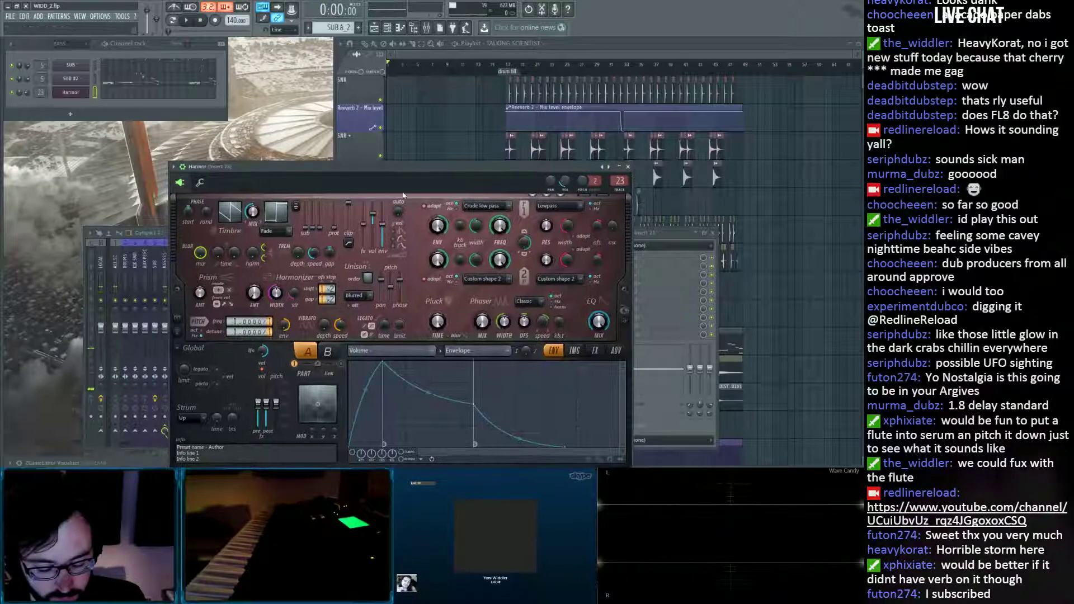
{"action": "left_click_drag", "start_coordinate": [367, 169], "coordinate": [364, 124]}
{"action": "left_click", "coordinate": [572, 305]}
{"action": "key", "text": "alt+F8"}
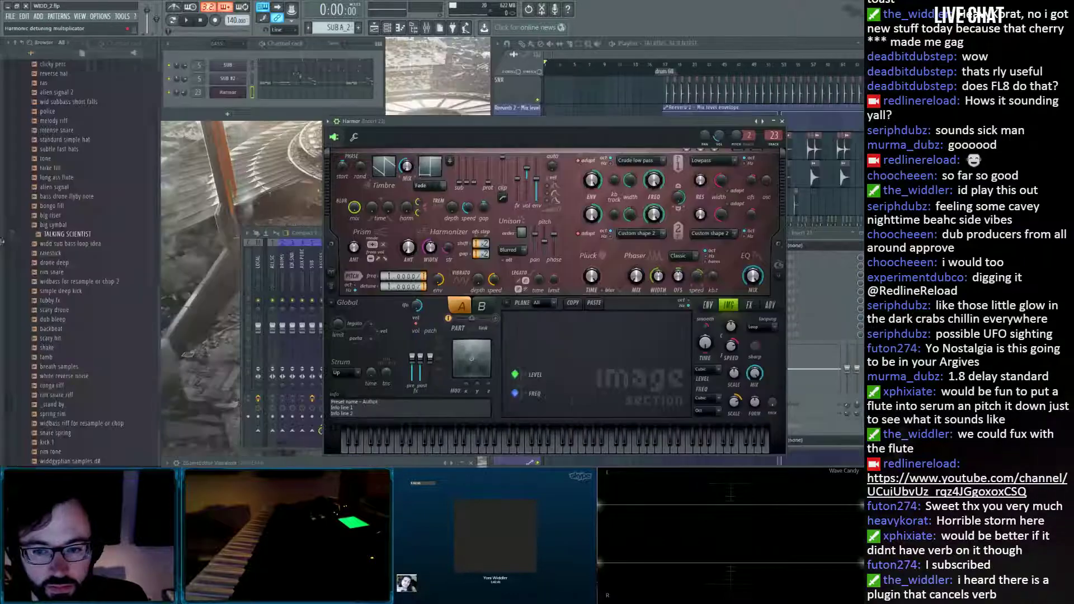
{"action": "scroll", "coordinate": [78, 305], "scroll_direction": "down", "scroll_amount": 1}
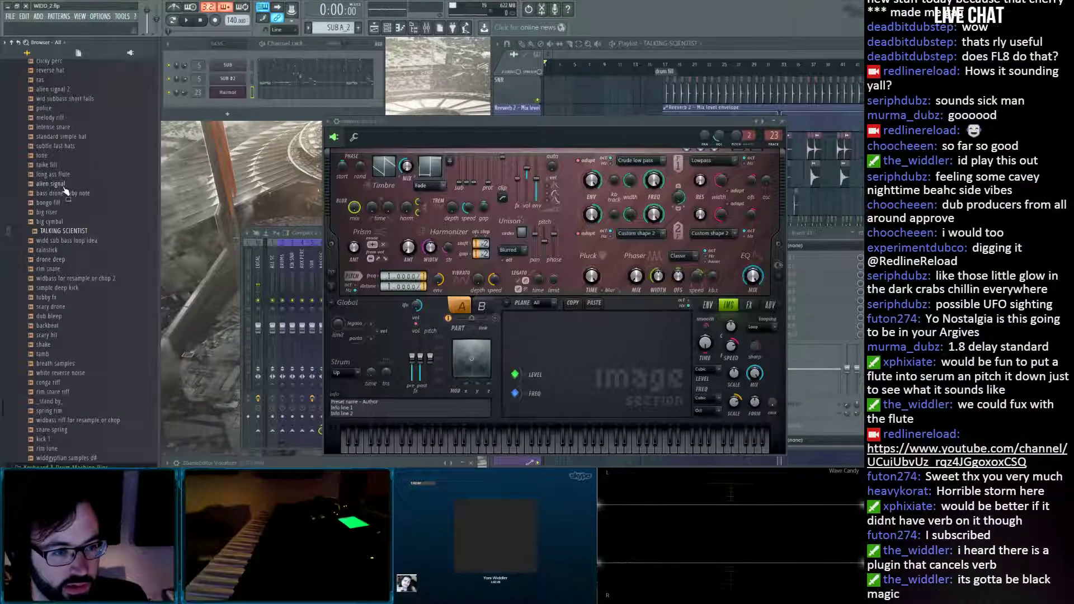
{"action": "left_click_drag", "start_coordinate": [158, 211], "coordinate": [455, 358]}
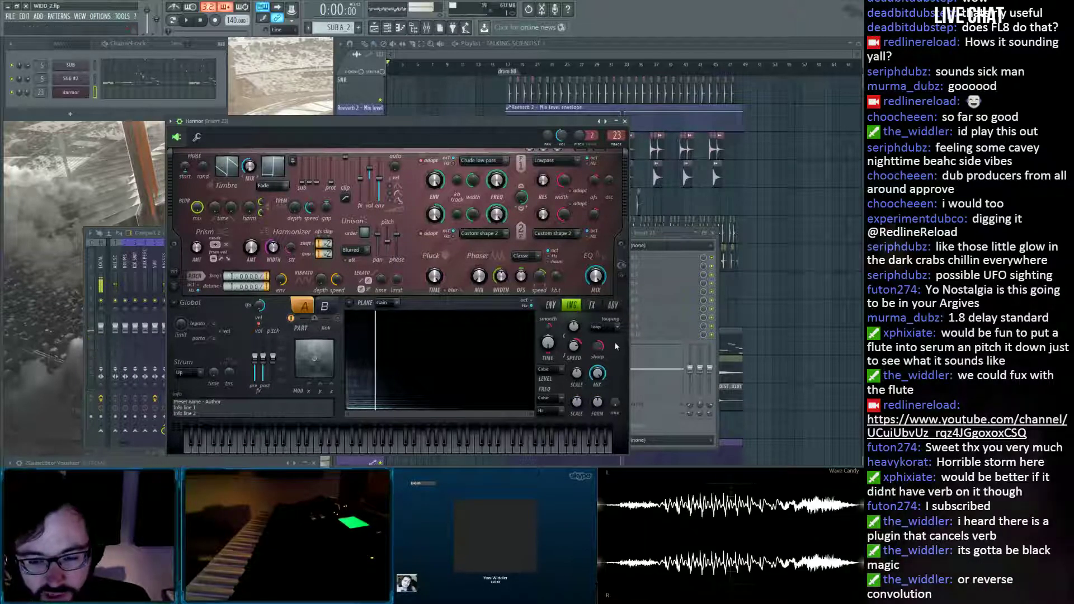
Turn on the reverb in Harmor's effects section.
{"action": "left_click", "coordinate": [613, 305]}
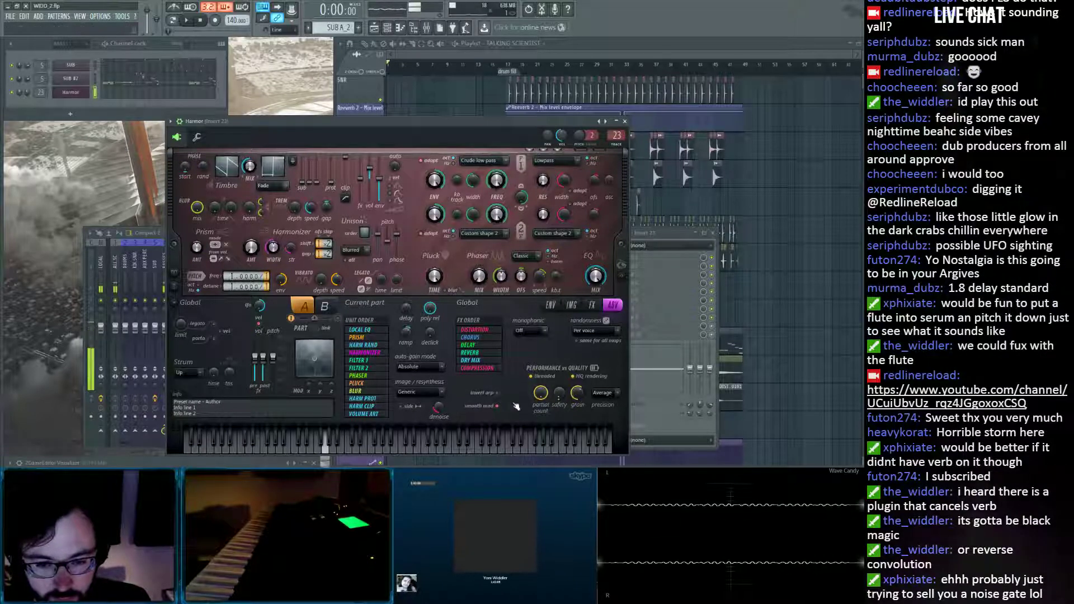
{"action": "left_click", "coordinate": [592, 305]}
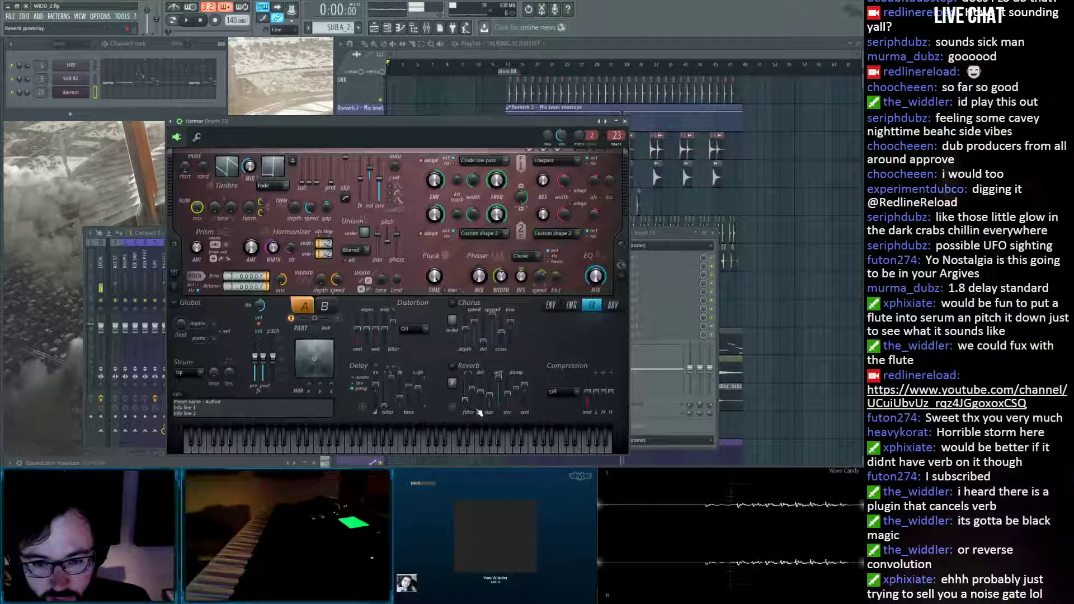
{"action": "left_click", "coordinate": [452, 407]}
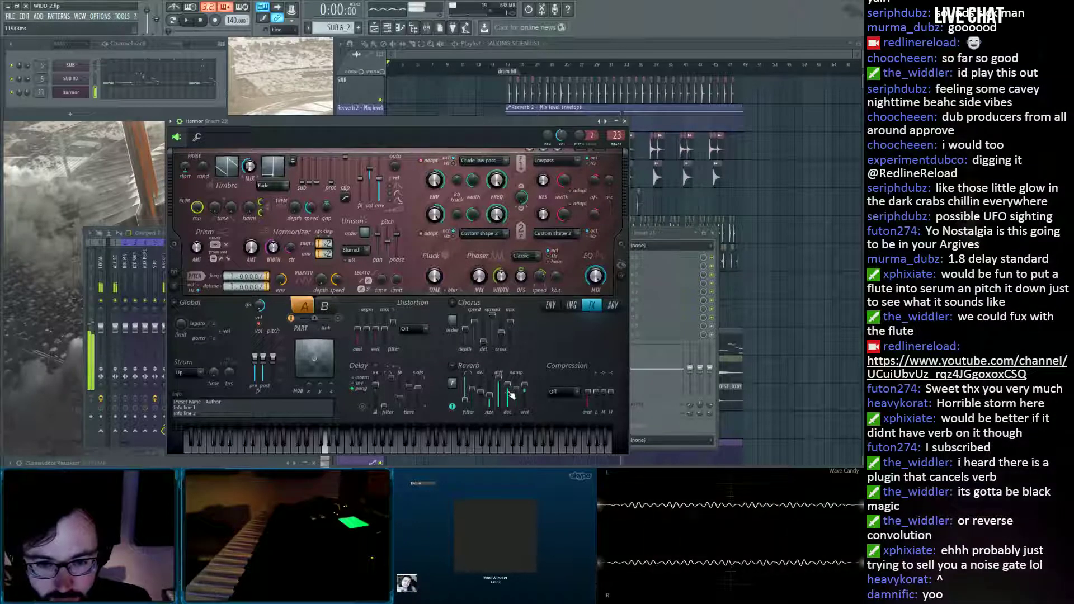
Close Harmor's window and name both its channel and mixer track 23 FOG HORN.
{"action": "left_click", "coordinate": [626, 121]}
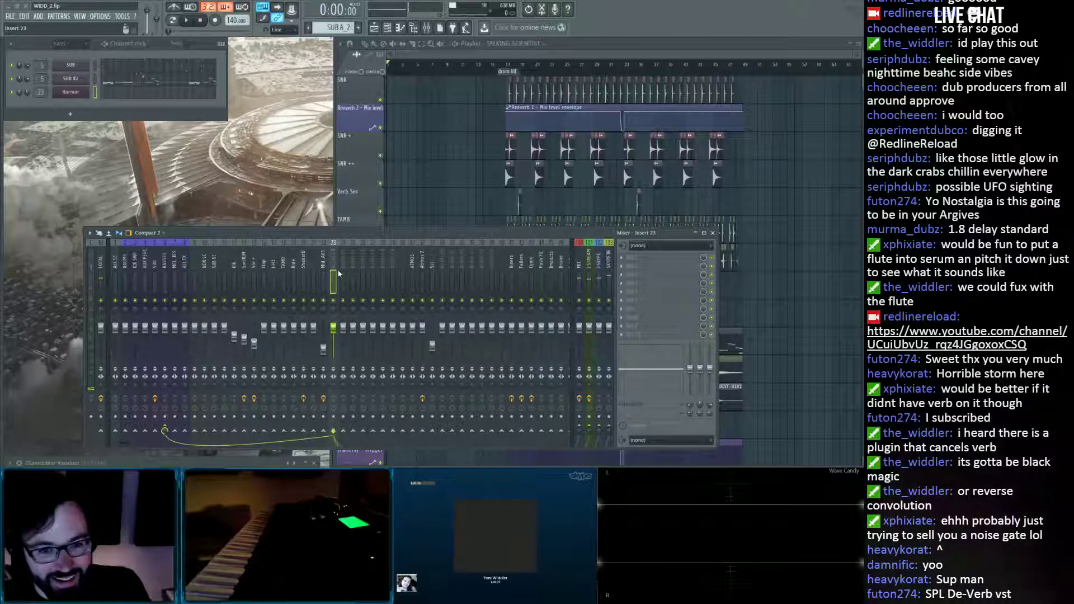
{"action": "key", "text": "ctrl+l"}
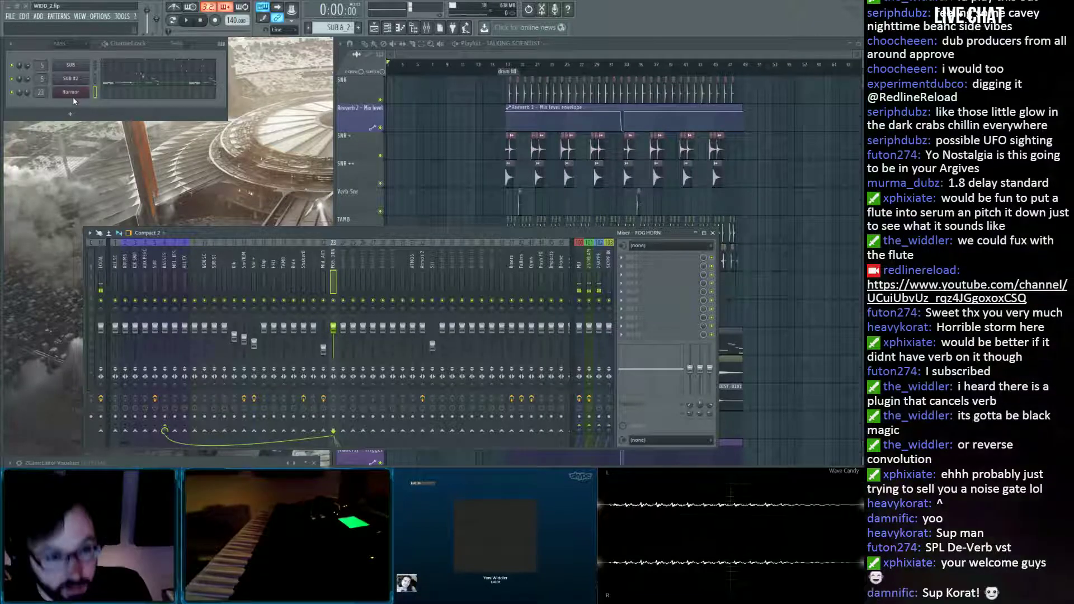
{"action": "left_click", "coordinate": [833, 242]}
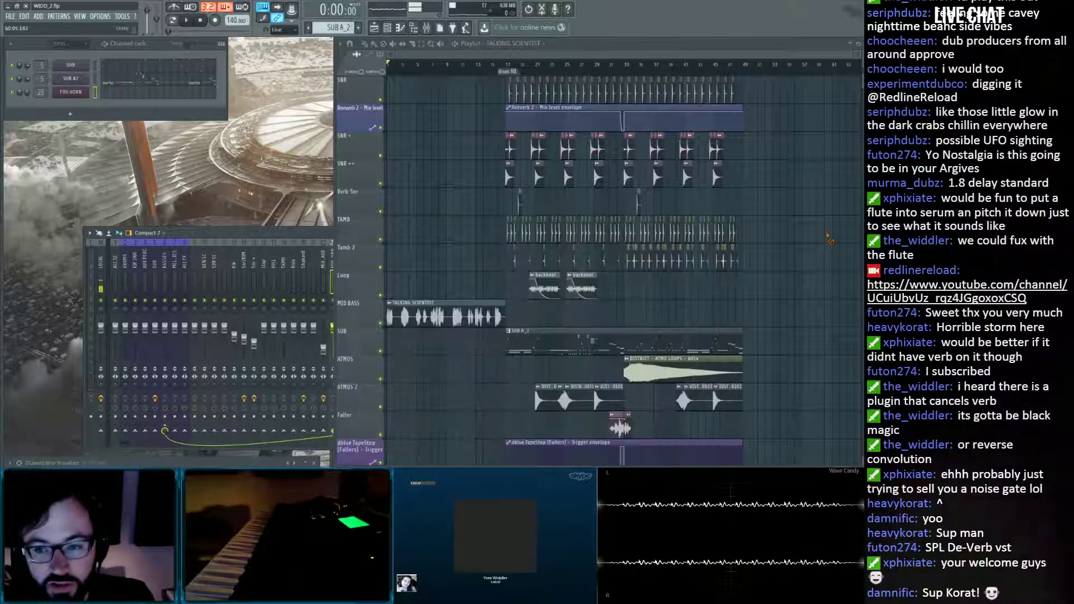
Play the arrangement from bar 17 to hear how the FOG HORN sound fits the mix.
{"action": "scroll", "coordinate": [829, 236], "scroll_direction": "down", "scroll_amount": 3}
{"action": "scroll", "coordinate": [822, 229], "scroll_direction": "down", "scroll_amount": 2}
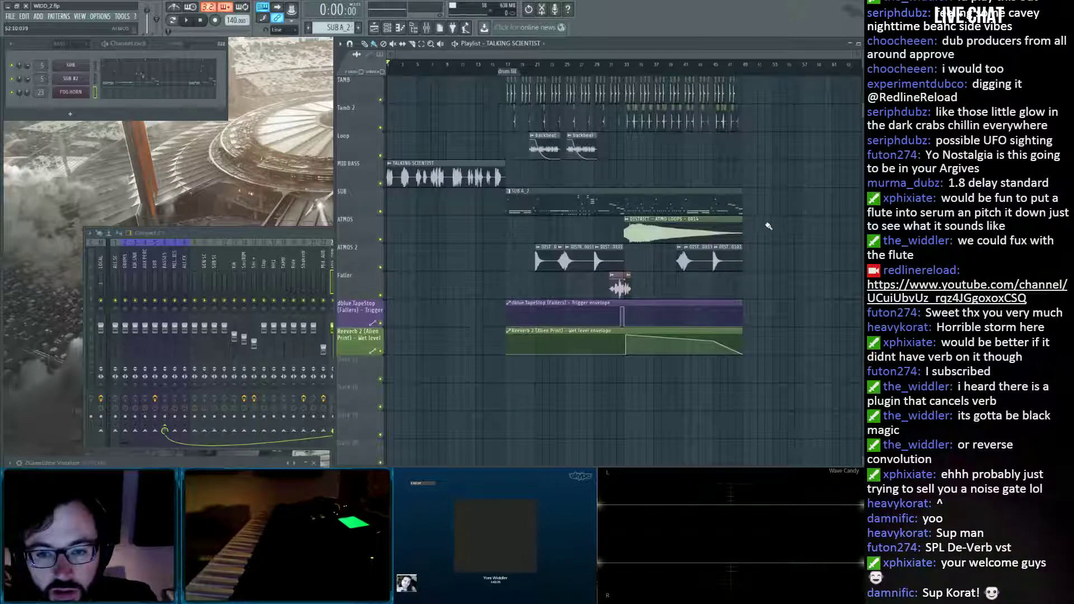
{"action": "key", "text": "space"}
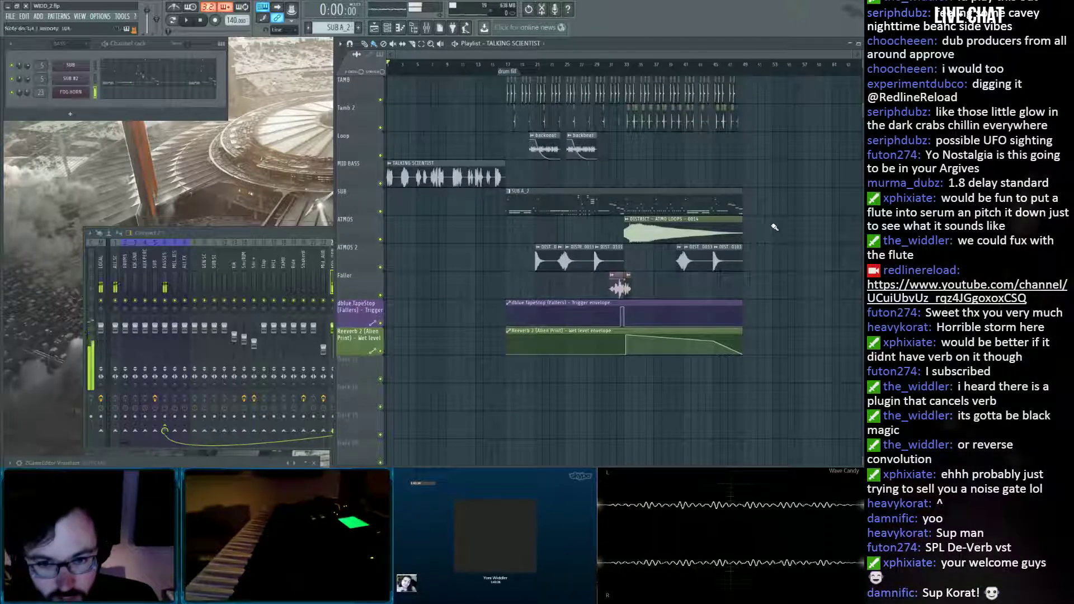
{"action": "left_click", "coordinate": [510, 67]}
{"action": "left_click", "coordinate": [187, 21]}
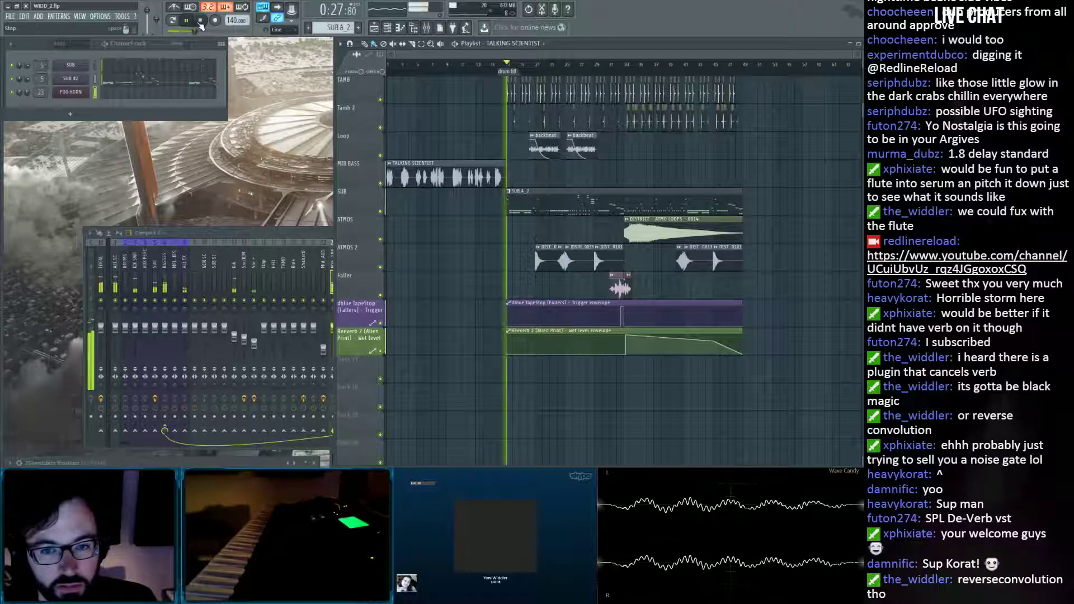
{"action": "left_click", "coordinate": [201, 22]}
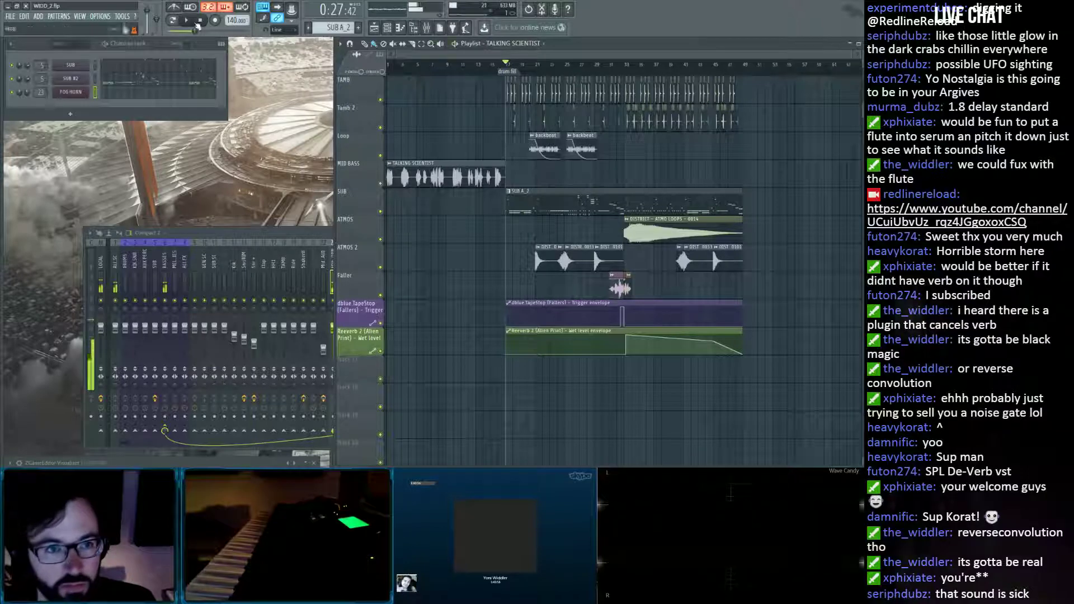
{"action": "key", "text": "space"}
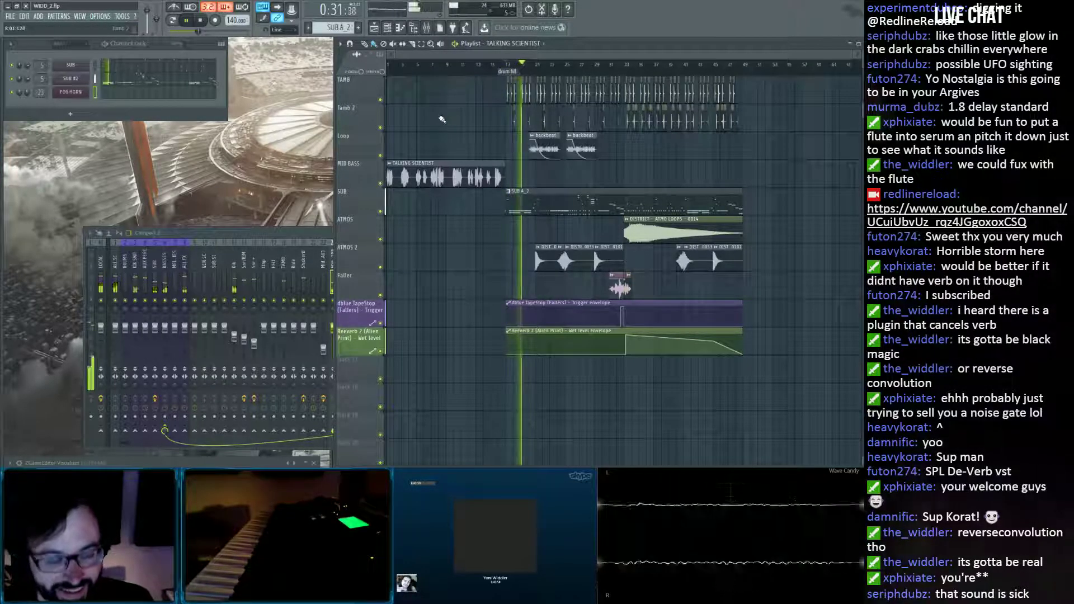
Open the FOG HORN channel's Harmor settings, audition the sound, and close its window.
{"action": "left_click", "coordinate": [72, 93]}
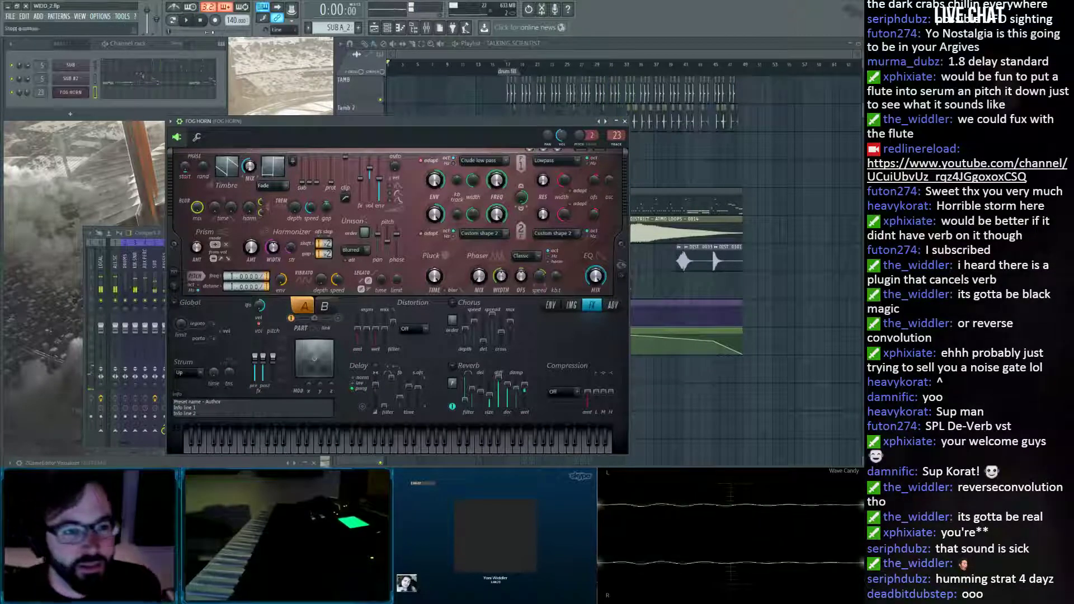
{"action": "key", "text": "space"}
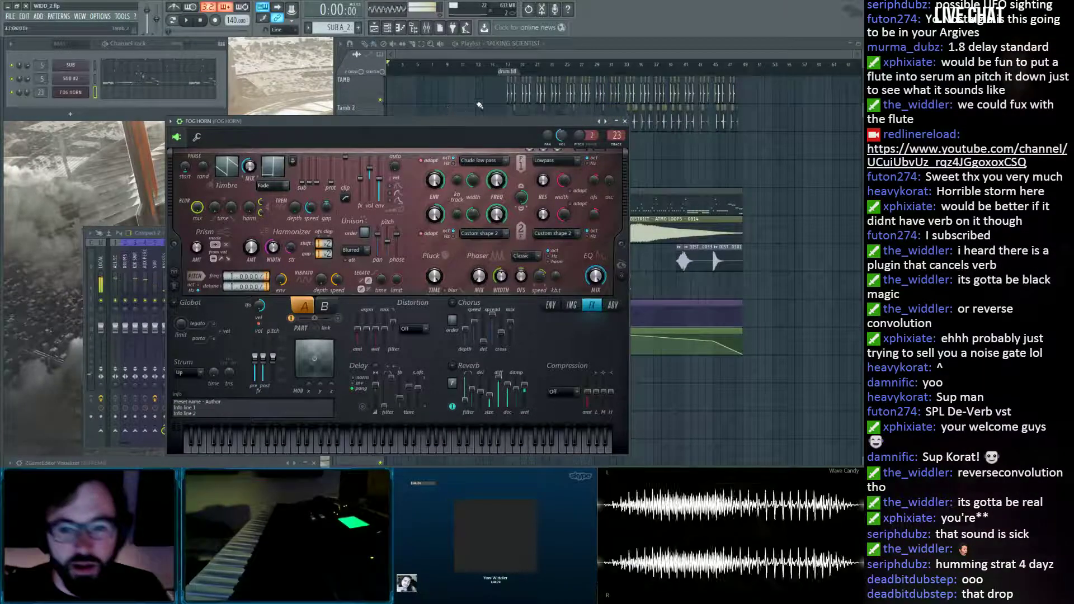
{"action": "left_click", "coordinate": [625, 121]}
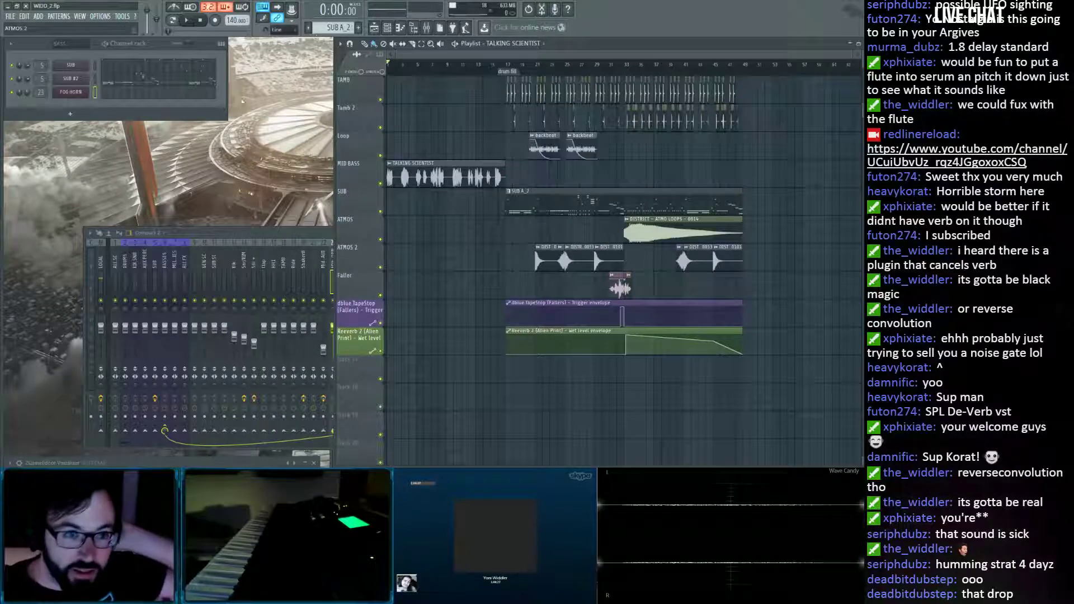
Create a new pattern named FOGute and set the playback position at bar 13.
{"action": "left_click", "coordinate": [358, 28]}
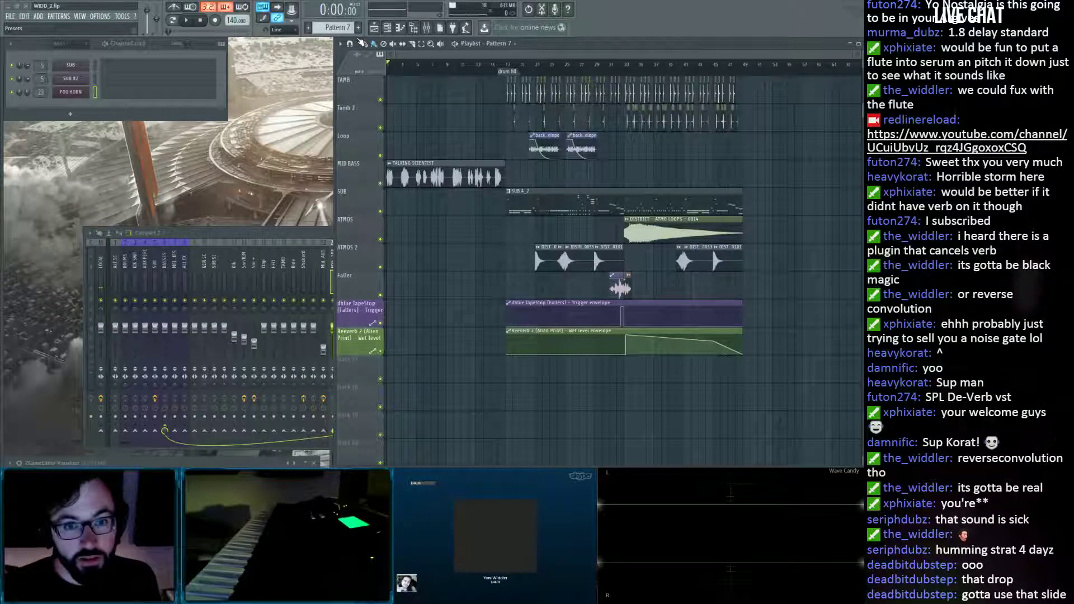
{"action": "key", "text": "Return"}
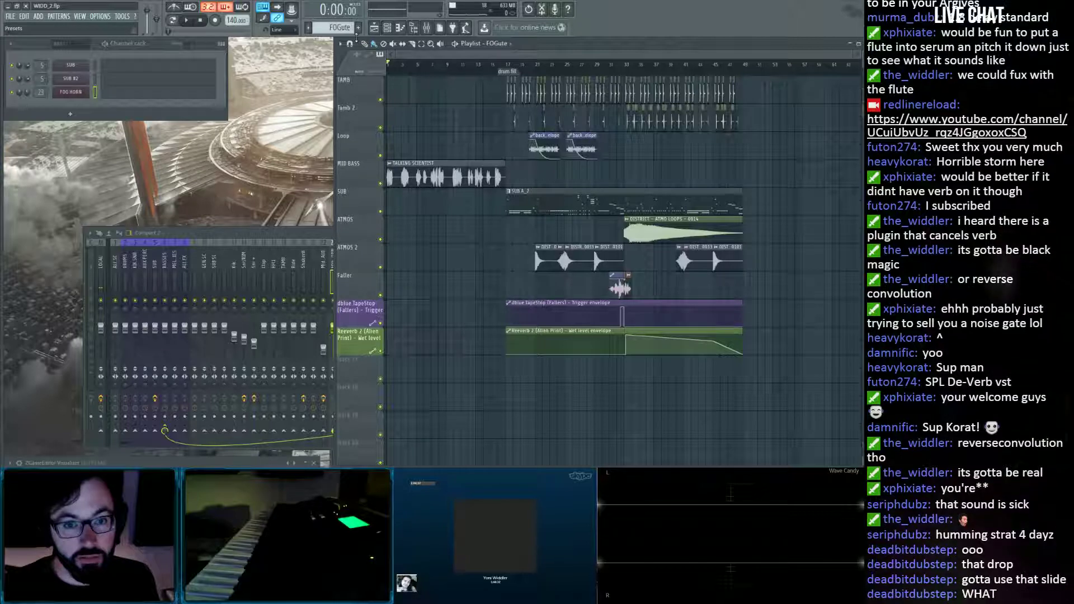
{"action": "left_click", "coordinate": [481, 71]}
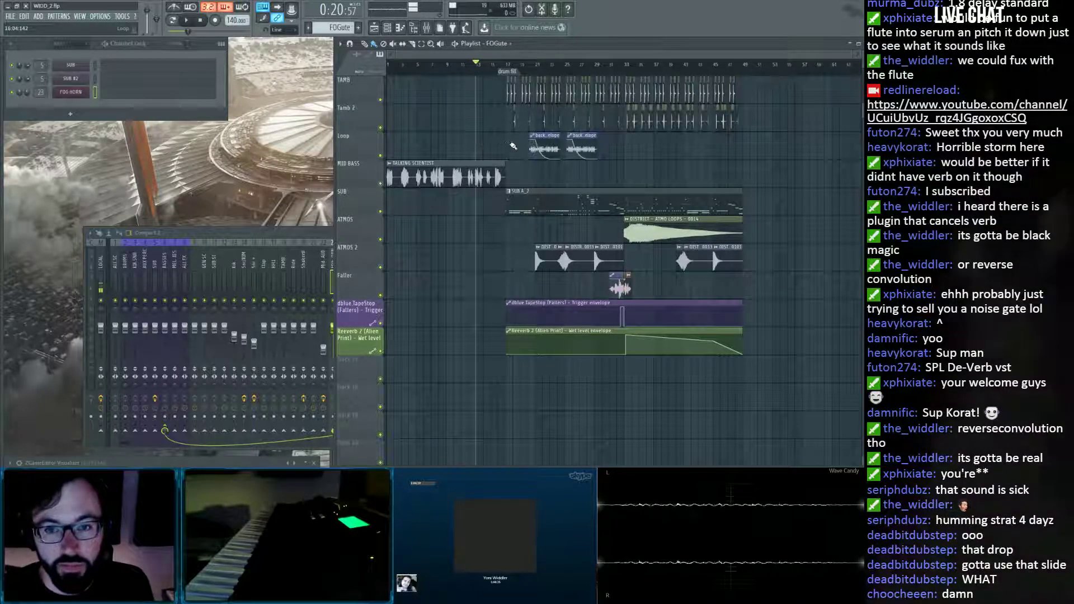
Place four tamb clips on the TAMB playlist track starting at bar 13 and duplicate the group to its right.
{"action": "scroll", "coordinate": [496, 72], "scroll_direction": "up", "scroll_amount": 1}
{"action": "scroll", "coordinate": [496, 74], "scroll_direction": "up", "scroll_amount": 4}
{"action": "scroll", "coordinate": [536, 144], "scroll_direction": "up", "scroll_amount": 3}
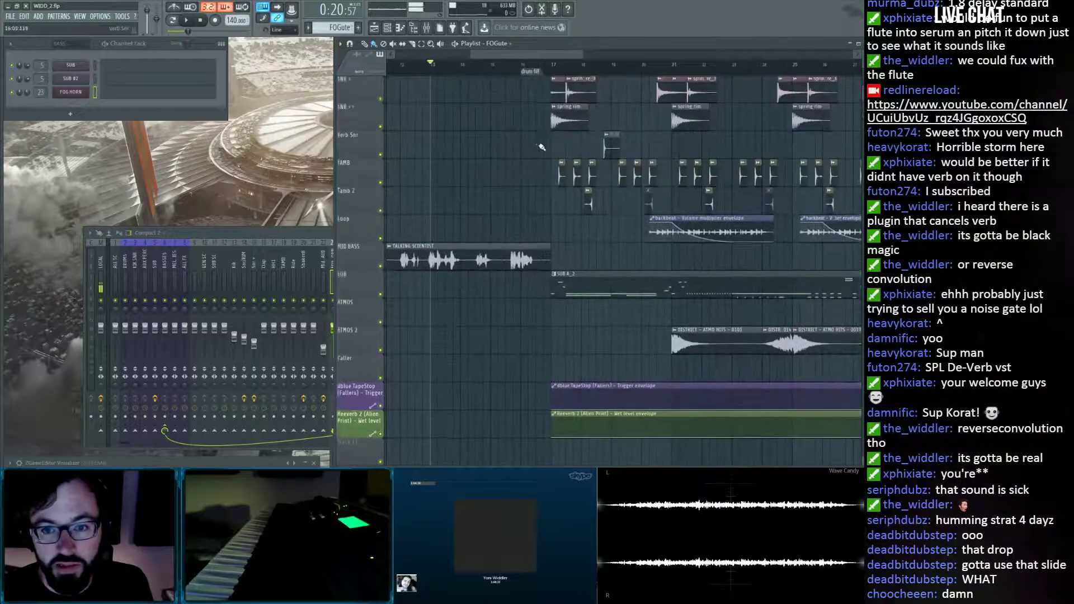
{"action": "left_click", "coordinate": [562, 176]}
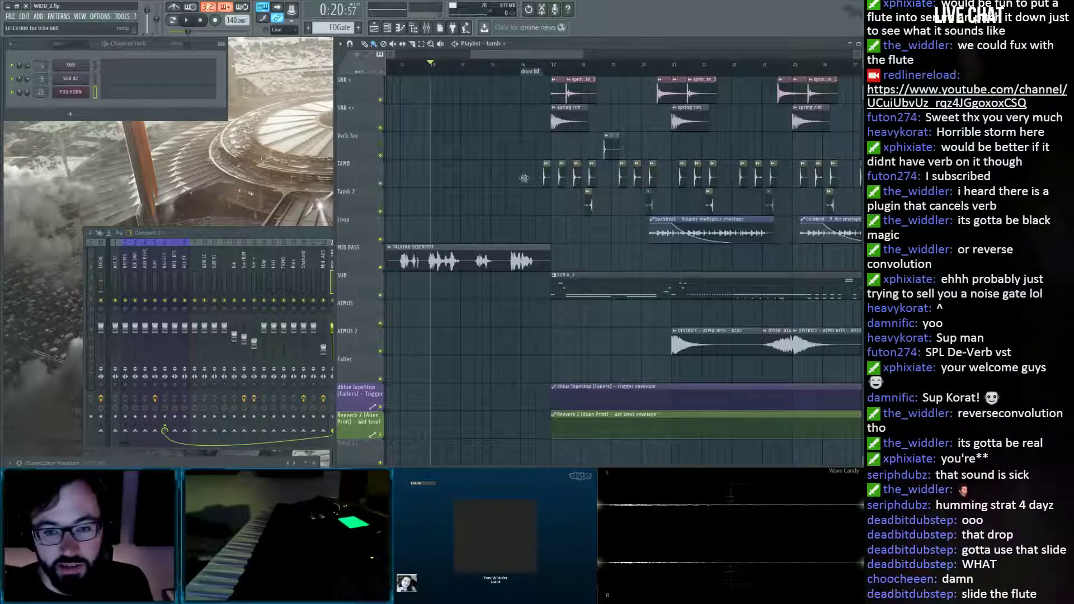
{"action": "left_click", "coordinate": [448, 183]}
{"action": "left_click_drag", "start_coordinate": [448, 183], "coordinate": [433, 180]}
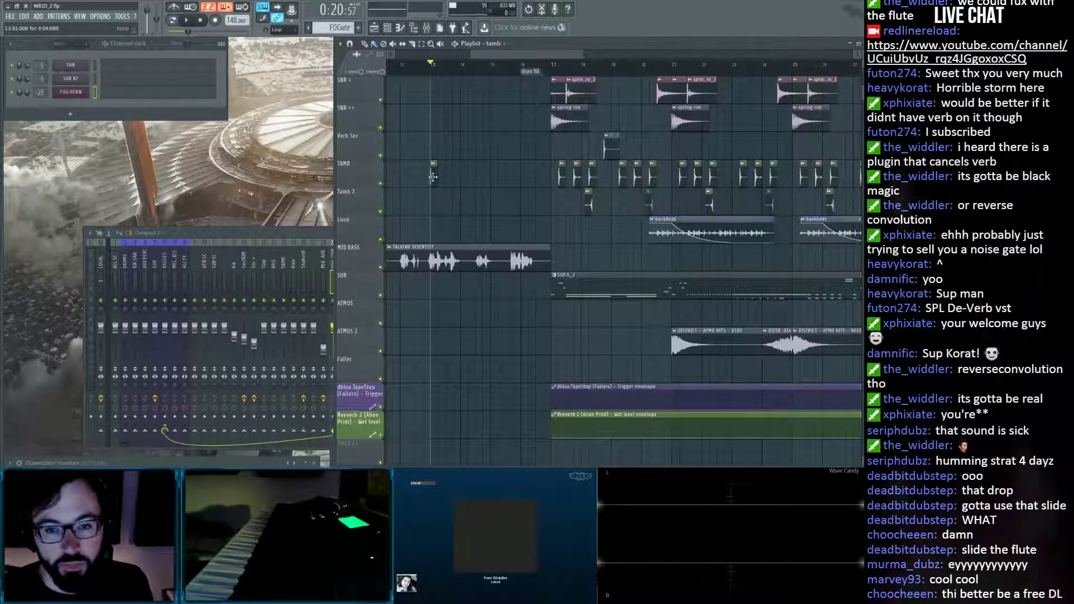
{"action": "left_click", "coordinate": [449, 176]}
{"action": "left_click", "coordinate": [463, 178]}
{"action": "left_click", "coordinate": [486, 180]}
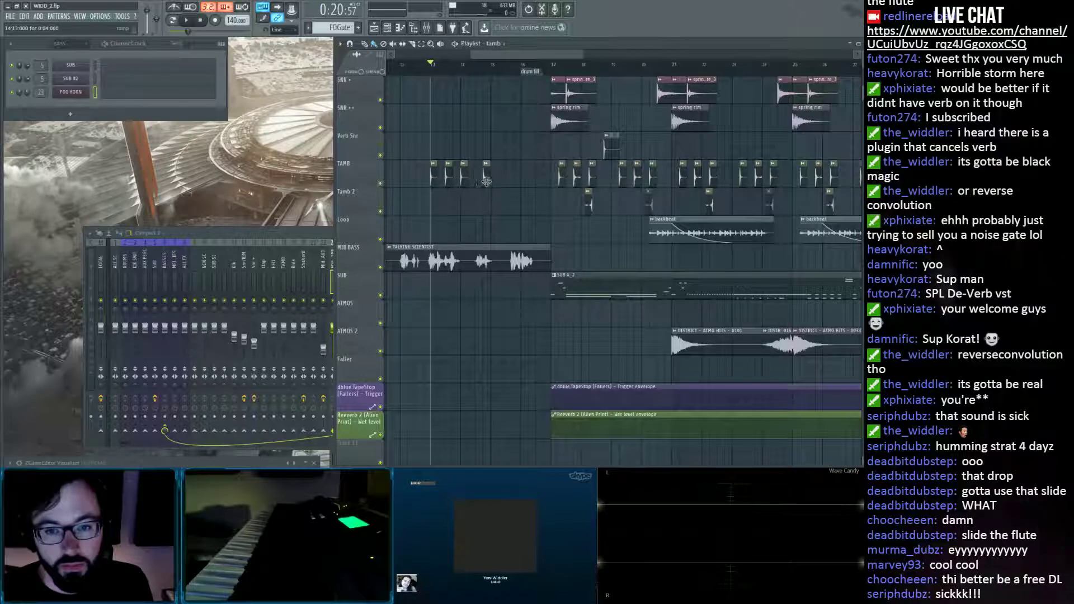
{"action": "left_click_drag", "start_coordinate": [455, 186], "coordinate": [424, 192]}
{"action": "key", "text": "ctrl+b"}
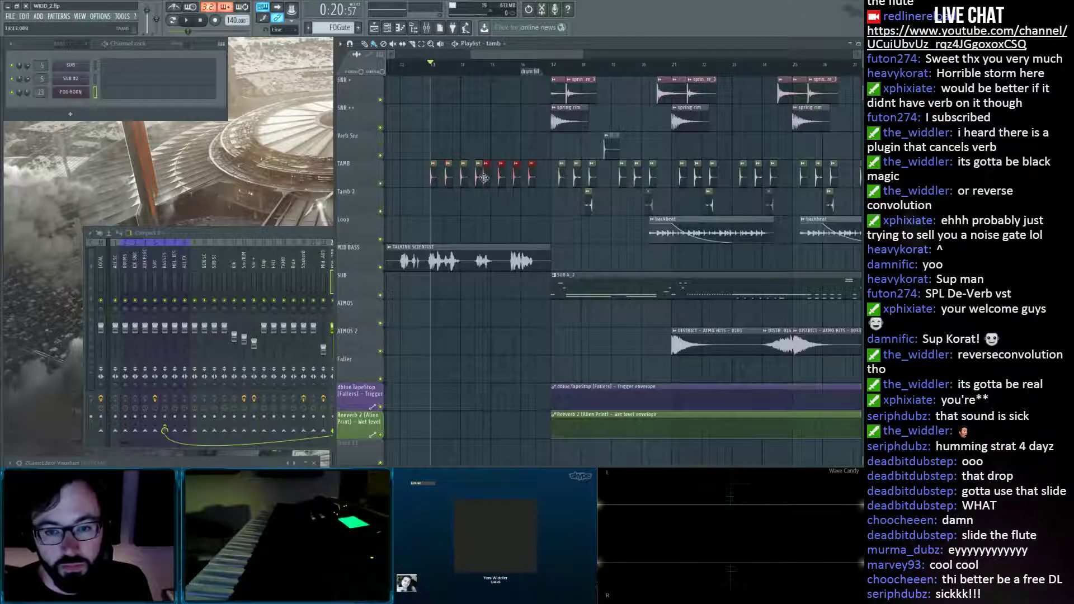
Record a FOG HORN performance into the FOGute pattern from bar 13 and stop playback.
{"action": "left_click", "coordinate": [215, 21]}
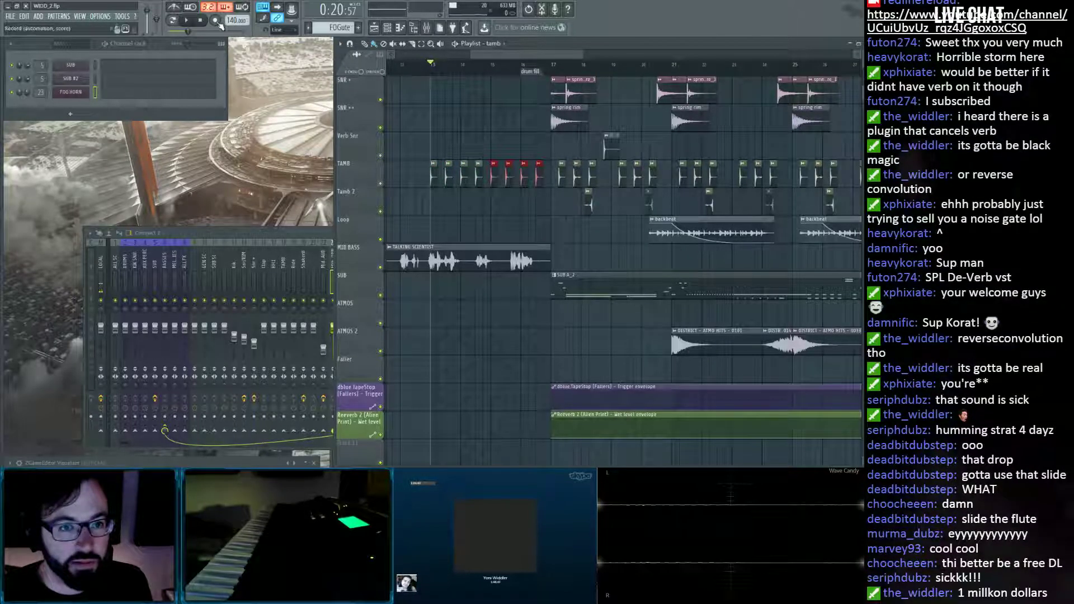
{"action": "left_click", "coordinate": [187, 22]}
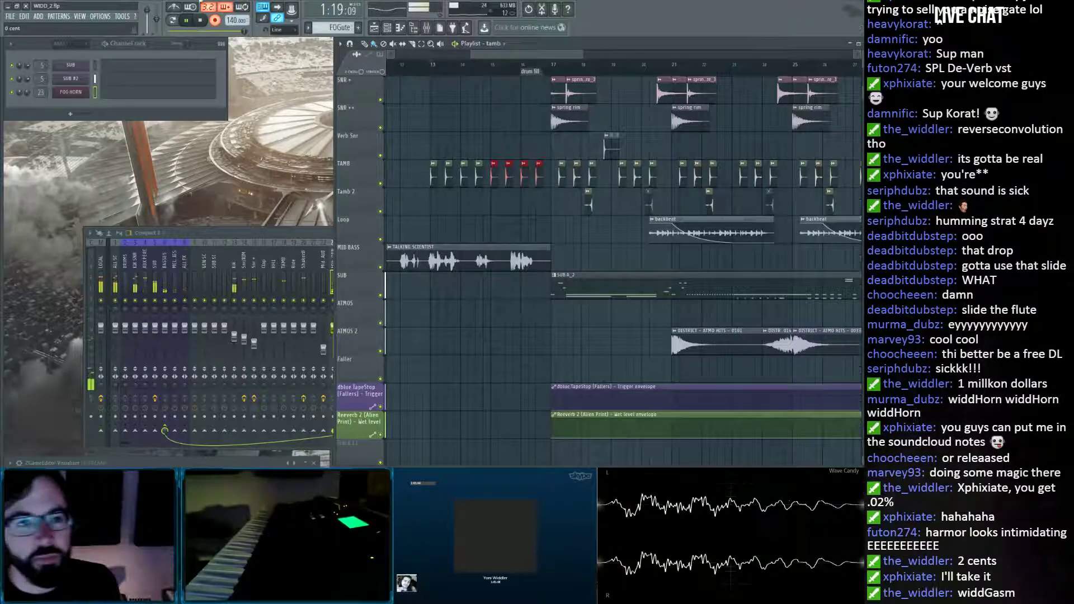
{"action": "left_click", "coordinate": [215, 20]}
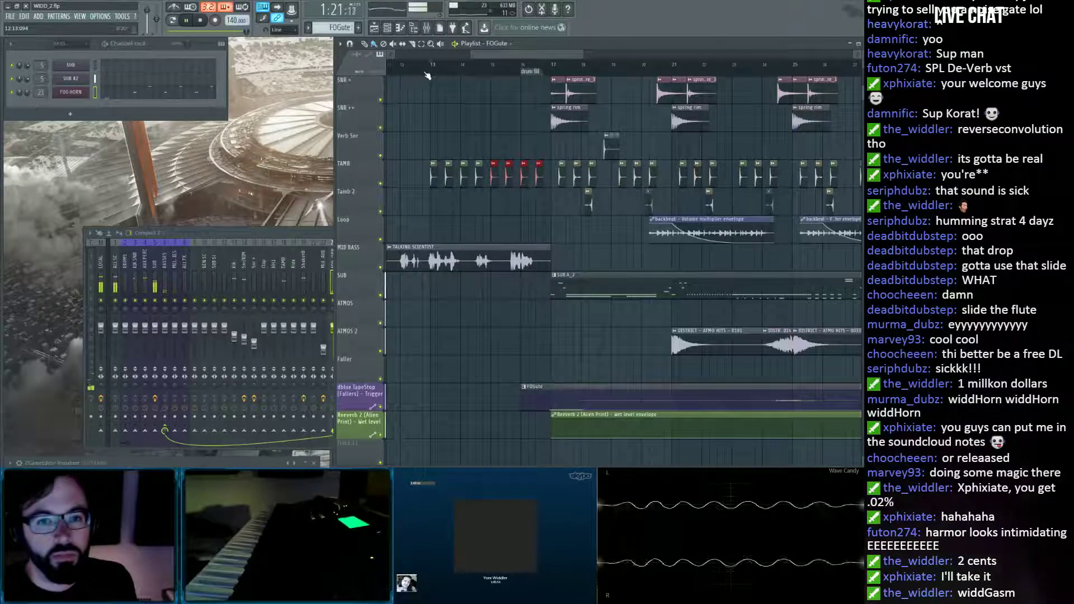
{"action": "scroll", "coordinate": [428, 75], "scroll_direction": "down", "scroll_amount": 5}
{"action": "key", "text": "space"}
{"action": "scroll", "coordinate": [805, 309], "scroll_direction": "down", "scroll_amount": 1}
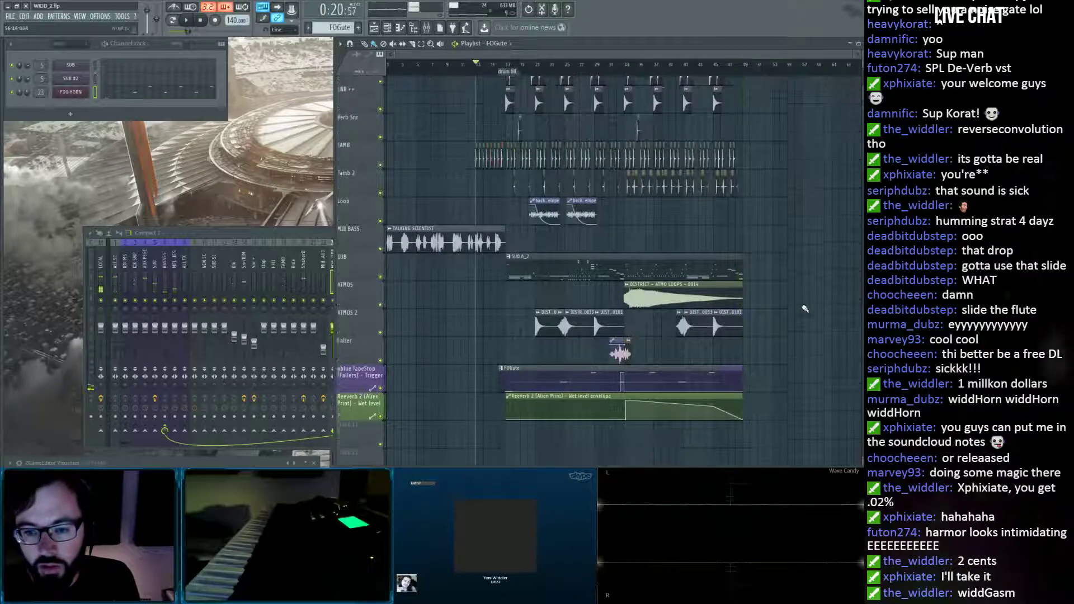
Move the FOGute clip to an empty playlist track below the Reeverb 2 automation, keeping its start at bar 16.
{"action": "scroll", "coordinate": [805, 308], "scroll_direction": "down", "scroll_amount": 3}
{"action": "left_click_drag", "start_coordinate": [531, 324], "coordinate": [512, 399]}
{"action": "scroll", "coordinate": [519, 402], "scroll_direction": "down", "scroll_amount": 3}
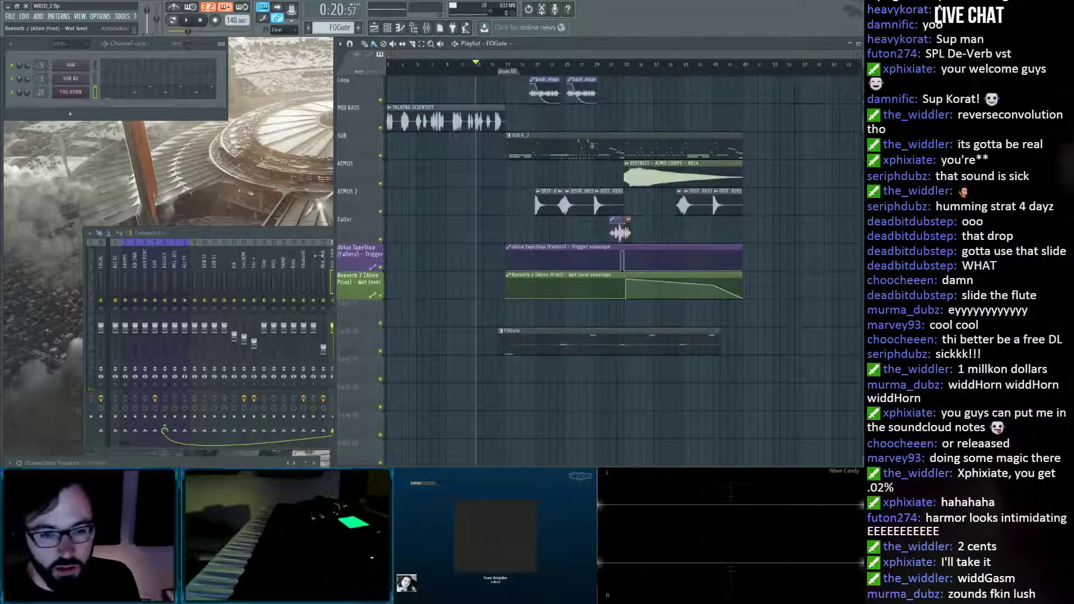
Select the playlist from bar 16 to about bar 59, solo the FOG HORN mixer track for capture, and turn the solo off.
{"action": "left_click", "coordinate": [332, 267]}
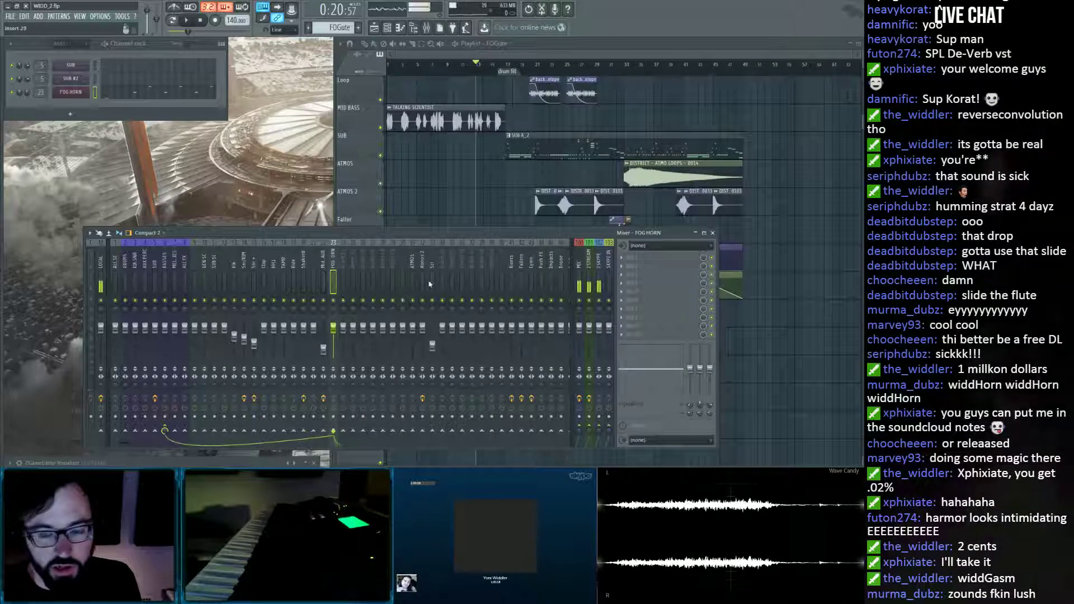
{"action": "left_click", "coordinate": [806, 330]}
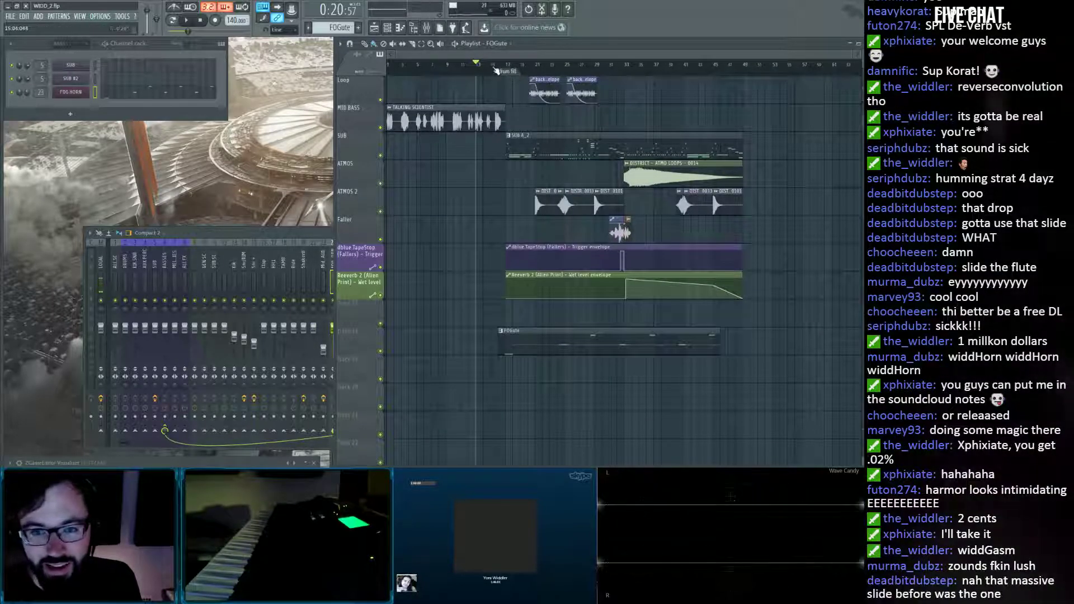
{"action": "left_click_drag", "start_coordinate": [497, 66], "coordinate": [821, 118]}
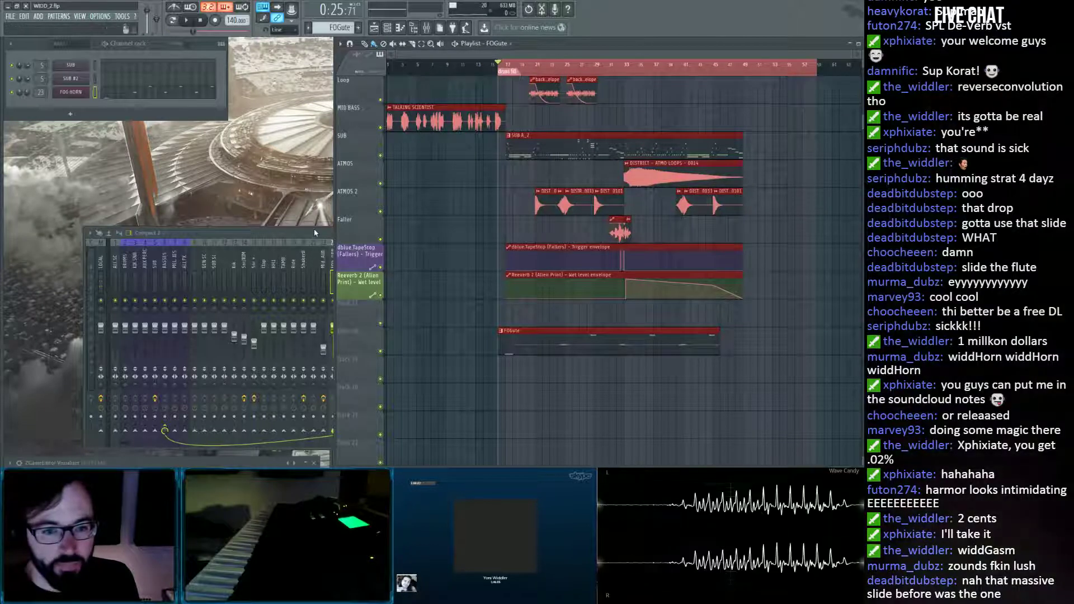
{"action": "left_click", "coordinate": [332, 255]}
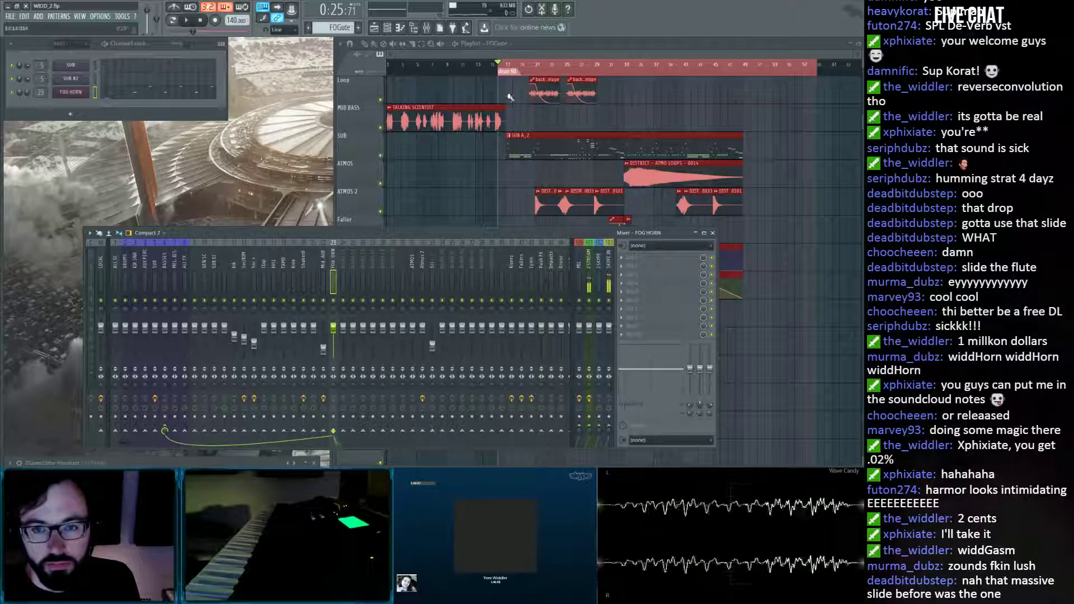
{"action": "left_click", "coordinate": [513, 54]}
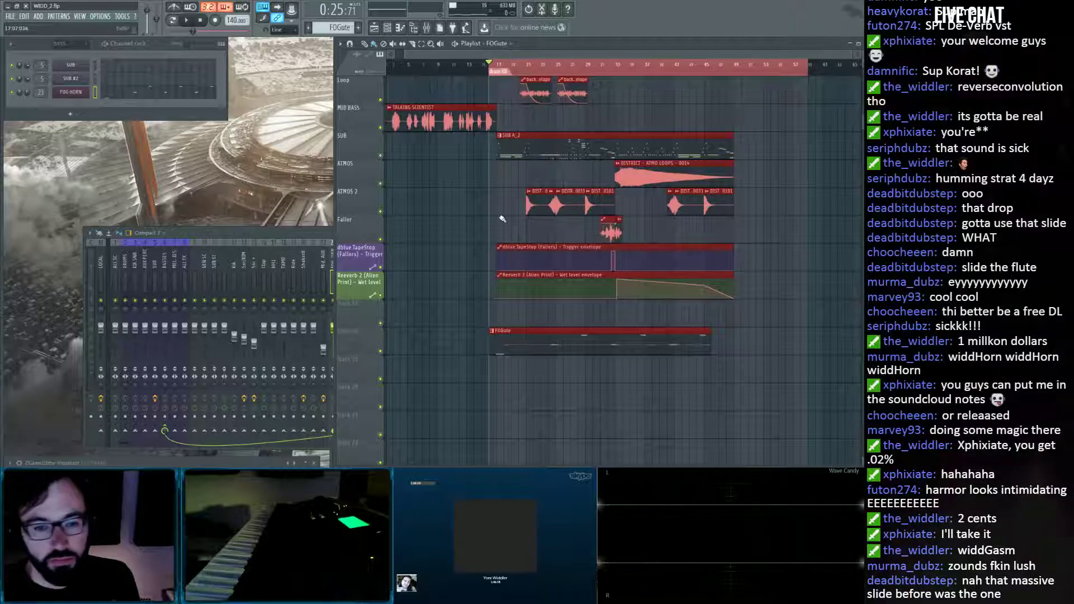
{"action": "left_click", "coordinate": [301, 234]}
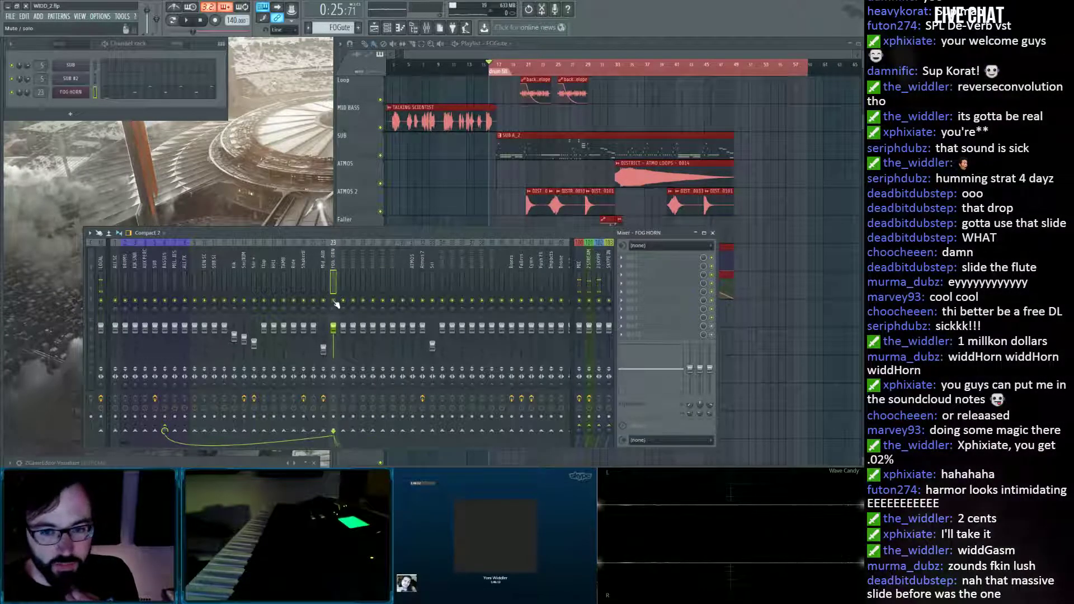
{"action": "right_click", "coordinate": [589, 301]}
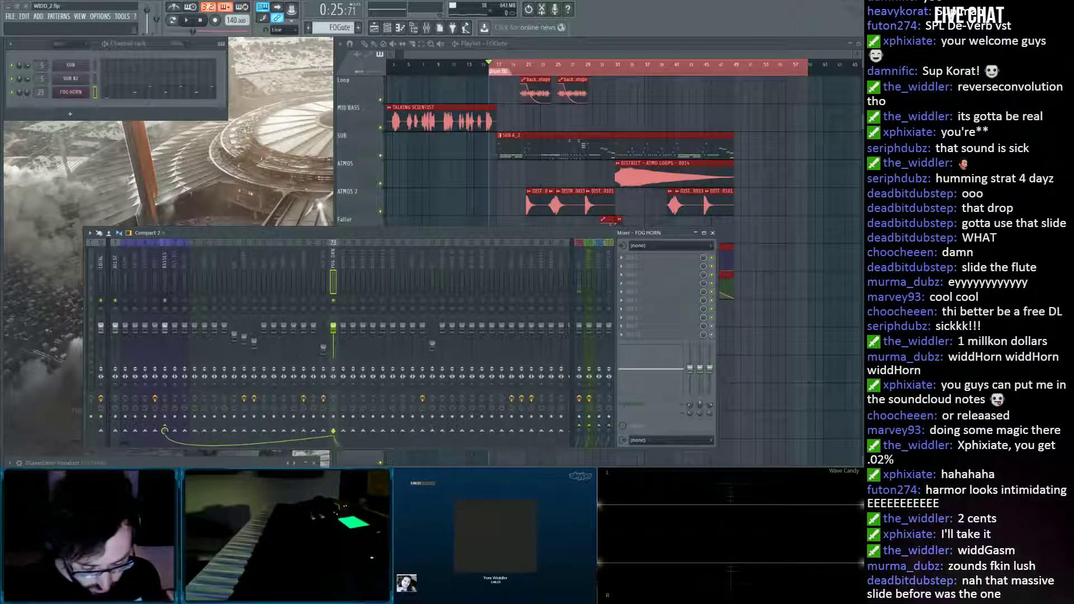
{"action": "left_click", "coordinate": [101, 277]}
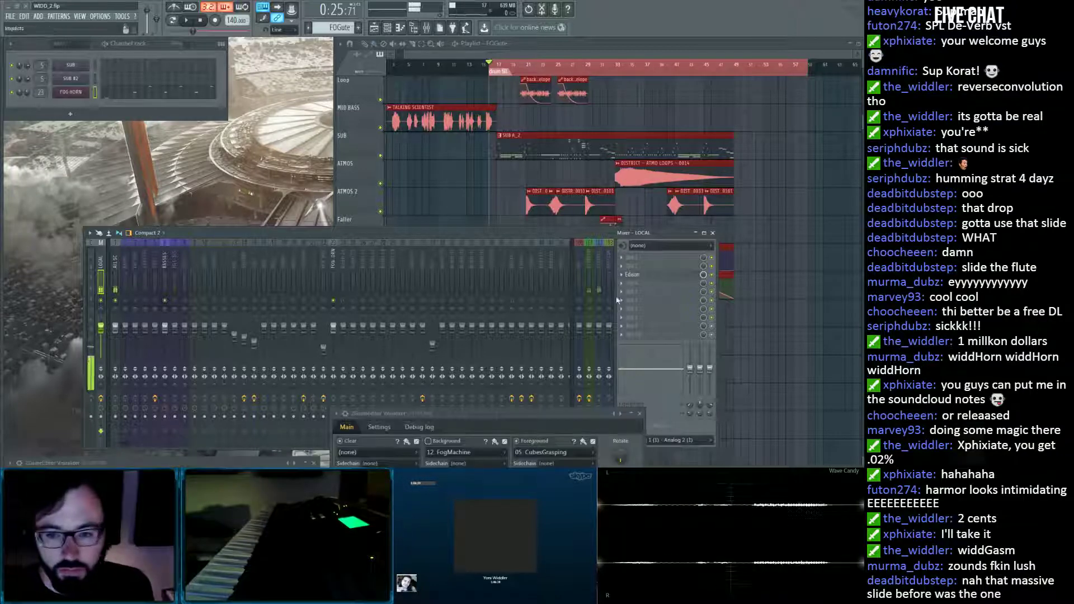
{"action": "left_click", "coordinate": [599, 304]}
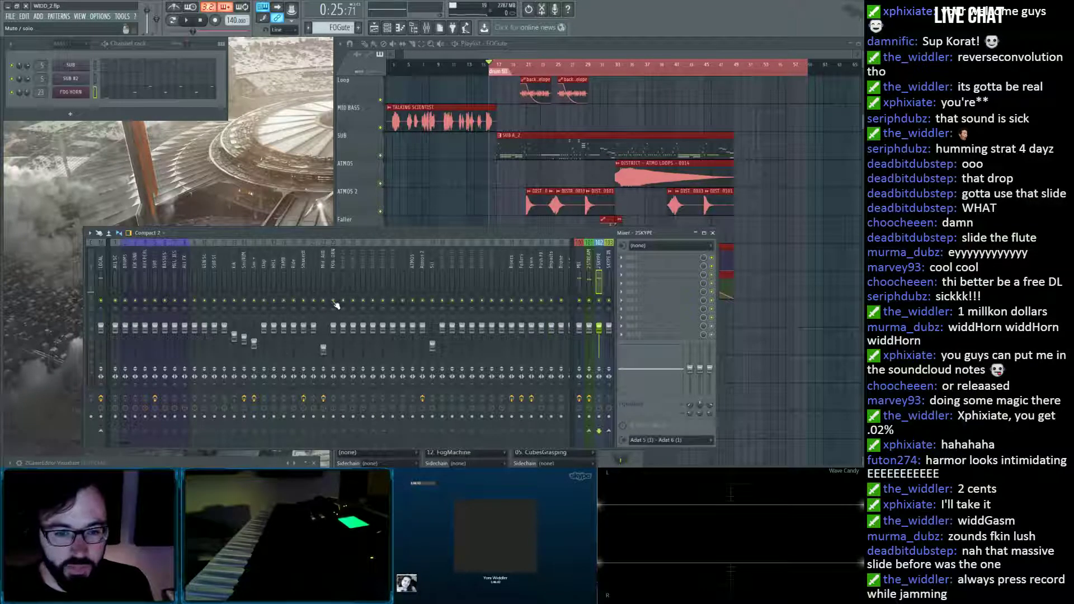
Place the FLUTE ish audio clip at bar 16 on the track below FOGute and delete the FOGute clip.
{"action": "left_click", "coordinate": [471, 166]}
{"action": "scroll", "coordinate": [471, 165], "scroll_direction": "down", "scroll_amount": 3}
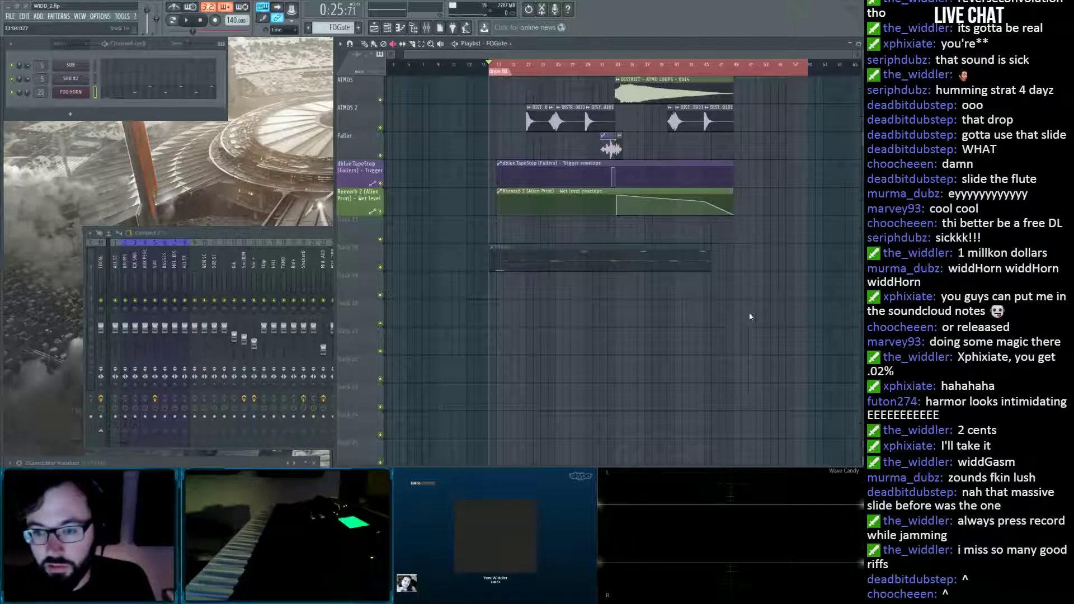
{"action": "left_click", "coordinate": [506, 295]}
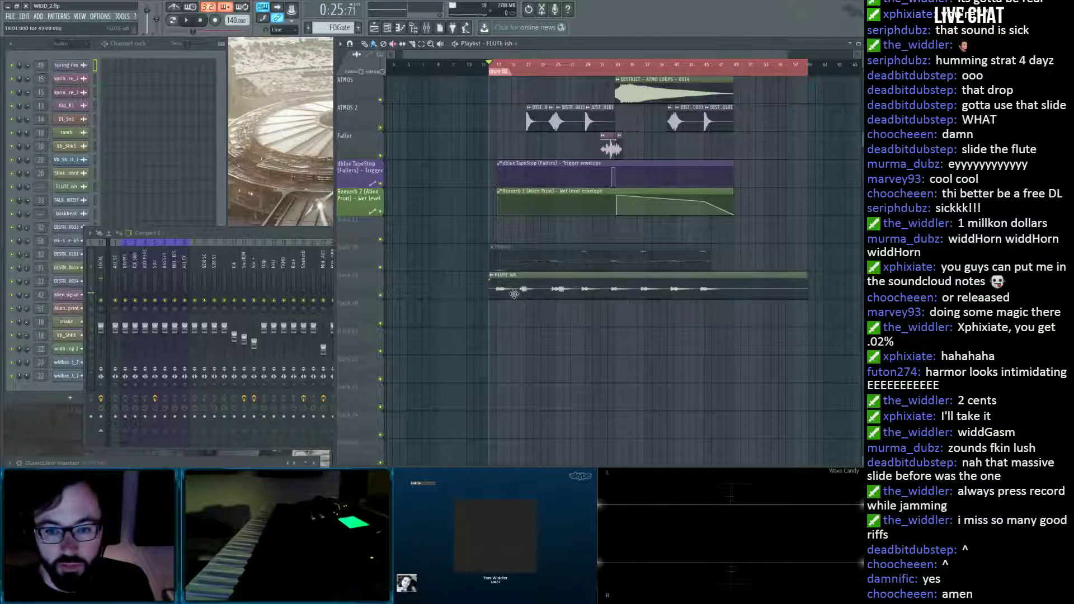
{"action": "right_click", "coordinate": [516, 256]}
Clear the time selection and play the FLUTE ish clip with the arrangement, from bar 16 and around bar 43.
{"action": "key", "text": "space"}
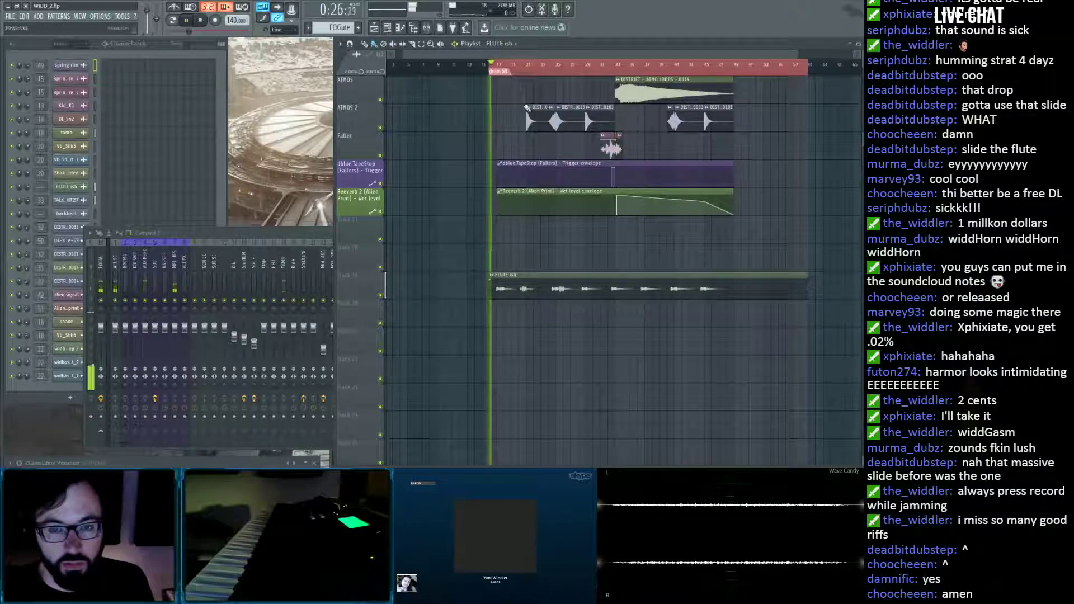
{"action": "left_click", "coordinate": [527, 70], "text": "ctrl"}
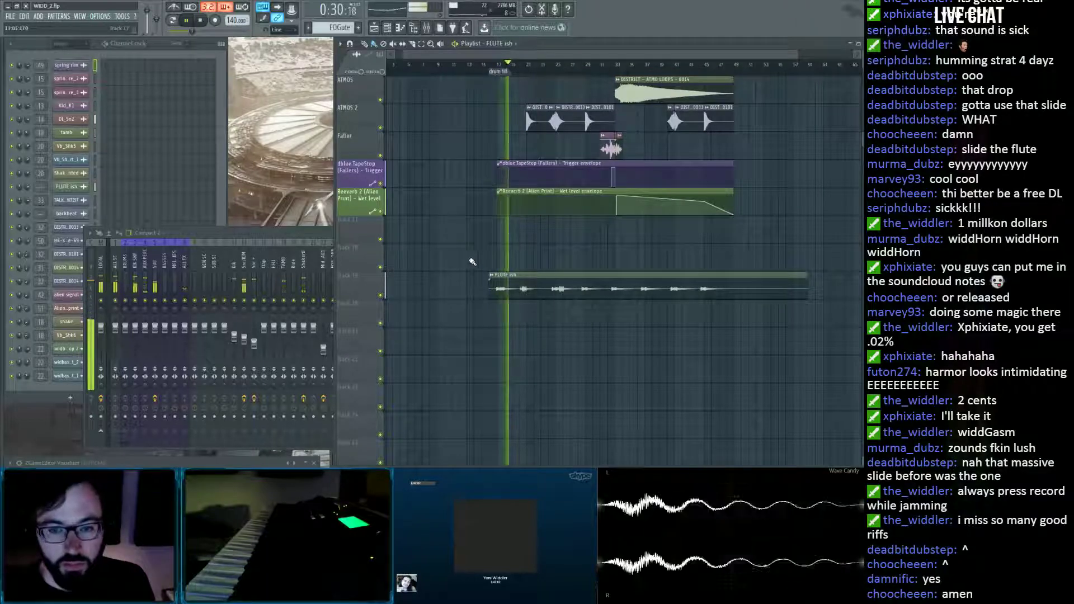
{"action": "key", "text": "space"}
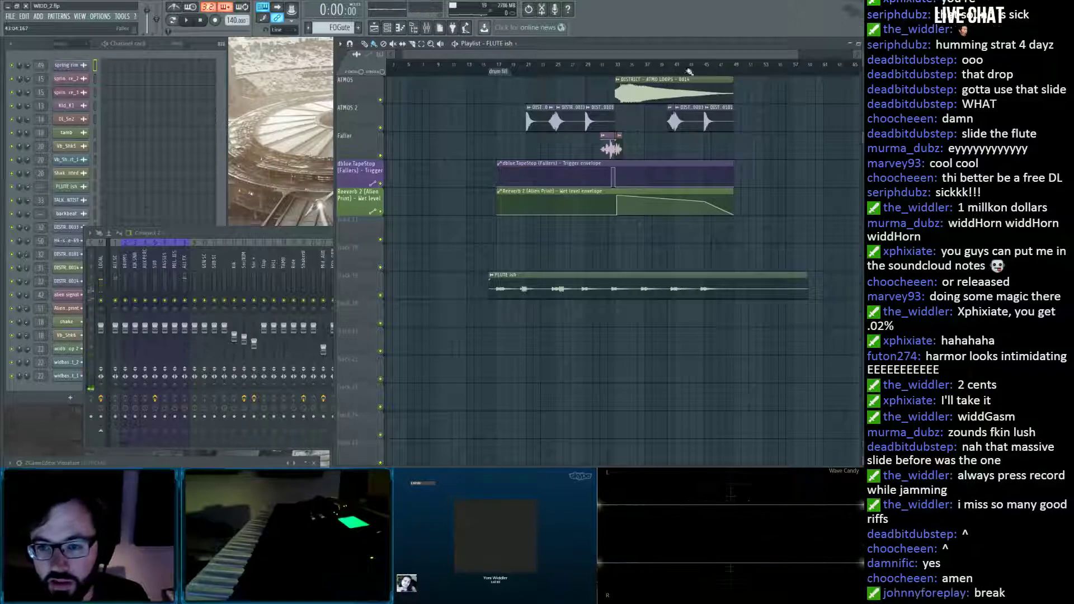
{"action": "key", "text": "space"}
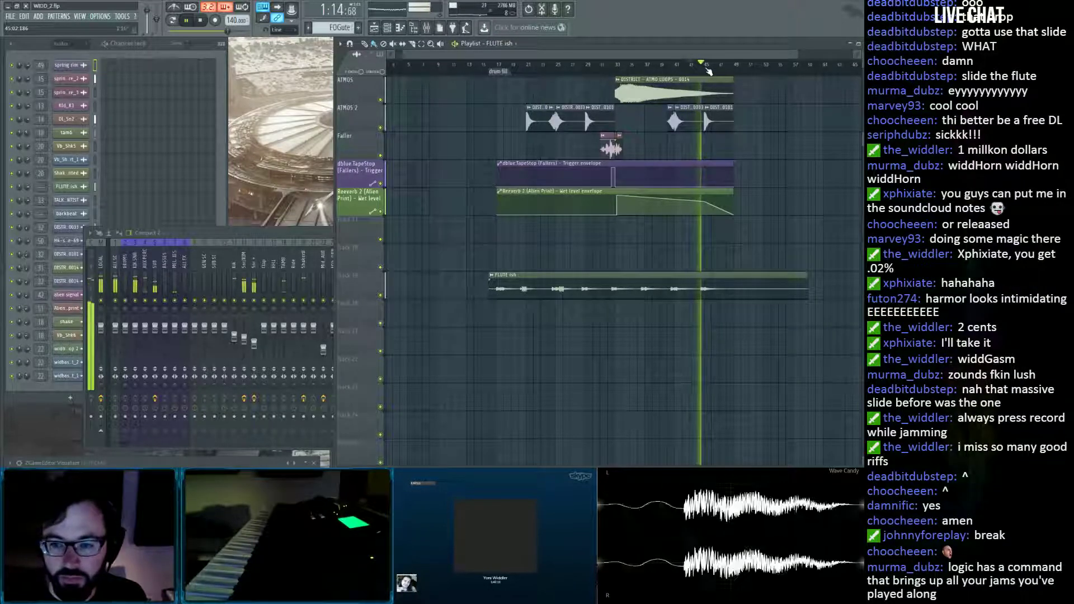
{"action": "scroll", "coordinate": [709, 70], "scroll_direction": "up", "scroll_amount": 5}
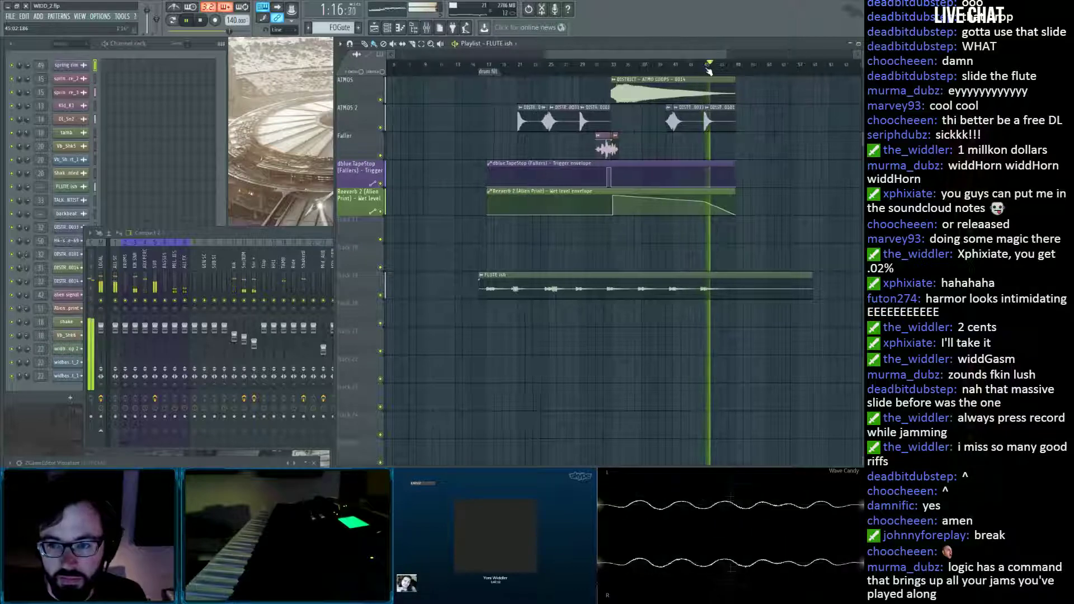
{"action": "scroll", "coordinate": [709, 71], "scroll_direction": "up", "scroll_amount": 3}
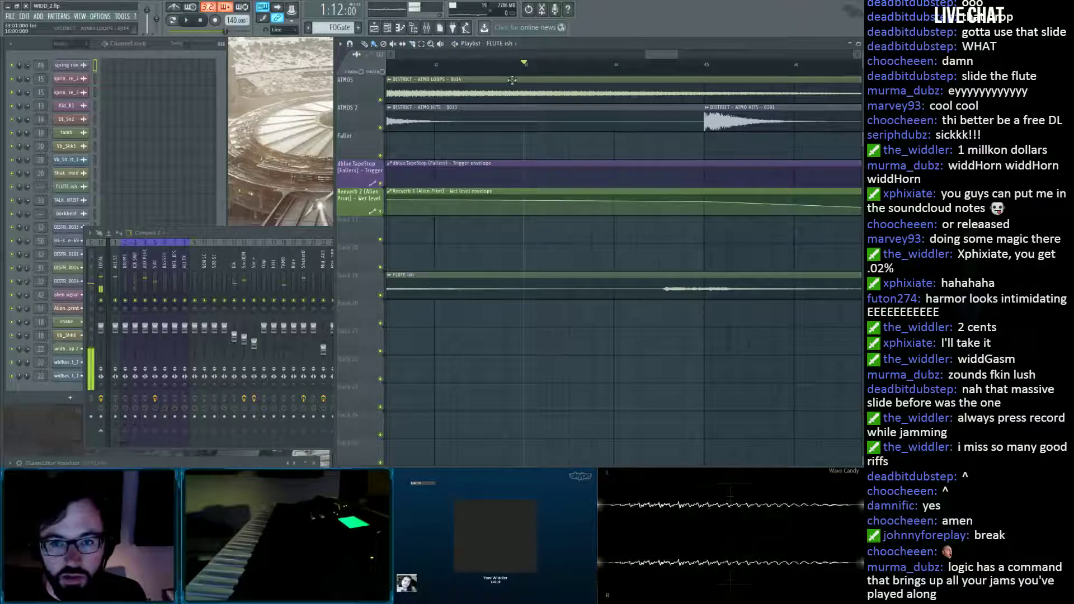
{"action": "scroll", "coordinate": [597, 253], "scroll_direction": "down", "scroll_amount": 8}
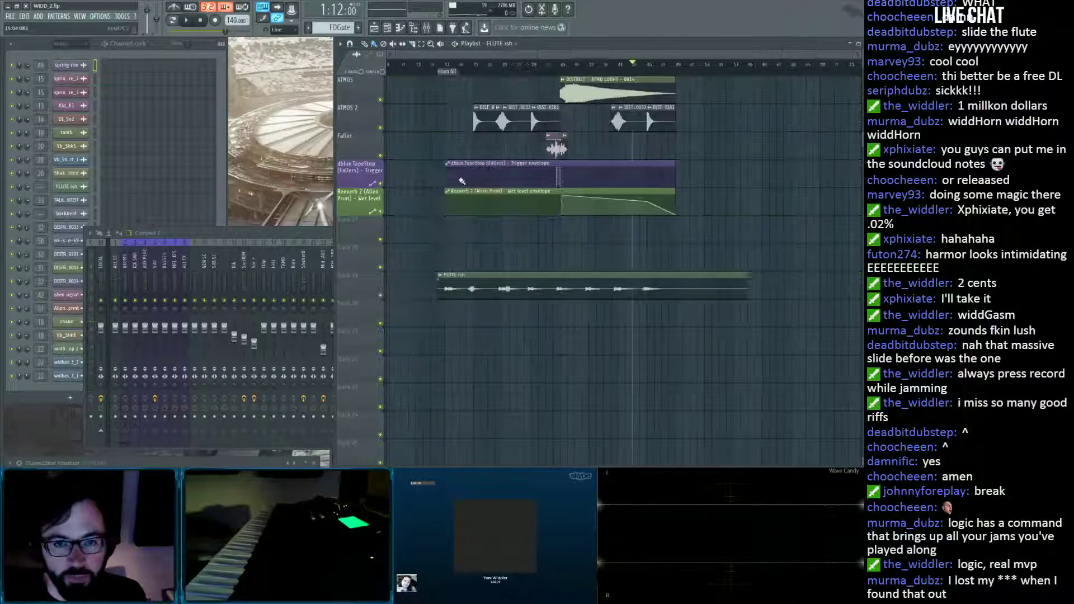
Open the FLUTE ish clip's sample in Edison.
{"action": "double_click", "coordinate": [592, 276]}
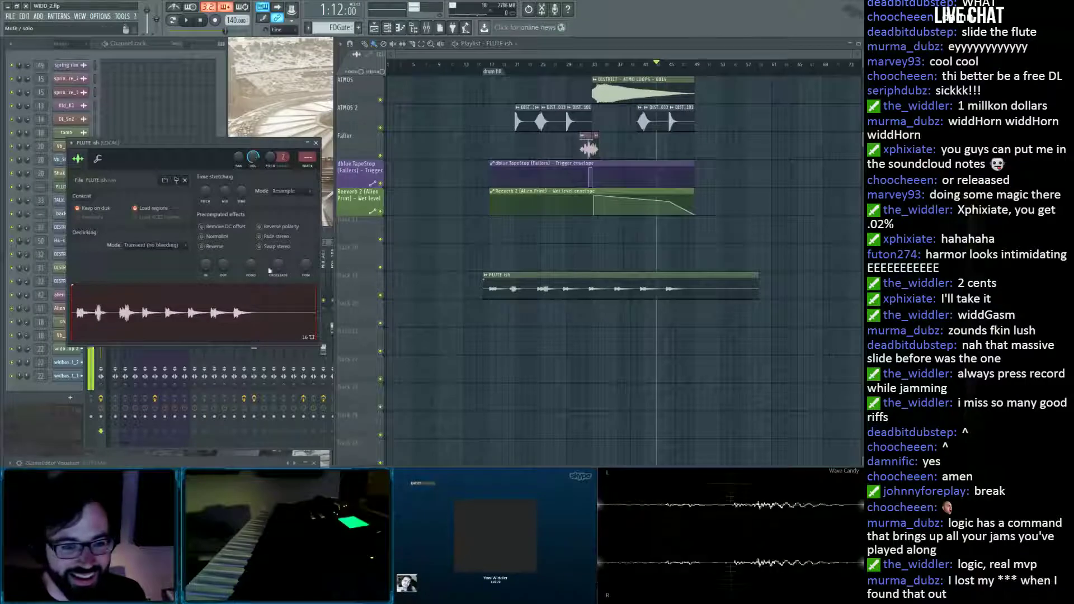
{"action": "double_click", "coordinate": [267, 321]}
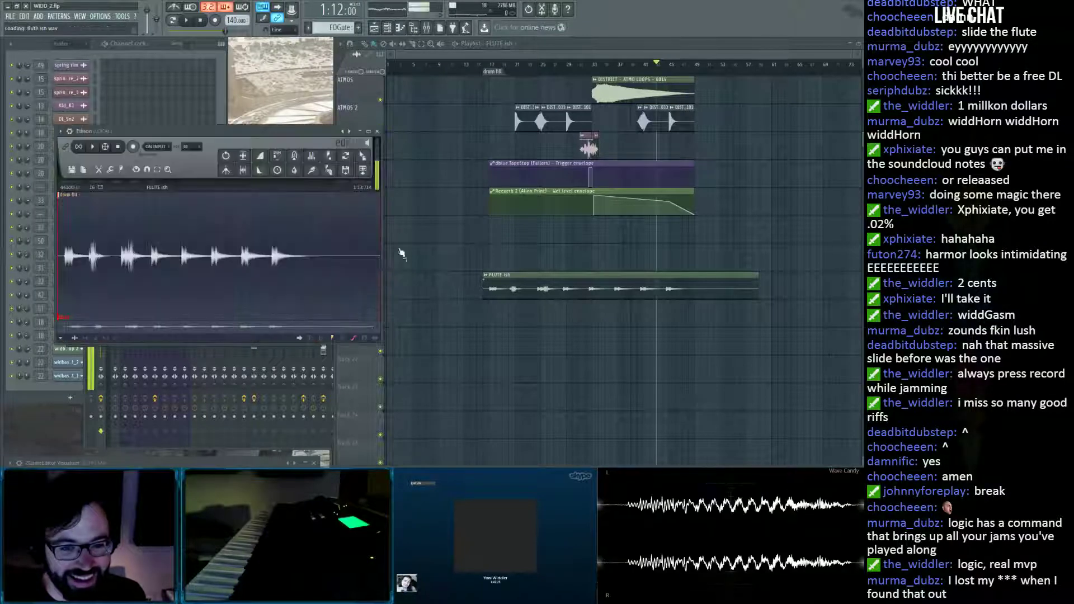
{"action": "scroll", "coordinate": [243, 273], "scroll_direction": "up", "scroll_amount": 5}
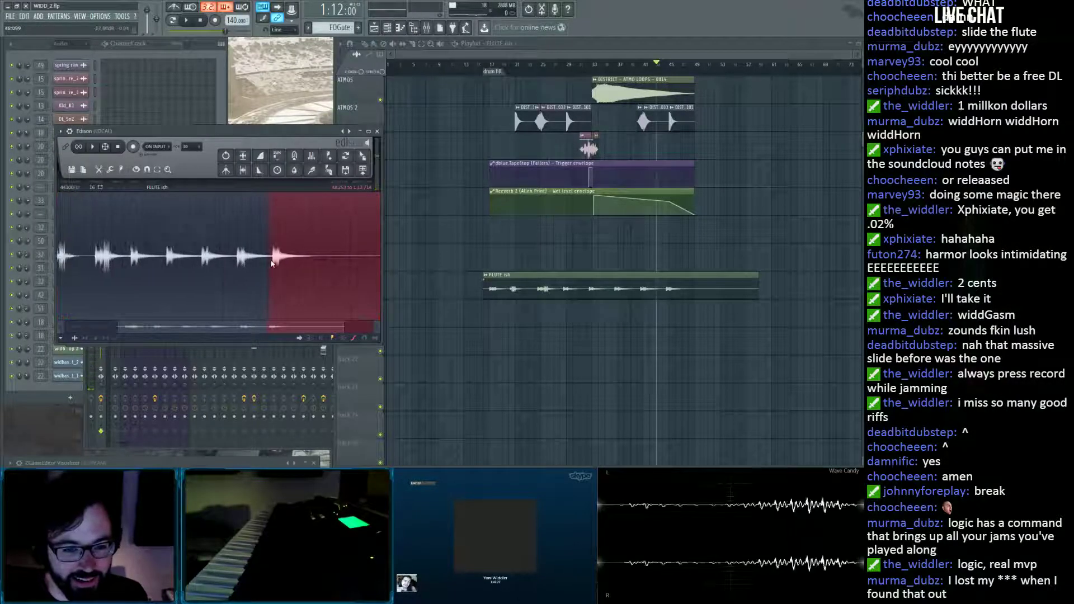
Try trimming the FLUTE ish sample to its last flute hit and normalizing it, and undo these edits.
{"action": "left_click", "coordinate": [266, 271]}
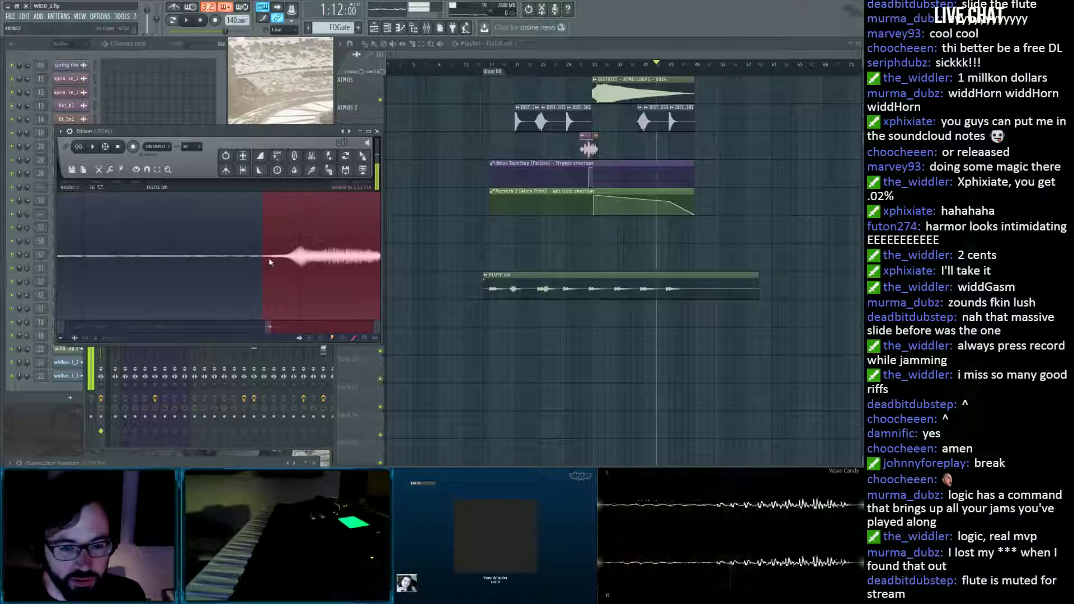
{"action": "scroll", "coordinate": [315, 261], "scroll_direction": "down", "scroll_amount": 5}
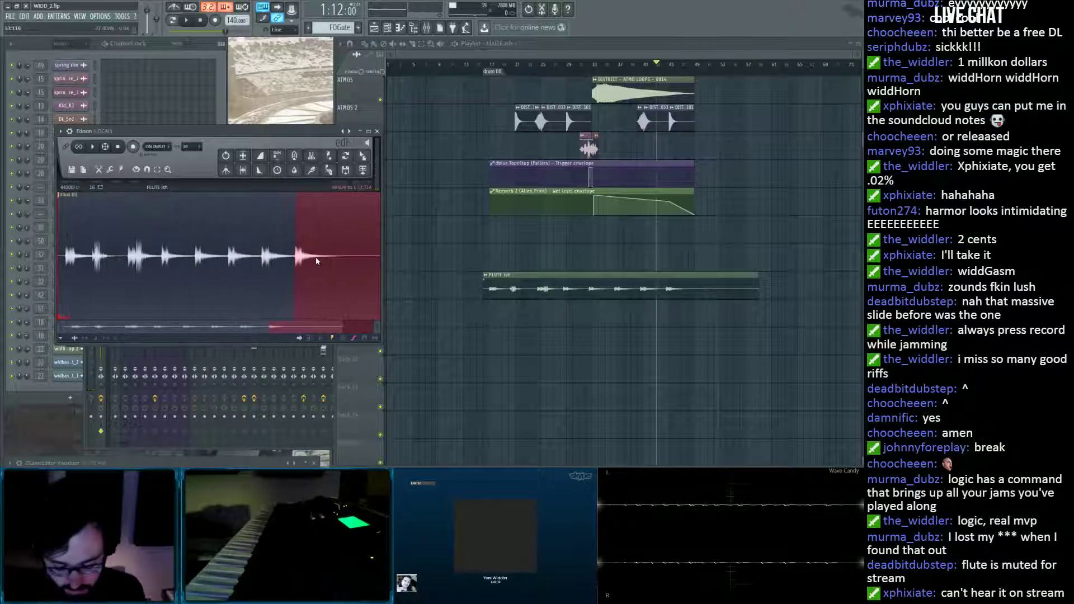
{"action": "key", "text": "ctrl+Delete"}
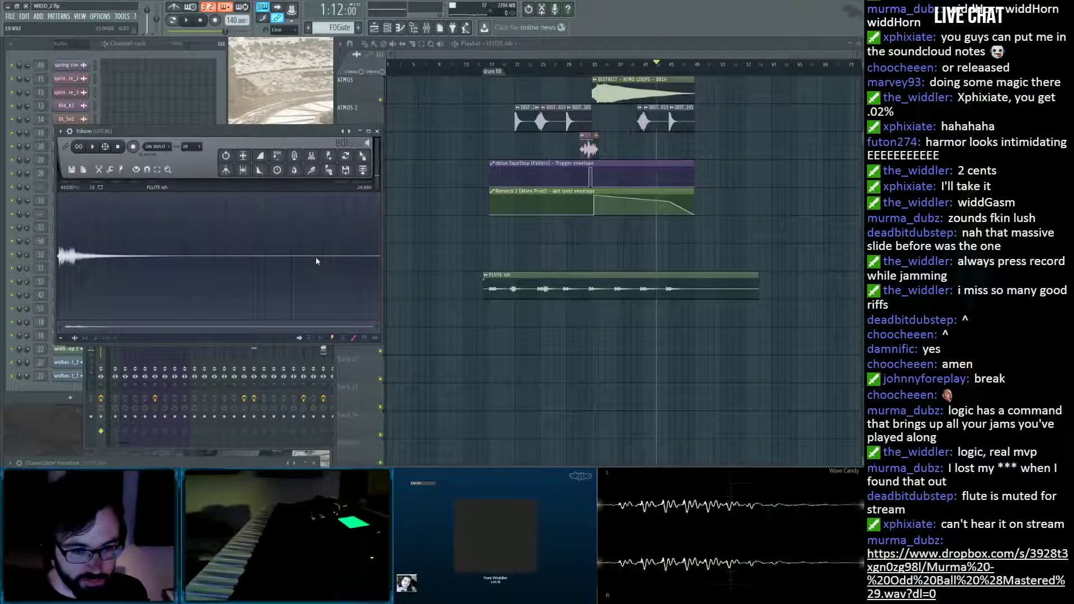
{"action": "key", "text": "ctrl+a"}
{"action": "key", "text": "ctrl+n"}
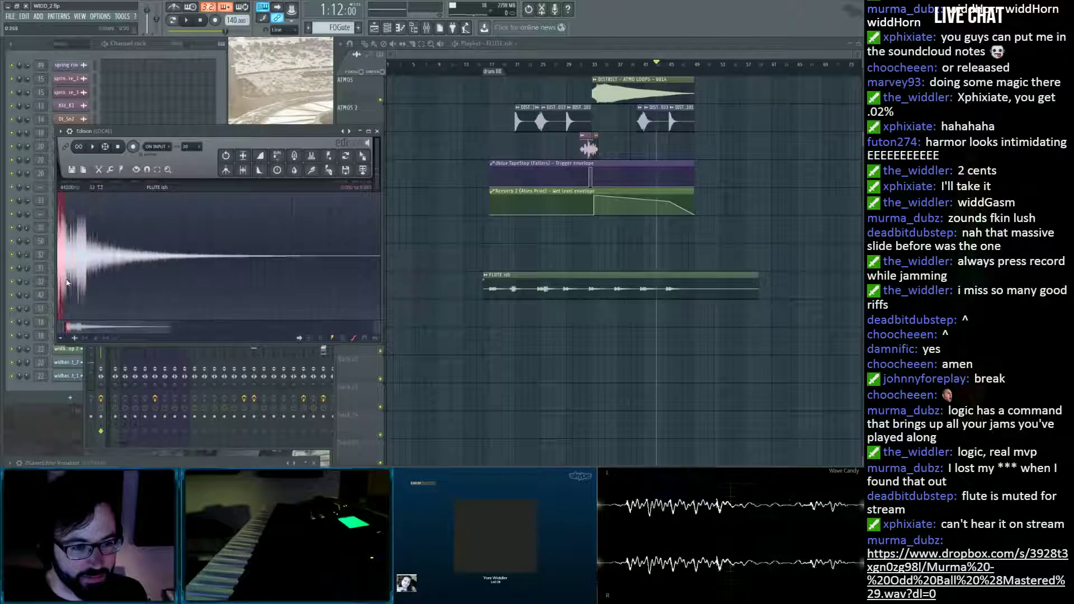
{"action": "scroll", "coordinate": [67, 280], "scroll_direction": "up", "scroll_amount": 6}
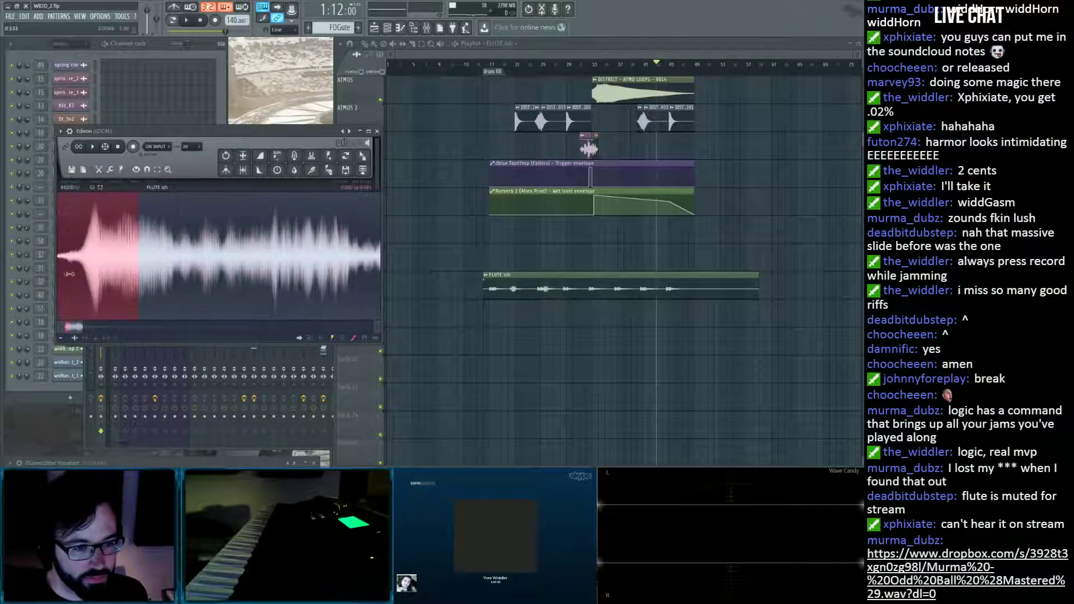
{"action": "scroll", "coordinate": [58, 283], "scroll_direction": "up", "scroll_amount": 2}
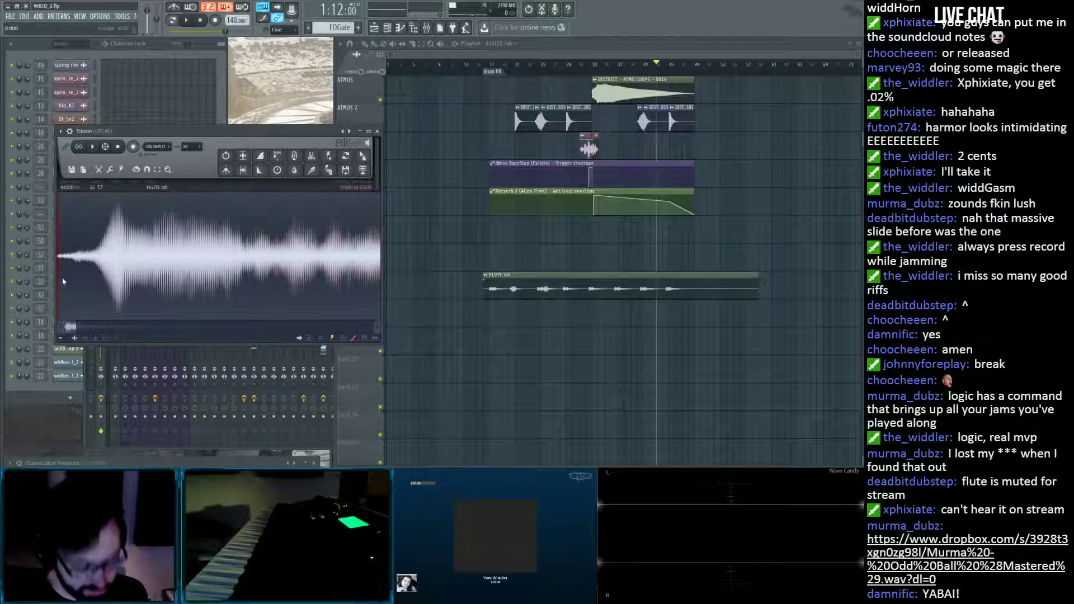
{"action": "scroll", "coordinate": [78, 269], "scroll_direction": "down", "scroll_amount": 4}
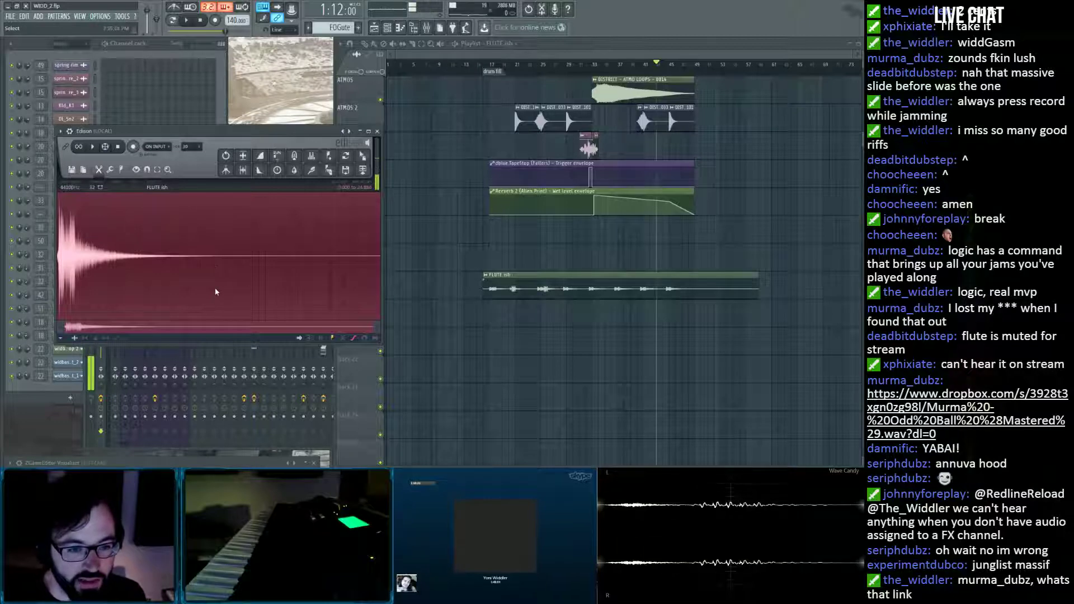
{"action": "key", "text": "ctrl+z"}
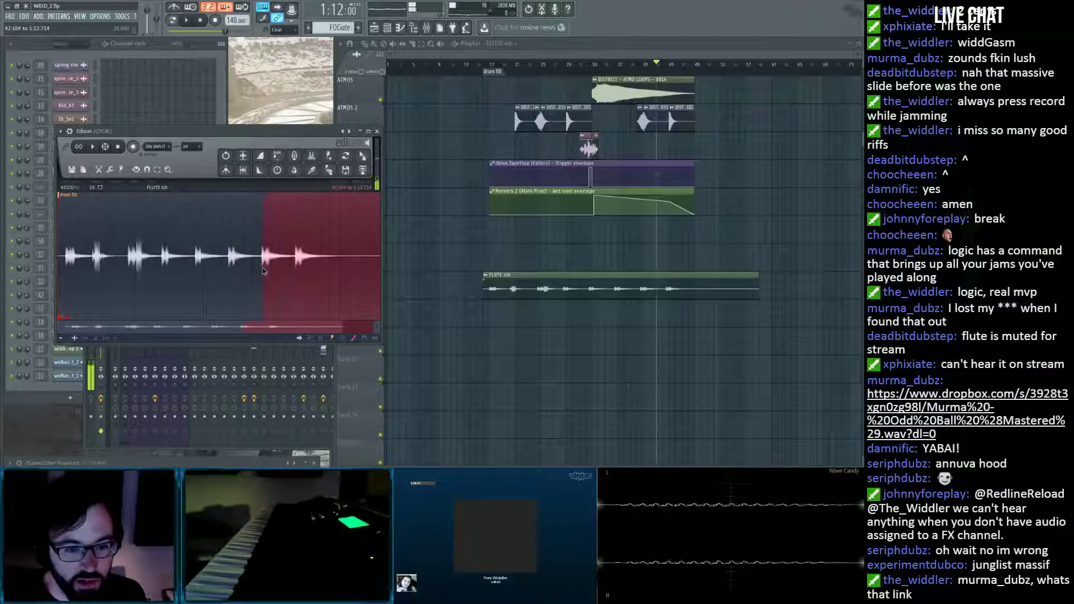
Play the last two flute hits in Edison and set the selection start just before the second-to-last hit's attack.
{"action": "key", "text": "space"}
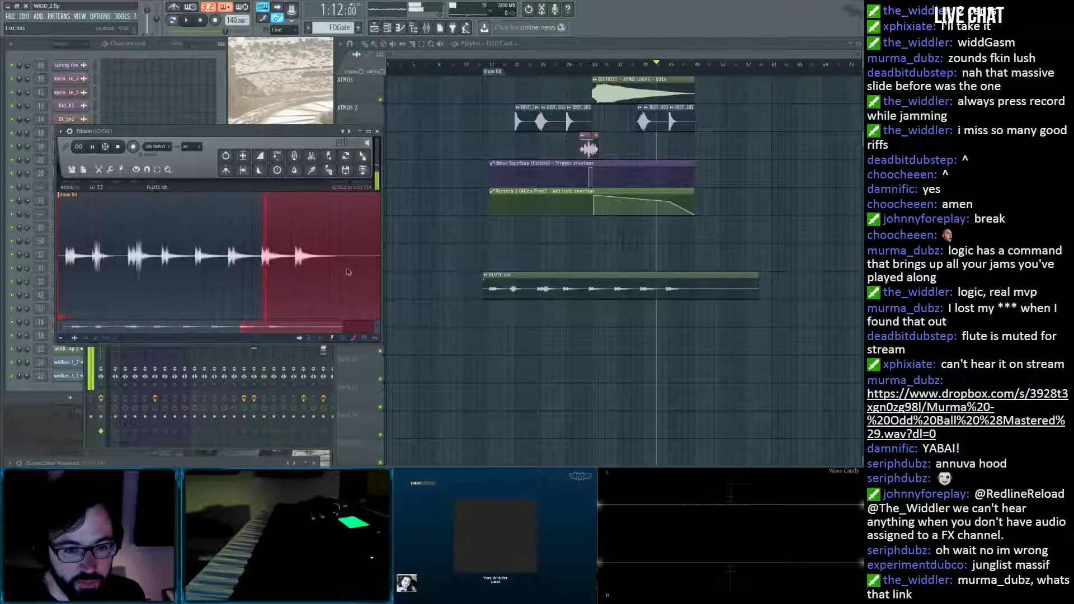
{"action": "left_click_drag", "start_coordinate": [261, 280], "coordinate": [300, 281]}
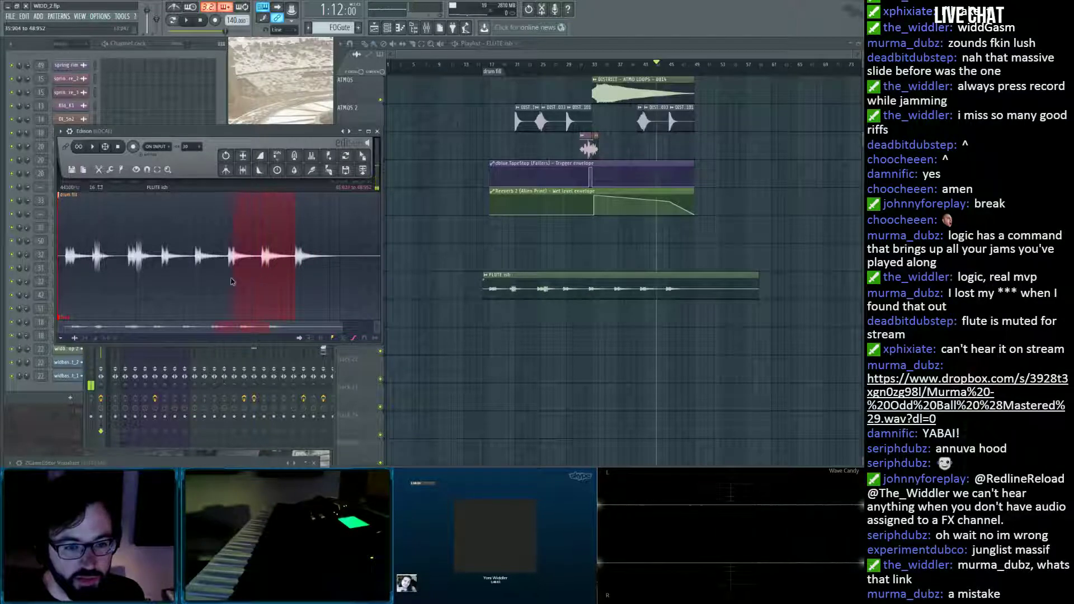
{"action": "left_click_drag", "start_coordinate": [235, 282], "coordinate": [262, 284]}
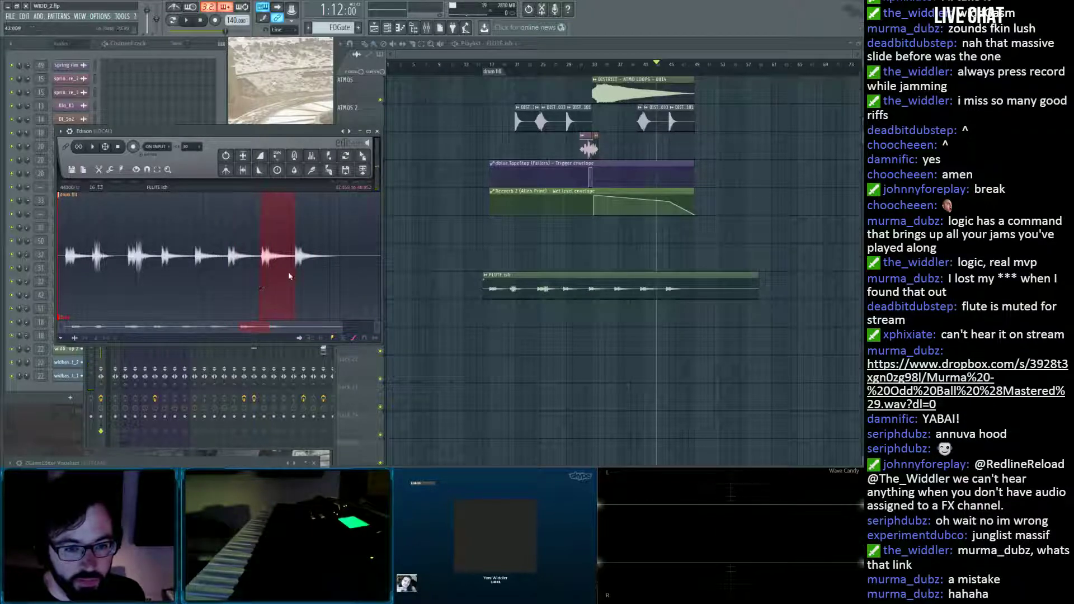
{"action": "scroll", "coordinate": [263, 266], "scroll_direction": "up", "scroll_amount": 5}
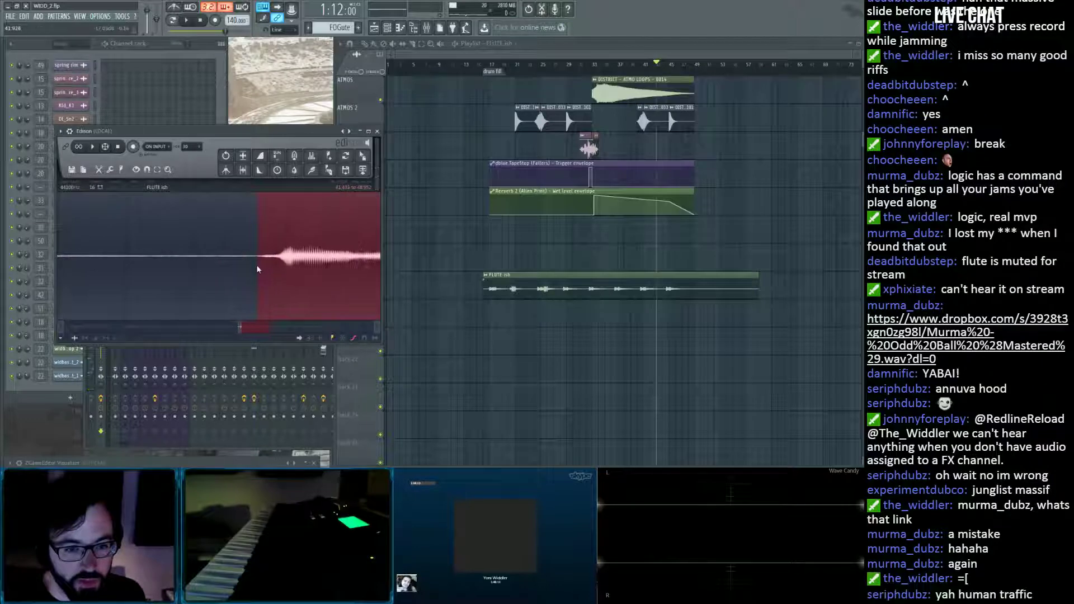
{"action": "key", "text": "space"}
{"action": "scroll", "coordinate": [274, 263], "scroll_direction": "down", "scroll_amount": 2}
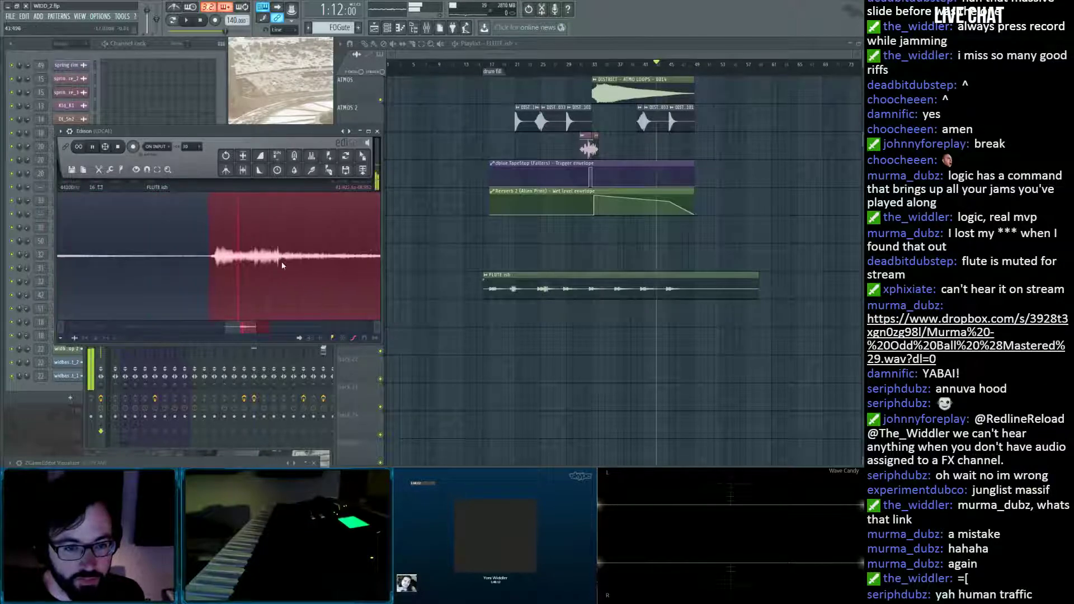
Adjust the selection's end so it stops just before the last flute hit begins.
{"action": "scroll", "coordinate": [283, 263], "scroll_direction": "down", "scroll_amount": 3}
{"action": "scroll", "coordinate": [311, 263], "scroll_direction": "up", "scroll_amount": 2}
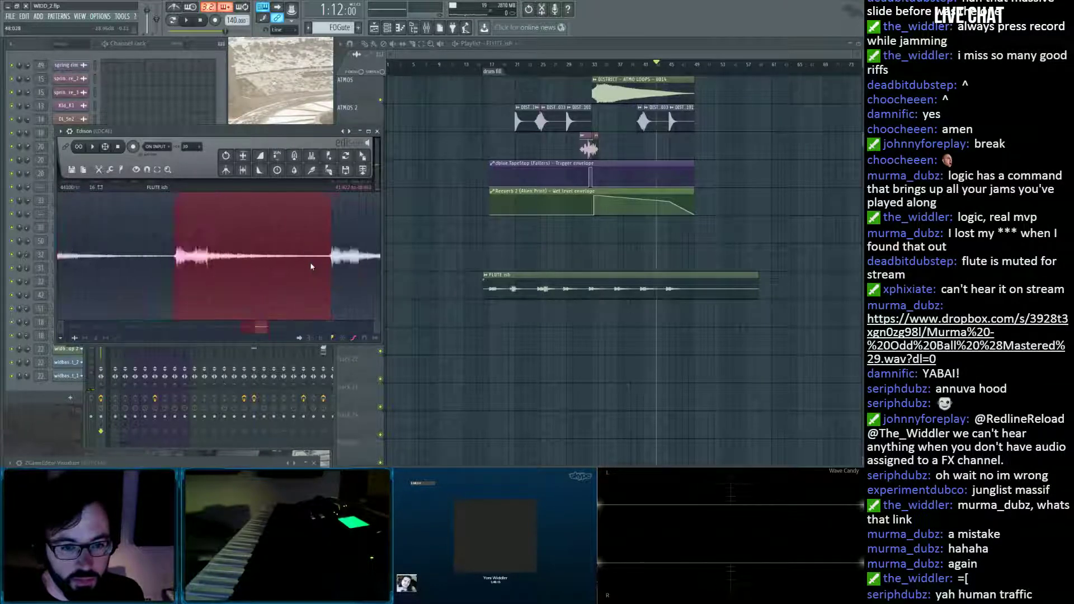
{"action": "scroll", "coordinate": [347, 264], "scroll_direction": "up", "scroll_amount": 2}
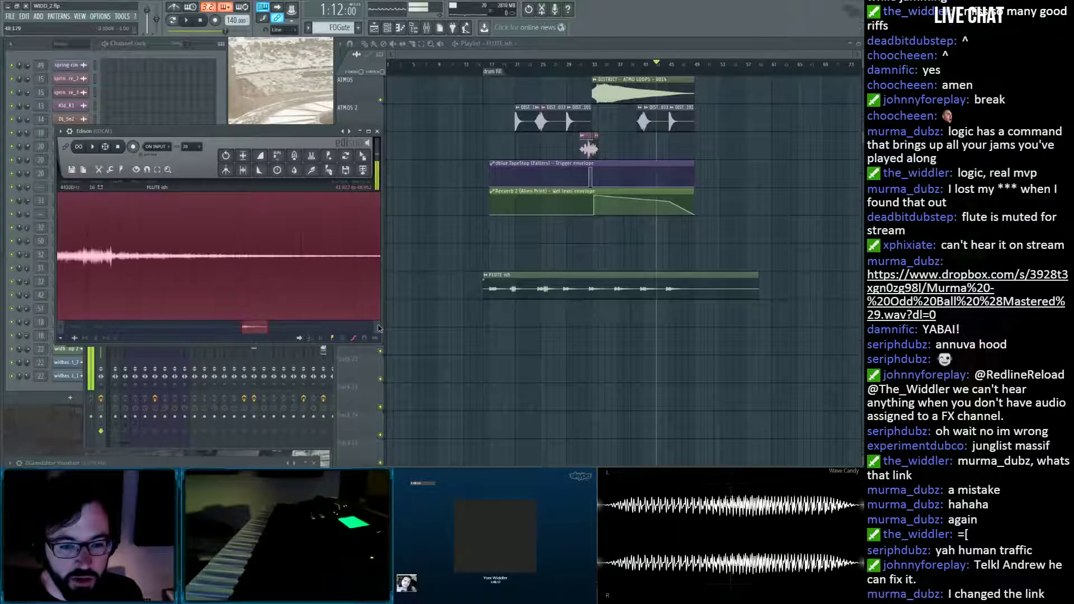
{"action": "left_click", "coordinate": [377, 328]}
{"action": "scroll", "coordinate": [157, 271], "scroll_direction": "up", "scroll_amount": 2}
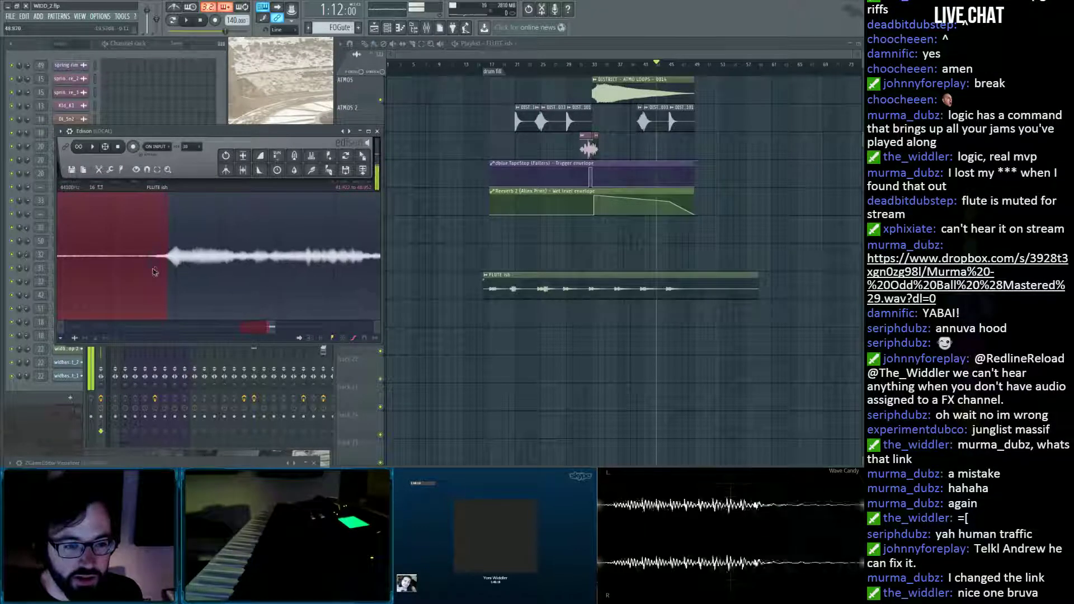
{"action": "left_click_drag", "start_coordinate": [168, 271], "coordinate": [138, 274]}
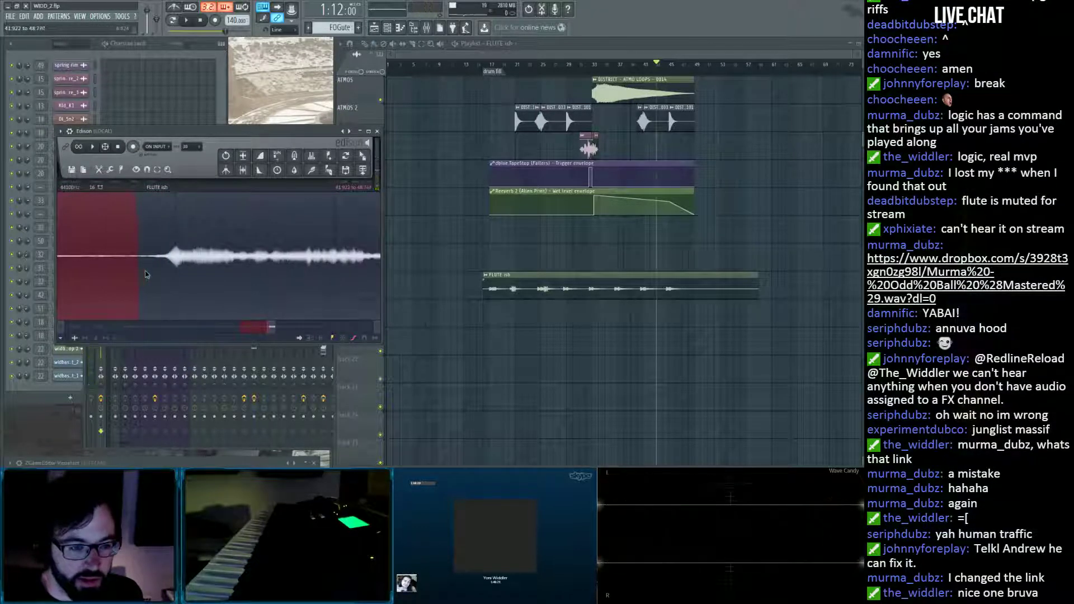
{"action": "scroll", "coordinate": [156, 261], "scroll_direction": "down", "scroll_amount": 4}
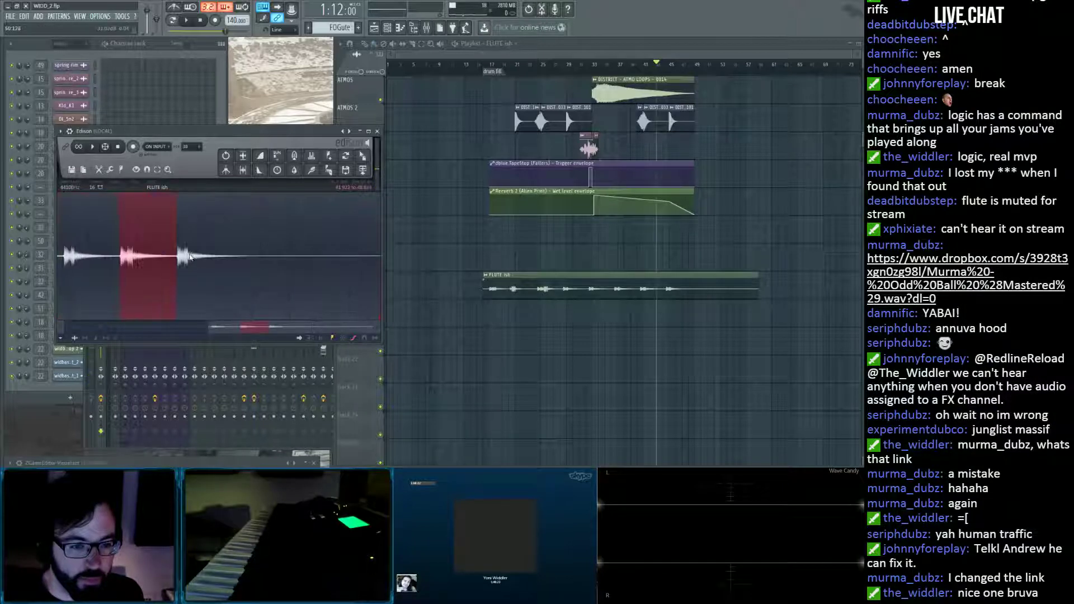
Trim the FLUTE ish sample to the selected second-to-last hit and select its short tail end.
{"action": "key", "text": "ctrl+Delete"}
{"action": "scroll", "coordinate": [196, 258], "scroll_direction": "down", "scroll_amount": 2}
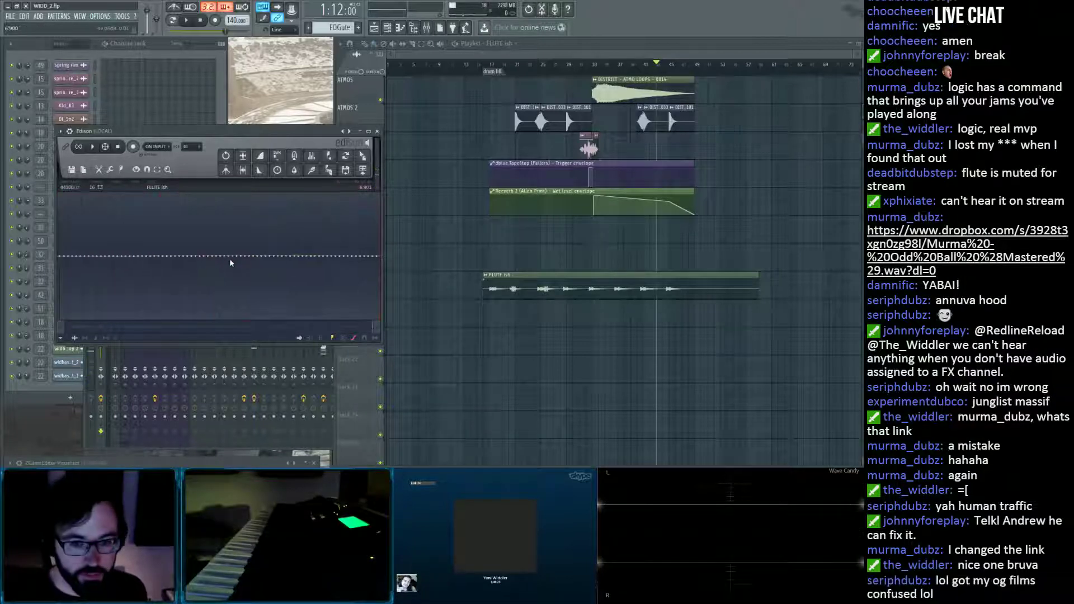
{"action": "left_click_drag", "start_coordinate": [356, 274], "coordinate": [399, 281]}
{"action": "scroll", "coordinate": [305, 280], "scroll_direction": "down", "scroll_amount": 3}
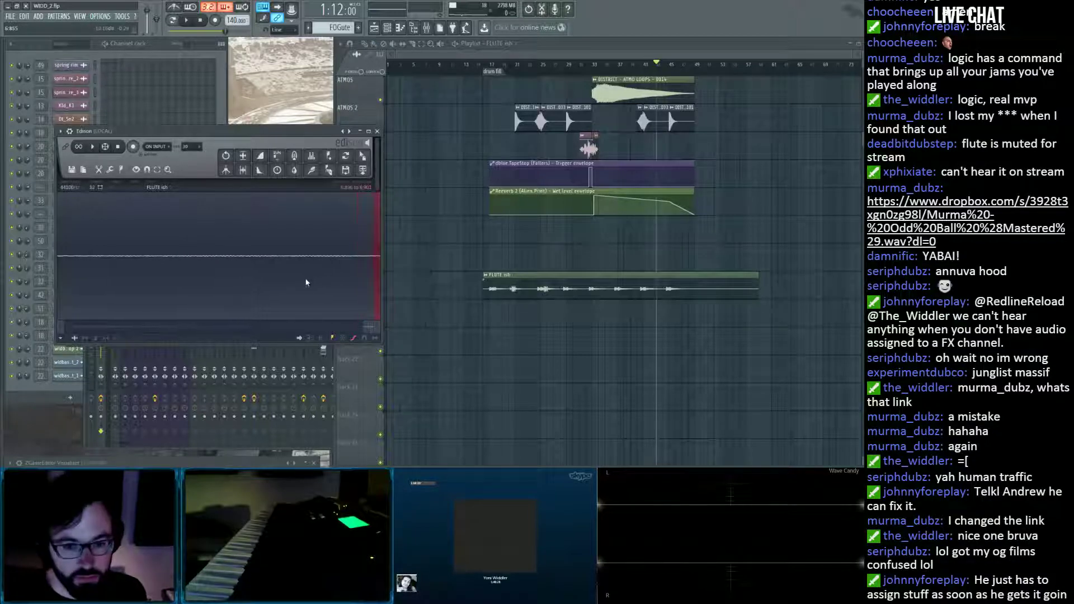
Normalize the entire trimmed flute hit and play it.
{"action": "key", "text": "ctrl+a"}
{"action": "key", "text": "ctrl+n"}
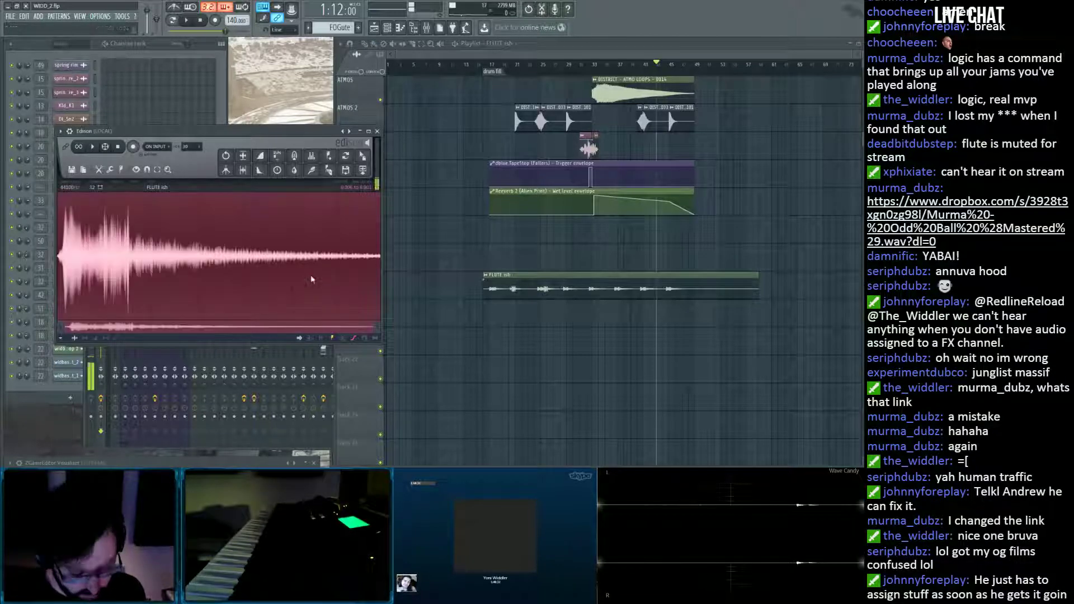
{"action": "key", "text": "space"}
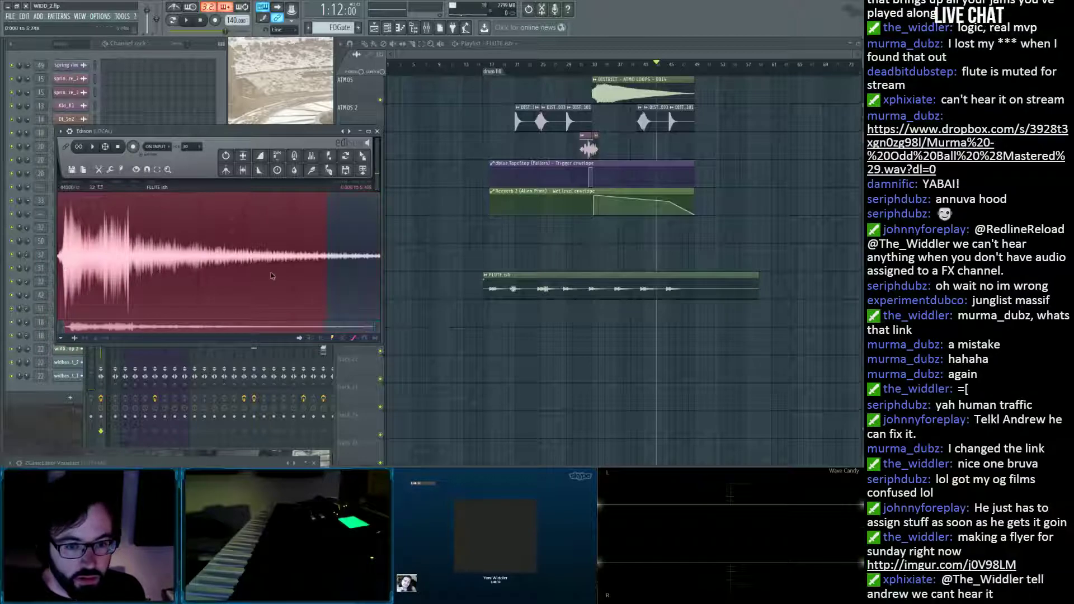
Select the first quiet instant of the flute hit, just before its attack builds up.
{"action": "left_click_drag", "start_coordinate": [273, 275], "coordinate": [64, 273]}
{"action": "scroll", "coordinate": [67, 272], "scroll_direction": "up", "scroll_amount": 5}
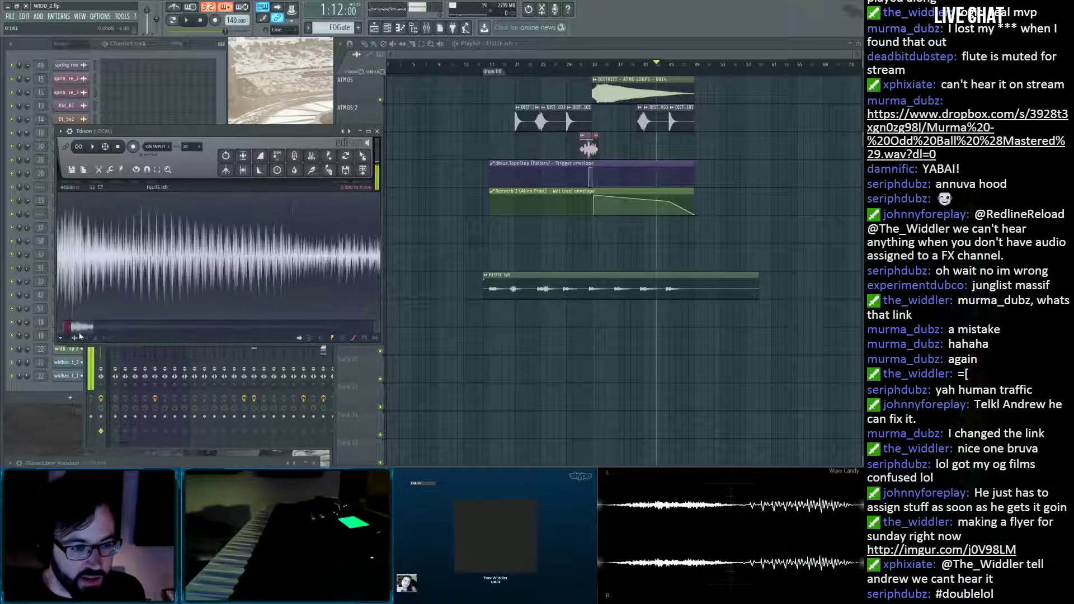
{"action": "left_click_drag", "start_coordinate": [79, 333], "coordinate": [73, 330]}
{"action": "left_click_drag", "start_coordinate": [121, 265], "coordinate": [111, 264]}
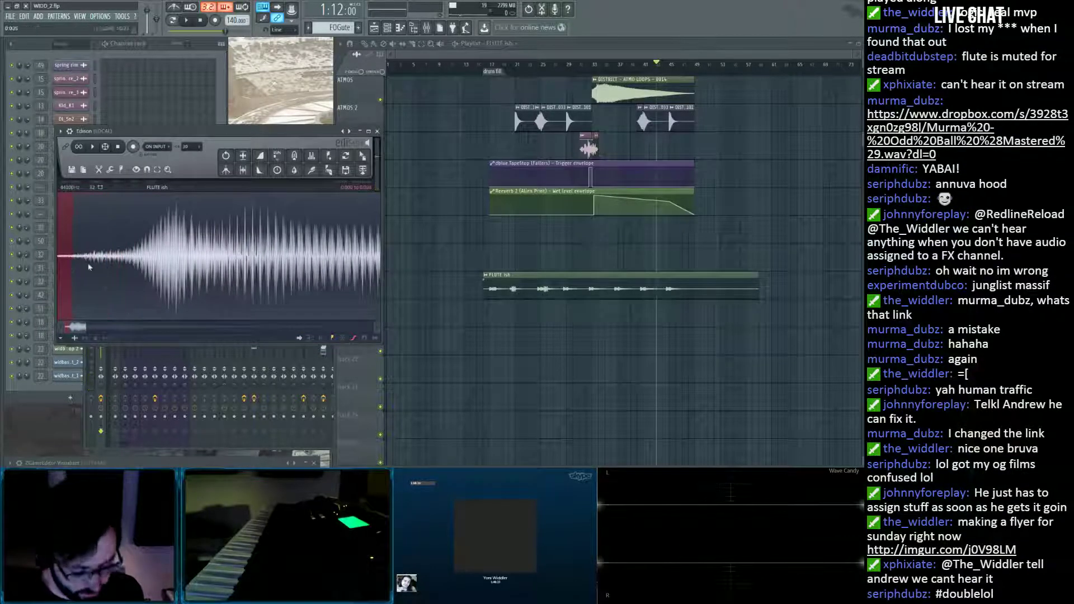
{"action": "scroll", "coordinate": [115, 264], "scroll_direction": "down", "scroll_amount": 5}
Play the whole trimmed hit, send it to the playlist as an audio clip, and undo back to the full recording.
{"action": "key", "text": "space"}
{"action": "key", "text": "ctrl+a"}
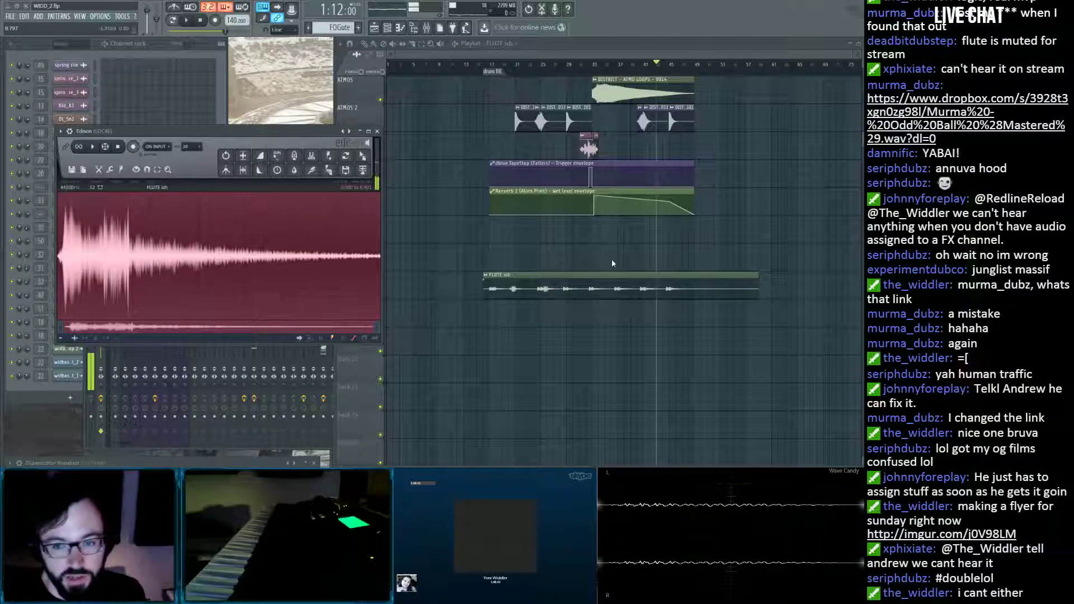
{"action": "key", "text": "shift+c"}
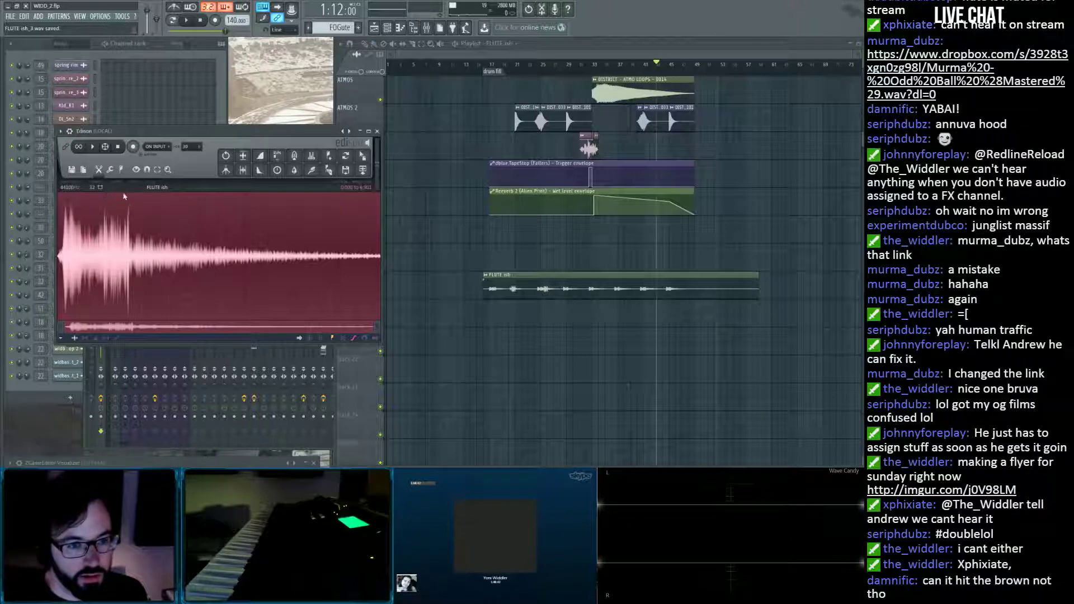
{"action": "key", "text": "ctrl+z"}
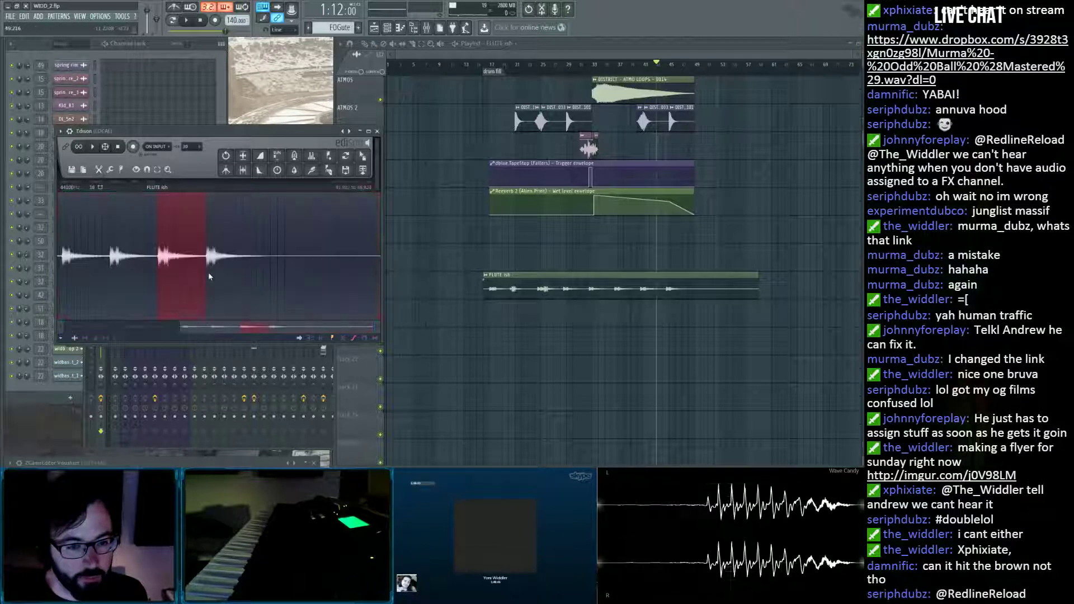
{"action": "scroll", "coordinate": [209, 271], "scroll_direction": "down", "scroll_amount": 3}
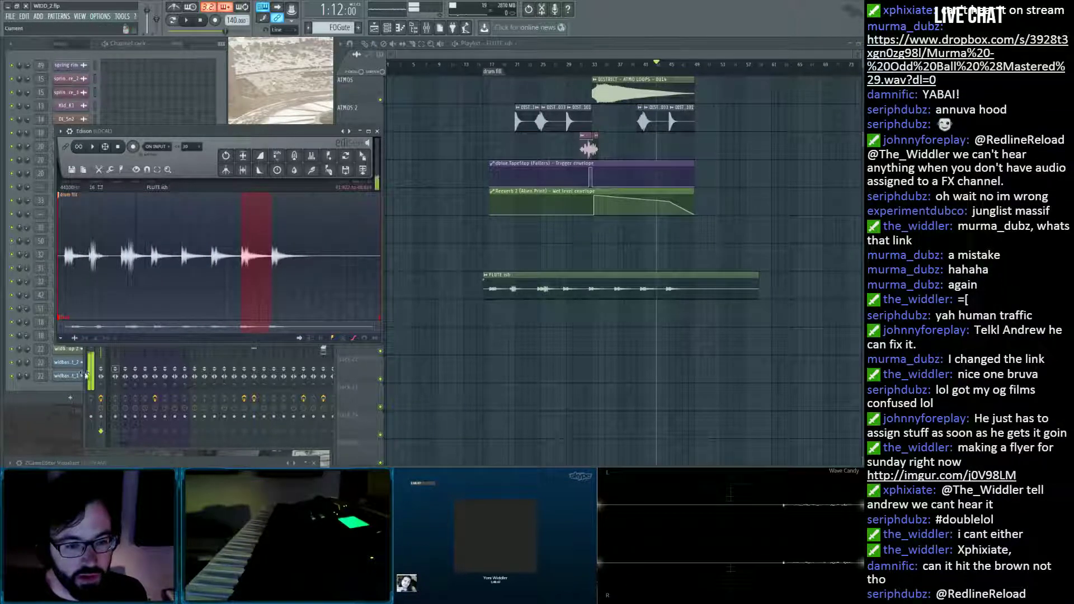
Check the 2STREAM track in the mixer and return to Edison.
{"action": "left_click", "coordinate": [90, 374]}
{"action": "left_click", "coordinate": [589, 268]}
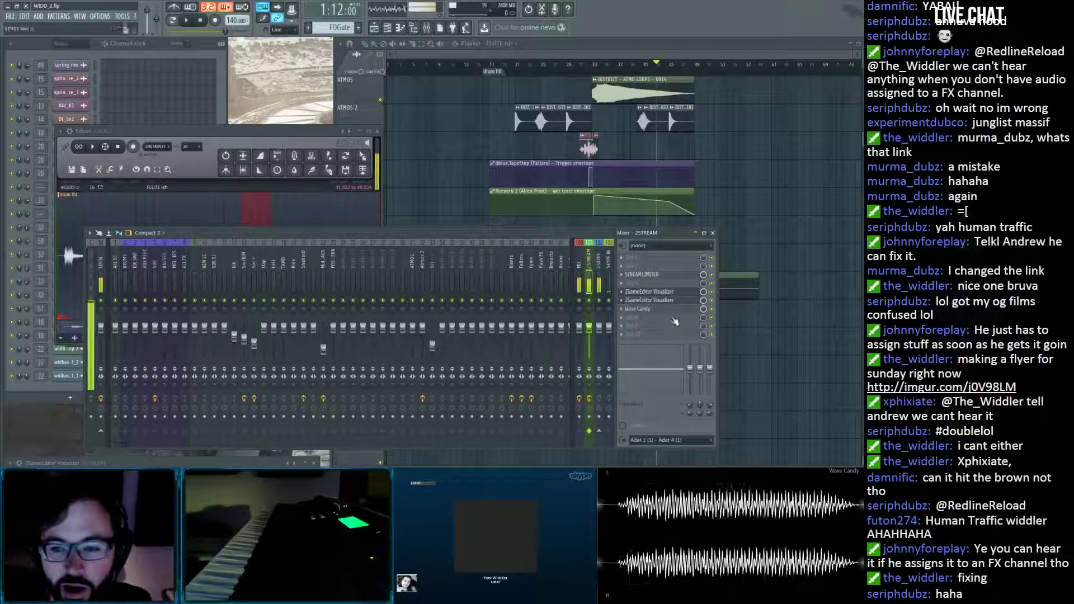
{"action": "left_click", "coordinate": [294, 155]}
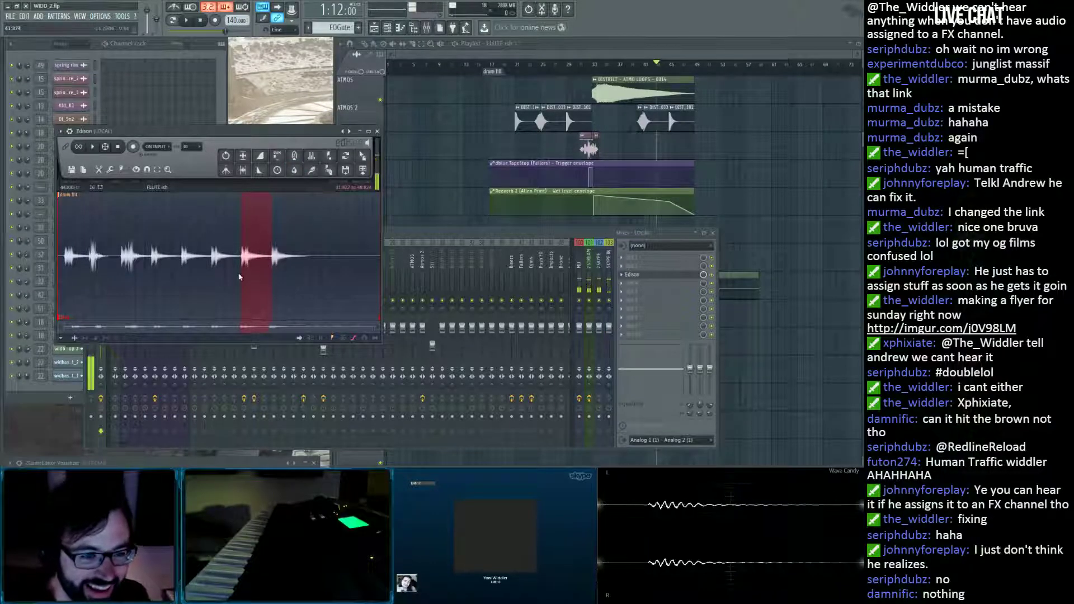
Select the fourth flute hit in Edison, from just before its attack to just before the fifth hit.
{"action": "left_click_drag", "start_coordinate": [156, 298], "coordinate": [152, 294]}
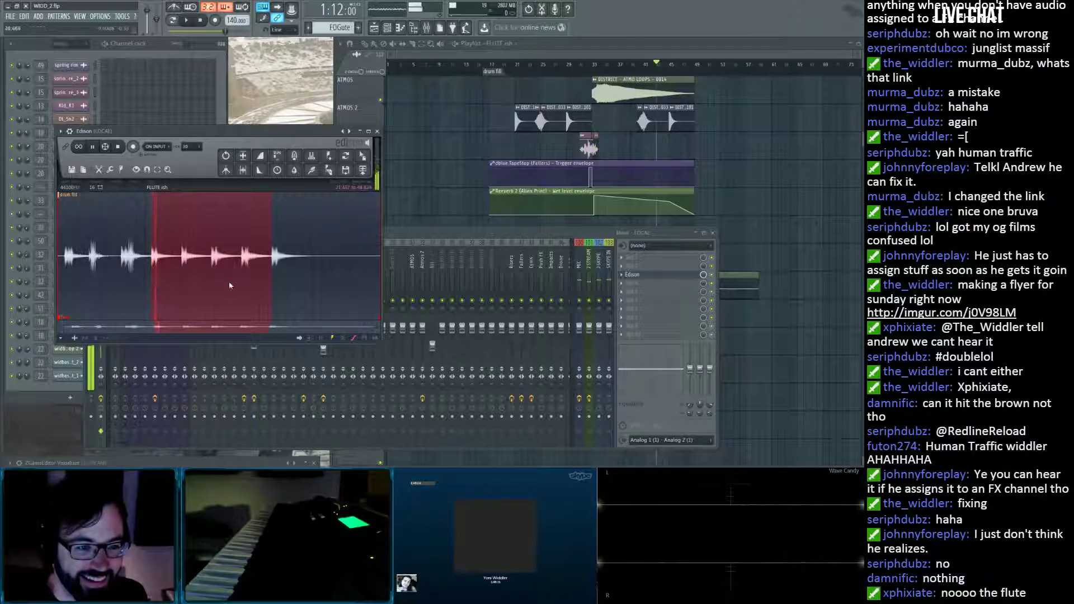
{"action": "left_click_drag", "start_coordinate": [245, 278], "coordinate": [180, 287]}
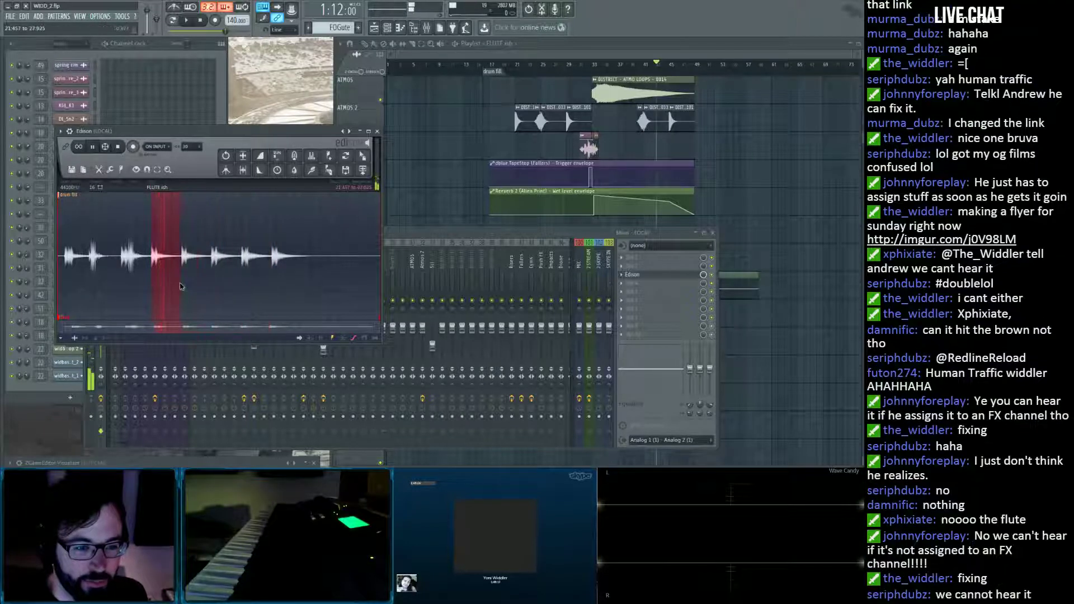
{"action": "scroll", "coordinate": [138, 282], "scroll_direction": "up", "scroll_amount": 5}
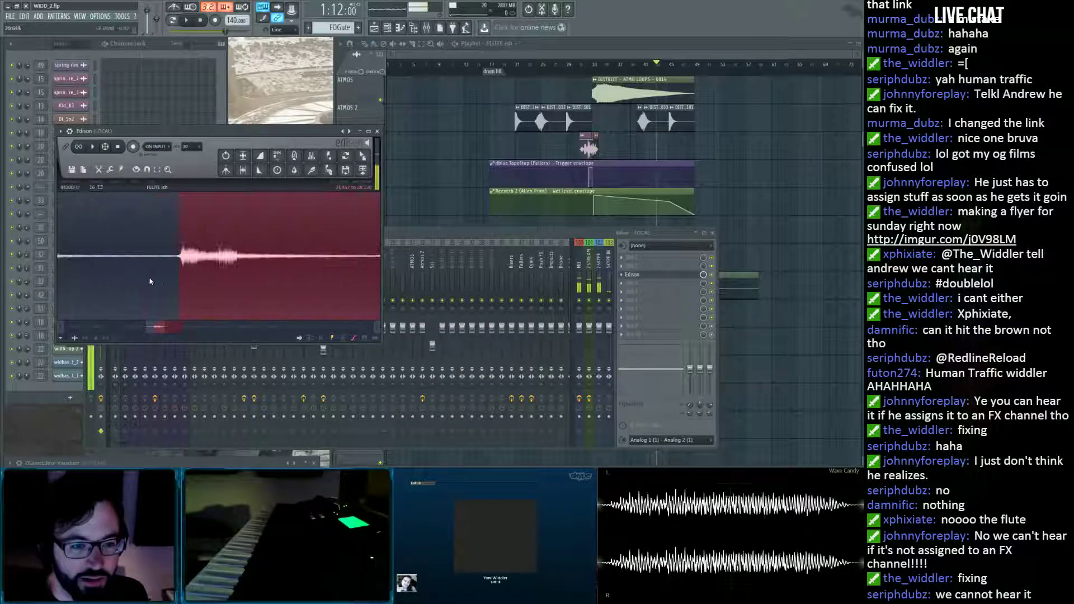
{"action": "left_click_drag", "start_coordinate": [193, 267], "coordinate": [186, 269]}
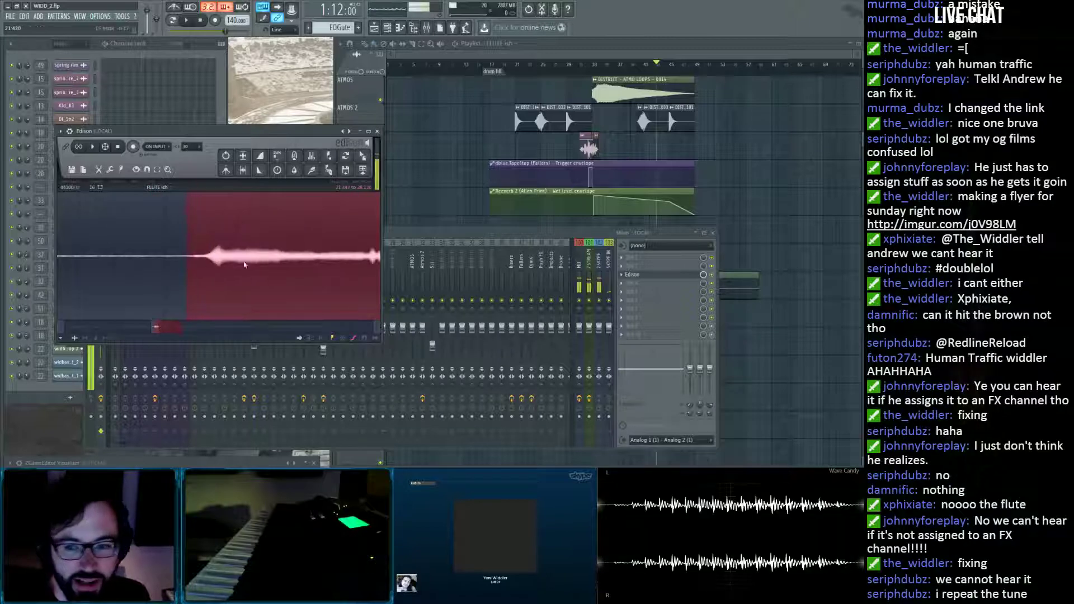
{"action": "left_click", "coordinate": [544, 236]}
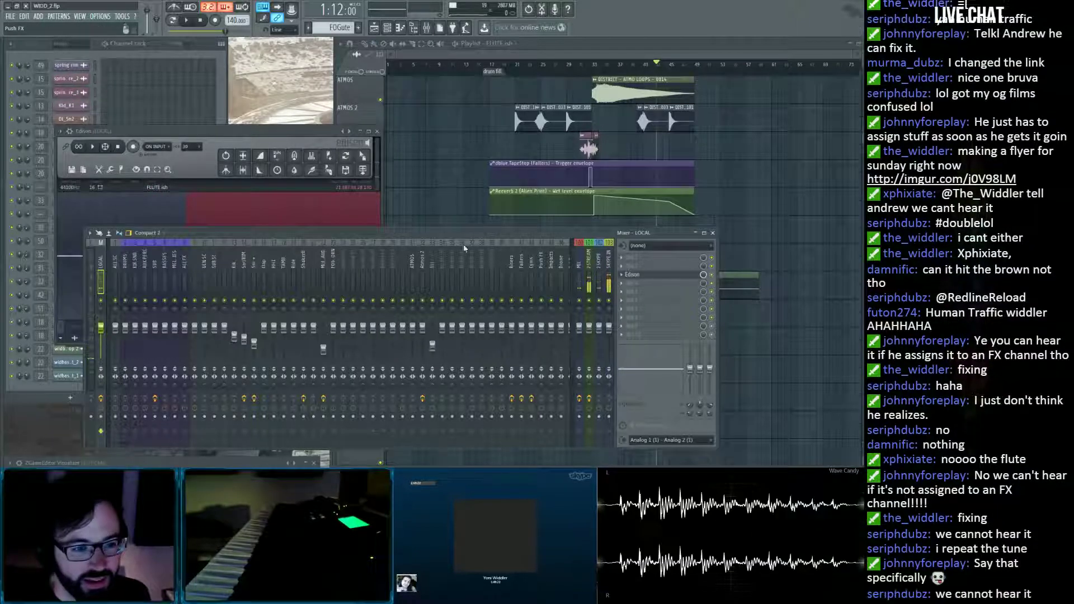
{"action": "left_click", "coordinate": [260, 133]}
{"action": "scroll", "coordinate": [237, 220], "scroll_direction": "down", "scroll_amount": 6}
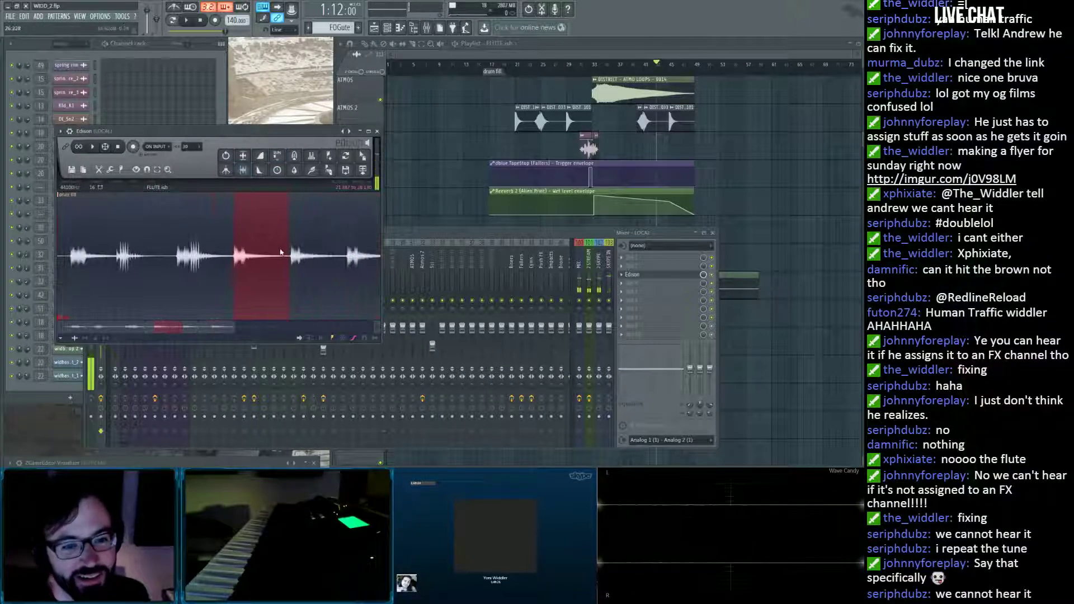
{"action": "scroll", "coordinate": [276, 259], "scroll_direction": "up", "scroll_amount": 6}
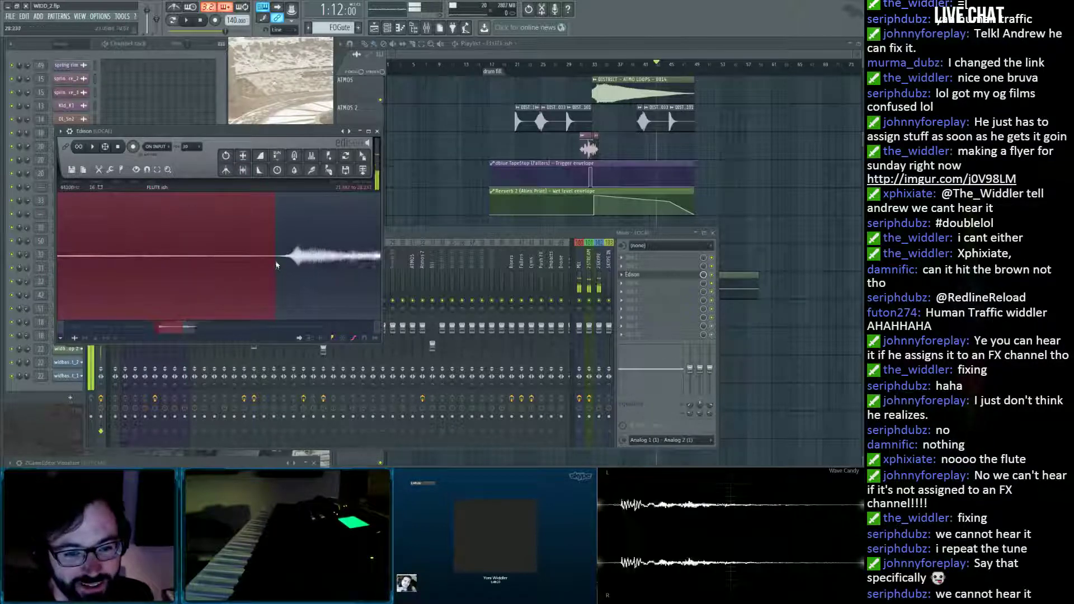
Trim the sample to the selected fourth flute hit and normalize the whole result.
{"action": "scroll", "coordinate": [275, 260], "scroll_direction": "down", "scroll_amount": 5}
{"action": "key", "text": "ctrl+Delete"}
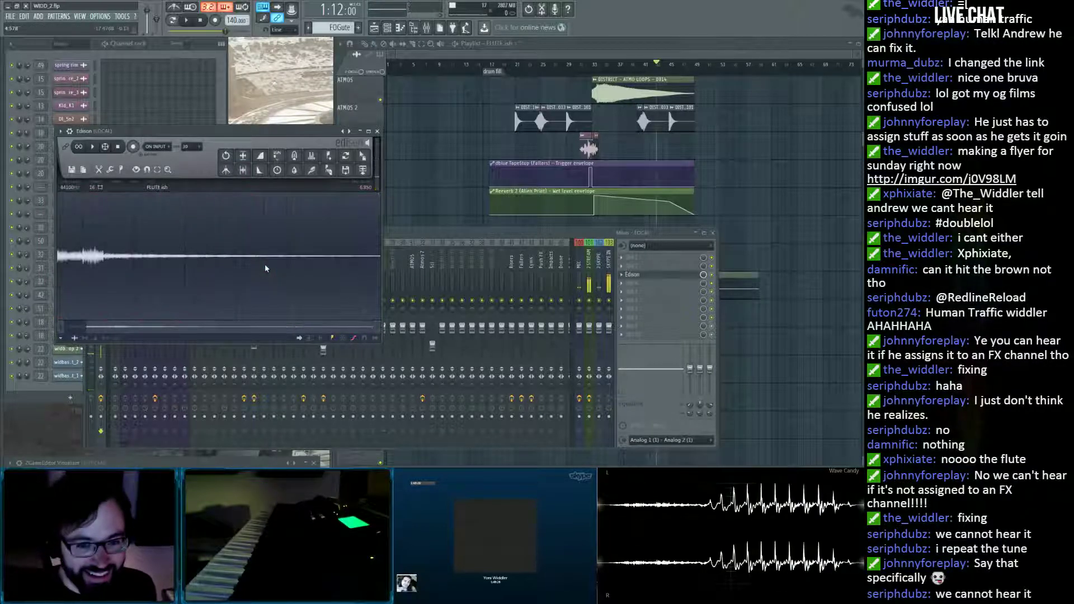
{"action": "key", "text": "ctrl+a"}
{"action": "key", "text": "ctrl+n"}
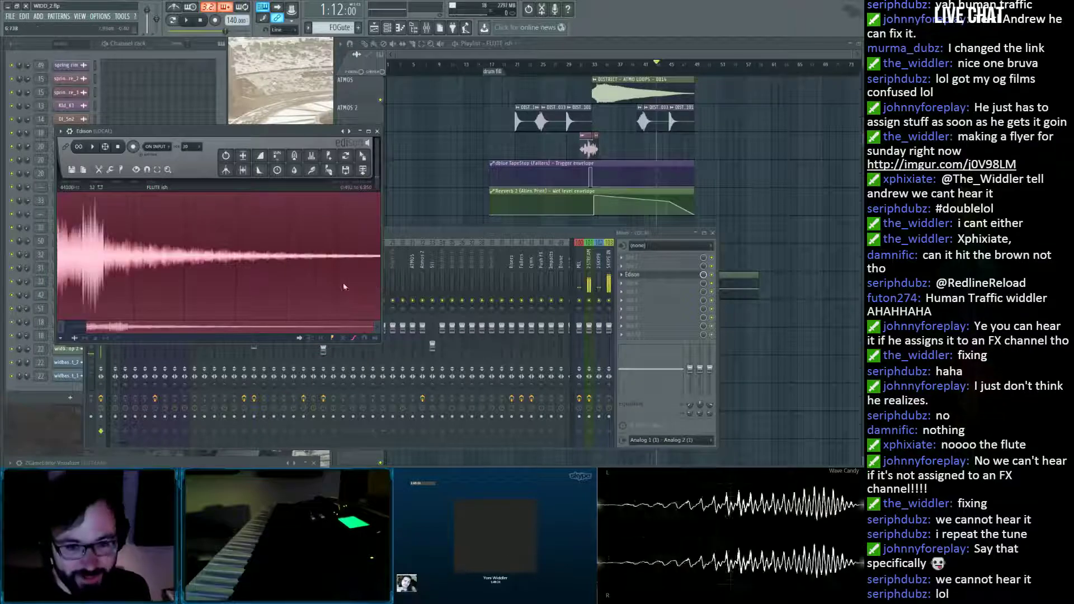
Select the normalized fourth hit's short tail end, and after that its opening moment before the attack.
{"action": "mouse_move", "coordinate": [380, 285]}
{"action": "left_mouse_down"}
{"action": "mouse_move", "coordinate": [358, 283]}
{"action": "mouse_move", "coordinate": [376, 278]}
{"action": "mouse_move", "coordinate": [364, 290]}
{"action": "left_mouse_up"}
{"action": "scroll", "coordinate": [378, 280], "scroll_direction": "up", "scroll_amount": 5}
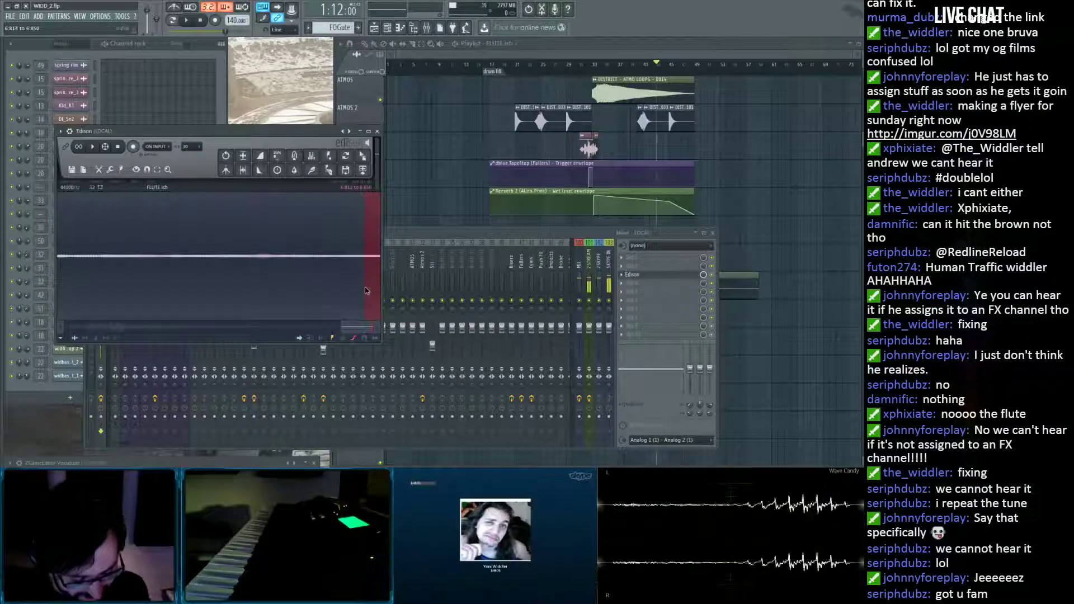
{"action": "scroll", "coordinate": [356, 275], "scroll_direction": "down", "scroll_amount": 5}
{"action": "key", "text": "ctrl+a"}
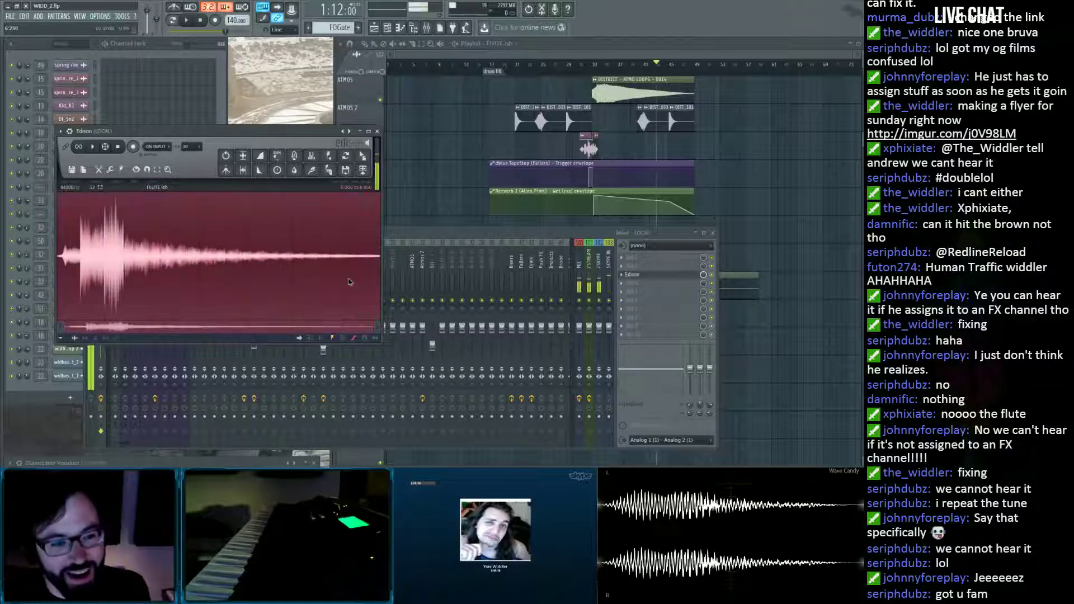
{"action": "left_click_drag", "start_coordinate": [379, 283], "coordinate": [69, 277]}
{"action": "scroll", "coordinate": [76, 286], "scroll_direction": "up", "scroll_amount": 5}
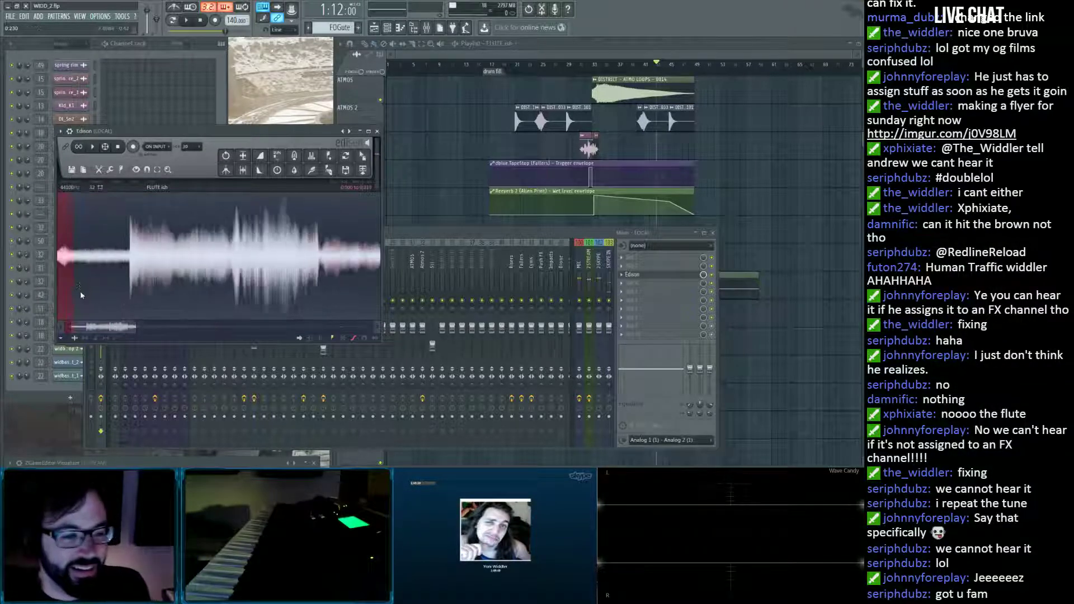
Select the entire flute recording in Edison and close the audio editor.
{"action": "left_click_drag", "start_coordinate": [81, 325], "coordinate": [72, 325]}
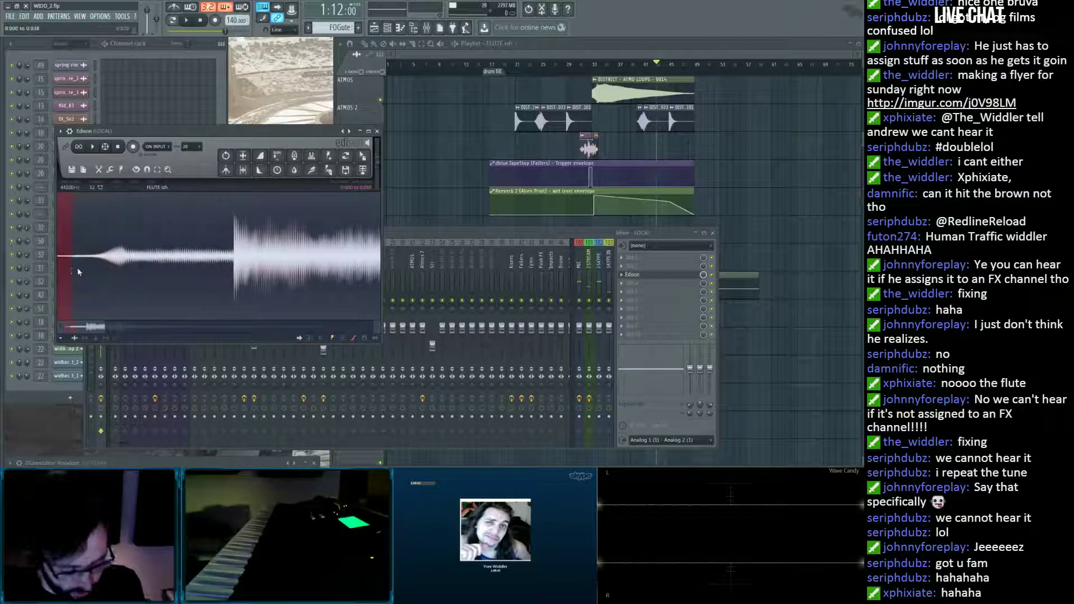
{"action": "scroll", "coordinate": [78, 272], "scroll_direction": "down", "scroll_amount": 5}
{"action": "key", "text": "ctrl+a"}
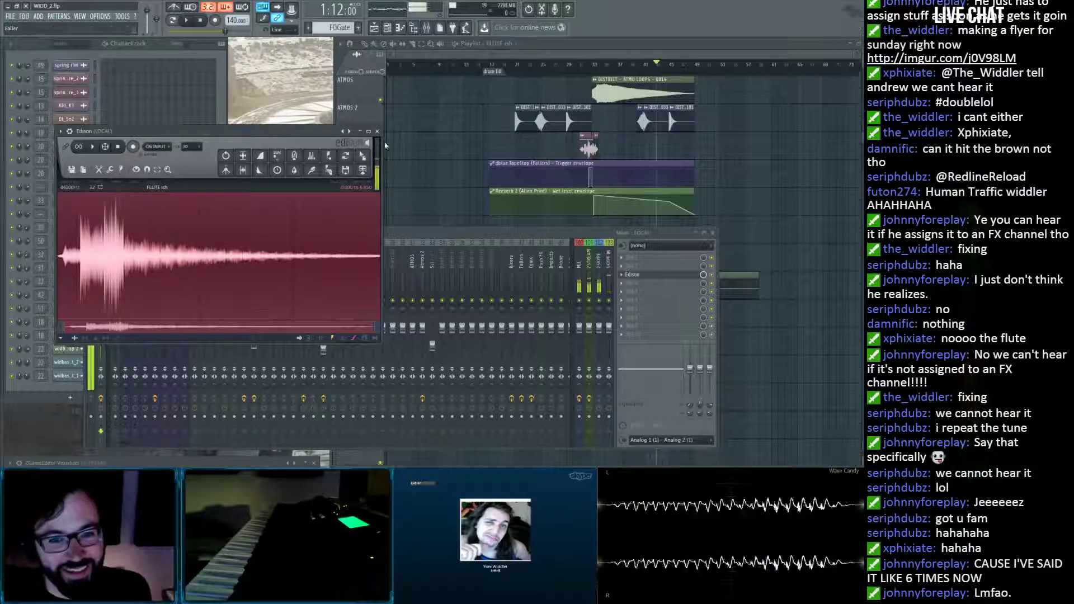
{"action": "left_click", "coordinate": [377, 130]}
Delete the FLUTE ish clip from the playlist and load FLUTE ish_2 into the FLUTE ish channel.
{"action": "left_click", "coordinate": [531, 259]}
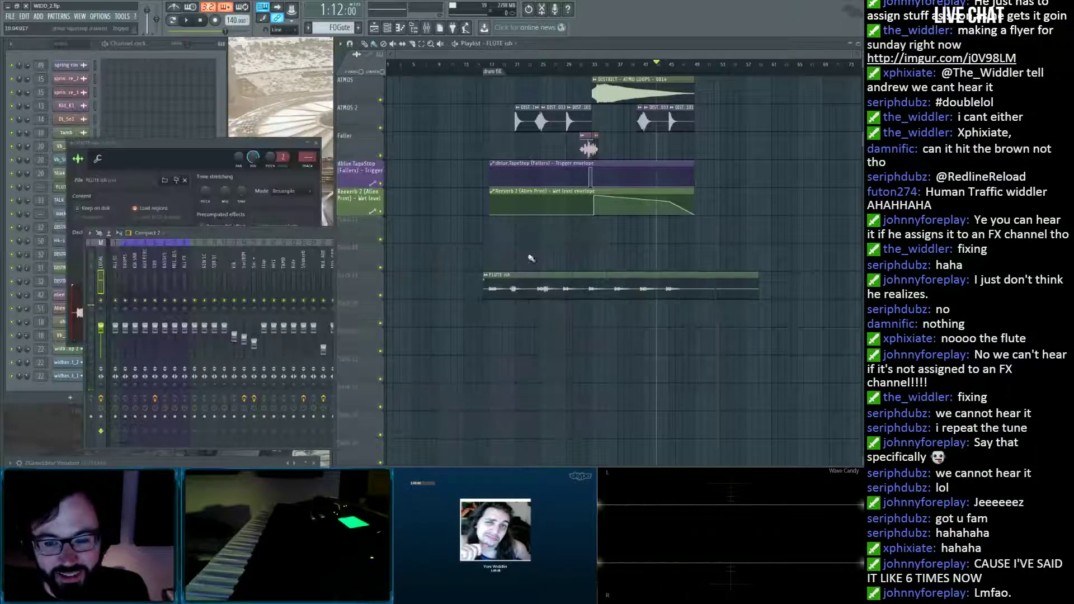
{"action": "right_click", "coordinate": [587, 273]}
{"action": "left_click", "coordinate": [54, 395]}
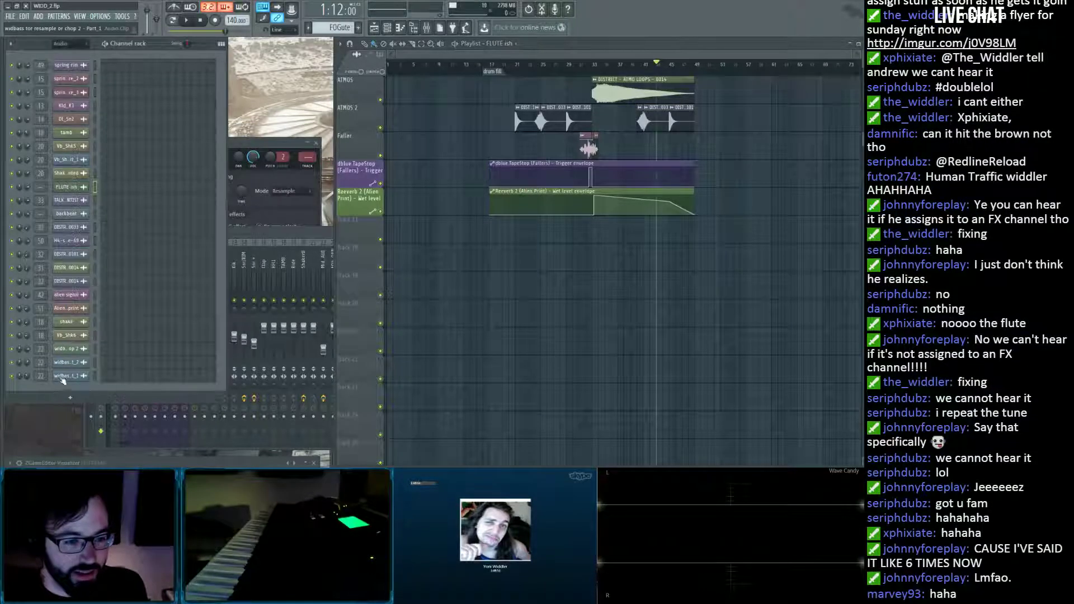
{"action": "left_click", "coordinate": [66, 186]}
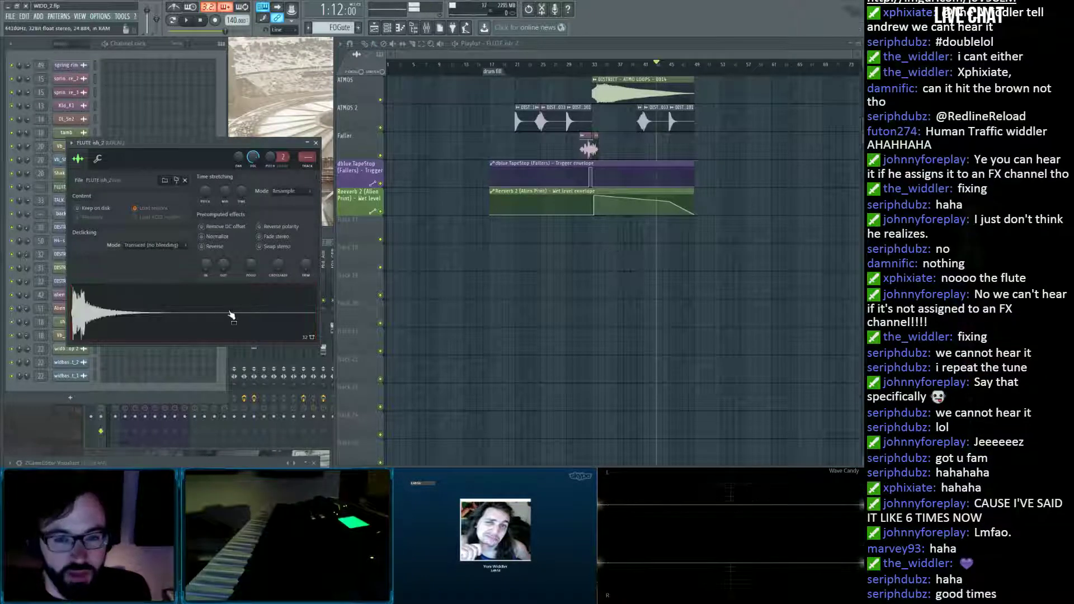
Route the FLUTE ish_2 channel to mixer track 34 and name that mixer track Flute.
{"action": "key", "text": "F9"}
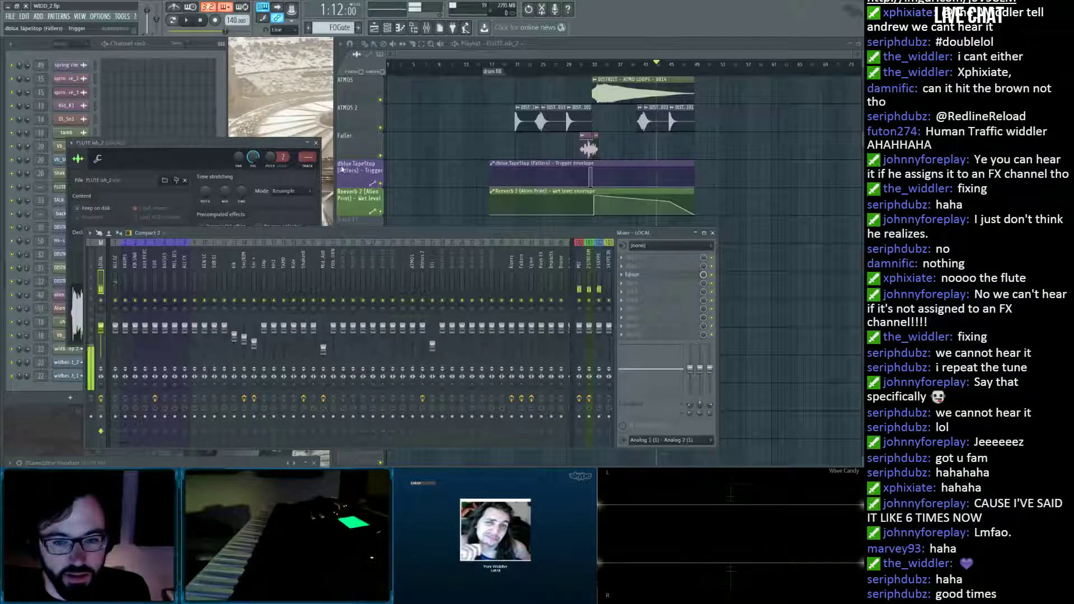
{"action": "mouse_move", "coordinate": [306, 156]}
{"action": "left_mouse_down"}
{"action": "mouse_move", "coordinate": [306, 143]}
{"action": "mouse_move", "coordinate": [307, 168]}
{"action": "mouse_move", "coordinate": [307, 141]}
{"action": "left_mouse_up"}
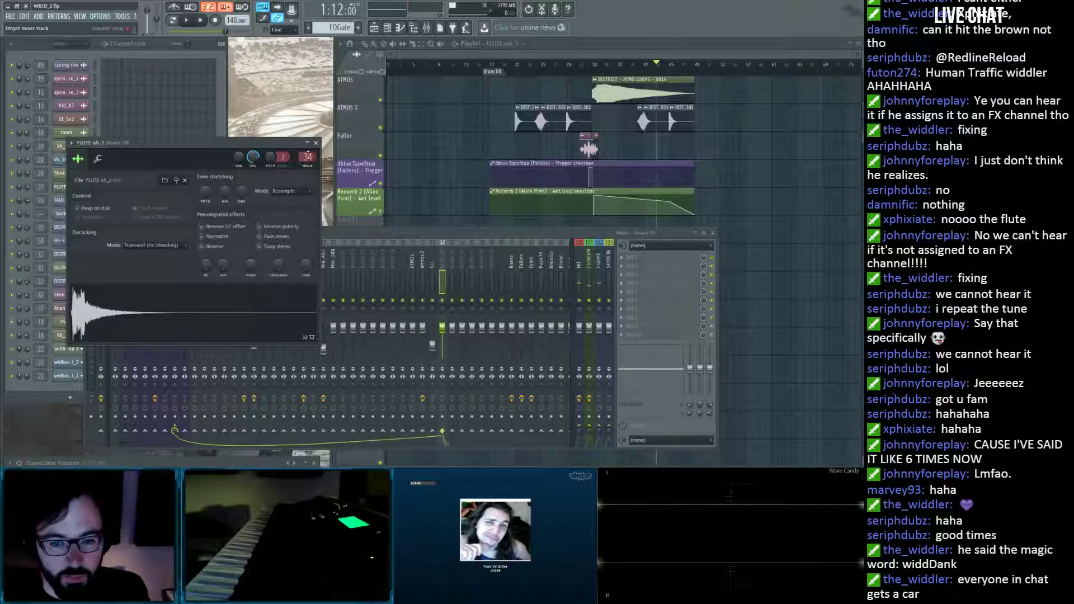
{"action": "left_click", "coordinate": [442, 266]}
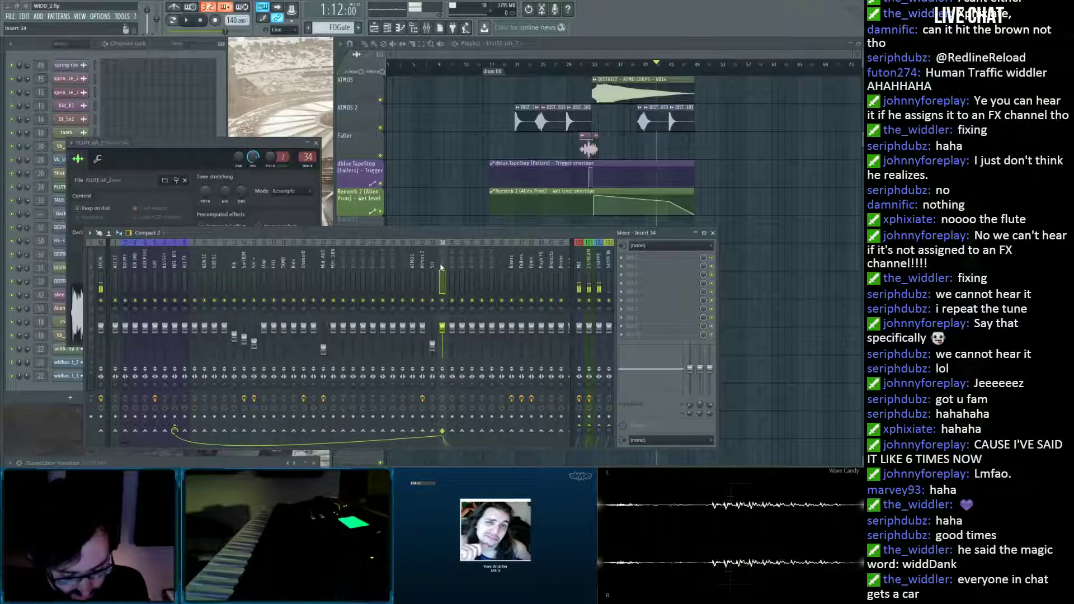
{"action": "key", "text": "ctrl+l"}
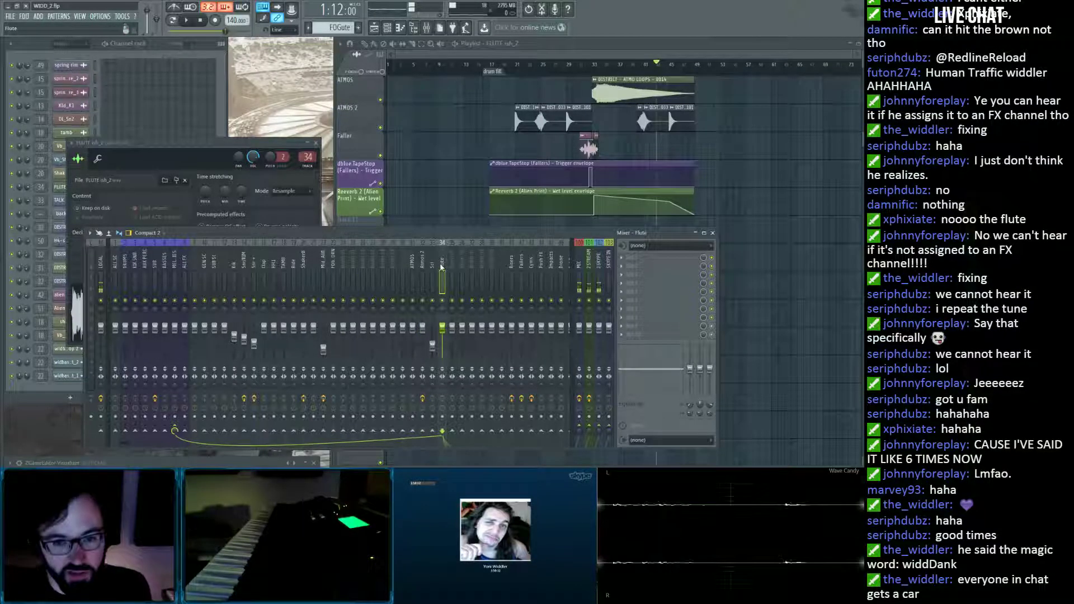
Place the FLUTE ish_2 clip at bar 17 on the empty playlist track below the reverb wet level automation.
{"action": "left_click", "coordinate": [230, 152]}
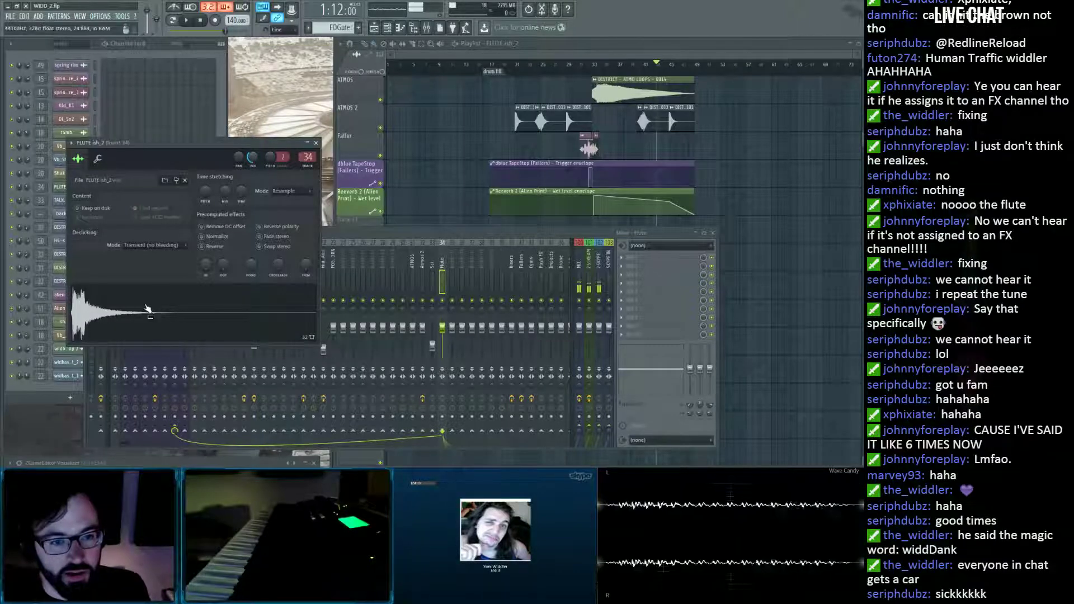
{"action": "left_click_drag", "start_coordinate": [147, 308], "coordinate": [368, 225]}
{"action": "left_click_drag", "start_coordinate": [420, 175], "coordinate": [500, 234]}
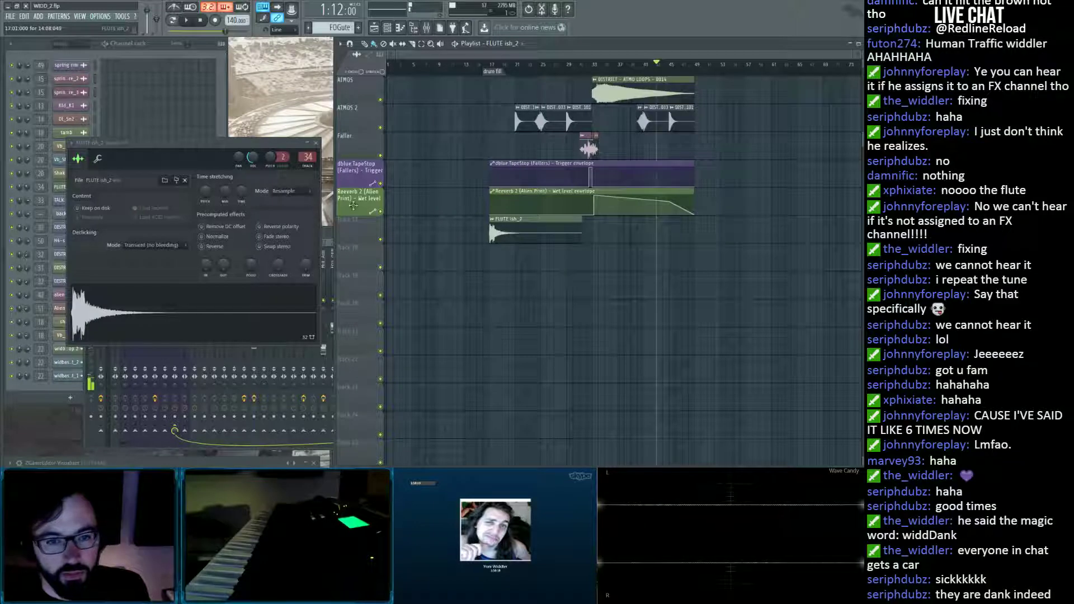
{"action": "left_click", "coordinate": [319, 143]}
{"action": "left_click", "coordinate": [55, 390]}
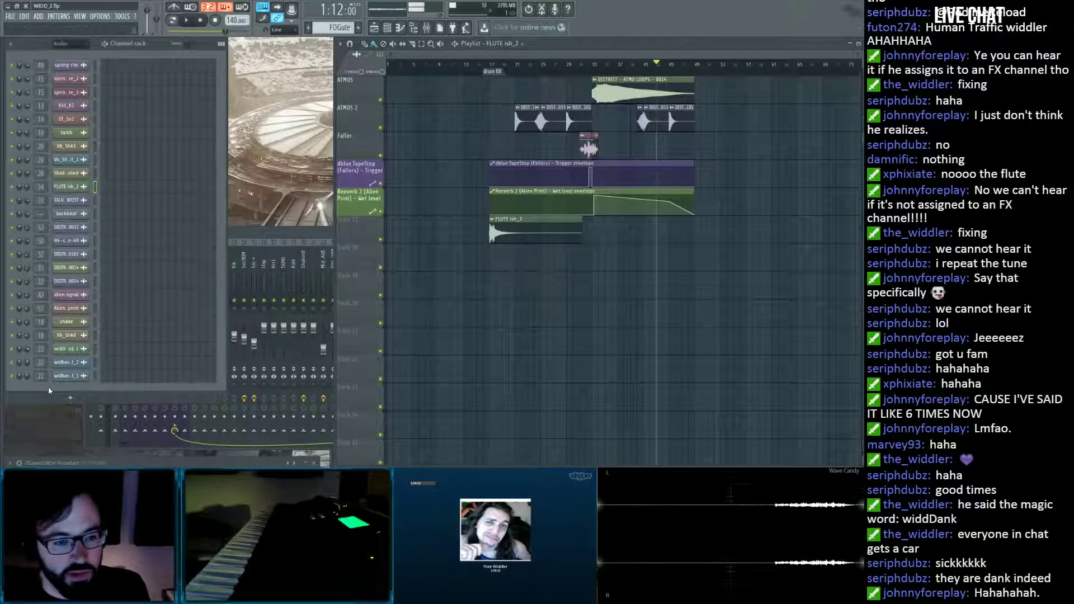
{"action": "double_click", "coordinate": [515, 230]}
{"action": "left_click", "coordinate": [316, 143]}
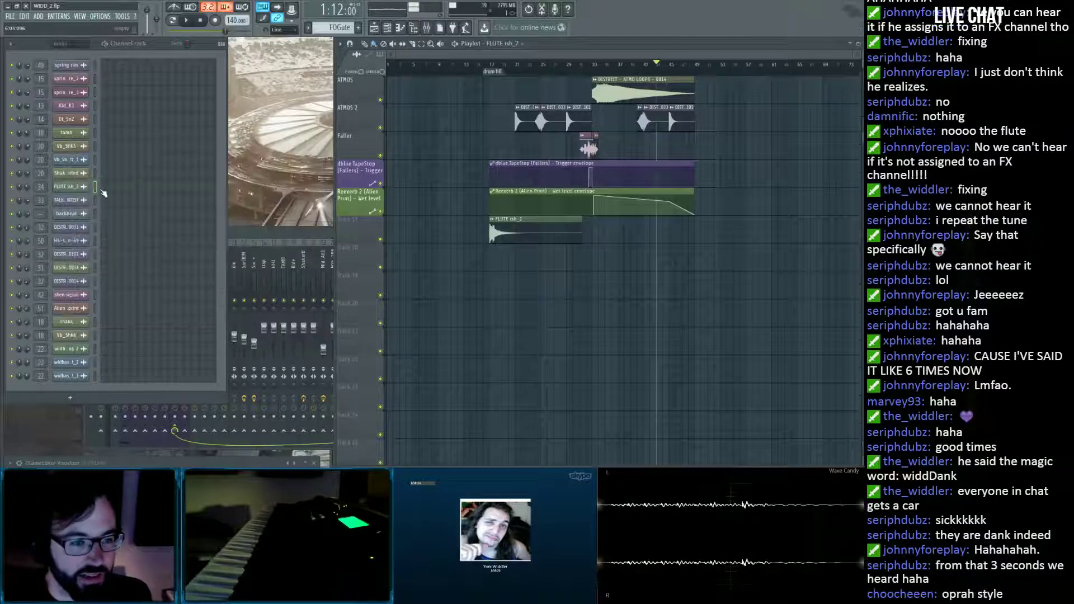
Check the backbeat channel's mixer routing and locate its clips in the playlist.
{"action": "left_click", "coordinate": [251, 234]}
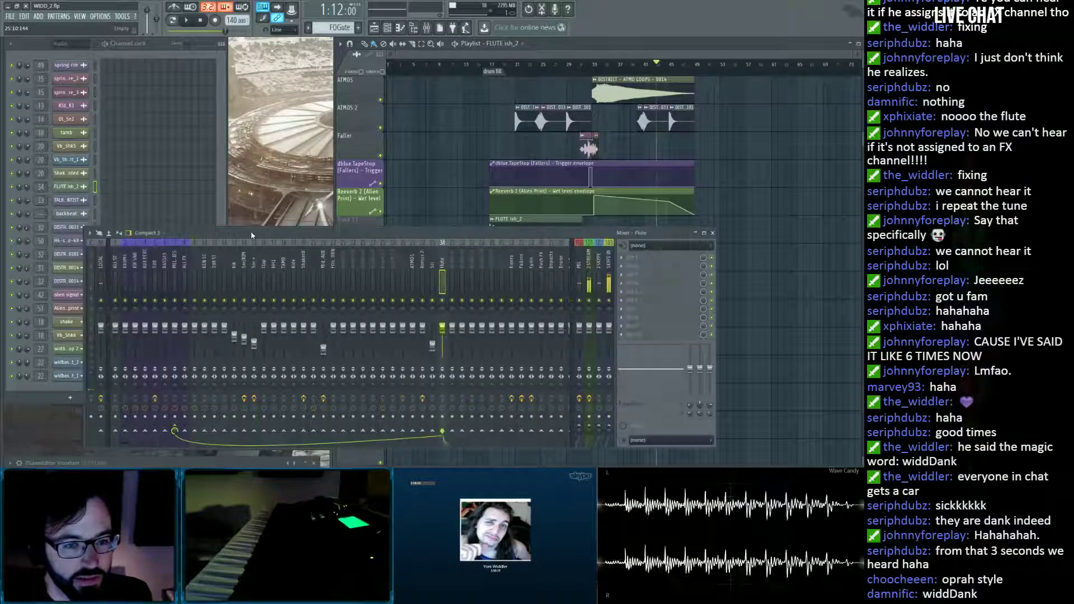
{"action": "left_click_drag", "start_coordinate": [271, 237], "coordinate": [287, 237]}
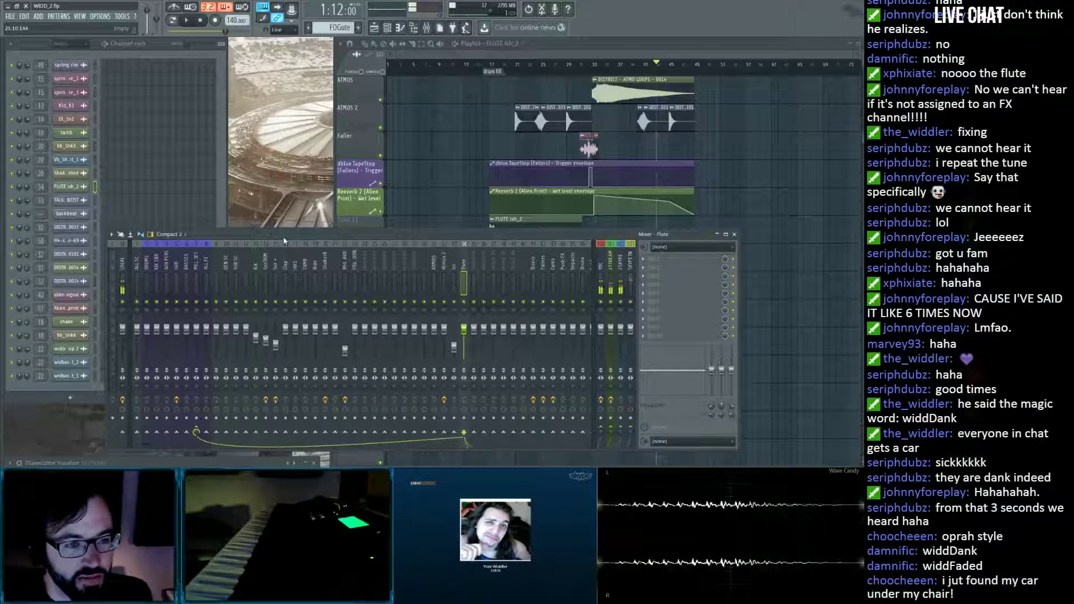
{"action": "left_click", "coordinate": [77, 216]}
{"action": "left_click", "coordinate": [259, 96]}
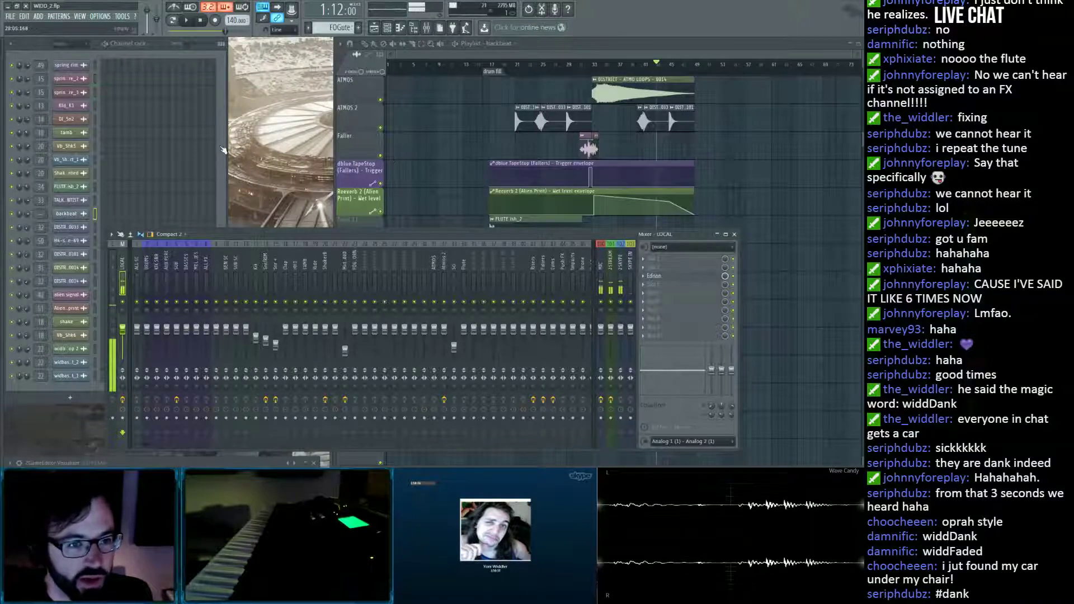
{"action": "left_click", "coordinate": [116, 205]}
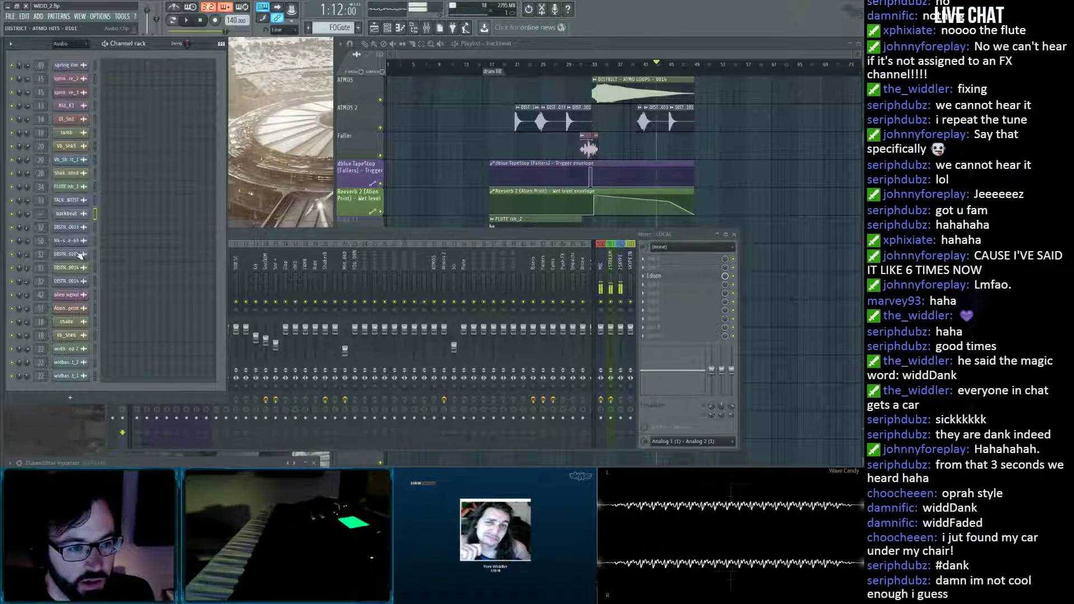
{"action": "right_click", "coordinate": [440, 165]}
{"action": "scroll", "coordinate": [454, 150], "scroll_direction": "up", "scroll_amount": 8}
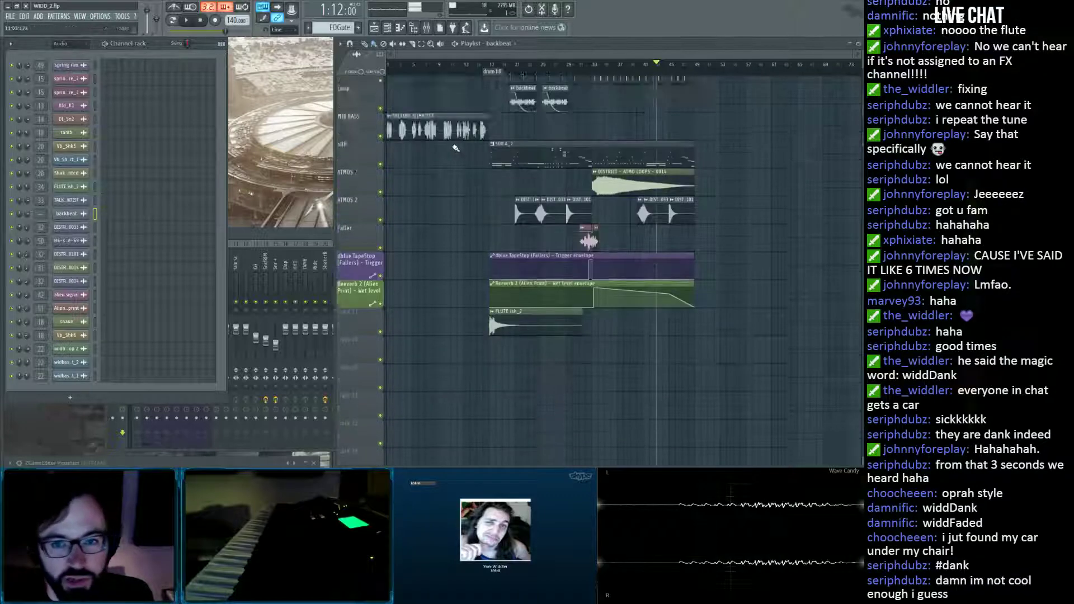
{"action": "scroll", "coordinate": [526, 74], "scroll_direction": "up", "scroll_amount": 4}
{"action": "scroll", "coordinate": [526, 74], "scroll_direction": "up", "scroll_amount": 4}
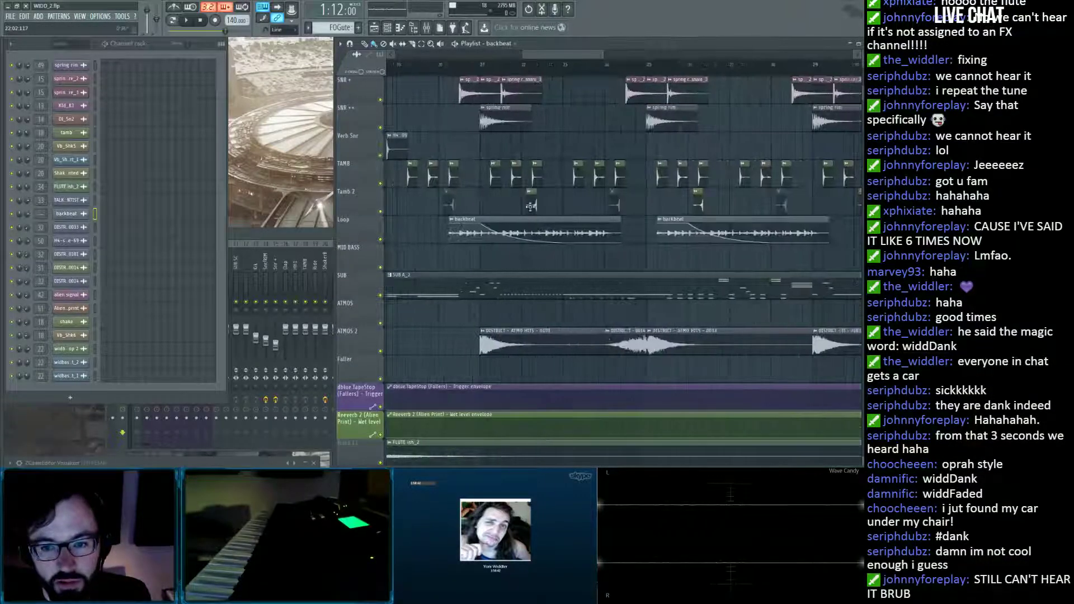
Open the backbeat clip's channel settings and name mixer track 29 Loop.
{"action": "double_click", "coordinate": [516, 222]}
{"action": "left_click", "coordinate": [312, 237]}
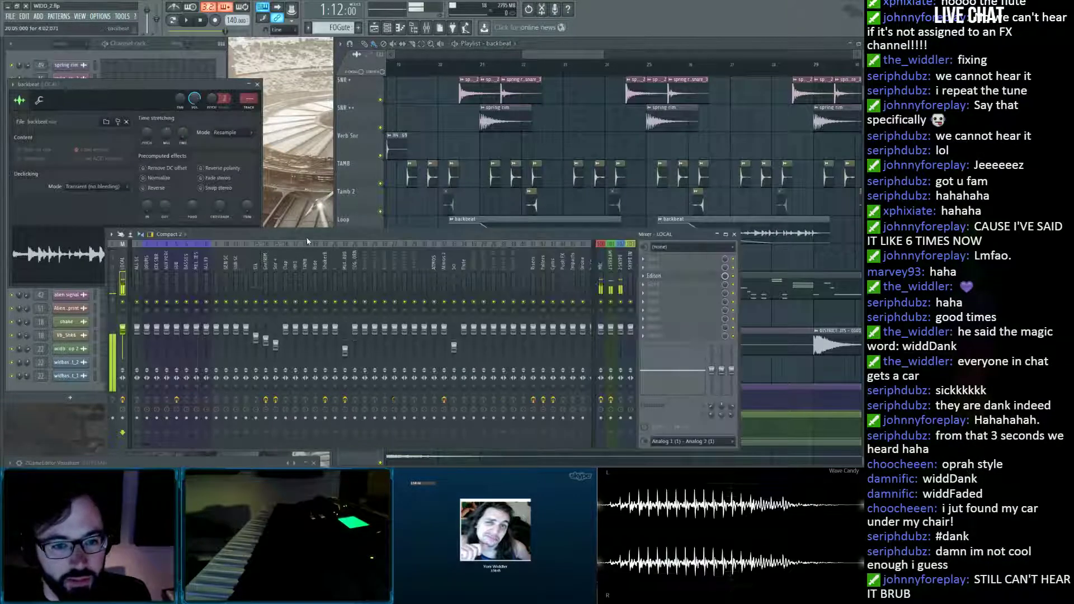
{"action": "left_click", "coordinate": [412, 266]}
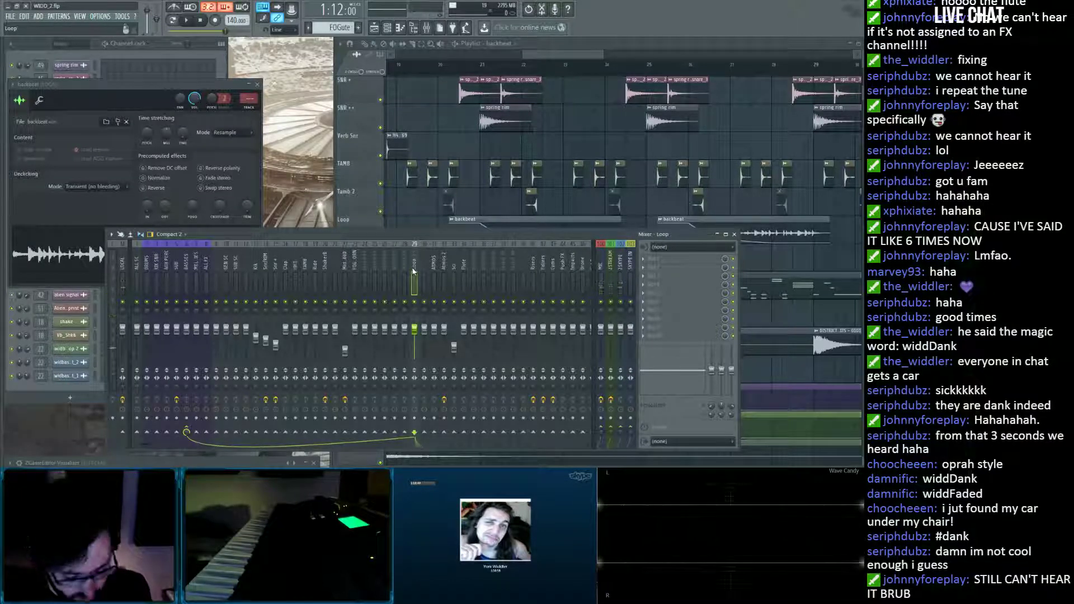
Move the Loop mixer track to slot 21 and route the backbeat channel to it.
{"action": "key", "text": "alt+Left"}
{"action": "key", "text": "alt+Left"}
{"action": "key", "text": "alt+Left"}
{"action": "key", "text": "alt+Left"}
{"action": "key", "text": "alt+Left"}
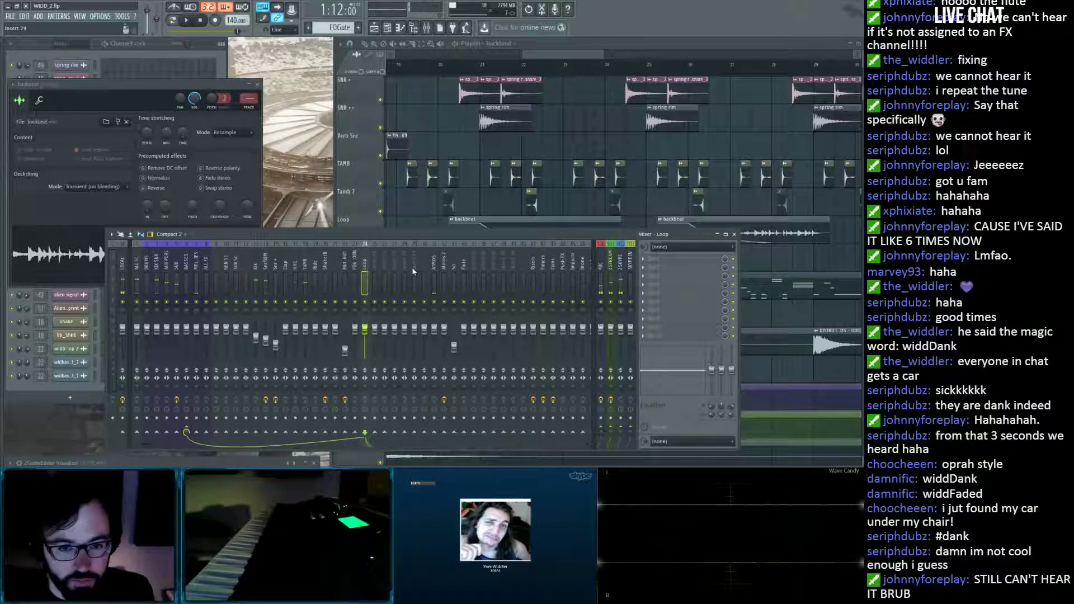
{"action": "key", "text": "alt+Left"}
{"action": "key", "text": "alt+Left"}
{"action": "key", "text": "alt+Left"}
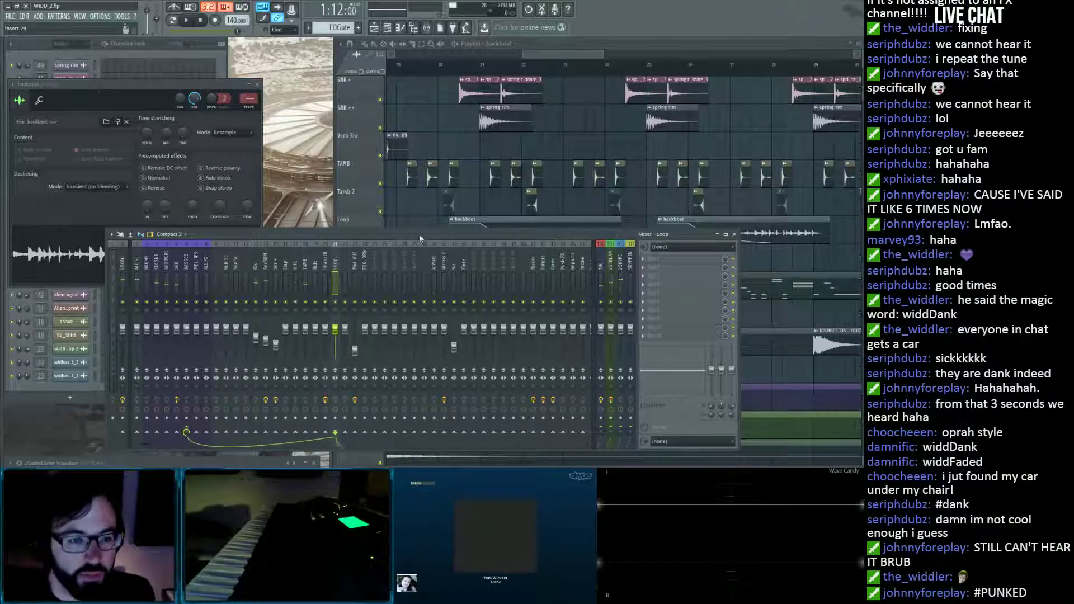
{"action": "left_click_drag", "start_coordinate": [250, 100], "coordinate": [249, 73]}
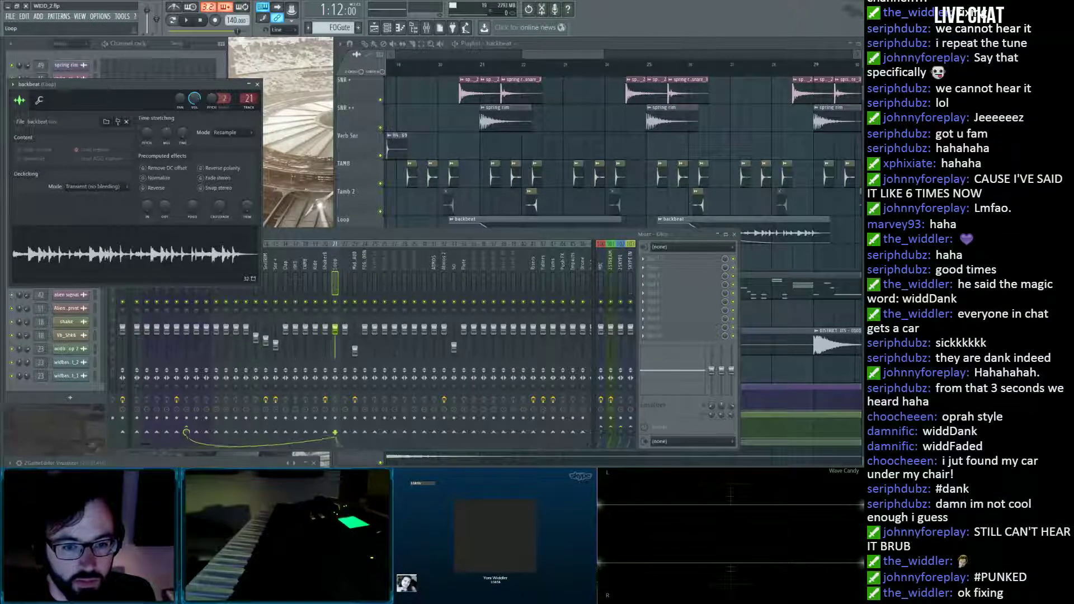
{"action": "left_click", "coordinate": [257, 85]}
Clone the FLUTE ish_2 channel and load FLUTE ish_3 into the copy.
{"action": "left_click", "coordinate": [153, 322]}
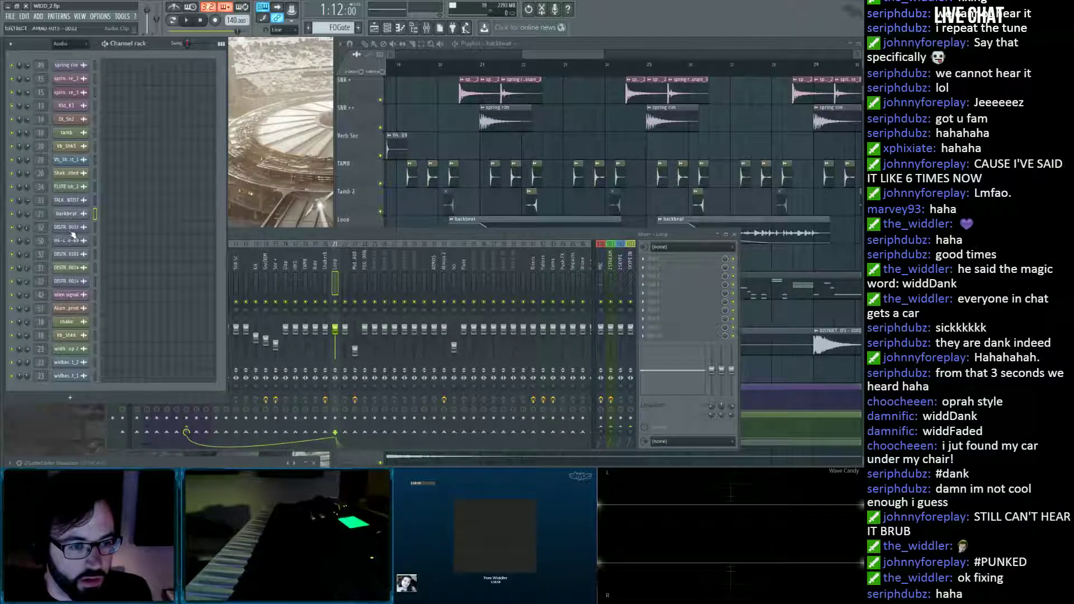
{"action": "right_click", "coordinate": [76, 191]}
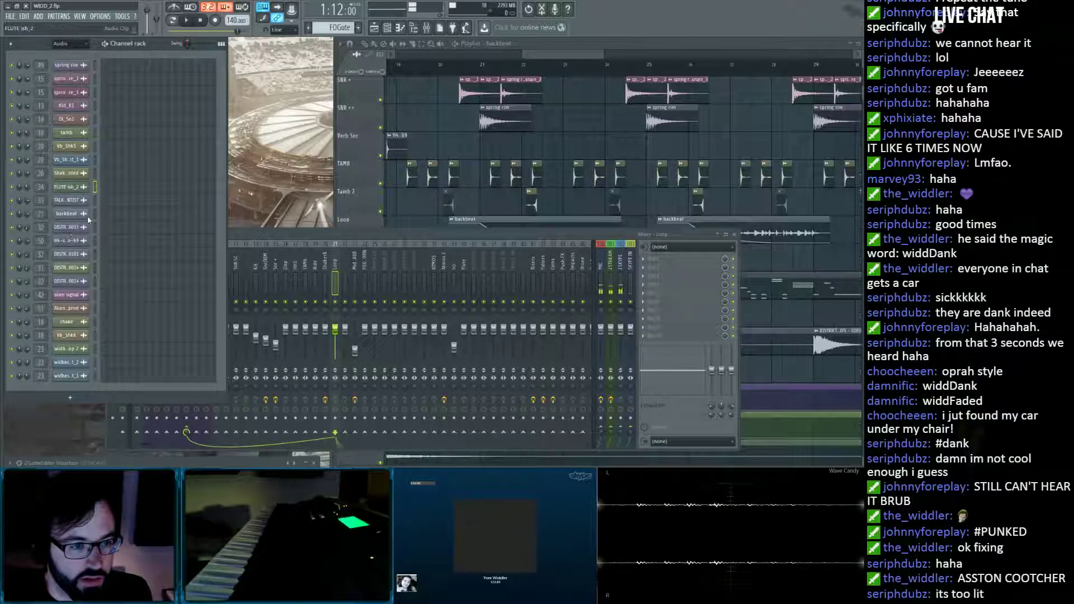
{"action": "left_click", "coordinate": [105, 251]}
{"action": "left_click", "coordinate": [73, 202]}
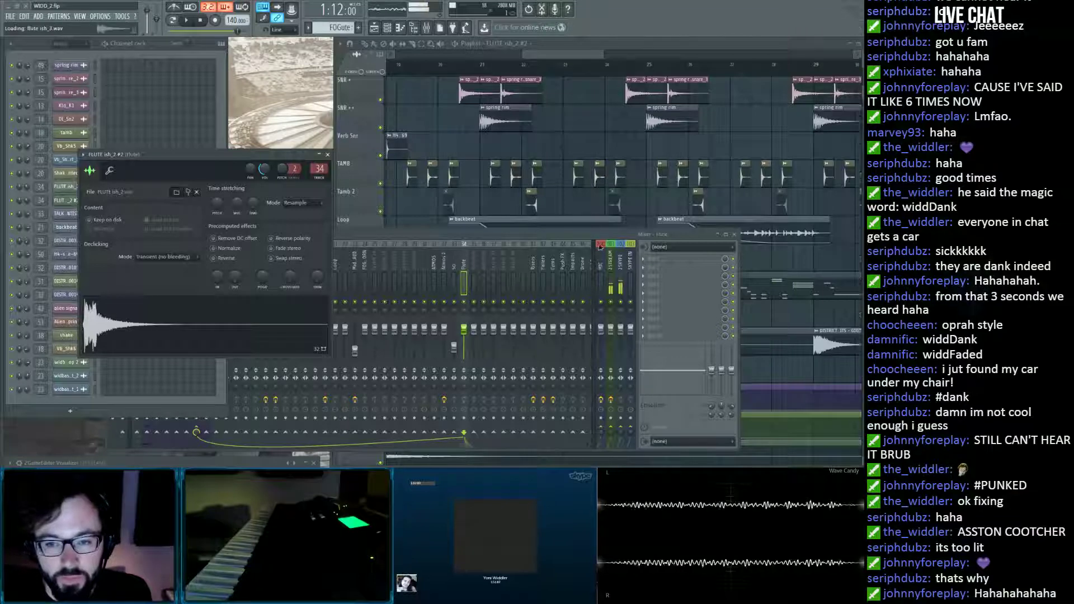
Place the FLUTE ish_3 clip on the playlist track directly below FLUTE ish_2, beneath the second backbeat clip.
{"action": "key", "text": "F9"}
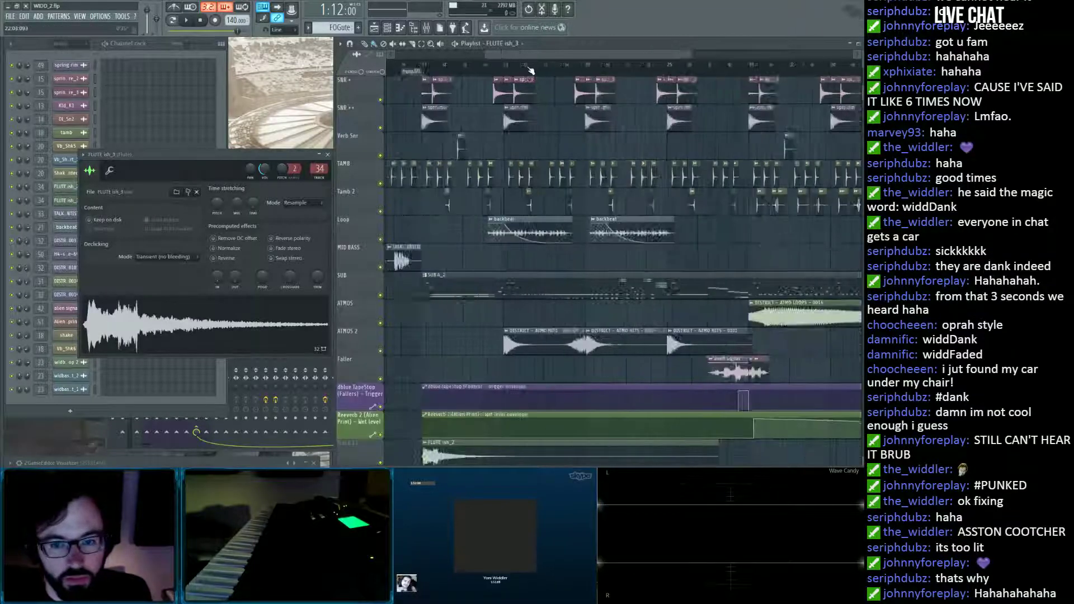
{"action": "scroll", "coordinate": [503, 167], "scroll_direction": "down", "scroll_amount": 5}
{"action": "scroll", "coordinate": [541, 207], "scroll_direction": "down", "scroll_amount": 4}
{"action": "scroll", "coordinate": [541, 208], "scroll_direction": "down", "scroll_amount": 1}
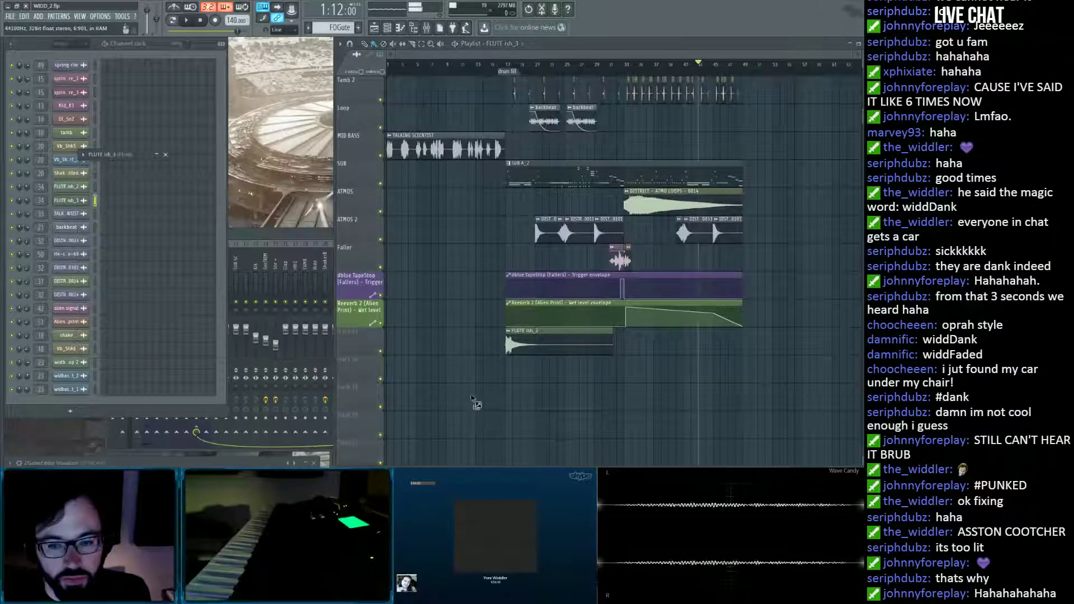
{"action": "left_click_drag", "start_coordinate": [550, 374], "coordinate": [564, 373]}
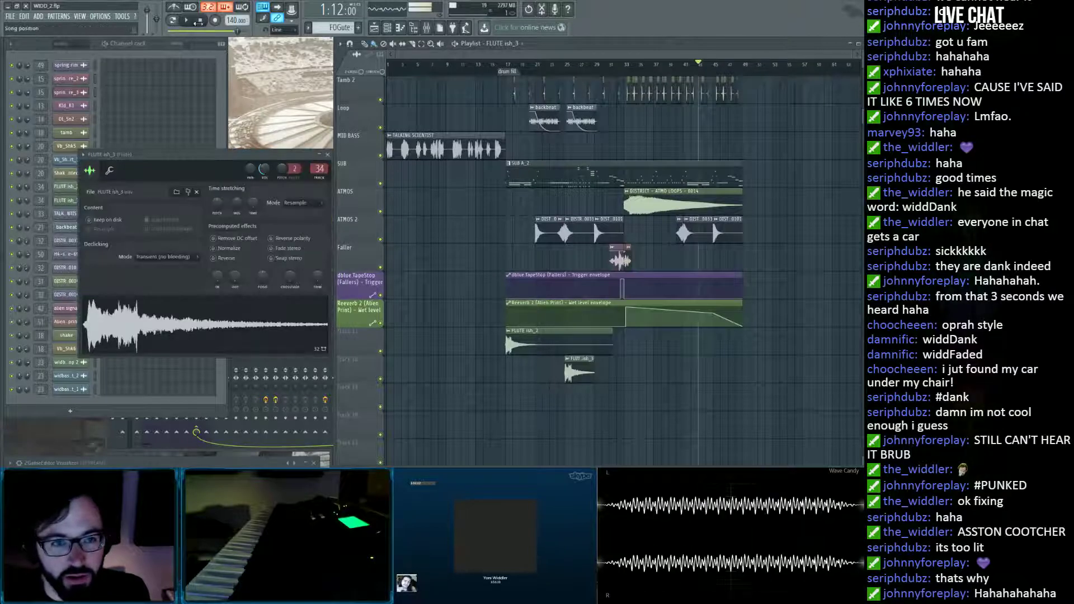
{"action": "left_click", "coordinate": [330, 156]}
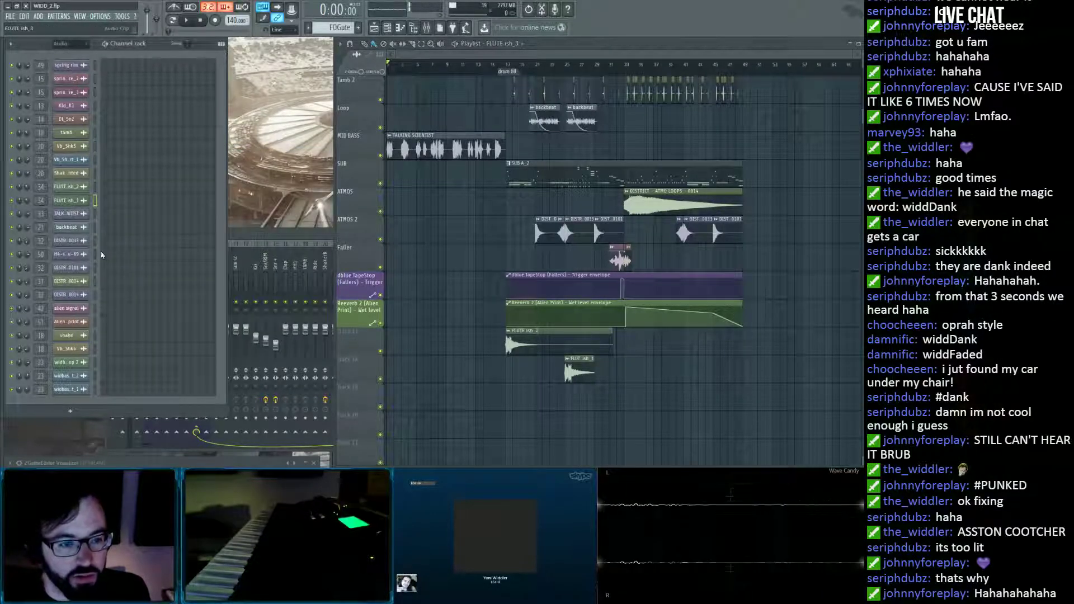
Clone the FLUTE ish_3 channel with FLUTE ish_4 loaded and place its clip one track below and after the FLUTE ish_3 clip.
{"action": "key", "text": "alt+c"}
{"action": "left_click", "coordinate": [73, 216]}
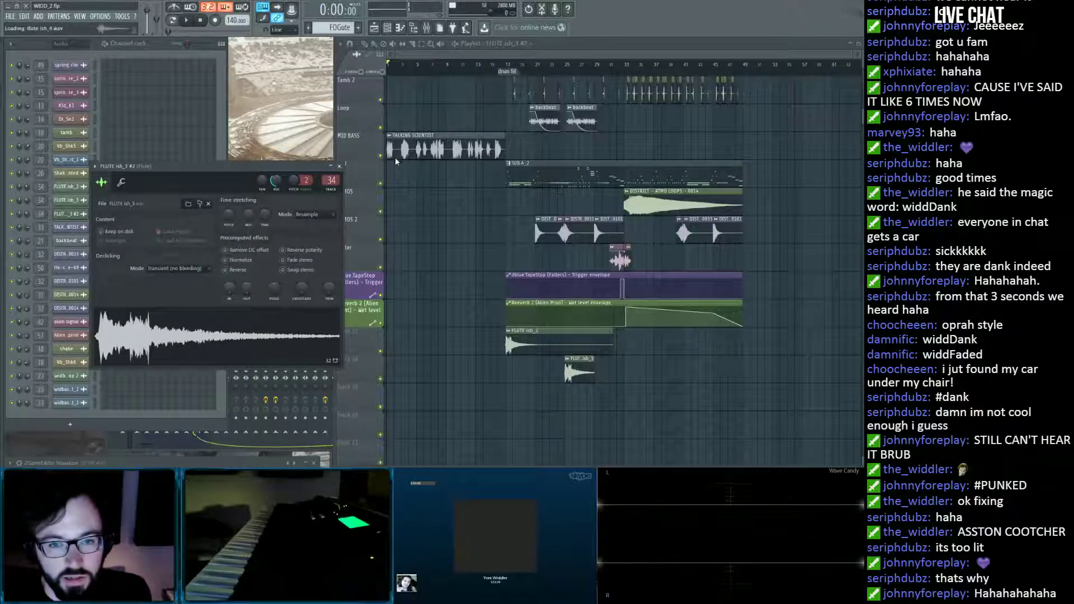
{"action": "left_click_drag", "start_coordinate": [145, 336], "coordinate": [611, 408]}
{"action": "left_click", "coordinate": [281, 167]}
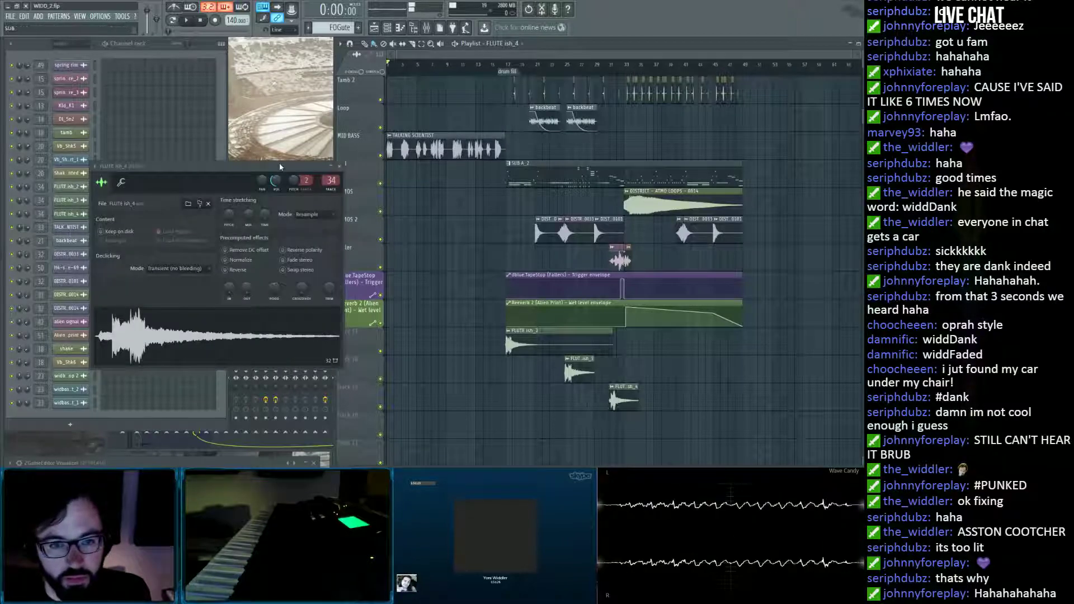
{"action": "left_click", "coordinate": [337, 167]}
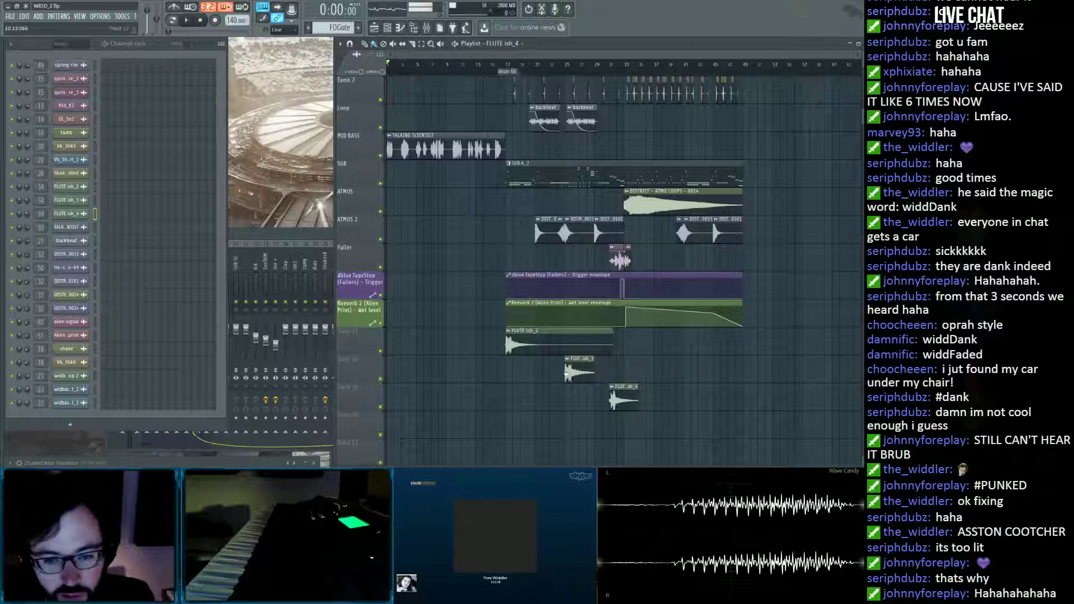
Move the FLUTE ish_3 clip to the start of the song and delete the FLUTE ish_4 clip after trying it right behind.
{"action": "mouse_move", "coordinate": [583, 374]}
{"action": "left_mouse_down"}
{"action": "mouse_move", "coordinate": [636, 363]}
{"action": "mouse_move", "coordinate": [583, 367]}
{"action": "left_mouse_up"}
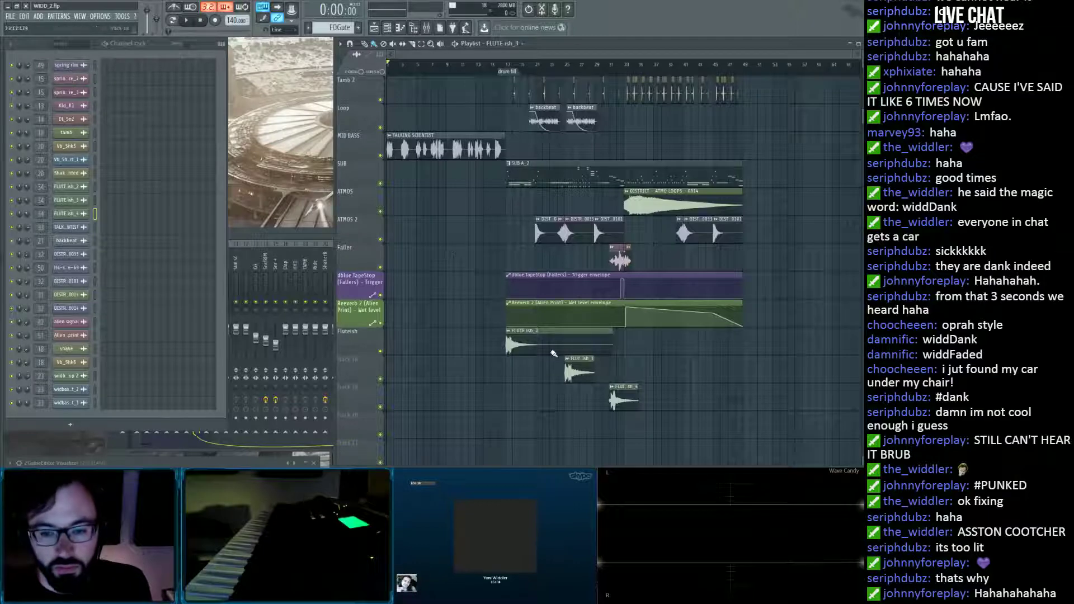
{"action": "left_click_drag", "start_coordinate": [580, 367], "coordinate": [355, 371]}
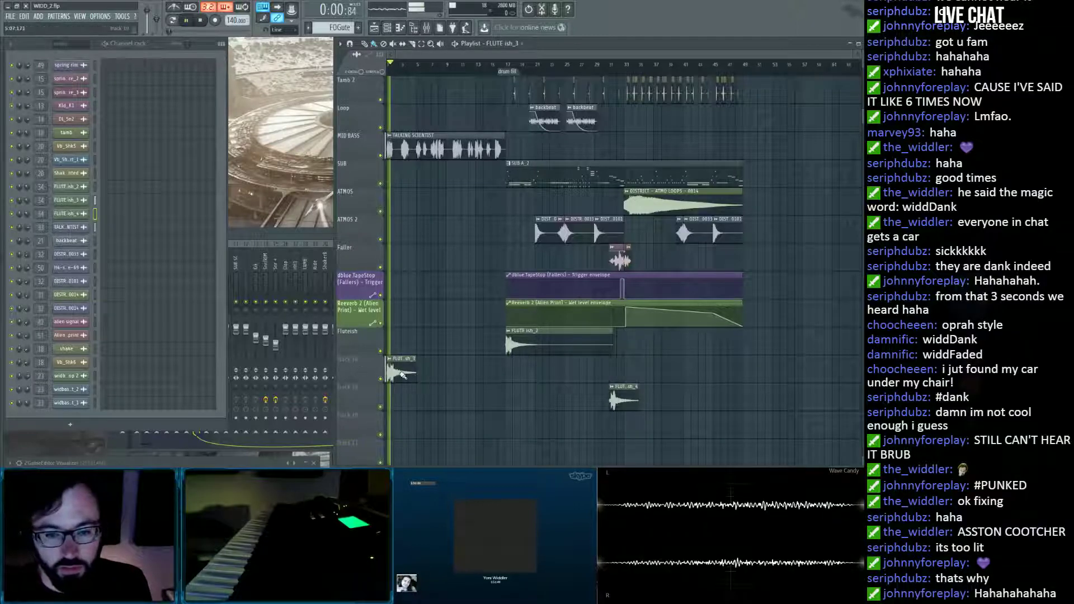
{"action": "left_click_drag", "start_coordinate": [612, 400], "coordinate": [431, 372]}
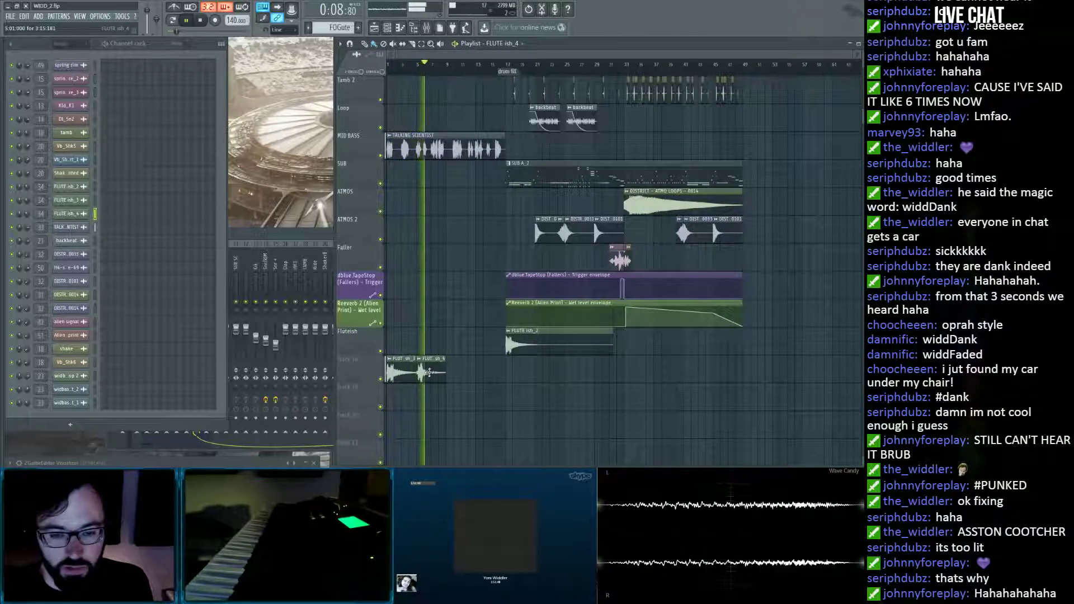
{"action": "key", "text": "space"}
{"action": "right_click", "coordinate": [426, 372]}
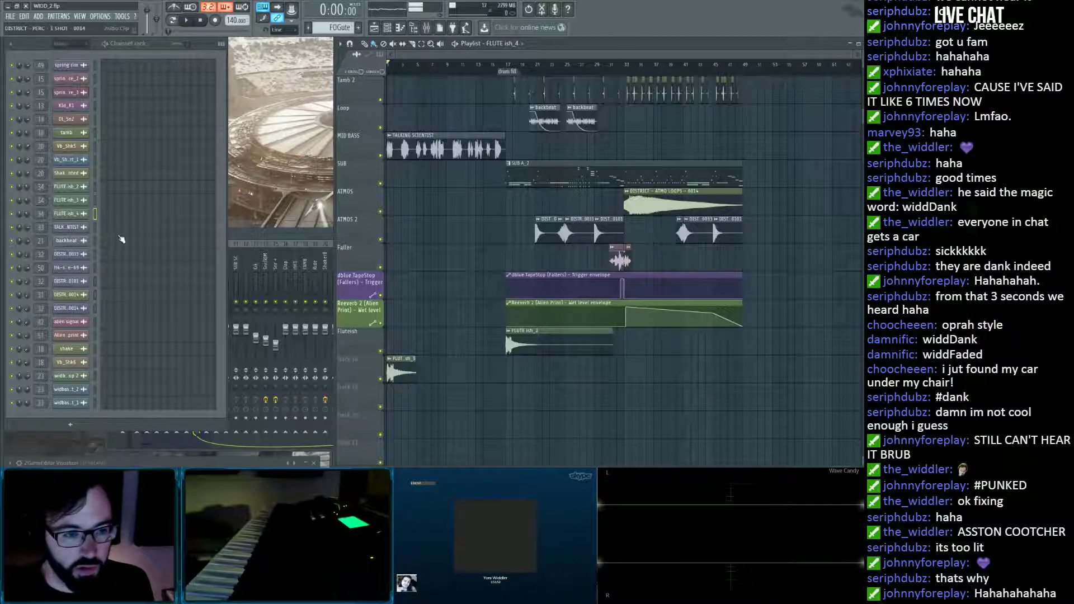
Clone the FLUTE ish_2 channel and open the full FLUTE ish recording in Edison from the copy.
{"action": "left_click", "coordinate": [66, 186]}
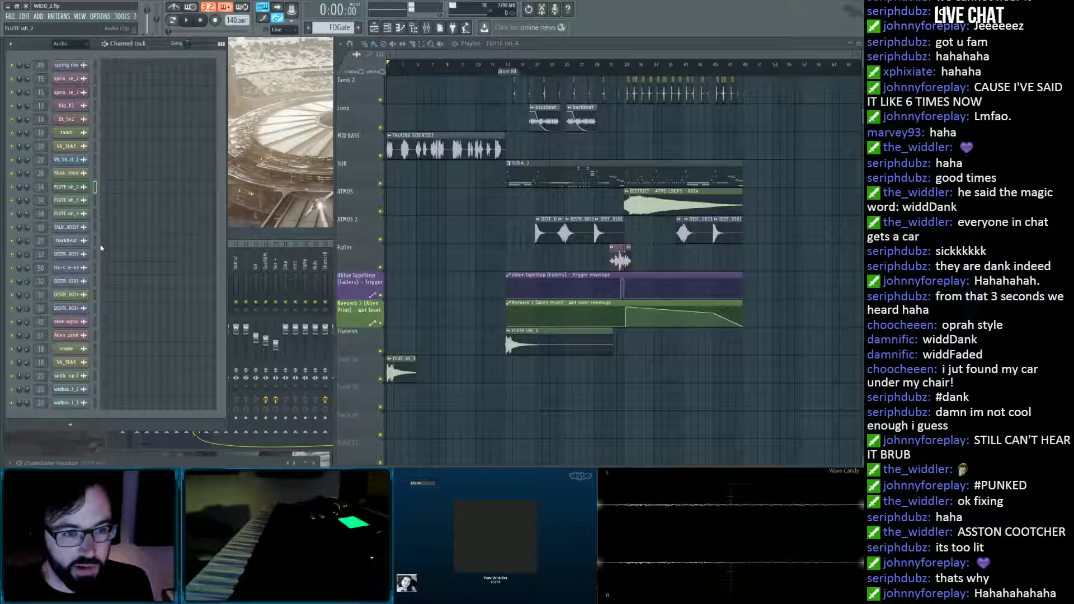
{"action": "key", "text": "alt+c"}
{"action": "left_click", "coordinate": [74, 200]}
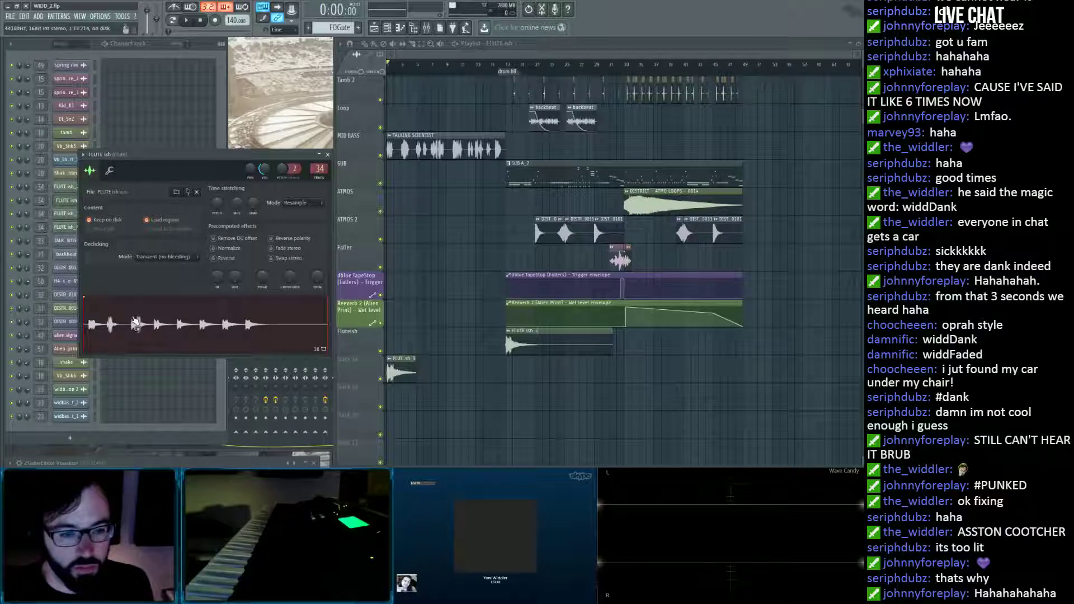
{"action": "left_click", "coordinate": [132, 347]}
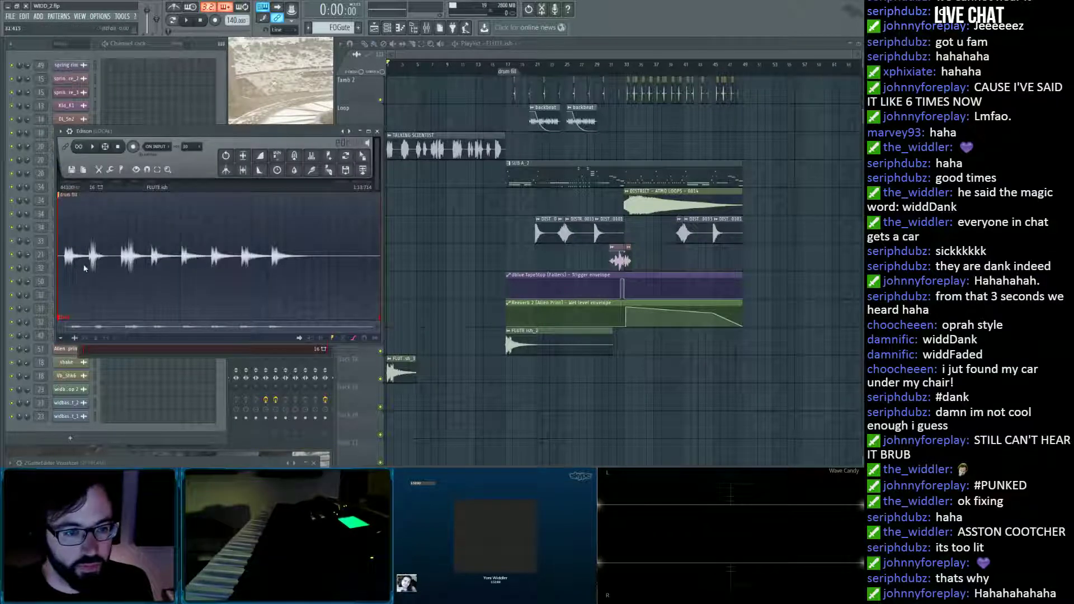
Trim the FLUTE ish recording to its first flute note and normalize the result.
{"action": "scroll", "coordinate": [60, 270], "scroll_direction": "up", "scroll_amount": 4}
{"action": "left_click_drag", "start_coordinate": [65, 270], "coordinate": [92, 270]}
{"action": "scroll", "coordinate": [92, 267], "scroll_direction": "up", "scroll_amount": 5}
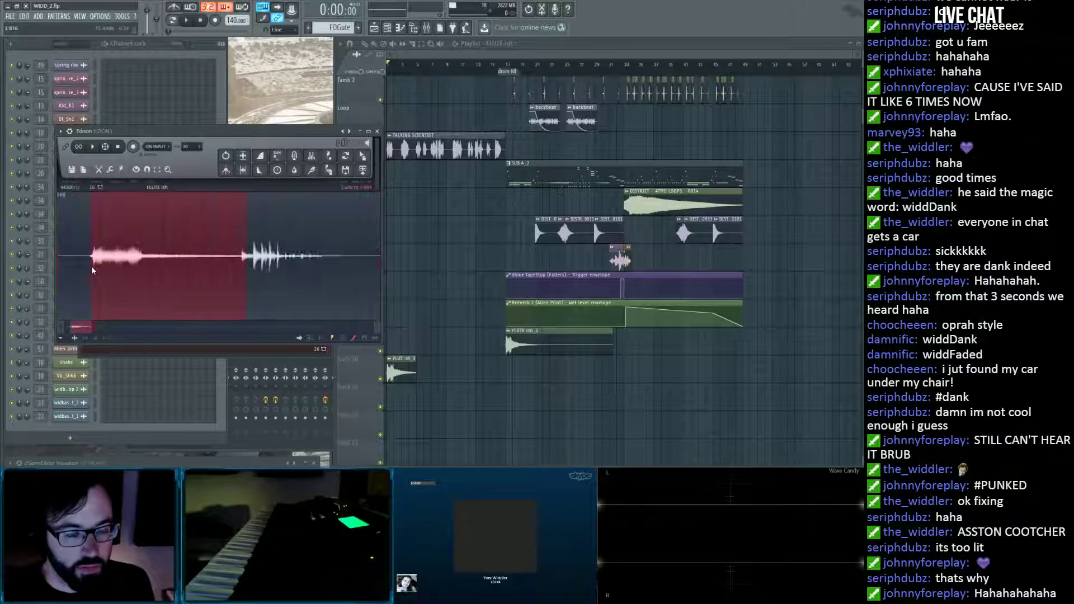
{"action": "key", "text": "space"}
{"action": "scroll", "coordinate": [84, 267], "scroll_direction": "down", "scroll_amount": 4}
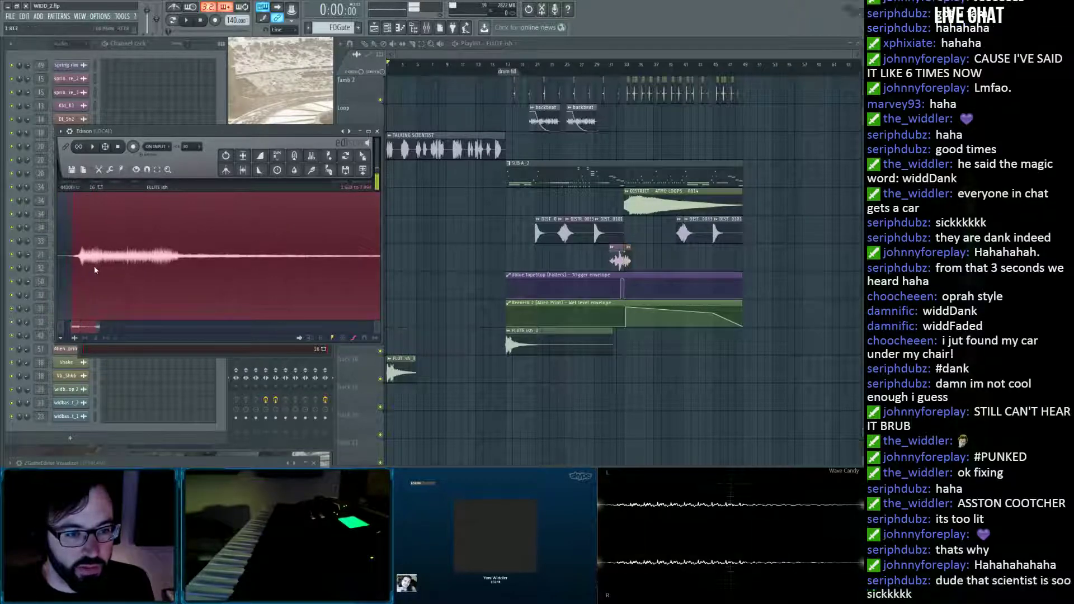
{"action": "scroll", "coordinate": [232, 269], "scroll_direction": "up", "scroll_amount": 4}
{"action": "scroll", "coordinate": [288, 272], "scroll_direction": "up", "scroll_amount": 1}
{"action": "left_click_drag", "start_coordinate": [300, 272], "coordinate": [274, 269]}
{"action": "scroll", "coordinate": [281, 267], "scroll_direction": "up", "scroll_amount": 3}
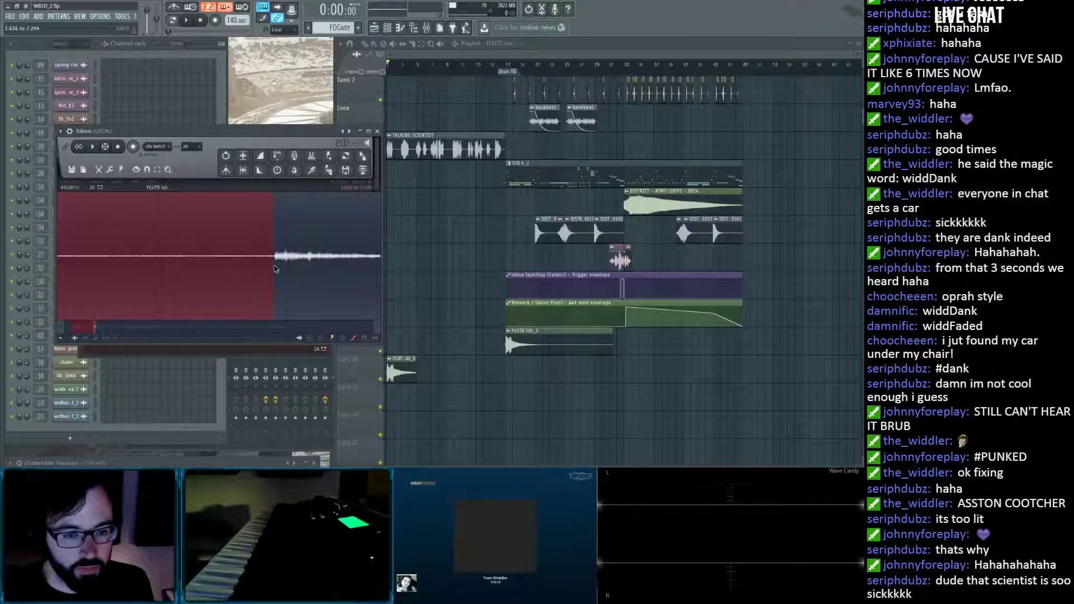
{"action": "scroll", "coordinate": [273, 265], "scroll_direction": "down", "scroll_amount": 3}
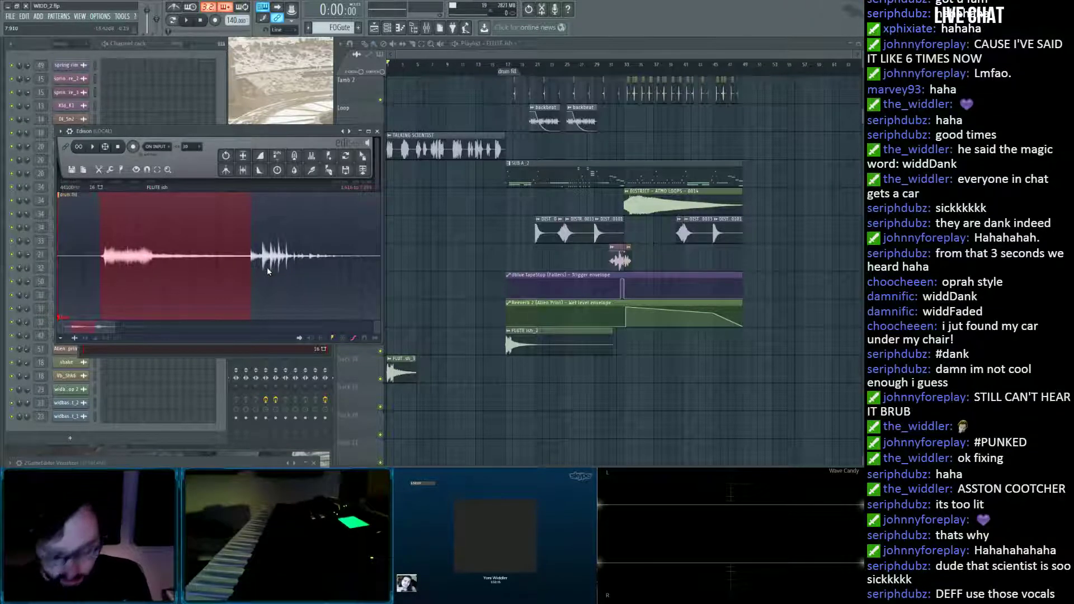
{"action": "key", "text": "space"}
{"action": "key", "text": "ctrl+Delete"}
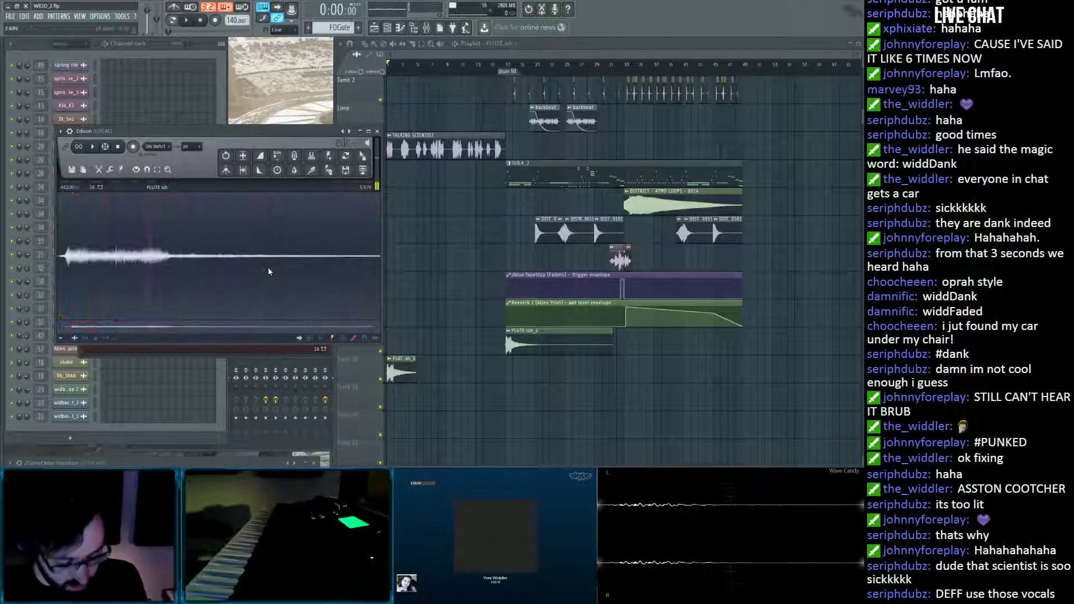
{"action": "key", "text": "ctrl+n"}
Smooth the very end and start of the trimmed flute note and load it into the cloned channel as FLUTE ish_5.
{"action": "left_click_drag", "start_coordinate": [60, 278], "coordinate": [346, 277]}
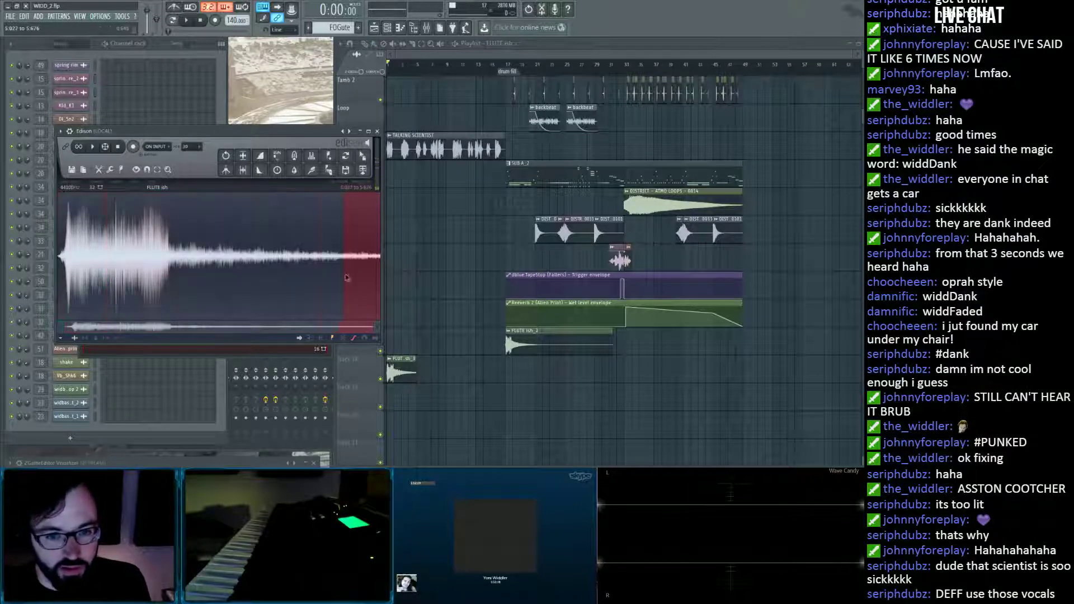
{"action": "scroll", "coordinate": [375, 279], "scroll_direction": "up", "scroll_amount": 5}
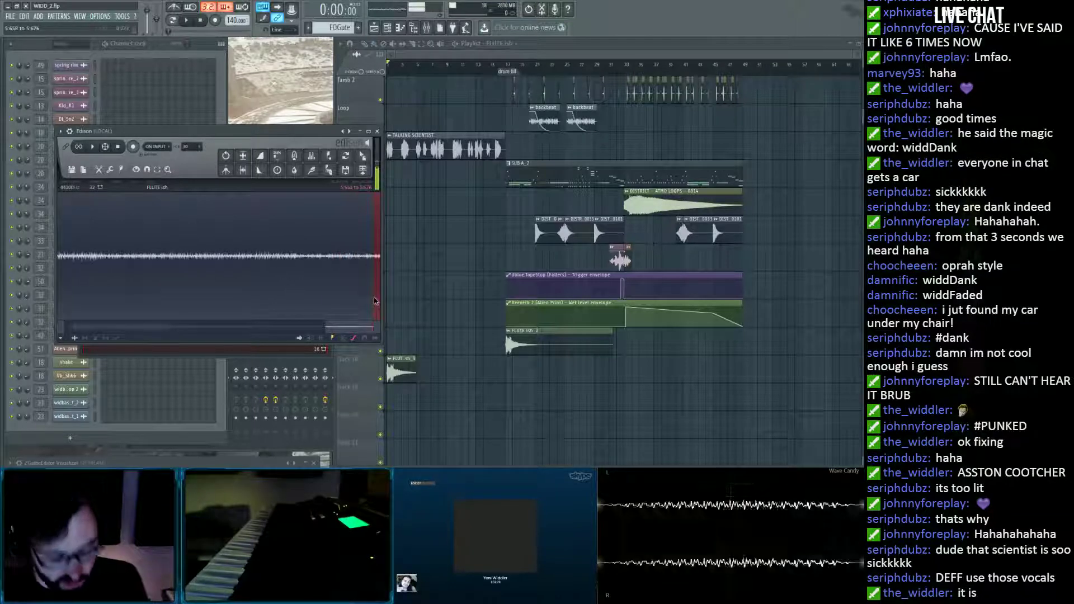
{"action": "scroll", "coordinate": [340, 275], "scroll_direction": "down", "scroll_amount": 5}
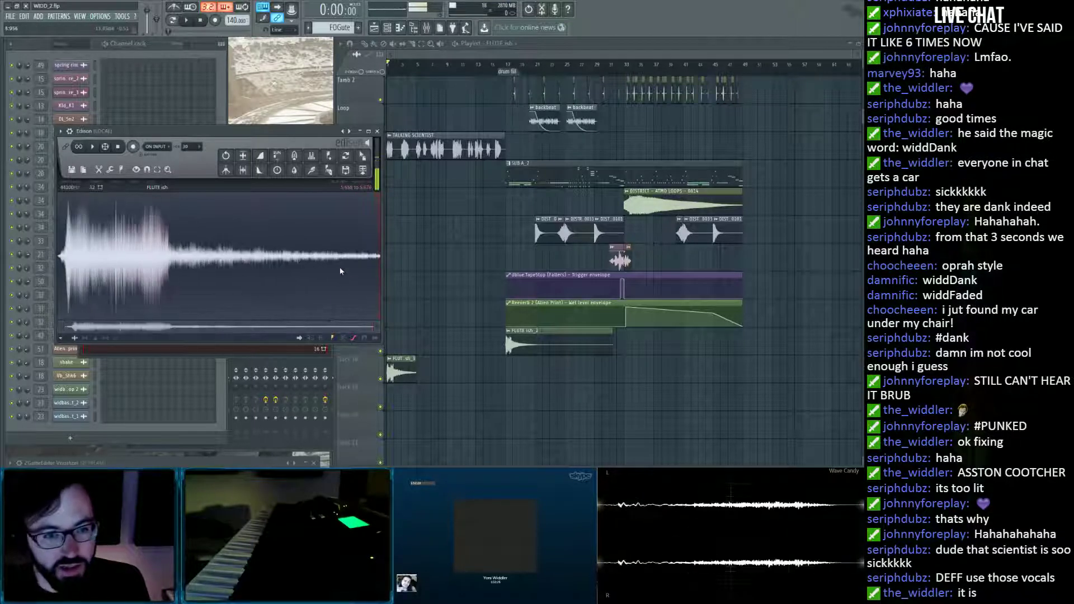
{"action": "left_click_drag", "start_coordinate": [343, 271], "coordinate": [58, 275]}
{"action": "scroll", "coordinate": [67, 274], "scroll_direction": "up", "scroll_amount": 8}
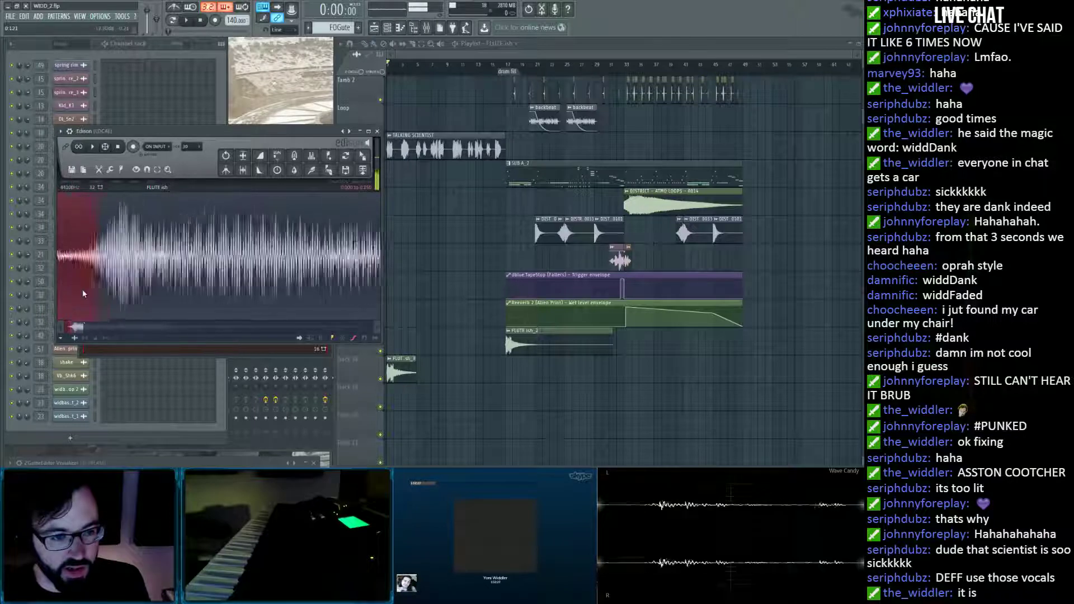
{"action": "left_click_drag", "start_coordinate": [179, 291], "coordinate": [57, 292]}
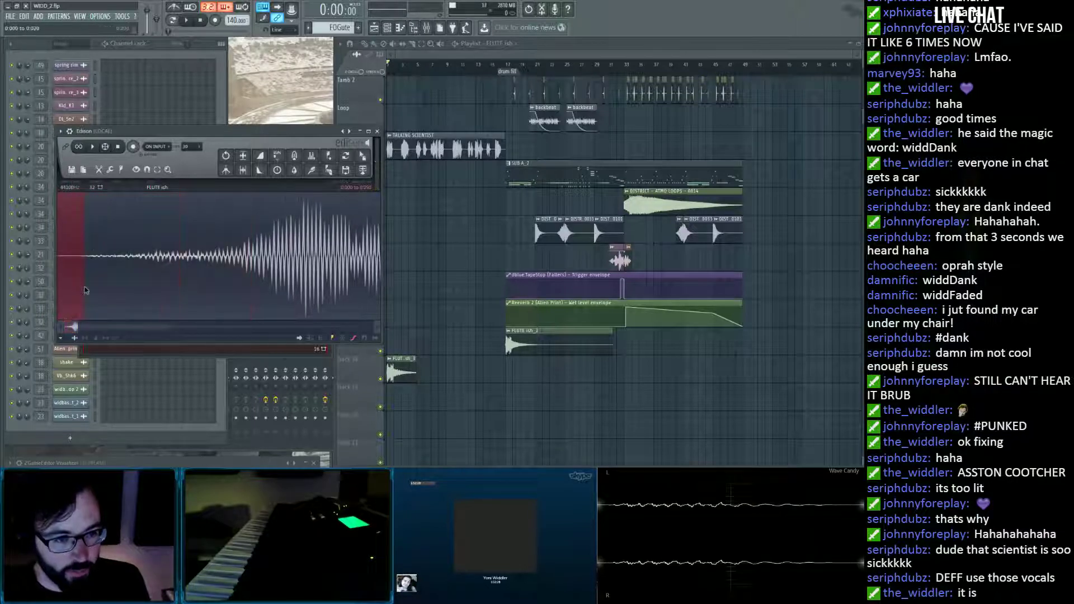
{"action": "scroll", "coordinate": [87, 287], "scroll_direction": "down", "scroll_amount": 8}
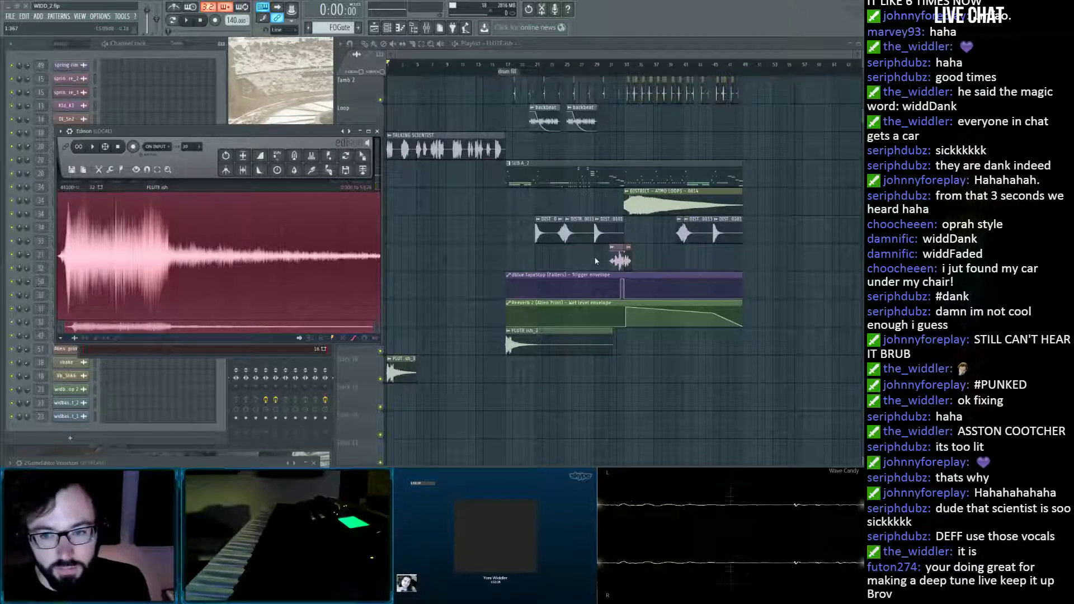
{"action": "left_click", "coordinate": [378, 132]}
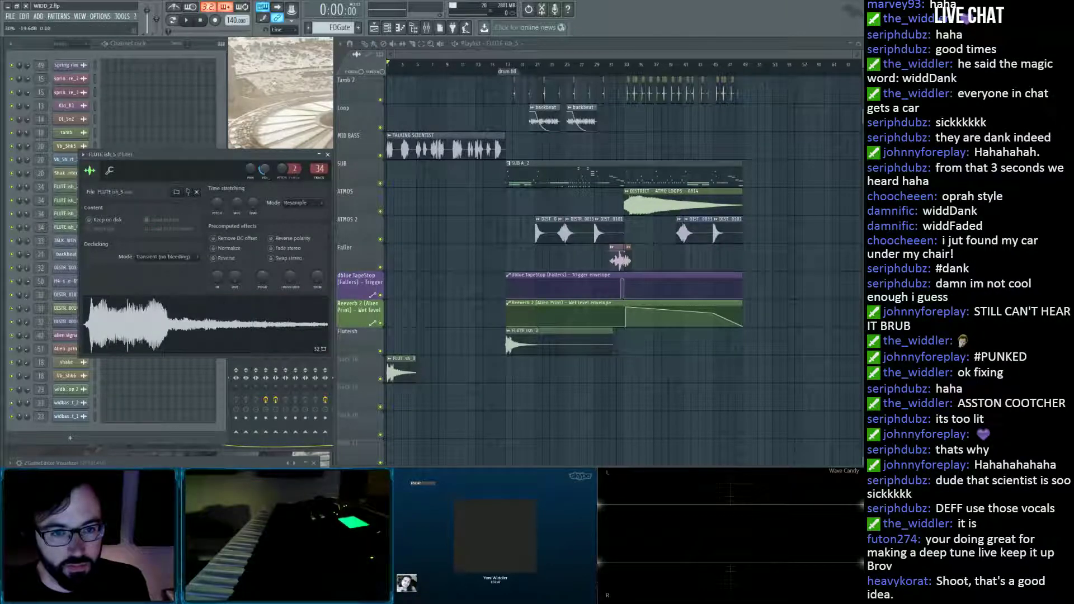
Place FLUTE ish_5 after the FLUTE ish_3 clip and repeat the FLUTE ish_3 and FLUTE ish_5 pair once more before bar 17.
{"action": "left_click", "coordinate": [441, 376]}
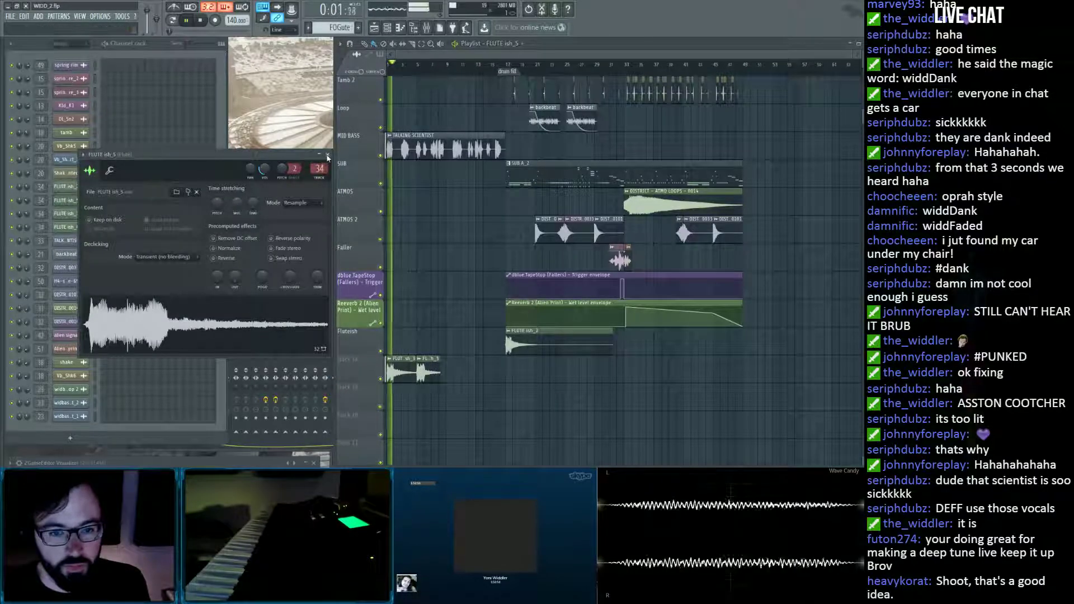
{"action": "key", "text": "Escape"}
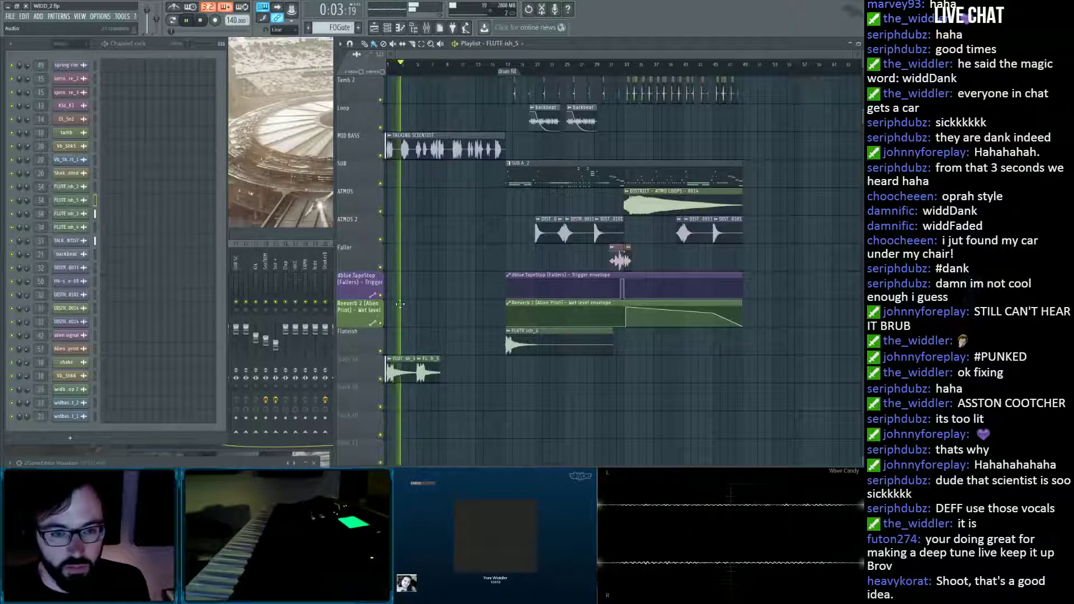
{"action": "double_click", "coordinate": [429, 369]}
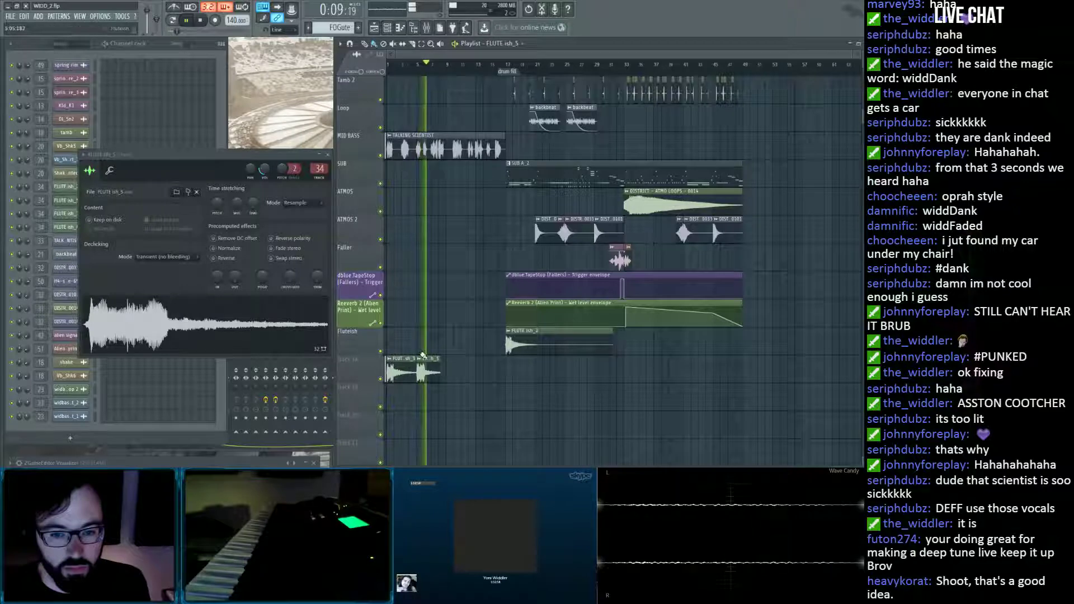
{"action": "left_click", "coordinate": [447, 372]}
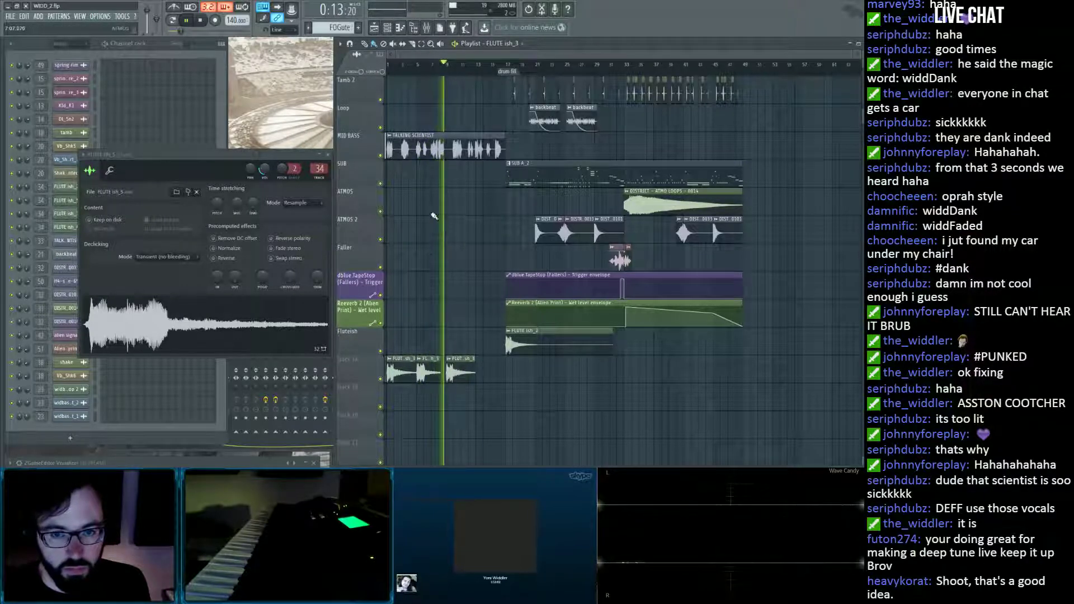
{"action": "left_click", "coordinate": [481, 373]}
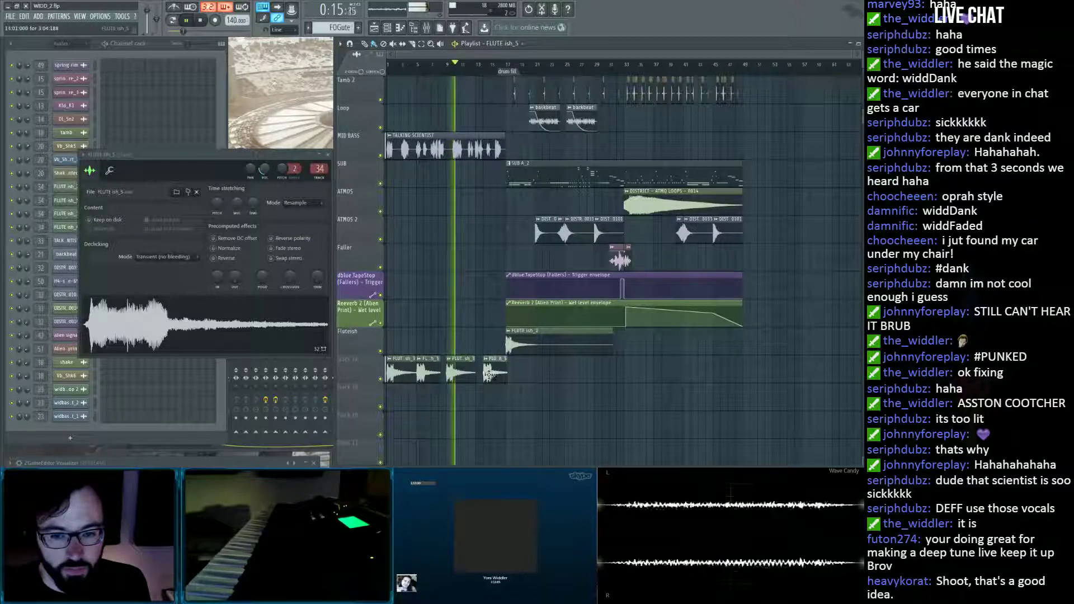
{"action": "left_click", "coordinate": [328, 155]}
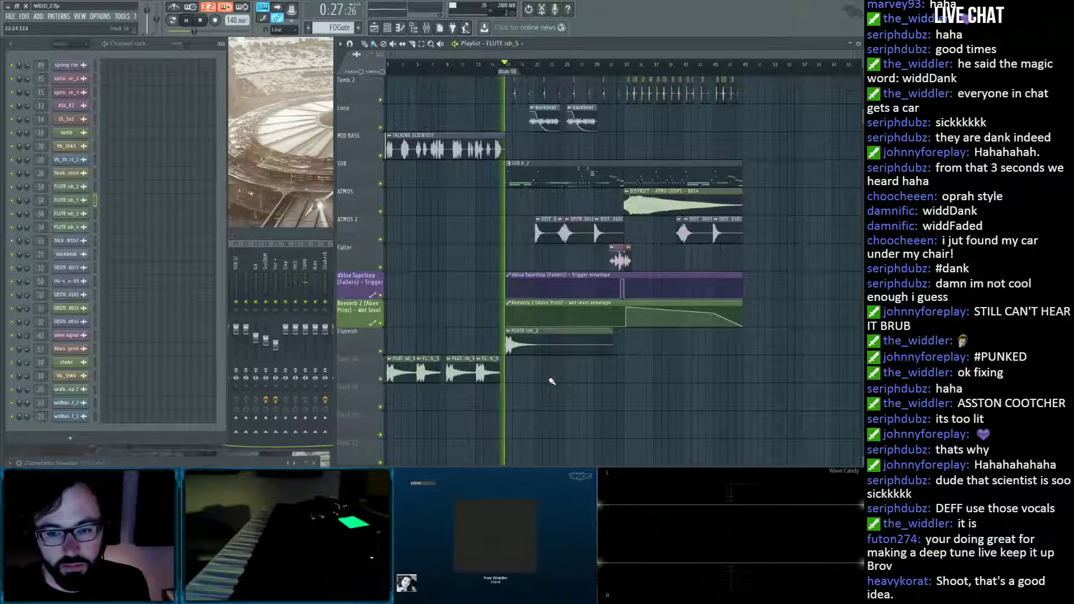
Place a second FLUTE ish_2 clip at bar 25 on the flute track.
{"action": "double_click", "coordinate": [527, 343]}
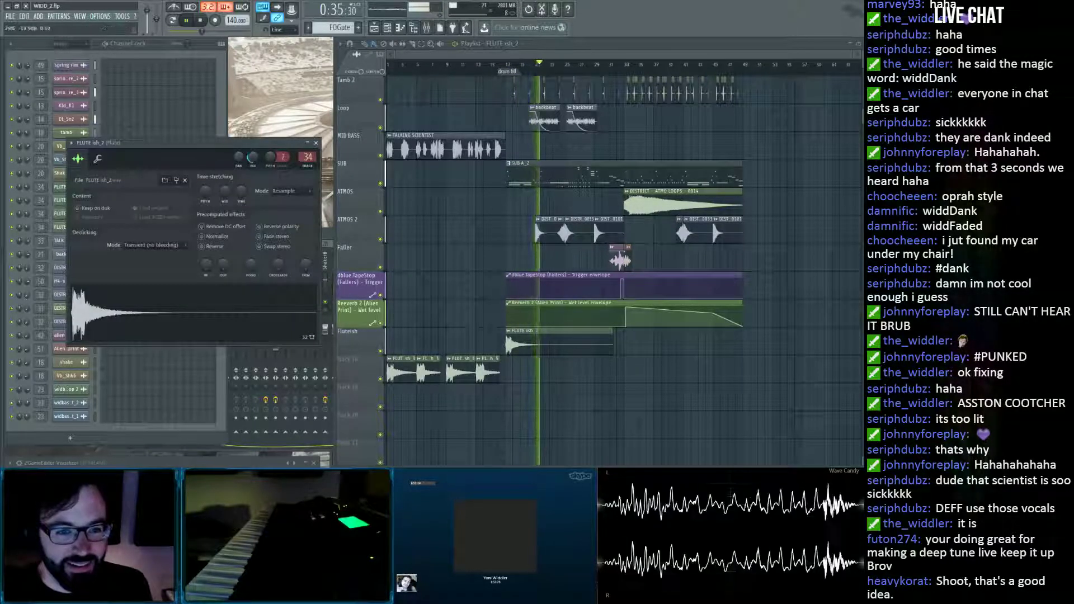
{"action": "left_click", "coordinate": [315, 143]}
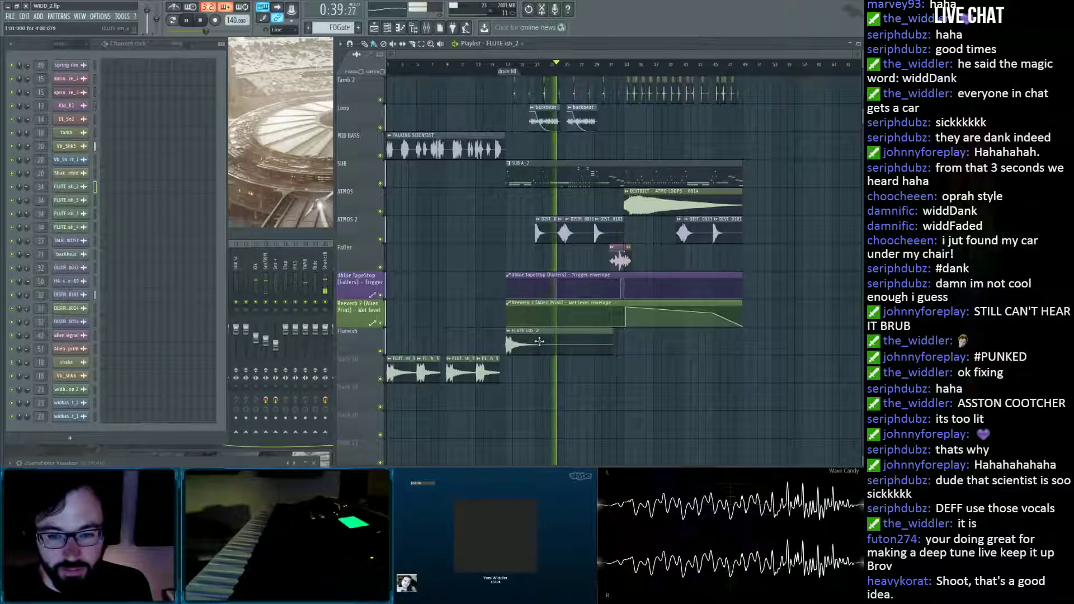
{"action": "left_click", "coordinate": [596, 343]}
{"action": "left_click_drag", "start_coordinate": [595, 343], "coordinate": [603, 343]}
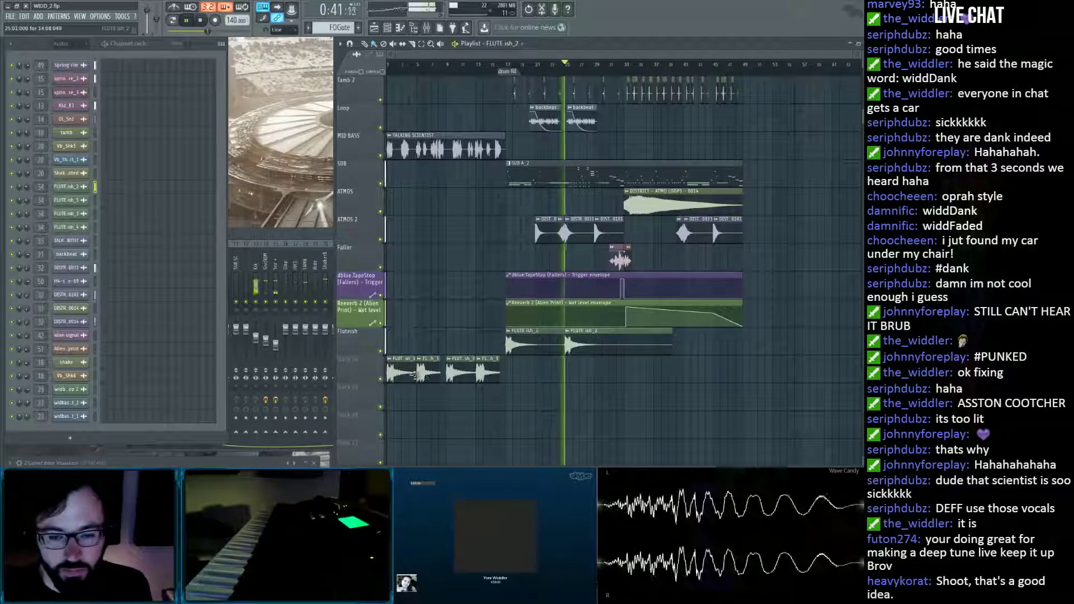
Place FLUTE ish_3 clips at bars 29 and 21, and cut off the second FLUTE ish_2 clip at bar 33.
{"action": "left_click", "coordinate": [405, 371]}
{"action": "left_click_drag", "start_coordinate": [522, 372], "coordinate": [608, 371]}
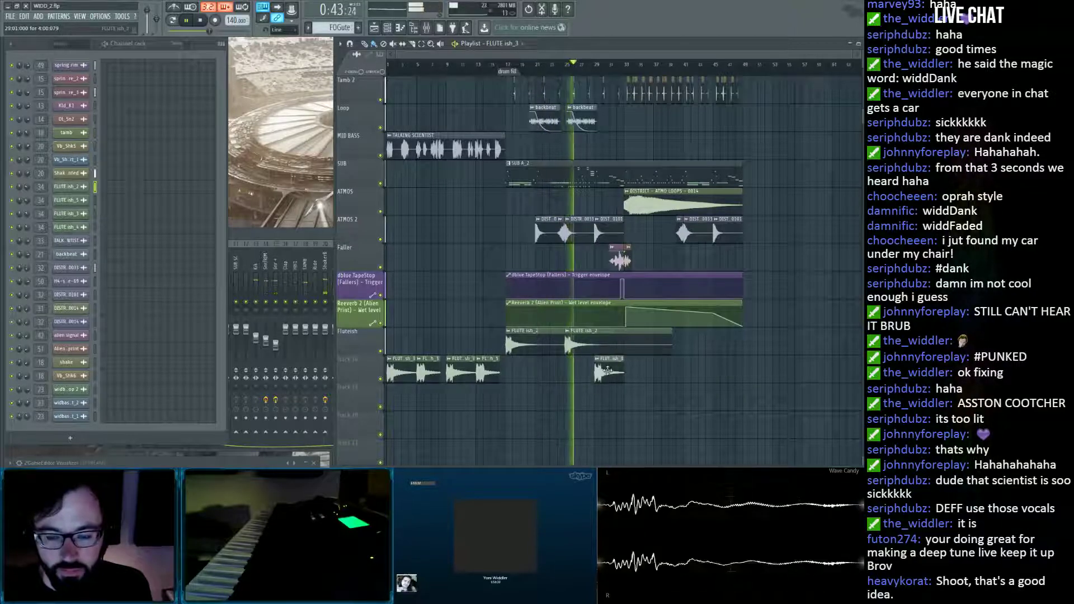
{"action": "left_click_drag", "start_coordinate": [519, 370], "coordinate": [544, 370]}
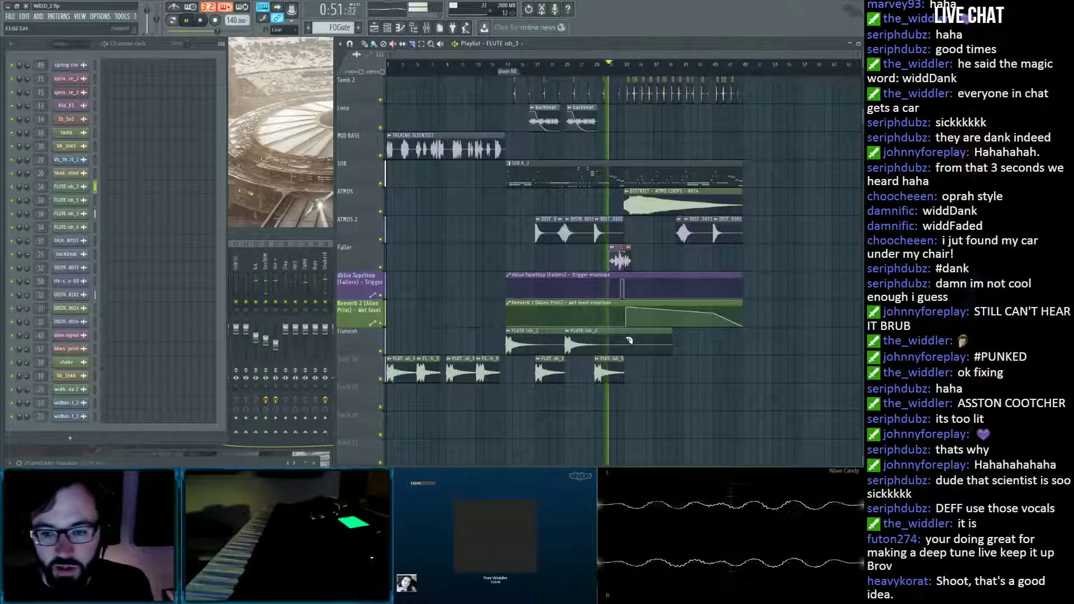
{"action": "left_click", "coordinate": [629, 340]}
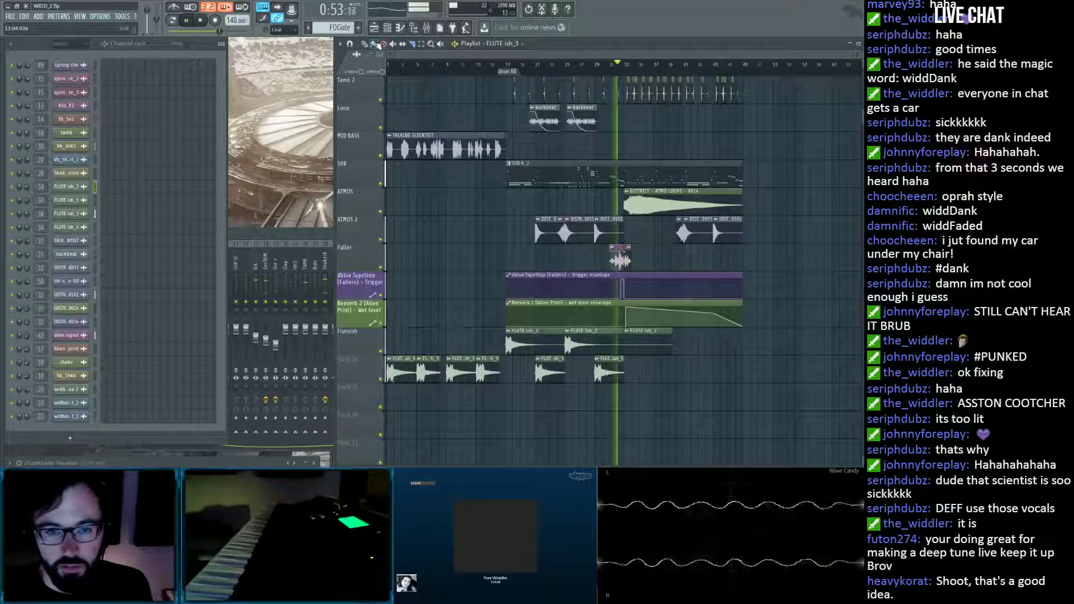
{"action": "right_click", "coordinate": [640, 351]}
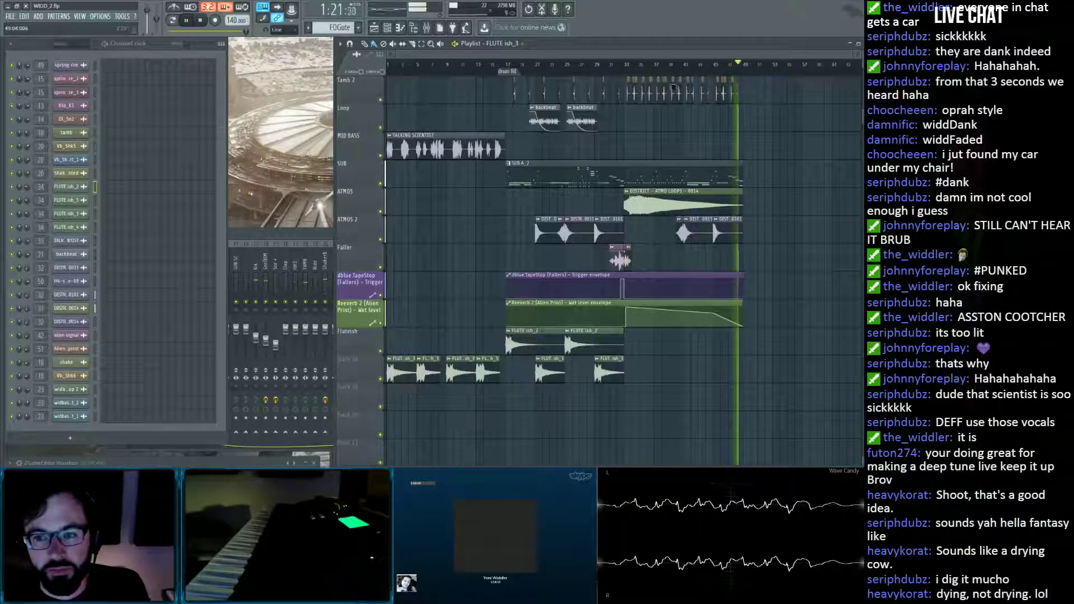
Select the arrangement from bar 17 to bar 49 and play the section back to check the flutes.
{"action": "left_click_drag", "start_coordinate": [739, 60], "coordinate": [507, 71]}
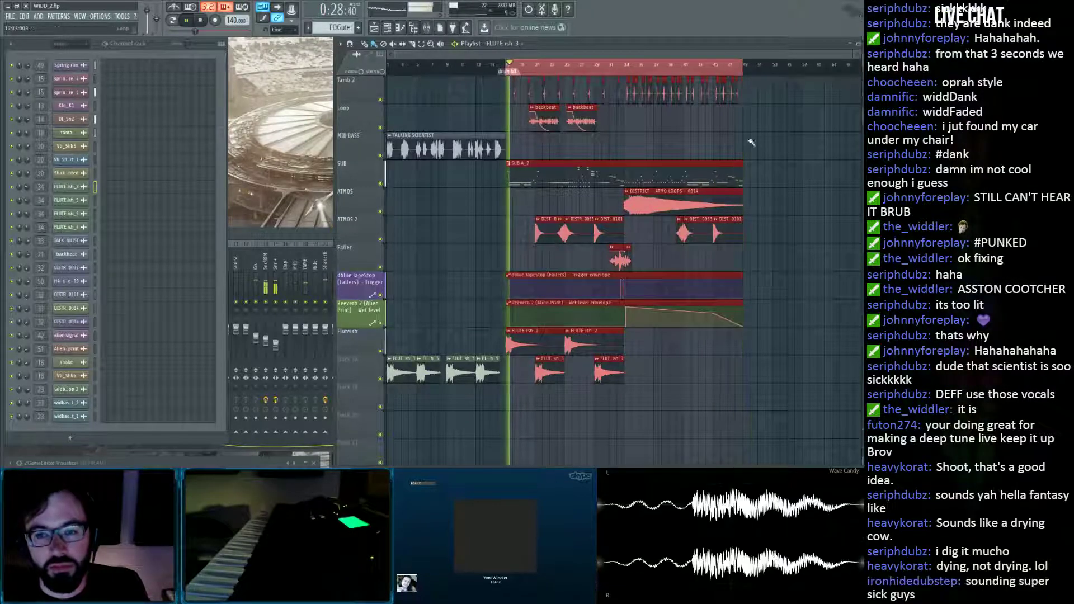
{"action": "left_click", "coordinate": [782, 137]}
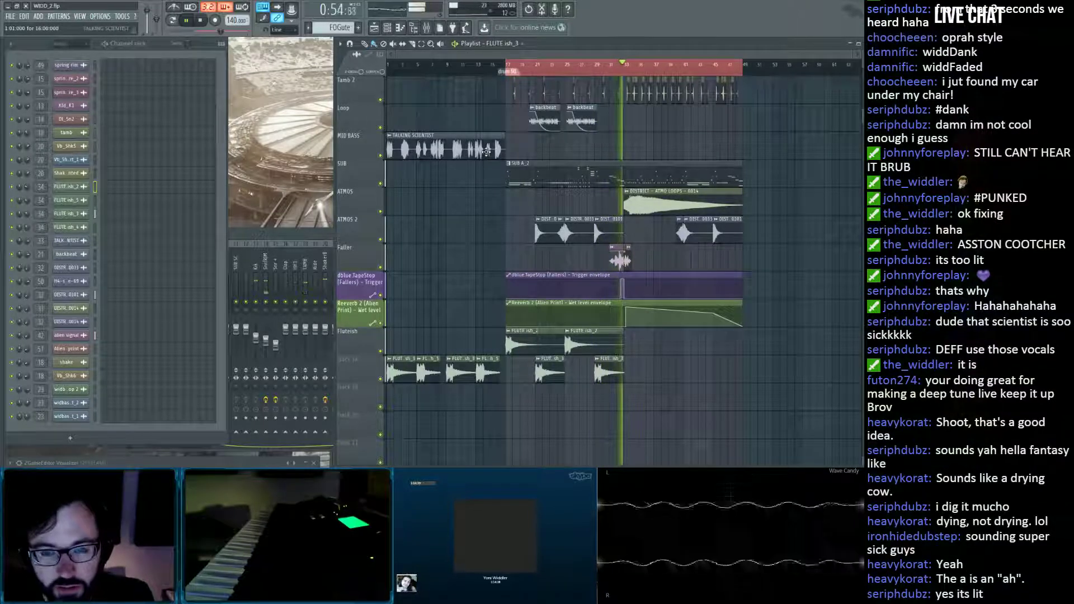
{"action": "key", "text": "space"}
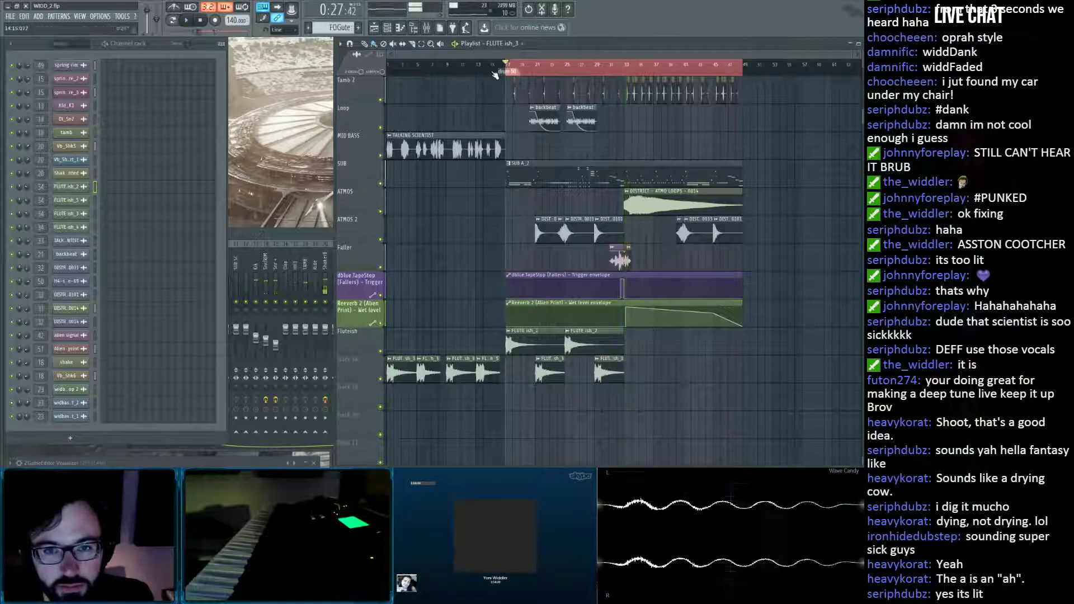
Slice the TALKING SCIENTIST clip on the MID BASS track just before its final phrase, at about bar 15.5.
{"action": "scroll", "coordinate": [496, 74], "scroll_direction": "up", "scroll_amount": 4}
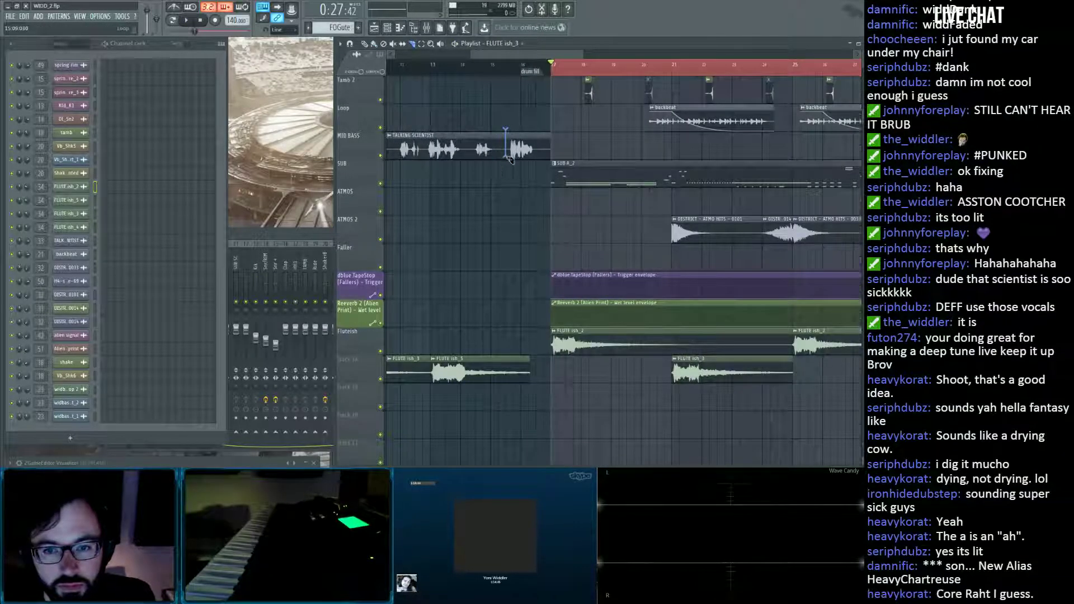
{"action": "mouse_move", "coordinate": [509, 182]}
{"action": "left_mouse_down"}
{"action": "mouse_move", "coordinate": [781, 149]}
{"action": "mouse_move", "coordinate": [766, 144]}
{"action": "left_mouse_up"}
{"action": "left_click", "coordinate": [374, 44]}
Try a copy of the sliced-off final phrase at bar 32 with playback, and delete that copy.
{"action": "scroll", "coordinate": [483, 73], "scroll_direction": "down", "scroll_amount": 3}
{"action": "left_click", "coordinate": [730, 73]}
{"action": "key", "text": "space"}
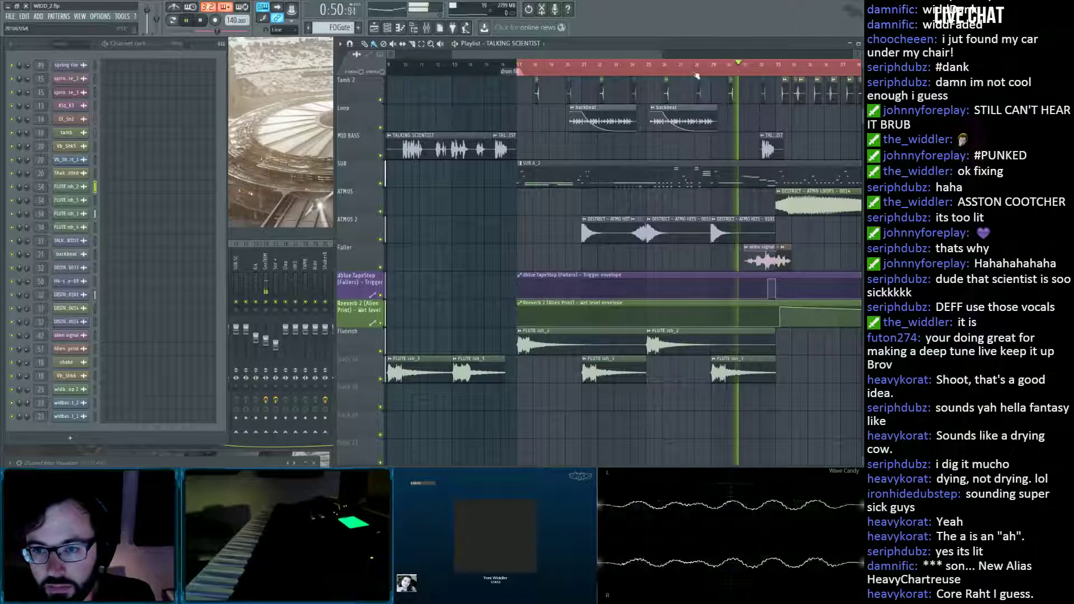
{"action": "scroll", "coordinate": [730, 78], "scroll_direction": "up", "scroll_amount": 3}
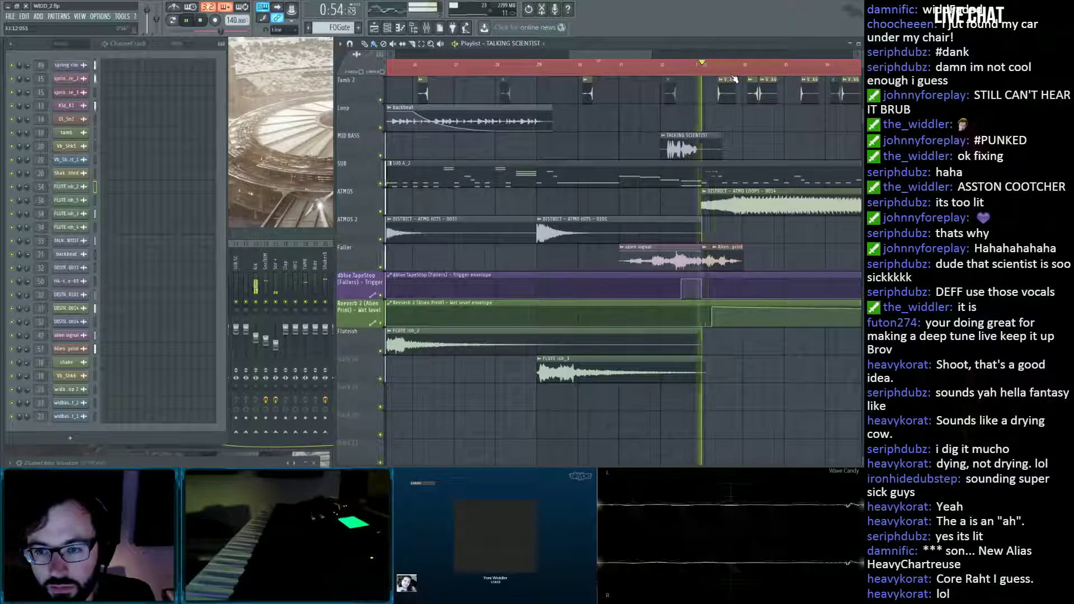
{"action": "key", "text": "space"}
{"action": "right_click", "coordinate": [690, 148]}
Play the intro vocals from about bar 12 and again from about bar 6.
{"action": "scroll", "coordinate": [608, 70], "scroll_direction": "down", "scroll_amount": 3}
{"action": "scroll", "coordinate": [607, 69], "scroll_direction": "down", "scroll_amount": 4}
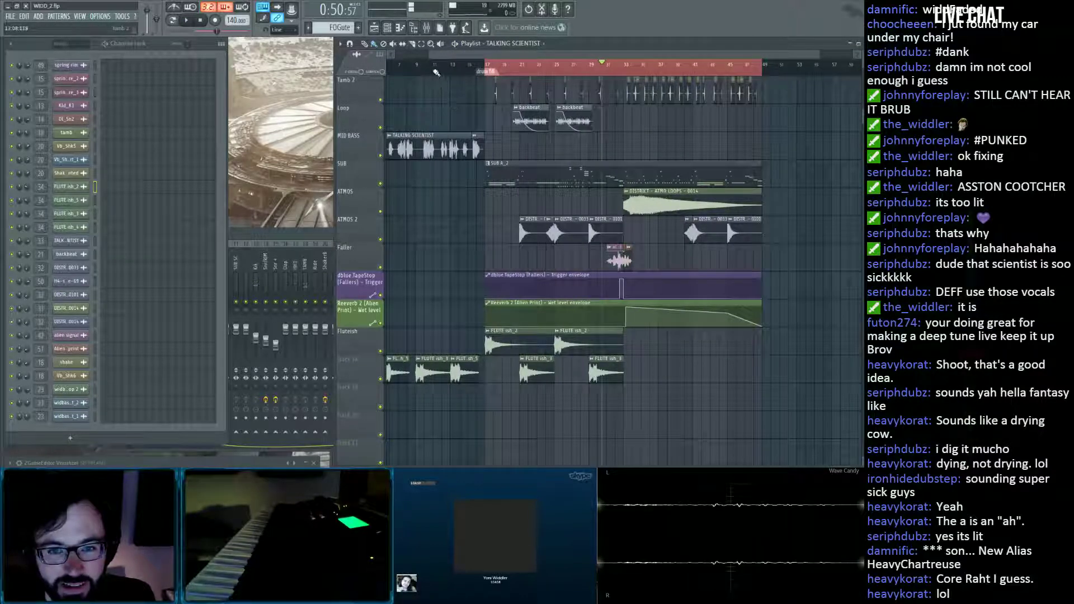
{"action": "left_click", "coordinate": [435, 72]}
{"action": "key", "text": "space"}
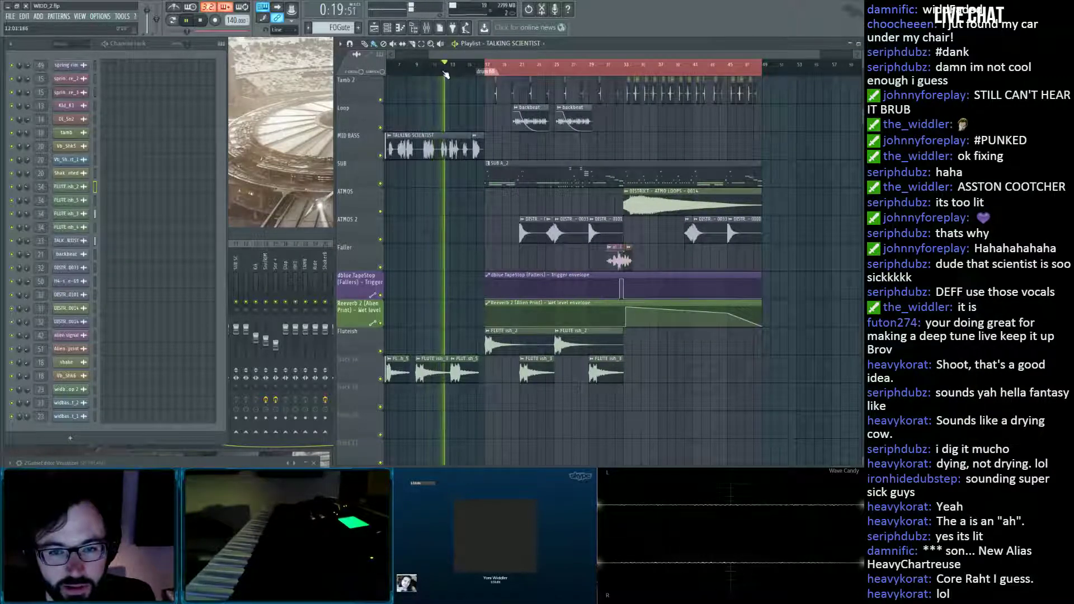
{"action": "left_click", "coordinate": [387, 71]}
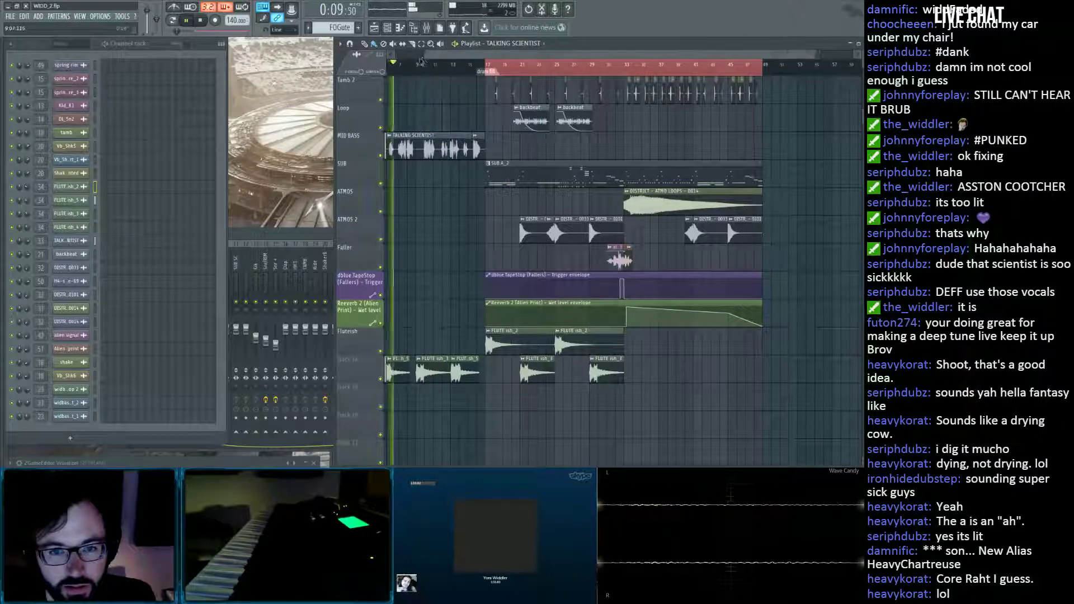
{"action": "key", "text": "space"}
Mute the lower flute track and play the TALKING SCIENTIST vocal from the start of the song.
{"action": "left_click", "coordinate": [381, 380]}
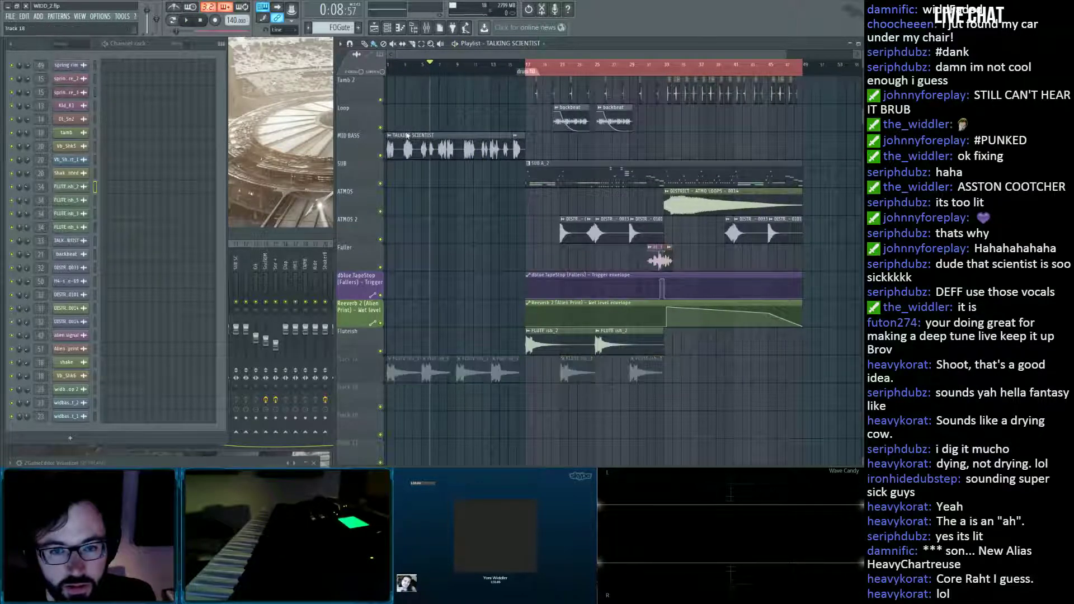
{"action": "left_click", "coordinate": [386, 68]}
{"action": "key", "text": "space"}
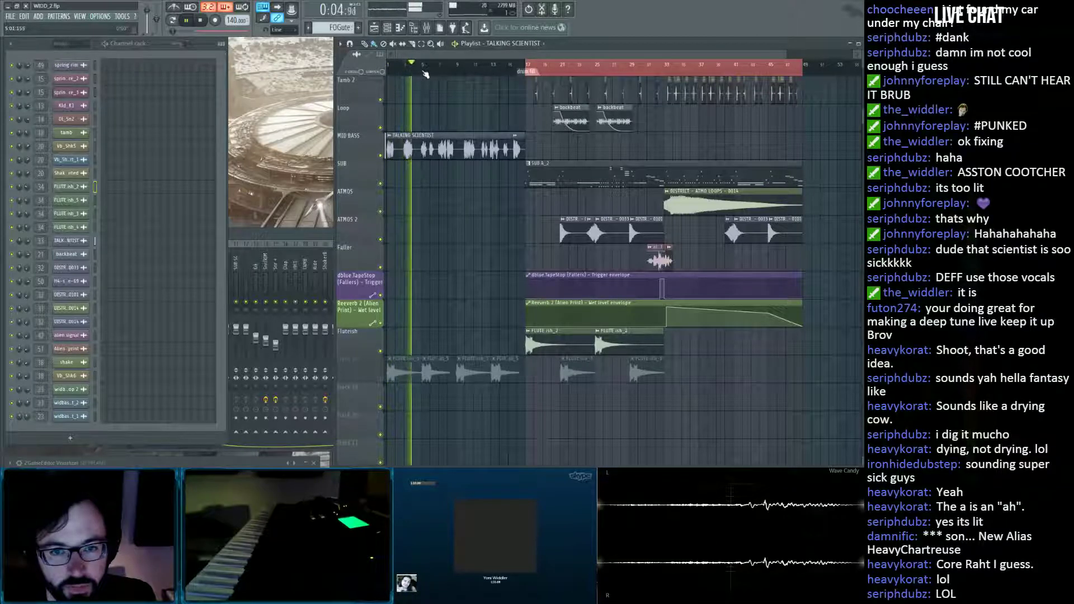
{"action": "key", "text": "space"}
Slice the opening phrase off the TALKING SCIENTIST clip at bar 2 and place a copy at bar 32 on the MID BASS track.
{"action": "scroll", "coordinate": [402, 69], "scroll_direction": "up", "scroll_amount": 3}
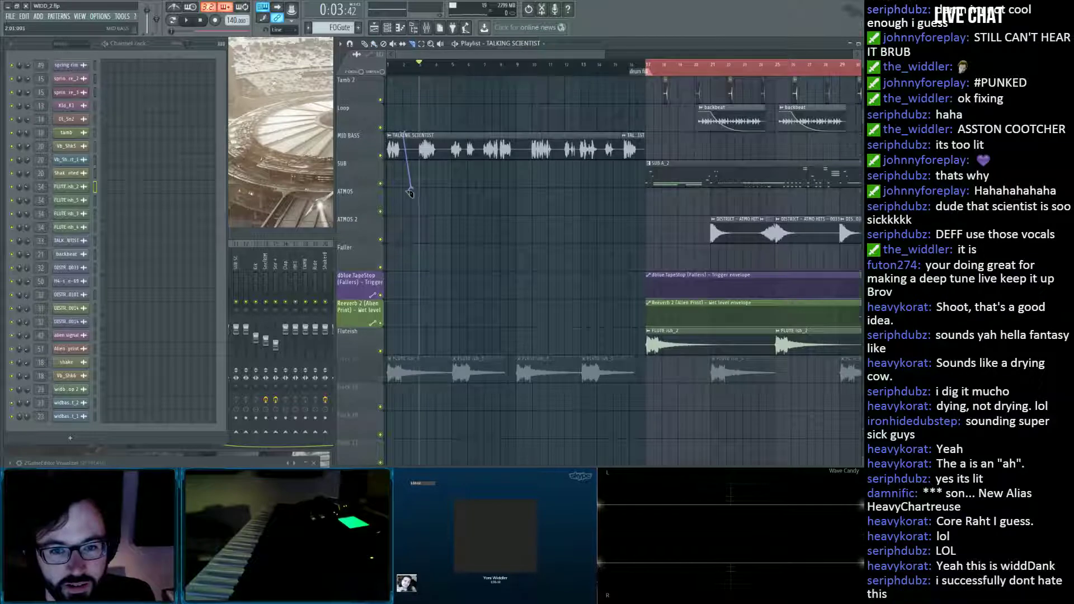
{"action": "left_click_drag", "start_coordinate": [404, 137], "coordinate": [405, 195]}
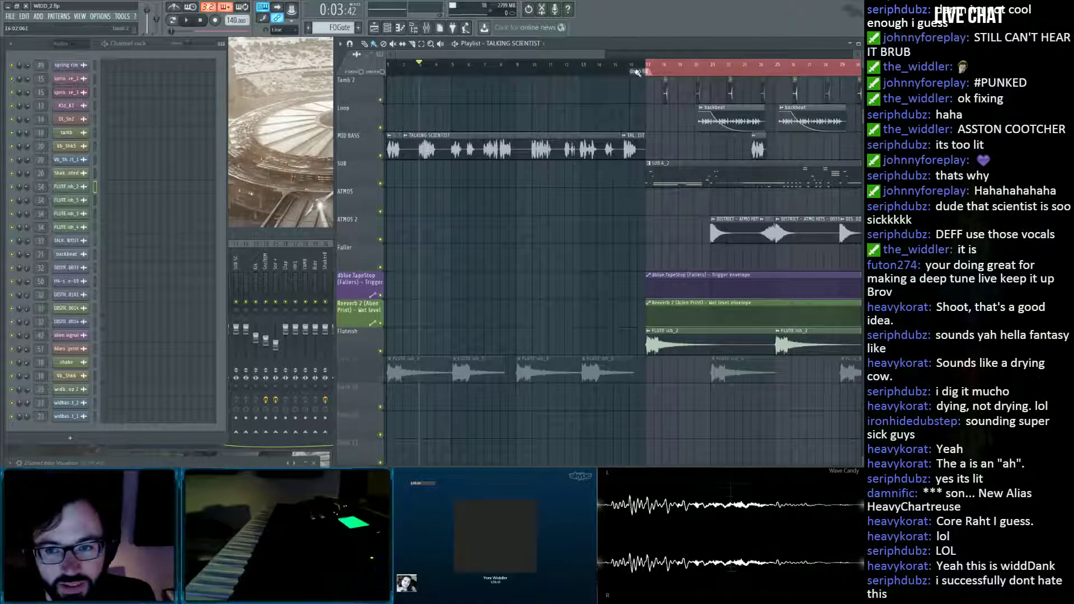
{"action": "scroll", "coordinate": [631, 111], "scroll_direction": "down", "scroll_amount": 3}
{"action": "left_click_drag", "start_coordinate": [604, 148], "coordinate": [684, 151]}
{"action": "scroll", "coordinate": [697, 73], "scroll_direction": "up", "scroll_amount": 3}
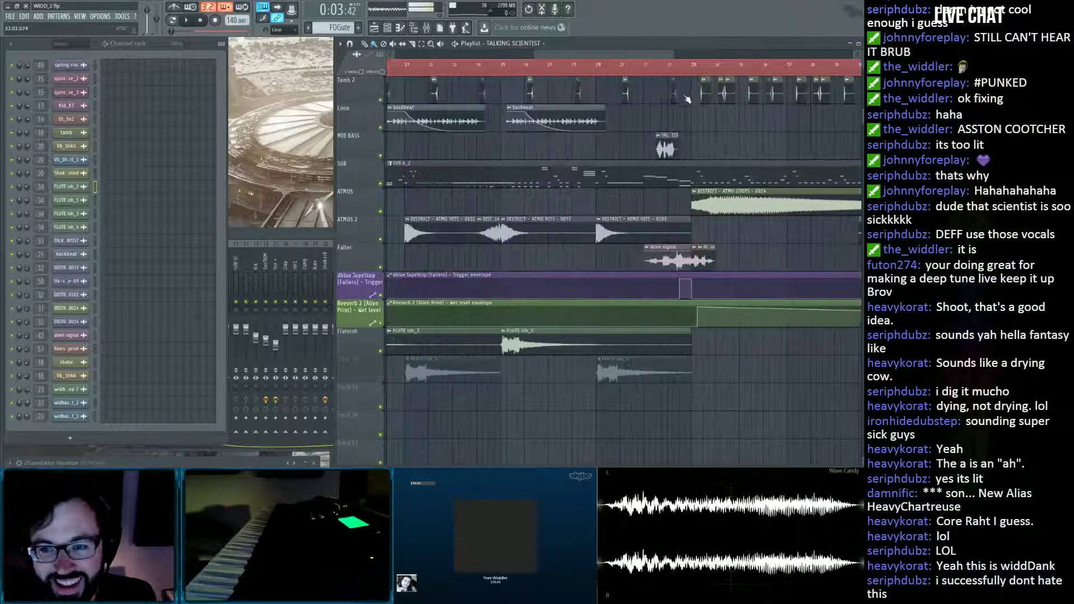
{"action": "left_click", "coordinate": [669, 148]}
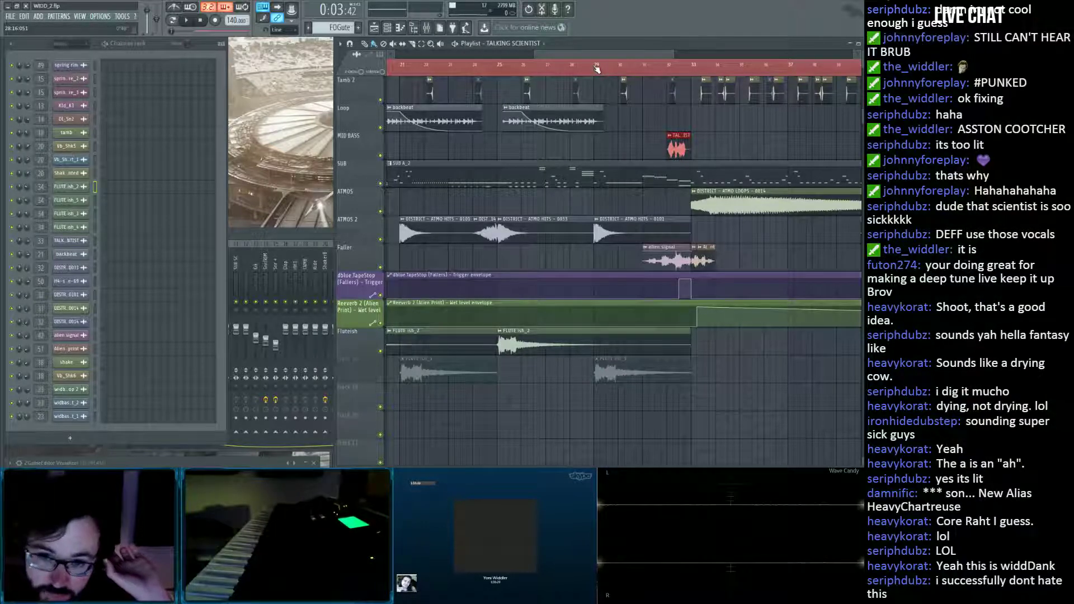
{"action": "scroll", "coordinate": [597, 69], "scroll_direction": "down", "scroll_amount": 2}
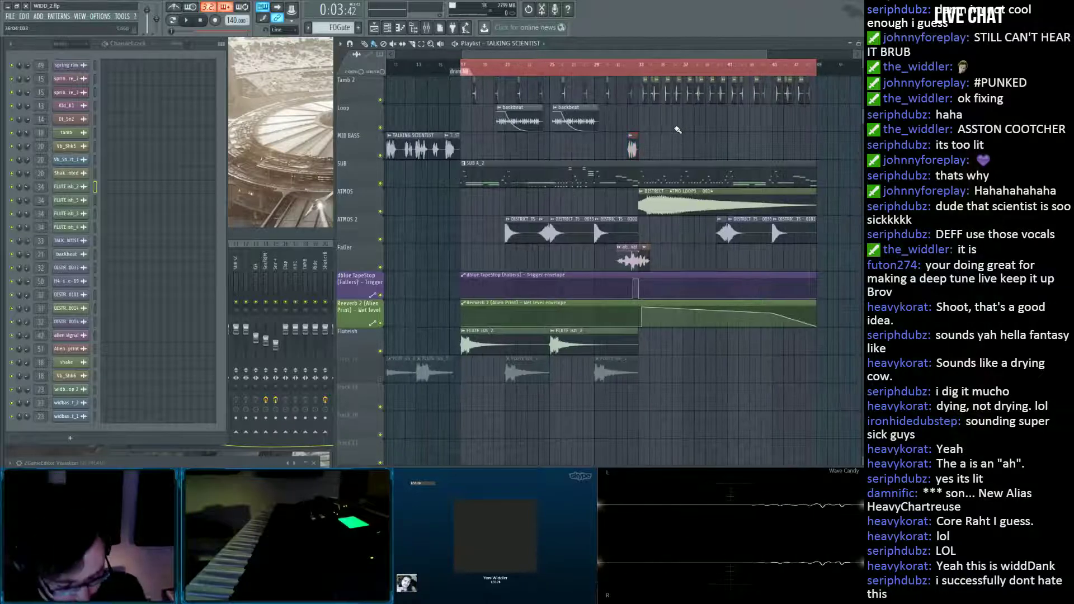
{"action": "left_click", "coordinate": [678, 132], "text": "ctrl"}
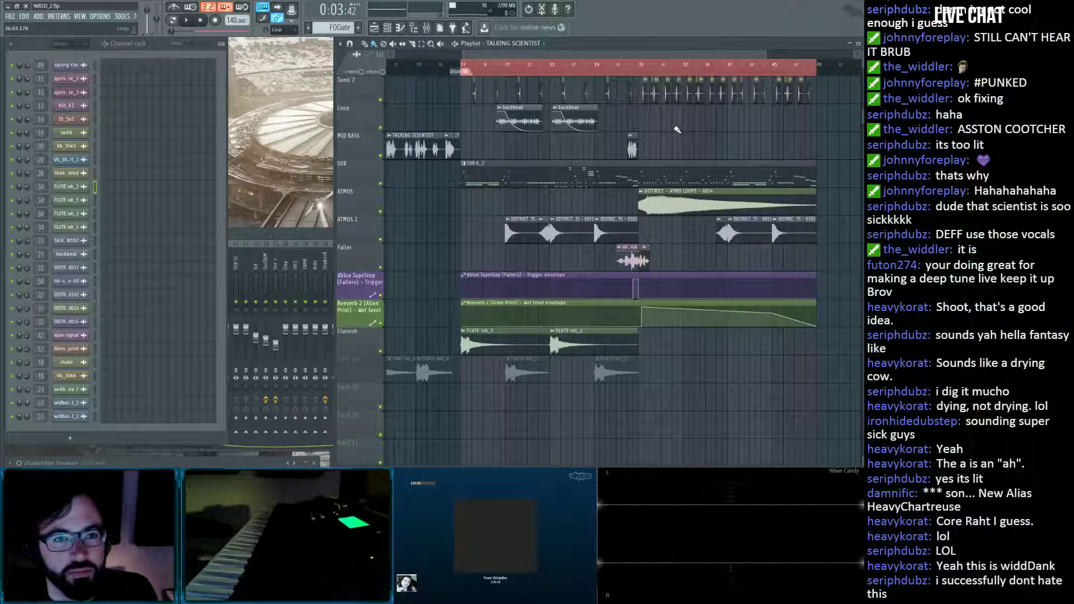
Play from about bar 31 to check the copied vocal phrase against the transition at bar 33.
{"action": "scroll", "coordinate": [634, 66], "scroll_direction": "down", "scroll_amount": 2}
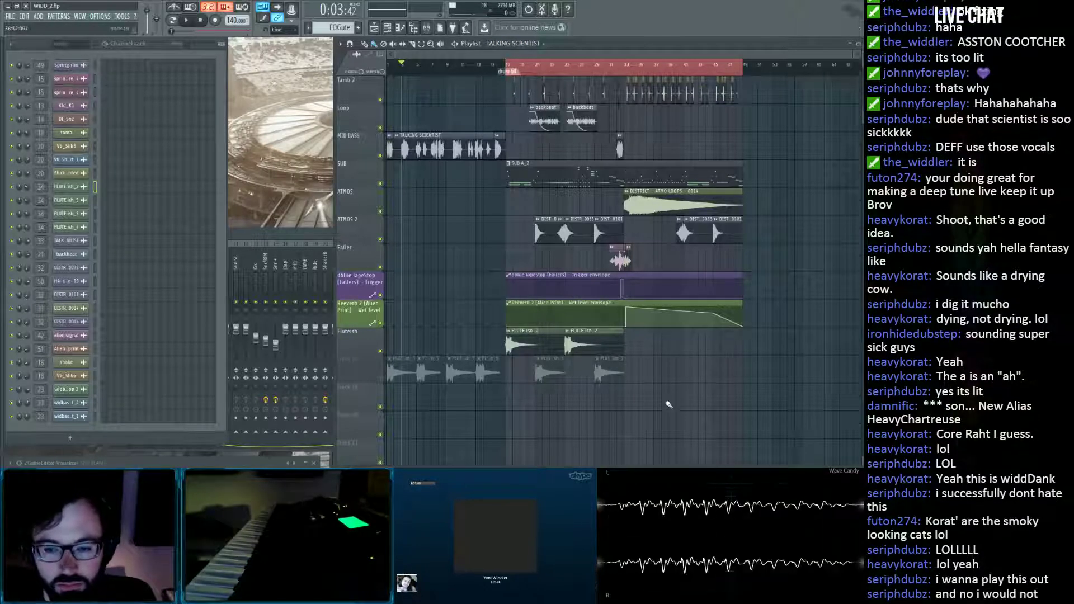
{"action": "scroll", "coordinate": [710, 391], "scroll_direction": "up", "scroll_amount": 6}
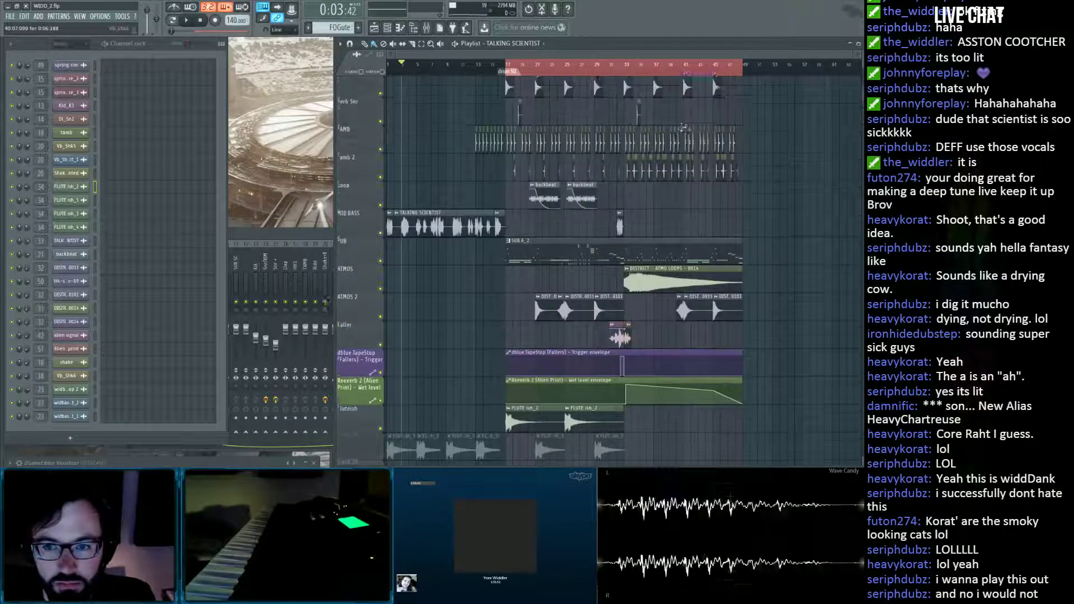
{"action": "scroll", "coordinate": [686, 162], "scroll_direction": "down", "scroll_amount": 6}
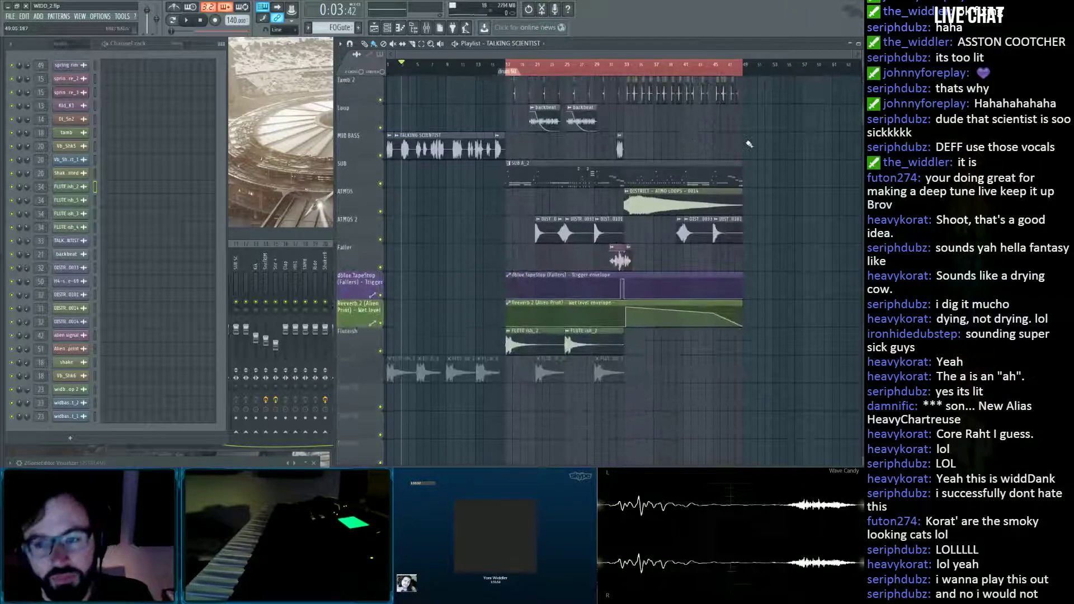
{"action": "scroll", "coordinate": [756, 136], "scroll_direction": "up", "scroll_amount": 1}
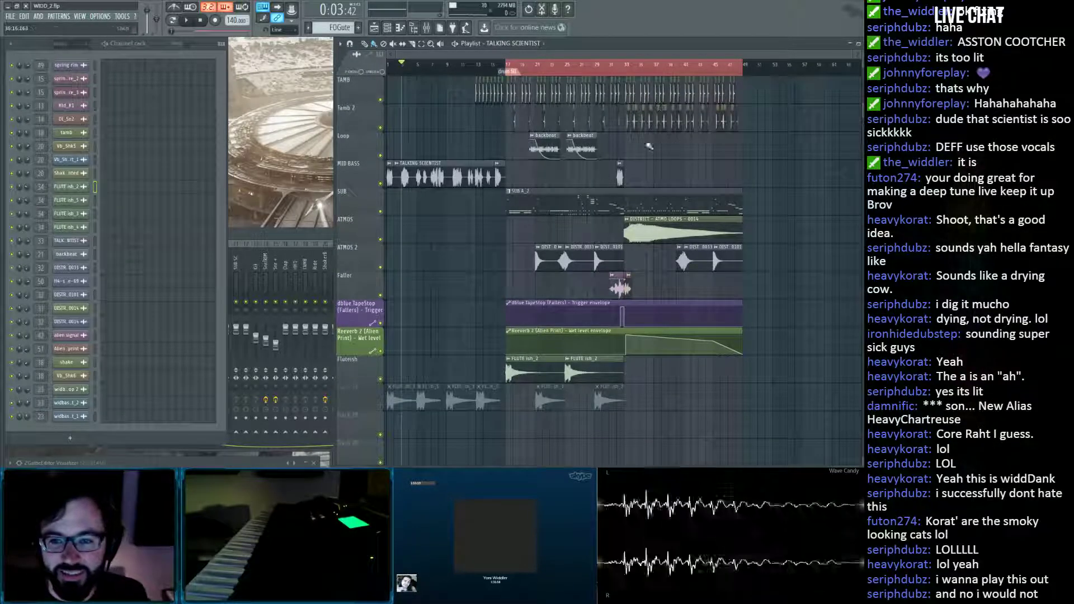
{"action": "left_click", "coordinate": [611, 75]}
{"action": "key", "text": "space"}
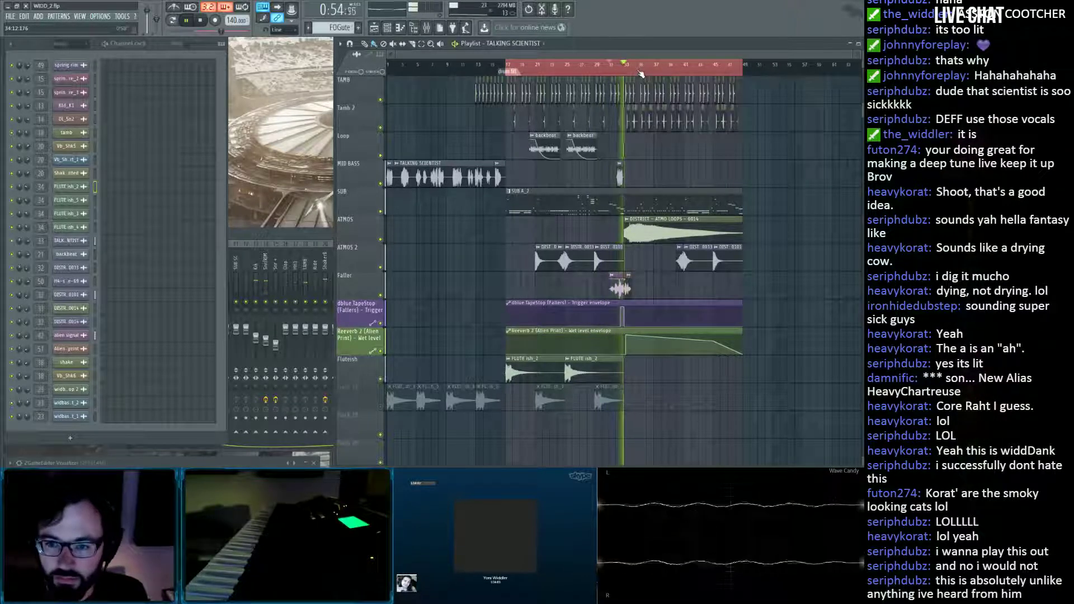
{"action": "scroll", "coordinate": [642, 75], "scroll_direction": "down", "scroll_amount": 2}
{"action": "scroll", "coordinate": [643, 78], "scroll_direction": "down", "scroll_amount": 2}
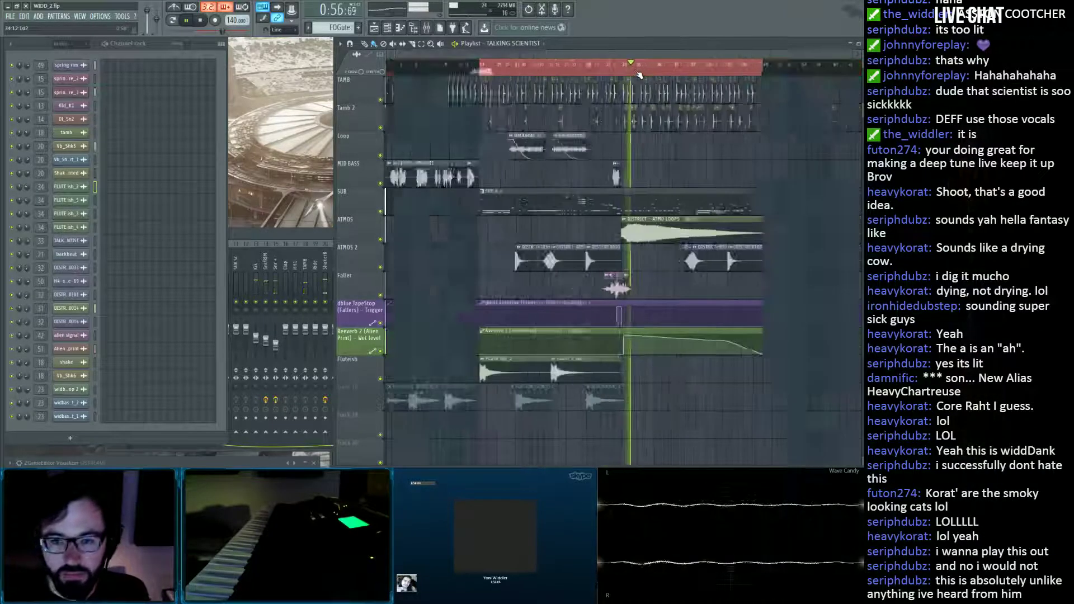
{"action": "key", "text": "space"}
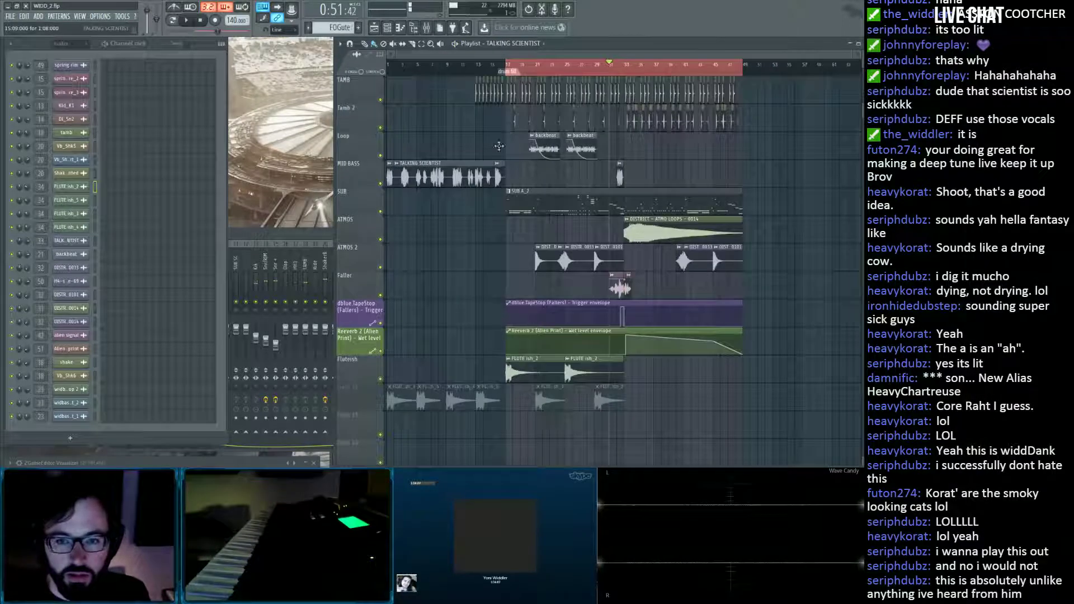
Play the closing vocal phrases before bar 17 from about bar 16 and again from about bar 14.
{"action": "left_click", "coordinate": [498, 69]}
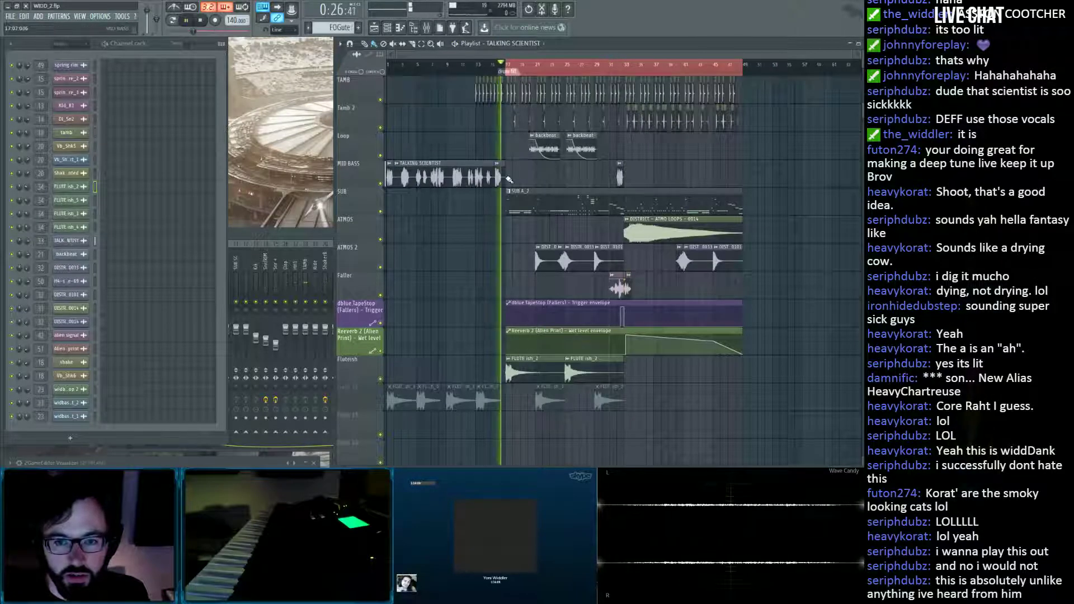
{"action": "scroll", "coordinate": [498, 68], "scroll_direction": "up", "scroll_amount": 4}
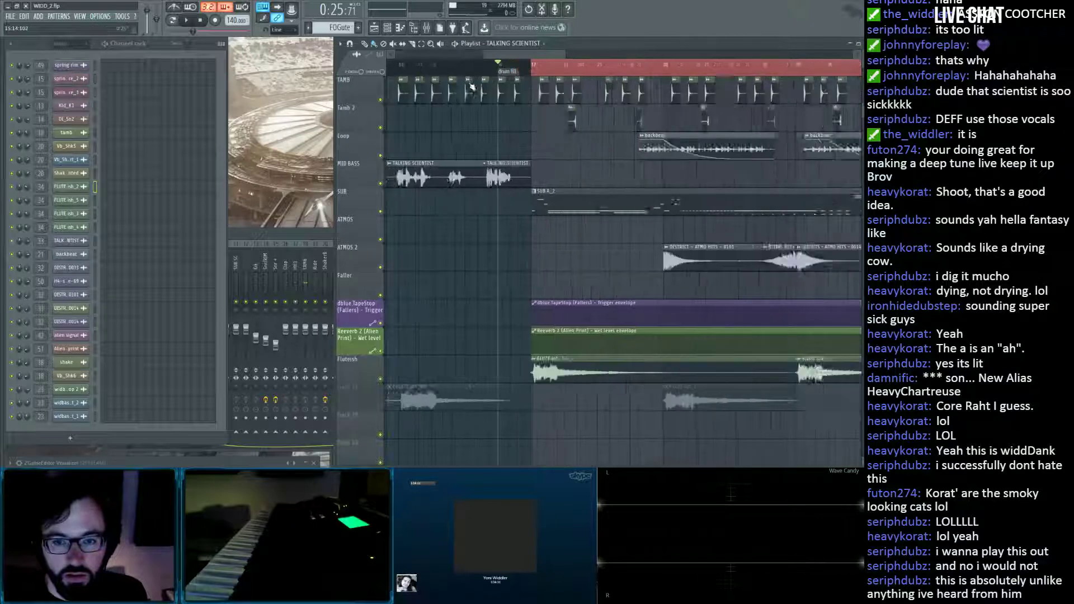
{"action": "left_click", "coordinate": [437, 68]}
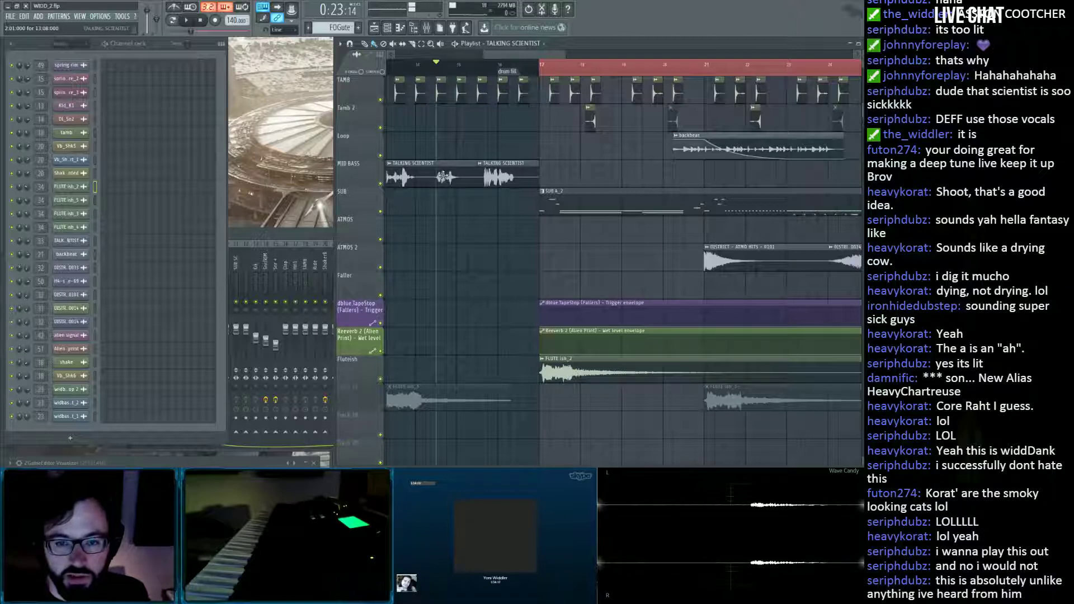
Load the TALKING SCIENTIST sample into Edison and audition its last phrases to find a usable one.
{"action": "scroll", "coordinate": [479, 74], "scroll_direction": "down", "scroll_amount": 5}
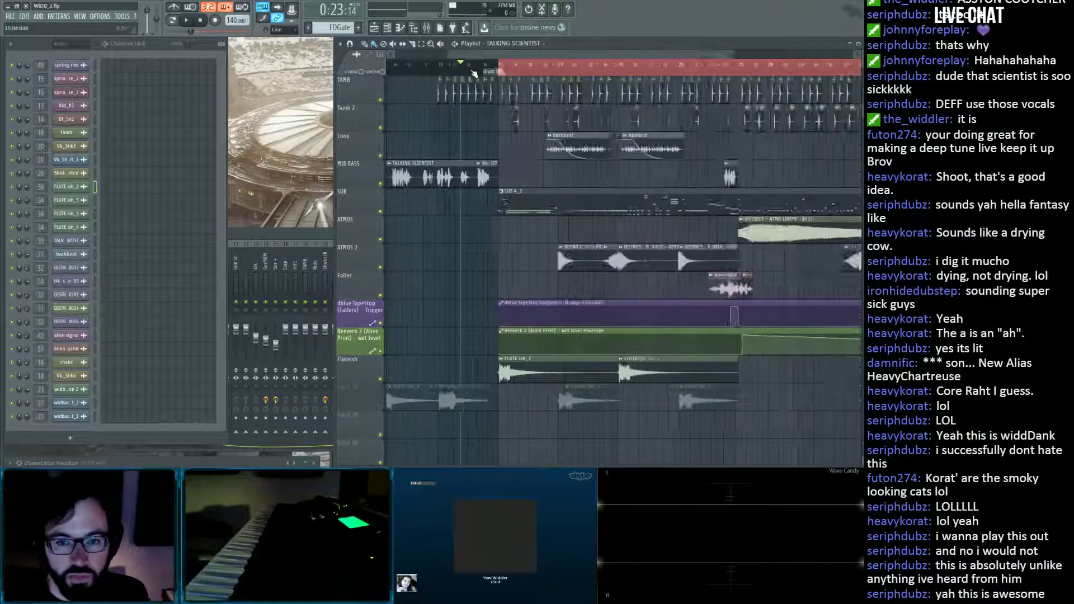
{"action": "double_click", "coordinate": [418, 187]}
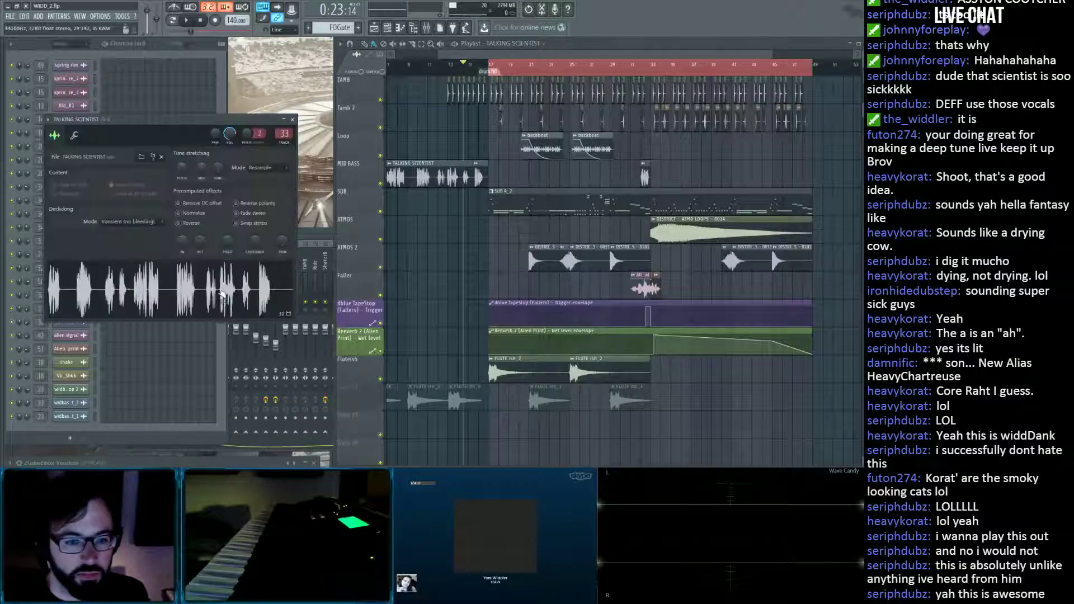
{"action": "left_click", "coordinate": [236, 313]}
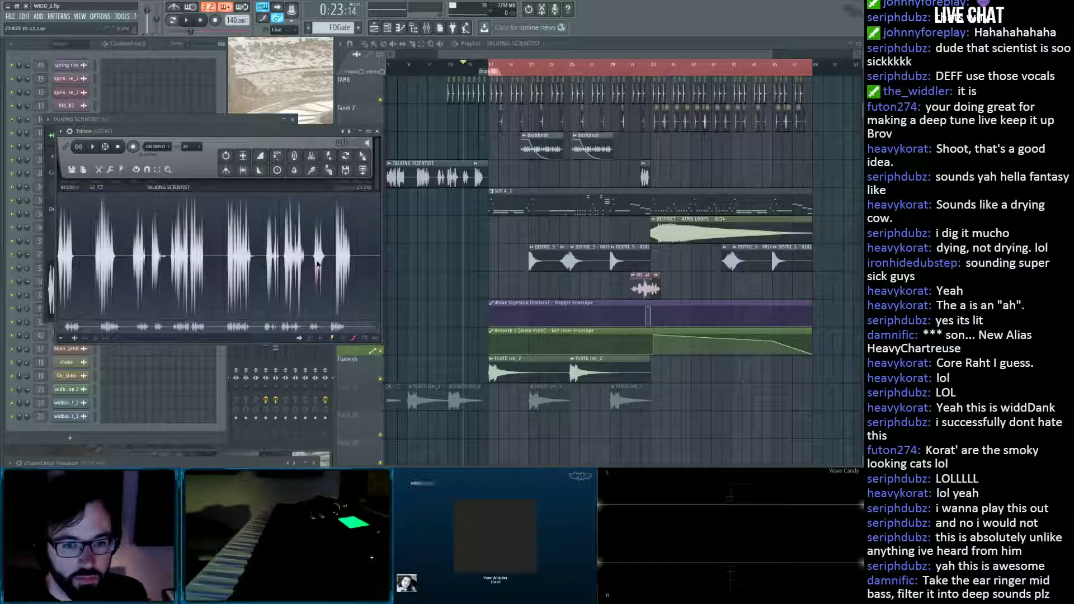
{"action": "scroll", "coordinate": [326, 267], "scroll_direction": "up", "scroll_amount": 4}
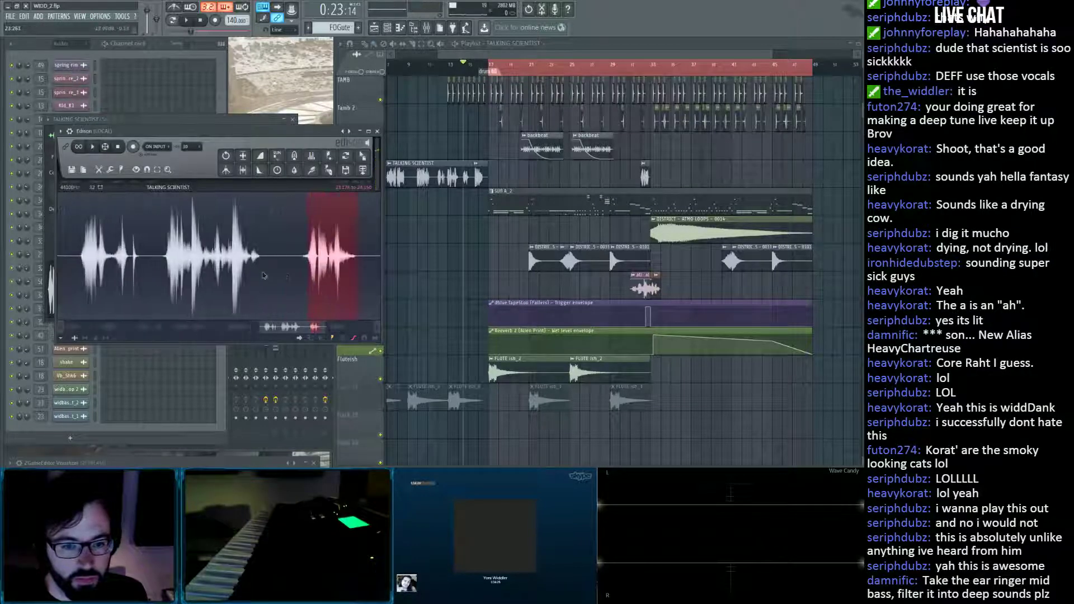
{"action": "key", "text": "space"}
{"action": "mouse_move", "coordinate": [175, 279]}
{"action": "left_mouse_down"}
{"action": "mouse_move", "coordinate": [216, 279]}
{"action": "mouse_move", "coordinate": [164, 274]}
{"action": "left_mouse_up"}
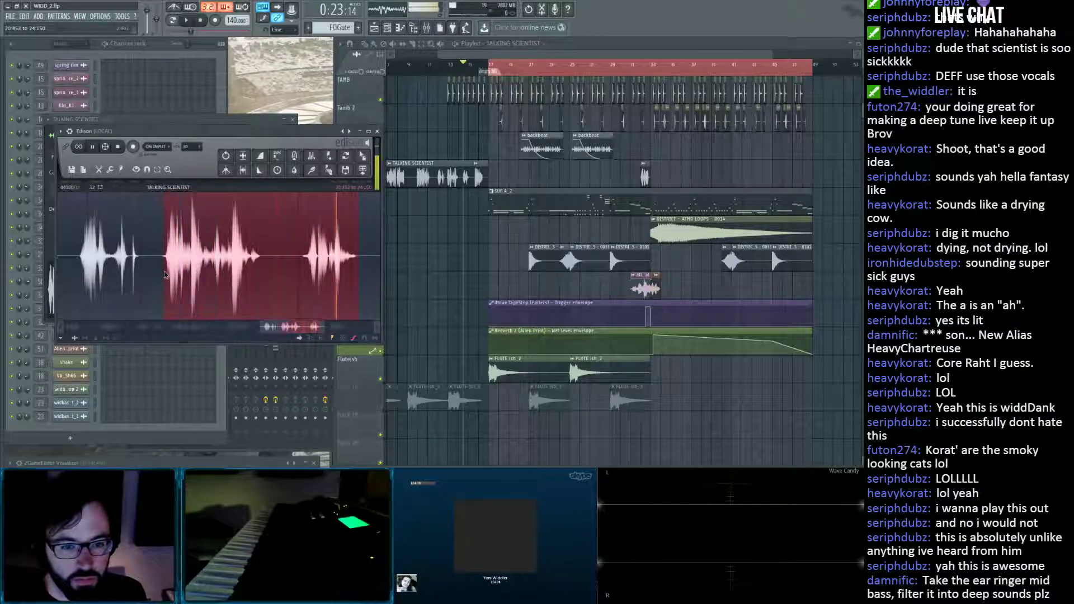
Crop the sample in Edison to its second-to-last phrase, play the result and close the editor.
{"action": "left_click_drag", "start_coordinate": [275, 275], "coordinate": [264, 277]}
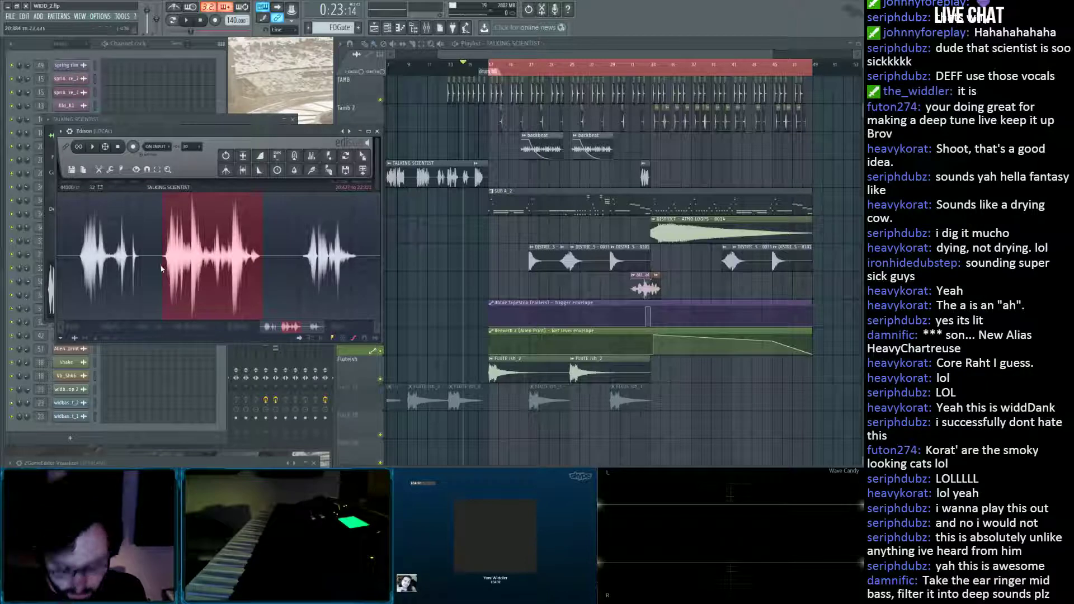
{"action": "key", "text": "ctrl+Delete"}
{"action": "key", "text": "space"}
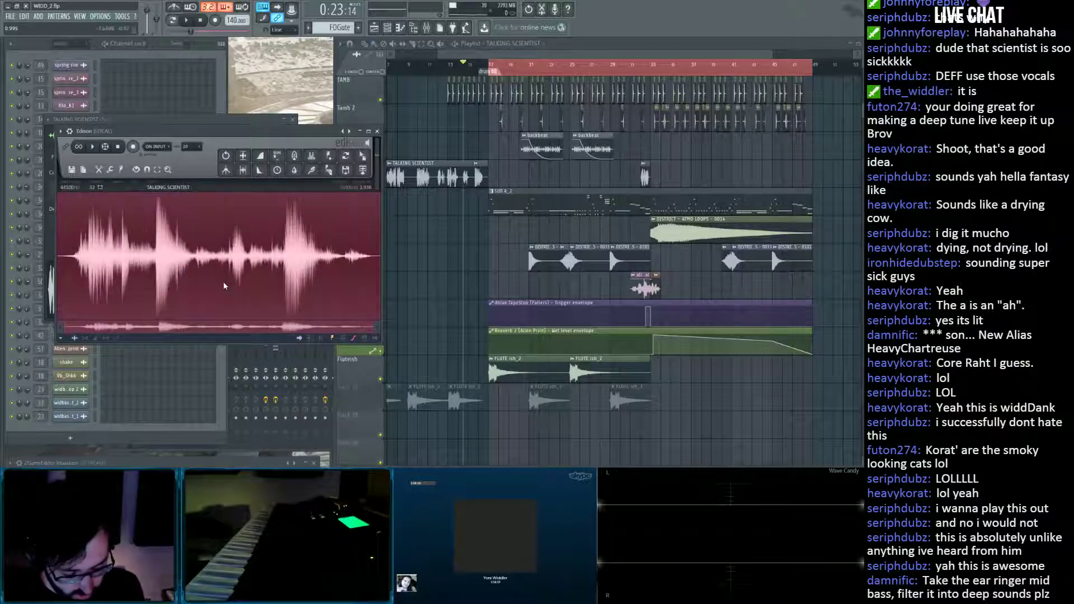
{"action": "key", "text": "space"}
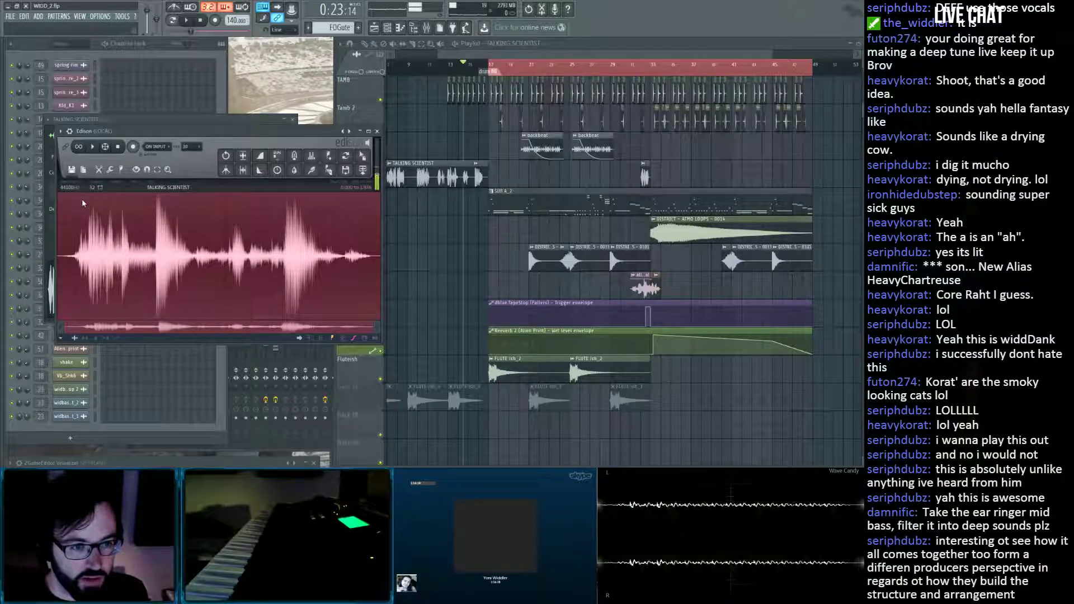
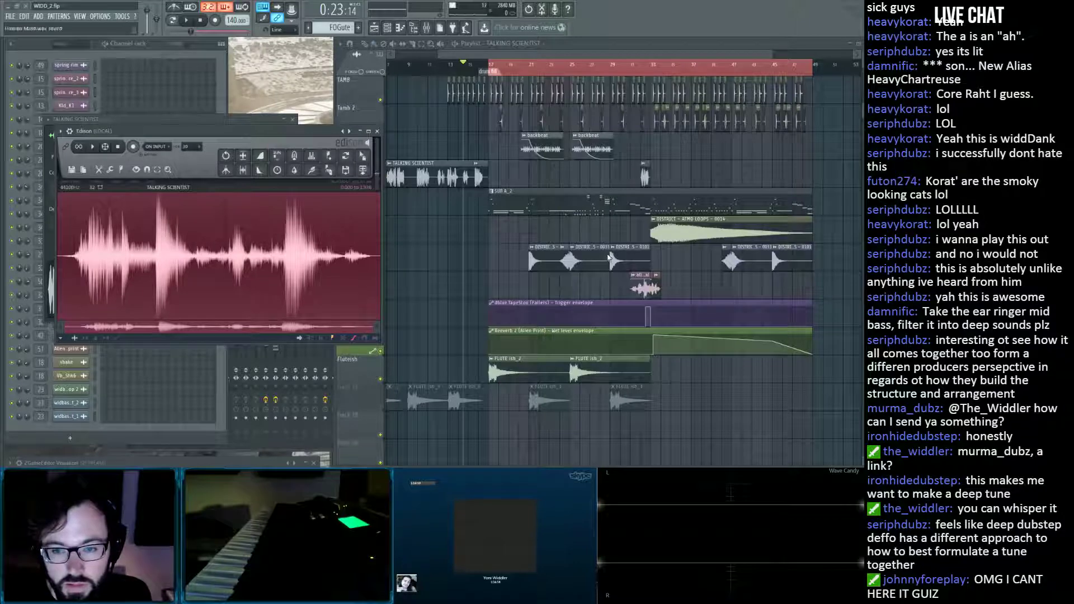
{"action": "left_click", "coordinate": [377, 132]}
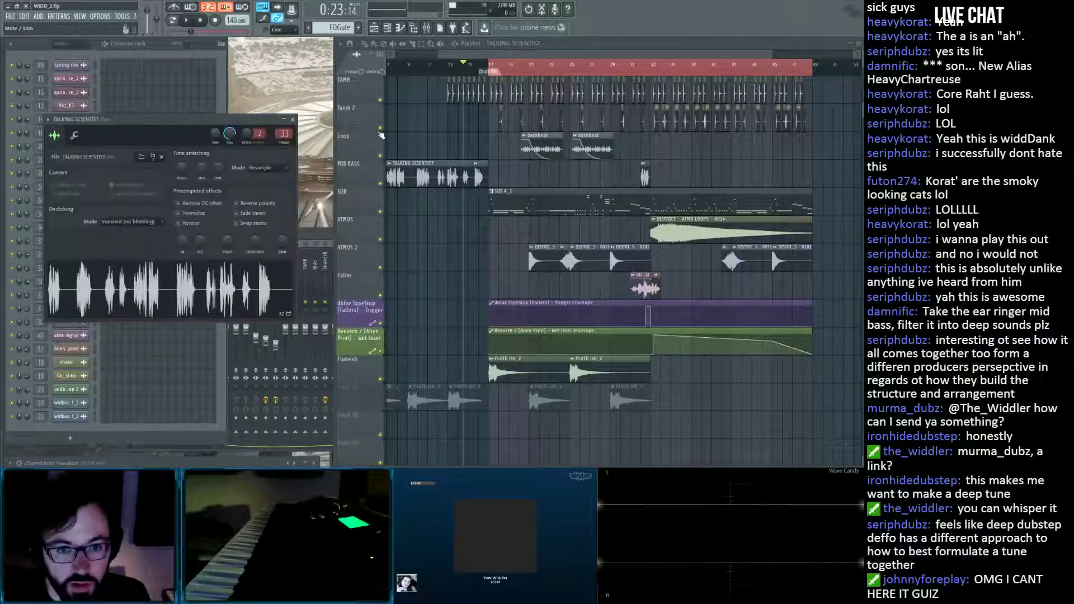
Close the TALKING SCIENTIST channel settings and add a Fruity Granulizer channel to the BASS group, showing its sample settings.
{"action": "key", "text": "F9"}
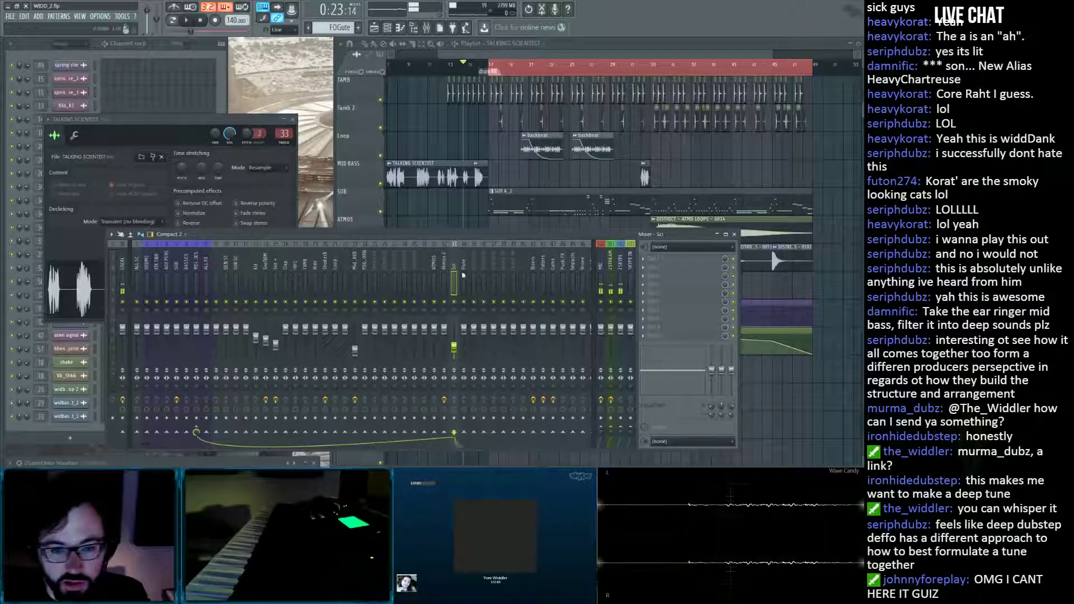
{"action": "left_click", "coordinate": [123, 271]}
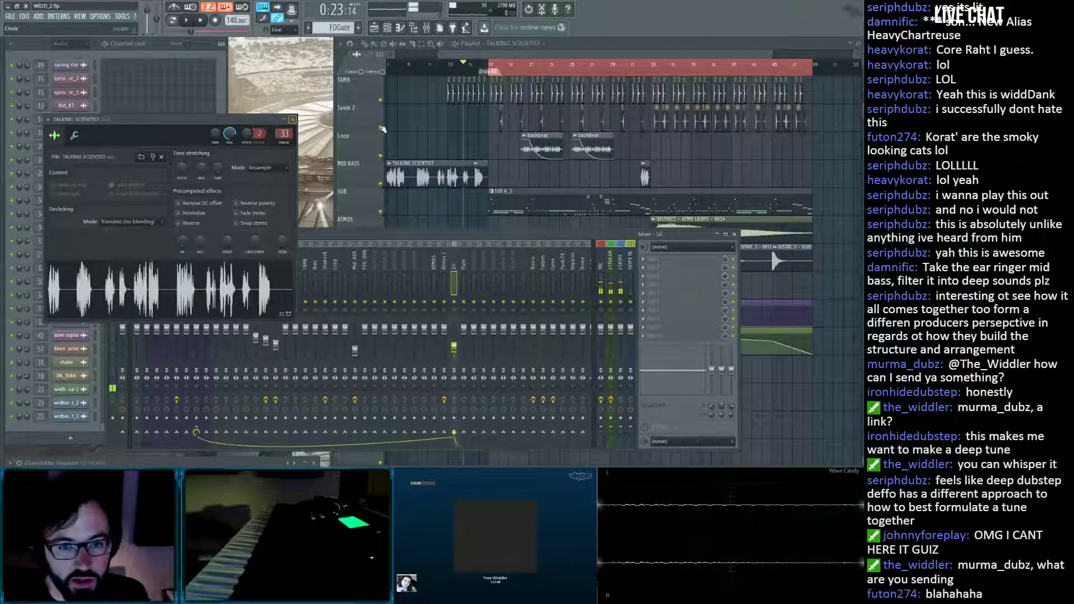
{"action": "left_click", "coordinate": [293, 119]}
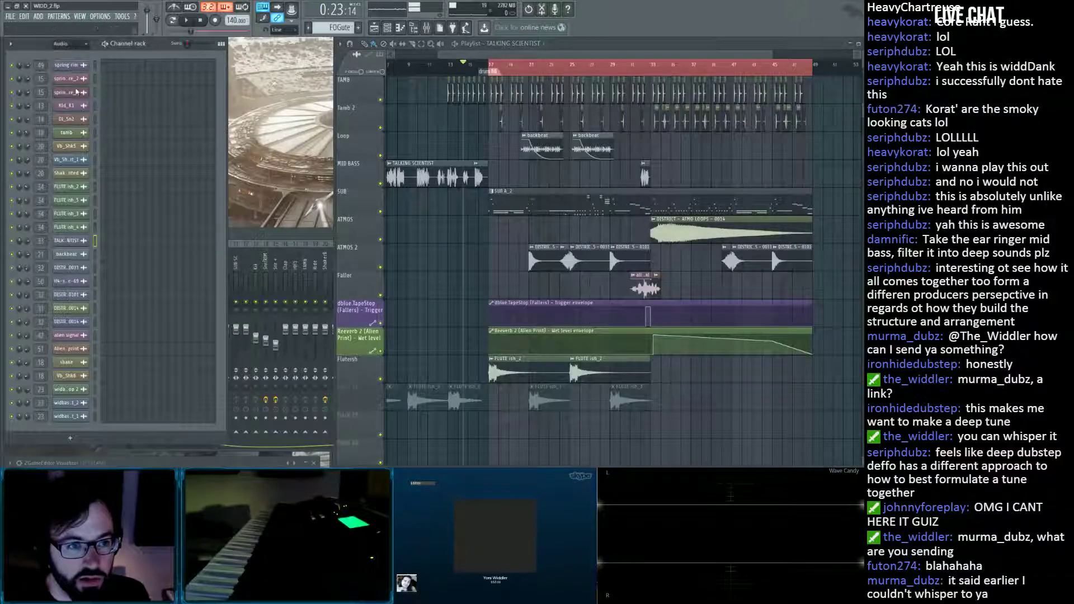
{"action": "left_click", "coordinate": [70, 86]}
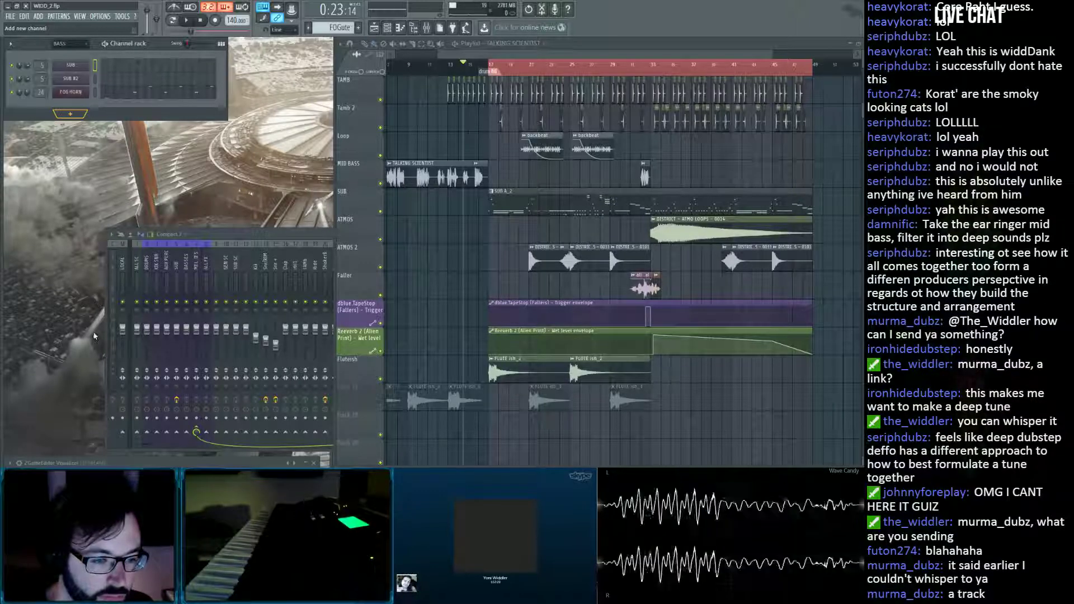
{"action": "left_click", "coordinate": [92, 330]}
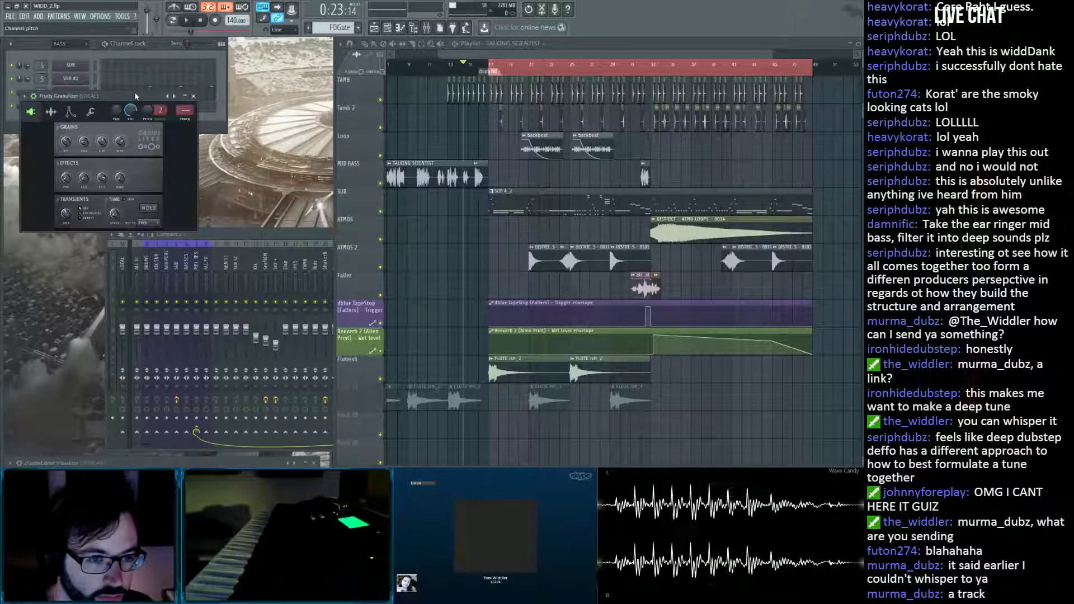
{"action": "left_click_drag", "start_coordinate": [136, 96], "coordinate": [254, 118]}
{"action": "left_click", "coordinate": [164, 134]}
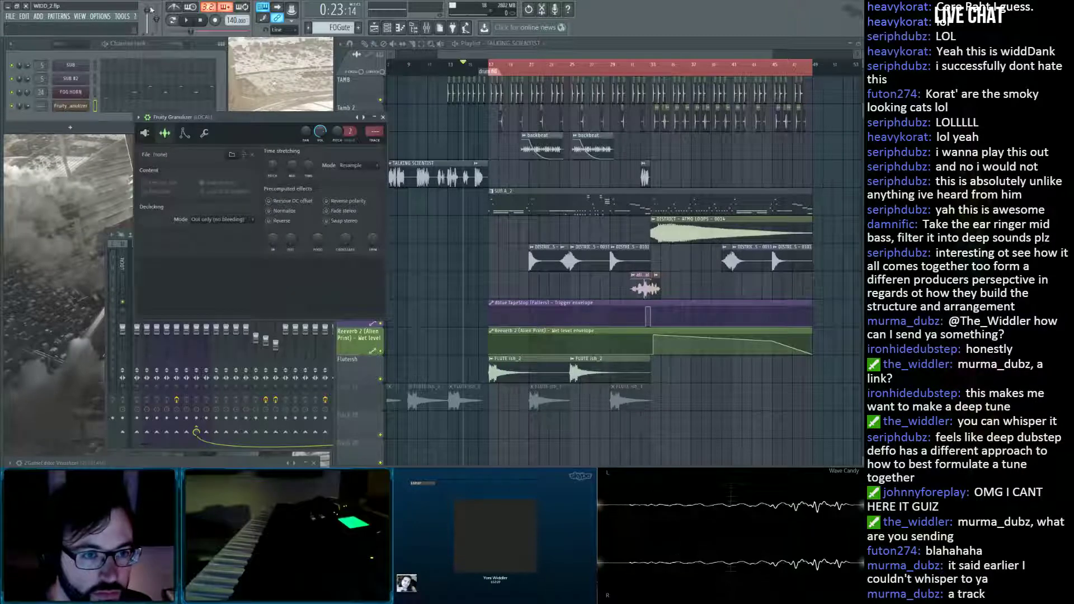
Load the Human Mind sample into the Granulizer and route the channel to mixer track 25.
{"action": "left_click", "coordinate": [121, 263]}
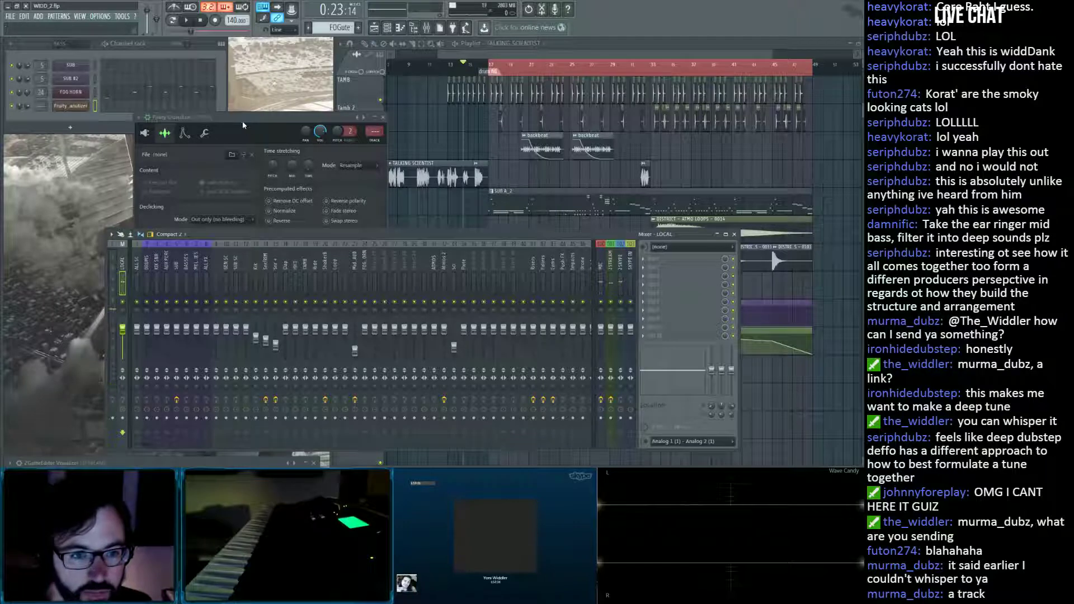
{"action": "left_click_drag", "start_coordinate": [243, 125], "coordinate": [437, 102]}
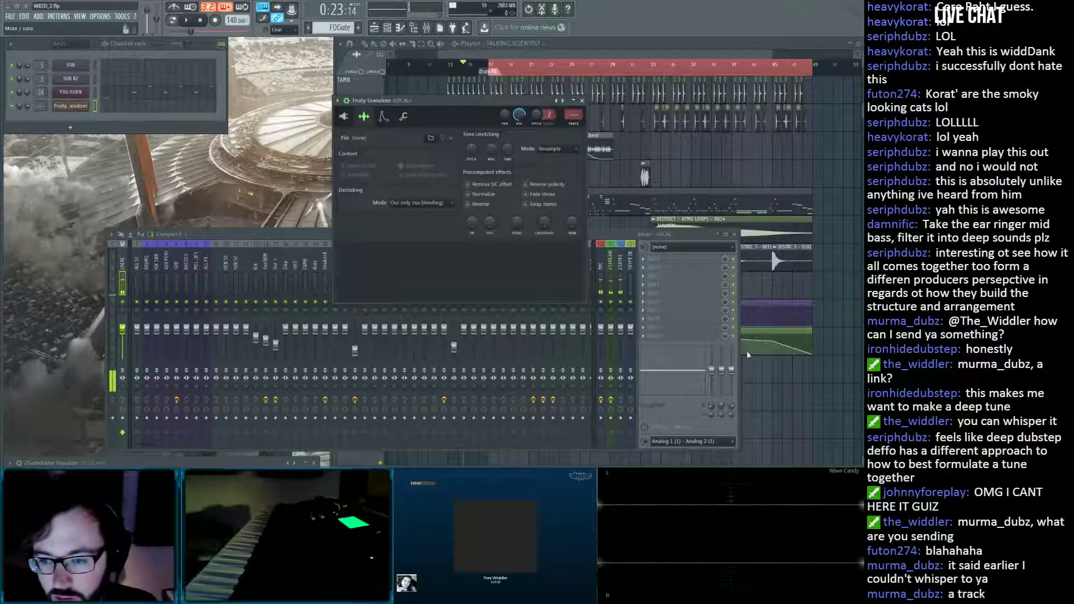
{"action": "left_click_drag", "start_coordinate": [506, 306], "coordinate": [545, 174]}
{"action": "left_click_drag", "start_coordinate": [507, 108], "coordinate": [291, 90]}
{"action": "left_click_drag", "start_coordinate": [356, 99], "coordinate": [357, 75]}
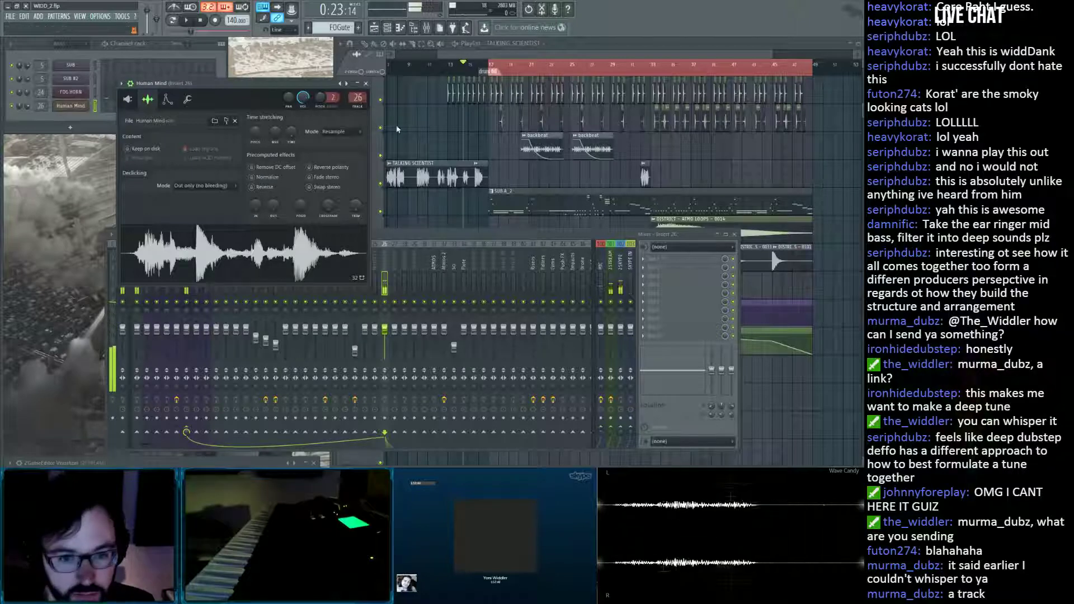
{"action": "left_click", "coordinate": [414, 243]}
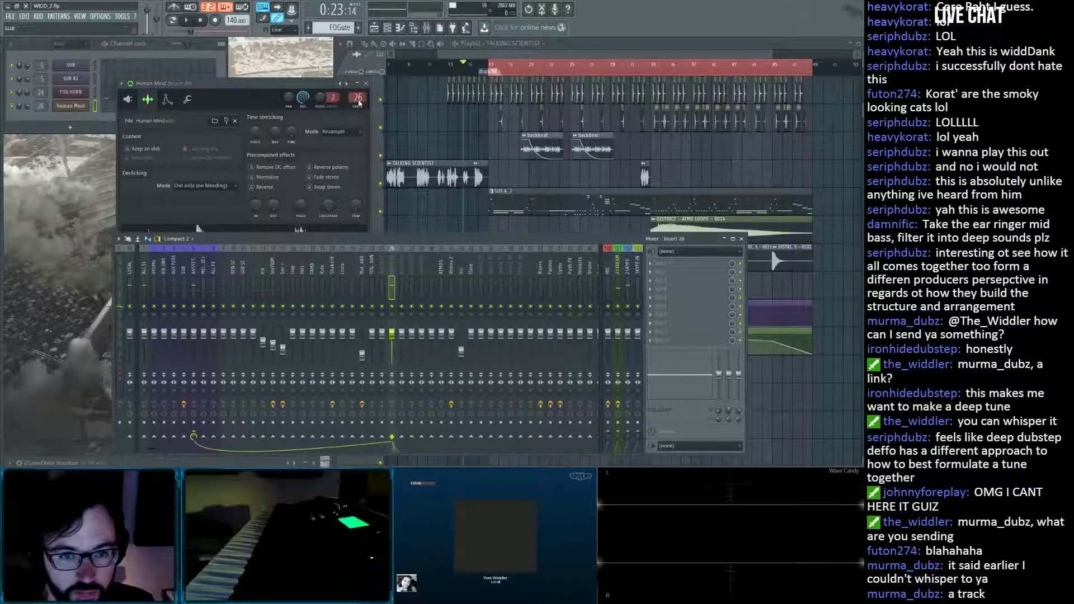
{"action": "left_click_drag", "start_coordinate": [358, 101], "coordinate": [359, 104]}
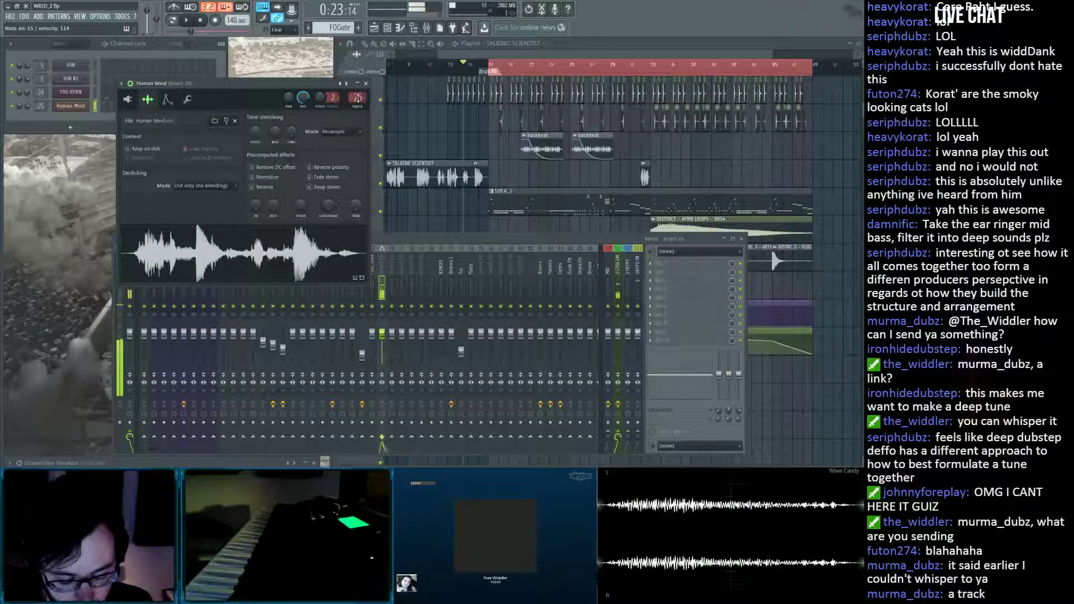
Create a new pattern named GRANU for the Human Mind channel and close the channel's settings.
{"action": "left_click", "coordinate": [128, 100]}
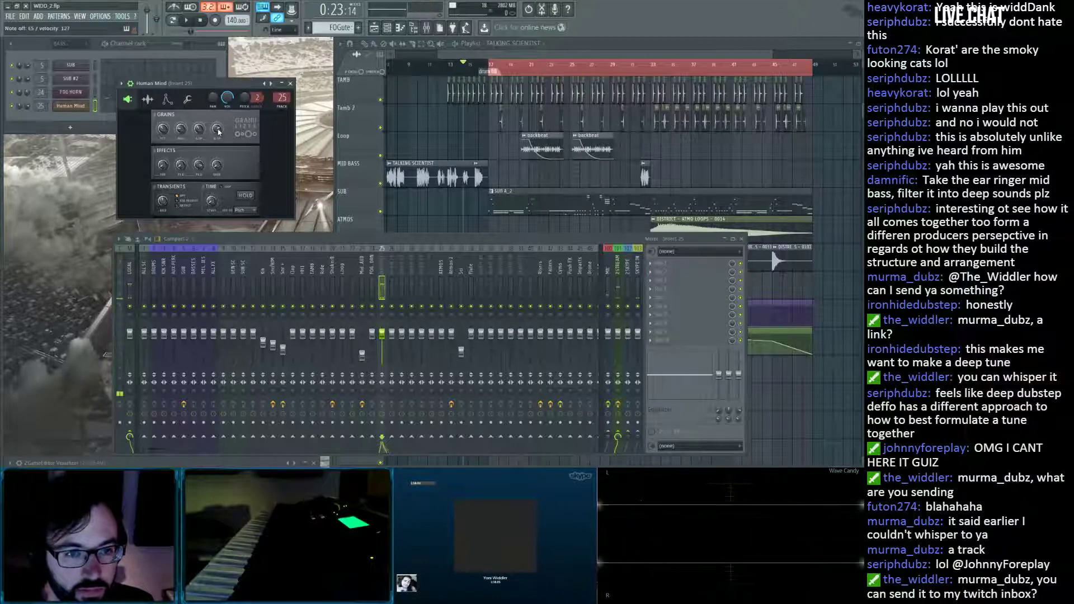
{"action": "left_click", "coordinate": [482, 57]}
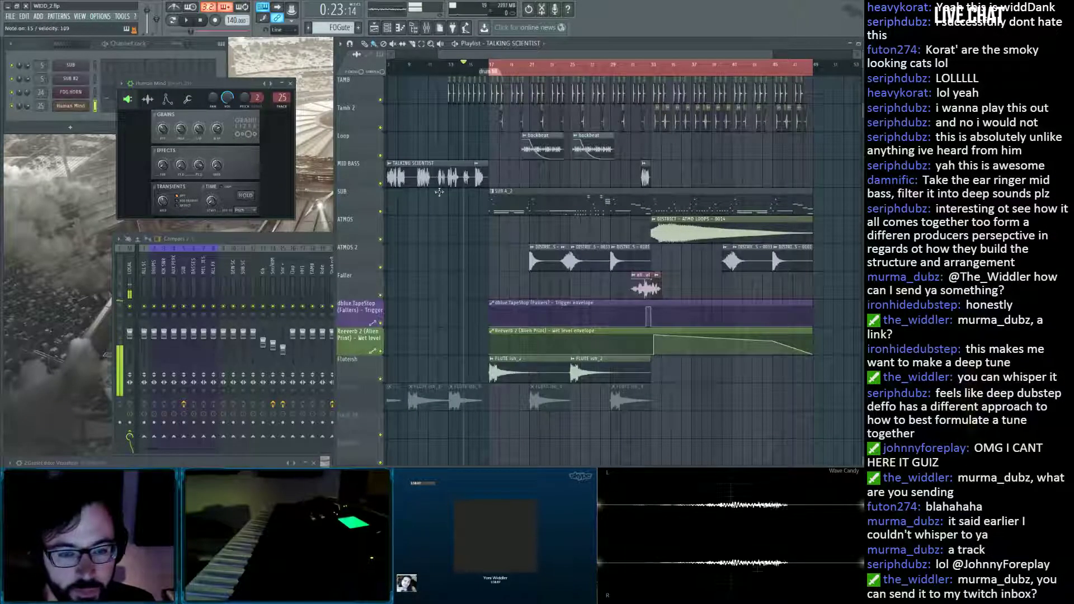
{"action": "left_click", "coordinate": [318, 239]}
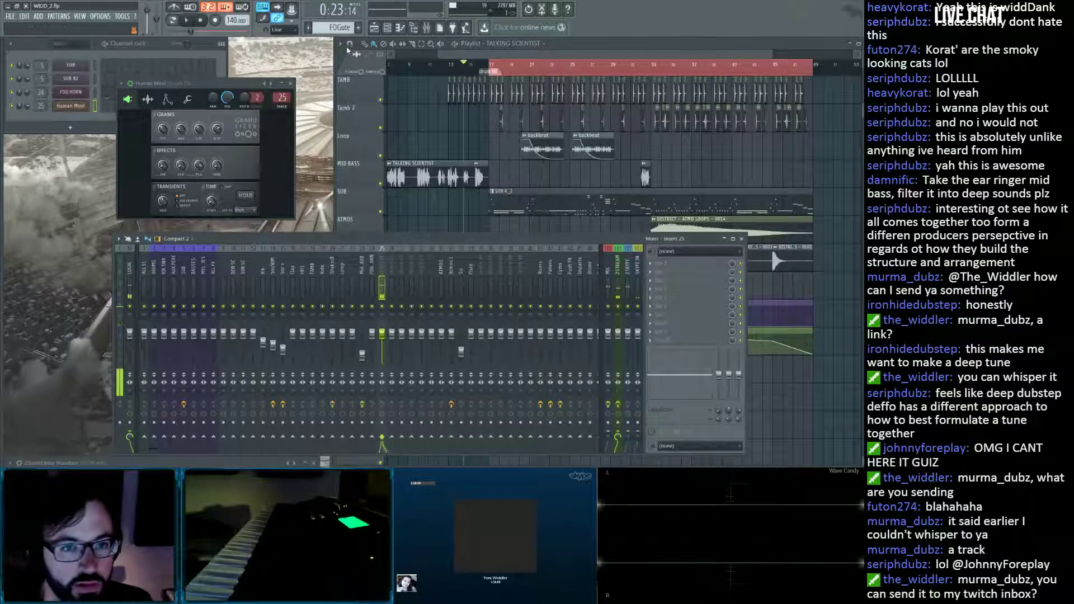
{"action": "left_click", "coordinate": [359, 31]}
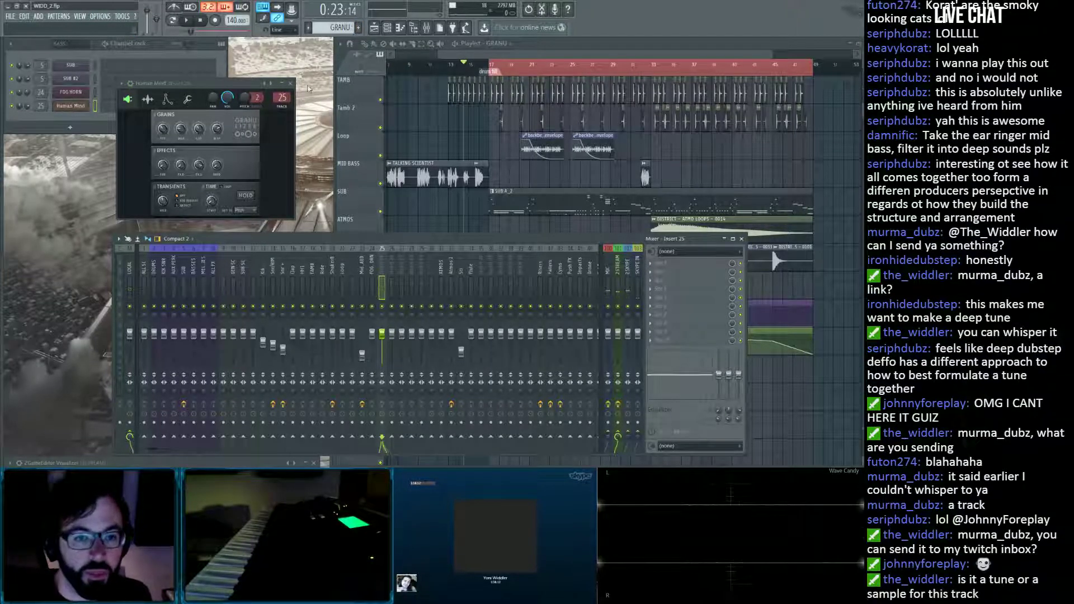
{"action": "left_click", "coordinate": [290, 85]}
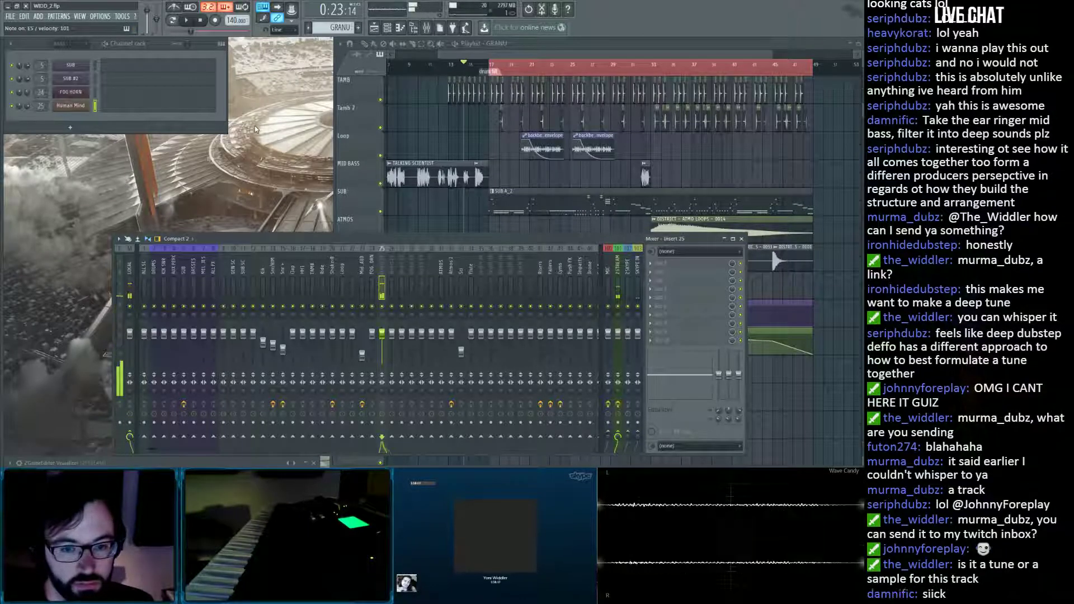
Draw one sustained E5 note about eight bars long in the Human Mind piano roll, then close the piano roll.
{"action": "left_click", "coordinate": [508, 66]}
{"action": "scroll", "coordinate": [511, 74], "scroll_direction": "down", "scroll_amount": 2}
{"action": "scroll", "coordinate": [616, 224], "scroll_direction": "down", "scroll_amount": 3}
{"action": "scroll", "coordinate": [642, 243], "scroll_direction": "down", "scroll_amount": 1}
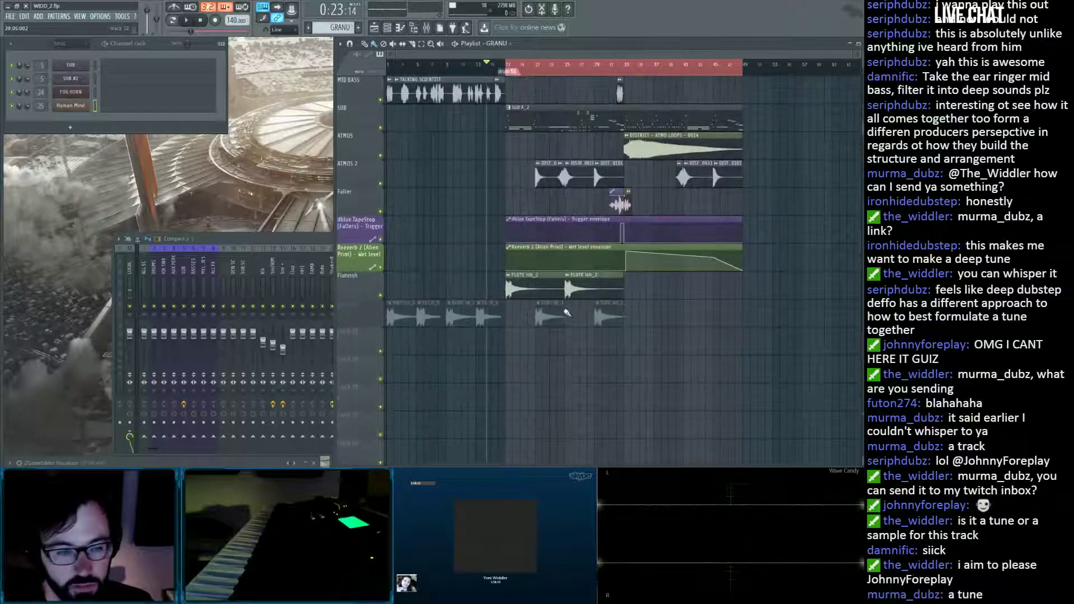
{"action": "key", "text": "F7"}
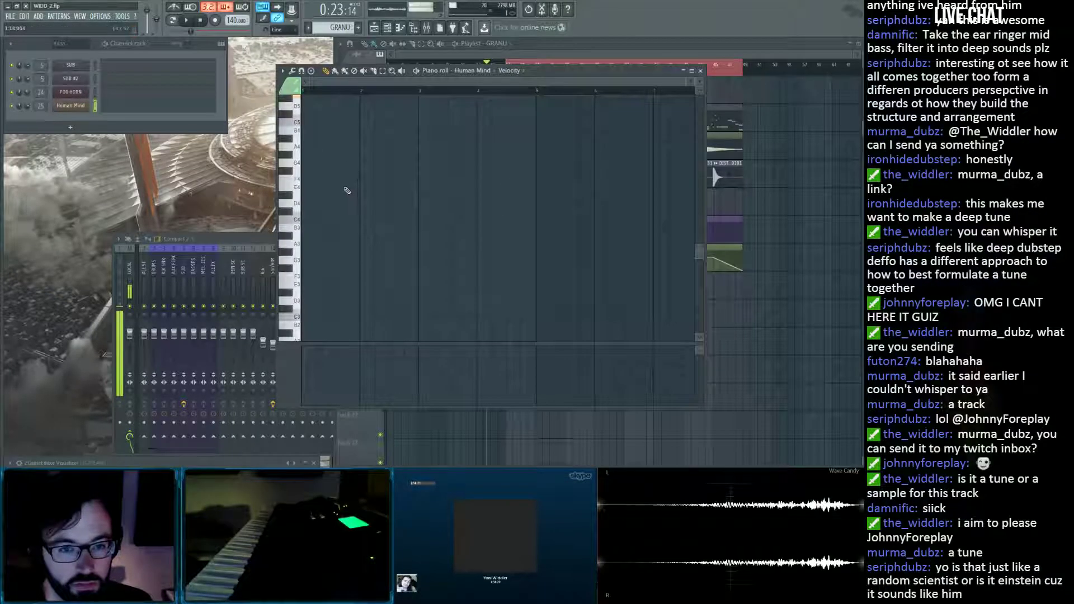
{"action": "scroll", "coordinate": [346, 149], "scroll_direction": "down", "scroll_amount": 6}
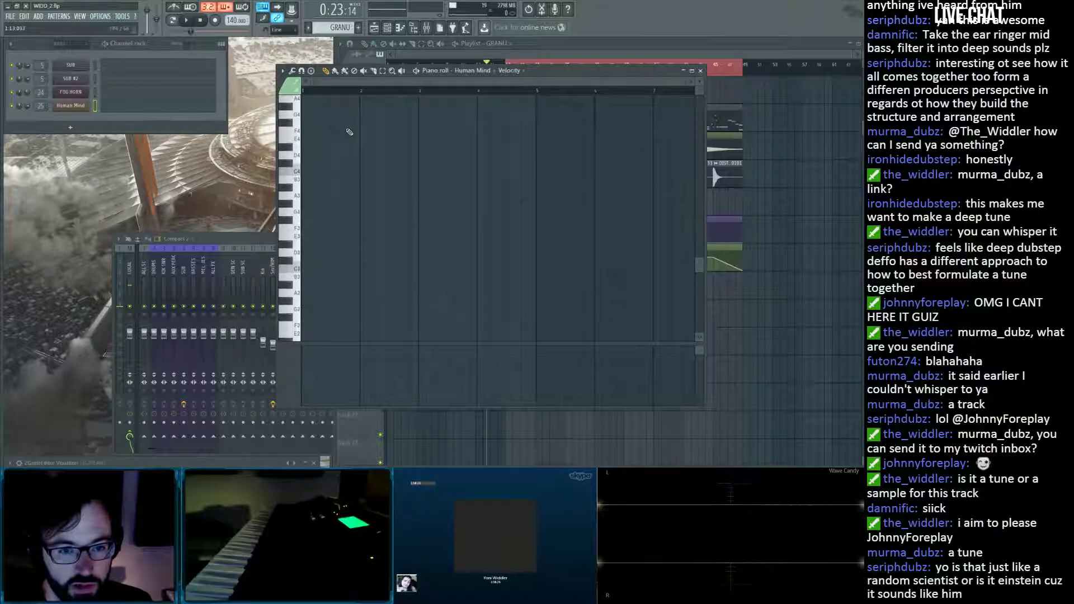
{"action": "scroll", "coordinate": [335, 168], "scroll_direction": "up", "scroll_amount": 10}
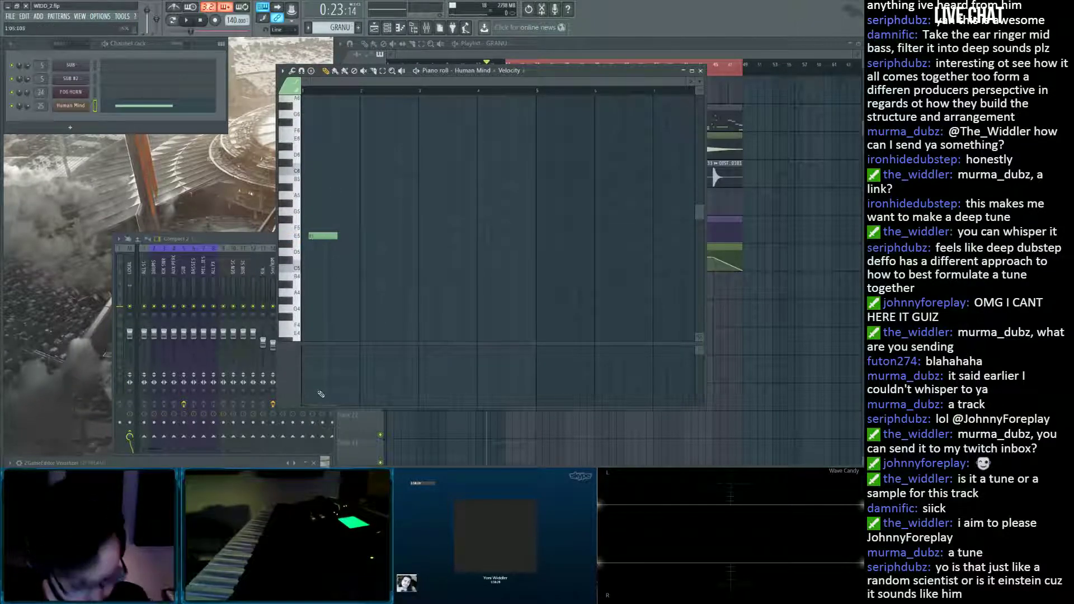
{"action": "key", "text": "ctrl+z"}
{"action": "left_click_drag", "start_coordinate": [336, 235], "coordinate": [637, 235]}
{"action": "scroll", "coordinate": [558, 93], "scroll_direction": "down", "scroll_amount": 3}
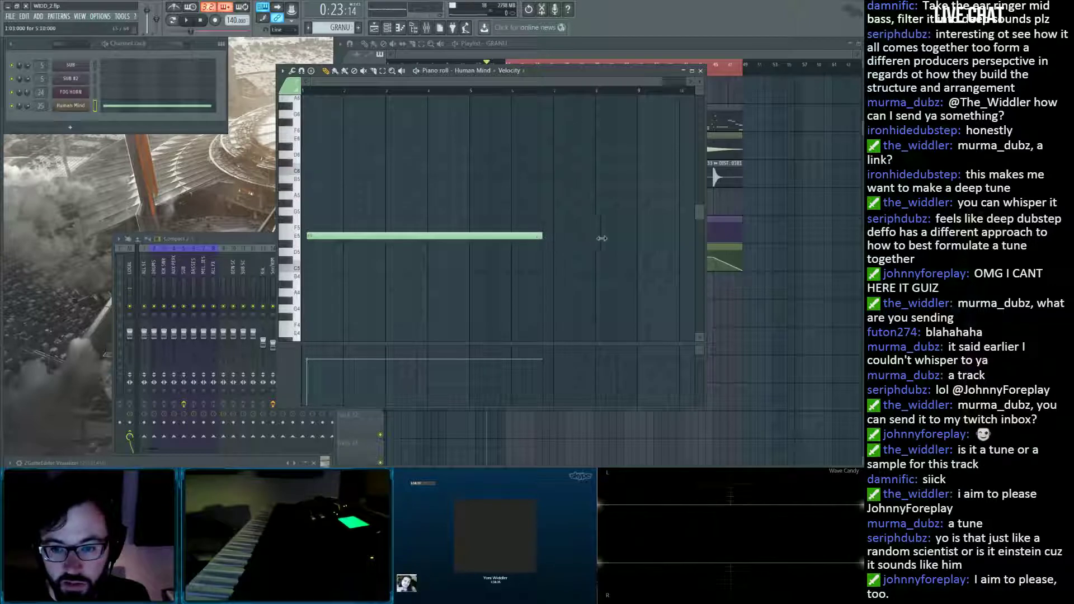
{"action": "left_click_drag", "start_coordinate": [601, 238], "coordinate": [631, 238]}
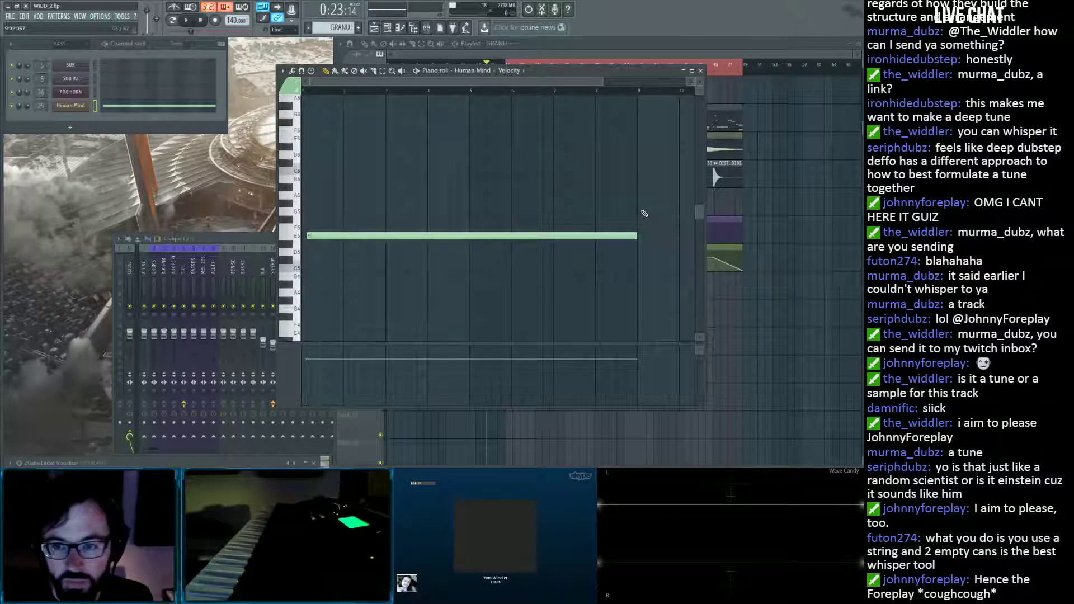
{"action": "left_click", "coordinate": [700, 71]}
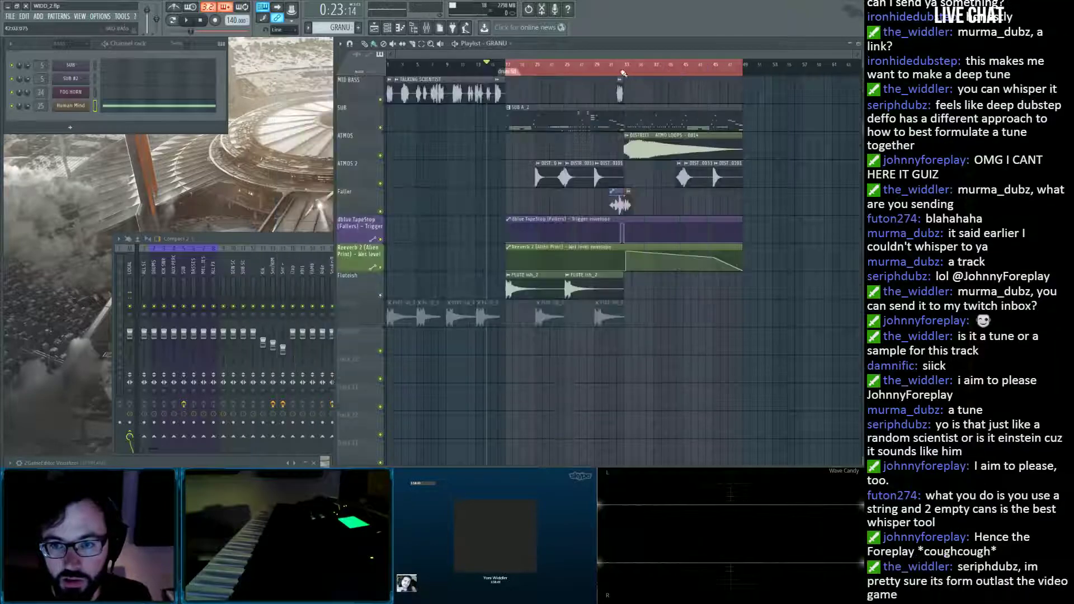
Place the GRANU pattern at bar 33 on the empty playlist track below the flute clips.
{"action": "key", "text": "space"}
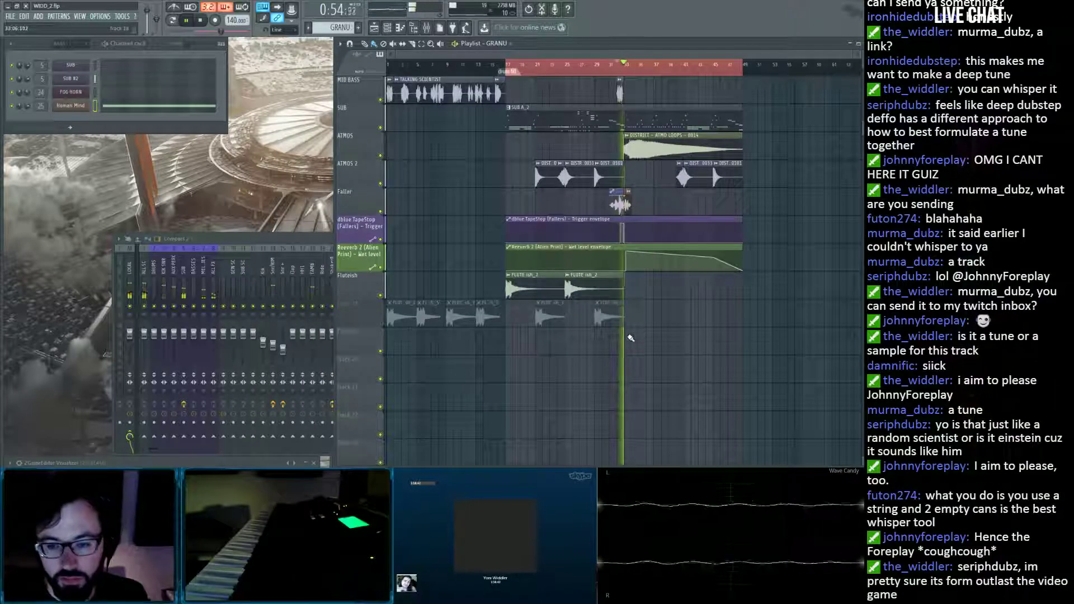
{"action": "left_click", "coordinate": [652, 338]}
{"action": "key", "text": "space"}
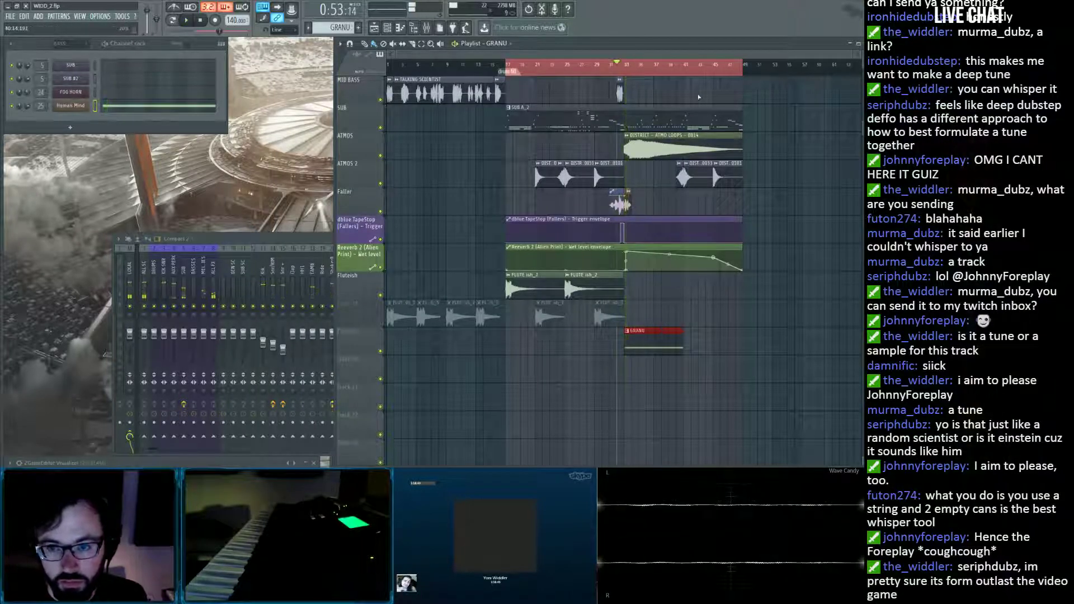
Play the transition from bar 32 twice to check how the GRANU clip sounds against the drop.
{"action": "key", "text": "space"}
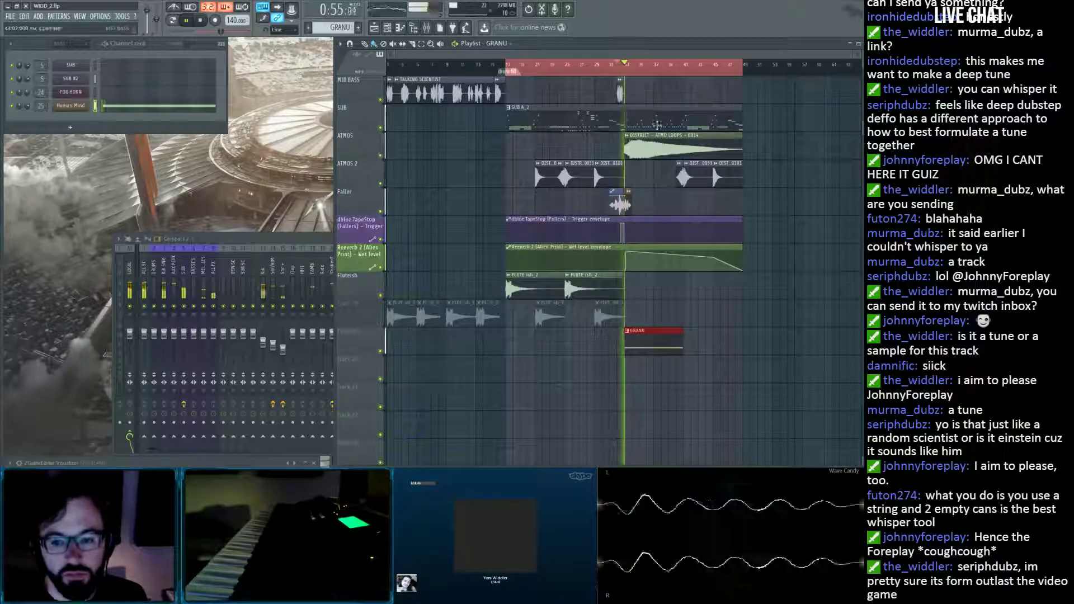
{"action": "key", "text": "space"}
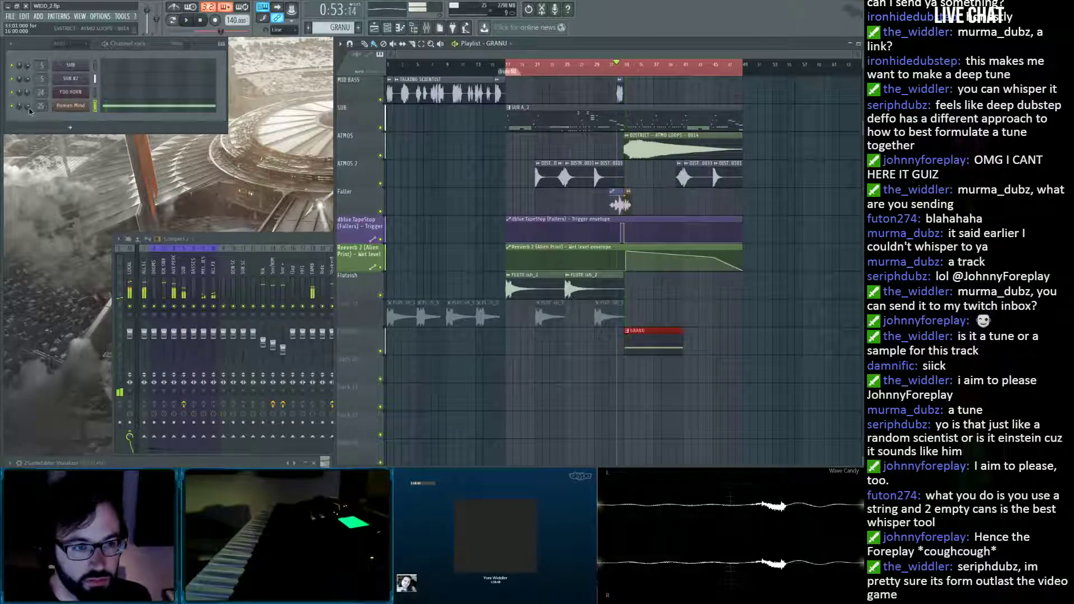
{"action": "key", "text": "space"}
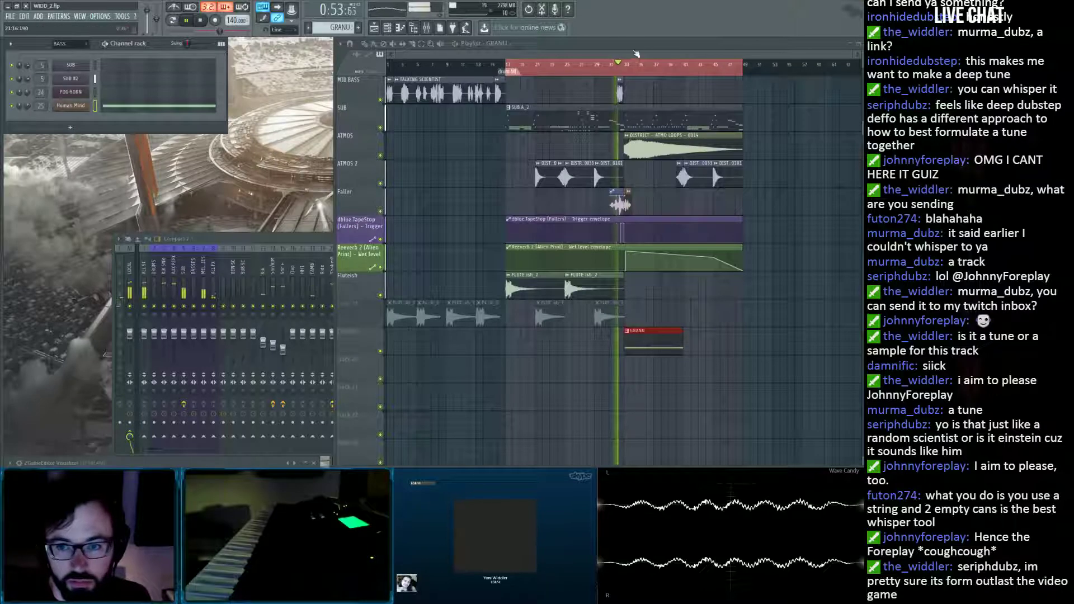
{"action": "scroll", "coordinate": [647, 69], "scroll_direction": "up", "scroll_amount": 3}
{"action": "scroll", "coordinate": [648, 69], "scroll_direction": "up", "scroll_amount": 2}
{"action": "key", "text": "space"}
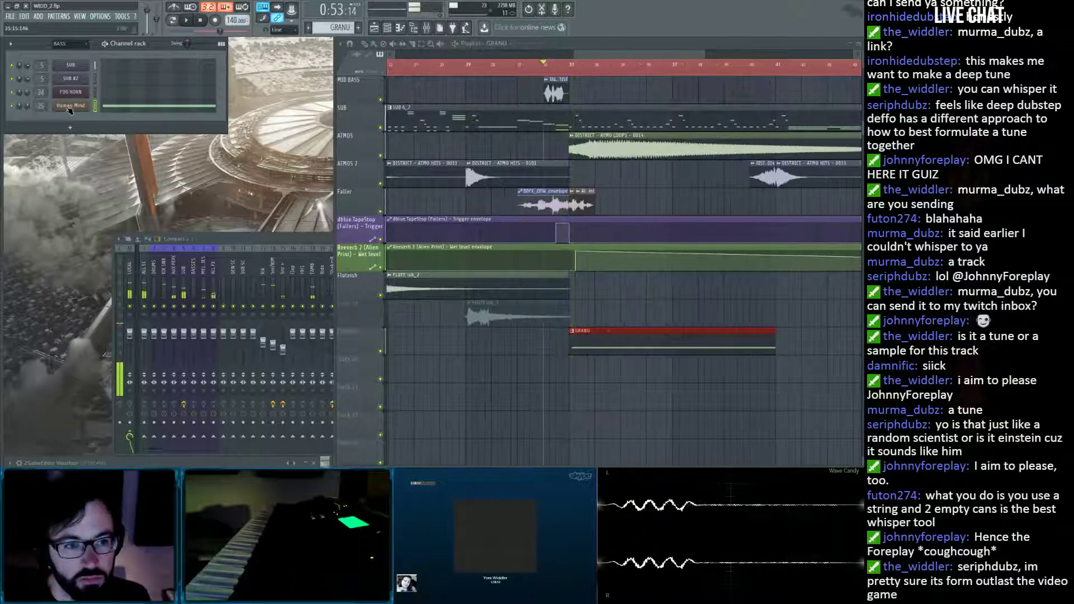
Create an automation clip for Human Mind's wave spacing and make it span from bar 1 to bar 49.
{"action": "left_click", "coordinate": [70, 106]}
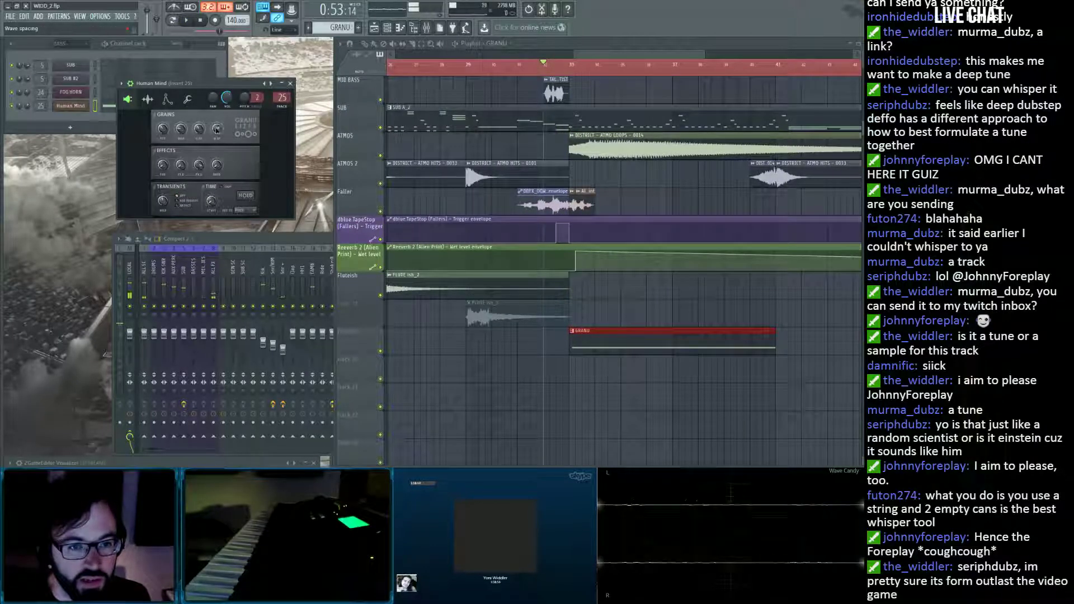
{"action": "left_click", "coordinate": [249, 191]}
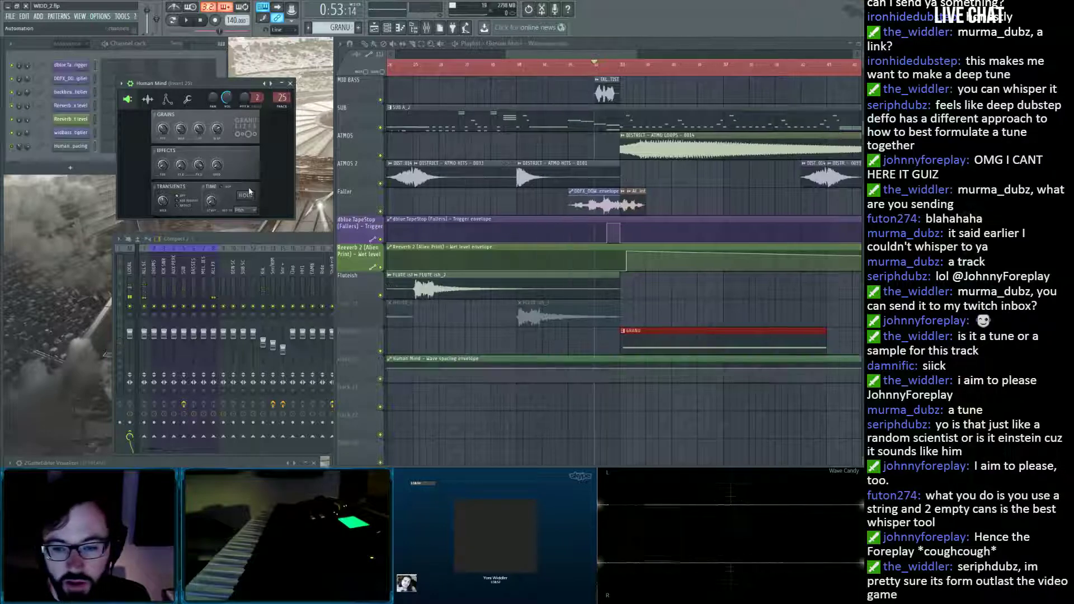
{"action": "scroll", "coordinate": [422, 70], "scroll_direction": "down", "scroll_amount": 5}
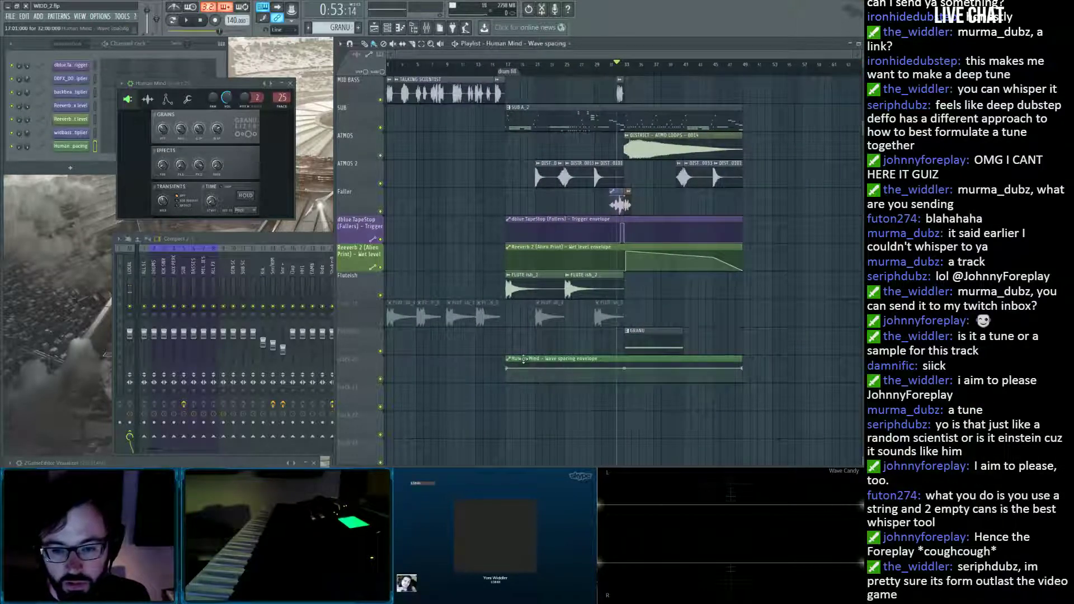
{"action": "left_click_drag", "start_coordinate": [524, 360], "coordinate": [377, 361]}
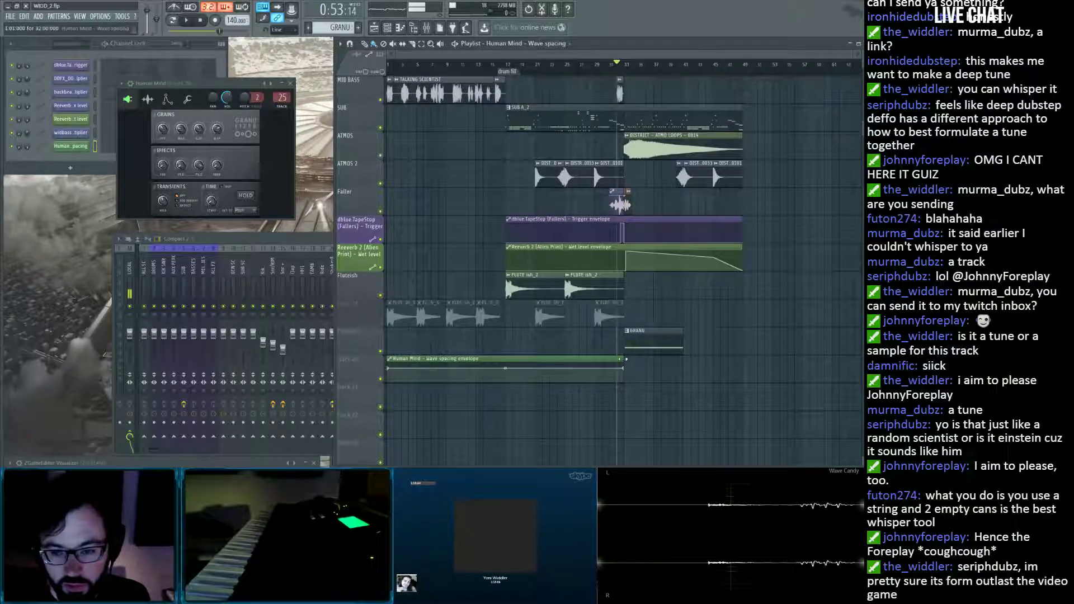
{"action": "left_click_drag", "start_coordinate": [623, 358], "coordinate": [742, 359]}
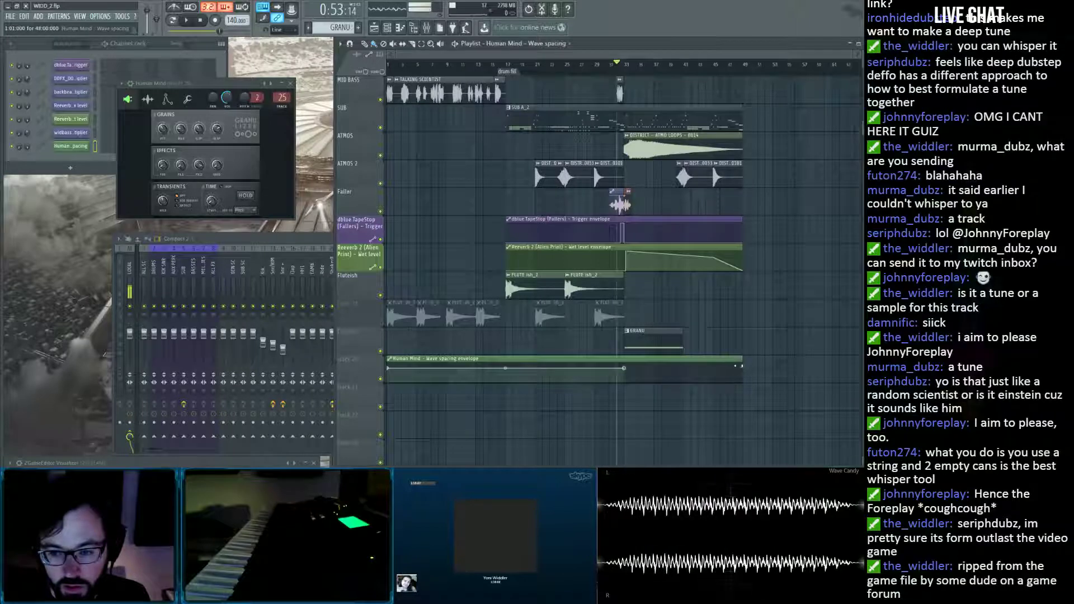
{"action": "scroll", "coordinate": [650, 75], "scroll_direction": "up", "scroll_amount": 5}
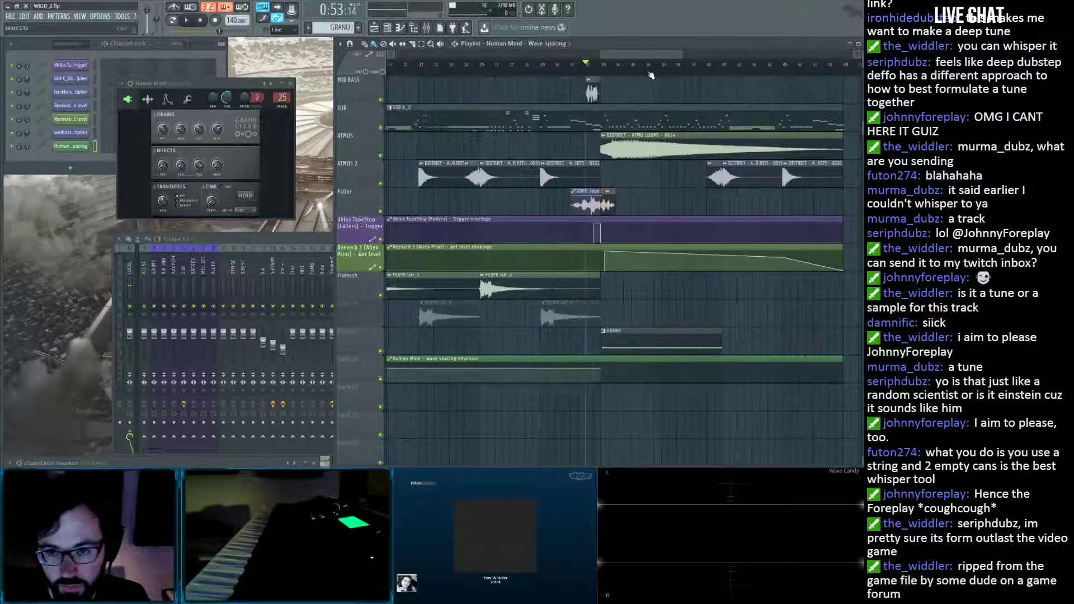
Play the drop from bar 33 to hear the GRANU layer with its wave spacing automation.
{"action": "left_click", "coordinate": [524, 66]}
{"action": "key", "text": "space"}
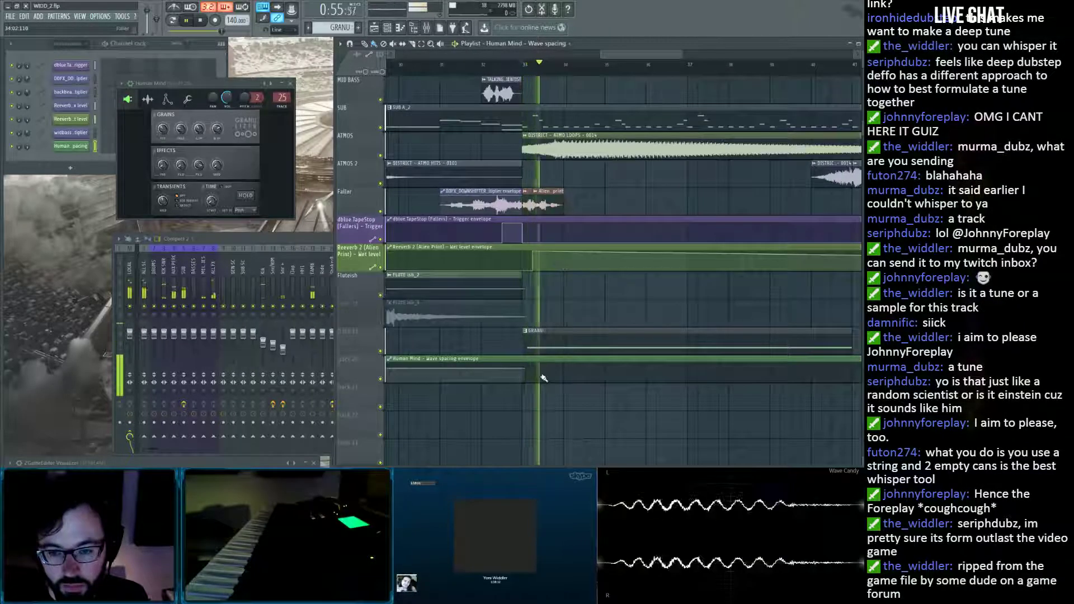
{"action": "key", "text": "space"}
Enlarge the wave spacing automation track and add an envelope point at bar 41, sloping down to about mid-level.
{"action": "scroll", "coordinate": [549, 70], "scroll_direction": "up", "scroll_amount": 3}
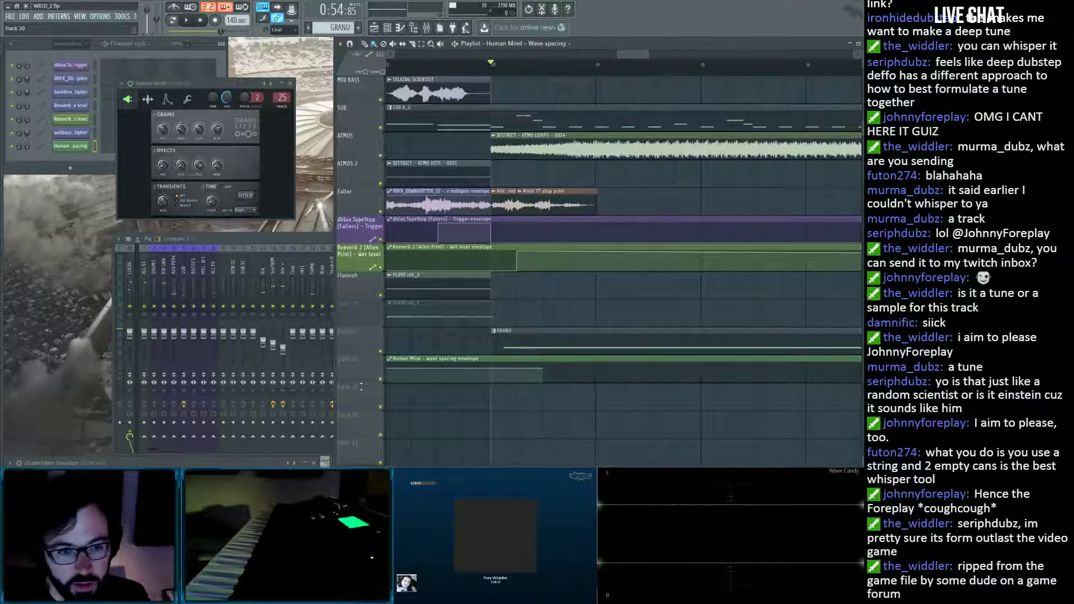
{"action": "left_click_drag", "start_coordinate": [361, 386], "coordinate": [366, 414]}
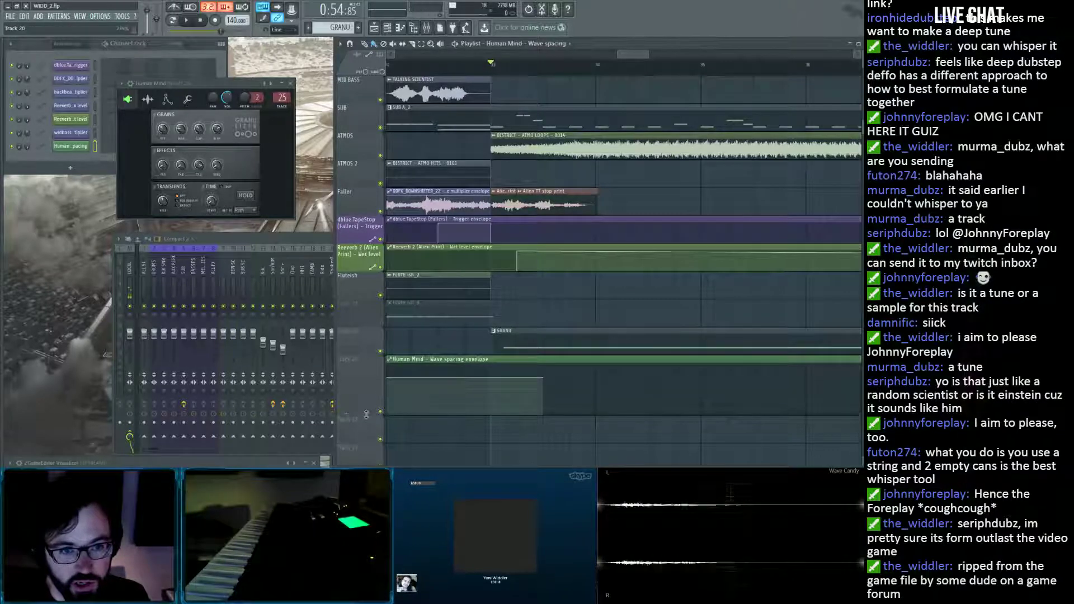
{"action": "left_click_drag", "start_coordinate": [763, 392], "coordinate": [826, 395]}
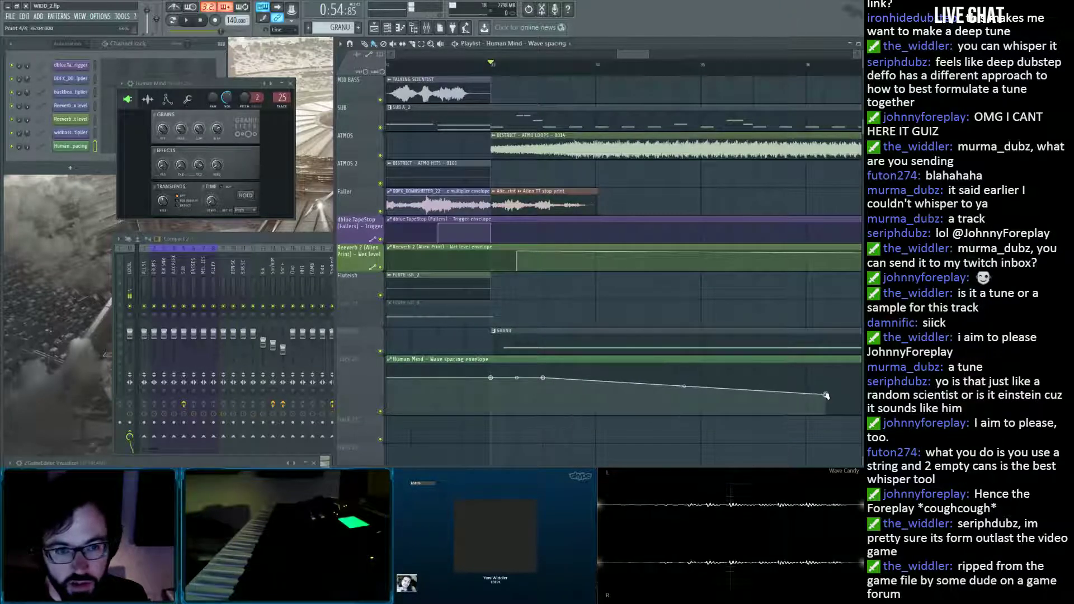
{"action": "scroll", "coordinate": [638, 72], "scroll_direction": "down", "scroll_amount": 4}
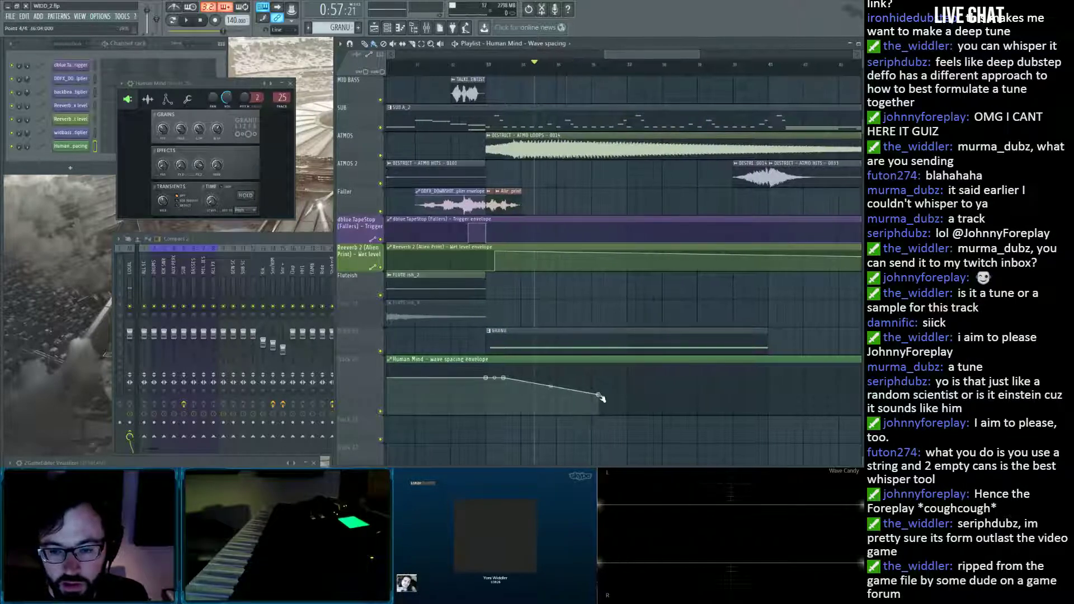
{"action": "left_click_drag", "start_coordinate": [601, 396], "coordinate": [761, 392]}
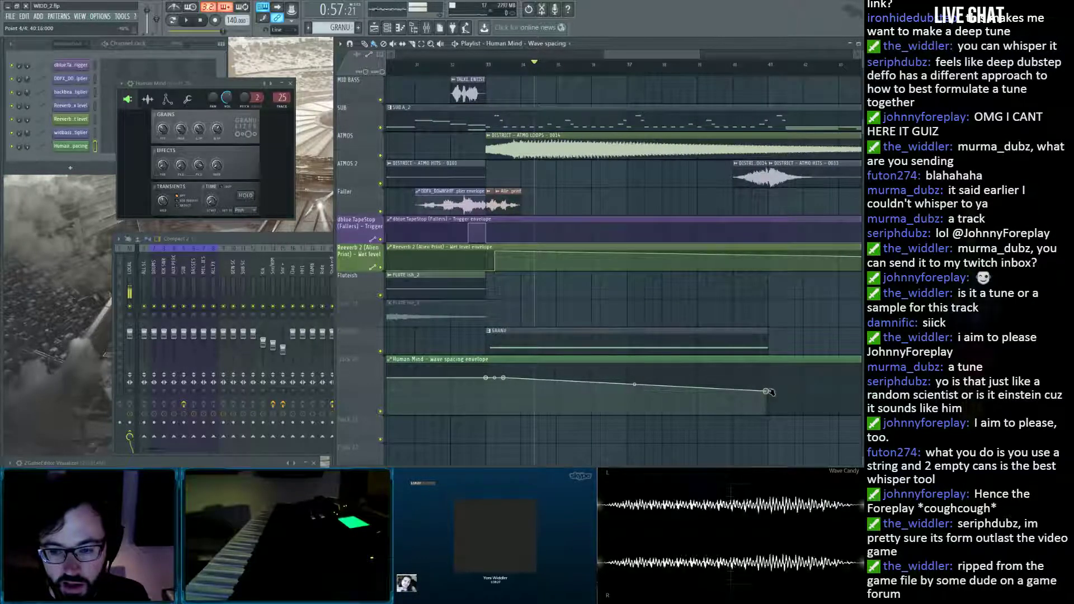
Lower the wave spacing envelope's bar 41 point almost to the minimum, playing the drop before and after the change.
{"action": "key", "text": "space"}
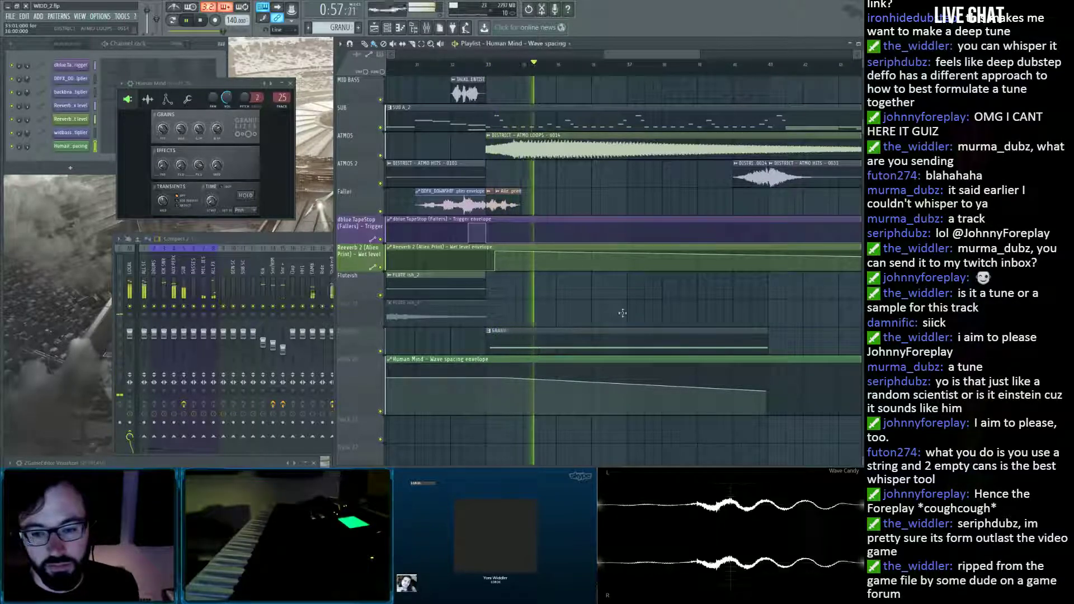
{"action": "key", "text": "space"}
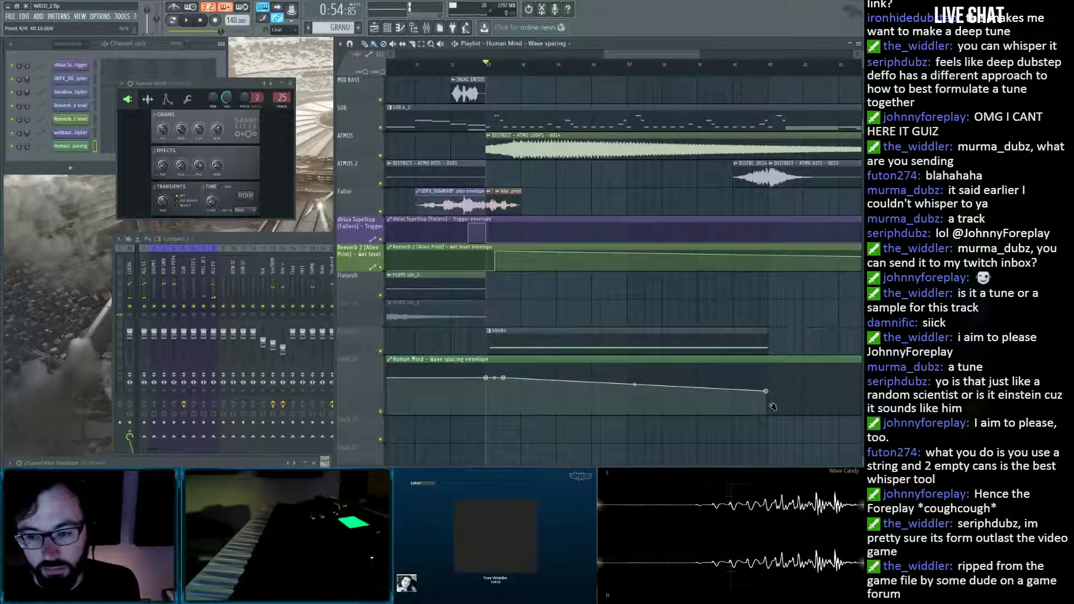
{"action": "left_click_drag", "start_coordinate": [765, 391], "coordinate": [767, 411]}
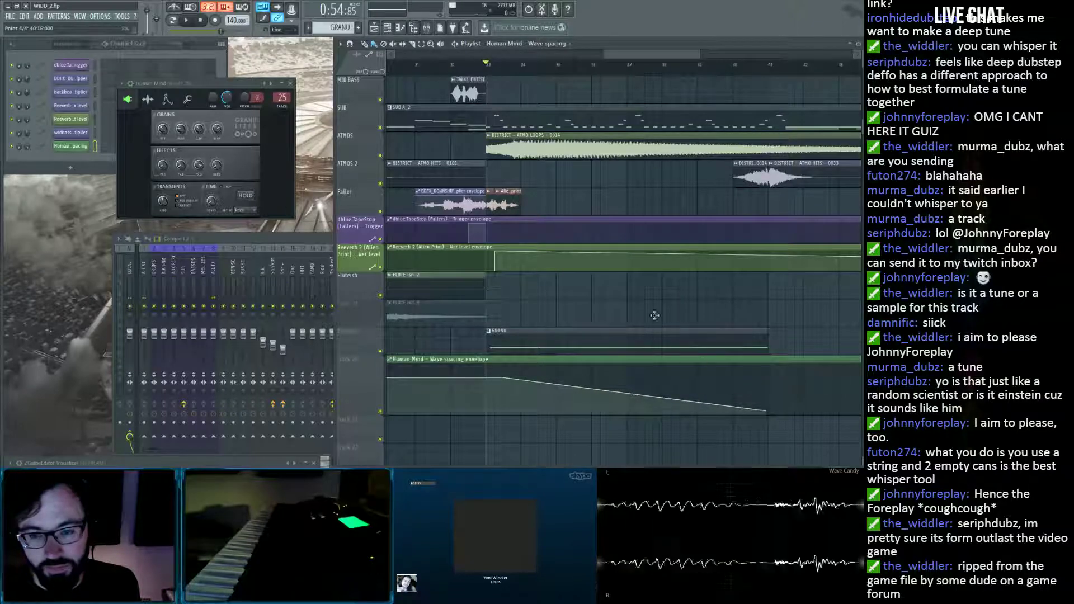
{"action": "key", "text": "space"}
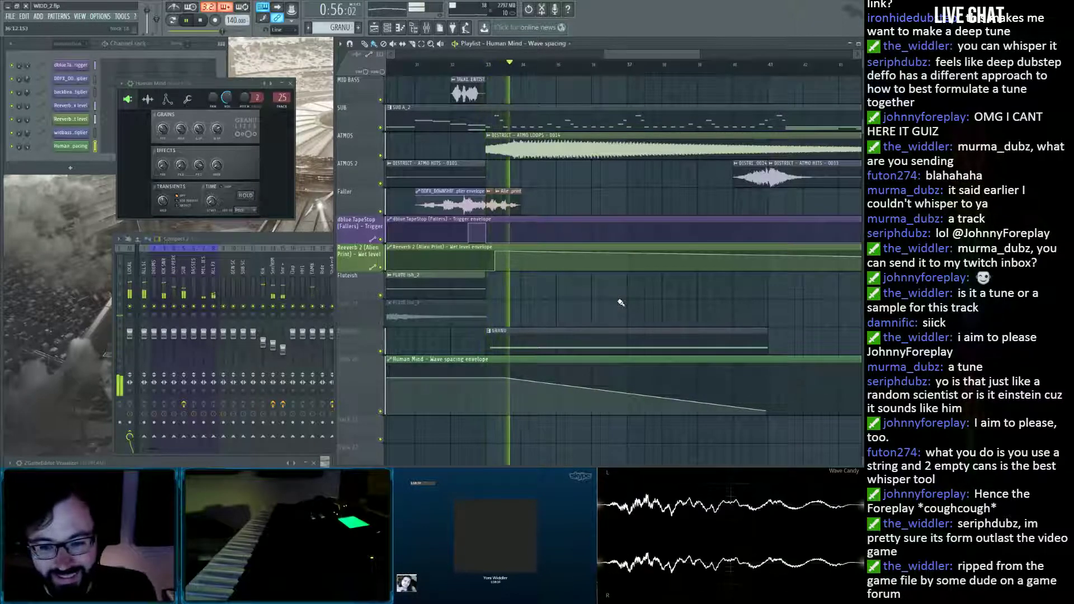
{"action": "key", "text": "space"}
{"action": "key", "text": "space"}
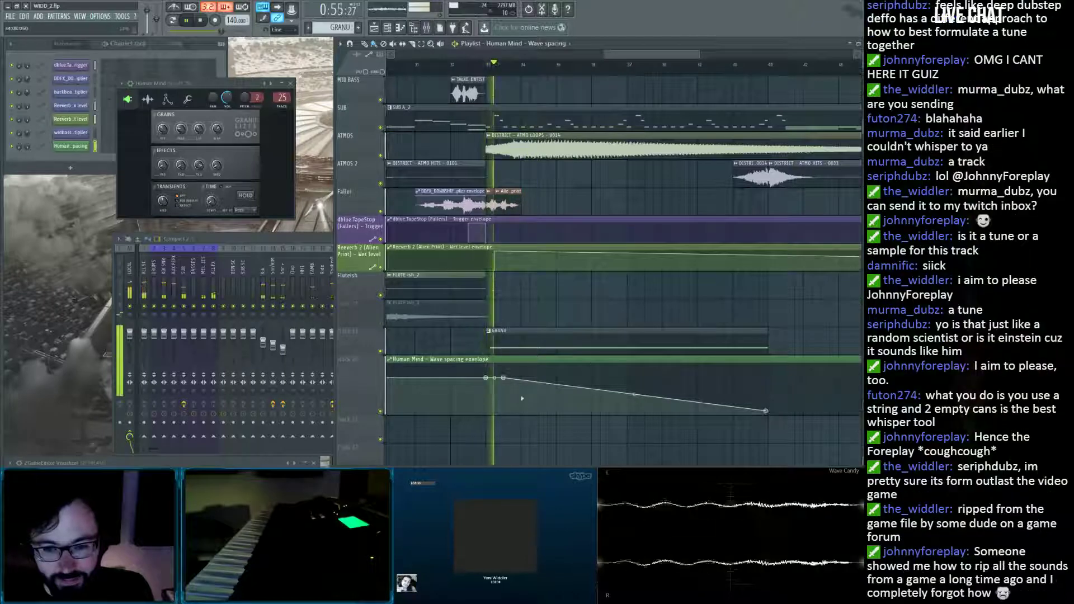
Bend the wave spacing envelope's long descent so it falls faster at the start, and play the drop.
{"action": "key", "text": "space"}
{"action": "left_click_drag", "start_coordinate": [633, 395], "coordinate": [634, 406]}
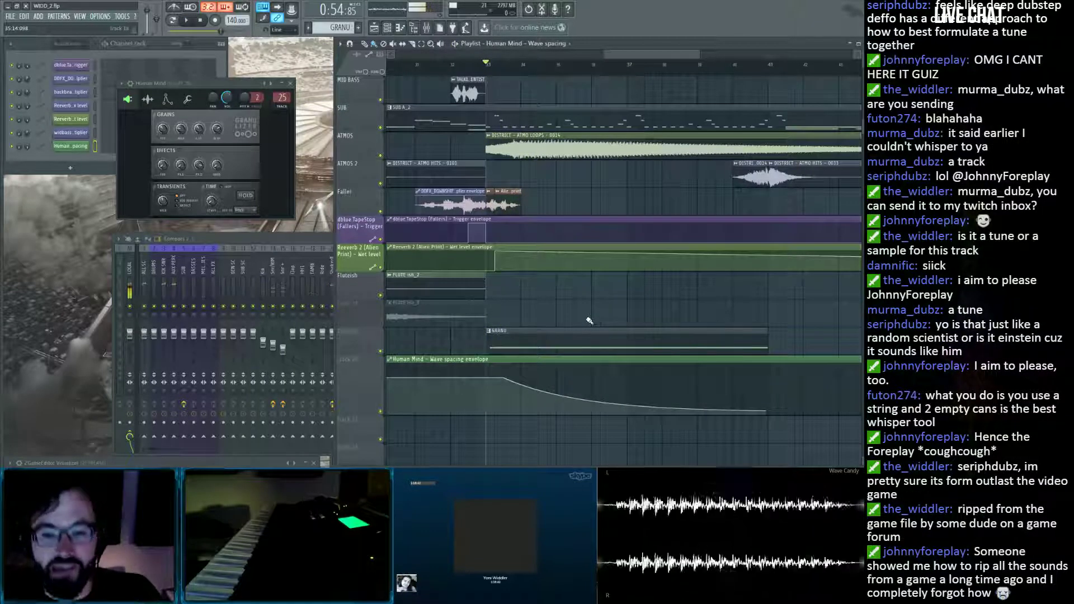
{"action": "key", "text": "space"}
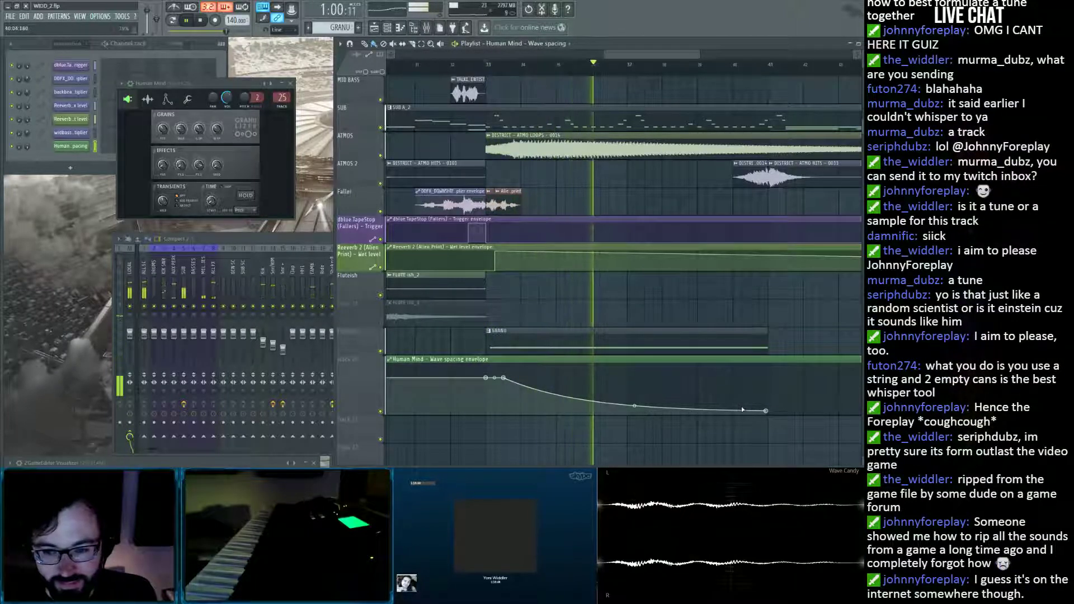
{"action": "key", "text": "space"}
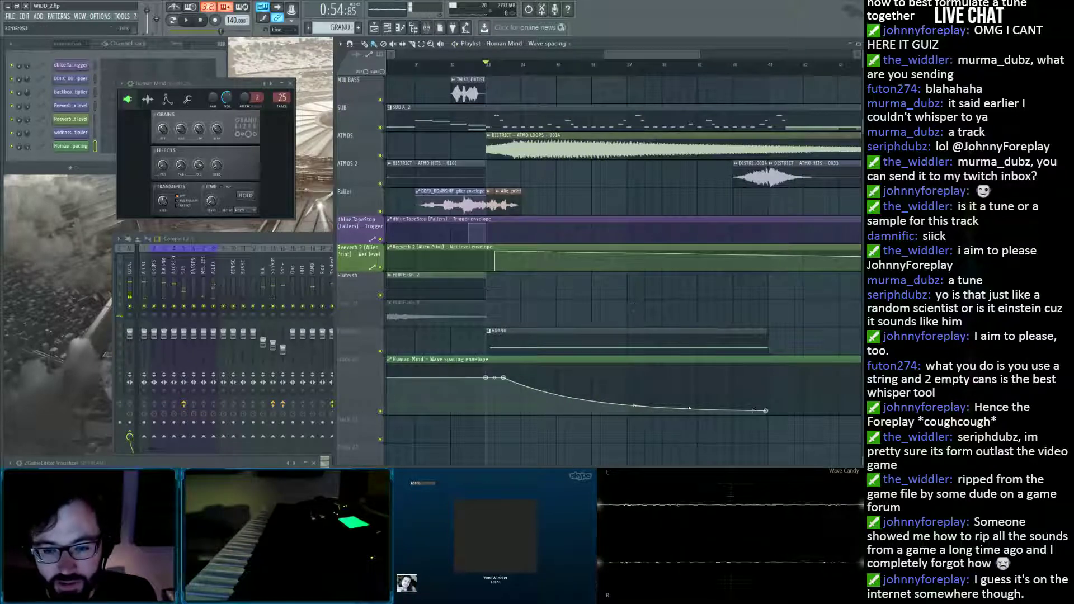
Raise the wave spacing envelope's end point to mid-level, add a point near bar 34.5 for a short early drop, and play it.
{"action": "left_click_drag", "start_coordinate": [767, 410], "coordinate": [768, 388]}
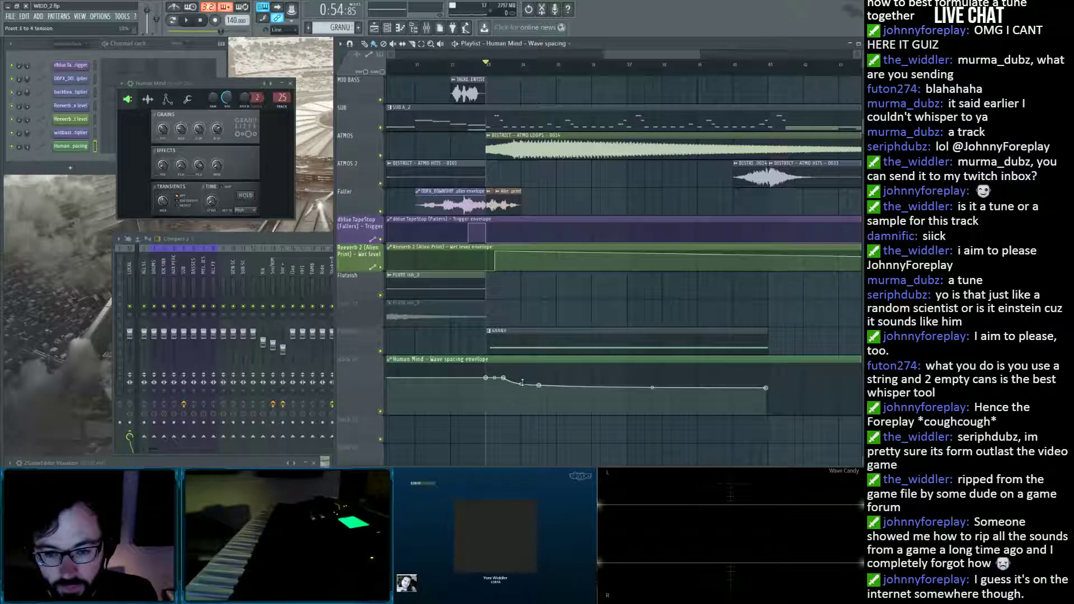
{"action": "key", "text": "space"}
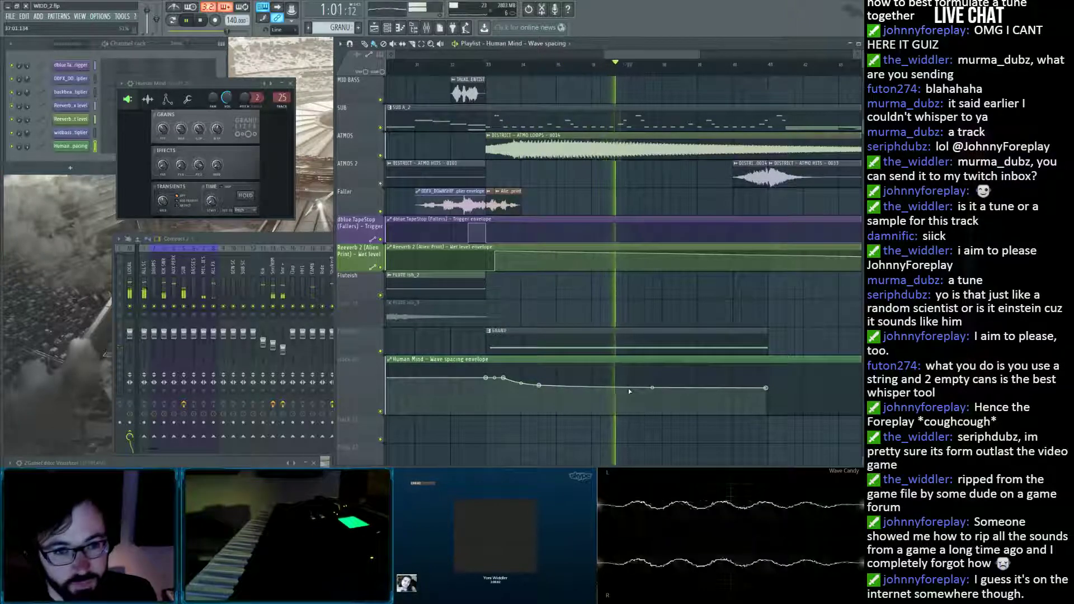
{"action": "key", "text": "space"}
Solo mixer insert 25, listen to the granulized layer alone, and name the insert Human Mind.
{"action": "left_click", "coordinate": [311, 241]}
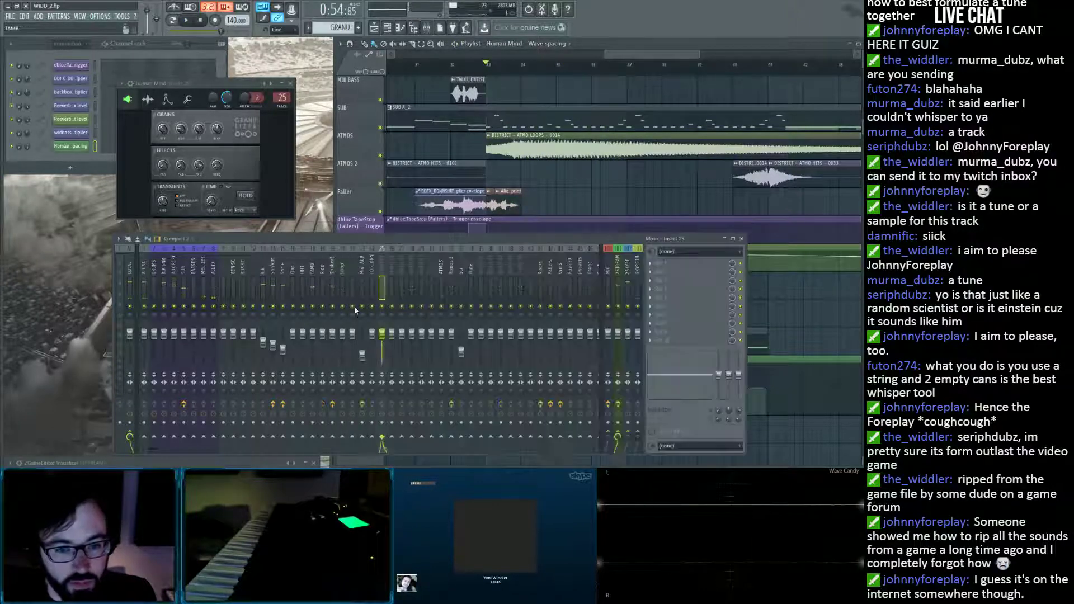
{"action": "right_click", "coordinate": [382, 307]}
{"action": "key", "text": "space"}
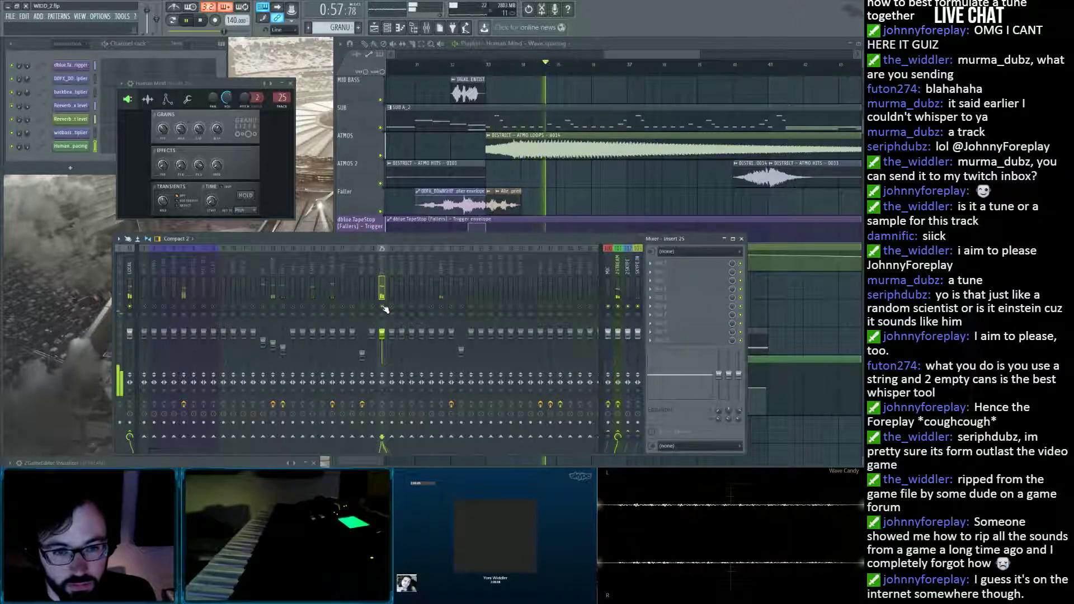
{"action": "key", "text": "space"}
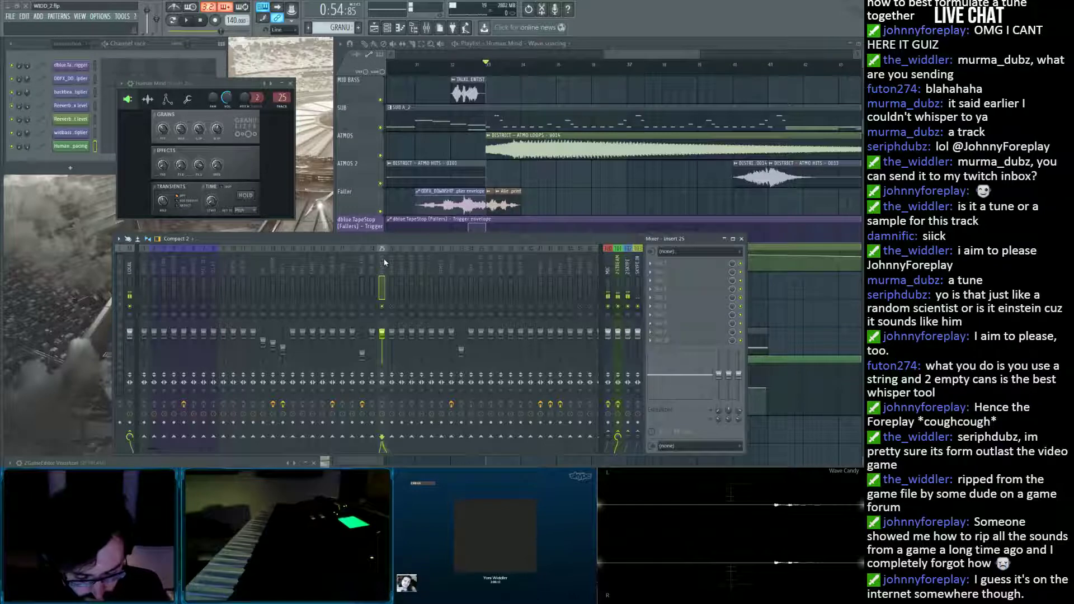
{"action": "key", "text": "space"}
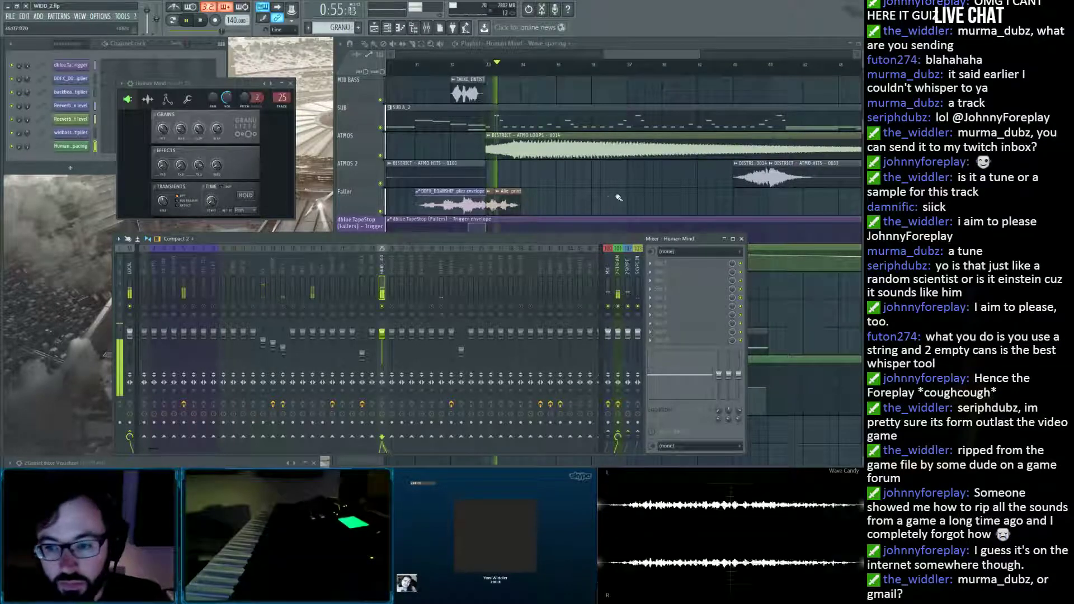
Steepen the wave spacing envelope's short drop after bar 33 and play the soloed layer repeatedly.
{"action": "left_click", "coordinate": [802, 309]}
{"action": "key", "text": "space"}
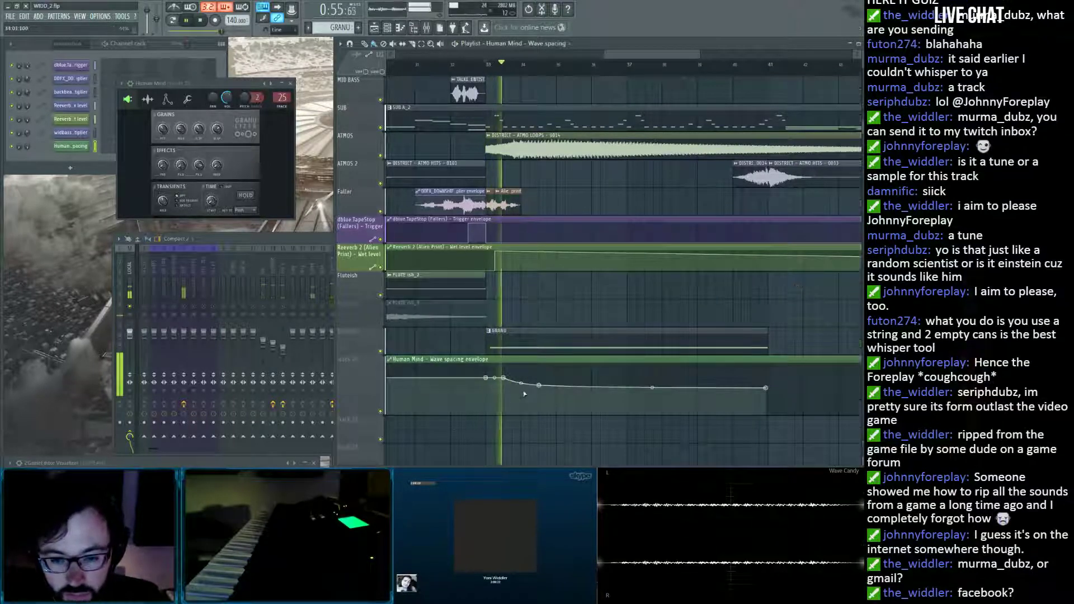
{"action": "key", "text": "space"}
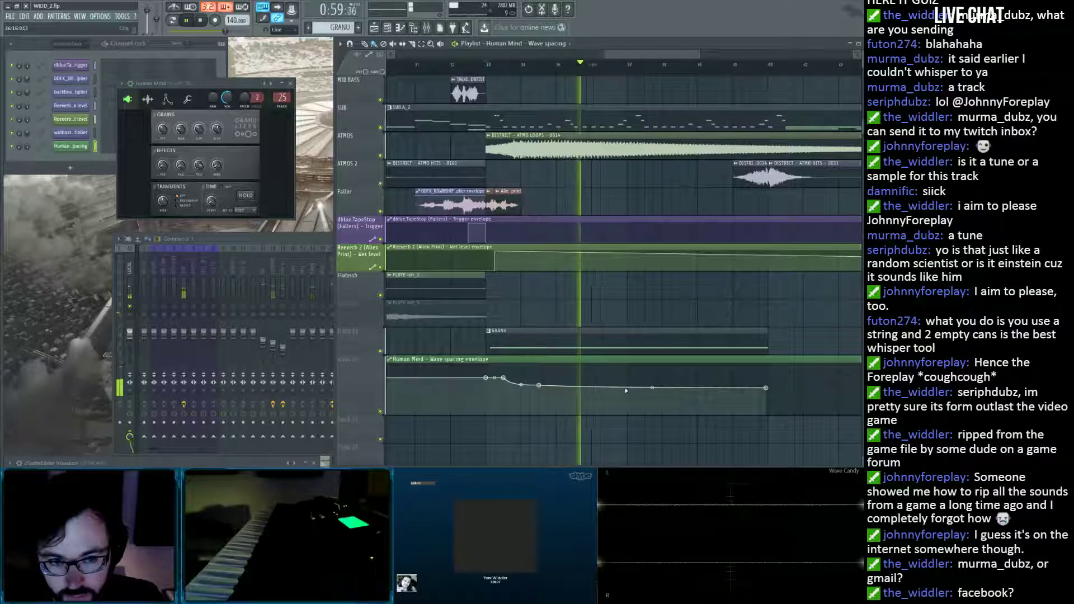
{"action": "key", "text": "space"}
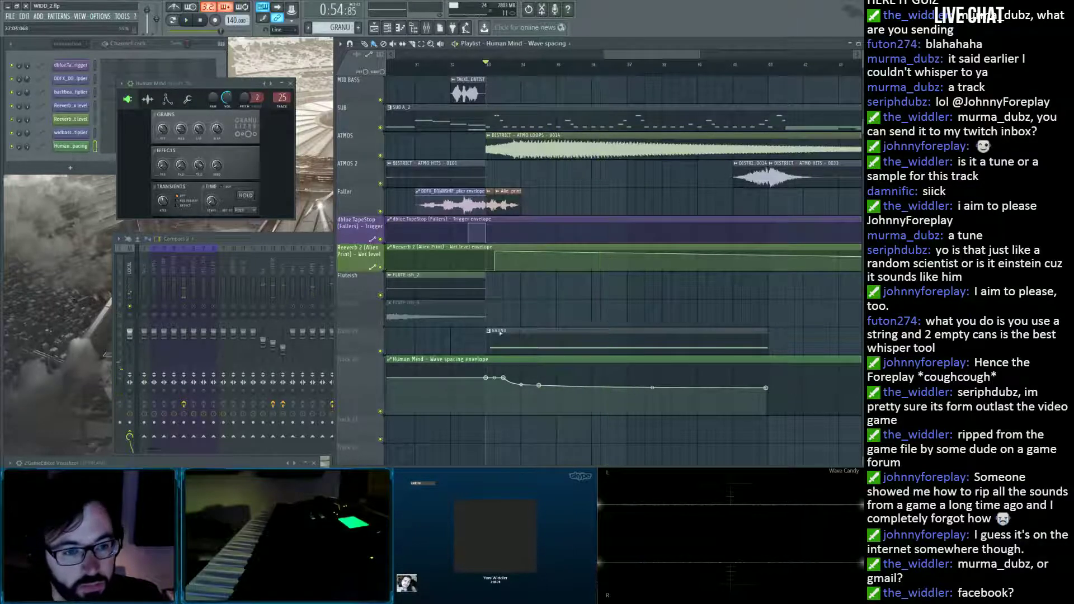
{"action": "key", "text": "space"}
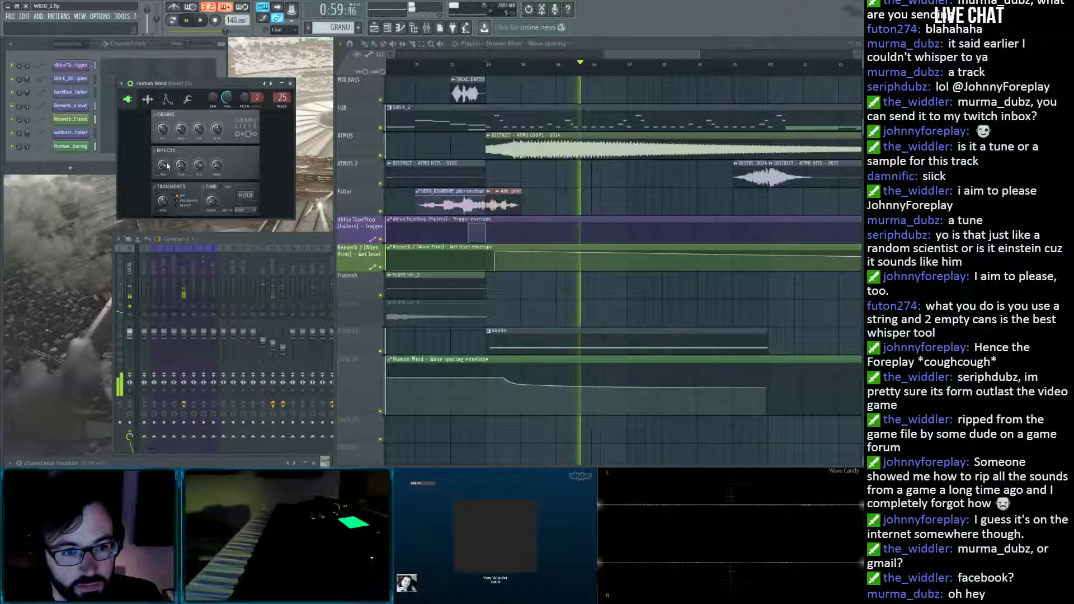
{"action": "key", "text": "space"}
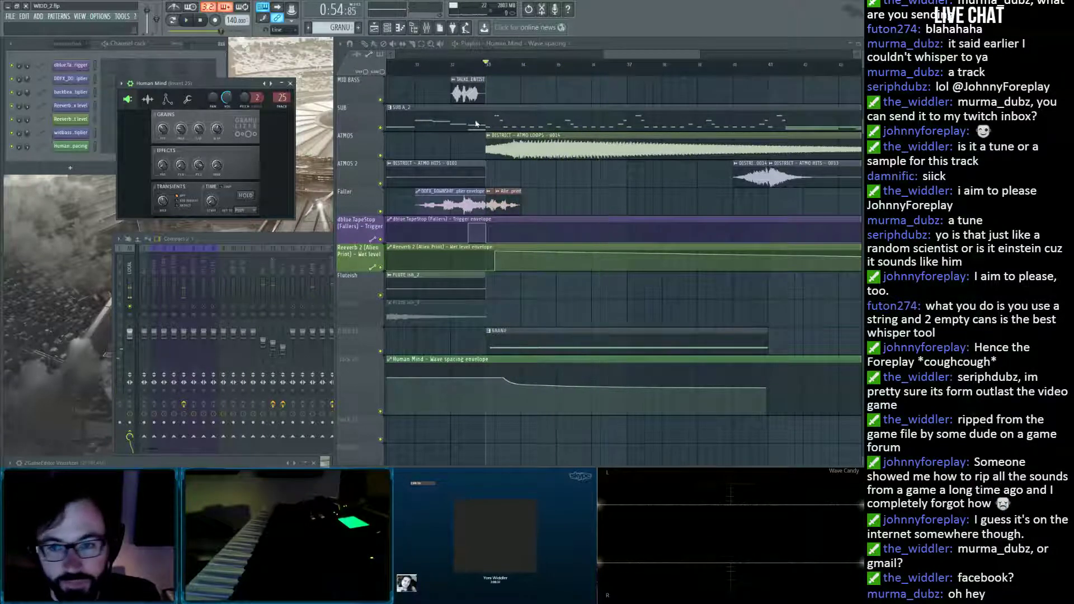
Select bars 33 to 41, create a Human Mind stereo separation automation clip there, and place it below the wave spacing track.
{"action": "left_click_drag", "start_coordinate": [769, 68], "coordinate": [491, 66]}
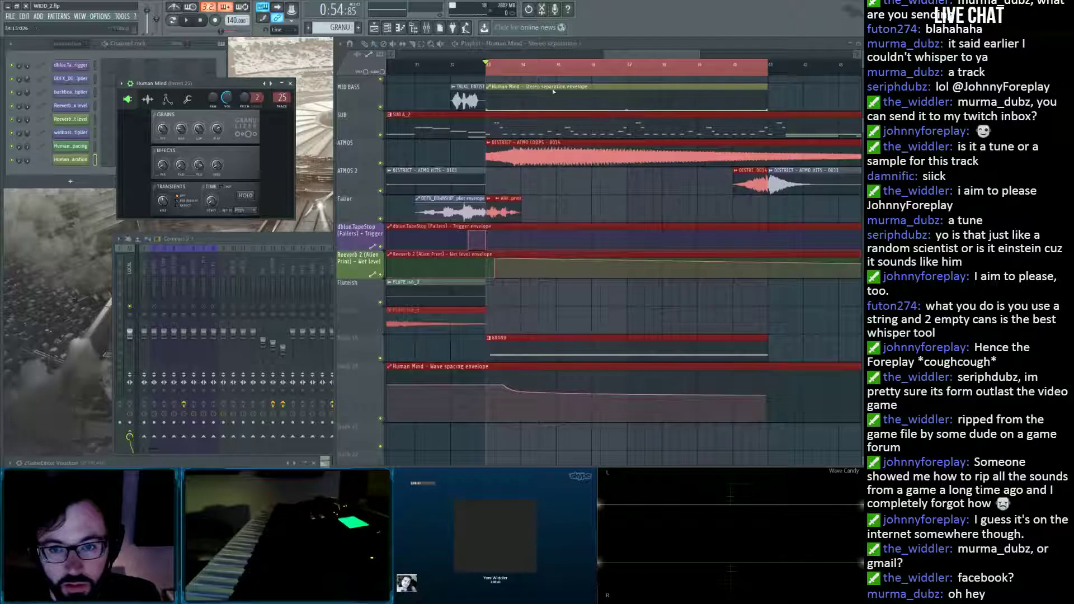
{"action": "left_click_drag", "start_coordinate": [537, 91], "coordinate": [544, 400]}
{"action": "scroll", "coordinate": [544, 400], "scroll_direction": "down", "scroll_amount": 2}
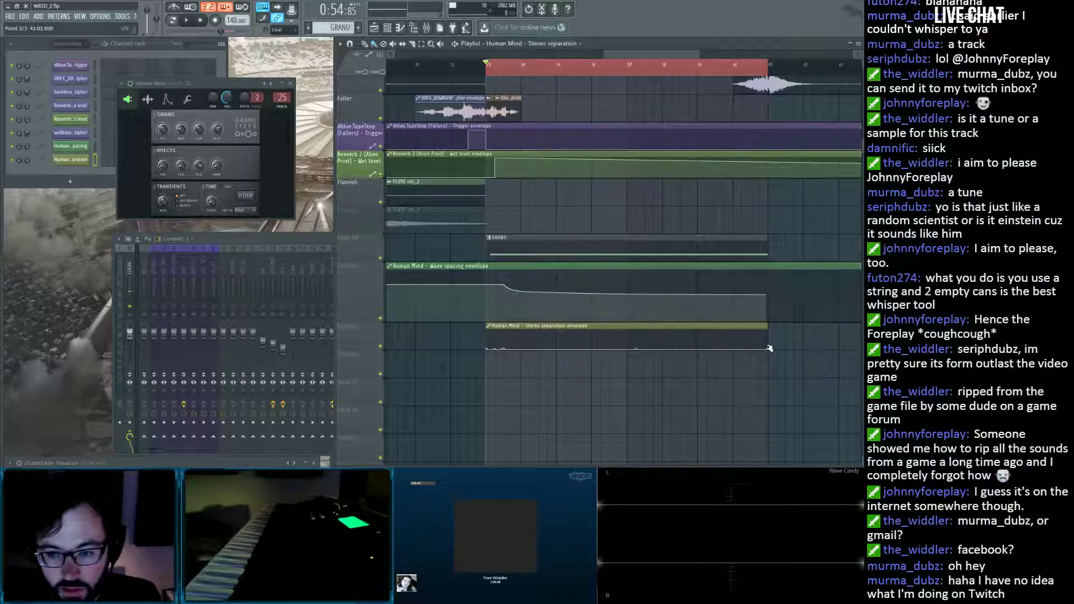
Shape the stereo separation envelope into a curved rise toward bar 41, play the section, and close the Human Mind channel window.
{"action": "mouse_move", "coordinate": [769, 348]}
{"action": "left_mouse_down"}
{"action": "mouse_move", "coordinate": [769, 327]}
{"action": "mouse_move", "coordinate": [759, 330]}
{"action": "mouse_move", "coordinate": [769, 330]}
{"action": "left_mouse_up"}
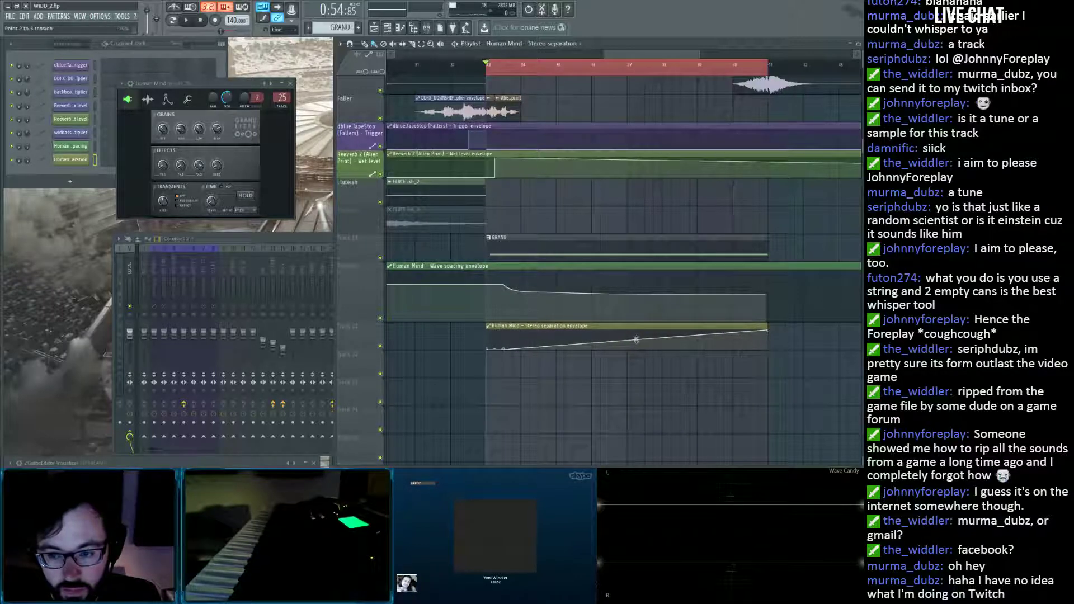
{"action": "left_click_drag", "start_coordinate": [637, 340], "coordinate": [636, 334]}
{"action": "key", "text": "space"}
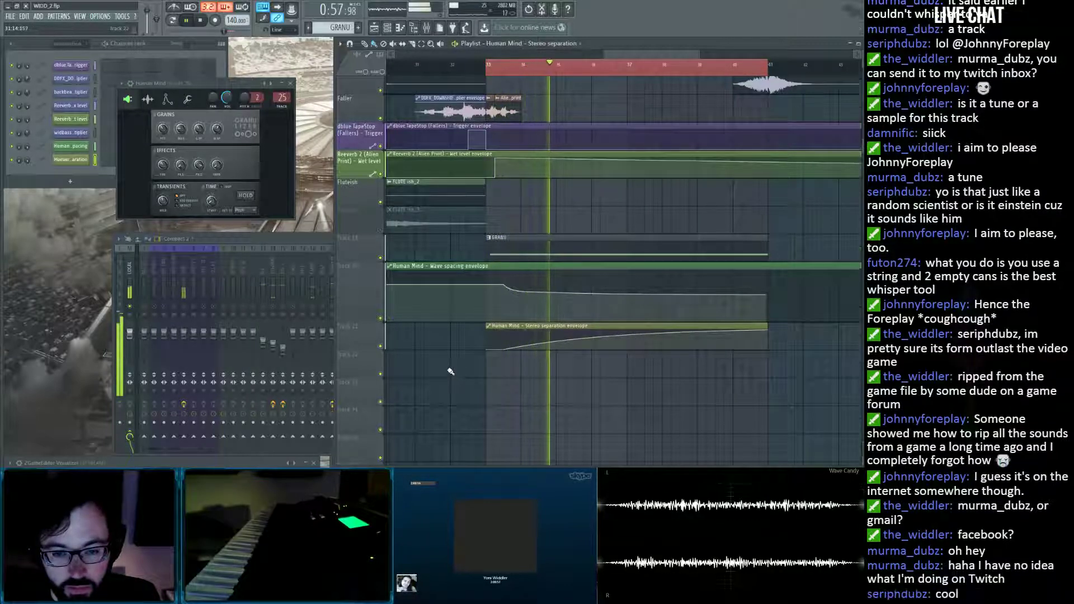
{"action": "left_click", "coordinate": [292, 84]}
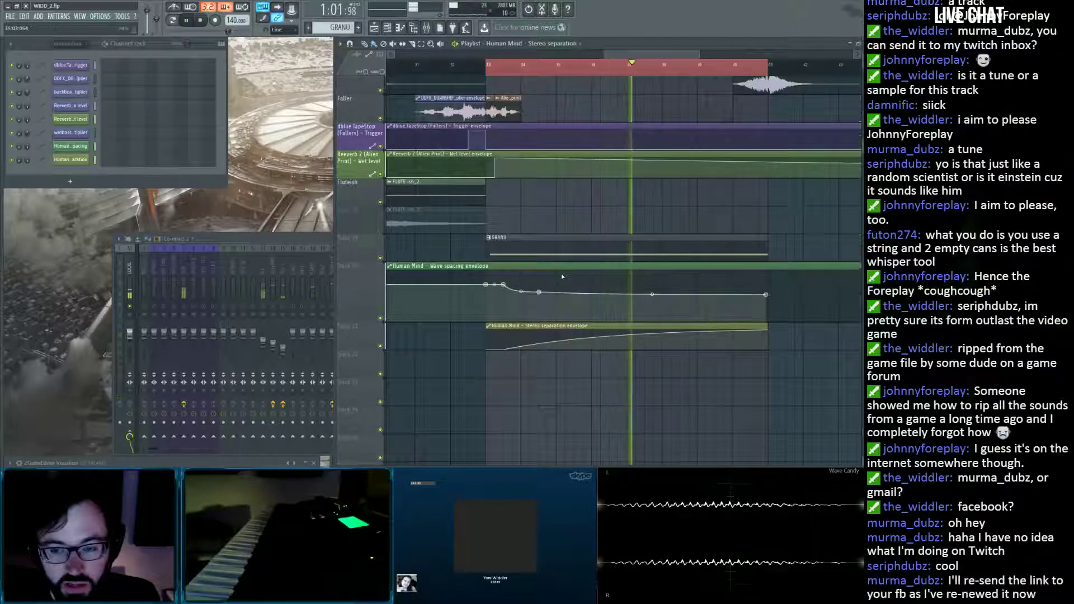
{"action": "key", "text": "space"}
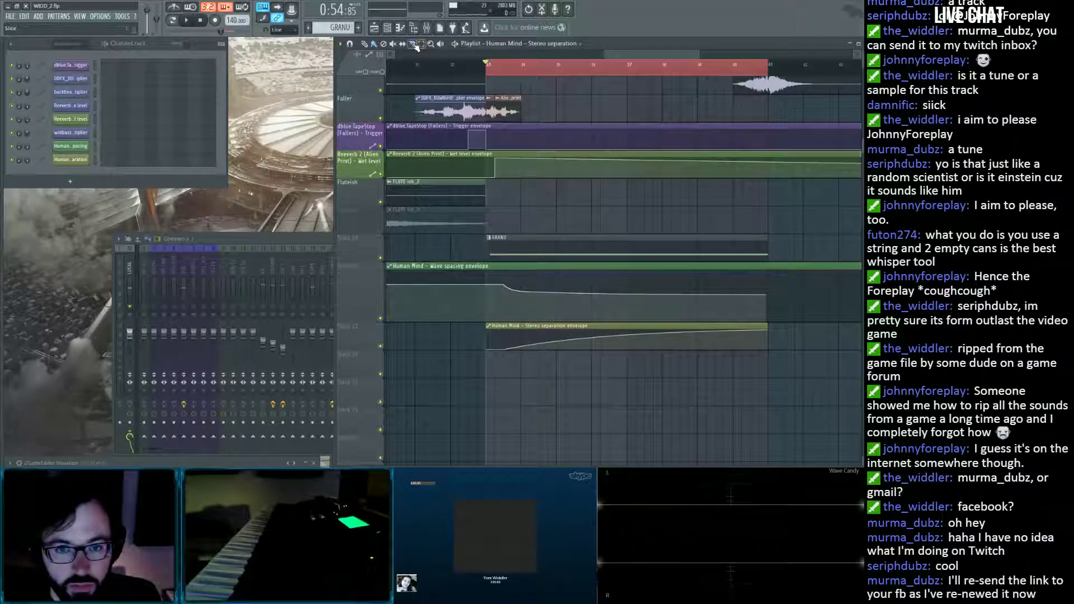
Slice the wave spacing automation clip at bars 32 and 42 and delete the pieces outside that range.
{"action": "left_click_drag", "start_coordinate": [453, 359], "coordinate": [454, 359]}
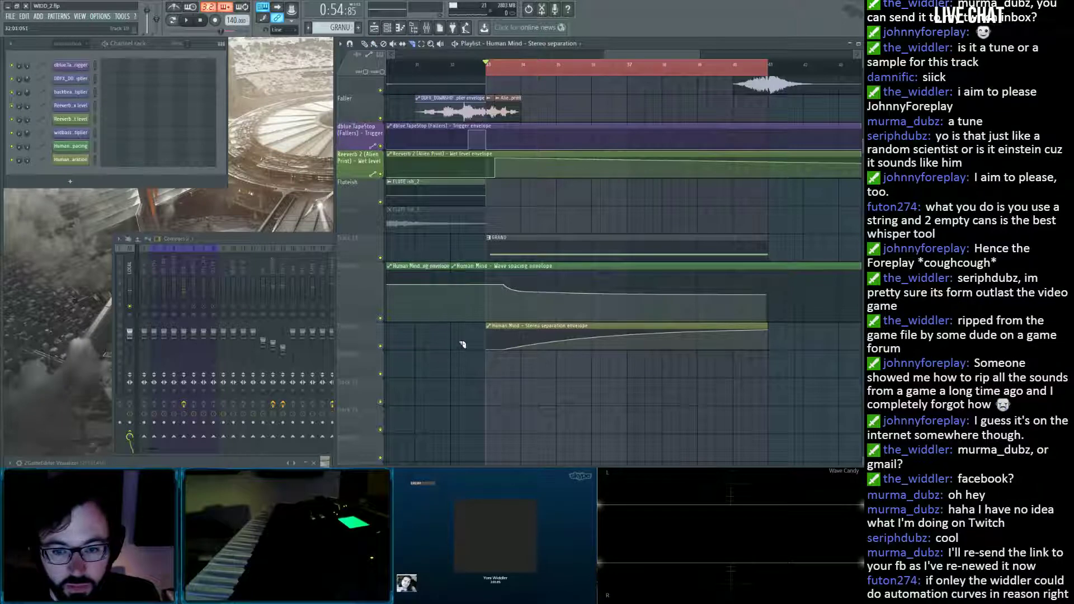
{"action": "left_click_drag", "start_coordinate": [813, 367], "coordinate": [809, 369]}
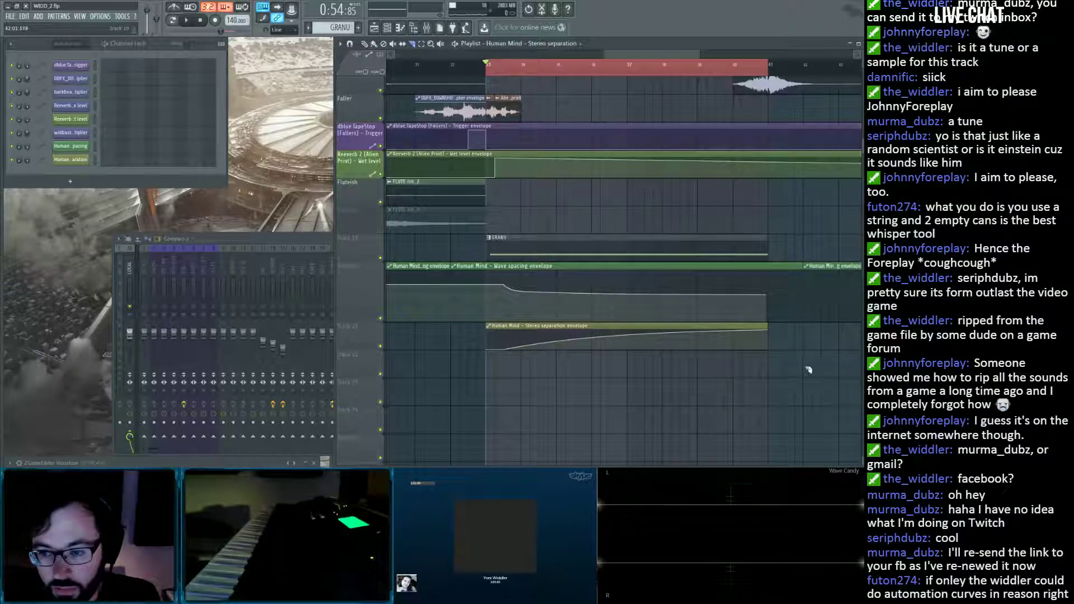
{"action": "left_click", "coordinate": [383, 44]}
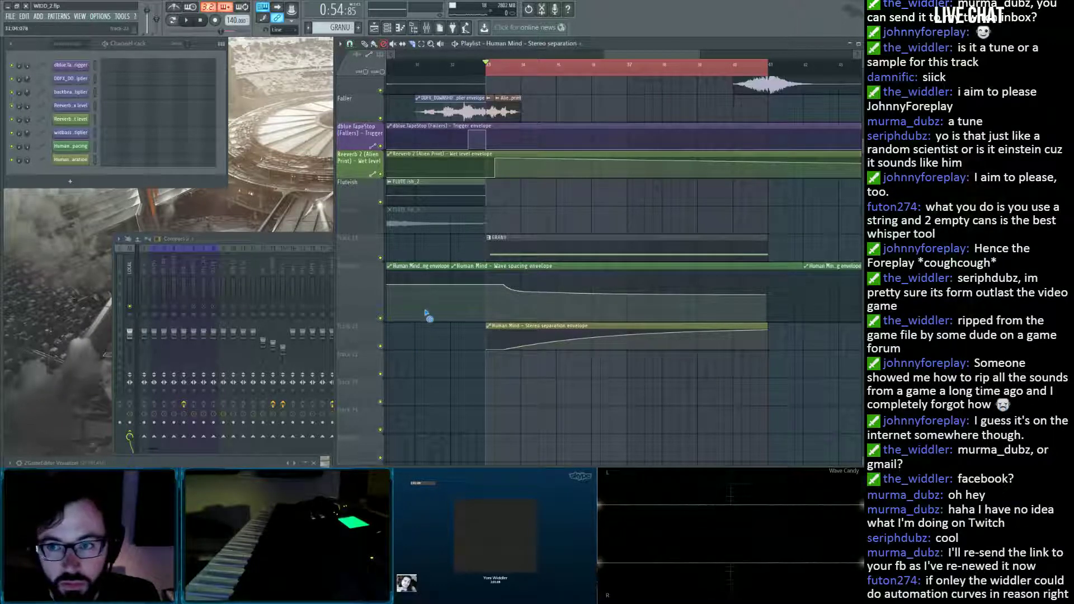
{"action": "left_click", "coordinate": [426, 313]}
{"action": "left_click", "coordinate": [841, 303]}
{"action": "scroll", "coordinate": [597, 71], "scroll_direction": "down", "scroll_amount": 1}
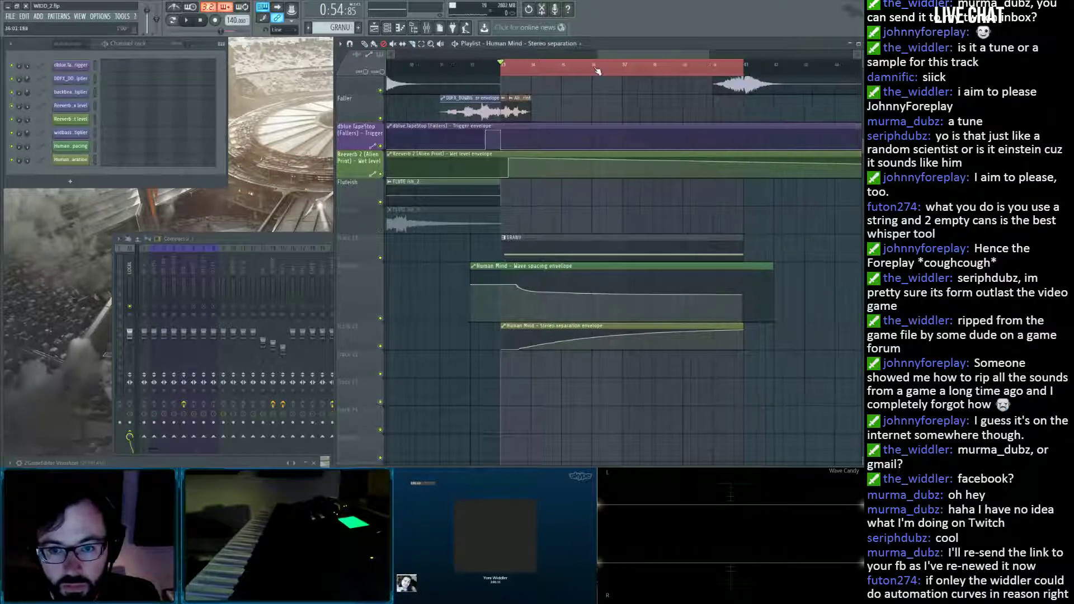
Save the project and apply the GRANU, wave spacing and stereo separation clip names and colours to their playlist tracks.
{"action": "scroll", "coordinate": [597, 70], "scroll_direction": "down", "scroll_amount": 1}
{"action": "key", "text": "ctrl+s"}
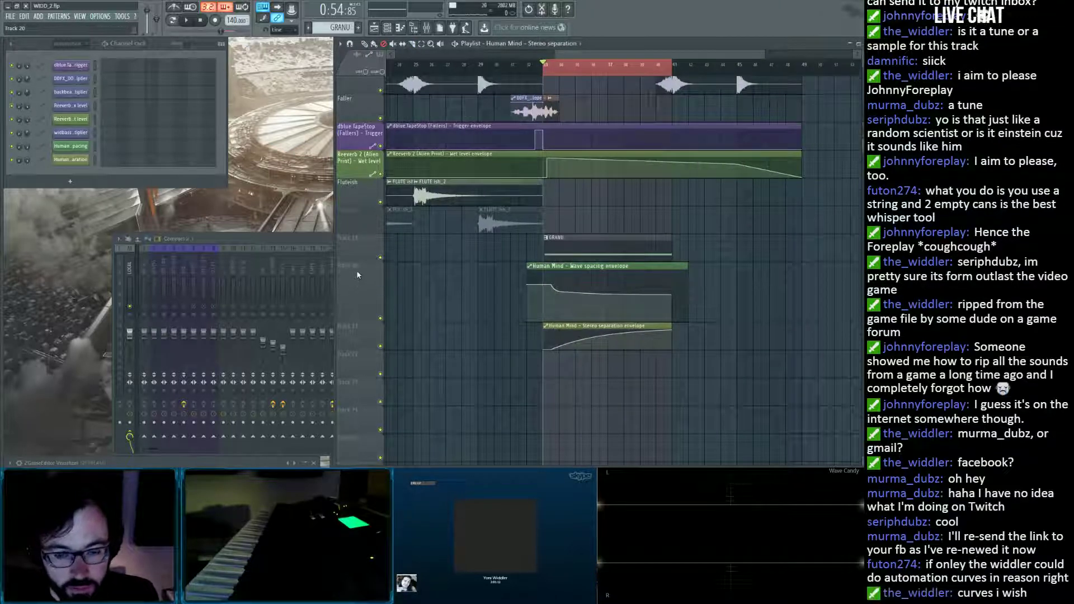
{"action": "left_click", "coordinate": [357, 275]}
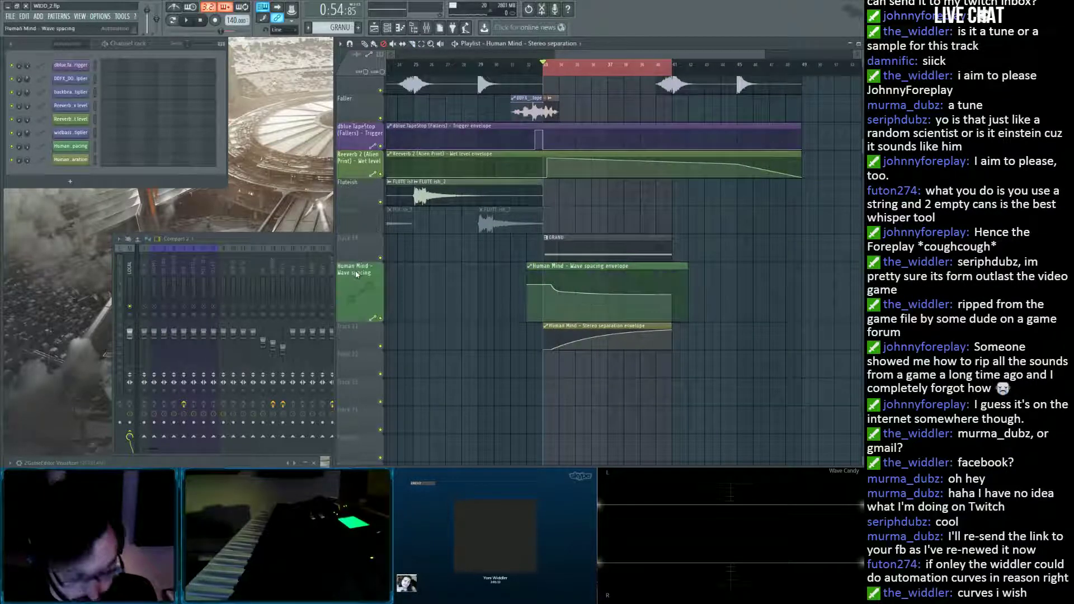
{"action": "left_click", "coordinate": [357, 341]}
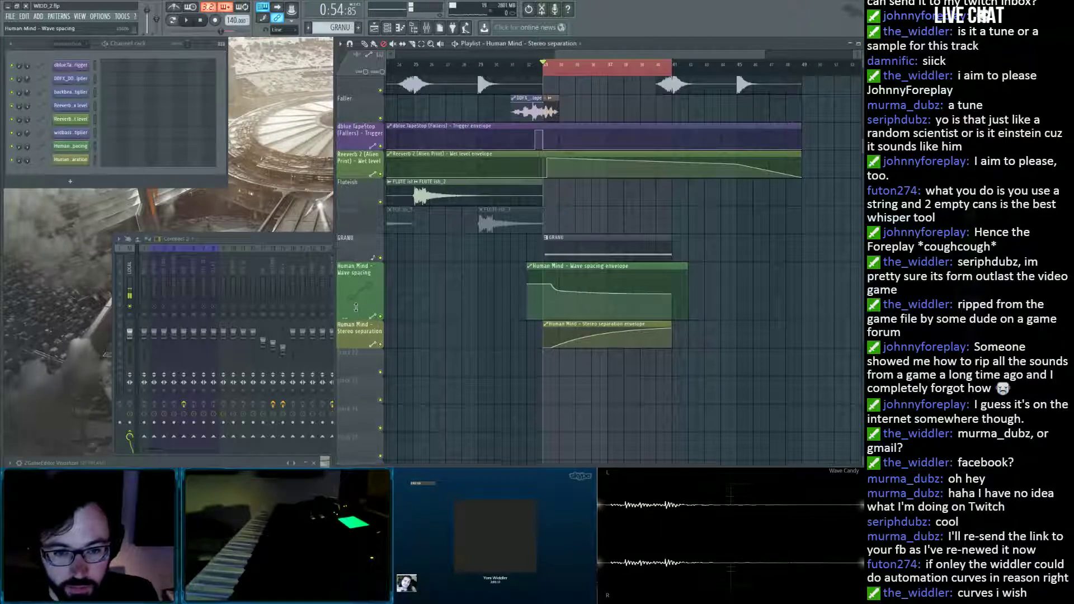
Load Fruity parametric EQ 2 on the Human Mind mixer track and turn its lowest band into a high-pass filter.
{"action": "left_click", "coordinate": [296, 238]}
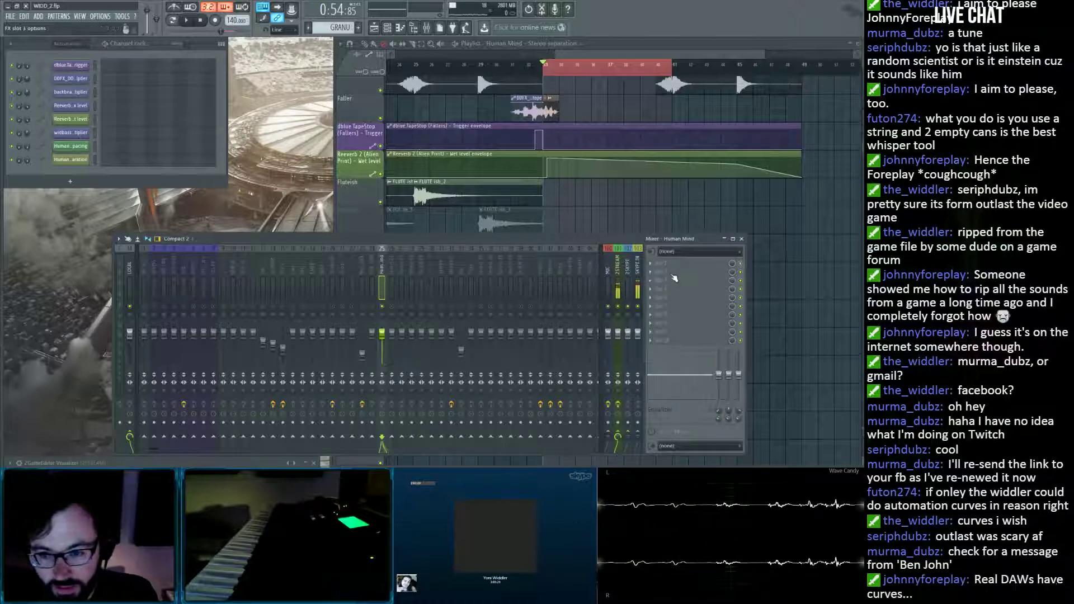
{"action": "left_click", "coordinate": [760, 436]}
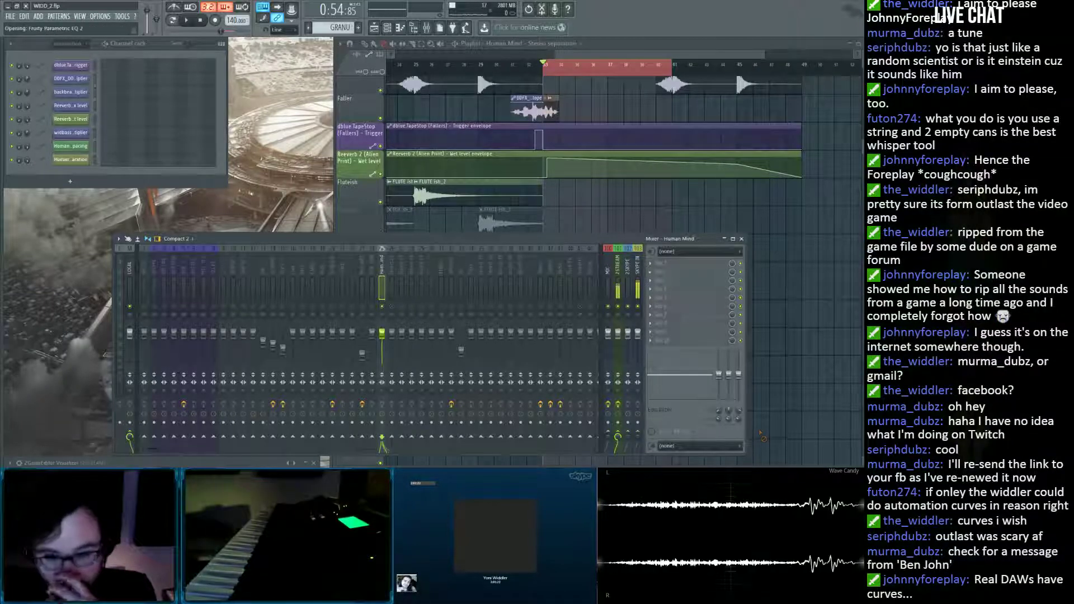
{"action": "right_click", "coordinate": [86, 193]}
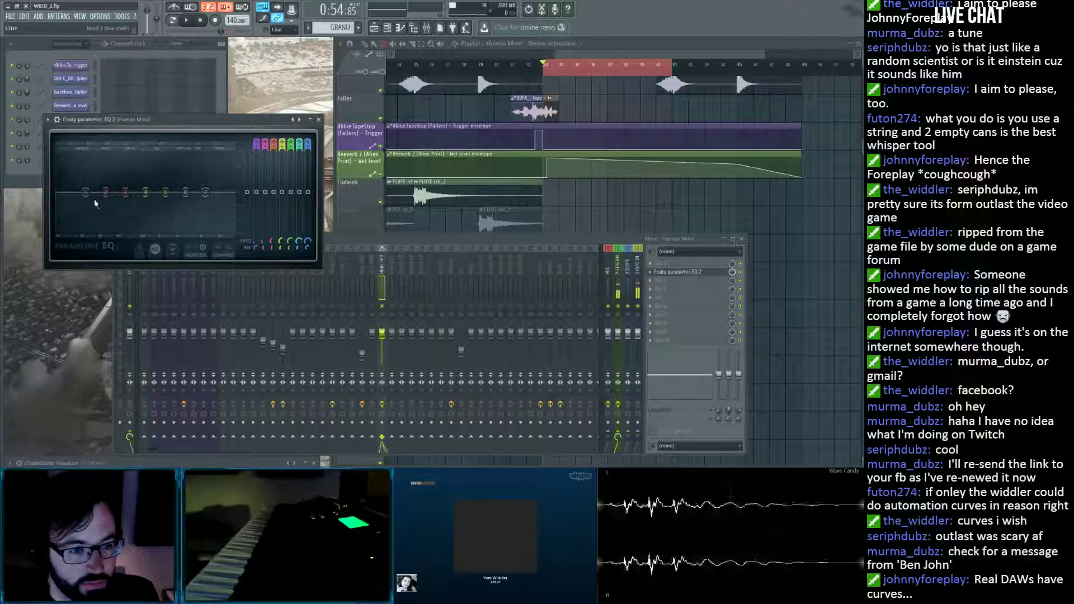
{"action": "left_click", "coordinate": [104, 215]}
{"action": "right_click", "coordinate": [87, 193]}
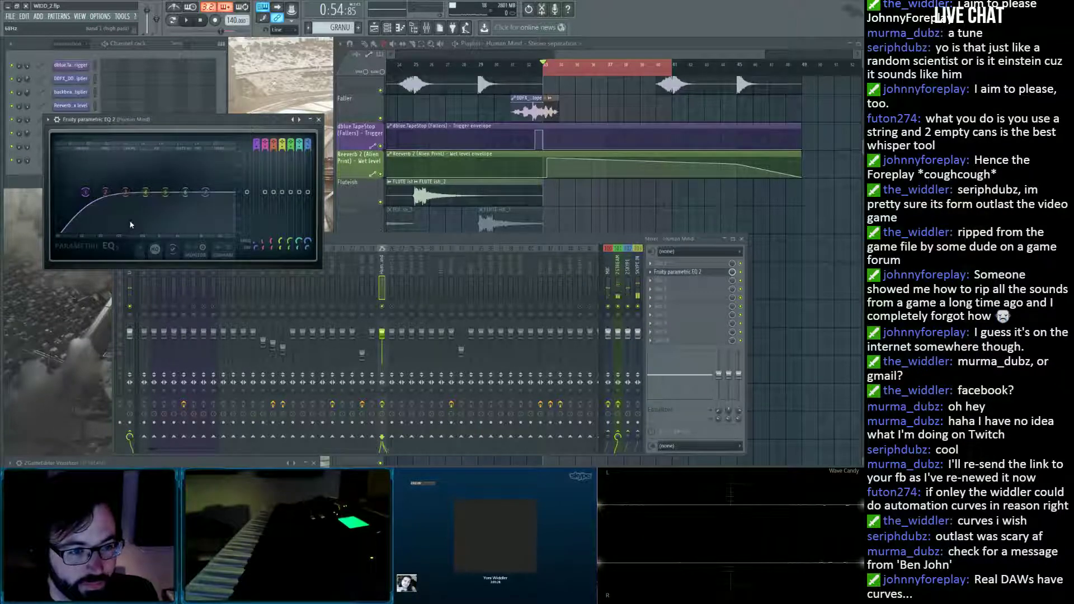
Raise the high-pass cutoff, roll off the extreme highs with the highest EQ band, and close the equalizer.
{"action": "left_click_drag", "start_coordinate": [85, 192], "coordinate": [97, 197]}
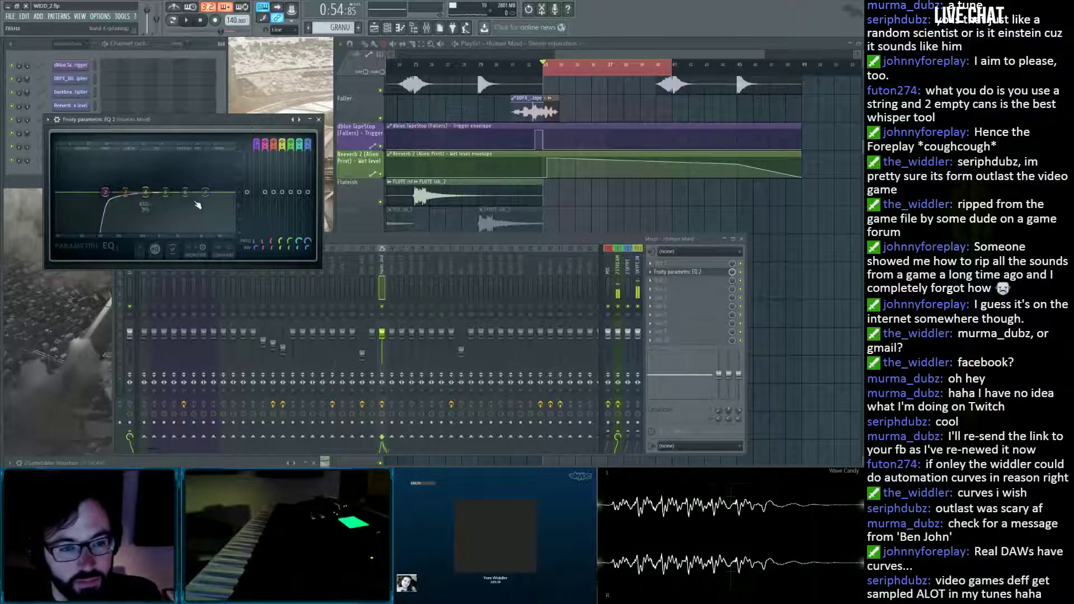
{"action": "left_click_drag", "start_coordinate": [205, 193], "coordinate": [233, 201]}
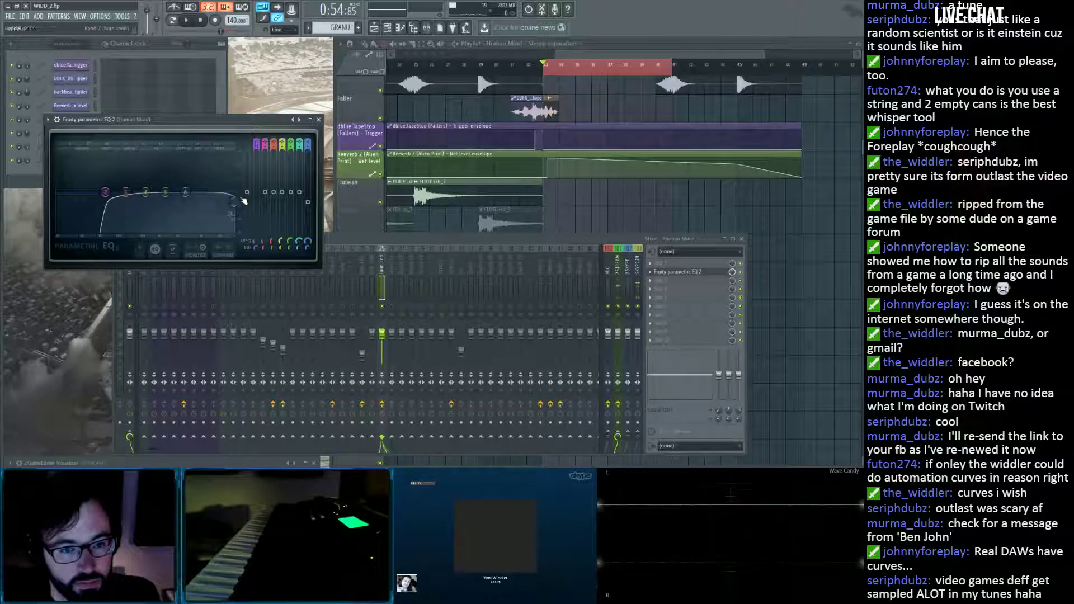
{"action": "left_click", "coordinate": [319, 119]}
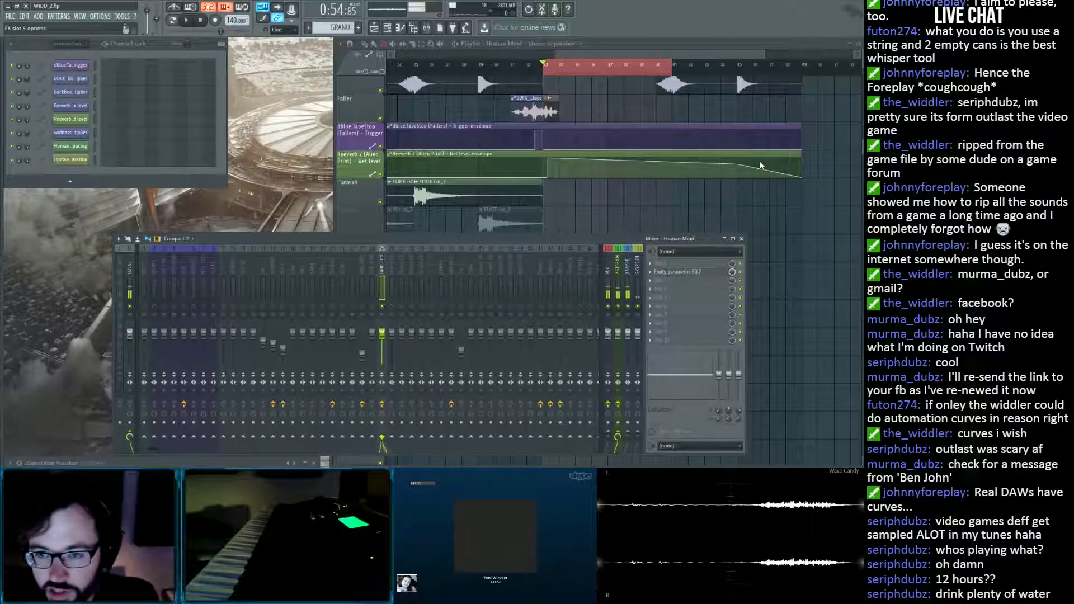
Load Fruity delay 2 on the Human Mind mixer track and play the selected section through it.
{"action": "left_click", "coordinate": [749, 150]}
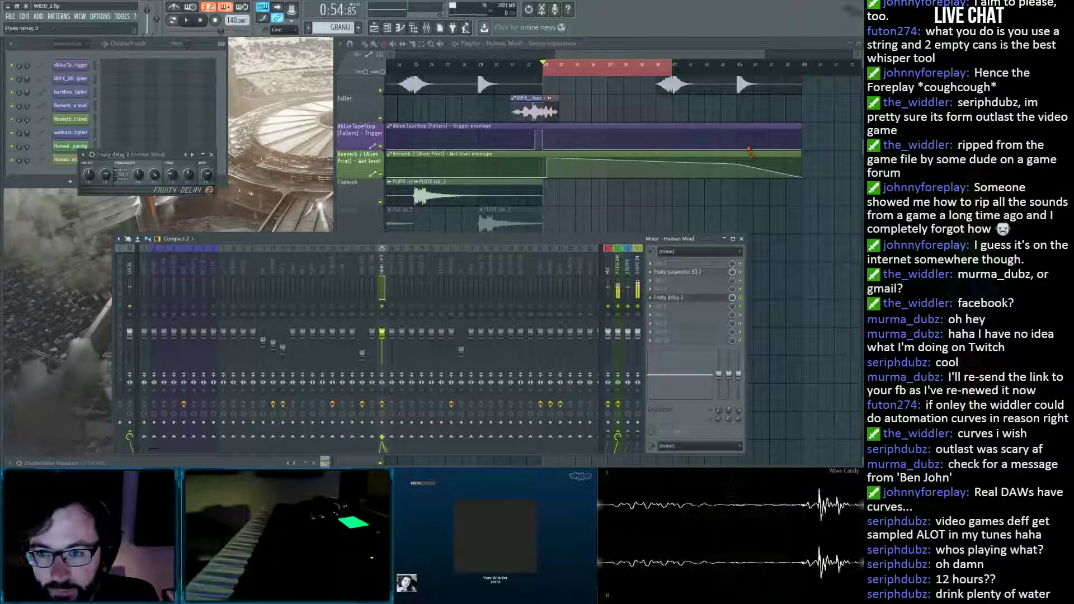
{"action": "left_click_drag", "start_coordinate": [128, 164], "coordinate": [334, 174]}
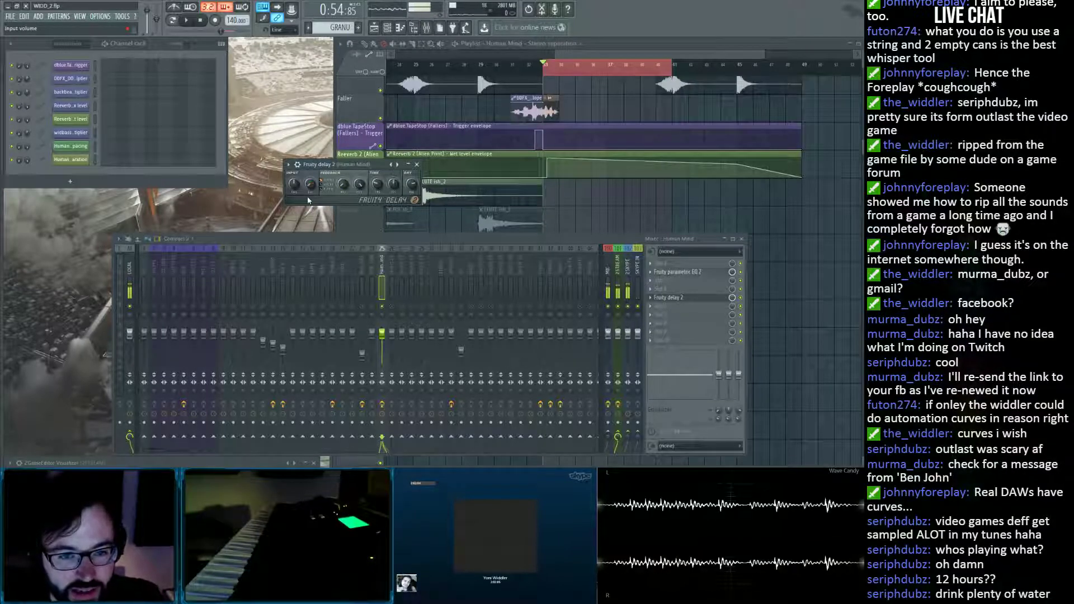
{"action": "key", "text": "space"}
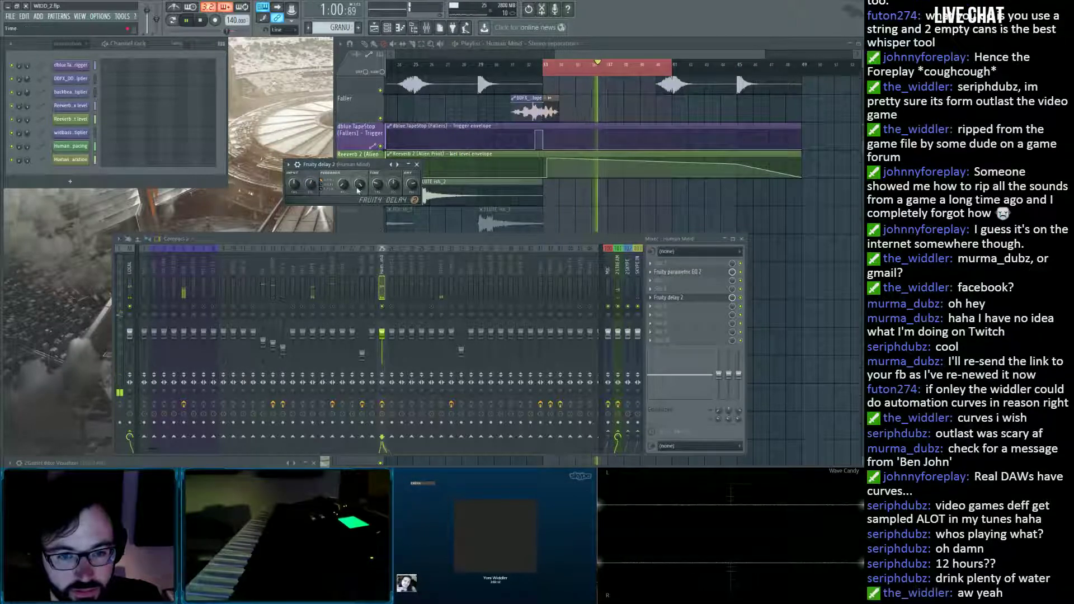
{"action": "key", "text": "space"}
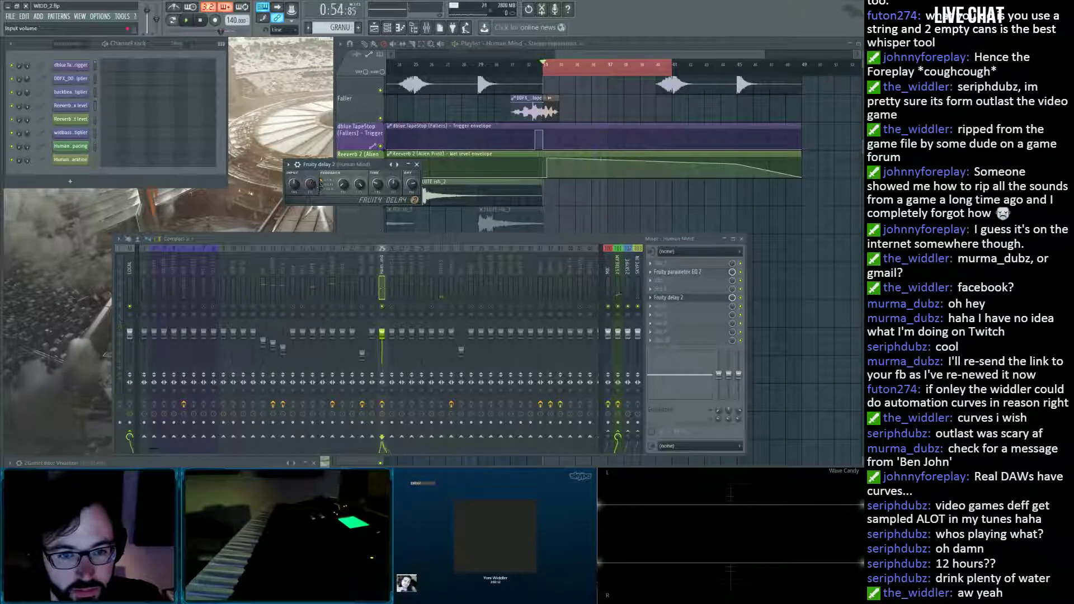
Adjust the delay time, create an input volume automation clip for the delay, and place it below the stereo separation track.
{"action": "left_click_drag", "start_coordinate": [380, 187], "coordinate": [380, 175]}
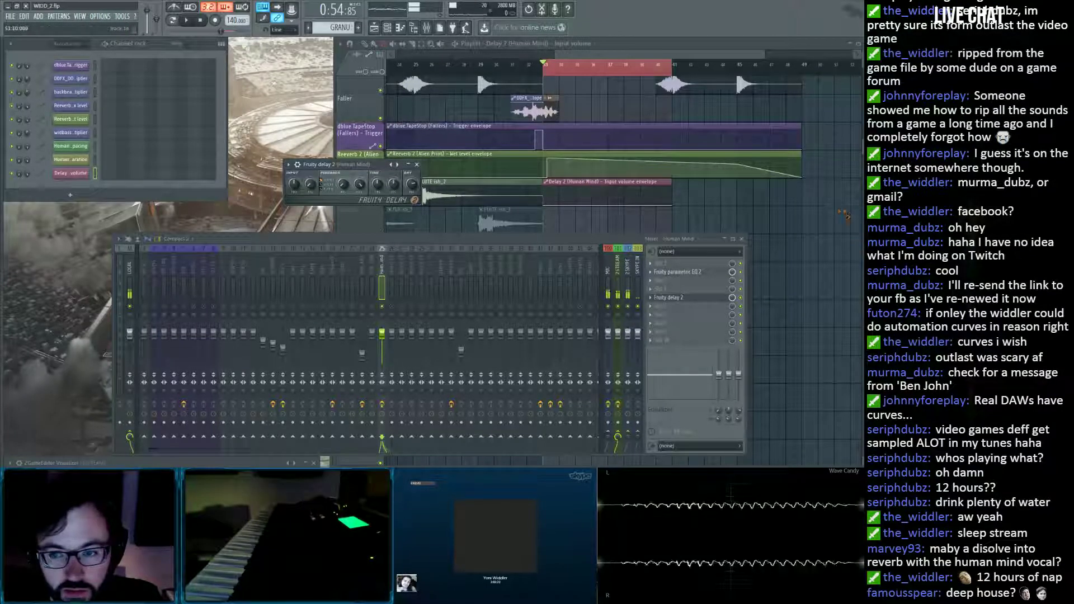
{"action": "left_click", "coordinate": [843, 210]}
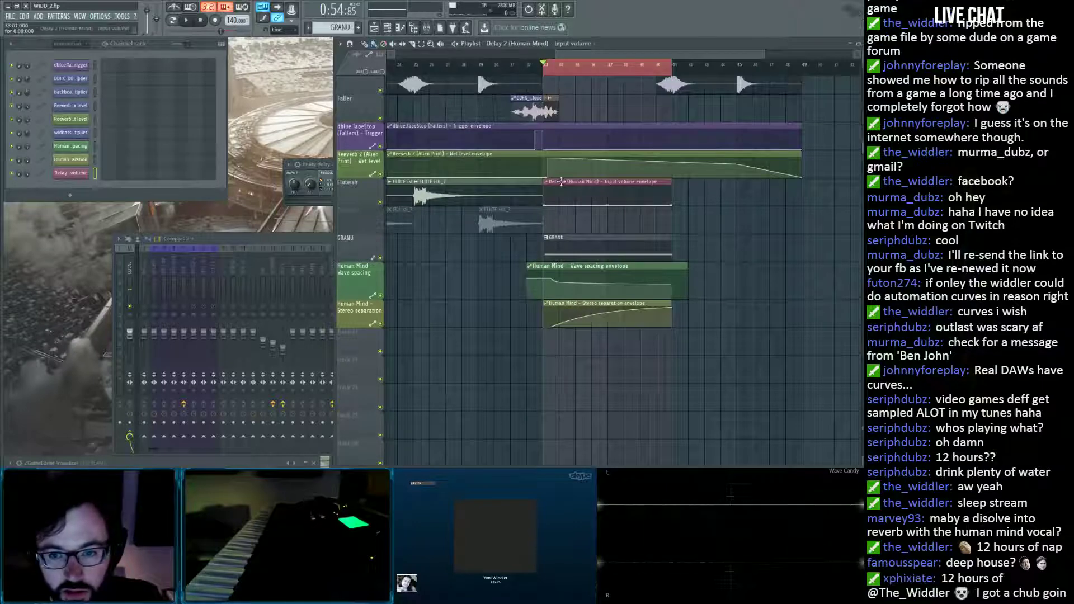
{"action": "left_click_drag", "start_coordinate": [562, 192], "coordinate": [562, 341]}
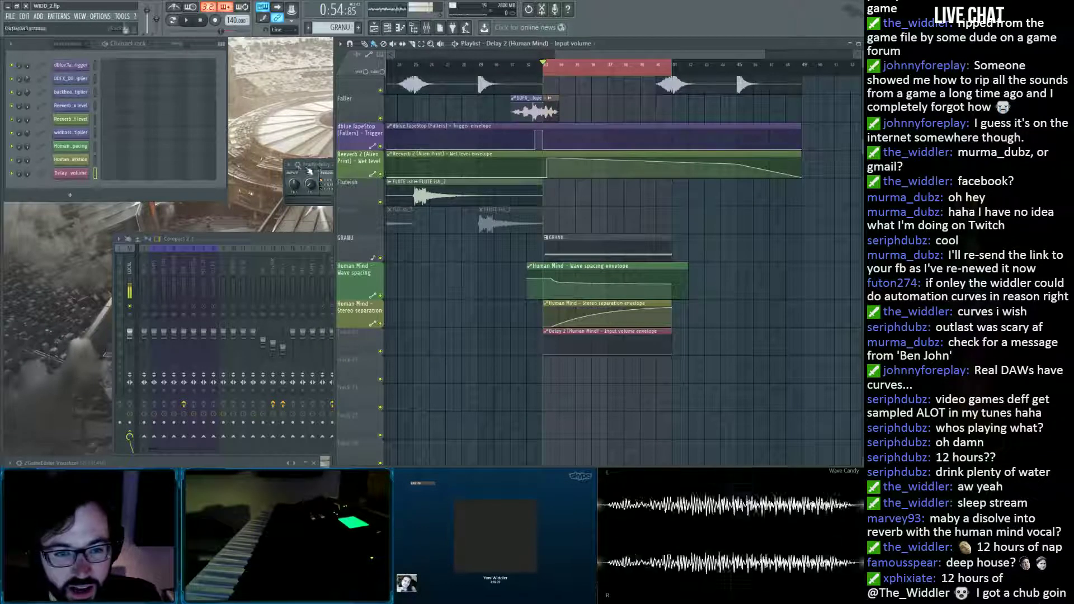
Create a feedback level automation clip for Fruity delay 2 and place it below the input volume clip.
{"action": "left_click_drag", "start_coordinate": [311, 165], "coordinate": [234, 158]}
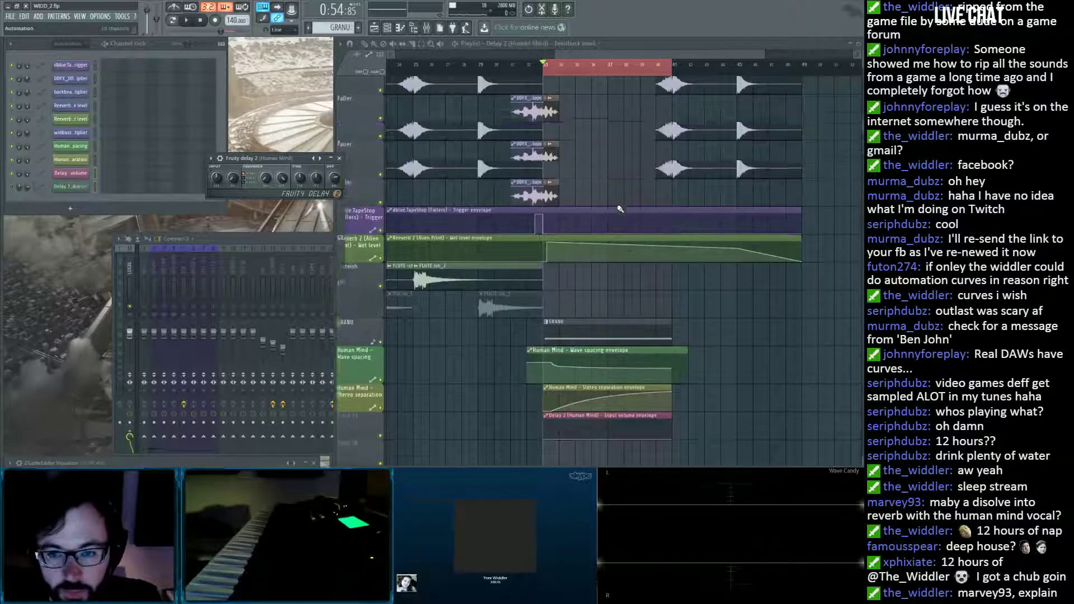
{"action": "left_click_drag", "start_coordinate": [584, 379], "coordinate": [578, 425]}
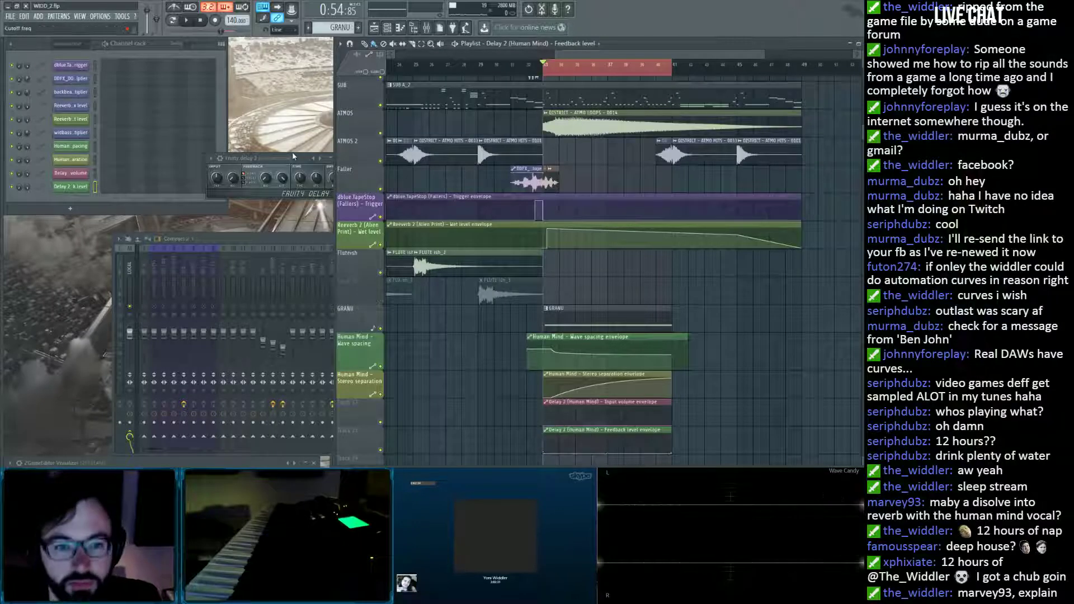
Close the delay window and apply the input volume and feedback level clip names and colours to their playlist tracks.
{"action": "left_click_drag", "start_coordinate": [293, 157], "coordinate": [278, 186]}
{"action": "scroll", "coordinate": [777, 282], "scroll_direction": "down", "scroll_amount": 4}
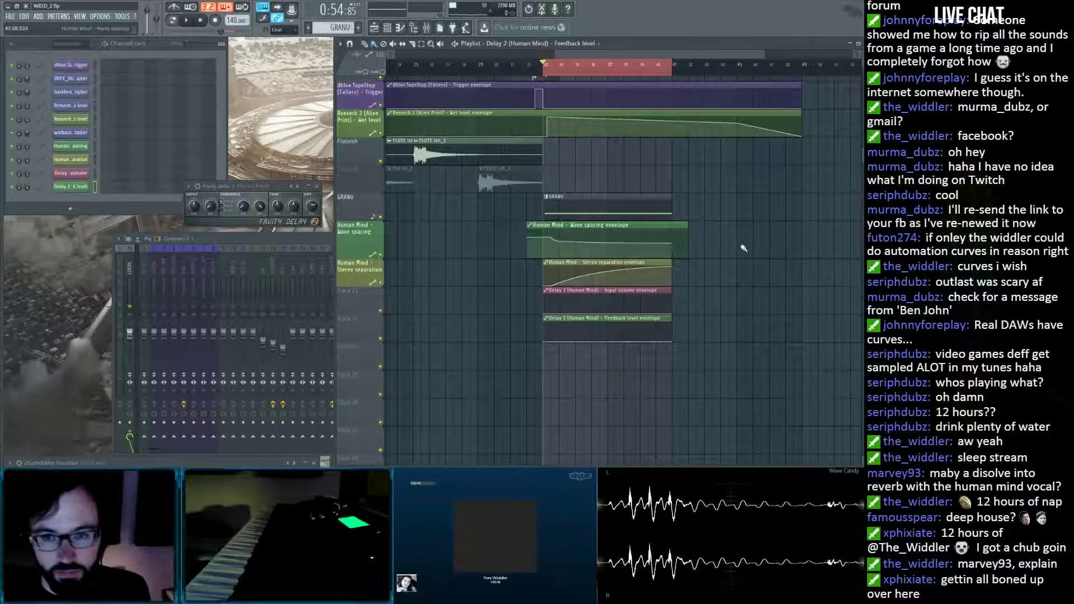
{"action": "scroll", "coordinate": [743, 248], "scroll_direction": "down", "scroll_amount": 1}
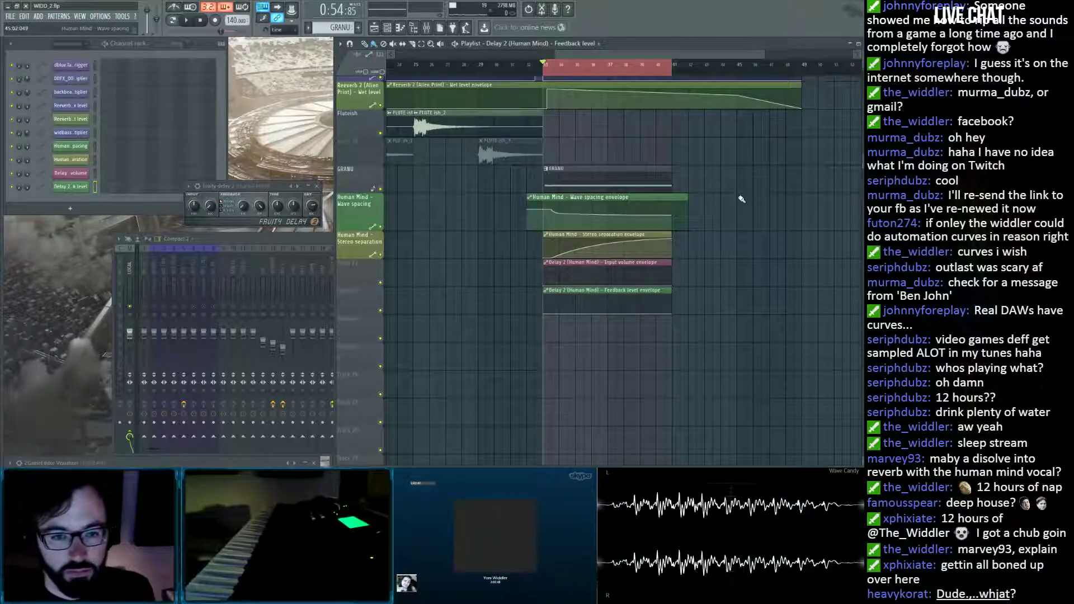
{"action": "left_click", "coordinate": [319, 188]}
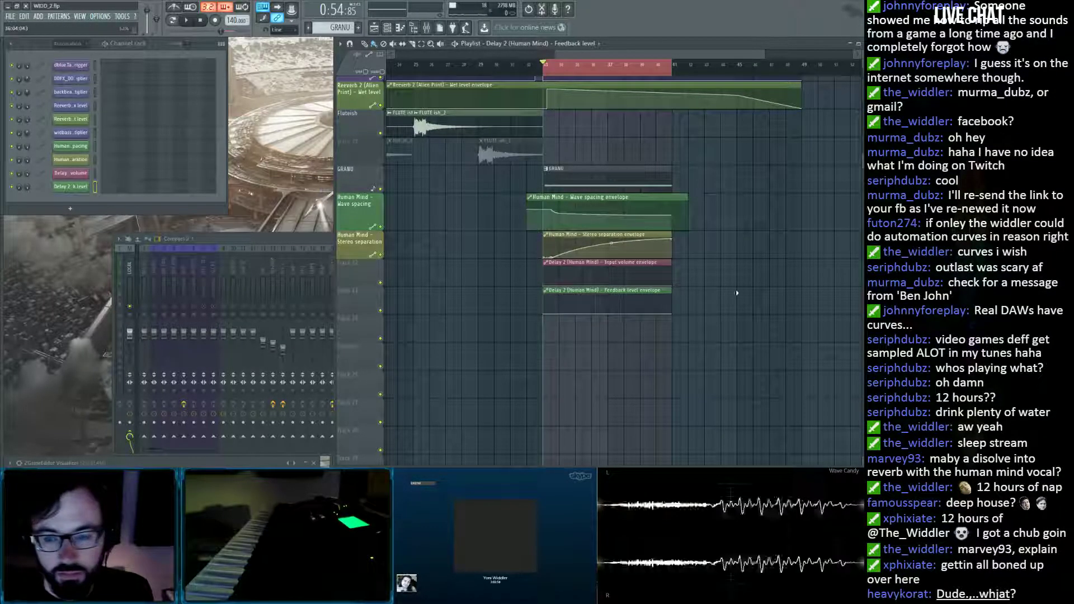
{"action": "middle_click", "coordinate": [360, 272]}
{"action": "middle_click", "coordinate": [360, 301]}
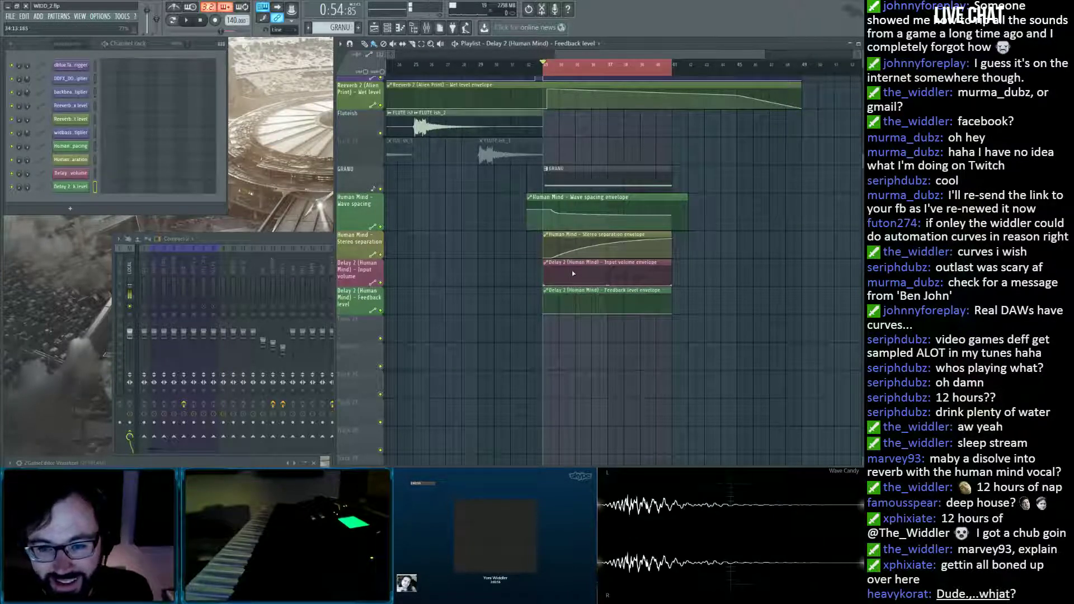
Raise the delay's feedback level envelope to a flat line near its maximum and extend it to bar 49.
{"action": "scroll", "coordinate": [644, 122], "scroll_direction": "down", "scroll_amount": 1}
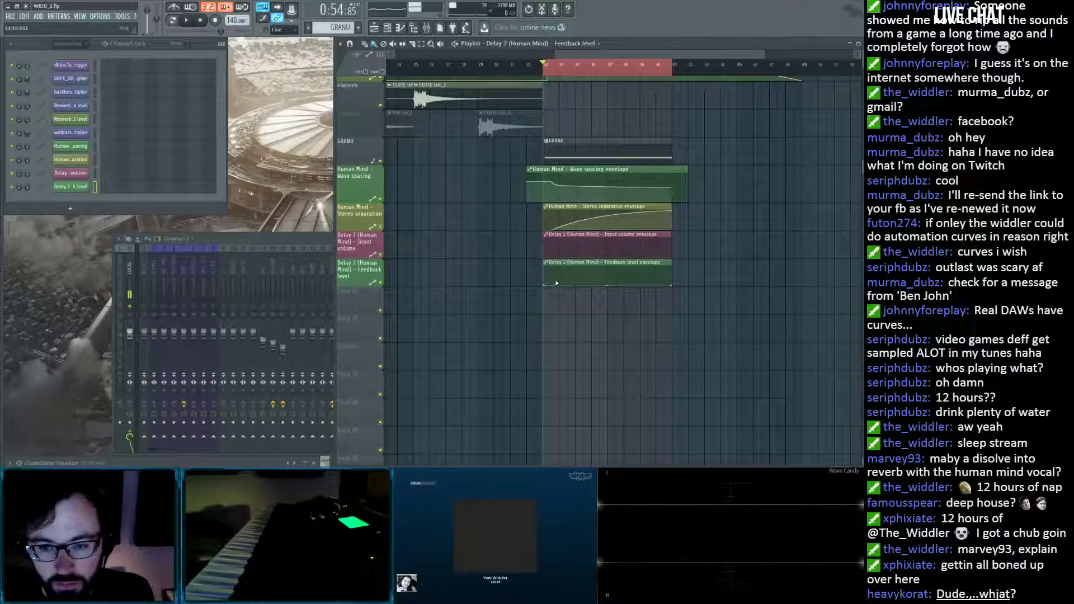
{"action": "left_click_drag", "start_coordinate": [544, 285], "coordinate": [543, 268]}
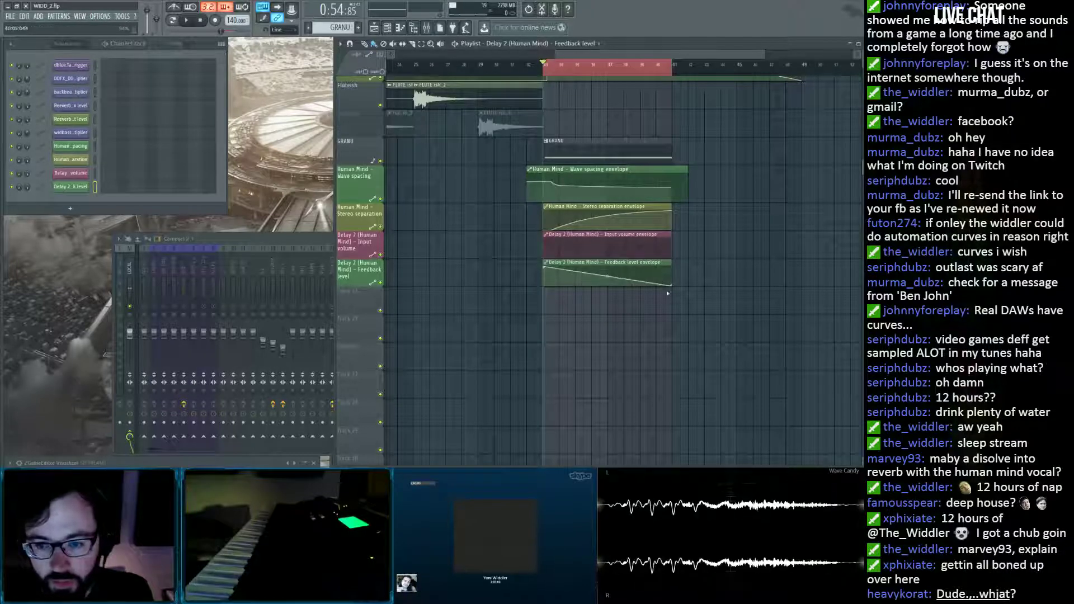
{"action": "left_click_drag", "start_coordinate": [674, 286], "coordinate": [803, 245]}
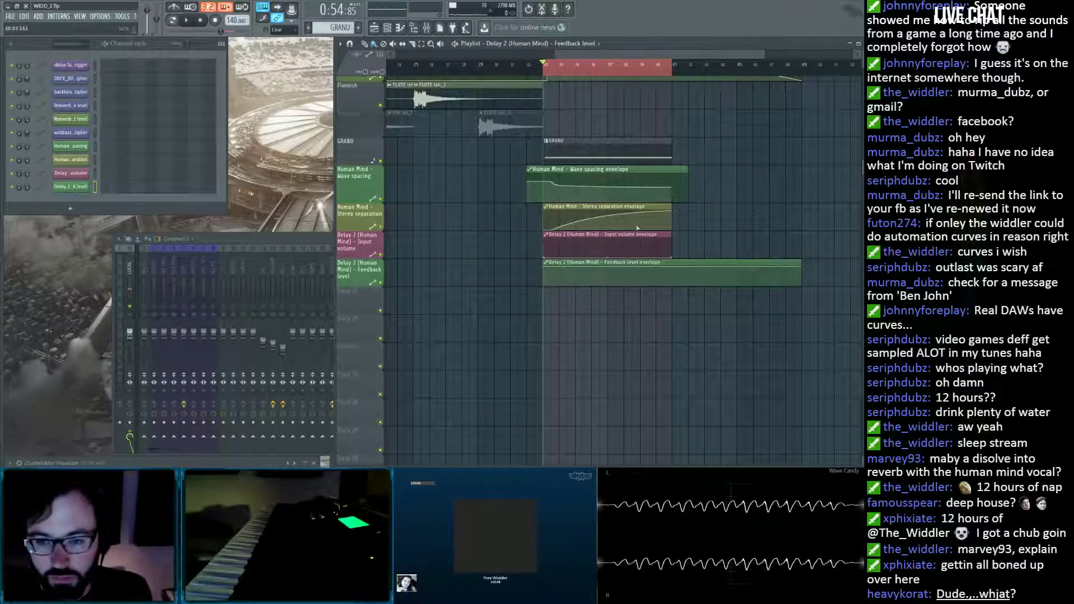
Add a short pulse midway through bar 35 in the delay's input volume envelope and play the section to check it.
{"action": "scroll", "coordinate": [649, 64], "scroll_direction": "up", "scroll_amount": 4}
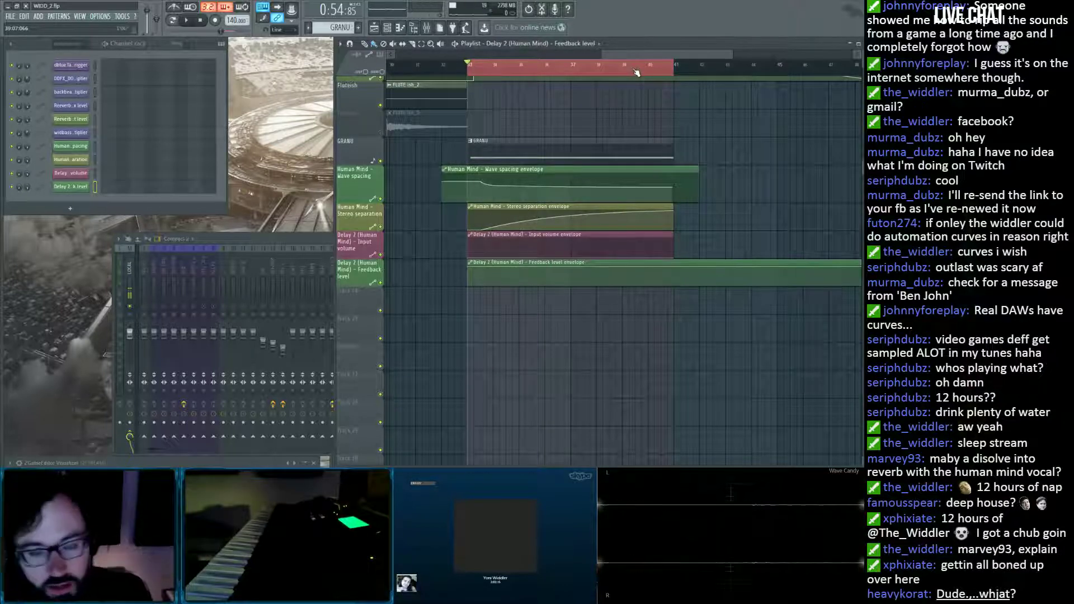
{"action": "key", "text": "space"}
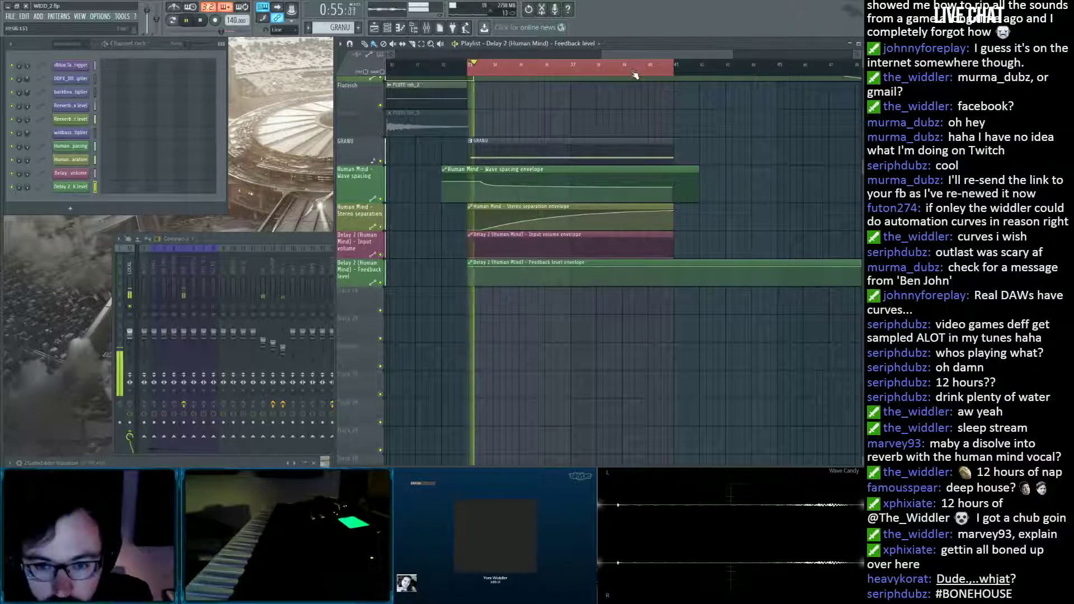
{"action": "scroll", "coordinate": [556, 70], "scroll_direction": "up", "scroll_amount": 1}
{"action": "scroll", "coordinate": [556, 69], "scroll_direction": "up", "scroll_amount": 2}
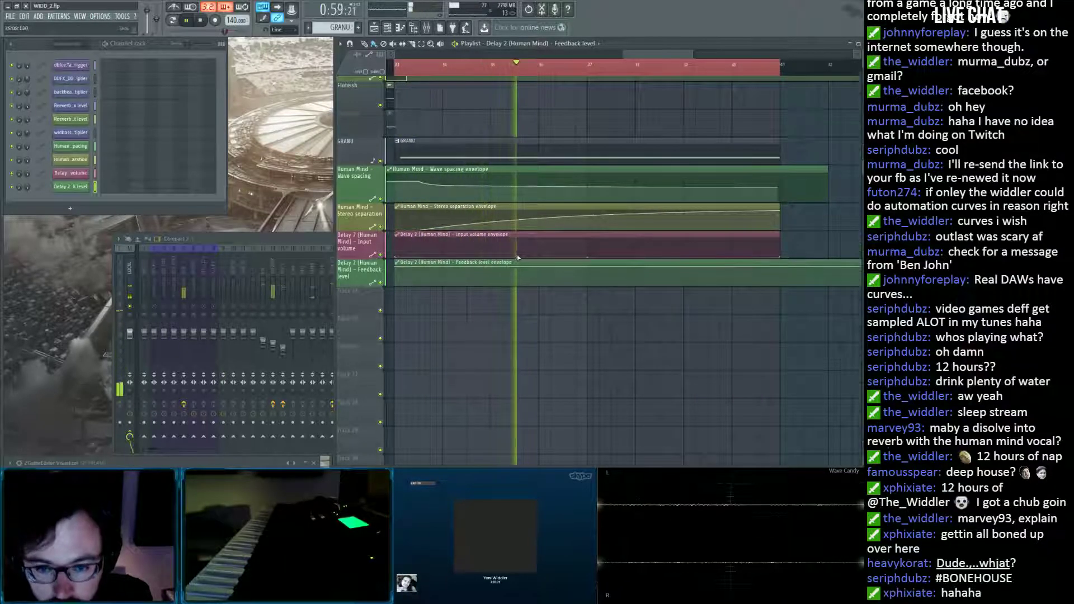
{"action": "key", "text": "space"}
{"action": "mouse_move", "coordinate": [514, 258]}
{"action": "left_mouse_down"}
{"action": "mouse_move", "coordinate": [516, 246]}
{"action": "mouse_move", "coordinate": [511, 274]}
{"action": "left_mouse_up"}
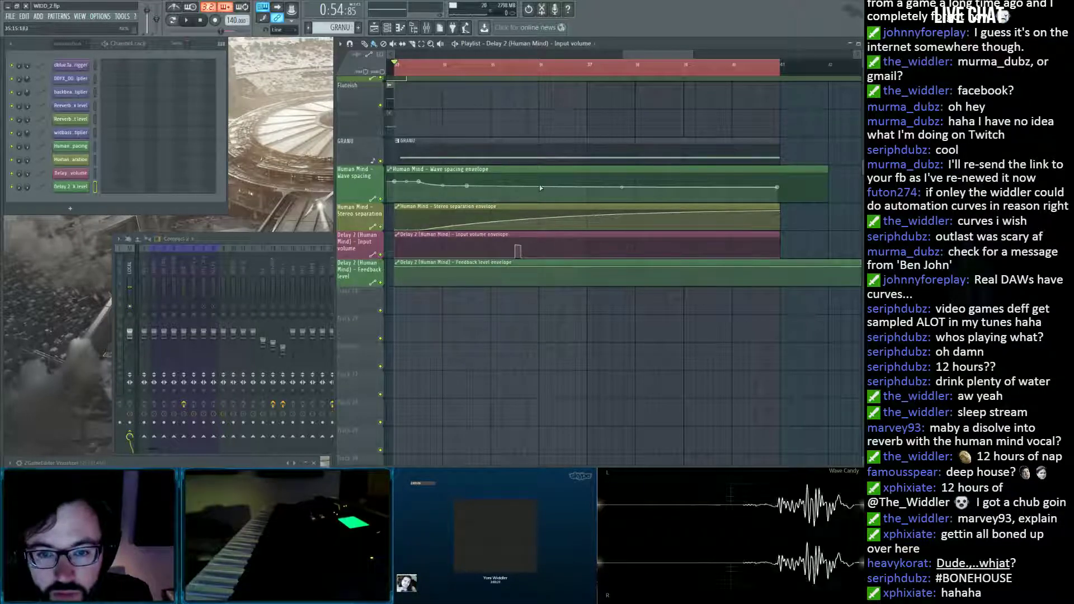
{"action": "key", "text": "space"}
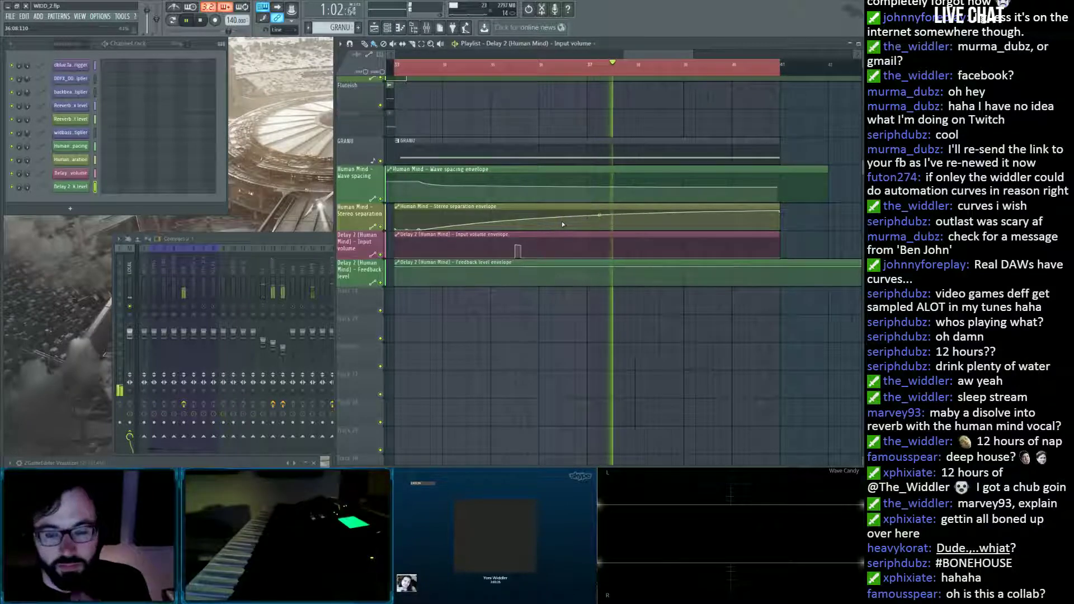
{"action": "key", "text": "space"}
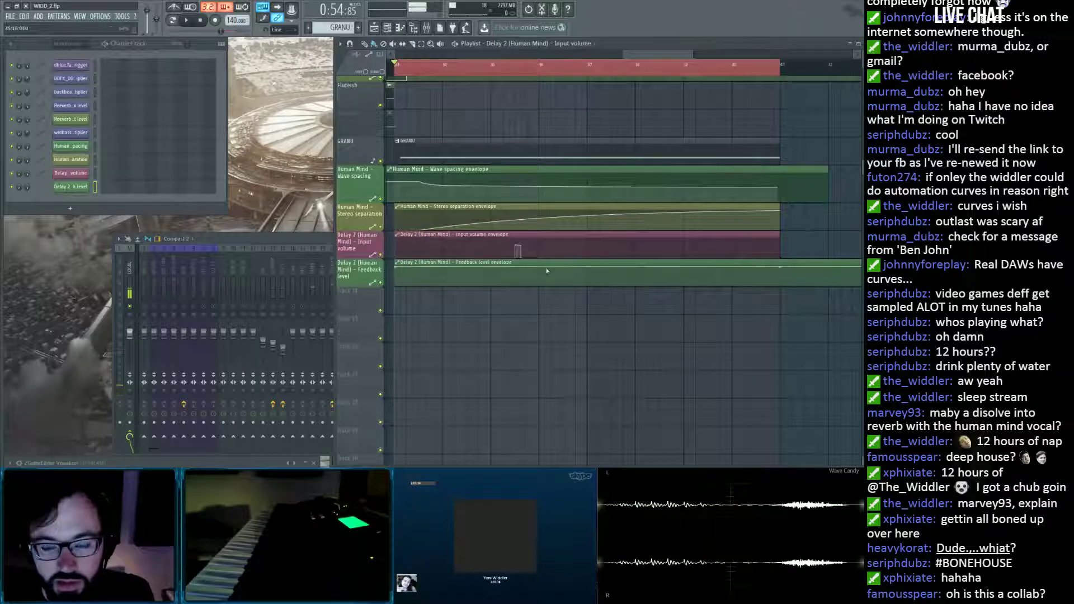
Open the Human Mind mixer track's Fruity delay 2 settings and return to the playlist.
{"action": "left_click", "coordinate": [320, 239]}
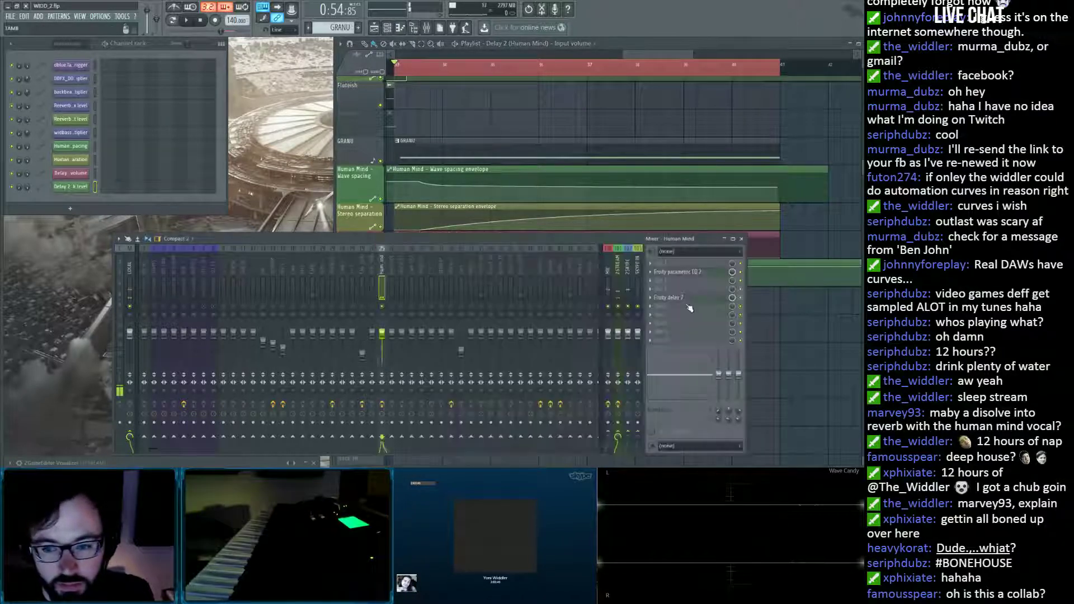
{"action": "left_click", "coordinate": [687, 299]}
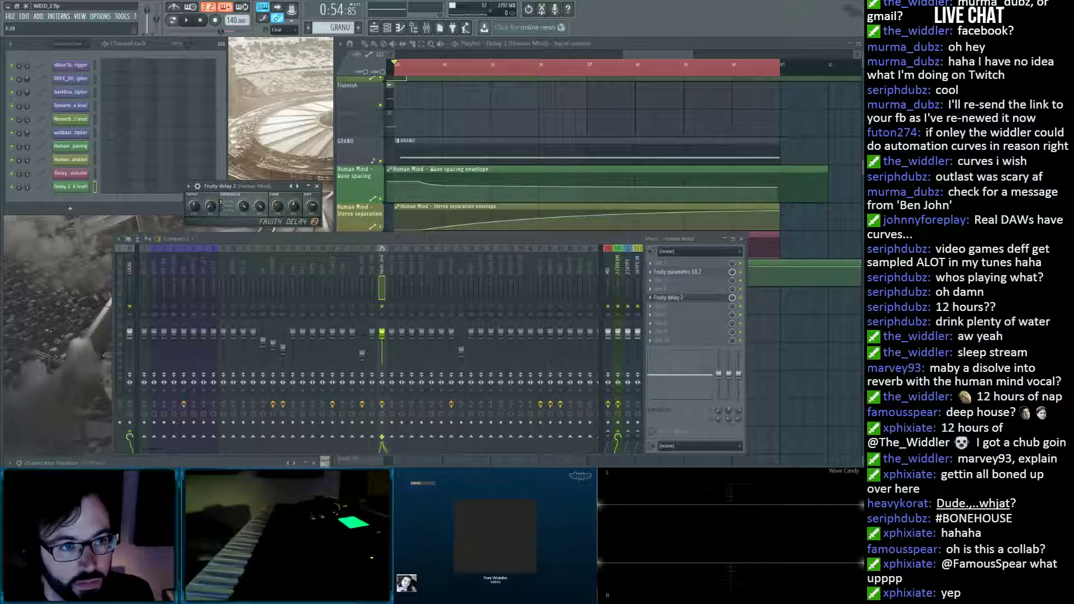
{"action": "right_click", "coordinate": [810, 316]}
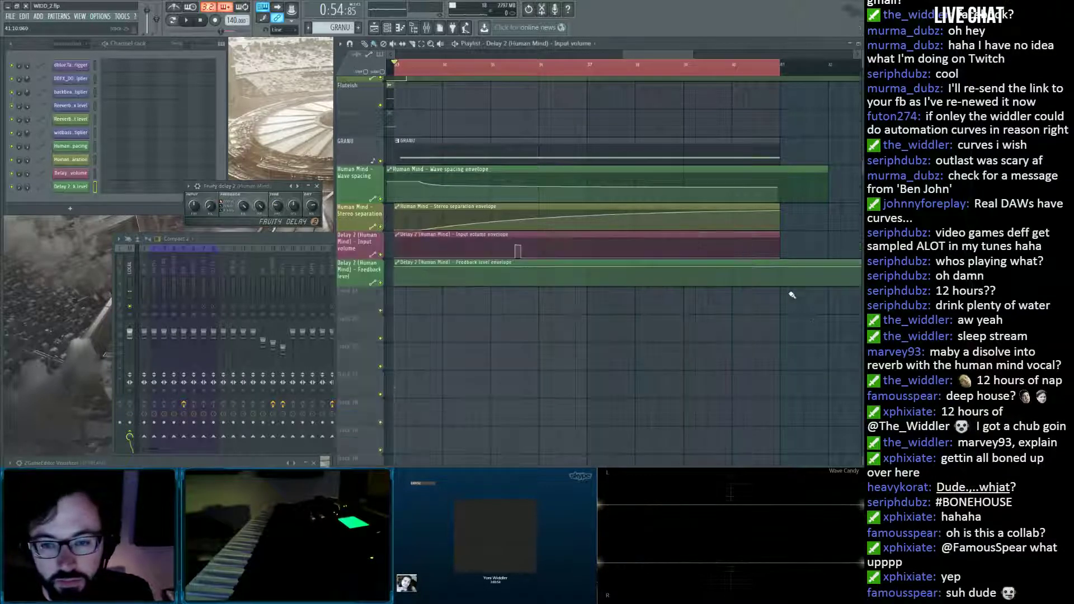
Curve the delay's feedback level envelope down from about bar 36 to its minimum at bar 41 and play the section.
{"action": "key", "text": "space"}
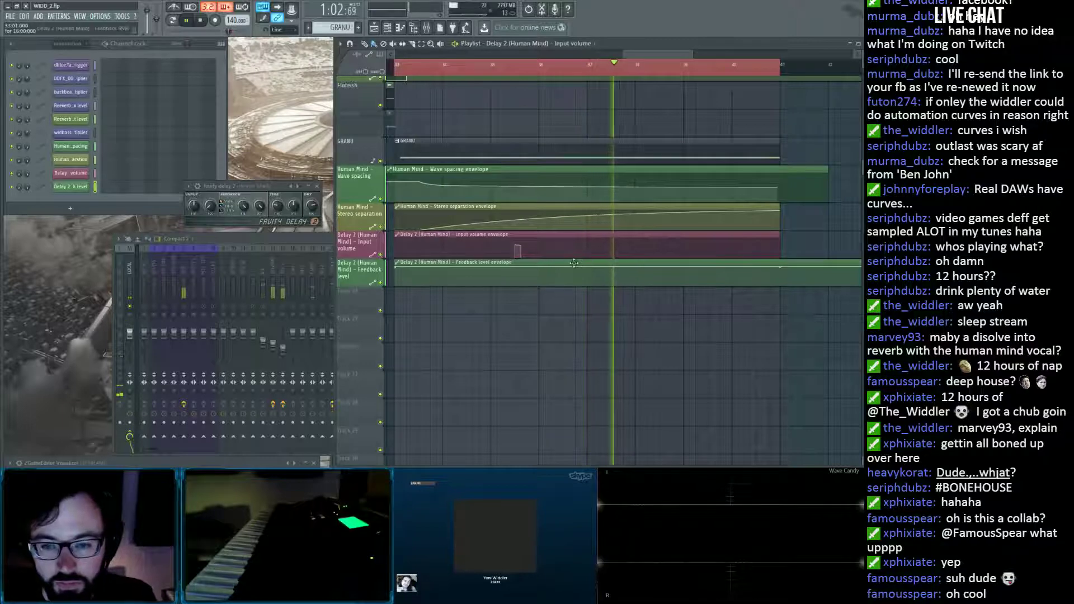
{"action": "key", "text": "space"}
{"action": "left_click", "coordinate": [537, 272]}
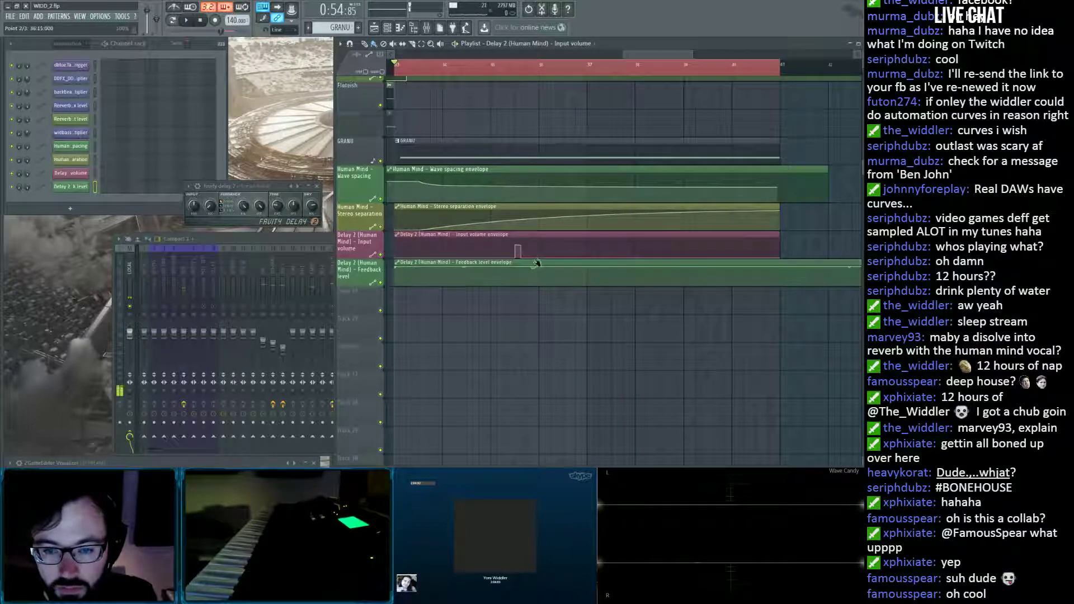
{"action": "right_click", "coordinate": [560, 271]}
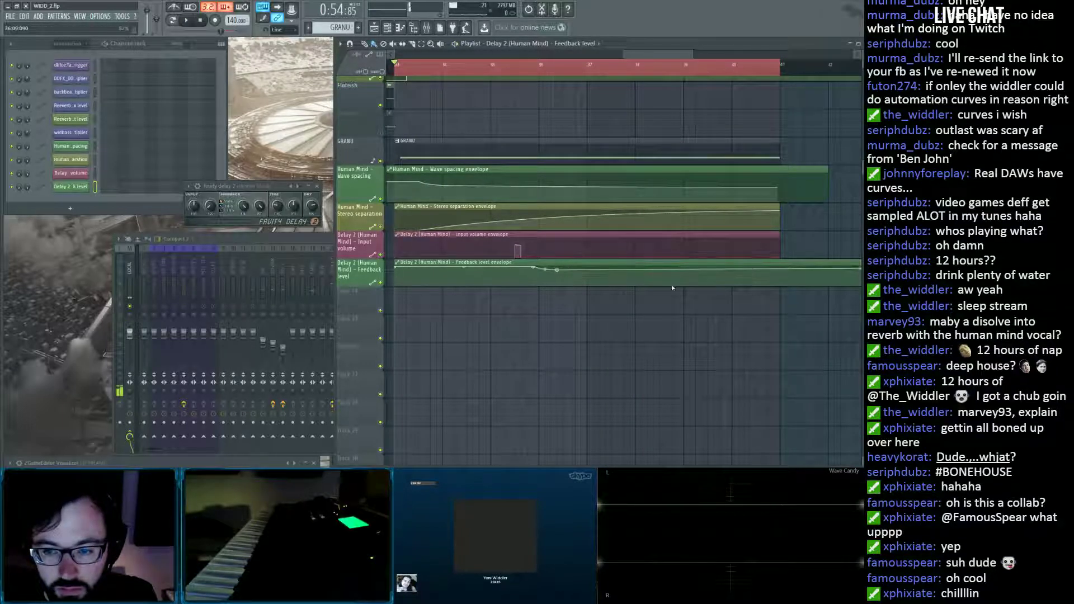
{"action": "right_click", "coordinate": [780, 283]}
{"action": "key", "text": "space"}
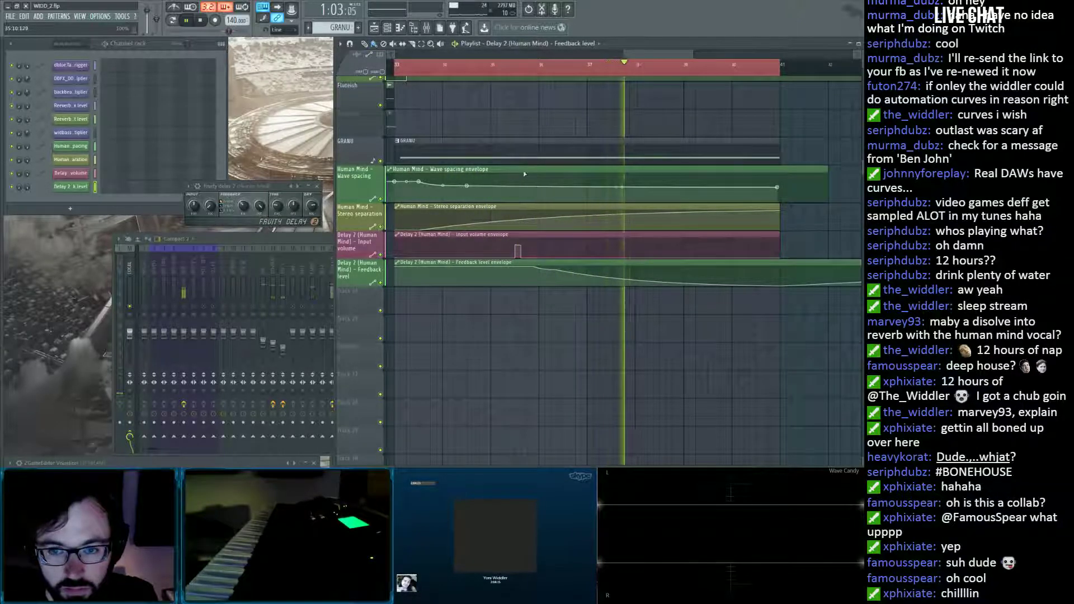
{"action": "key", "text": "space"}
Adjust the time stereo offset in Fruity delay 2 and close the delay window.
{"action": "scroll", "coordinate": [511, 67], "scroll_direction": "down", "scroll_amount": 5}
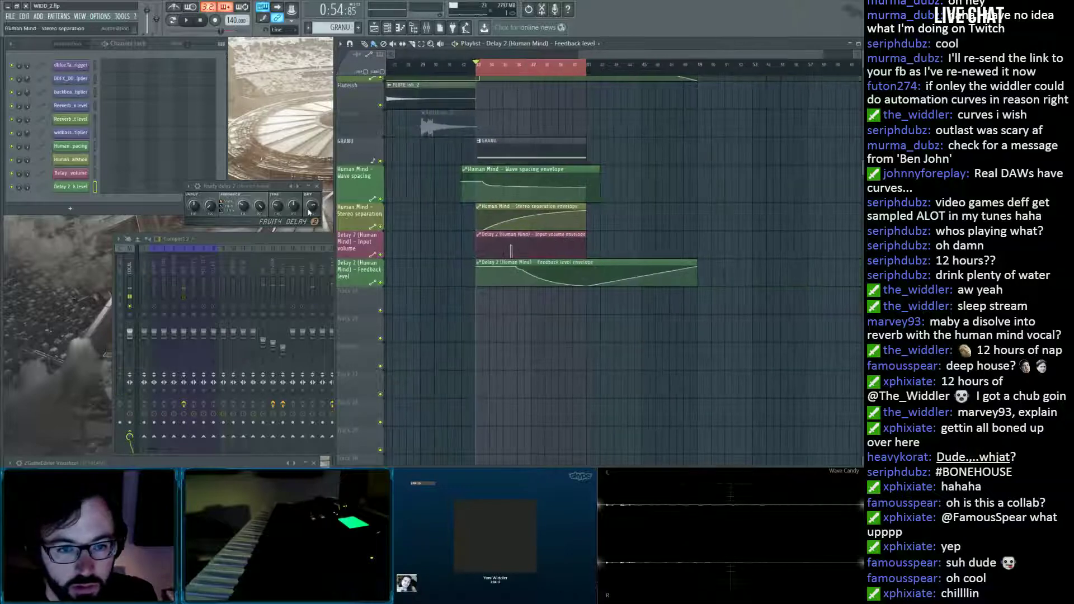
{"action": "left_click_drag", "start_coordinate": [293, 206], "coordinate": [293, 205]}
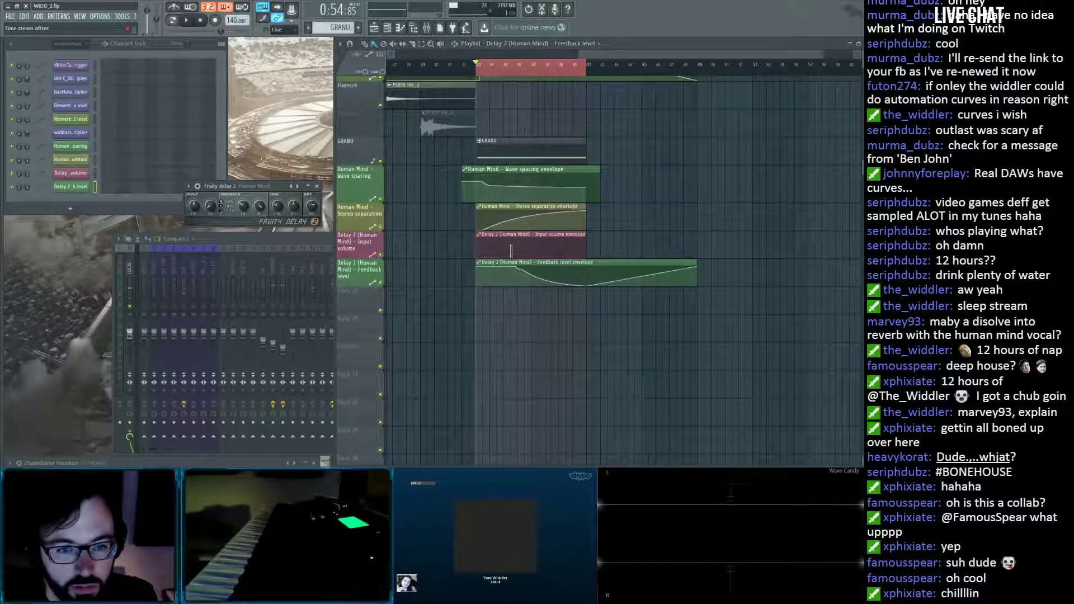
{"action": "left_click", "coordinate": [316, 186]}
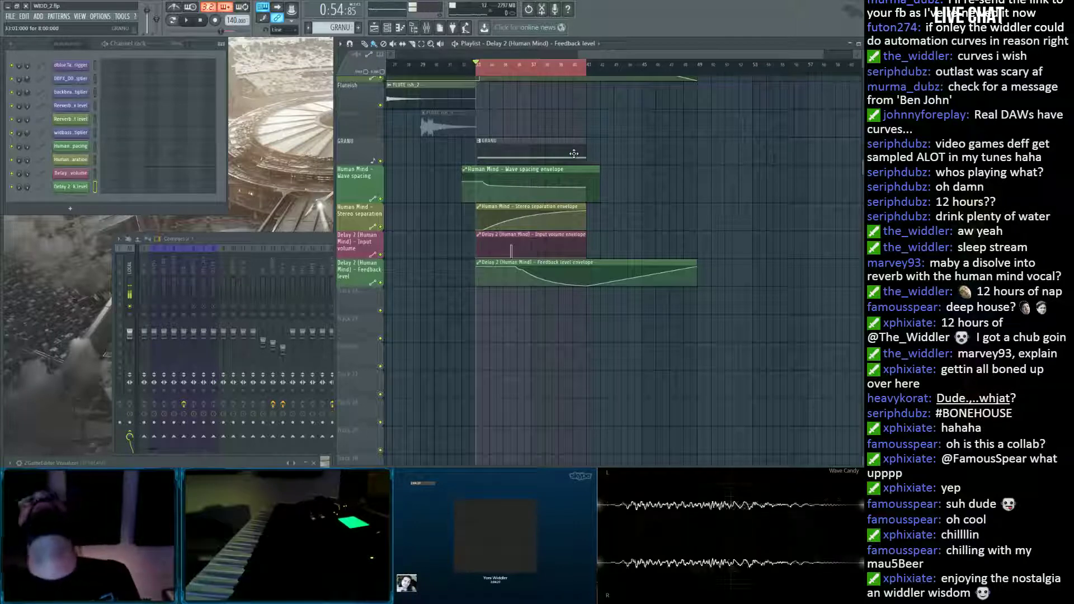
Play the section with the mixer open and delete the delay's input volume and feedback level clips from the playlist.
{"action": "key", "text": "F9"}
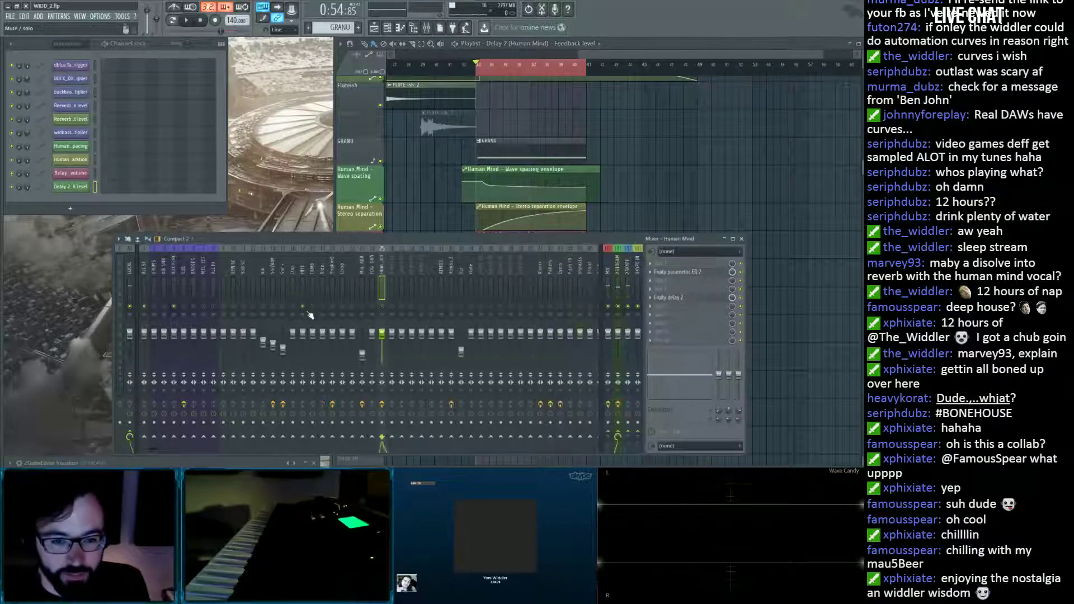
{"action": "key", "text": "space"}
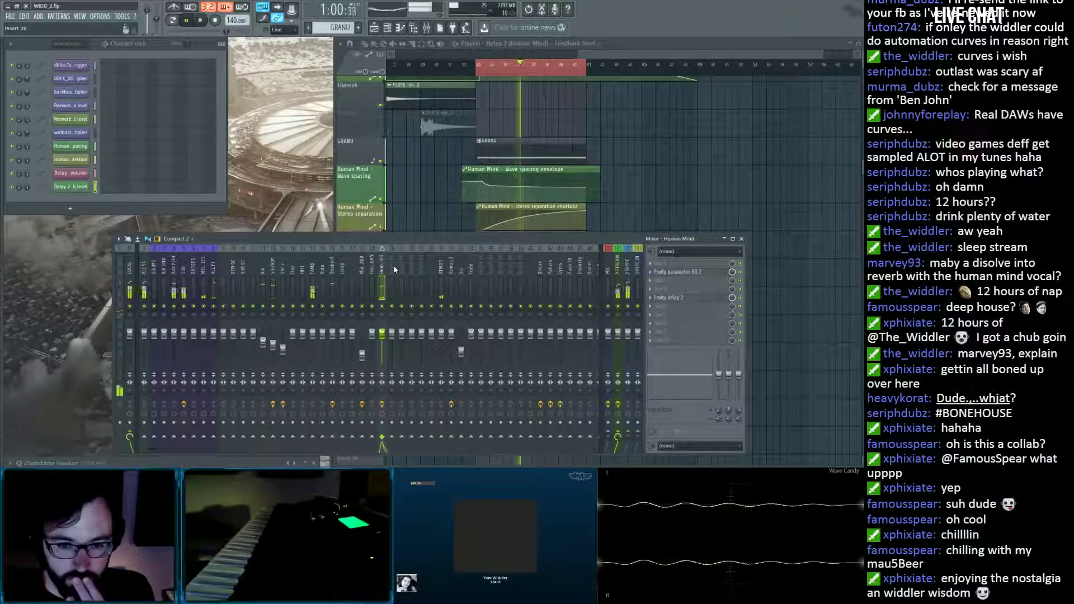
{"action": "left_click", "coordinate": [639, 215]}
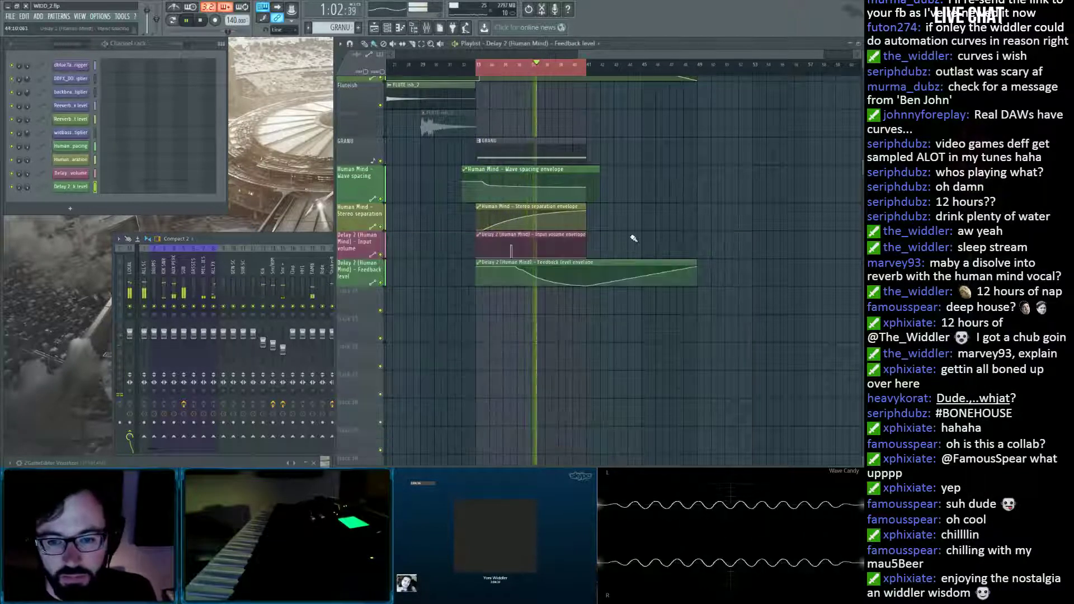
{"action": "key", "text": "space"}
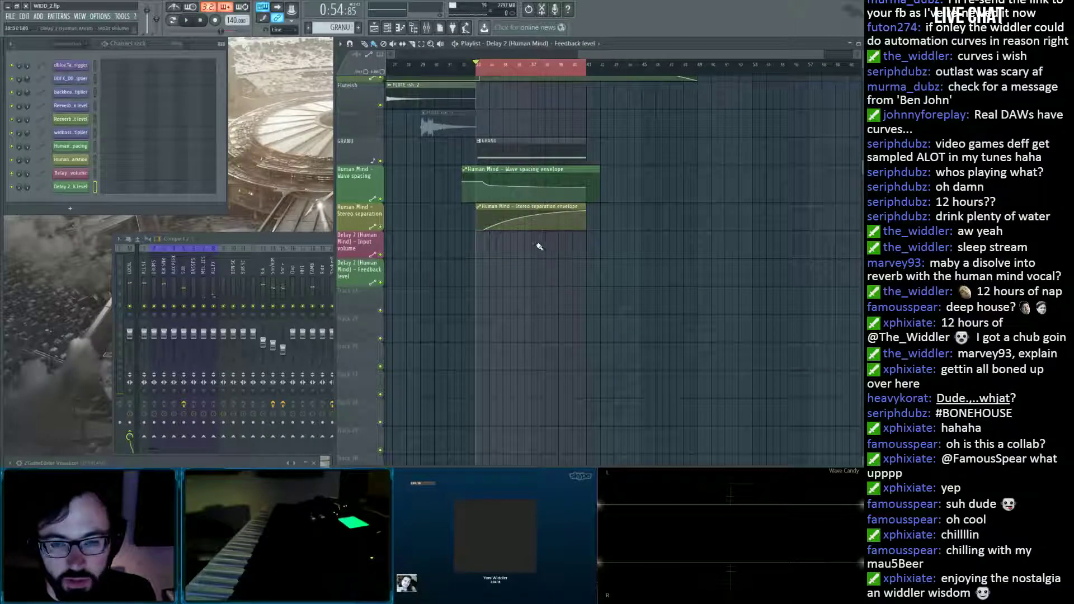
Replace Fruity delay 2 on the Human Mind mixer track with Gross Beat and choose the 1 Beat Gate volume preset.
{"action": "key", "text": "F9"}
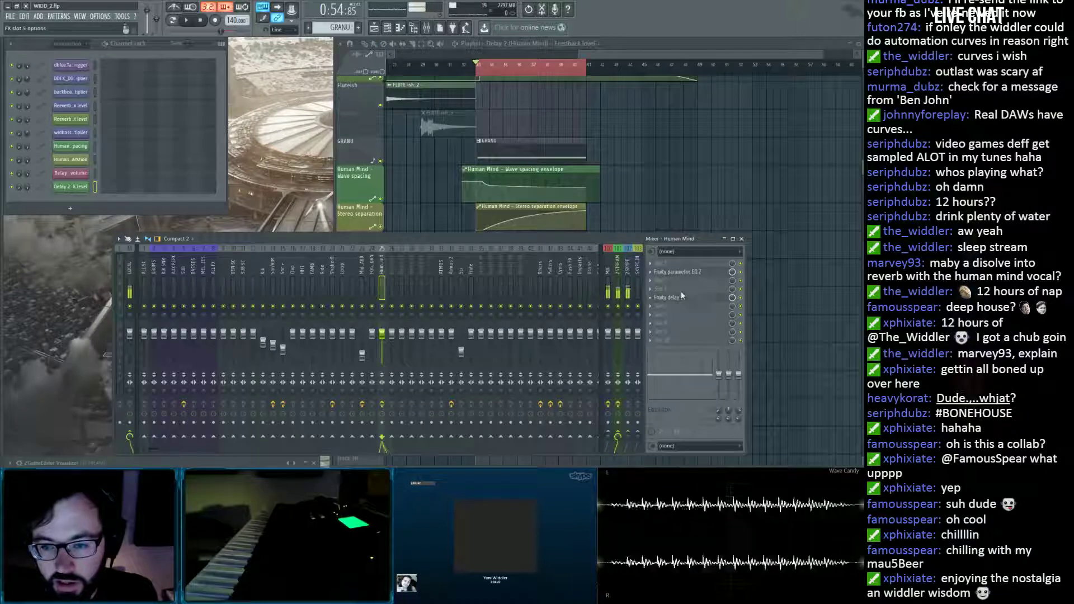
{"action": "left_click", "coordinate": [820, 152]}
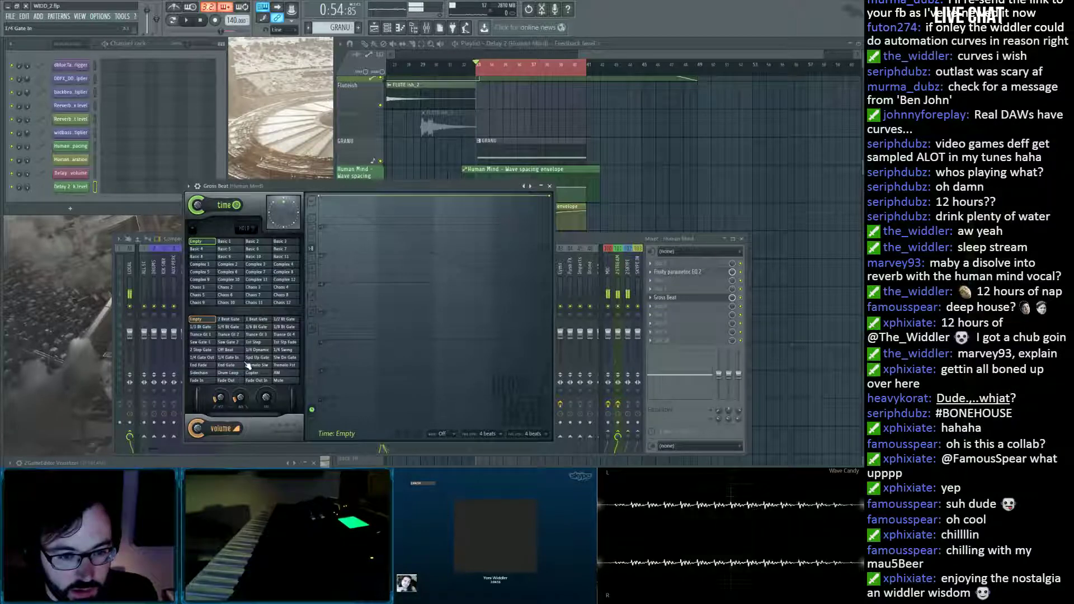
{"action": "left_click", "coordinate": [208, 328]}
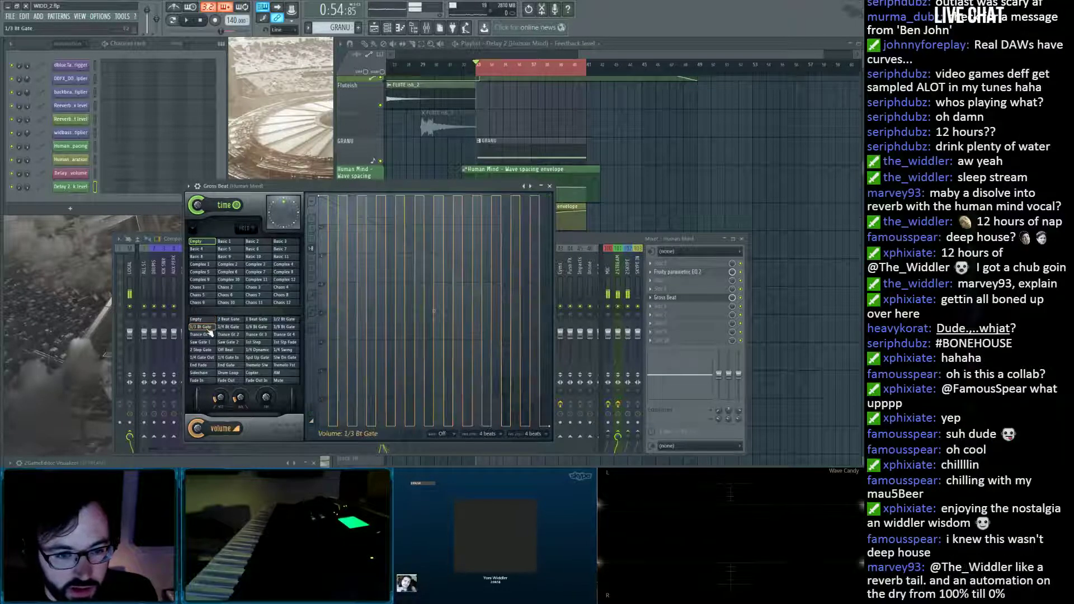
{"action": "left_click", "coordinate": [228, 327]}
{"action": "left_click", "coordinate": [261, 319]}
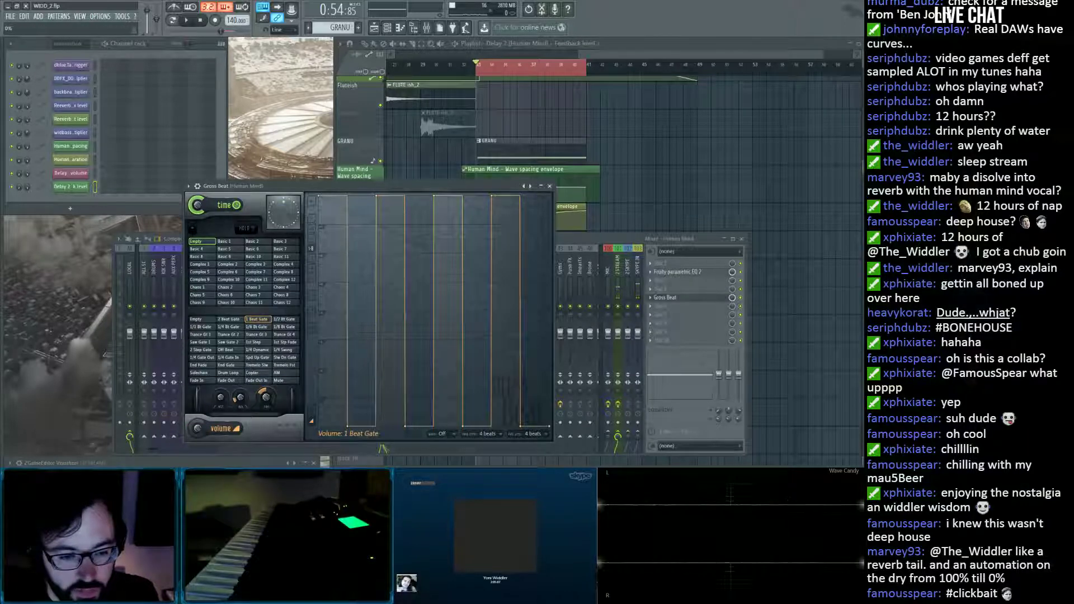
Place a Gross Beat volume mix automation clip over bars 33 to 41, rising from mid bar 35 to a high plateau by bar 37.
{"action": "right_click", "coordinate": [672, 221]}
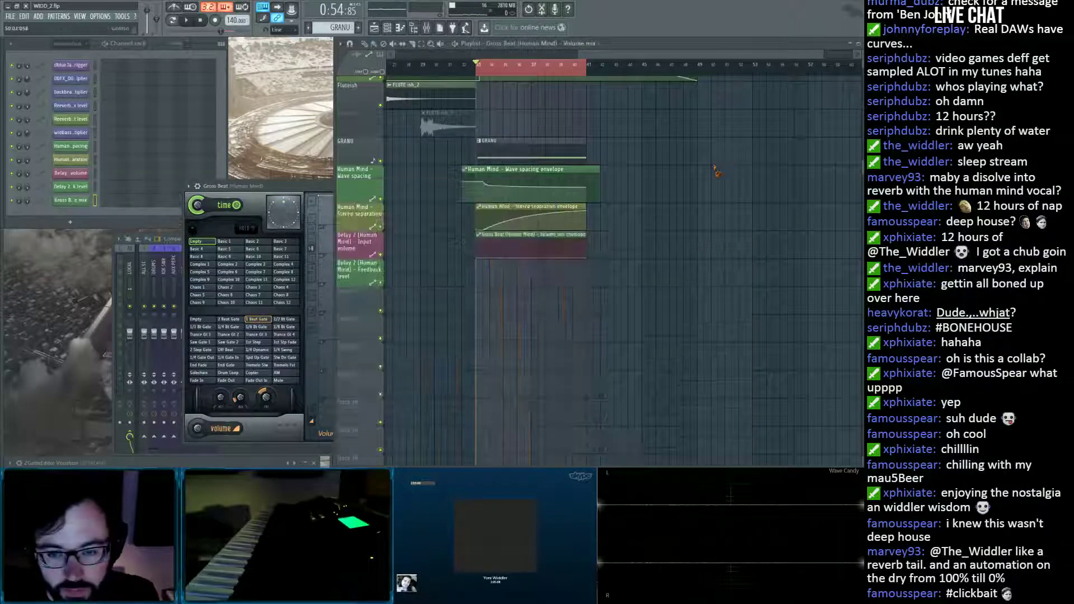
{"action": "key", "text": "space"}
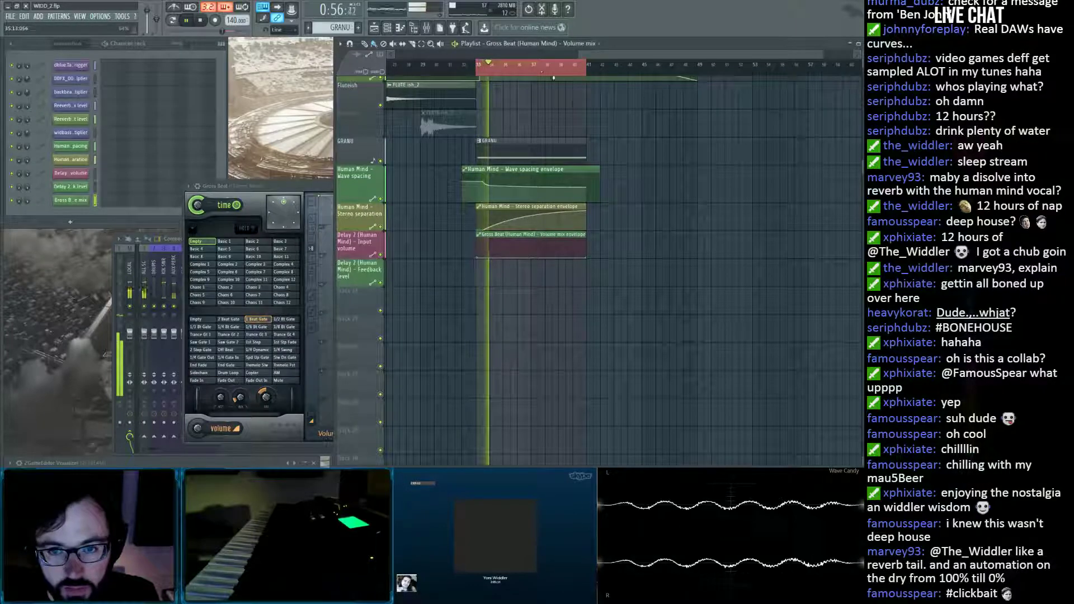
{"action": "scroll", "coordinate": [471, 261], "scroll_direction": "up", "scroll_amount": 3}
{"action": "right_click", "coordinate": [470, 257]}
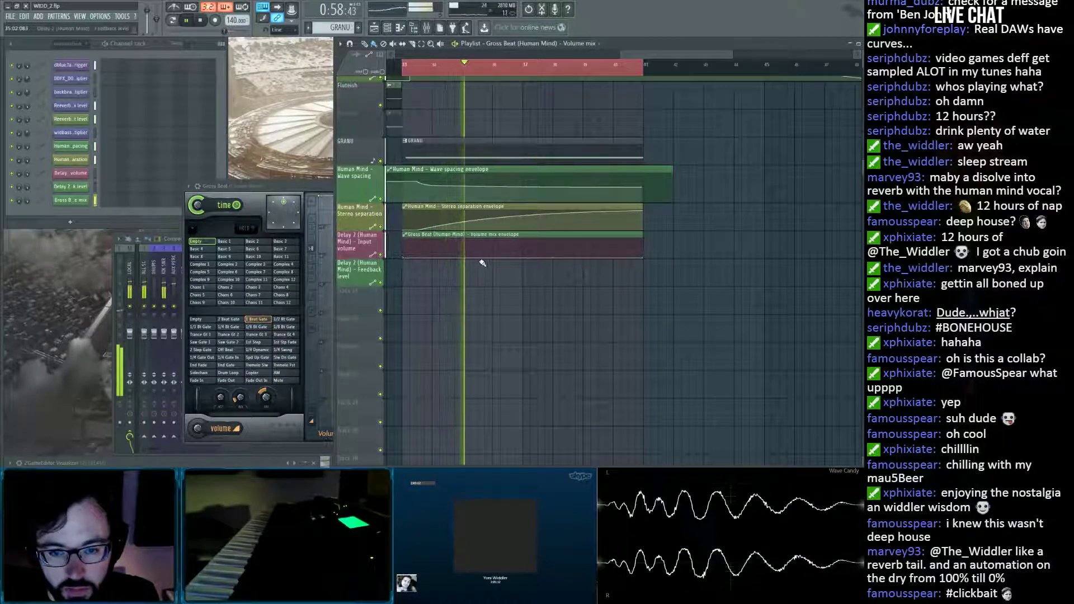
{"action": "right_click", "coordinate": [480, 257]}
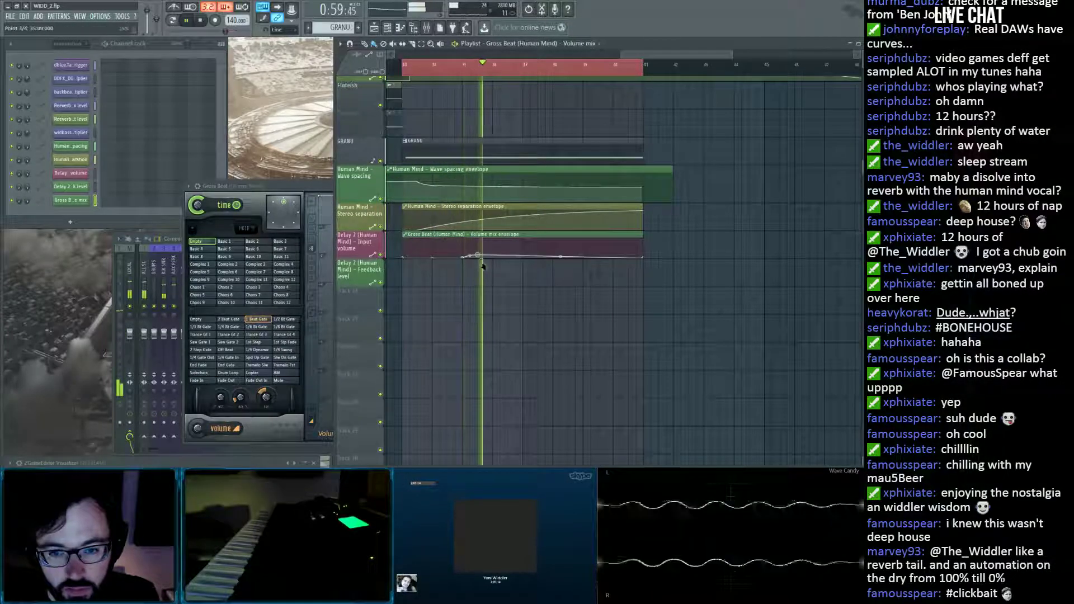
{"action": "right_click", "coordinate": [531, 240]}
{"action": "key", "text": "space"}
{"action": "left_click_drag", "start_coordinate": [577, 224], "coordinate": [537, 227]}
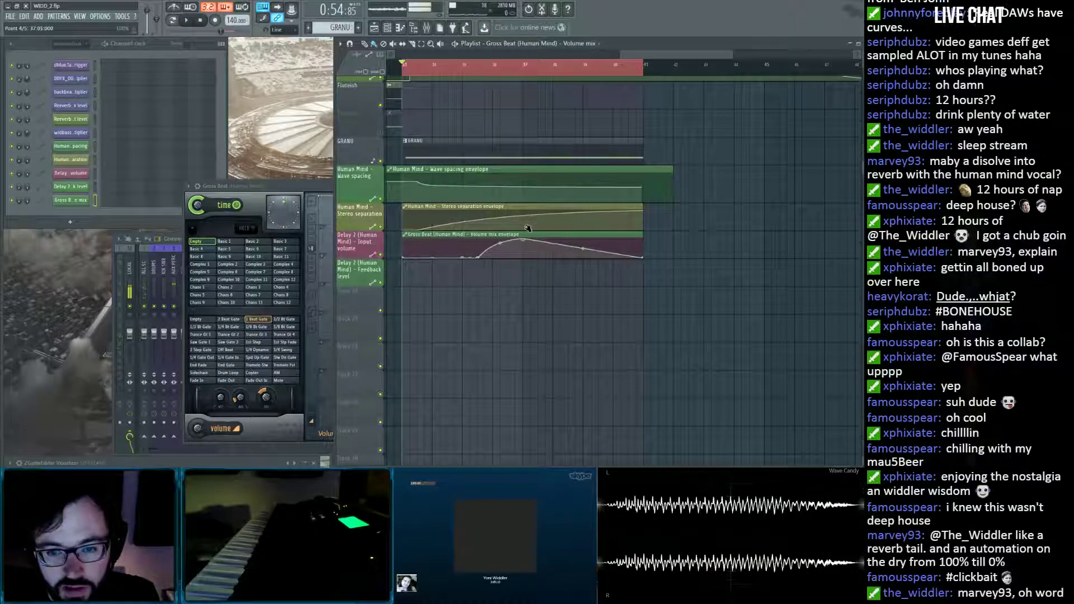
{"action": "left_click_drag", "start_coordinate": [645, 258], "coordinate": [645, 240]}
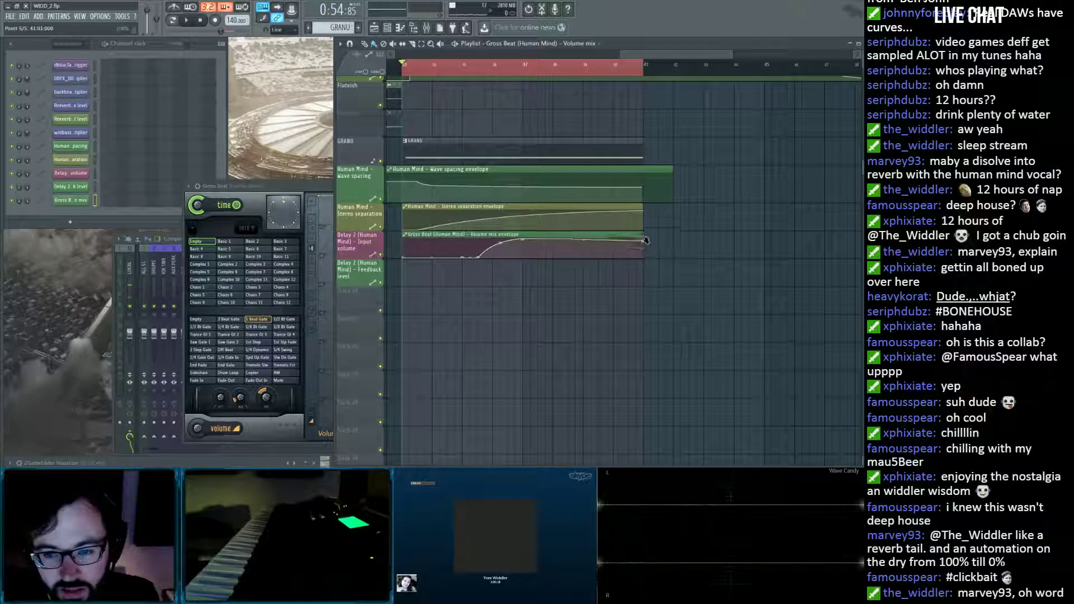
Play the section to check the gated volume effect and close the Gross Beat window.
{"action": "key", "text": "space"}
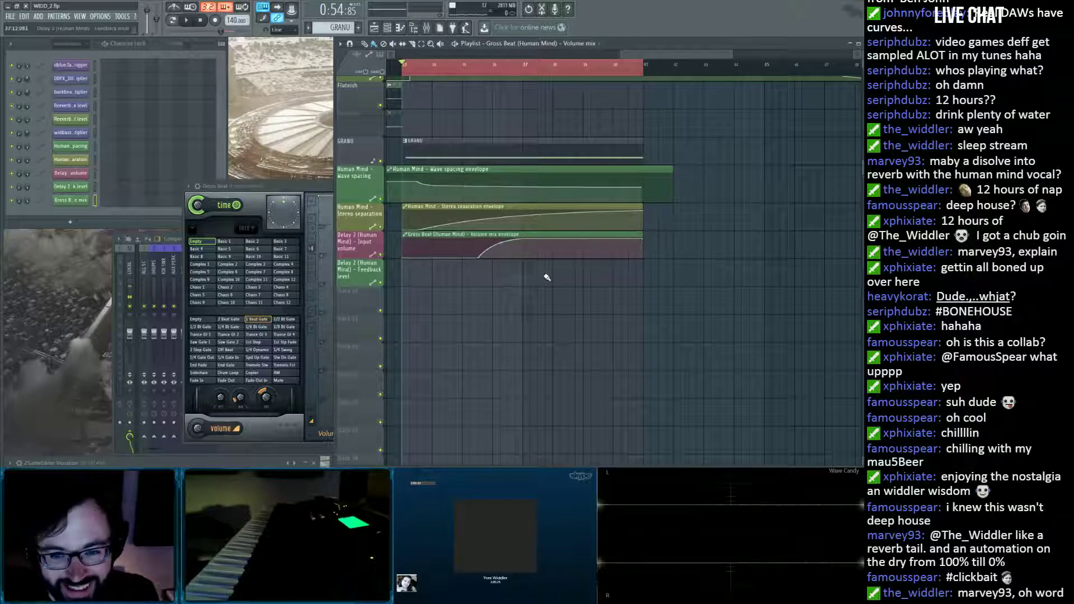
{"action": "key", "text": "space"}
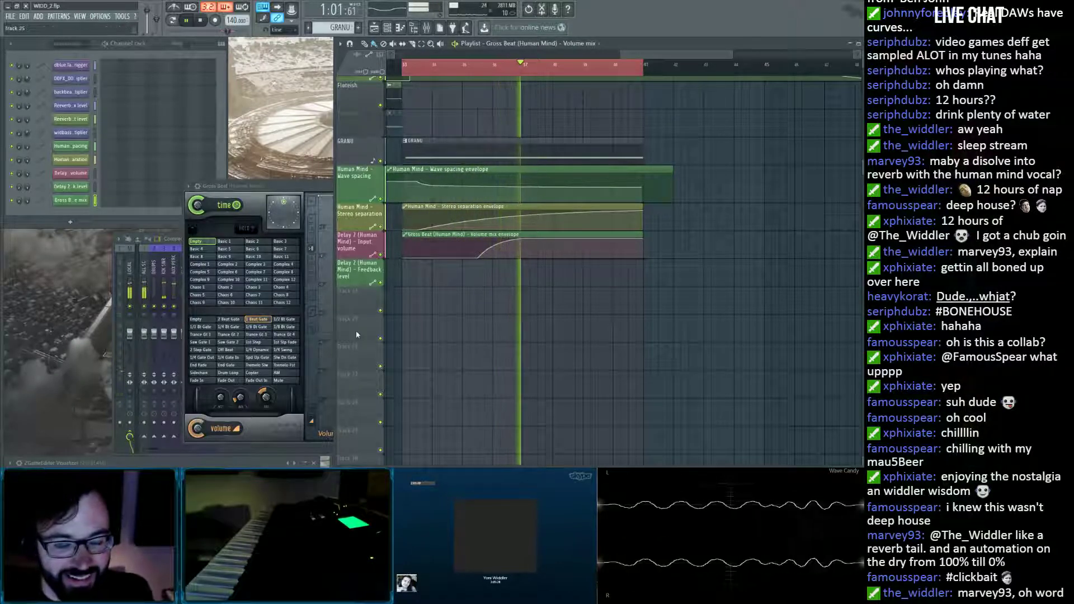
{"action": "key", "text": "space"}
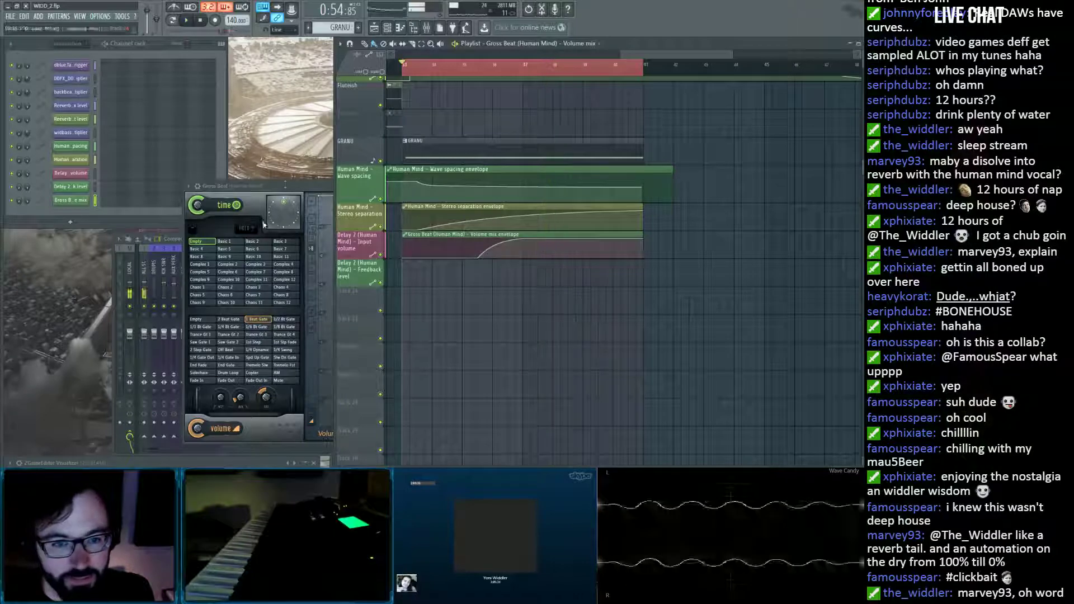
{"action": "left_click", "coordinate": [305, 186]}
{"action": "left_click", "coordinate": [551, 188]}
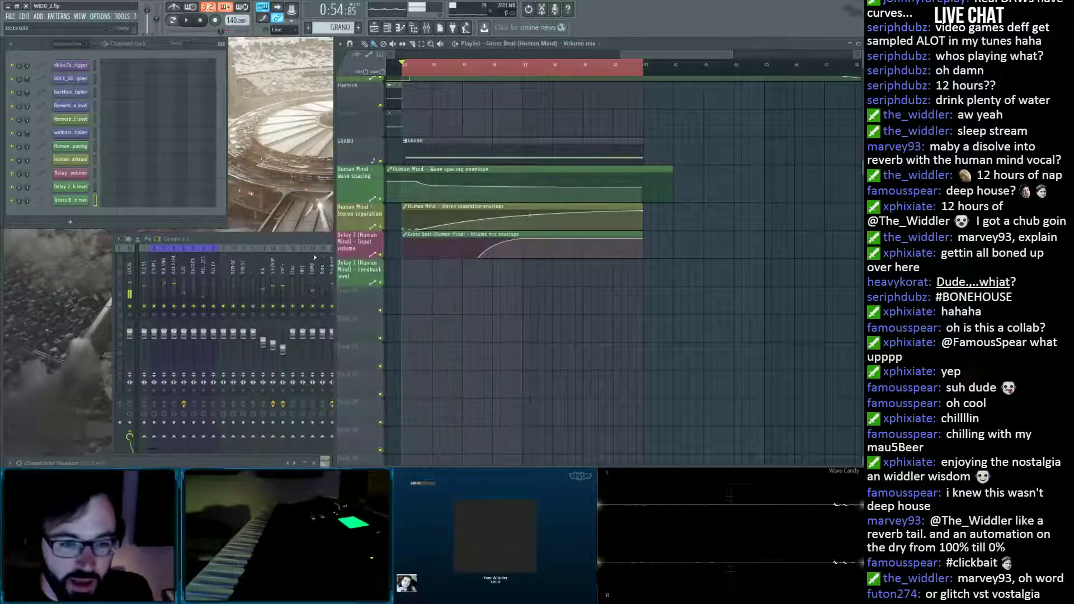
Add Fruity Reeverb 2 above Gross Beat on the Human Mind mixer track, audition its wet level and lower it to near minimum.
{"action": "left_click", "coordinate": [278, 242]}
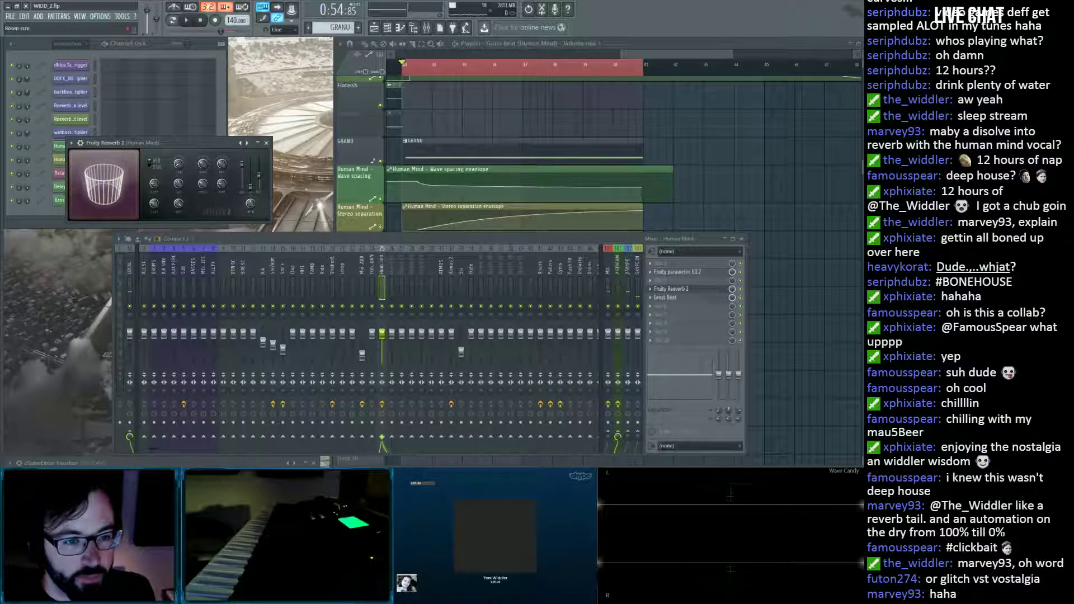
{"action": "left_click_drag", "start_coordinate": [261, 180], "coordinate": [262, 192]}
{"action": "key", "text": "space"}
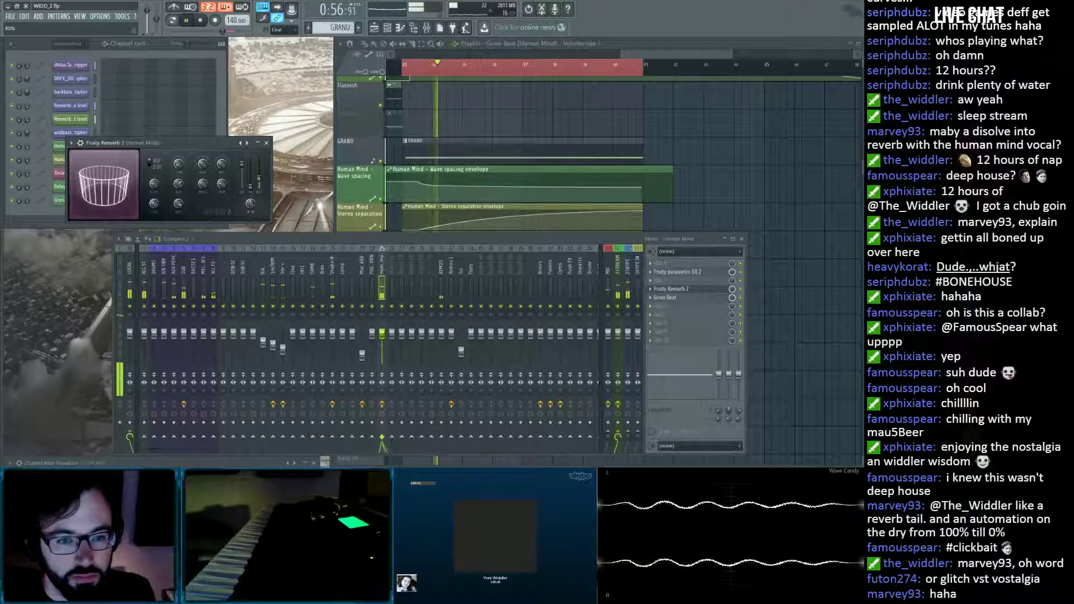
{"action": "left_click_drag", "start_coordinate": [261, 175], "coordinate": [261, 163]}
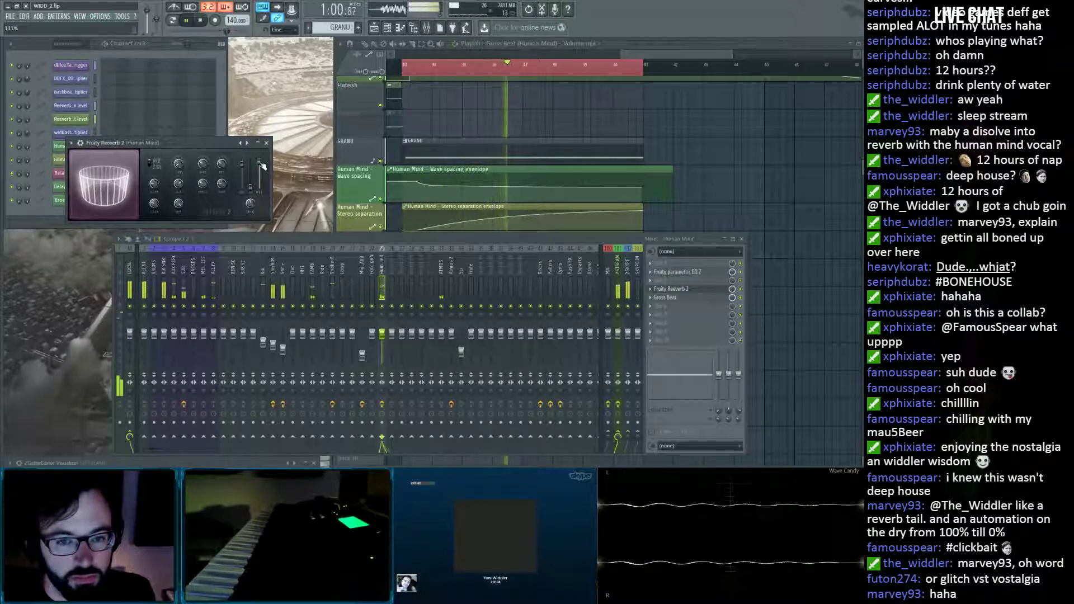
{"action": "left_click_drag", "start_coordinate": [262, 165], "coordinate": [259, 193]}
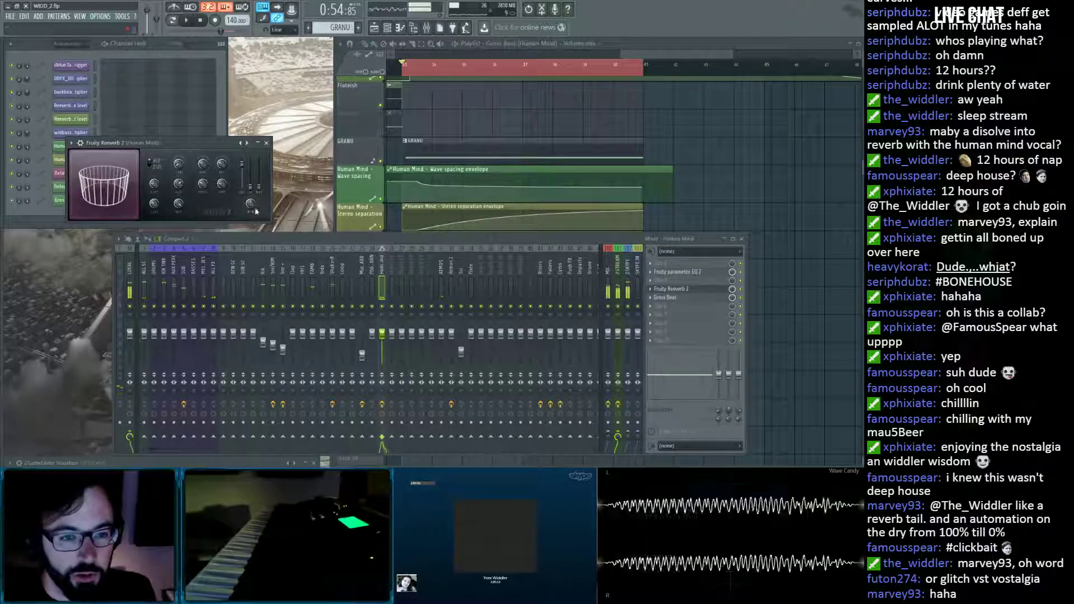
{"action": "key", "text": "space"}
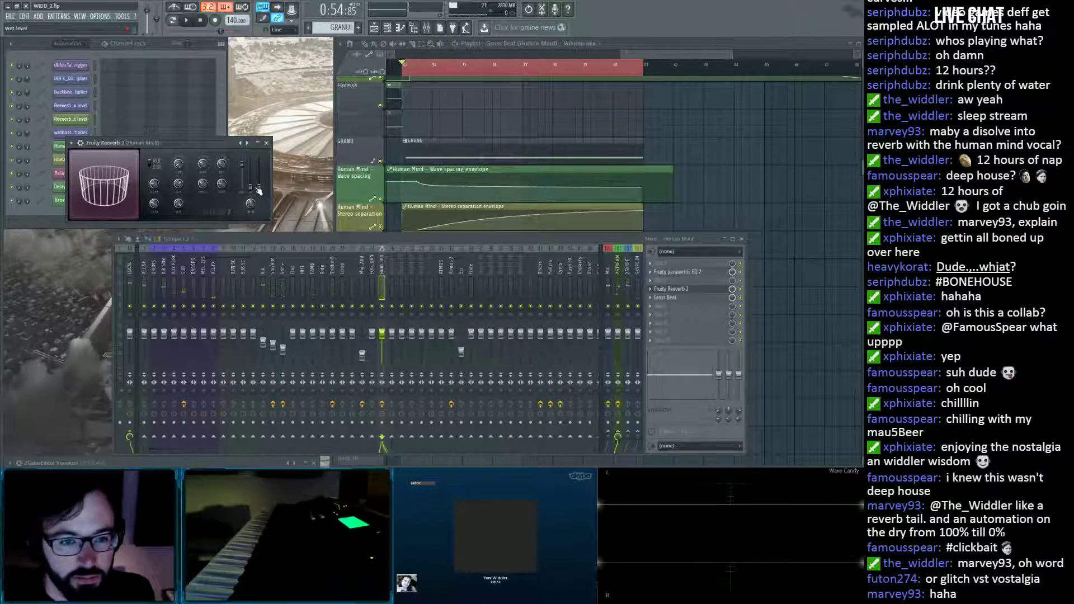
Create an automation clip for the reverb's wet level and place it at bar 33 below the Gross Beat clip.
{"action": "right_click", "coordinate": [258, 189]}
{"action": "left_click", "coordinate": [282, 237]}
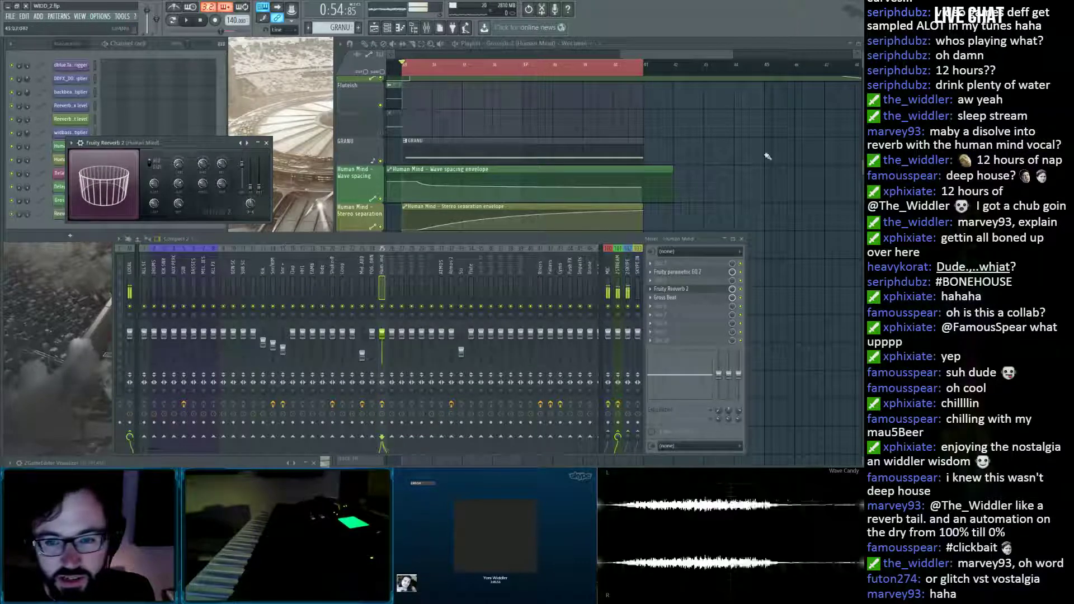
{"action": "right_click", "coordinate": [772, 169]}
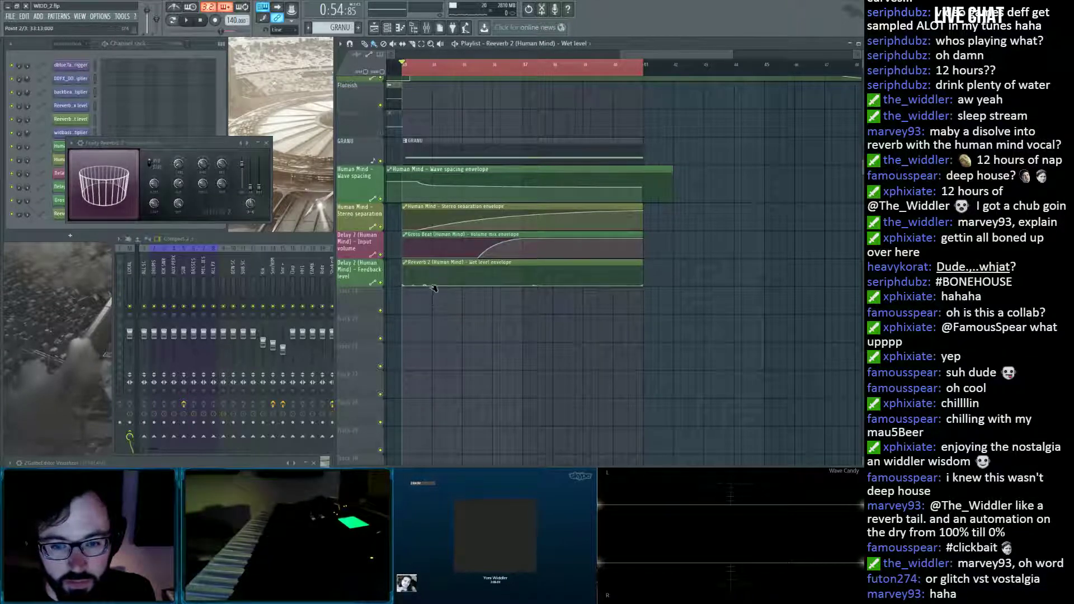
Shape the wet level envelope to rise from bar 34, hold high until bar 44 and drop by bar 45, and play it.
{"action": "left_click_drag", "start_coordinate": [432, 289], "coordinate": [493, 274]}
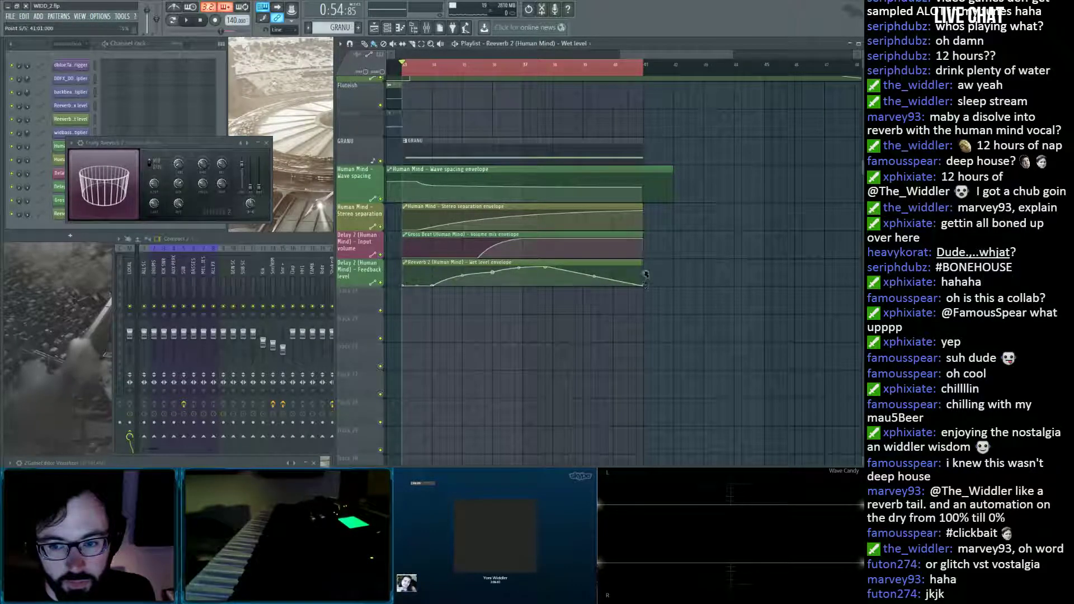
{"action": "left_click_drag", "start_coordinate": [661, 278], "coordinate": [726, 237]}
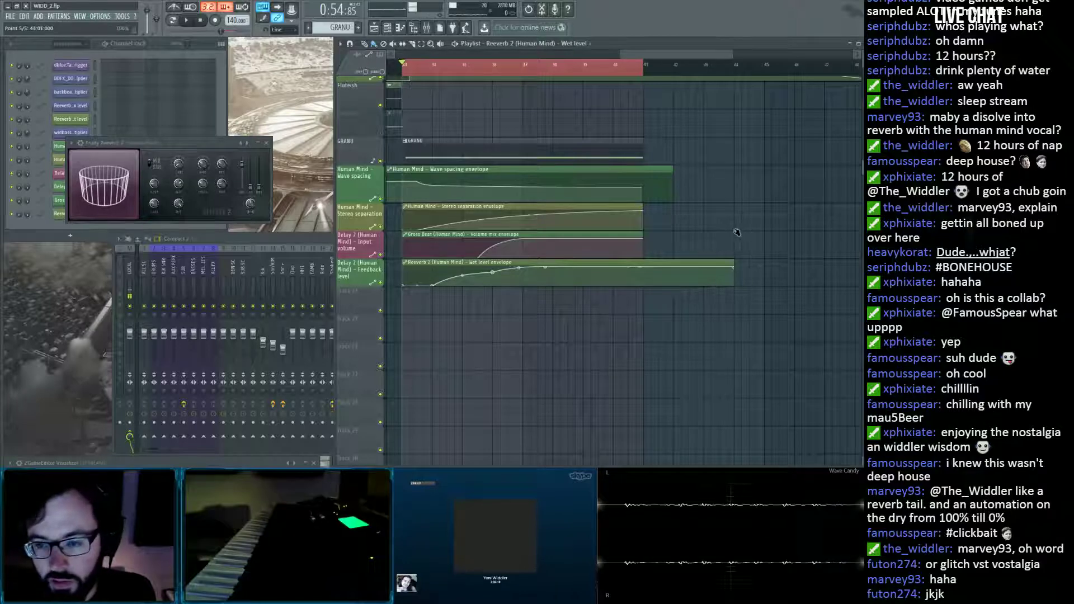
{"action": "left_click_drag", "start_coordinate": [736, 263], "coordinate": [766, 294]}
{"action": "key", "text": "space"}
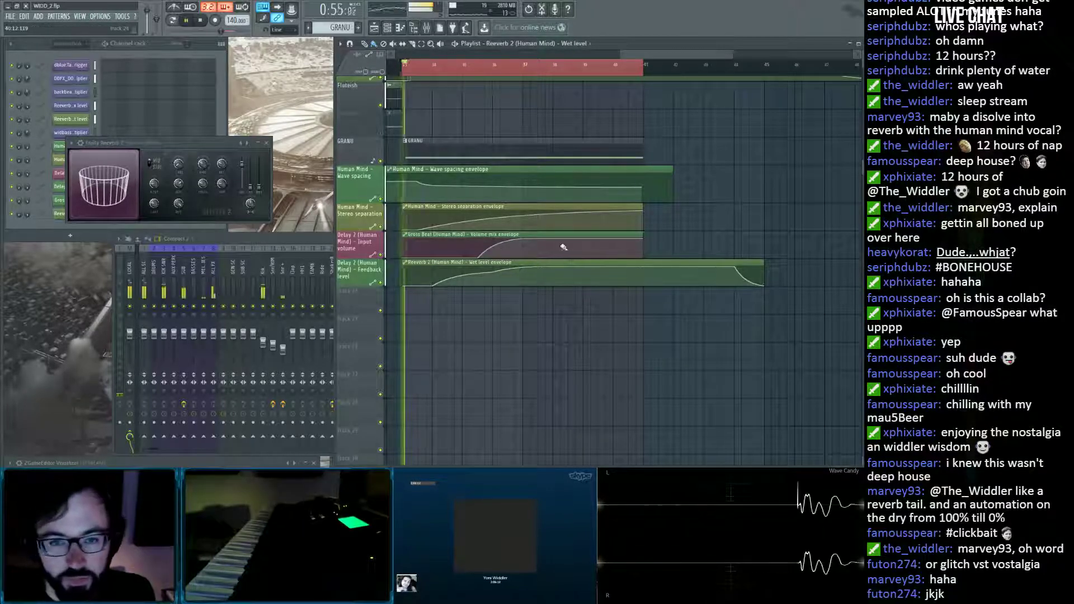
Clear the time selection at bar 33, play through the Human Mind section, close the reverb window and stop playback.
{"action": "left_click", "coordinate": [425, 70]}
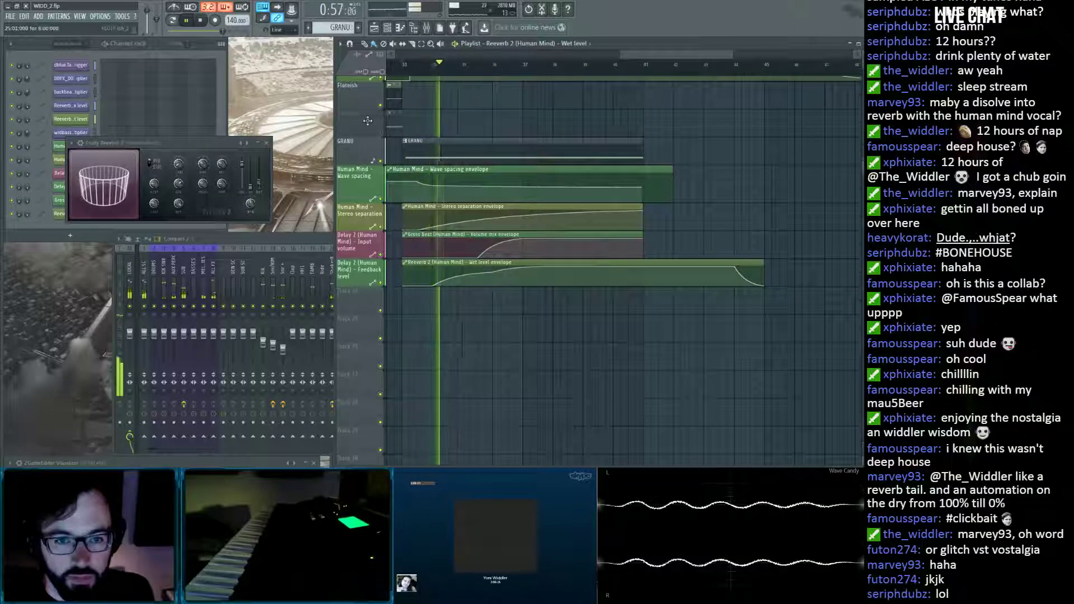
{"action": "scroll", "coordinate": [411, 70], "scroll_direction": "down", "scroll_amount": 5}
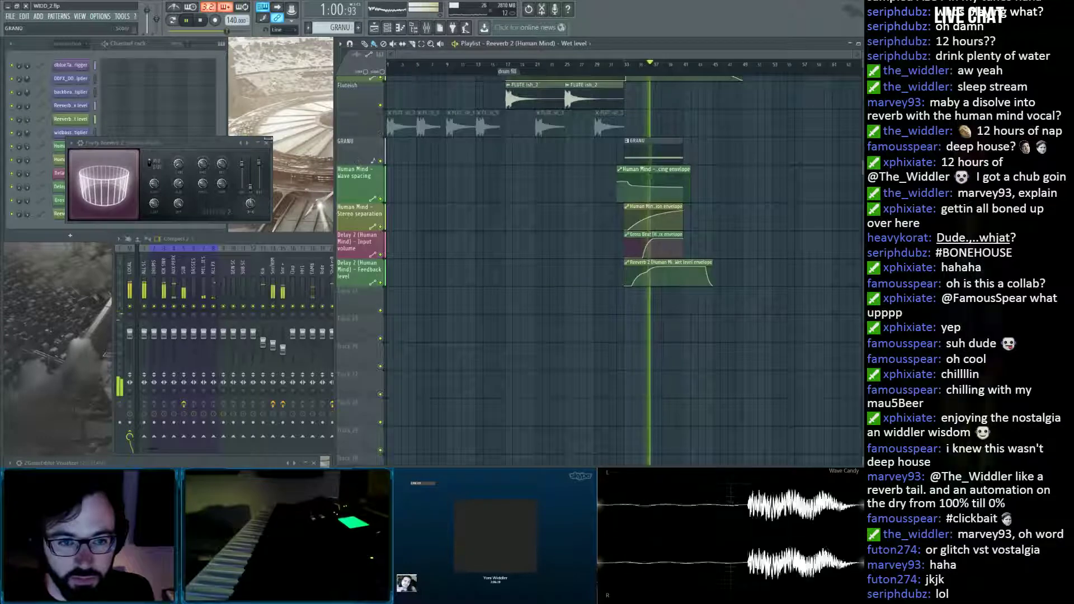
{"action": "left_click", "coordinate": [266, 142]}
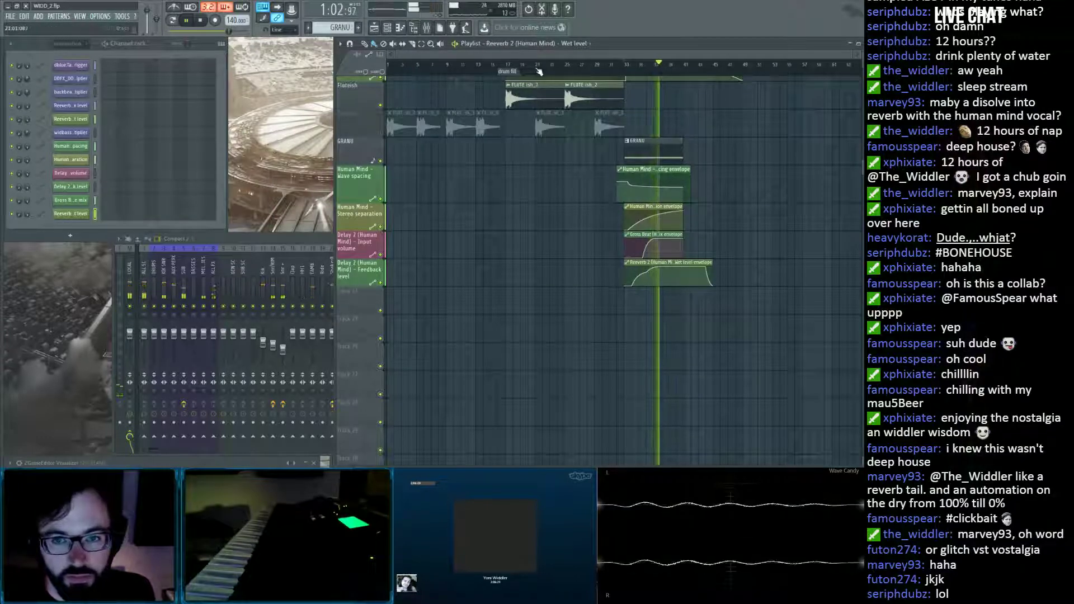
{"action": "key", "text": "space"}
Add Fruity Compressor below Gross Beat on the Human Mind mixer track, setting threshold about -27 dB, ratio 5.2:1, attack 0 ms and gain about 2.6 dB.
{"action": "left_click", "coordinate": [280, 243]}
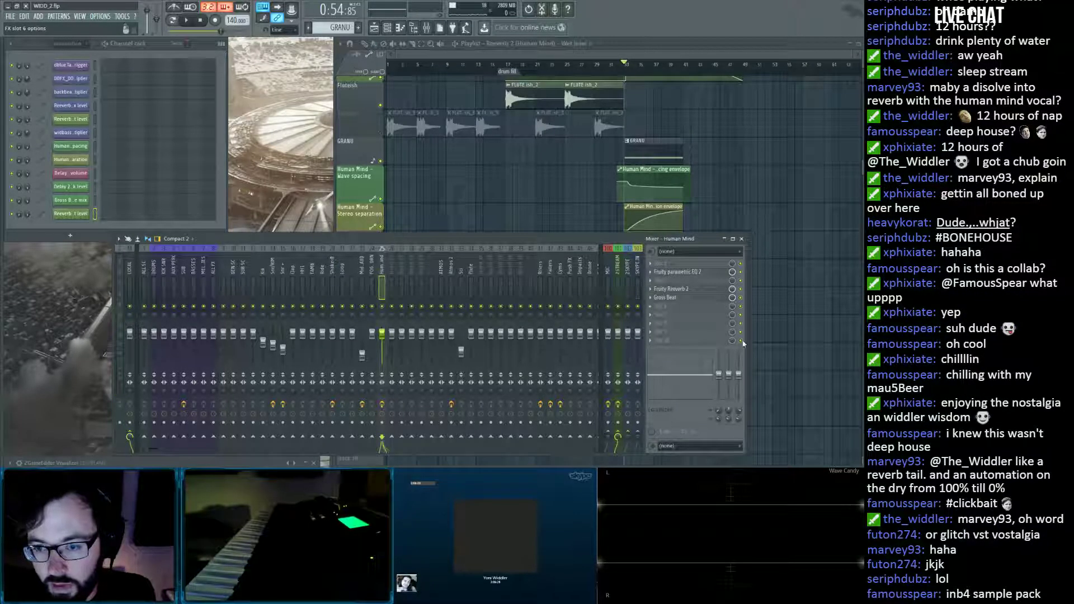
{"action": "key", "text": "space"}
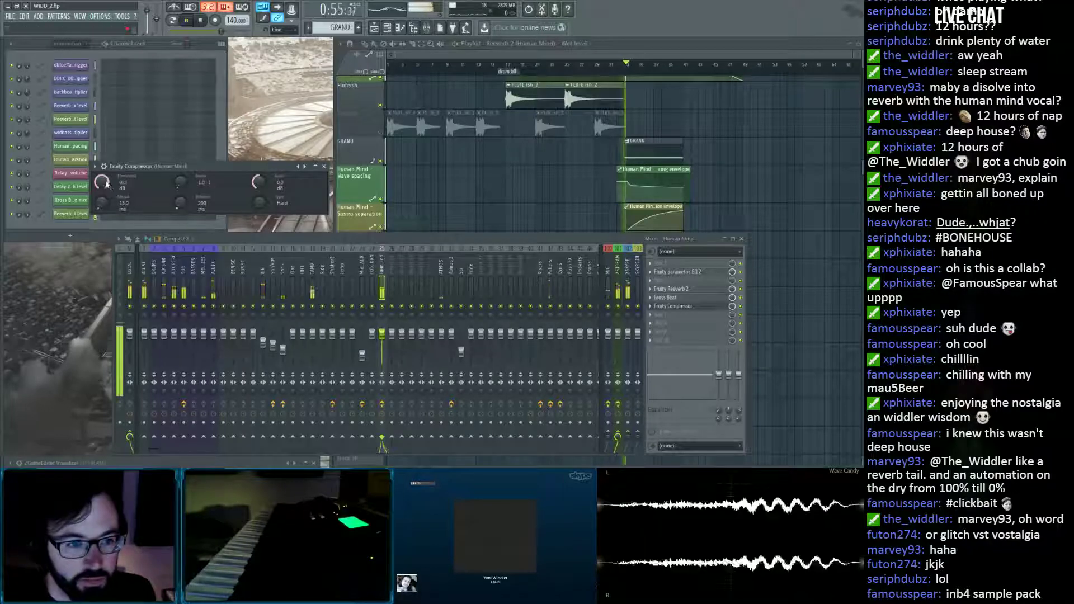
{"action": "left_click_drag", "start_coordinate": [103, 204], "coordinate": [109, 212]}
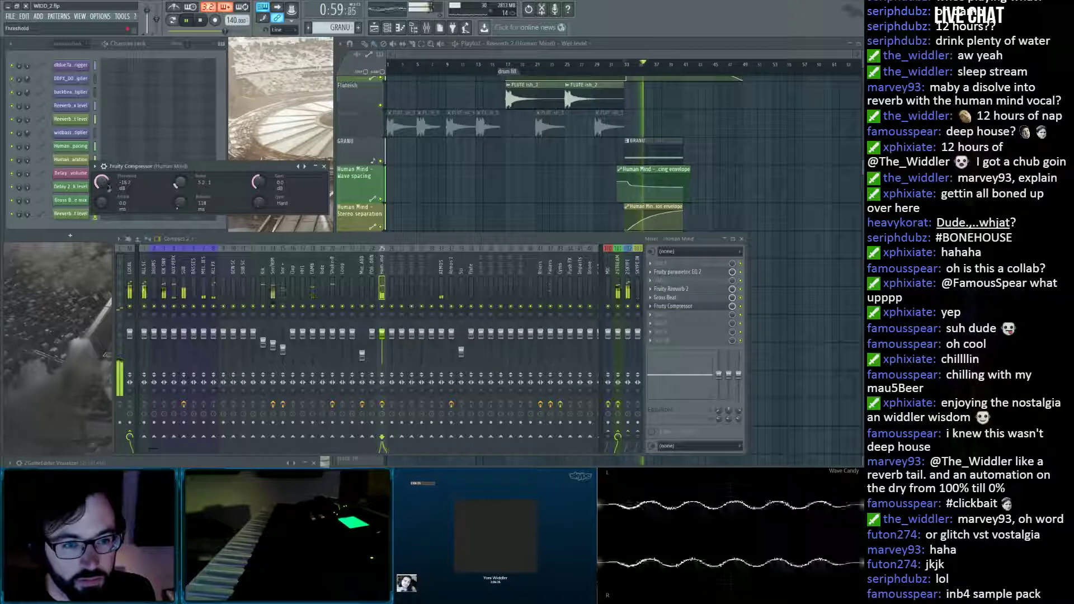
{"action": "left_click_drag", "start_coordinate": [102, 183], "coordinate": [102, 192]}
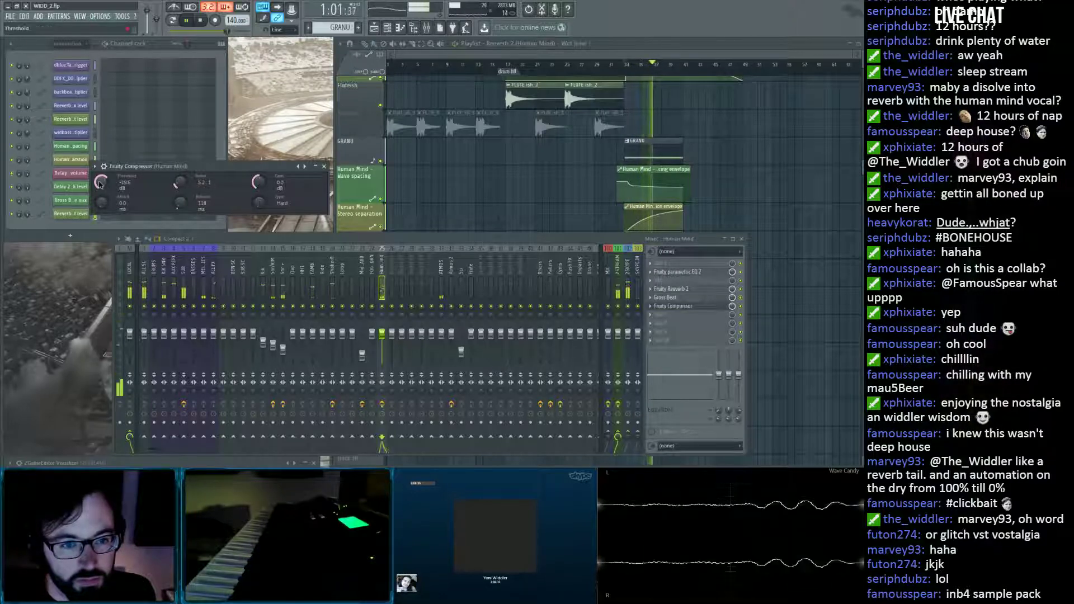
{"action": "left_click_drag", "start_coordinate": [102, 183], "coordinate": [103, 191]}
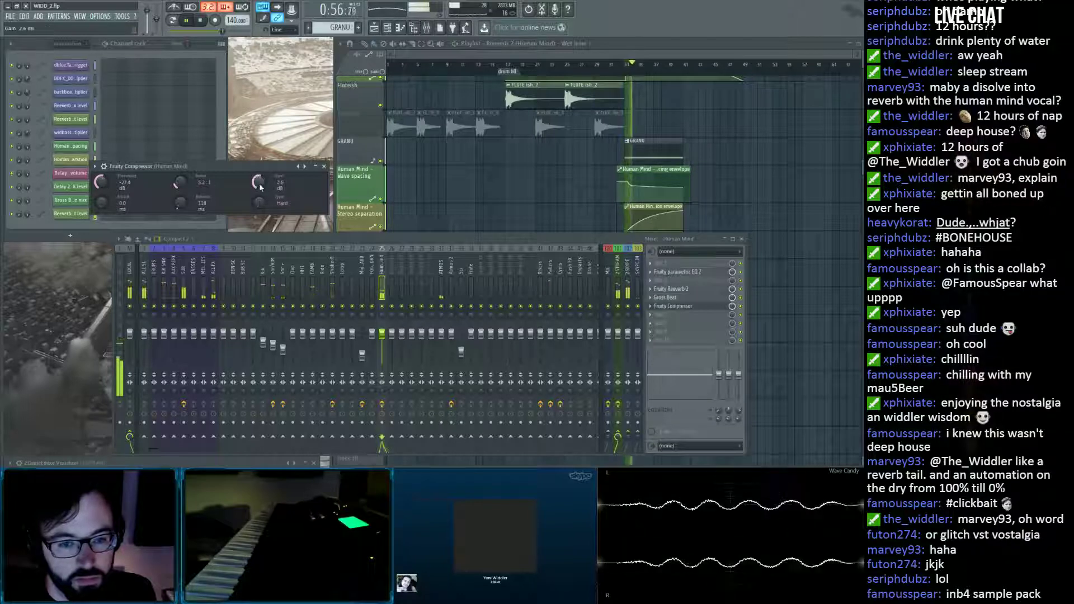
{"action": "left_click", "coordinate": [325, 167]}
{"action": "key", "text": "F9"}
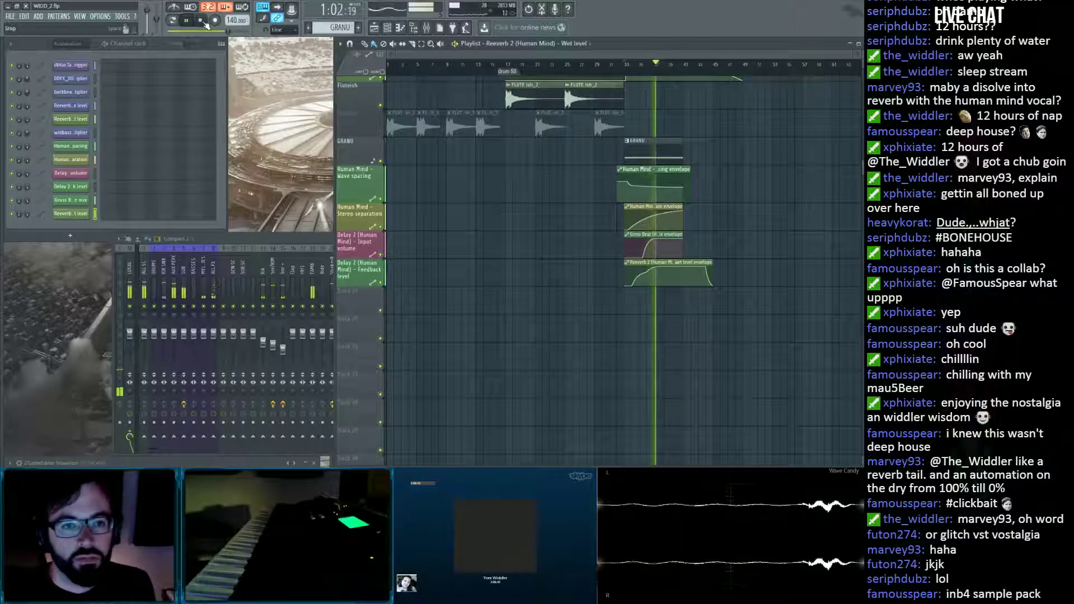
Play the track from the start into the drop, reviewing the drum, bass, atmosphere, flute and Human Mind clips along the way.
{"action": "left_click", "coordinate": [206, 22]}
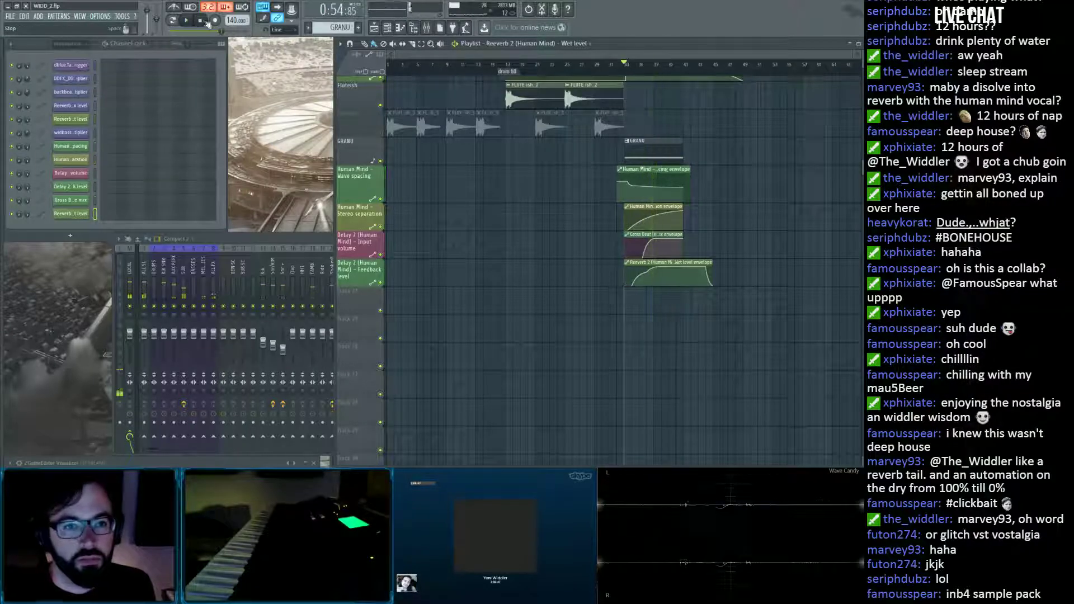
{"action": "scroll", "coordinate": [559, 224], "scroll_direction": "up", "scroll_amount": 3}
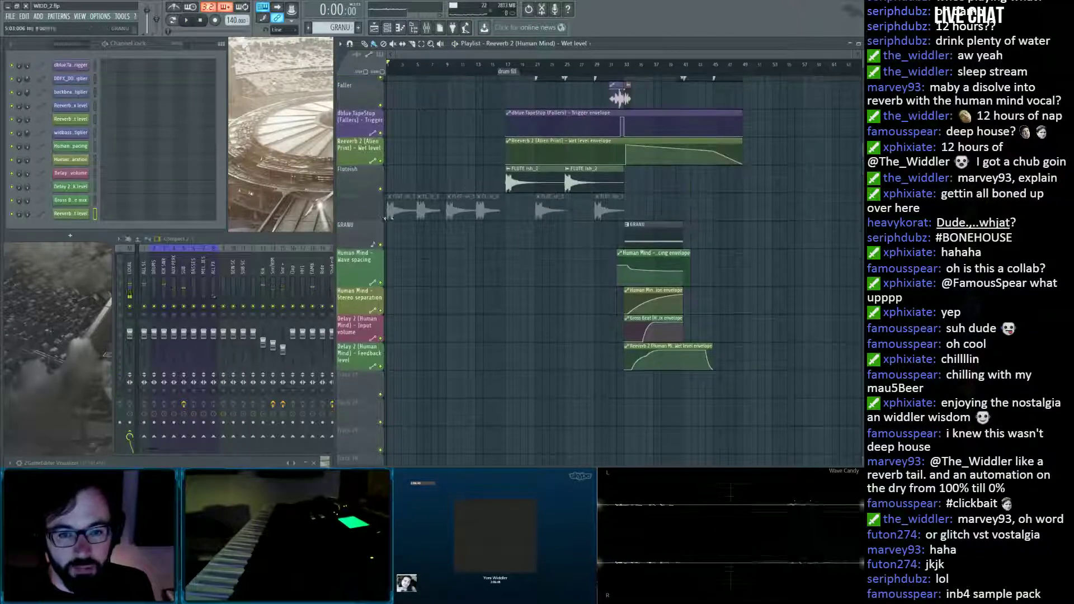
{"action": "key", "text": "space"}
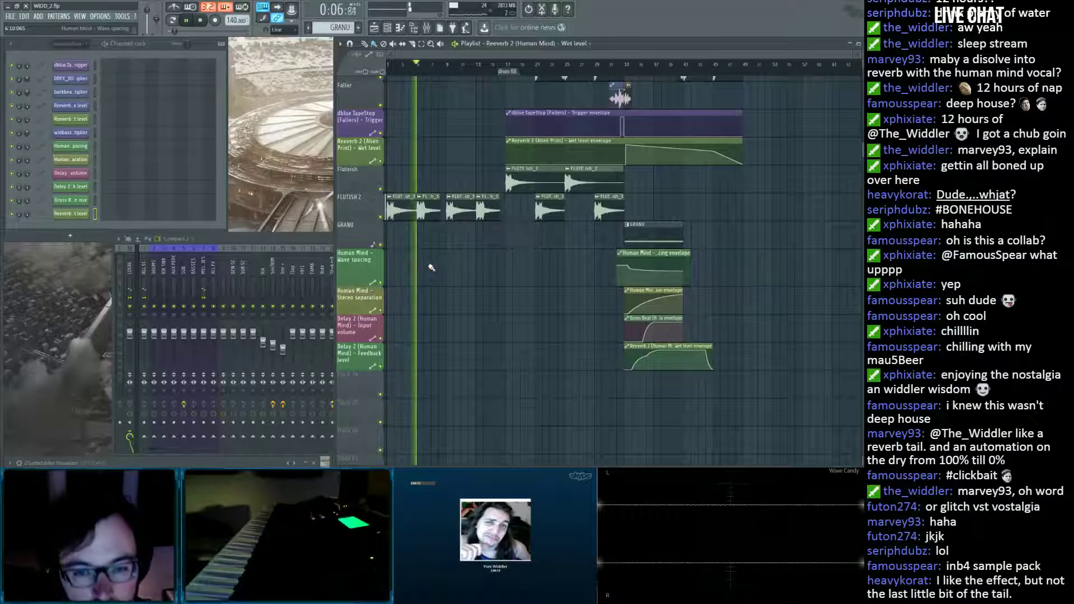
{"action": "scroll", "coordinate": [432, 274], "scroll_direction": "up", "scroll_amount": 6}
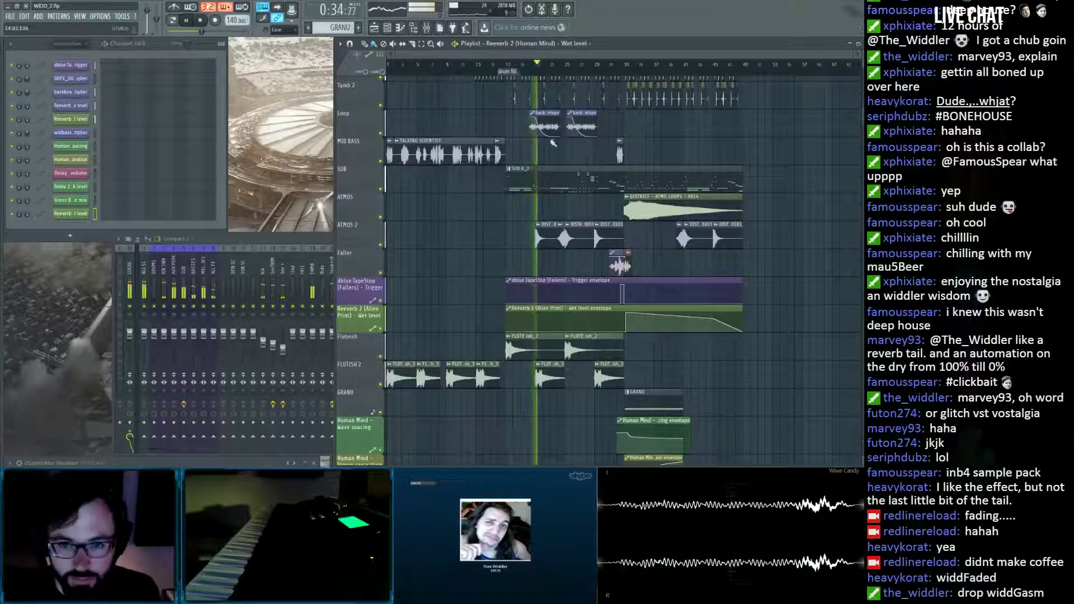
{"action": "scroll", "coordinate": [663, 174], "scroll_direction": "right", "scroll_amount": 3}
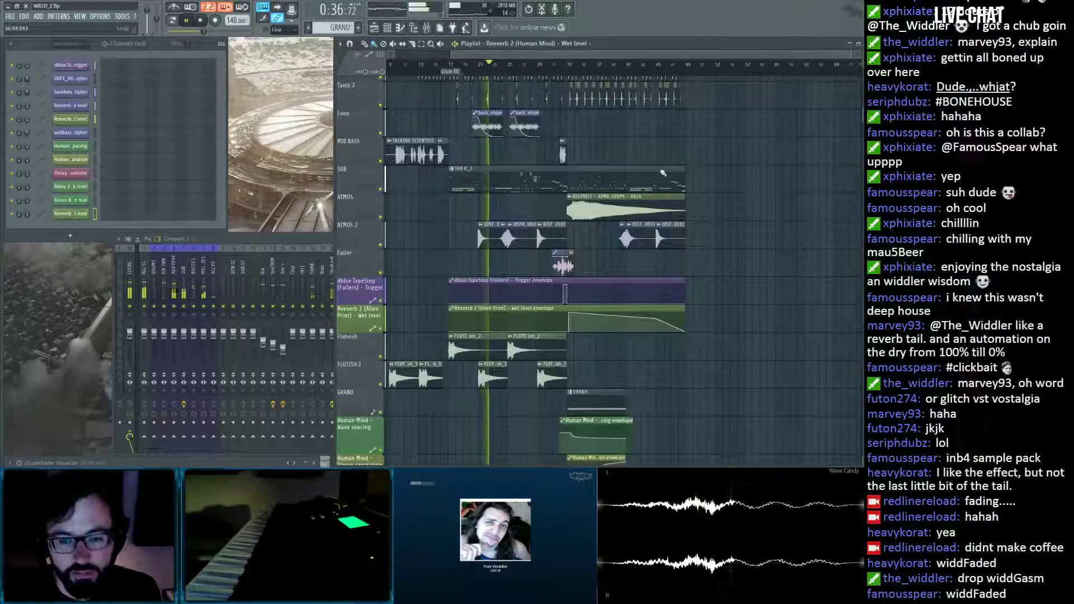
{"action": "scroll", "coordinate": [758, 200], "scroll_direction": "up", "scroll_amount": 7}
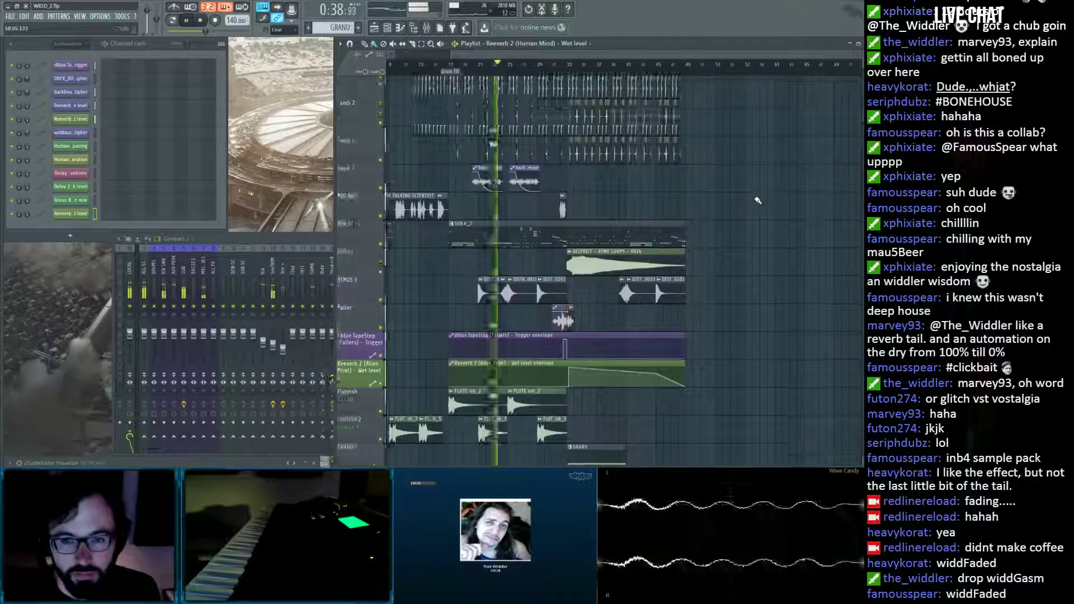
{"action": "scroll", "coordinate": [463, 73], "scroll_direction": "up", "scroll_amount": 5}
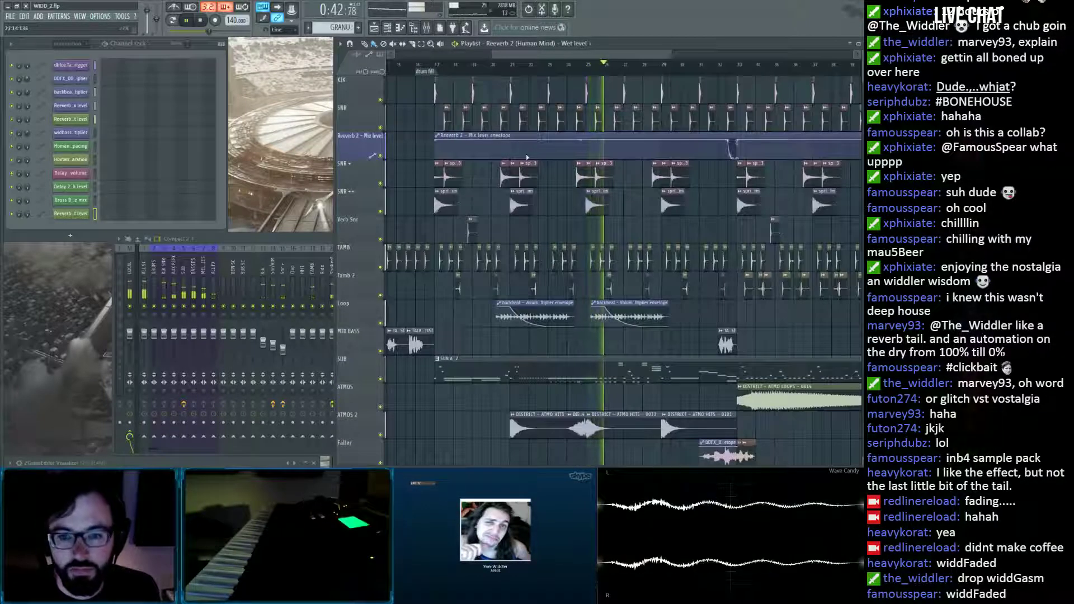
{"action": "mouse_move", "coordinate": [579, 52]}
{"action": "left_mouse_down"}
{"action": "mouse_move", "coordinate": [639, 59]}
{"action": "mouse_move", "coordinate": [584, 56]}
{"action": "mouse_move", "coordinate": [597, 60]}
{"action": "left_mouse_up"}
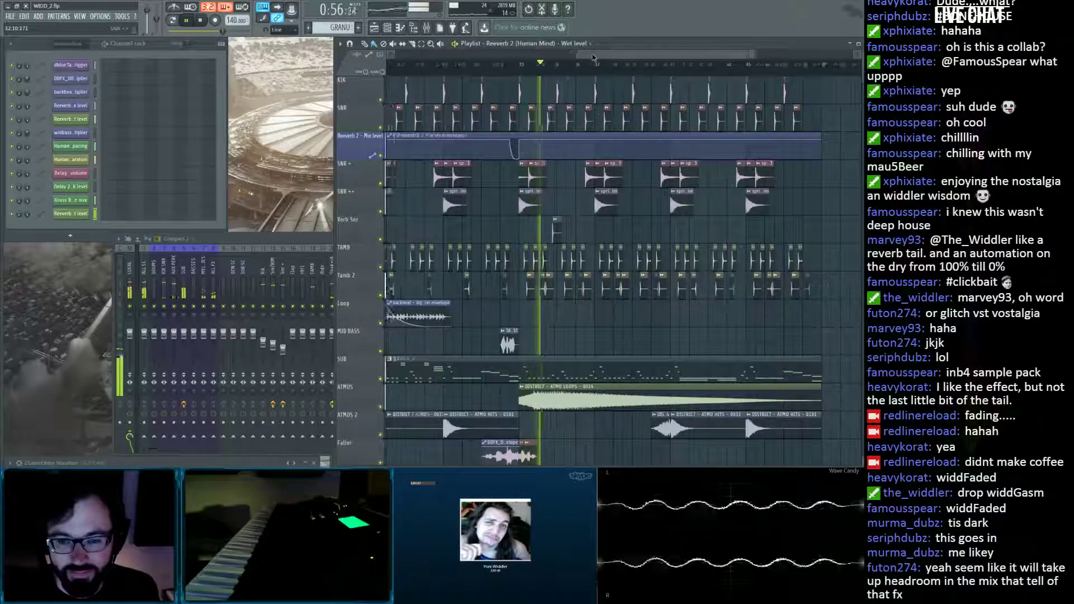
{"action": "scroll", "coordinate": [582, 269], "scroll_direction": "down", "scroll_amount": 5}
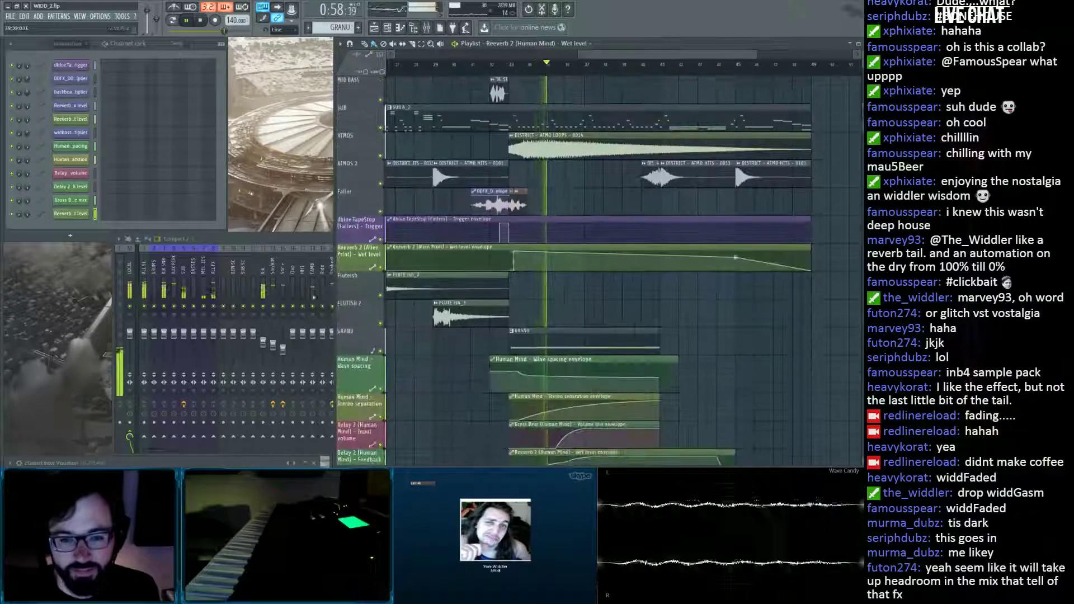
Check Gross Beat on the Human Mind track, lower the middle and end points of its volume mix envelope slightly, save and stop playback.
{"action": "left_click", "coordinate": [306, 239]}
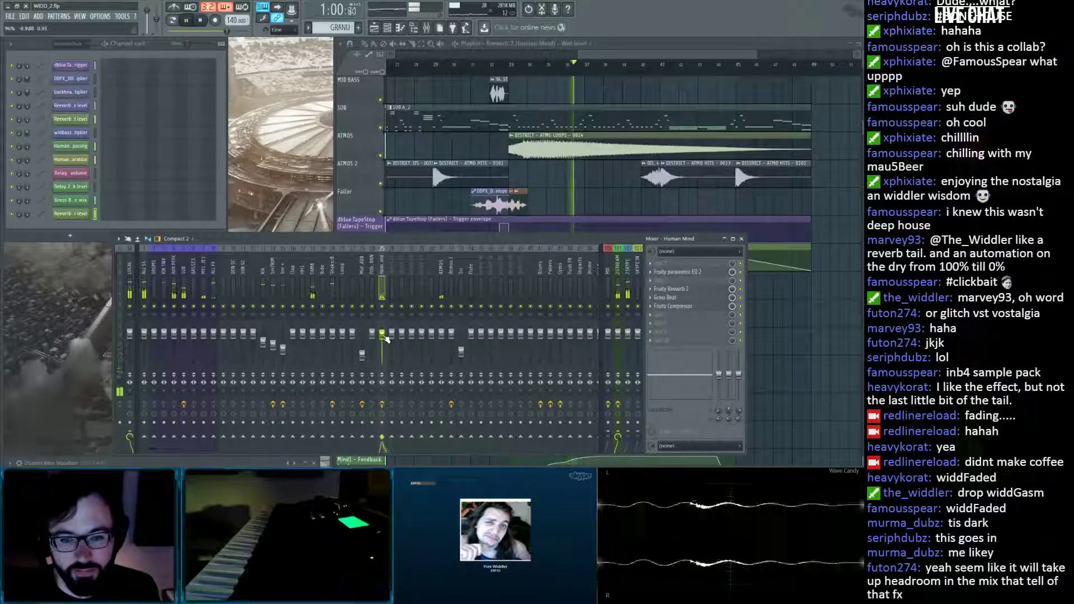
{"action": "left_click", "coordinate": [677, 299]}
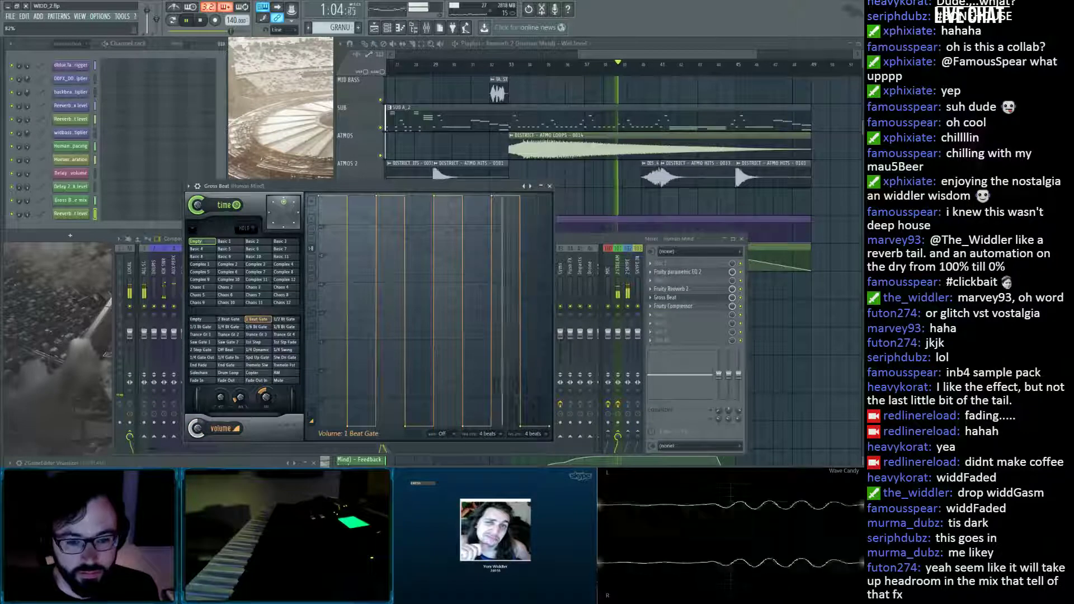
{"action": "left_click", "coordinate": [800, 338]}
{"action": "scroll", "coordinate": [800, 338], "scroll_direction": "down", "scroll_amount": 4}
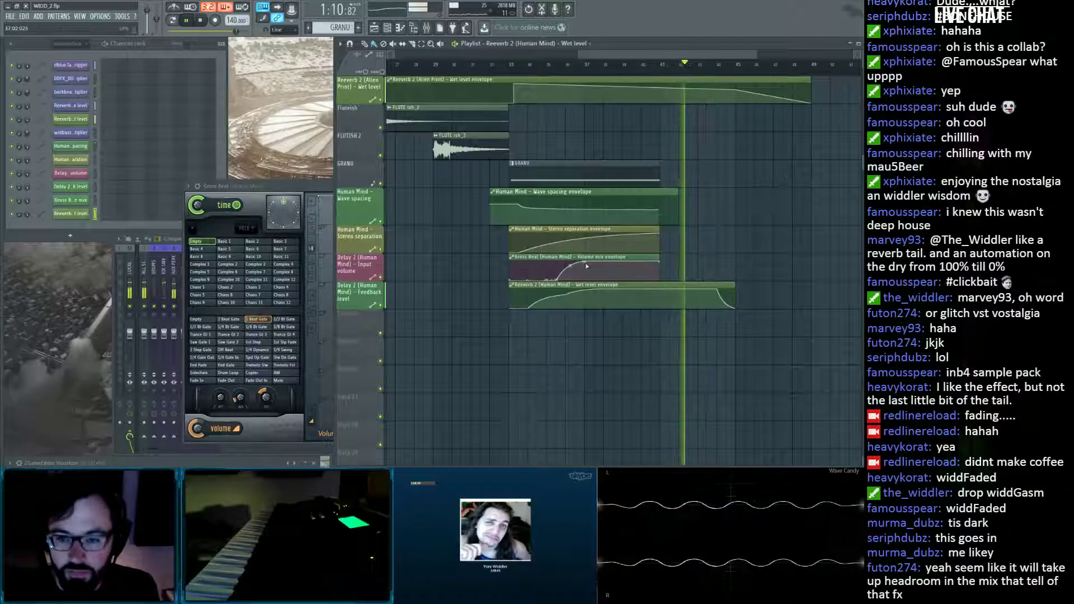
{"action": "left_click_drag", "start_coordinate": [584, 261], "coordinate": [584, 266]}
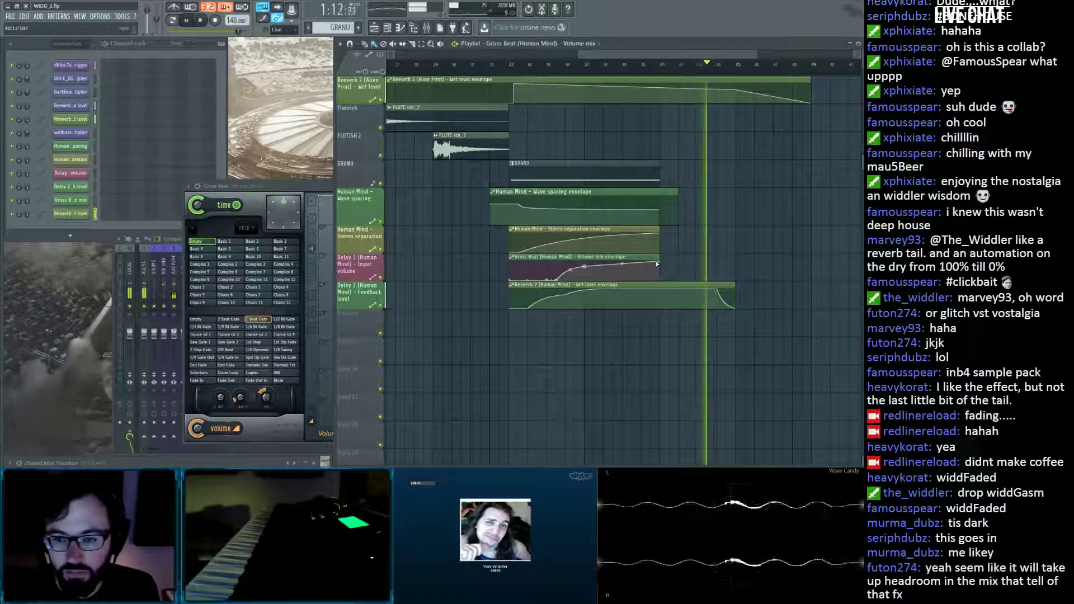
{"action": "left_click_drag", "start_coordinate": [660, 259], "coordinate": [662, 266]}
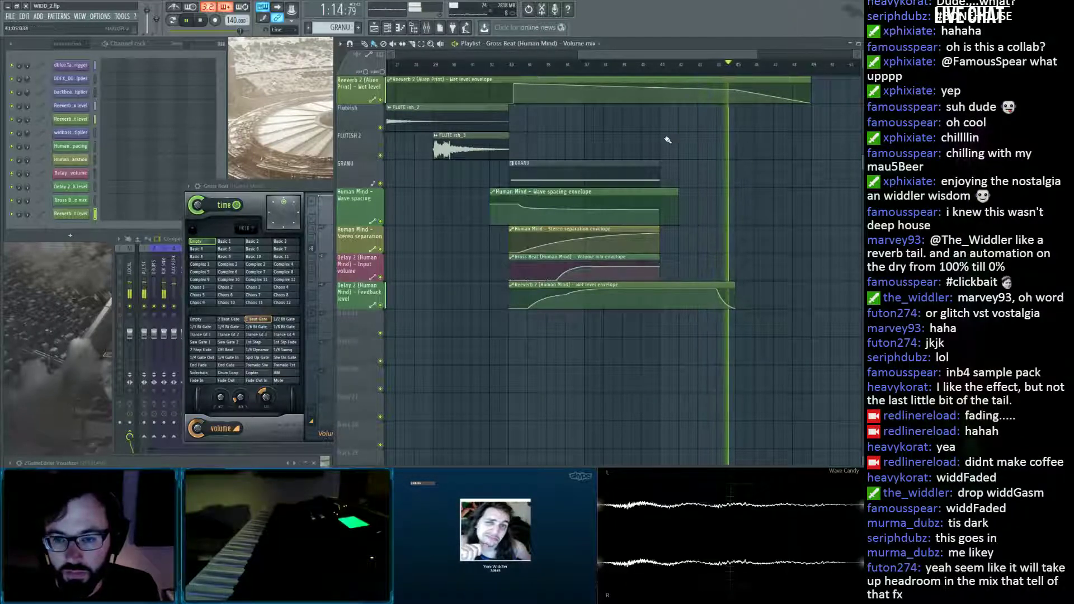
{"action": "scroll", "coordinate": [614, 75], "scroll_direction": "down", "scroll_amount": 4}
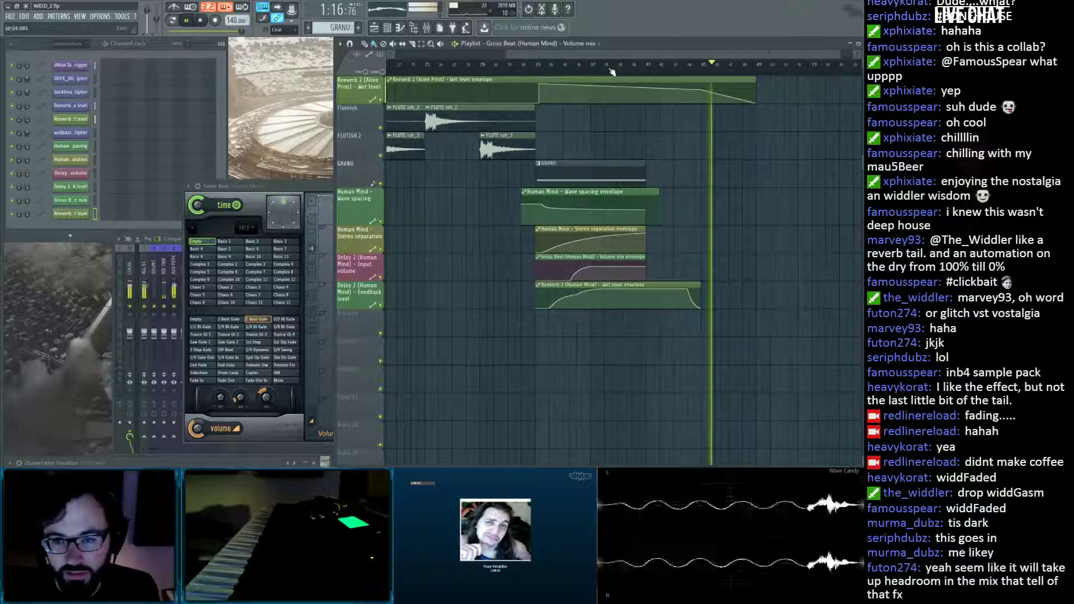
{"action": "key", "text": "ctrl+s"}
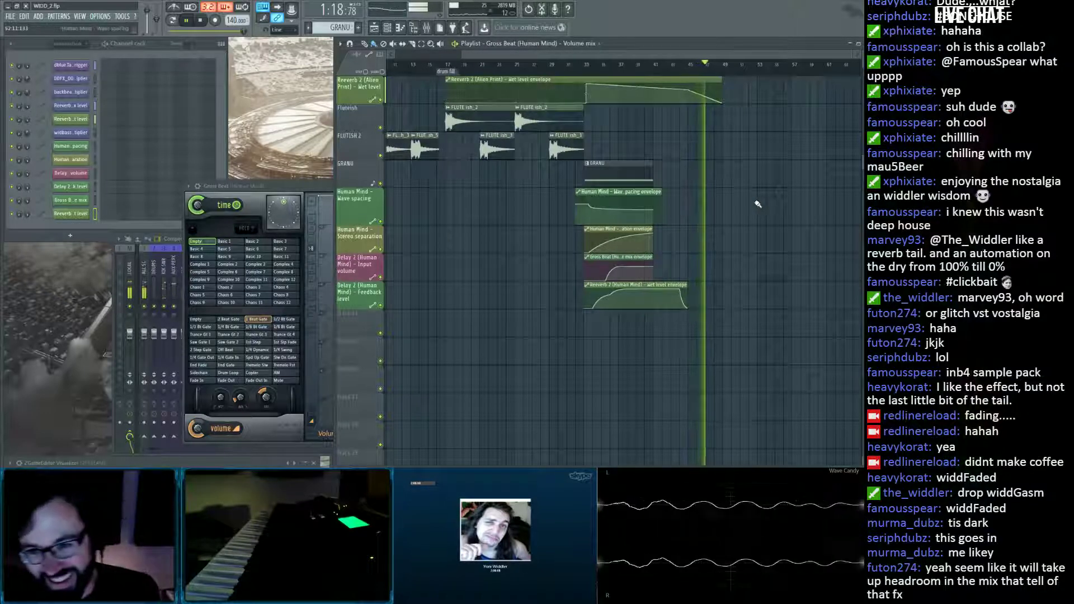
{"action": "scroll", "coordinate": [757, 204], "scroll_direction": "up", "scroll_amount": 1}
{"action": "scroll", "coordinate": [758, 205], "scroll_direction": "up", "scroll_amount": 2}
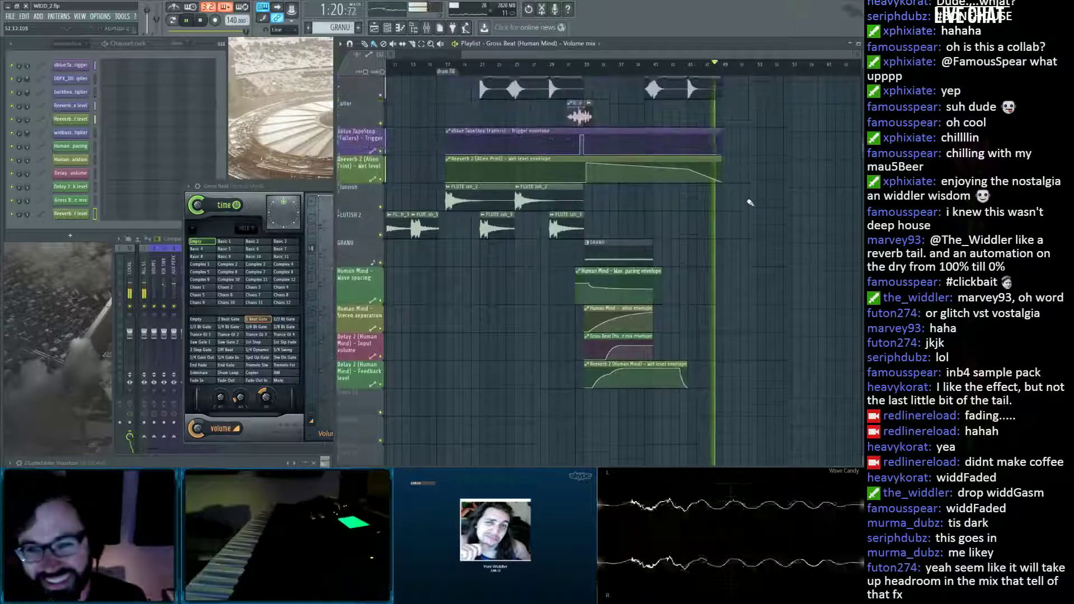
{"action": "key", "text": "space"}
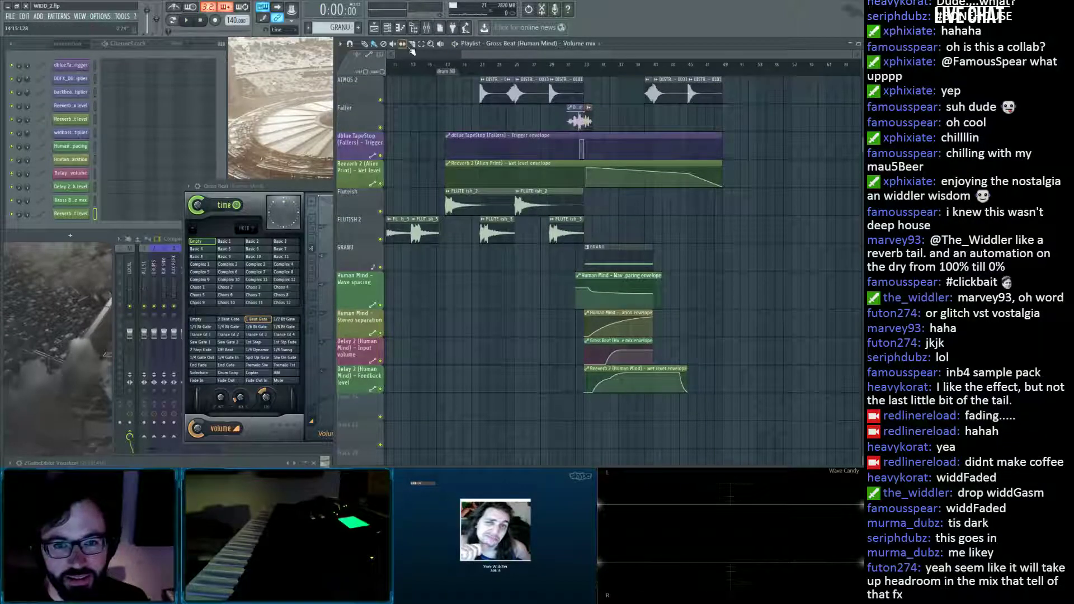
Select all clips from bar 17 through about bar 54, duplicate them, align the copy to start at bar 49 and clear the selection.
{"action": "scroll", "coordinate": [448, 115], "scroll_direction": "up", "scroll_amount": 8}
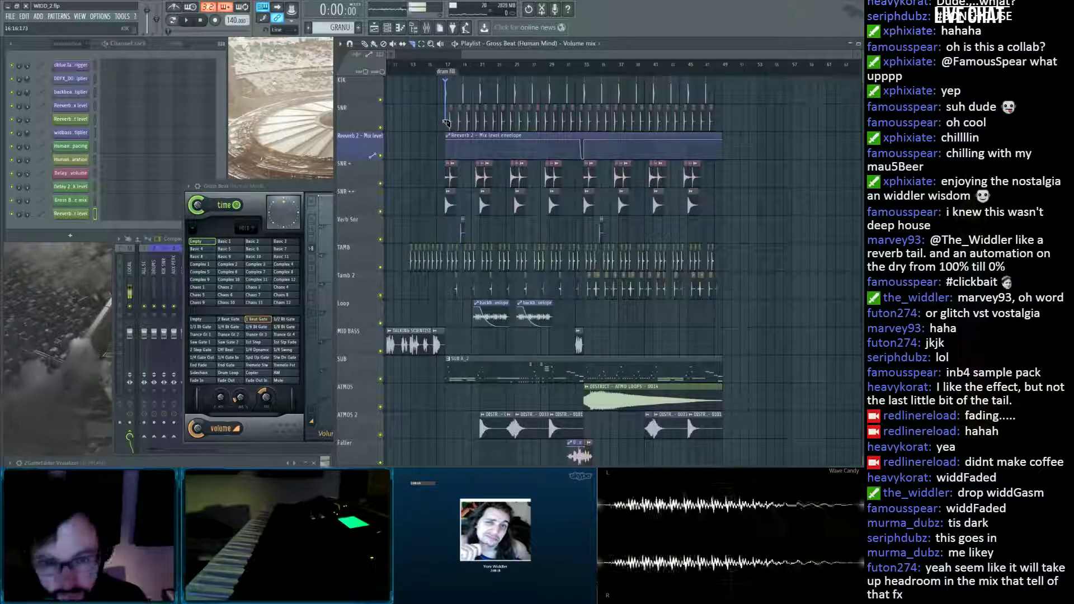
{"action": "scroll", "coordinate": [446, 123], "scroll_direction": "down", "scroll_amount": 5}
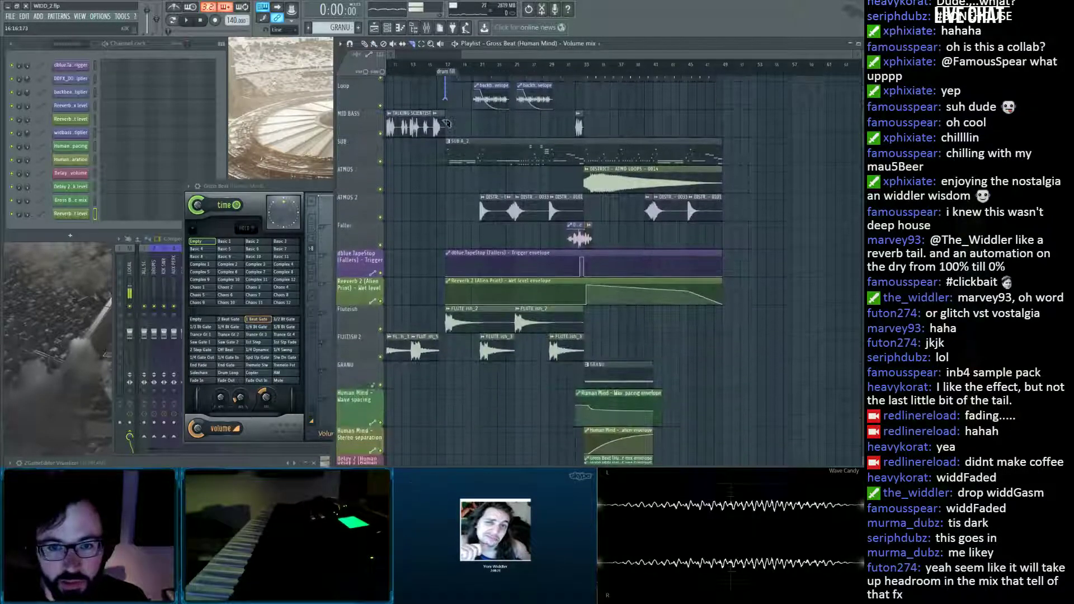
{"action": "scroll", "coordinate": [446, 123], "scroll_direction": "down", "scroll_amount": 8}
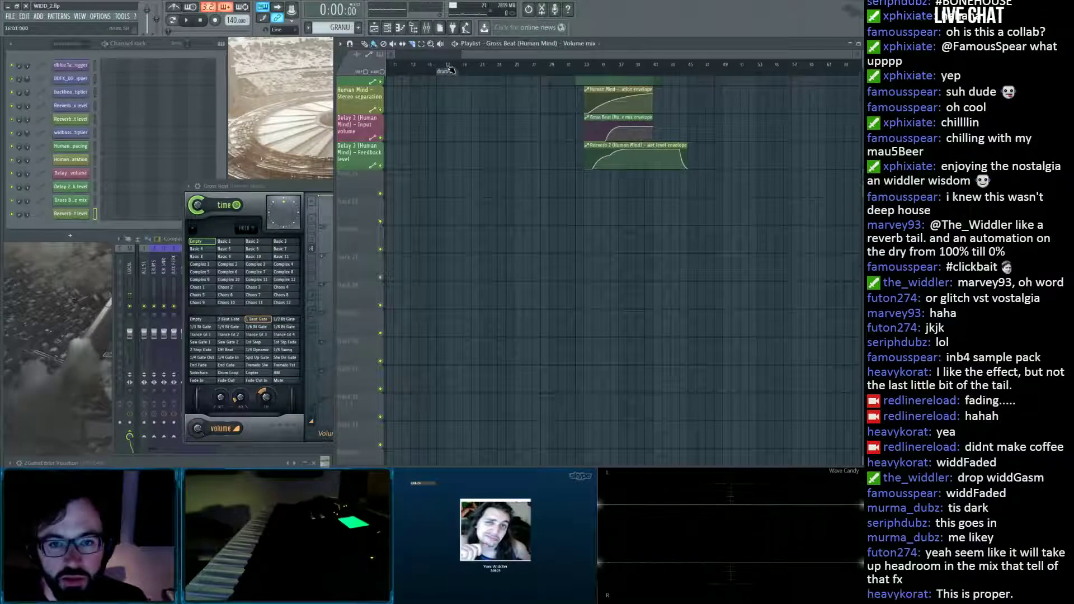
{"action": "left_click_drag", "start_coordinate": [449, 66], "coordinate": [766, 66]}
{"action": "scroll", "coordinate": [517, 337], "scroll_direction": "up", "scroll_amount": 13}
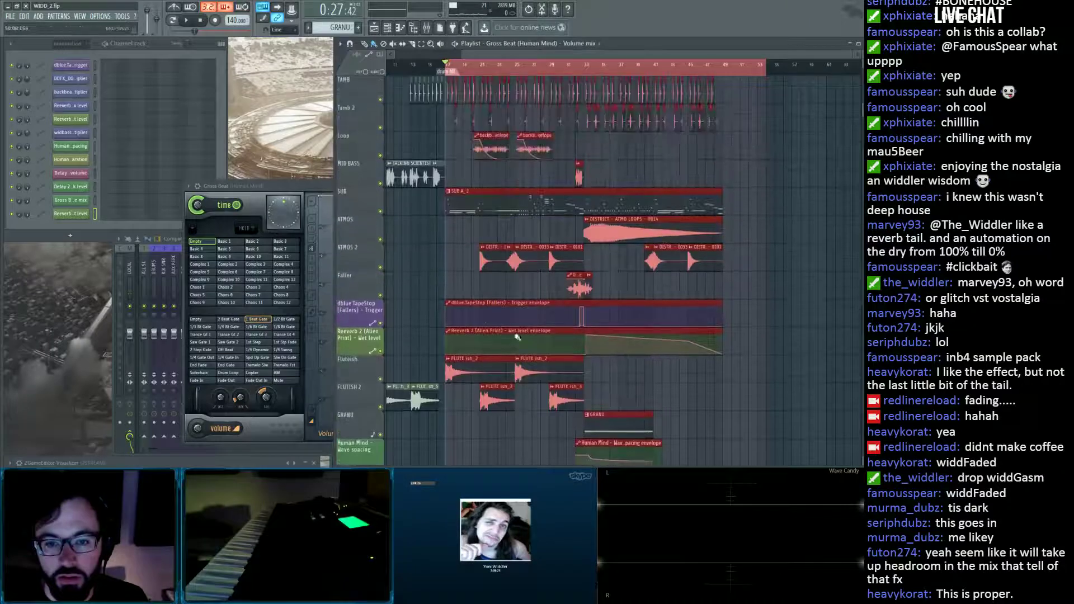
{"action": "key", "text": "ctrl+b"}
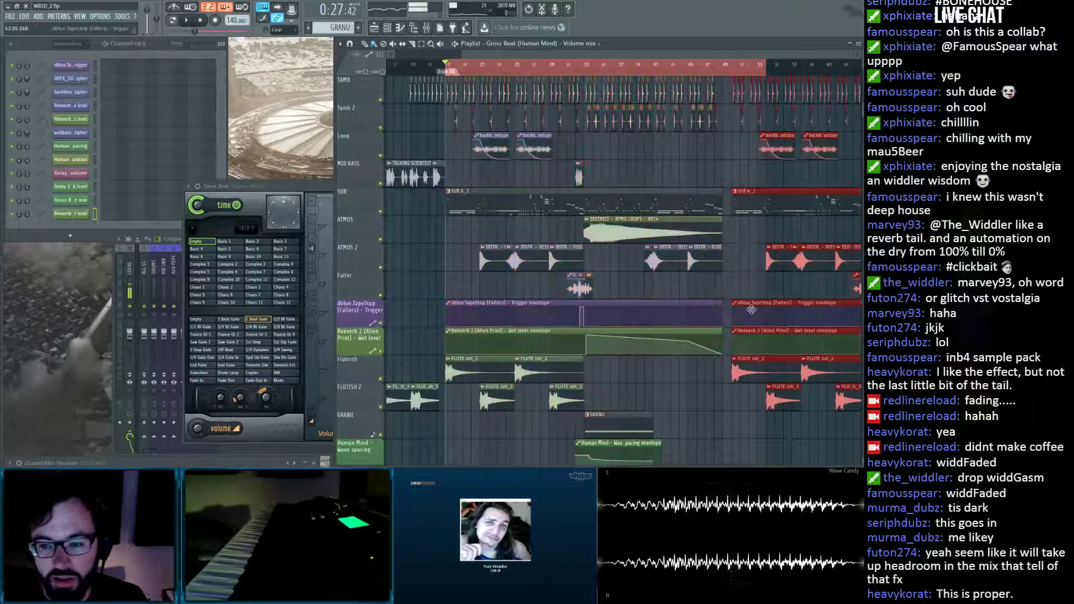
{"action": "left_click_drag", "start_coordinate": [747, 309], "coordinate": [738, 296]}
{"action": "left_click", "coordinate": [666, 67], "text": "ctrl"}
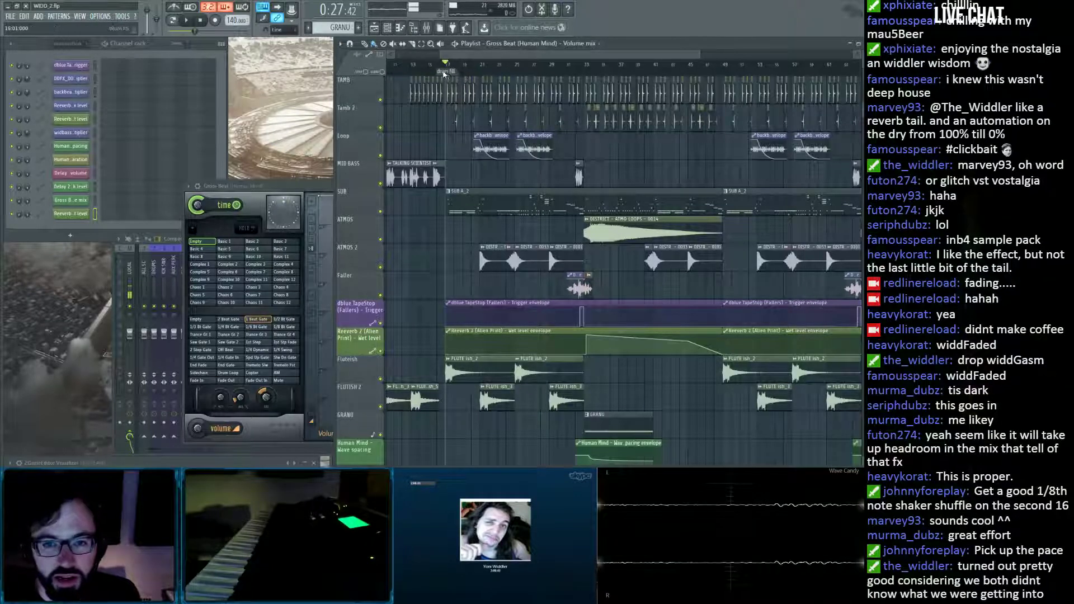
{"action": "scroll", "coordinate": [459, 98], "scroll_direction": "down", "scroll_amount": 1}
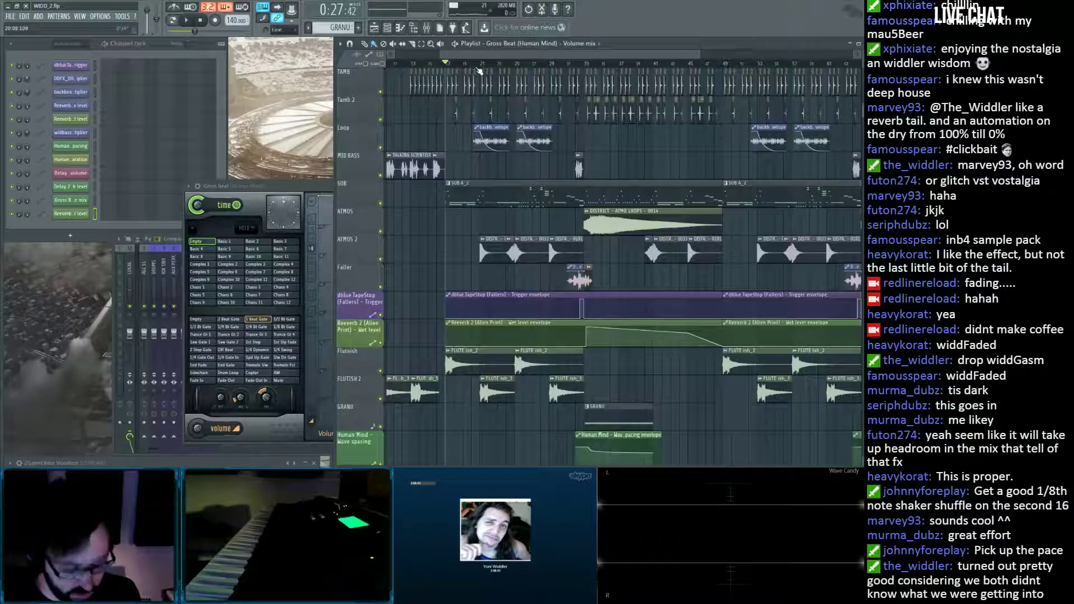
{"action": "scroll", "coordinate": [648, 181], "scroll_direction": "down", "scroll_amount": 3}
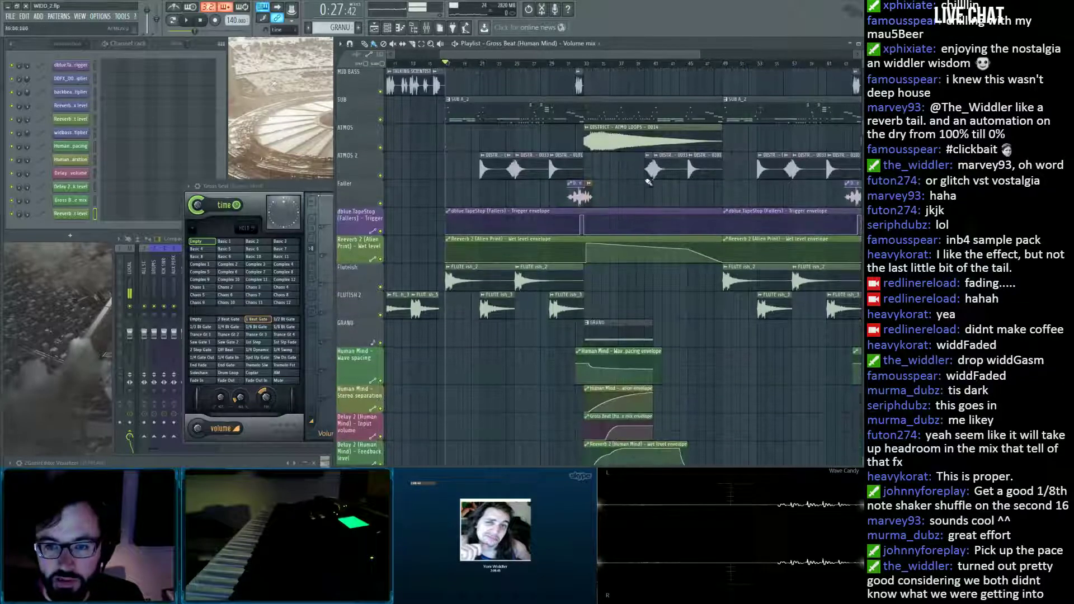
Preview the bass drone flyby note and alien signal 2 samples, then place alien signal 2 on the Faller track around bar 38.
{"action": "scroll", "coordinate": [662, 292], "scroll_direction": "up", "scroll_amount": 3}
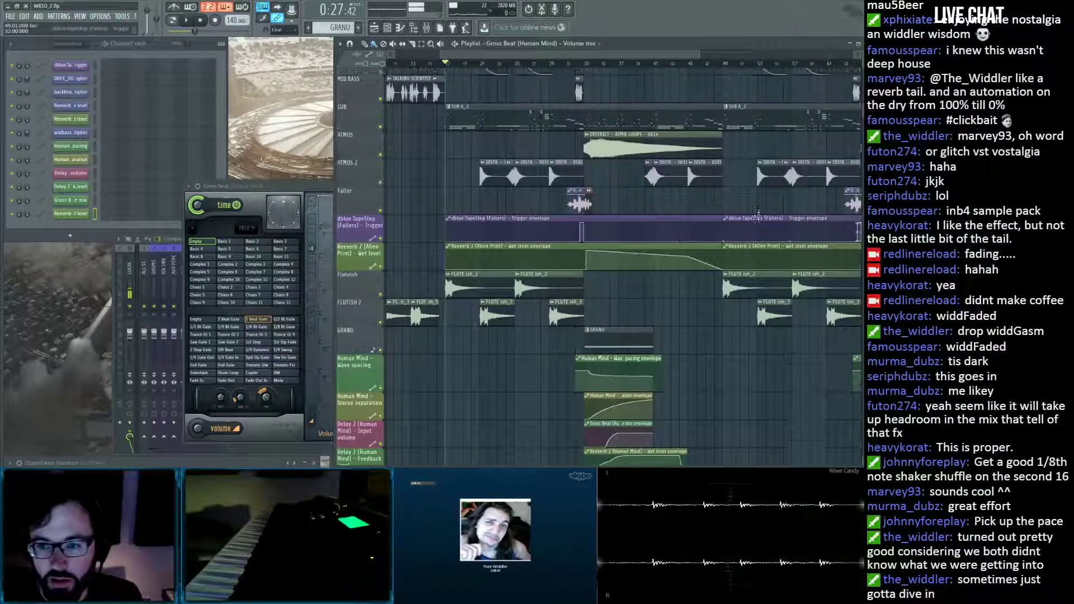
{"action": "left_click_drag", "start_coordinate": [668, 55], "coordinate": [697, 56]}
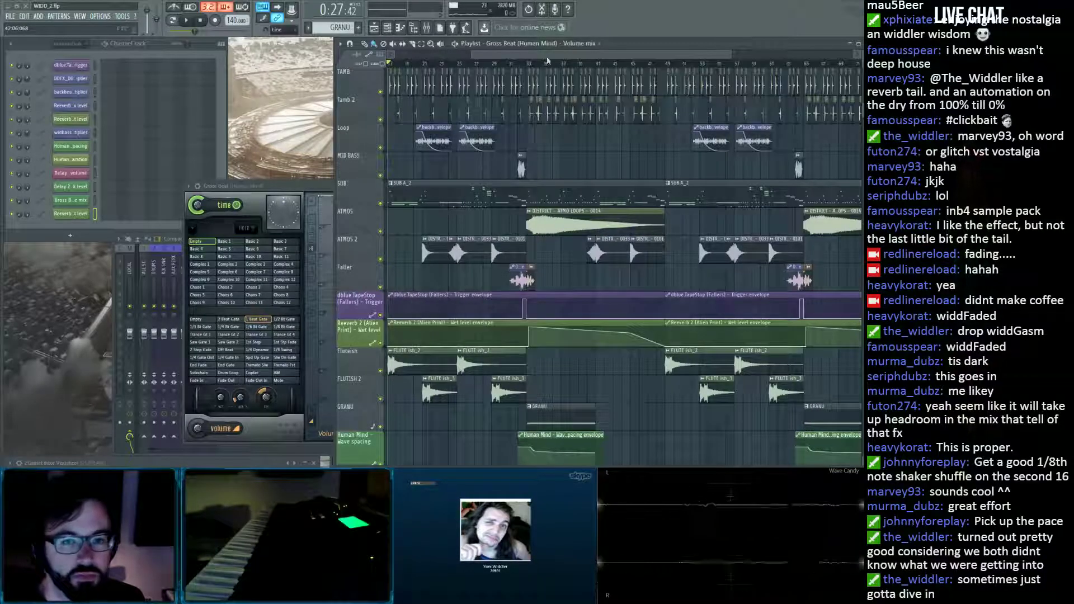
{"action": "left_click_drag", "start_coordinate": [552, 56], "coordinate": [549, 59]}
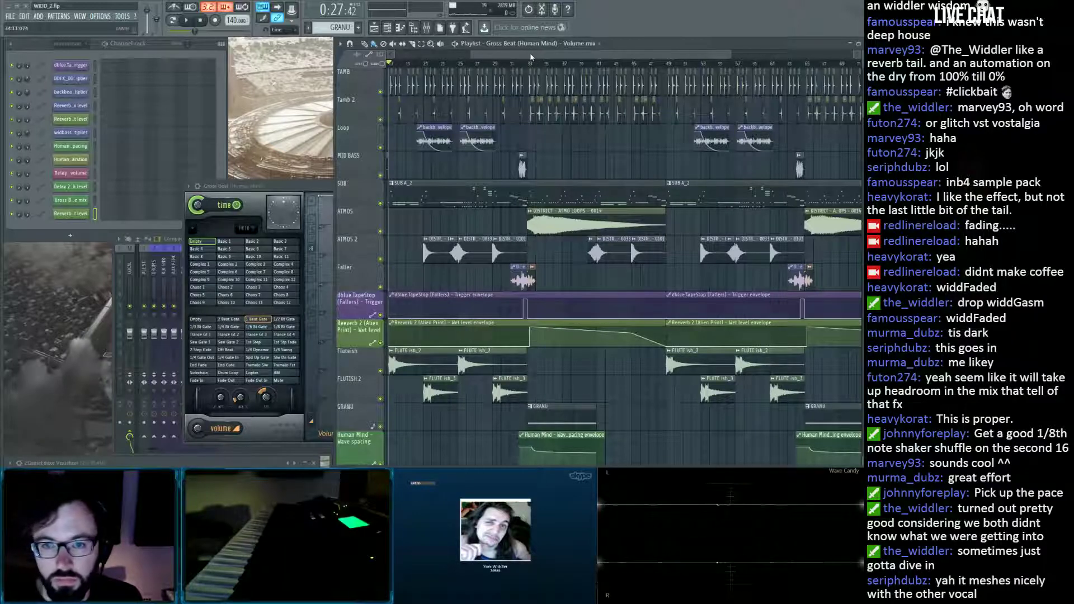
{"action": "mouse_move", "coordinate": [1, 238]}
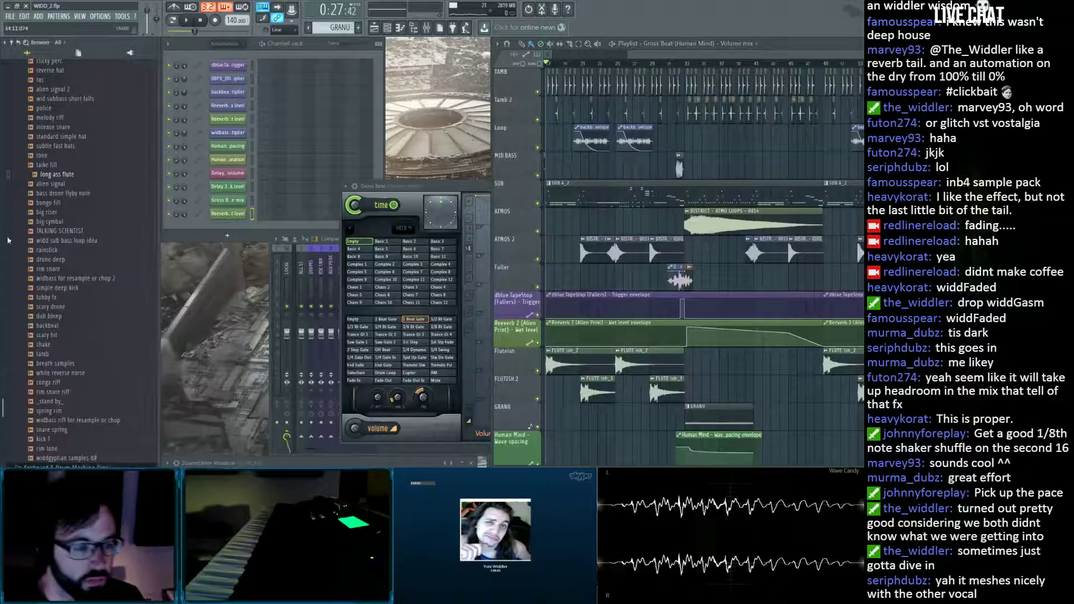
{"action": "left_click", "coordinate": [70, 194]}
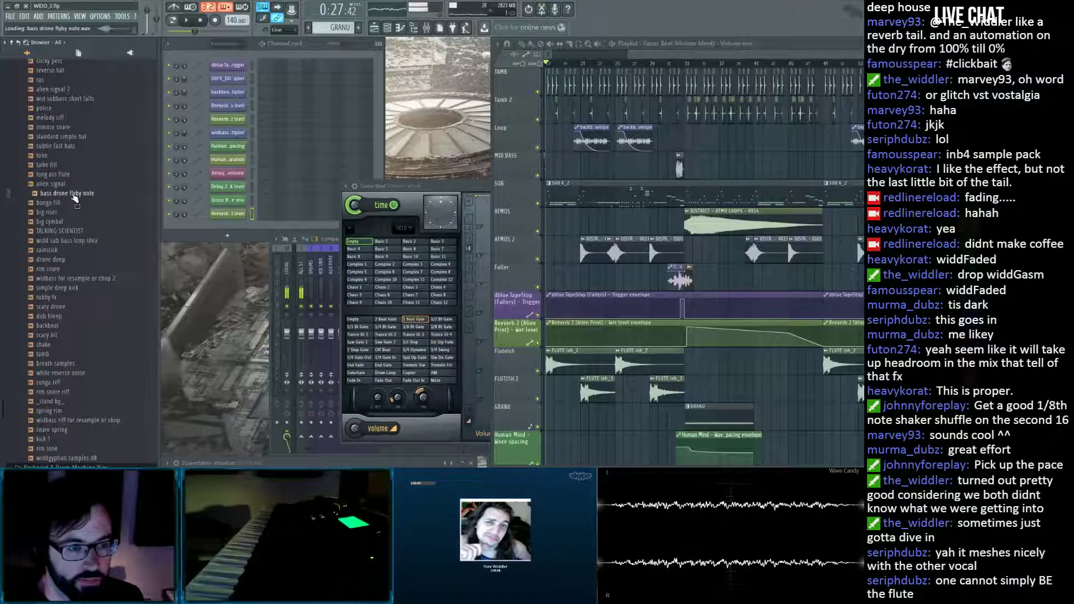
{"action": "scroll", "coordinate": [73, 197], "scroll_direction": "up", "scroll_amount": 3}
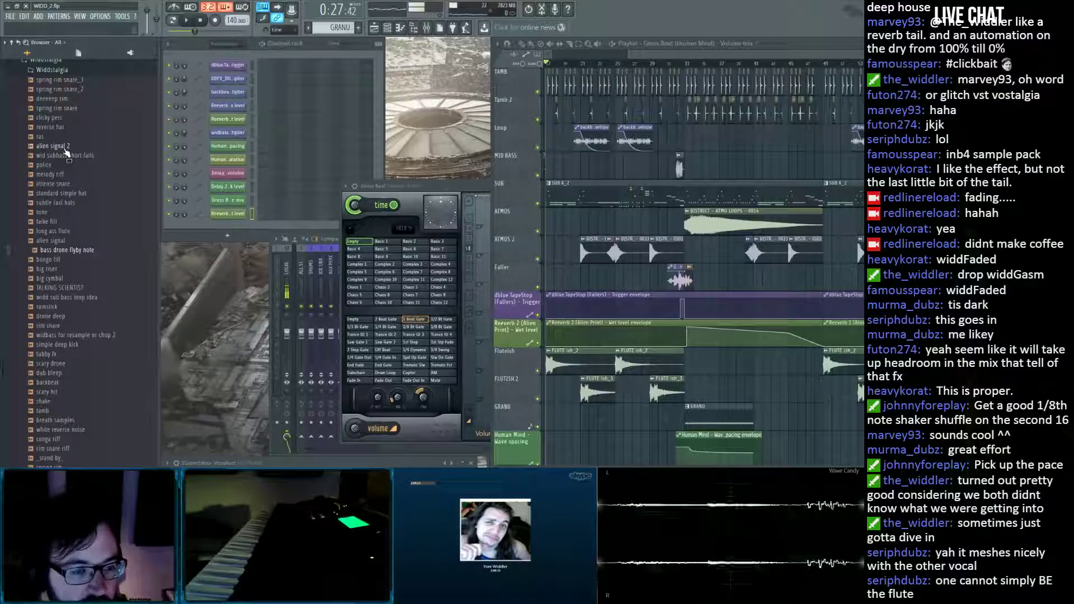
{"action": "left_click", "coordinate": [65, 149]}
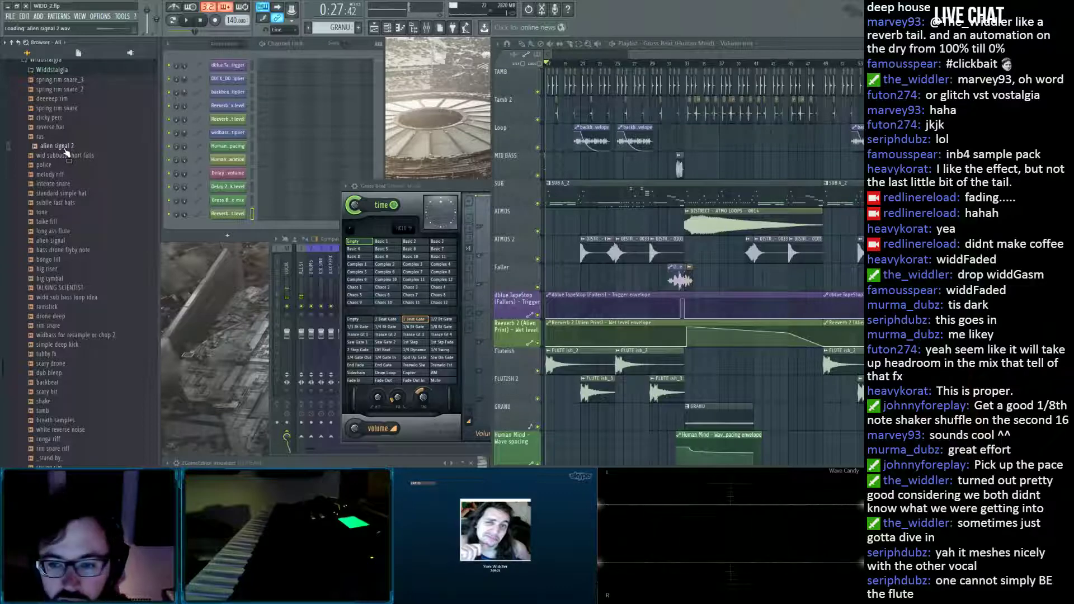
{"action": "left_click_drag", "start_coordinate": [53, 150], "coordinate": [581, 280]}
Route the alien signal 2 sample channel to the Alien2 mixer track, number 35.
{"action": "scroll", "coordinate": [584, 297], "scroll_direction": "down", "scroll_amount": 3}
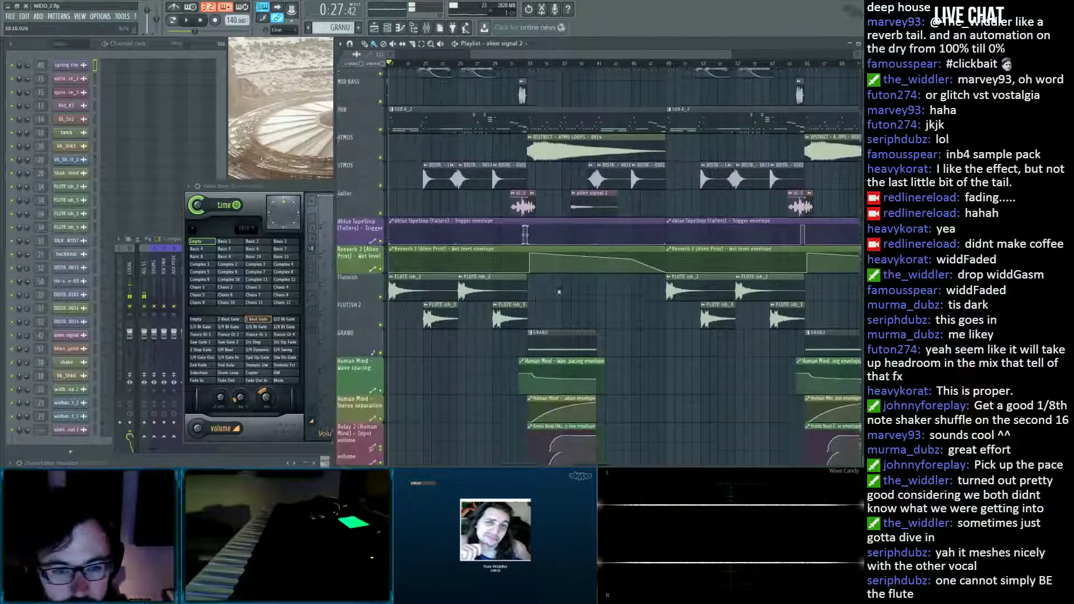
{"action": "left_click", "coordinate": [154, 269]}
{"action": "left_click", "coordinate": [480, 272]}
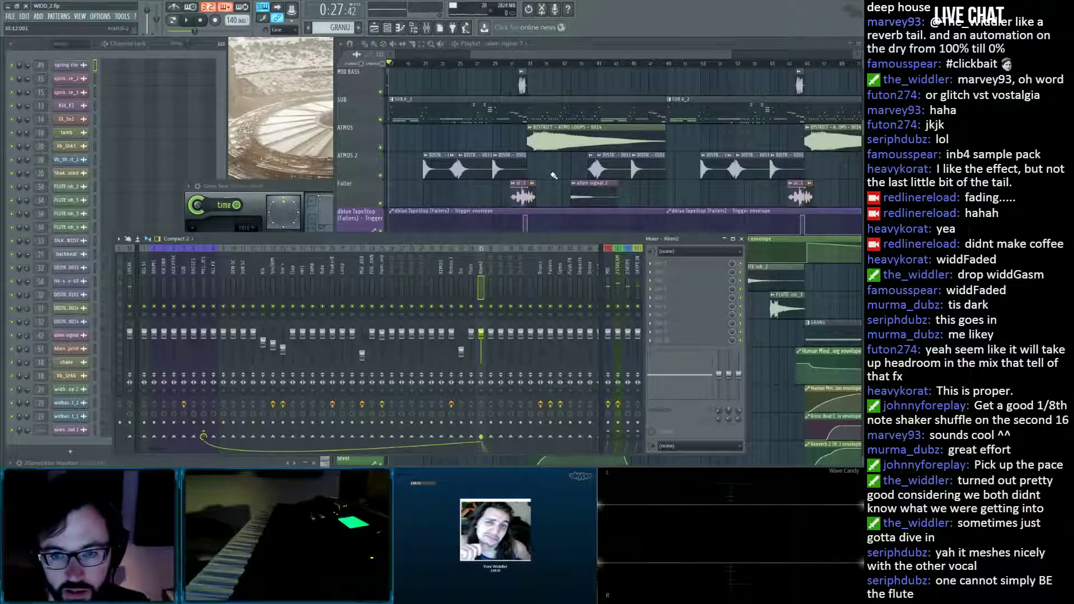
{"action": "left_click", "coordinate": [578, 189]}
{"action": "double_click", "coordinate": [579, 190]}
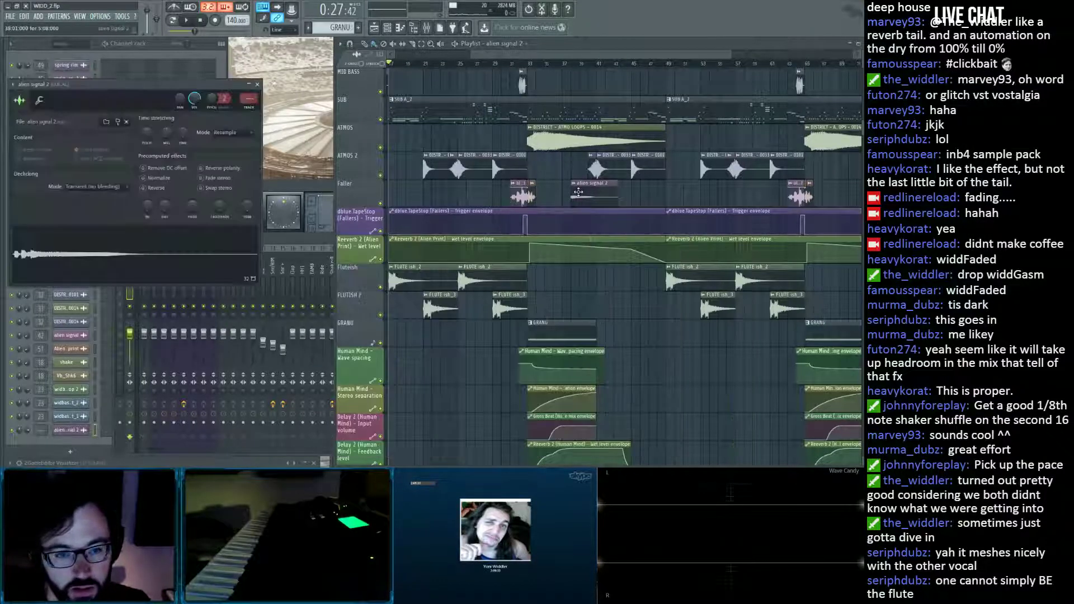
{"action": "left_click", "coordinate": [275, 249]}
{"action": "left_click_drag", "start_coordinate": [250, 102], "coordinate": [249, 44]}
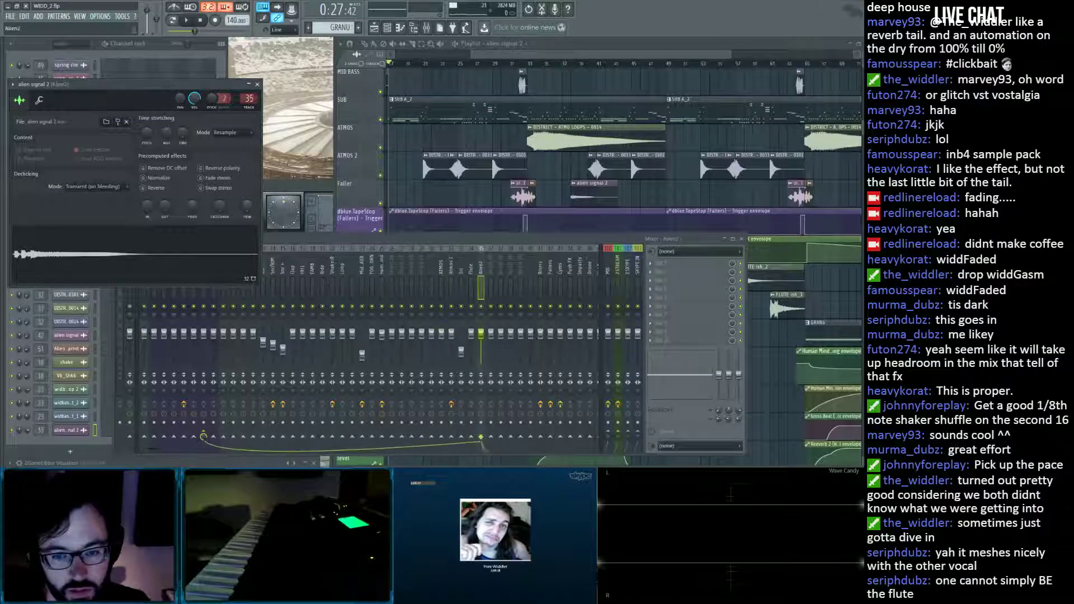
Remove alien signal 2 from the Faller track and place it at bar 41 on the empty track below the Human Mind automation.
{"action": "left_click", "coordinate": [258, 84]}
{"action": "right_click", "coordinate": [409, 148]}
{"action": "scroll", "coordinate": [606, 314], "scroll_direction": "down", "scroll_amount": 2}
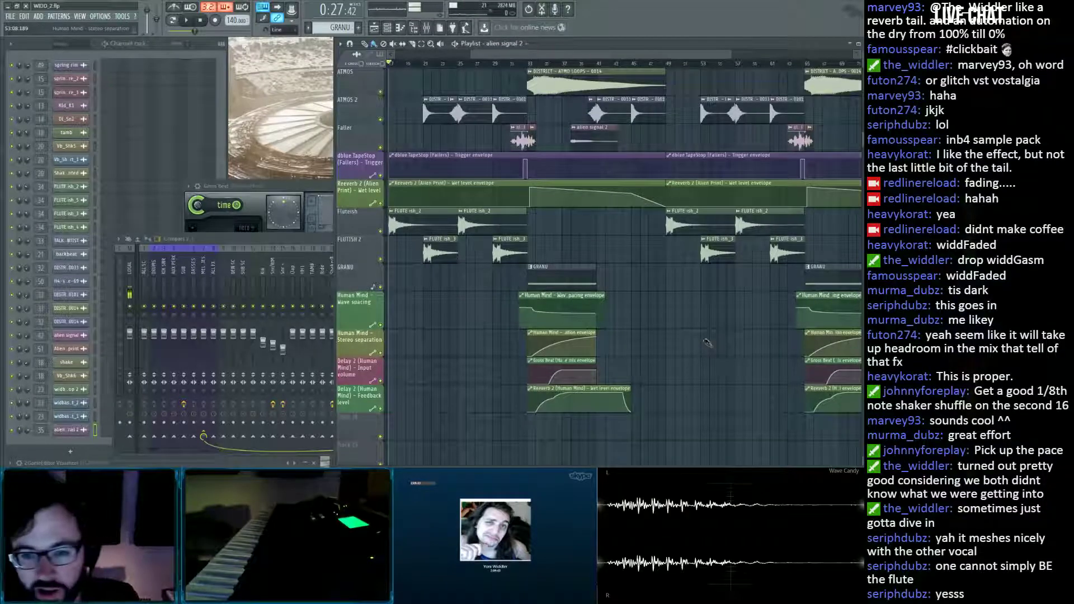
{"action": "right_click", "coordinate": [582, 136]}
{"action": "scroll", "coordinate": [651, 369], "scroll_direction": "down", "scroll_amount": 1}
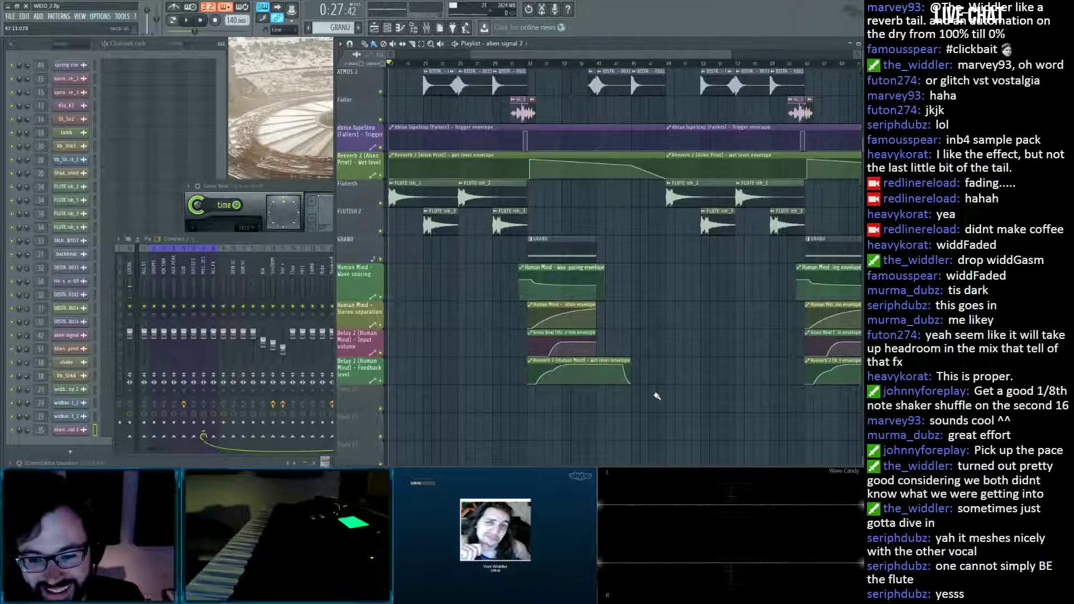
{"action": "left_click", "coordinate": [597, 407]}
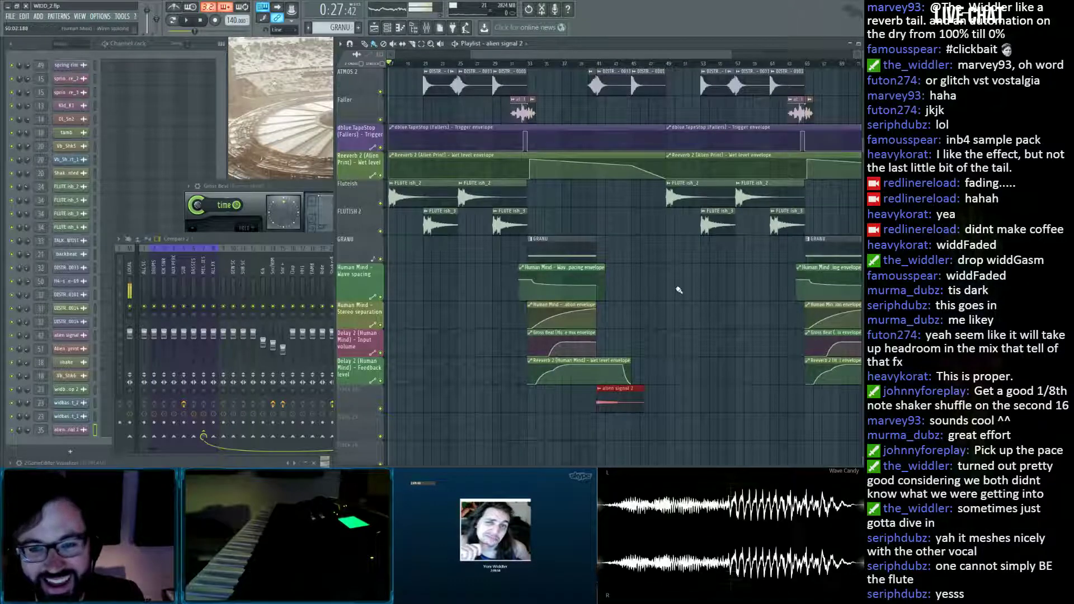
Play the drop from about bar 32, move the alien signal 2 clip to bar 37, open its channel settings and stop playback.
{"action": "left_click", "coordinate": [522, 64]}
{"action": "key", "text": "space"}
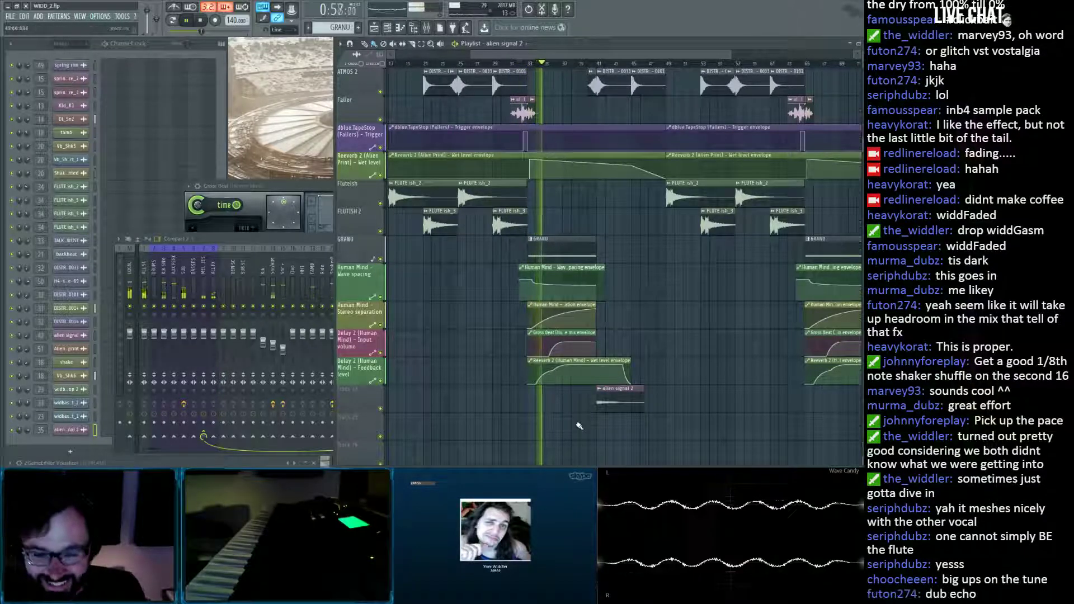
{"action": "left_click_drag", "start_coordinate": [613, 402], "coordinate": [587, 404]}
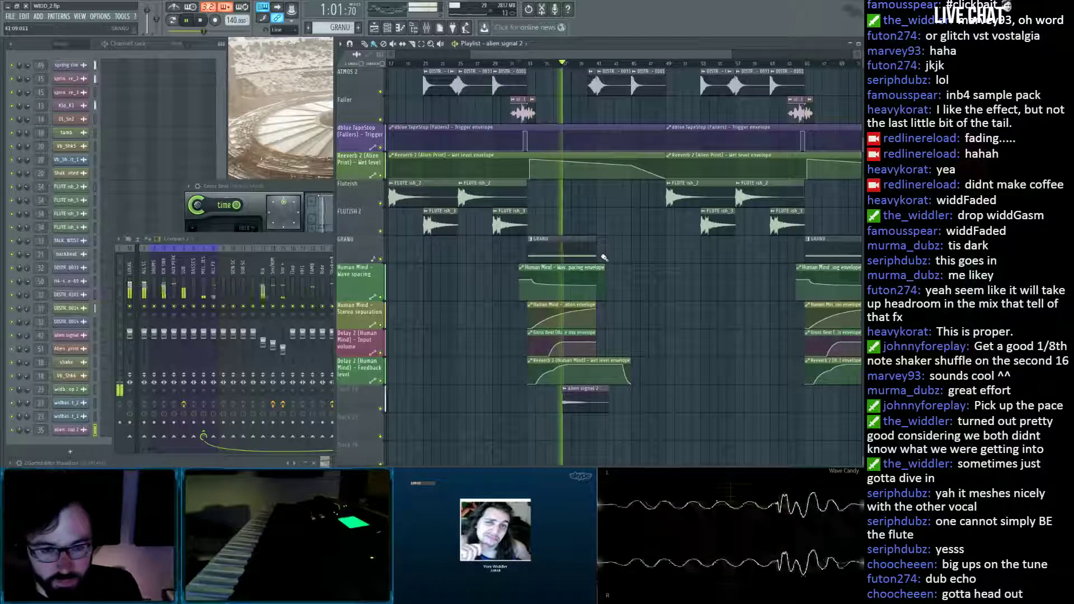
{"action": "double_click", "coordinate": [579, 404]}
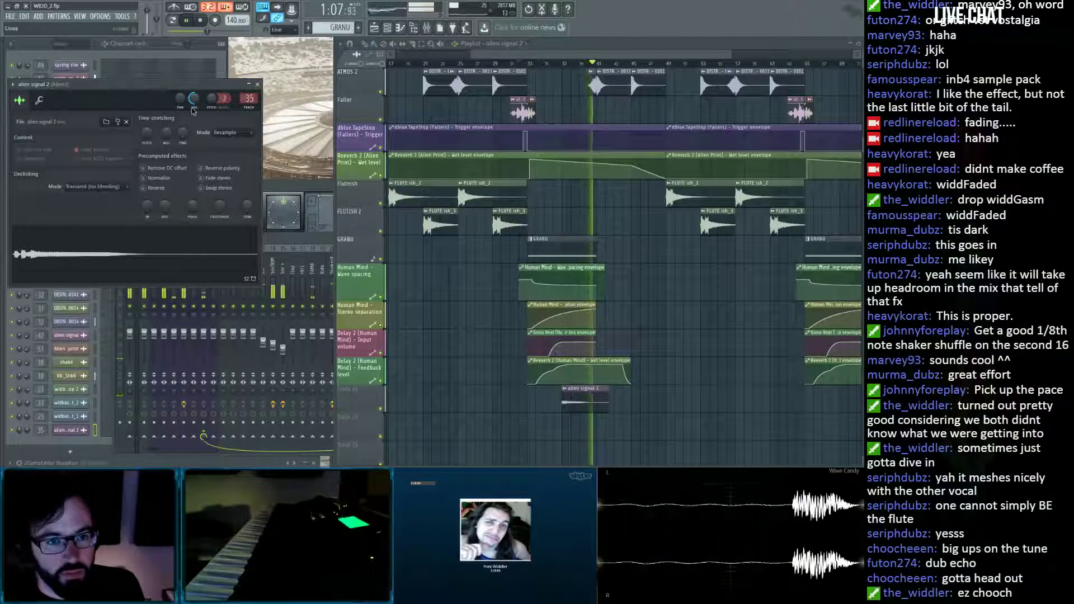
{"action": "key", "text": "space"}
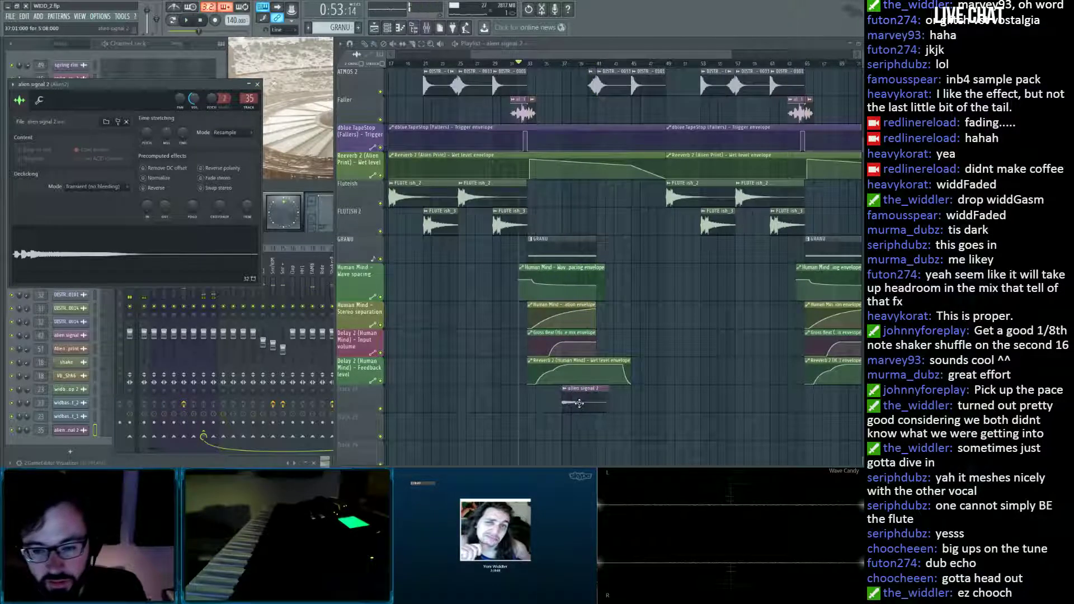
Duplicate the alien signal 2 clip, make the copy unique, reverse its sample and lay it over the original at bar 37.
{"action": "left_click_drag", "start_coordinate": [579, 403], "coordinate": [632, 403]}
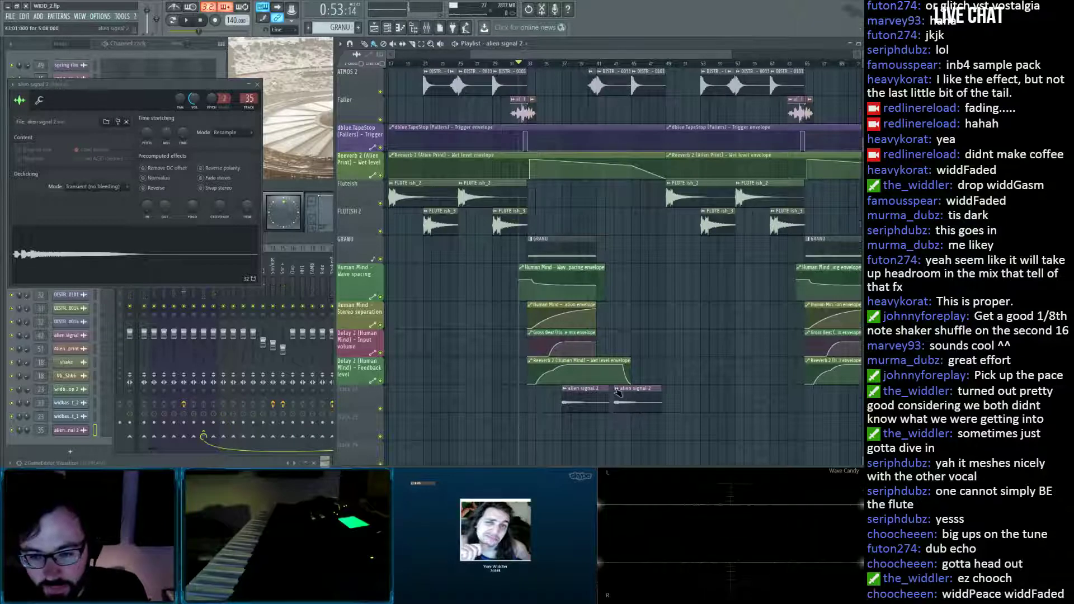
{"action": "left_click", "coordinate": [696, 379]}
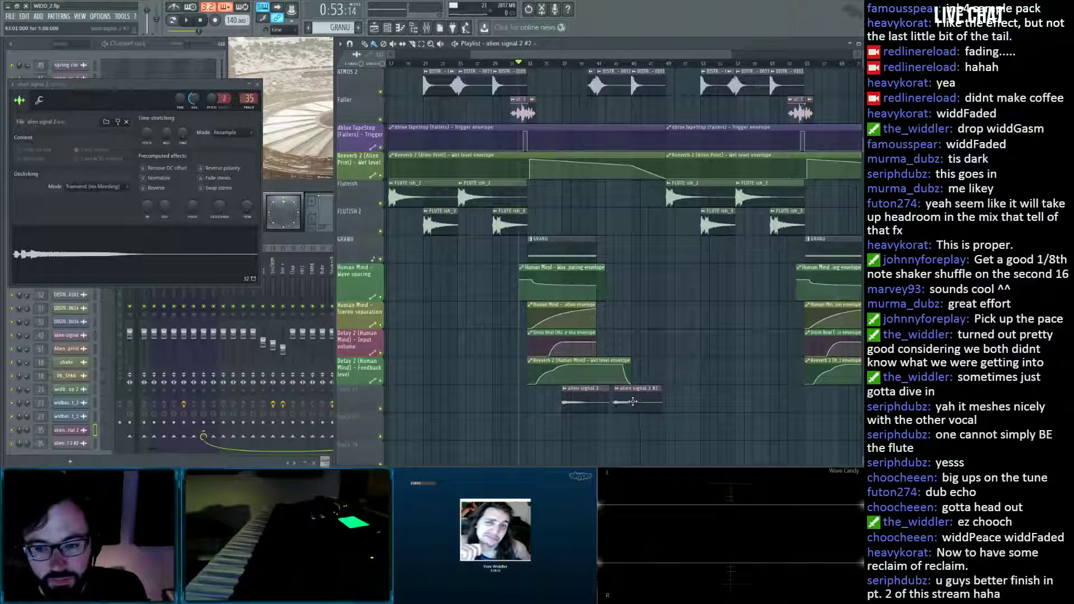
{"action": "double_click", "coordinate": [630, 403]}
{"action": "left_click", "coordinate": [155, 199]}
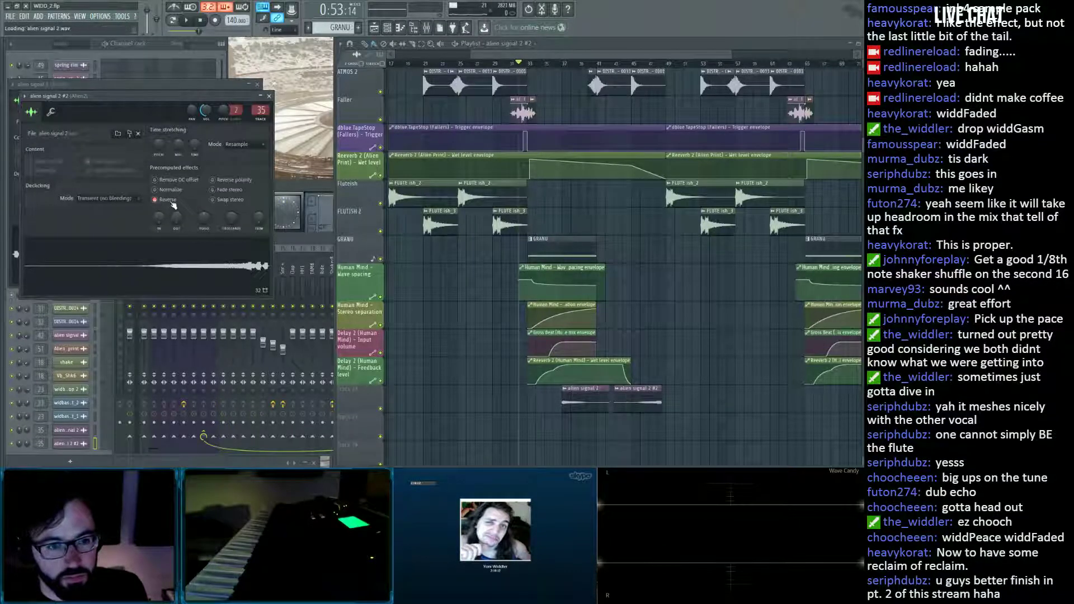
{"action": "left_click", "coordinate": [270, 96]}
{"action": "left_click_drag", "start_coordinate": [626, 408], "coordinate": [584, 413]}
Move the reversed alien signal clip to the track below and fit both alien signal clips to end at bar 41.
{"action": "key", "text": "space"}
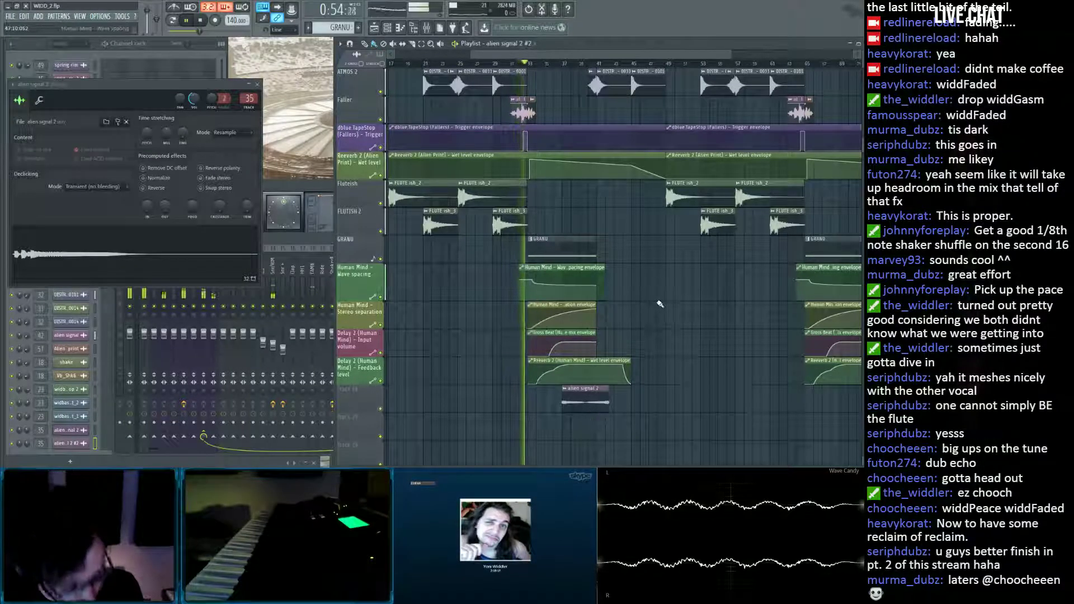
{"action": "scroll", "coordinate": [612, 64], "scroll_direction": "up", "scroll_amount": 5}
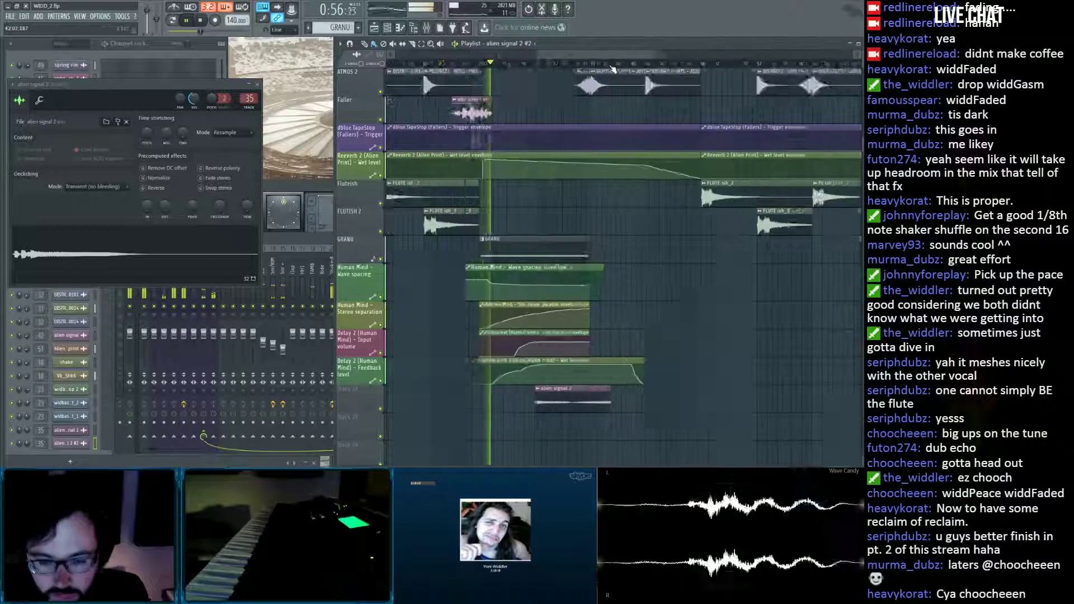
{"action": "scroll", "coordinate": [672, 256], "scroll_direction": "down", "scroll_amount": 4}
{"action": "scroll", "coordinate": [696, 247], "scroll_direction": "down", "scroll_amount": 1}
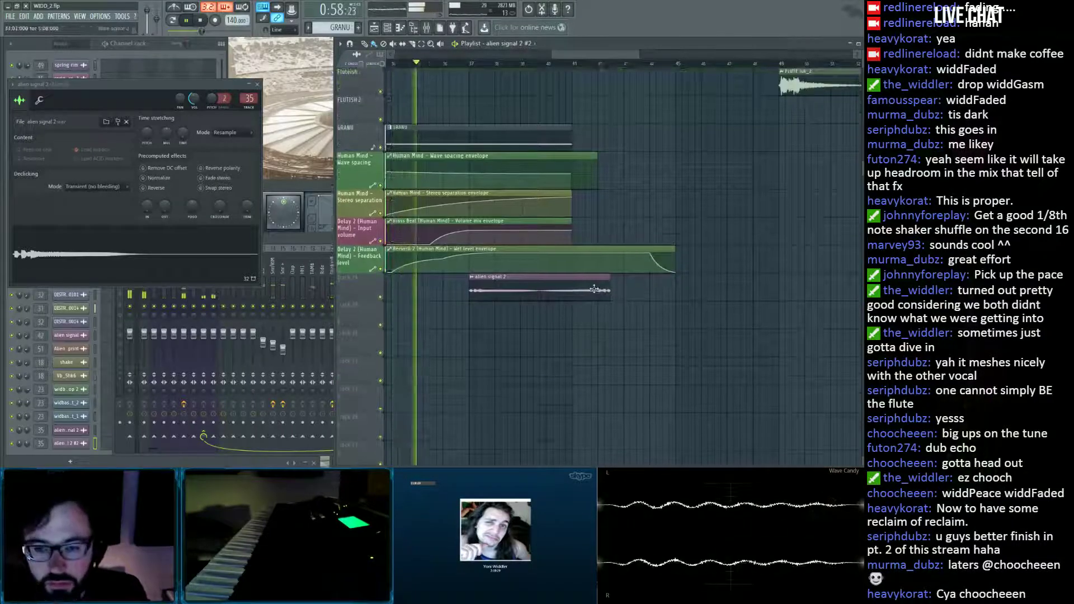
{"action": "left_click_drag", "start_coordinate": [588, 292], "coordinate": [572, 314]}
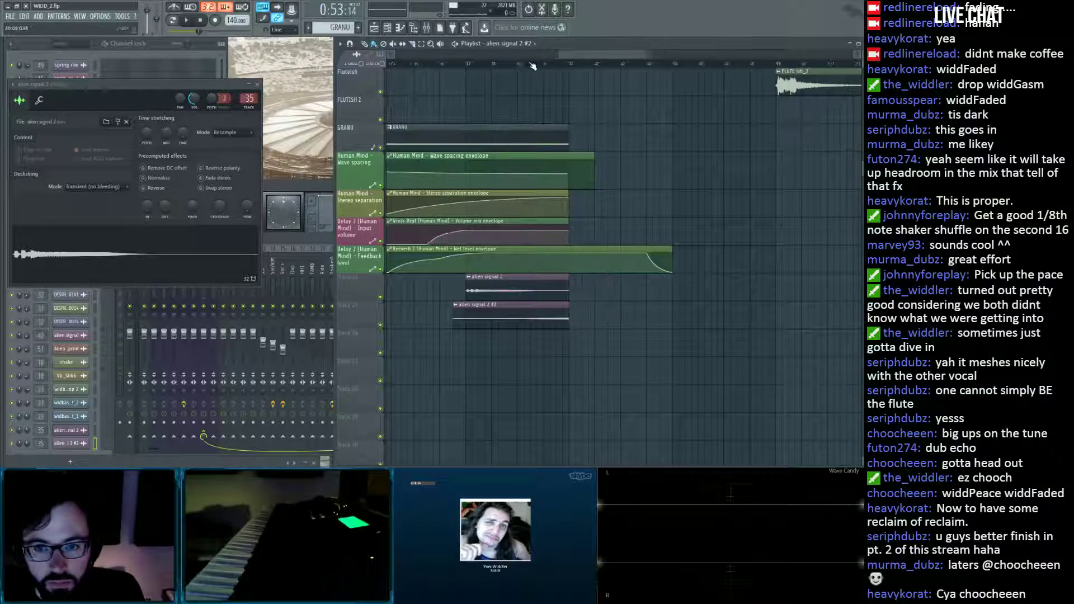
Duplicate the GRANU clip and its Human Mind automation clips from bar 33 to bar 41 and play the result.
{"action": "scroll", "coordinate": [532, 67], "scroll_direction": "down", "scroll_amount": 5}
{"action": "scroll", "coordinate": [549, 162], "scroll_direction": "up", "scroll_amount": 2}
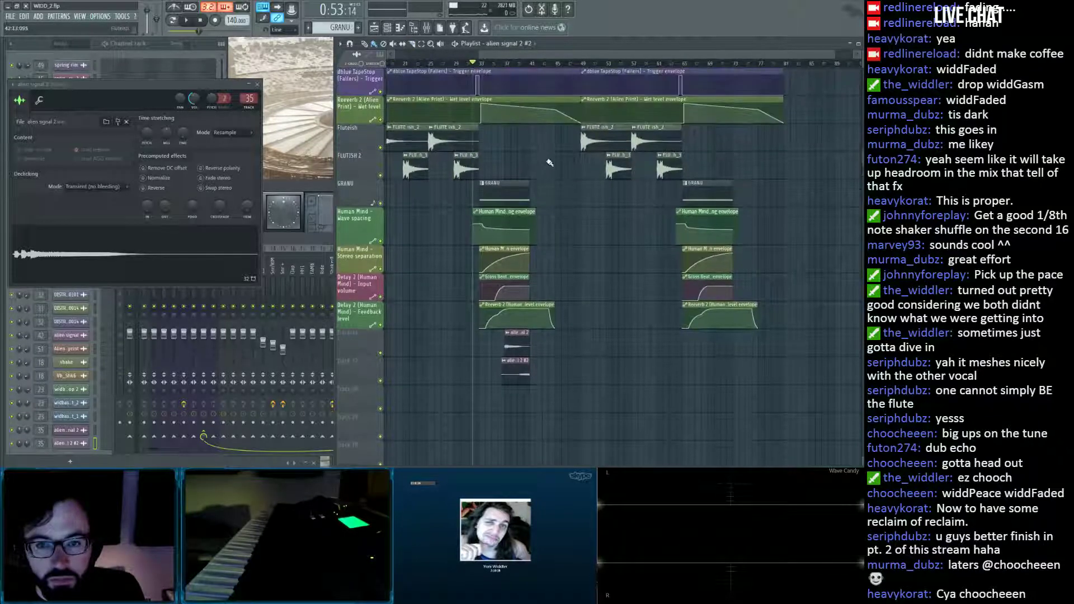
{"action": "left_click_drag", "start_coordinate": [563, 191], "coordinate": [550, 303]}
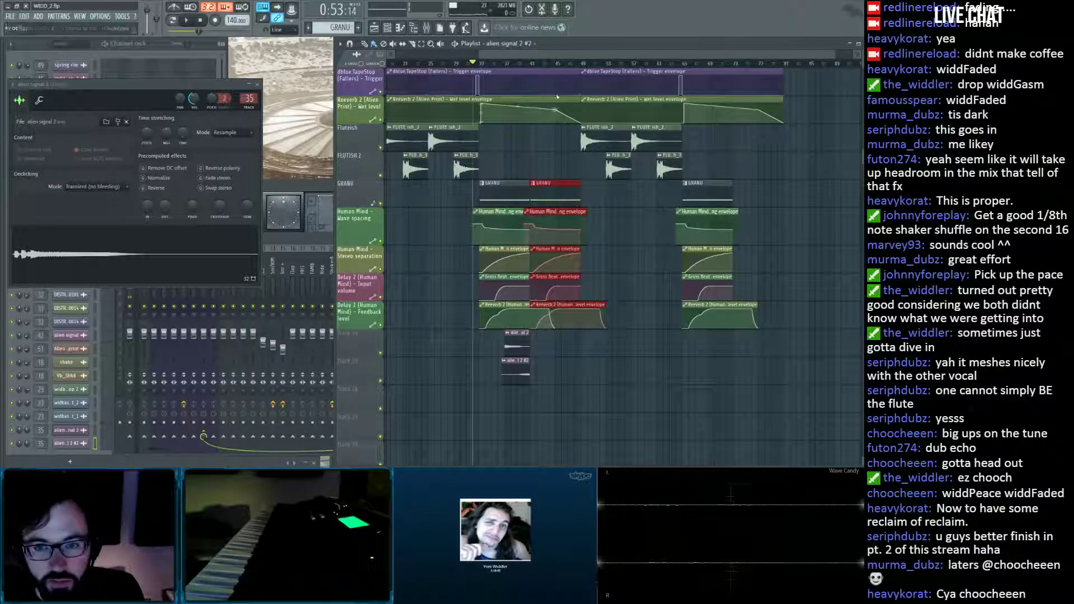
{"action": "left_click", "coordinate": [528, 66]}
{"action": "key", "text": "space"}
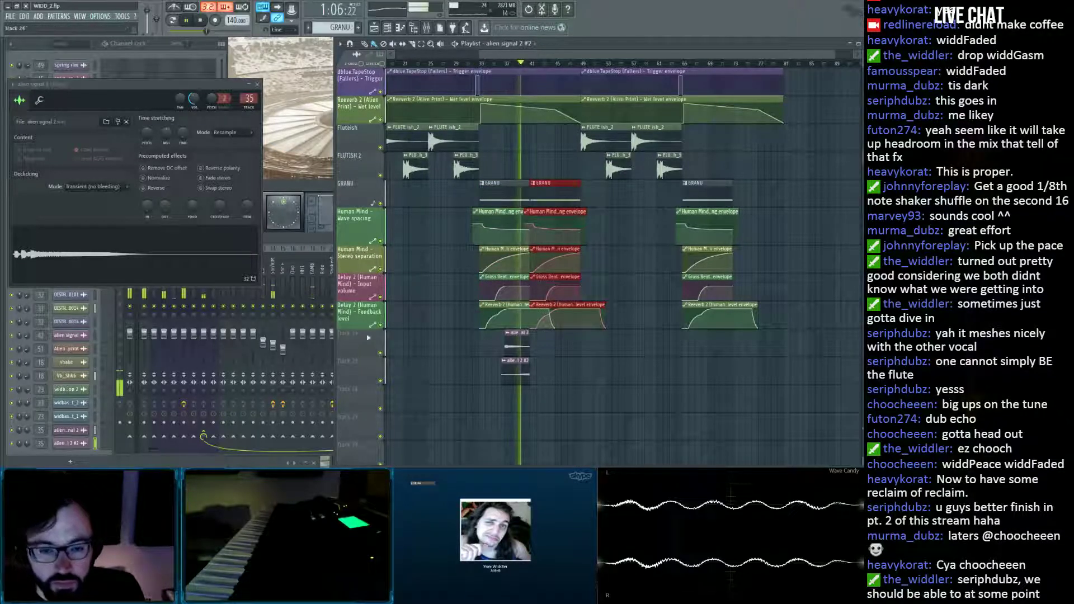
Duplicate both alien signal clips so the copies end at bar 49 with the repeated Human Mind section.
{"action": "left_click", "coordinate": [625, 374], "text": "ctrl"}
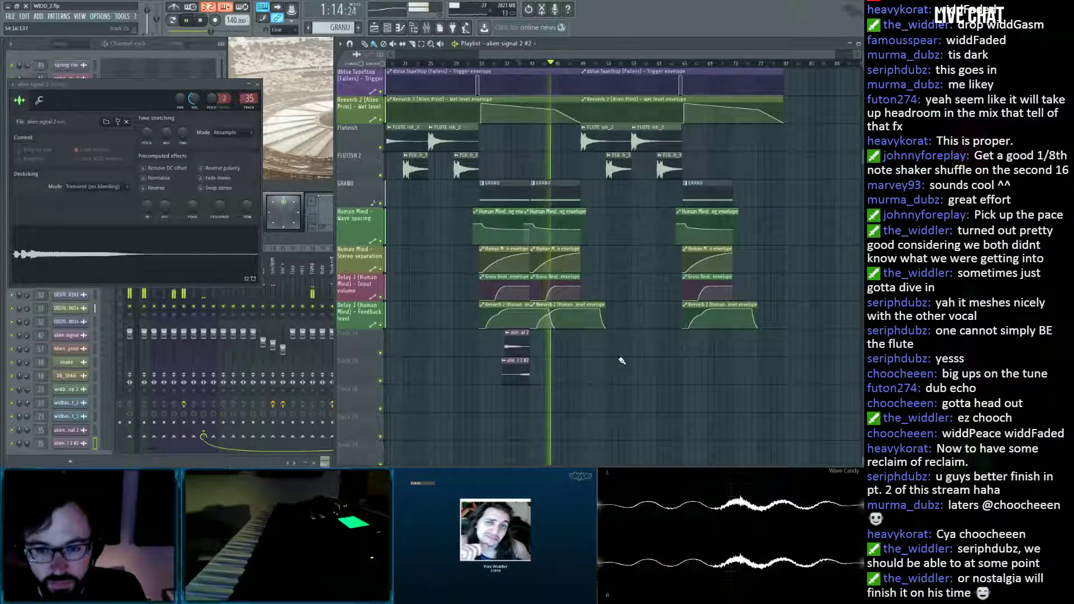
{"action": "left_click_drag", "start_coordinate": [560, 330], "coordinate": [503, 386]}
{"action": "left_click_drag", "start_coordinate": [517, 349], "coordinate": [569, 351]}
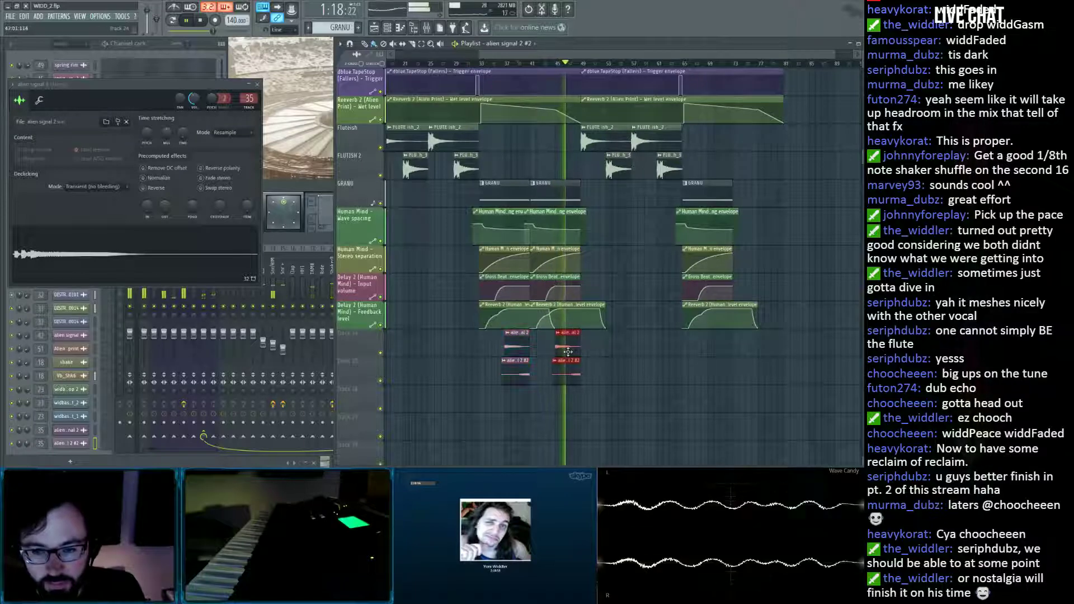
{"action": "left_click", "coordinate": [623, 356]}
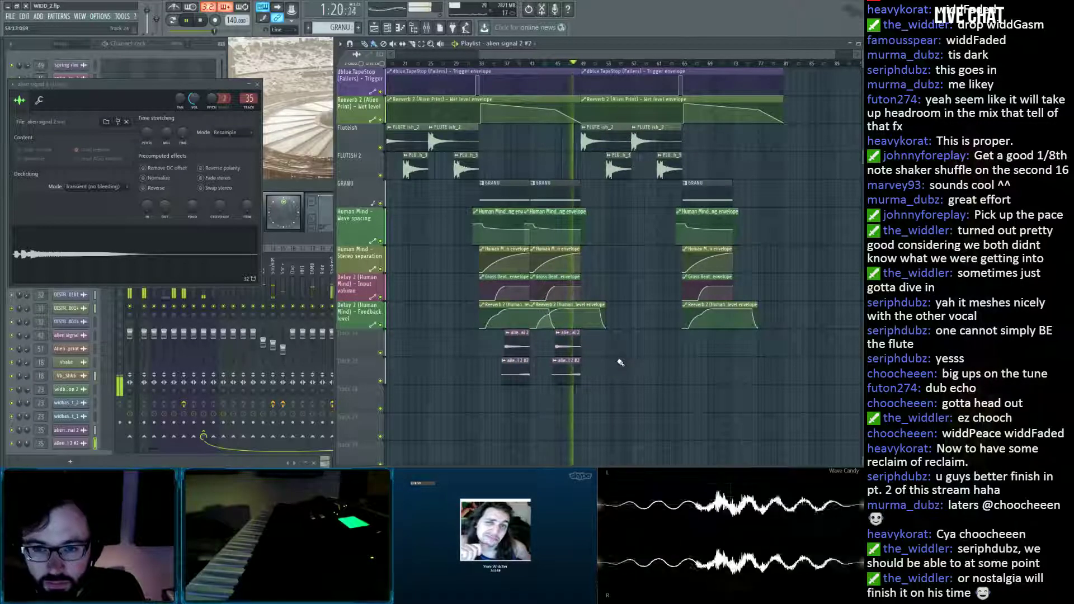
Mute snare, layered snare and tambourine hits around bars 49 to 50, keep the reverb snare active, and play the transition.
{"action": "scroll", "coordinate": [622, 358], "scroll_direction": "up", "scroll_amount": 9}
{"action": "scroll", "coordinate": [611, 116], "scroll_direction": "up", "scroll_amount": 5}
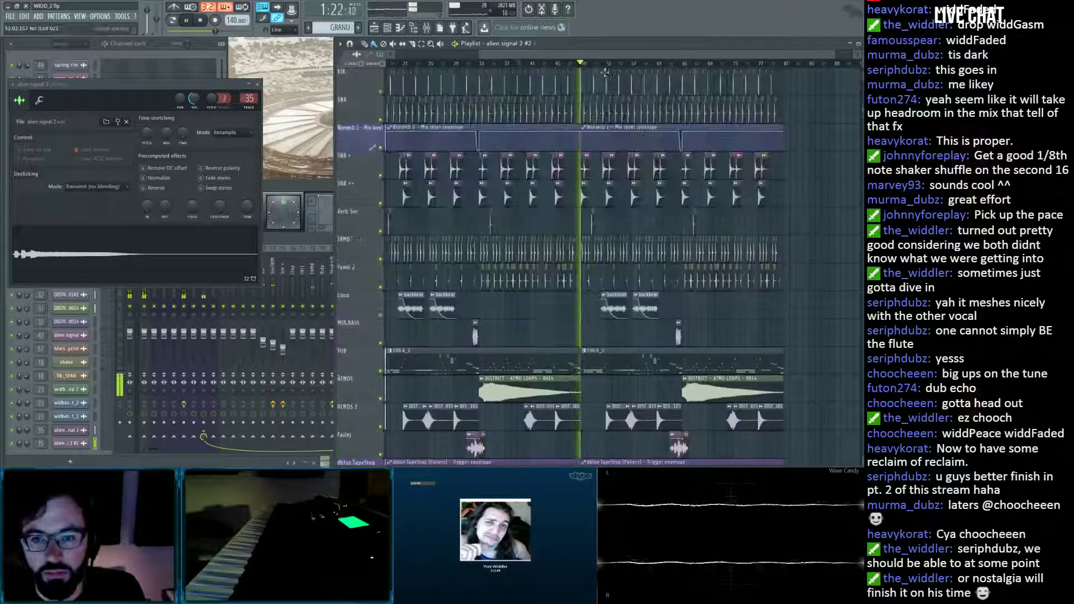
{"action": "scroll", "coordinate": [602, 119], "scroll_direction": "up", "scroll_amount": 5}
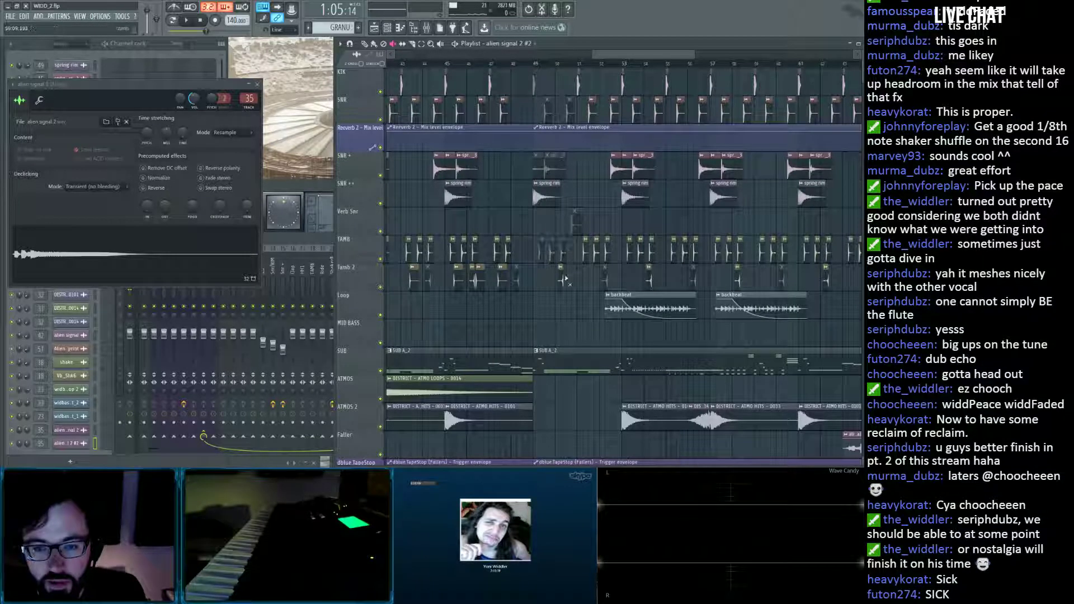
{"action": "key", "text": "space"}
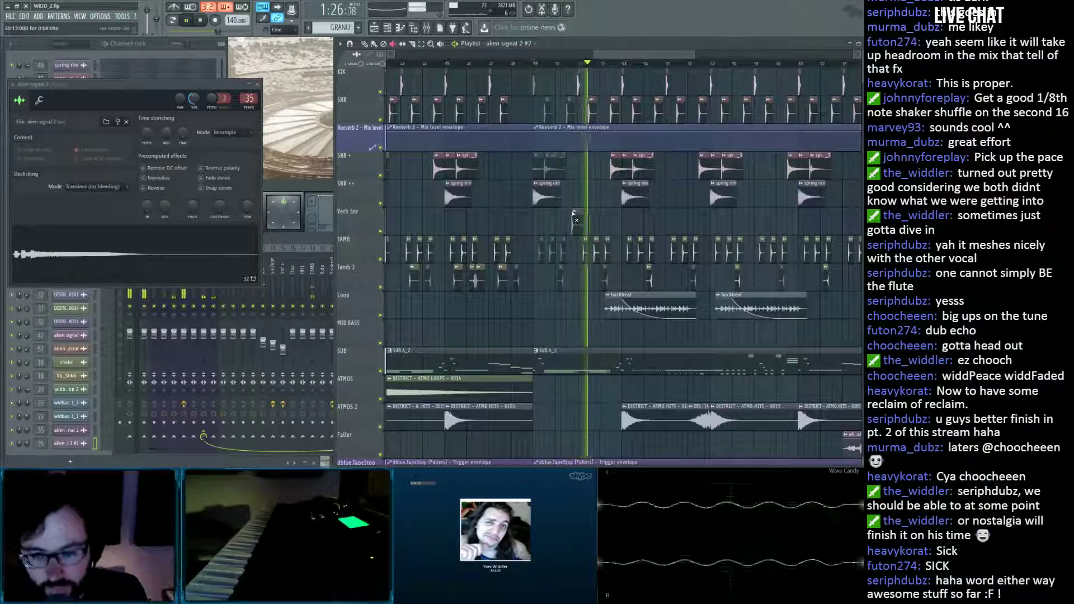
{"action": "key", "text": "space"}
{"action": "scroll", "coordinate": [568, 66], "scroll_direction": "down", "scroll_amount": 3}
{"action": "scroll", "coordinate": [567, 66], "scroll_direction": "down", "scroll_amount": 3}
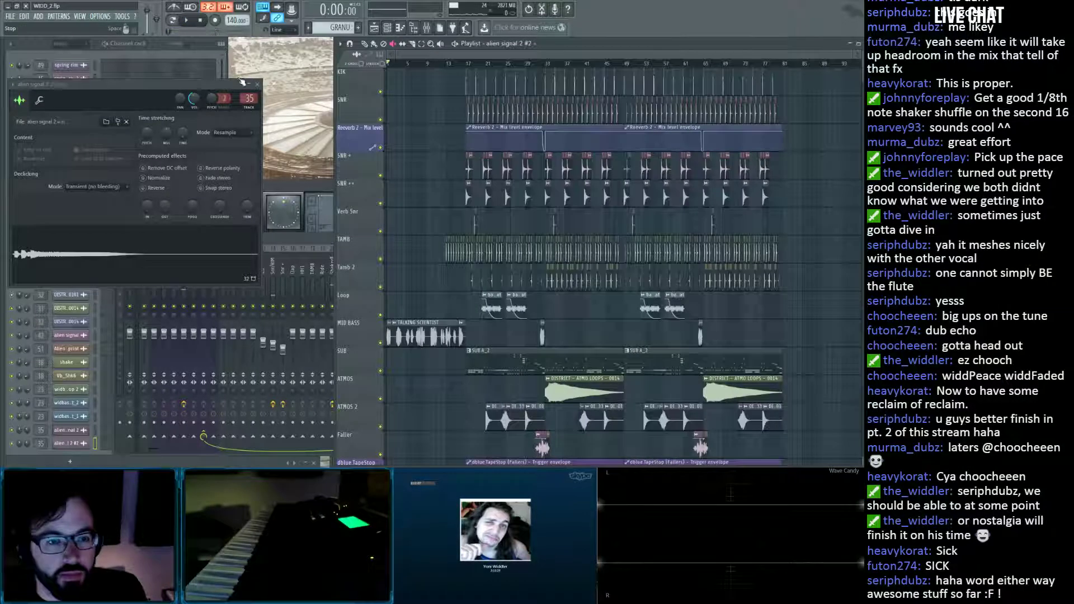
Close the alien signal channel settings and play the arrangement from the start, checking the tracks through the intro into the first drop.
{"action": "left_click", "coordinate": [257, 84]}
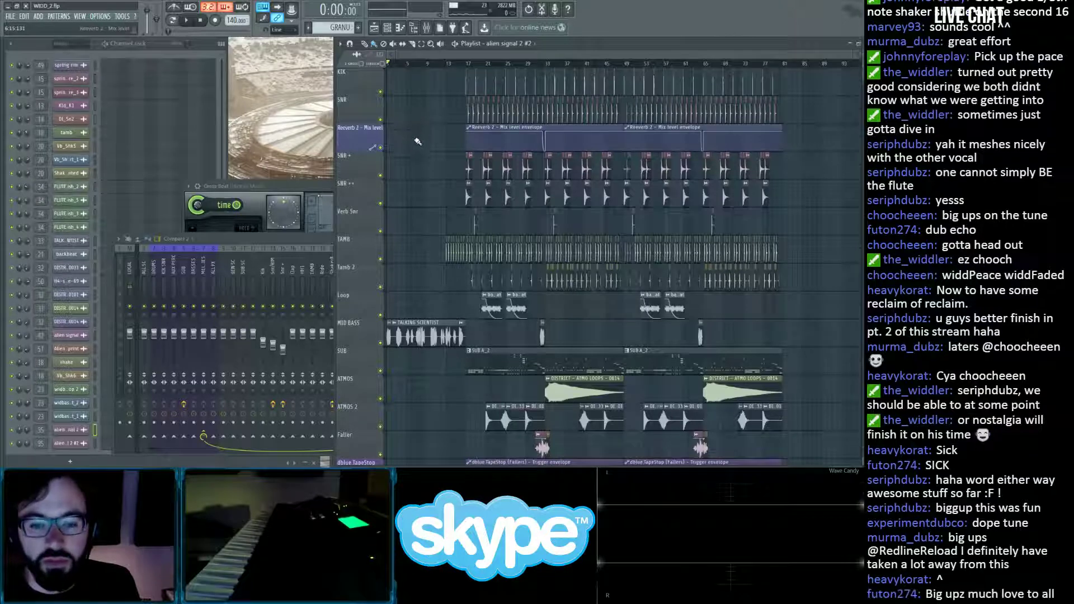
{"action": "scroll", "coordinate": [418, 140], "scroll_direction": "down", "scroll_amount": 10}
{"action": "scroll", "coordinate": [418, 151], "scroll_direction": "down", "scroll_amount": 3}
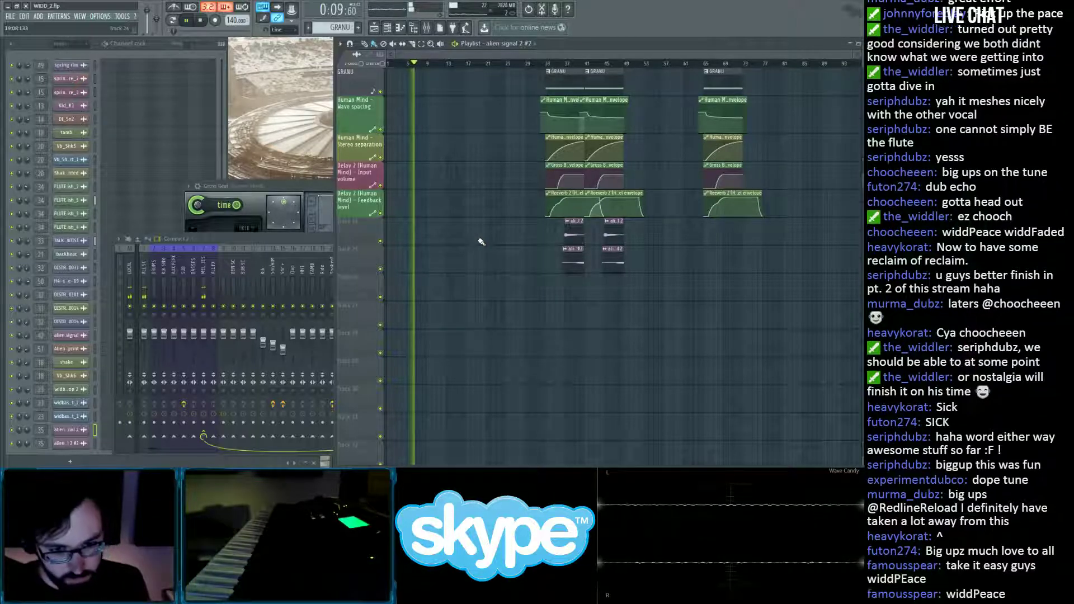
{"action": "scroll", "coordinate": [472, 280], "scroll_direction": "up", "scroll_amount": 5}
{"action": "scroll", "coordinate": [469, 305], "scroll_direction": "up", "scroll_amount": 10}
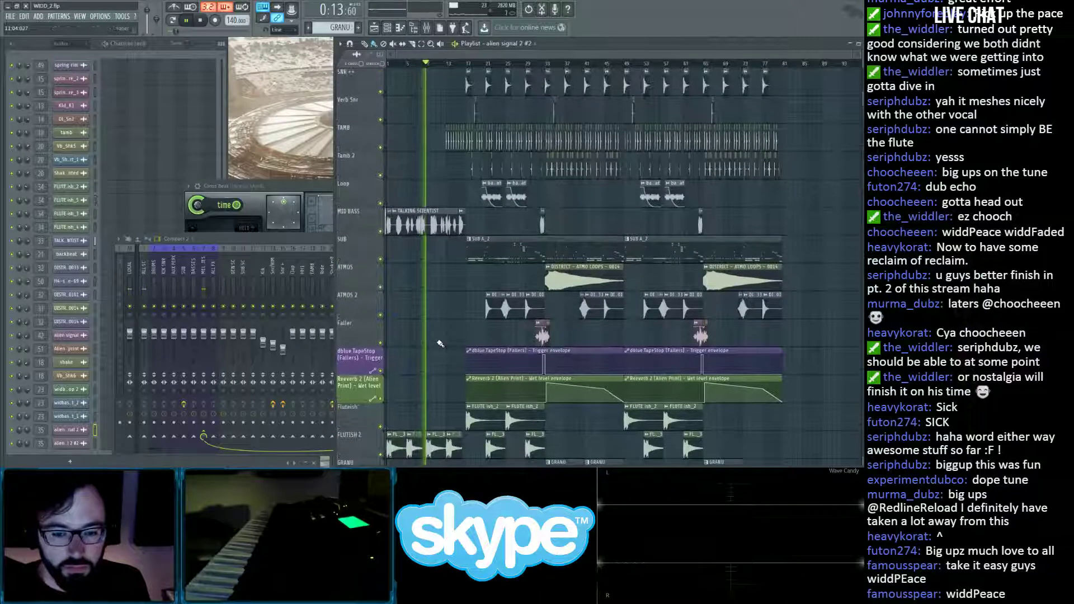
{"action": "scroll", "coordinate": [440, 344], "scroll_direction": "down", "scroll_amount": 5}
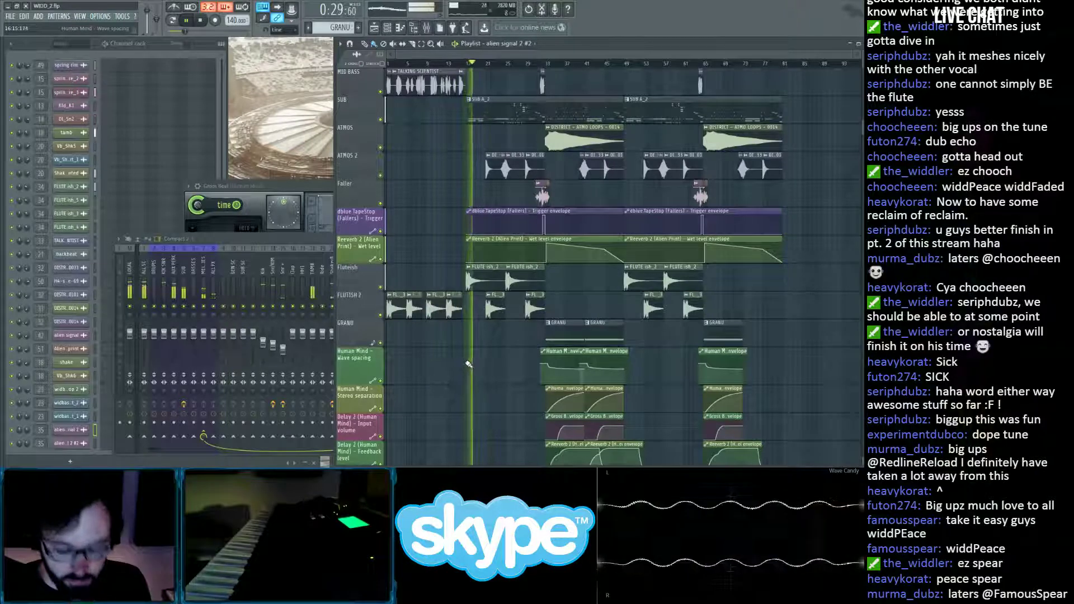
{"action": "scroll", "coordinate": [469, 362], "scroll_direction": "up", "scroll_amount": 9}
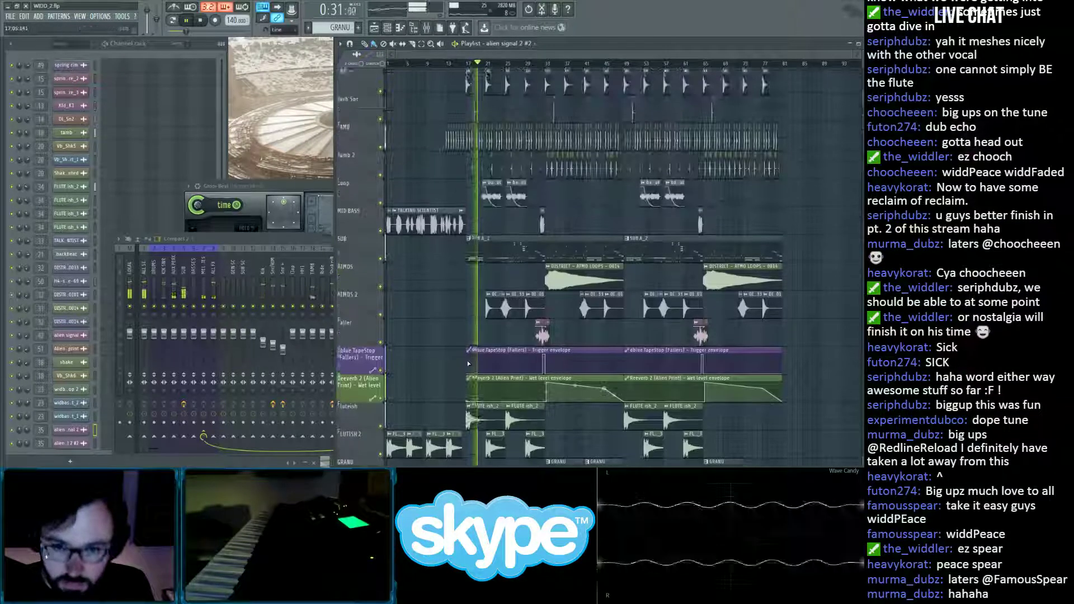
{"action": "scroll", "coordinate": [488, 66], "scroll_direction": "up", "scroll_amount": 4}
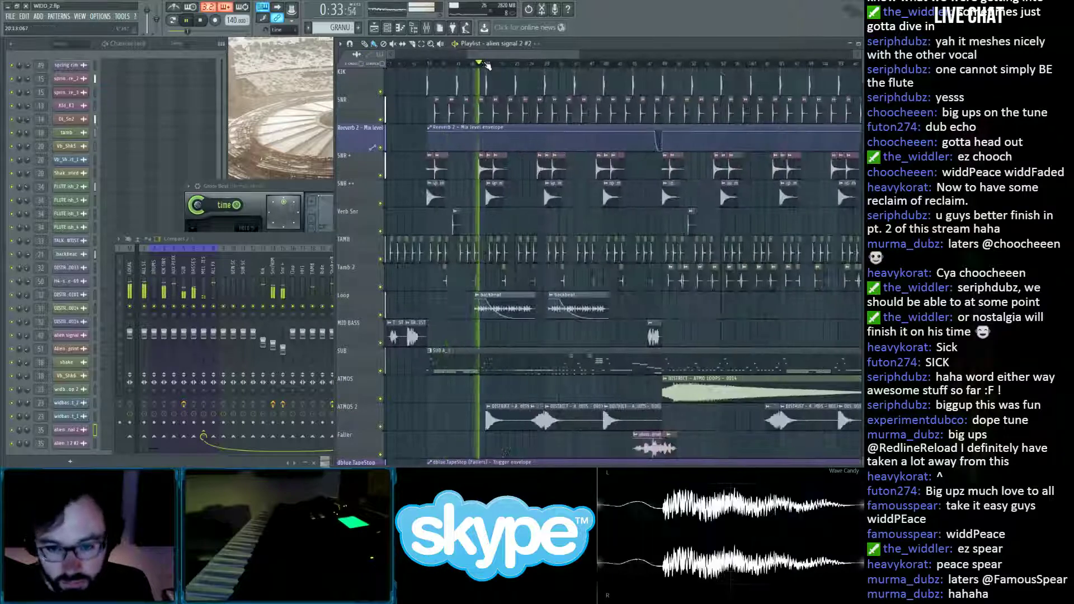
Follow playback through the first drop up to about bar 40, checking the drum, sub, atmosphere and Human Mind tracks.
{"action": "left_click", "coordinate": [306, 241]}
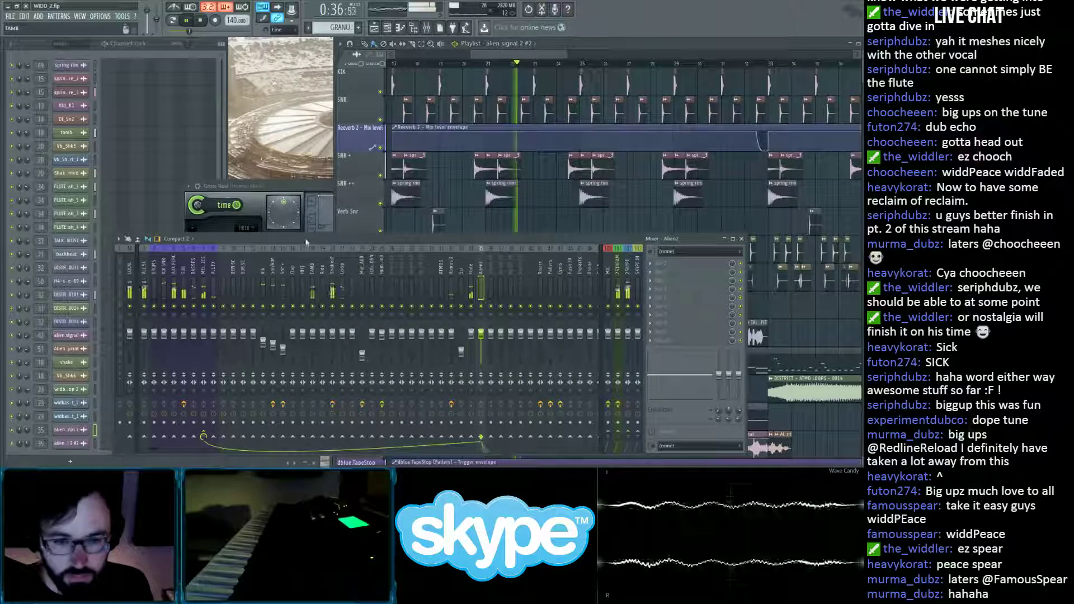
{"action": "left_click", "coordinate": [498, 55]}
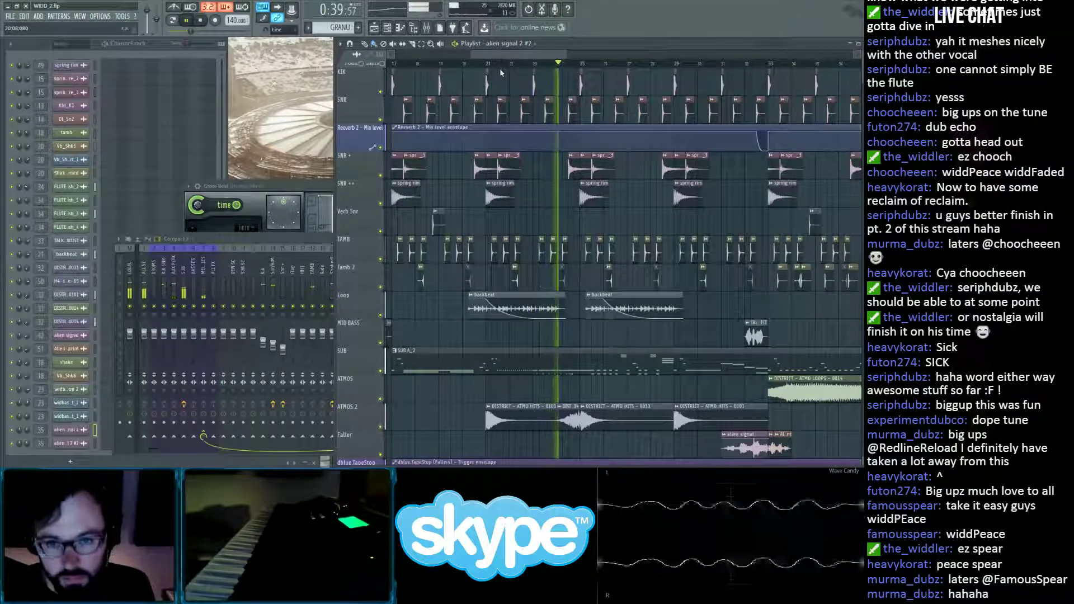
{"action": "scroll", "coordinate": [501, 73], "scroll_direction": "down", "scroll_amount": 6}
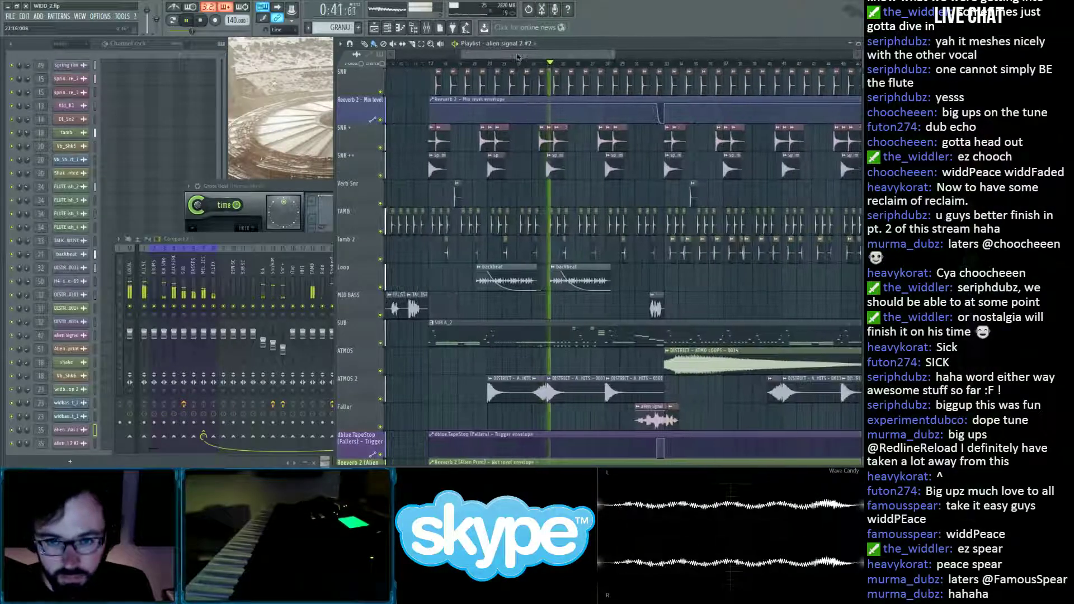
{"action": "left_click_drag", "start_coordinate": [517, 57], "coordinate": [535, 57]}
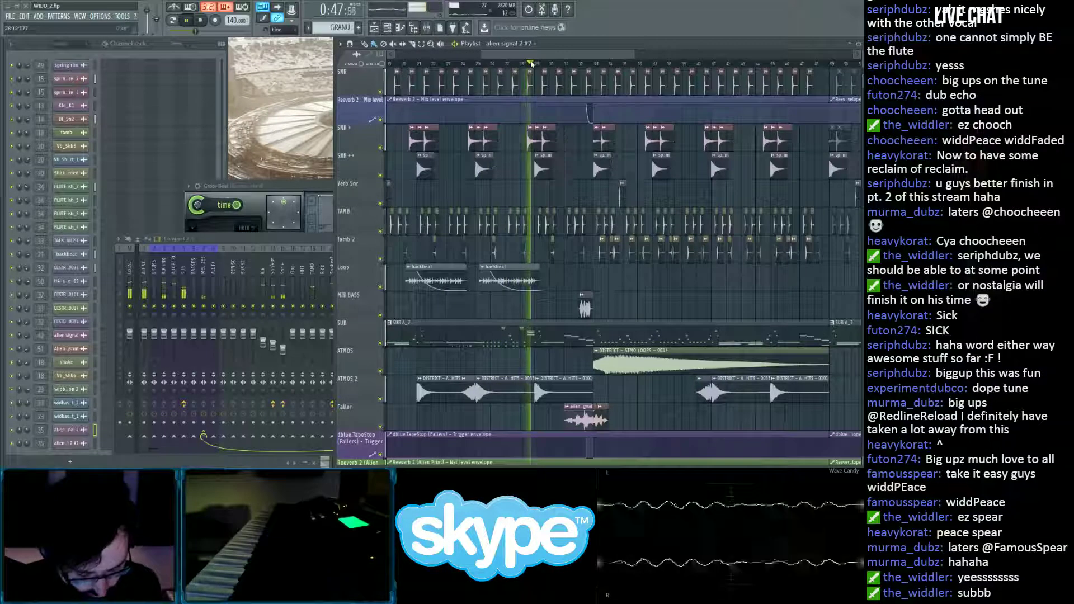
{"action": "scroll", "coordinate": [534, 65], "scroll_direction": "up", "scroll_amount": 1}
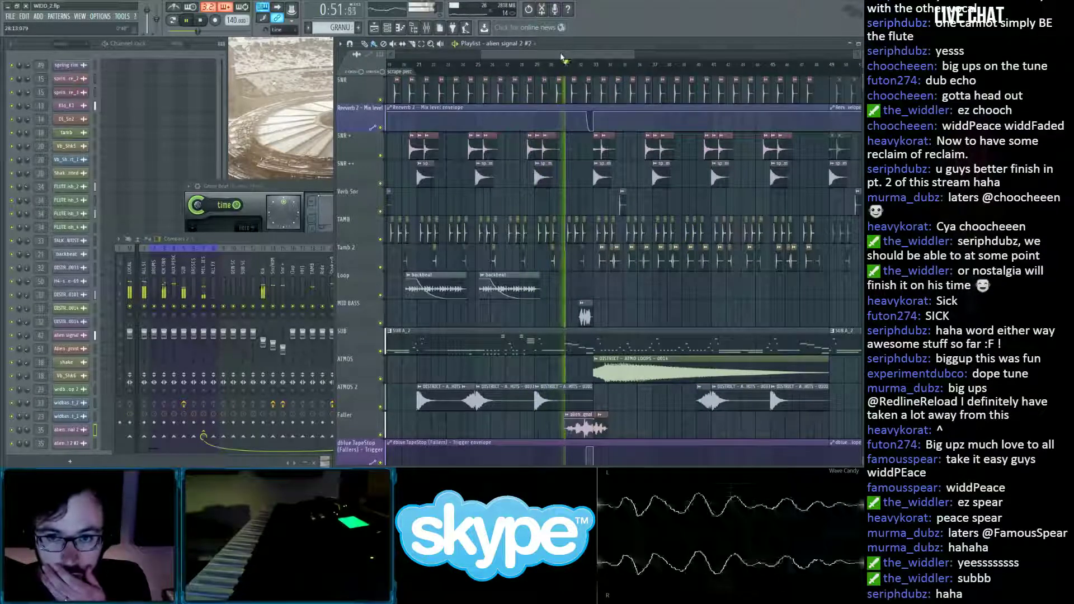
{"action": "left_click_drag", "start_coordinate": [586, 58], "coordinate": [632, 58]}
{"action": "scroll", "coordinate": [521, 126], "scroll_direction": "down", "scroll_amount": 5}
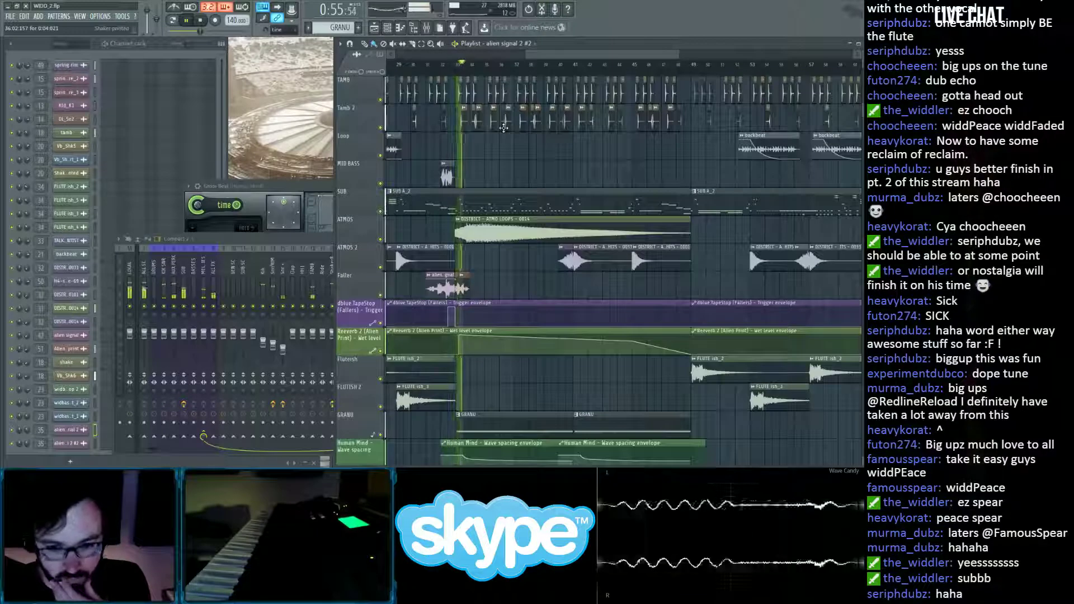
{"action": "scroll", "coordinate": [505, 130], "scroll_direction": "down", "scroll_amount": 2}
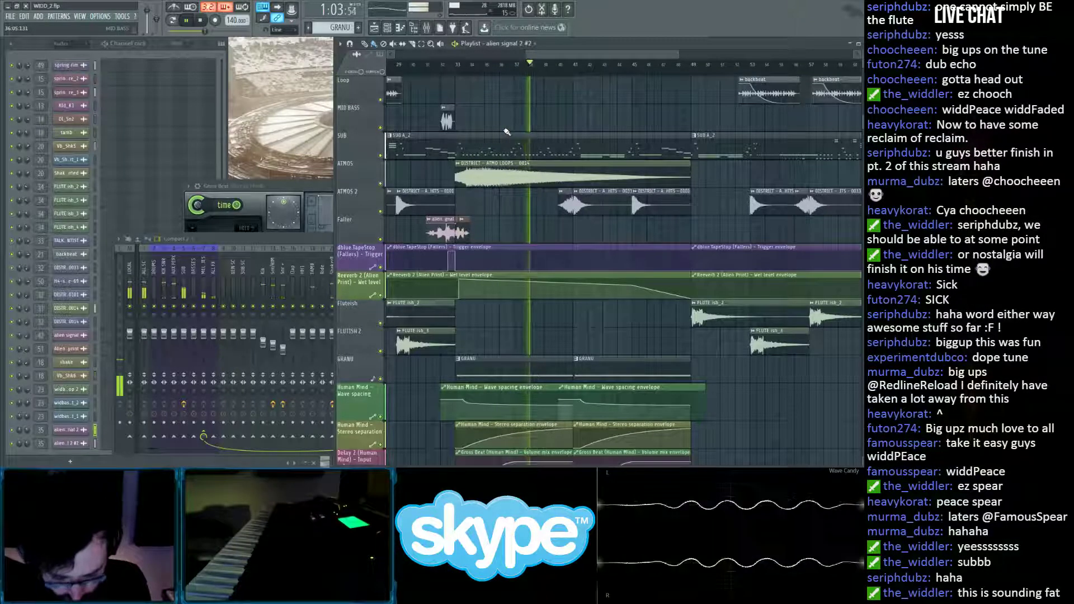
{"action": "scroll", "coordinate": [537, 111], "scroll_direction": "down", "scroll_amount": 2}
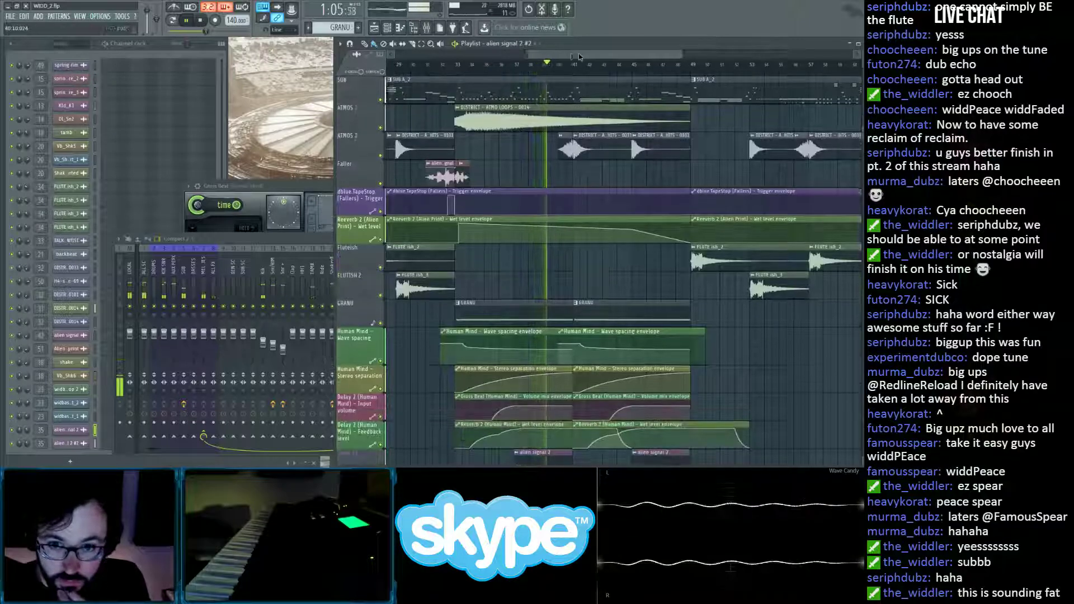
Delete the second alien signal 2 #2 clip, the one ending at bar 49, while the arrangement plays.
{"action": "left_click_drag", "start_coordinate": [573, 61], "coordinate": [550, 68]}
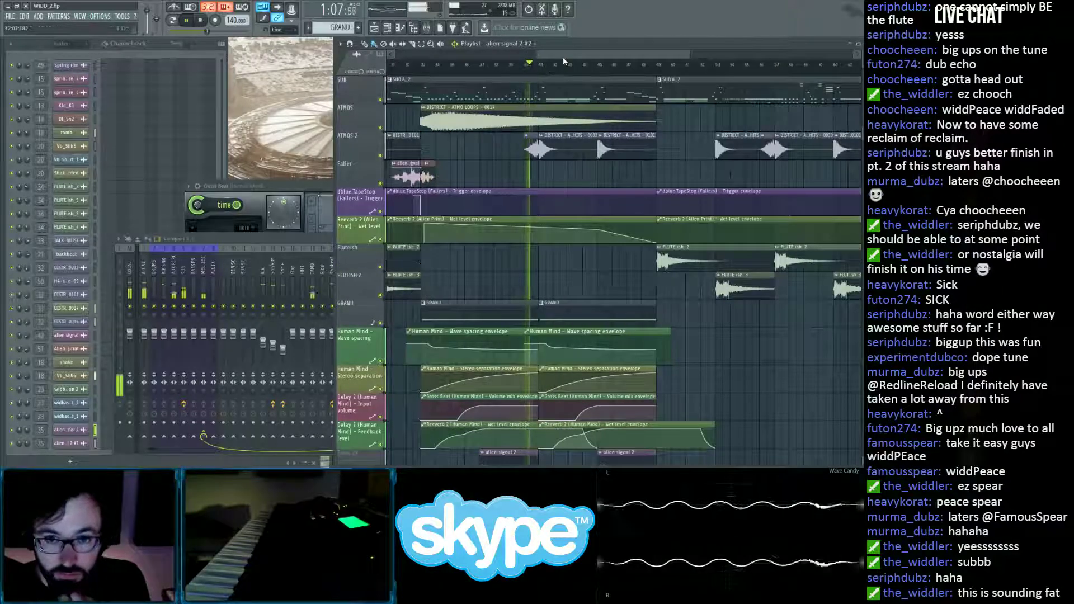
{"action": "scroll", "coordinate": [831, 134], "scroll_direction": "down", "scroll_amount": 8}
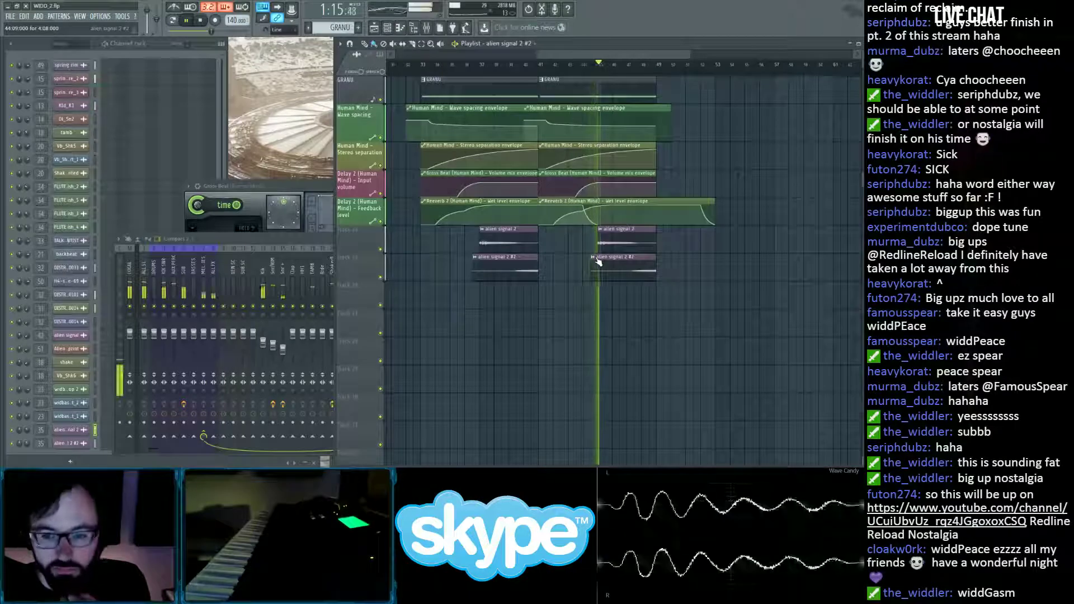
{"action": "right_click", "coordinate": [648, 264]}
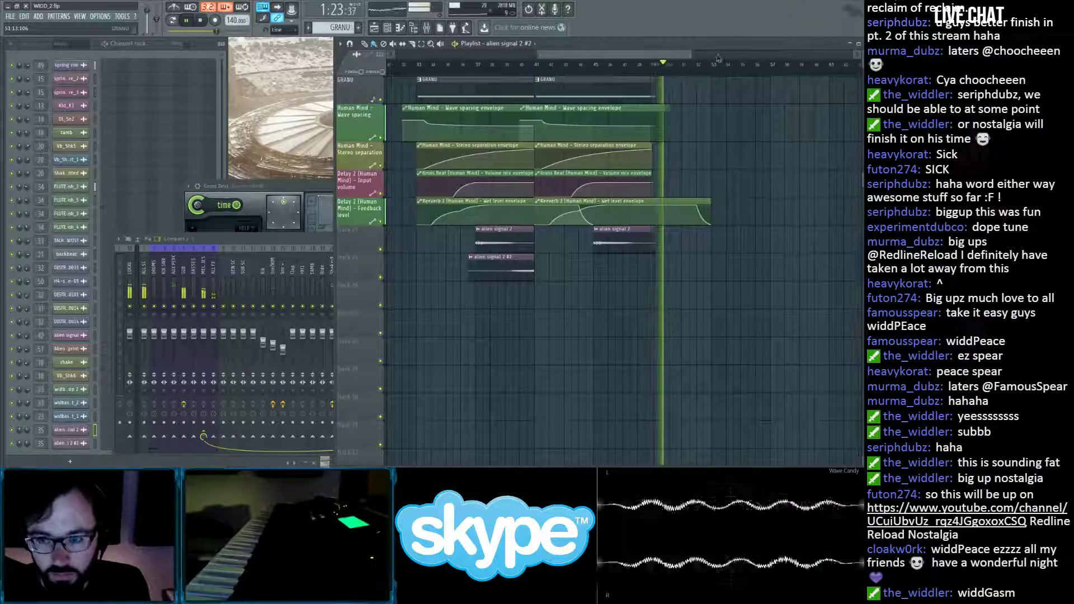
Follow playback into the duplicated drop from bar 49, checking its drum, loop, flute and atmosphere clips.
{"action": "left_click_drag", "start_coordinate": [673, 56], "coordinate": [725, 56]}
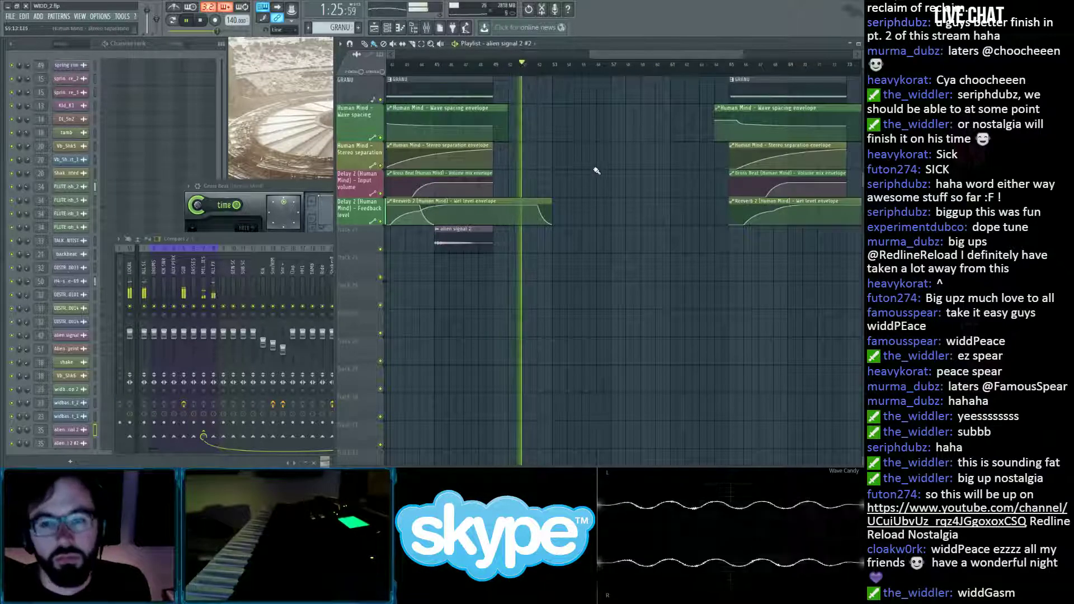
{"action": "scroll", "coordinate": [596, 171], "scroll_direction": "up", "scroll_amount": 4}
{"action": "scroll", "coordinate": [596, 171], "scroll_direction": "up", "scroll_amount": 9}
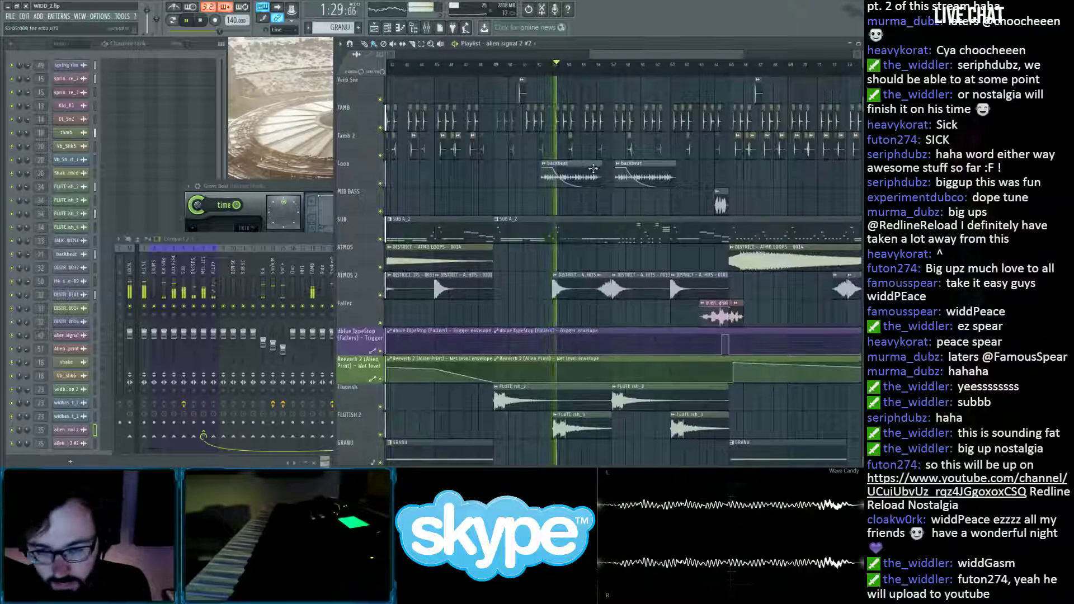
{"action": "scroll", "coordinate": [595, 168], "scroll_direction": "down", "scroll_amount": 2}
{"action": "scroll", "coordinate": [598, 168], "scroll_direction": "down", "scroll_amount": 1}
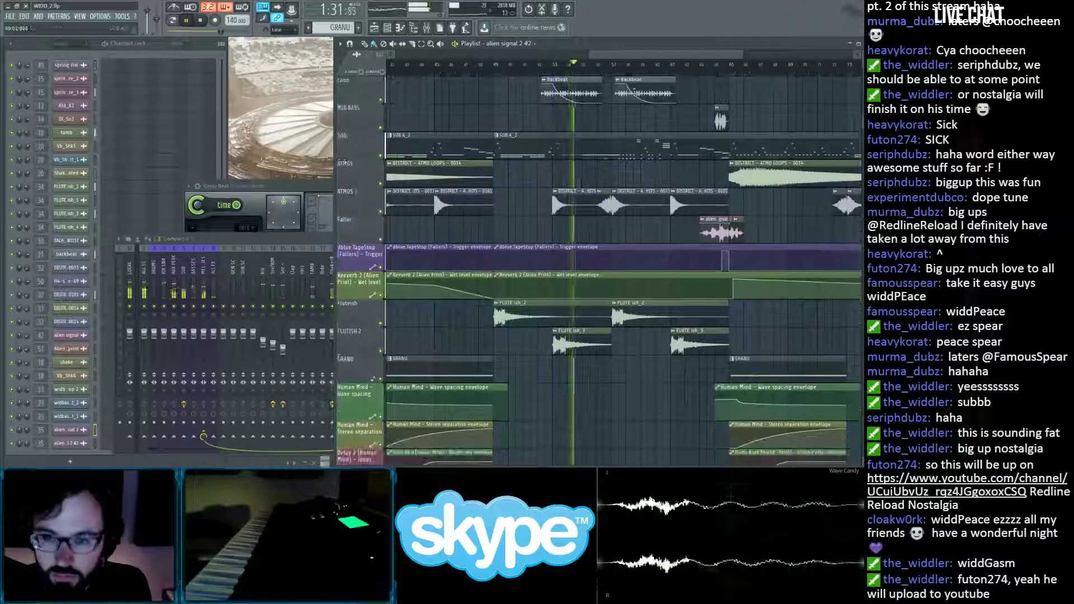
Shorten the second SUB A_2 clip so it ends at bar 65, where the second ATMO LOOPS clip begins.
{"action": "left_click_drag", "start_coordinate": [646, 55], "coordinate": [724, 55]}
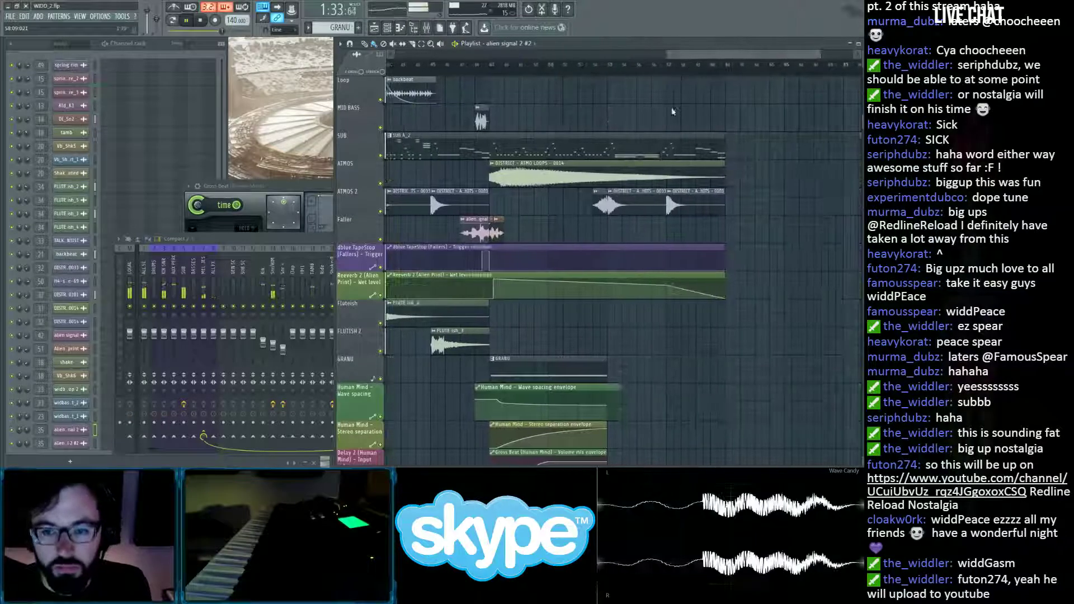
{"action": "scroll", "coordinate": [503, 192], "scroll_direction": "up", "scroll_amount": 3}
{"action": "scroll", "coordinate": [505, 183], "scroll_direction": "down", "scroll_amount": 2}
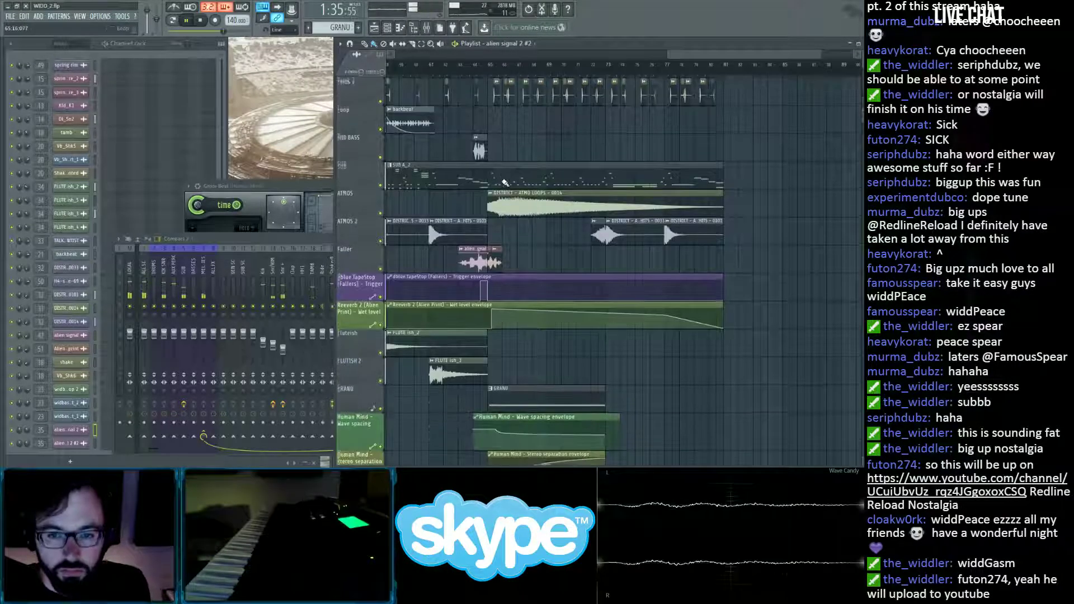
{"action": "left_click_drag", "start_coordinate": [725, 165], "coordinate": [489, 173]}
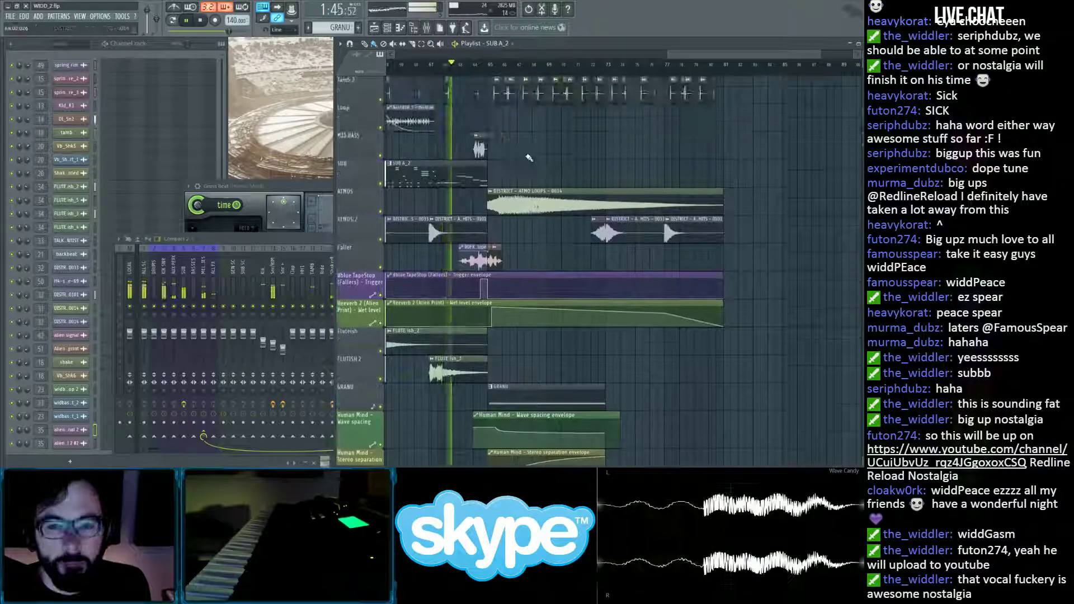
Play the second drop's sub-free half from bar 65 to its end, checking the remaining layers, and stop playback.
{"action": "scroll", "coordinate": [532, 152], "scroll_direction": "up", "scroll_amount": 3}
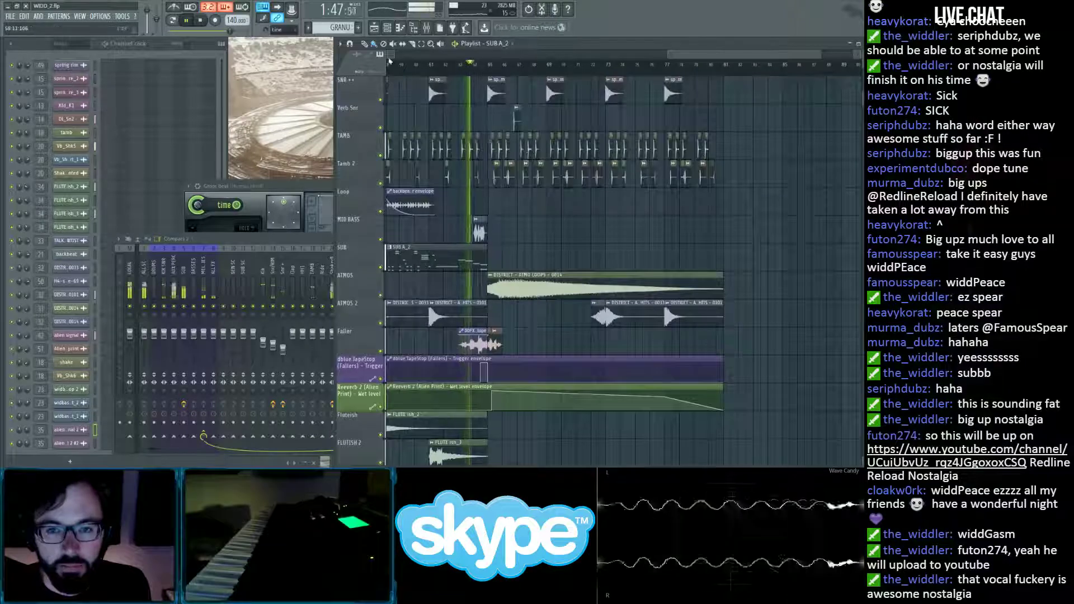
{"action": "scroll", "coordinate": [495, 141], "scroll_direction": "up", "scroll_amount": 2}
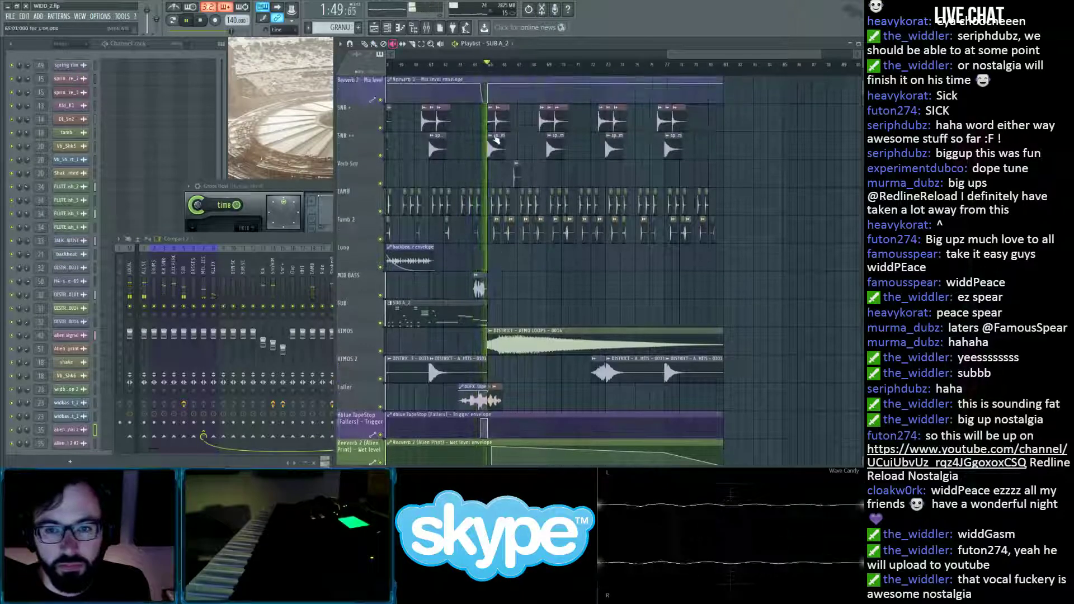
{"action": "scroll", "coordinate": [506, 154], "scroll_direction": "down", "scroll_amount": 2}
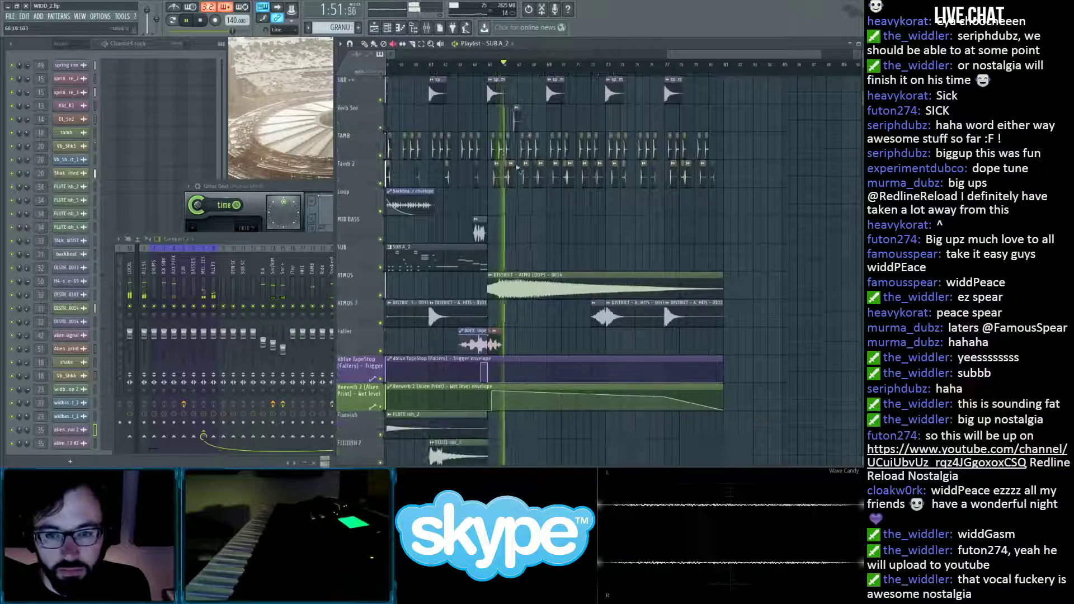
{"action": "scroll", "coordinate": [506, 143], "scroll_direction": "up", "scroll_amount": 4}
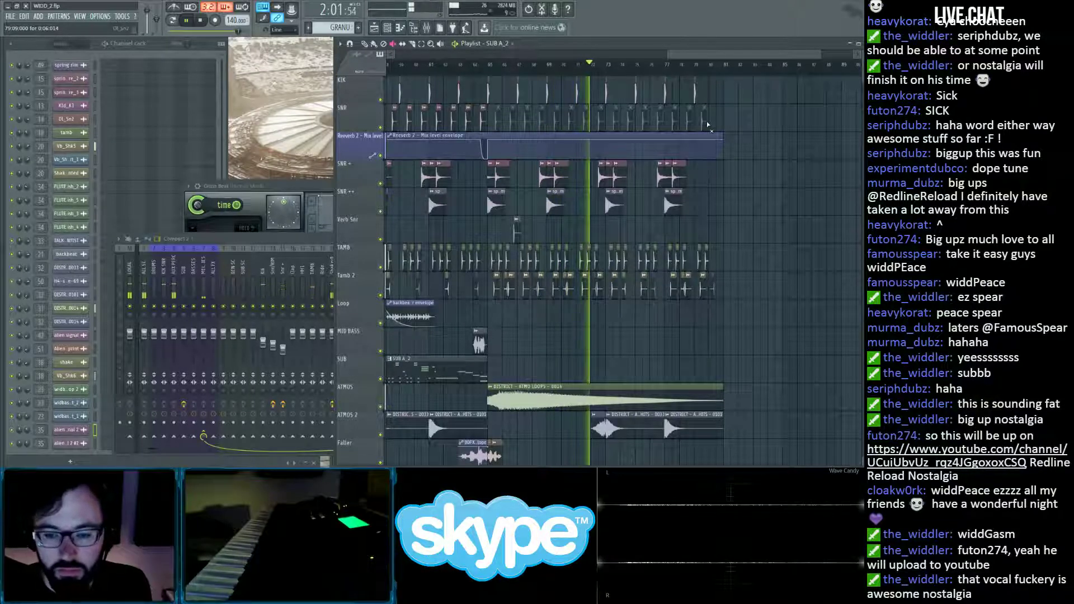
{"action": "scroll", "coordinate": [760, 130], "scroll_direction": "down", "scroll_amount": 3}
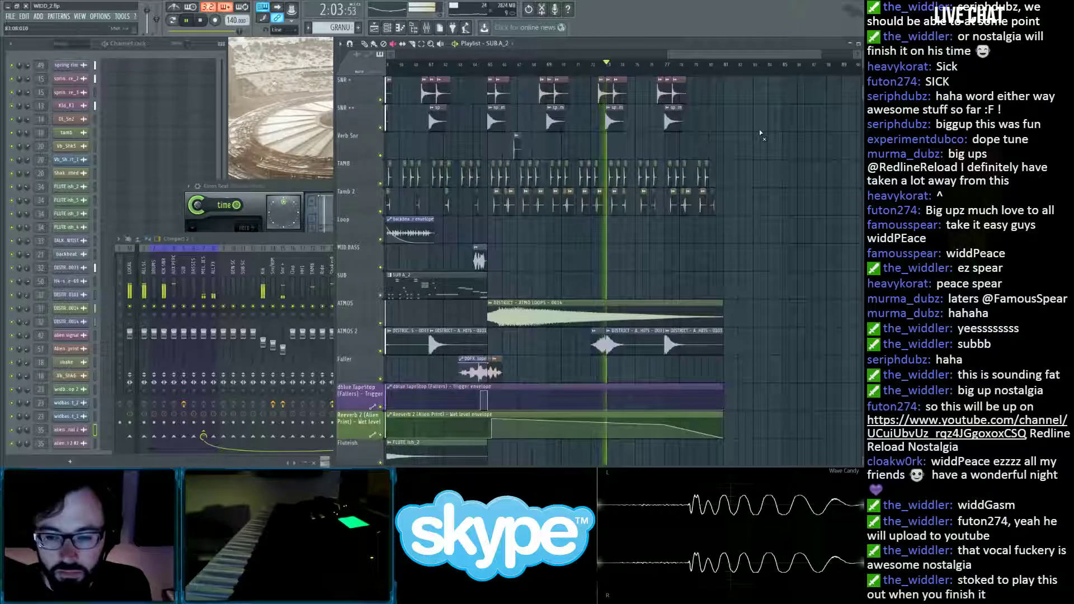
{"action": "mouse_move", "coordinate": [706, 56]}
{"action": "left_mouse_down"}
{"action": "mouse_move", "coordinate": [838, 70]}
{"action": "mouse_move", "coordinate": [772, 59]}
{"action": "mouse_move", "coordinate": [729, 72]}
{"action": "left_mouse_up"}
{"action": "scroll", "coordinate": [765, 199], "scroll_direction": "down", "scroll_amount": 4}
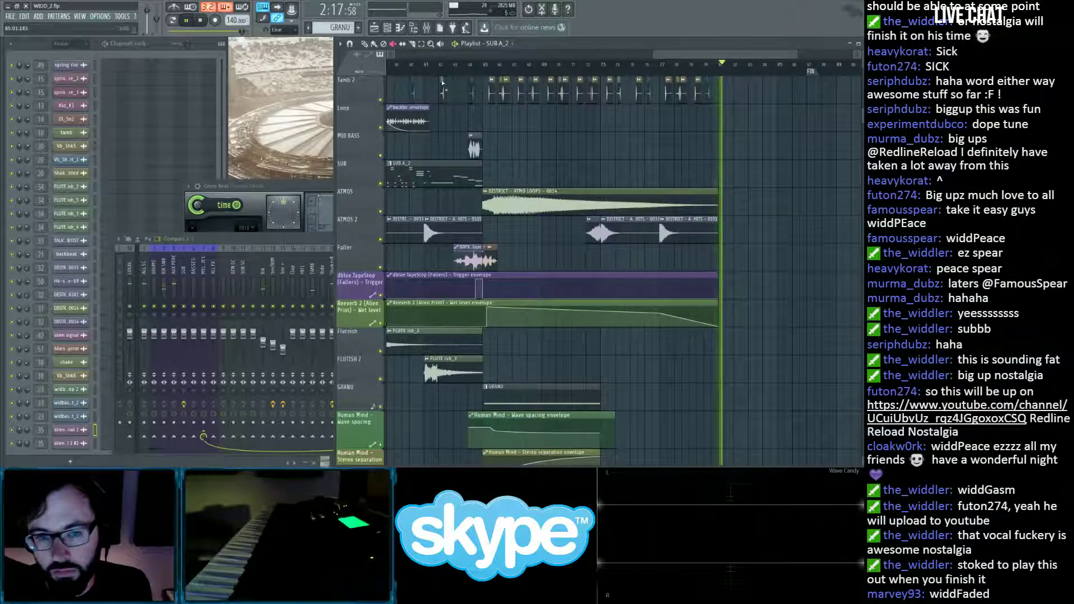
{"action": "key", "text": "space"}
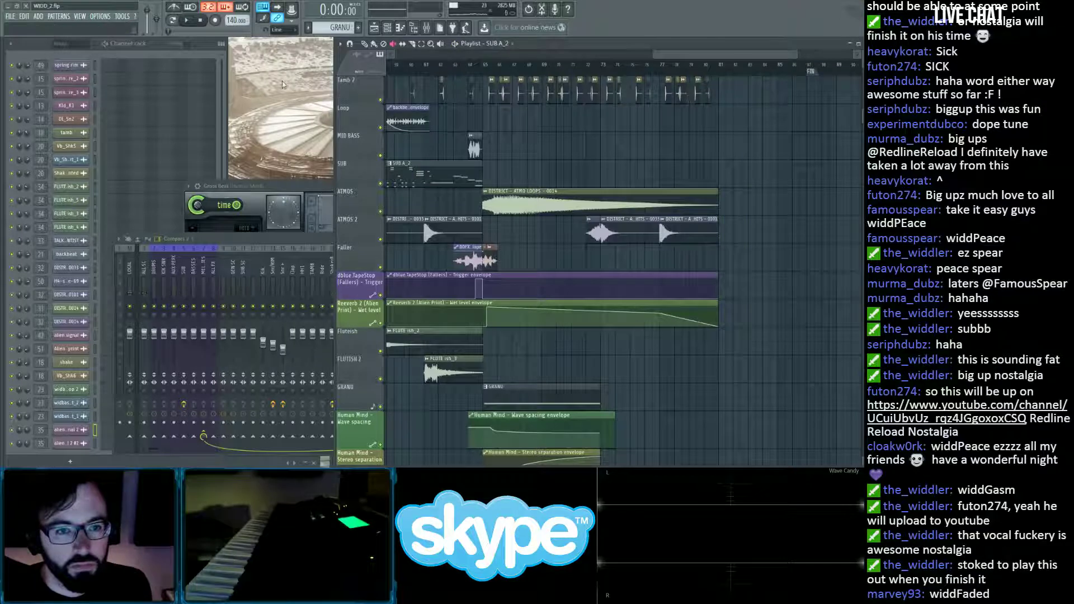